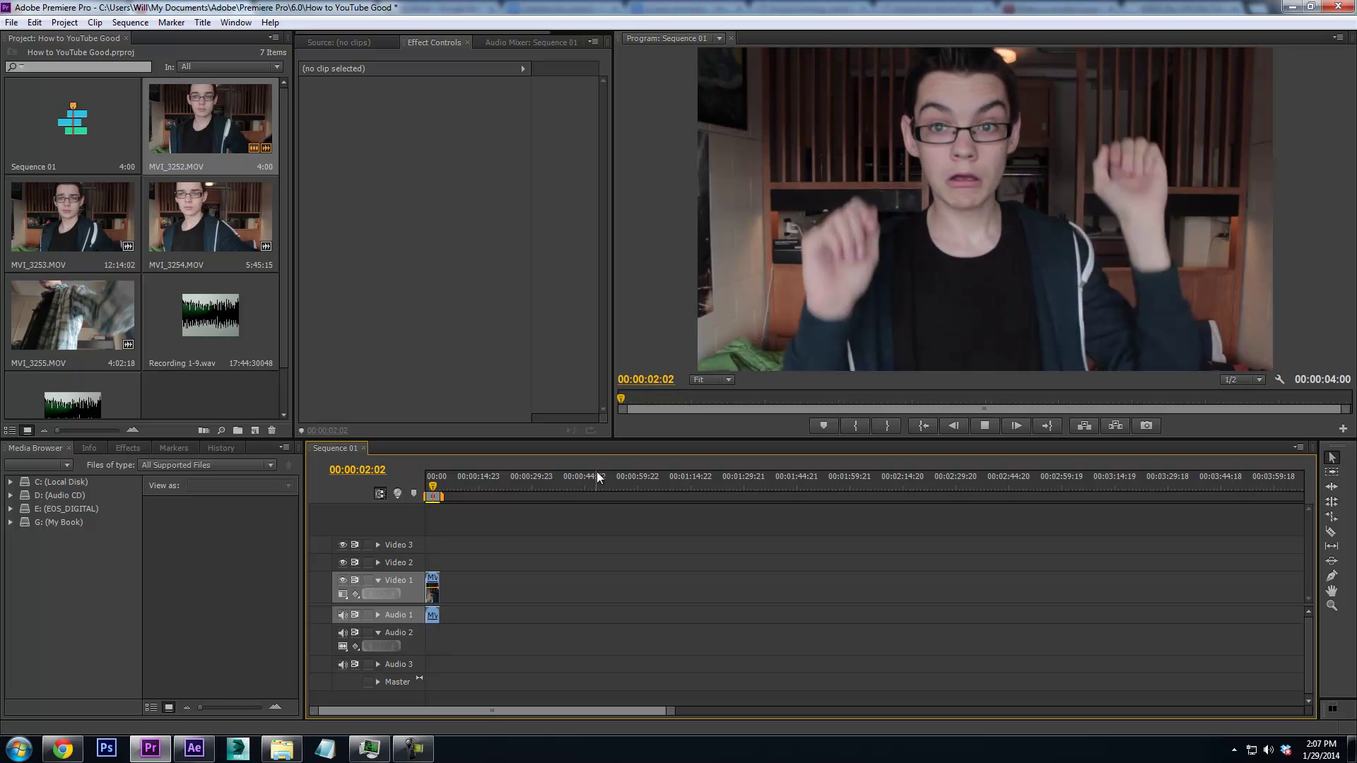
Stop playback and delete the MVI_3252.MOV clip from Sequence 01
key("space")
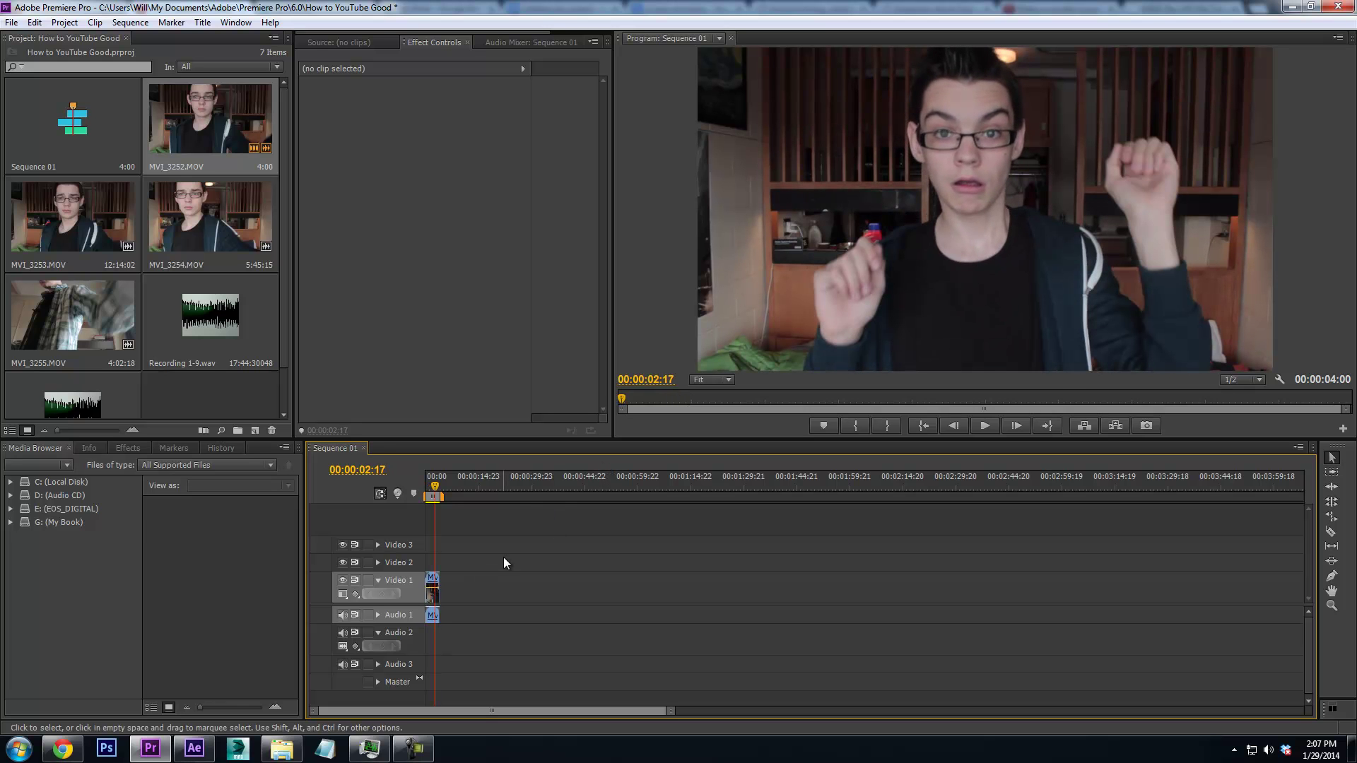
left_click(432, 588)
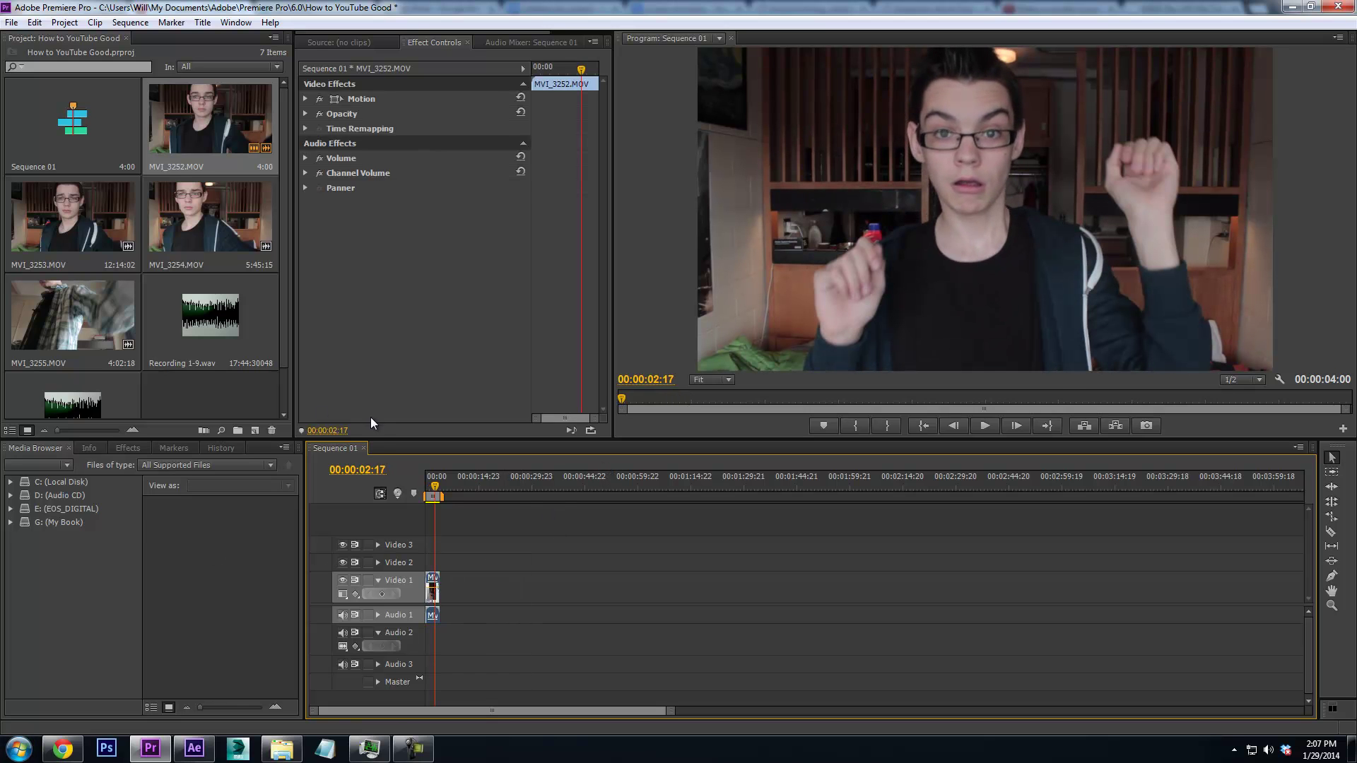
key("Delete")
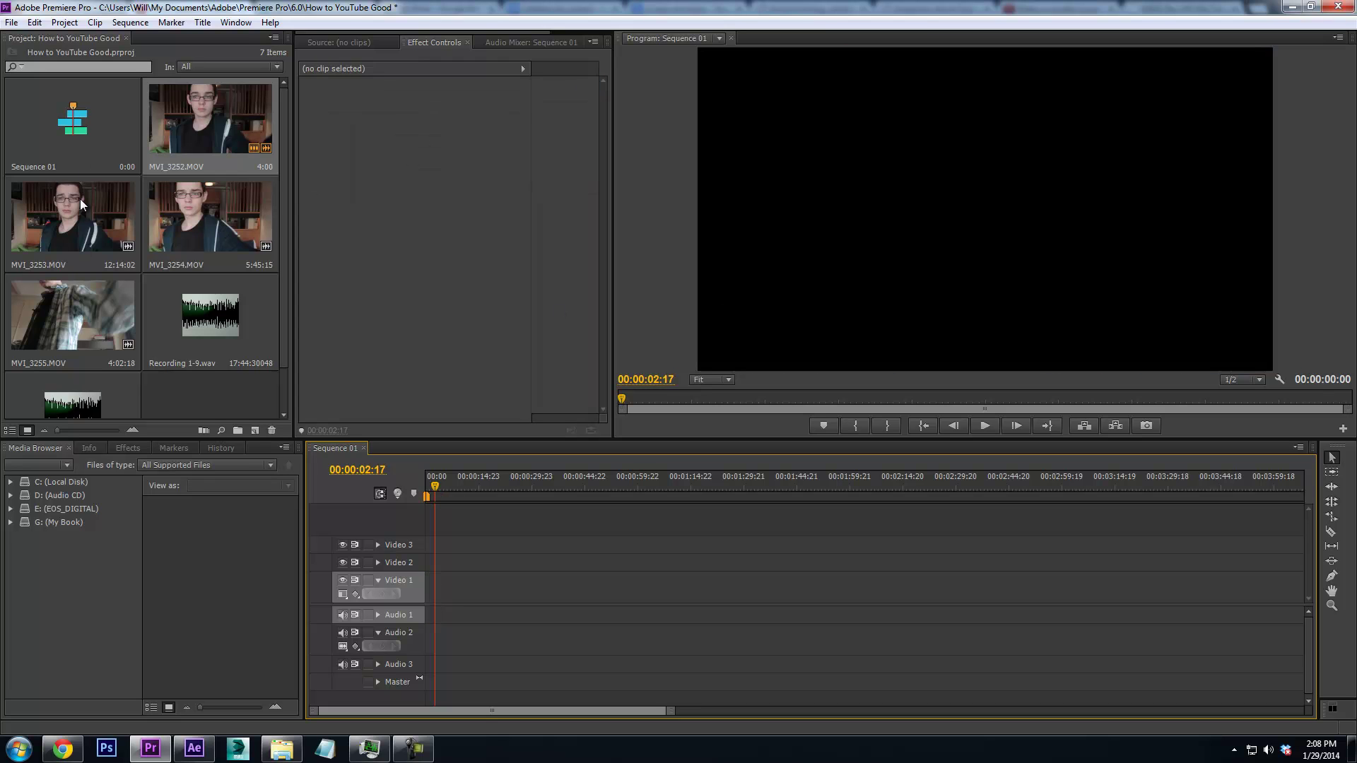
Place MVI_3253.MOV on Video 1 and Recording 1-9.wav on Audio 2, both starting at the beginning of the sequence
left_click_drag(61, 213, 405, 576)
scroll(212, 283, "down", 1)
left_click_drag(197, 291, 393, 650)
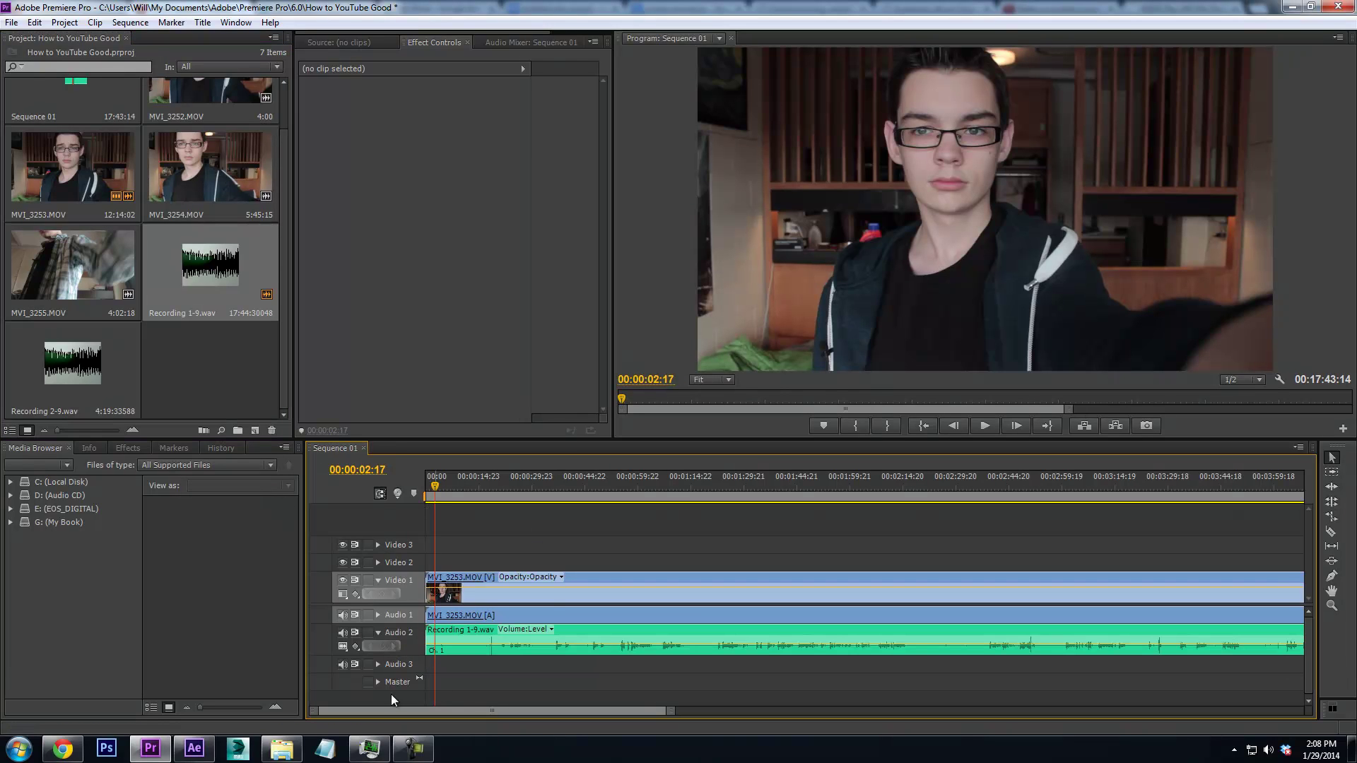
Show the Audio 1 waveform, locate the clap in Recording 1-9.wav and trim the recording's start up to that point
left_click(377, 615)
left_click_drag(439, 497, 490, 488)
key("Right")
key("Right")
key("Right")
key("Right")
key("Right")
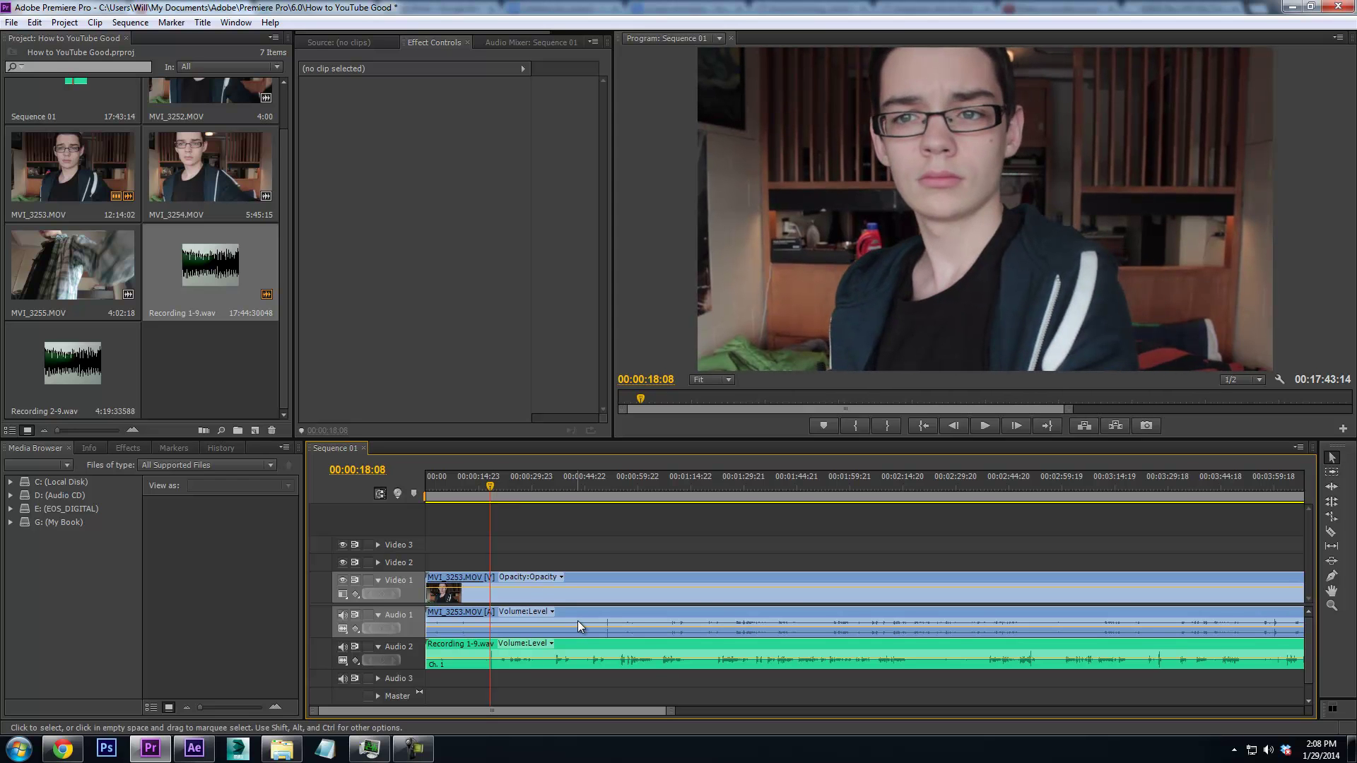
key("Left")
key("Right")
left_click_drag(426, 654, 493, 654)
Trim the start of MVI_3253.MOV to the hand clap at 00:00:51:04 and align it with the start of the trimmed recording
left_click_drag(515, 499, 608, 527)
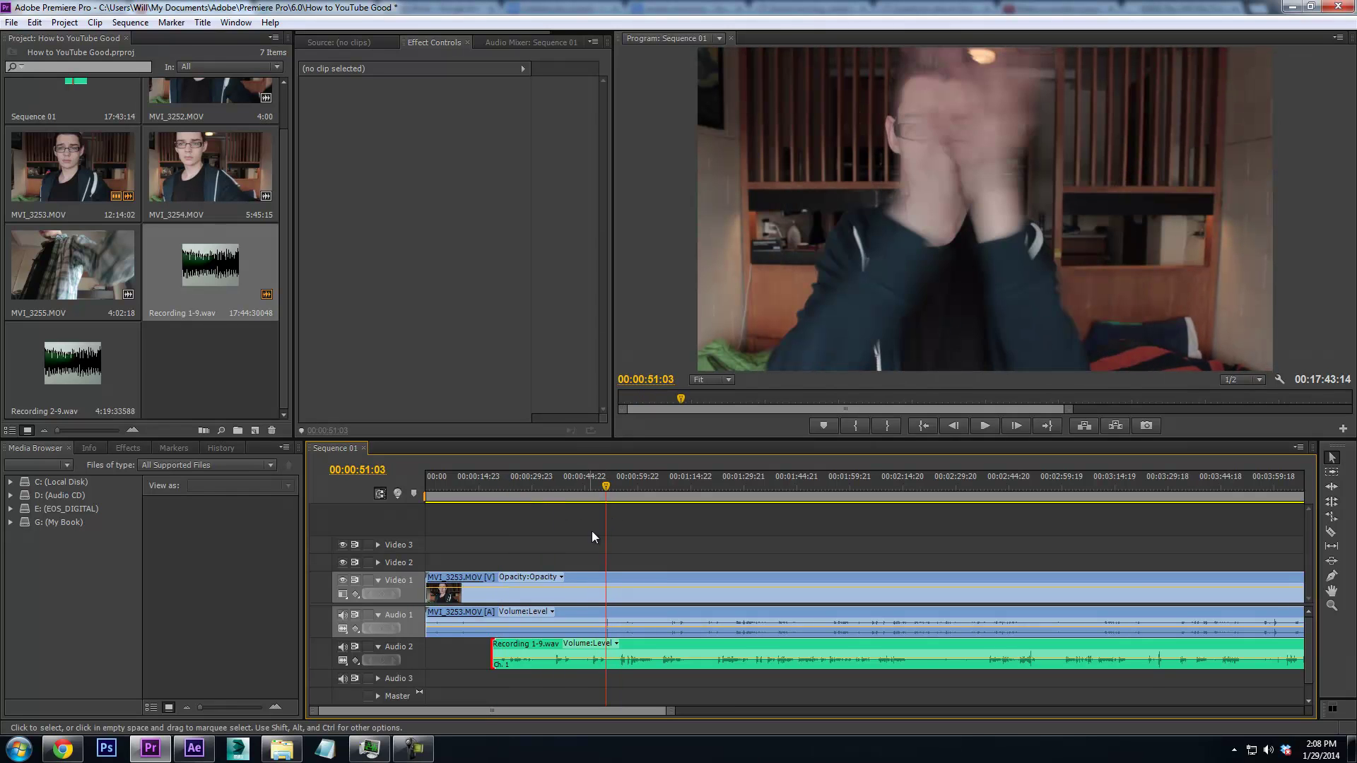
key("Right")
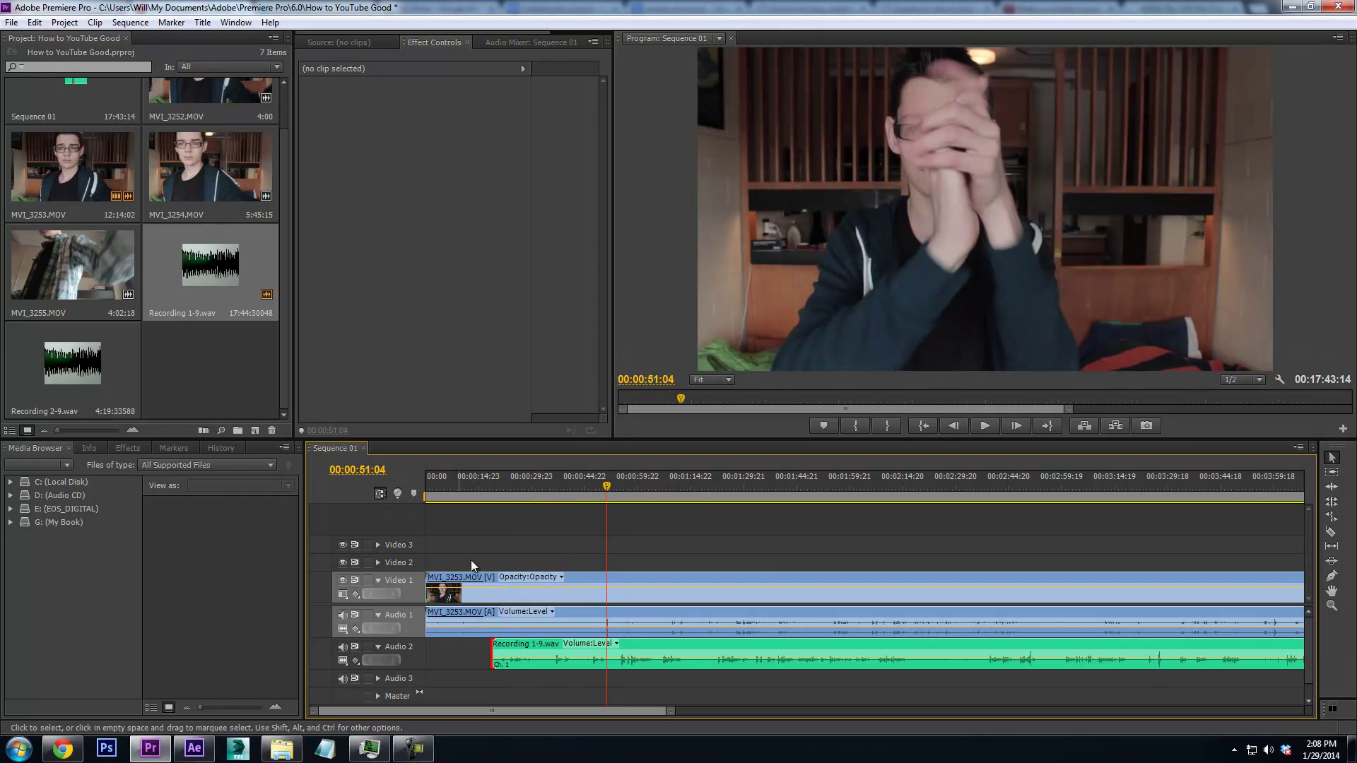
left_click_drag(432, 579, 513, 585)
Move Recording 1-9.wav onto Audio 1 over the camera audio and link it to the MVI_3253.MOV video
left_click_drag(516, 649, 521, 627)
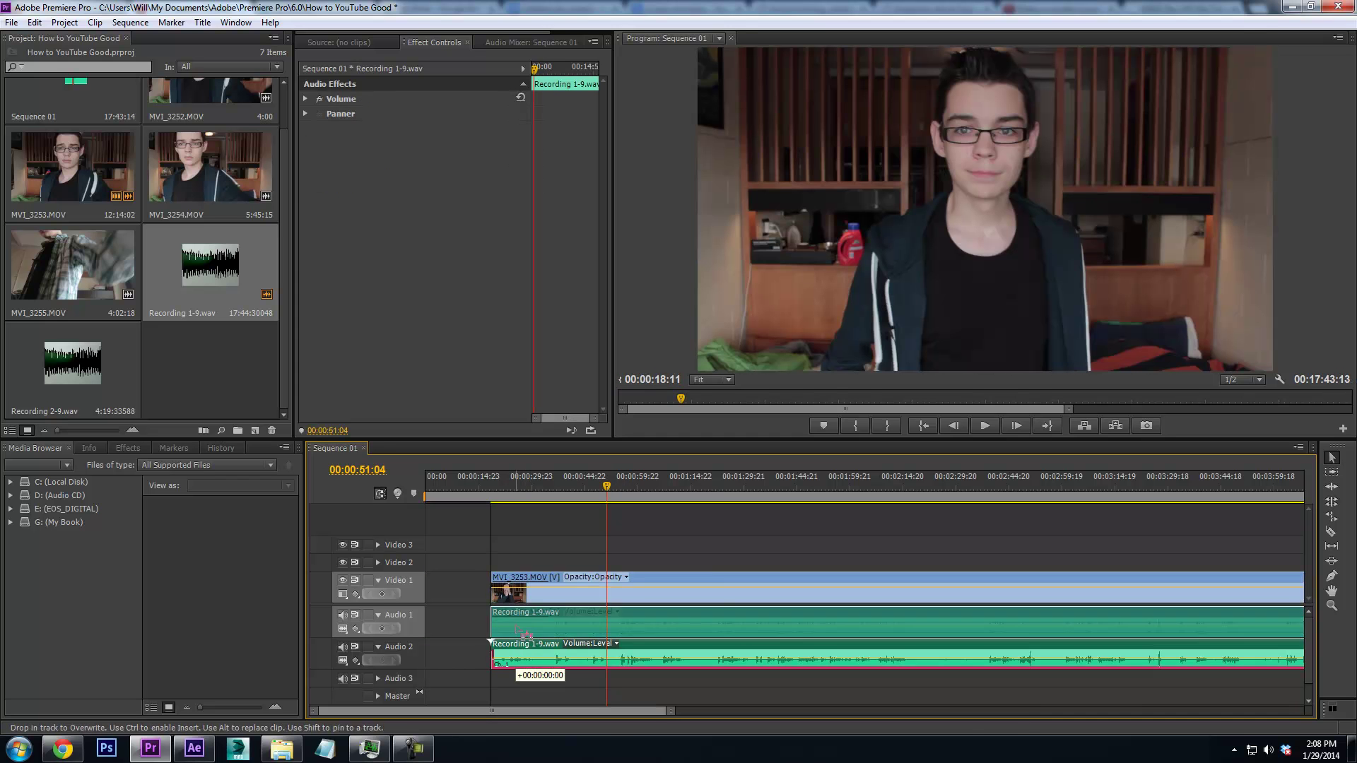
left_click(526, 589, "shift")
right_click(526, 589)
left_click(590, 197)
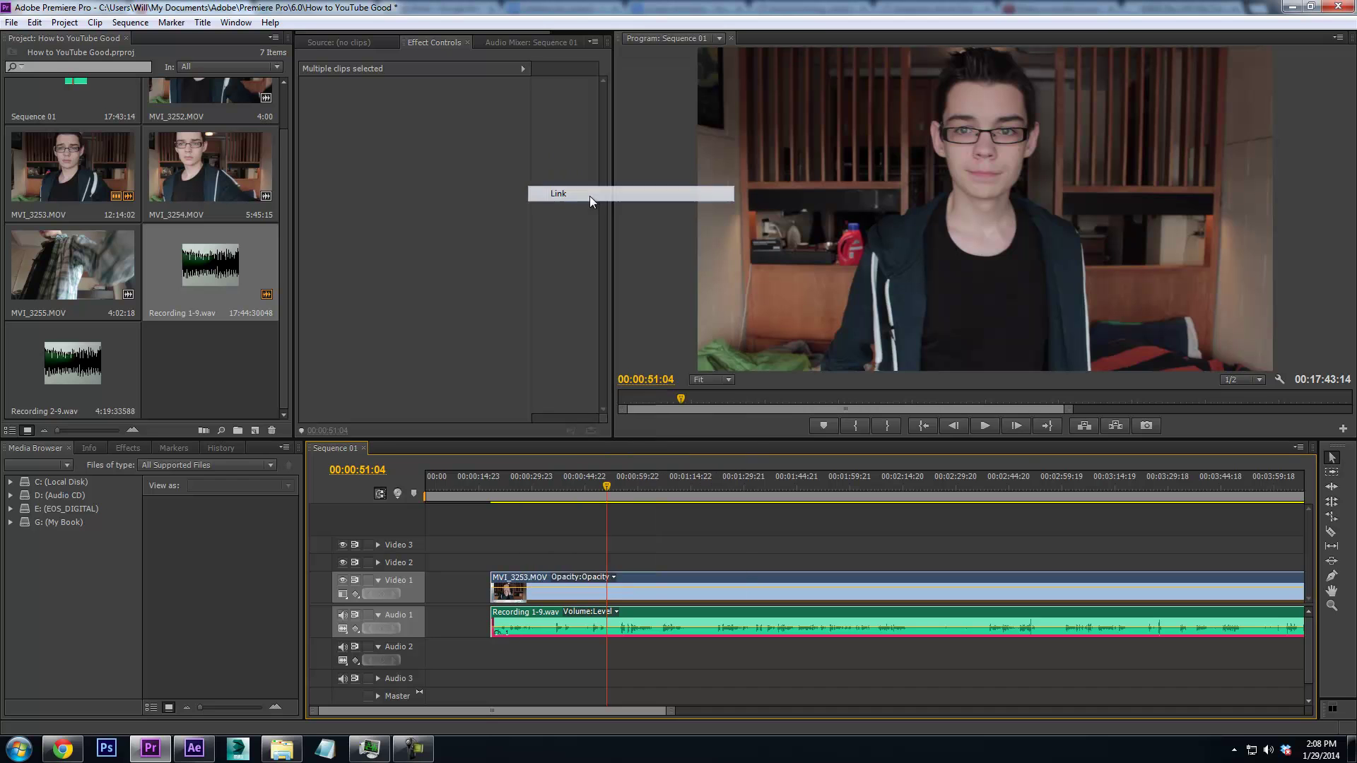
Close the empty gap before the linked clip and play the footage to check that sound and picture are in sync
left_click(448, 585)
key("Delete")
left_click_drag(449, 516, 361, 505)
left_click_drag(468, 488, 495, 494)
key("space")
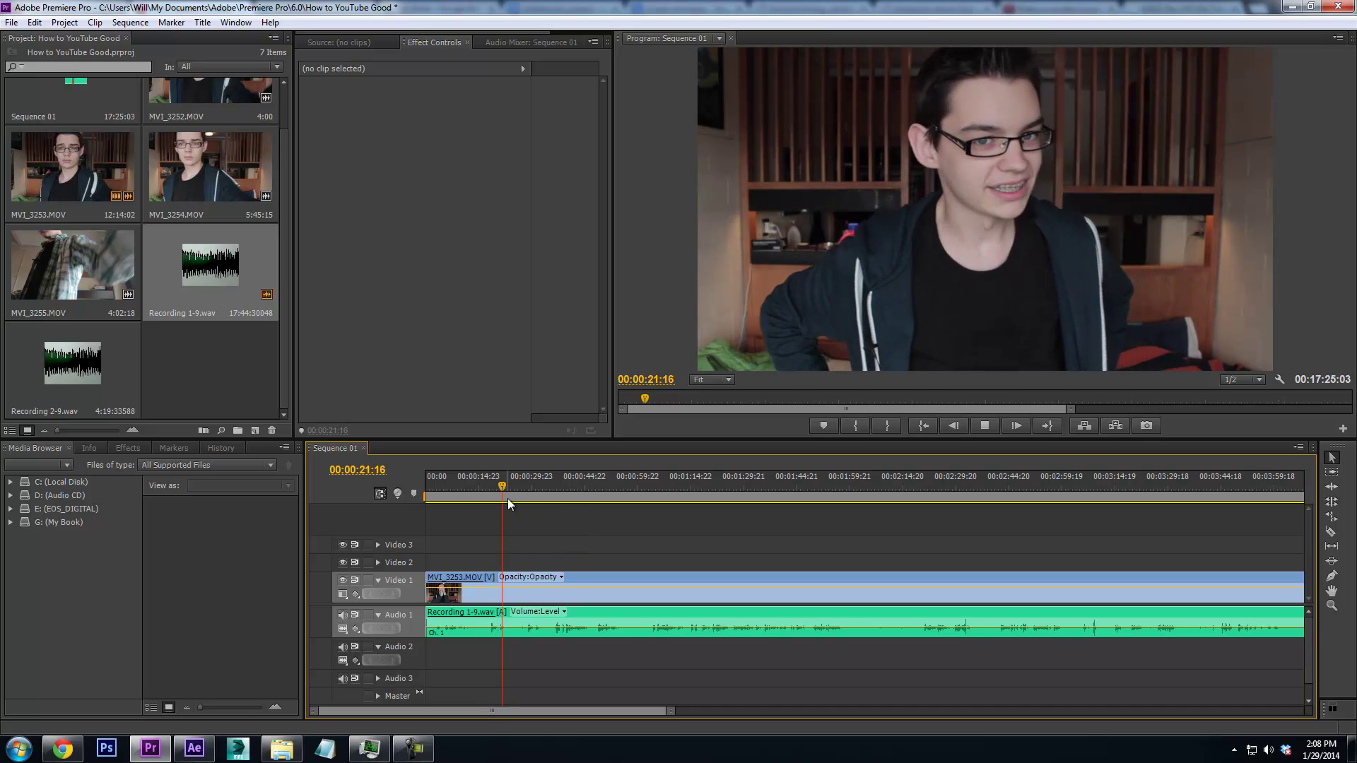
key("Home")
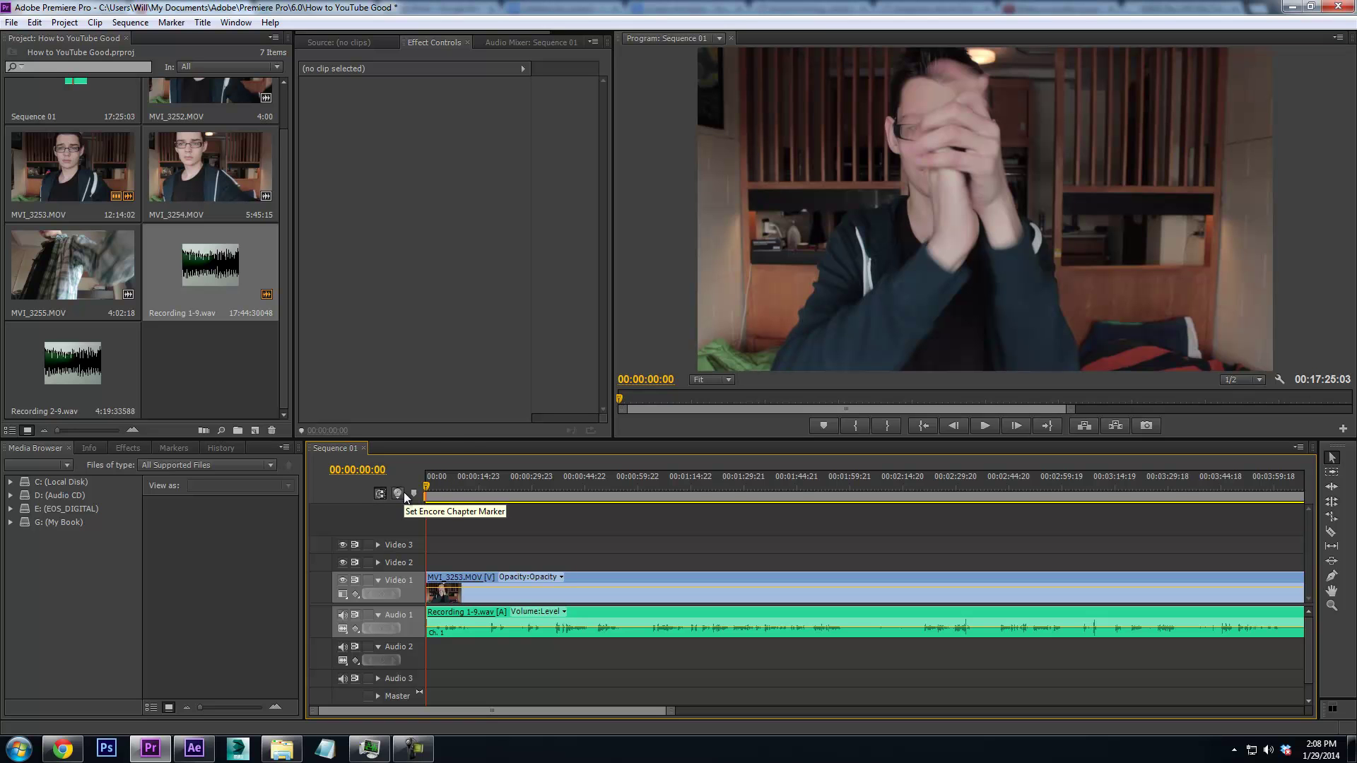
Trim about 16 seconds of unused footage off the start of the linked clip and close the gap
left_click_drag(433, 497, 474, 493)
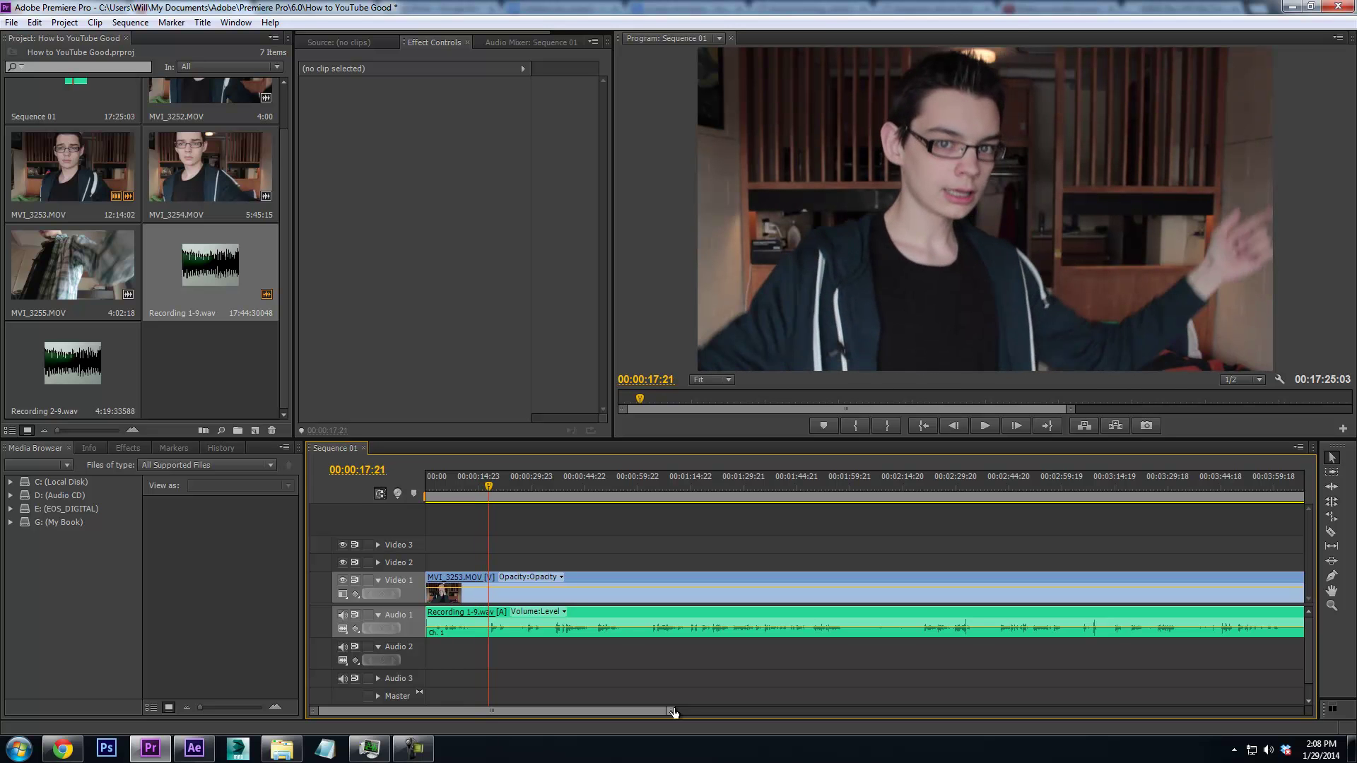
key("j")
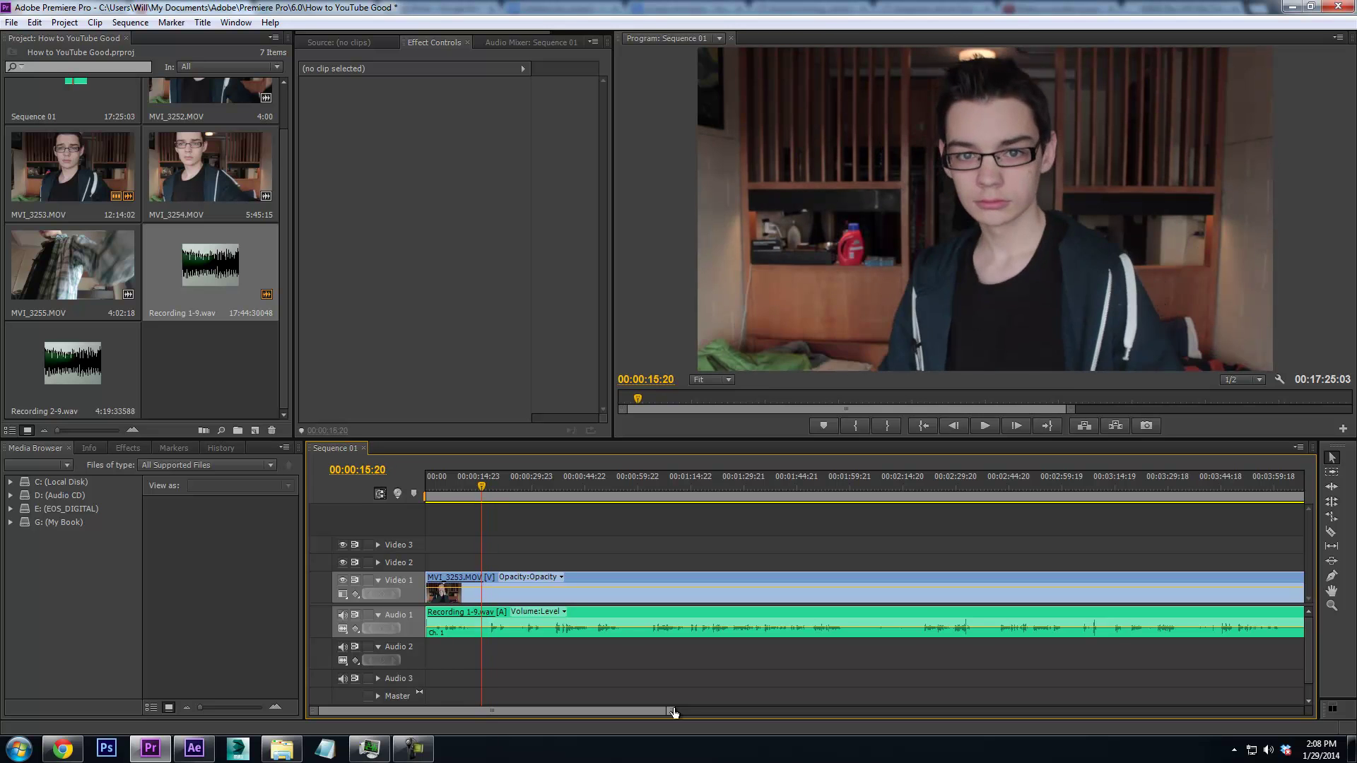
mouse_move(430, 578)
left_mouse_down()
mouse_move(482, 590)
mouse_move(464, 597)
mouse_move(452, 580)
left_mouse_up()
Play to the end of the opening line and split the linked video and audio at 00:00:05:20
key("space")
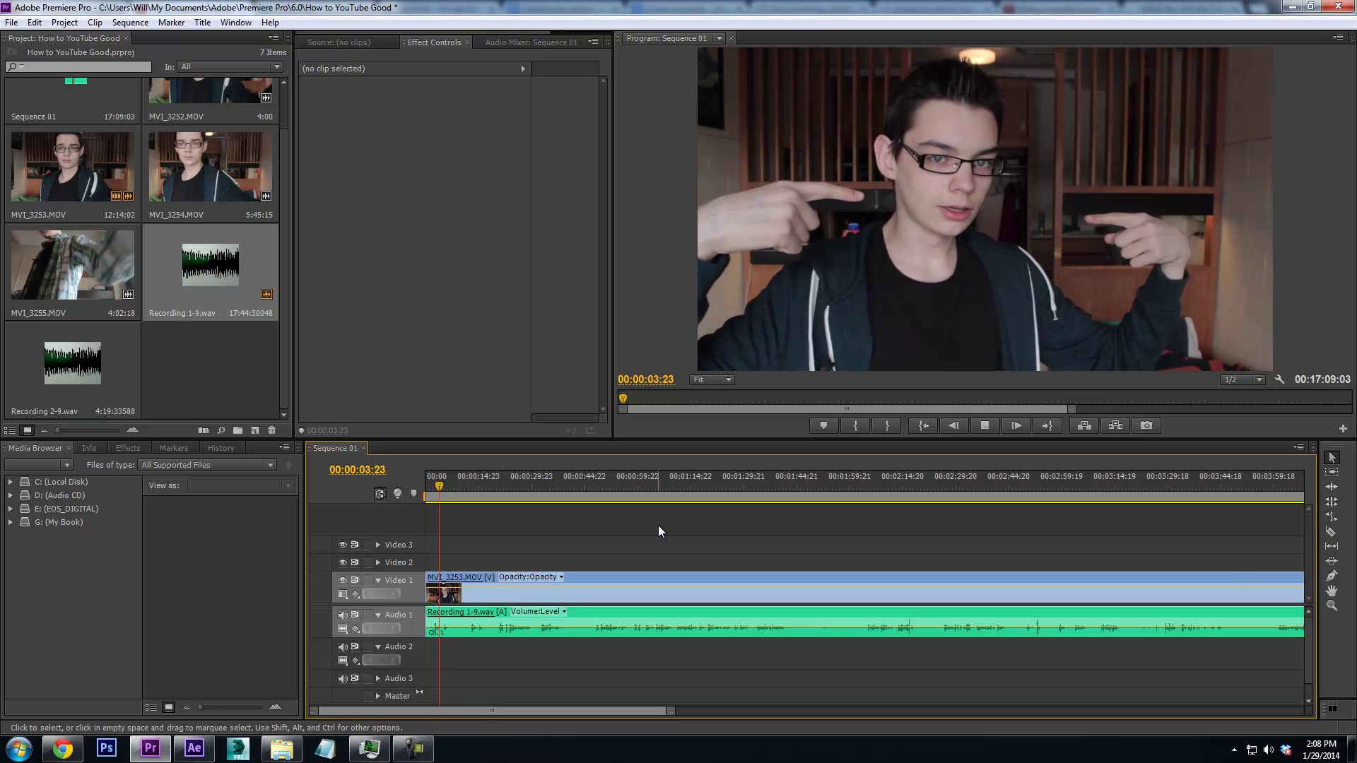
key("space")
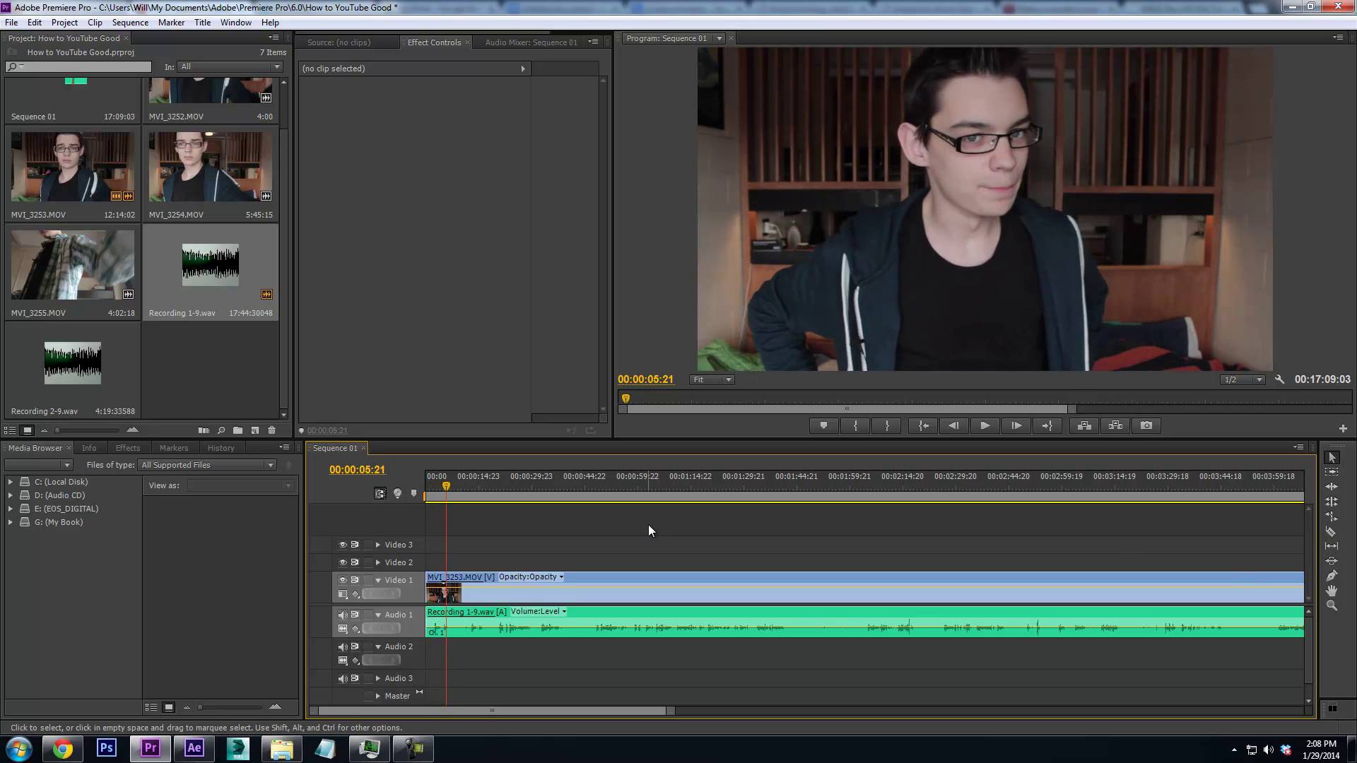
key("Left")
key("Left")
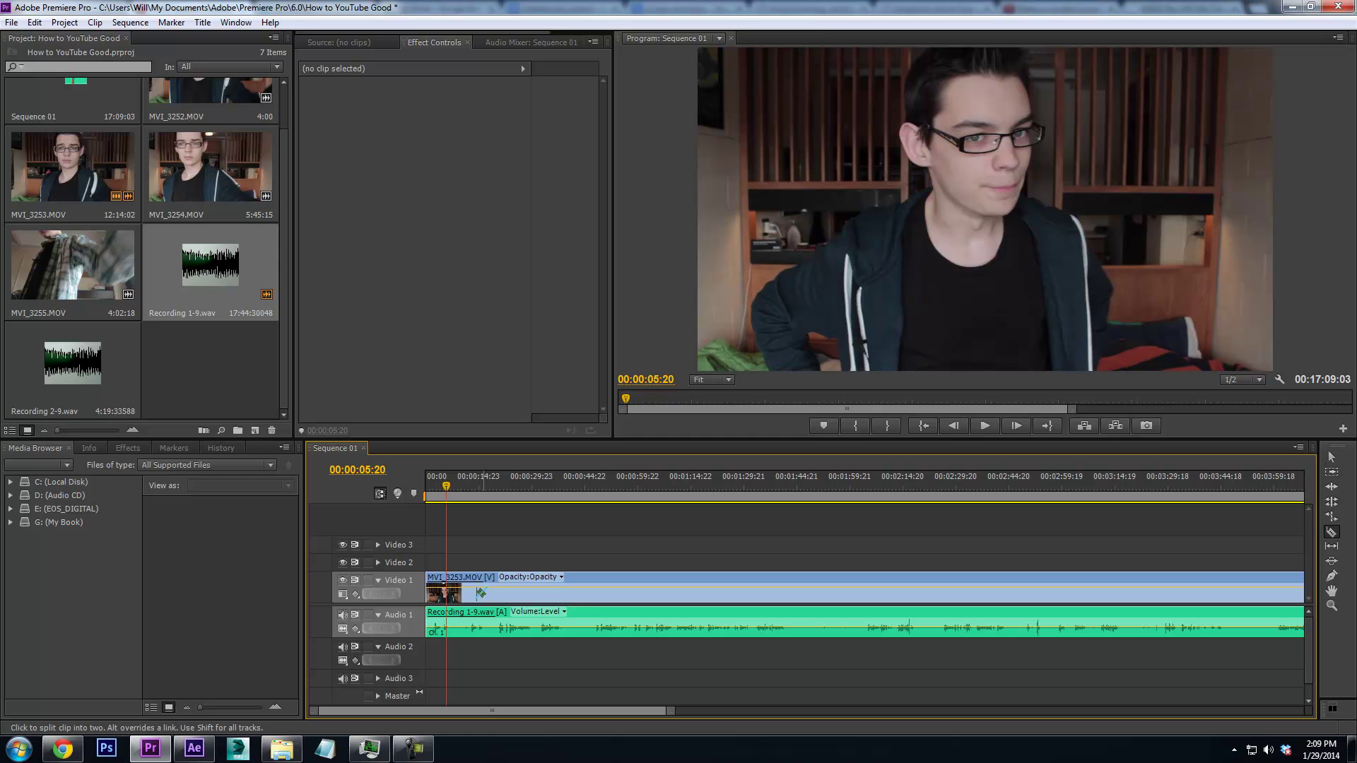
left_click(447, 480)
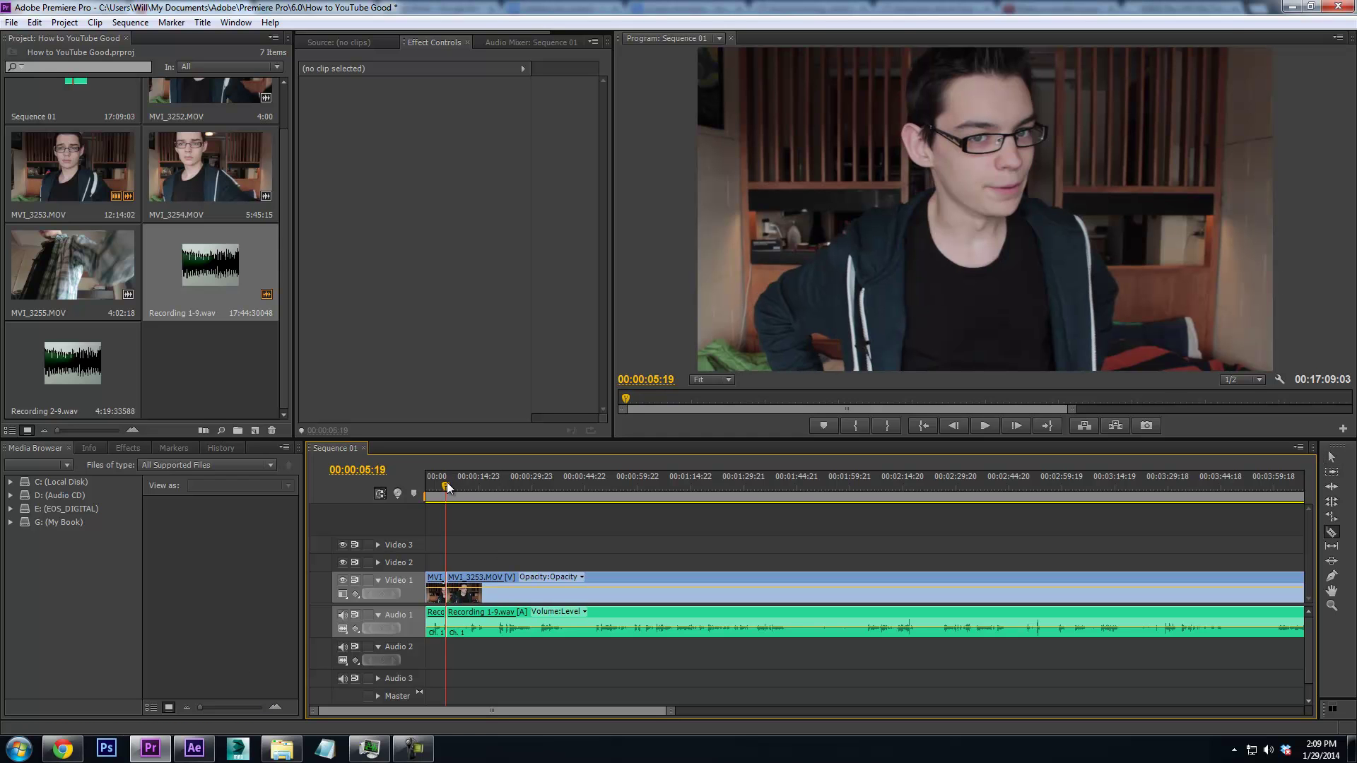
Import NewLogo.mp4 into the project from the channel's folder inside Finished Videos on the G: drive
left_click(292, 748)
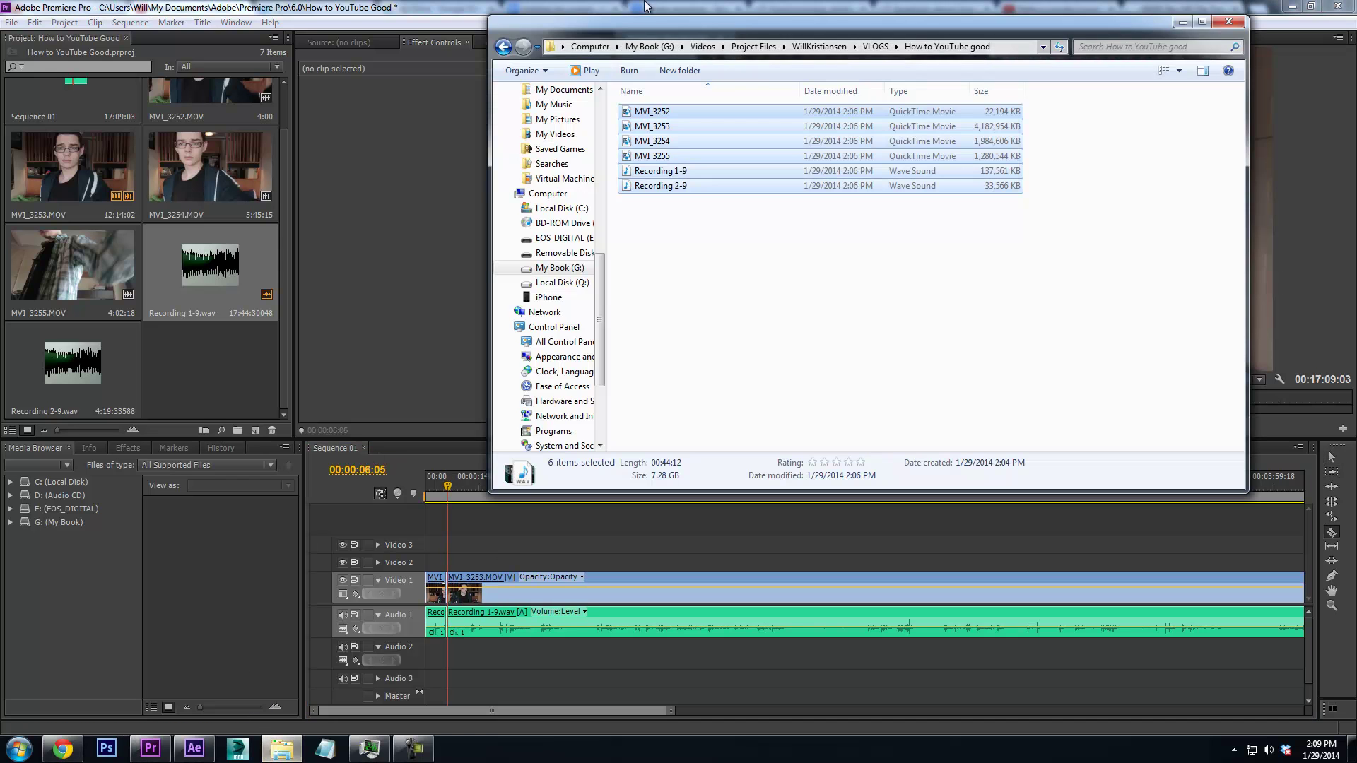
left_click(703, 46)
double_click(699, 141)
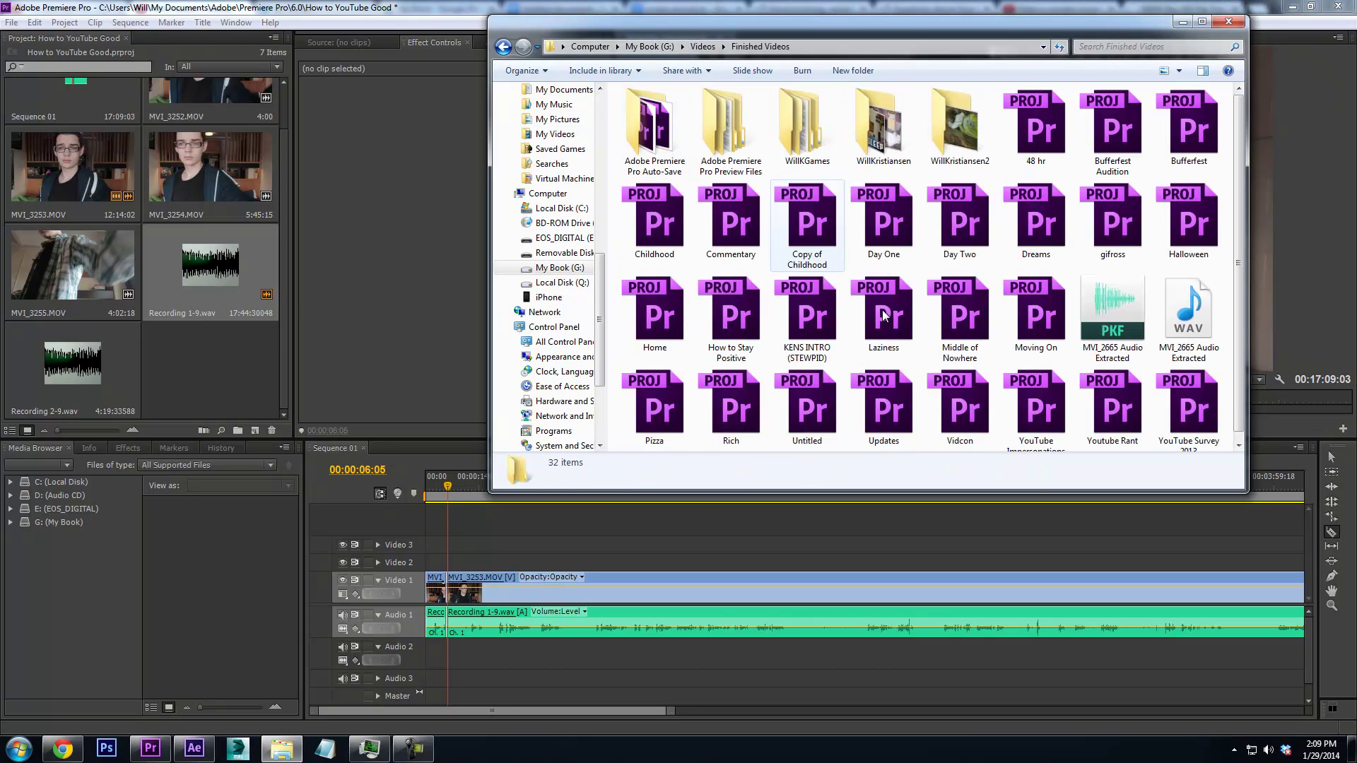
double_click(883, 138)
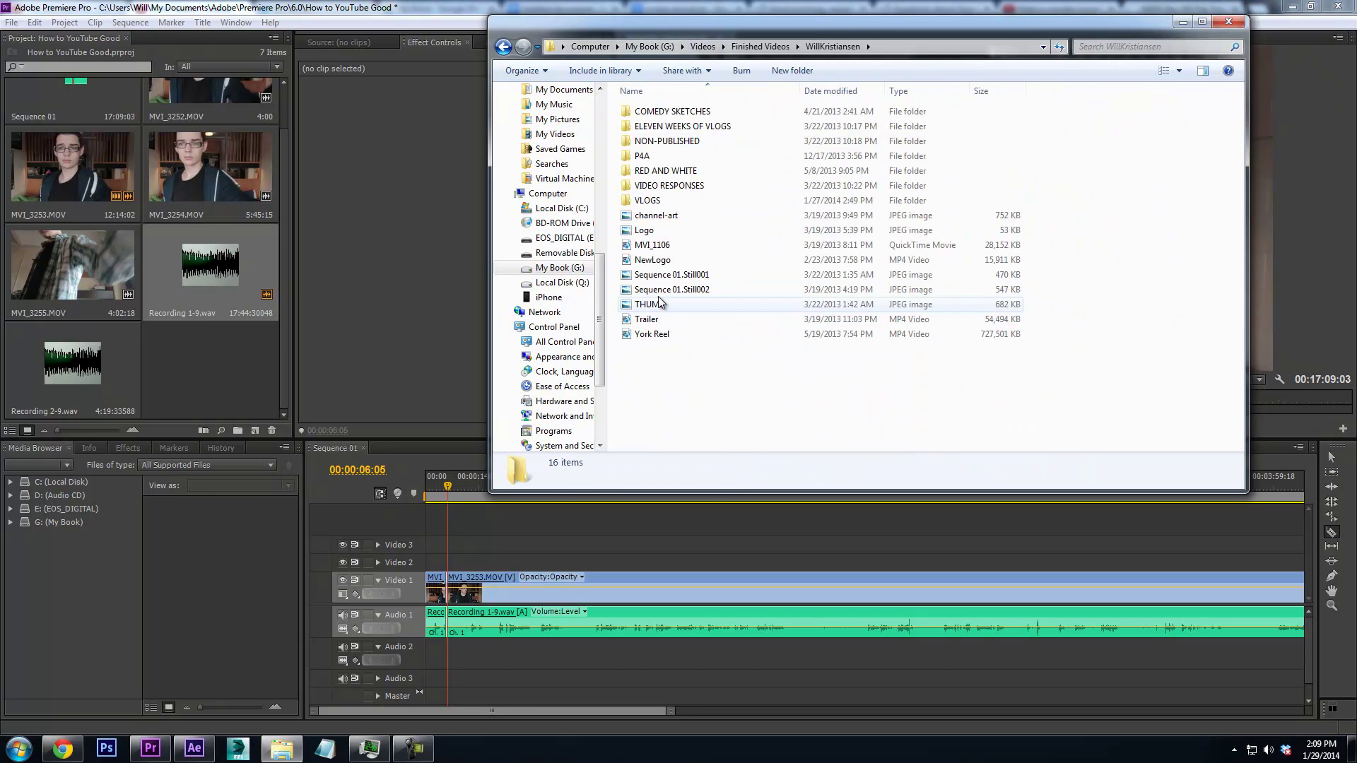
left_click(653, 260)
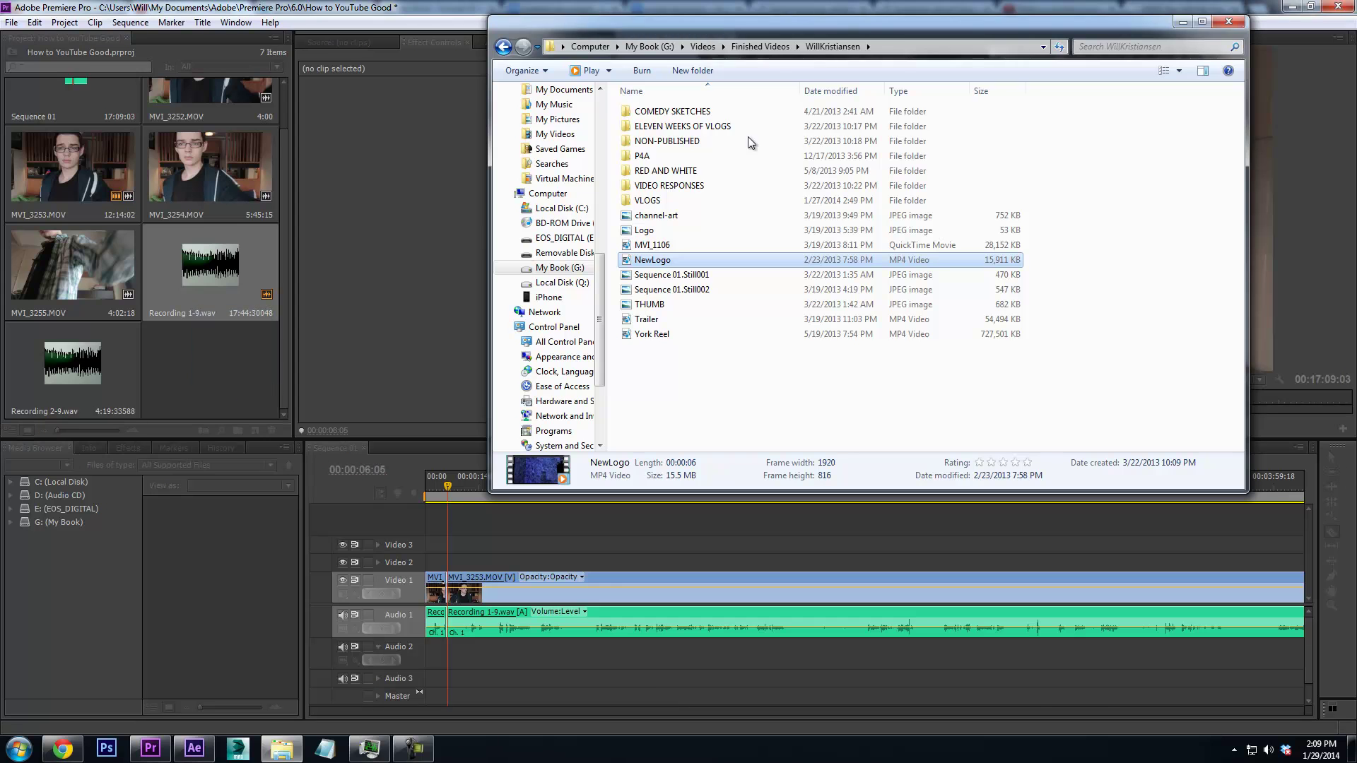
left_click(1182, 21)
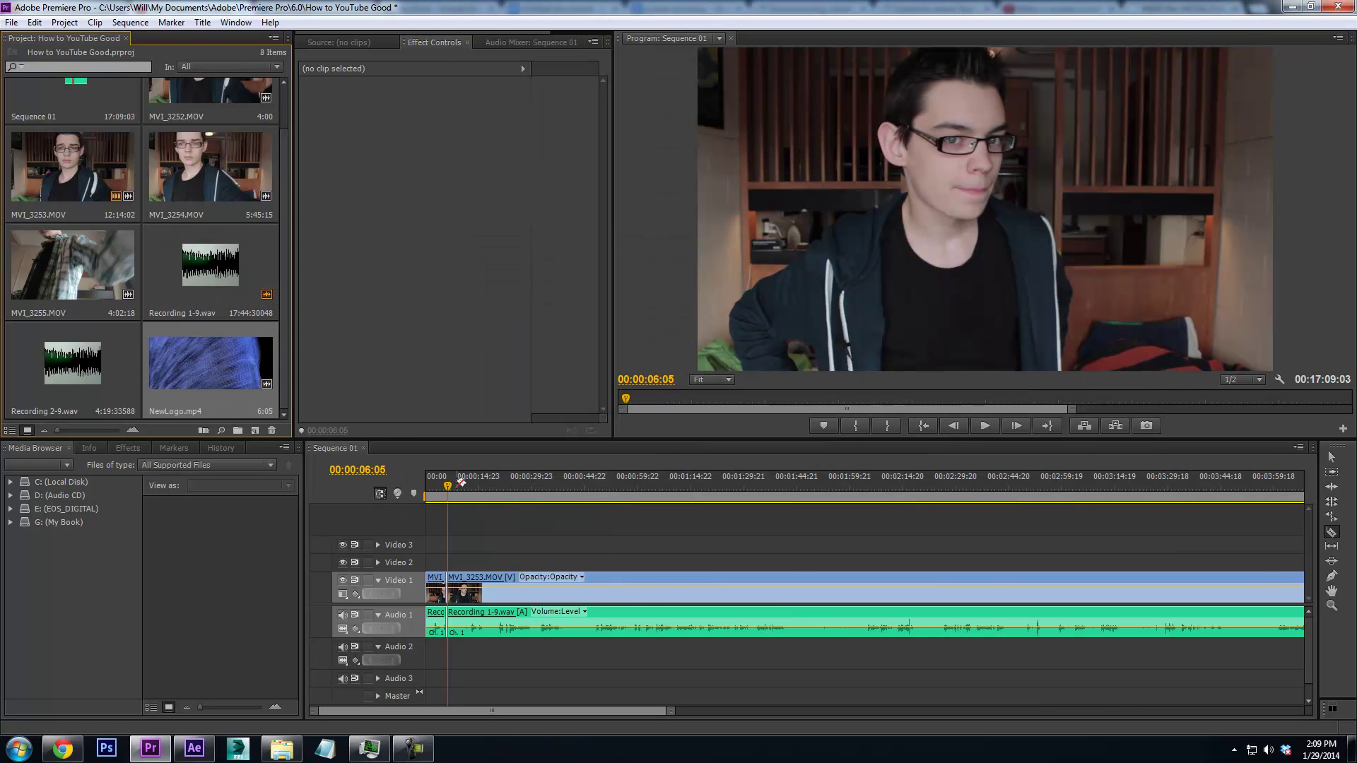
Move the remaining MVI_3253.MOV footage well along the timeline on Video 2 and place NewLogo.mp4 on Video 1 at 00:00:06:05
left_click_drag(498, 586, 653, 563)
left_click_drag(211, 363, 458, 593)
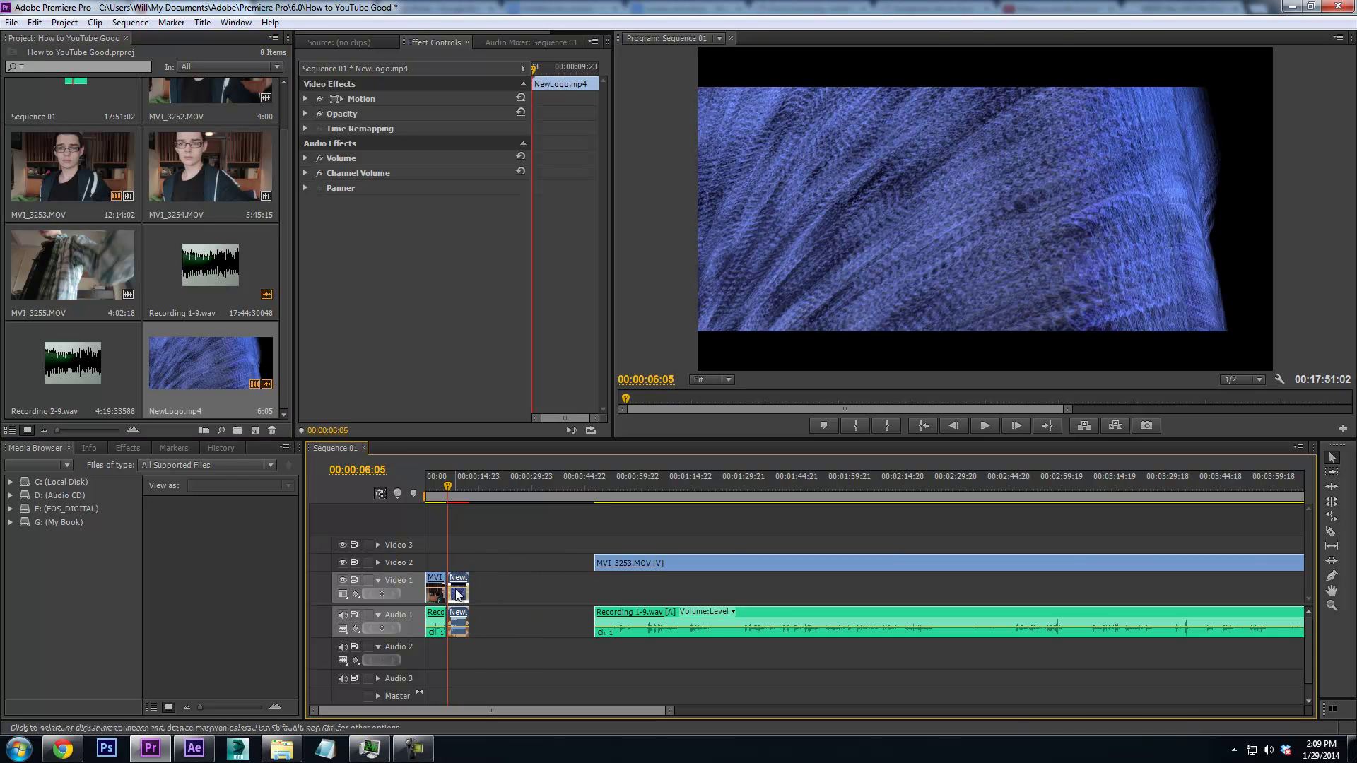
Close the gap between the opening clip and NewLogo.mp4 and play across the cut to check its timing
left_click_drag(671, 711, 491, 711)
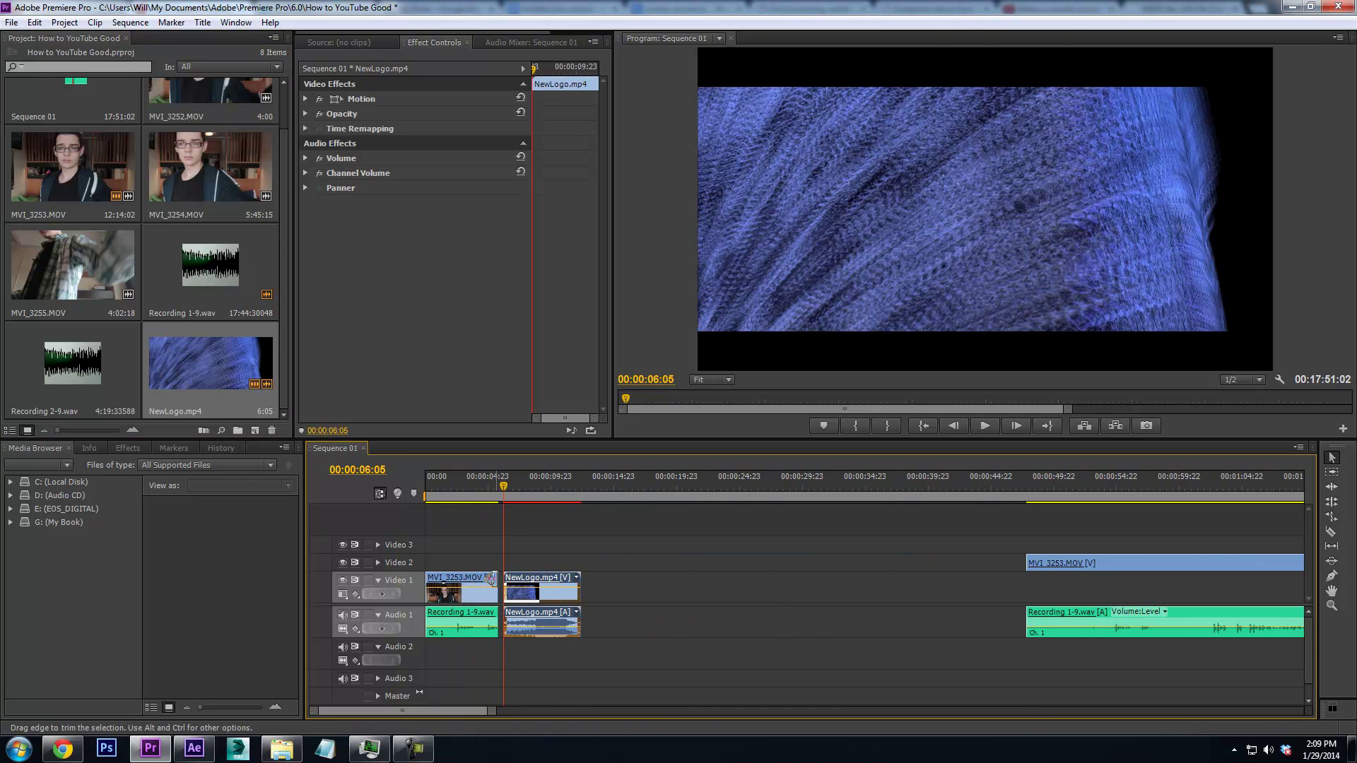
left_click(501, 586)
key("Delete")
left_click(483, 488)
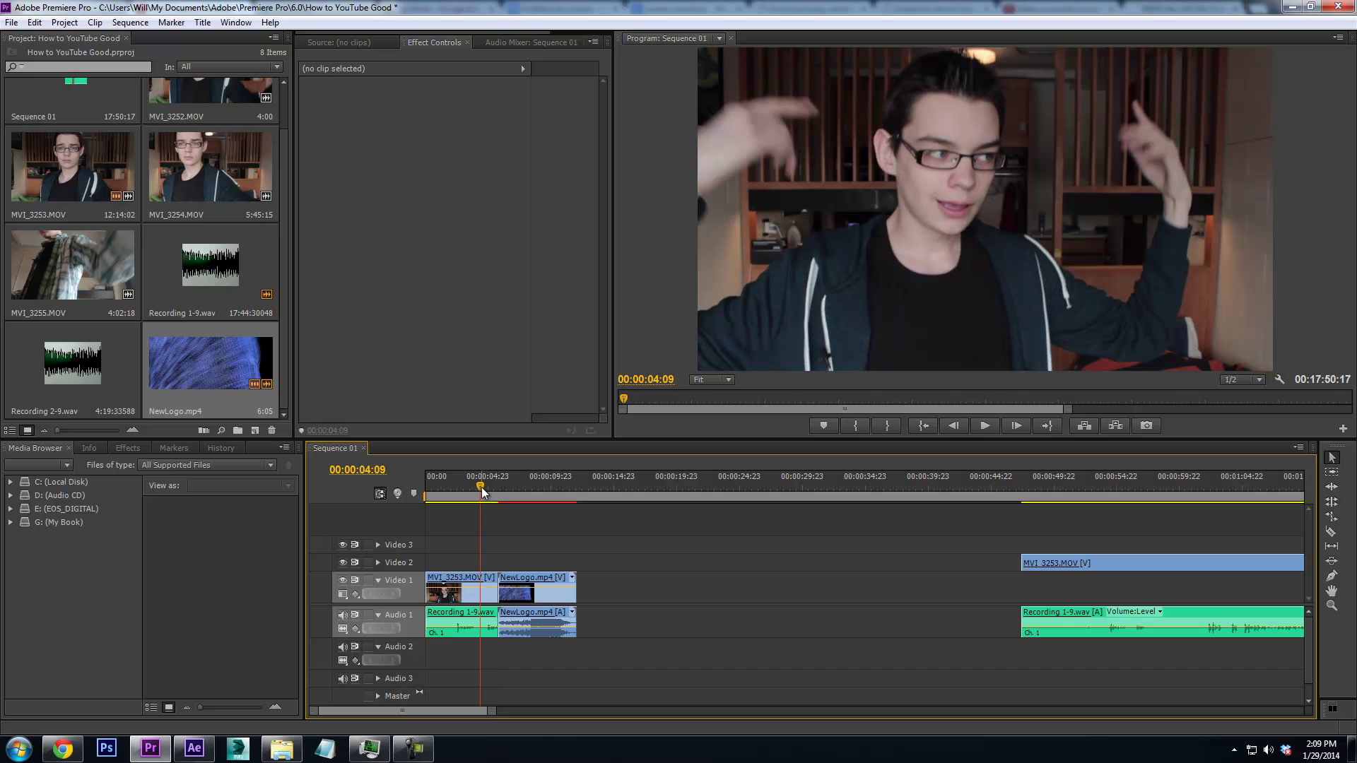
left_click_drag(485, 710, 540, 703)
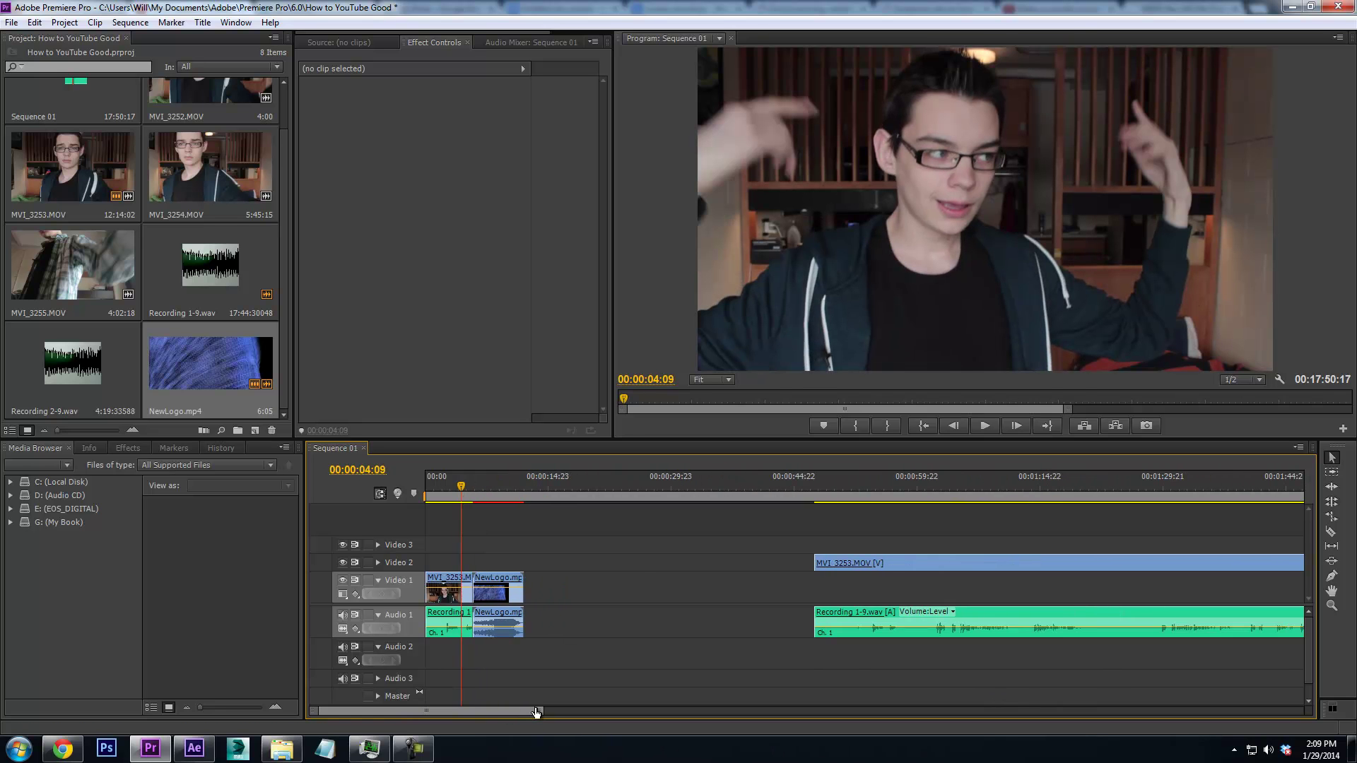
key("space")
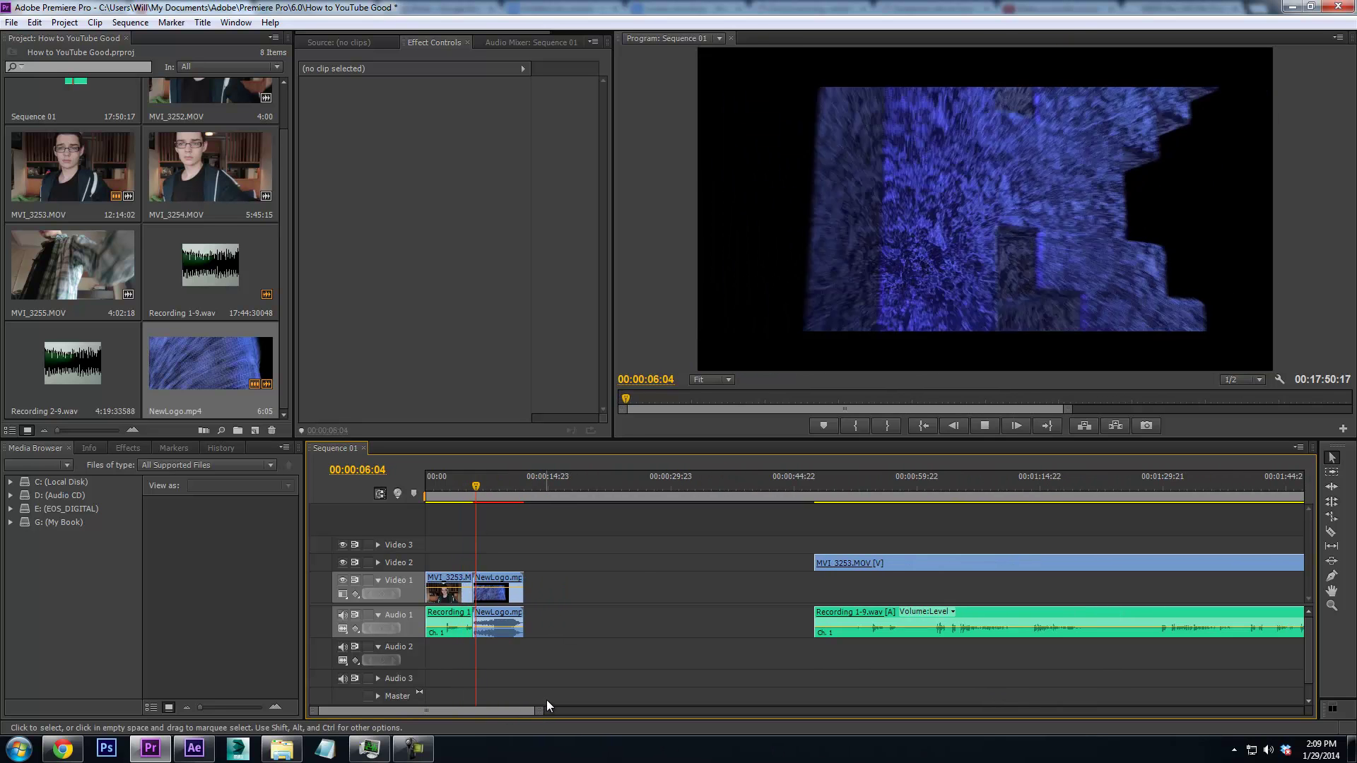
key("space")
Shift NewLogo.mp4 slightly later on the timeline and extend the end of the opening clip by a few frames
left_click_drag(537, 710, 437, 710)
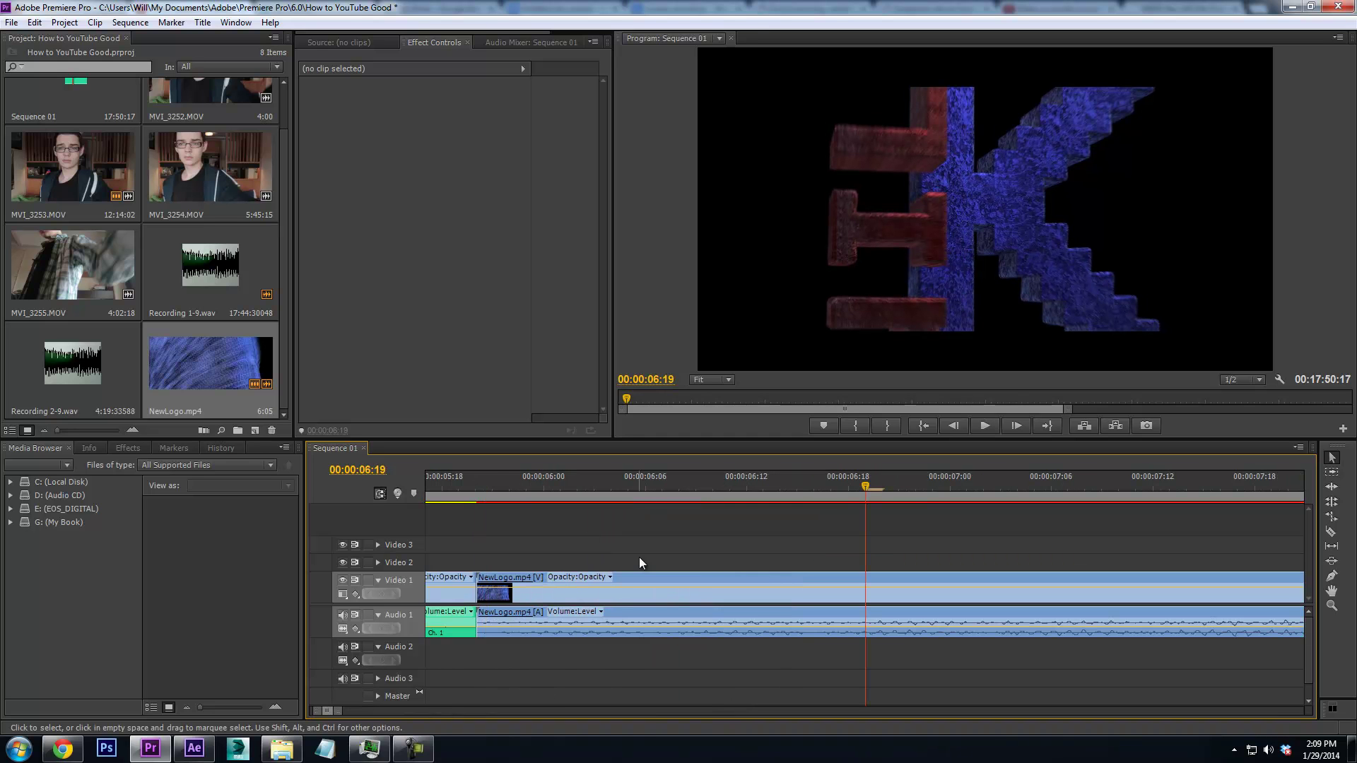
left_click_drag(531, 579, 616, 577)
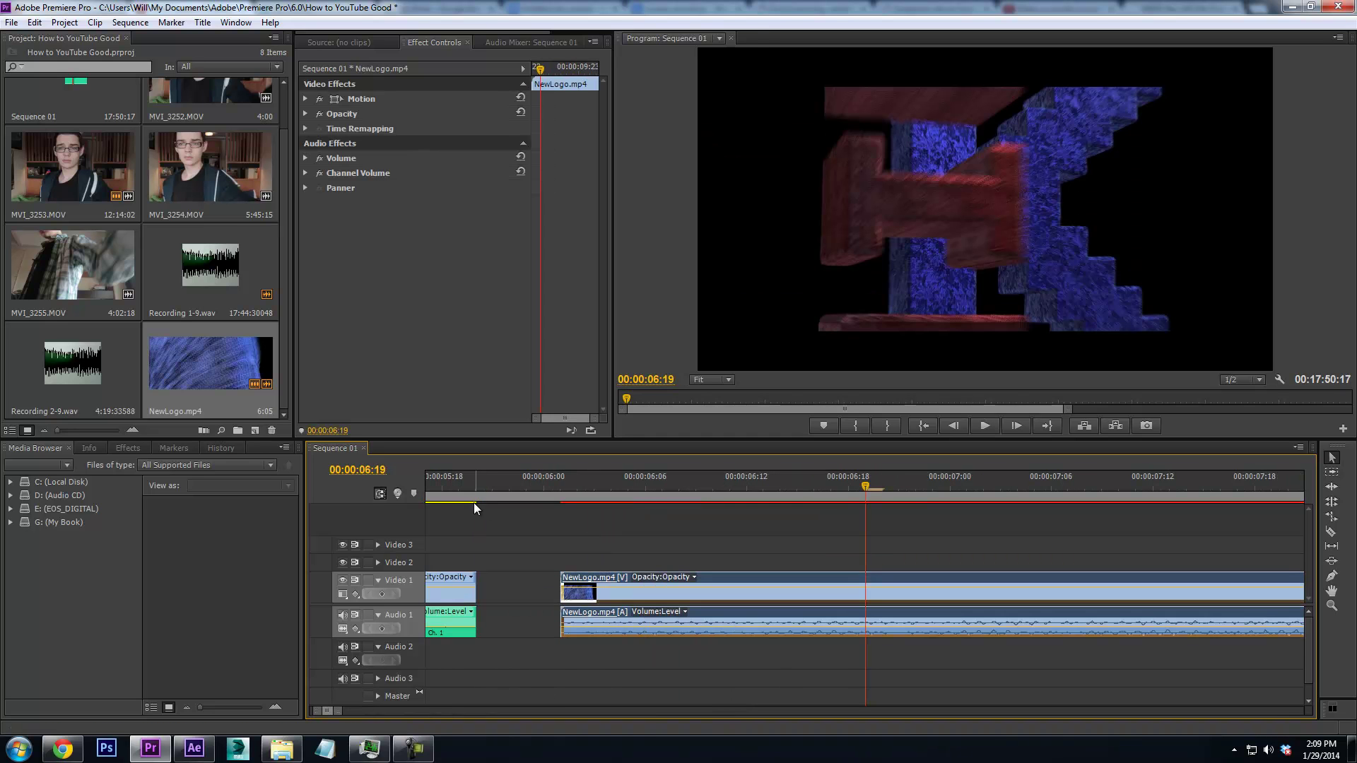
left_click(476, 499)
key("Right")
key("Right")
key("Right")
left_click_drag(476, 591, 526, 590)
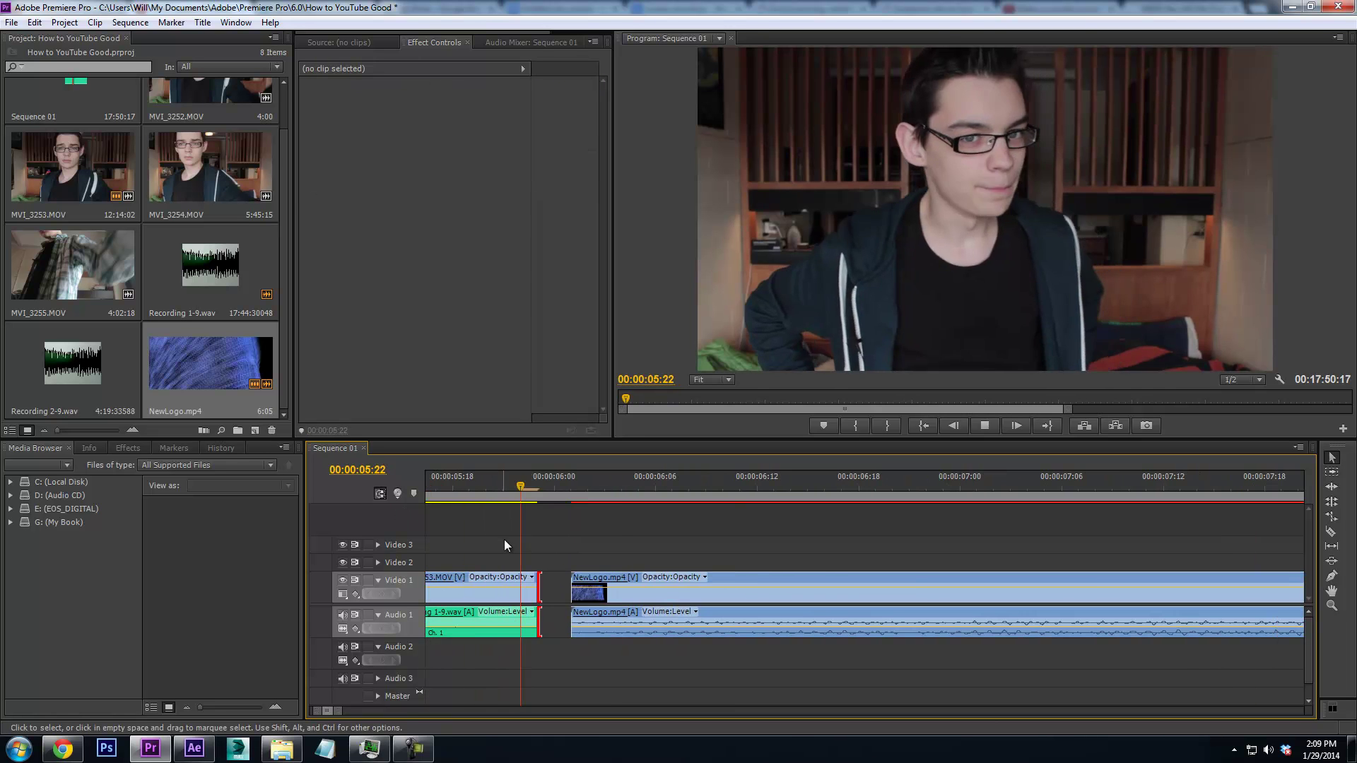
Close the remaining gap before NewLogo.mp4 and play the sequence from the beginning to check the logo transition
key("shift+Right")
right_click(559, 602)
left_click(569, 609)
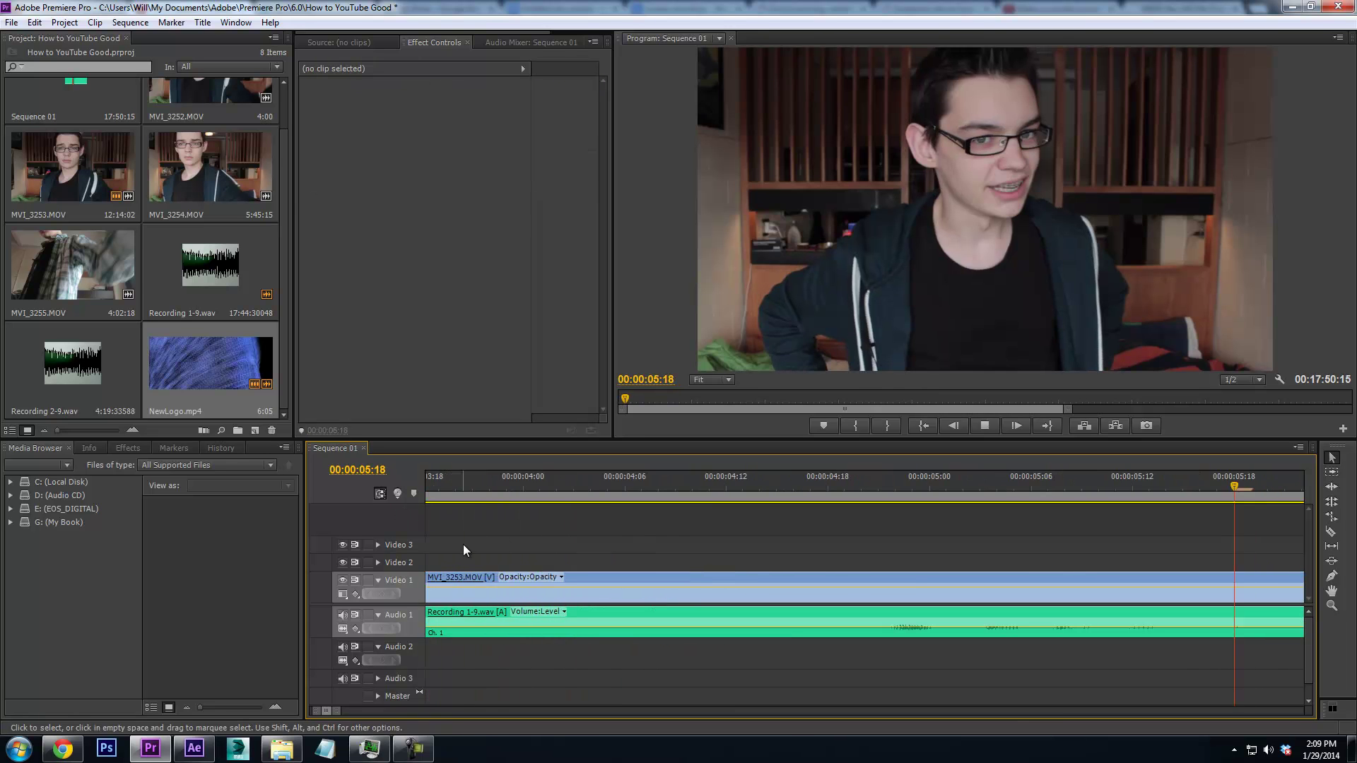
left_click_drag(338, 711, 523, 710)
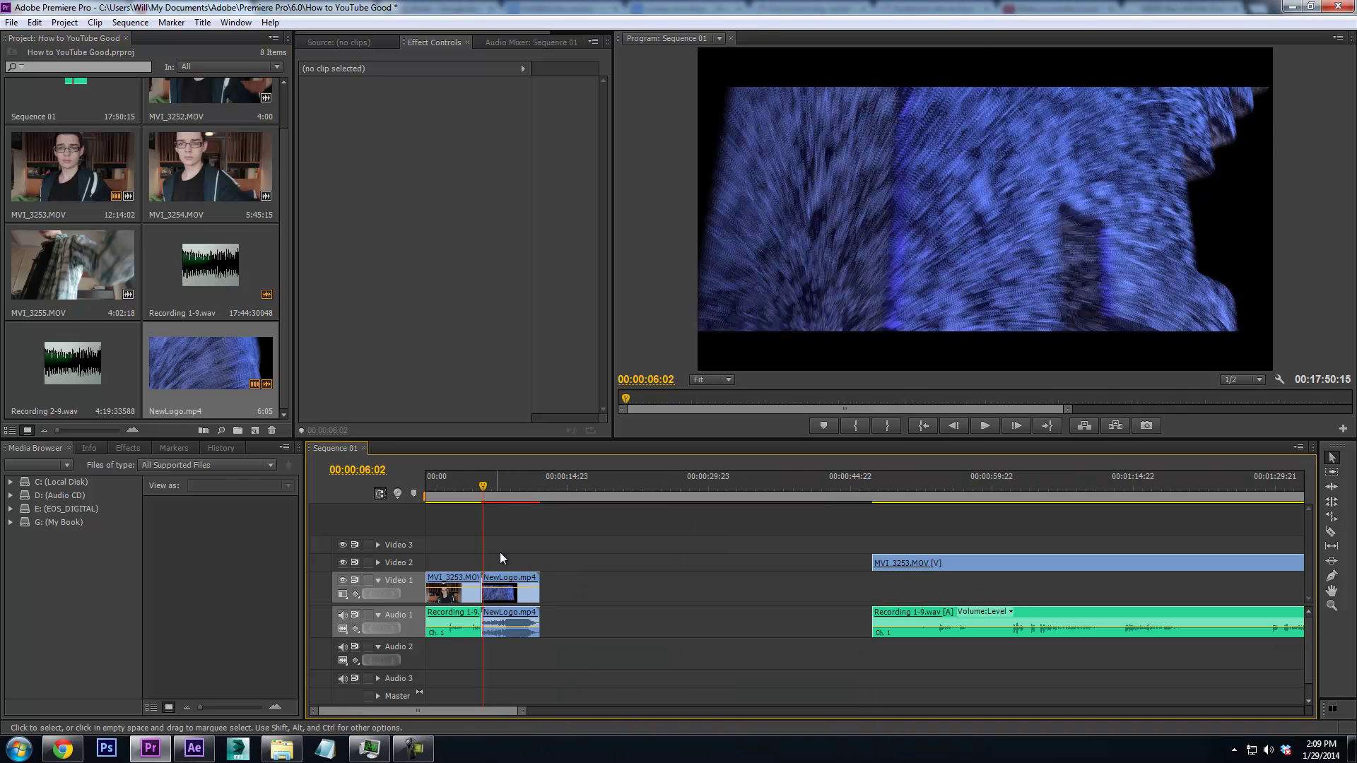
key("Home")
key("space")
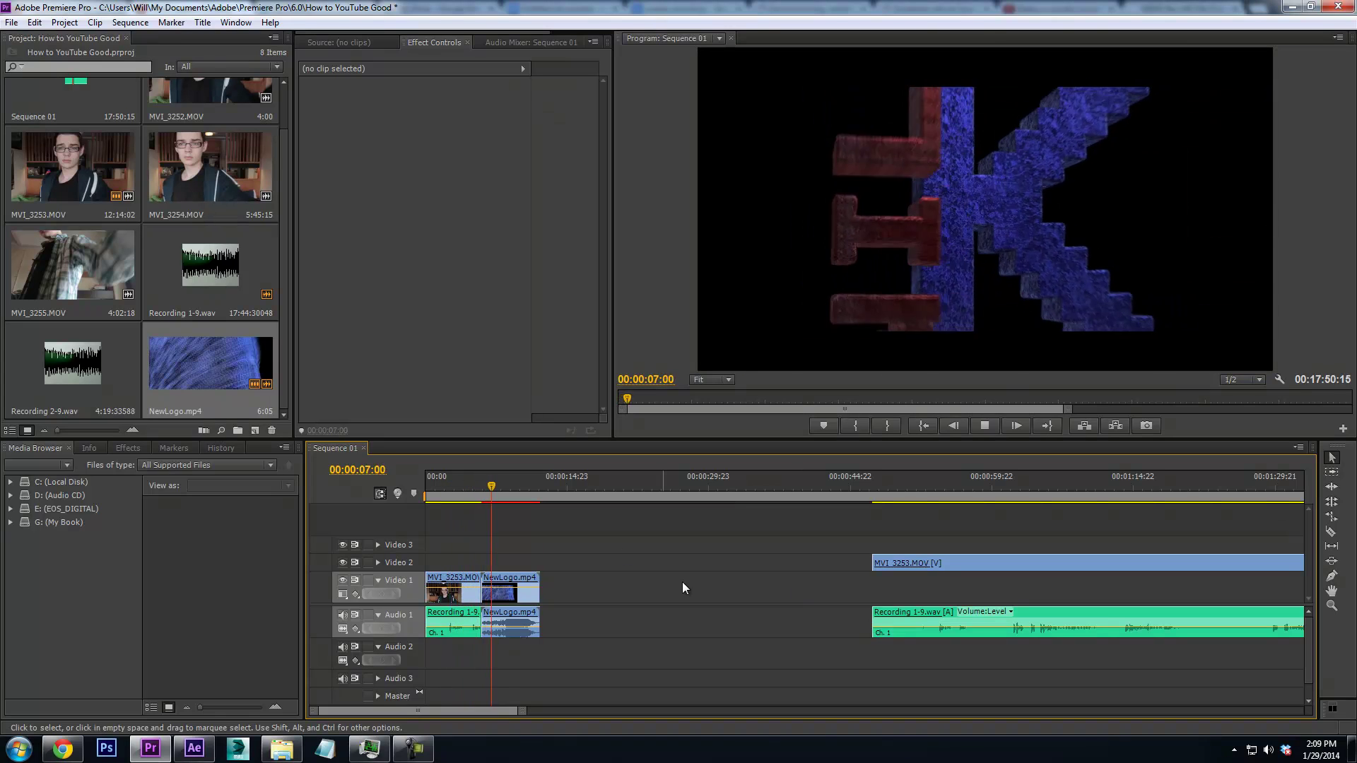
key("space")
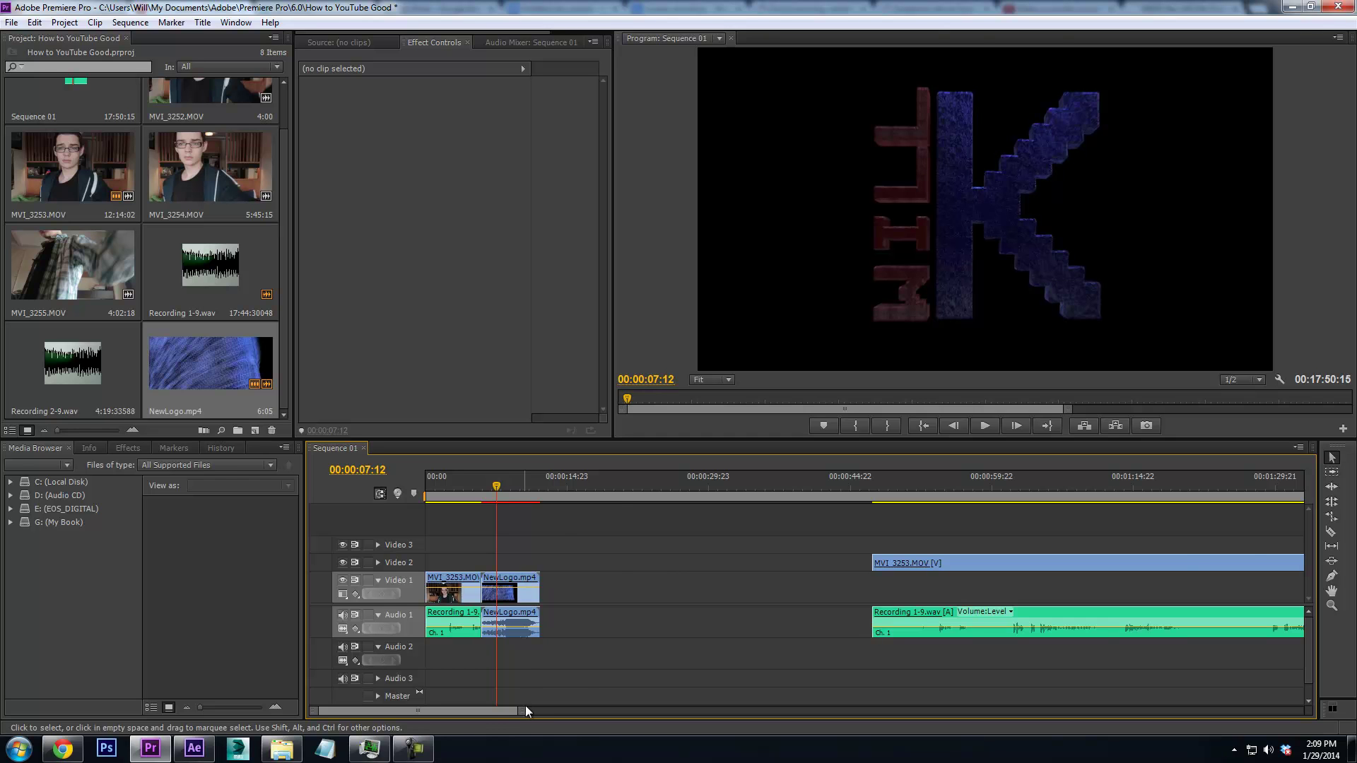
Move NewLogo.mp4 slightly later on the timeline and extend the opening clip's end to 00:00:06:01
left_click_drag(525, 710, 488, 713)
left_click_drag(558, 571, 568, 571)
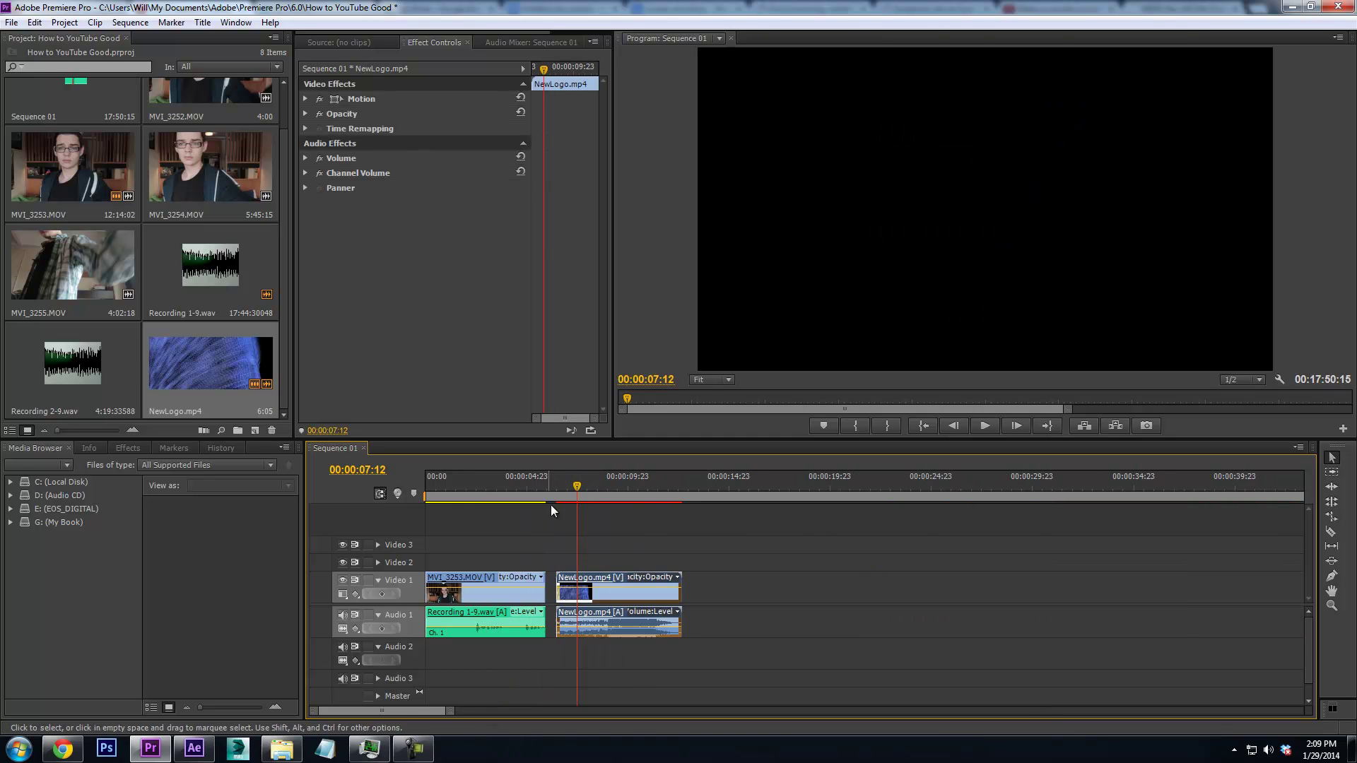
left_click(545, 482)
key("Home")
left_click(546, 485)
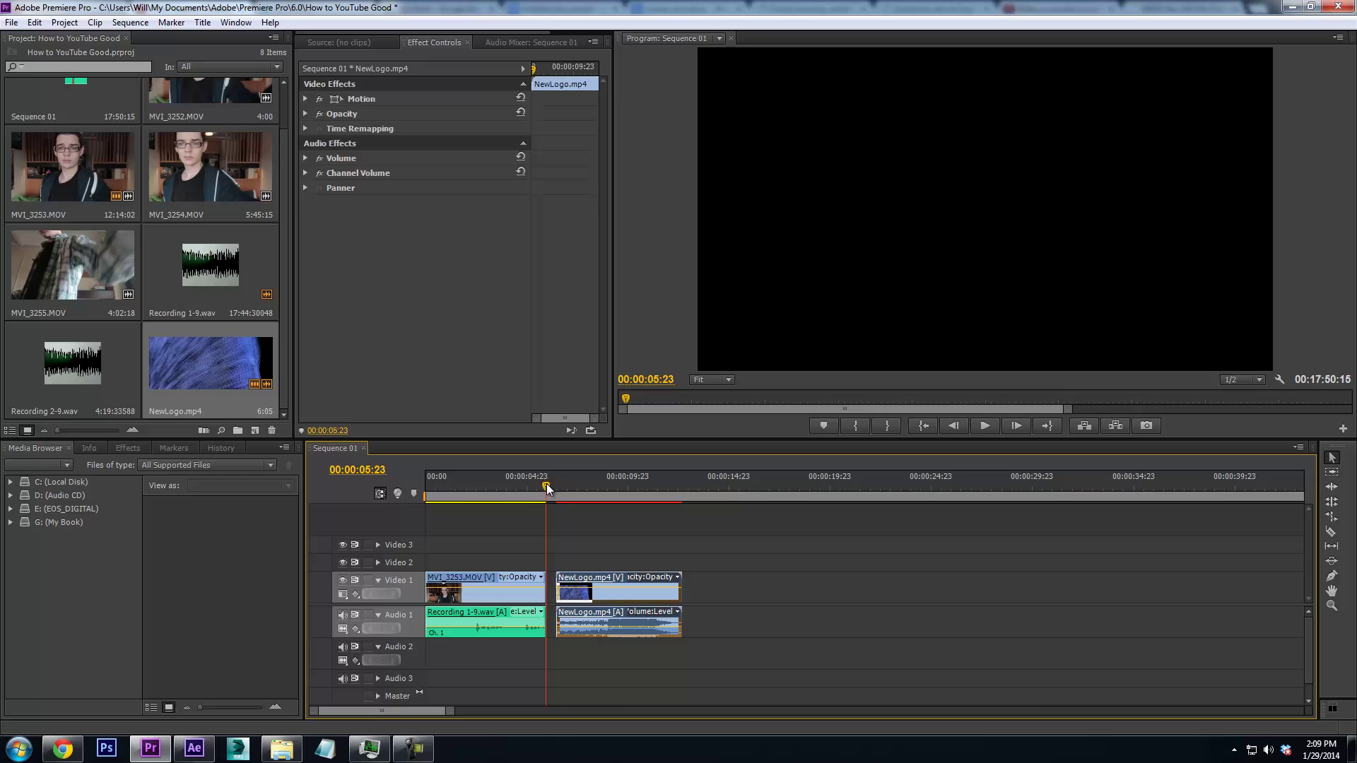
left_click(541, 581)
left_click_drag(541, 581, 544, 581)
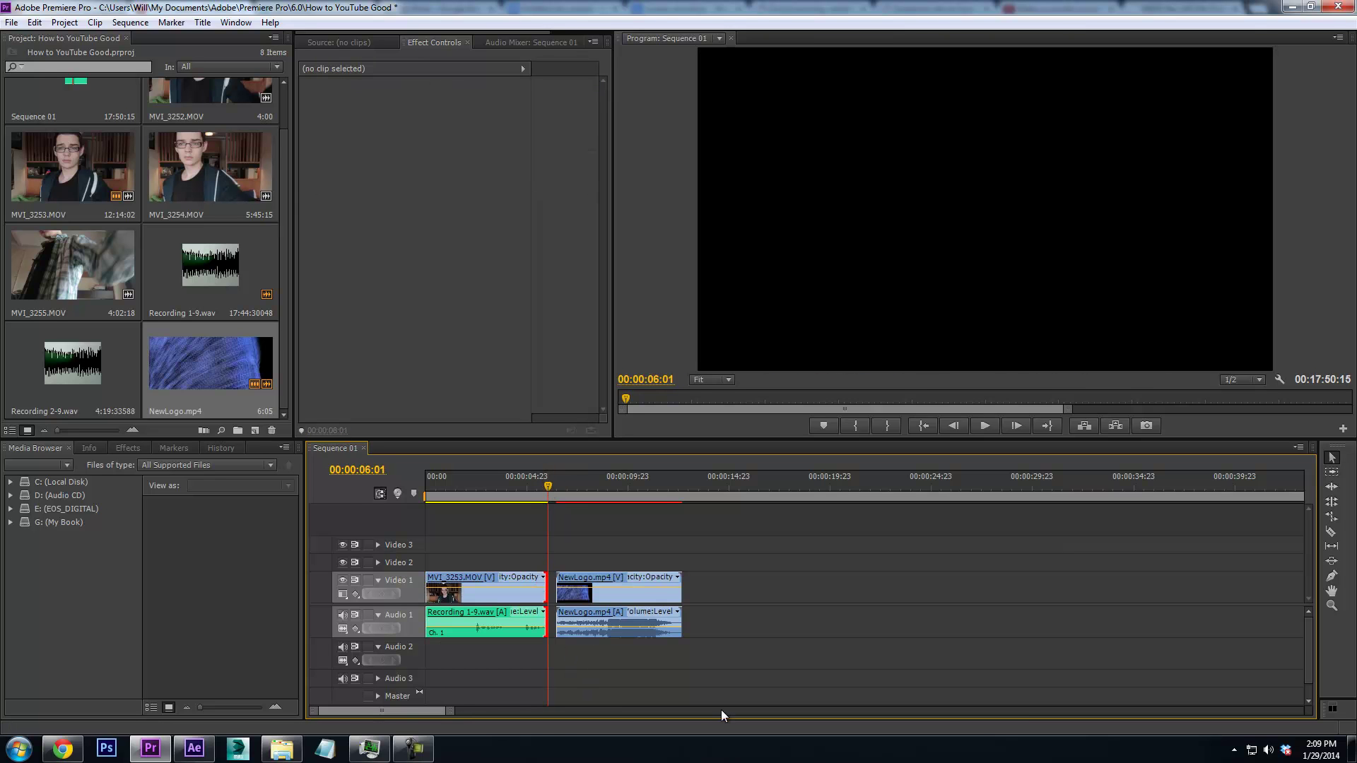
Ripple delete the gap before NewLogo.mp4 and play the transition from 00:00:03:20
mouse_move(452, 716)
left_mouse_down()
mouse_move(416, 726)
mouse_move(434, 722)
left_mouse_up()
right_click(739, 595)
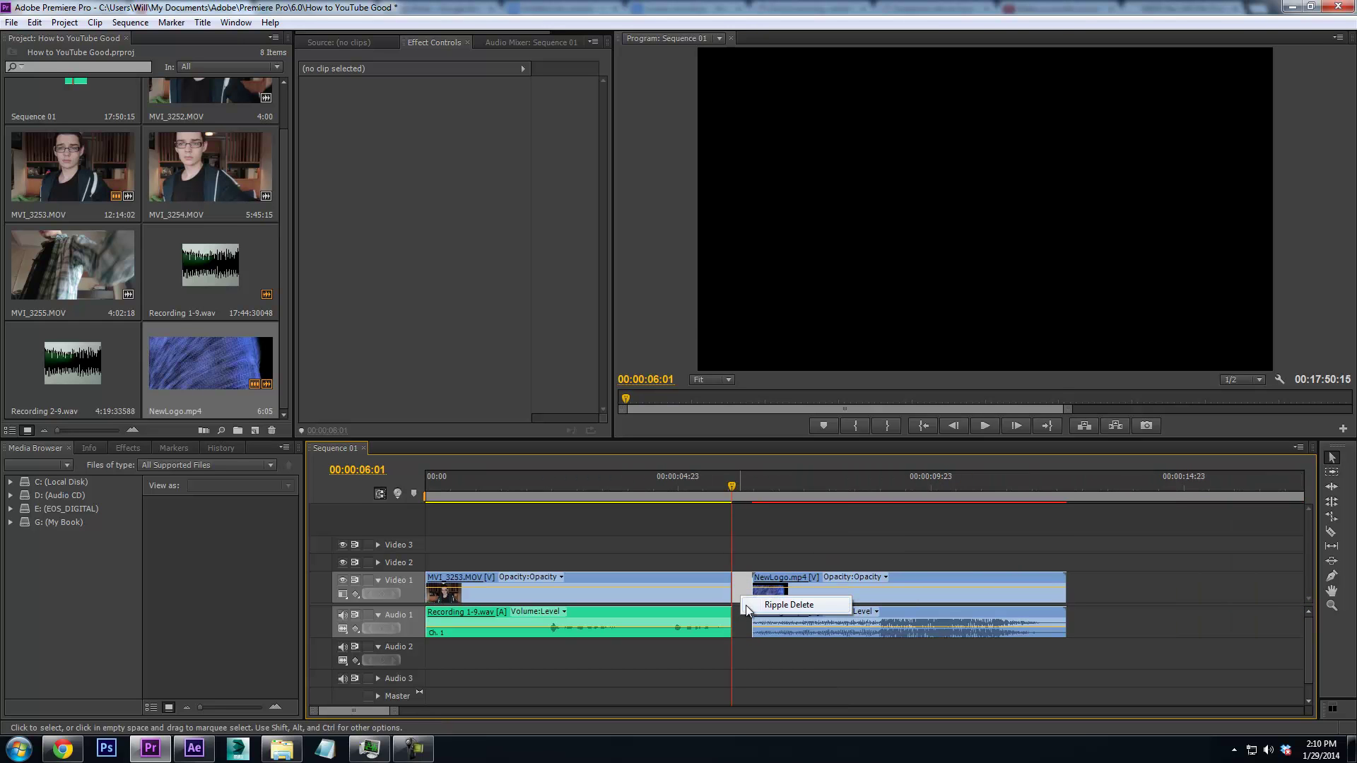
left_click(777, 606)
left_click_drag(675, 495, 620, 506)
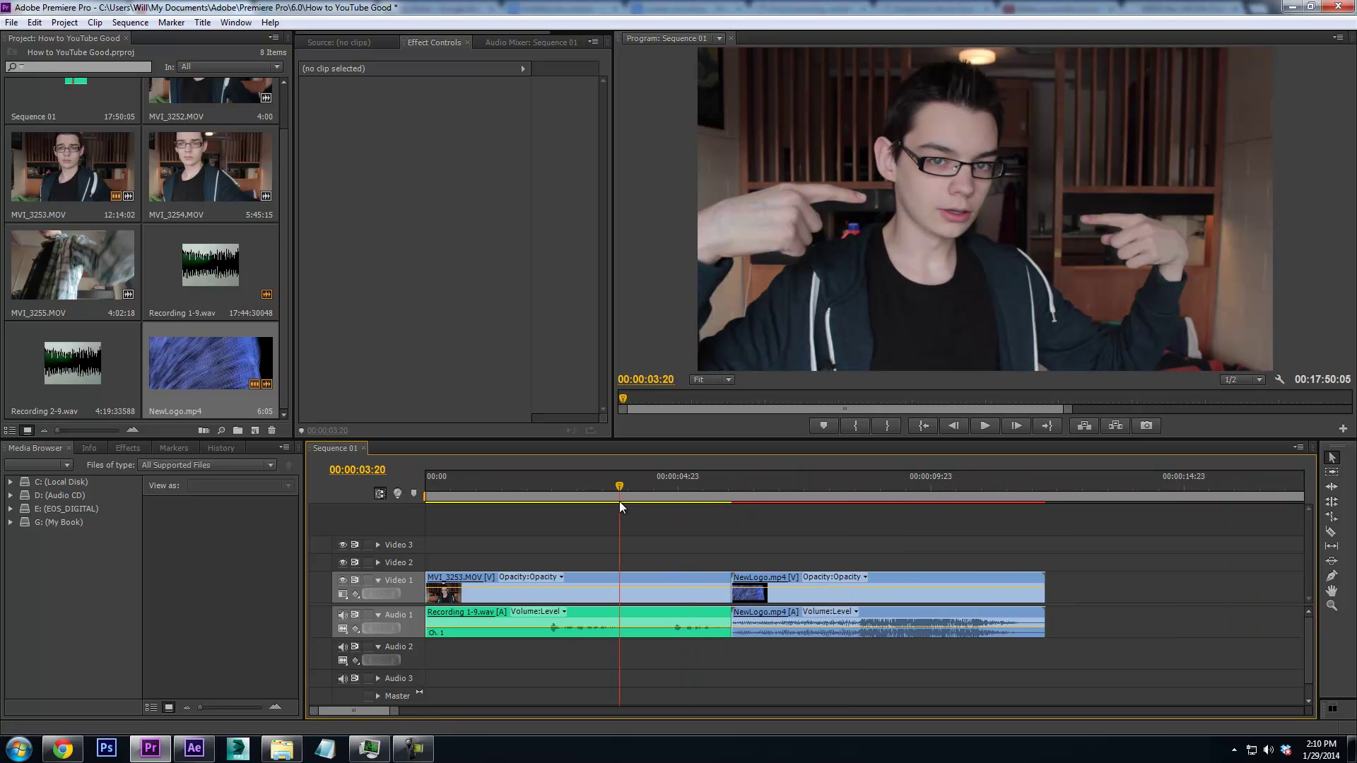
key("space")
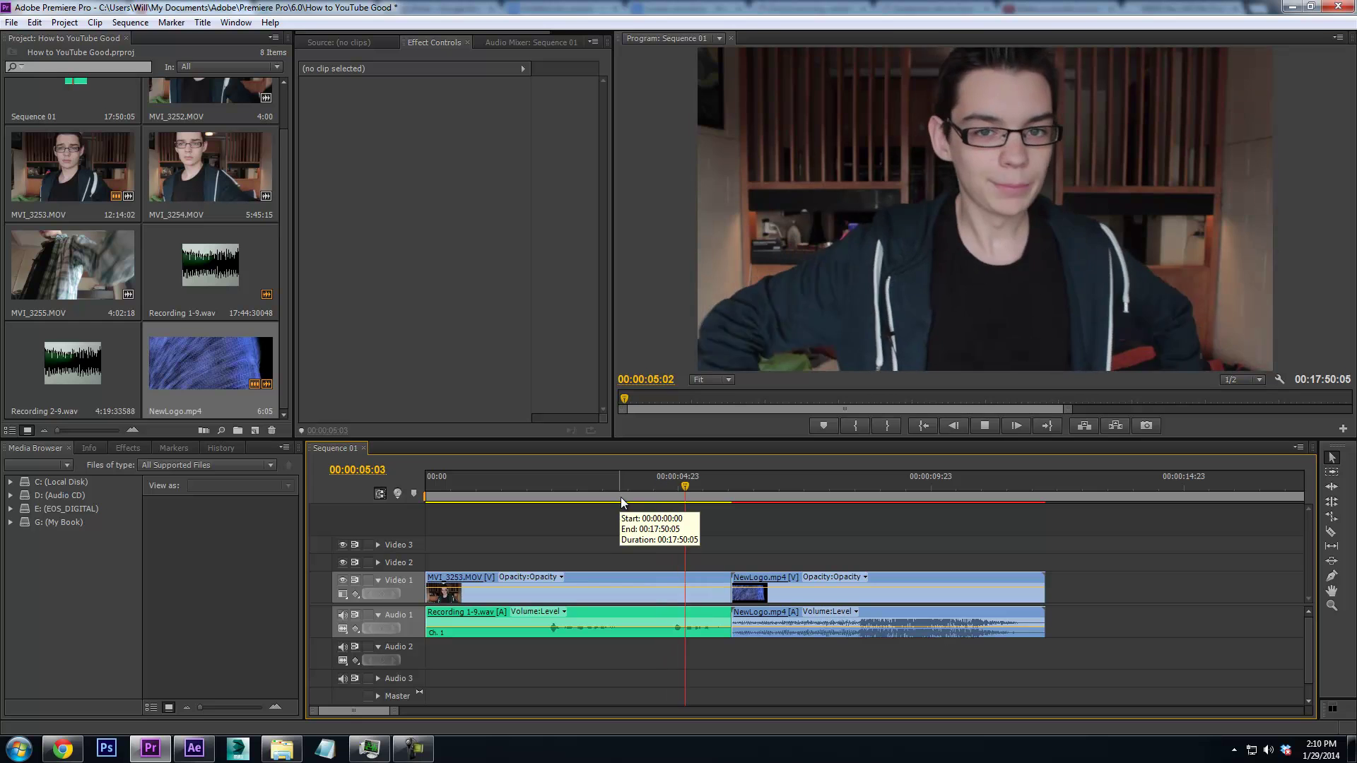
Set the sequence's playback resolution to 1/4
left_click(1256, 382)
left_click(1247, 421)
left_click(1247, 423)
left_click(1249, 428)
Lower the audio level of NewLogo.mp4 to about -5 dB and play the logo through to its end
left_click_drag(395, 710, 492, 713)
key("space")
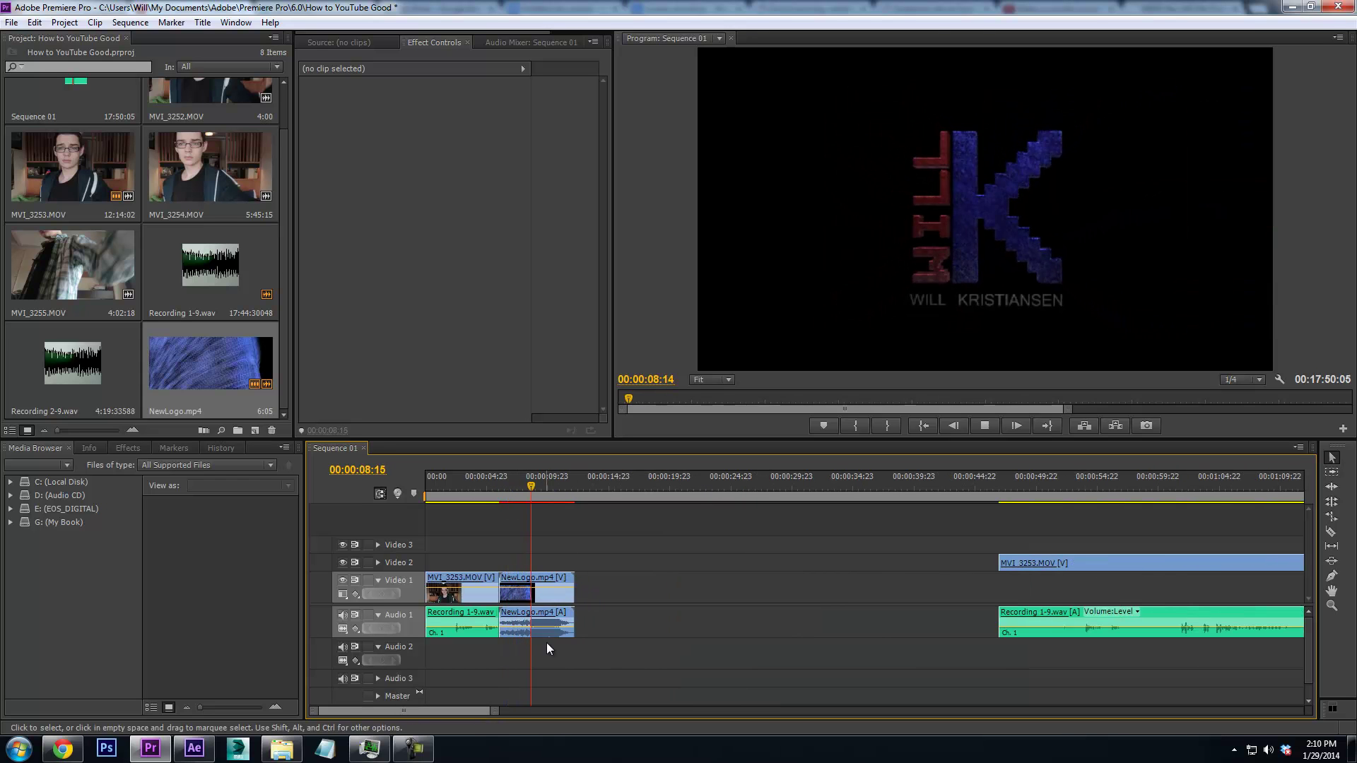
key("space")
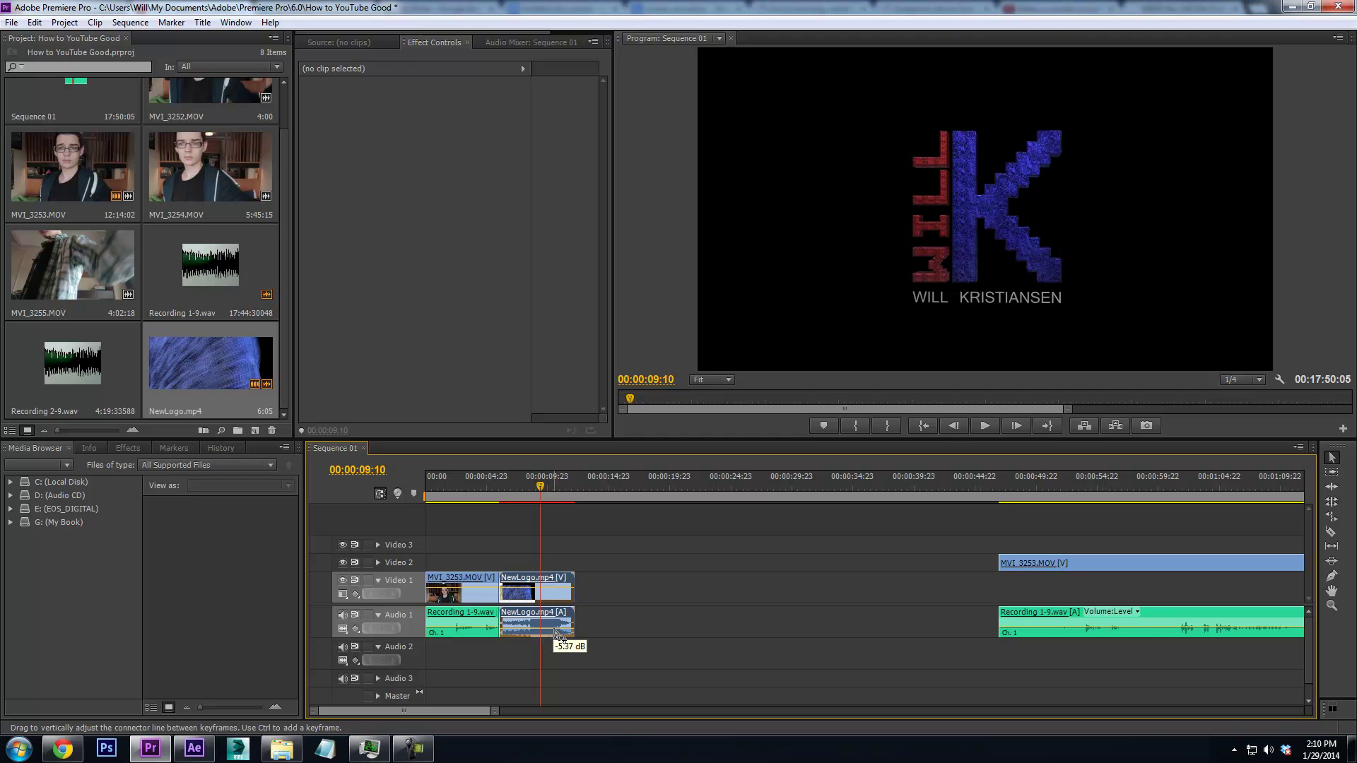
left_click(557, 634)
key("space")
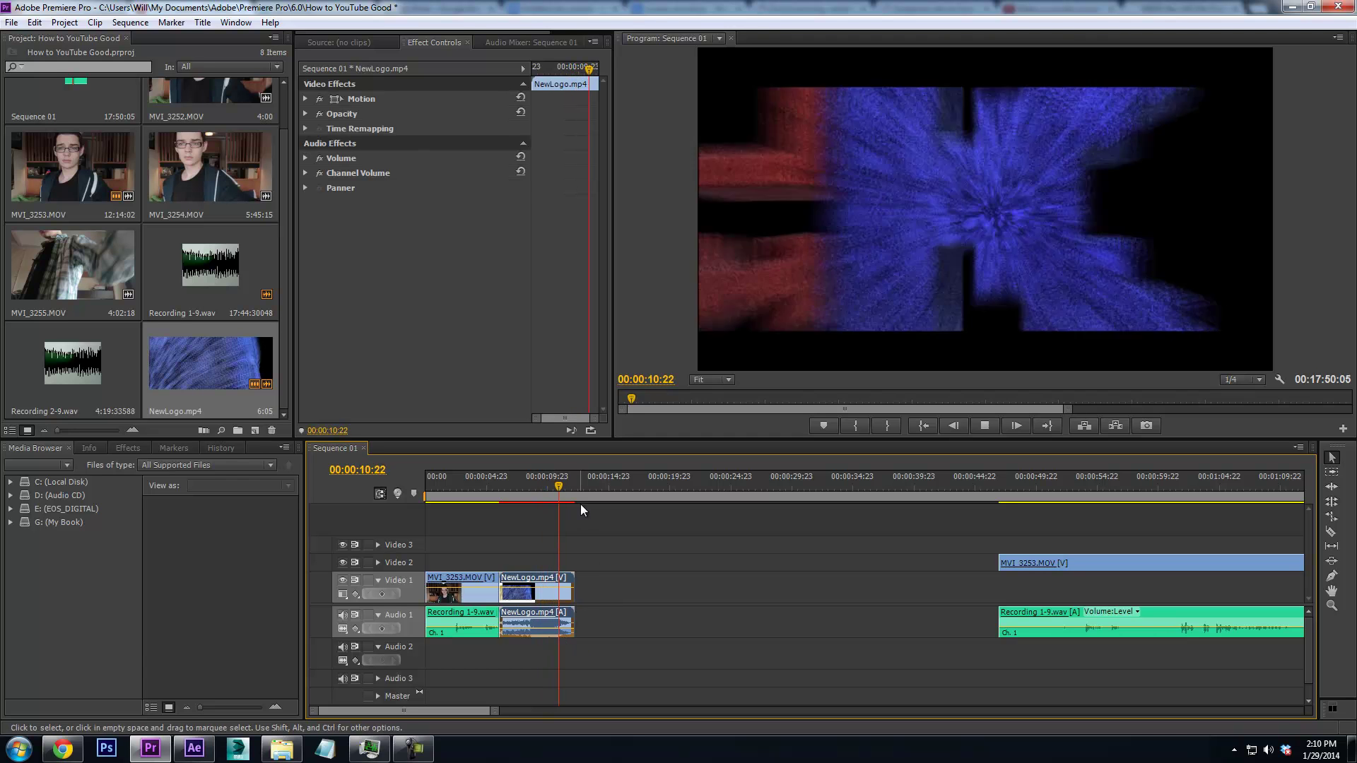
key("space")
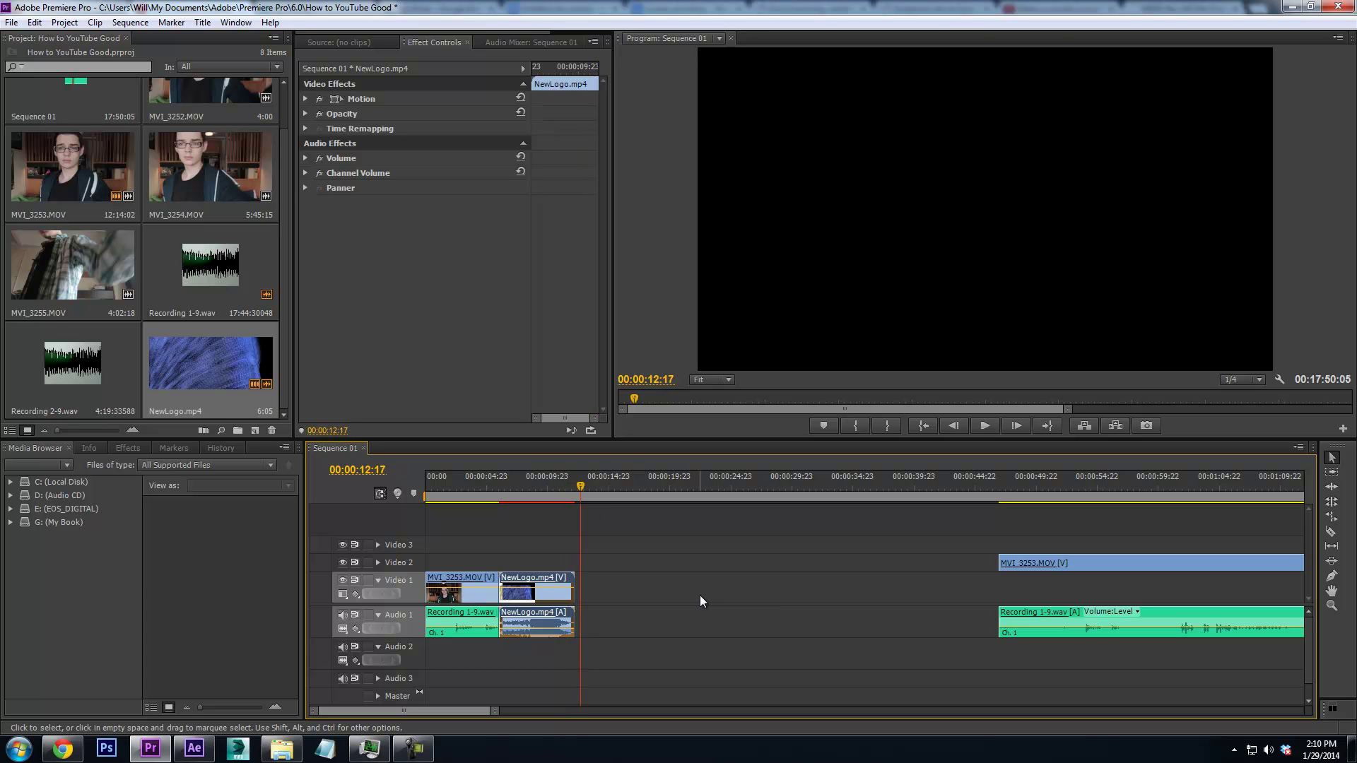
Move the remaining MVI_3253.MOV footage down to Video 1 and ripple delete the gap after NewLogo.mp4
left_click(721, 583)
left_click_drag(1007, 563, 953, 595)
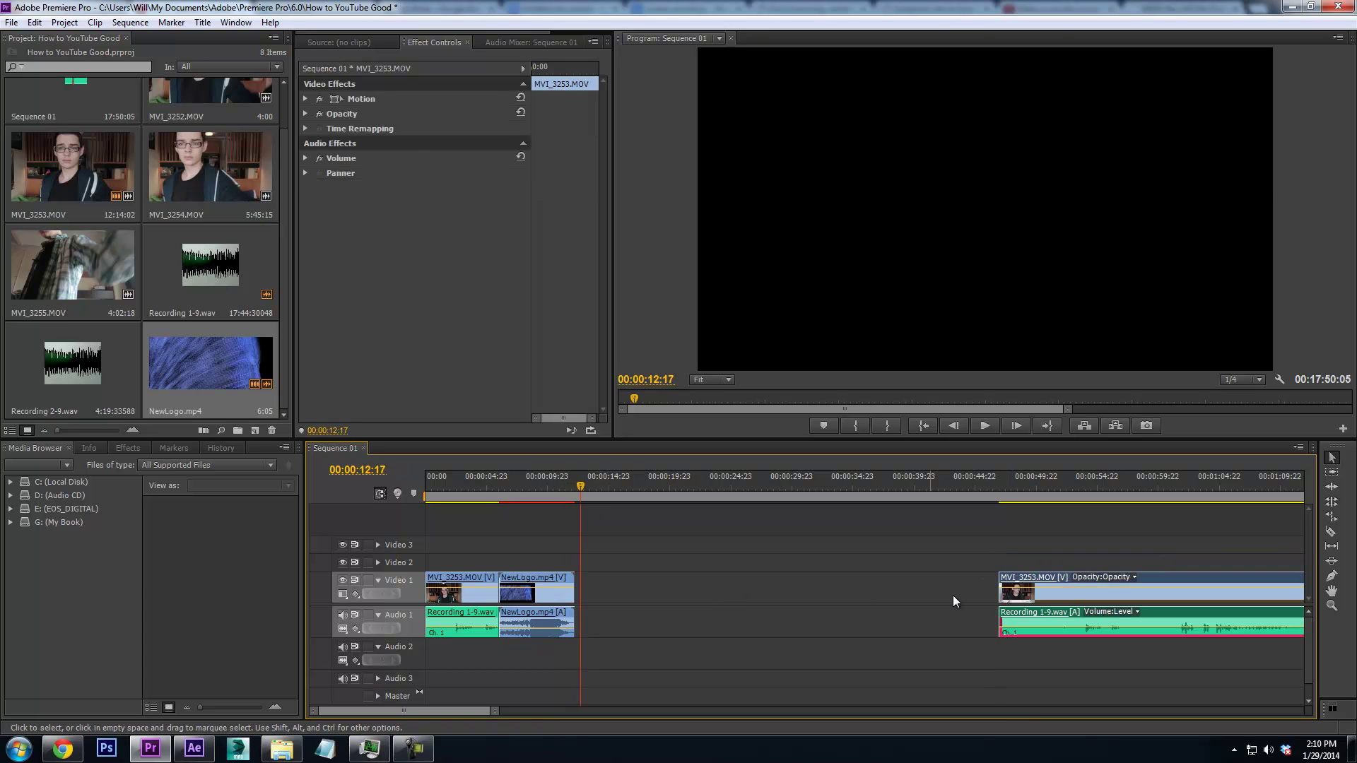
right_click(953, 601)
left_click(928, 600)
Play the footage after the logo to find the end of the second opening take and split it at 00:00:22:06
left_click_drag(585, 497, 626, 498)
key("space")
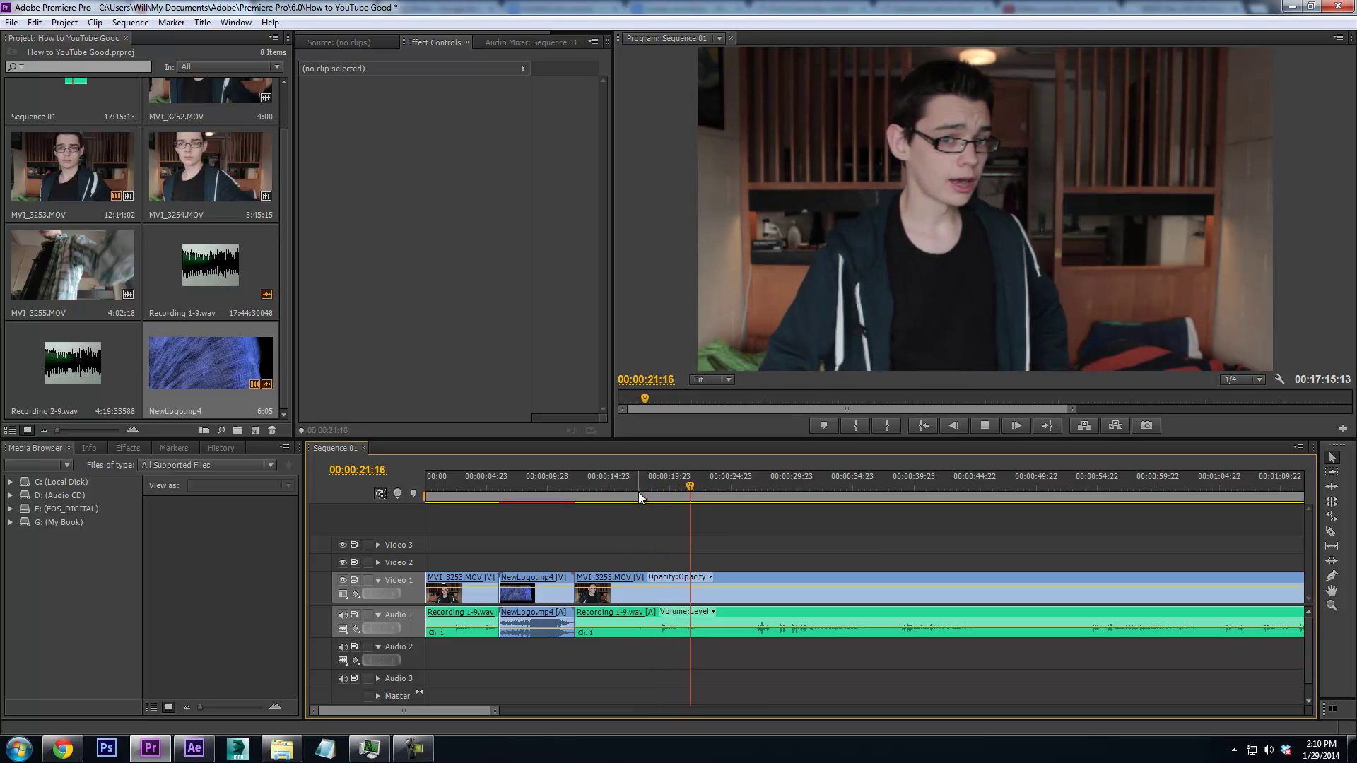
key("space")
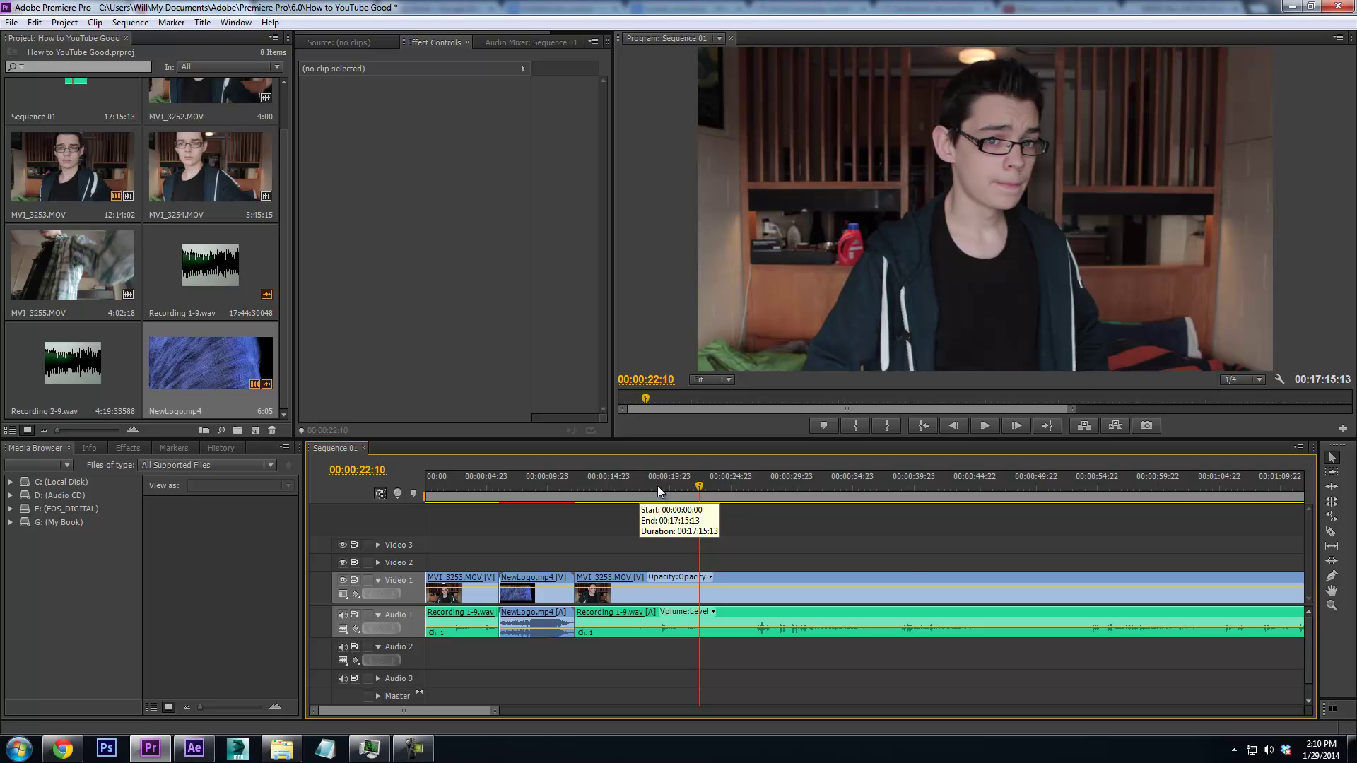
left_click(1333, 533)
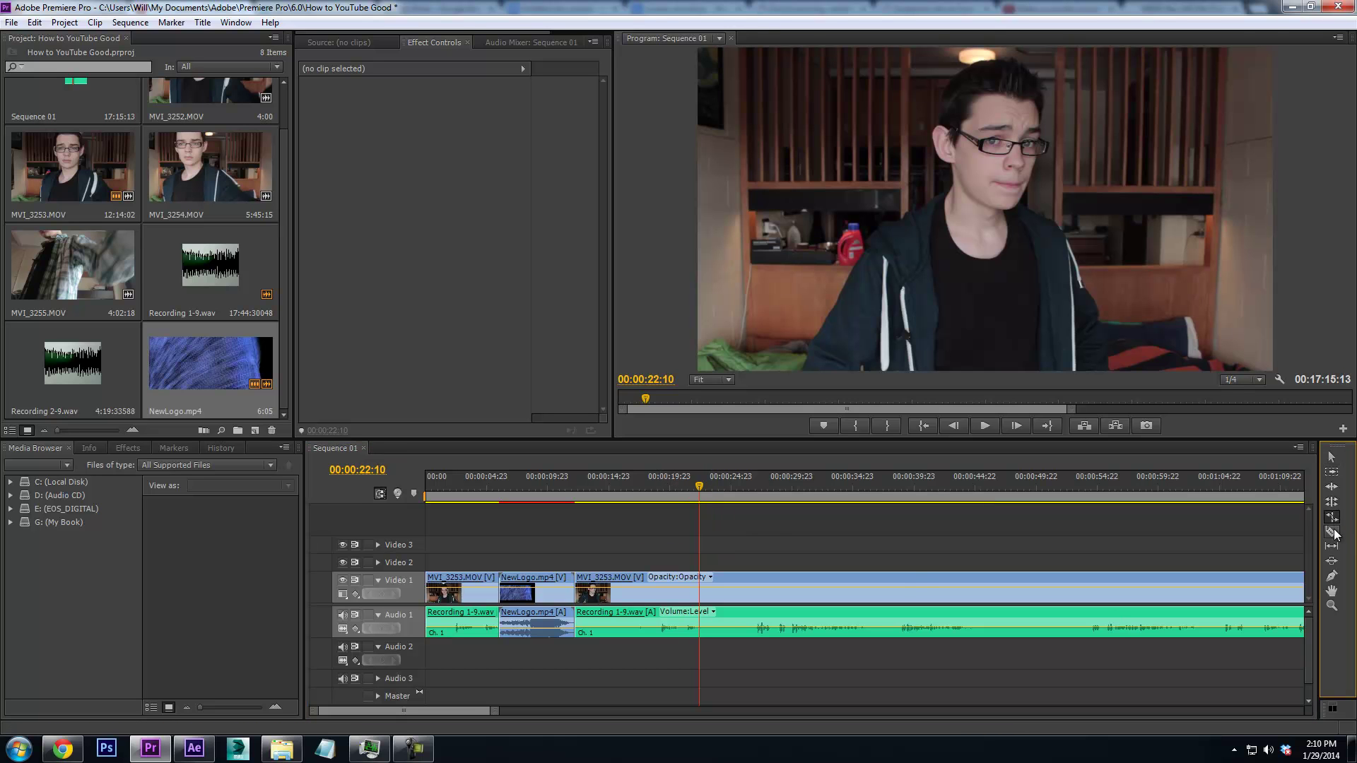
left_click_drag(708, 495, 687, 493)
key("space")
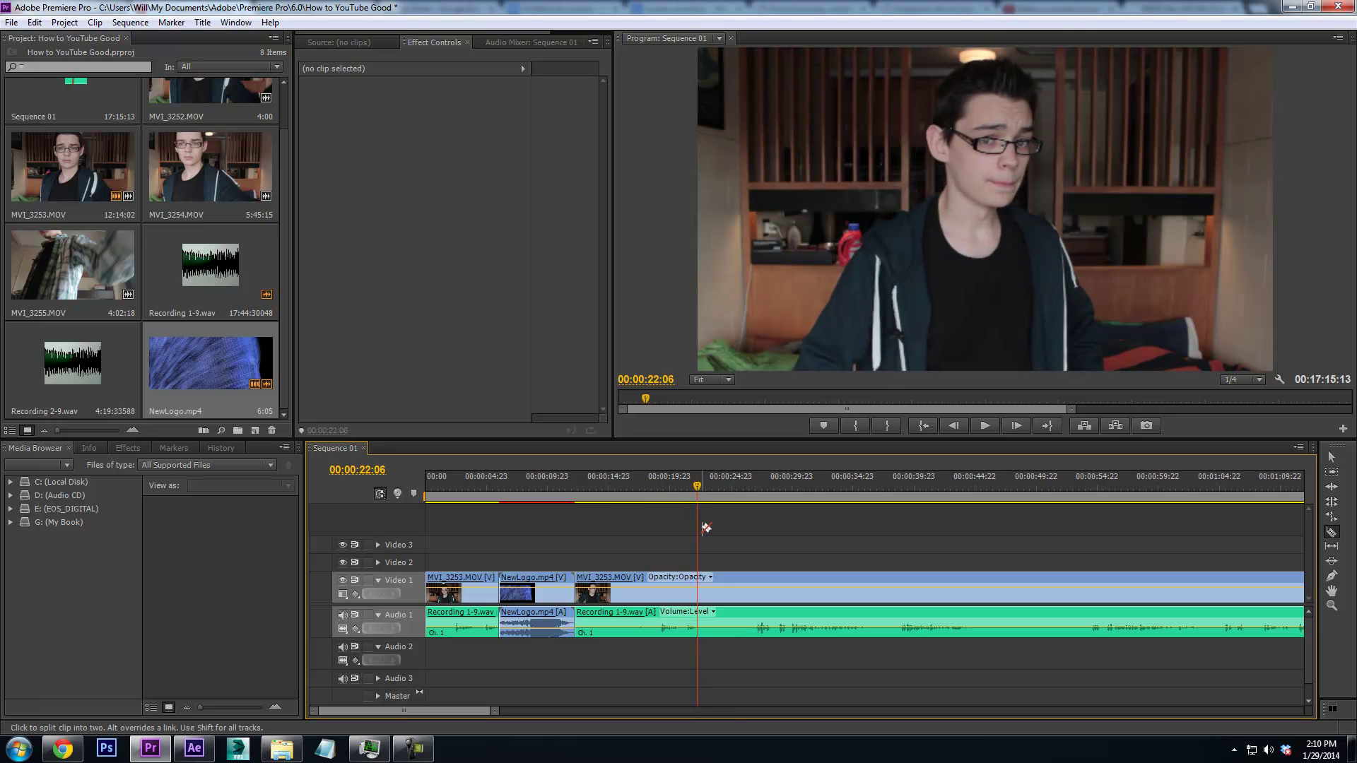
left_click(701, 577)
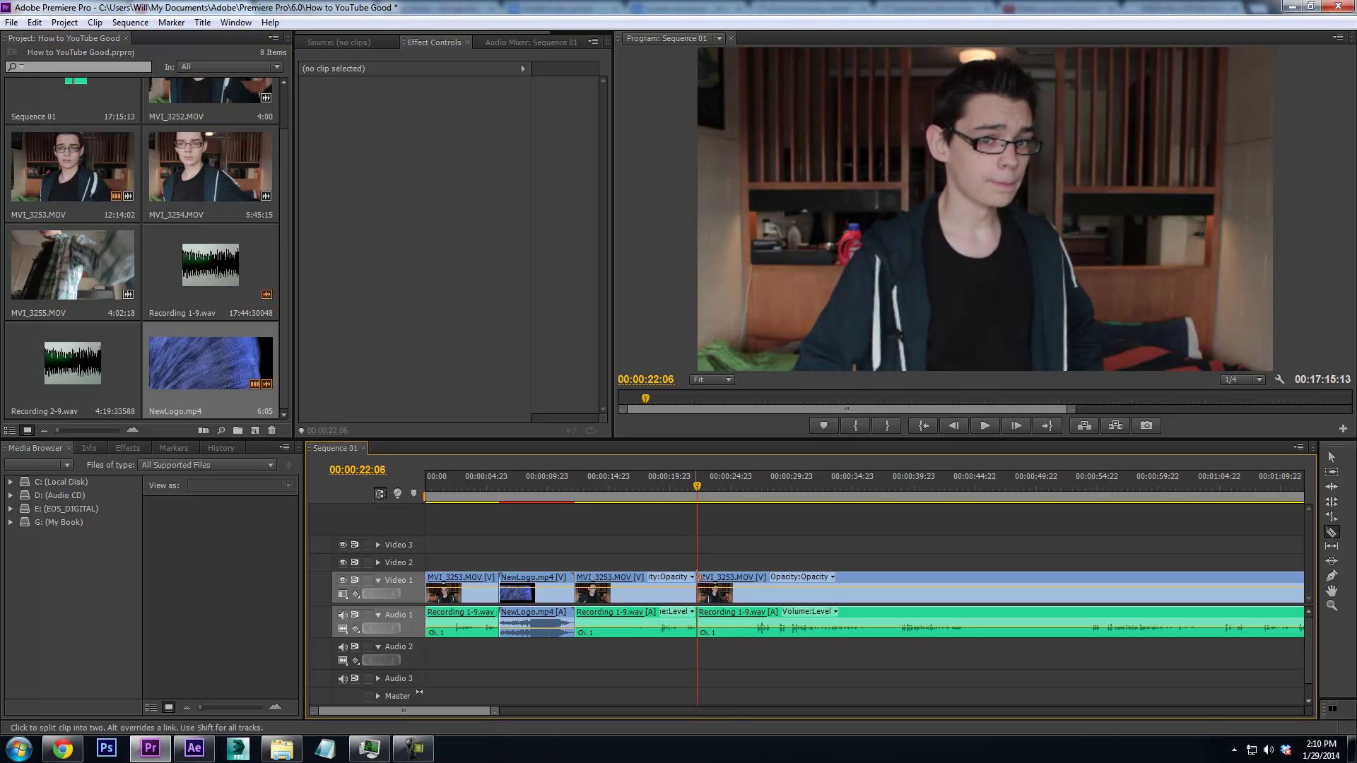
Split the footage at 00:00:16:09 and clear the piece between NewLogo.mp4 and that cut
left_click_drag(675, 502, 626, 503)
left_click(627, 587)
right_click(611, 601)
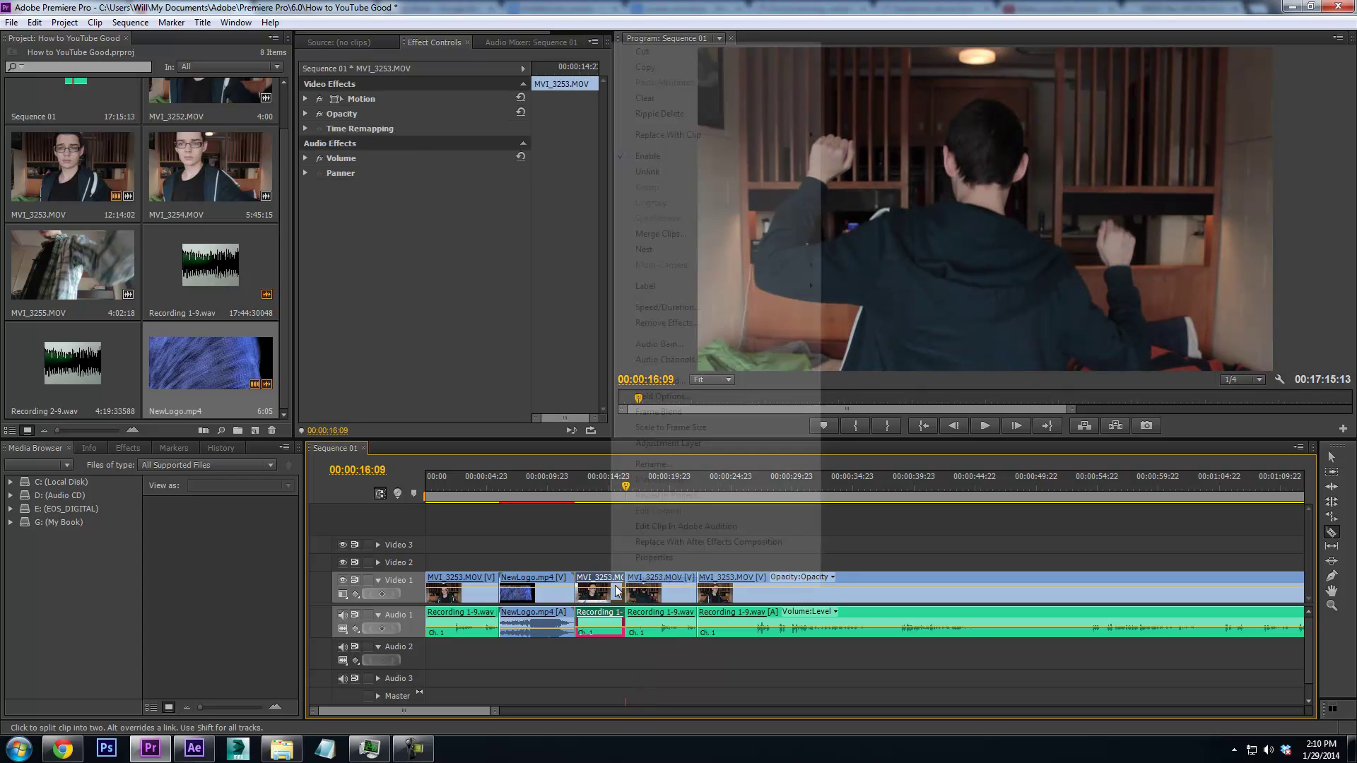
left_click(644, 99)
Move the separated take to the sequence start, overwriting the opening clip, and ripple delete the old clip's leftover sliver before the logo
key("v")
left_click(649, 605)
left_click_drag(649, 604, 343, 588)
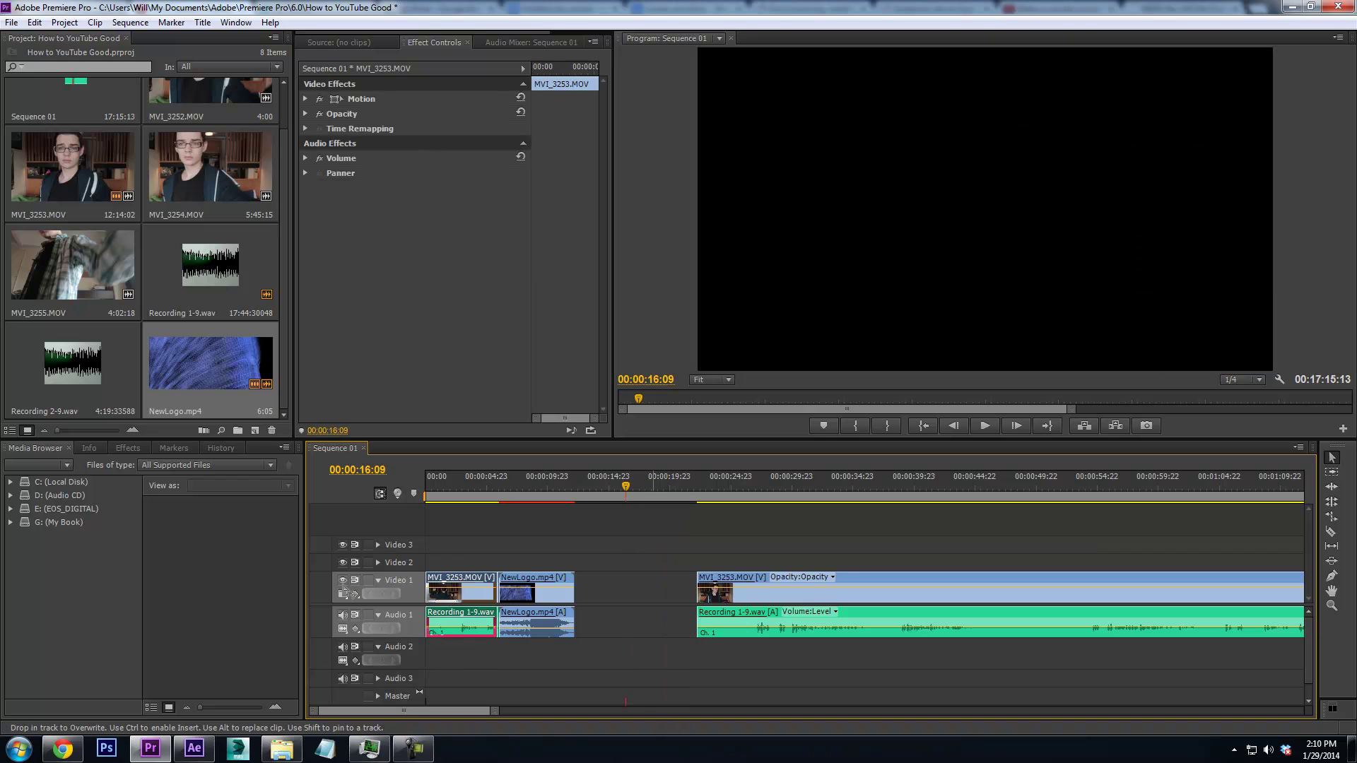
right_click(500, 583)
left_click(540, 102)
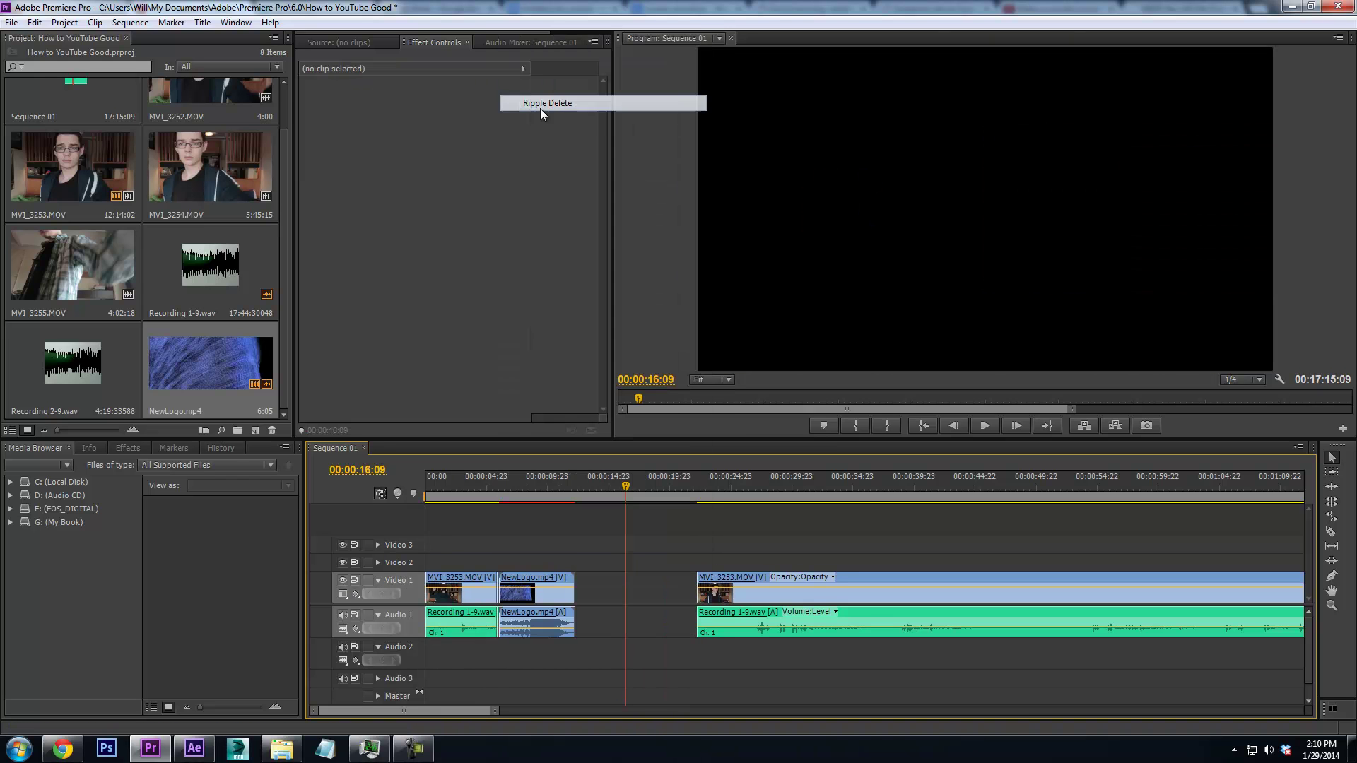
Play the new opening into the logo and delete the gap between NewLogo.mp4 and the remaining footage
left_click_drag(460, 484, 368, 486)
key("space")
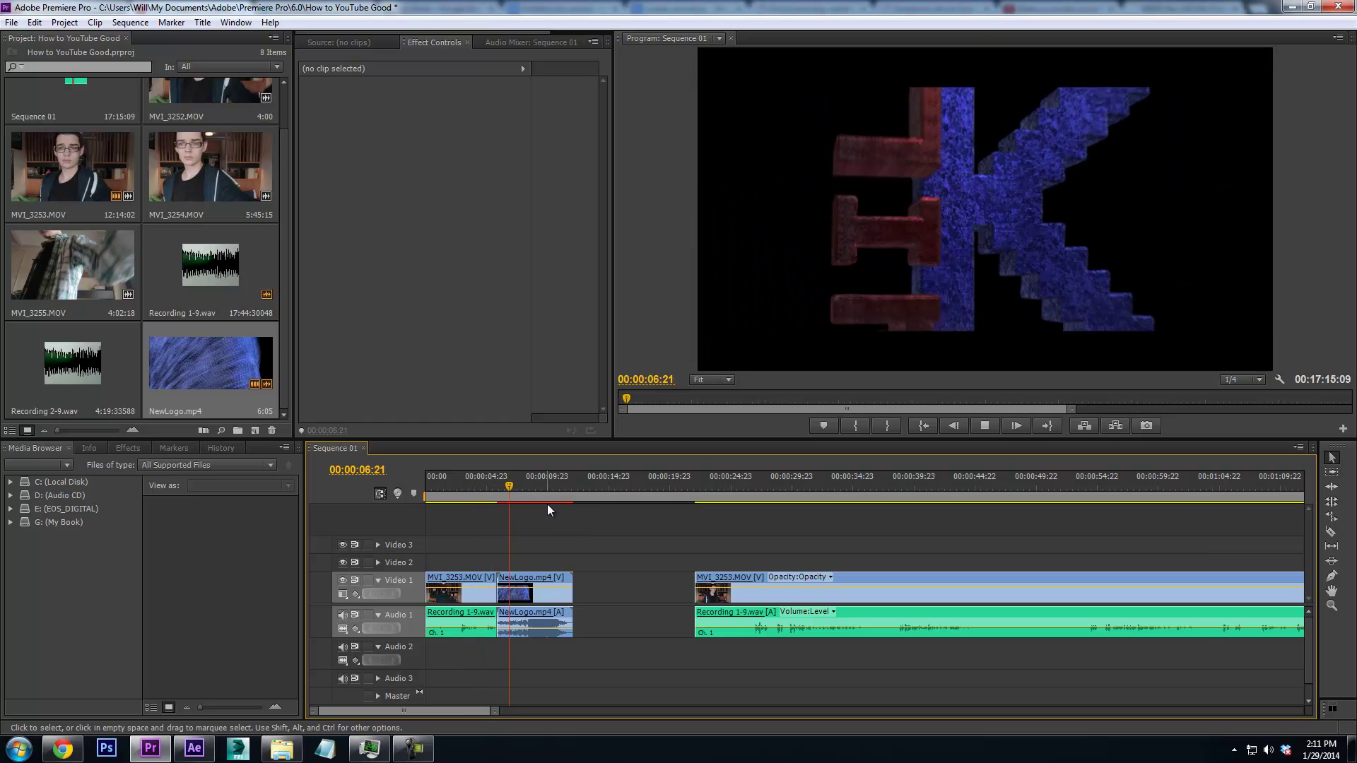
left_click_drag(519, 486, 633, 506)
left_click(613, 586)
key("Delete")
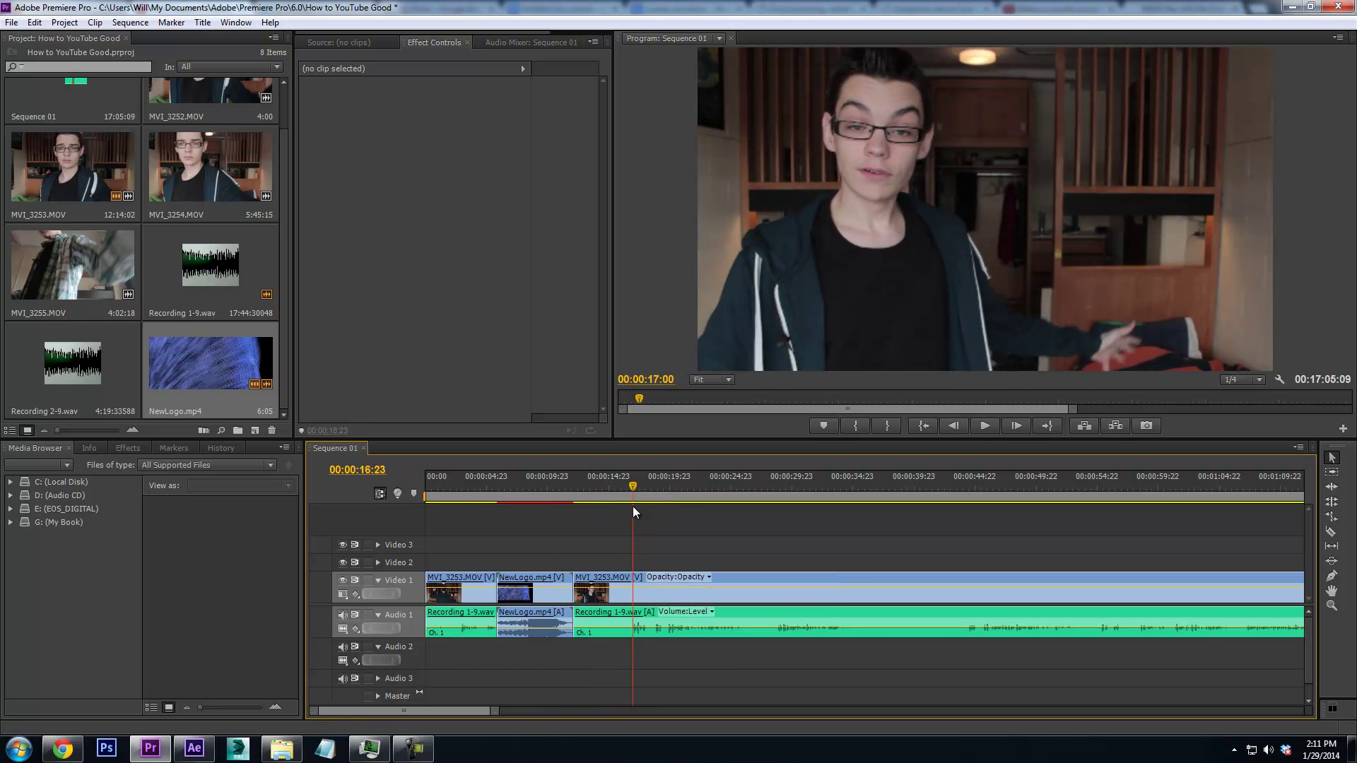
Split the footage after the logo at 00:00:19:16 and ripple delete the portion before the cut
key("space")
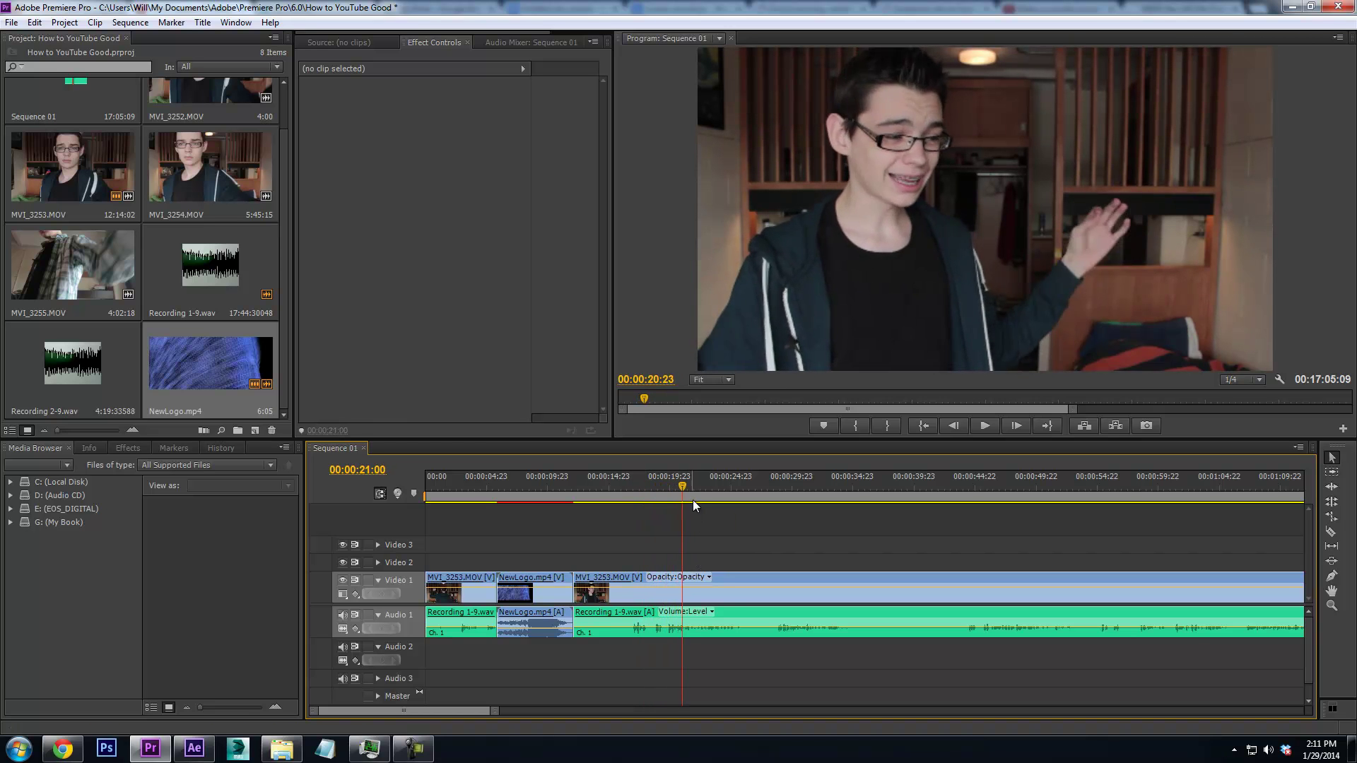
left_click(665, 498)
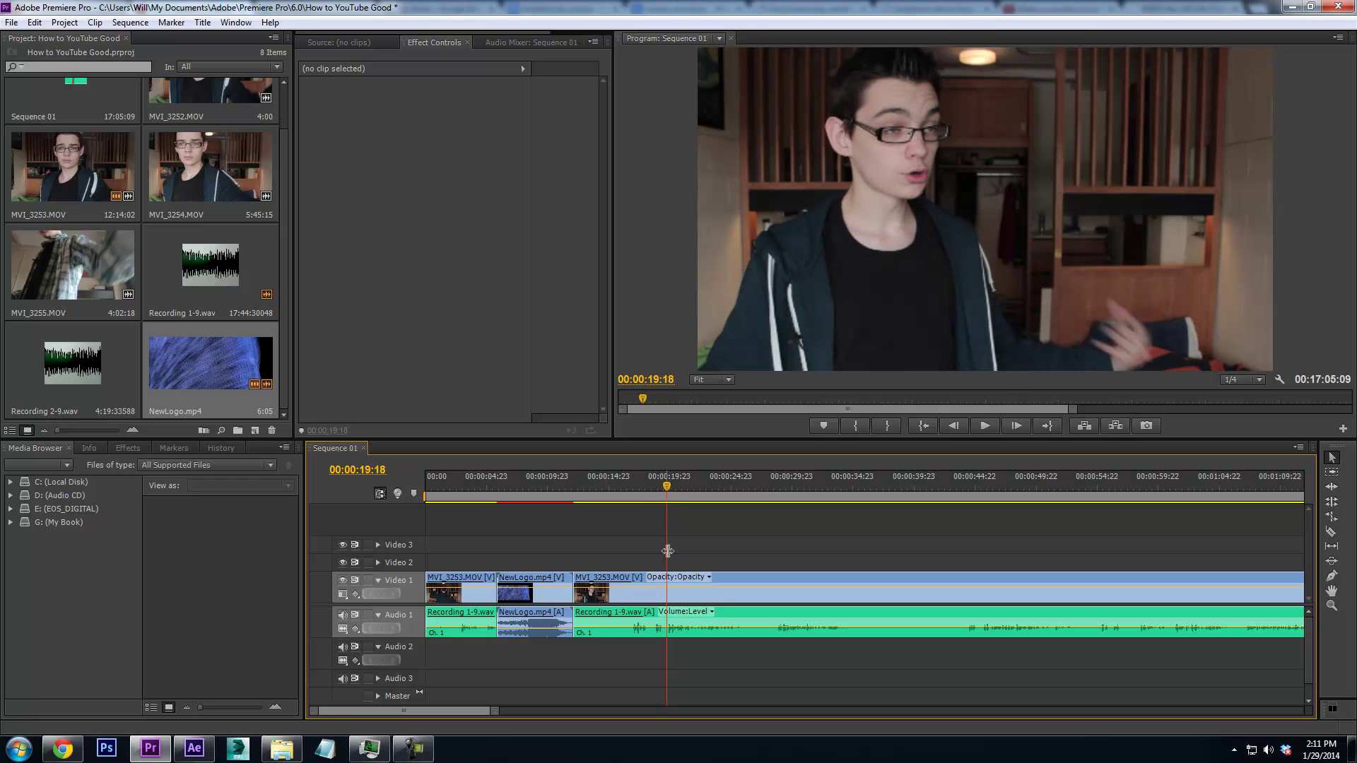
left_click(1331, 531)
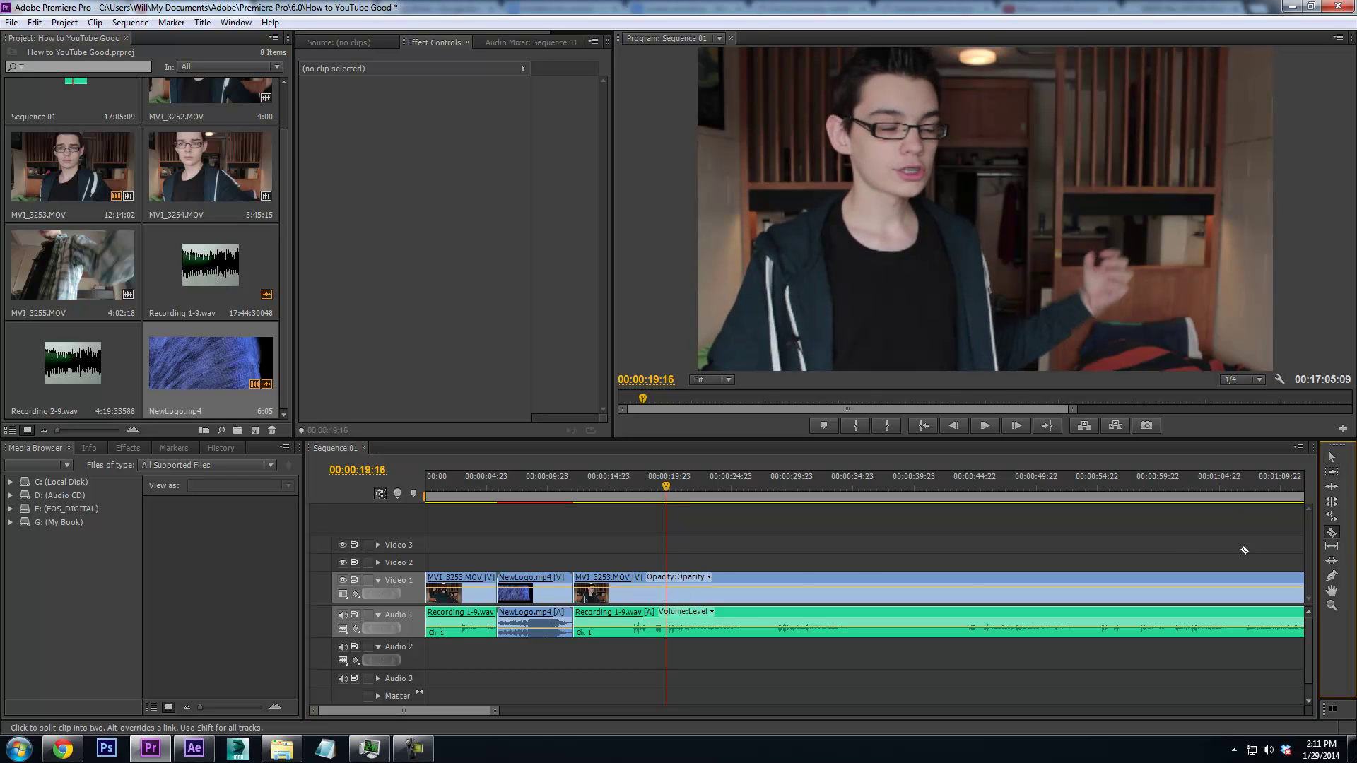
left_click(667, 584)
right_click(649, 594)
left_click(700, 99)
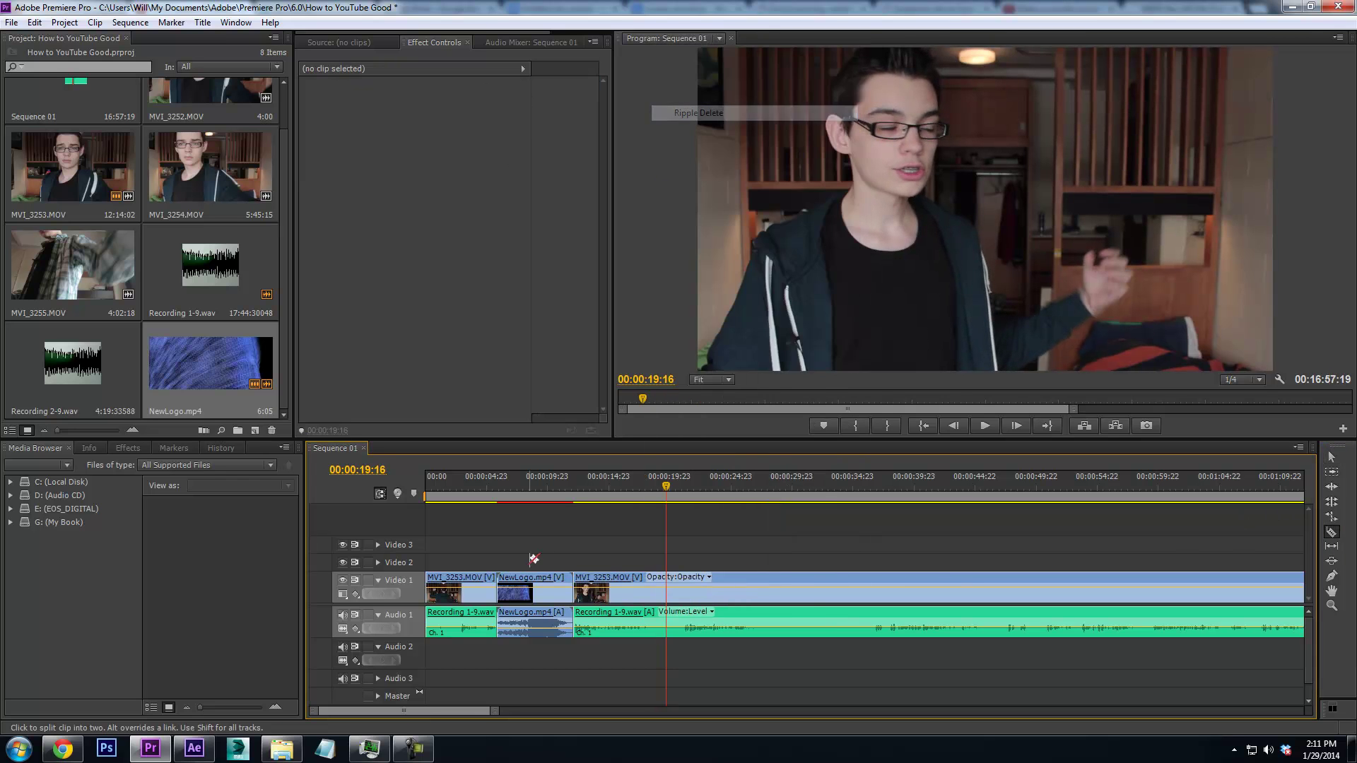
Play the footage from the logo's end and split it at about 00:00:18:03, where the first spoken section finishes
left_click_drag(578, 498, 571, 499)
key("space")
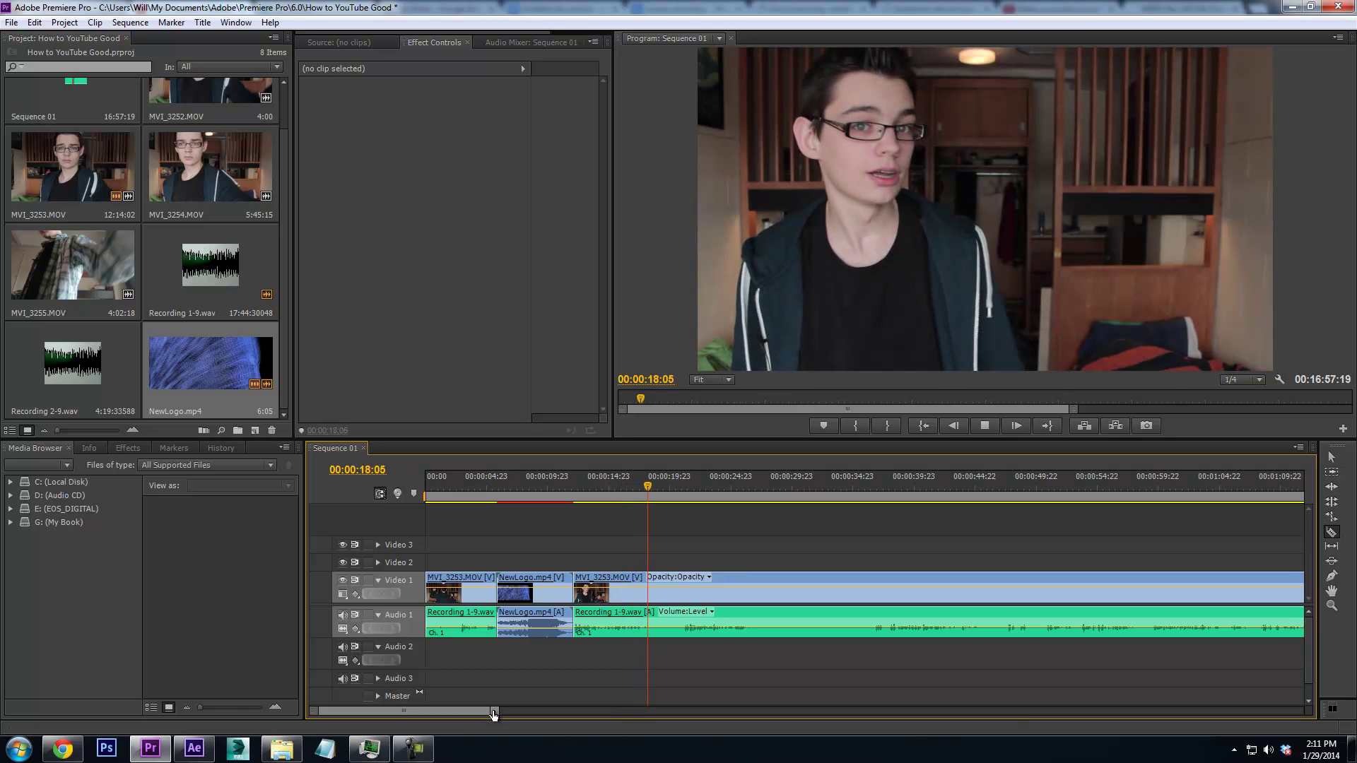
left_click_drag(494, 715, 417, 712)
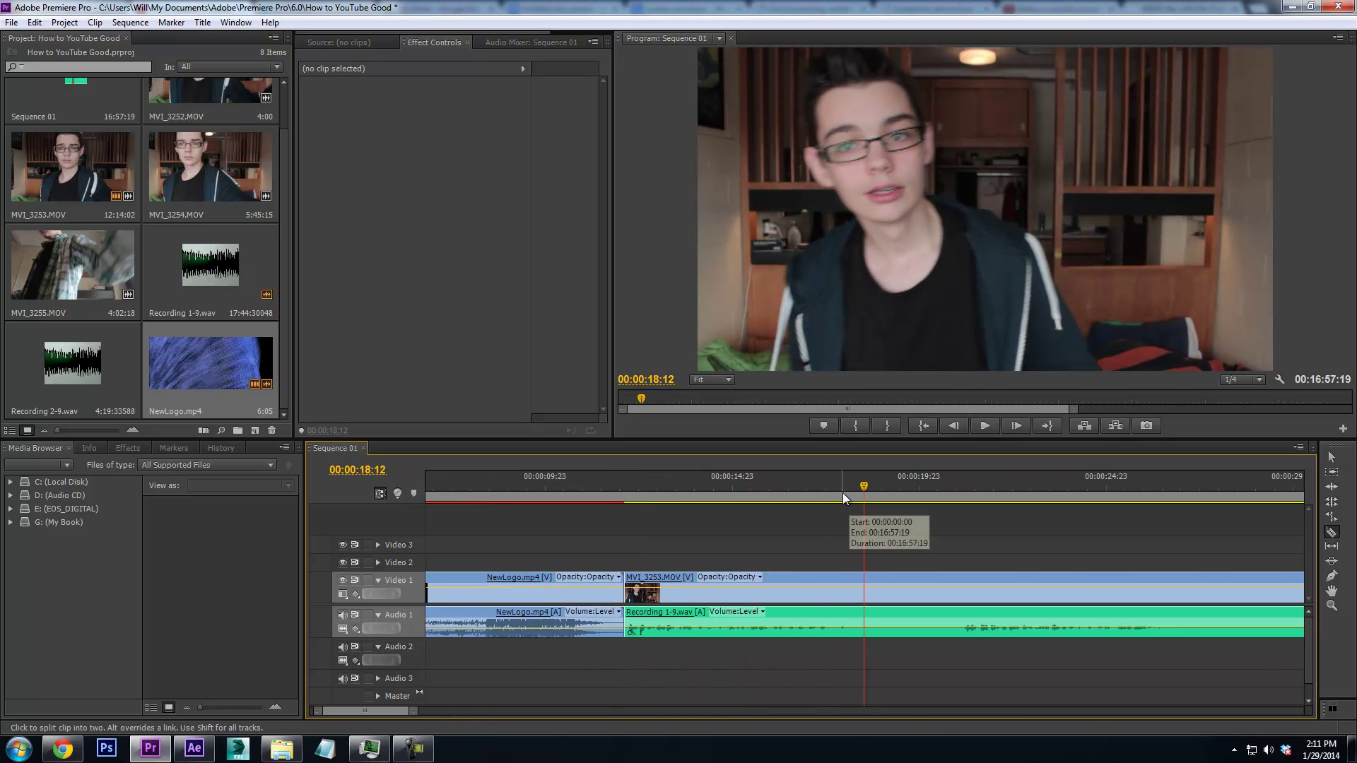
left_click(849, 494)
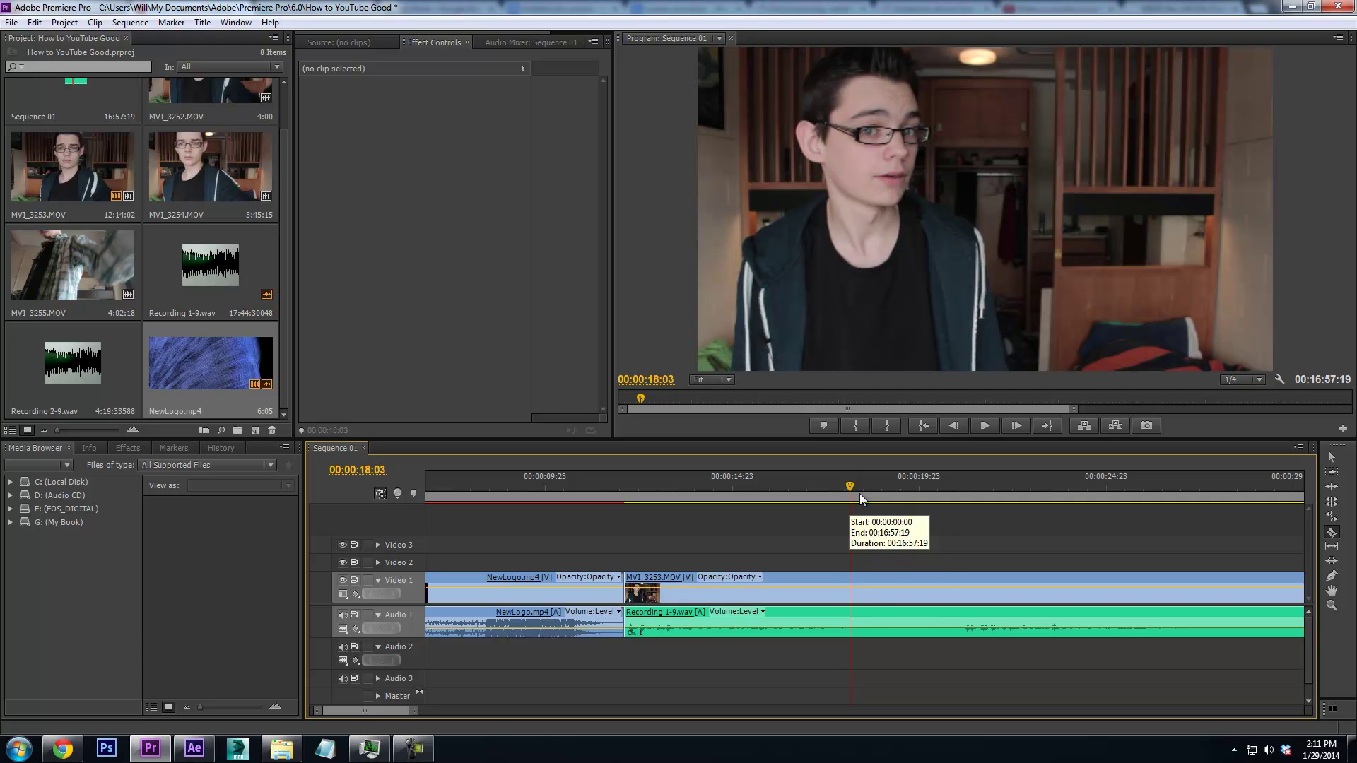
key("Right")
key("Left")
key("Left")
left_click(849, 577)
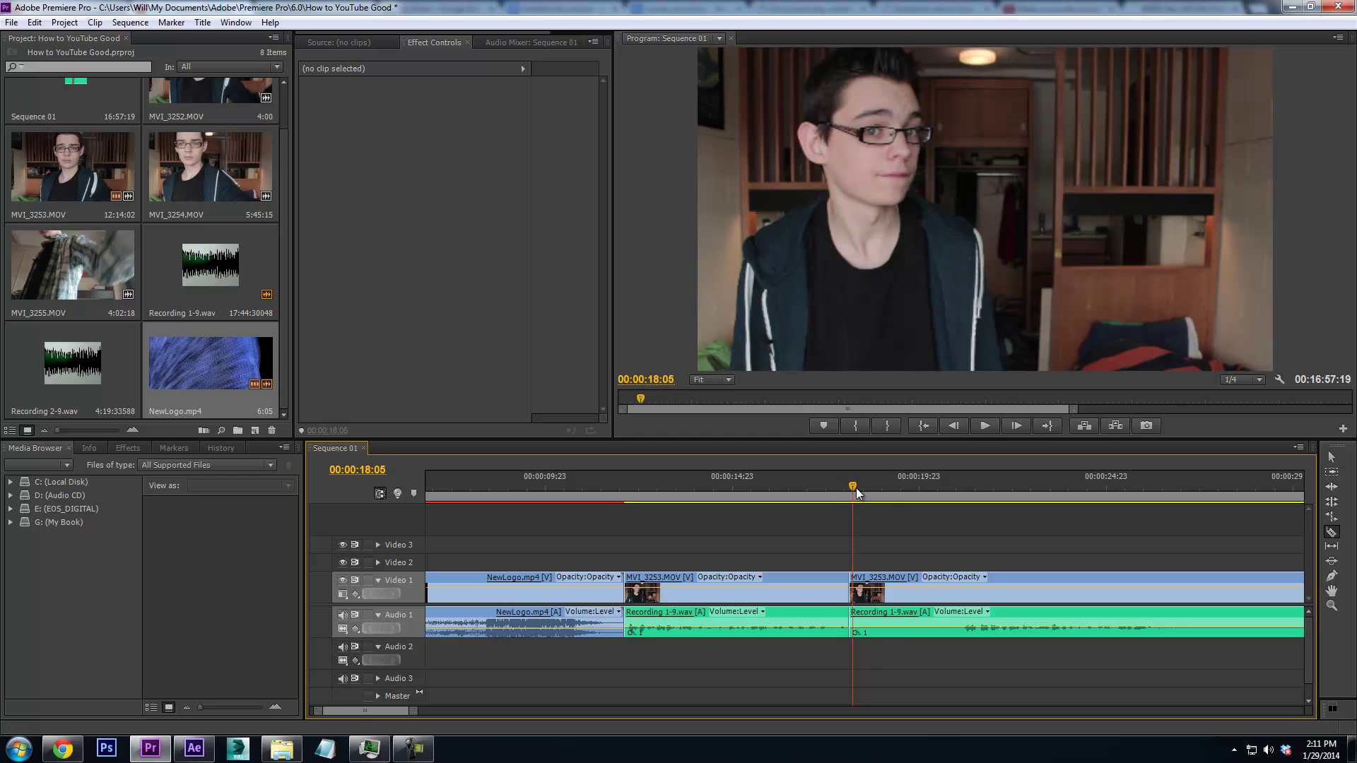
Split the footage again at 00:00:21:02 and ripple delete the piece between the two cuts
left_click_drag(855, 488, 961, 495)
key("Left")
key("Right")
right_click(965, 586)
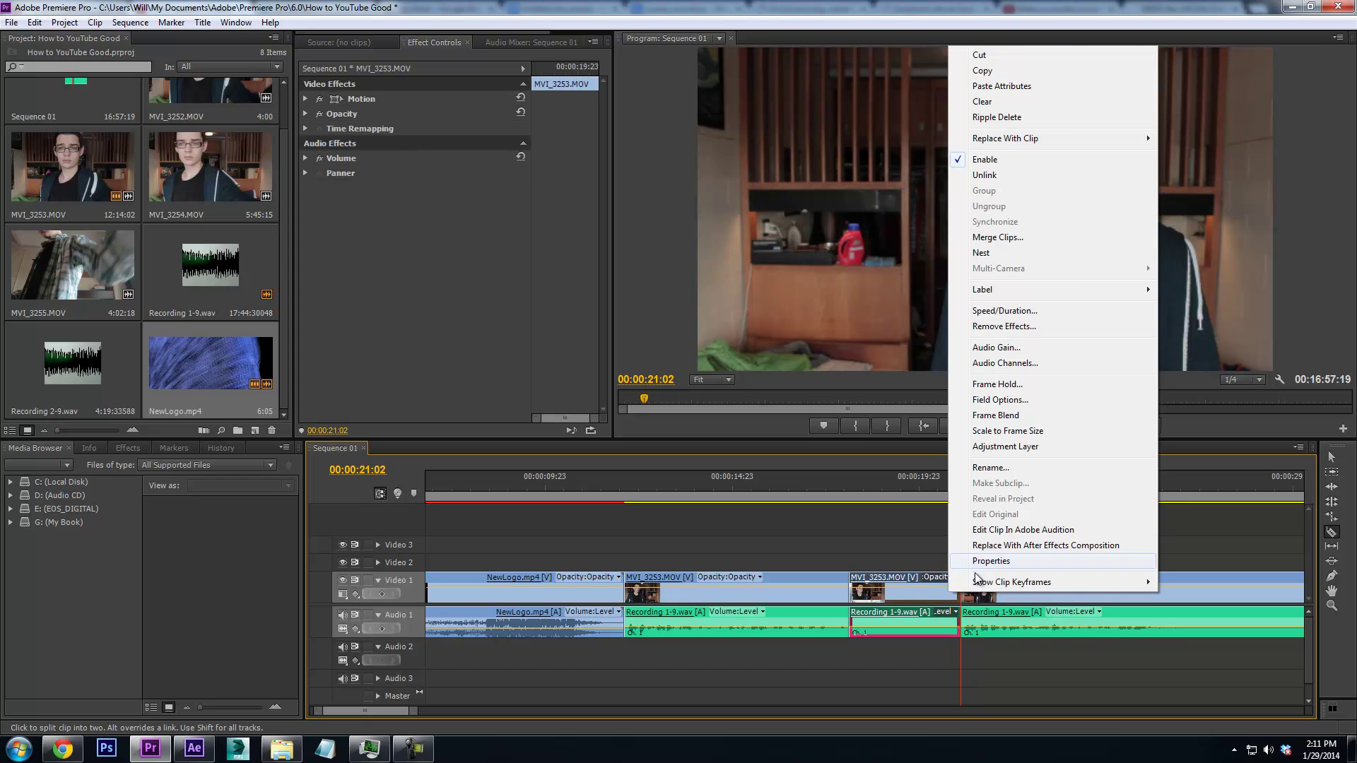
left_click(1035, 118)
Play from the logo's end across the new cut, and return to 00:00:17:18 to examine the end of the first section
left_click_drag(852, 501, 616, 501)
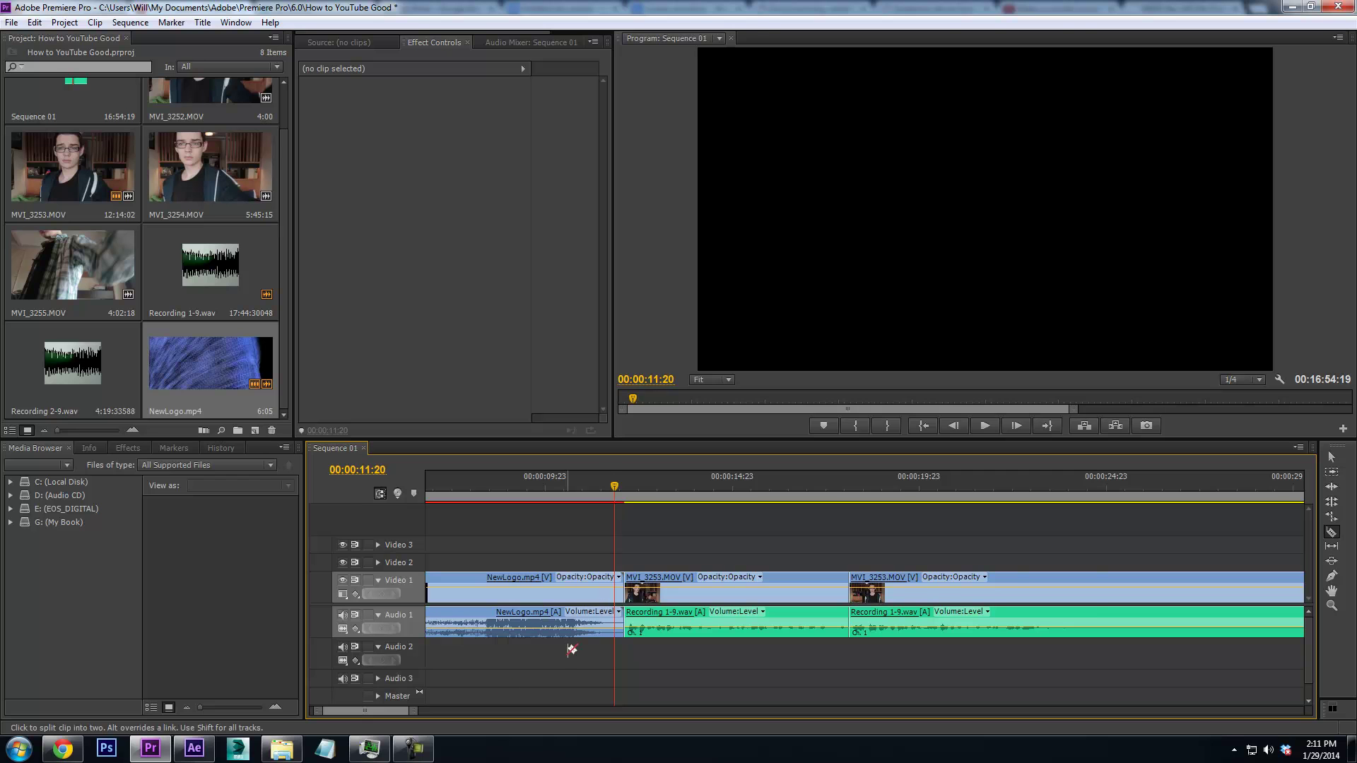
left_click_drag(419, 711, 534, 701)
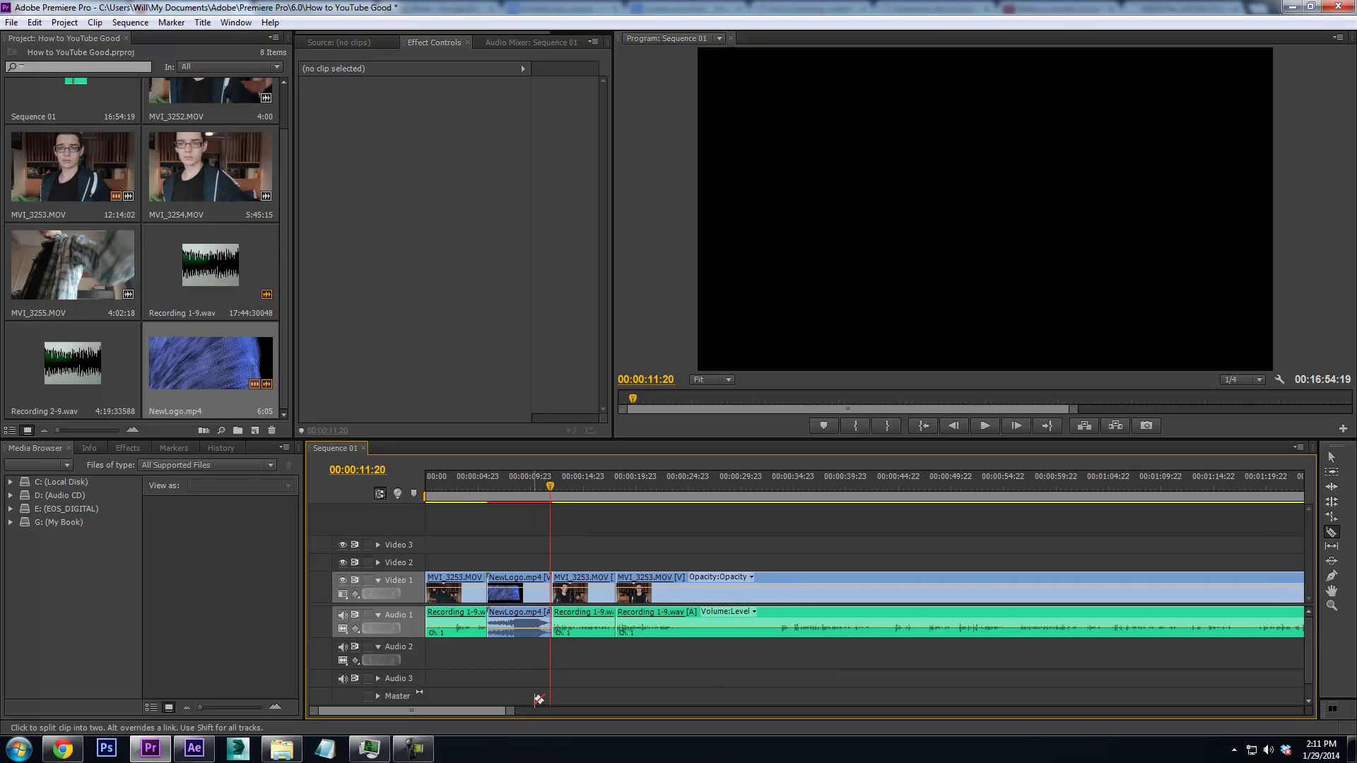
key("space")
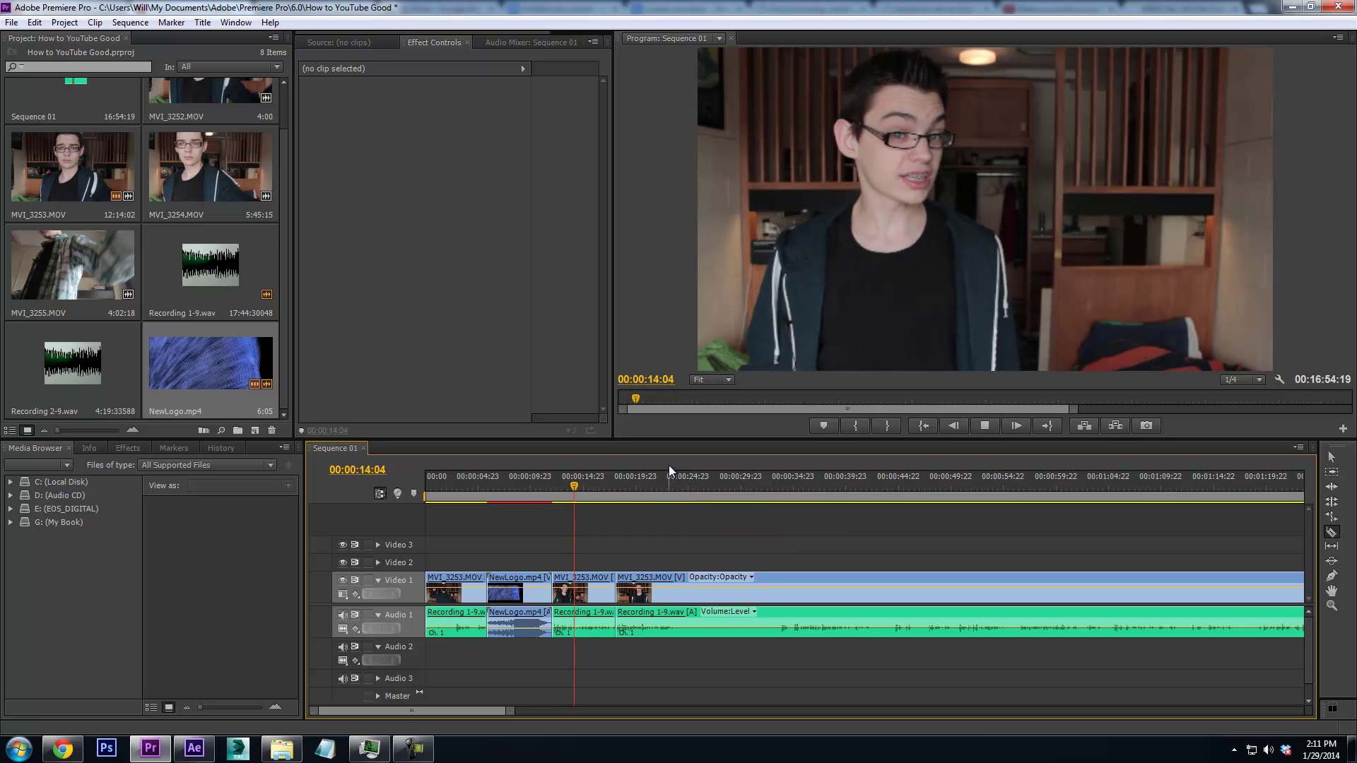
left_click(599, 486)
key("space")
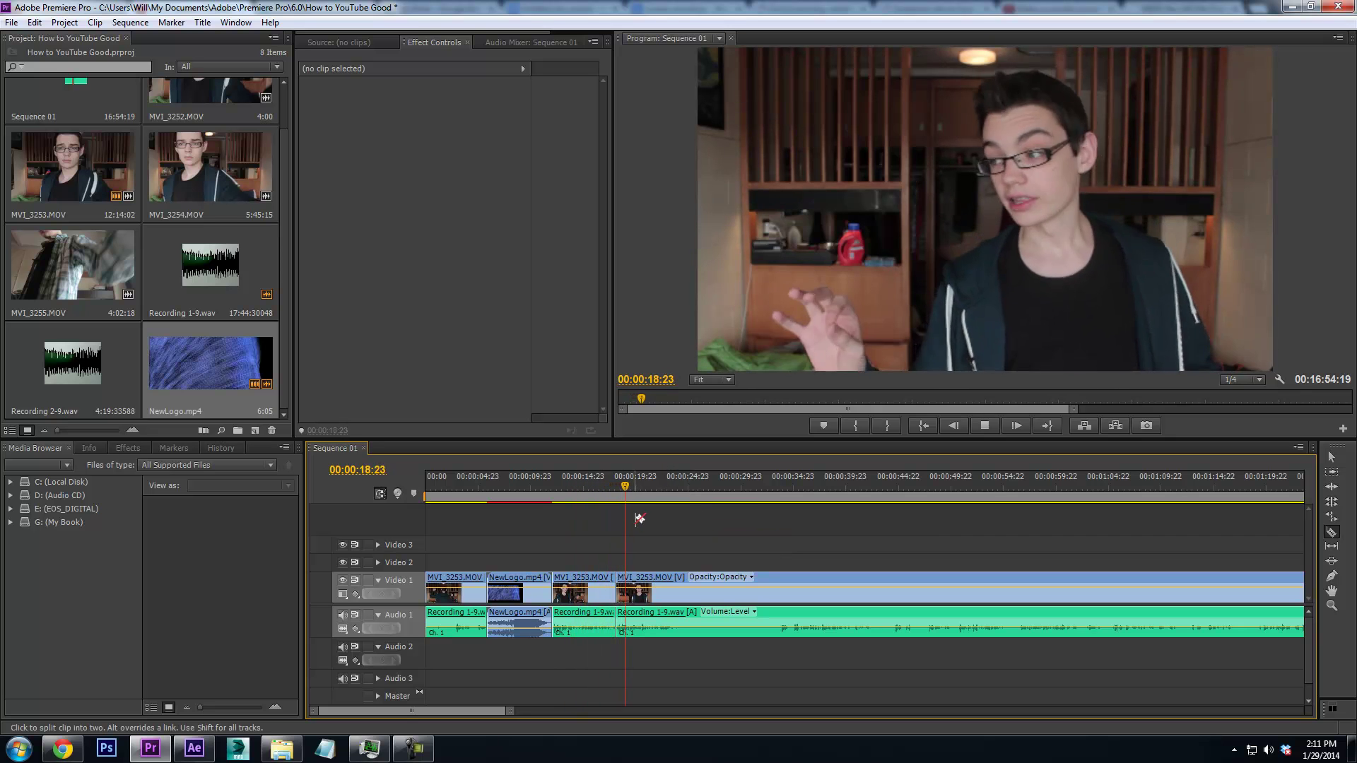
left_click_drag(510, 712, 476, 708)
left_click(790, 495)
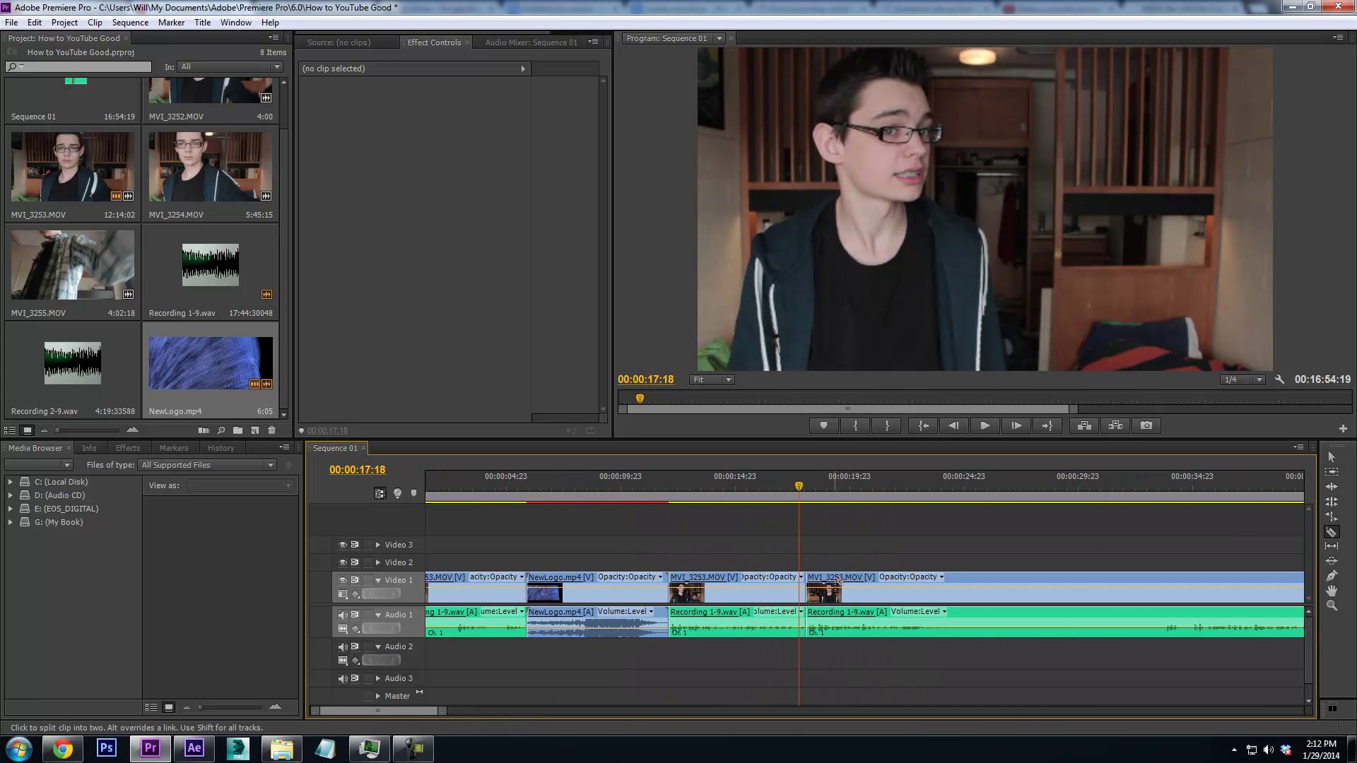
Split the footage at 00:00:18:03 and ripple delete the one-frame piece between the existing cut and the new one
key("space")
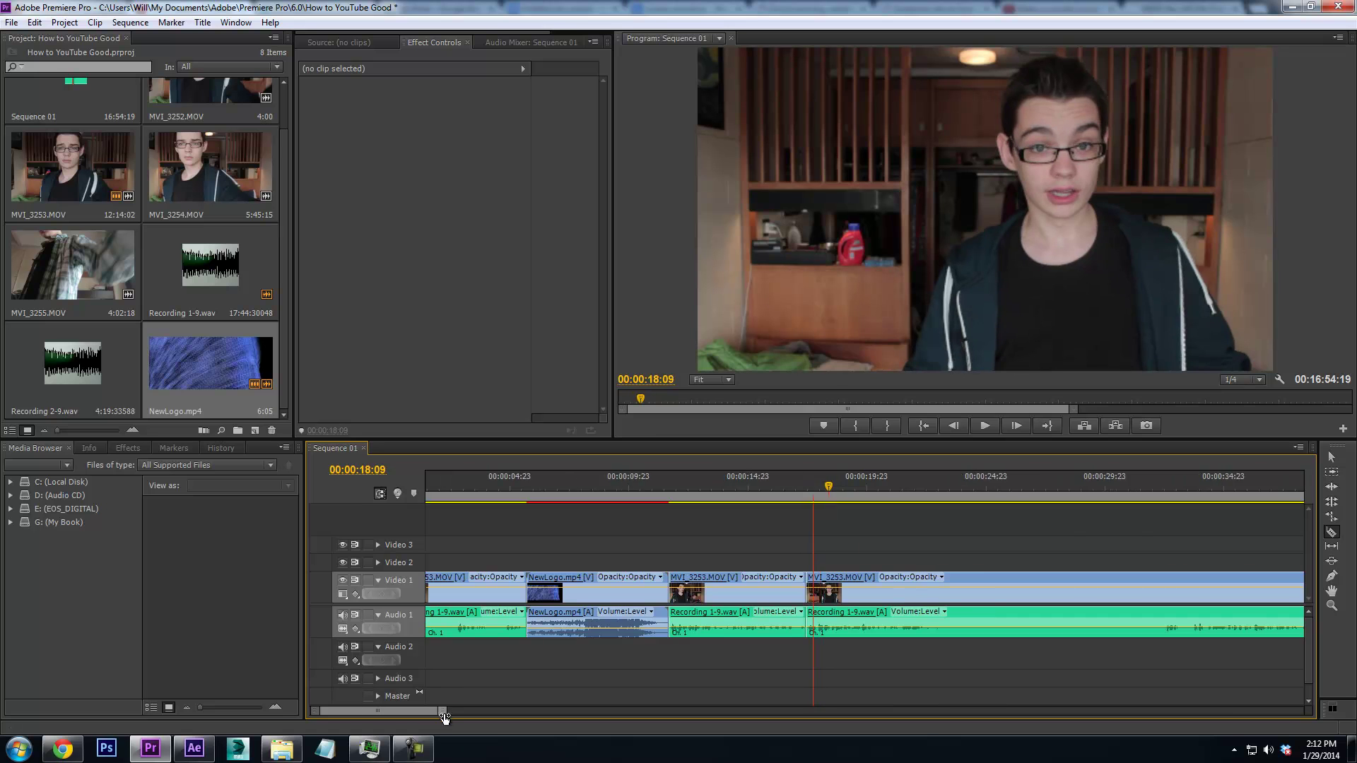
left_click_drag(443, 711, 381, 708)
left_click_drag(827, 492, 732, 514)
key("Right")
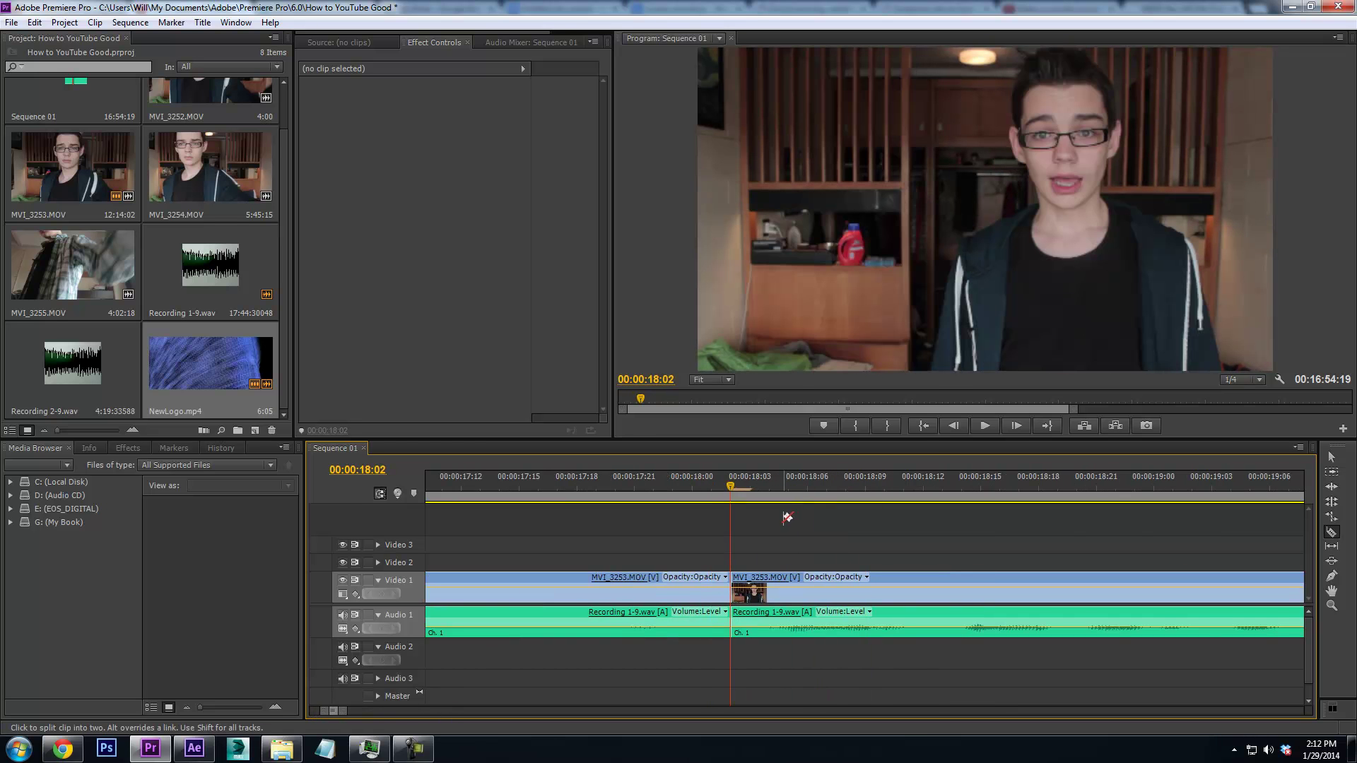
left_click(751, 585)
right_click(739, 596)
key("Escape")
right_click(741, 592)
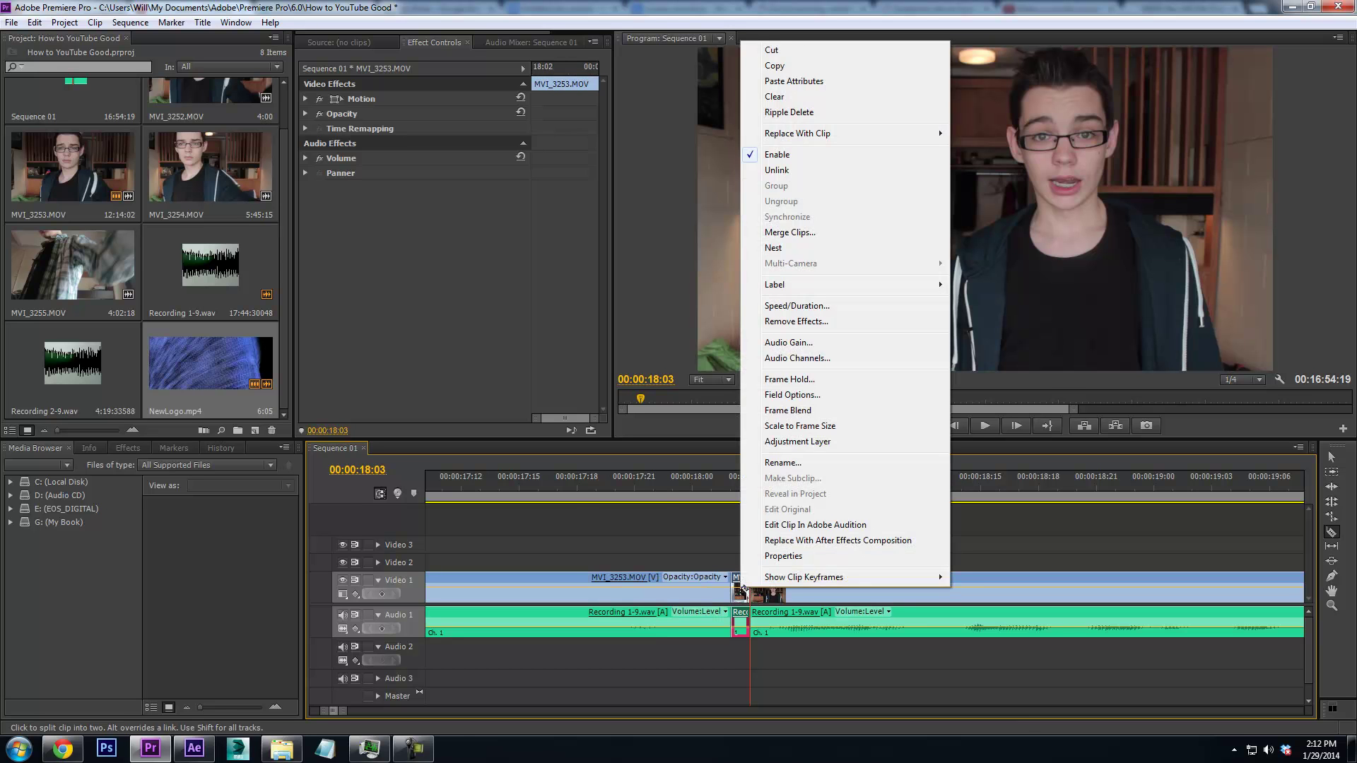
left_click(822, 114)
Move the section before the 00:00:18:02 cut to Video 2 and Audio 2, and extend its end about two frames over the next clip
left_click(468, 495)
key("space")
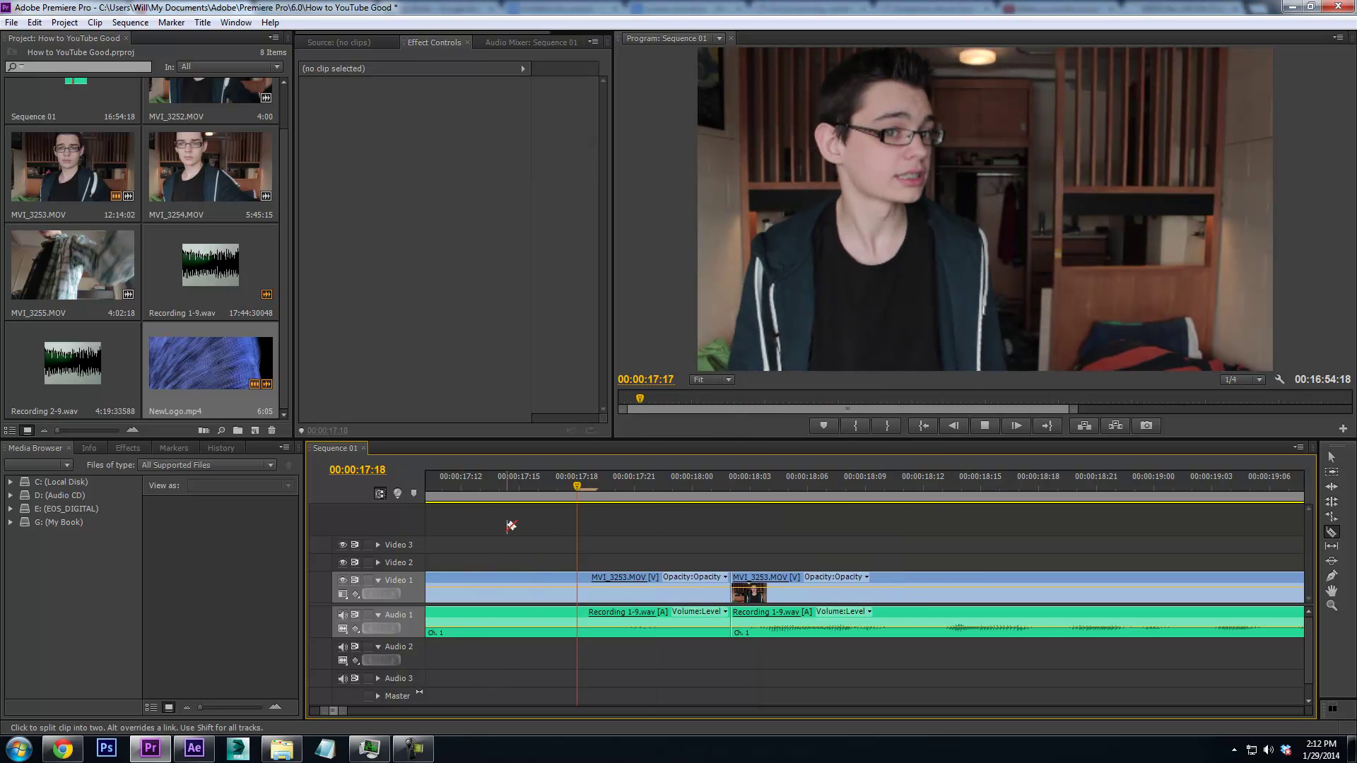
left_click_drag(693, 480, 738, 482)
left_click(1332, 457)
left_click_drag(574, 586, 587, 564)
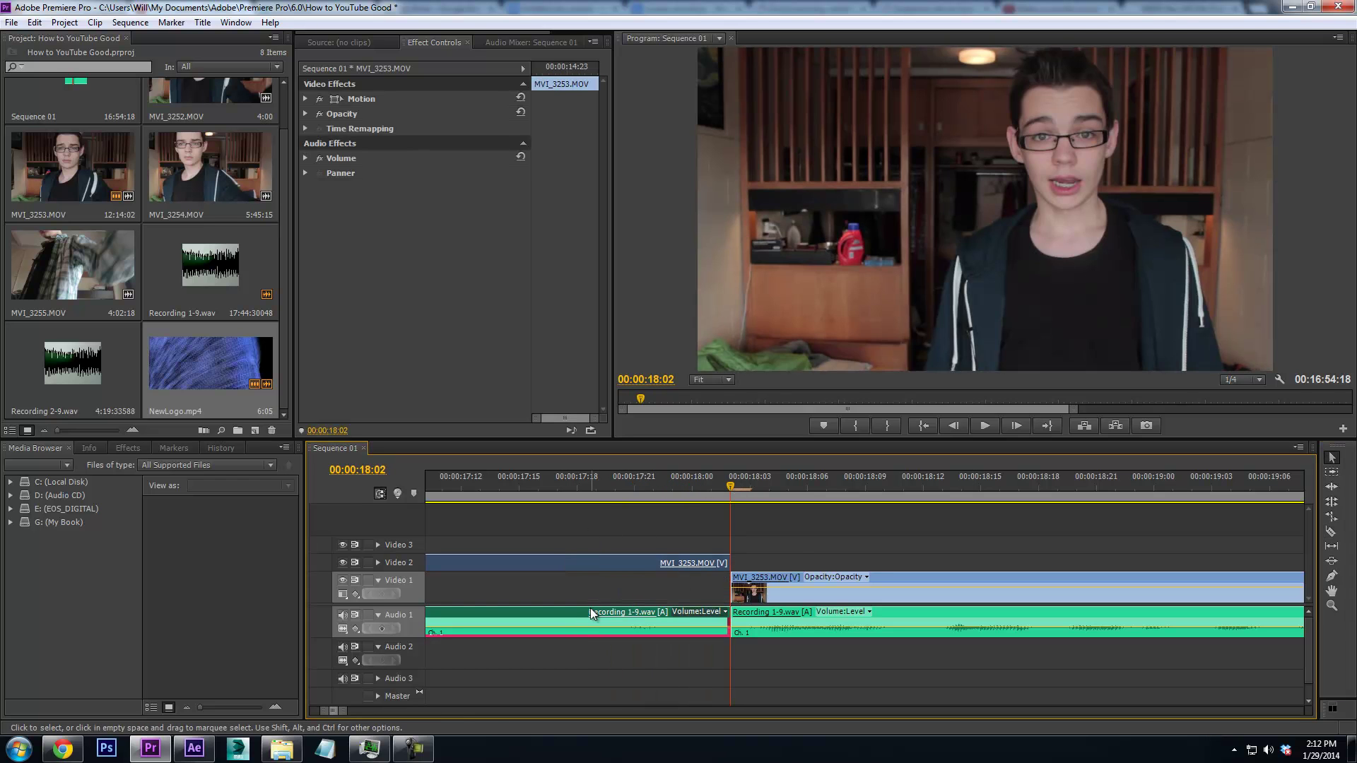
left_click_drag(581, 643, 588, 647)
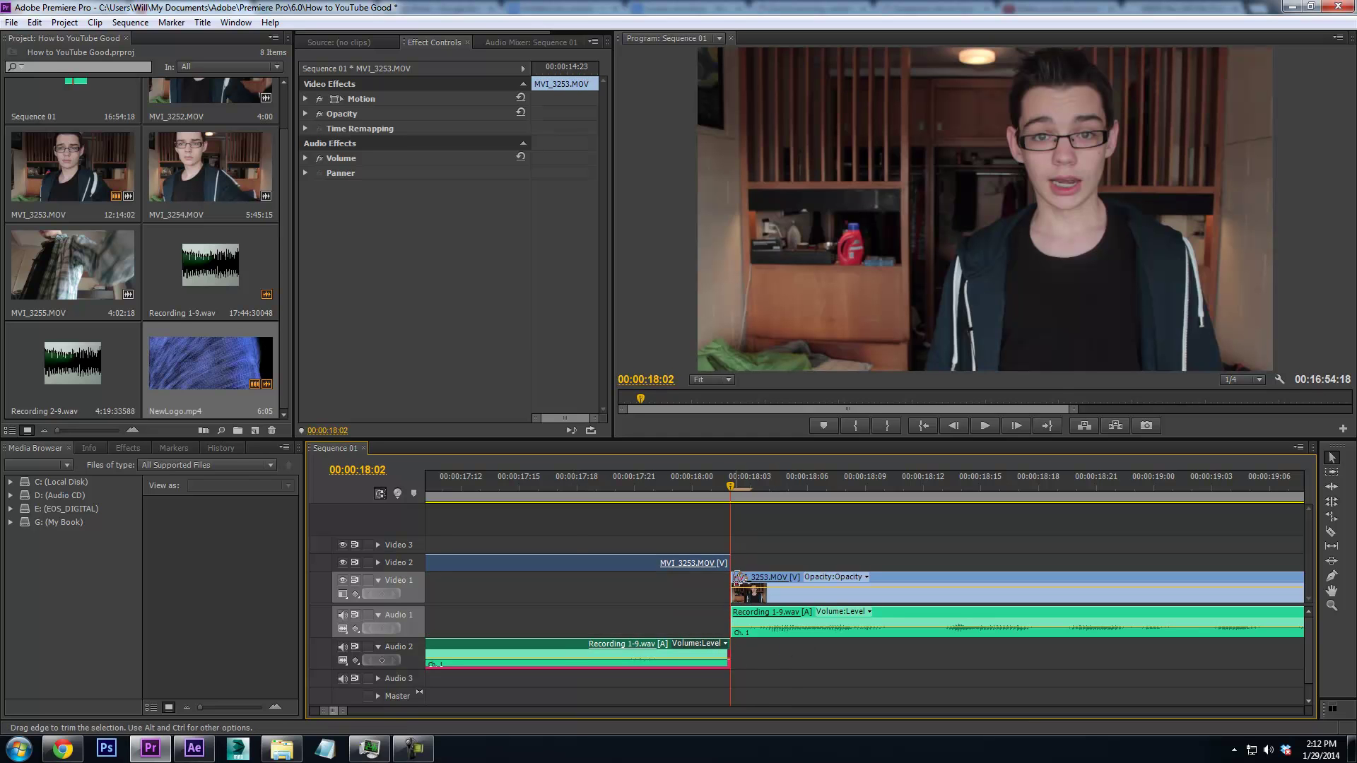
left_click_drag(737, 652, 769, 651)
Play across the overlap near 00:00:18:02 to check how the first section runs into the next clip
key("space")
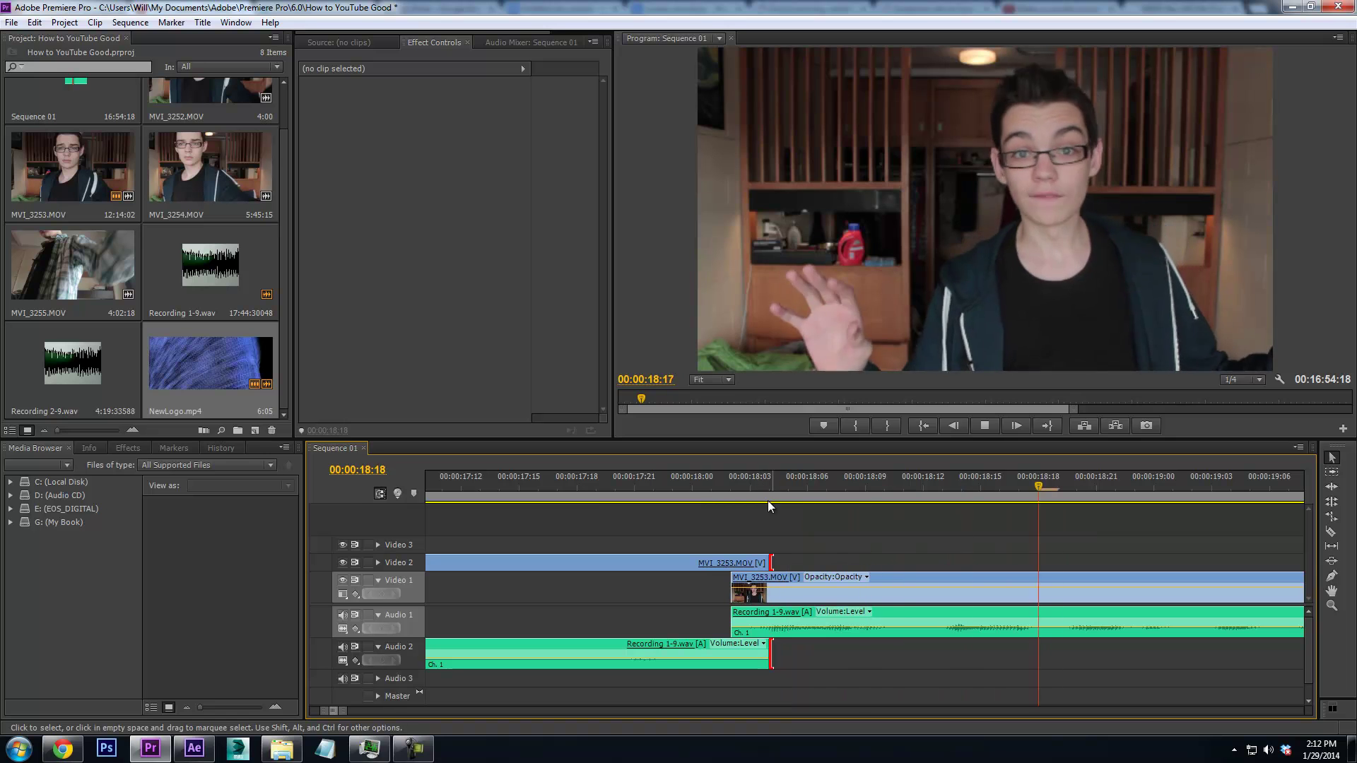
left_click_drag(578, 492, 476, 483)
key("space")
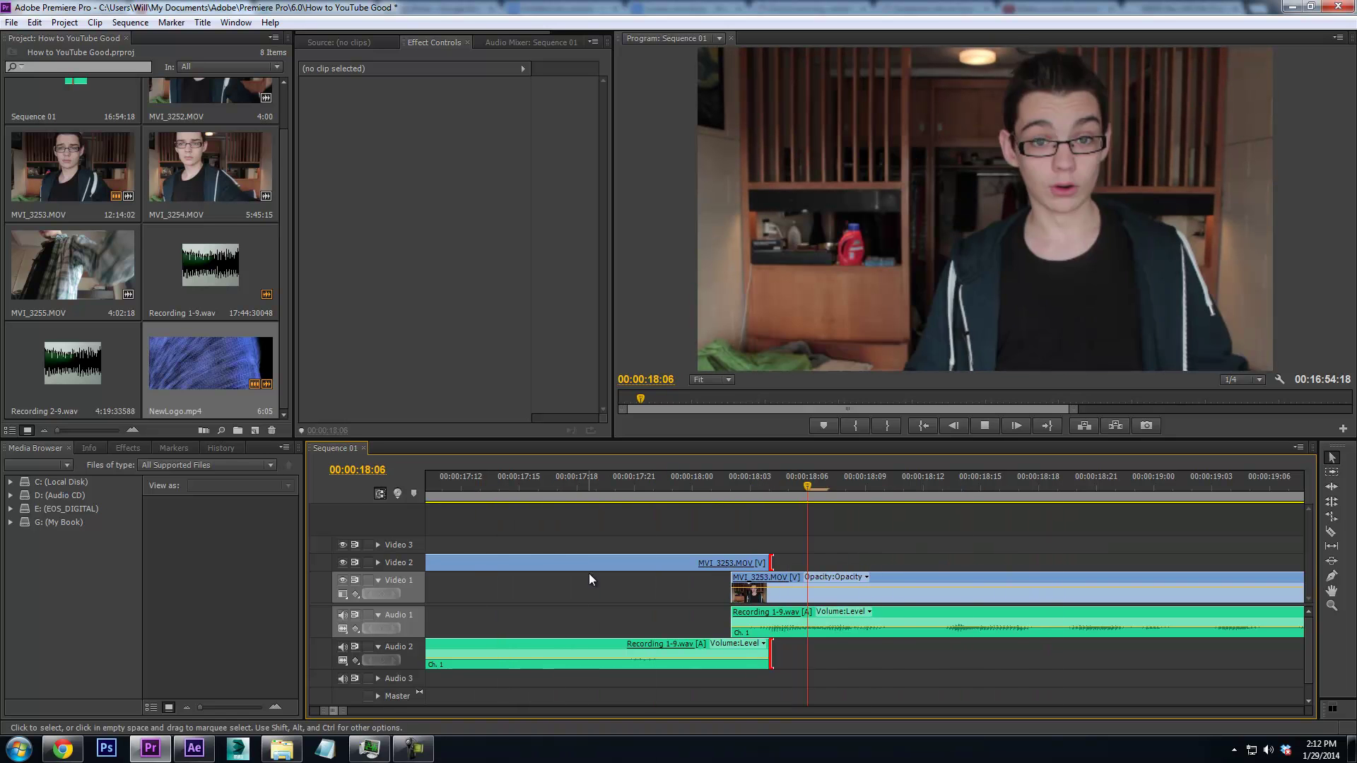
Play the clip after the overlap, find the end of its spoken part frame by frame, and split it at 00:00:24:02
left_click_drag(344, 710, 453, 710)
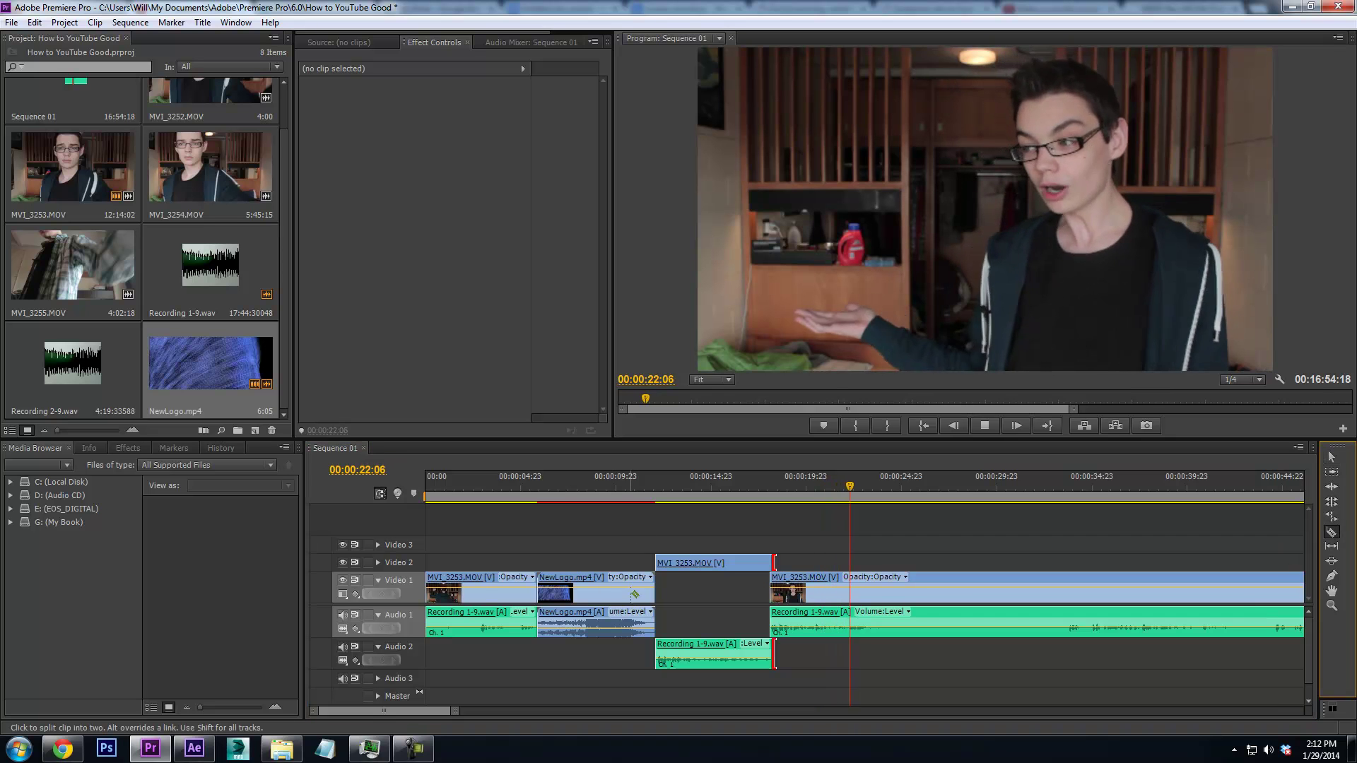
key("c")
key("space")
left_click(886, 499)
key("Right")
key("Right")
key("Right")
key("Right")
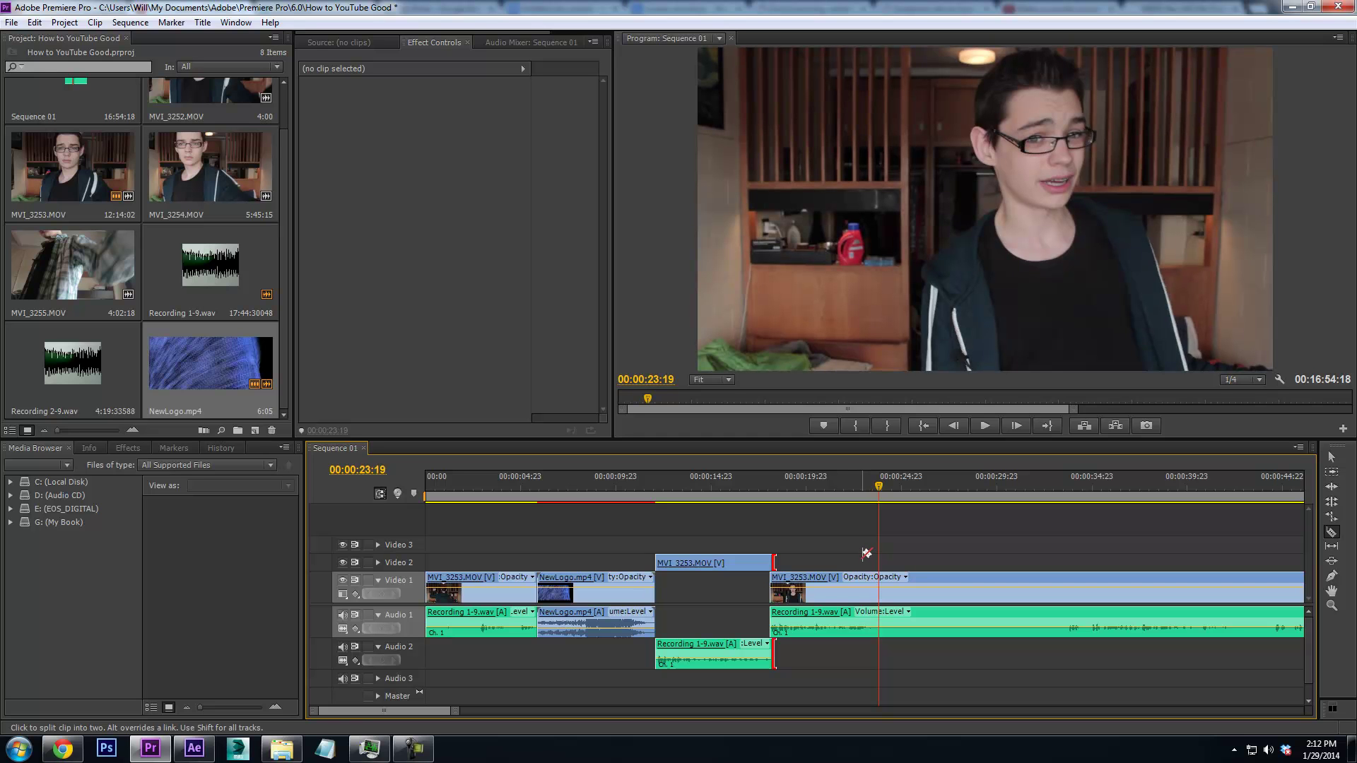
key("Right")
key("Right")
key("Right")
mouse_move(456, 711)
left_mouse_down()
mouse_move(415, 711)
mouse_move(449, 713)
left_mouse_up()
key("Right")
key("Right")
key("Right")
key("Right")
key("Right")
key("Right")
key("Right")
key("Right")
key("Right")
key("Right")
key("Right")
key("Right")
key("Right")
key("Left")
key("Left")
key("Left")
key("Left")
key("Left")
key("Left")
key("Left")
key("Left")
key("Left")
key("Left")
key("Left")
key("Left")
key("Left")
key("Left")
key("Left")
key("Left")
key("Left")
key("Left")
key("Left")
key("Left")
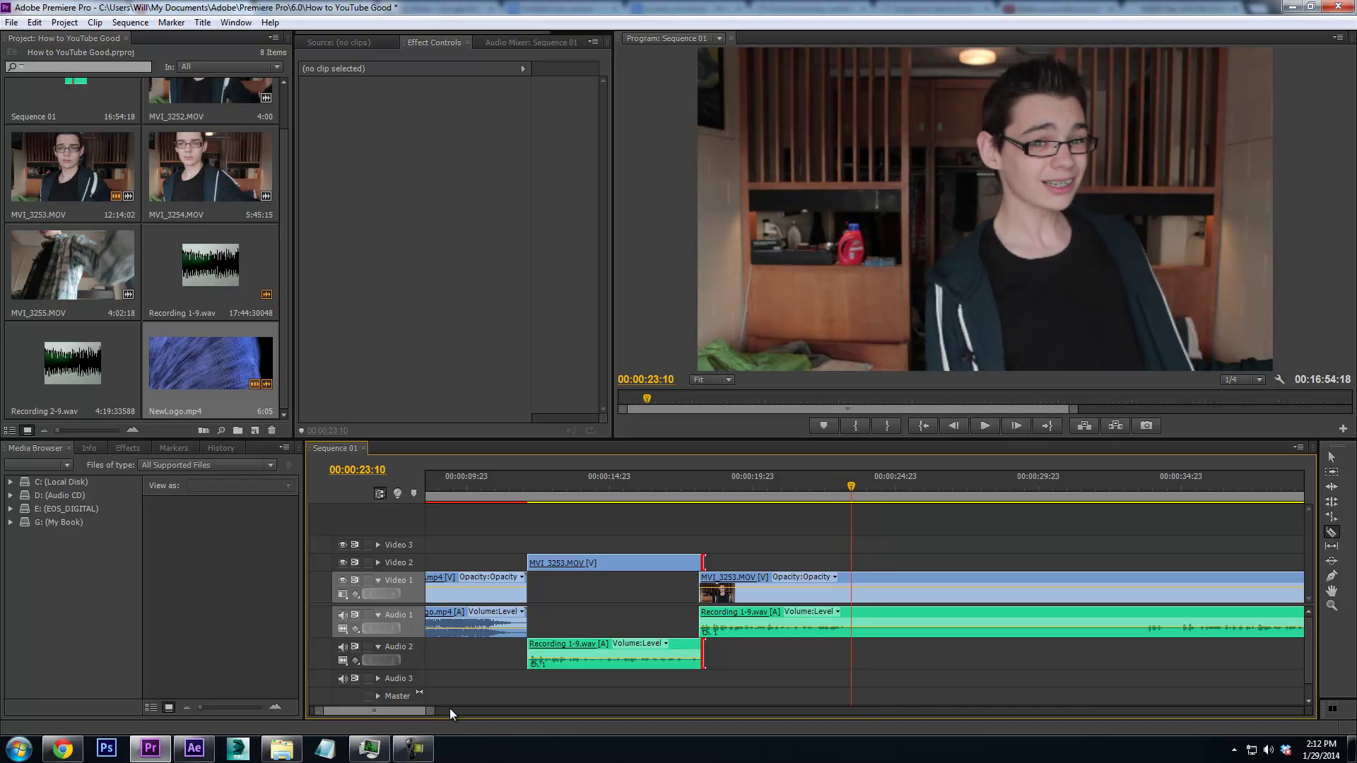
key("Right")
key("Right")
key("Right")
key("Right")
key("Right")
key("Right")
key("Right")
key("Right")
key("Right")
key("Right")
key("Right")
key("Right")
key("Right")
key("Right")
key("Right")
key("Right")
key("Right")
key("Right")
key("Right")
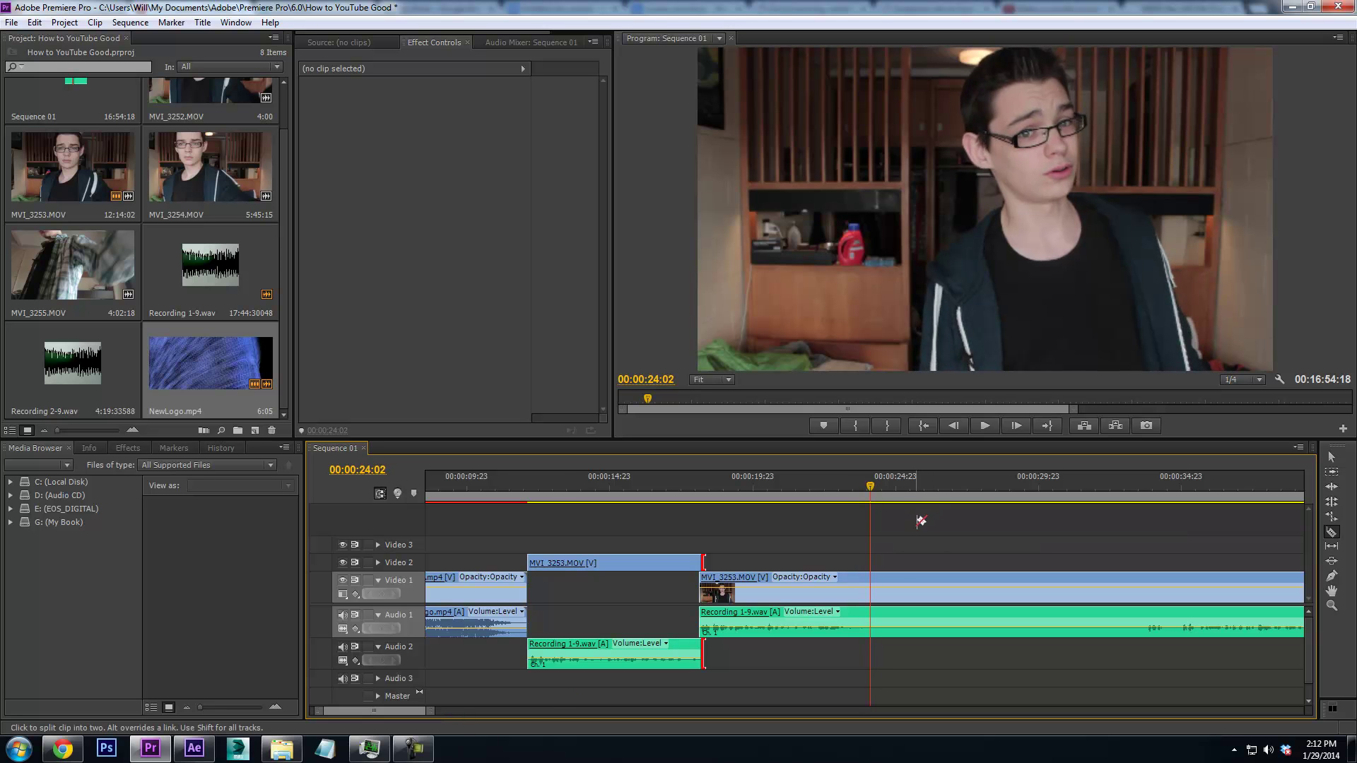
left_click(870, 588)
Split the footage at 00:00:34:22 and ripple delete the piece between the 00:00:24:02 cut and the new one
left_click_drag(867, 485, 1021, 552)
key("Left")
key("Left")
key("Left")
key("Left")
key("Left")
key("Left")
key("Left")
key("Left")
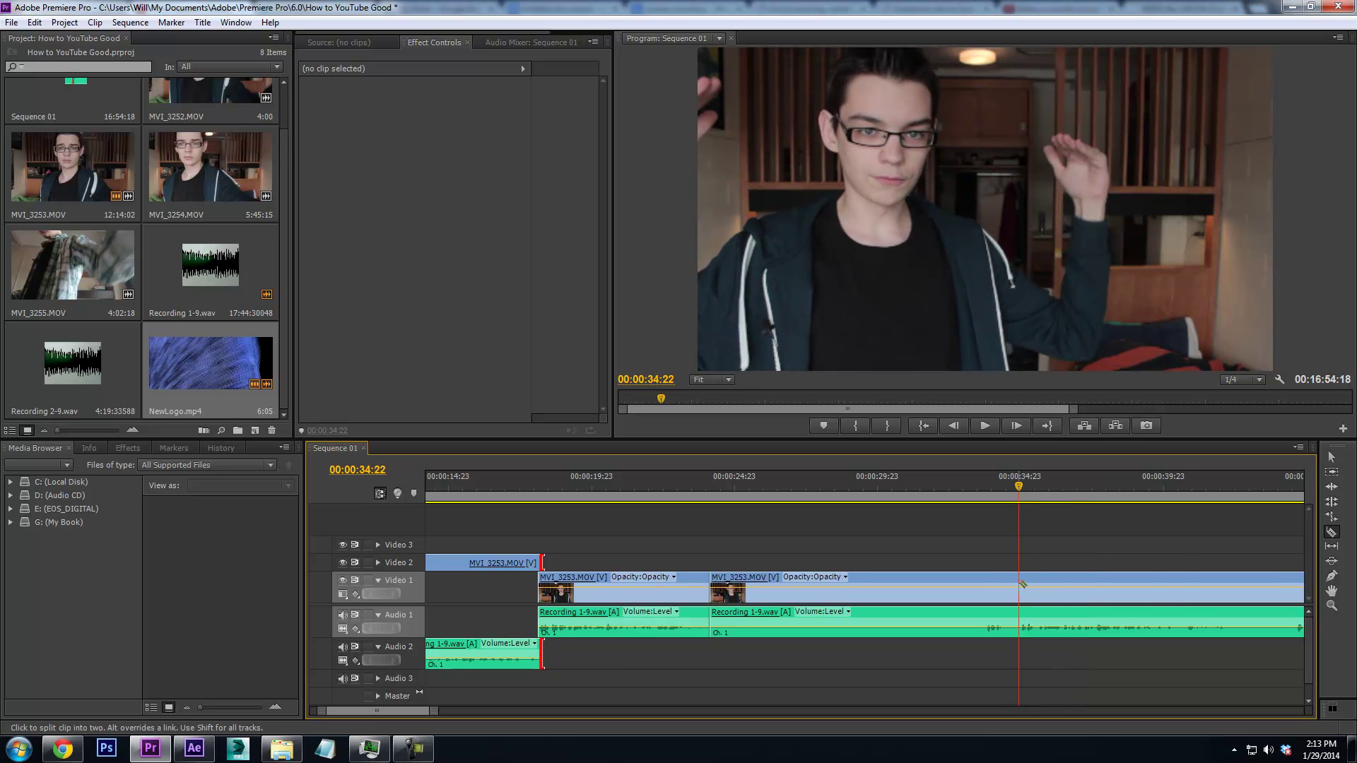
left_click(1022, 584)
right_click(997, 587)
left_click(1029, 111)
Play the footage from 00:00:23:21 and split it at 00:00:31:07, where the spoken part finishes
left_click(703, 498)
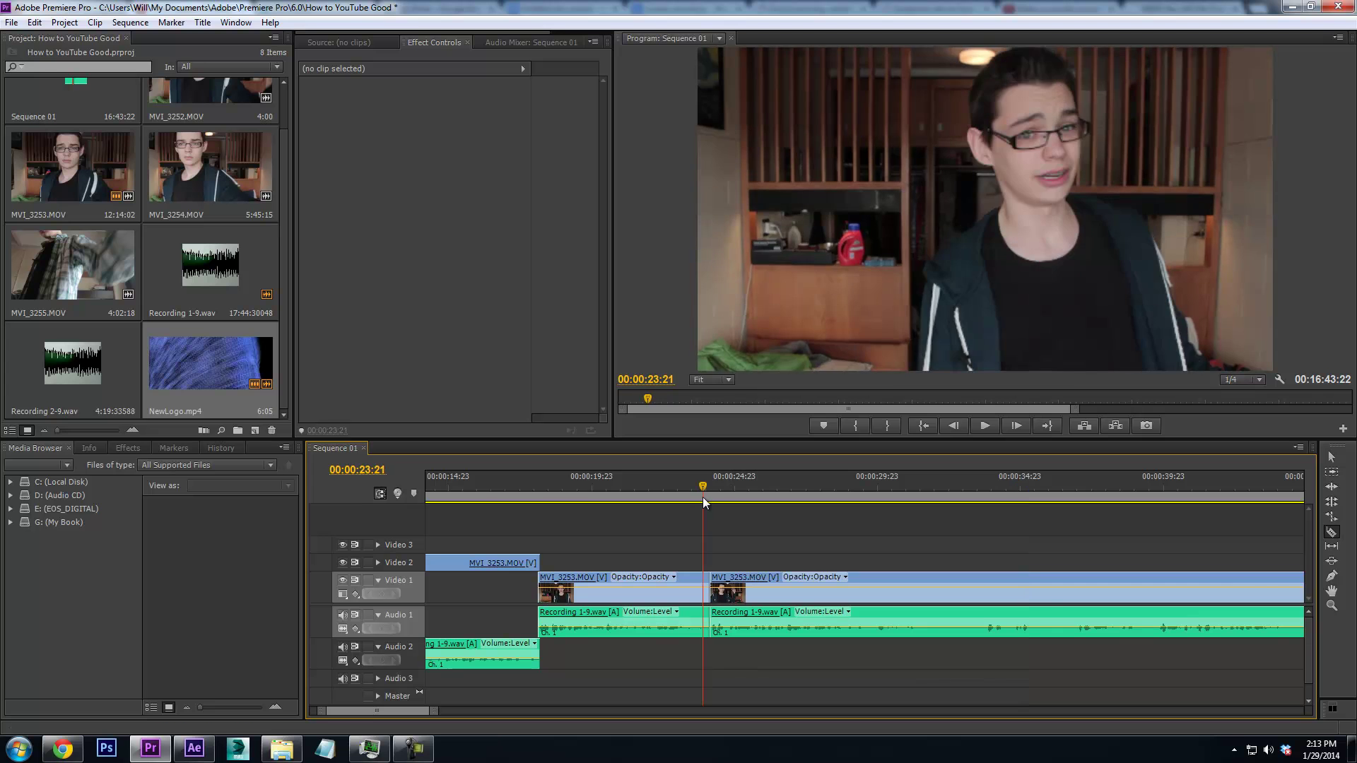
key("space")
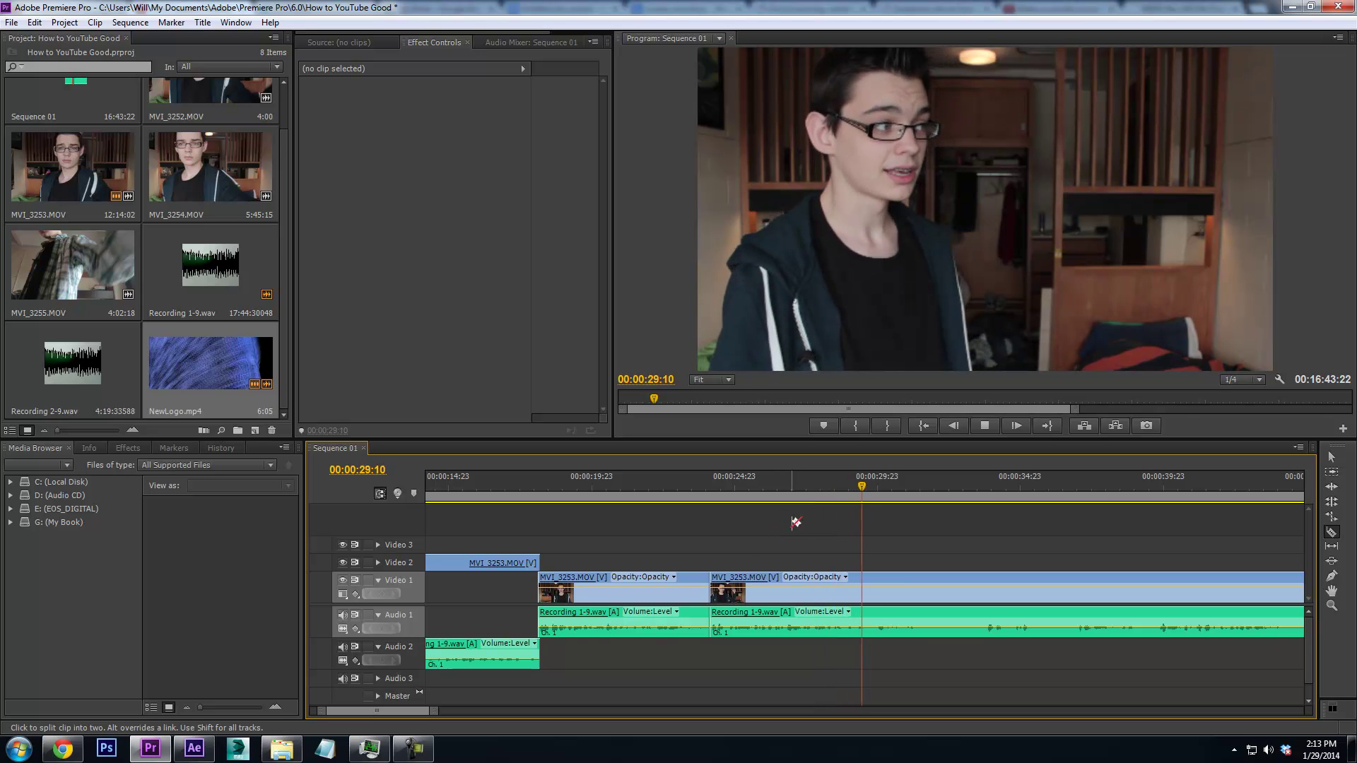
key("space")
left_click_drag(926, 489, 904, 491)
key("Right")
key("Right")
key("Right")
key("Right")
key("Right")
key("Right")
key("Right")
key("Right")
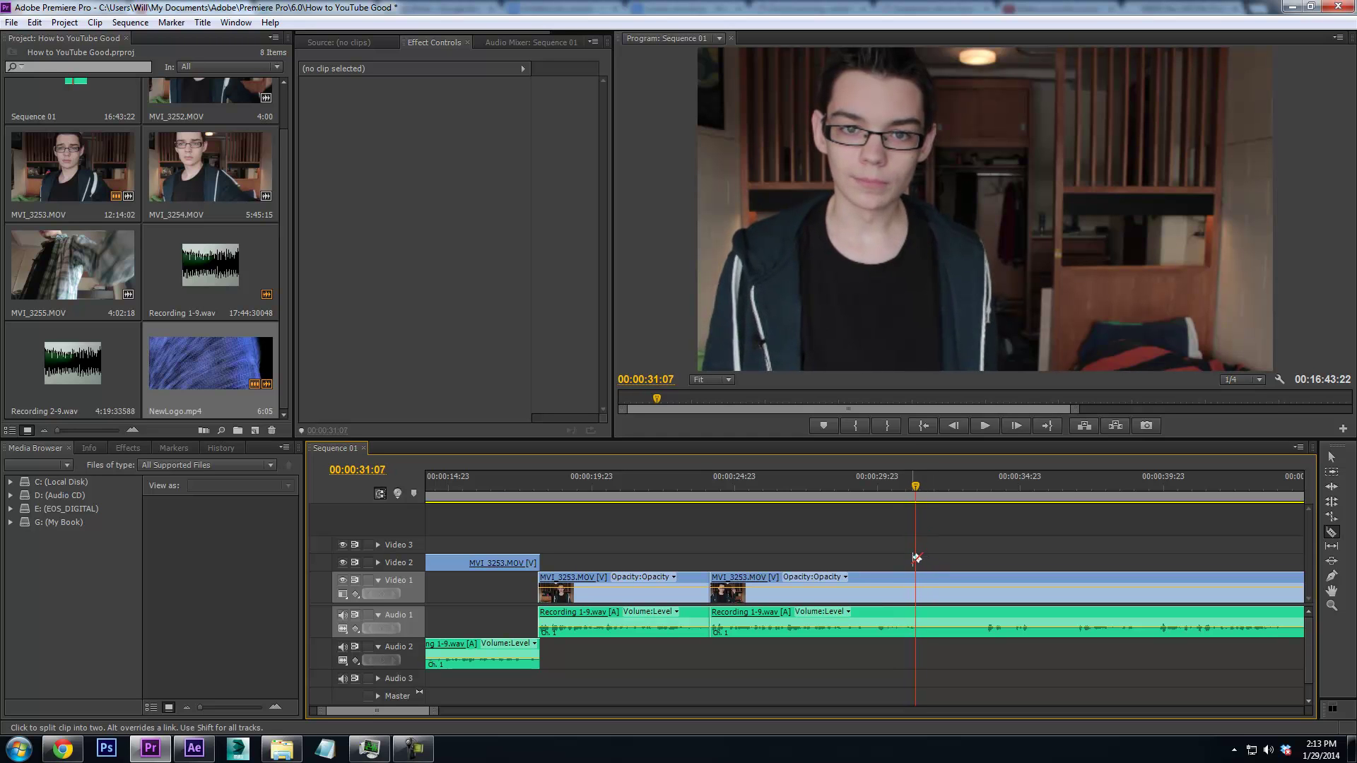
left_click(918, 575)
Split the footage at 00:00:33:14 and ripple delete the piece between the 00:00:31:07 cut and the new one
left_click_drag(903, 482, 888, 493)
left_click(774, 360)
left_click(901, 495)
left_click_drag(902, 497, 982, 503)
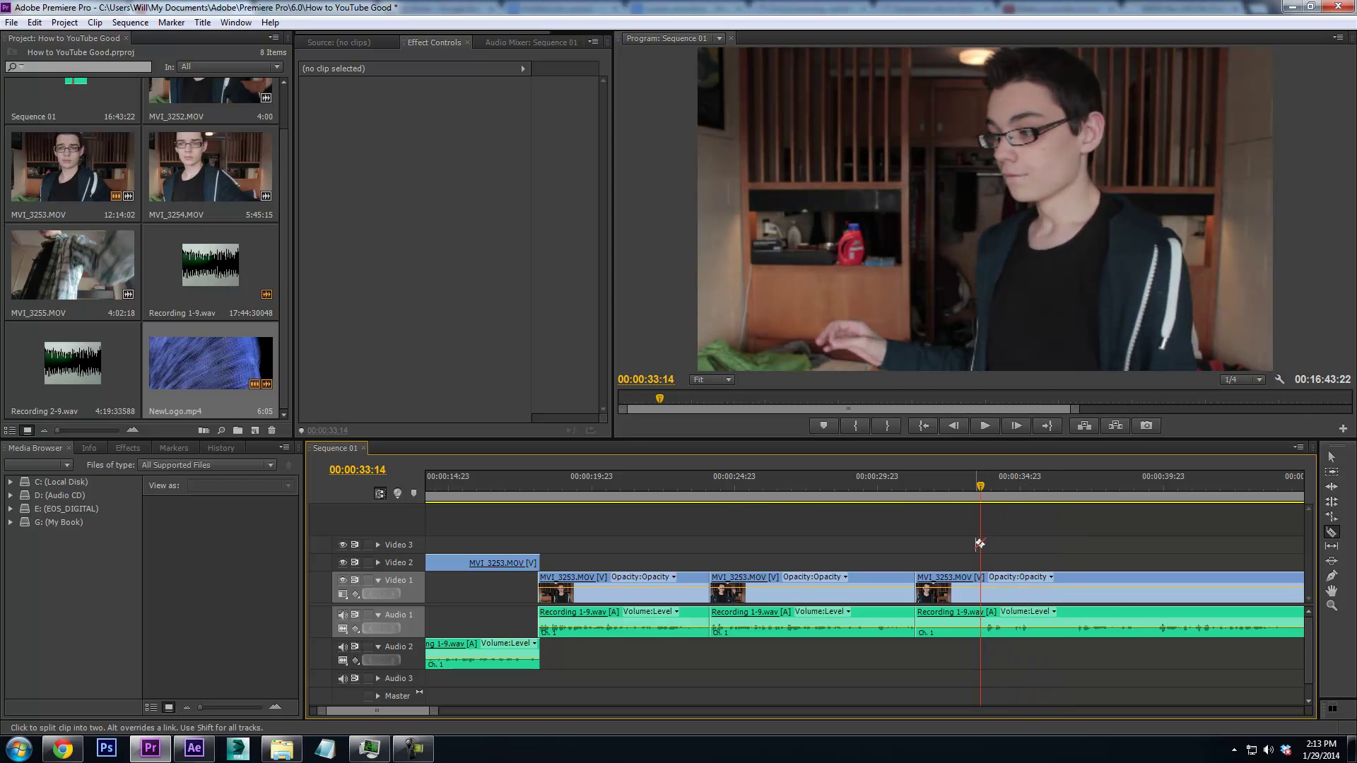
left_click(981, 587)
right_click(958, 594)
left_click(1041, 118)
Play the footage from the 00:00:31:07 cut and split it at 00:00:33:05
mouse_move(924, 486)
left_mouse_down()
mouse_move(931, 477)
mouse_move(918, 487)
left_mouse_up()
key("space")
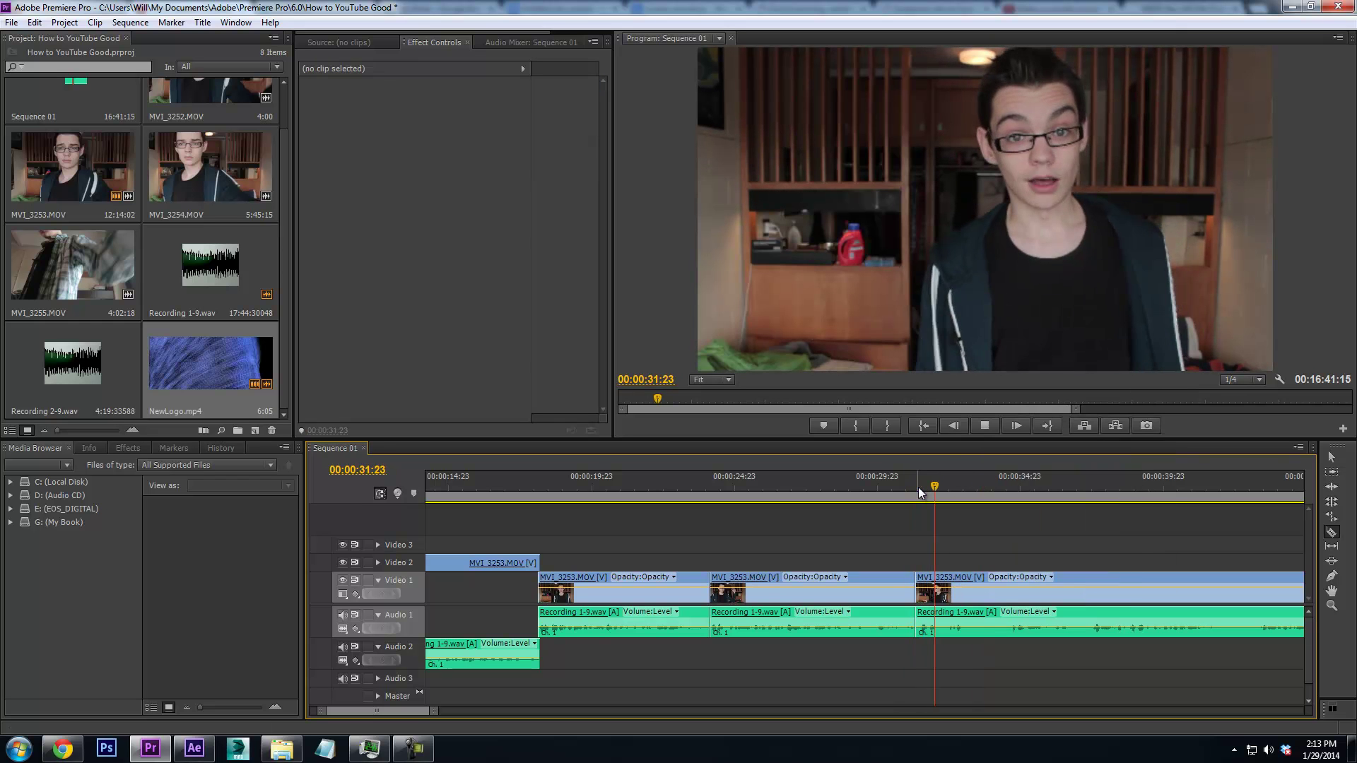
key("space")
key("Left")
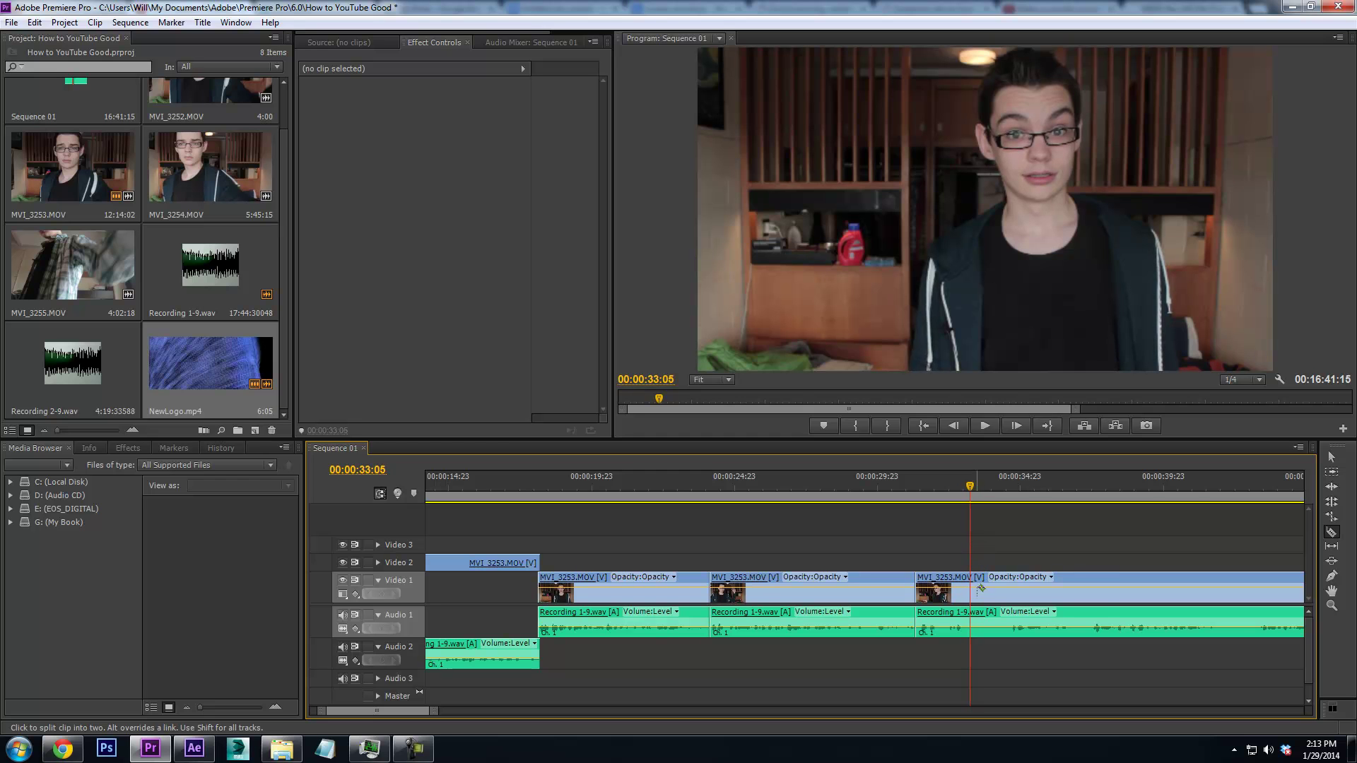
left_click(972, 593)
Return to the 00:00:31:07 cut and create a black video of 1920 × 1080 at 23.976 fps with square pixels
key("Up")
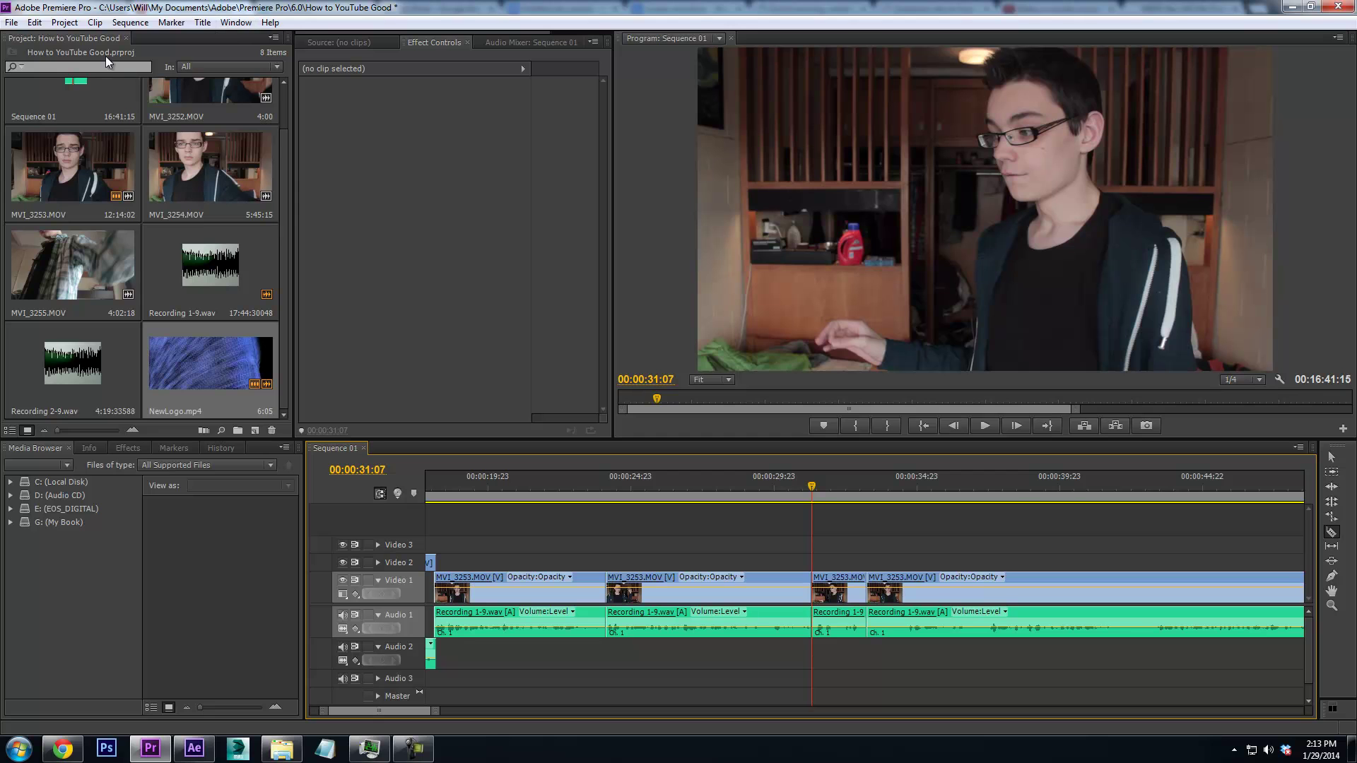
left_click(12, 23)
mouse_move(41, 41)
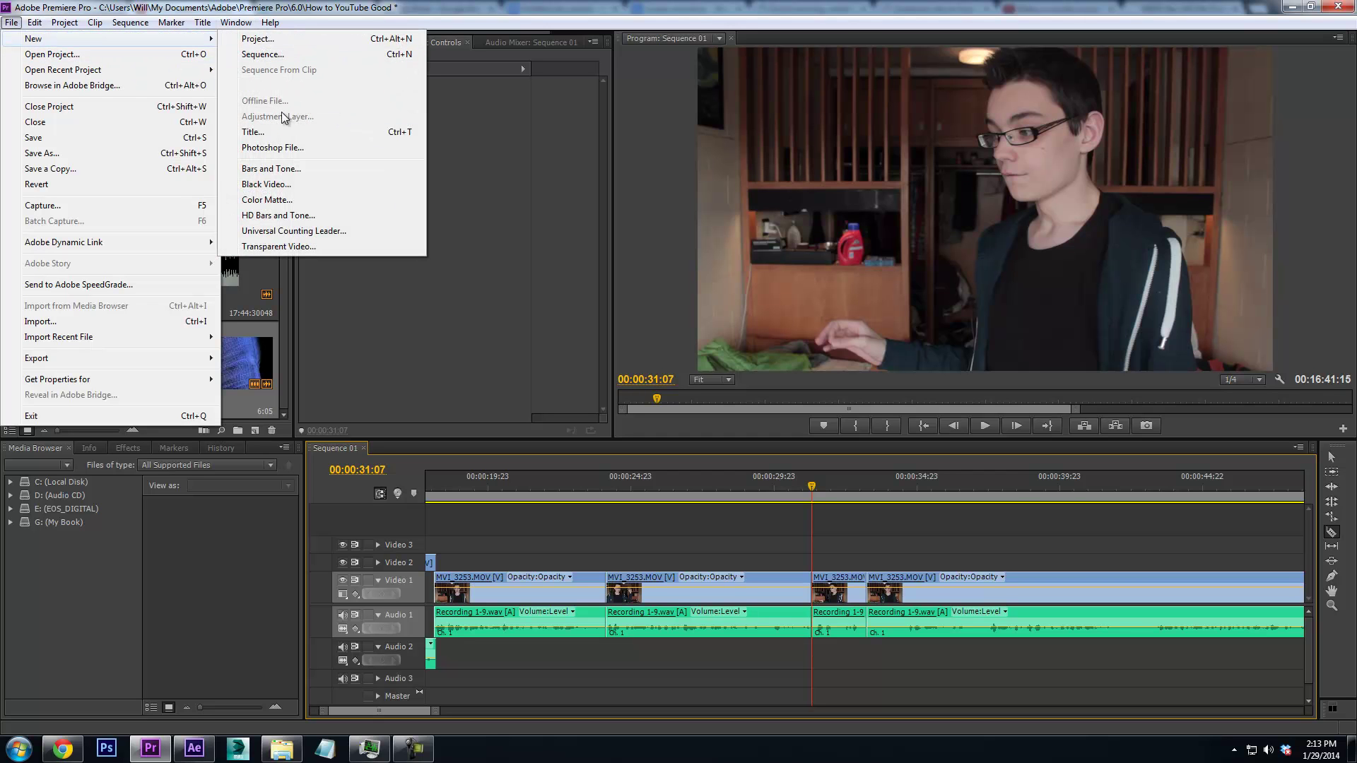
left_click(278, 184)
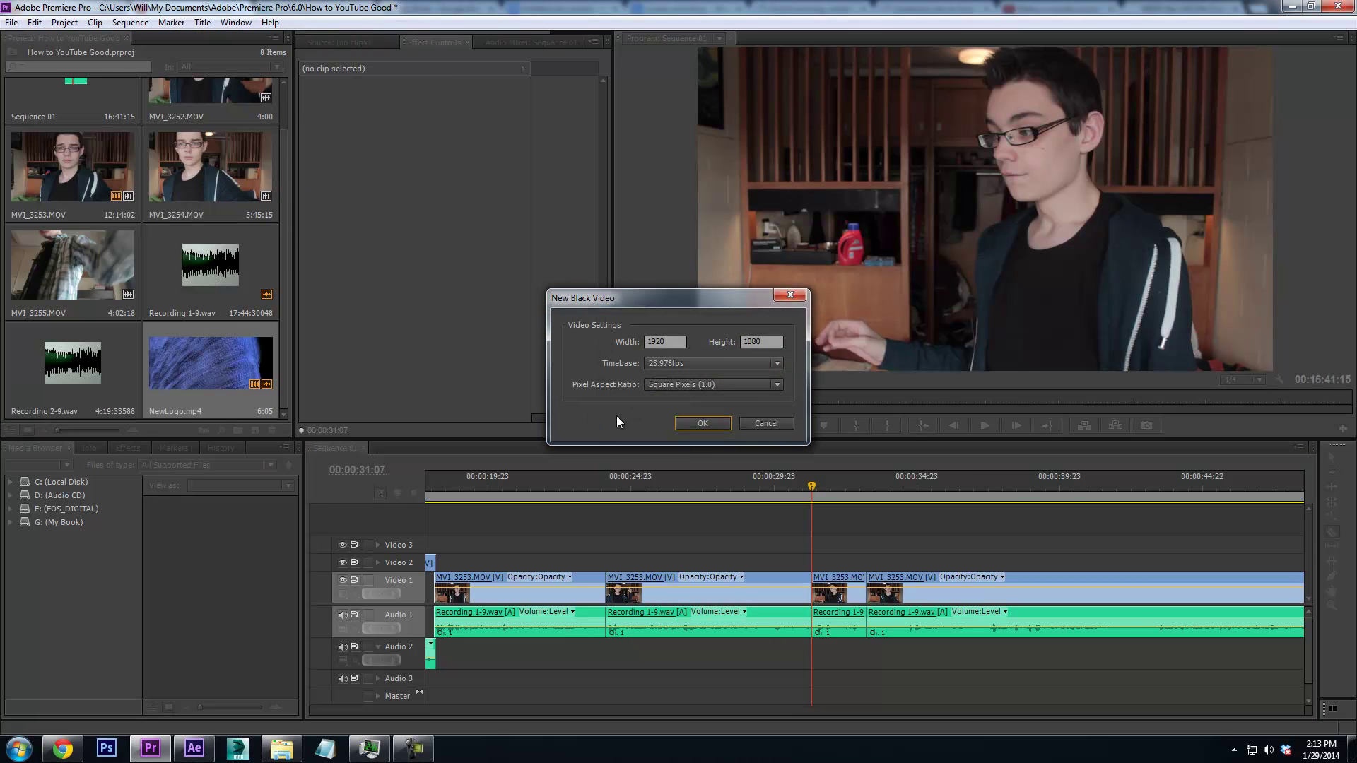
left_click(701, 424)
Place the black video on Video 2 at 00:00:31:07 and trim it to the end of the short clip below
left_click_drag(70, 364, 816, 563)
left_click(1332, 458)
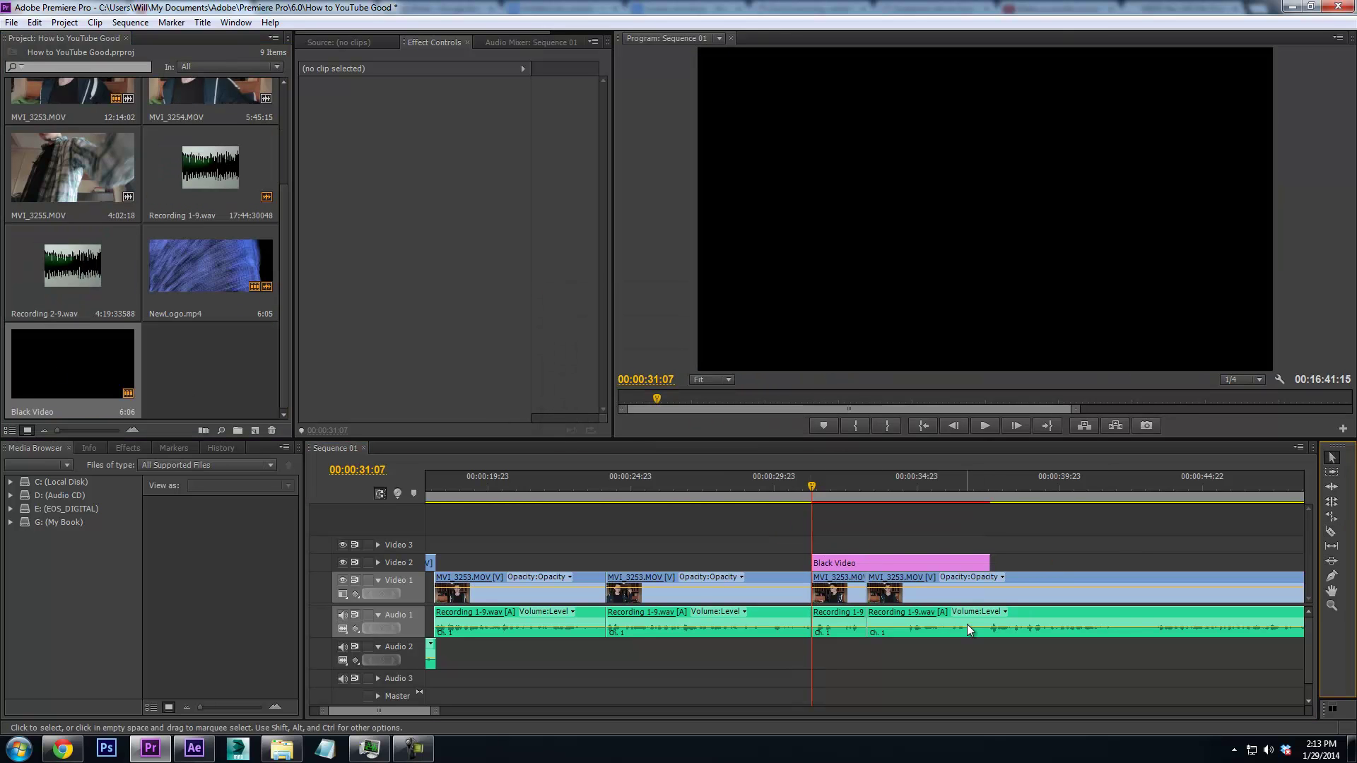
left_click_drag(983, 560, 864, 562)
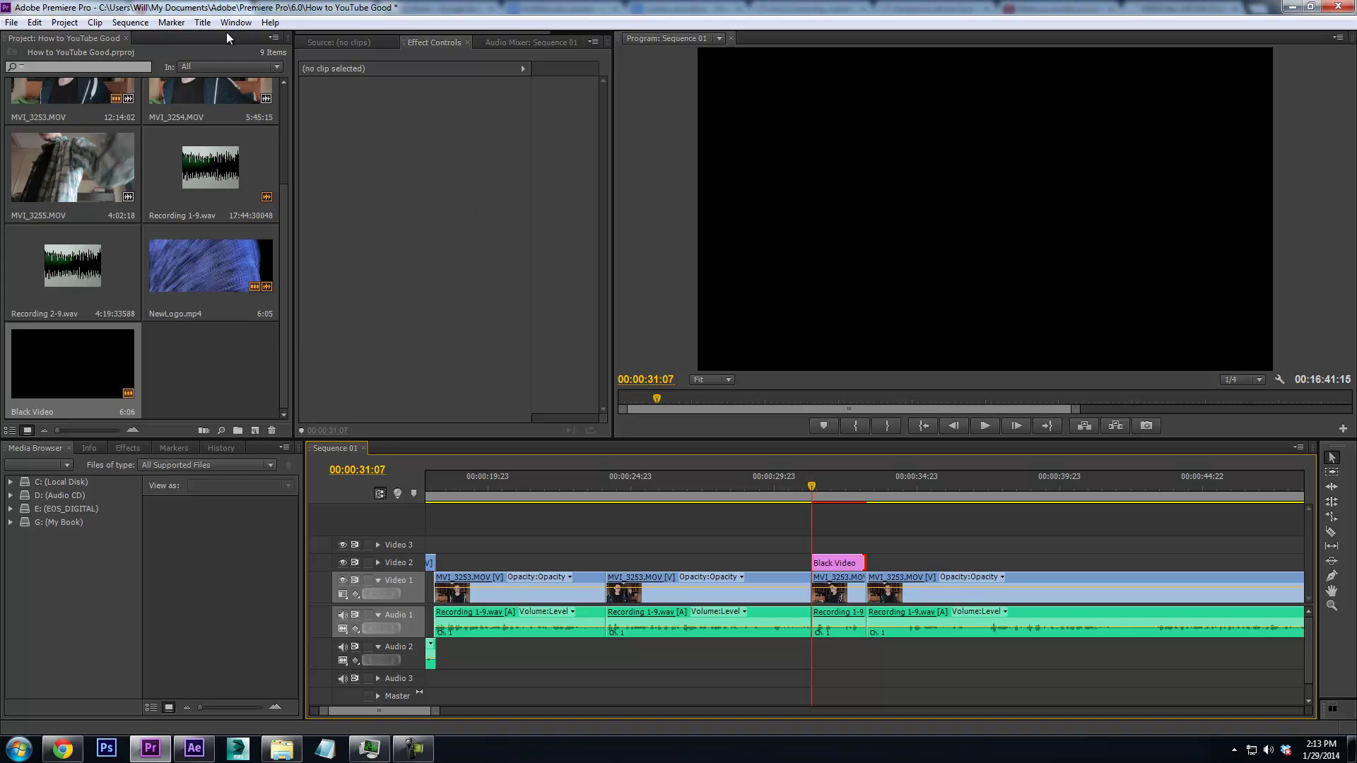
Create a new title of 1920 × 1080 at 23.976 fps with square pixels, keeping the suggested name
left_click(203, 22)
mouse_move(223, 36)
left_click(433, 31)
left_click(202, 22)
left_click(434, 33)
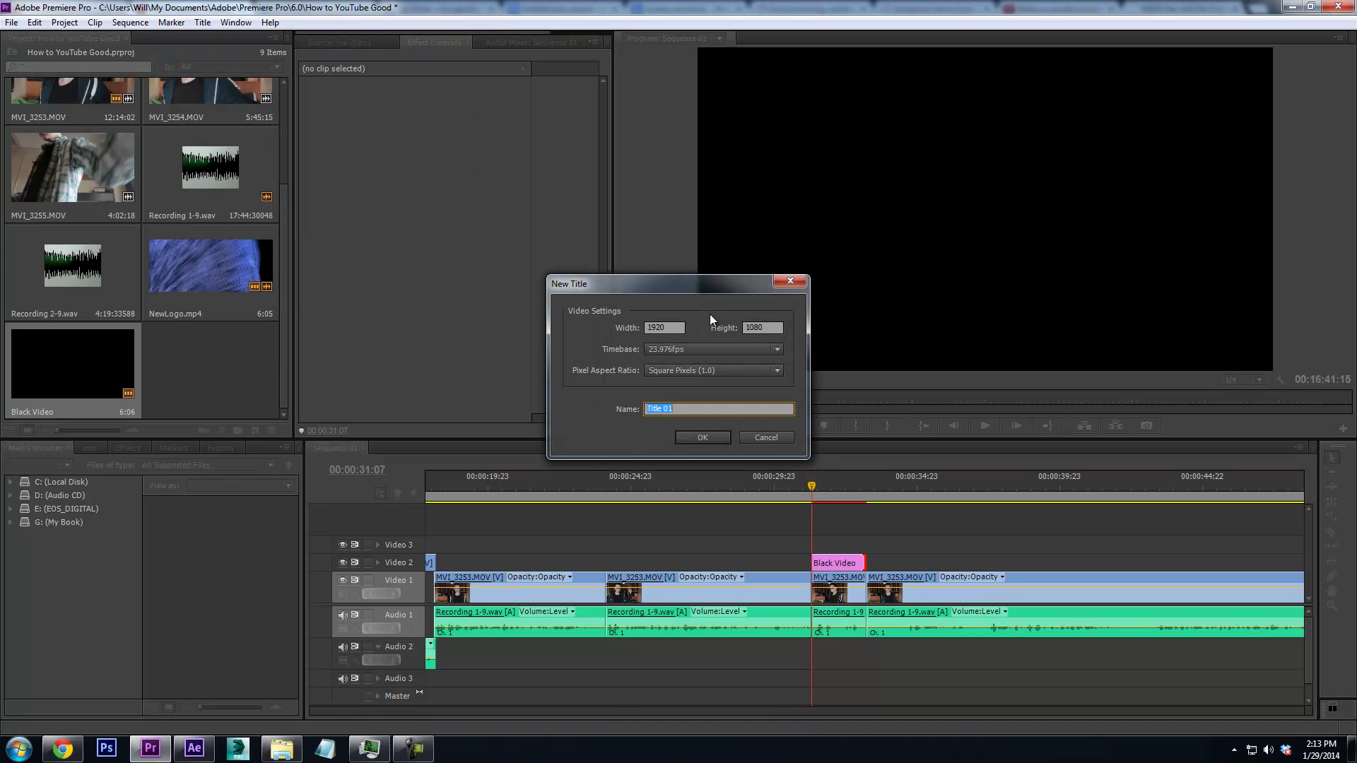
left_click(696, 438)
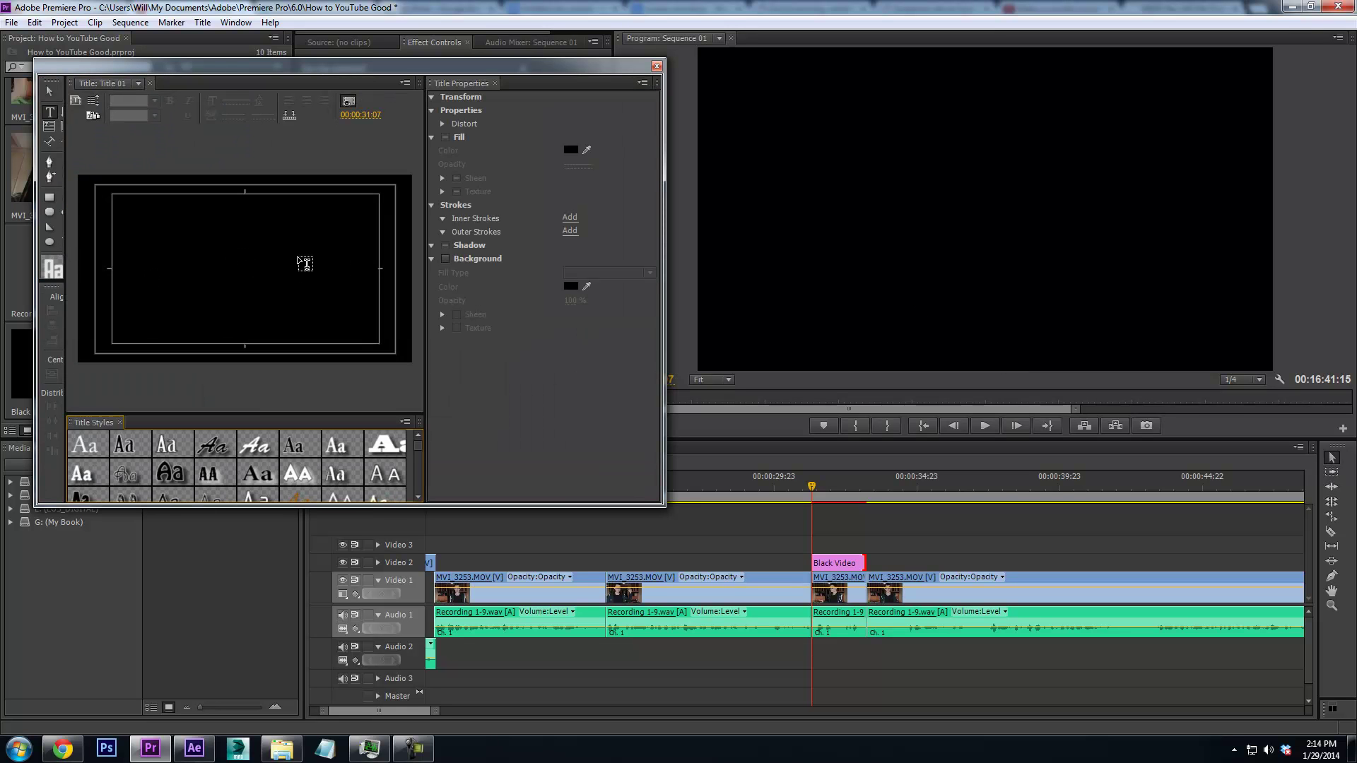
Start a text in the upper part of the title, set its font to Arial Black, and enter PART ONE
left_click(172, 226)
left_click_drag(624, 212, 536, 195)
type("Arial")
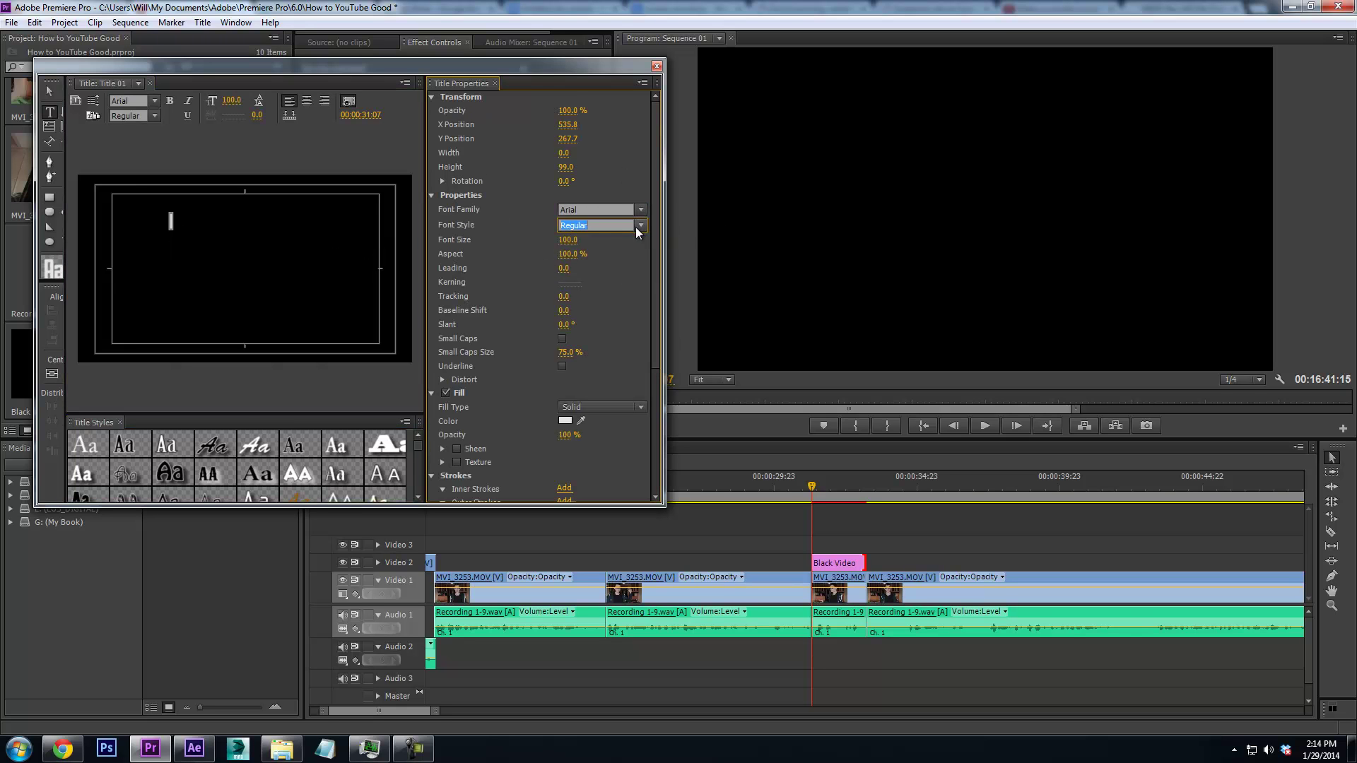
left_click(638, 226)
left_click(612, 272)
left_click(165, 210)
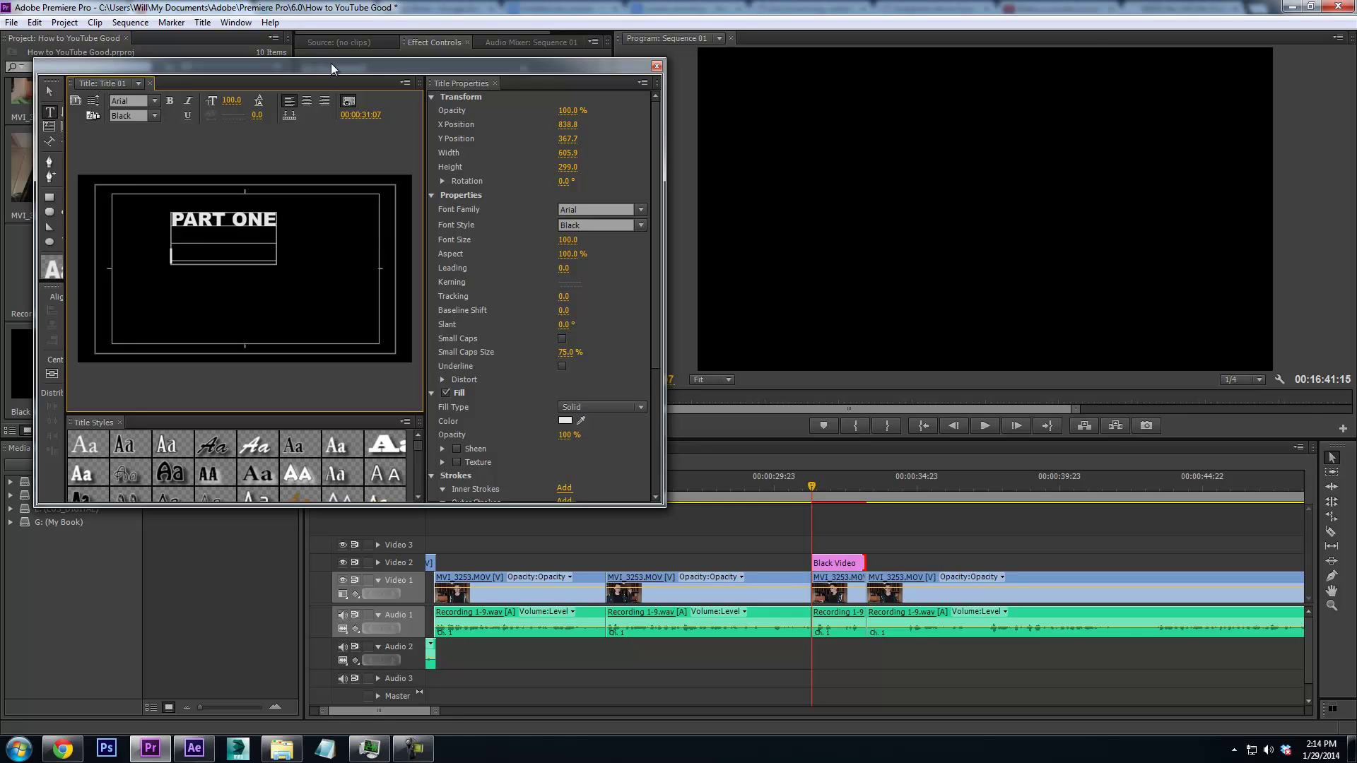
Try the Bold font style on the title text and return it to Black
left_click(642, 227)
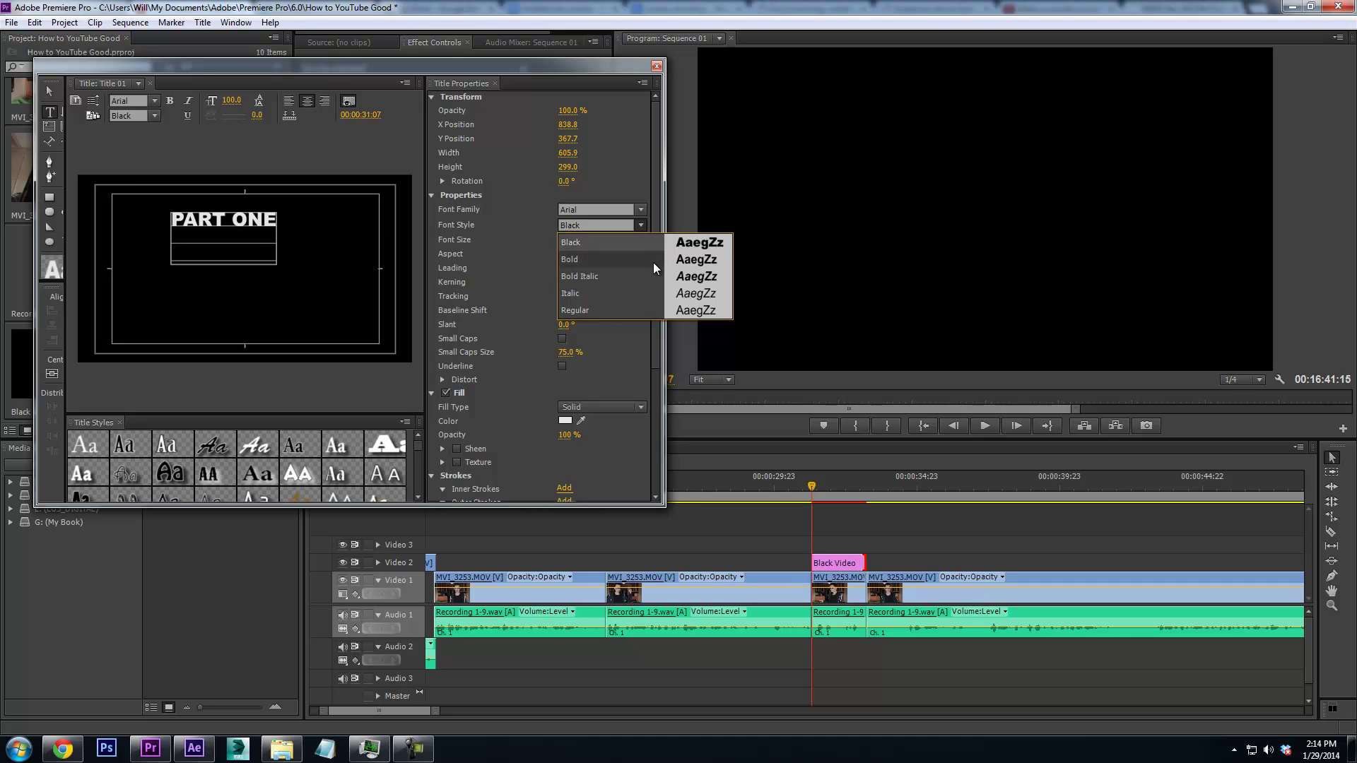
left_click(653, 260)
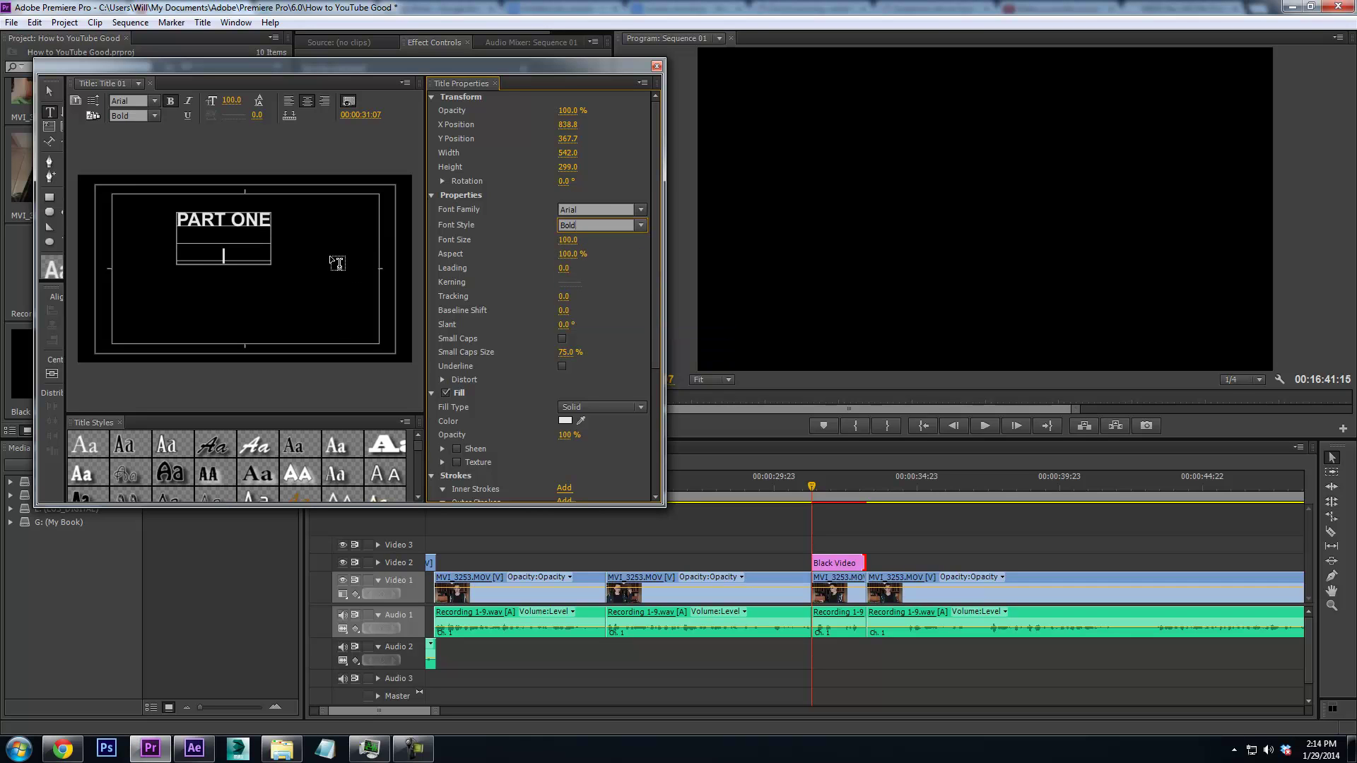
left_click(640, 225)
key("Up")
key("Return")
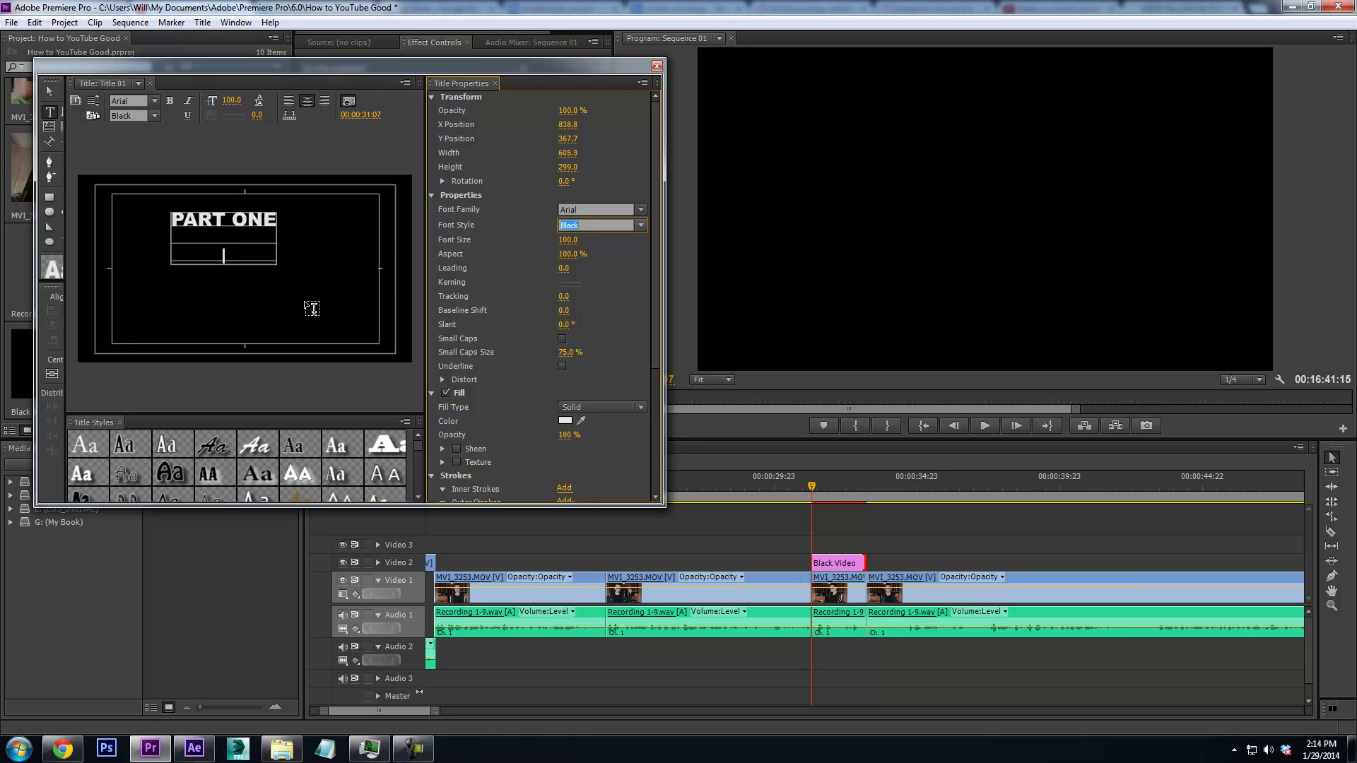
Add EQUIPMENT as the lower line of the title text and finish text editing with the Selection tool
left_click(236, 254)
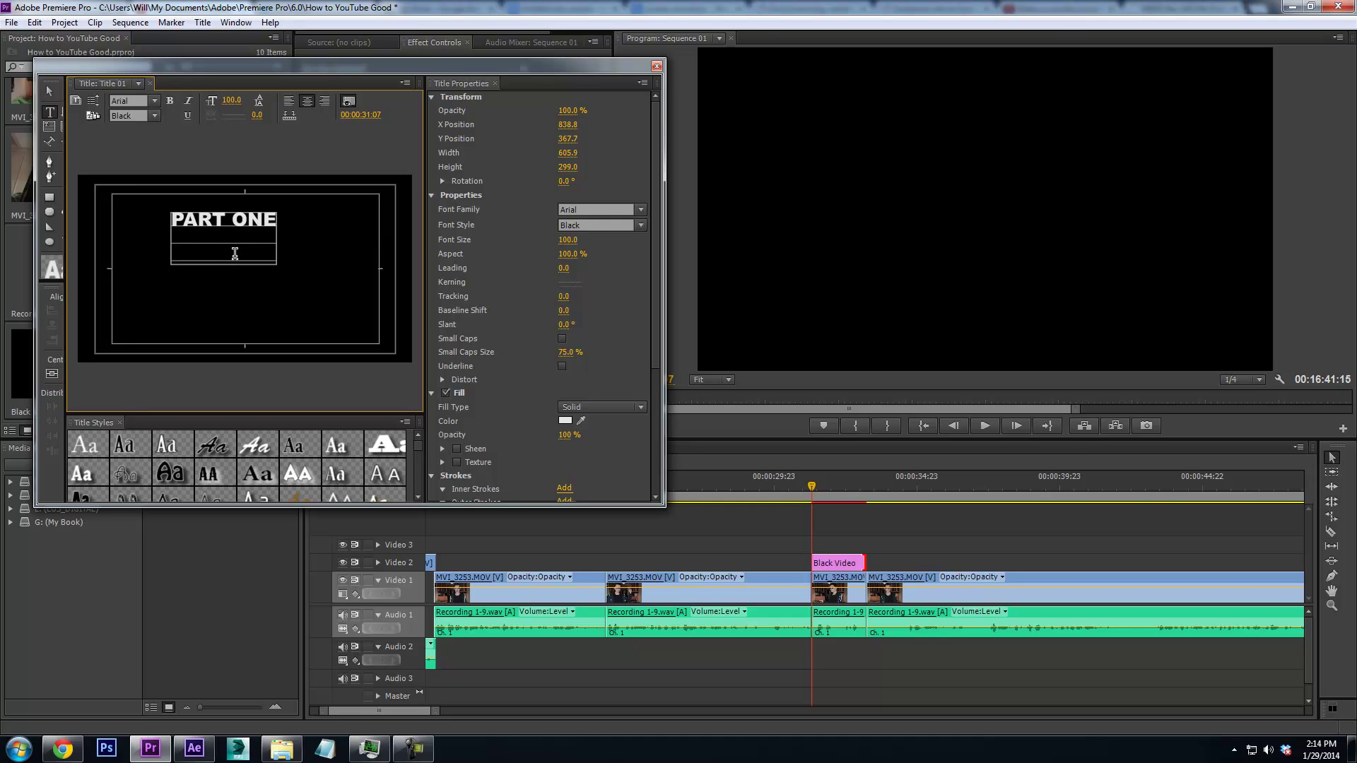
type("Ed")
type("UIP")
type("MEEN")
key("BackSpace")
key("BackSpace")
type("NT")
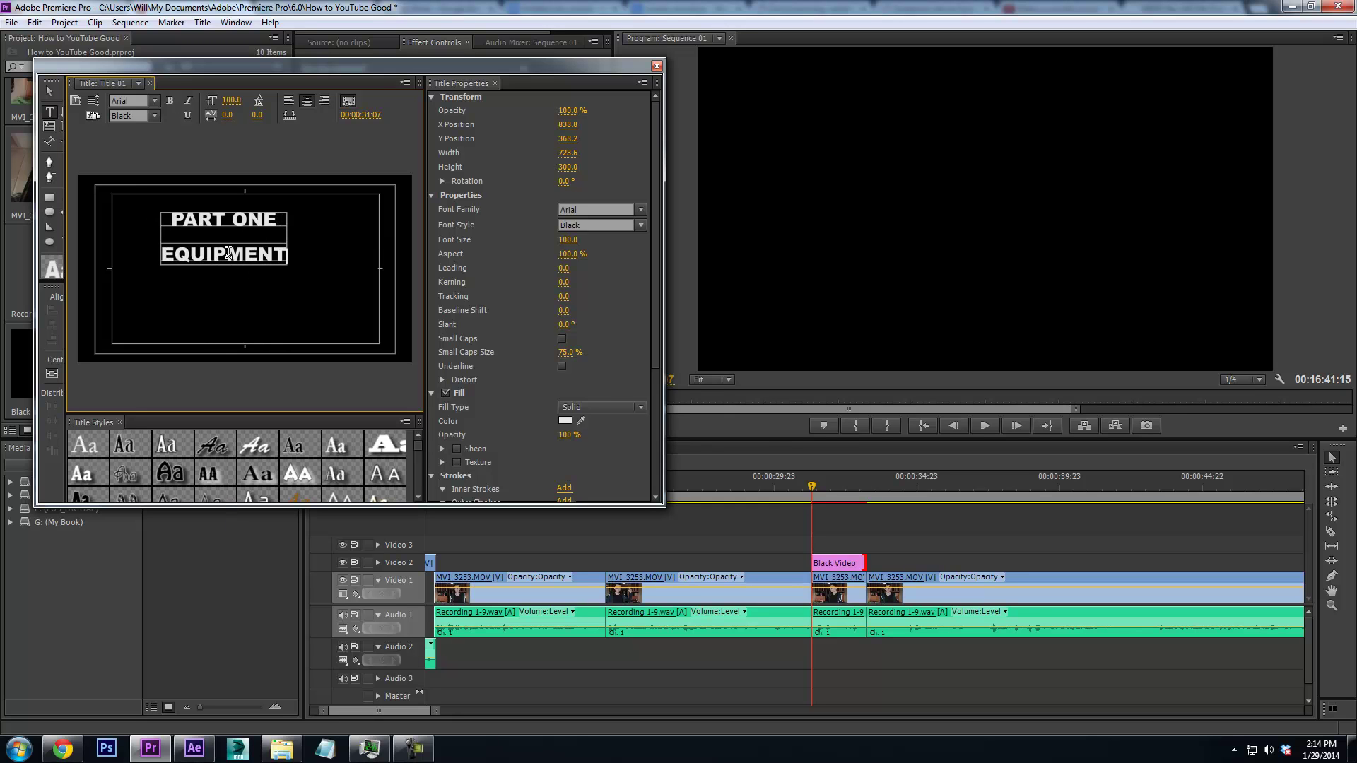
left_click(233, 263)
type("T")
key("BackSpace")
left_click(48, 93)
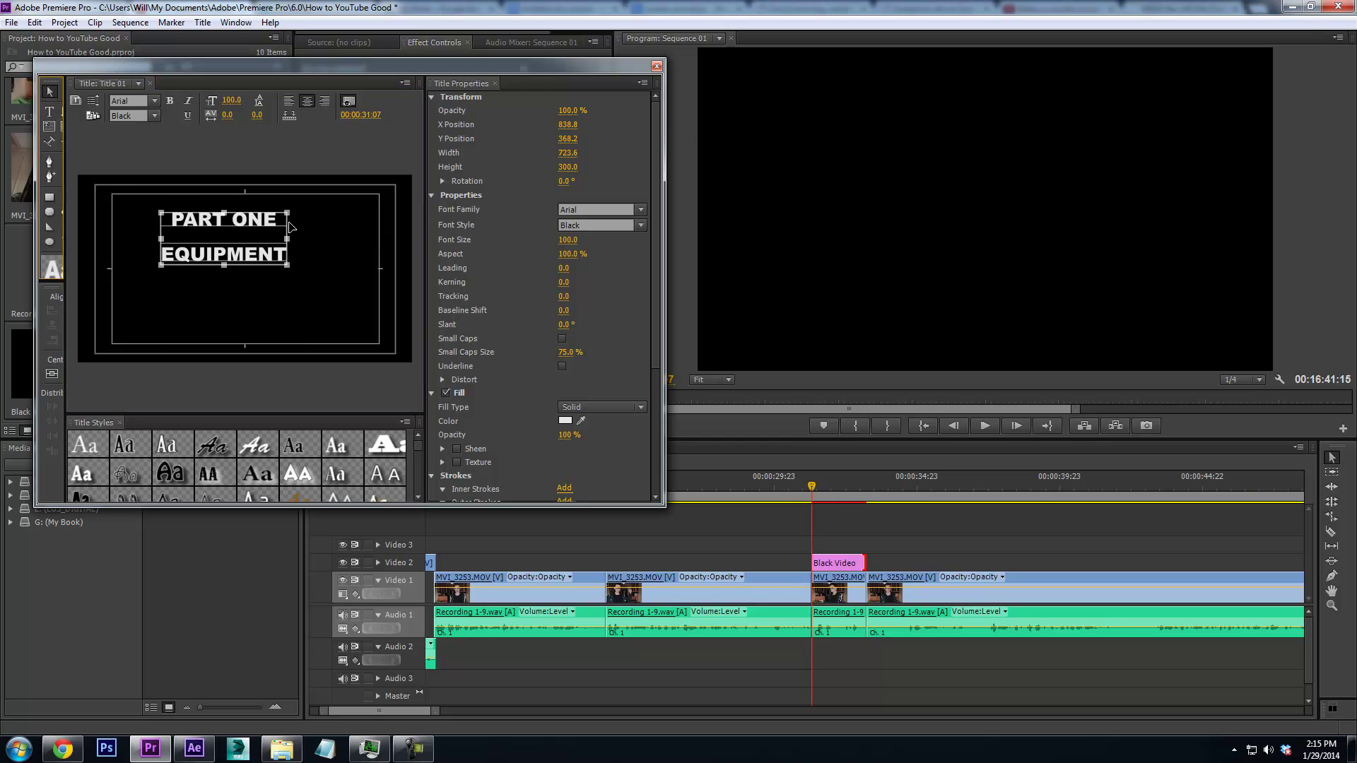
Switch to Chrome and run a Google search for EQUIPMENT to check its spelling
left_click(63, 749)
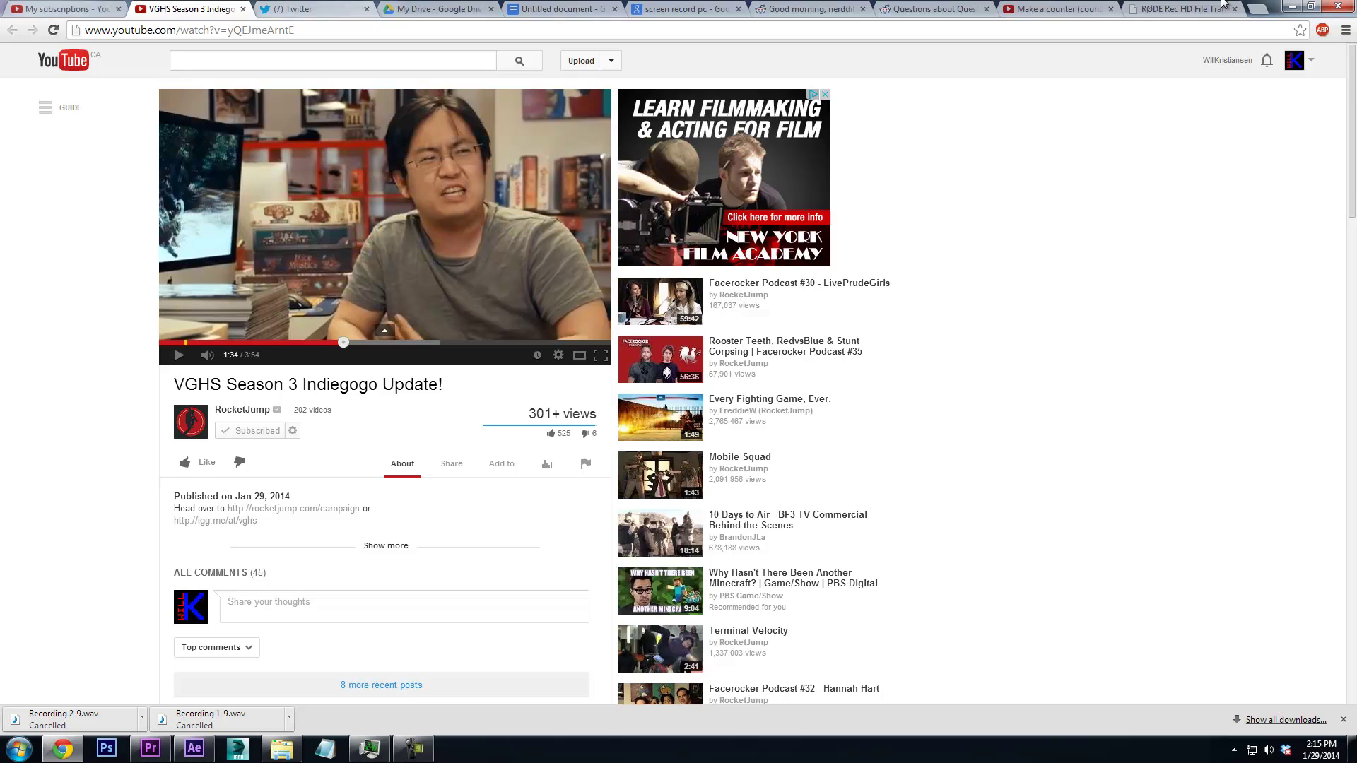
left_click(1178, 9)
left_click(1180, 33)
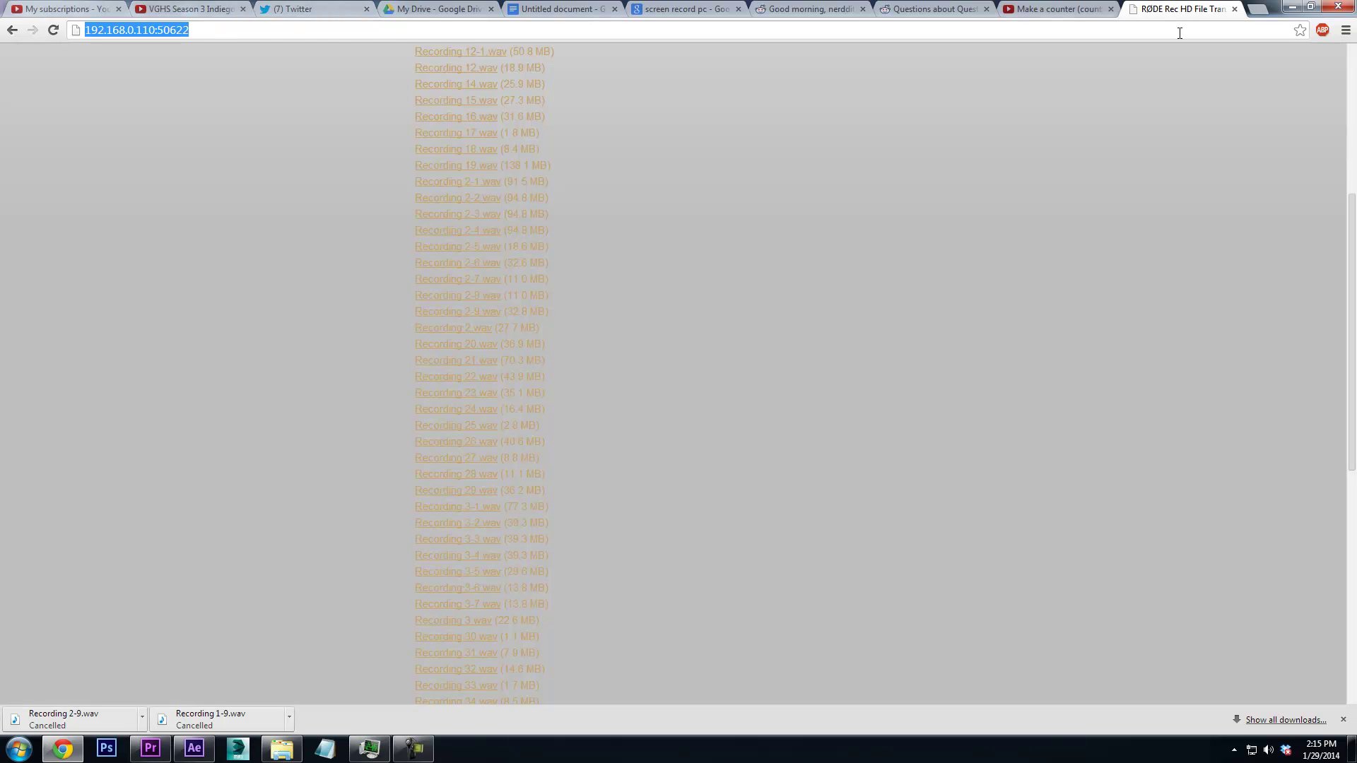
type("EW")
key("BackSpace")
type("QUIPMENT")
key("Return")
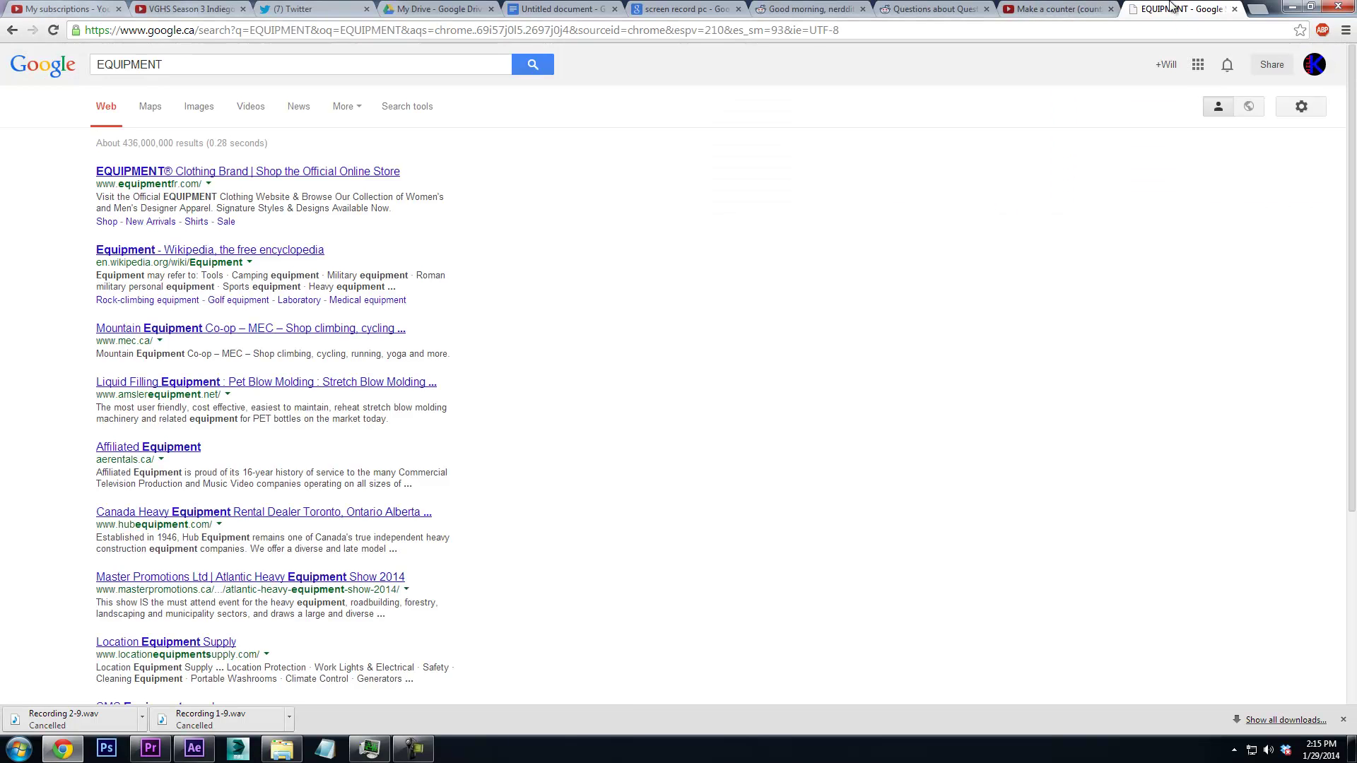
Close the EQUIPMENT results, the "screen record pc" search and the untitled document, and switch back to Premiere Pro
key("ctrl+w")
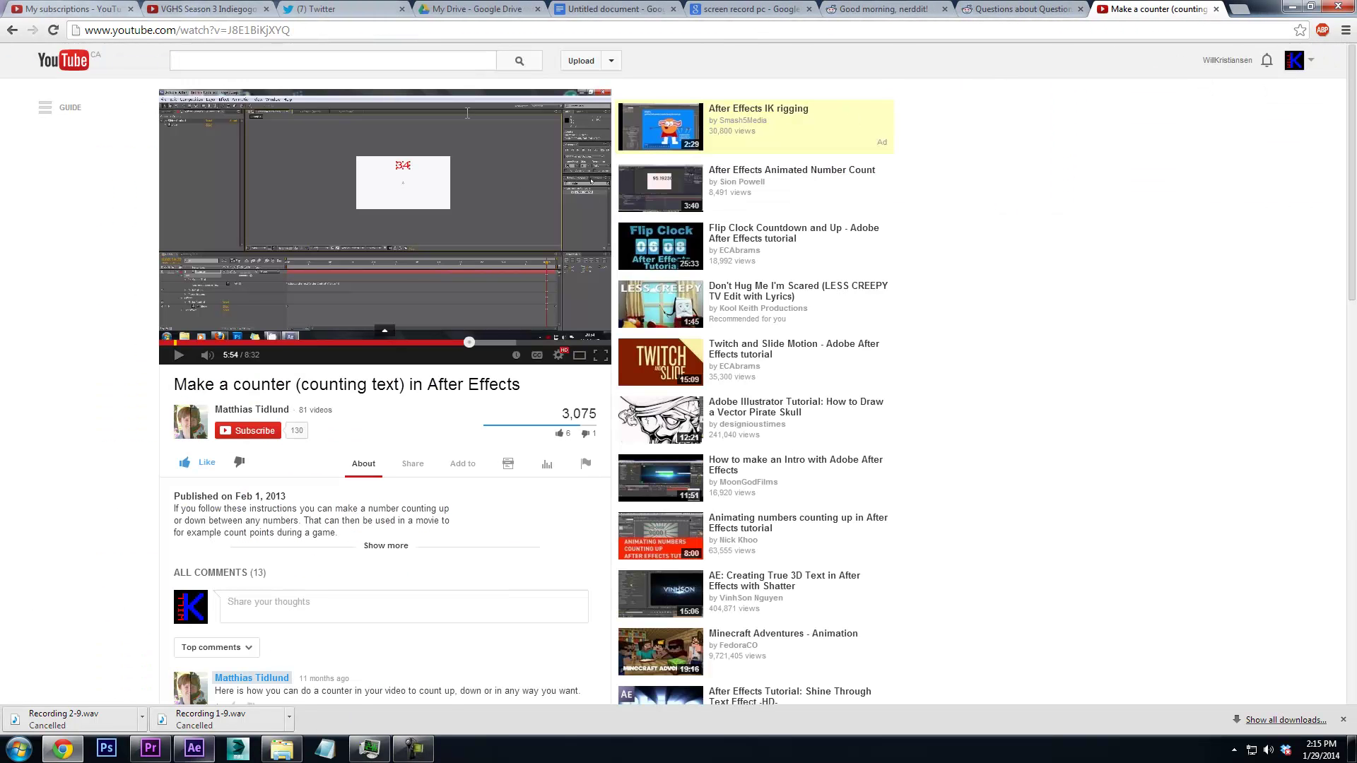
left_click(672, 8)
left_click(673, 8)
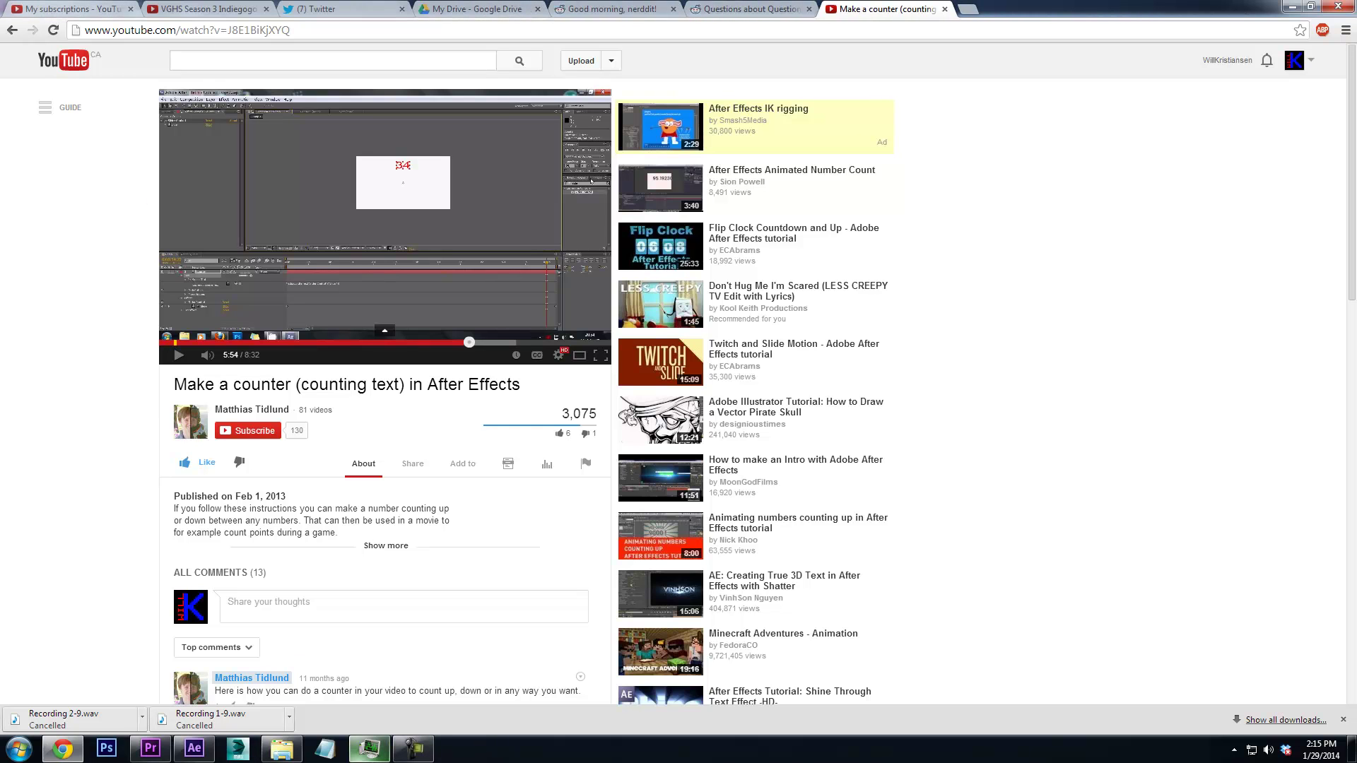
left_click(192, 749)
left_click(152, 750)
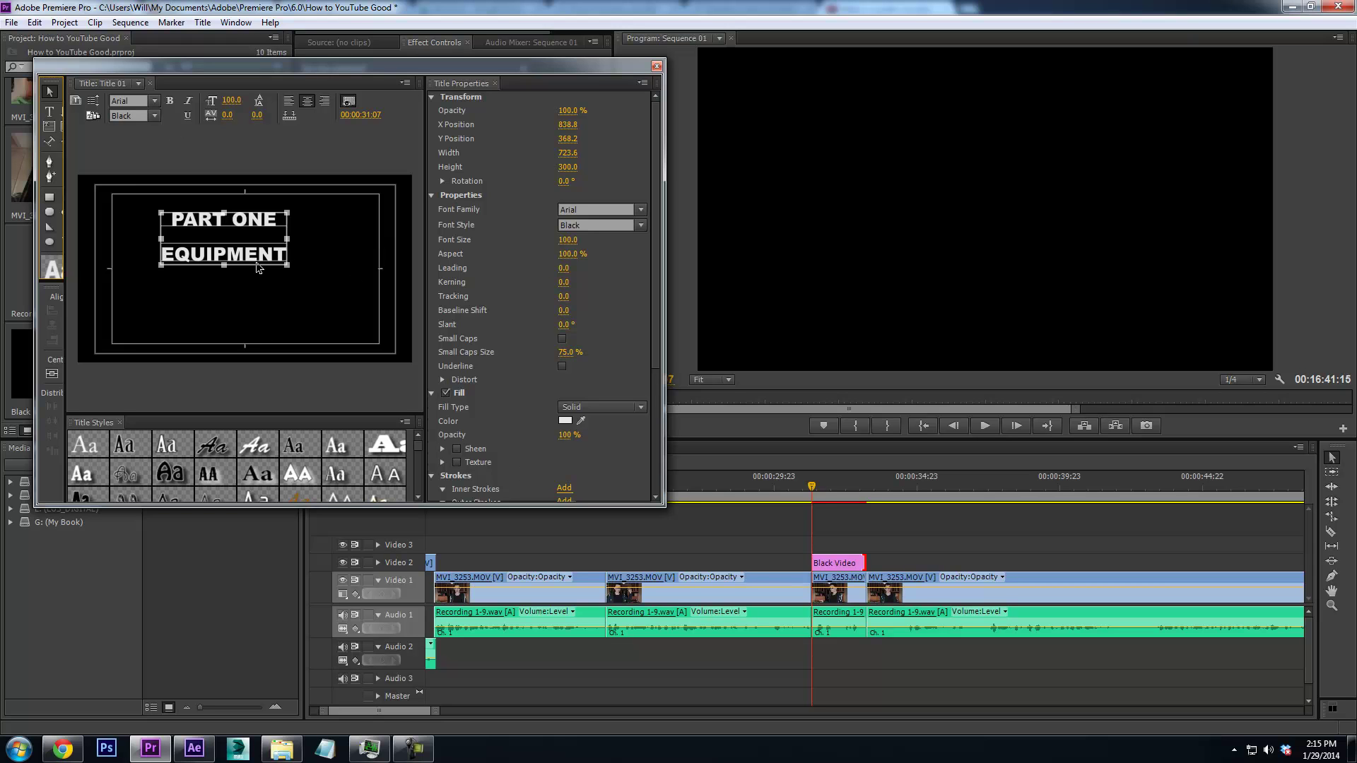
Enlarge the title text to a font size of about 199 and centre it horizontally and vertically in the frame
left_click_drag(290, 209, 416, 154)
left_click_drag(332, 225, 301, 277)
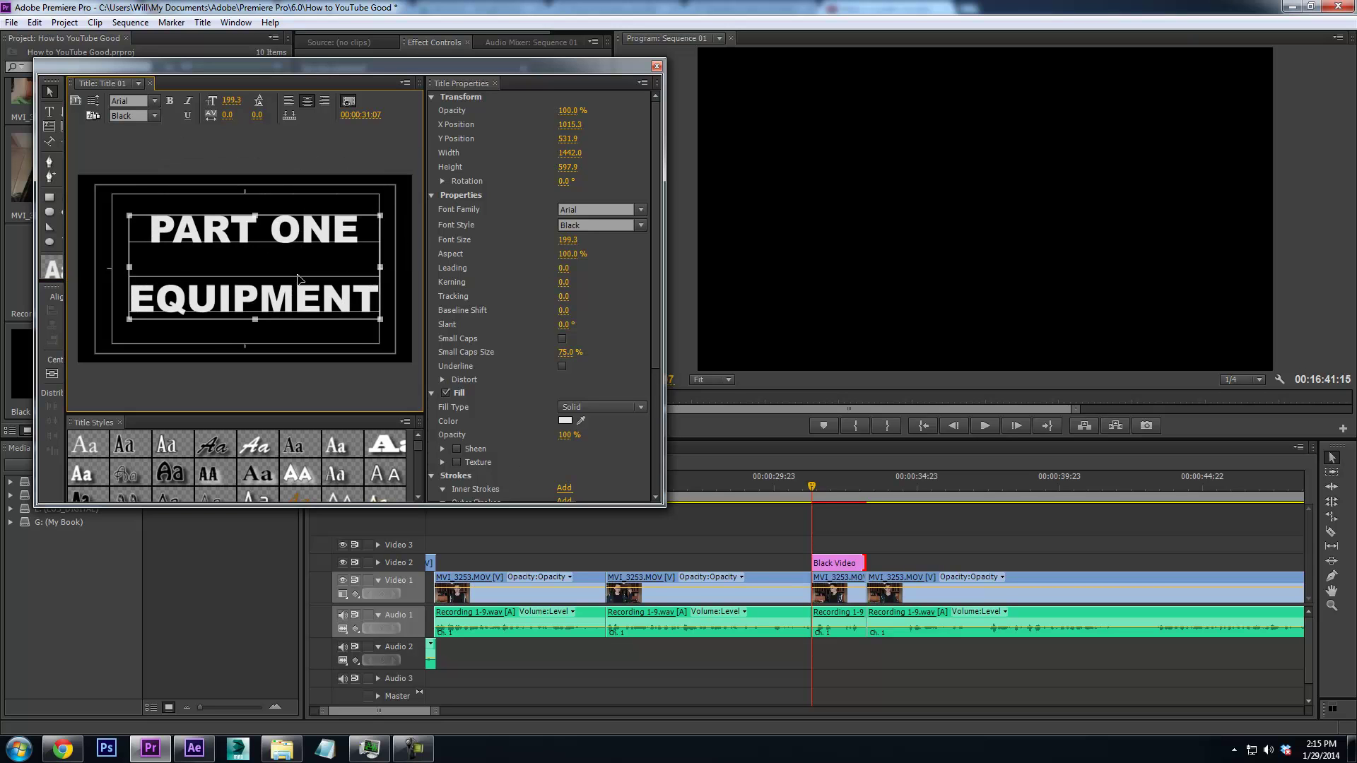
left_click_drag(70, 373, 74, 376)
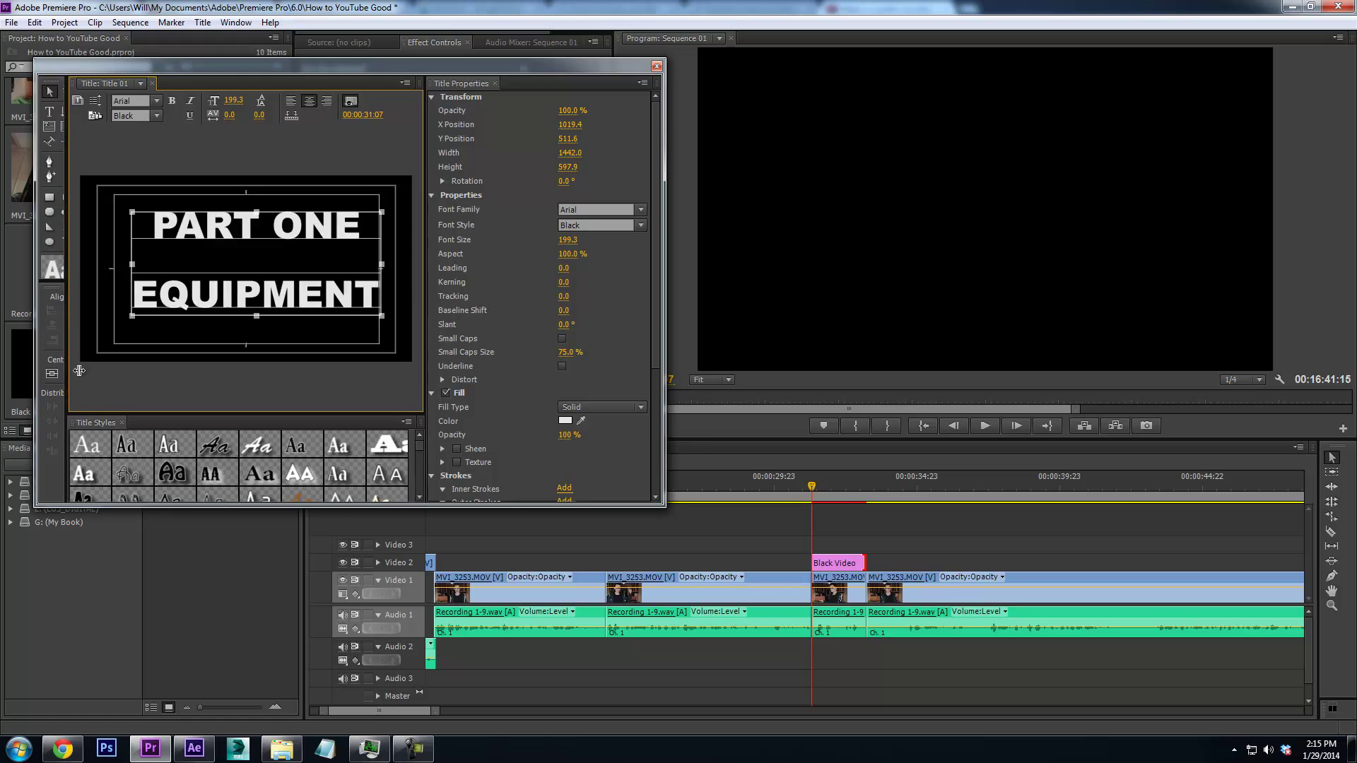
left_click(74, 376)
left_click(52, 378)
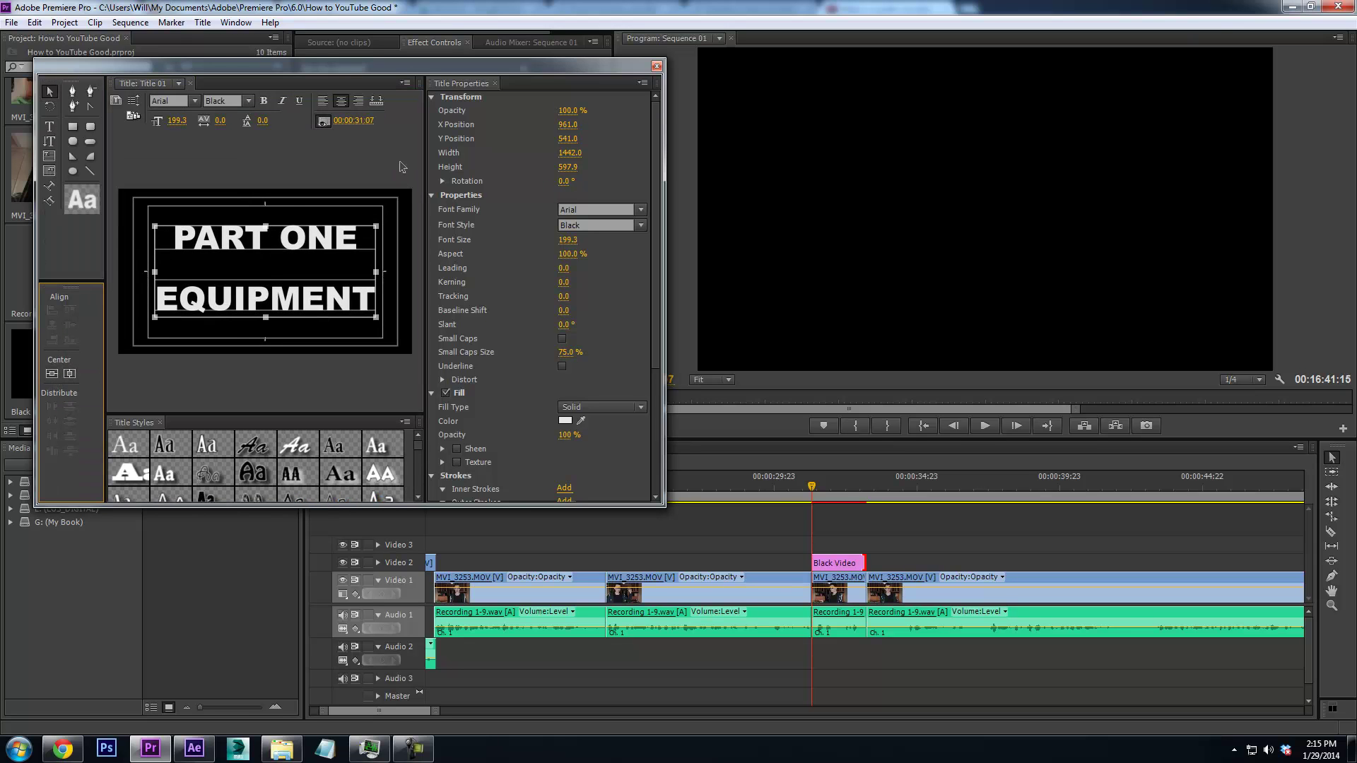
Change the fill color of all the title text to pure white and close the title window
left_click(49, 126)
left_click_drag(388, 306, 168, 247)
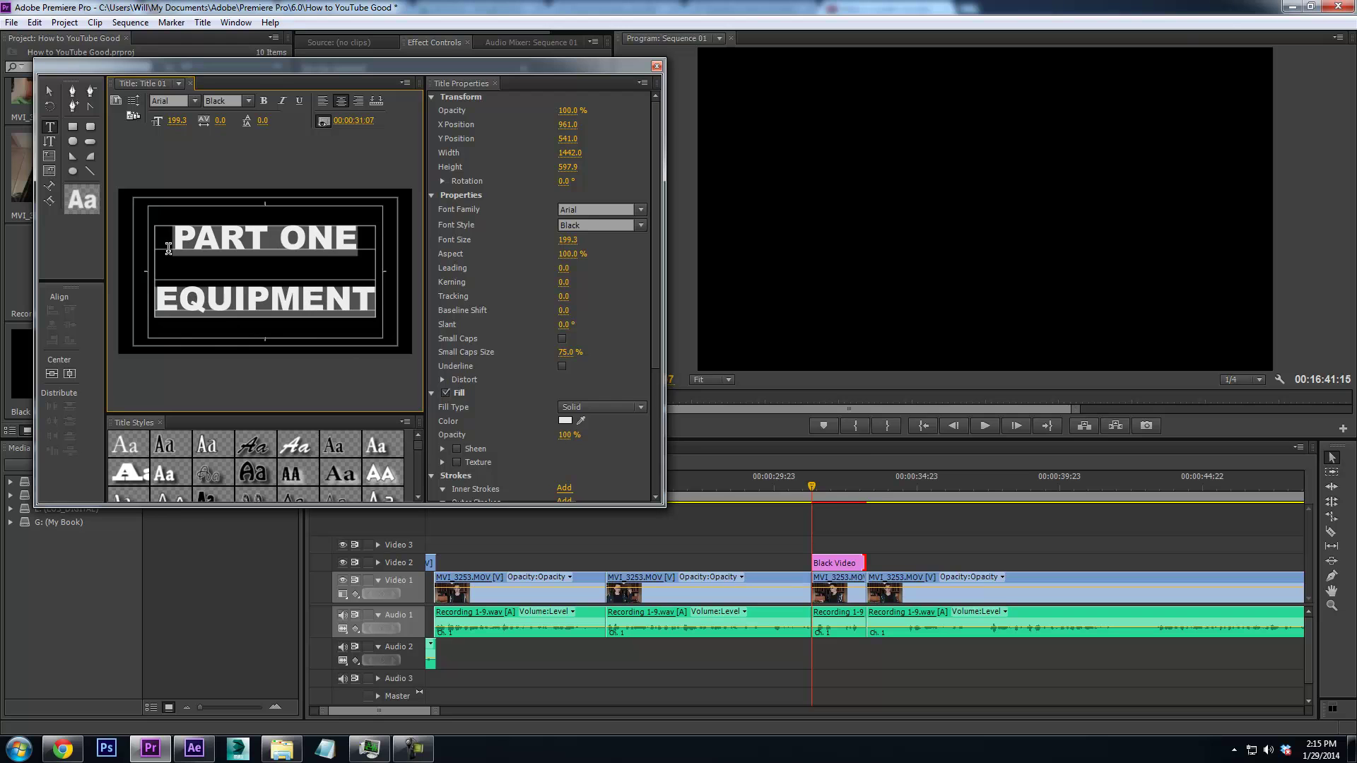
left_click(565, 421)
left_click(591, 378)
left_click(767, 342)
left_click(851, 302)
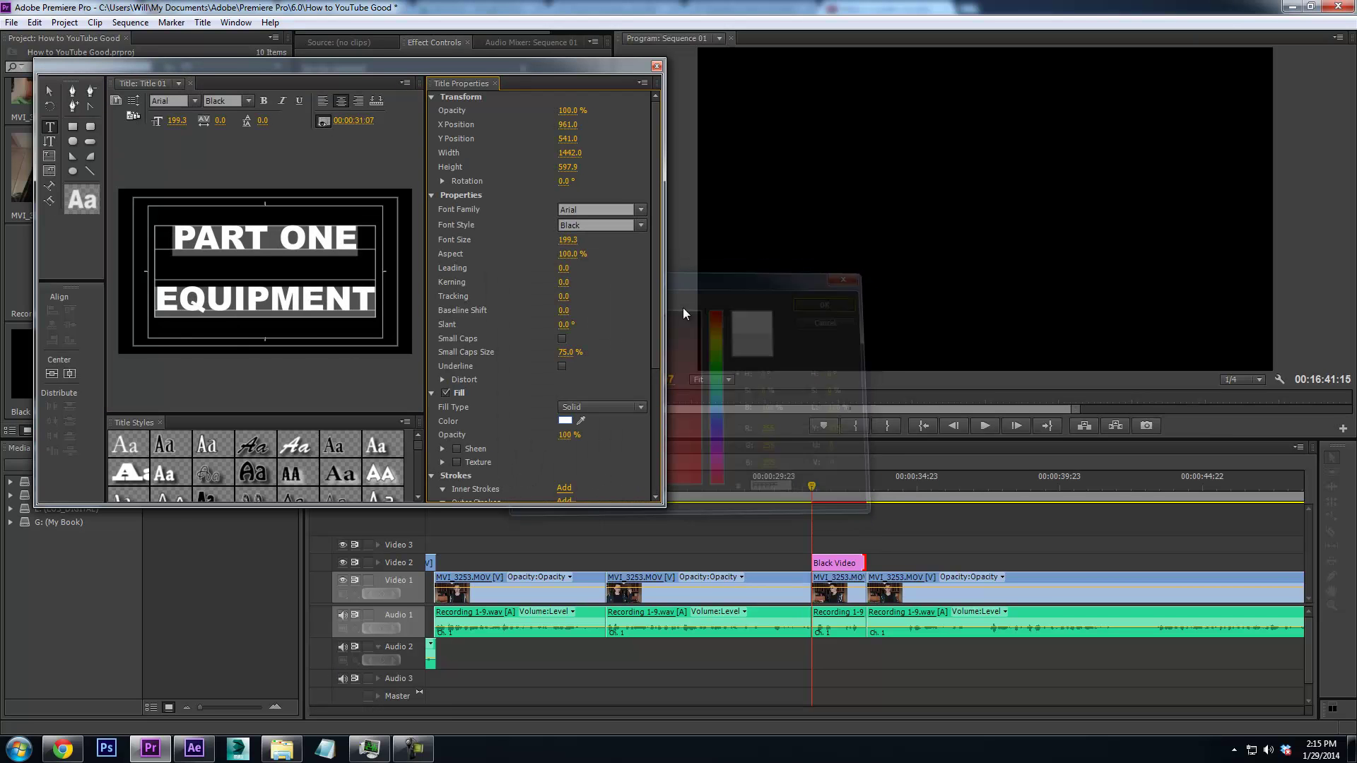
left_click(656, 65)
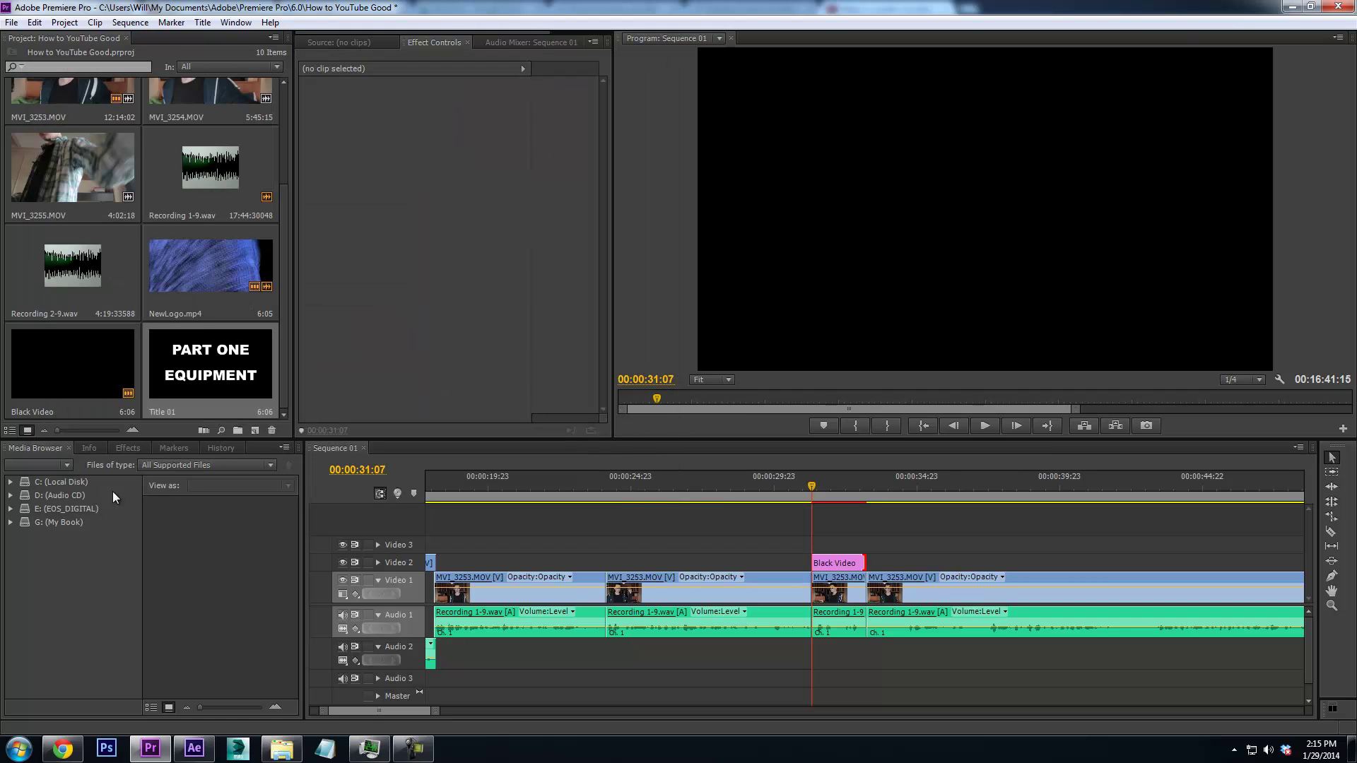
Place Title 01 on Video 3 directly above the Black Video clip and trim its end to match that clip
left_click_drag(249, 345, 848, 545)
left_click_drag(988, 545, 864, 544)
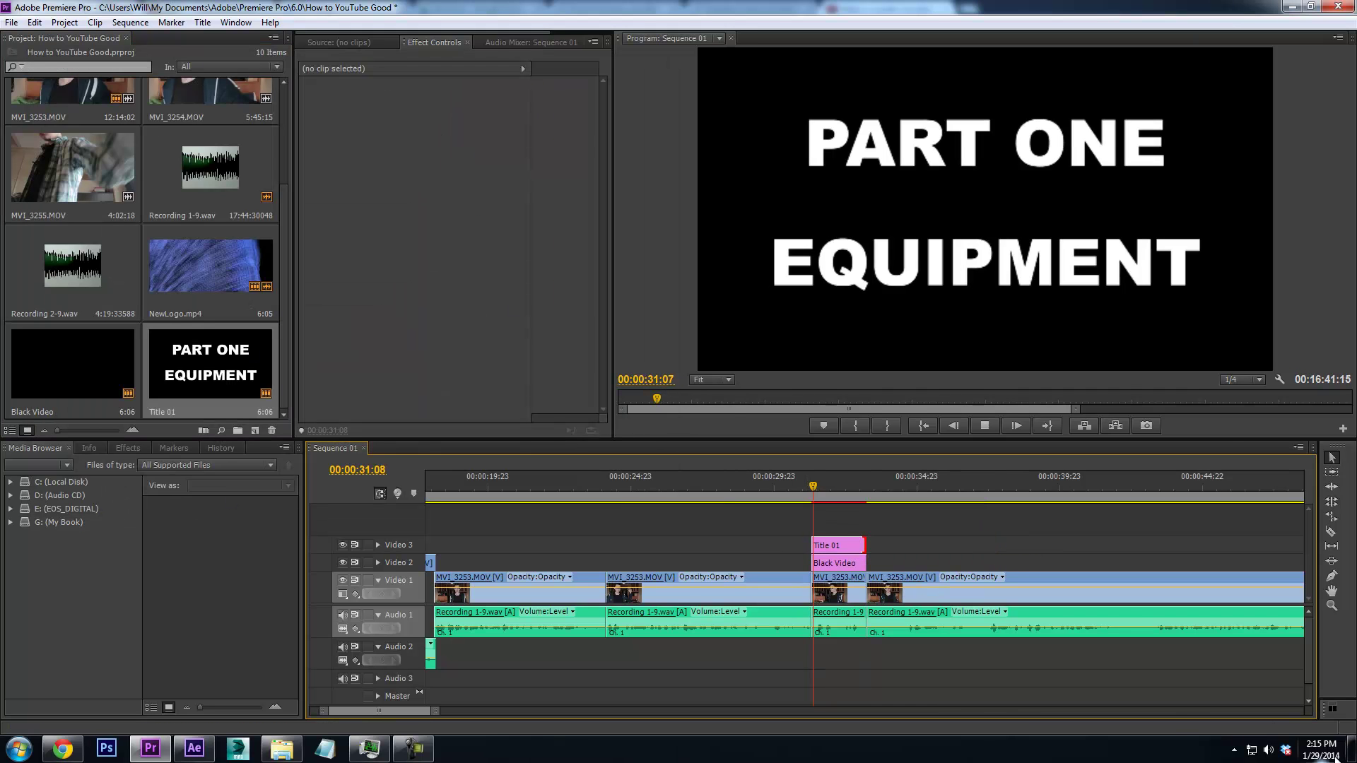
key("space")
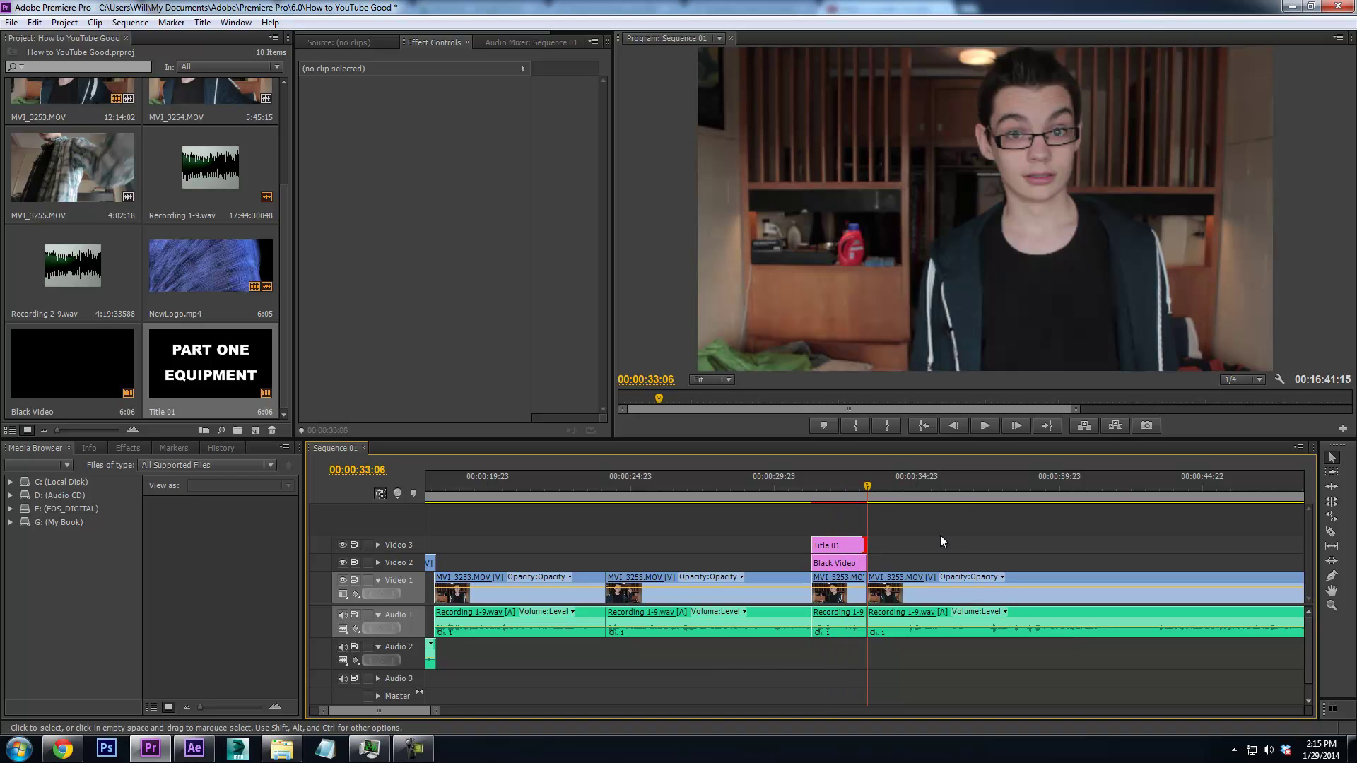
Play the sequence from just before the title card to check how the title appears
left_click_drag(827, 486, 806, 492)
key("space")
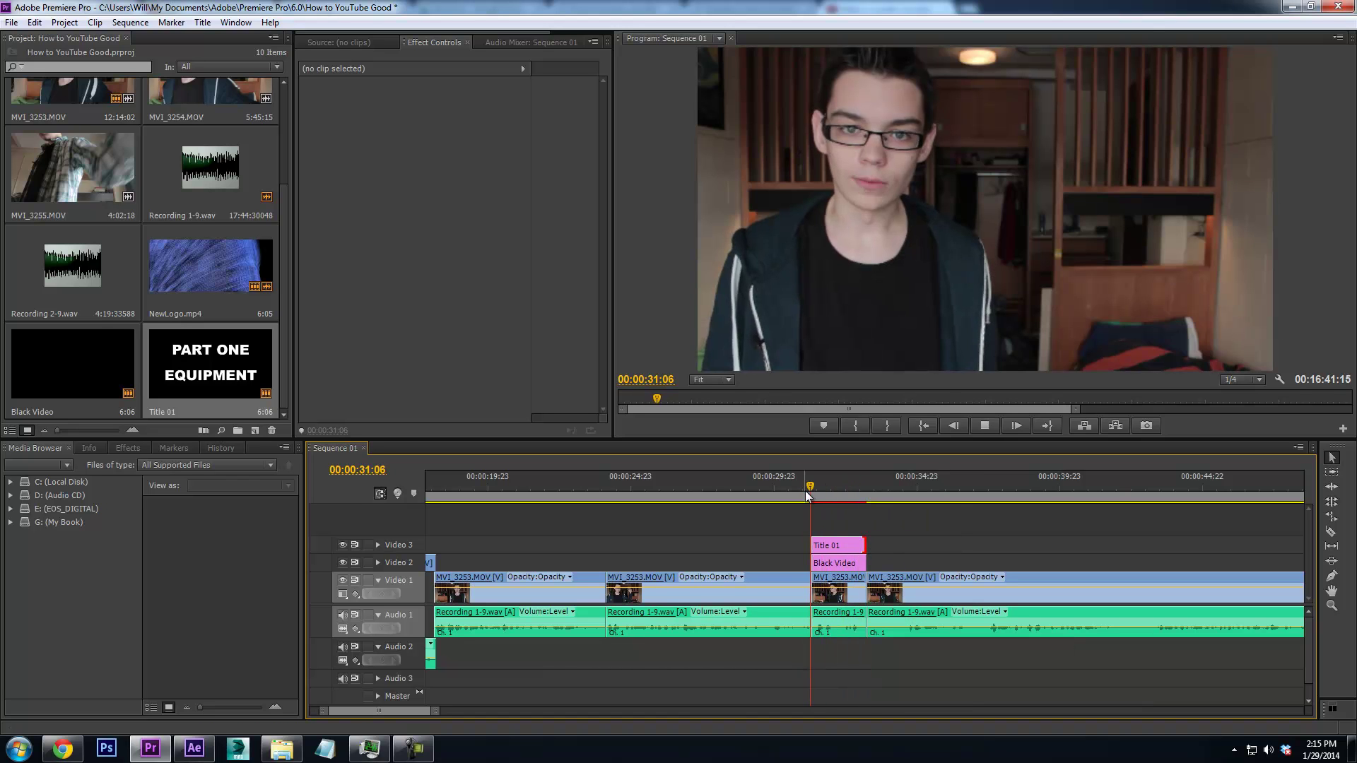
key("space")
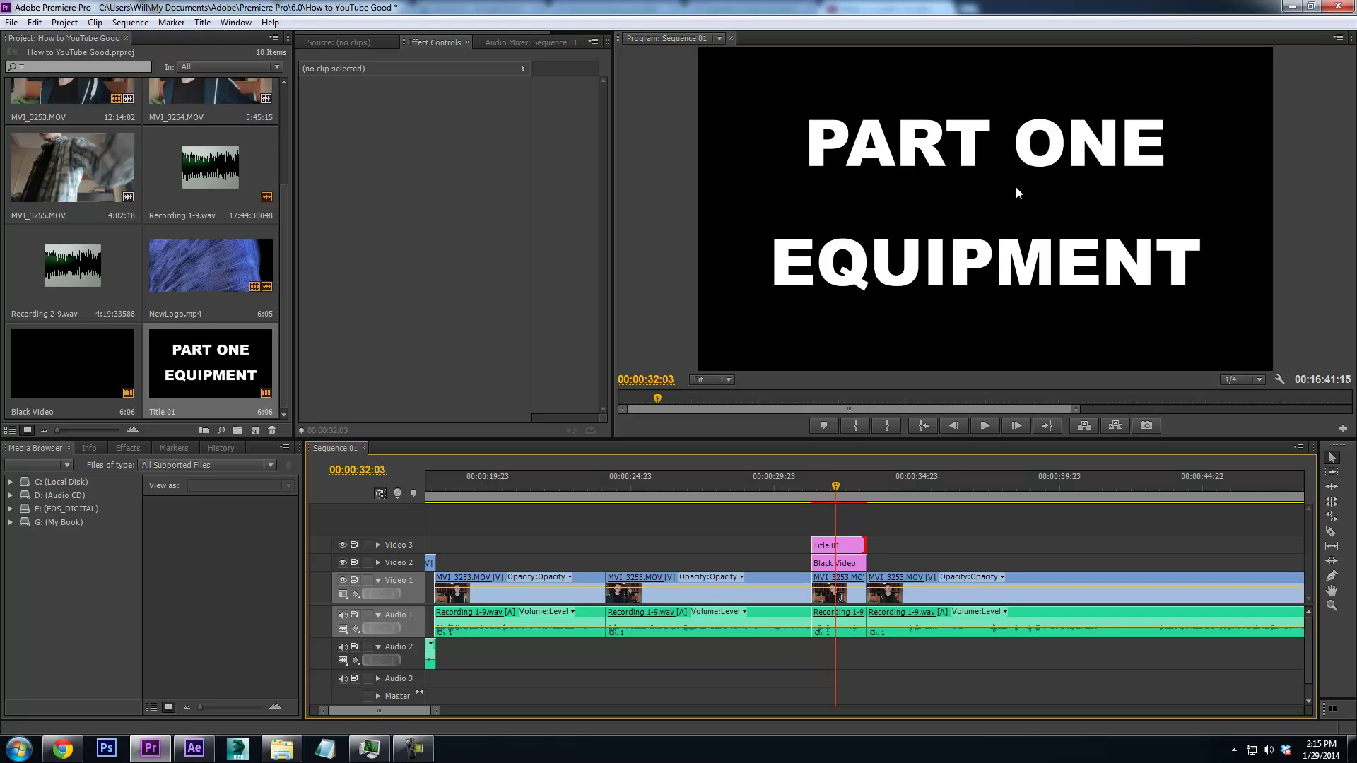
Find the Four-Point Garbage Matte effect by searching for FOUR, apply it to Title 01, and show its corner handles
left_click(128, 448)
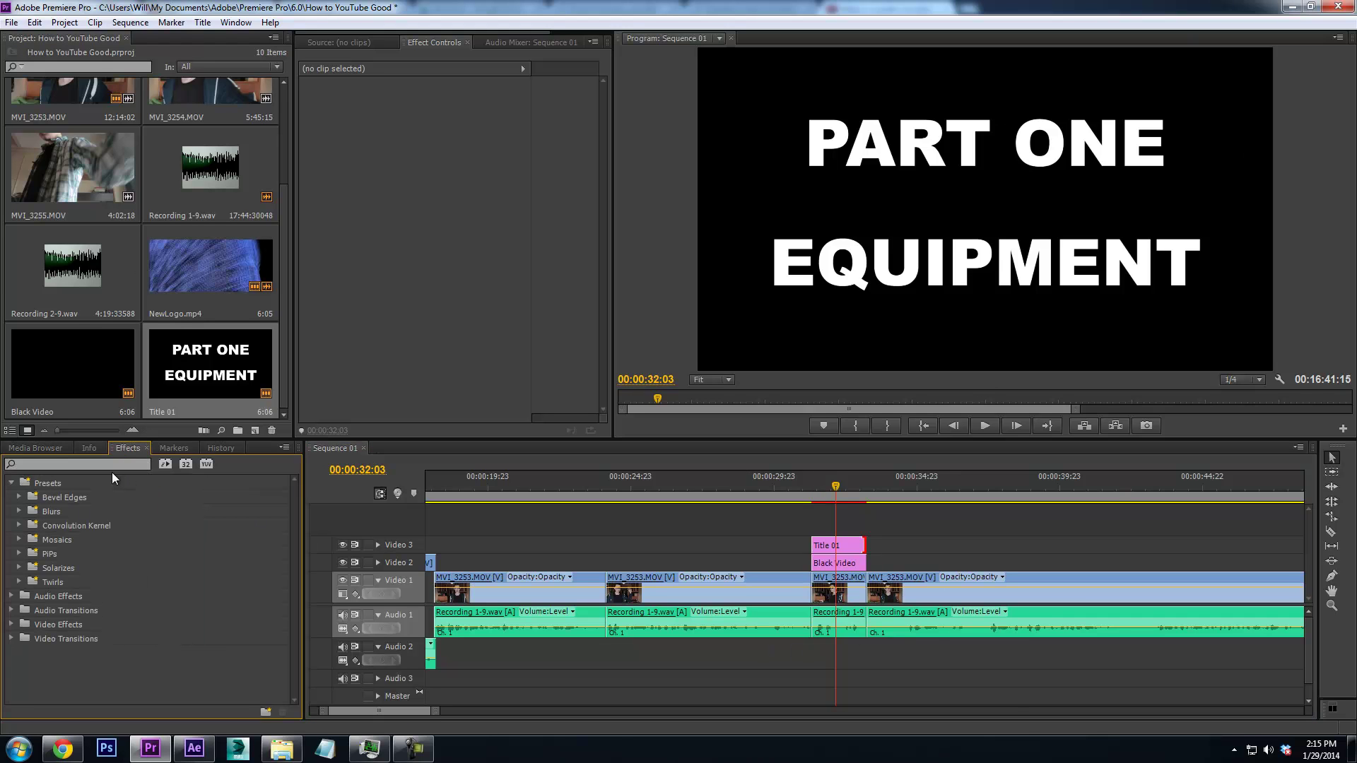
type("FOUR")
left_click_drag(101, 553, 838, 545)
left_click(440, 145)
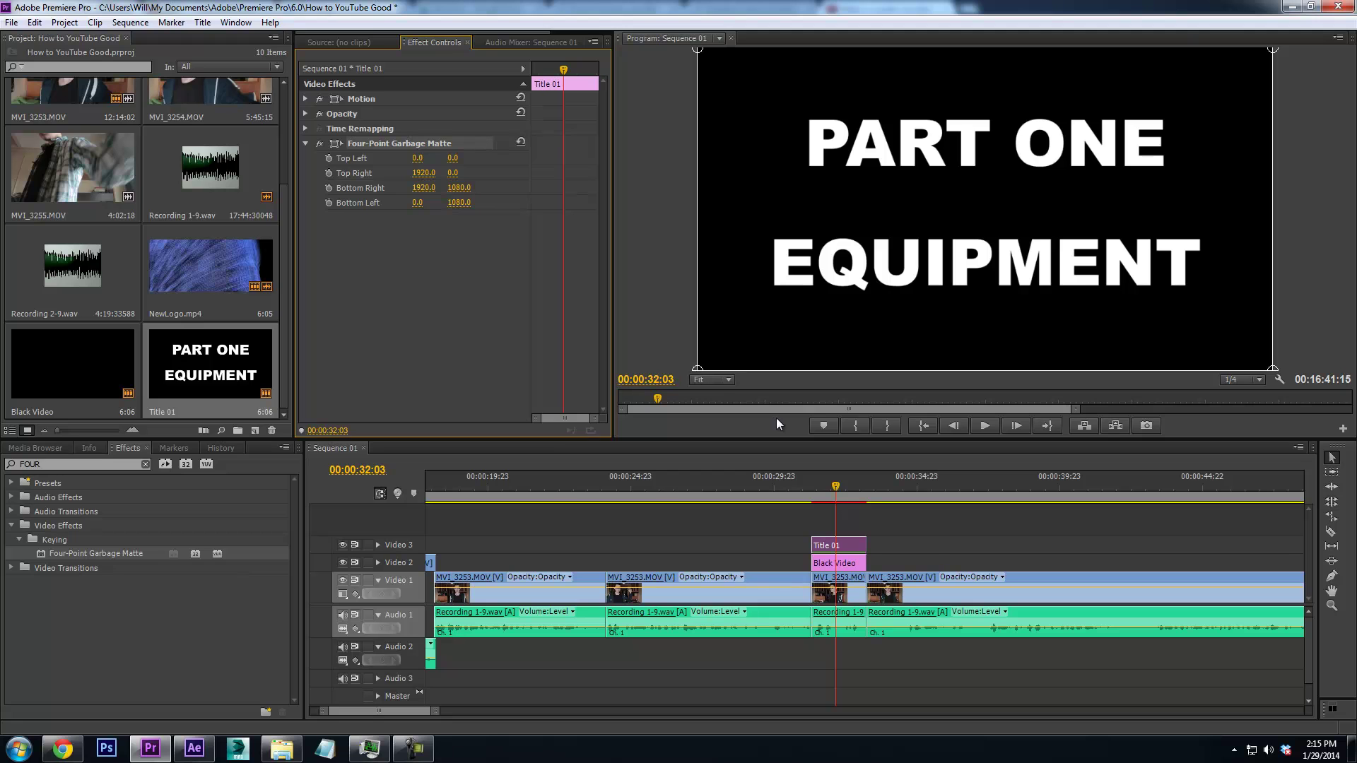
At 00:00:31:07, enable keyframing for the matte's two bottom corners and raise them to about y 481 and 498, hiding EQUIPMENT
left_click_drag(821, 488, 814, 488)
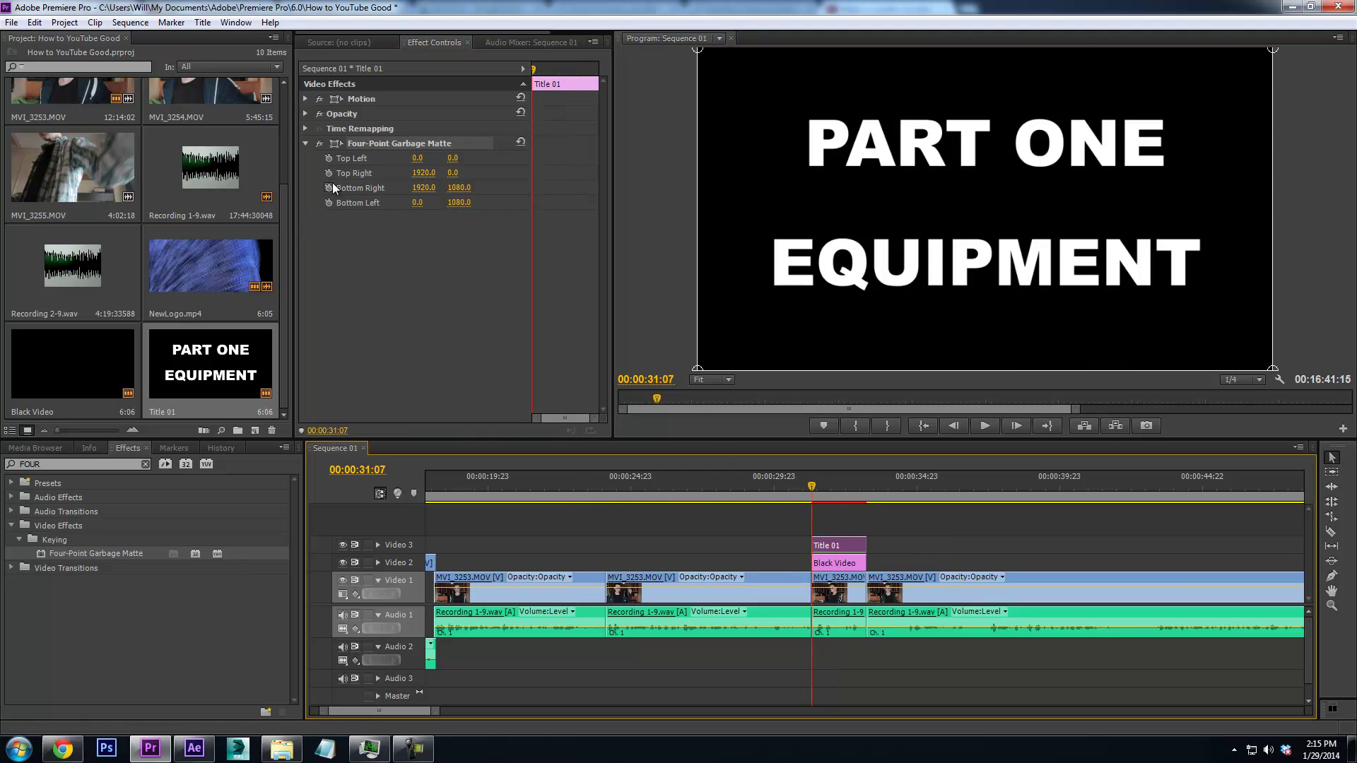
left_click(325, 160)
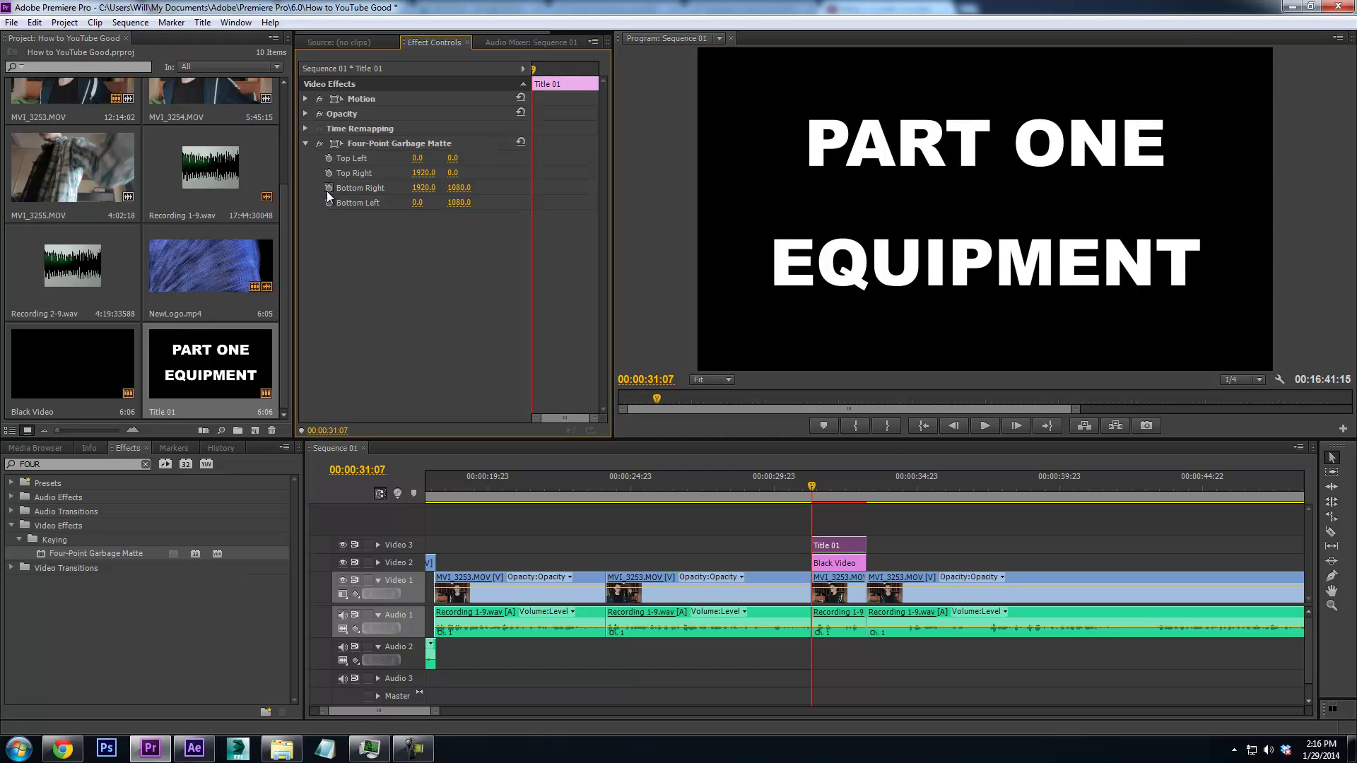
left_click(404, 144)
left_click_drag(697, 368, 703, 192)
left_click_drag(1274, 368, 1264, 199)
Add keyframes holding both bottom matte corners in place at 00:00:32:04 and 00:00:32:11
key("space")
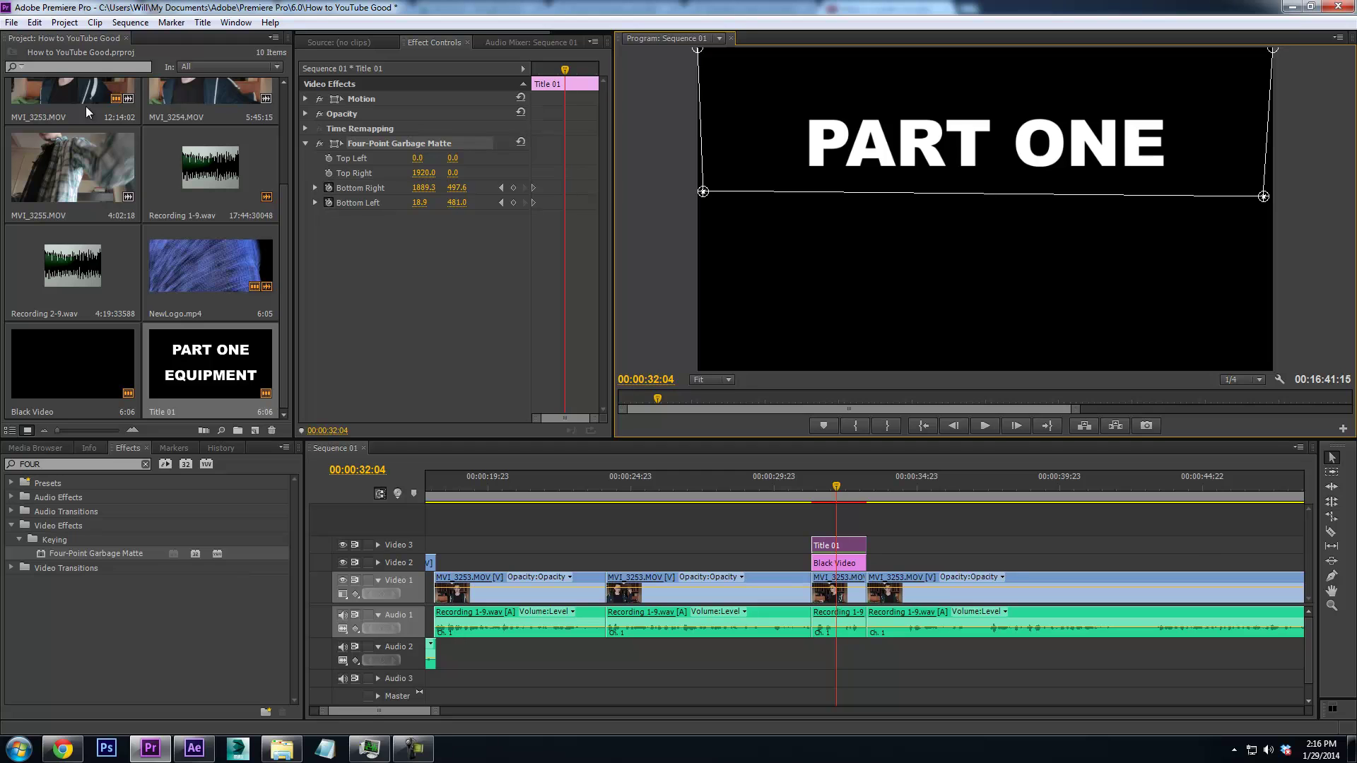
left_click(513, 187)
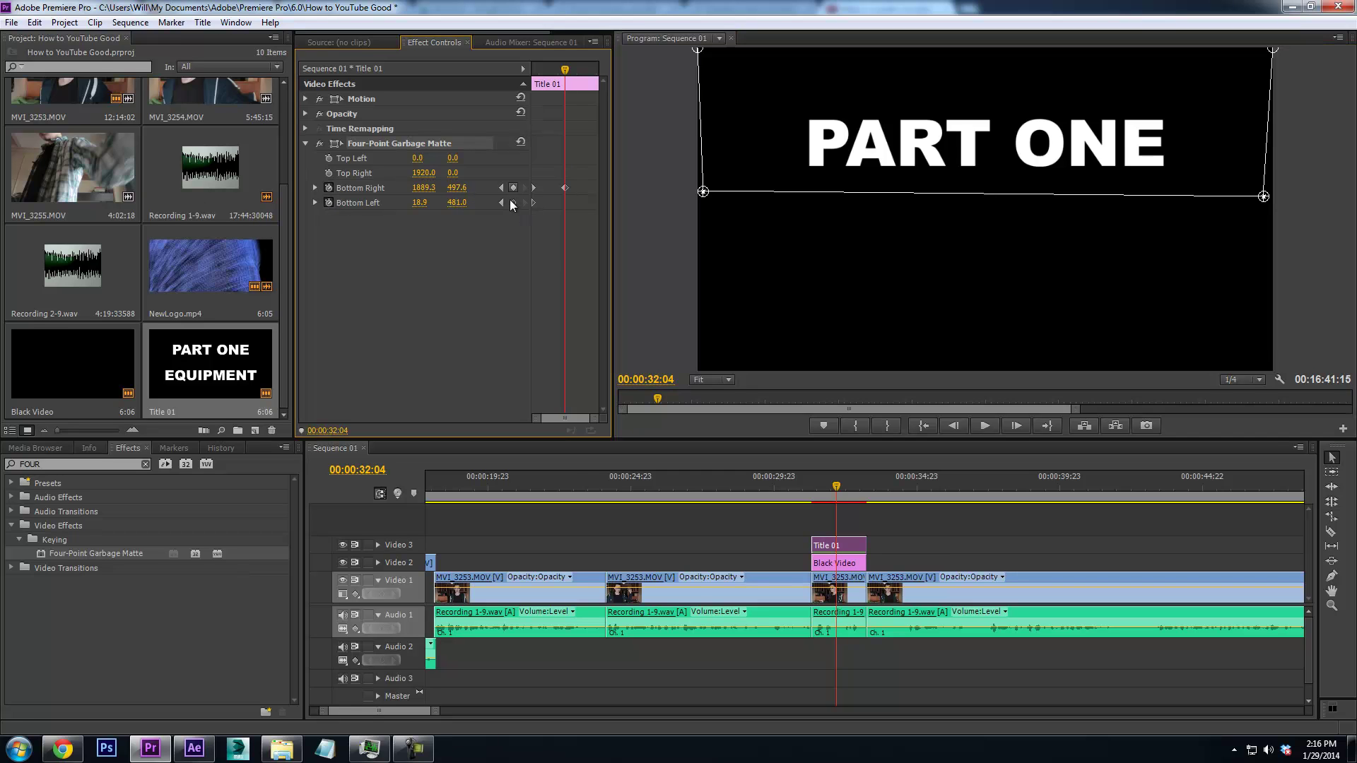
key("Right")
key("Right")
key("Right")
key("Right")
key("Right")
key("Right")
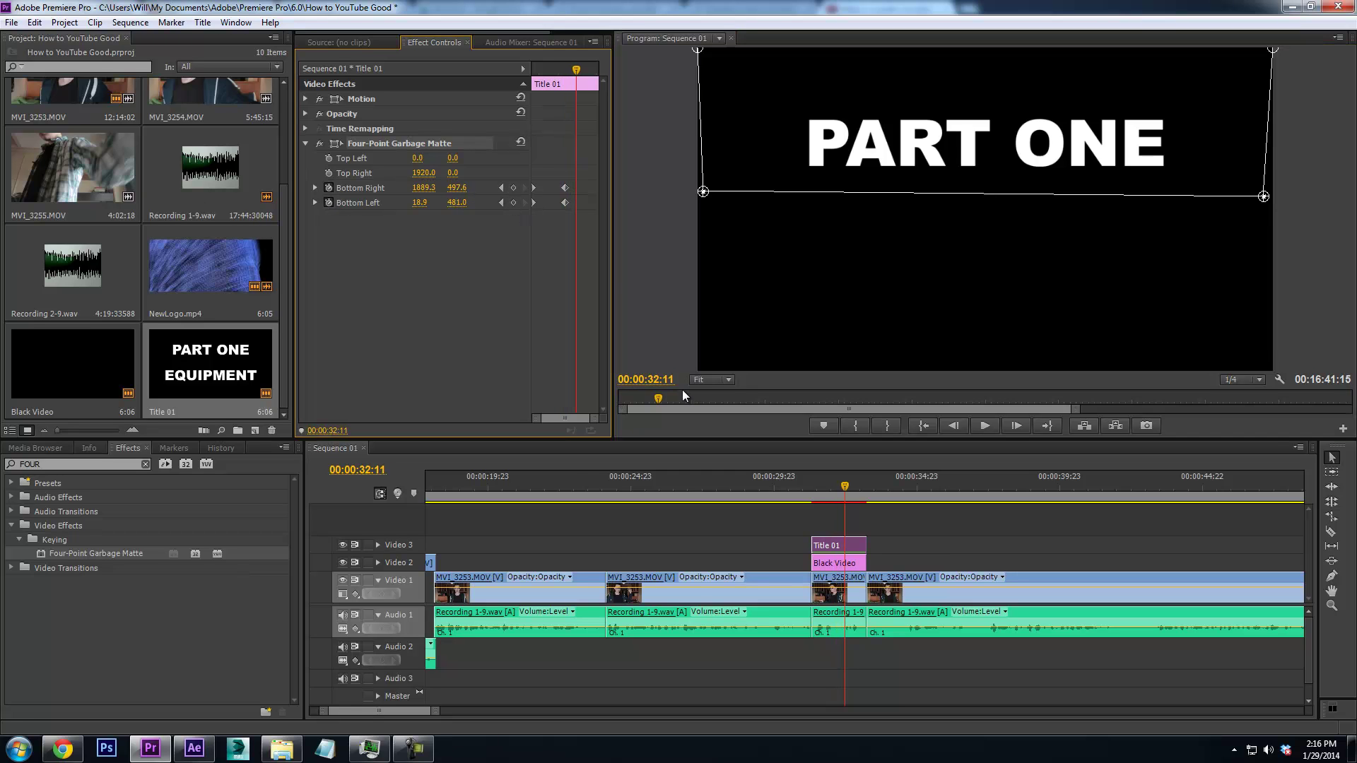
key("Right")
At 00:00:32:12, move the matte's bottom corners beyond the frame to about (-28, 1217) and (1977, 1132), revealing EQUIPMENT
key("Right")
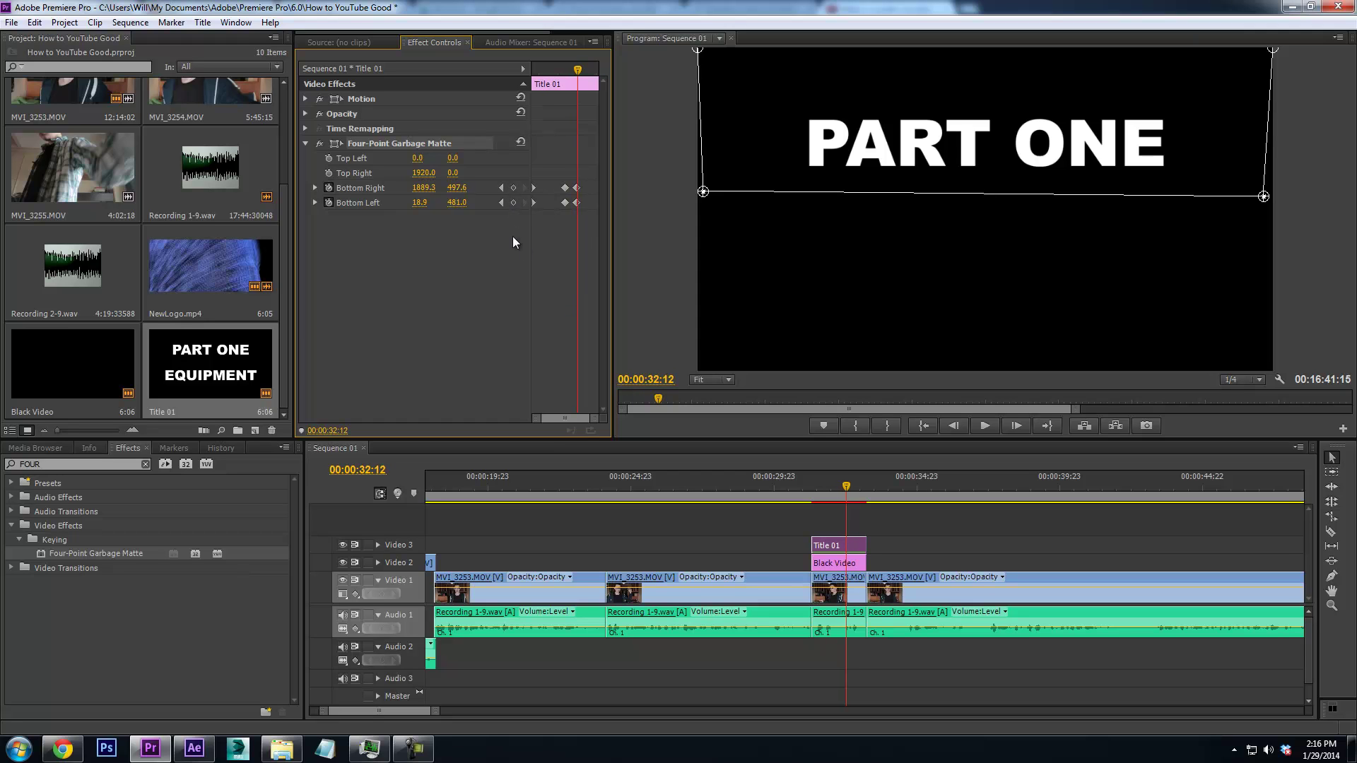
left_click_drag(704, 192, 690, 414)
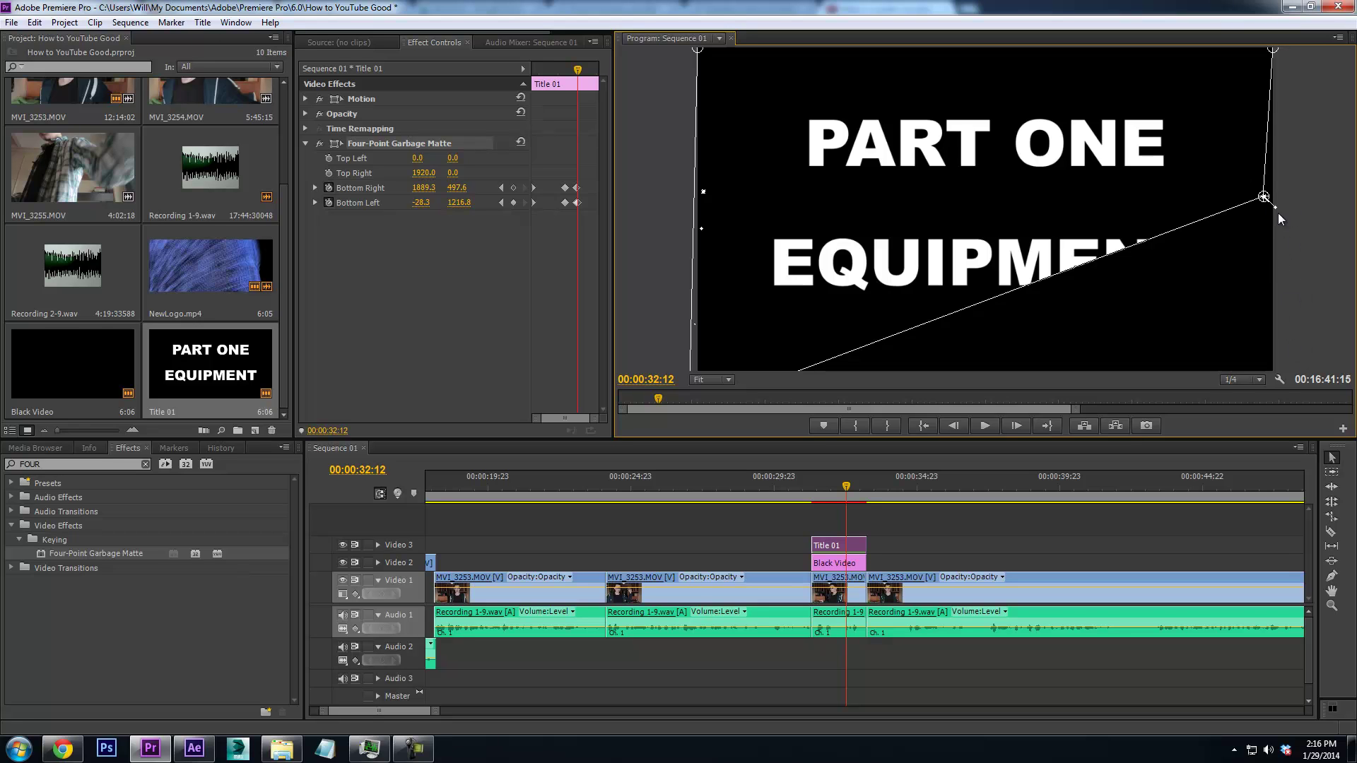
left_click_drag(1265, 198, 1291, 387)
Play the sequence from 00:00:31:03 to review the timed reveal of the title's second line
left_click_drag(850, 495, 806, 502)
left_click(608, 329)
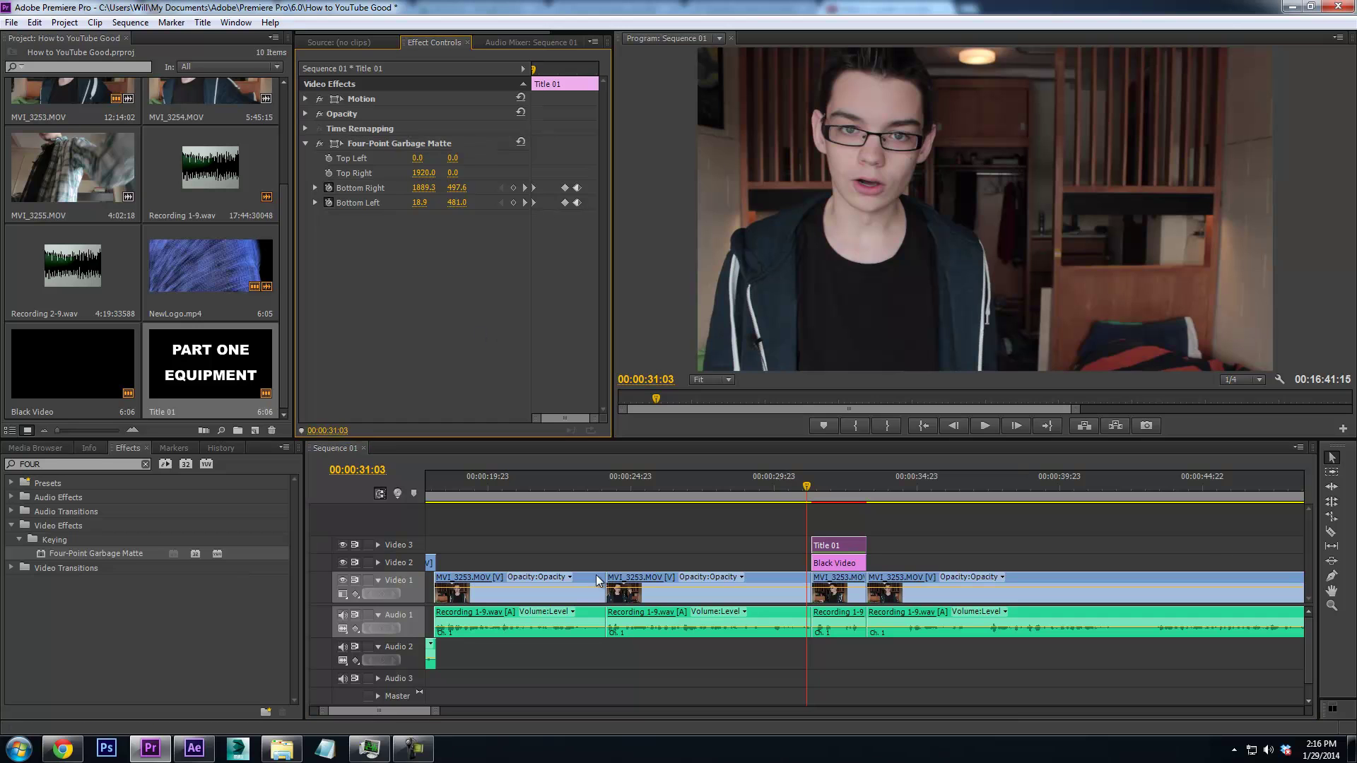
key("space")
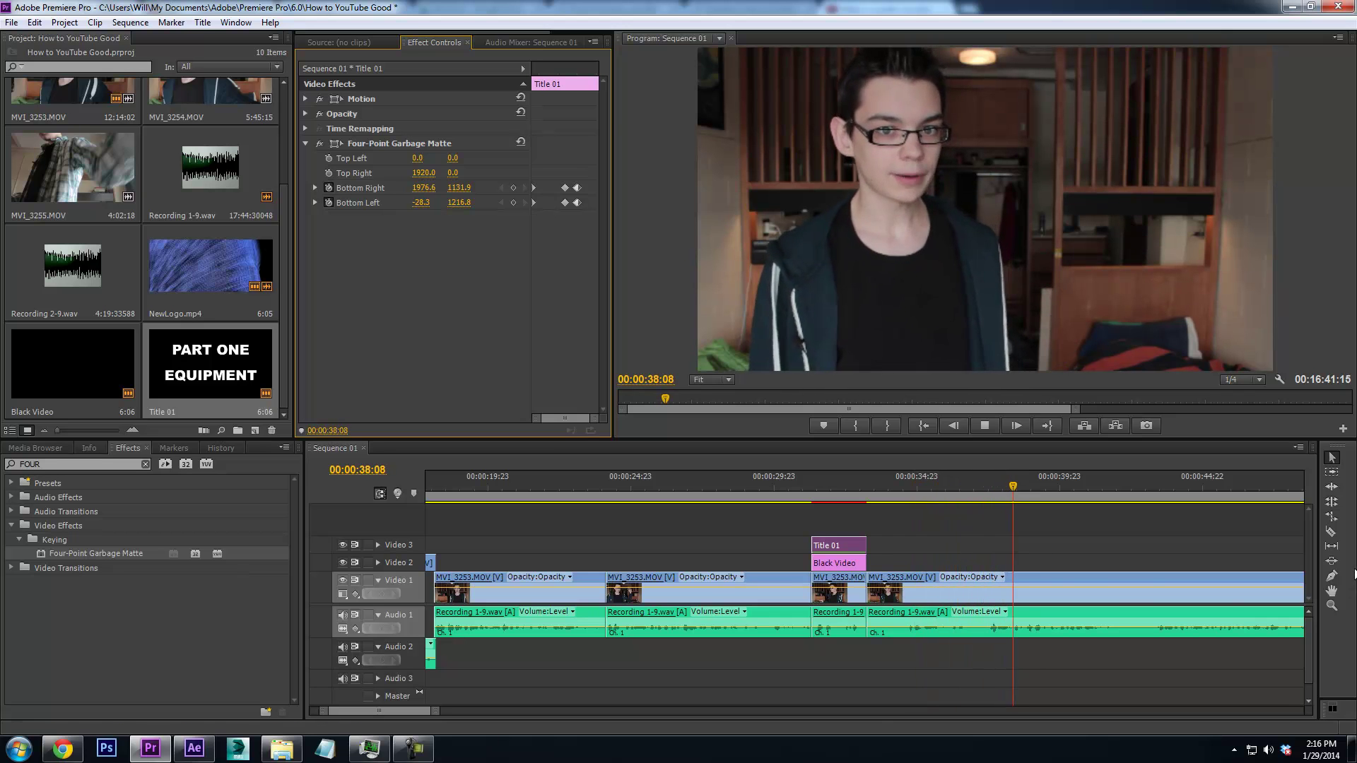
Split the footage at 00:00:49:16 with the Razor tool and ripple-delete the section between the title card and that cut
key("c")
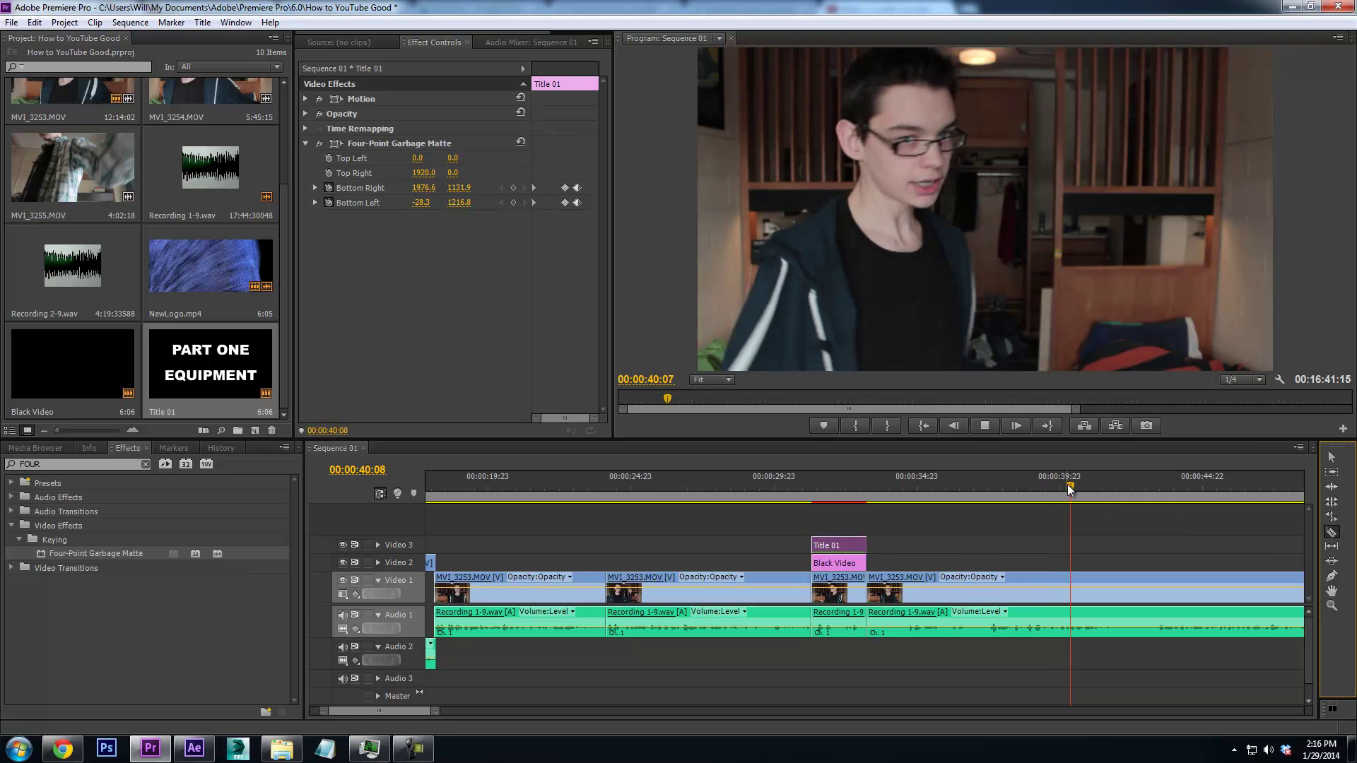
left_click_drag(1081, 483, 1171, 499)
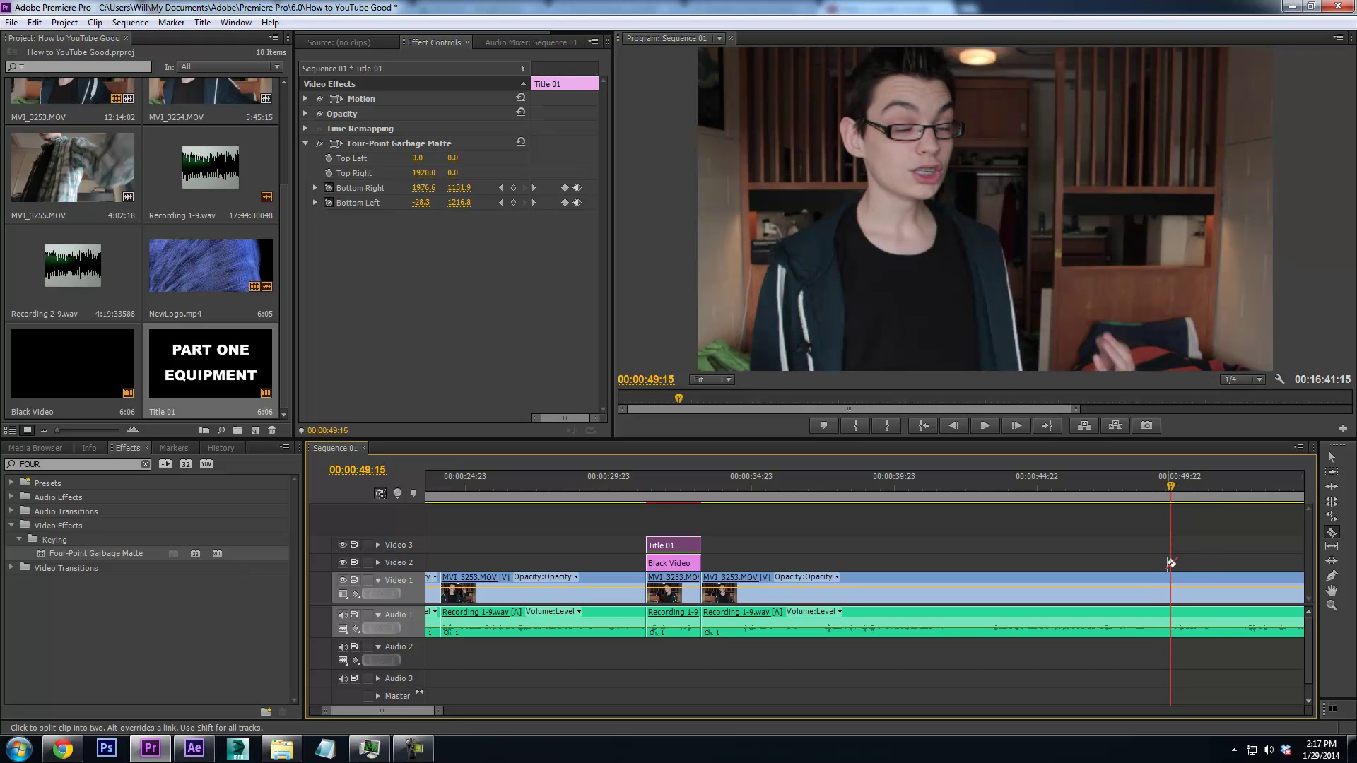
key("Left")
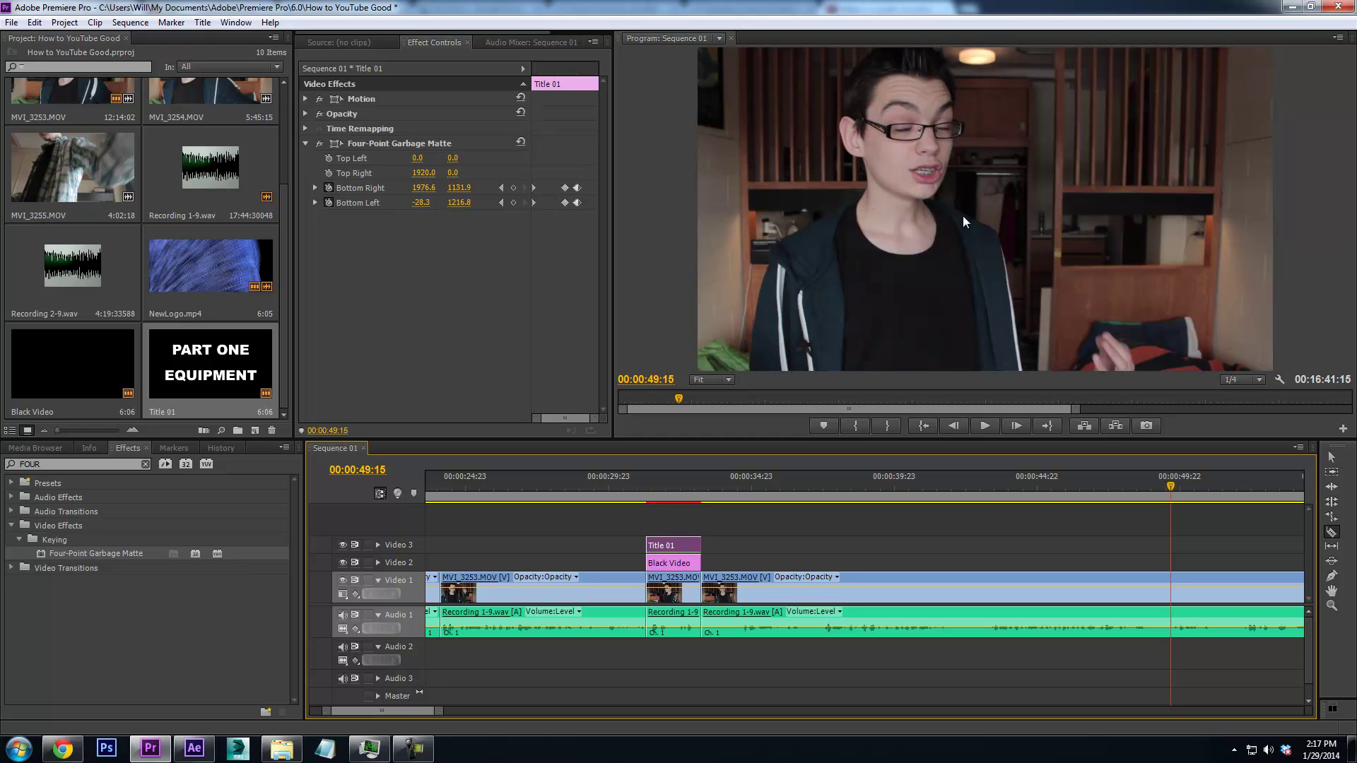
key("Right")
key("Left")
key("Right")
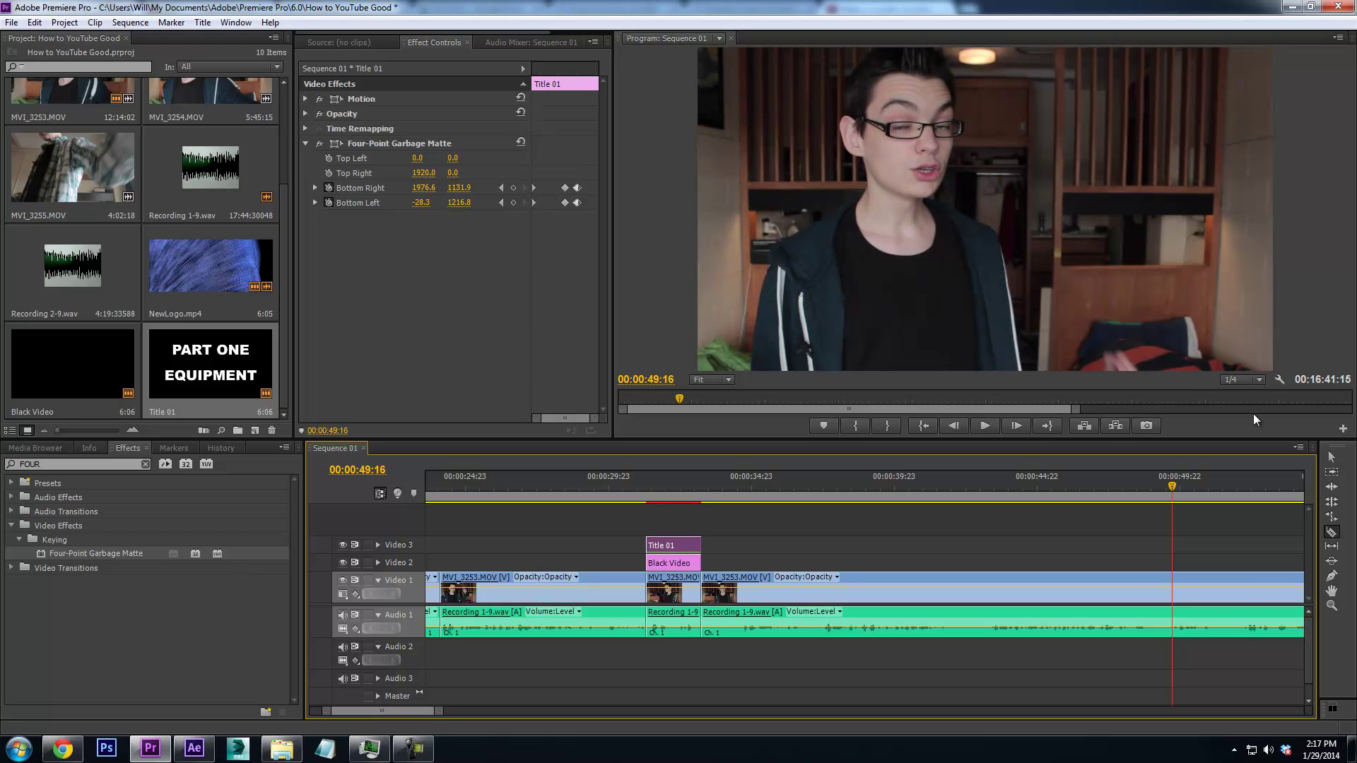
right_click(1177, 591)
left_click(1000, 368)
Play from the end of the title card and split the video and audio at 00:00:34:13 with the Razor tool
left_click(711, 486)
left_click(696, 494)
key("space")
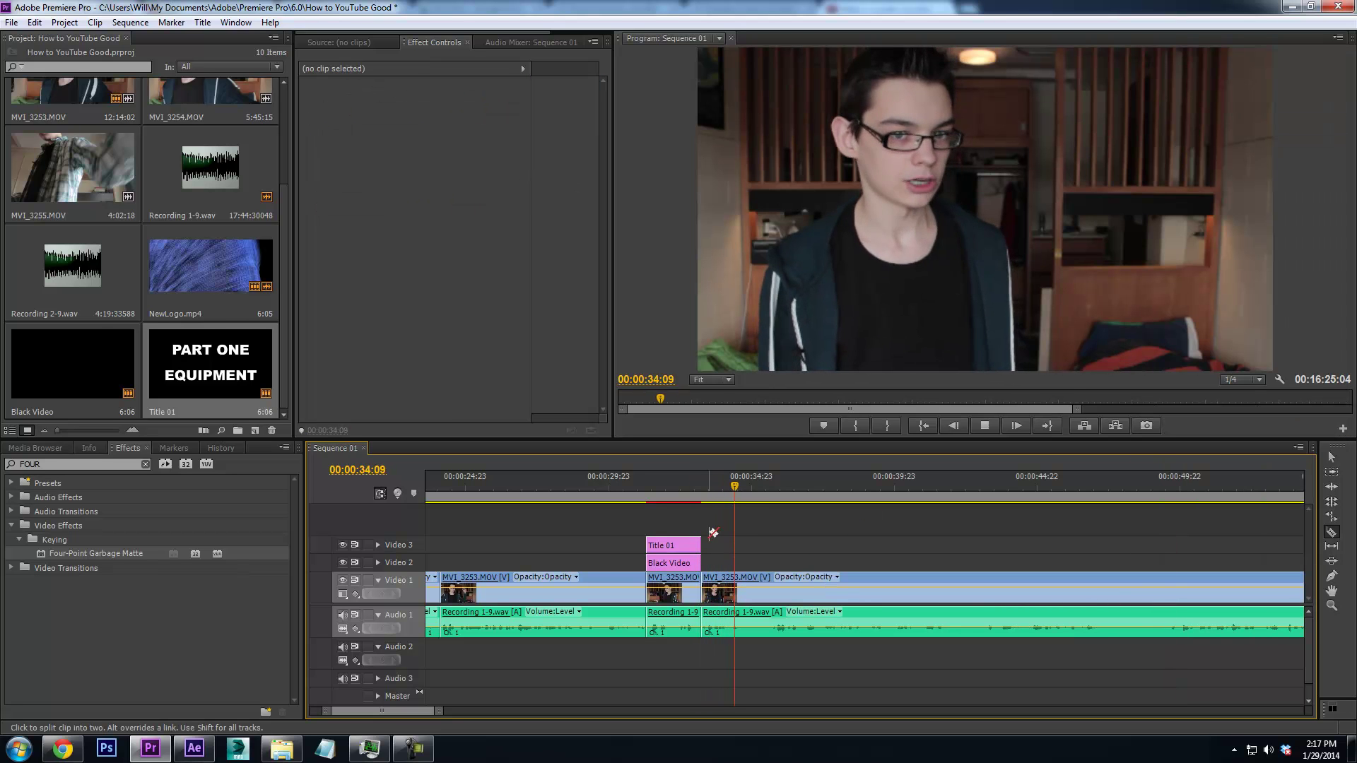
key("space")
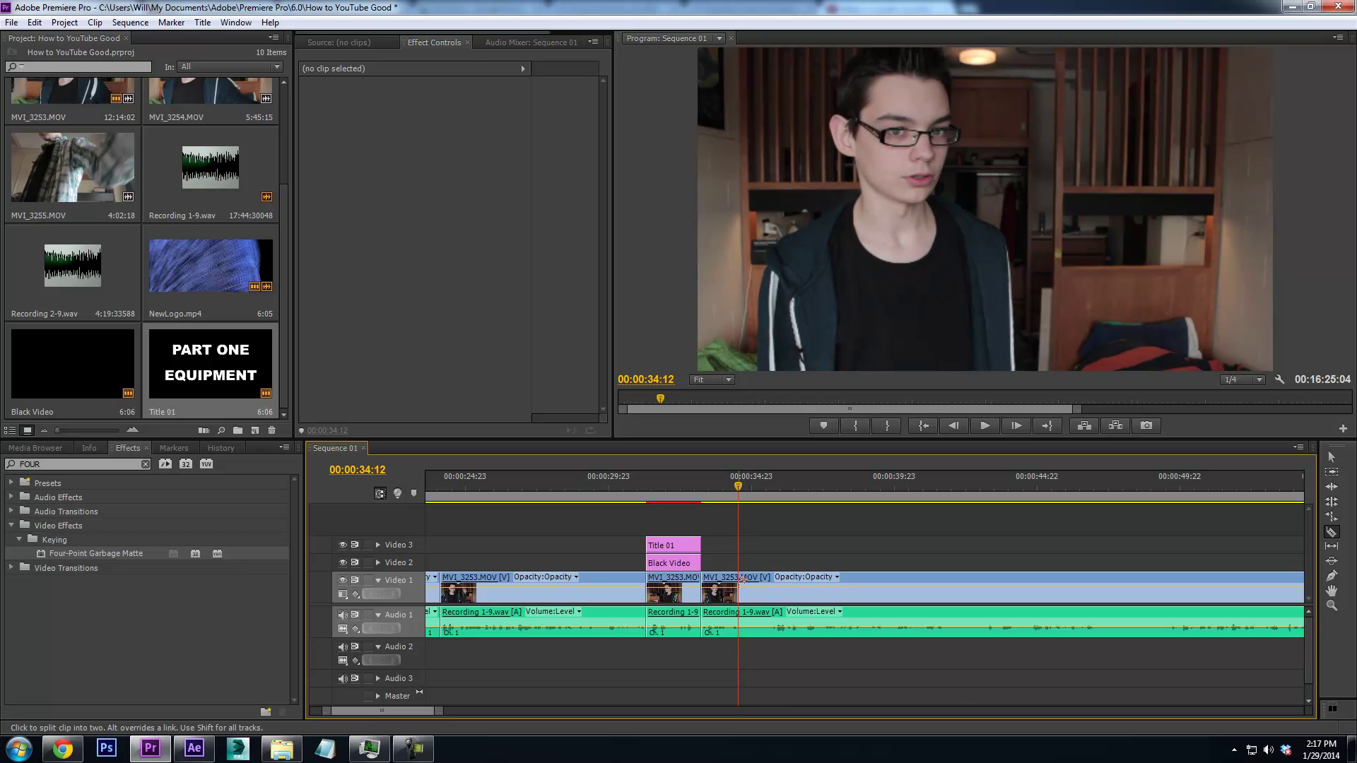
key("Right")
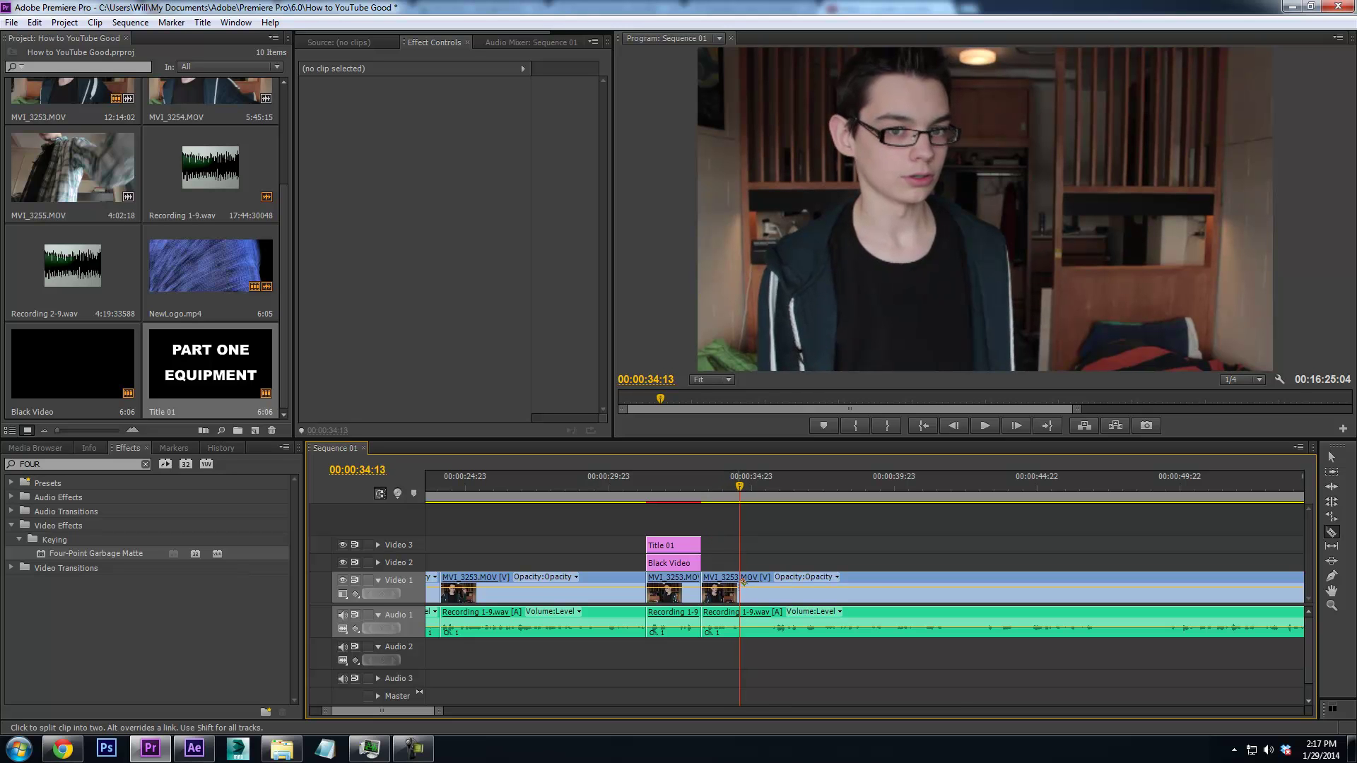
left_click(740, 580)
Play on from 00:00:34:13 and split the video and audio at 00:00:41:17 with the Razor tool
key("space")
key("space")
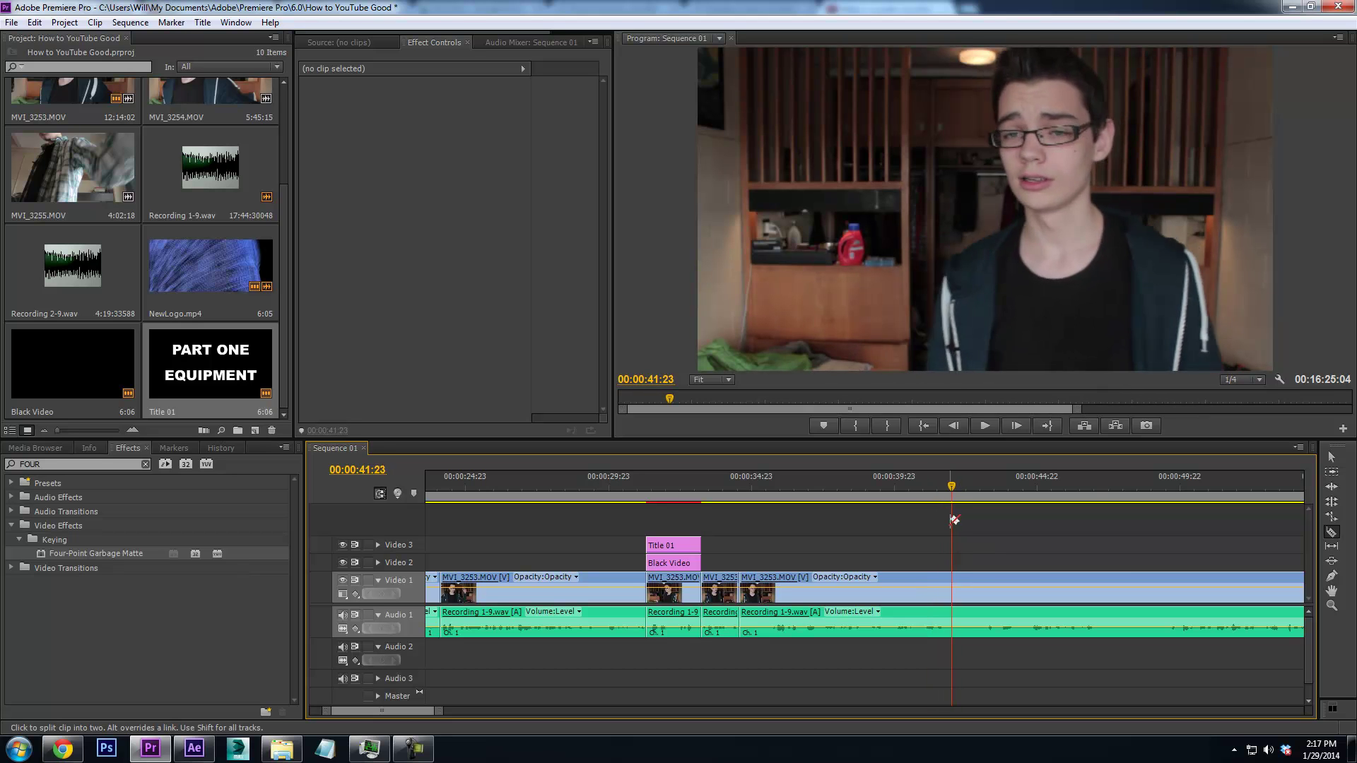
key("space")
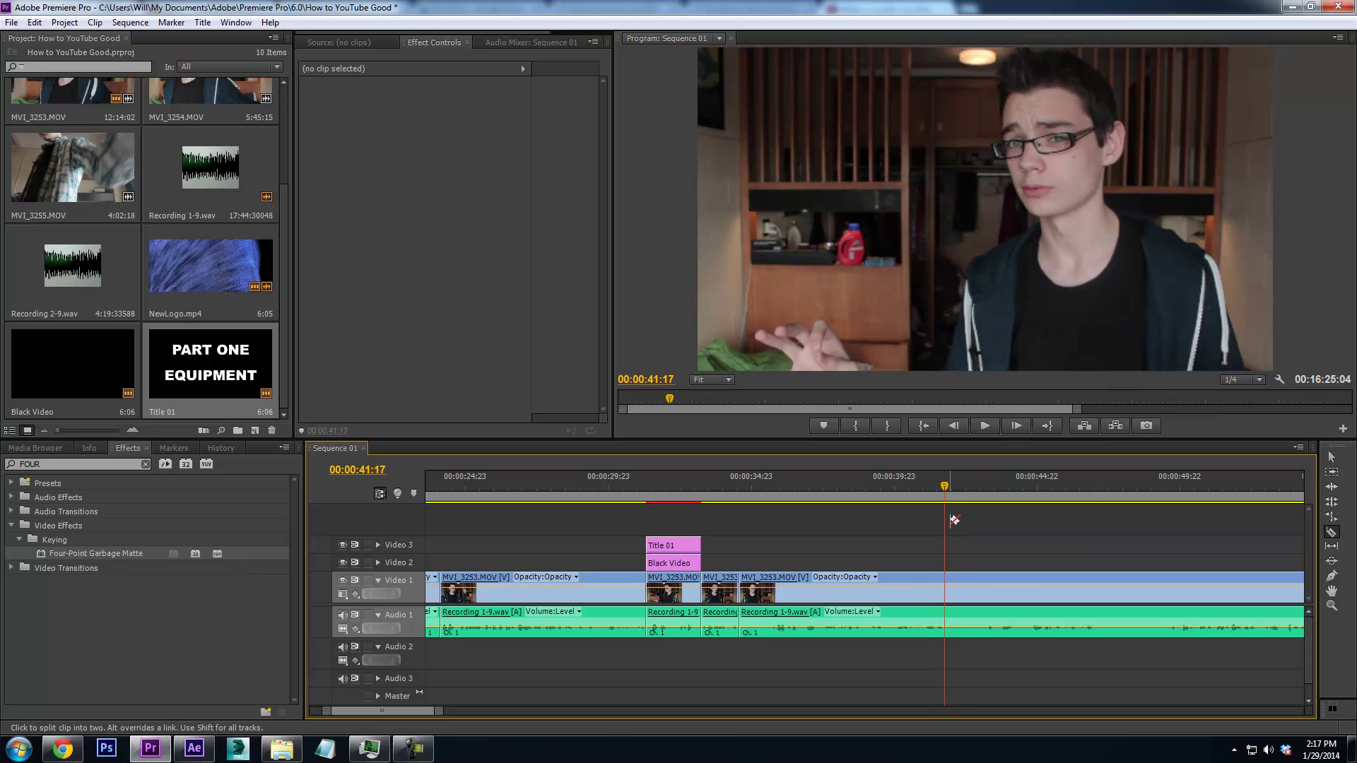
left_click(948, 576)
Split the footage at 00:00:35:17 and ripple-delete the section between the 00:00:34:13 cut and that point
left_click_drag(945, 498, 773, 546)
left_click(773, 576)
right_click(753, 599)
left_click(784, 115)
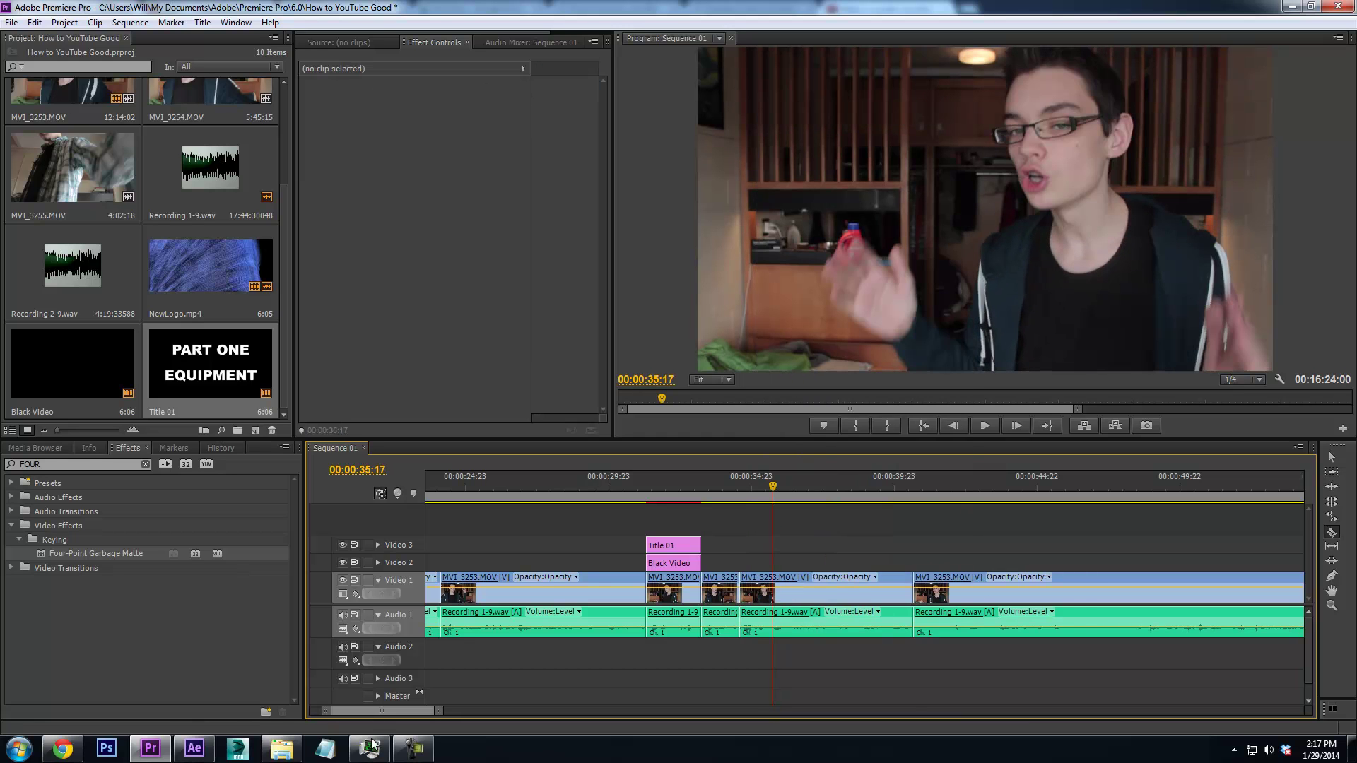
mouse_move(413, 747)
mouse_move(418, 706)
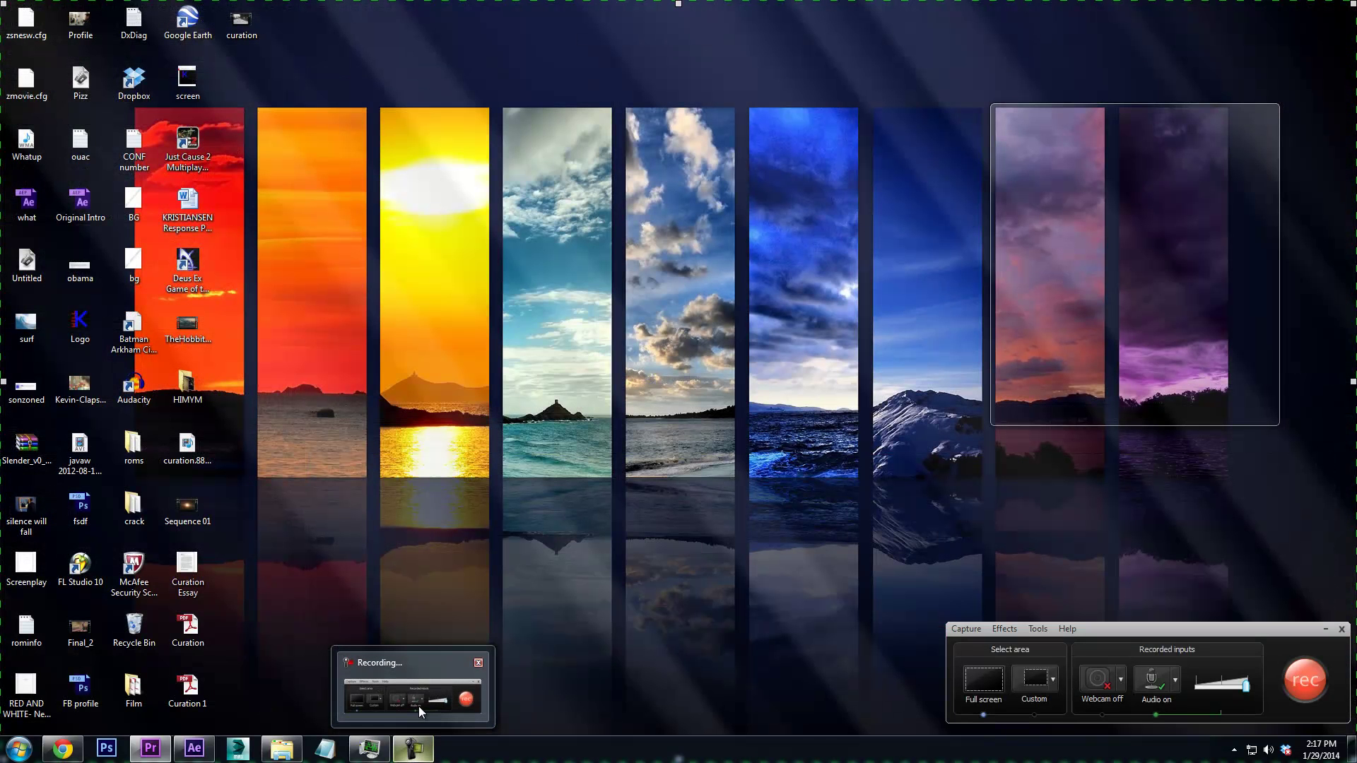
left_click(418, 706)
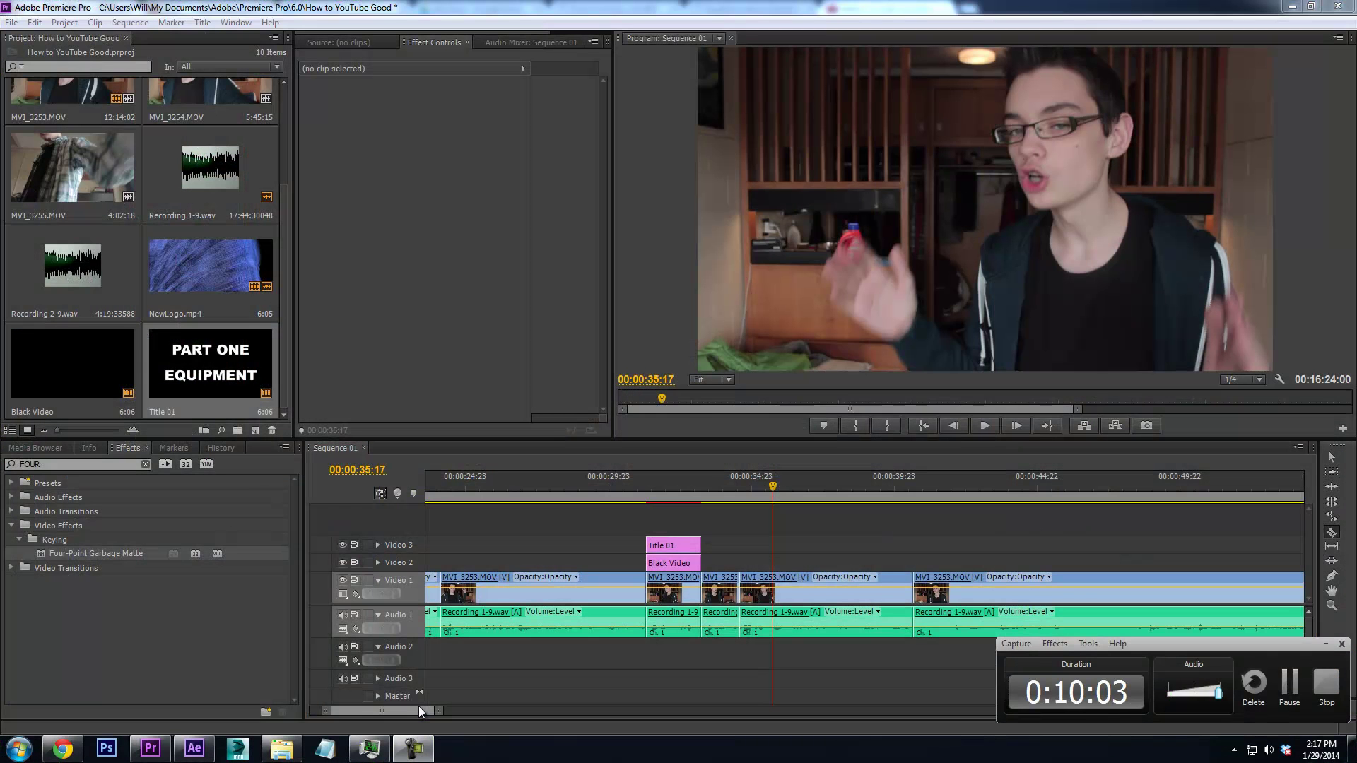
Play from 00:00:35:10 and again from just before the 00:00:34:13 cut to review the tightened footage
left_click(773, 482)
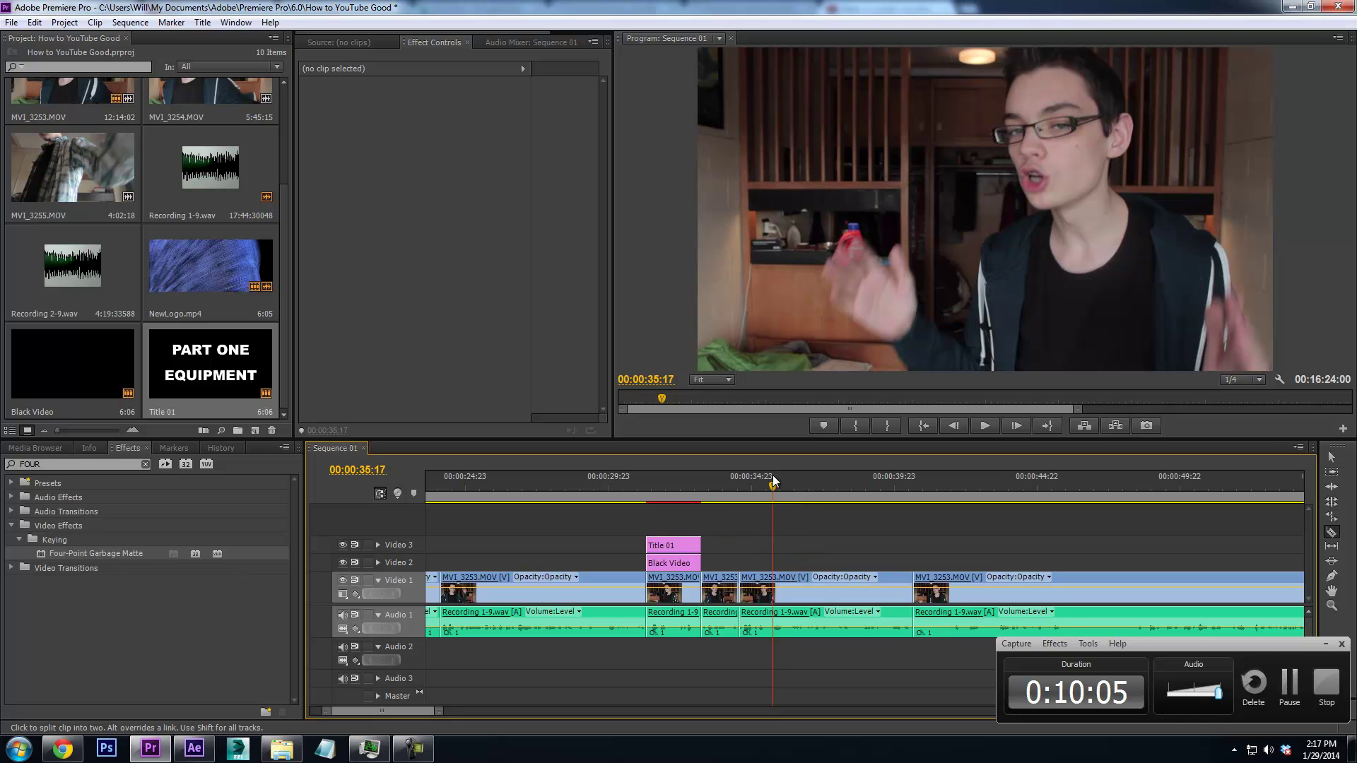
left_click(765, 484)
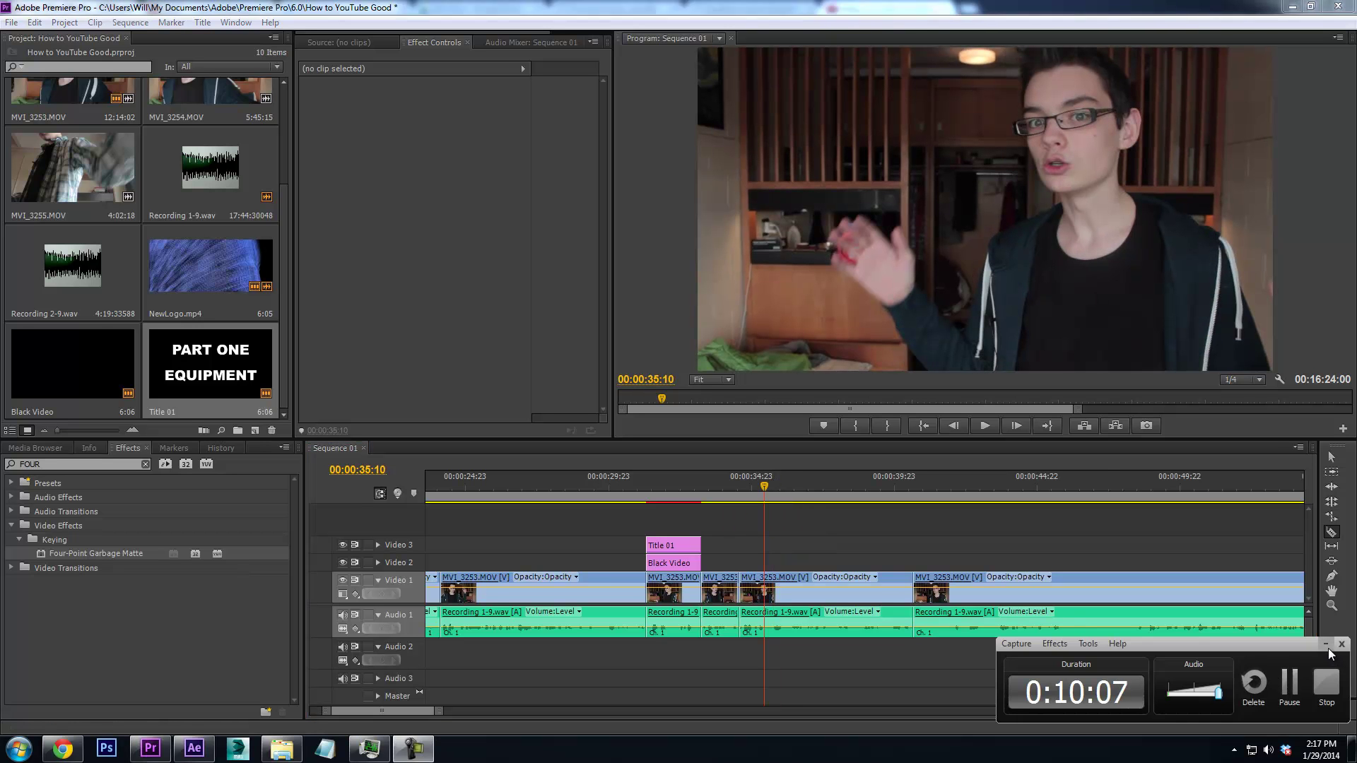
key("space")
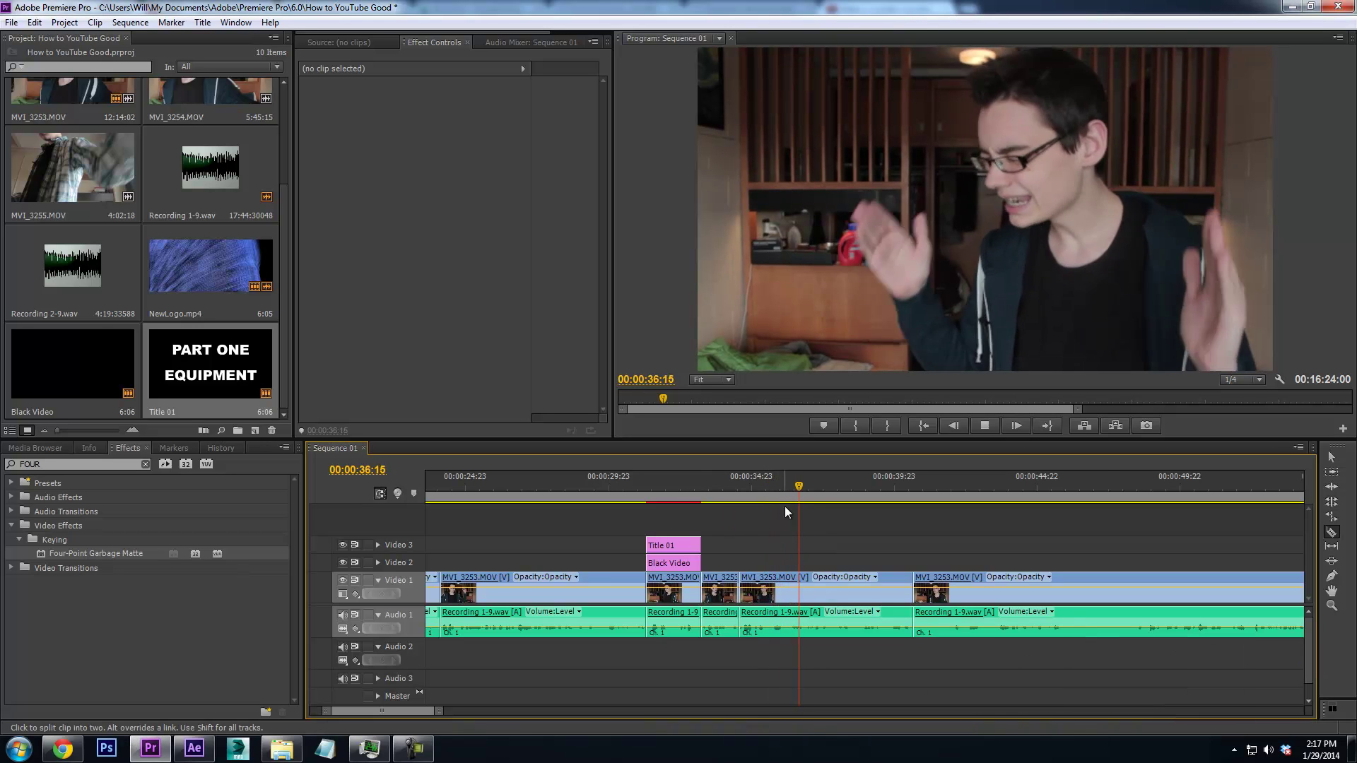
left_click(728, 484)
key("space")
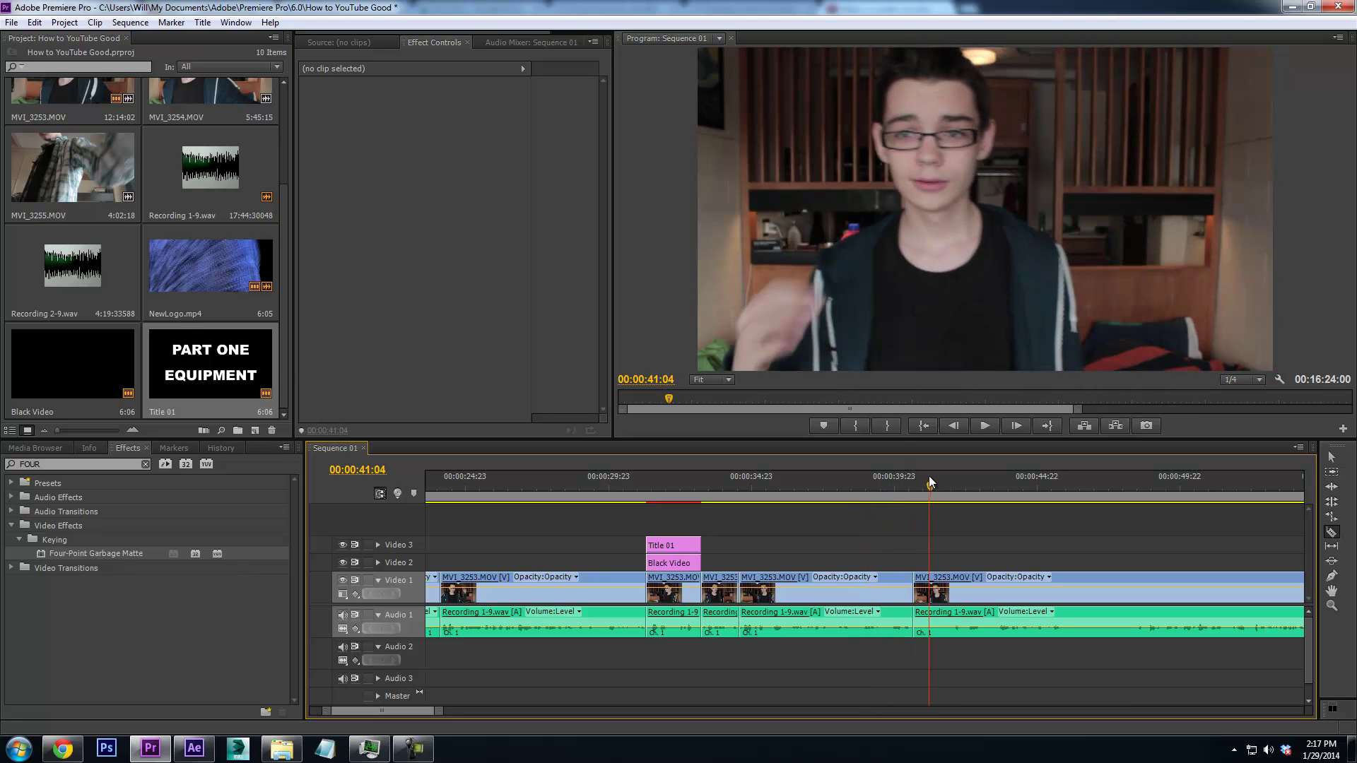
Split the footage at 00:00:42:01 and ripple-delete the short section between the preceding cut and that point
left_click(989, 483)
left_click_drag(989, 483, 958, 486)
key("shift+Left")
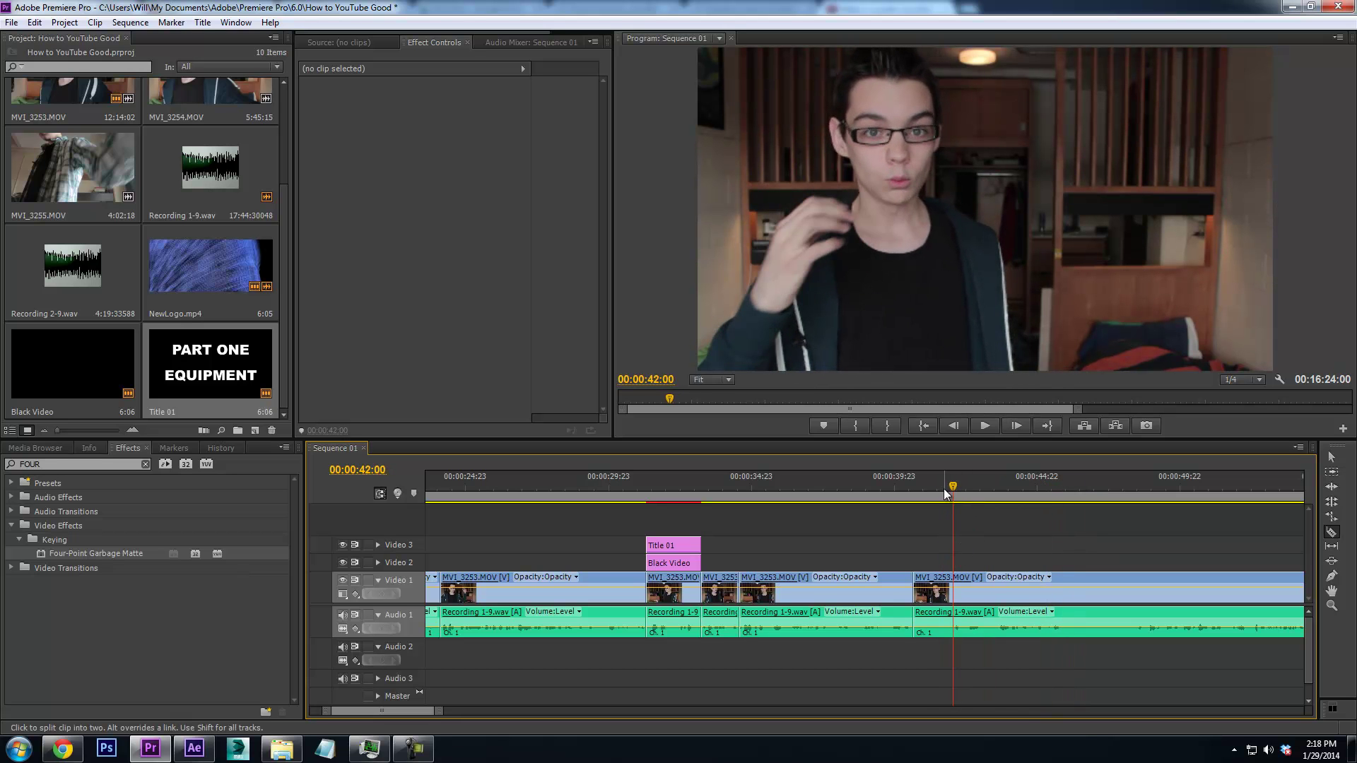
left_click_drag(946, 494, 952, 493)
left_click(954, 587)
right_click(922, 587)
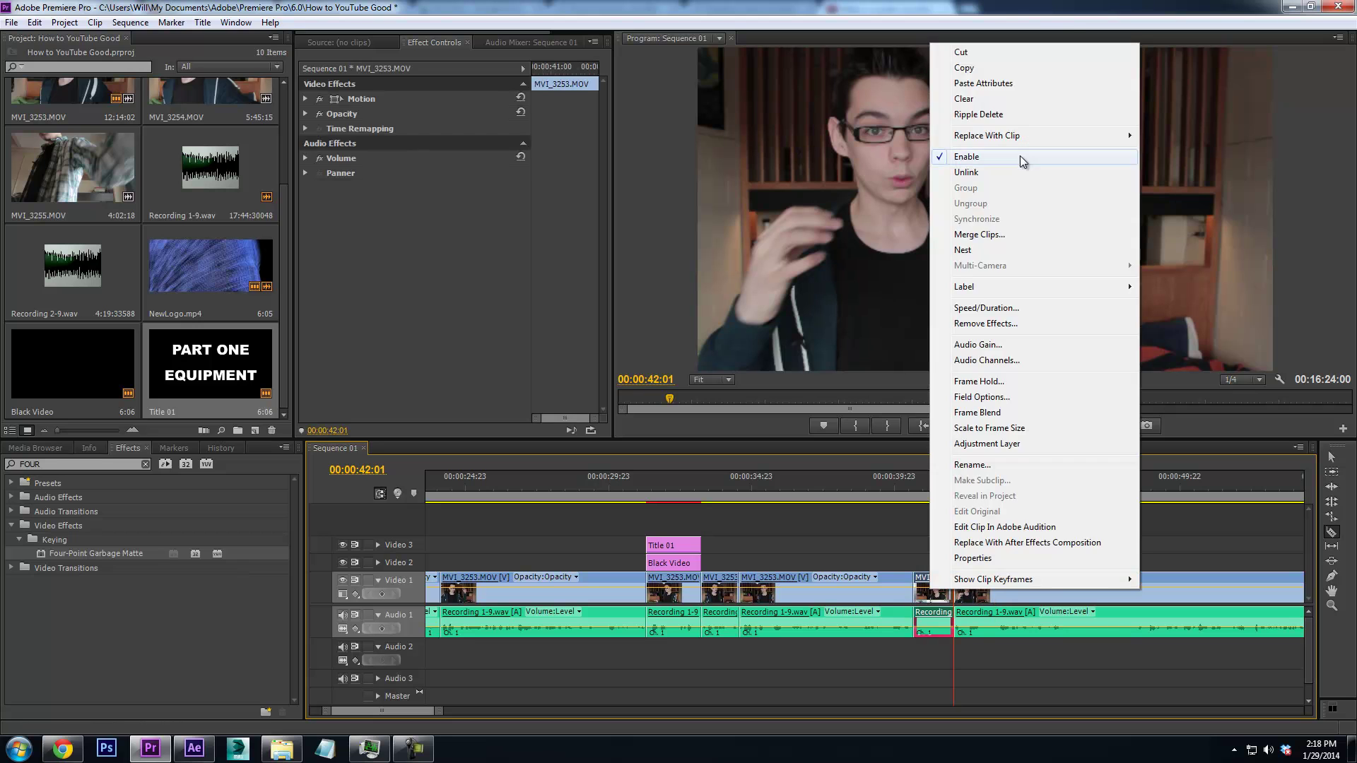
left_click(1003, 119)
Play across the newly closed cut and split the video and audio at 00:00:44:08 with the Razor tool
left_click(906, 477)
key("space")
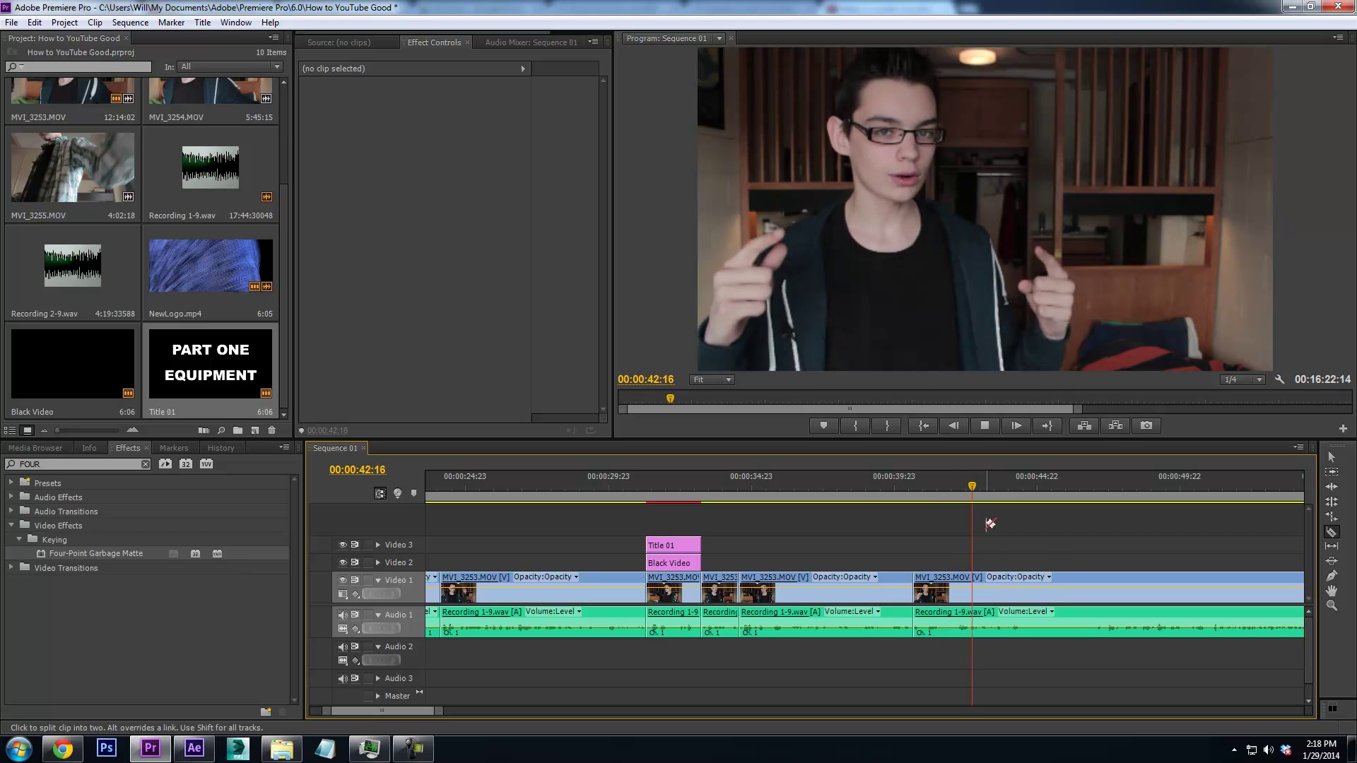
key("space")
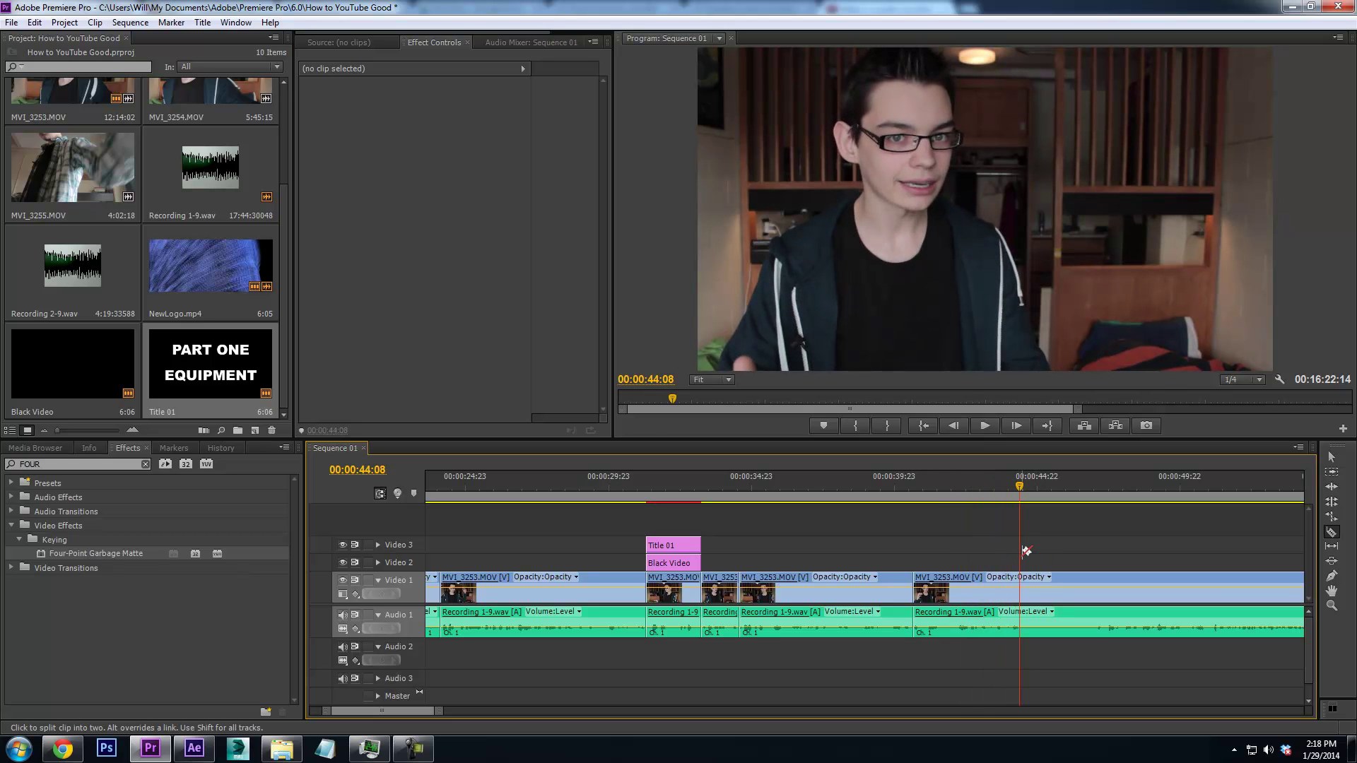
key("Right")
key("Right")
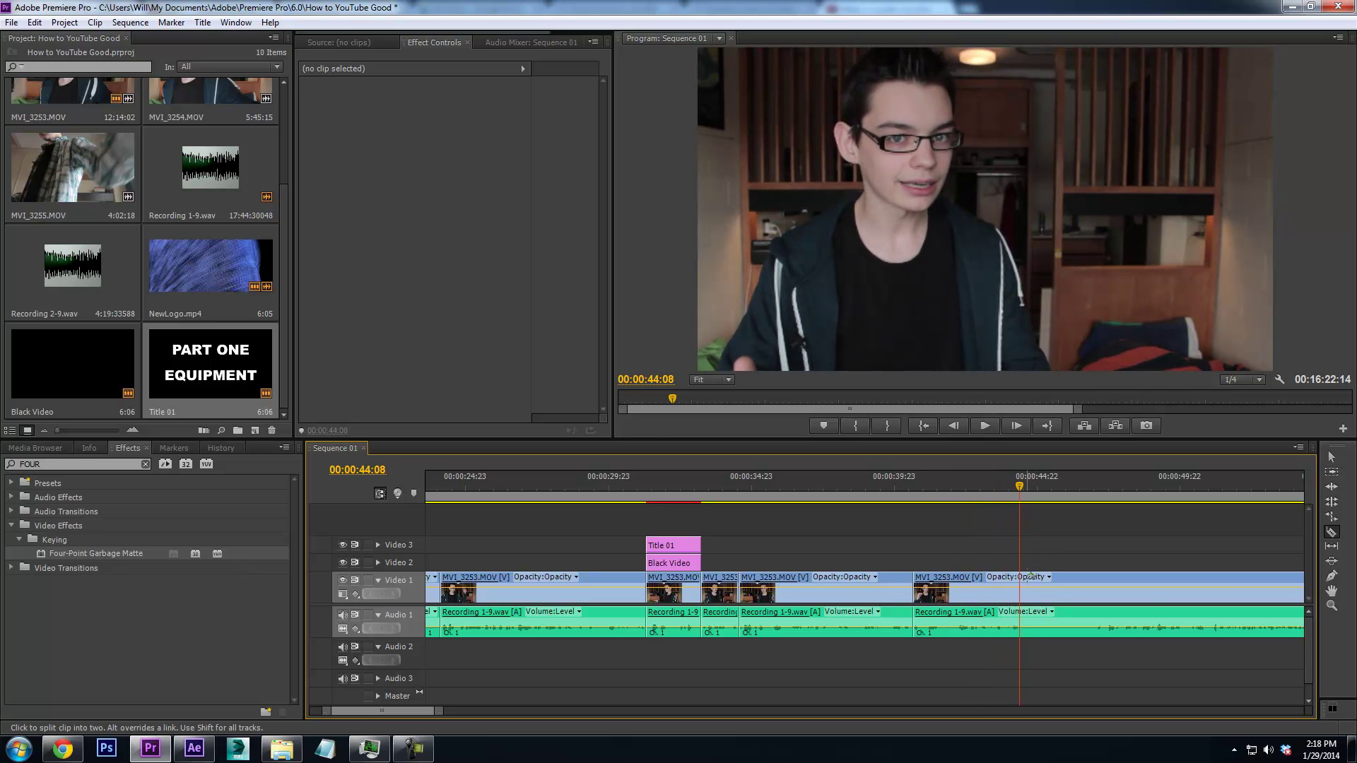
left_click(1020, 585)
Split the footage at 00:00:47:01 and ripple-delete the section between 00:00:44:08 and that point
left_click_drag(1023, 485, 1096, 512)
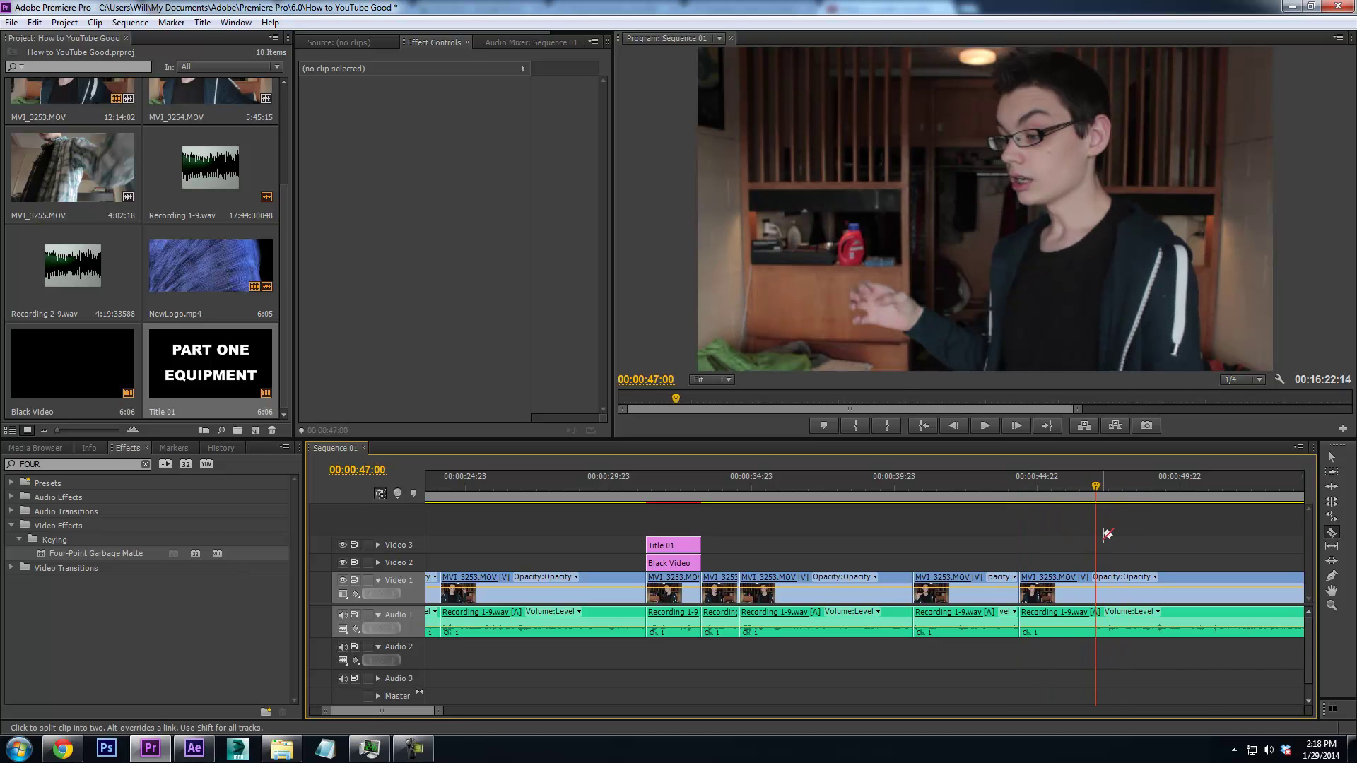
left_click(1096, 587)
right_click(1079, 593)
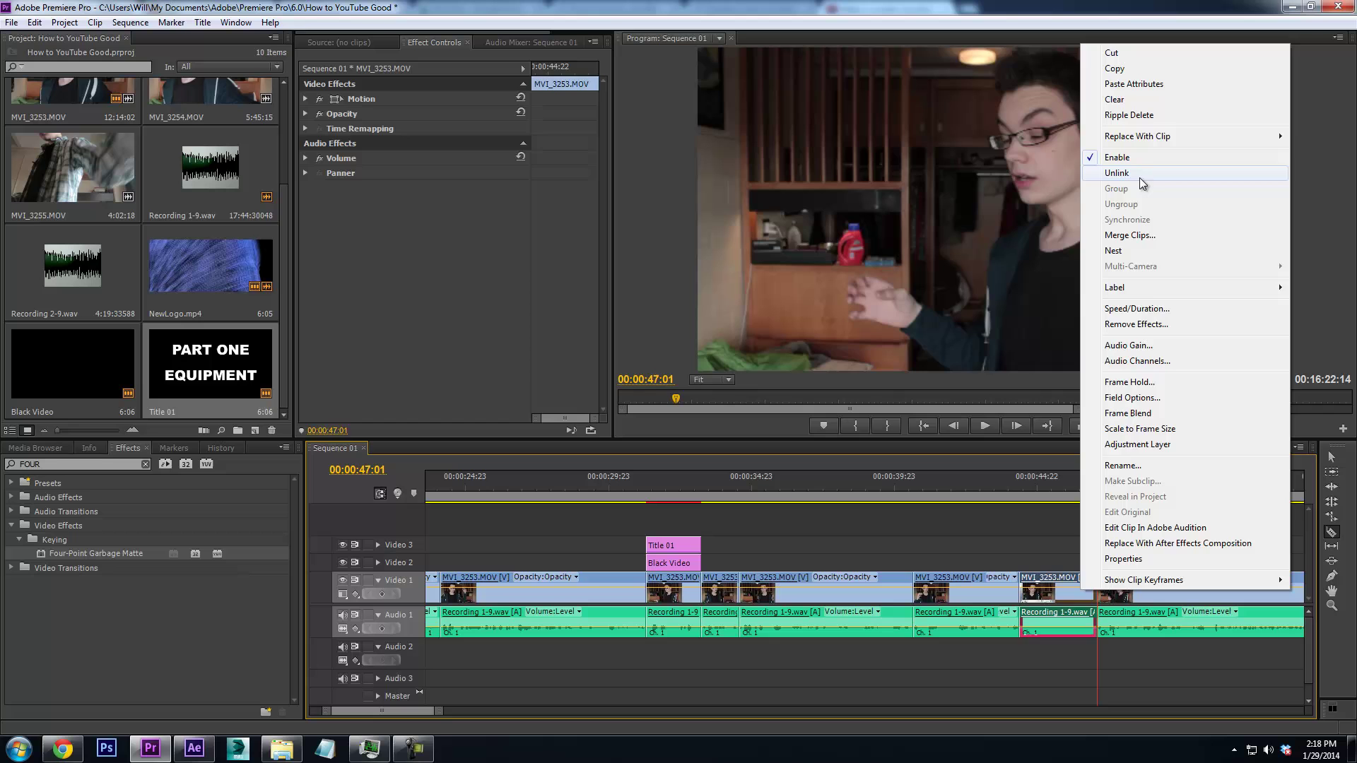
left_click(1139, 115)
Play the footage from the 00:00:44:08 cut to review the join, and return the playhead to that cut
key("Up")
key("space")
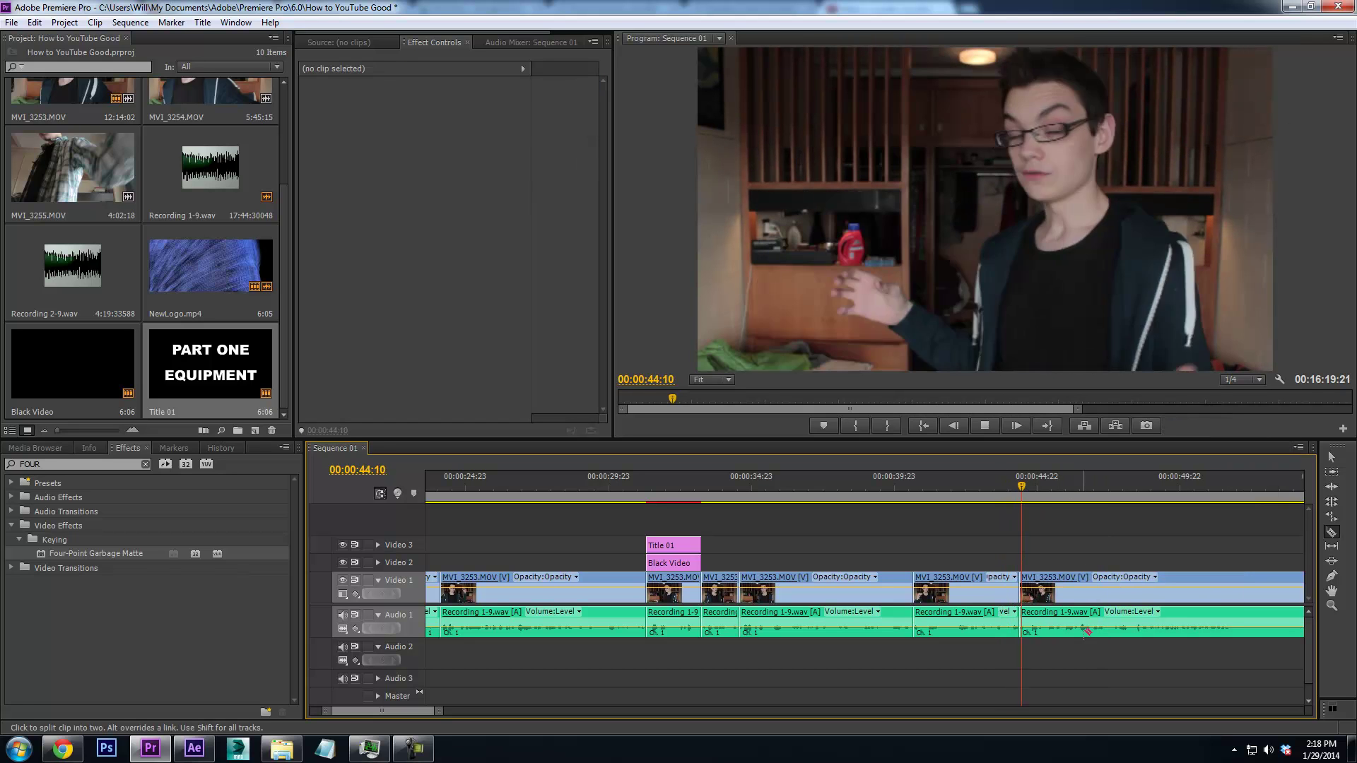
key("space")
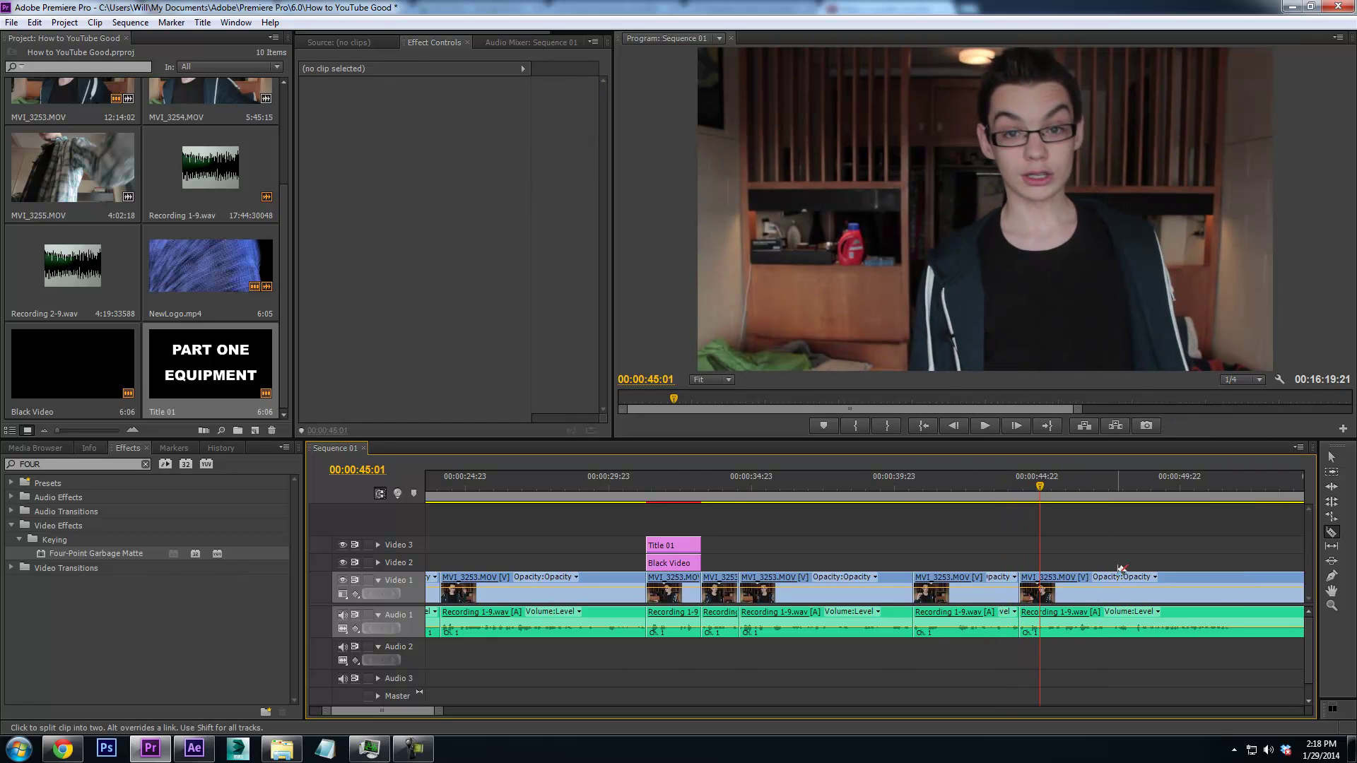
left_click(1015, 494)
left_click_drag(1016, 493, 1019, 500)
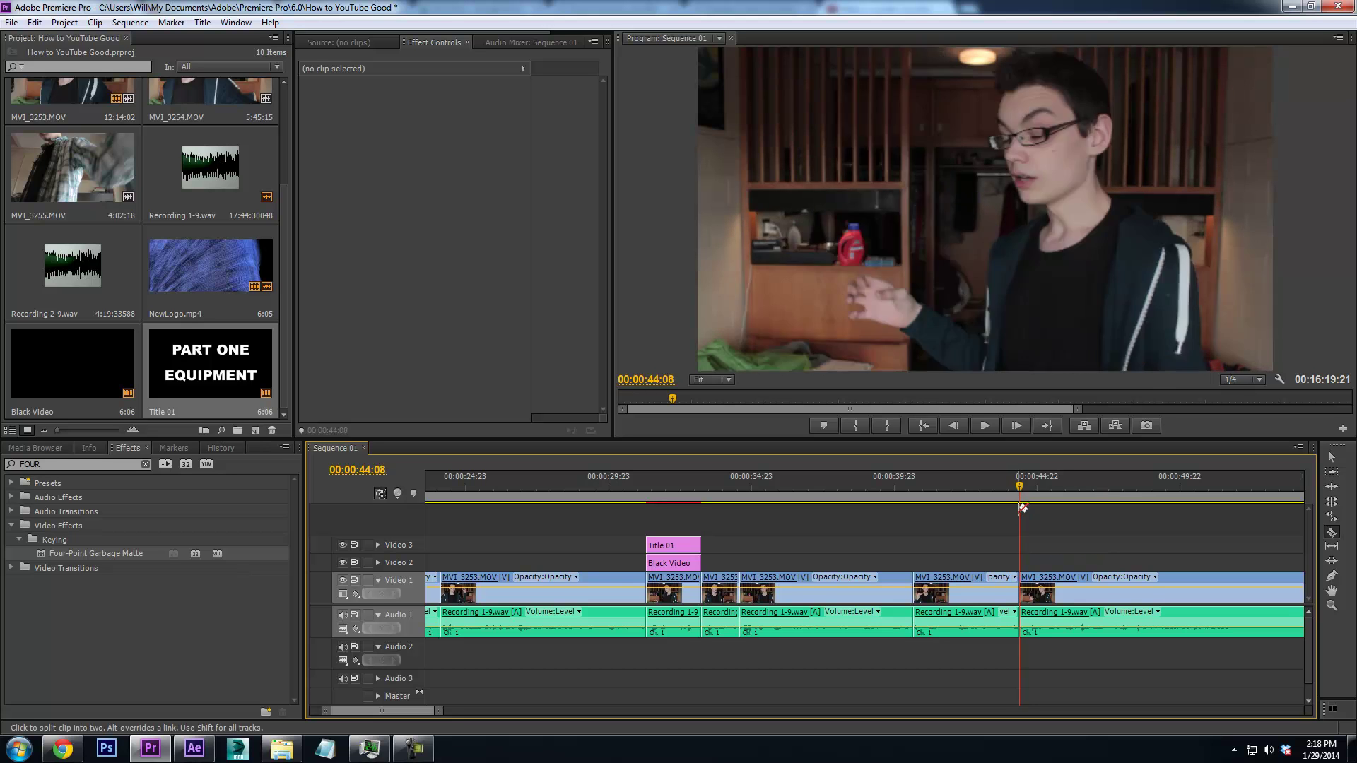
Play on from the 00:00:44:08 cut and split the video and audio at 00:00:51:20 with the Razor tool
key("Left")
key("space")
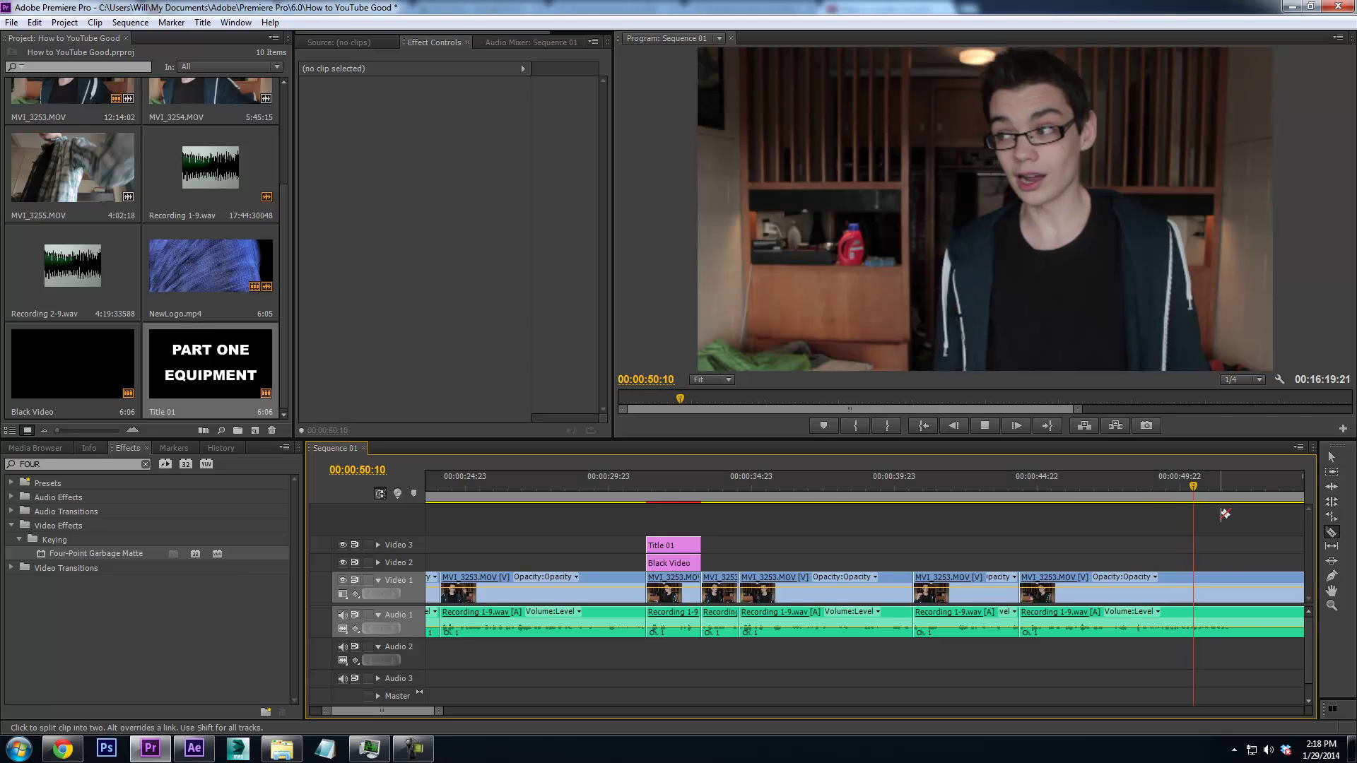
key("space")
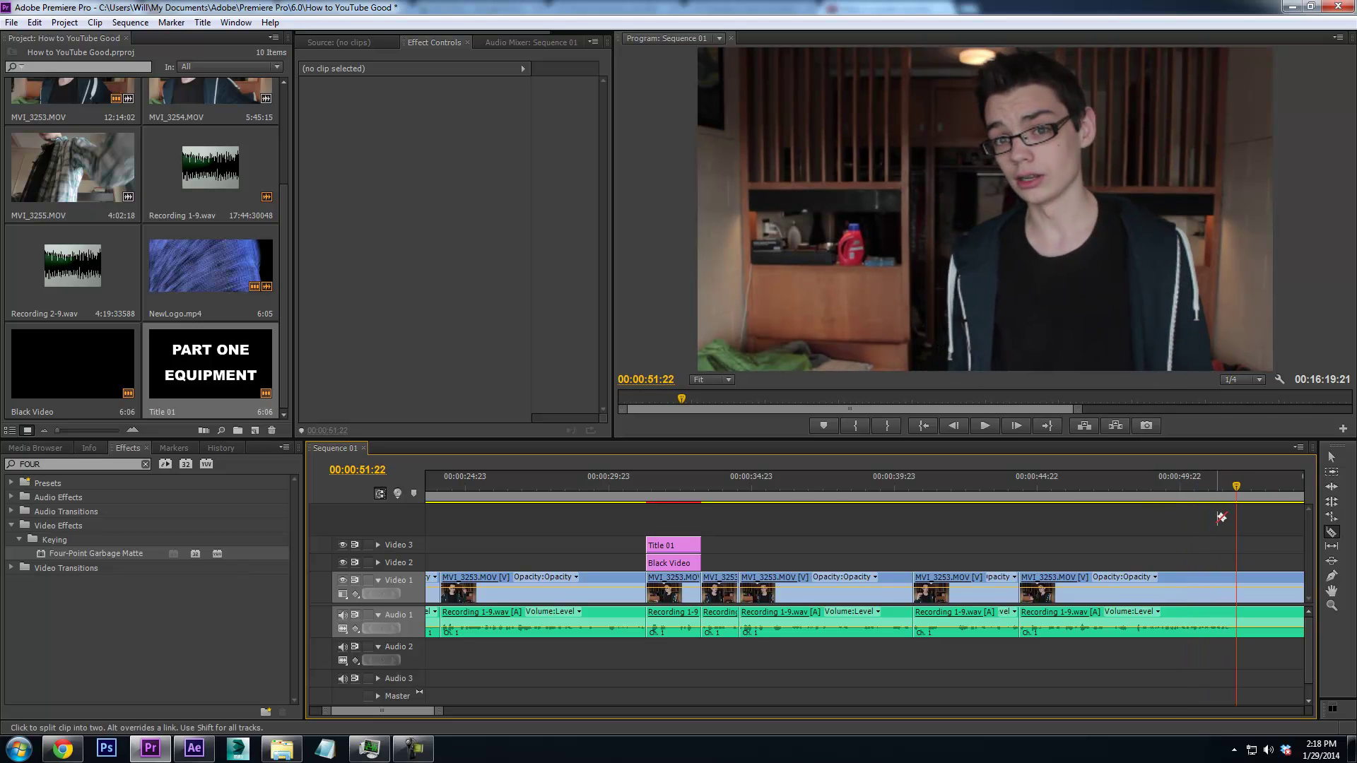
key("Left")
key("Left")
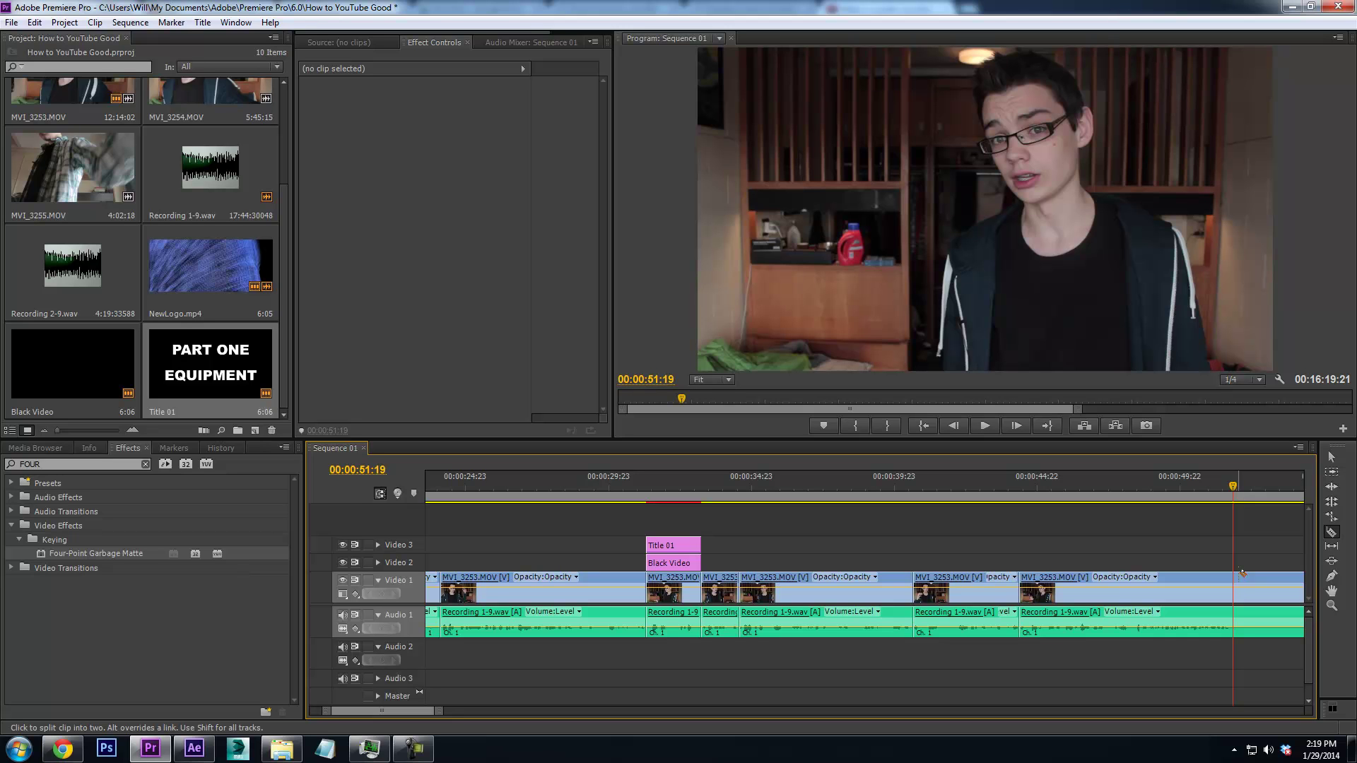
key("Left")
key("Right")
key("Right")
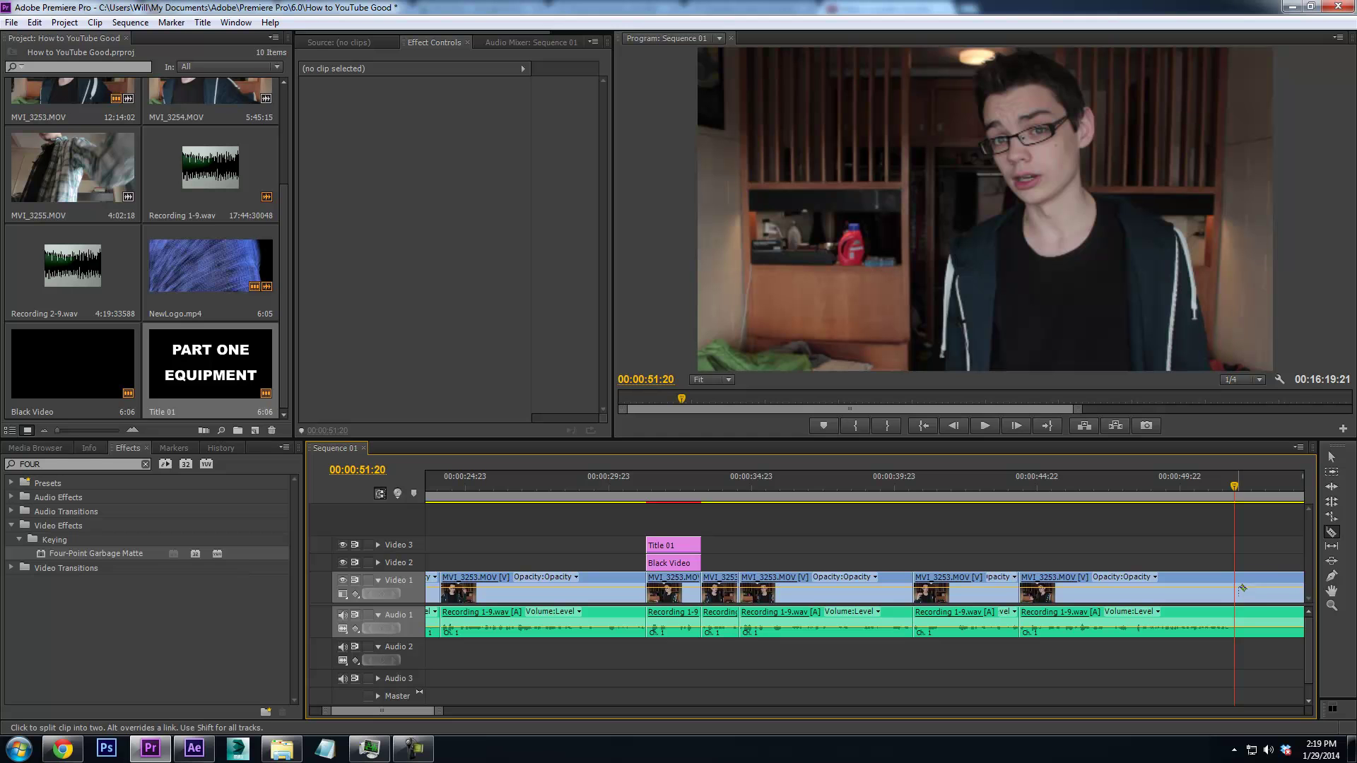
left_click(1239, 586)
Find the end of the unwanted footage, split it at 00:01:15:11, and ripple-delete the section between 00:00:51:20 and that point
left_click_drag(438, 711, 495, 717)
left_click_drag(870, 486, 1002, 492)
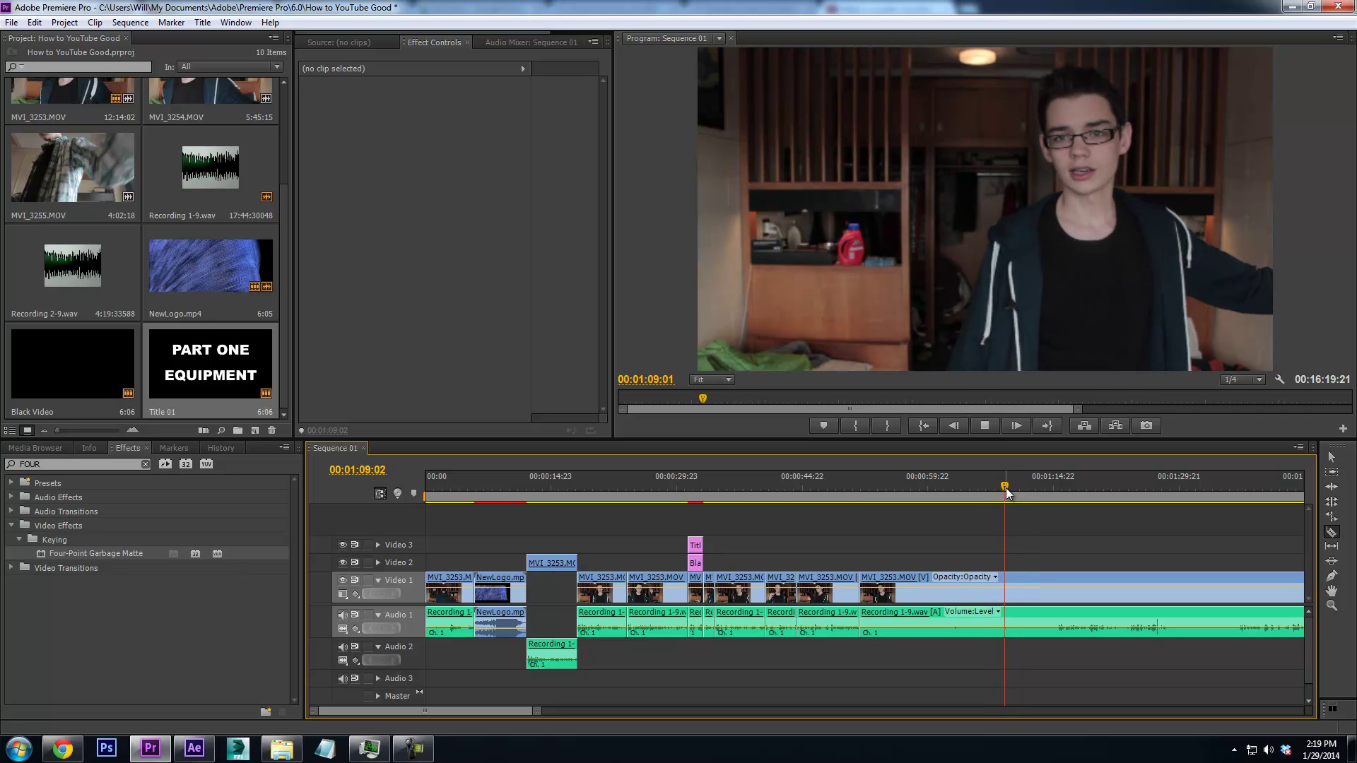
key("space")
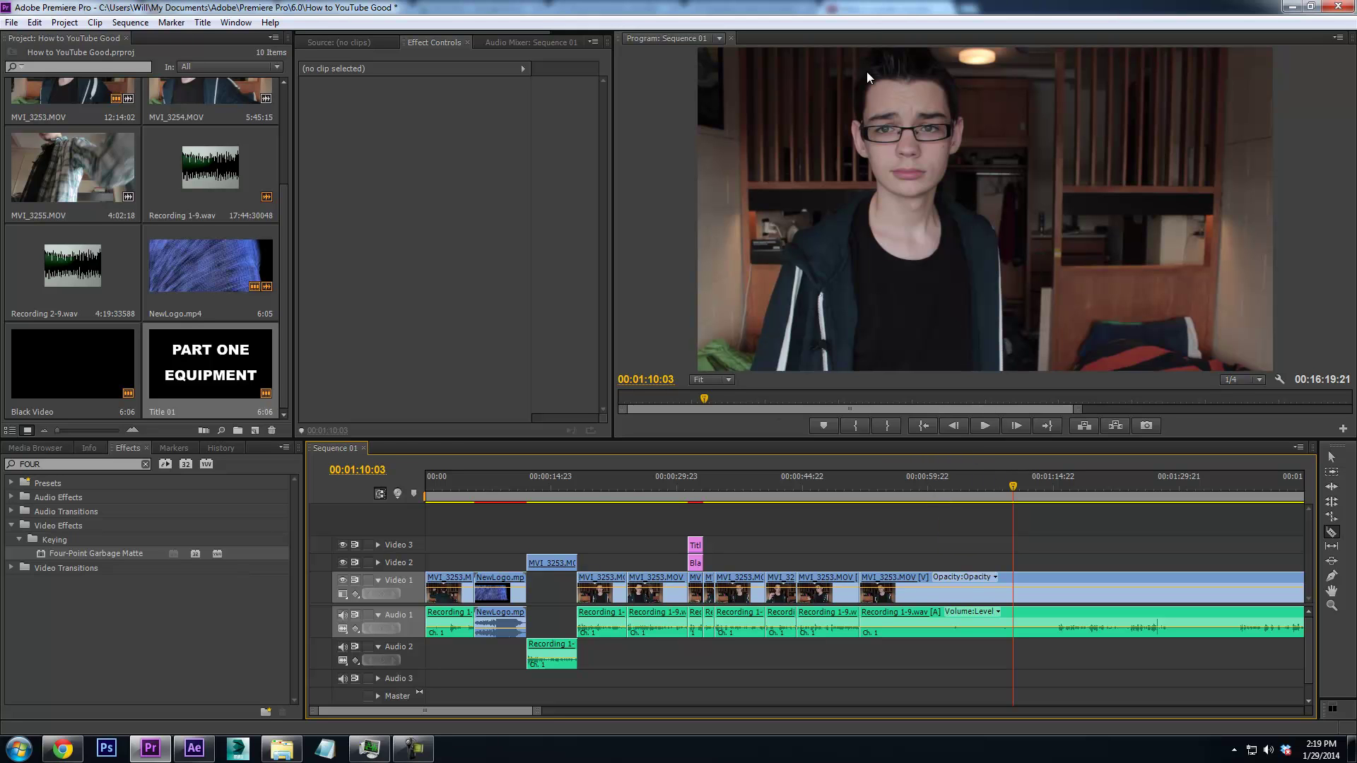
mouse_move(1015, 487)
left_mouse_down()
mouse_move(1040, 495)
mouse_move(1026, 497)
left_mouse_up()
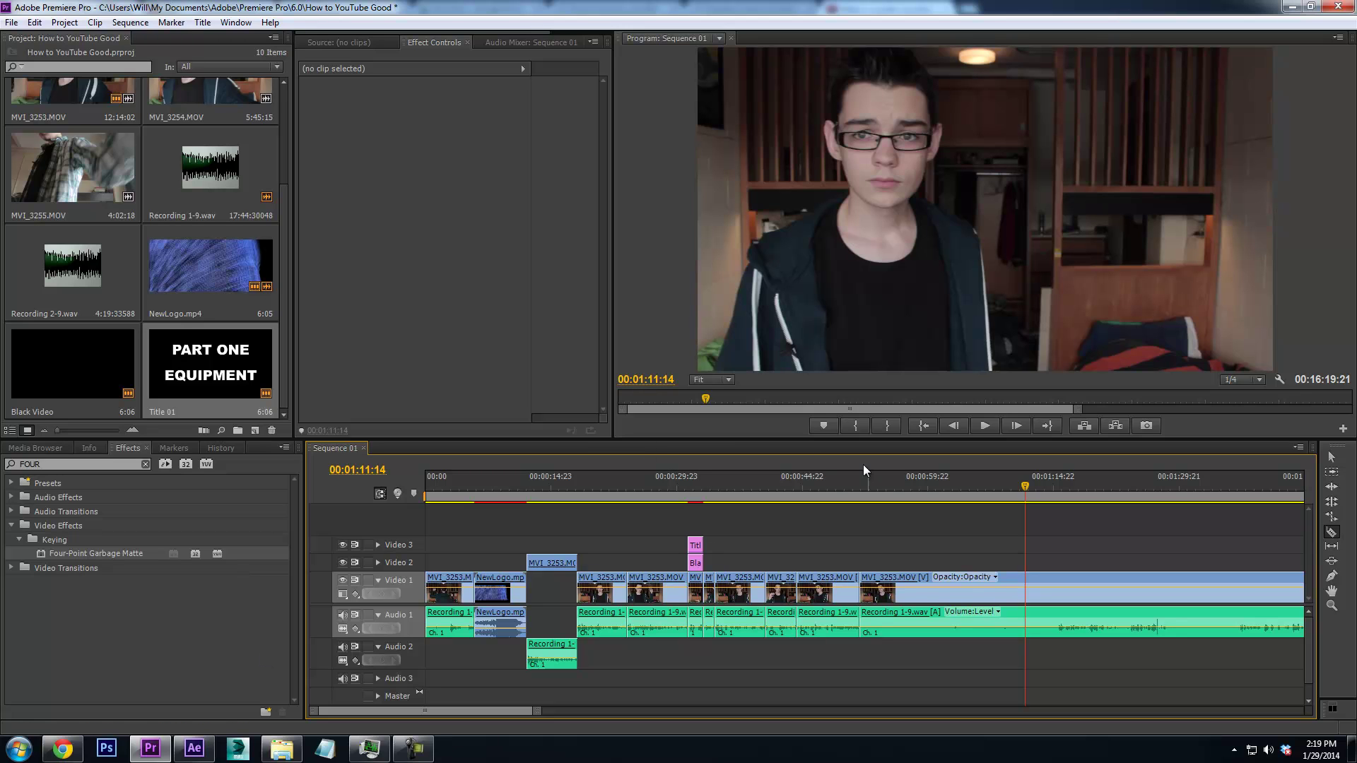
left_click_drag(1026, 488, 1054, 478)
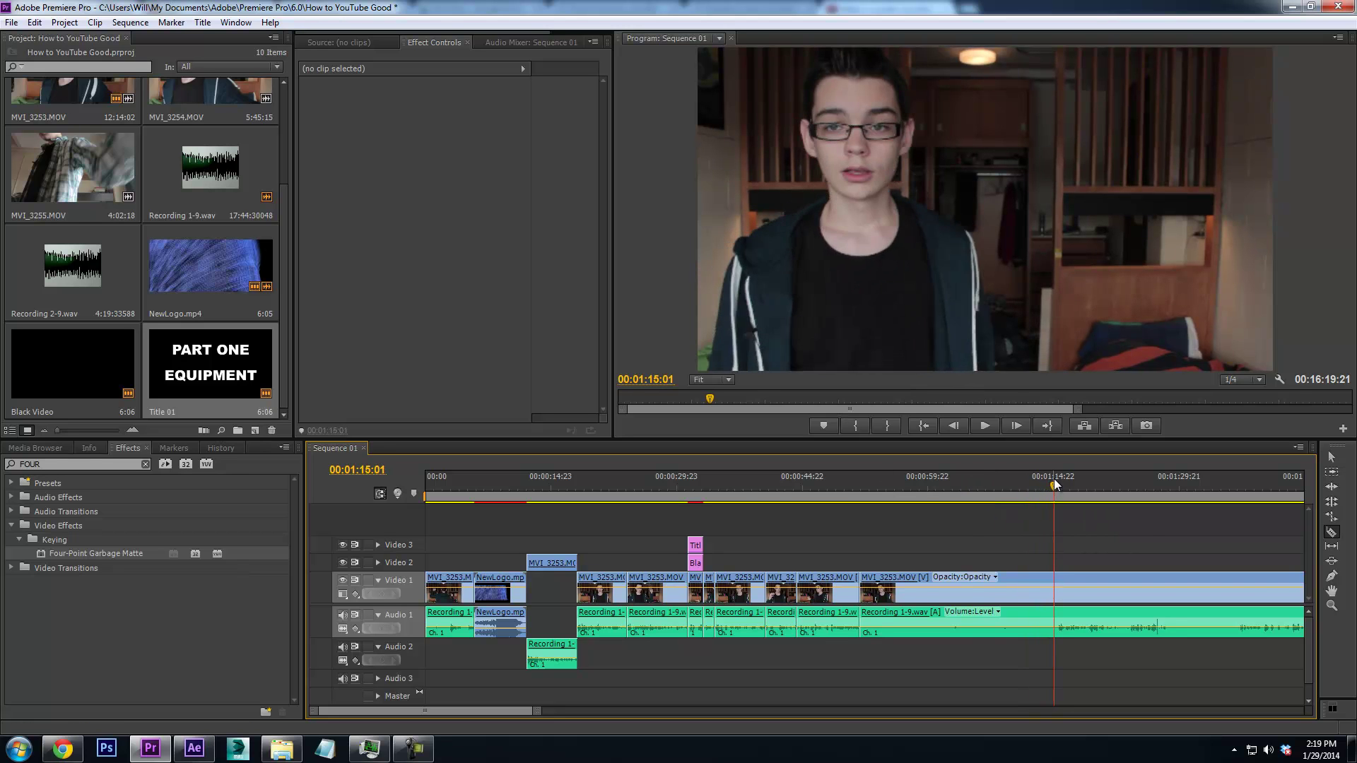
key("space")
key("space")
key("Left")
key("Left")
key("Left")
key("Left")
key("Left")
key("Left")
key("Left")
key("Left")
key("Left")
key("Left")
key("Left")
key("Left")
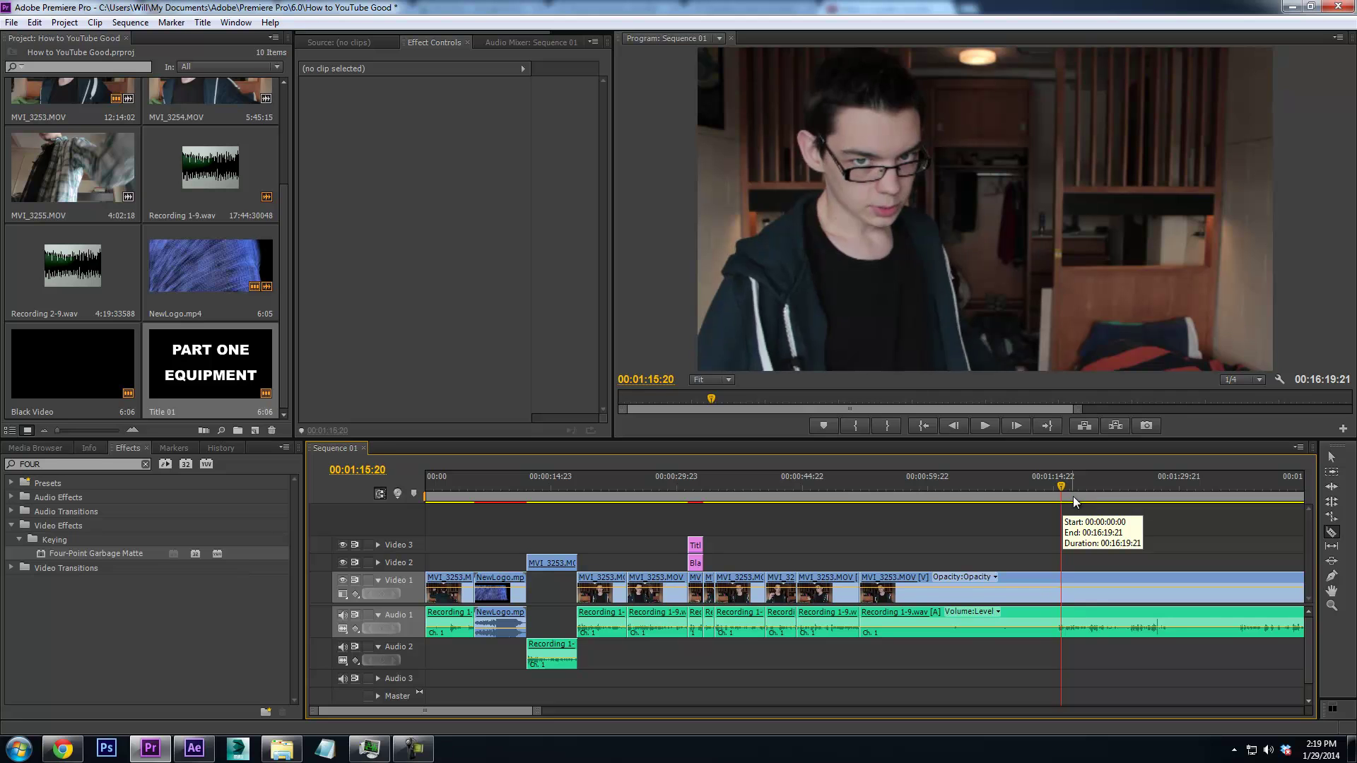
key("Right")
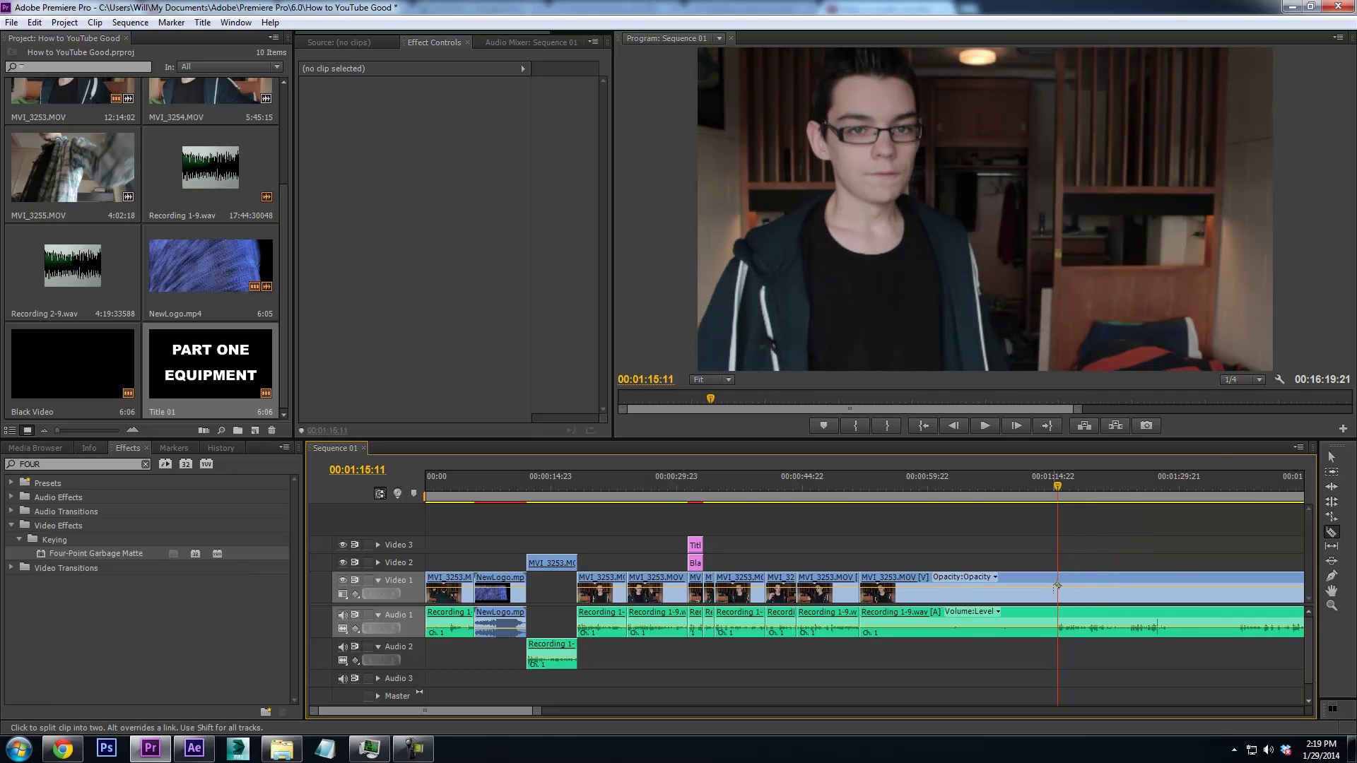
left_click(1058, 586)
right_click(1009, 594)
left_click(1096, 112)
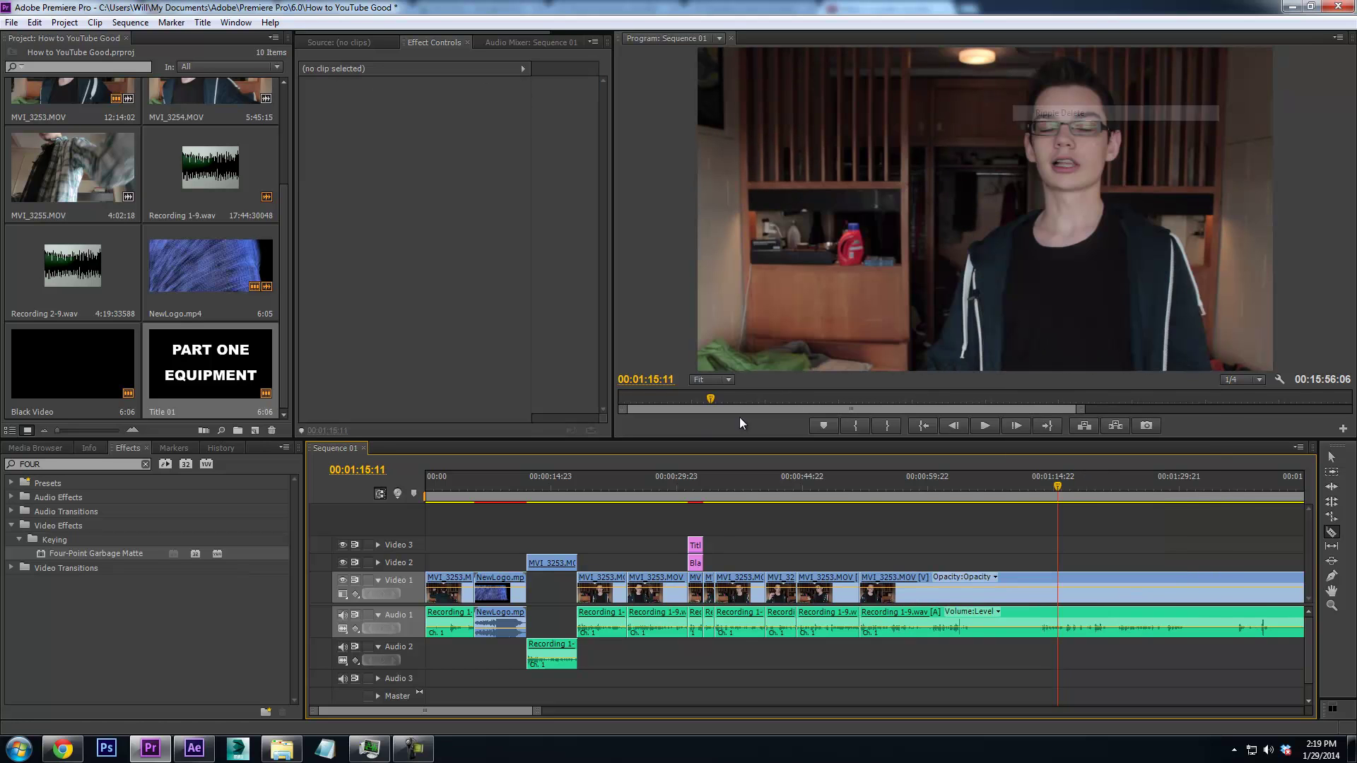
Play the footage after the 00:00:51:20 cut, split it at 00:01:00:06 with the Razor tool, and move the playhead to 00:00:54:08
left_click(862, 488)
key("space")
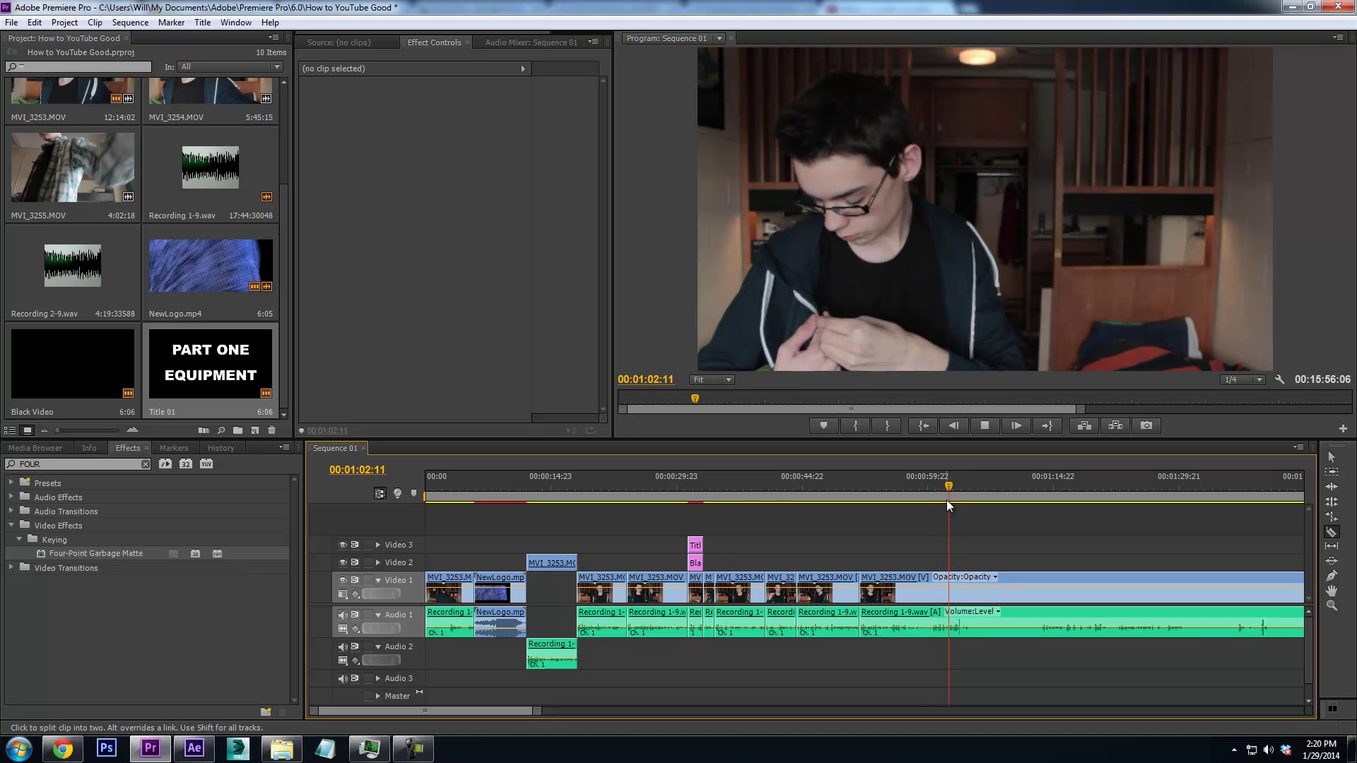
left_click(915, 496)
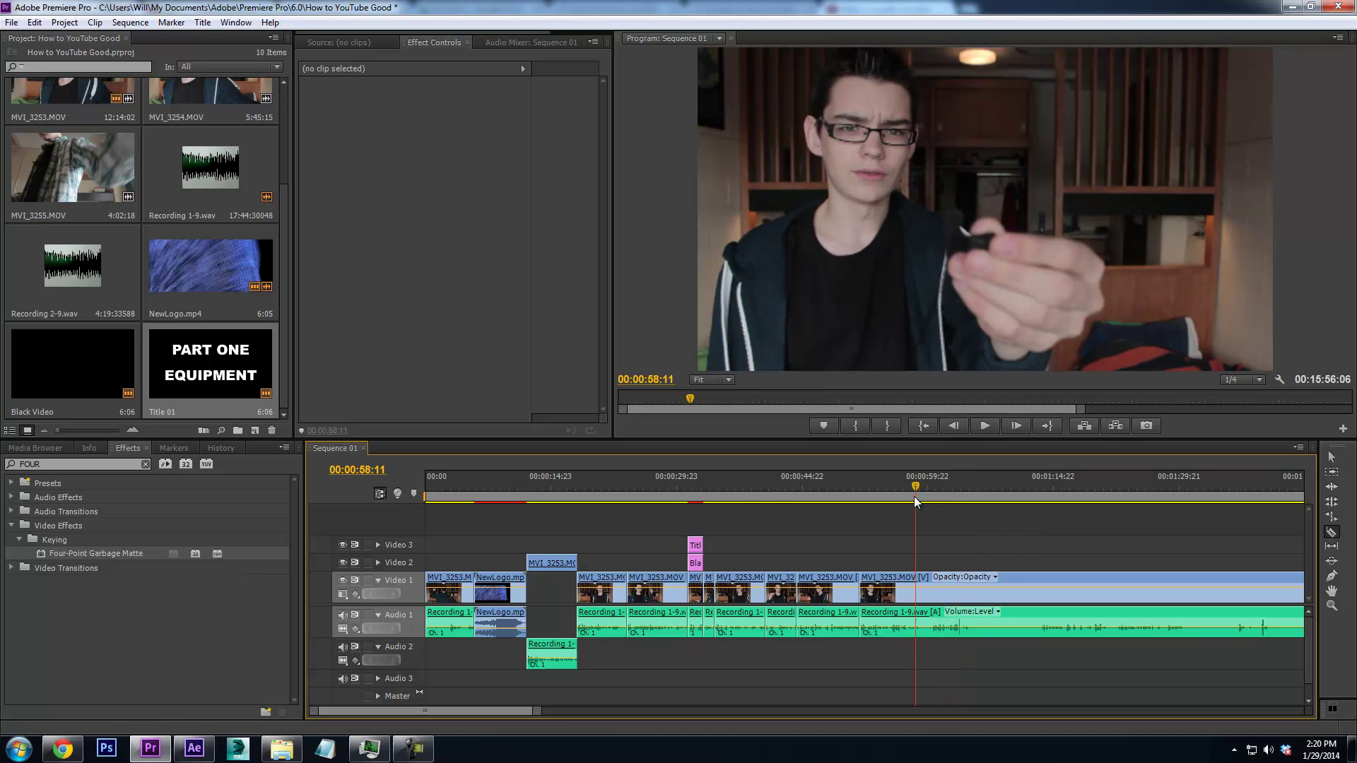
left_click(910, 498)
key("space")
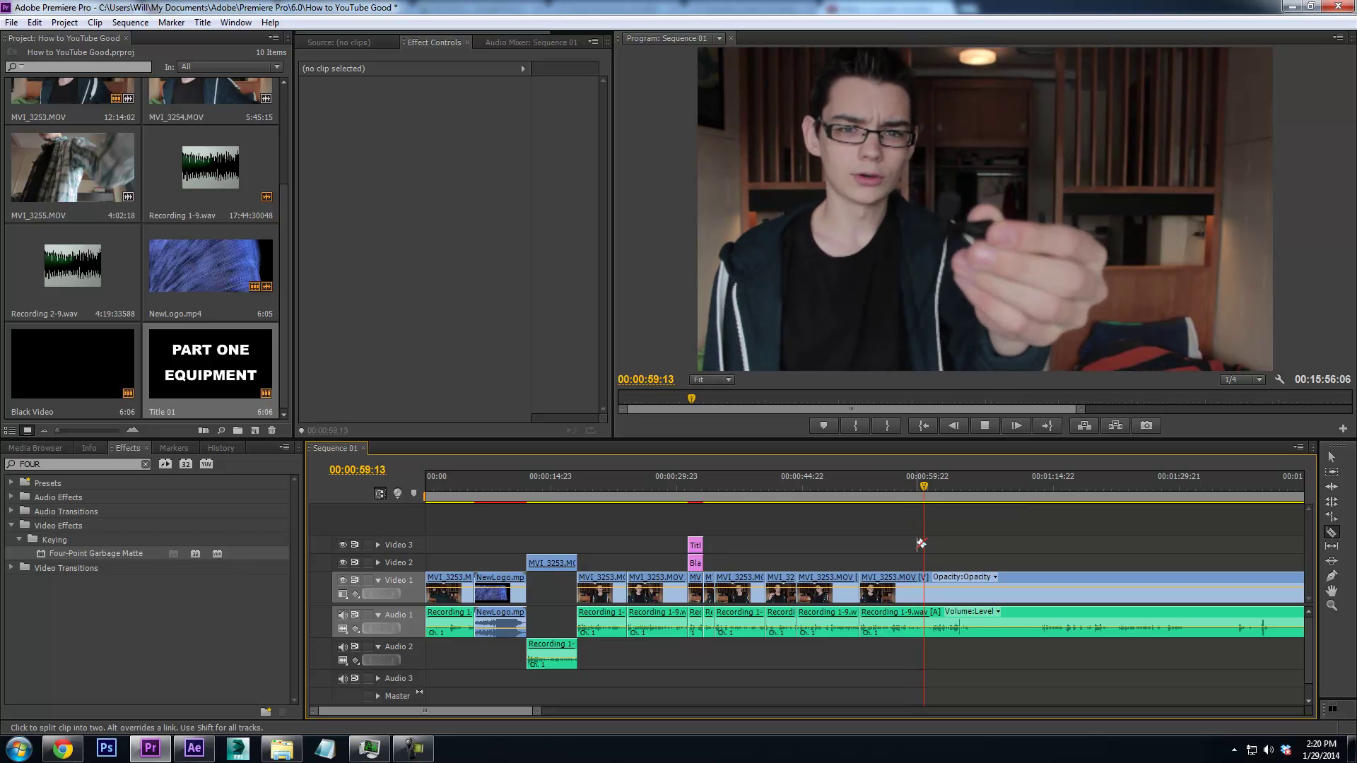
key("space")
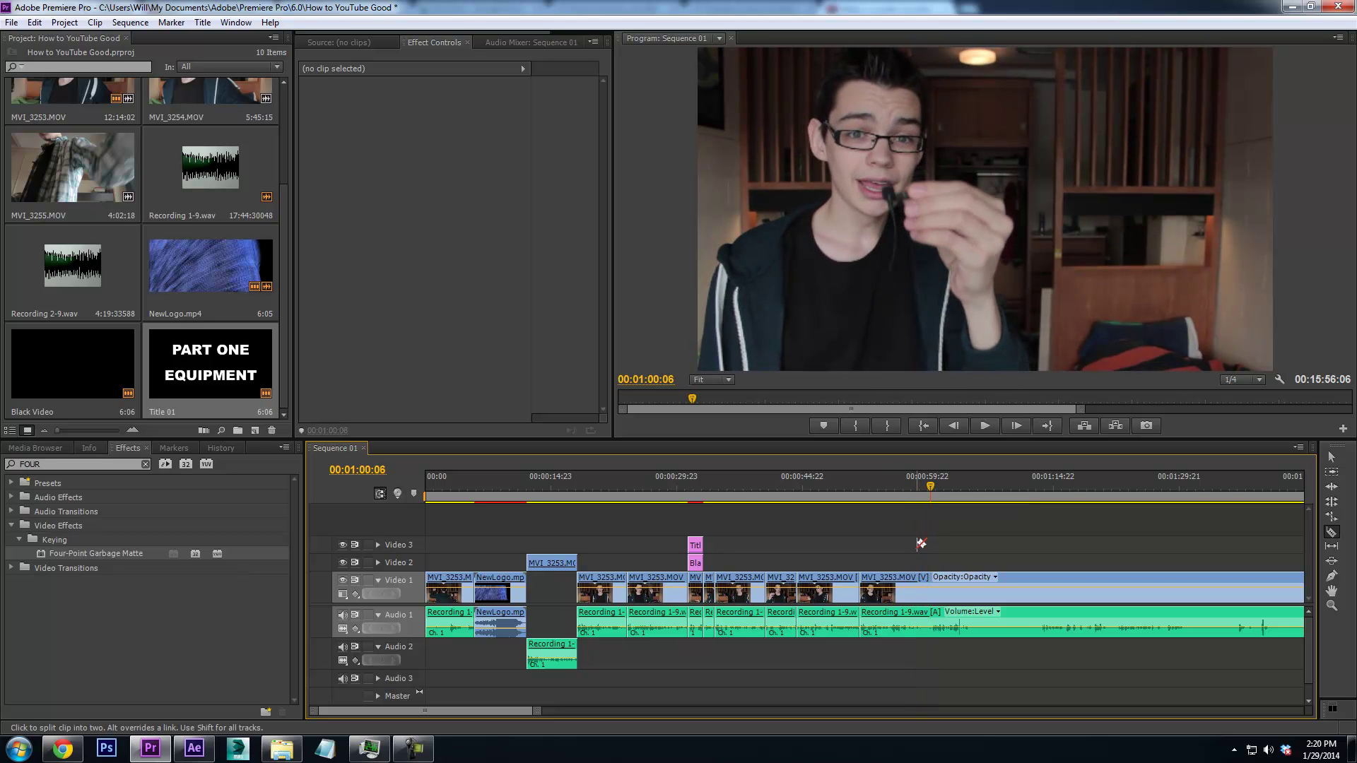
left_click_drag(874, 500, 881, 500)
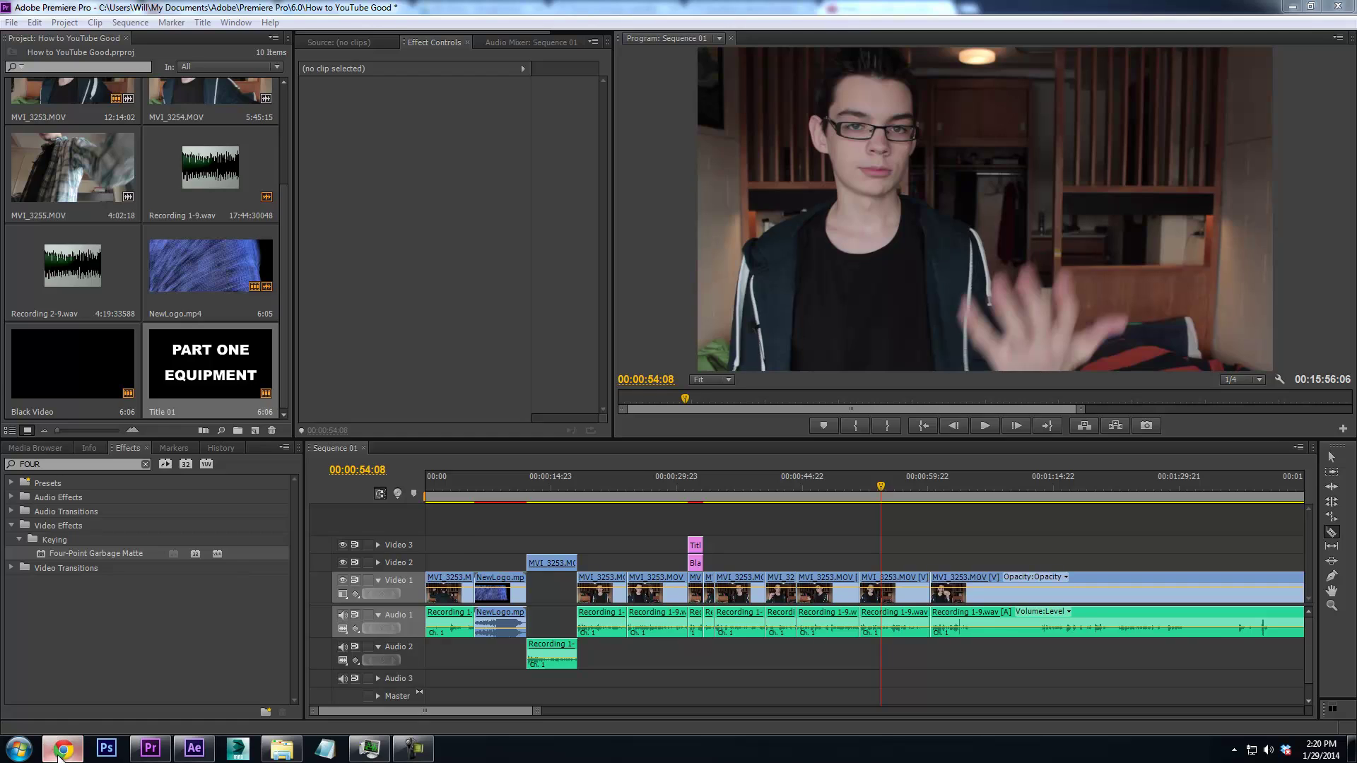
Switch to Chrome, run a Google Images search for CANON T3I in a new tab, and preview the front-view camera picture from crumplepop.com
left_click(61, 751)
left_click(964, 13)
type("CA")
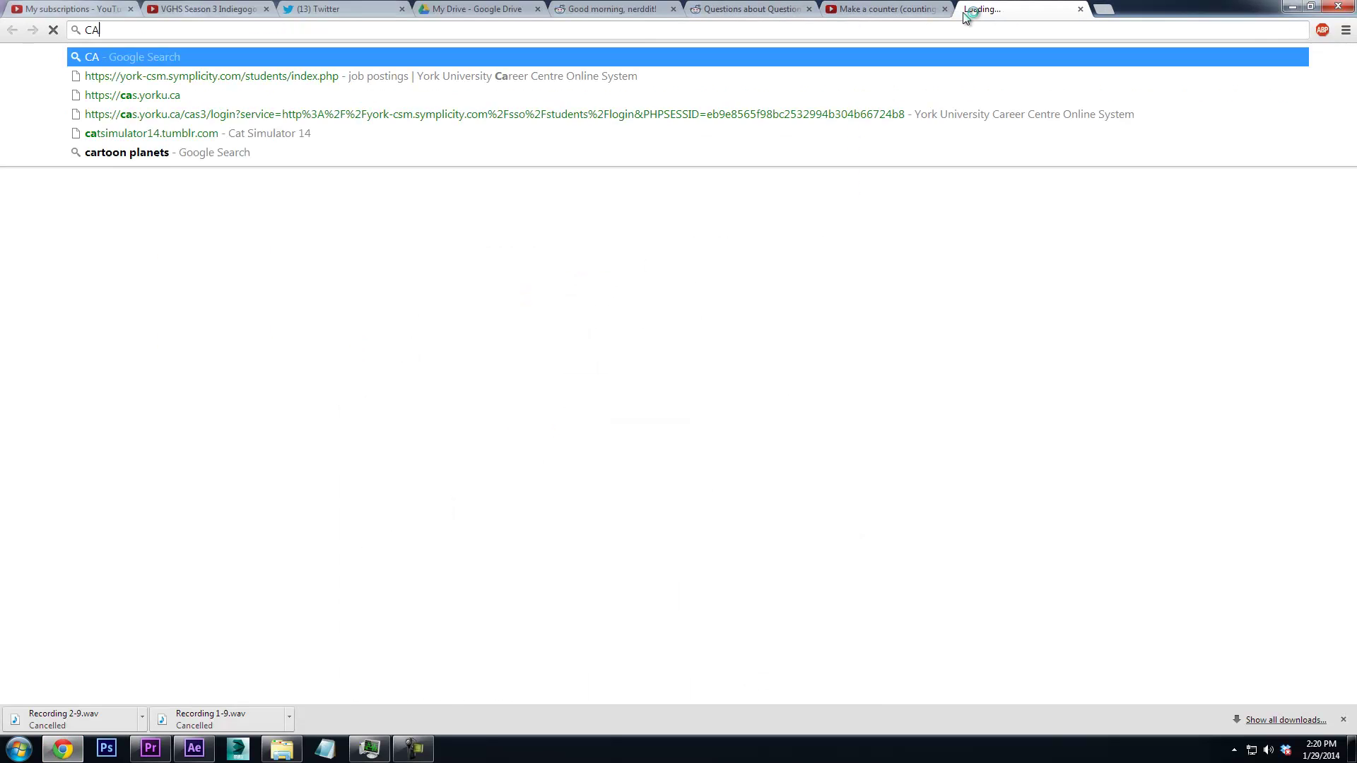
type("NON T3I")
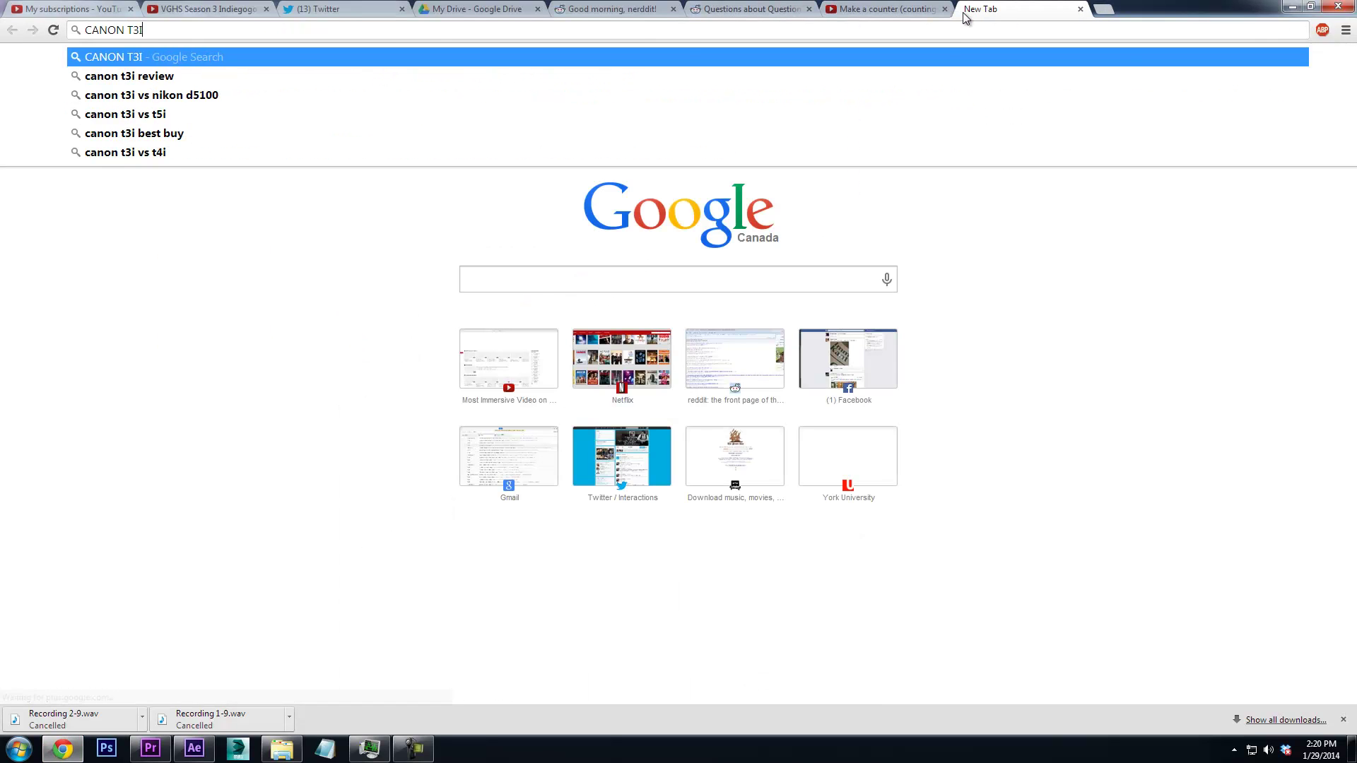
key("Return")
left_click(153, 108)
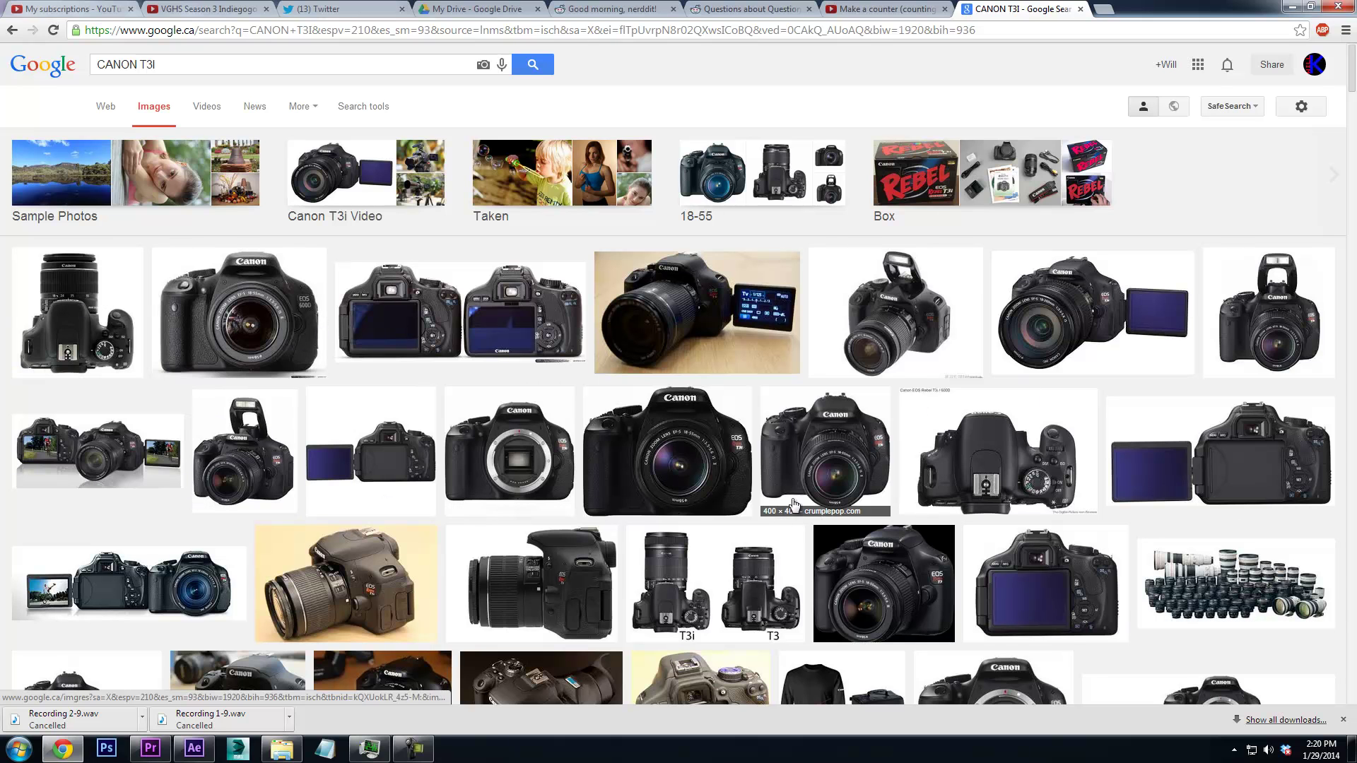
left_click(843, 463)
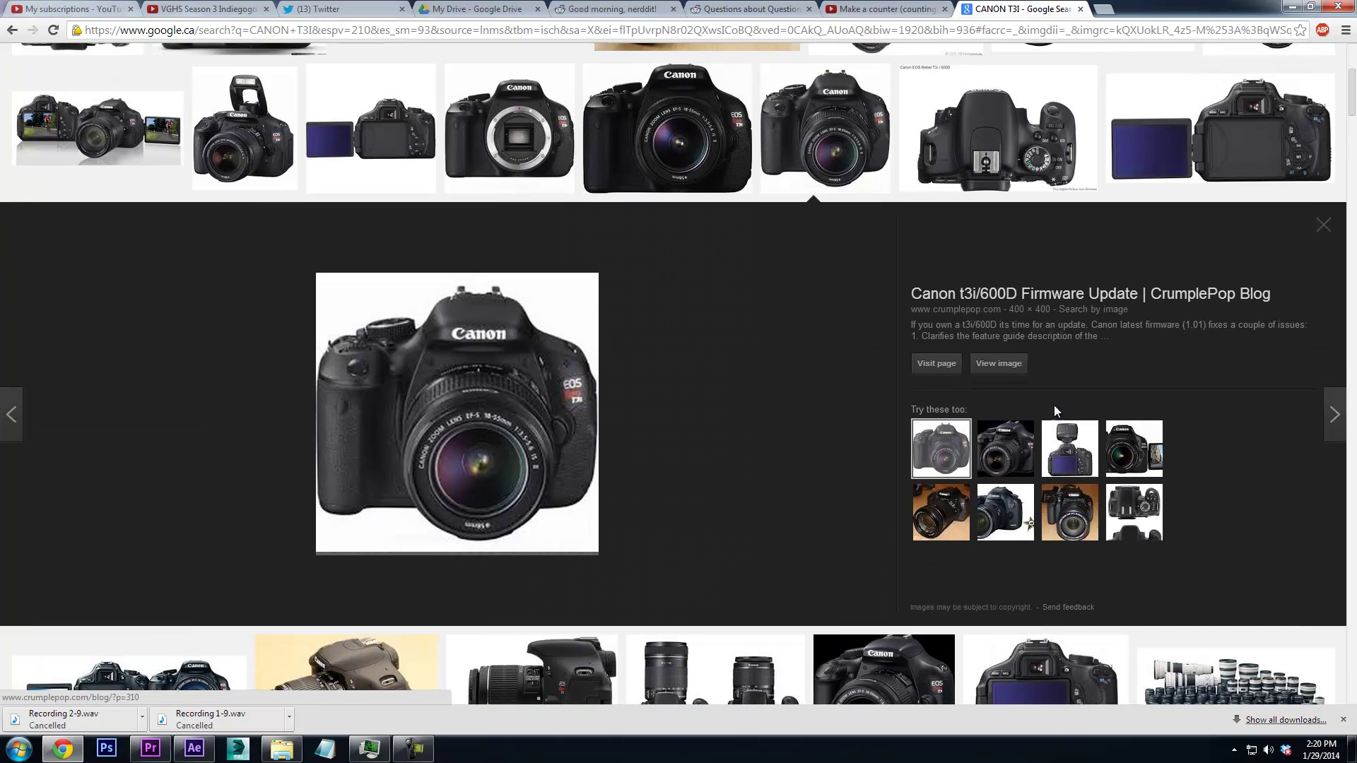
Open the previewed camera picture on its own and save it as the JPEG Canon-T3i in the Pamphlet folder
left_click(998, 363)
right_click(65, 222)
left_click(176, 228)
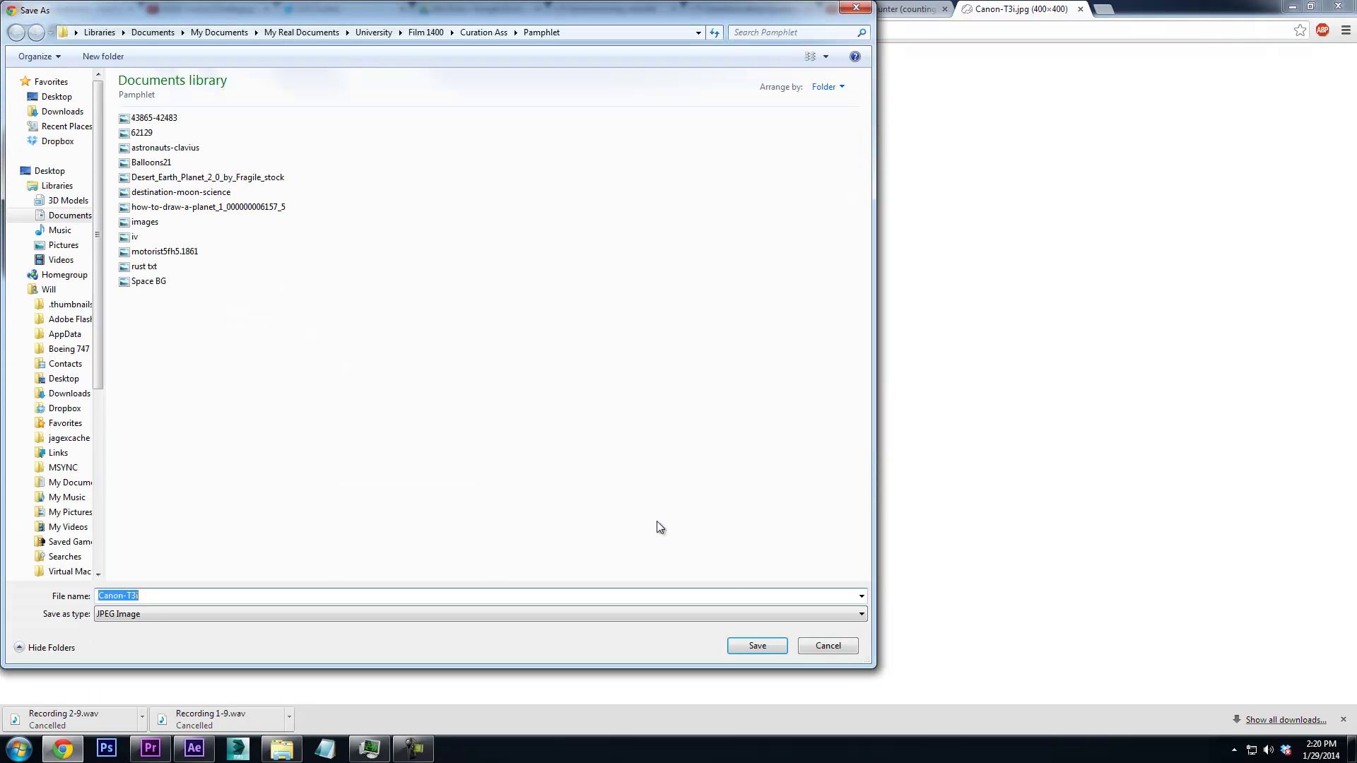
left_click(749, 646)
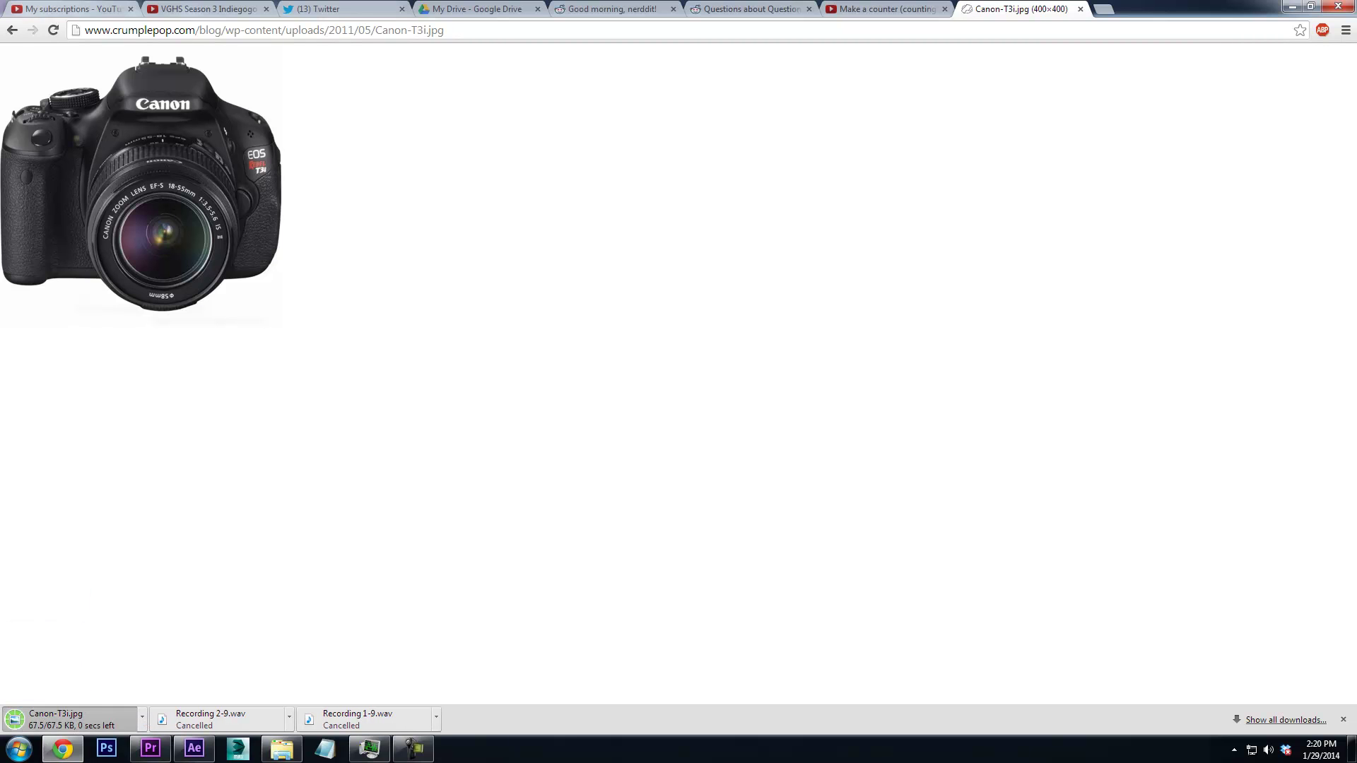
key("alt+Tab")
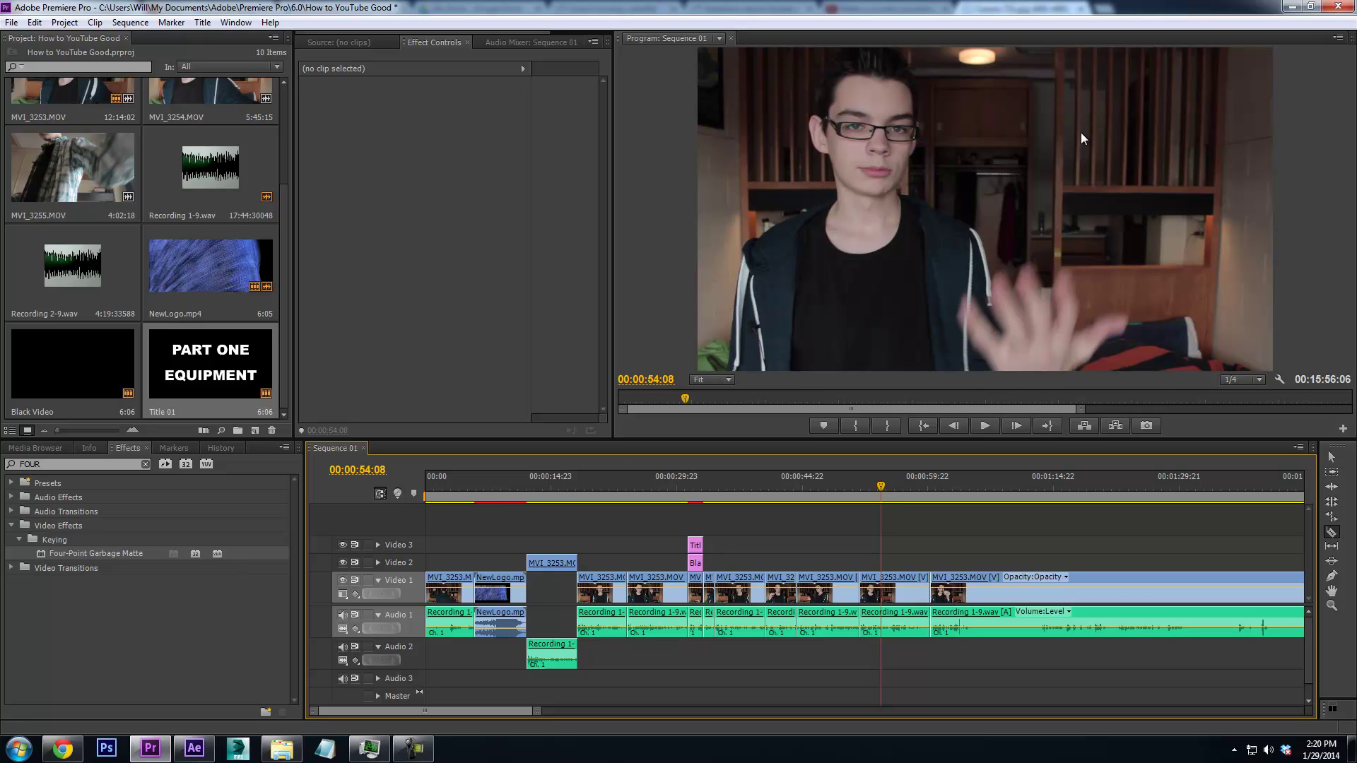
left_click(20, 749)
left_click(51, 755)
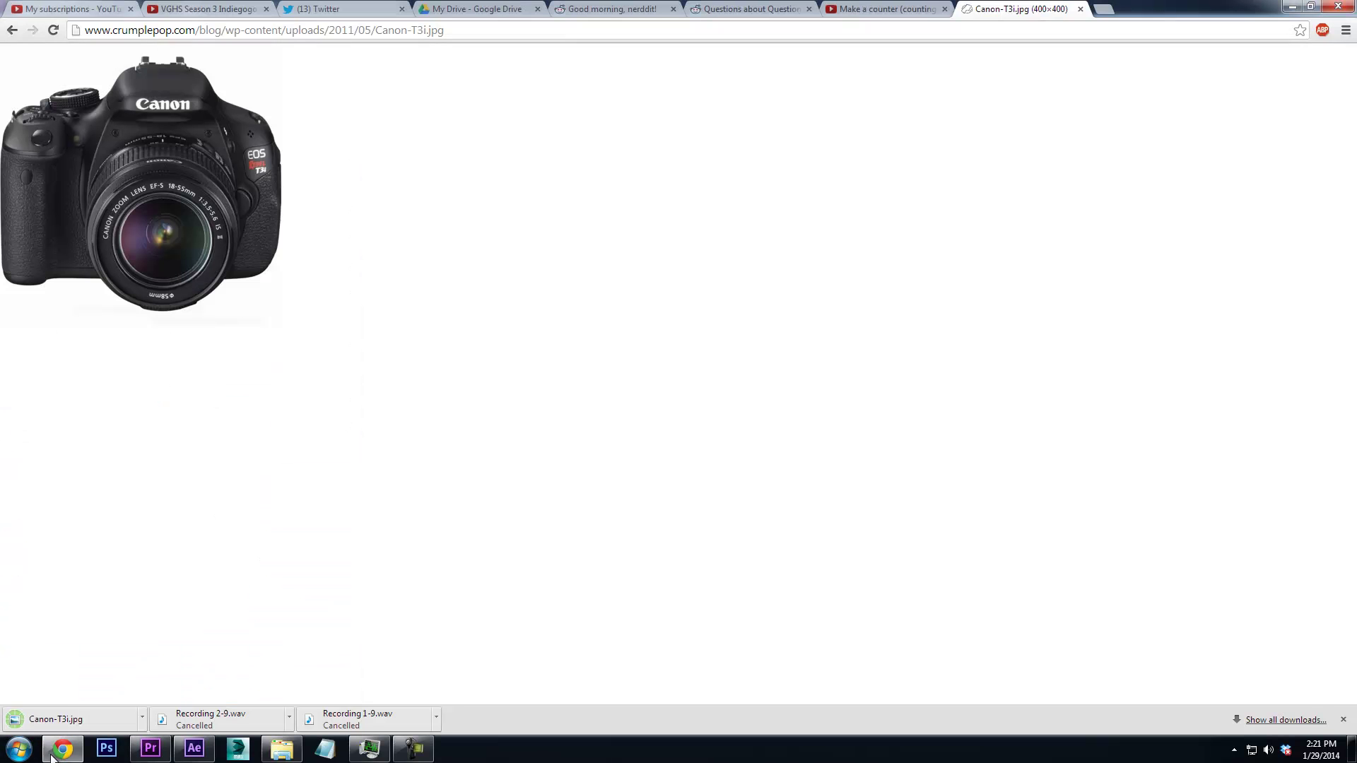
Switch to Windows Explorer and open the channel's VLOGS folder within Videos > Project Files on My Book (G:)
left_click_drag(286, 759, 707, 371)
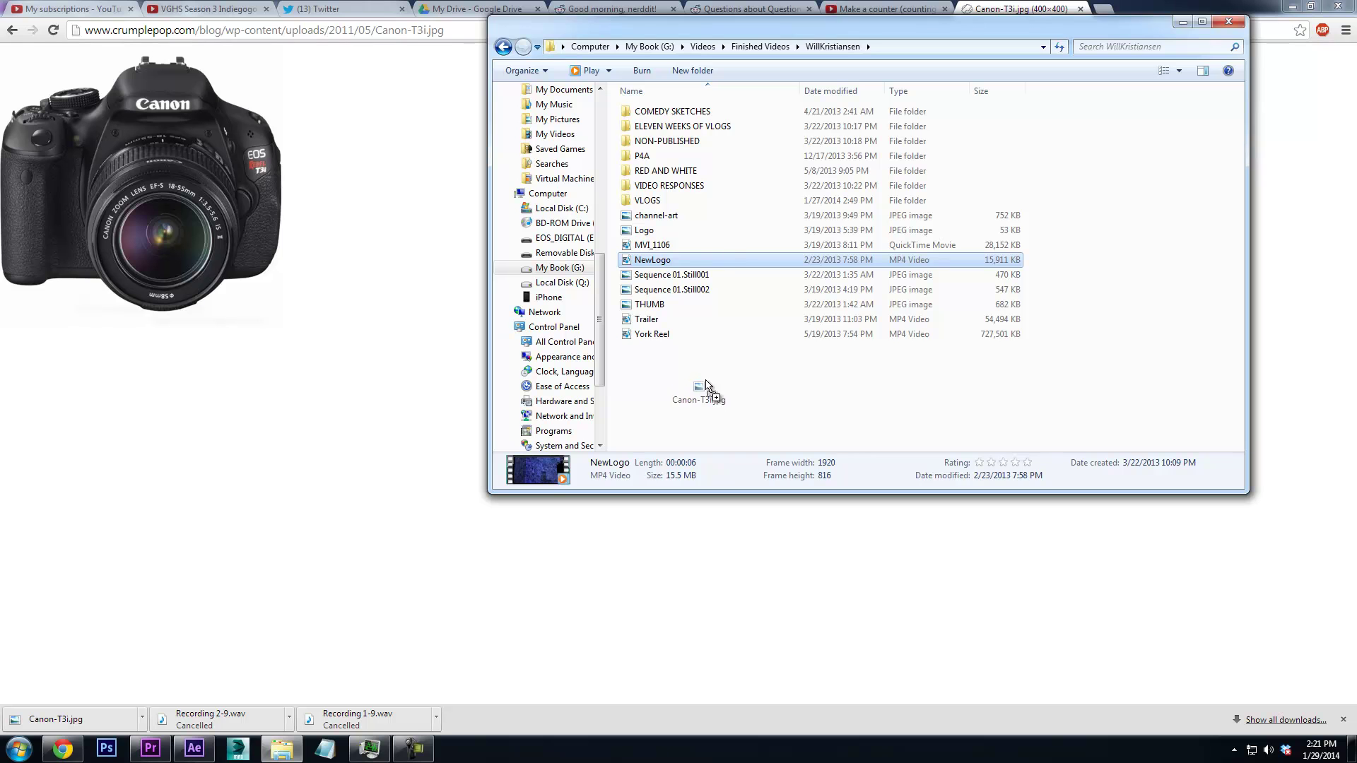
left_click_drag(106, 197, 106, 199)
left_click(723, 47)
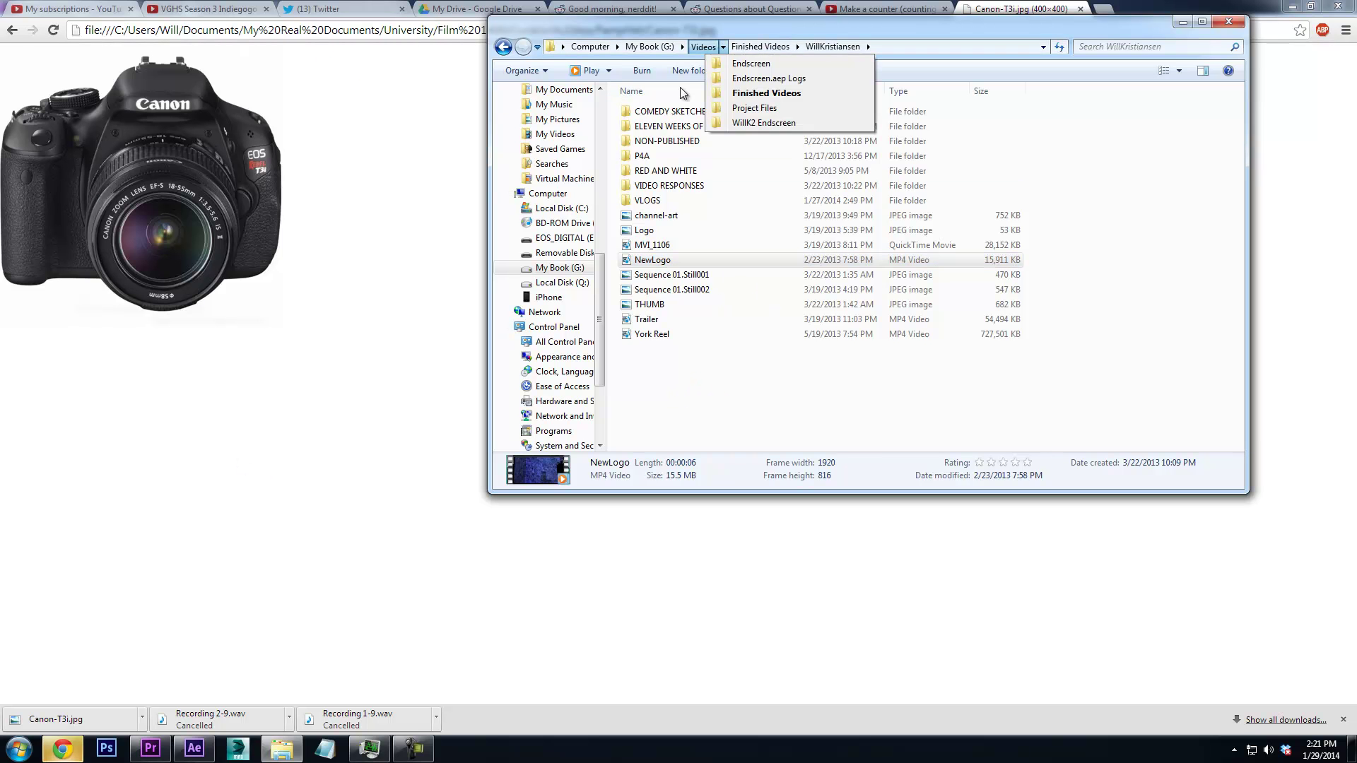
left_click(703, 47)
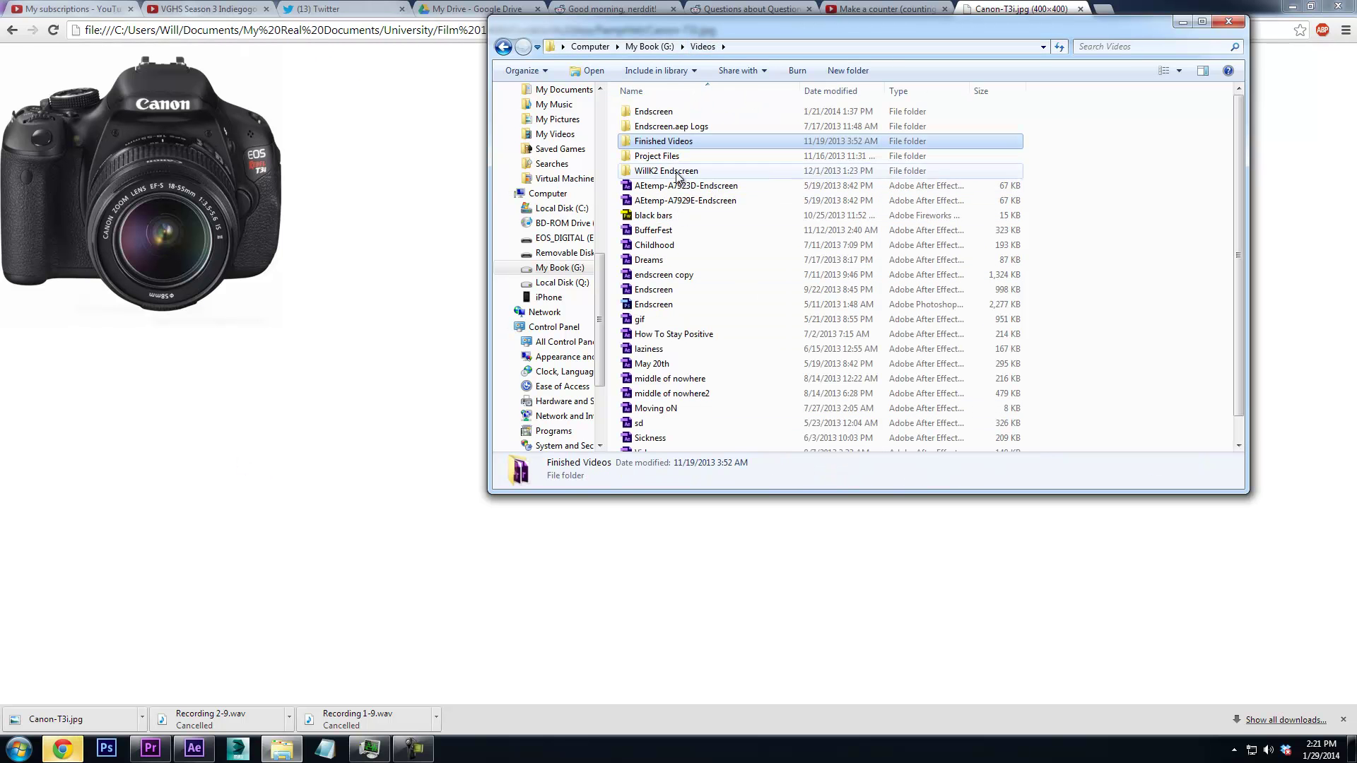
double_click(675, 156)
double_click(876, 139)
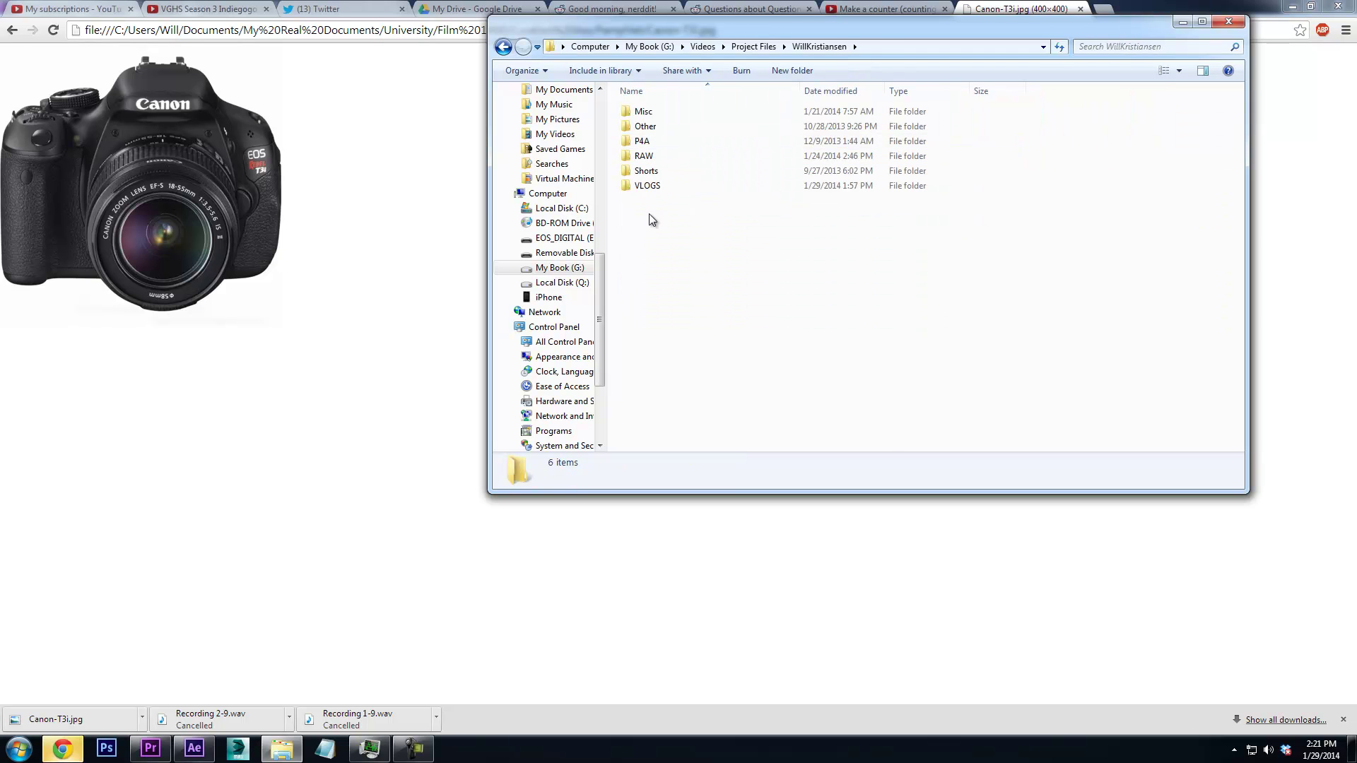
double_click(664, 186)
Open the Moving on vlog folder, skim through the video MVI_2327, and close the player
scroll(724, 148, "down", 7)
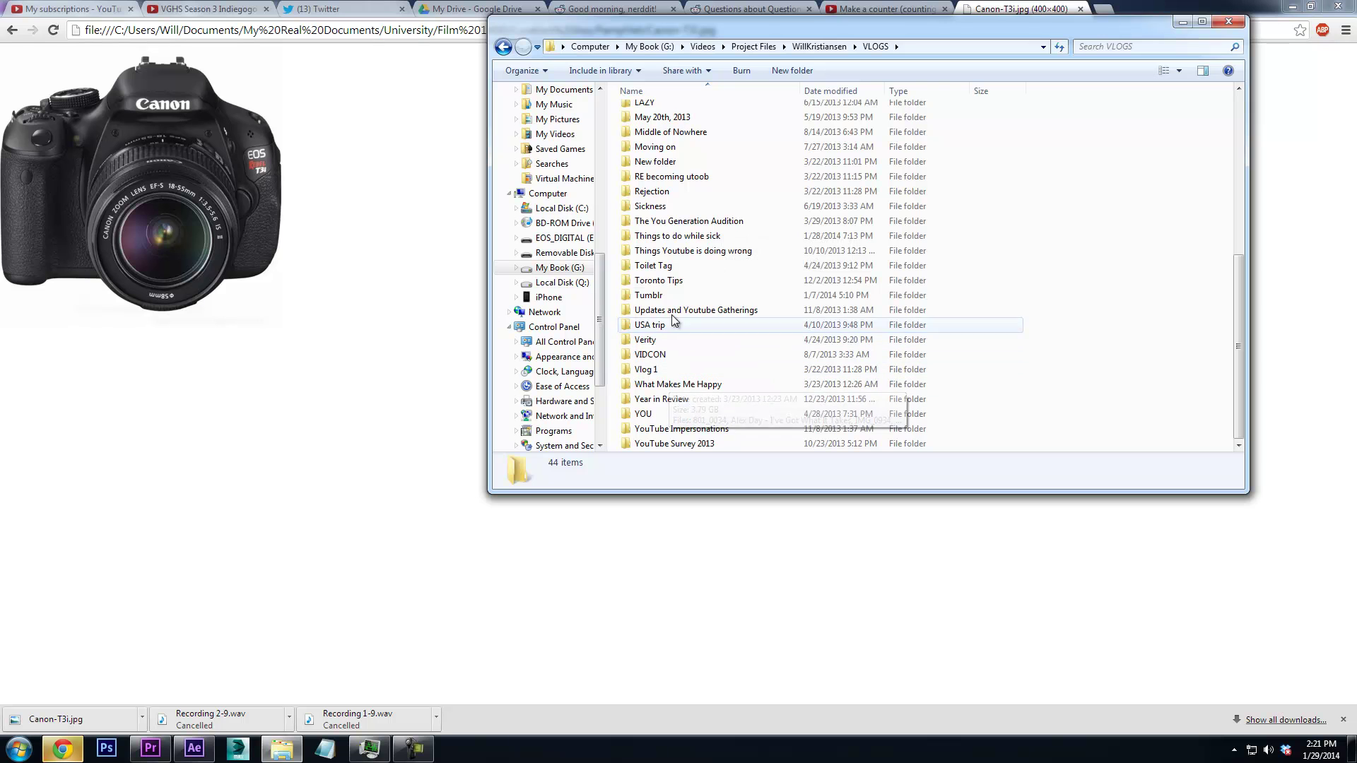
left_click(658, 281)
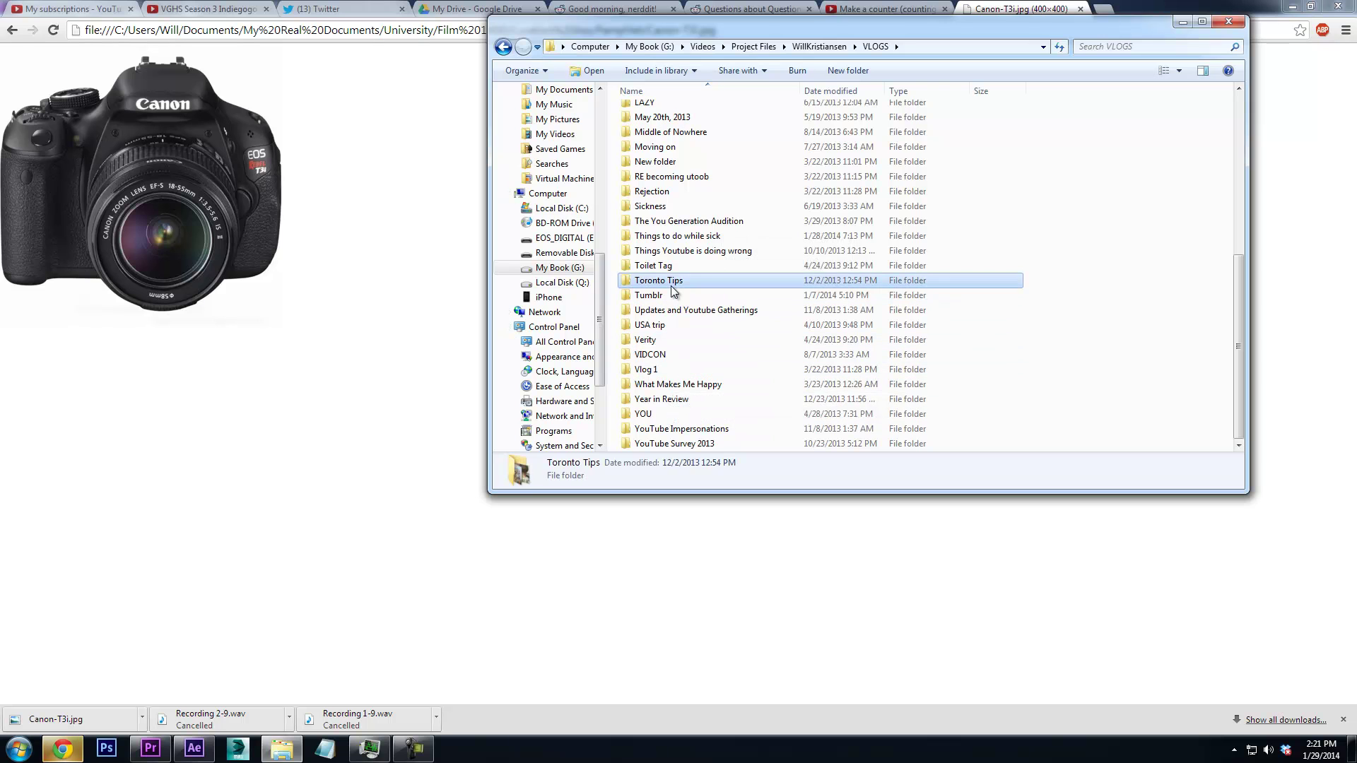
double_click(675, 146)
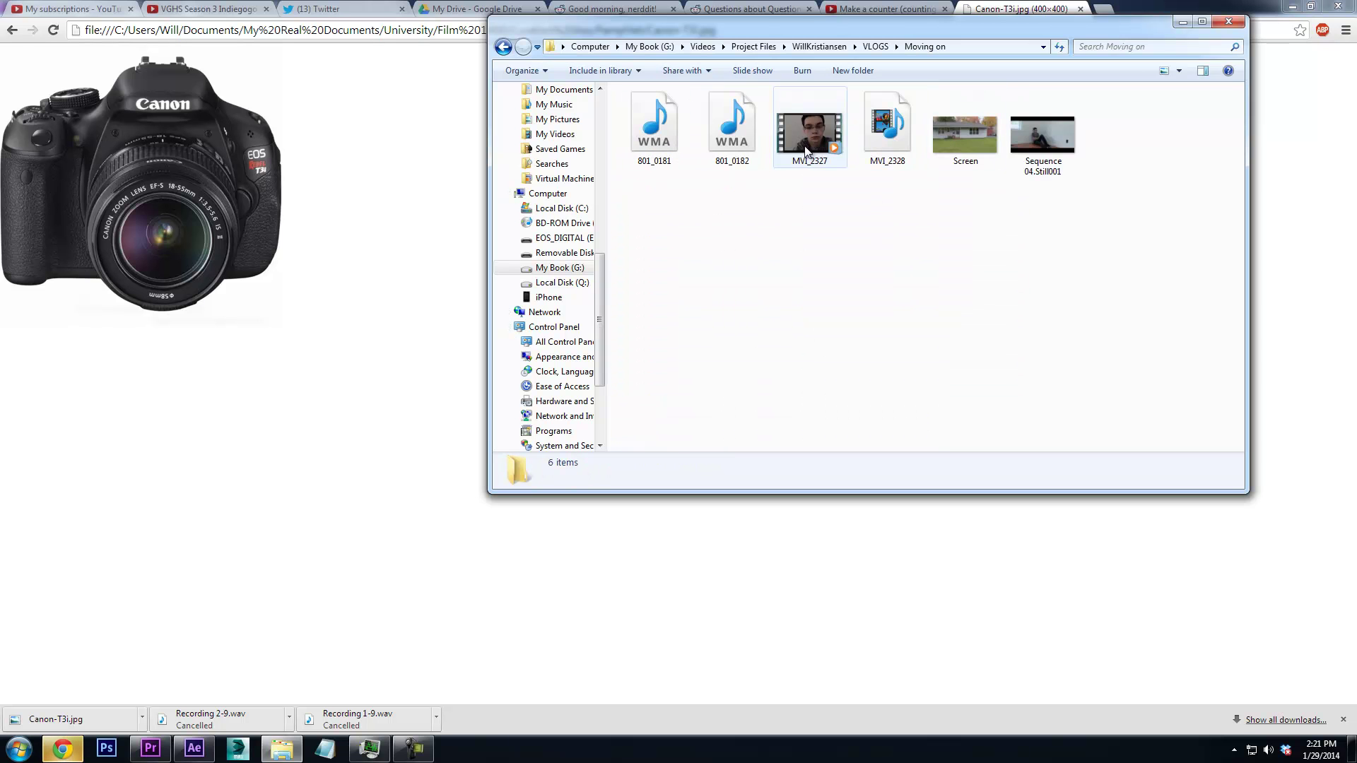
left_click(716, 147)
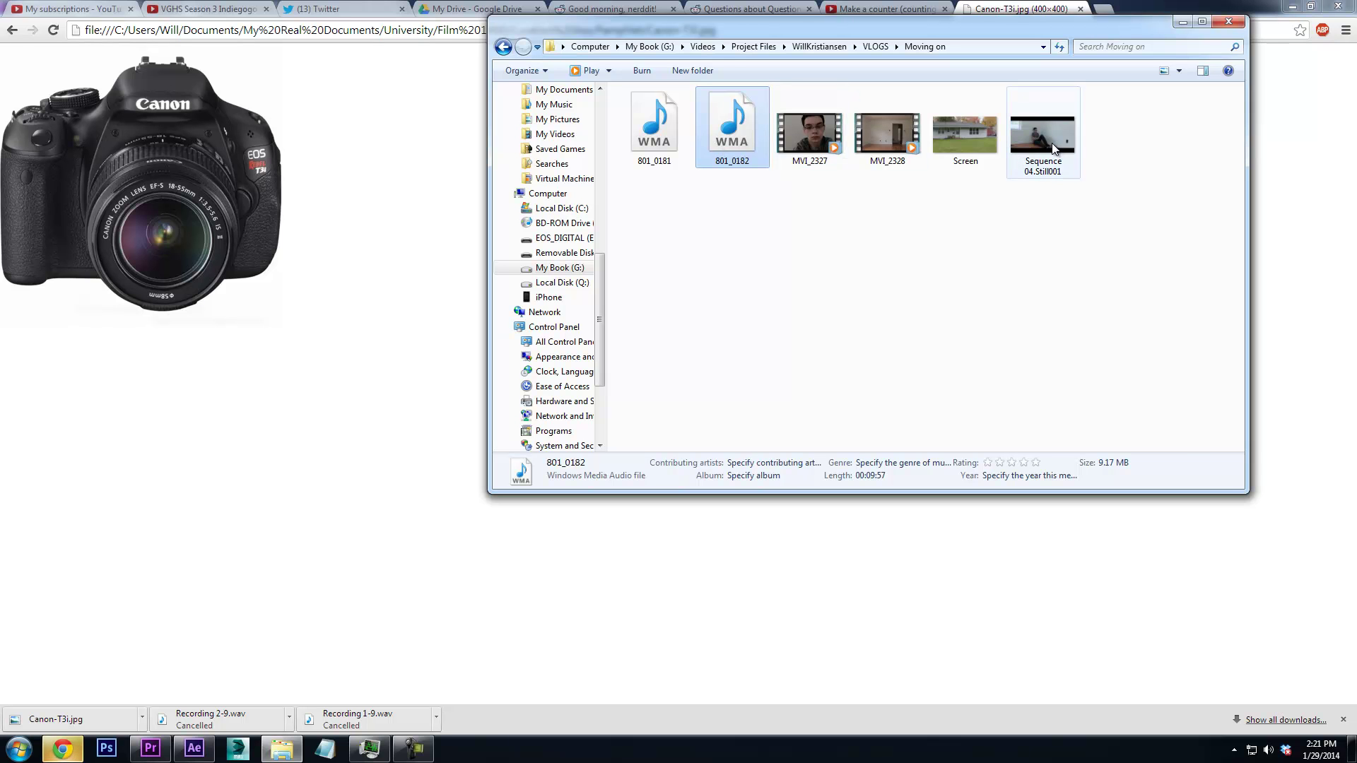
left_click(810, 165)
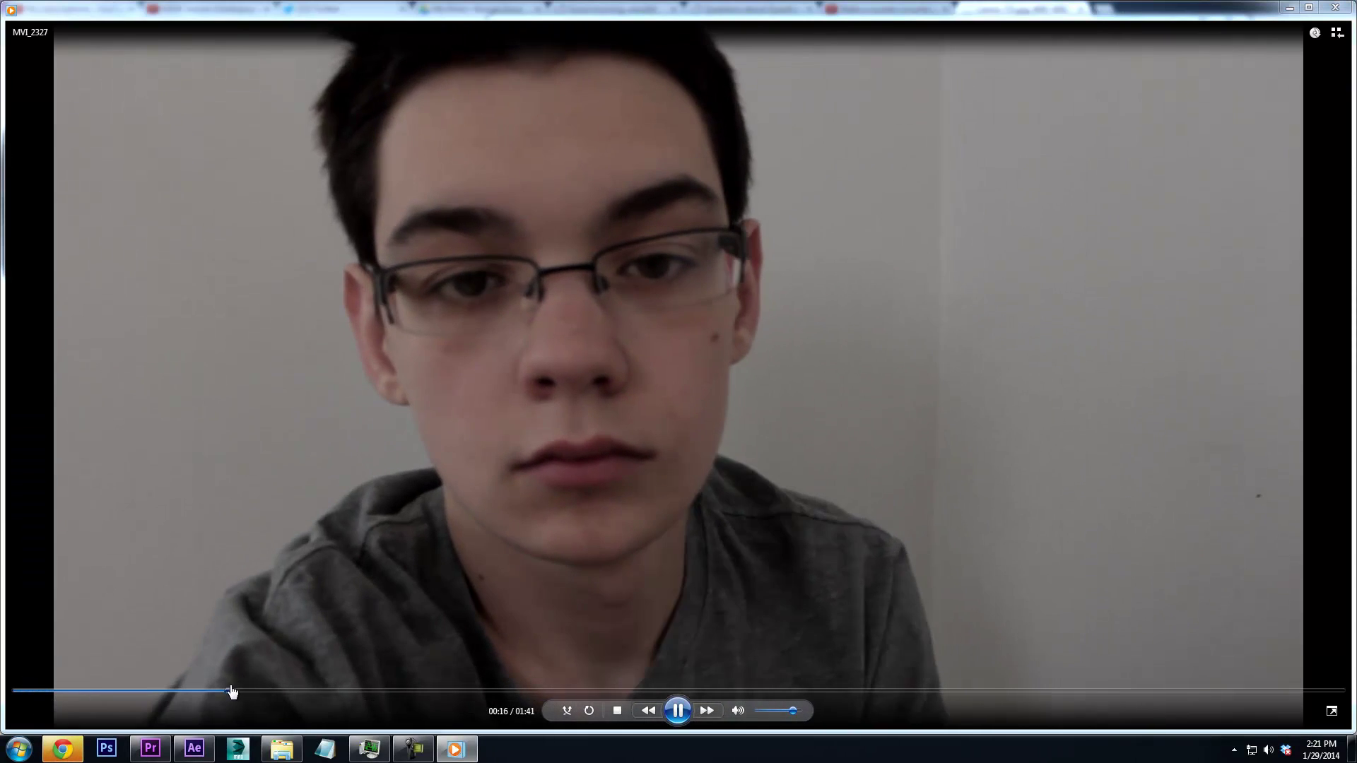
left_click(604, 691)
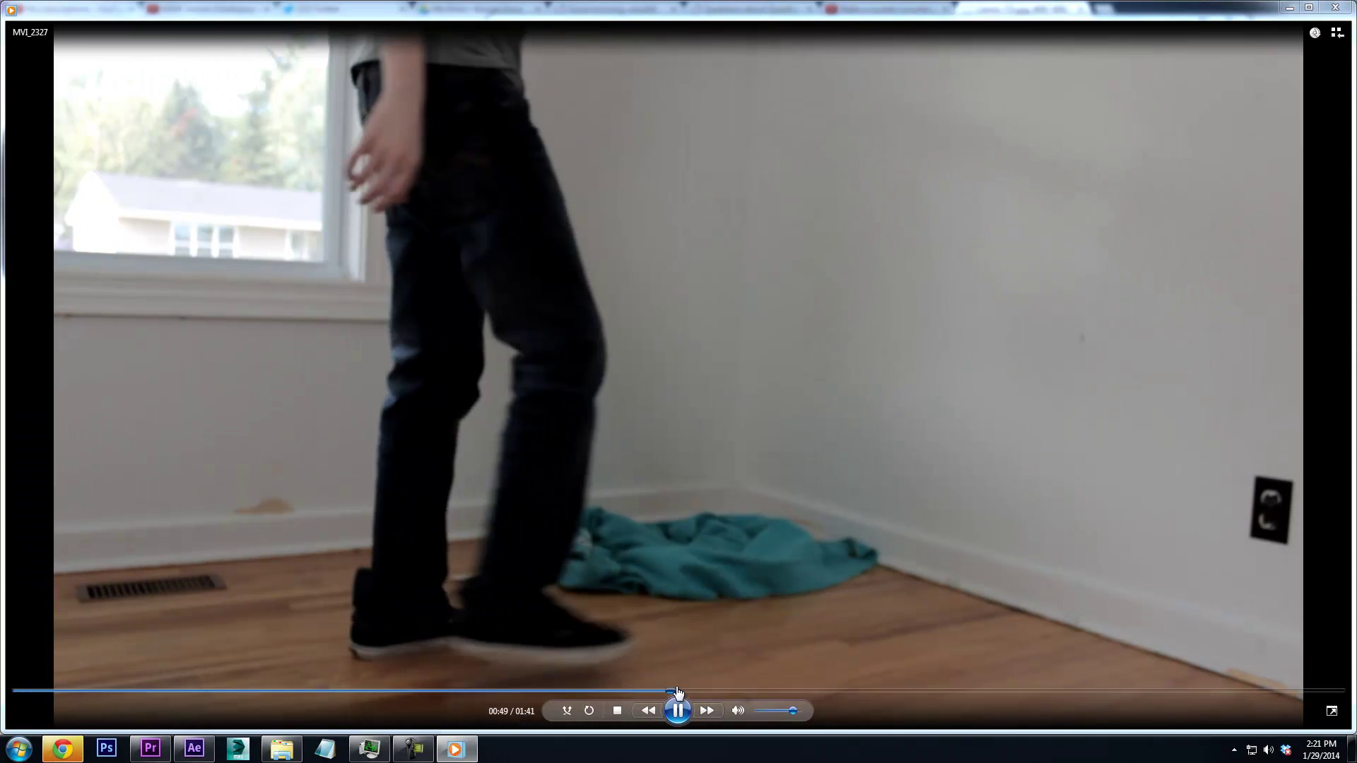
left_click(703, 691)
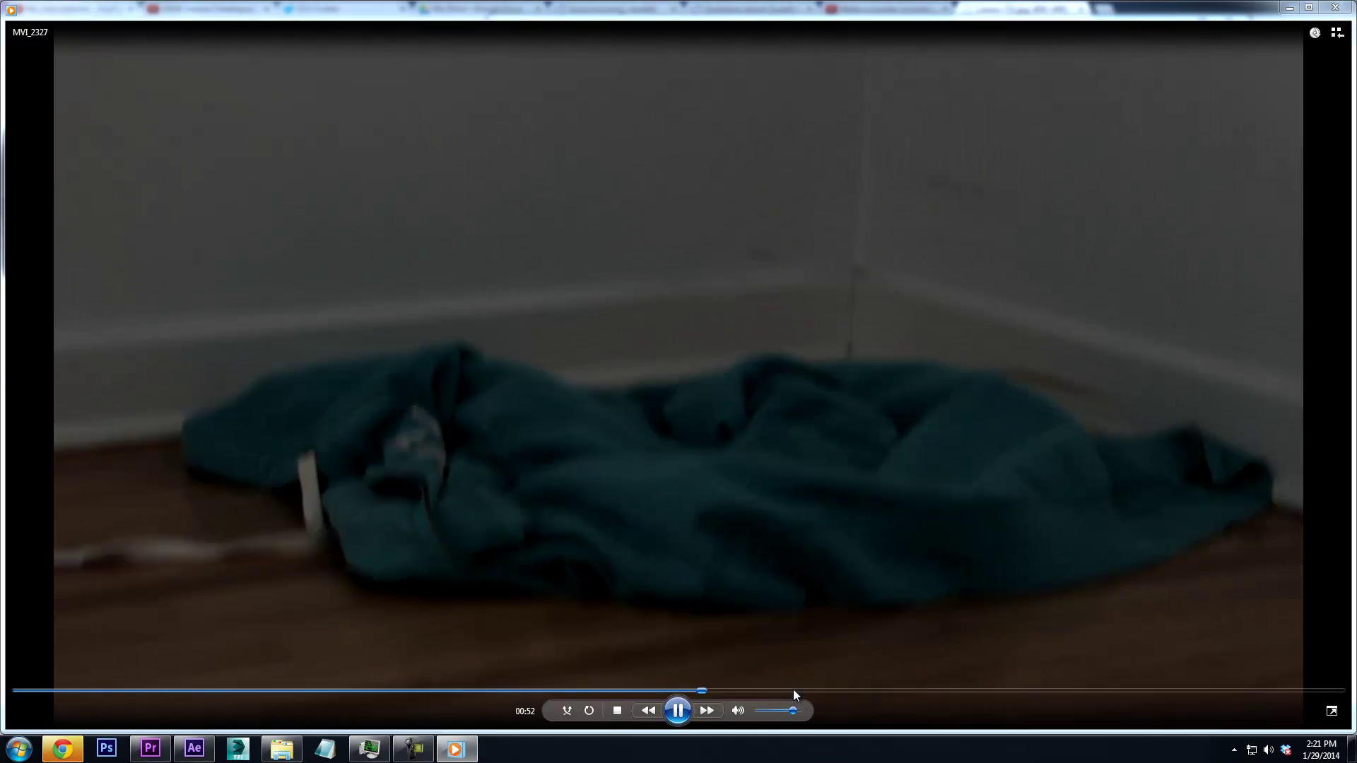
left_click(793, 691)
left_click(934, 691)
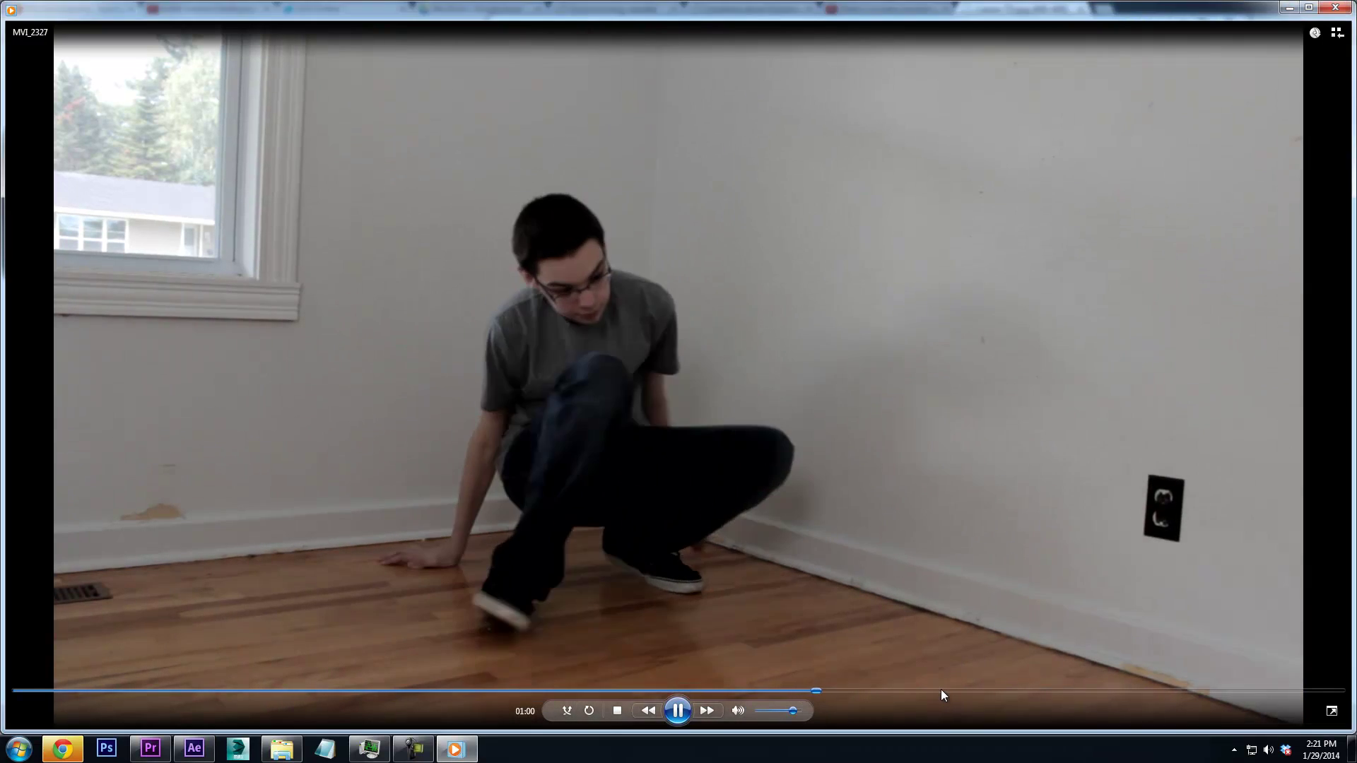
left_click(1331, 6)
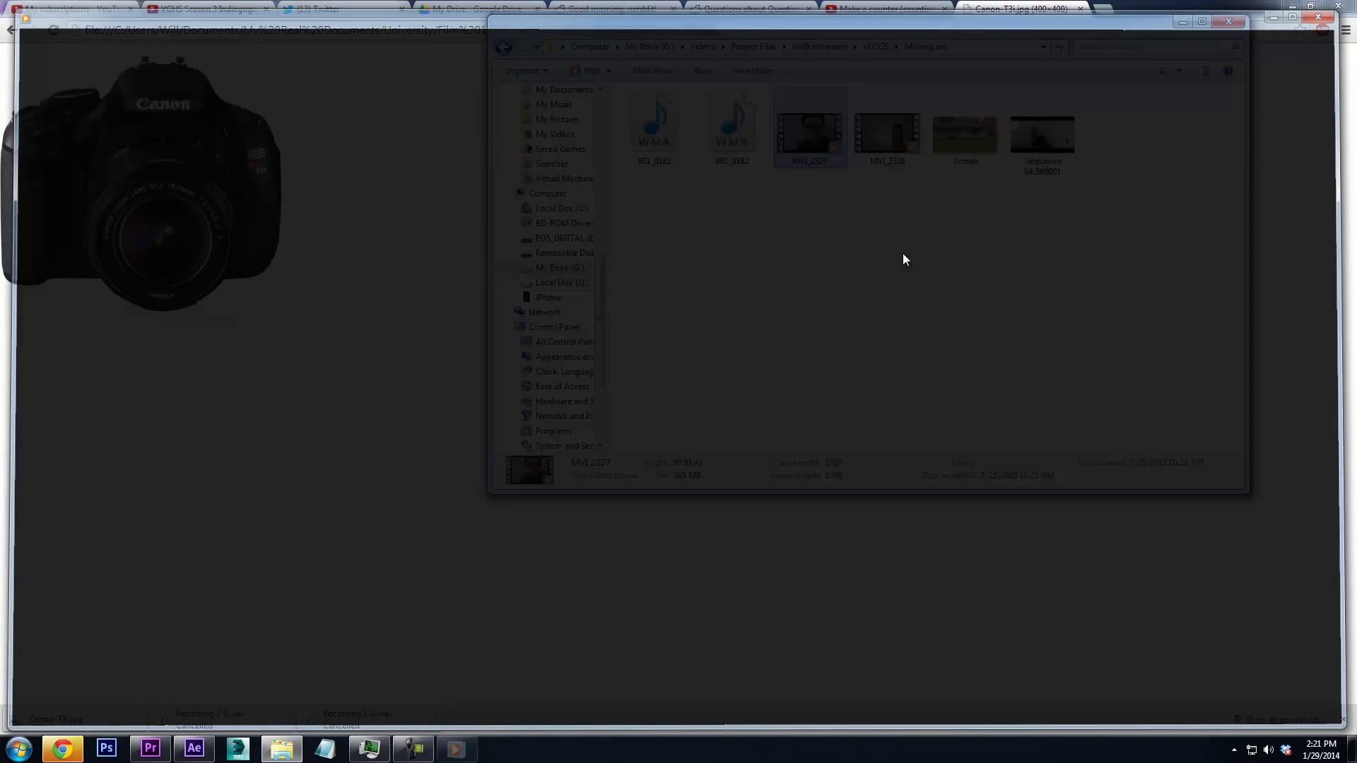
Return to the VLOGS folder and open its How to YouTube good subfolder
left_click(503, 47)
scroll(735, 295, "down", 5)
scroll(728, 282, "up", 5)
scroll(700, 212, "down", 5)
scroll(711, 255, "up", 1)
double_click(710, 226)
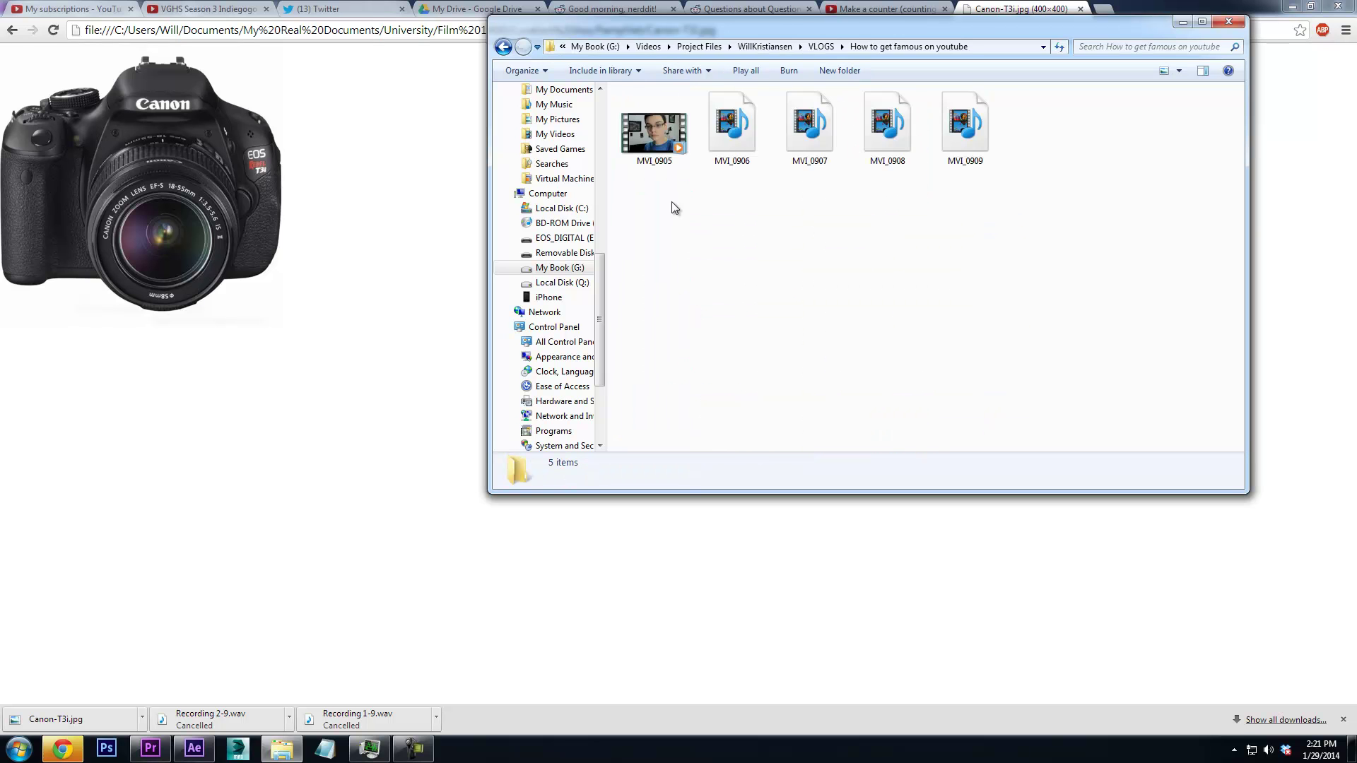
left_click(503, 47)
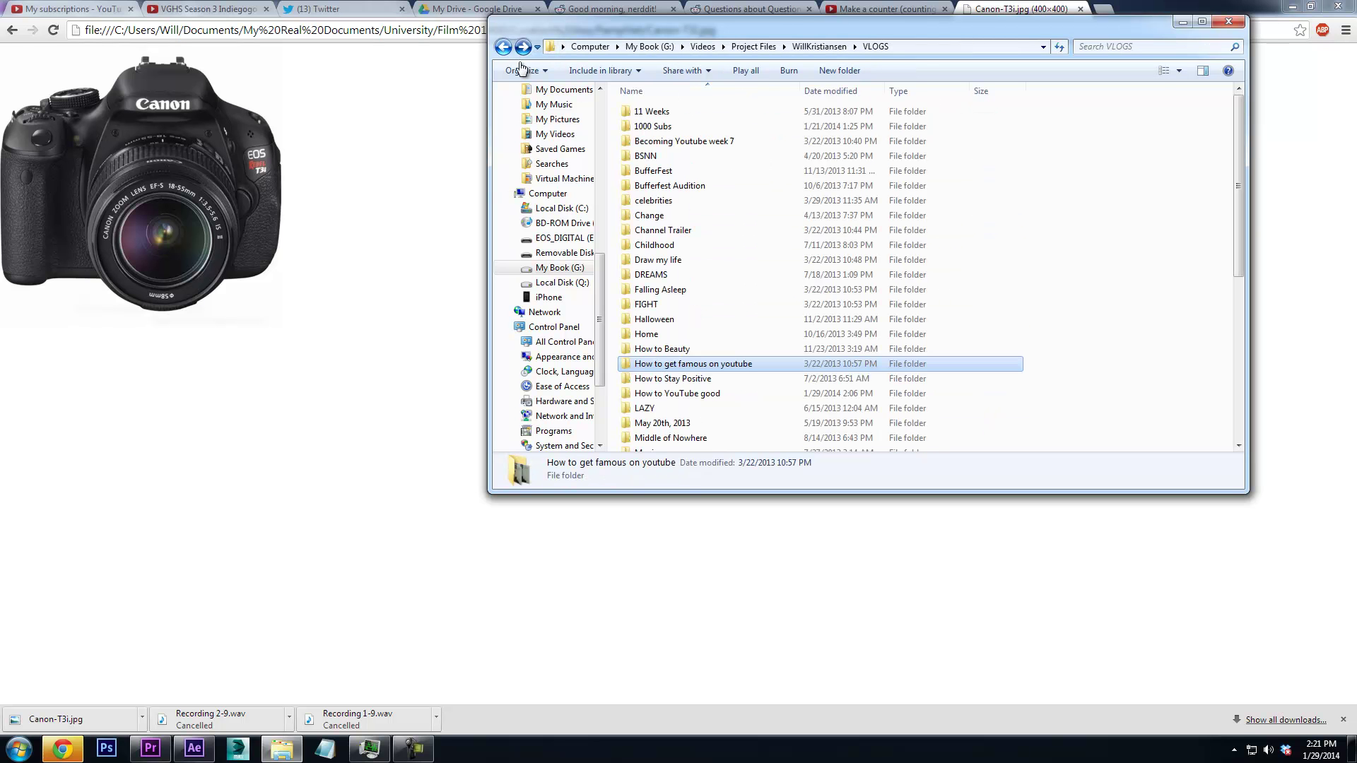
double_click(708, 397)
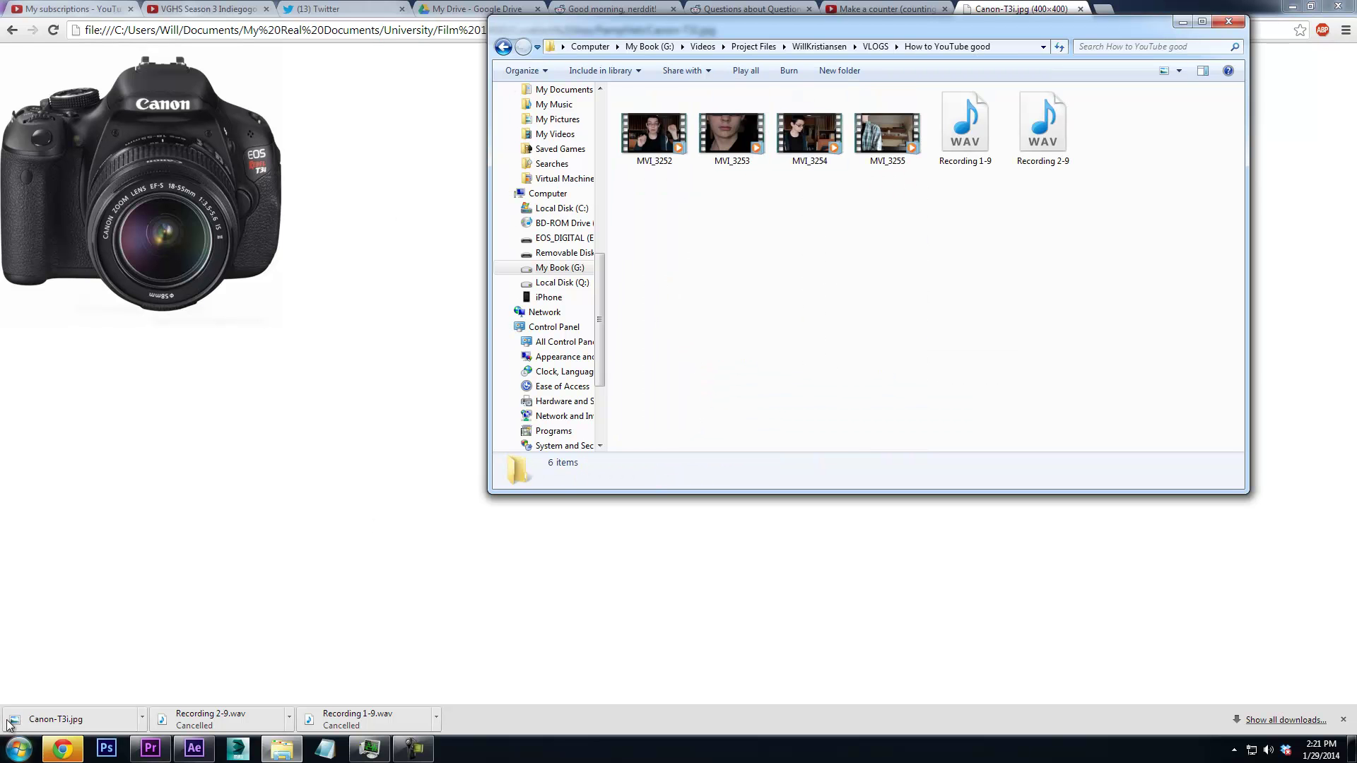
Copy the downloaded Canon-T3i.jpg into the How to YouTube good folder and import it into the Premiere Pro project
left_click_drag(80, 722, 360, 716)
left_click_drag(301, 751, 950, 357)
left_click_drag(646, 127, 272, 364)
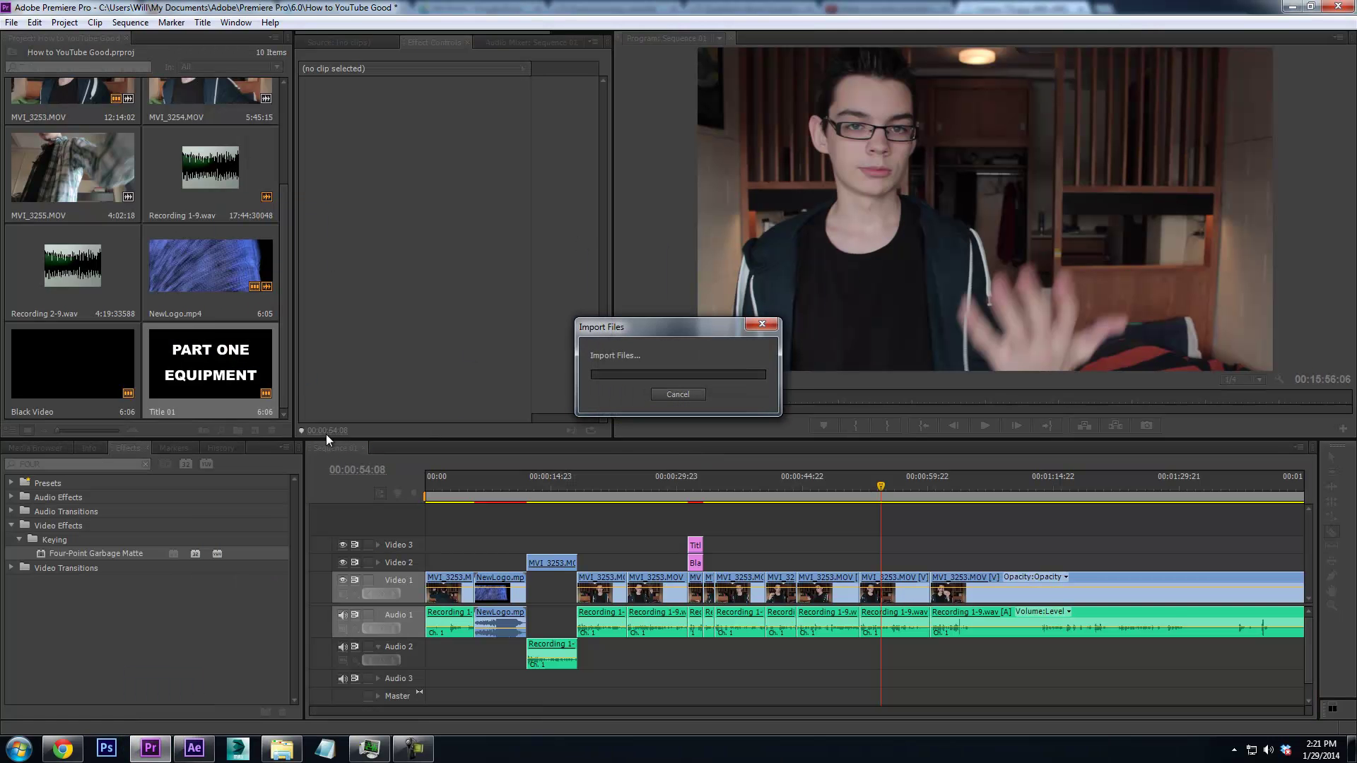
Place Canon-T3i.jpg on the Video 2 track and move the clip so it starts at 00:00:54:08
left_click_drag(85, 381, 999, 187)
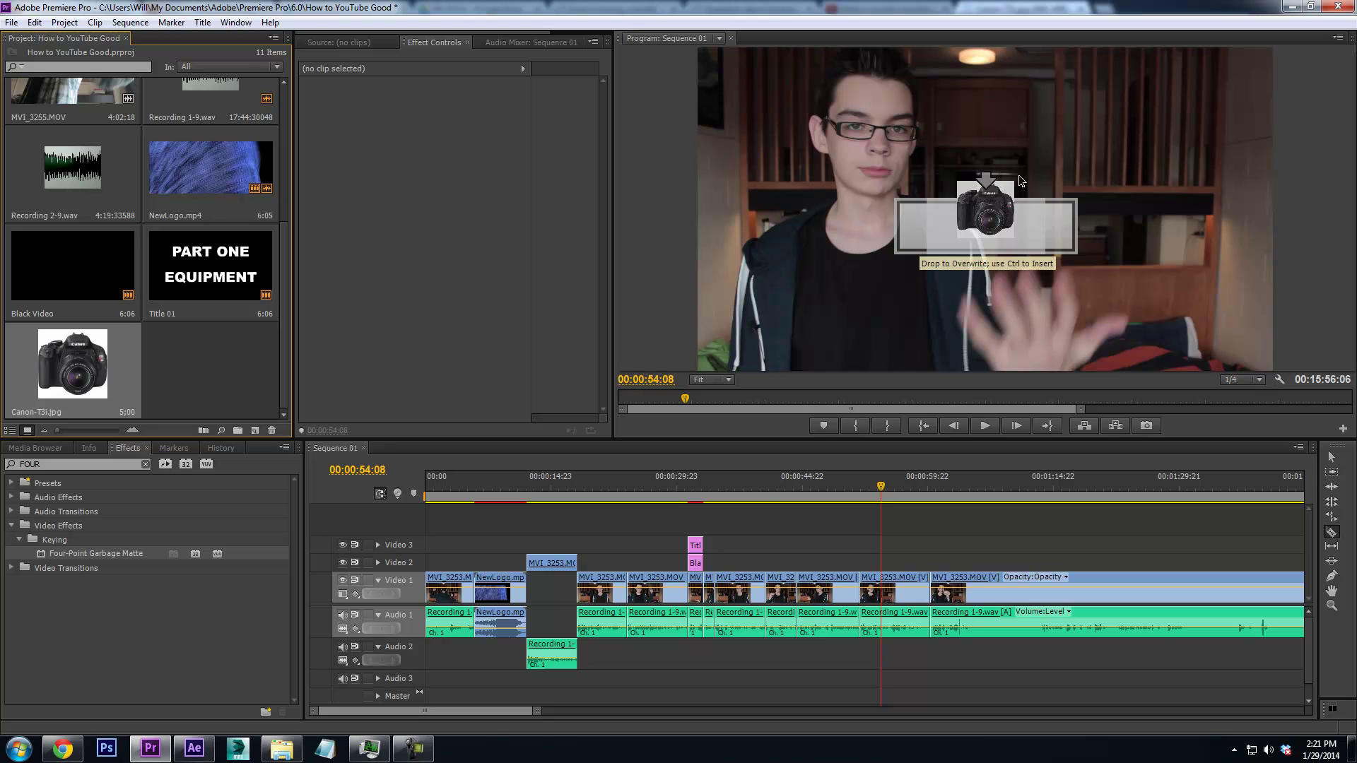
left_click_drag(907, 217, 908, 219)
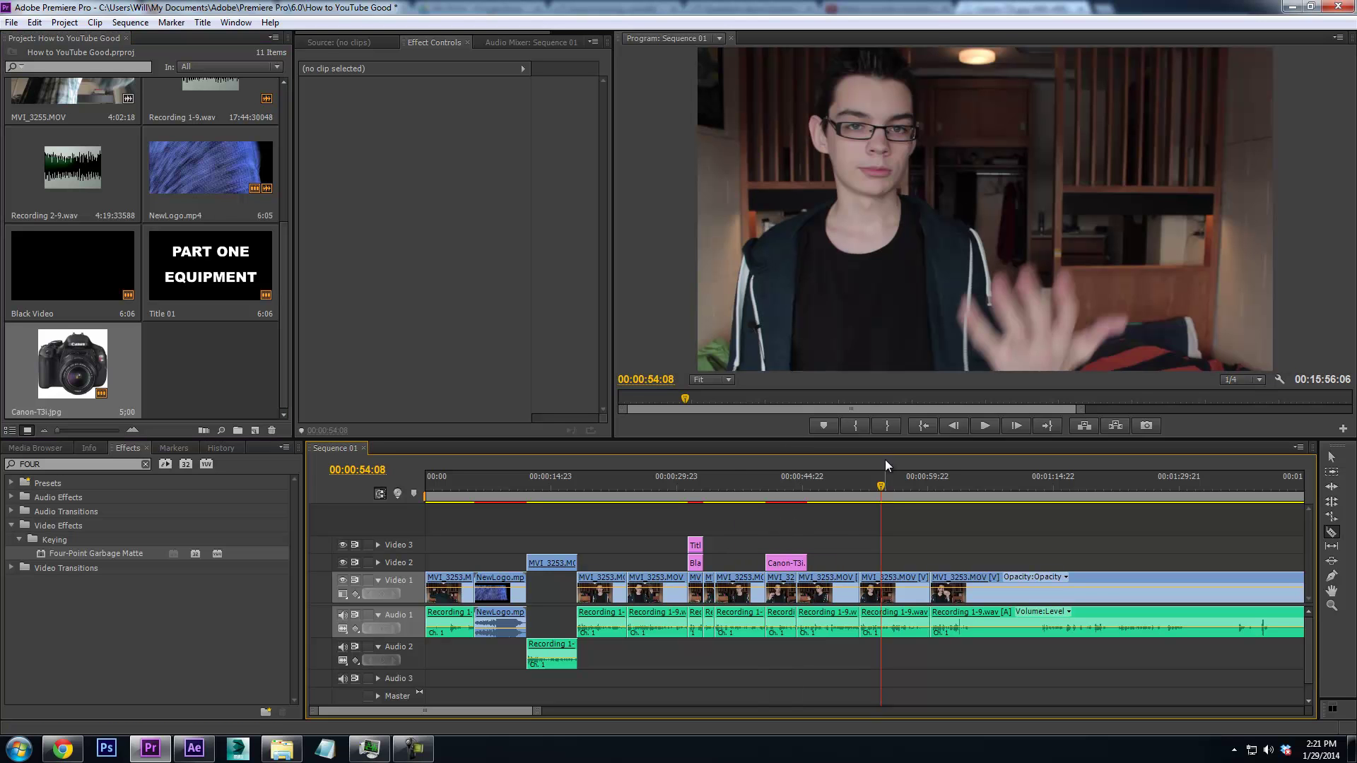
left_click(1331, 458)
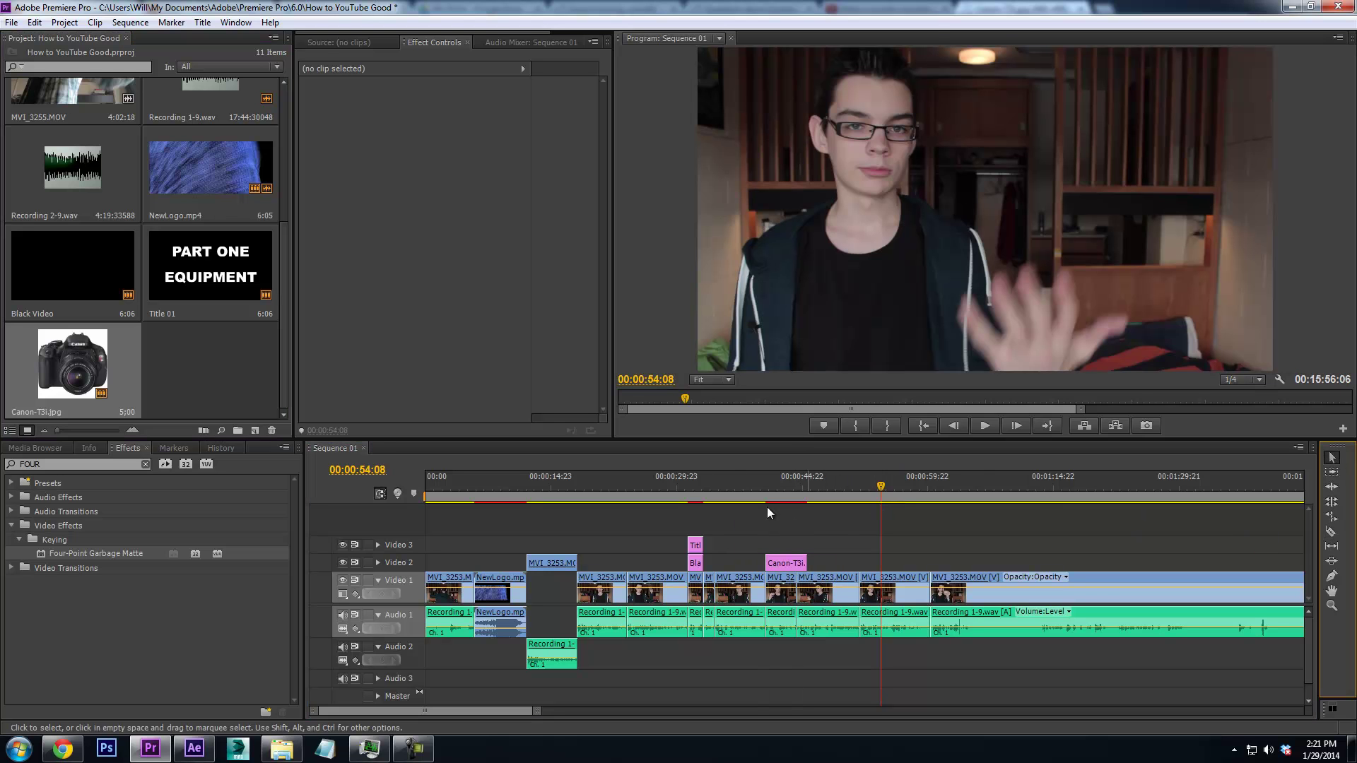
left_click_drag(790, 563, 904, 563)
scroll(157, 150, "up", 3)
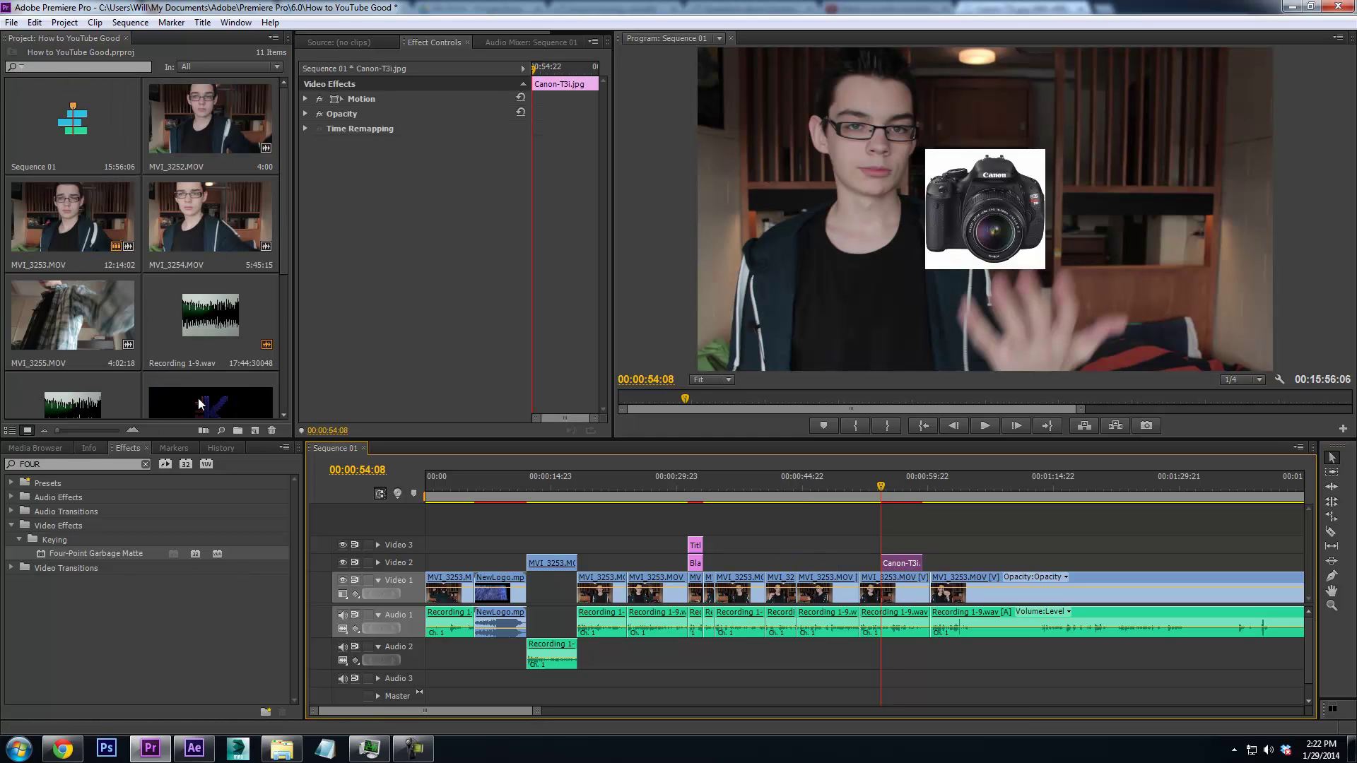
scroll(226, 348, "down", 3)
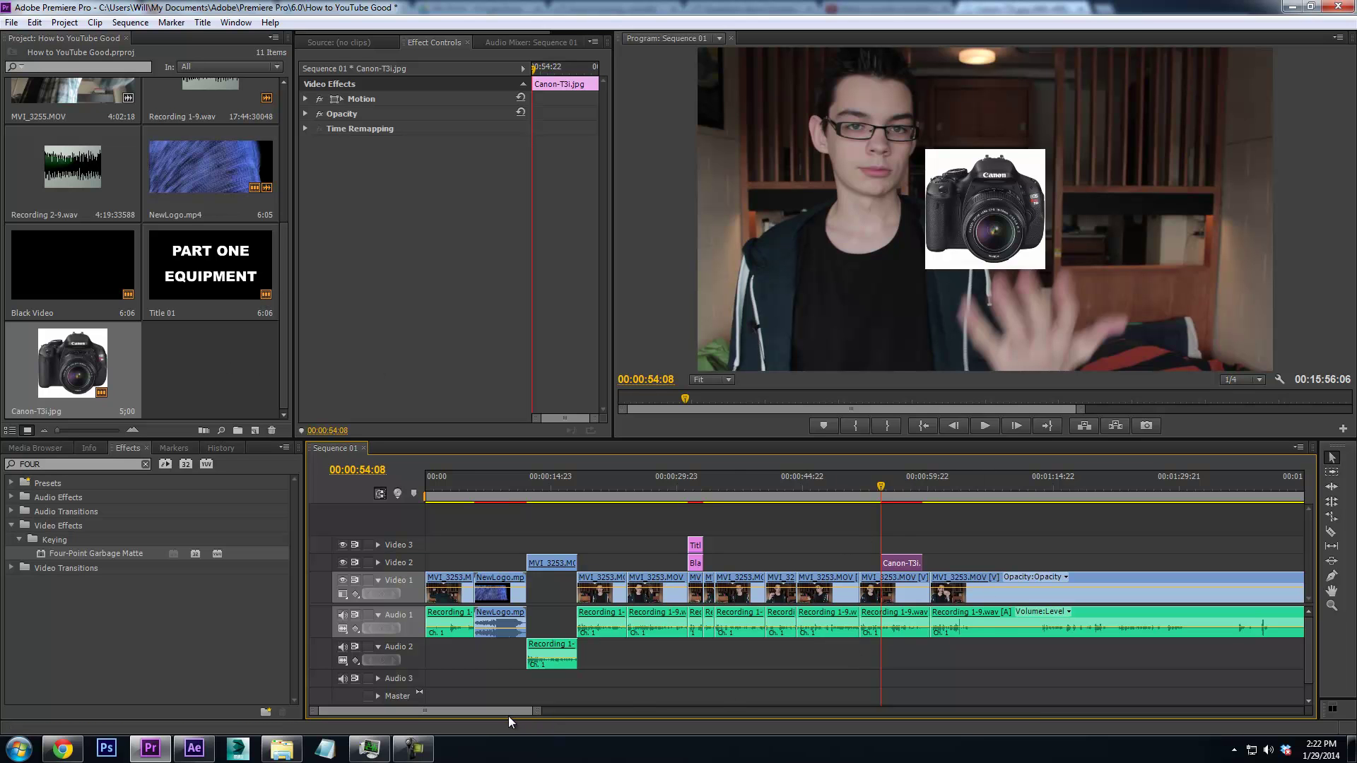
Play the footage up to 00:00:55:03 and shift the Canon-T3i.jpg clip on Video 2 to start at about that point
key("=")
left_click(847, 501)
key("space")
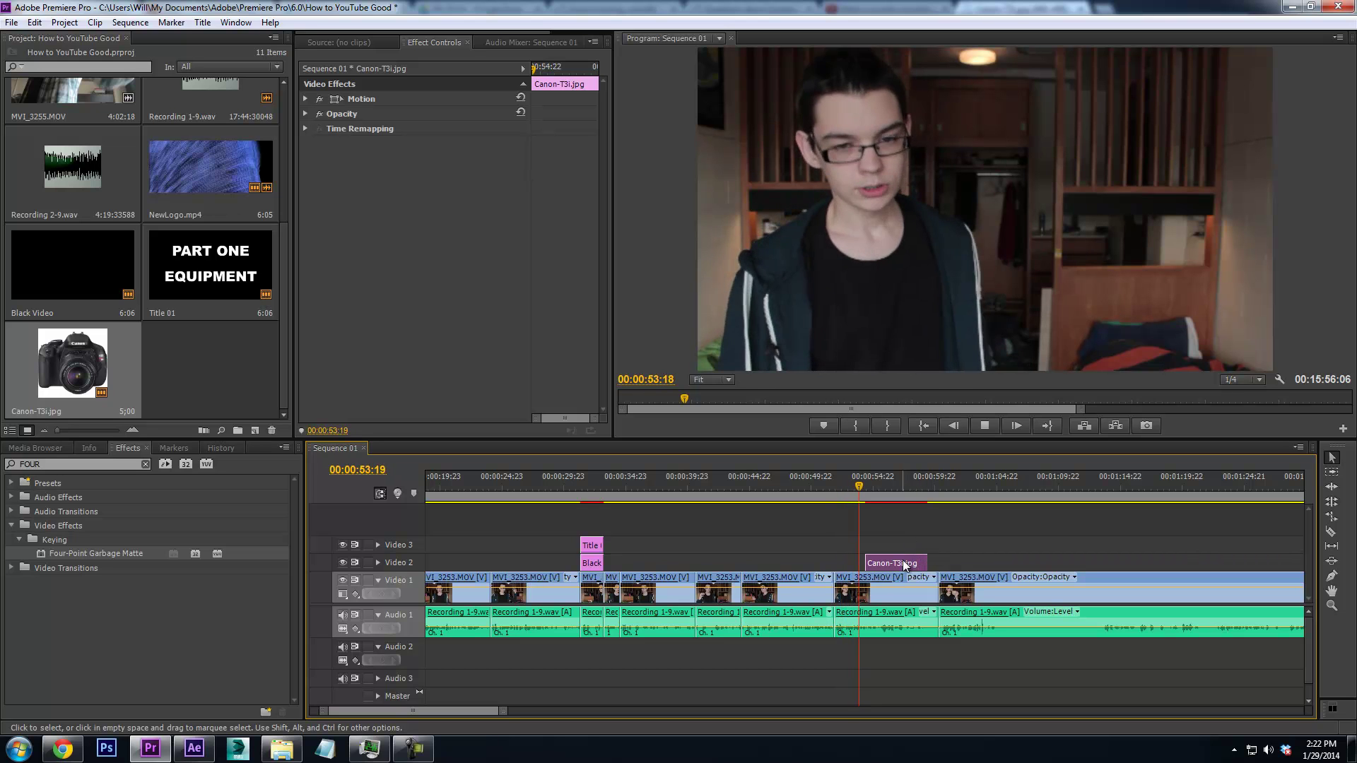
key("space")
left_click_drag(881, 559, 891, 560)
left_click(944, 555)
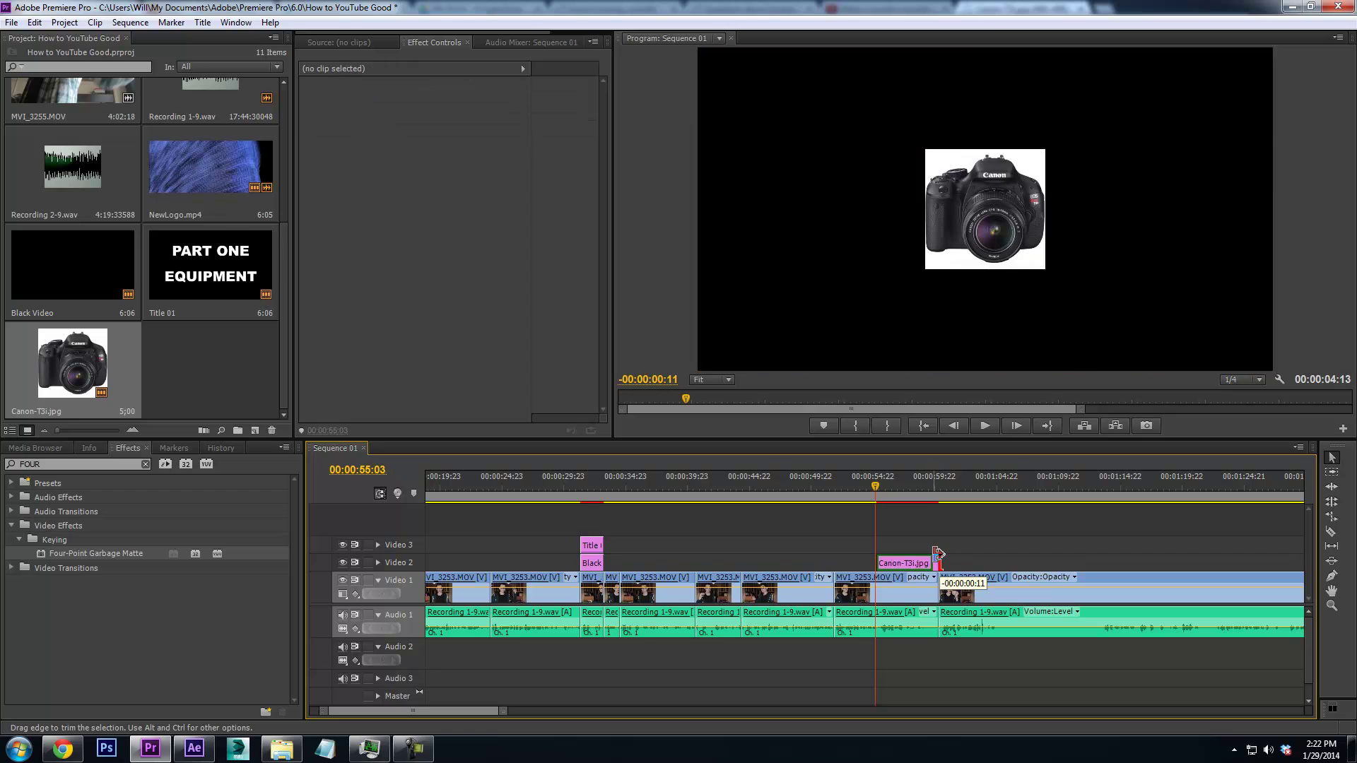
left_click(902, 563)
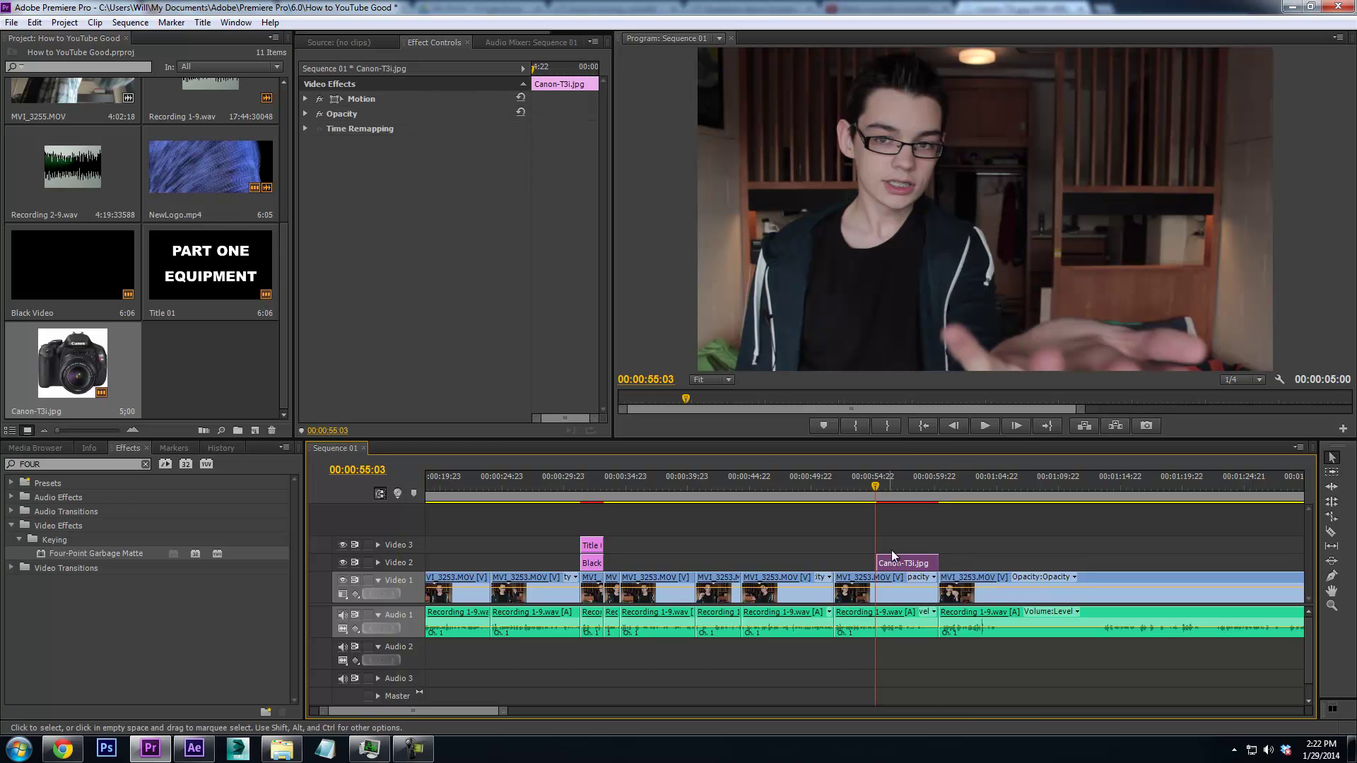
Step frame by frame around the start of the camera image clip and set the playhead at 00:00:55:00
key("Right")
key("Right")
key("Left")
key("Left")
key("Left")
key("Left")
key("Left")
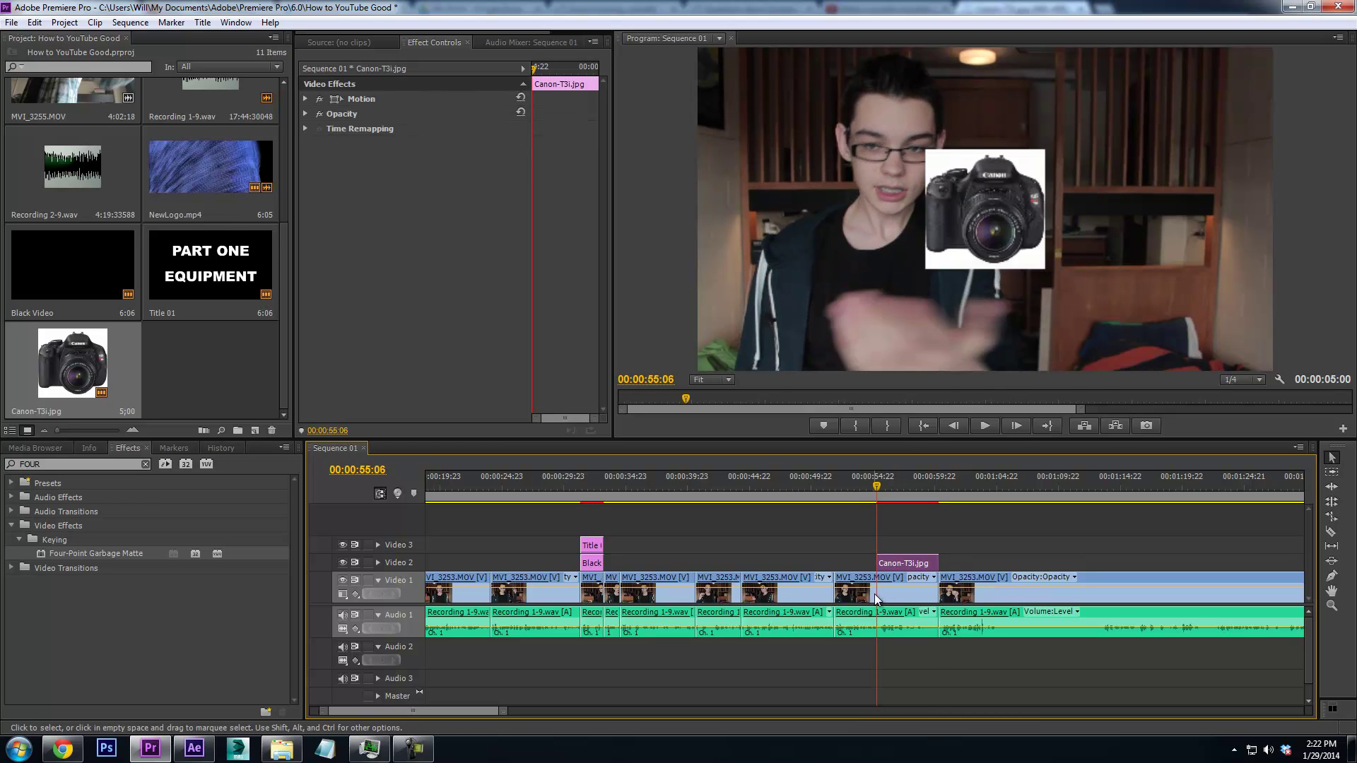
key("Left")
key("Left")
key("Left")
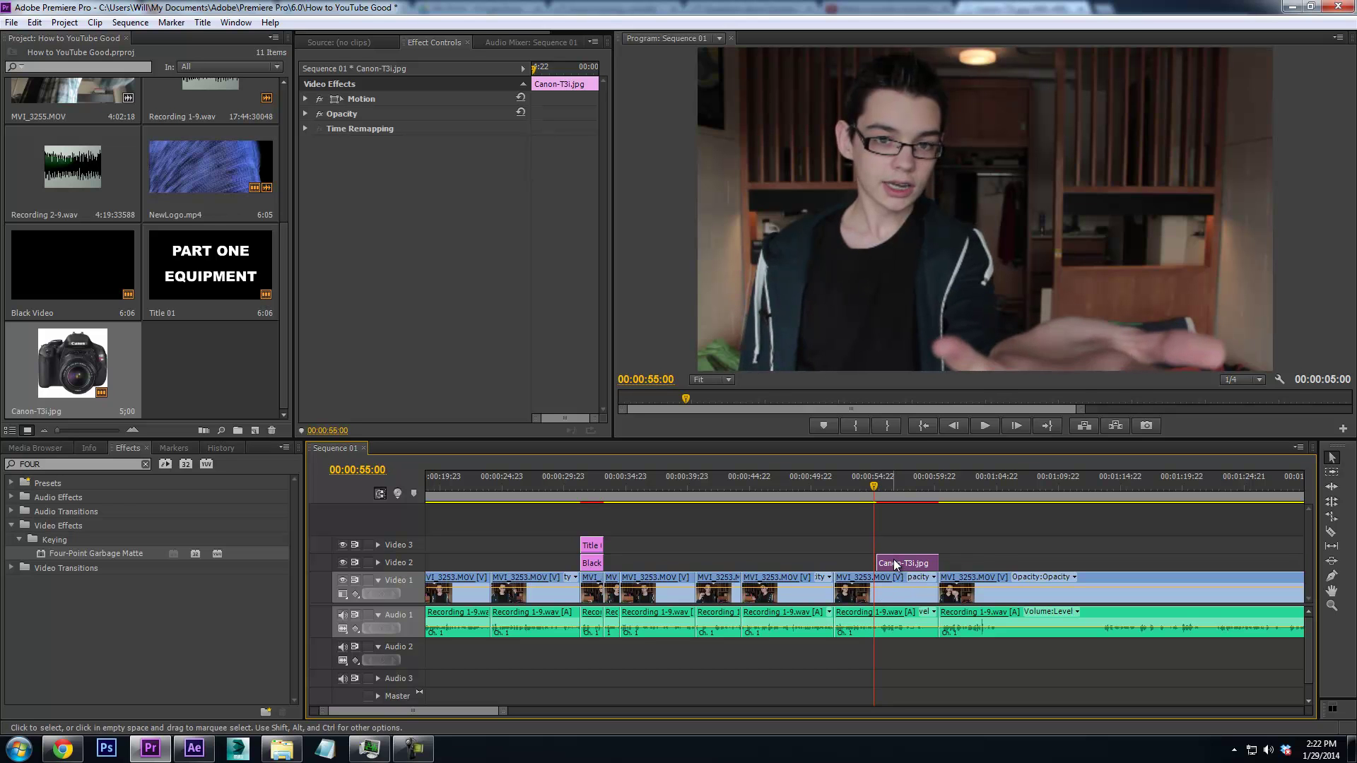
Start the Canon-T3i.jpg clip at 00:00:54:20, end it at the following cut, and enlarge the image in the frame's upper-right area
key("Left")
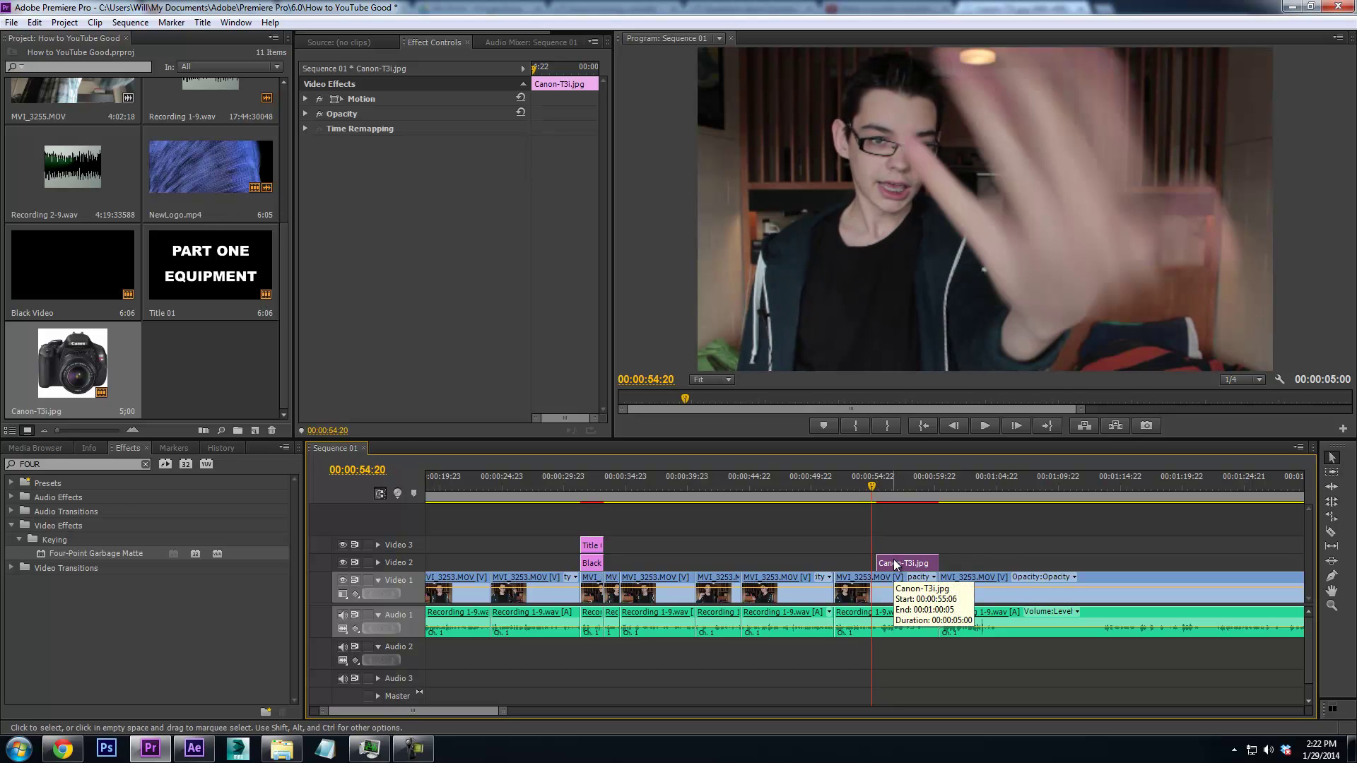
left_click_drag(895, 563, 939, 561)
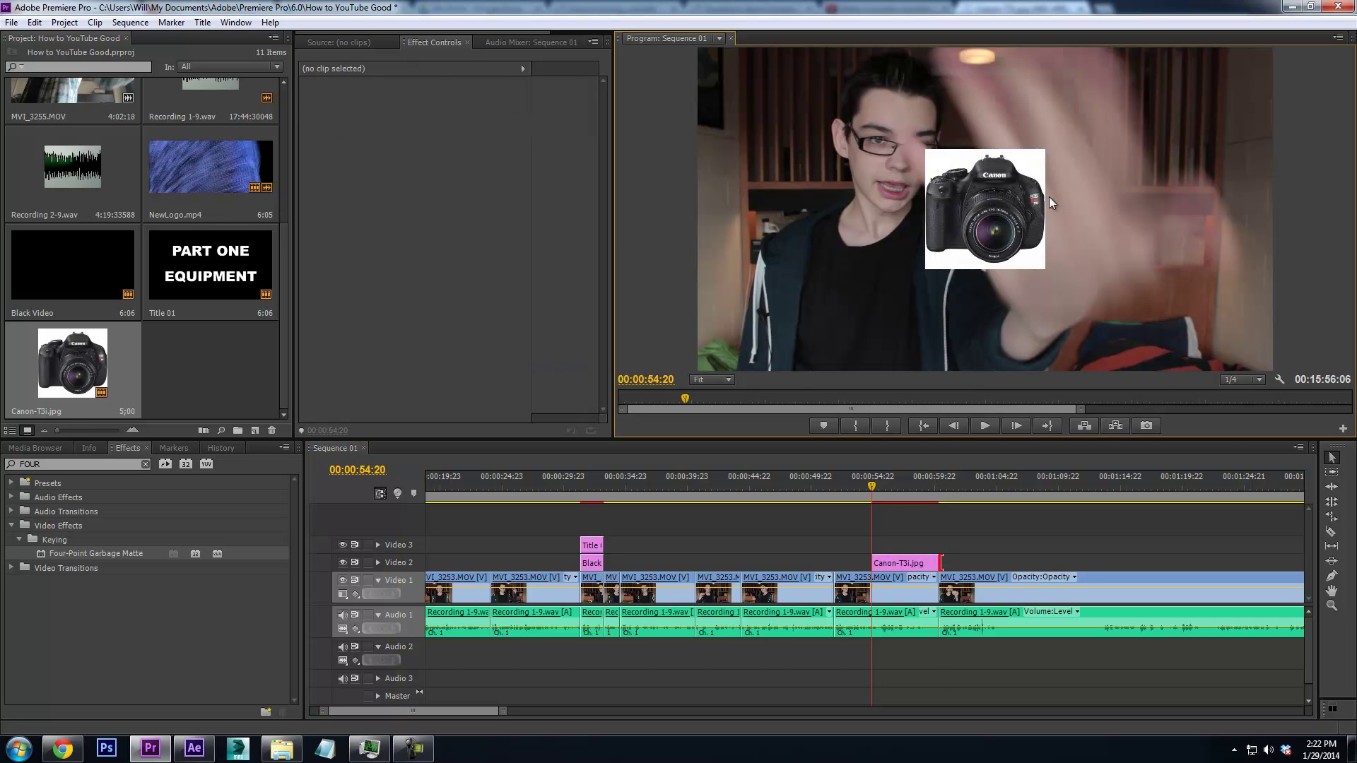
left_click_drag(1017, 205, 1139, 137)
left_click_drag(1167, 201, 1210, 227)
left_click_drag(1120, 160, 1125, 176)
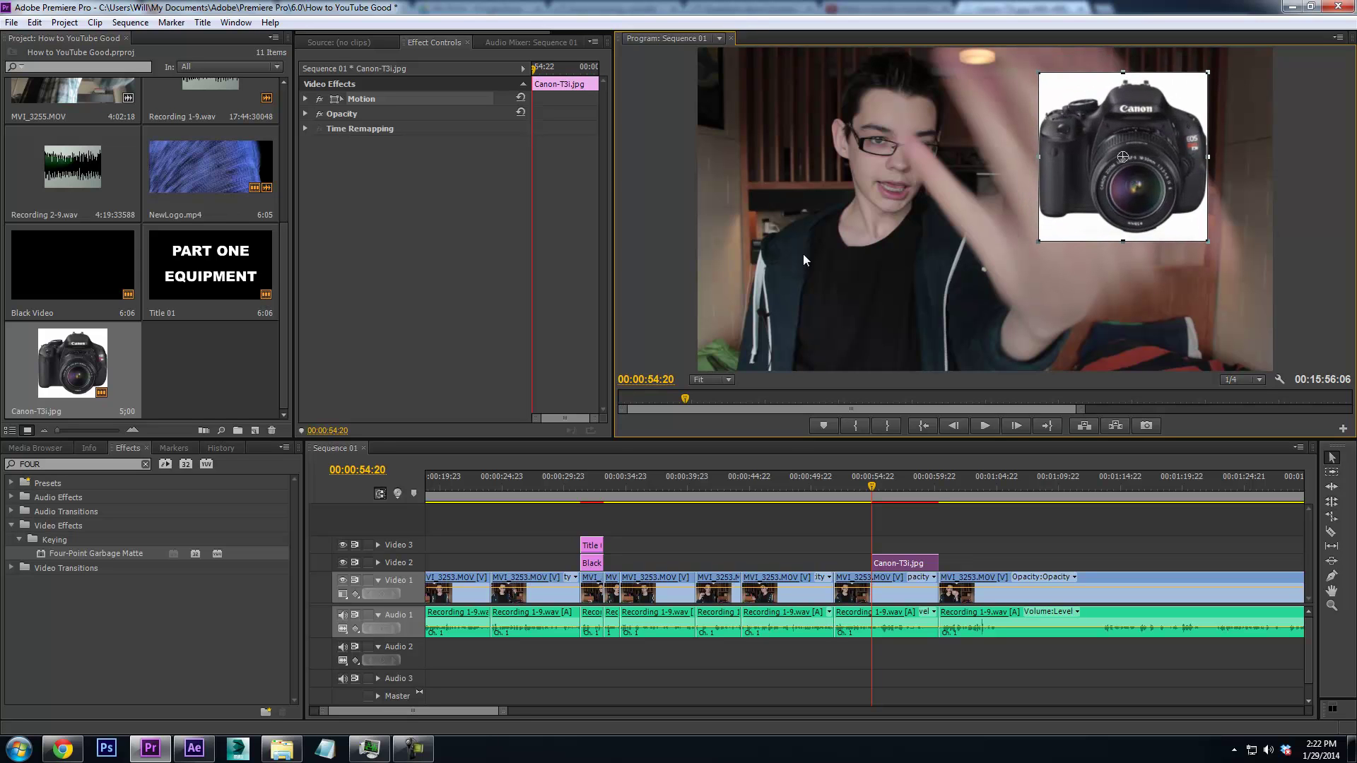
Try to key out the camera image's white background with Luma Key at Threshold 21% and Cutoff 33%
key("shift+7")
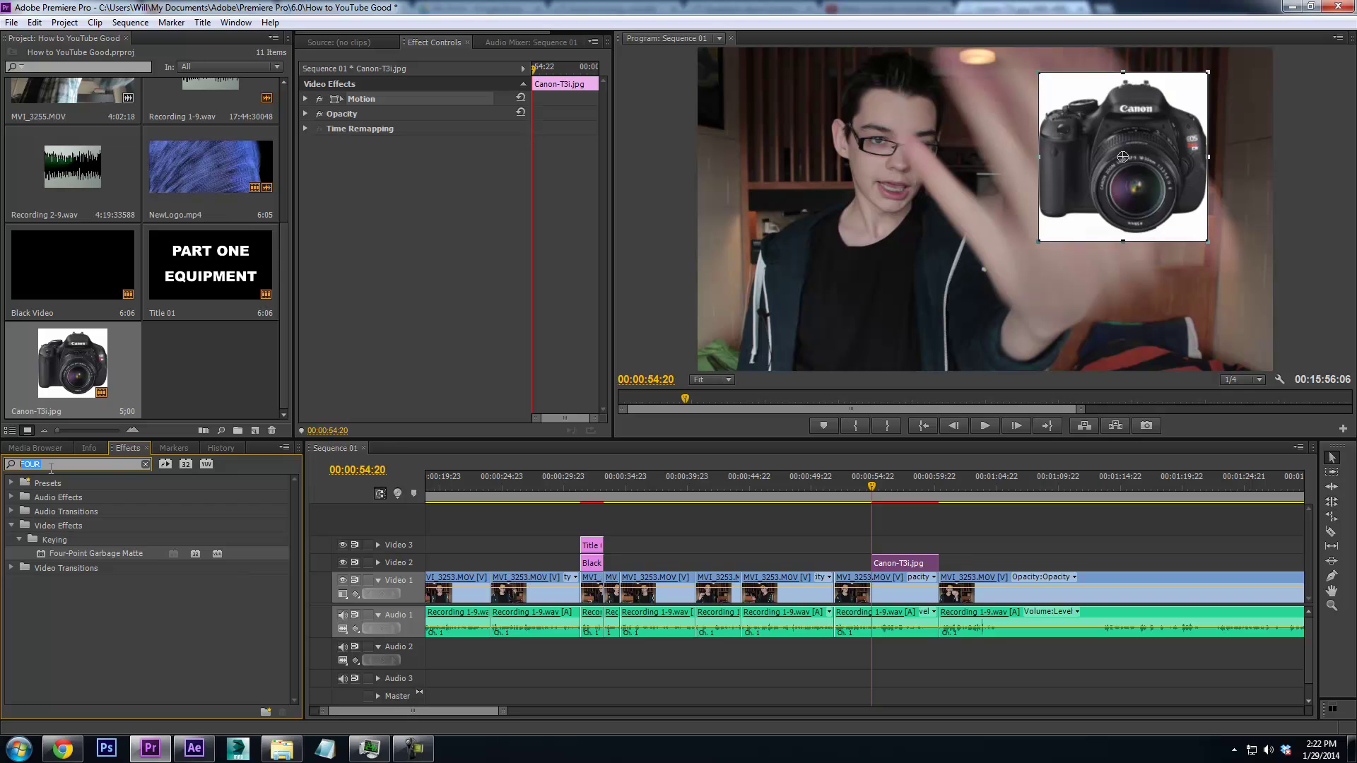
type("luma")
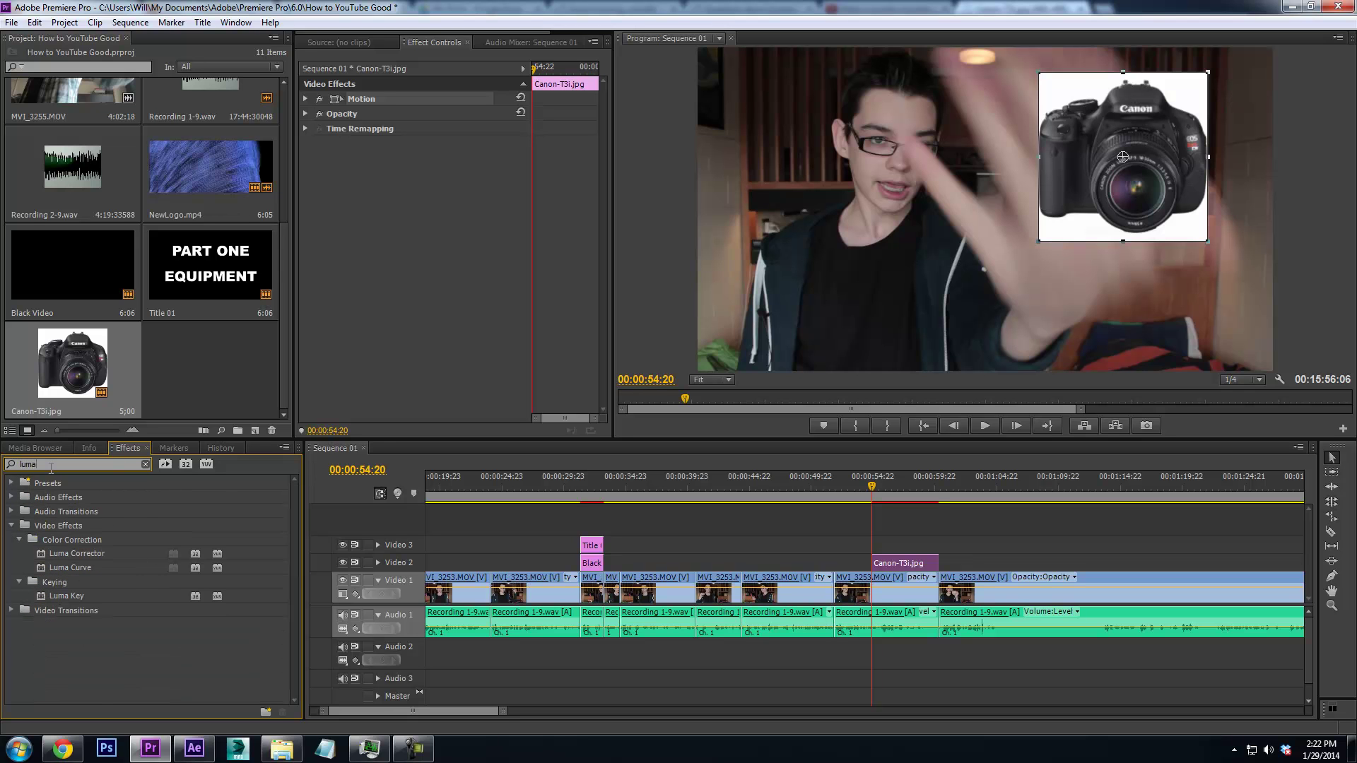
left_click_drag(72, 595, 1134, 333)
left_click_drag(1144, 221, 922, 564)
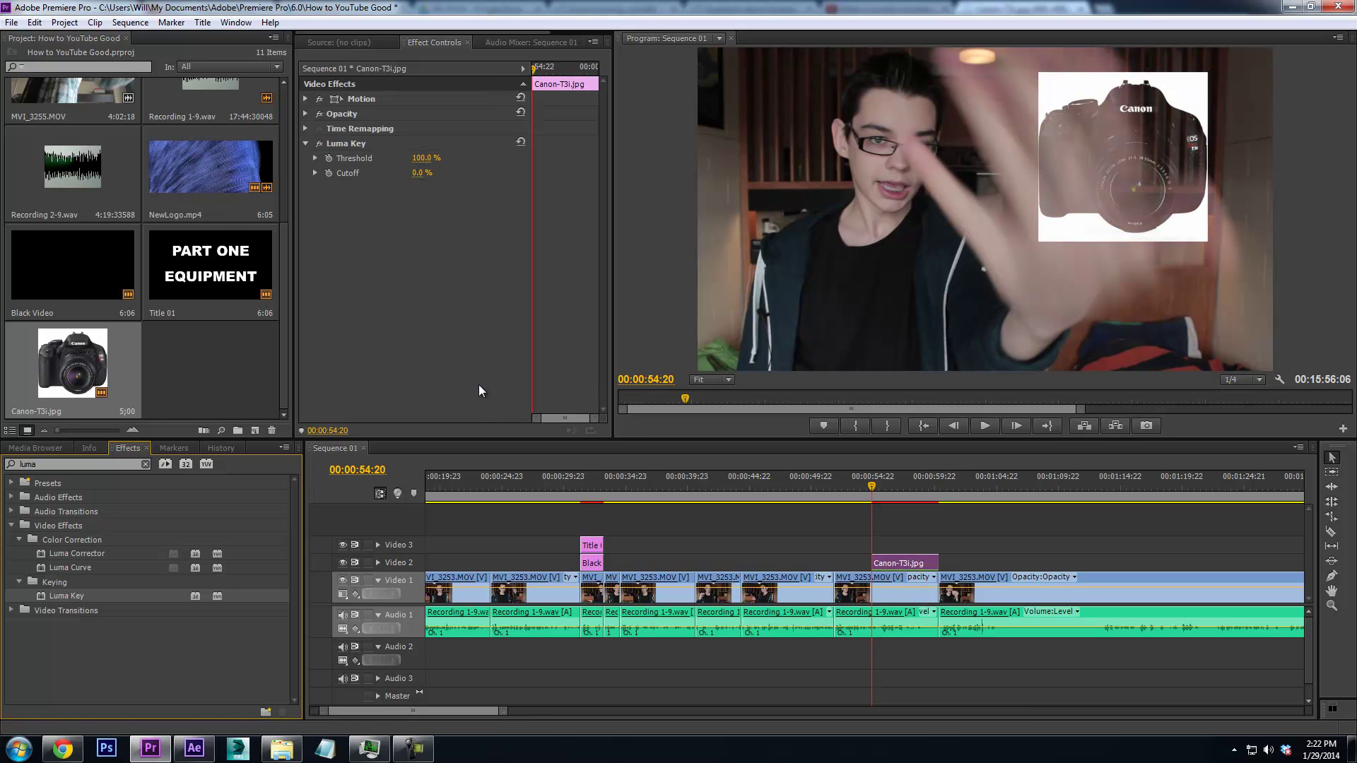
left_click(908, 569)
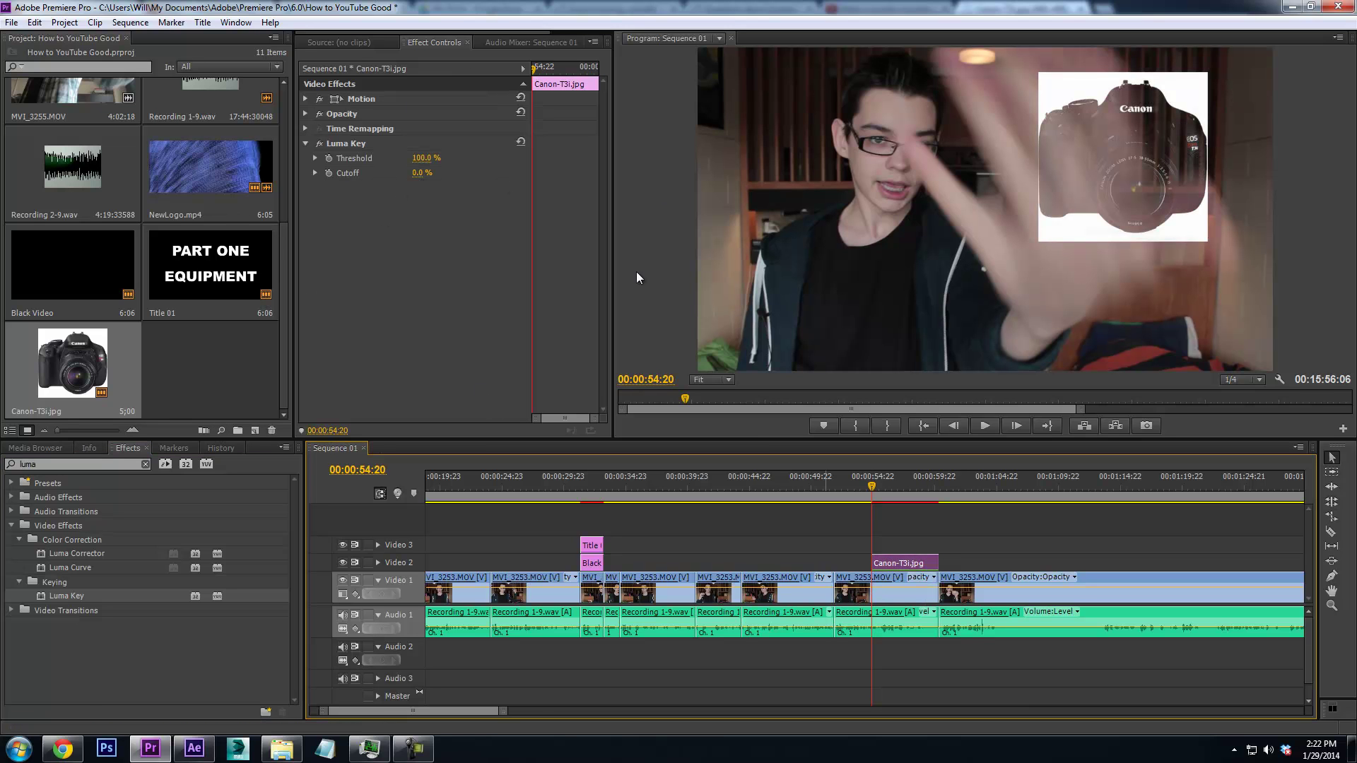
left_click_drag(423, 158, 287, 169)
left_click_drag(422, 174, 445, 183)
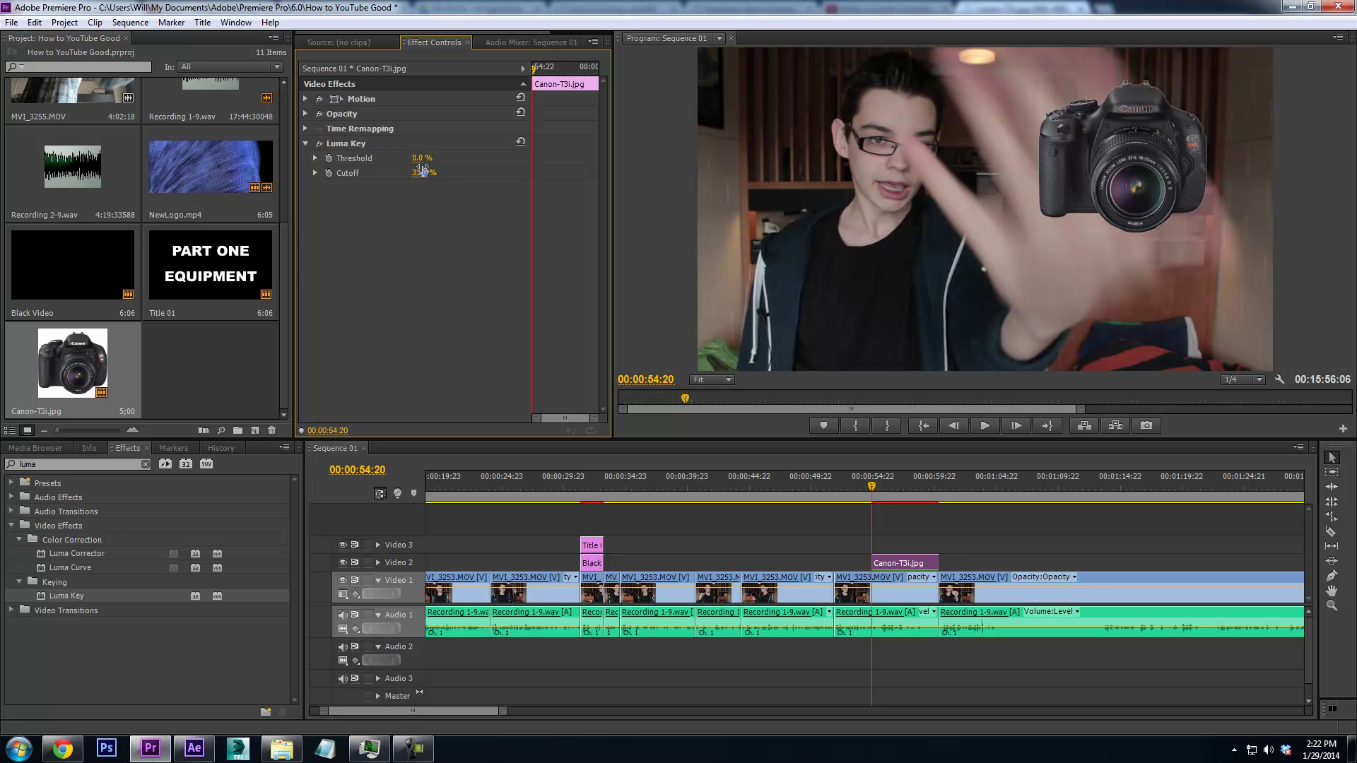
left_click_drag(434, 165, 434, 167)
Add a Drop Shadow to the camera image with Opacity 88%, Distance 13 and Softness 21
left_click(13, 465)
type("drop")
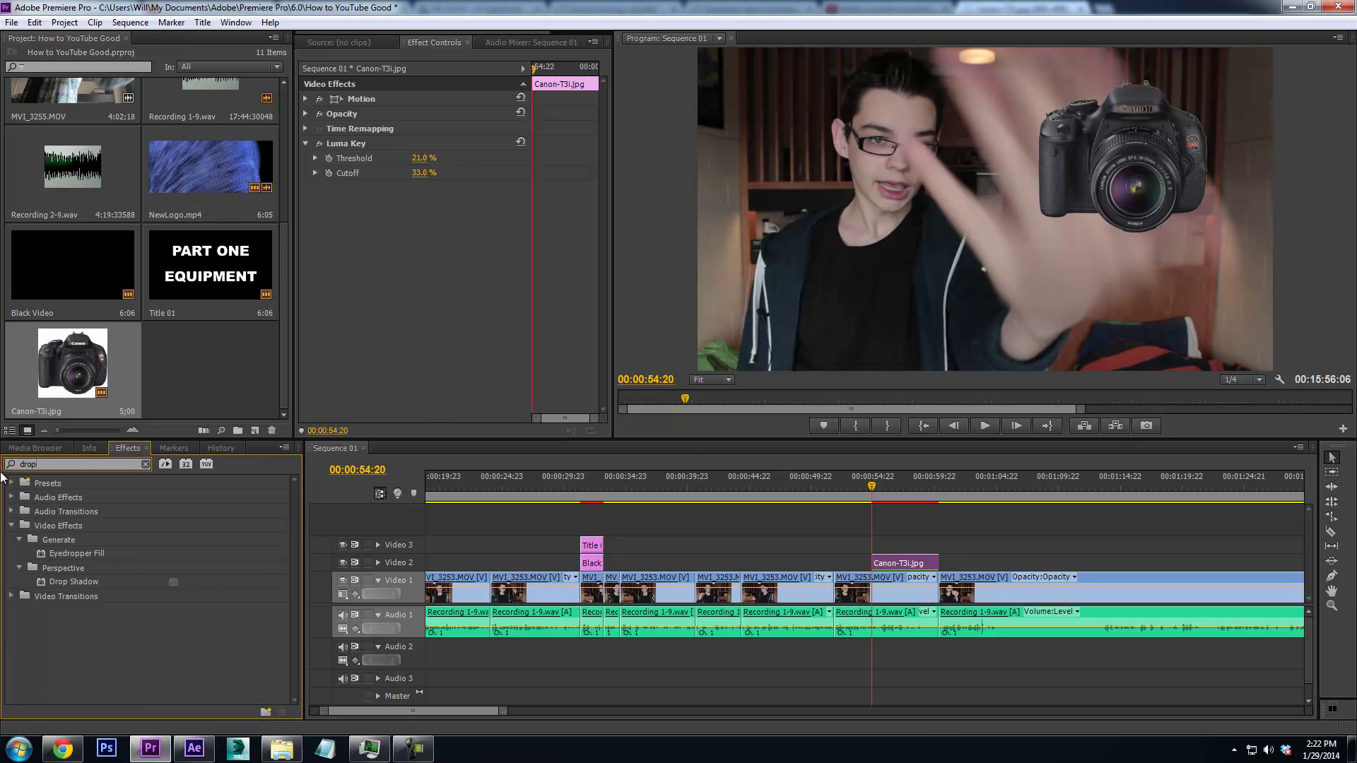
left_click_drag(74, 582, 922, 563)
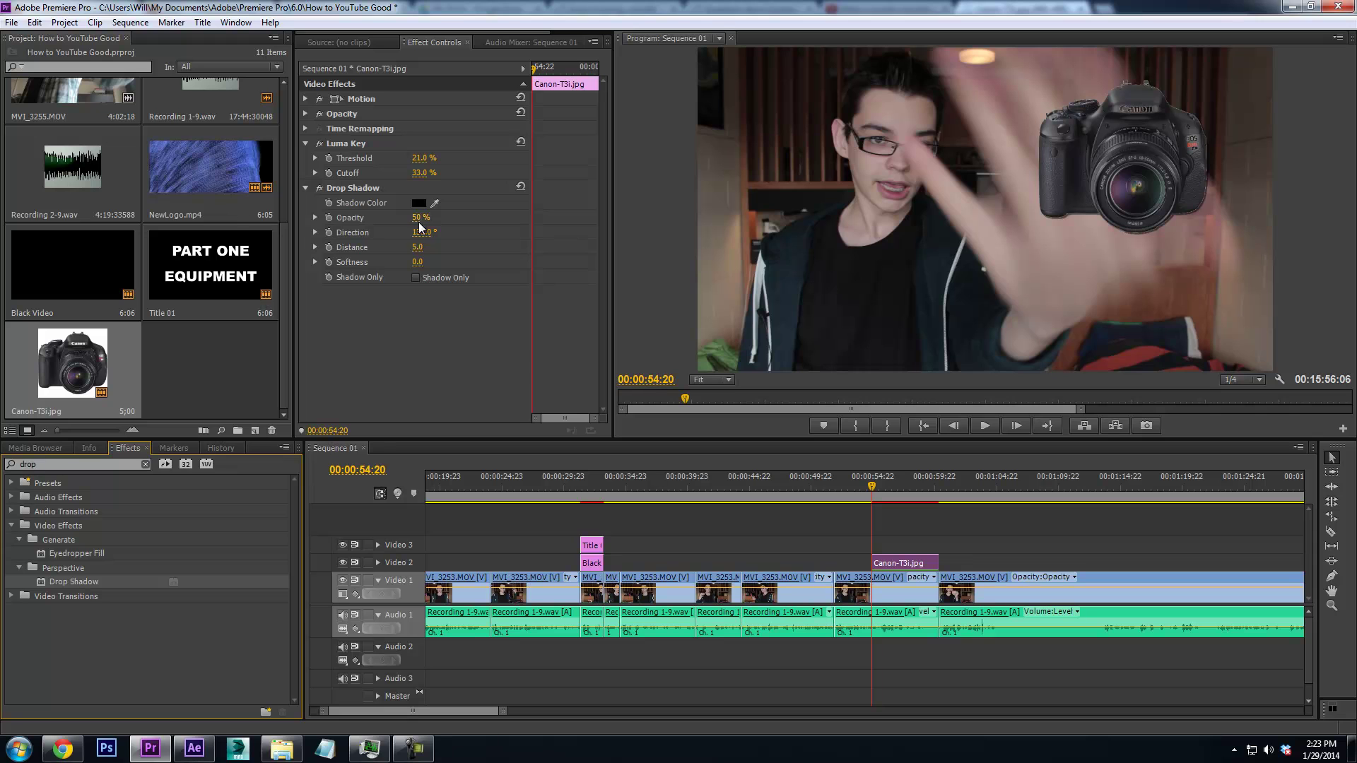
left_click_drag(417, 246, 414, 250)
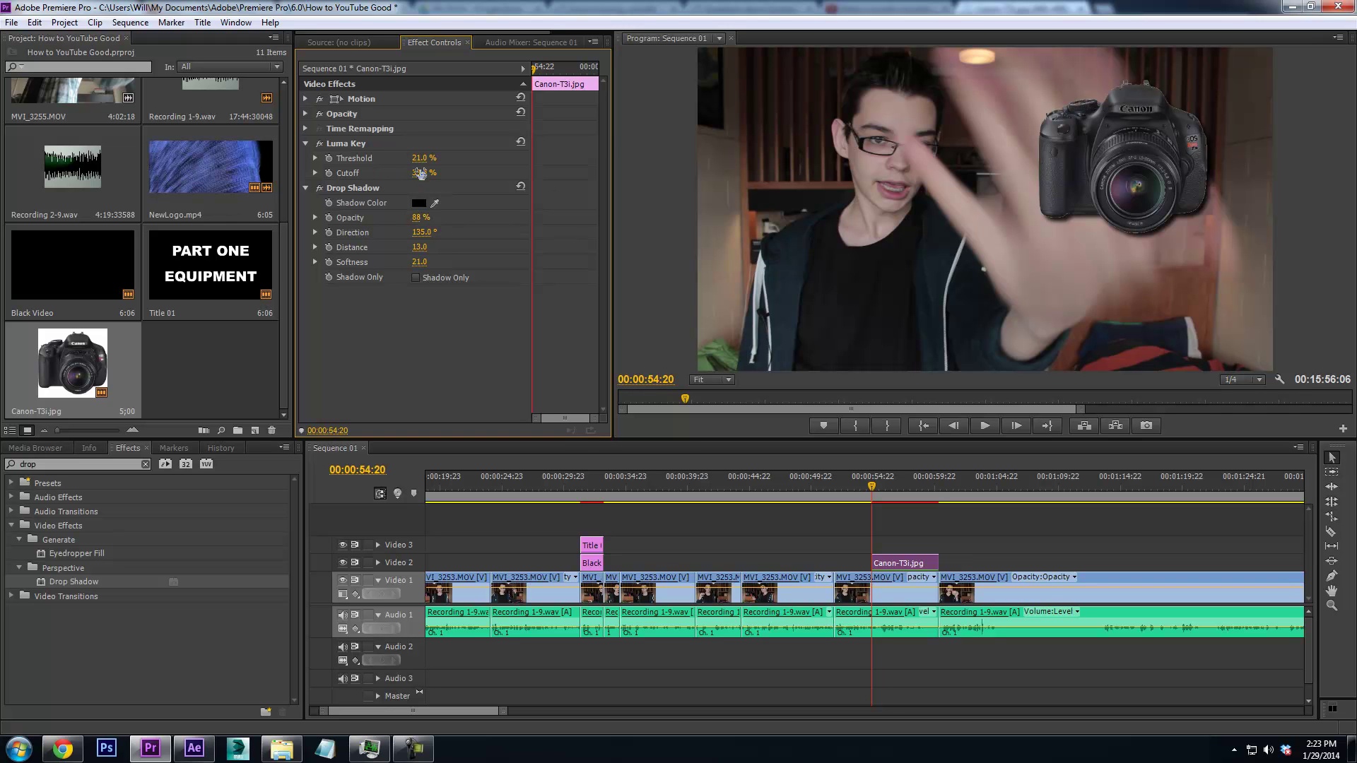
Replace the camera image's Luma Key with a Color Key sampled from the white background, raise its Color Tolerance to 49, and delete that key too
key("Delete")
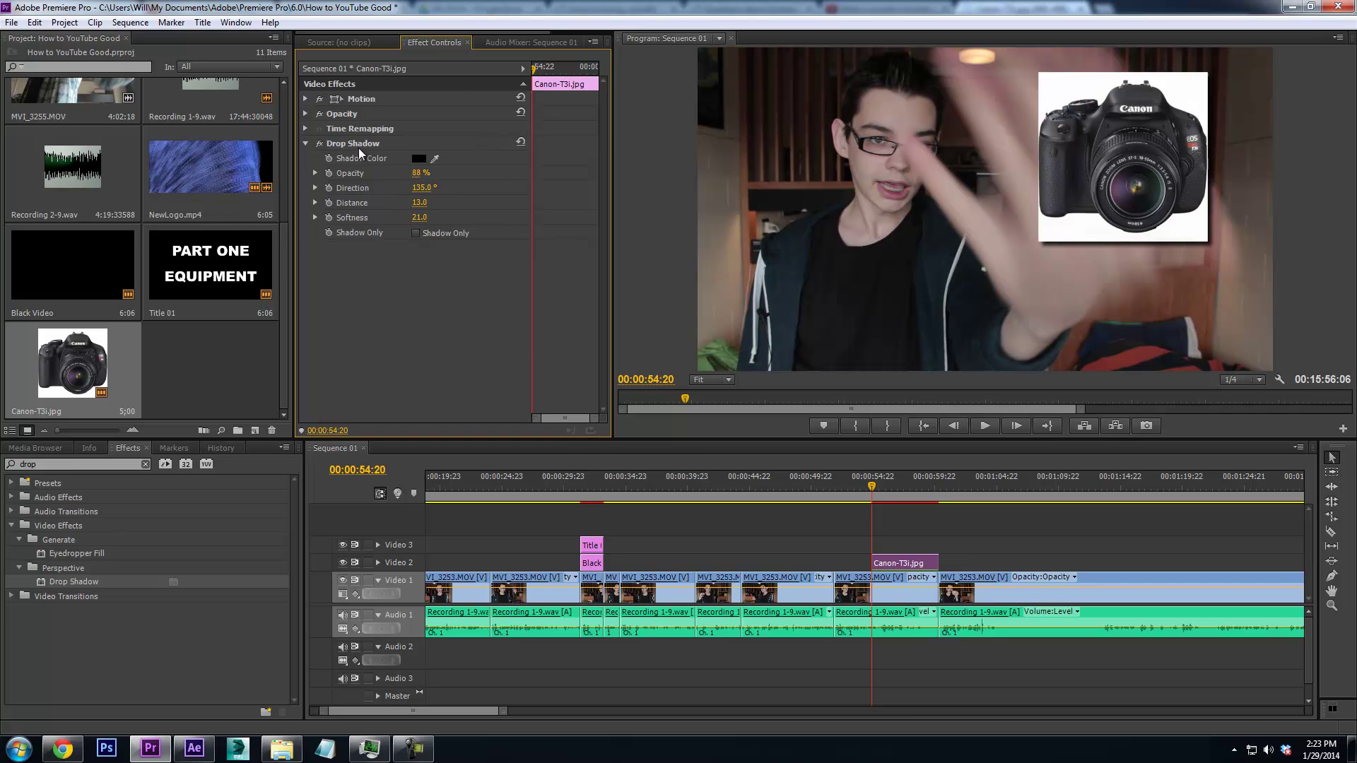
left_click(81, 465)
type("c")
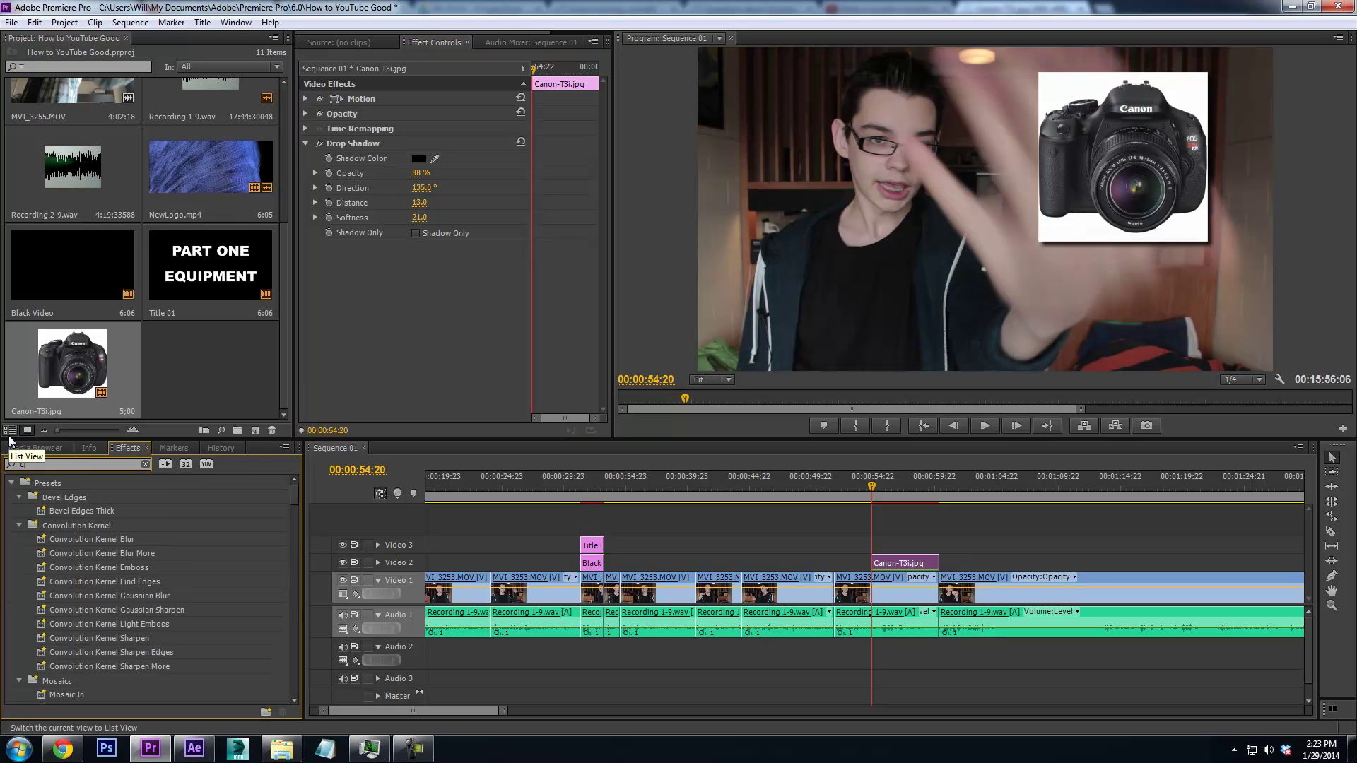
type("olor key")
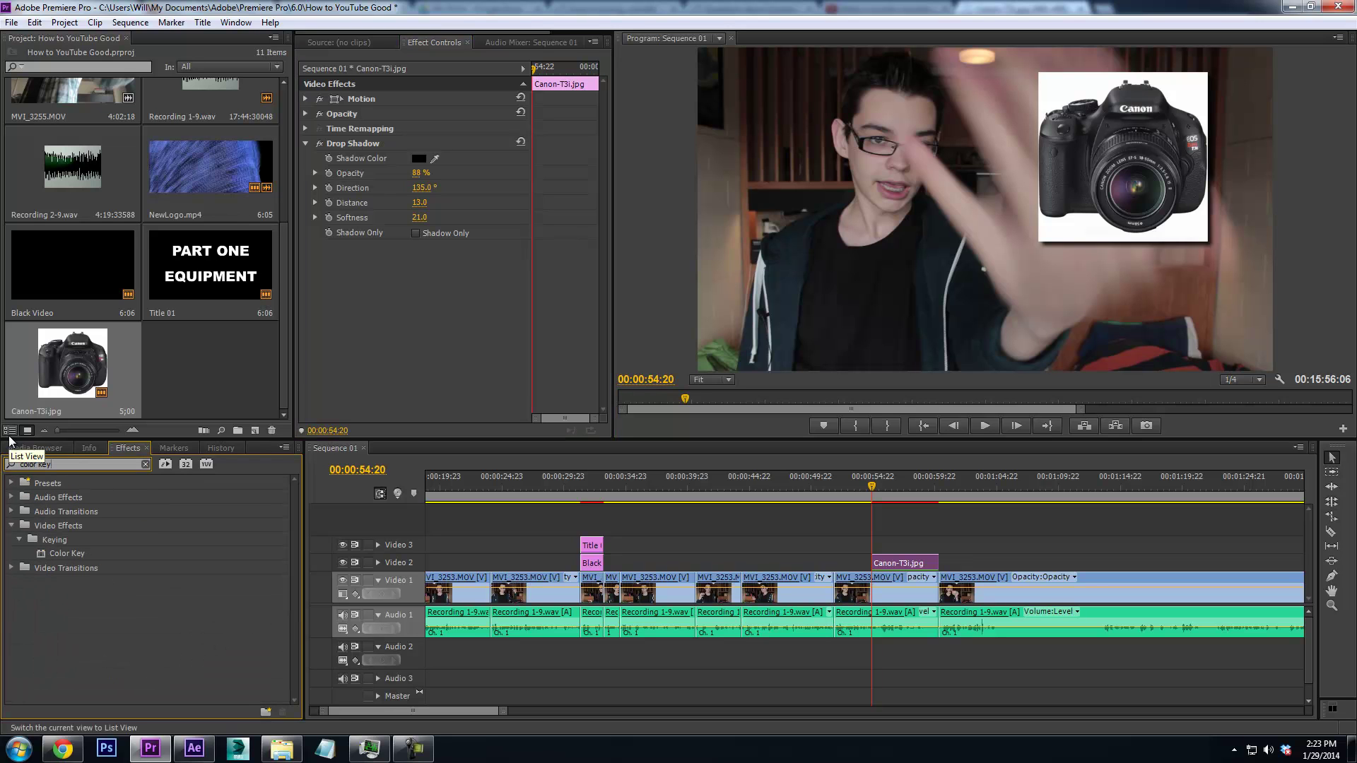
left_click_drag(65, 555, 450, 295)
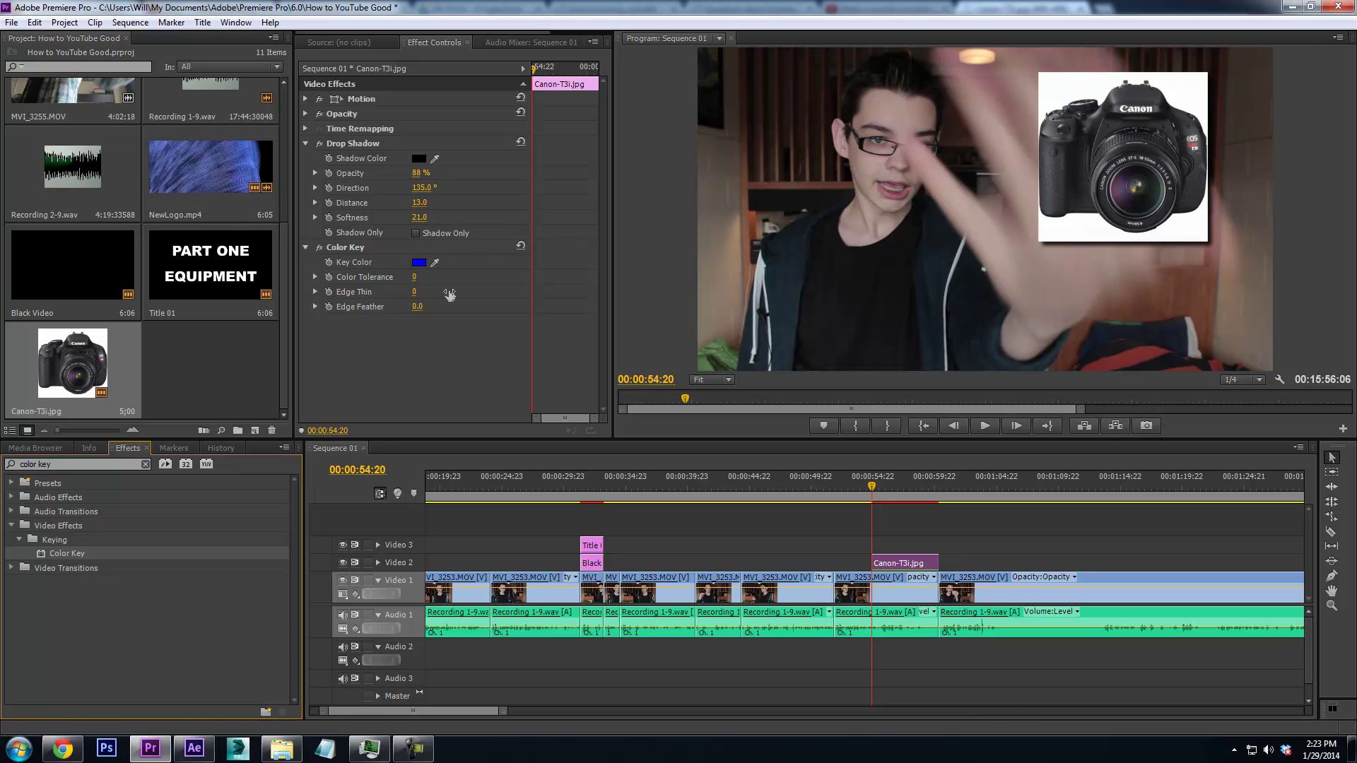
left_click(435, 262)
left_click(1098, 86)
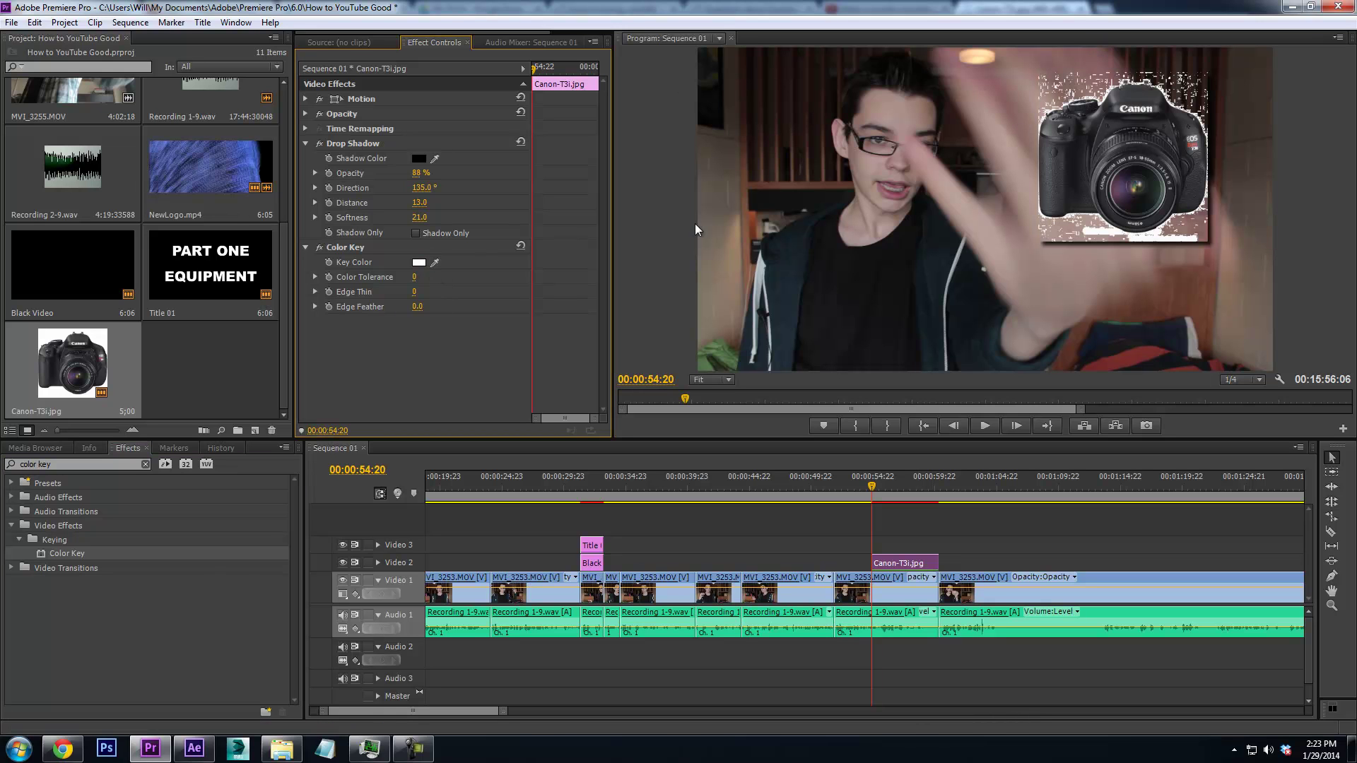
left_click_drag(427, 281, 447, 280)
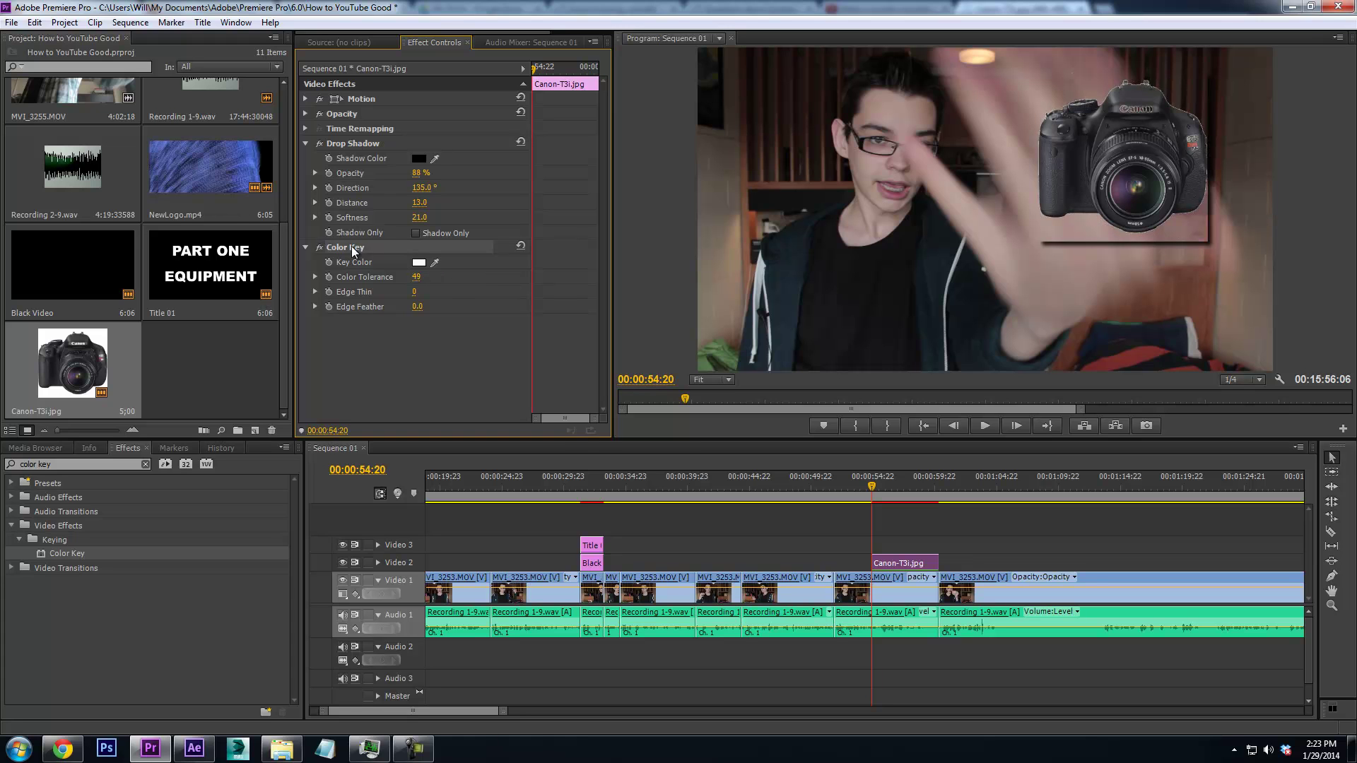
key("Delete")
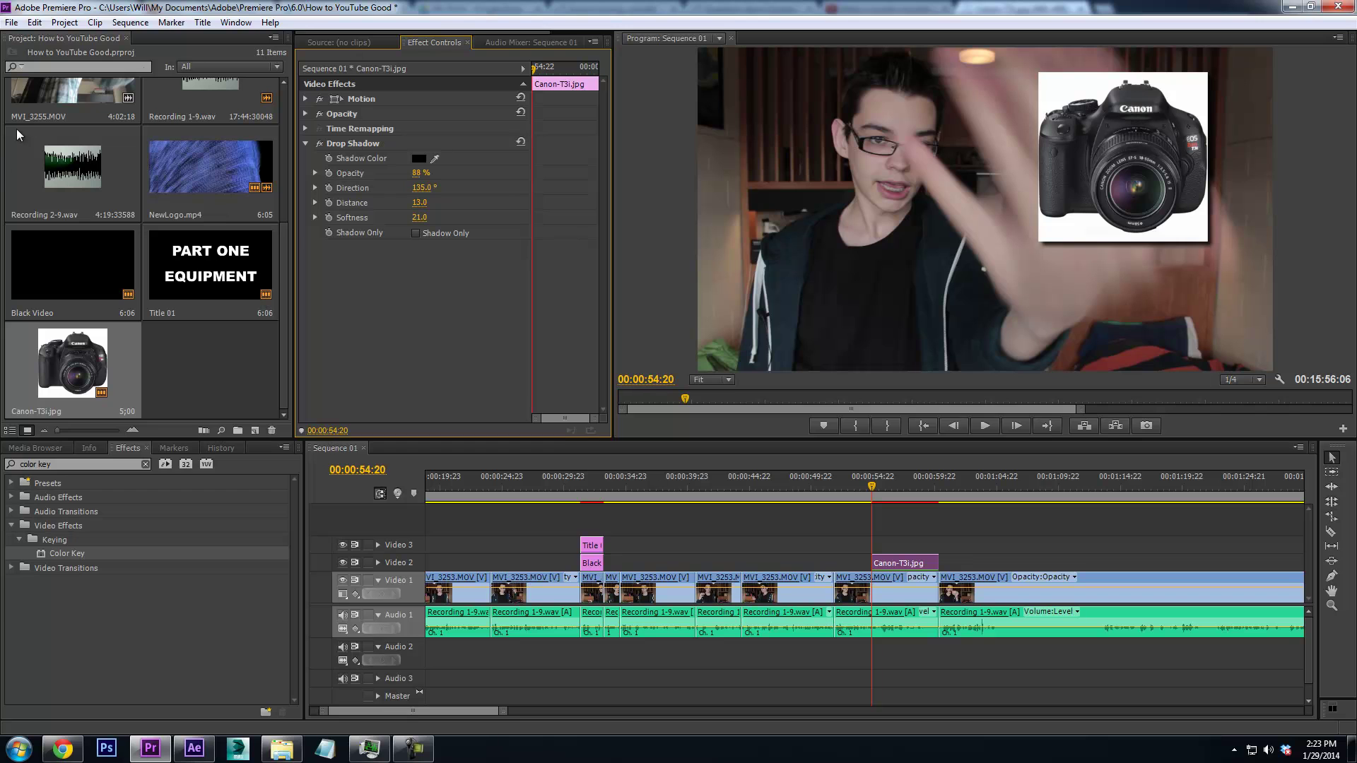
Move the camera image slightly closer to the upper-right corner of the video frame
left_click(1150, 152)
left_click(1155, 147)
left_click_drag(1157, 142, 1174, 130)
left_click(1305, 162)
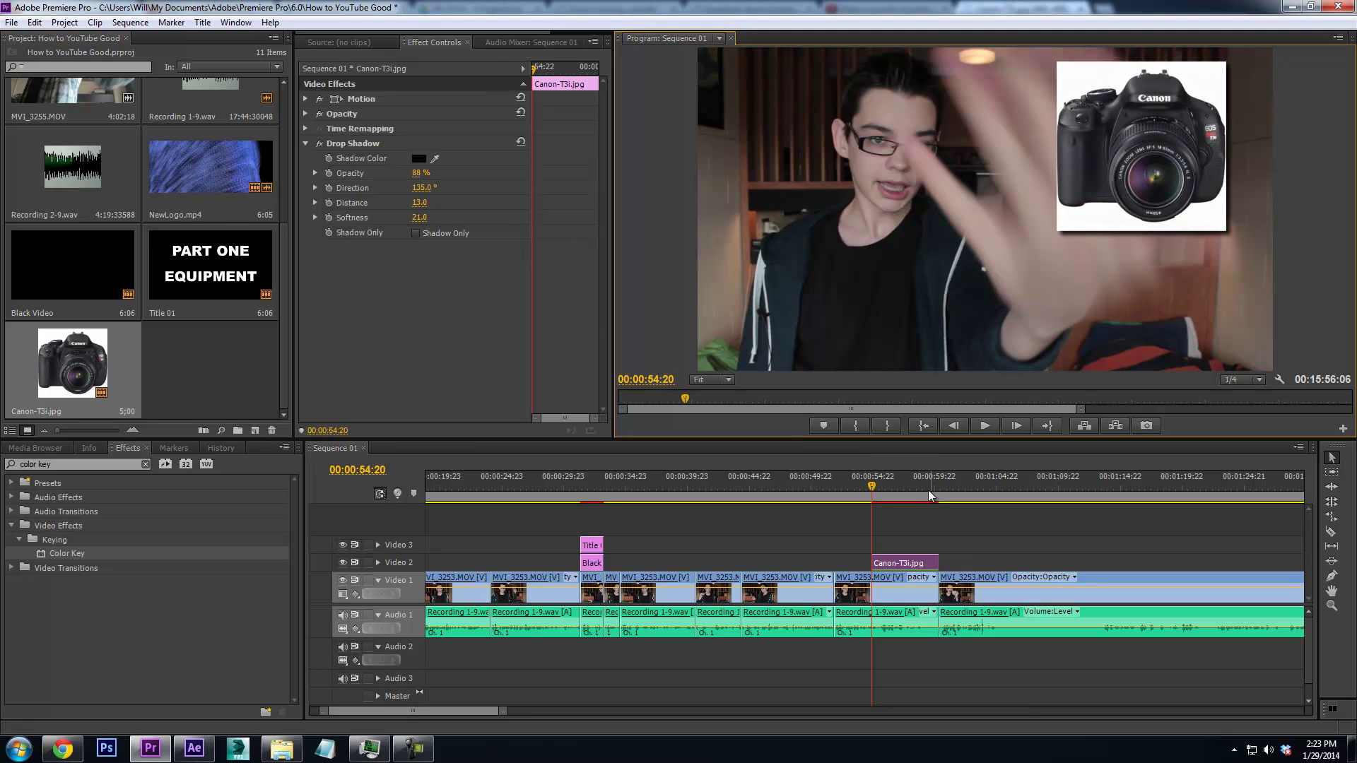
Review the footage after the camera image, split it at 00:01:13:14, and ripple delete the unwanted segment before the split
key("space")
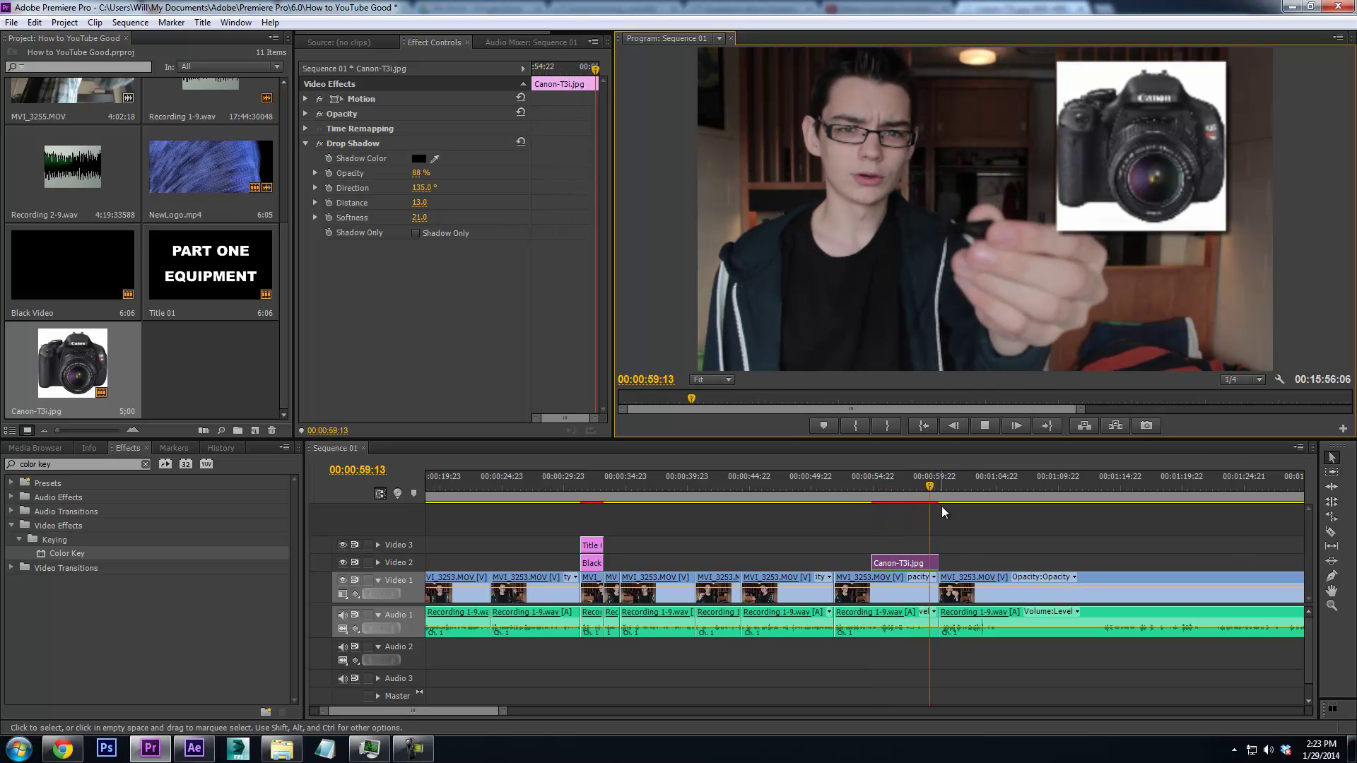
left_click_drag(947, 492, 998, 520)
key("space")
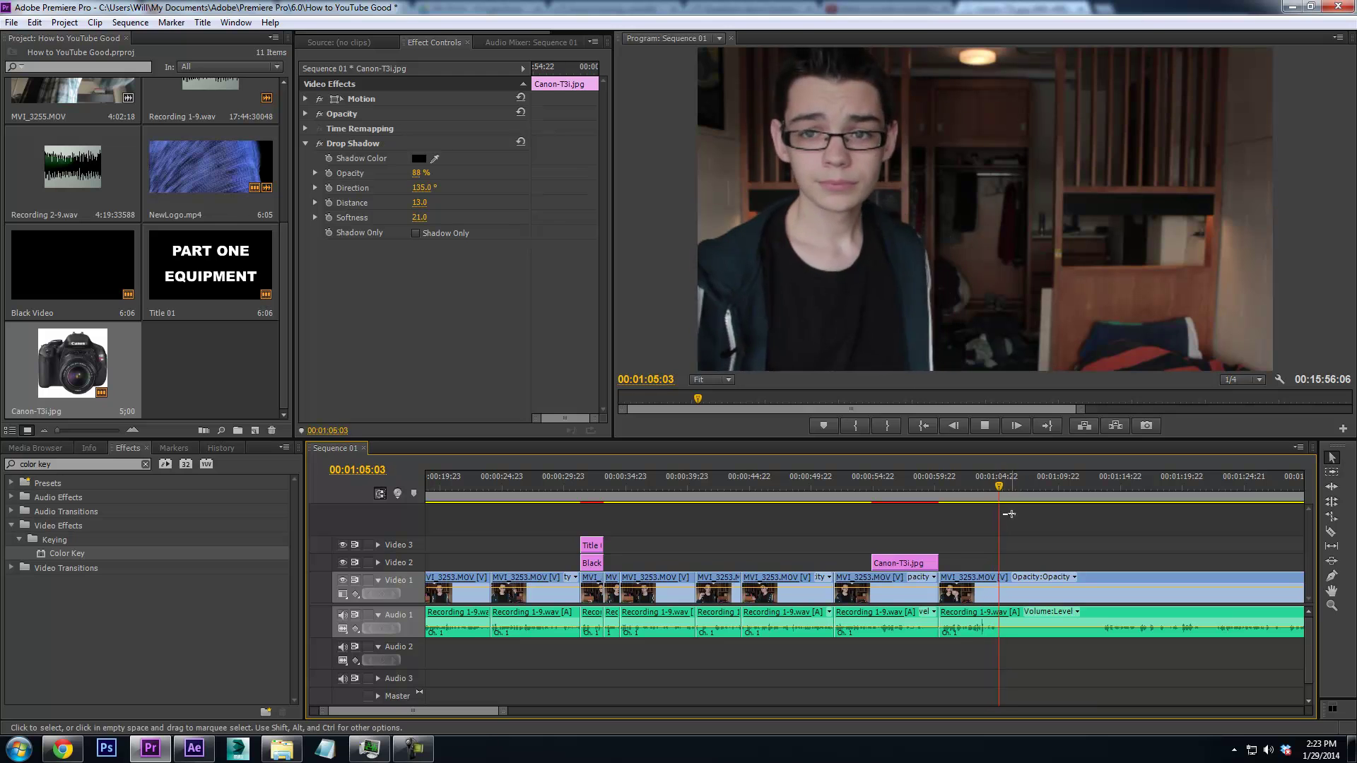
left_click(1029, 506)
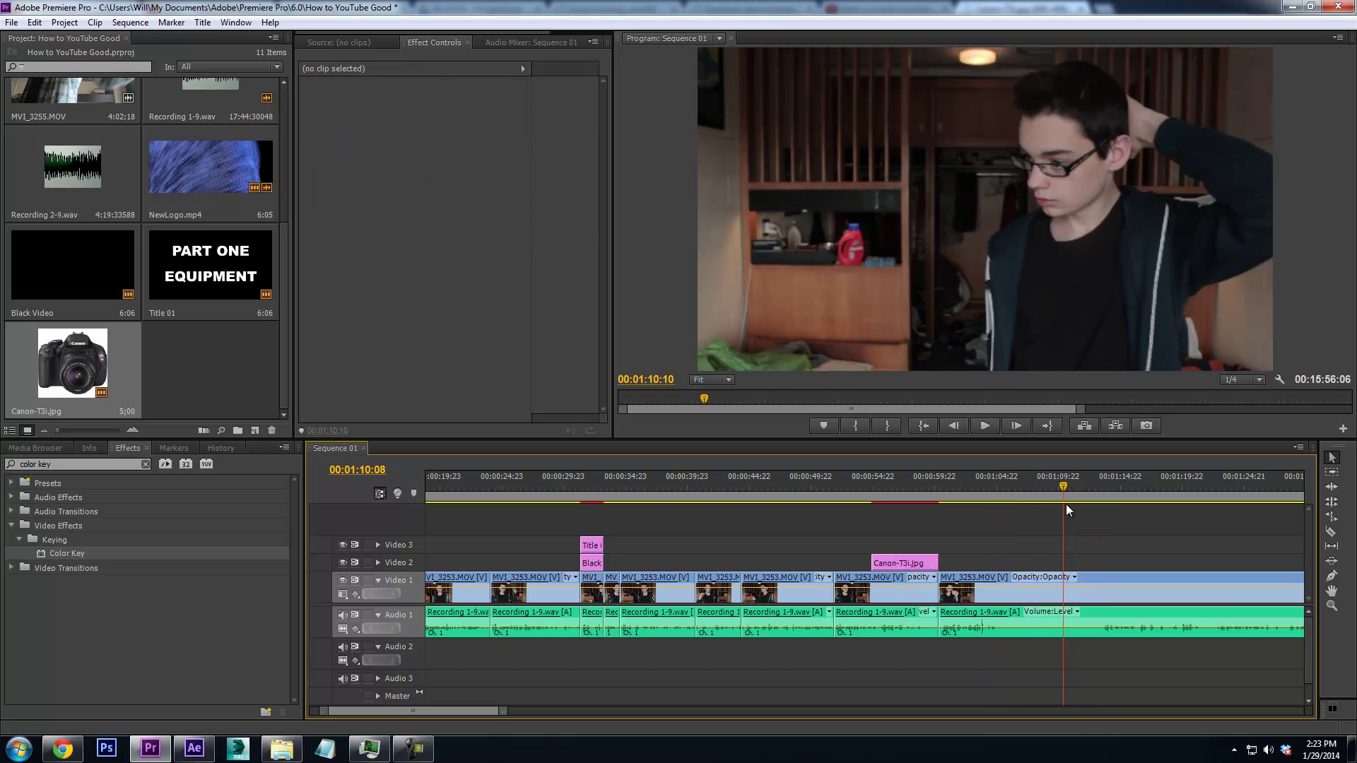
key("space")
left_click_drag(1025, 513, 1103, 518)
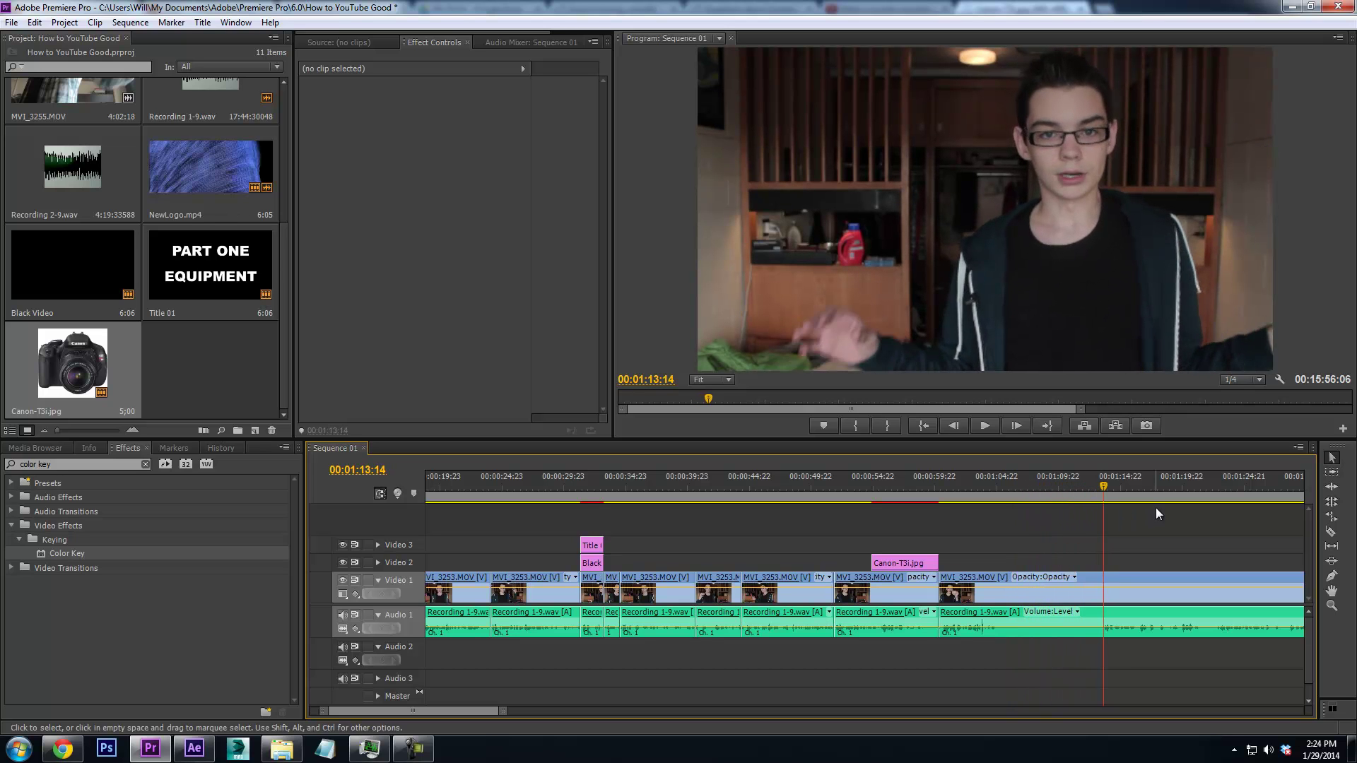
left_click(1331, 532)
left_click(1104, 586)
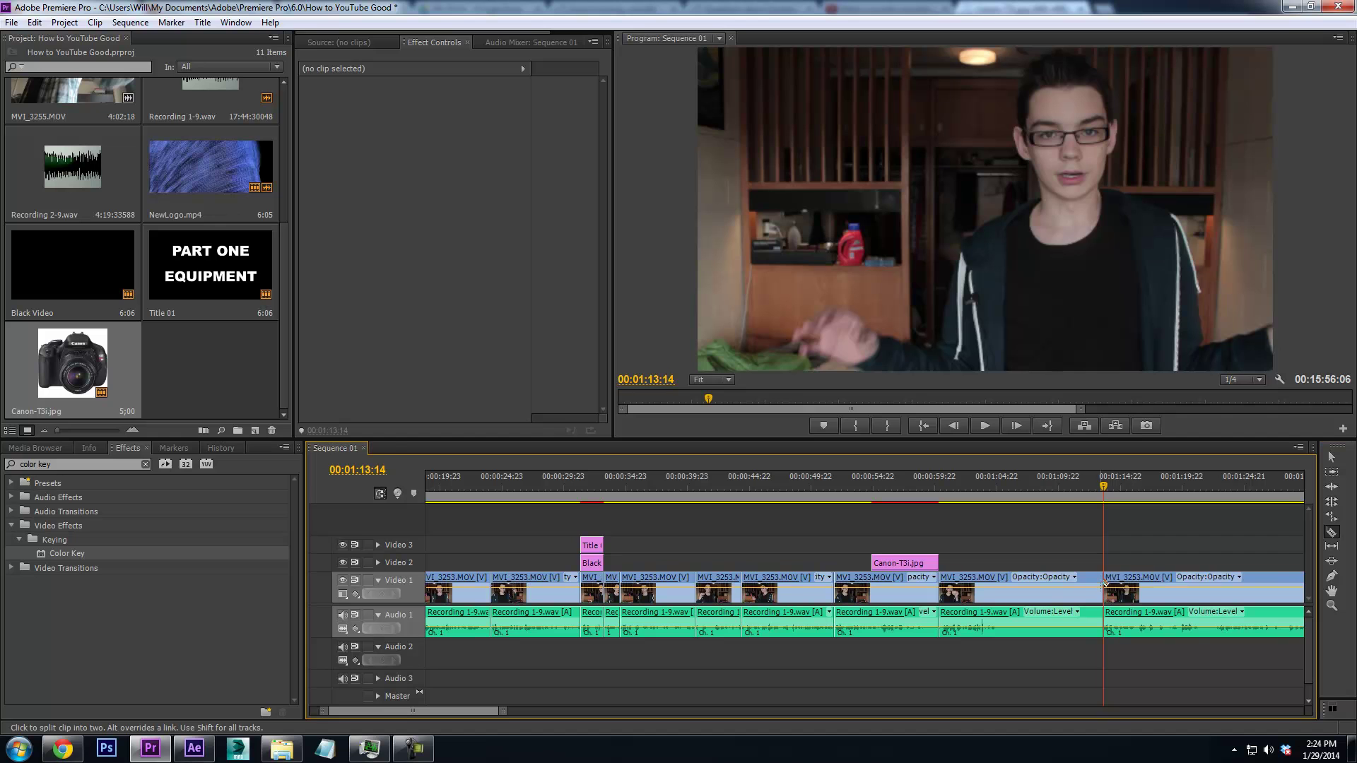
right_click(1075, 591)
left_click(1123, 116)
Play the footage from 00:00:59:11, find the end of the speech, and split the video and audio at 00:01:08:00
left_click(930, 480)
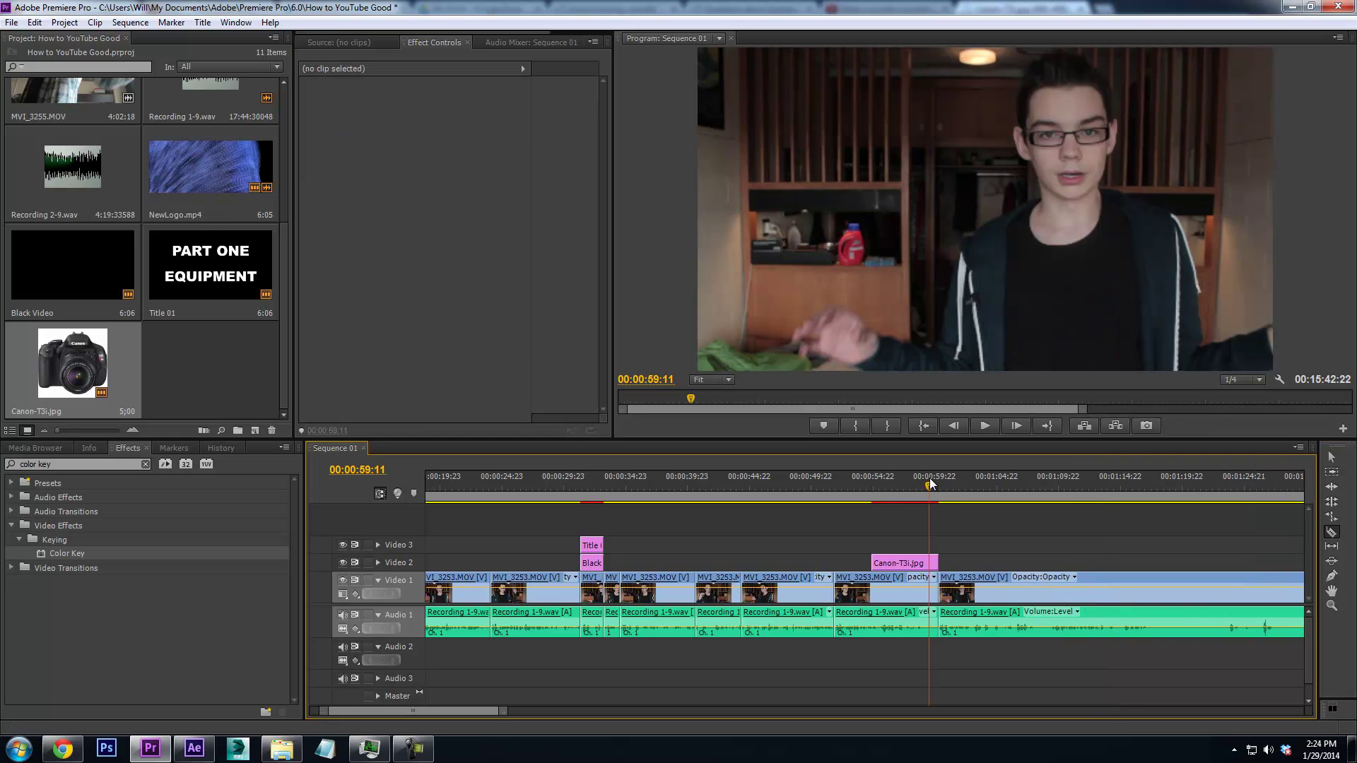
key("space")
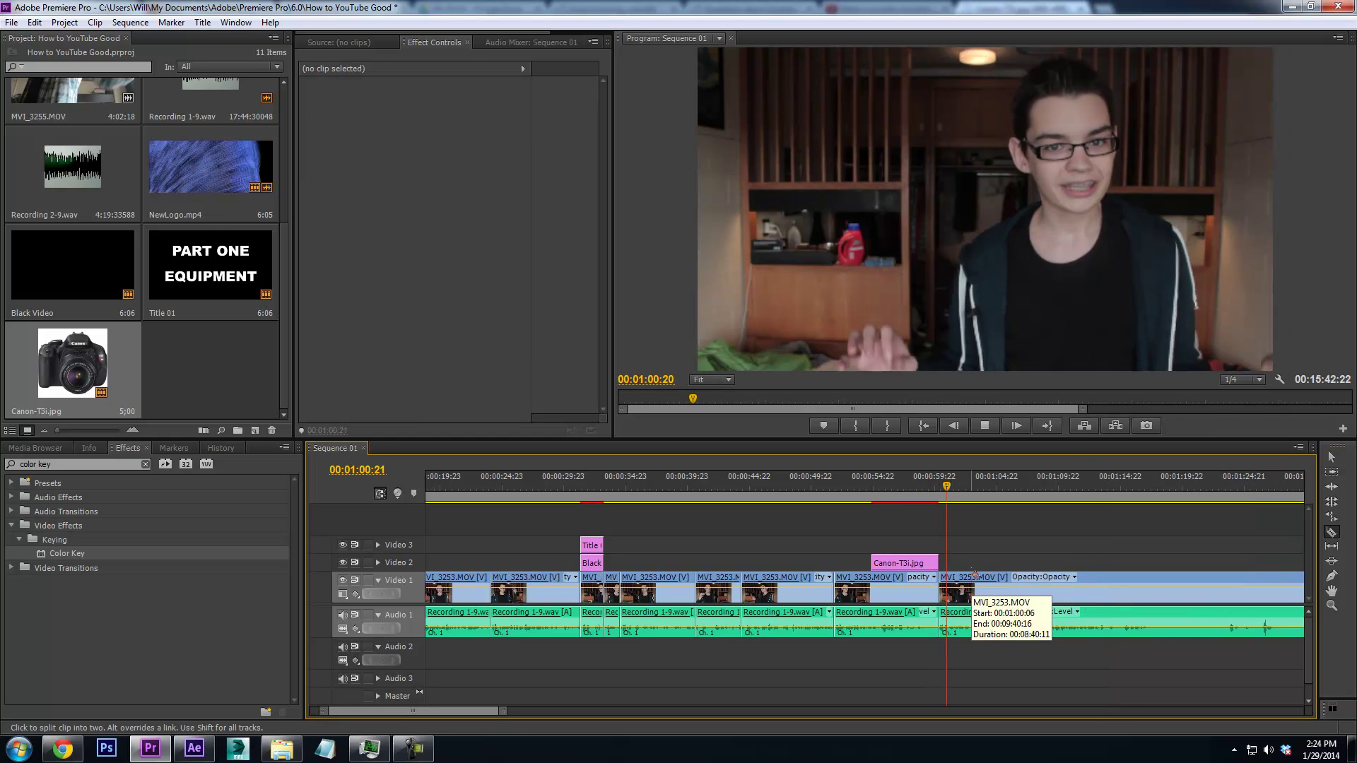
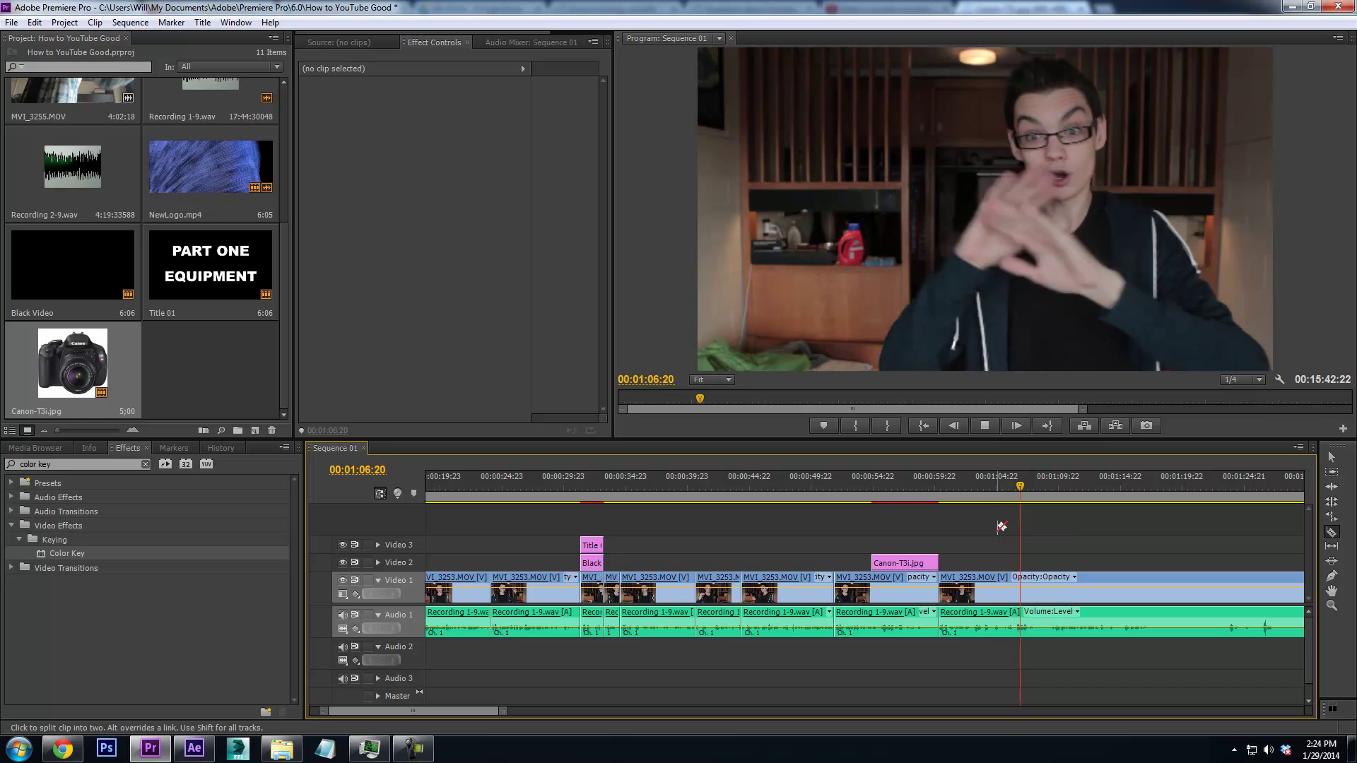
left_click(1032, 497)
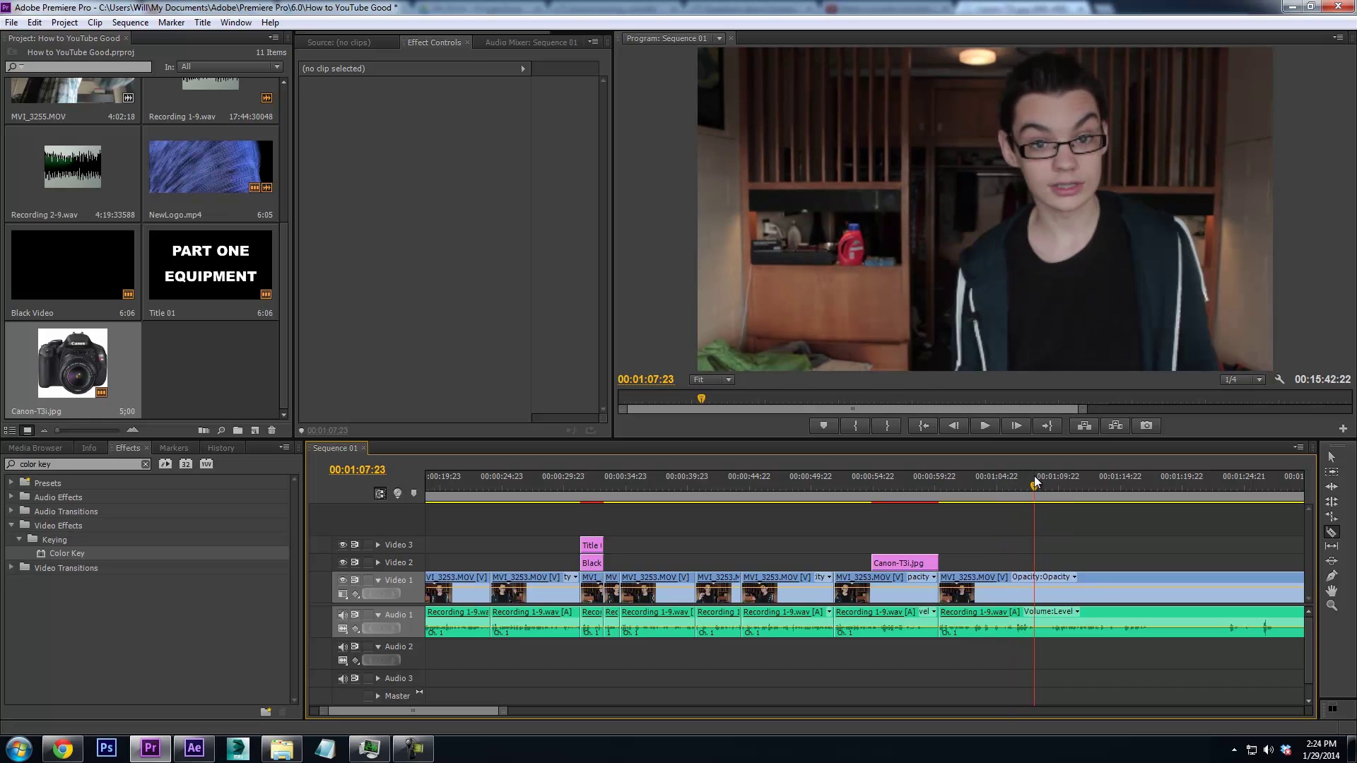
key("Right")
key("Right")
key("Right")
key("Right")
key("Right")
key("Right")
key("Right")
key("Right")
key("Right")
key("Right")
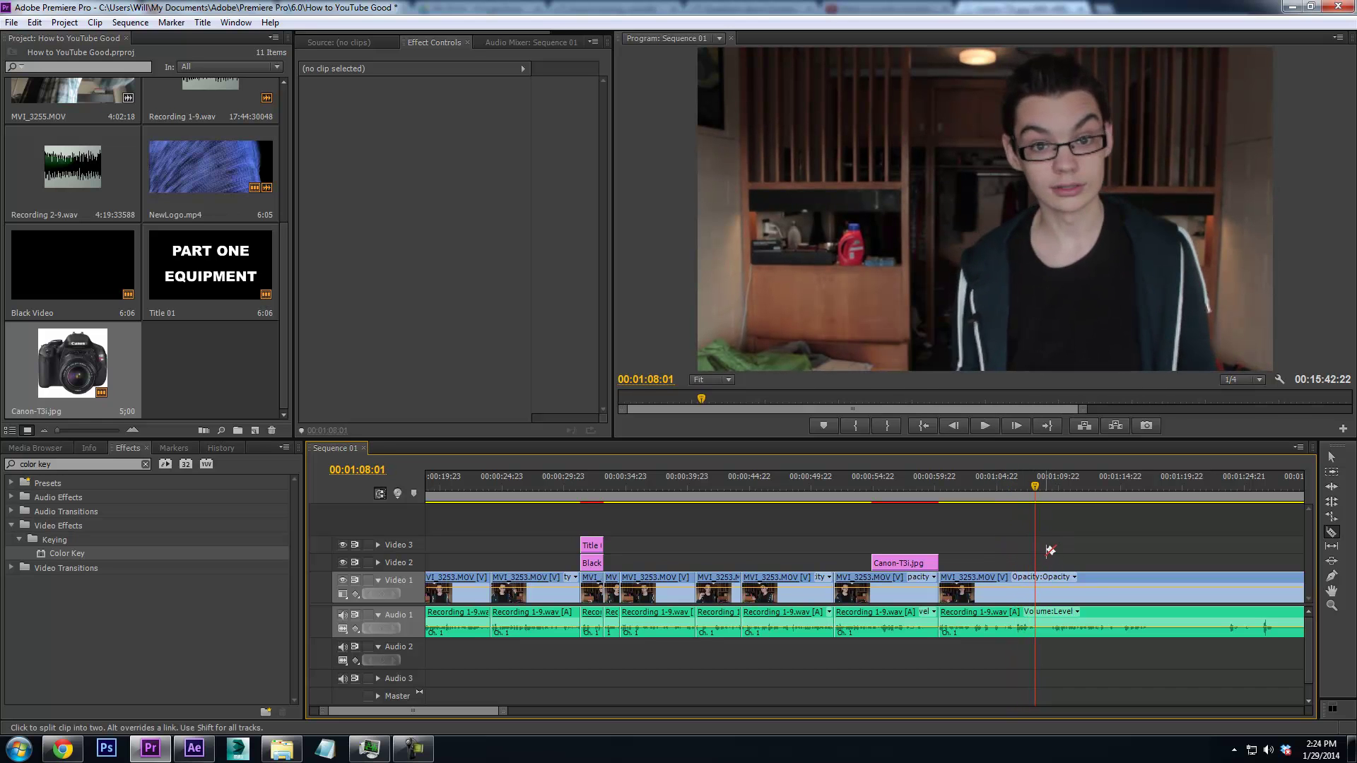
key("Left")
key("Left")
key("Left")
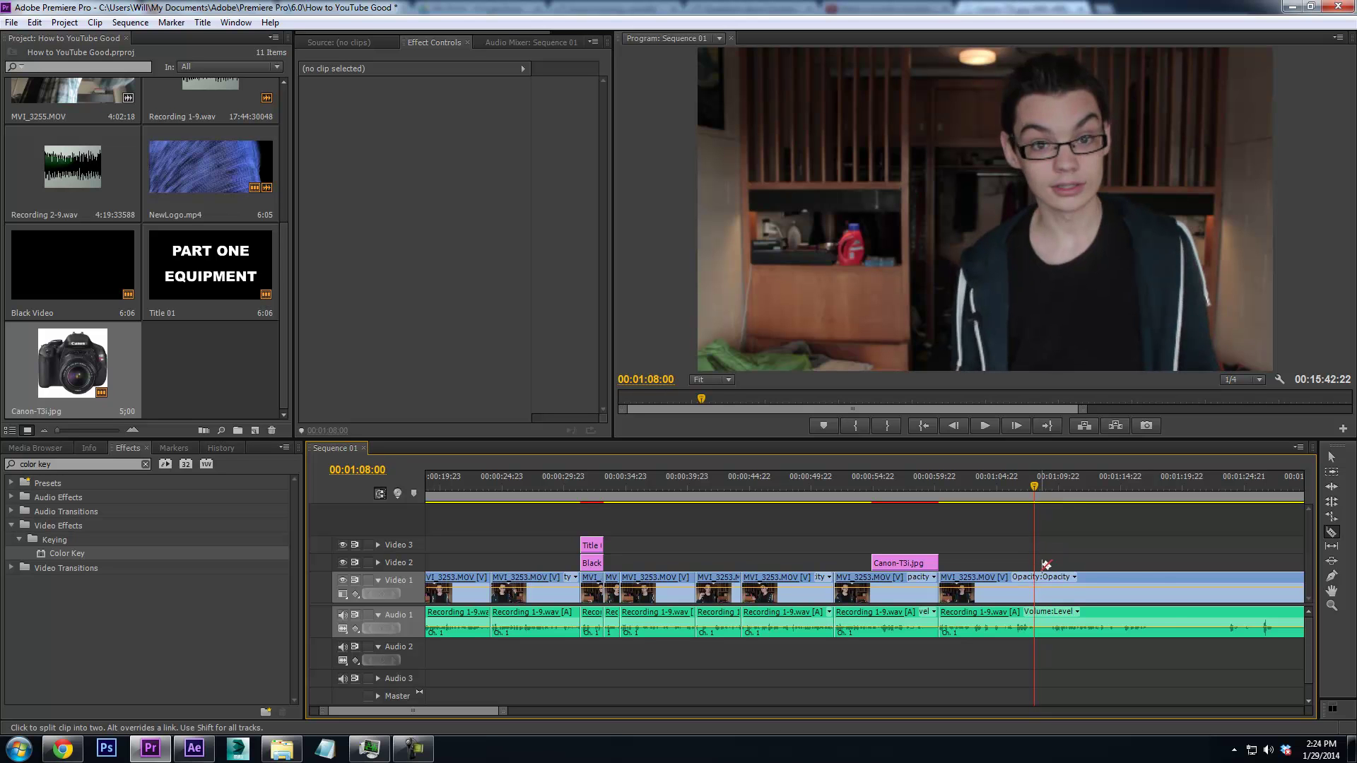
left_click(1036, 583)
Split the footage again at 00:01:09:09 and ripple delete the short segment between the two cuts
key("space")
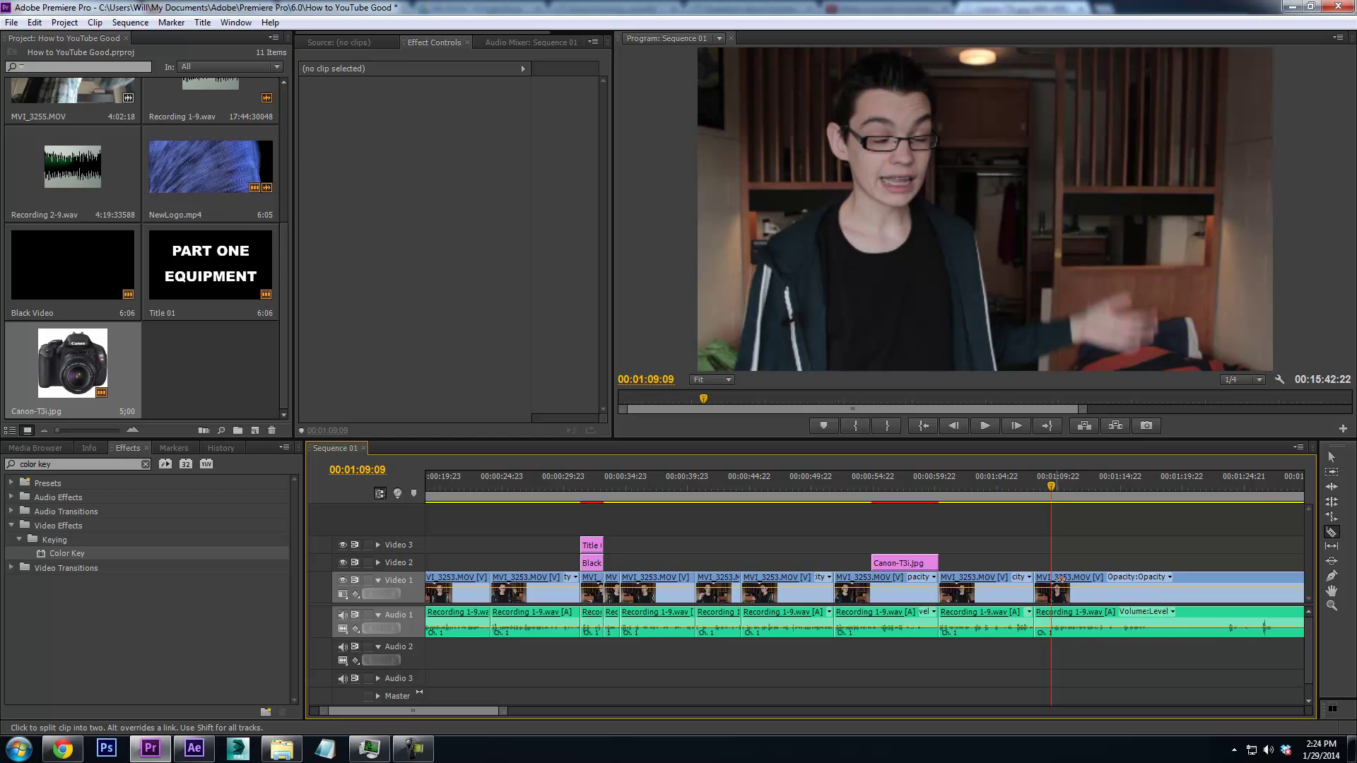
left_click(1051, 582)
right_click(1042, 586)
left_click(1096, 113)
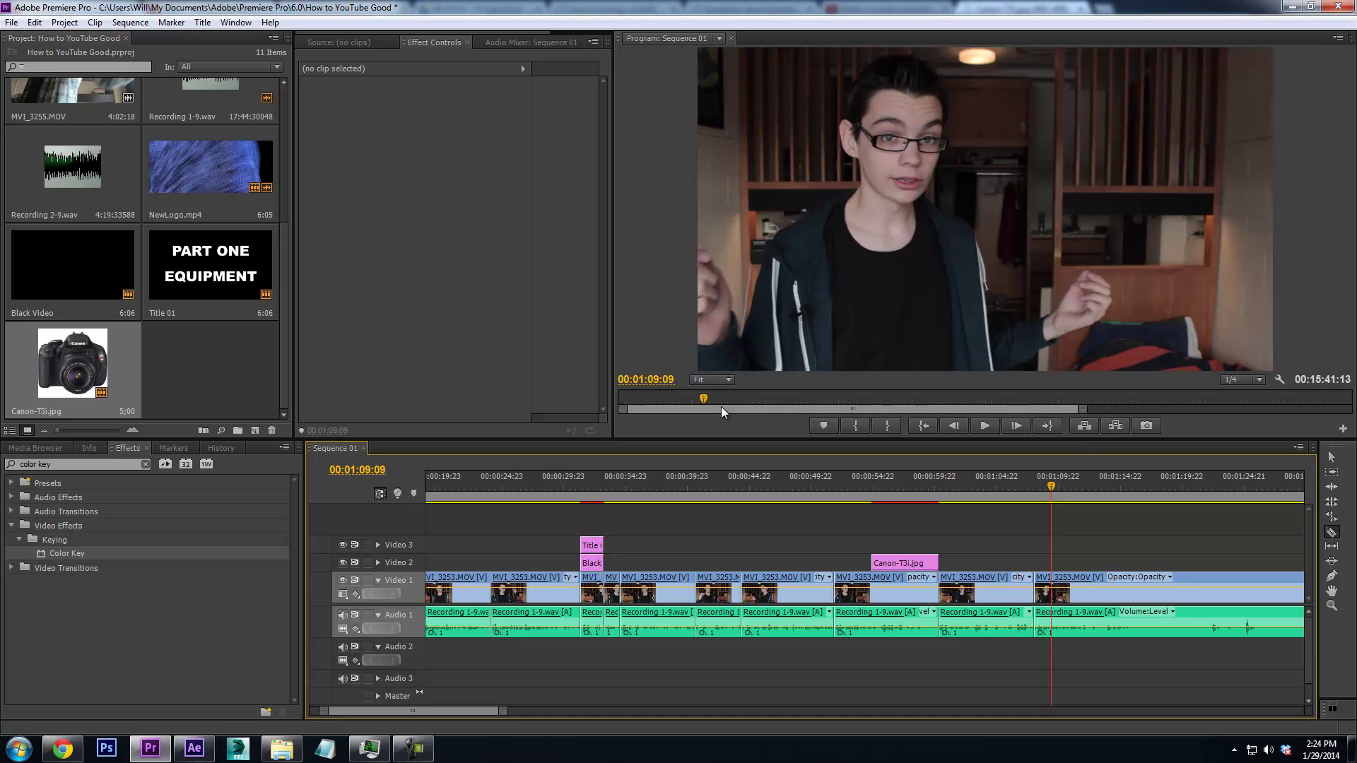
Play back the footage from just before the cut at 00:01:08:00 up to 00:01:15:22
left_click(1046, 486)
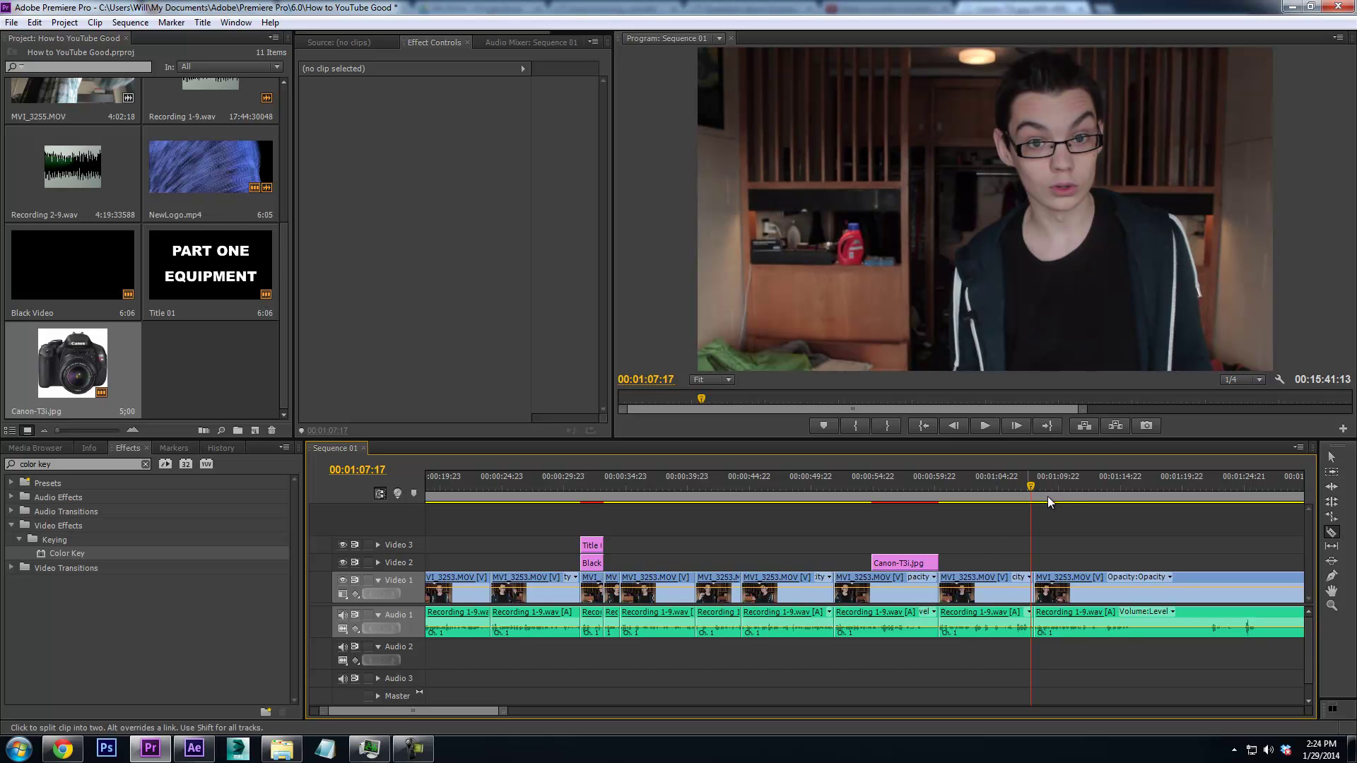
left_click_drag(1040, 494, 1032, 488)
key("space")
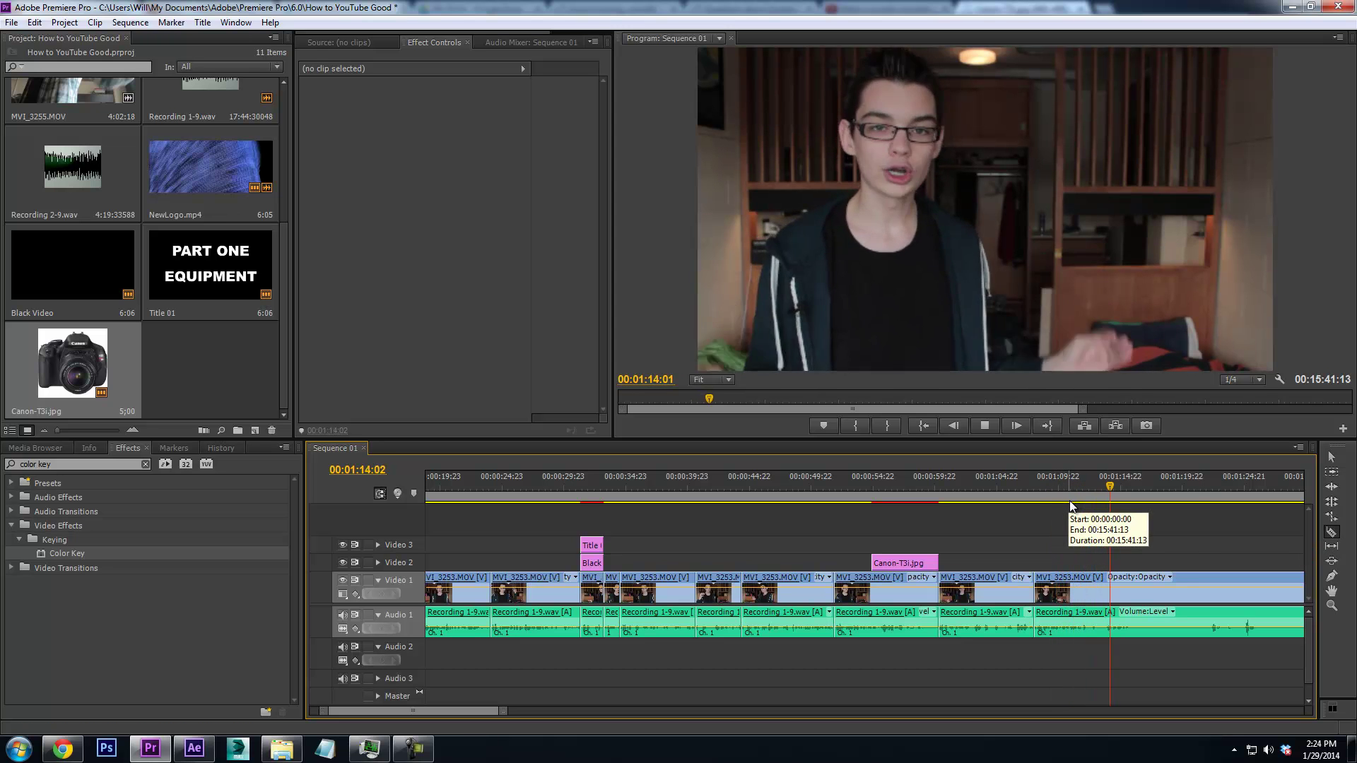
key("space")
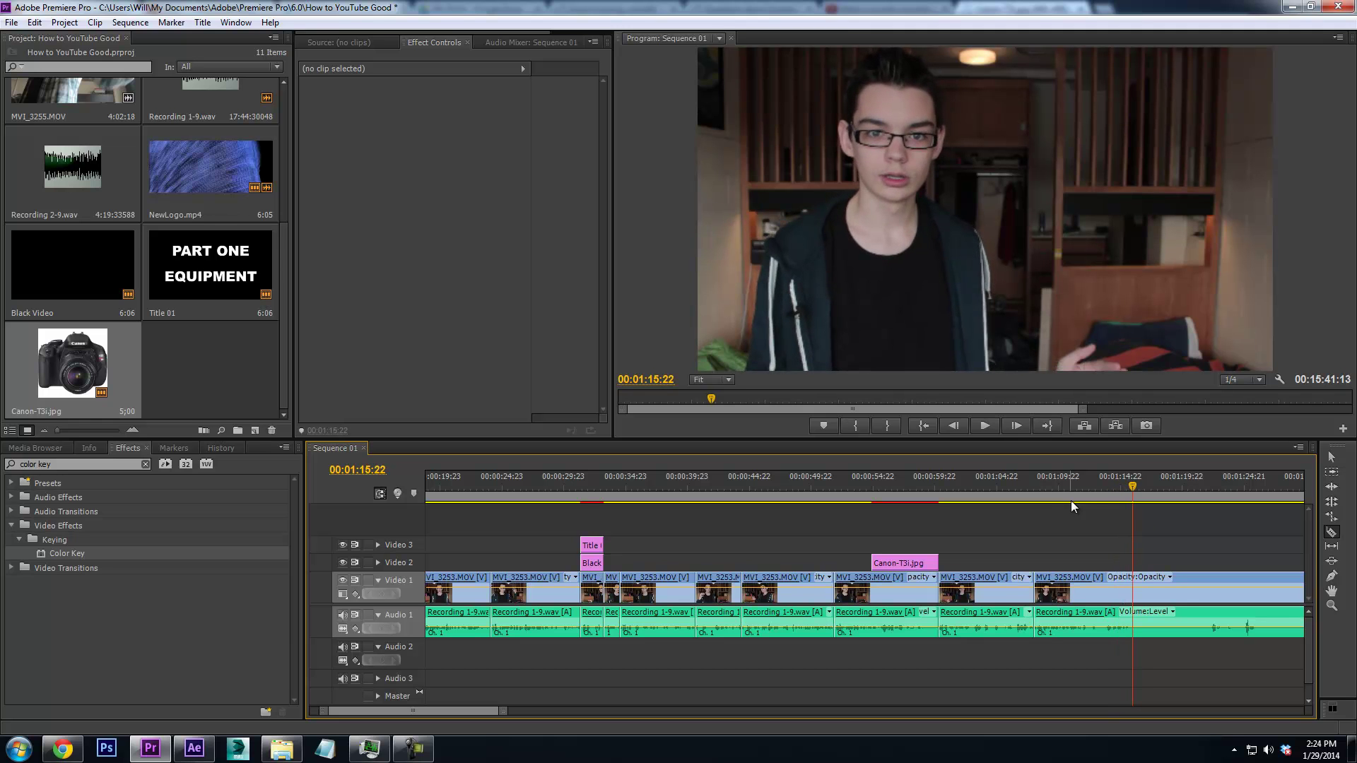
Play the footage just before 00:01:16 to find the pause, and split the video and audio at 00:01:16:05
left_click_drag(1117, 485, 1094, 493)
key("space")
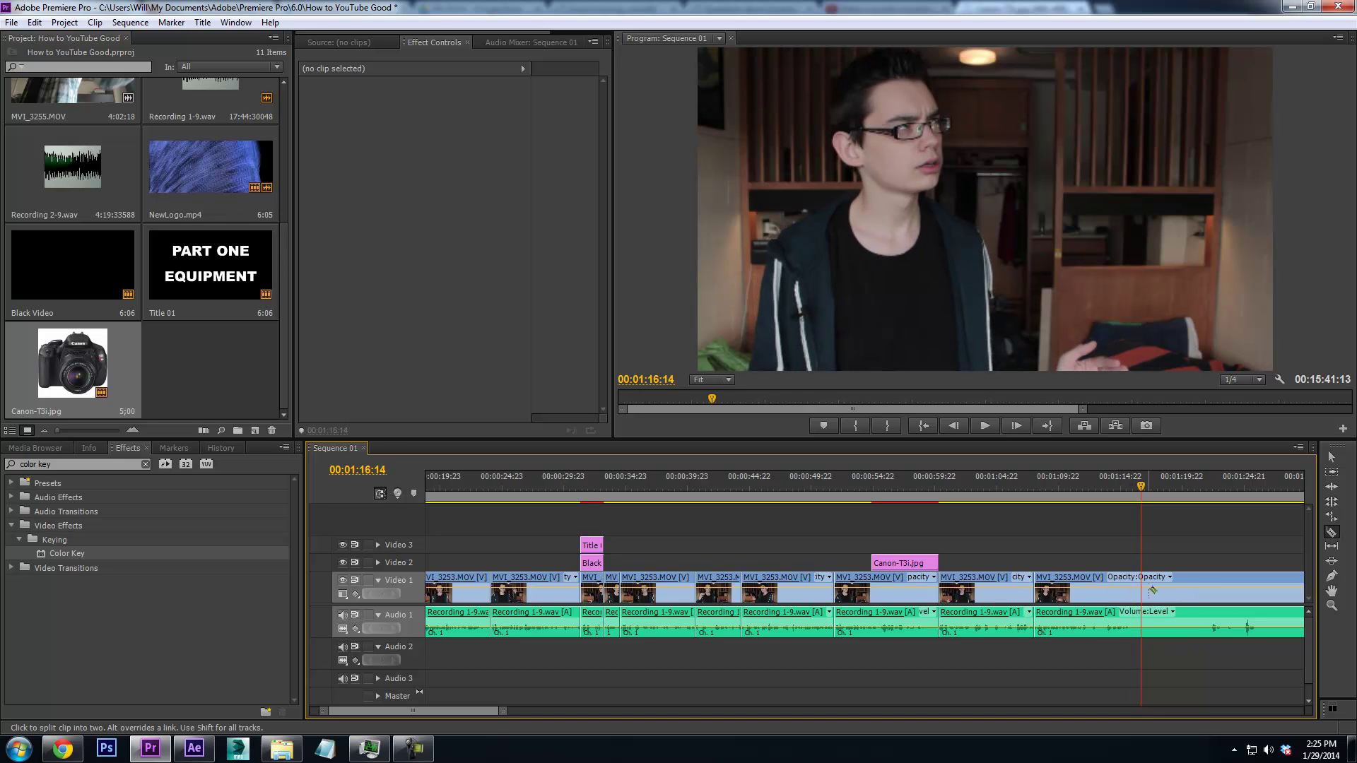
key("space")
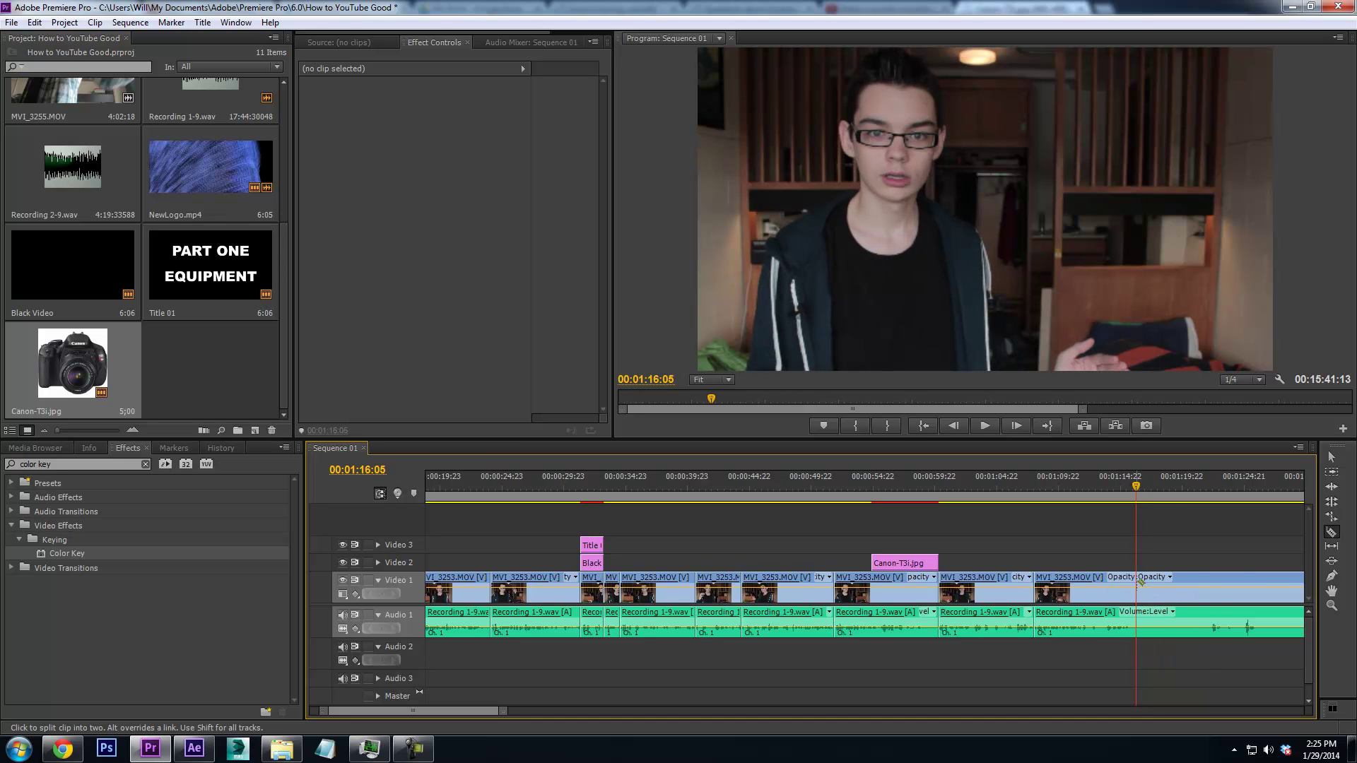
left_click(1138, 580)
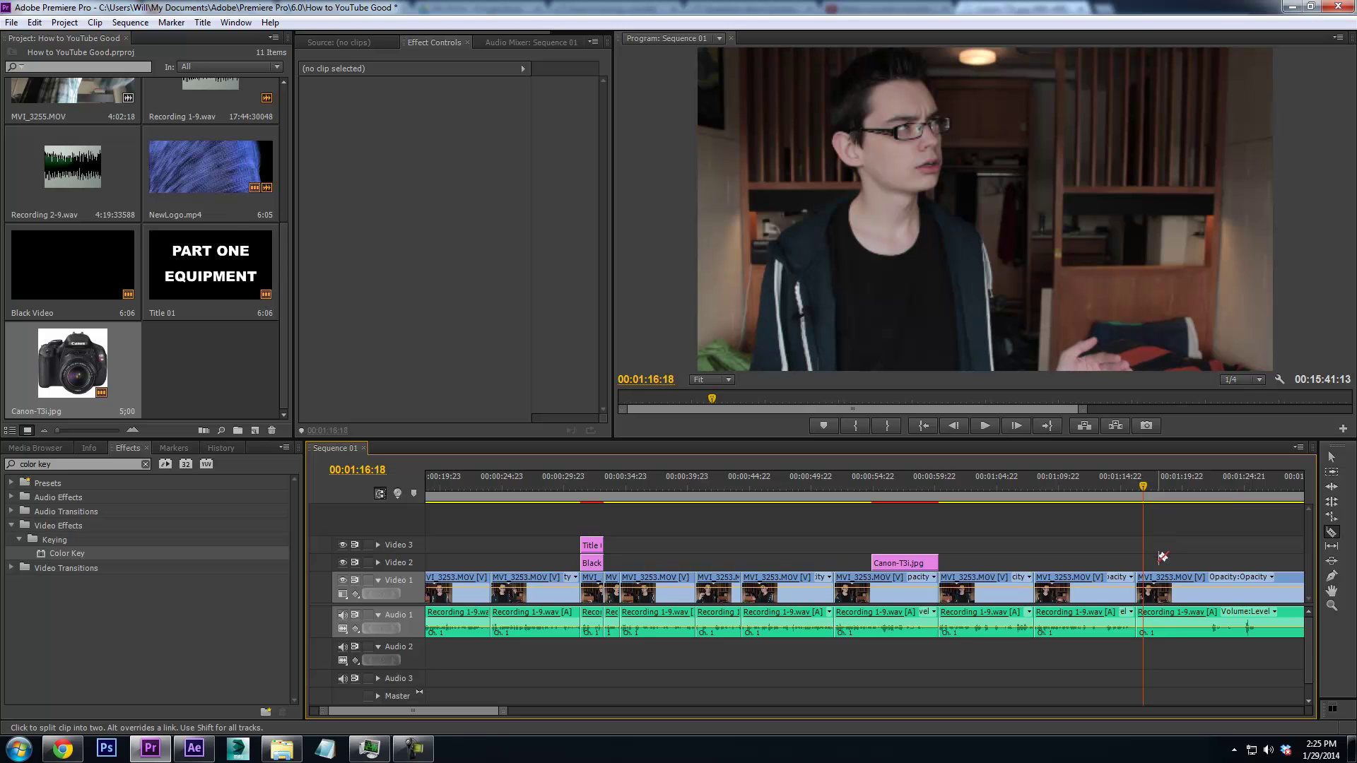
left_click(1135, 486)
key("v")
left_click(1139, 581)
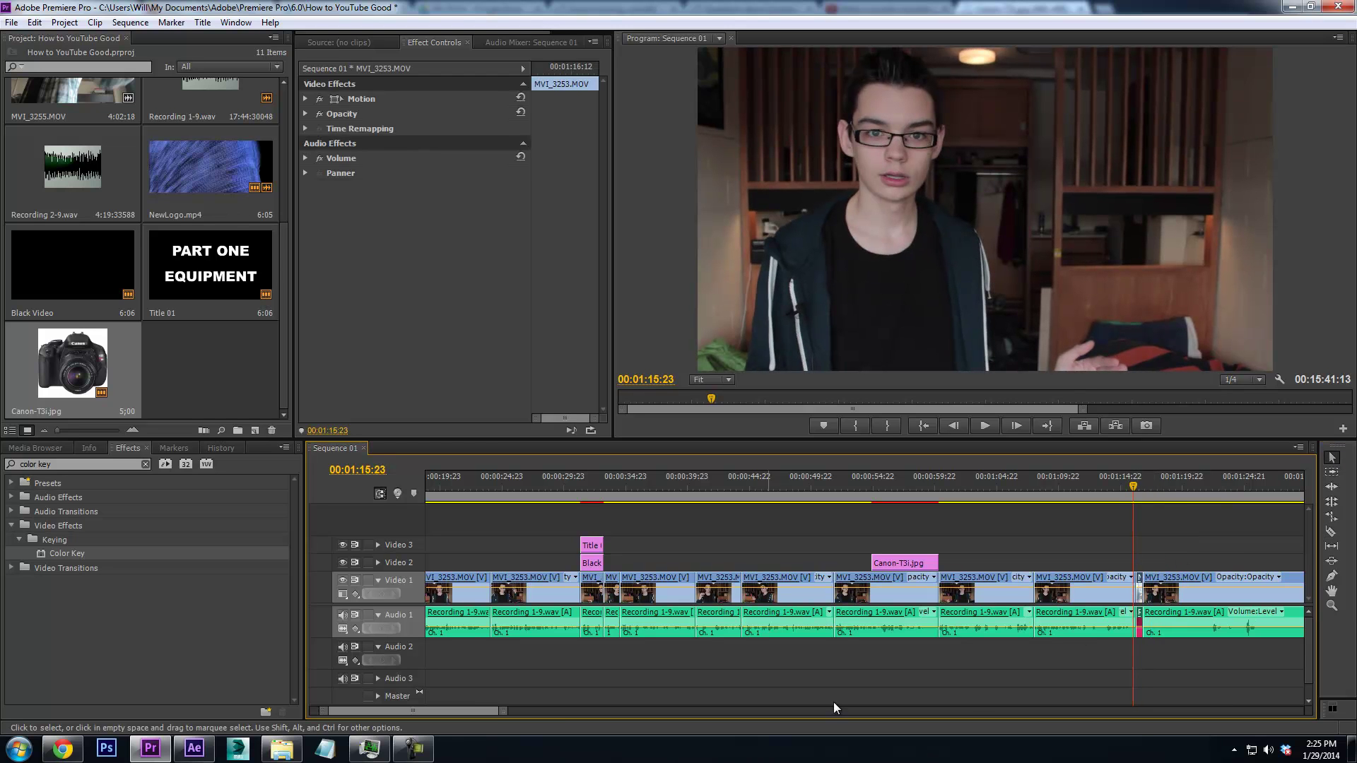
left_click_drag(501, 715, 487, 716)
key("ctrl+z")
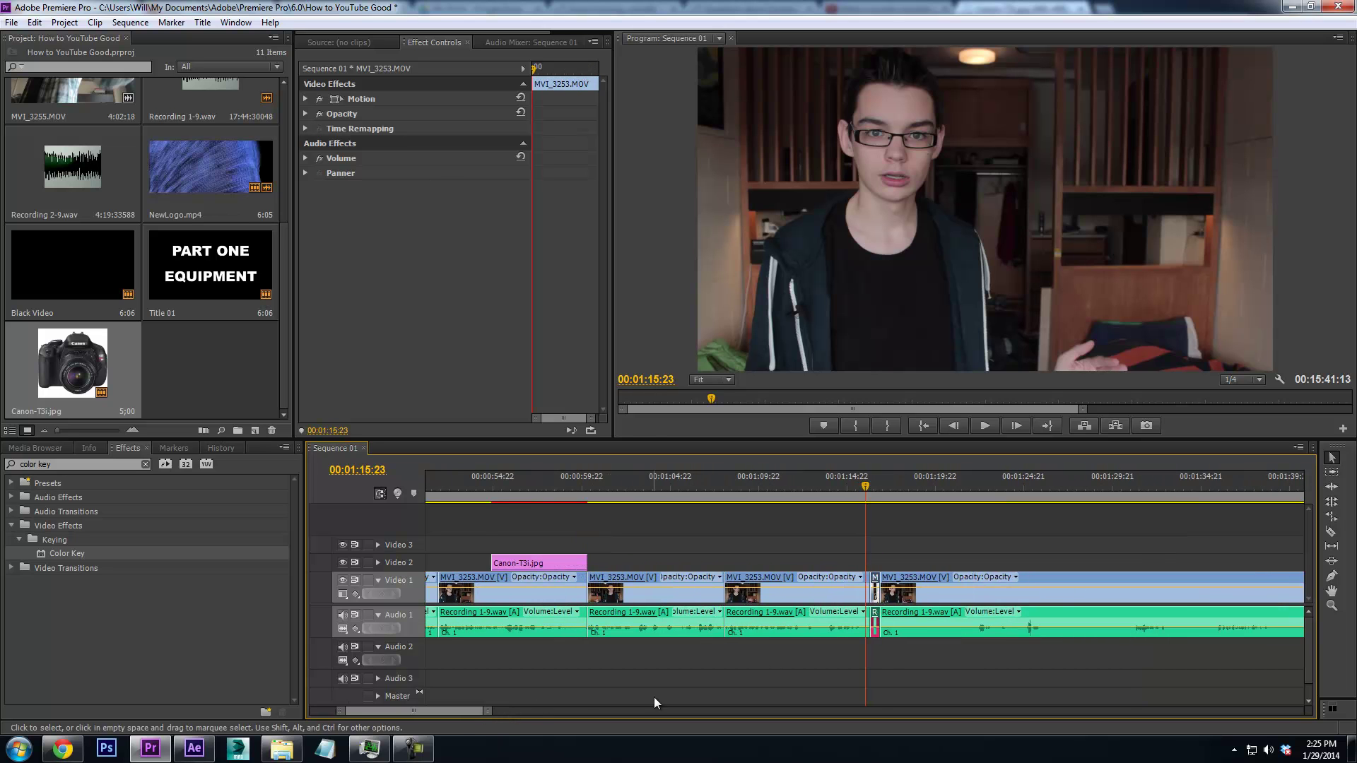
Play on from the cut through the sideways glance and split the footage again at 00:01:17:01
left_click(969, 577)
key("space")
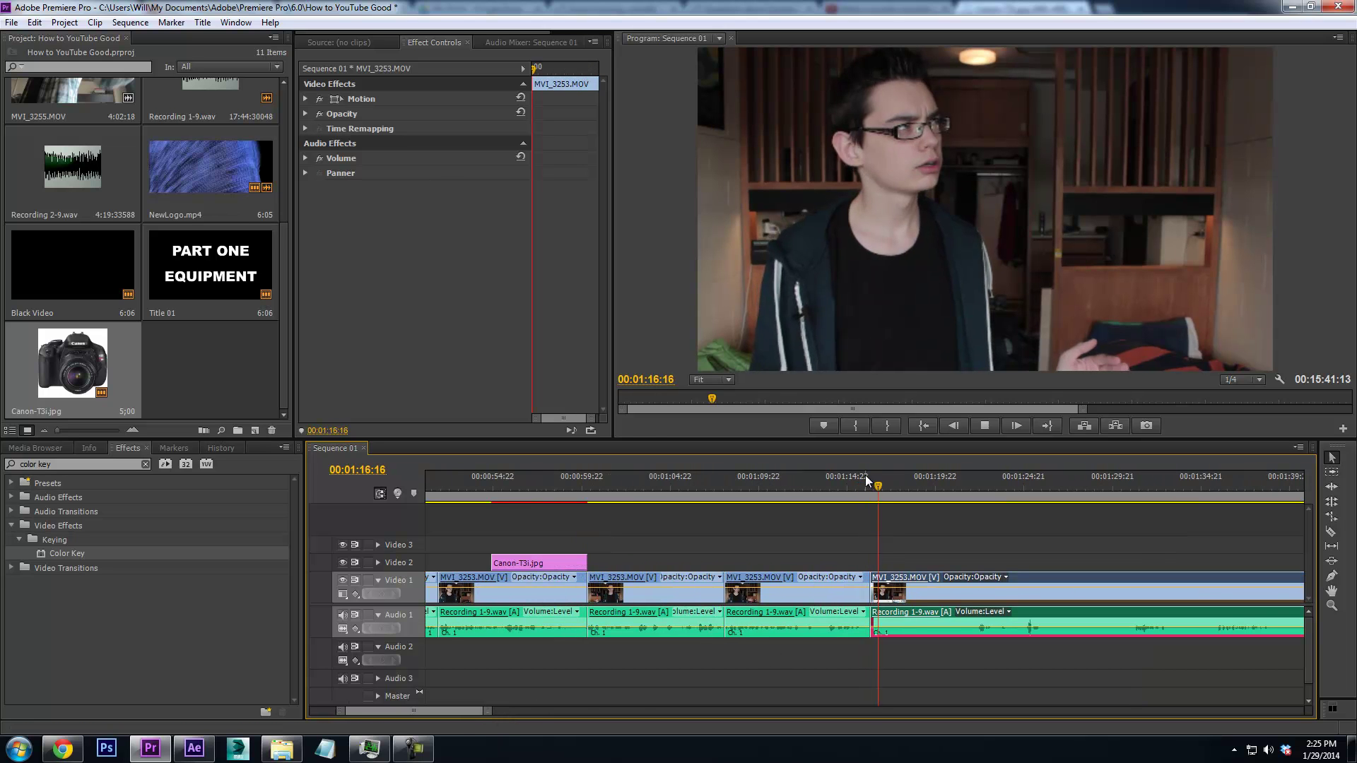
key("space")
left_click(1338, 534)
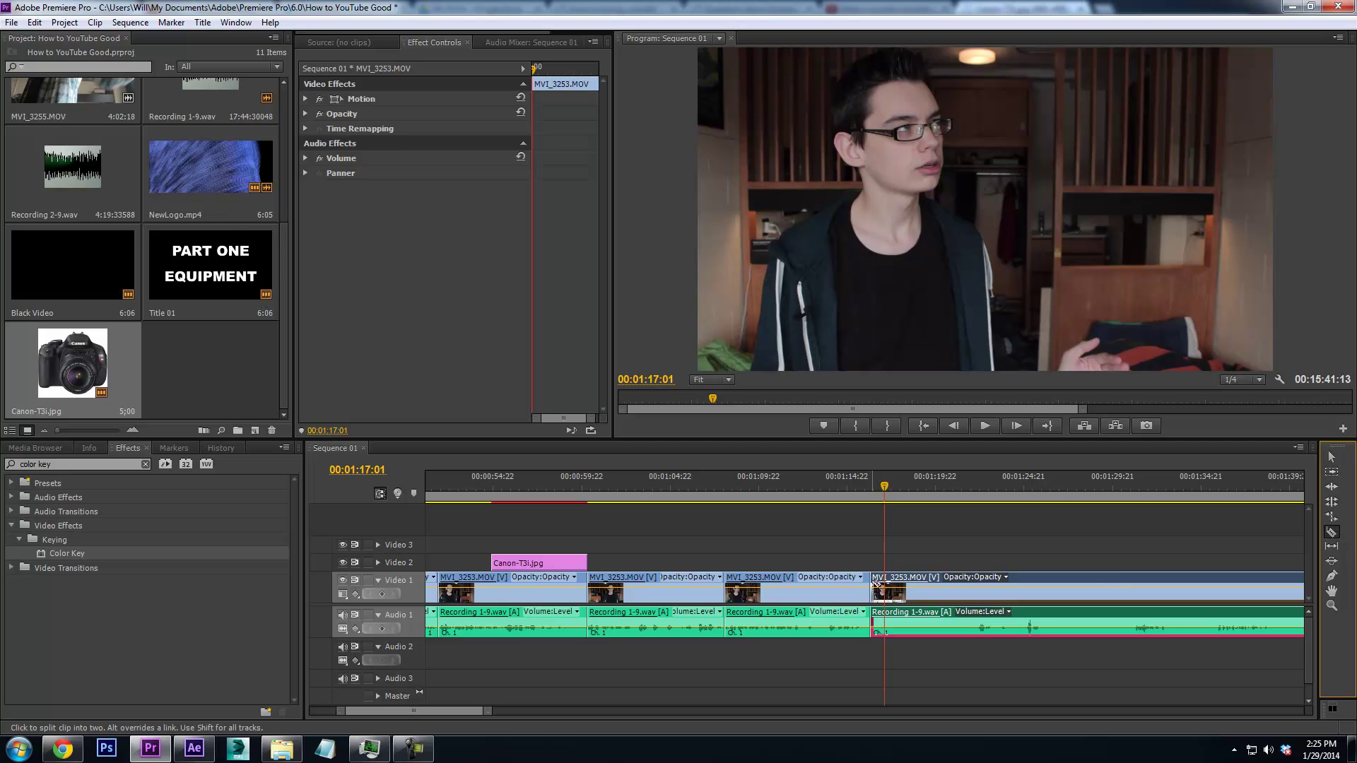
left_click(888, 583)
Enlarge the short clip between the two cuts to scale 148 and reframe it at position 1238.3, 774.3
left_click(546, 67)
left_click(1340, 460)
left_click(304, 99)
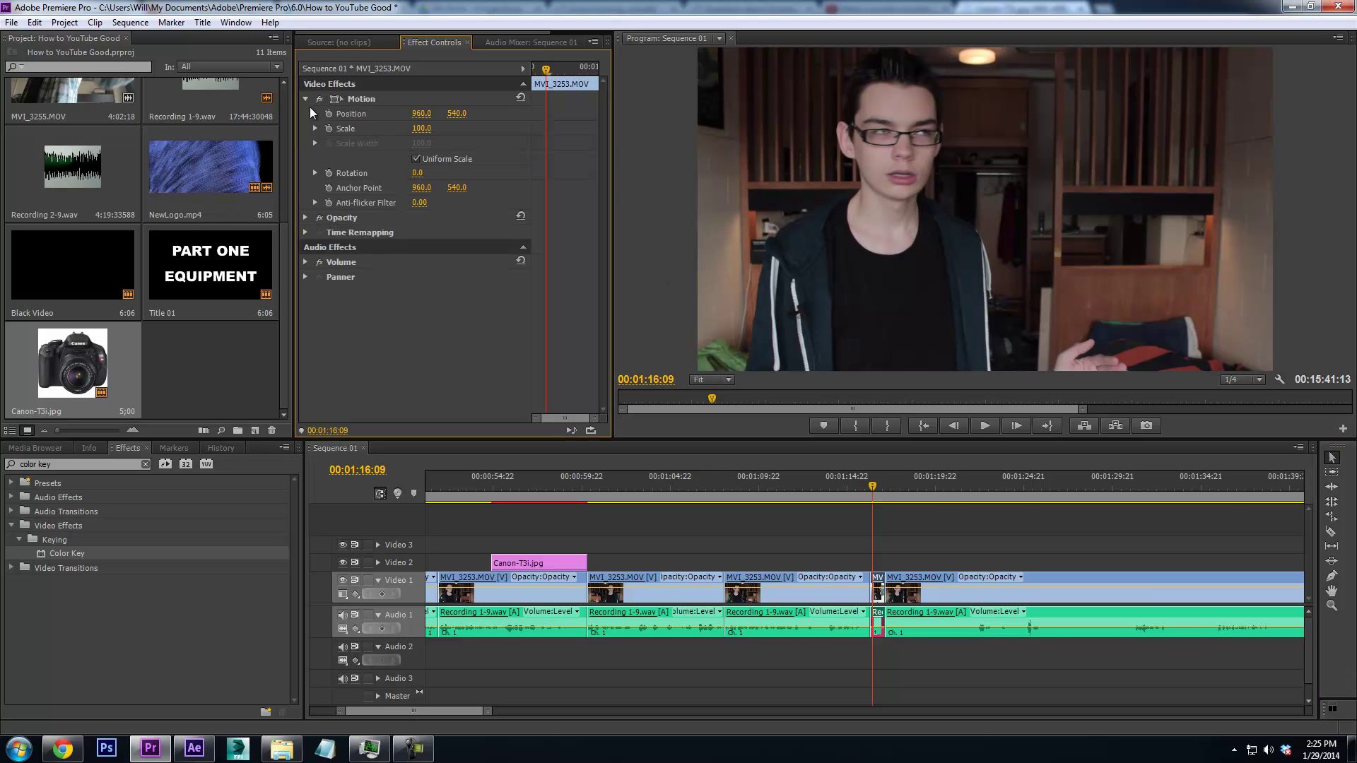
left_click_drag(422, 129, 565, 109)
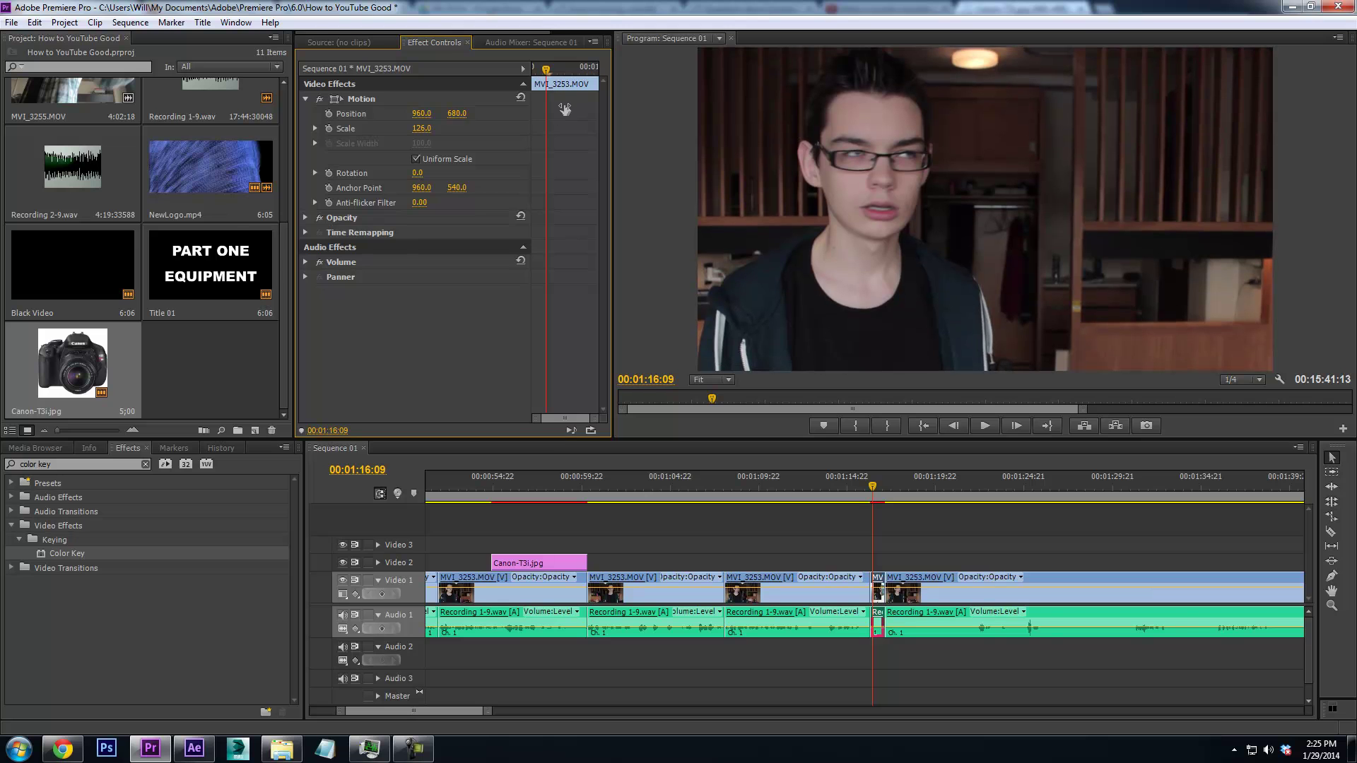
left_click_drag(422, 116, 627, 138)
left_click_drag(421, 130, 438, 129)
left_click(1007, 256)
left_click_drag(1007, 283, 997, 293)
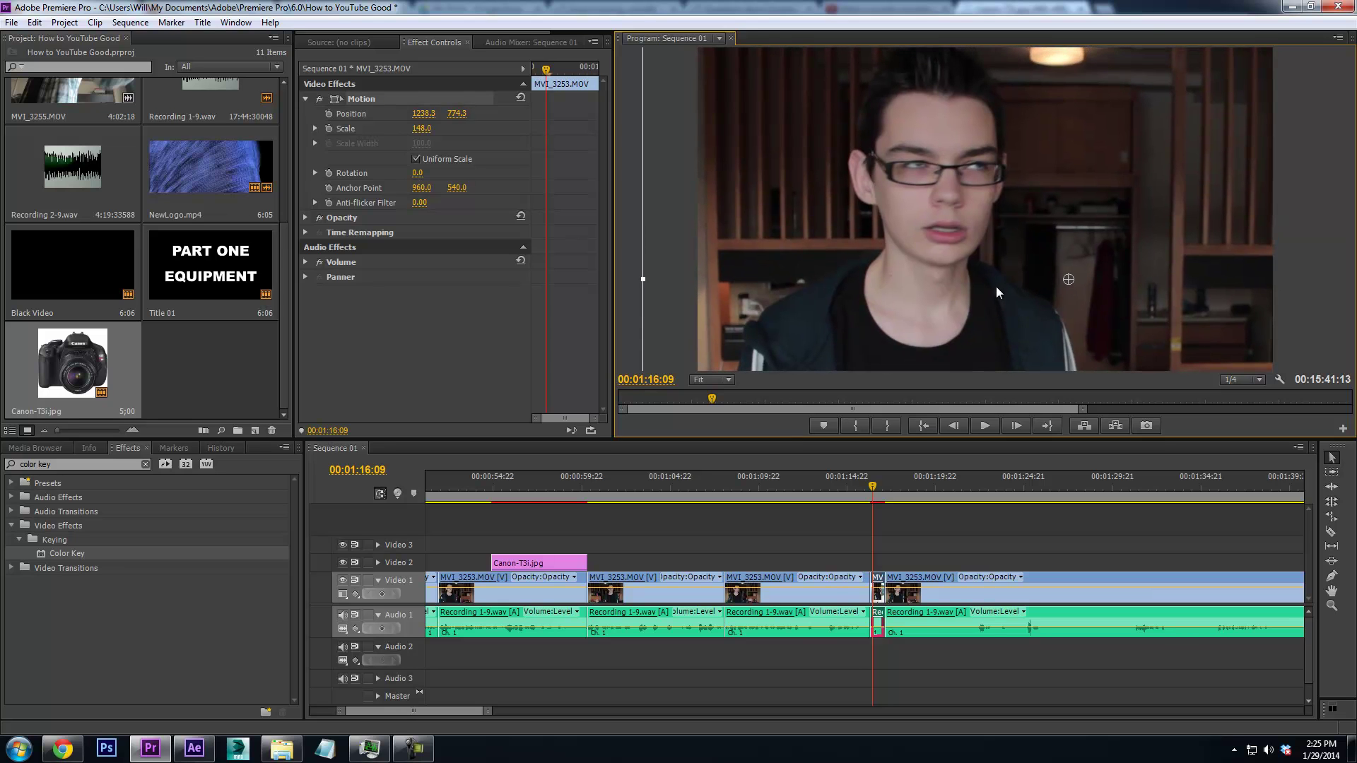
Play back the transitions around the enlarged close-up and move its video up to the Video 2 track
key("space")
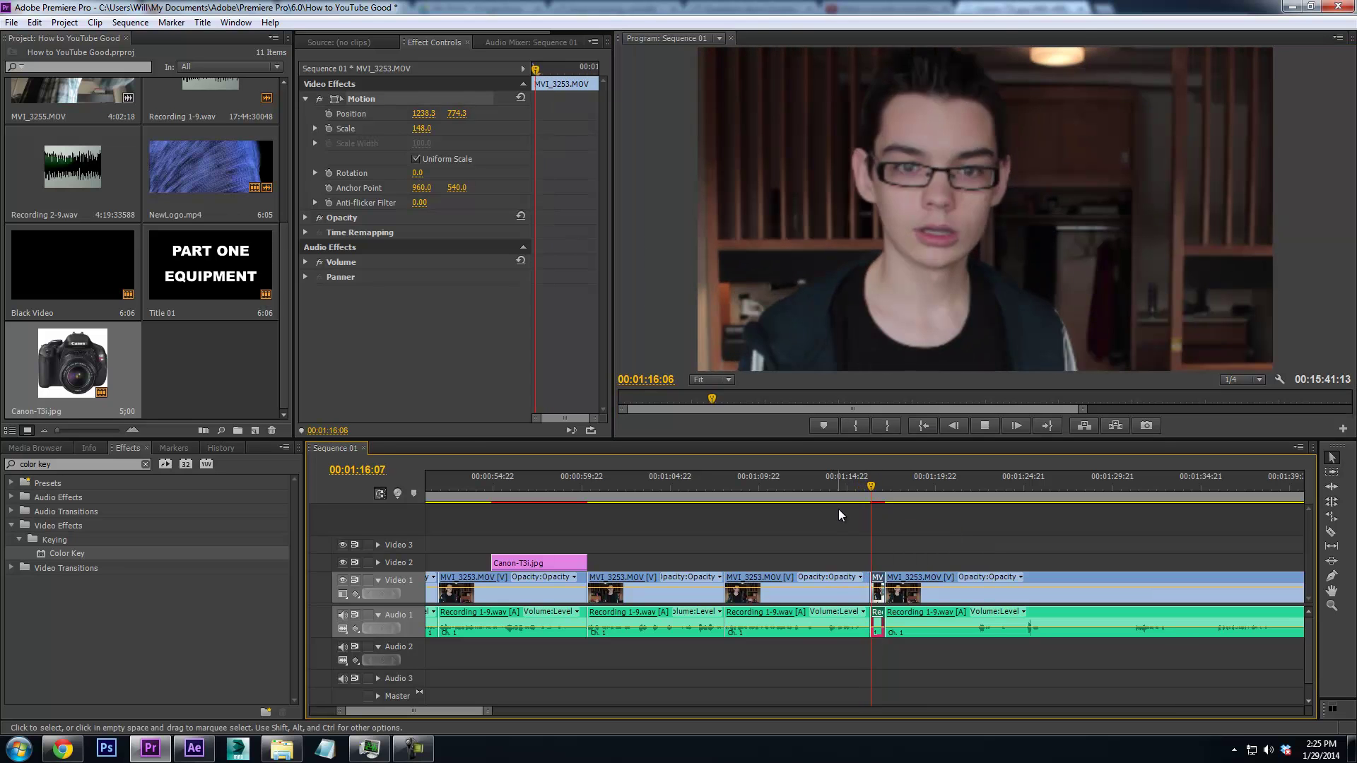
key("space")
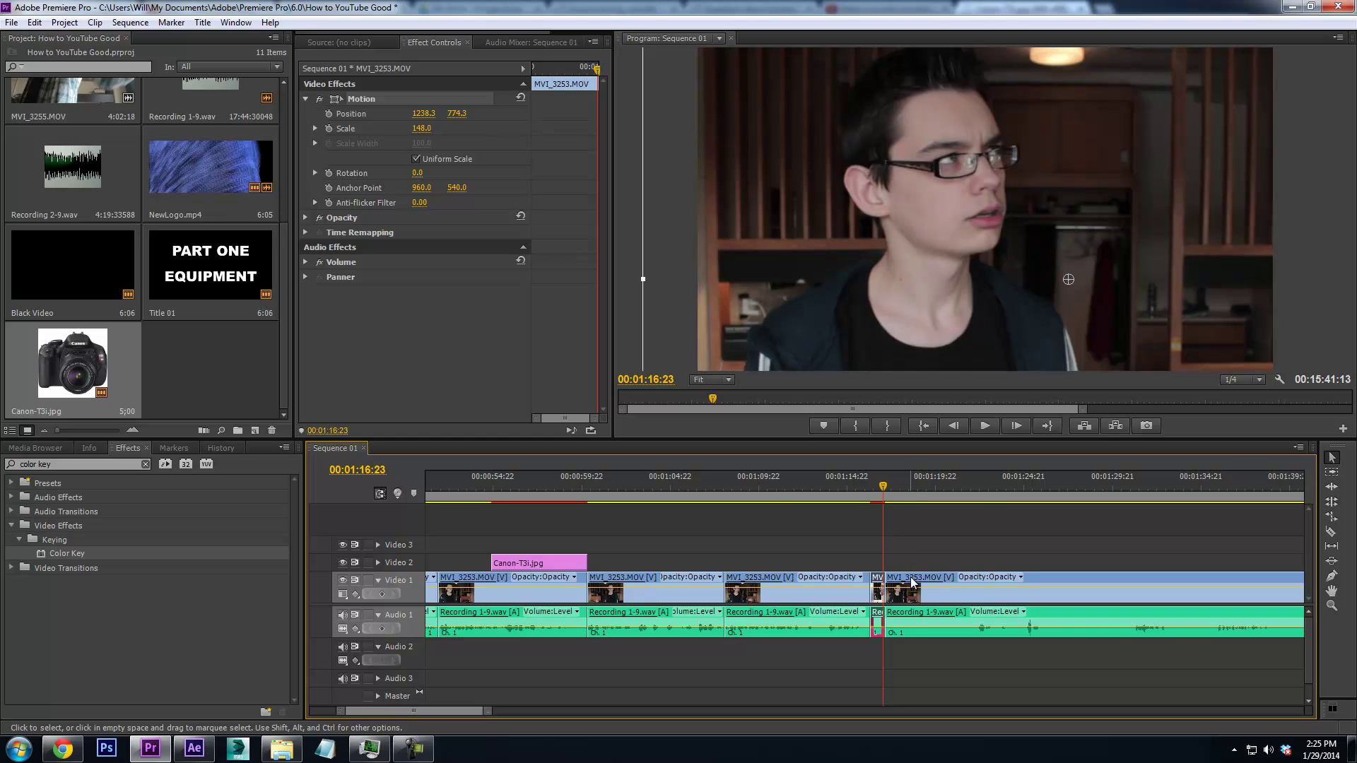
left_click(809, 478)
key("space")
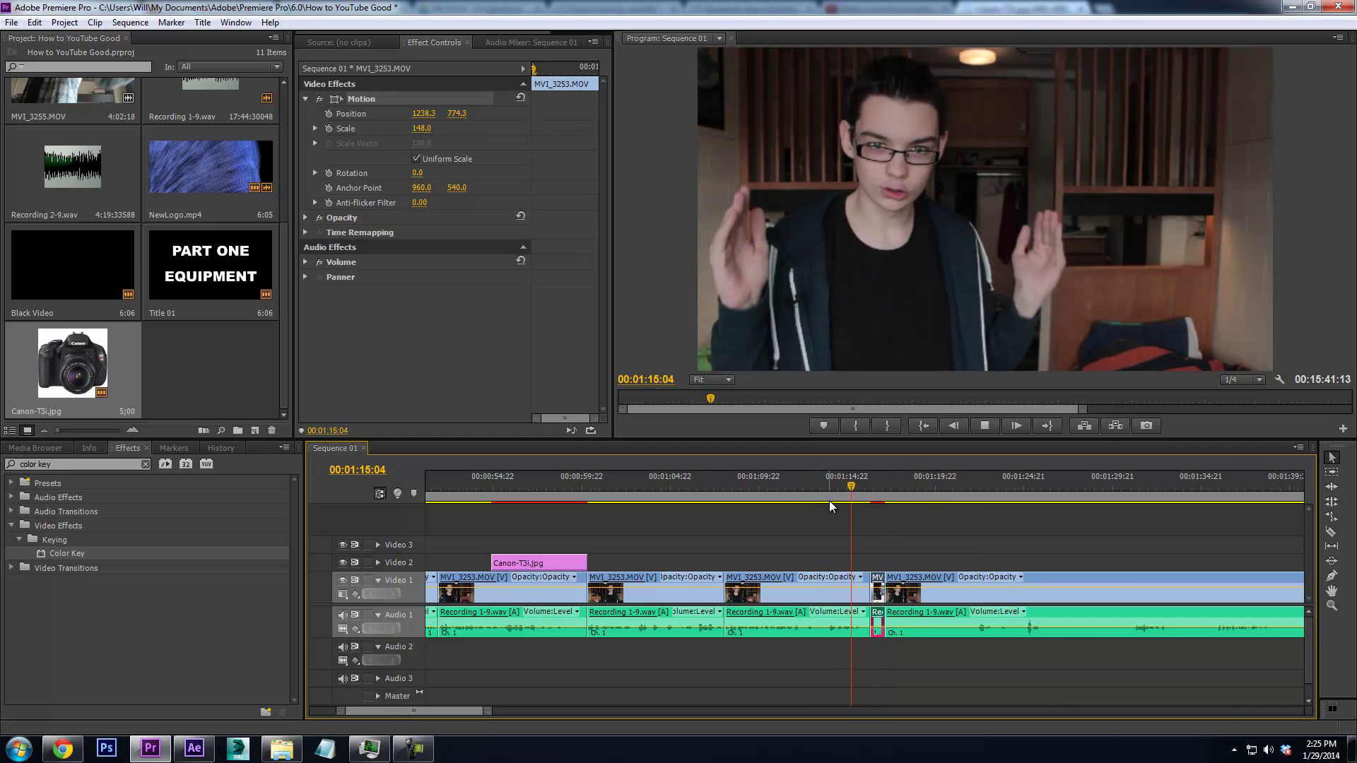
key("space")
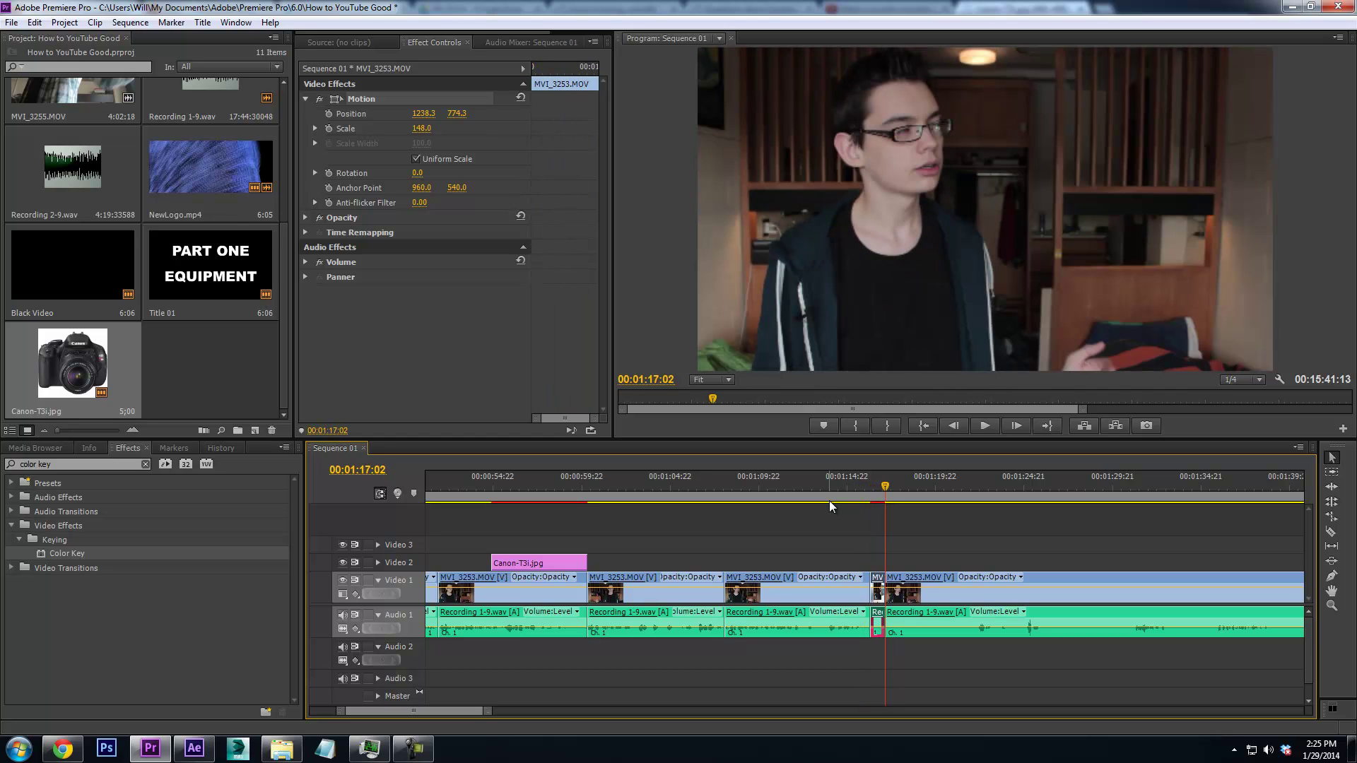
left_click(868, 487)
mouse_move(868, 492)
left_mouse_down()
mouse_move(880, 489)
mouse_move(866, 490)
left_mouse_up()
key("space")
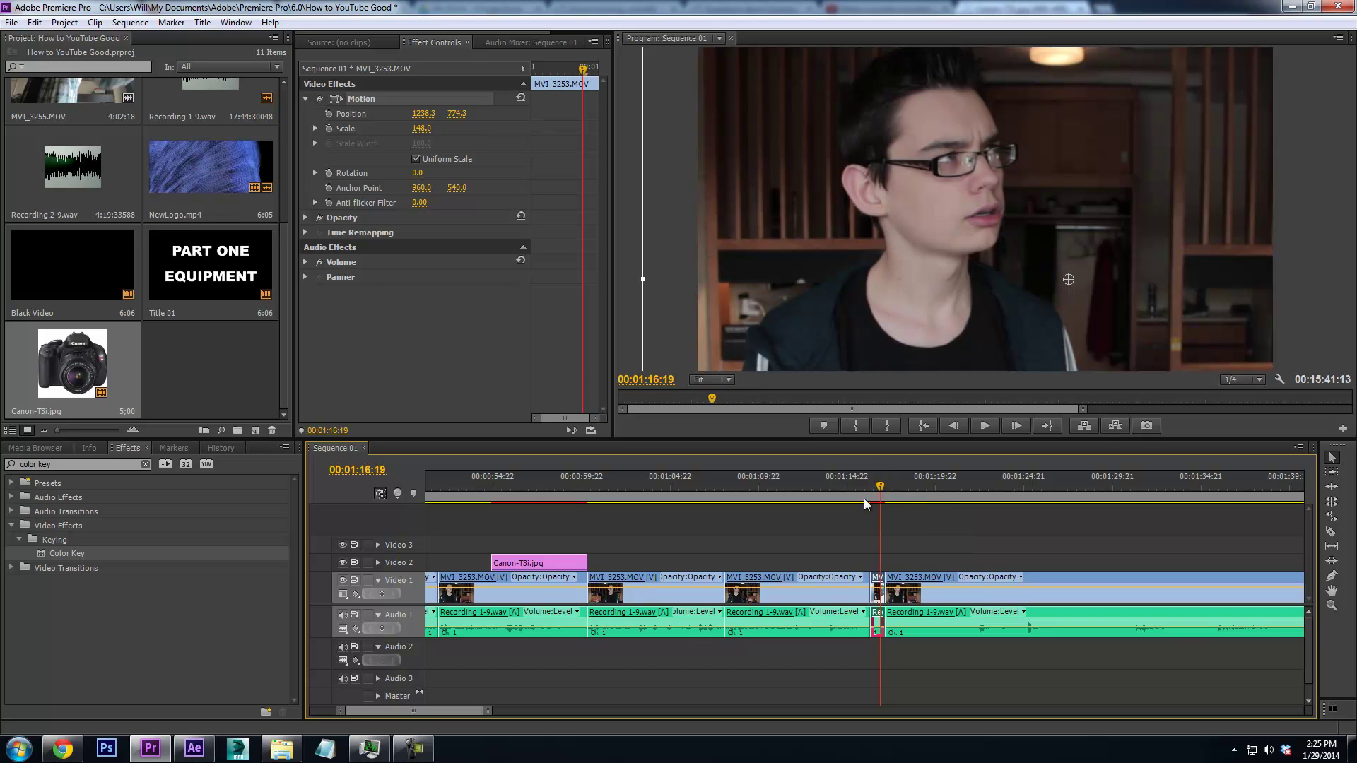
left_click(851, 489)
key("space")
key("space")
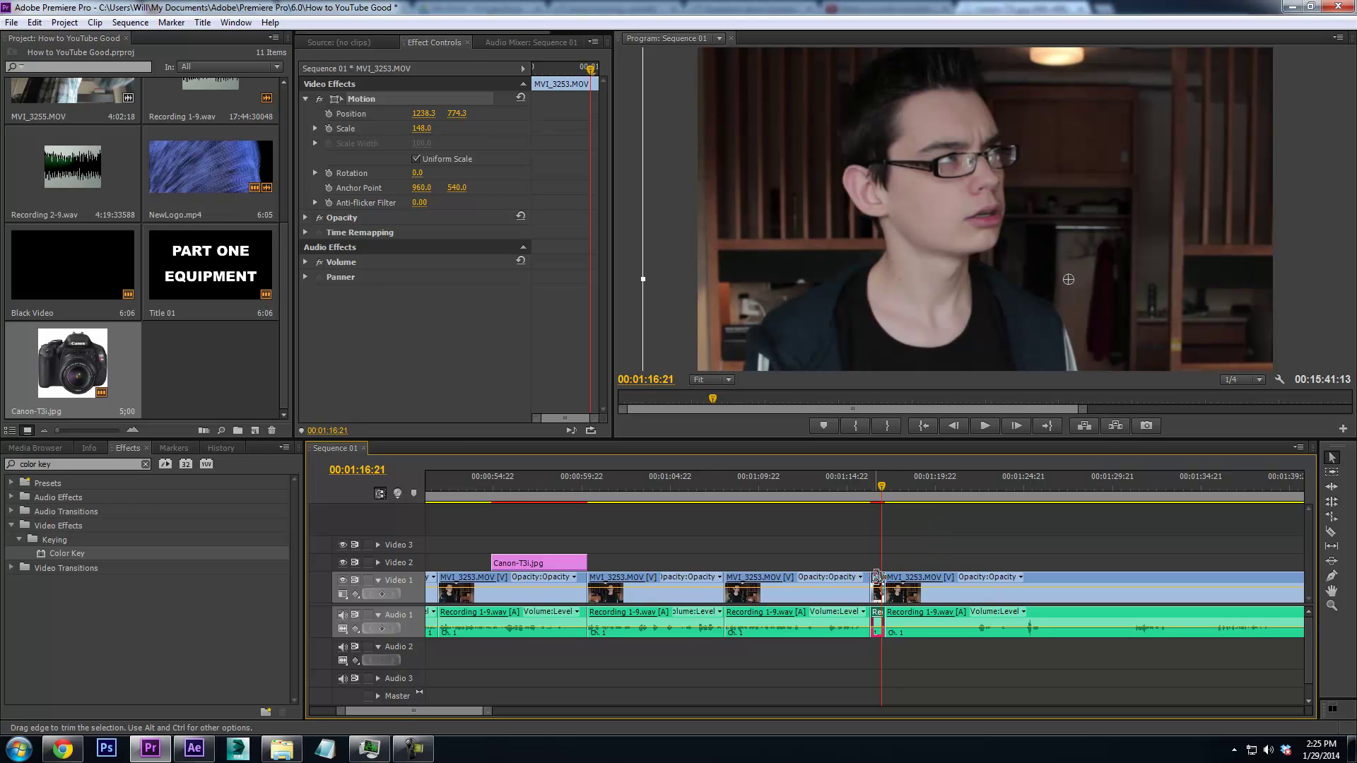
left_click_drag(878, 581, 877, 563)
Scan the footage after the close-up for the start of the next usable take, and save the project
left_click_drag(892, 491, 987, 523)
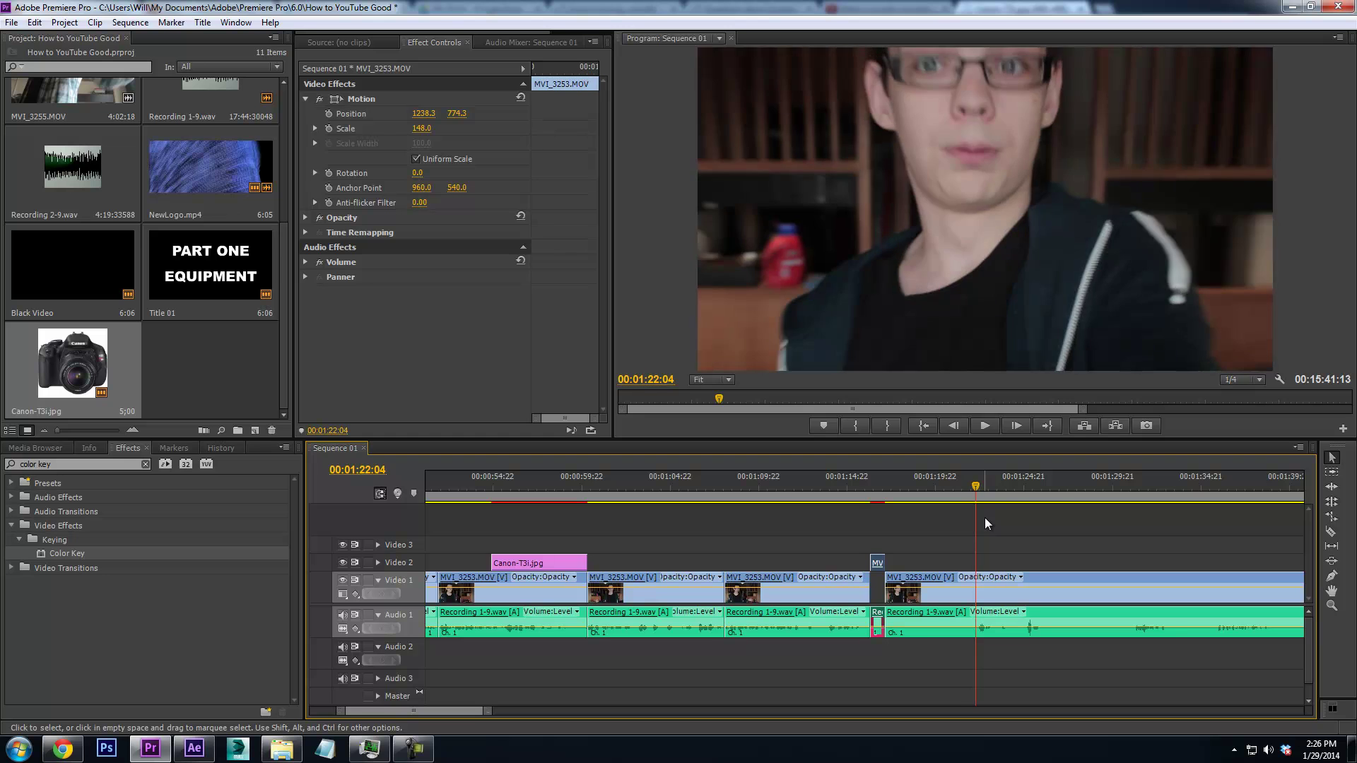
key("space")
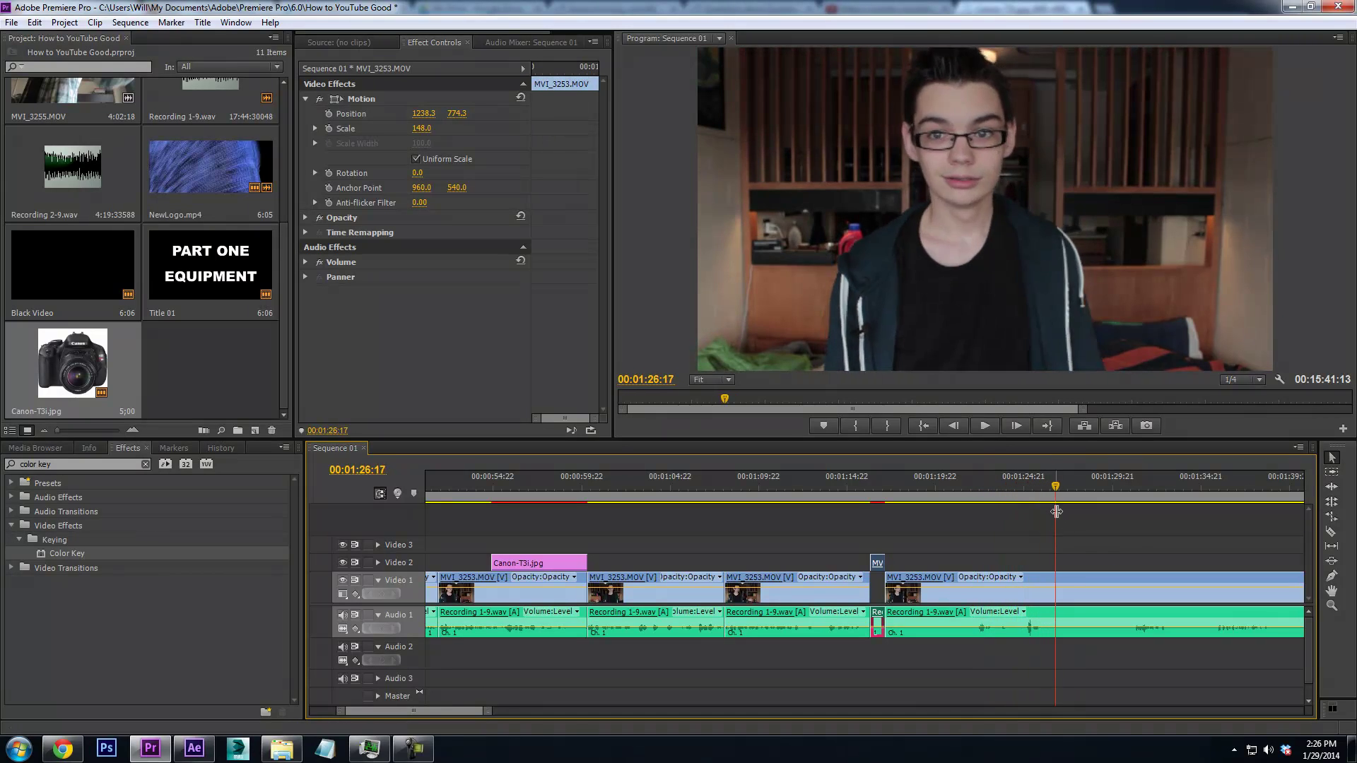
left_click_drag(1071, 494, 1147, 496)
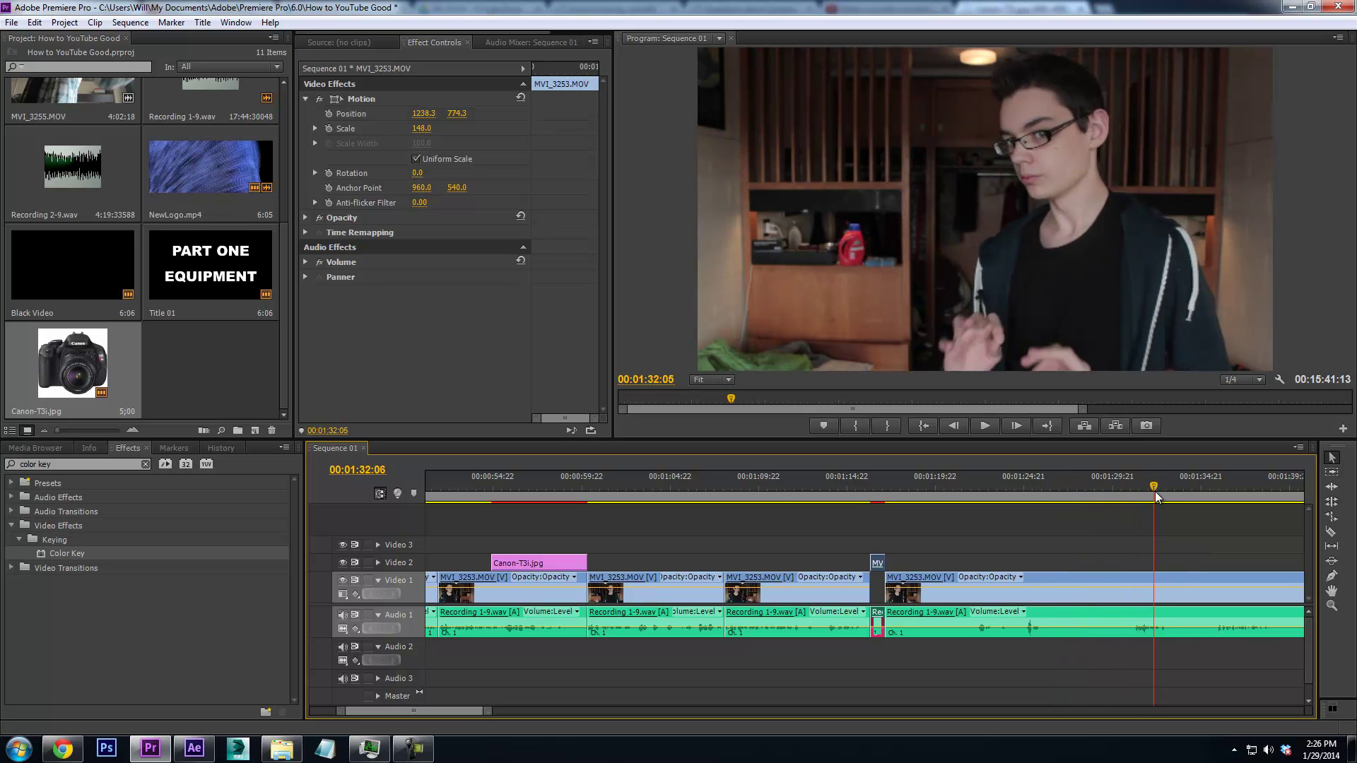
left_click(1032, 526)
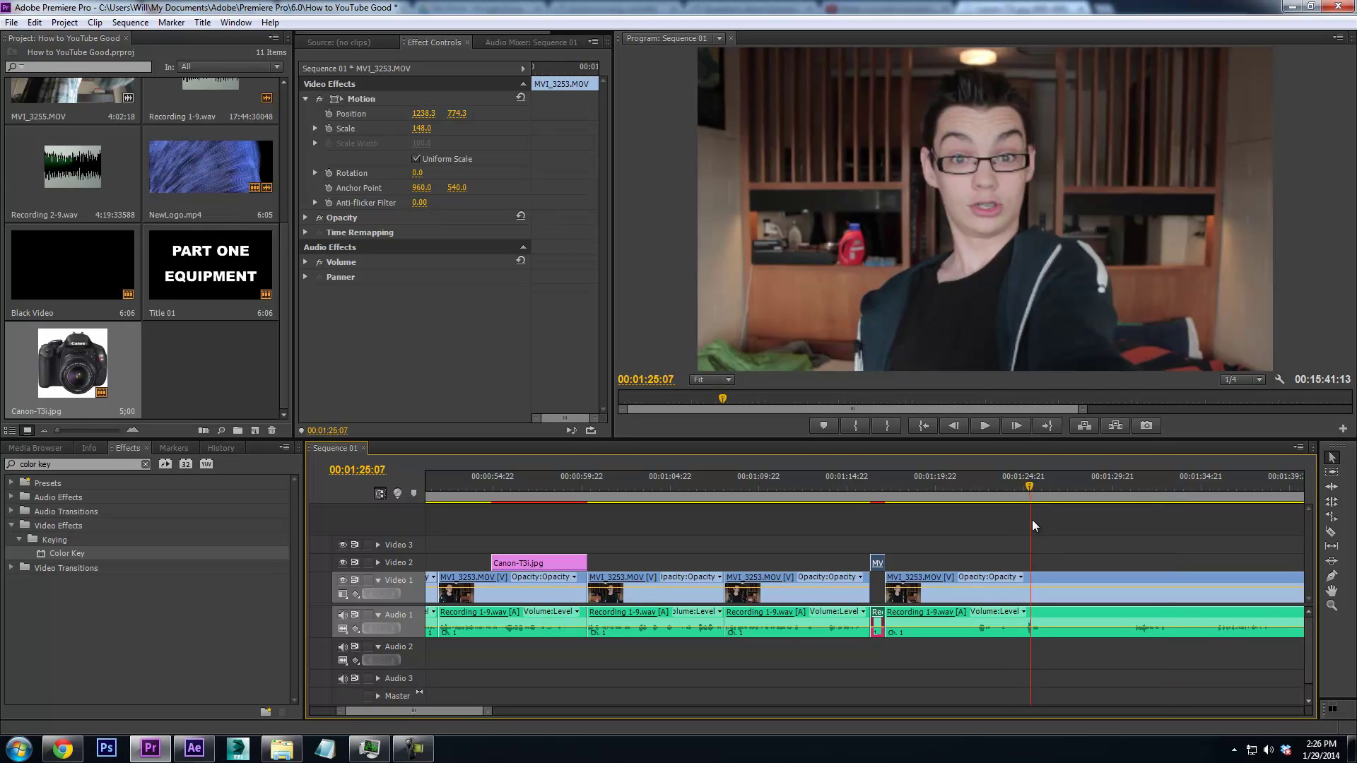
key("ctrl+s")
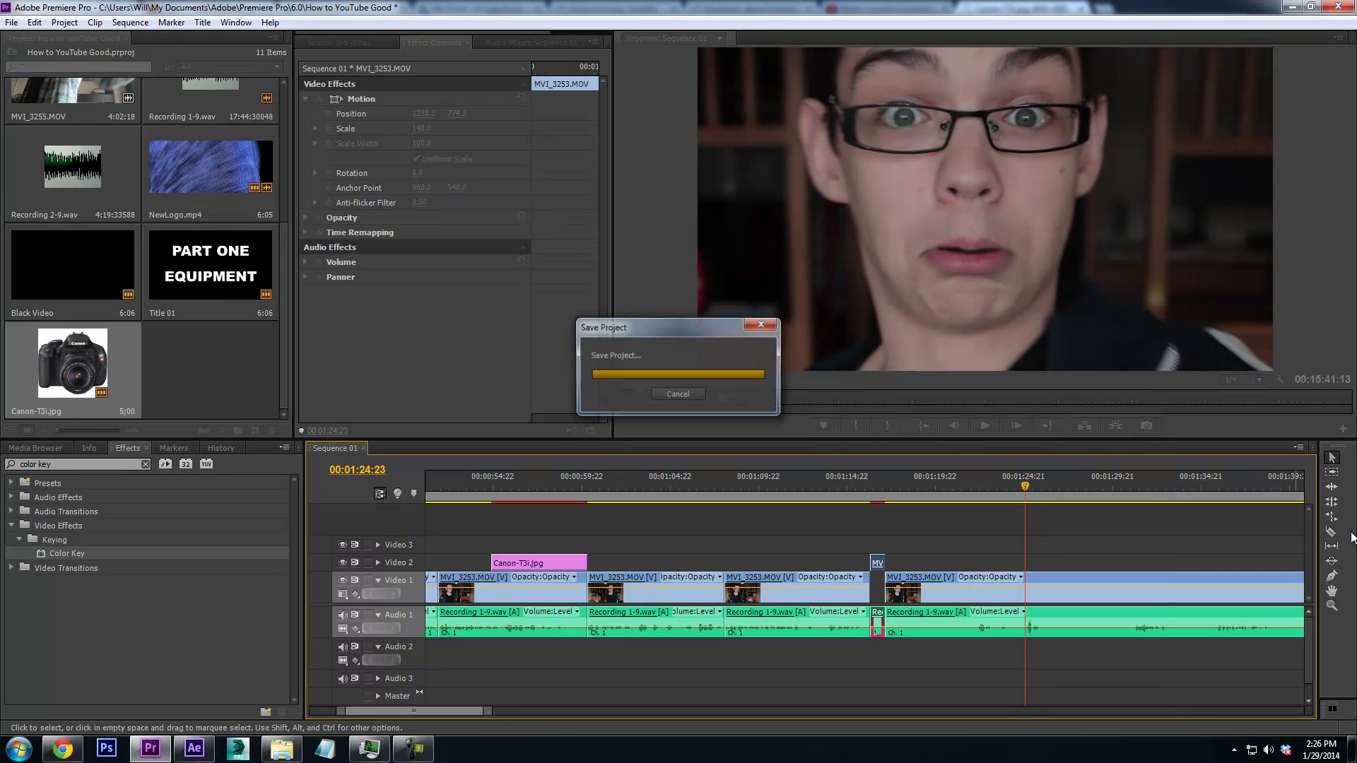
Split the footage at 00:01:25:00 and ripple delete the unwanted segment between the close-up and the cut
left_click(1333, 533)
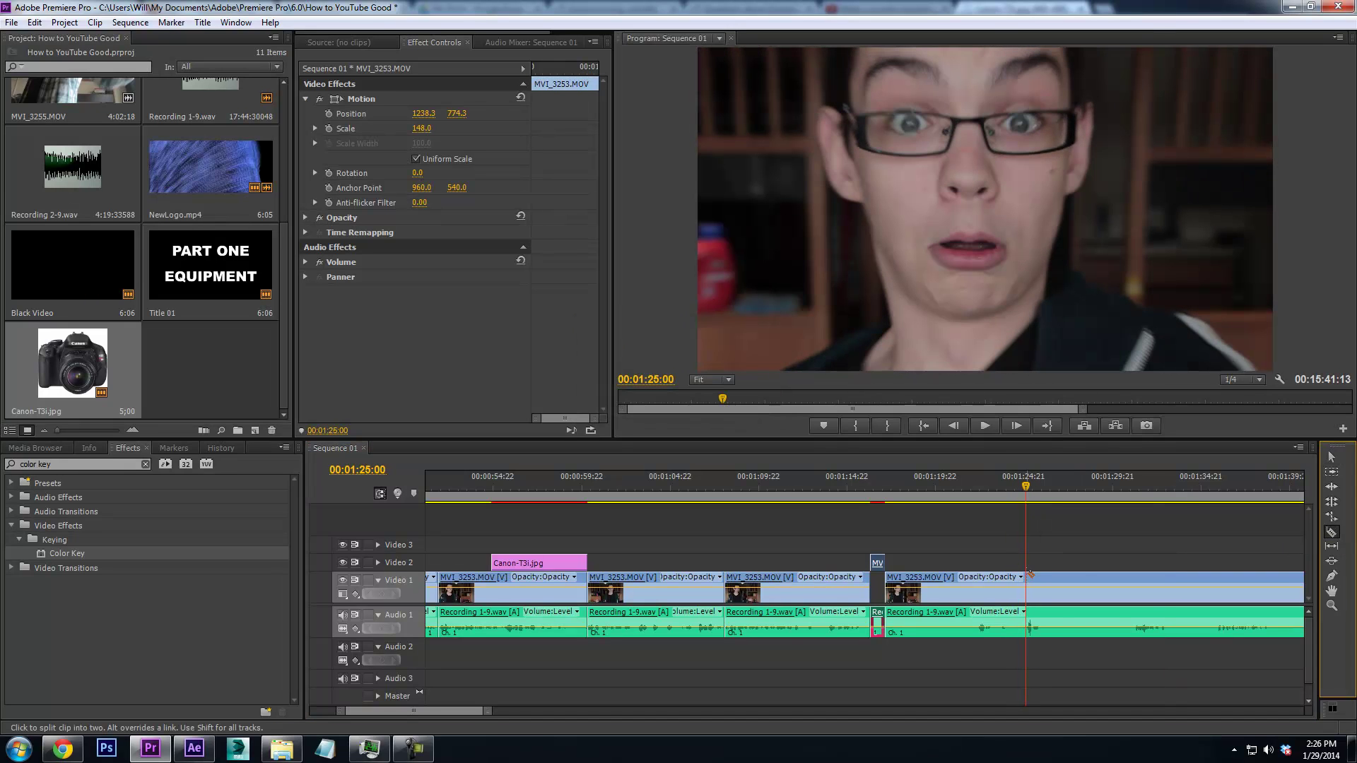
left_click(1028, 574)
right_click(1017, 586)
left_click(1064, 111)
Try moving the clip after the close-up slightly earlier so its audio starts under the close-up, and play the transition
left_click_drag(880, 491, 864, 490)
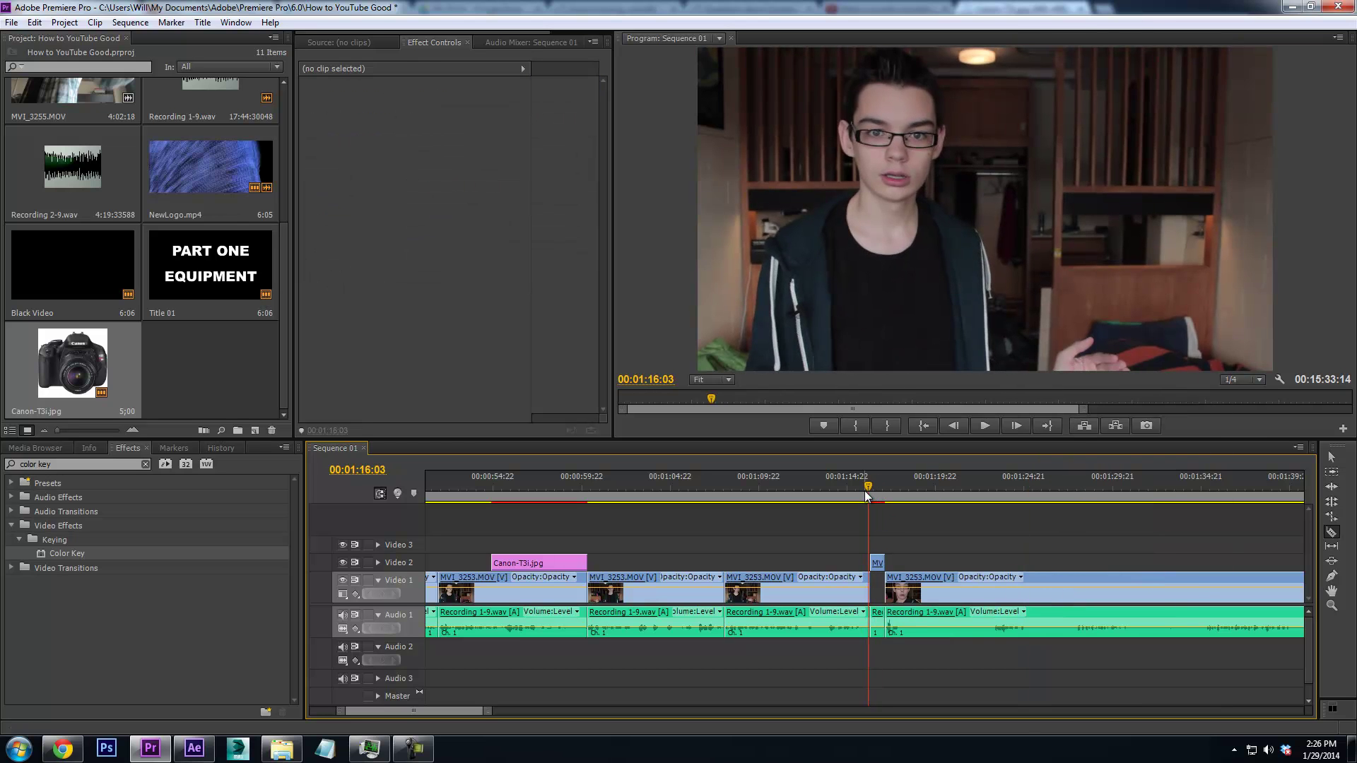
key("space")
left_click(1331, 457)
left_click_drag(897, 584, 894, 584)
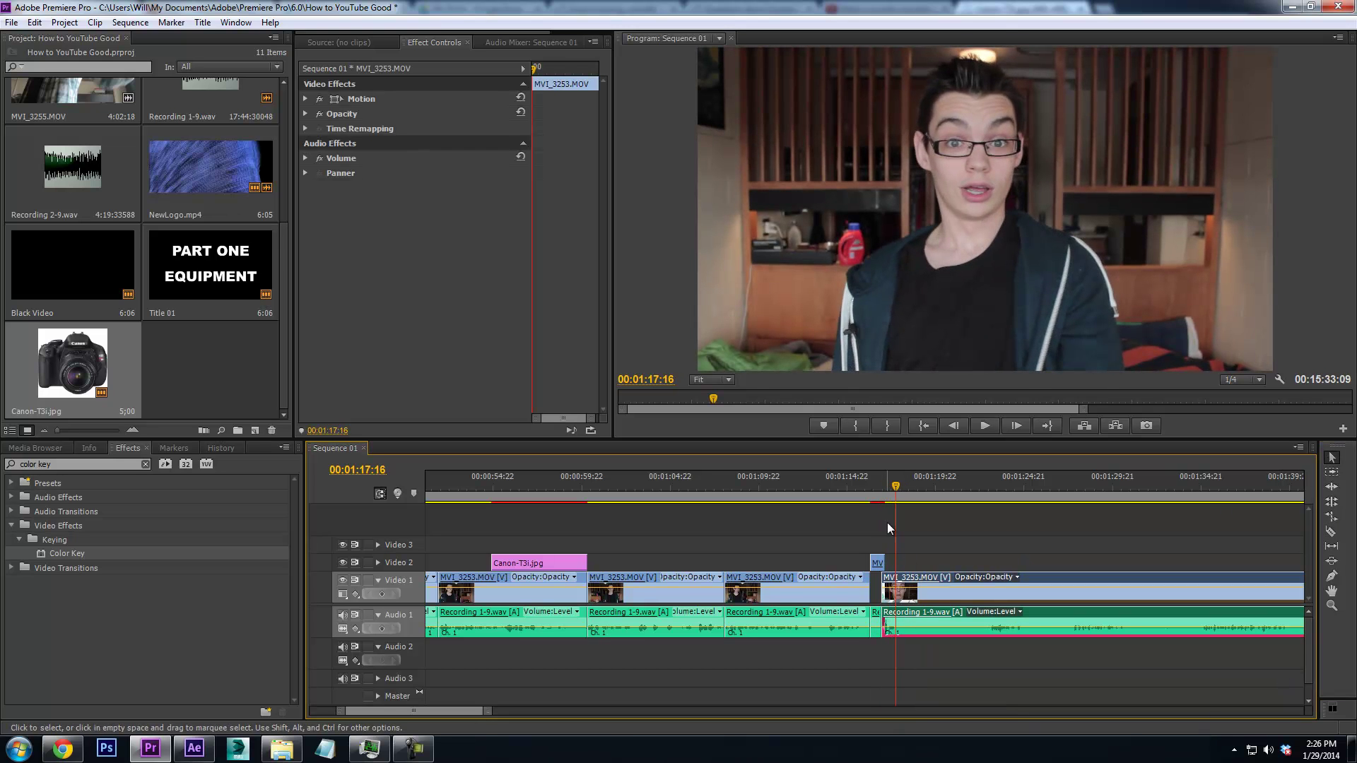
left_click(888, 494)
left_click(883, 496)
key("space")
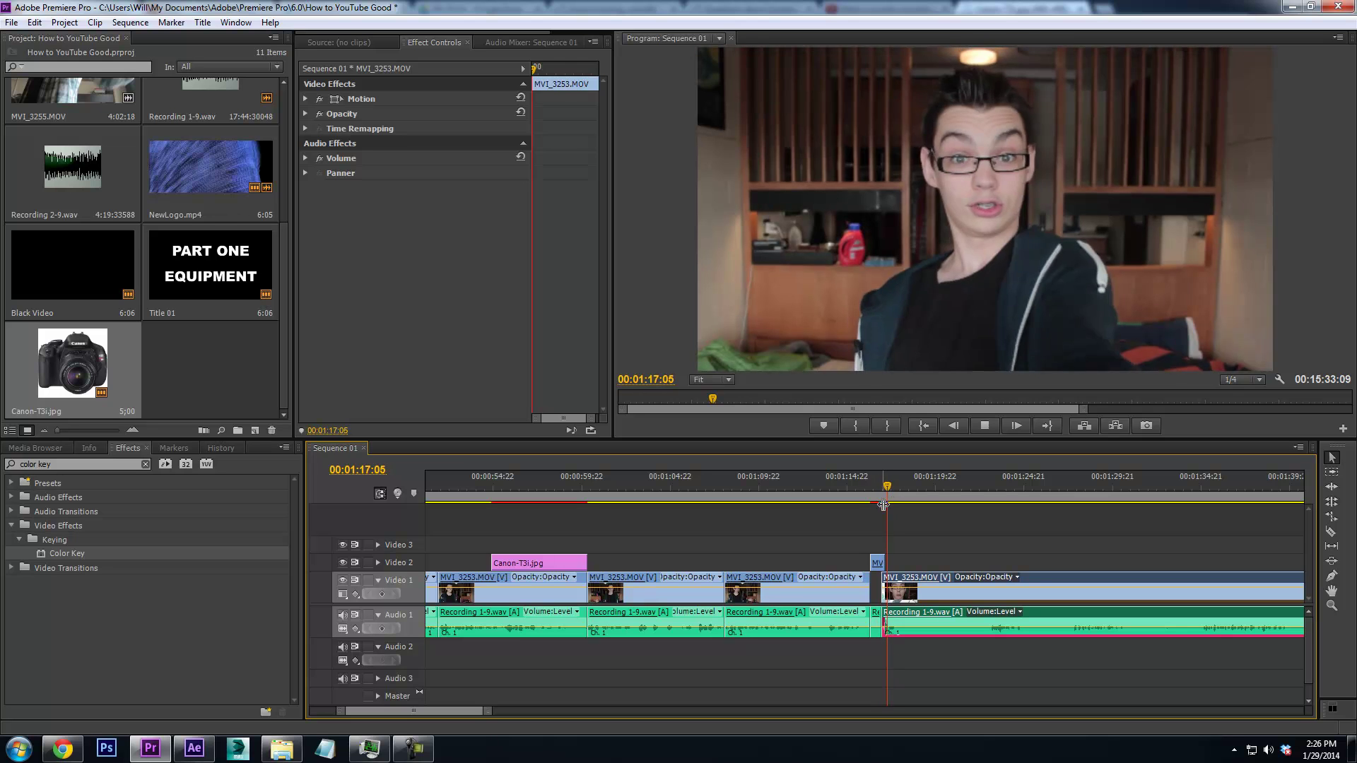
left_click(878, 495)
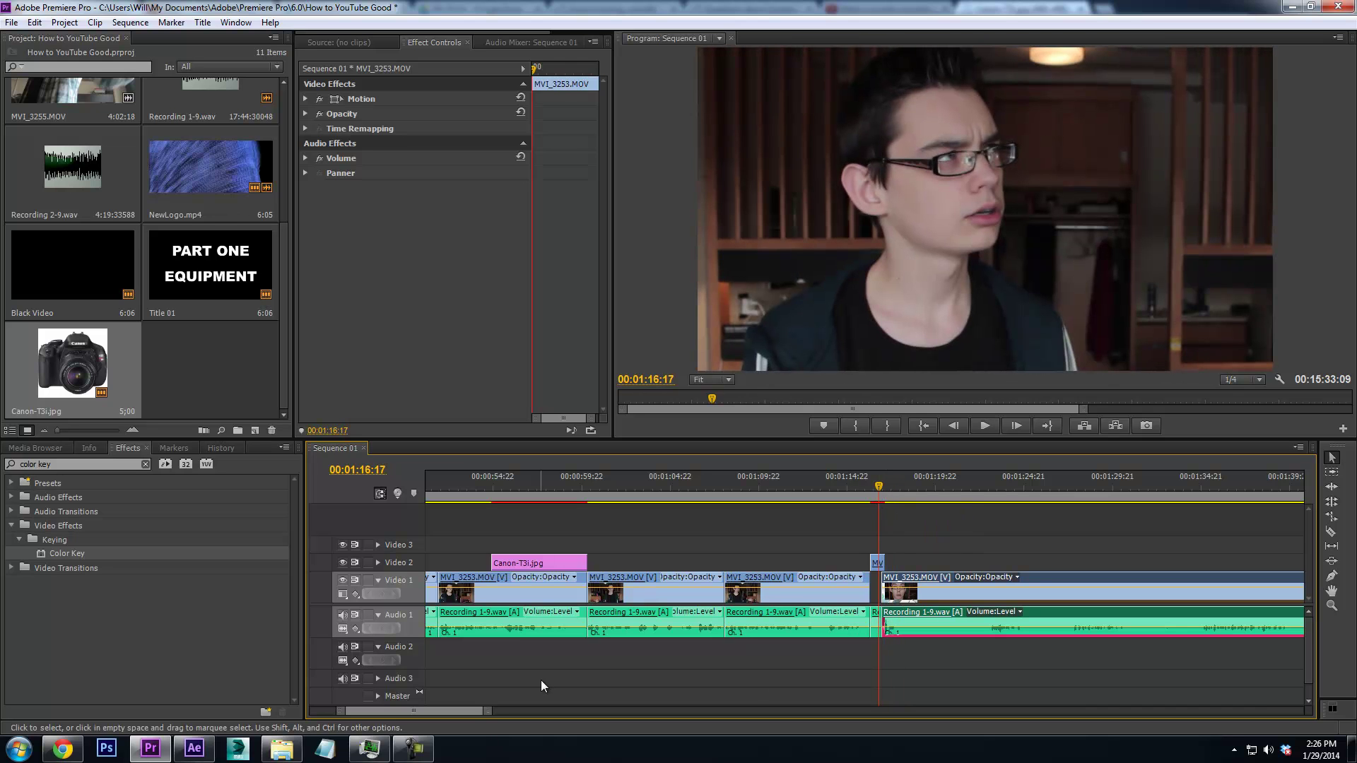
Try shifting the clip after the close-up a few more frames earlier and play back the overlap
left_click_drag(483, 714, 410, 713)
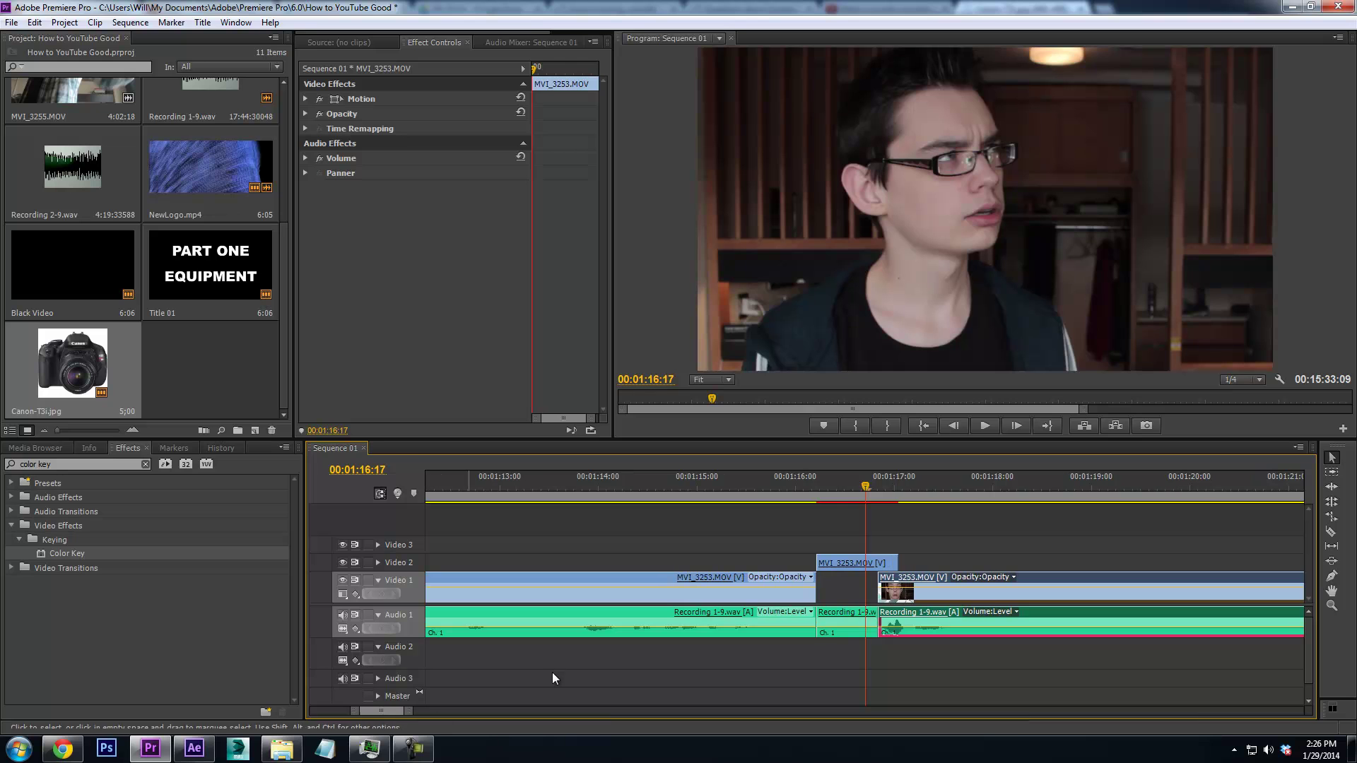
left_click_drag(910, 584, 899, 586)
key("space")
key("space")
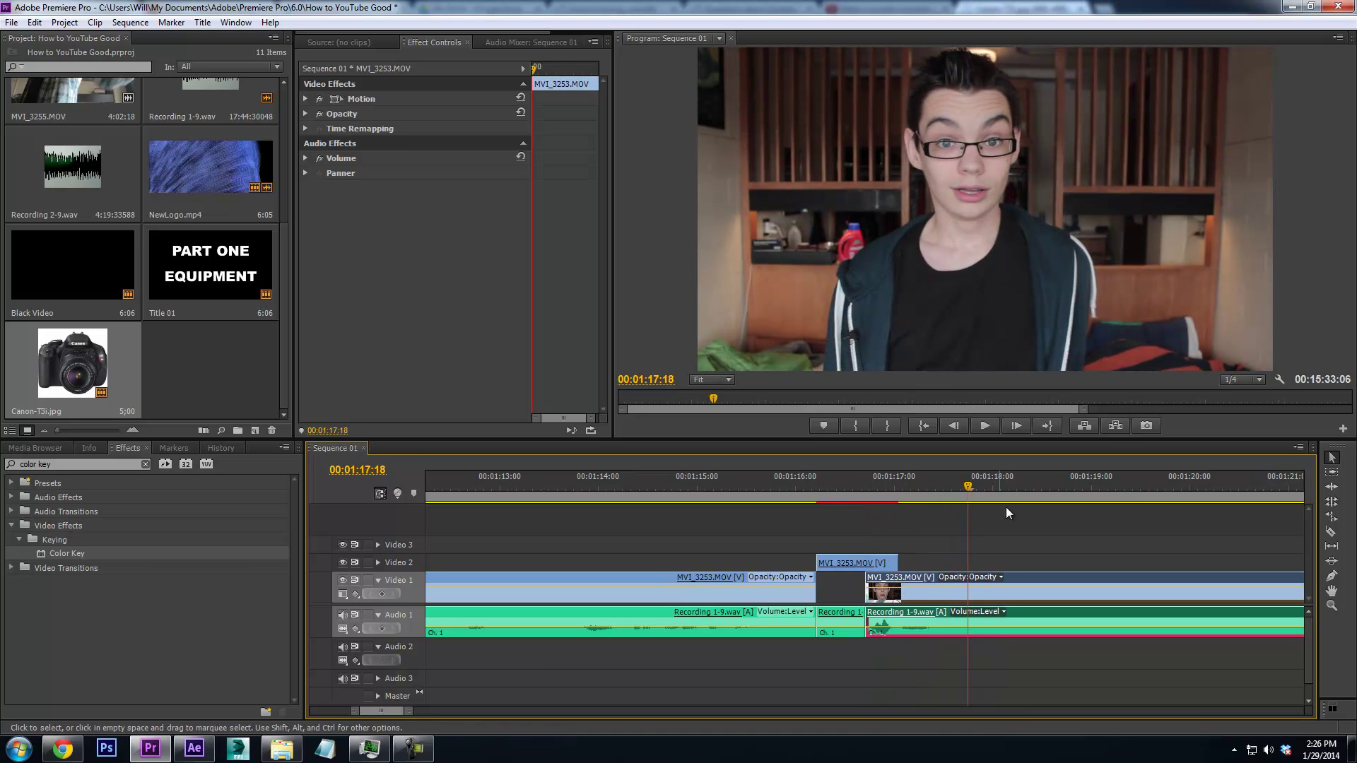
Check the overlapping transition frame by frame near 00:01:17:11 and play it back from before the close-up
key("Left")
key("Left")
key("Left")
key("Left")
key("Left")
key("Left")
key("Left")
key("Left")
key("Right")
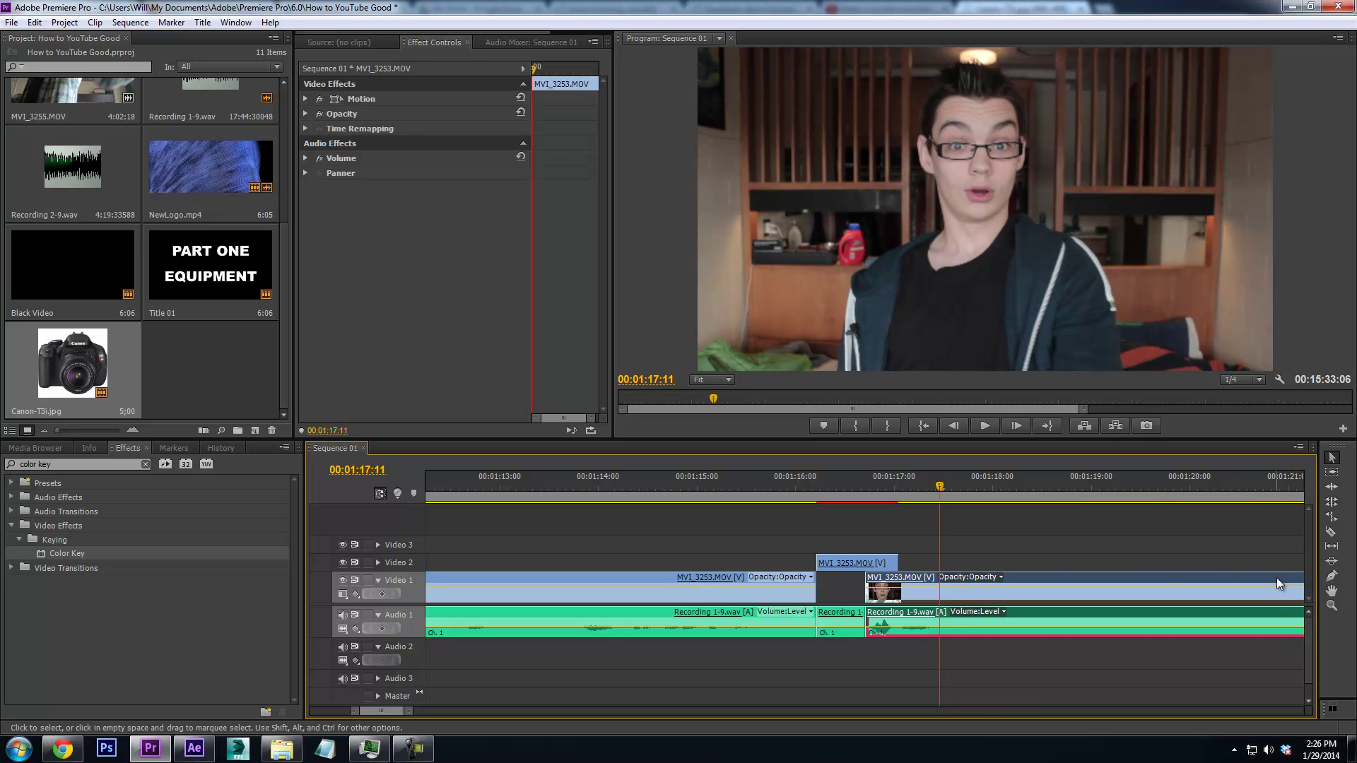
left_click_drag(865, 497, 781, 499)
key("space")
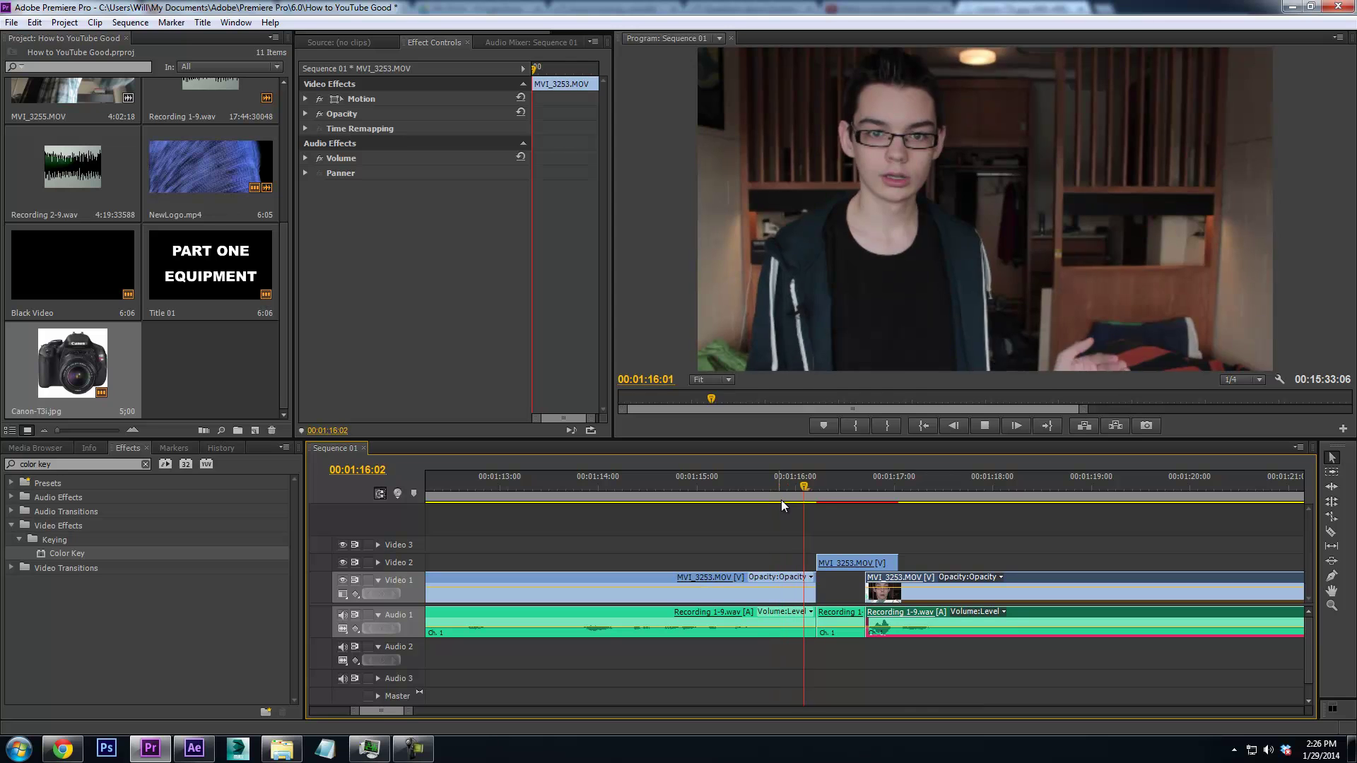
key("space")
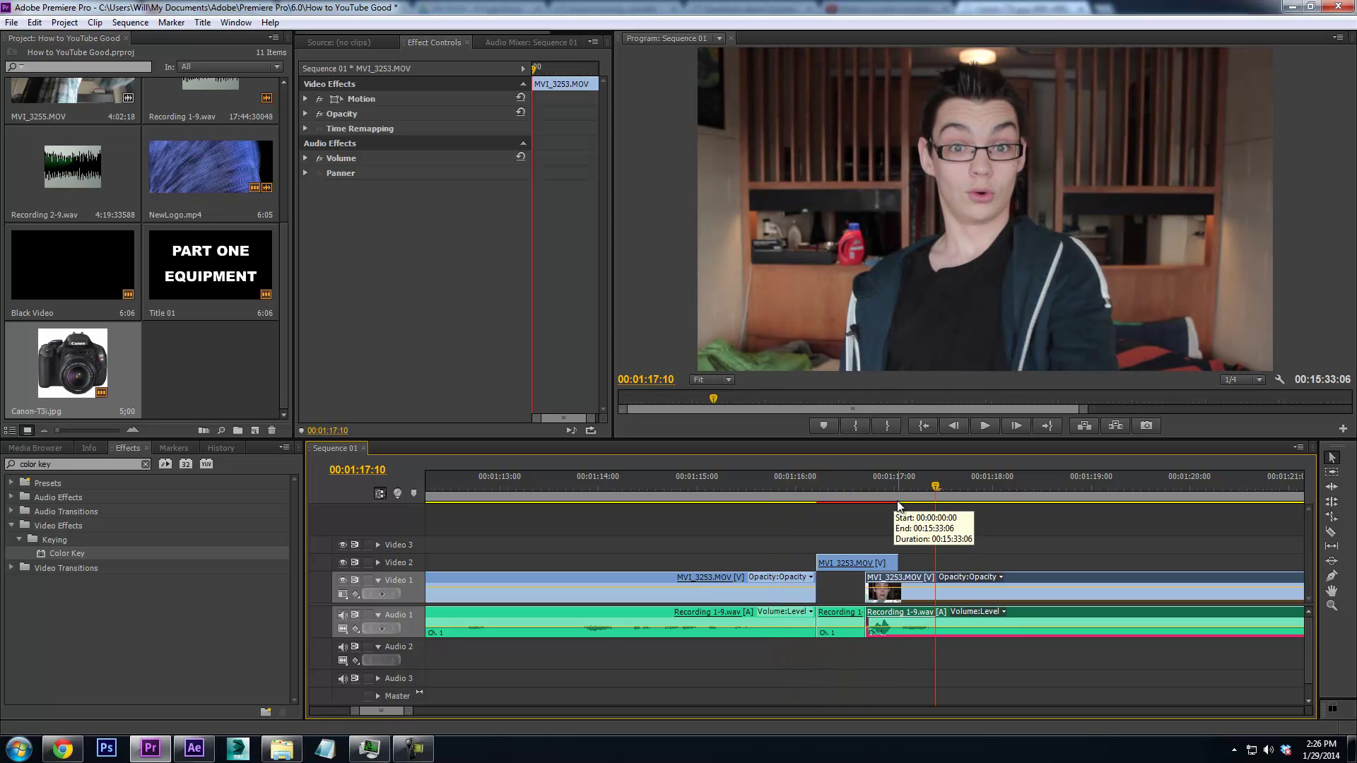
Undo both shifts of the clip that follows the close-up
key("ctrl+Right")
key("ctrl+Right")
key("ctrl+Right")
key("ctrl+shift+Right")
Play back the end of the speech and the close-up to 00:01:17:00, and inspect the cut there
left_click_drag(823, 497, 523, 497)
scroll(454, 604, "up", 1)
key("space")
left_click_drag(408, 710, 586, 710)
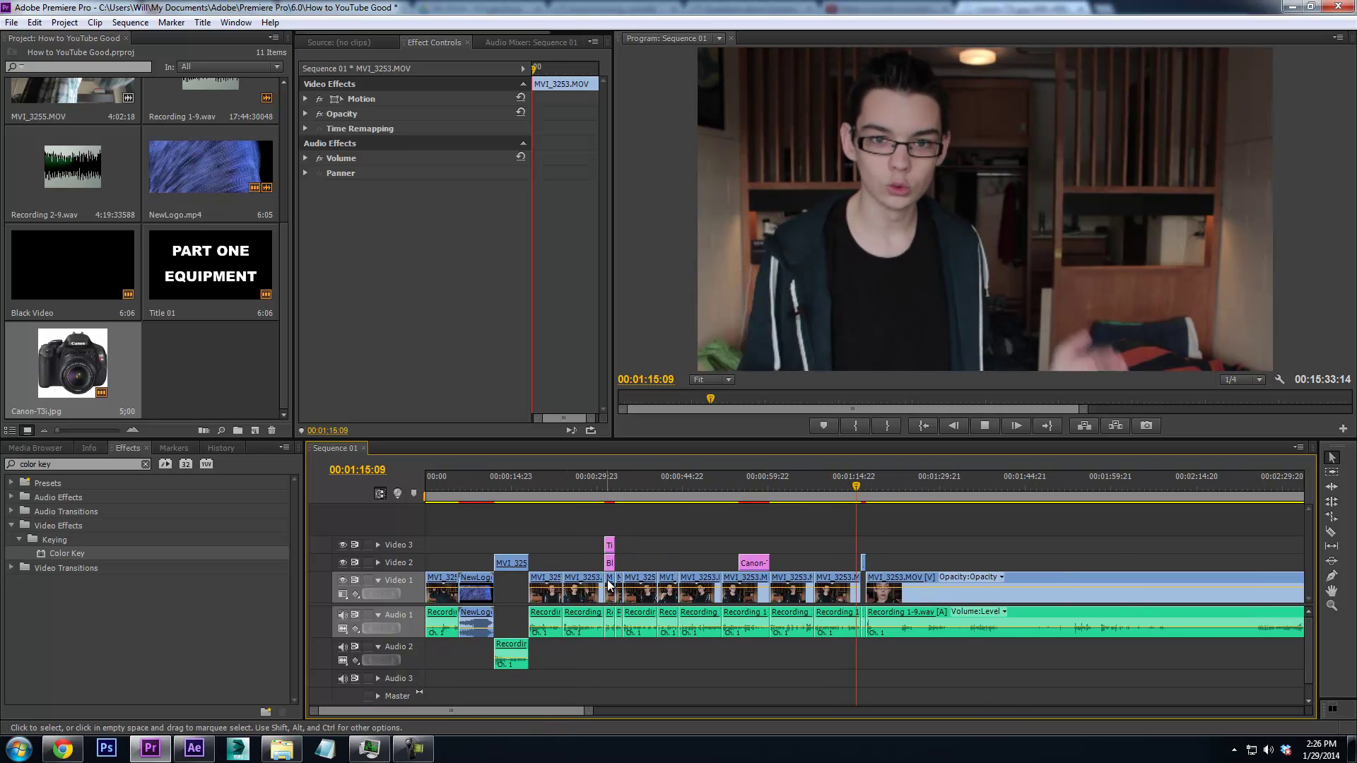
key("space")
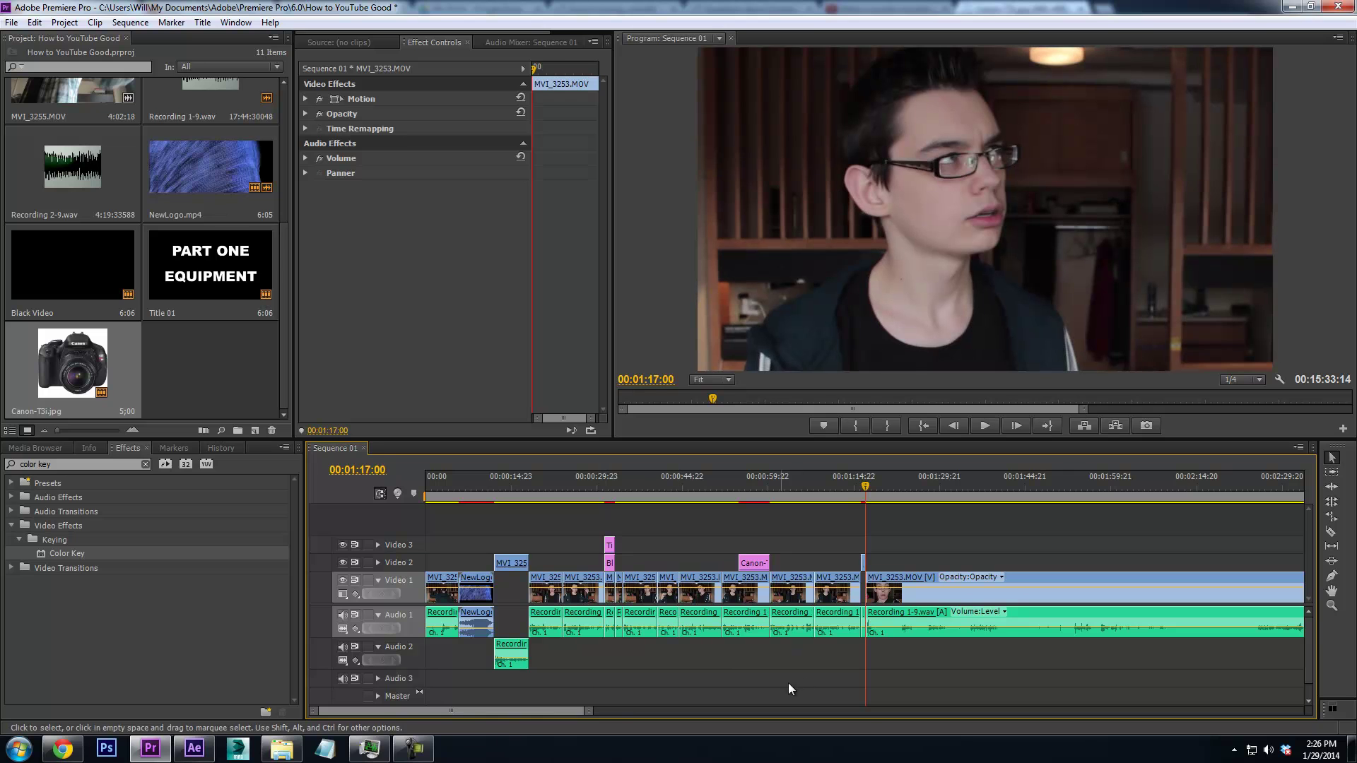
mouse_move(588, 710)
left_mouse_down()
mouse_move(675, 704)
mouse_move(568, 709)
left_mouse_up()
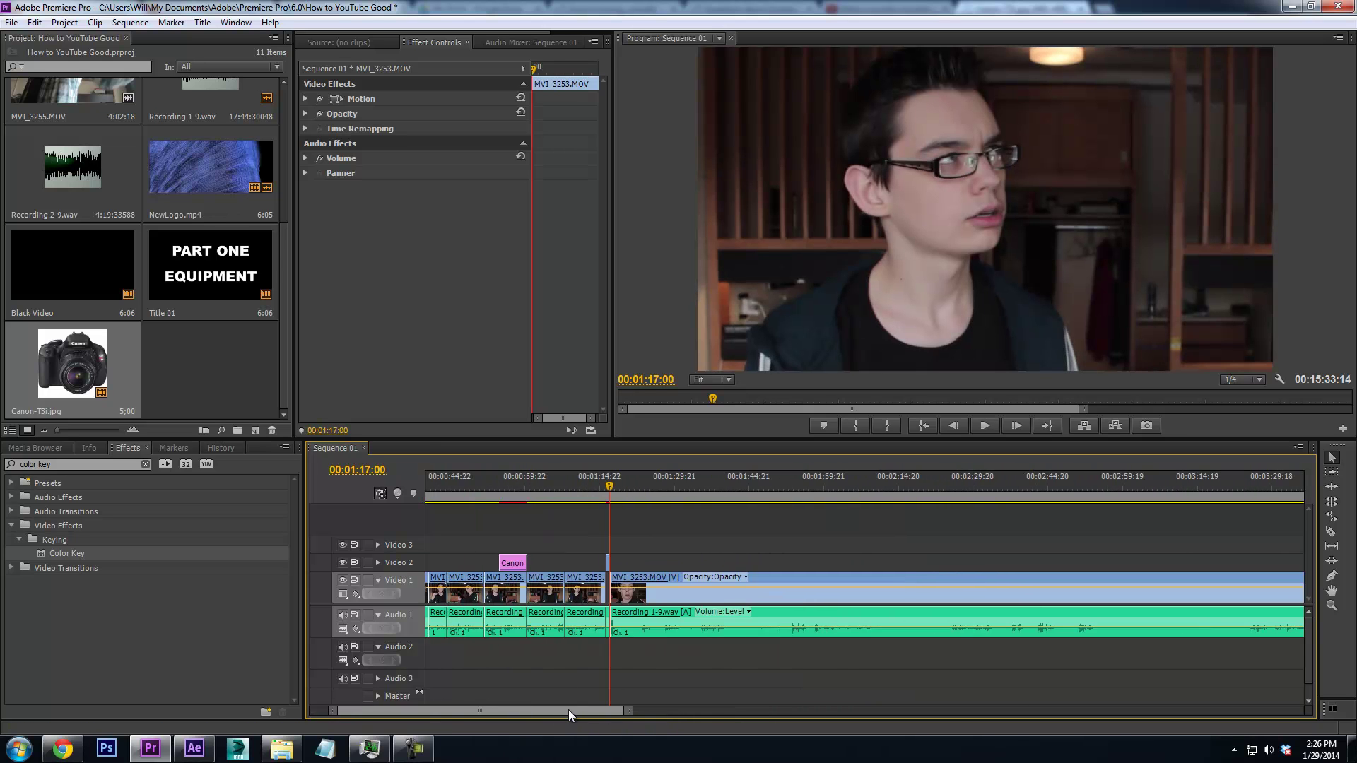
key("equal")
key("equal")
key("equal")
key("equal")
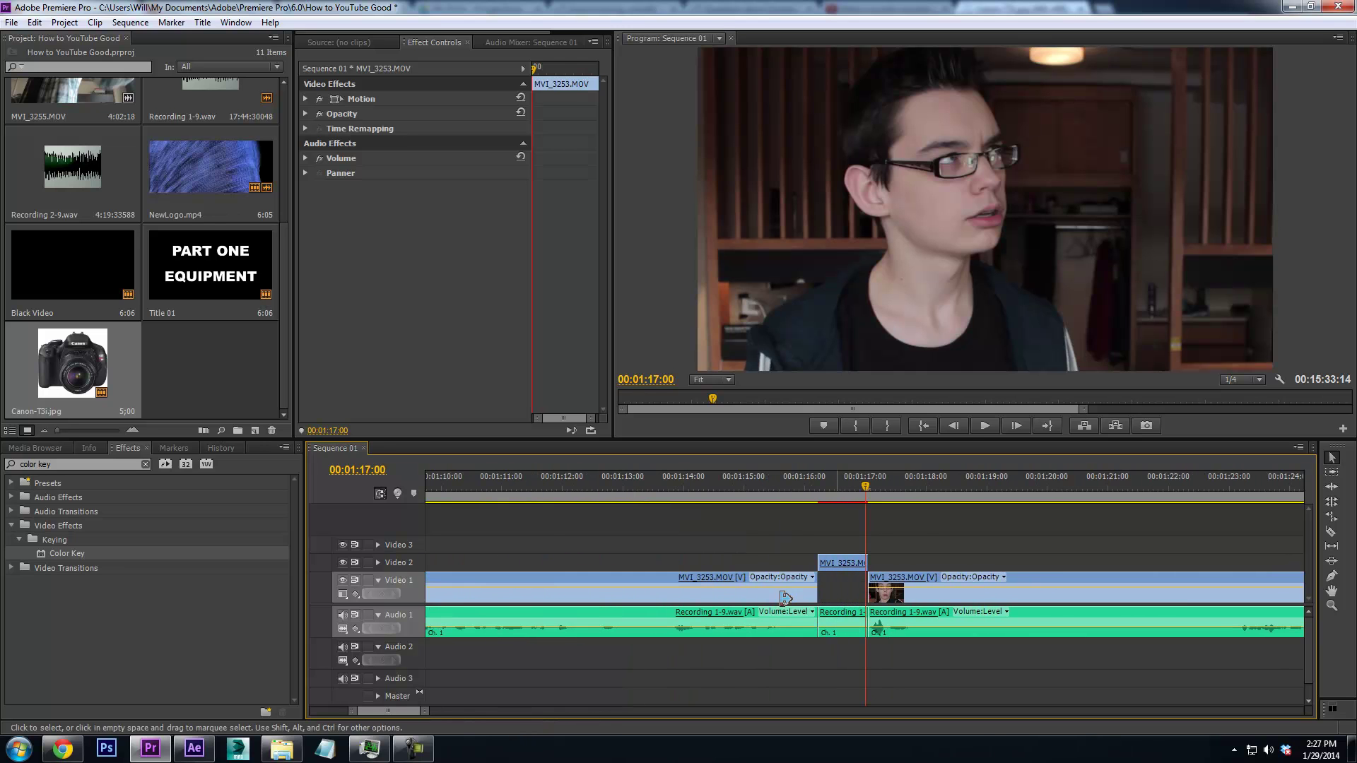
Undo the close-up's edits and both cuts around it so the clip on Video 1 is whole again
left_click(788, 486)
left_click(803, 499)
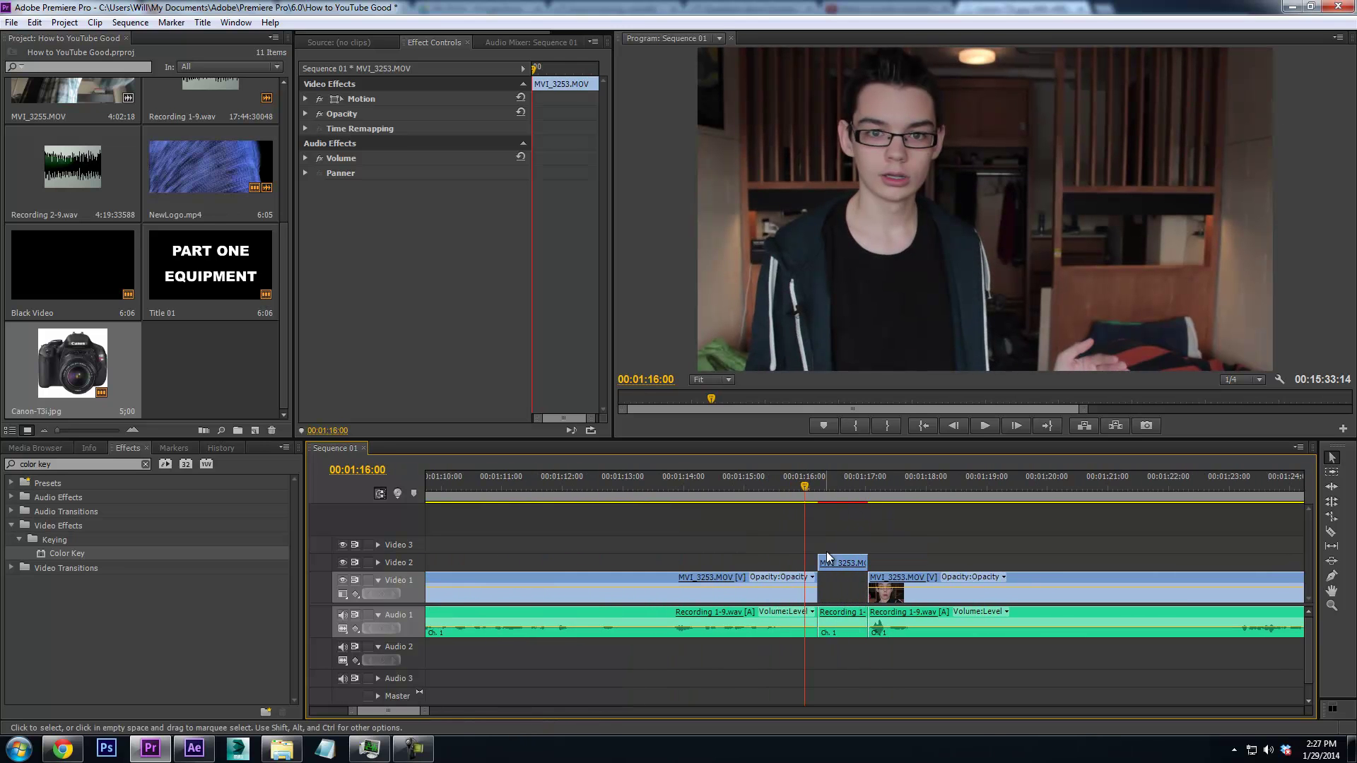
left_click_drag(814, 560, 843, 589)
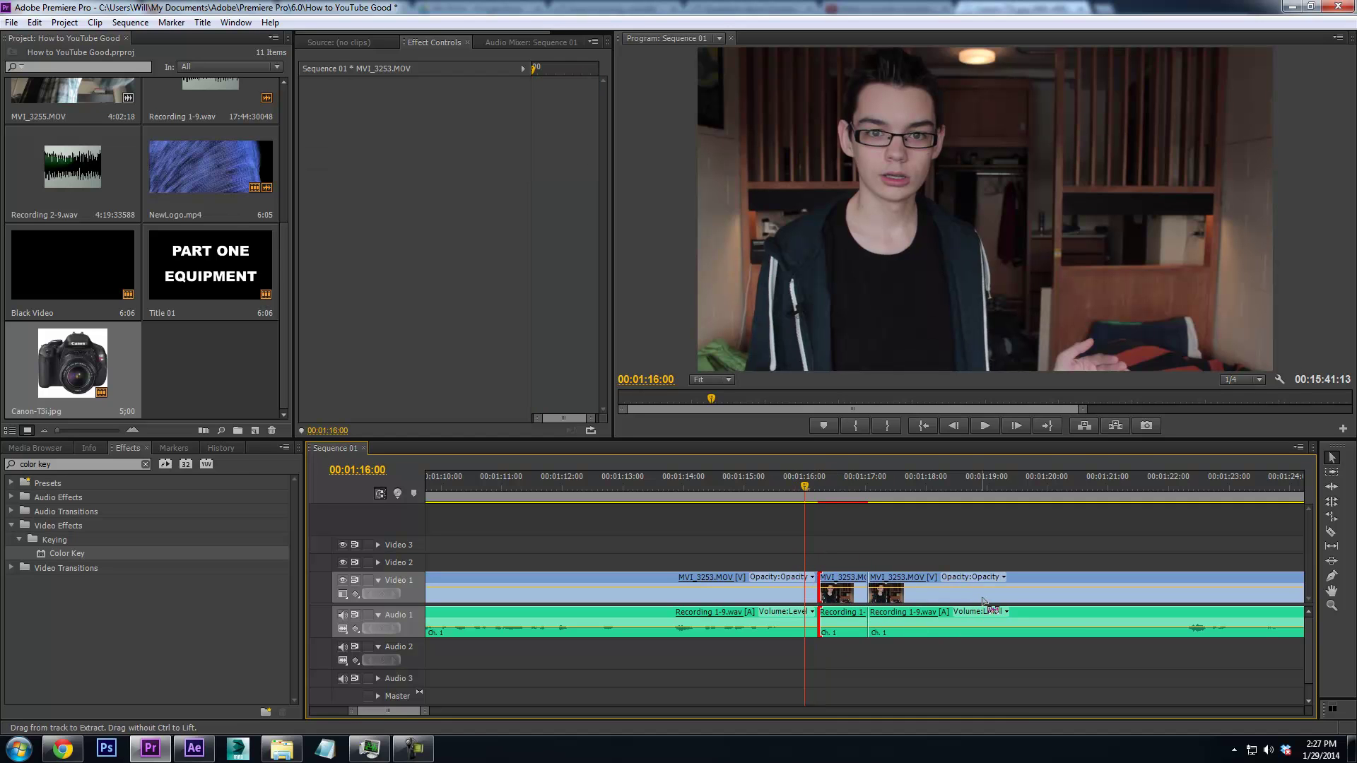
key("ctrl+z")
key("ctrl+z")
Split the clip with the Razor tool at 00:01:15:17 and again about one second further on
mouse_move(799, 482)
left_mouse_down()
mouse_move(760, 483)
mouse_move(786, 485)
left_mouse_up()
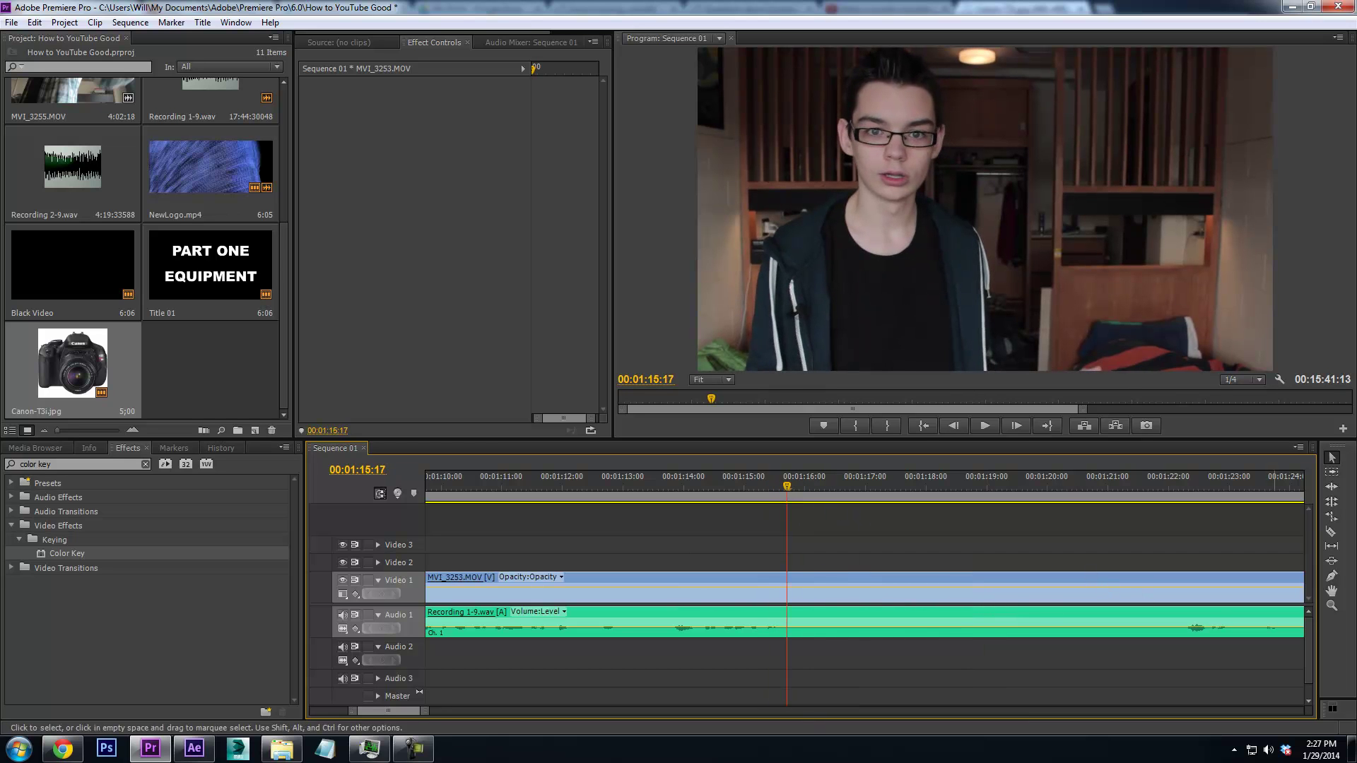
left_click(1331, 536)
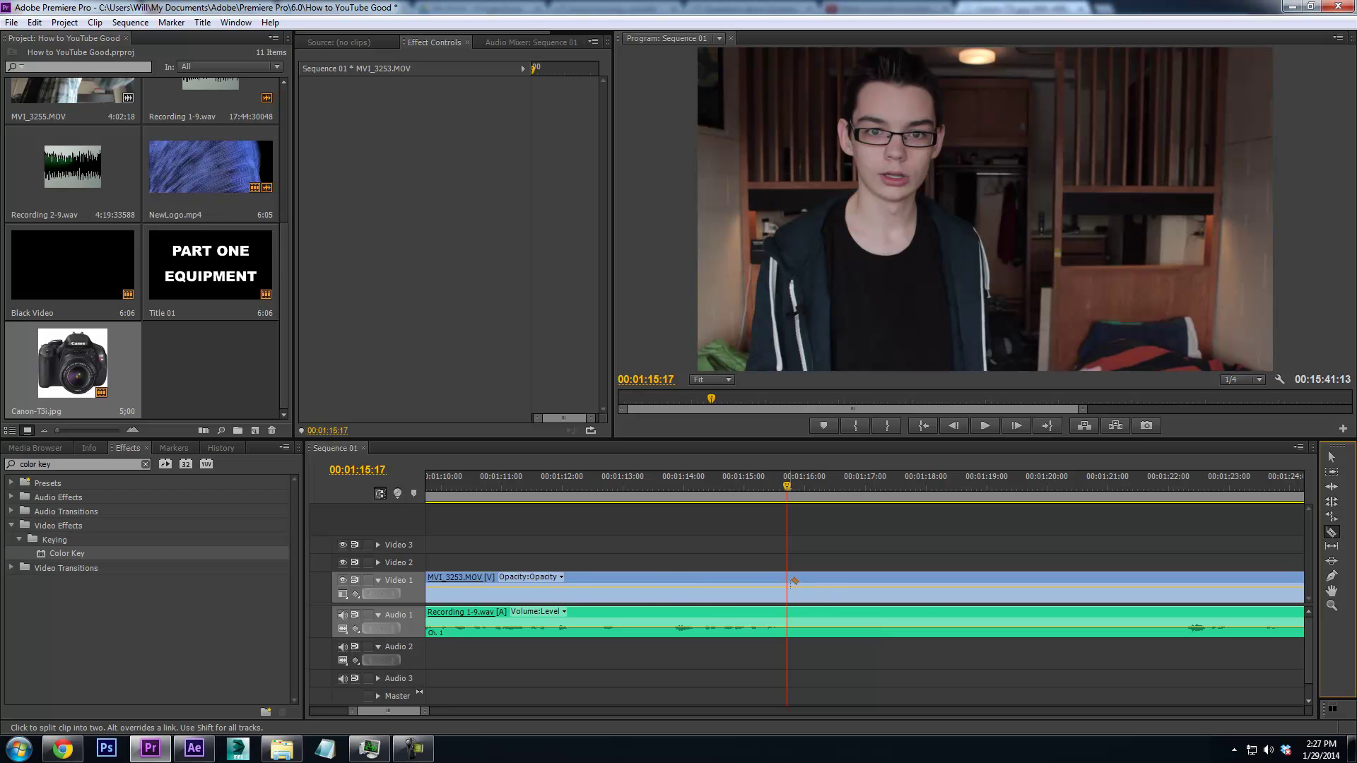
left_click(790, 583)
mouse_move(786, 486)
left_mouse_down()
mouse_move(845, 494)
mouse_move(796, 495)
left_mouse_up()
left_click(848, 588)
key("v")
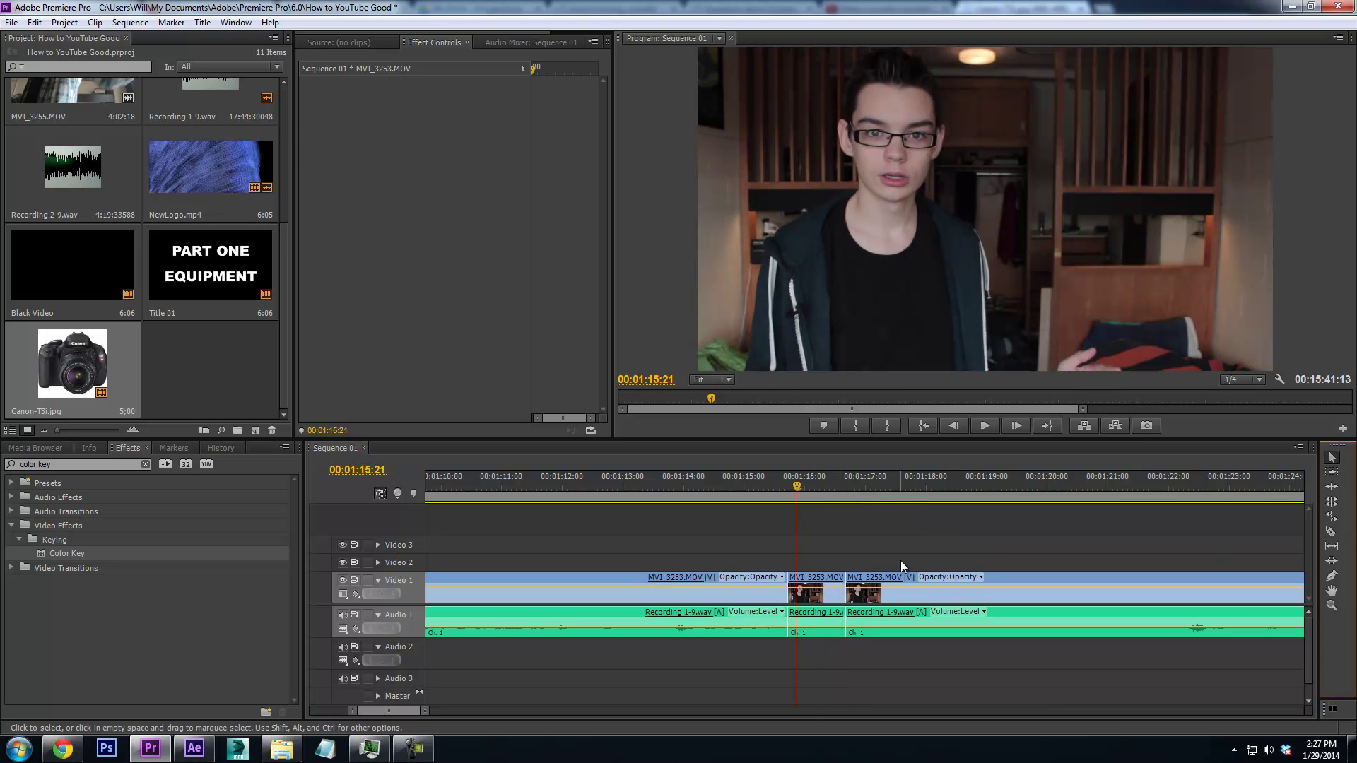
Scale the short middle piece to 132 and move it to about 1070.9, 709.8 to frame the face
left_click(814, 592)
left_click(305, 99)
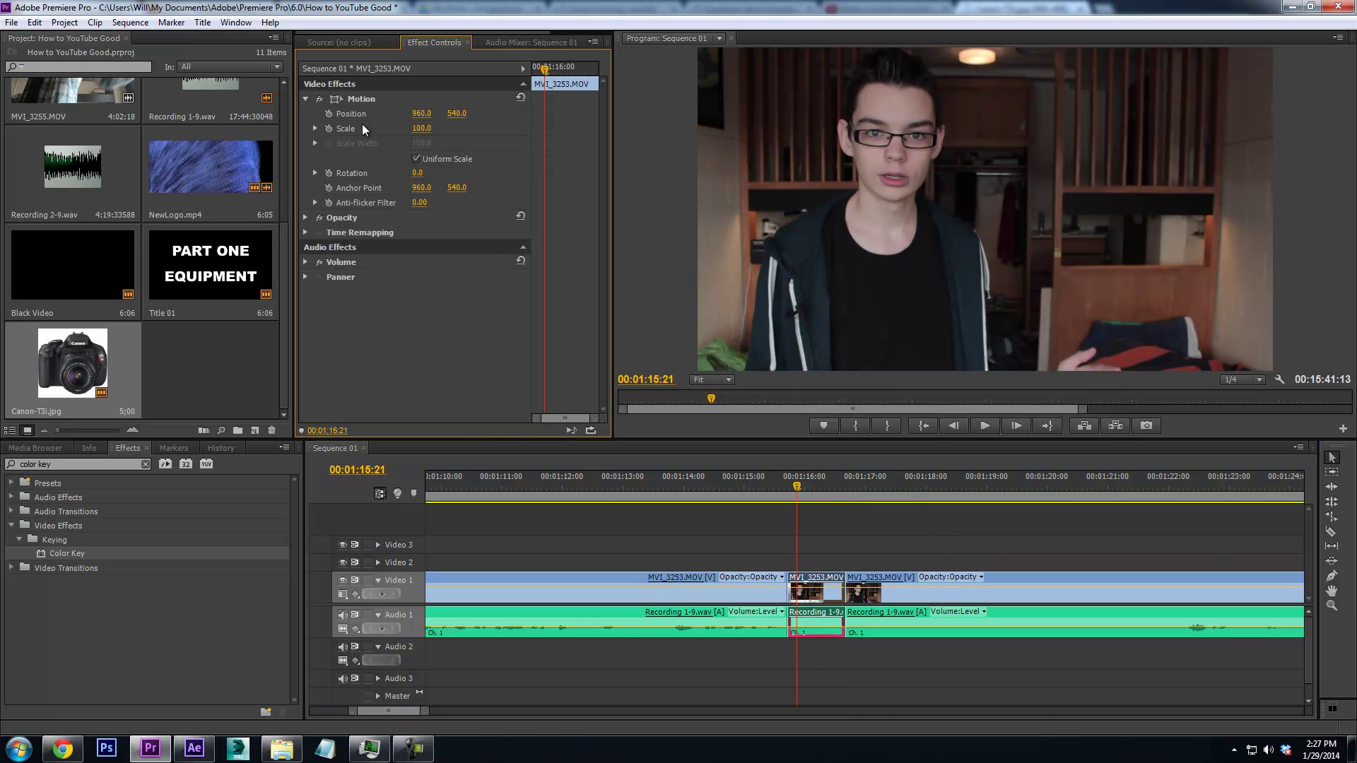
left_click_drag(421, 128, 446, 131)
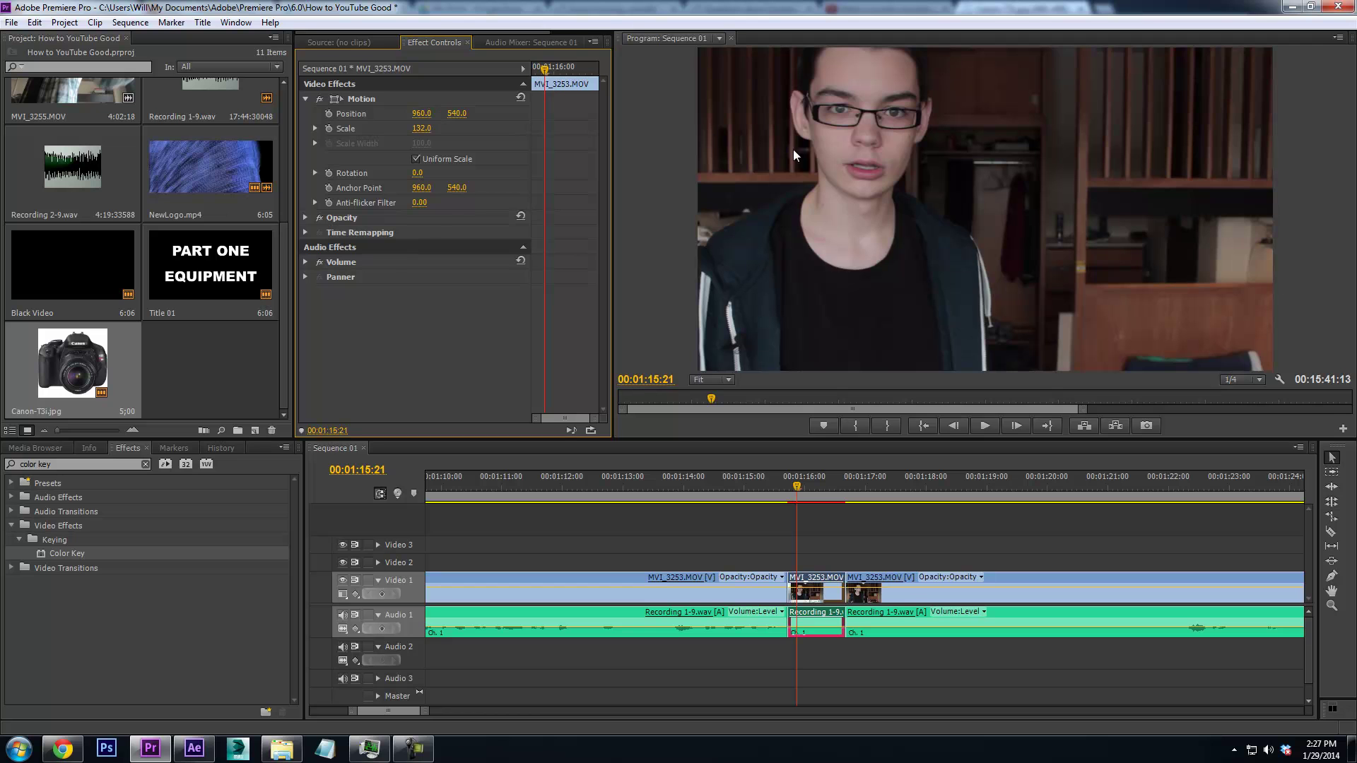
left_click_drag(852, 210, 888, 262)
Play back the transition into and out of the close-up and inspect the cut near 00:01:15:18
left_click(728, 489)
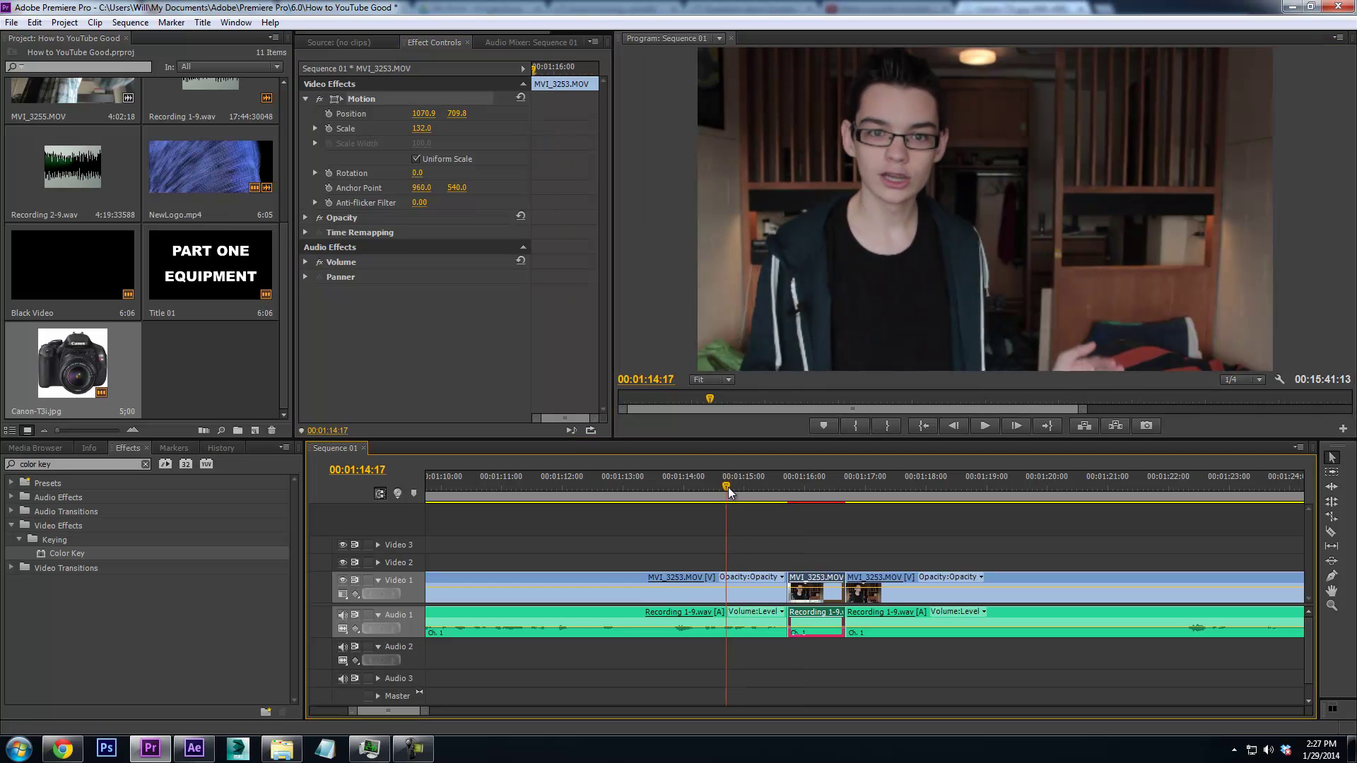
key("space")
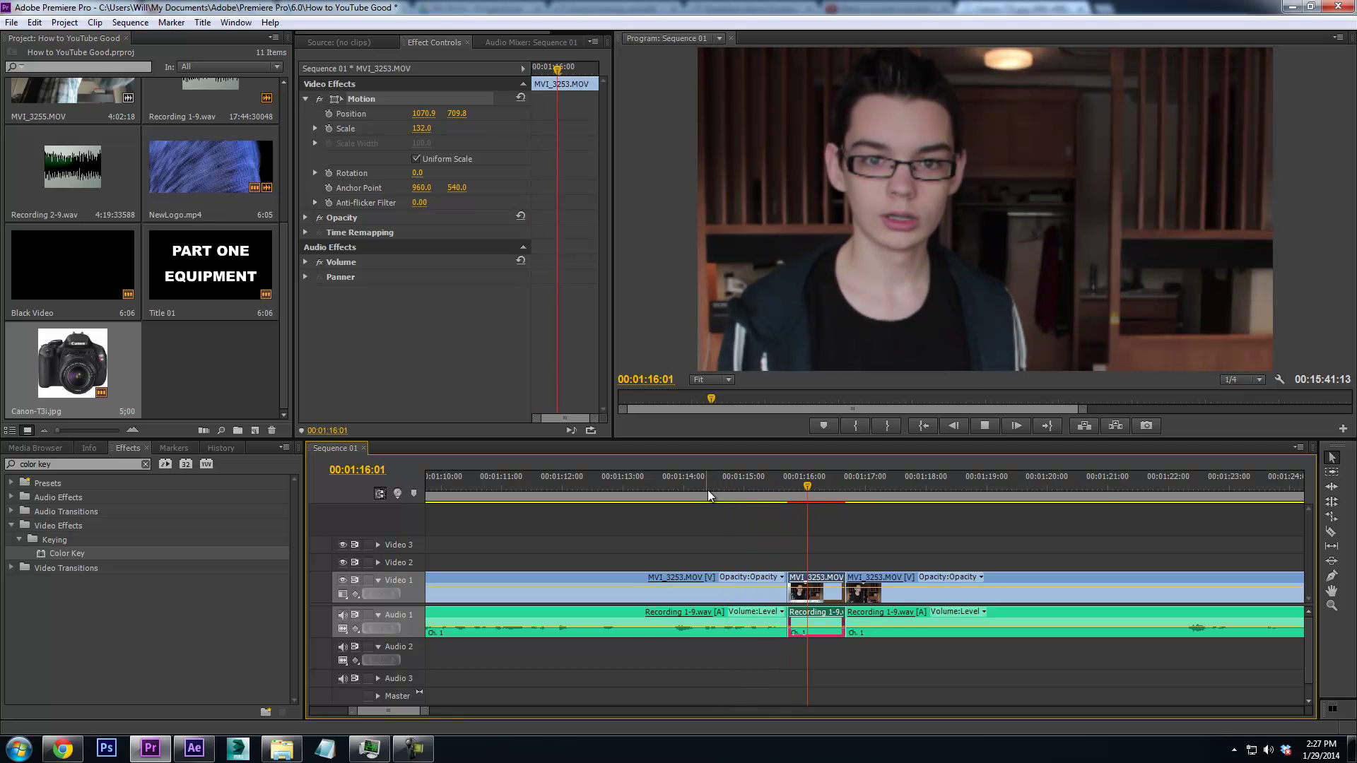
left_click_drag(732, 488, 793, 480)
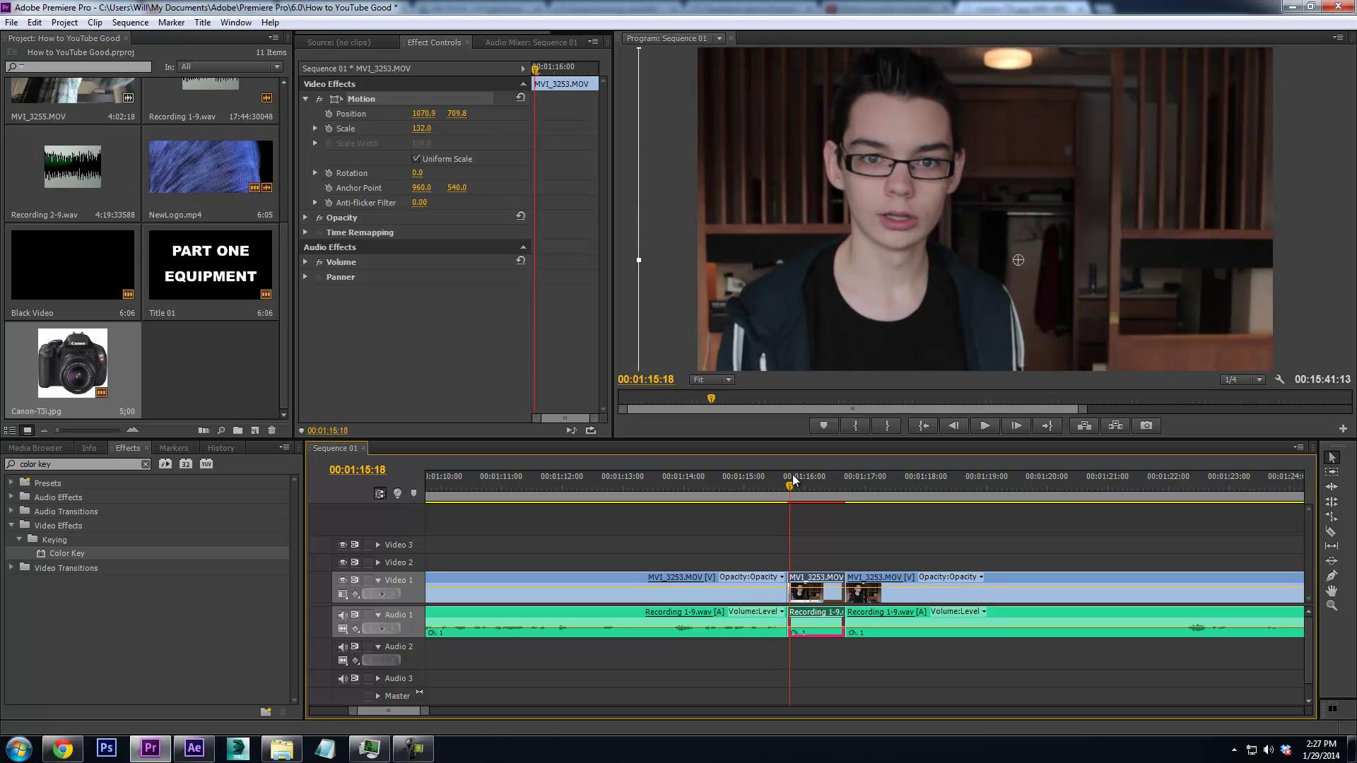
left_click(788, 483)
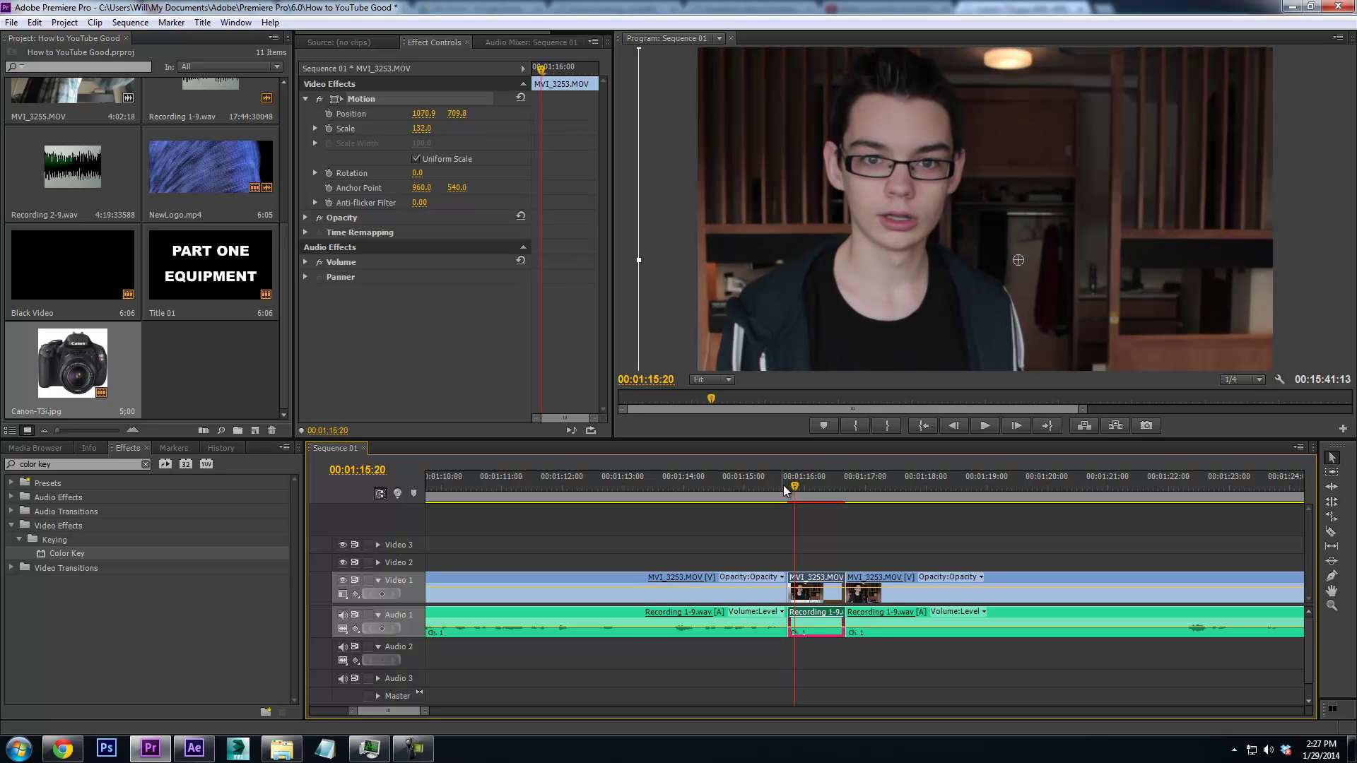
left_click_drag(843, 487, 586, 496)
key("space")
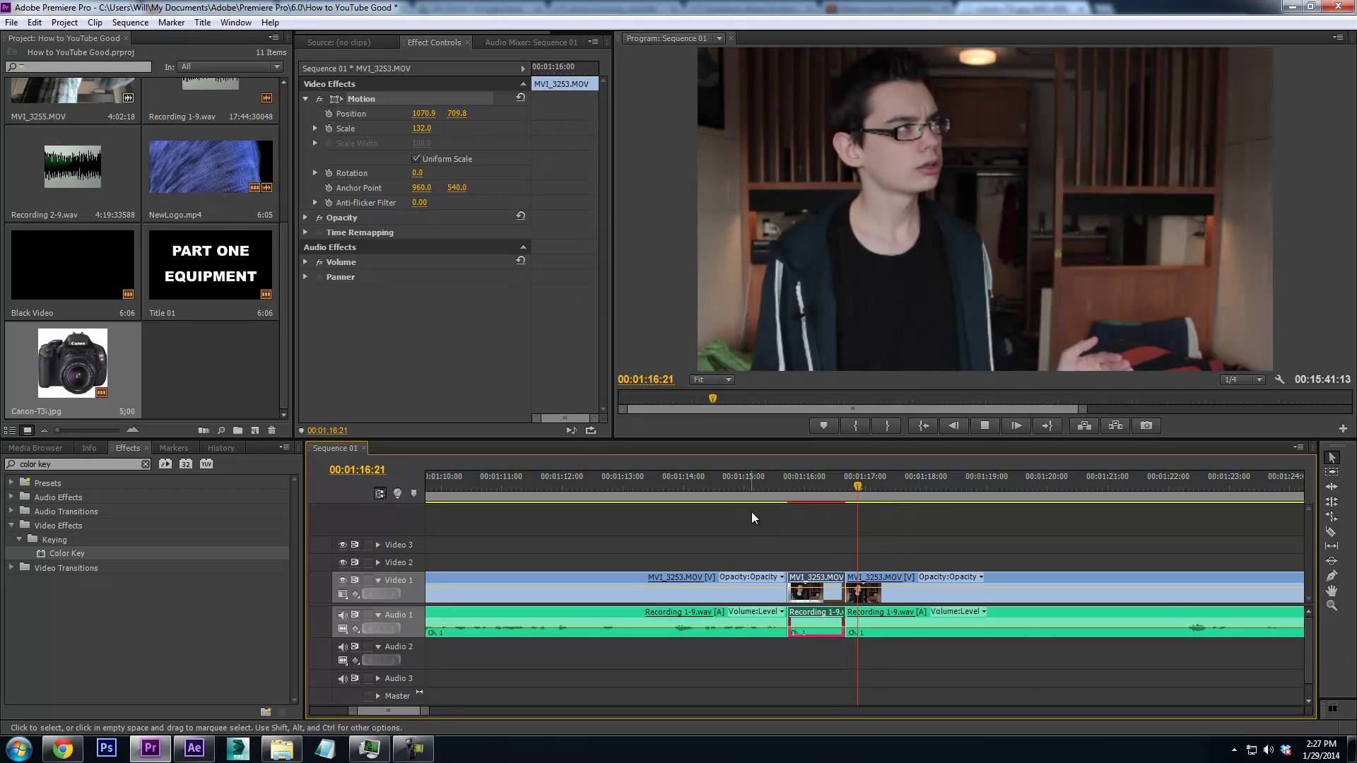
key("space")
Undo the close-up's scaling and repositioning together with the two cuts around it
left_click_drag(720, 488, 668, 504)
key("ctrl+z")
key("ctrl+z")
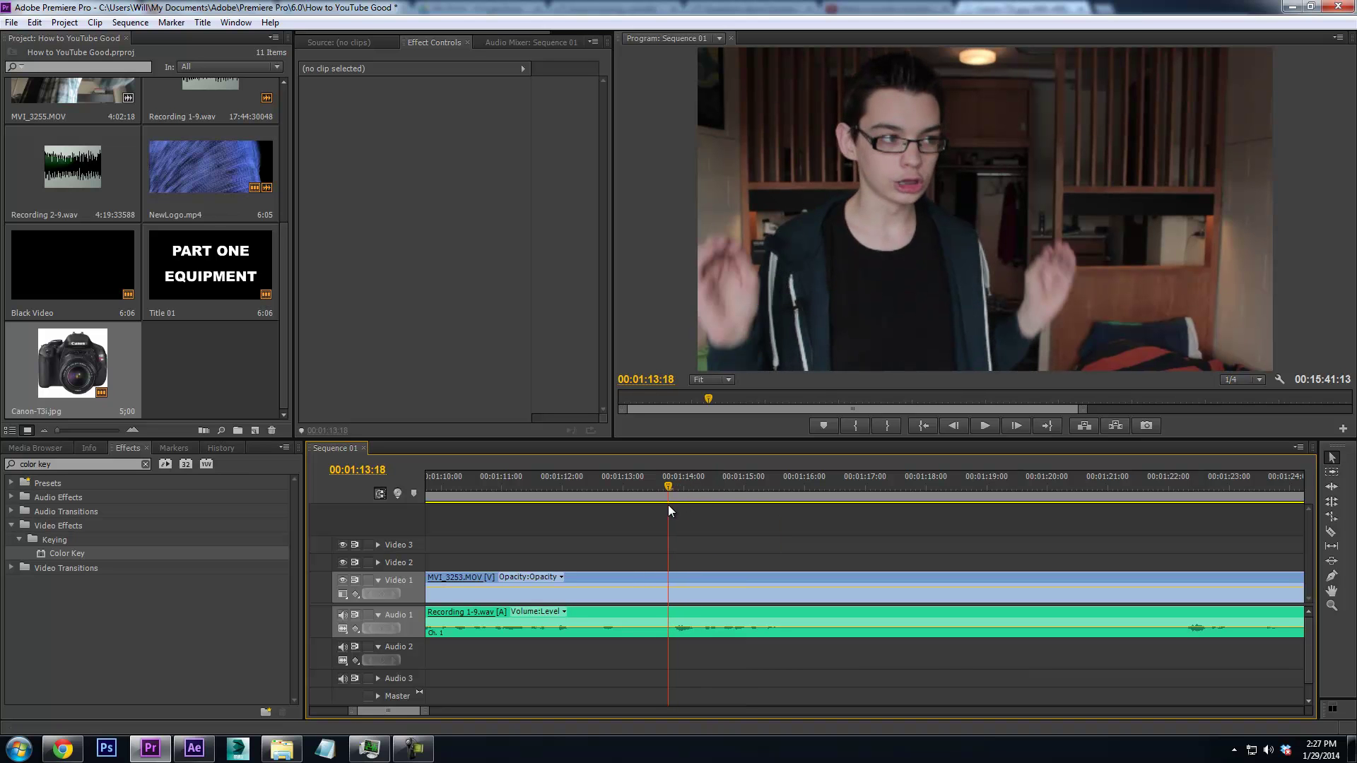
Split the clip at 00:01:13:17, where the hands go up, and again at about 00:01:16:14
key("Left")
key("Left")
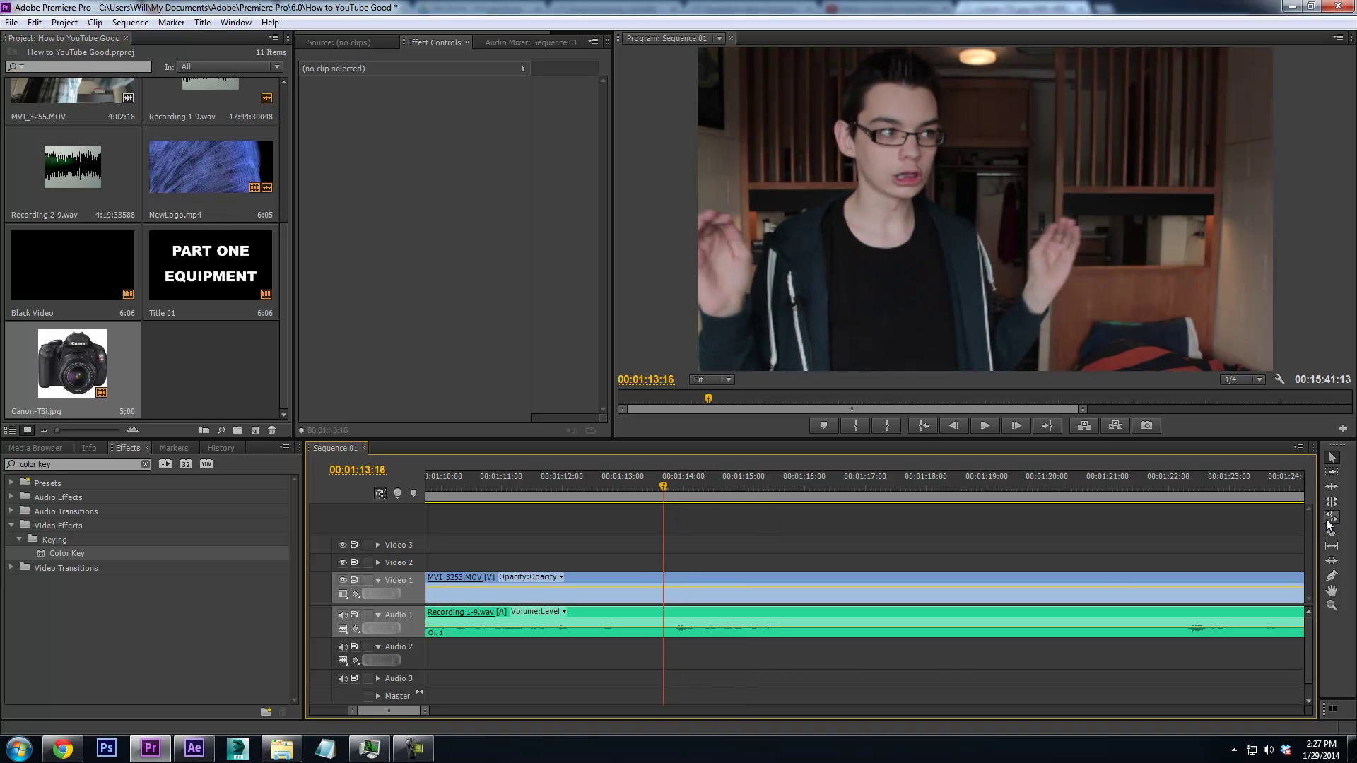
key("Right")
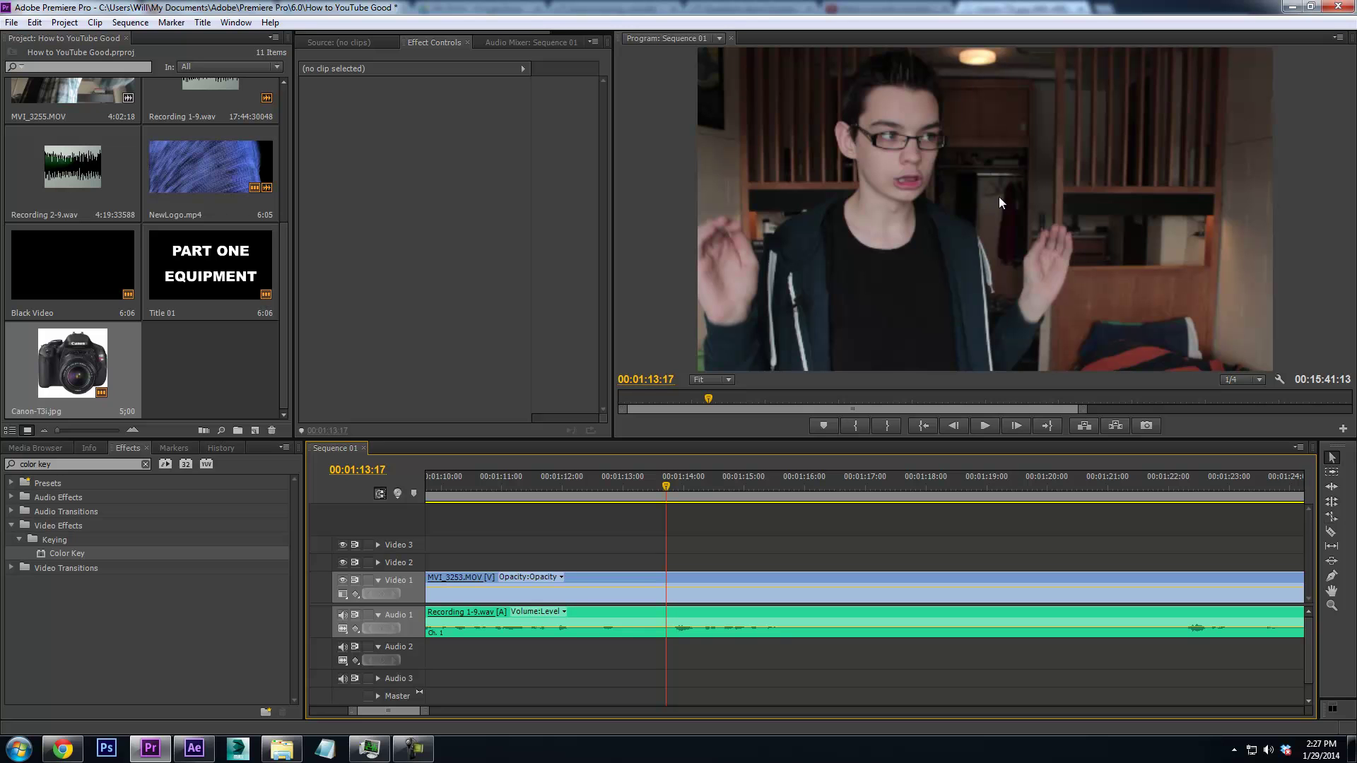
left_click(1331, 532)
left_click(665, 576)
left_click_drag(666, 494, 741, 489)
key("v")
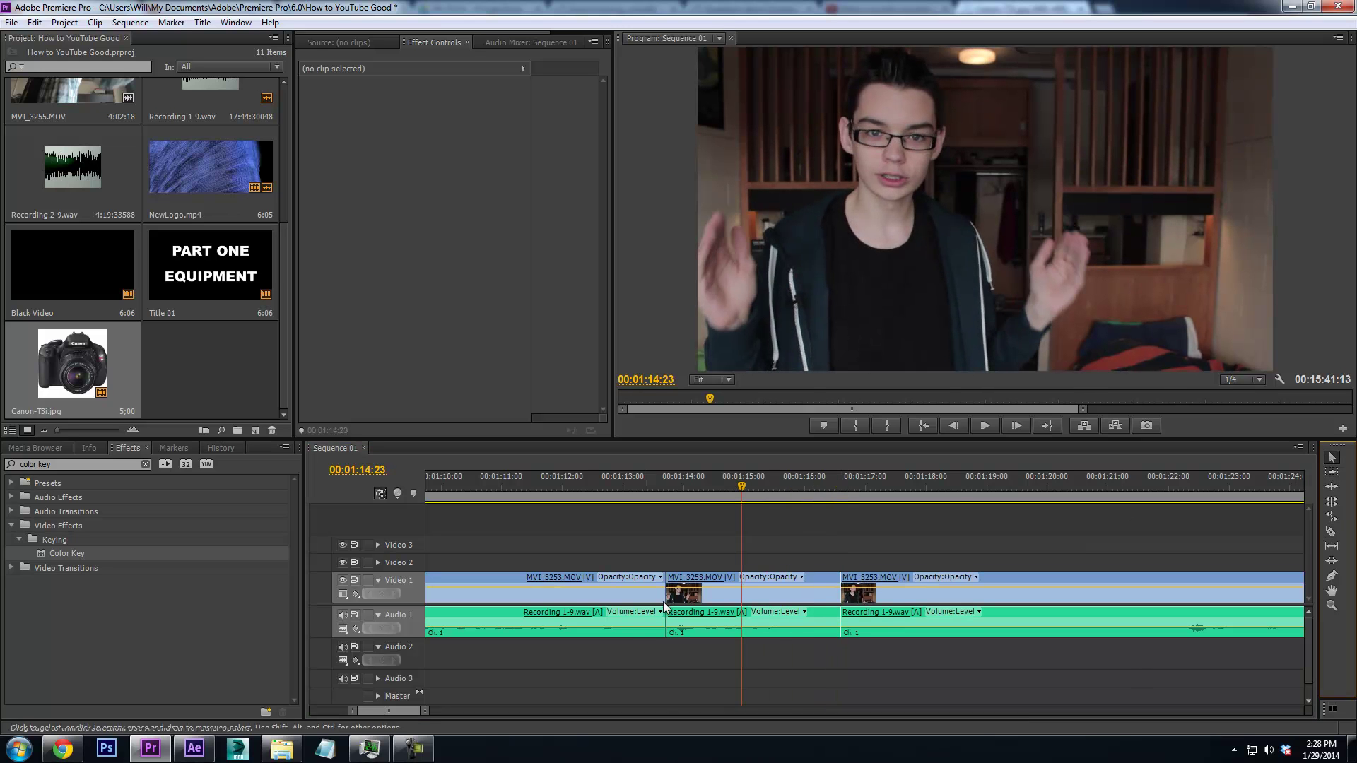
Scale the new middle piece to 151, move it to about 1207.7, 780.5 to frame the face, and play it back
left_click(687, 587)
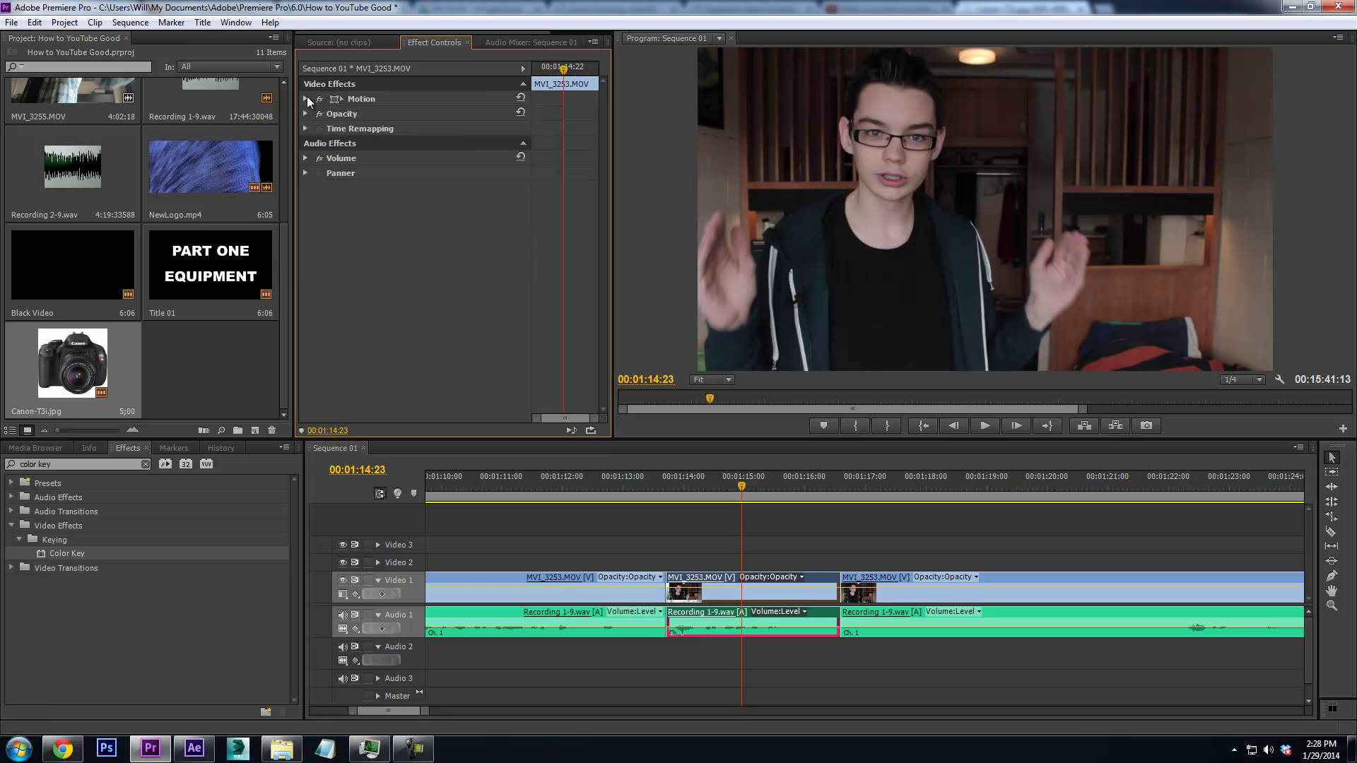
left_click(305, 98)
left_click_drag(421, 128, 463, 130)
left_click(956, 185)
left_click_drag(1026, 242, 1075, 301)
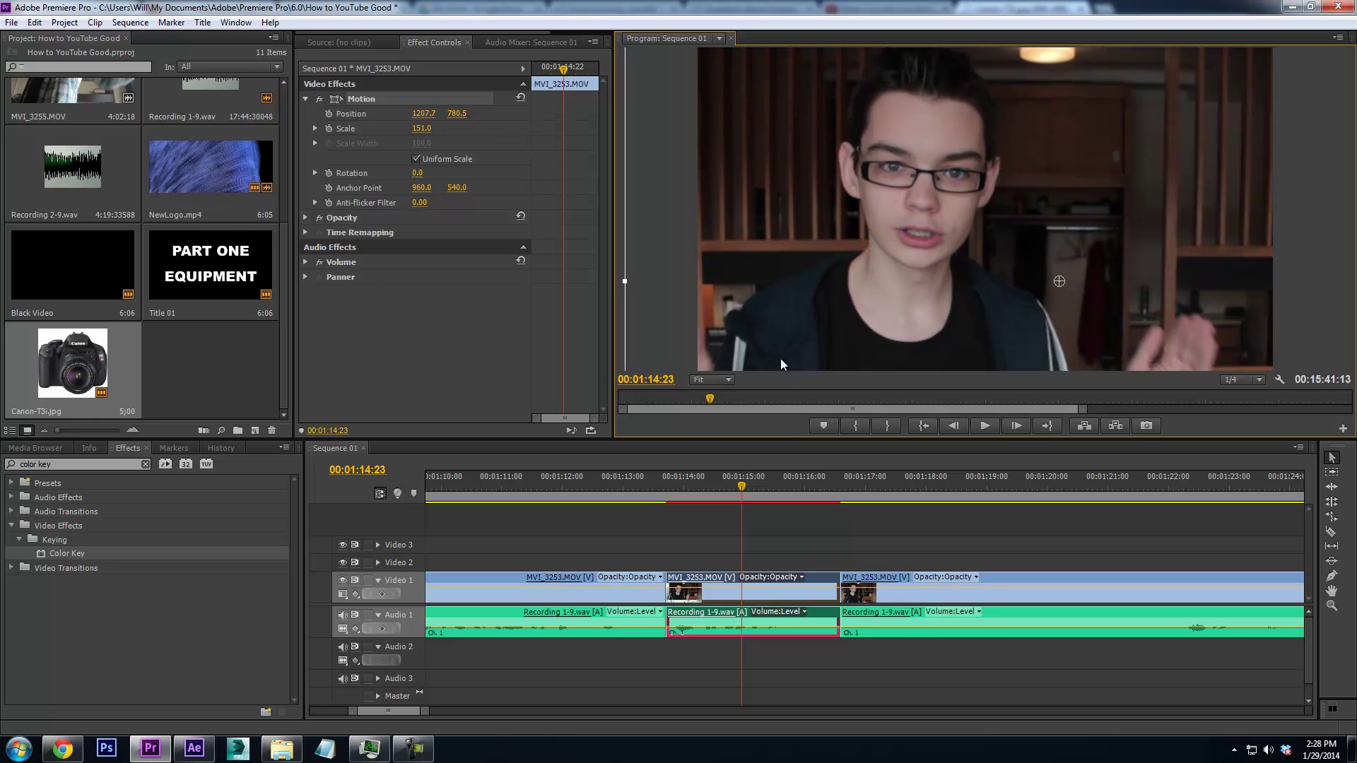
left_click_drag(737, 486, 636, 494)
key("space")
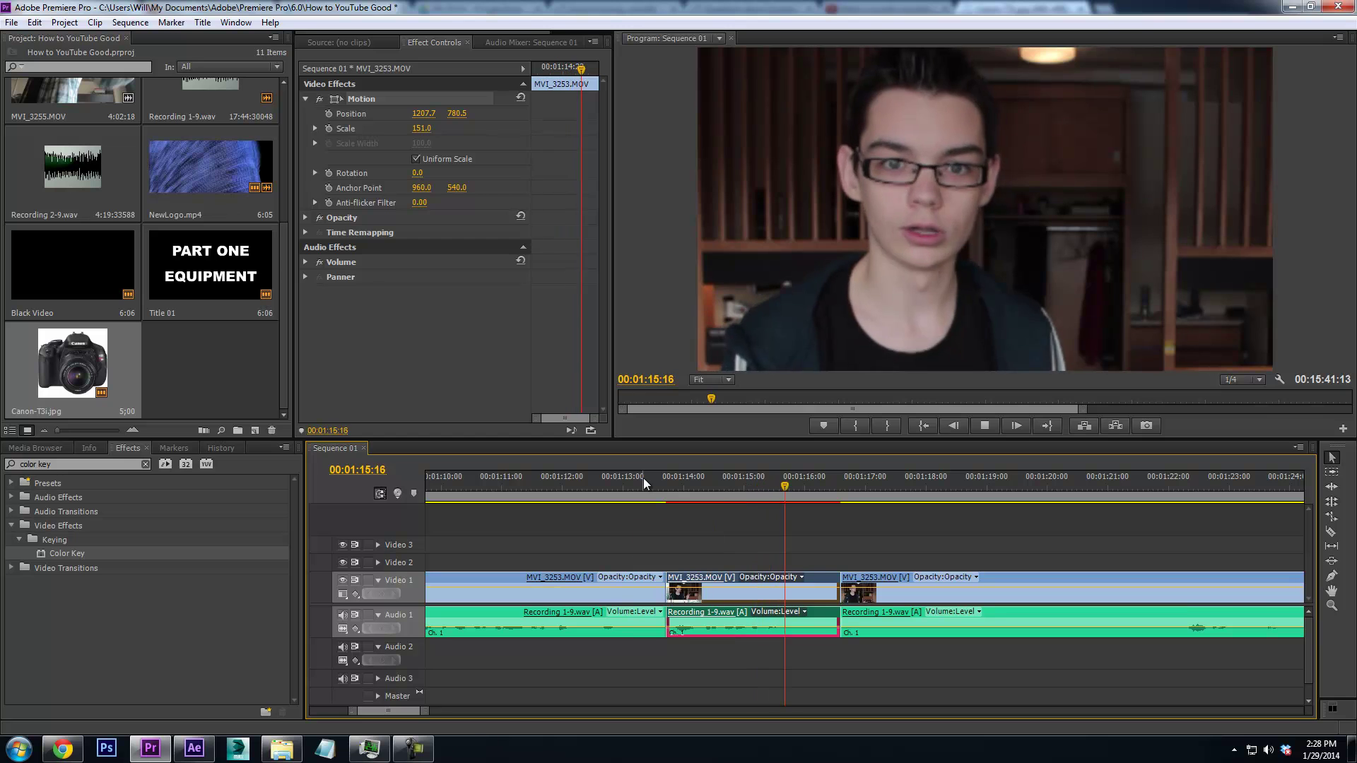
Review the footage between 00:01:22:05 and 00:01:23:20 to look for the next cut point
left_click_drag(884, 487, 1187, 497)
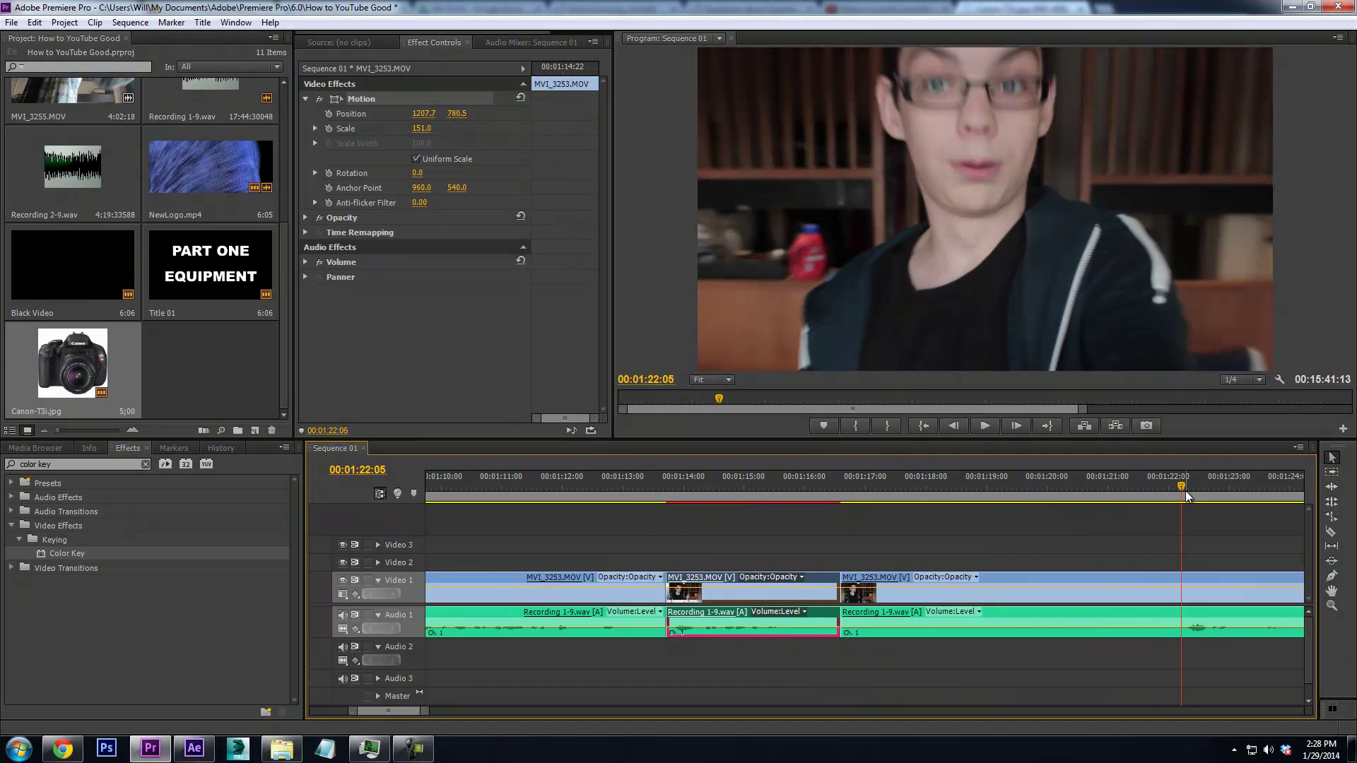
key("space")
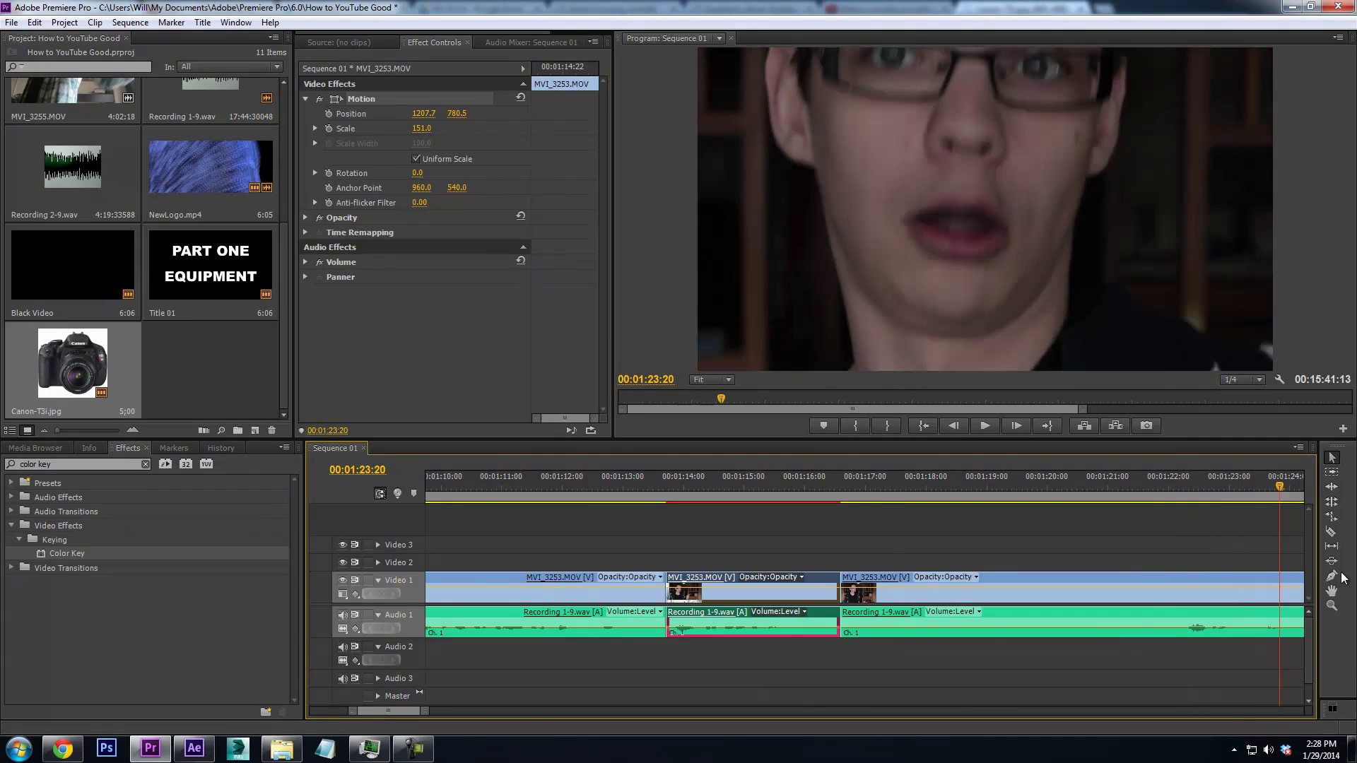
key("Left")
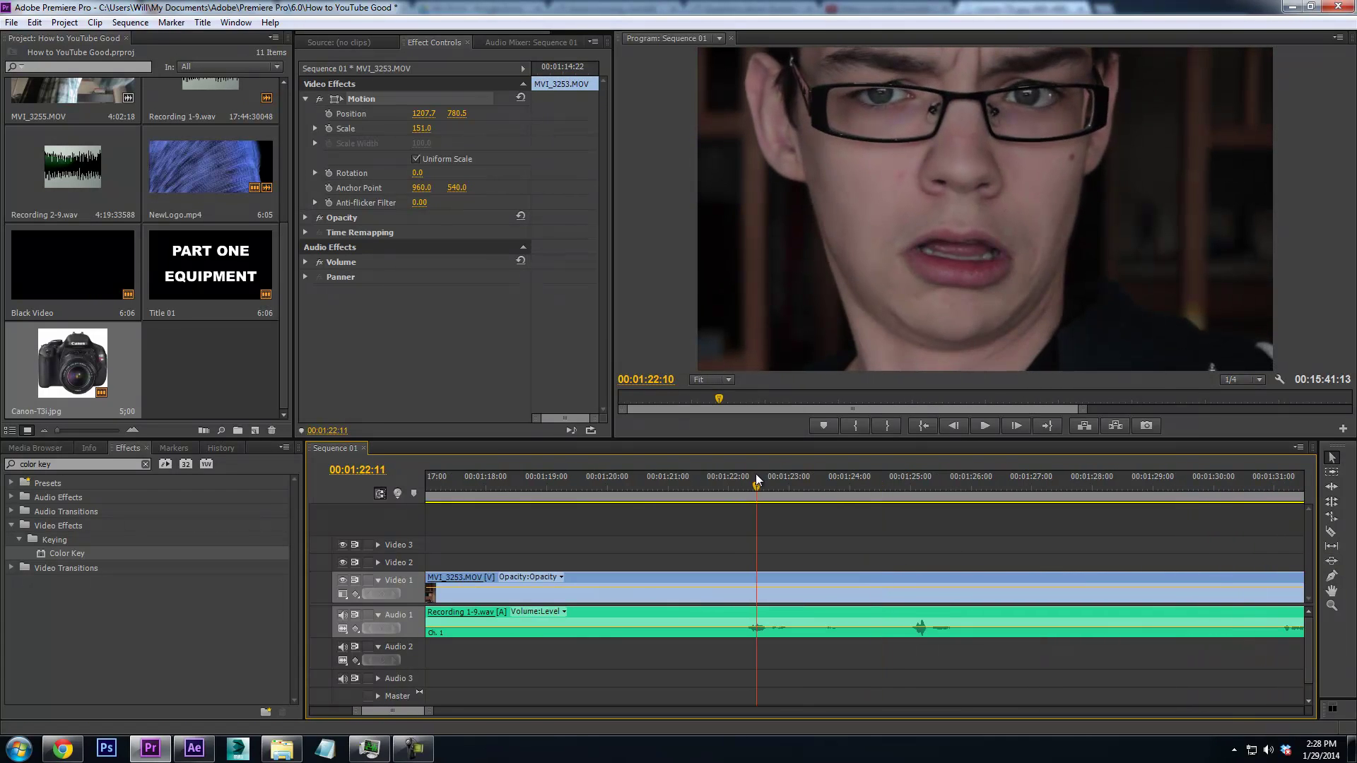
key("space")
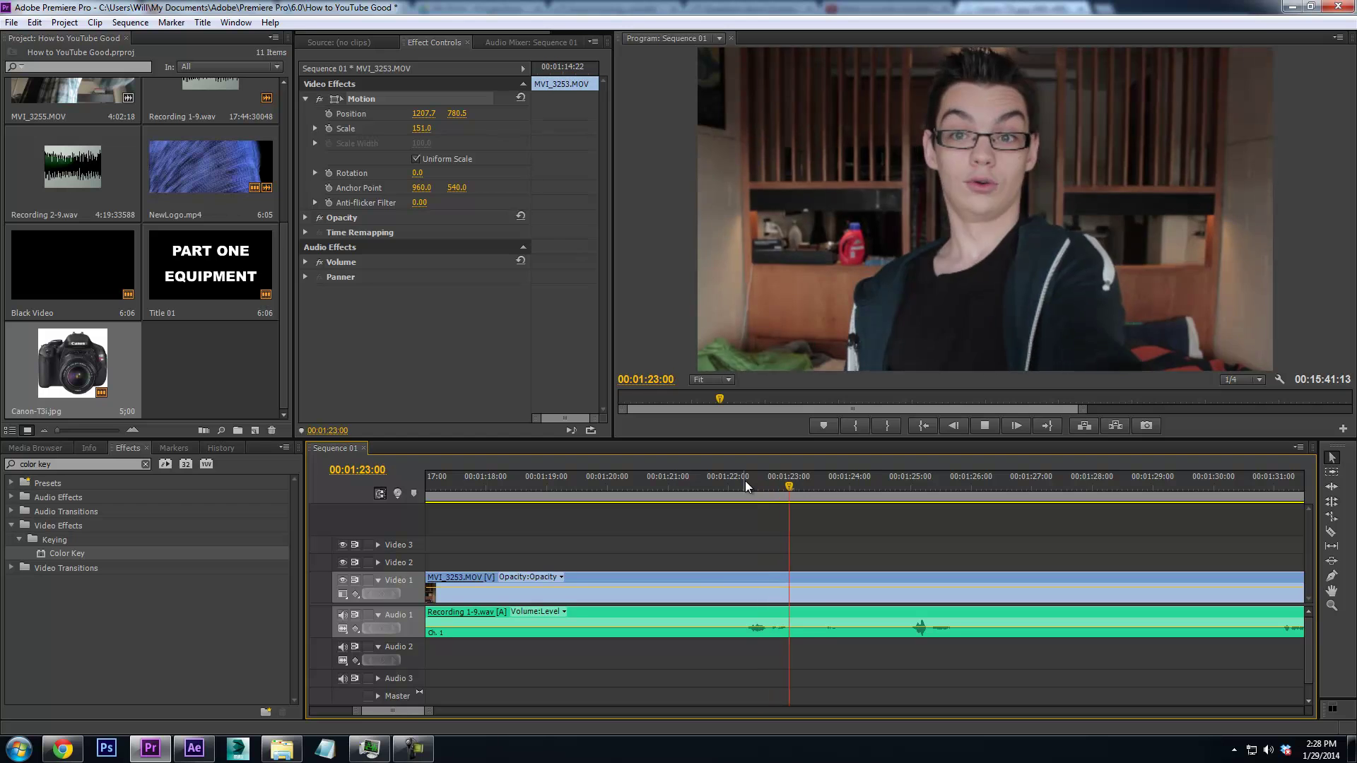
left_click_drag(841, 499, 817, 500)
key("ctrl+z")
key("ctrl+z")
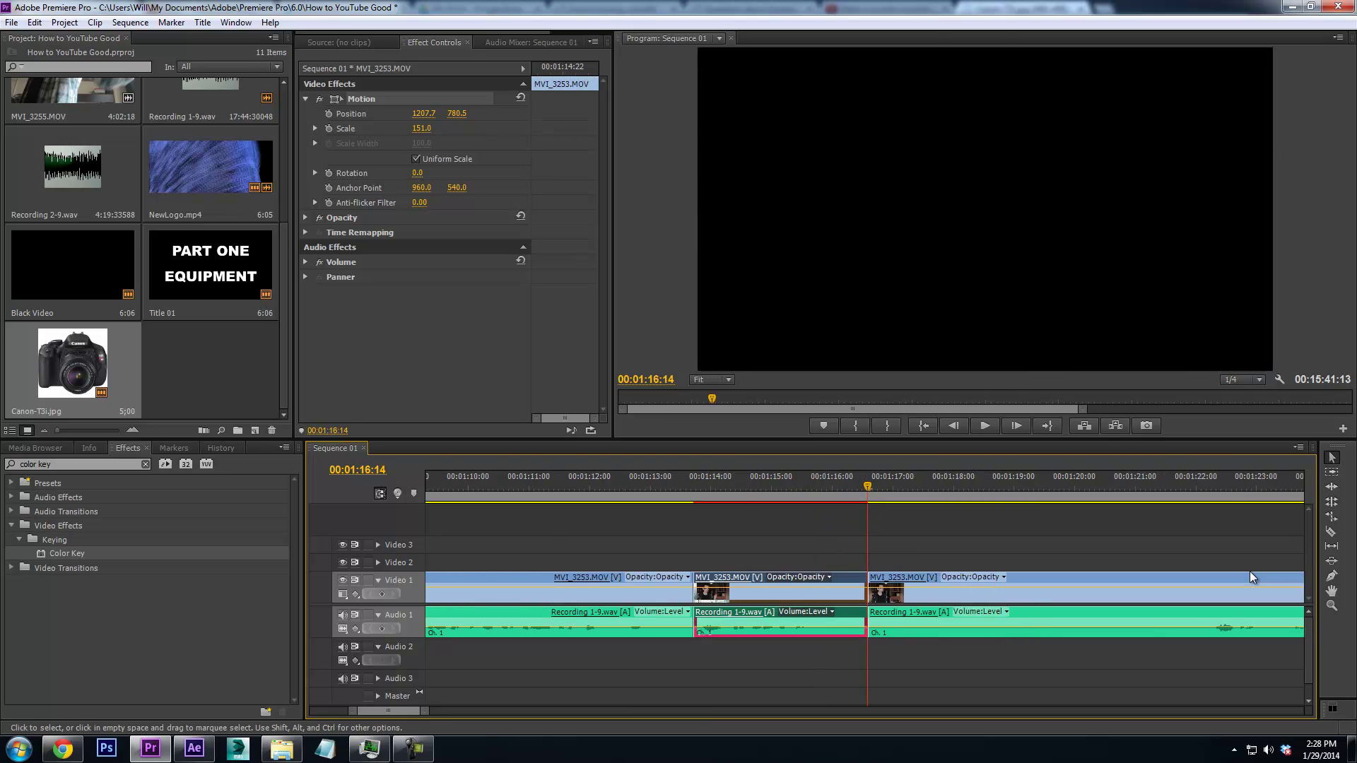
Split the clip after the close-up at 00:01:23:11 and again at 00:01:24:04
left_click_drag(884, 493, 1284, 521)
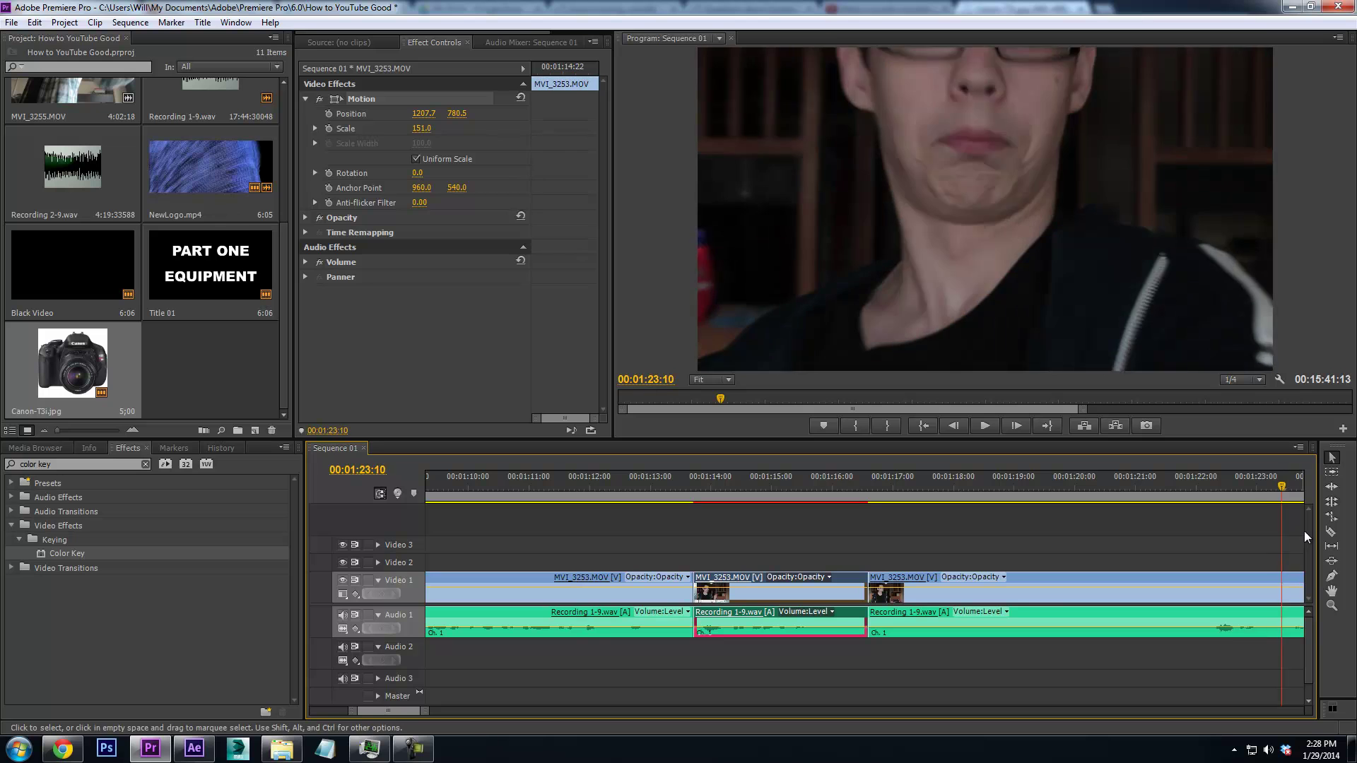
left_click(1333, 534)
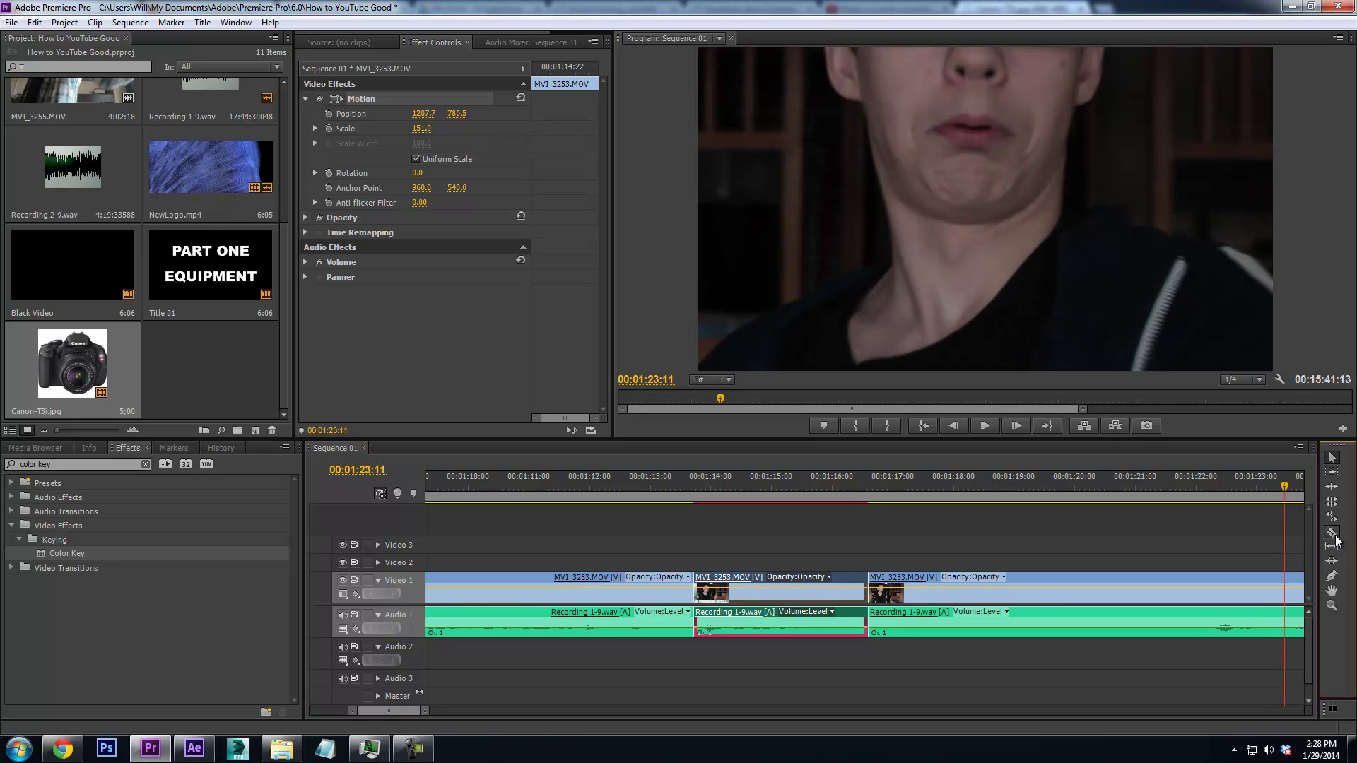
left_click(1293, 581)
key("space")
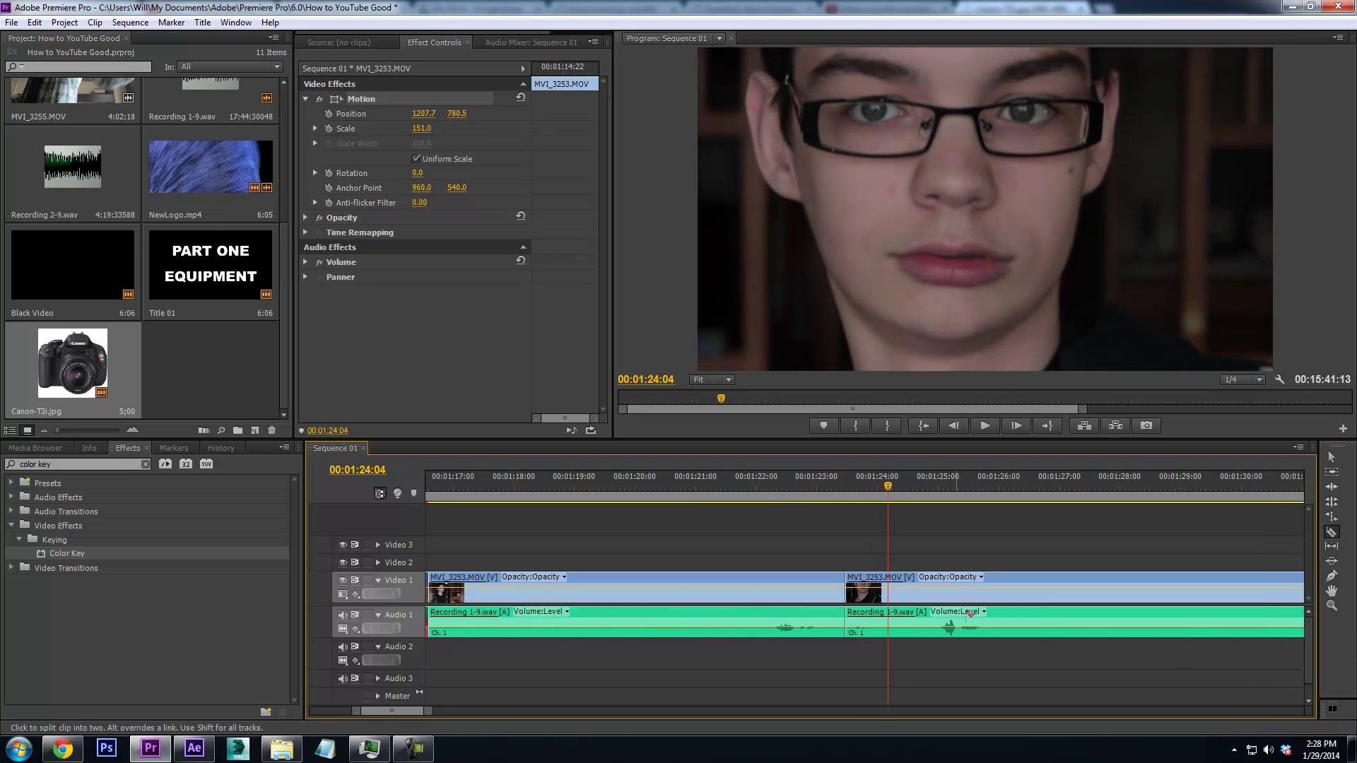
Cut the short piece between 00:01:23:11 and 00:01:24:04 out of the sequence
left_click_drag(428, 712, 495, 711)
left_click(1339, 459)
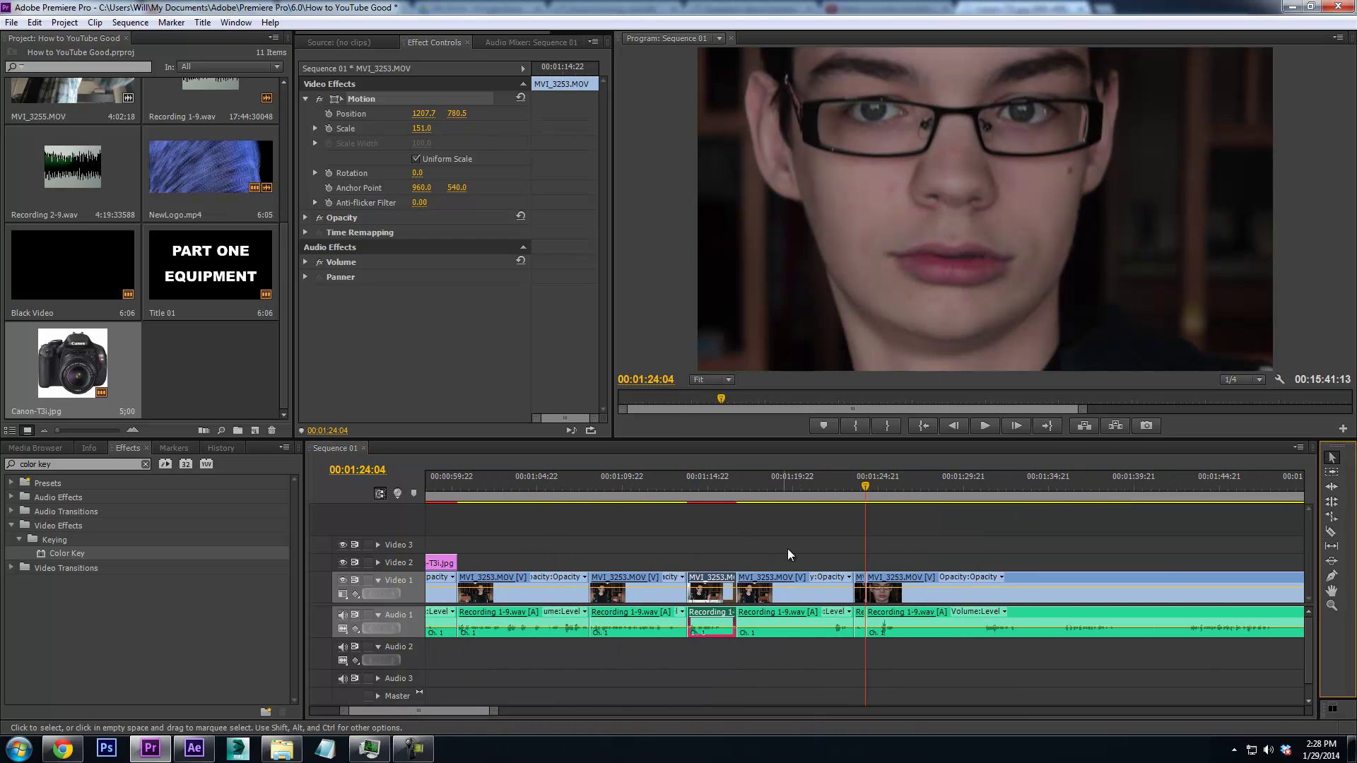
right_click(858, 581)
left_click(890, 39)
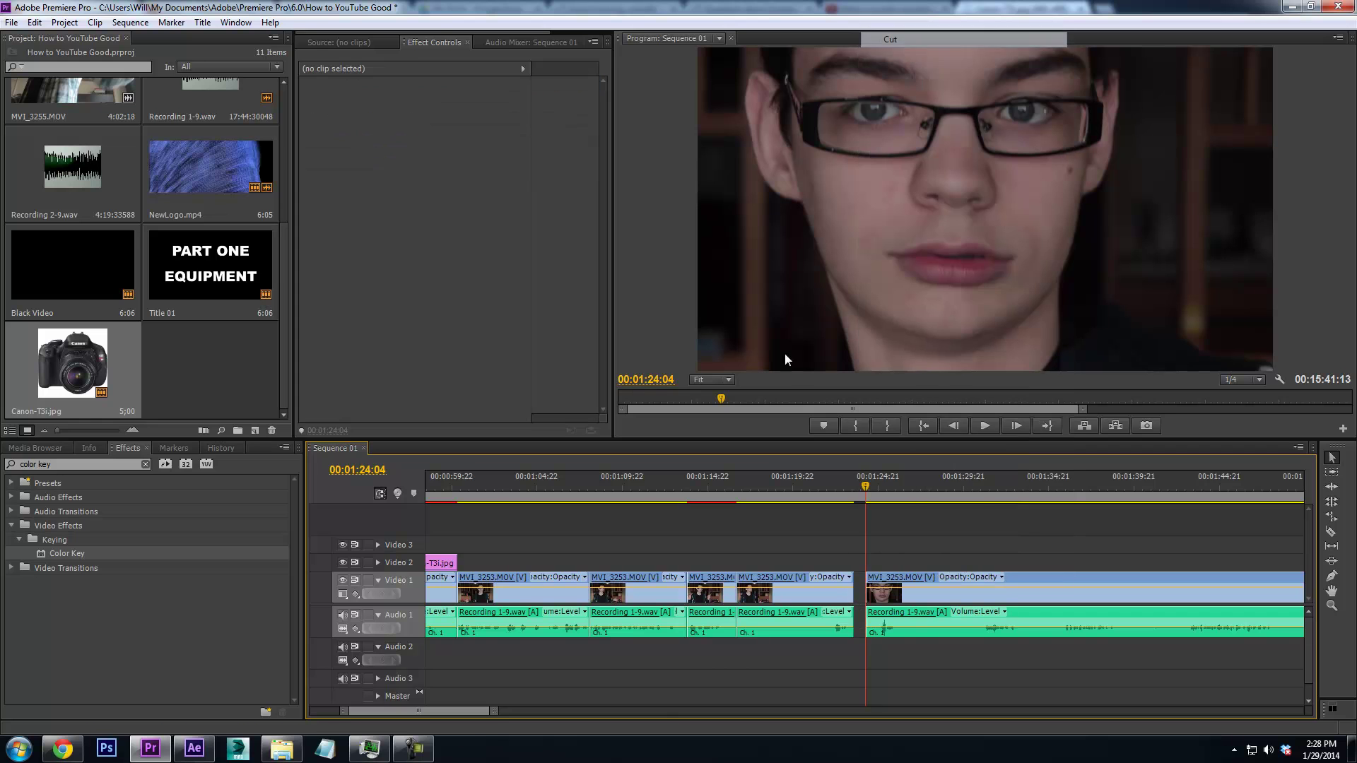
left_click_drag(493, 713, 1302, 710)
left_click_drag(1110, 489, 1210, 496)
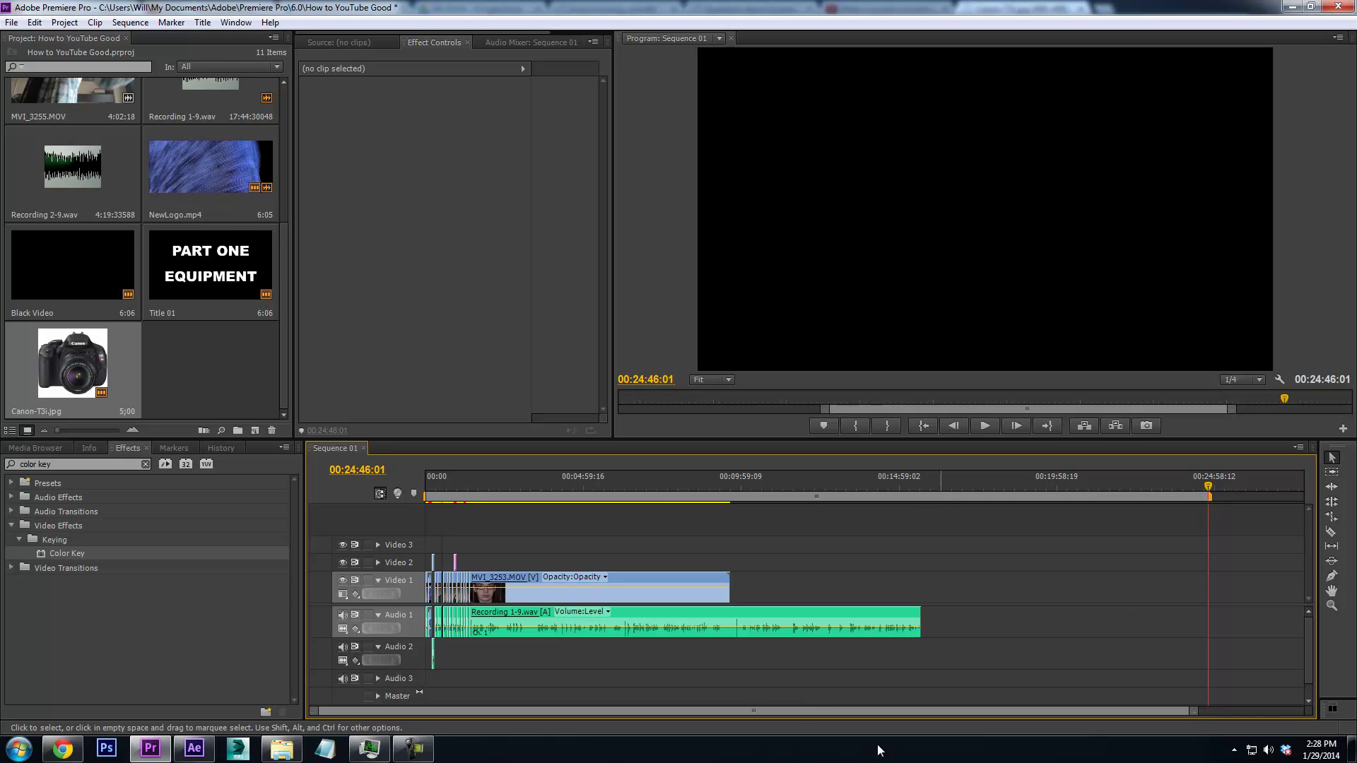
left_click(417, 751)
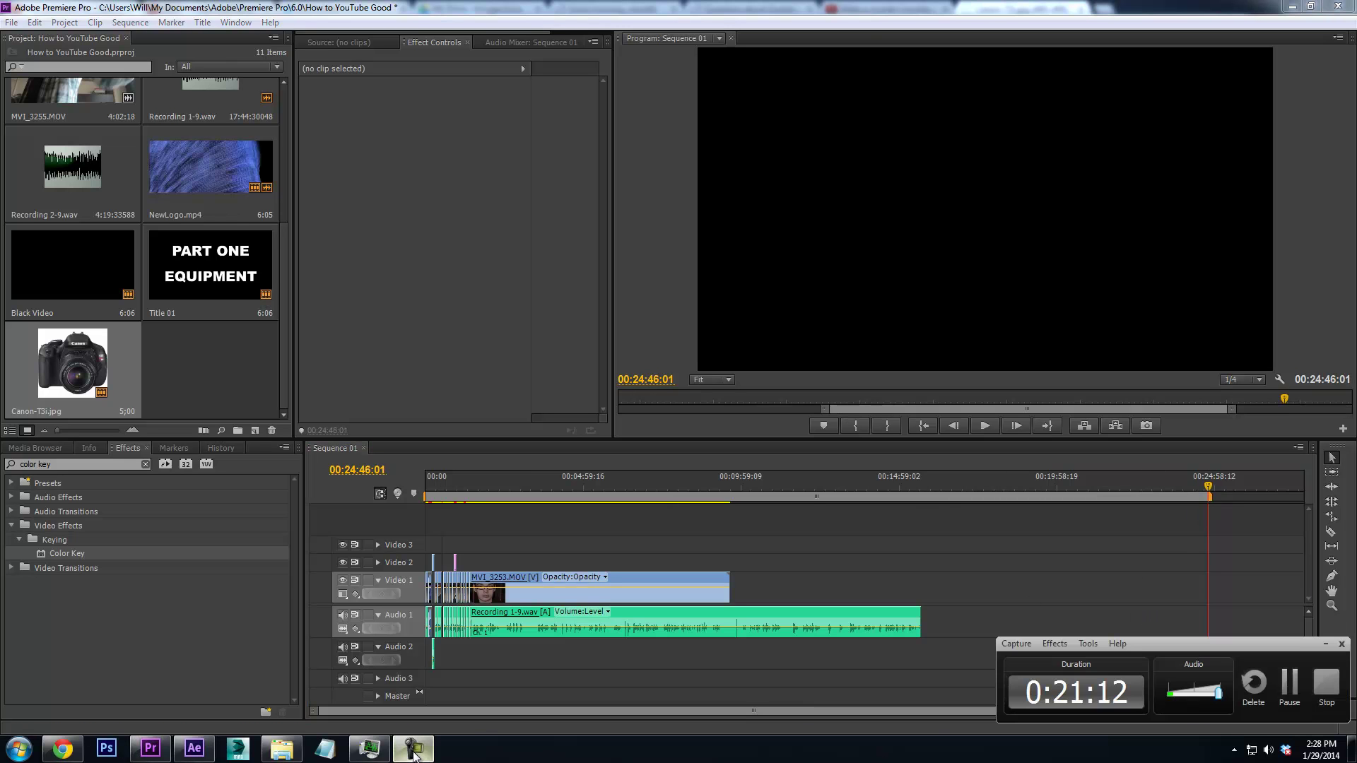
left_click(1326, 644)
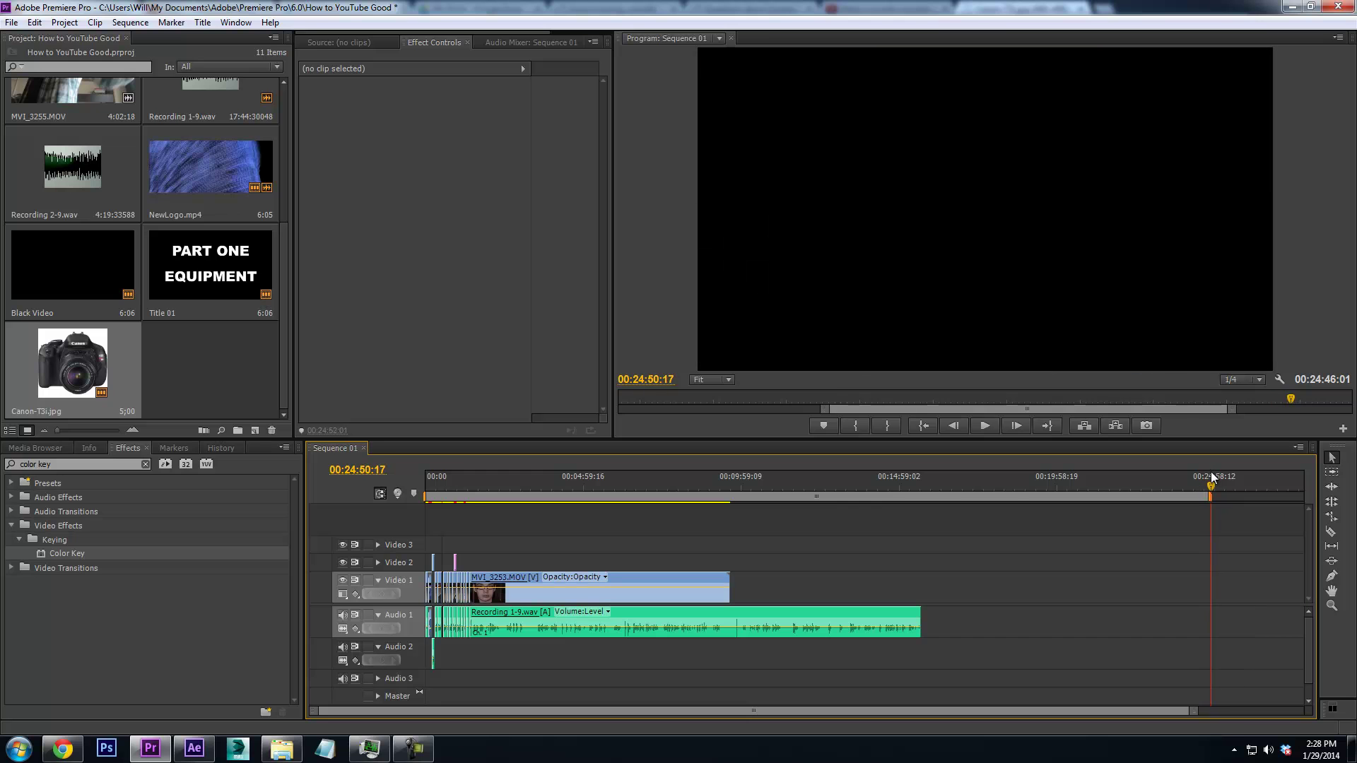
Delete the gap before the last clip so the footage joins up, and check the frames up to 00:01:24:03
left_click(468, 497)
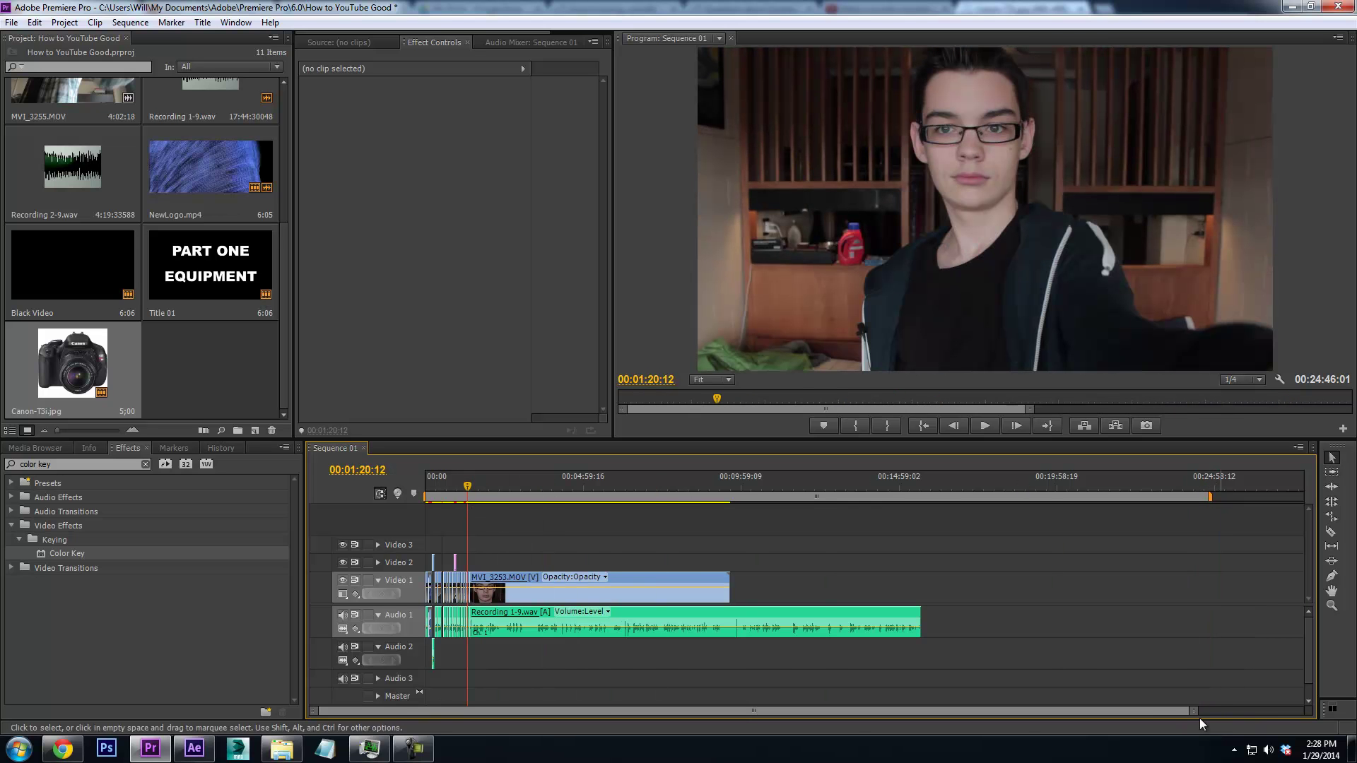
key("equal")
key("equal")
key("equal")
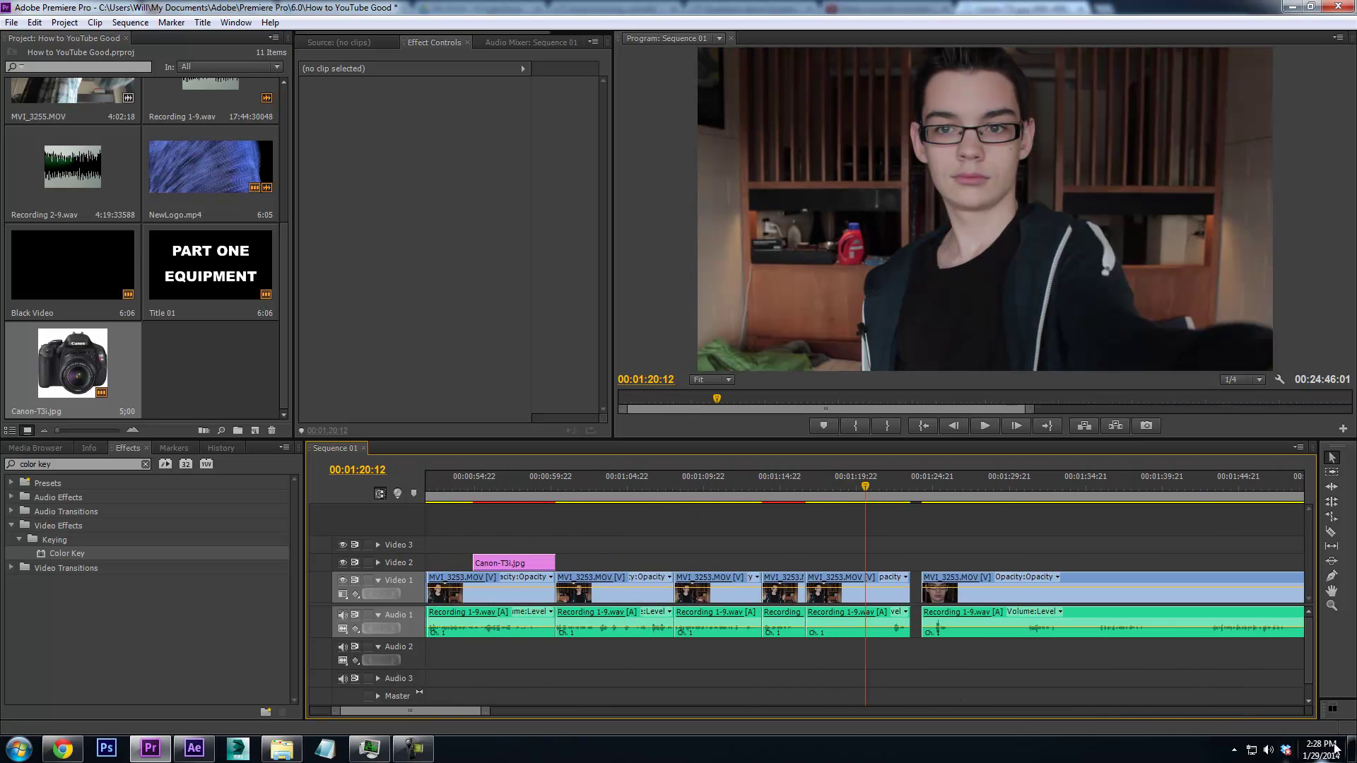
left_click(914, 584)
key("Delete")
left_click_drag(891, 485, 922, 485)
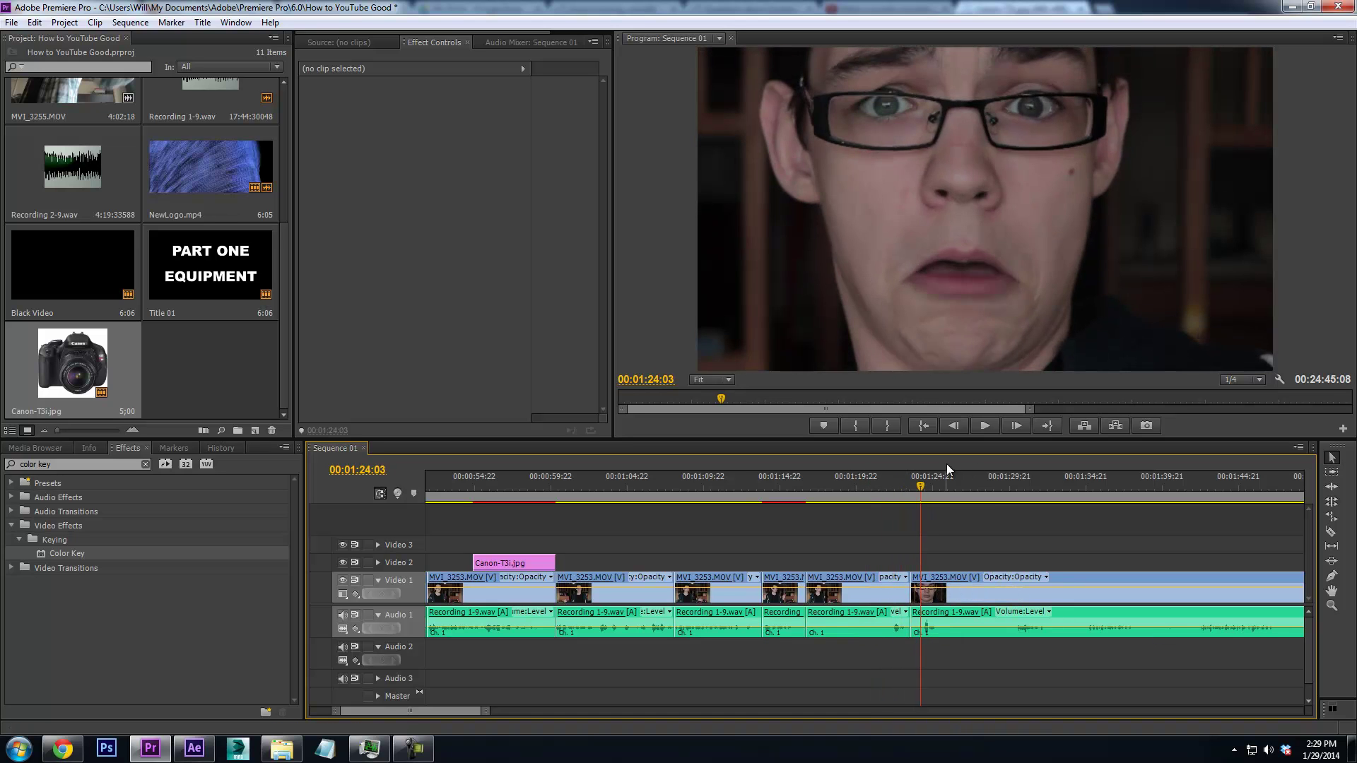
Split the last clip at 00:01:24:06 and ripple delete both the short piece before the split and the clip preceding it
left_click(1333, 533)
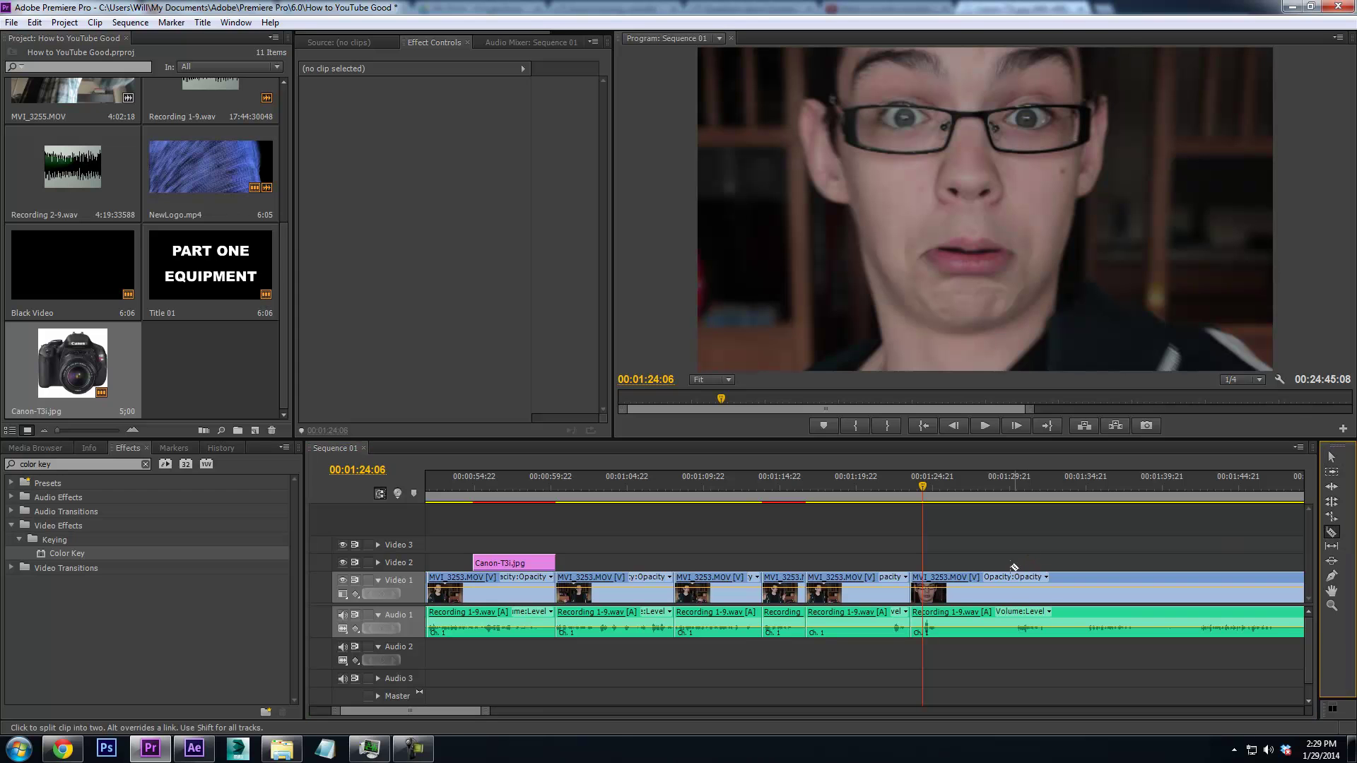
left_click(923, 583)
right_click(915, 584)
left_click(933, 111)
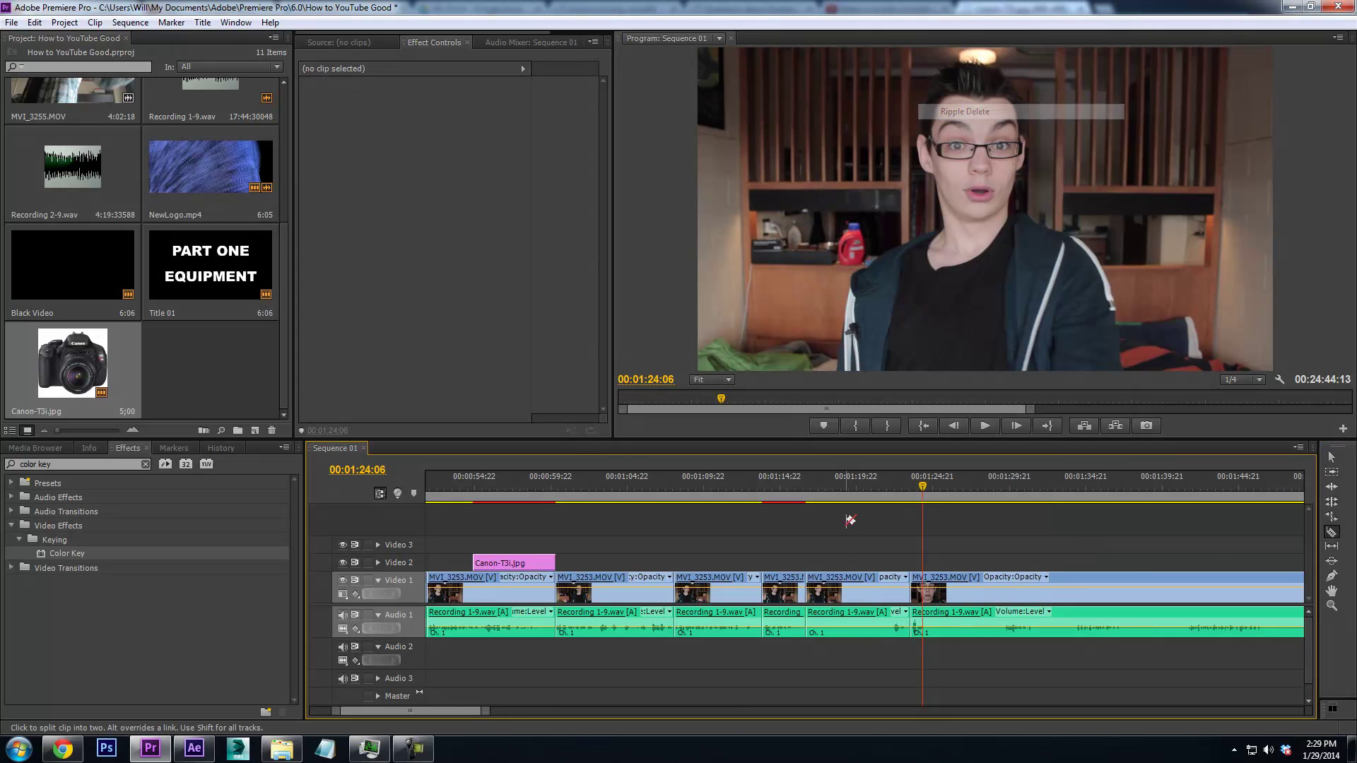
right_click(853, 583)
left_click(939, 121)
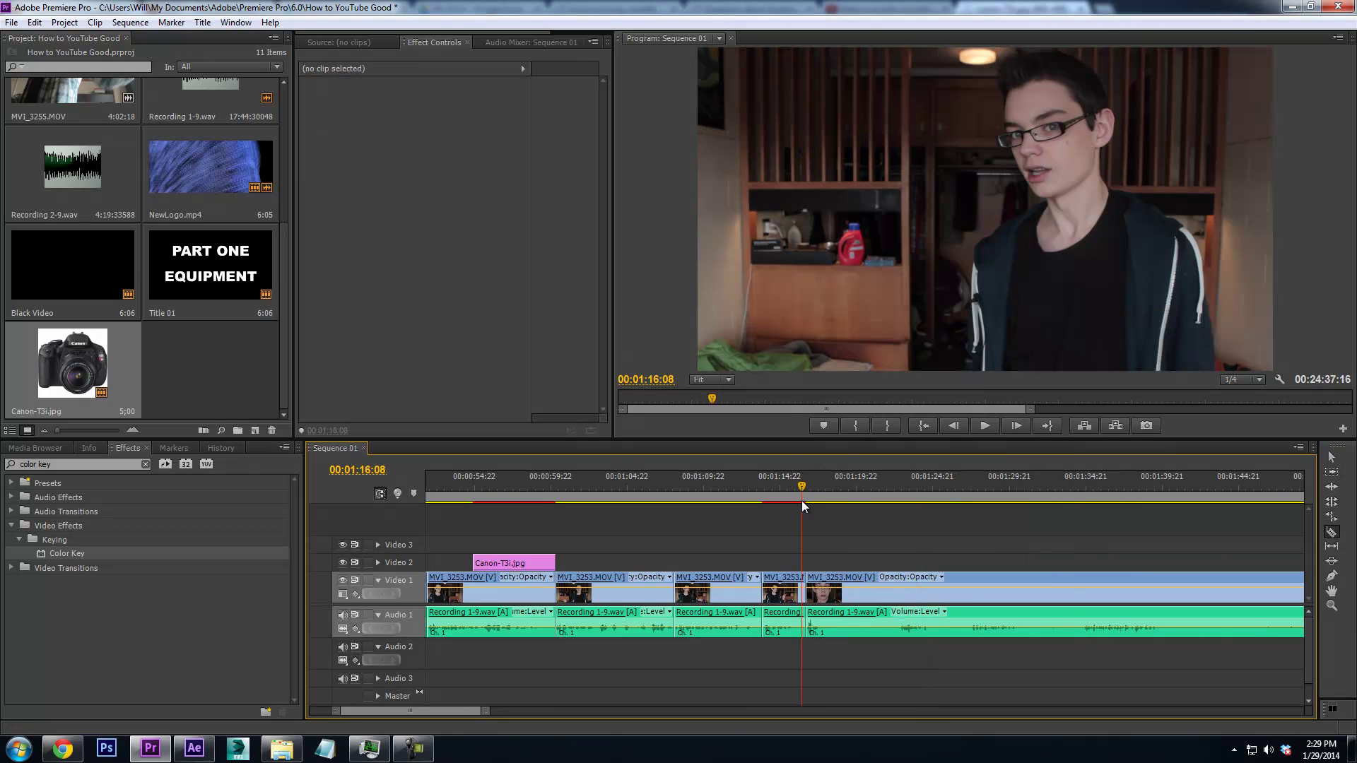
Split the last clip at about 00:01:17:10 and 00:01:22:18, and ripple delete the piece between the splits
key("space")
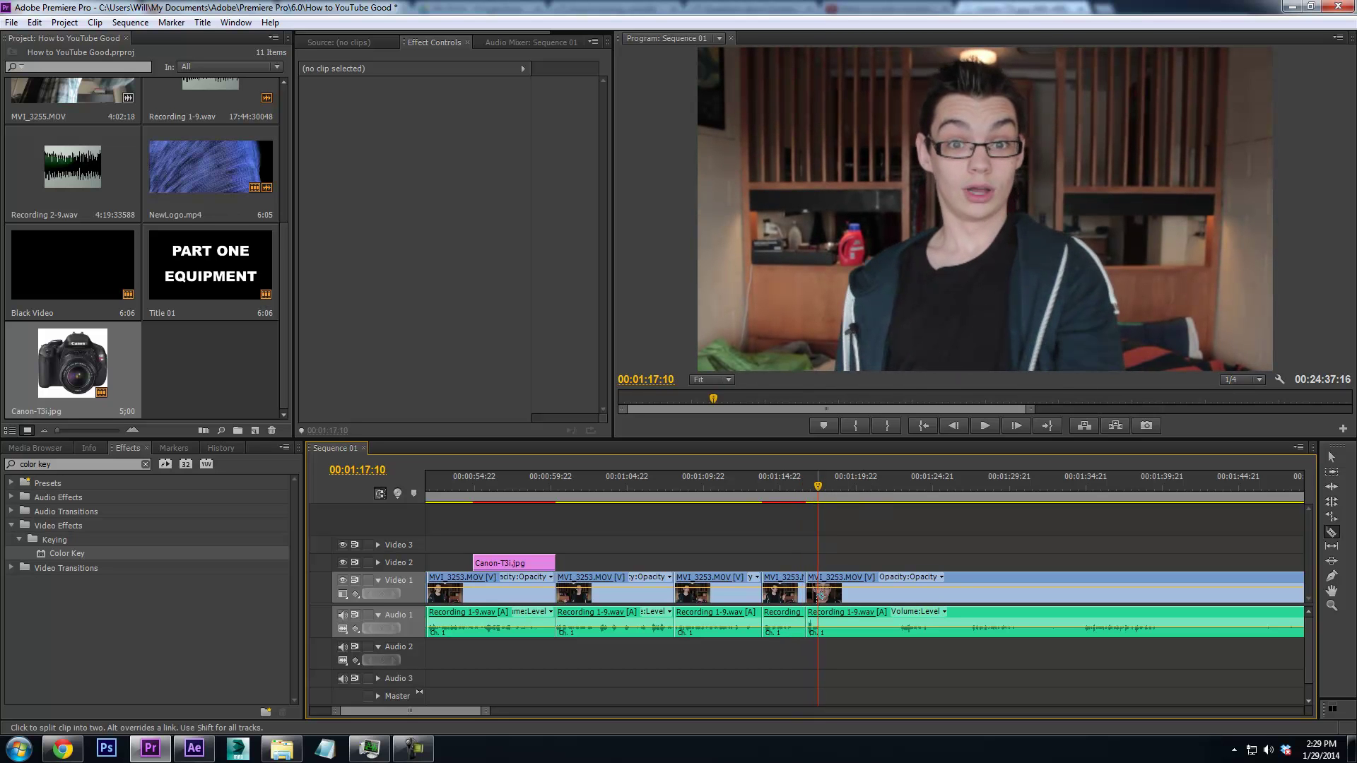
key("Left")
left_click_drag(820, 495, 900, 509)
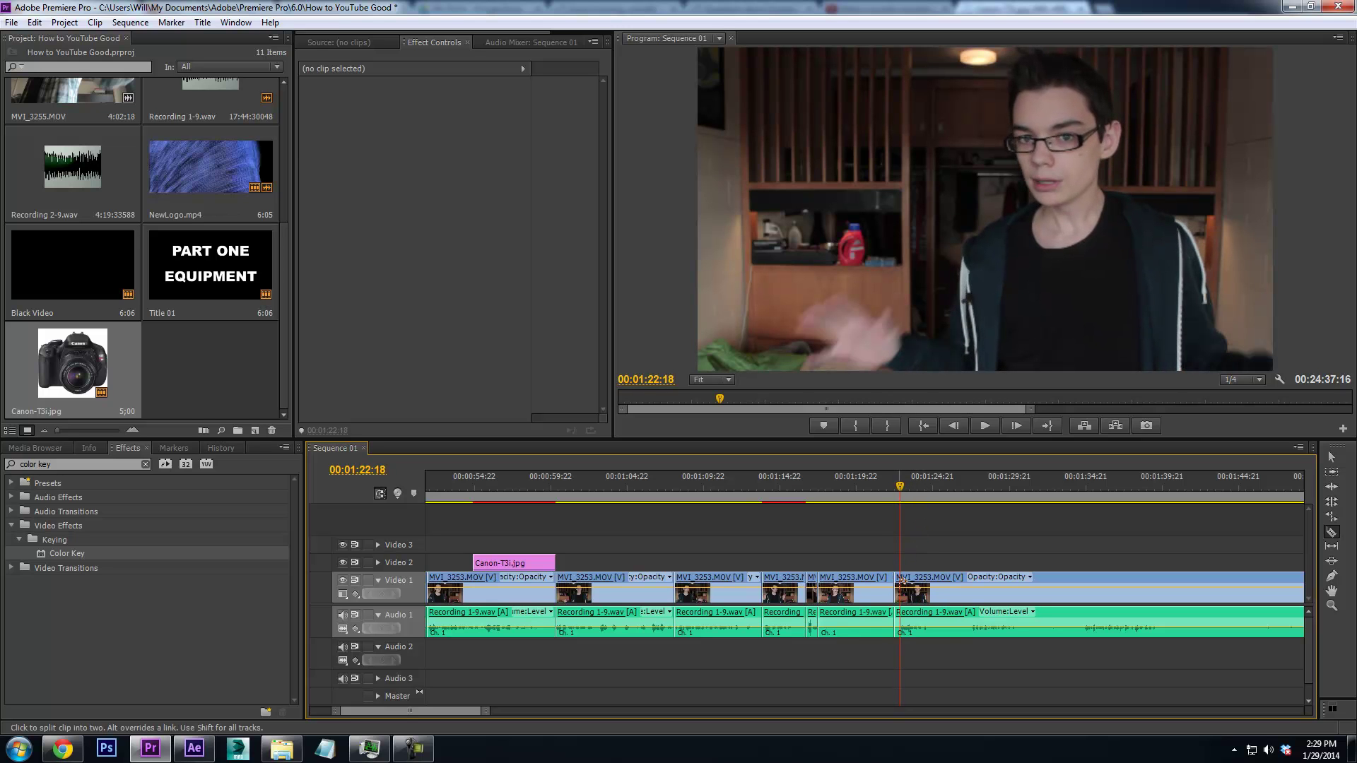
right_click(896, 584)
left_click(933, 109)
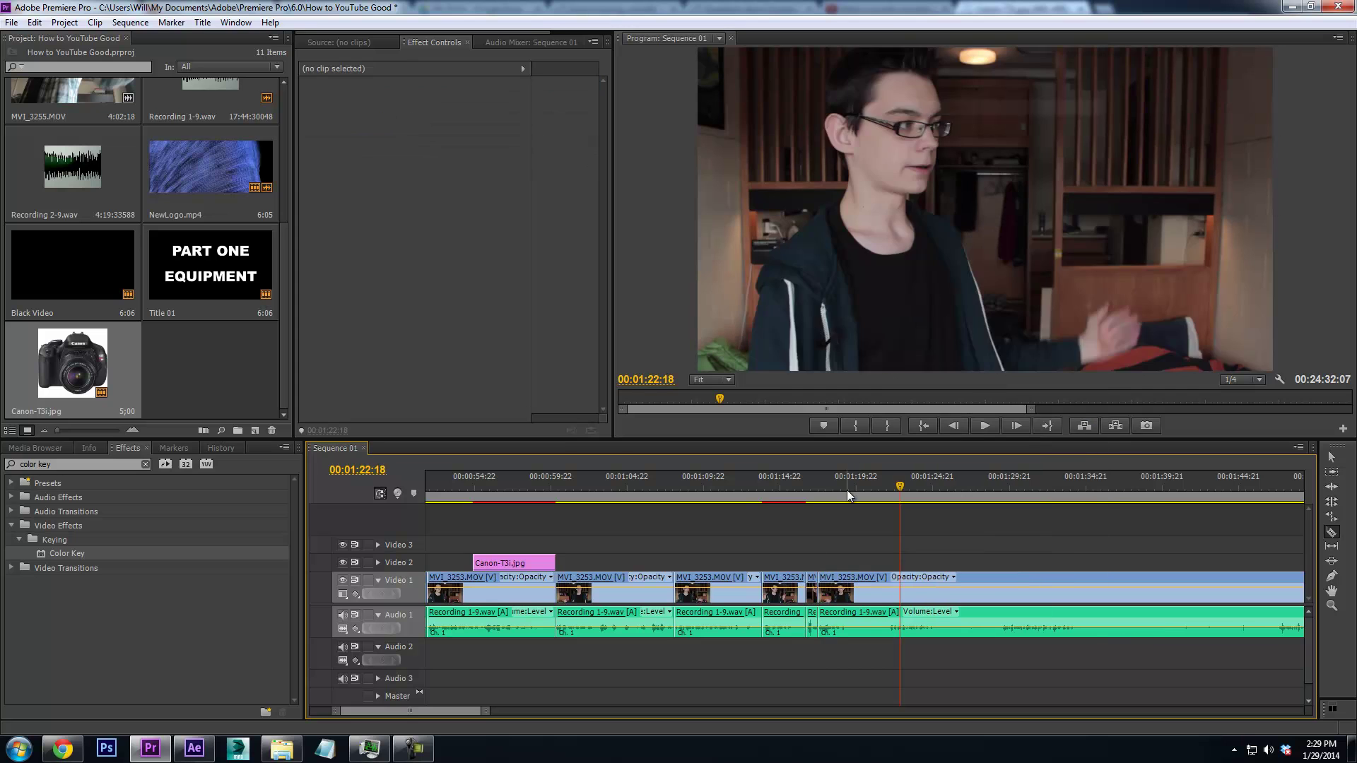
Split the last clip at 00:01:19:22 and 00:01:22:01, and ripple delete the piece between the splits
left_click(821, 488)
key("space")
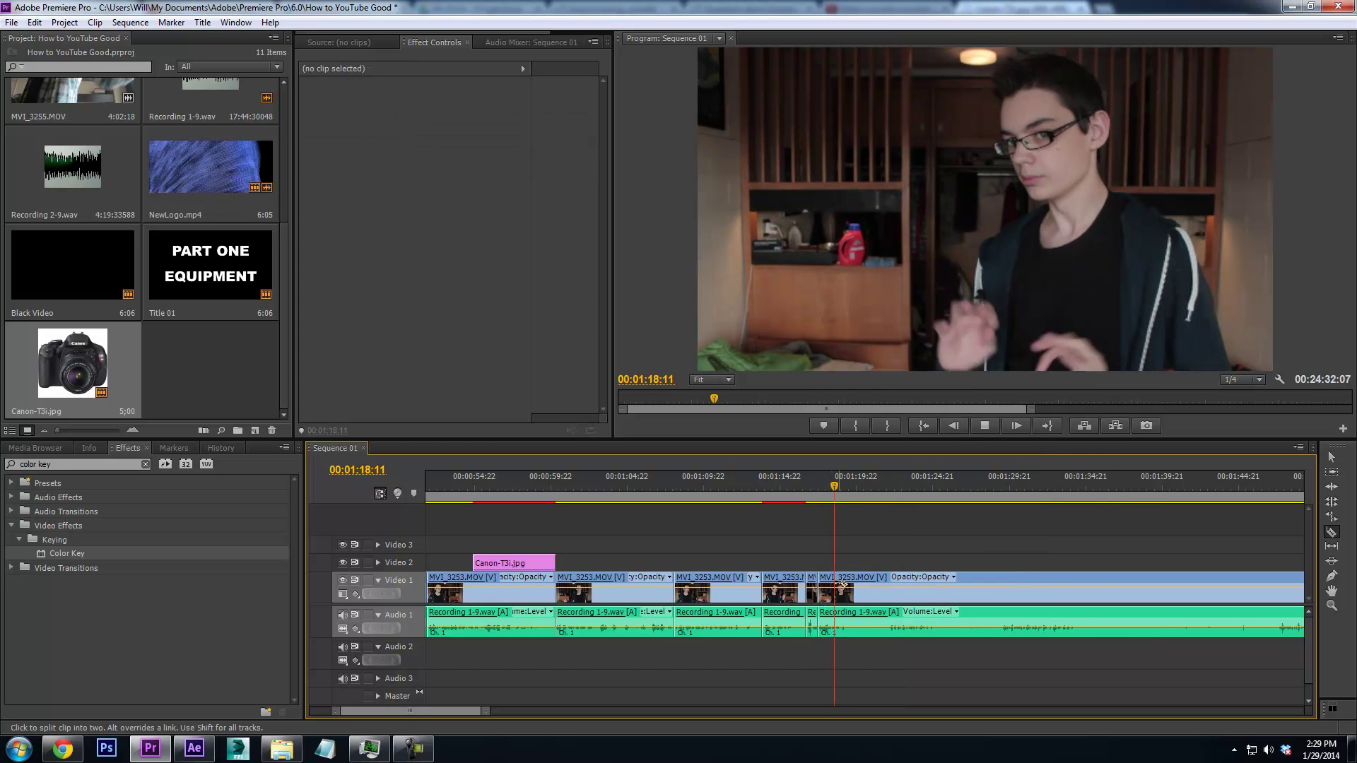
key("space")
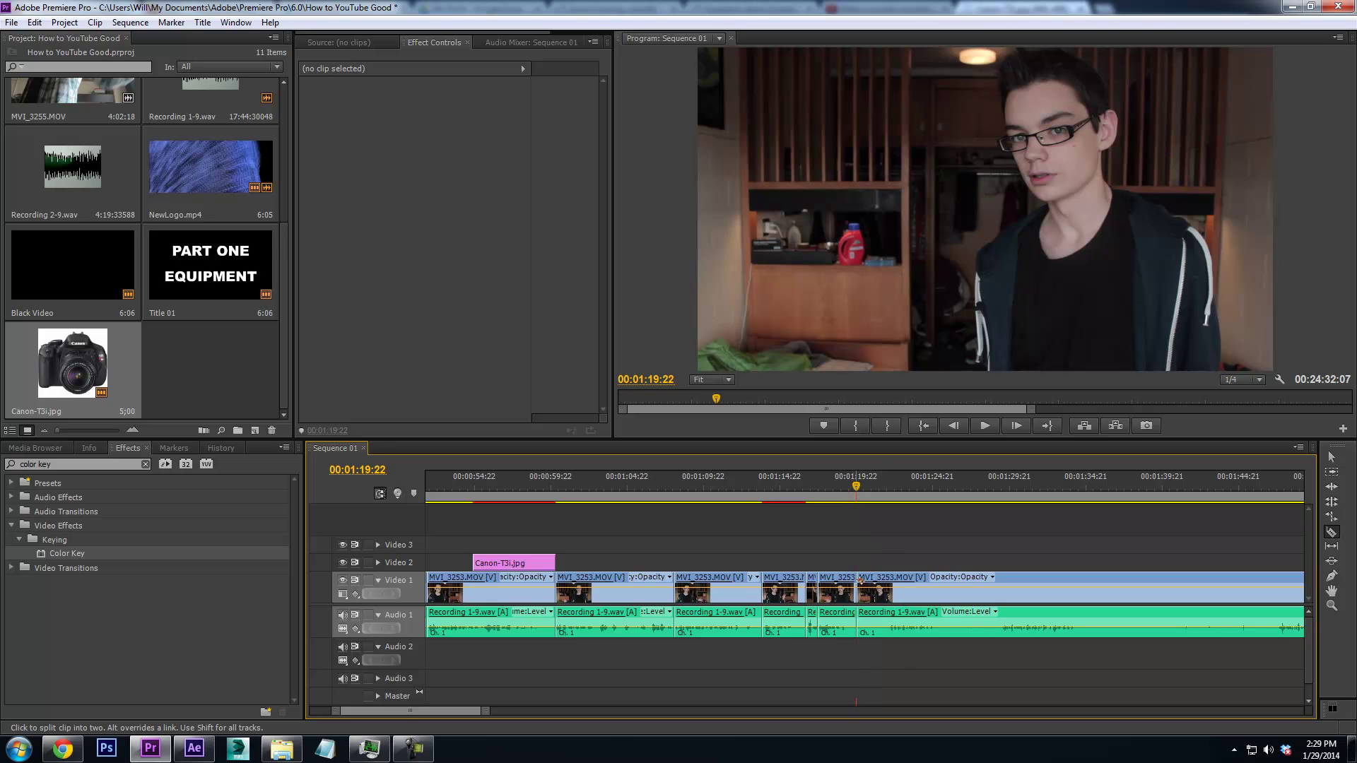
key("space")
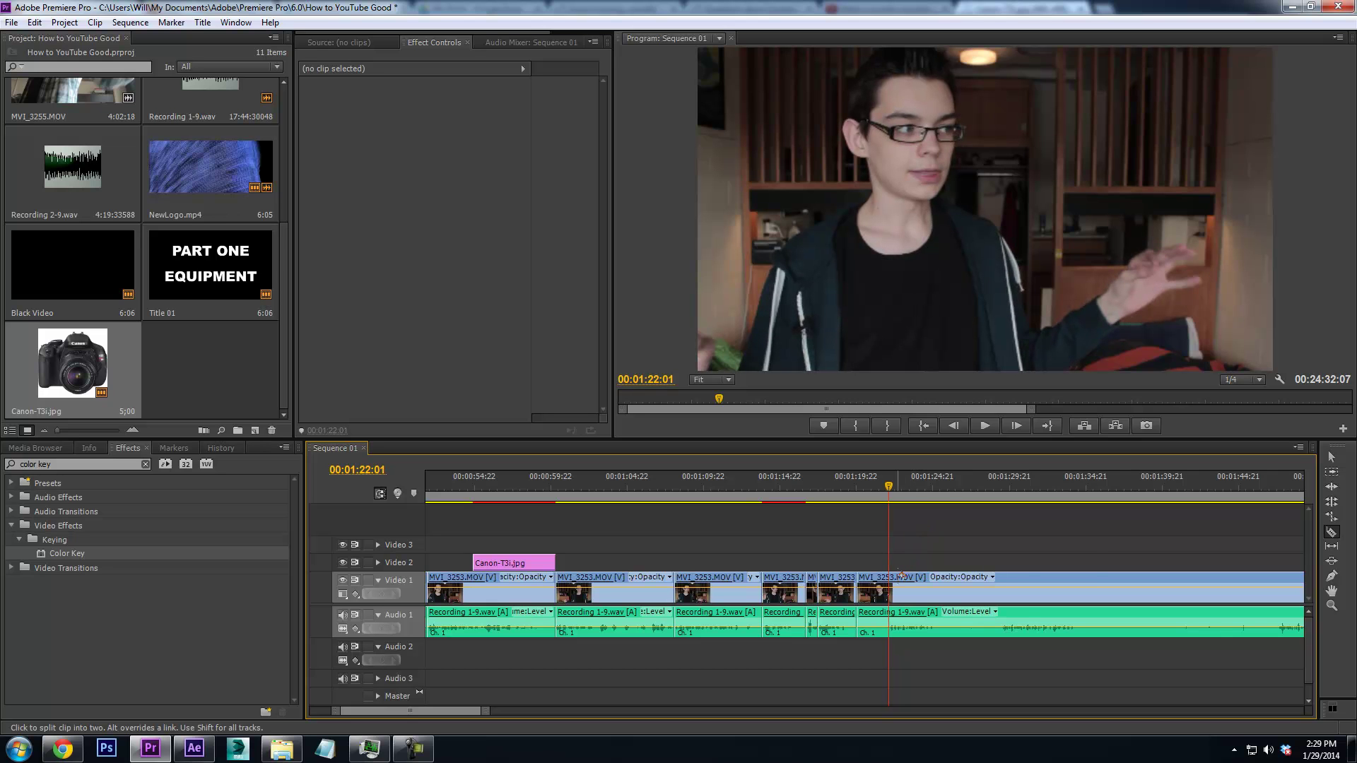
right_click(883, 590)
left_click(930, 113)
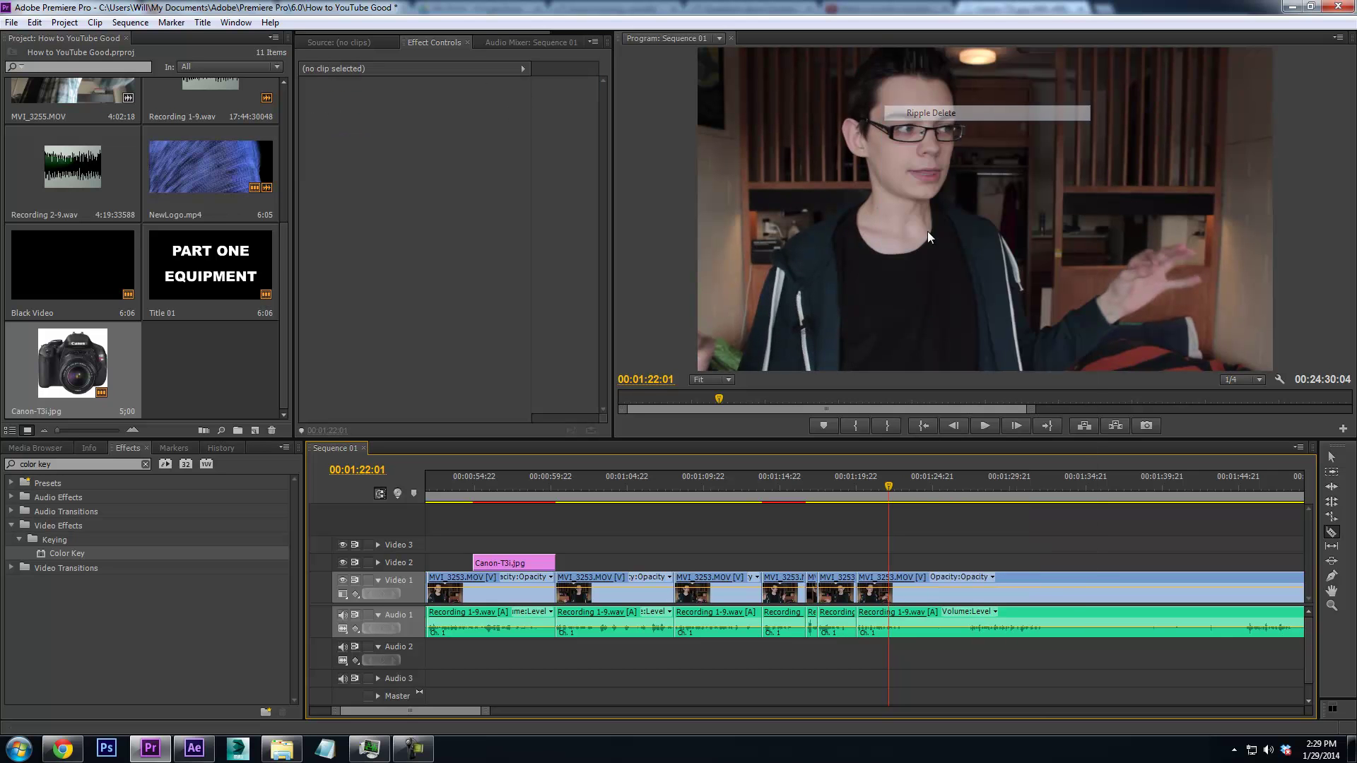
Play the footage after the 00:01:19:22 cut and split the last clip at about 00:01:22:19
left_click_drag(932, 496, 855, 495)
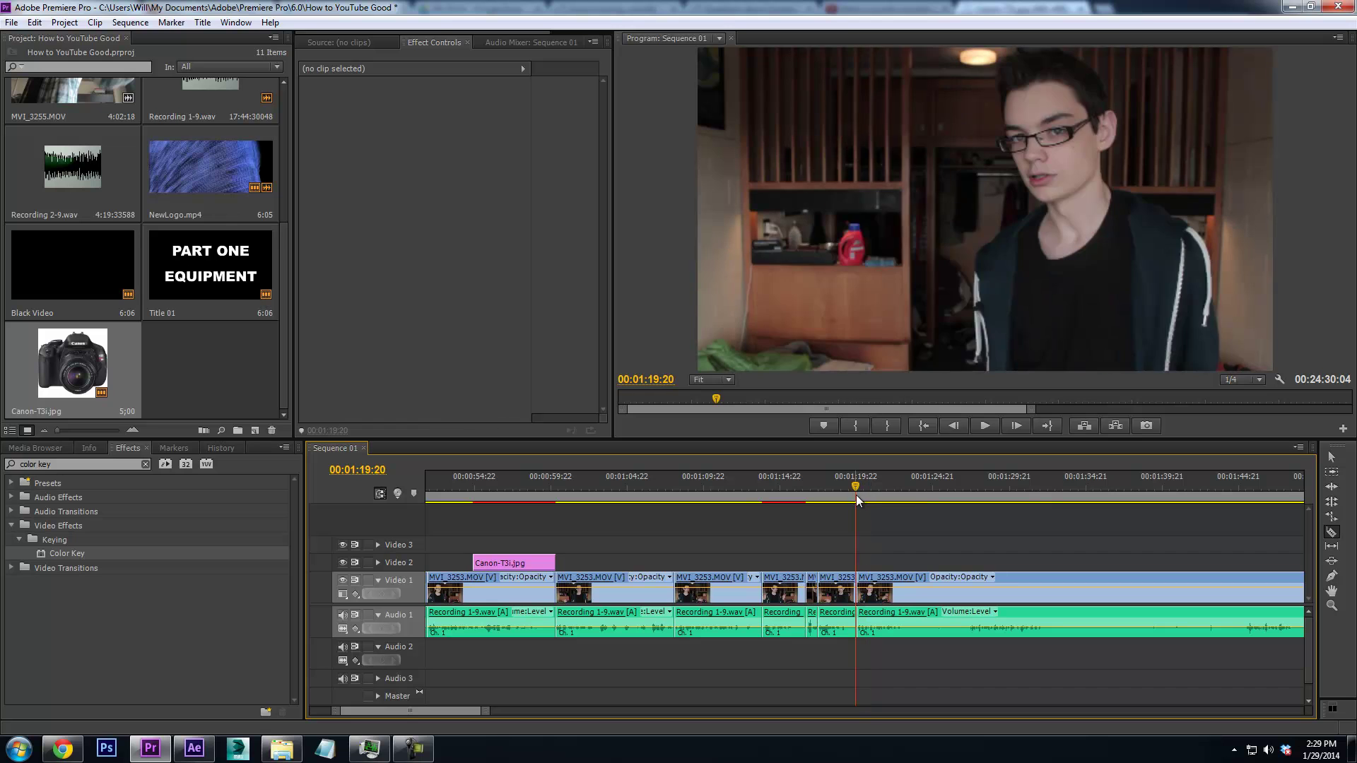
key("space")
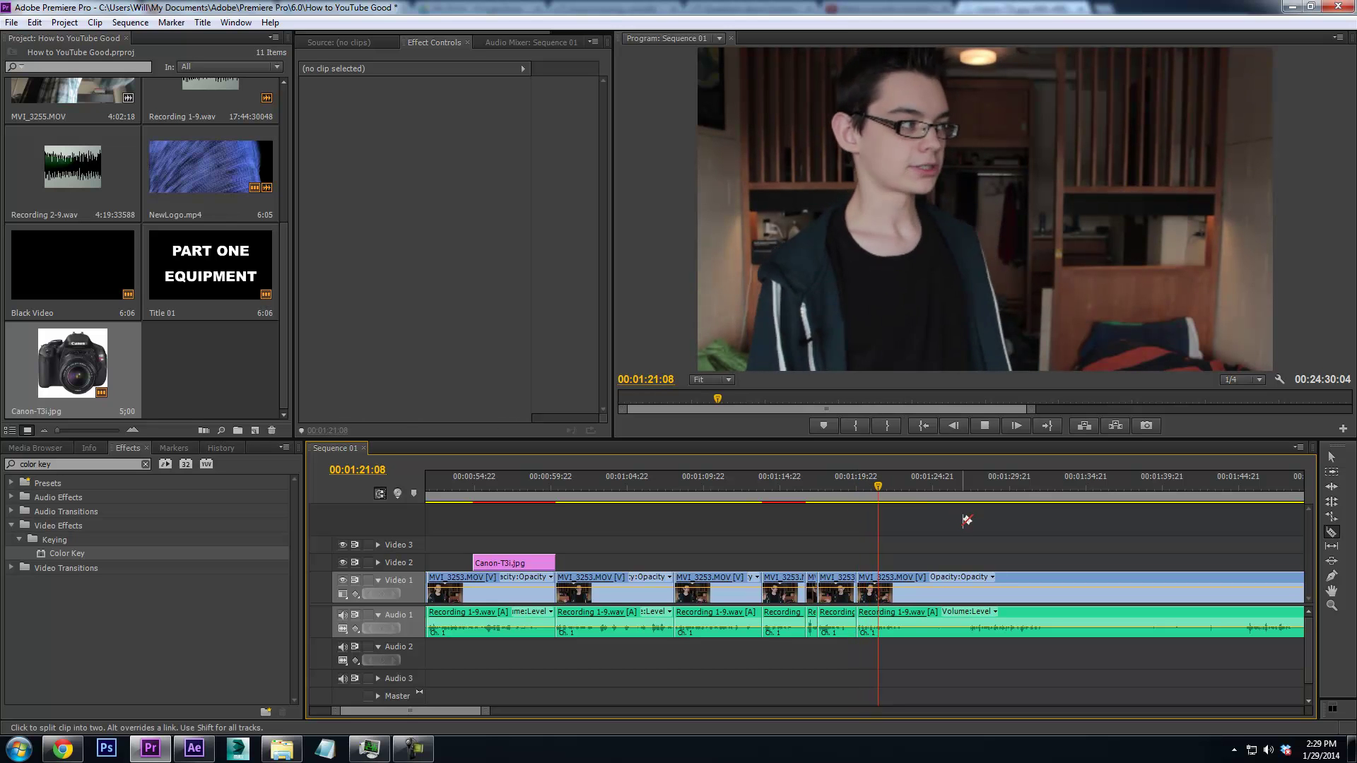
key("space")
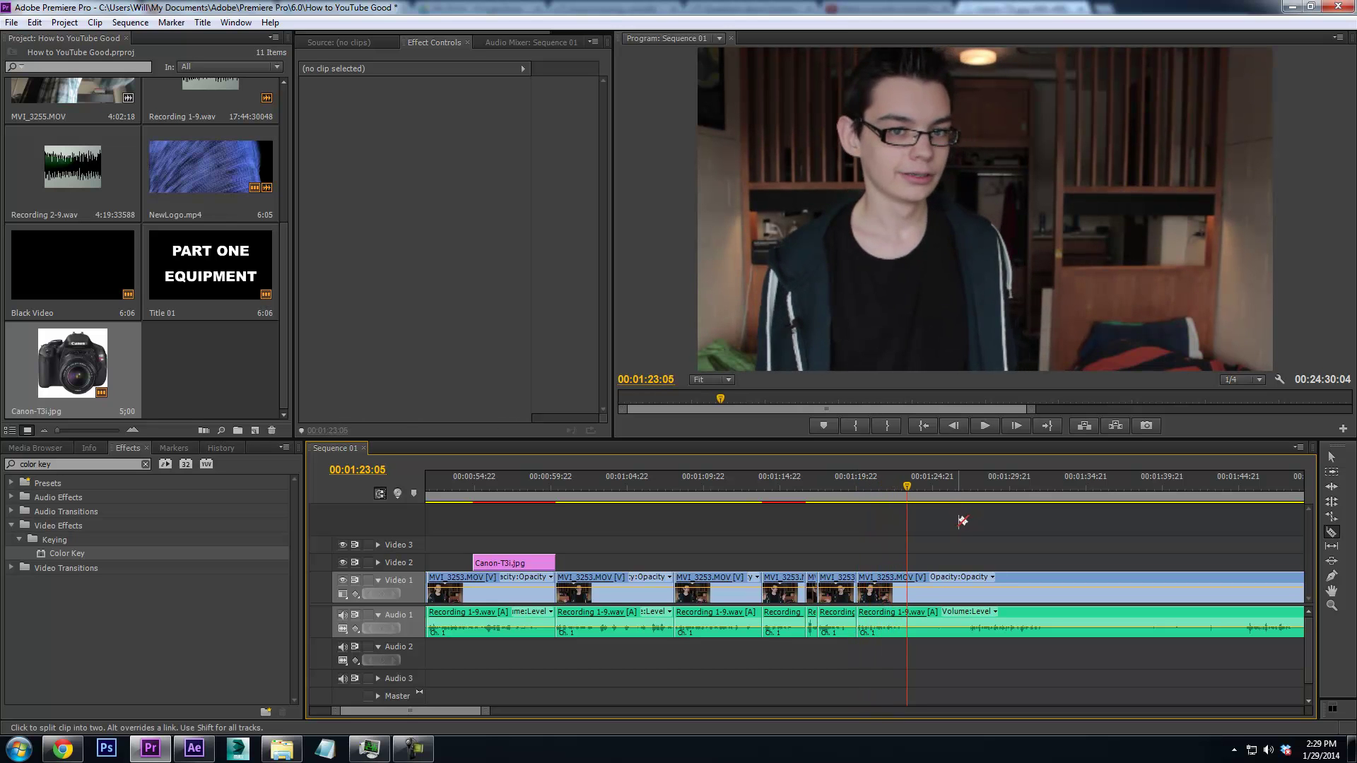
left_click_drag(908, 490, 901, 488)
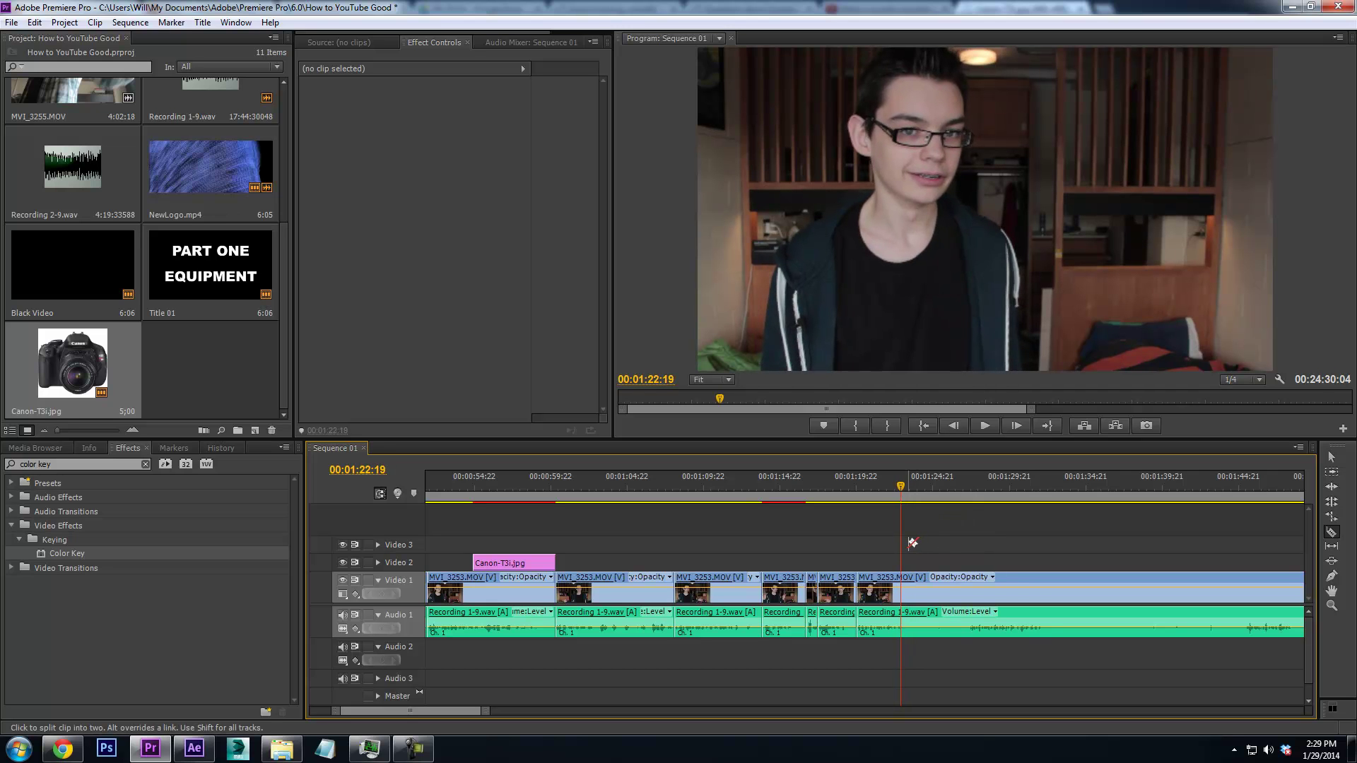
Find where the next usable take begins, split the last clip at 00:01:45:08 and ripple delete the piece before that split
left_click_drag(904, 488, 1080, 502)
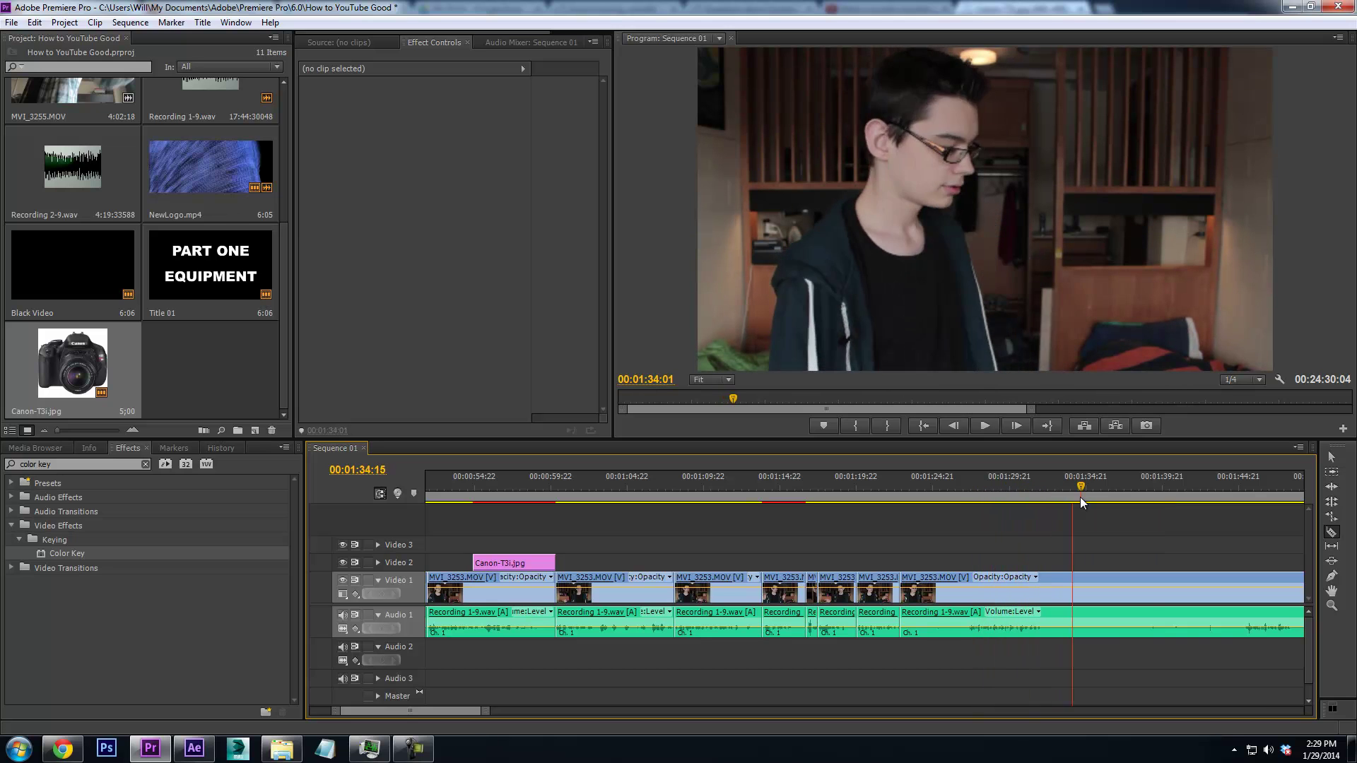
left_click_drag(1191, 516, 1209, 518)
key("space")
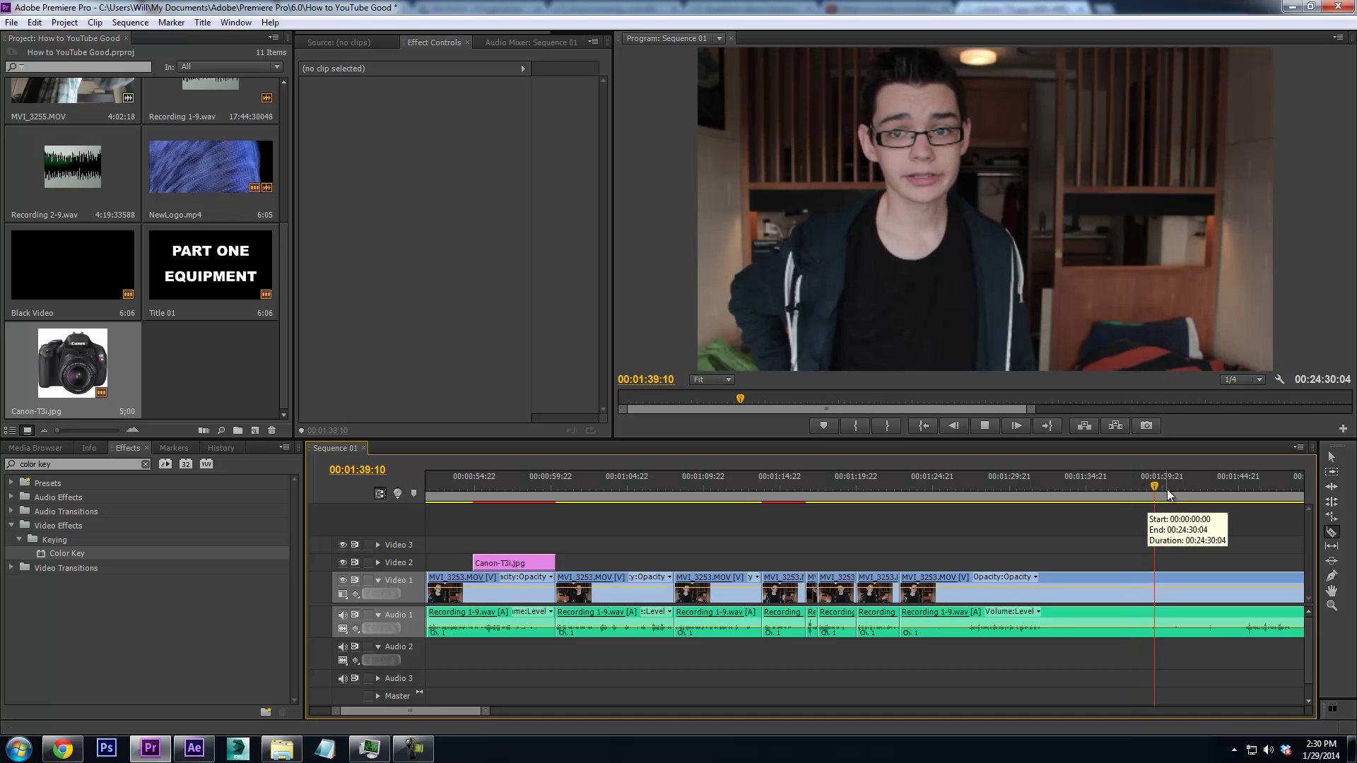
left_click_drag(1167, 493, 1222, 531)
key("Left")
key("Left")
key("Left")
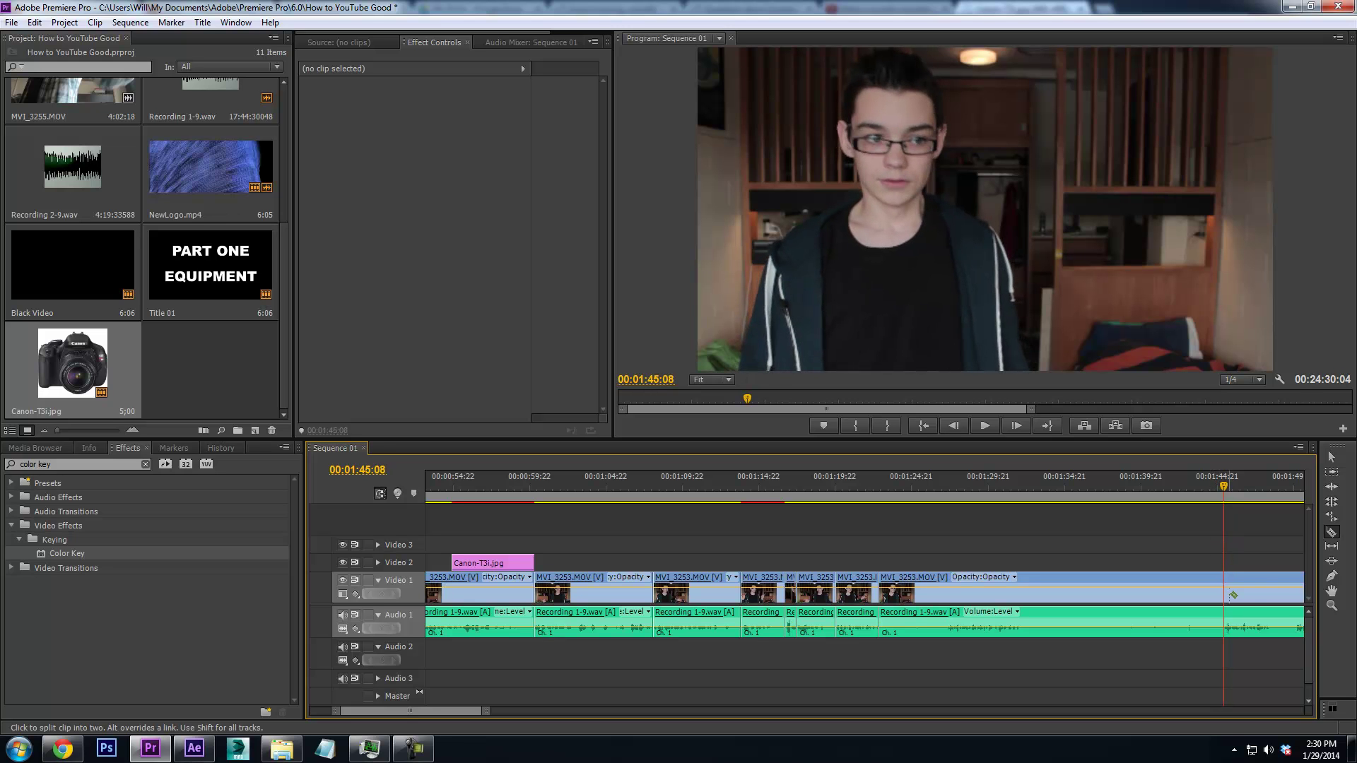
left_click(1225, 586)
right_click(1221, 587)
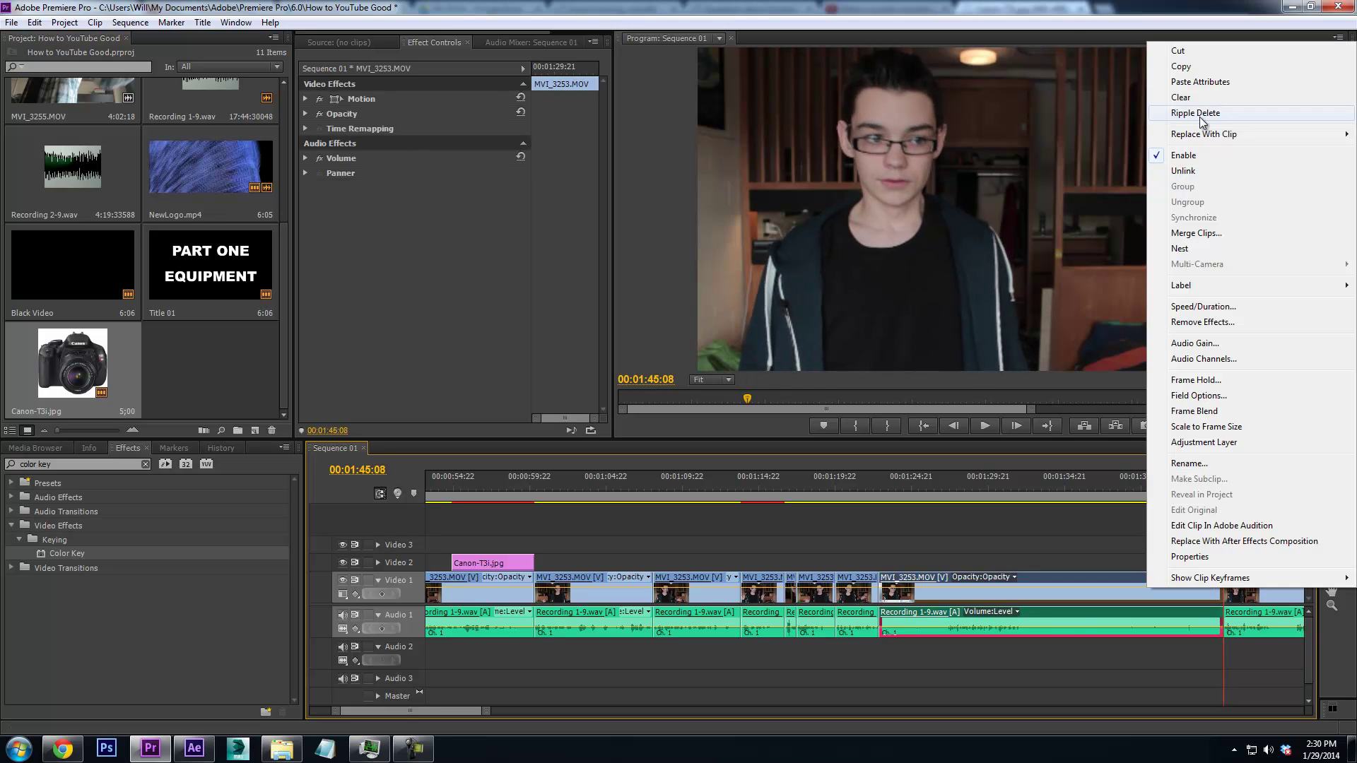
left_click(1199, 113)
Ripple delete the short clip directly before the last clip on the timeline
right_click(870, 580)
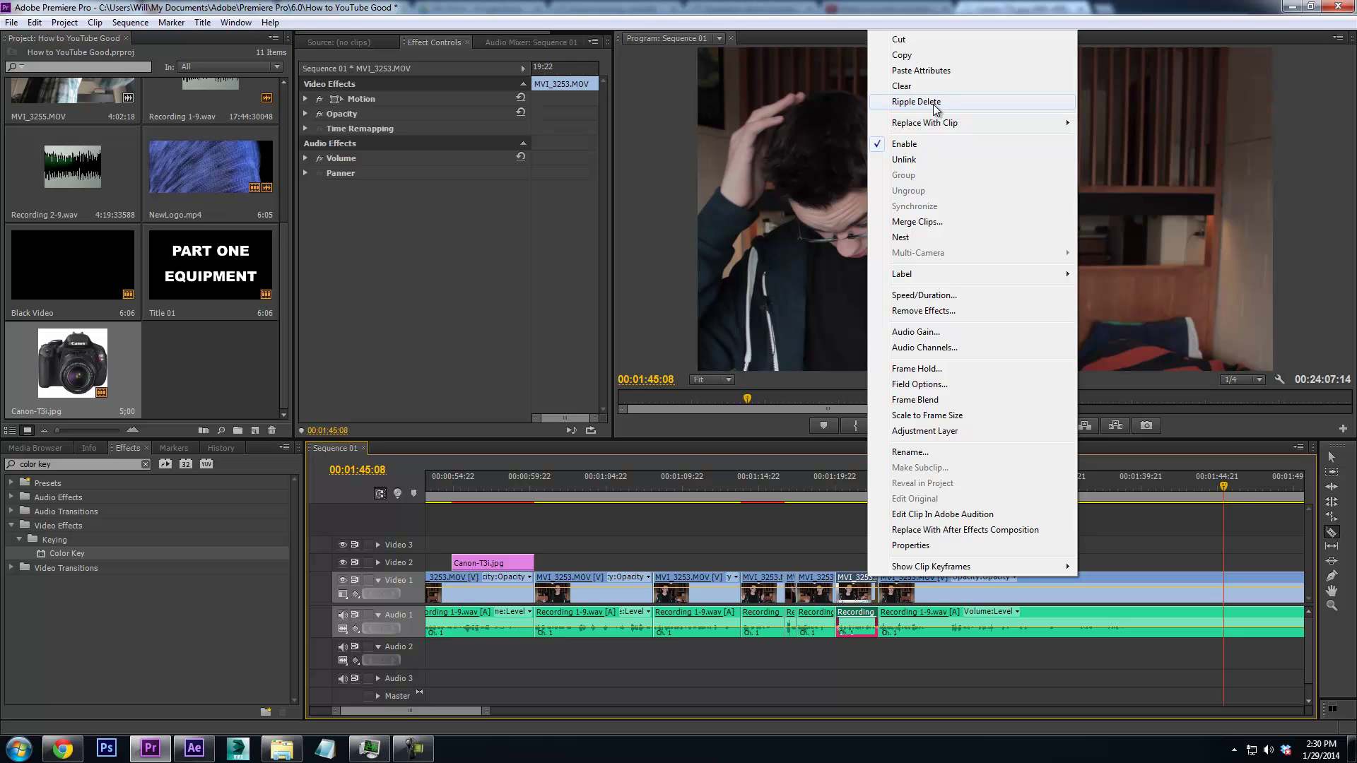
left_click(847, 495)
right_click(863, 600)
left_click(912, 119)
Play the new join, split the last clip at 00:01:22:20 and 00:01:24:15, and cut out the piece between the splits
left_click(824, 496)
key("space")
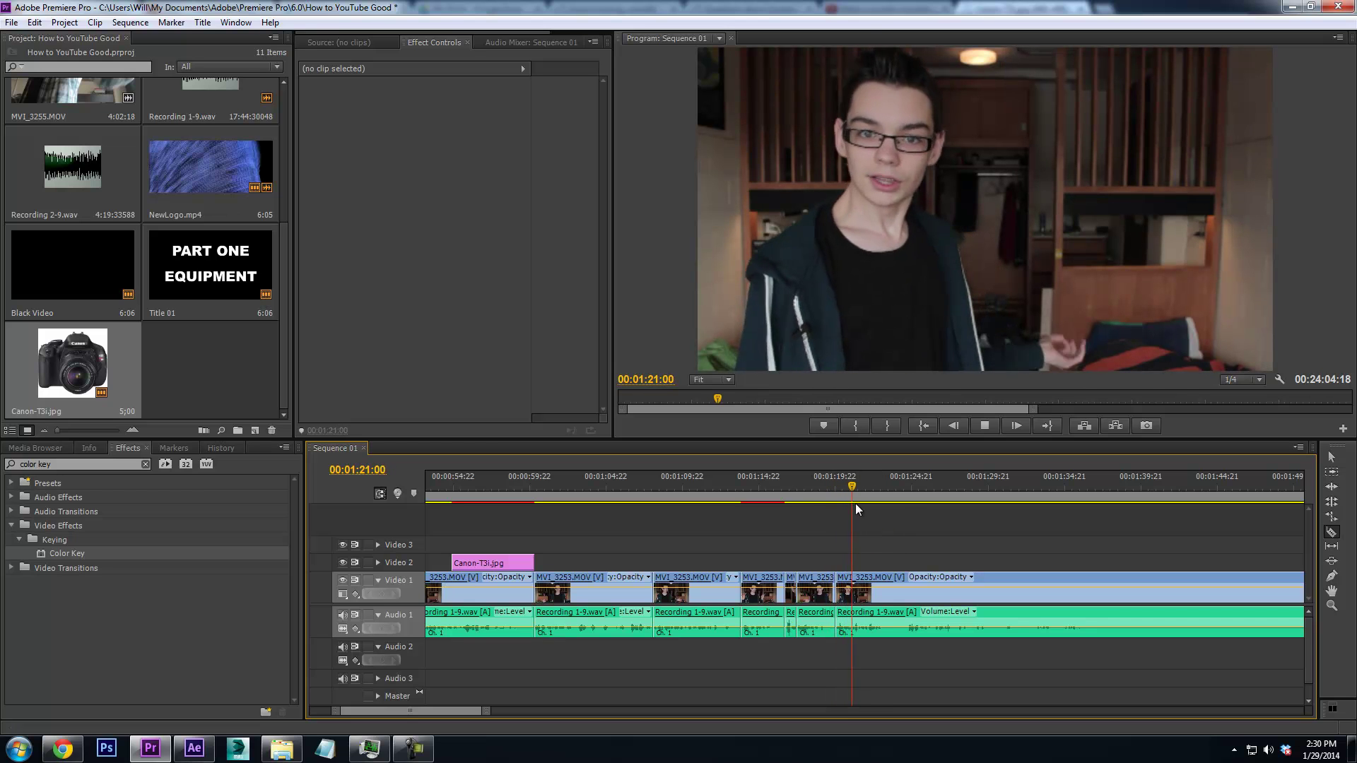
key("space")
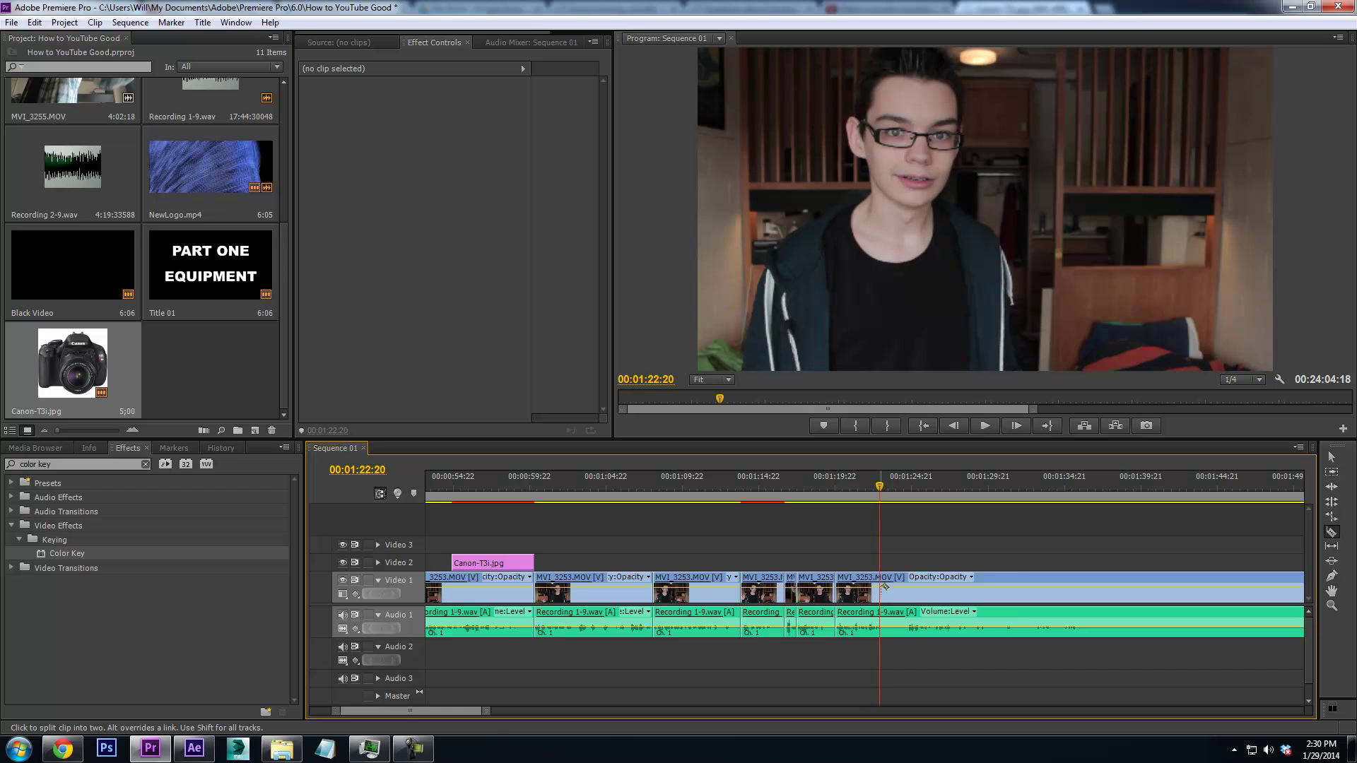
left_click(893, 490)
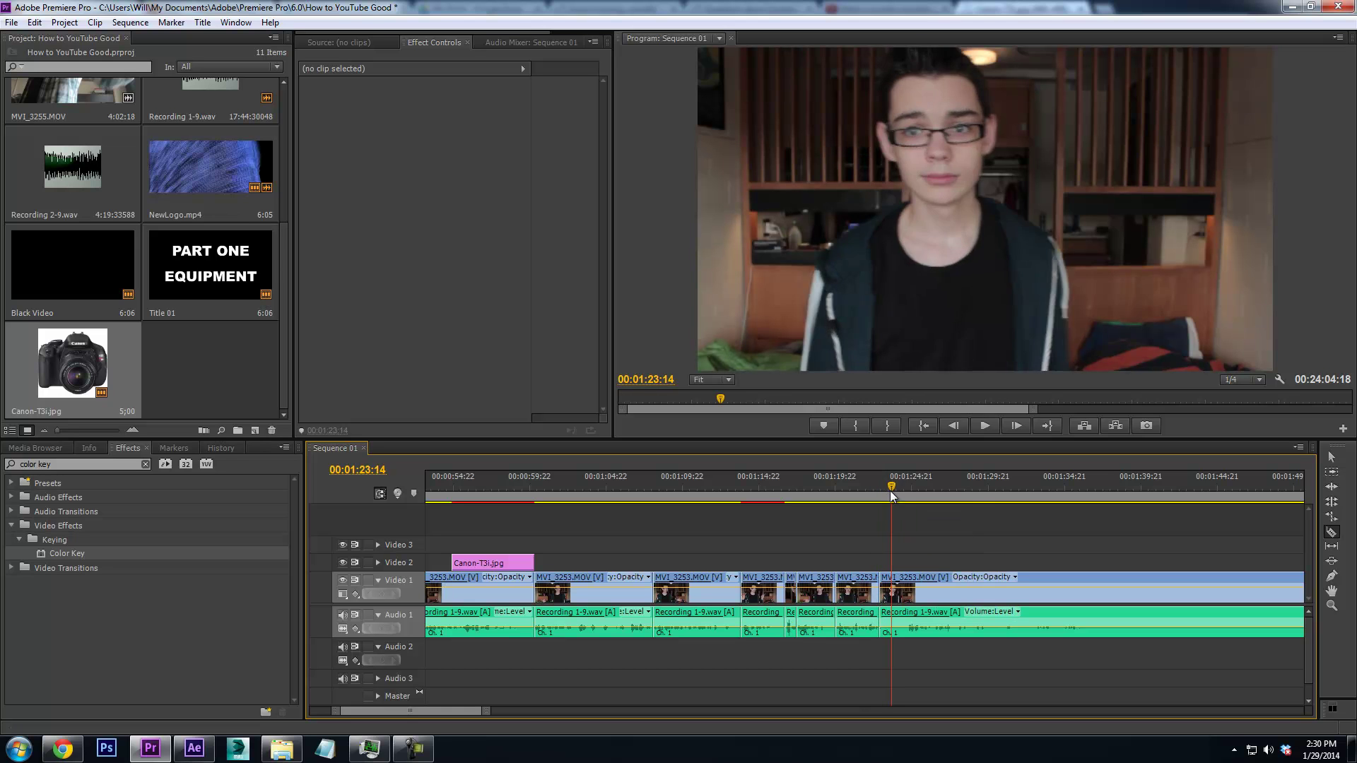
left_click_drag(894, 495, 909, 497)
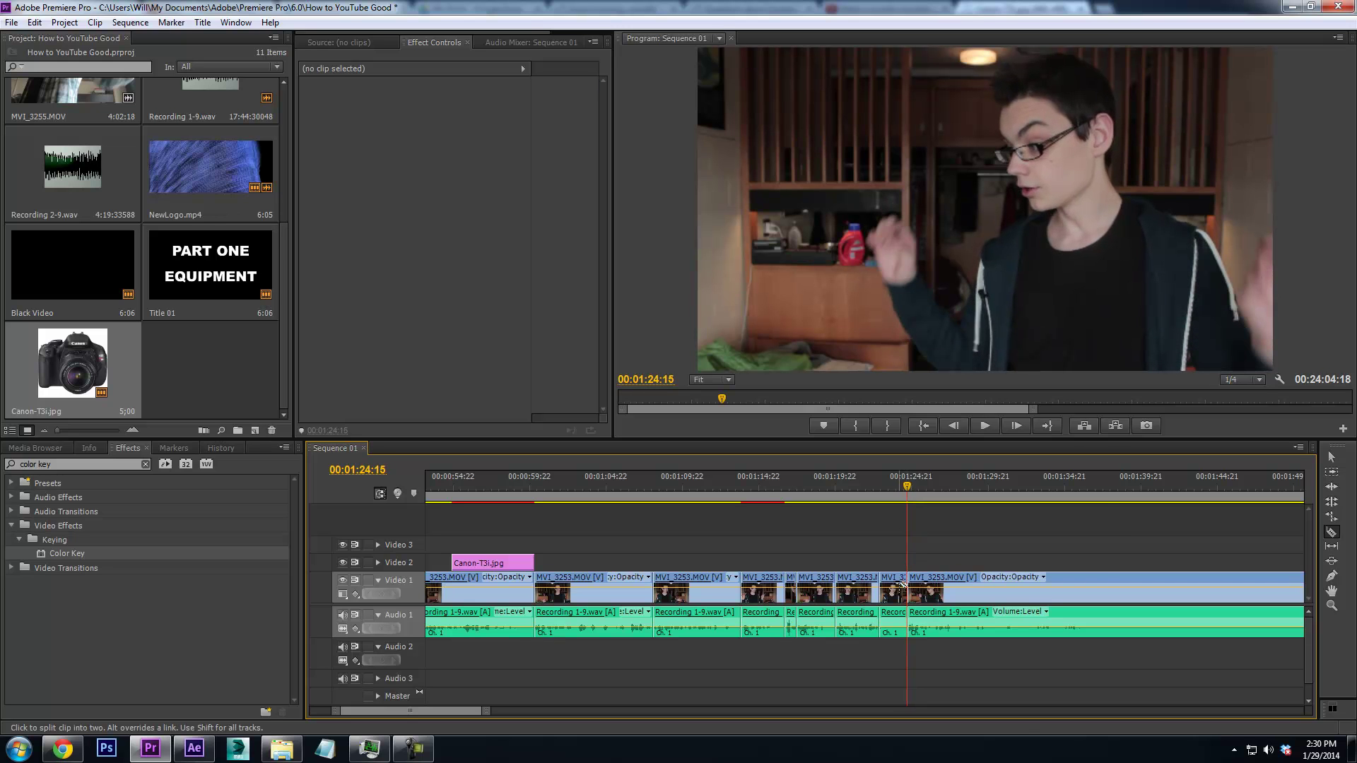
right_click(903, 584)
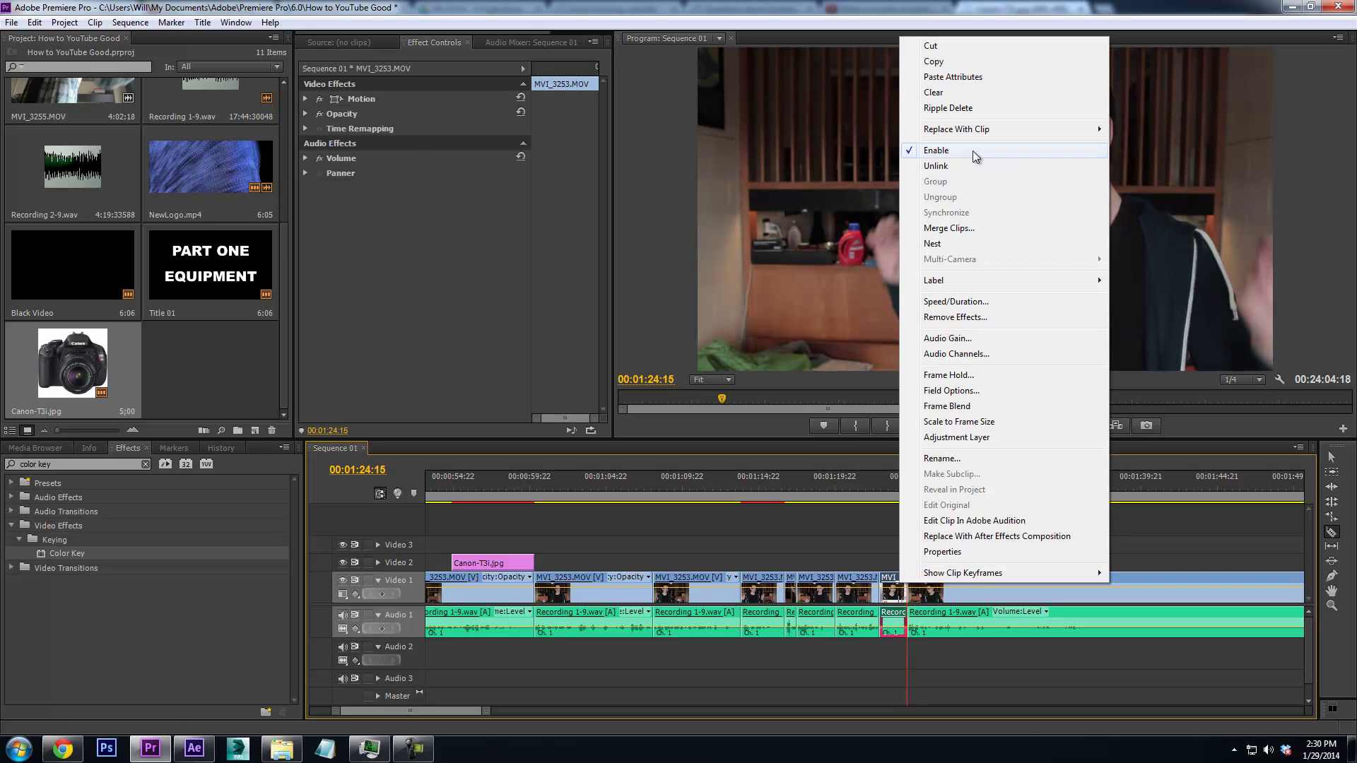
left_click(947, 46)
Move the remaining MVI_3253.MOV footage with its audio later on the timeline, widening the gap after the edited clips
key("space")
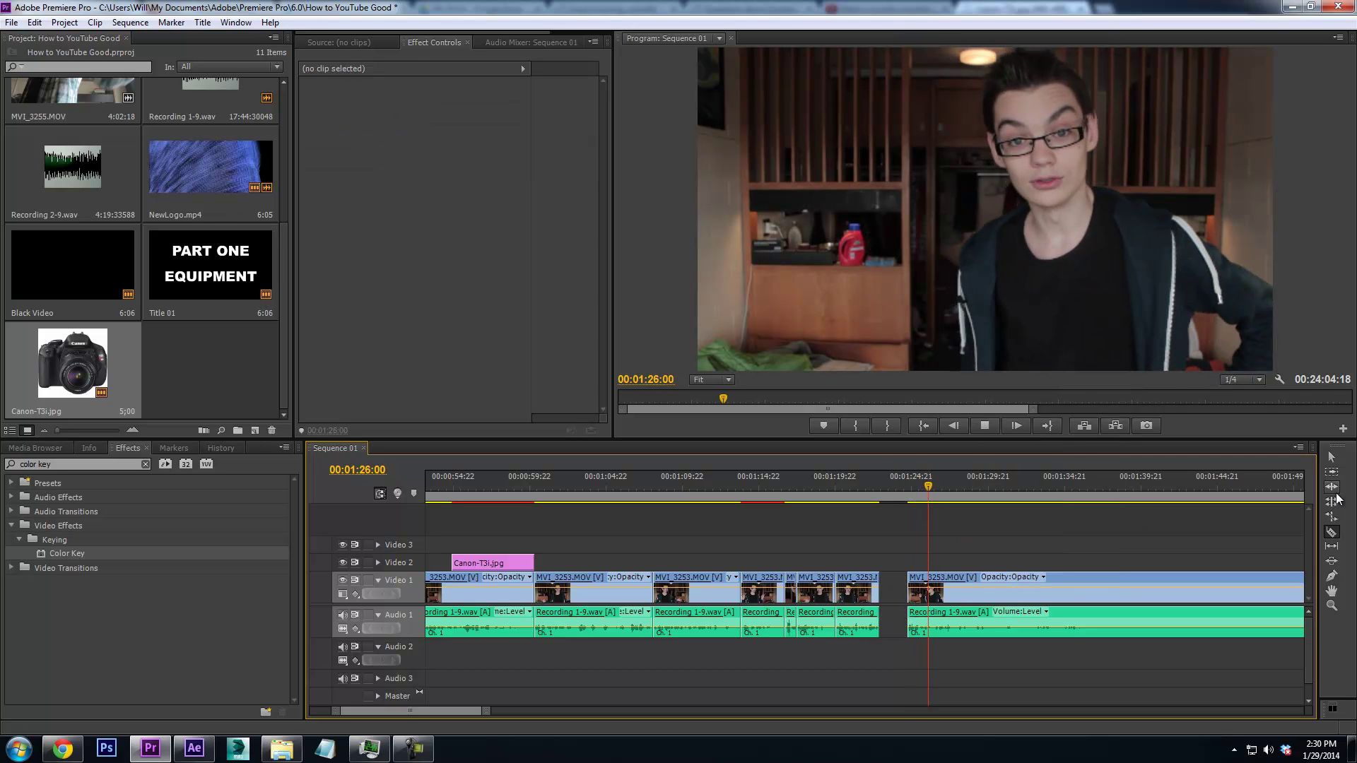
key("v")
left_click_drag(486, 711, 925, 709)
left_click_drag(536, 581, 558, 581)
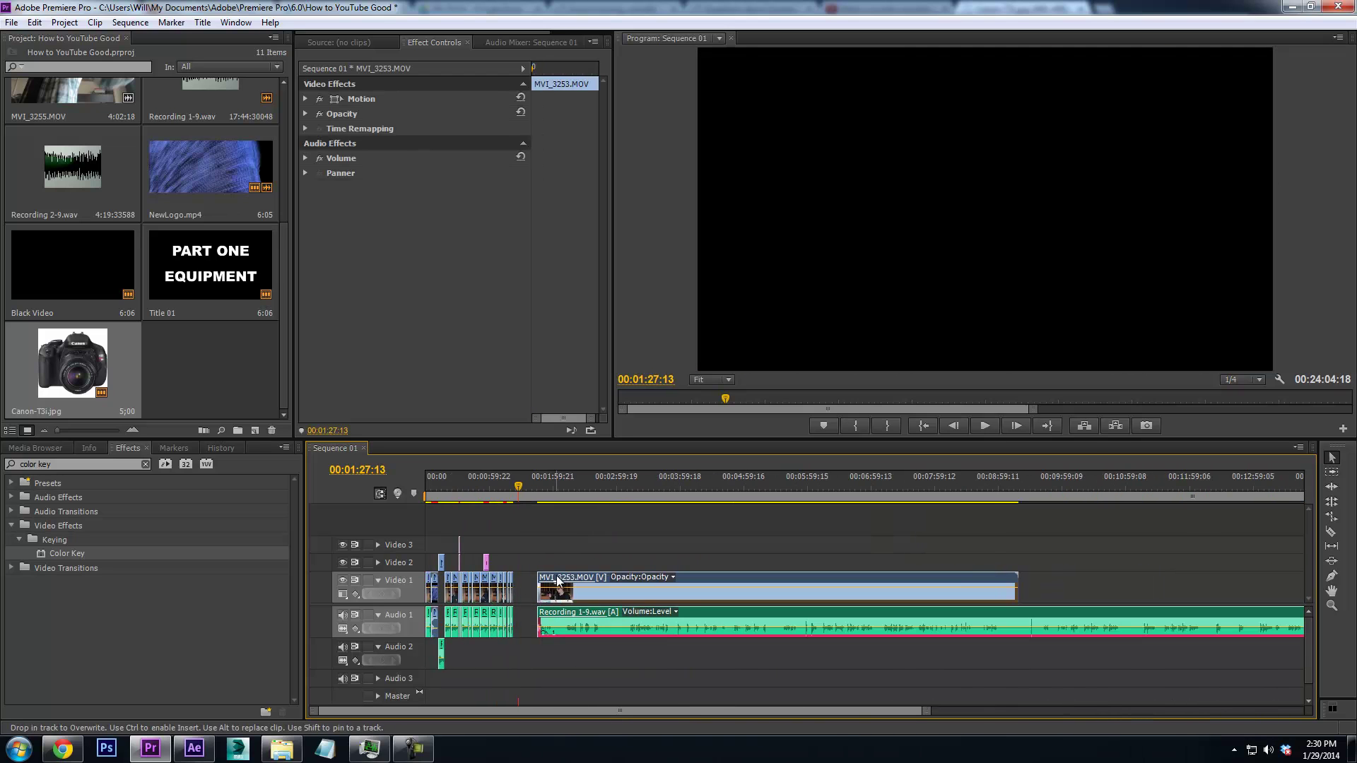
Check the sequence settings of Sequence 01 without changing them
left_click(130, 22)
left_click(163, 37)
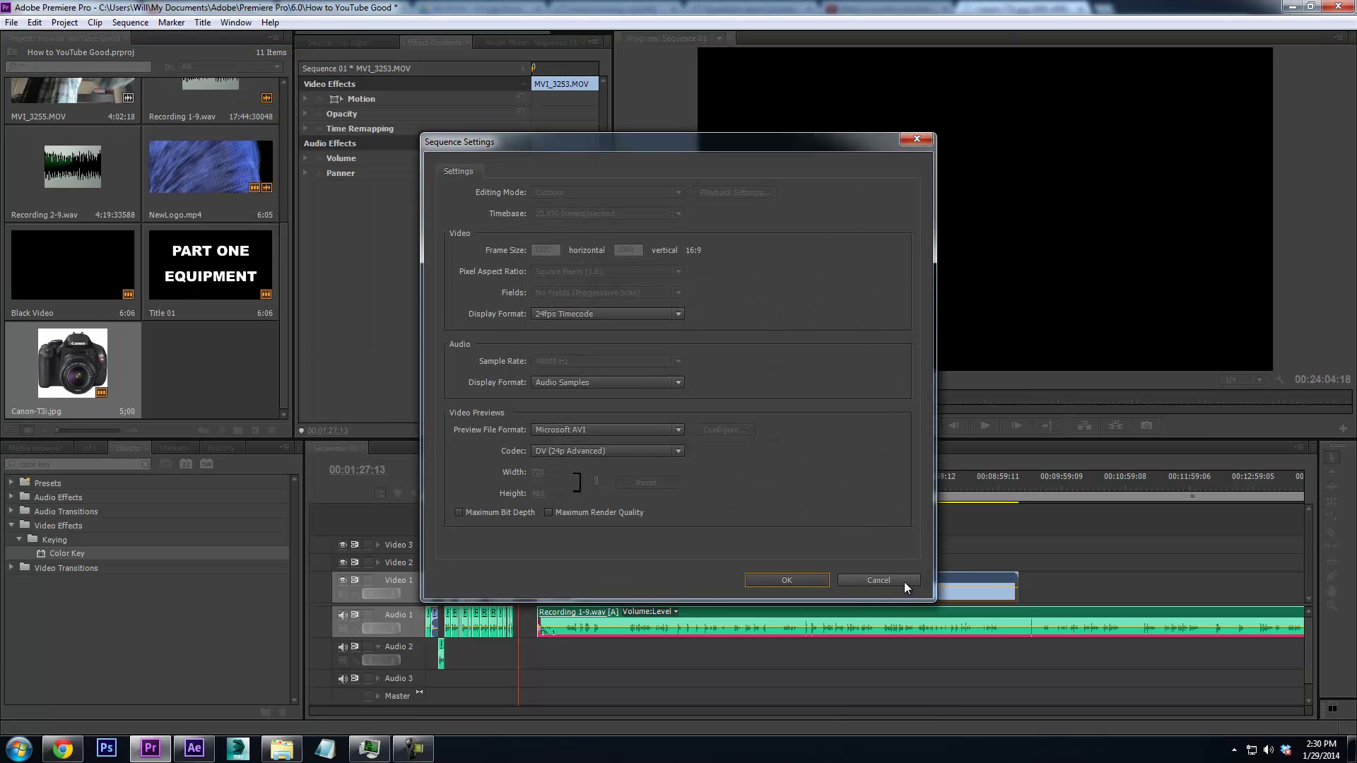
left_click(905, 588)
Create a new sequence with the custom 1920 x 1080, 23.976 frames/second settings
left_click(11, 22)
mouse_move(42, 36)
left_click(320, 54)
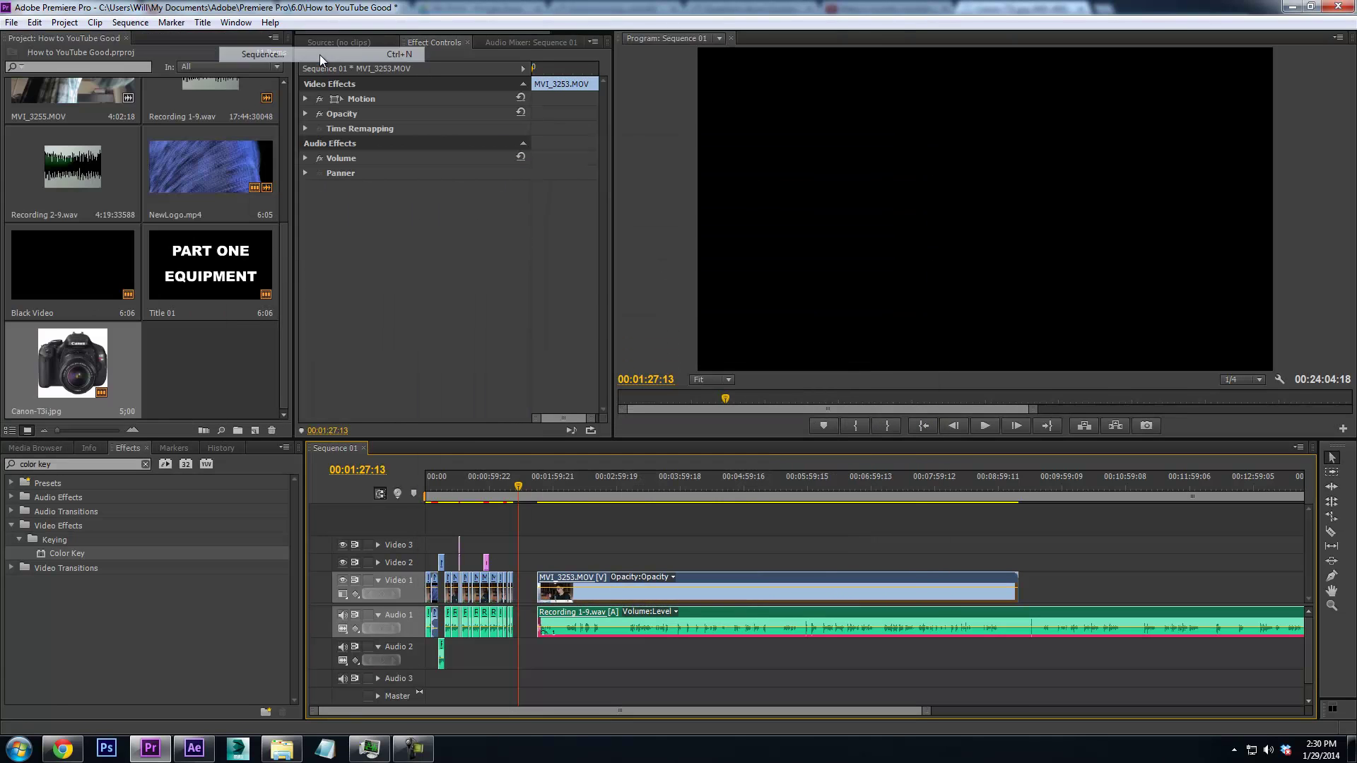
left_click(554, 152)
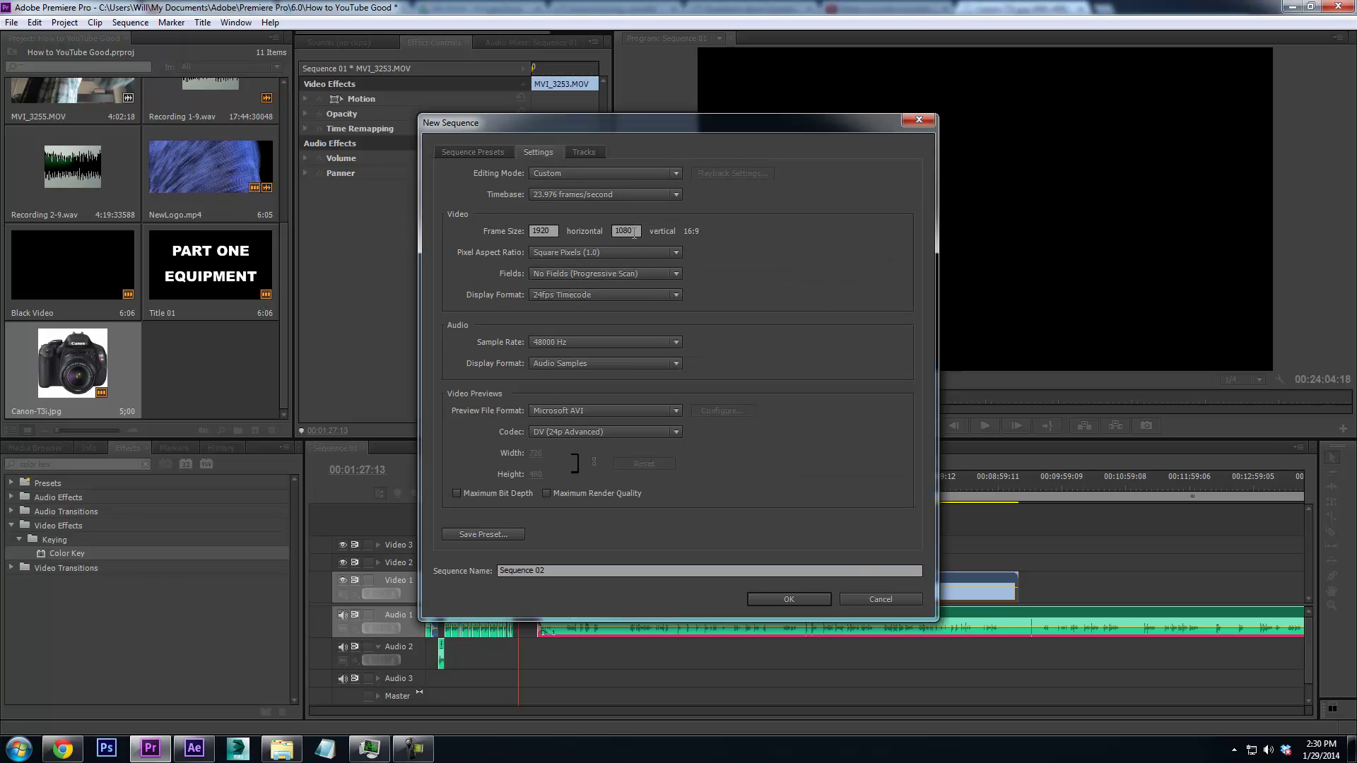
key("Return")
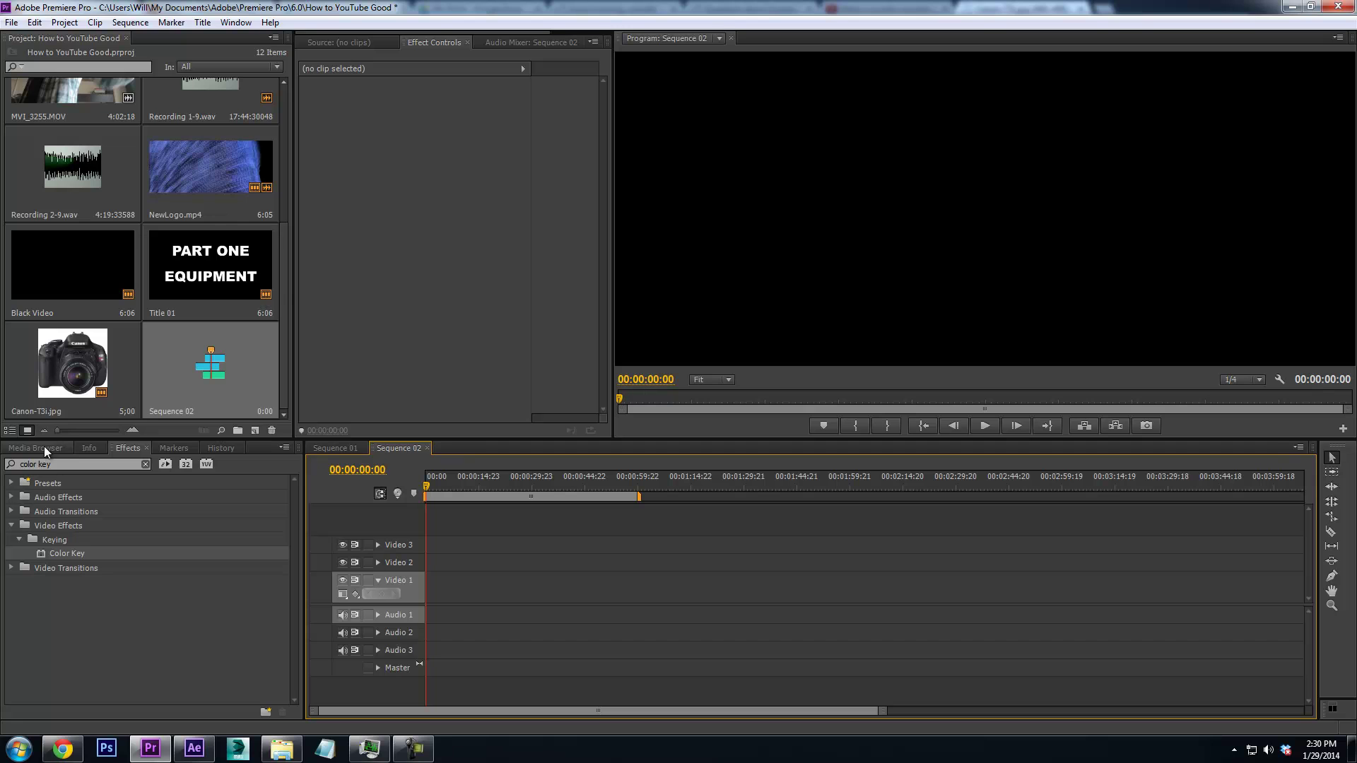
Place MVI_3255.MOV at the start of the new sequence on Video 1
scroll(153, 198, "up", 3)
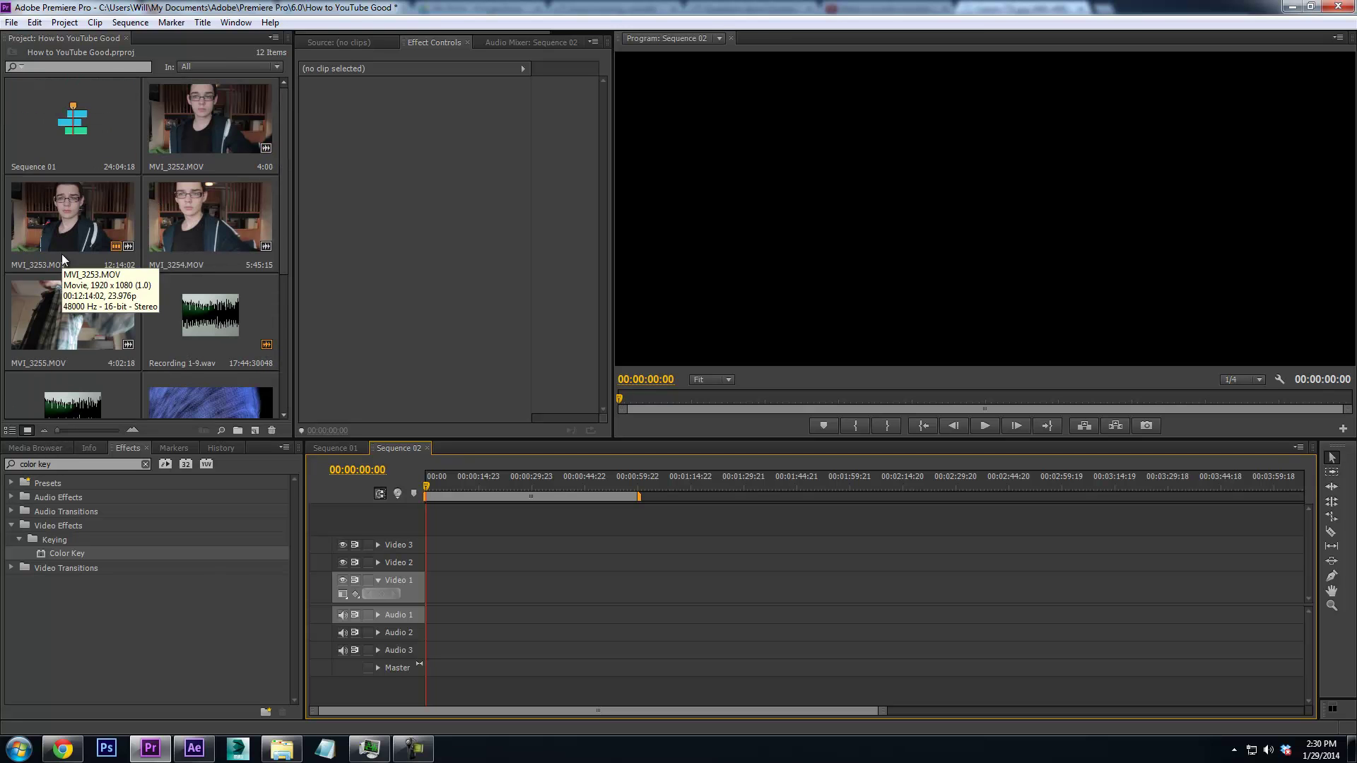
scroll(75, 218, "down", 2)
scroll(79, 240, "up", 1)
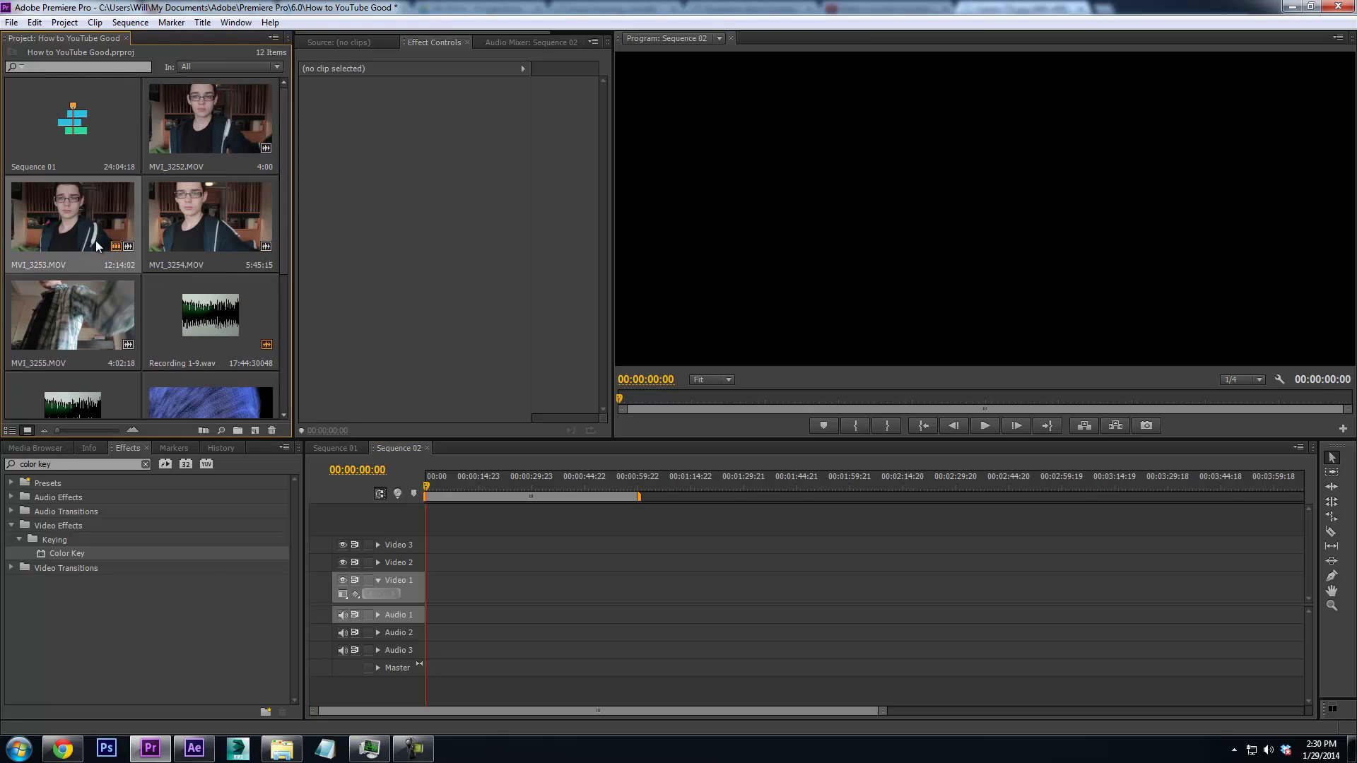
left_click_drag(112, 342, 428, 581)
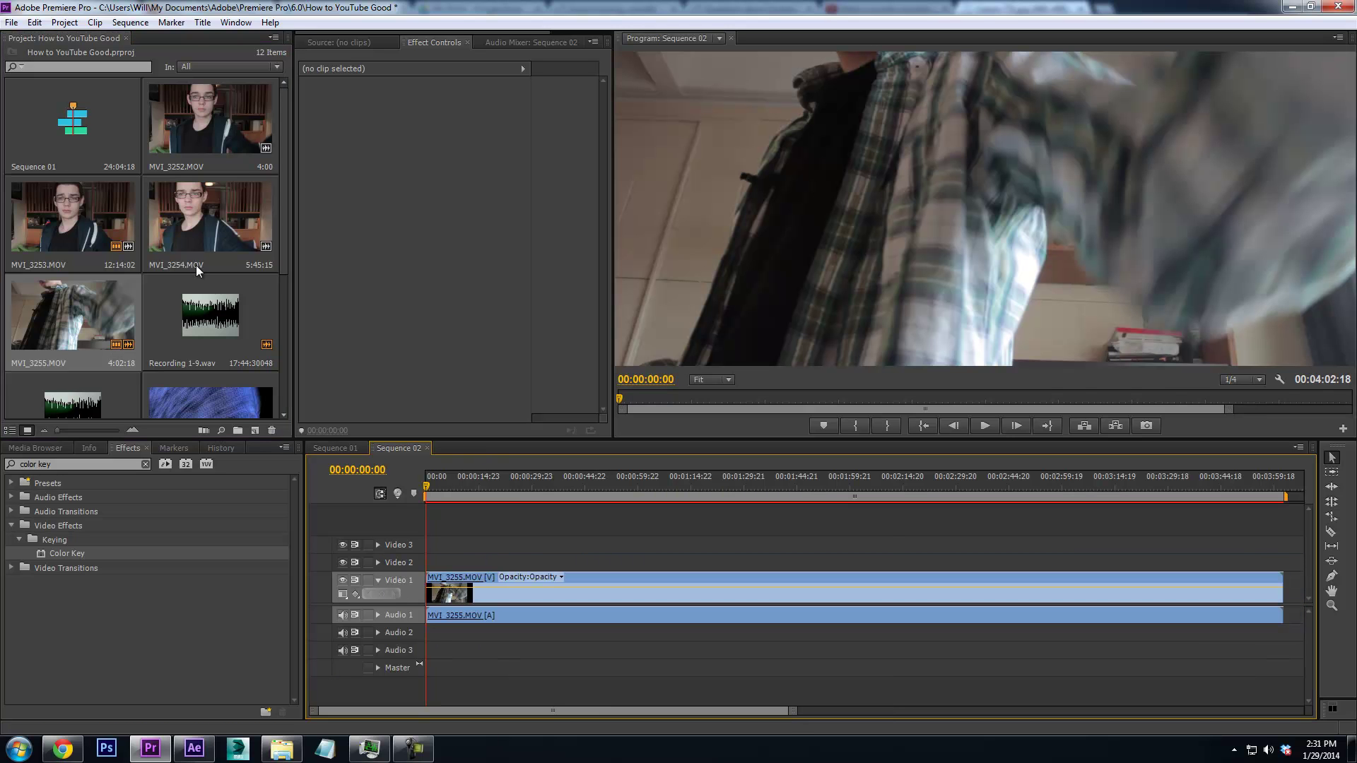
Place Recording 2-9.wav at the start of Audio 2 and show the waveform of the Audio 1 track
left_click(199, 341)
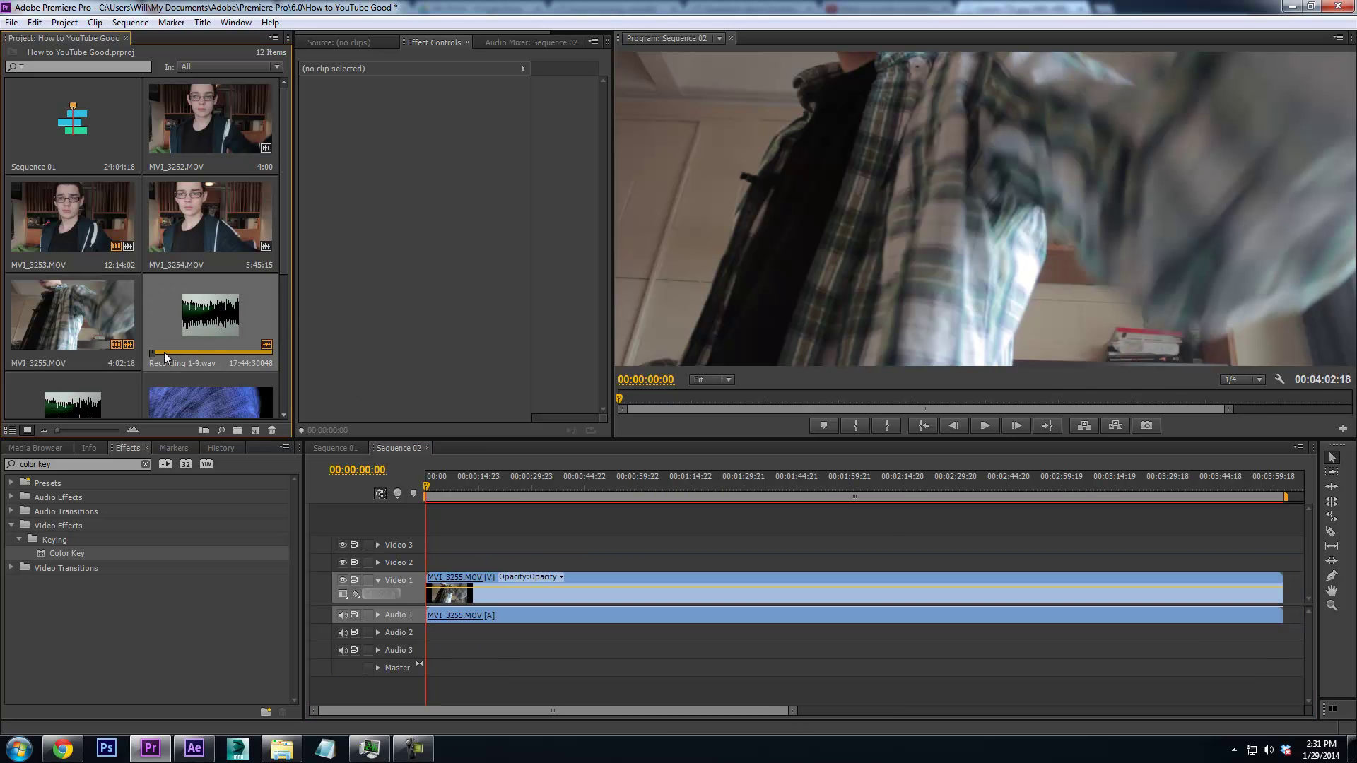
scroll(150, 361, "down", 1)
left_click_drag(111, 355, 413, 632)
left_click(377, 614)
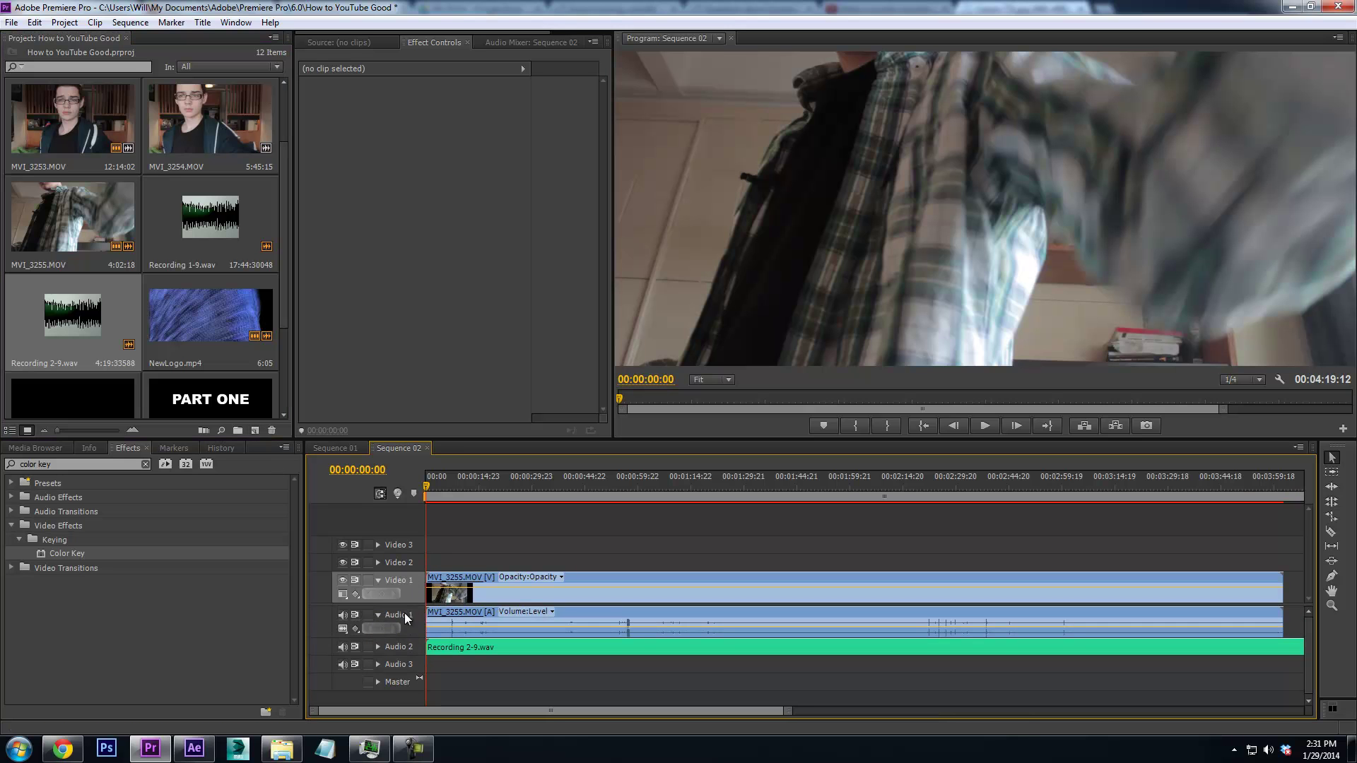
Show the Audio 2 waveform, trim the start of MVI_3255.MOV to the hand clap at 00:00:07:08, and move the playhead to 00:00:11:16
left_click_drag(431, 473, 448, 496)
left_click(378, 646)
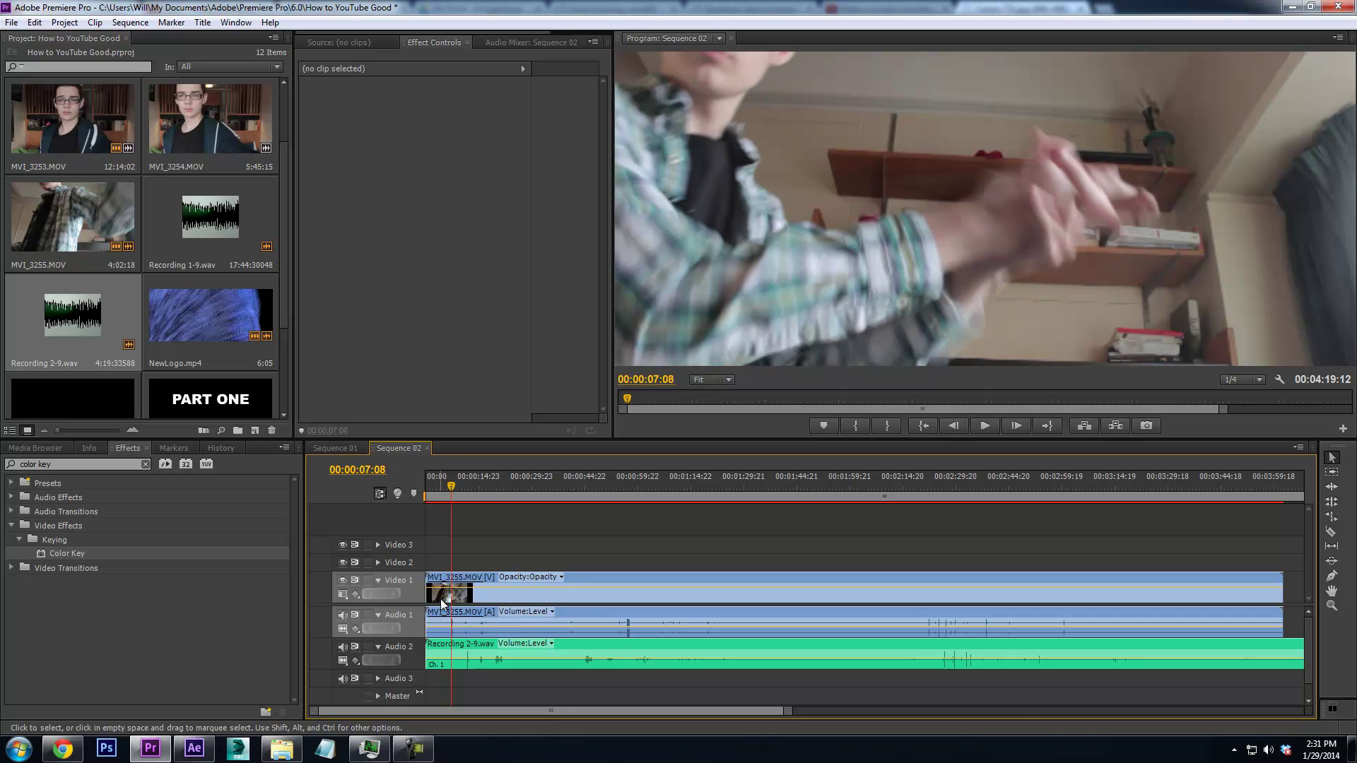
left_click_drag(430, 577, 453, 586)
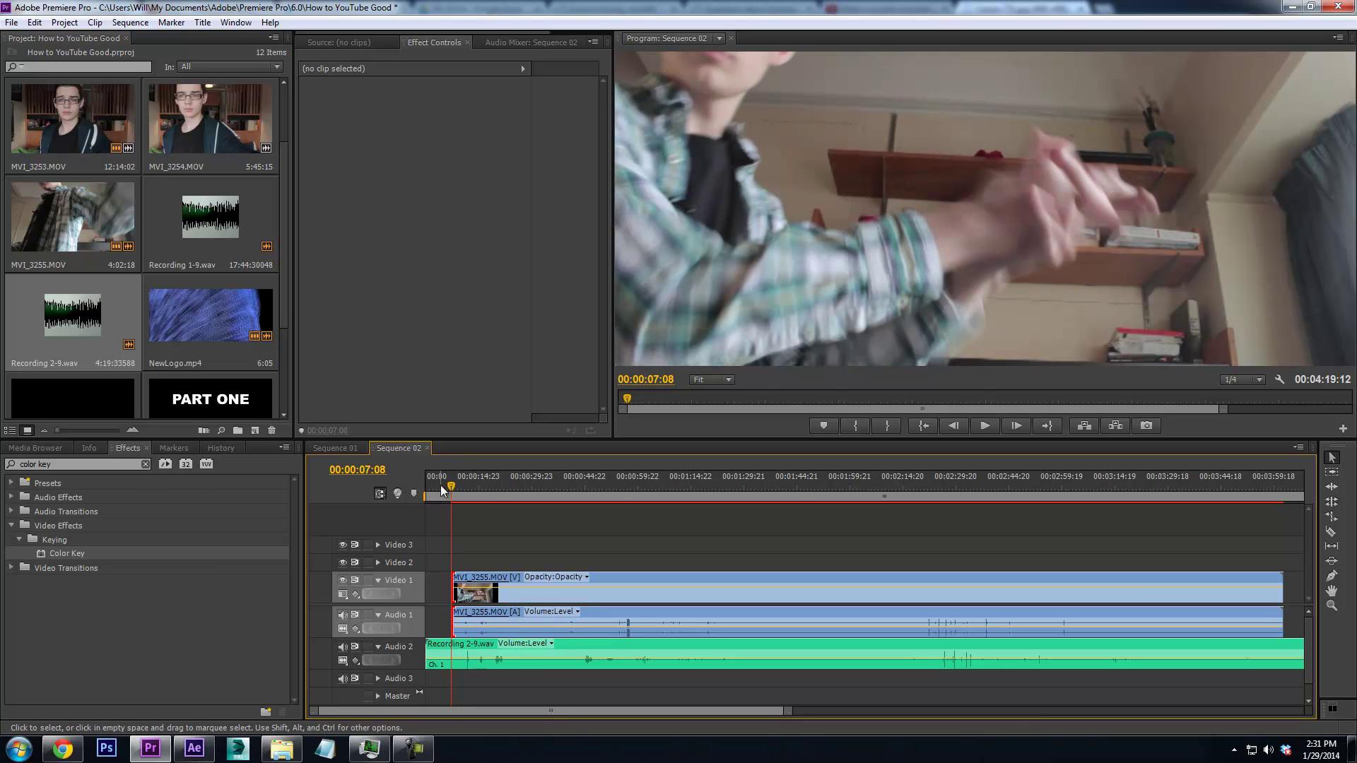
left_click_drag(451, 485, 466, 492)
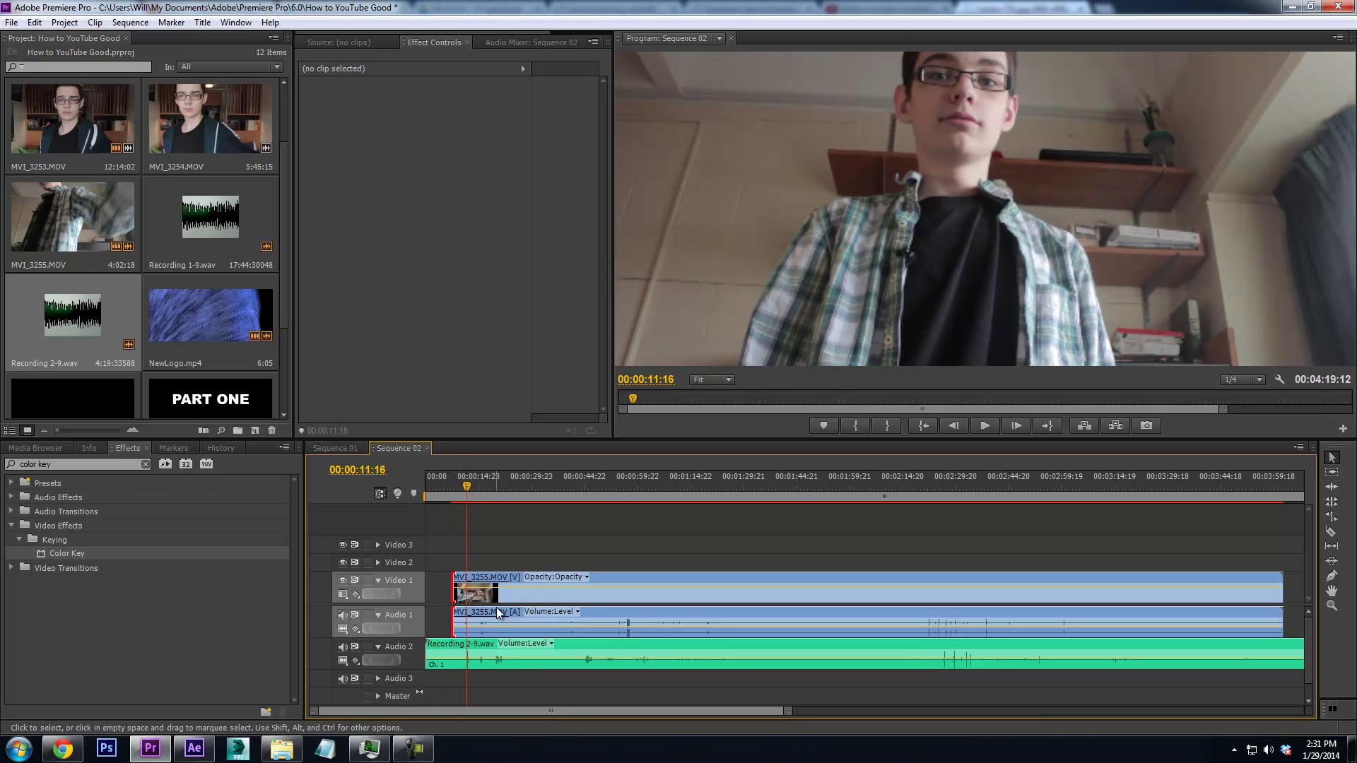
Replace the MVI_3255.MOV camera audio with Recording 2-9.wav on Audio 1 and link the recording to the video clip
left_click_drag(432, 647, 470, 622)
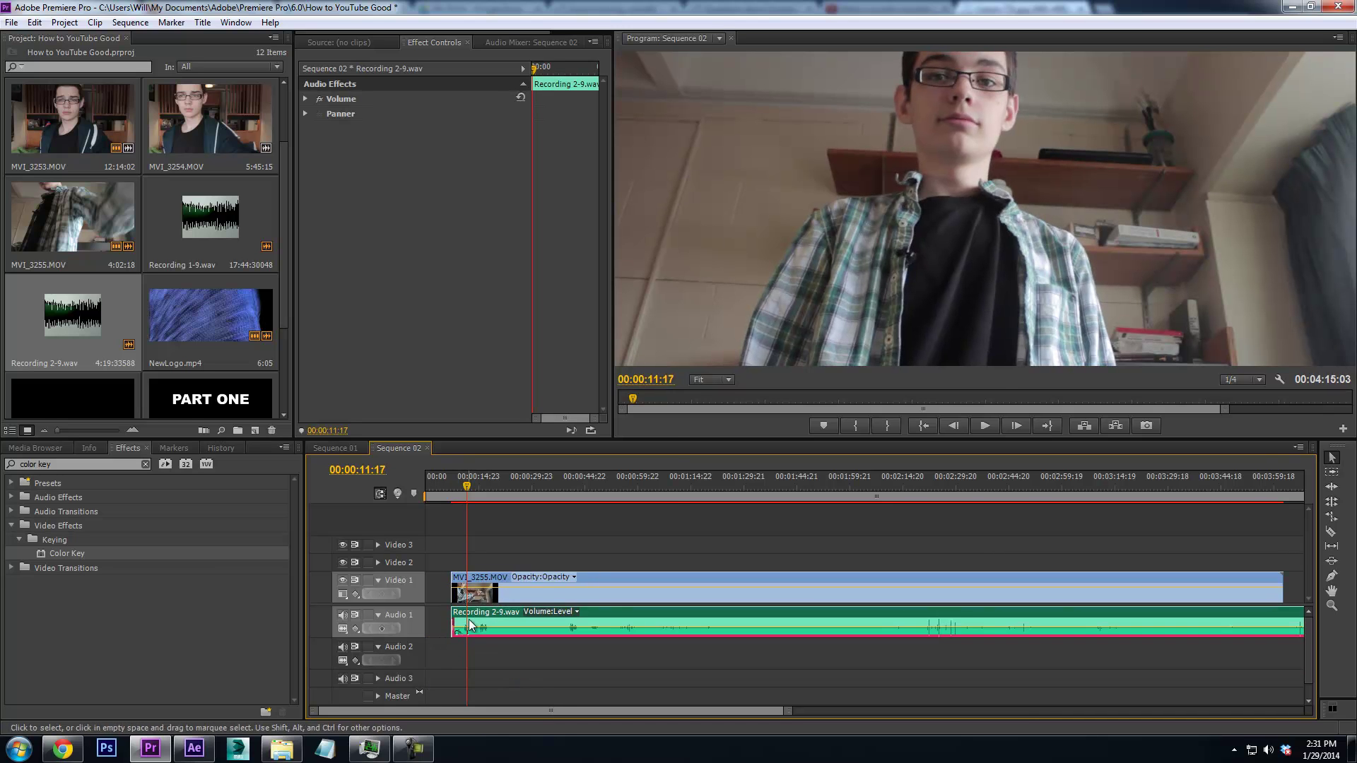
left_click(470, 587, "shift")
right_click(470, 578)
left_click(500, 188)
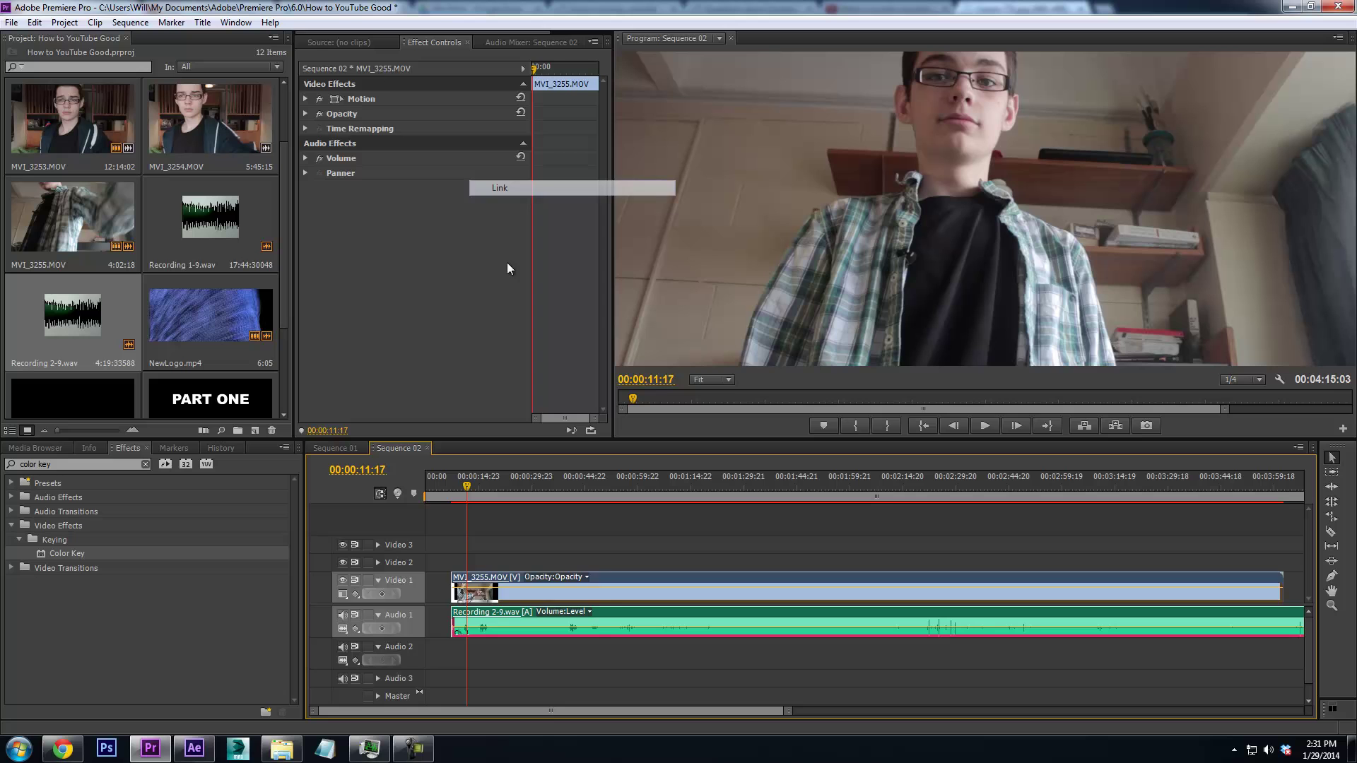
Ripple delete the empty gap before the linked clips so they start at 00:00:00:00
right_click(439, 589)
right_click(439, 588)
left_click(466, 598)
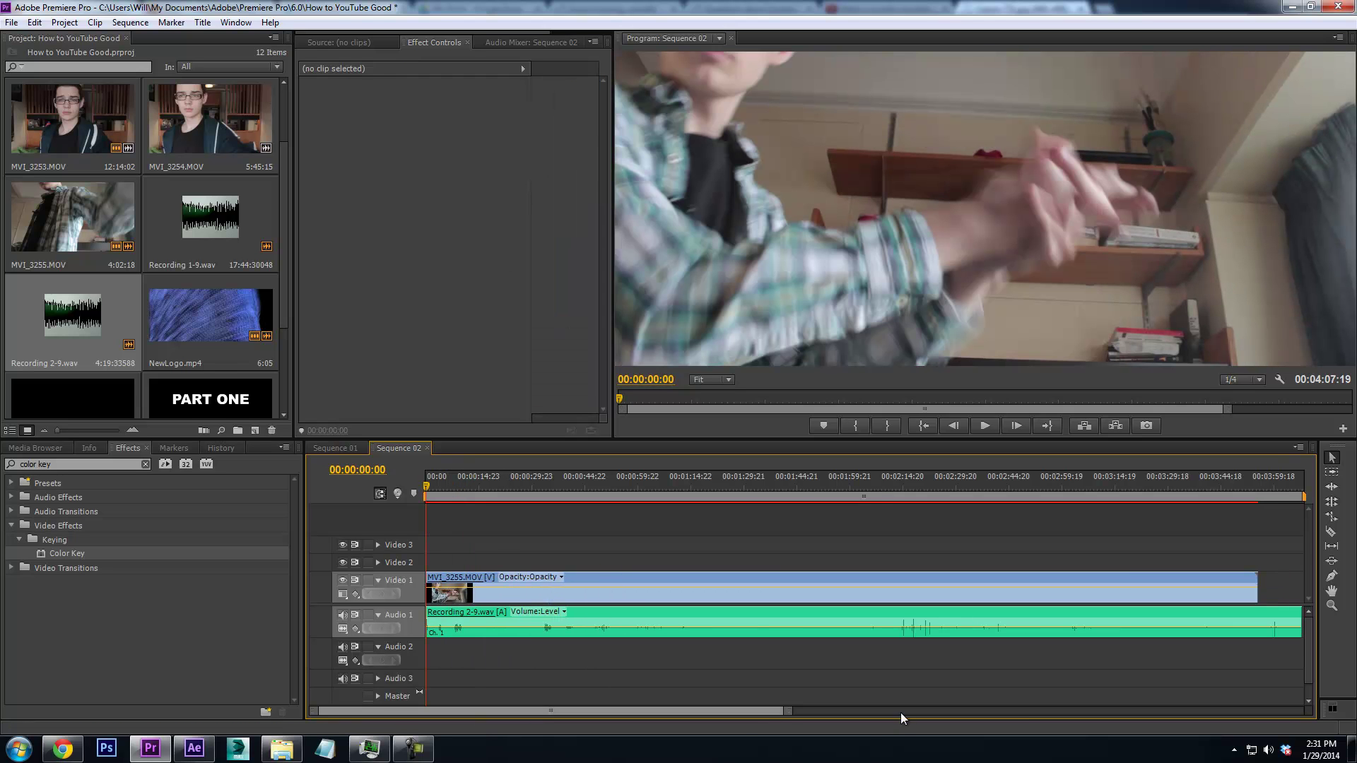
Split the linked video and audio at about 00:02:05:22, just before the hand brings the white cable into the shot
left_click_drag(786, 711, 918, 711)
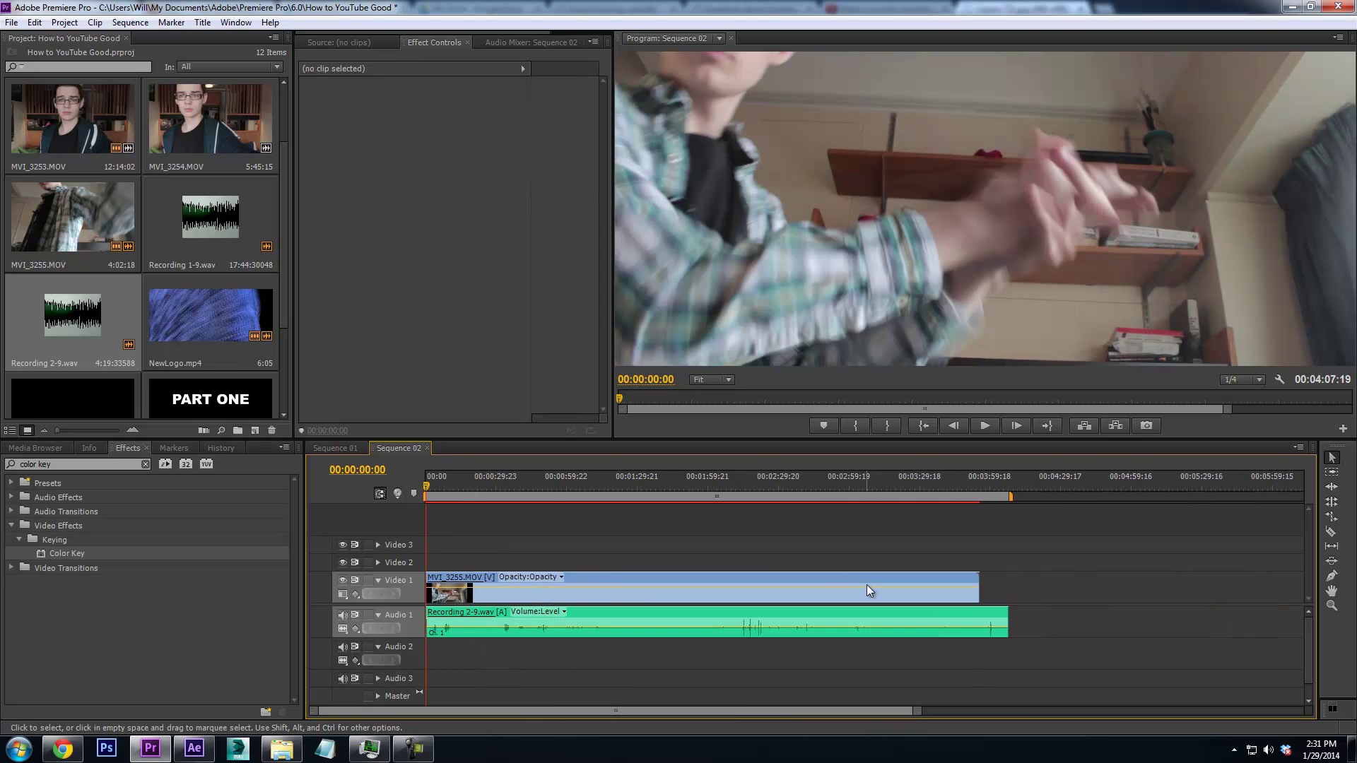
left_click_drag(545, 490, 717, 535)
key("space")
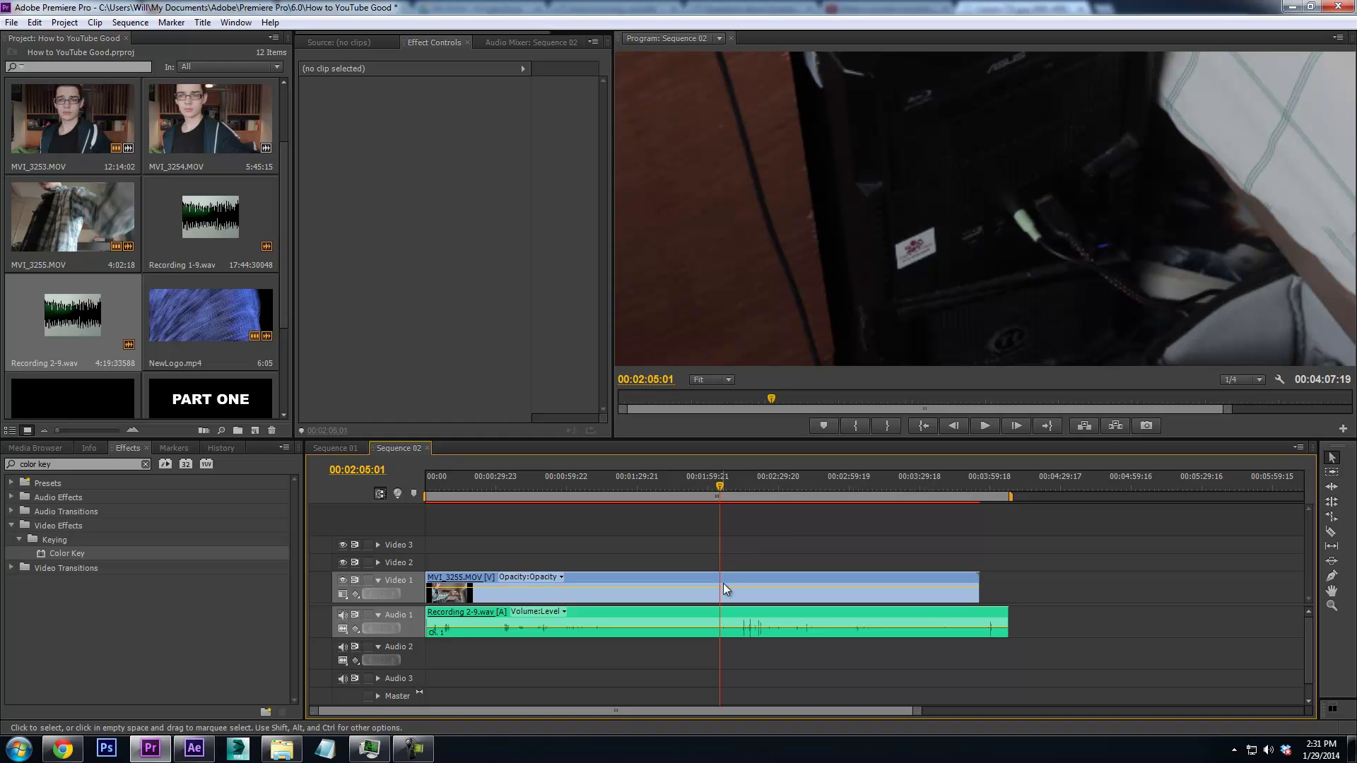
key("space")
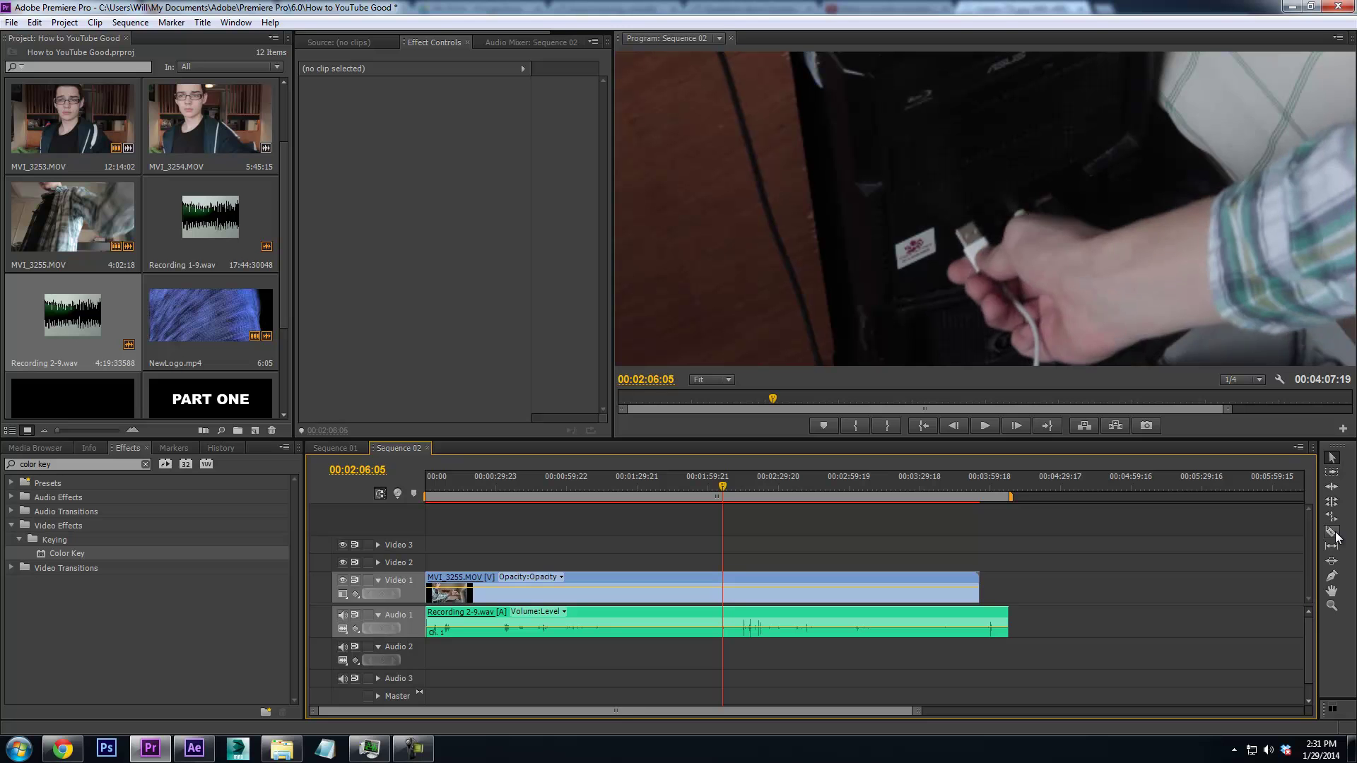
key("j")
left_click(1333, 534)
left_click(730, 586)
Play a little further and split the linked clips again at about 00:02:07:12, as the hand releases the cable
key("space")
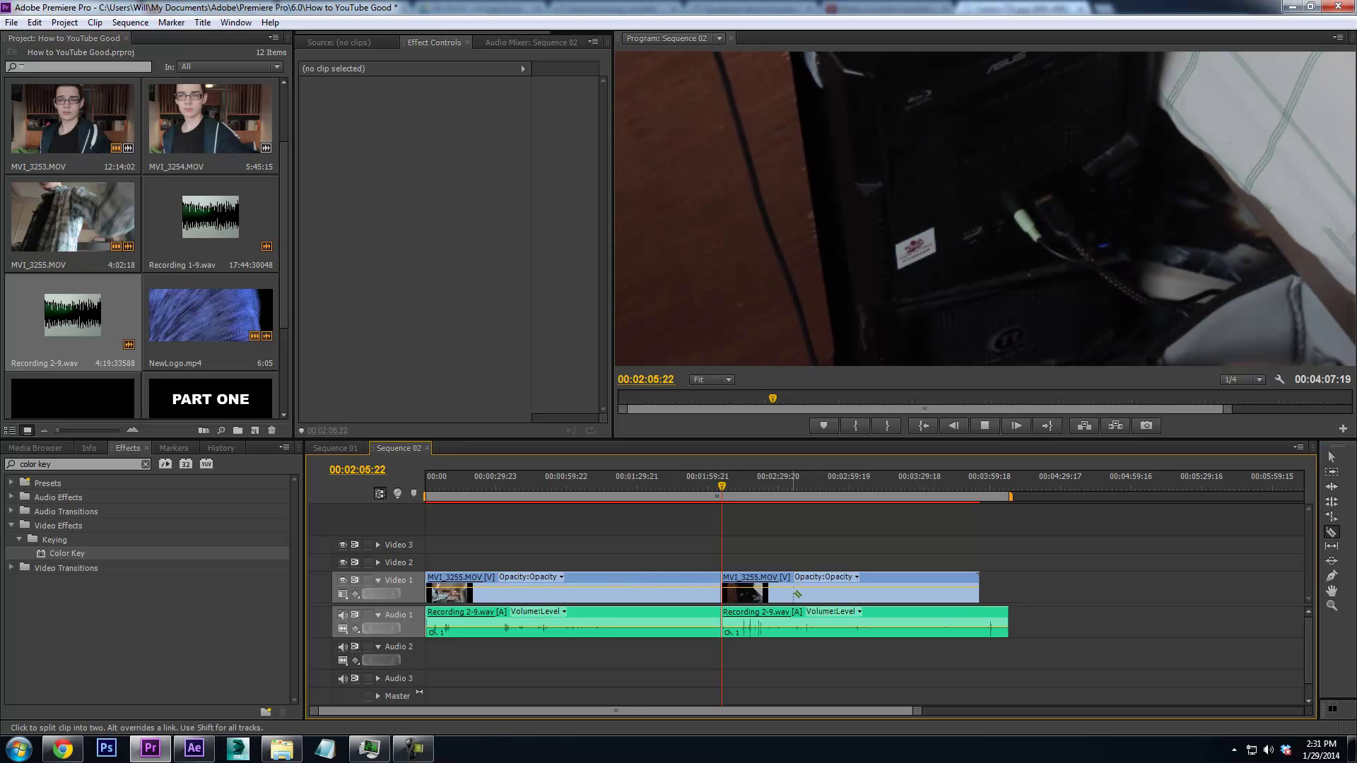
key("space")
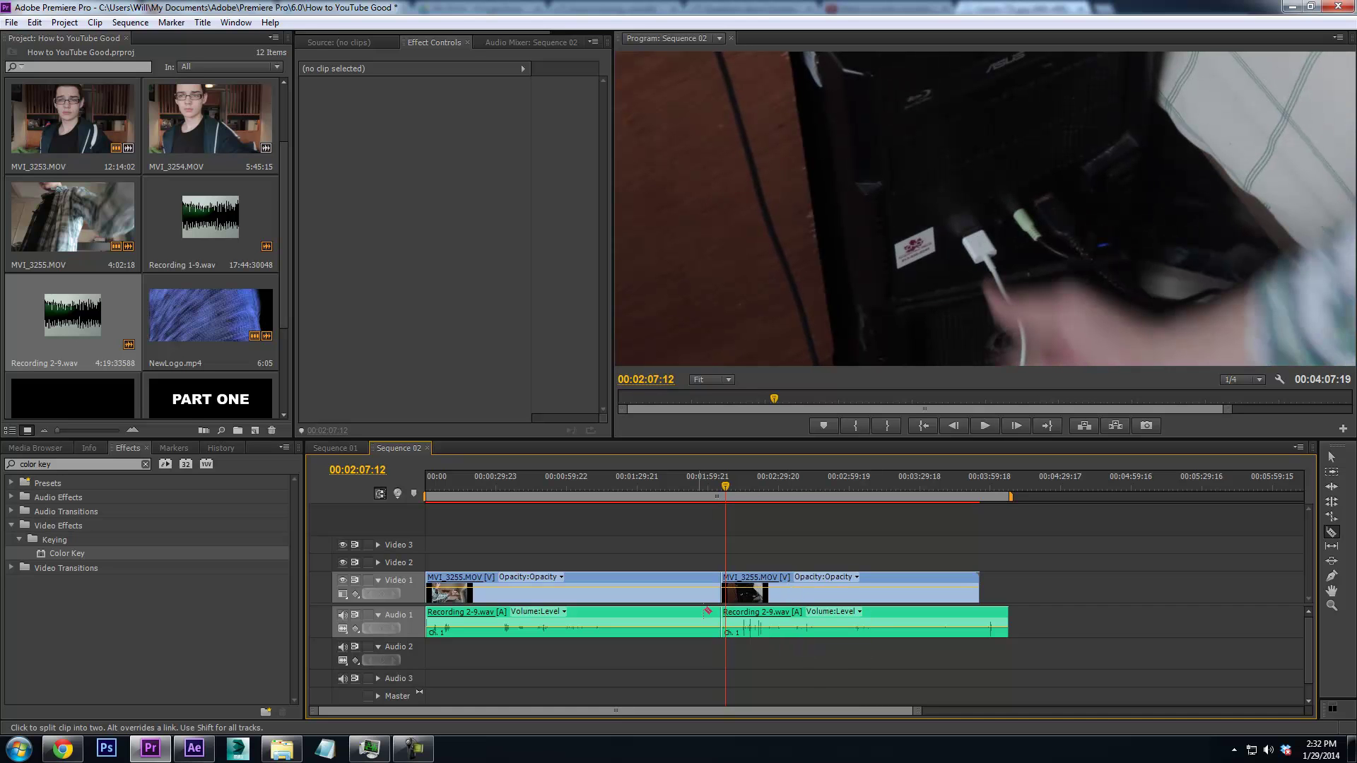
key("space")
Set the vertical position of the last MVI_3255.MOV segment to 523 while viewing its neck shot
left_click_drag(727, 485, 910, 493)
left_click(1334, 469)
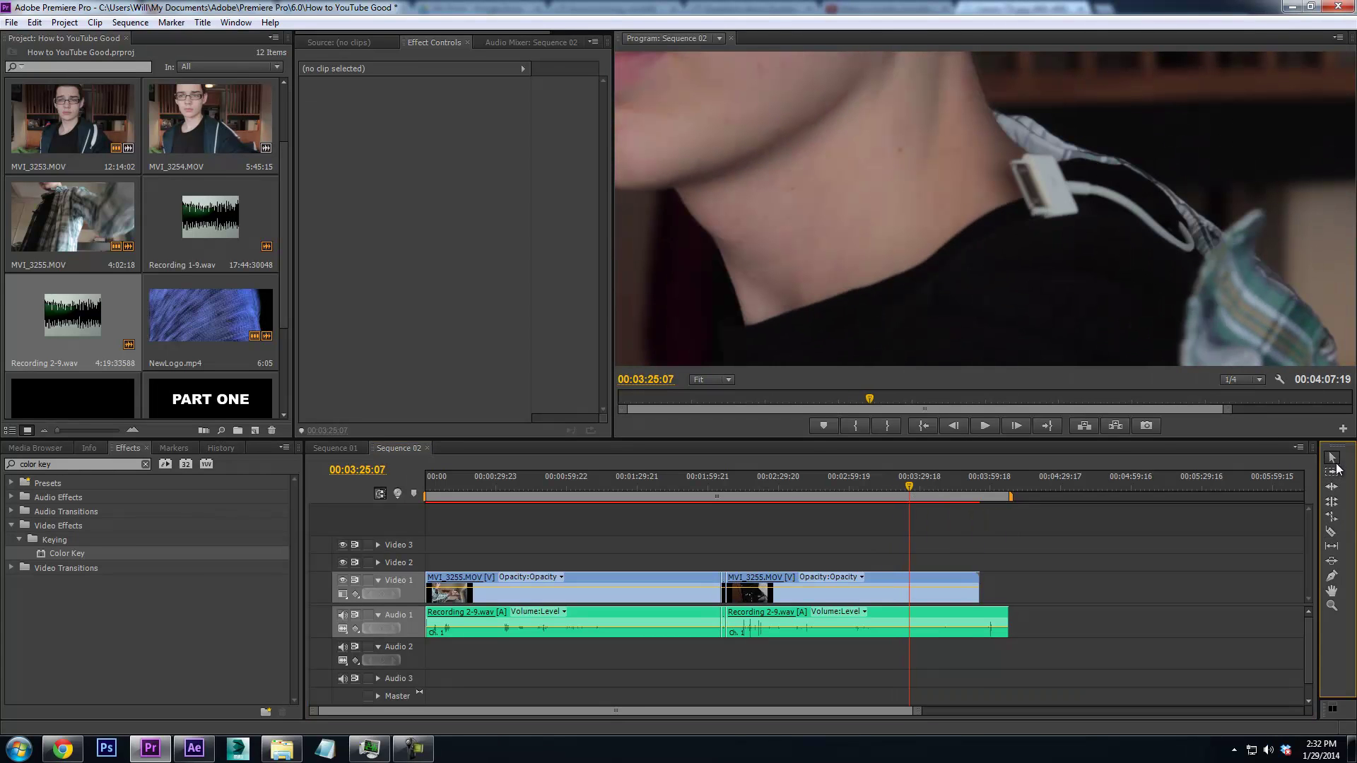
left_click(807, 584)
left_click(305, 99)
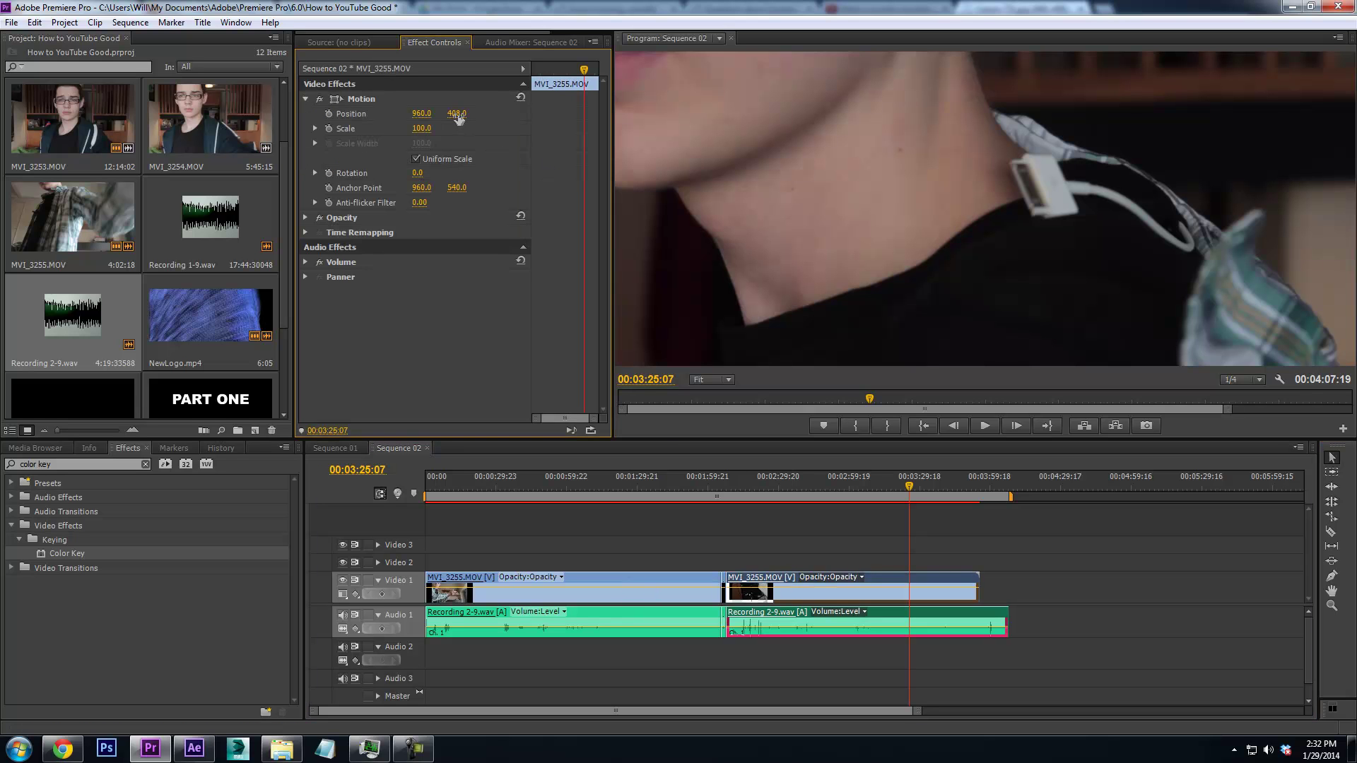
left_click_drag(598, 133, 540, 131)
Trim the start of the last segment to about 00:03:48:16, before the hand reaches for the cable, and ripple delete the resulting gap
key("space")
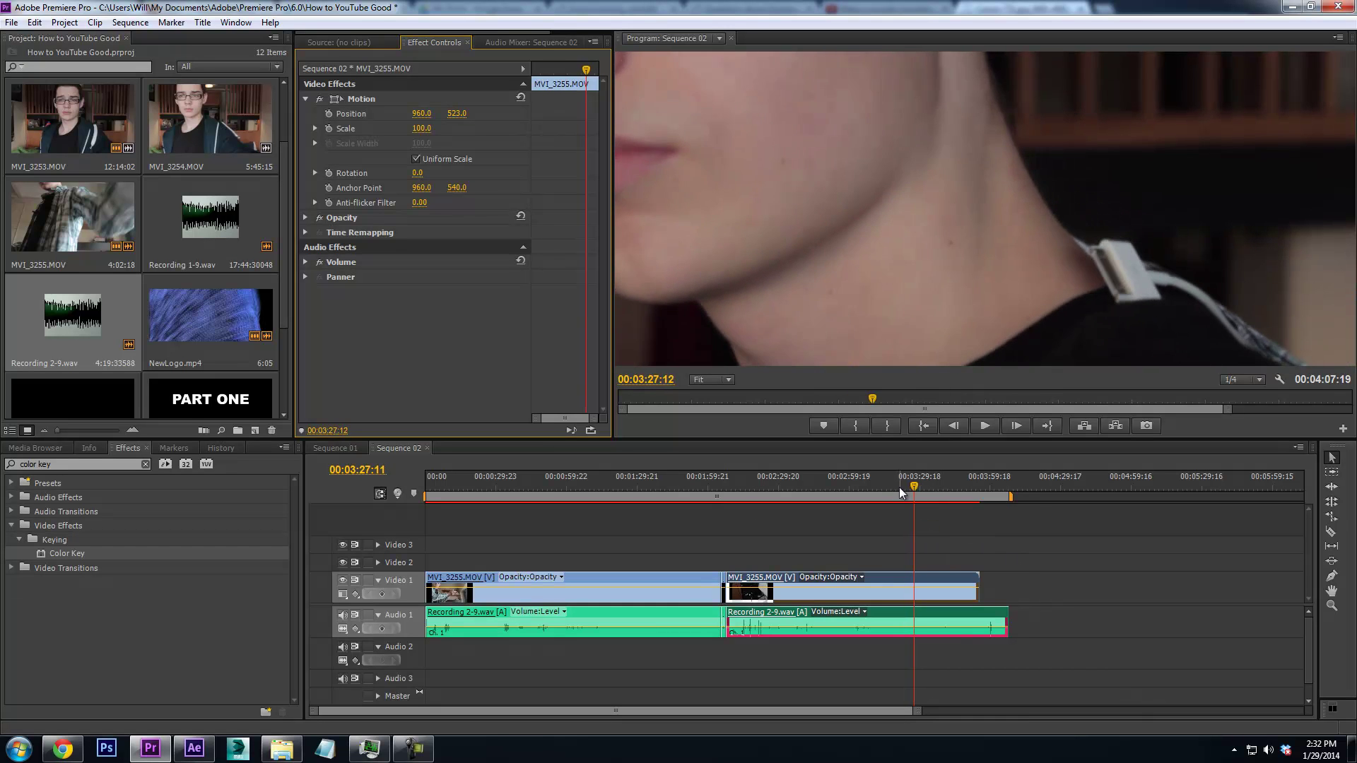
left_click(927, 486)
left_click_drag(930, 486, 945, 486)
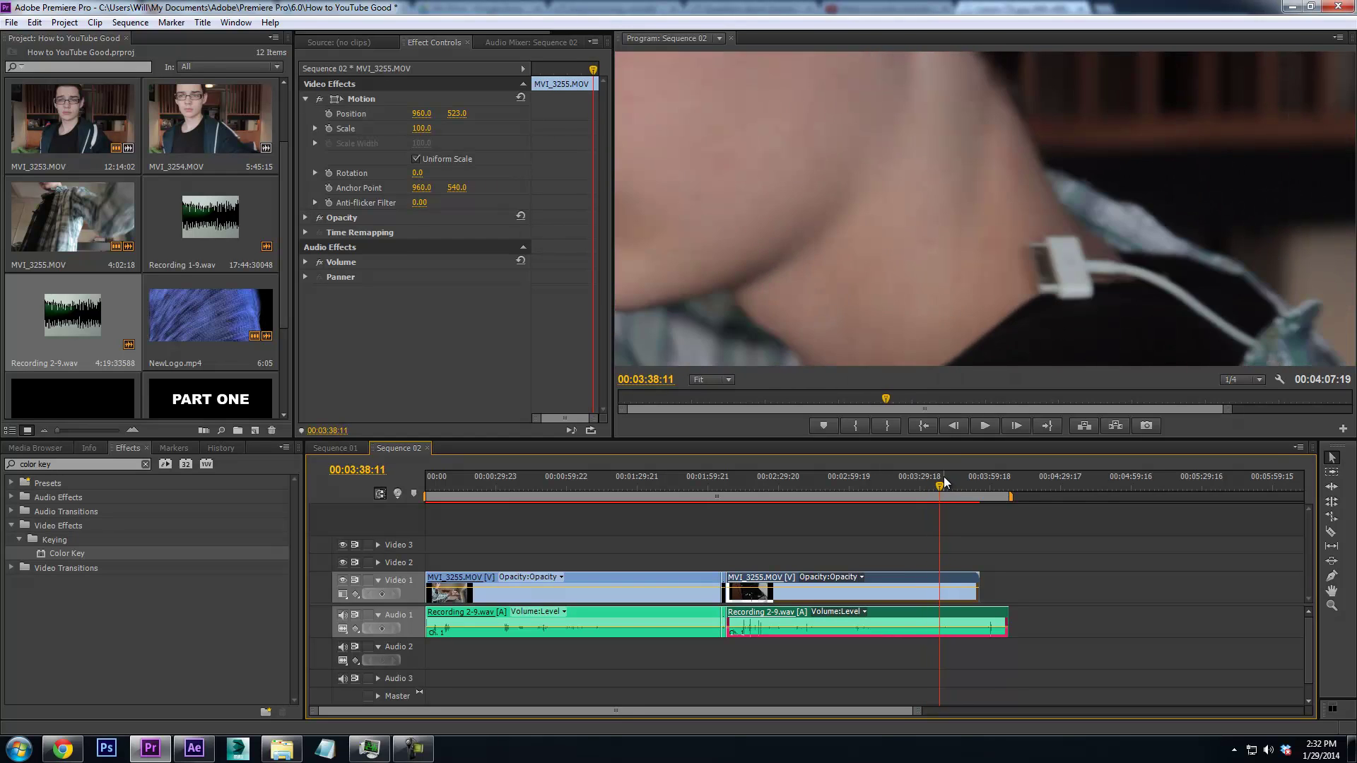
key("space")
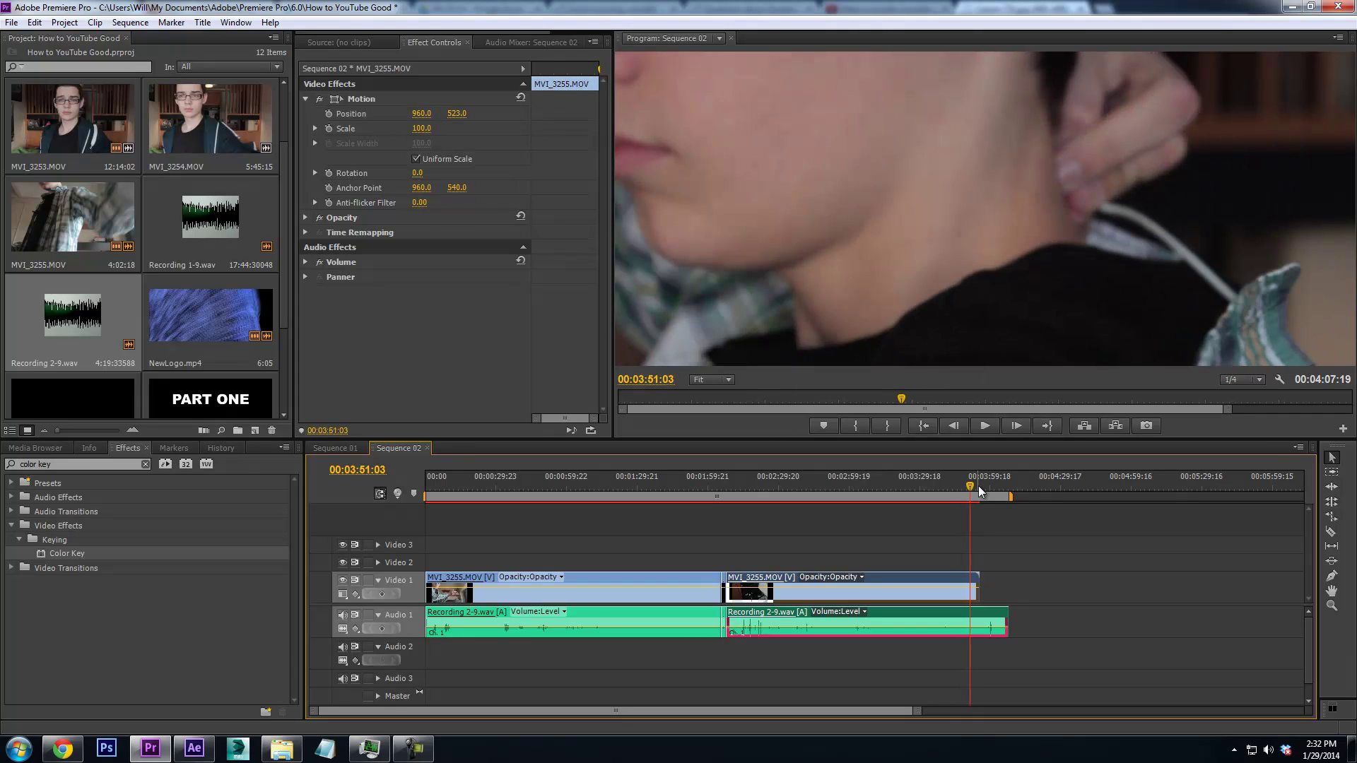
key("j")
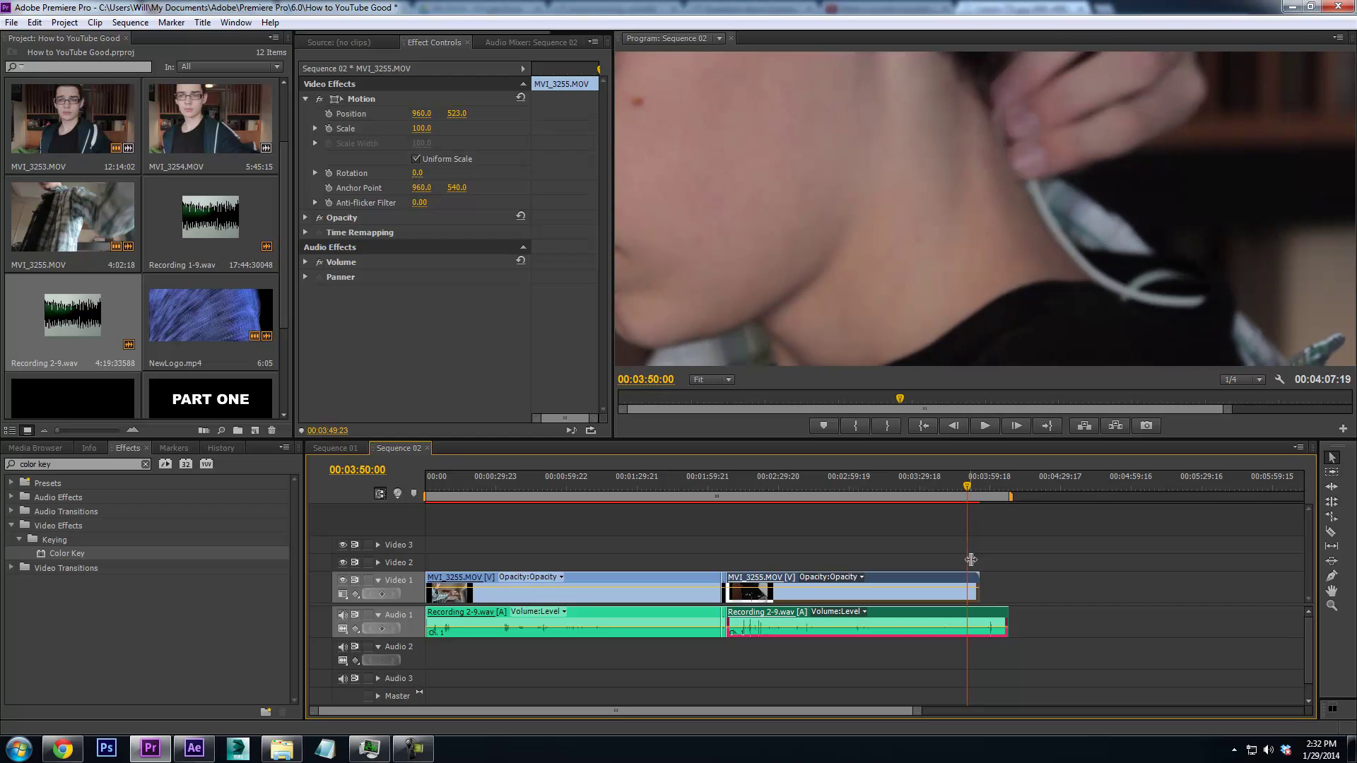
key("l")
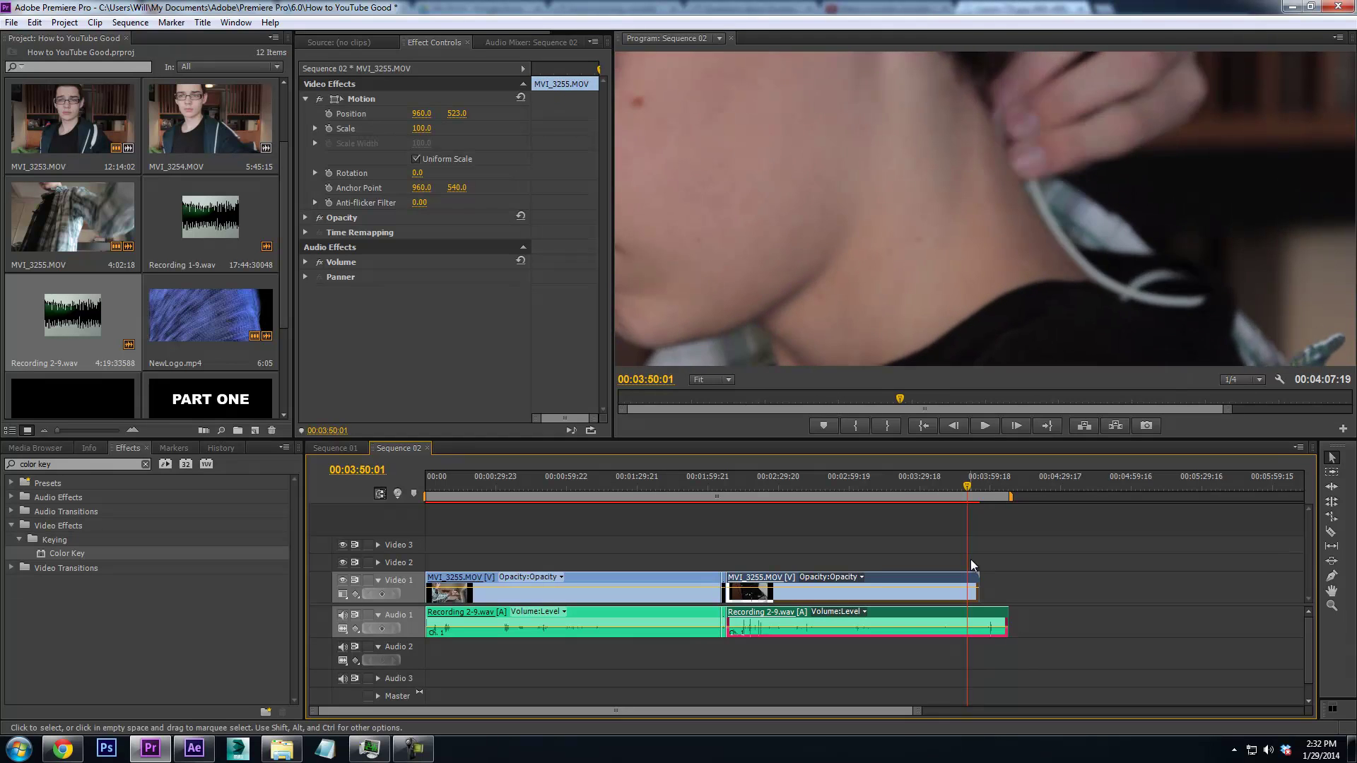
key("j")
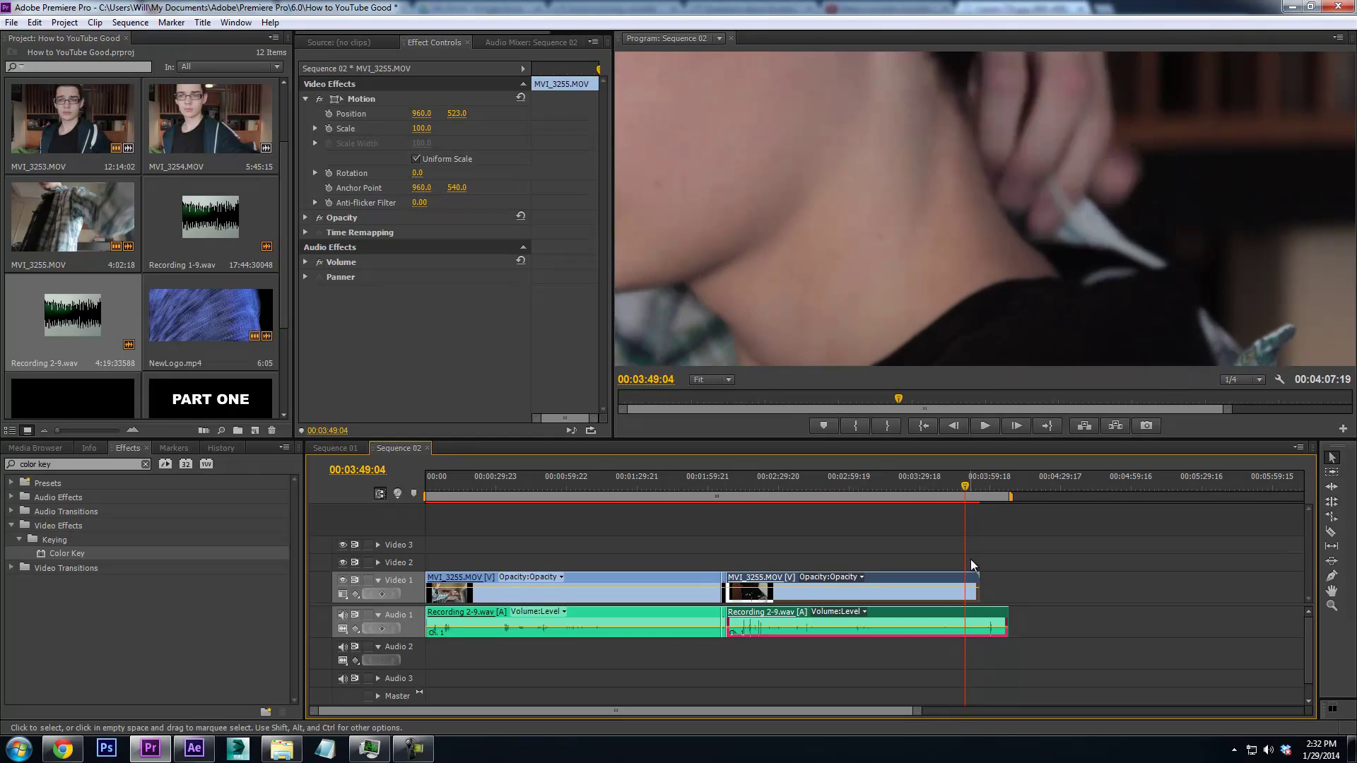
key("l")
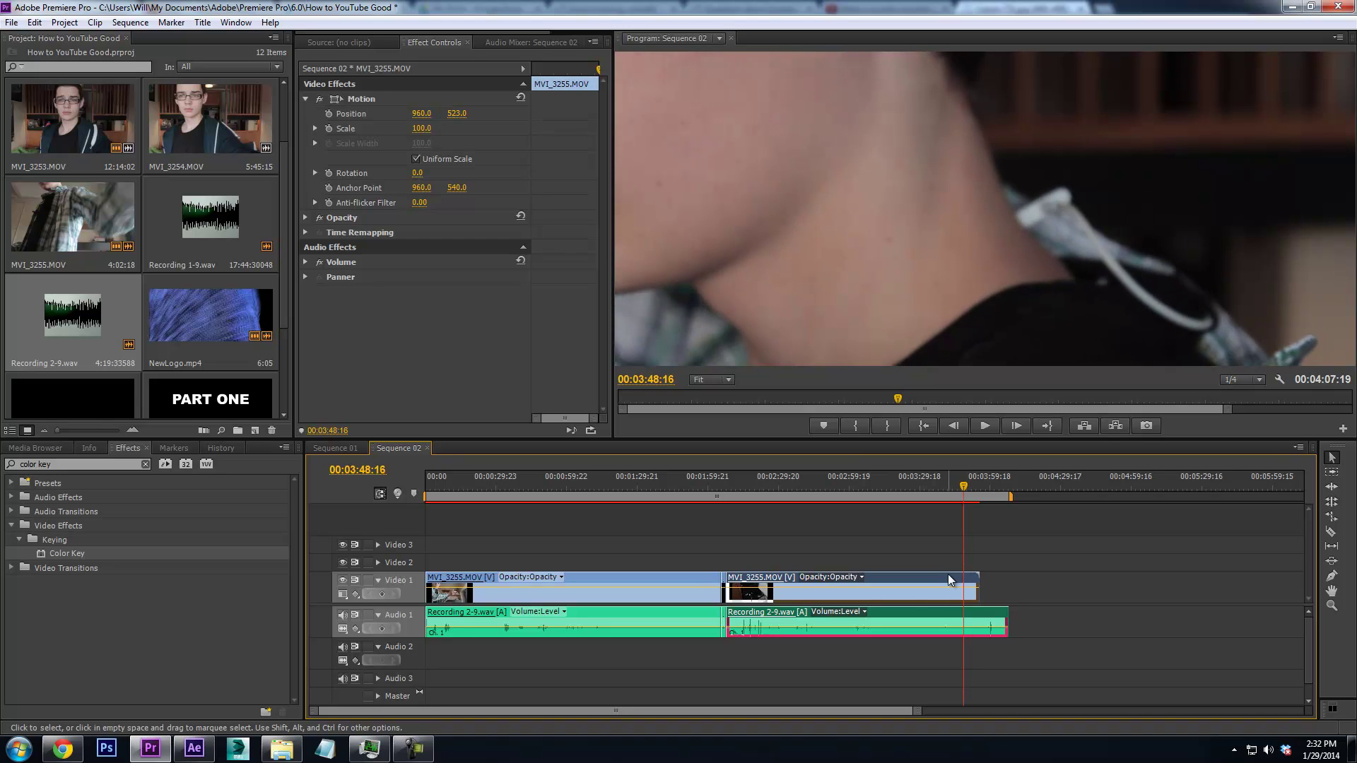
key("Left")
left_click_drag(729, 585, 966, 586)
right_click(906, 590)
left_click(940, 598)
Split the neck shot at 00:02:10:12 and ripple delete the remaining footage after the cut
left_click_drag(709, 493, 719, 488)
key("space")
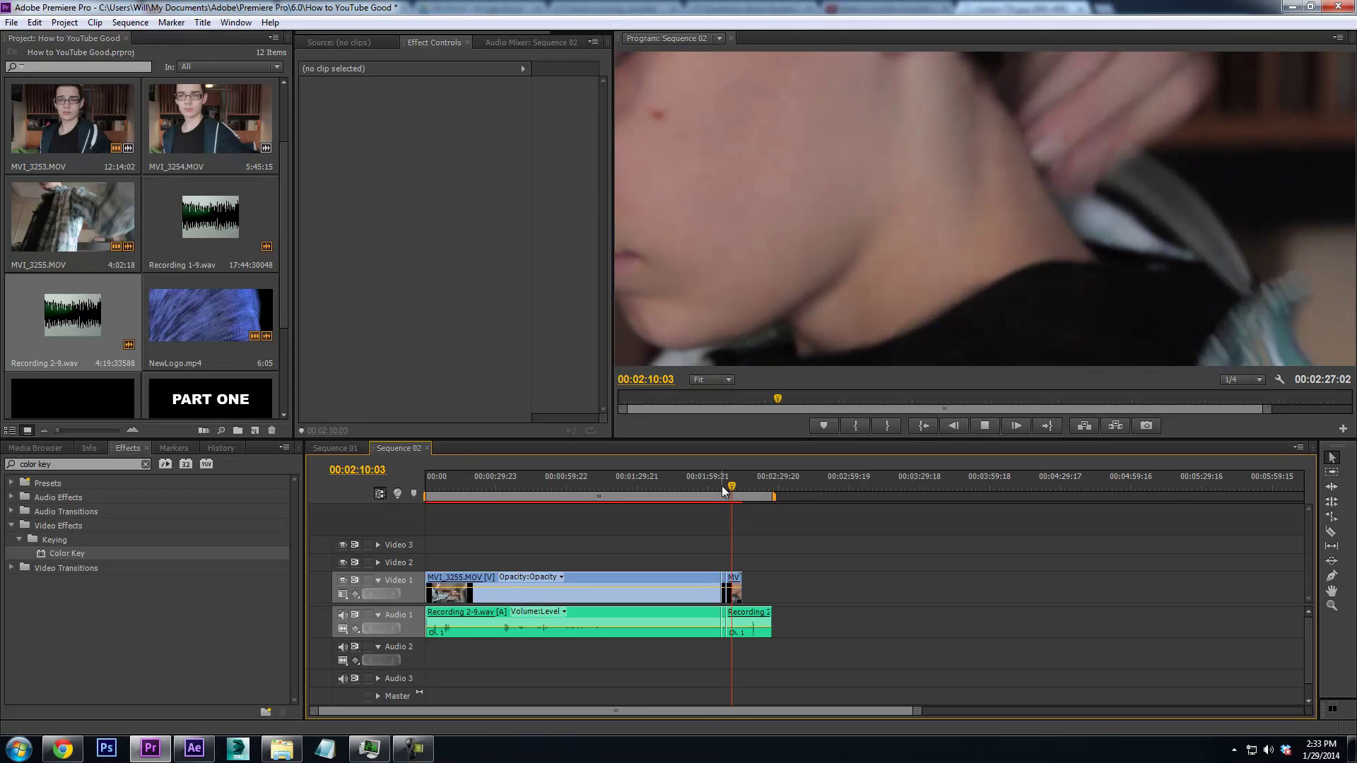
key("space")
left_click(1331, 531)
left_click(733, 579)
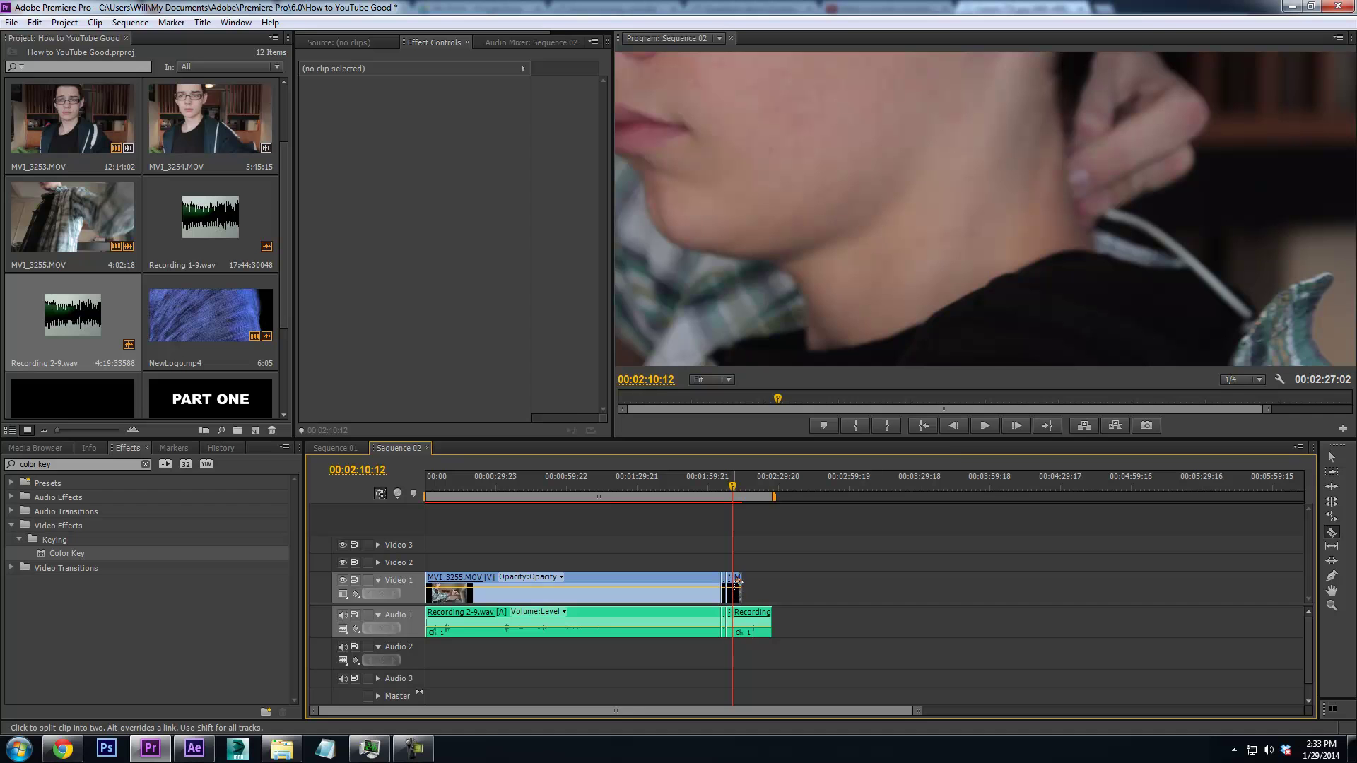
right_click(737, 580)
left_click(785, 105)
Split the first segment at 00:00:31:19 and ripple delete the footage before the cut
left_click_drag(435, 488, 499, 502)
key("space")
key("space")
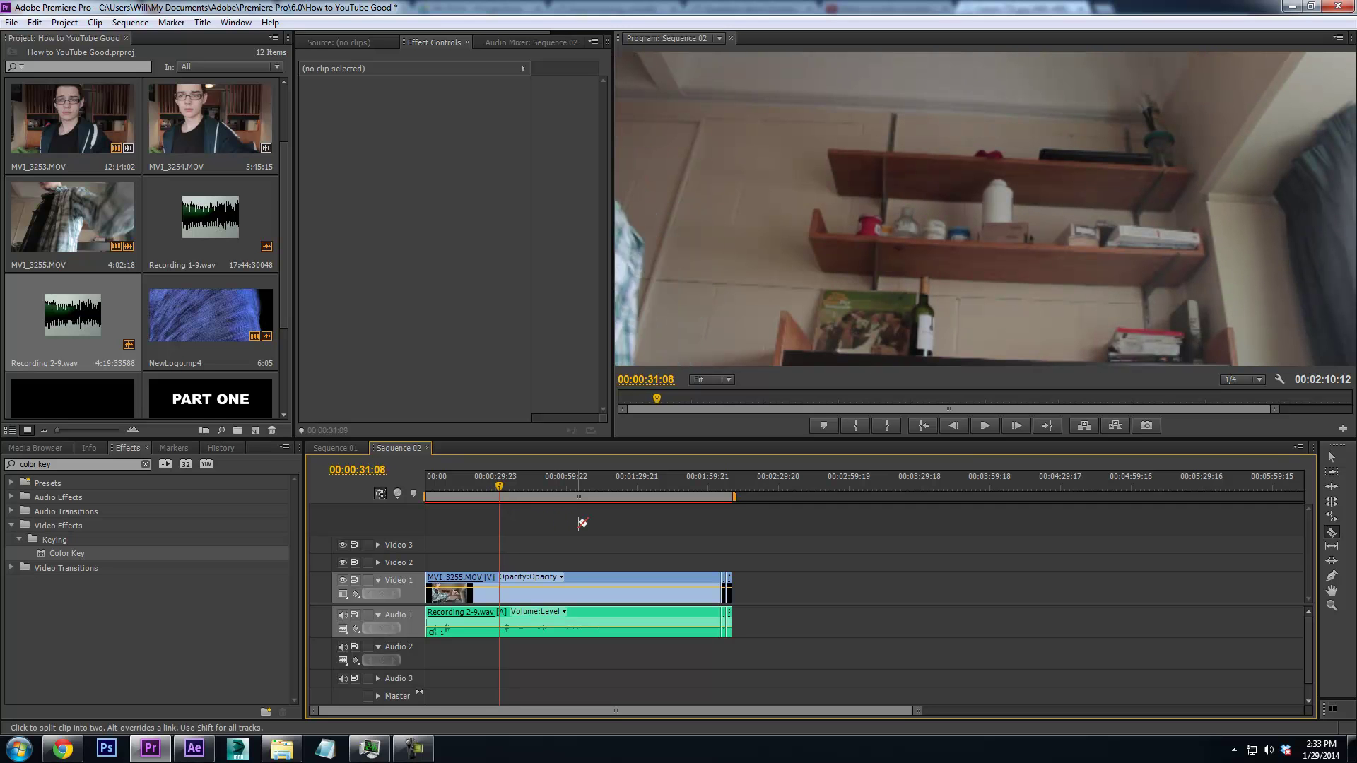
left_click(499, 583)
right_click(488, 583)
left_click(627, 105)
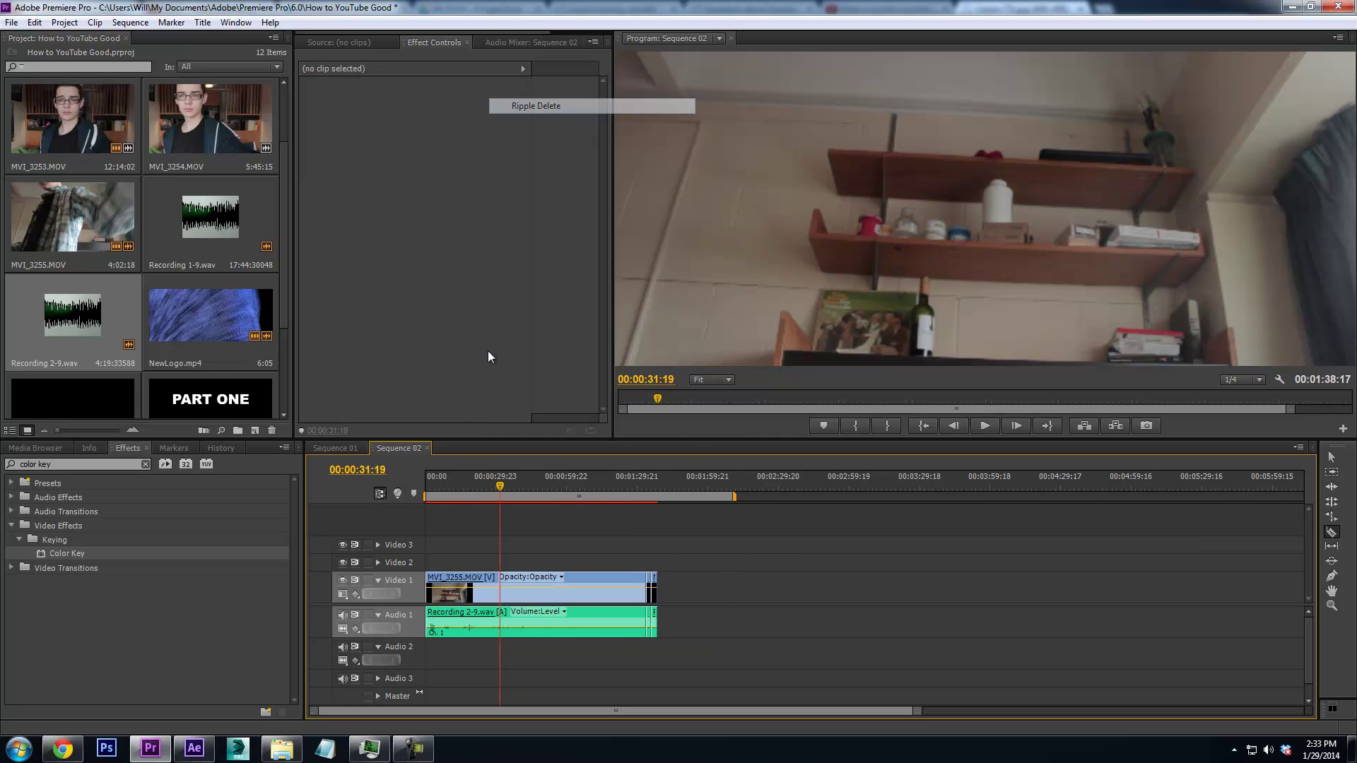
Delete the short cable and neck segments that follow the main clip at the end of the sequence
key("space")
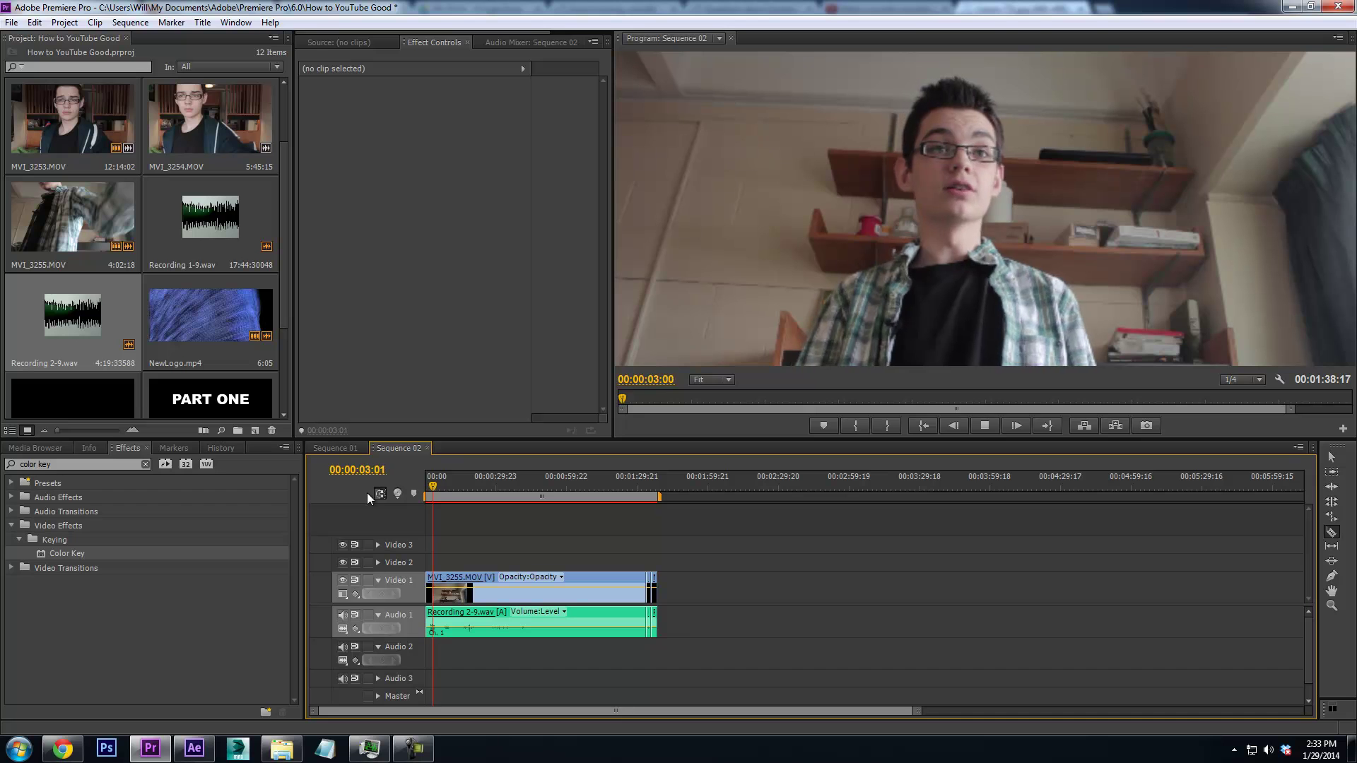
key("space")
left_click(644, 494)
left_click_drag(652, 494, 644, 499)
left_click(1332, 458)
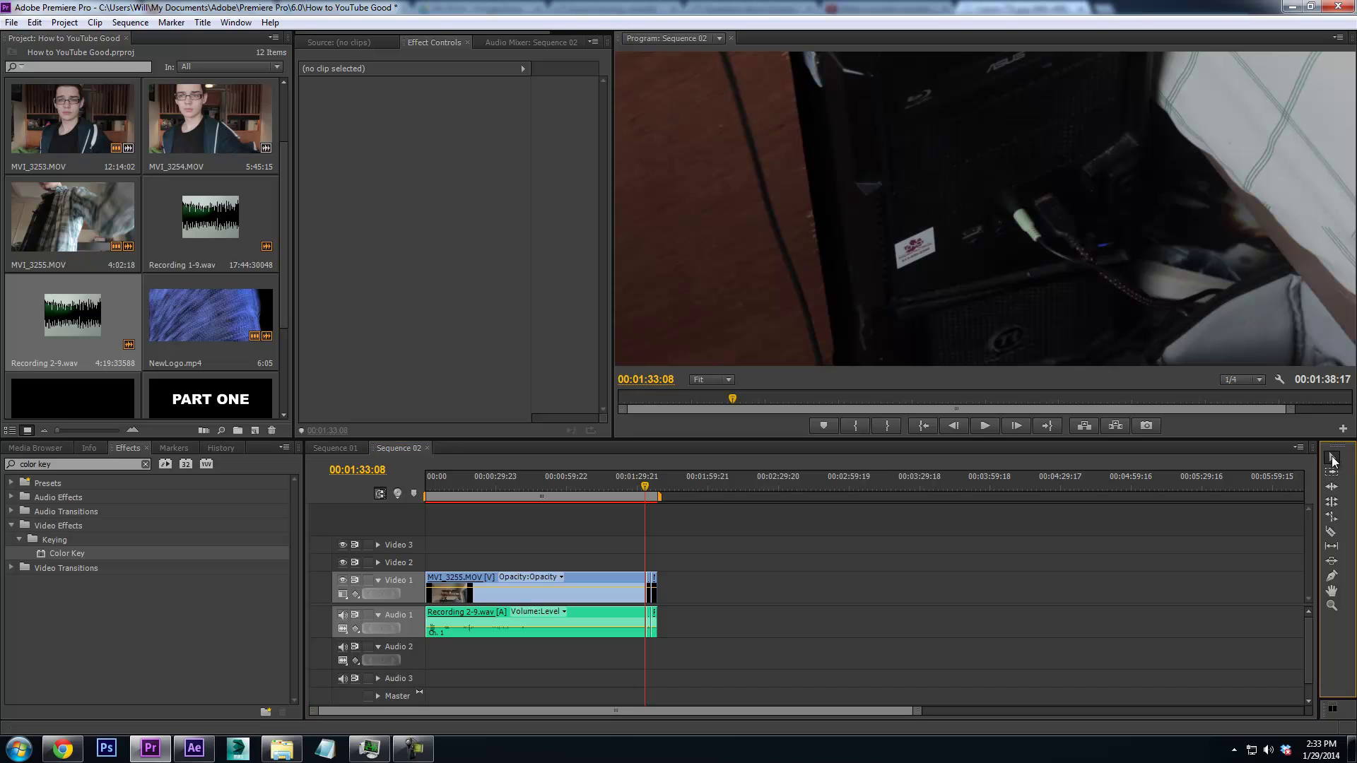
left_click_drag(706, 573, 649, 645)
key("Delete")
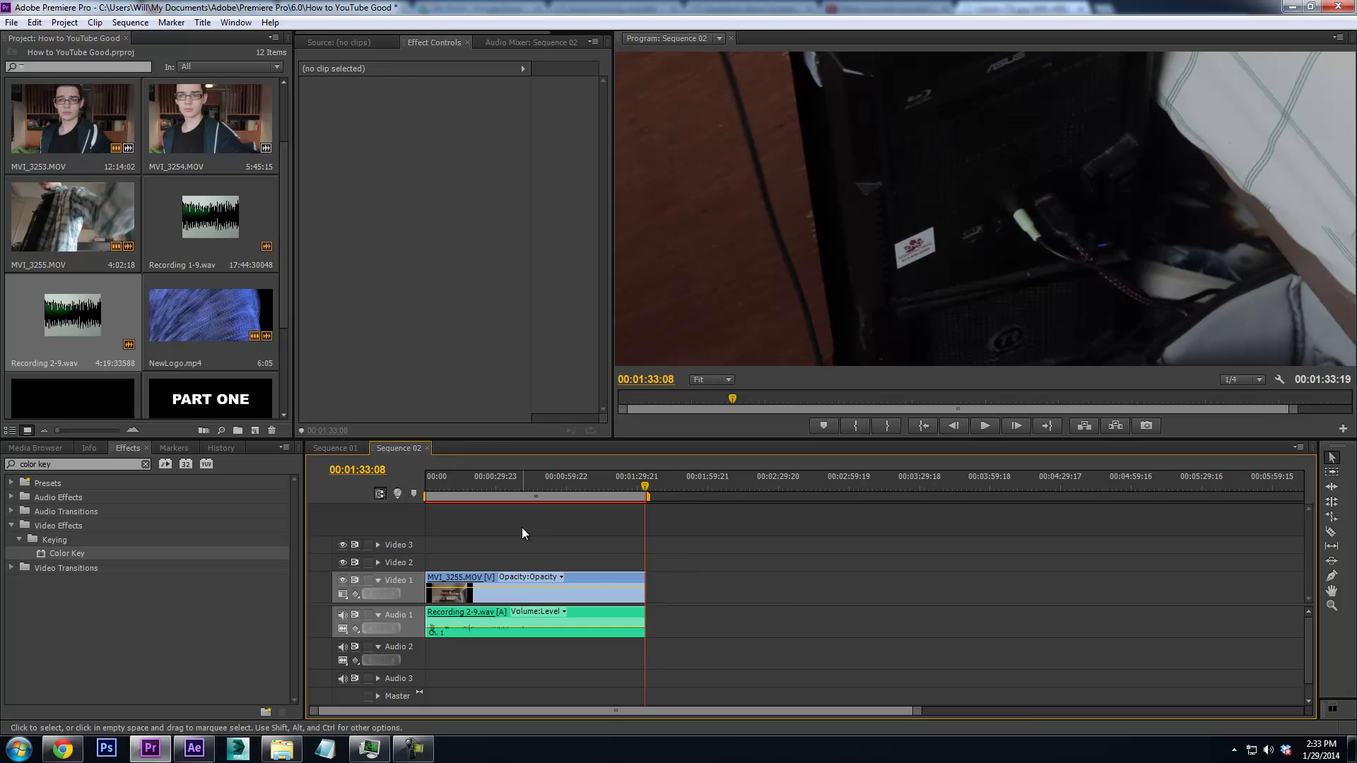
Review the sequence from its start, moving ahead to the monitor shot at about 00:01:03:15
key("Home")
key("space")
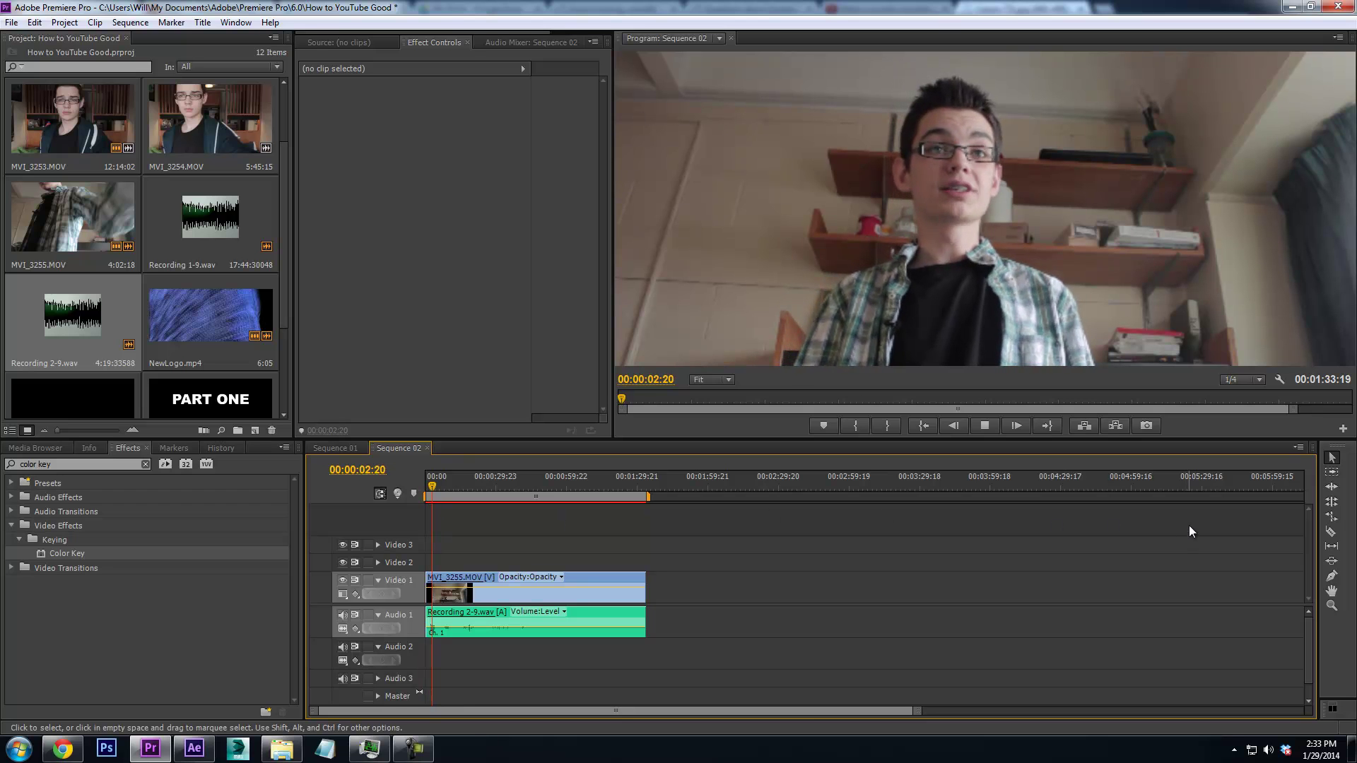
key("space")
left_click_drag(438, 485, 576, 493)
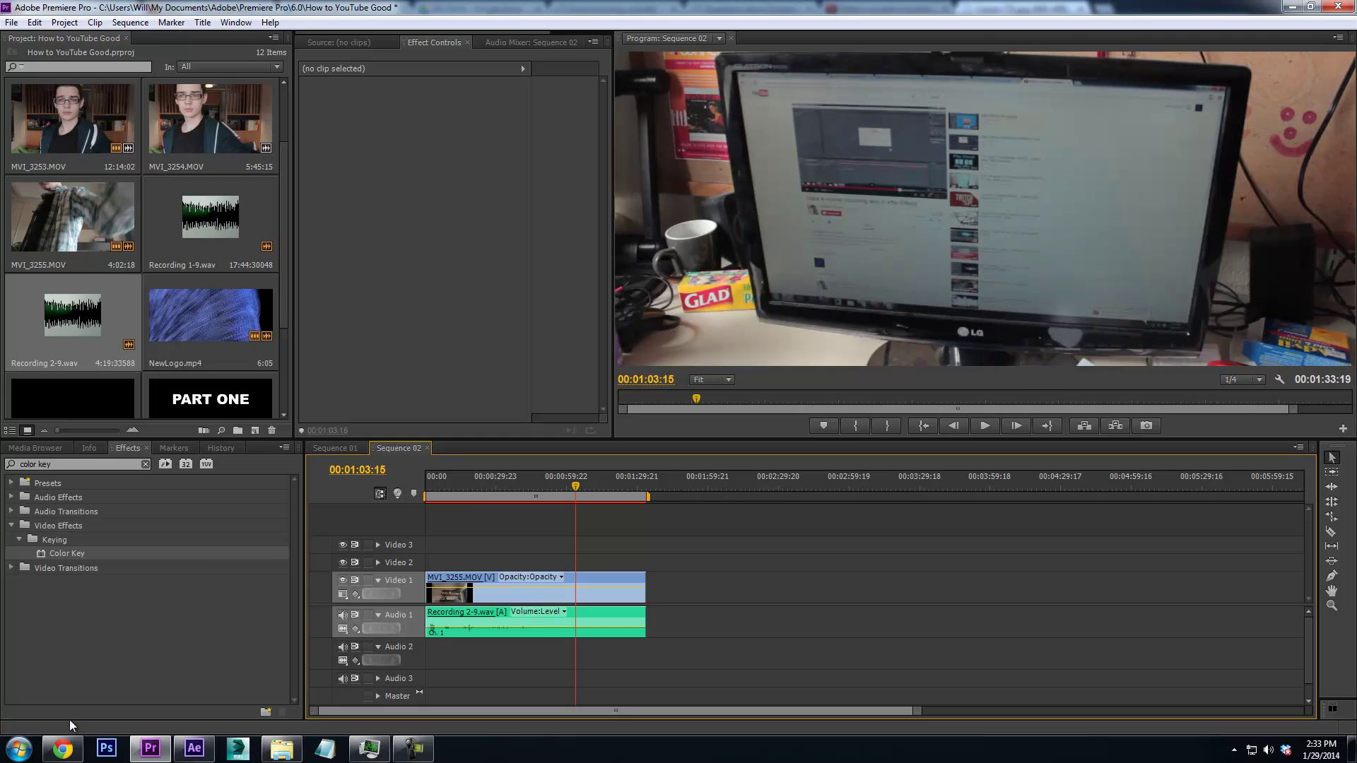
Switch to After Effects and place the current time of Comp 1 at 0:00:02:12
left_click(193, 749)
left_click_drag(714, 539, 569, 547)
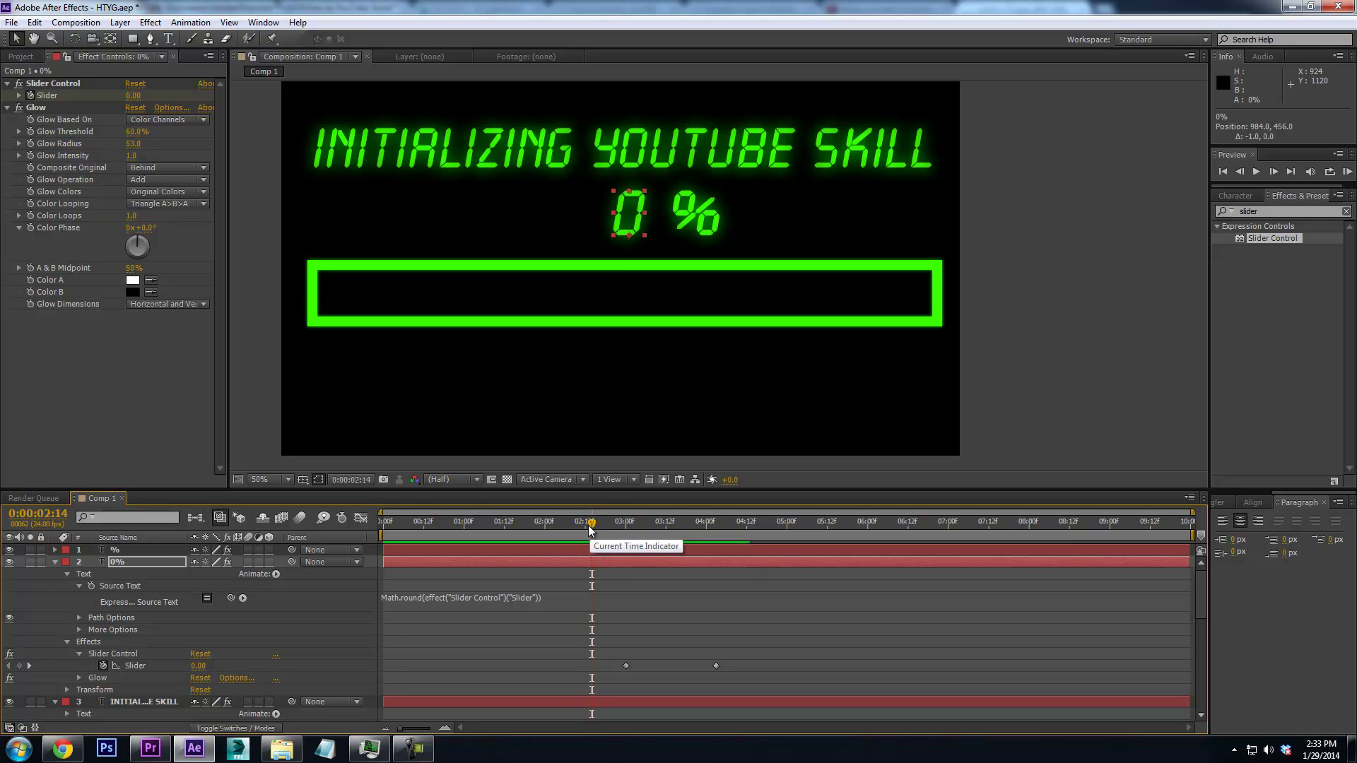
left_click_drag(592, 528, 583, 532)
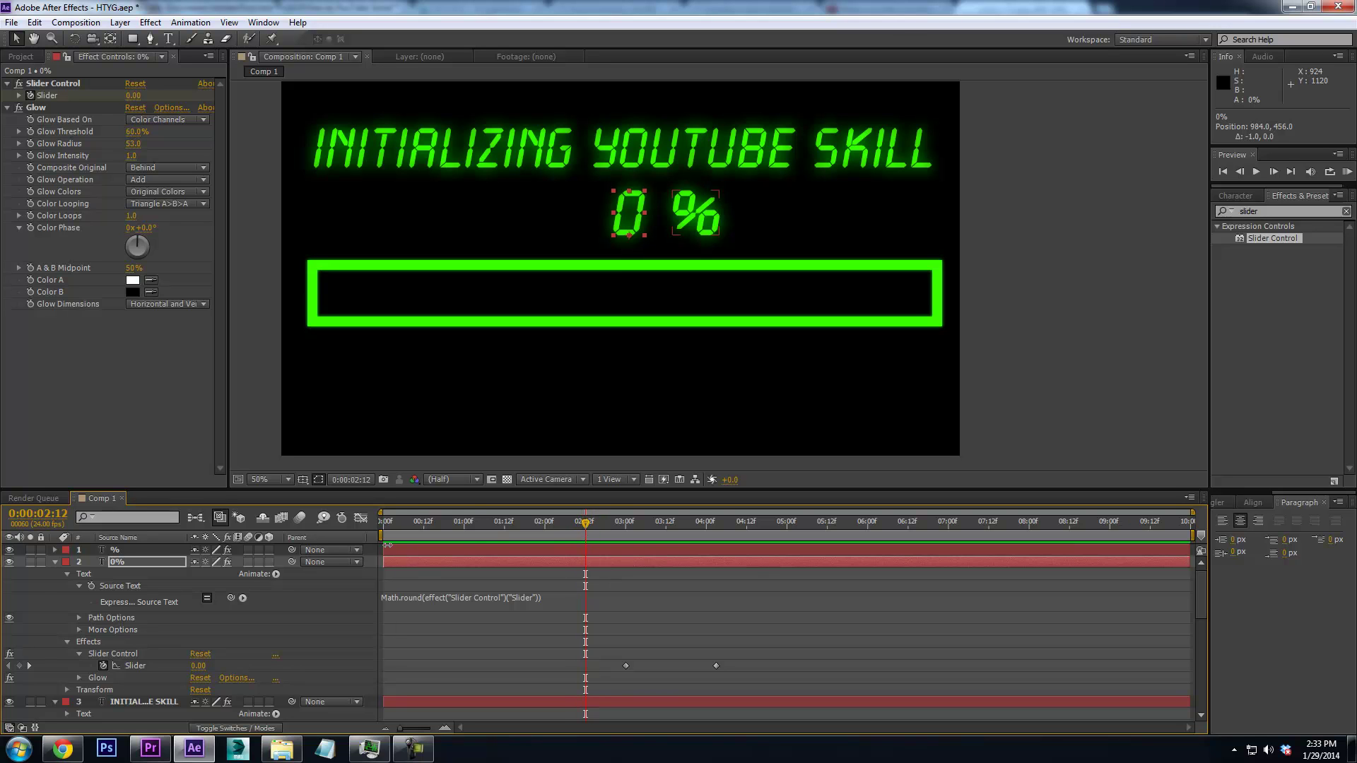
Select all six layers, from the % text to Shape Layer 2, and trim their in points to 0:00:02:12
left_click(144, 550)
scroll(155, 600, "down", 6)
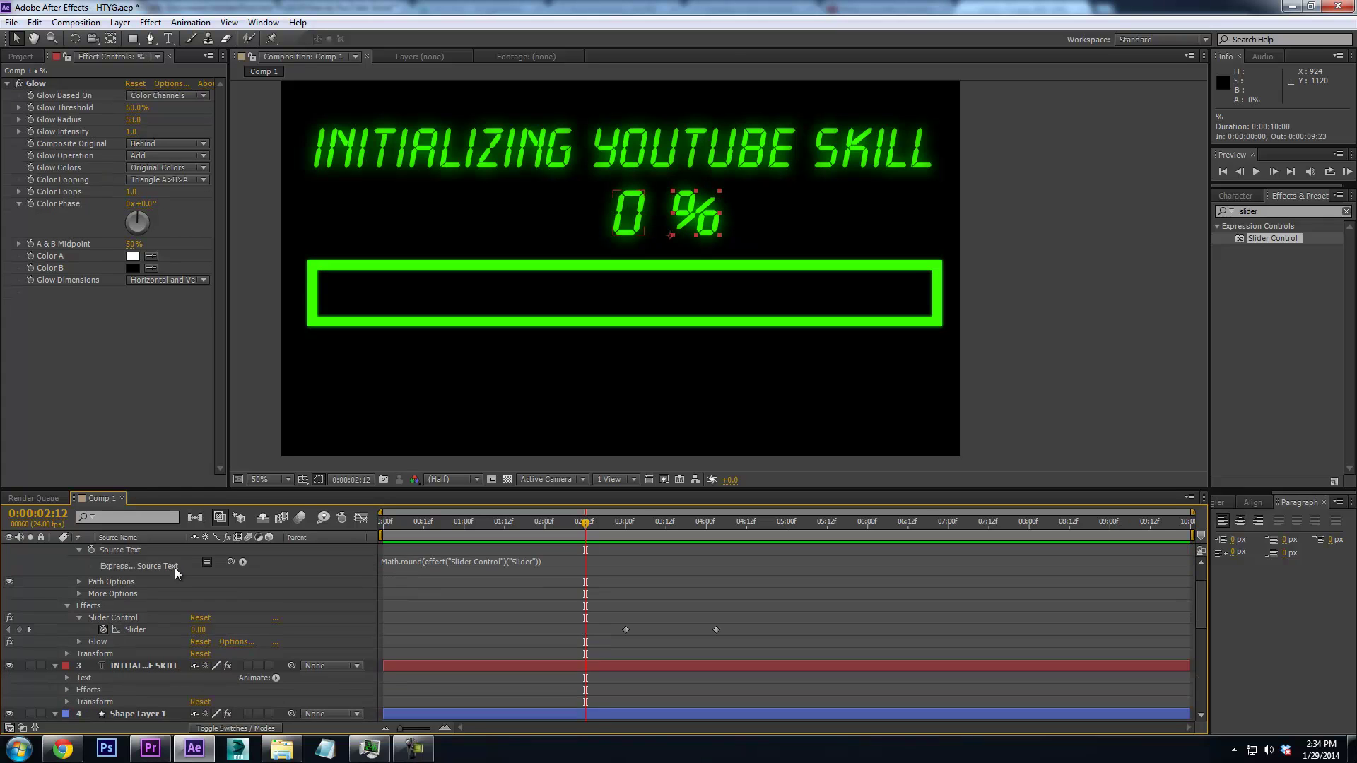
scroll(149, 610, "down", 4)
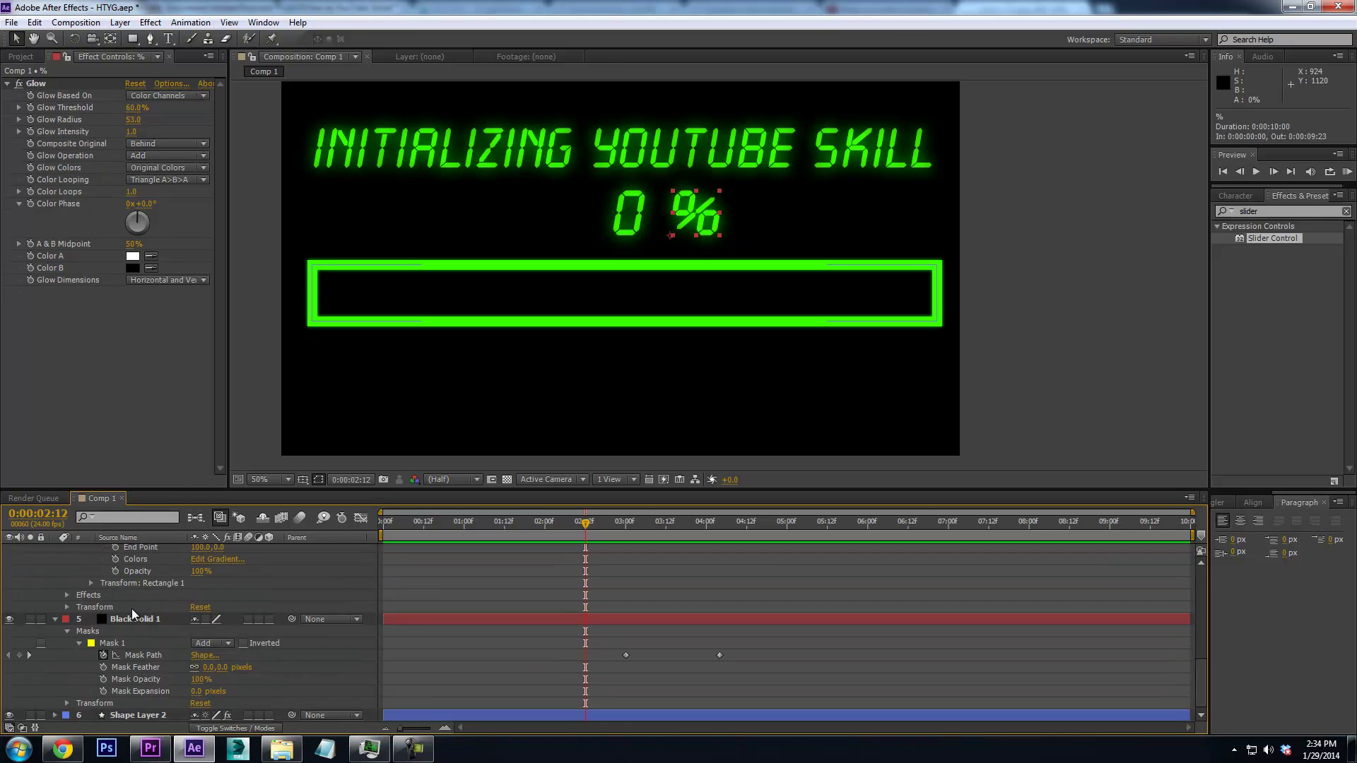
left_click(130, 717, "shift")
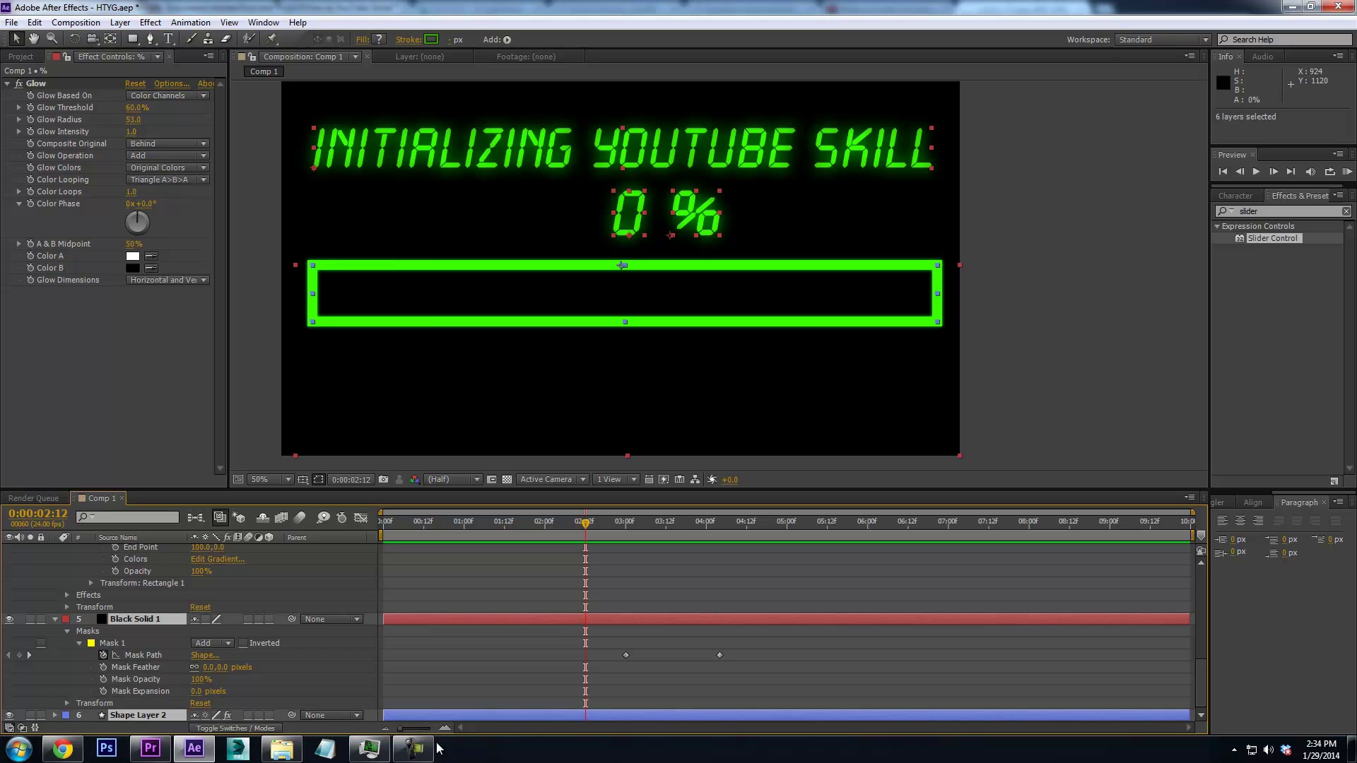
left_click_drag(387, 715, 509, 723)
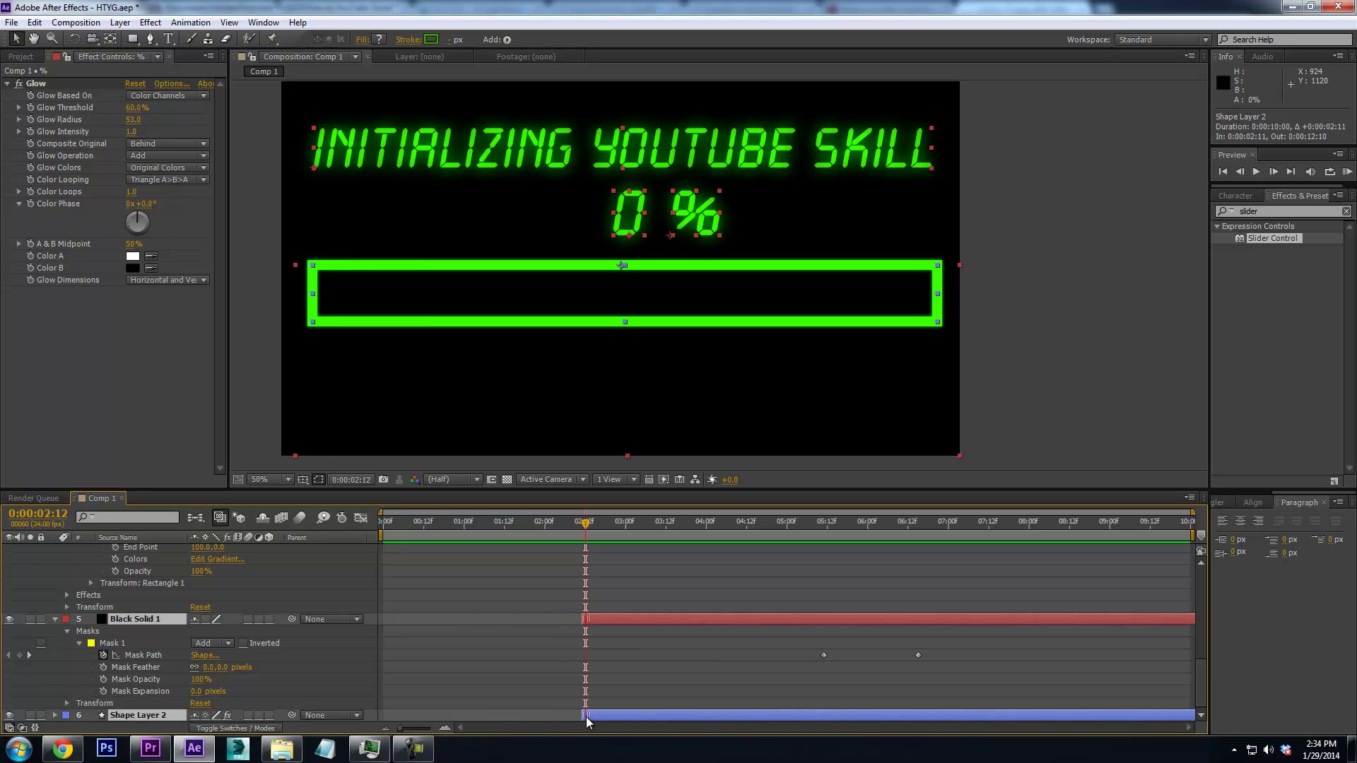
key("ctrl+z")
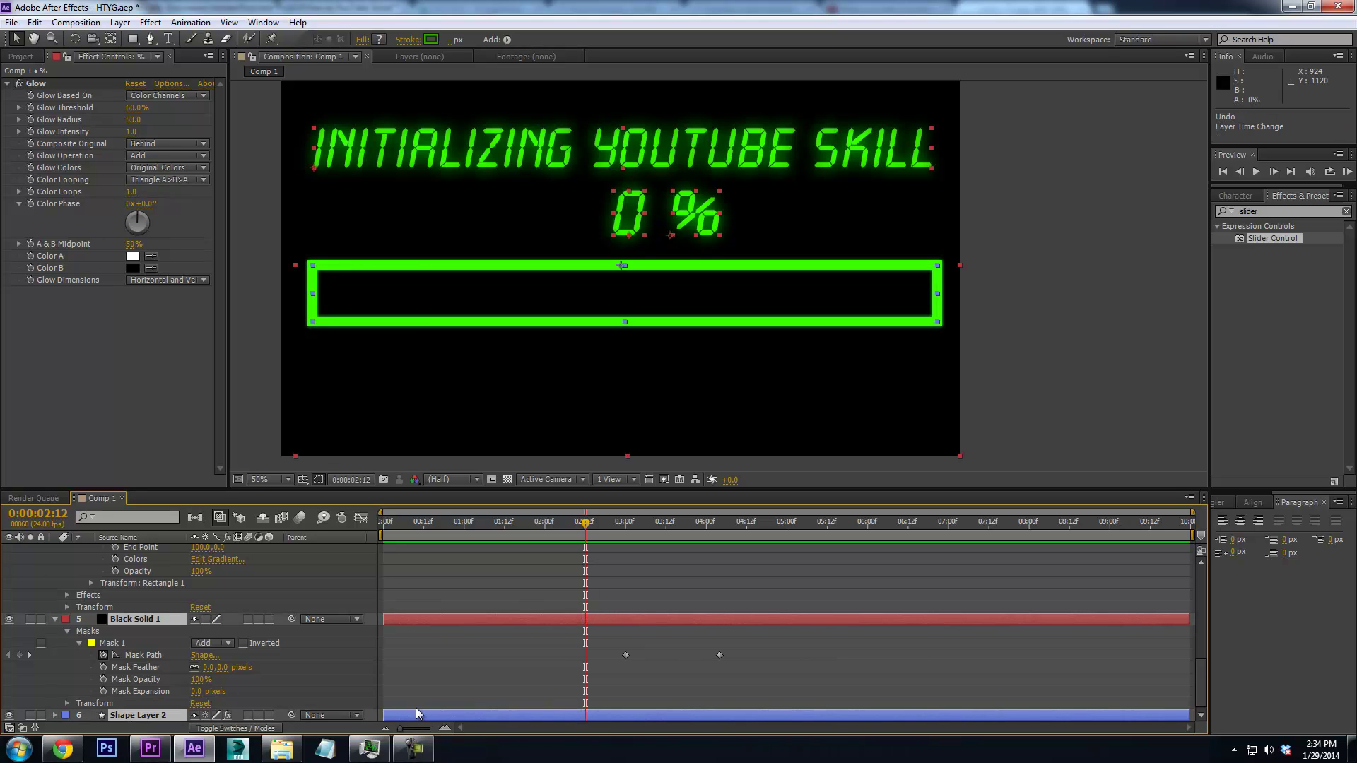
left_click_drag(580, 709, 587, 708)
left_click_drag(580, 524, 445, 551)
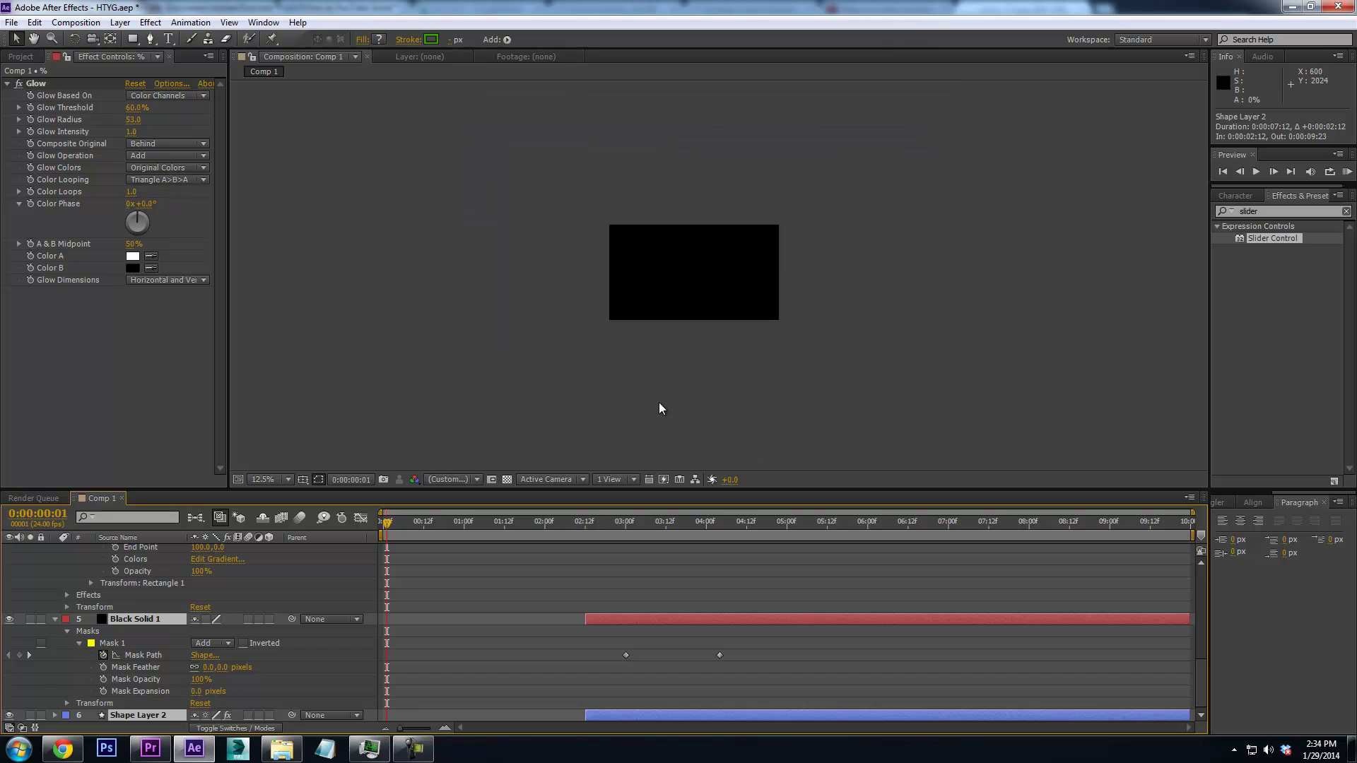
Add Comp 1 to the render queue and set its output module format to H.264
left_click_drag(672, 368, 711, 368)
left_click(11, 22)
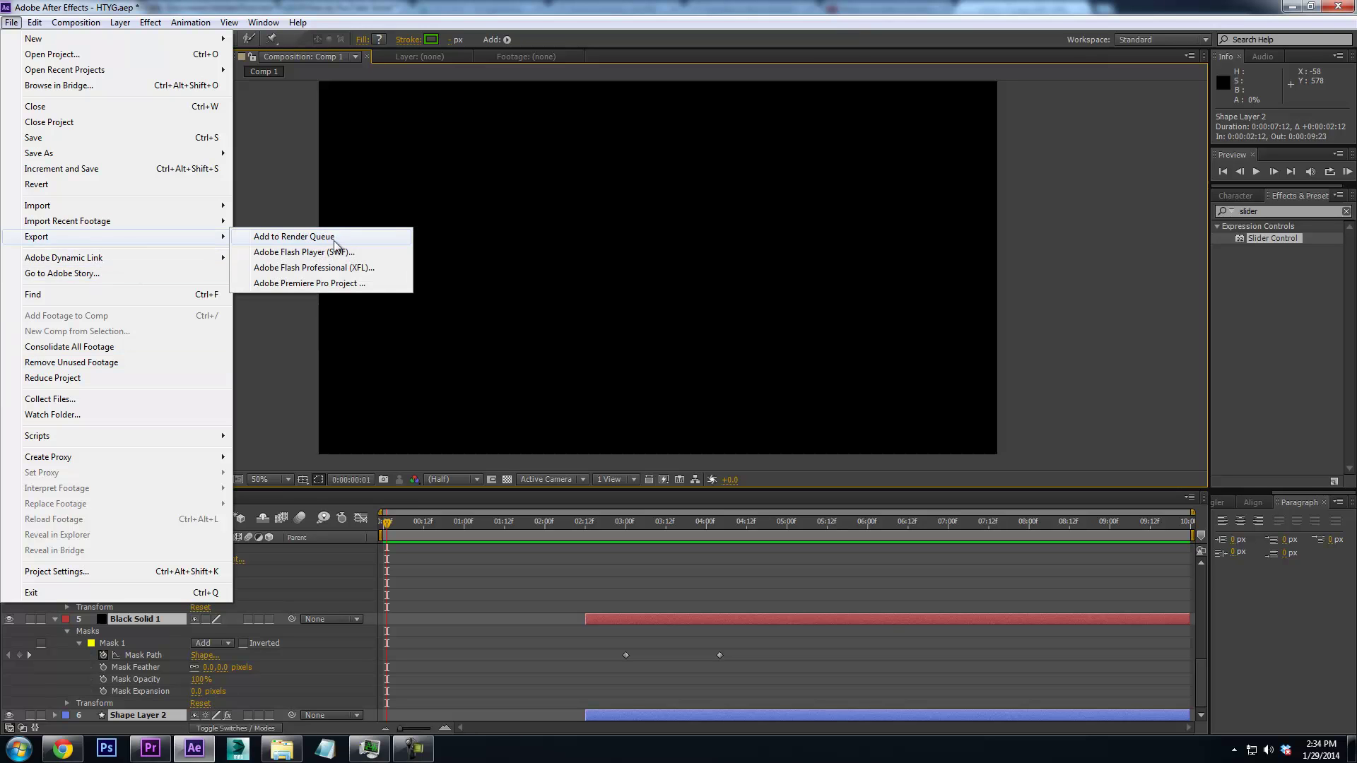
left_click(466, 416)
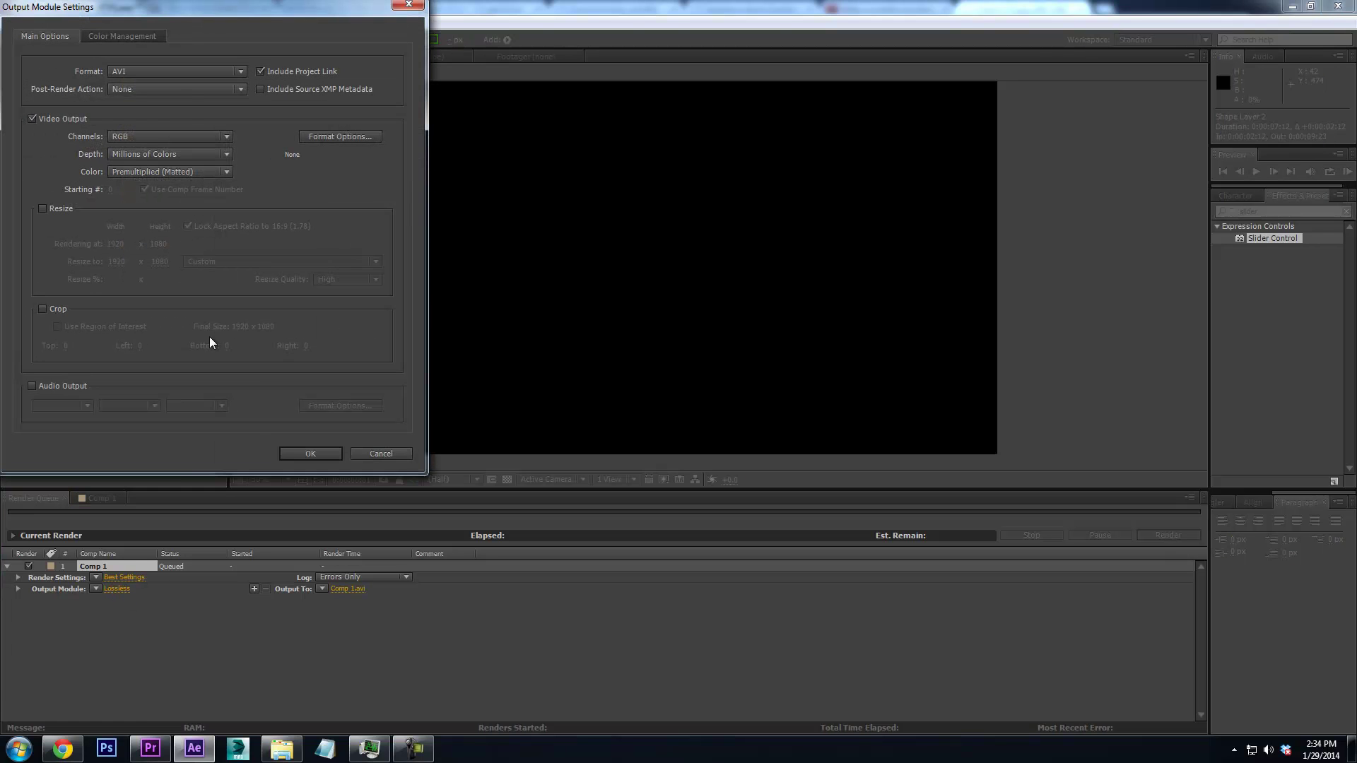
left_click(163, 71)
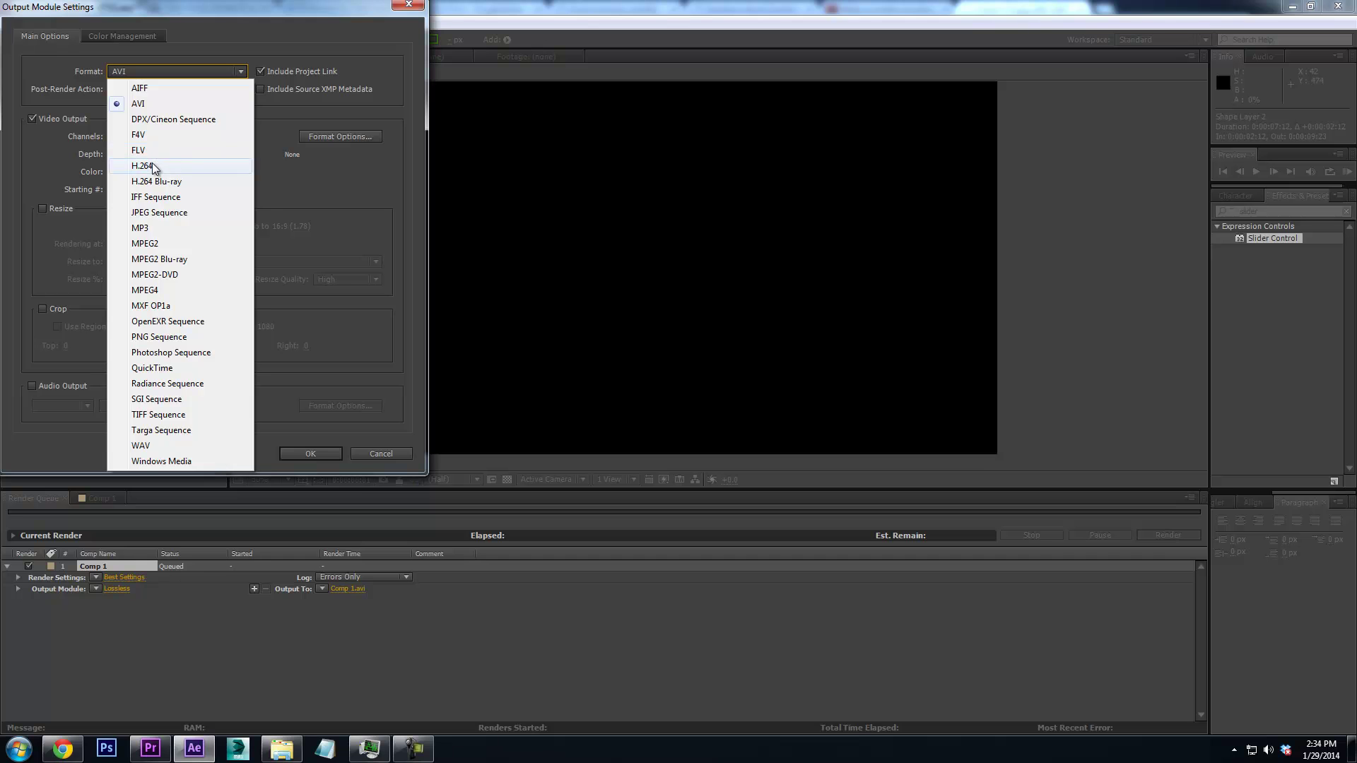
key("Escape")
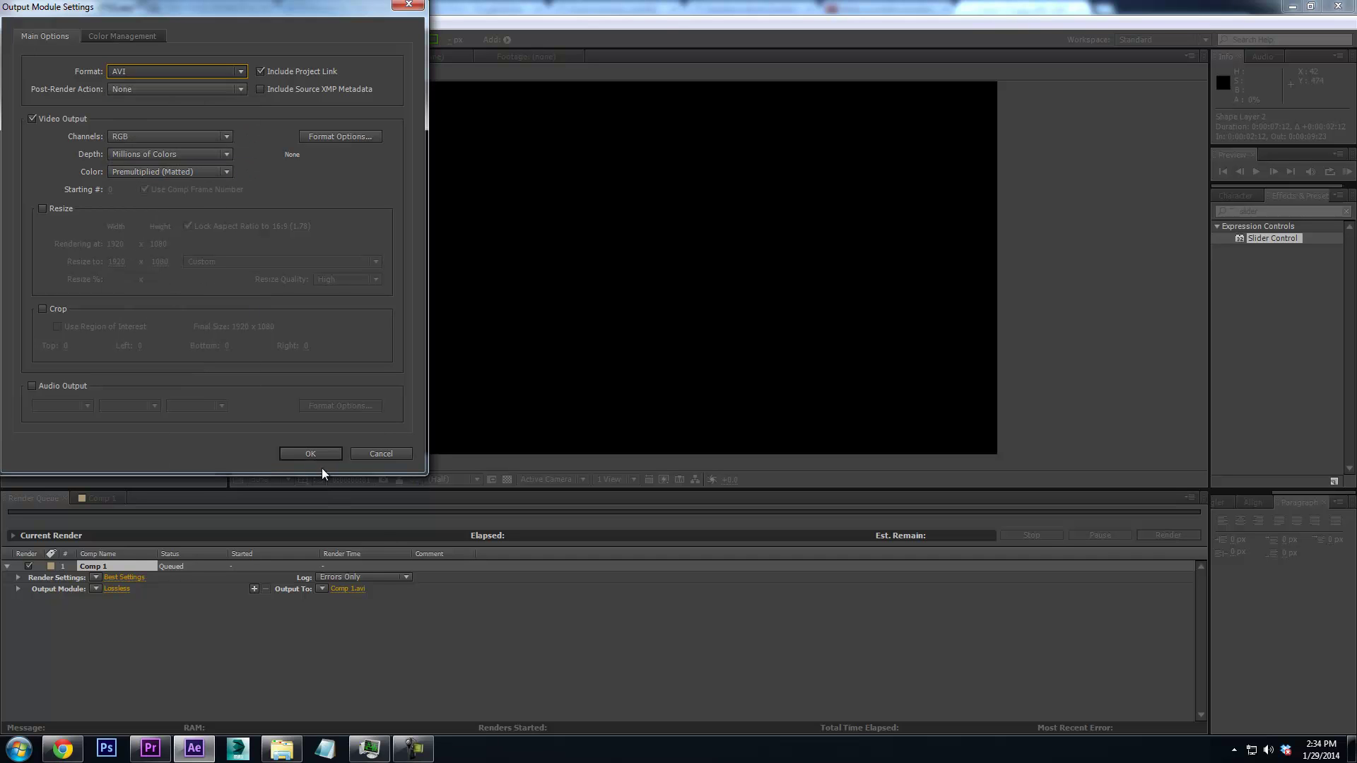
left_click(309, 455)
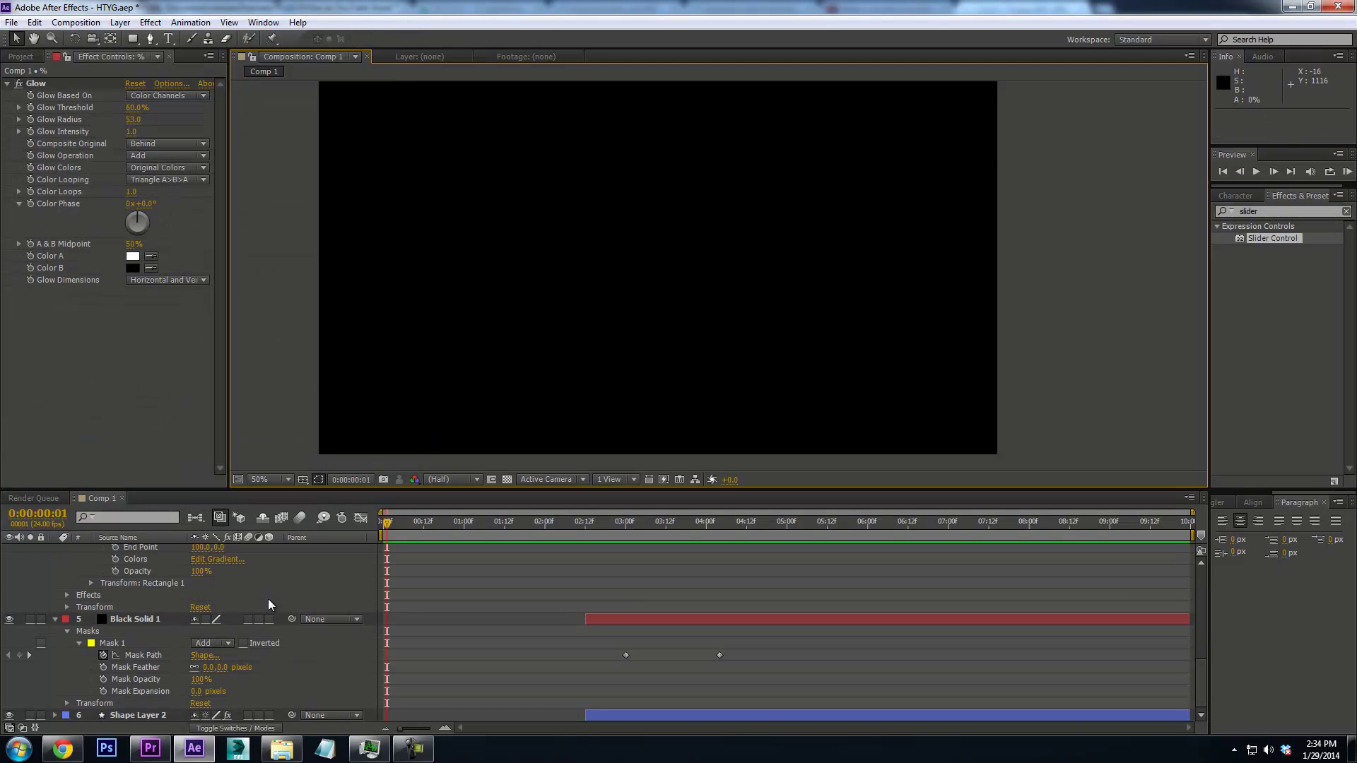
Set the output to Comp 1.mp4 in the "How to YouTube good" folder under VLOGS and render the queue
left_click(33, 498)
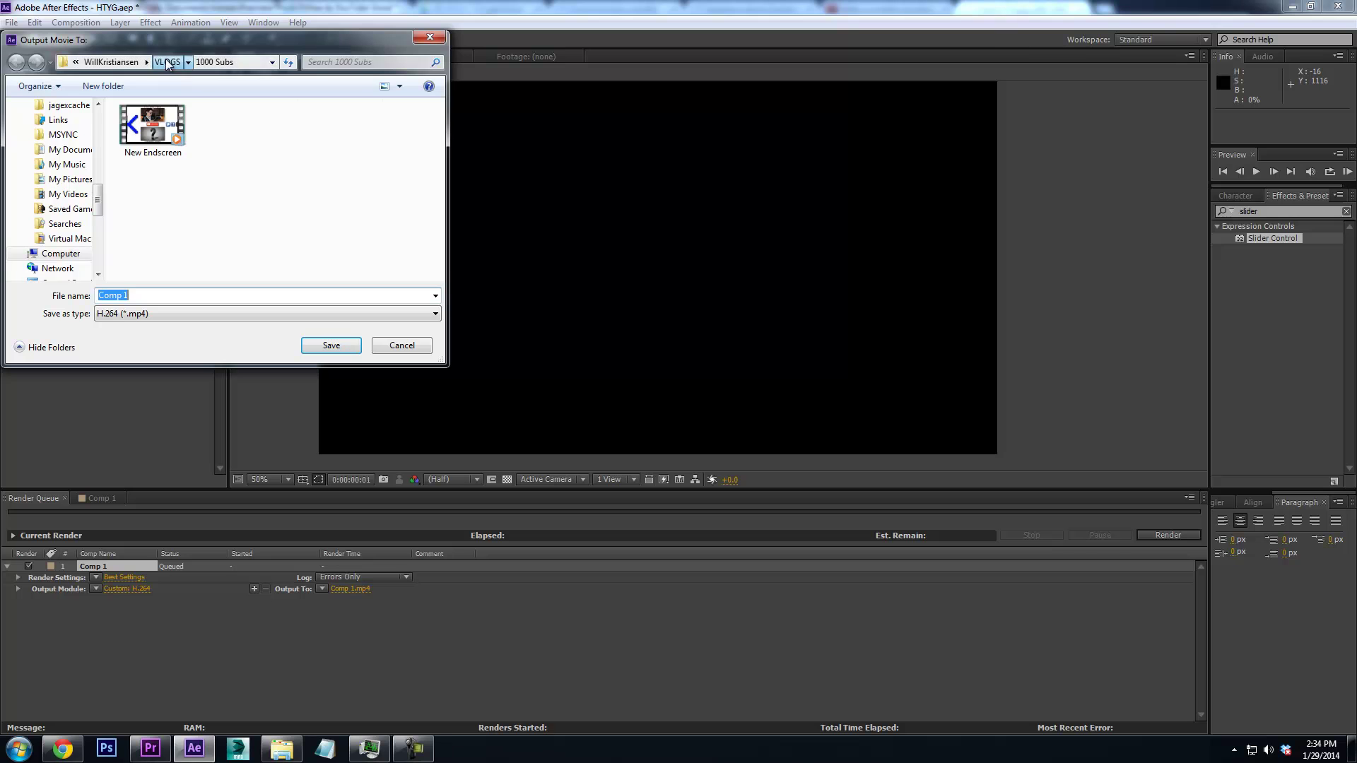
left_click(167, 62)
scroll(180, 205, "down", 2)
scroll(177, 202, "down", 2)
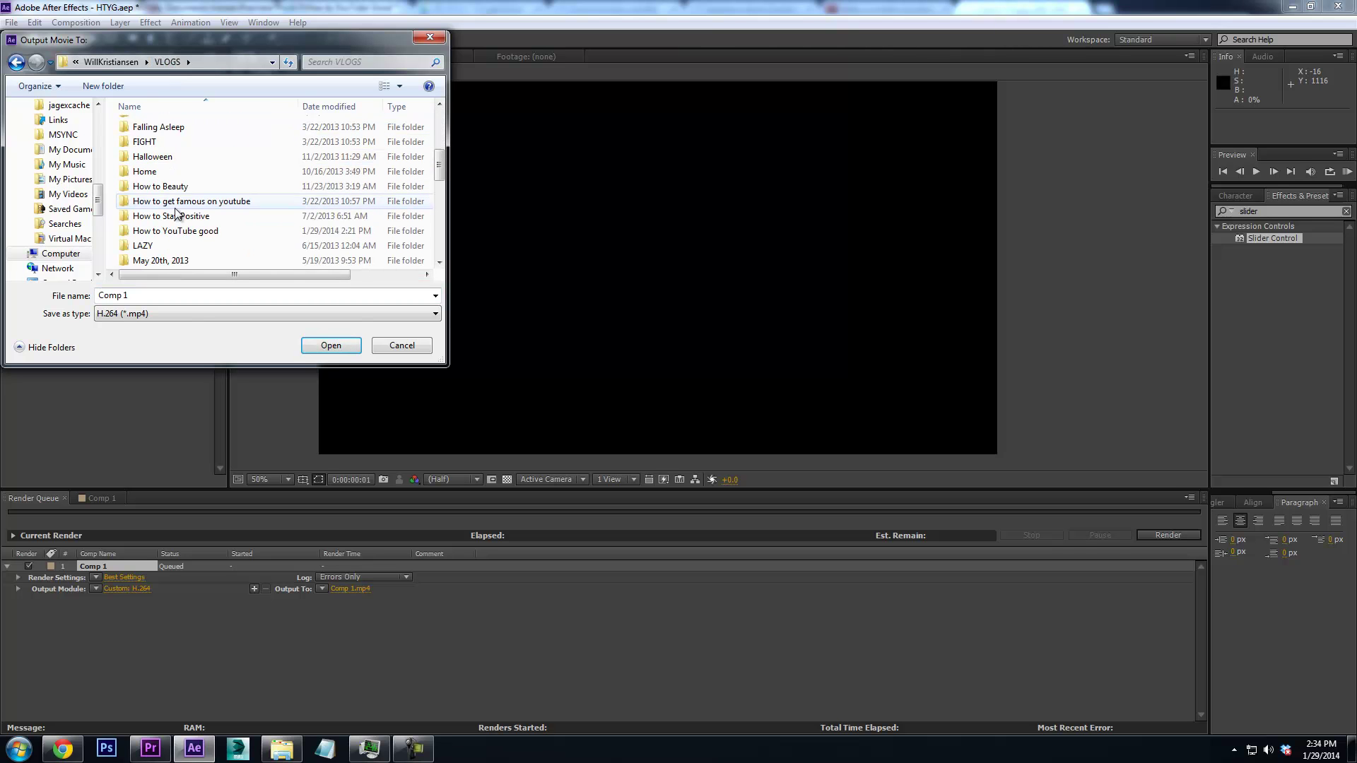
double_click(181, 231)
left_click(176, 294)
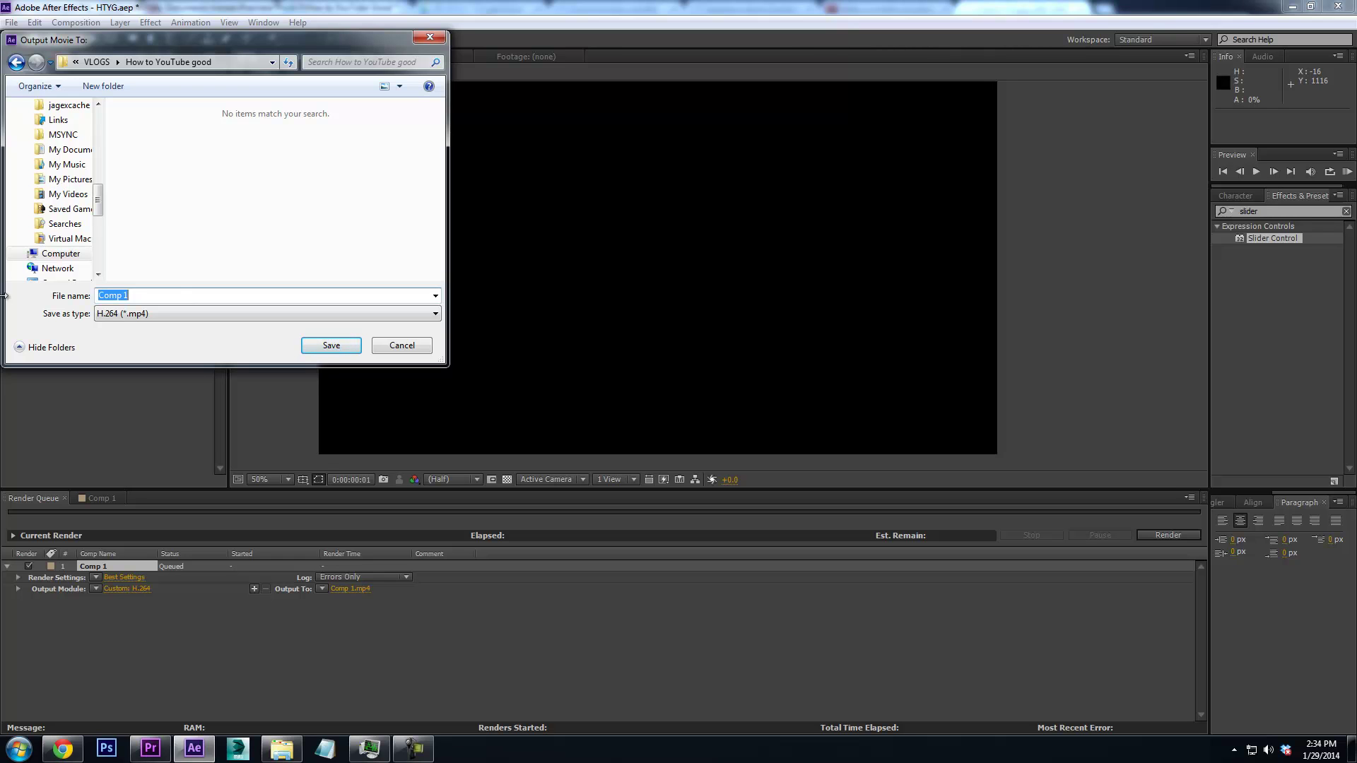
key("Return")
left_click(1168, 535)
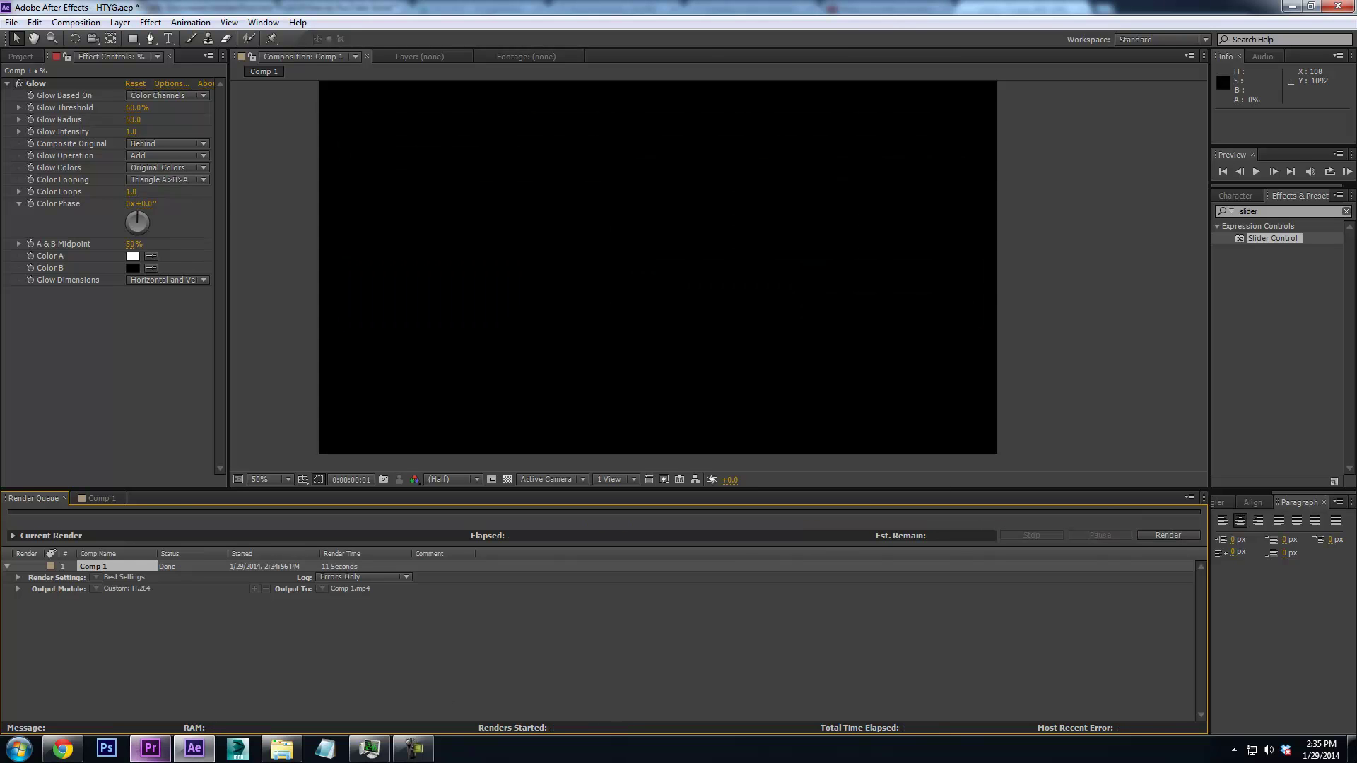
Switch to Premiere Pro and cut the MVI_3255 clip in Sequence 02 at 00:01:09:08 and 00:01:18:22
left_click(149, 748)
mouse_move(578, 485)
left_mouse_down()
mouse_move(567, 489)
mouse_move(591, 494)
left_mouse_up()
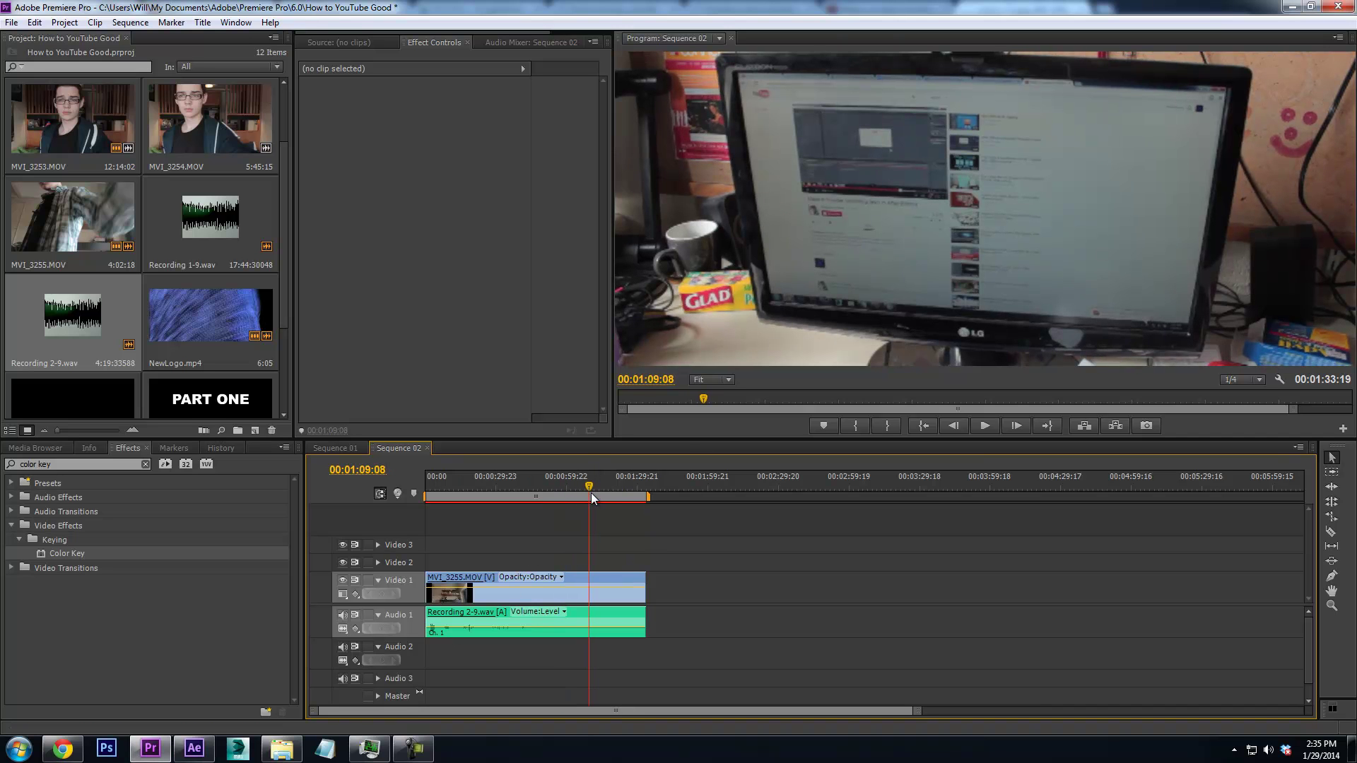
left_click(1331, 532)
left_click(590, 586)
left_click_drag(589, 486, 610, 488)
left_click(612, 587)
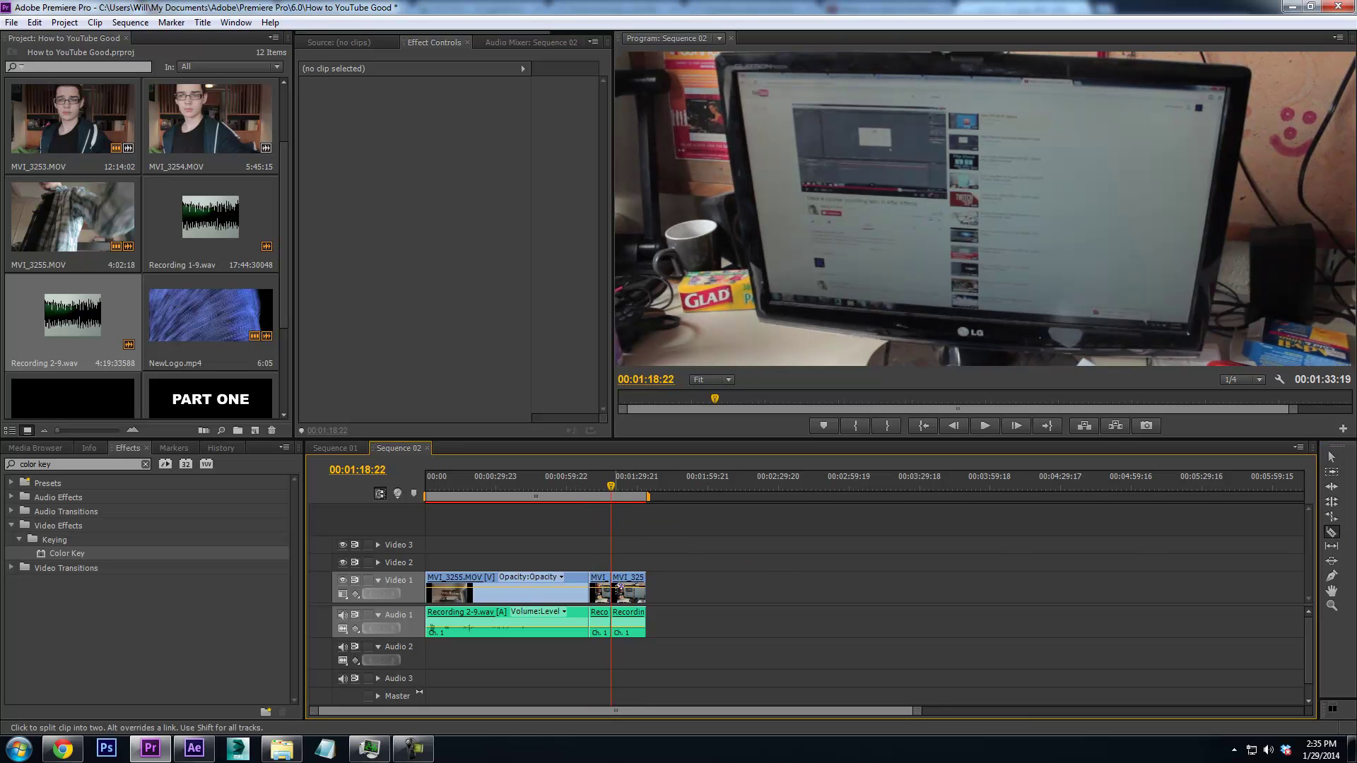
Move the middle MVI_3255 segment to empty track space after the other clips and replace it with an After Effects composition
key("v")
left_click_drag(597, 583, 736, 586)
right_click(737, 586)
left_click(841, 536)
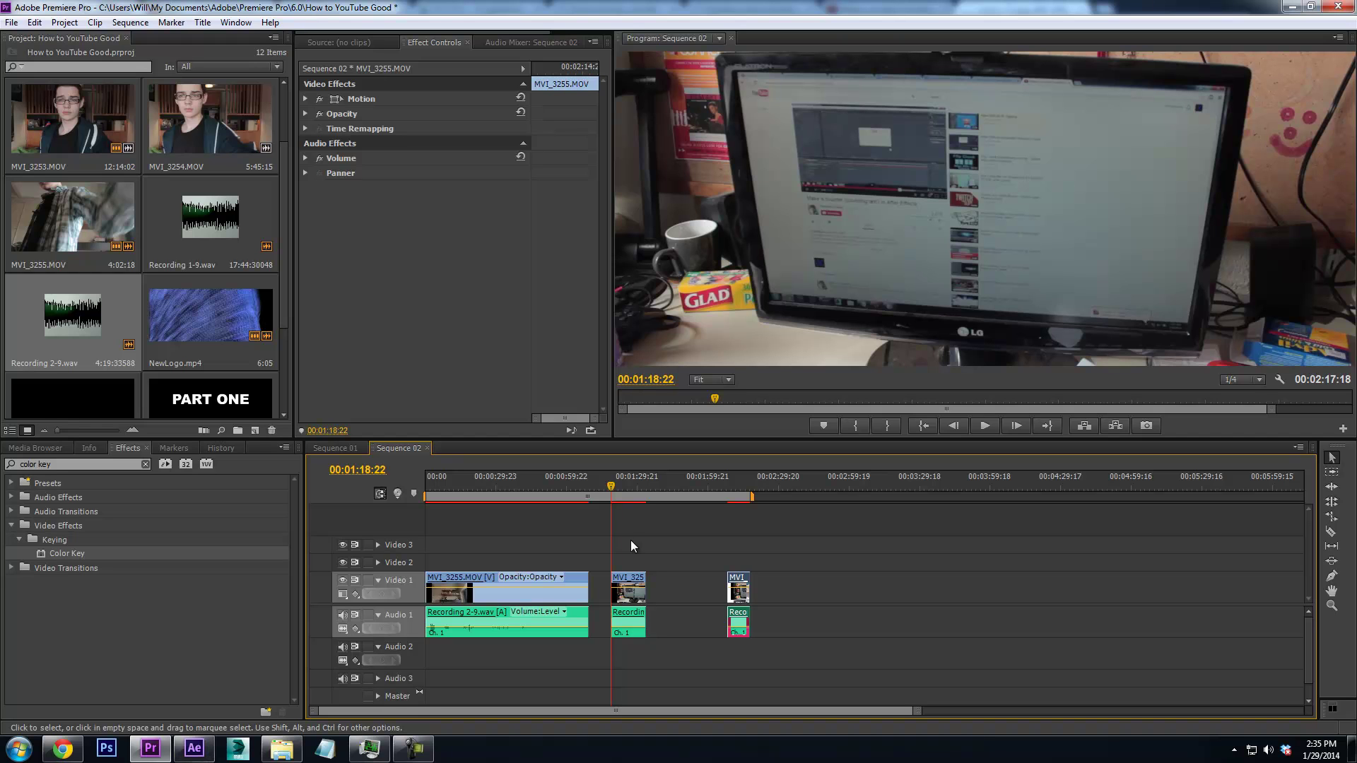
Switch to After Effects and import the rendered Comp 1.mp4 from the "How to YouTube good" folder
mouse_move(195, 748)
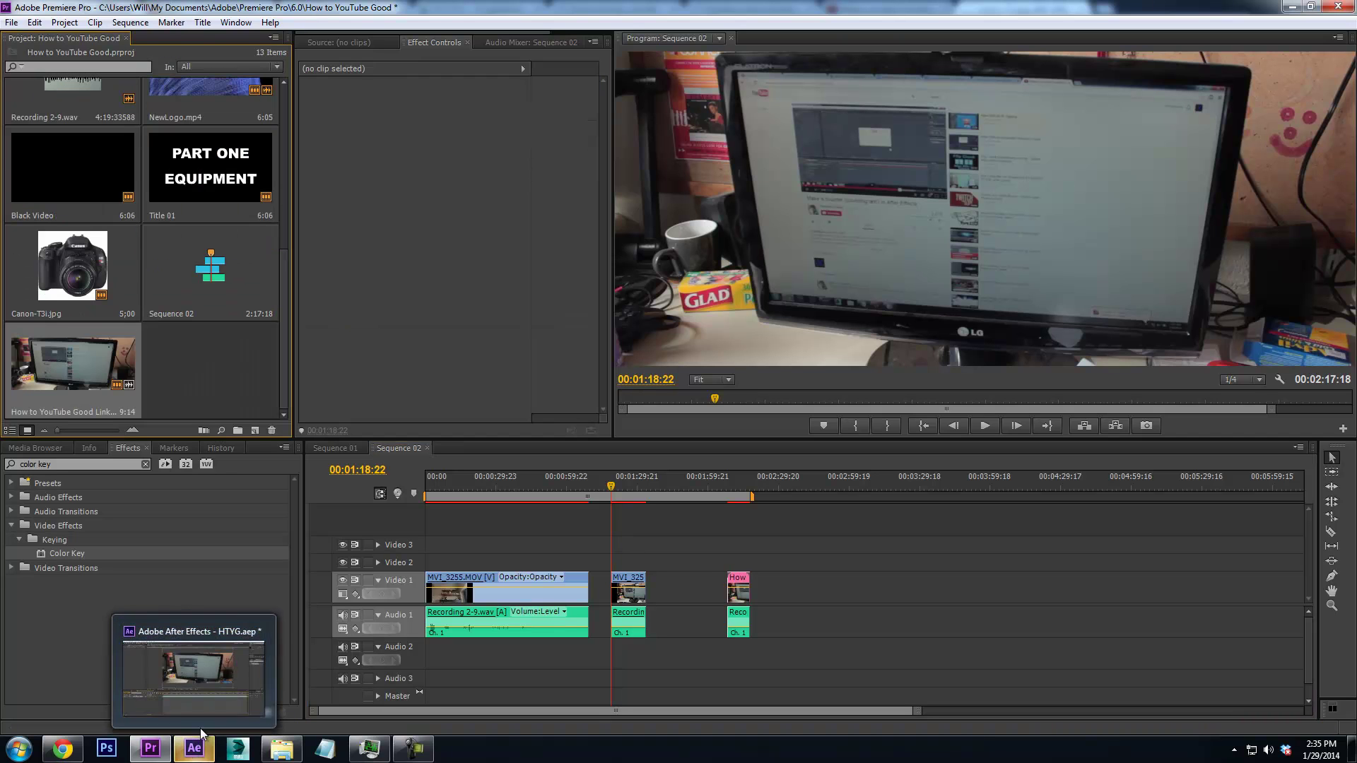
left_click(201, 715)
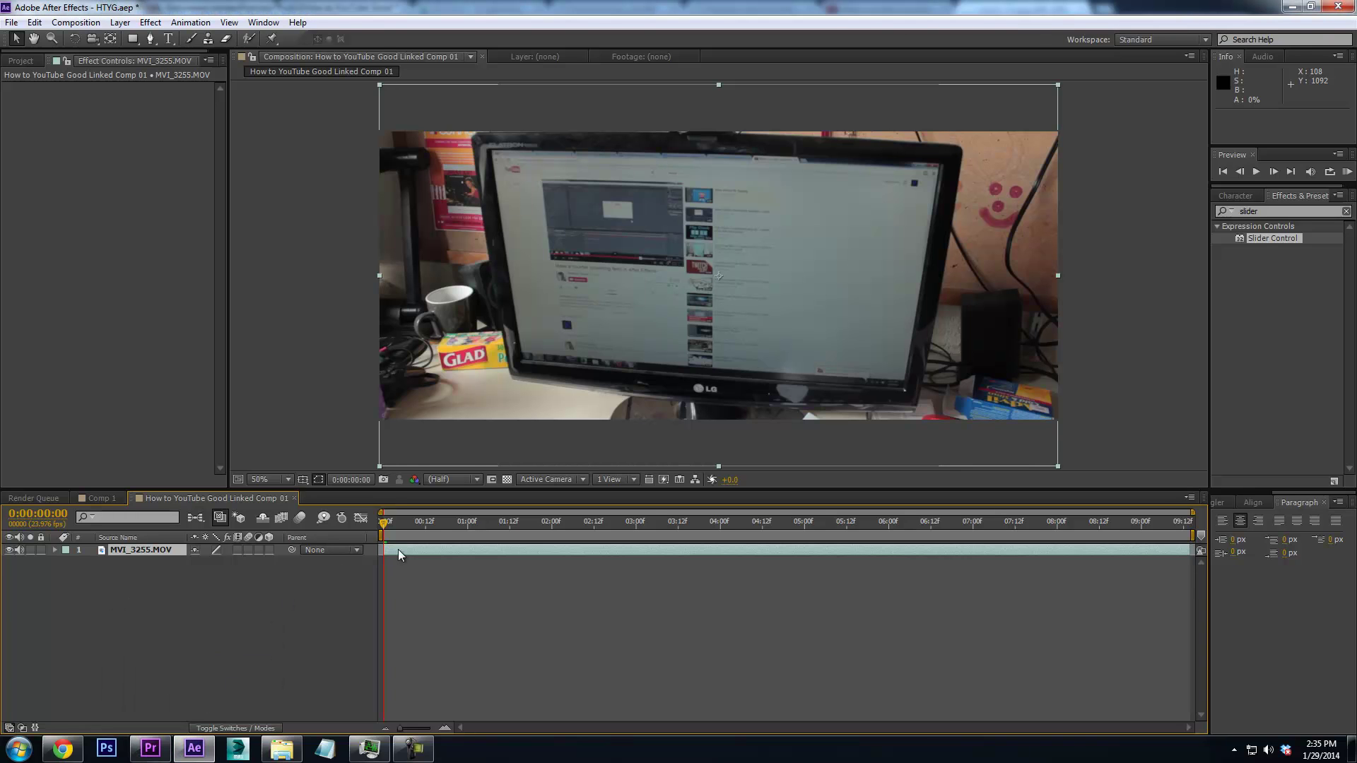
left_click(281, 748)
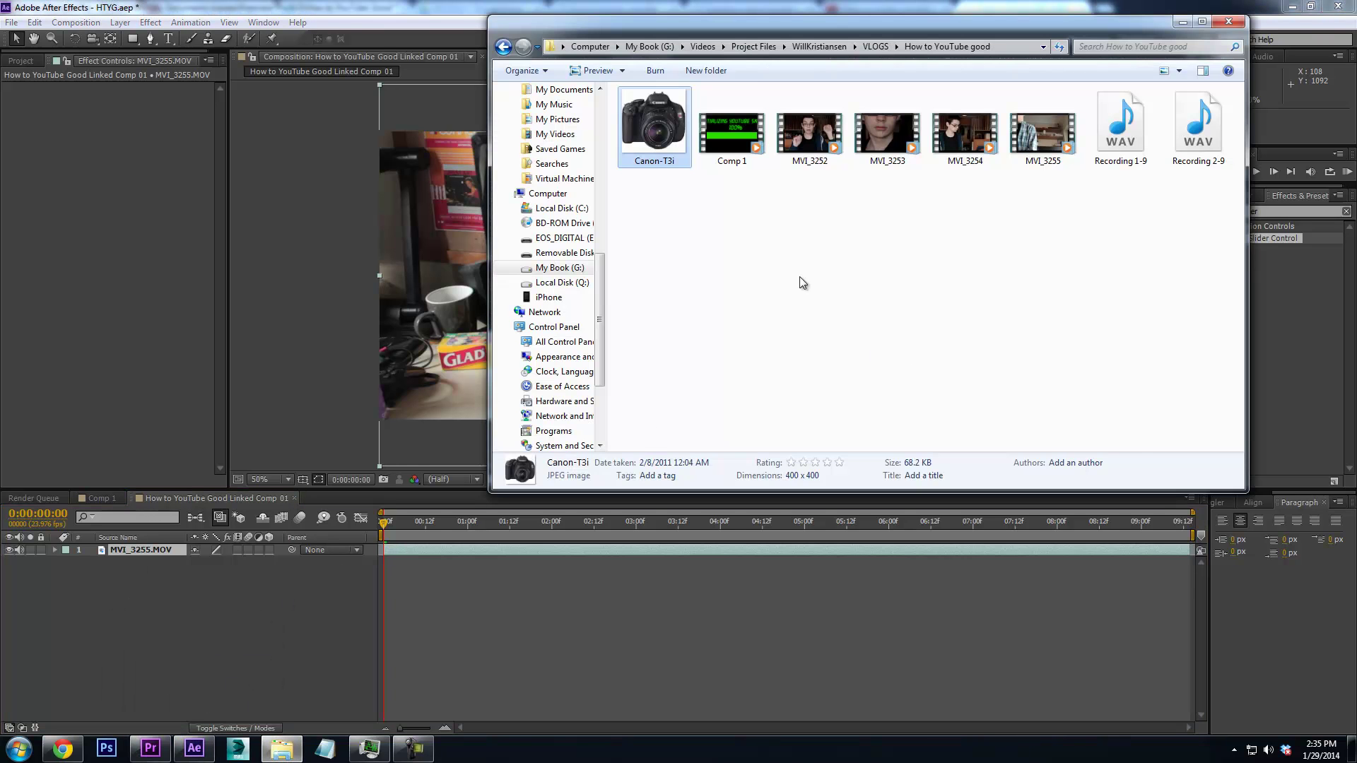
left_click_drag(732, 135, 443, 581)
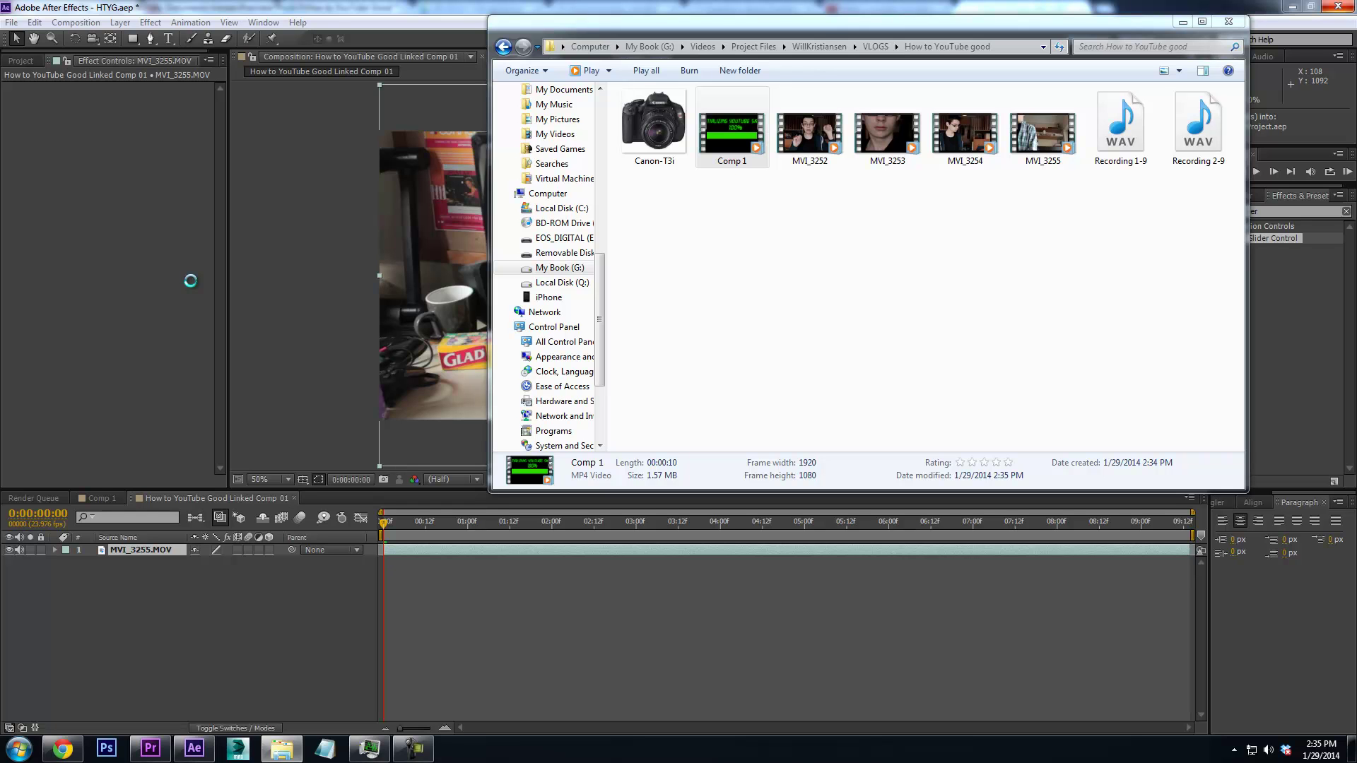
left_click(190, 280)
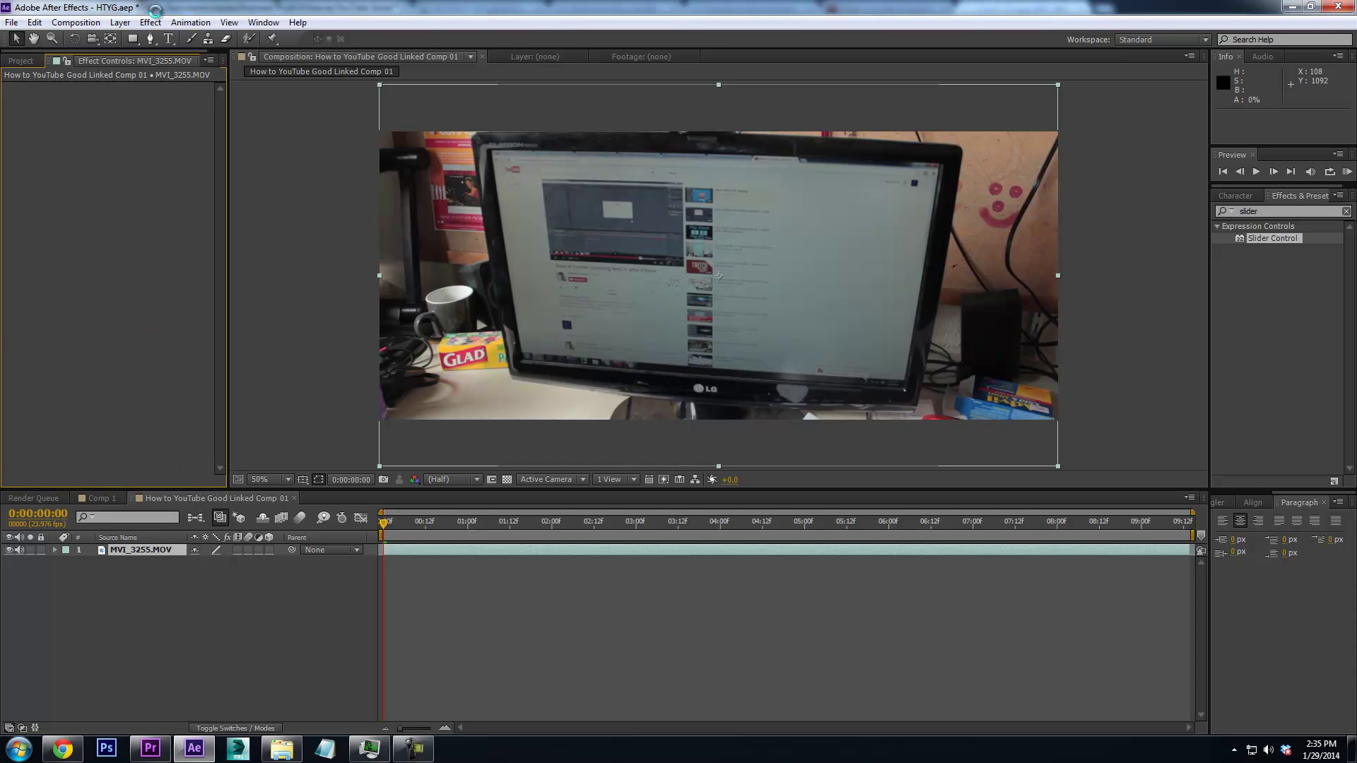
Return to After Effects after a brief switch to Premiere Pro and save the HTYG.aep project
left_click(170, 755)
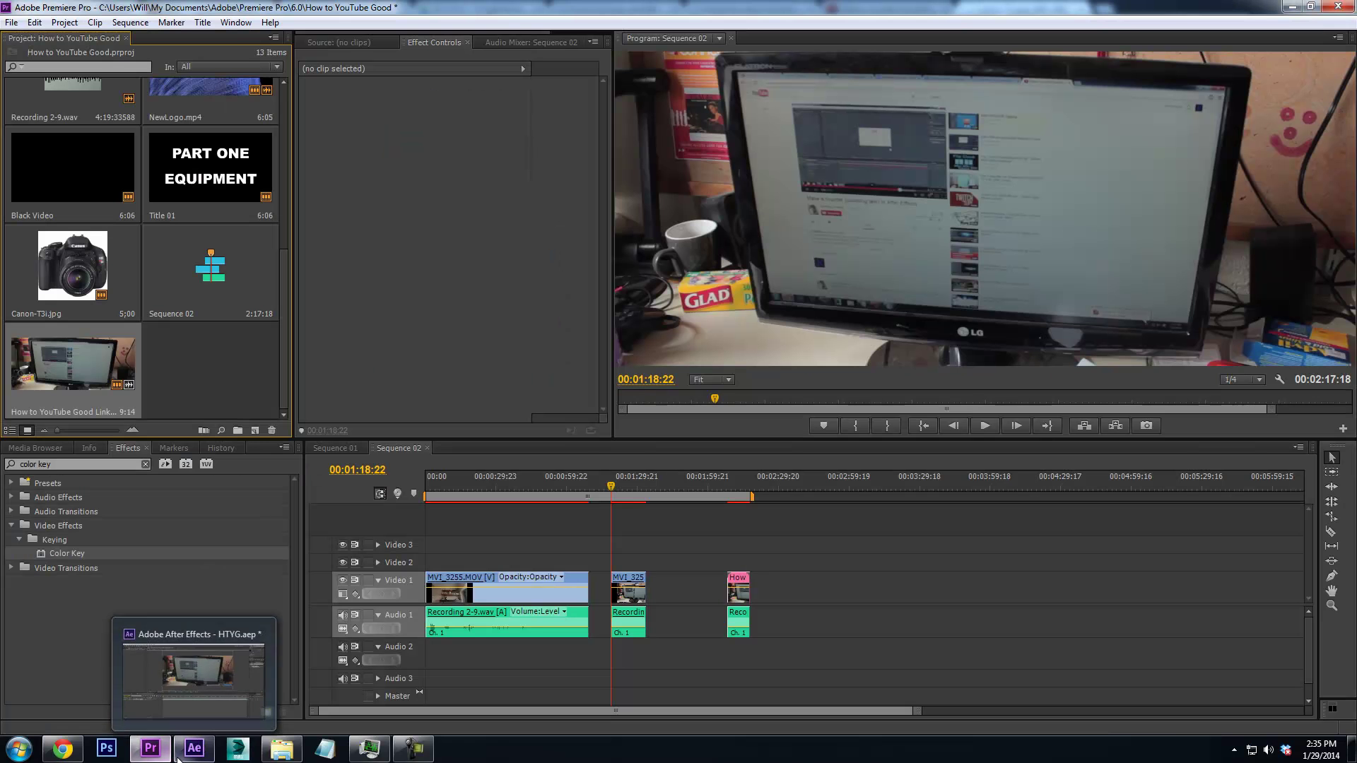
left_click(204, 758)
key("ctrl+s")
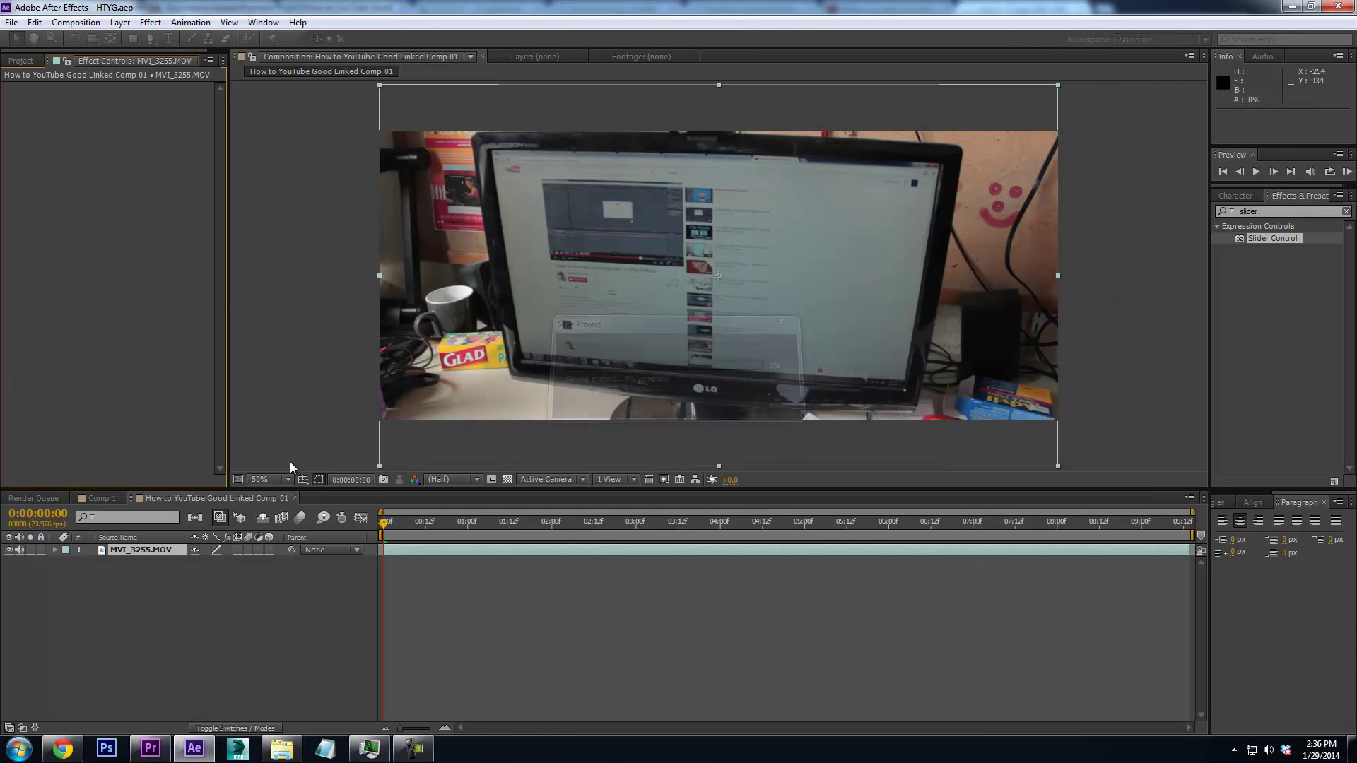
Add the Comp 1 composition above MVI_3255.MOV in the linked comp and move the current time to 0:00:02:12
left_click(21, 61)
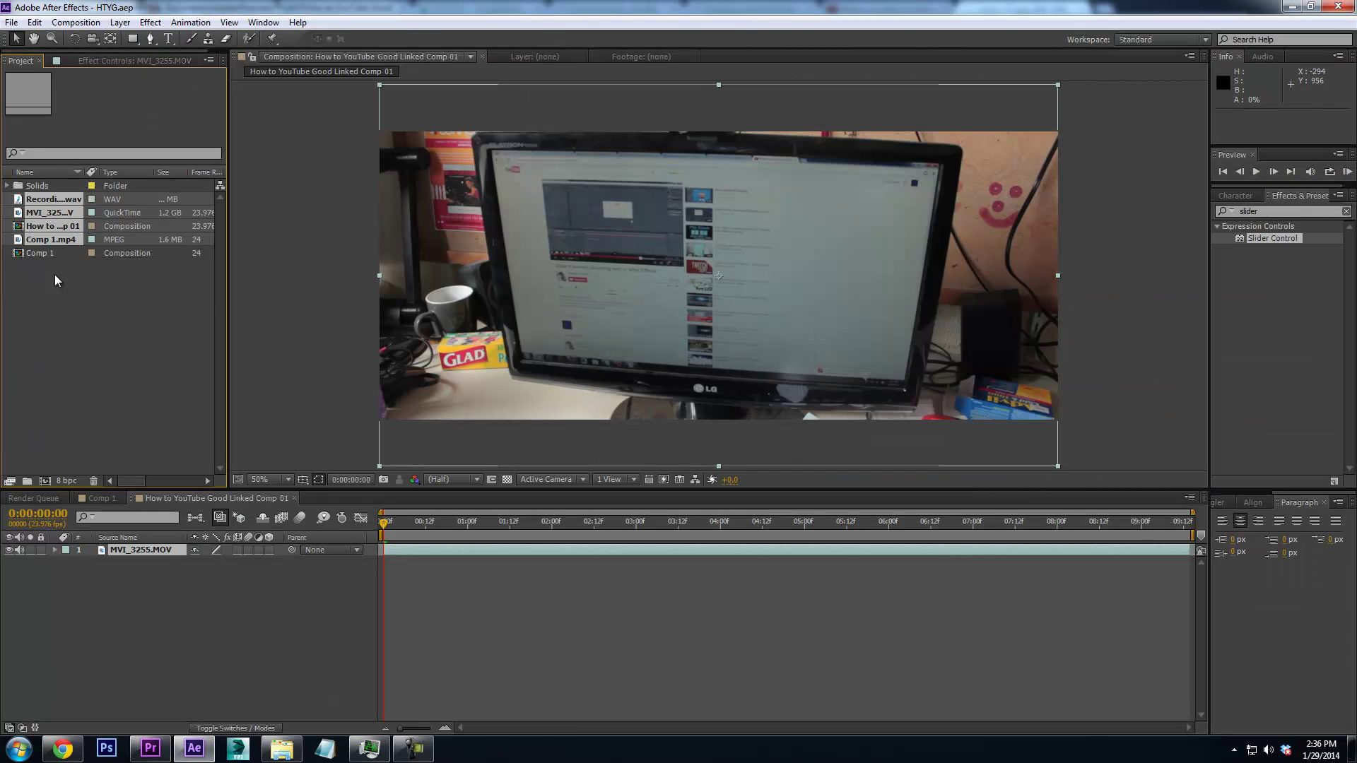
left_click_drag(146, 461, 162, 546)
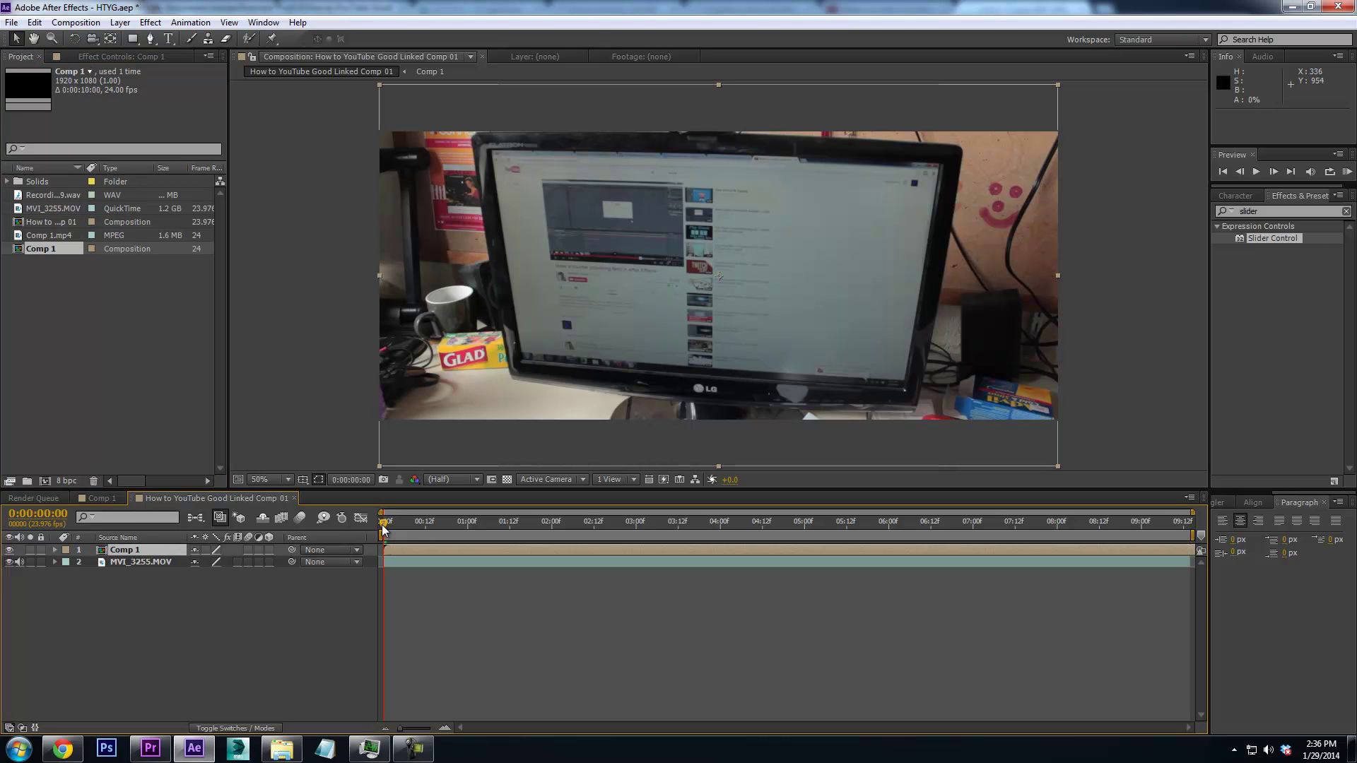
left_click_drag(387, 526, 586, 532)
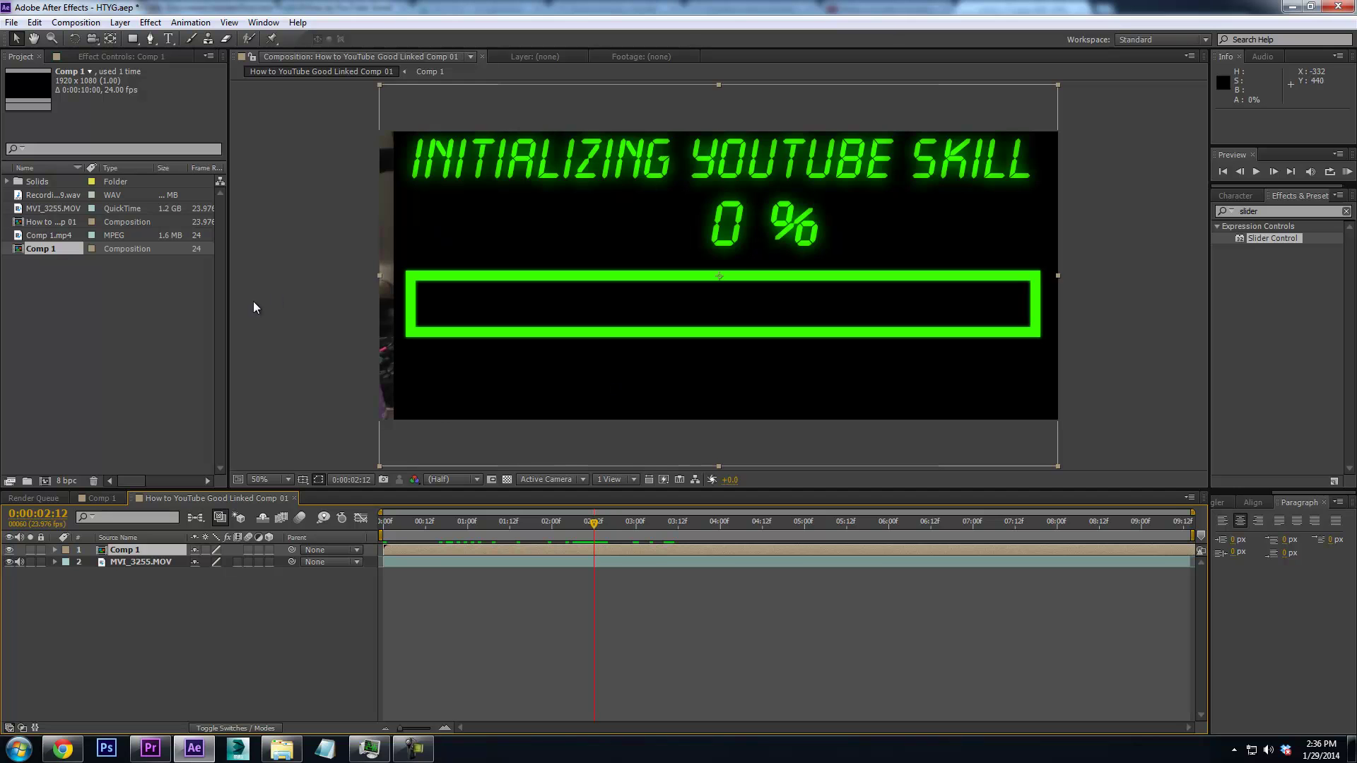
Create a black solid between Comp 1 and MVI_3255.MOV and parent Comp 1 to it
left_click(121, 21)
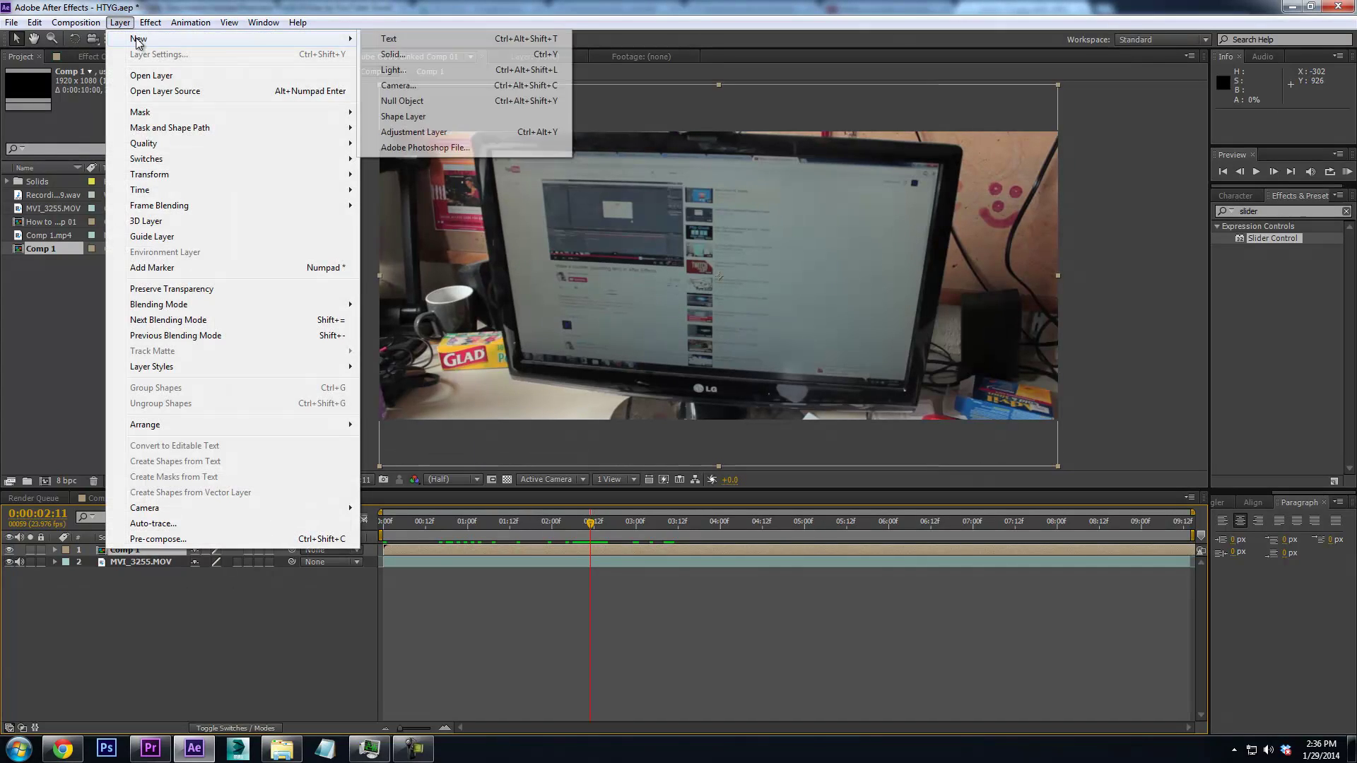
mouse_move(133, 40)
left_click(385, 53)
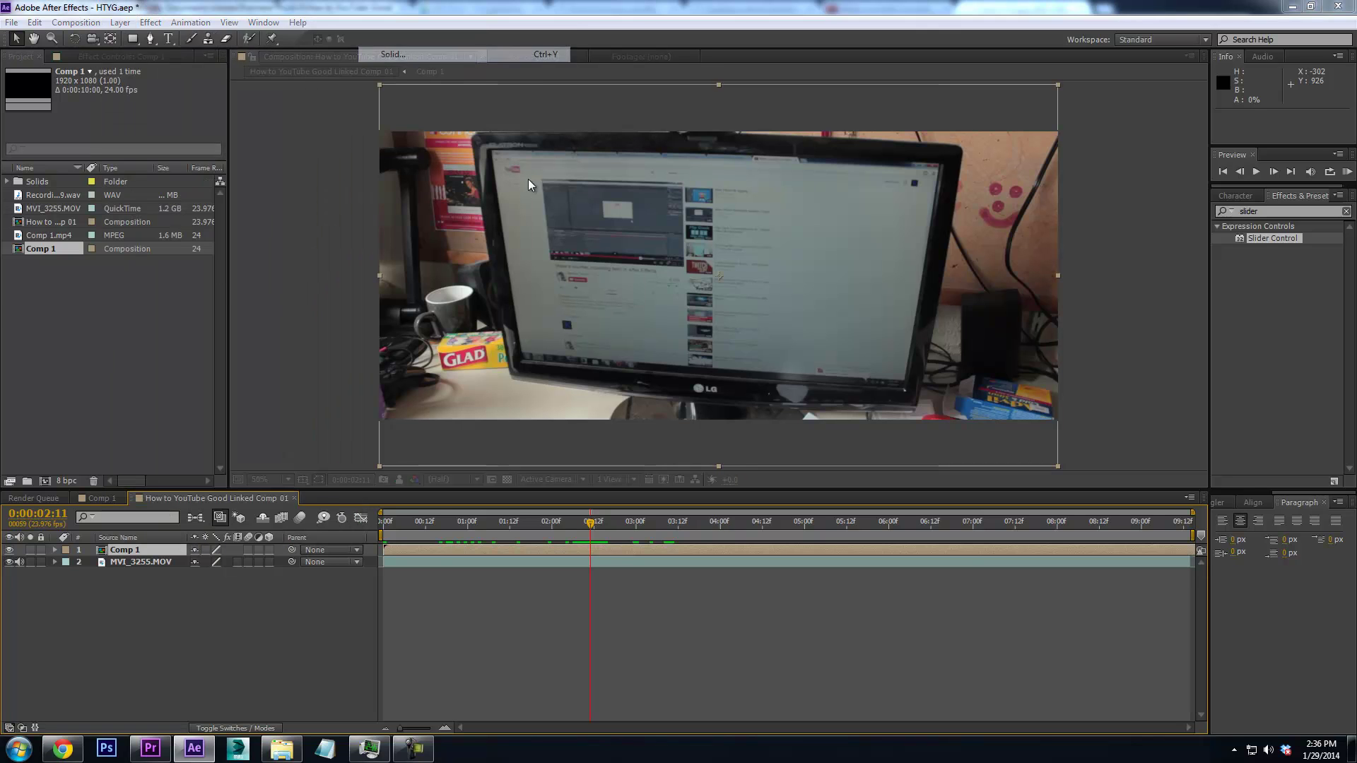
left_click(188, 282)
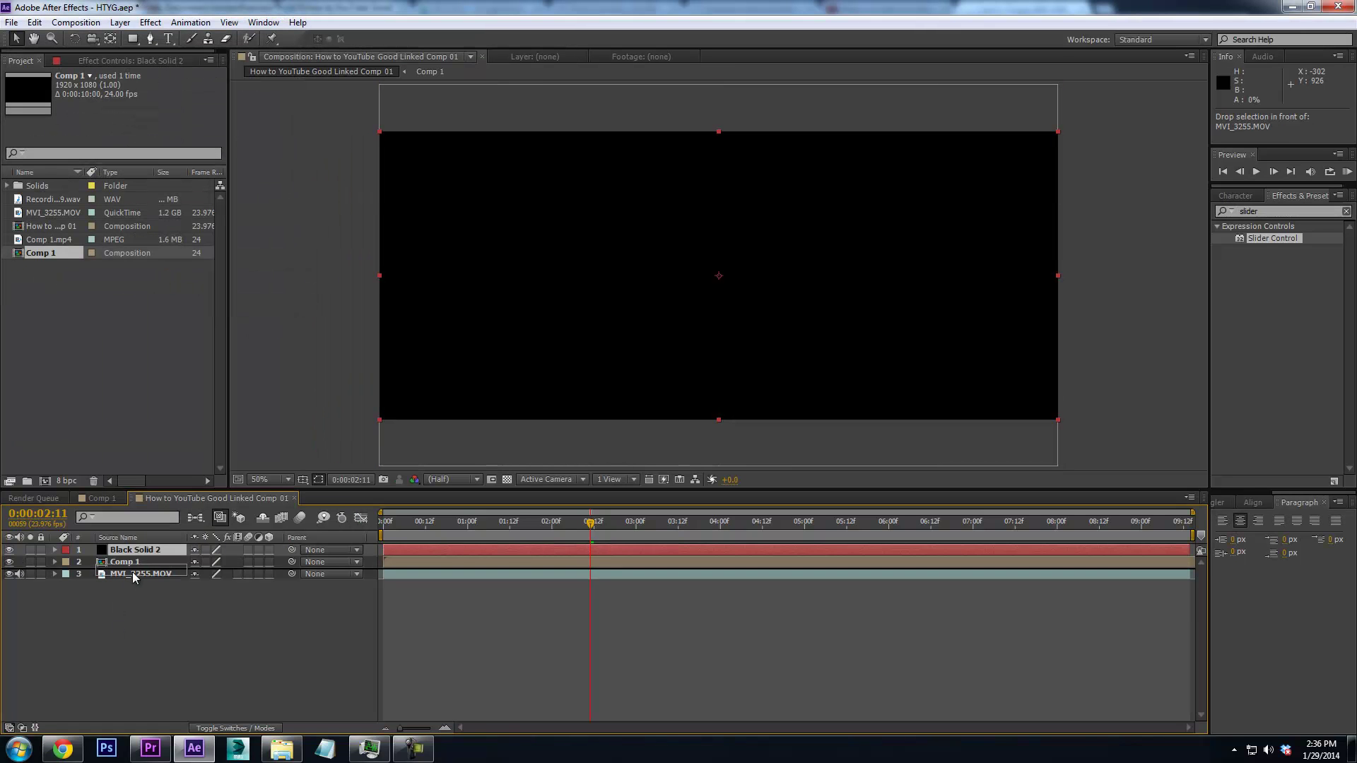
left_click_drag(291, 550, 141, 562)
left_click_drag(498, 535, 469, 536)
left_click_drag(562, 523, 598, 524)
Apply the Corner Pin effect to the Comp 1 layer, then try moving its upper-left corner and undo that move
key("ctrl+5")
type("corne")
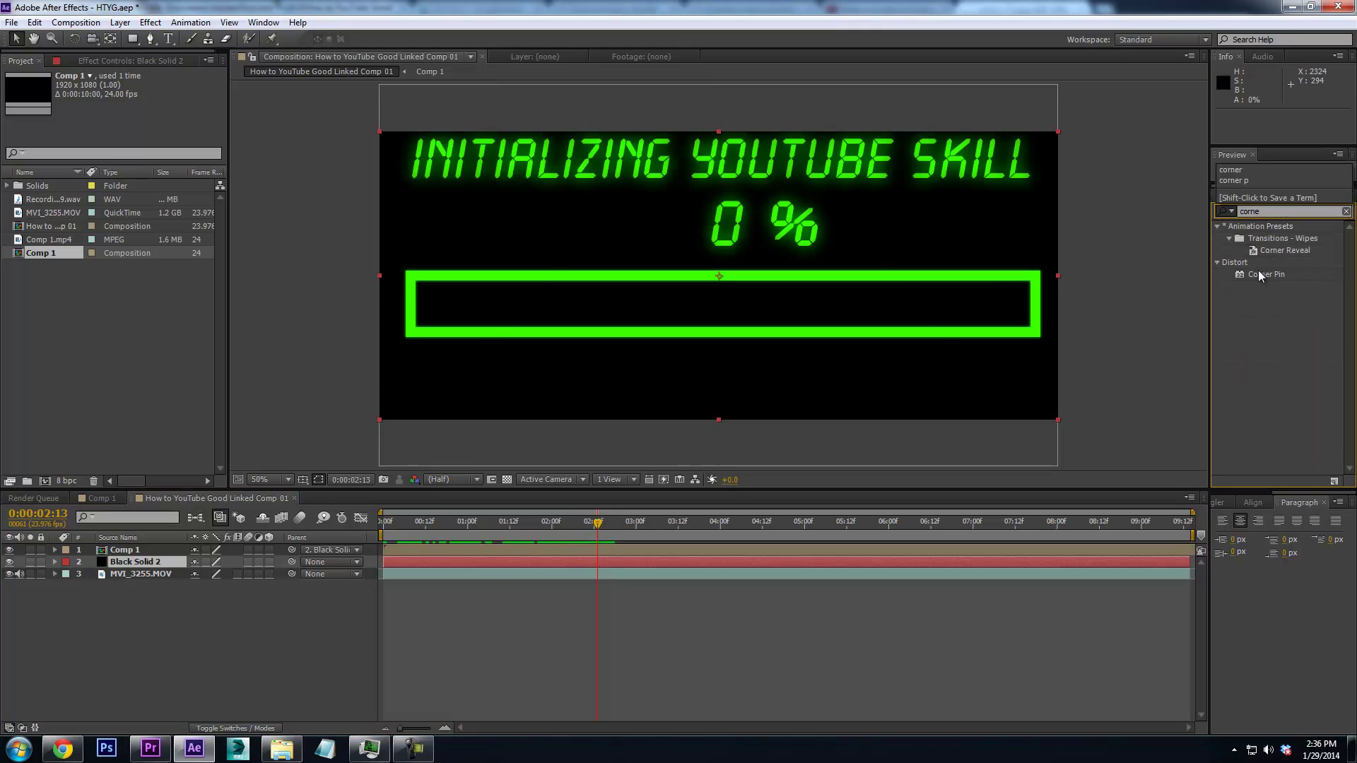
left_click_drag(1259, 274, 154, 549)
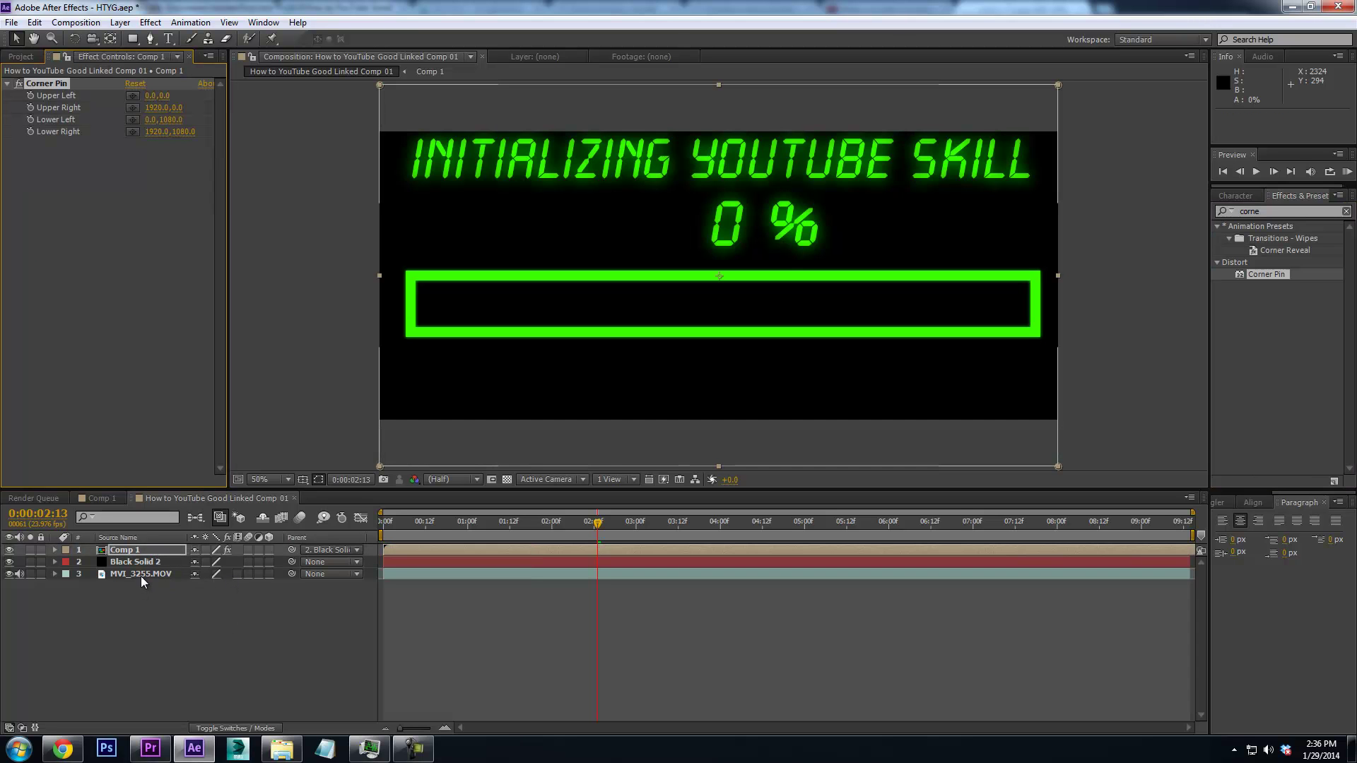
left_click_drag(380, 85, 502, 213)
key("ctrl+z")
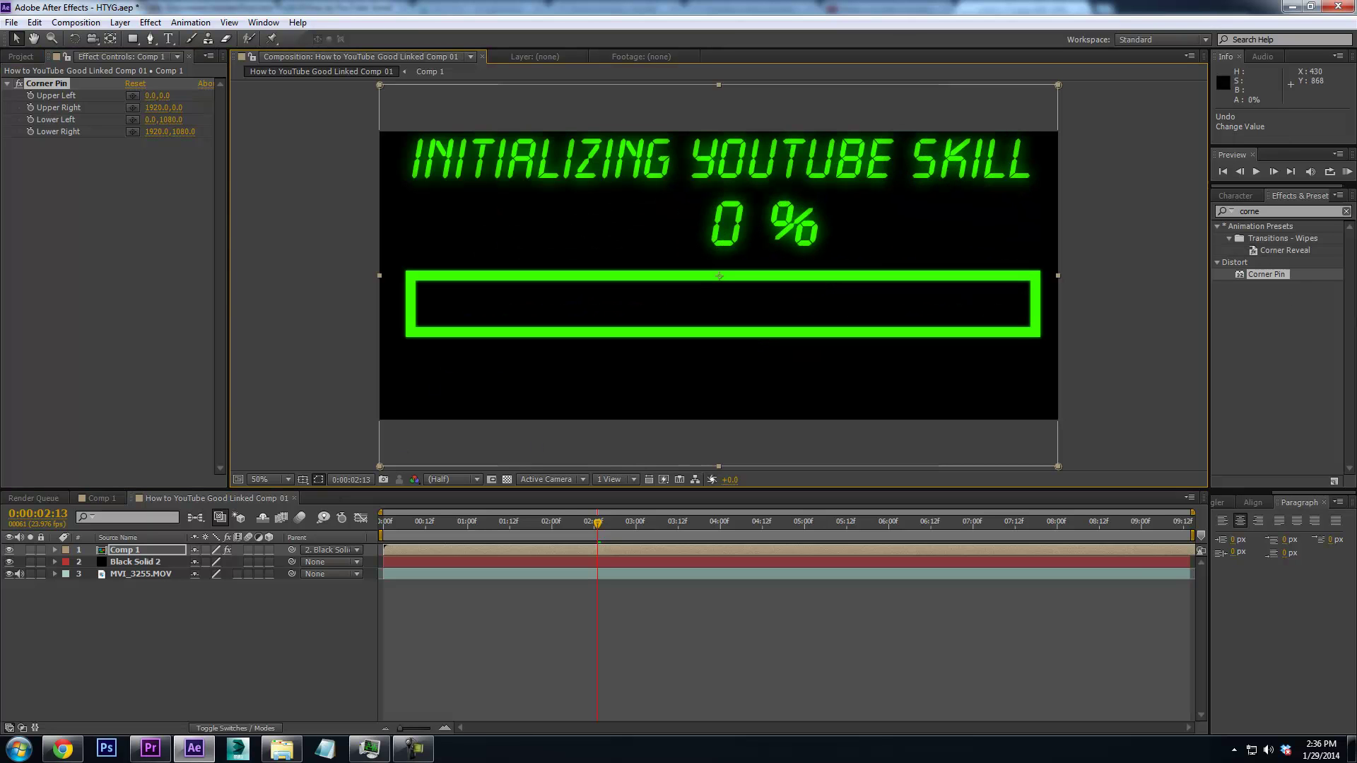
Apply Corner Pin to Black Solid 2 and reverse the parenting so the solid follows Comp 1
left_click_drag(1269, 279, 169, 564)
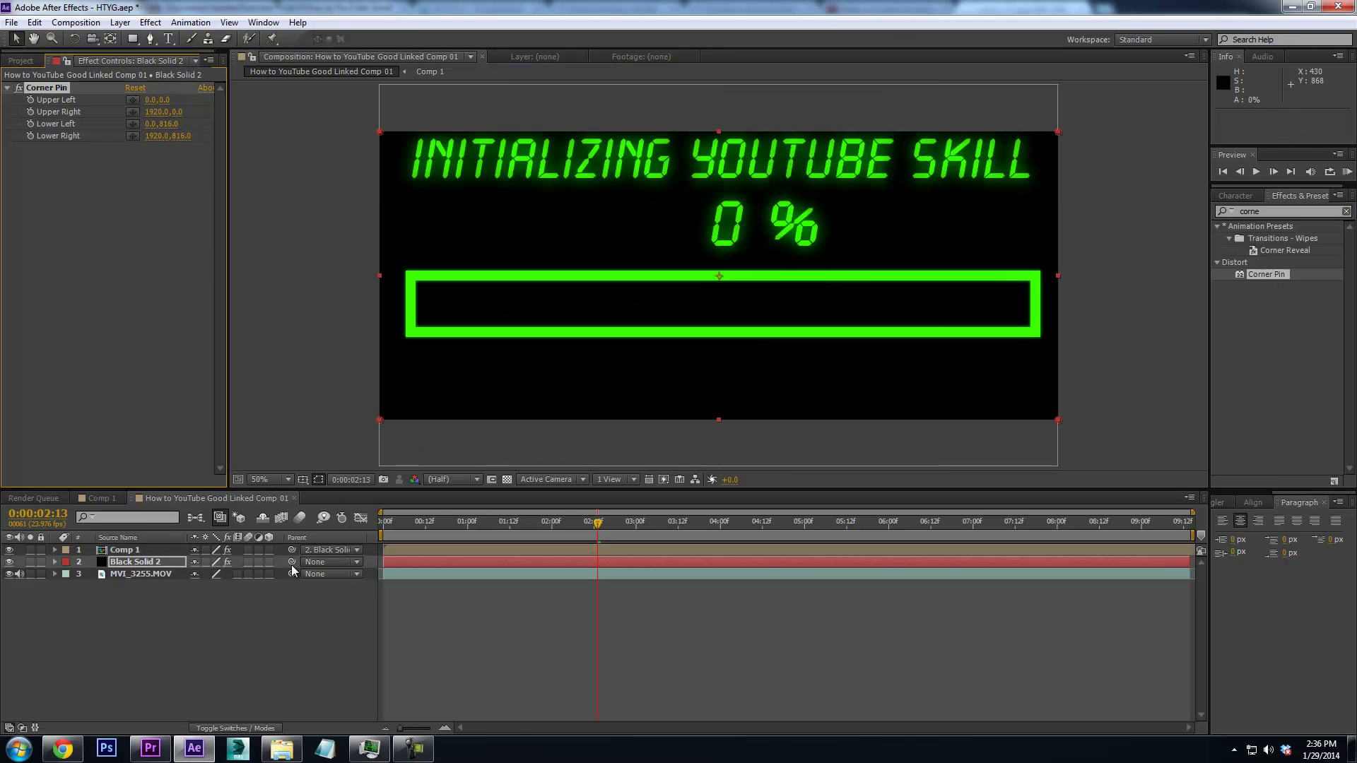
left_click(329, 550)
left_click(335, 565)
left_click_drag(291, 562, 127, 550)
Try moving Comp 1's upper-left corner pin to 476, 404 to test the parented solid, and undo the move
key("comma")
left_click(122, 555)
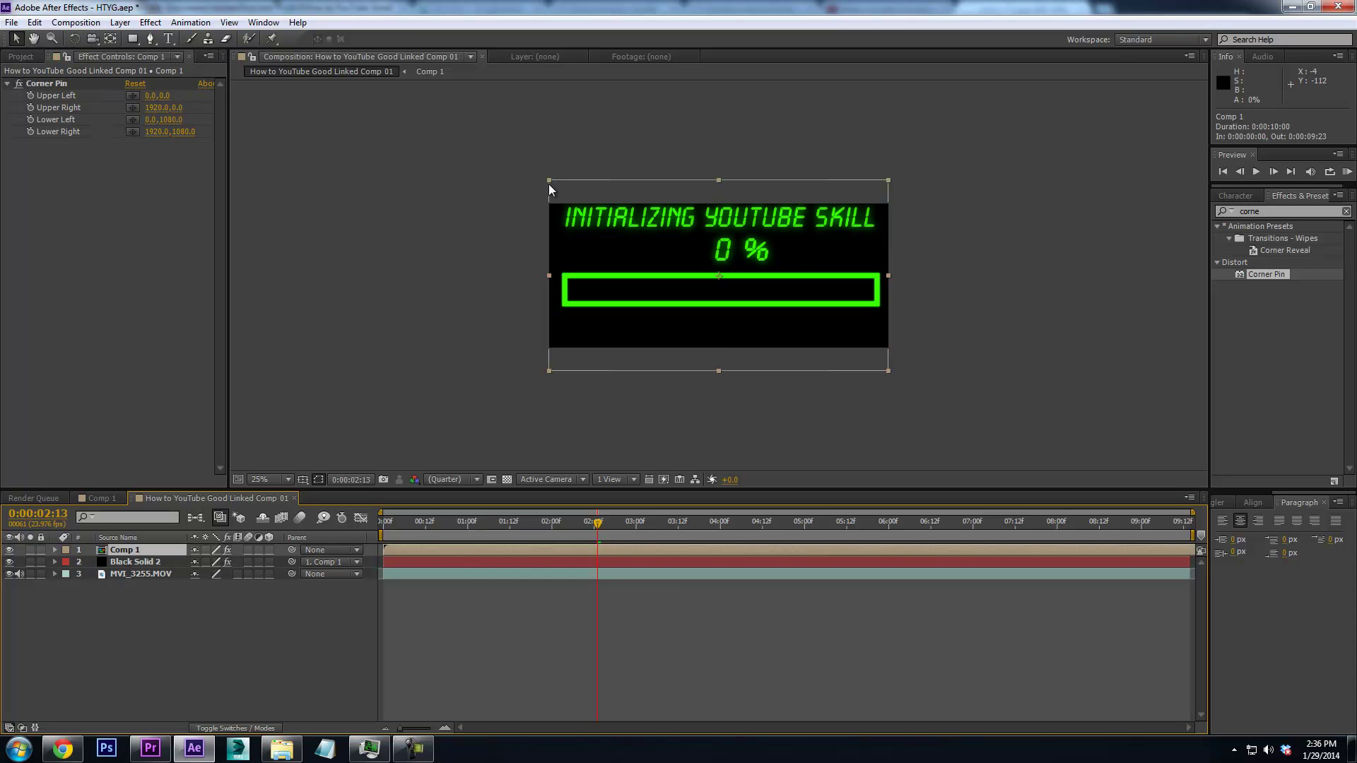
left_click(77, 85)
left_click_drag(550, 180, 633, 252)
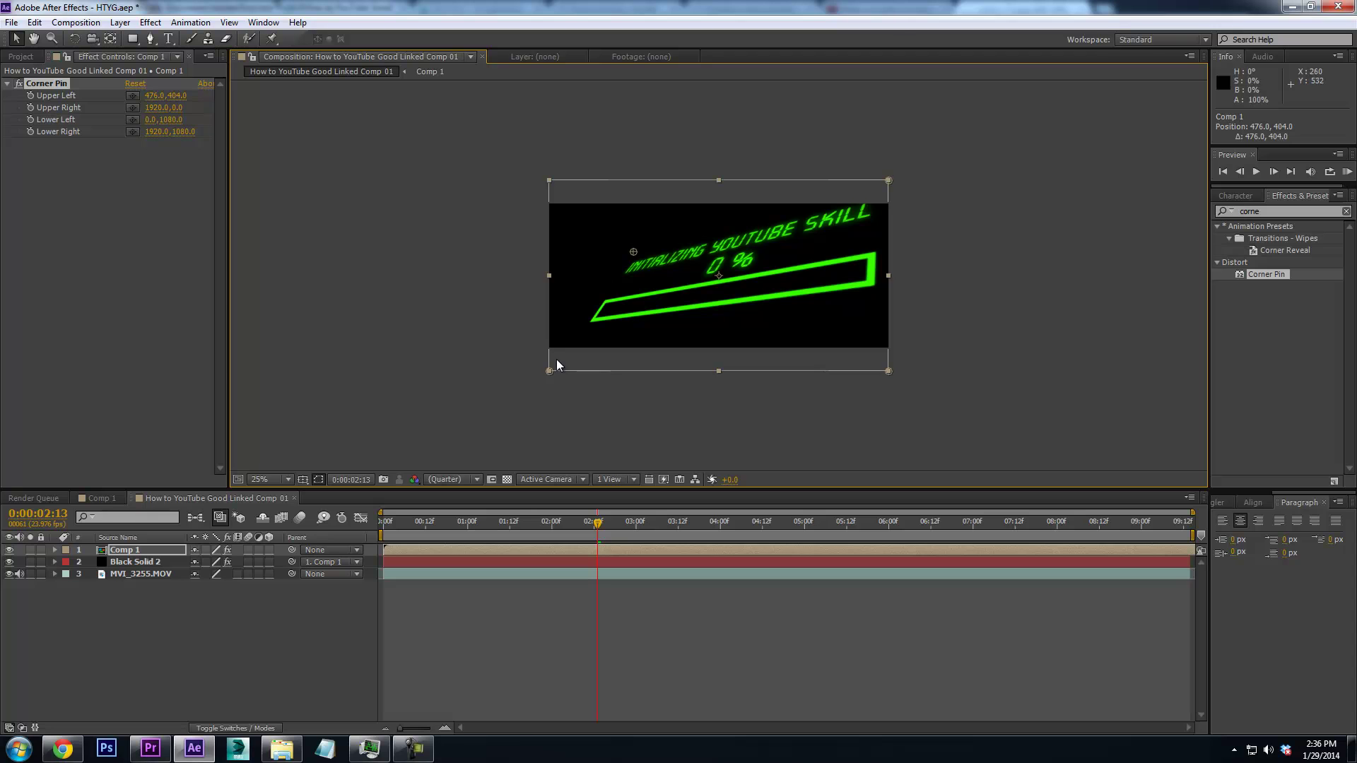
key("period")
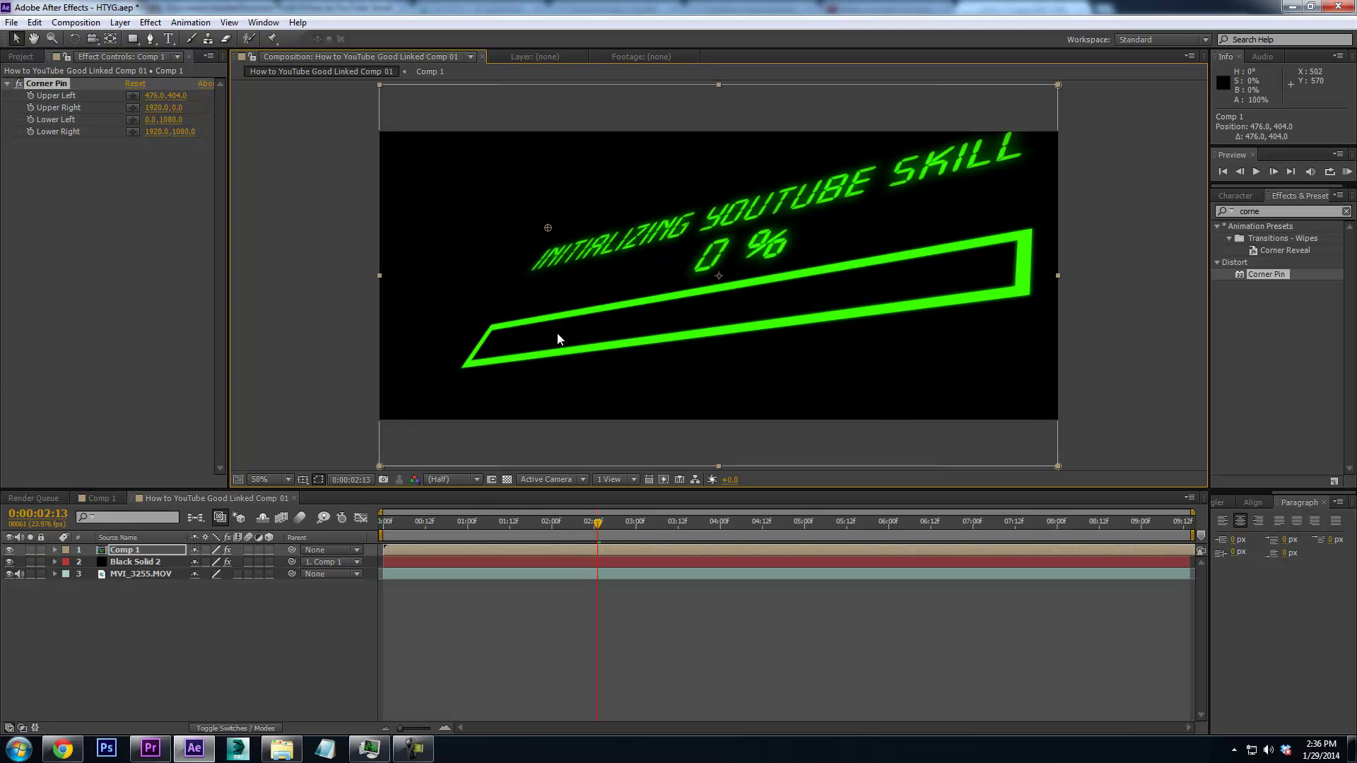
key("ctrl+z")
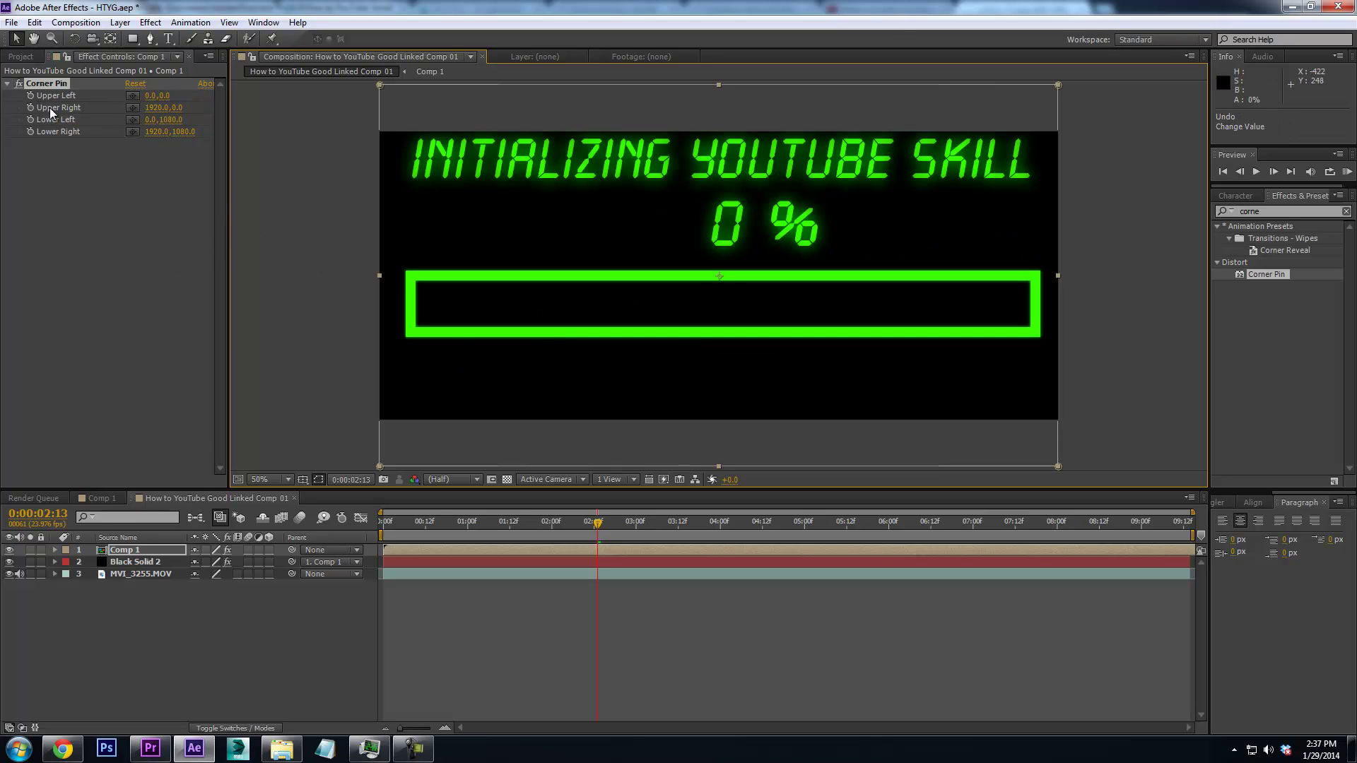
Delete Black Solid 2 from the linked comp and open Comp 1 at the mask properties of Black Solid 1
left_click(124, 563)
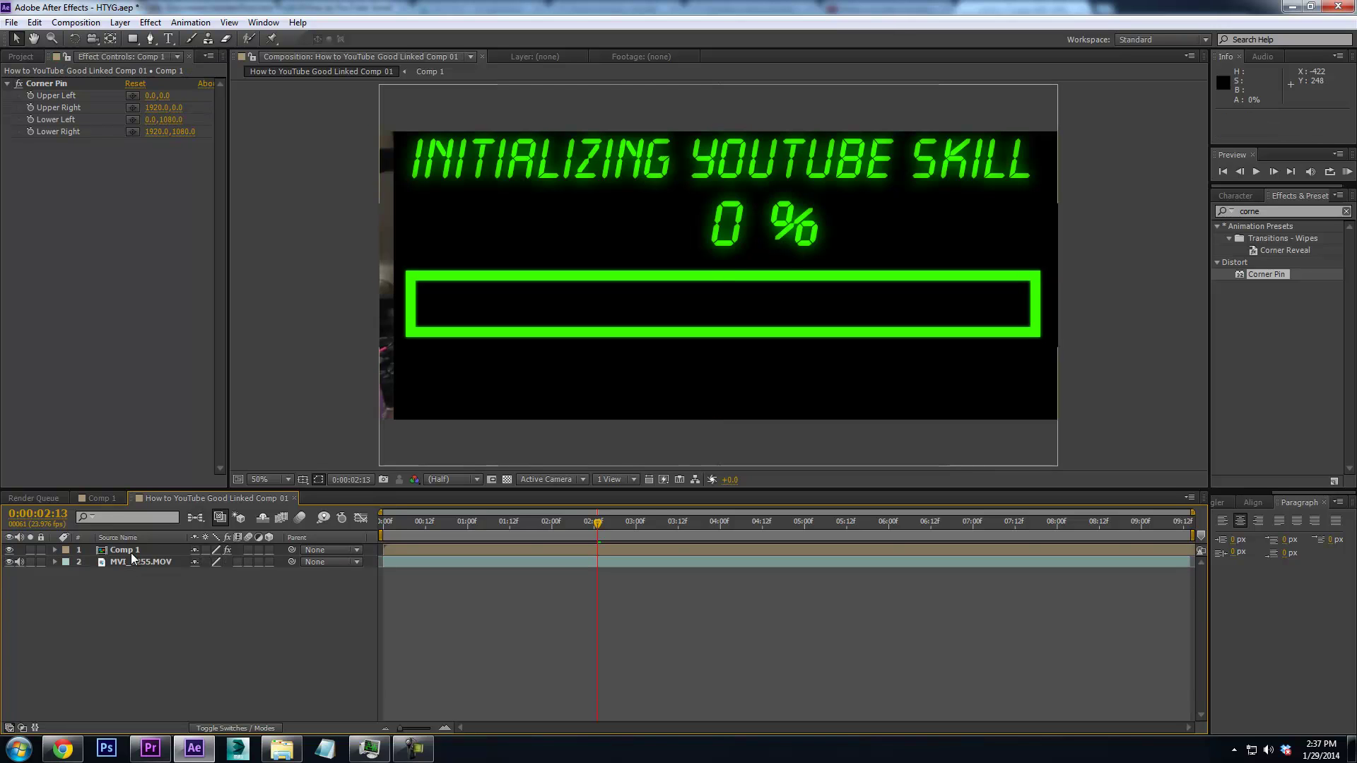
double_click(130, 551)
scroll(187, 580, "up", 8)
scroll(184, 566, "down", 8)
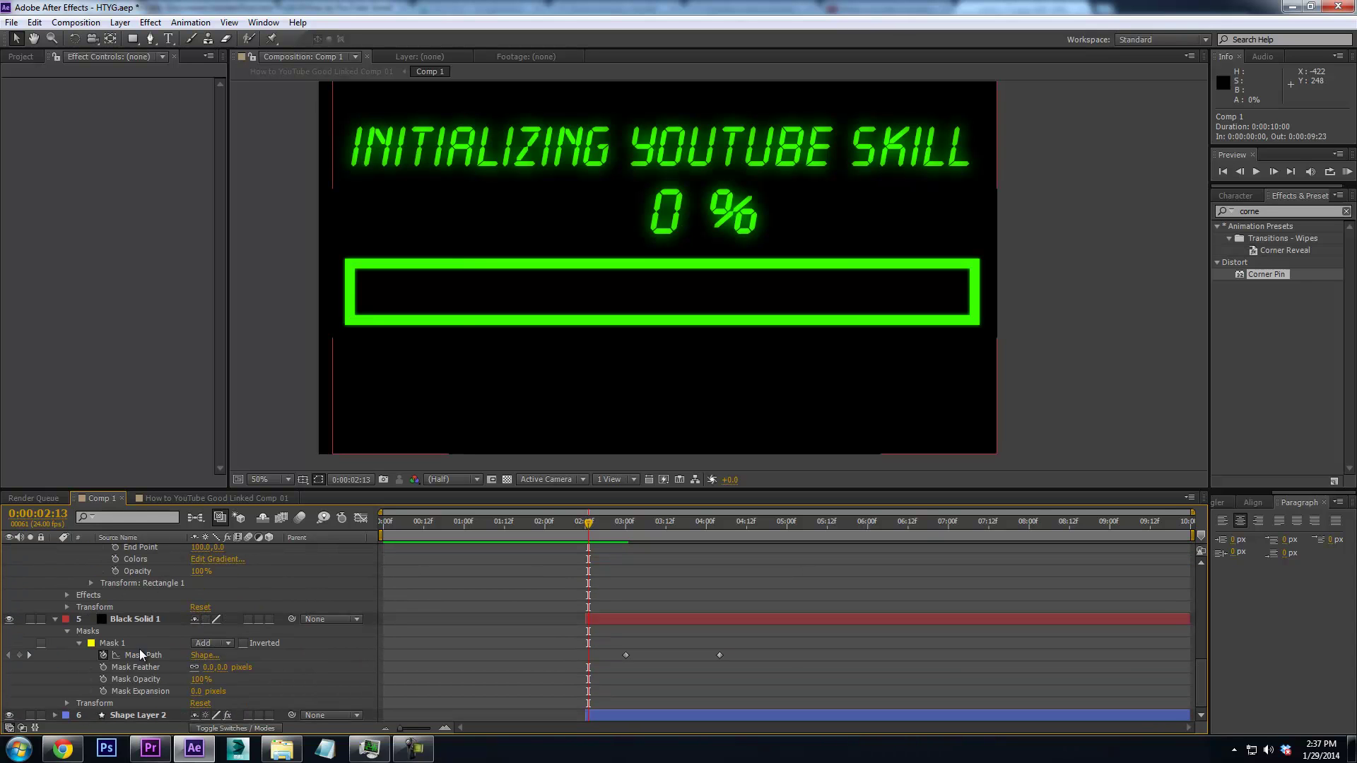
Add a full-frame black solid of 1920 × 1080 pixels to Comp 1
left_click(120, 22)
mouse_move(138, 39)
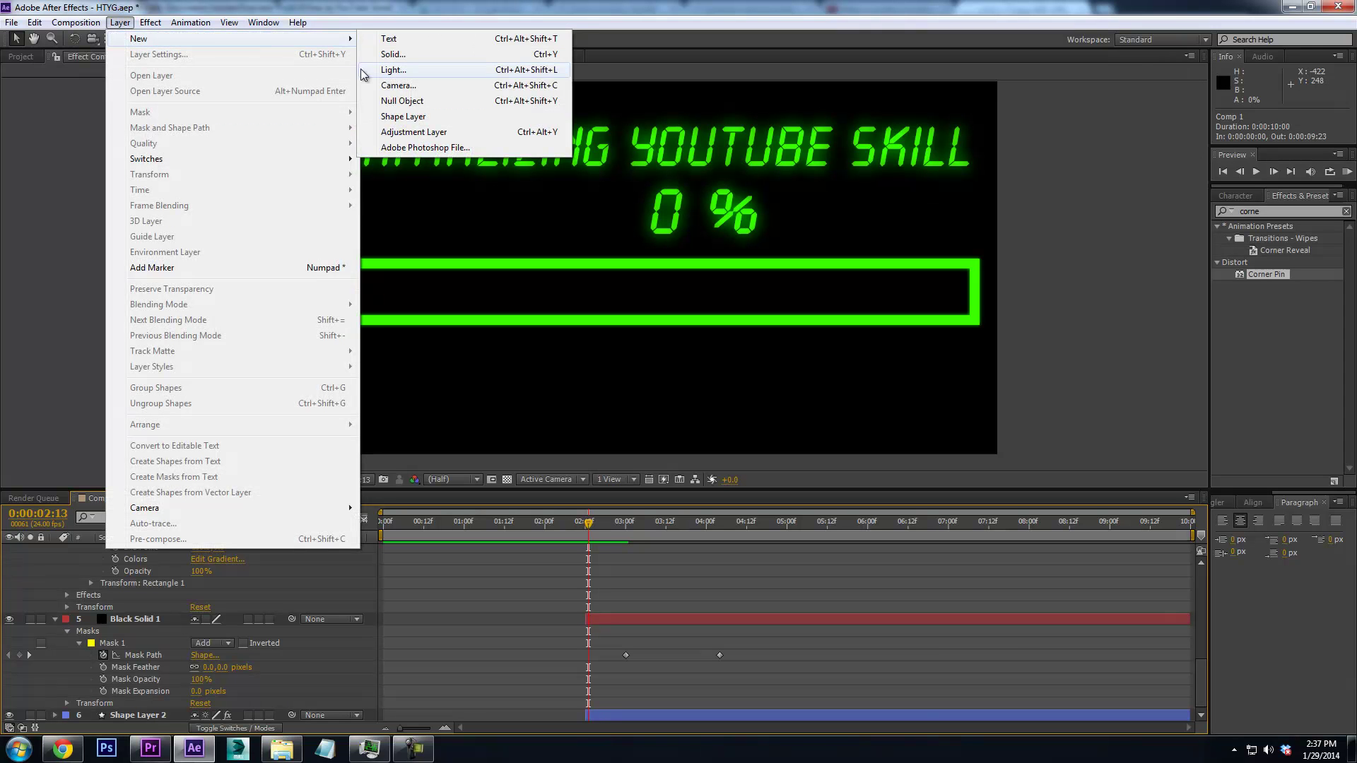
left_click(403, 55)
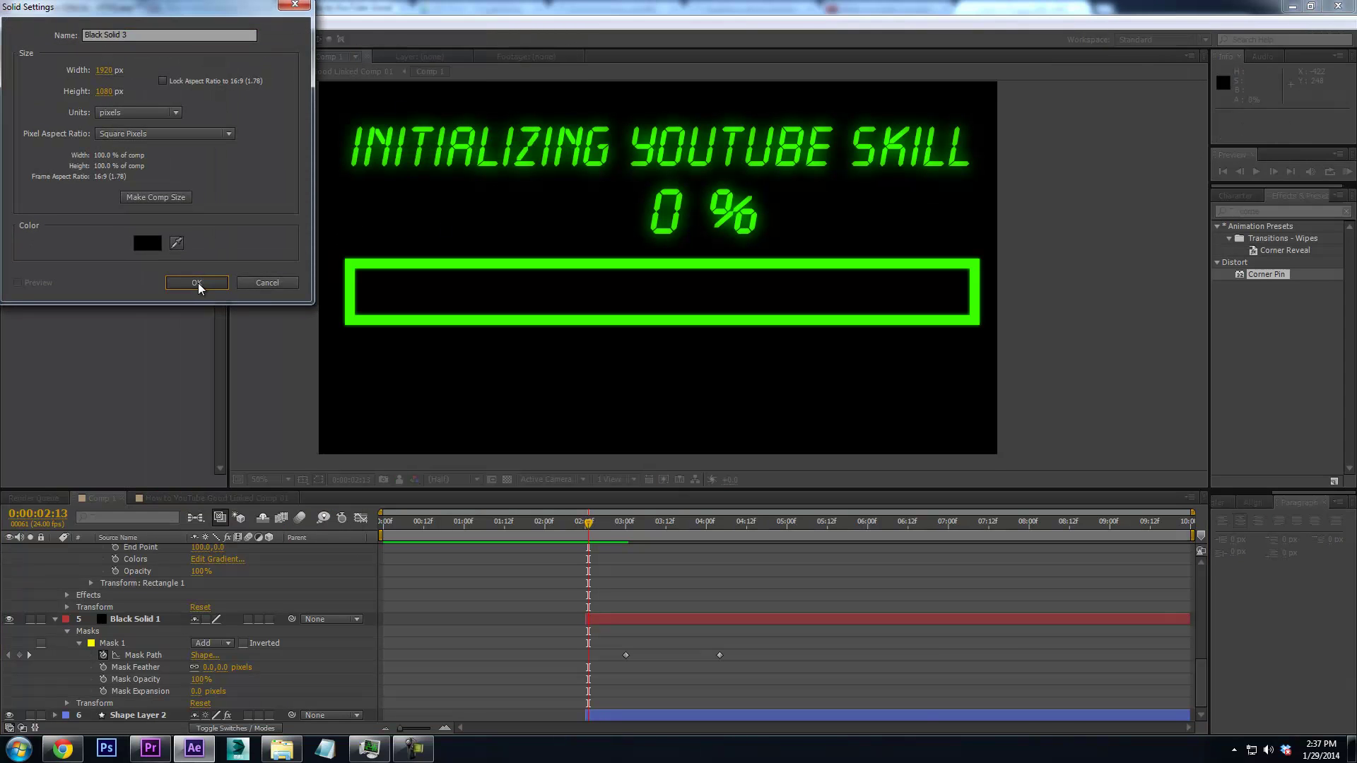
left_click(198, 283)
left_click_drag(138, 550, 231, 242)
Place Comp 1.mp4 as the top layer of the How to YouTube Good Linked Comp 01 composition and delete its Comp 1 layer
left_click(20, 60)
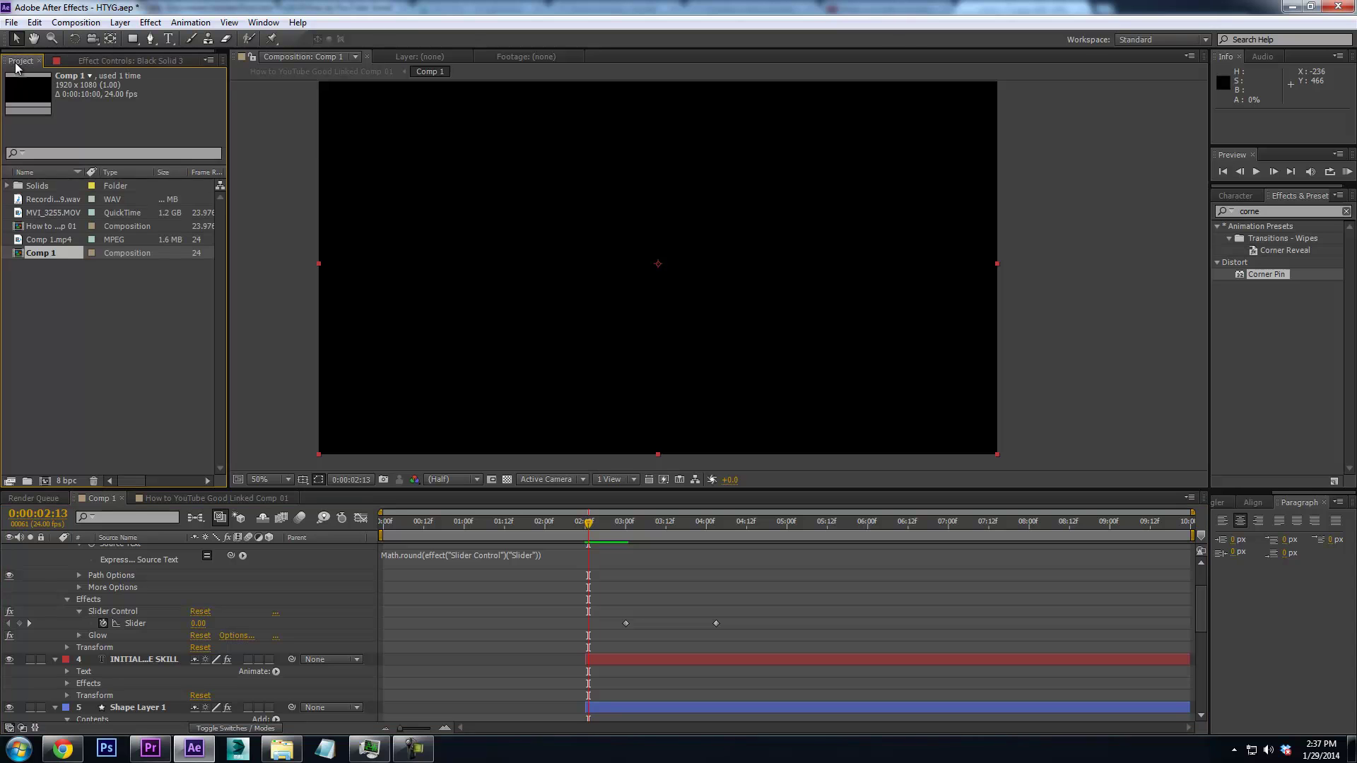
left_click(44, 239)
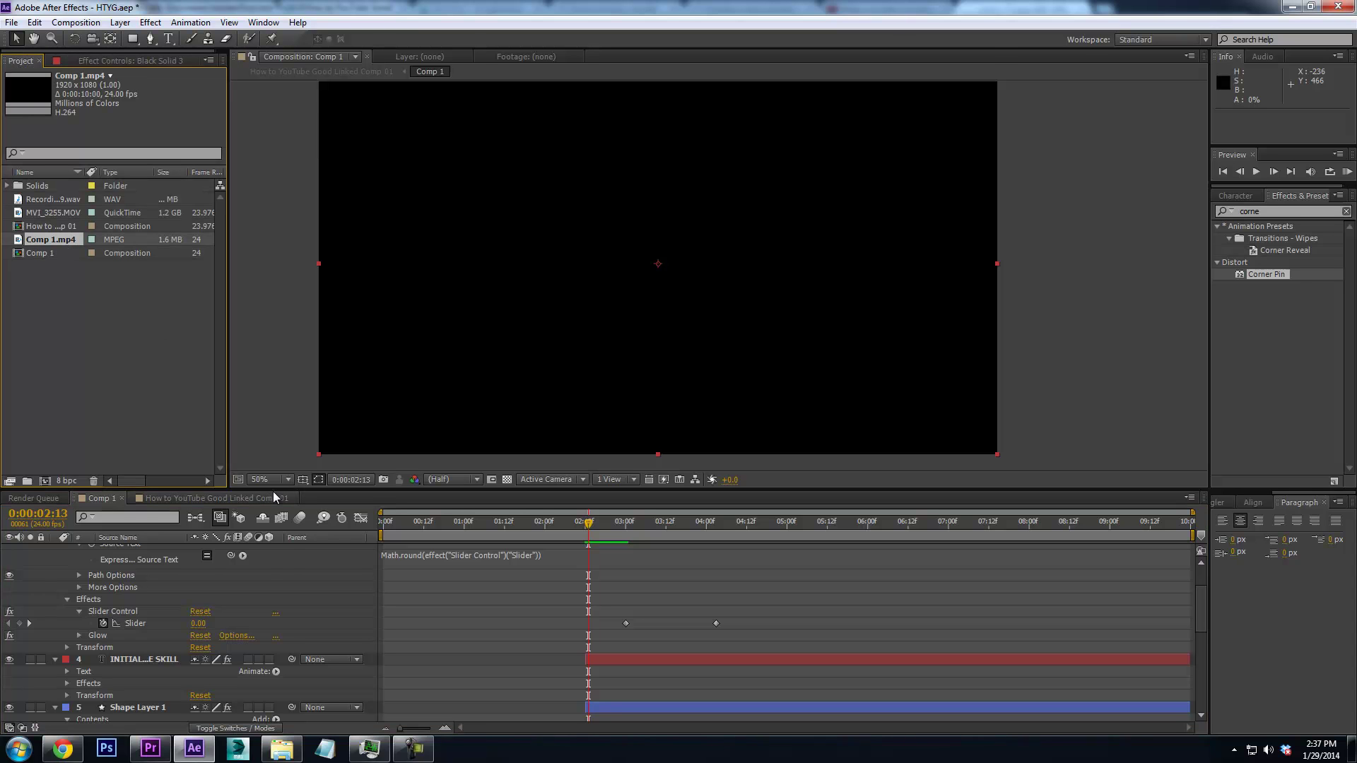
left_click(268, 498)
left_click_drag(48, 236, 140, 542)
left_click(50, 222)
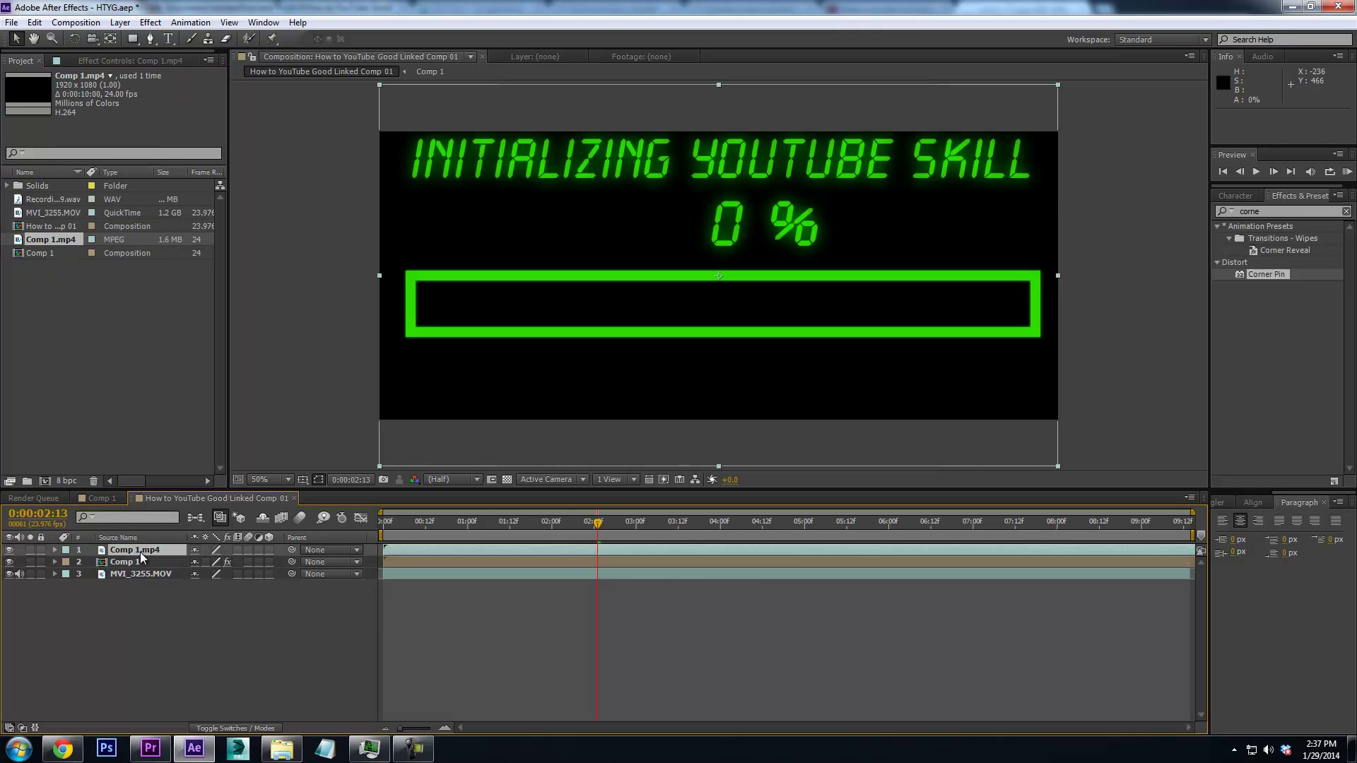
left_click(139, 561)
key("Delete")
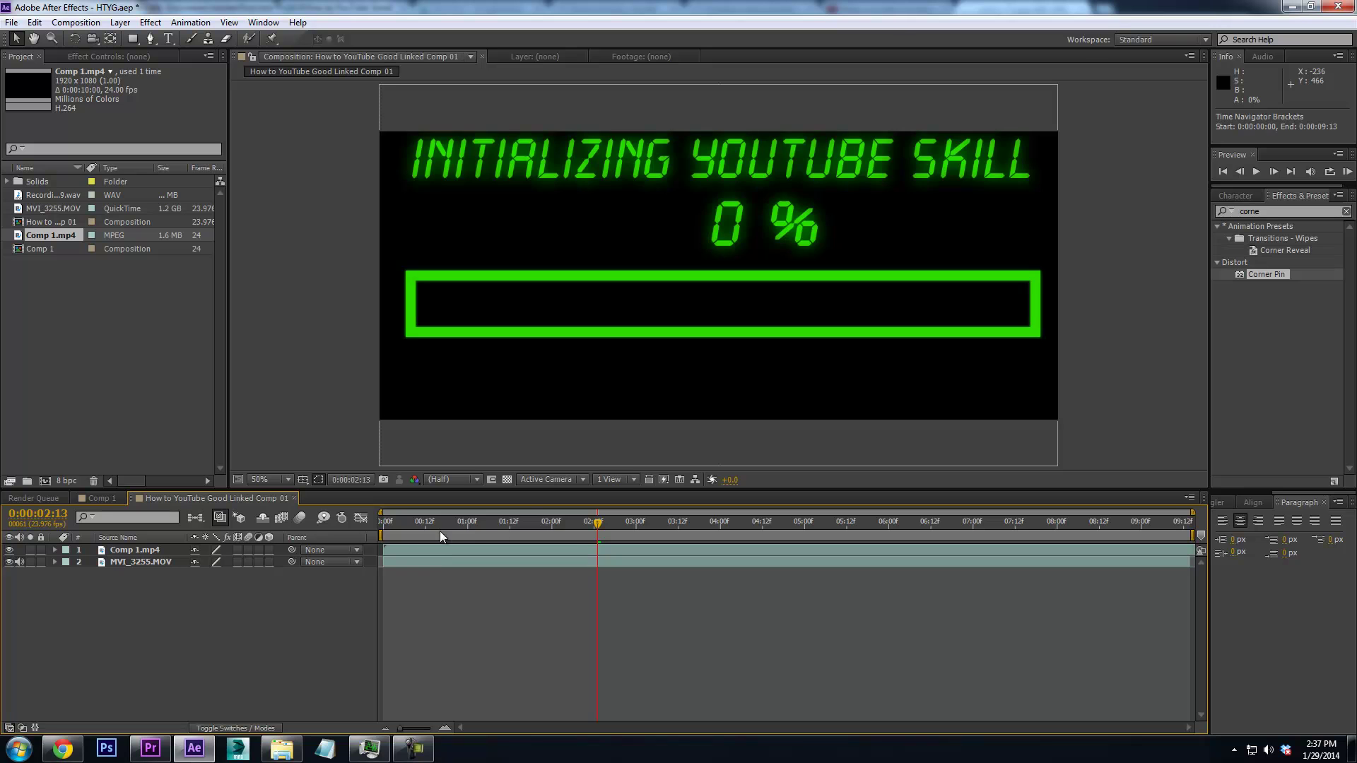
Apply the Corner Pin effect to the Comp 1.mp4 layer with the playhead at the start of the composition
left_click(397, 529)
left_click_drag(1258, 274, 795, 265)
left_click_drag(1203, 267, 869, 273)
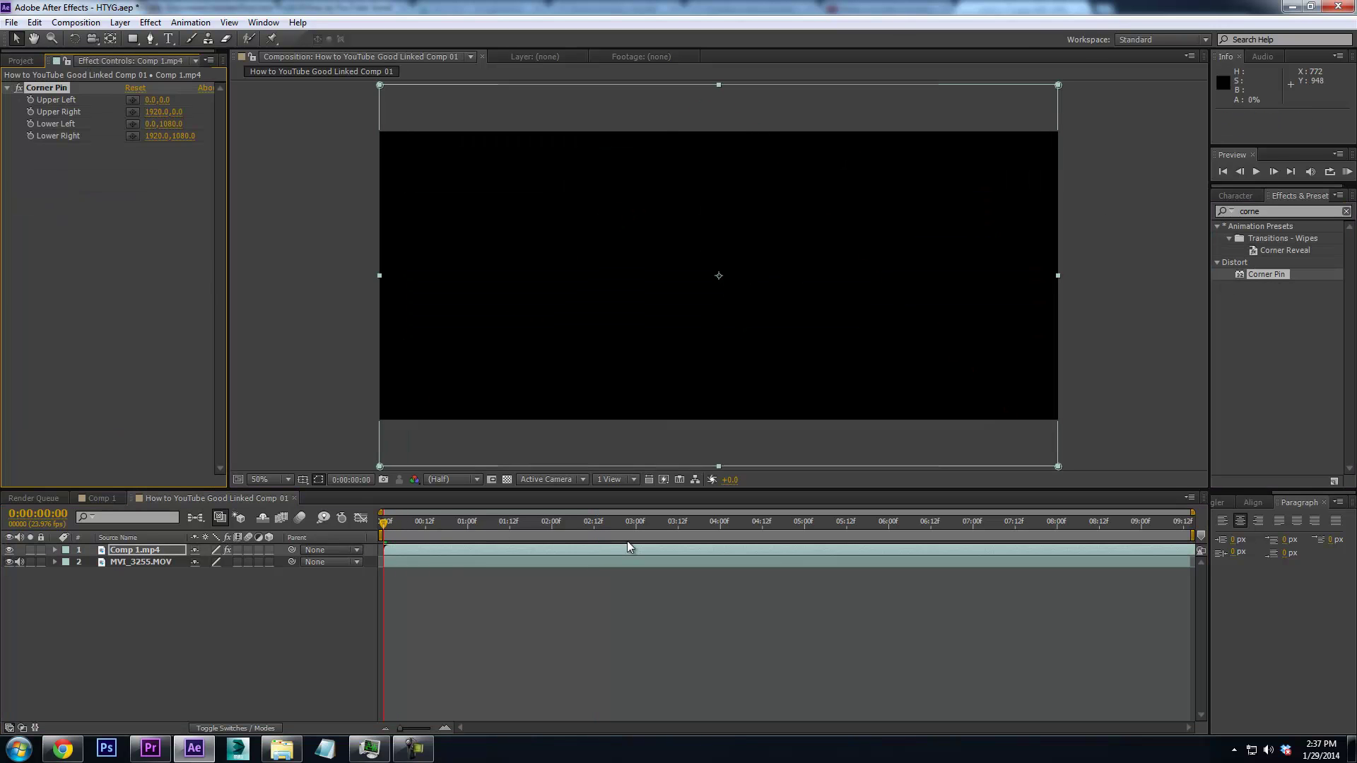
Lower the opacity of the Comp 1.mp4 layer to 63%
left_click(129, 552)
key("t")
left_click_drag(190, 563, 177, 566)
Roughly pin Comp 1.mp4 to the monitor: upper left about 314, 180, upper right about 1580, 220, lower right about 1486, 836
left_click(60, 87)
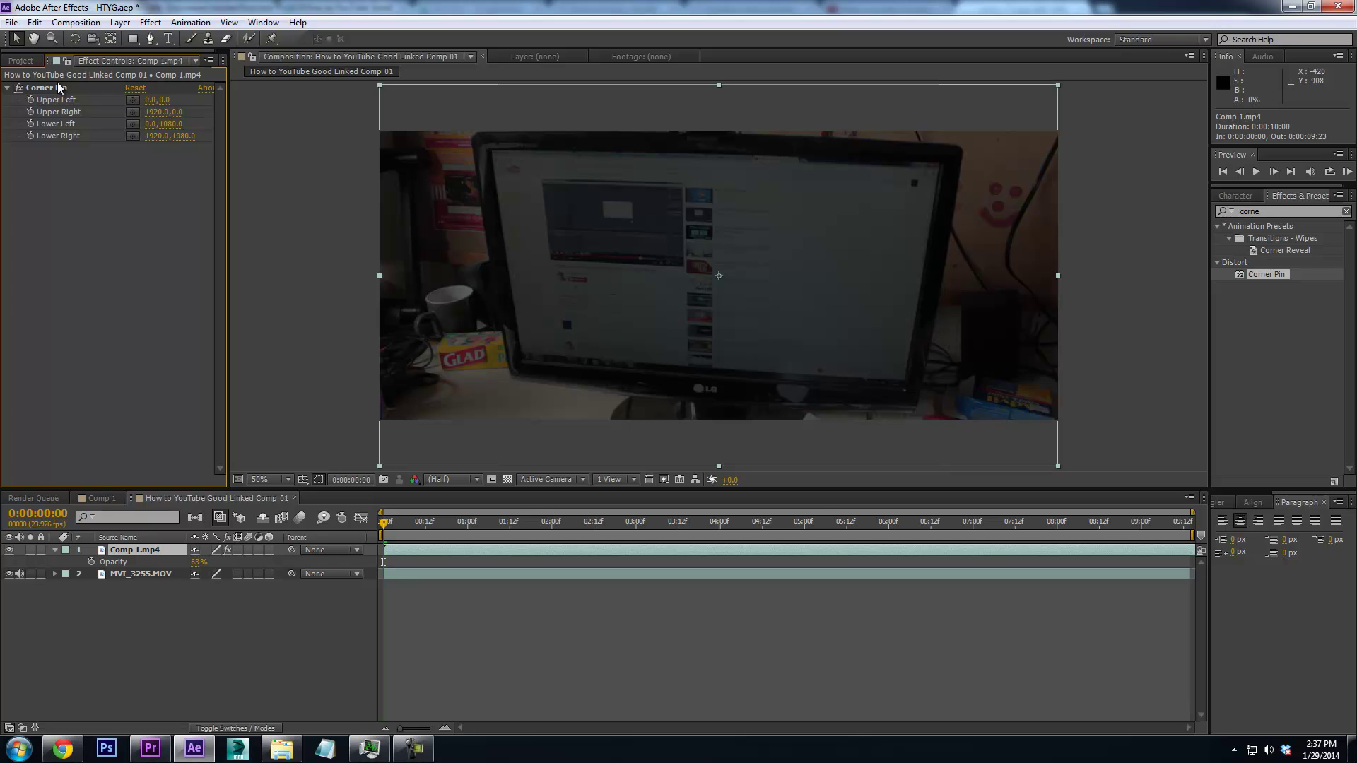
left_click(60, 86)
left_click_drag(381, 86, 493, 151)
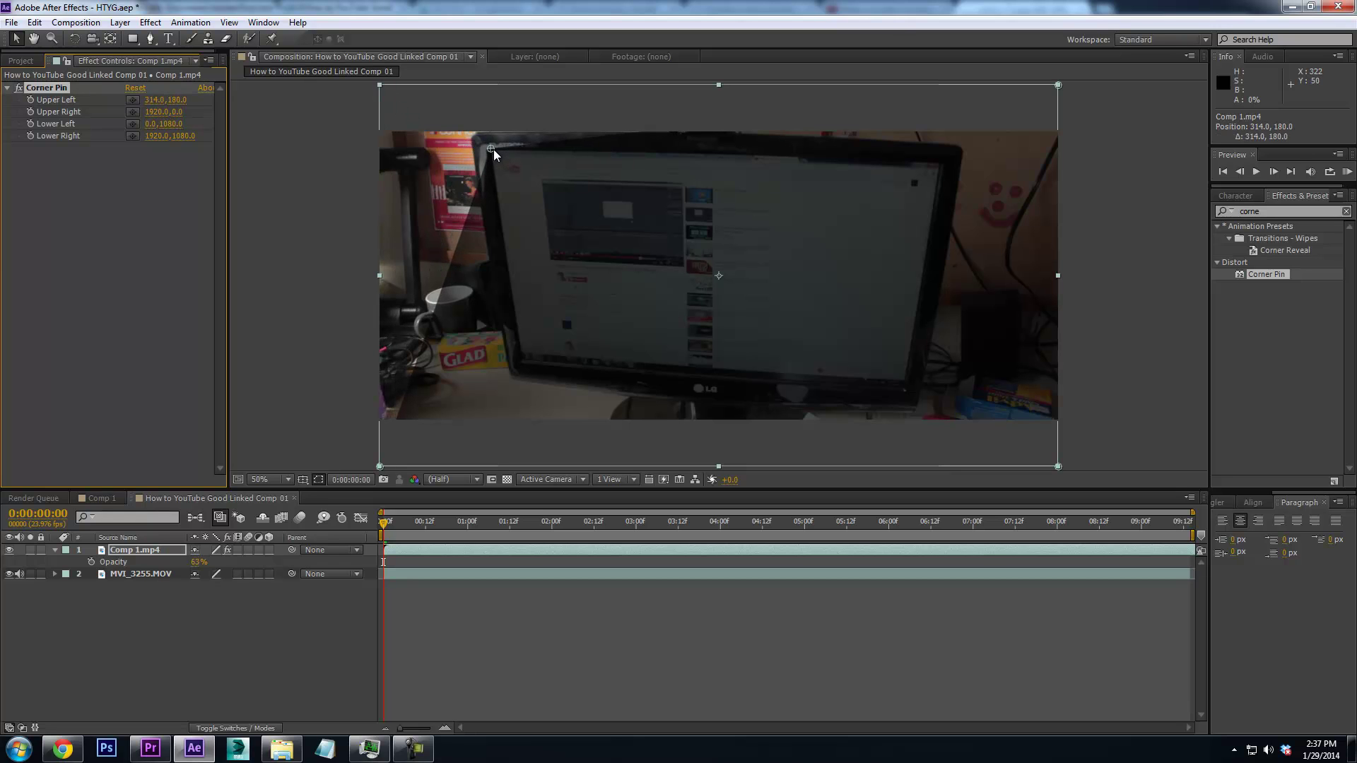
left_click_drag(1058, 85, 940, 164)
left_click_drag(939, 160, 938, 163)
left_click_drag(1058, 467, 907, 380)
Fit the corner pins to the screen edges: upper right about 1586, 225, lower left about 402, 781, lower right about 1482, 861
key("/")
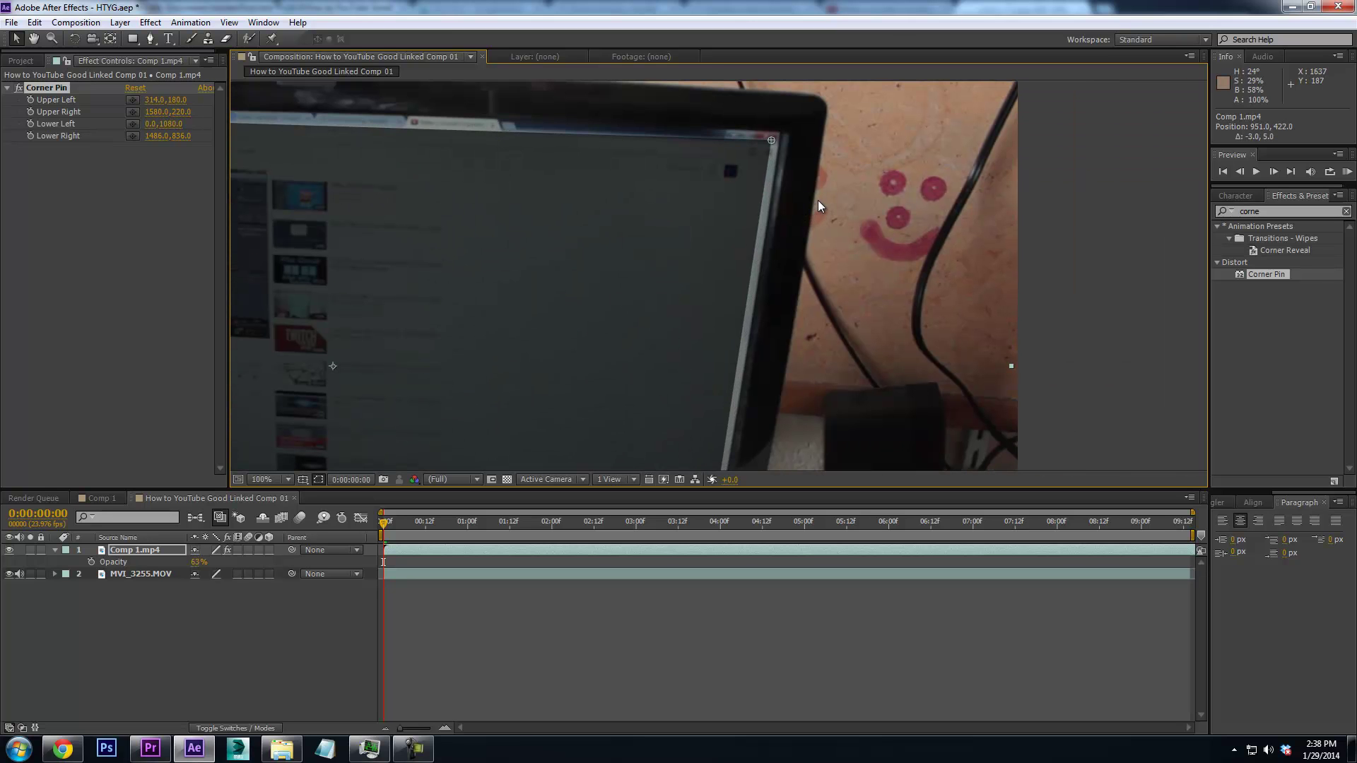
left_click_drag(776, 137, 784, 134)
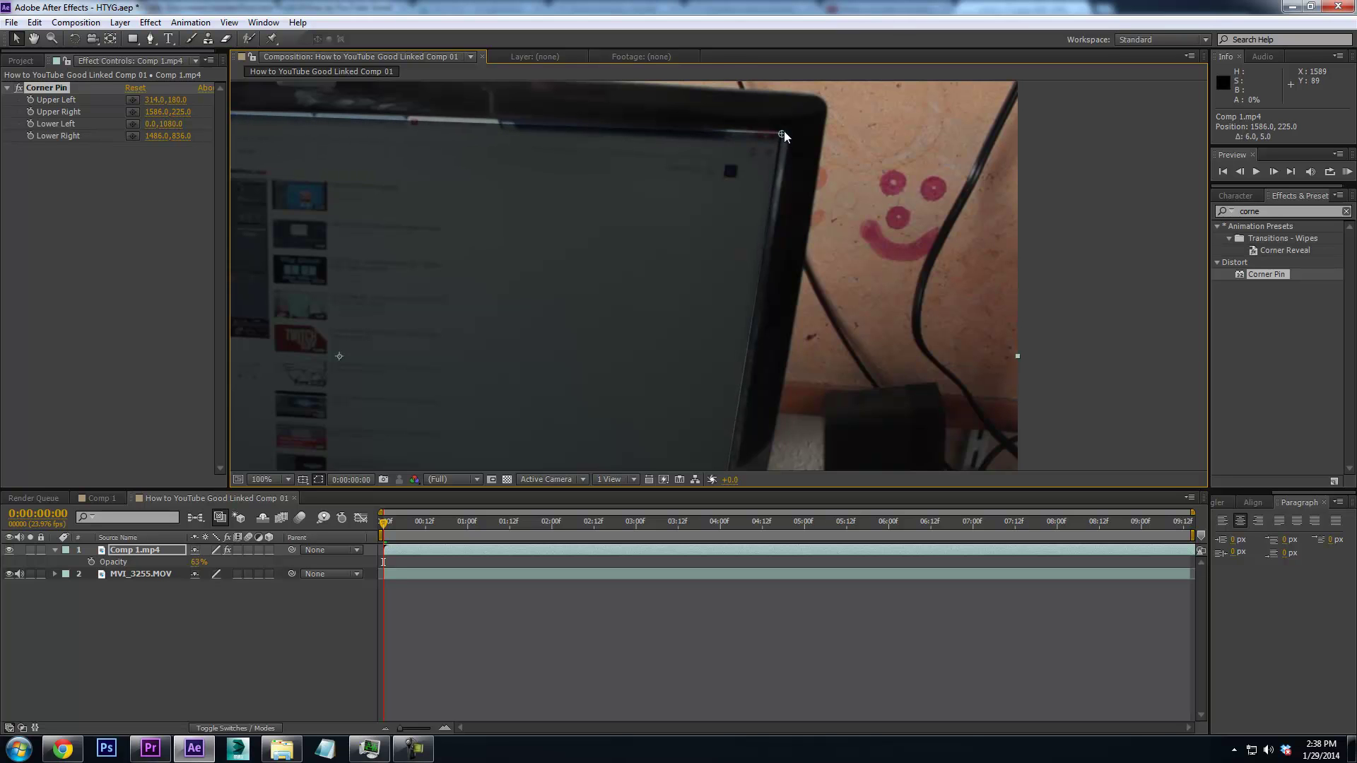
left_click_drag(459, 163, 695, 189)
left_click_drag(736, 452, 769, 205)
left_click_drag(438, 307, 806, 296)
left_click_drag(494, 305, 646, 251)
left_click_drag(453, 451, 349, 183)
left_click_drag(1118, 222, 1115, 240)
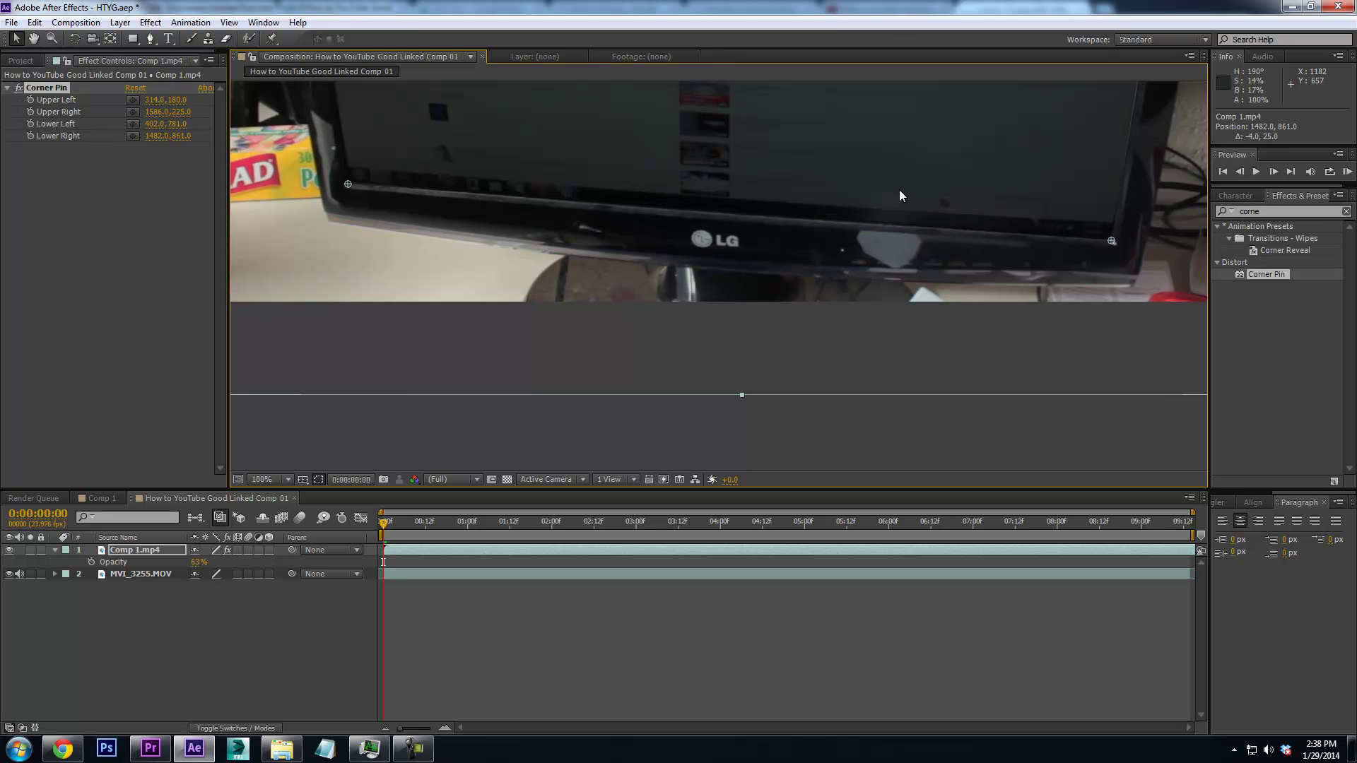
Set the Comp 1.mp4 layer's opacity to 100% and inspect how its edges fit the monitor
key("comma")
key("comma")
left_click_drag(834, 213, 809, 291)
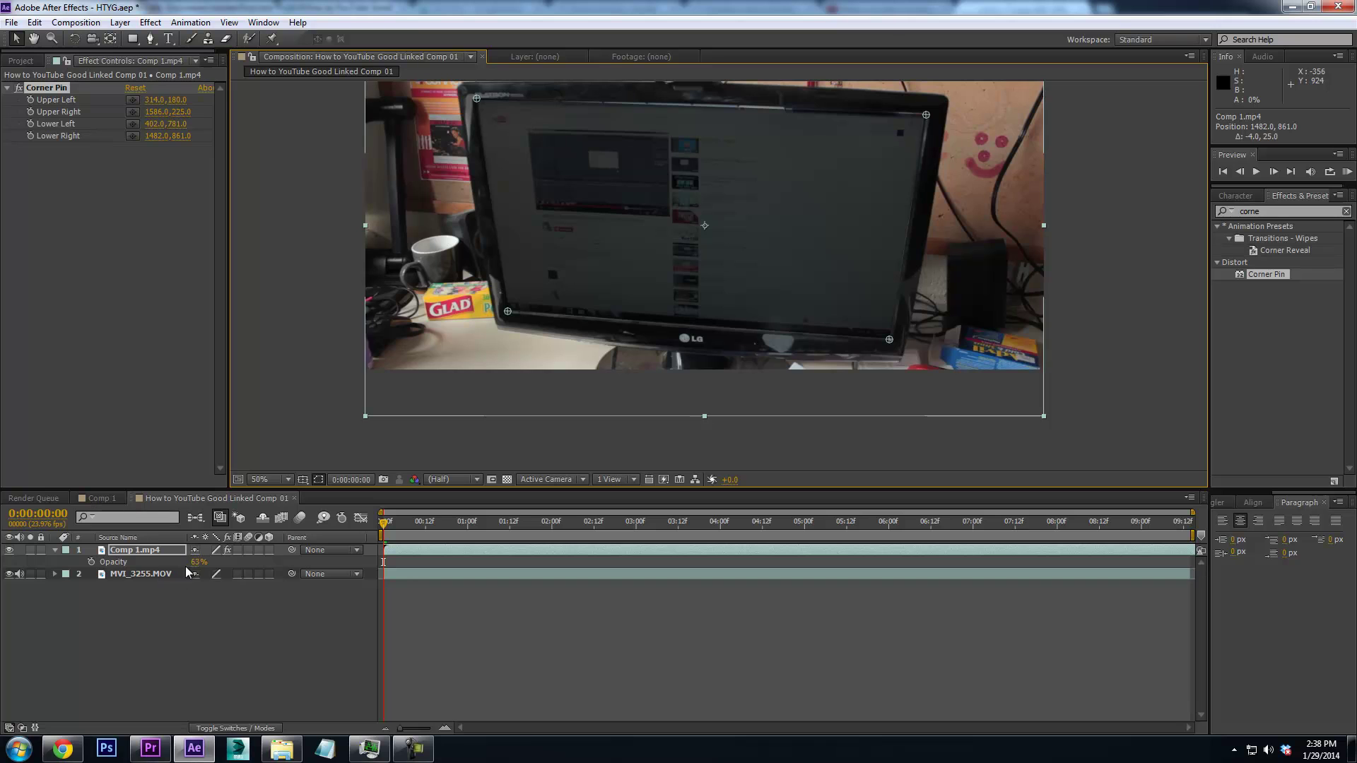
left_click_drag(199, 562, 526, 454)
scroll(630, 236, "up", 1)
scroll(769, 255, "up", 2)
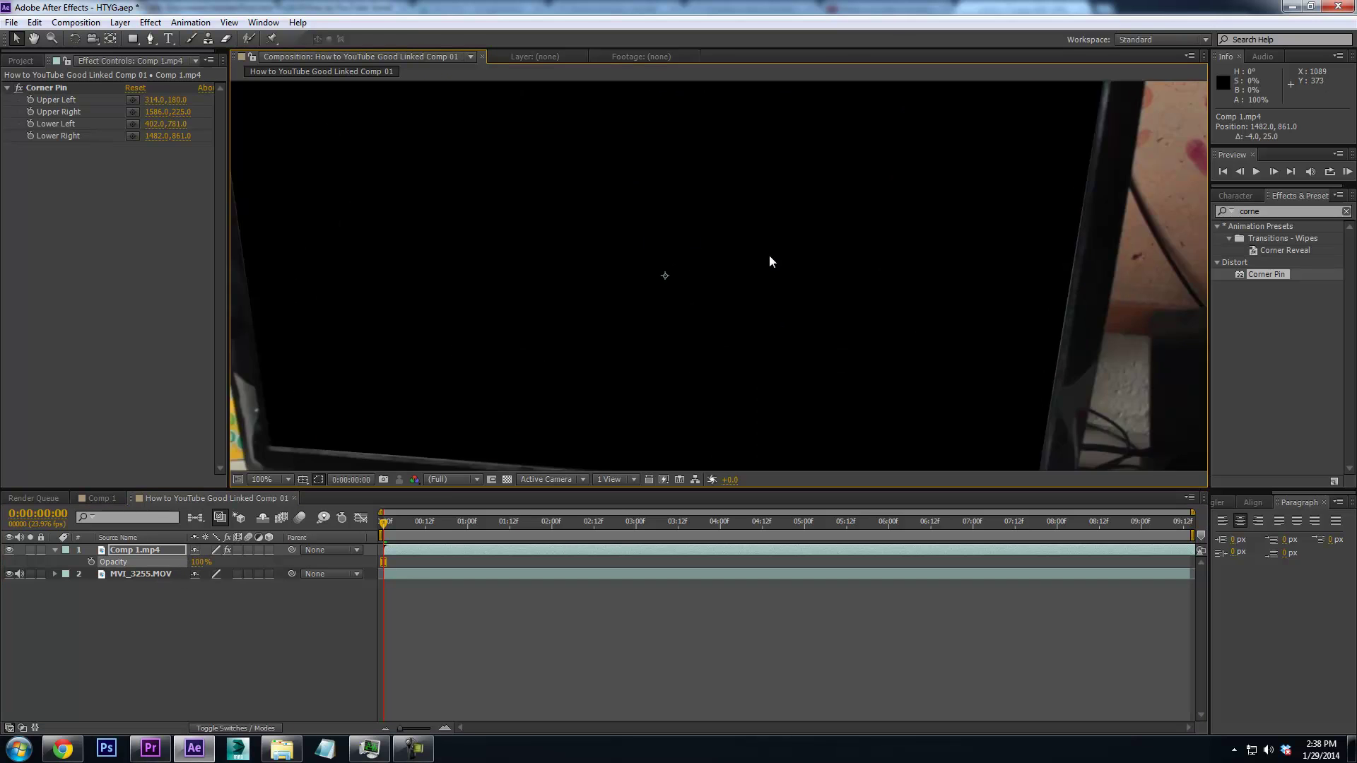
scroll(743, 251, "down", 2)
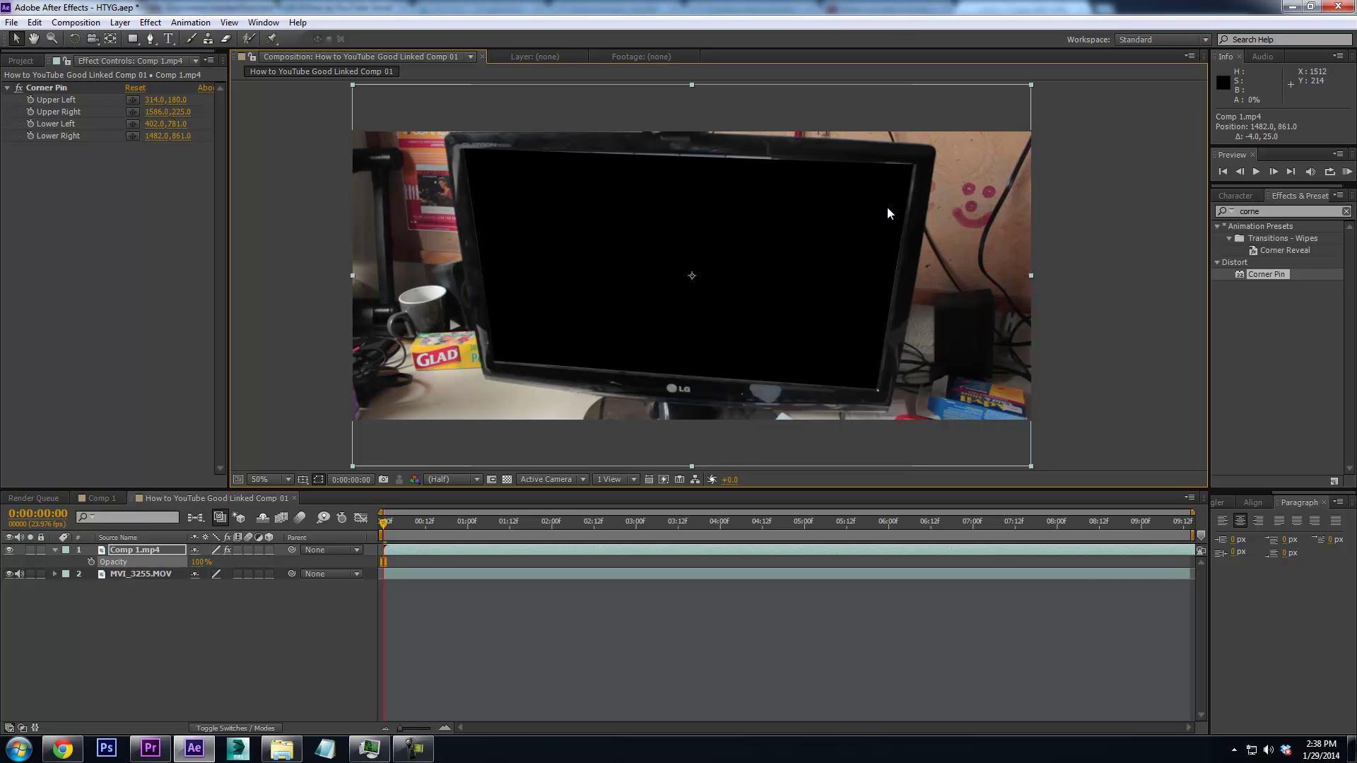
Move the corner pins slightly outward to about 310, 174 and 1600, 219 on top, and 394, 787 and 1488, 871 below
left_click(46, 88)
left_click_drag(931, 175, 783, 200)
left_click_drag(326, 182, 325, 181)
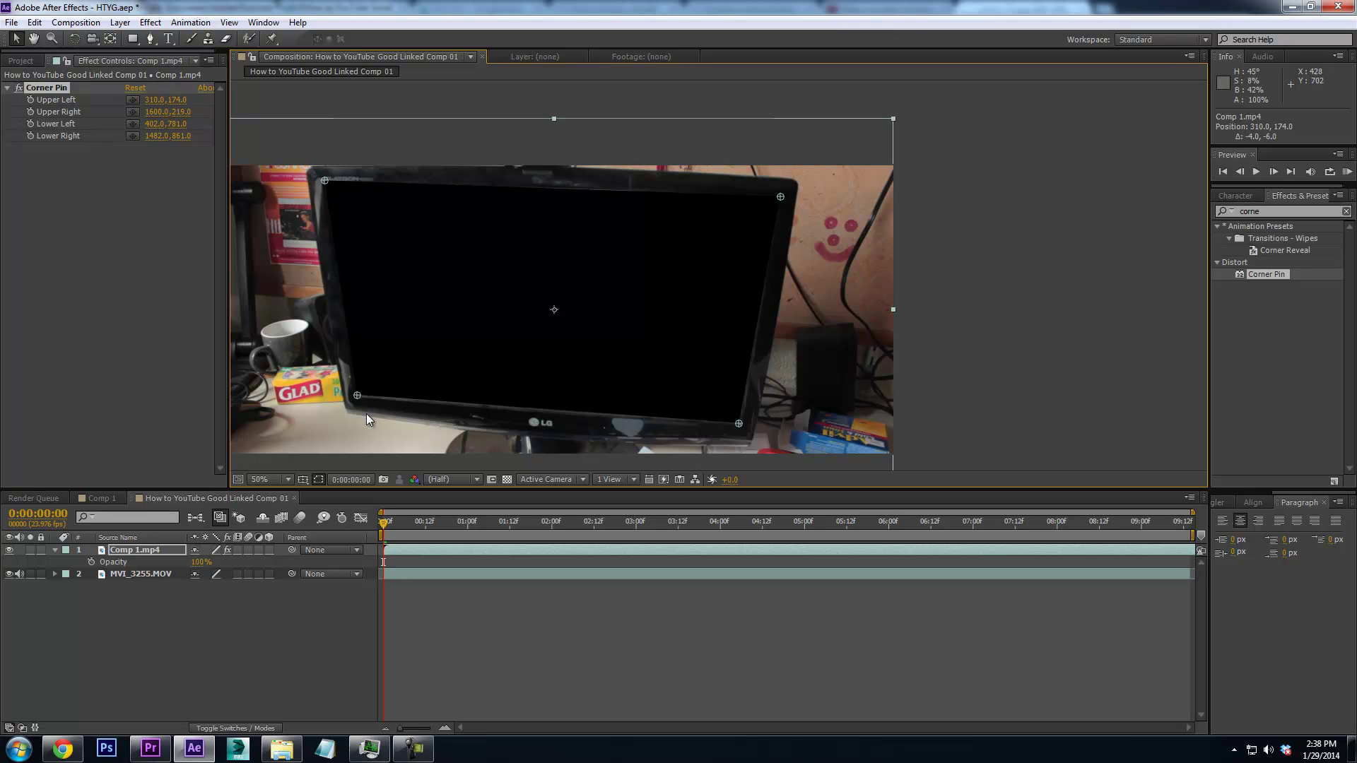
left_click_drag(355, 398, 353, 401)
left_click_drag(739, 425, 742, 428)
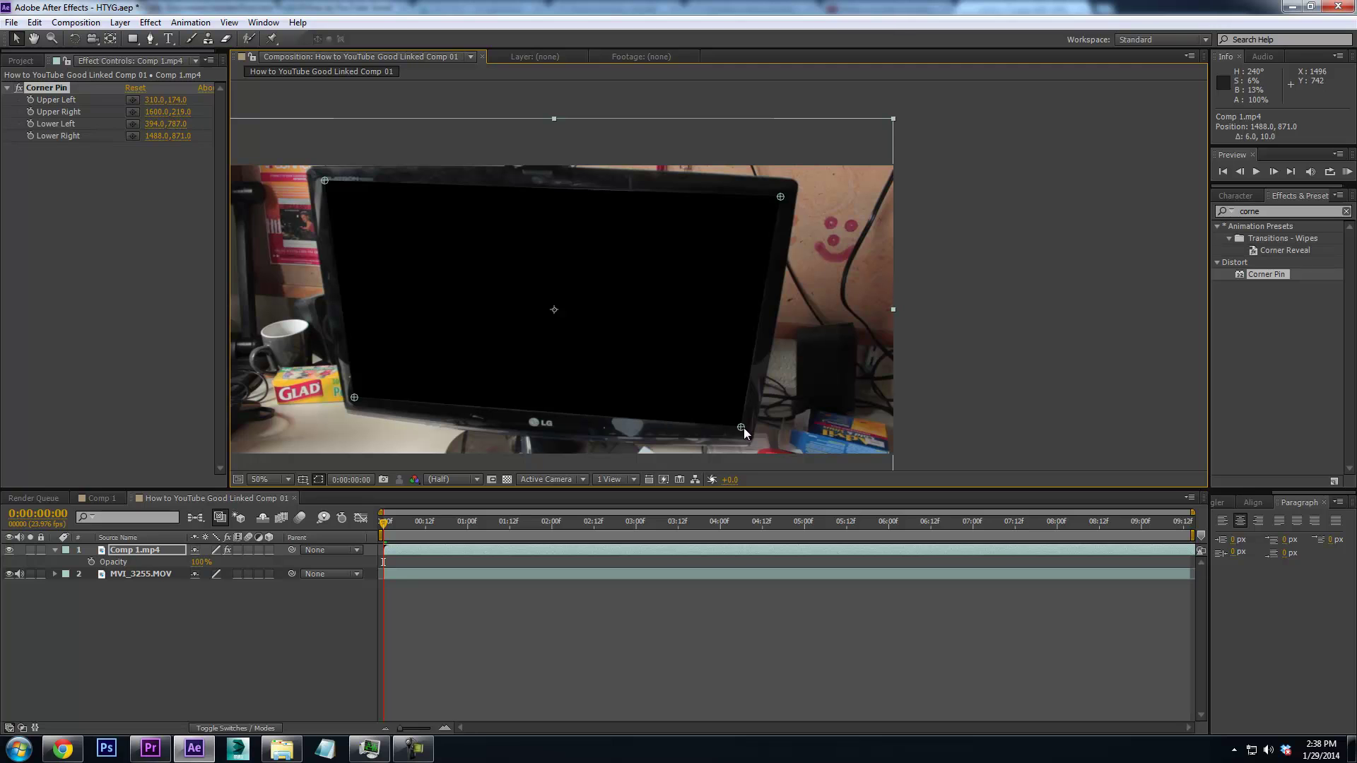
Try drawing a closed four-point Pen mask on Comp 1.mp4 along the monitor's screen edges
left_click(130, 550)
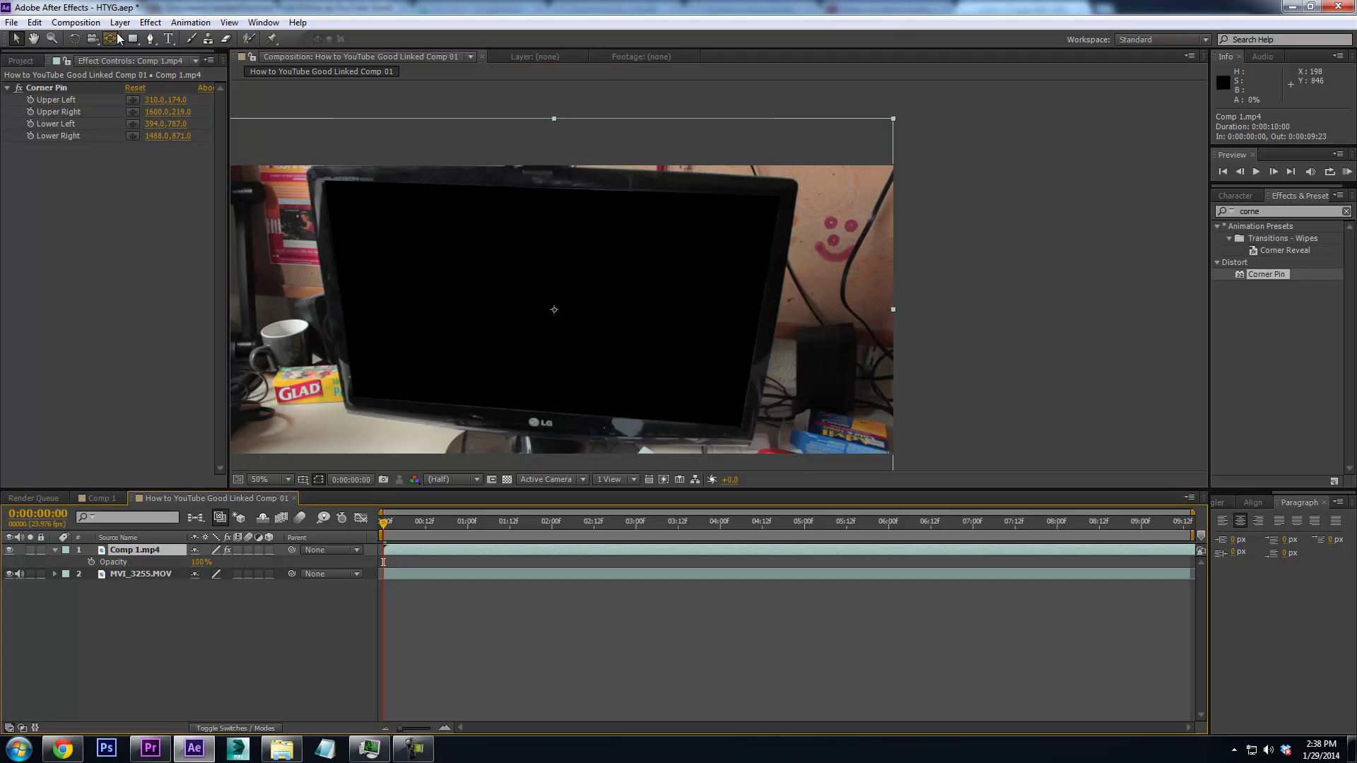
left_click(149, 38)
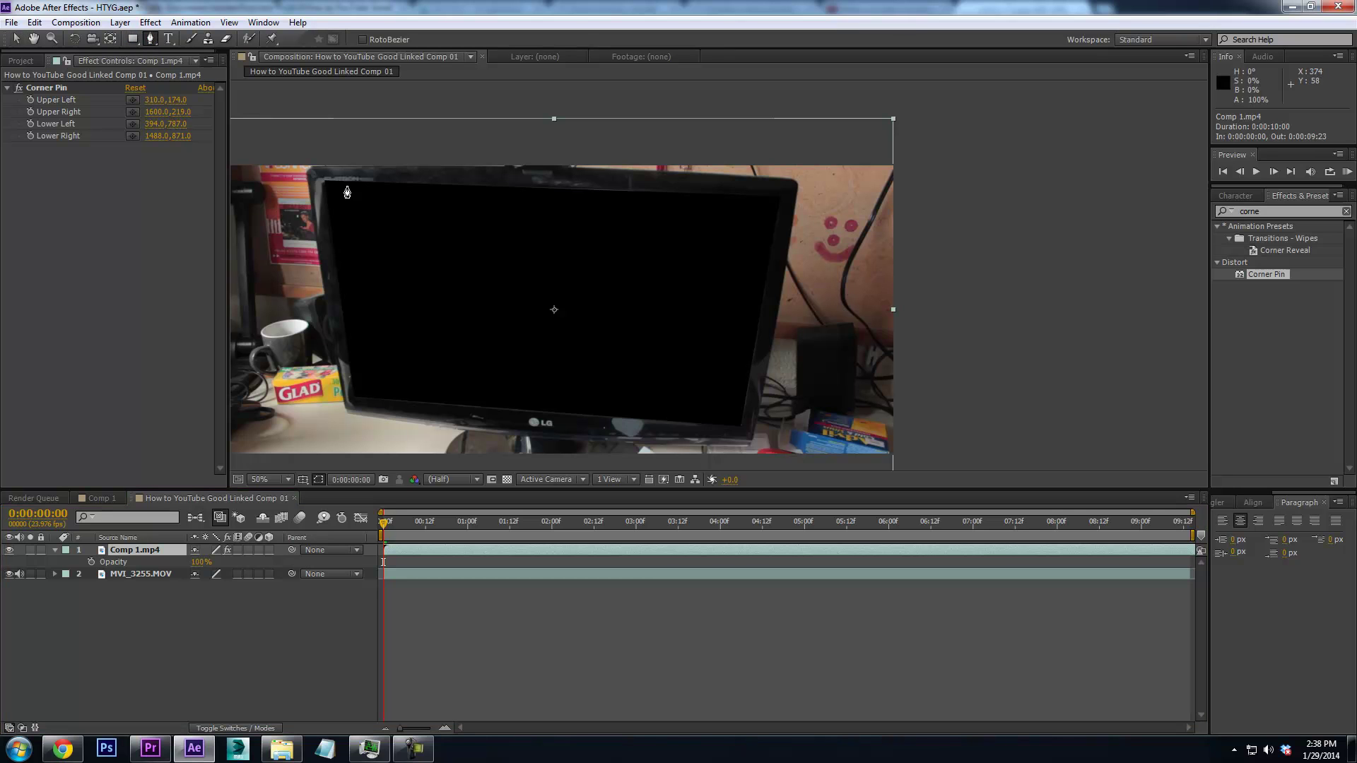
left_click(326, 182)
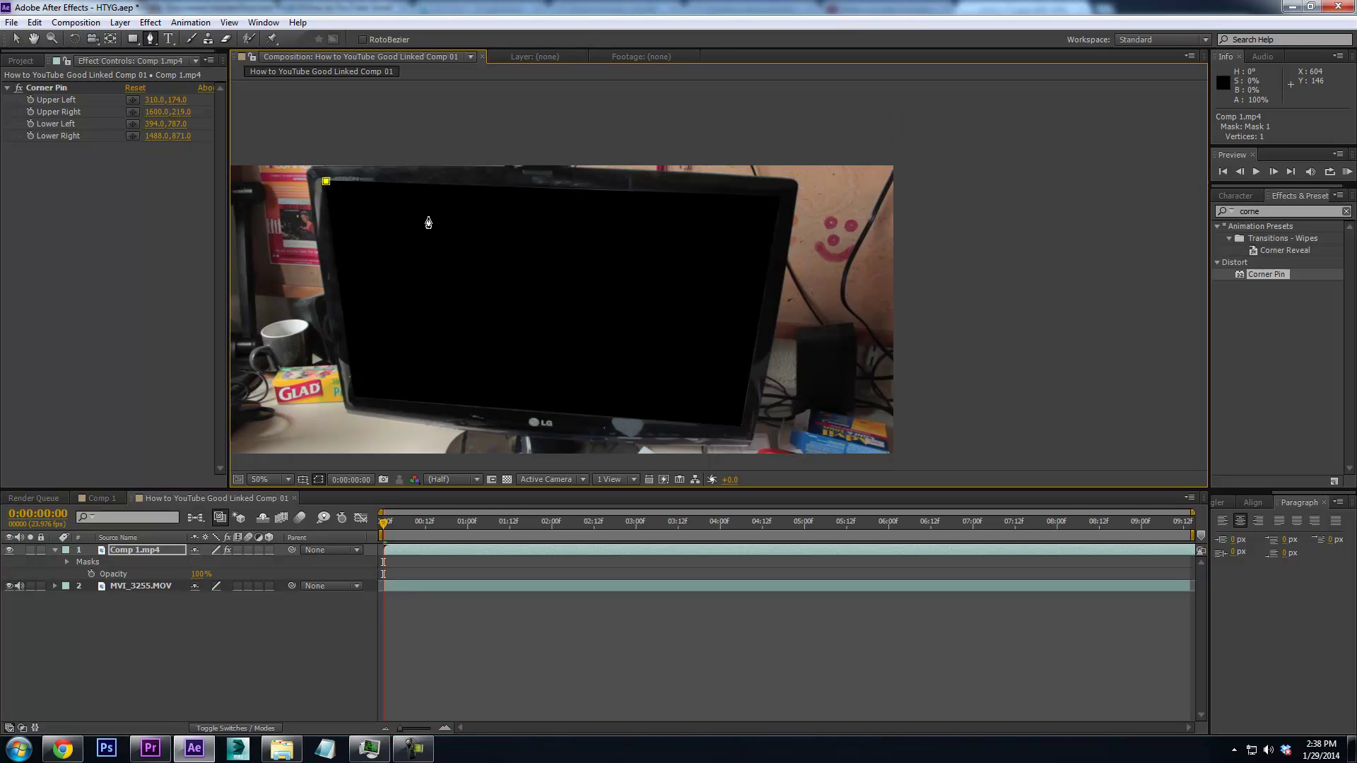
left_click(775, 197)
left_click(739, 428)
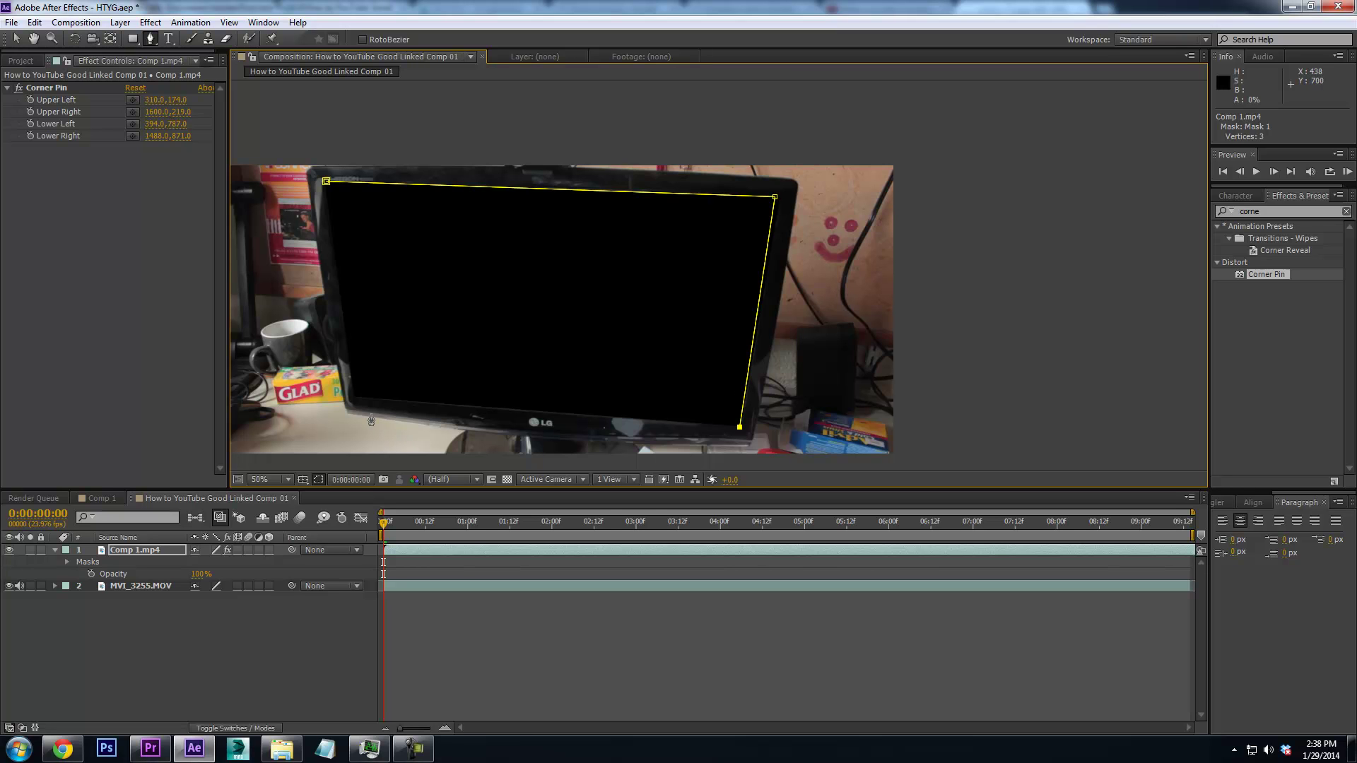
left_click(352, 398)
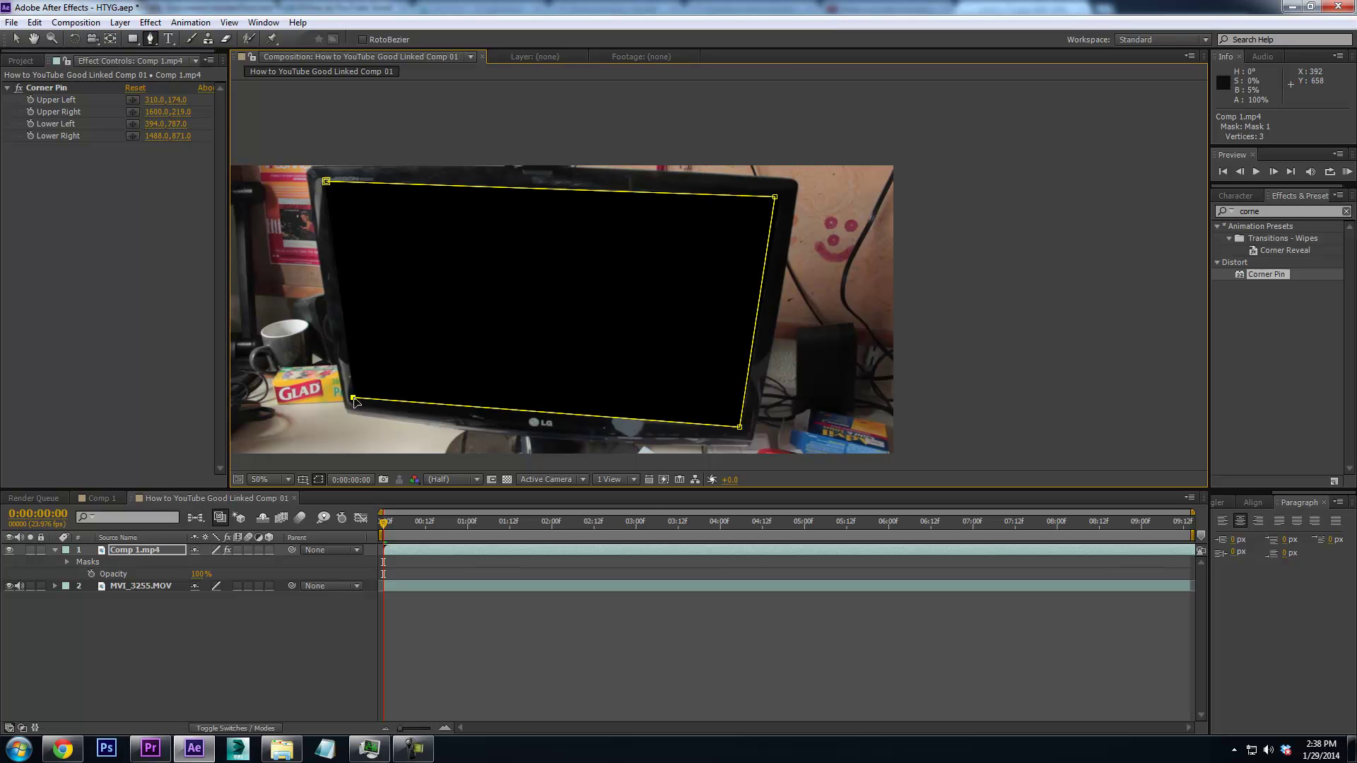
left_click(326, 182)
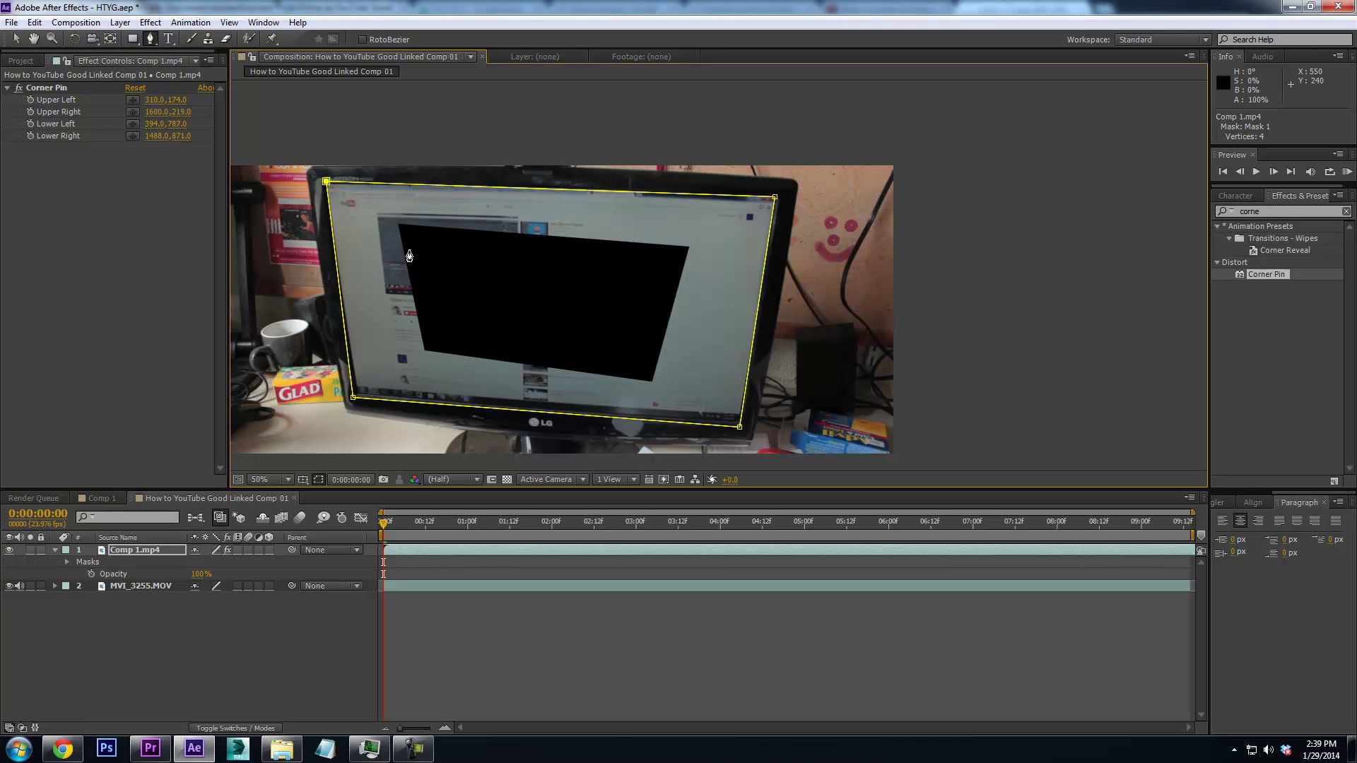
Undo the entire Pen mask on Comp 1.mp4
key("ctrl+z")
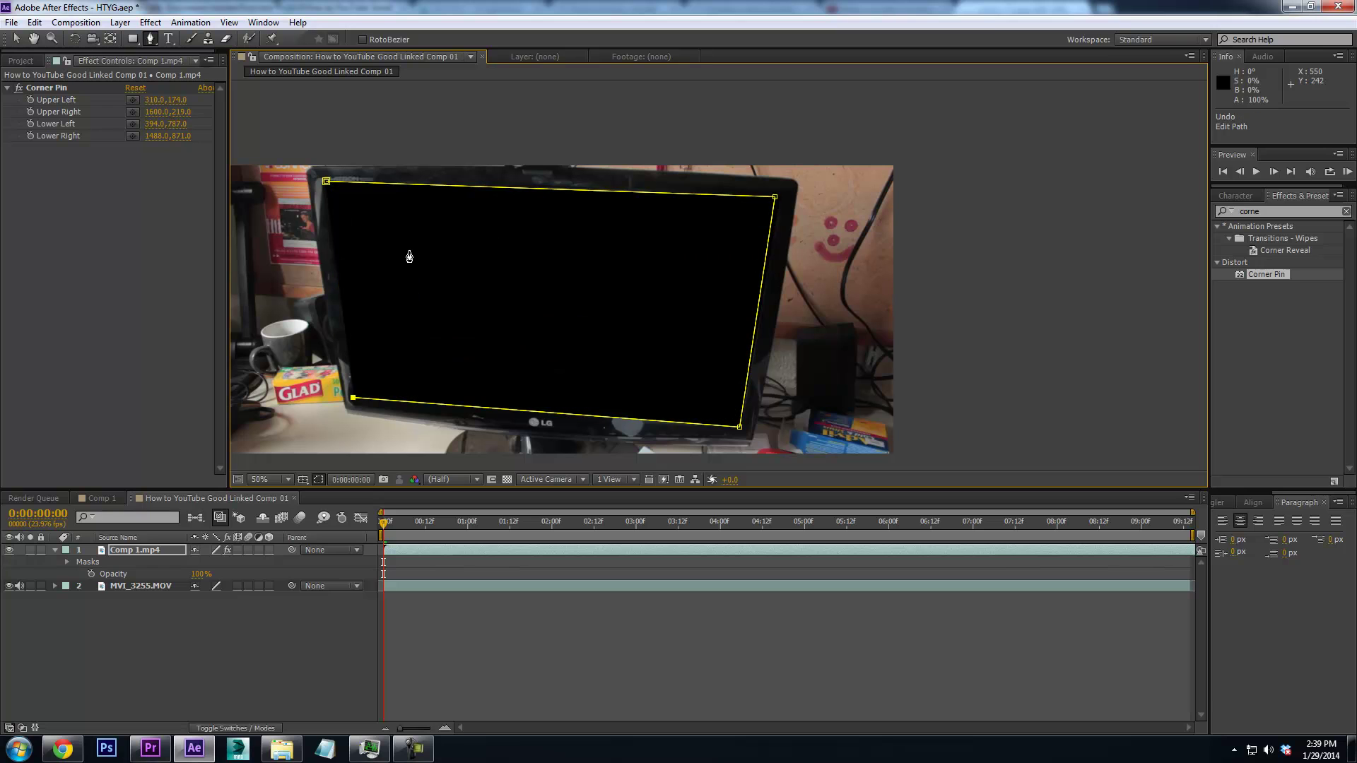
key("ctrl+z")
key("ctrl+z")
key("ctrl+z")
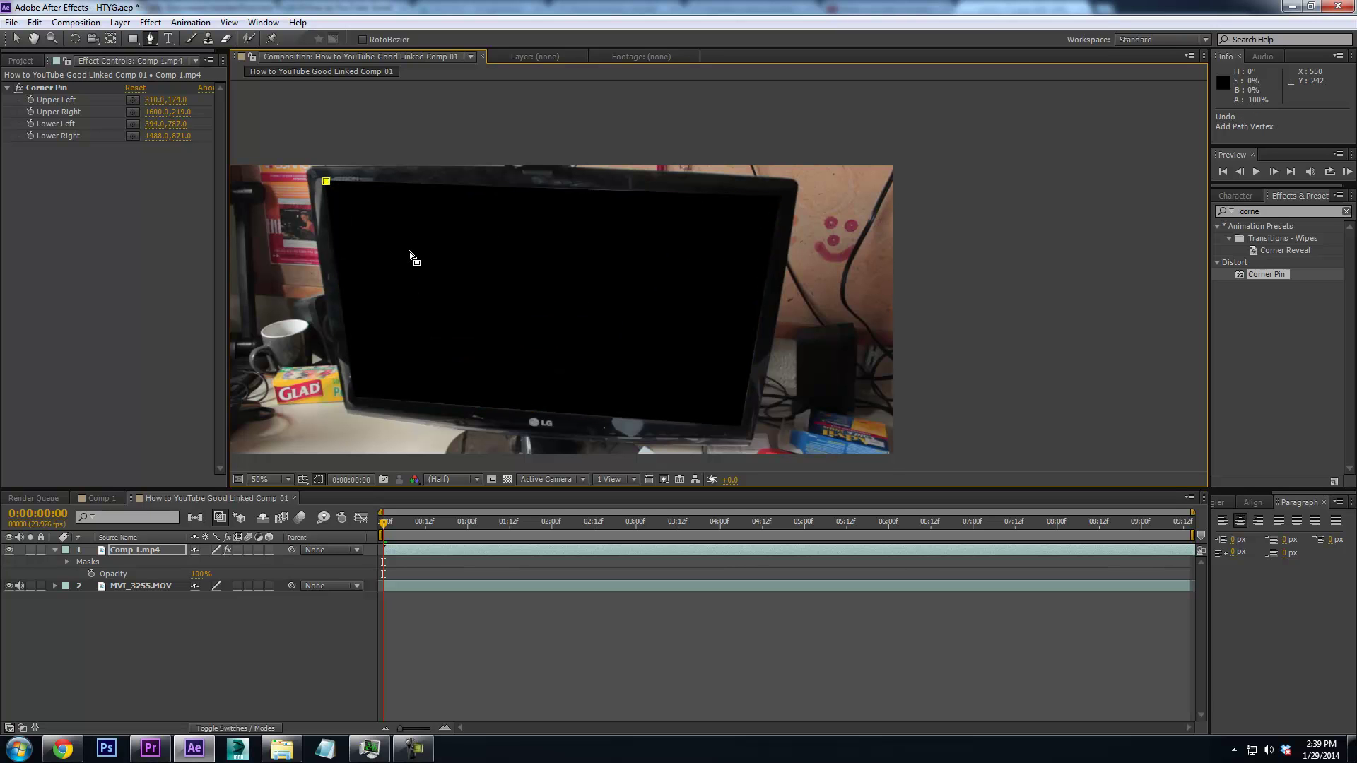
key("ctrl+z")
Search the effects for "fea" and clear the search
left_click(1272, 211)
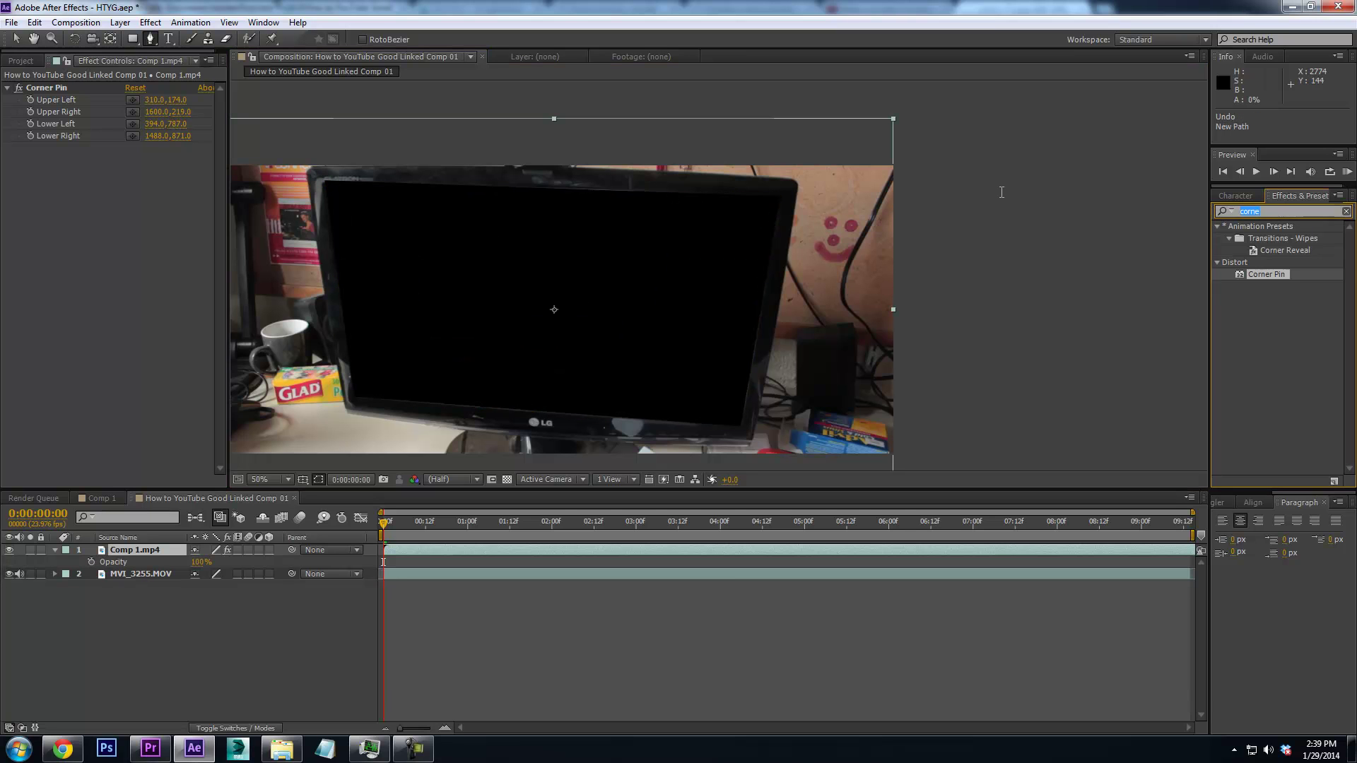
type("fea")
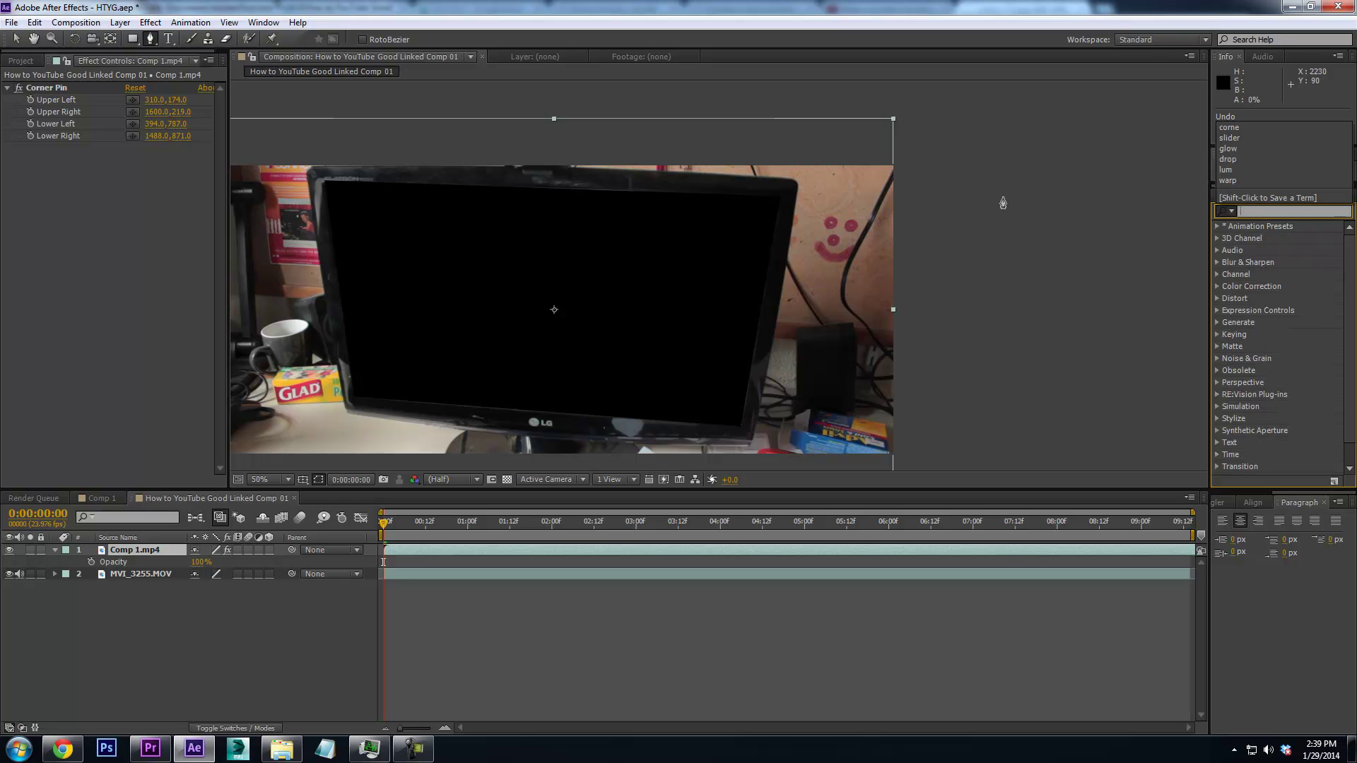
key("BackSpace")
key("BackSpace")
key("BackSpace")
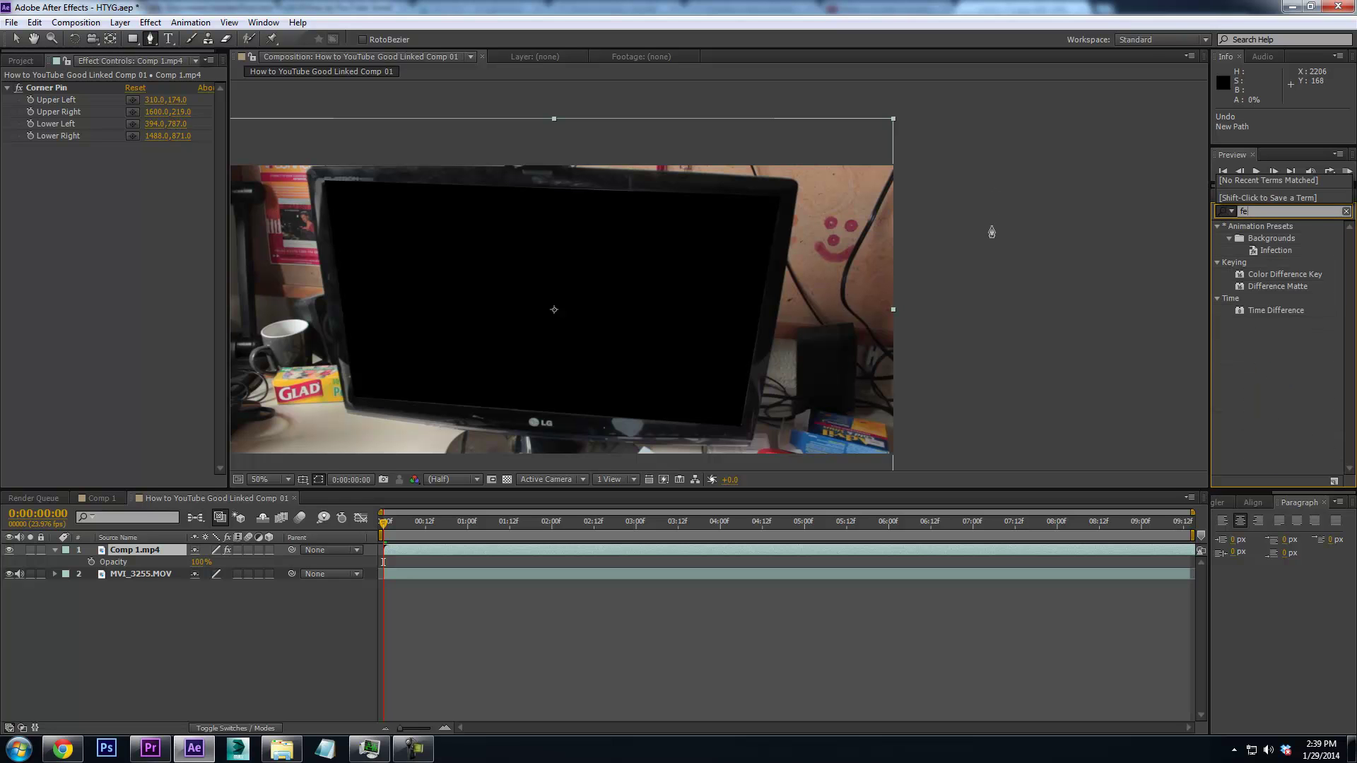
Delete the Corner Pin effect from the Comp 1.mp4 layer
left_click_drag(424, 315, 475, 355)
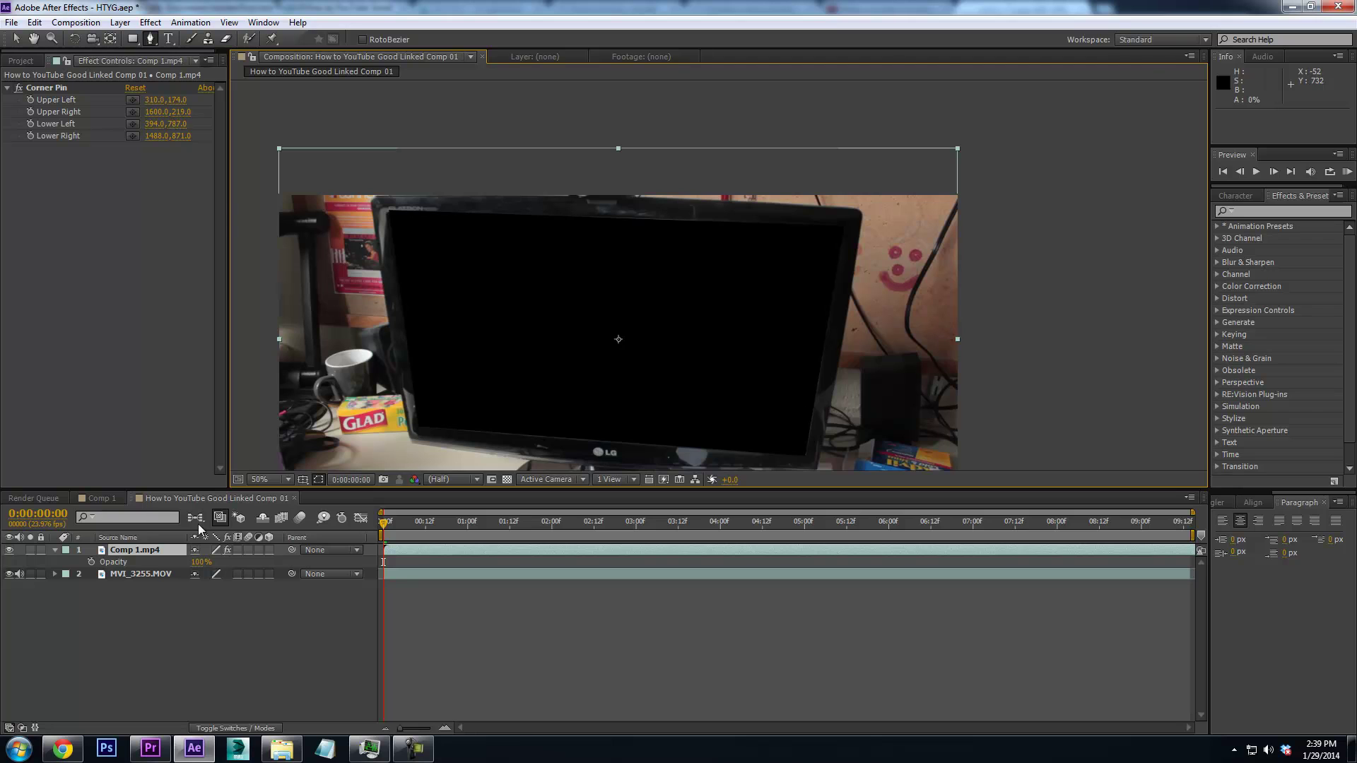
left_click(64, 88)
key("Delete")
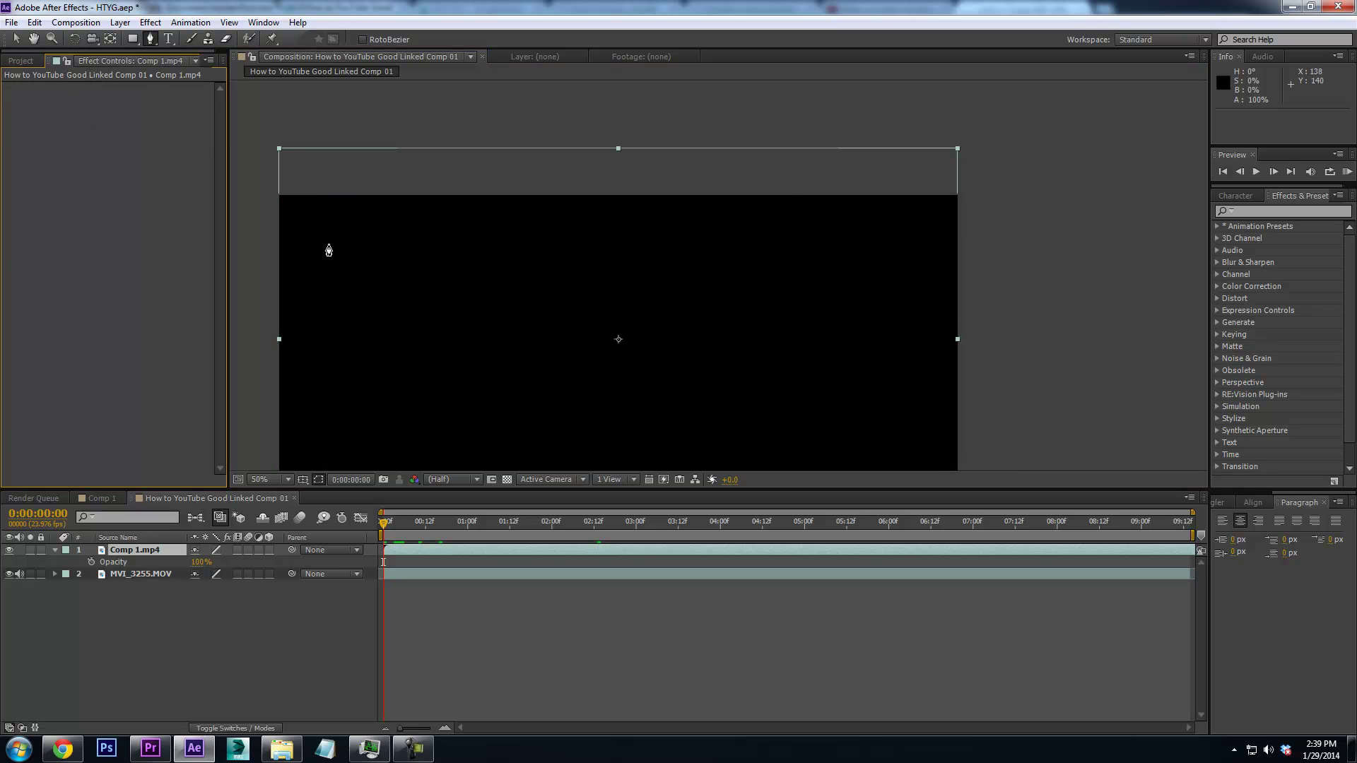
Draw a rectangular mask around the whole Comp 1.mp4 layer, slightly larger than the layer's bounds
scroll(327, 248, "down", 1)
left_click(129, 39)
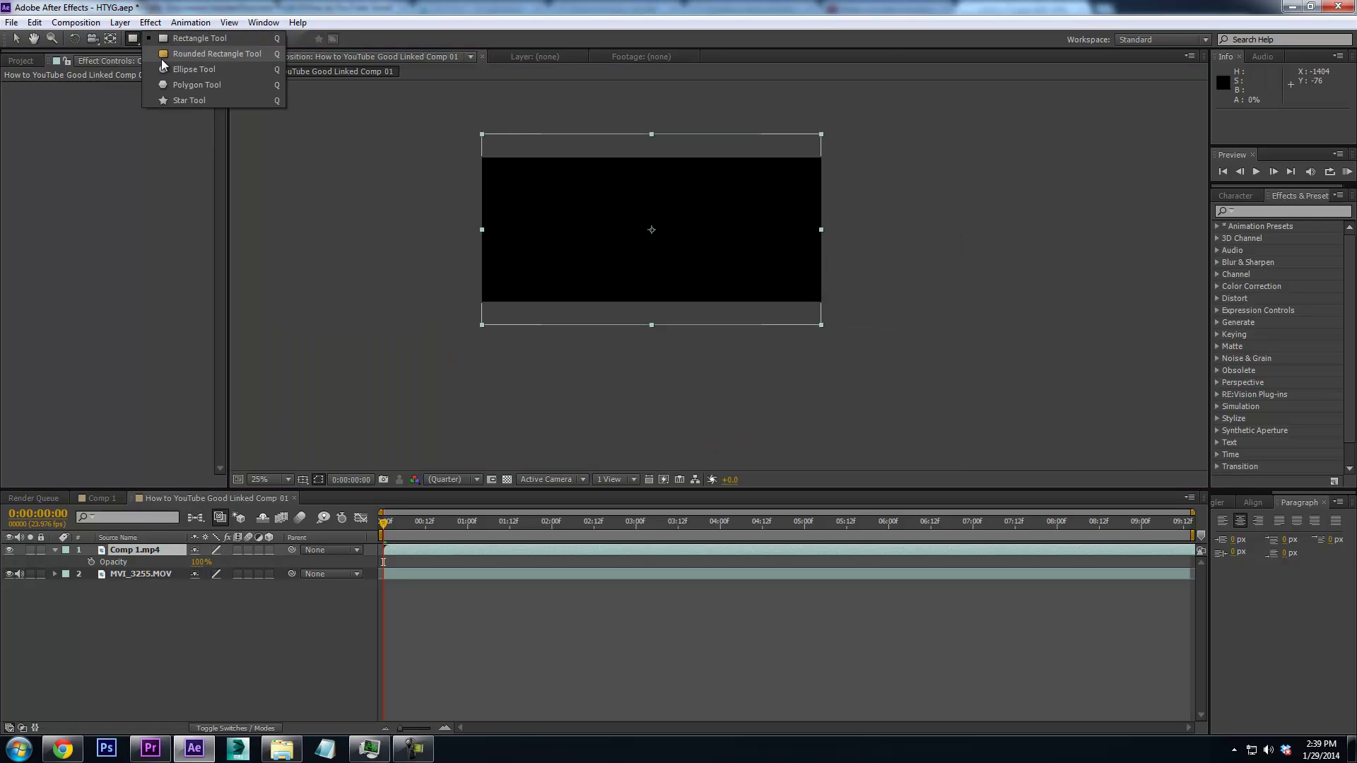
left_click(199, 38)
left_click_drag(471, 121, 823, 333)
key("ctrl+z")
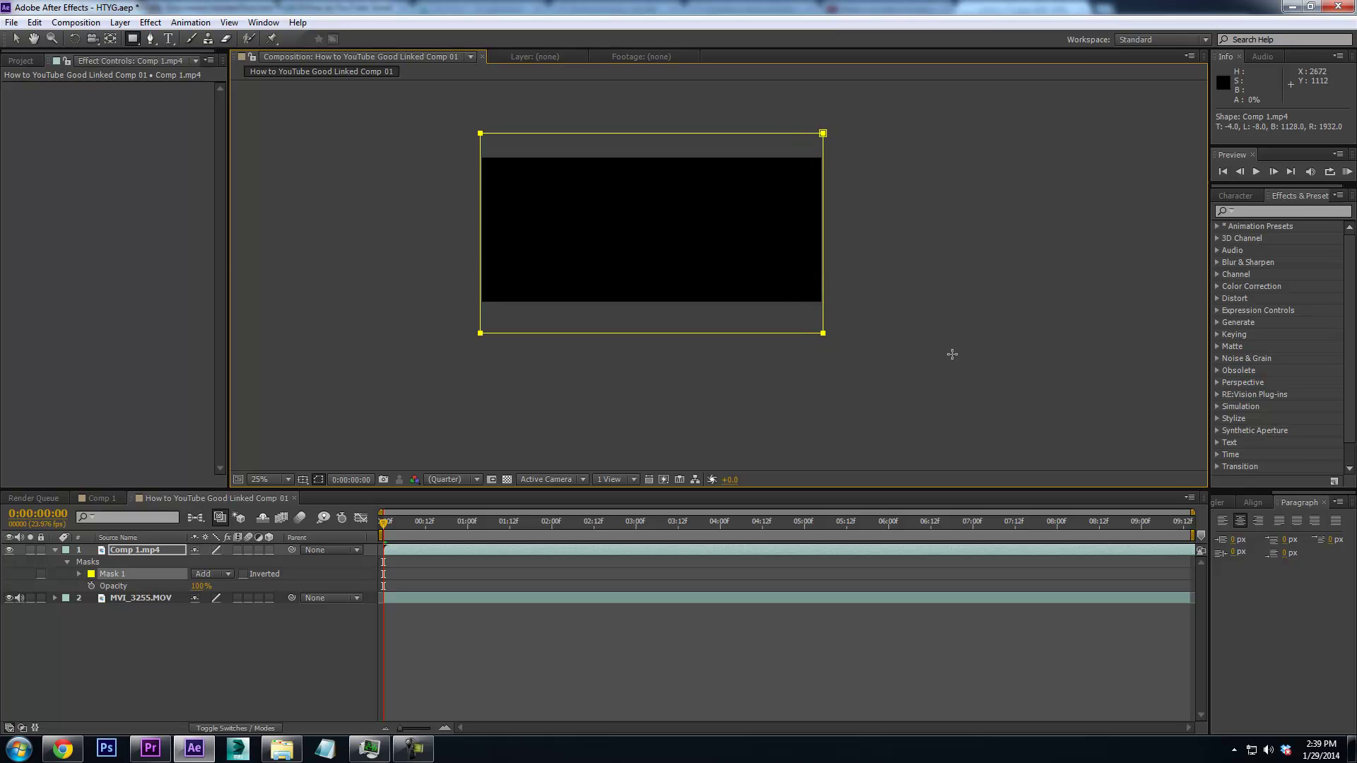
Set the feather of Mask 1 on Comp 1.mp4 to 81 pixels and inspect the softened edges
left_click(145, 571)
key("f")
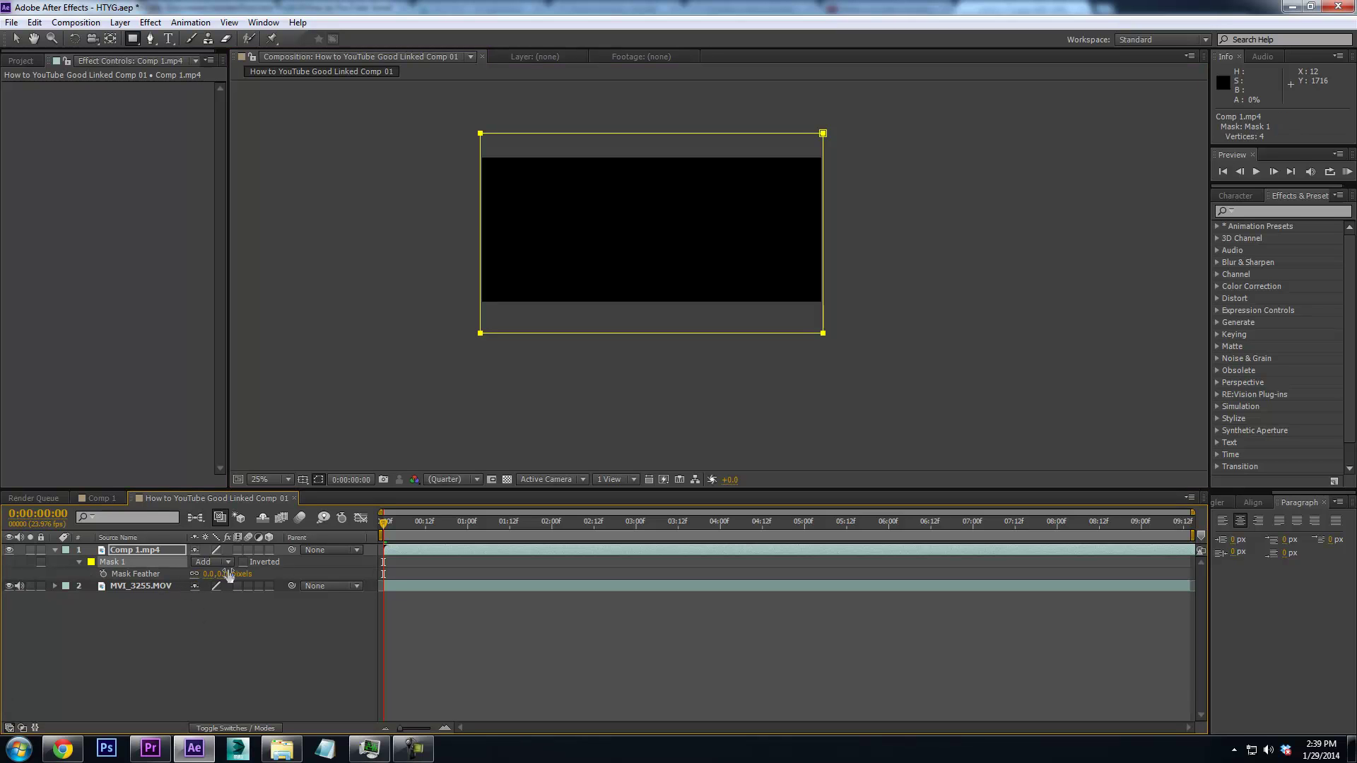
left_click_drag(222, 574, 280, 574)
scroll(721, 278, "up", 2)
left_click_drag(629, 373, 660, 452)
scroll(660, 451, "down", 1)
Apply the Corner Pin effect to the Comp 1.mp4 layer and lower the layer's opacity to 62%
left_click(1313, 215)
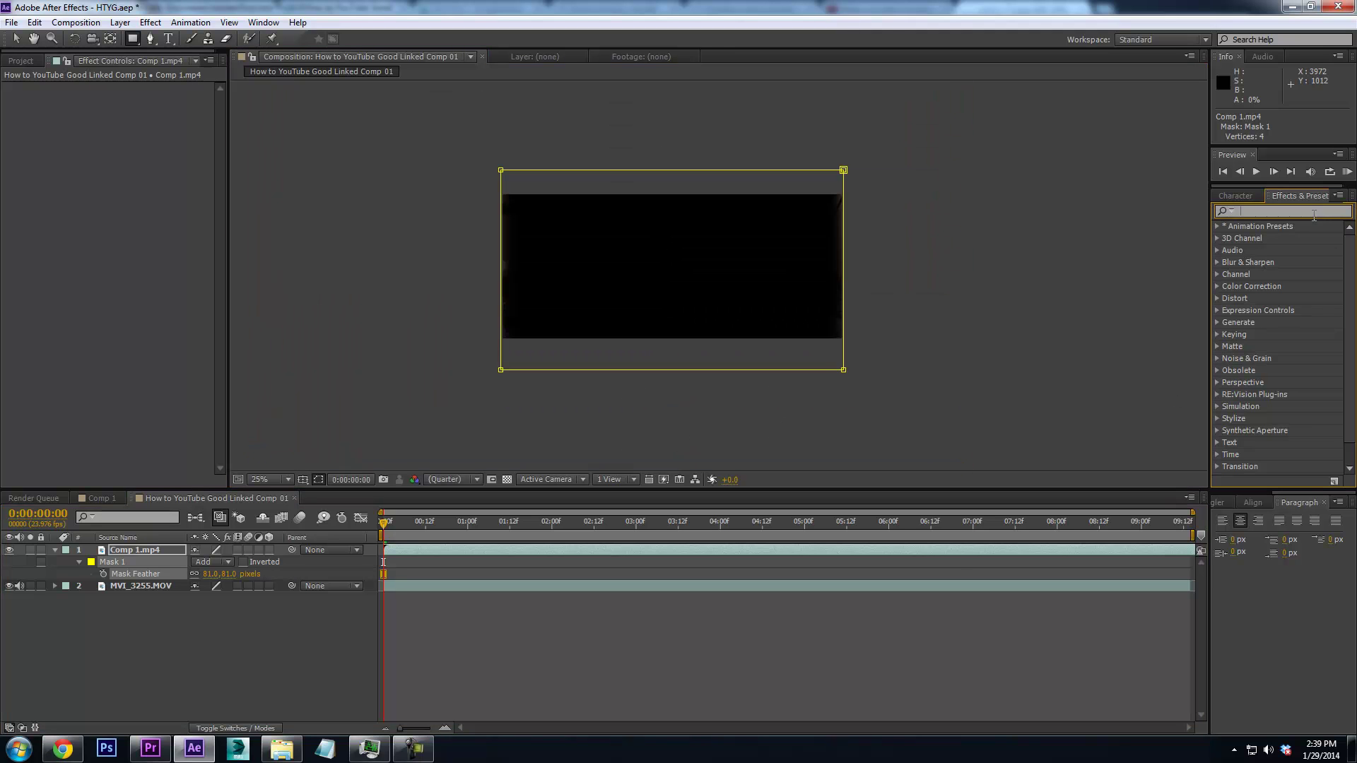
type("corner")
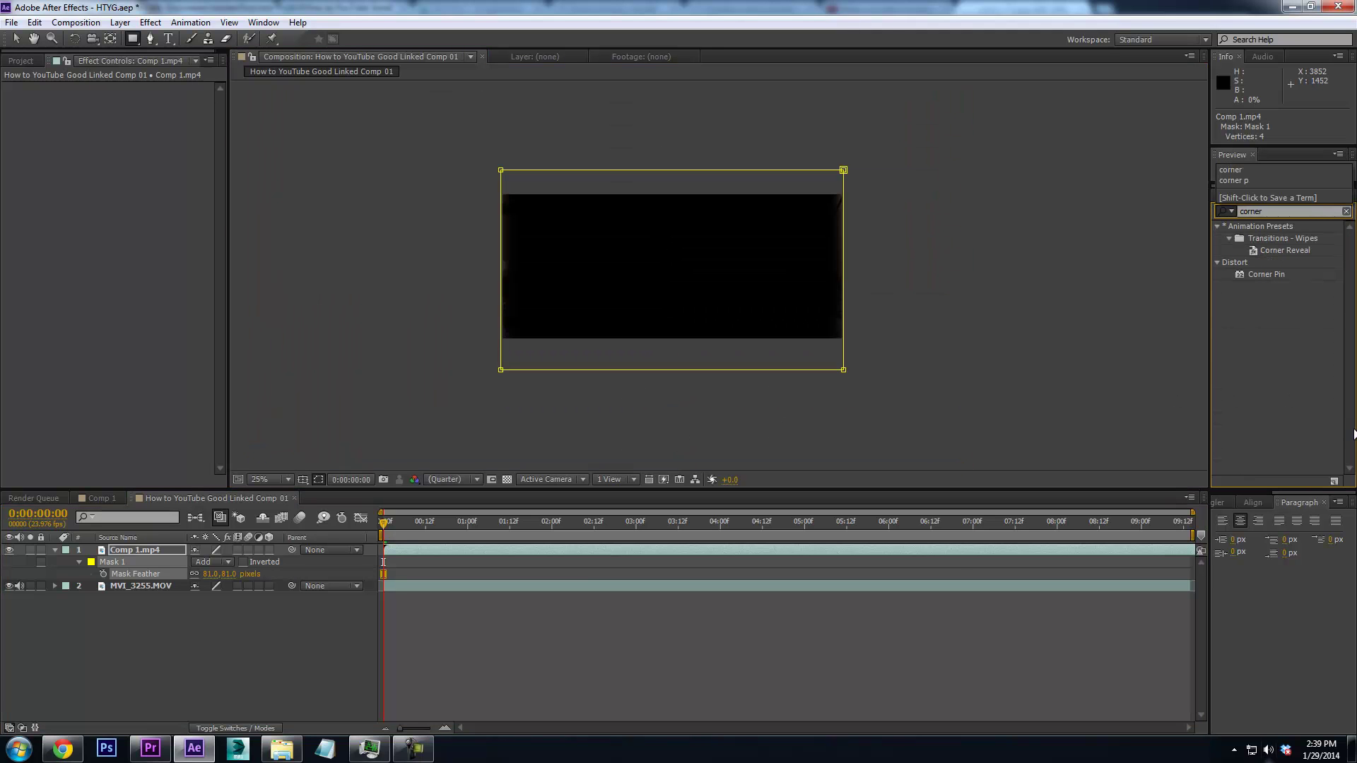
left_click_drag(1274, 270, 676, 274)
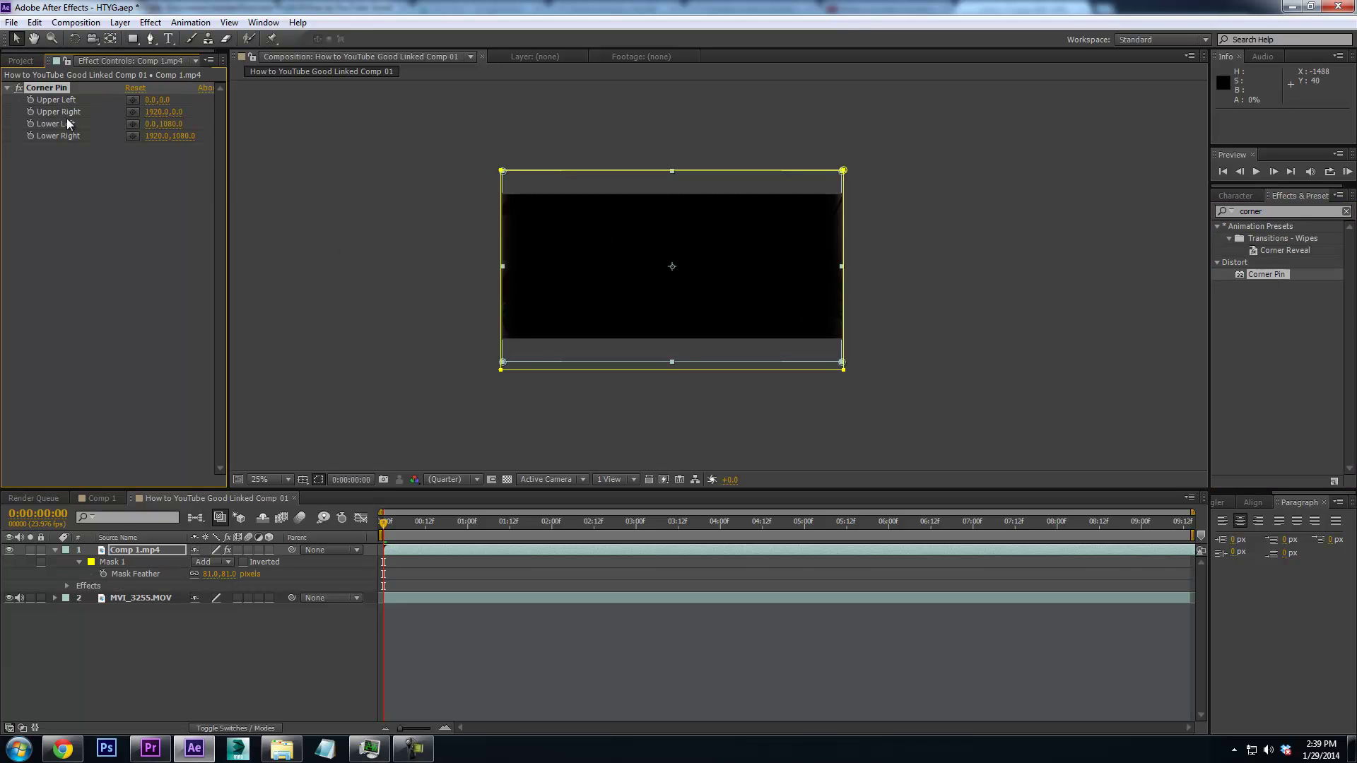
key("t")
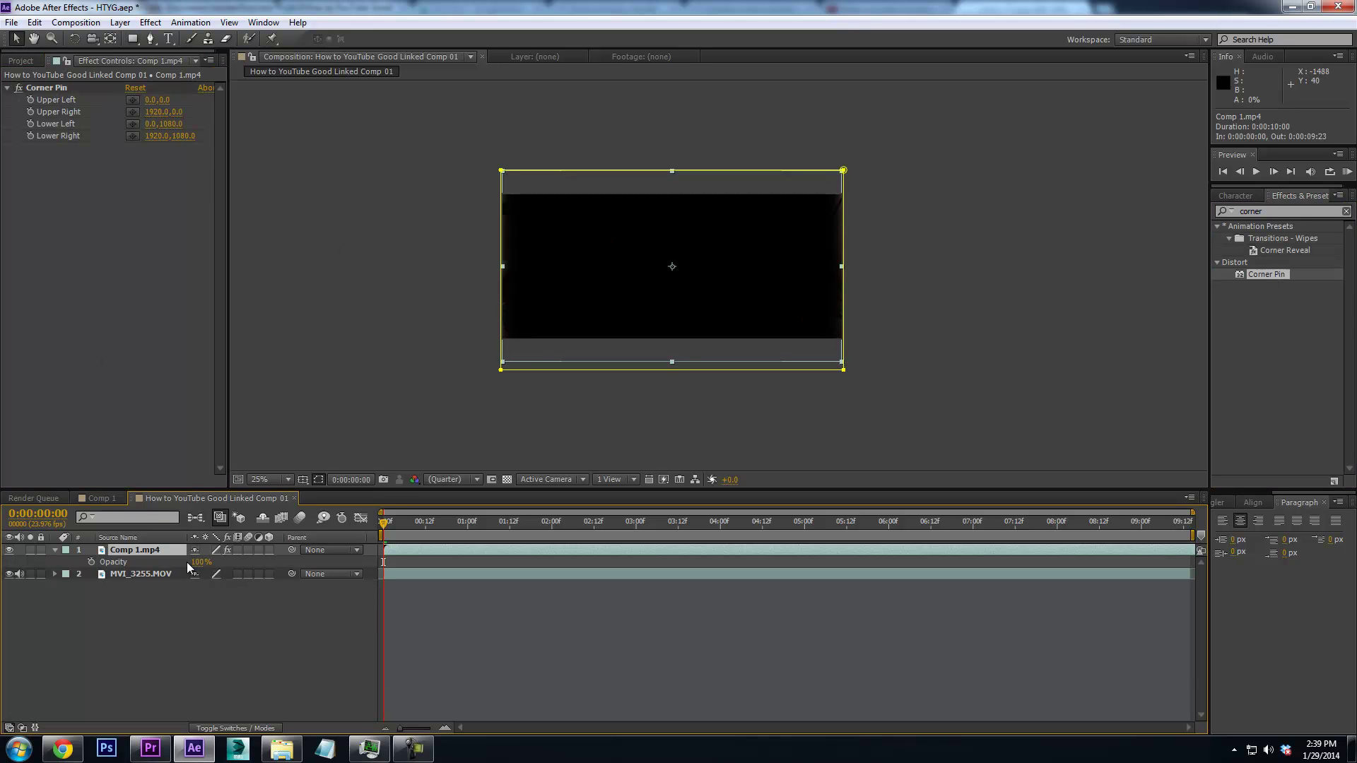
key("period")
Move the four Corner Pin points of Comp 1.mp4 onto the matching corners of the monitor's screen in the footage
left_click_drag(384, 312, 503, 270)
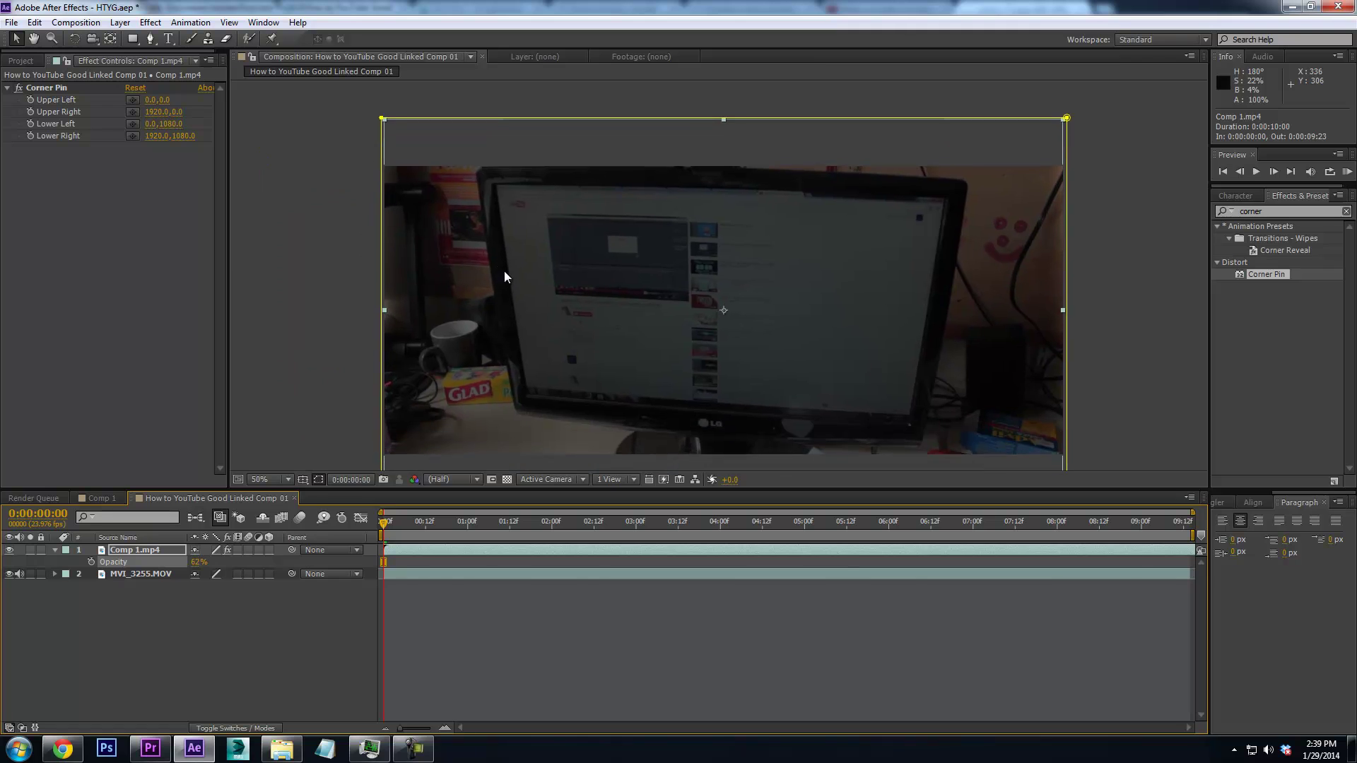
left_click_drag(385, 117, 497, 181)
left_click_drag(1065, 118, 944, 199)
left_click_drag(929, 318, 887, 189)
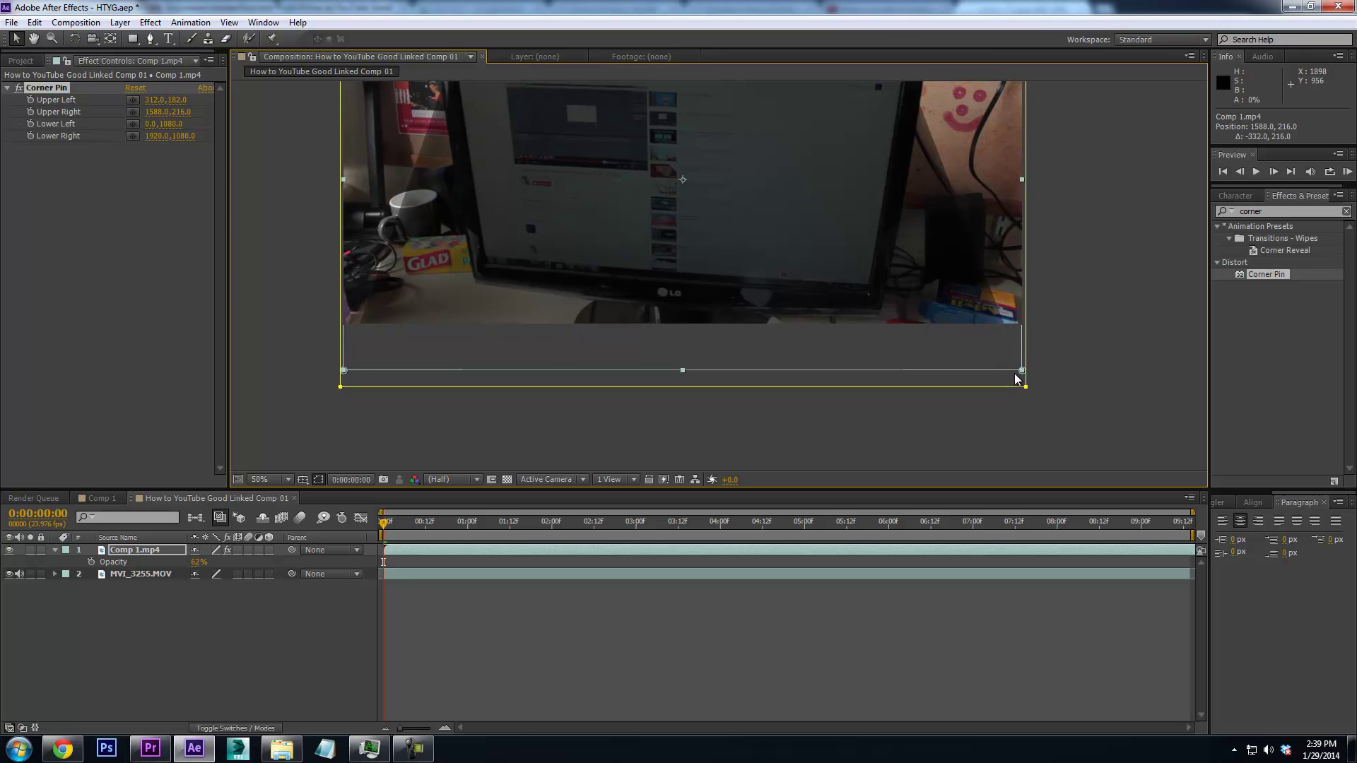
left_click_drag(1025, 382, 869, 292)
left_click_drag(753, 274, 832, 246)
left_click_drag(422, 344, 564, 239)
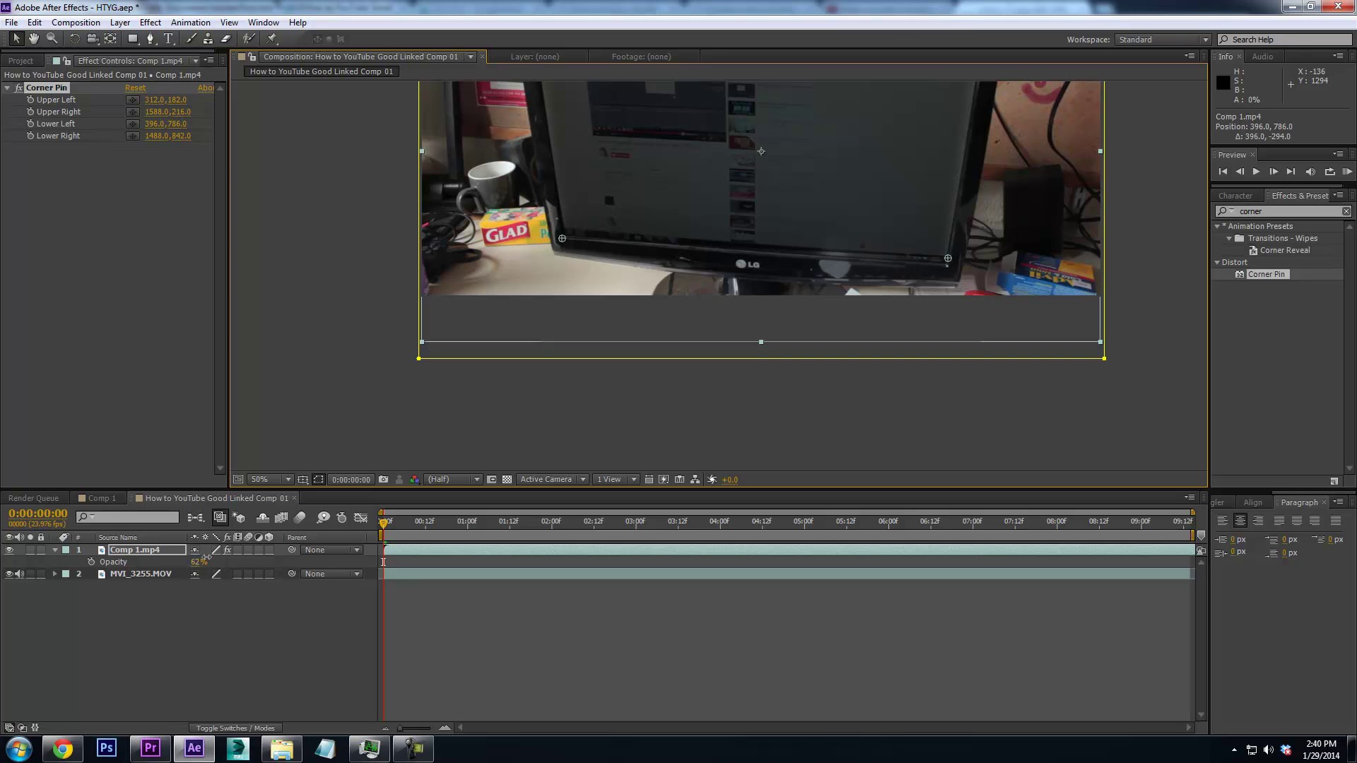
Set the opacity of Comp 1.mp4 back to 100%
left_click_drag(200, 562, 269, 562)
left_click_drag(861, 291, 772, 446)
left_click_drag(773, 294, 813, 265)
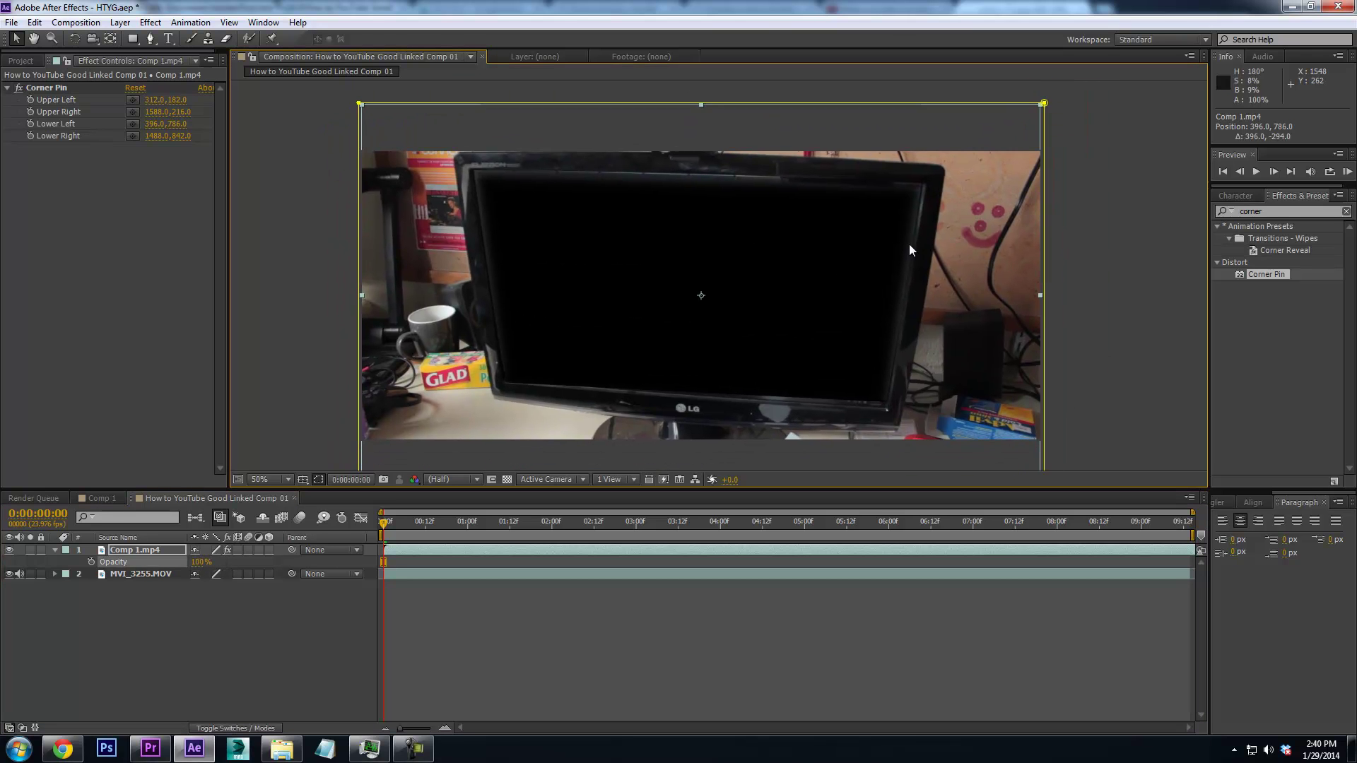
Refine the Corner Pin against the monitor's bezel, moving Upper Right to about 1619, 199 and Lower Right to about 1491, 861
scroll(940, 176, "up", 2)
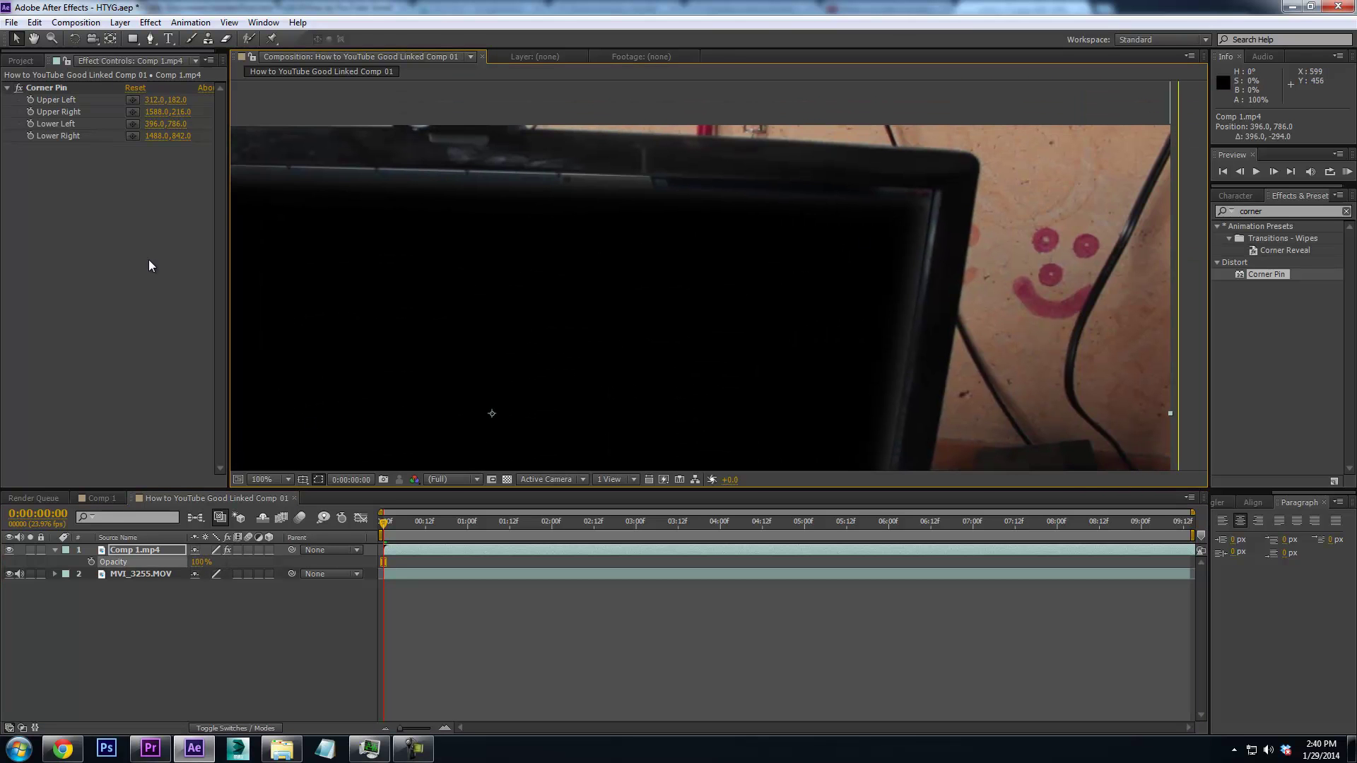
left_click(46, 88)
left_click_drag(938, 182, 952, 170)
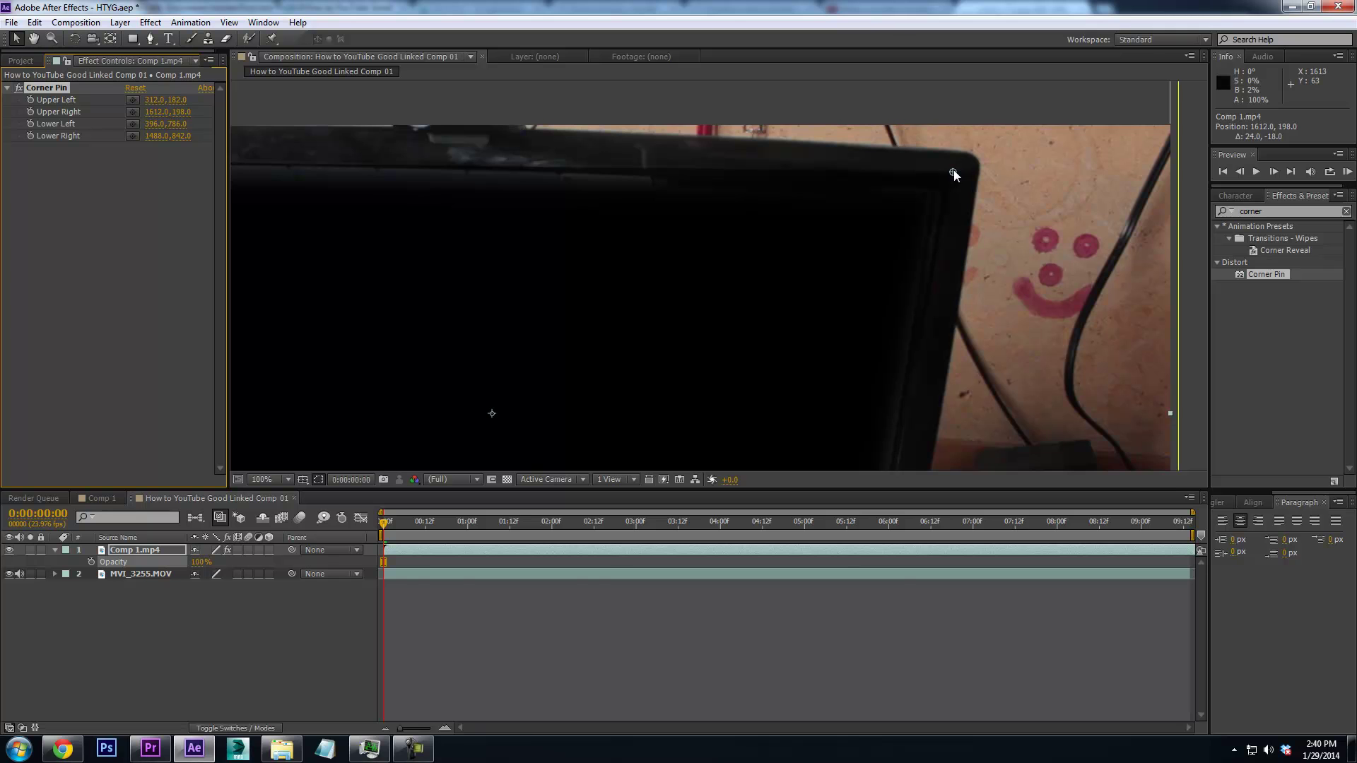
left_click_drag(828, 324, 813, 117)
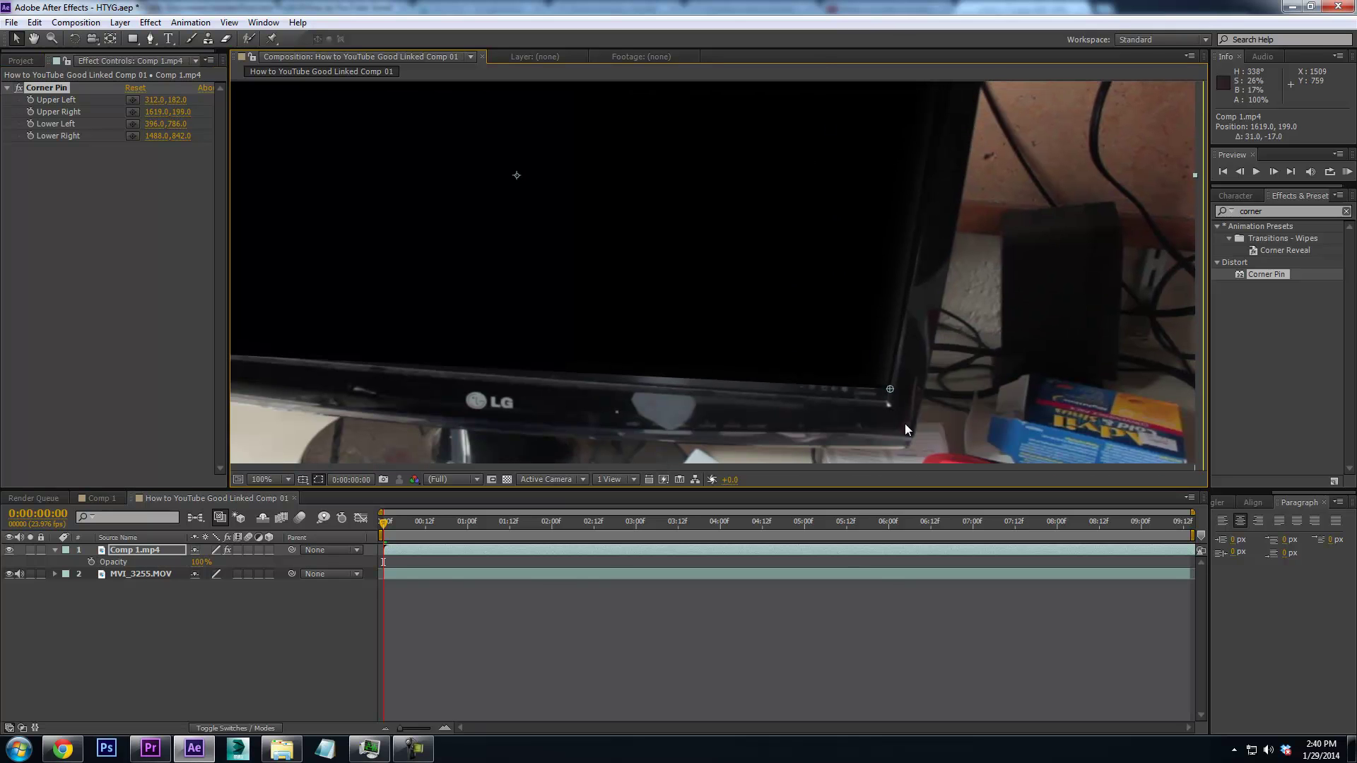
left_click_drag(892, 387, 894, 401)
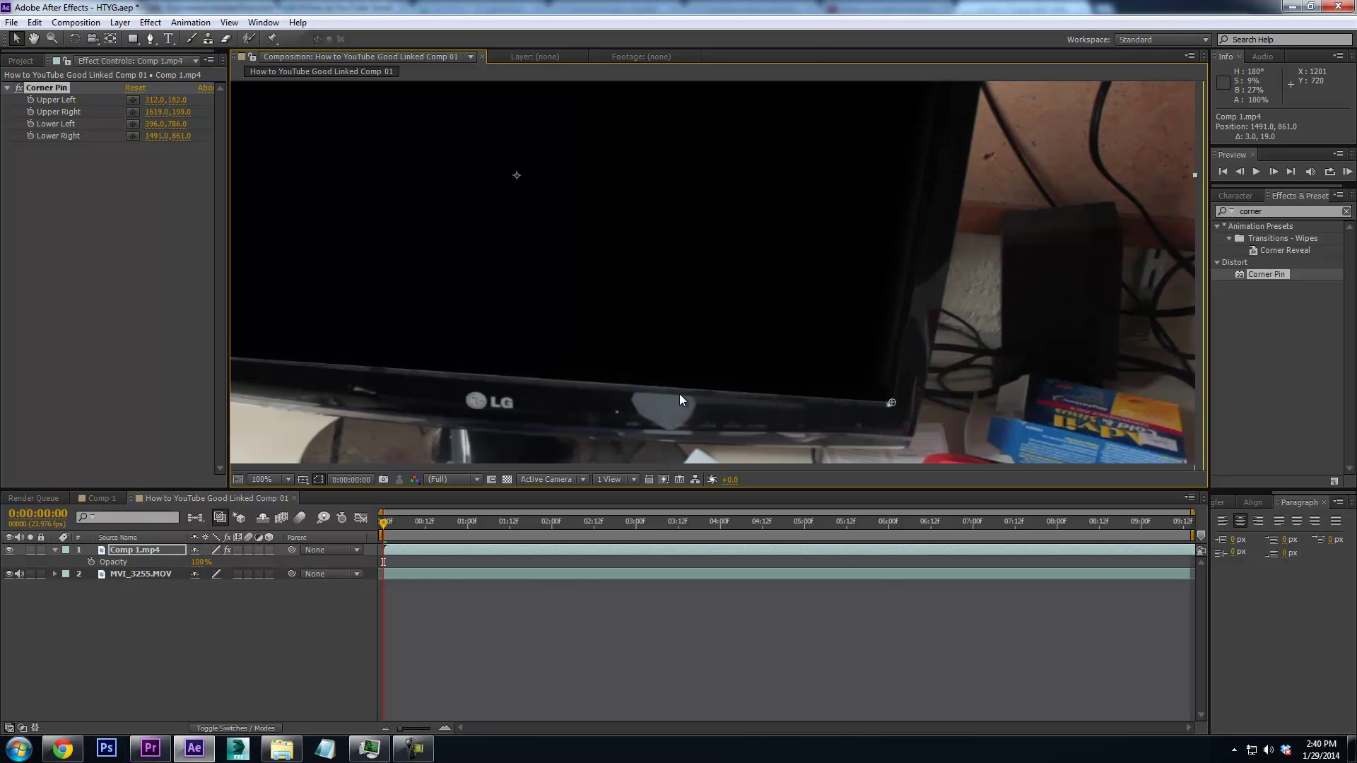
left_click_drag(679, 393, 972, 373)
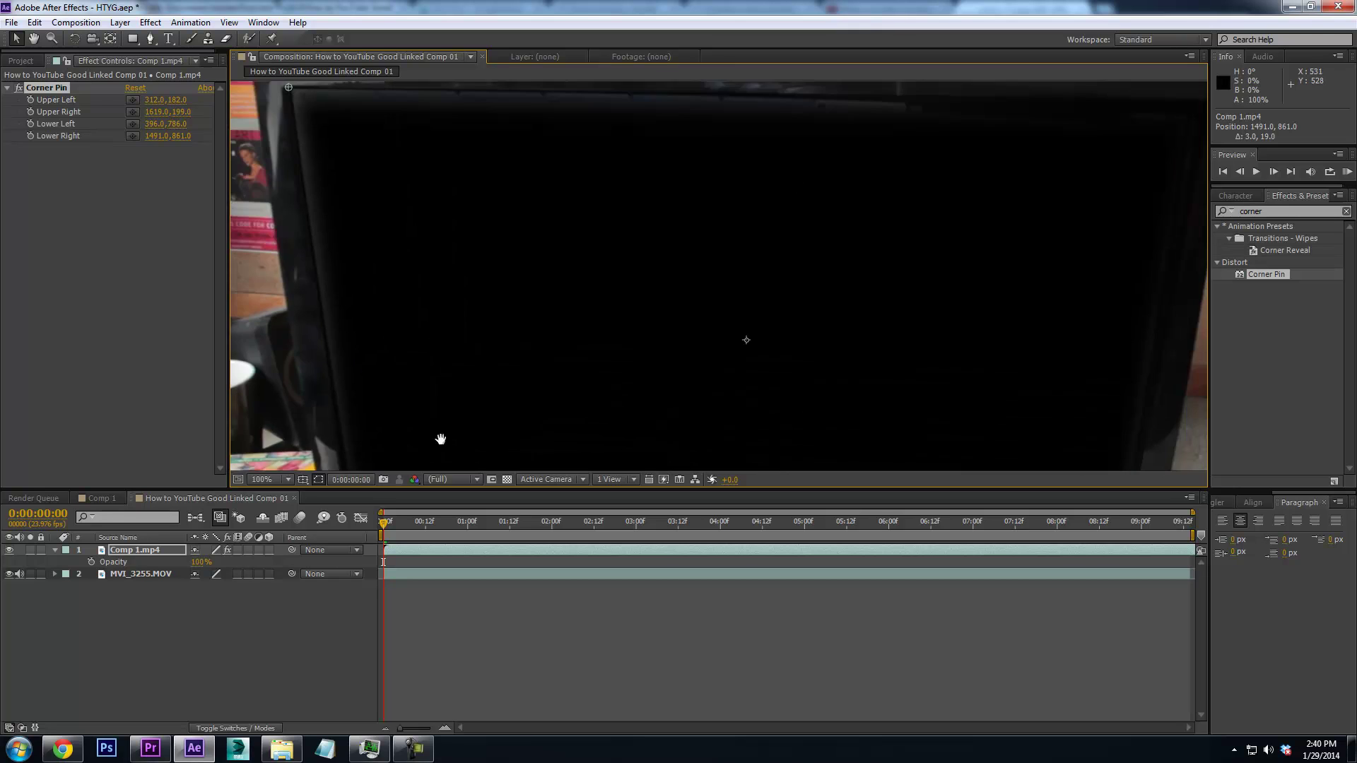
Preview the composited loading animation on the monitor by scrubbing and playing the How to YouTube Good Linked Comp 01 timeline
scroll(739, 427, "down", 2)
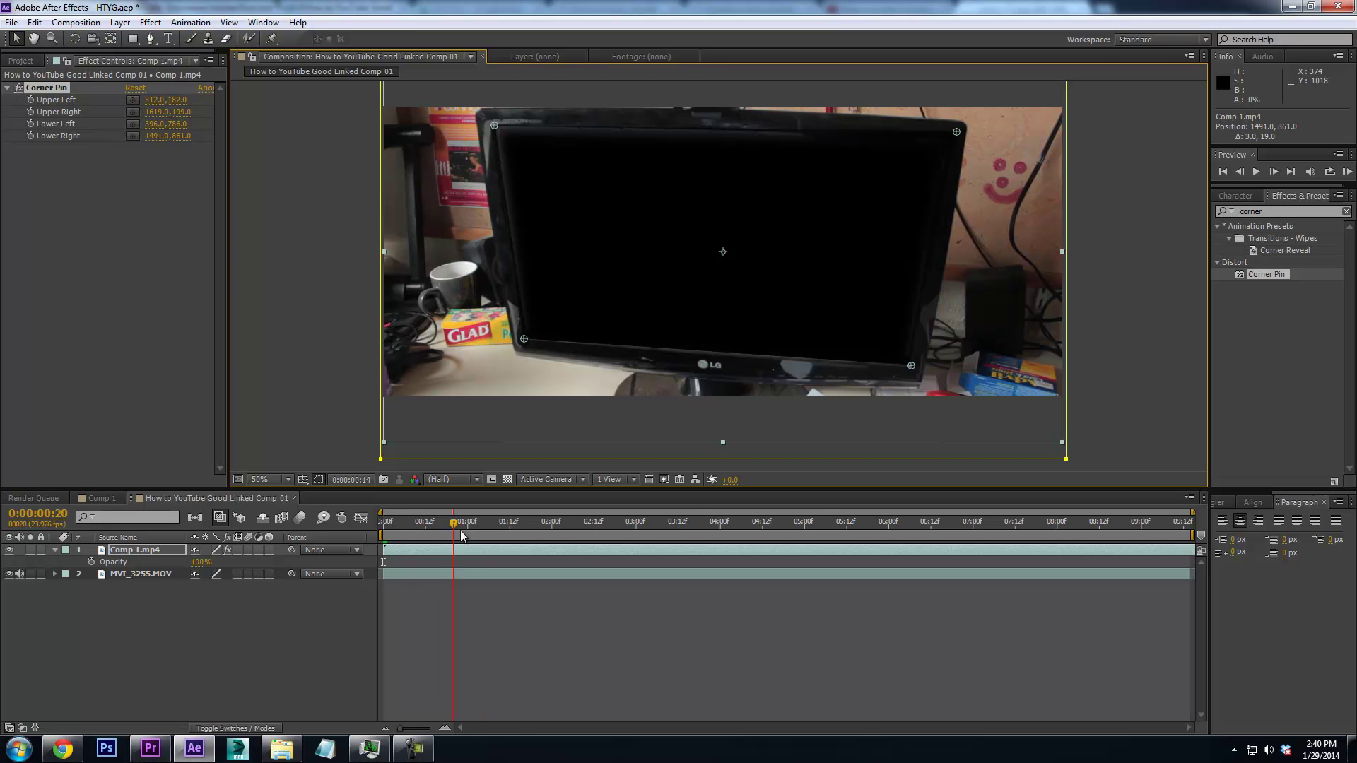
mouse_move(602, 531)
left_mouse_down()
mouse_move(703, 530)
mouse_move(612, 532)
left_mouse_up()
key("space")
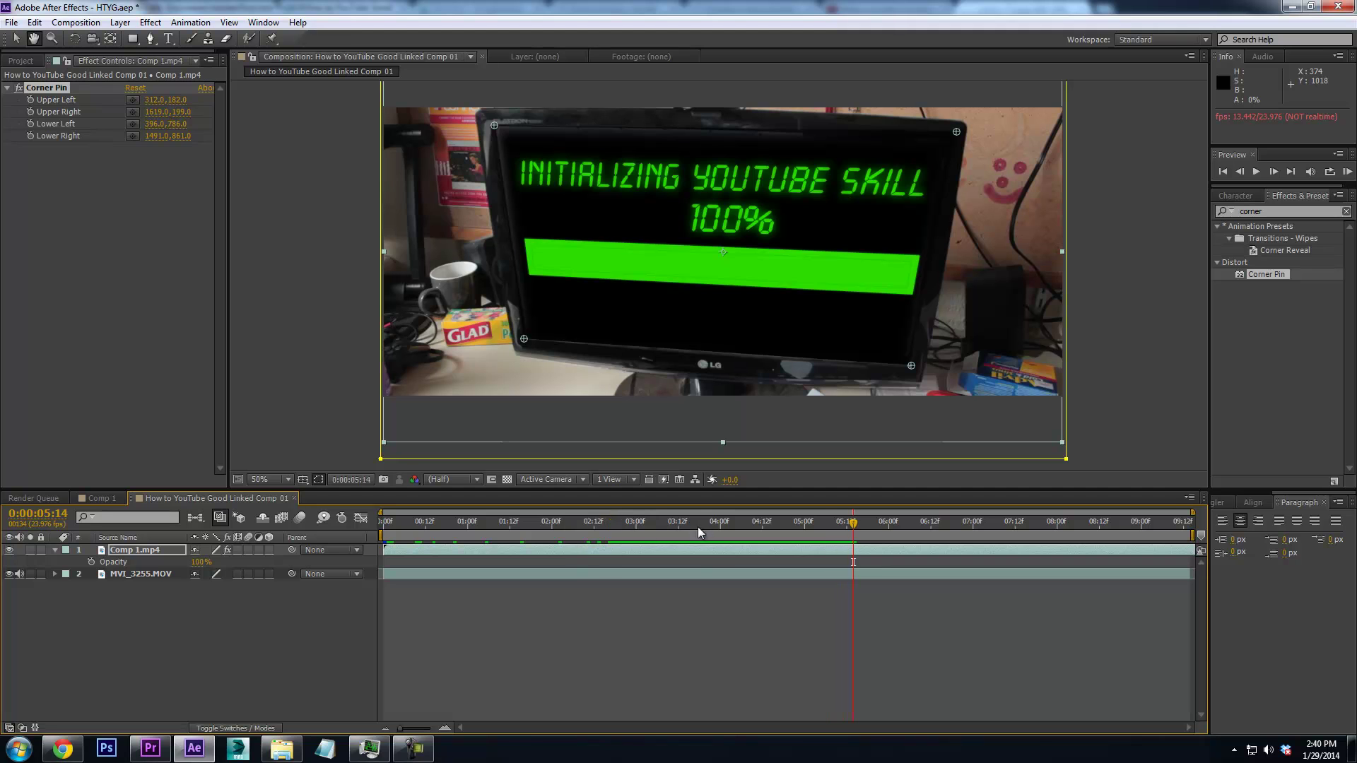
left_click(576, 529)
left_click_drag(576, 534, 608, 524)
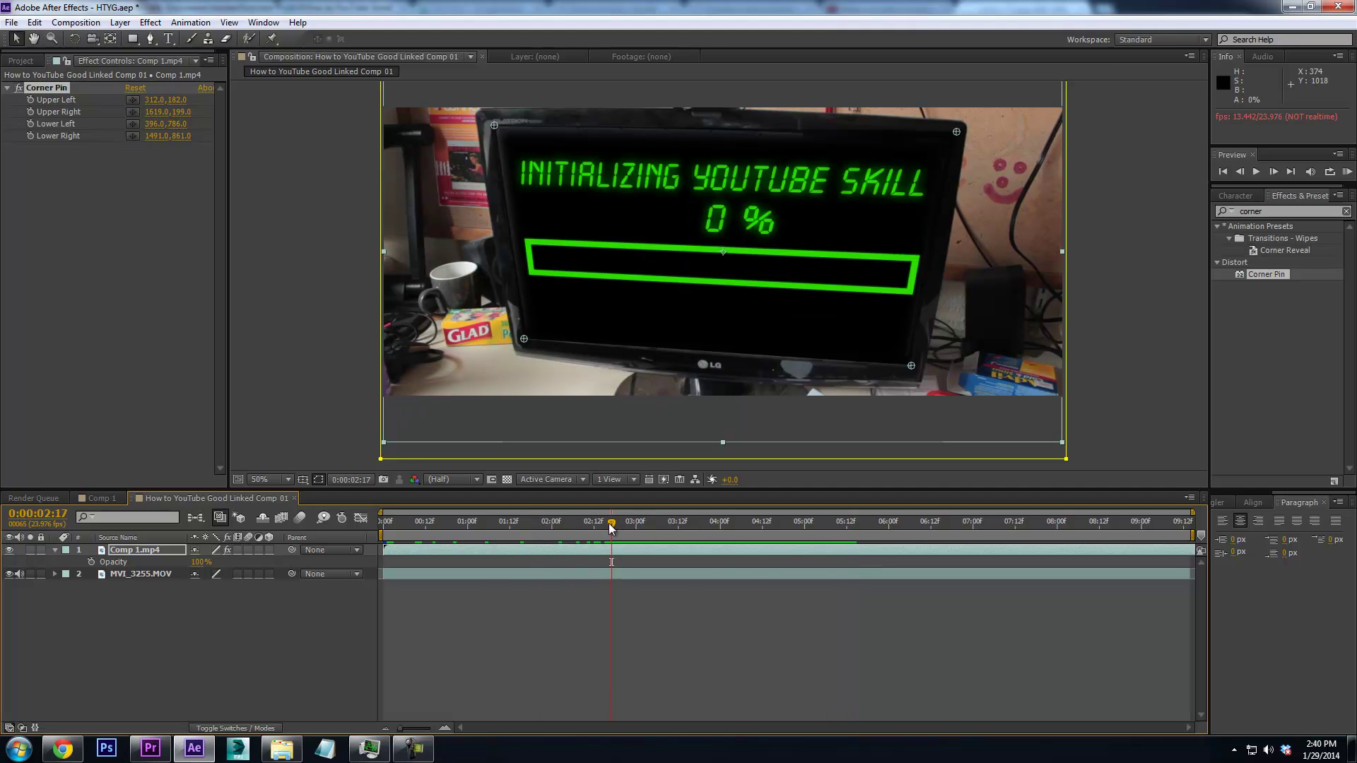
key("KP_0")
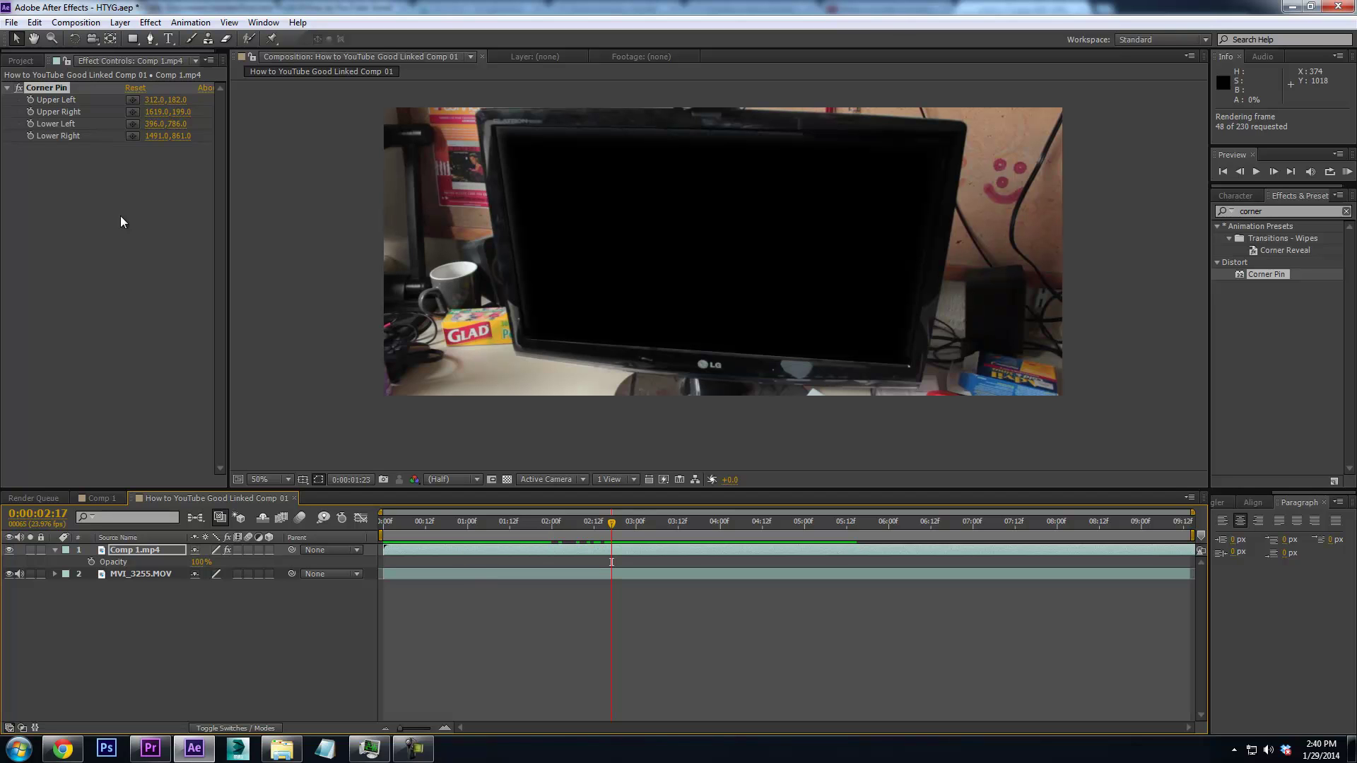
Add How to YouTube Good Linked Comp 01 to the render queue and set its output format to H.264
left_click(11, 22)
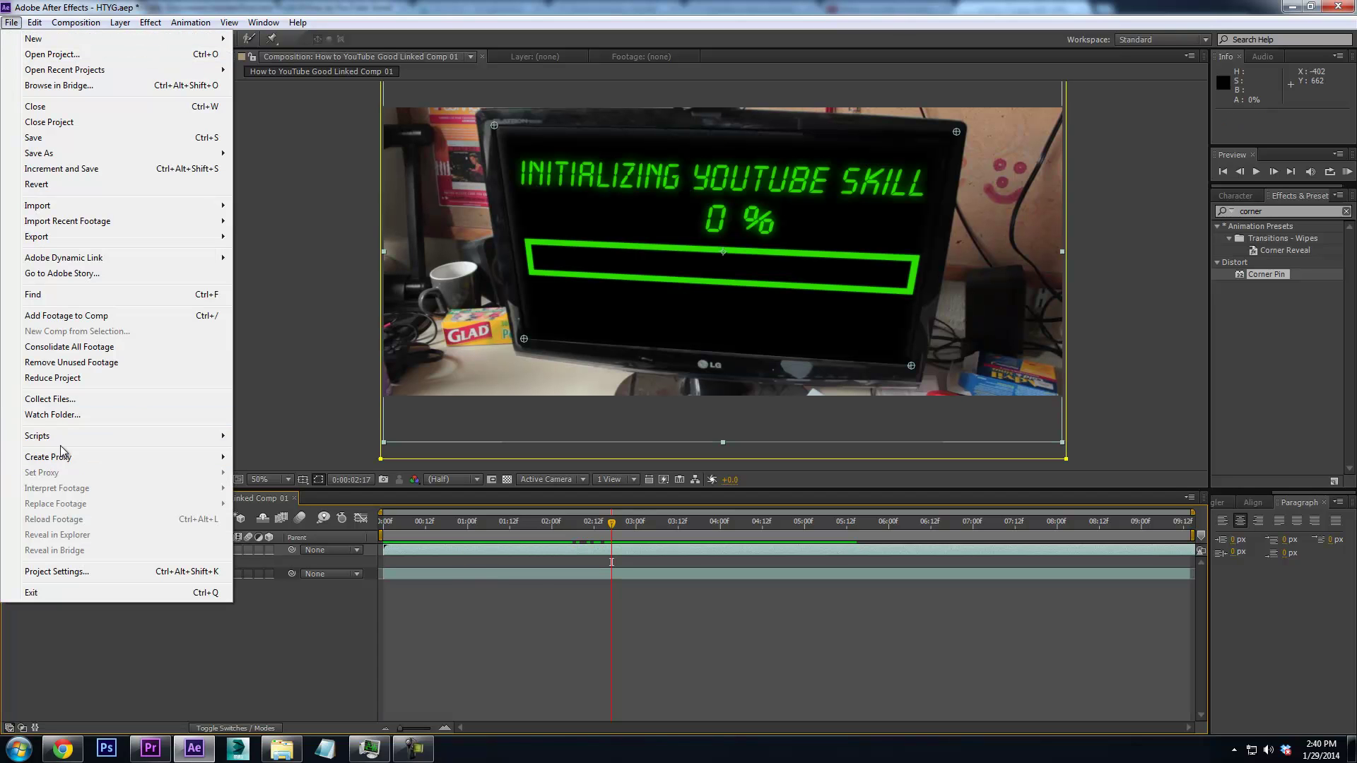
mouse_move(212, 236)
left_click(254, 237)
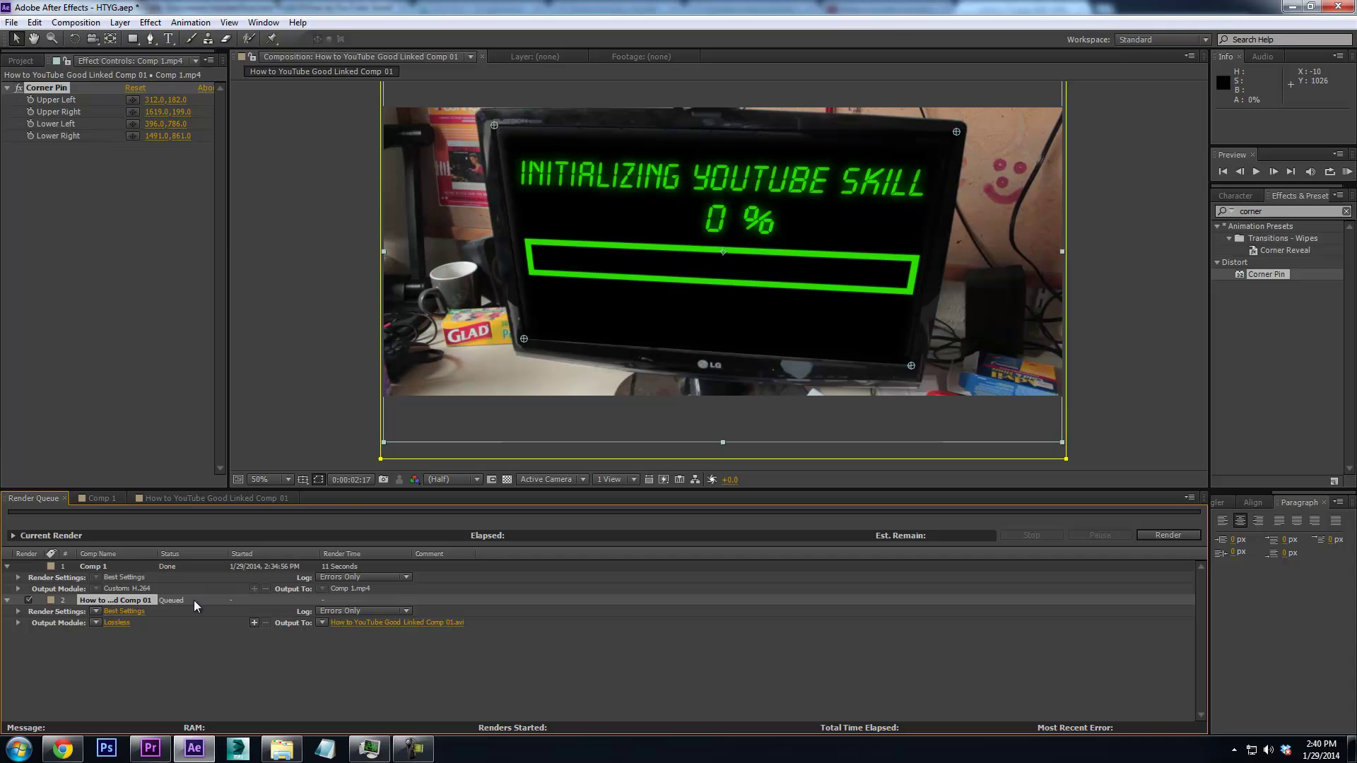
left_click(121, 623)
left_click(165, 71)
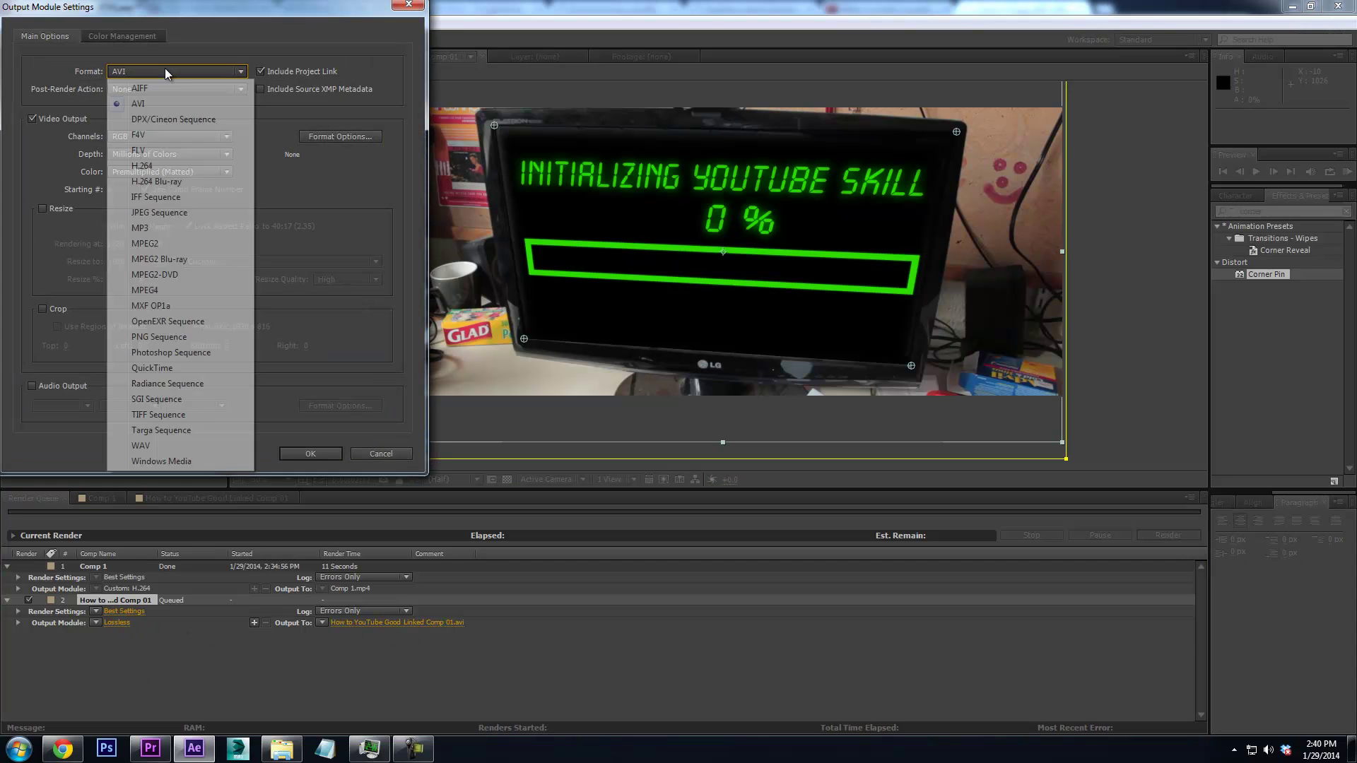
left_click(177, 167)
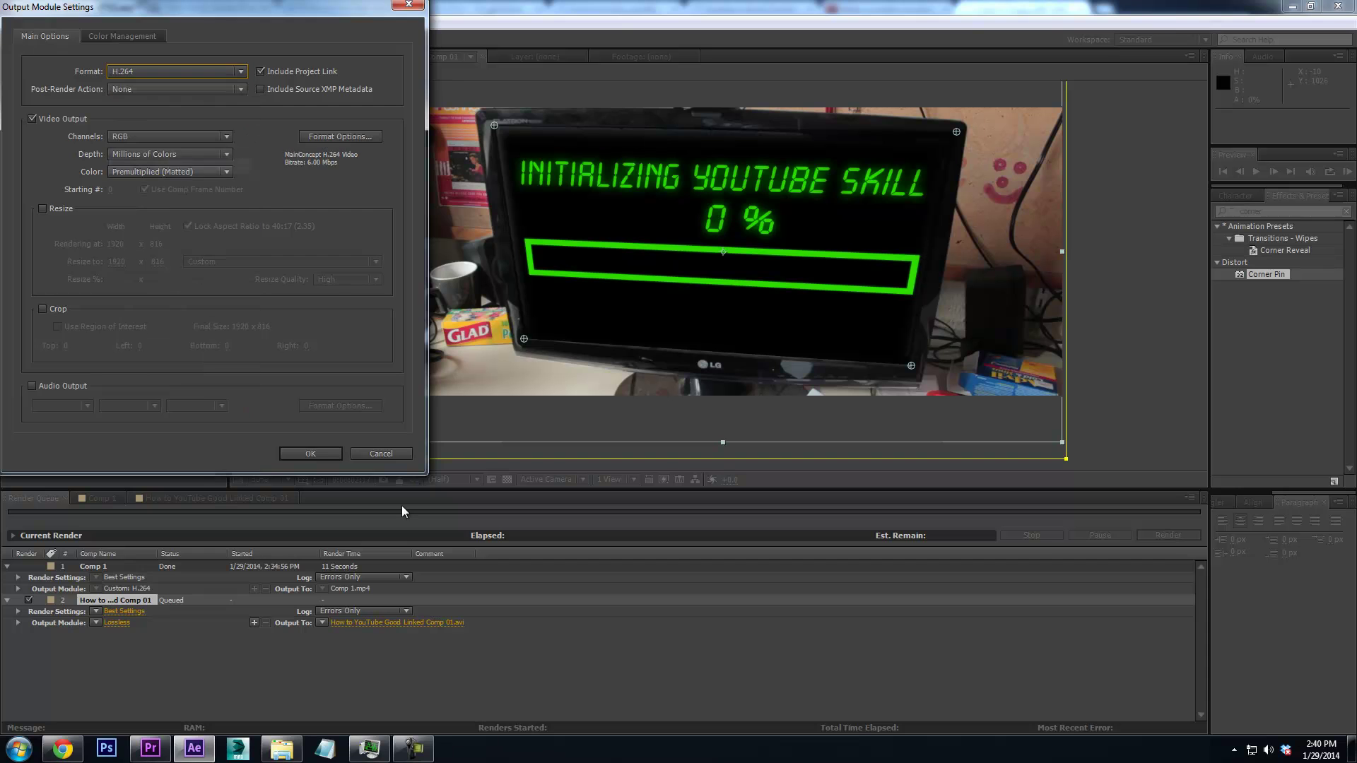
left_click(322, 452)
Name the output movie "computer" in the How to YouTube good folder and start the render
left_click(396, 622)
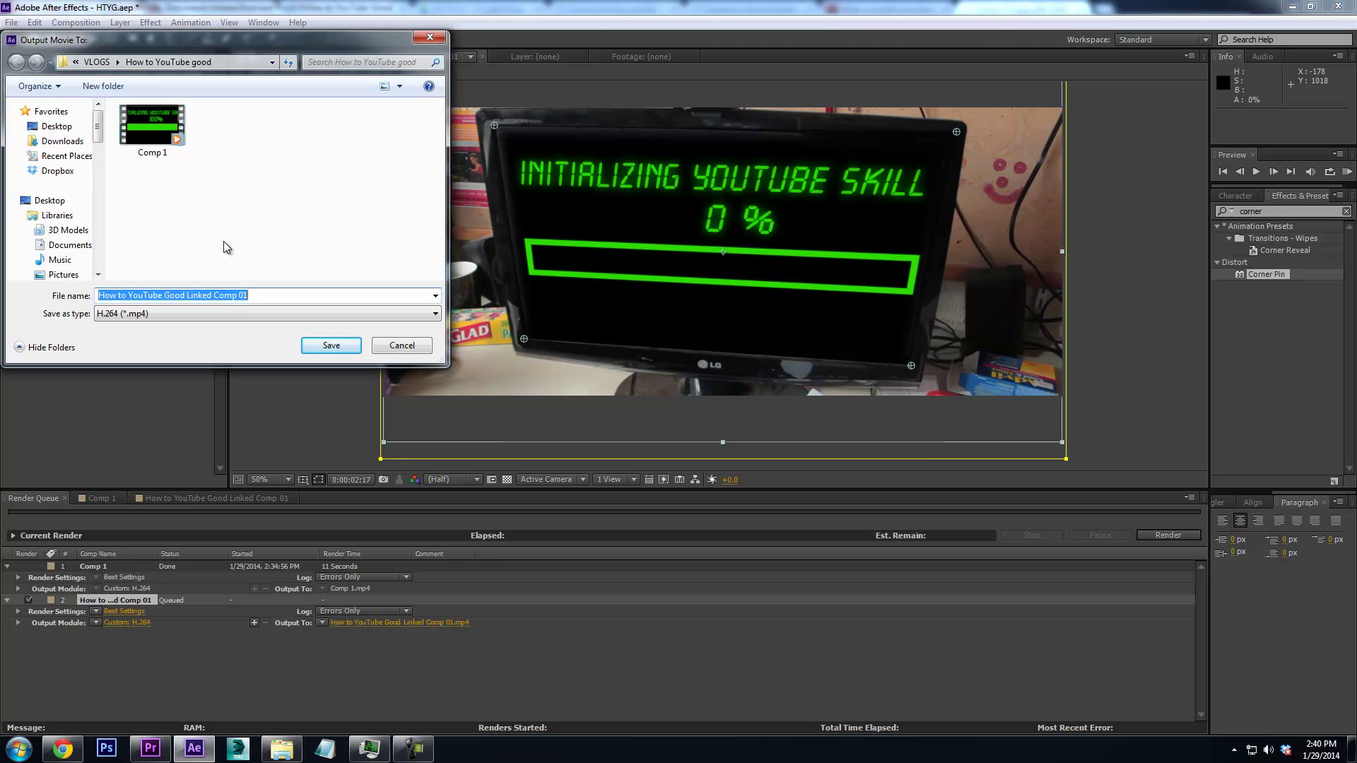
type("computer")
key("Return")
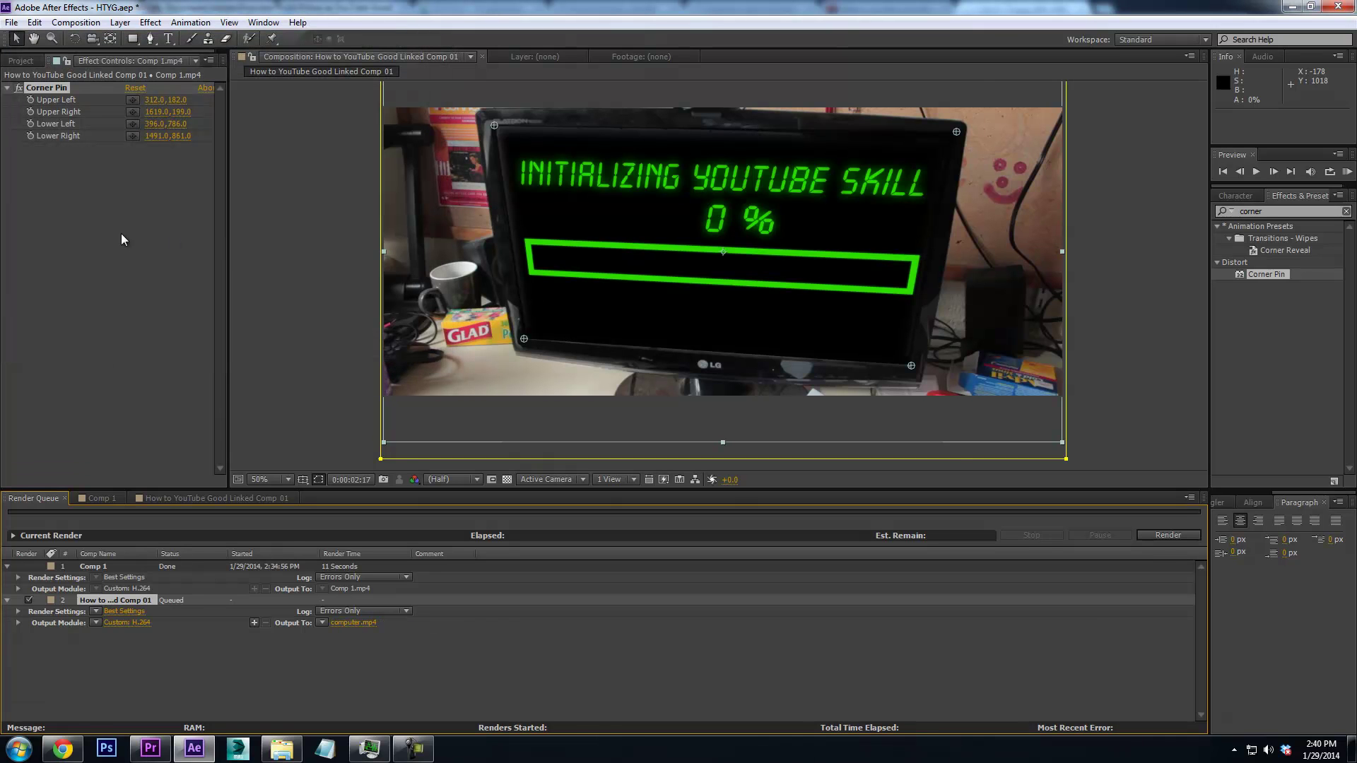
left_click(1173, 536)
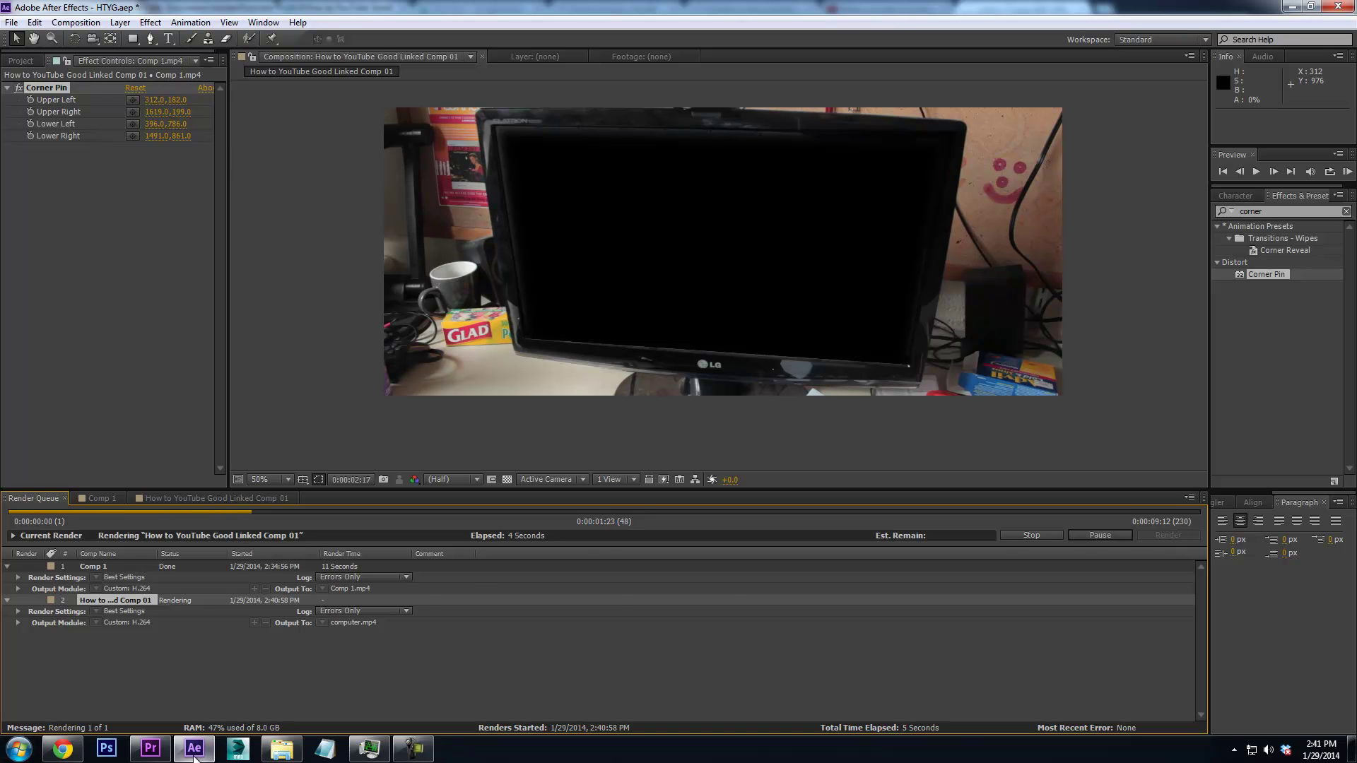
Switch to Premiere Pro and play Sequence 02 from its start
left_click(150, 748)
left_click_drag(652, 491, 376, 528)
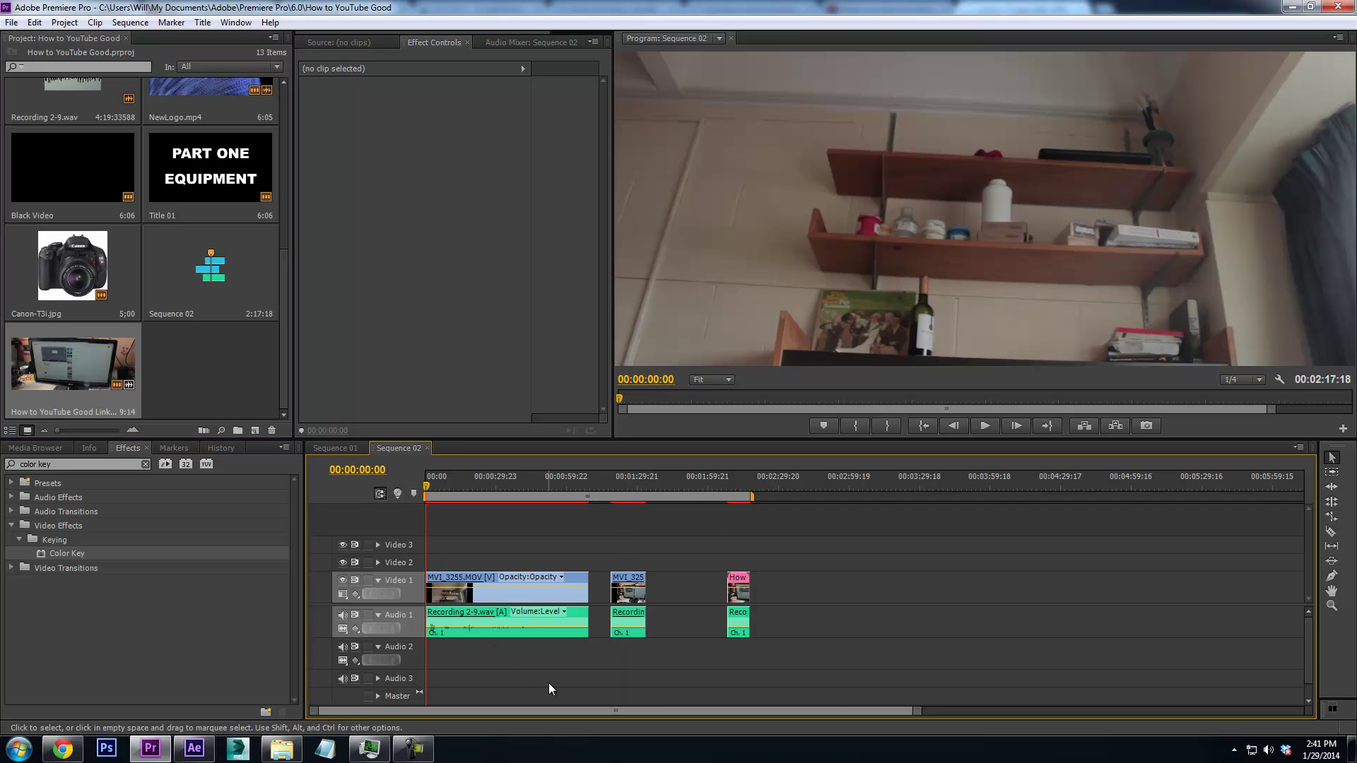
key("space")
Split the first MVI_3255.MOV clip and its audio in Sequence 02 with the Razor tool at 00:00:03:23
left_click(1332, 531)
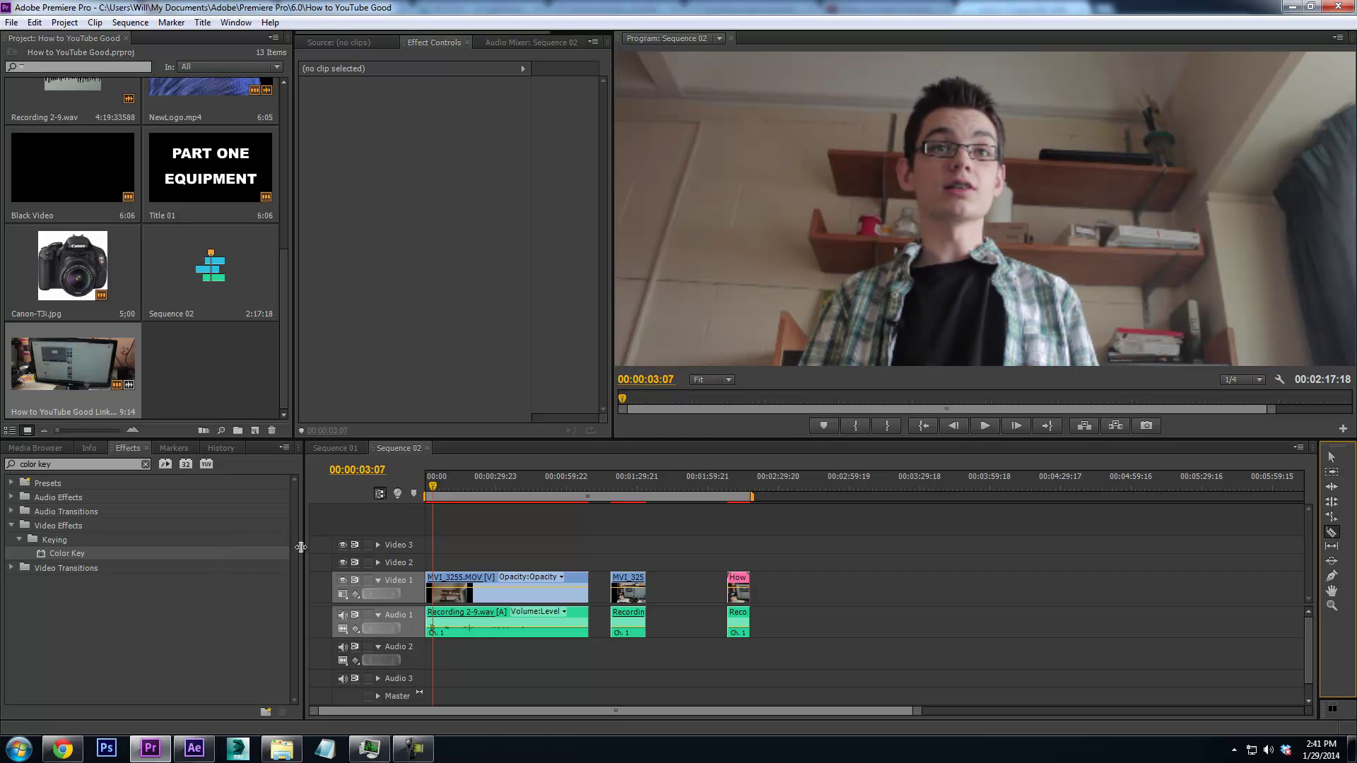
key("space")
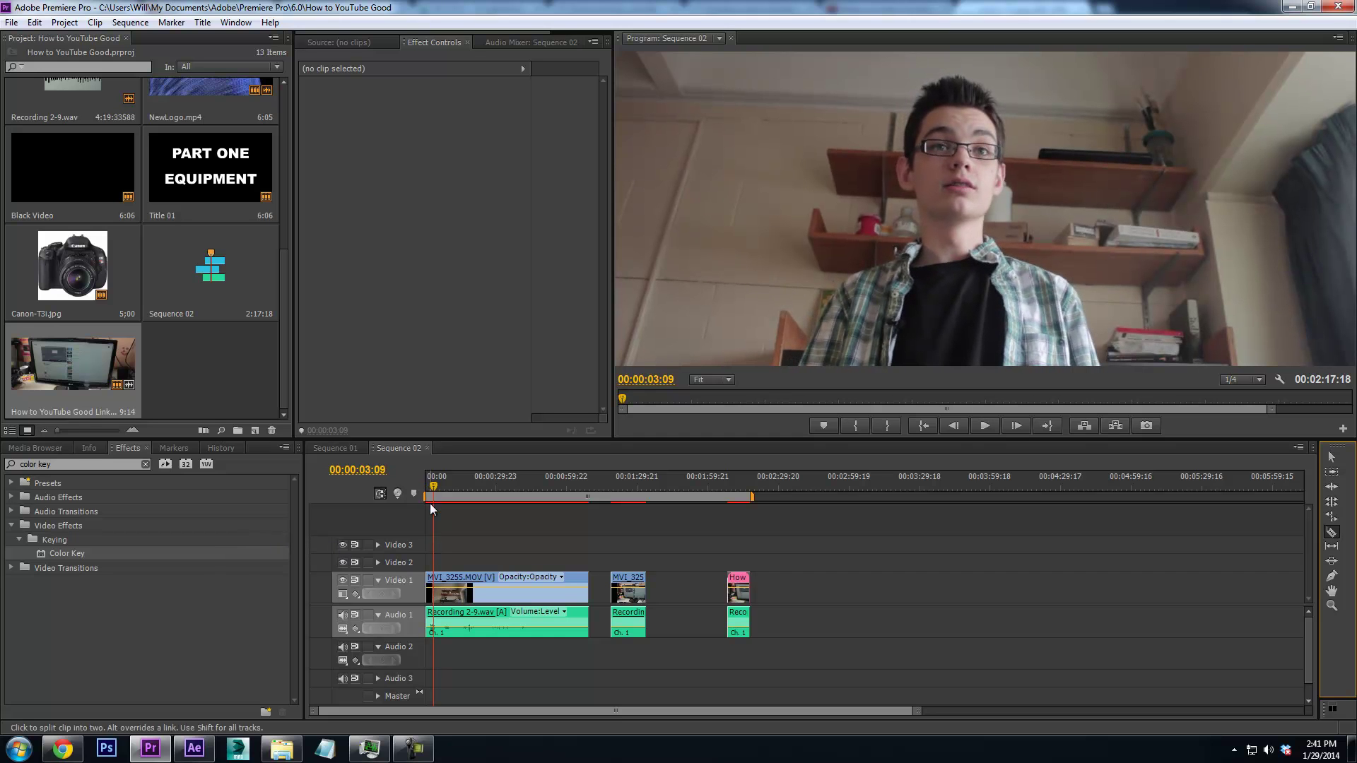
key("Left")
key("Left")
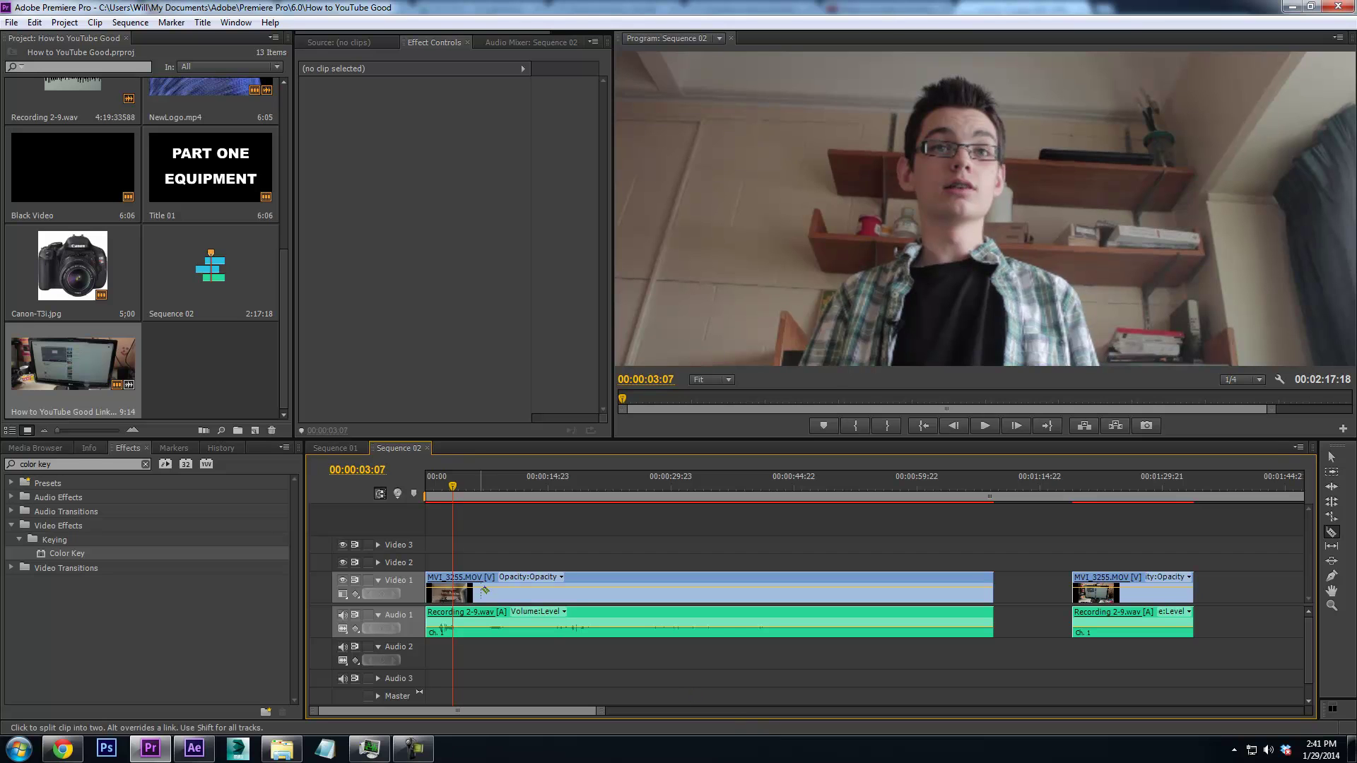
key("Right")
key("Right")
key("Right")
key("Right")
key("Right")
key("Right")
key("Right")
key("Right")
key("Right")
key("Right")
key("Right")
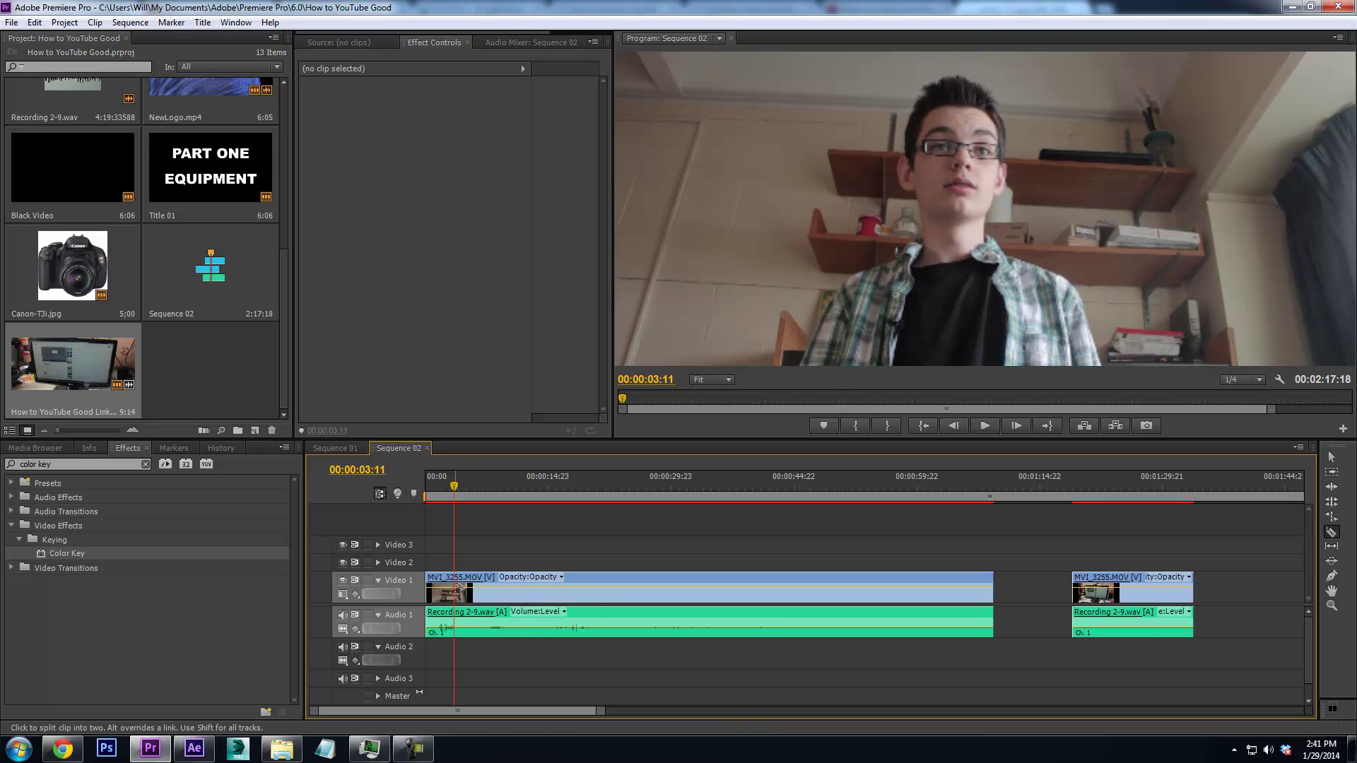
key("Right")
key("Right")
key("Right")
left_click(460, 587)
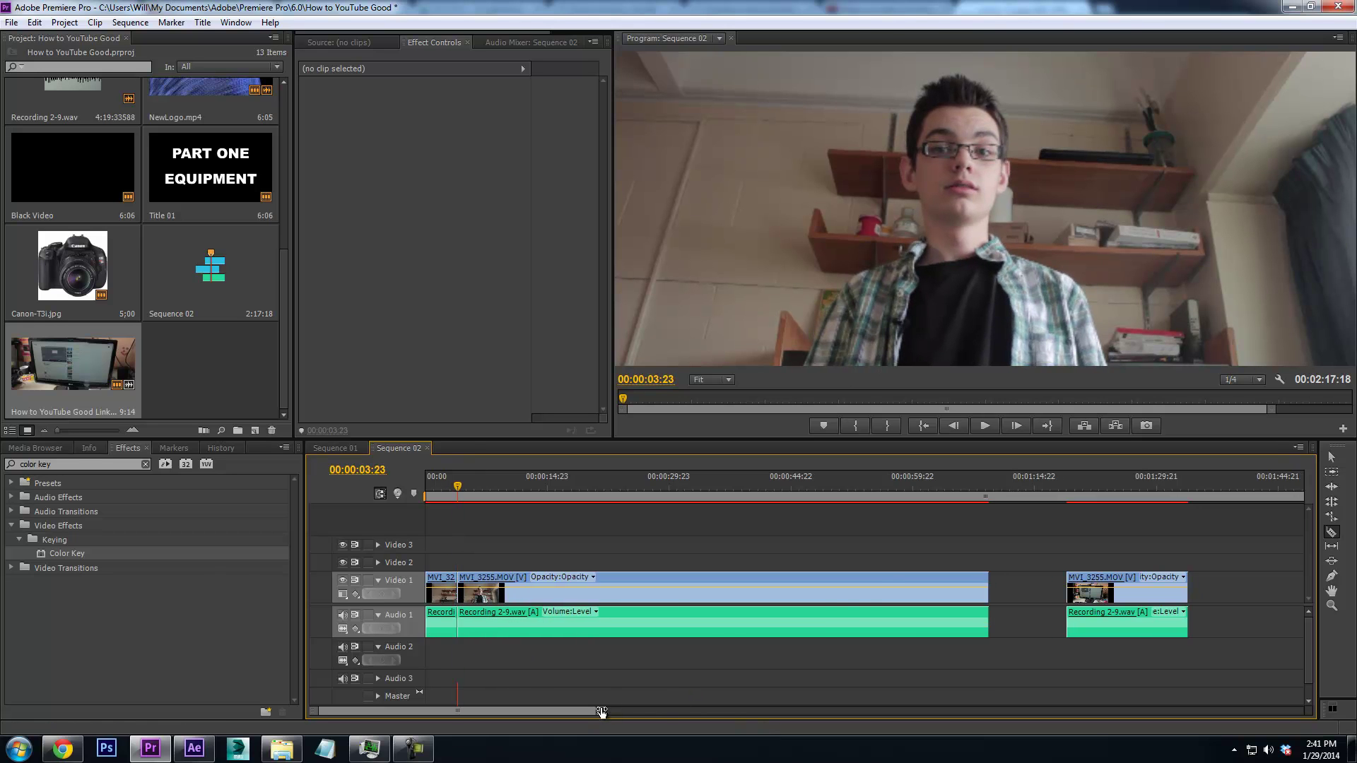
Move the second part of the split MVI_3255.MOV clip with its audio behind the linked comp clip at the end of Sequence 02
left_click_drag(600, 710, 841, 711)
key("v")
left_click_drag(491, 611, 898, 611)
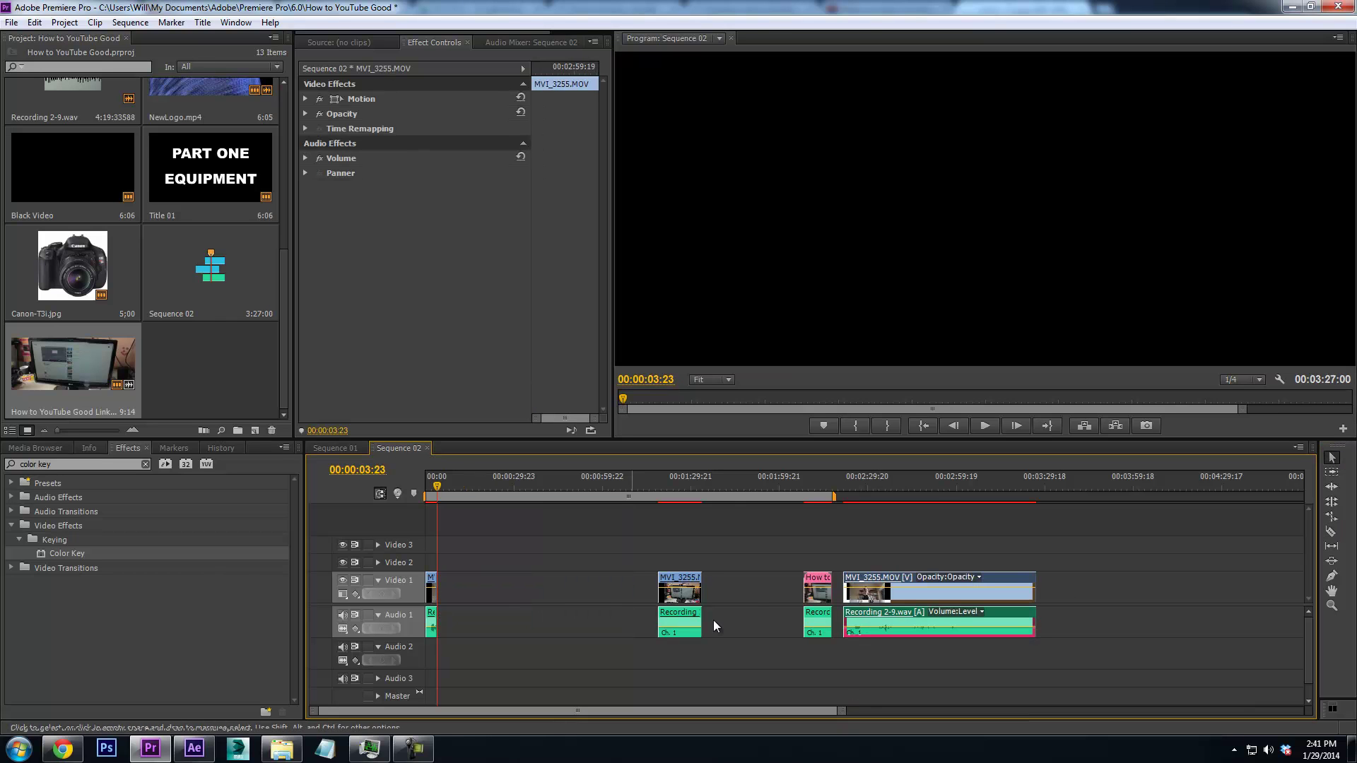
Place the rendered computer movie from the How to YouTube good folder over the linked comp clip on Video 1 of Sequence 02
left_click(818, 588)
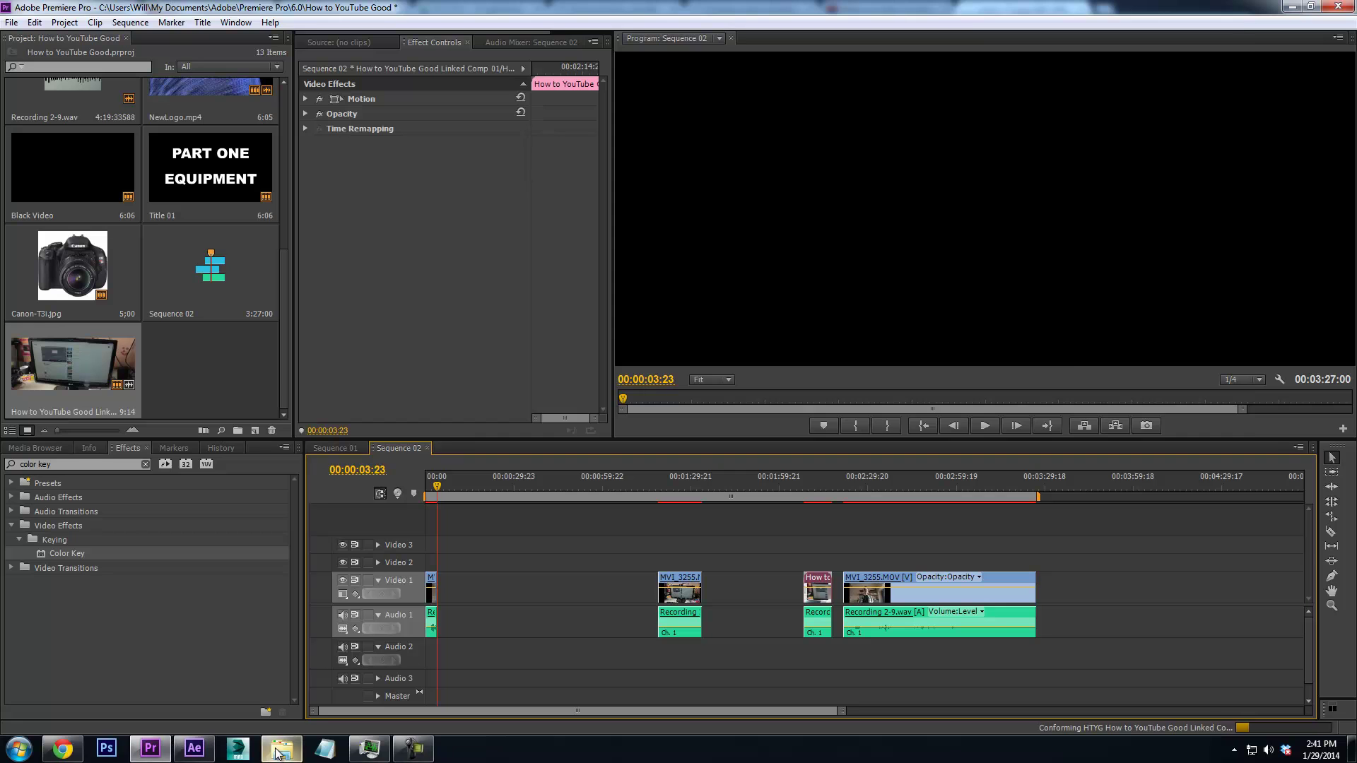
left_click(281, 749)
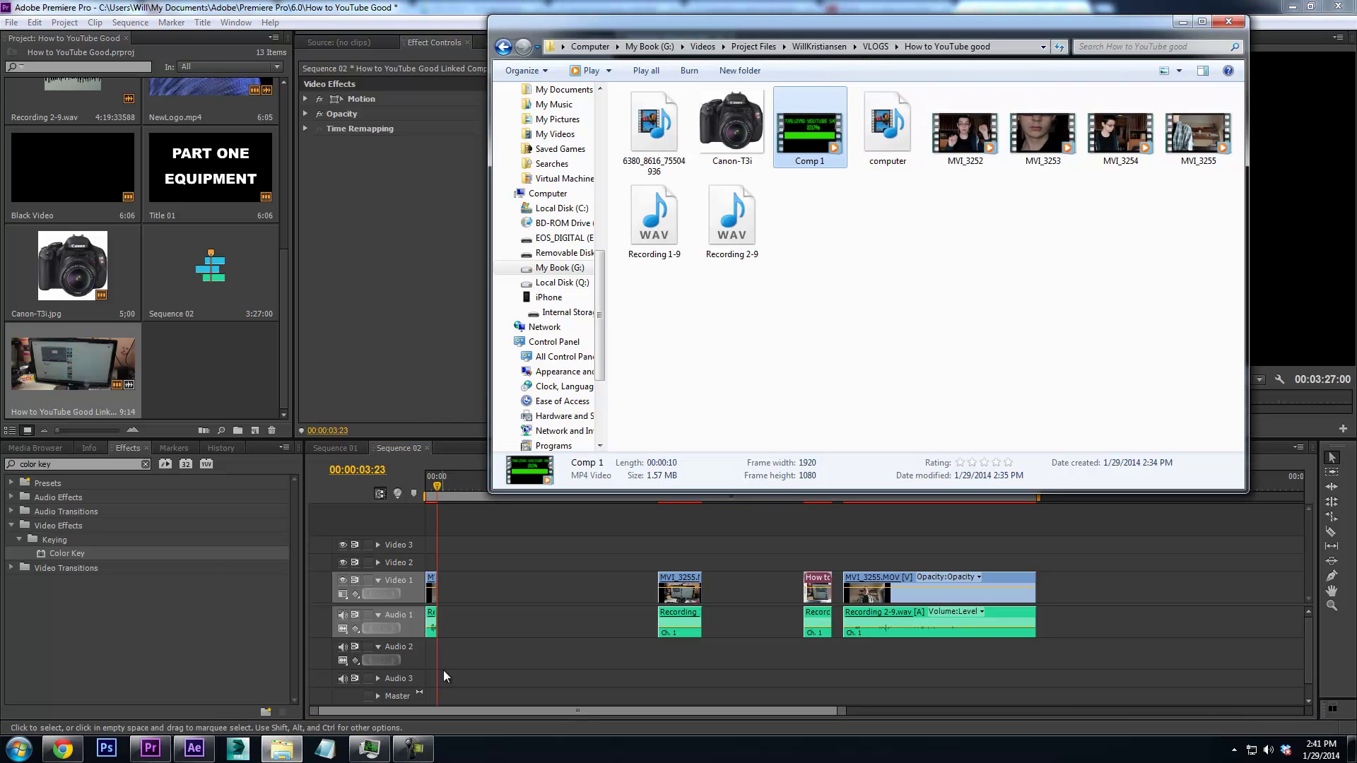
left_click(197, 754)
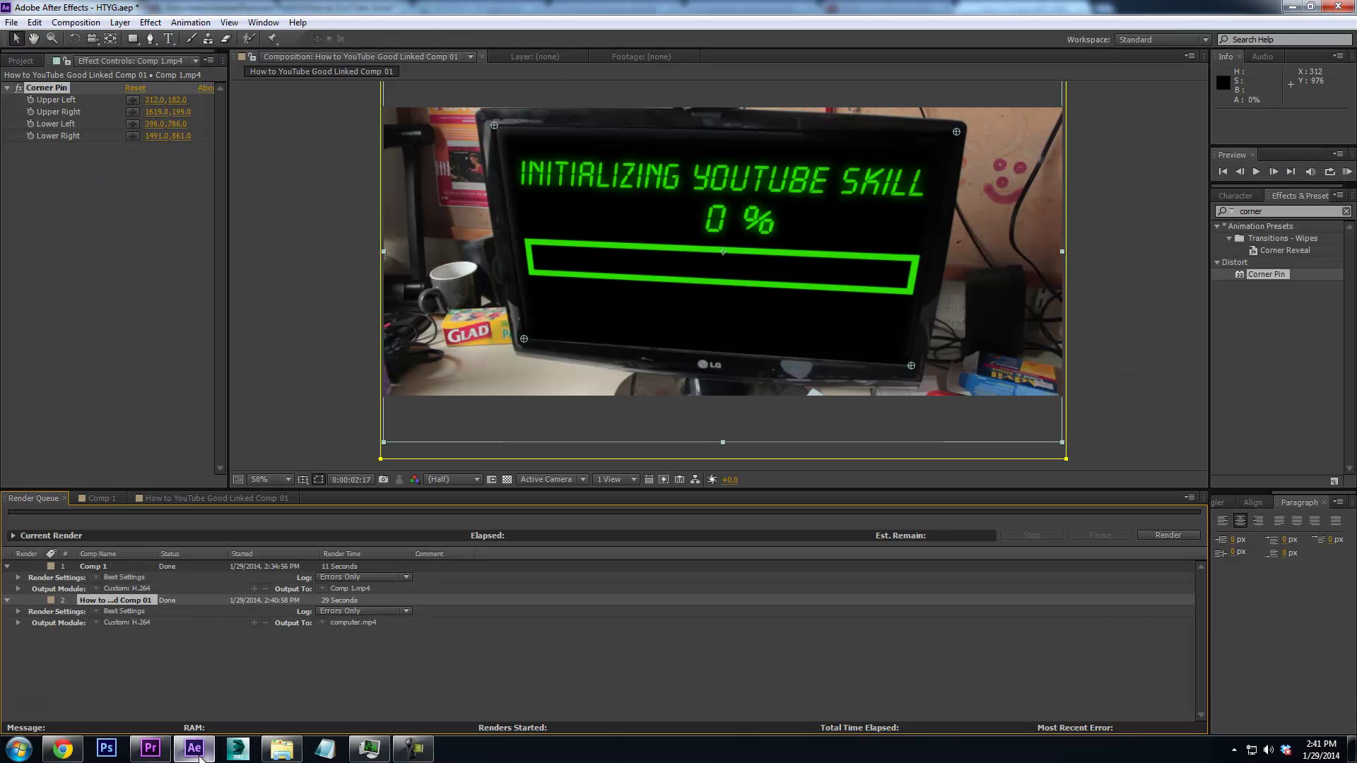
left_click(150, 749)
left_click(281, 749)
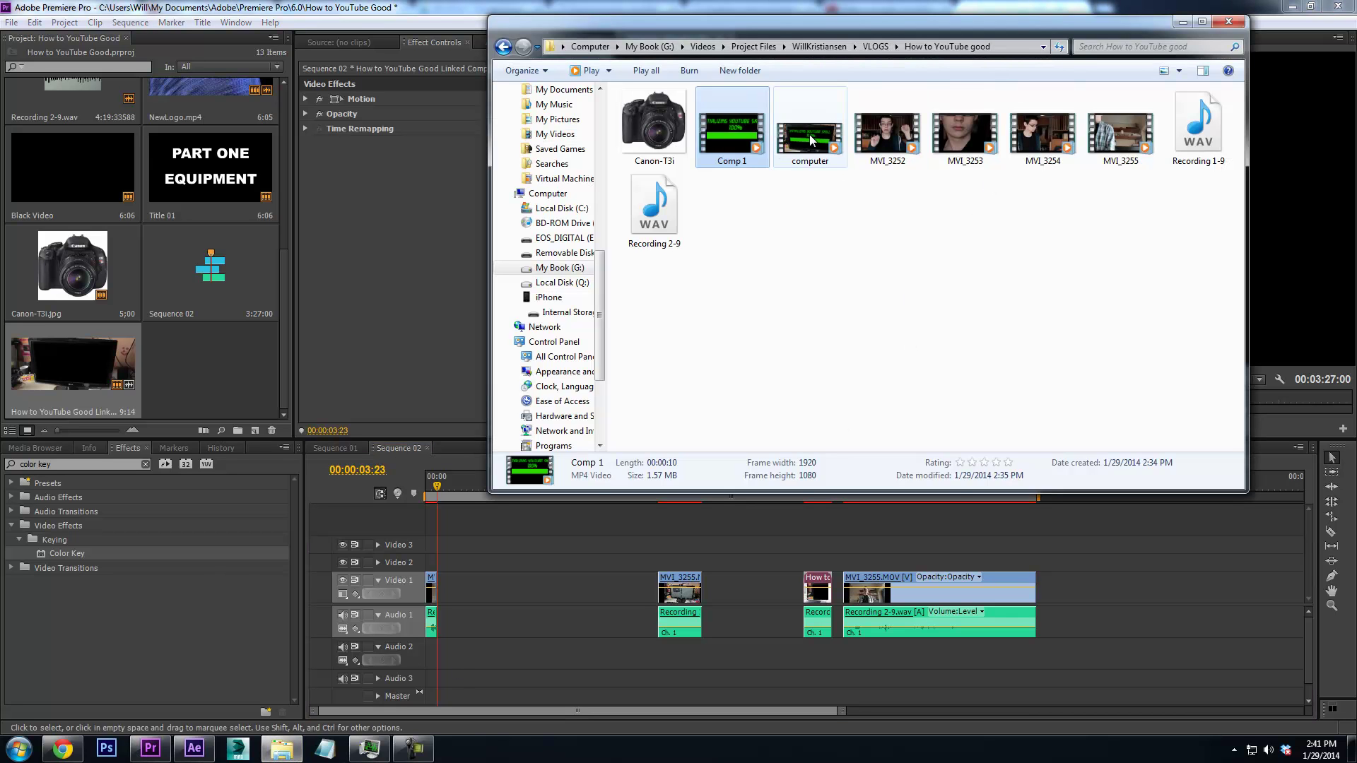
left_click_drag(807, 137, 782, 426)
left_click_drag(801, 593, 808, 586)
left_click(814, 590)
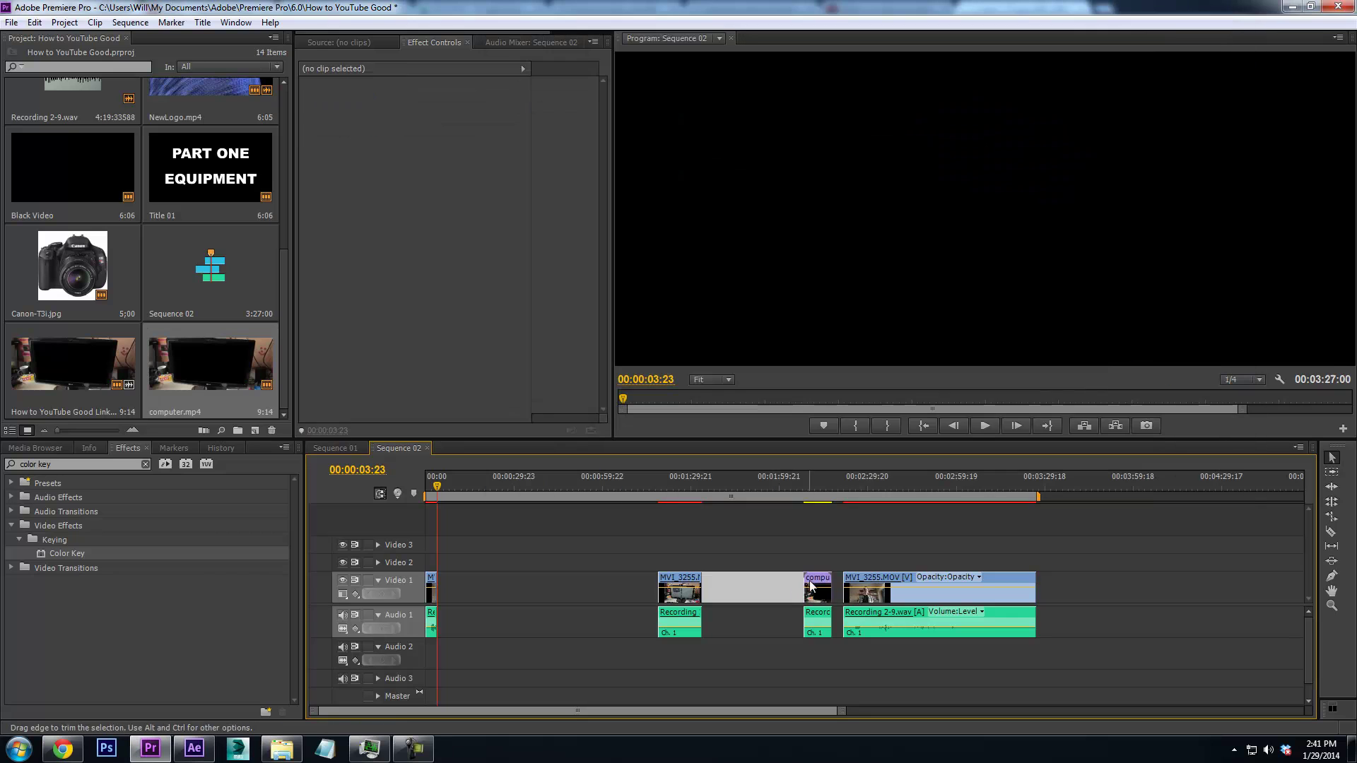
Link the computer.mp4 clip with the audio beneath it and move both directly behind the first MVI_3255.MOV clip at 00:00:03:23
right_click(820, 622)
left_click(857, 224)
left_click_drag(816, 590, 457, 592)
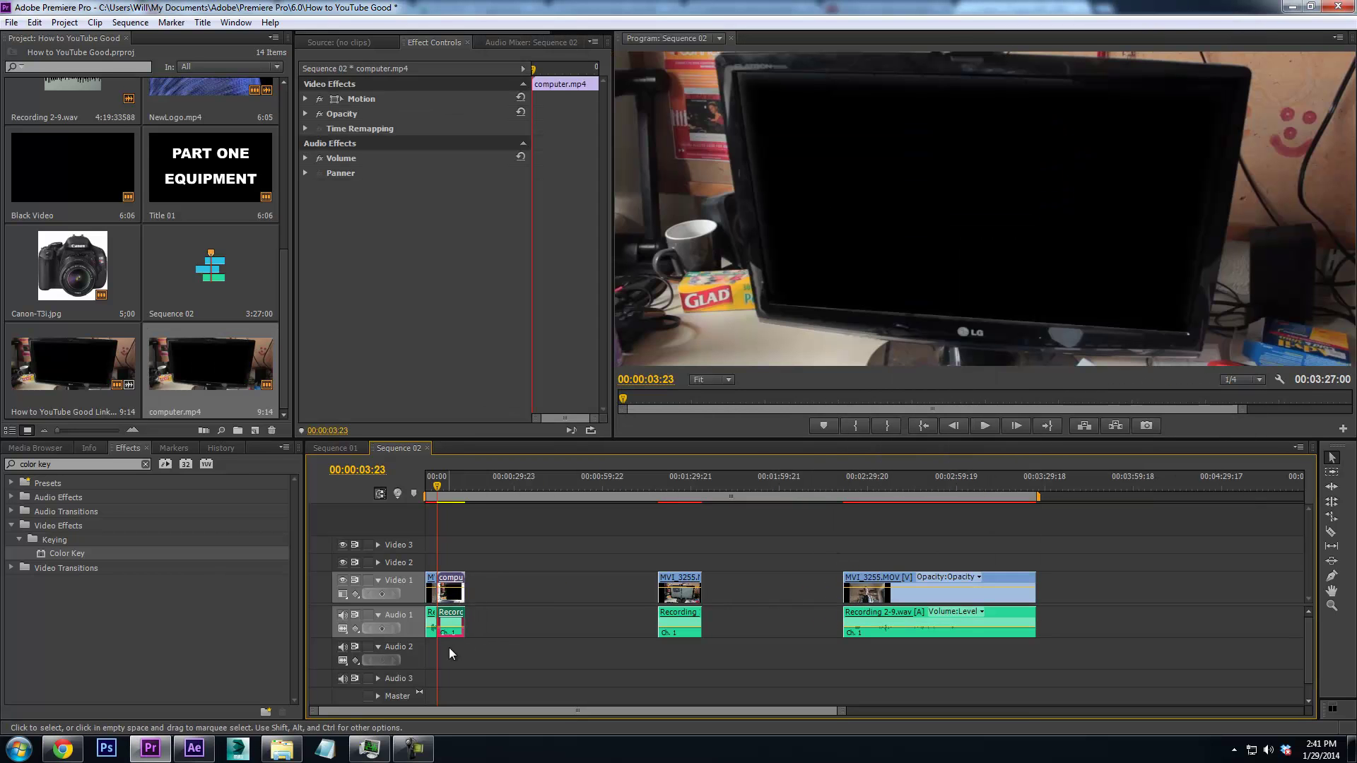
Switch to Chrome and search Google for "how to record microsoft sam"
left_click(71, 749)
left_click(19, 749)
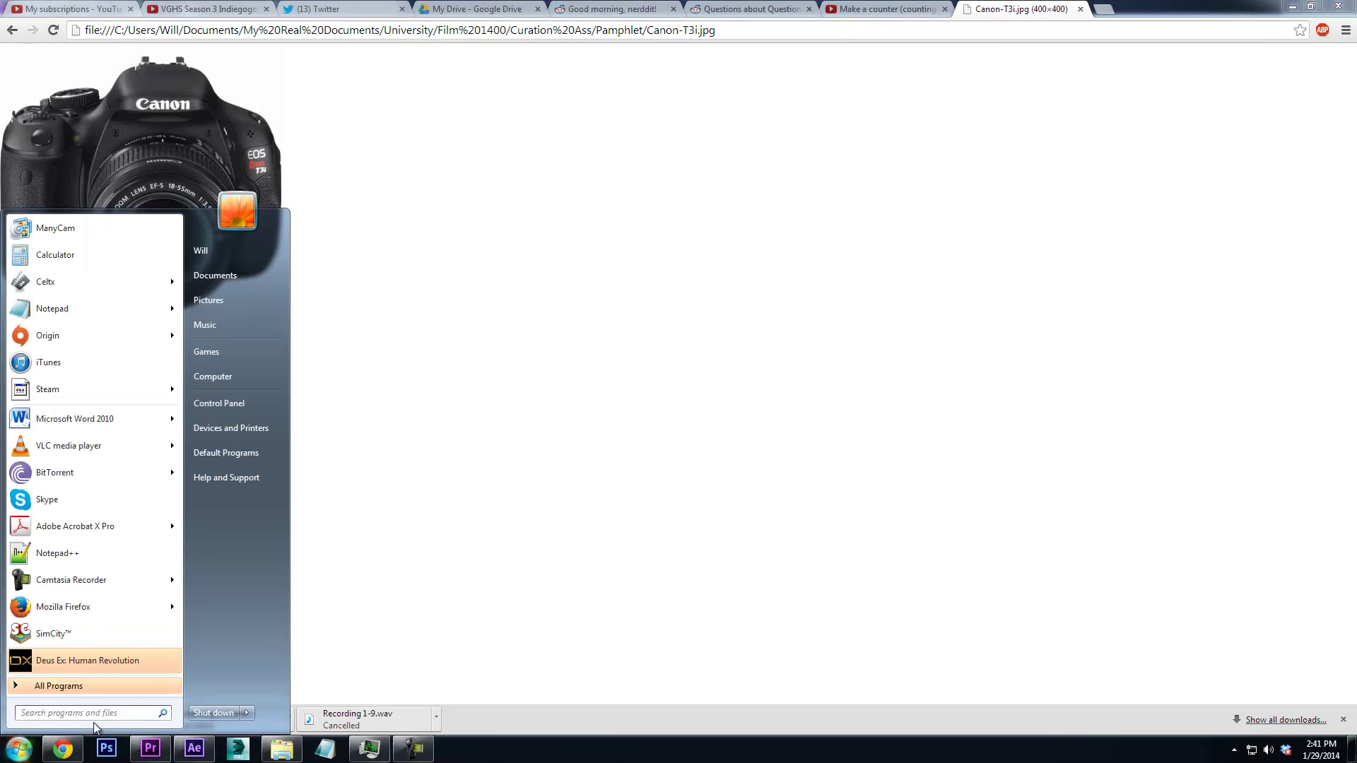
left_click(723, 221)
left_click(726, 28)
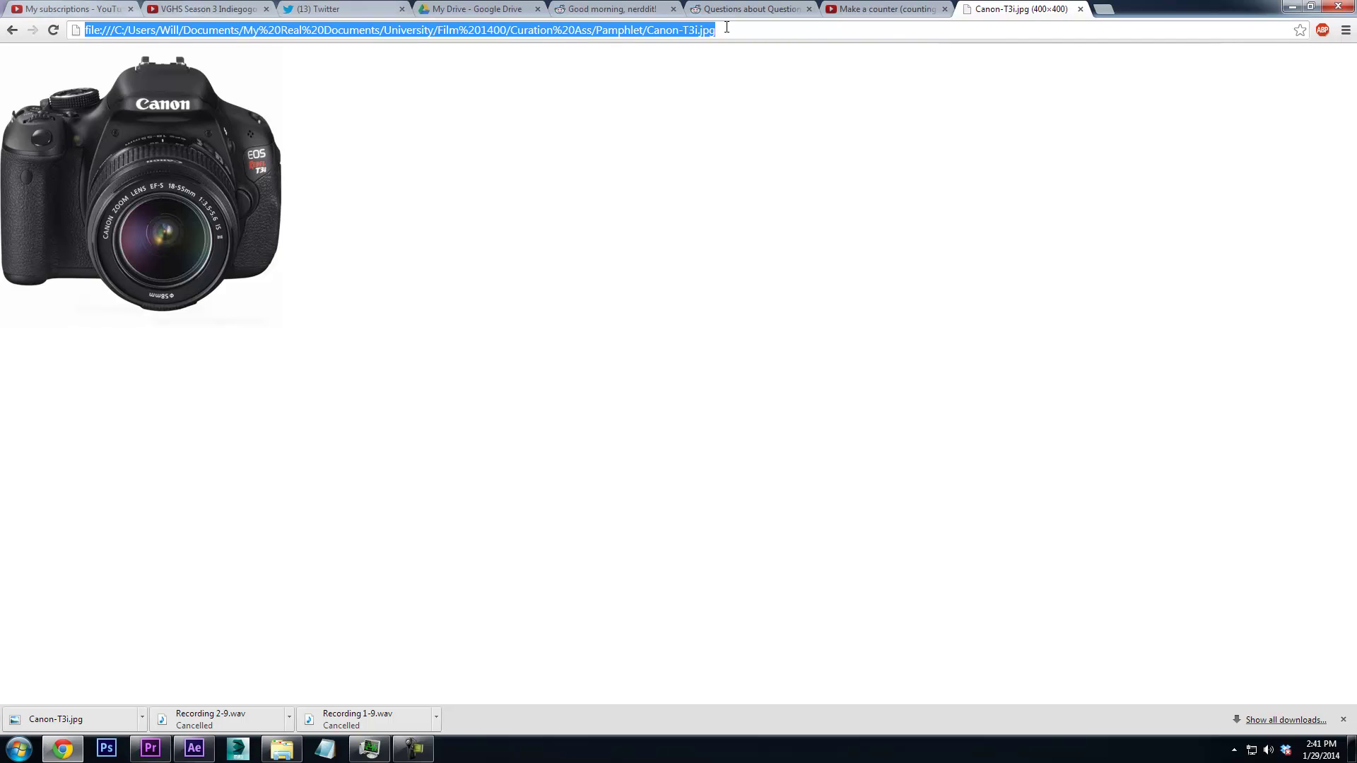
type("how to record microsoft")
key("Down")
key("Return")
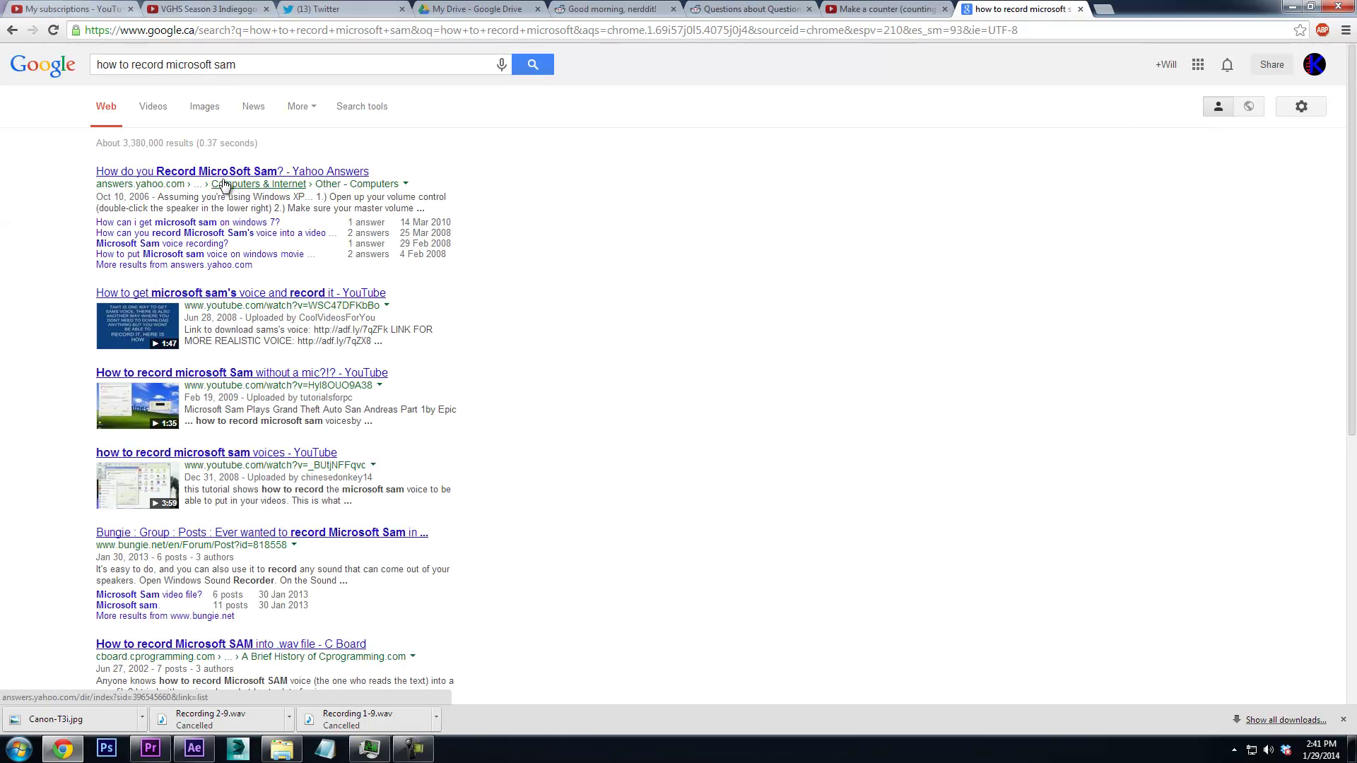
Open the Yahoo Answers result on recording Microsoft Sam and read the suggested recording methods
left_click(225, 176)
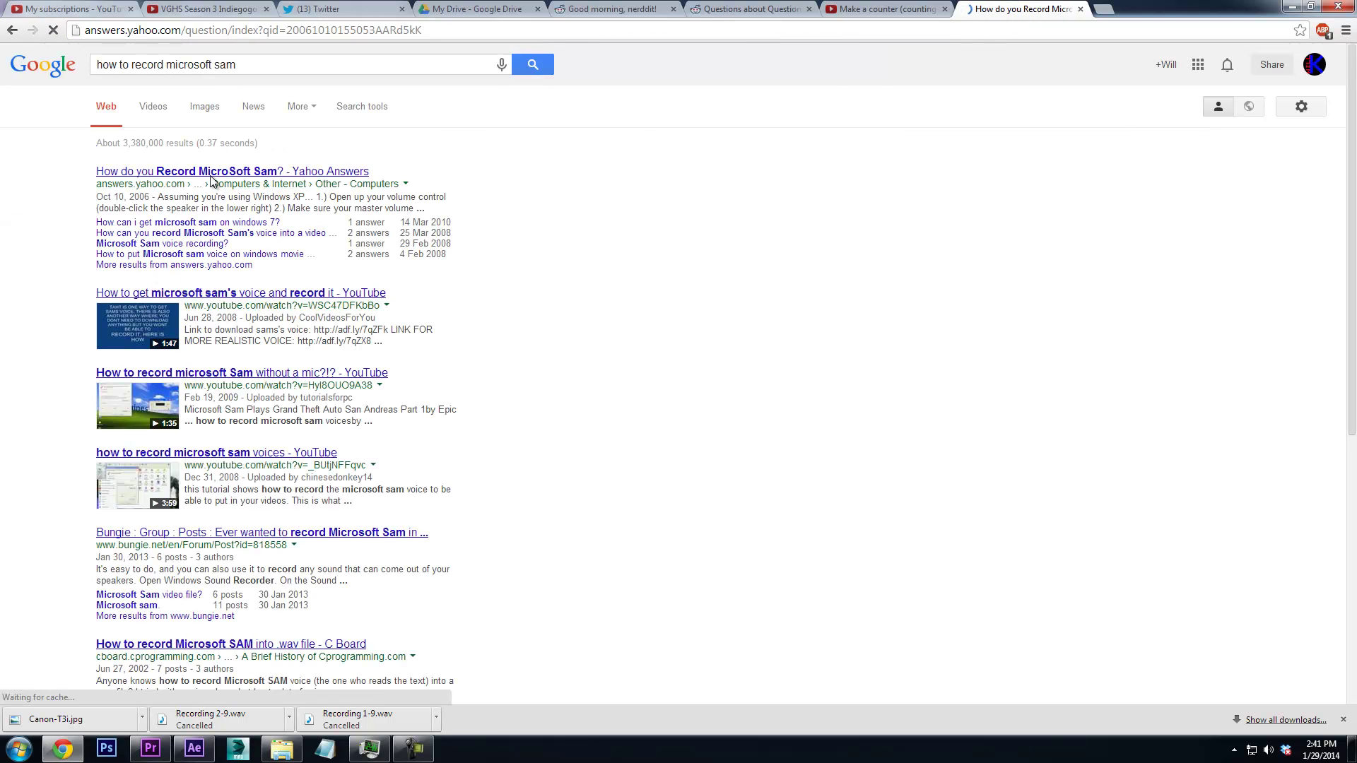
scroll(350, 342, "down", 1)
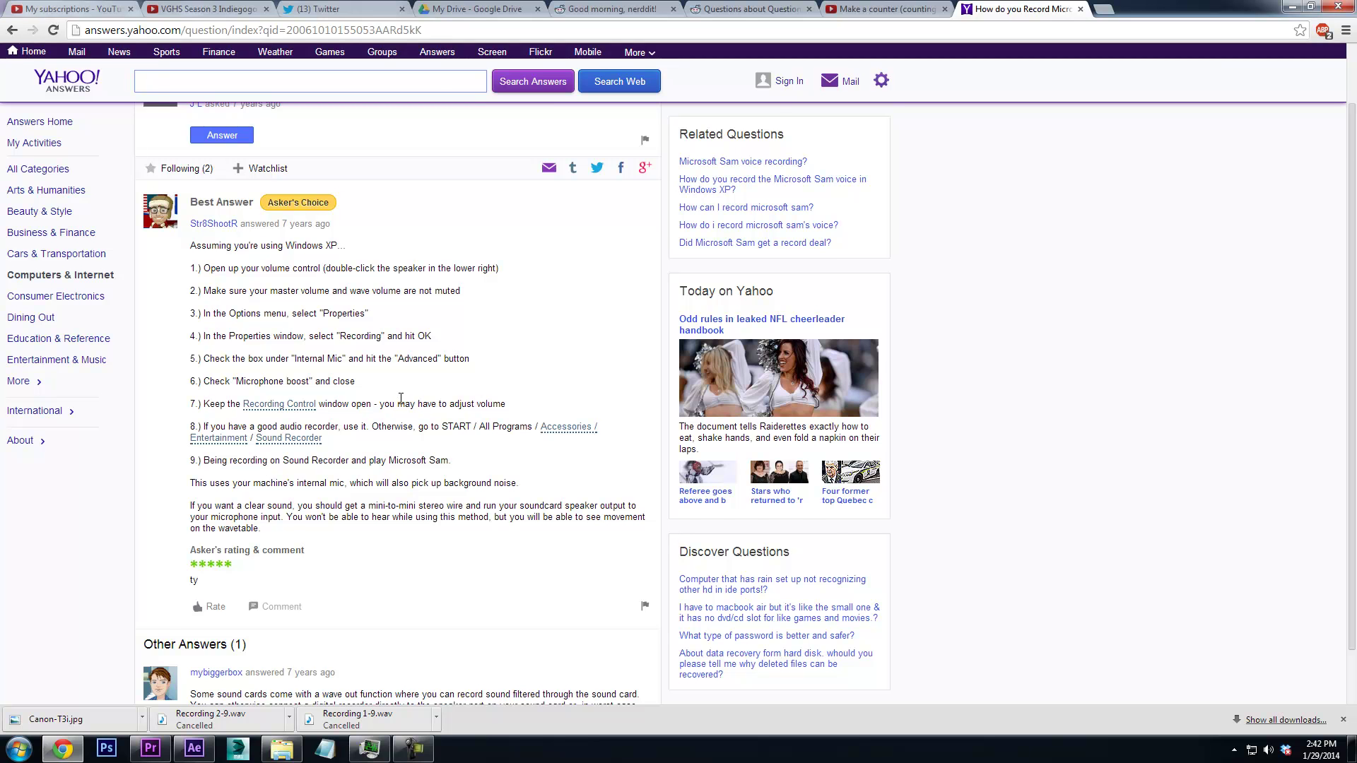
scroll(282, 495, "down", 1)
Search Google for "robot voice generator" and open the Oddcast text-to-speech demo
left_click(185, 31)
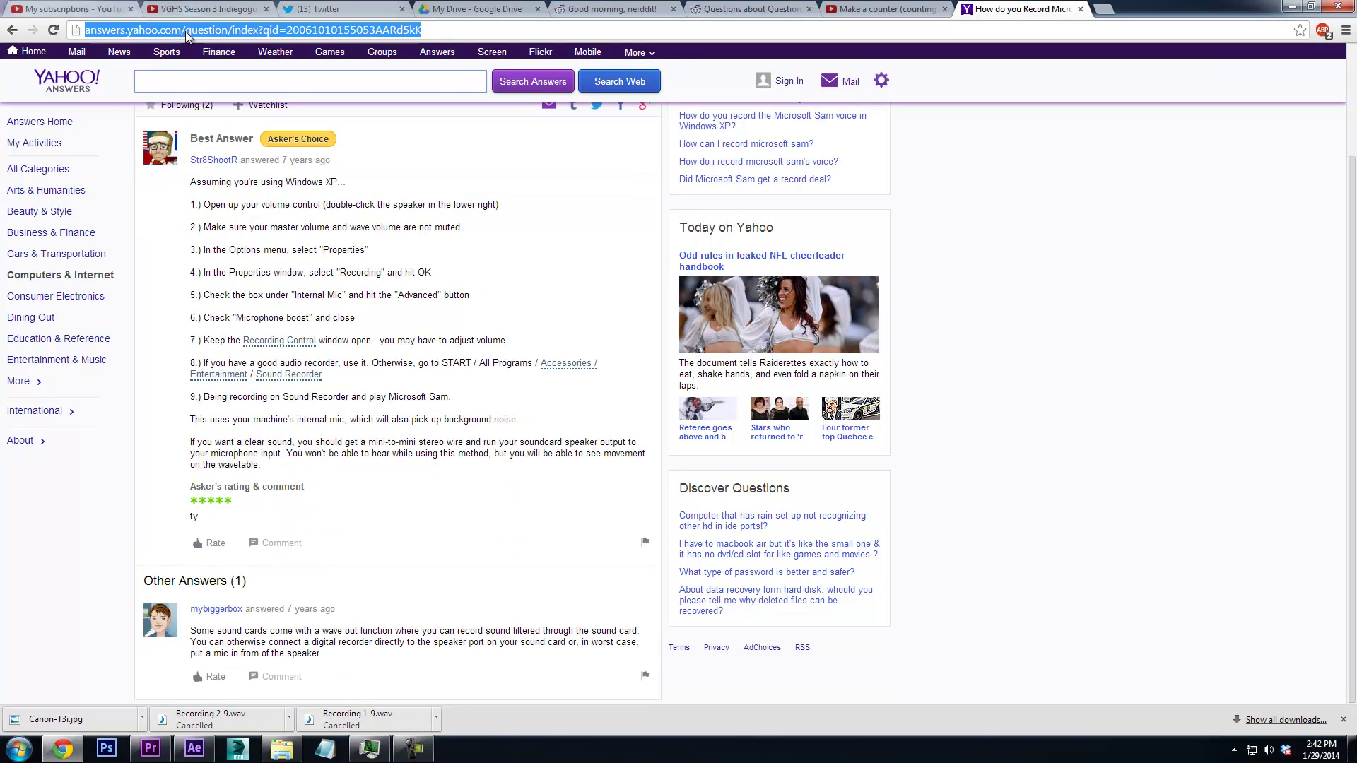
type("robot voice")
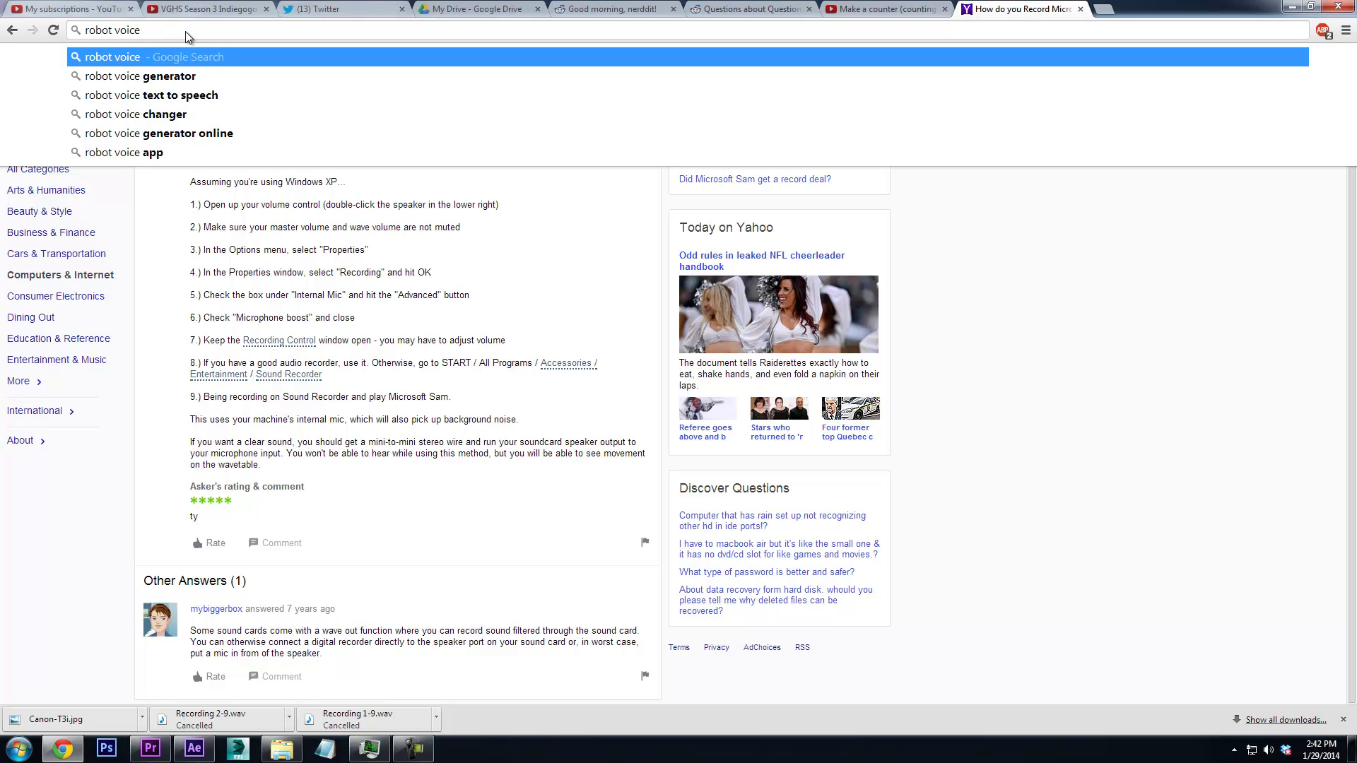
left_click(169, 76)
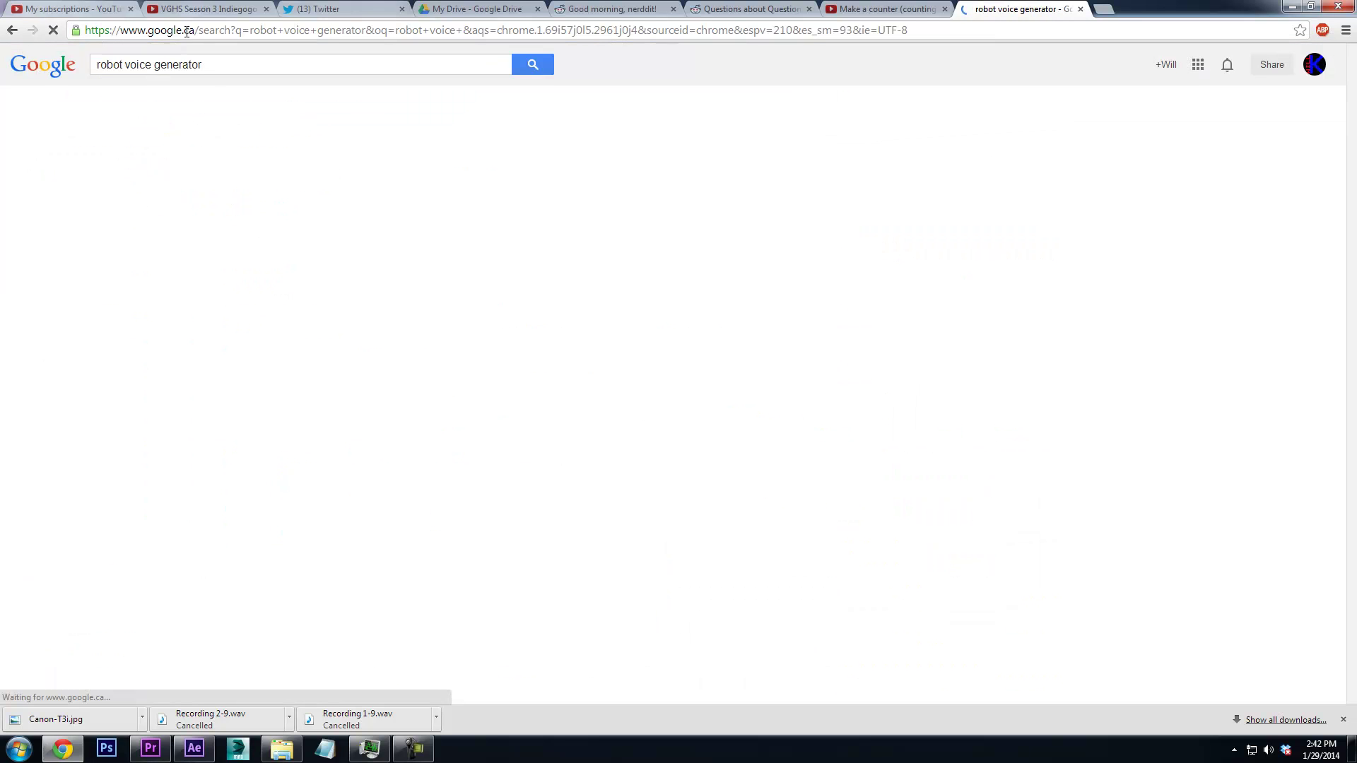
left_click(223, 174)
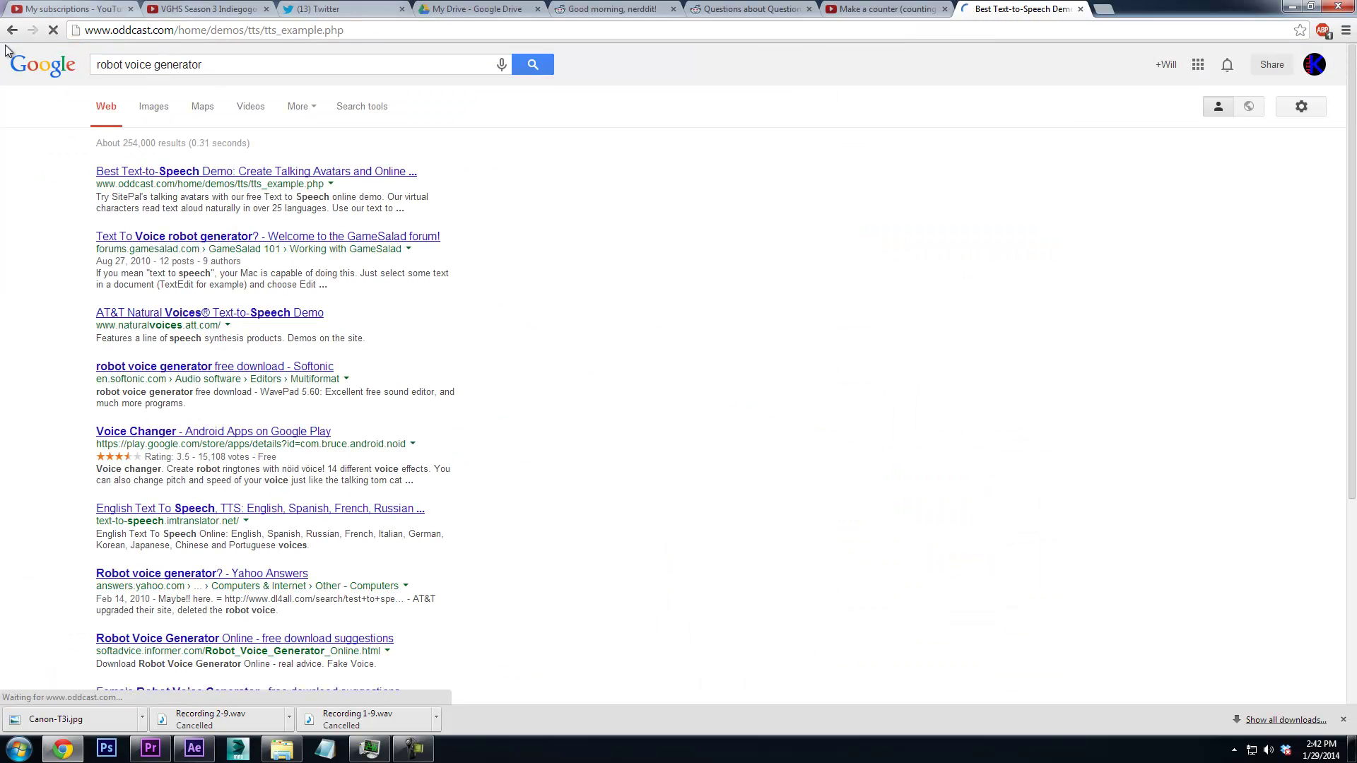
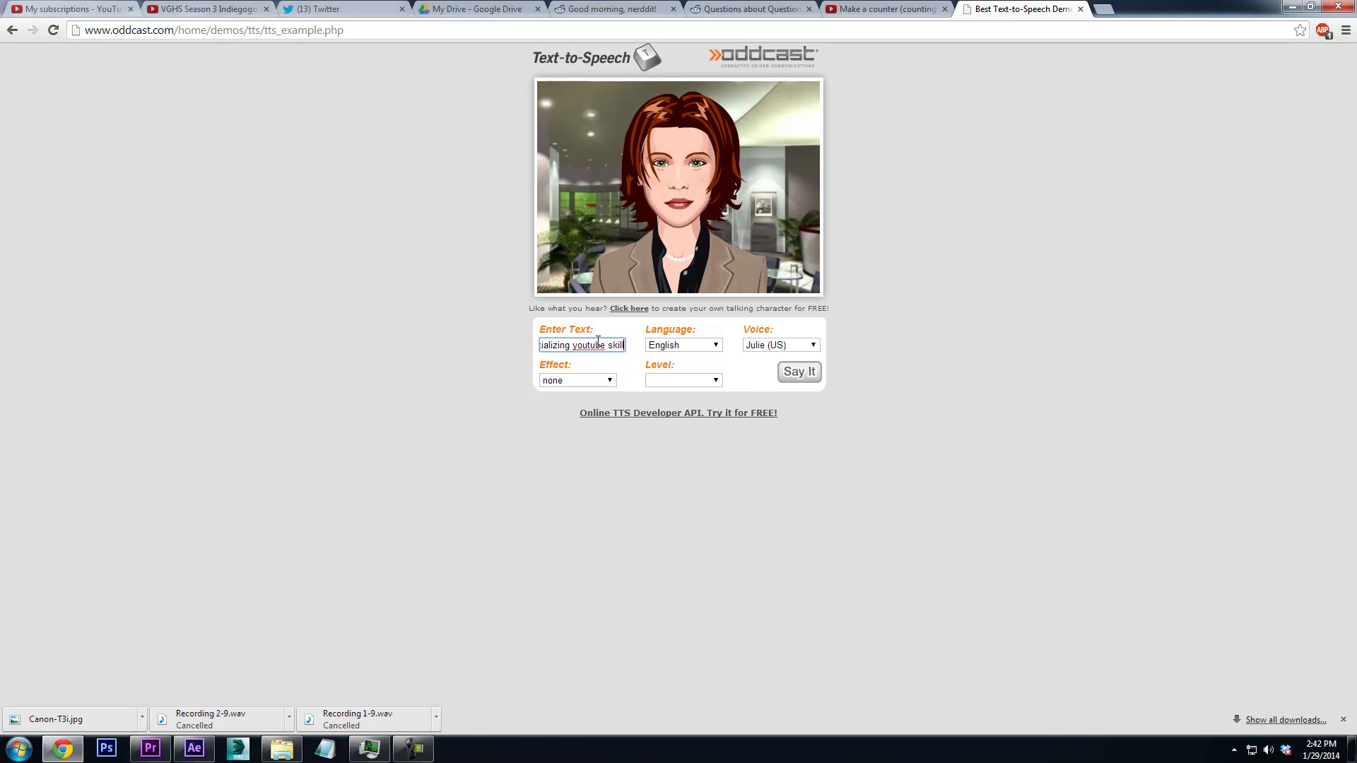
Preview the text "Initializing youtube skill" without an effect in the Julie (US), Catherine (UK) and Alan (Australian) voices
left_click(555, 382)
left_click(612, 381)
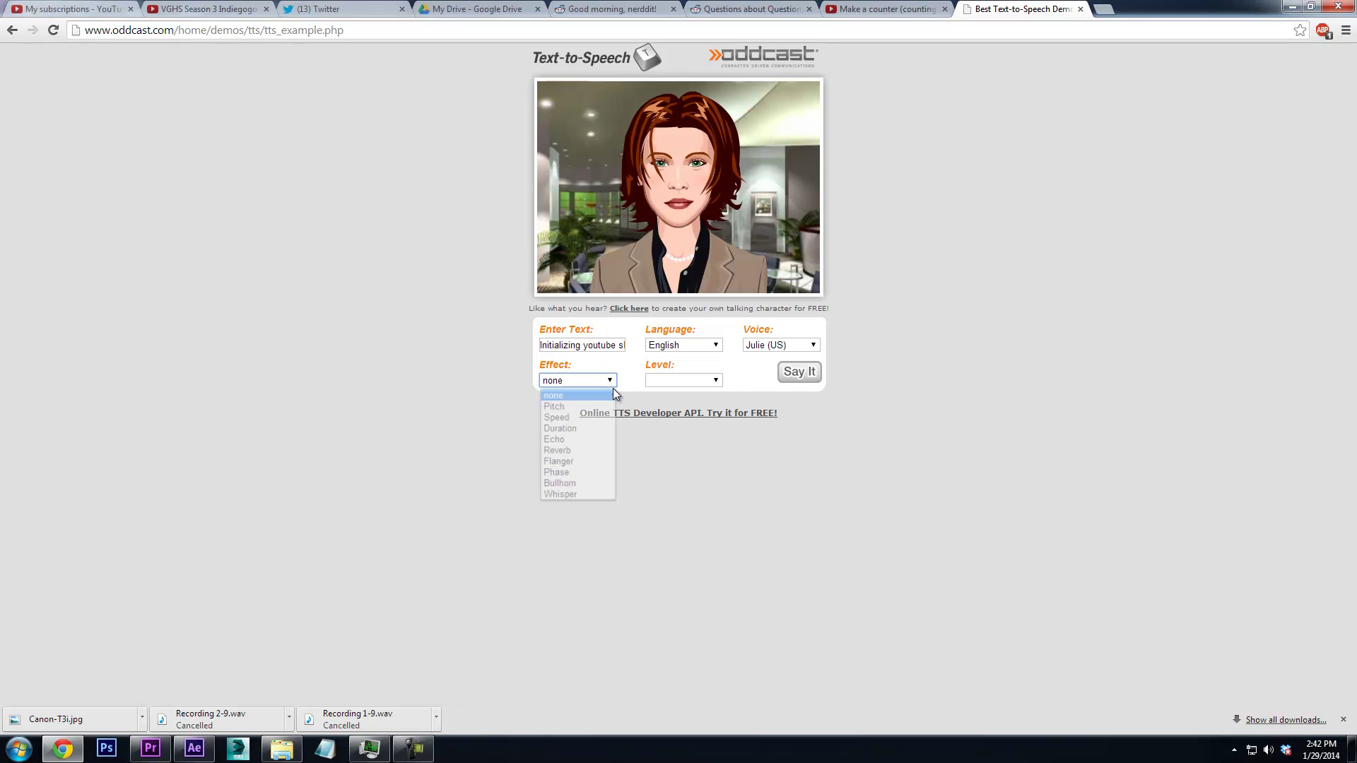
left_click(870, 526)
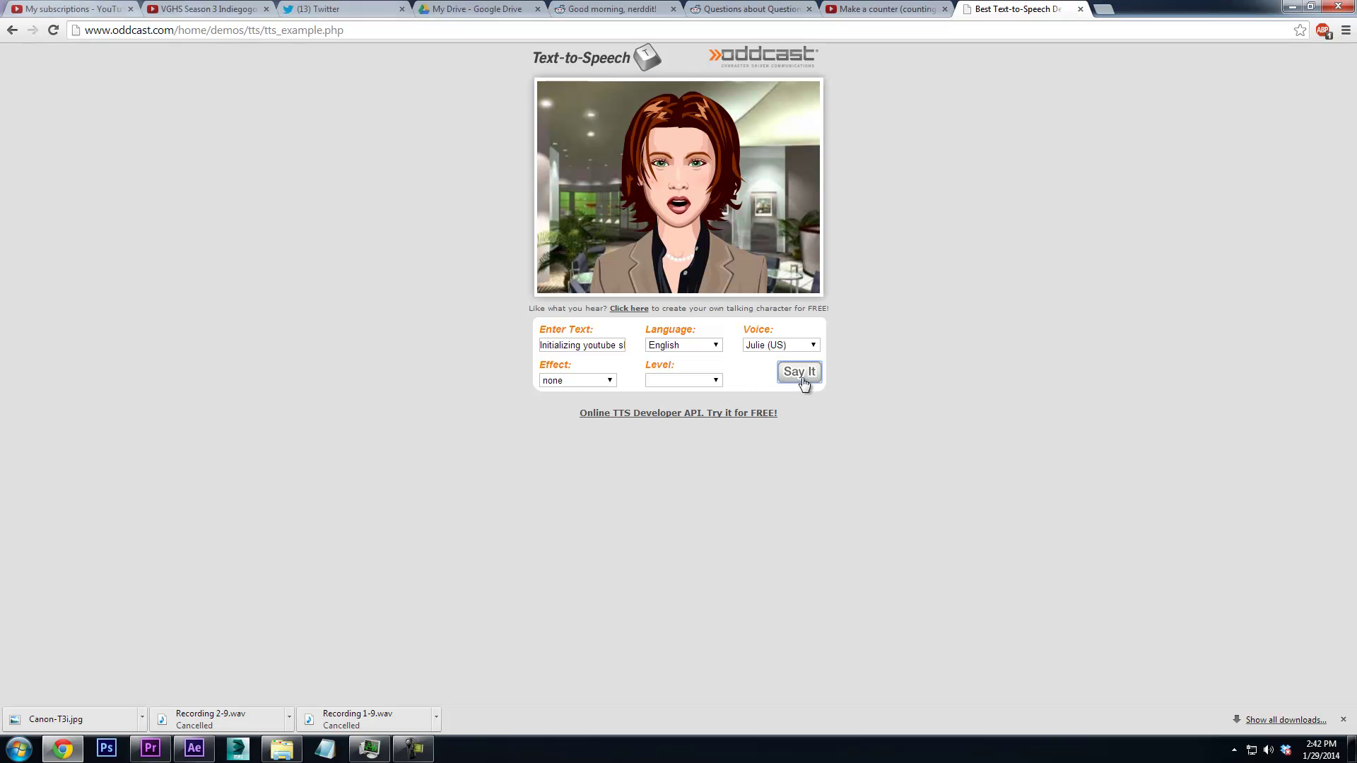
left_click(781, 347)
left_click(788, 379)
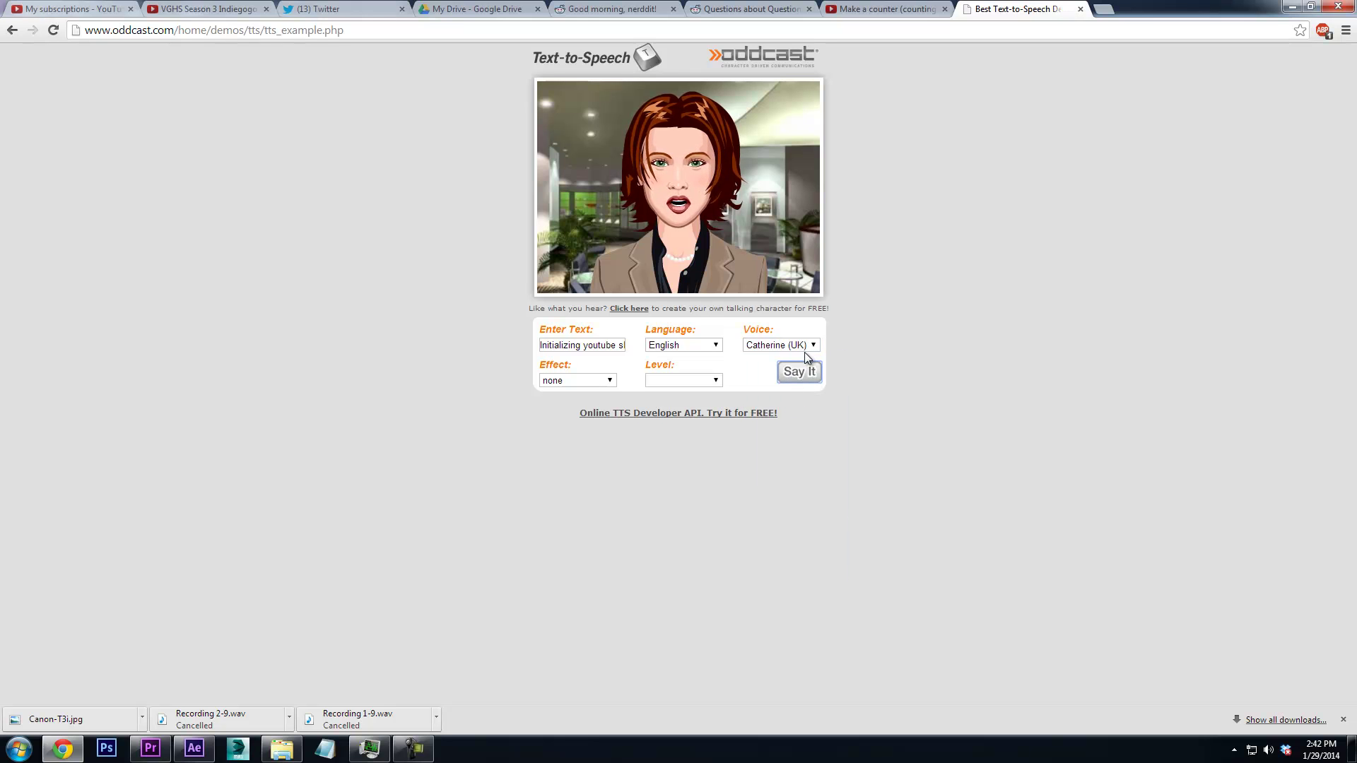
left_click(804, 350)
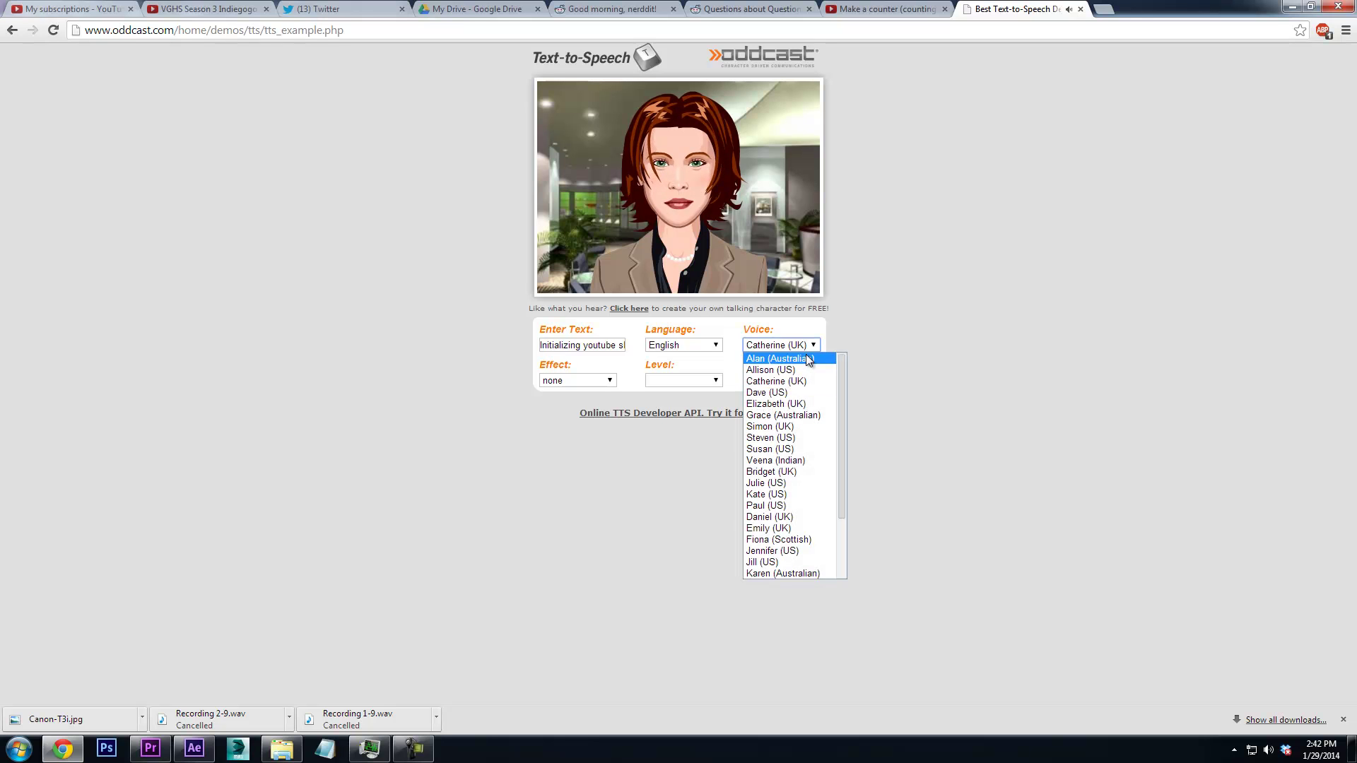
left_click(791, 359)
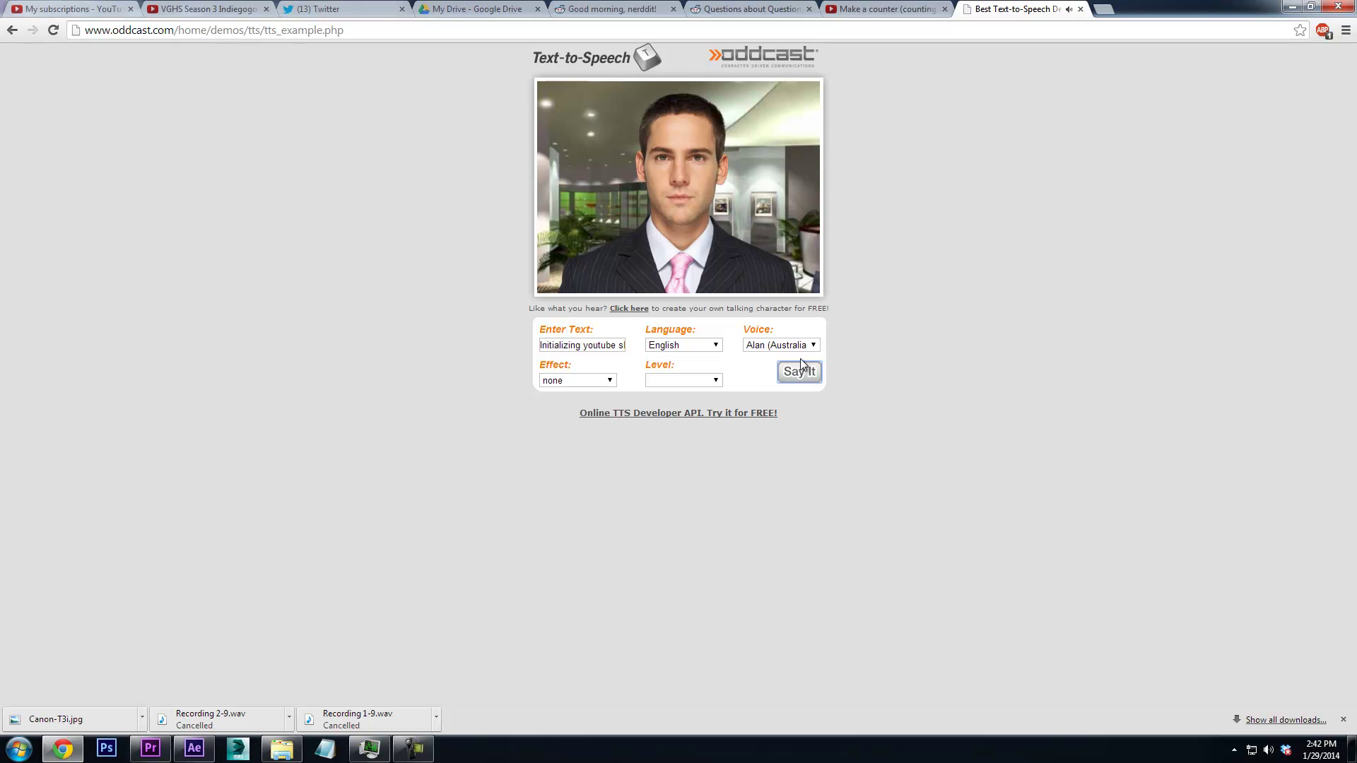
Try the Allison (US) and Bridget (UK) voices for the speech and settle on Allison (US)
left_click(812, 345)
left_click(806, 370)
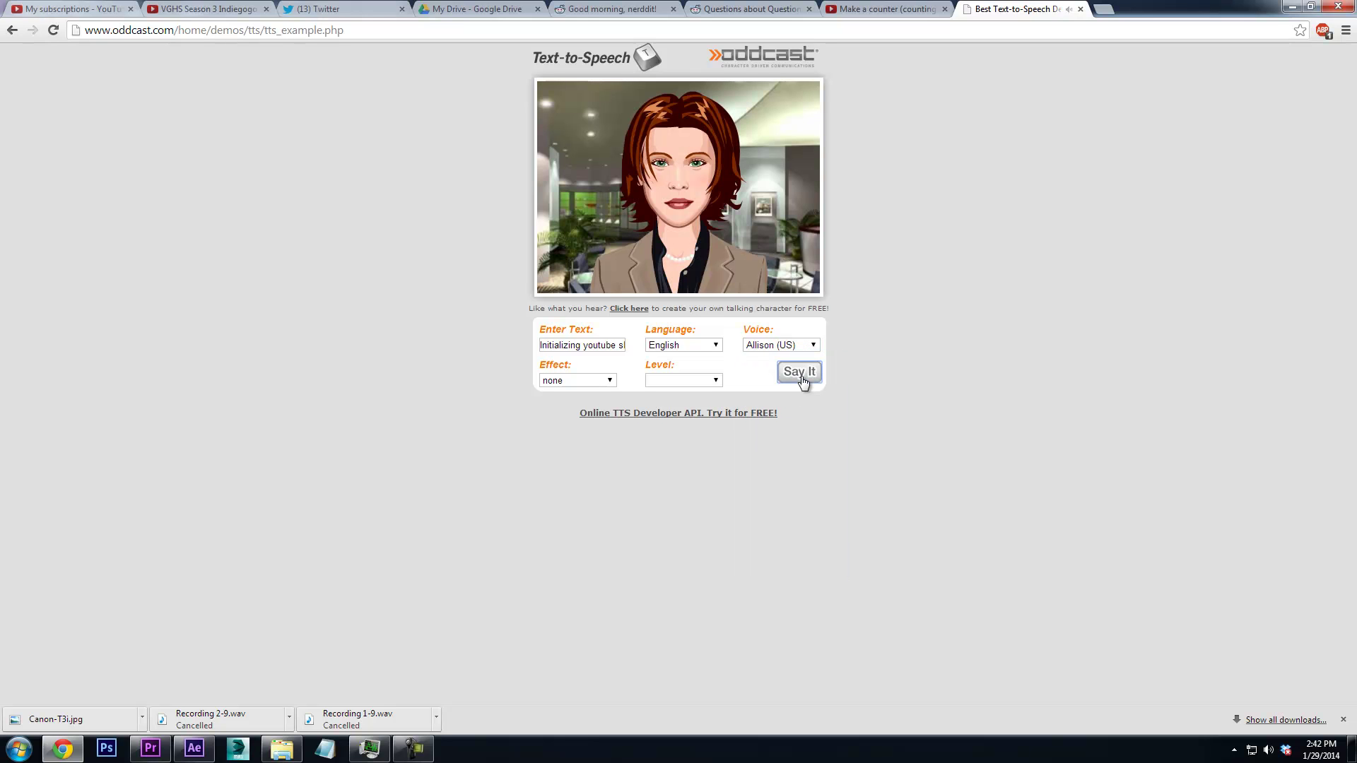
left_click(799, 372)
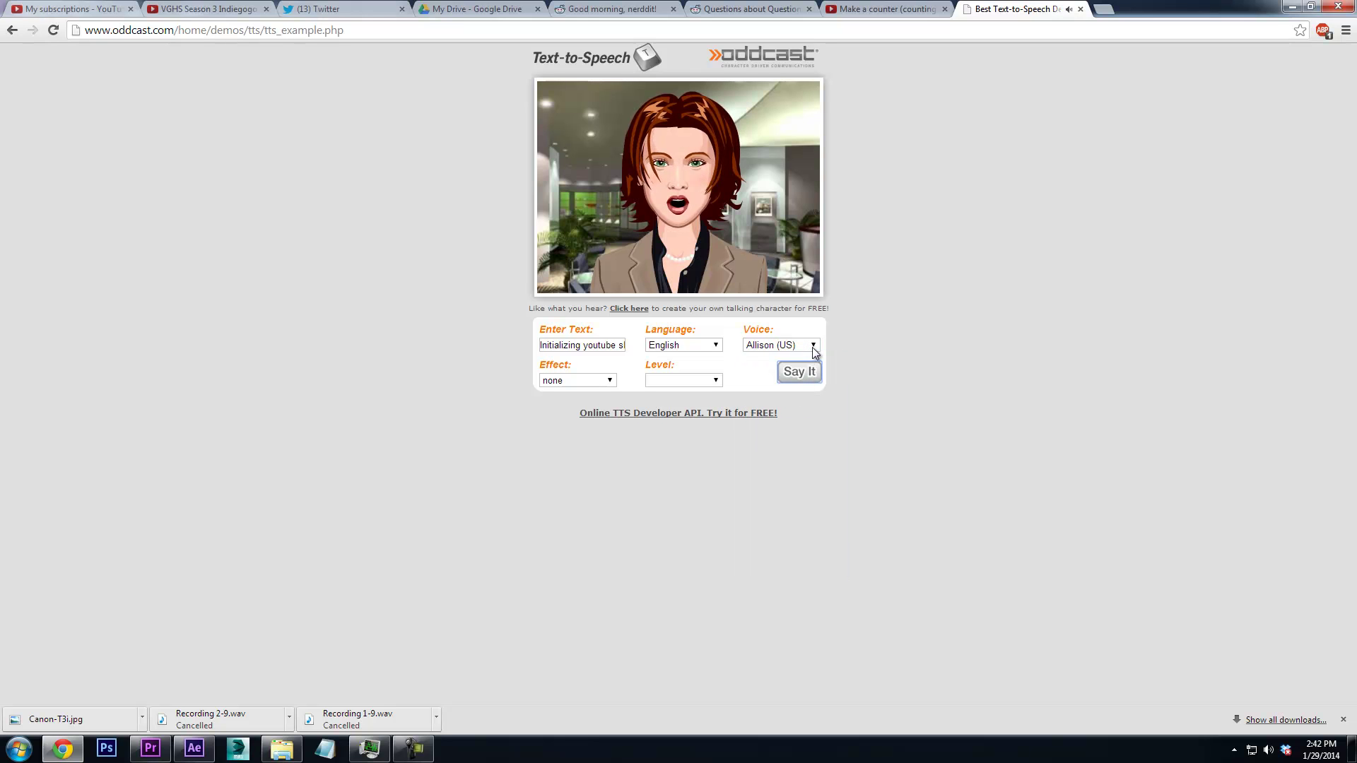
left_click(813, 348)
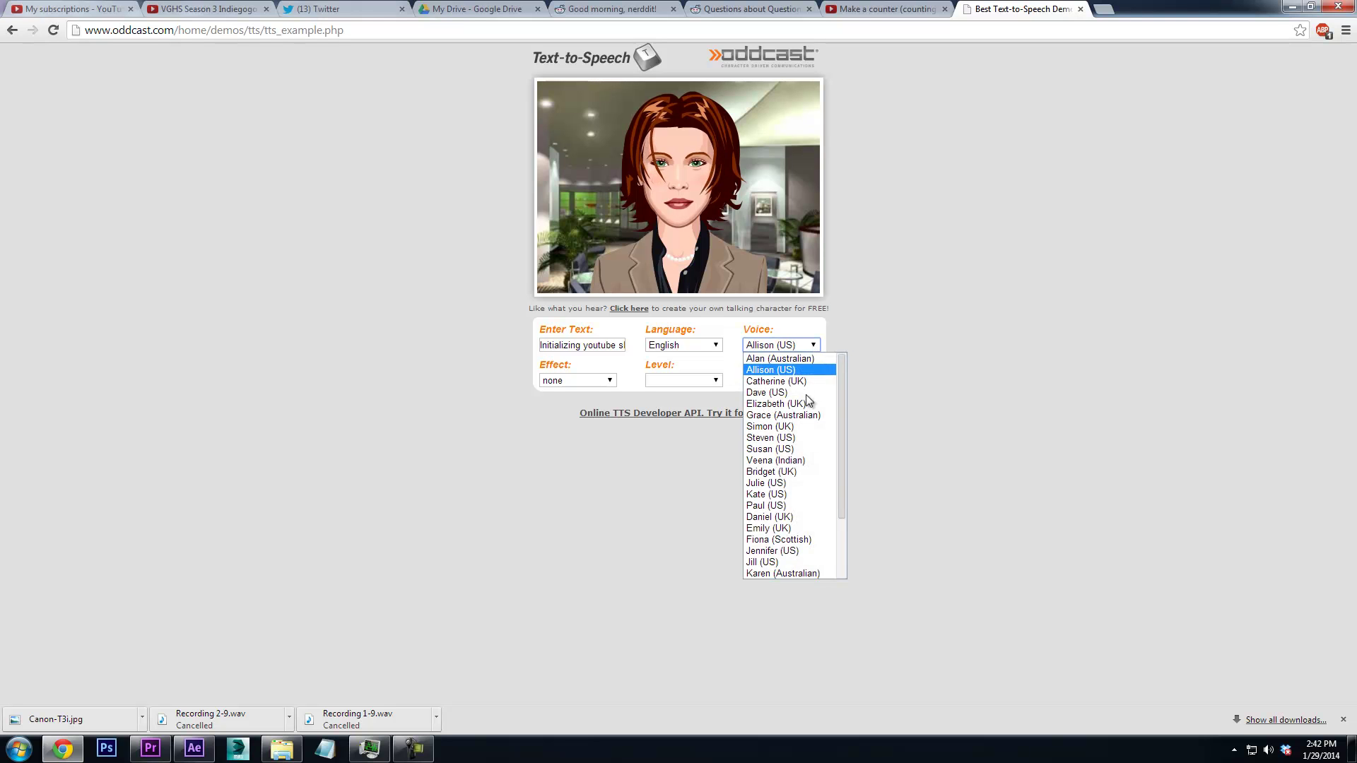
left_click(770, 472)
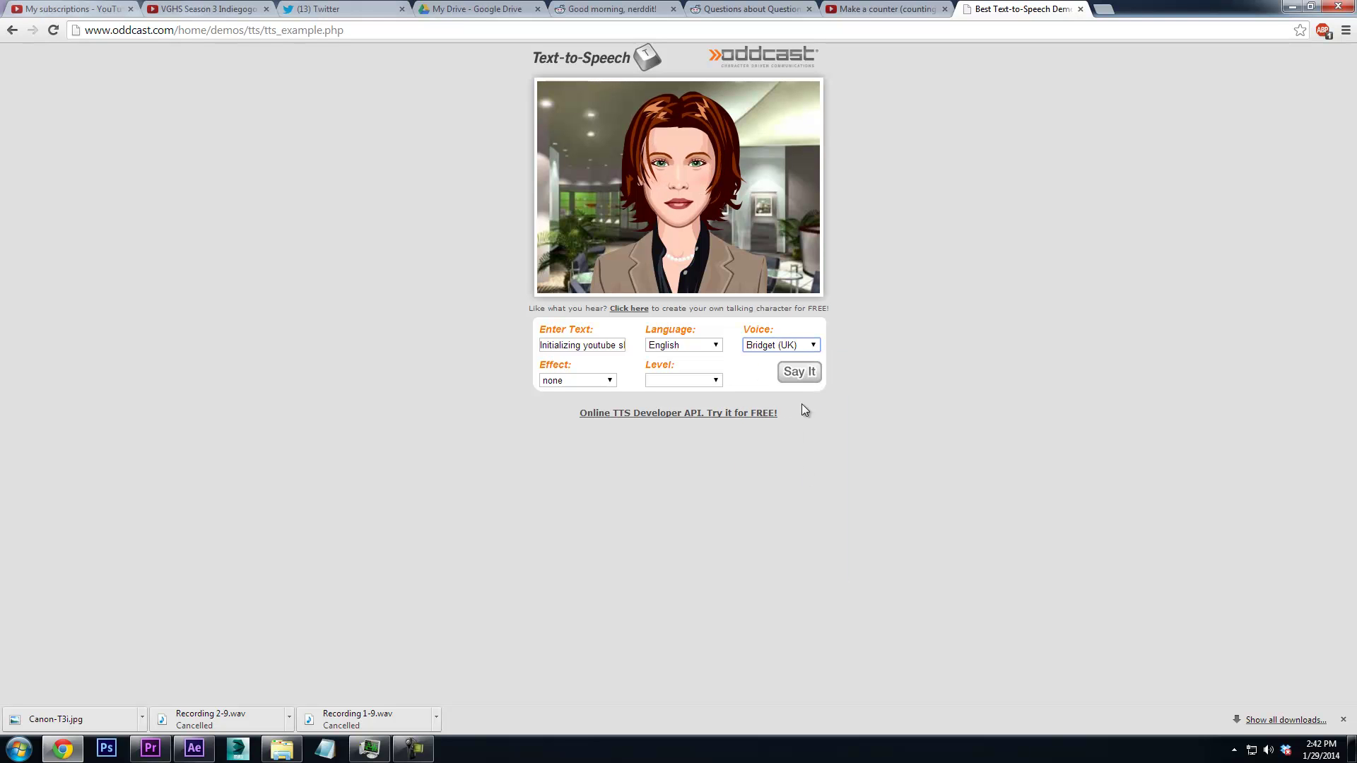
left_click(799, 349)
left_click(790, 366)
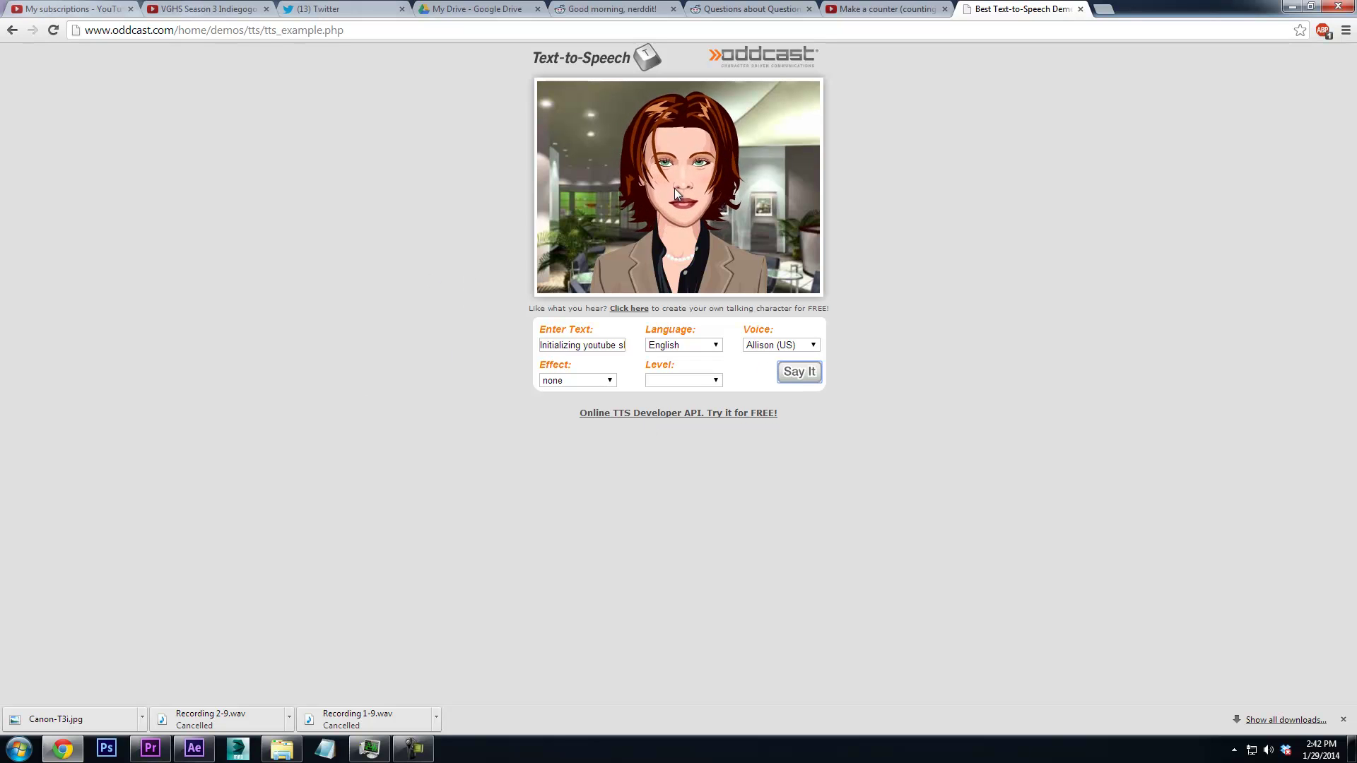
Search the installed programs for "record" and open Sound Recorder
key("super")
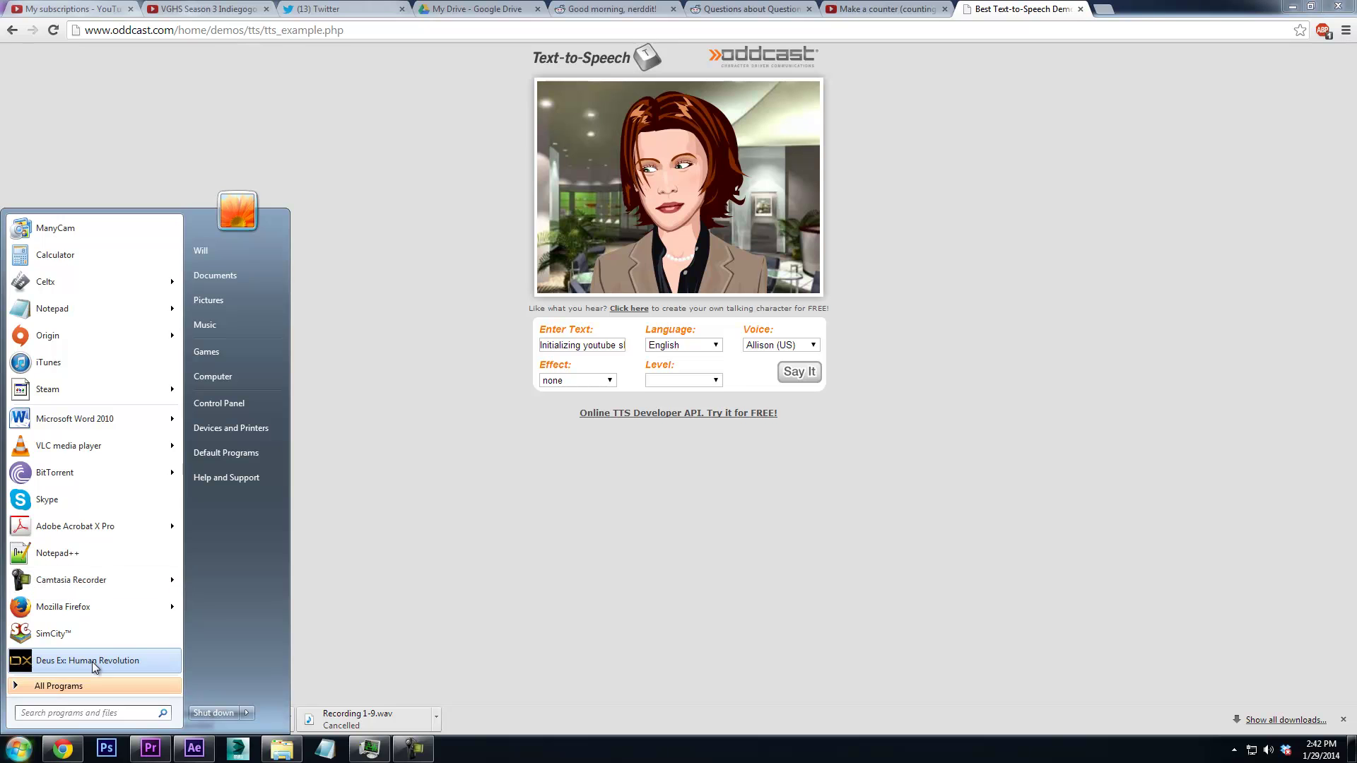
type("record")
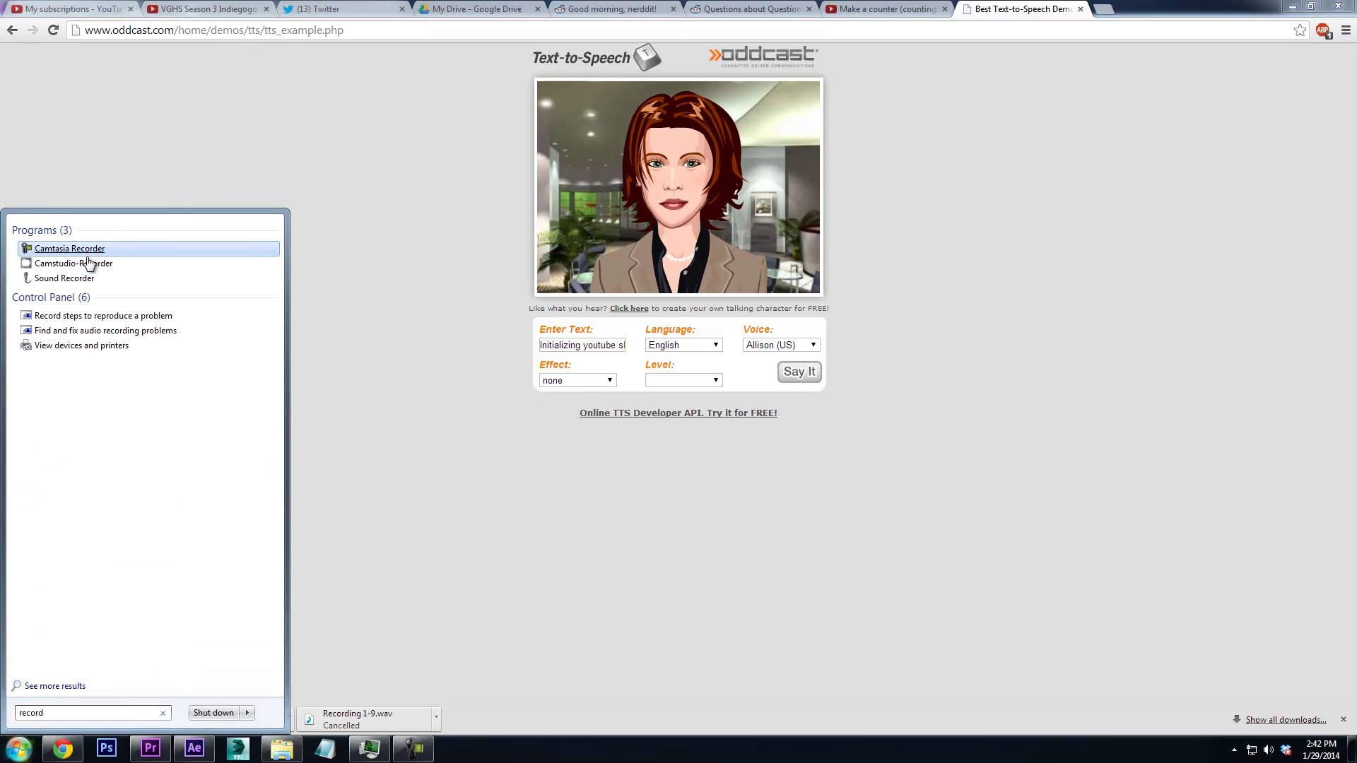
left_click(90, 275)
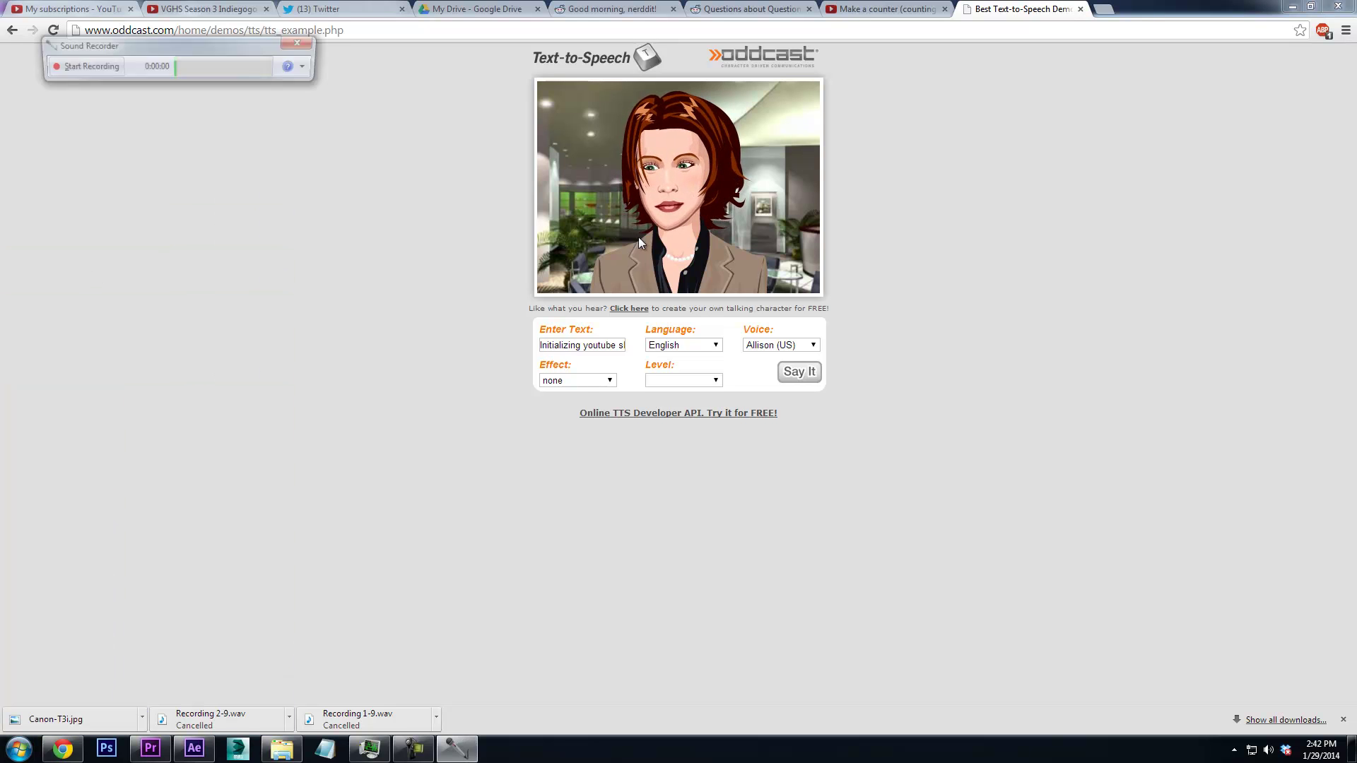
left_click(309, 67)
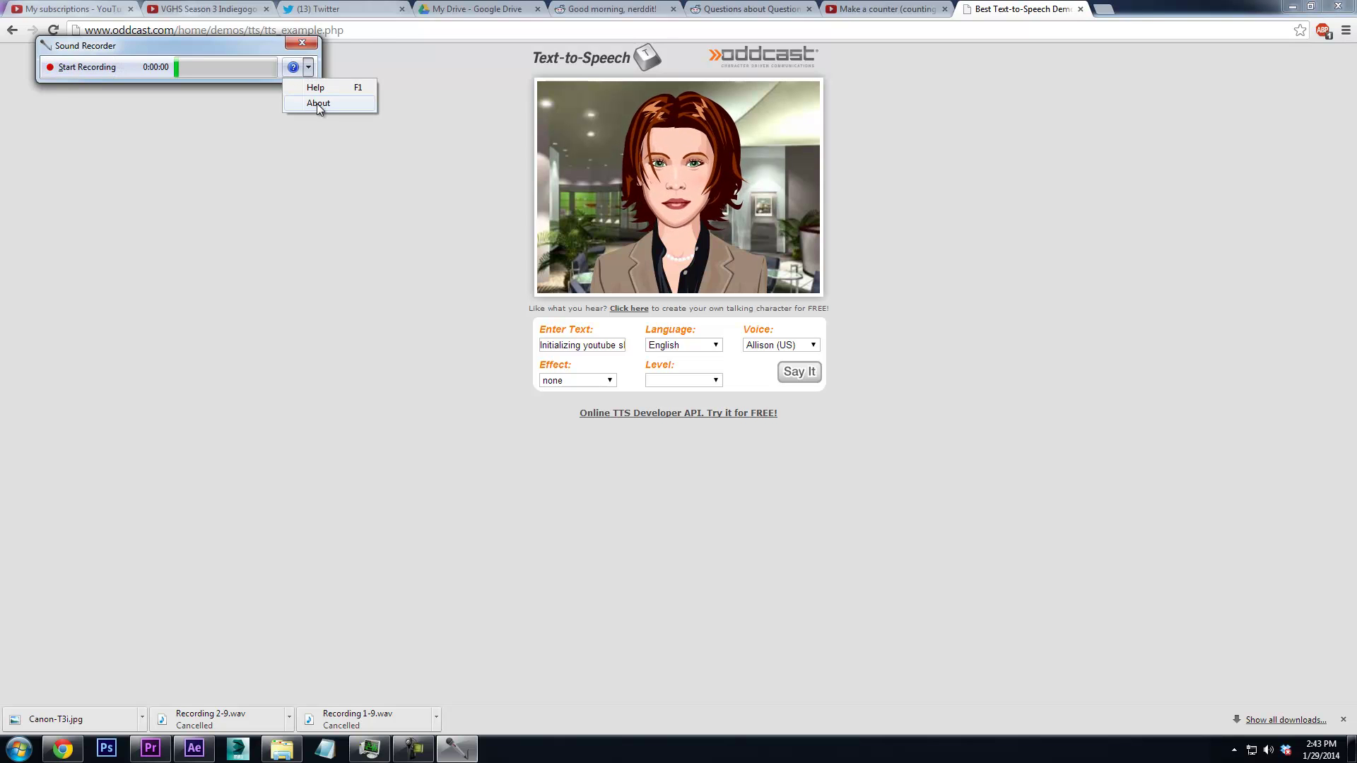
left_click(318, 103)
left_click(367, 88)
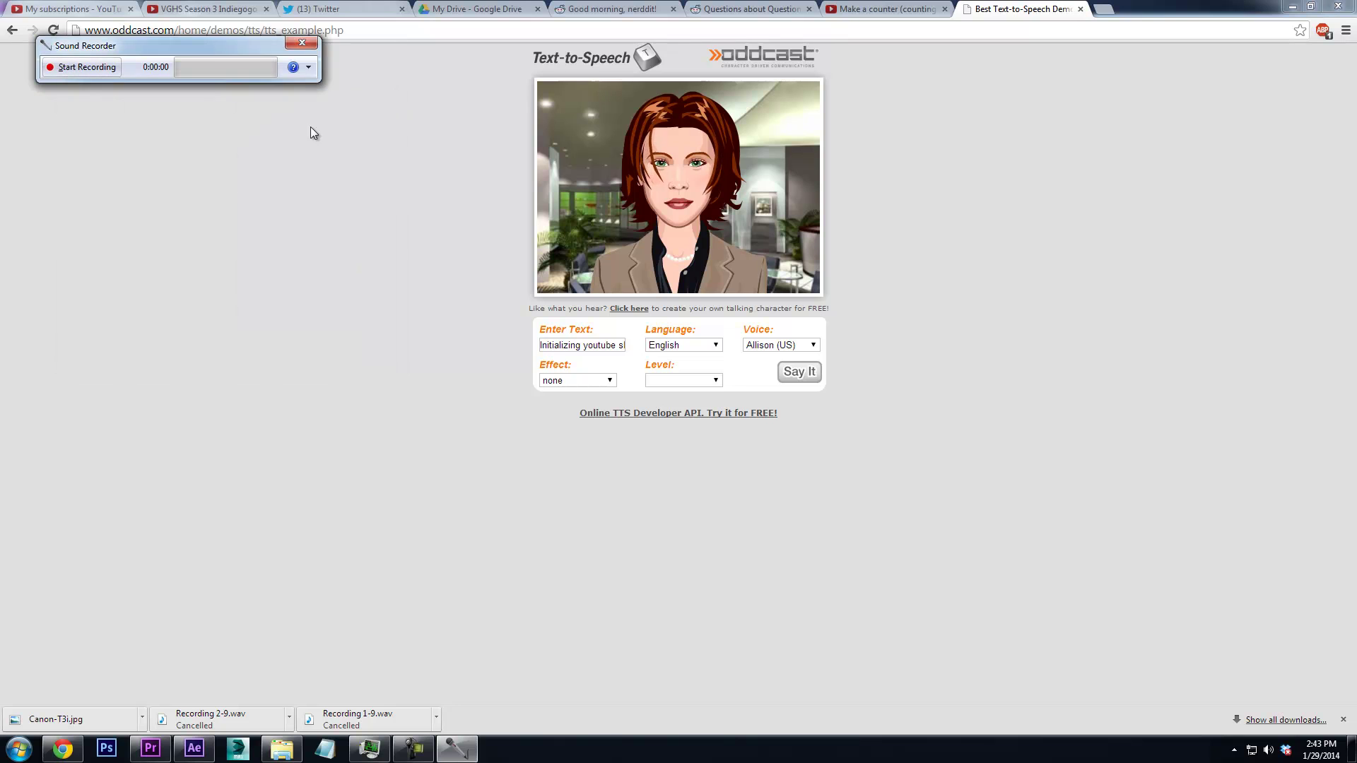
mouse_move(63, 749)
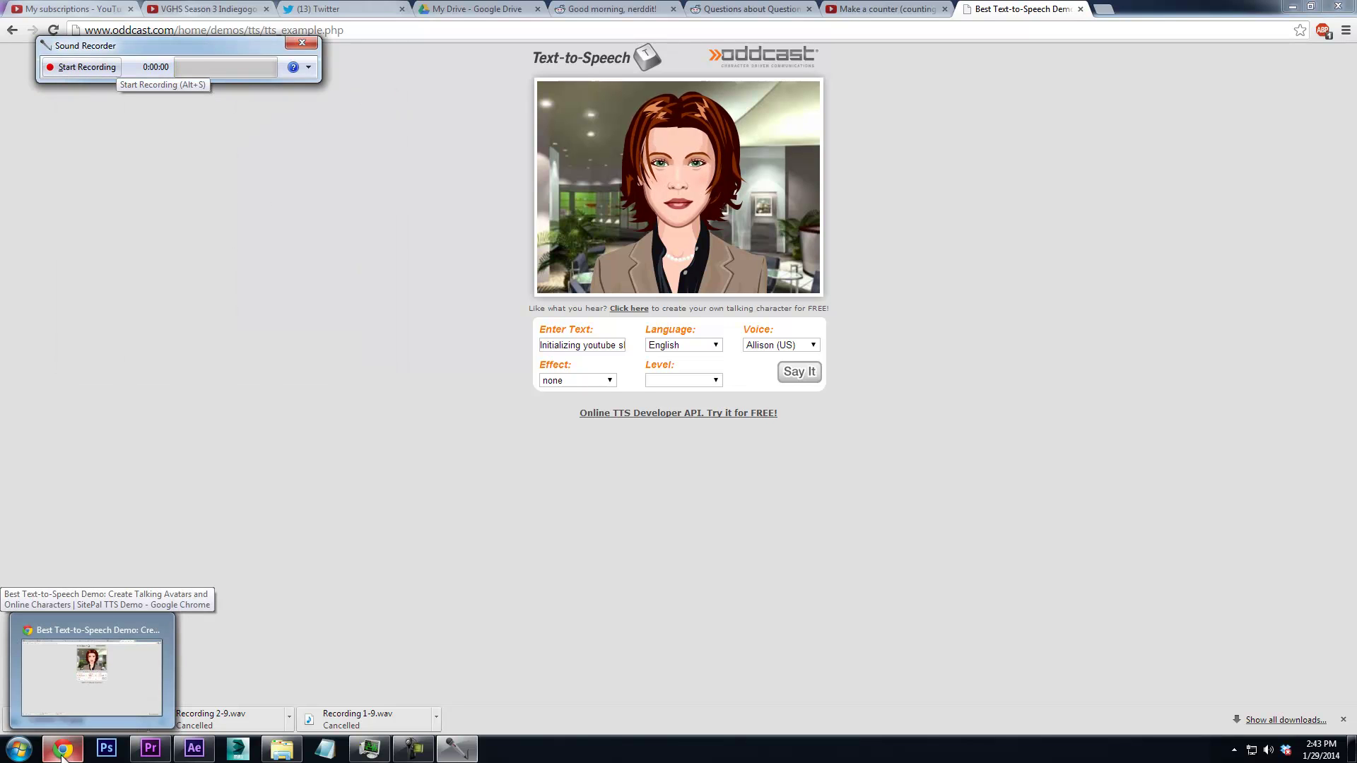
left_click(103, 670)
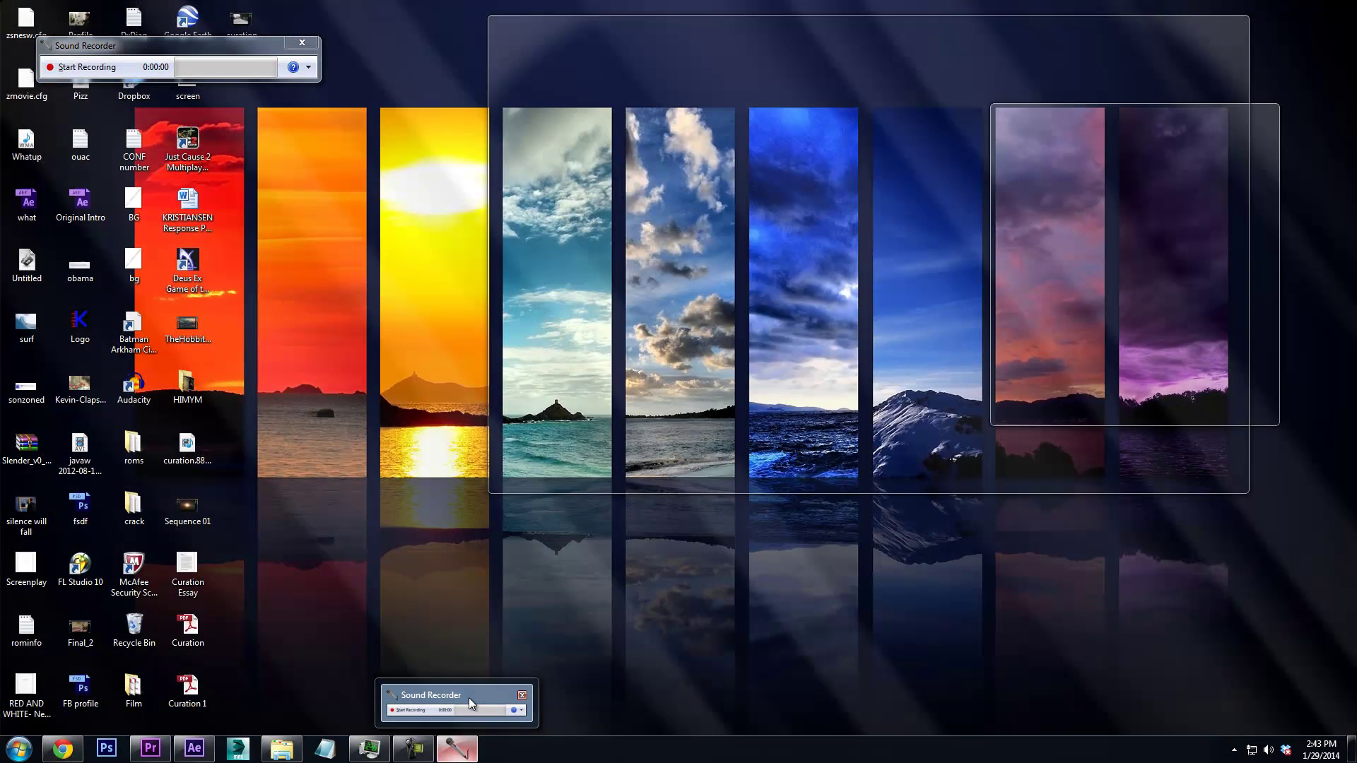
left_click(468, 697)
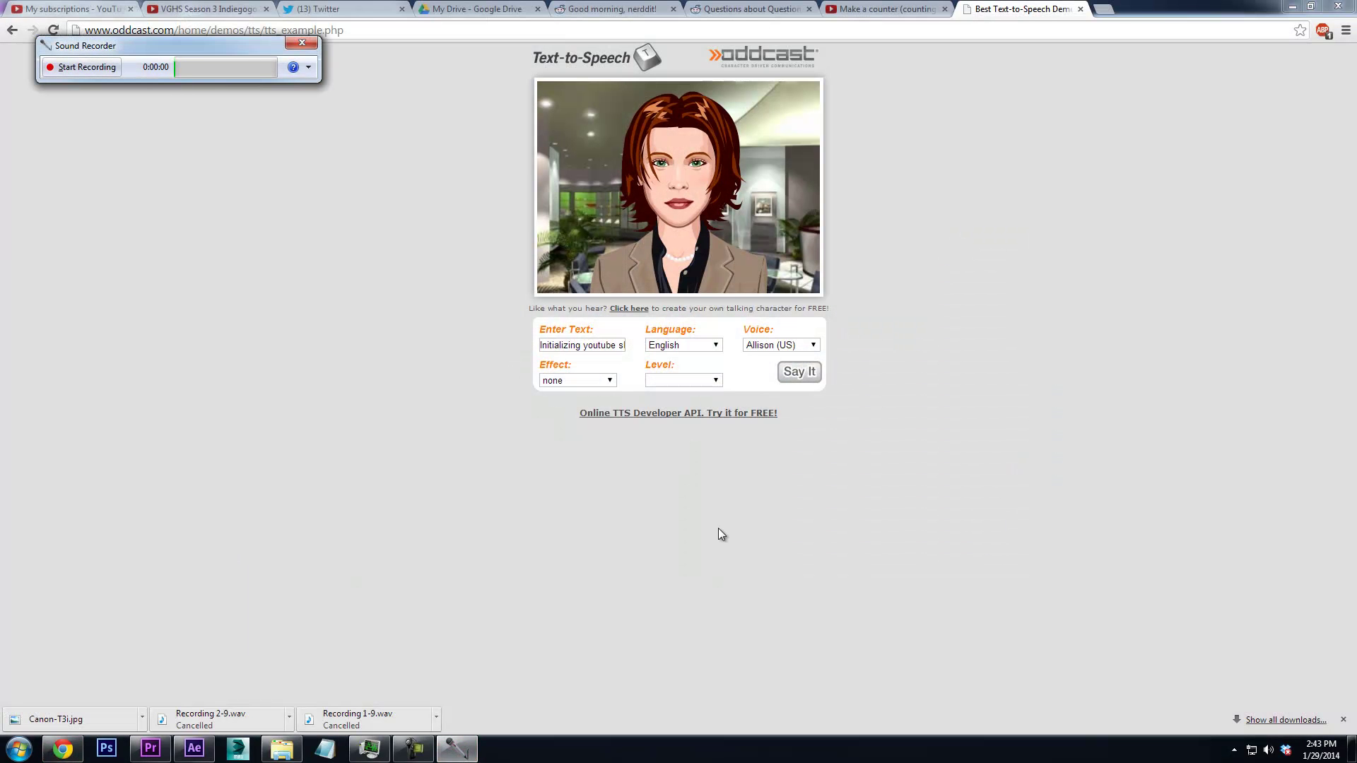
left_click(429, 753)
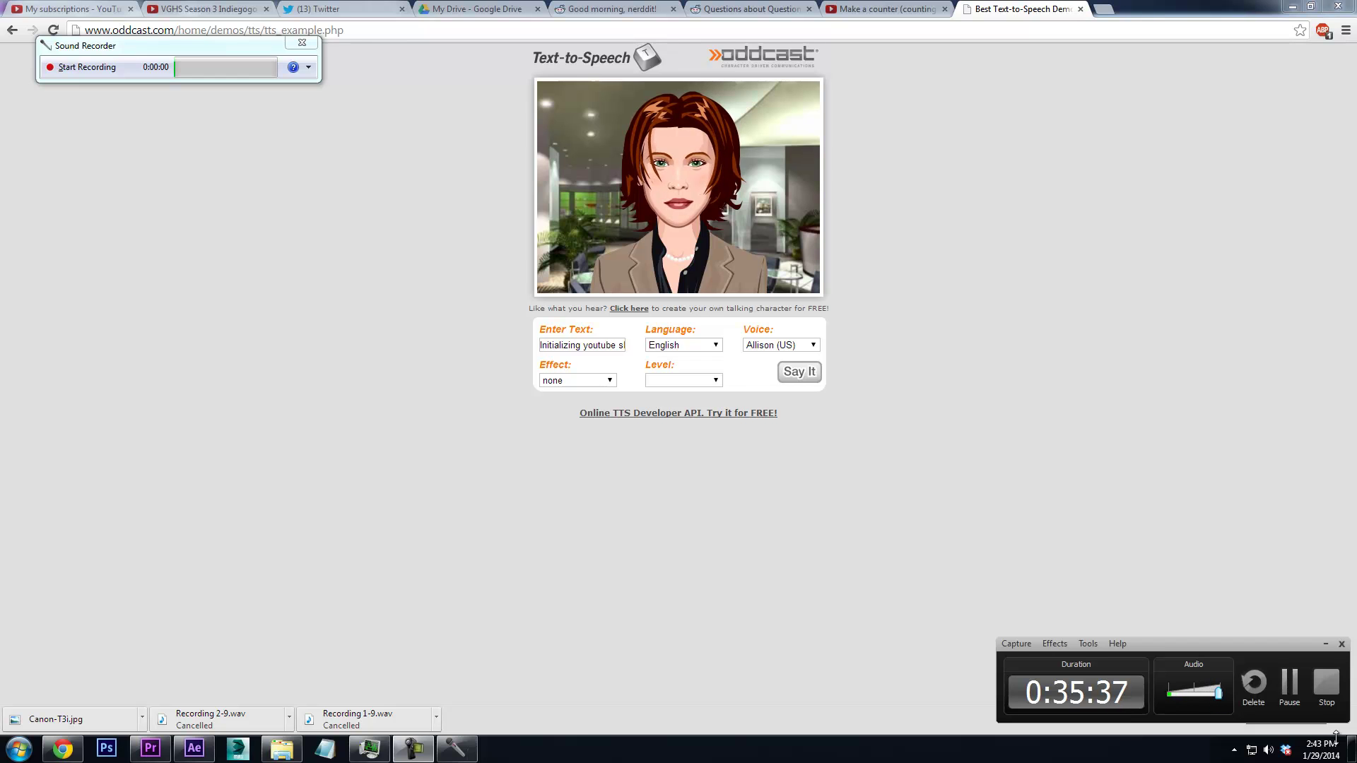
Stop the screen capture and trim both ends of the soundeffect.mp4 clip in Sequence 02 to the spoken part, ending at 00:00:06:11
left_click(1334, 691)
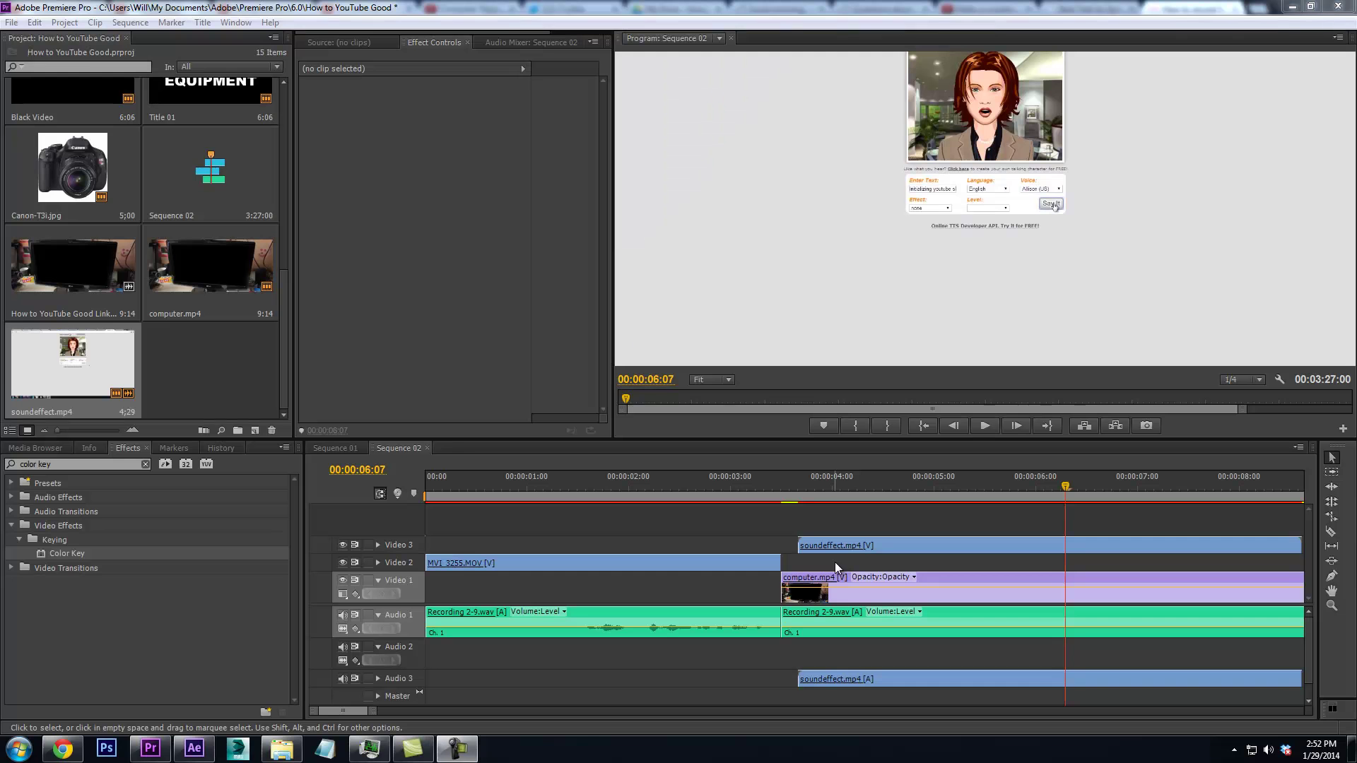
left_click_drag(380, 712, 473, 705)
left_click(377, 680)
left_click_drag(721, 491, 687, 545)
key("space")
key("space")
left_click_drag(896, 541, 777, 544)
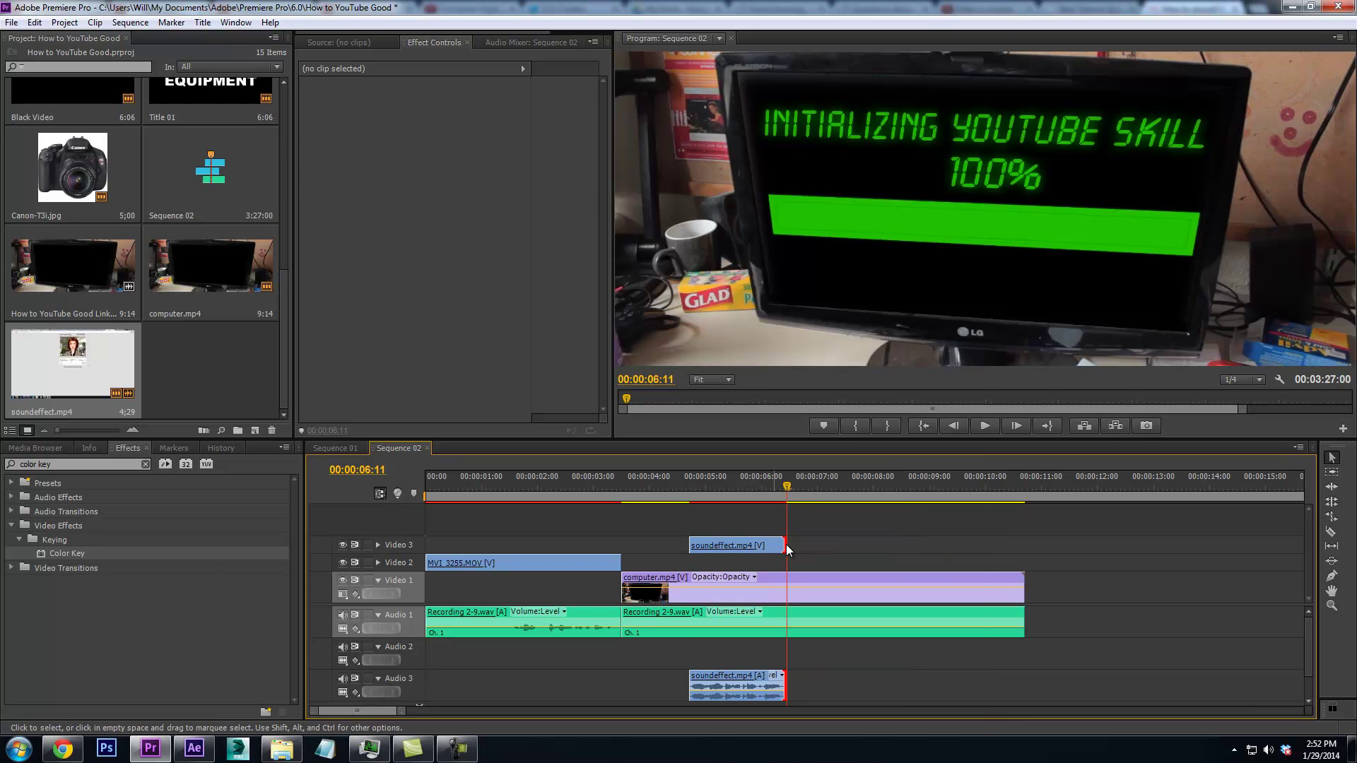
Unlink and delete the video part of soundeffect.mp4, and move its audio onto Audio 2 near the start of computer.mp4
right_click(774, 545)
left_click(810, 318)
left_click(731, 553)
left_click_drag(695, 675, 631, 643)
Play the sequence from just before computer.mp4 to check the voice's timing against the loading animation
left_click(602, 489)
key("space")
left_click_drag(647, 645, 679, 661)
key("space")
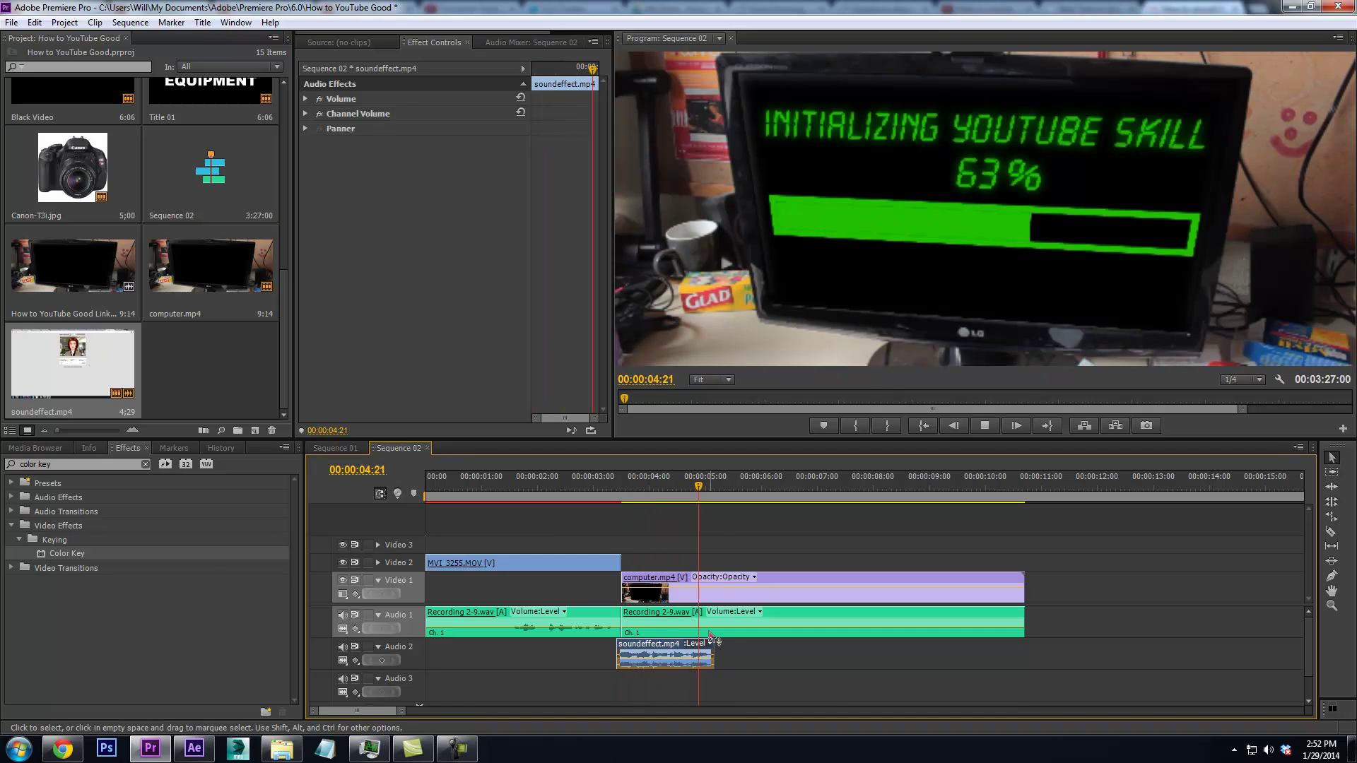
key("space")
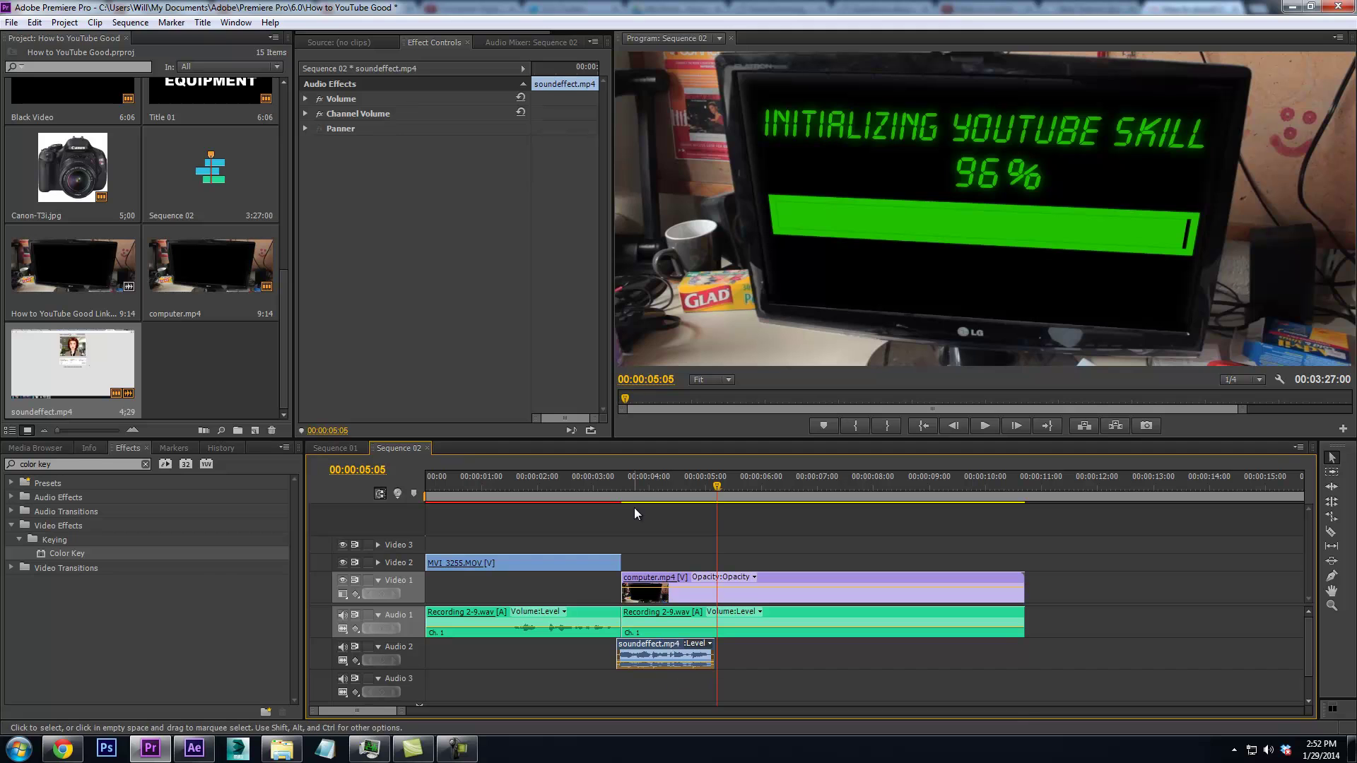
left_click(607, 487)
key("space")
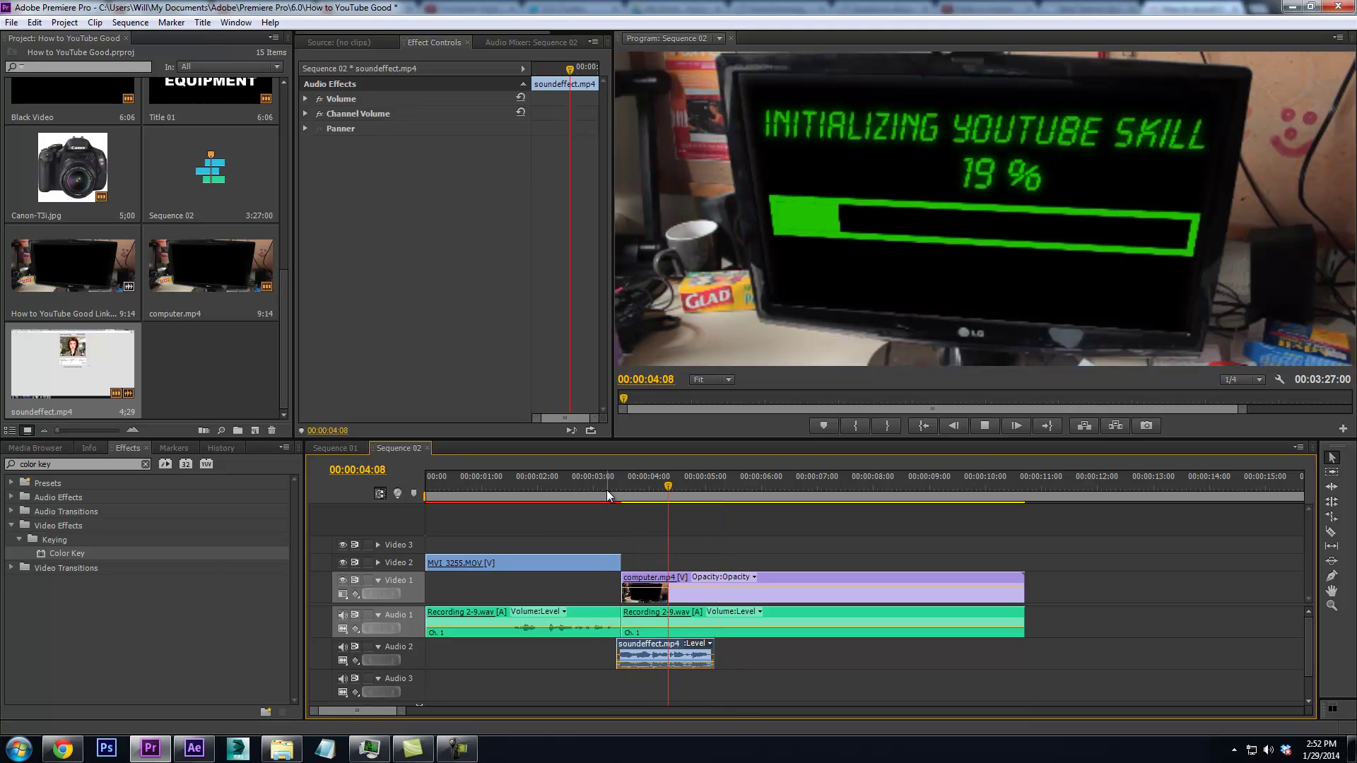
key("space")
Search the effects for "eq" and apply the EQ audio effect to the soundeffect.mp4 clip on Audio 2
left_click(61, 464)
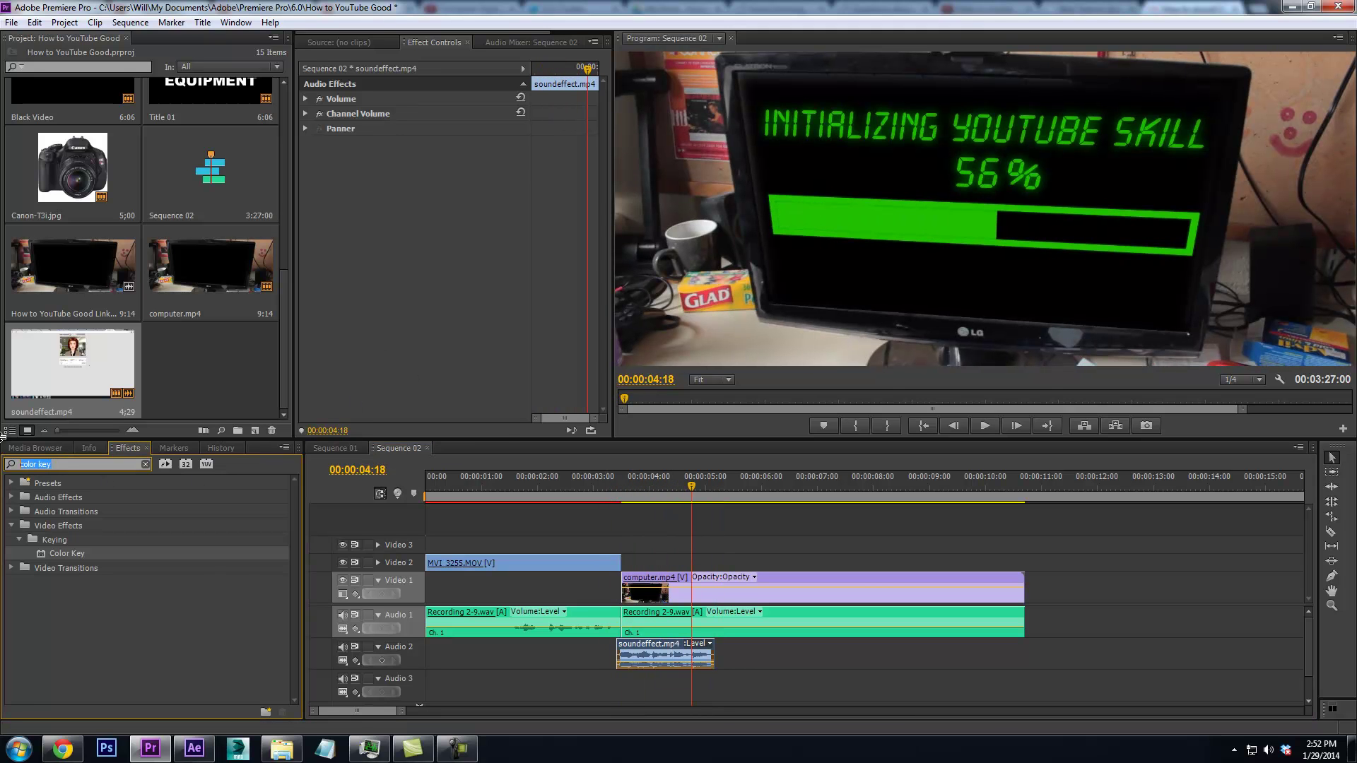
type("eq")
left_click_drag(46, 511, 632, 653)
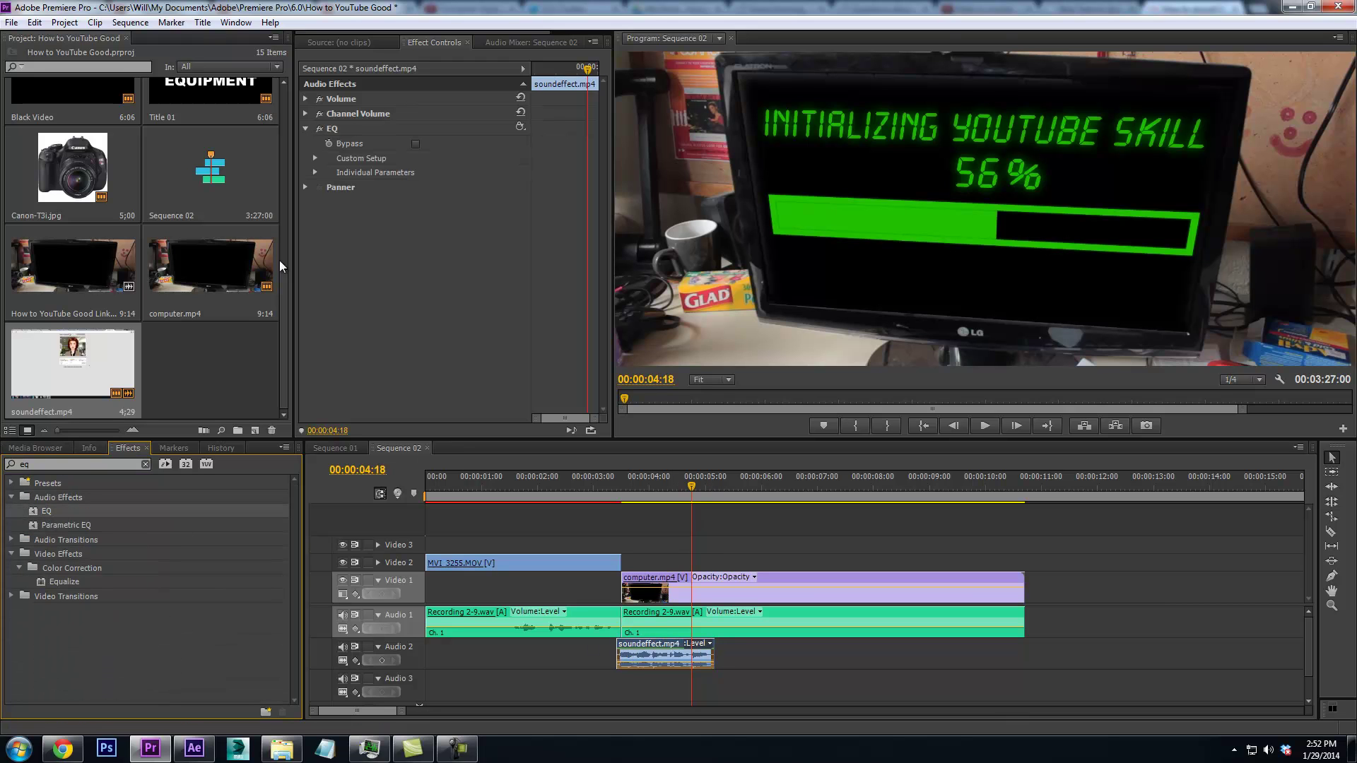
Enable the EQ's Low, Mid2 and High bands and set their gains to -10.9 dB, -4.5 dB and 12.7 dB
left_click(314, 158)
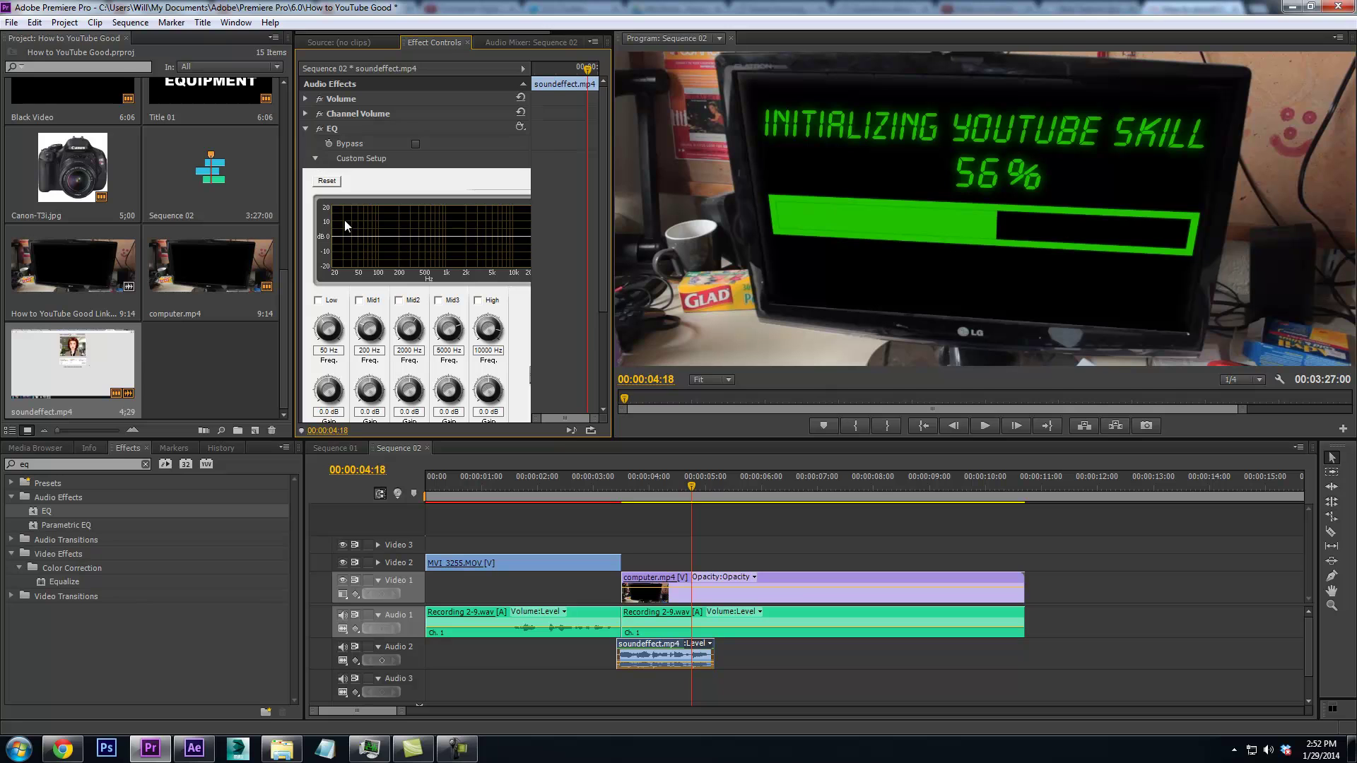
left_click(398, 300)
left_click(478, 301)
left_click_drag(514, 236, 512, 217)
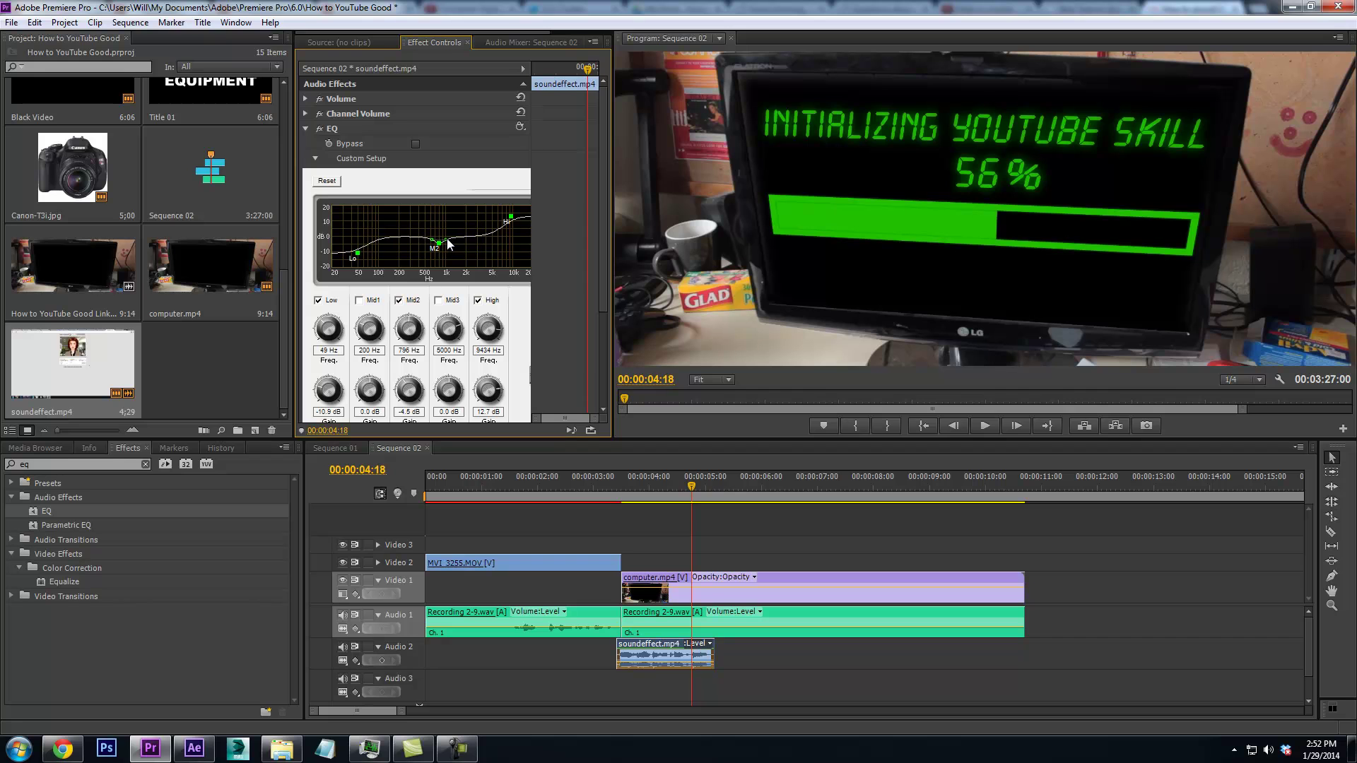
Listen to the equalized voice and raise the EQ's Mid2 gain to 13.2 dB
key("space")
left_click(646, 478)
left_click(614, 482)
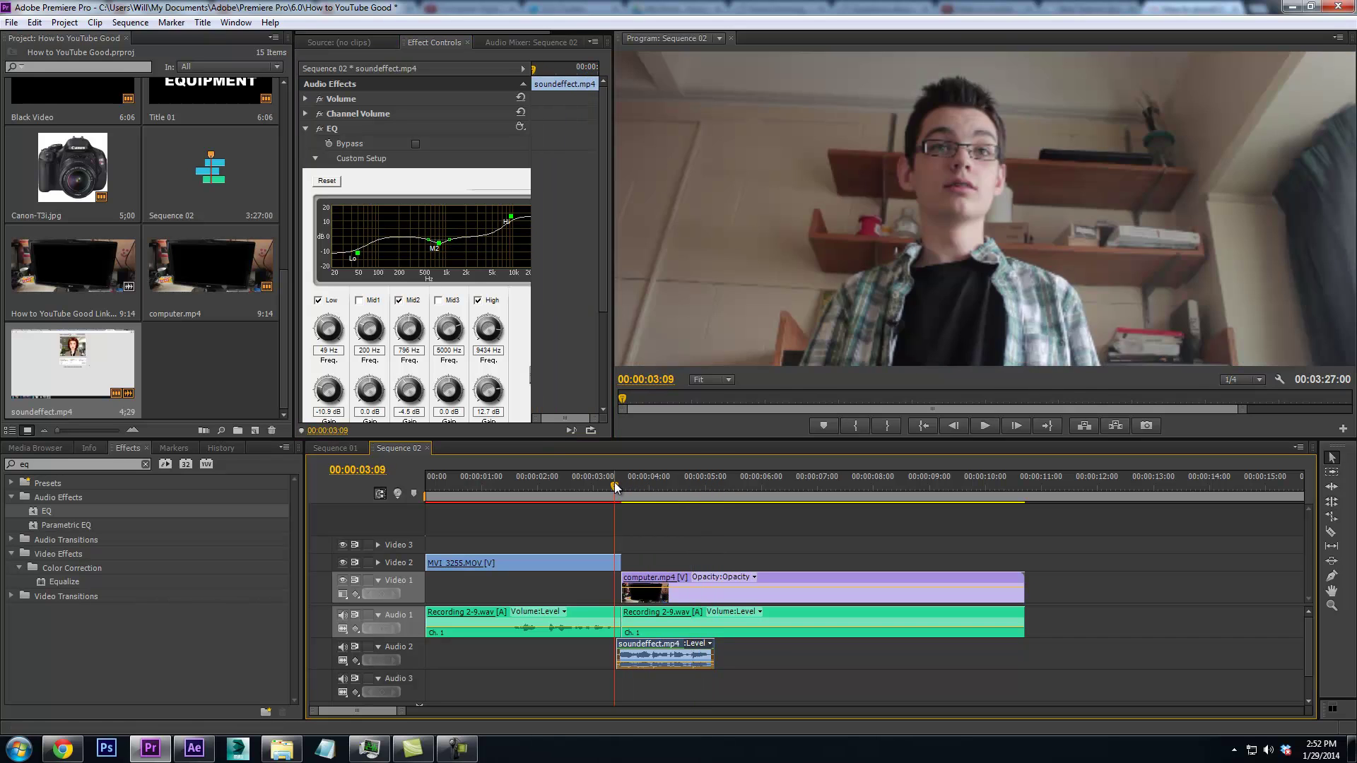
key("space")
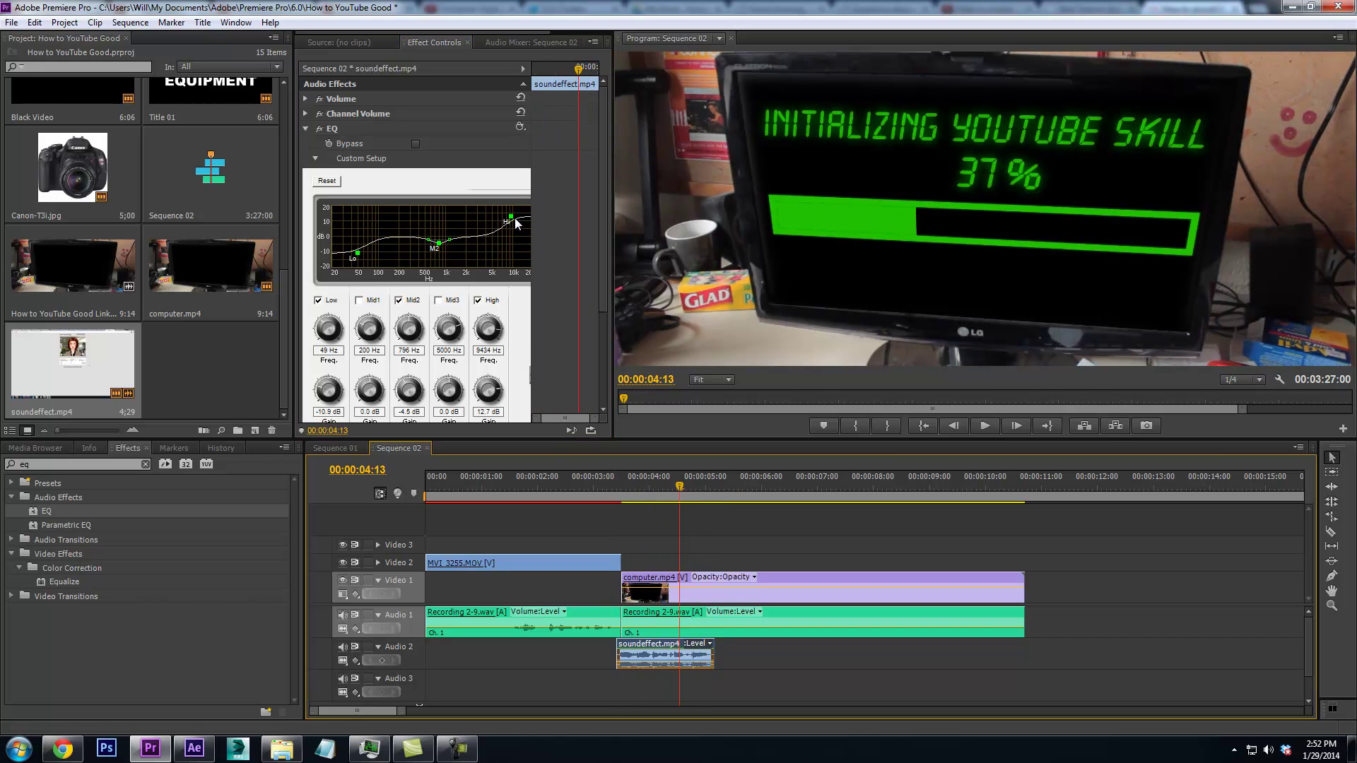
left_click_drag(442, 243, 436, 231)
key("space")
left_click(613, 482)
left_click(646, 489)
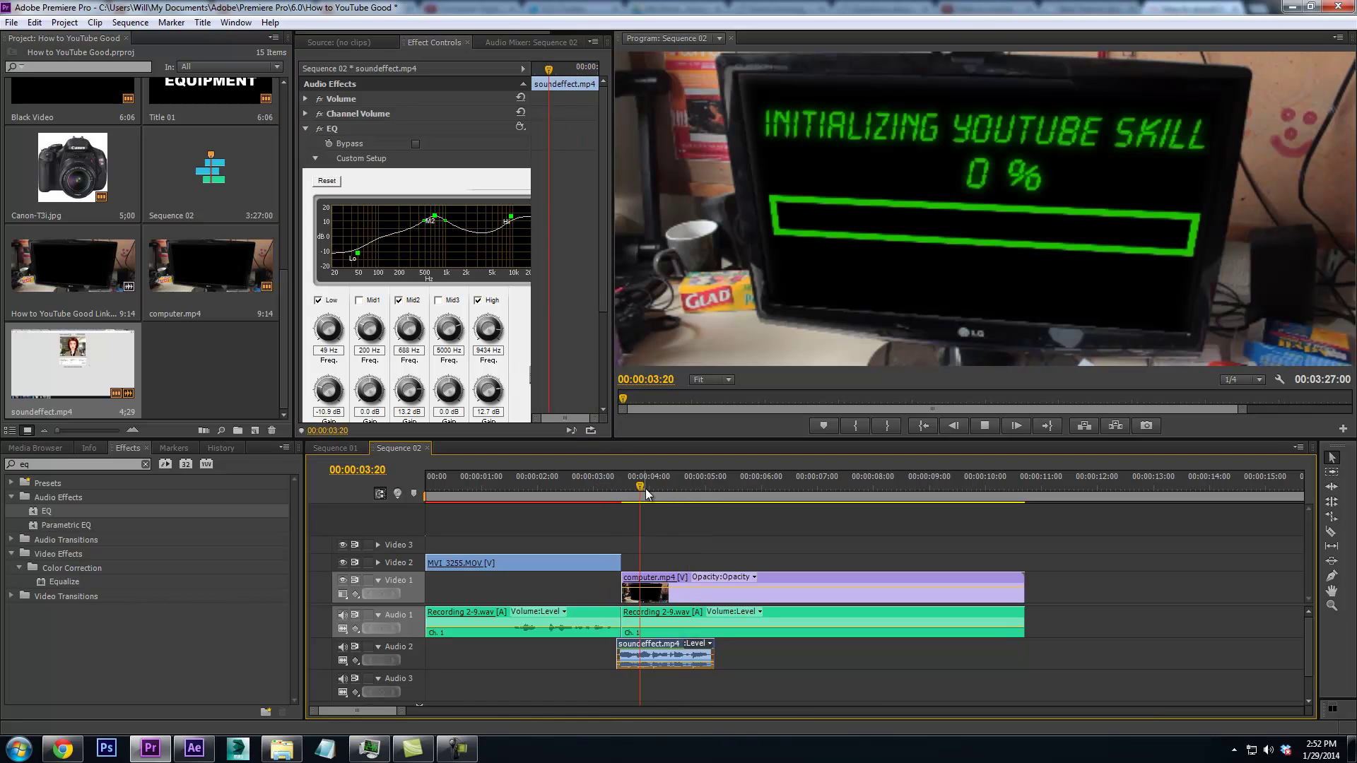
key("space")
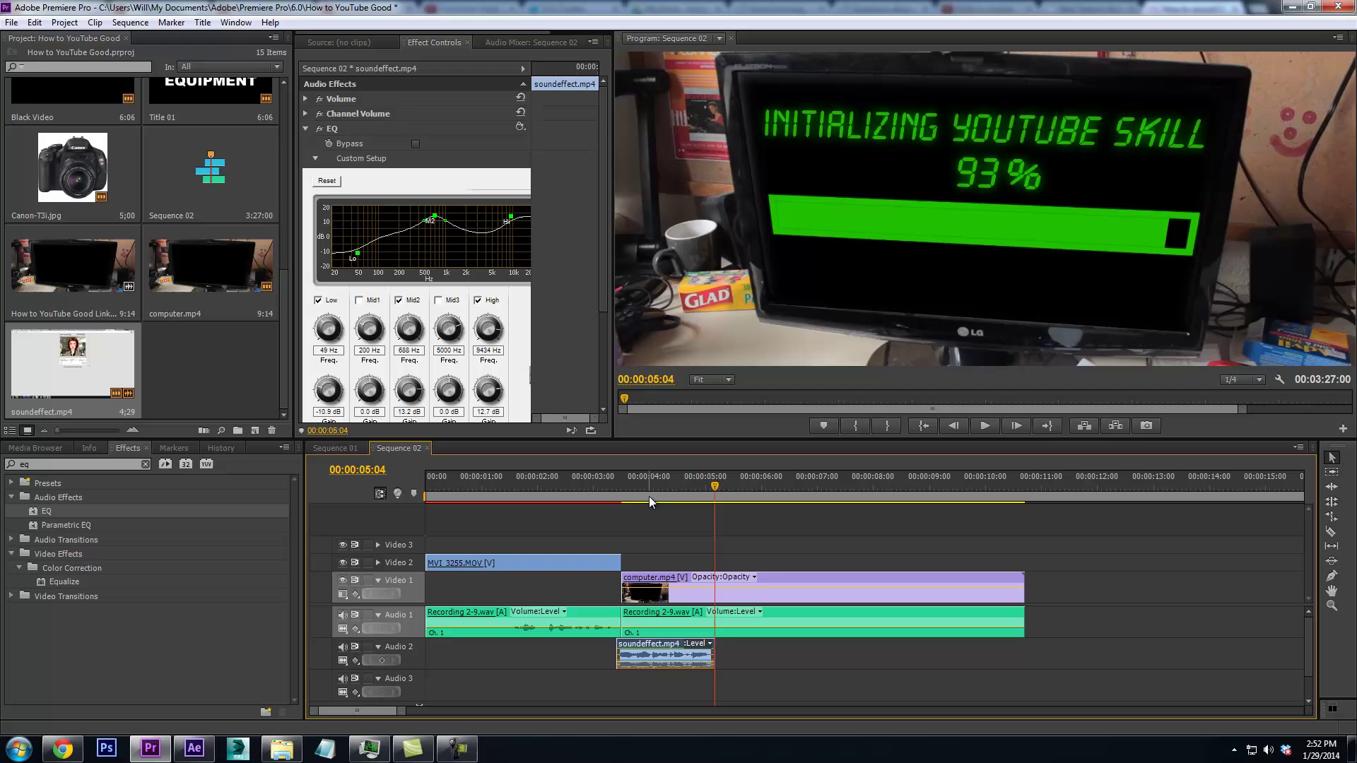
Split computer.mp4 and its linked audio at 00:00:05:02 with the Razor tool, near the end of the voice clip
left_click(715, 509)
mouse_move(711, 498)
left_mouse_down()
mouse_move(682, 494)
mouse_move(710, 506)
left_mouse_up()
key("c")
left_click(710, 590)
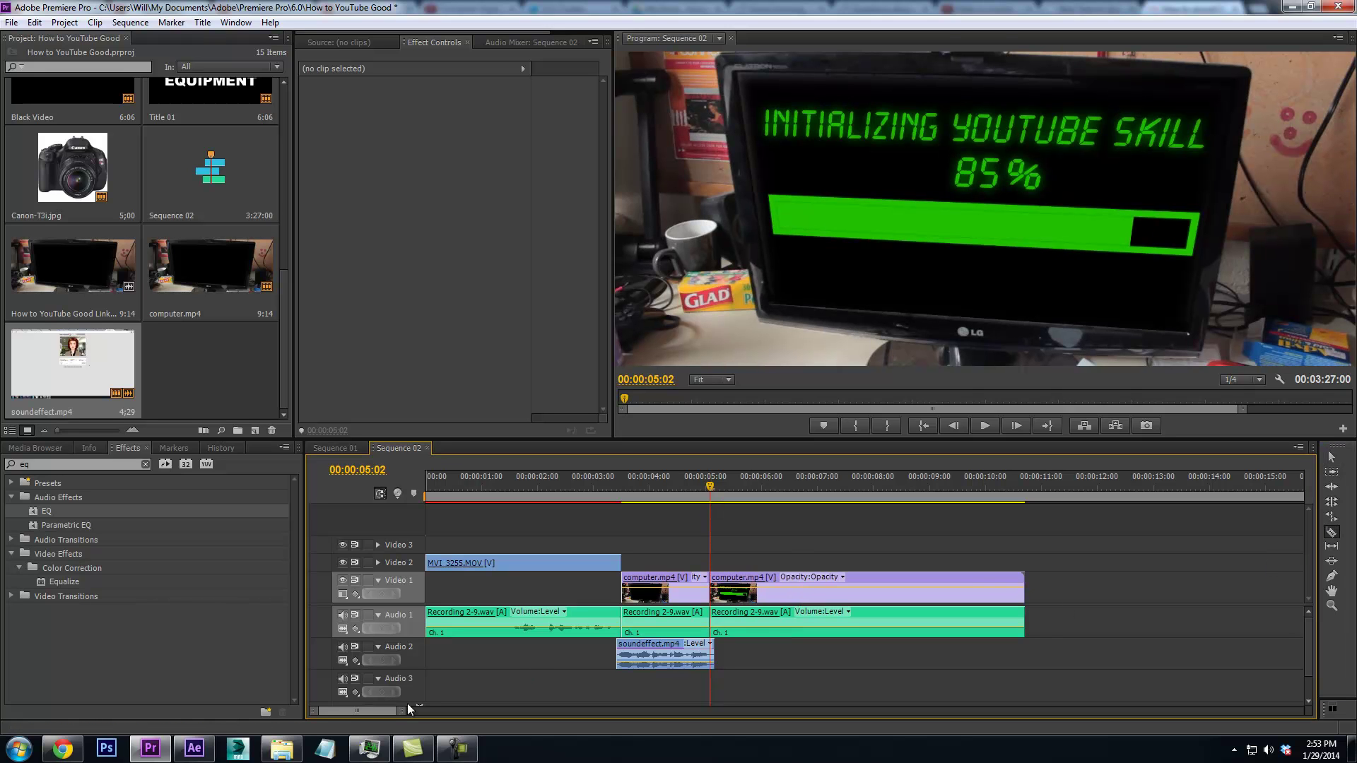
Move the part of computer.mp4 after the cut to Video 2 further along the timeline, leaving a gap behind the first part
left_click_drag(407, 711, 520, 711)
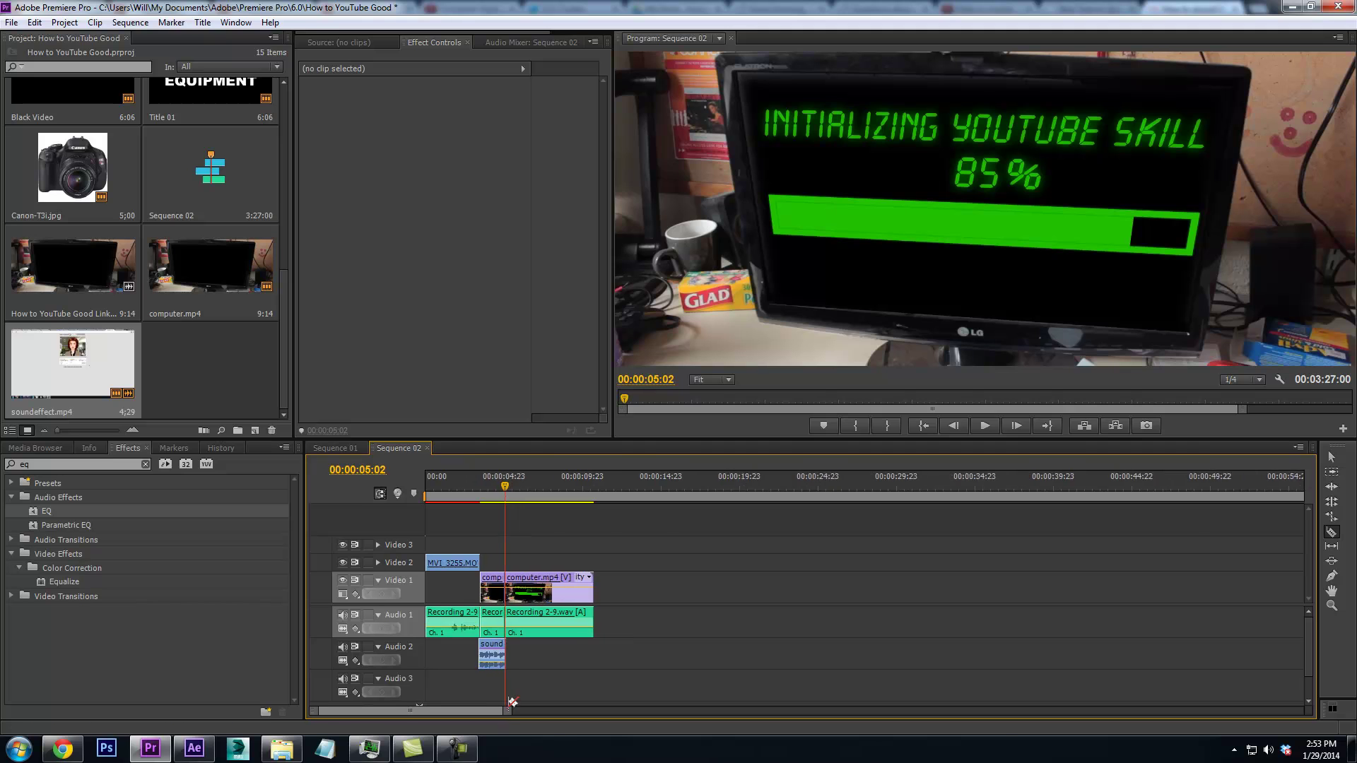
key("v")
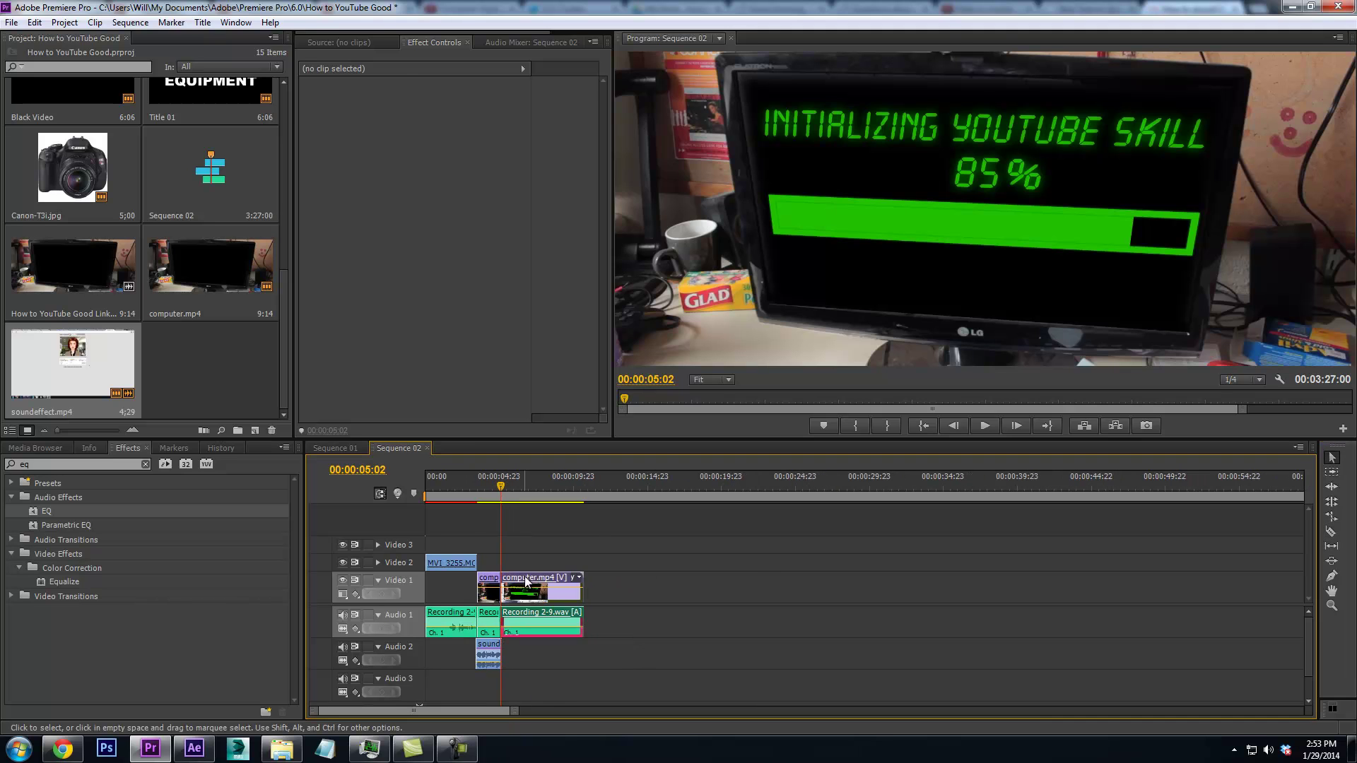
left_click_drag(532, 578, 689, 578)
Find the hand-raising moment in the last MVI_3255.MOV clip and trim the clip's start to 00:02:24:14
left_click_drag(460, 709, 677, 712)
left_click(868, 495)
left_click_drag(868, 493, 1220, 503)
key("ctrl+shift+a")
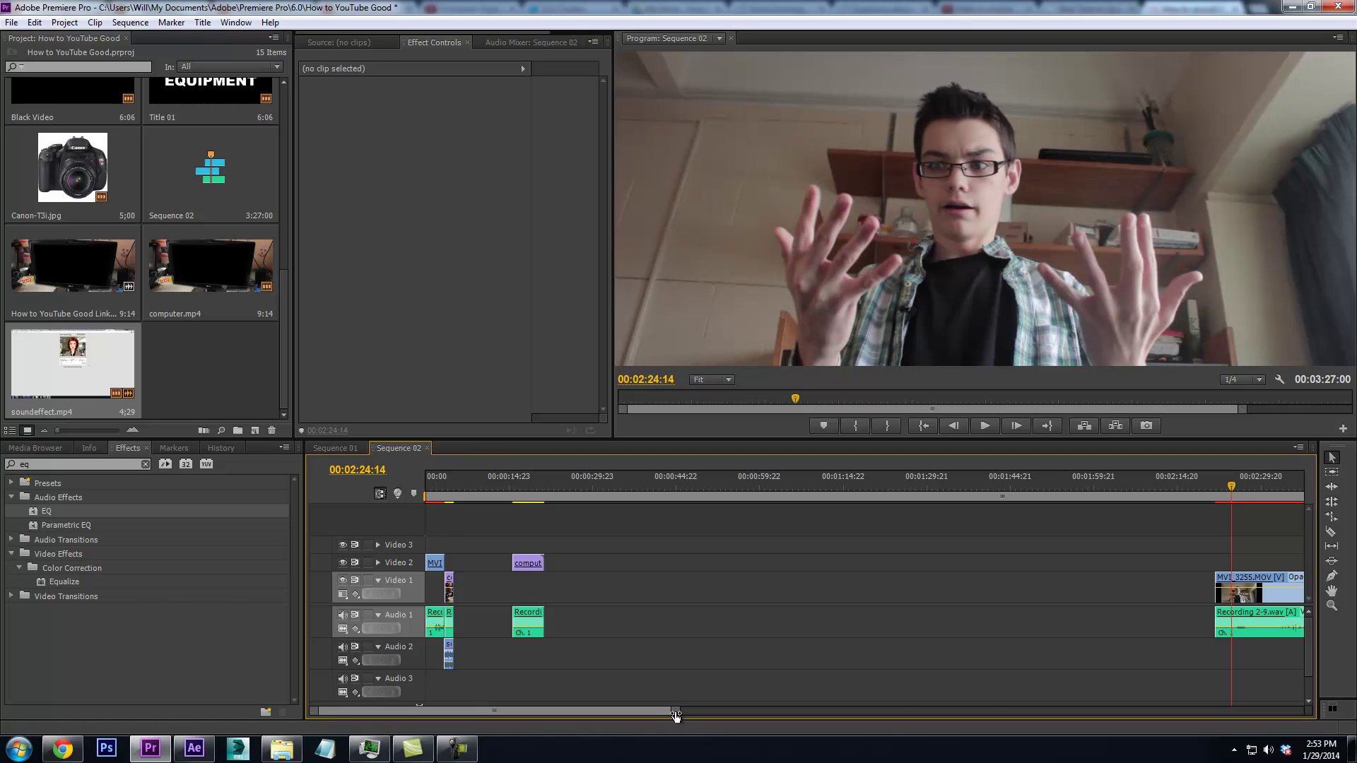
scroll(655, 715, "down", 6)
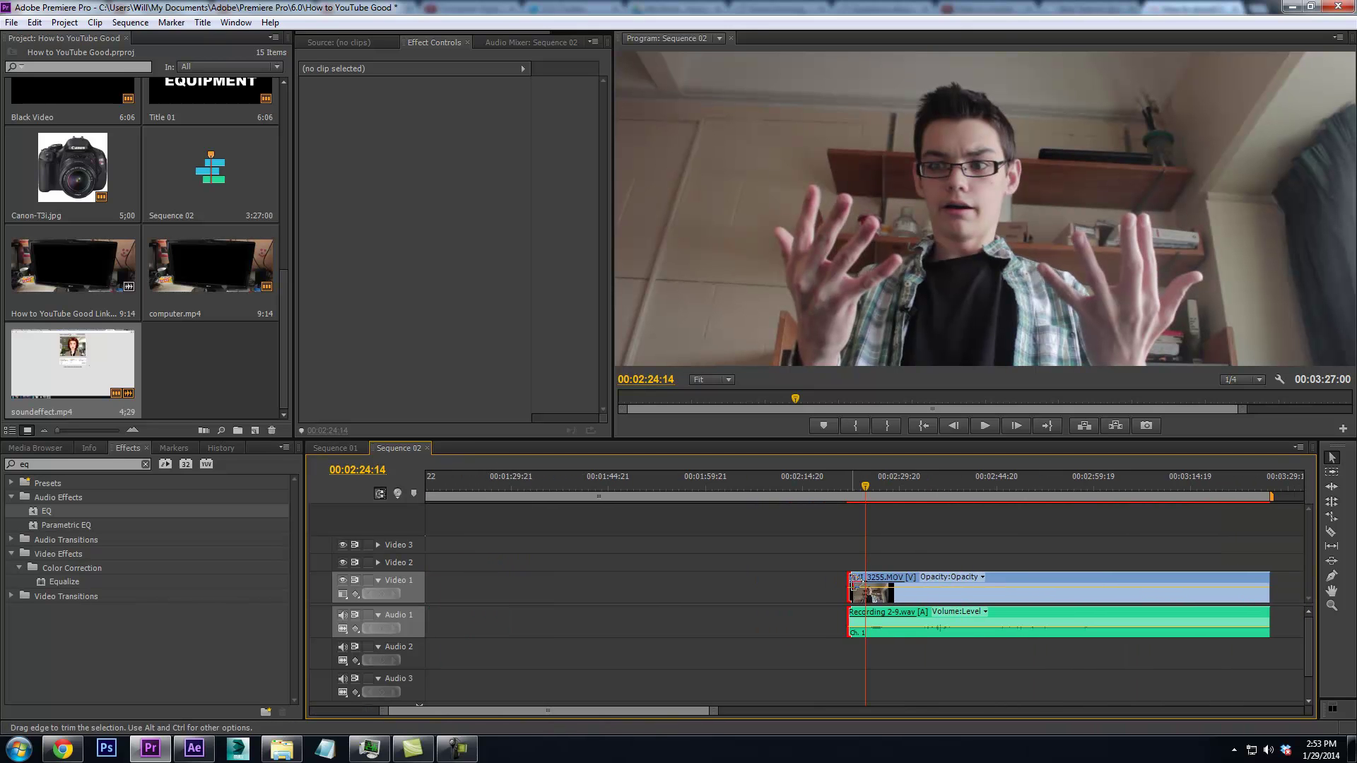
left_click_drag(848, 587, 868, 586)
Split the trimmed MVI_3255.MOV clip at 00:02:27:13 with the Razor tool and delete everything after the cut
key("space")
left_click(1331, 532)
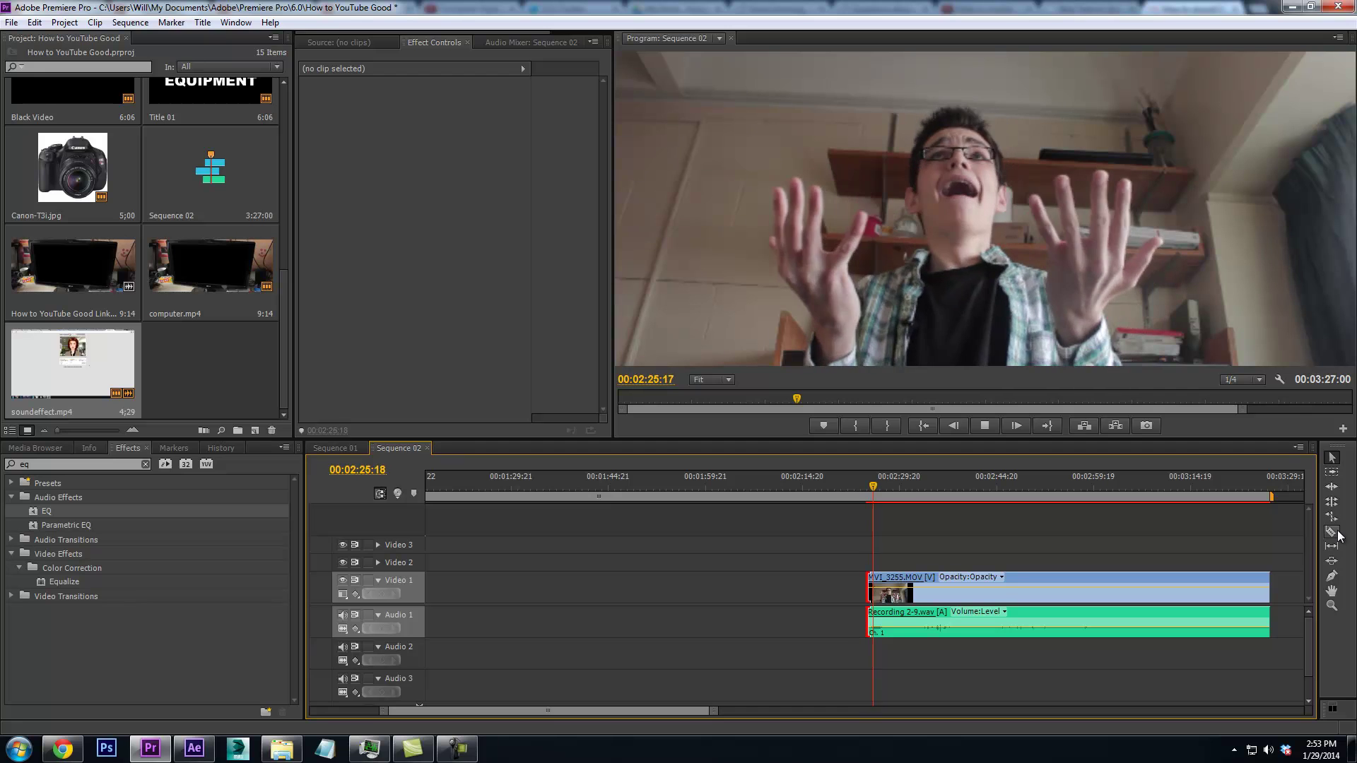
key("space")
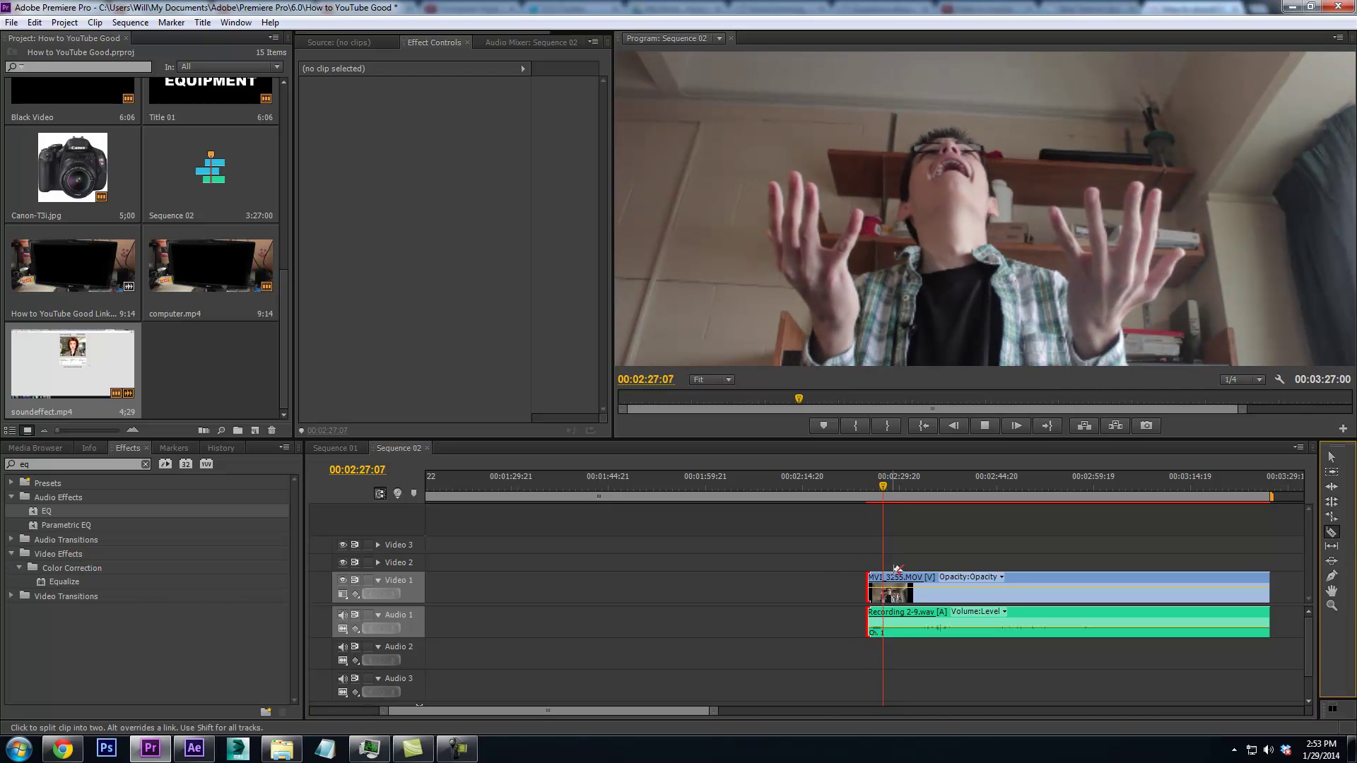
key("space")
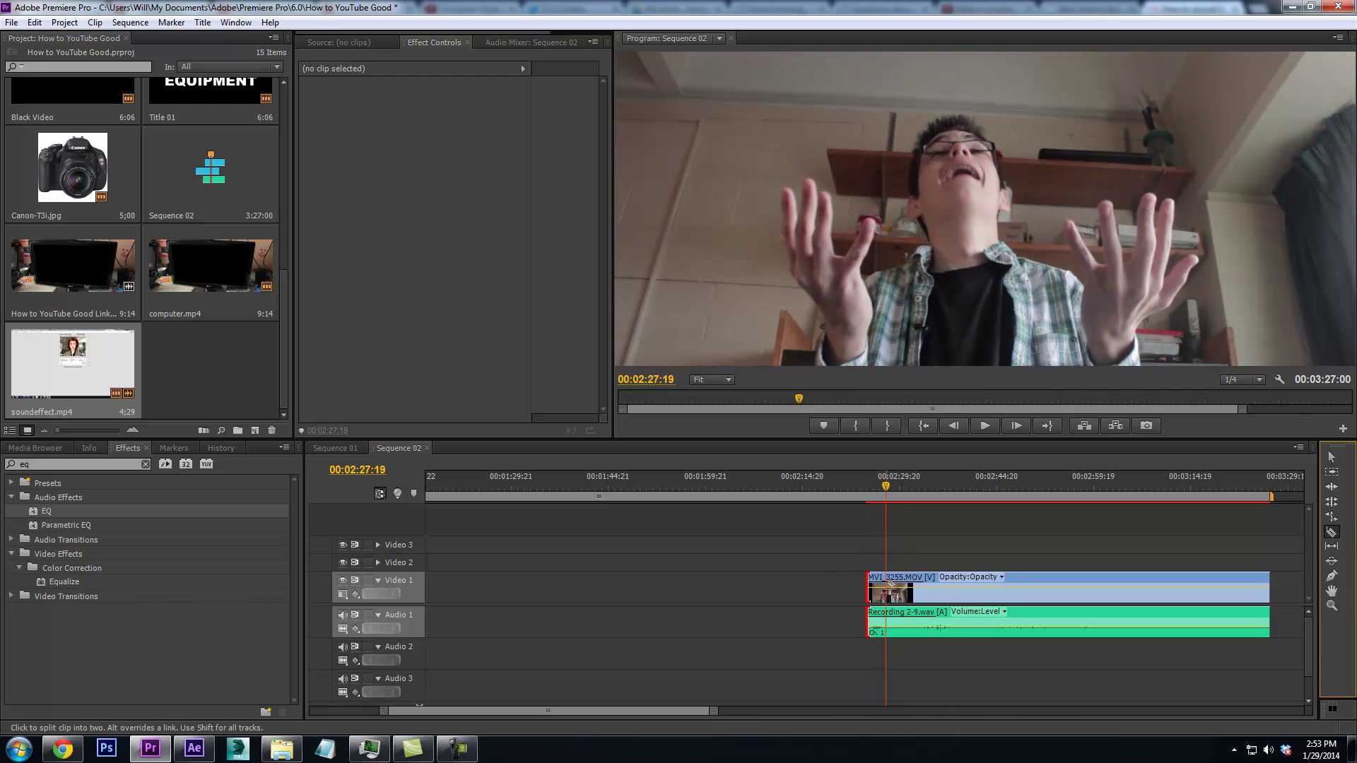
key("Left")
key("Left")
key("Left")
key("Left")
key("Left")
key("Left")
left_click(885, 588)
right_click(894, 589)
left_click(915, 39)
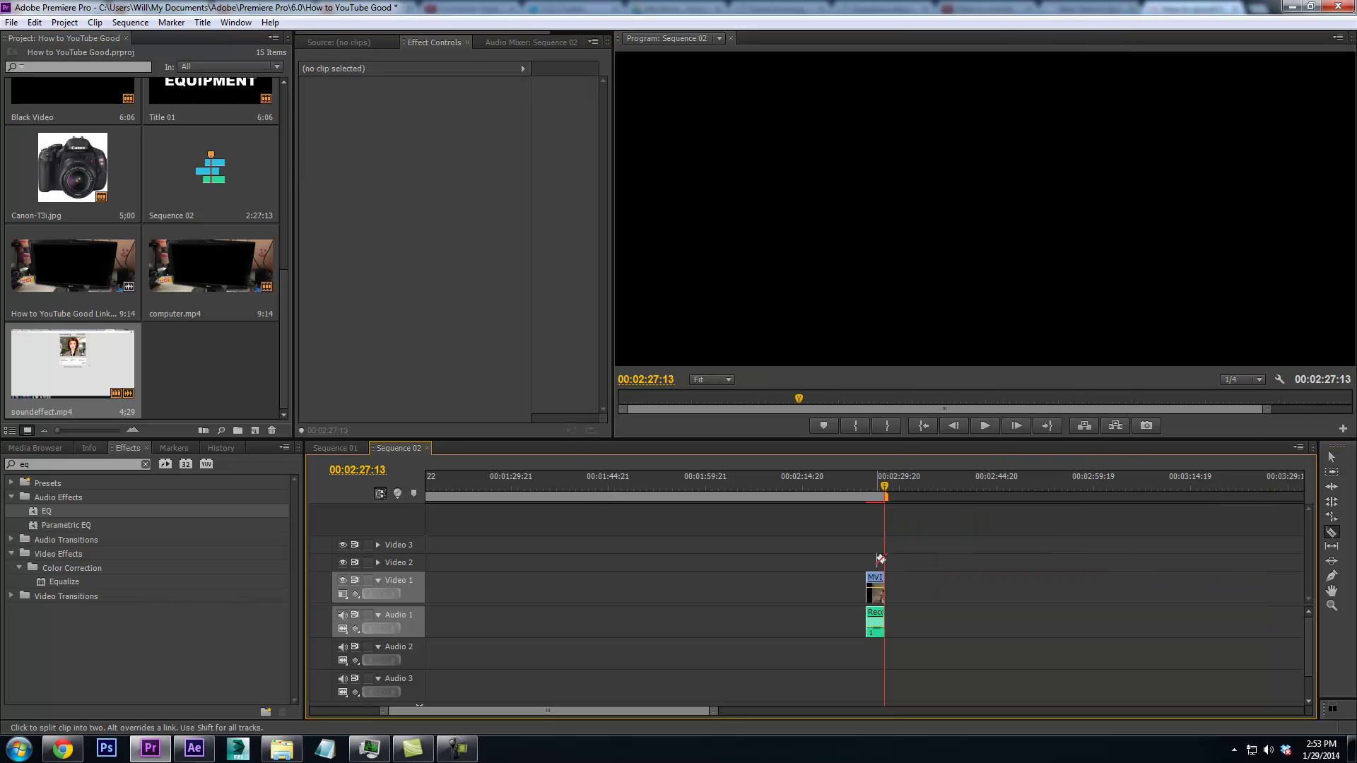
Save the project and replace the short MVI_3255.MOV clip with a linked After Effects composition
right_click(880, 587)
left_click(736, 569)
key("ctrl+s")
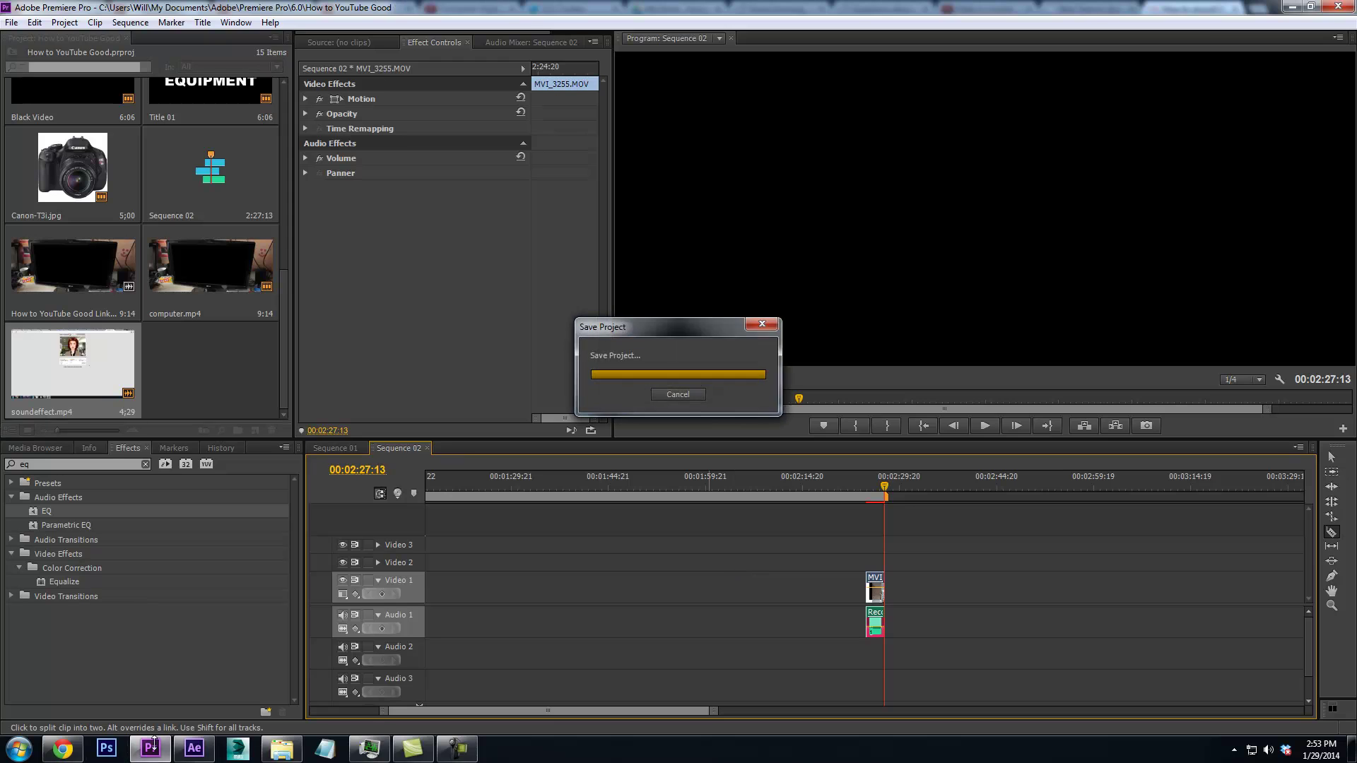
left_click(195, 749)
left_click(151, 750)
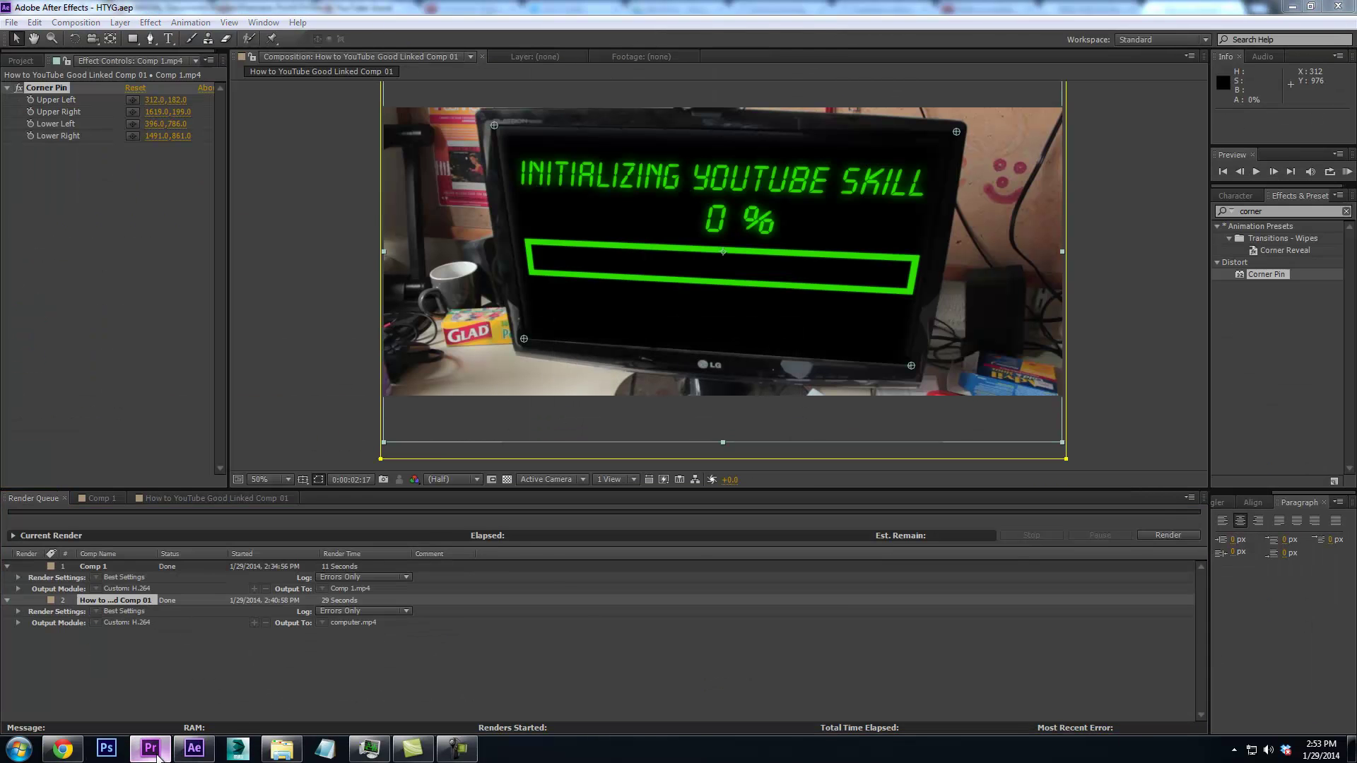
right_click(874, 590)
left_click(912, 557)
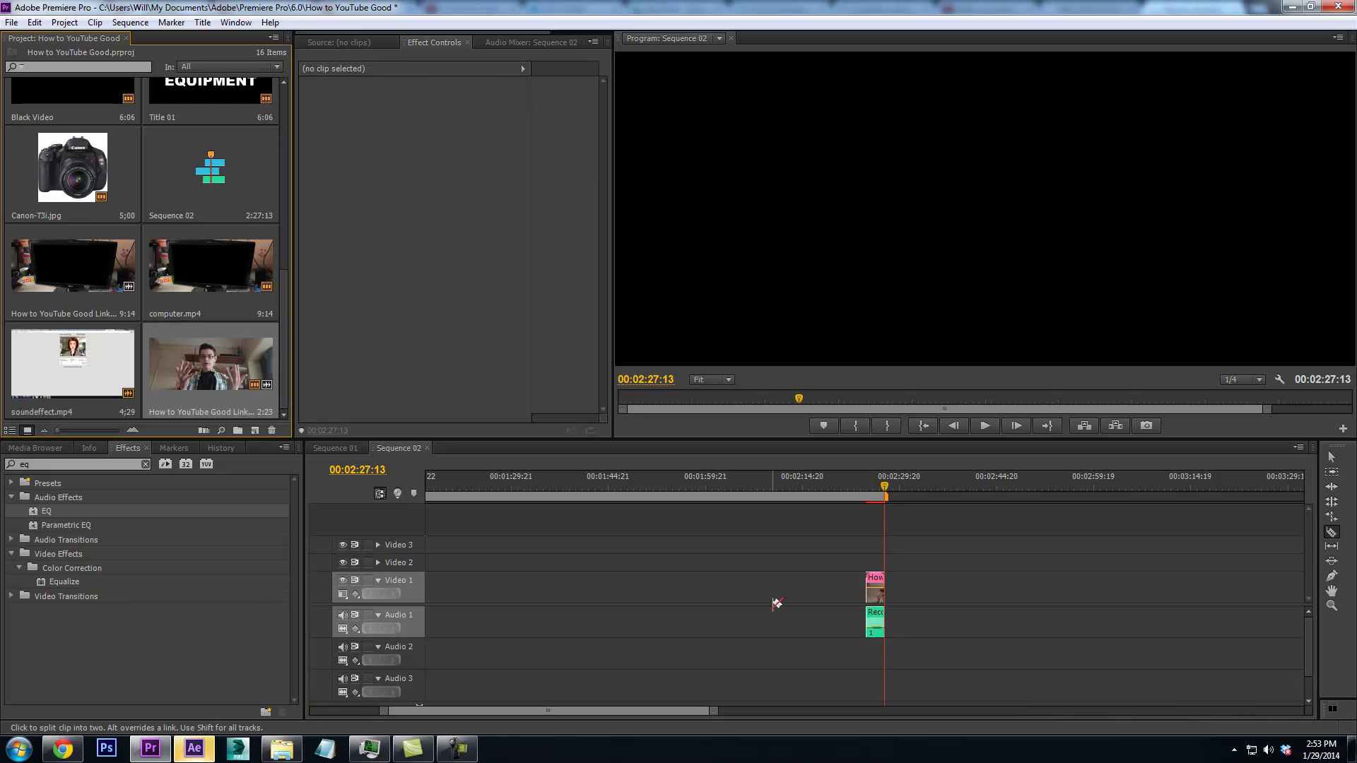
Switch to After Effects and duplicate the MVI_3255.MOV layer in How to YouTube Good Linked Comp 02
mouse_move(194, 749)
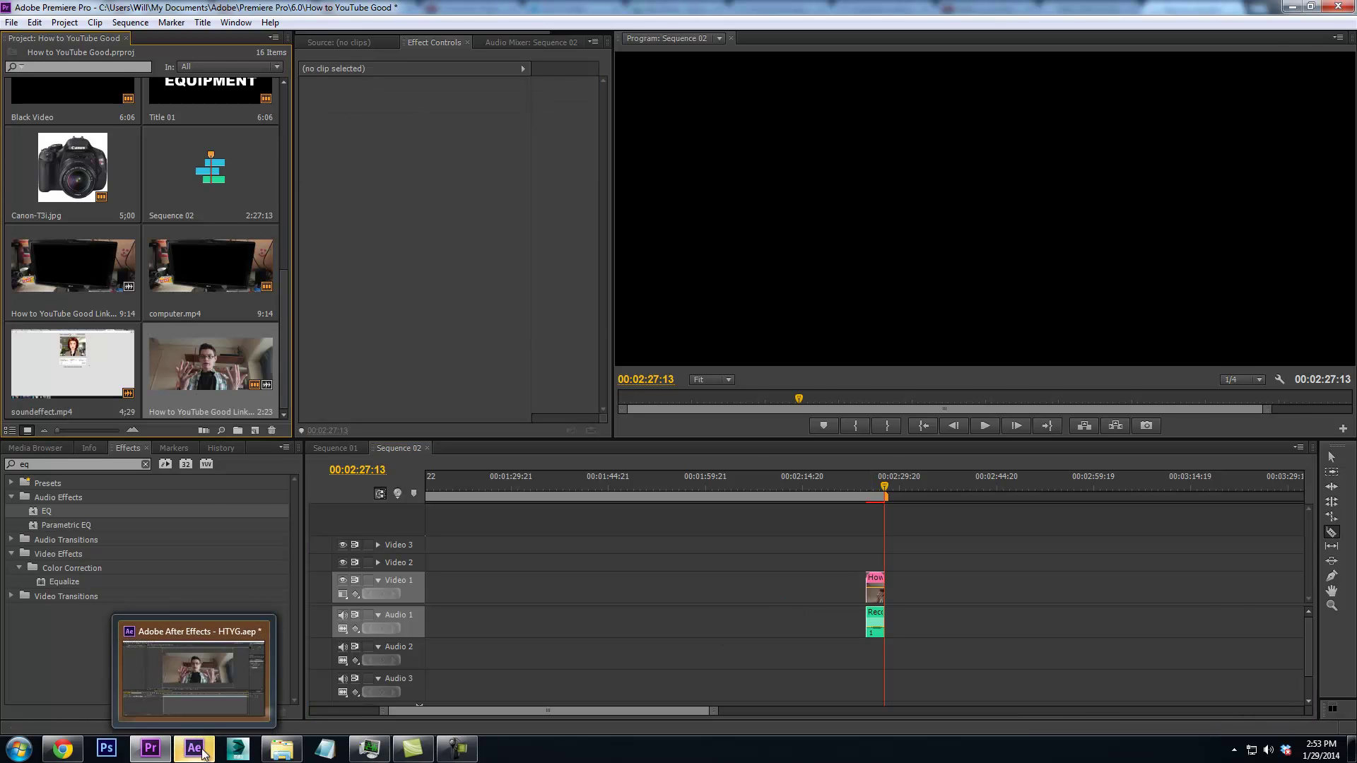
left_click(218, 698)
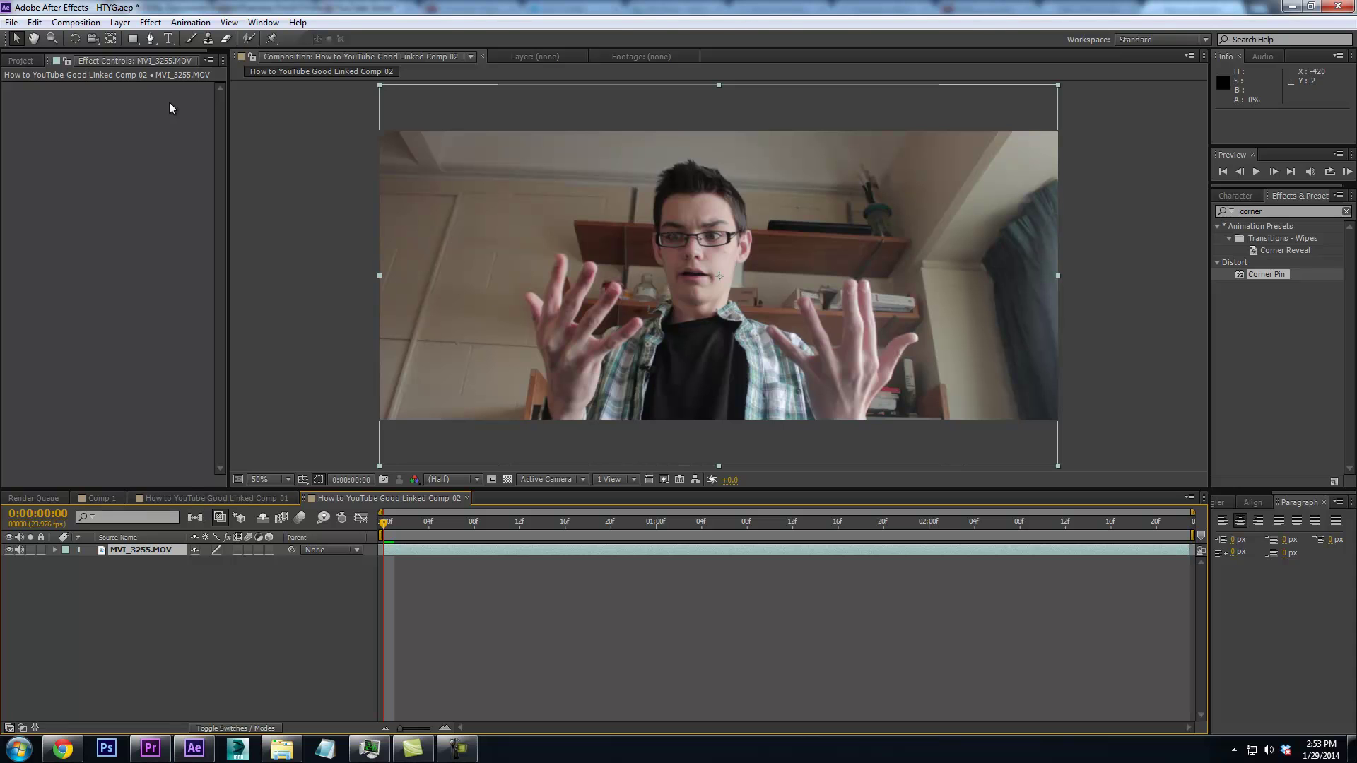
left_click(149, 39)
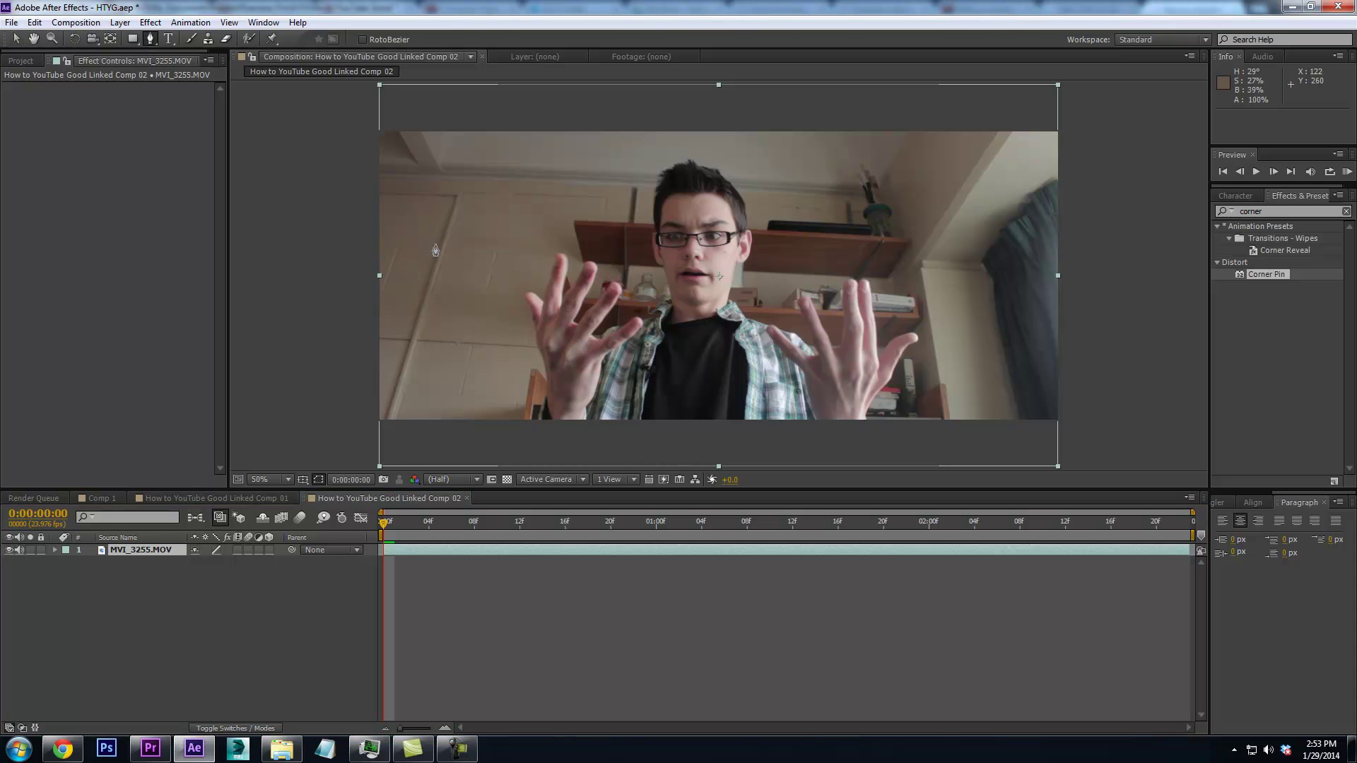
scroll(535, 407, "up", 1)
scroll(545, 403, "down", 1)
left_click_drag(544, 402, 534, 357)
left_click(164, 549)
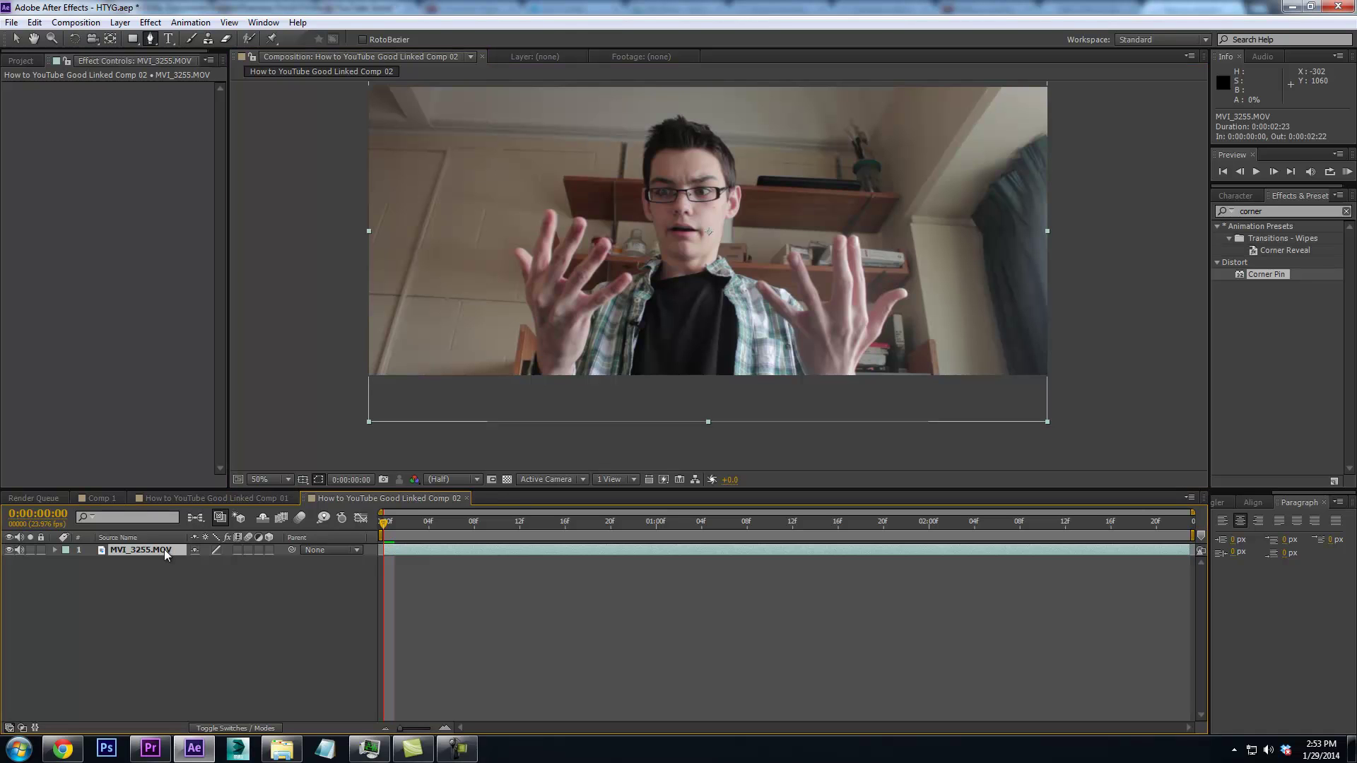
key("ctrl+d")
Start a mask on the top MVI_3255.MOV layer, tracing the left-hand side's raised hand from the outer wrist around the outermost finger
left_click(534, 360)
left_click(535, 338)
left_click(532, 316)
left_click(524, 298)
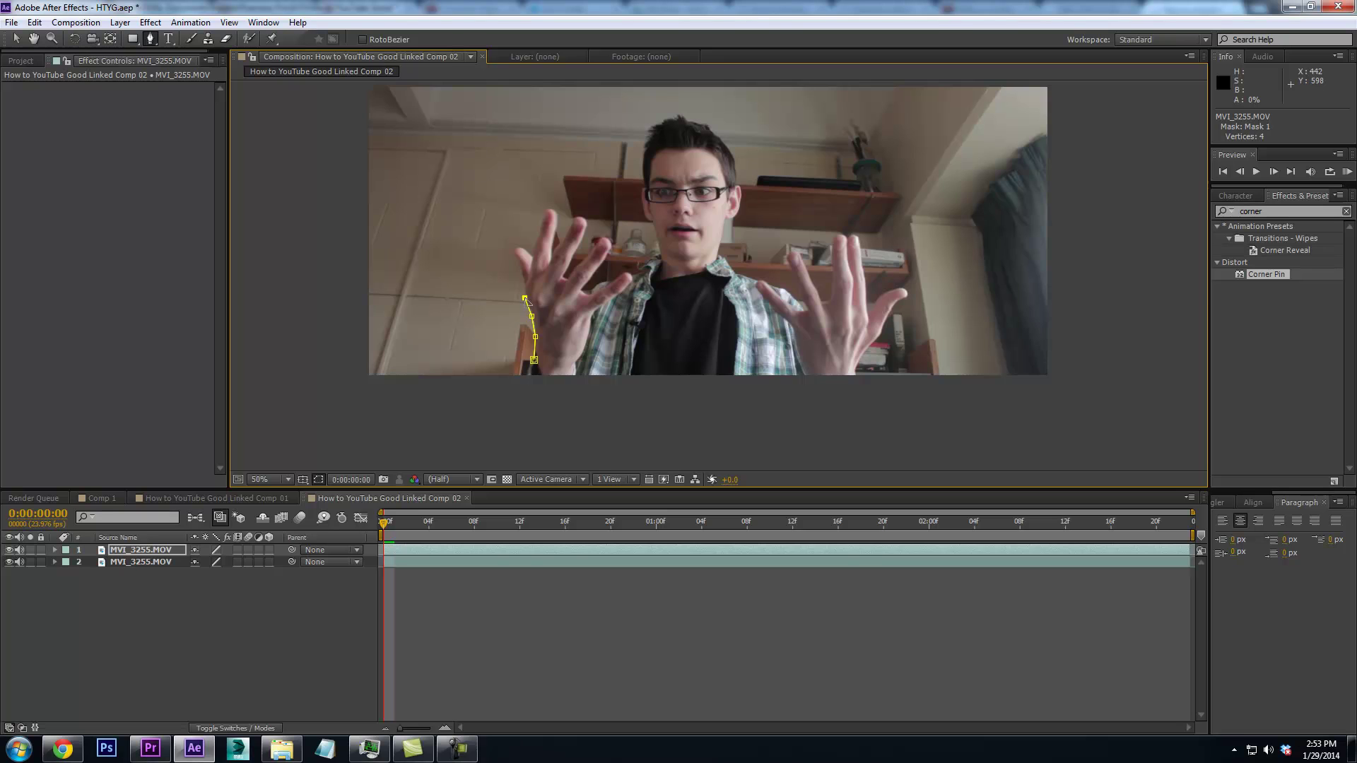
scroll(542, 366, "up", 1)
left_click_drag(764, 226, 751, 265)
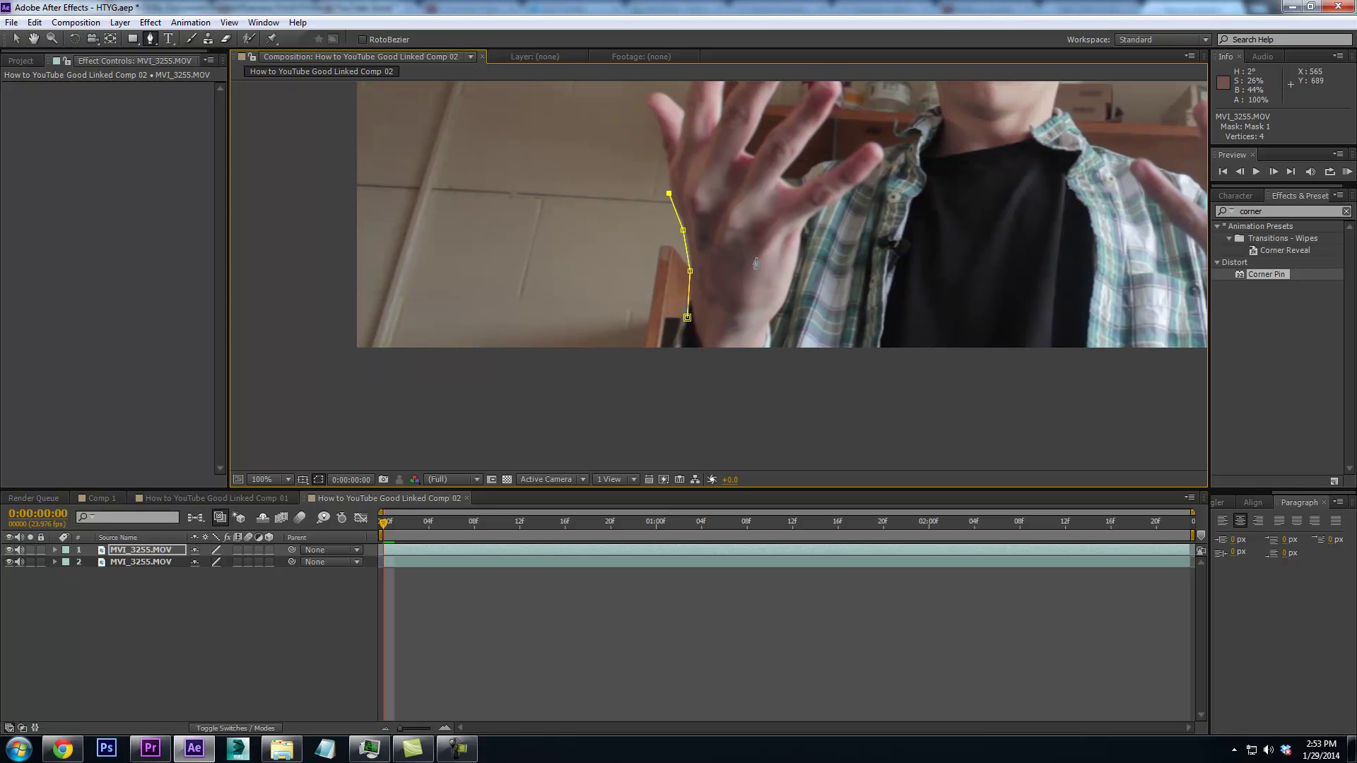
scroll(700, 275, "up", 4)
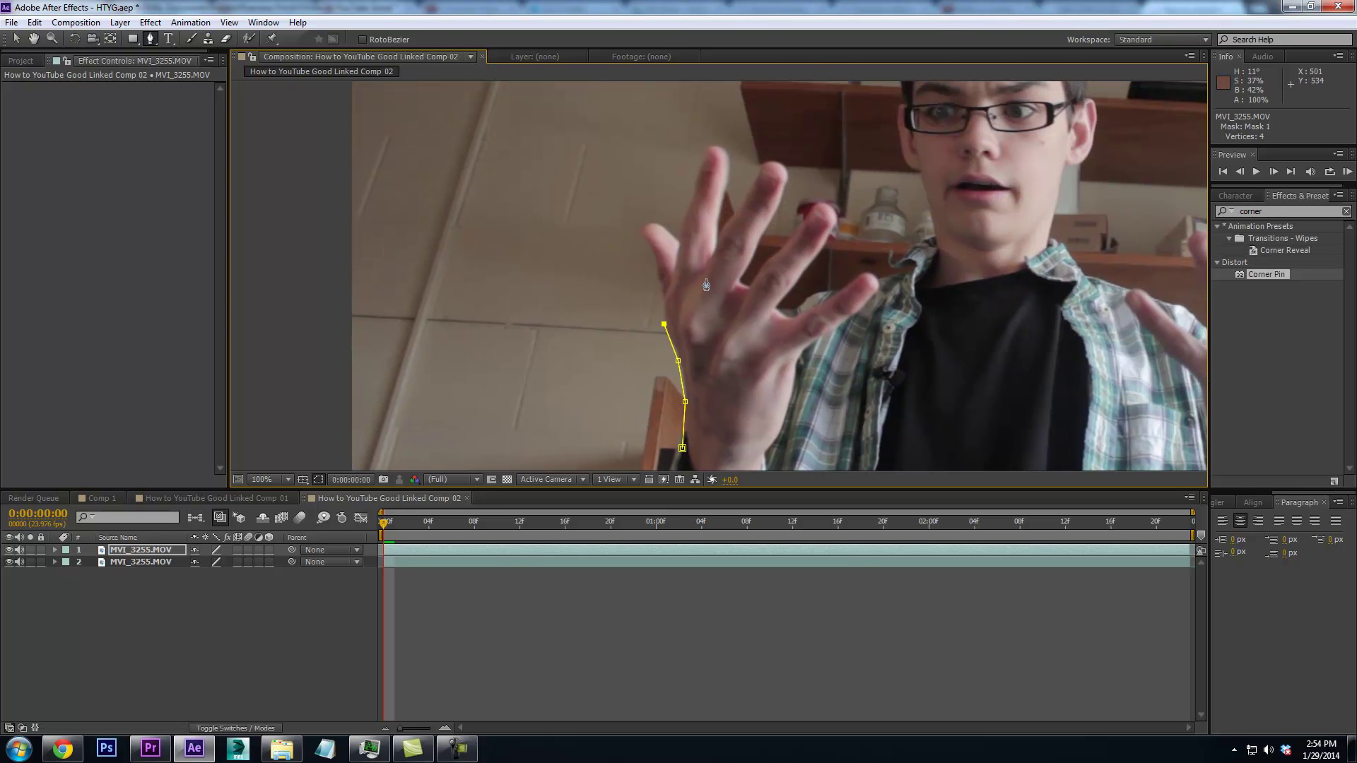
left_click(663, 302)
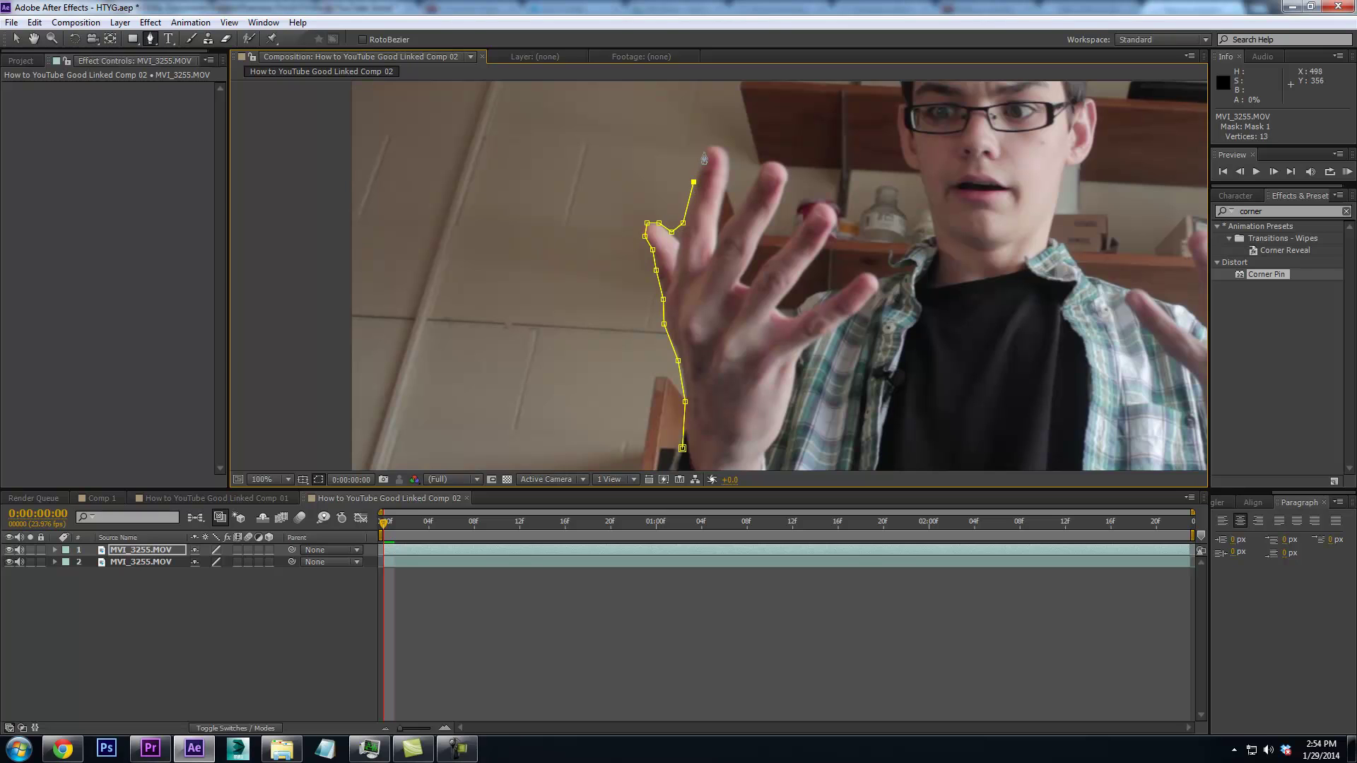
Continue the mask around the remaining fingers and along the hand's inner edge down to the wrist
left_click(724, 198)
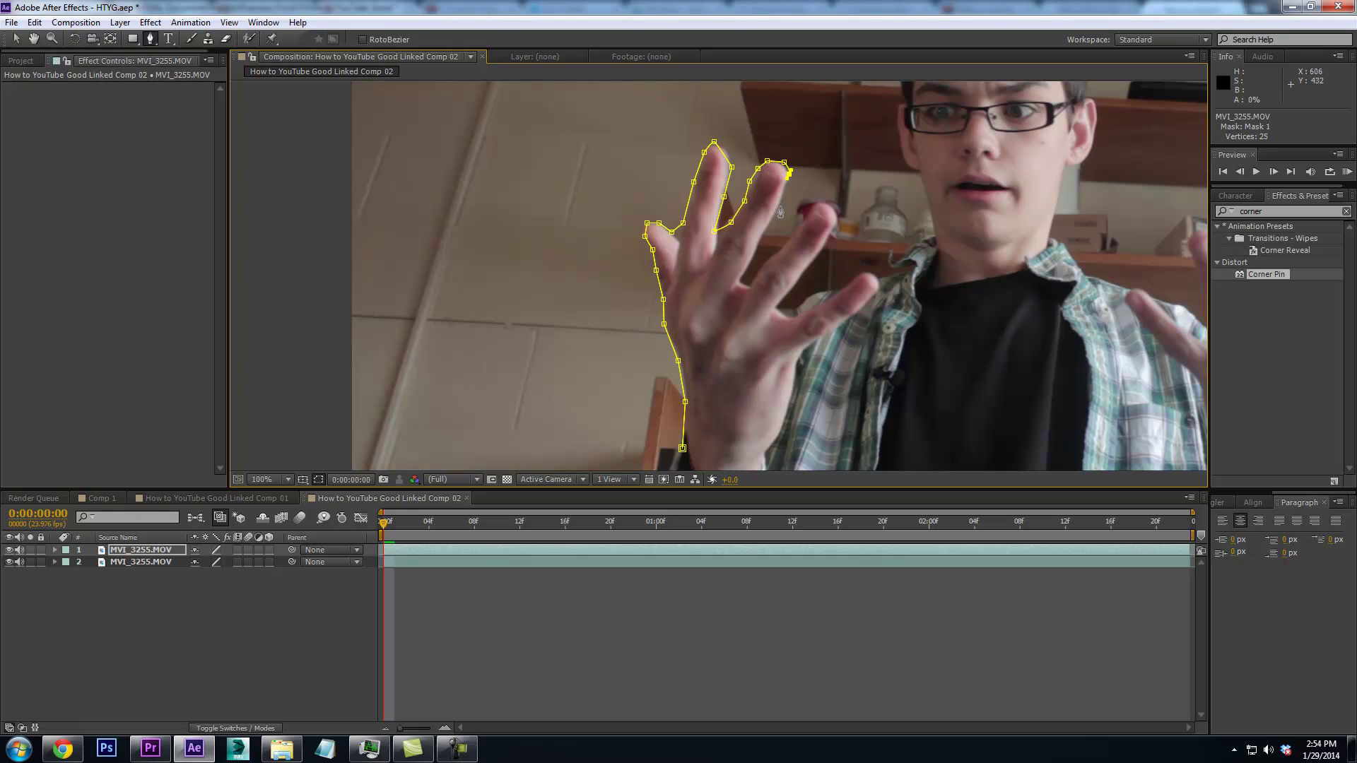
left_click(779, 248)
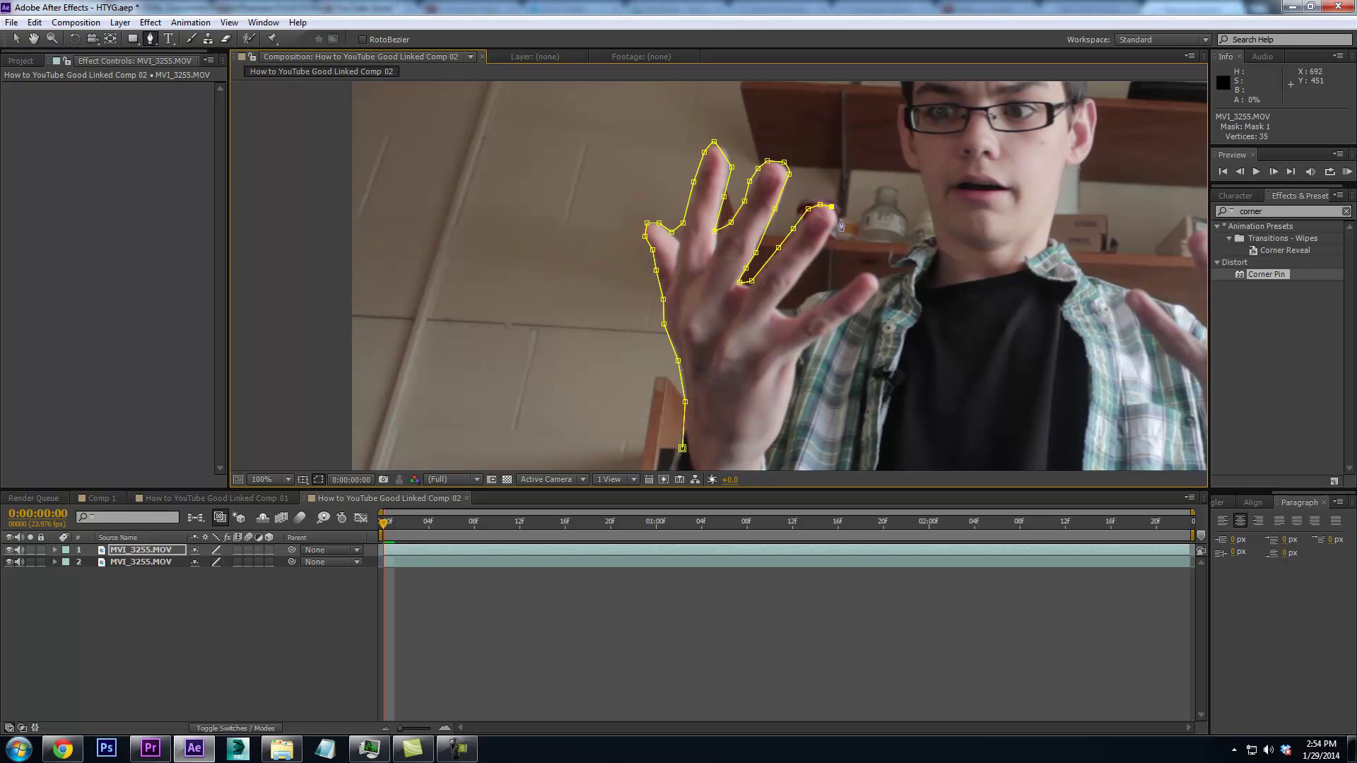
left_click(809, 268)
left_click(785, 294)
left_click(826, 294)
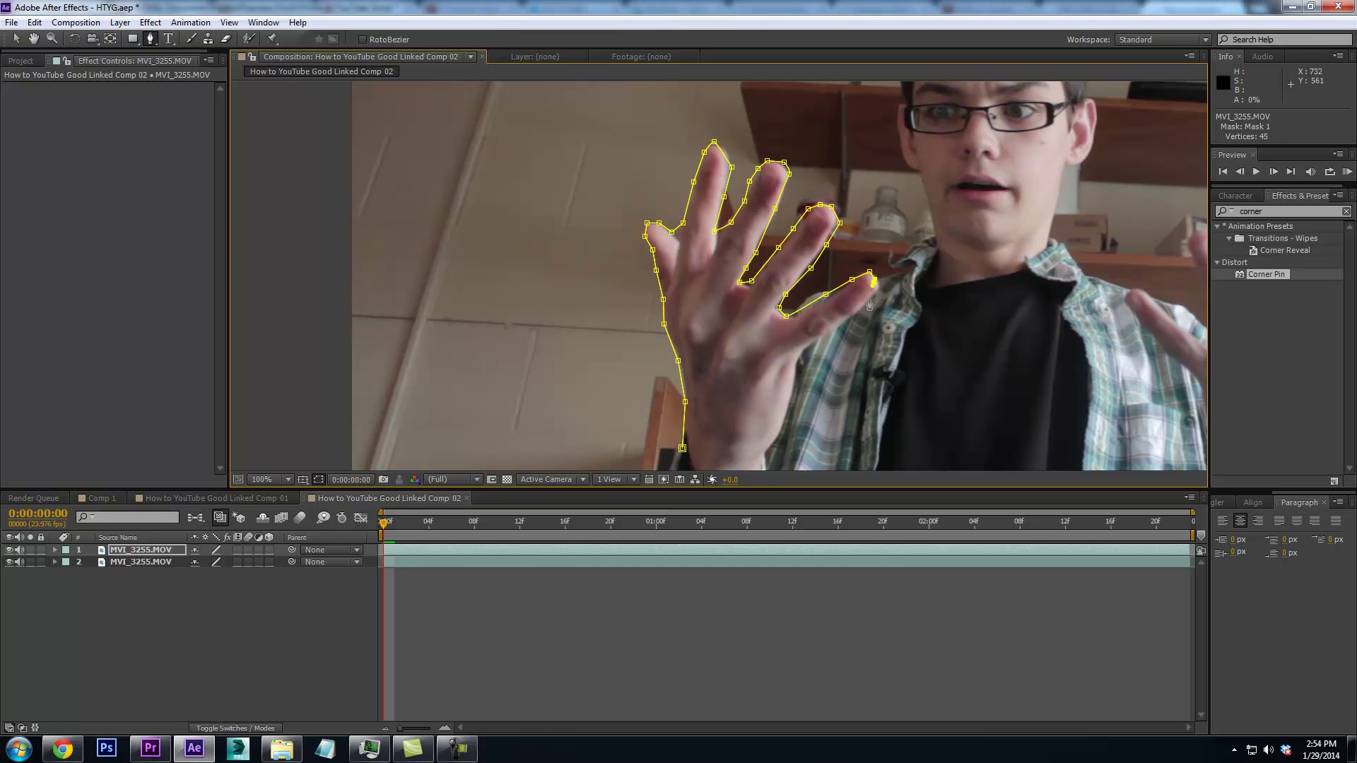
left_click(824, 337)
left_click(789, 407)
left_click(769, 457)
Close the first hand's mask below the footage's lower edge, back at the starting point on the outer wrist
scroll(794, 433, "down", 2)
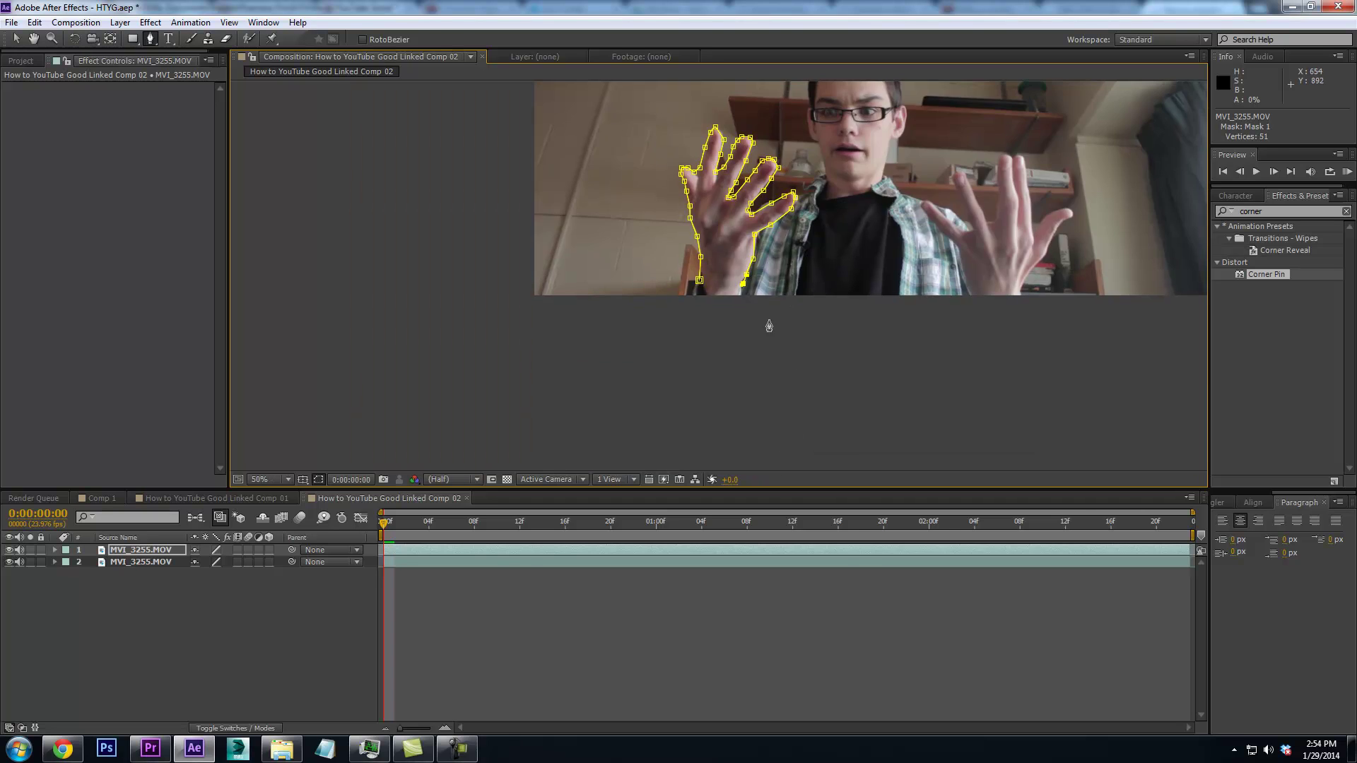
scroll(714, 294, "up", 2)
left_click(684, 298)
left_click(671, 310)
left_click(626, 307)
left_click(598, 270)
Start a second mask on the same layer, tracing the other hand from its inner wrist around the finger nearest the body
left_click_drag(846, 258, 732, 283)
scroll(721, 351, "down", 2)
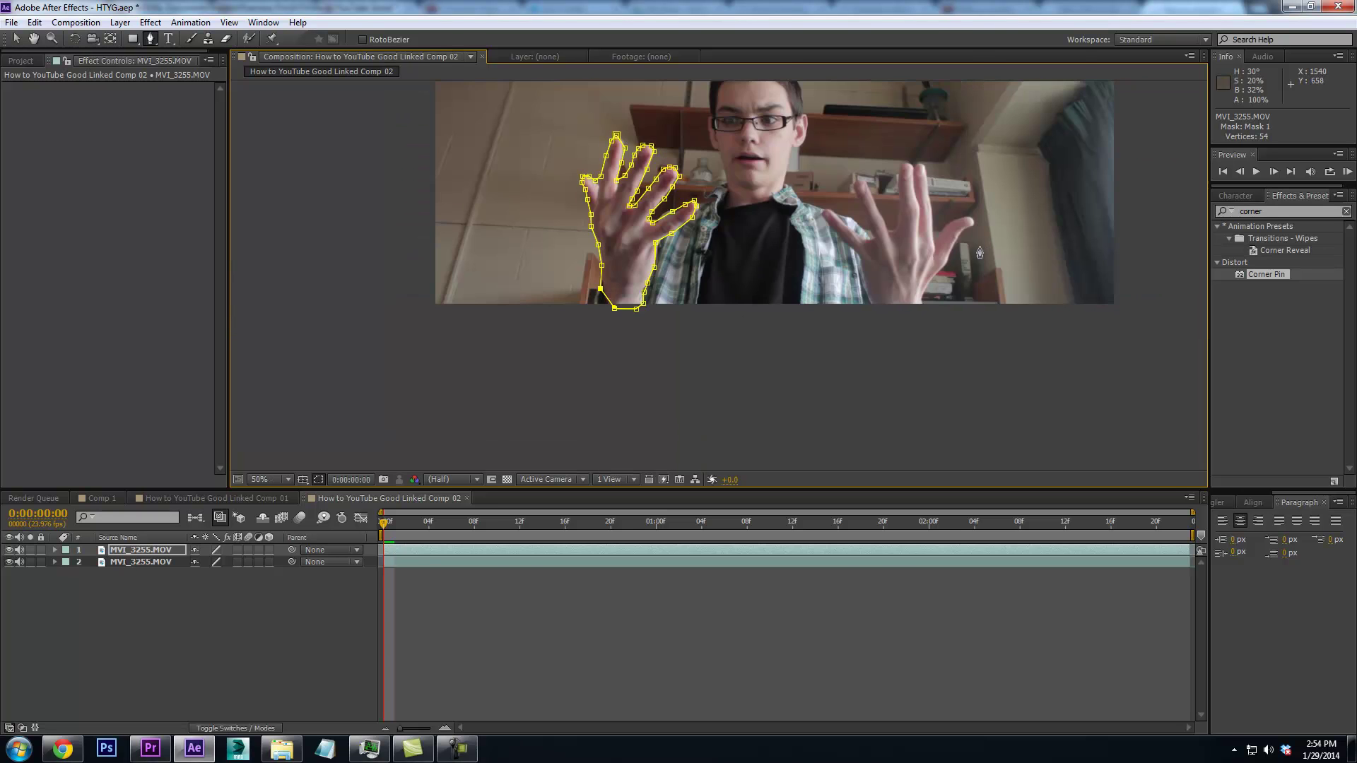
left_click_drag(721, 351, 516, 351)
scroll(641, 320, "up", 6)
scroll(641, 320, "down", 6)
scroll(688, 273, "up", 2)
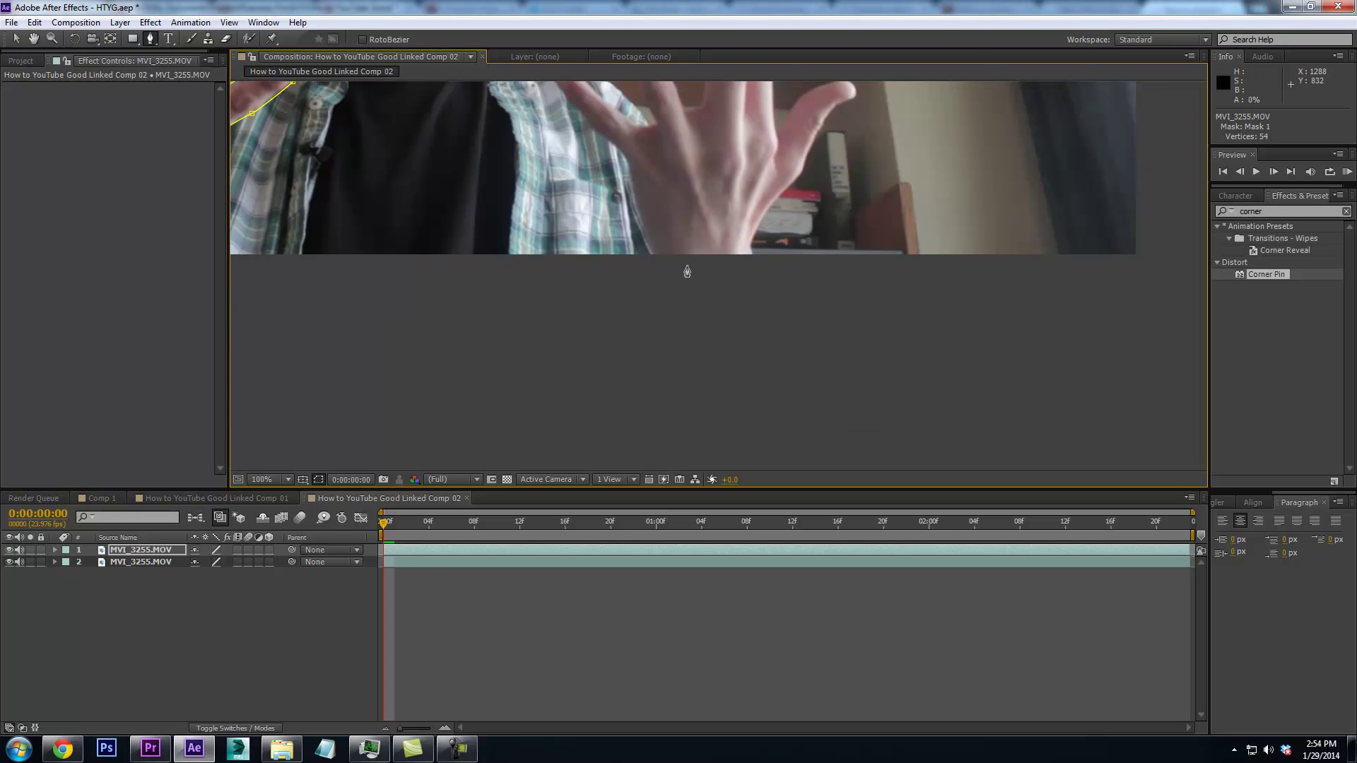
left_click_drag(688, 273, 673, 346)
left_click(655, 322)
left_click(649, 303)
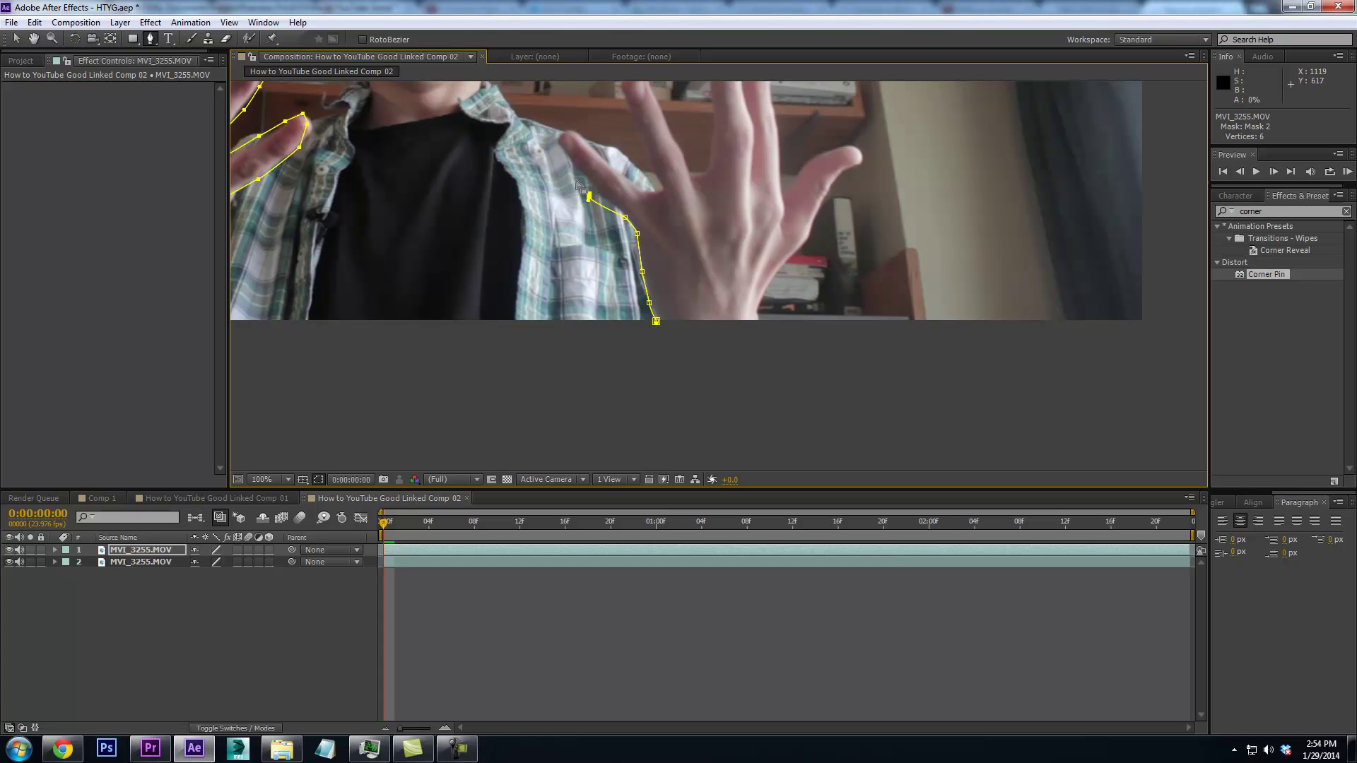
left_click(561, 154)
left_click(555, 132)
left_click(571, 126)
left_click(593, 147)
left_click(617, 174)
left_click(660, 191)
Continue the second mask around the next finger and over the tips of the two middle fingers held together
left_click(633, 149)
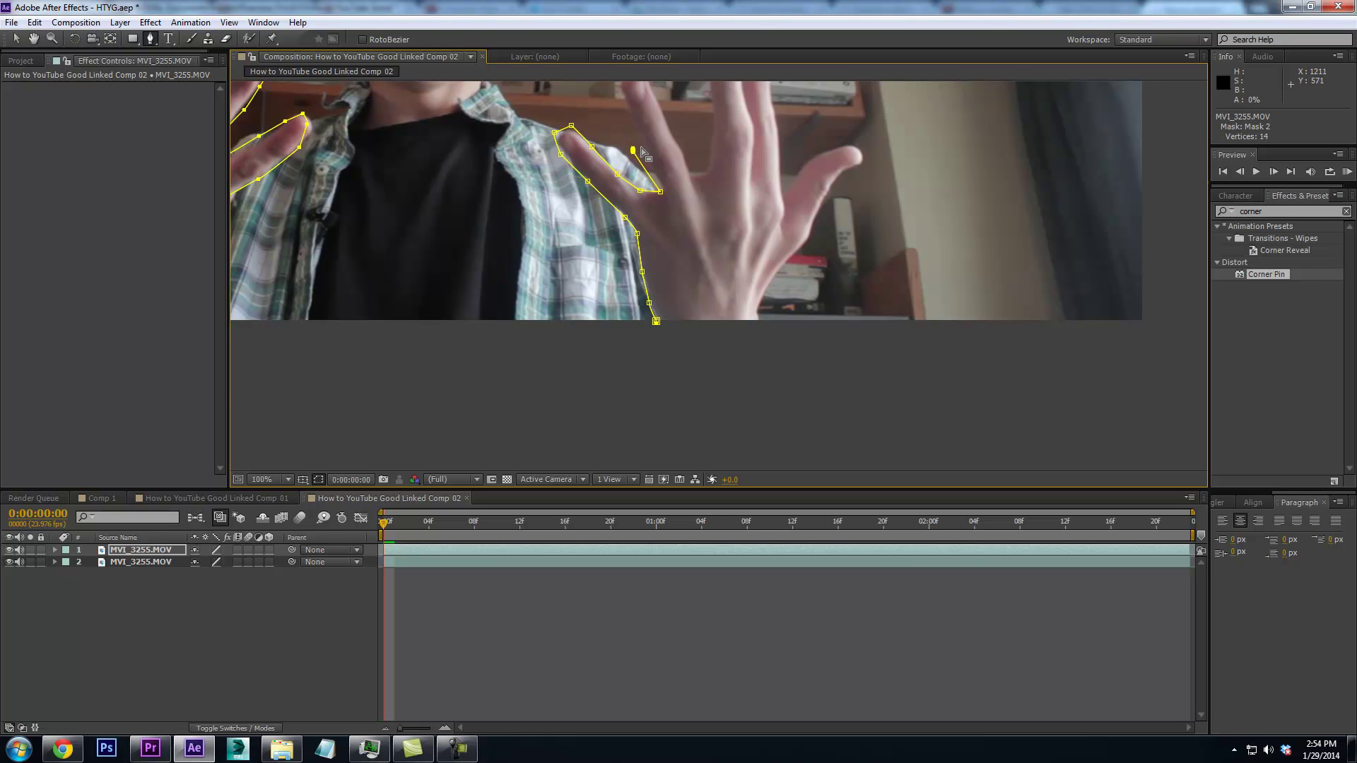
left_click_drag(642, 151, 652, 230)
left_click(642, 188)
left_click(636, 172)
left_click(631, 155)
left_click(645, 153)
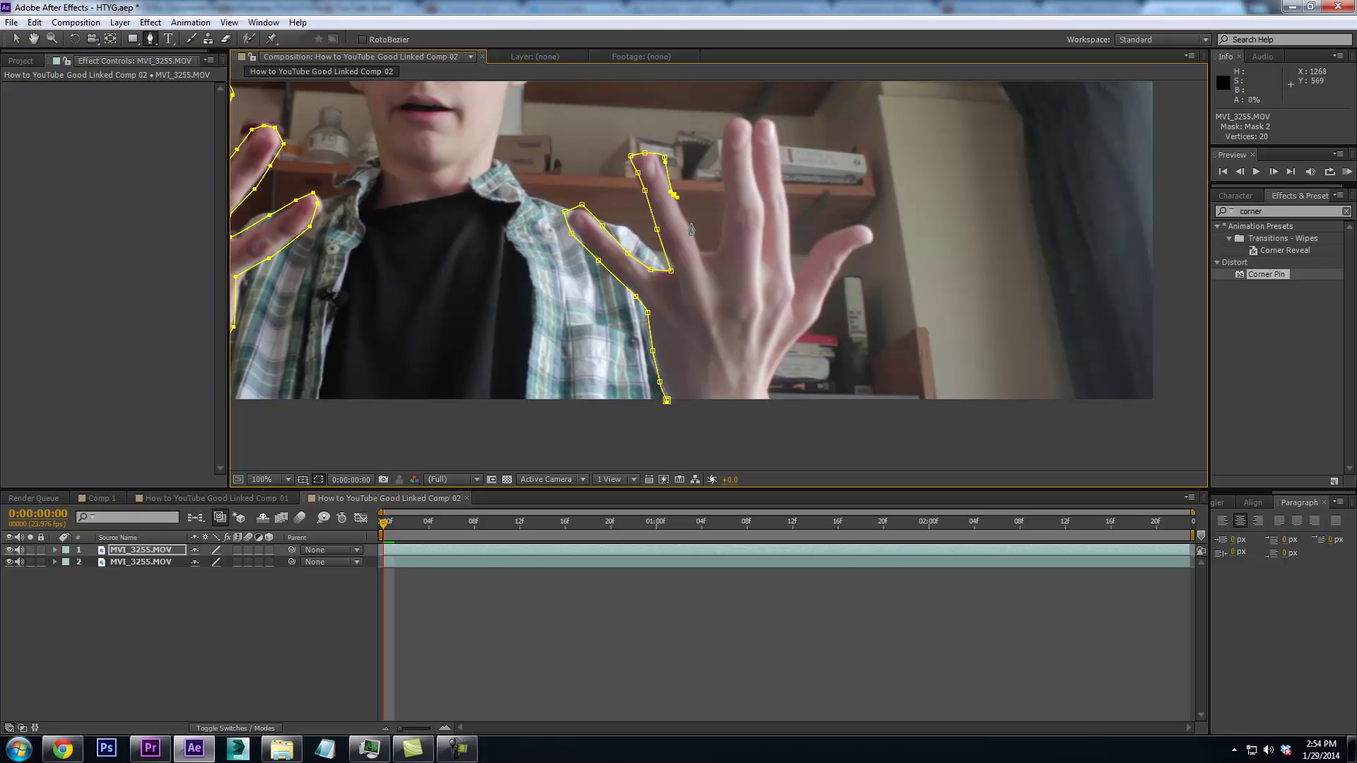
left_click(721, 167)
left_click(720, 139)
left_click(746, 116)
left_click(759, 117)
left_click(774, 121)
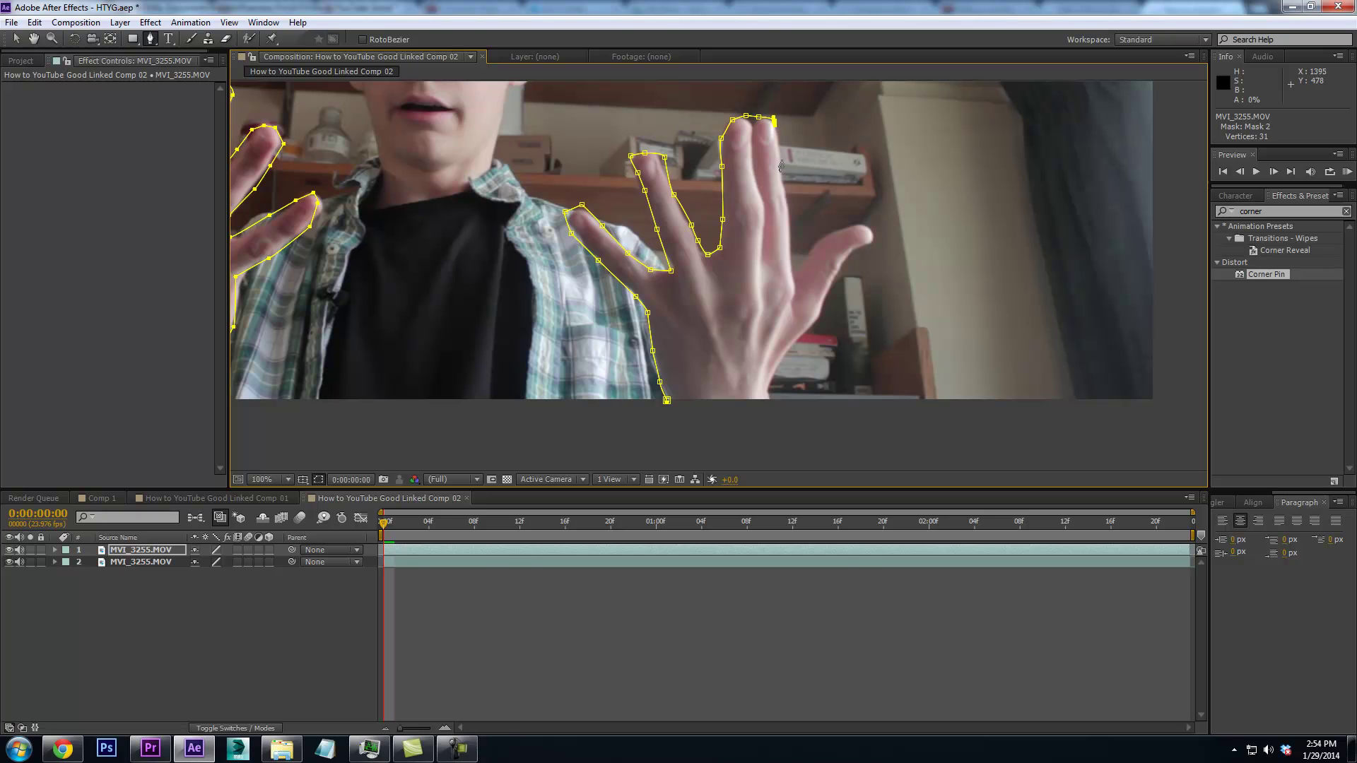
Trace the second hand's outermost finger and outer wrist, and close the mask below the footage's lower edge
left_click(790, 247)
left_click(840, 229)
left_click(845, 227)
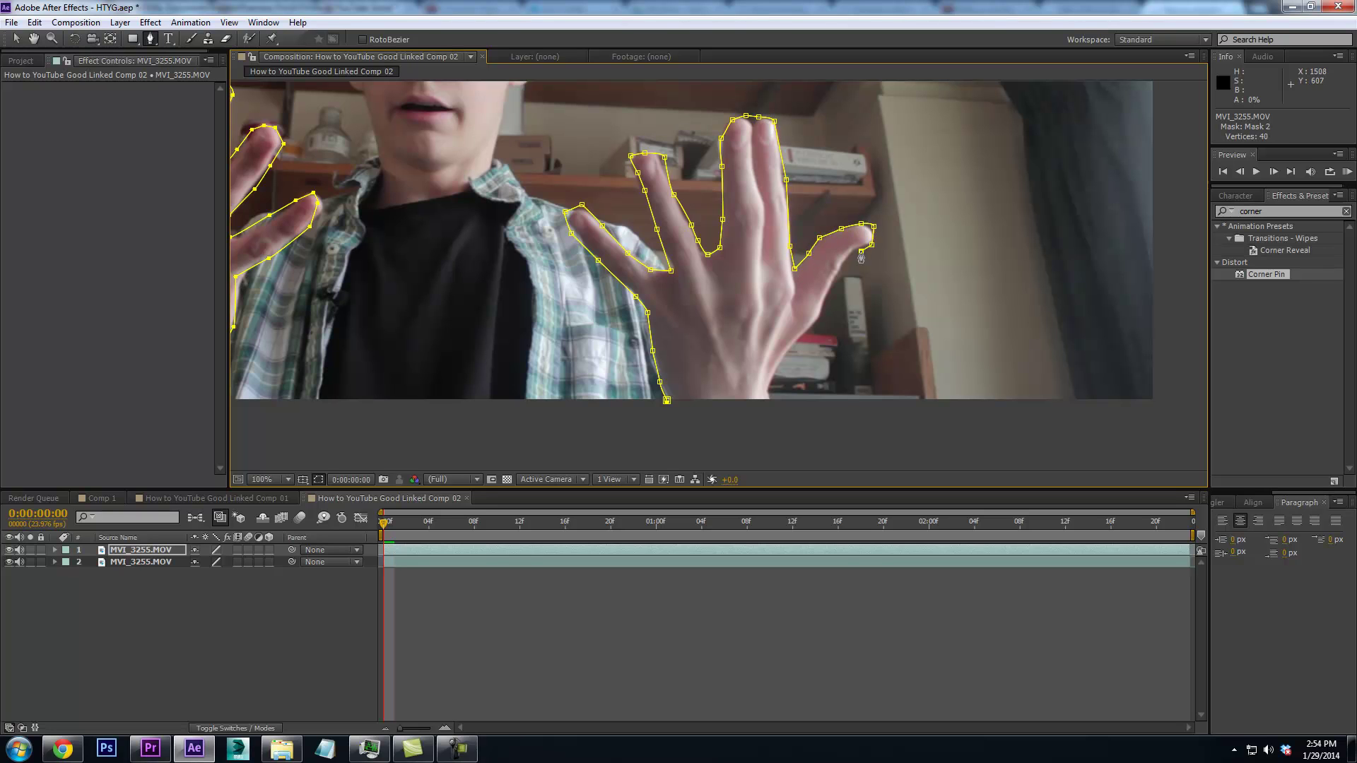
left_click(838, 282)
left_click(816, 321)
left_click(794, 352)
left_click(700, 412)
left_click(666, 400)
Draw an elliptical mask around the face on the top MVI_3255.MOV layer, redrawing it until it encloses the head
scroll(541, 414, "down", 2)
scroll(580, 412, "up", 2)
scroll(579, 411, "down", 2)
left_click(132, 39)
left_click_drag(132, 38, 170, 73)
left_click_drag(593, 170, 707, 333)
key("ctrl+z")
left_click_drag(609, 172, 715, 343)
key("ctrl+z")
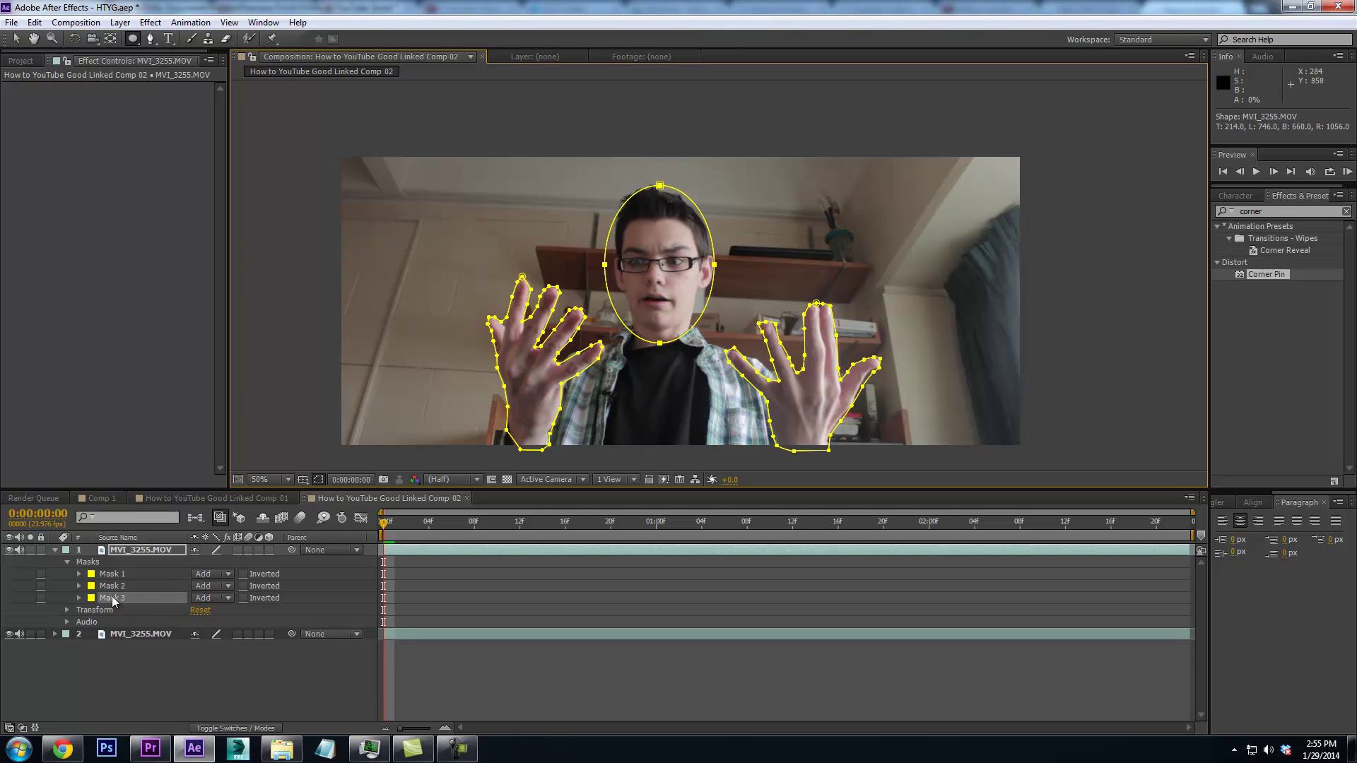
Feather all three masks by 101 pixels, with the lower MVI_3255.MOV layer hidden to isolate the masked areas
left_click_drag(110, 575, 124, 610)
key("ctrl+a")
key("f")
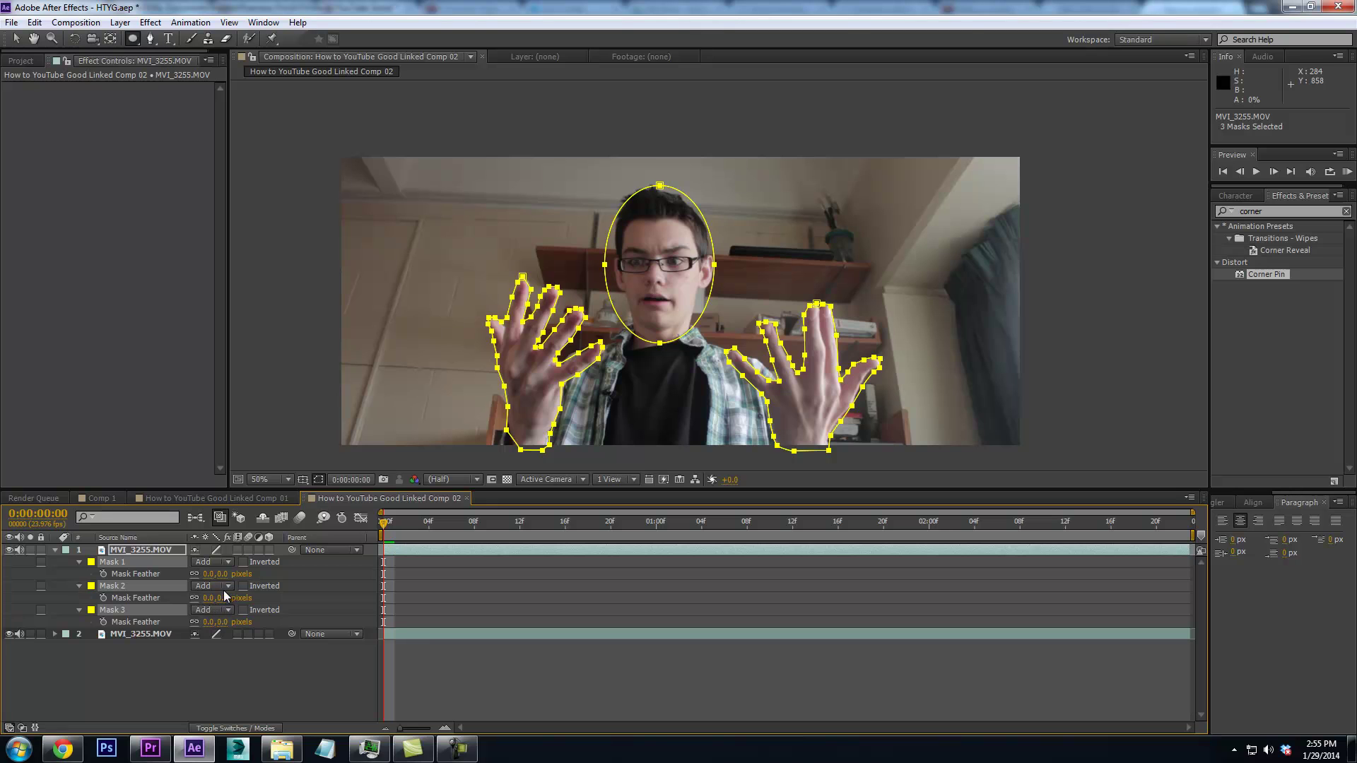
left_click(9, 635)
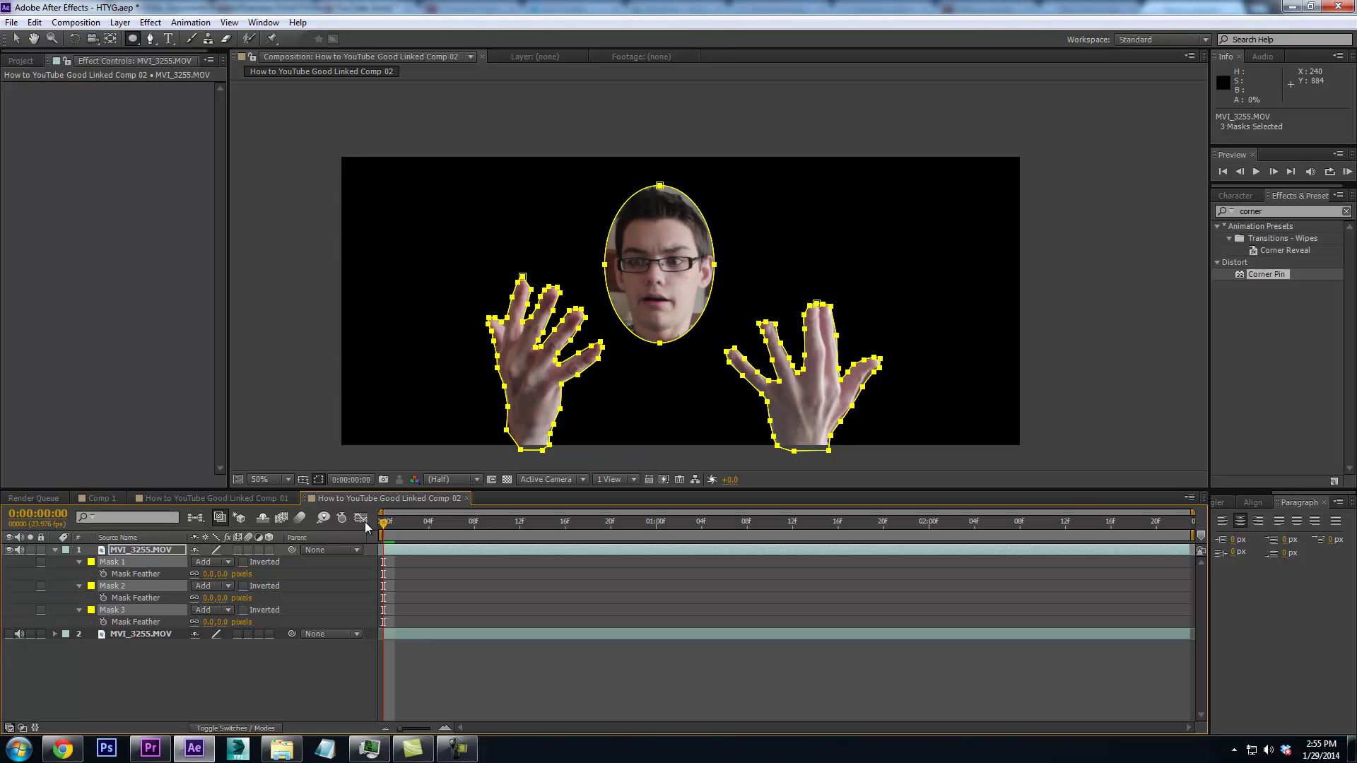
left_click_drag(214, 574, 290, 574)
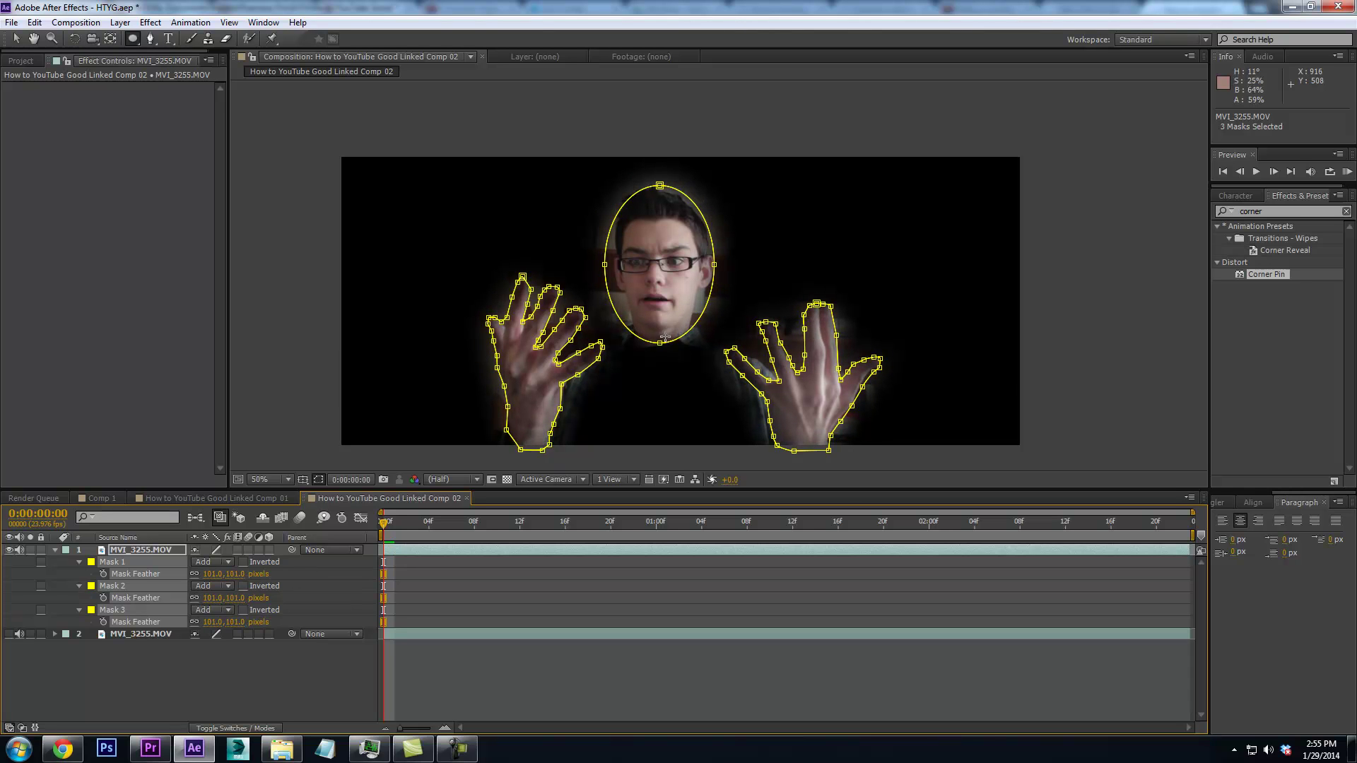
scroll(433, 464, "down", 2)
Set the Mask Expansion of the face's Mask 3 to -41 pixels
left_click(79, 610)
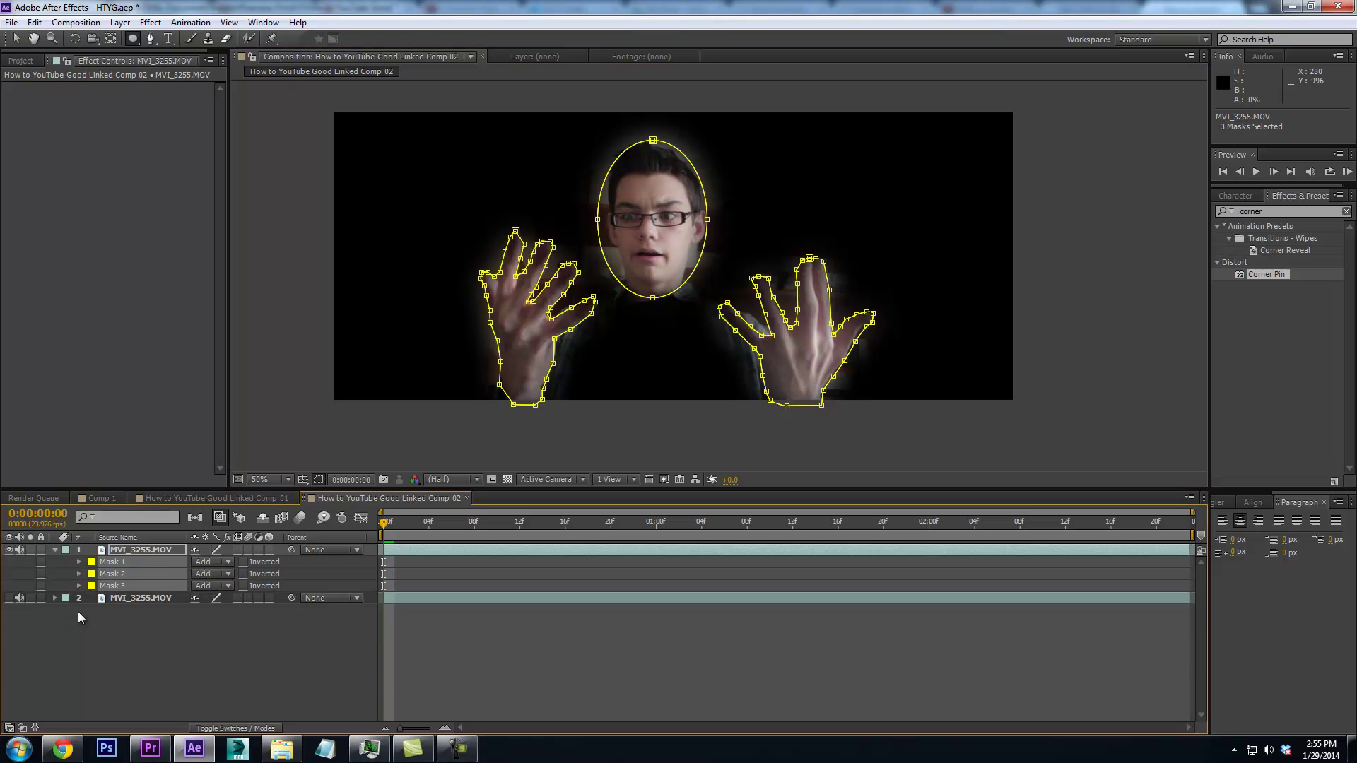
left_click(82, 619)
left_click(79, 586)
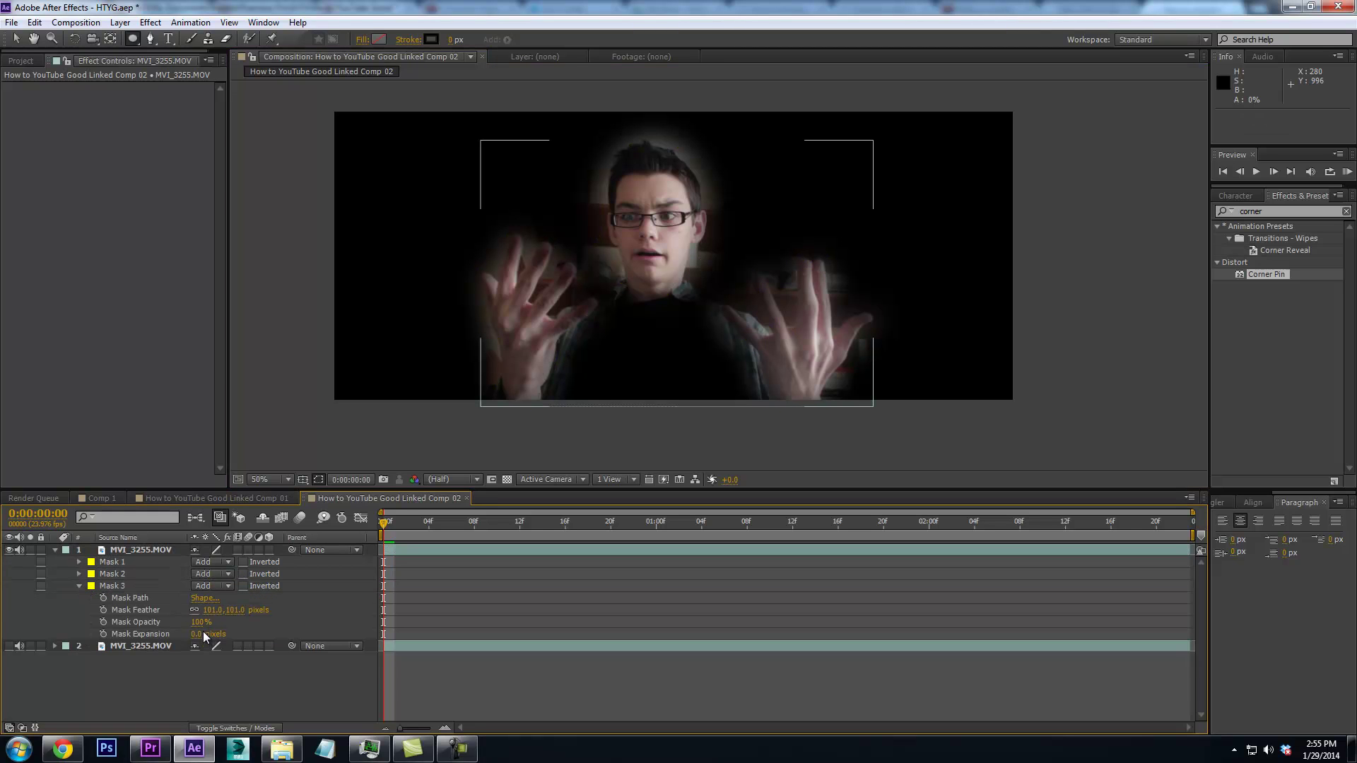
left_click_drag(196, 633, 167, 633)
left_click(145, 683)
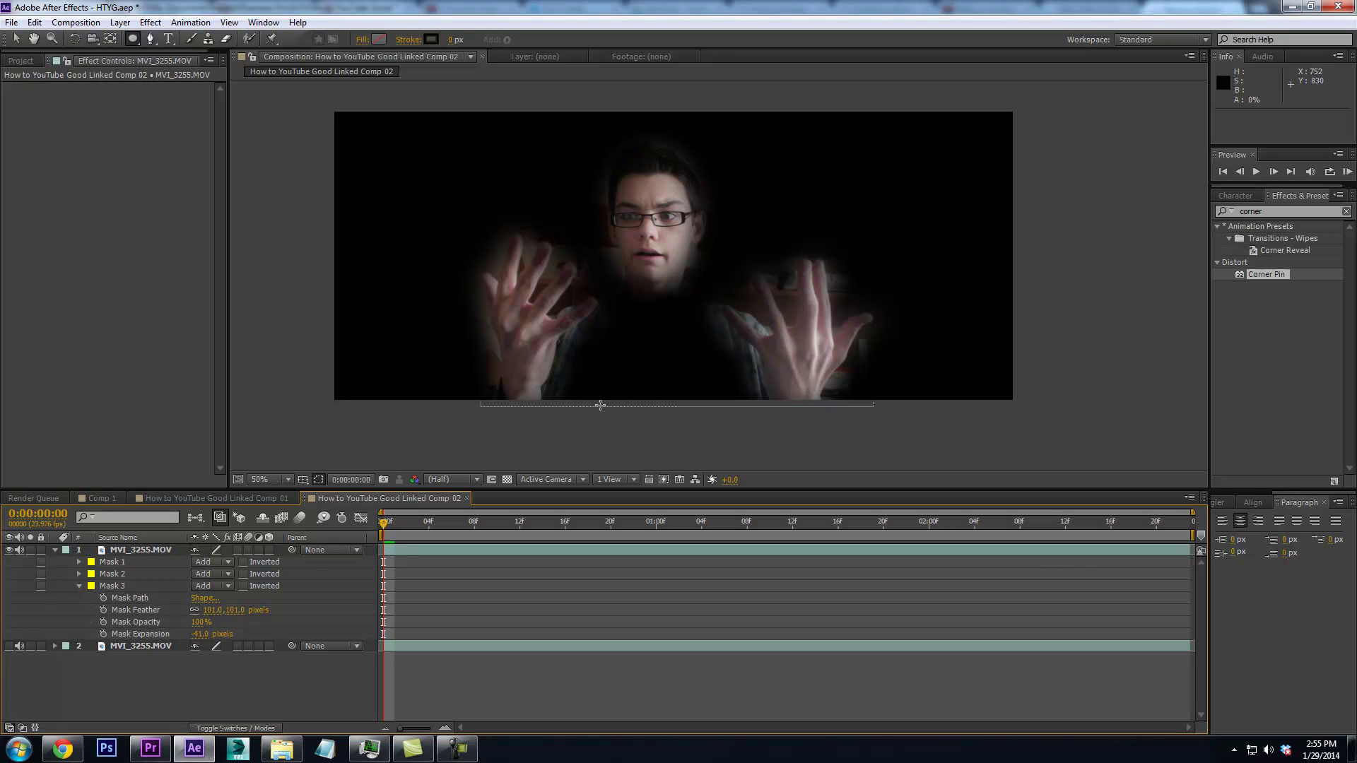
Brighten the masked layer strongly with a Curves effect and show the lower MVI_3255.MOV layer again
left_click(1304, 212)
type("curv")
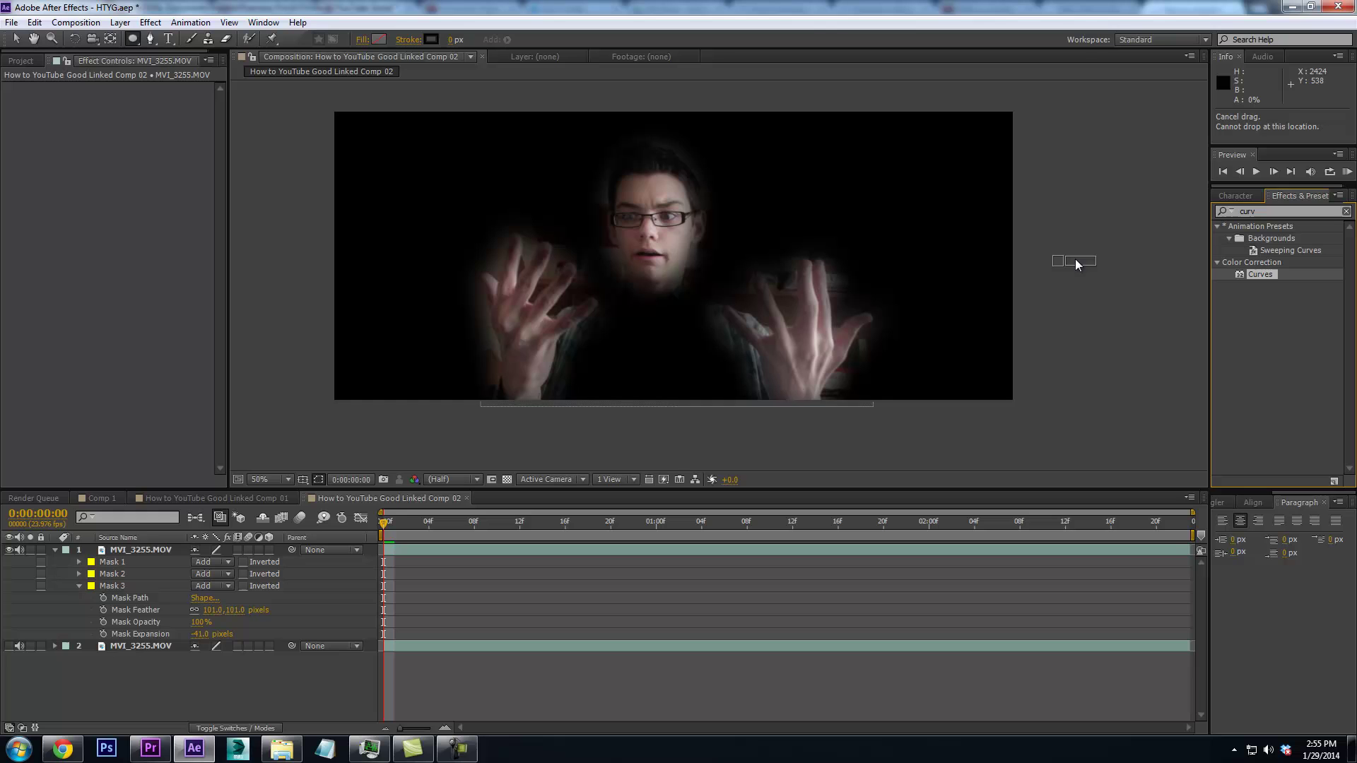
left_click_drag(1075, 264, 699, 244)
left_click_drag(116, 155, 83, 139)
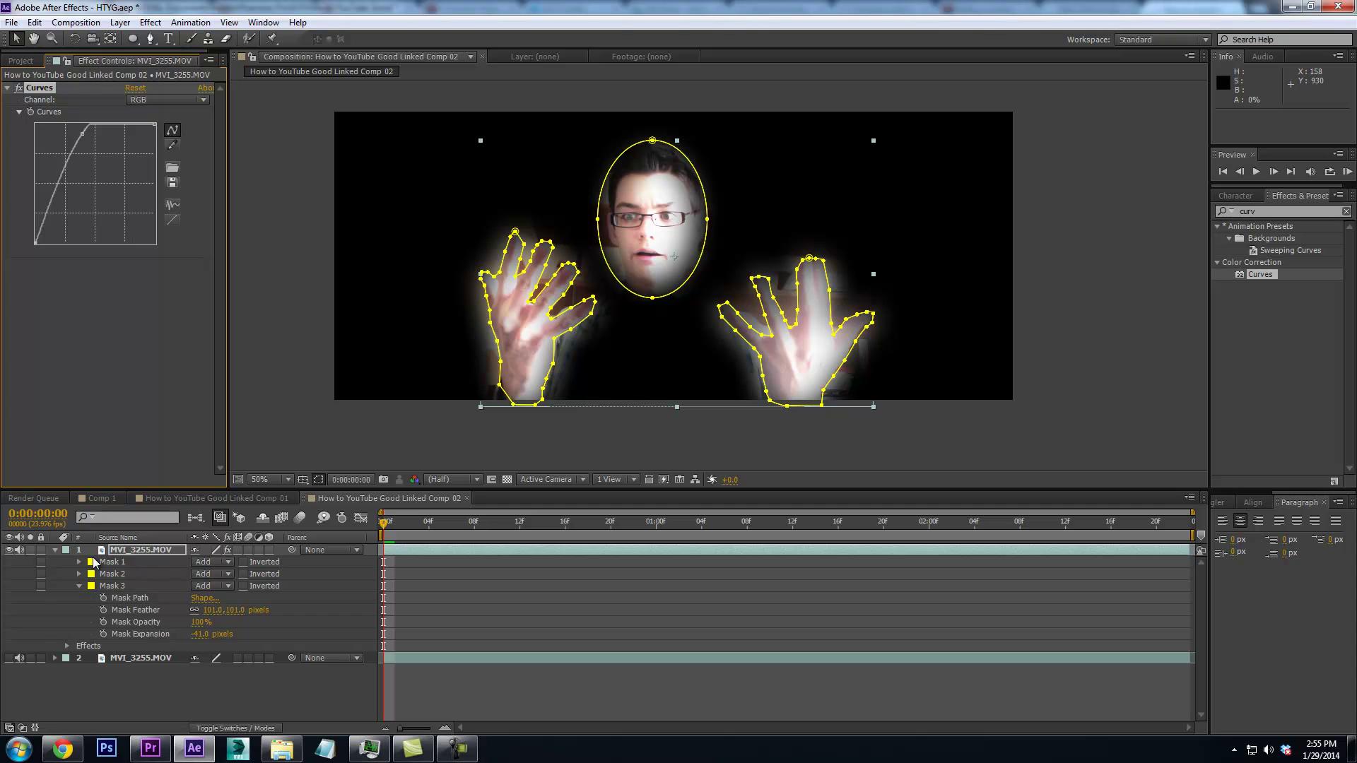
left_click(55, 550)
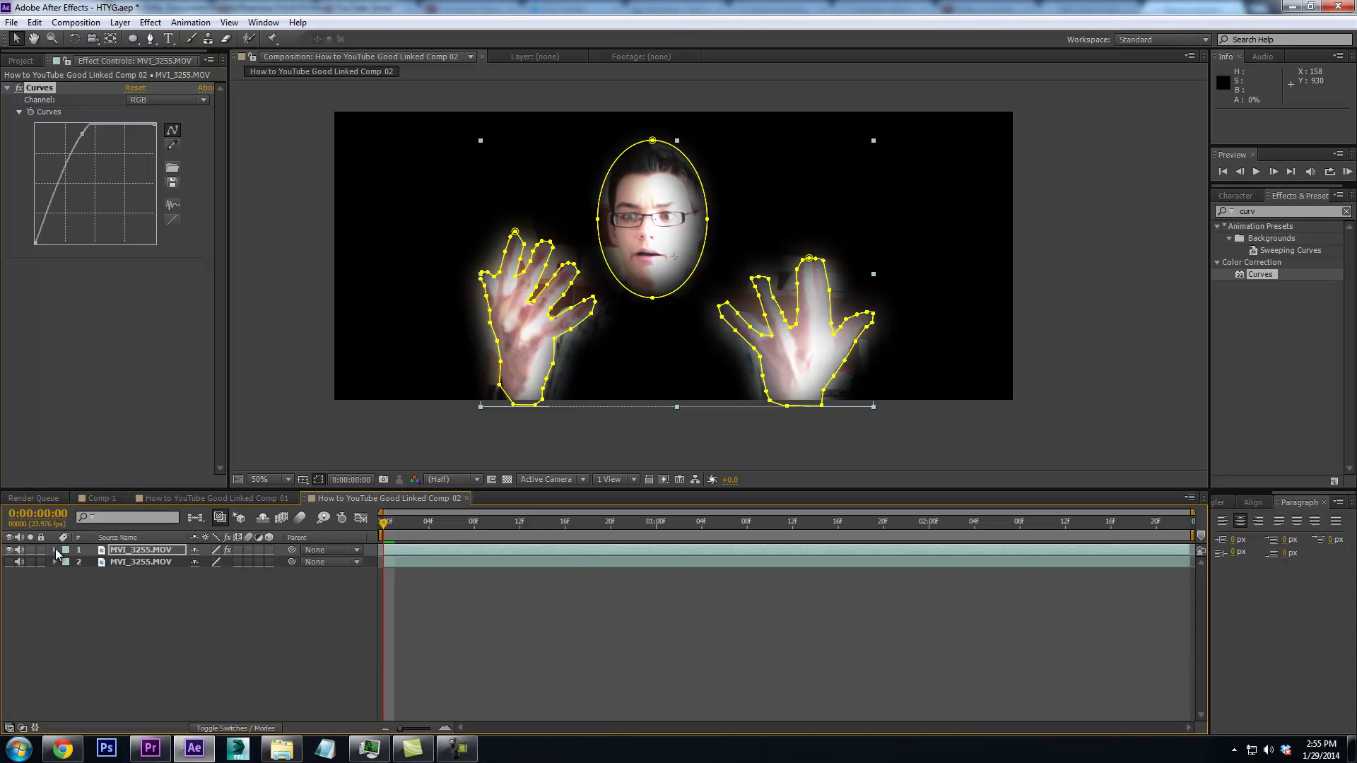
left_click(9, 562)
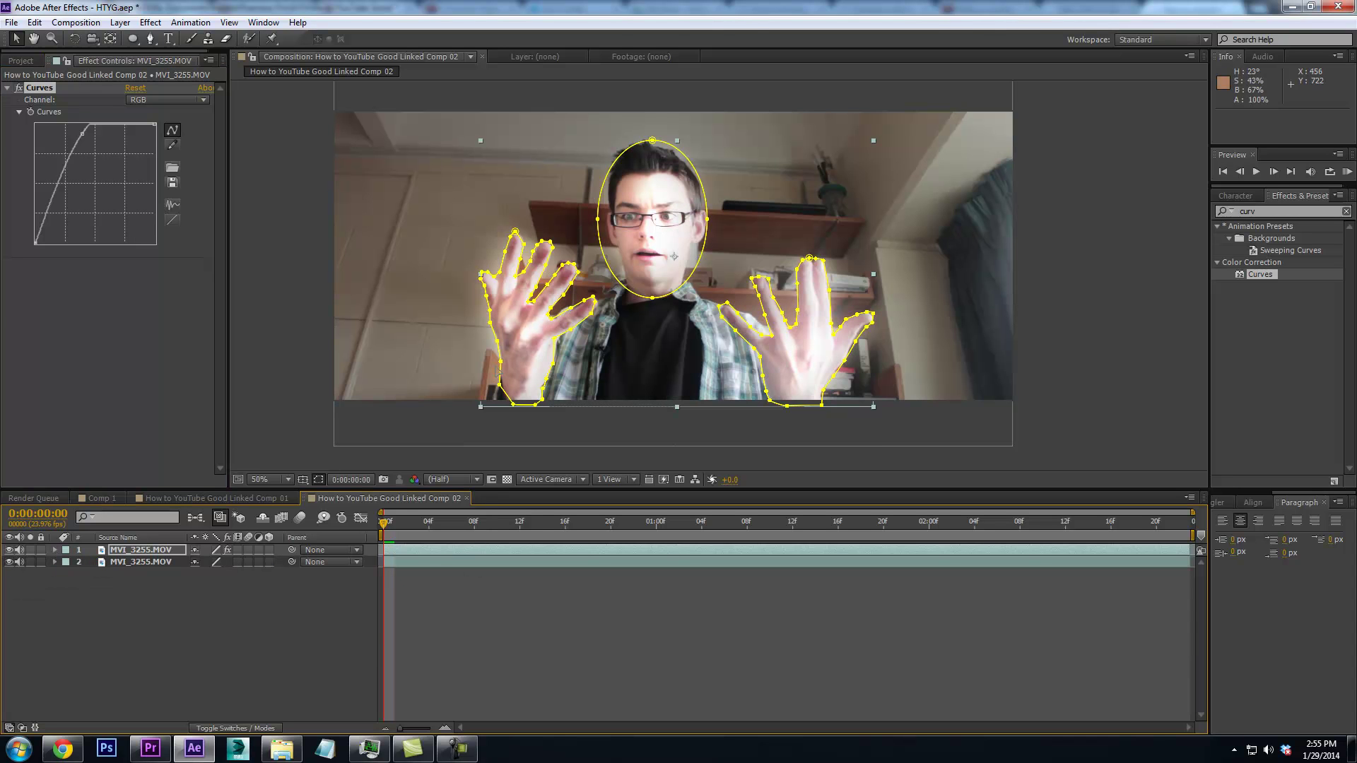
key("ctrl+5")
type("color")
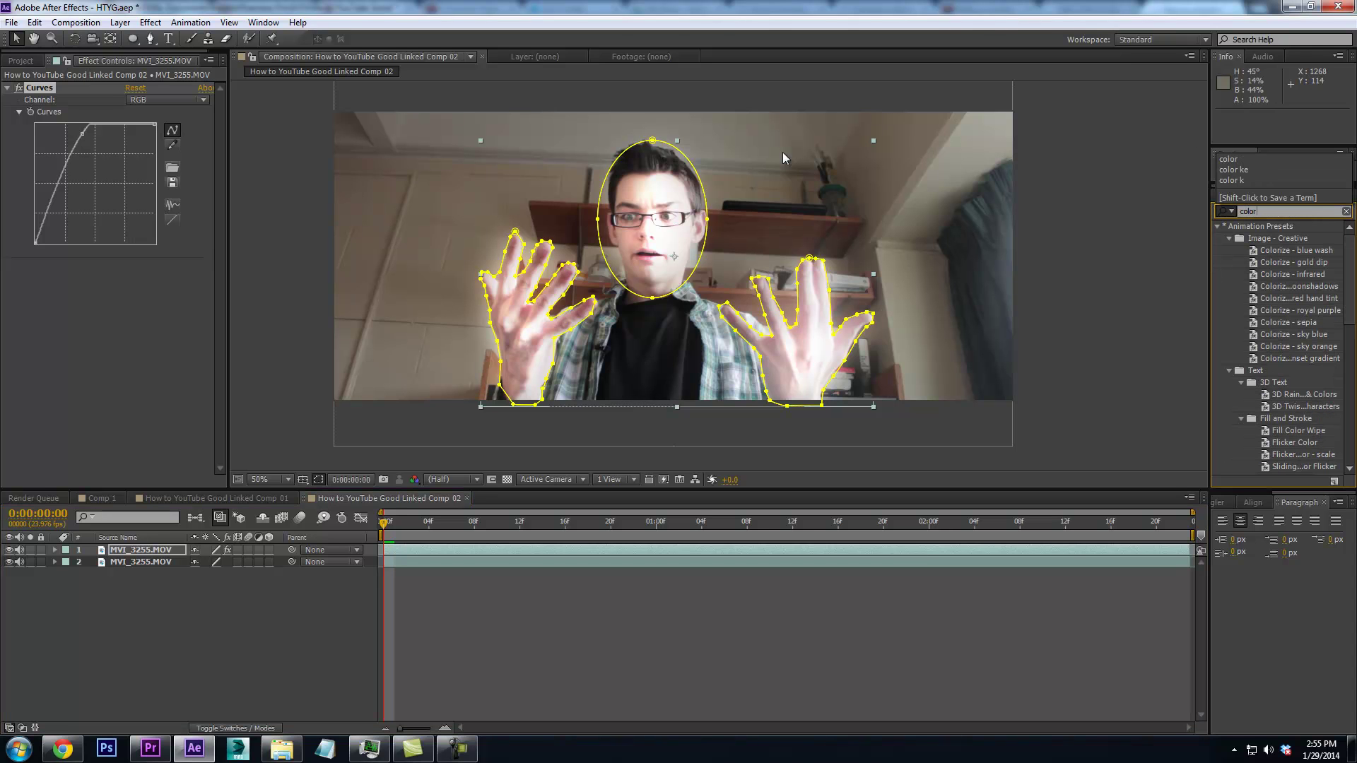
key("Return")
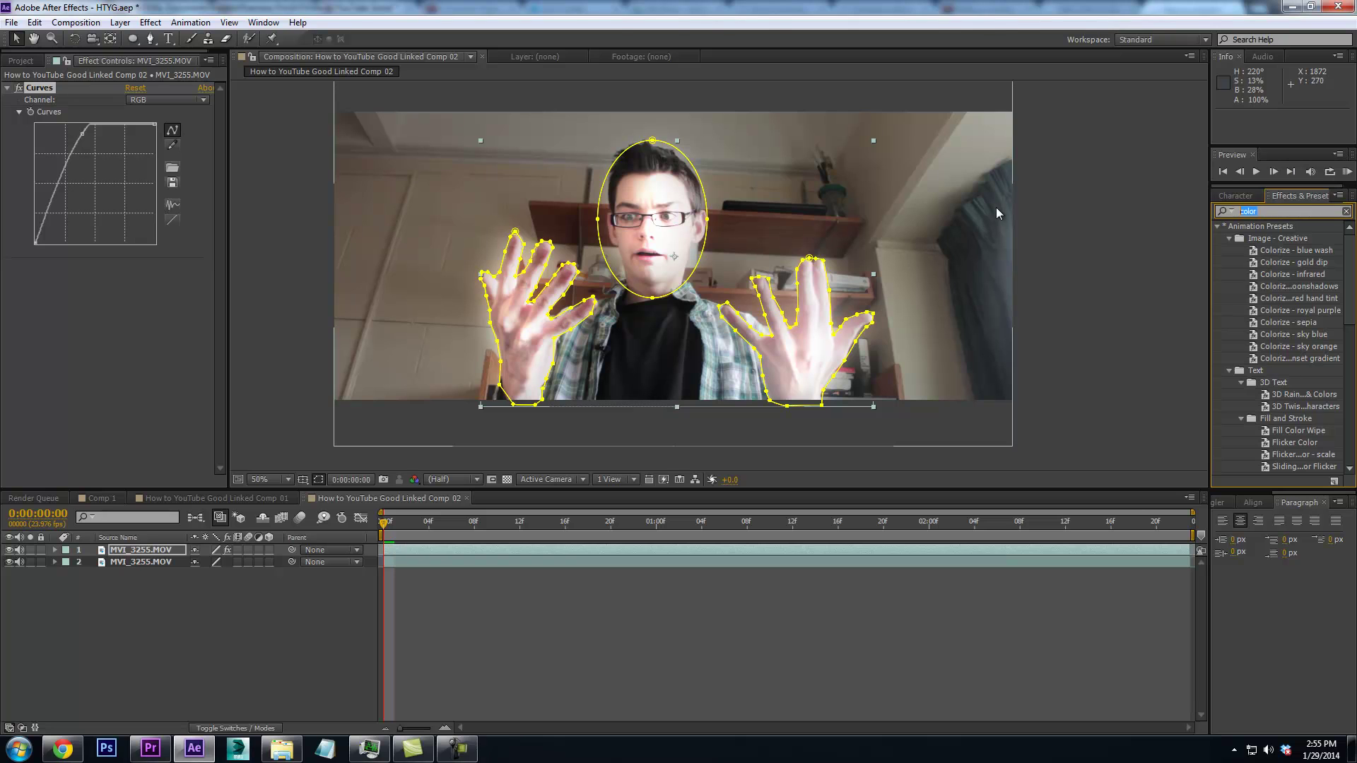
type("three")
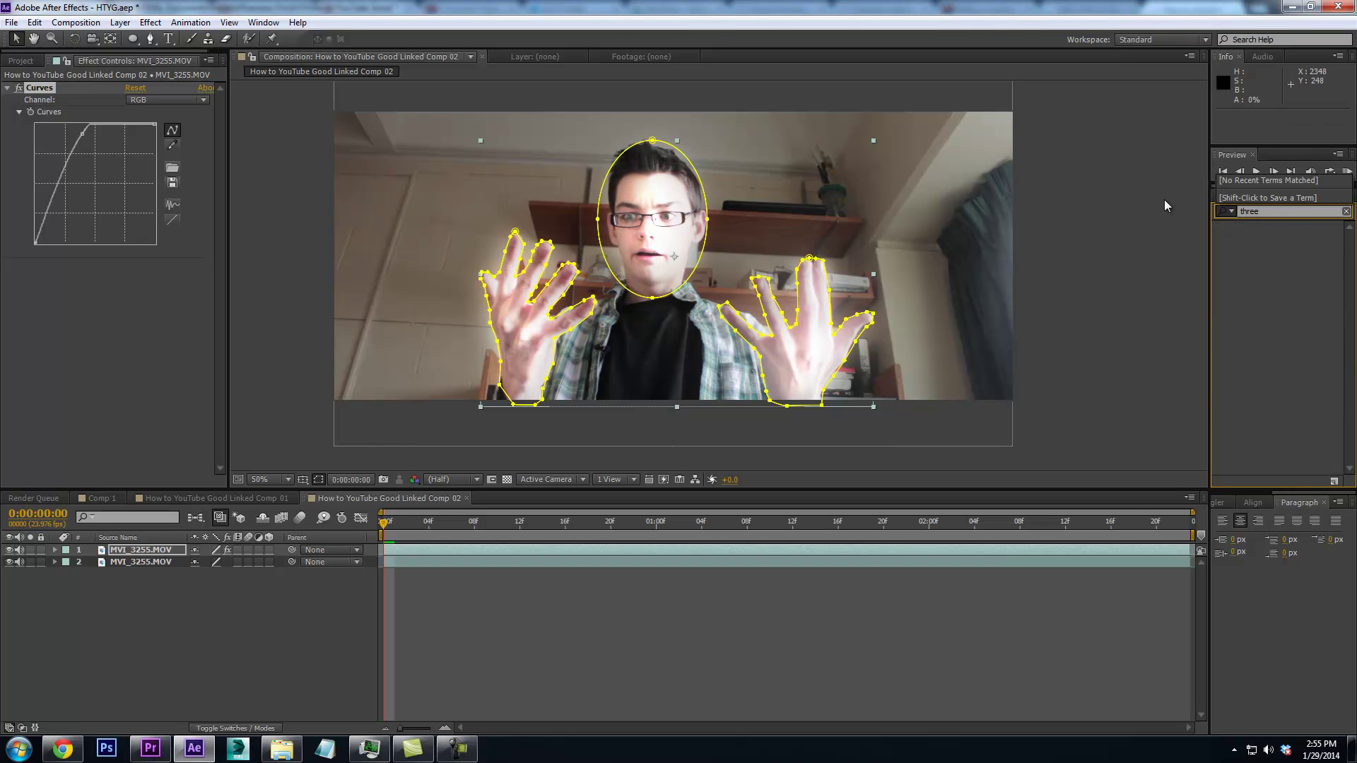
key("BackSpace")
key("BackSpace")
key("BackSpace")
key("BackSpace")
key("BackSpace")
key("BackSpace")
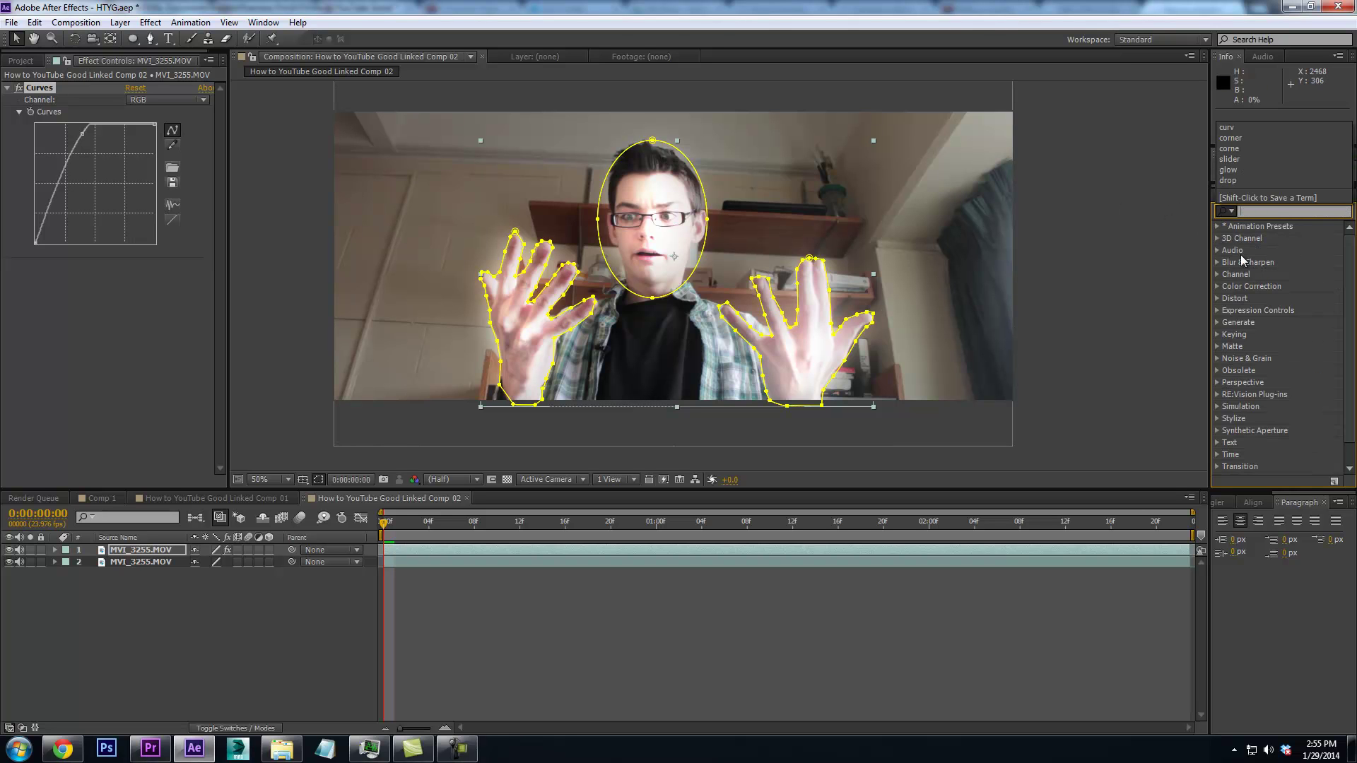
Apply the Hue/Saturation color correction effect to the masked layer and enable Colorize
left_click(1218, 287)
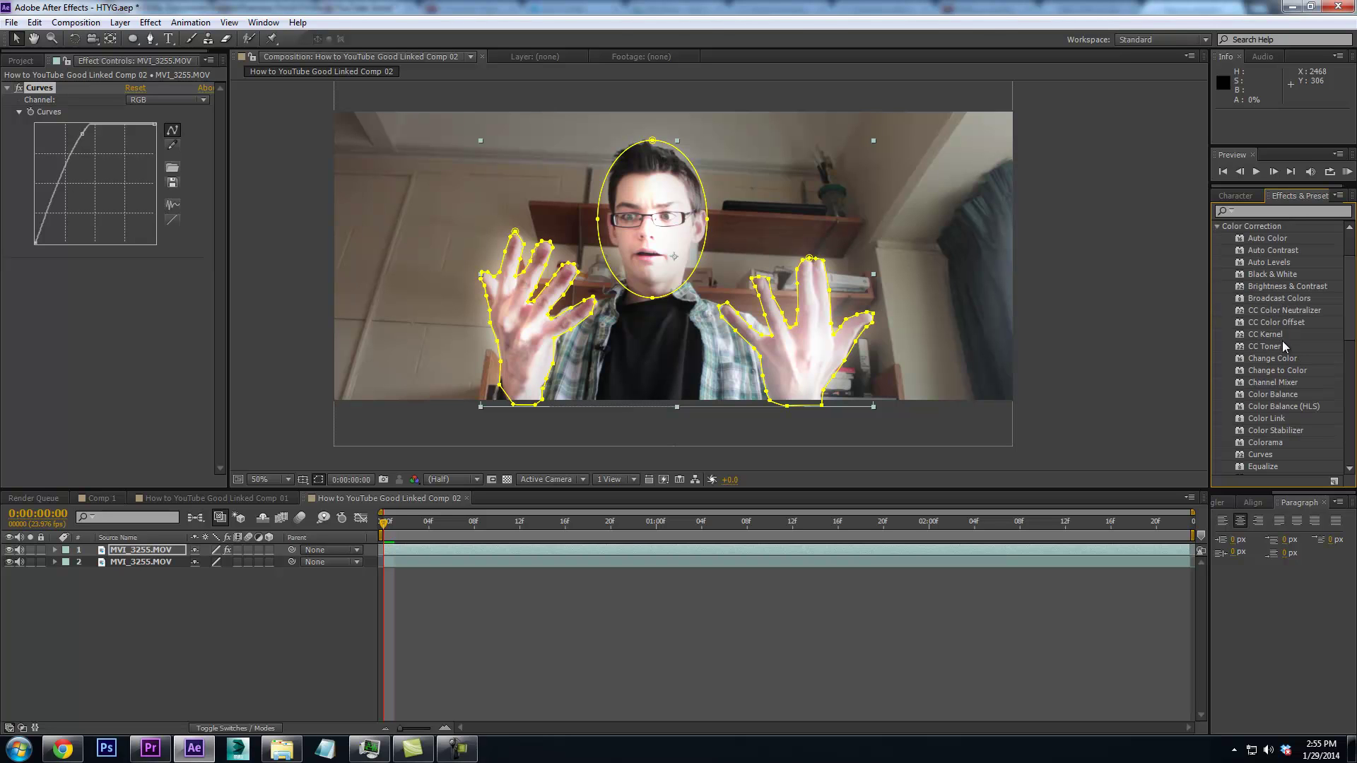
scroll(1315, 282, "down", 2)
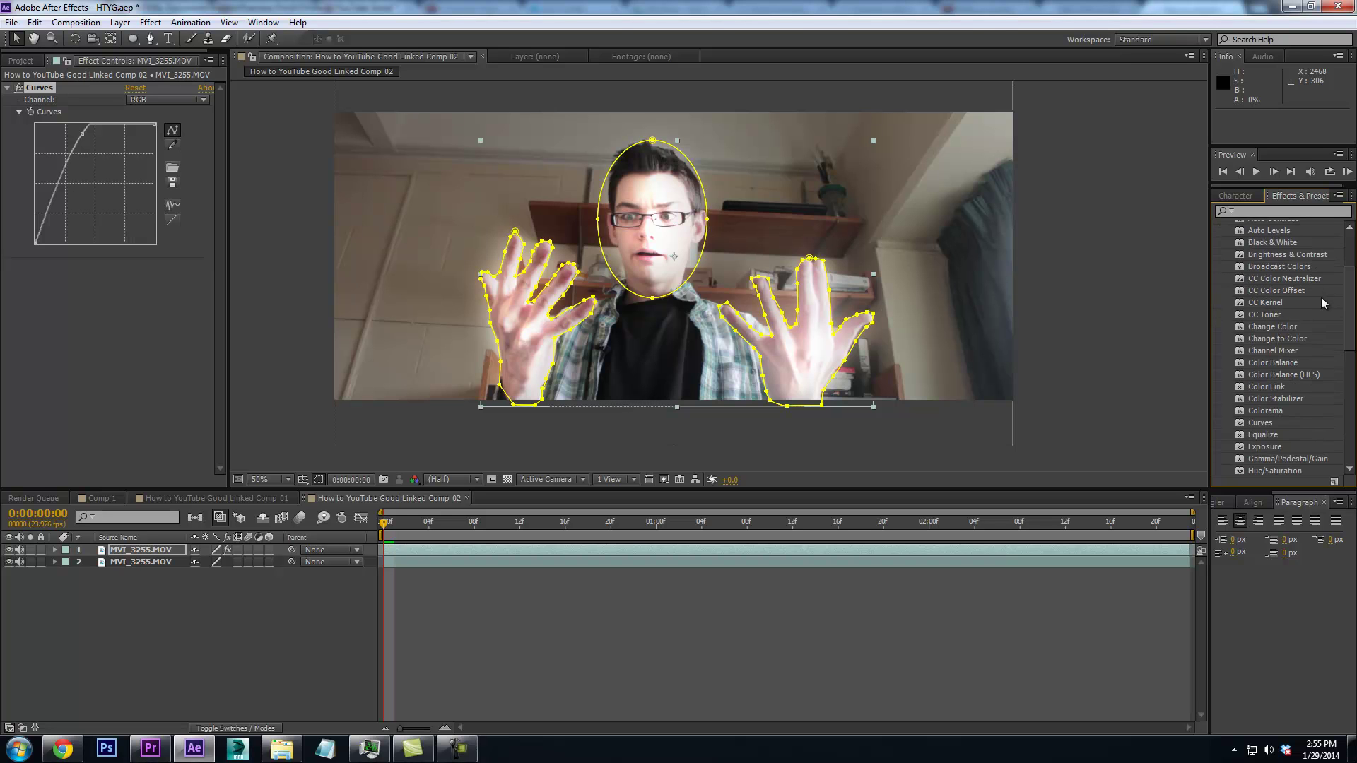
scroll(1354, 324, "down", 3)
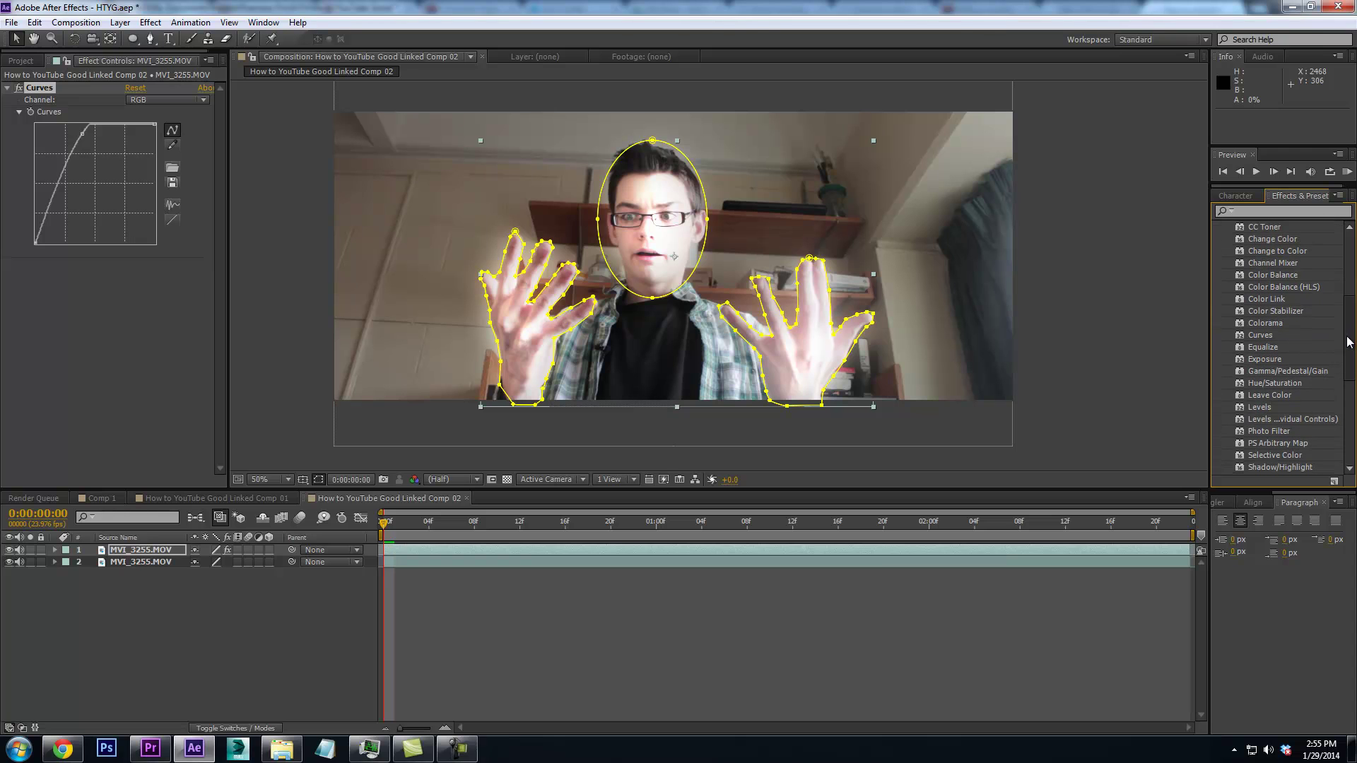
scroll(1347, 348, "down", 1)
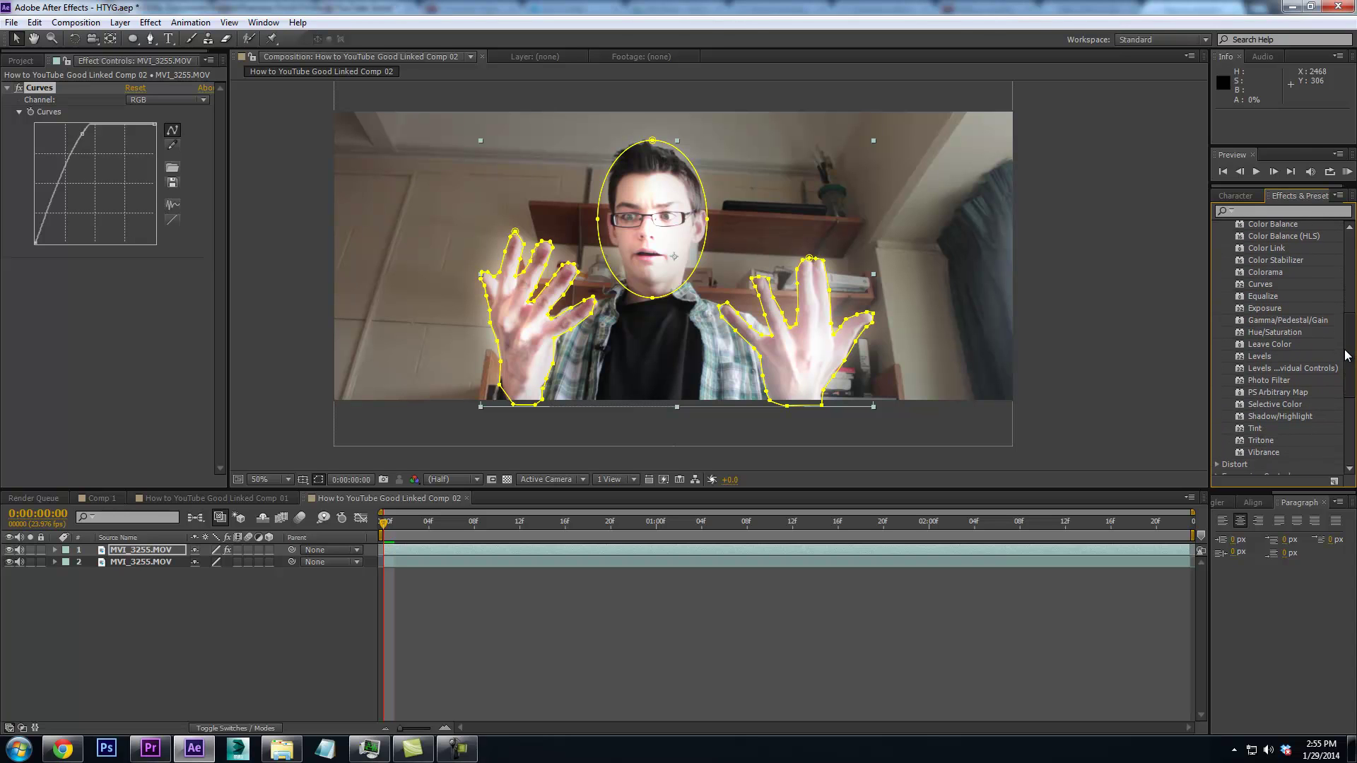
left_click_drag(1290, 330, 764, 325)
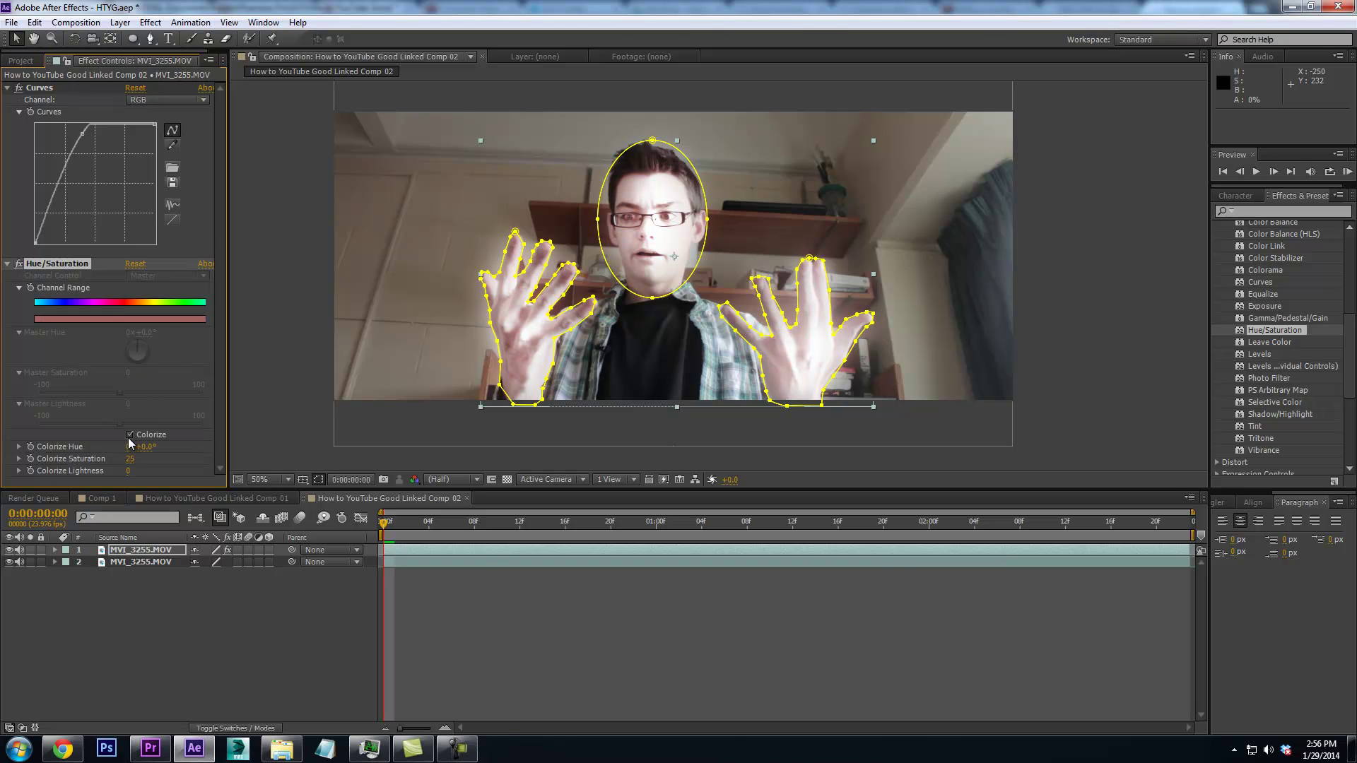
Turn off Colorize, set Master Hue to -331° and Master Saturation to 66, and steepen the masked layer's Curves adjustment for more brightness
left_click_drag(138, 362, 152, 322)
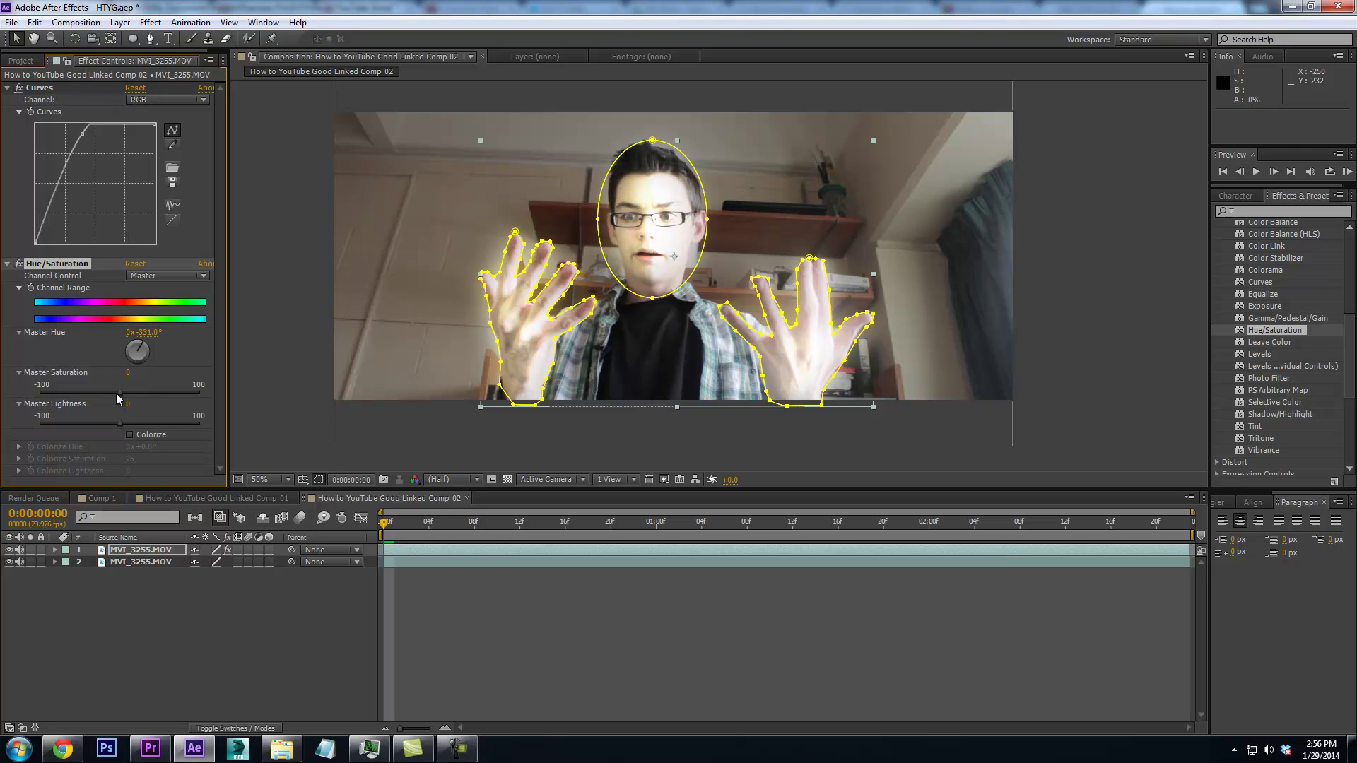
left_click_drag(163, 392, 104, 431)
key("ctrl+z")
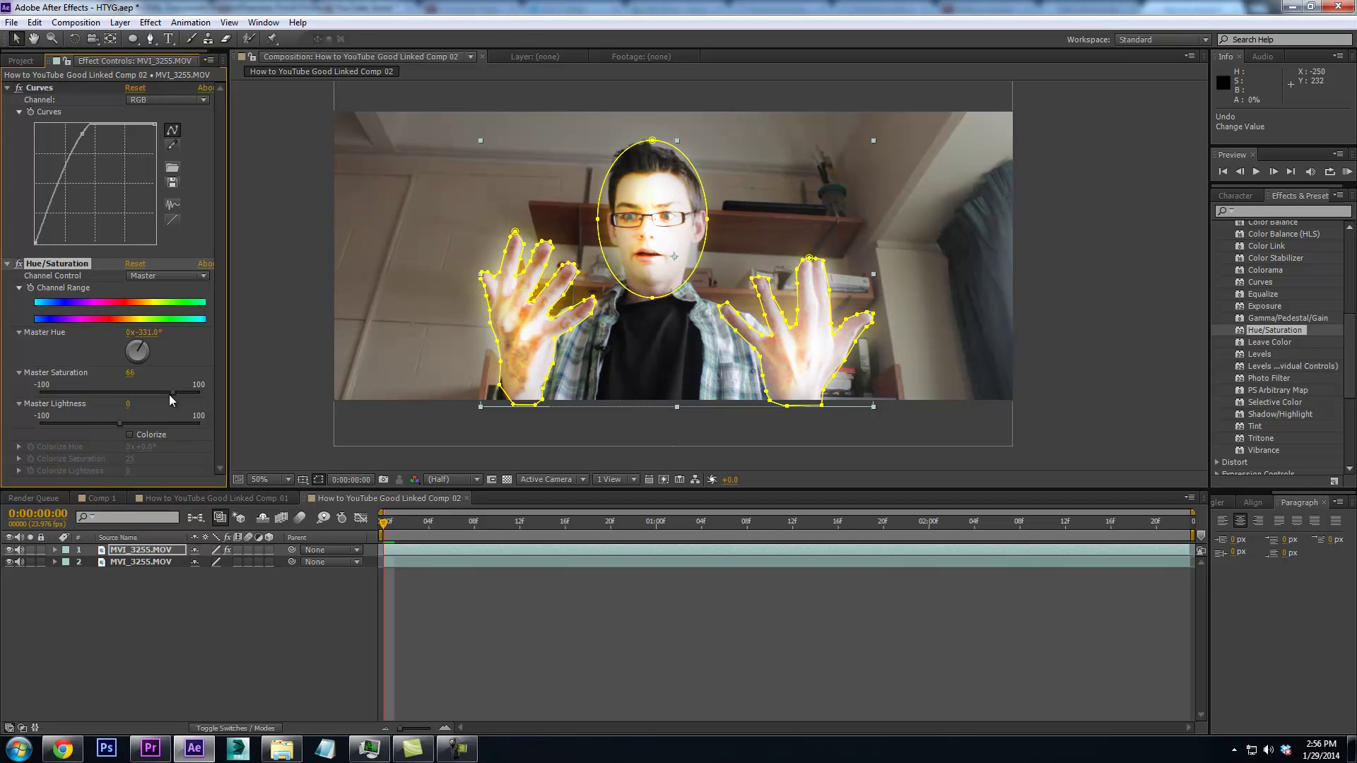
left_click_drag(83, 136, 71, 137)
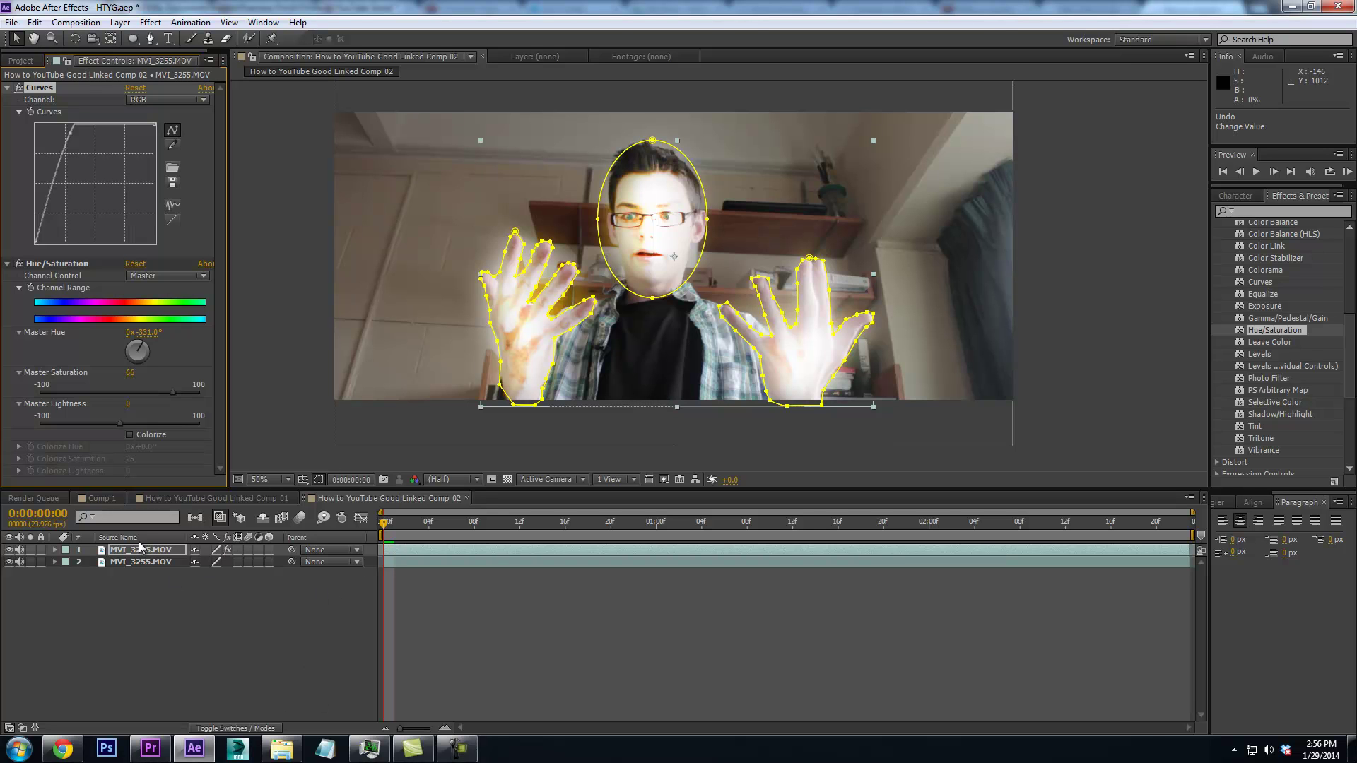
Keyframe the masked layer's opacity from 0% at 0:00:00:00 to 100% at 0:00:00:18 and play back the fade
key("Return")
key("t")
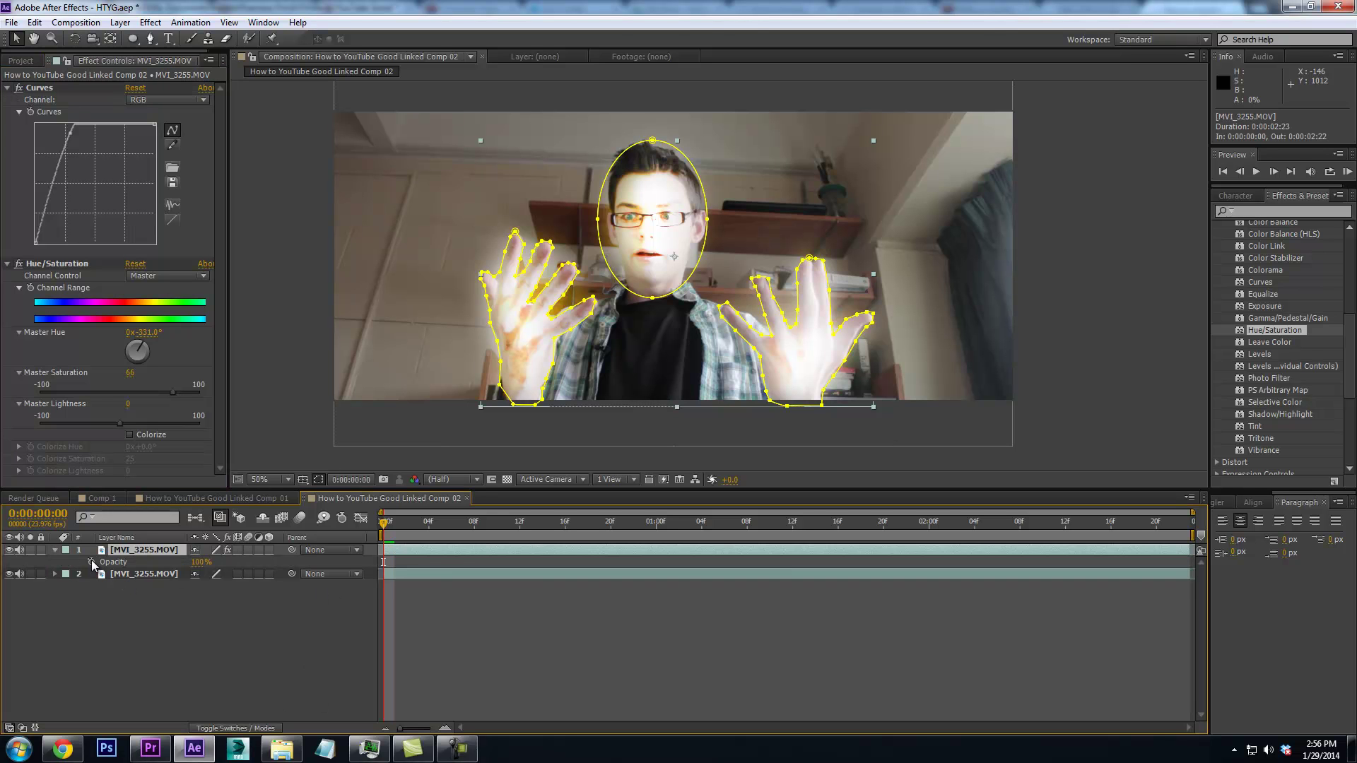
left_click(90, 562)
left_click(417, 523)
left_click_drag(548, 530, 587, 532)
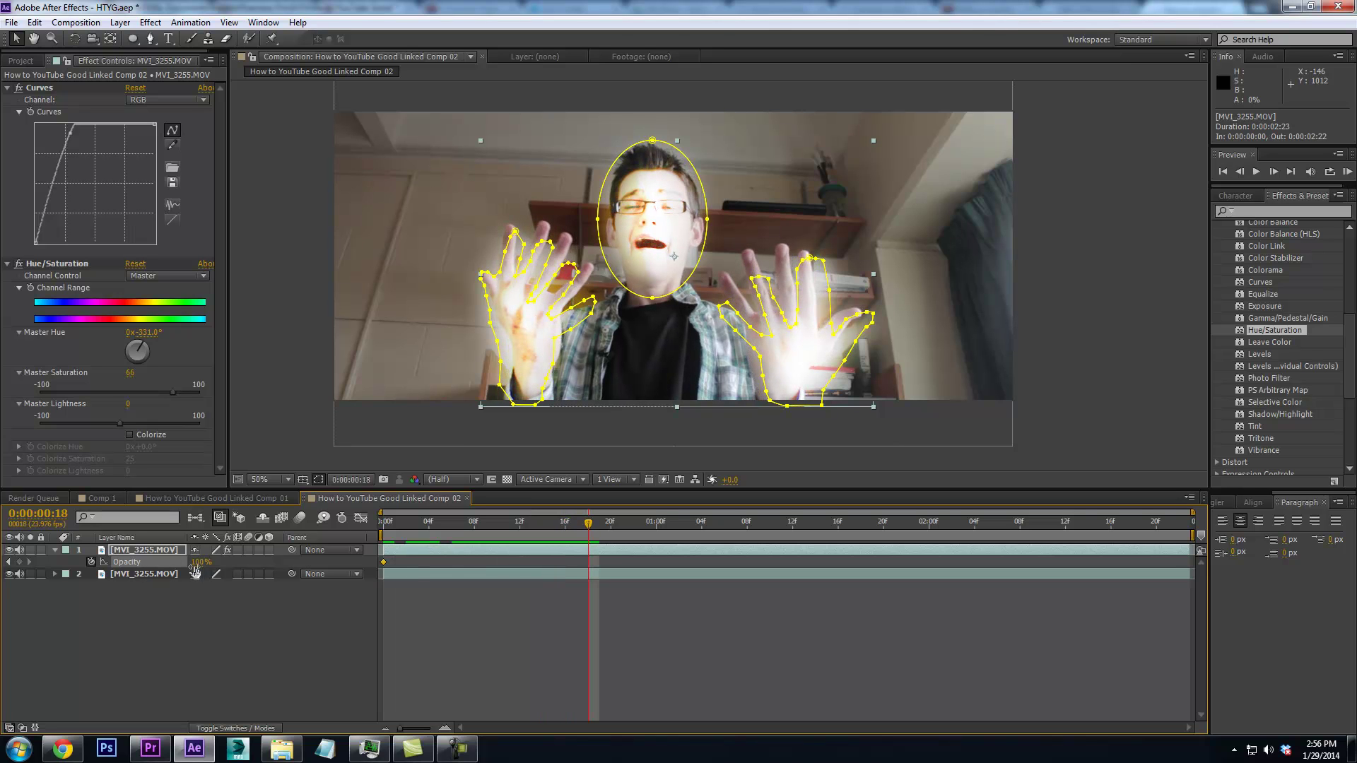
left_click(9, 562)
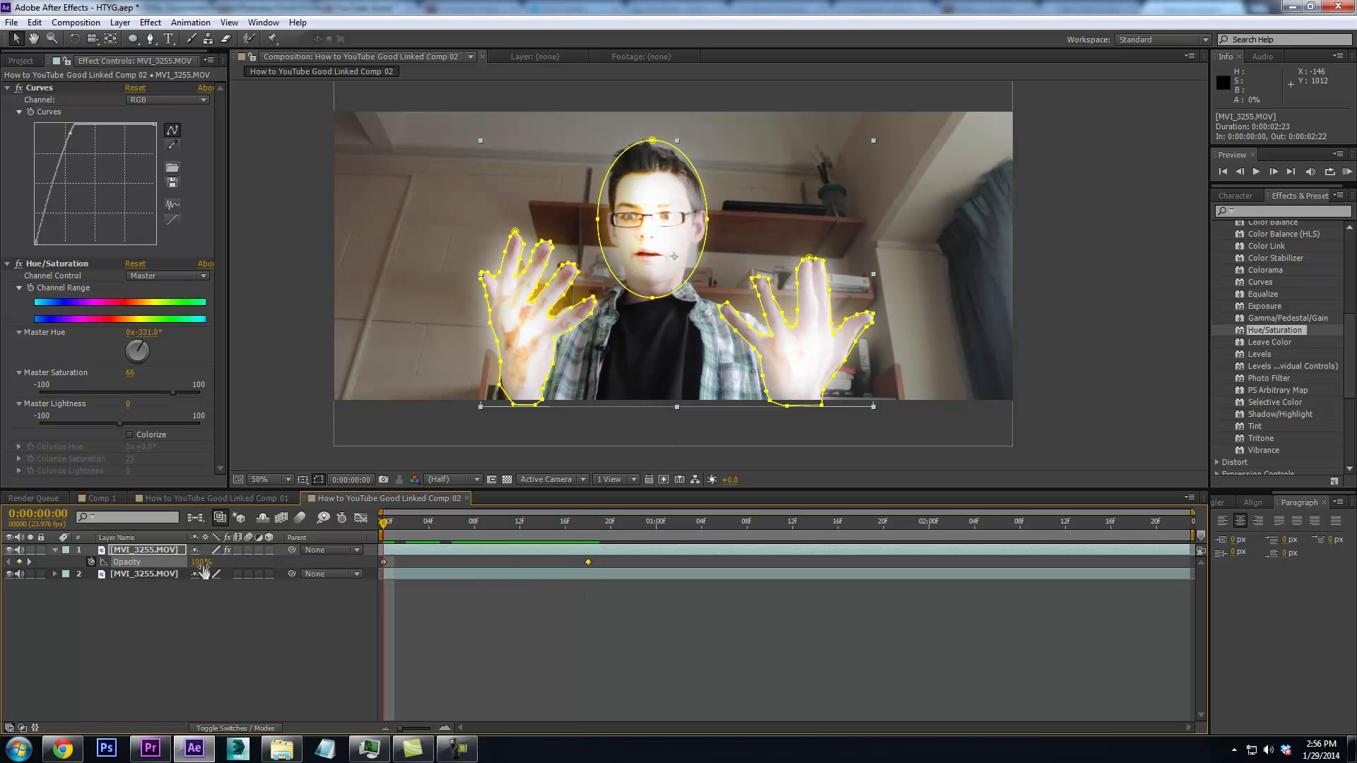
left_click_drag(203, 569, 2, 574)
key("space")
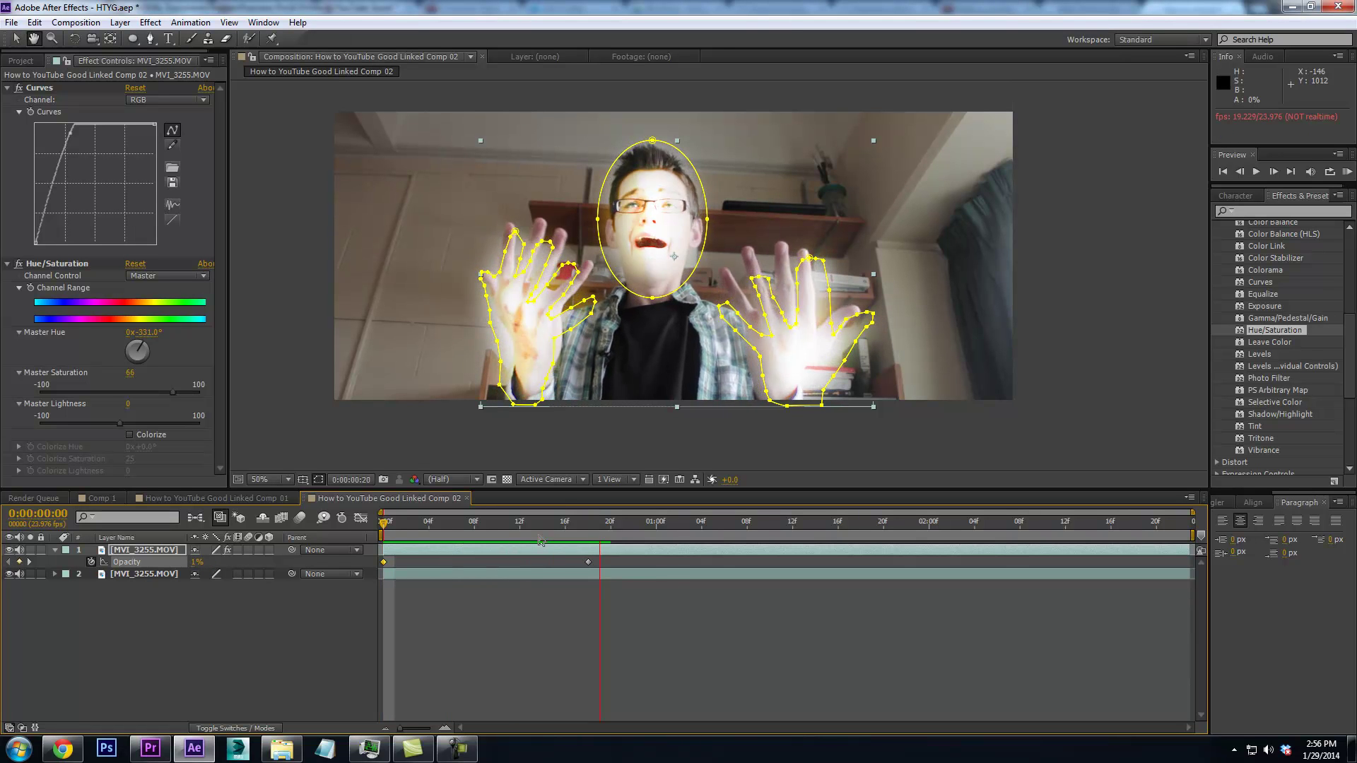
Start Mask Path keyframes for Mask 1, Mask 2 and Mask 3 at 0:00:00:18
key("j")
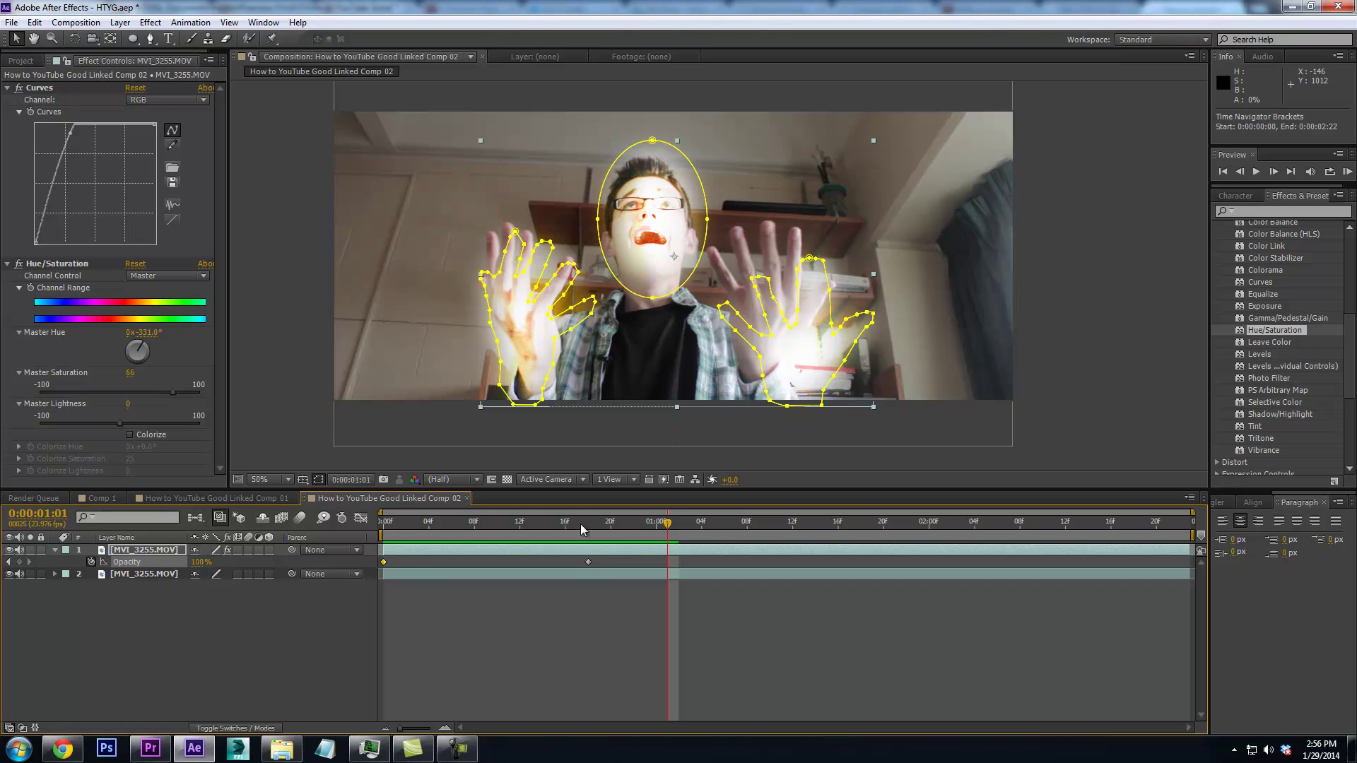
left_click(144, 550)
key("m")
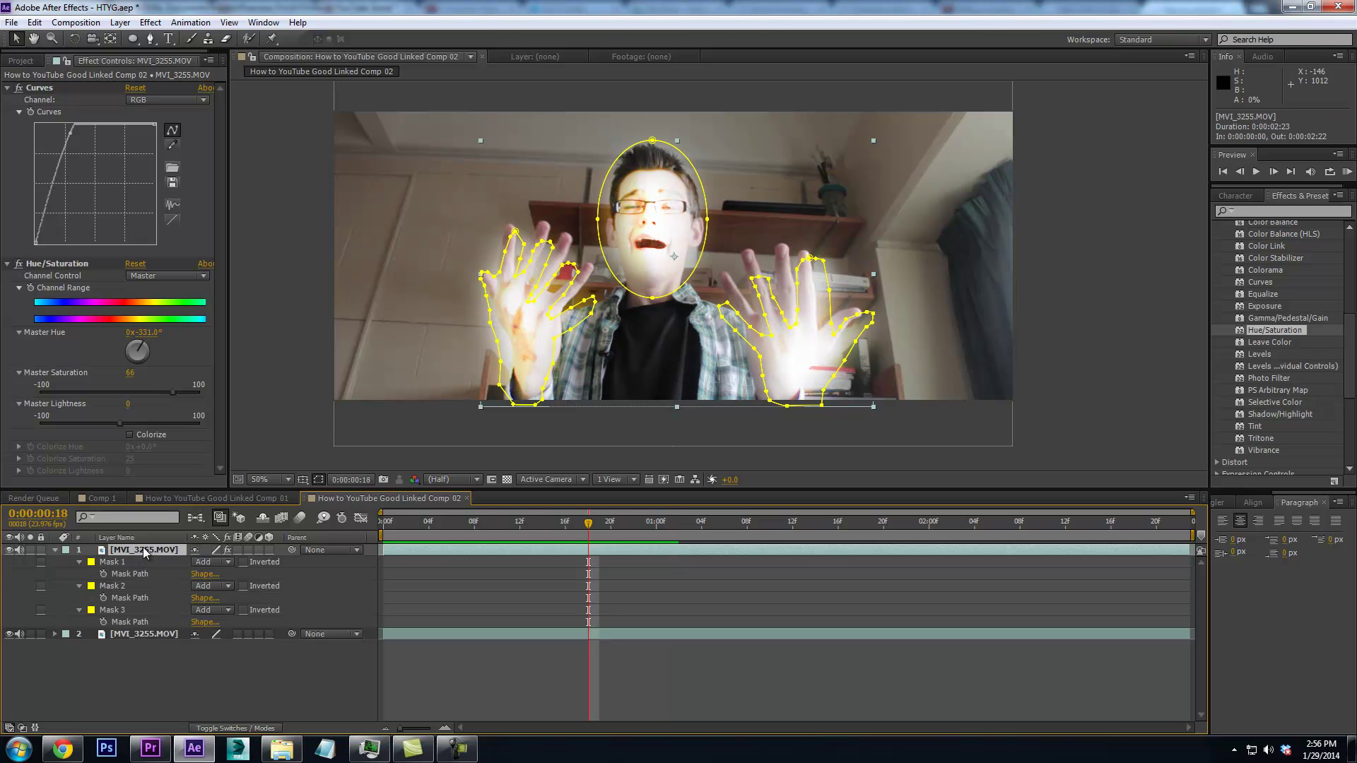
left_click(104, 573)
left_click(104, 598)
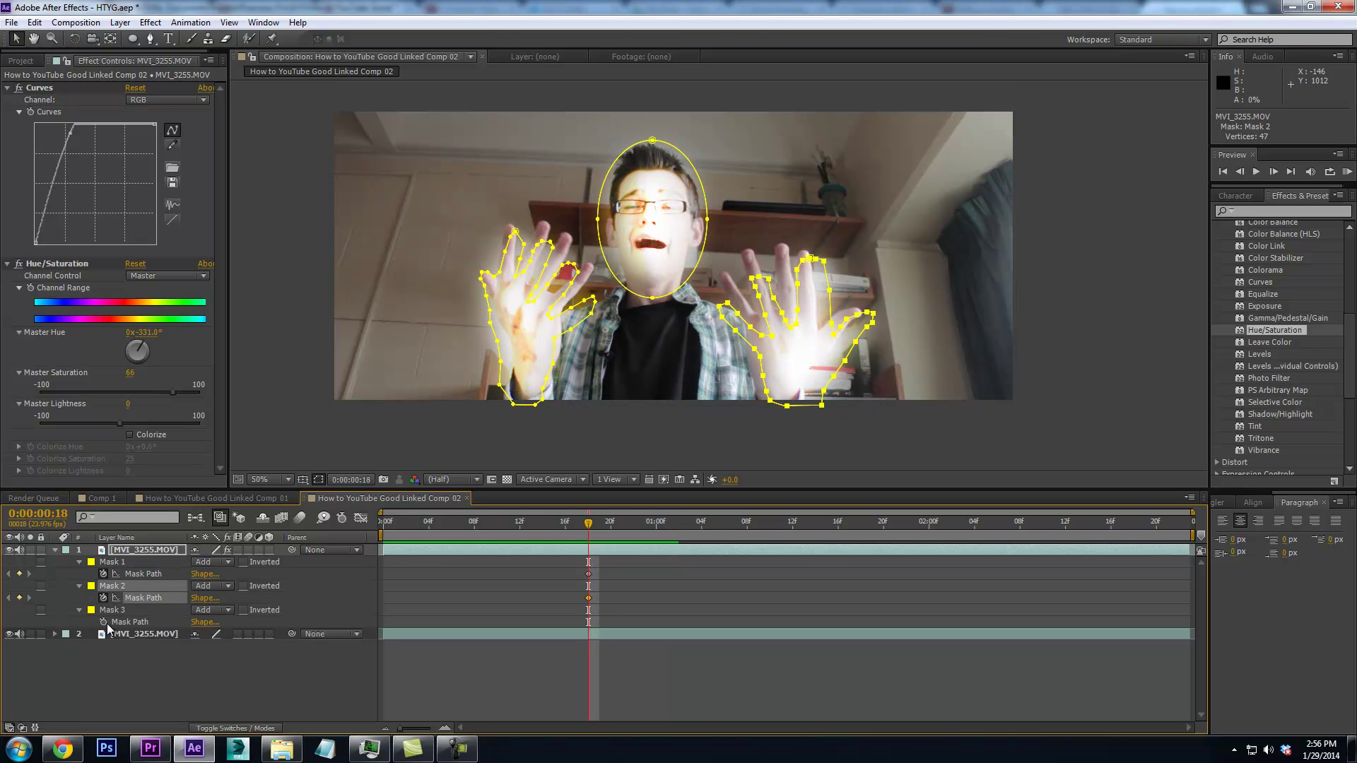
left_click(103, 622)
At 0:00:01:03, move both hand masks onto the raised hands and lower the top of the face mask to the hair
key("space")
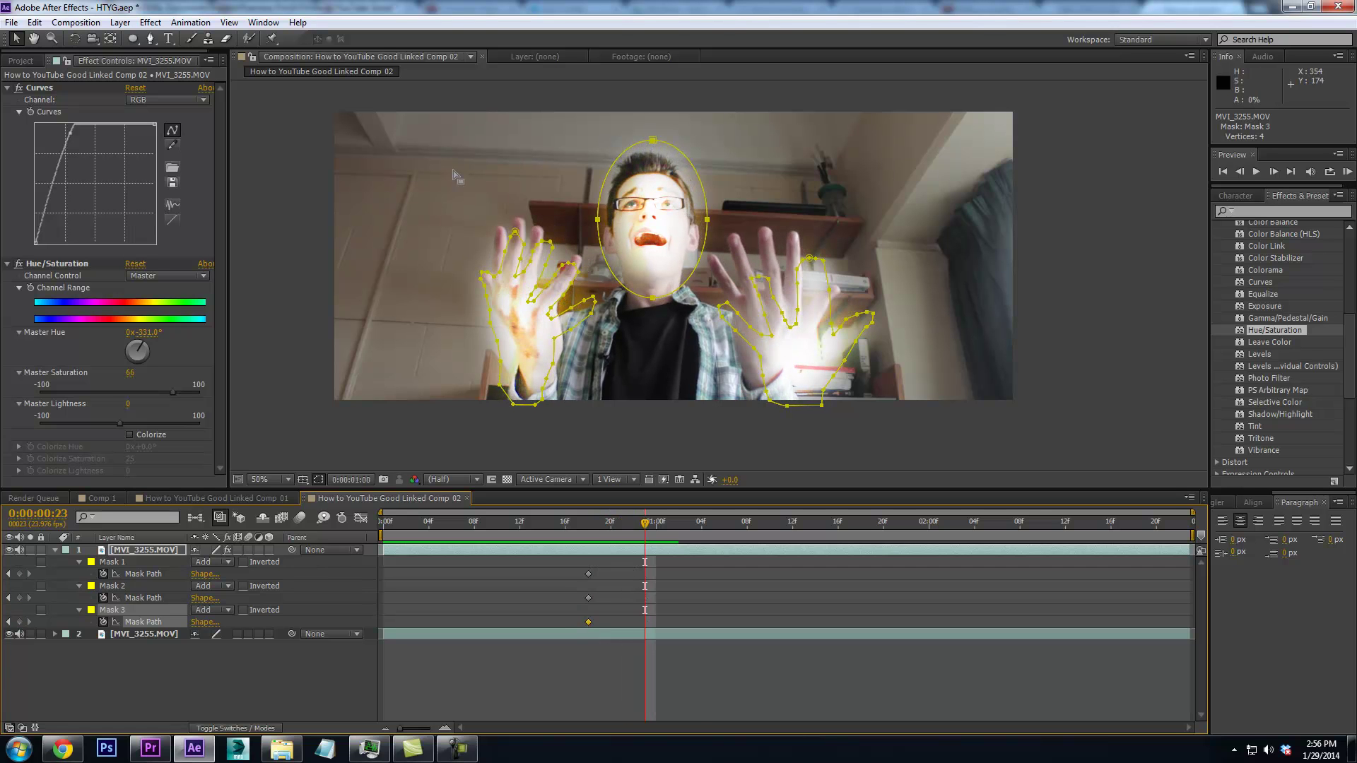
left_click_drag(451, 208, 596, 466)
left_click_drag(519, 237, 506, 226)
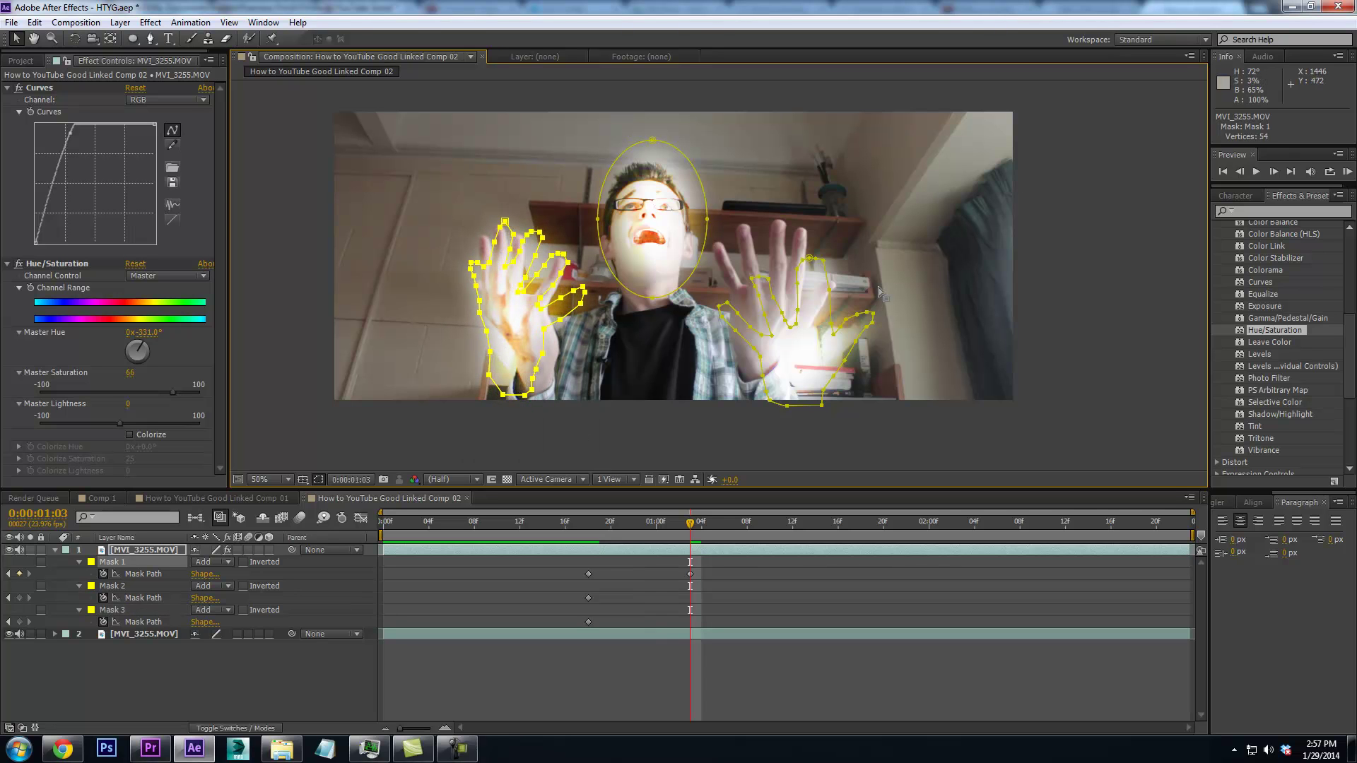
left_click_drag(907, 454, 741, 263)
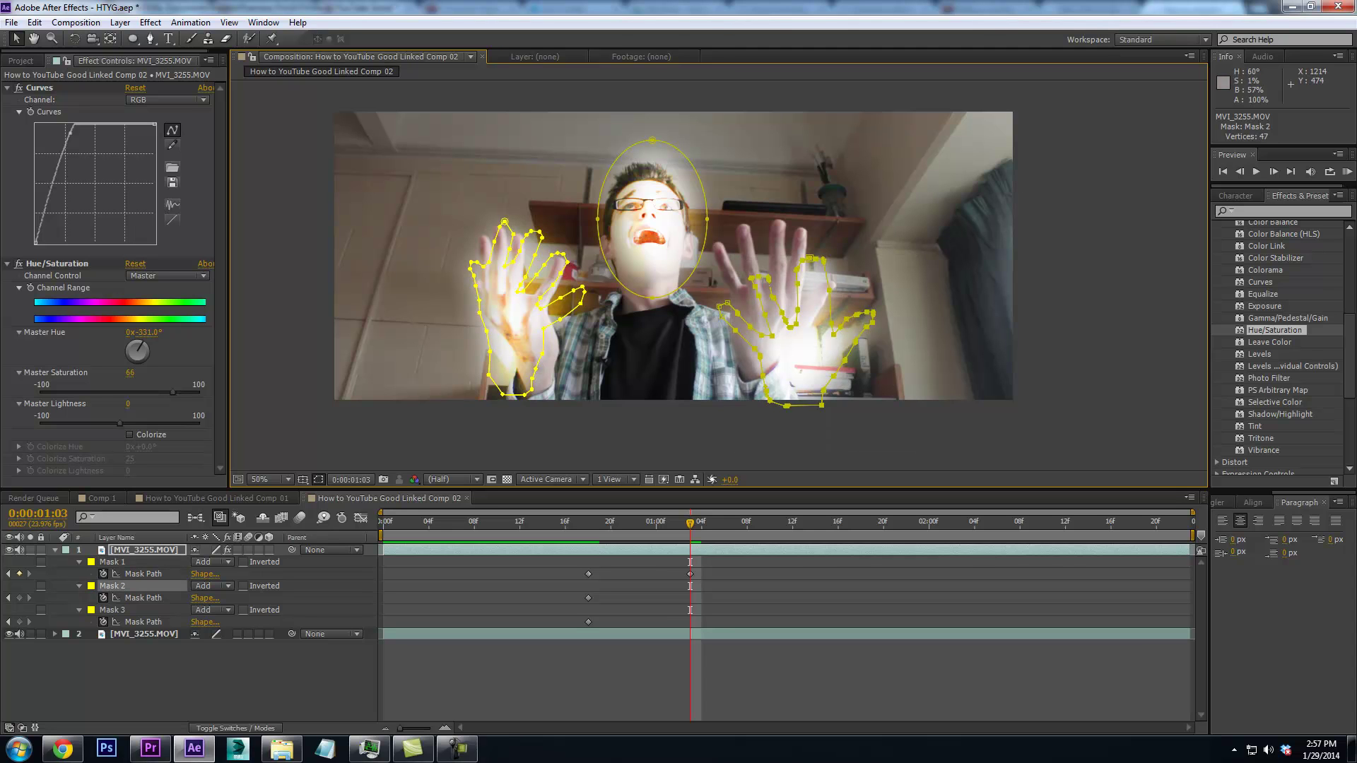
key("ctrl+z")
left_click_drag(714, 270, 993, 454)
left_click_drag(825, 397, 802, 357)
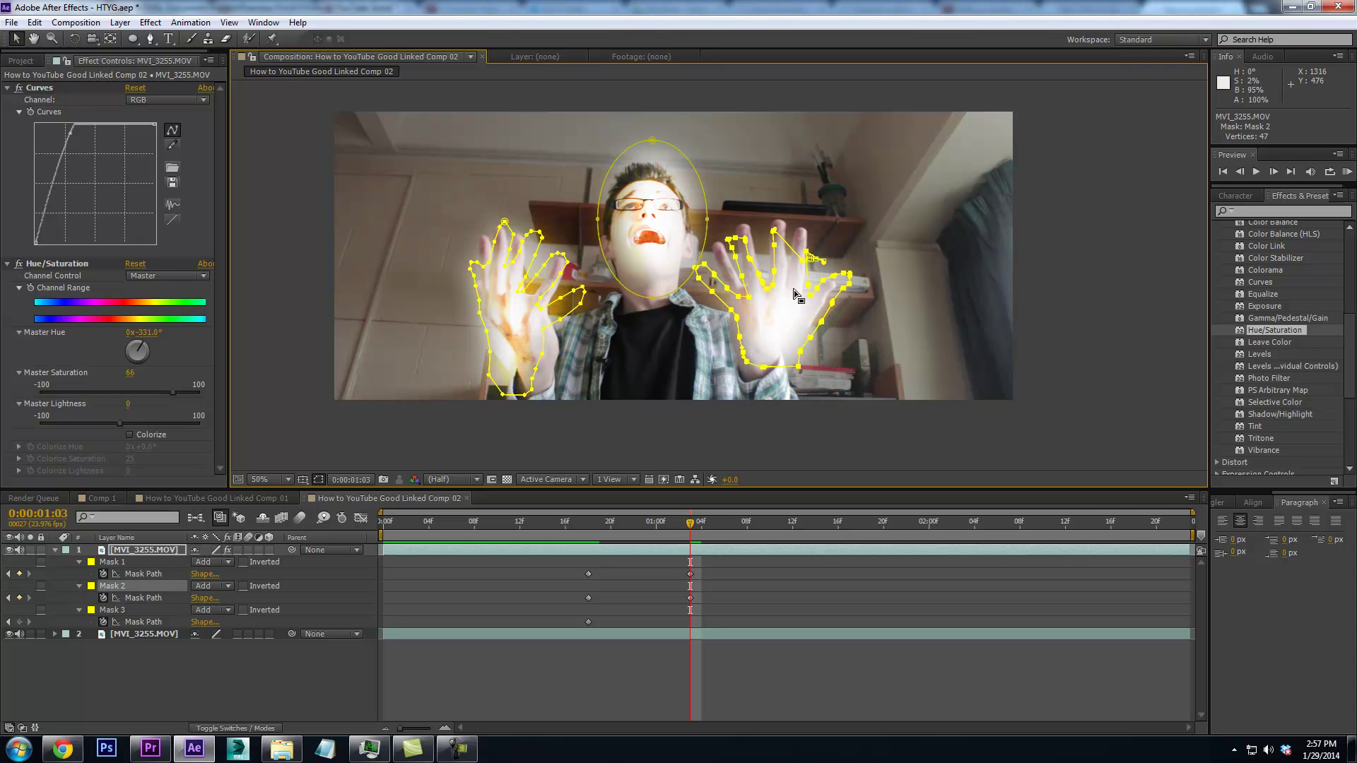
left_click_drag(653, 140, 648, 162)
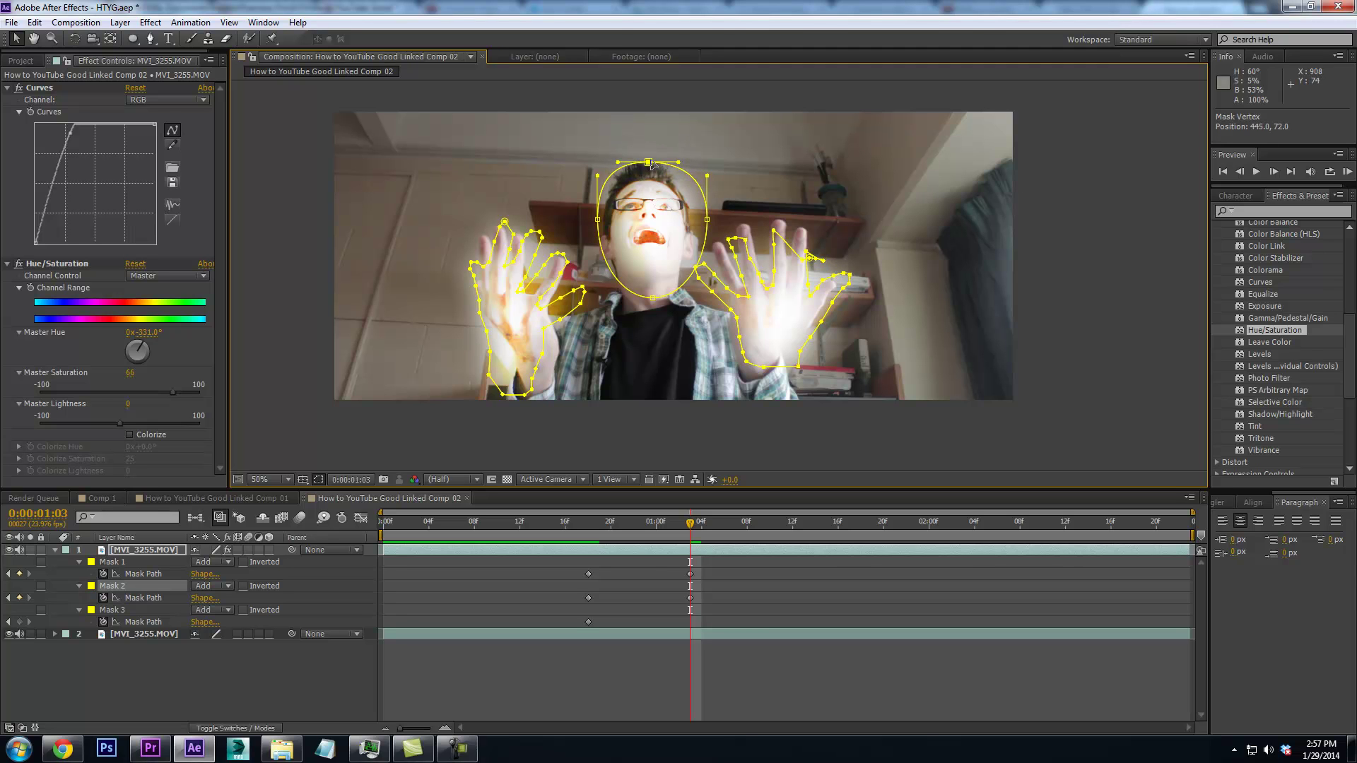
mouse_move(707, 219)
left_mouse_down()
mouse_move(687, 223)
mouse_move(707, 223)
left_mouse_up()
At 0:00:01:22, realign the face mask and both hand masks with the footage, and preview the tracked glow
left_click_drag(687, 528, 906, 539)
left_click_drag(599, 157, 627, 311)
left_click_drag(828, 367, 707, 215)
left_click_drag(756, 267, 748, 259)
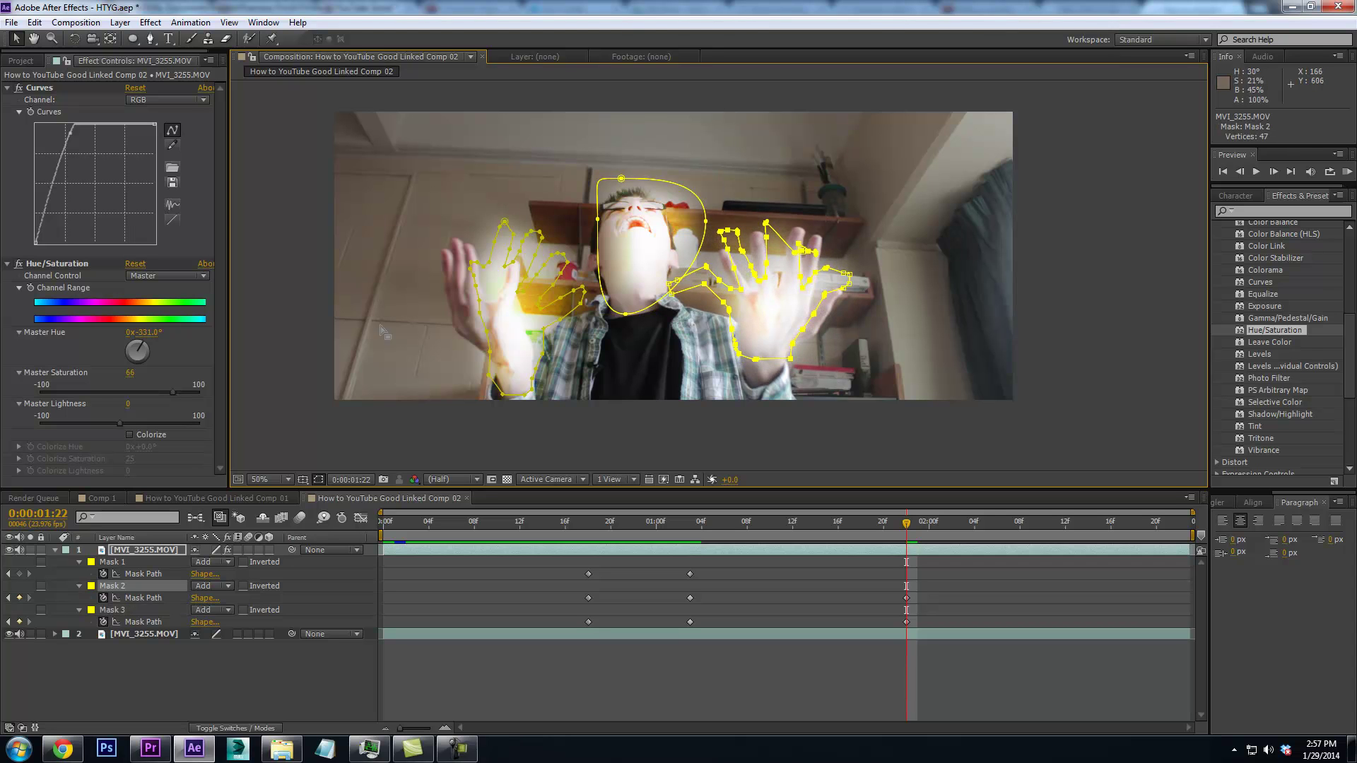
left_click_drag(422, 205, 584, 424)
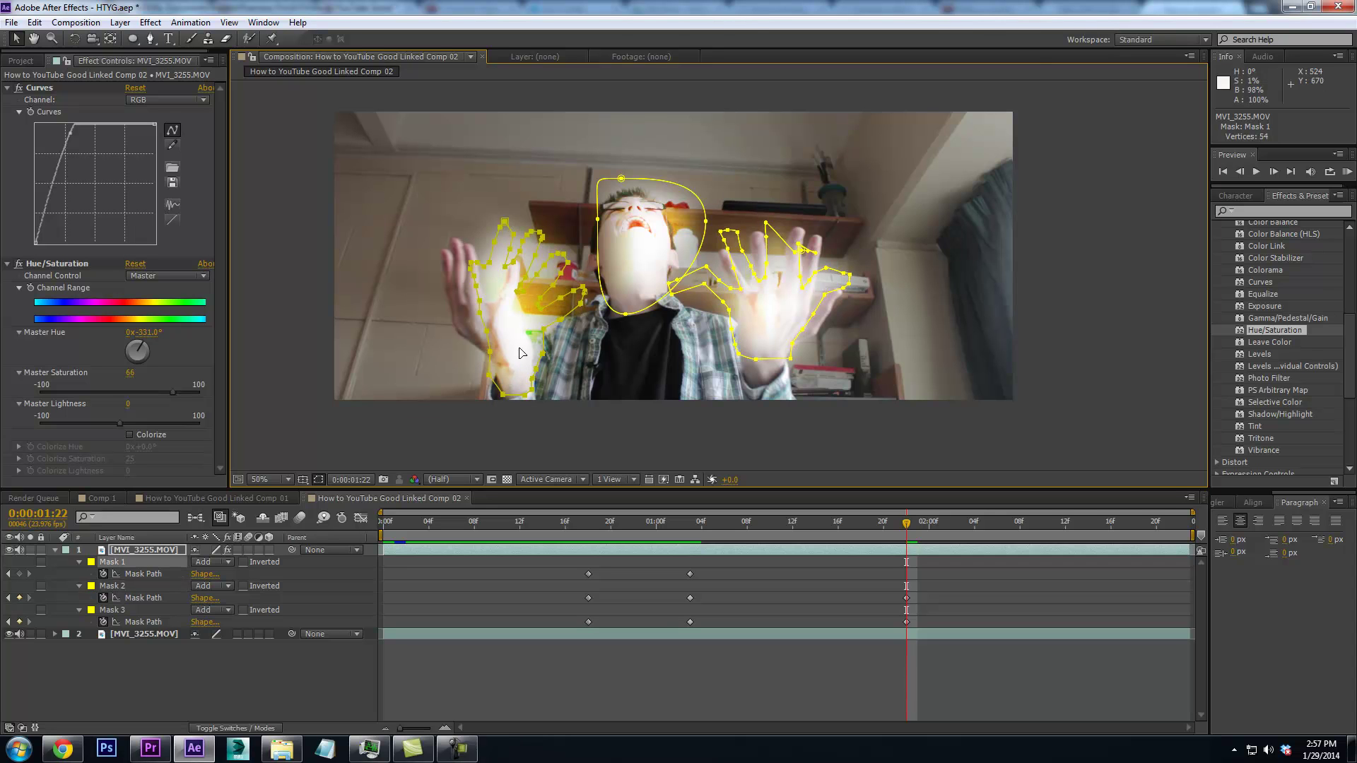
left_click_drag(547, 329, 514, 334)
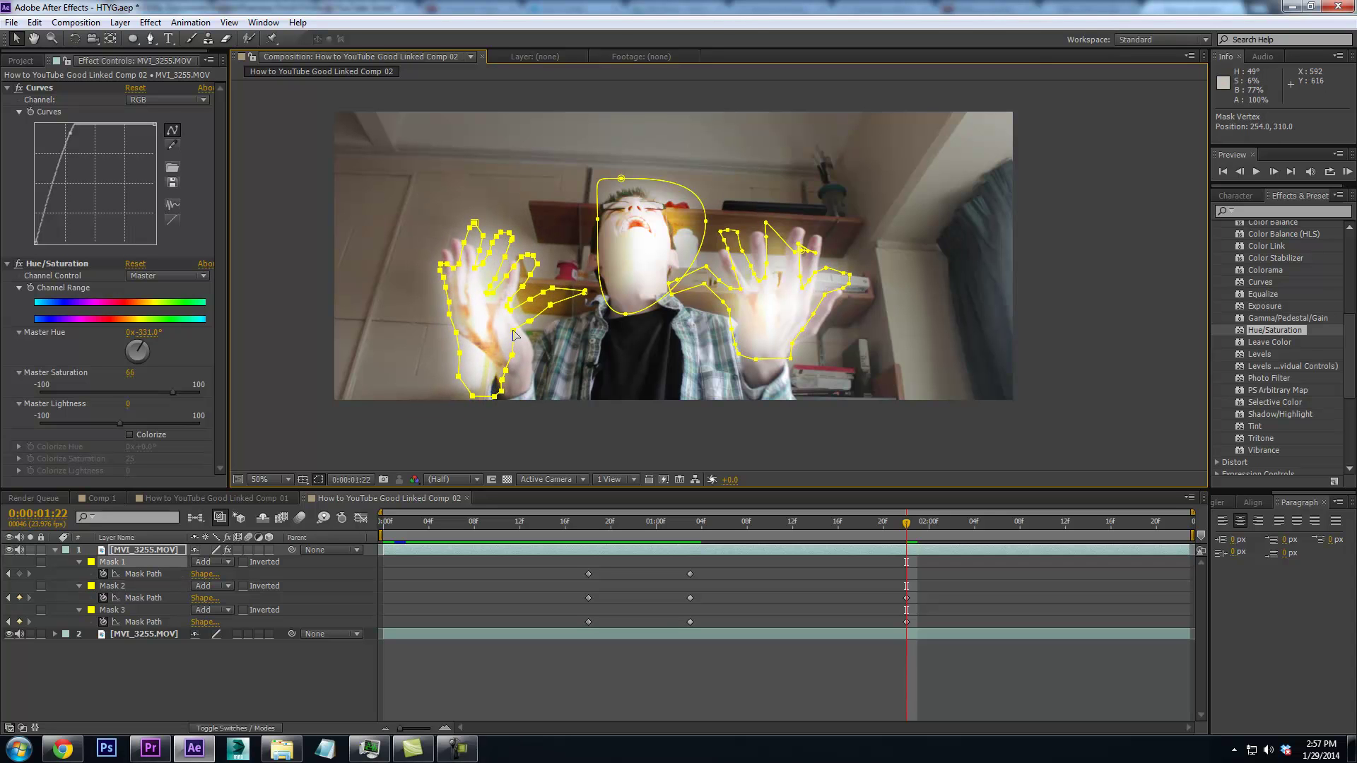
left_click(288, 683)
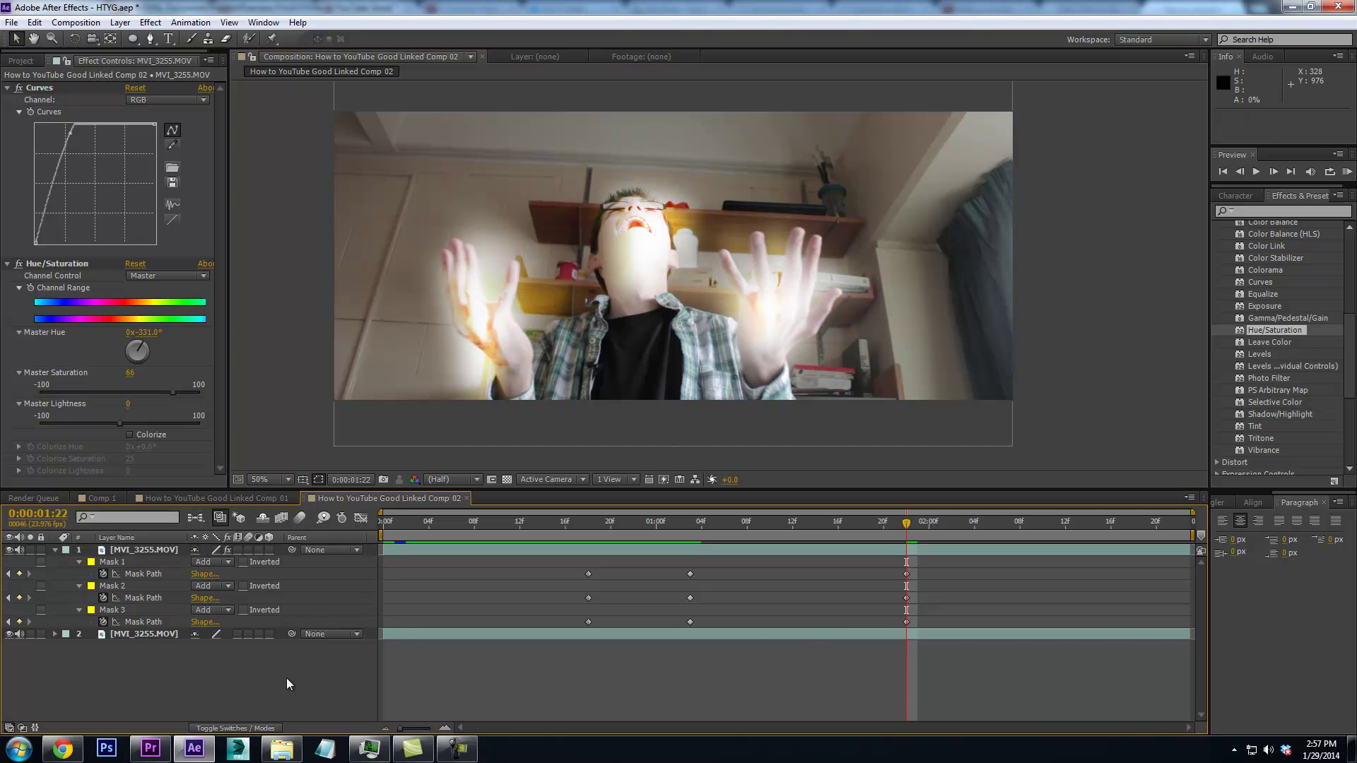
key("KP_0")
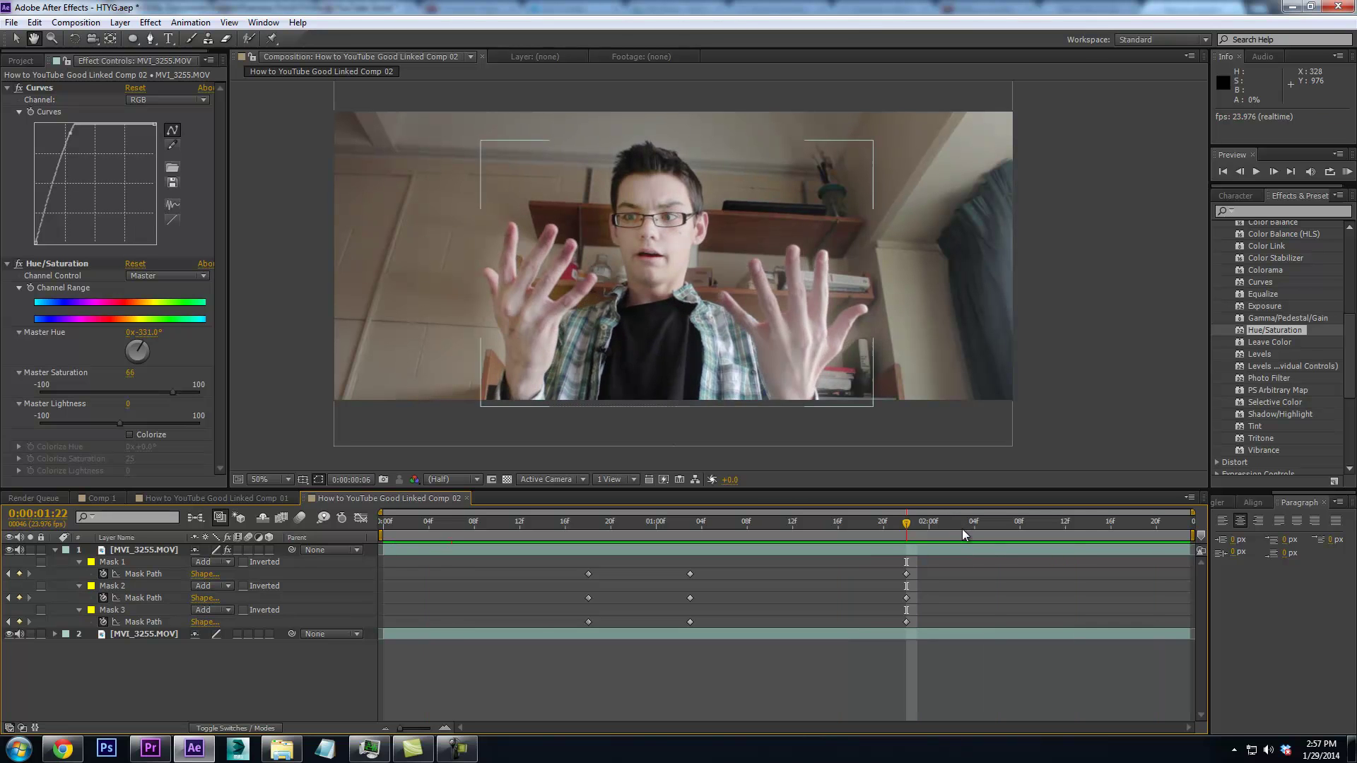
key("space")
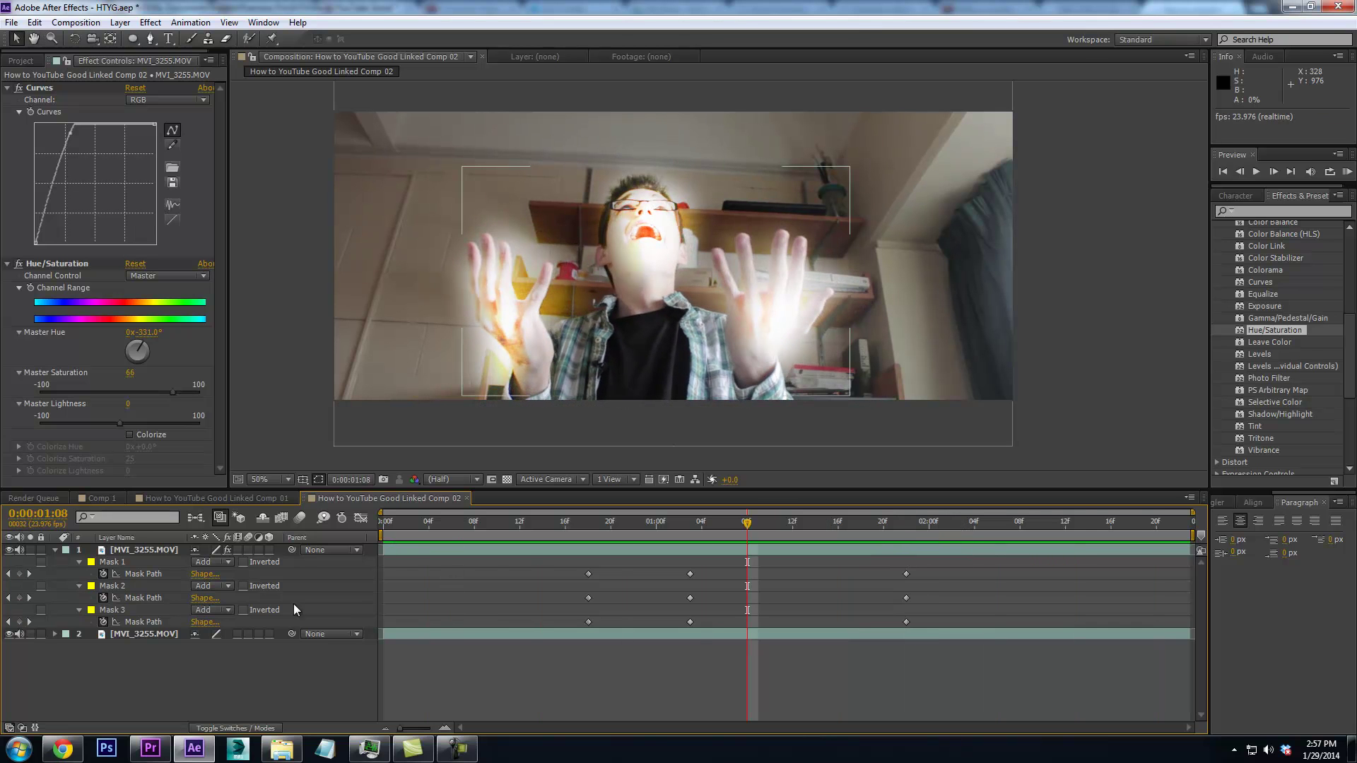
Duplicate the lower MVI_3255.MOV layer and darken the copy with a Curves effect bent downward
left_click_drag(470, 526, 588, 524)
left_click(124, 633)
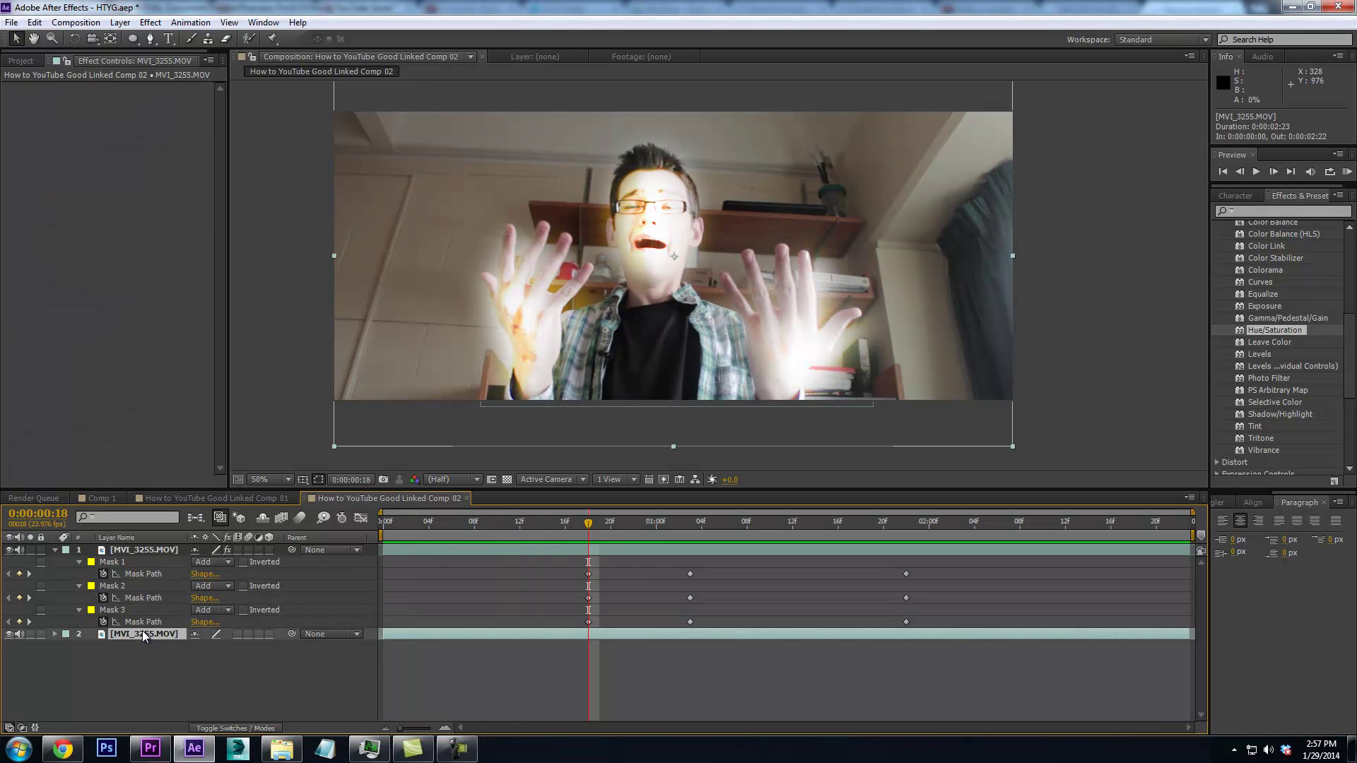
key("ctrl+d")
left_click(1303, 210)
type("curv")
left_click_drag(1283, 276, 157, 634)
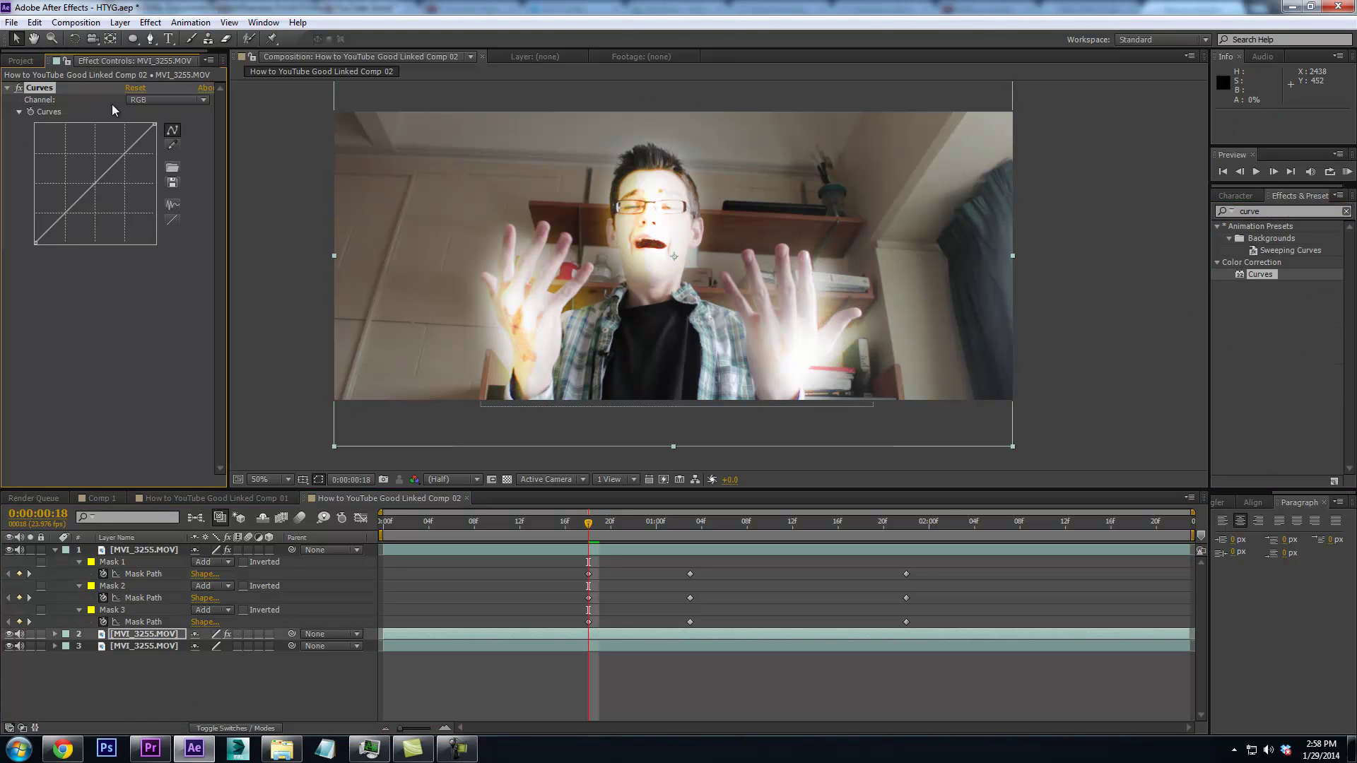
left_click_drag(154, 131, 117, 186)
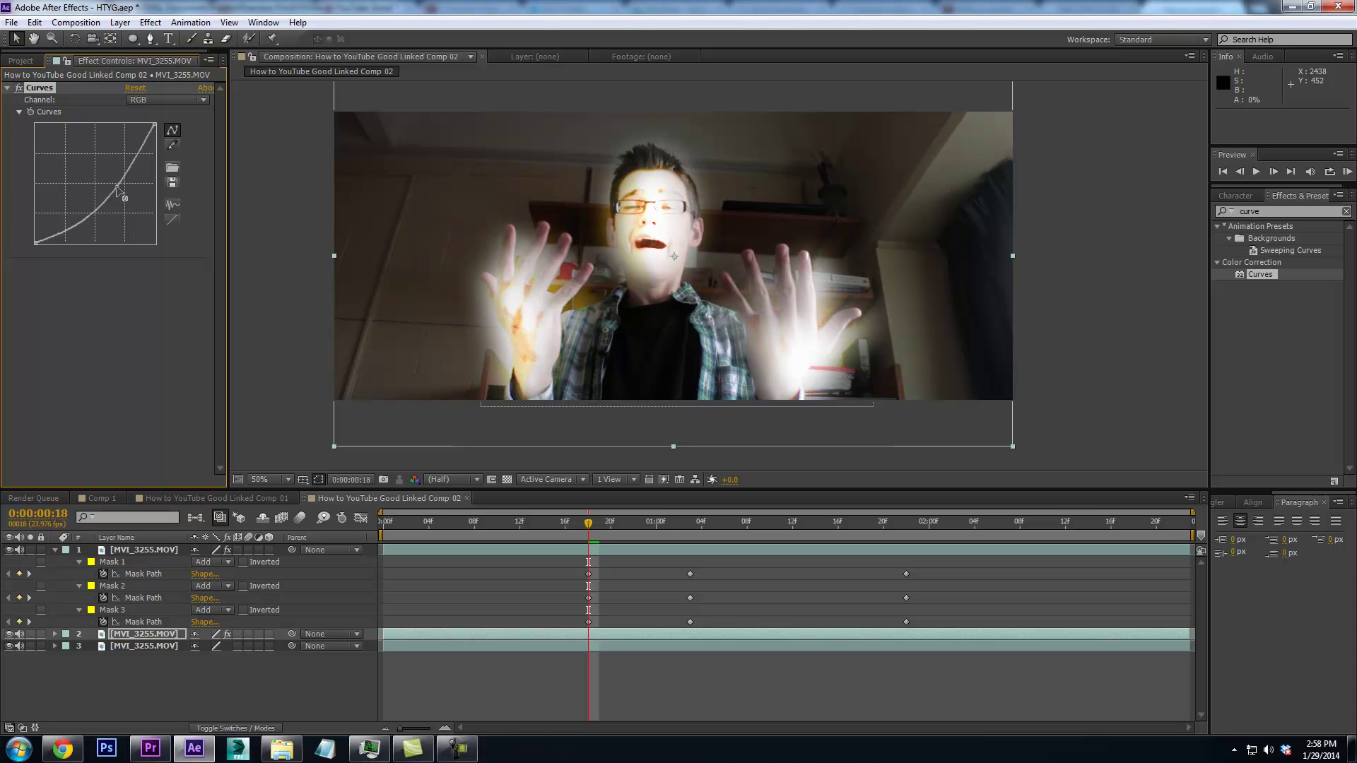
Keyframe the darkened duplicate's opacity from 0% at 0:00:00:00 to 100% at 0:00:00:18 and play back the result
left_click_drag(588, 523, 395, 535)
key("KP_0")
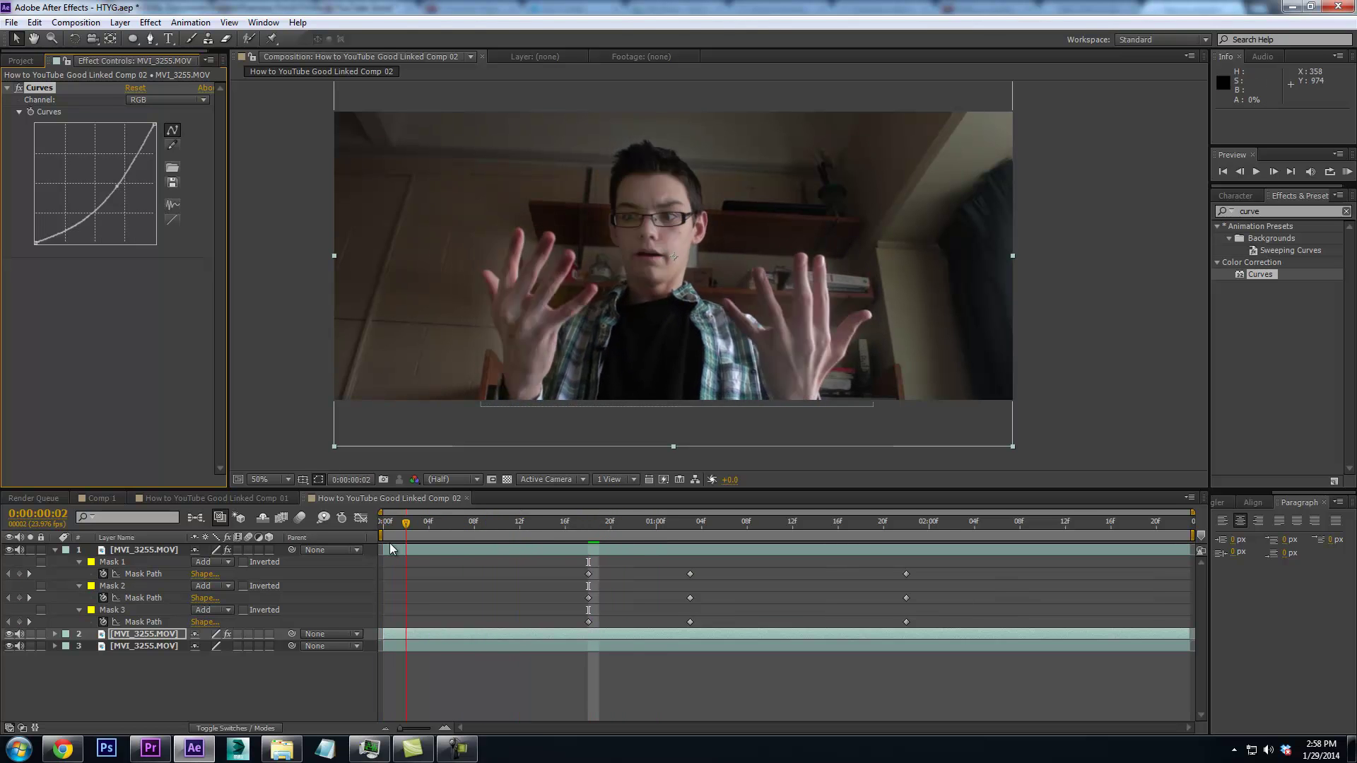
key("t")
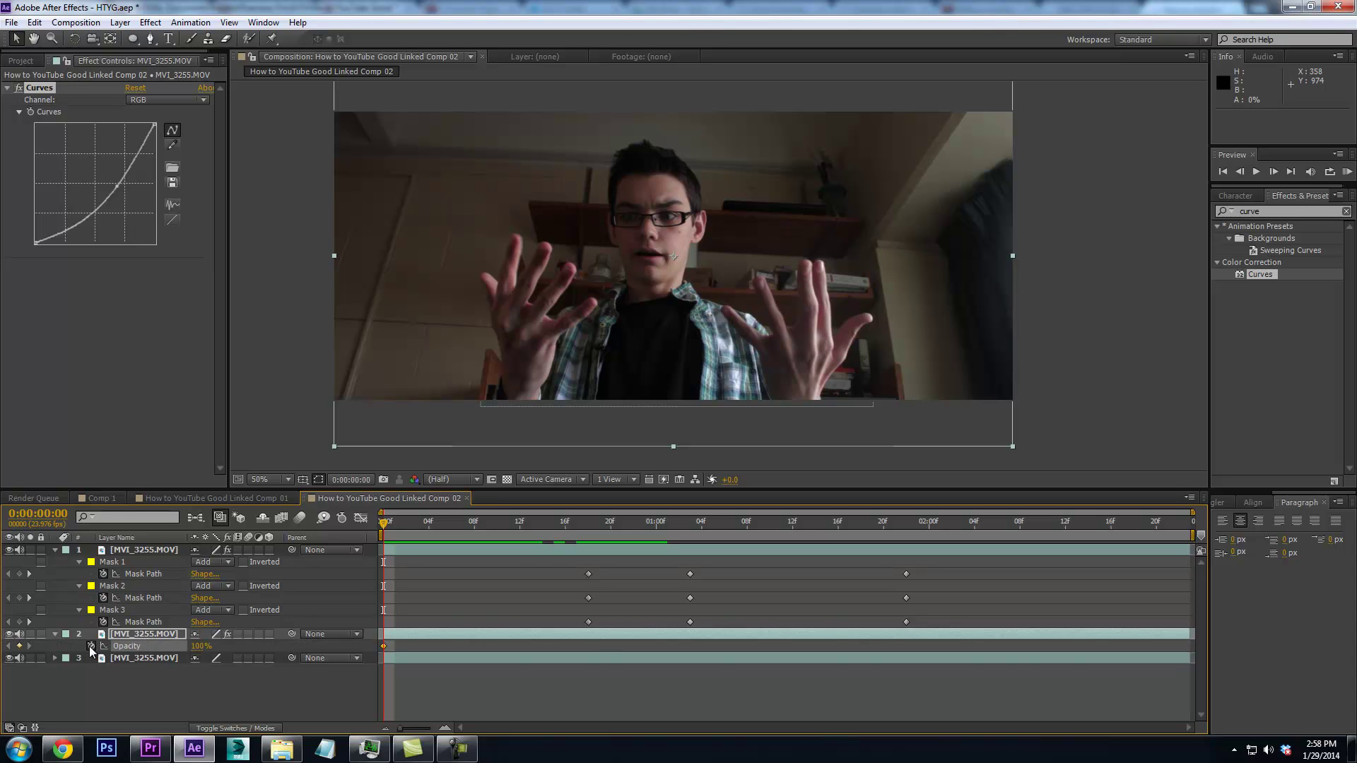
left_click(29, 598)
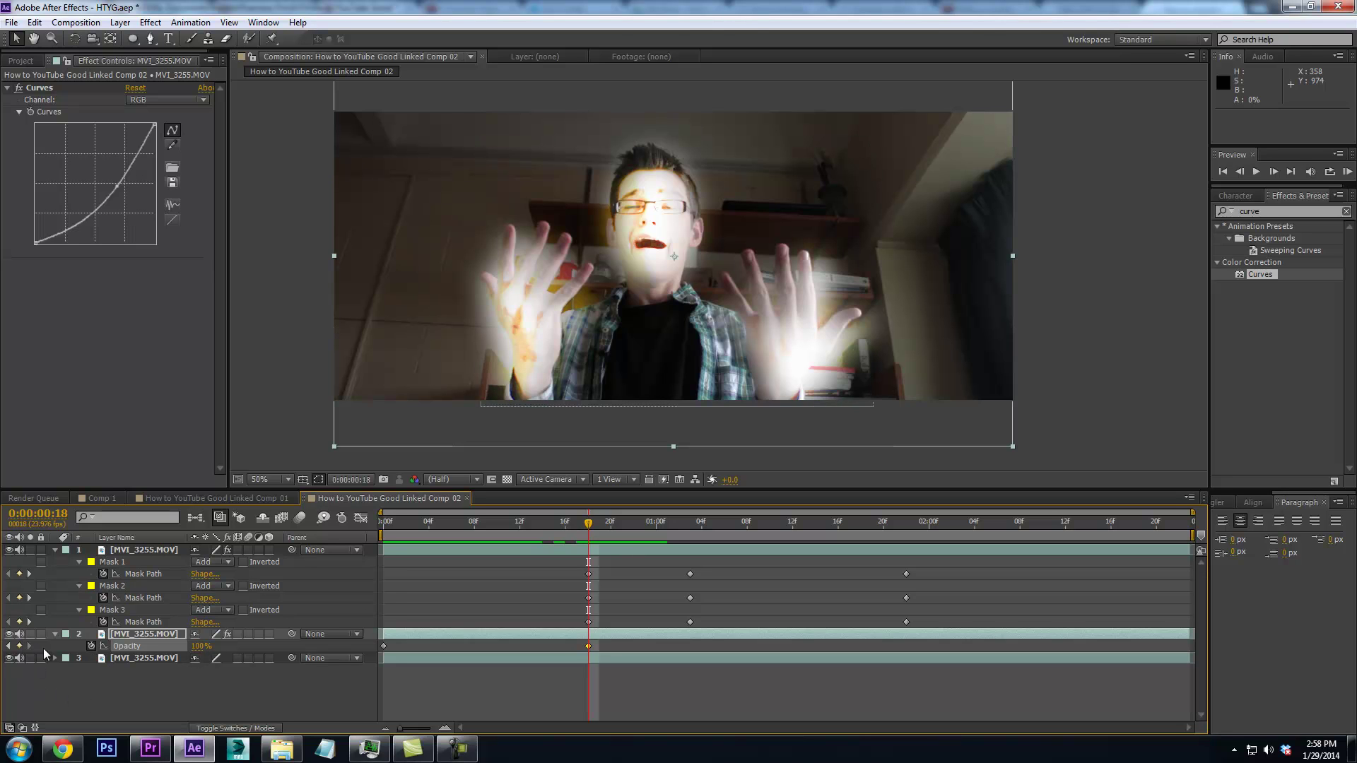
left_click(8, 646)
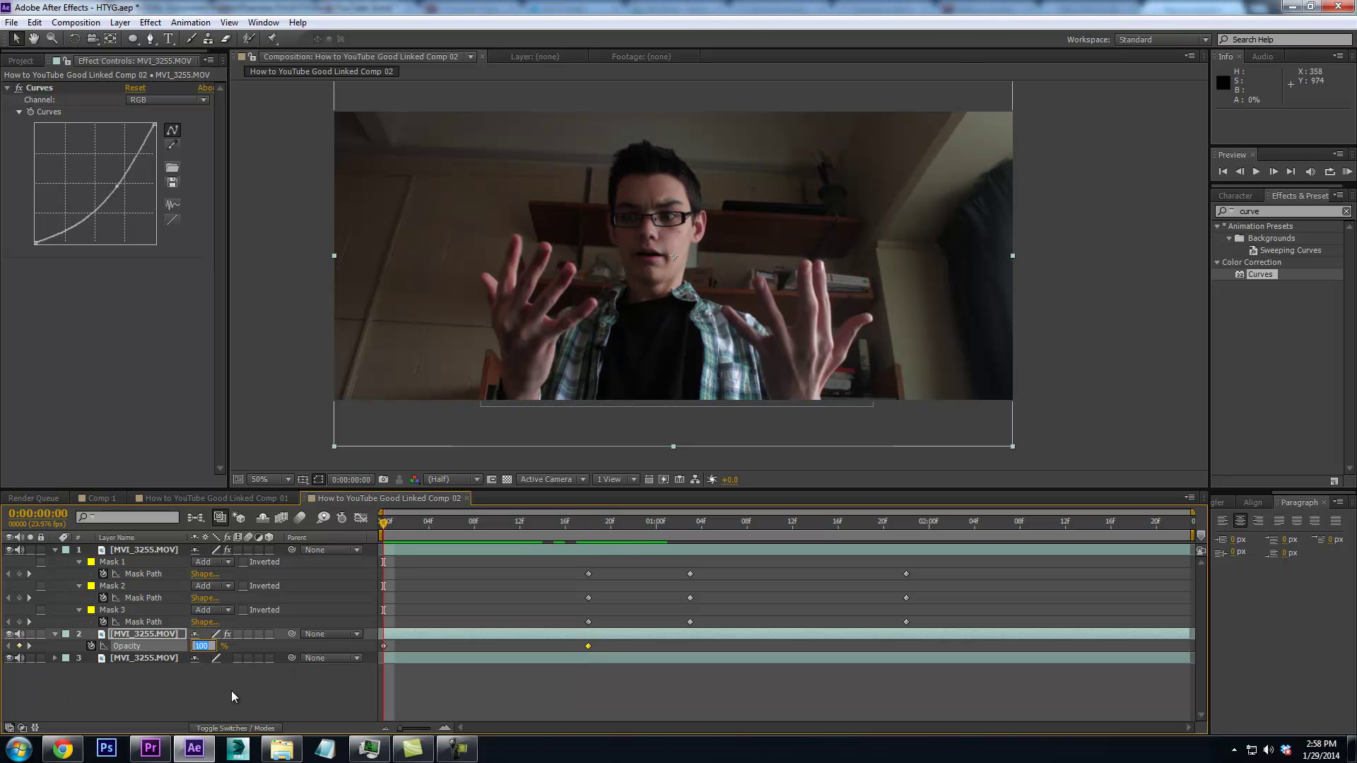
type("0")
key("Return")
key("space")
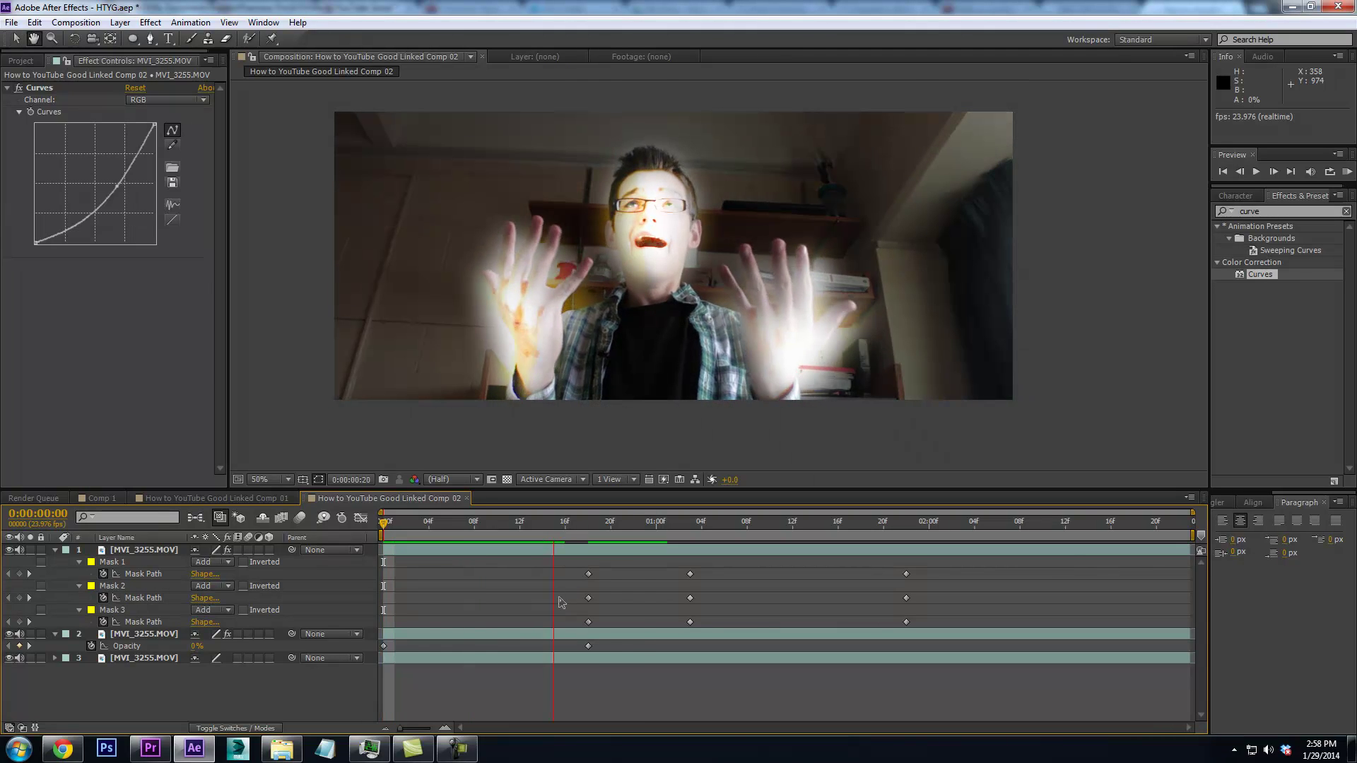
key("space")
Set the Mask Feather of all three masks to 75 pixels and play back the softened edges
left_click(115, 574)
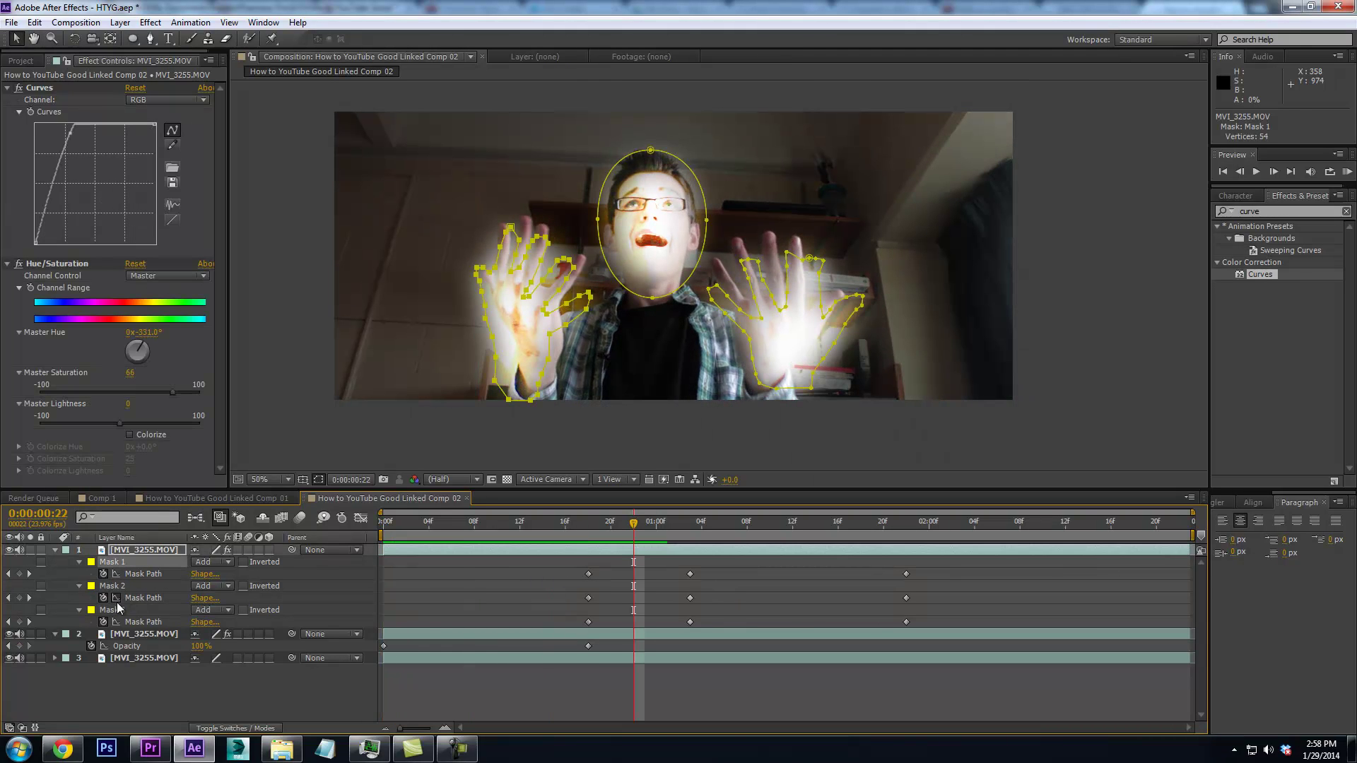
left_click(126, 611, "shift")
key("f")
mouse_move(231, 578)
left_mouse_down()
mouse_move(251, 574)
mouse_move(206, 574)
left_mouse_up()
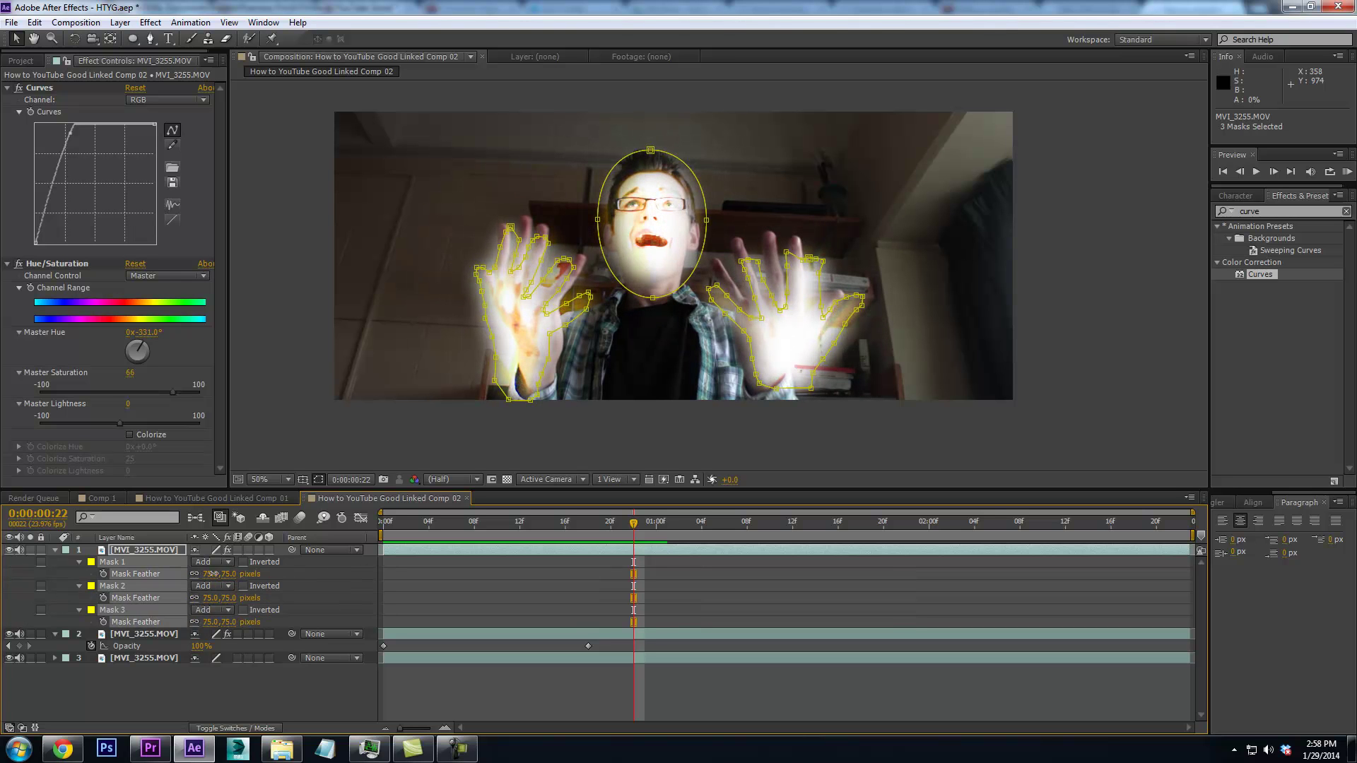
left_click_drag(652, 530, 497, 528)
key("space")
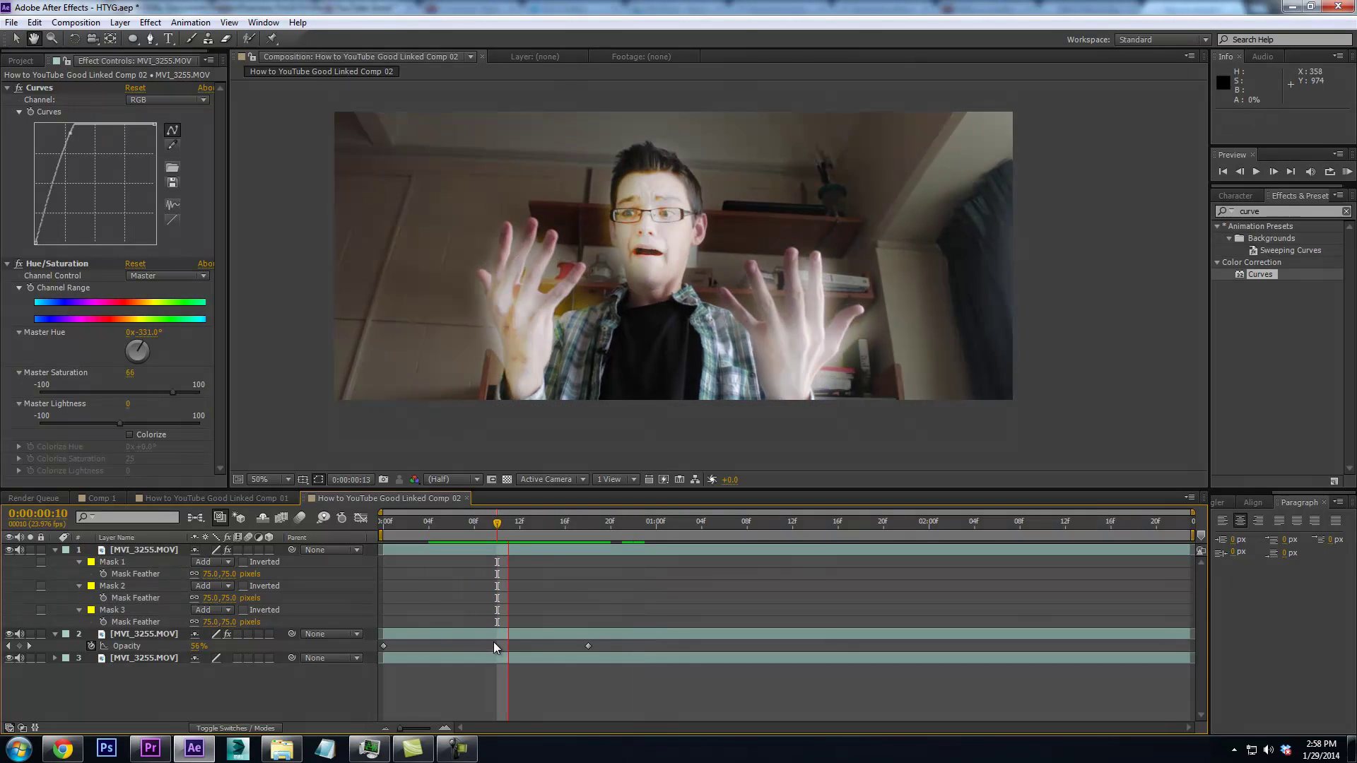
key("space")
Delete the darkened duplicate layer and play back the composition with only the glow over the original footage
left_click(168, 636)
key("Delete")
key("space")
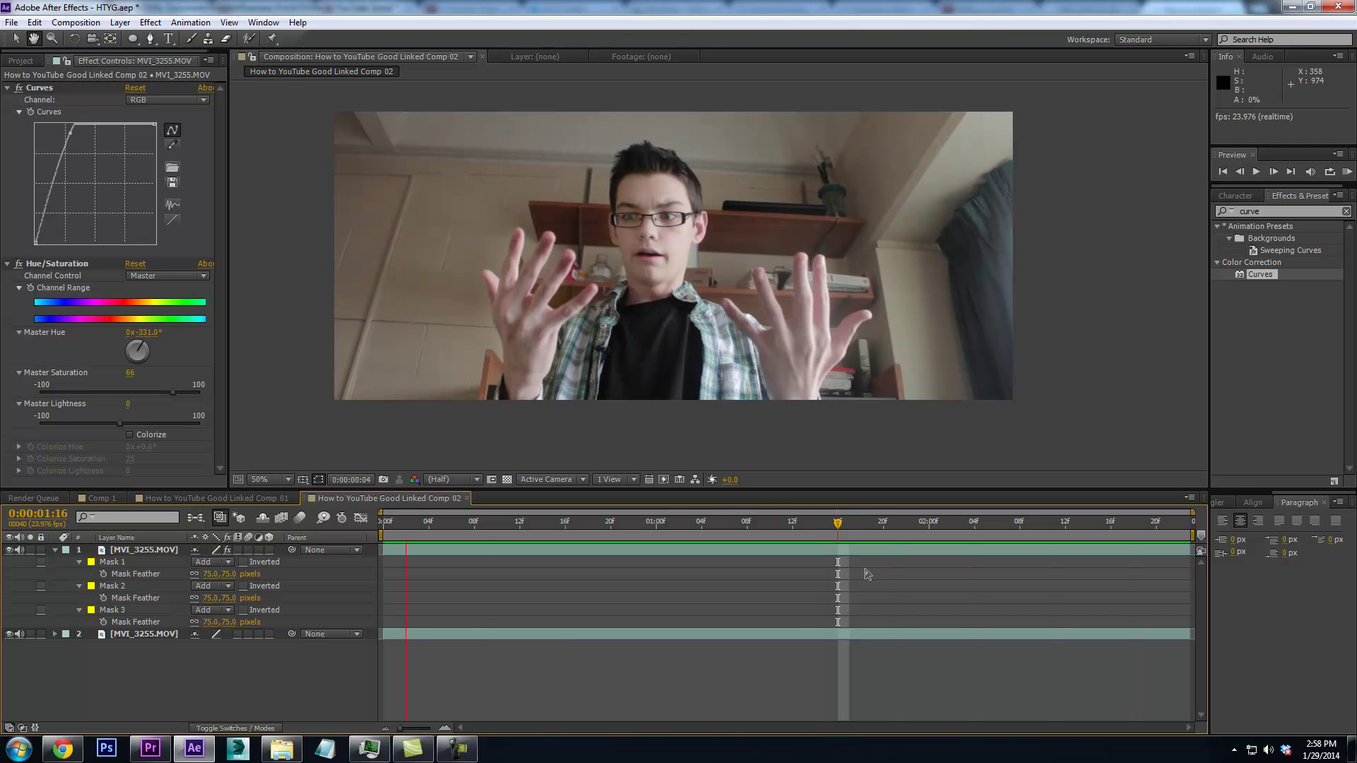
key("space")
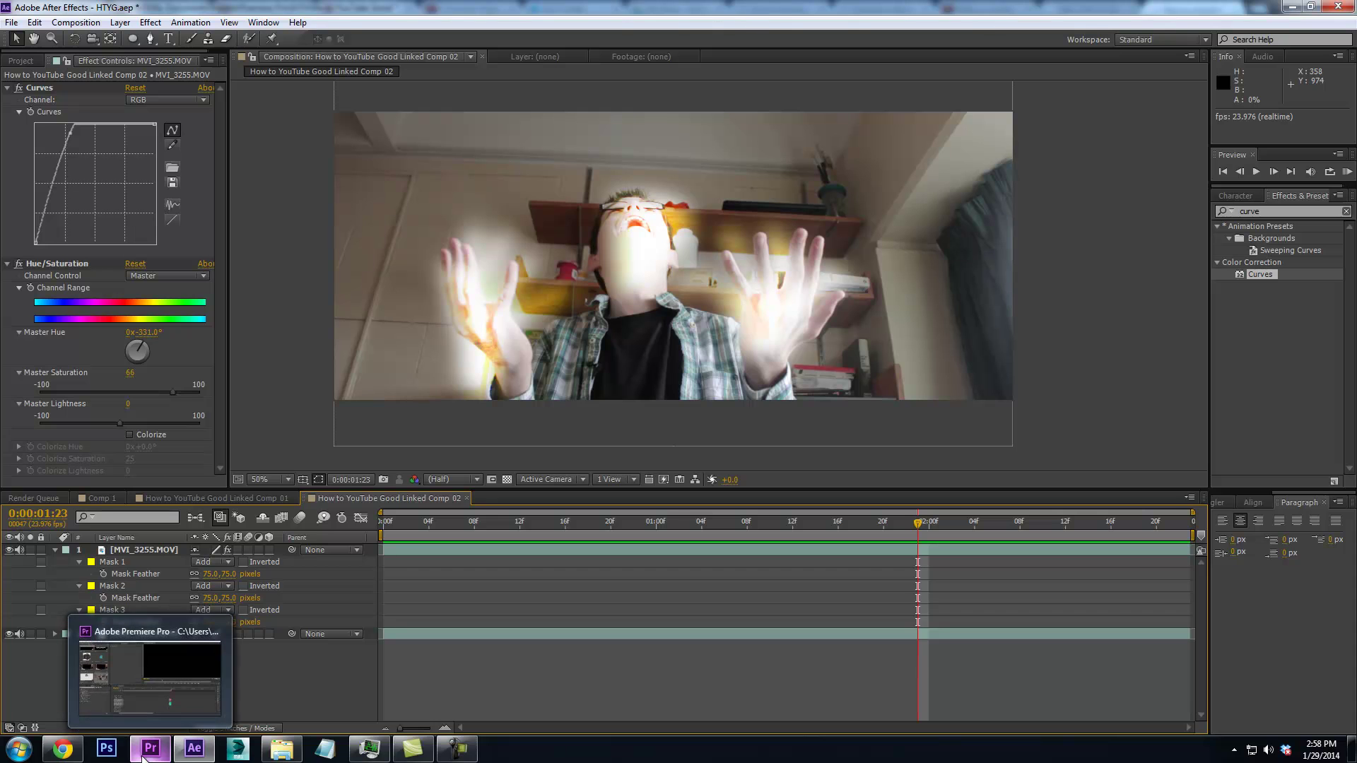
left_click_drag(475, 543, 967, 546)
key("Home")
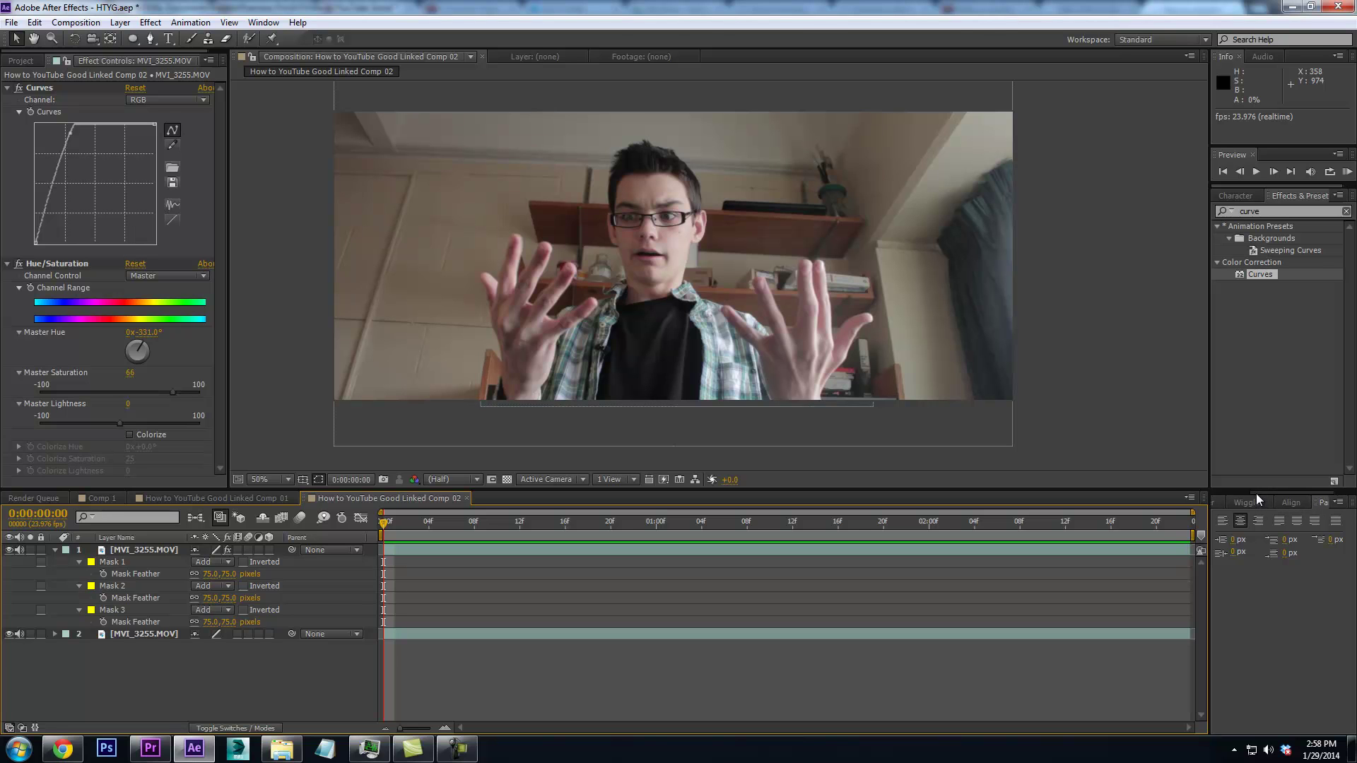
left_click(1251, 503)
left_click(1274, 538)
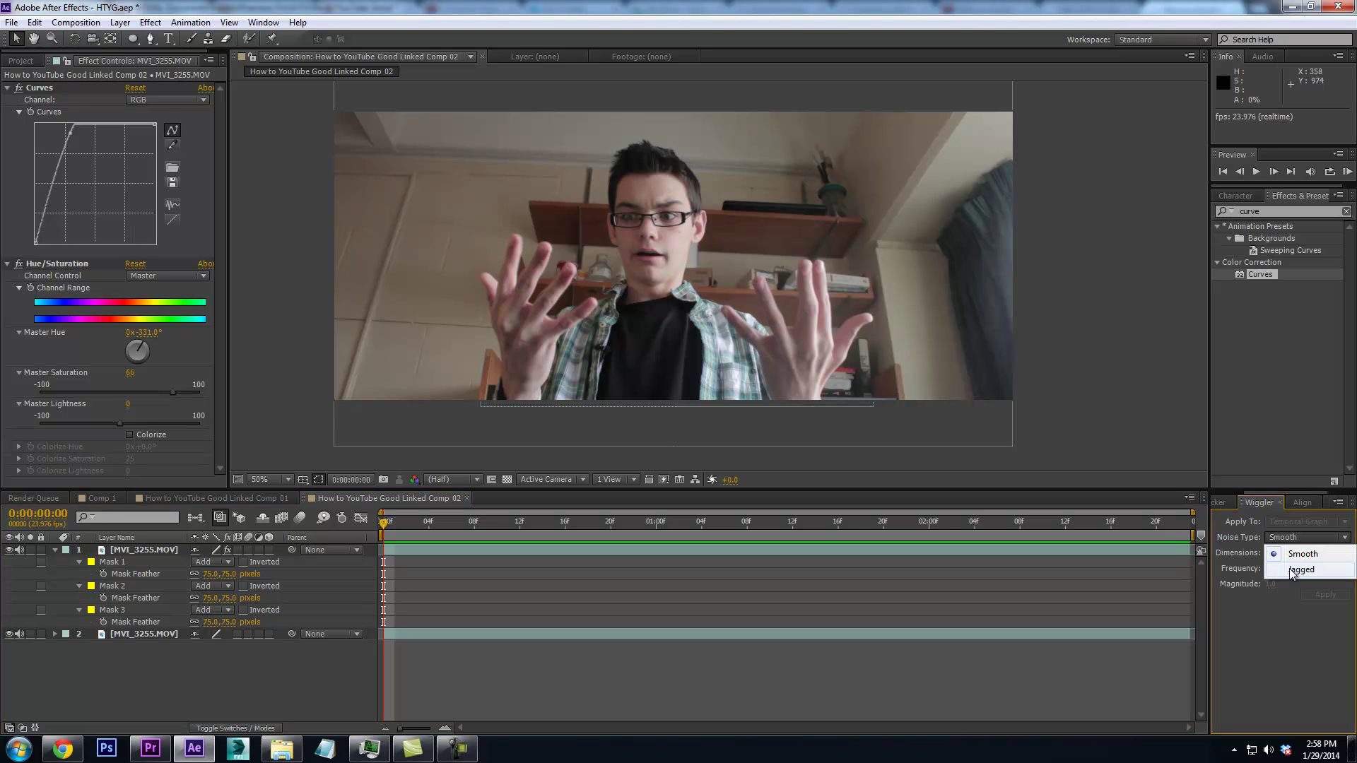
left_click(1227, 648)
left_click_drag(946, 252, 940, 265)
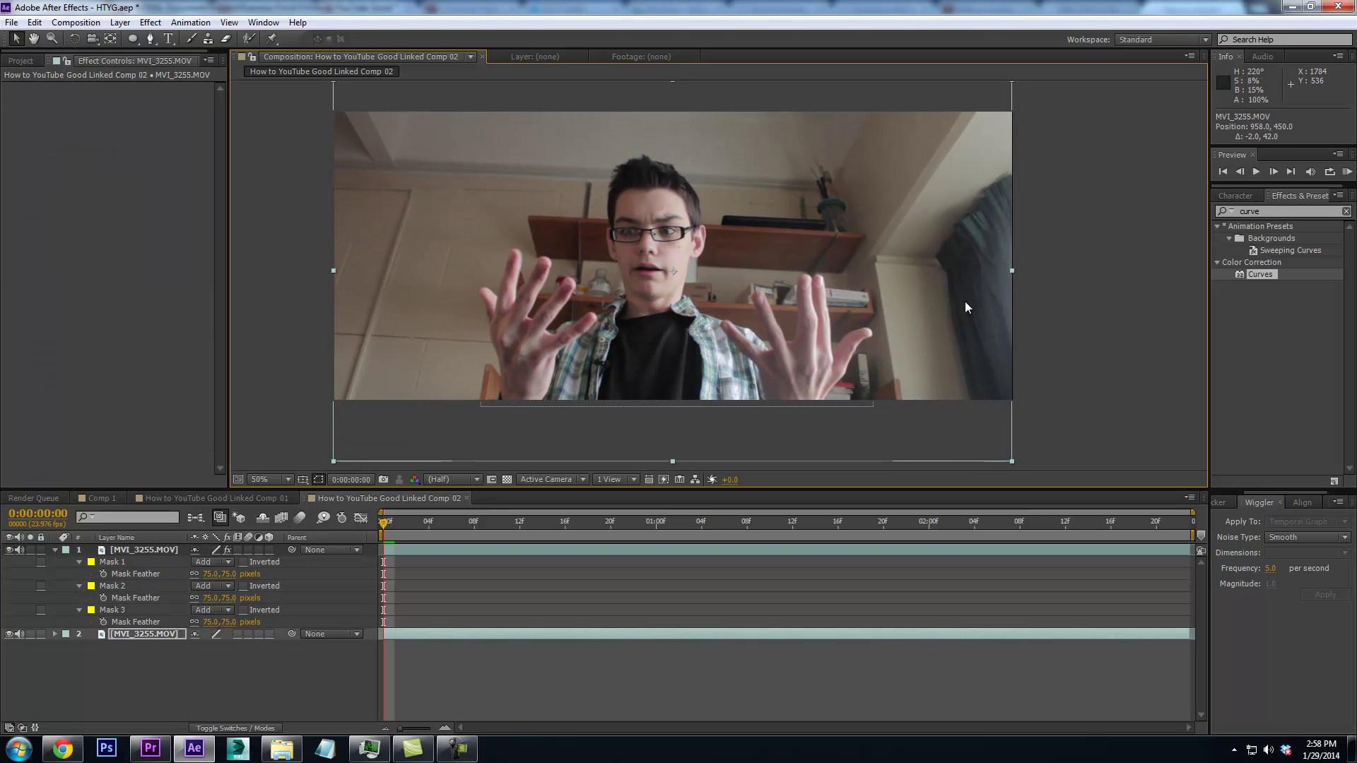
key("ctrl+z")
Switch to Premiere Pro and move the linked composition clip with its audio to 00:00:05:02, directly after the first computer.mp4 clip
left_click(151, 749)
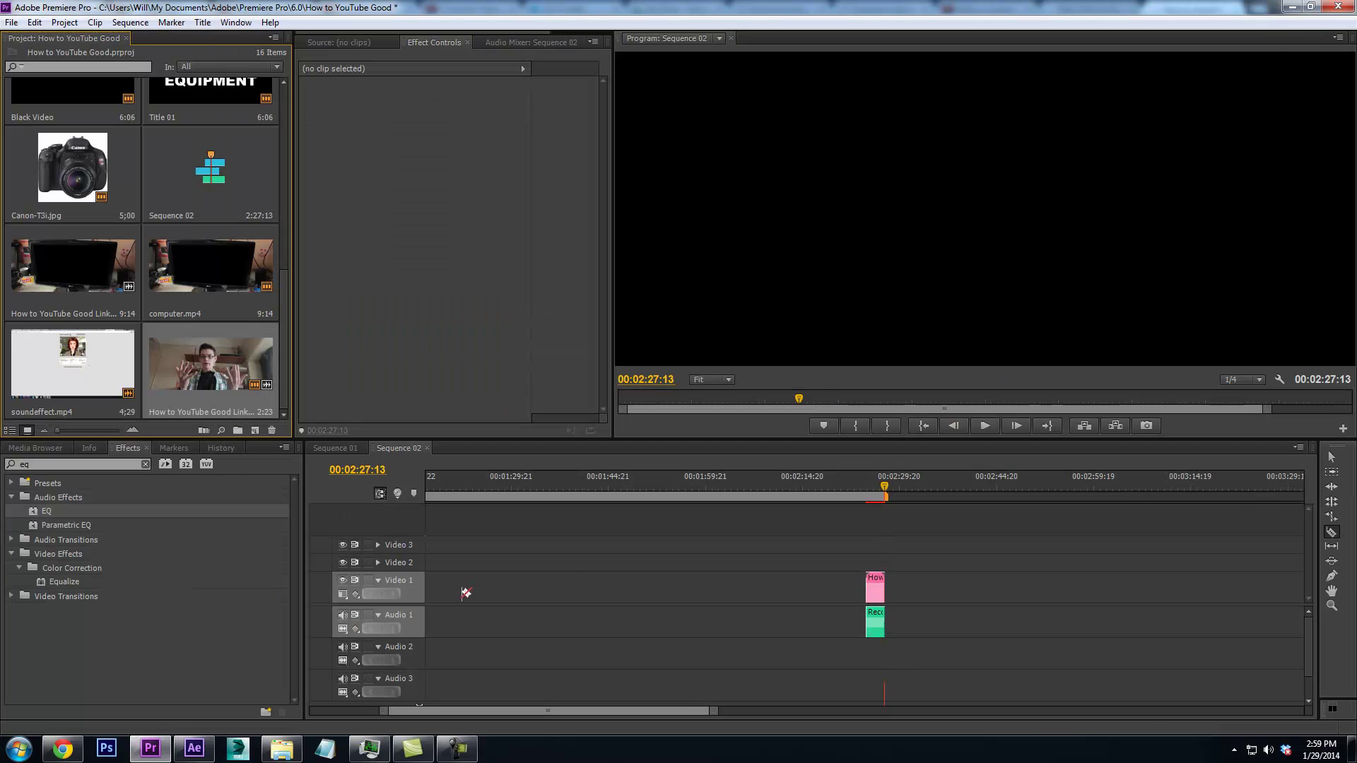
key("v")
left_click_drag(875, 555, 944, 681)
left_click_drag(712, 711, 944, 711)
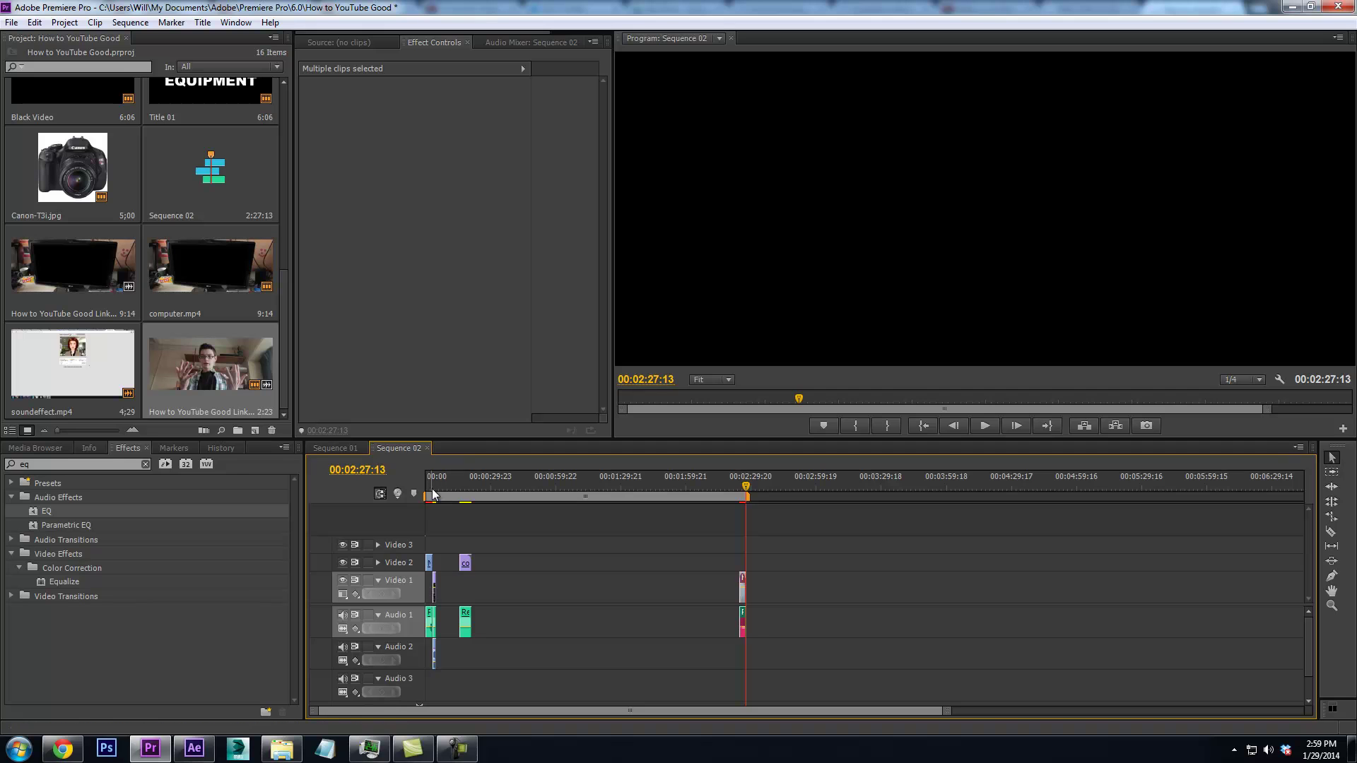
left_click_drag(945, 711, 688, 719)
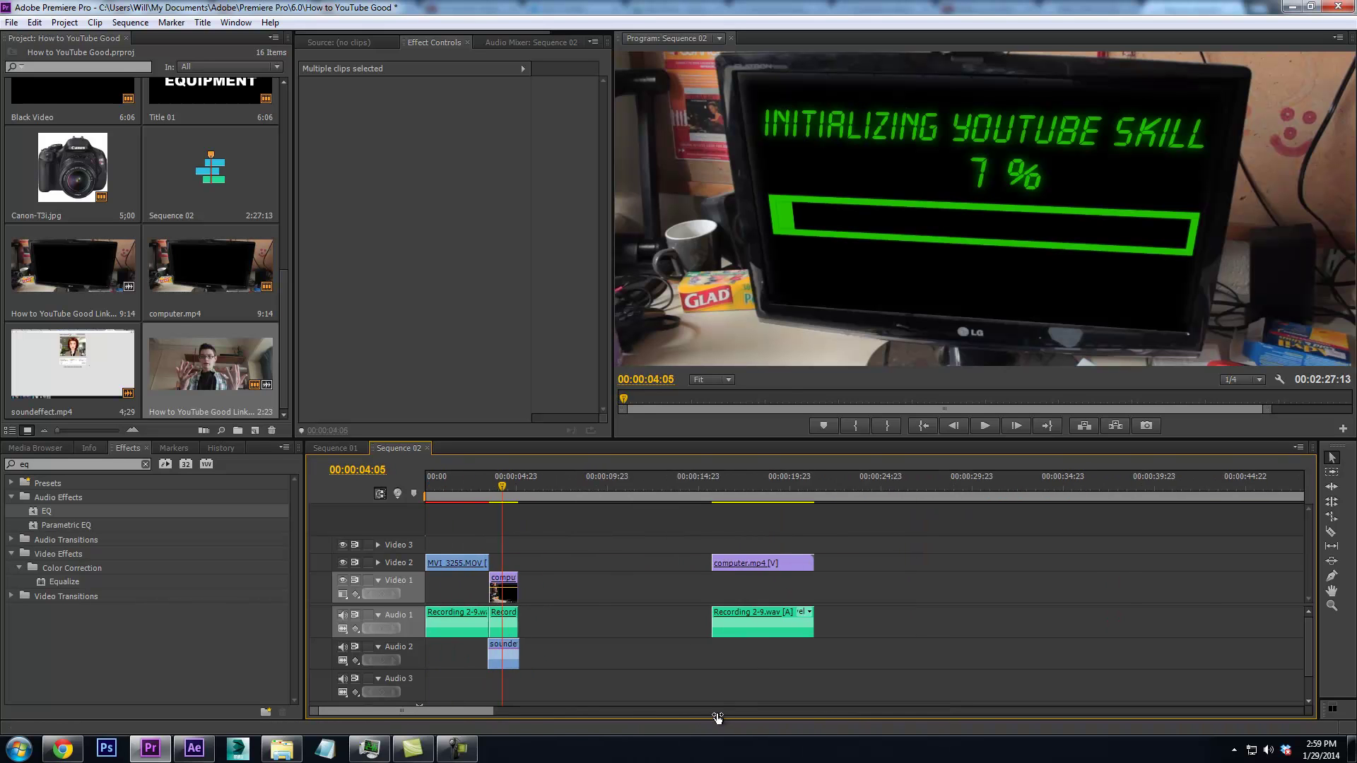
key("Down")
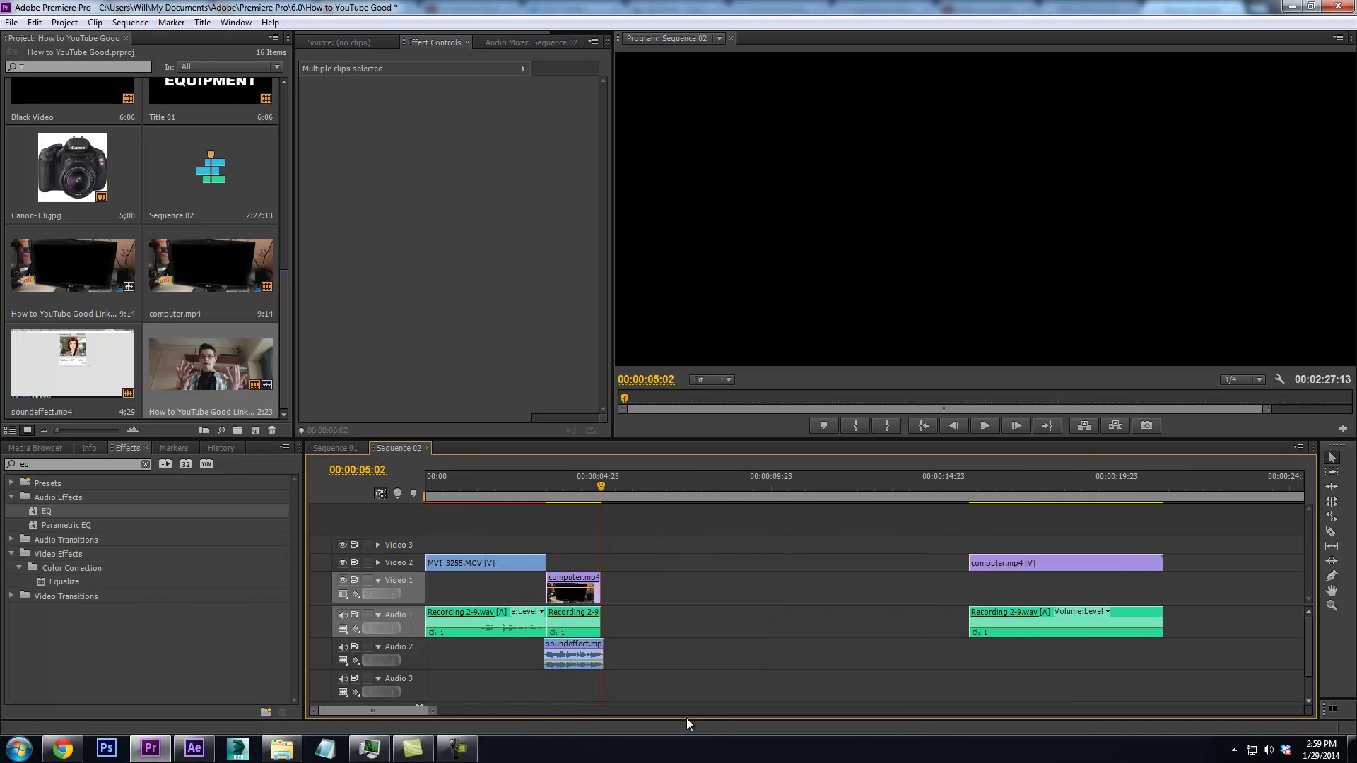
key("ctrl+v")
Delete the separate leftover computer.mp4 clip and its recording further along Sequence 02, and play back the edit
left_click_drag(951, 518, 1046, 622)
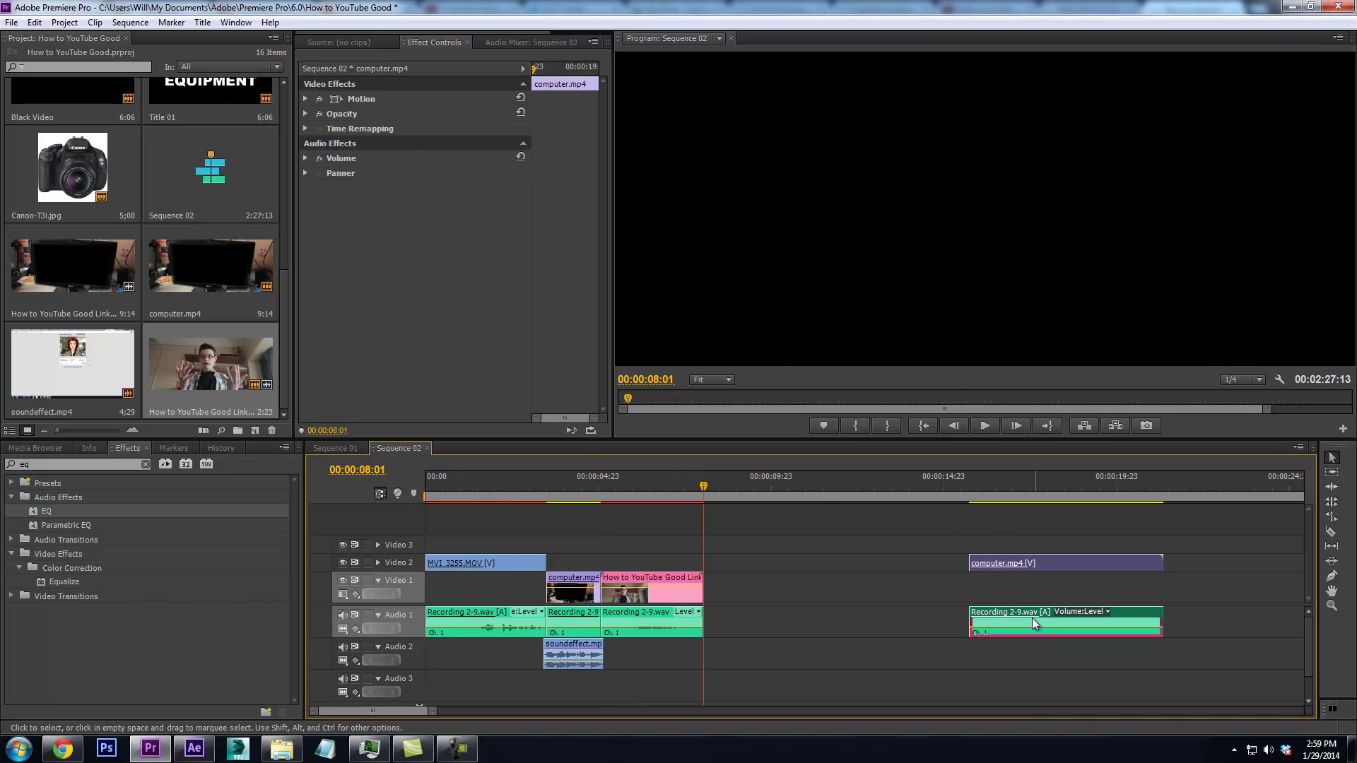
key("Delete")
key("space")
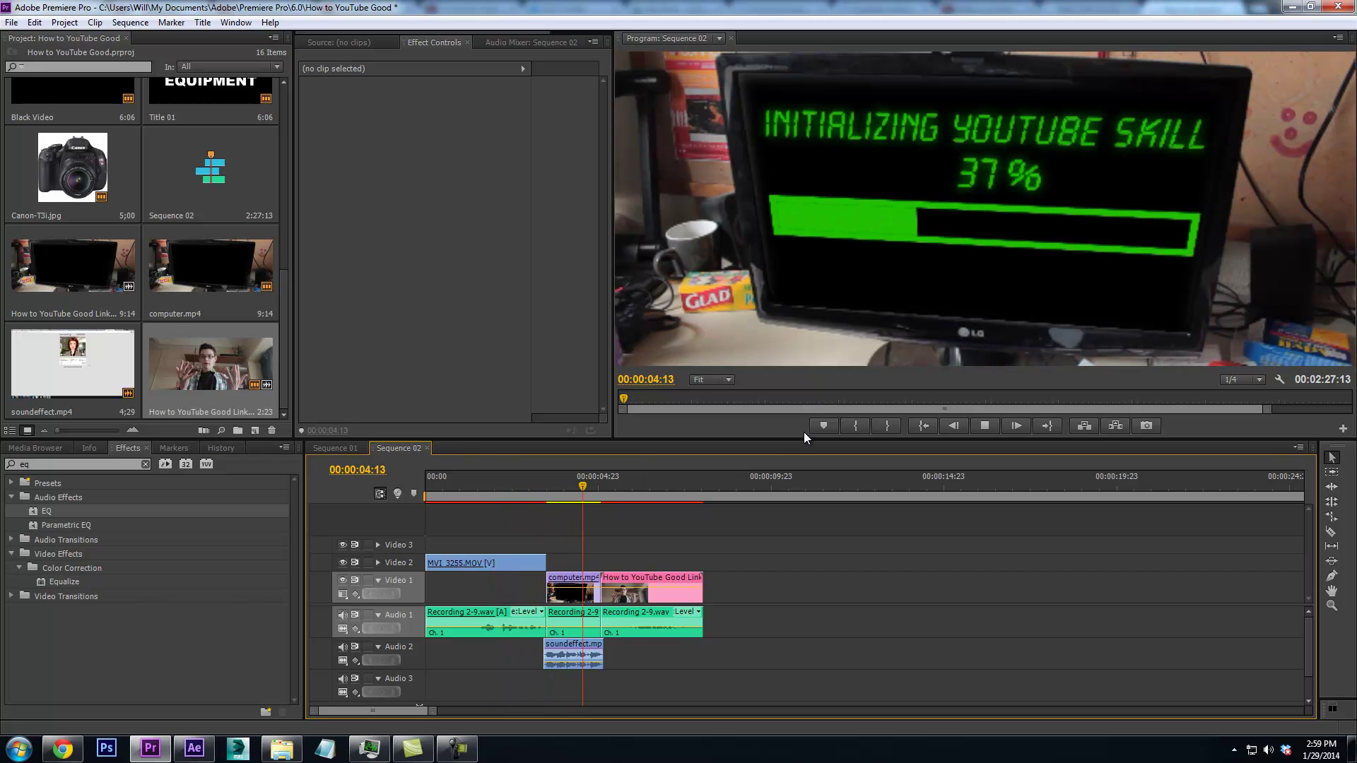
key("space")
Shift the soundeffect.mp4 clip on Audio 2 very slightly earlier and play back through the glowing hands shot
left_click_drag(587, 498, 542, 532)
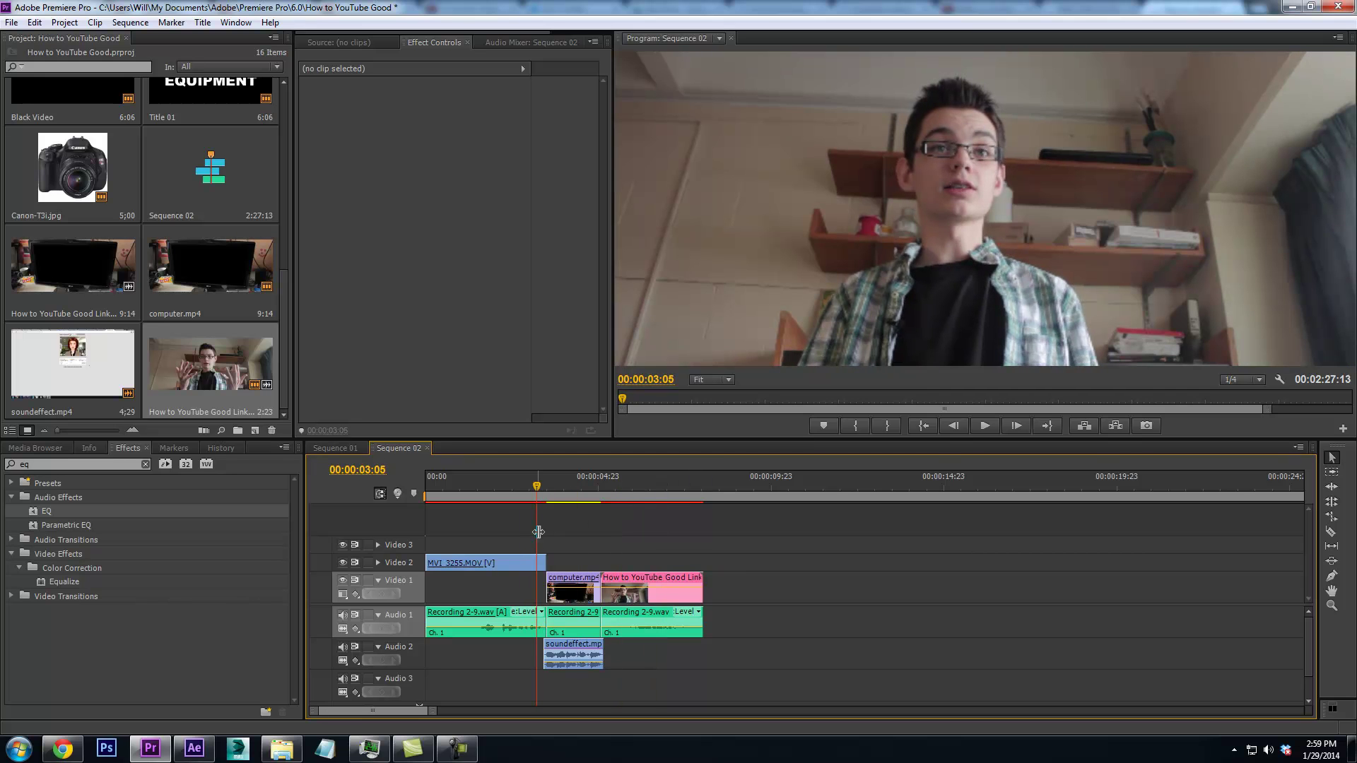
key("Right")
key("Right")
left_click_drag(556, 648, 556, 649)
key("space")
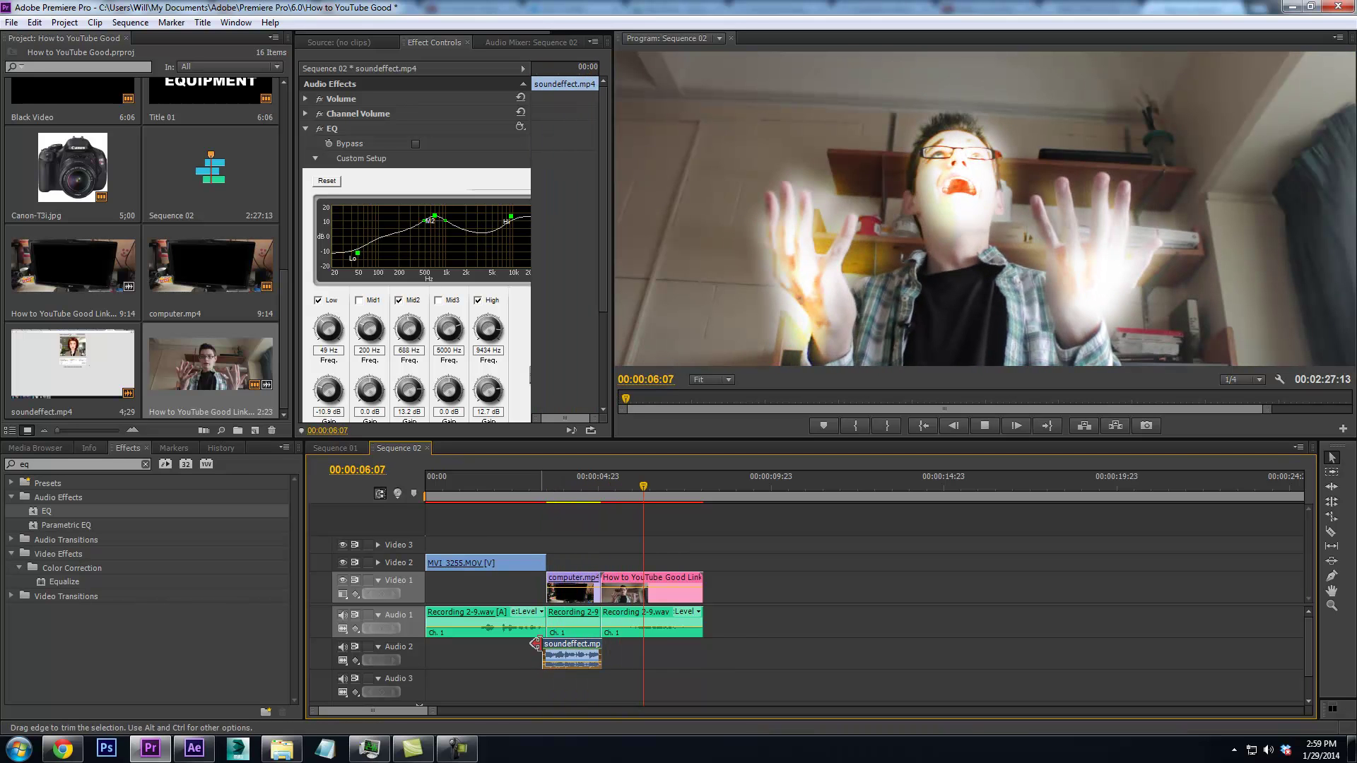
key("space")
Switch to Chrome, open the YouTube Audio Library and list the tracks with the Dramatic mood
left_click(61, 748)
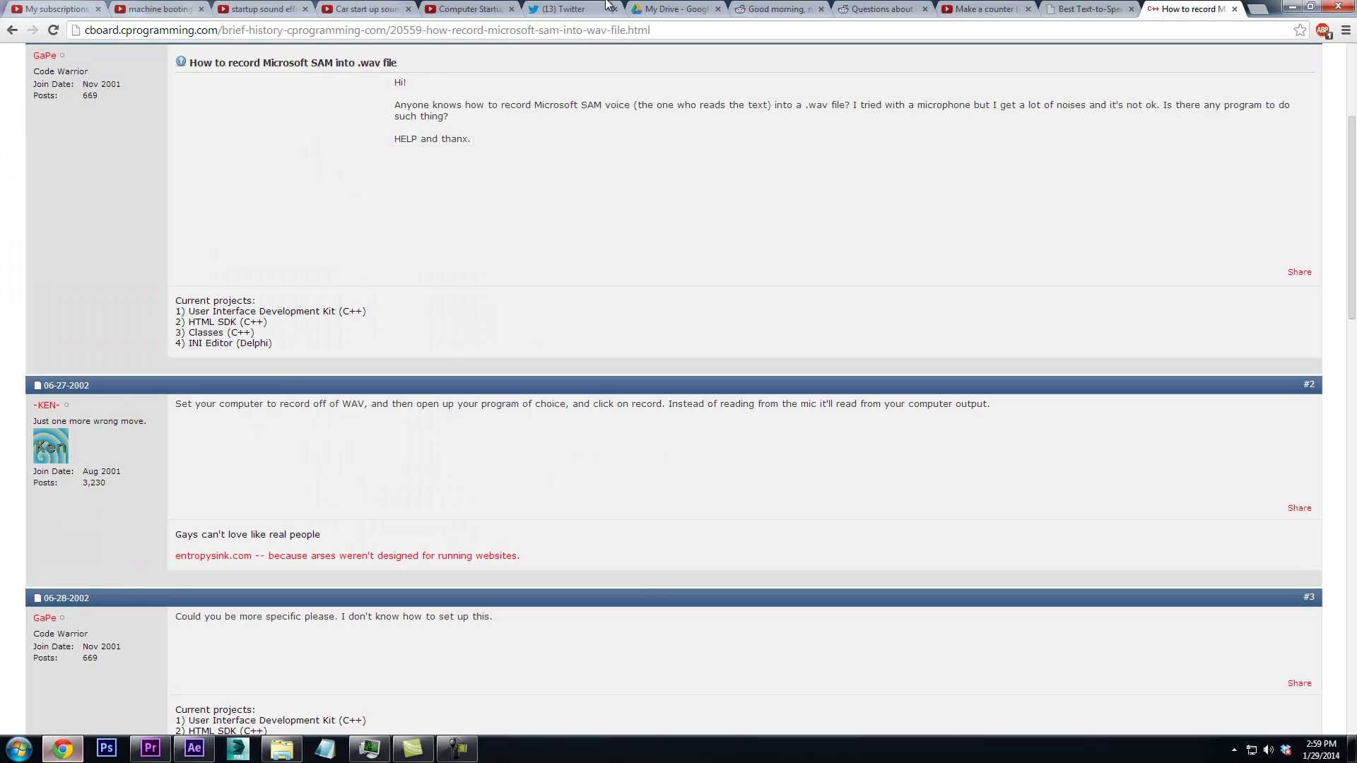
left_click(475, 6)
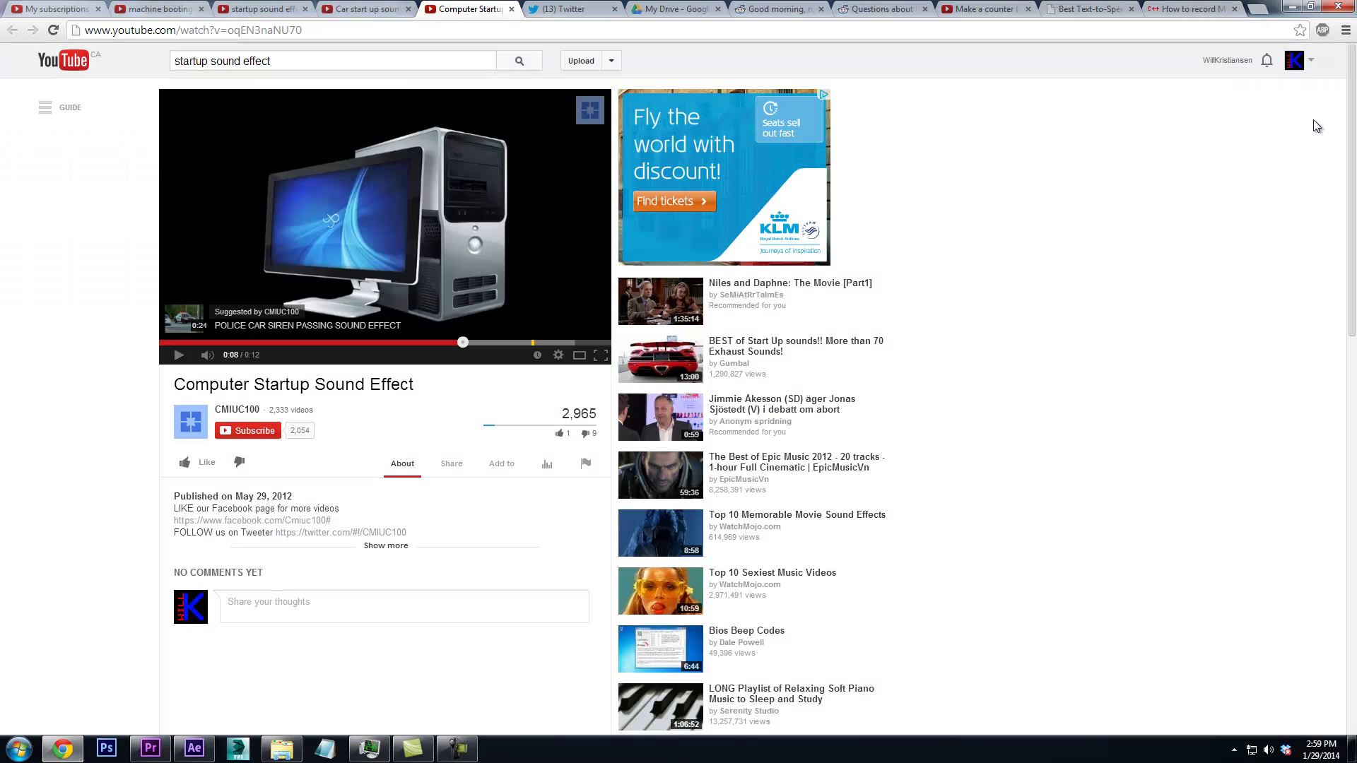
left_click(1311, 64)
left_click(1071, 117)
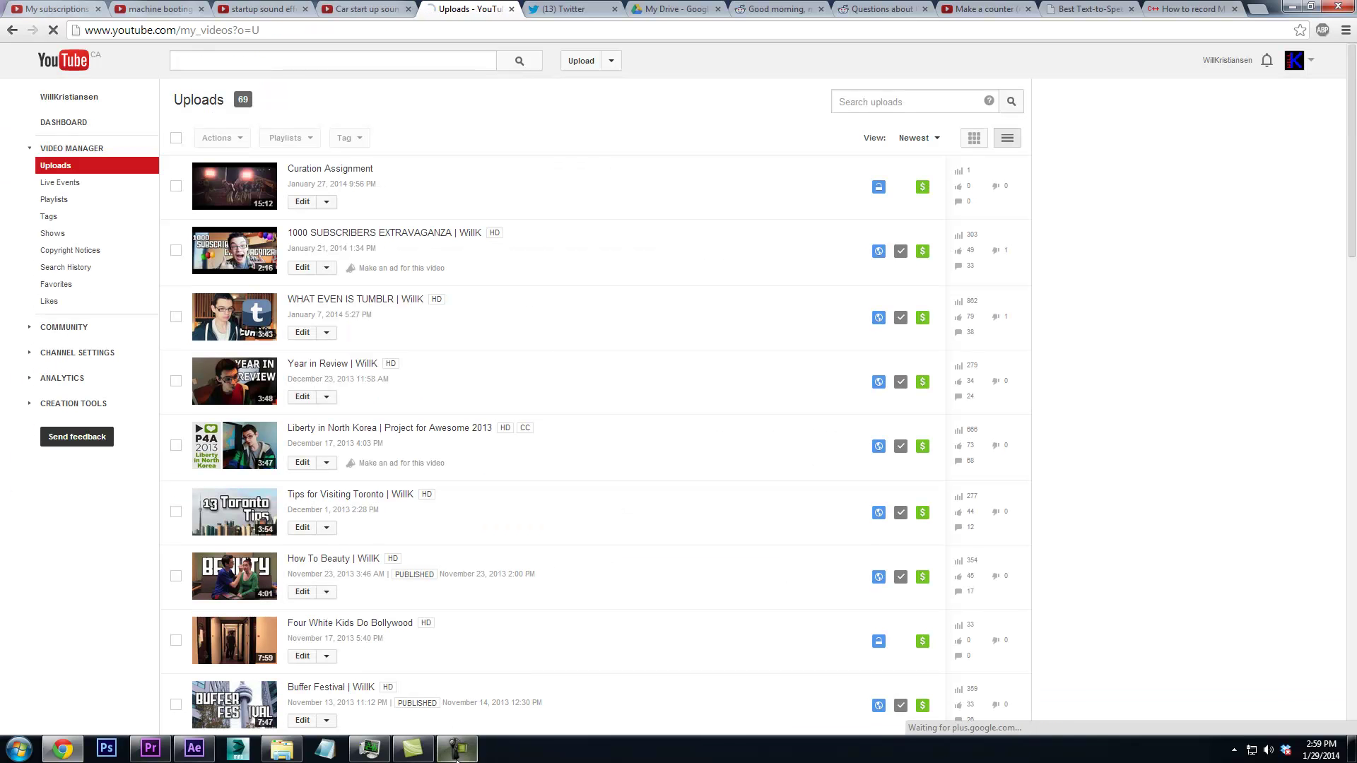
left_click(456, 754)
left_click(456, 754)
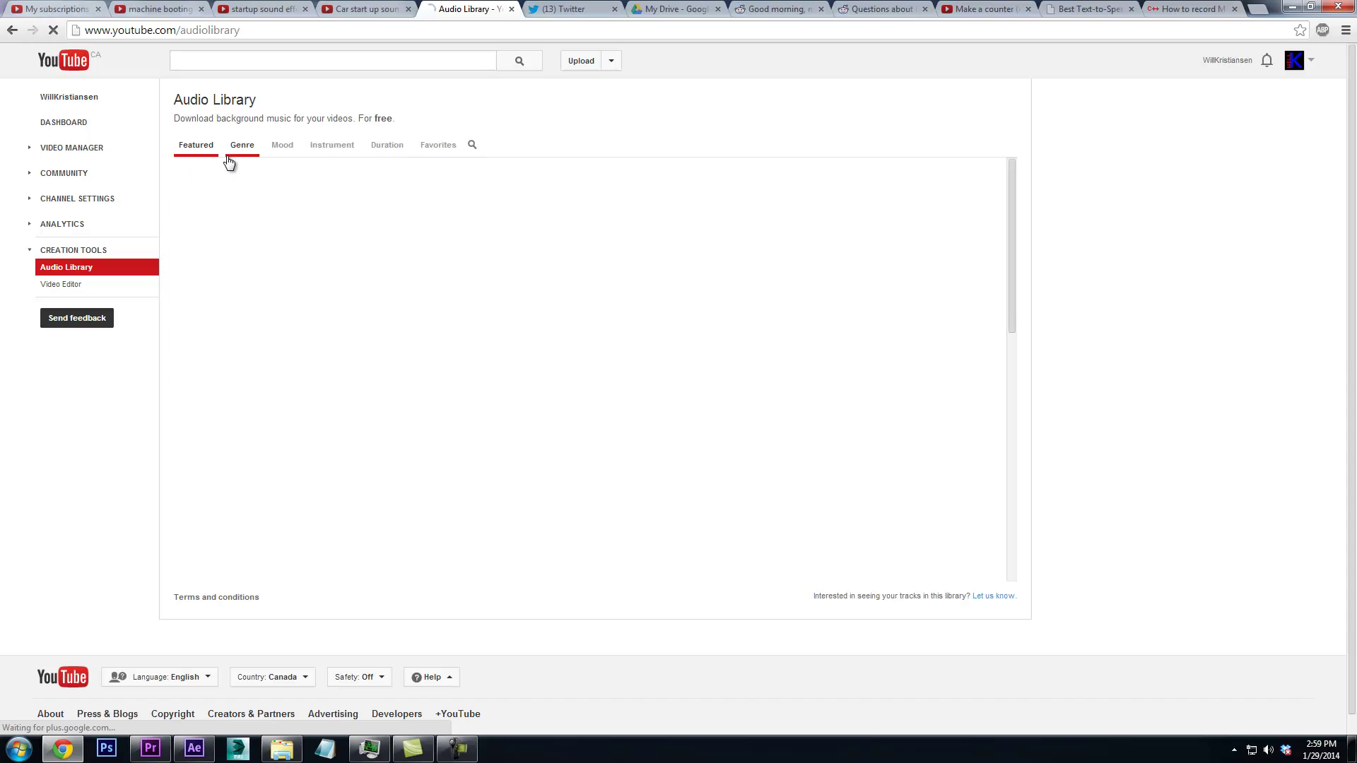
left_click(276, 149)
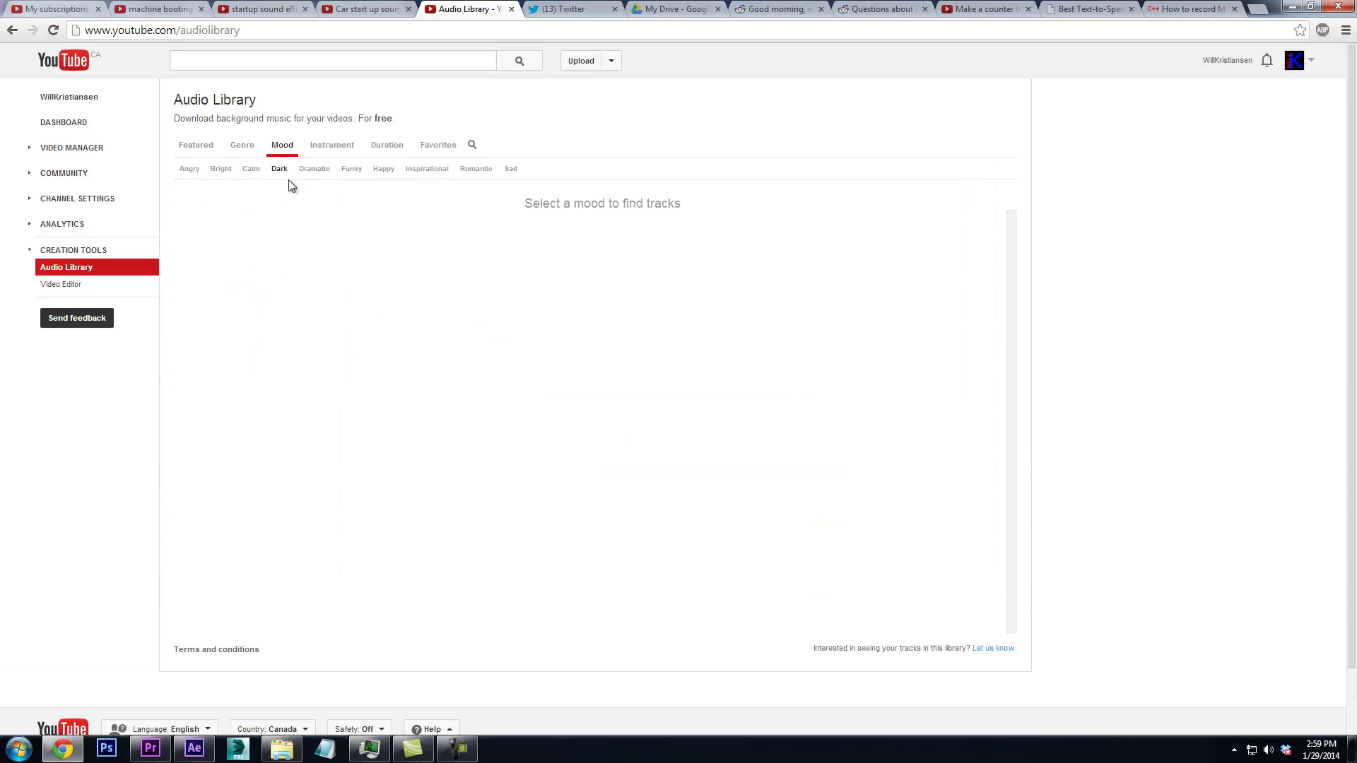
left_click(314, 171)
Preview the tracks Can-Can, Action Hero, The Driving Force and Blue Danube
left_click(210, 198)
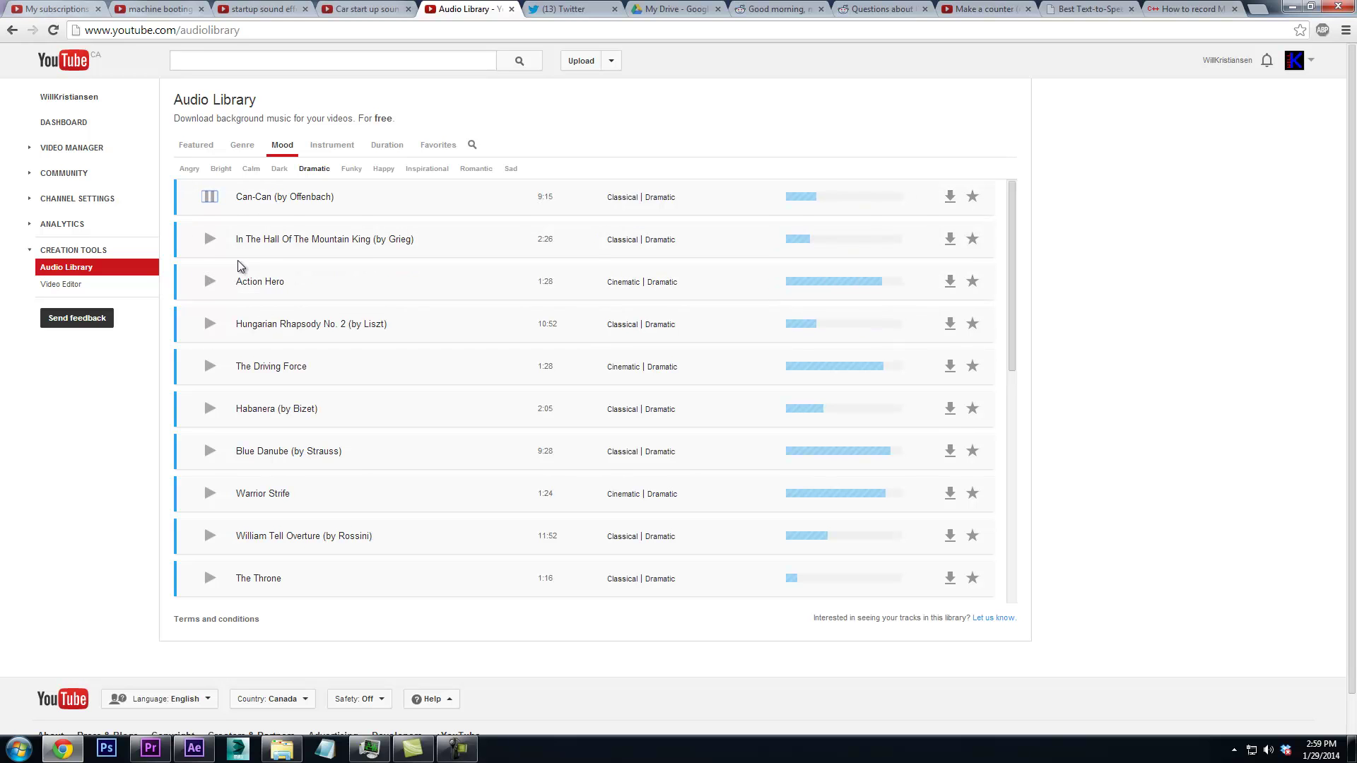
left_click(210, 281)
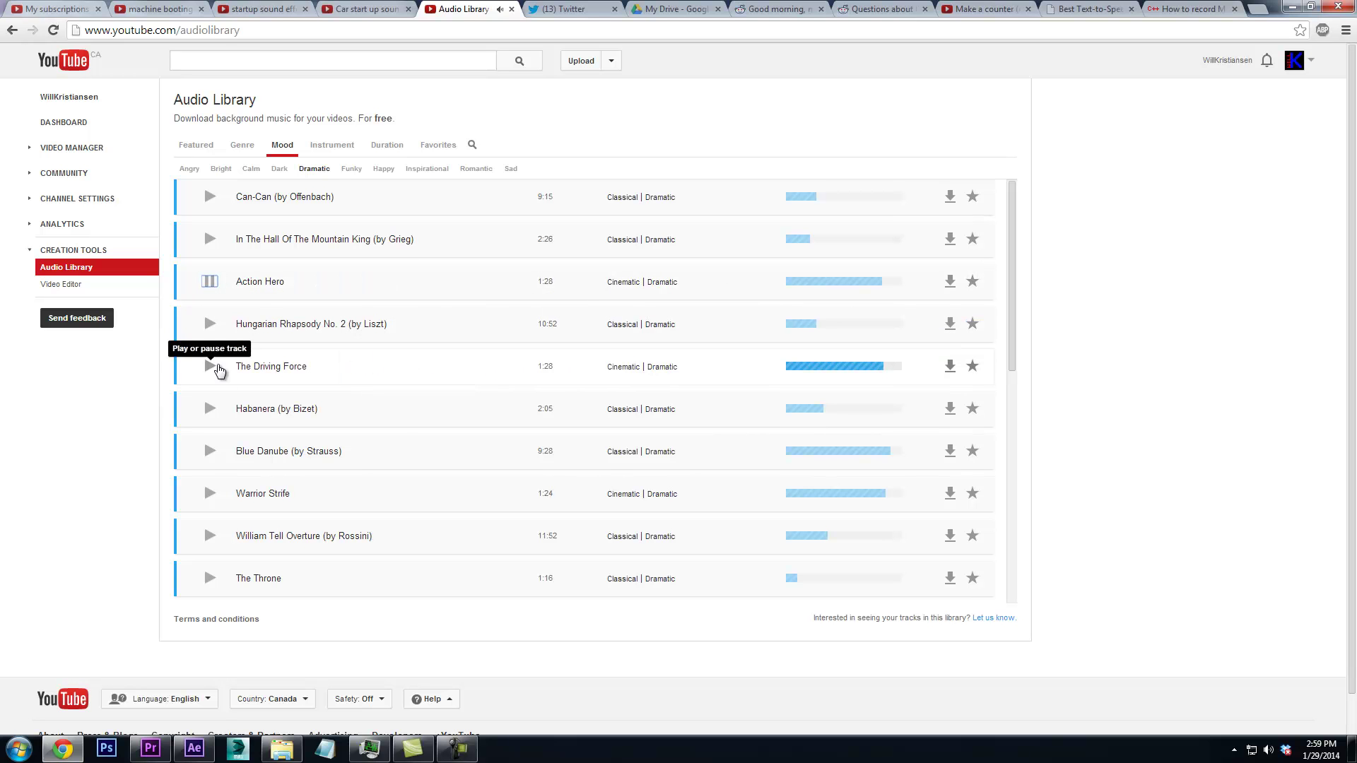
left_click(209, 366)
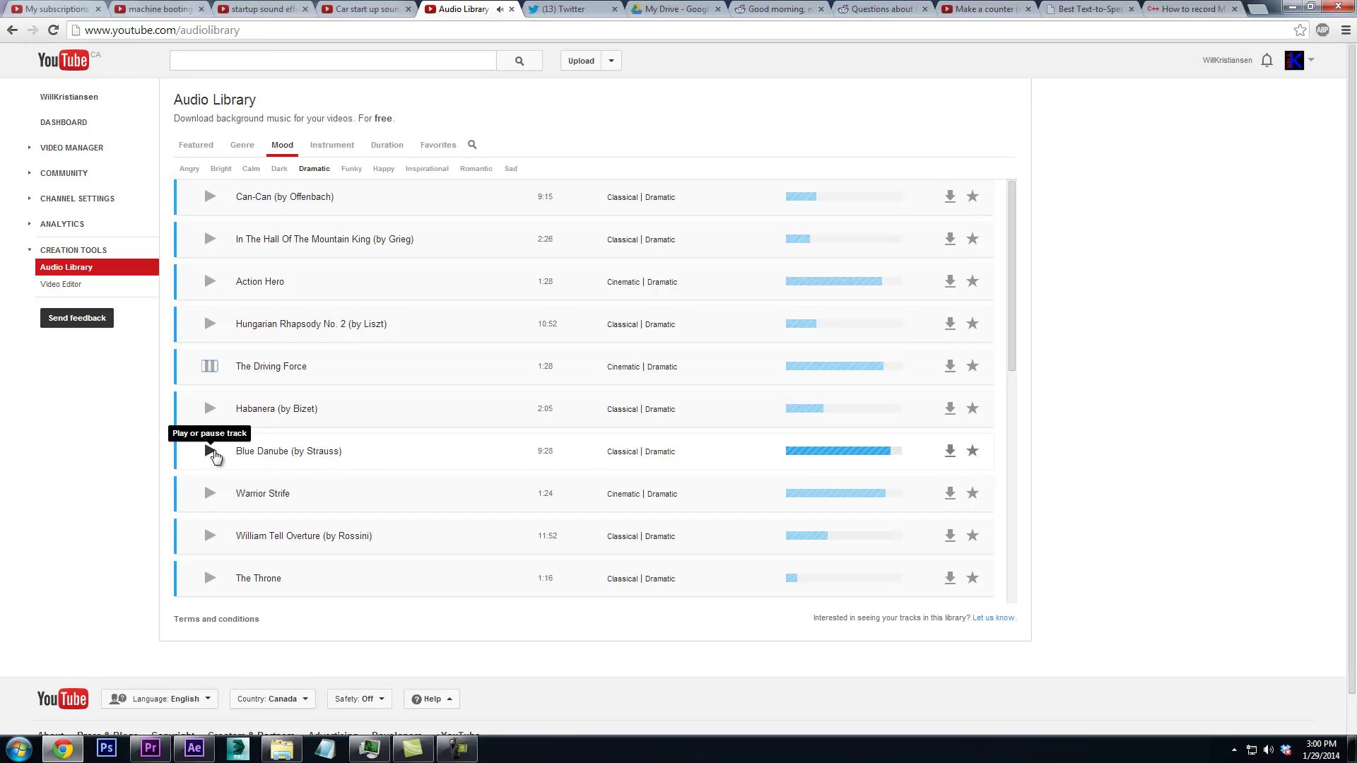
left_click(210, 452)
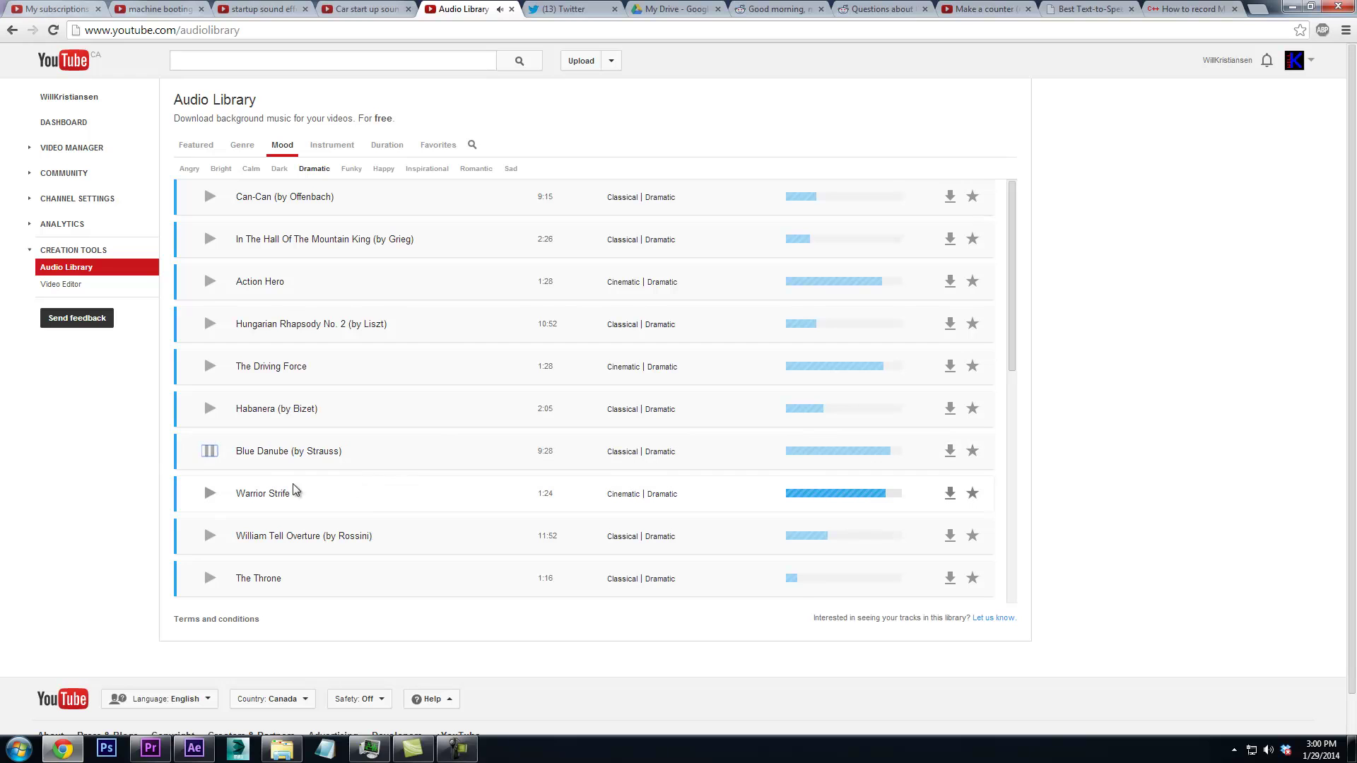
Preview the Warrior Strife track, download it as an MP3 and stop the preview
left_click(210, 493)
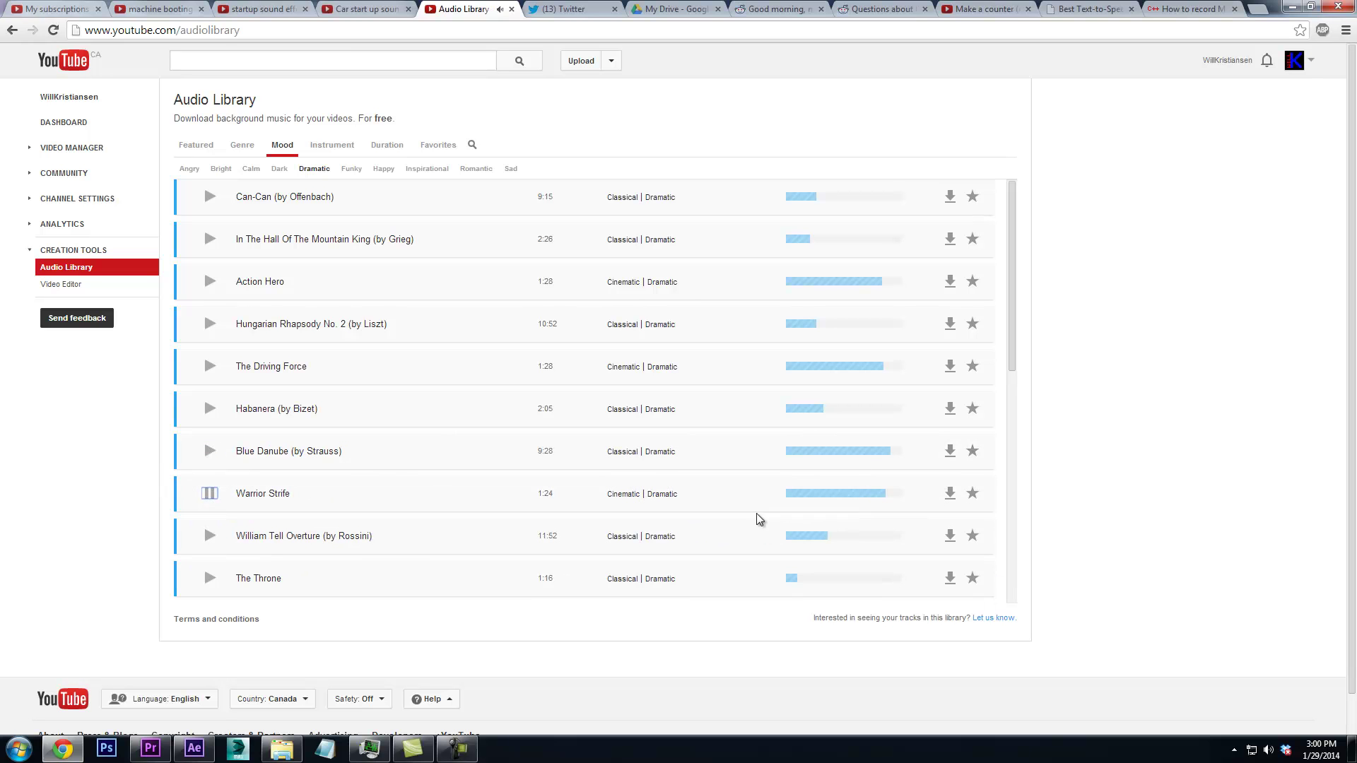
left_click(949, 498)
left_click(209, 494)
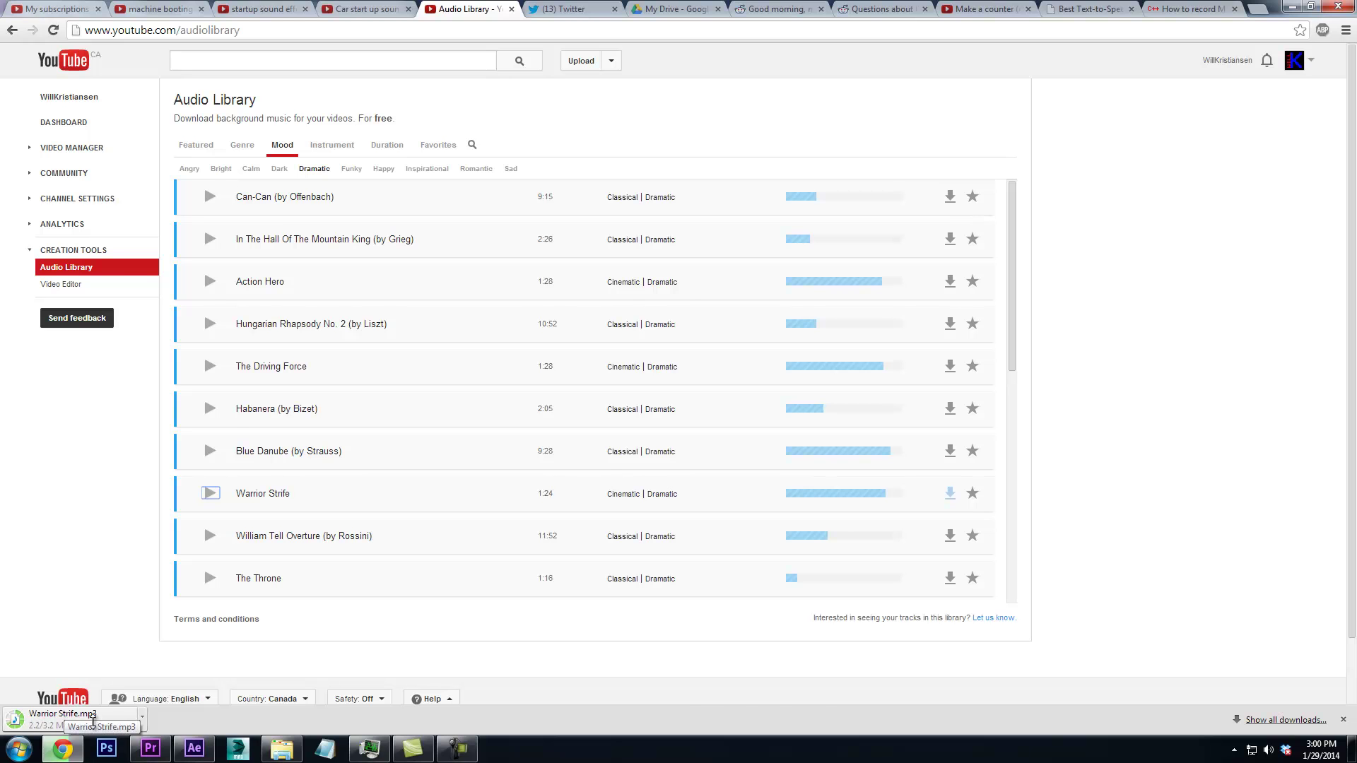
Switch to After Effects and set the Mask Feather of all three masks on the glow layer to 138 pixels
left_click(150, 748)
left_click_drag(578, 495, 634, 495)
left_click(196, 749)
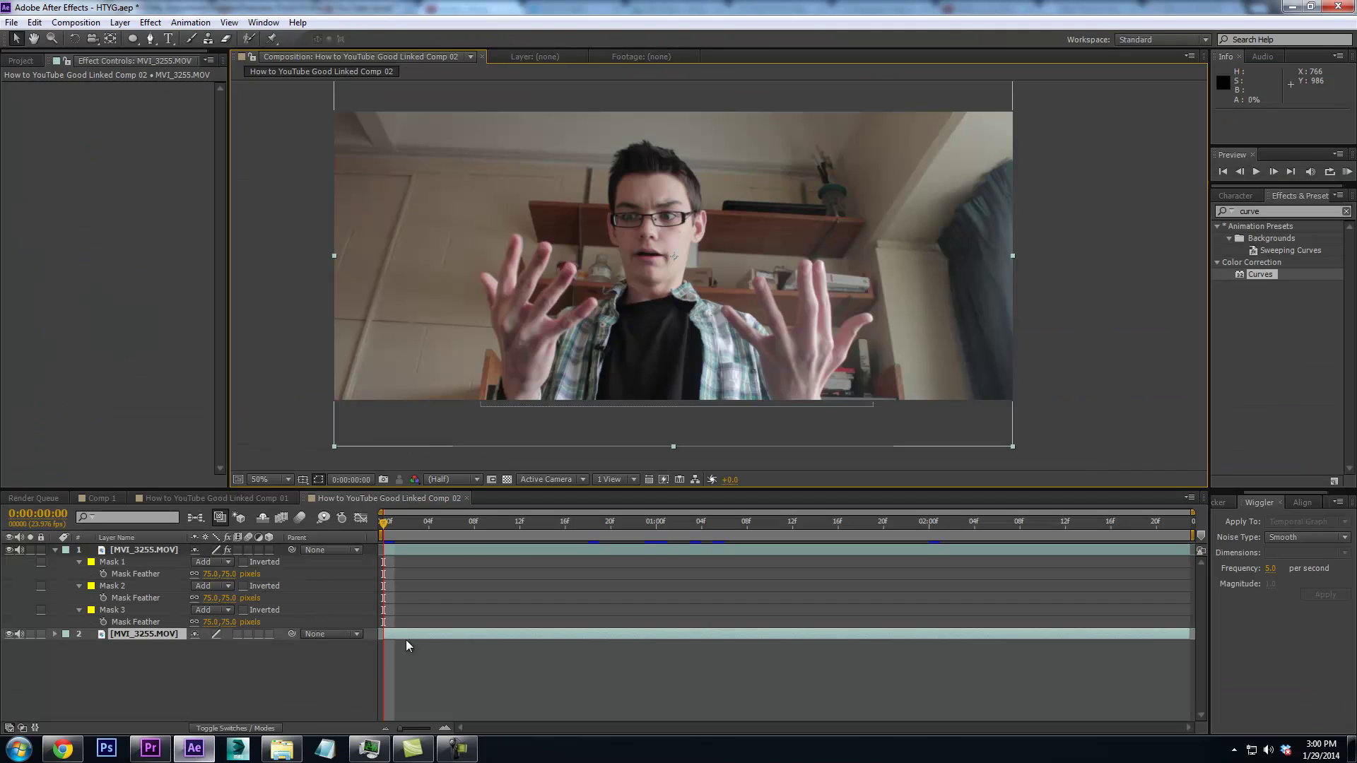
left_click(565, 525)
left_click_drag(568, 531, 656, 526)
left_click(150, 605)
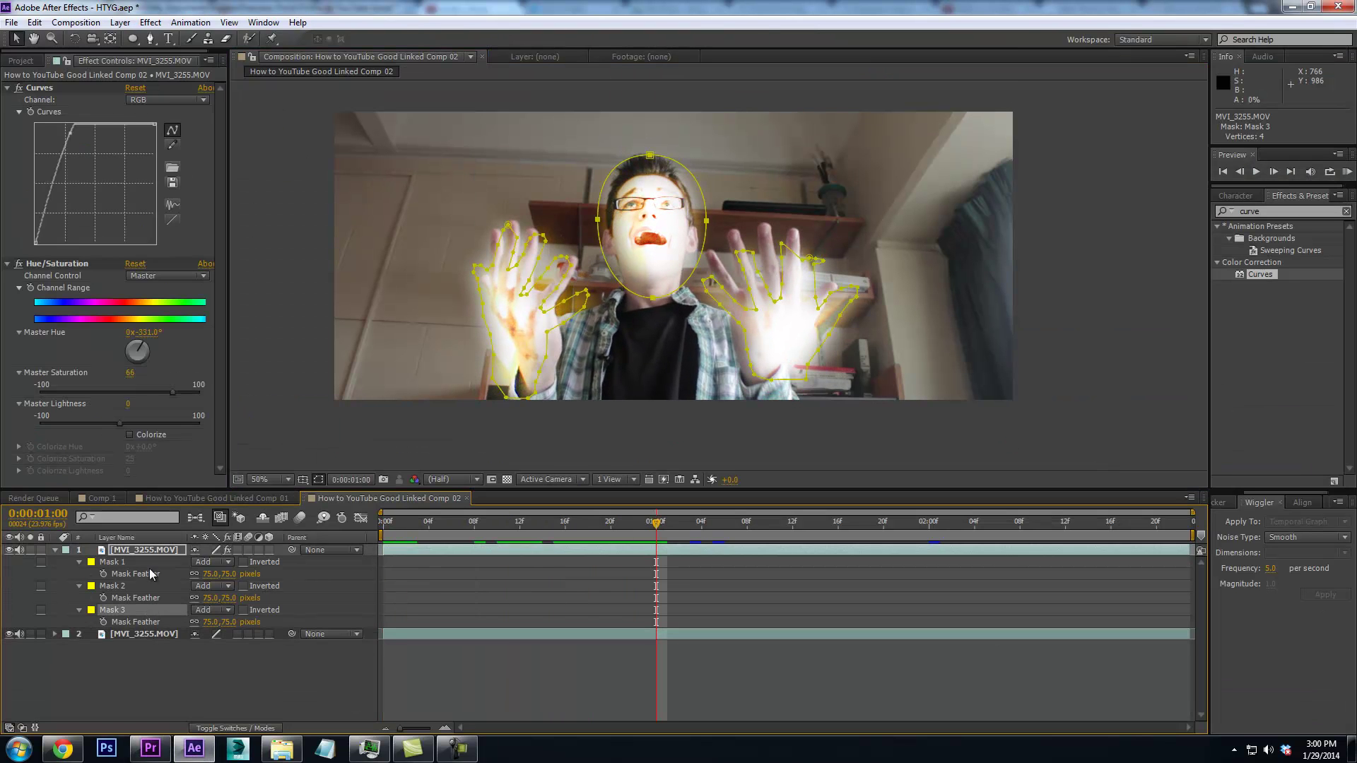
left_click(113, 561, "shift")
left_click_drag(232, 621, 243, 618)
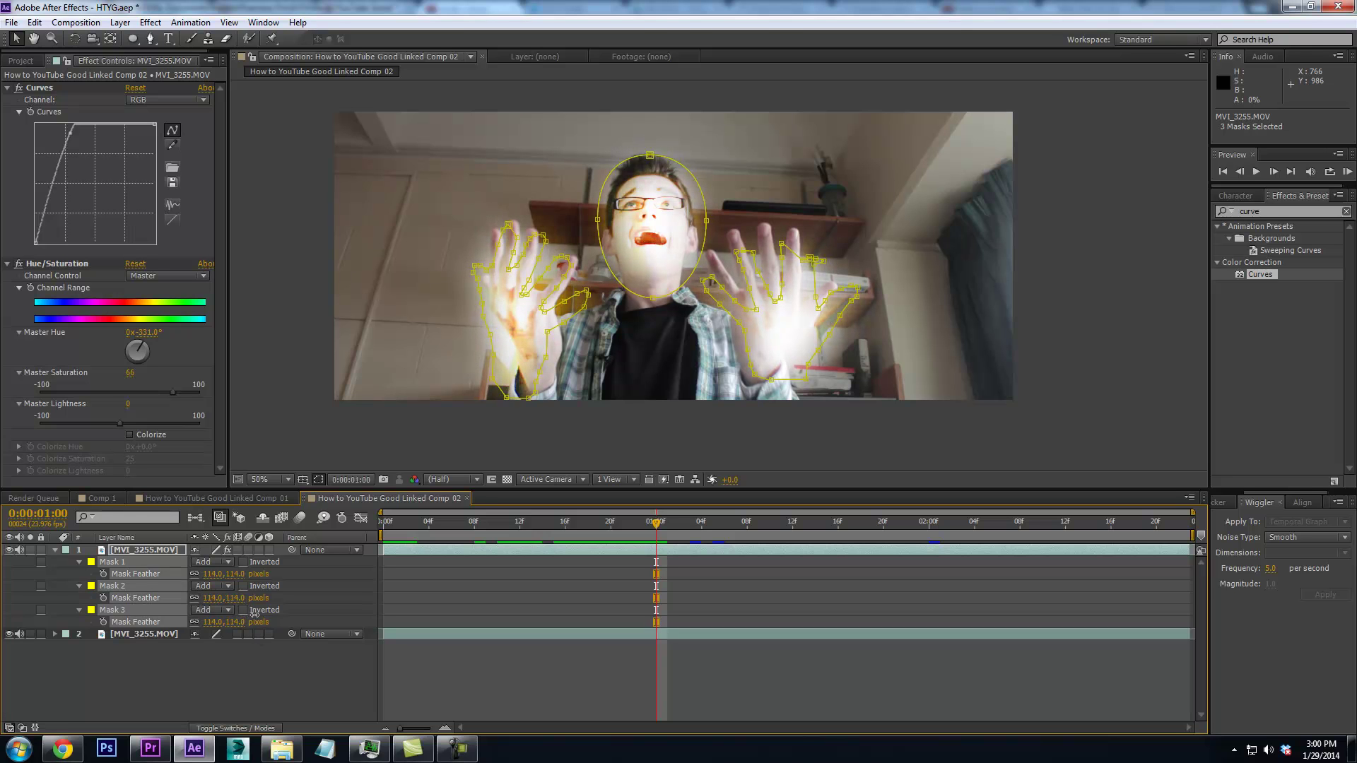
left_click(220, 680)
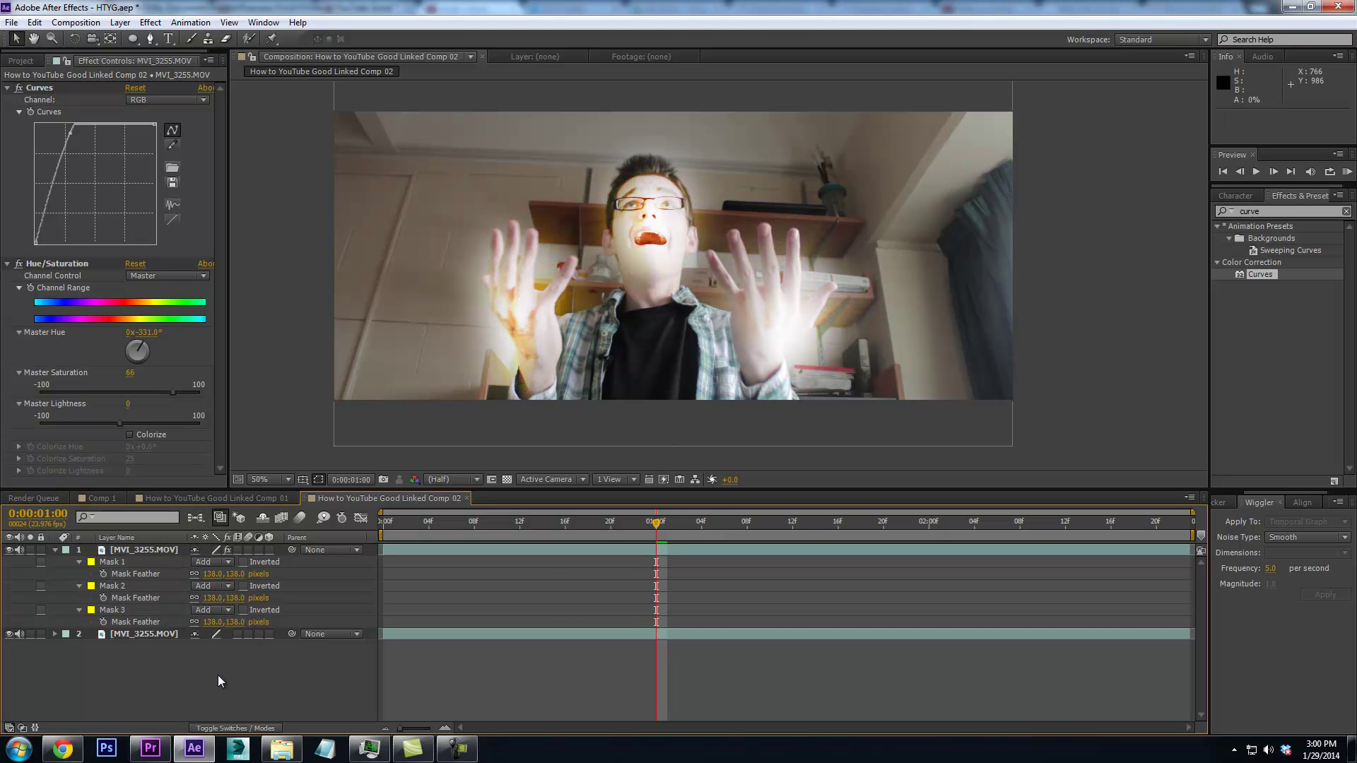
Play back the softer glow and switch to Premiere Pro to check the updated linked composition in Sequence 02
key("space")
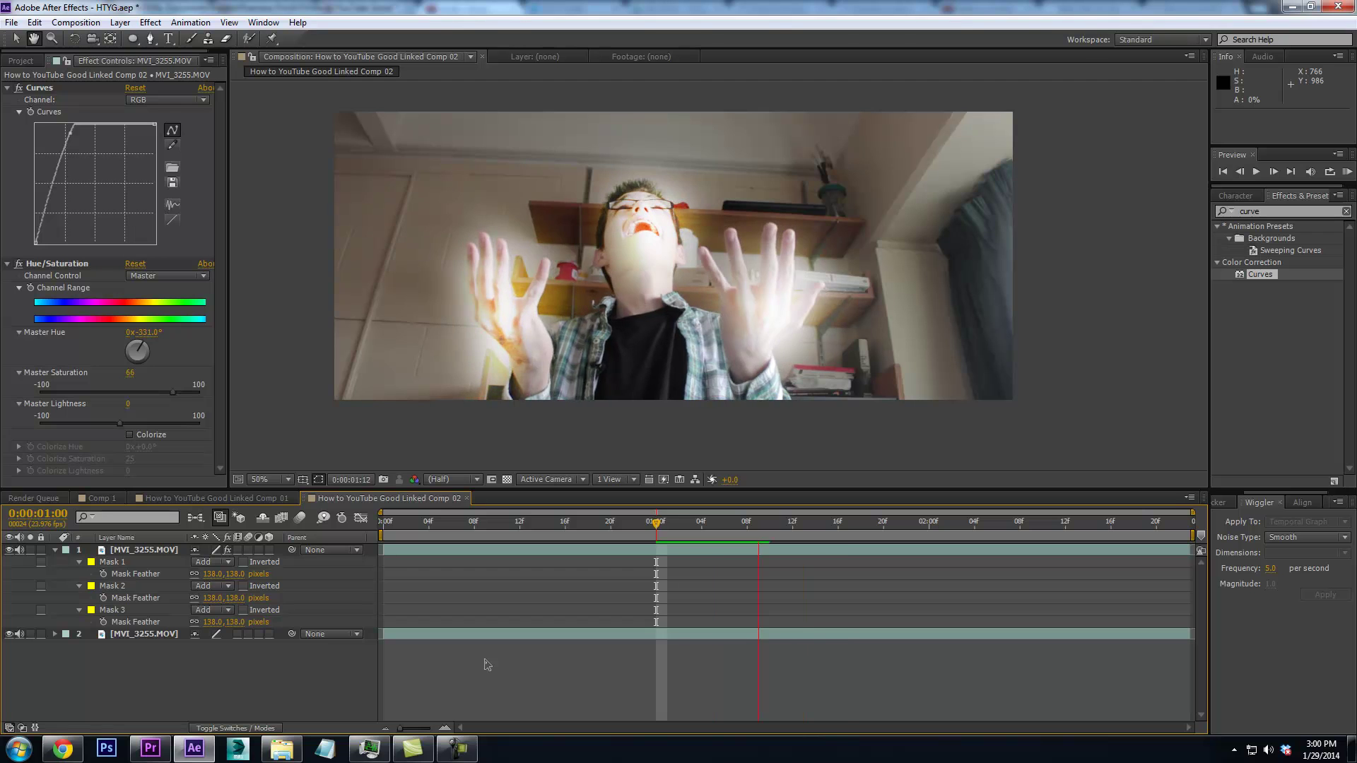
left_click(150, 749)
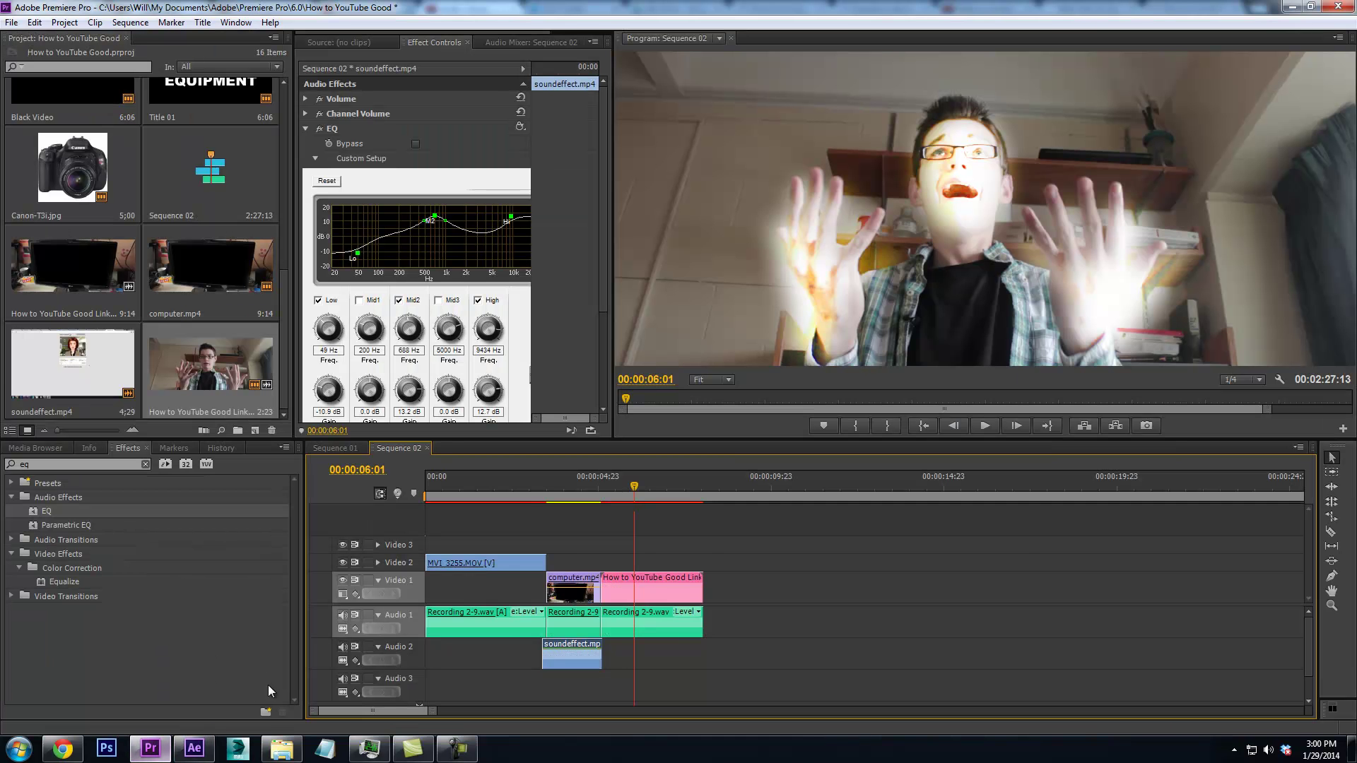
left_click(638, 514)
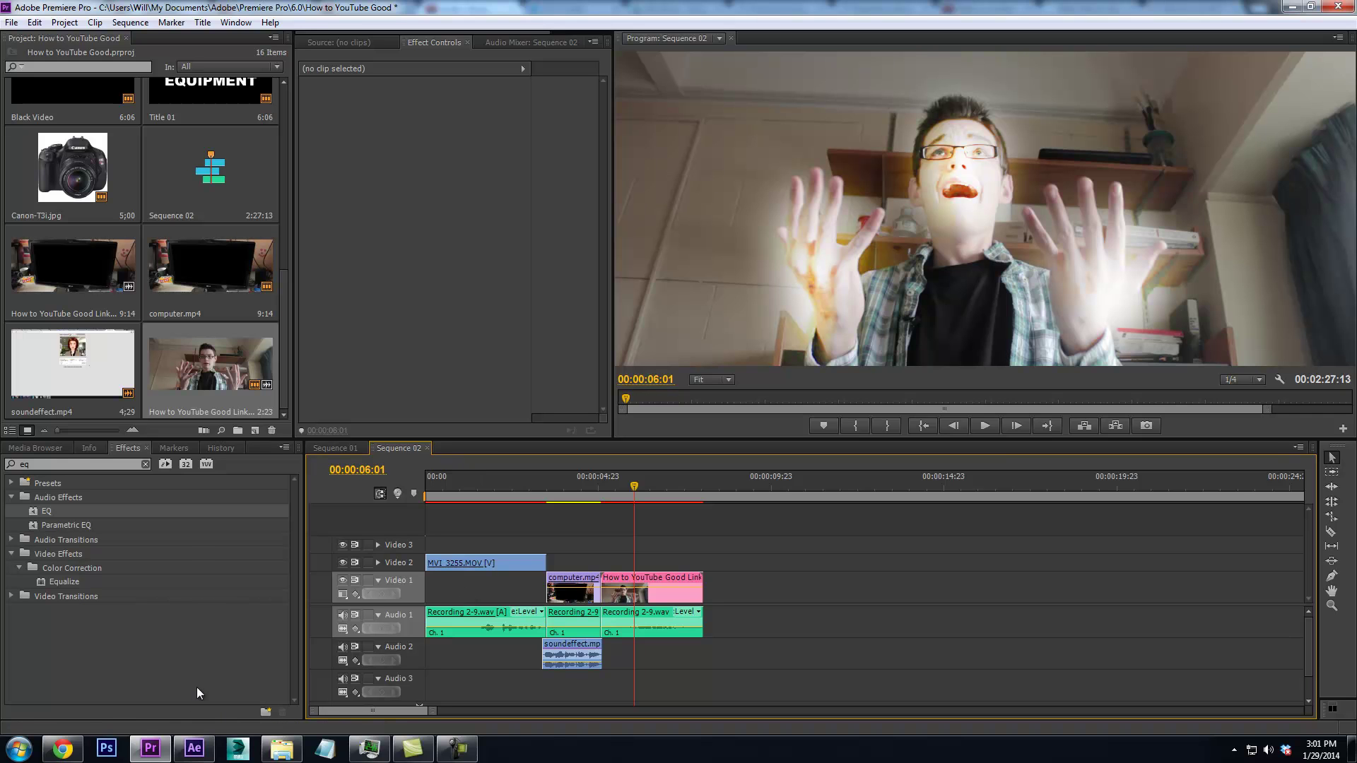
Move the downloaded Warrior Strife MP3 from the soundeffect folder up into the How to YouTube good folder
left_click(63, 749)
left_click_drag(64, 719, 668, 127)
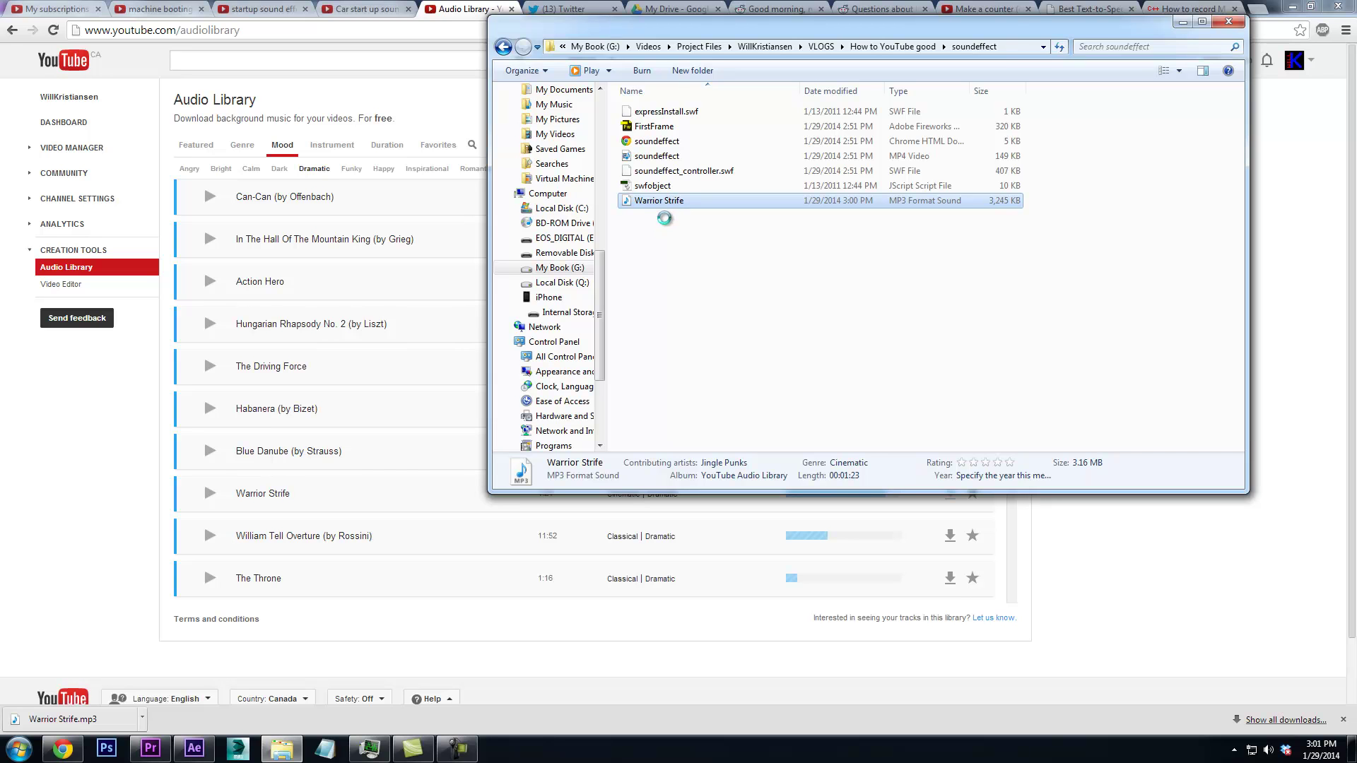
right_click(651, 202)
left_click_drag(648, 205, 822, 159)
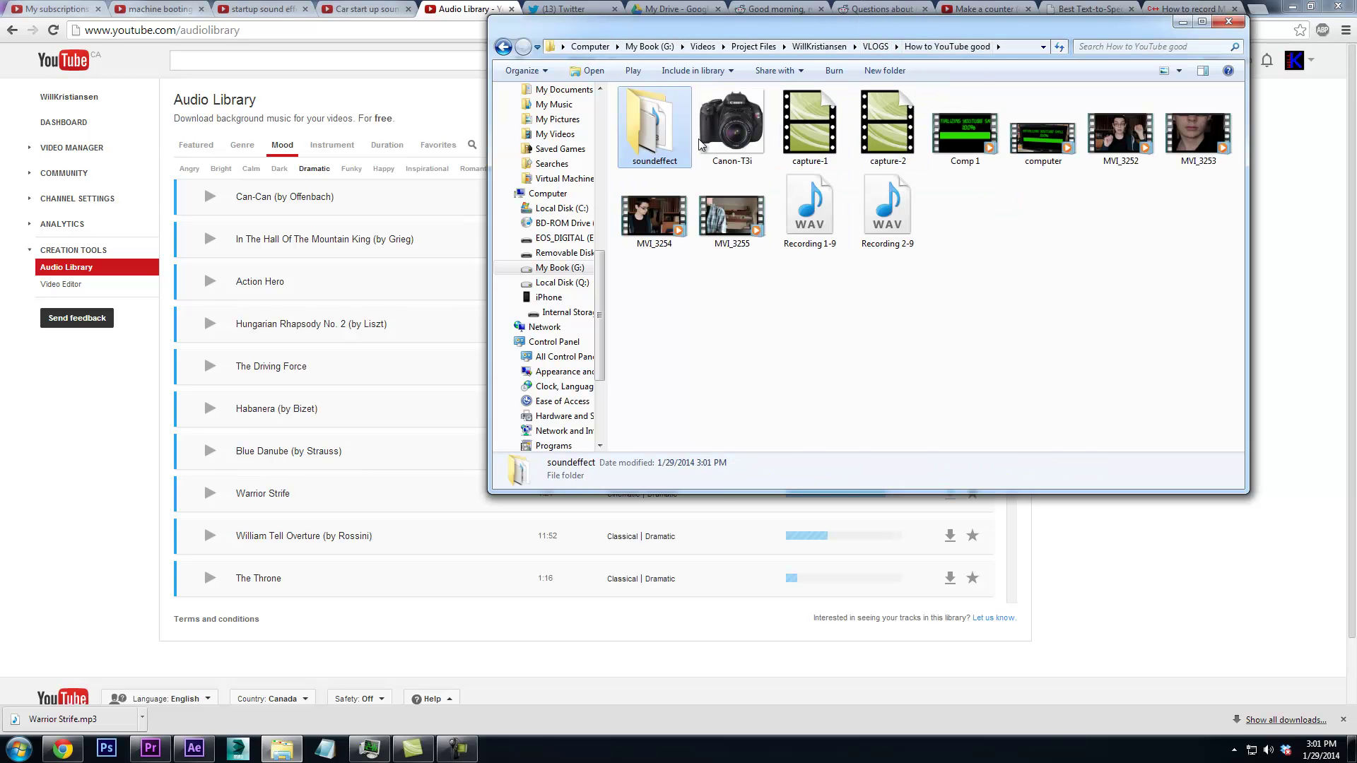
double_click(648, 119)
left_click(662, 202)
key("BackSpace")
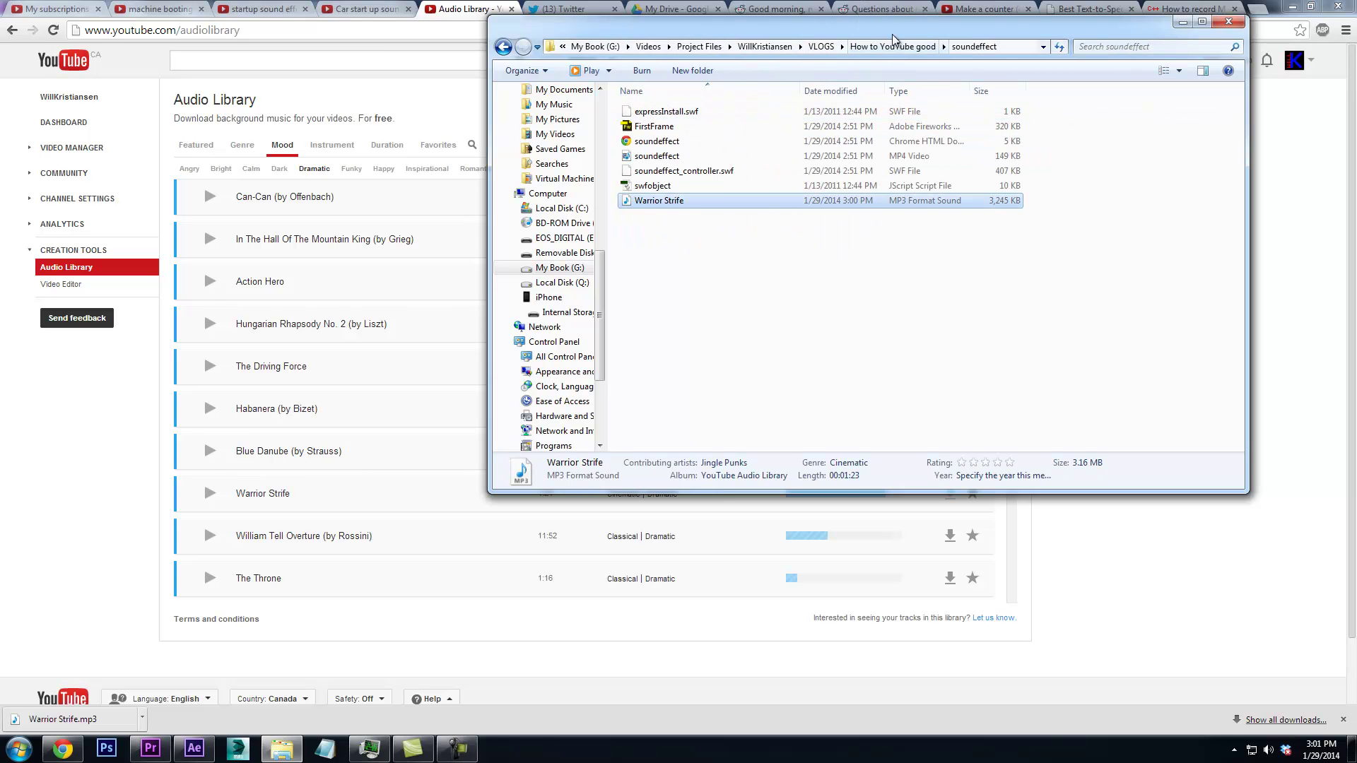
Add Warrior Strife.mp3 to Audio 3 beneath the linked composition clip, play it back and return the playhead to 00:00:06:02
left_click(969, 212)
left_click_drag(971, 226, 619, 684)
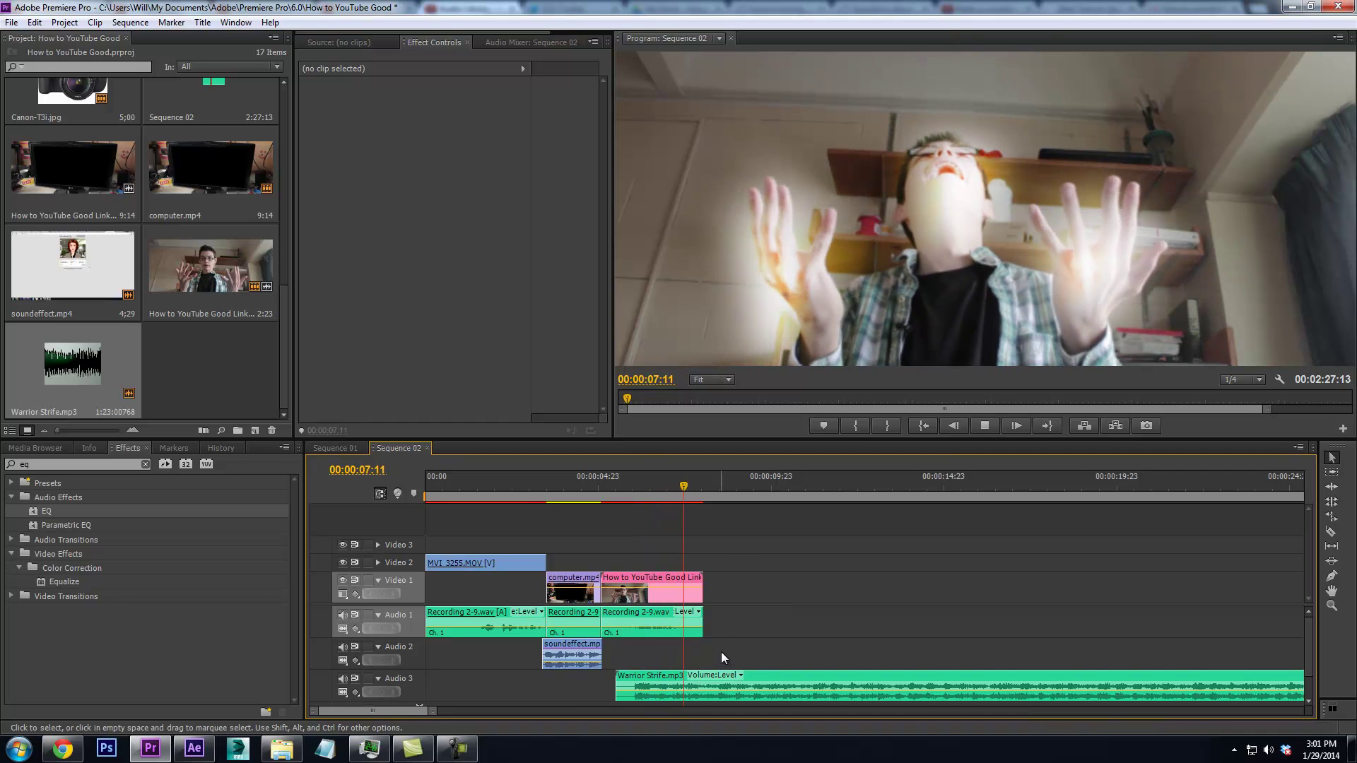
left_click(799, 495)
left_click_drag(799, 495, 632, 495)
key("Left")
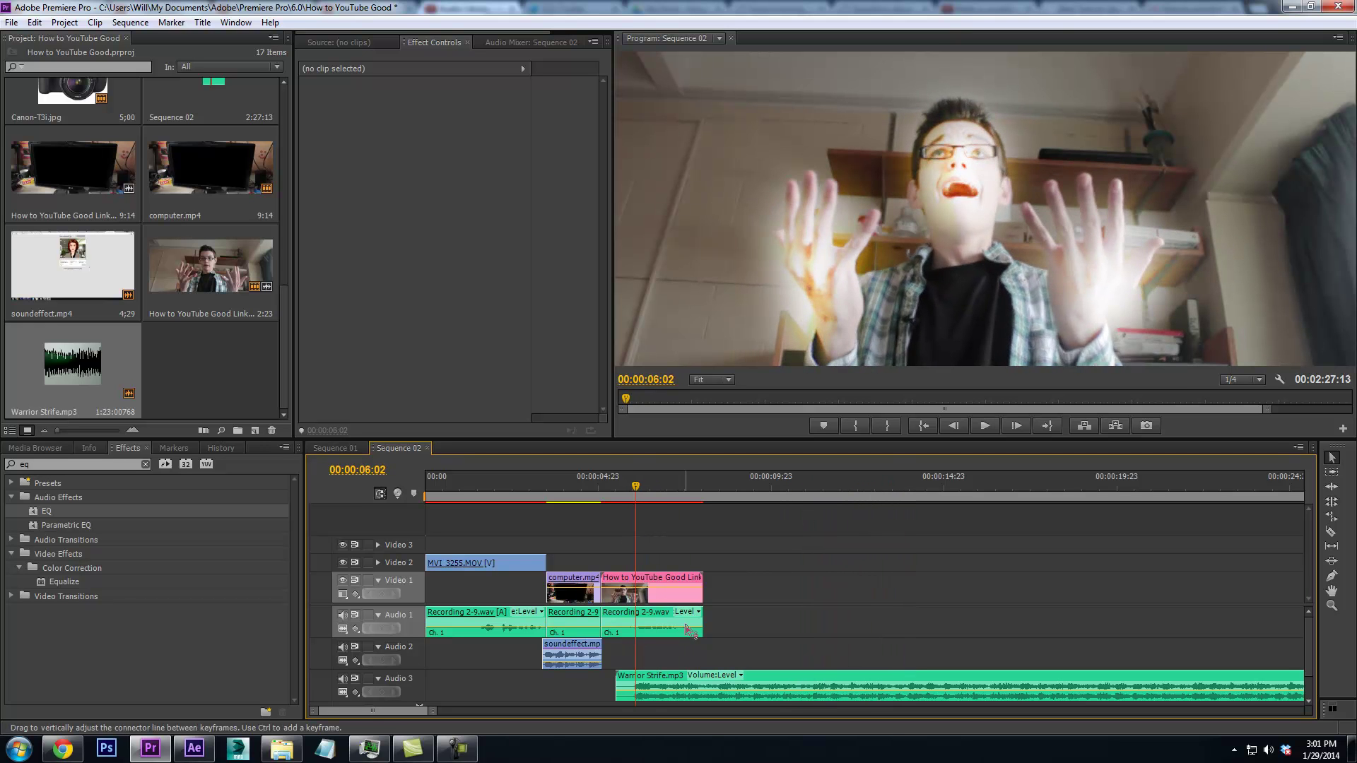
Shift Warrior Strife.mp3 earlier on Audio 3 to start beneath the computer.mp4 clip, and play back to 00:00:08:00 with the Razor tool active
mouse_move(619, 682)
left_mouse_down()
mouse_move(639, 680)
mouse_move(594, 687)
left_mouse_up()
key("space")
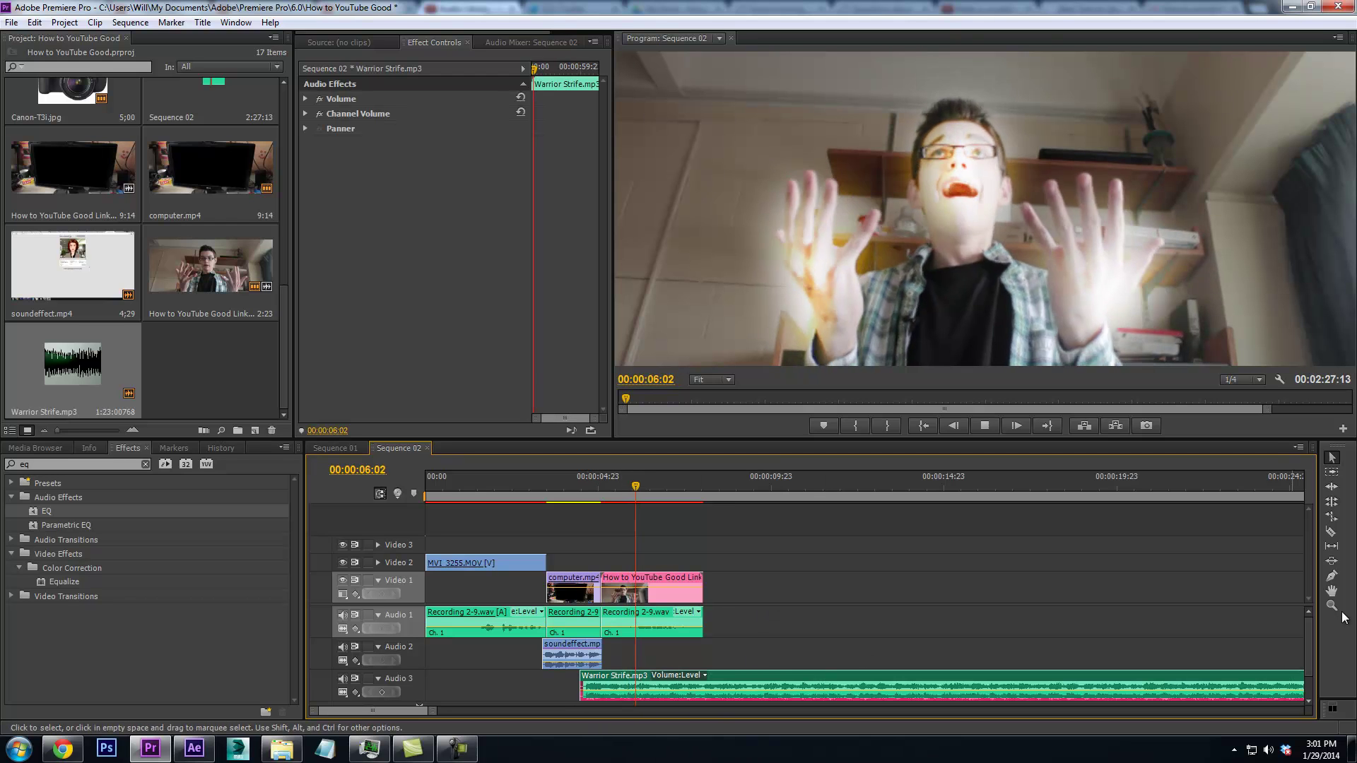
key("c")
key("space")
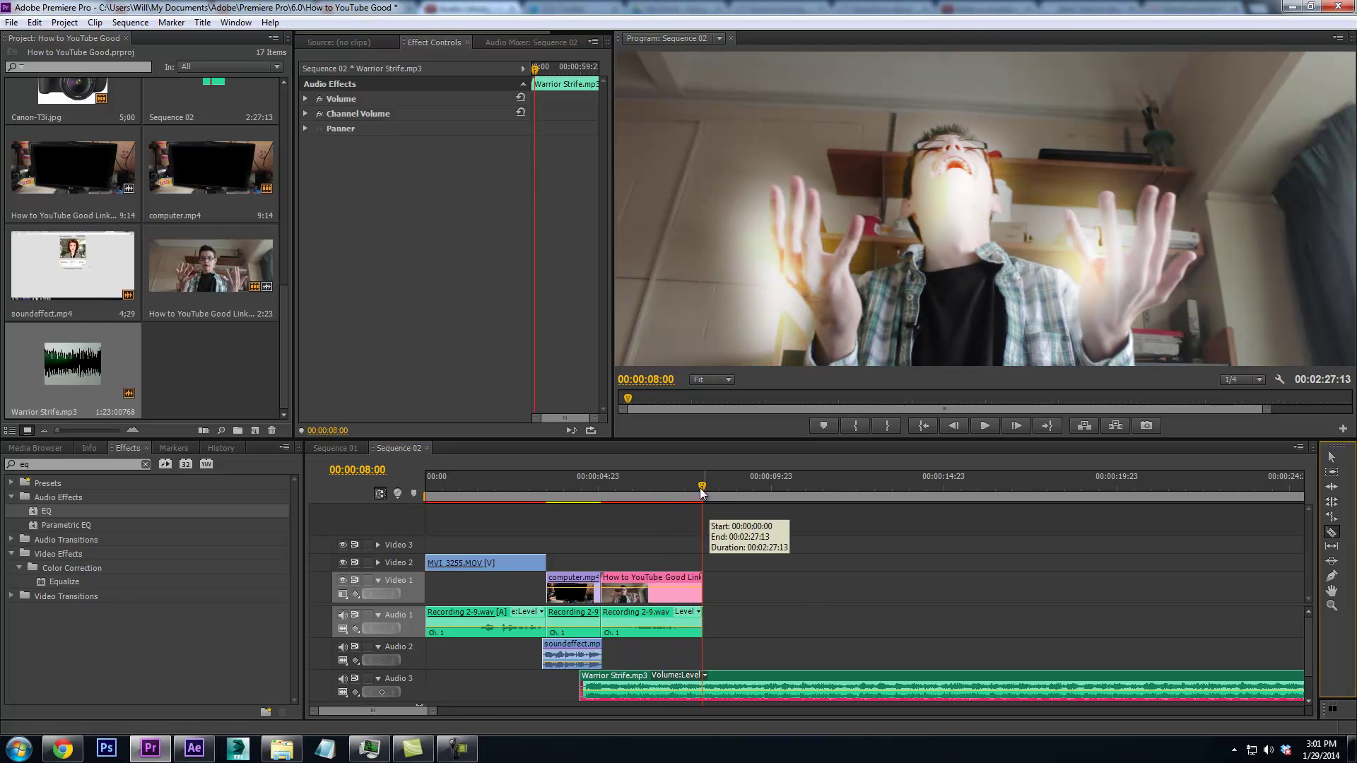
Split Warrior Strife.mp3 on Audio 3 at 00:00:08:01 and cut away everything after that point
left_click(726, 627)
key("Right")
left_click(703, 687)
right_click(718, 689)
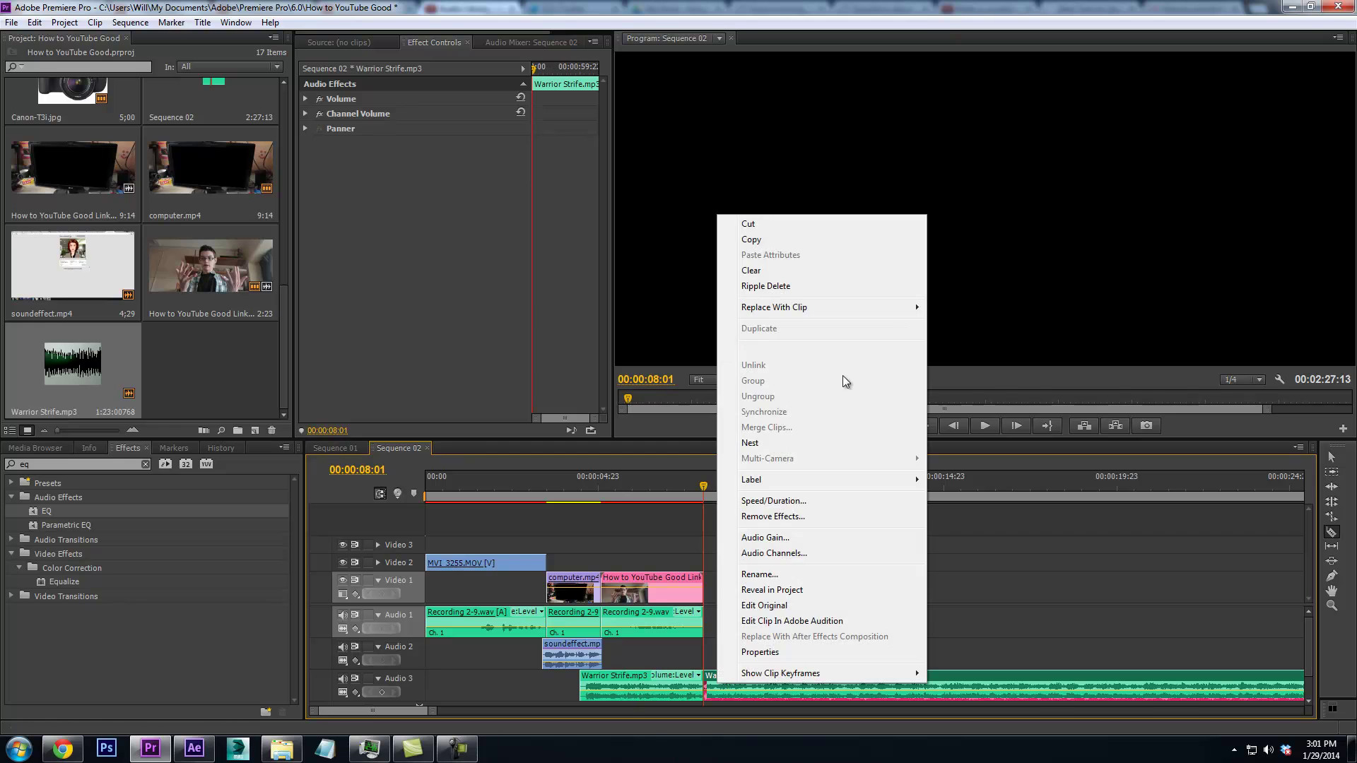
left_click(747, 225)
Play back the trimmed music from 00:00:04:11, switch to the Selection tool and park the playhead at 00:00:05:10
left_click(585, 495)
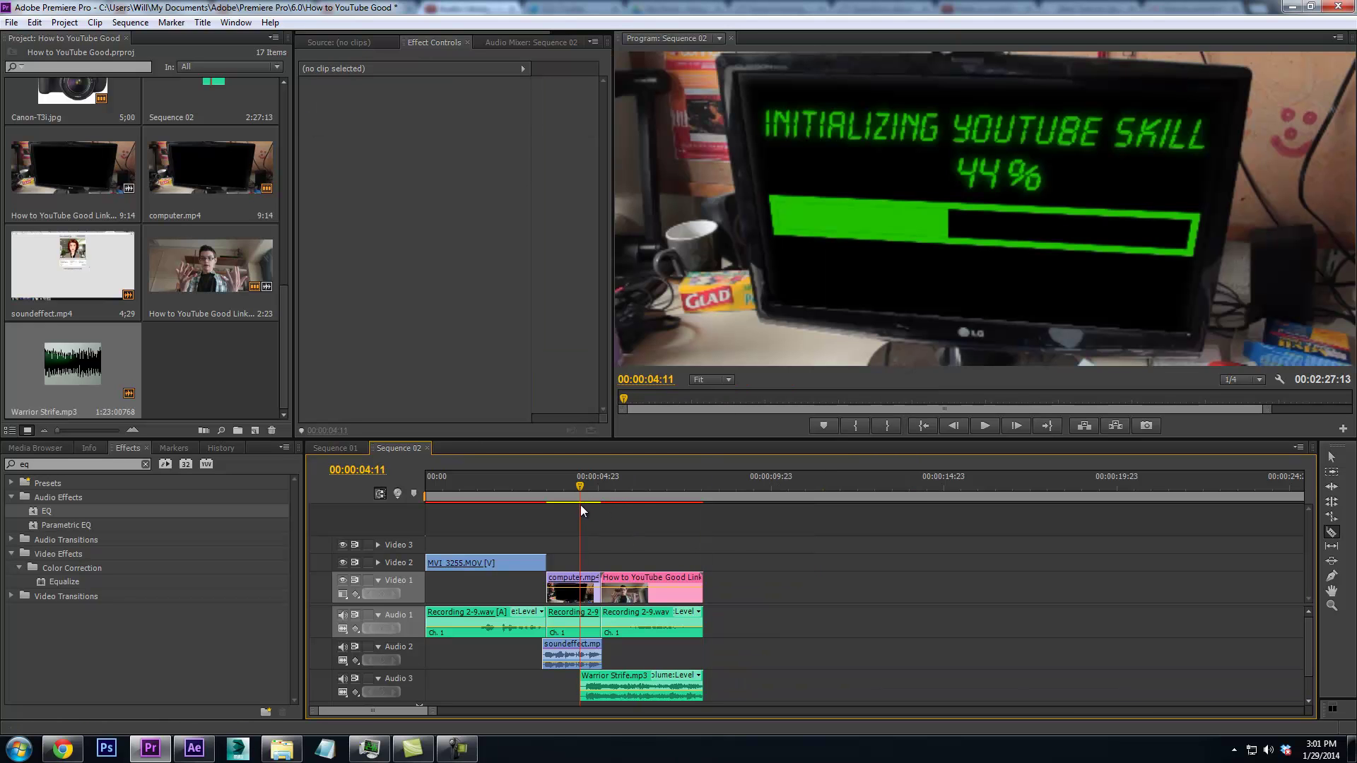
key("space")
key("v")
left_click_drag(668, 503, 592, 542)
mouse_move(587, 488)
left_mouse_down()
mouse_move(567, 512)
mouse_move(611, 485)
left_mouse_up()
key("space")
Set a Volume Level keyframe of -3.0 dB on Warrior Strife.mp3 at 00:00:05:10 and play it back
left_click(612, 679)
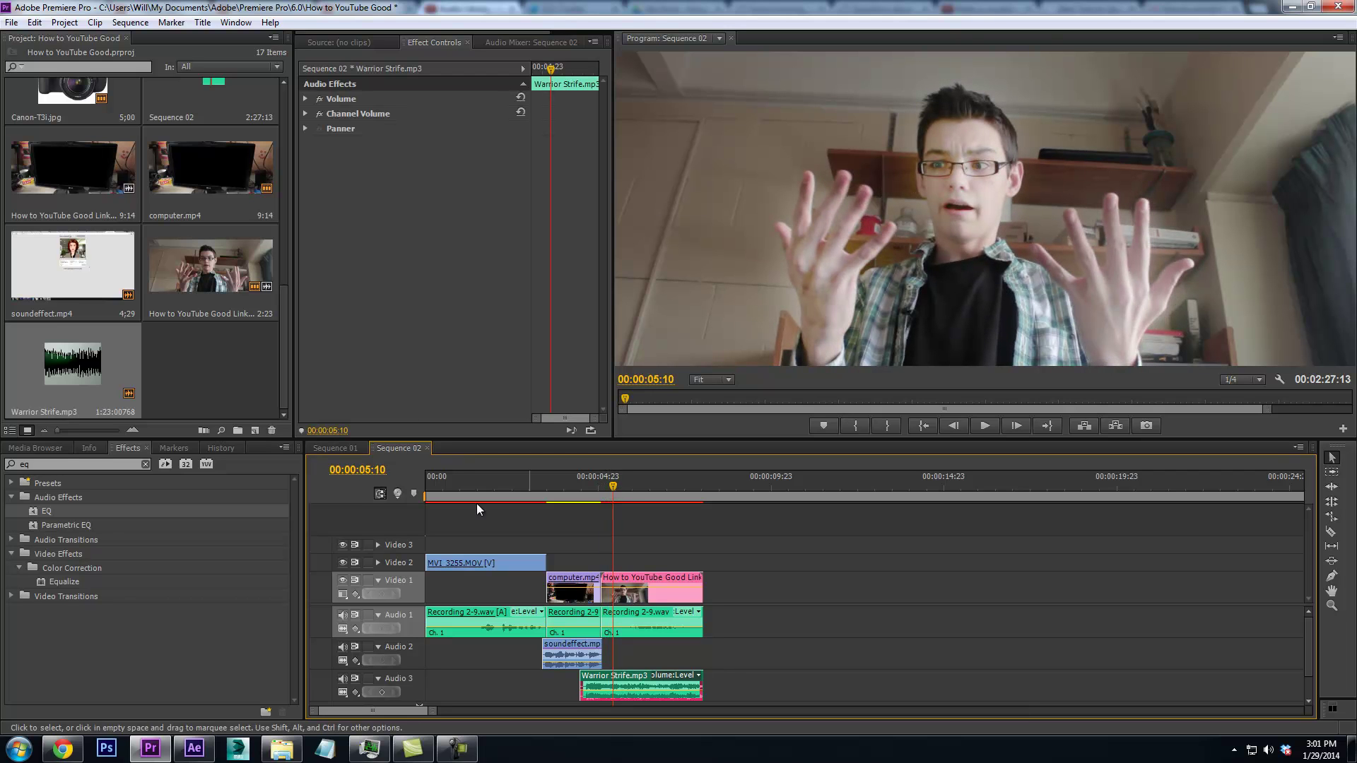
left_click(306, 99)
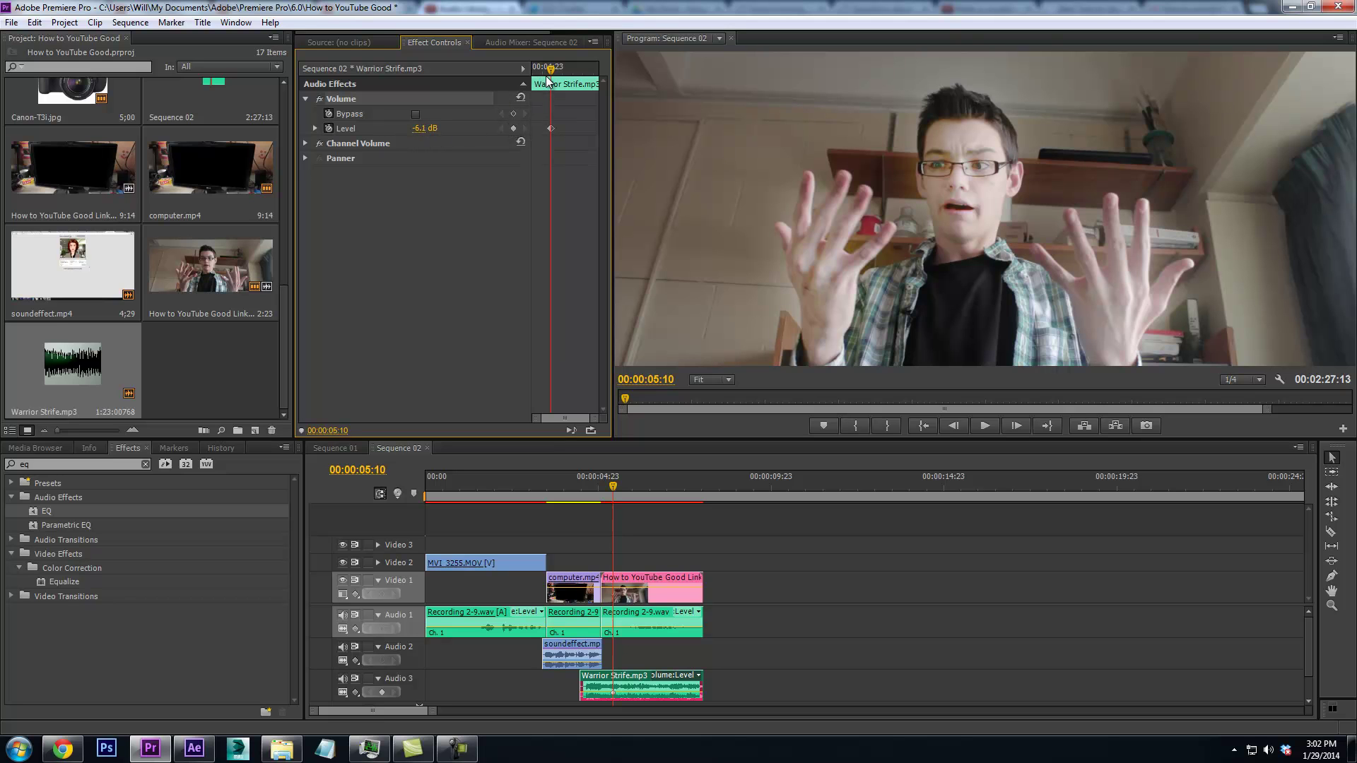
key("space")
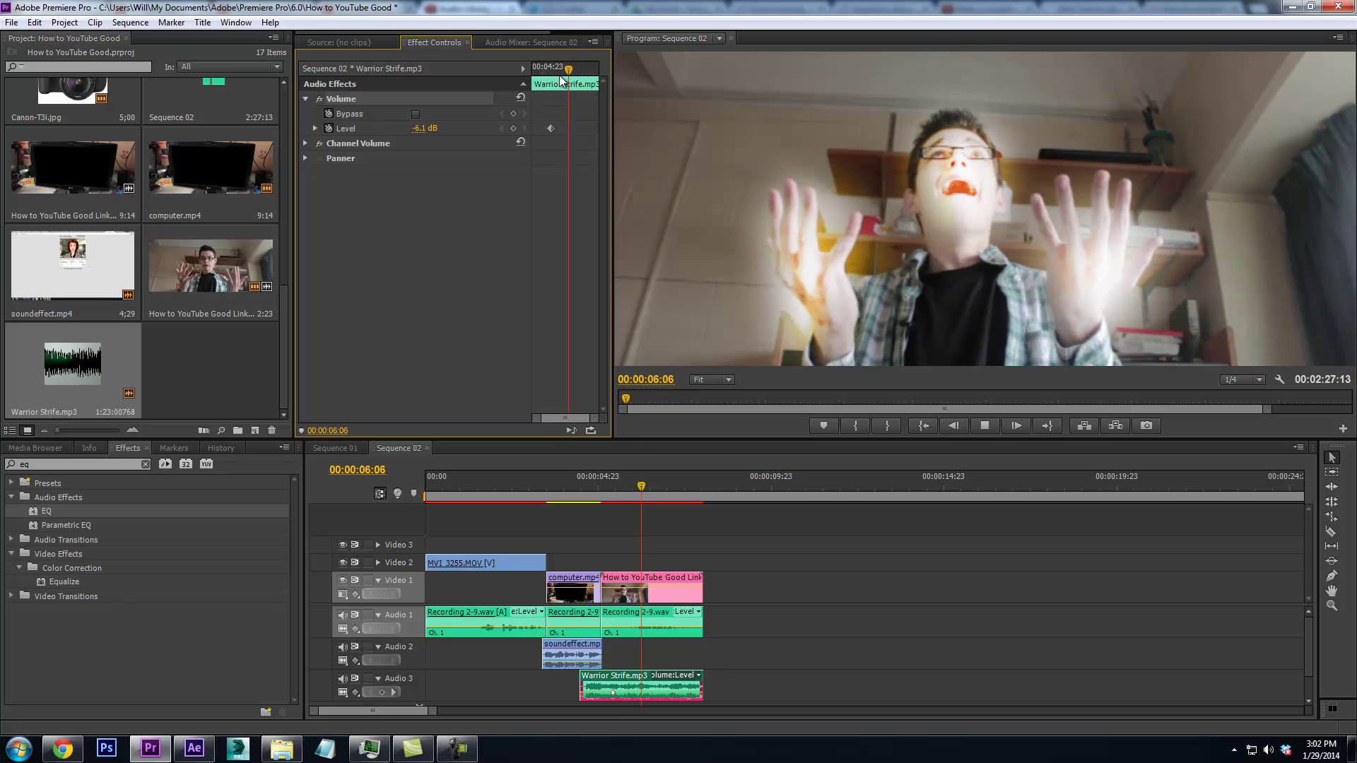
left_click(550, 78)
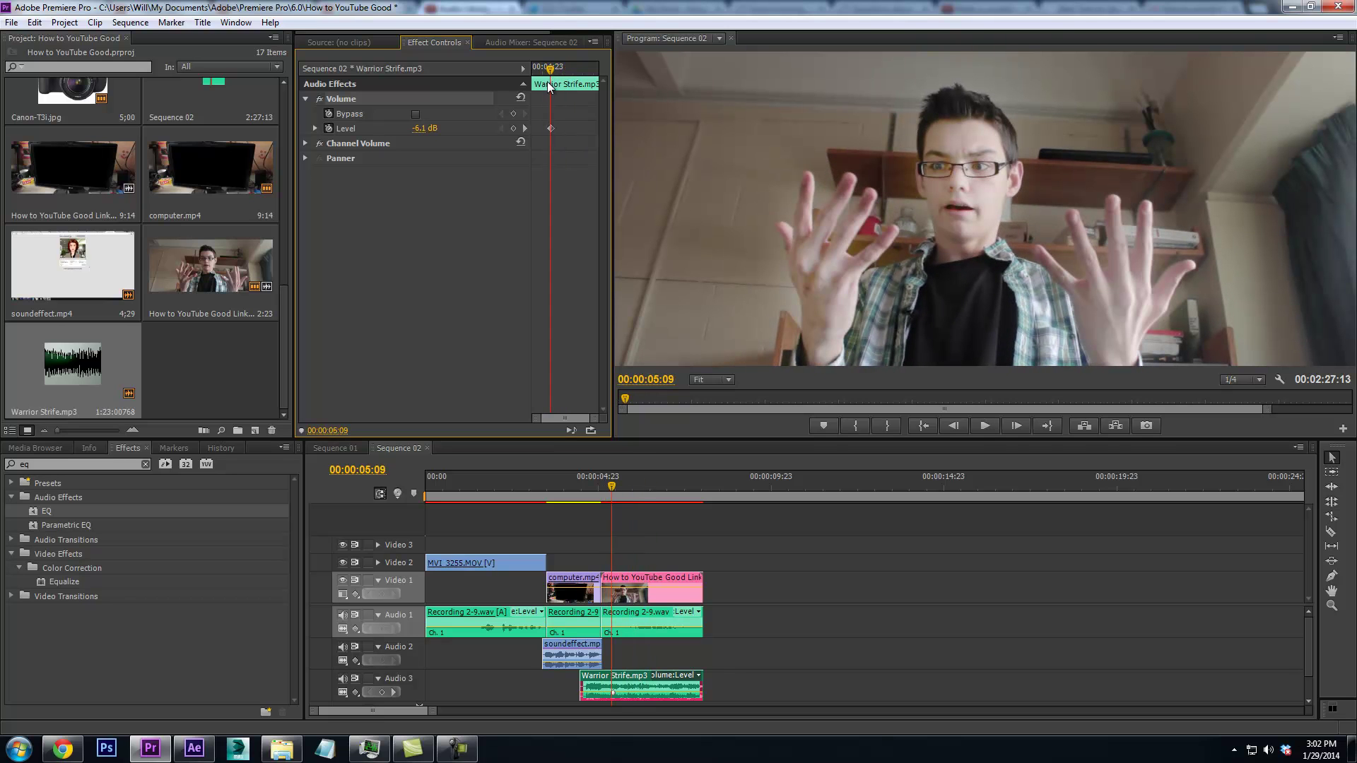
key("Right")
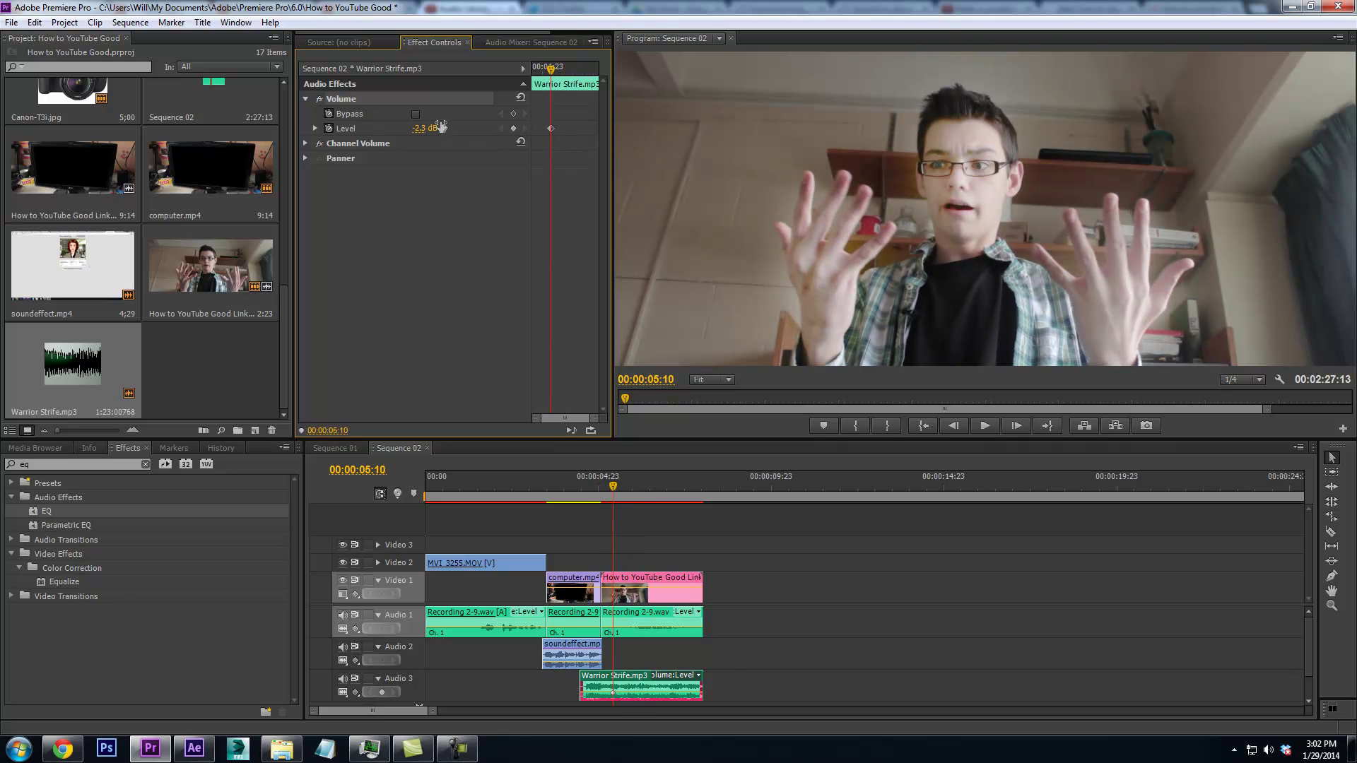
key("space")
left_click(571, 68)
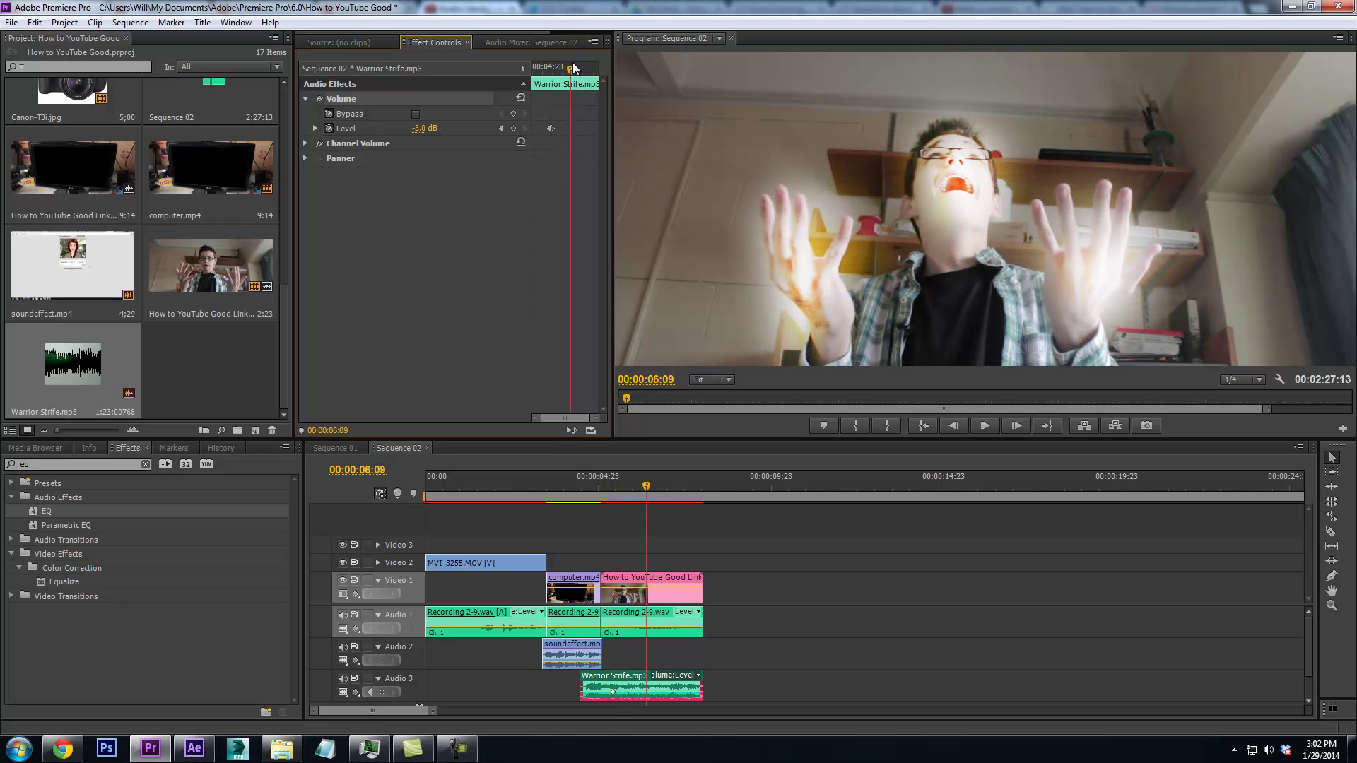
Set a Volume Level keyframe of -287.5 dB at the music's start, 00:00:04:11, to create a fade-in, and play it back
left_click_drag(543, 74, 520, 65)
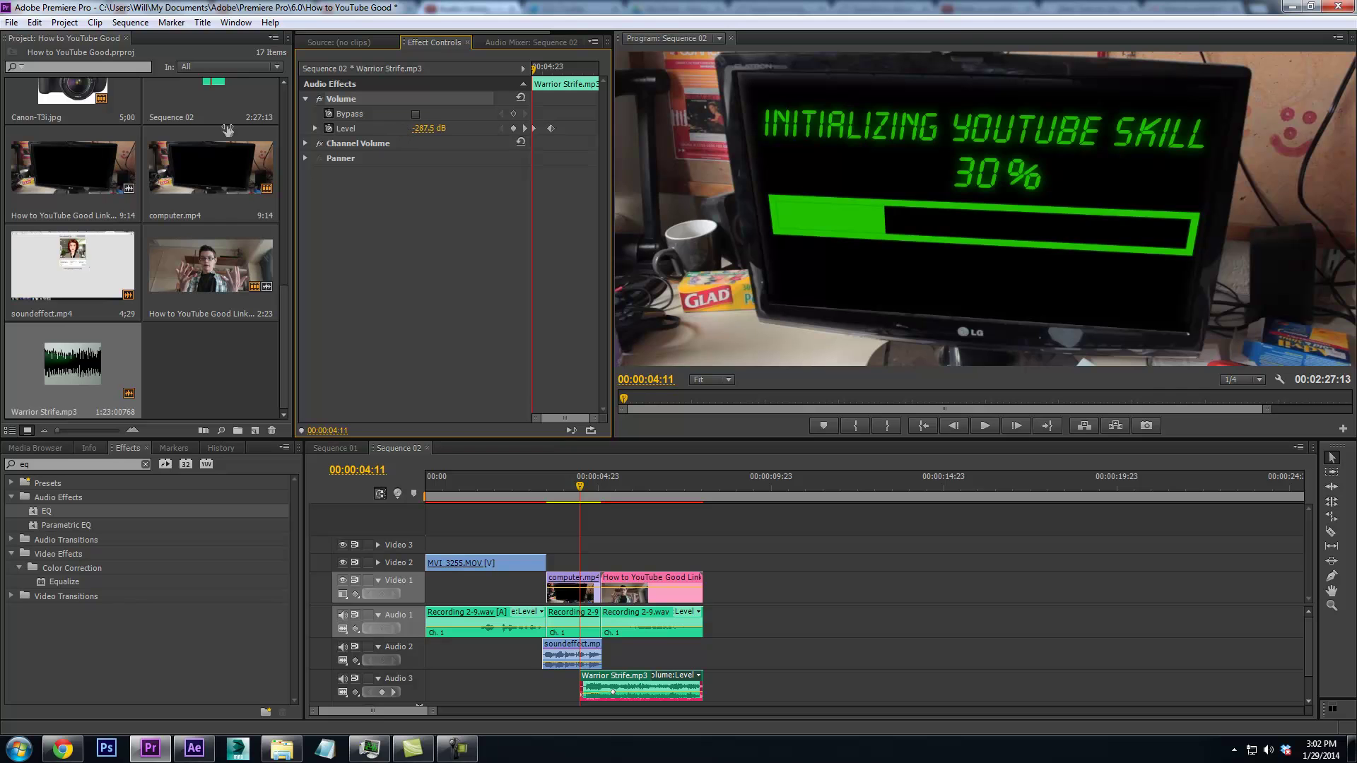
key("space")
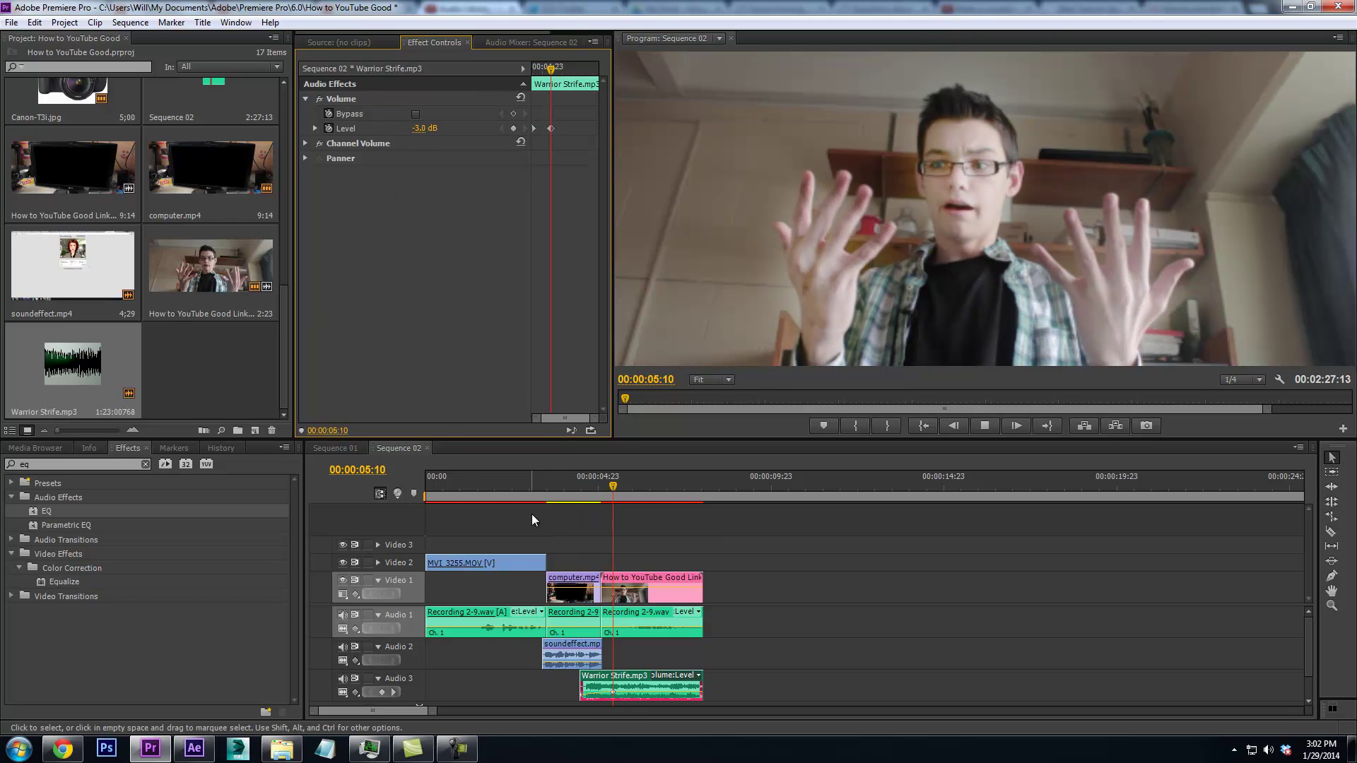
key("space")
Trim the ends of the linked composition, the Audio 1 recording and Warrior Strife.mp3 back to 00:00:06:12
left_click_drag(657, 499, 650, 502)
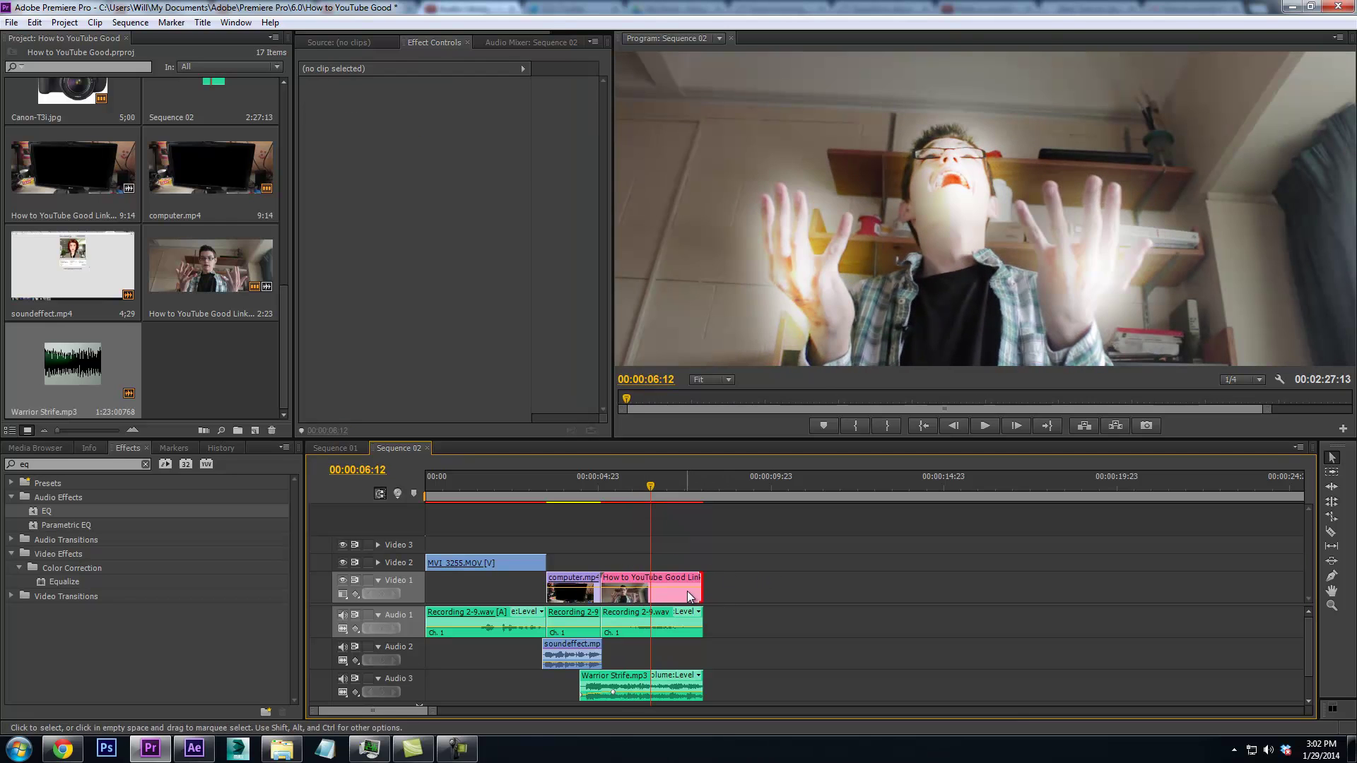
left_click(661, 585)
left_click_drag(661, 581, 654, 582)
left_click_drag(702, 621, 652, 626)
left_click_drag(715, 685, 651, 684)
Delete the leftover clips far beyond the skit in Sequence 02 and return to the start of the sequence
left_click_drag(433, 710, 836, 714)
left_click_drag(839, 570, 910, 661)
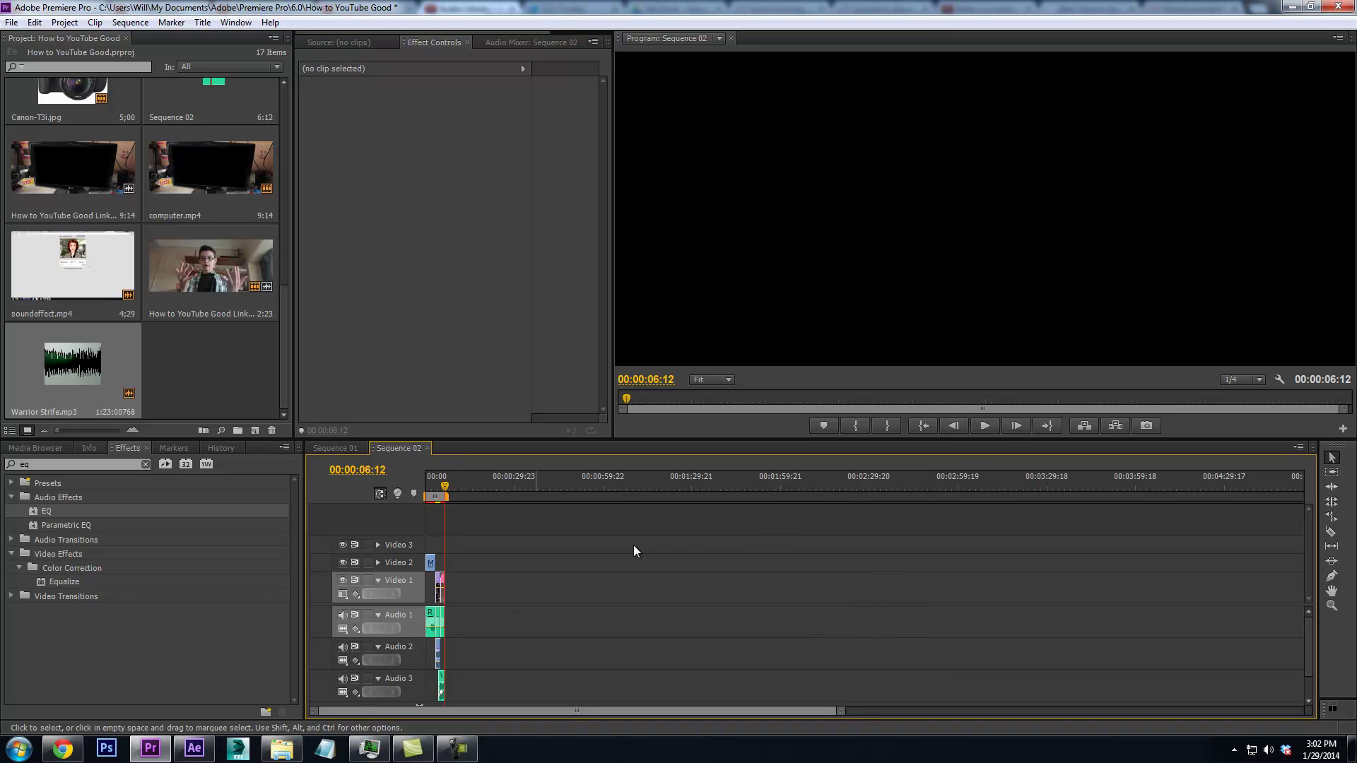
key("space")
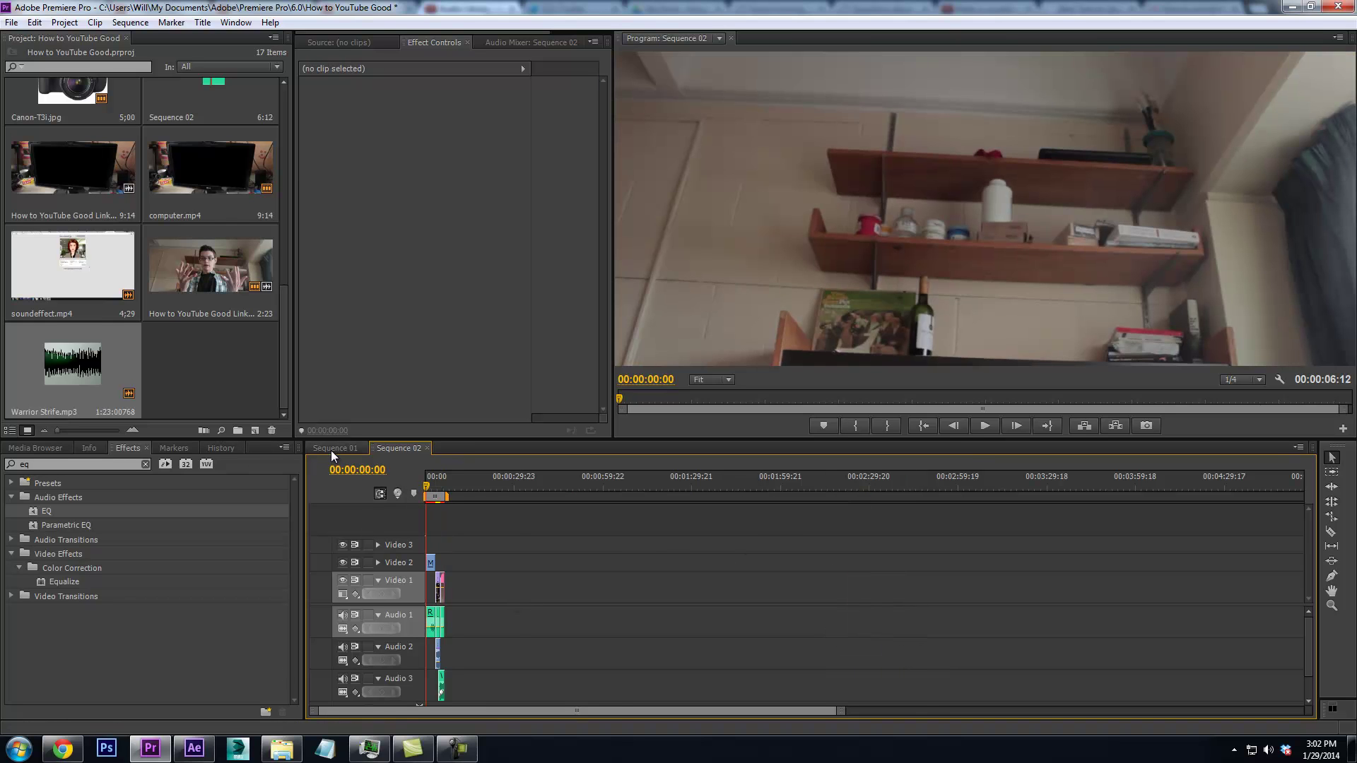
Place Sequence 02 in the gap before the long MVI_3253.MOV clip in Sequence 01 and close the remaining gap
left_click(330, 450)
left_click(43, 447)
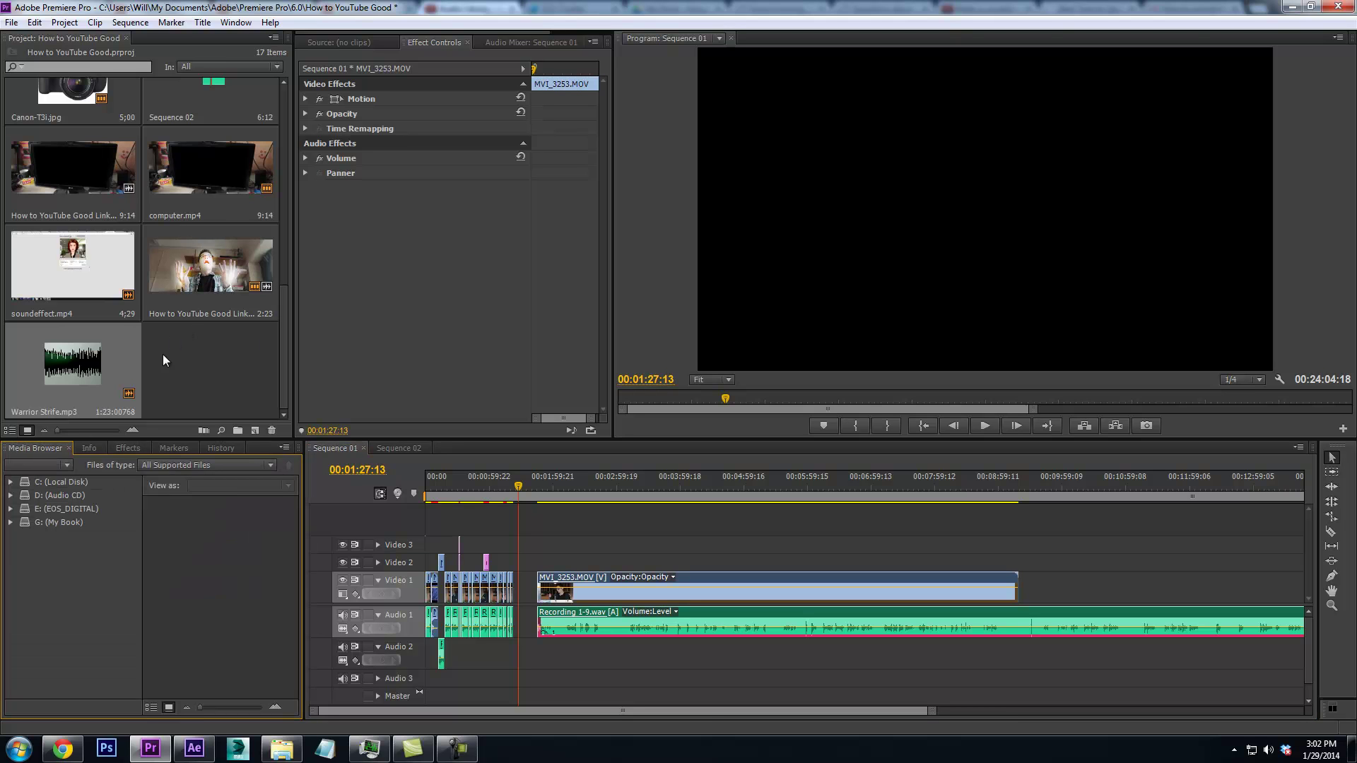
scroll(208, 396, "up", 1)
left_click_drag(211, 169, 523, 599)
left_click(527, 587)
key("Delete")
left_click(516, 492)
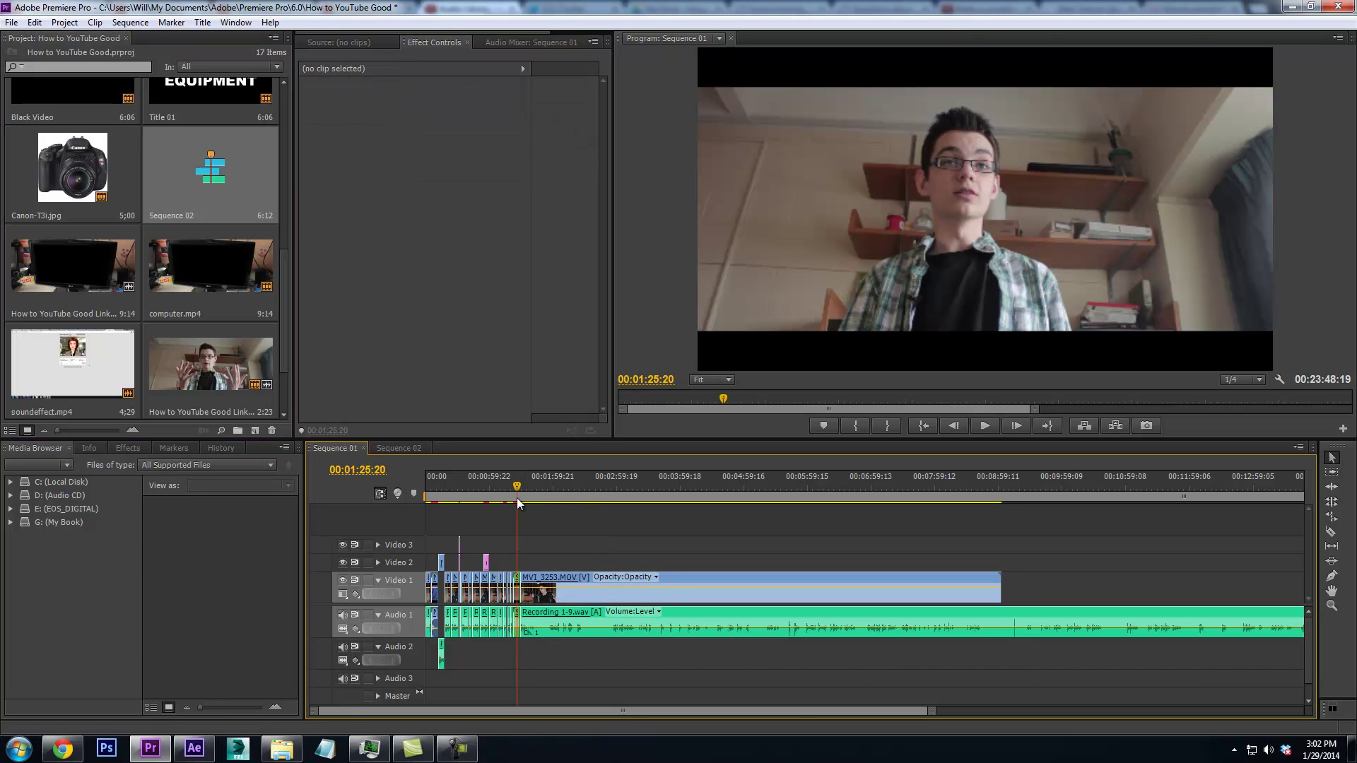
Find the RGB Curves effect and apply it to the nested Sequence 02 clip in Sequence 01
left_click(118, 449)
type("rbc")
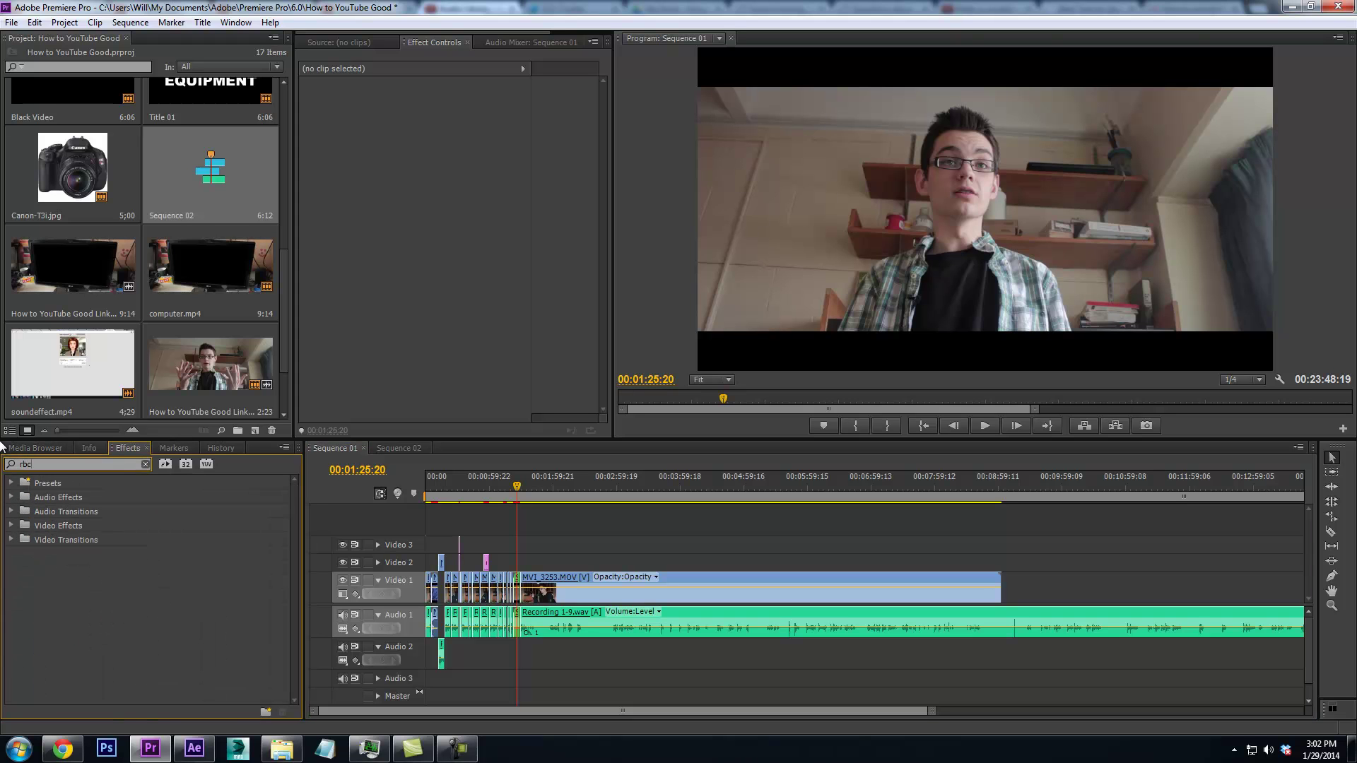
key("BackSpace")
key("BackSpace")
type("gb")
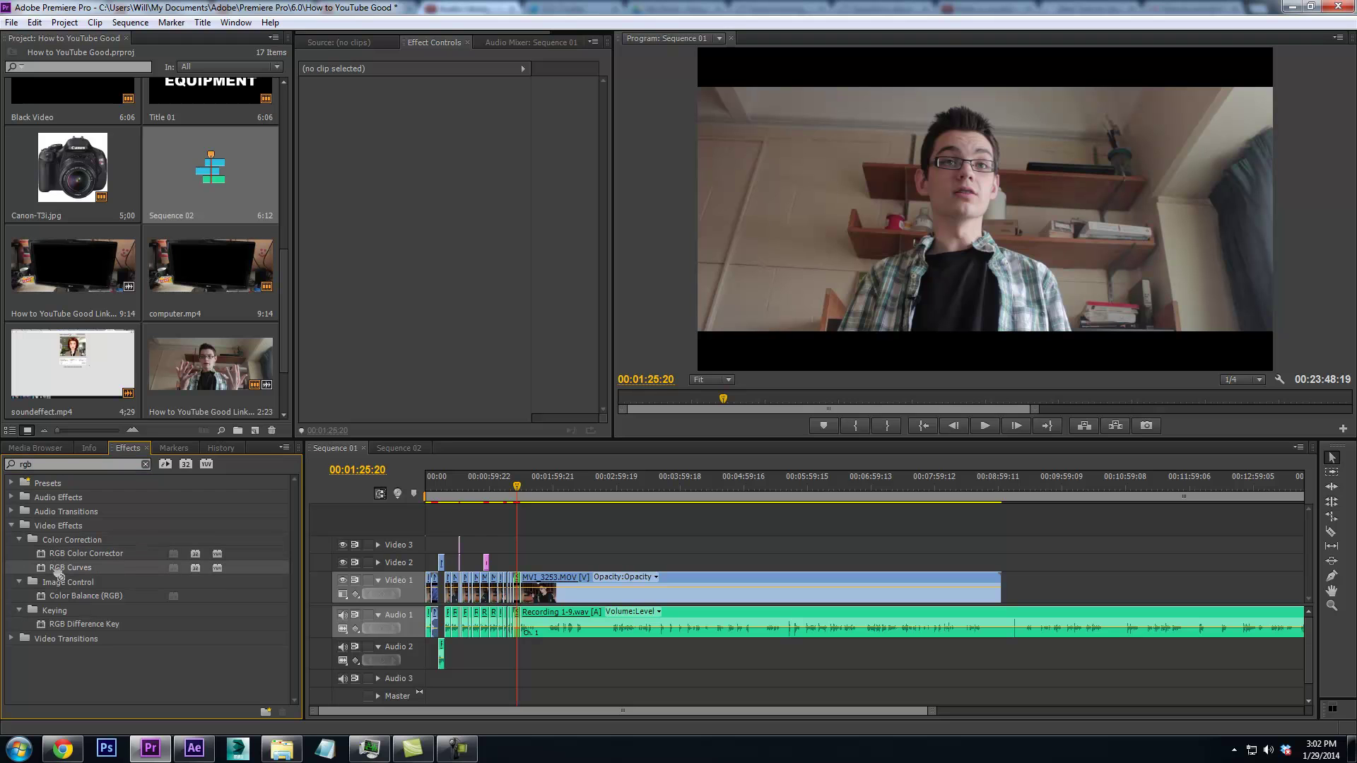
left_click_drag(69, 567, 526, 606)
Shape the Master RGB curve of the Sequence 02 clip by raising the highlights and slightly lowering the shadow point
left_click(938, 711)
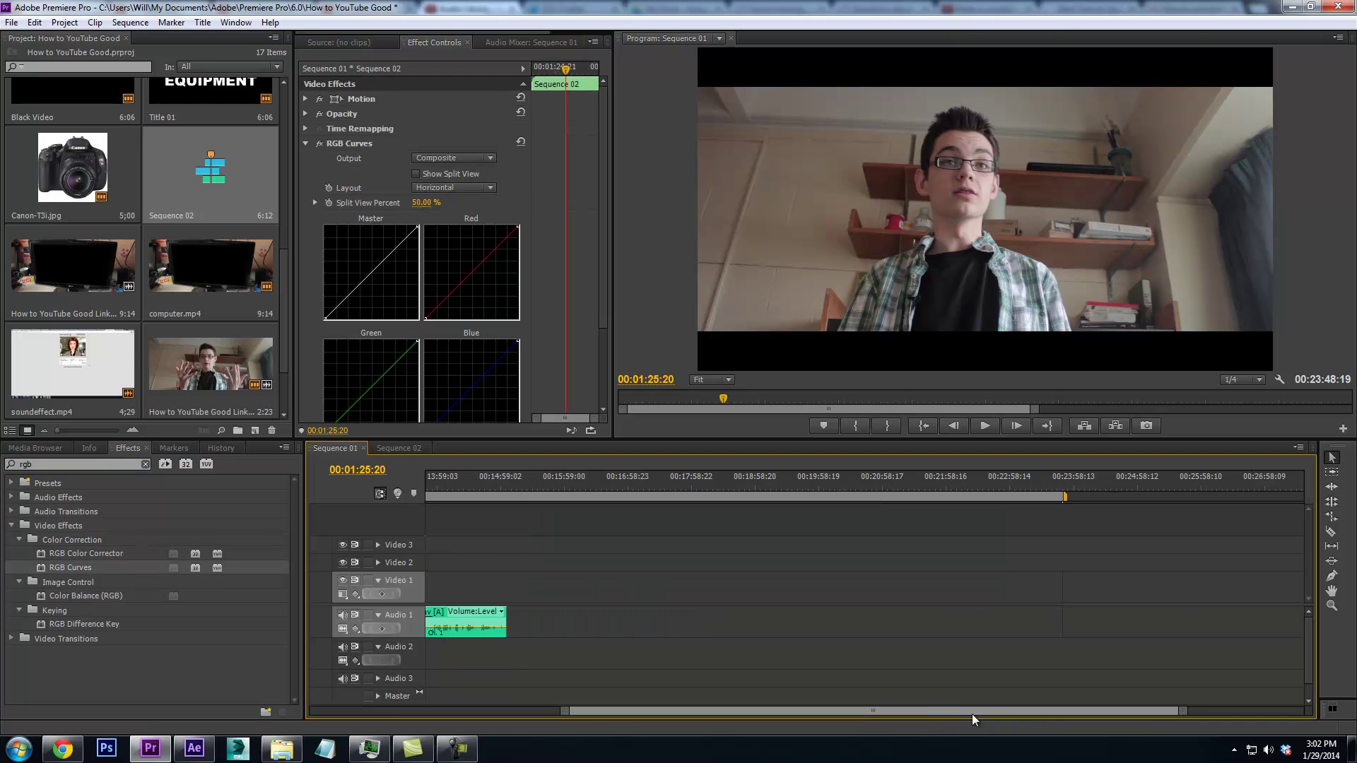
left_click_drag(1184, 712, 838, 711)
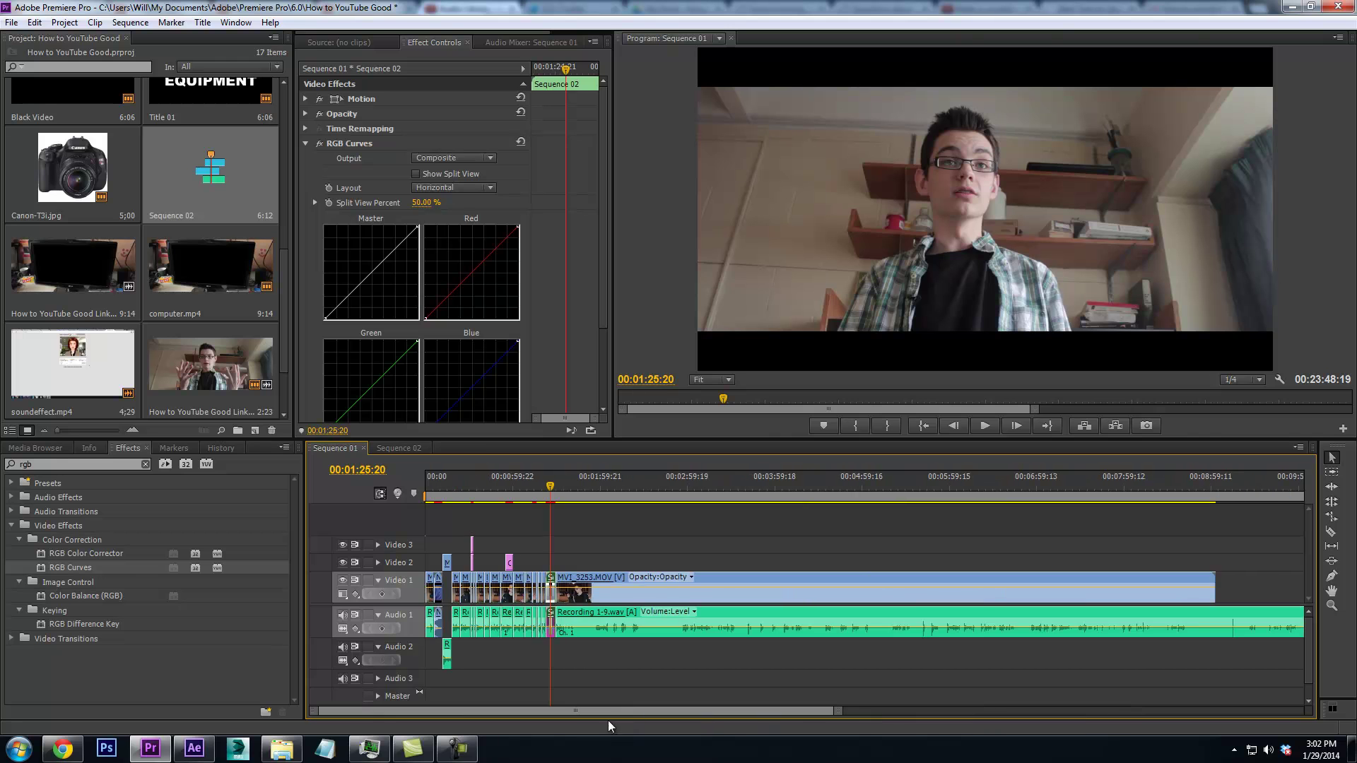
key("=")
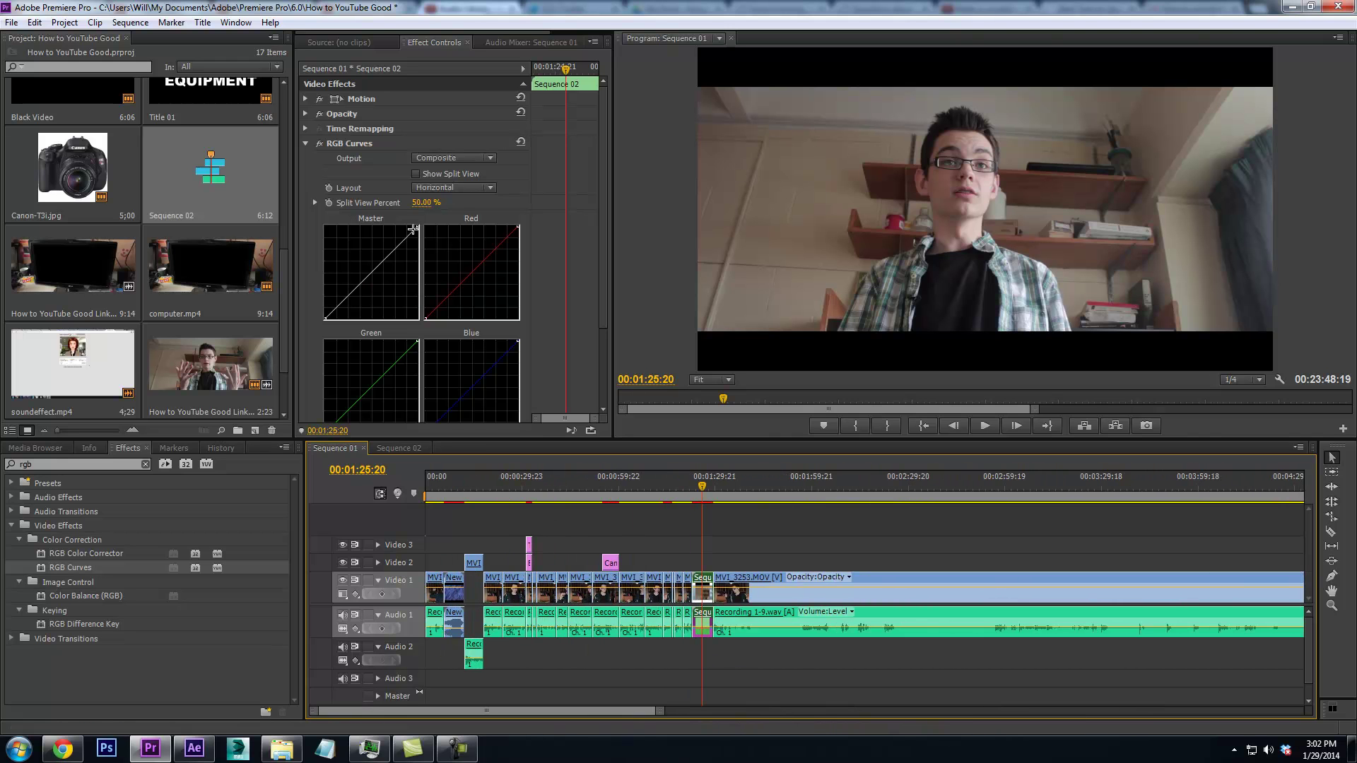
left_click_drag(397, 247, 386, 241)
left_click_drag(345, 284, 347, 290)
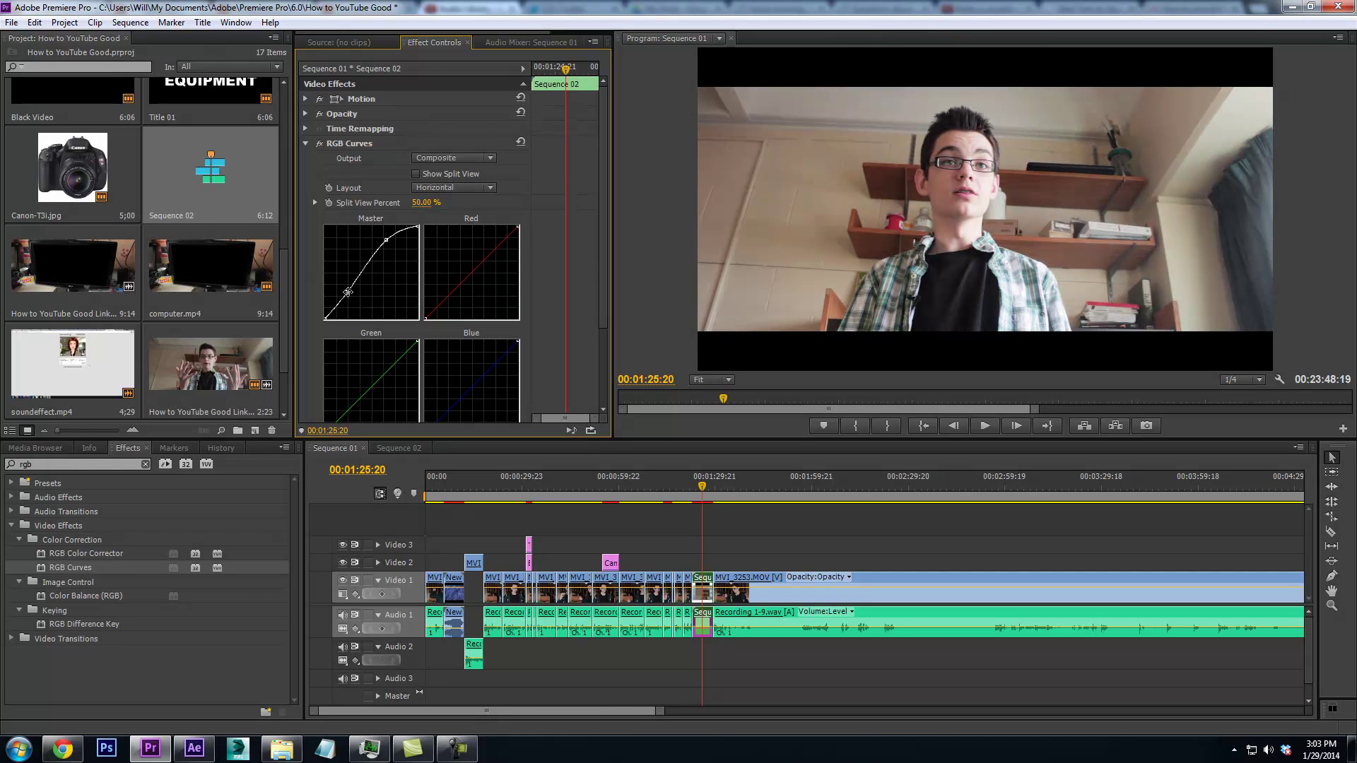
Find the Three-Way Color Corrector and apply it to the Sequence 02 clip
double_click(25, 464)
type("three")
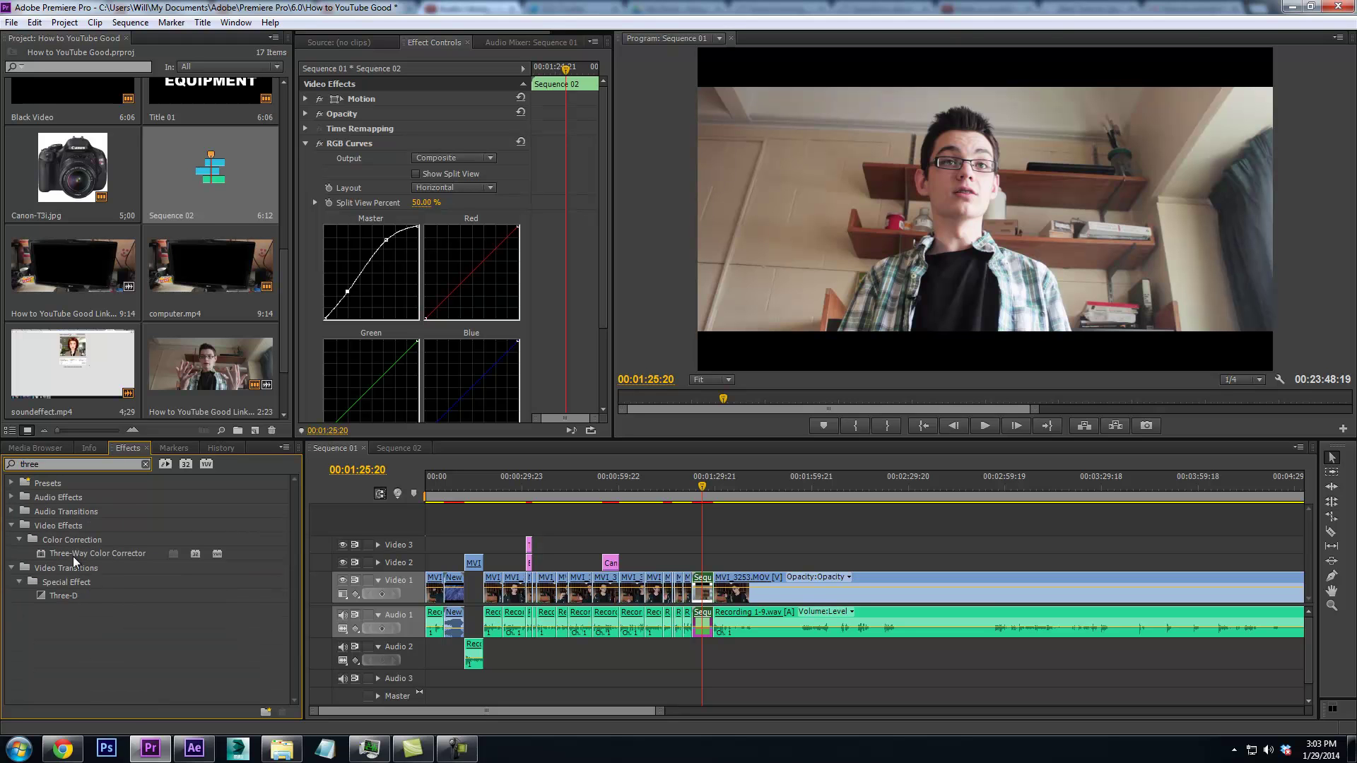
left_click_drag(74, 555, 705, 591)
Set Master Saturation to 172, shift the midtones warmer and the shadows toward blue, and play back the graded clip
scroll(546, 167, "down", 10)
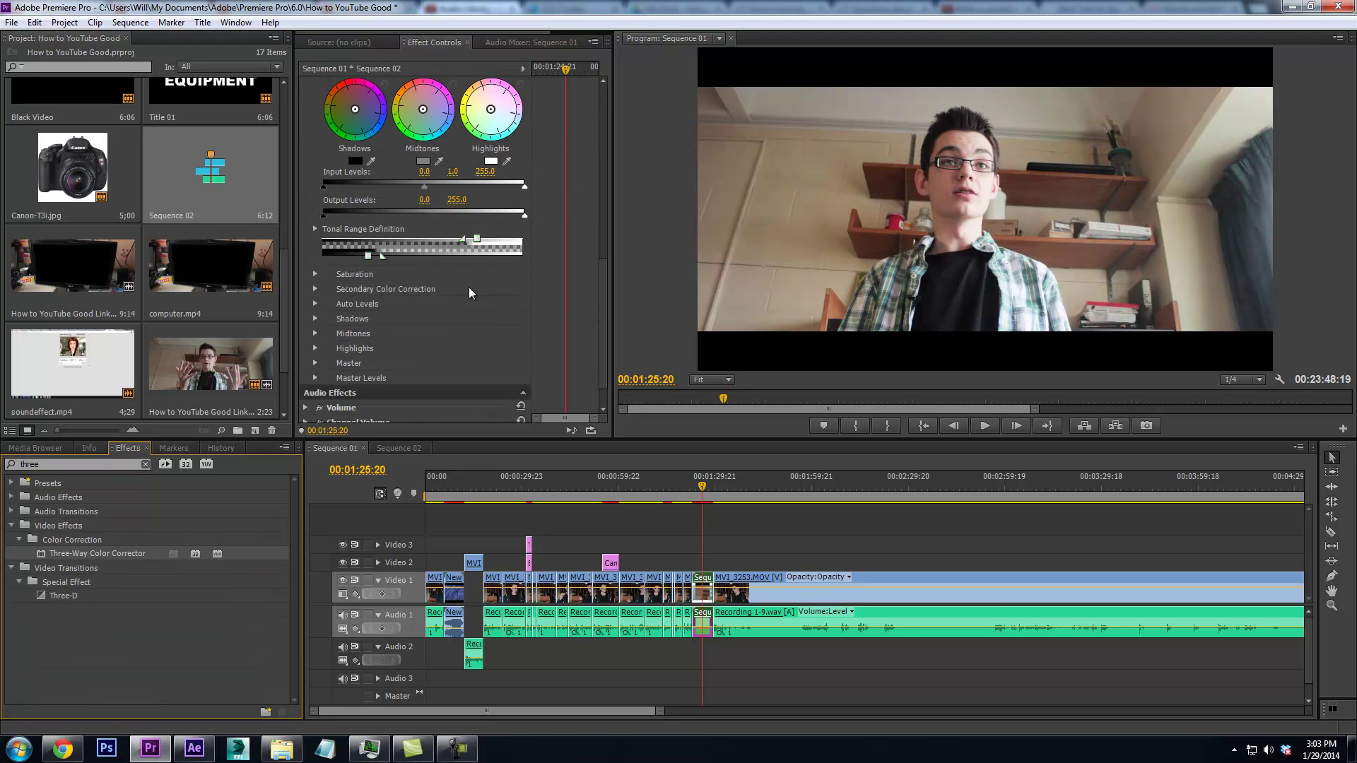
left_click(328, 276)
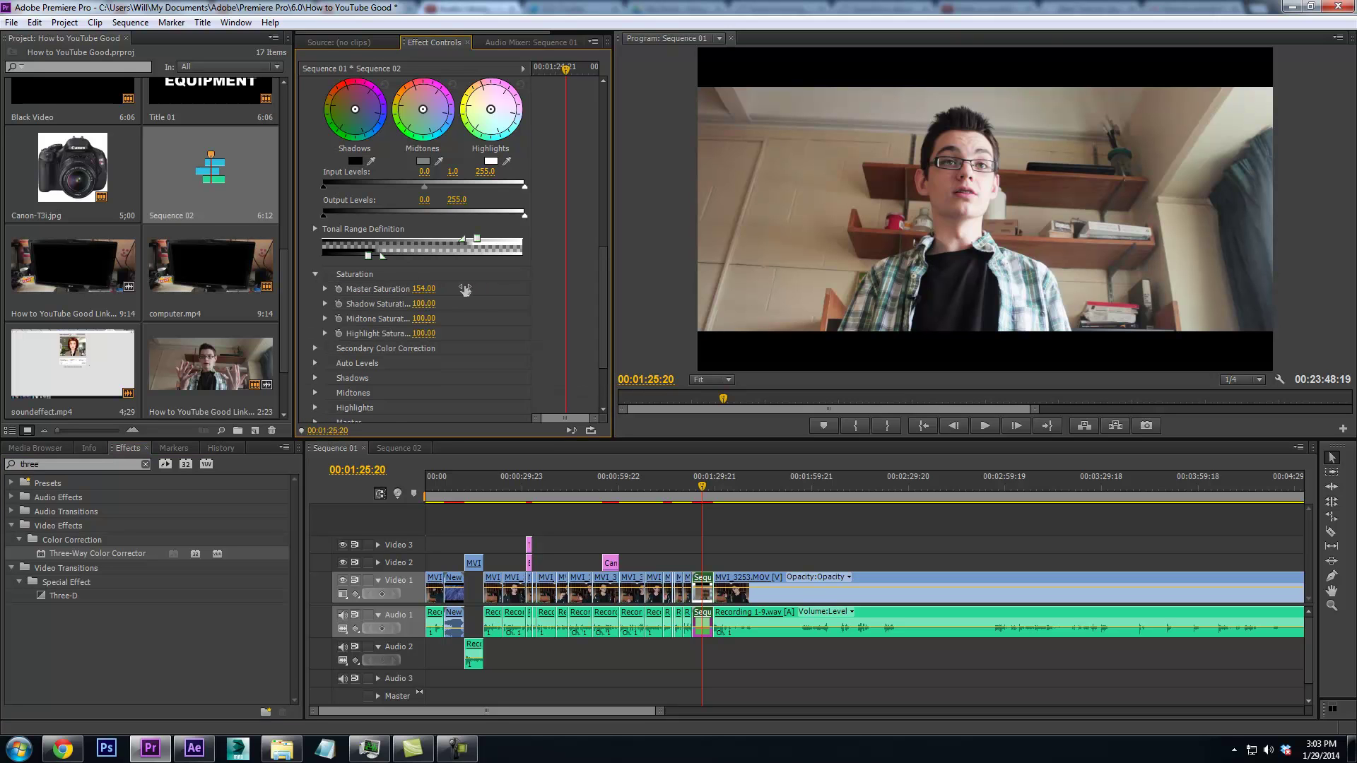
scroll(475, 220, "up", 3)
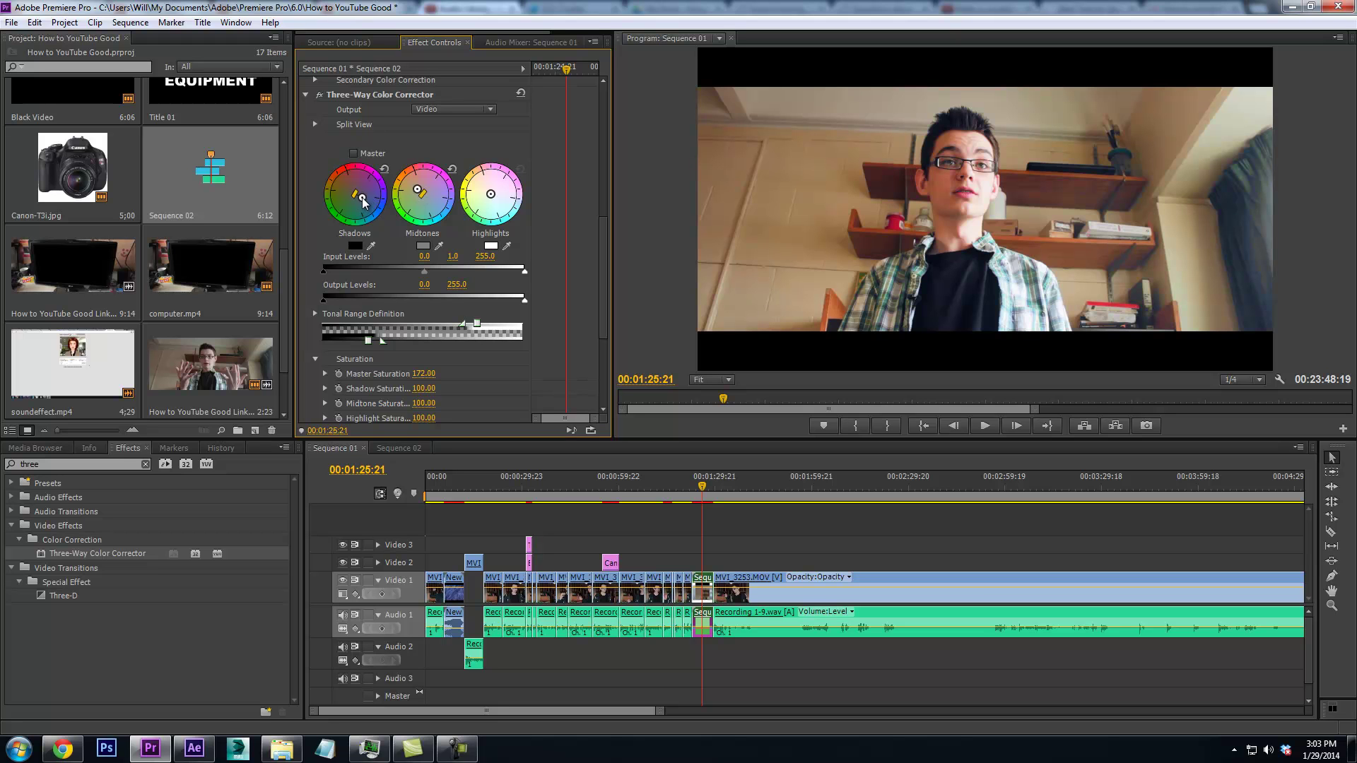
key("space")
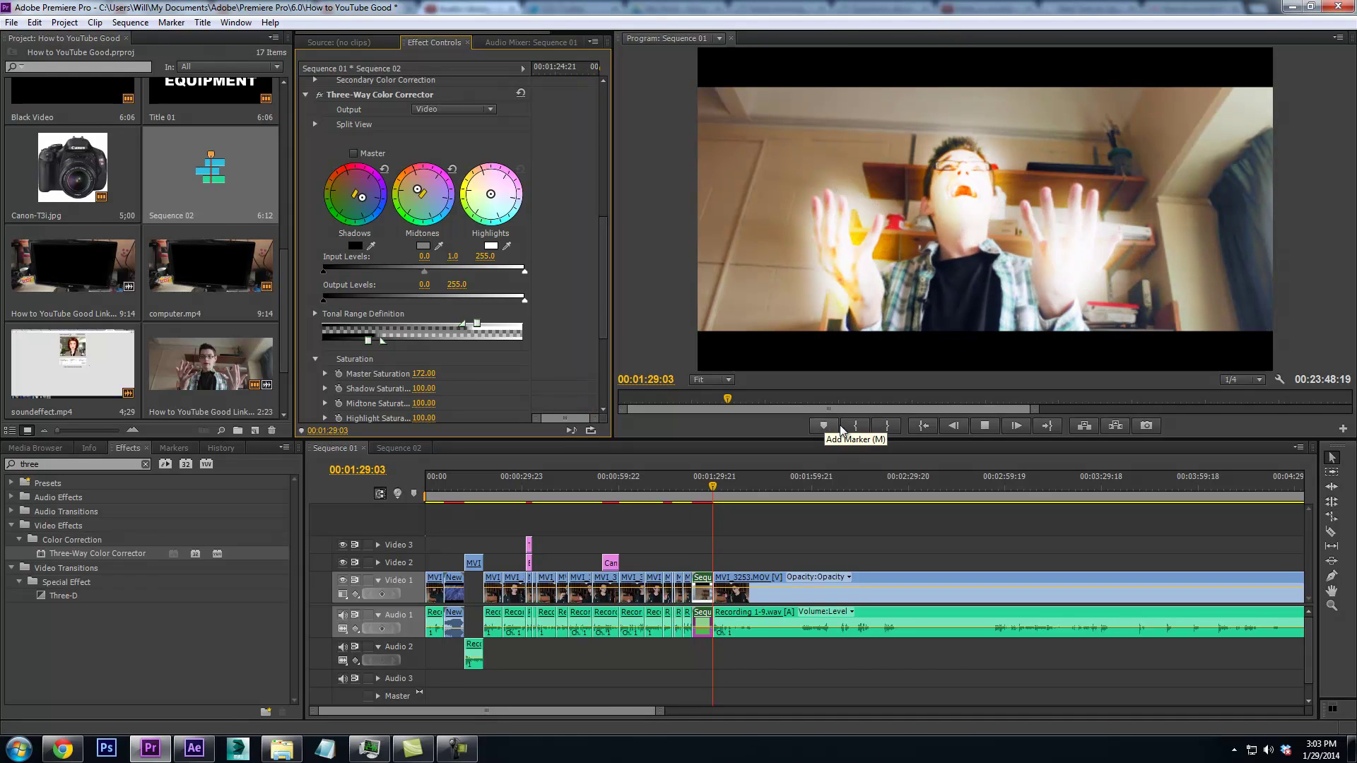
key("space")
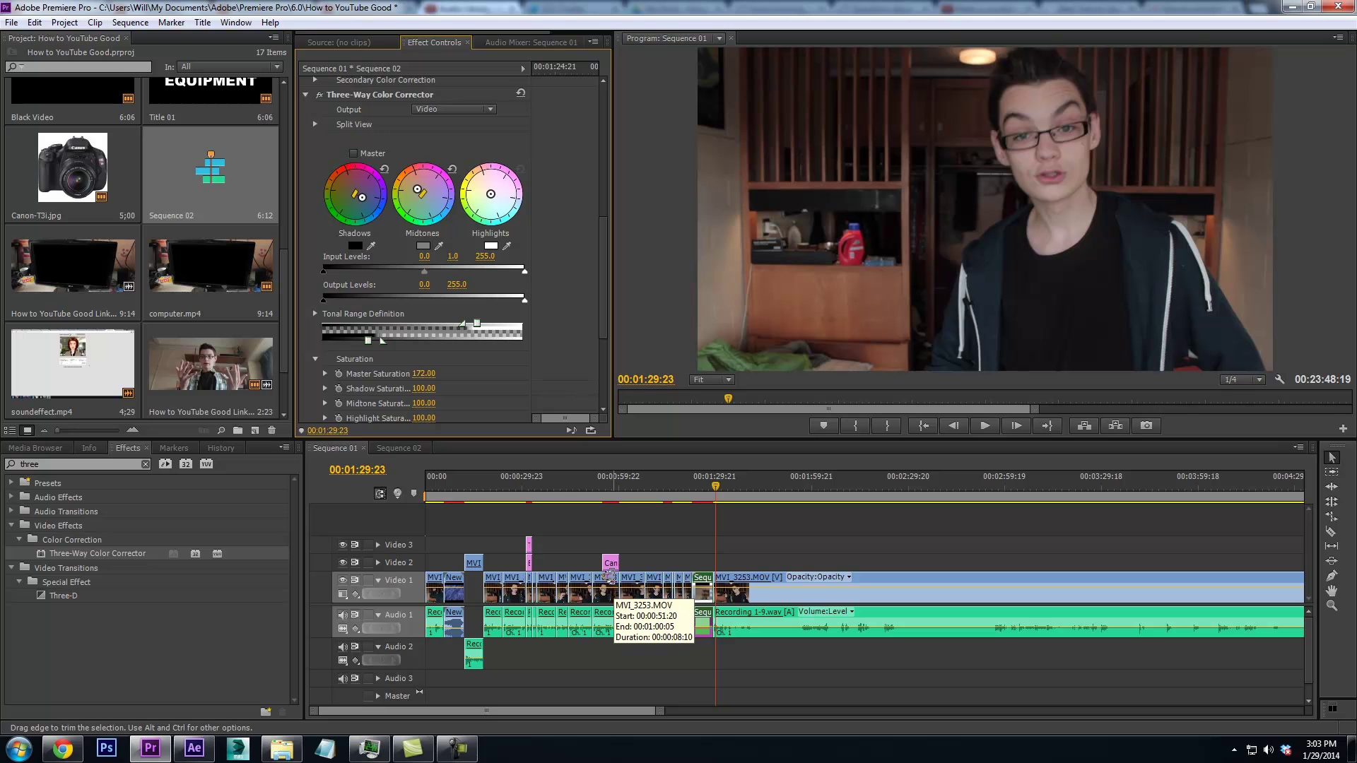
Move the MVI_3253.MOV clip preceding Sequence 02 to Video 2 and its audio to Audio 2, and extend its end to 00:01:22:23
left_click_drag(661, 711, 439, 711)
left_click_drag(564, 501, 564, 499)
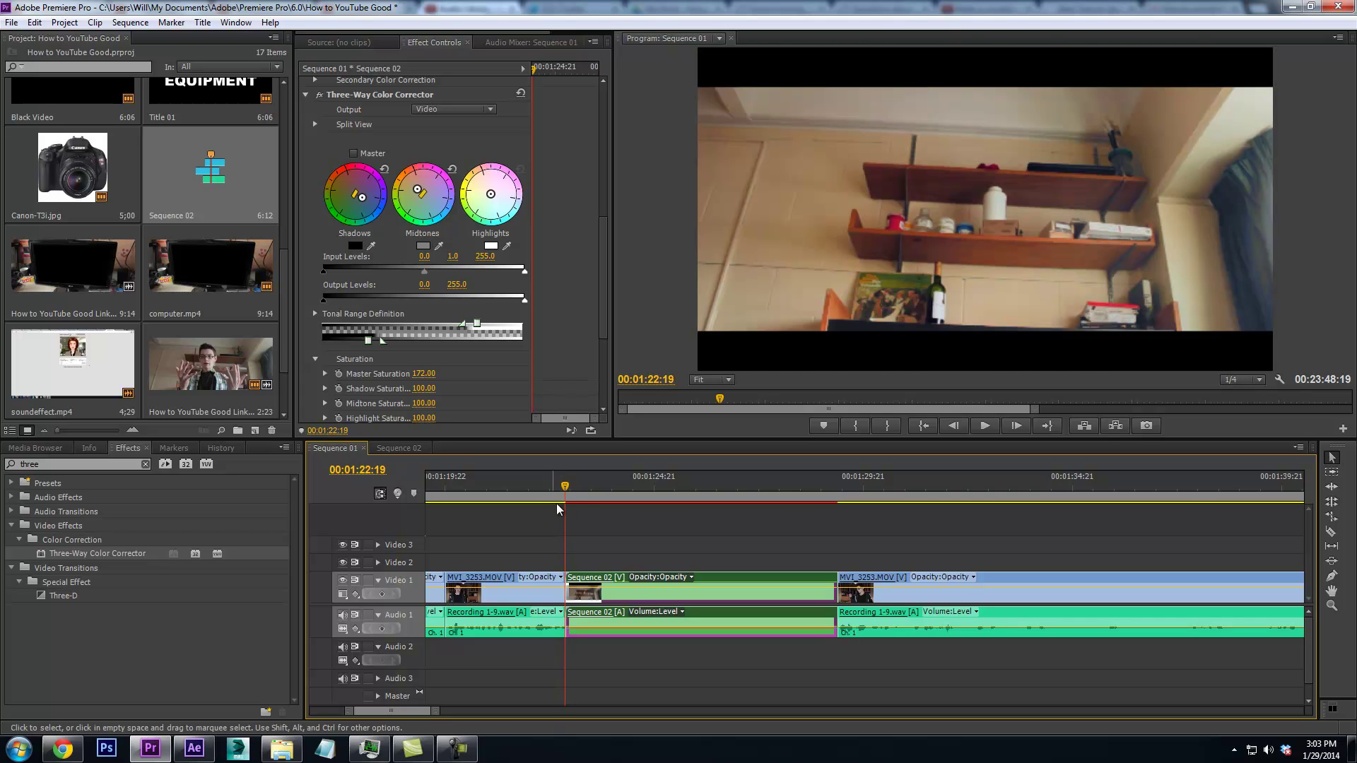
left_click(495, 576)
left_click_drag(490, 576, 491, 562)
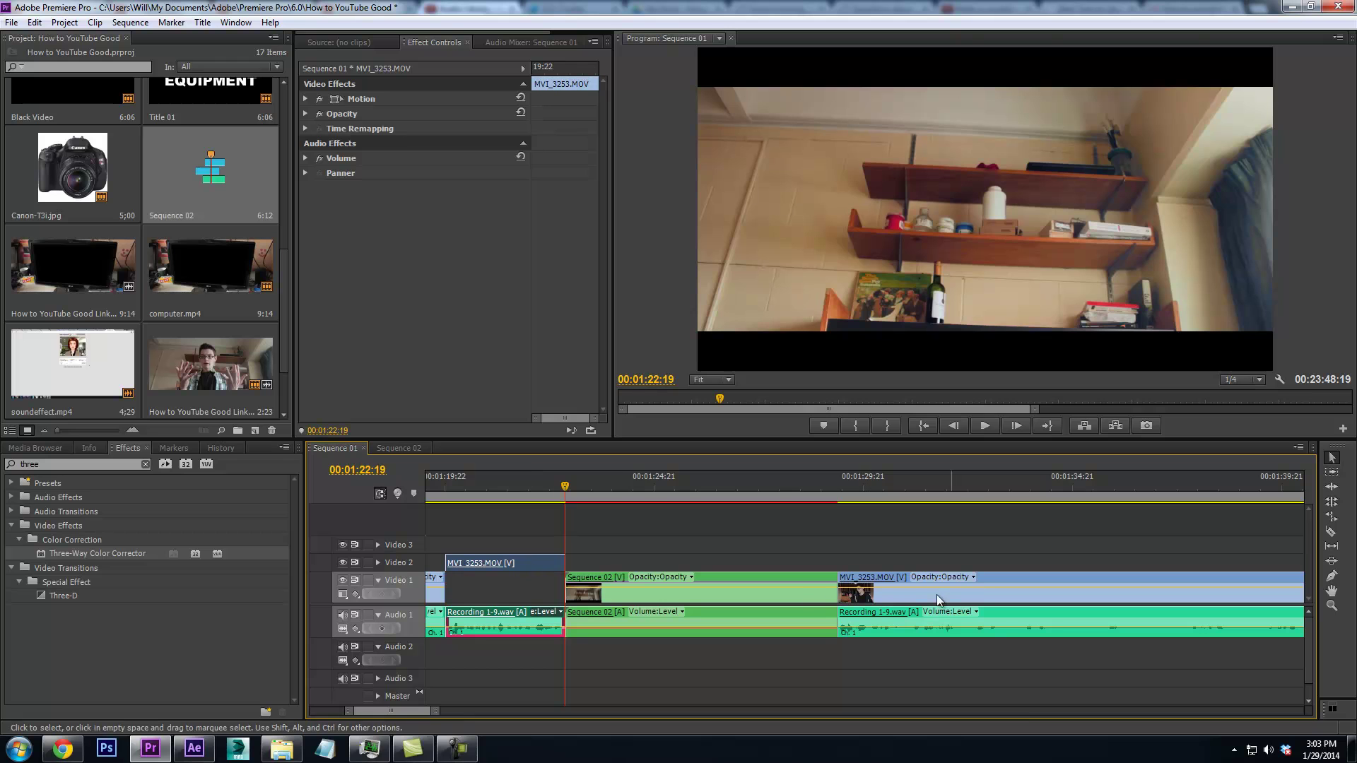
left_click_drag(496, 623, 491, 646)
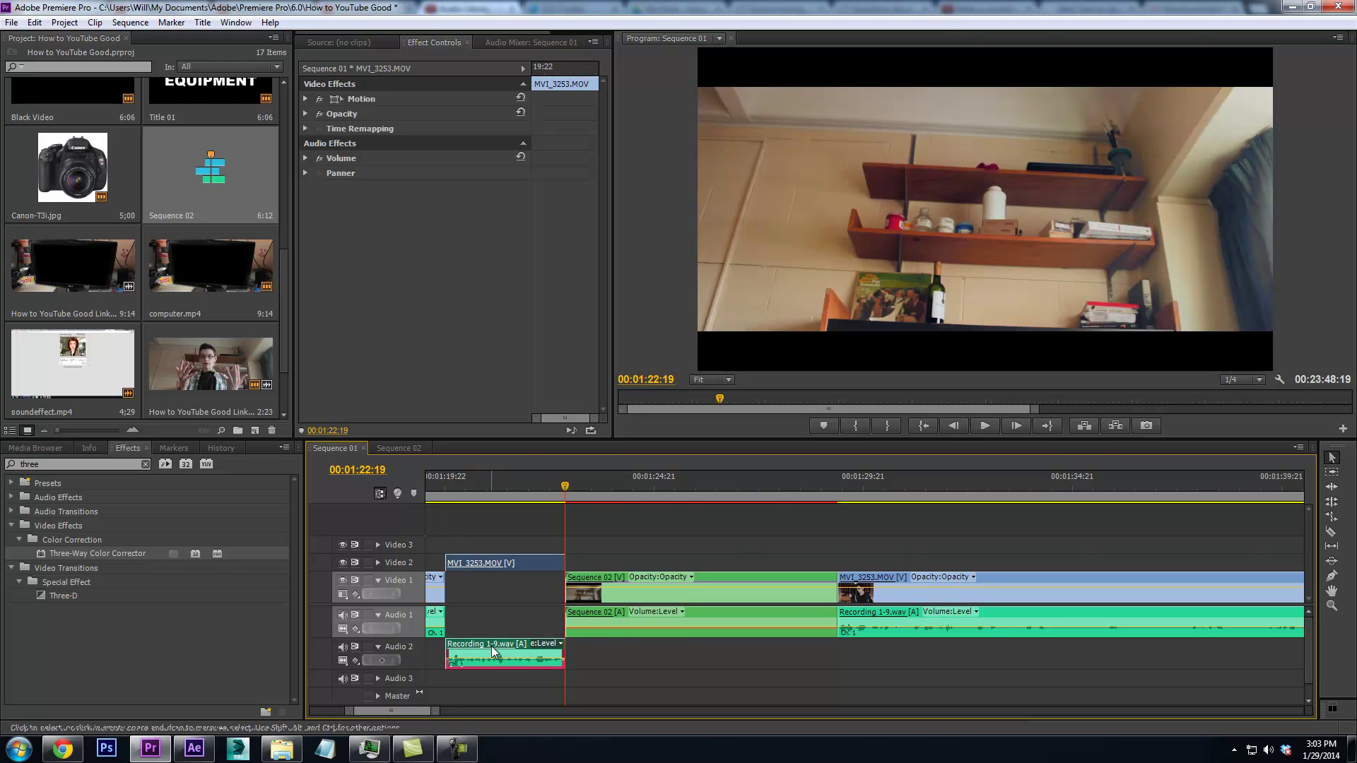
left_click(573, 563)
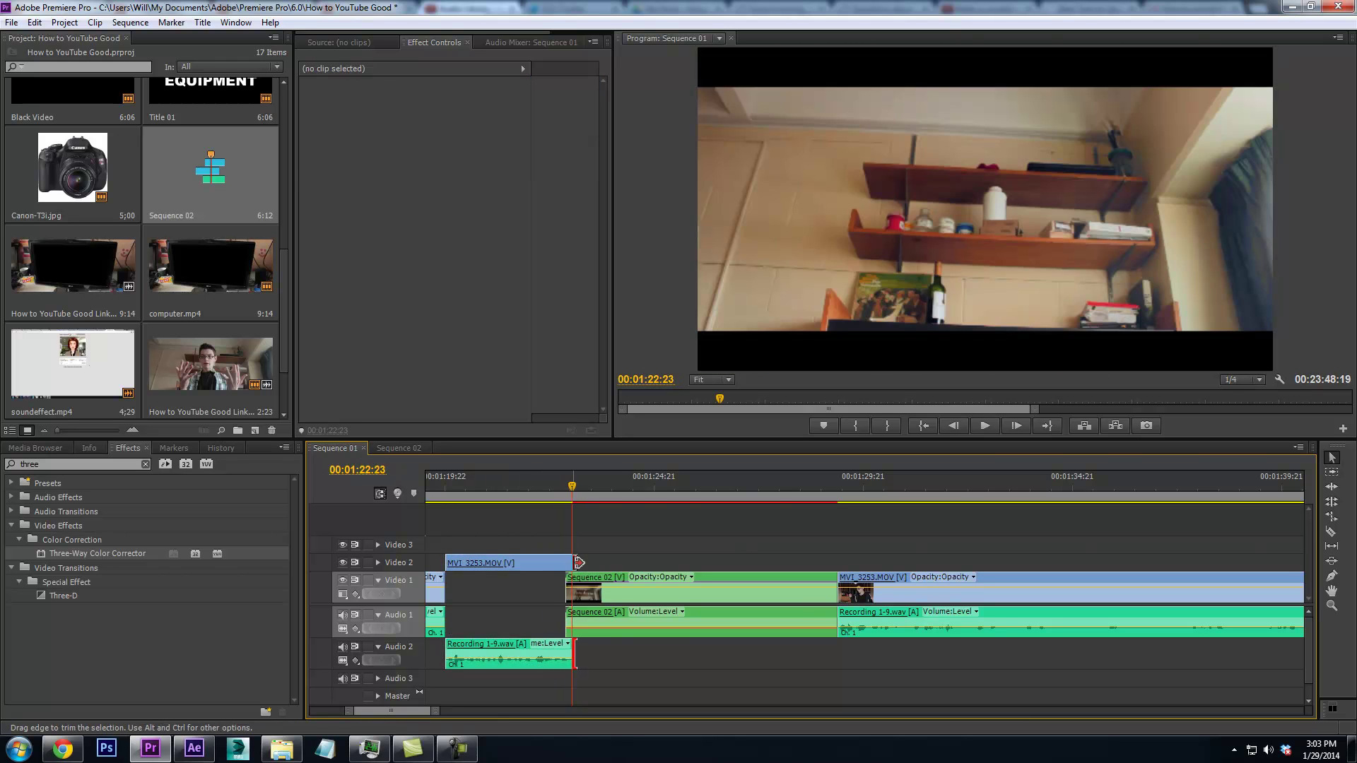
left_click_drag(574, 562, 581, 562)
Split the extended clip at 00:01:22:19 with the Razor tool and cut away the audio overlapping Sequence 02 on Audio 2
key("Left")
key("Left")
key("Left")
key("Left")
left_click(1331, 531)
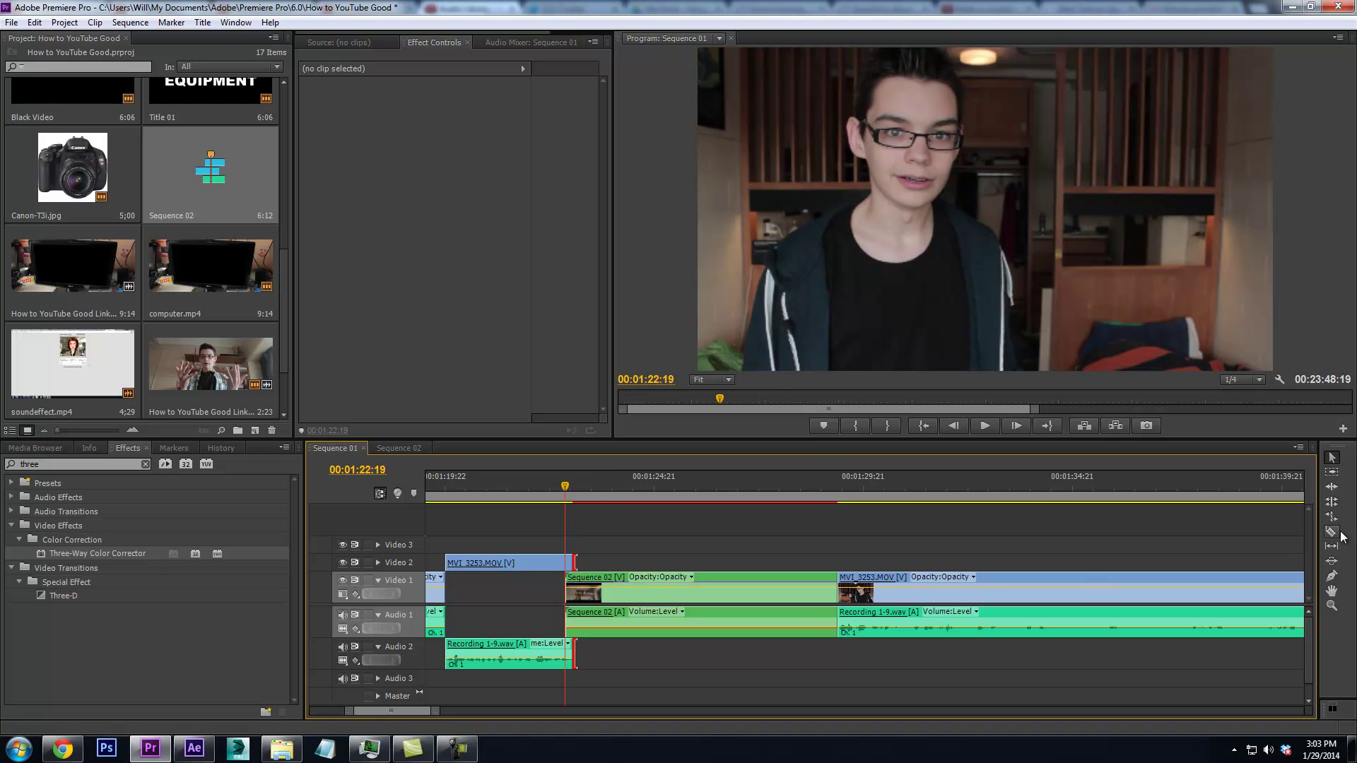
right_click(568, 562)
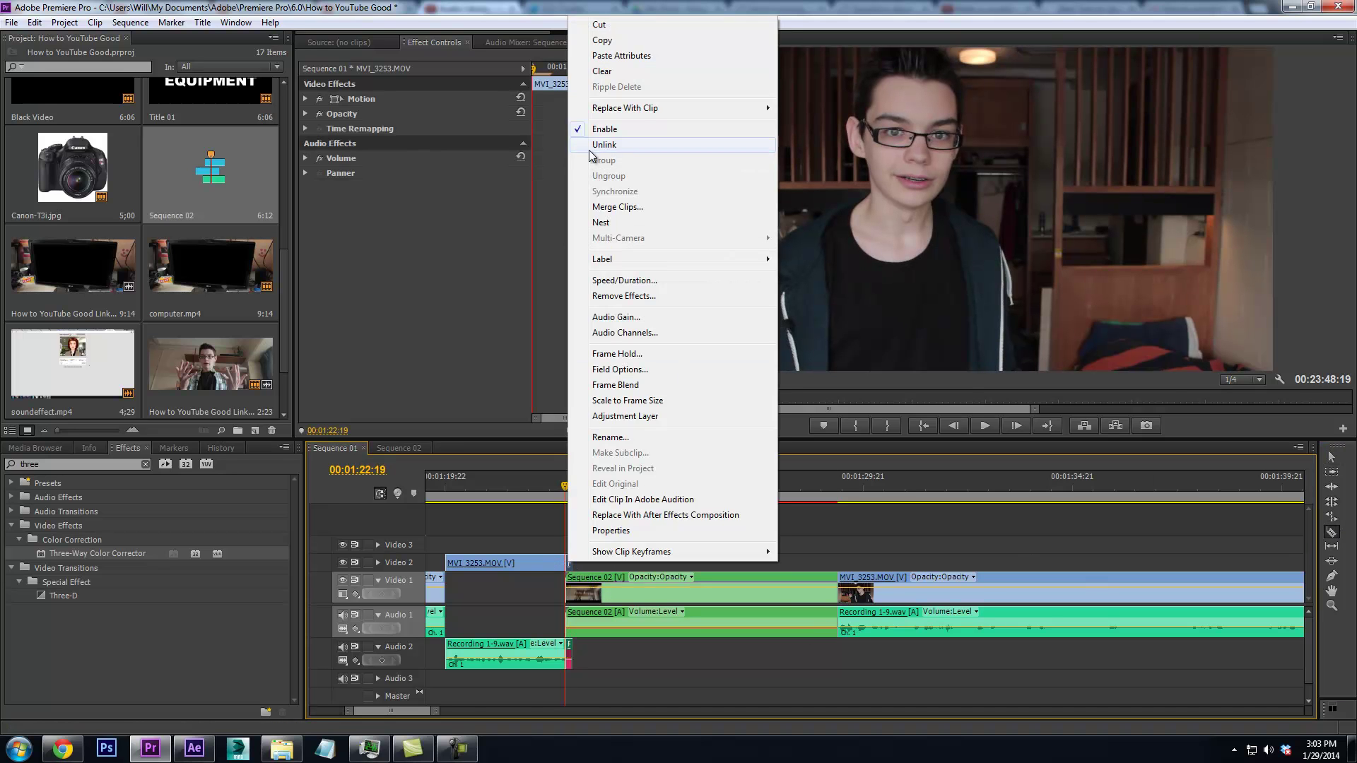
left_click(568, 652)
right_click(568, 650)
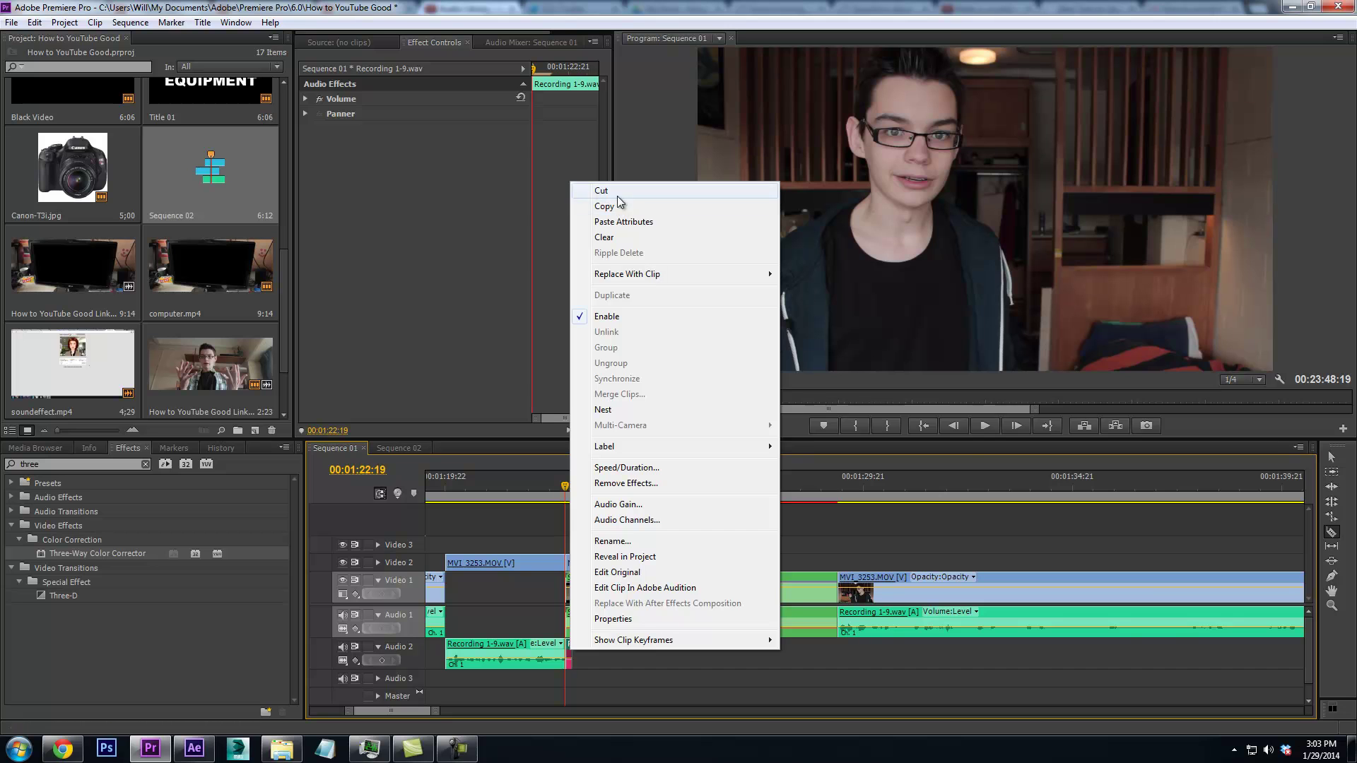
left_click(617, 193)
Move the MVI_3253.MOV clip following Sequence 02 up to Video 2 and extend its start back to 00:01:29:03
left_click_drag(834, 502, 843, 513)
left_click(835, 496)
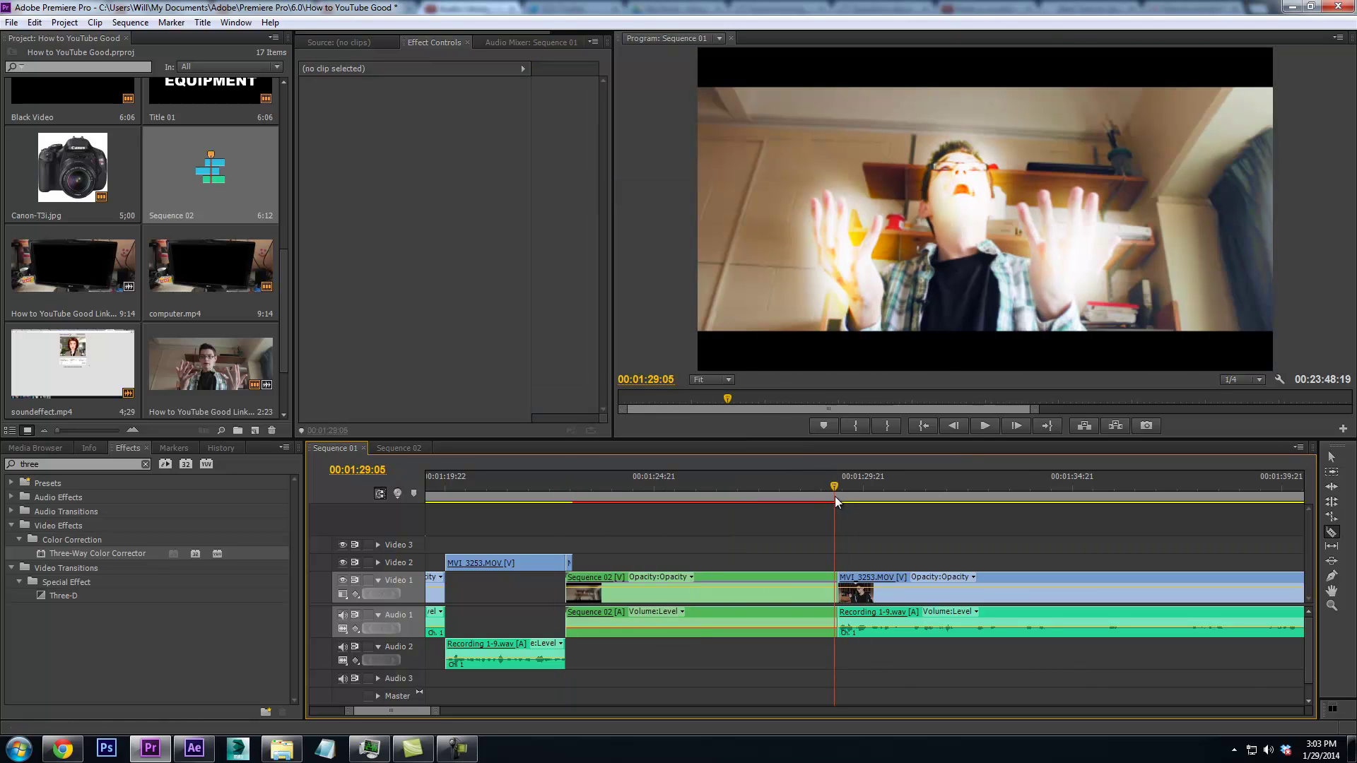
left_click(1332, 457)
left_click_drag(884, 578, 848, 570)
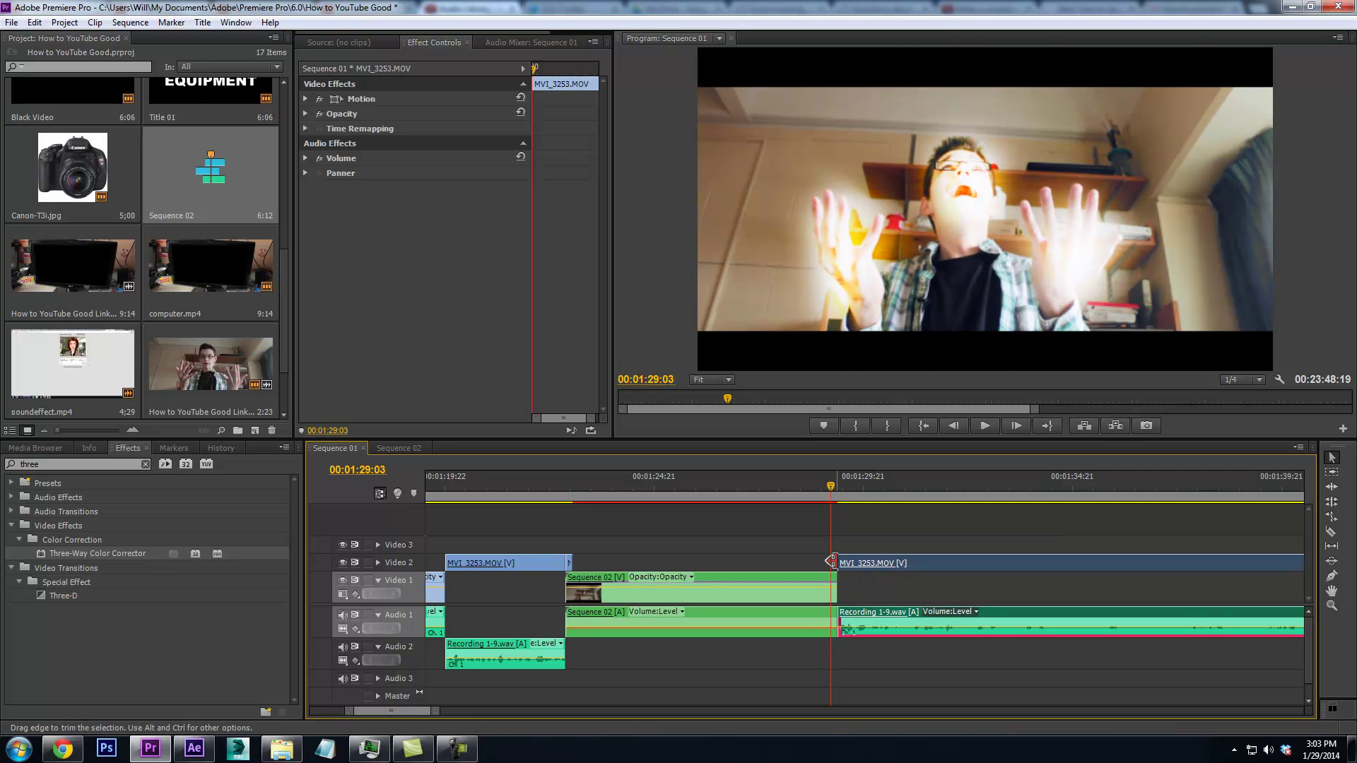
left_click(912, 603)
key("Right")
key("Right")
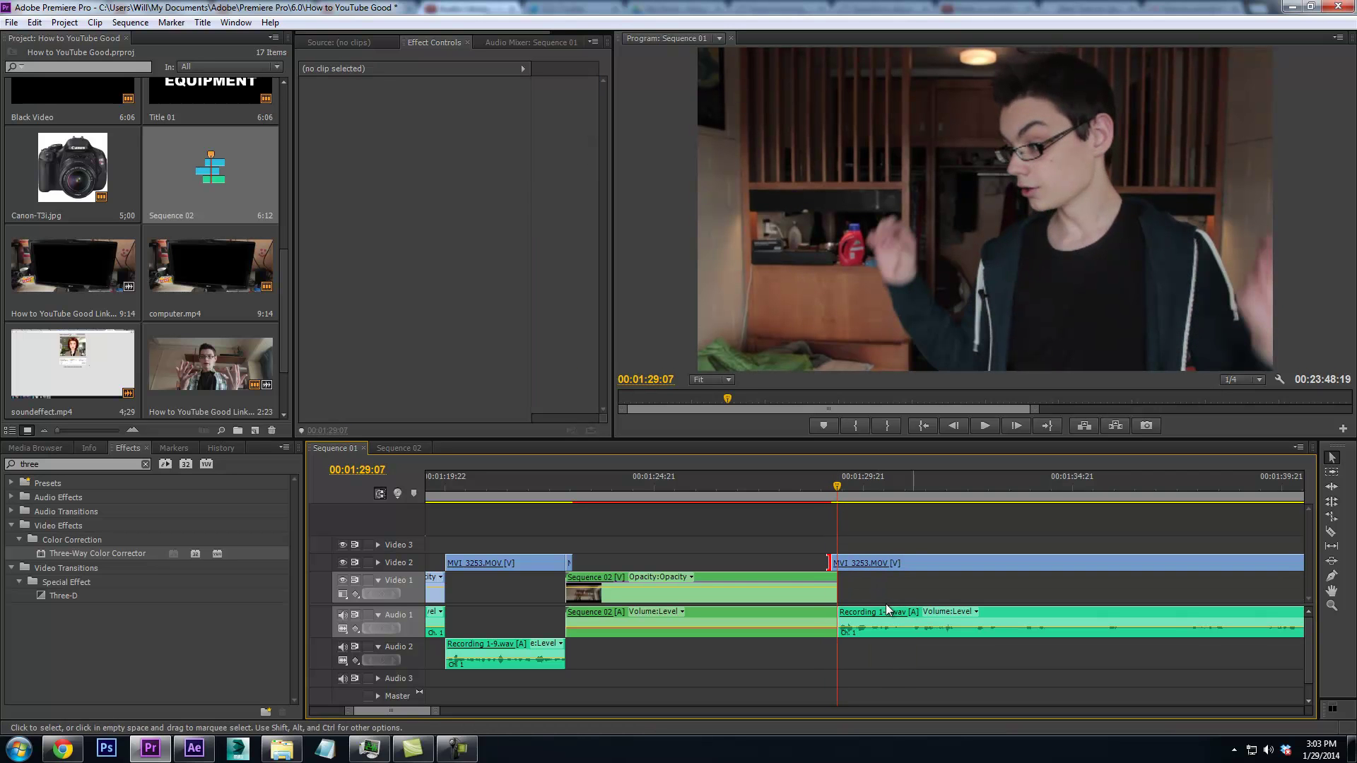
Split the extended Video 2 clip at 00:01:29:07 with the Razor tool and save the project
key("c")
left_click(837, 563)
right_click(835, 563)
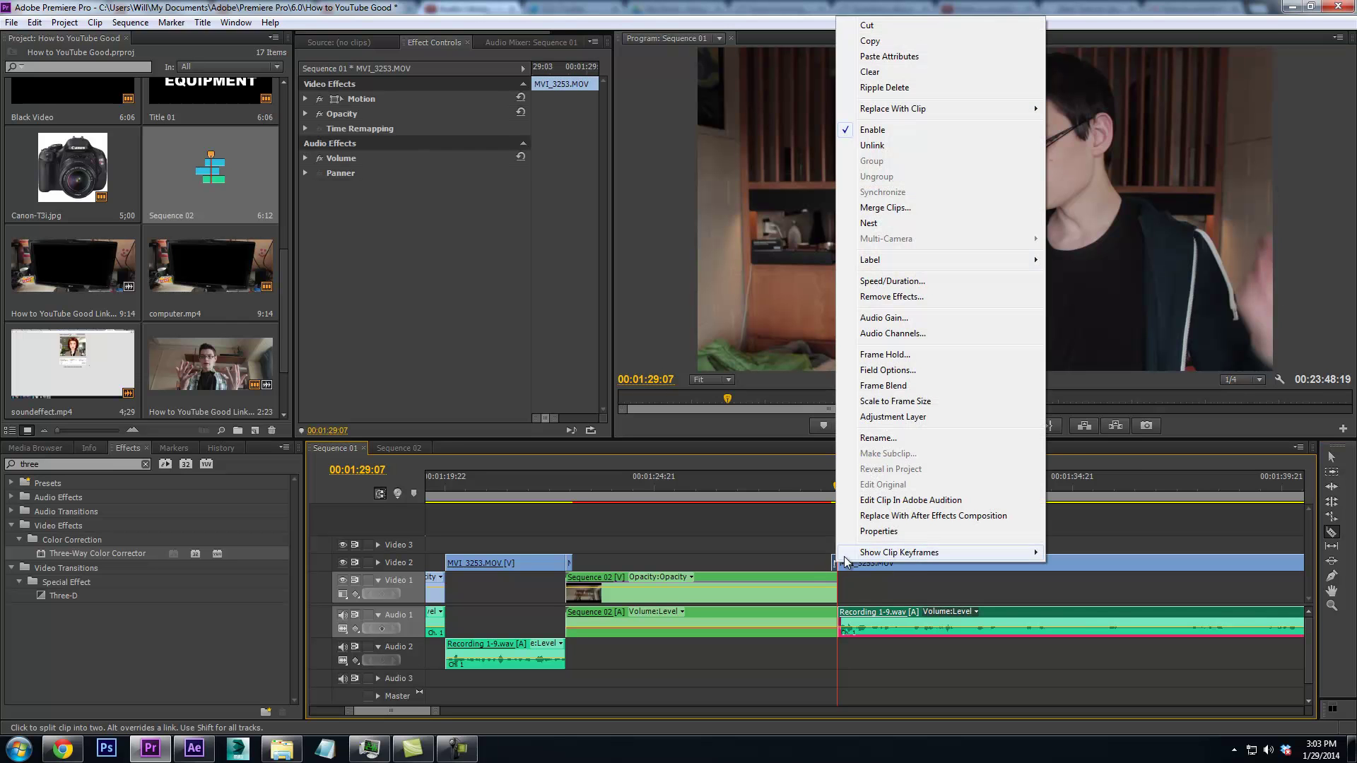
left_click(662, 522)
key("ctrl+s")
Replace the short MVI_3253.MOV piece before 00:01:29:07 with an After Effects composition and return to Premiere Pro
left_click(193, 748)
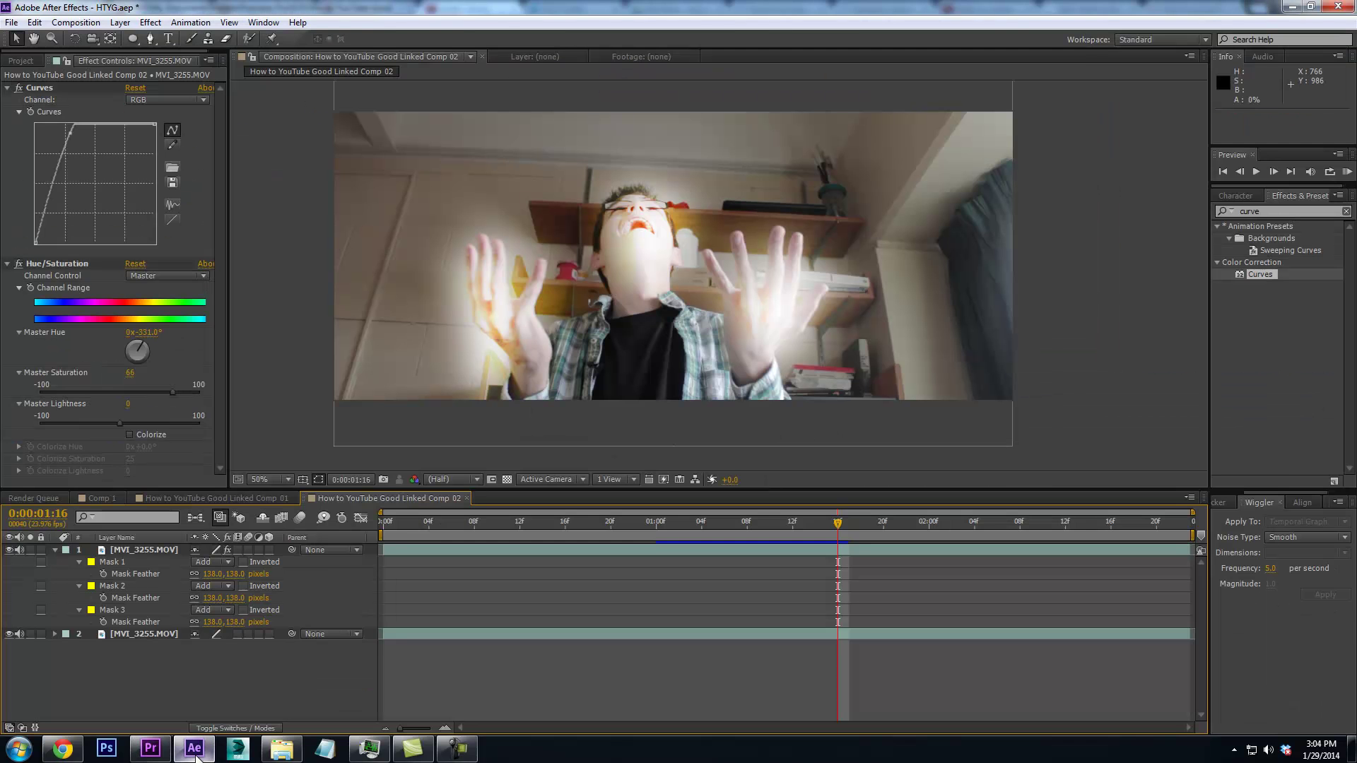
left_click(135, 752)
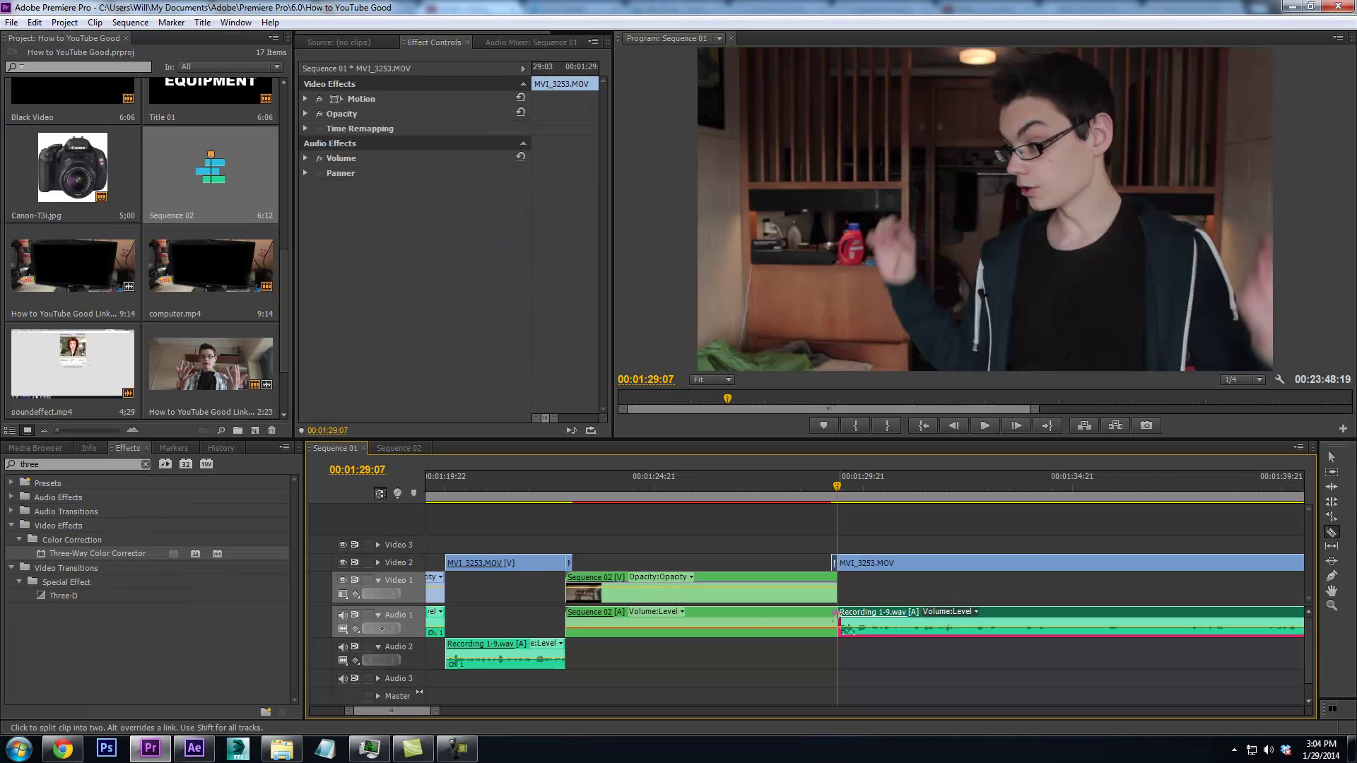
right_click(836, 562)
left_click(924, 509)
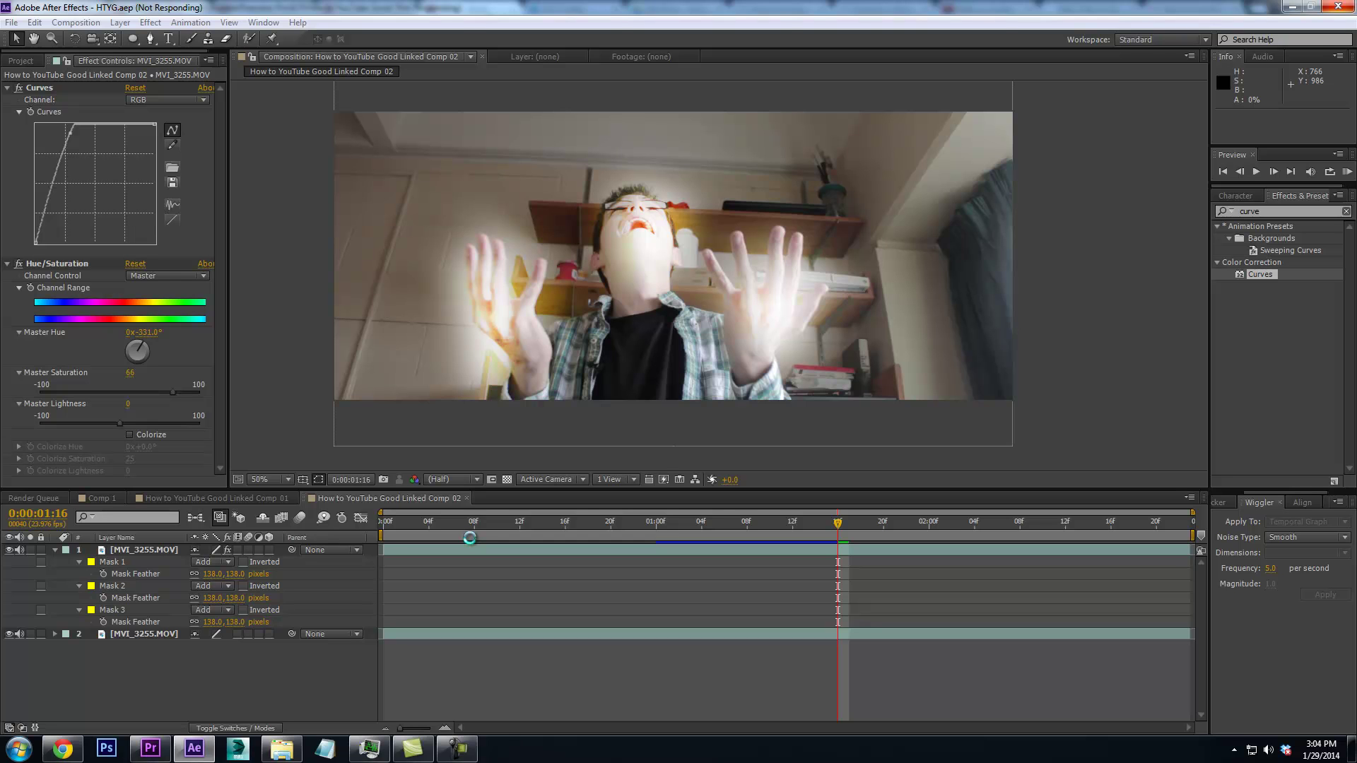
left_click(150, 749)
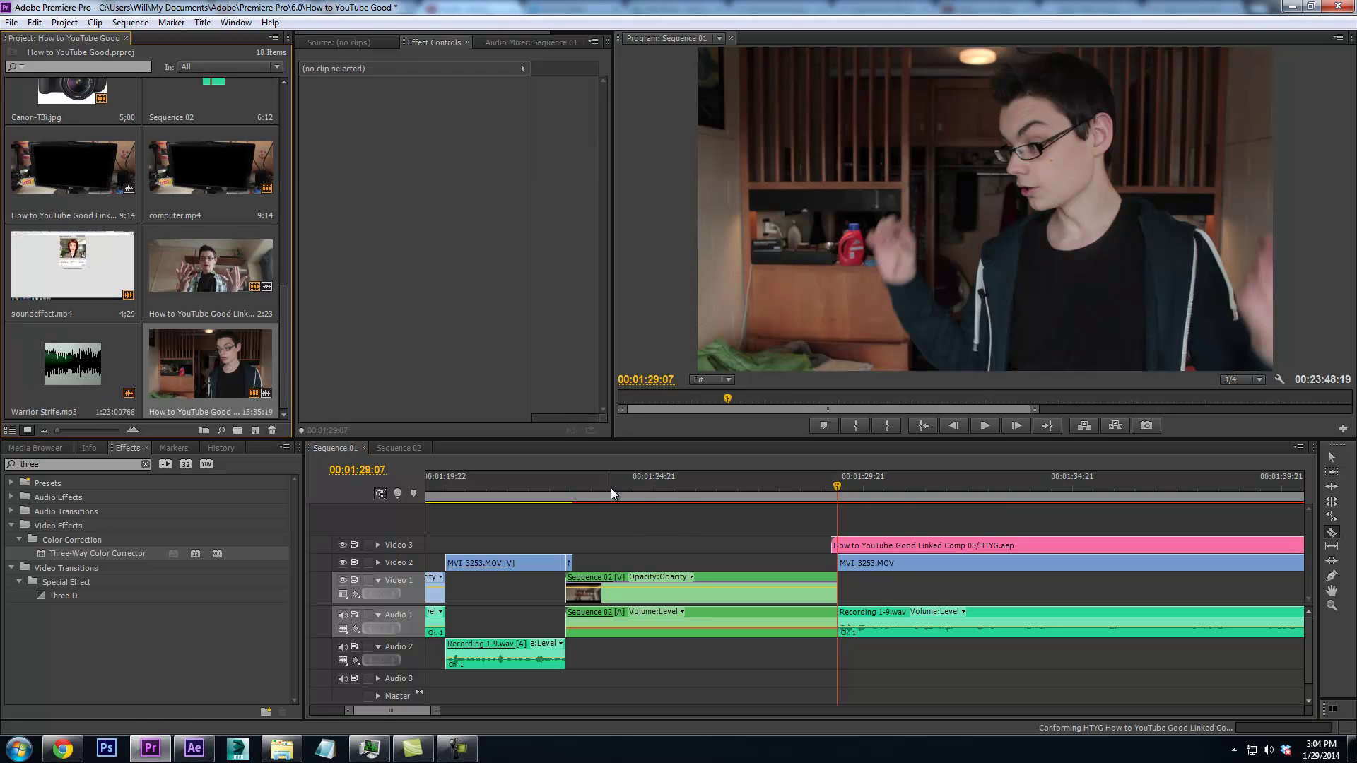
Cut the linked composition clip on Video 3 at 00:01:29:07, keeping only the short first part, and move it down to Video 2
left_click_drag(438, 710, 702, 693)
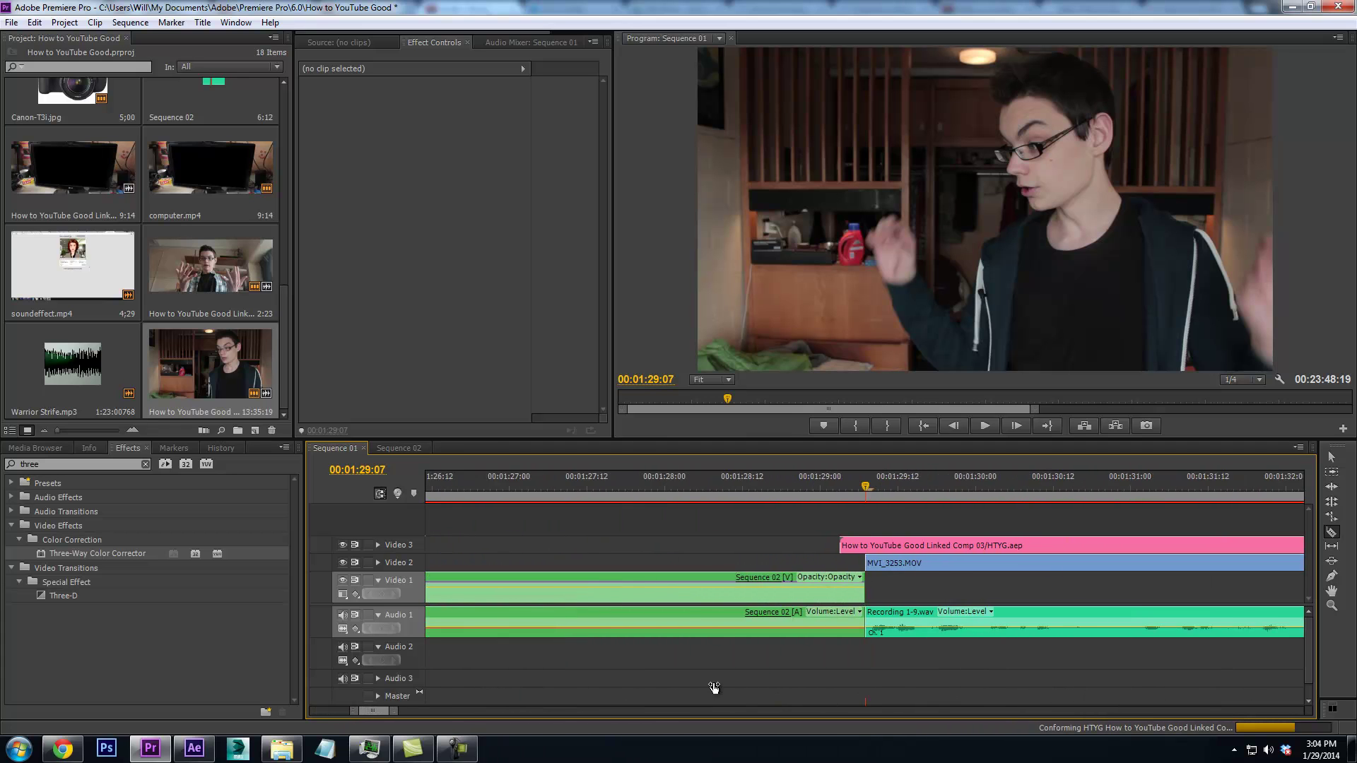
left_click(860, 489)
left_click_drag(859, 489, 865, 520)
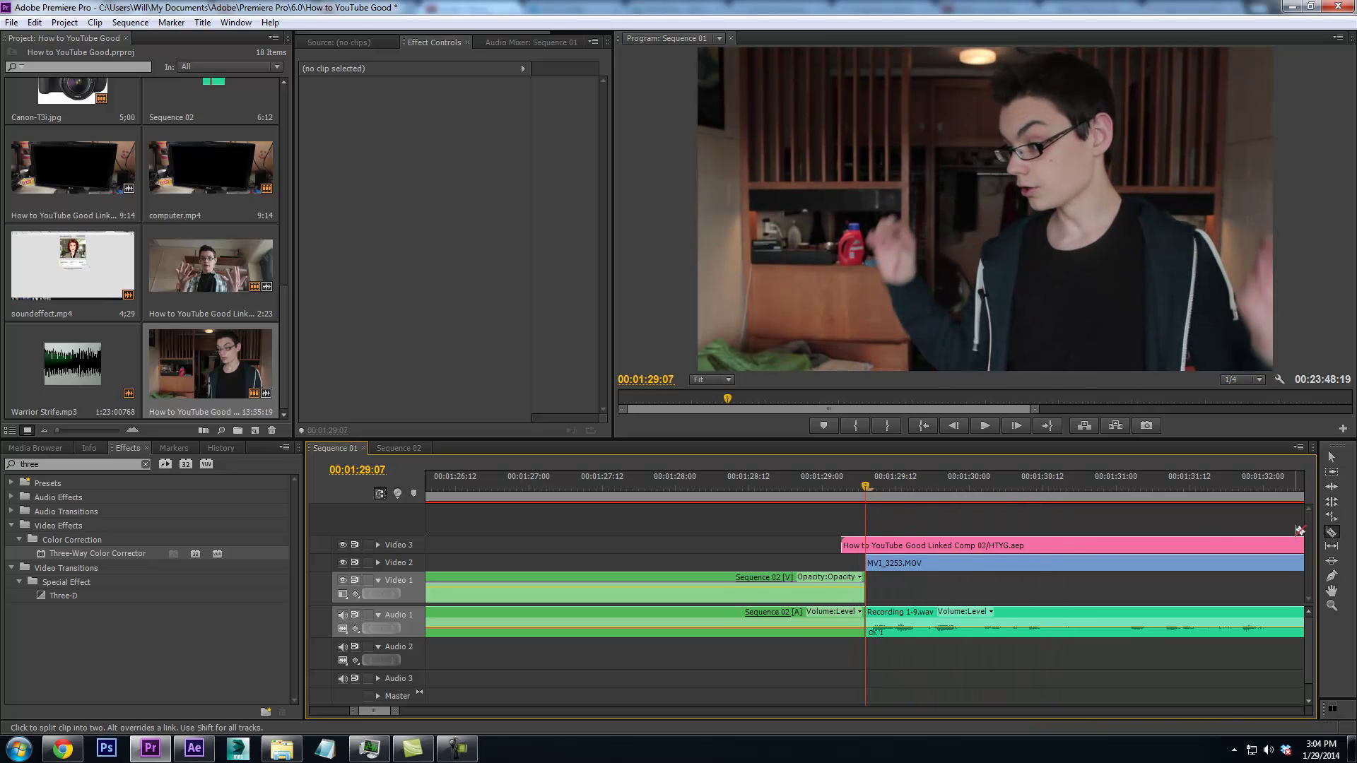
left_click(869, 545)
right_click(874, 545)
left_click(908, 74)
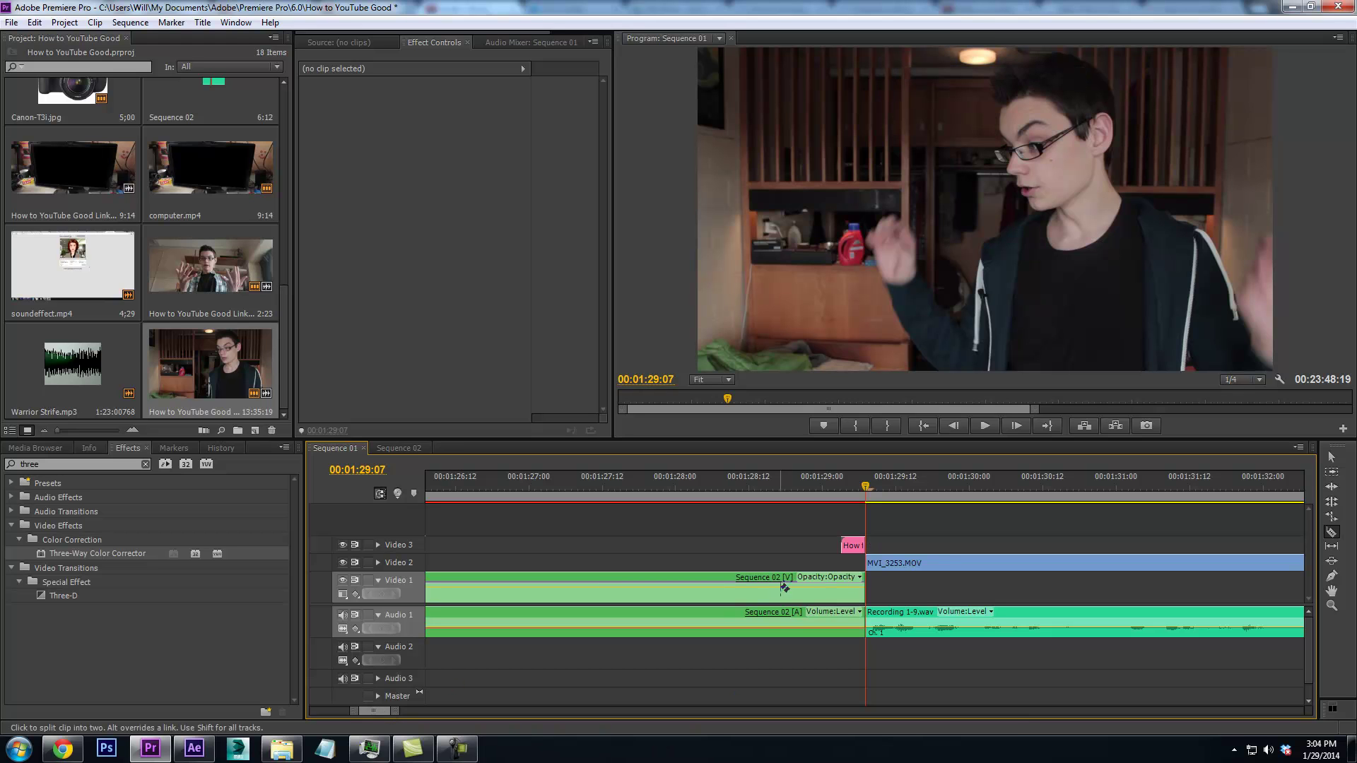
left_click(1332, 458)
left_click_drag(846, 546, 852, 564)
Replace the short MVI_3253.MOV piece overlapping the start of Sequence 02 on Video 2 with an After Effects composition
left_click_drag(395, 710, 438, 711)
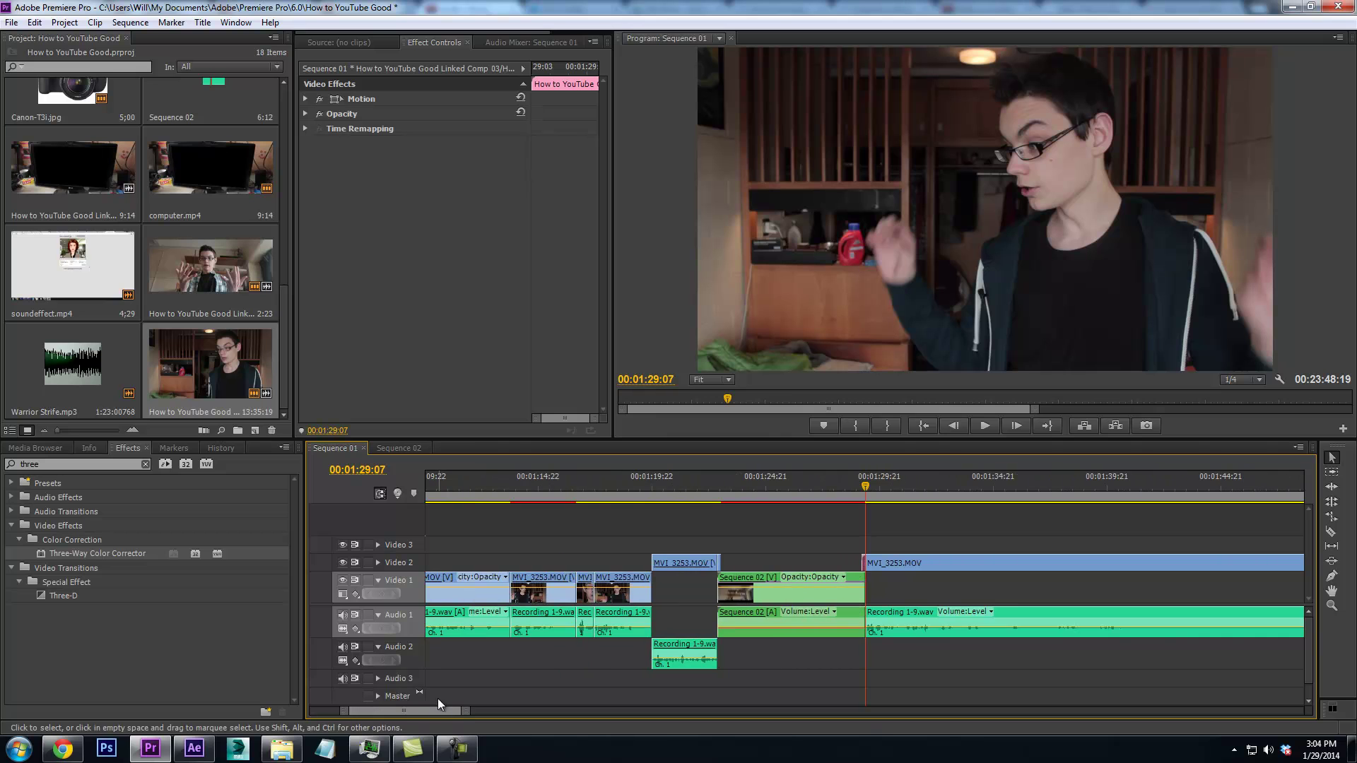
right_click(713, 564)
left_click(834, 520)
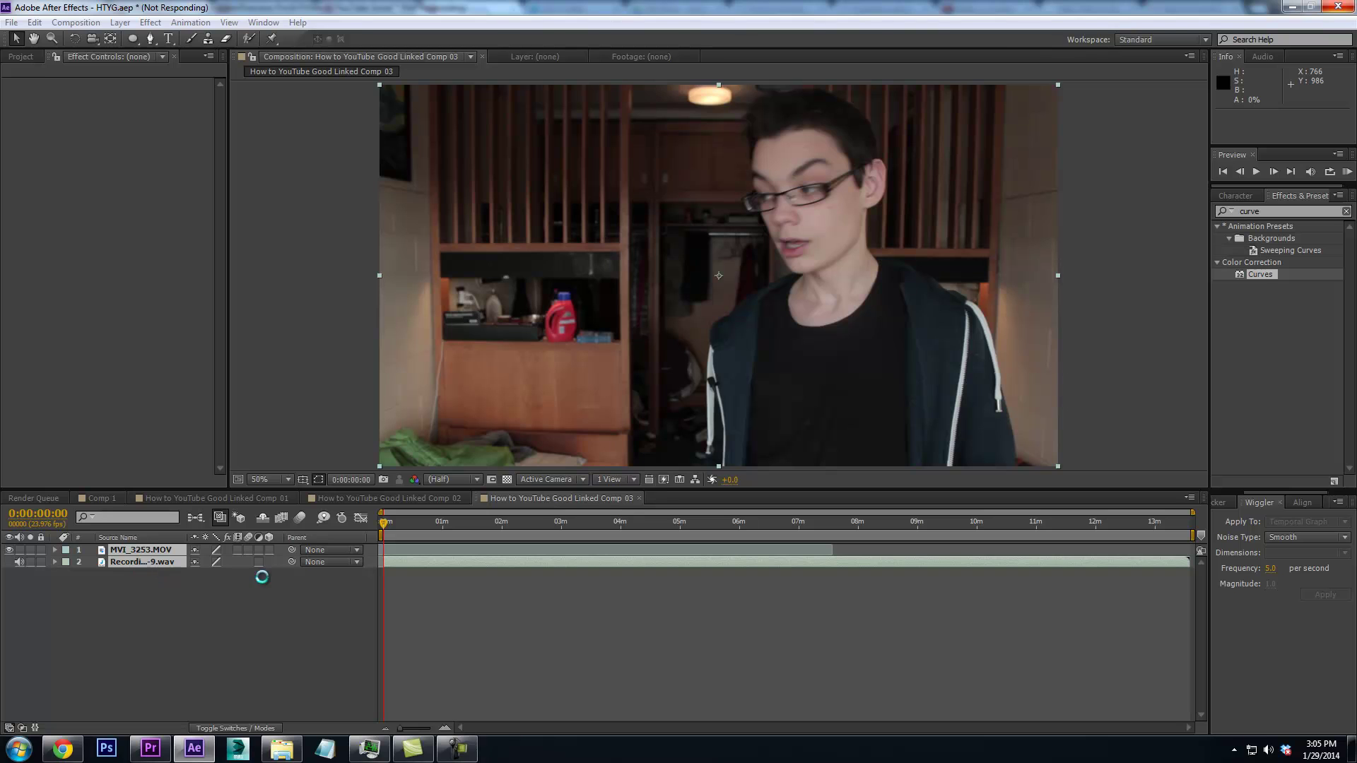
mouse_move(152, 756)
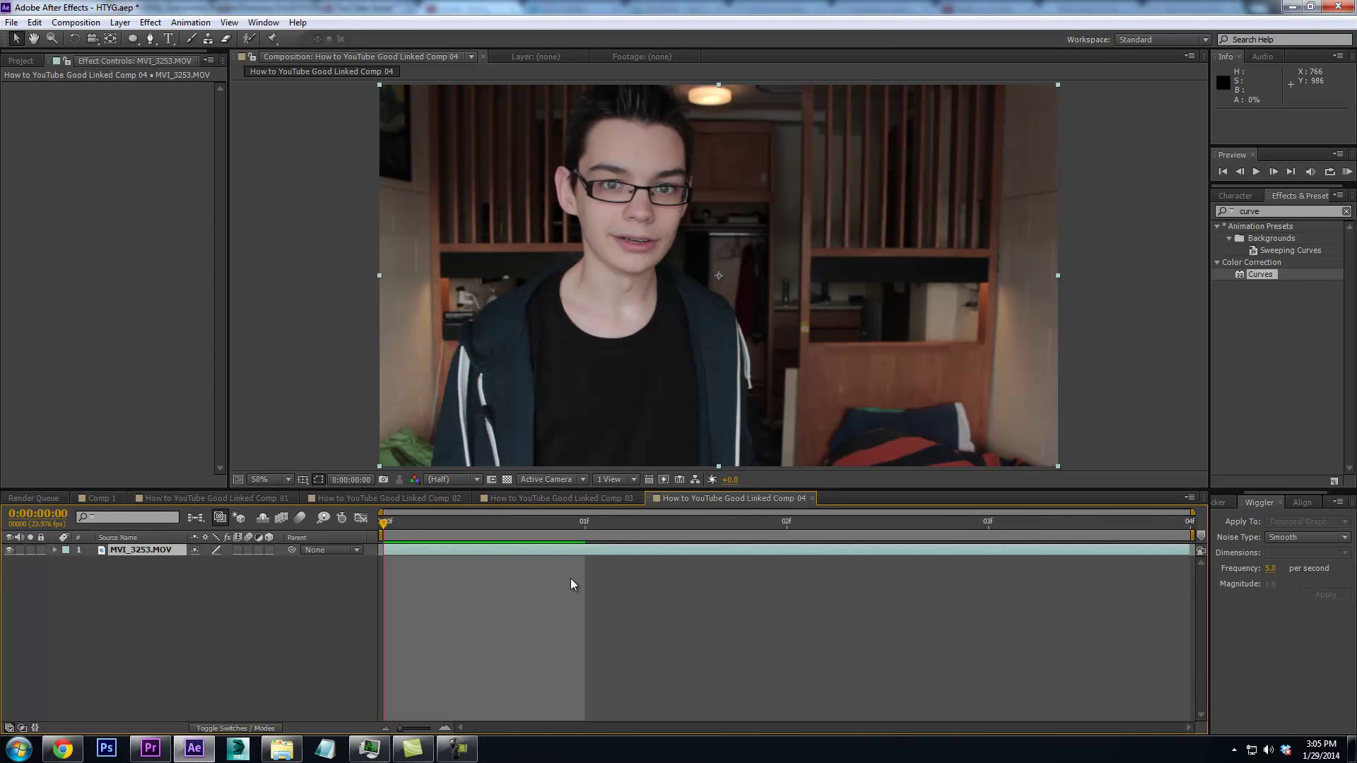
Delete the Recording 1-9.wav audio layer from How to YouTube Good Linked Comp 03, keeping the video layer
left_click(482, 498)
key("ctrl+a")
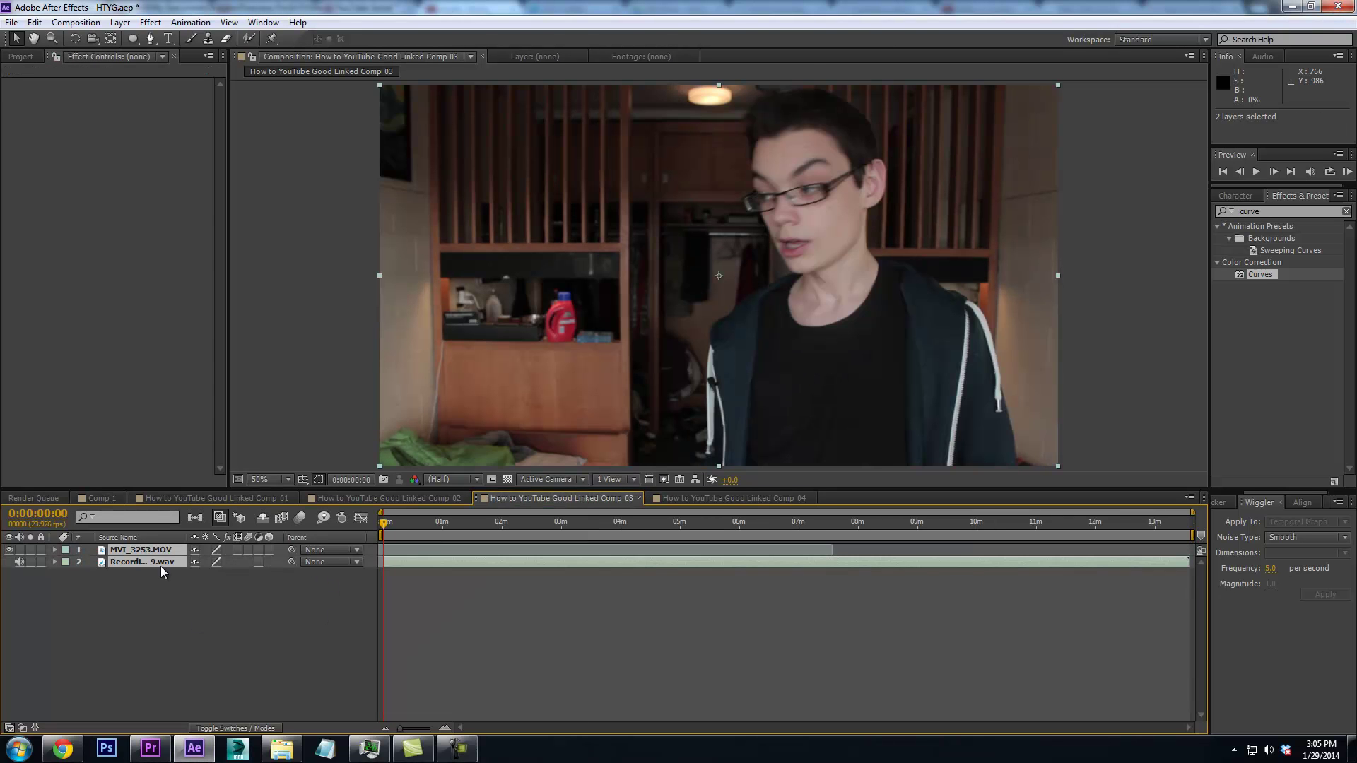
key("Delete")
key("ctrl+z")
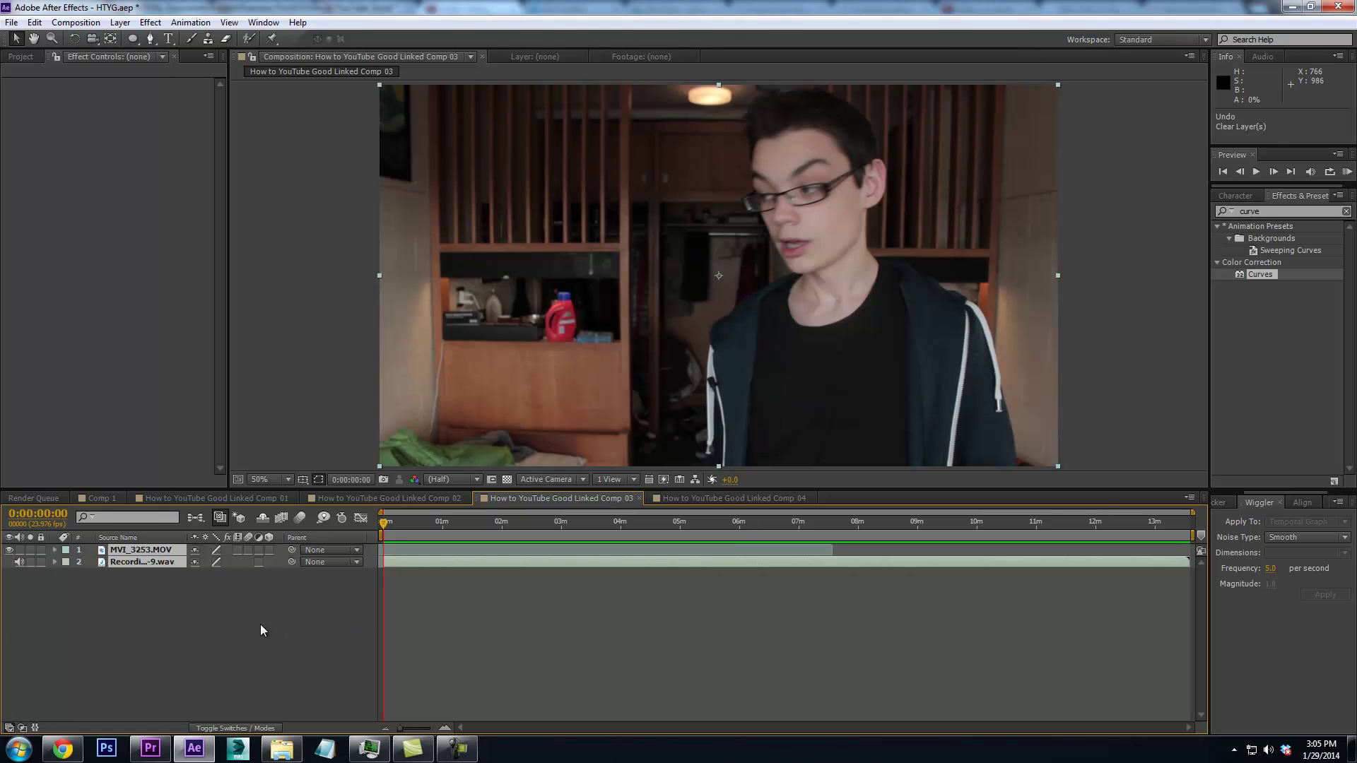
left_click(148, 563)
key("Delete")
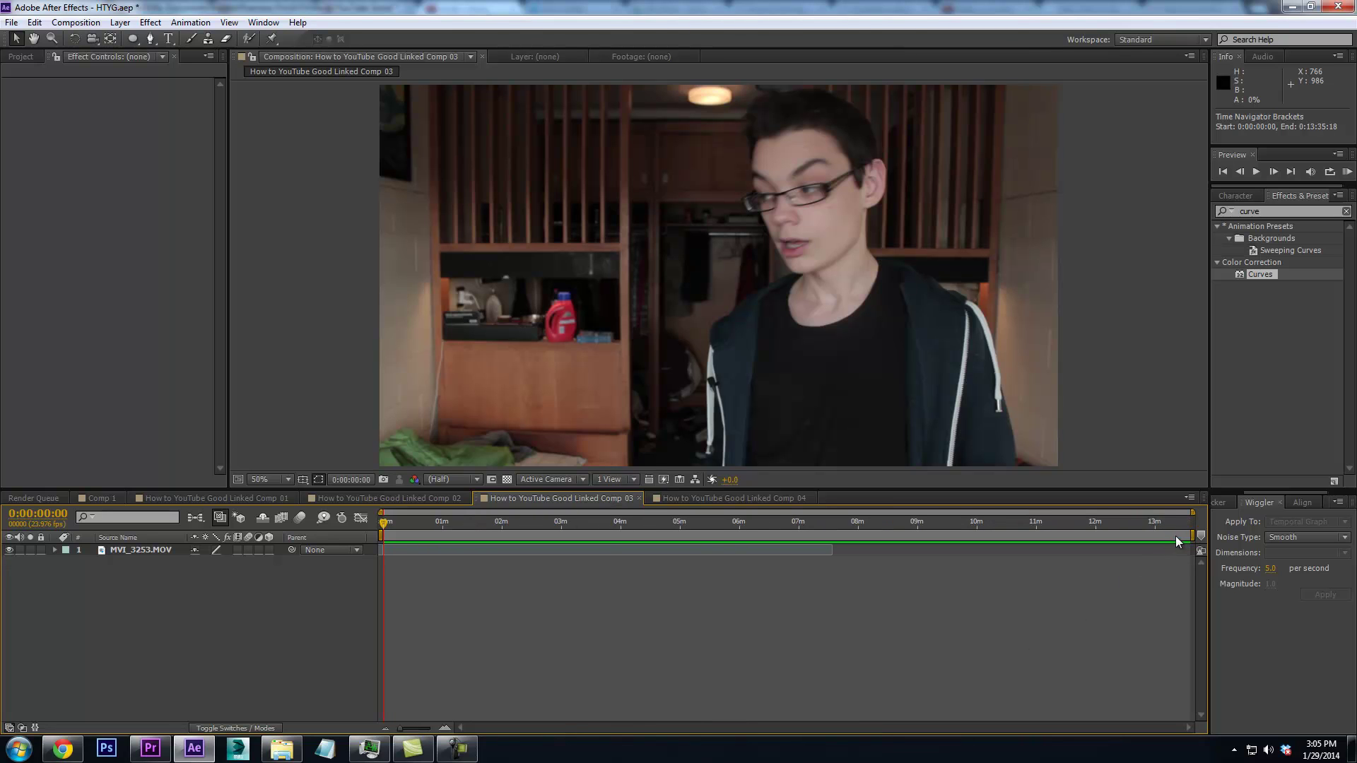
Shorten the work area to the first four frames and trim the composition to it
left_click_drag(1193, 535, 389, 535)
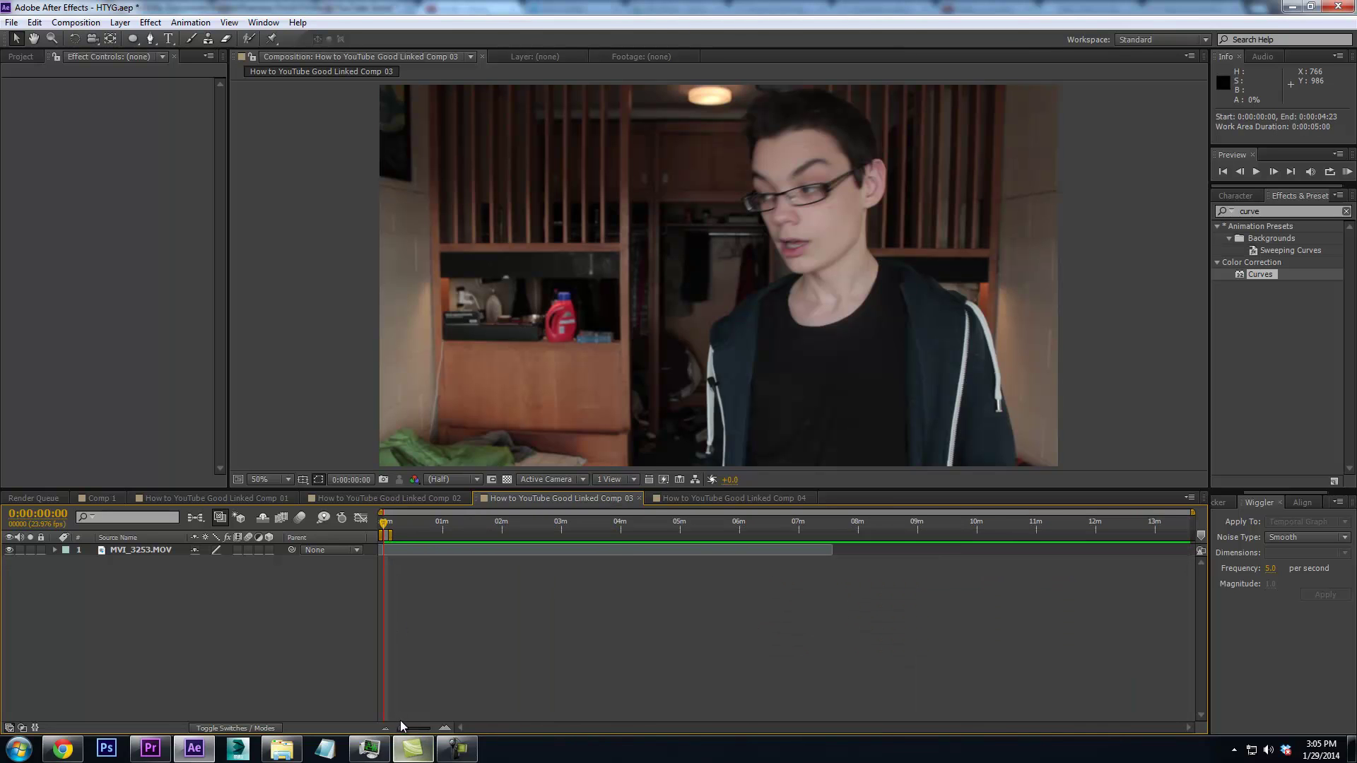
left_click_drag(401, 729, 429, 728)
left_click_drag(594, 542, 393, 536)
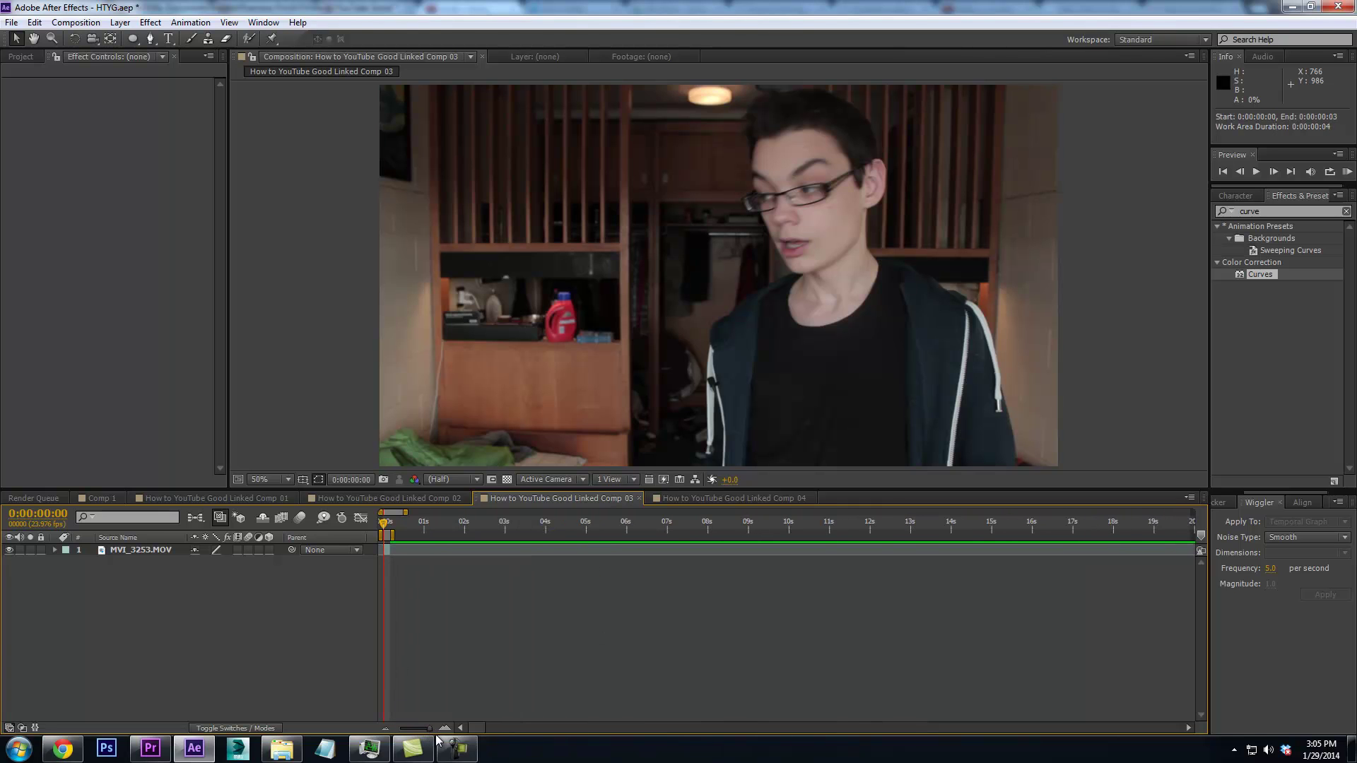
key("semicolon")
right_click(486, 539)
left_click(511, 580)
Enable motion blur for the MVI_3253.MOV layer and for Linked Comp 03
left_click(248, 550)
left_click(300, 517)
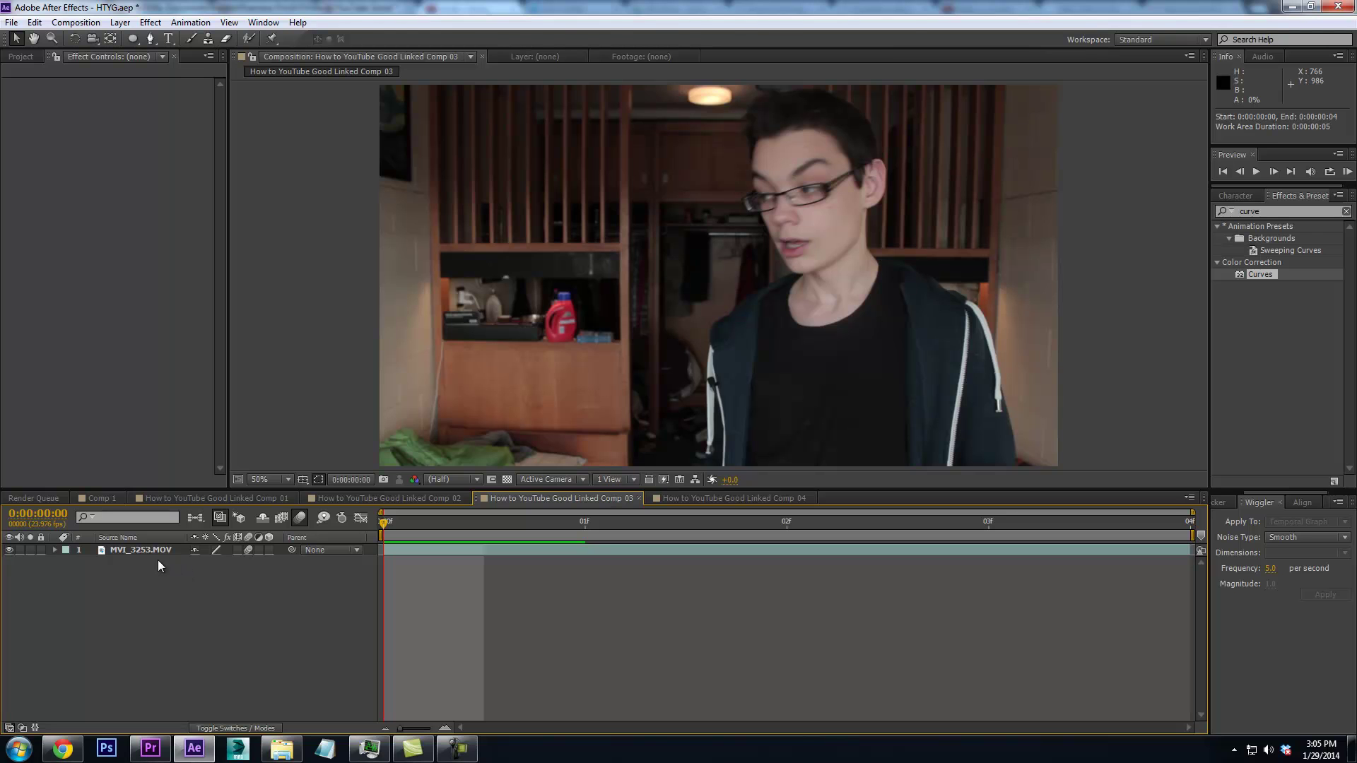
left_click(140, 555)
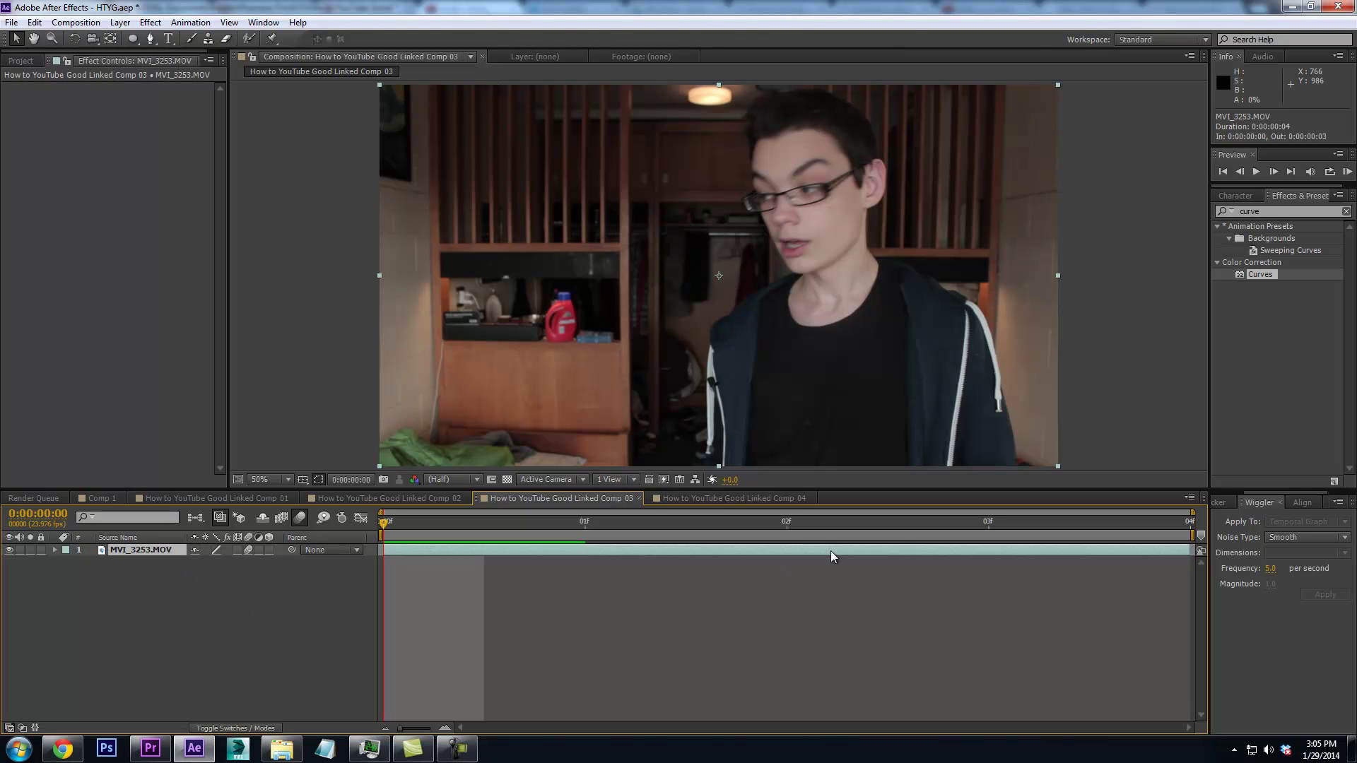
In Linked Comp 03, move the clip off-frame to Position 2890, 540, show the transparency grid, and set a Position keyframe at frame 0
left_click(733, 498)
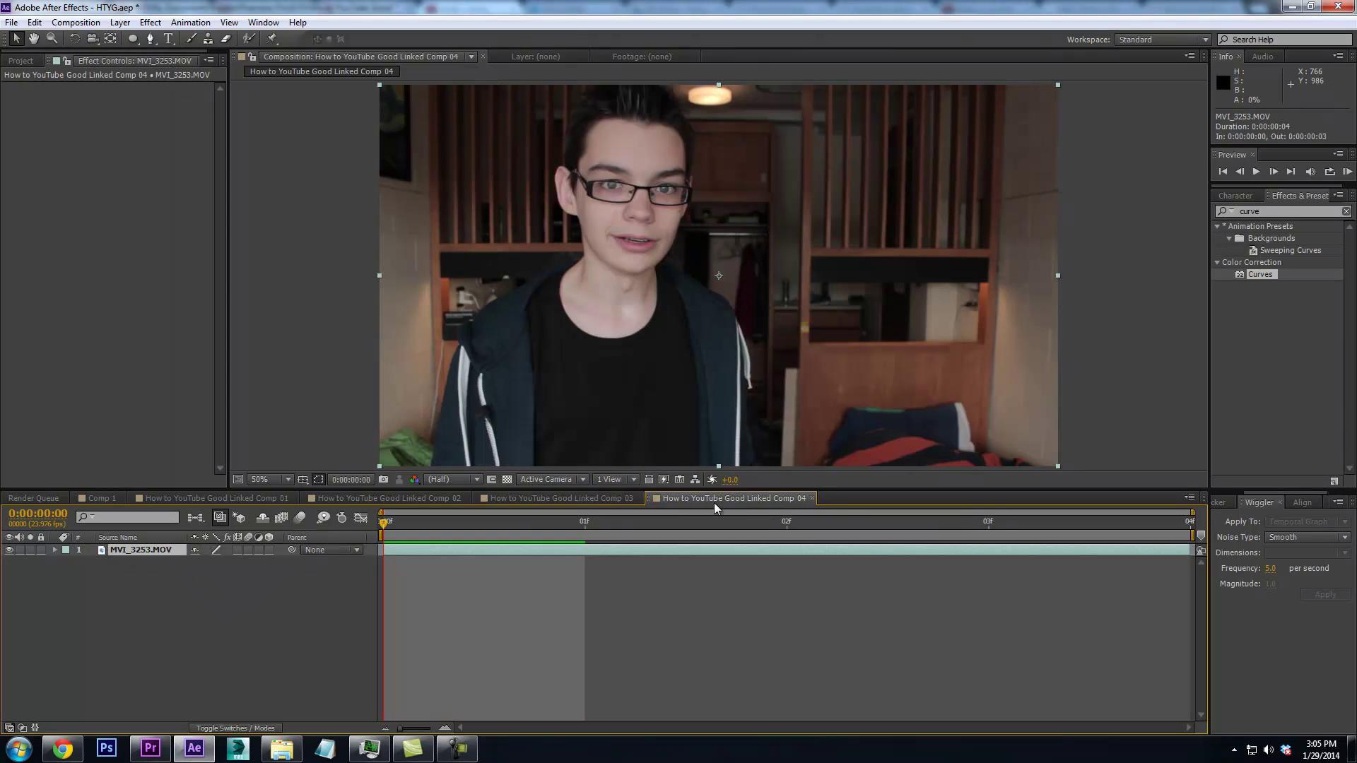
left_click(587, 500)
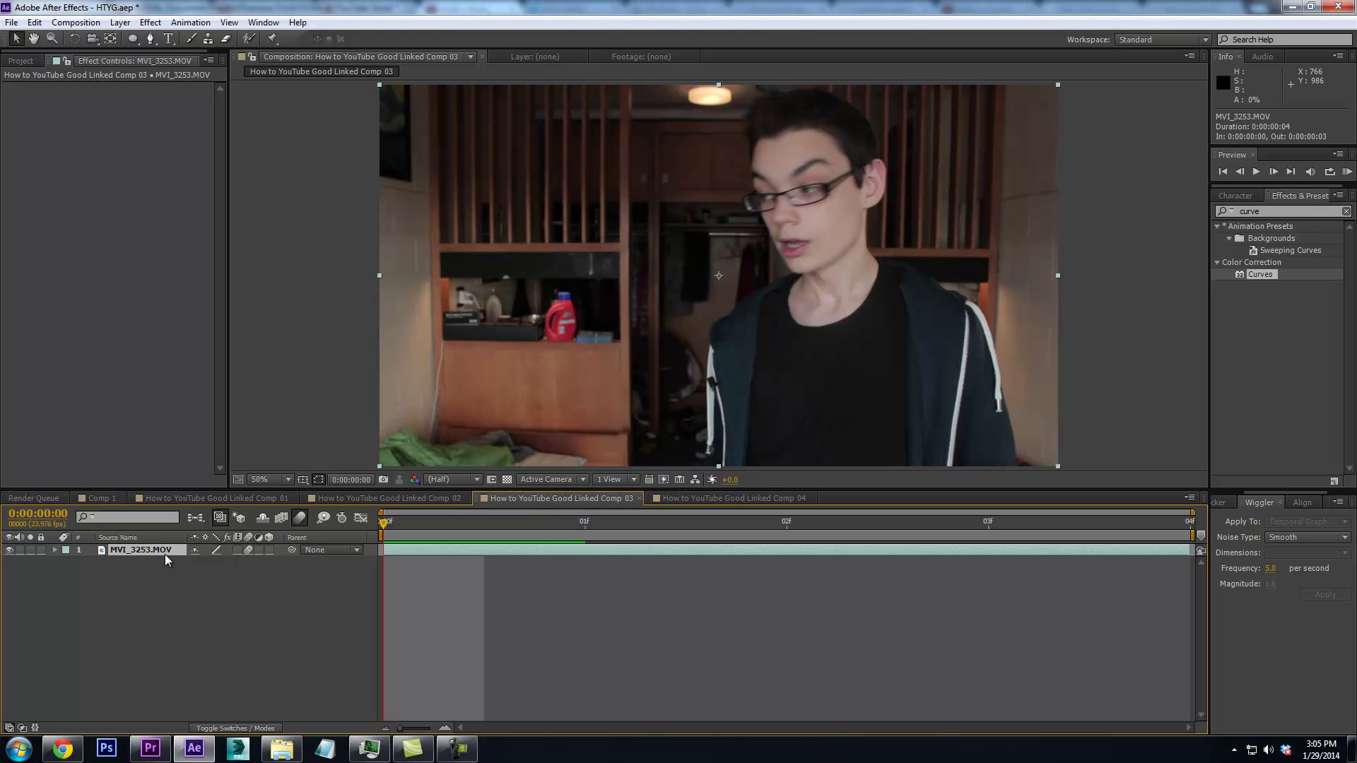
key("p")
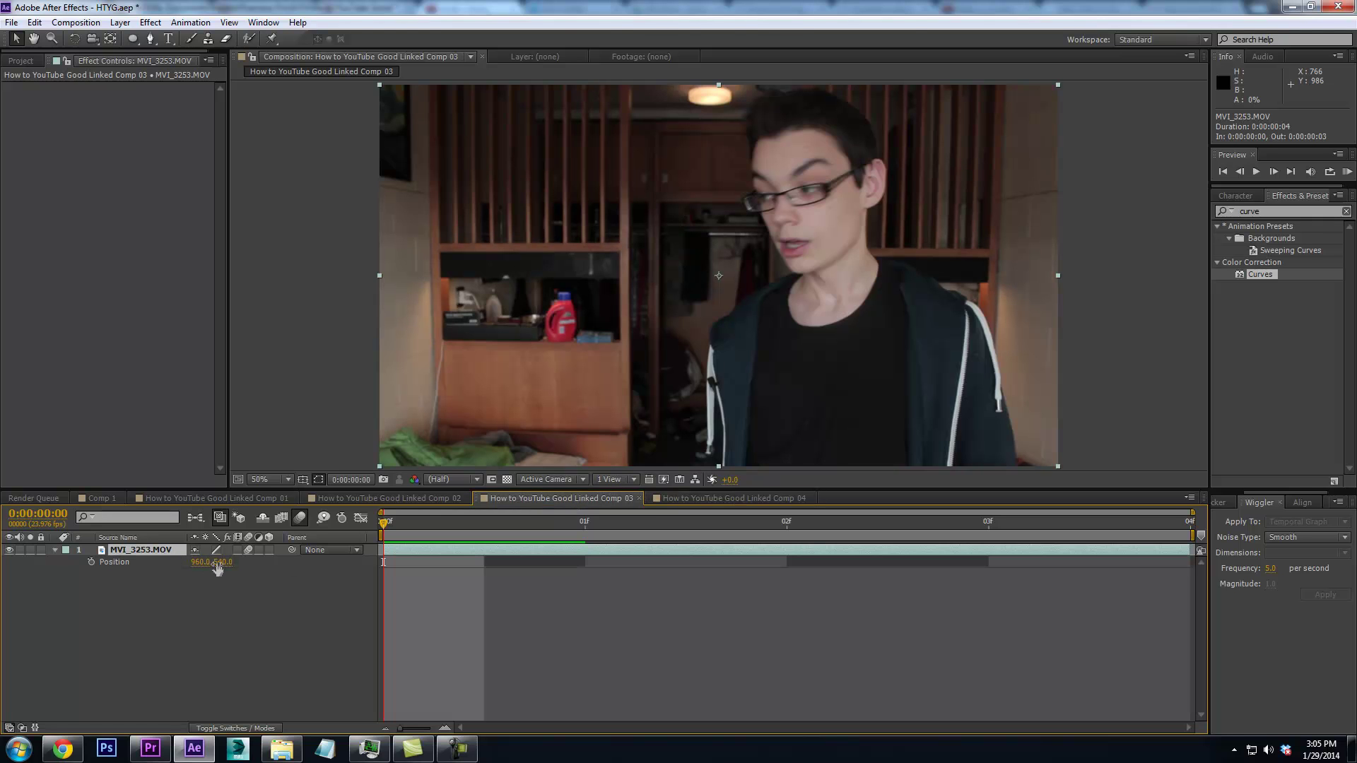
left_click_drag(198, 568, 458, 541)
left_click(507, 480)
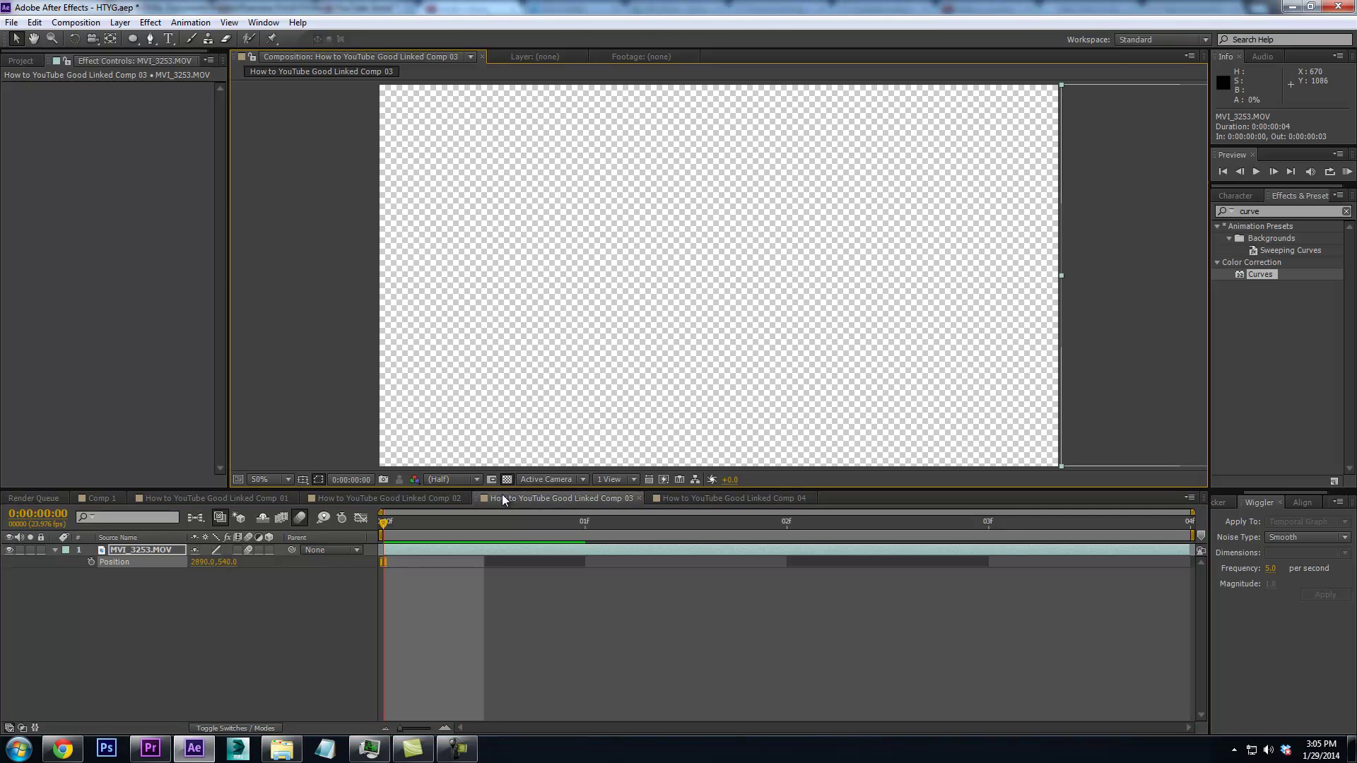
left_click(90, 562)
Keyframe the clip's X position at 960 on frame 3 and check the blurred slide-in
left_click(787, 523)
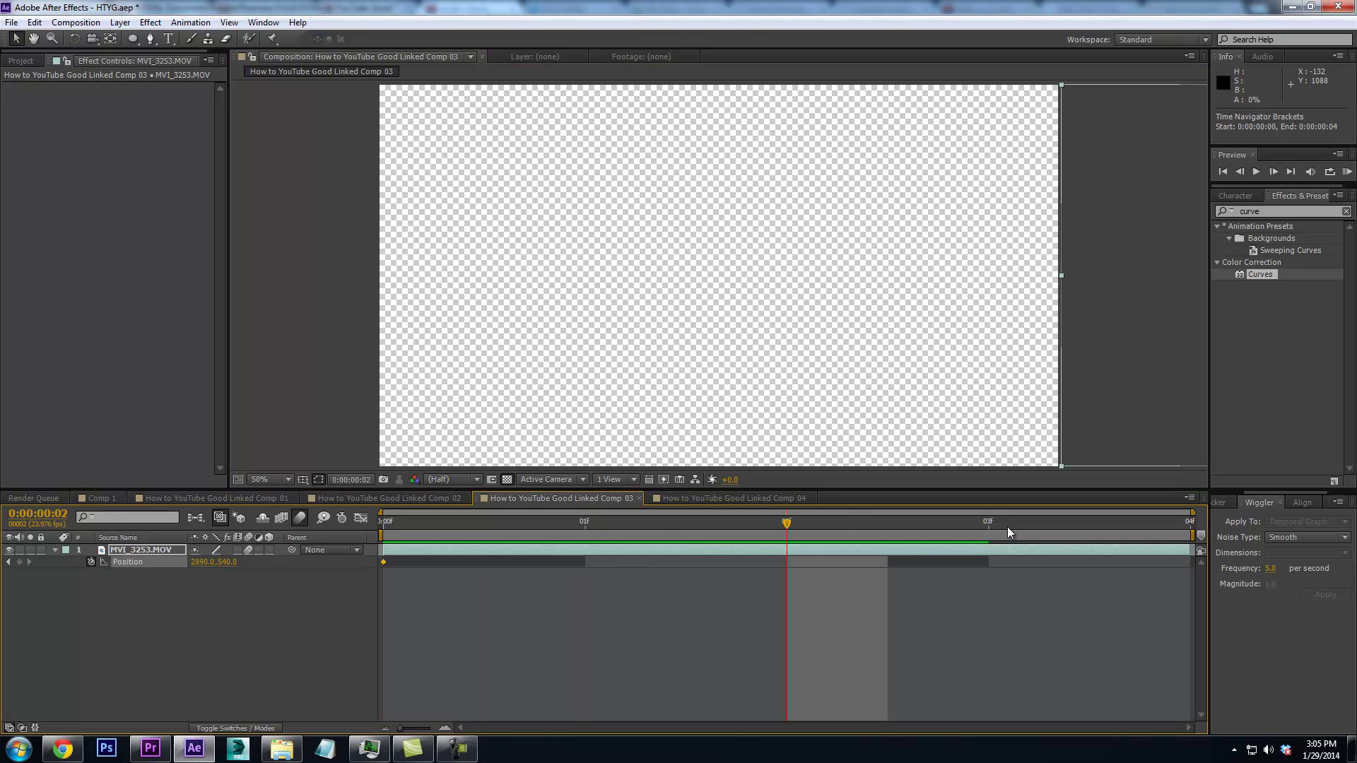
left_click(987, 537)
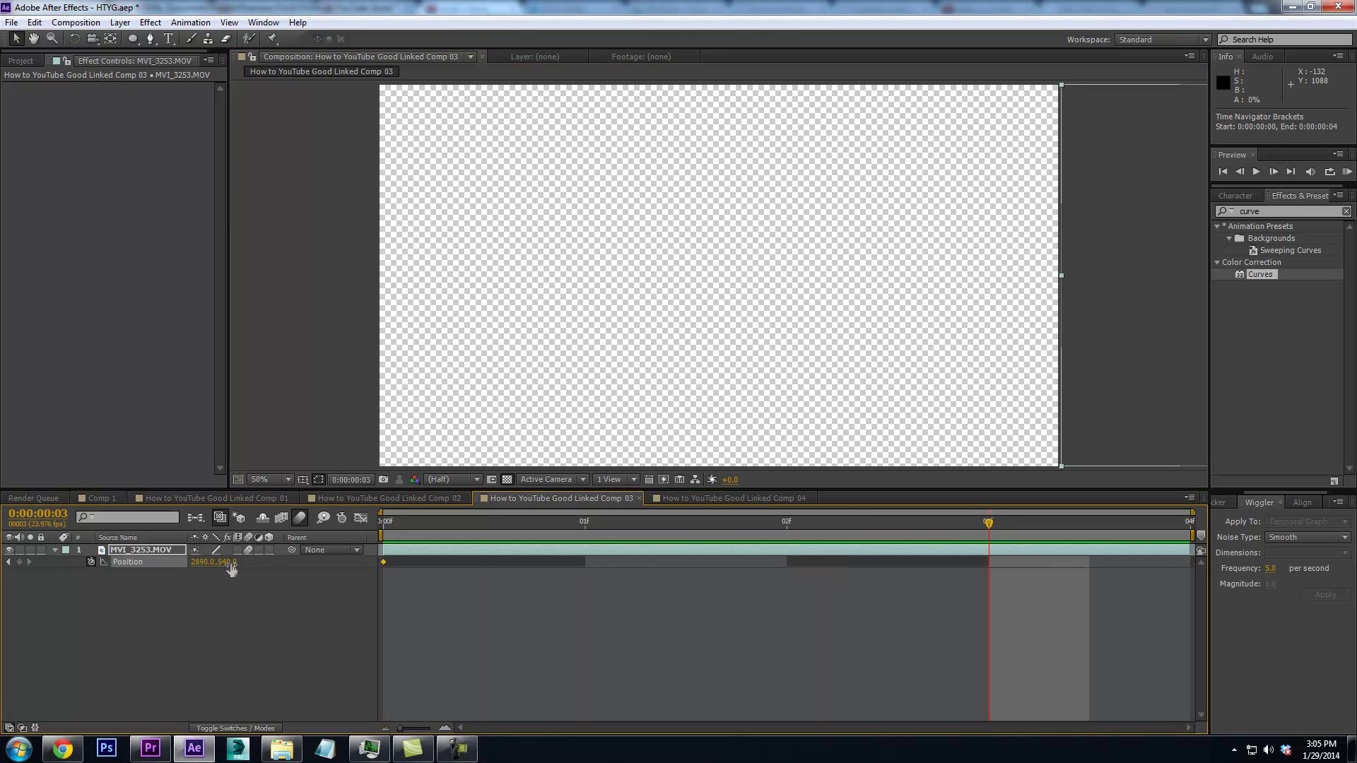
left_click(202, 562)
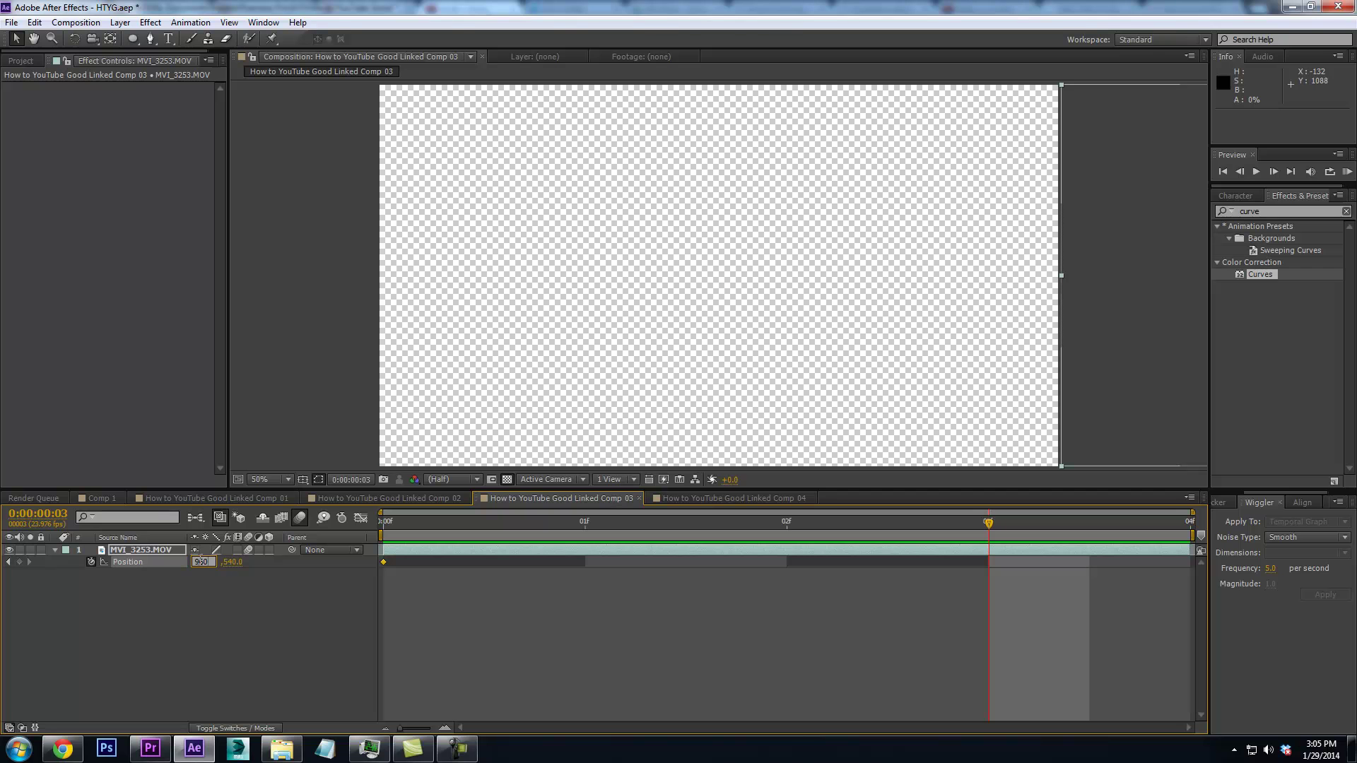
type("960")
key("Return")
key("Home")
key("Page_Down")
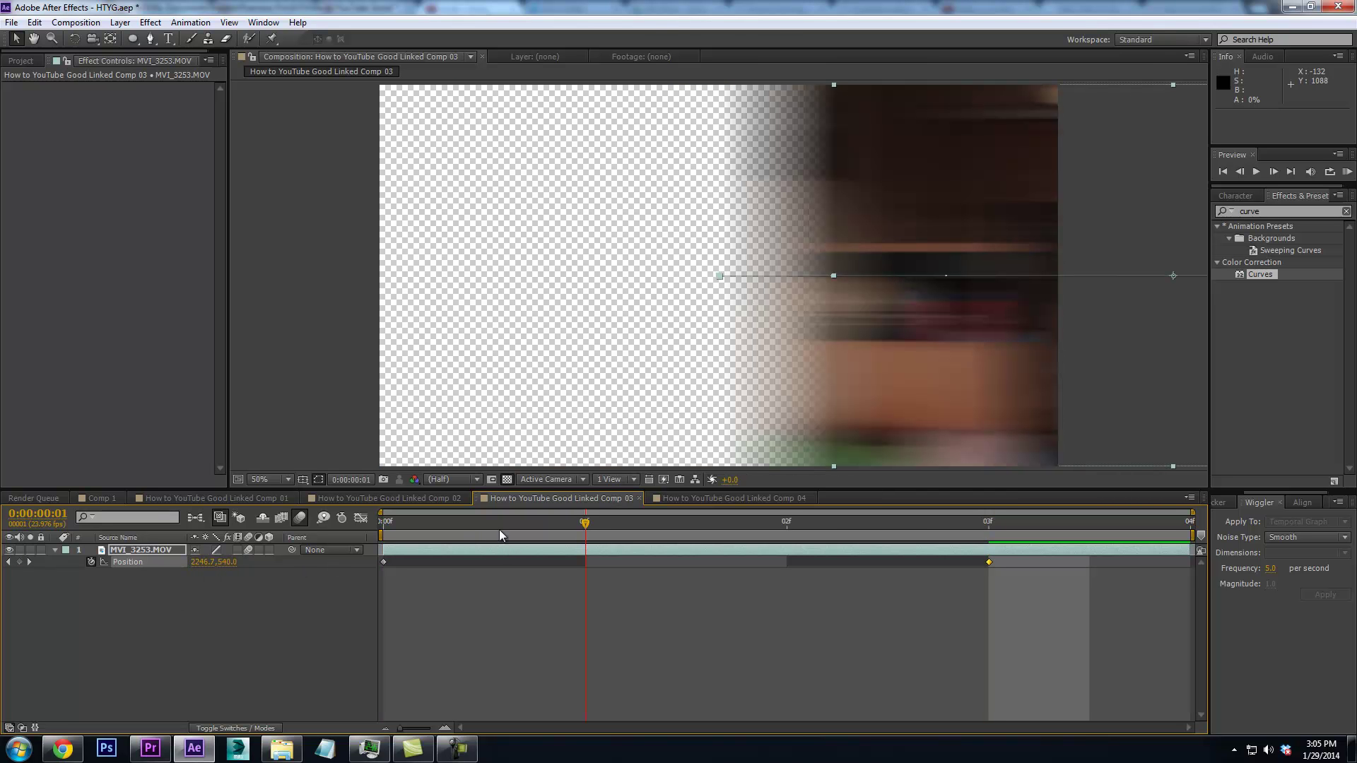
left_click_drag(642, 524, 434, 504)
In Linked Comp 04, keyframe the clip's Position from its original place at frame 0 to about 2933, 540 at frame 3
key("shift+period")
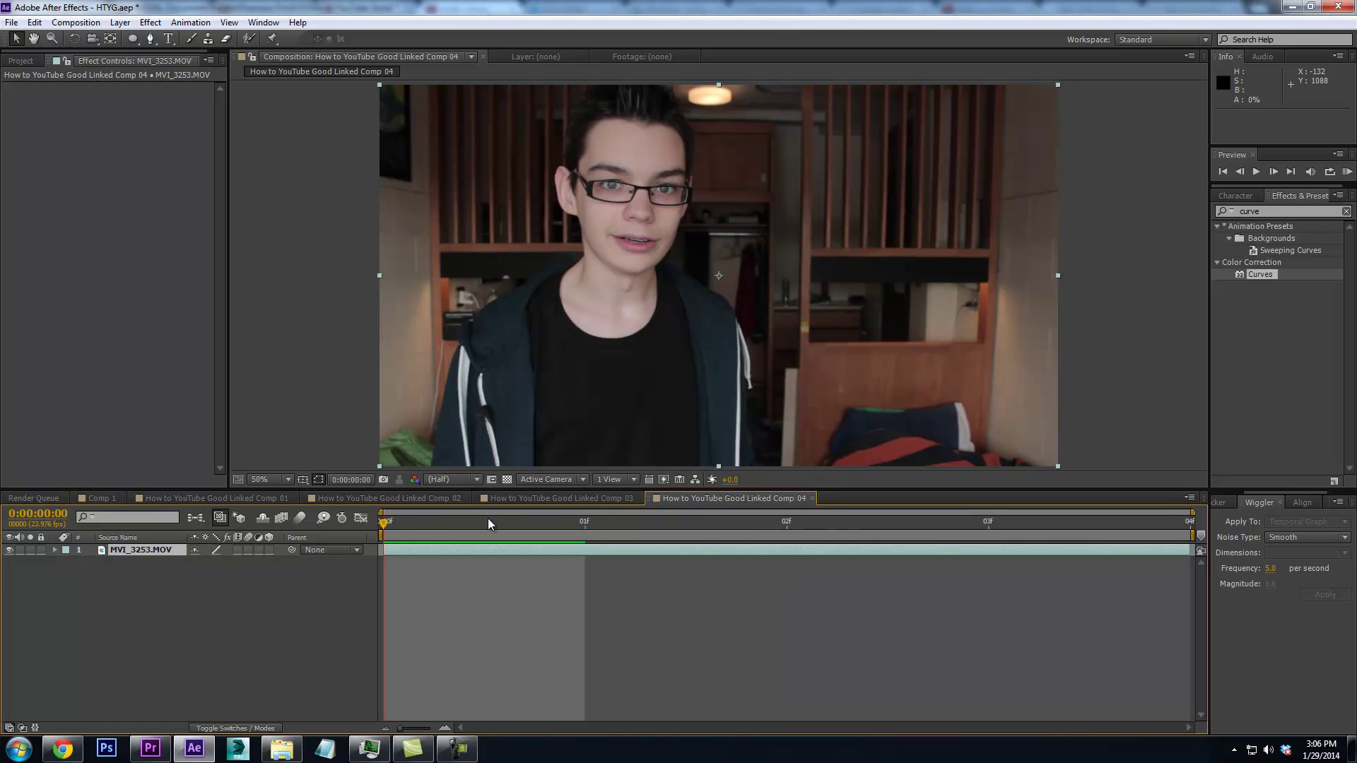
left_click(143, 550)
key("p")
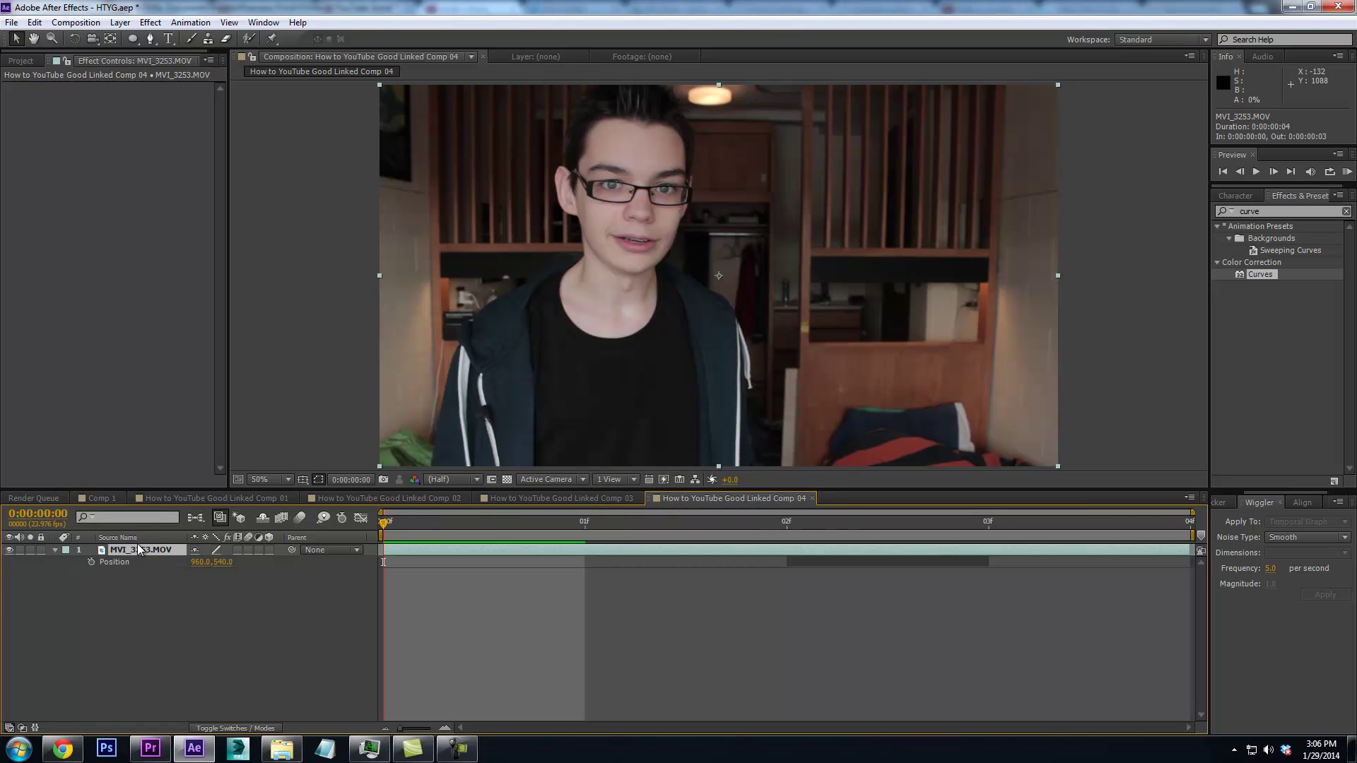
left_click(92, 562)
key("End")
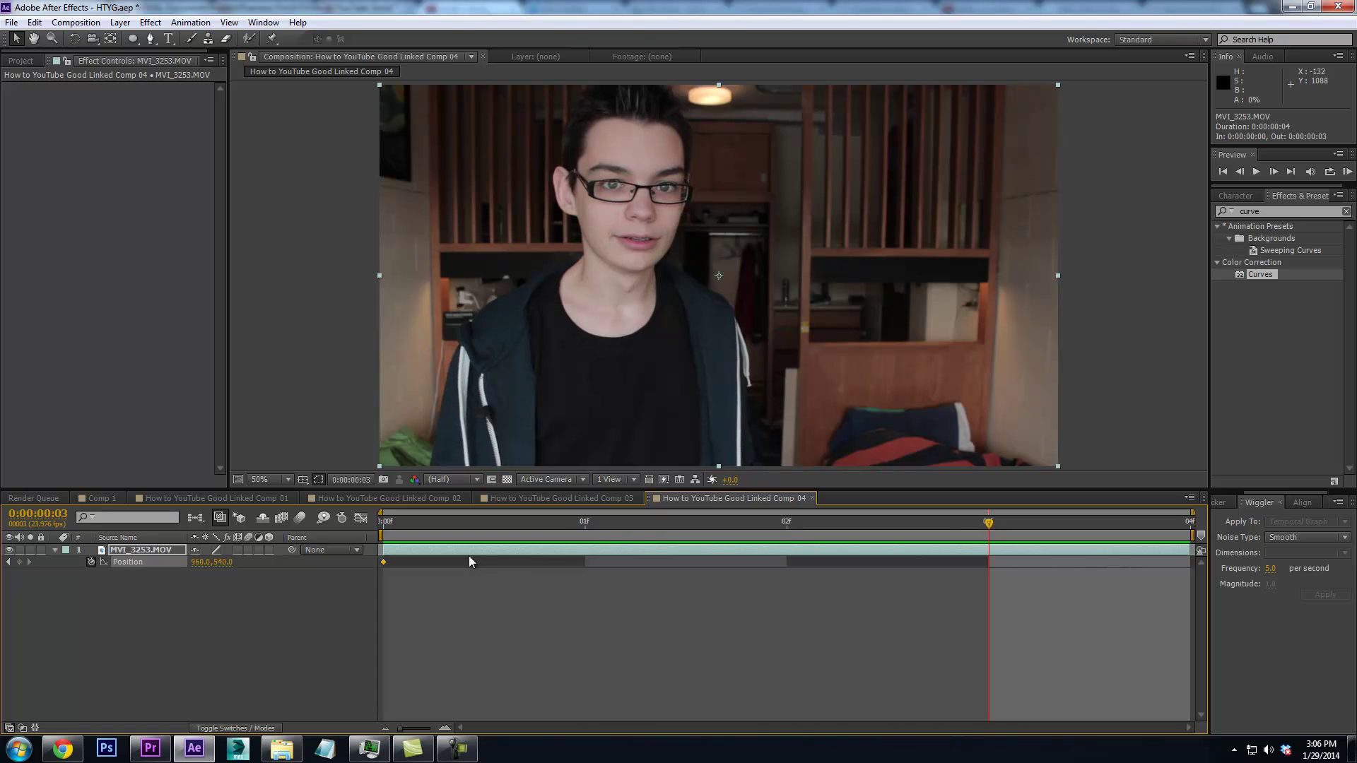
left_click_drag(189, 562, 730, 580)
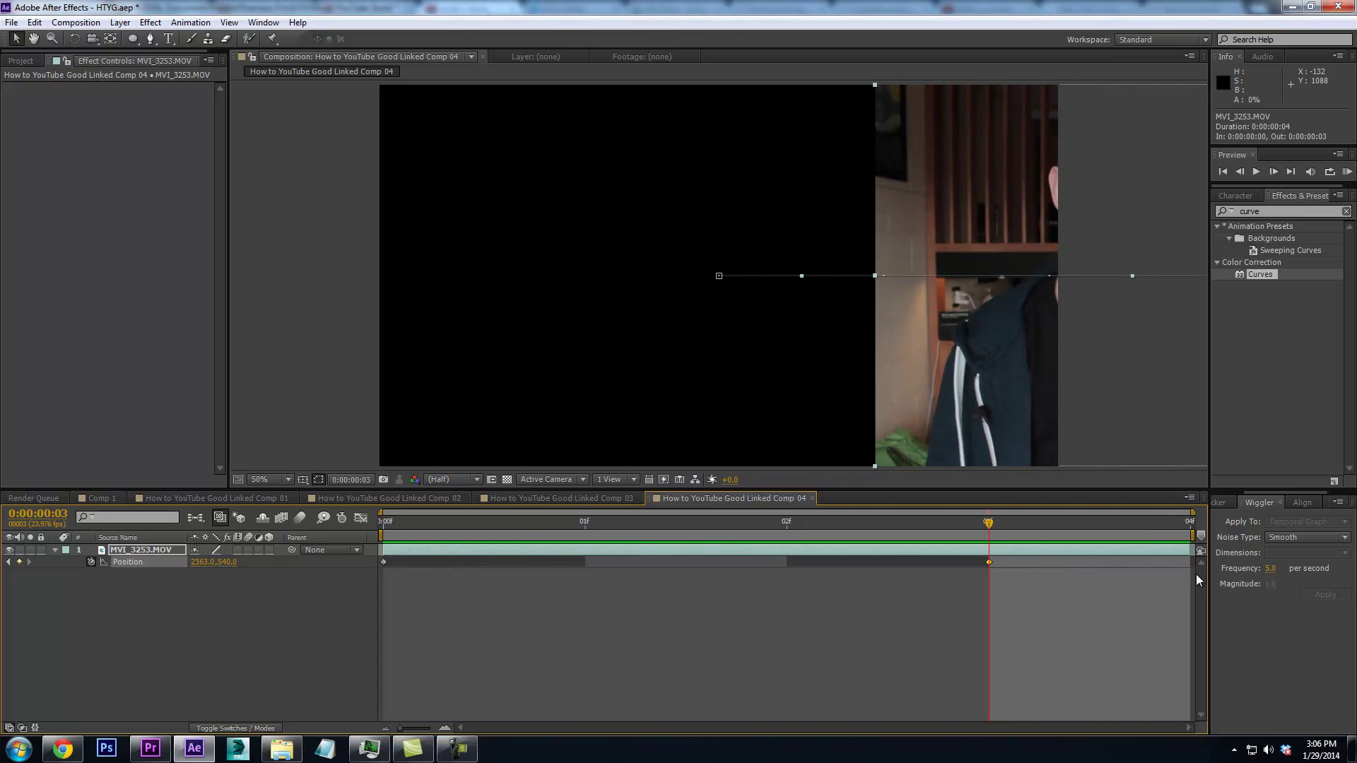
left_click(506, 479)
left_click_drag(203, 562, 230, 562)
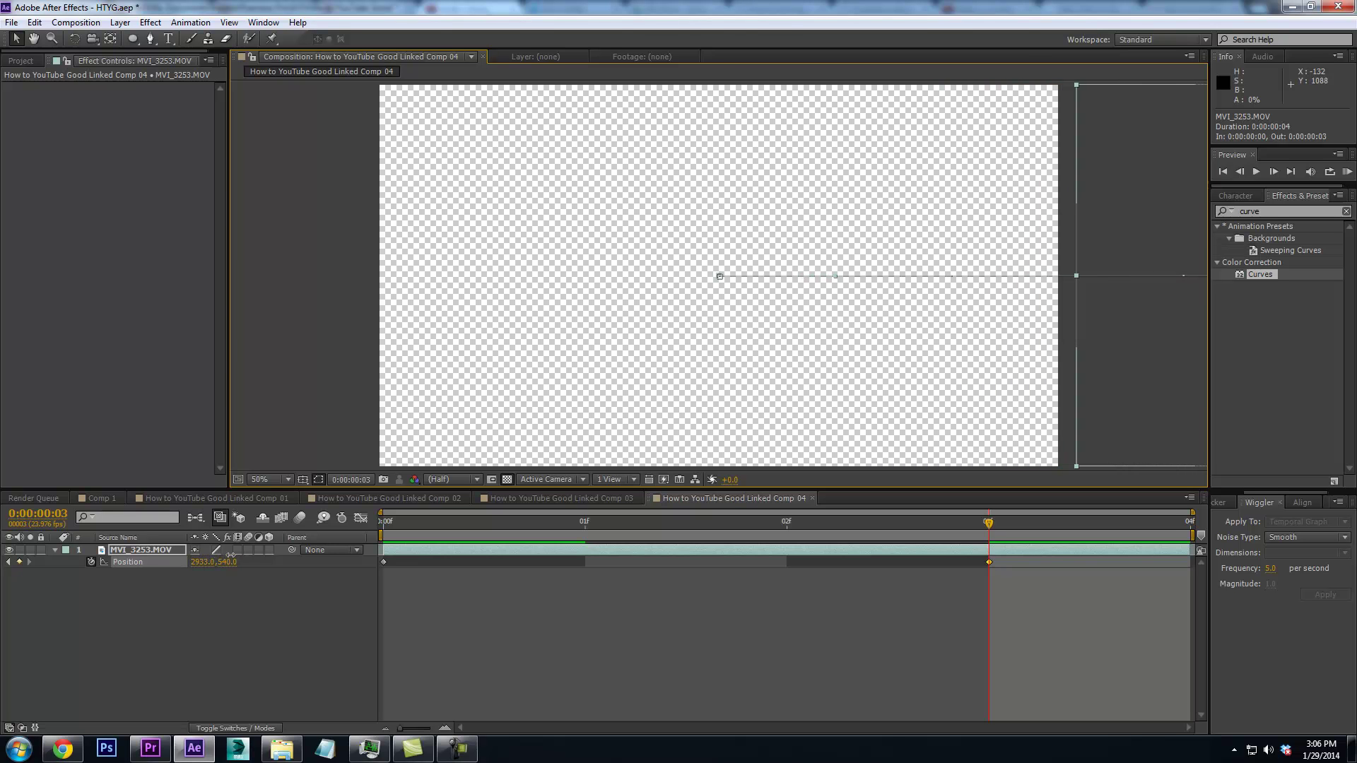
Enable motion blur for Linked Comp 04 and its MVI_3253.MOV layer, and check the result on the first frame
left_click(300, 517)
left_click(248, 550)
key("Home")
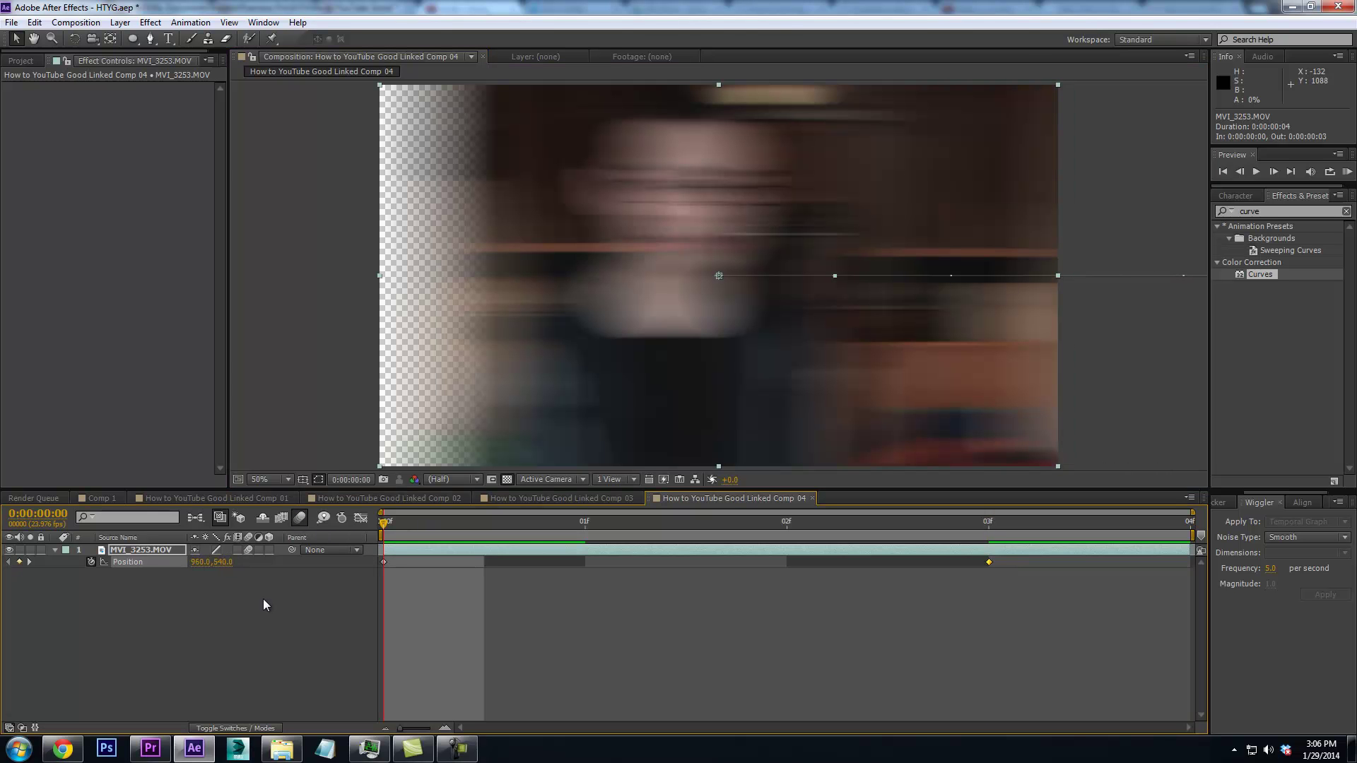
Switch to Premiere Pro and review the slide transition into the Sequence 02 clip around 00:01:22:20 frame by frame
left_click(150, 748)
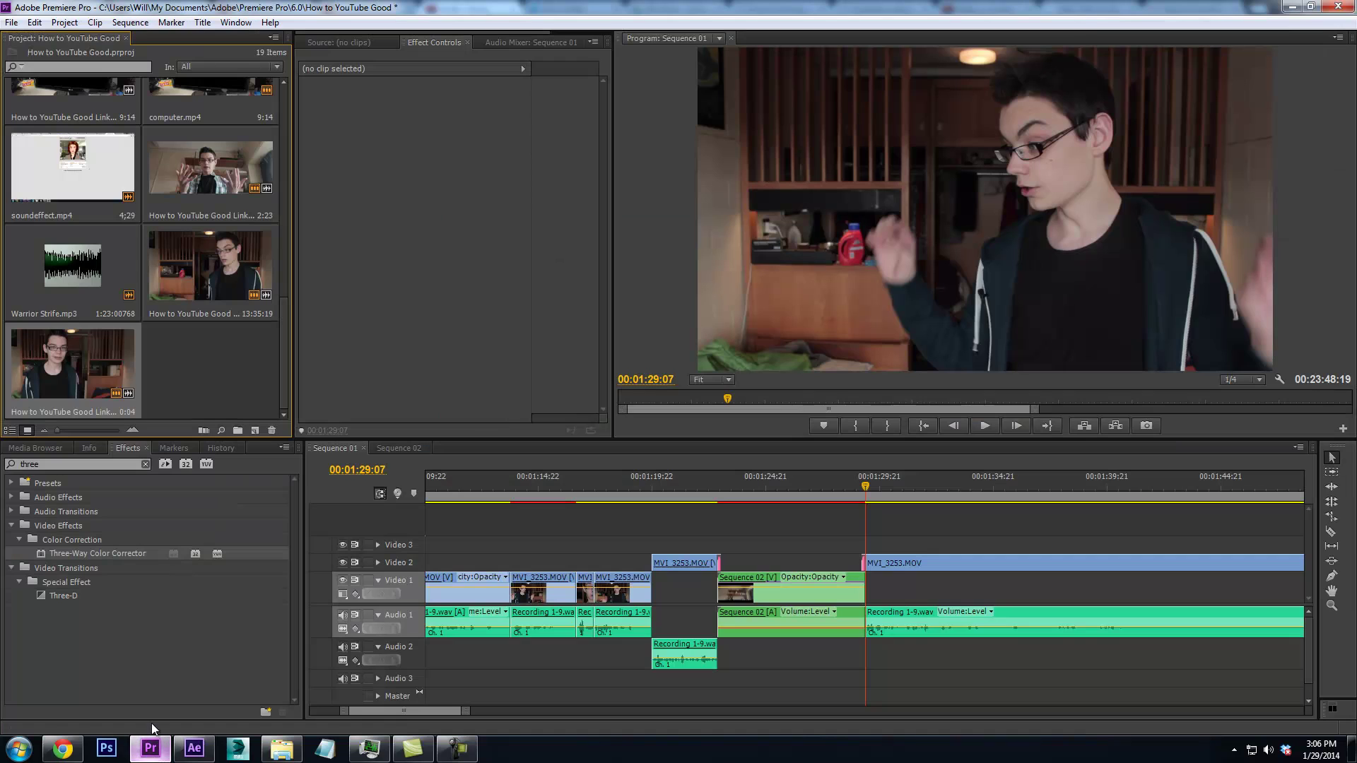
left_click(718, 495)
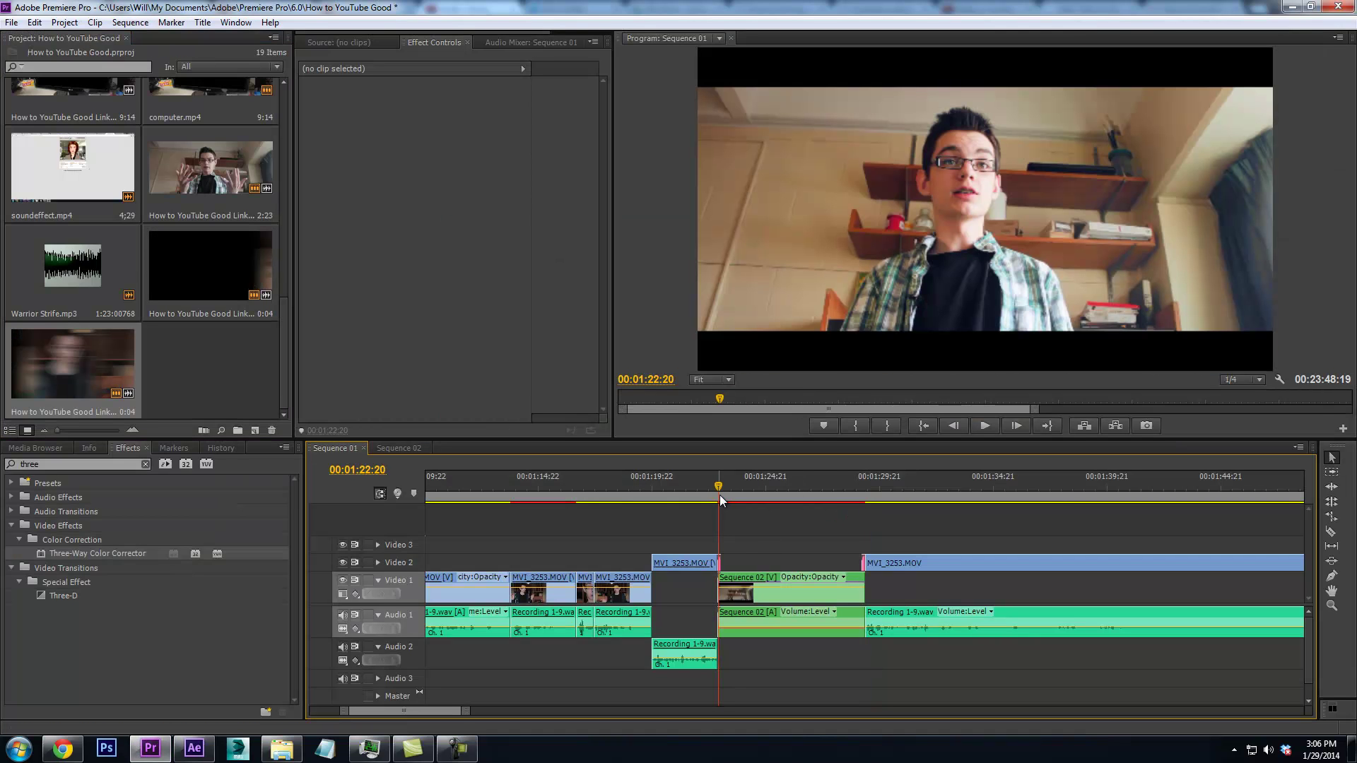
key("ctrl+s")
key("space")
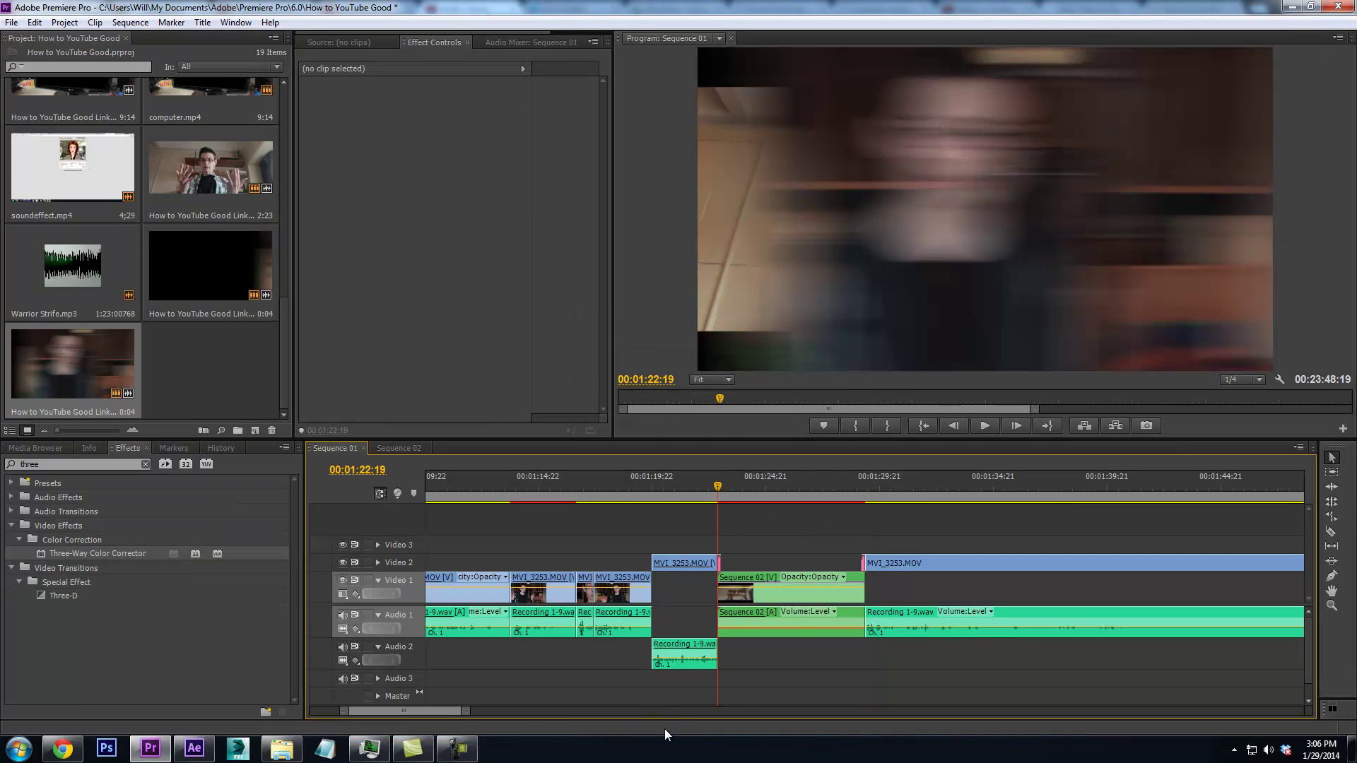
key("Left")
key("Left")
key("Left")
key("Left")
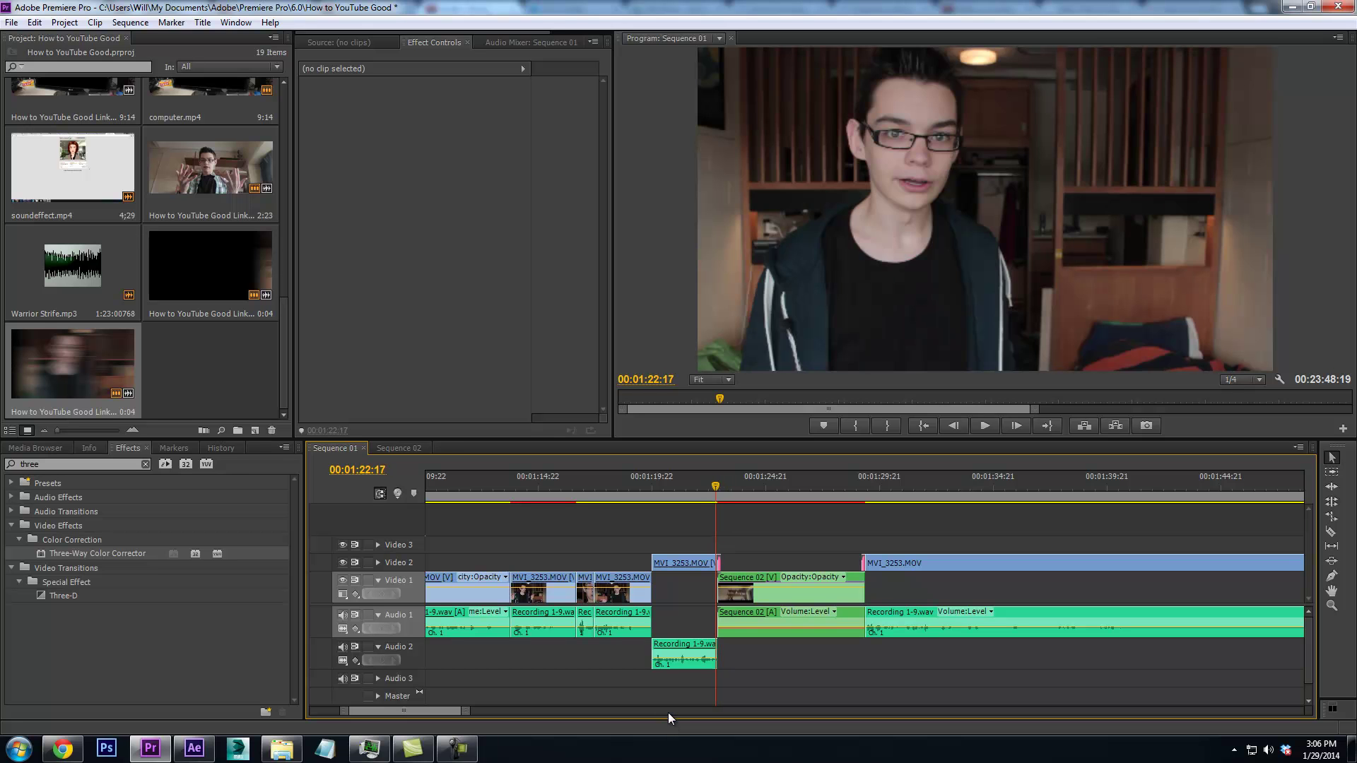
key("Left")
key("Left")
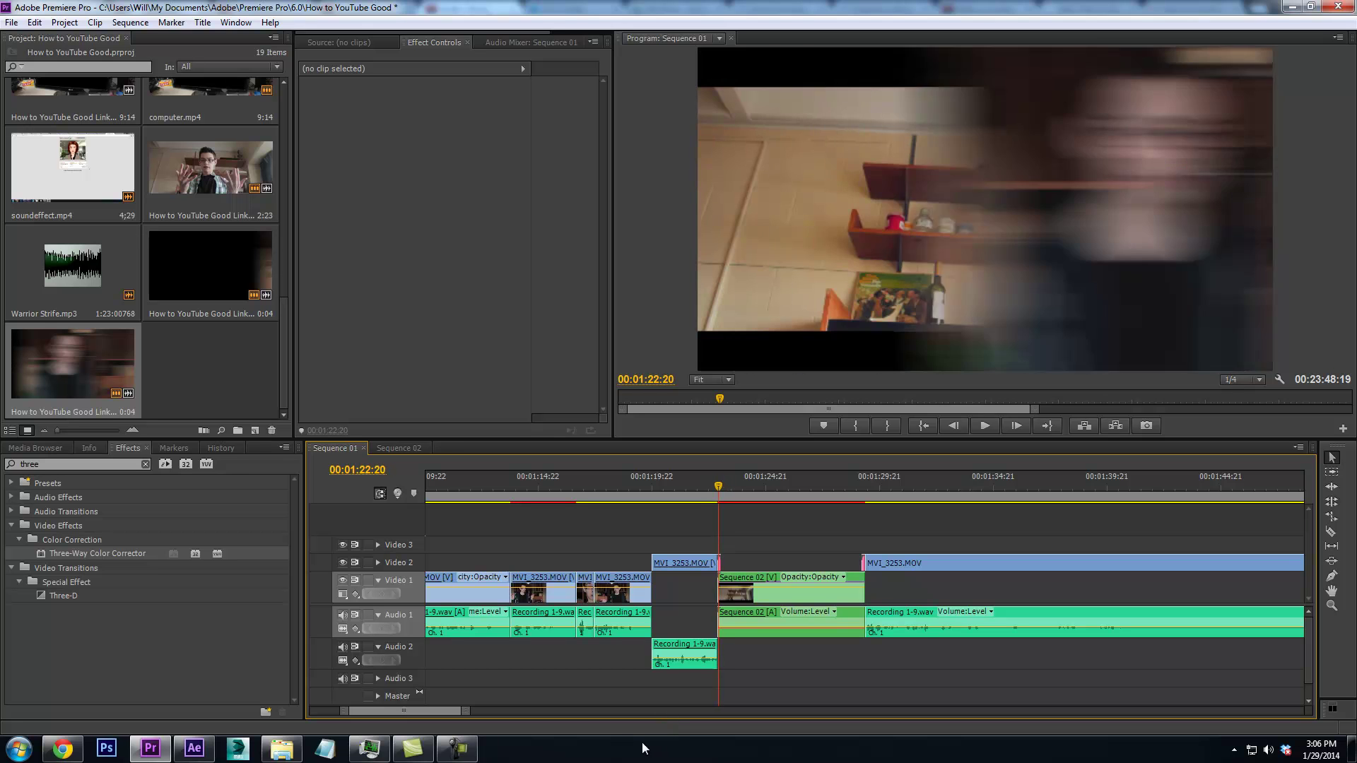
Add the Whoosh sound effects MP3 from the VLOGS > 11 Weeks > Vlog week 1 folder to Audio 3
left_click(281, 749)
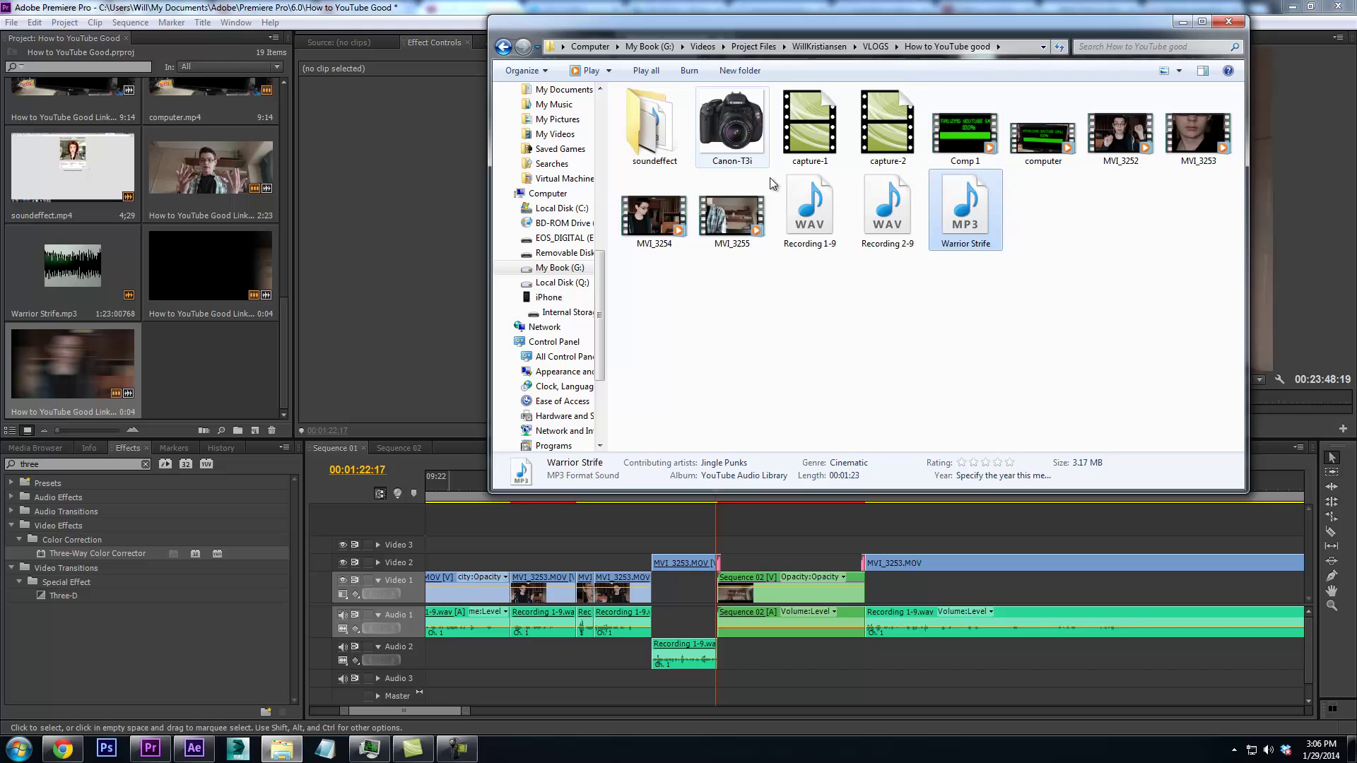
left_click(753, 47)
double_click(867, 119)
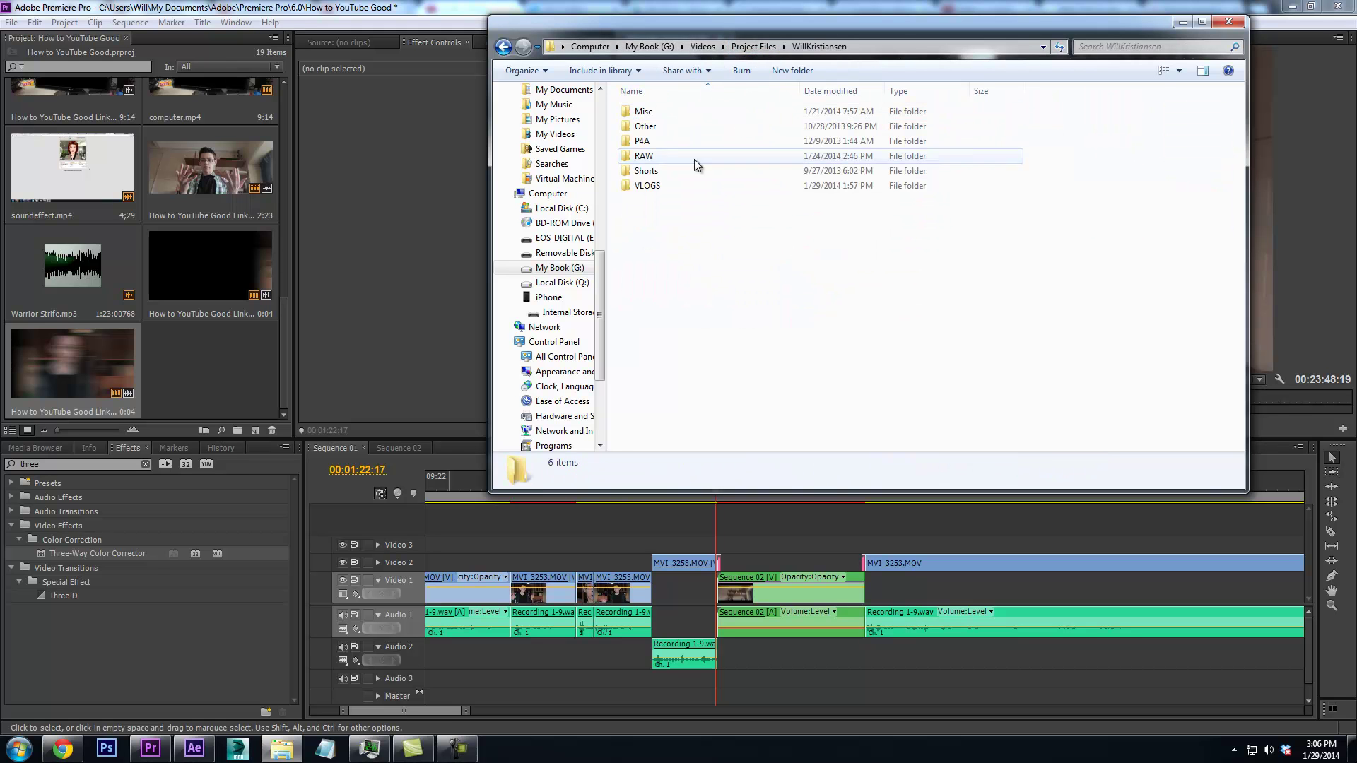
double_click(645, 185)
double_click(657, 111)
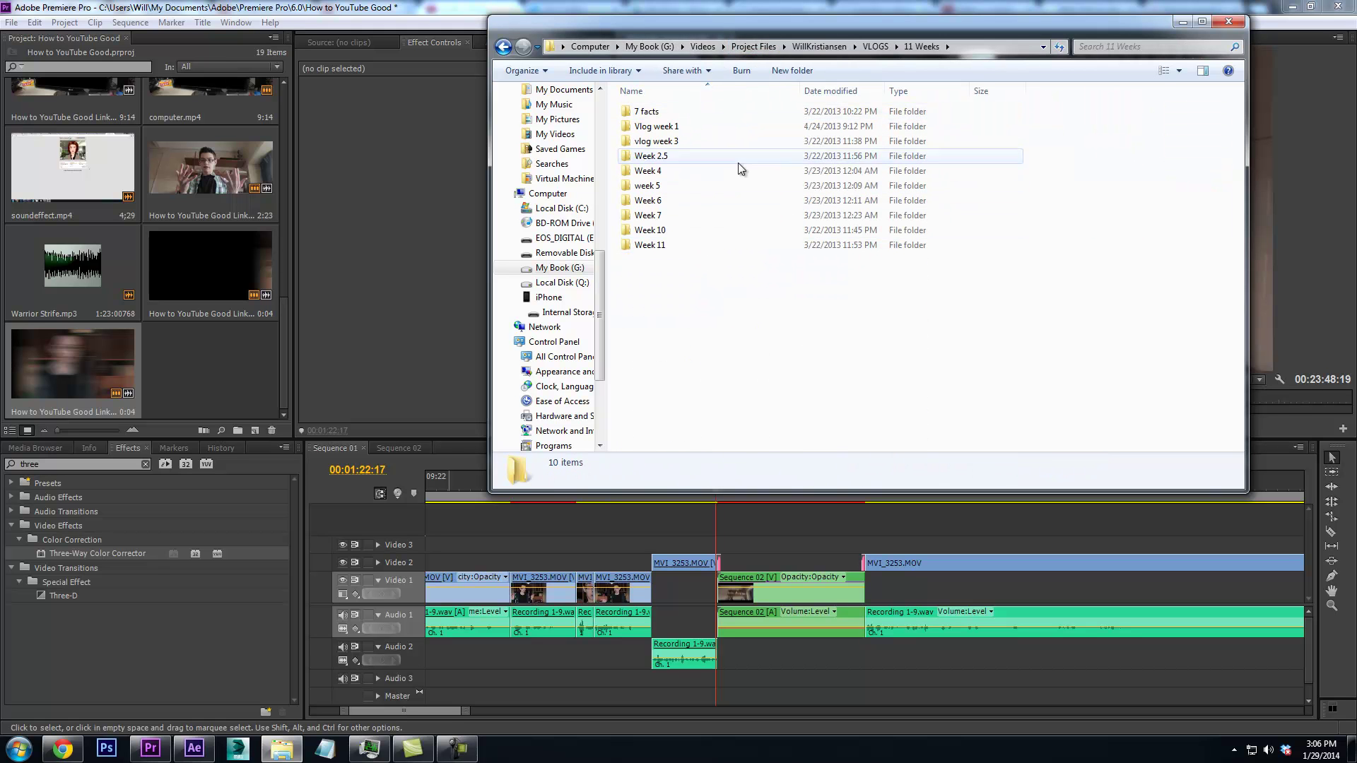
double_click(706, 126)
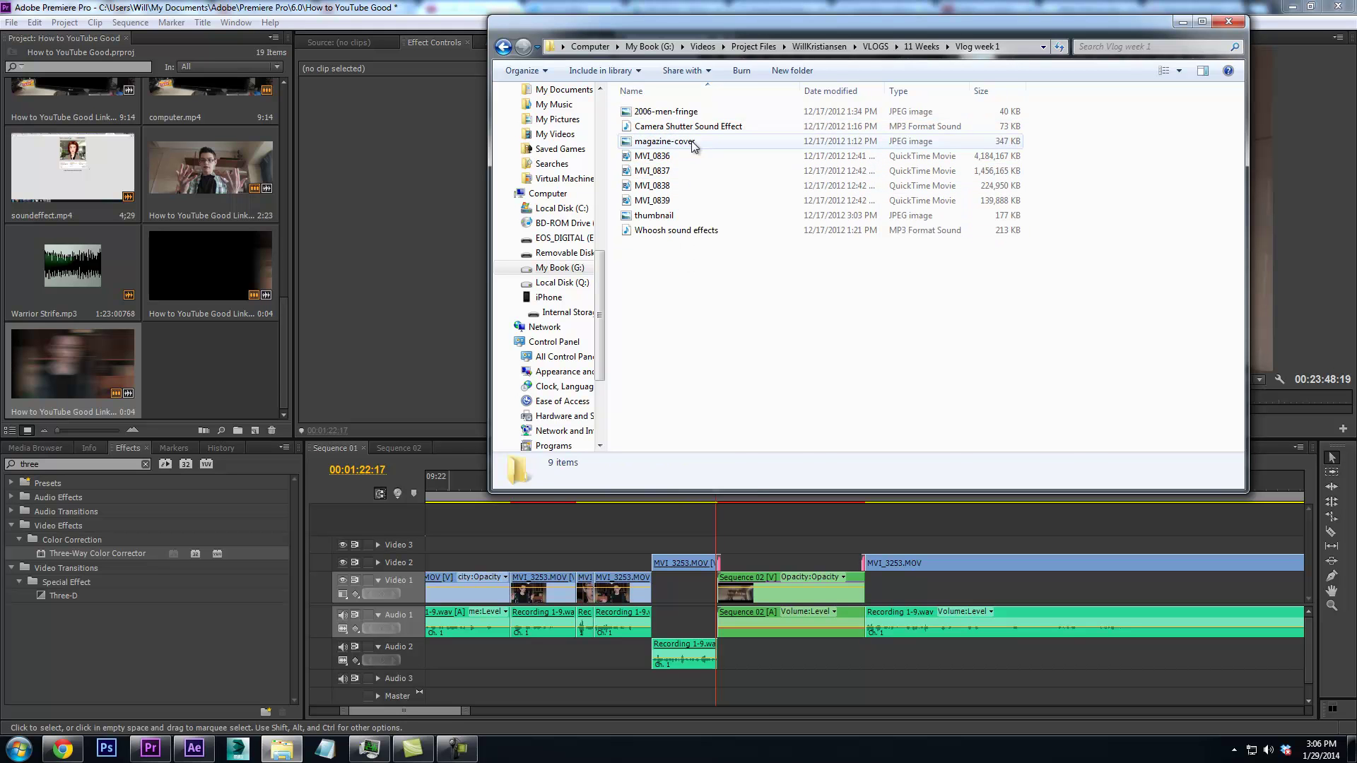
left_click_drag(672, 230, 724, 679)
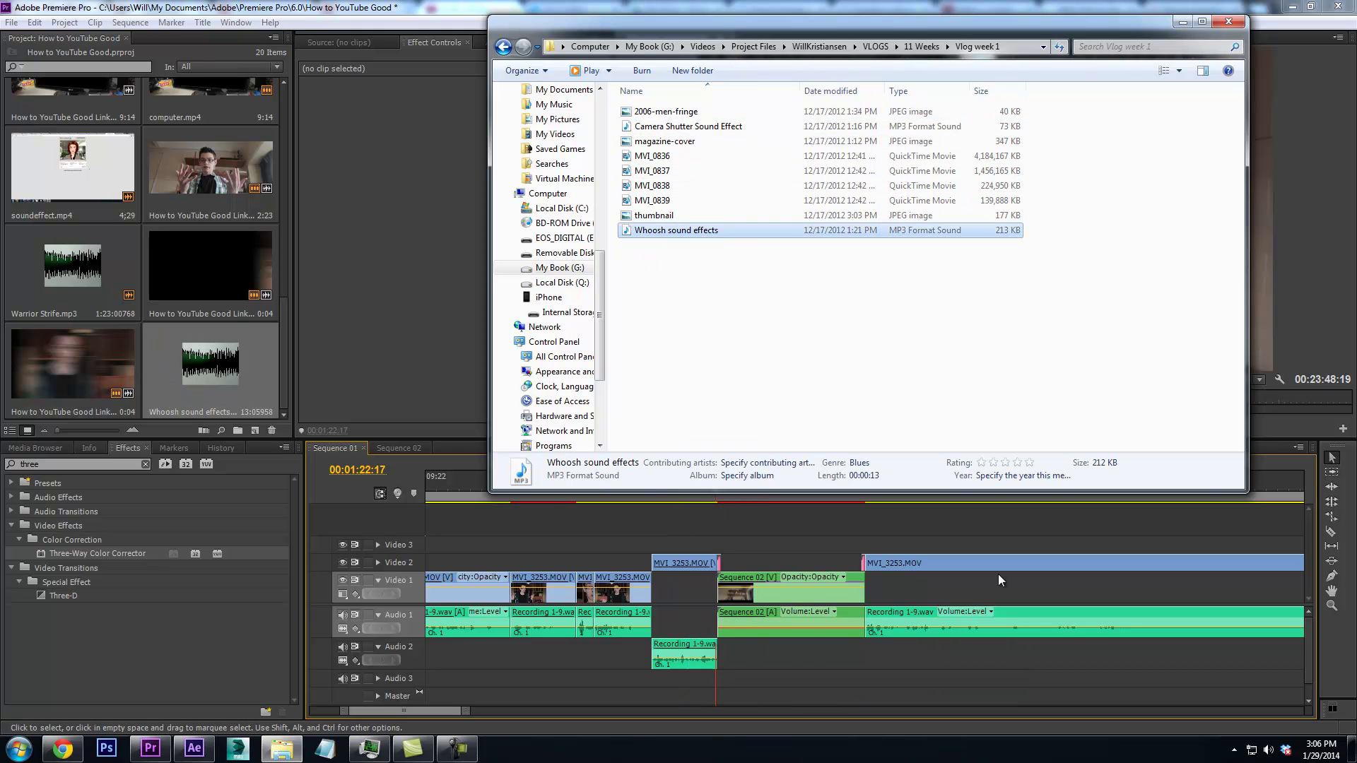
left_click(1240, 21)
Expand Audio 3, trim the start of the whoosh clip to 00:01:24:08, and play it
left_click_drag(465, 711, 399, 711)
left_click(378, 679)
left_click_drag(882, 484, 1051, 502)
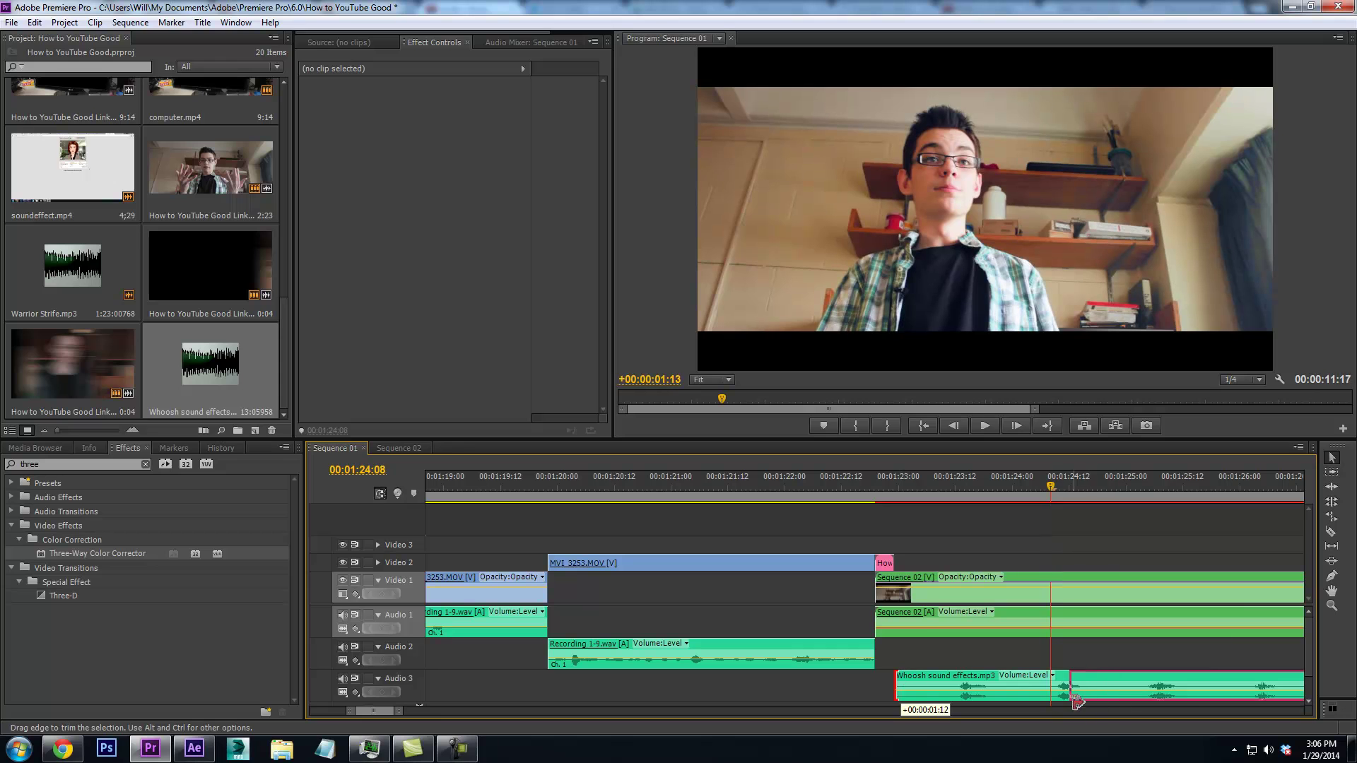
left_click_drag(901, 676, 1052, 676)
key("space")
Split the whoosh clip at 00:01:24:18 with the Razor tool and clear the part after the cut
left_click(1331, 532)
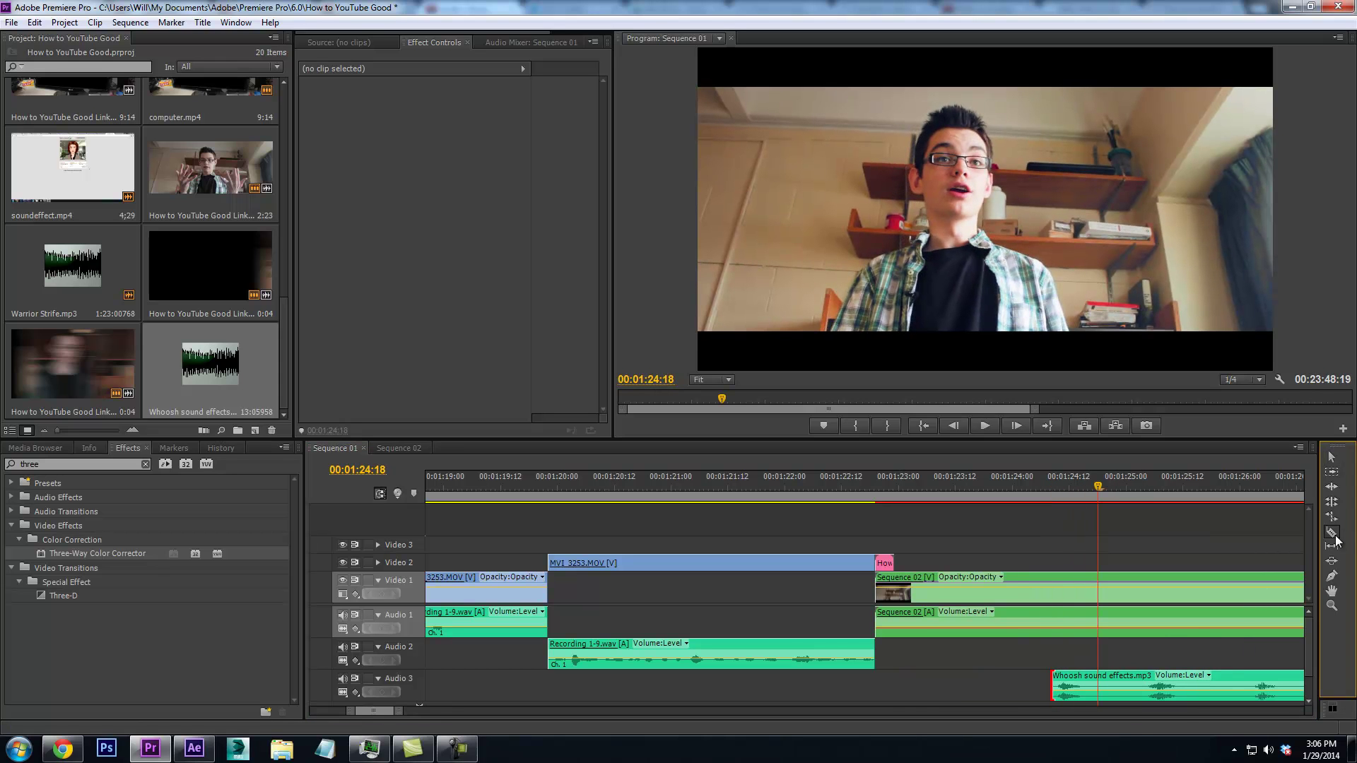
left_click(1102, 683)
right_click(1110, 683)
left_click(1190, 227)
Move the short whoosh clip to the start of the Sequence 02 clip and place the playhead at 00:01:22:16
left_click(1332, 459)
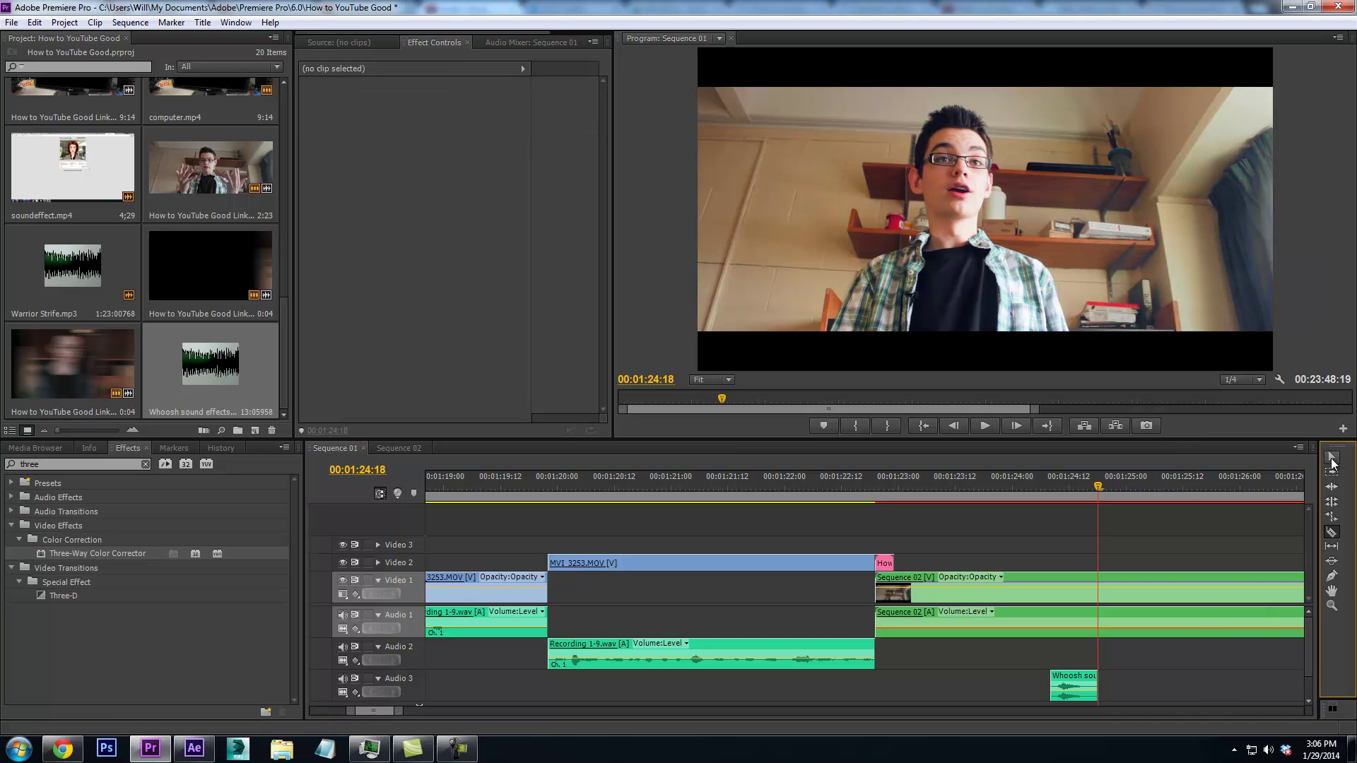
left_click_drag(1071, 682, 887, 682)
left_click(862, 484)
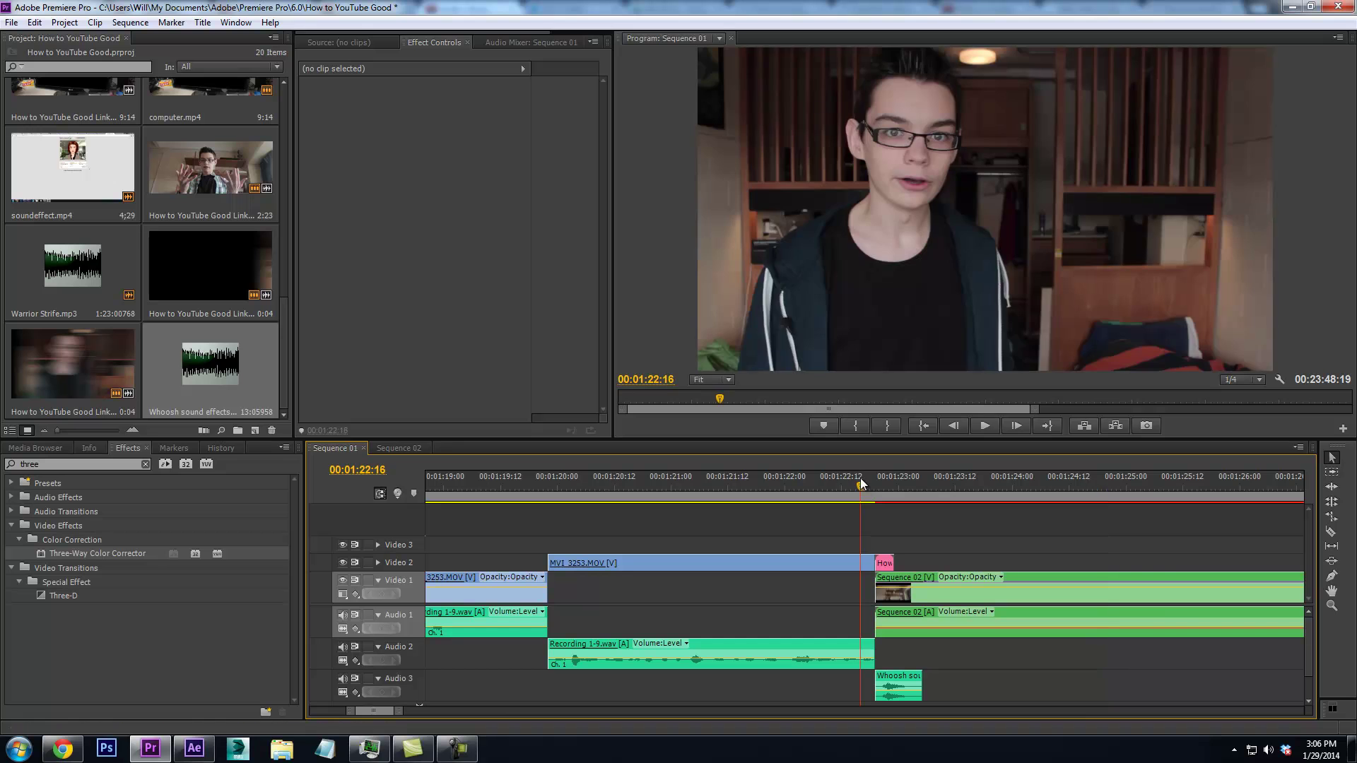
Shift the short whoosh clip on Audio 3 slightly earlier and play through the first slide transition
left_click_drag(906, 682, 896, 680)
key("space")
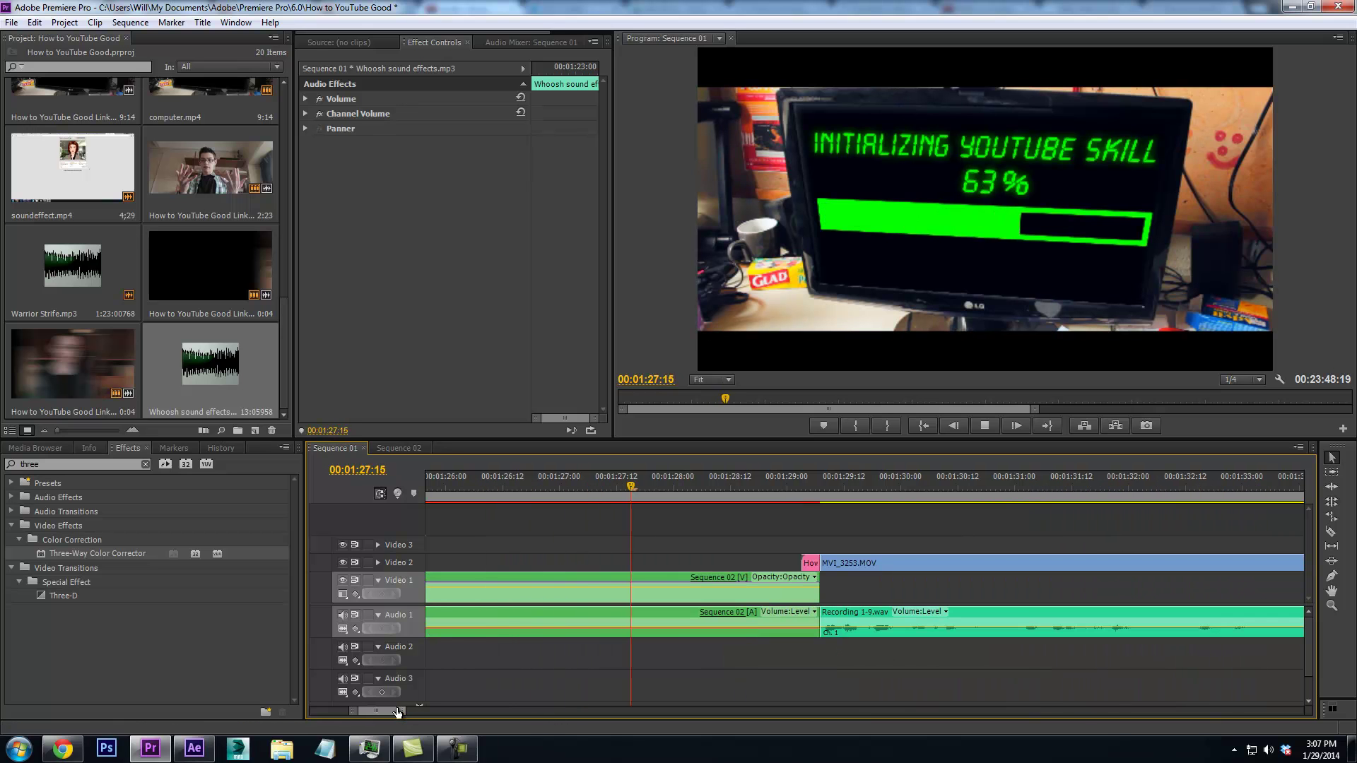
key("space")
Paste a copy of the whoosh onto Audio 3 at 00:01:28:23 and align it with the transition at the end of Sequence 02
left_click_drag(398, 713, 445, 711)
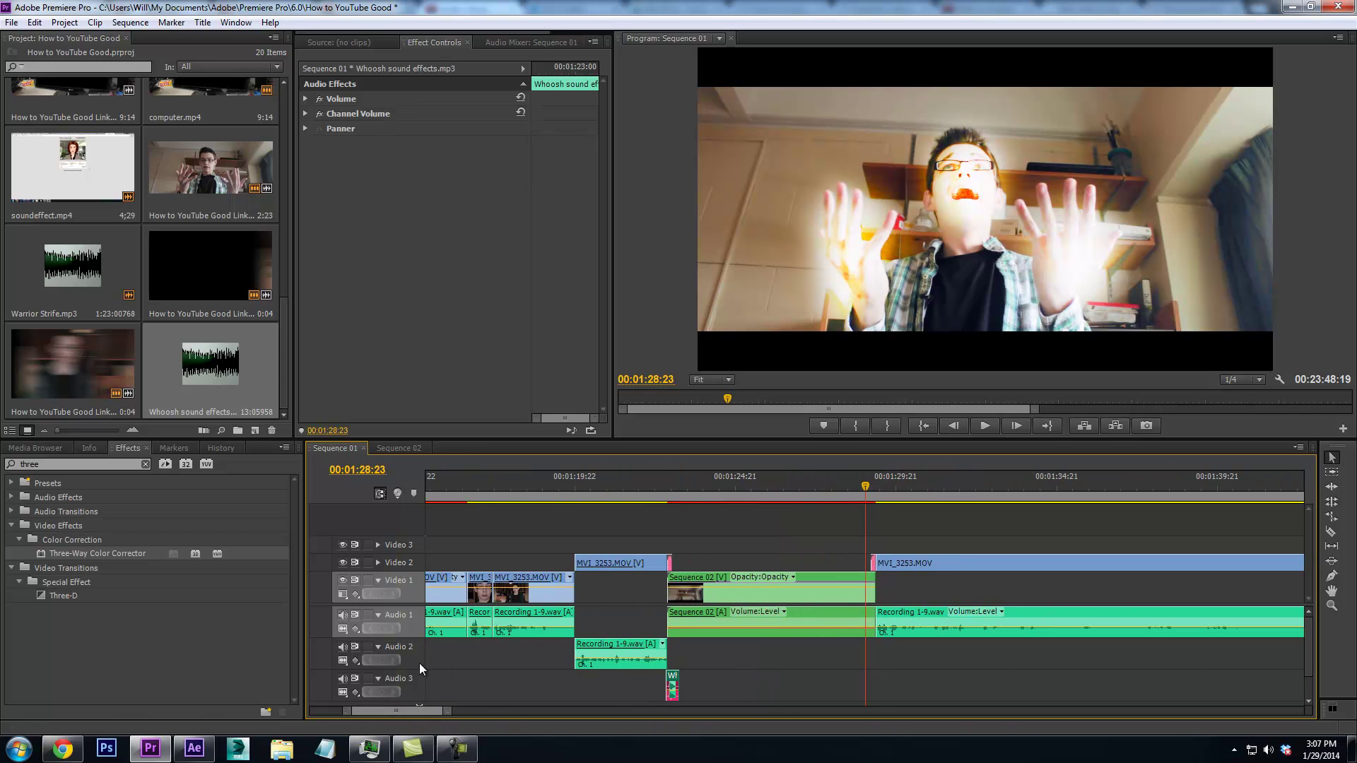
left_click(415, 682)
key("ctrl+v")
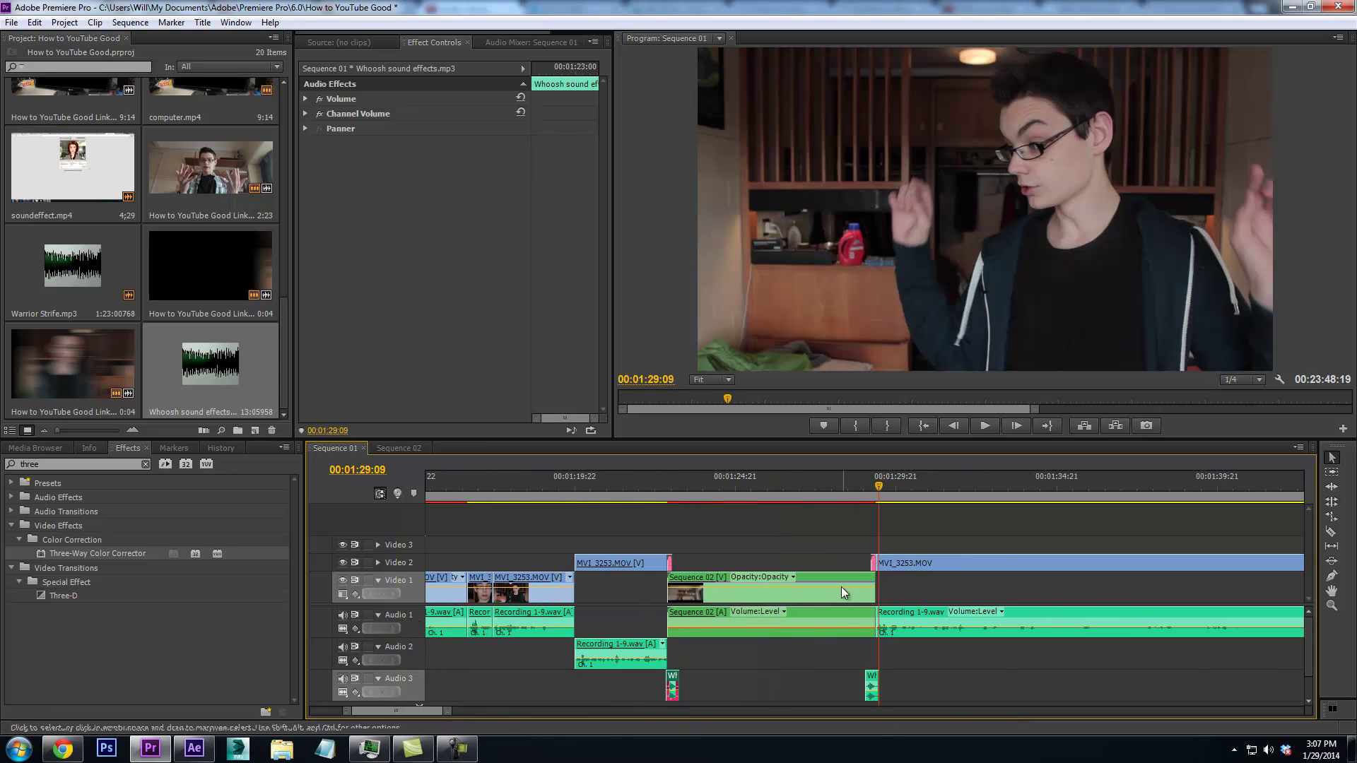
left_click(871, 497)
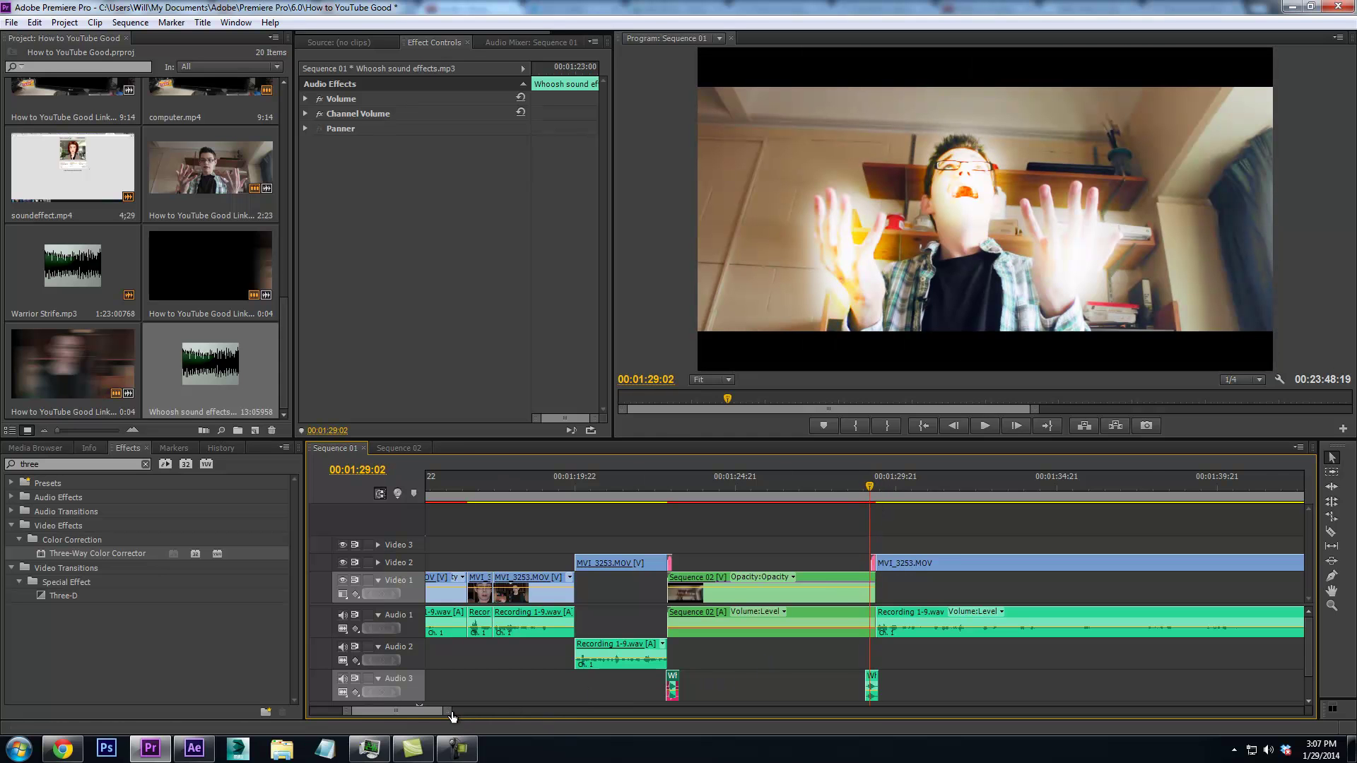
left_click_drag(445, 711, 413, 715)
left_click_drag(904, 676, 926, 680)
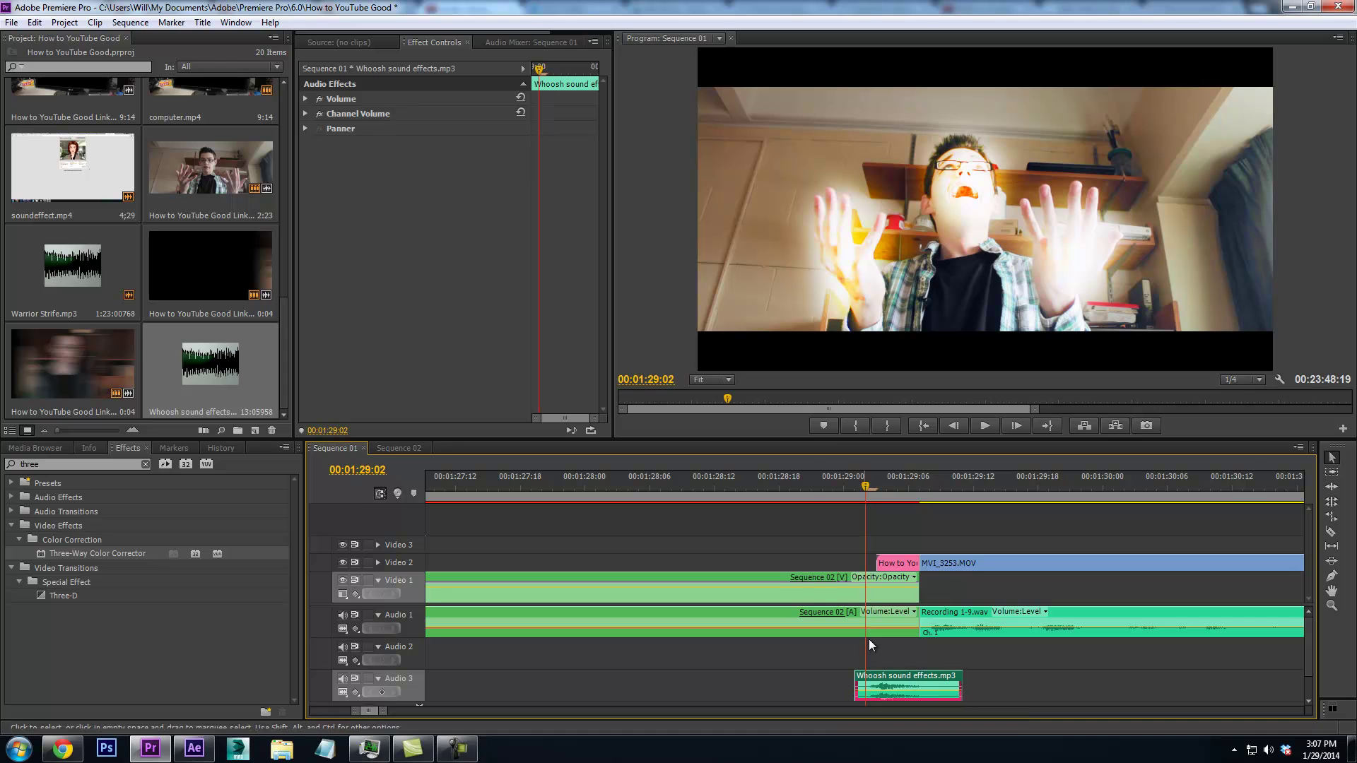
Play the second transition from 00:01:28:20 to check the timing of its whoosh
left_click_drag(861, 483, 800, 483)
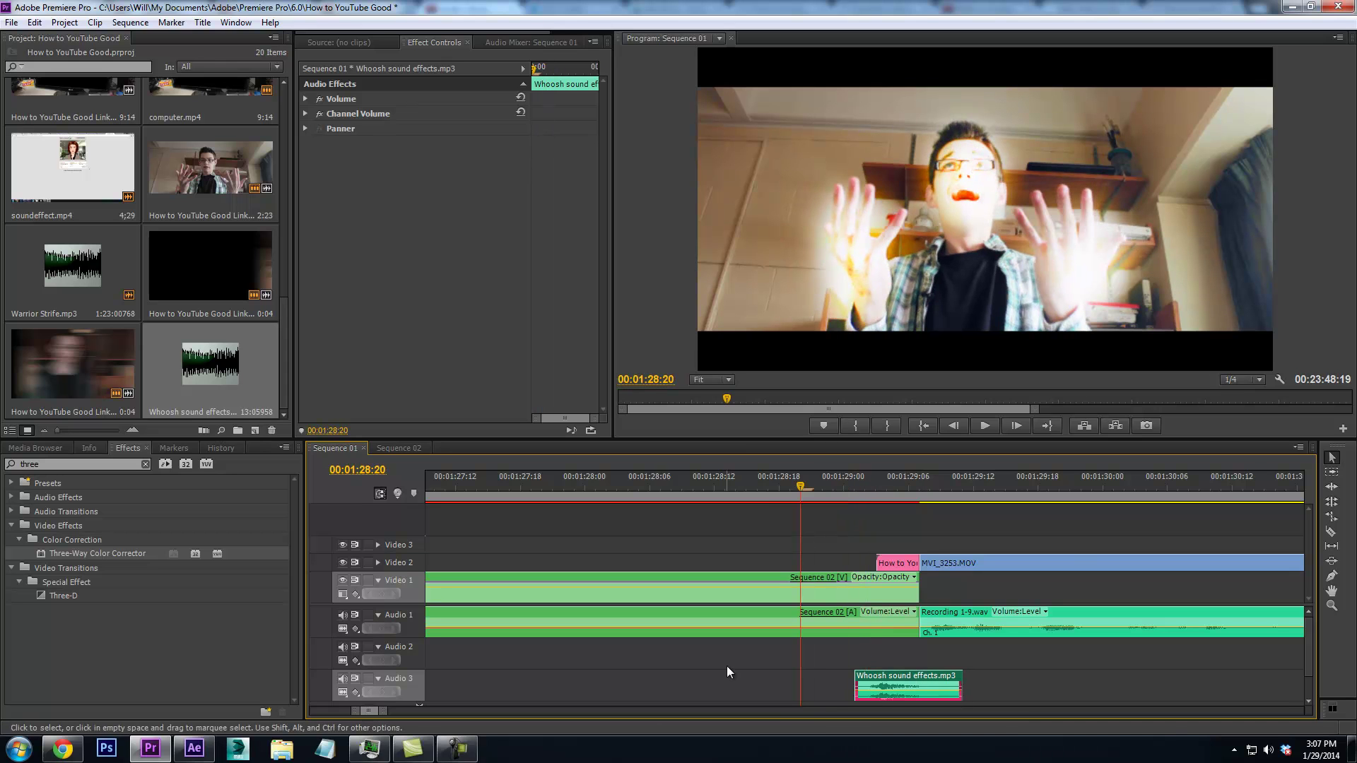
left_click(458, 747)
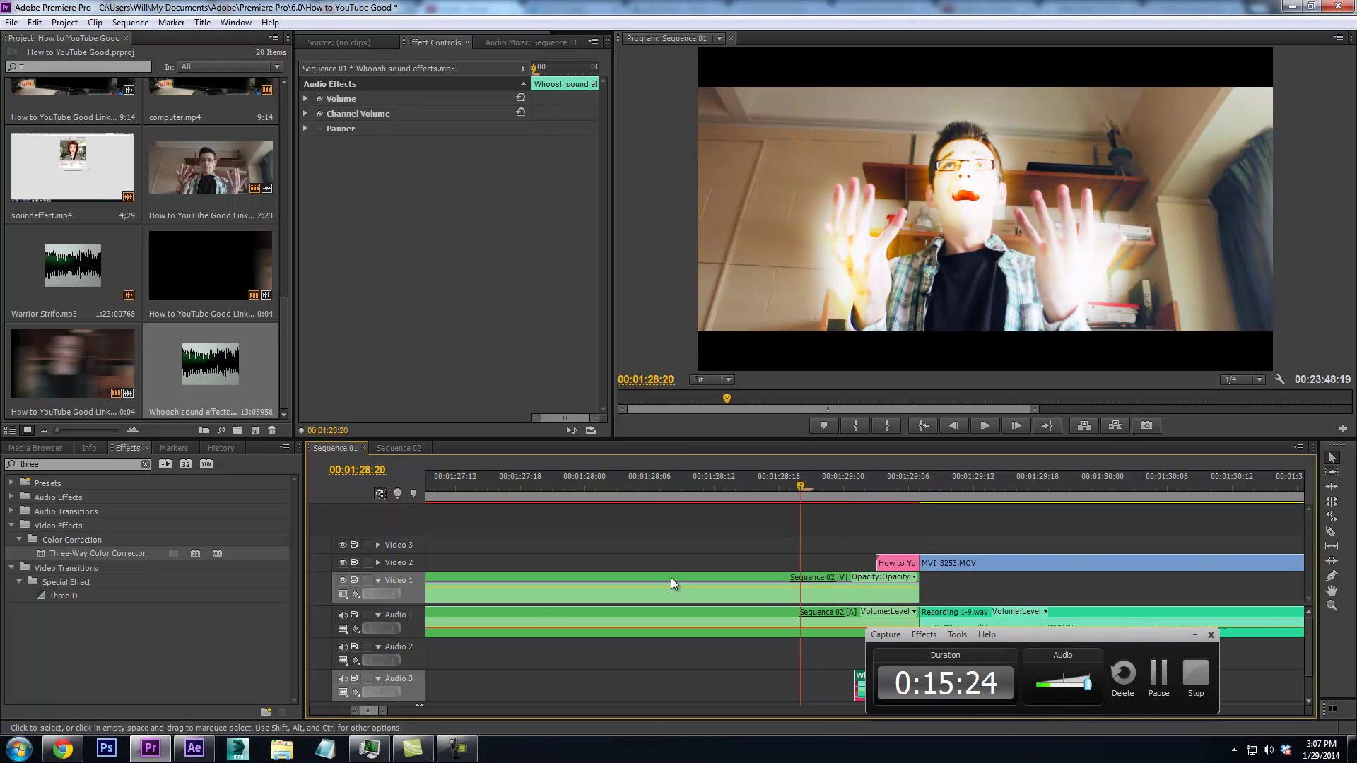
left_click(498, 671)
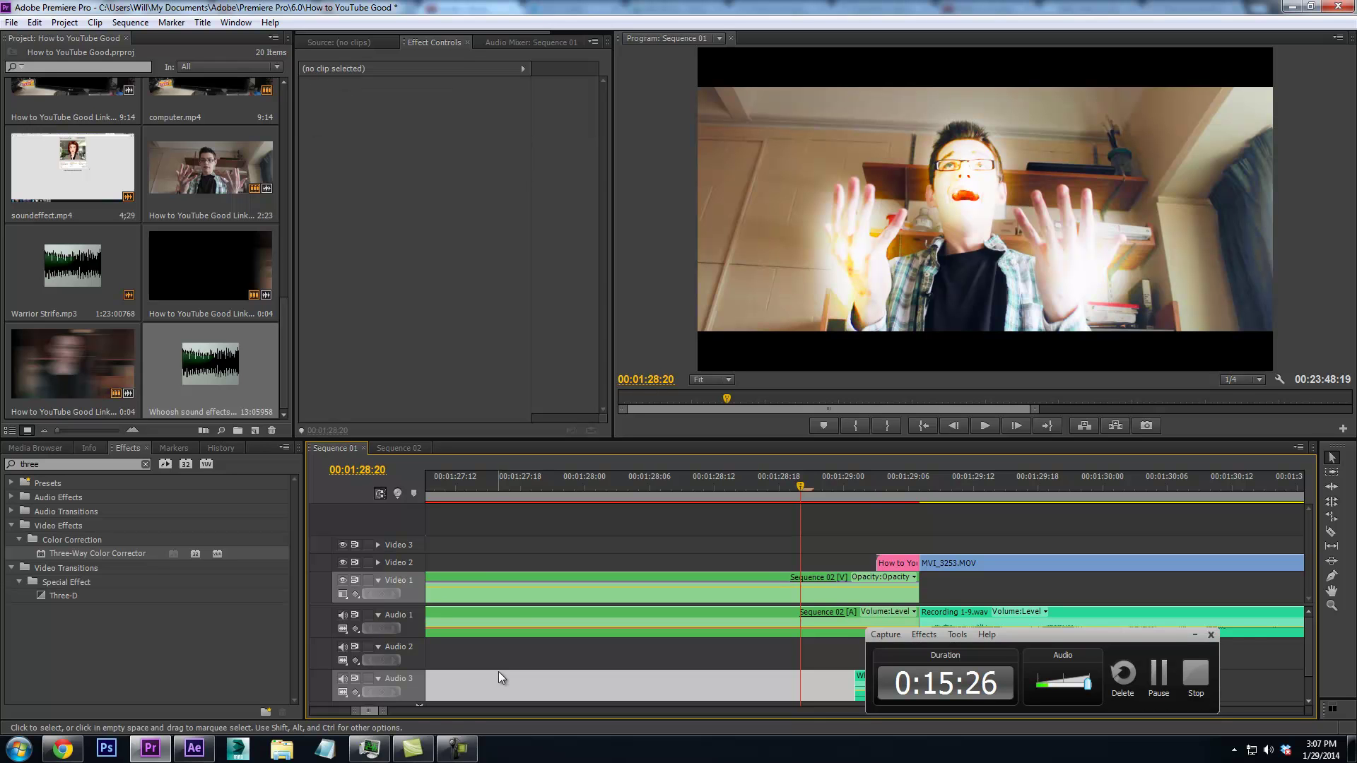
left_click(1194, 635)
key("space")
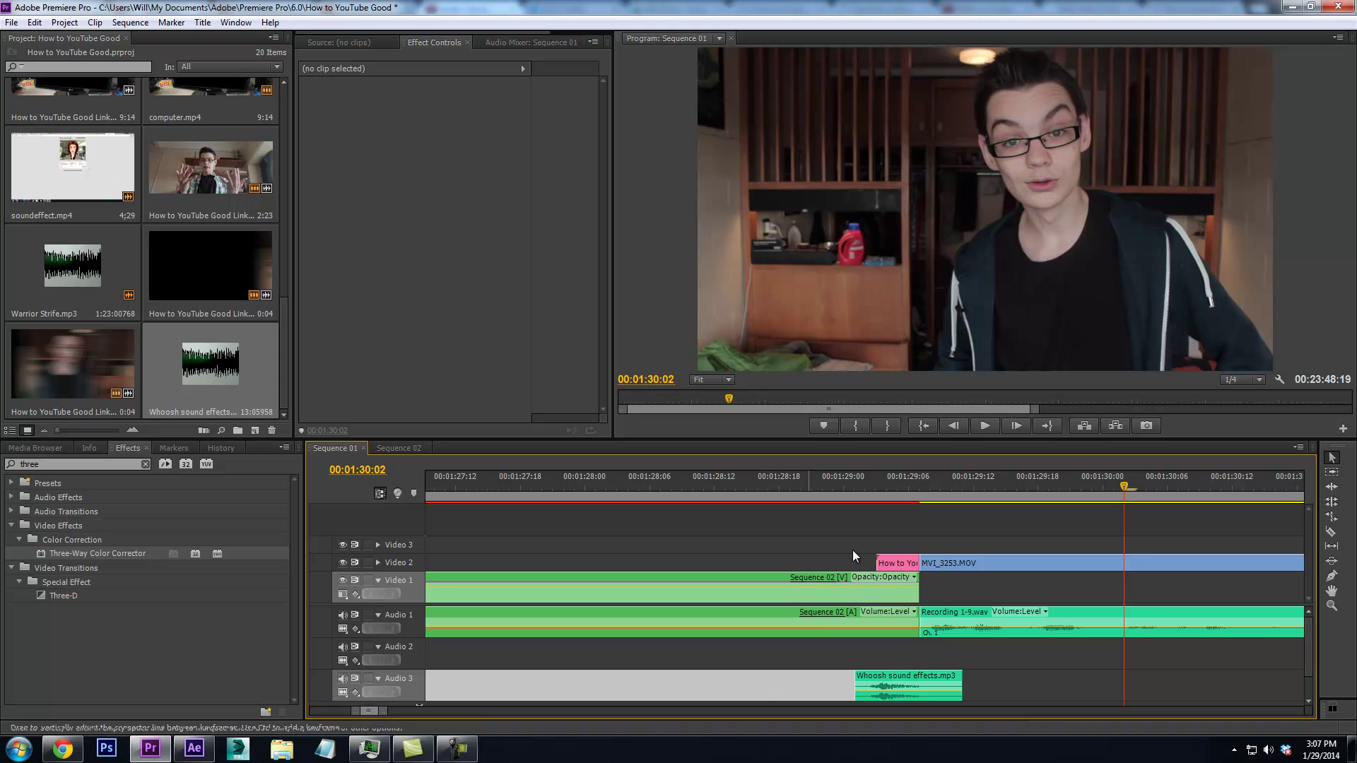
Play the footage after the second transition to find the end of the spoken line, stopping at 00:01:36:12
left_click_drag(383, 705, 461, 710)
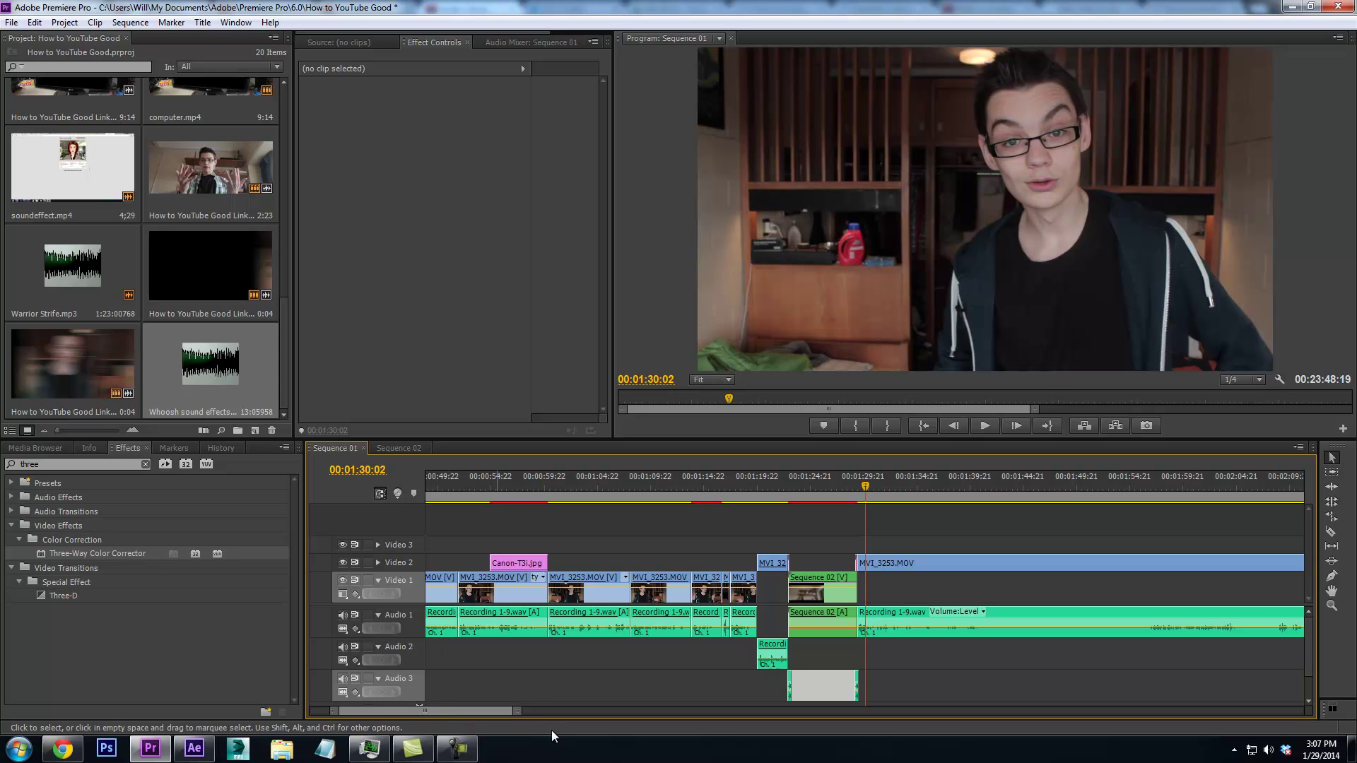
key("equal")
key("equal")
key("equal")
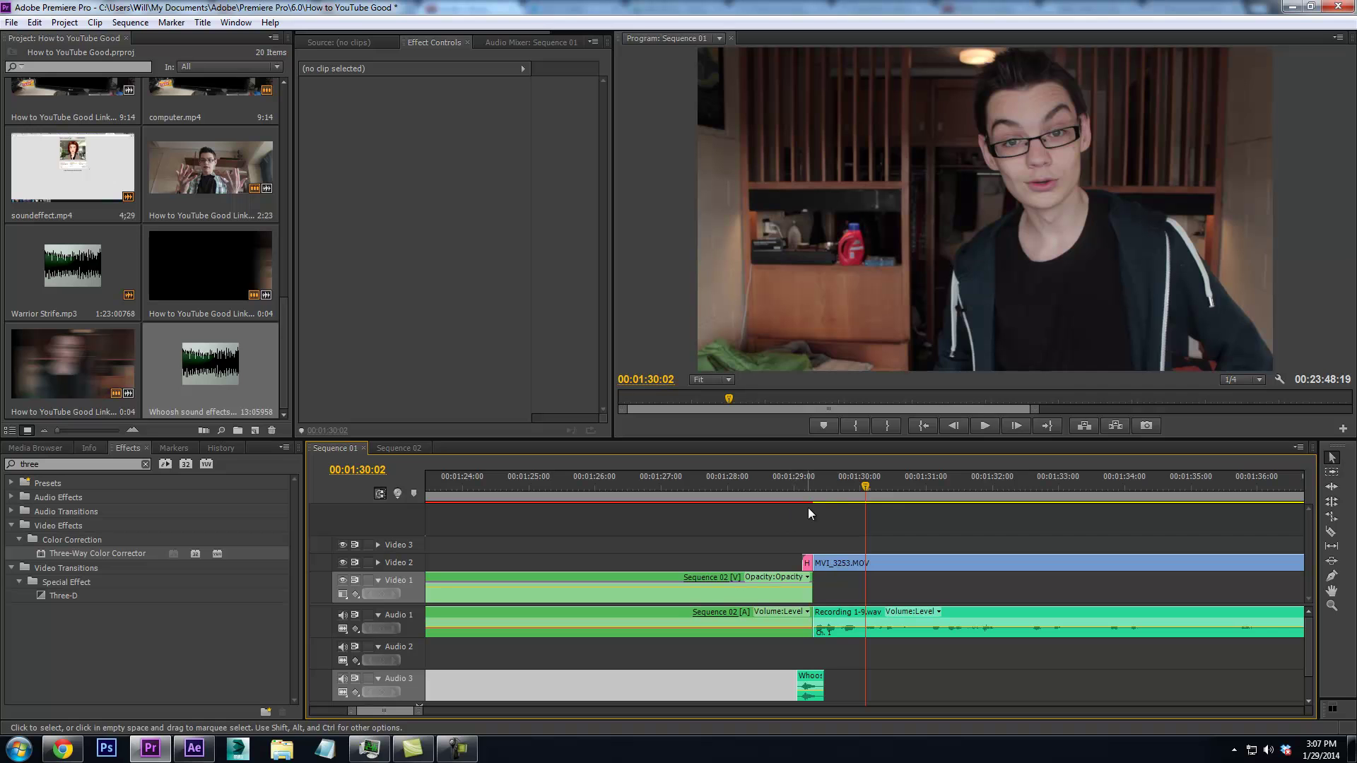
key("space")
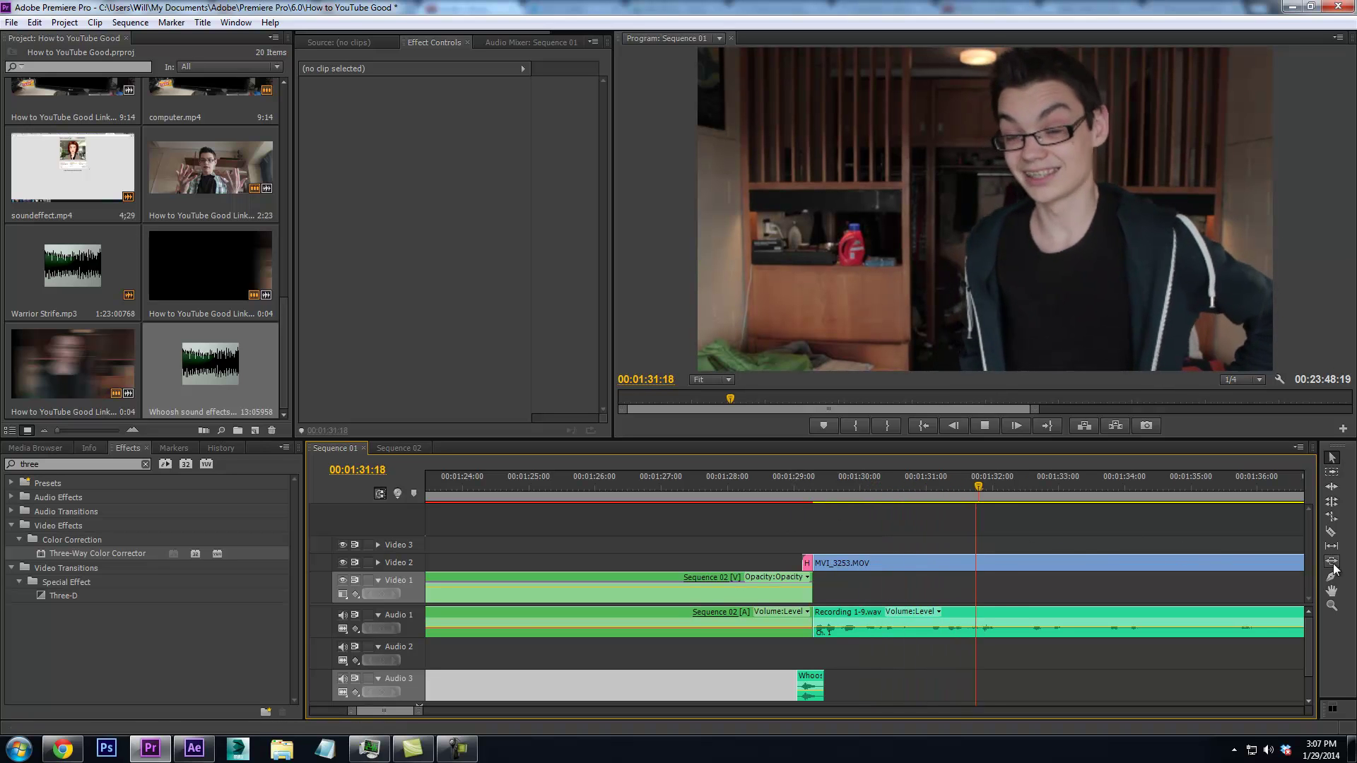
key("c")
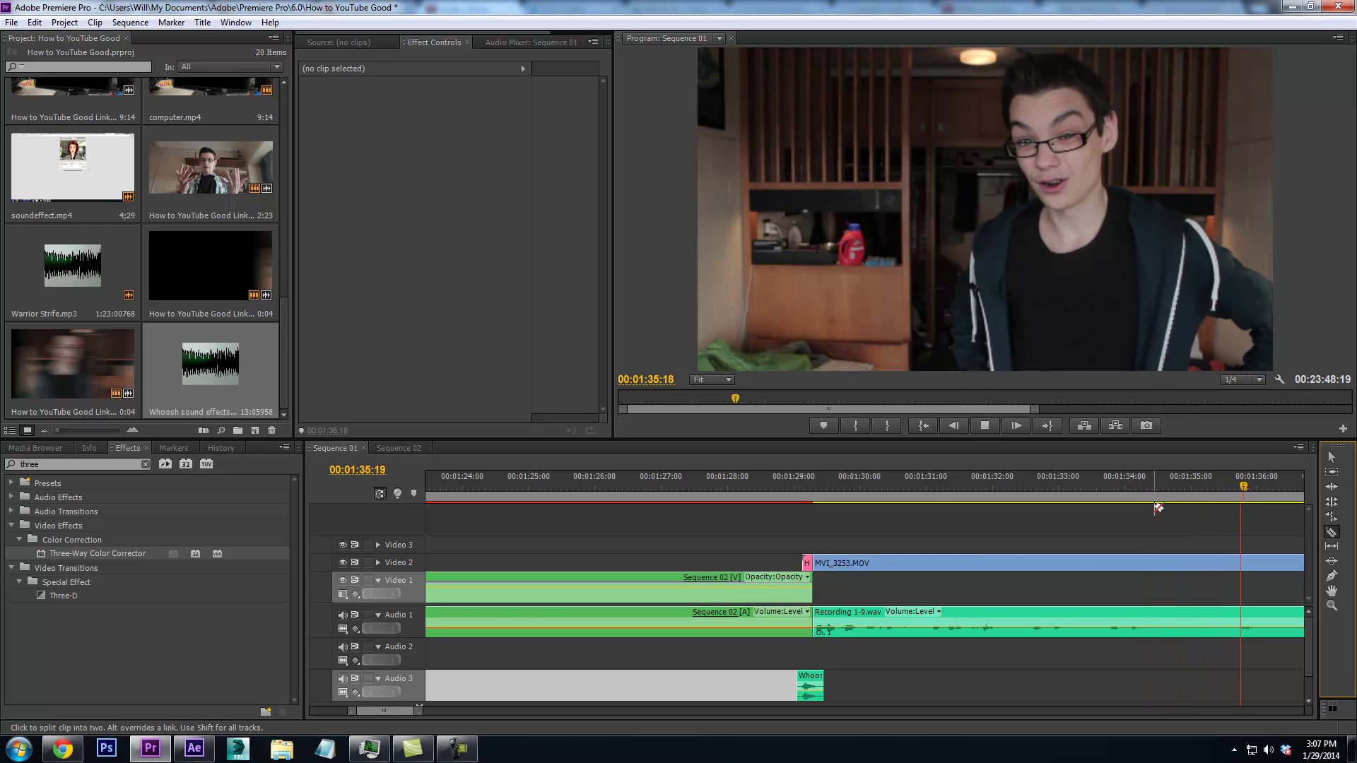
key("space")
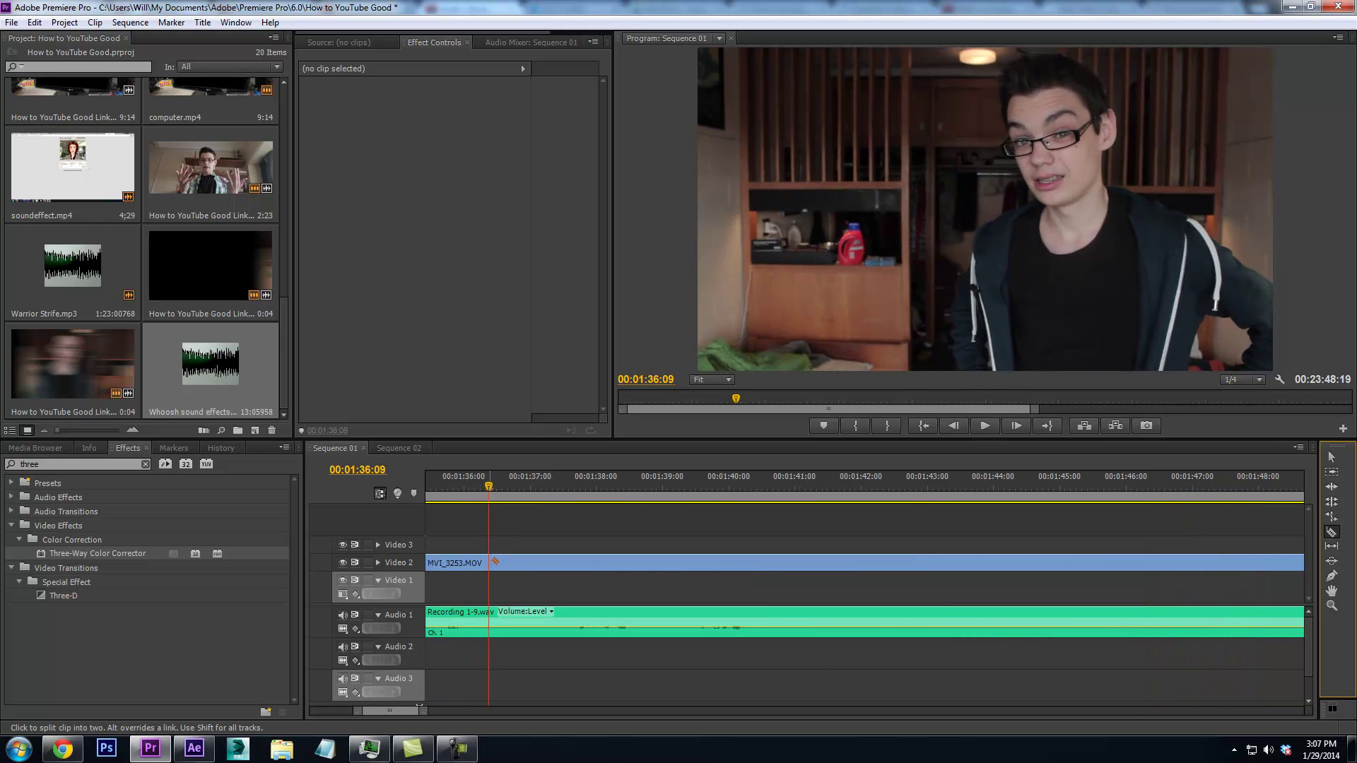
left_click(499, 483)
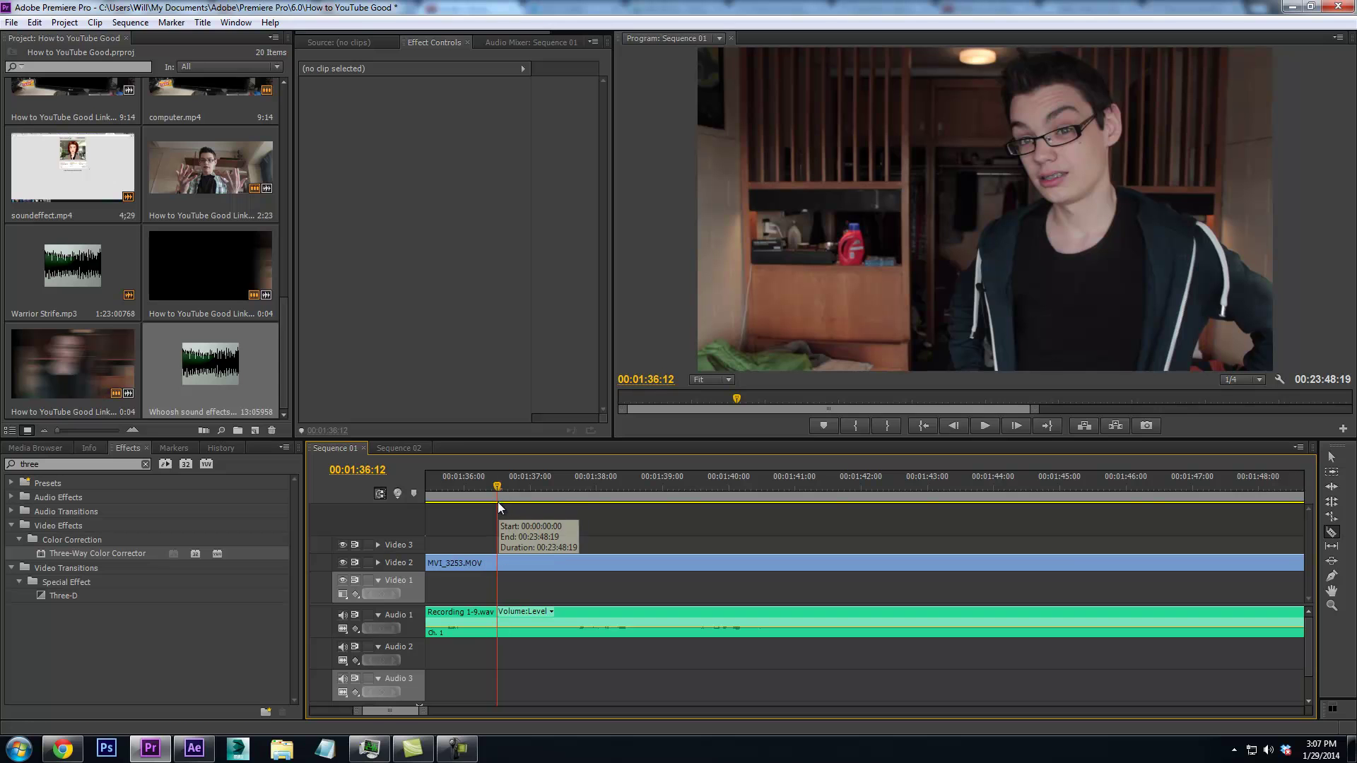
Link the long MVI_3253.MOV clip on Video 2 with its Recording 1-9.wav audio on Audio 1
key("v")
left_click(693, 567)
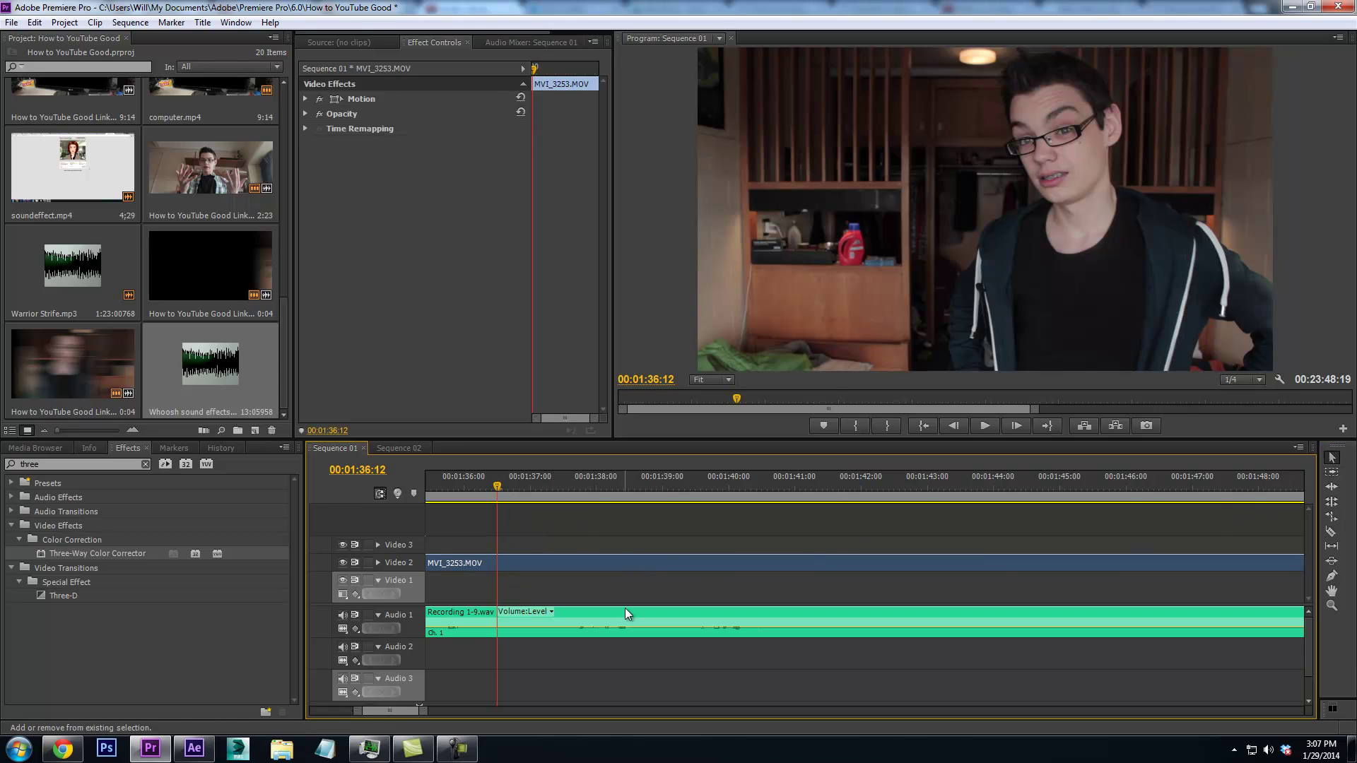
right_click(624, 614)
left_click(640, 231)
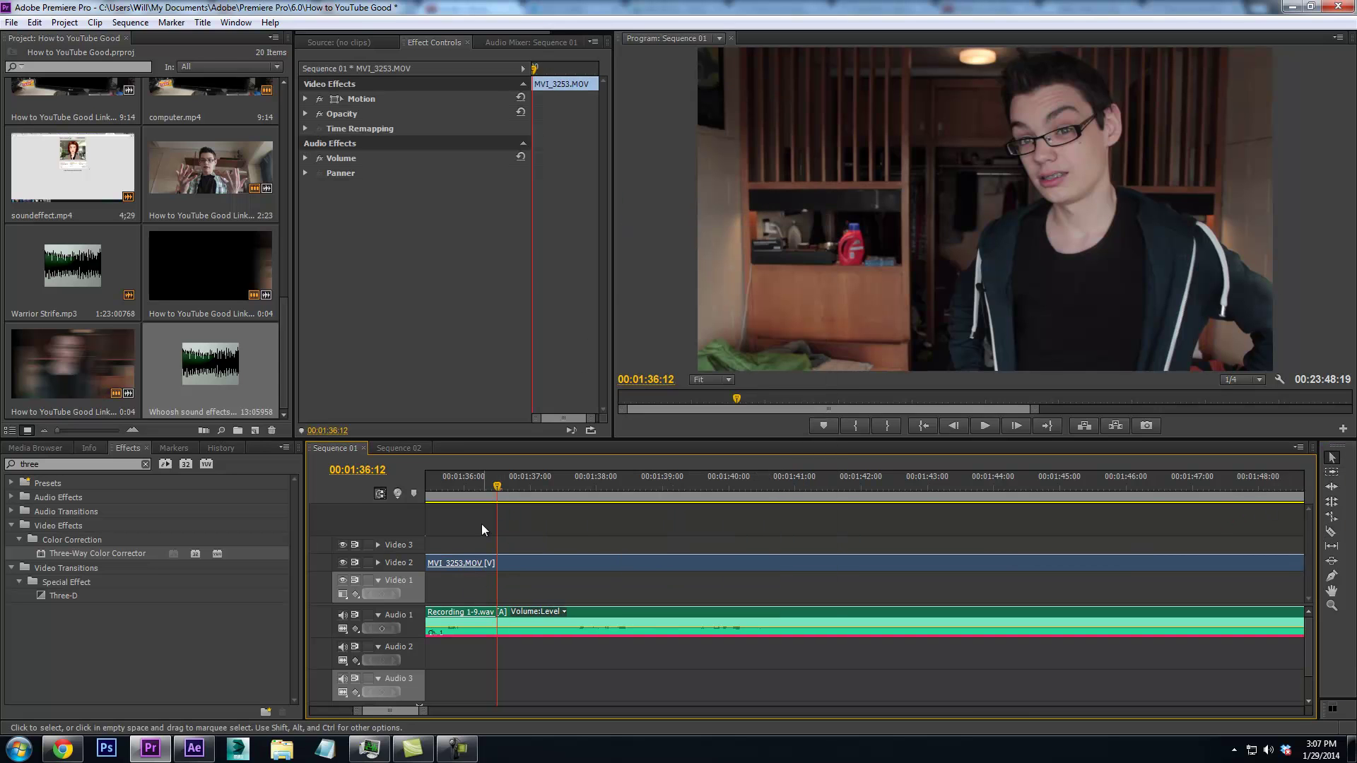
Split the linked MVI_3253.MOV clip with the Razor tool just before 00:01:36:12, after the spoken line
left_click(486, 488)
left_click(1331, 531)
left_click(495, 563)
Locate the start of the next good take and split the linked clip at 00:01:56:18
left_click_drag(422, 710, 505, 710)
left_click_drag(866, 490, 1003, 528)
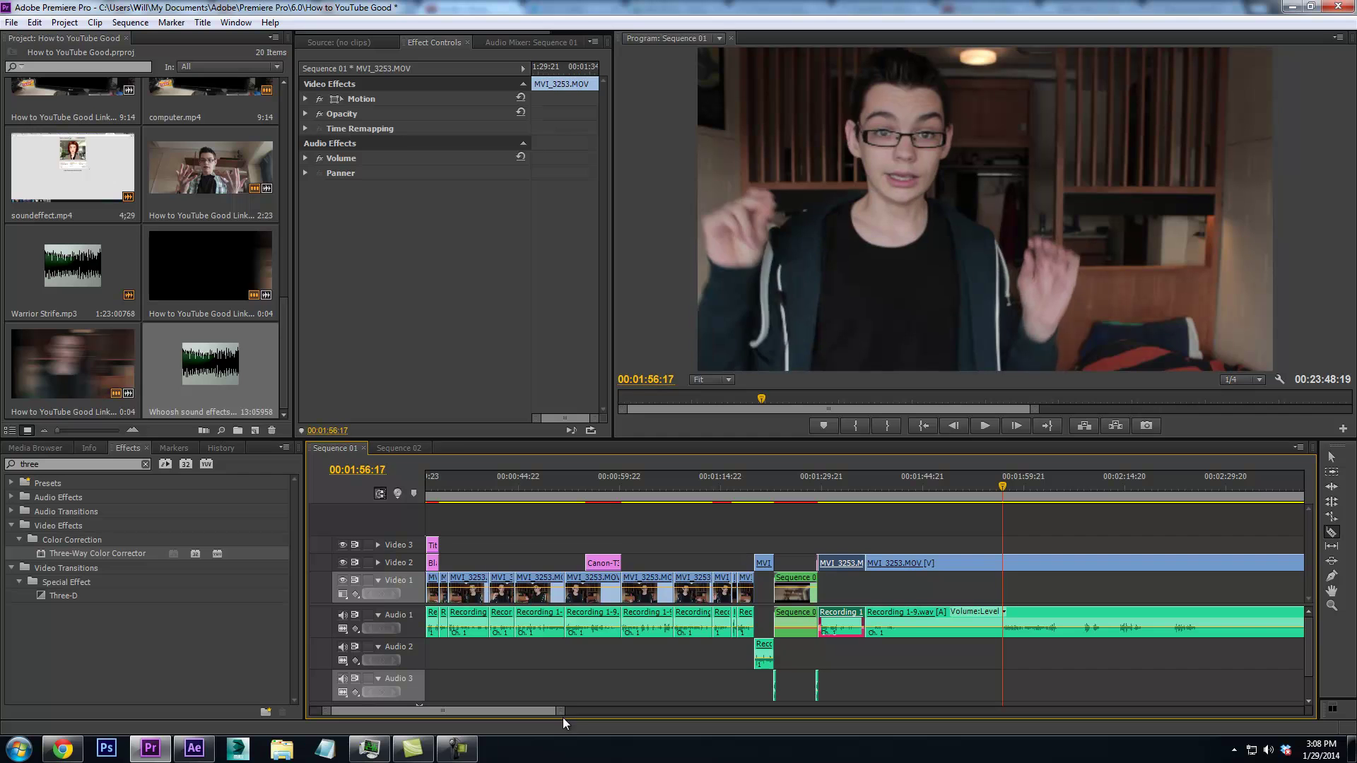
left_click_drag(561, 716, 521, 718)
left_click(871, 555)
Clear the unwanted MVI_3253.MOV segment between the two cuts and close the gap it leaves
right_click(835, 563)
left_click(876, 78)
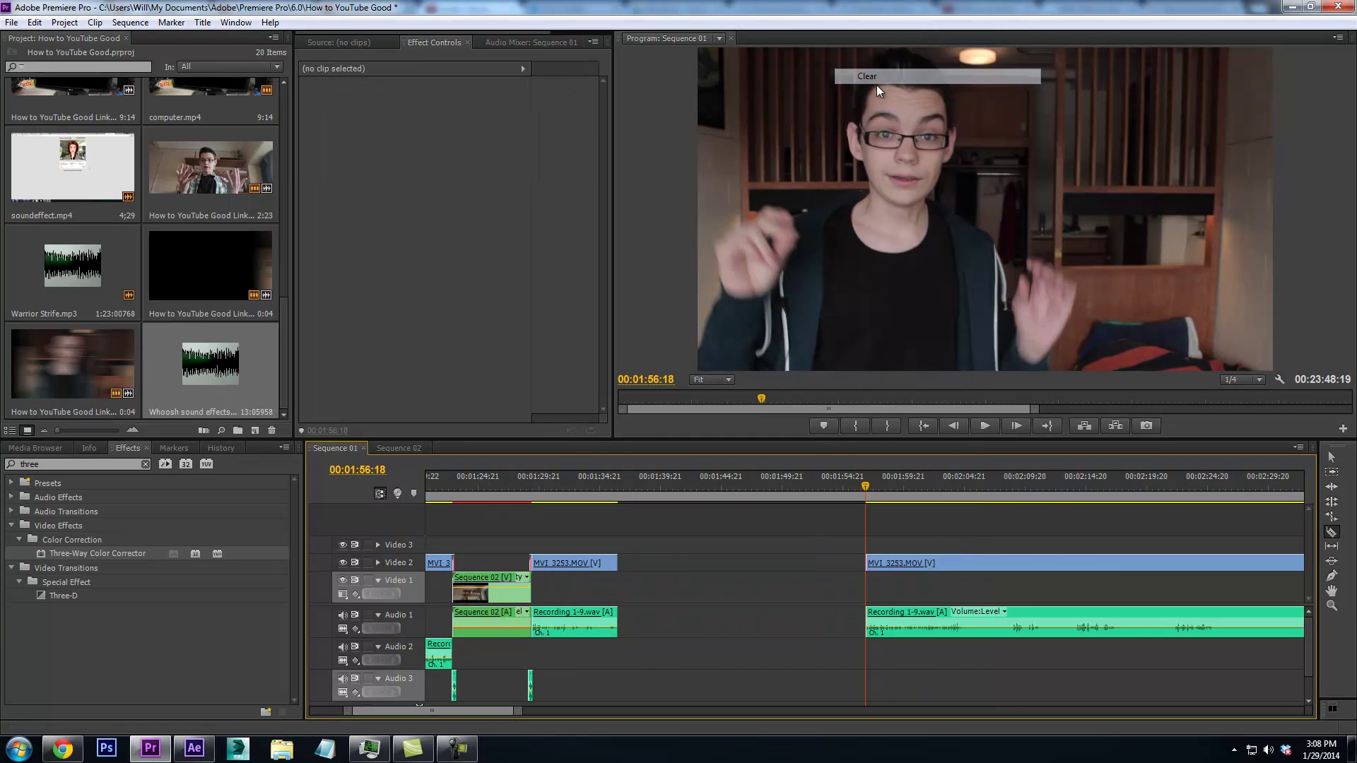
left_click(802, 563)
key("Delete")
Play the joined clips from 00:01:36:04 to review the cut and the following take
left_click(616, 498)
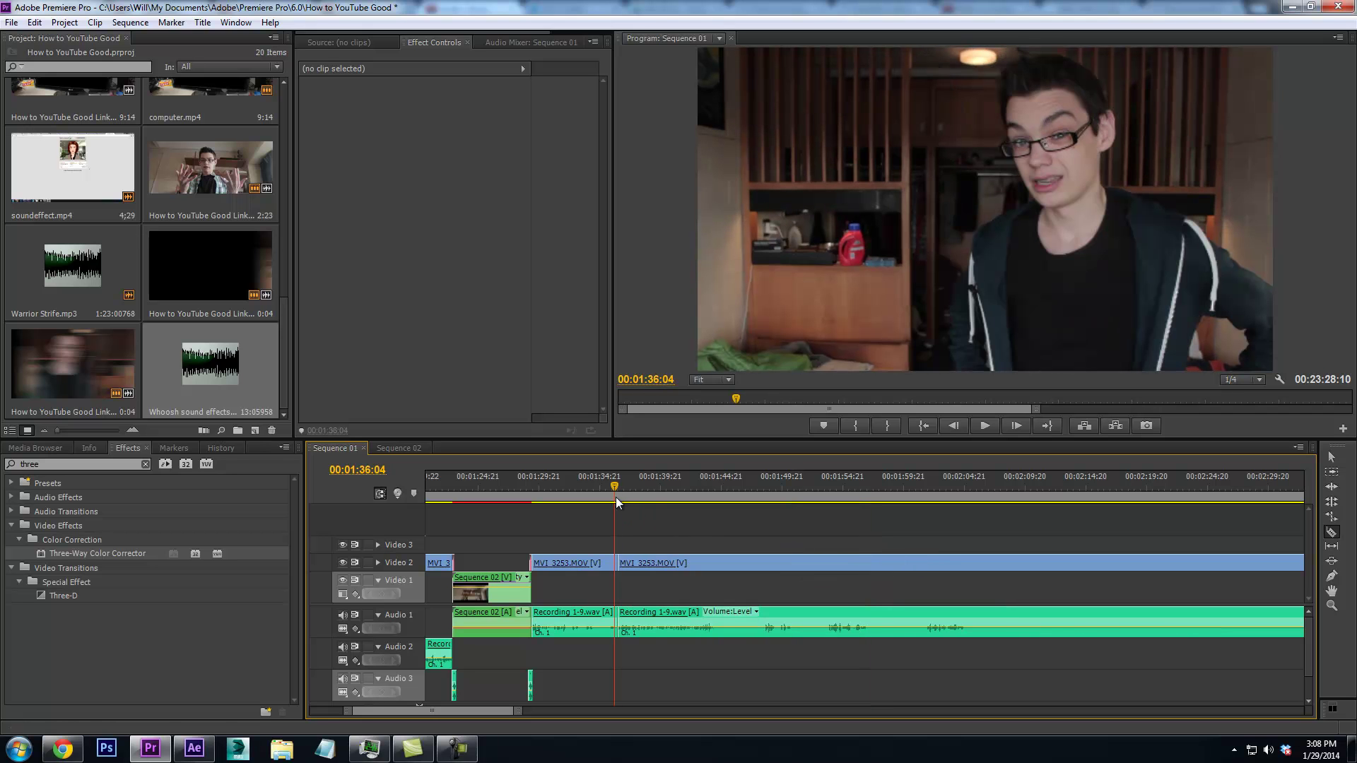
left_click_drag(521, 711, 420, 712)
key("space")
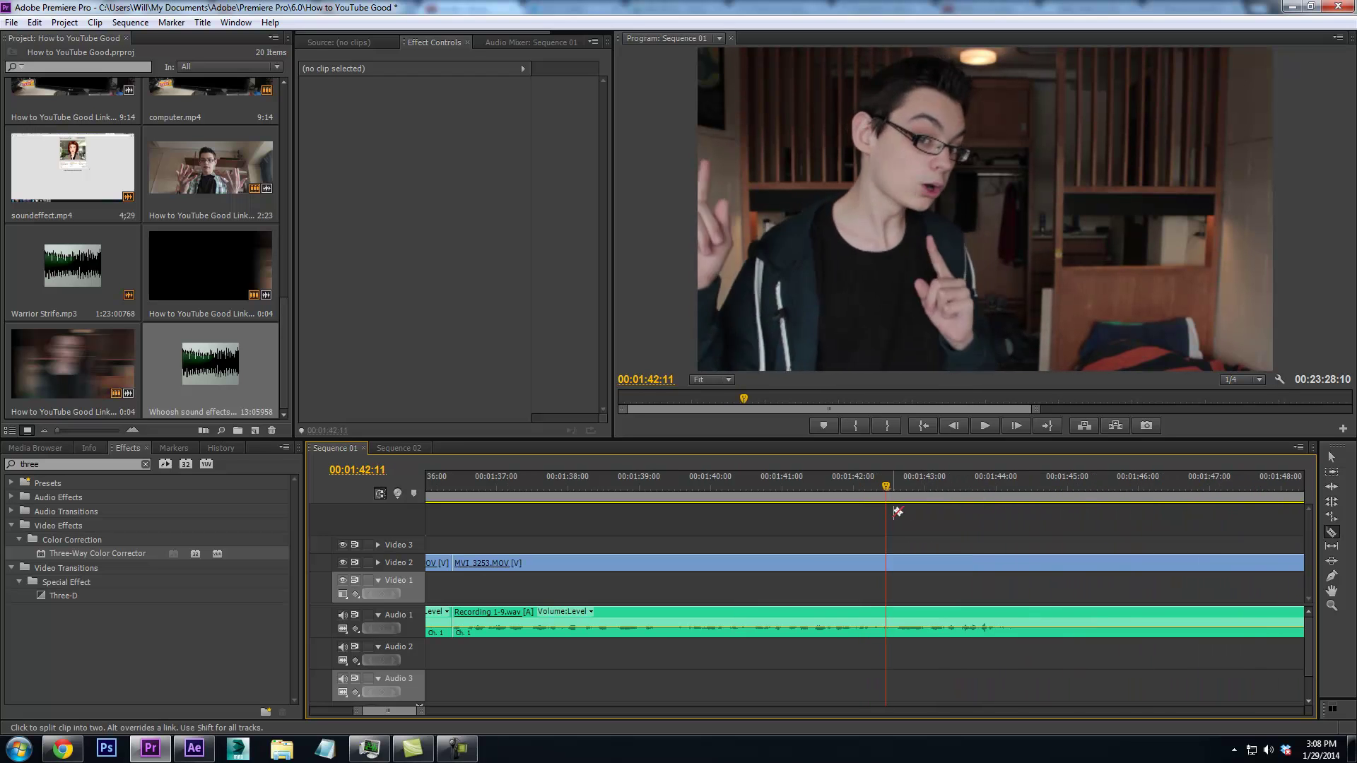
left_click_drag(417, 714, 433, 717)
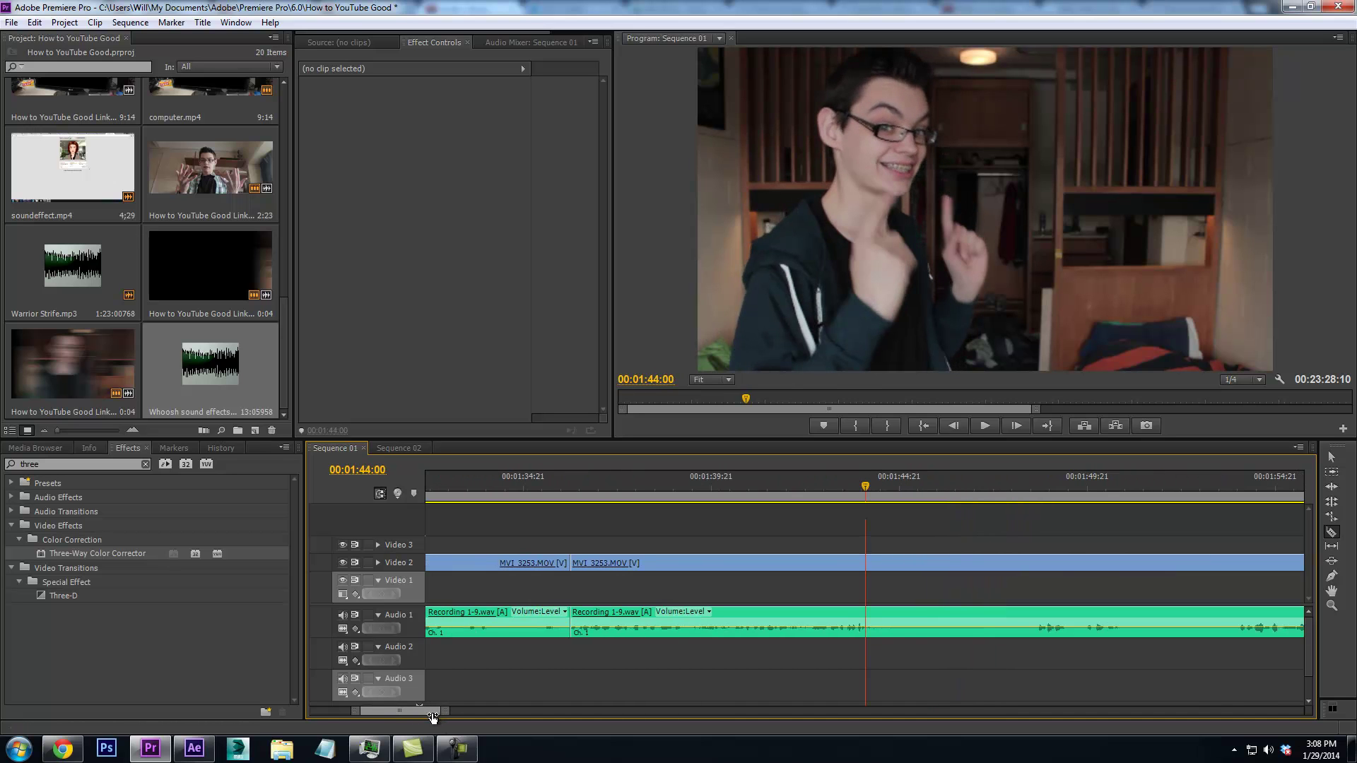
Move the MVI_3253.MOV clip before the cut up to Video 3 and slide the following clip slightly earlier so they overlap
left_click(563, 493)
key("Right")
key("Right")
key("Right")
key("Right")
key("Left")
key("Left")
key("Left")
key("Right")
left_click(1333, 458)
left_click_drag(493, 563, 503, 545)
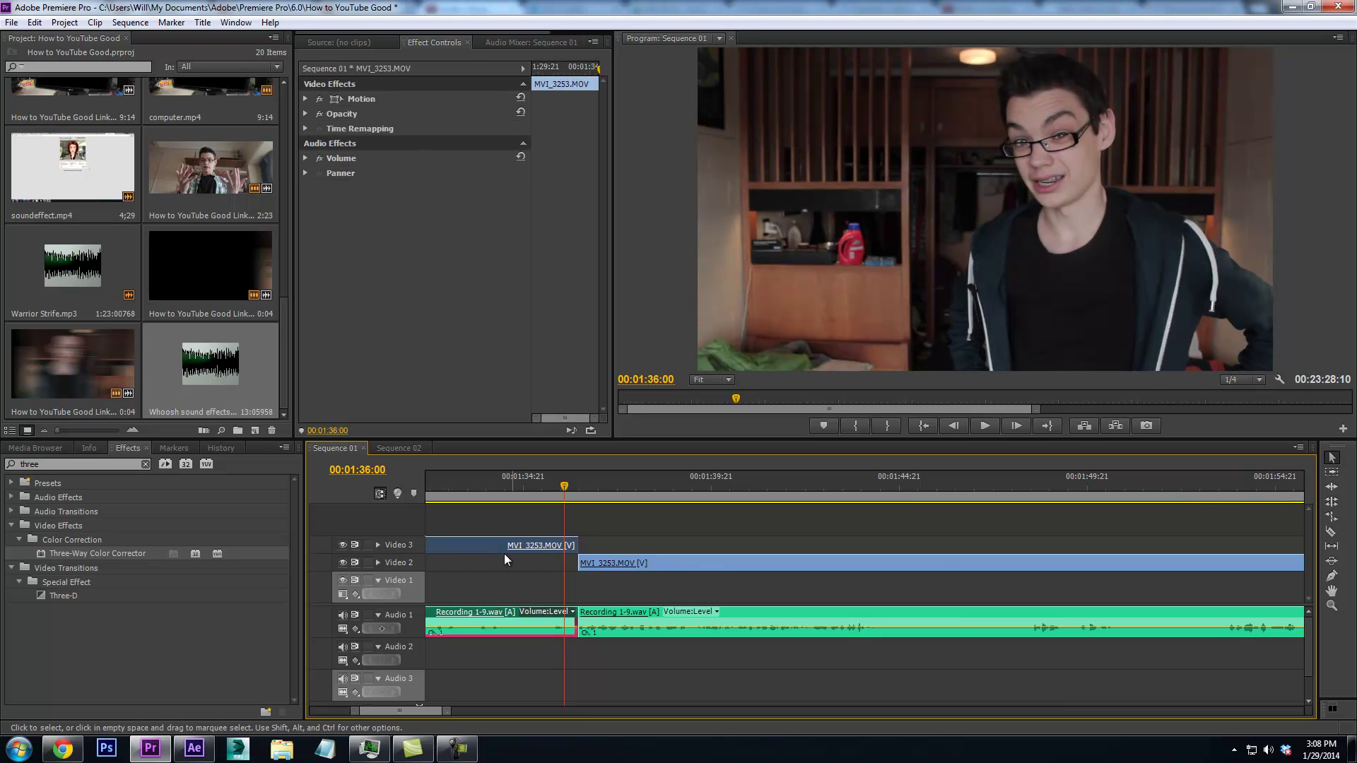
left_click_drag(603, 562, 591, 561)
Play back the overlapping MVI_3253.MOV clips from before the cut to check the join
key("space")
left_click_drag(580, 497, 487, 521)
key("j")
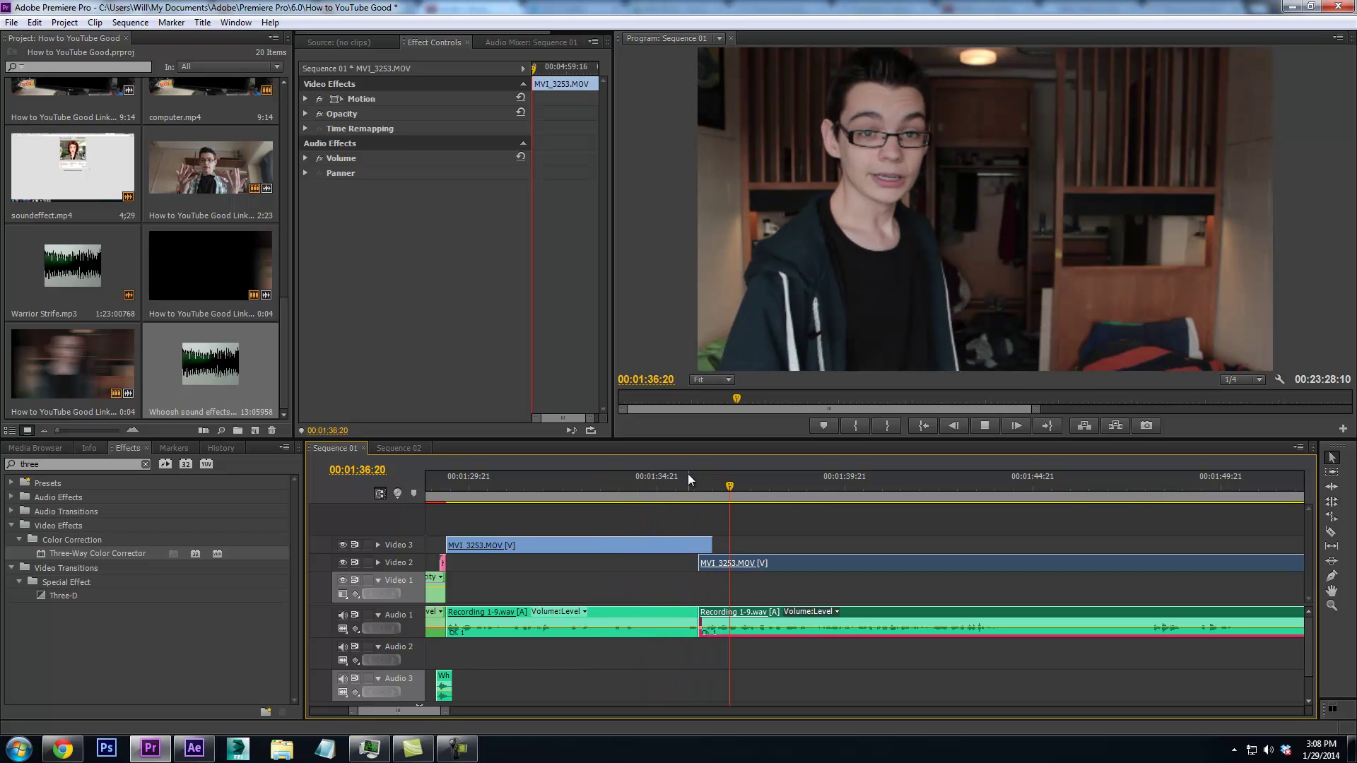
Split the MVI_3253.MOV clip on Video 2 near 00:01:44:00, at the end of the spoken line
key("c")
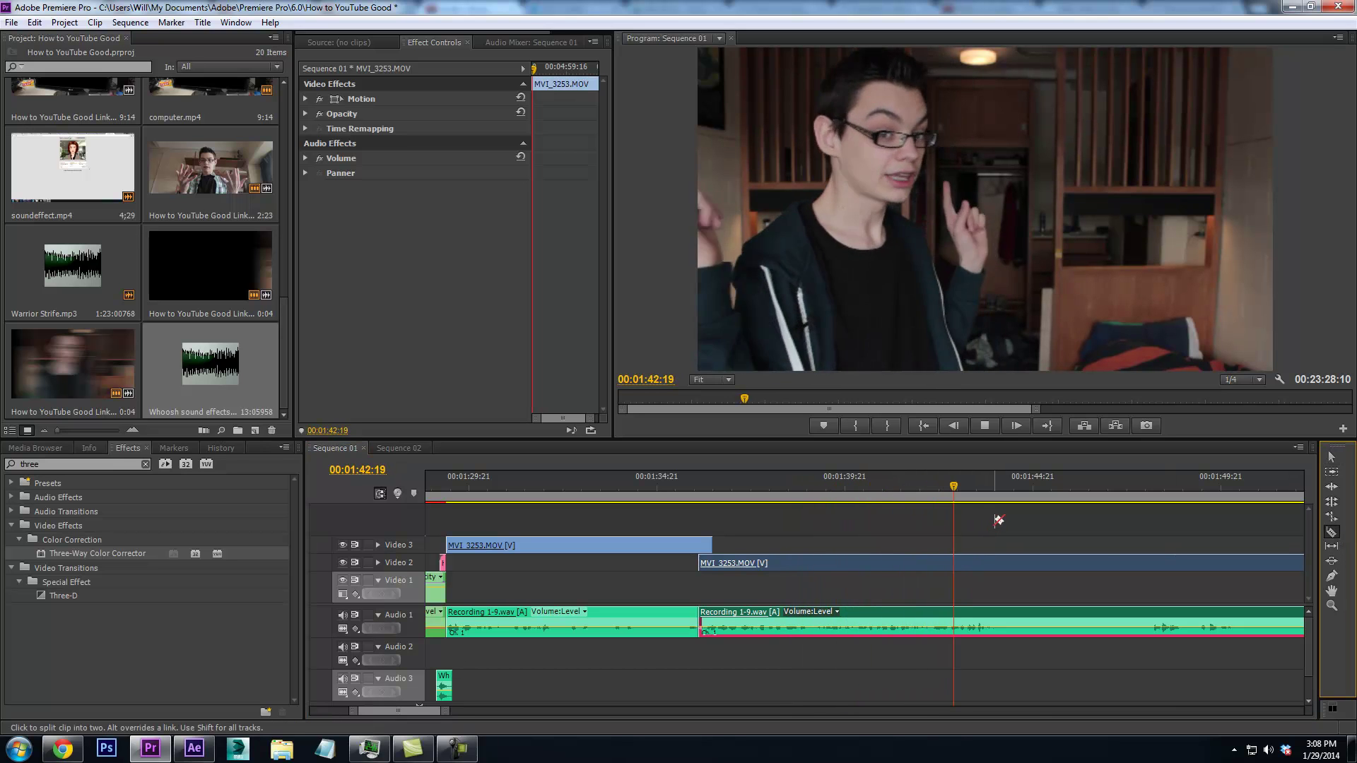
key("space")
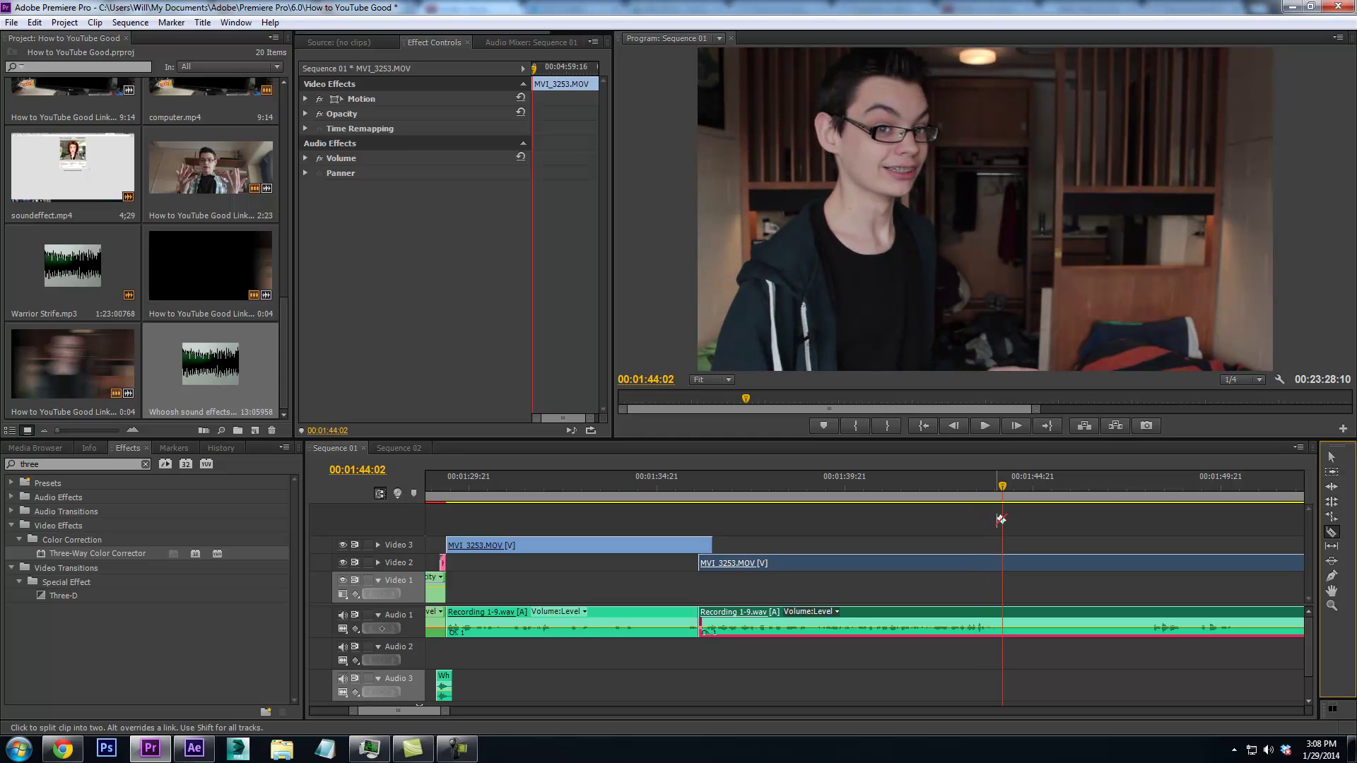
left_click(999, 486)
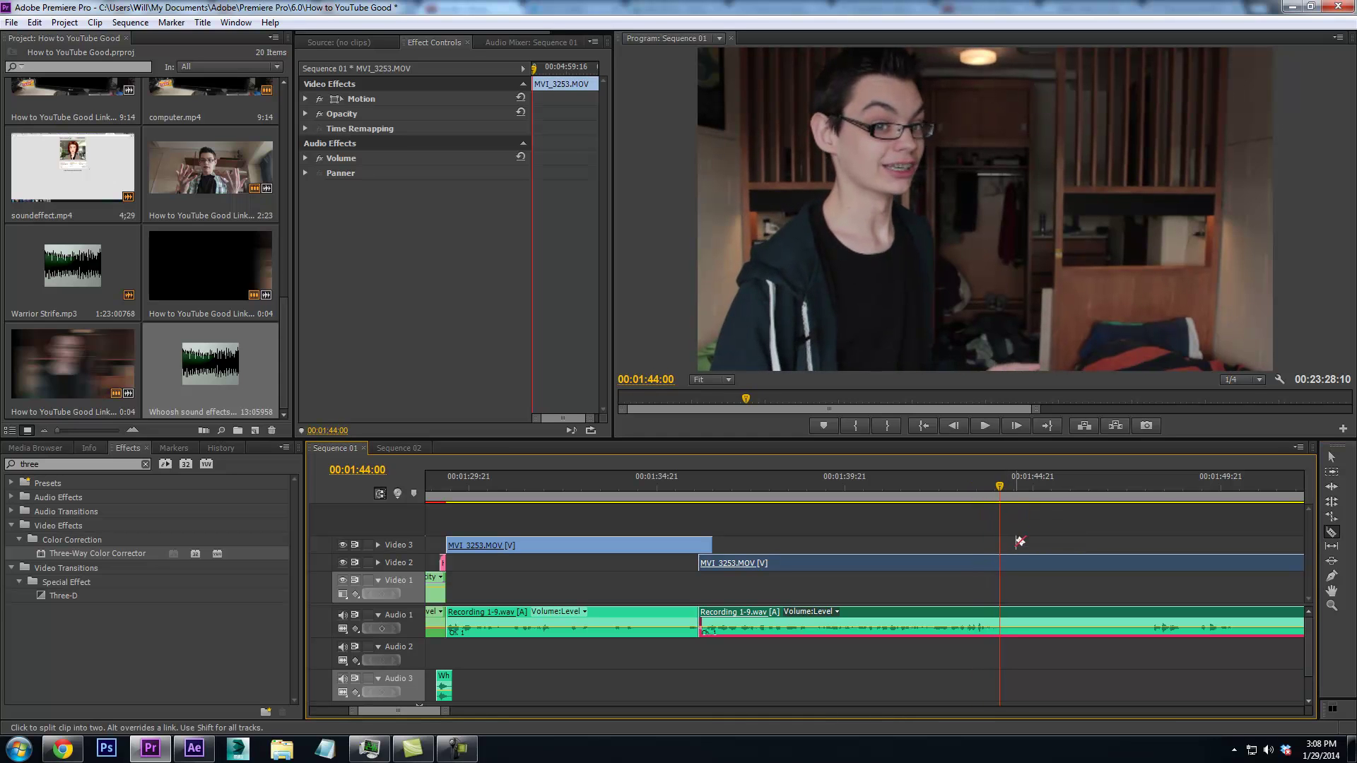
left_click(1005, 562)
Switch to Chrome and open the YouTube channel's Video Manager uploads list
left_click(63, 748)
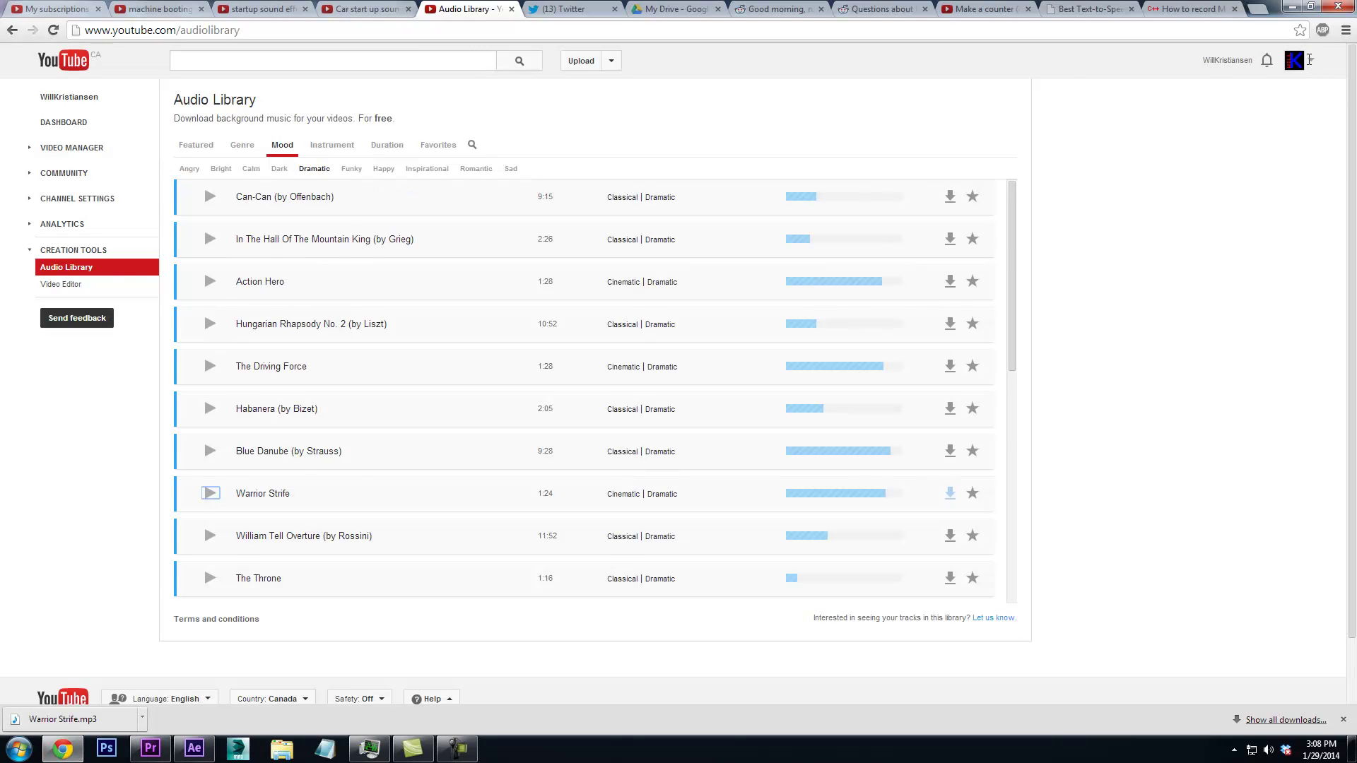
left_click(1299, 60)
left_click(1068, 118)
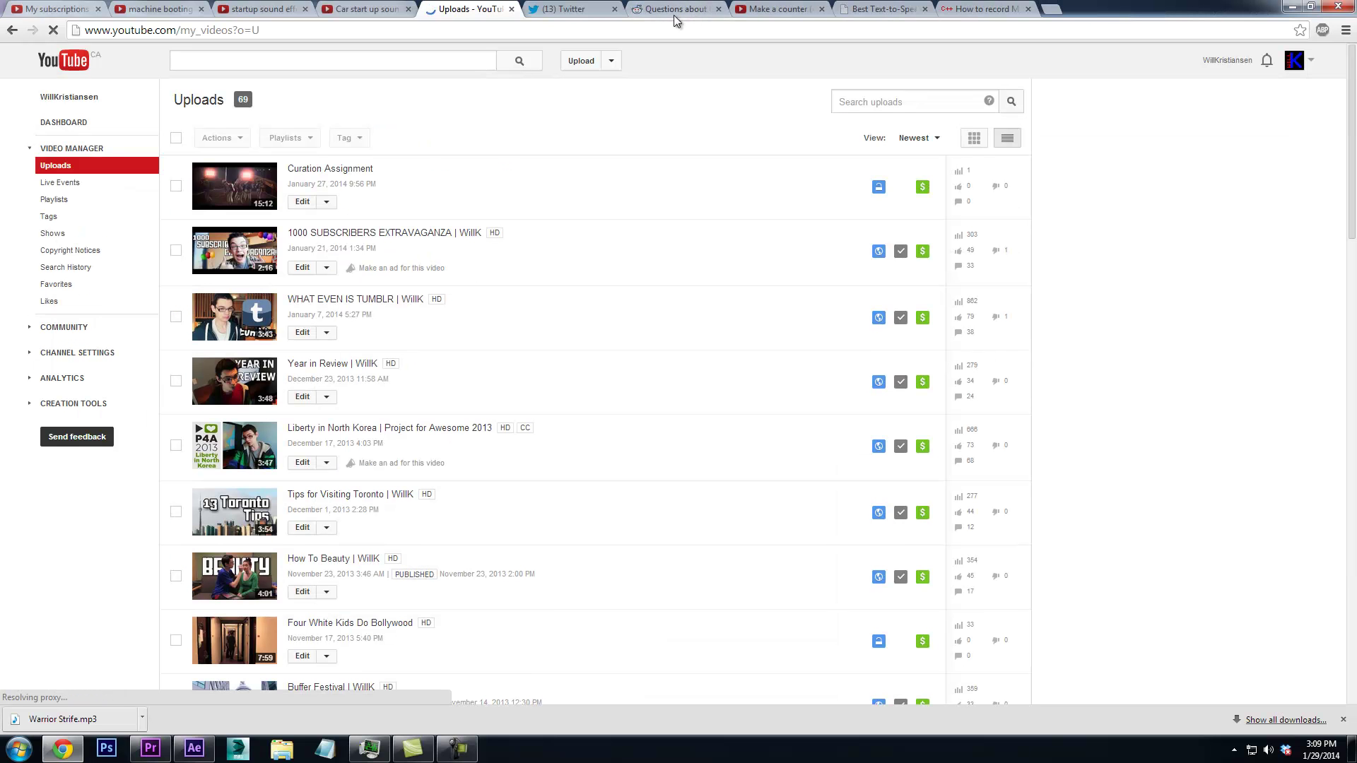
Close all the browser tabs that follow the Twitter tab
middle_click(672, 8)
middle_click(672, 9)
middle_click(671, 8)
middle_click(672, 9)
middle_click(671, 8)
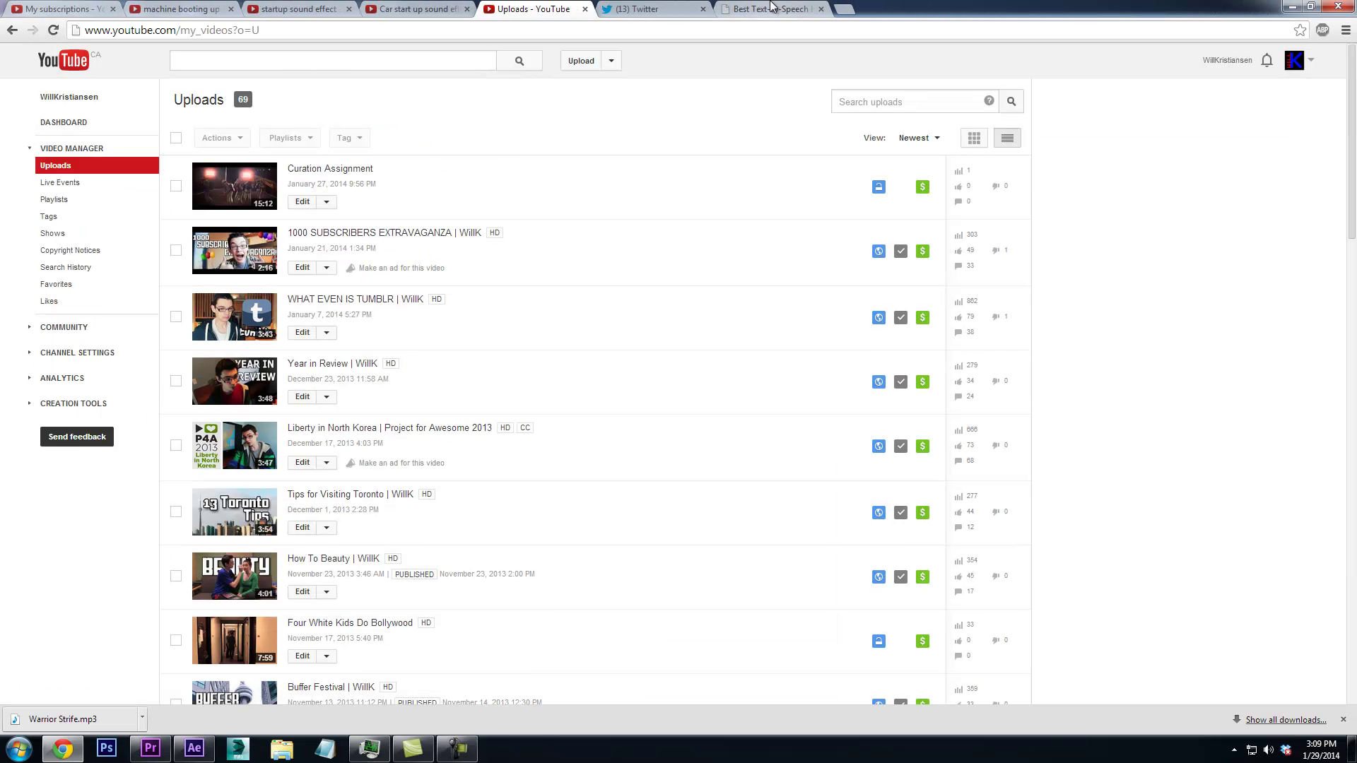
middle_click(794, 12)
Load keepvid.com in a new browser tab
left_click(829, 9)
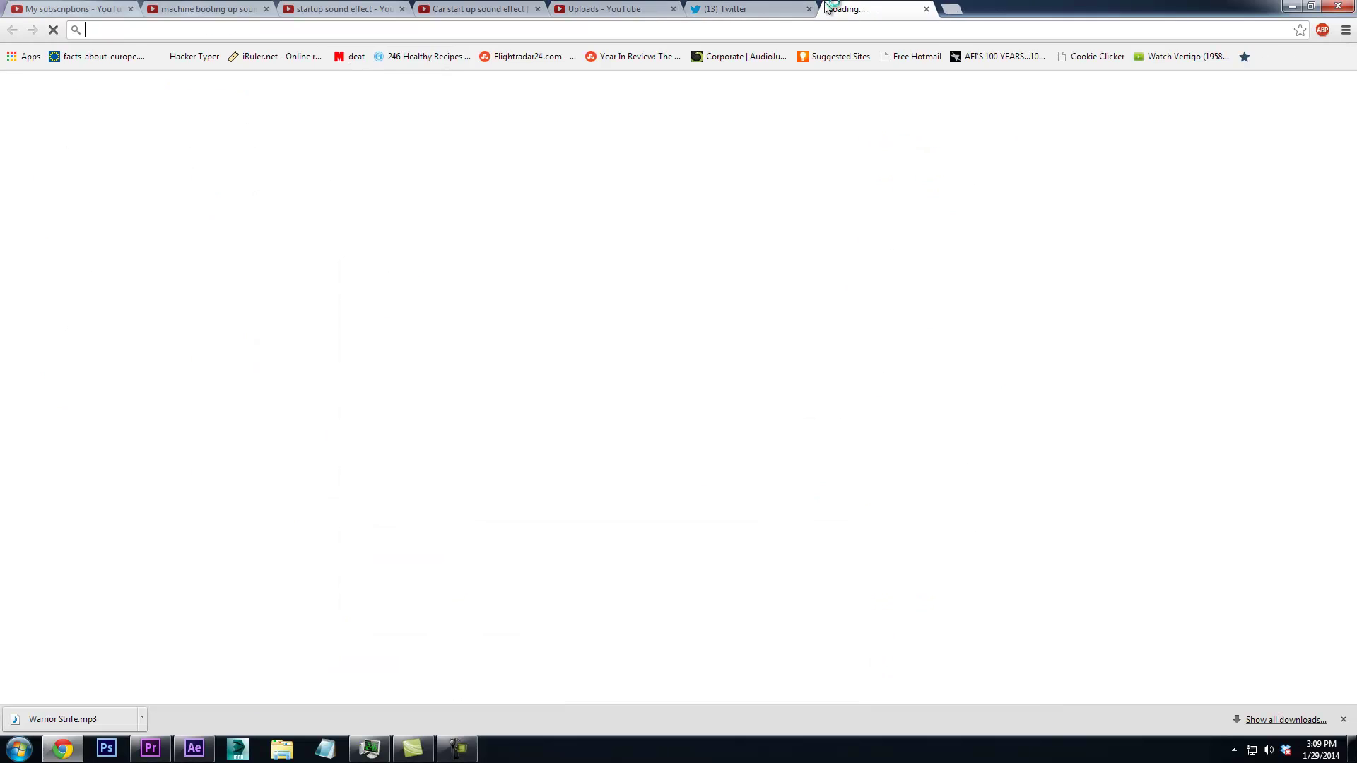
type("keepvid.com")
key("Return")
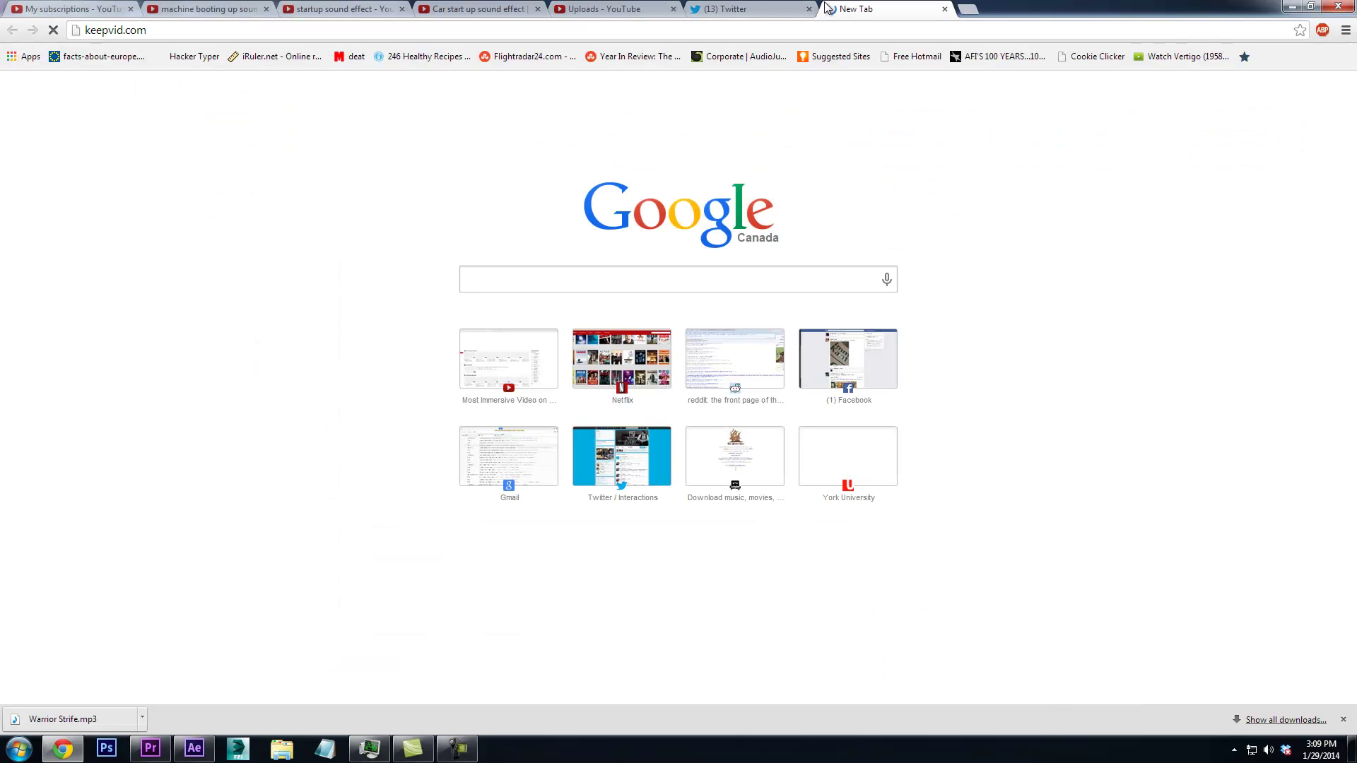
Return to the YouTube uploads list and open page 3 to look for an older video
left_click(625, 8)
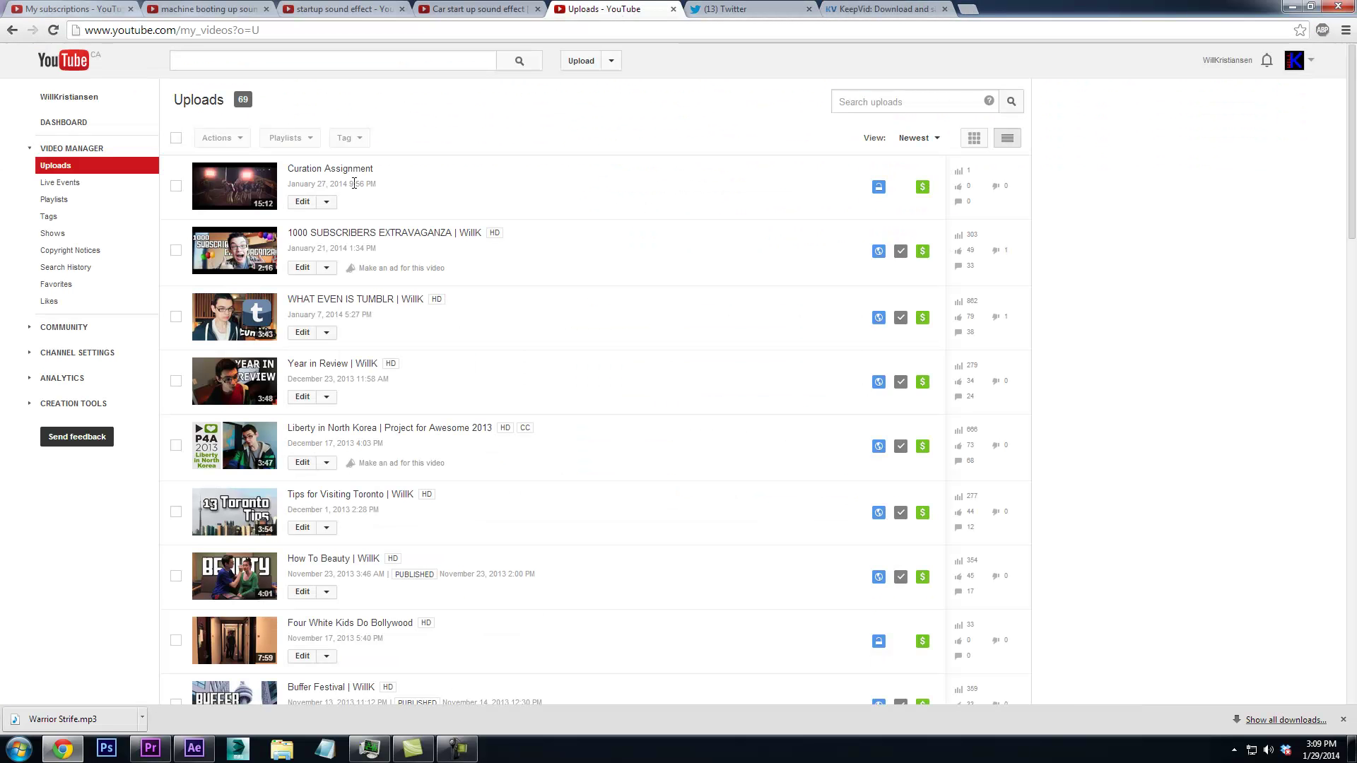
scroll(806, 350, "down", 20)
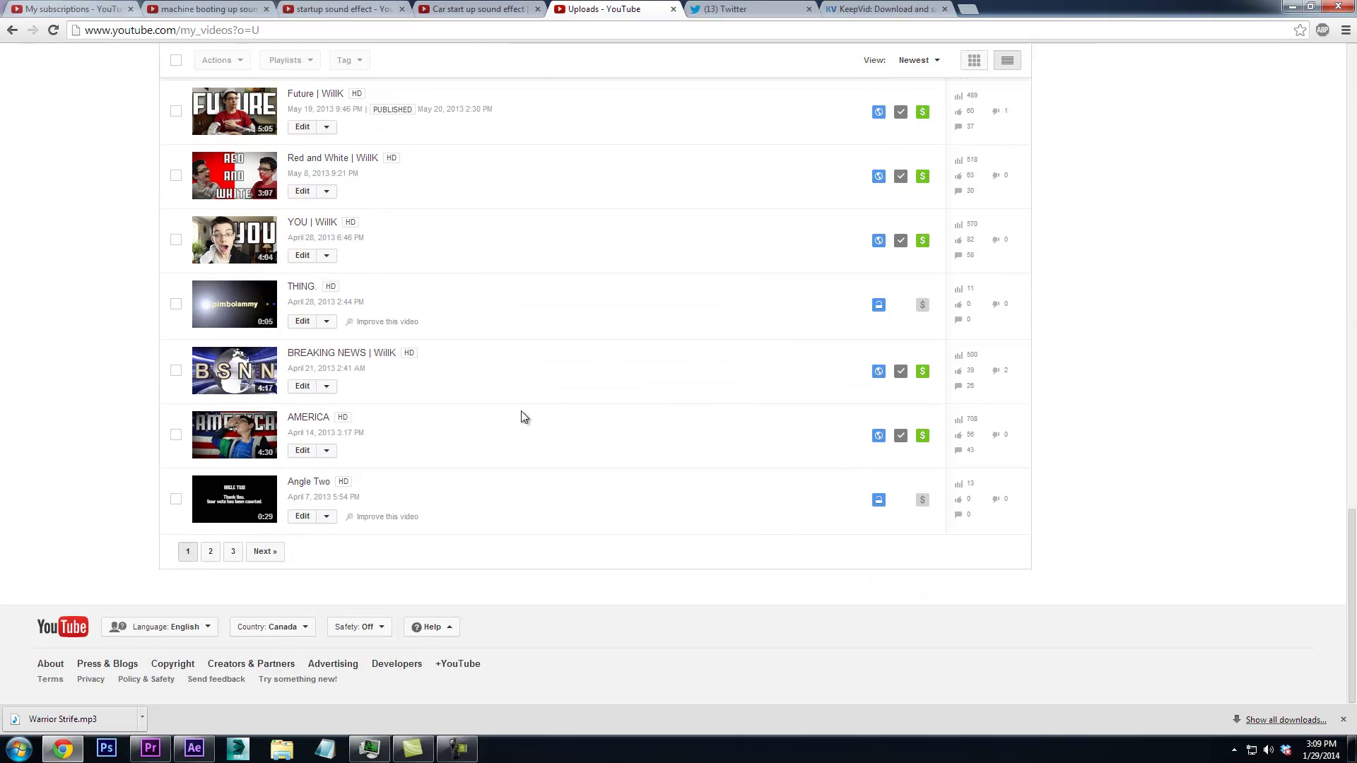
left_click(233, 553)
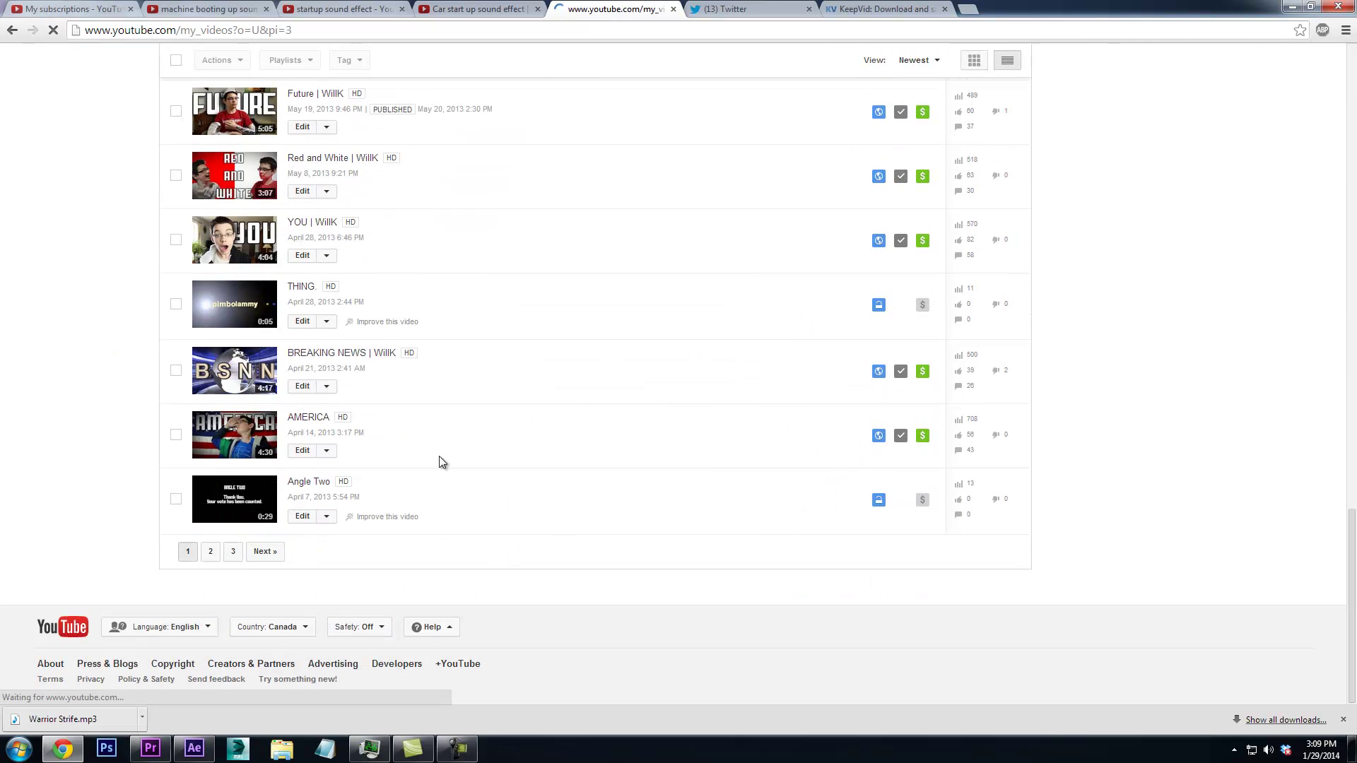
Open the April 30th, 2011 video from the older uploads and submit its watch address to KeepVid for download
left_click(261, 507)
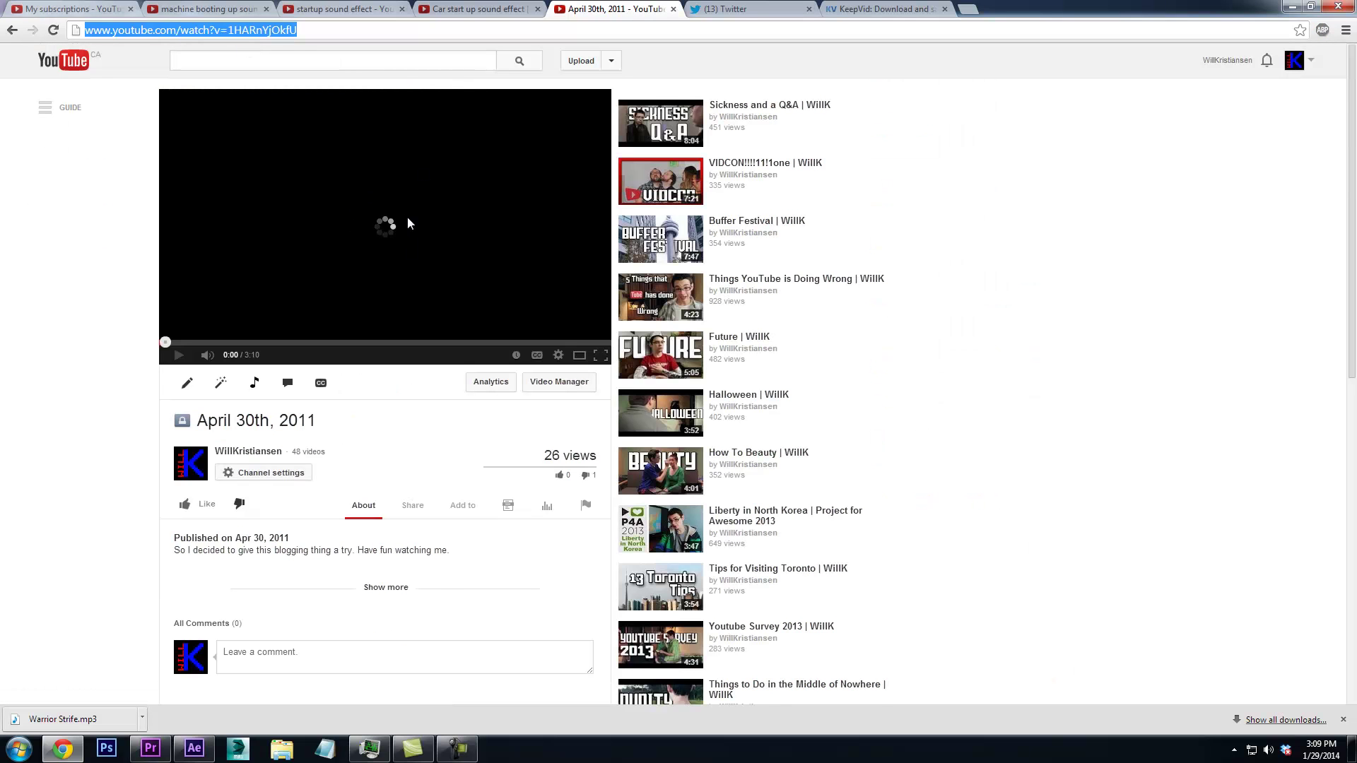
left_click(883, 8)
left_click(504, 132)
key("Return")
left_click(599, 8)
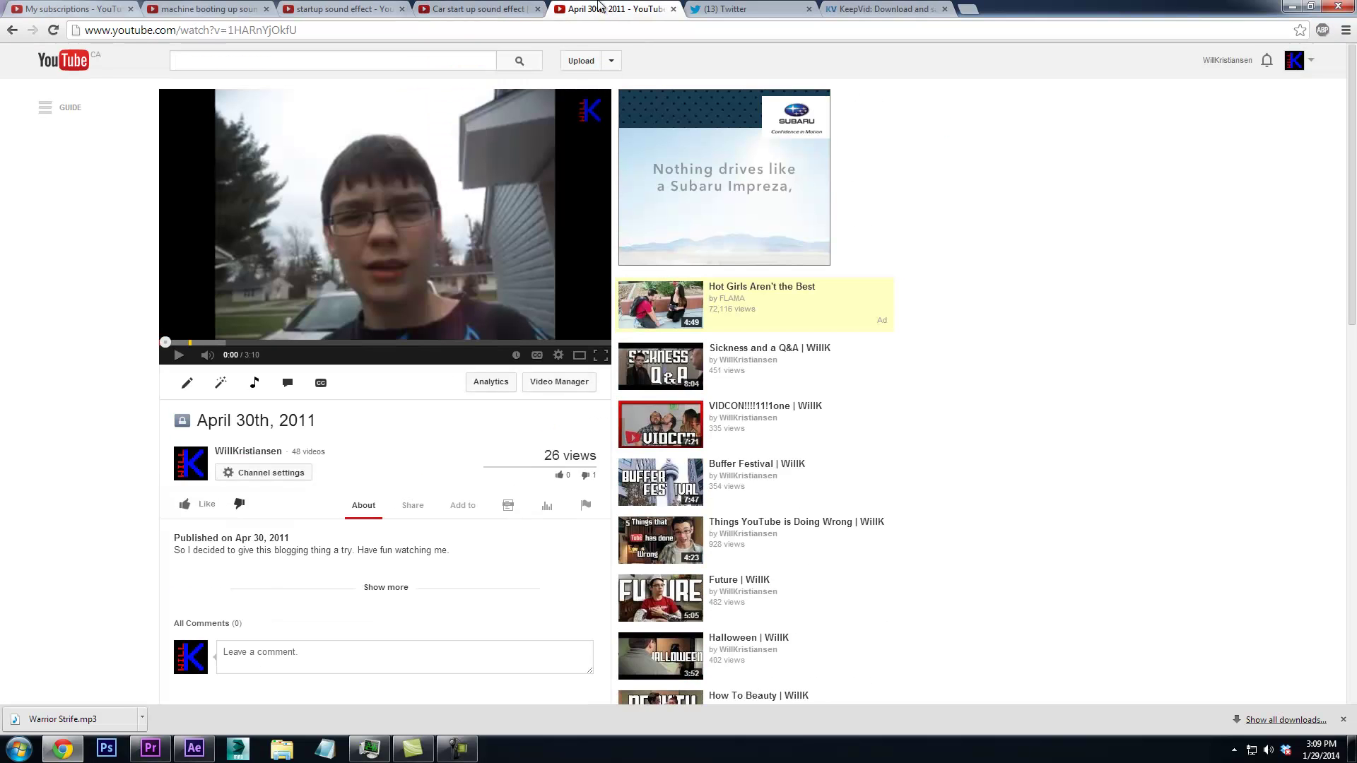
left_click(926, 7)
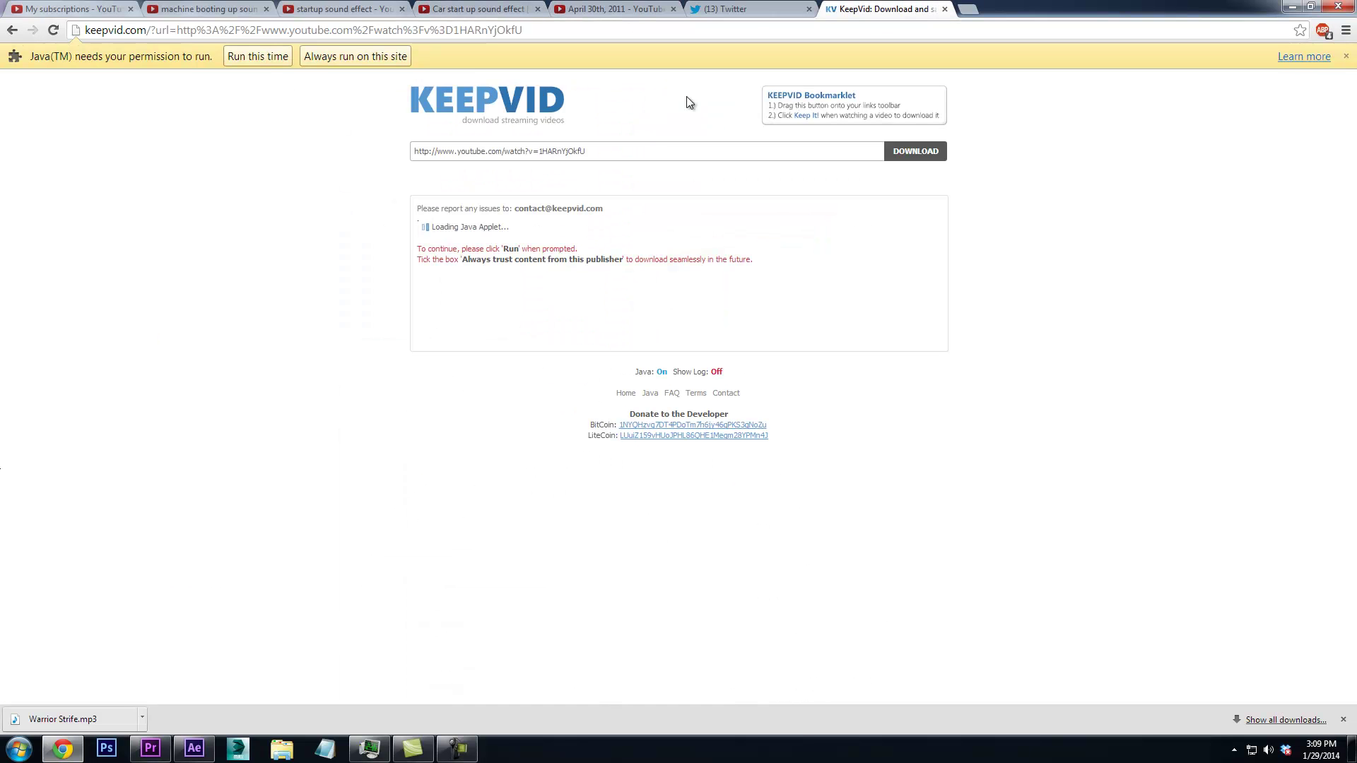
Allow Java to run once on KeepVid, close the April 30th, 2011 video tab and run the KeepVidDownloader application
left_click(263, 59)
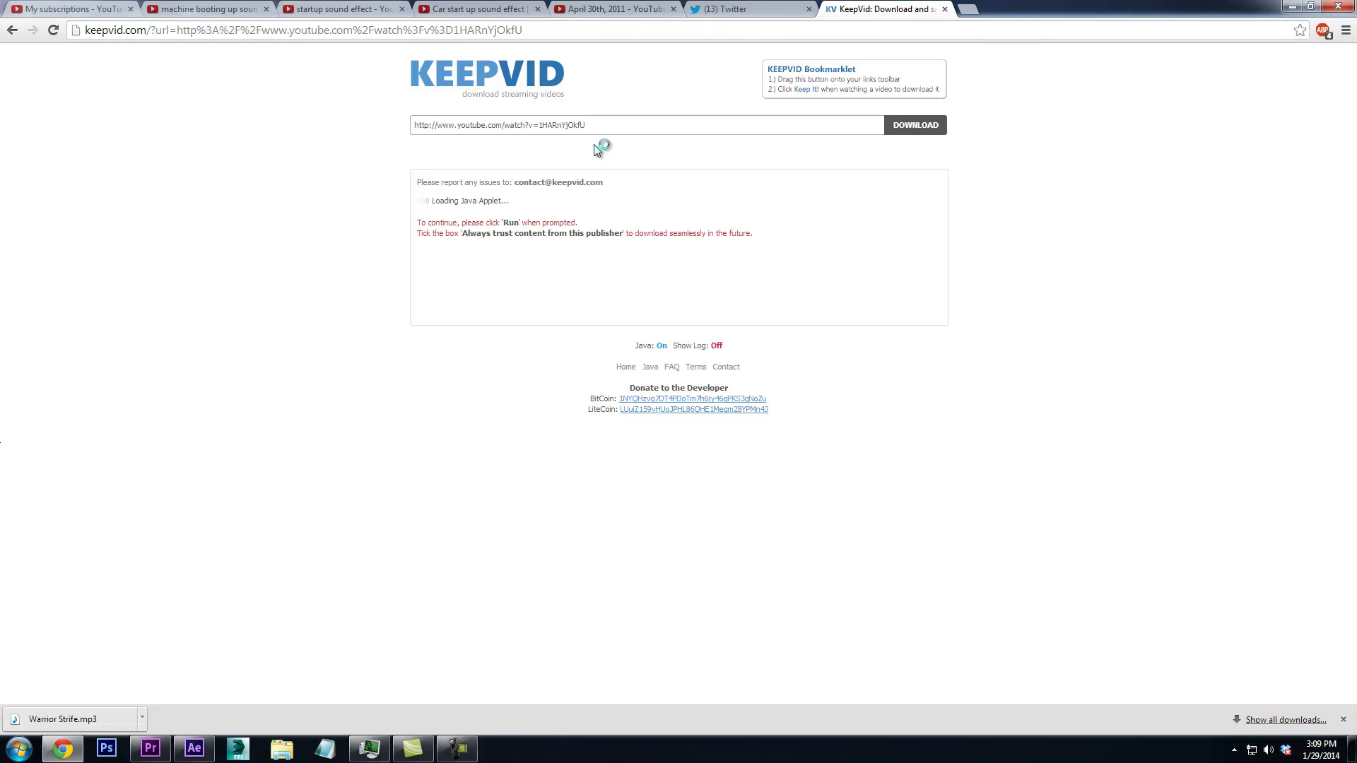
left_click(619, 6)
left_click(911, 7)
middle_click(622, 6)
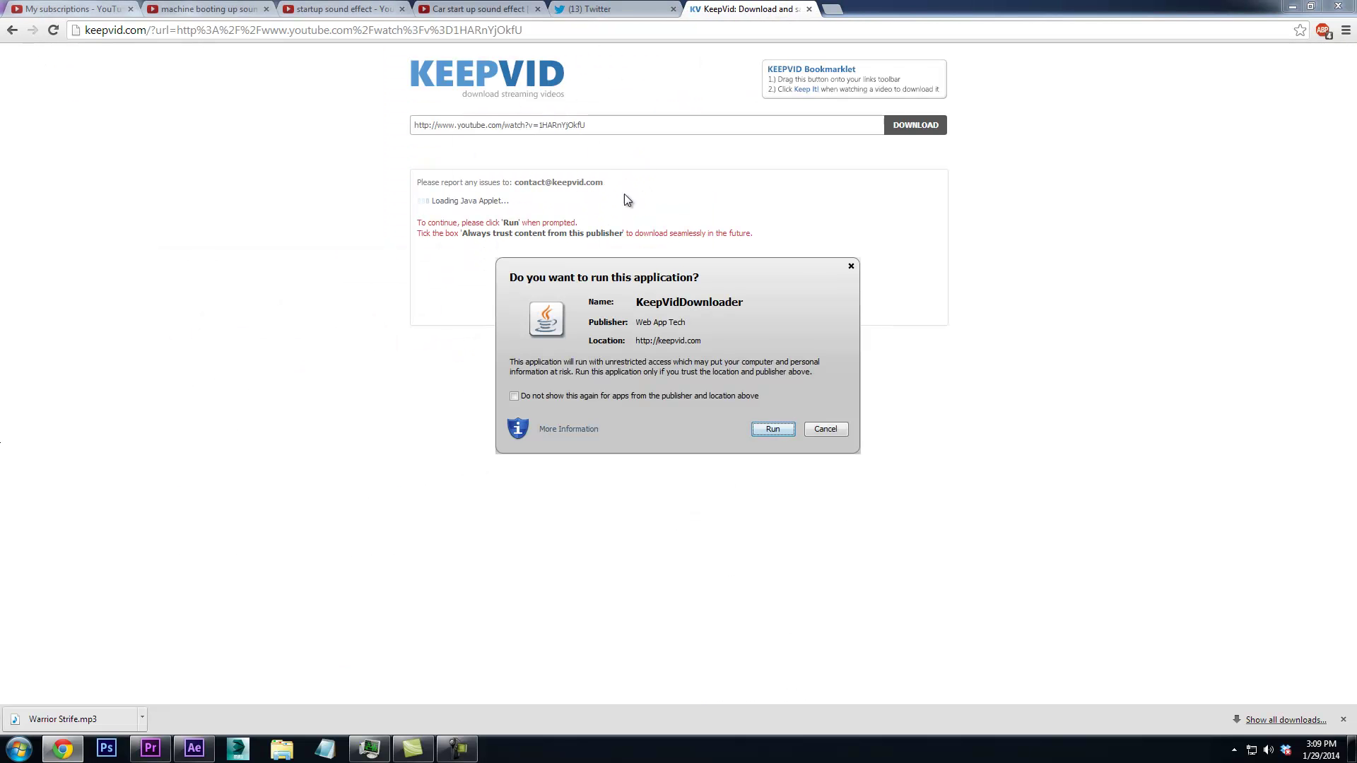
left_click(770, 430)
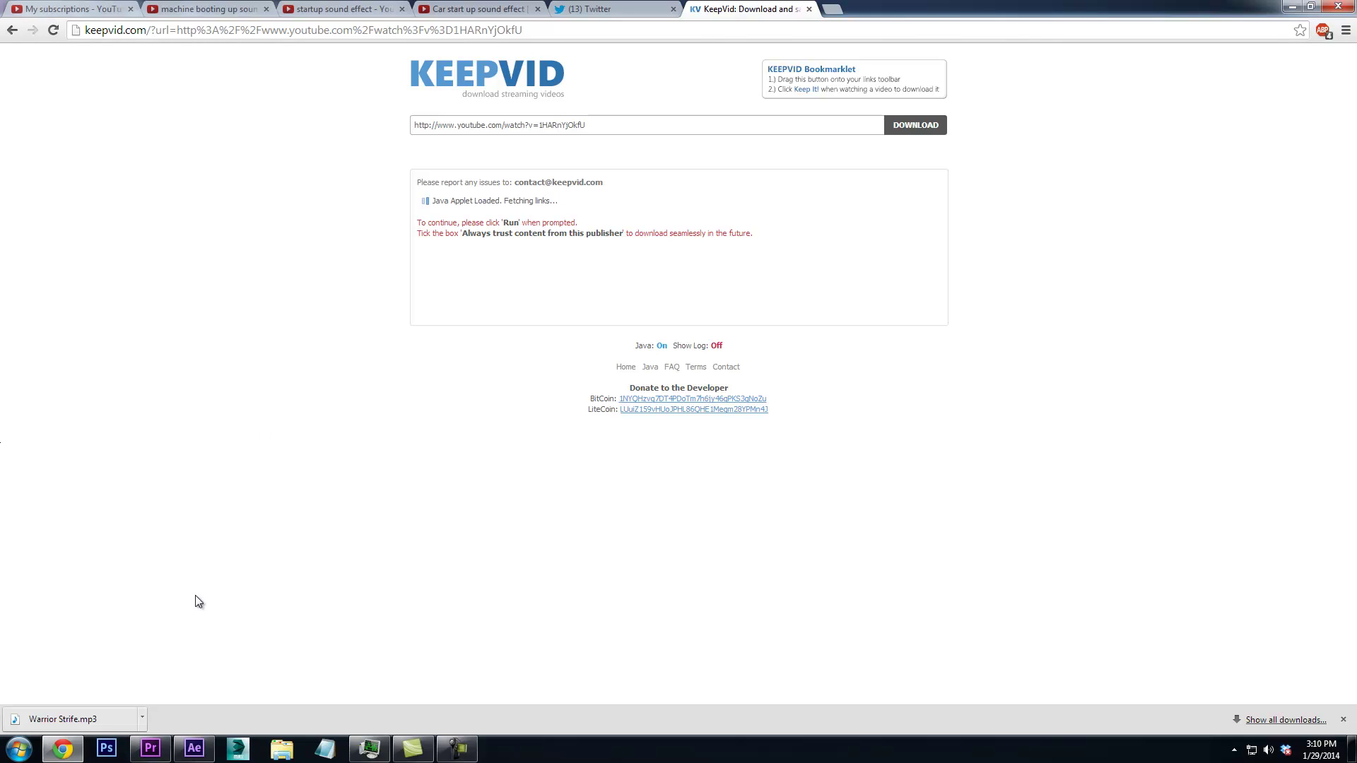
Switch to Premiere Pro and split the last MVI_3253.MOV clip and its audio at 00:01:50:11
mouse_move(161, 752)
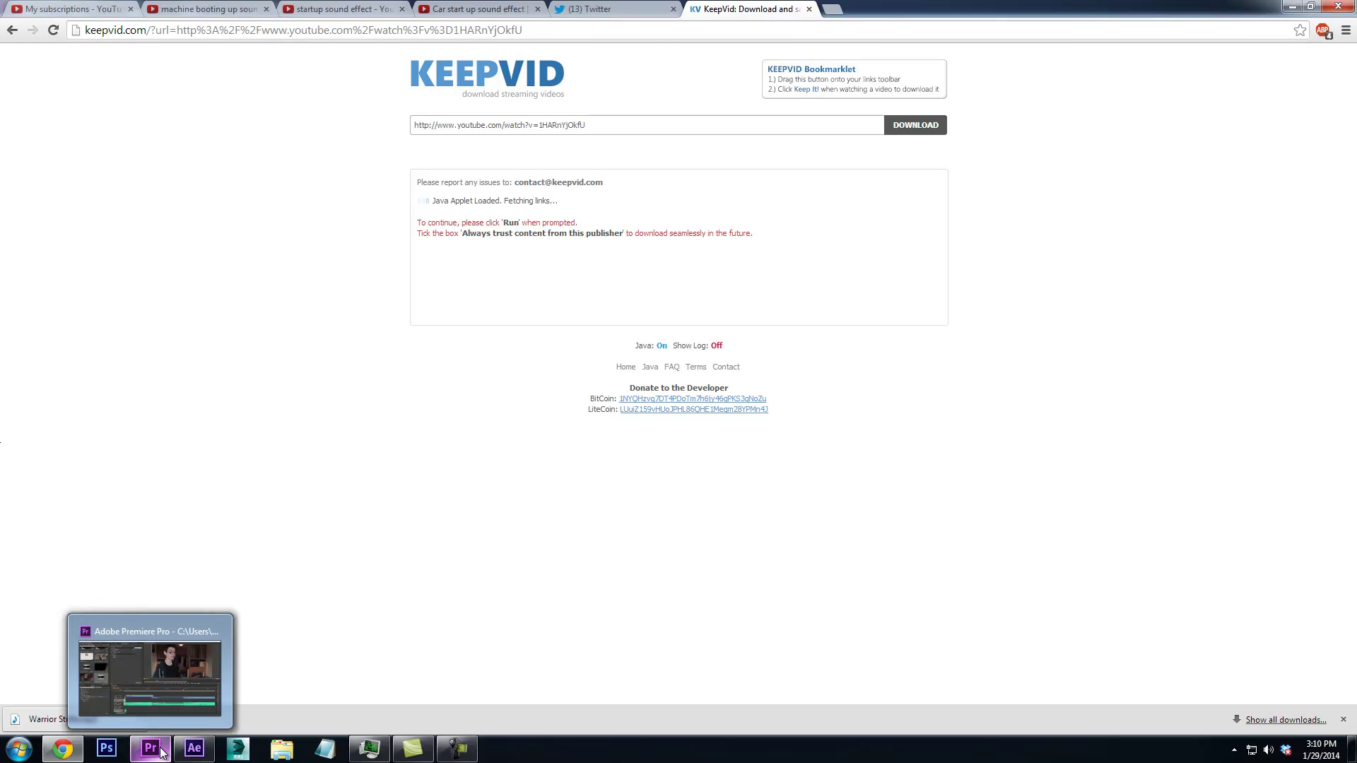
left_click(160, 752)
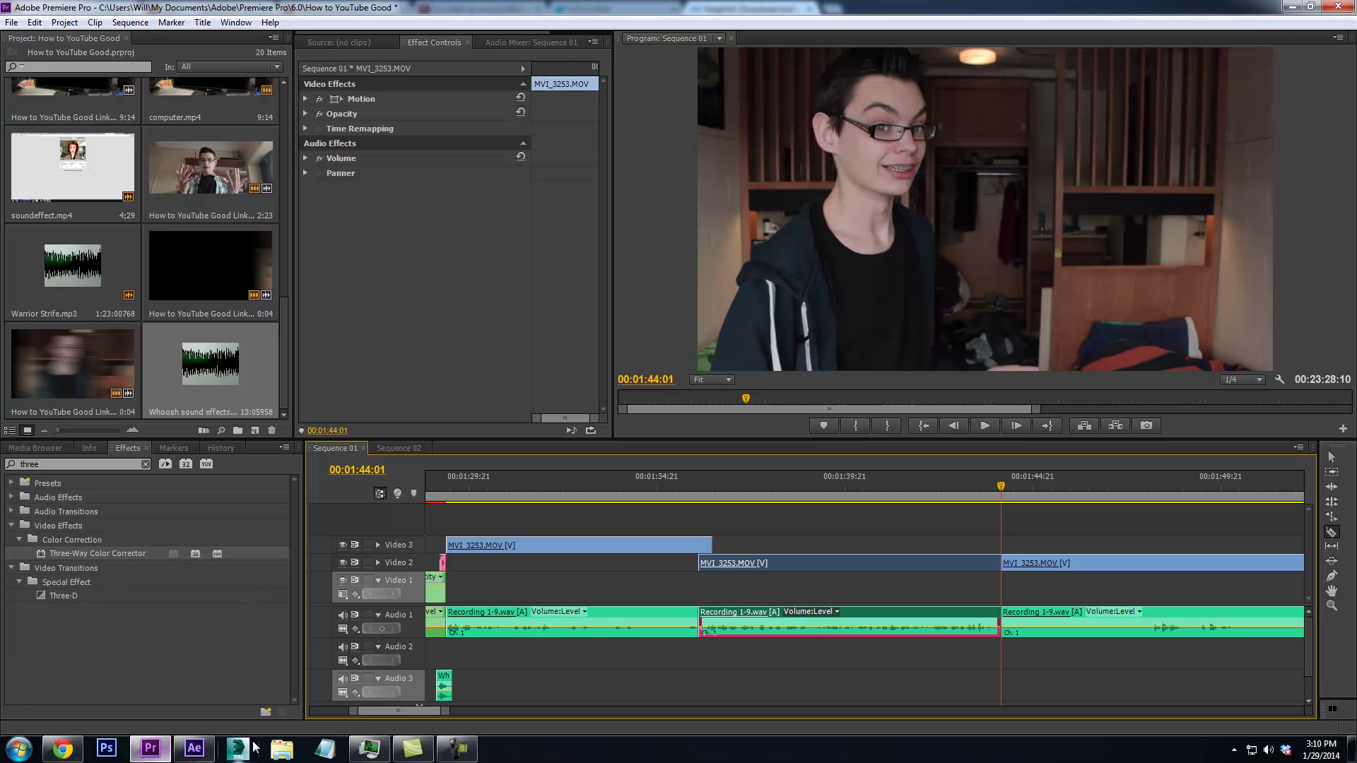
left_click_drag(1009, 494, 1244, 481)
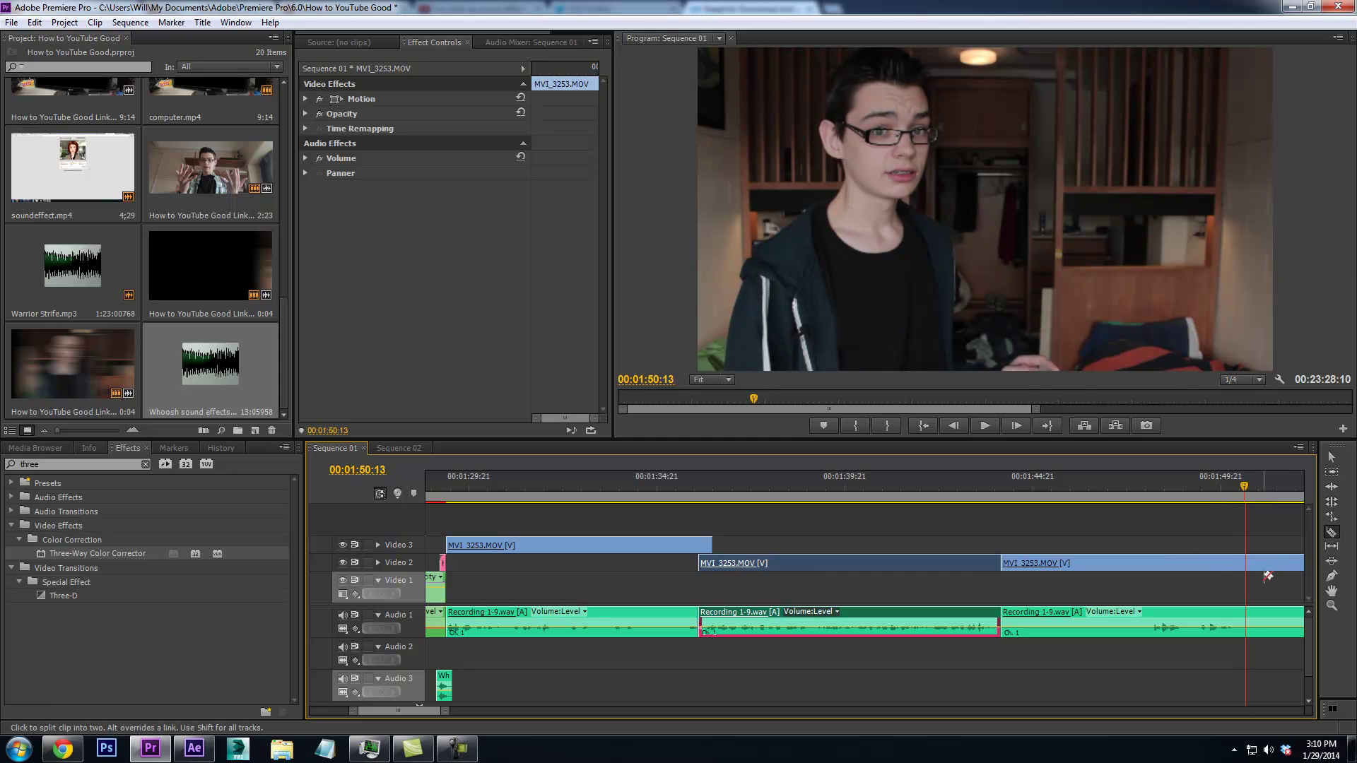
Check KeepVid in Chrome, then search the Videos project folders on My Book (G:), including VLOGS, for the old video in Windows Explorer
left_click(62, 749)
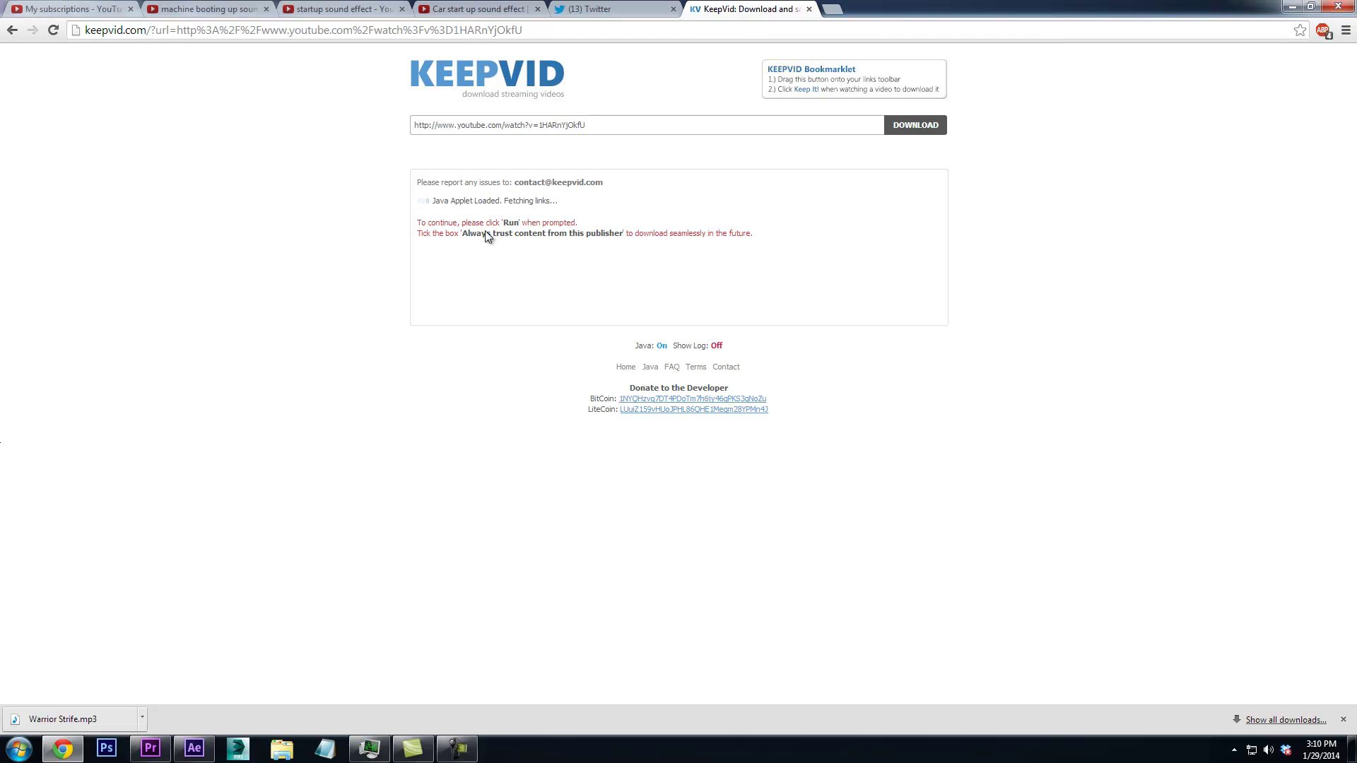
left_click(281, 749)
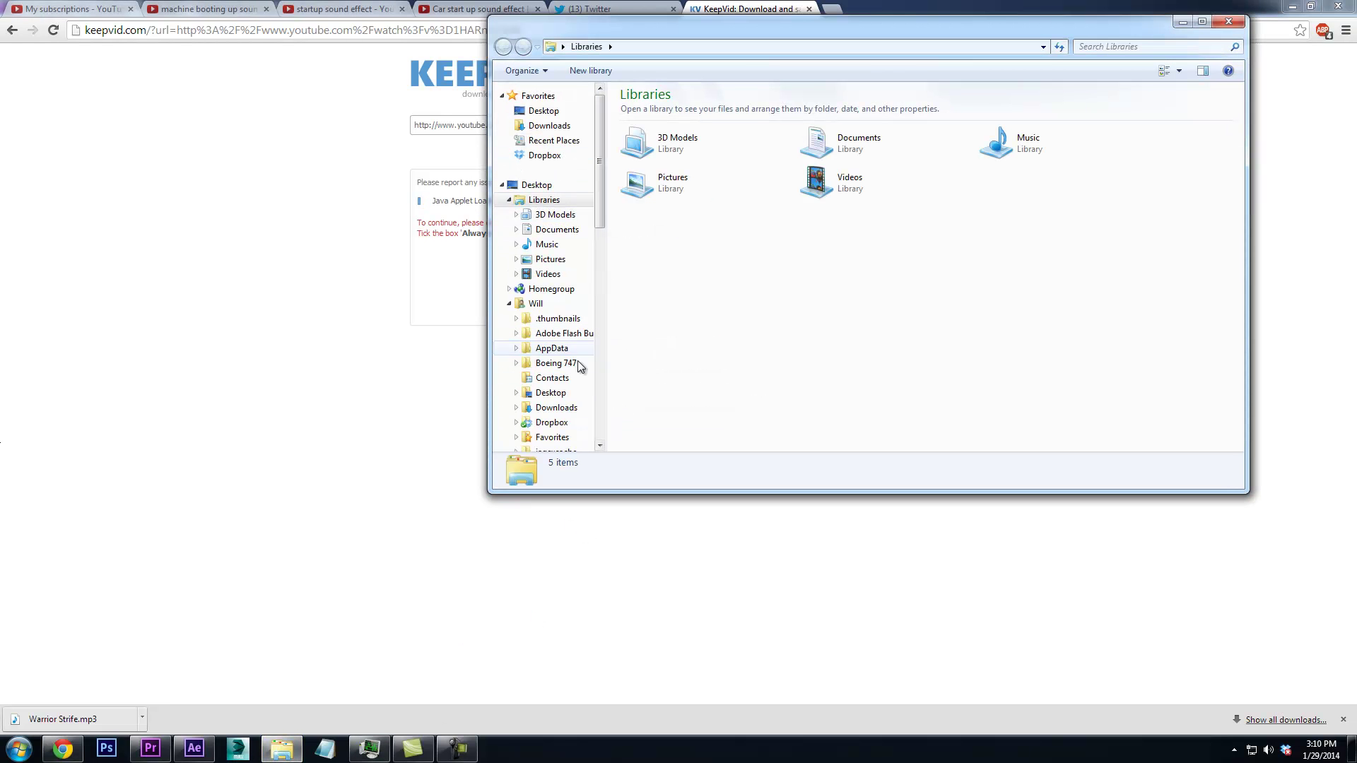
left_click(552, 392)
scroll(576, 231, "down", 6)
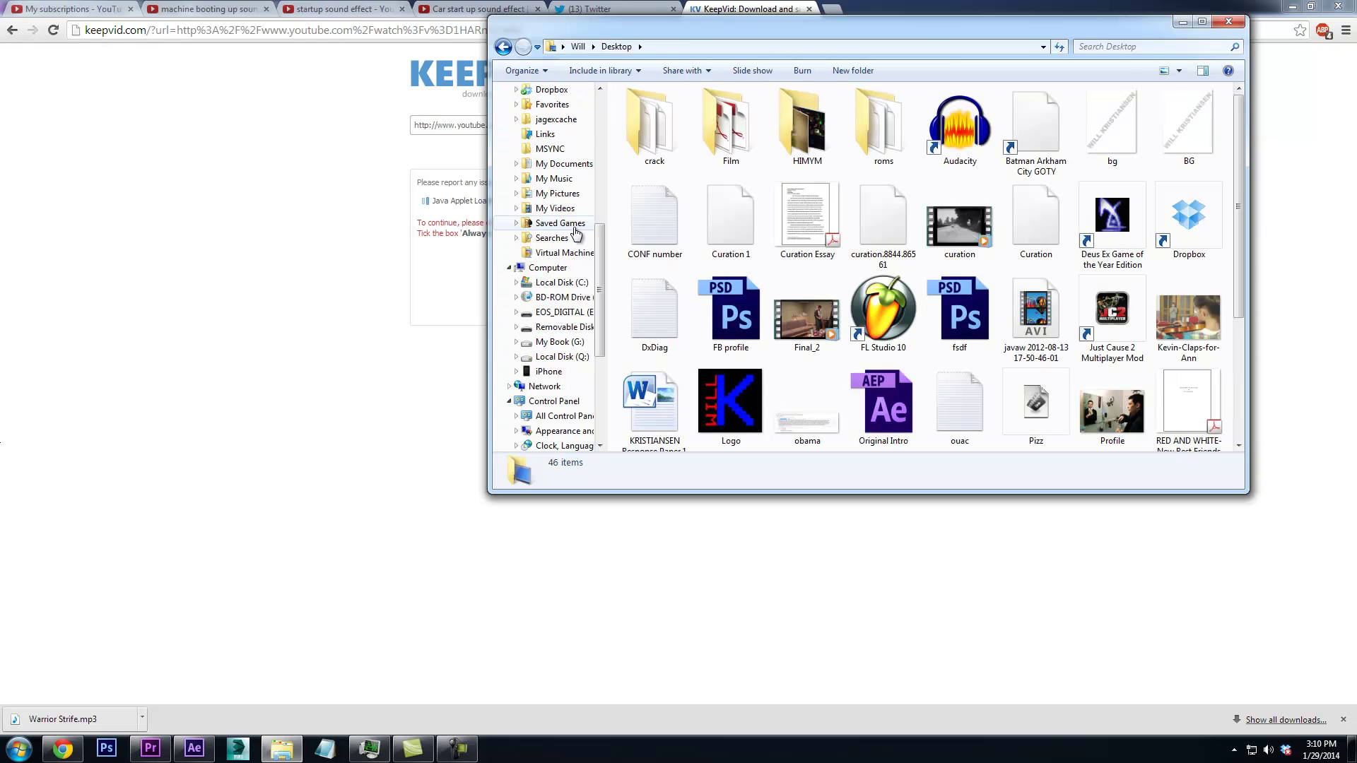
left_click(554, 341)
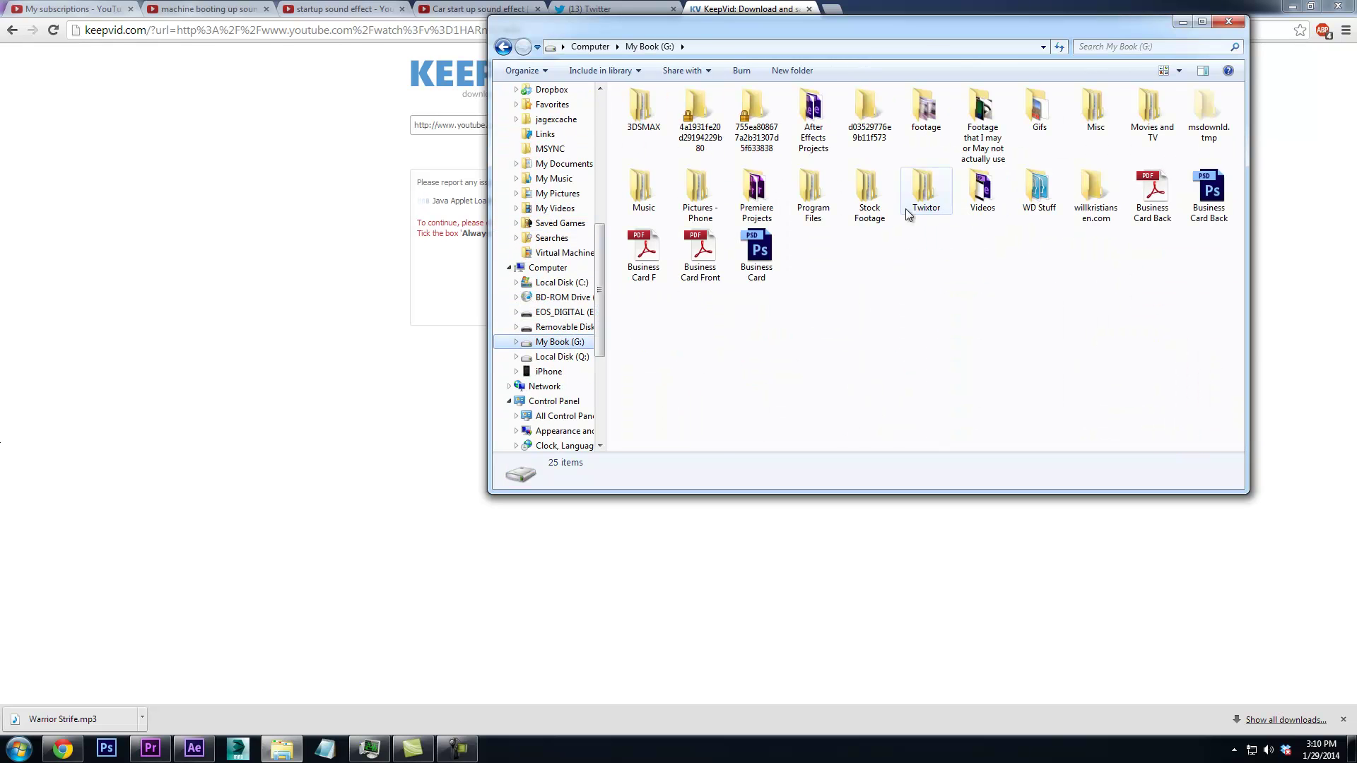
double_click(983, 188)
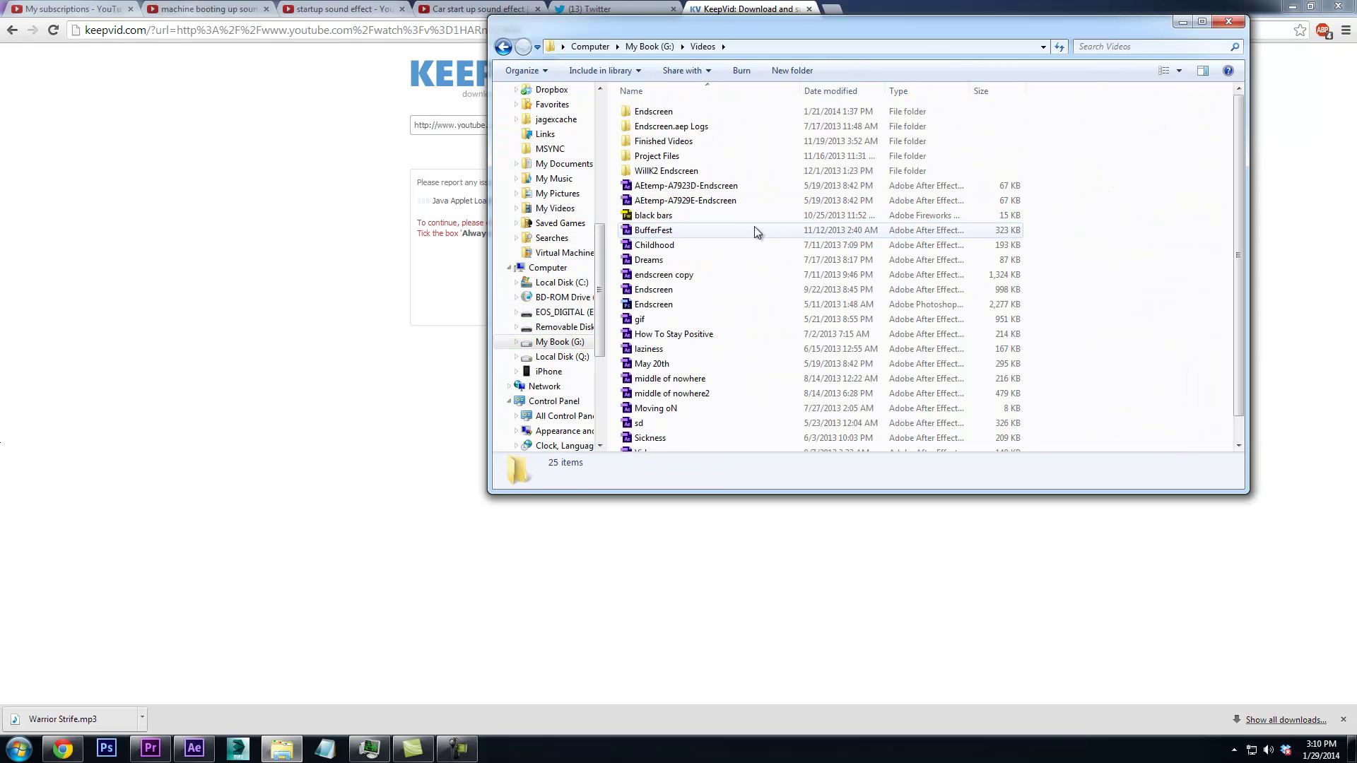
double_click(665, 156)
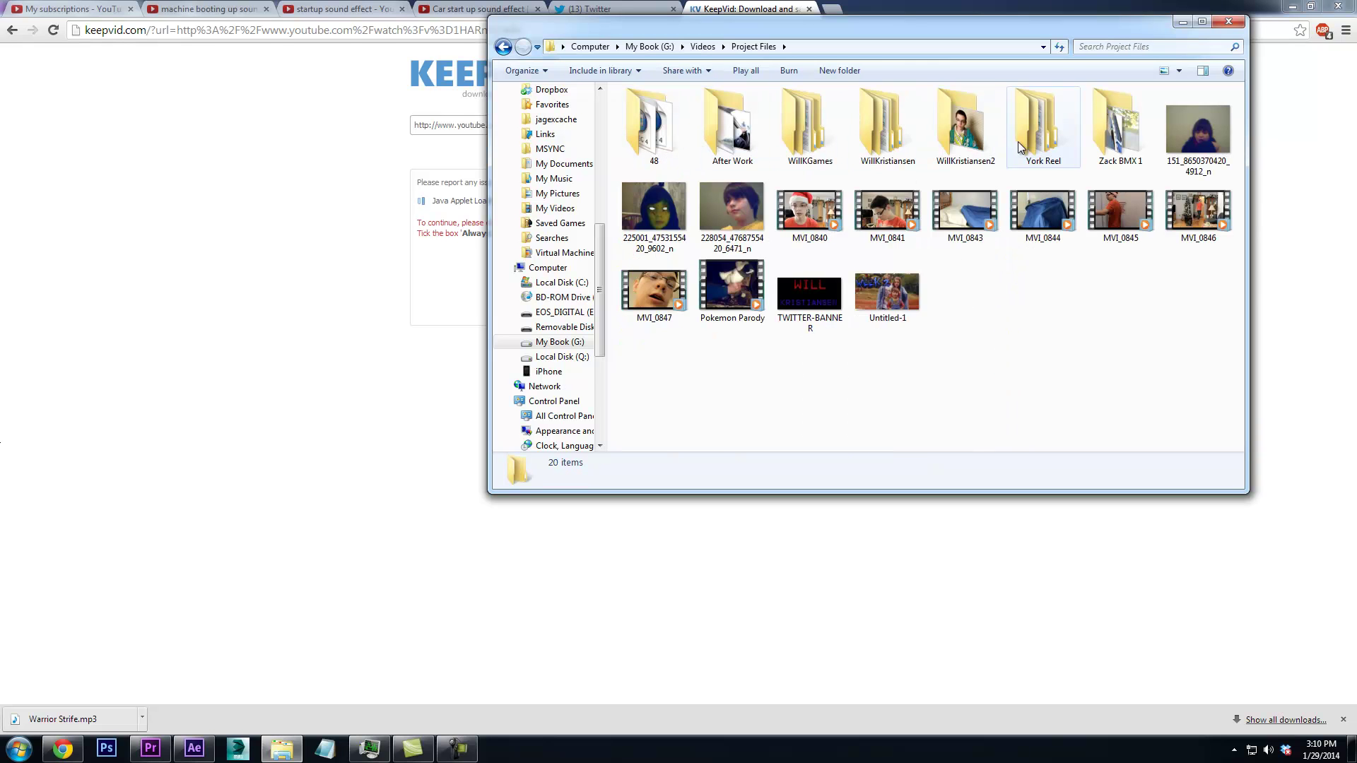
double_click(907, 154)
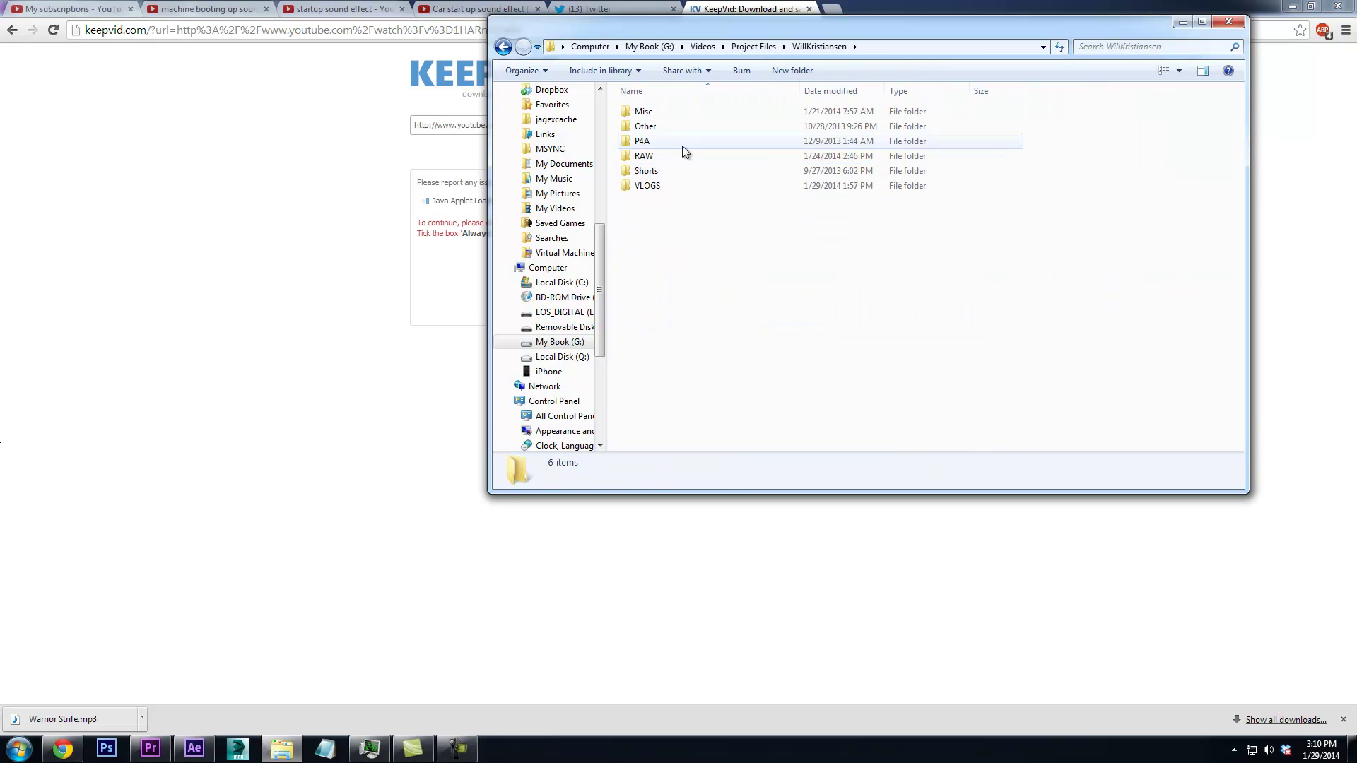
double_click(667, 184)
scroll(769, 176, "down", 1)
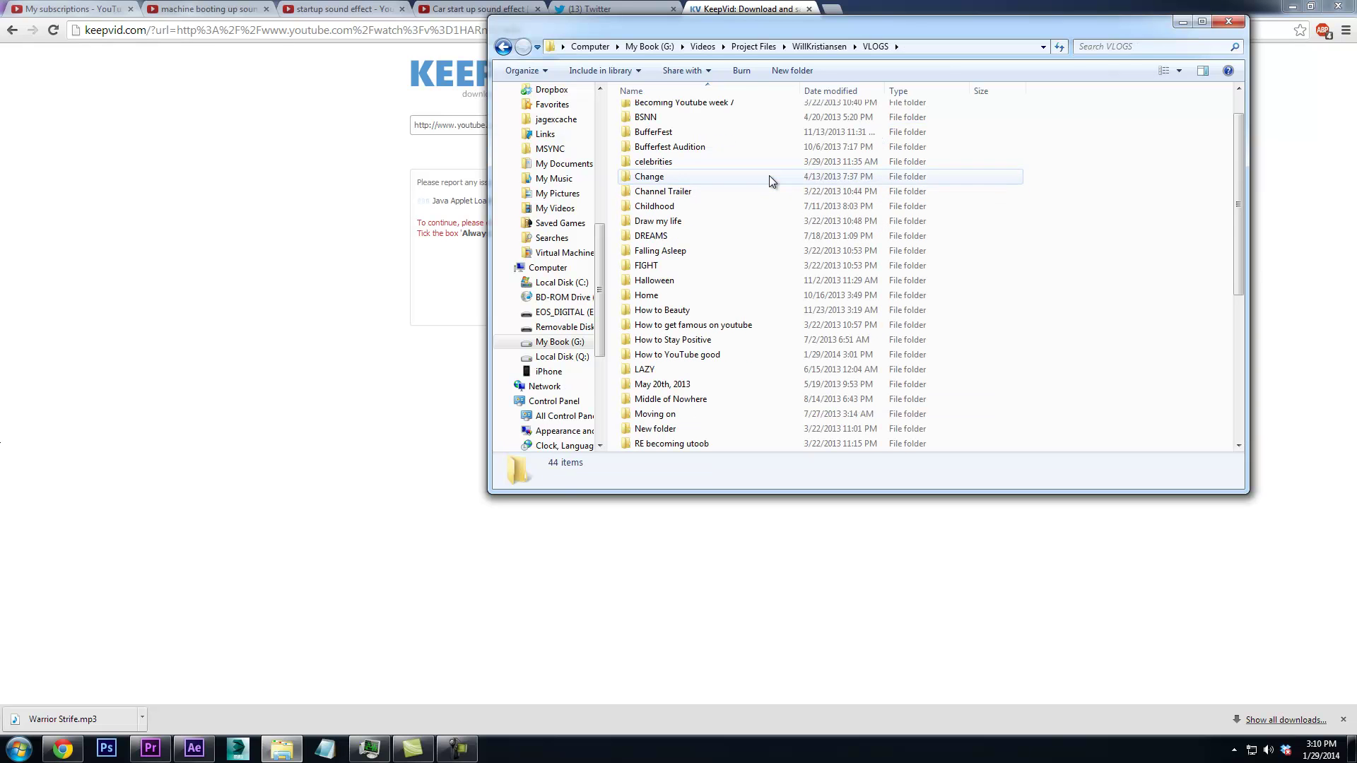
scroll(769, 176, "down", 5)
scroll(769, 175, "down", 1)
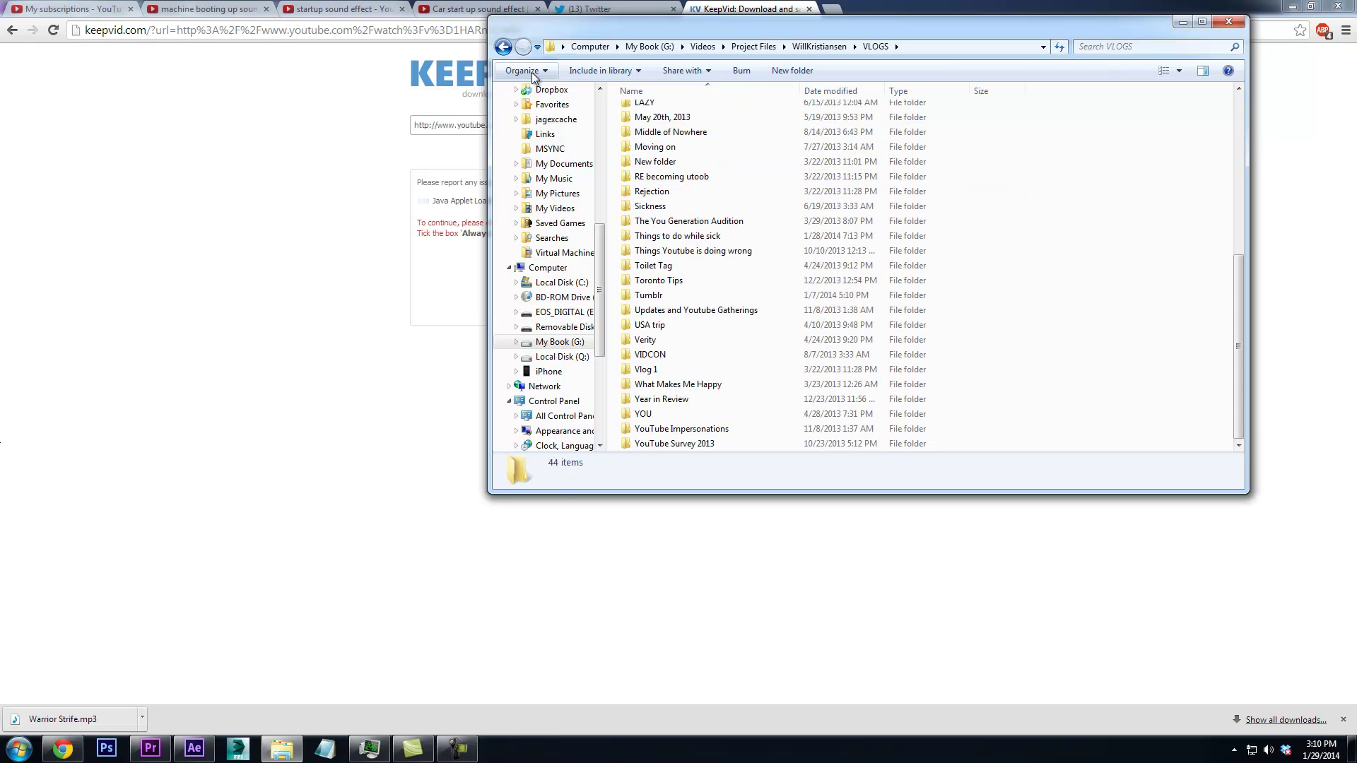
left_click(503, 47)
left_click(503, 46)
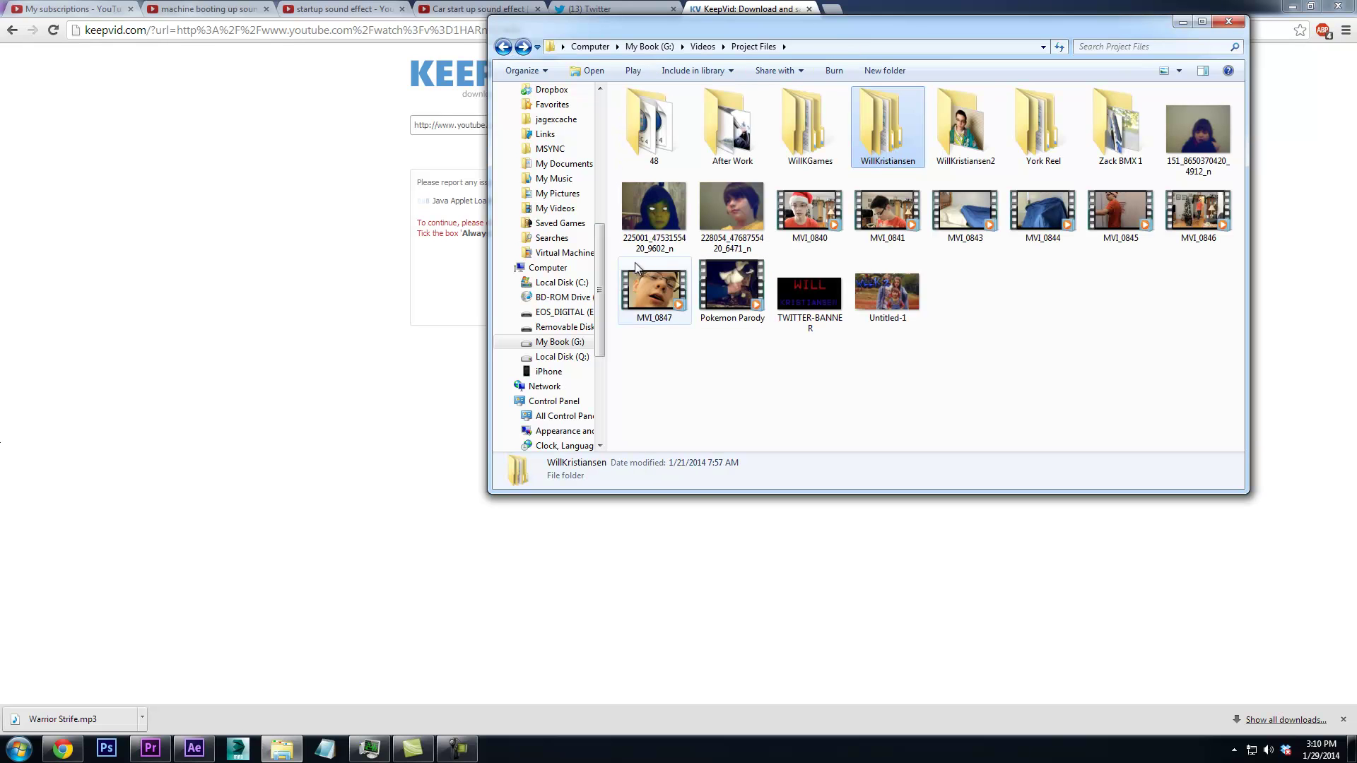
Look through the contents of the user's My Videos folder for the old video
left_click_drag(604, 288, 611, 222)
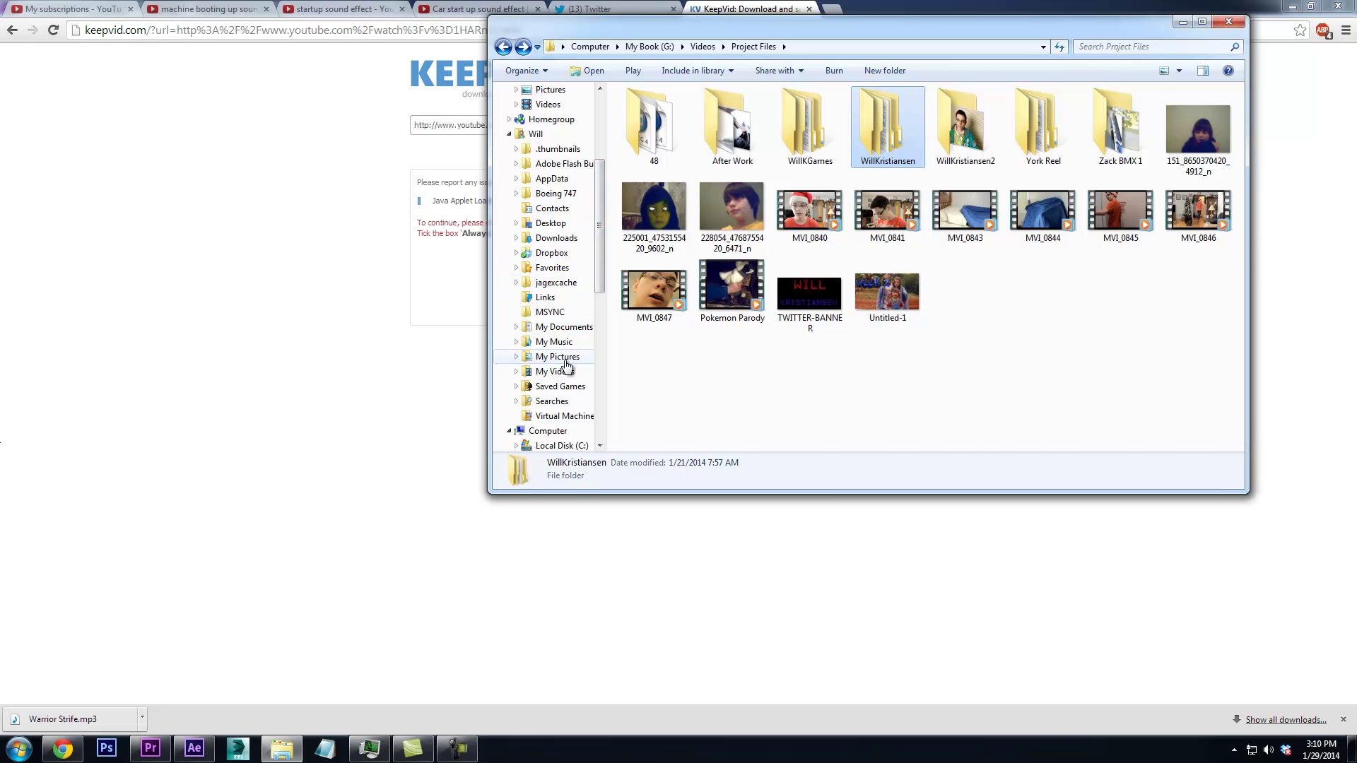
left_click(565, 370)
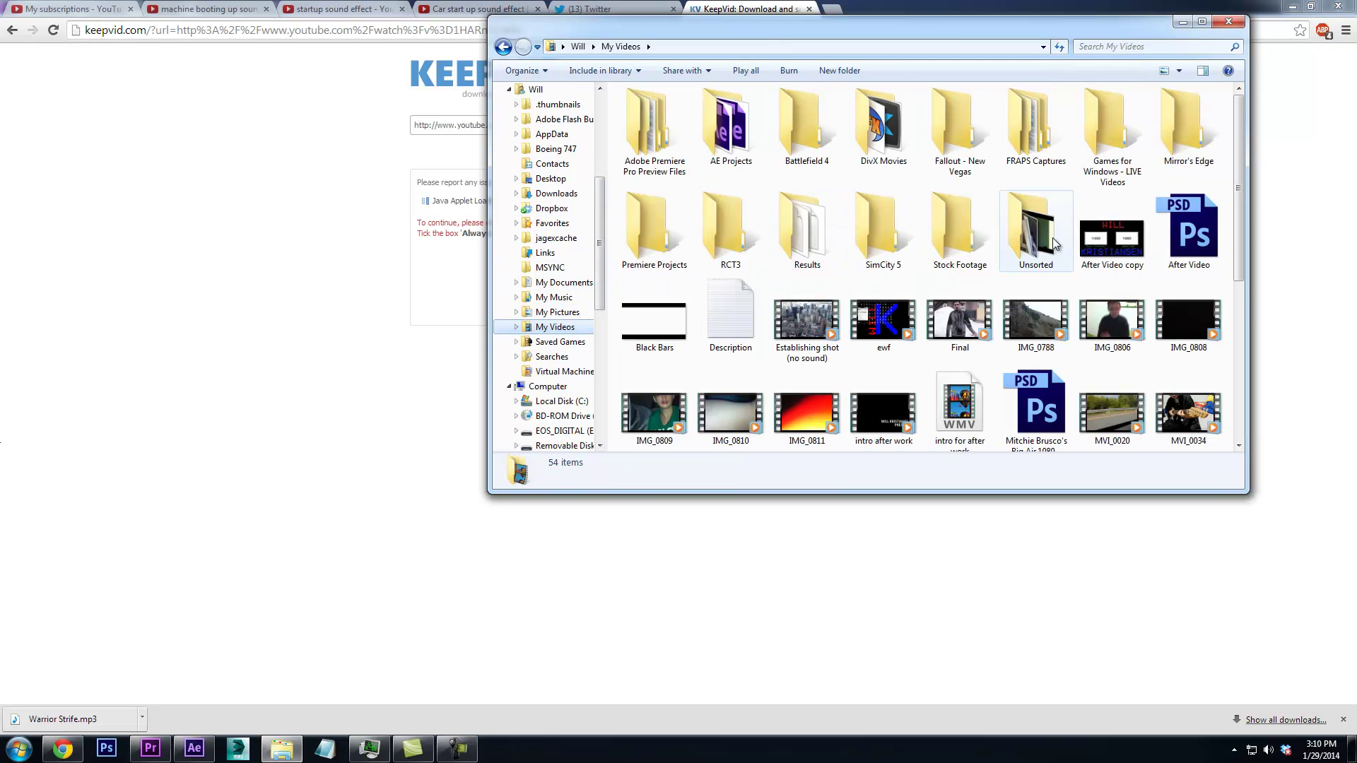
left_click(1053, 237)
scroll(1067, 247, "down", 5)
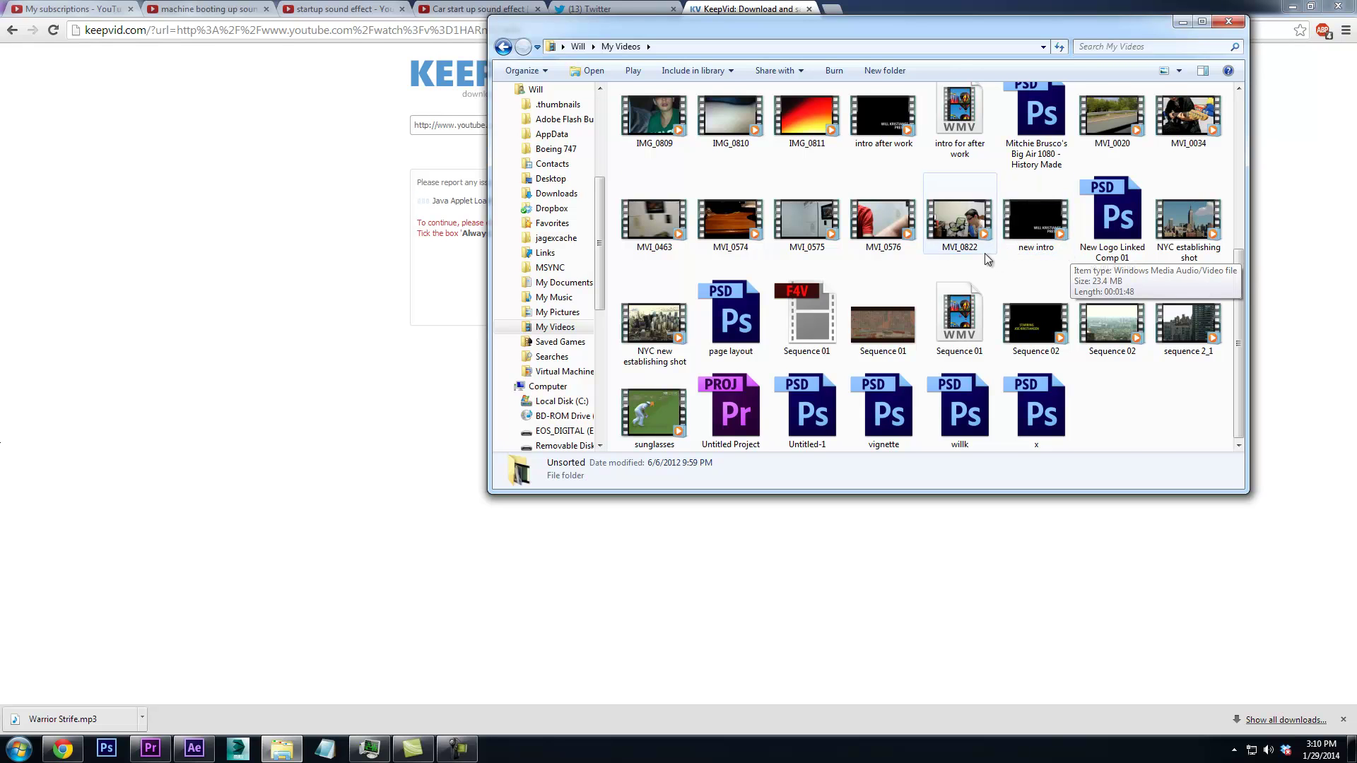
scroll(985, 253, "up", 5)
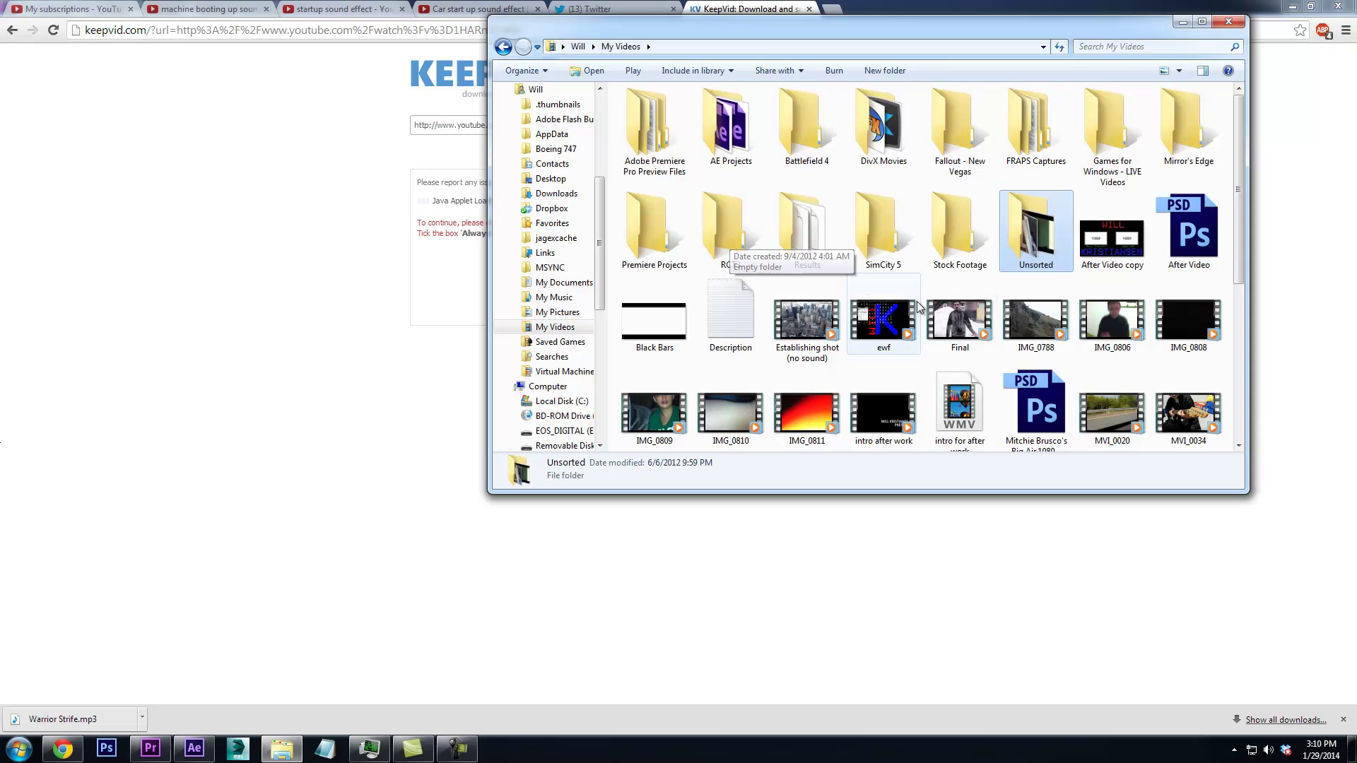
scroll(1165, 327, "down", 5)
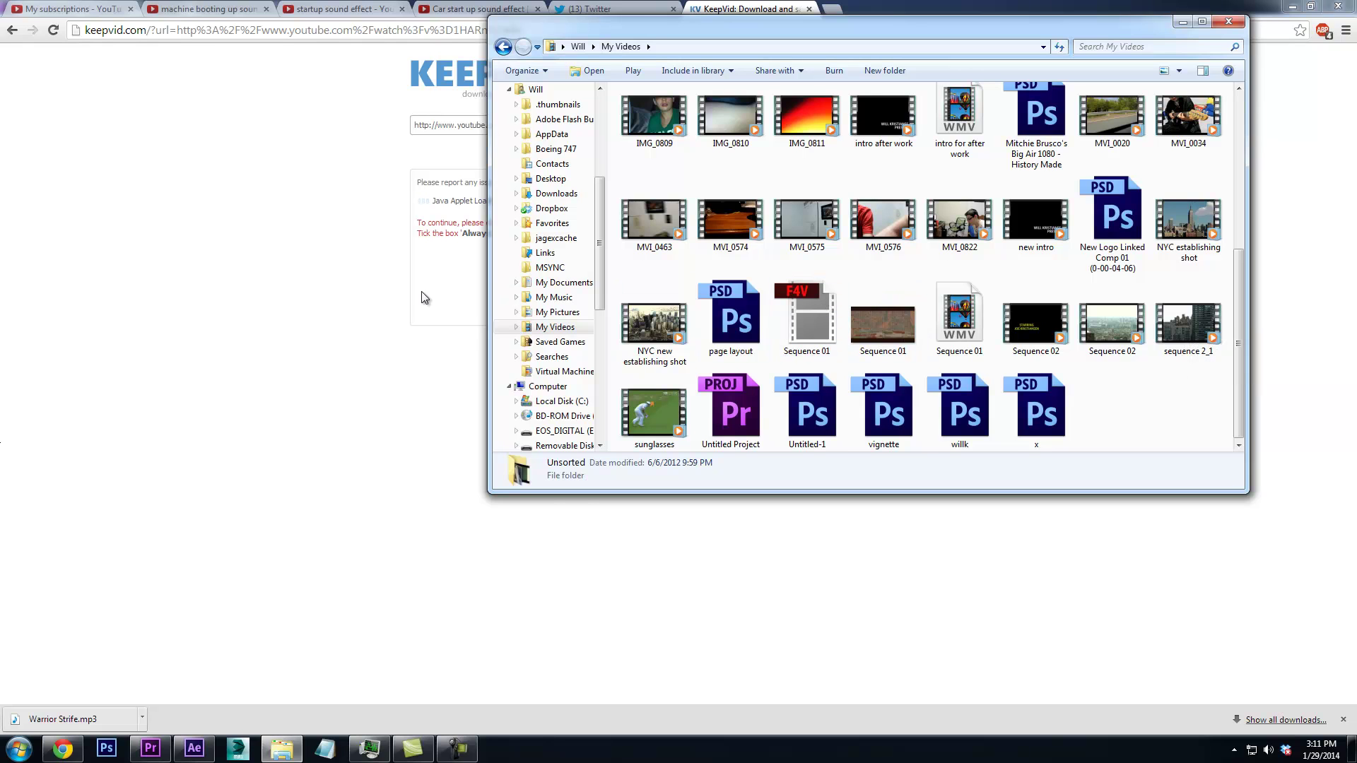
Return to Chrome, reload the KeepVid page with Java allowed once, and resubmit the video's address for download
left_click(385, 299)
left_click(53, 30)
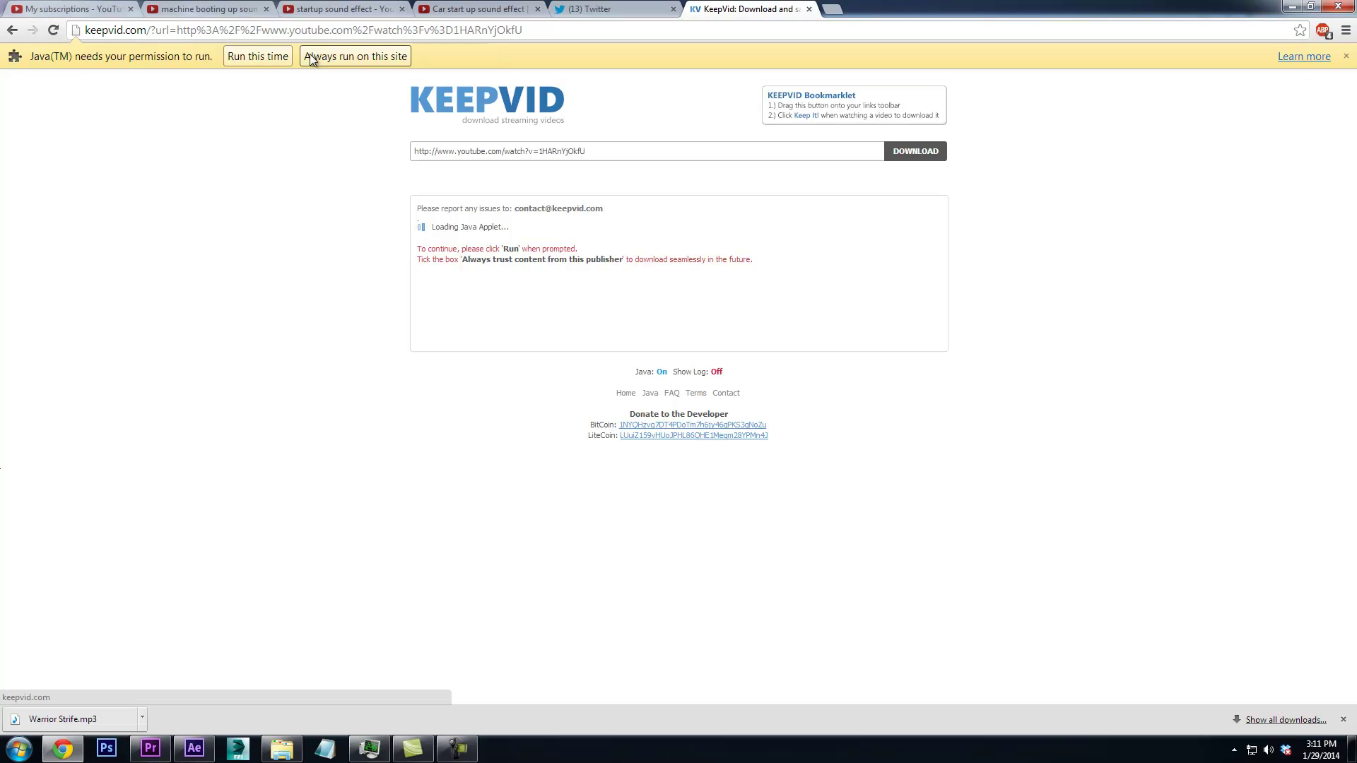
left_click(258, 56)
left_click(702, 126)
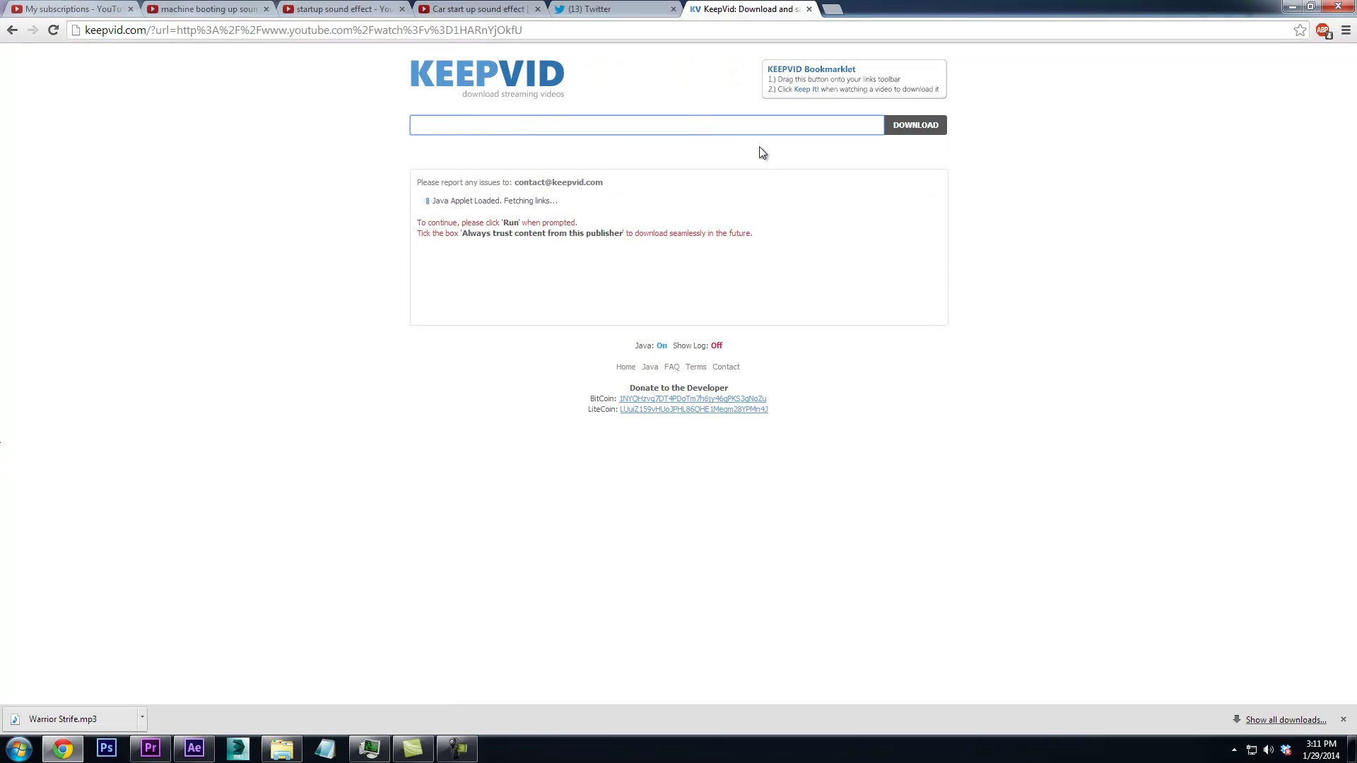
left_click(904, 128)
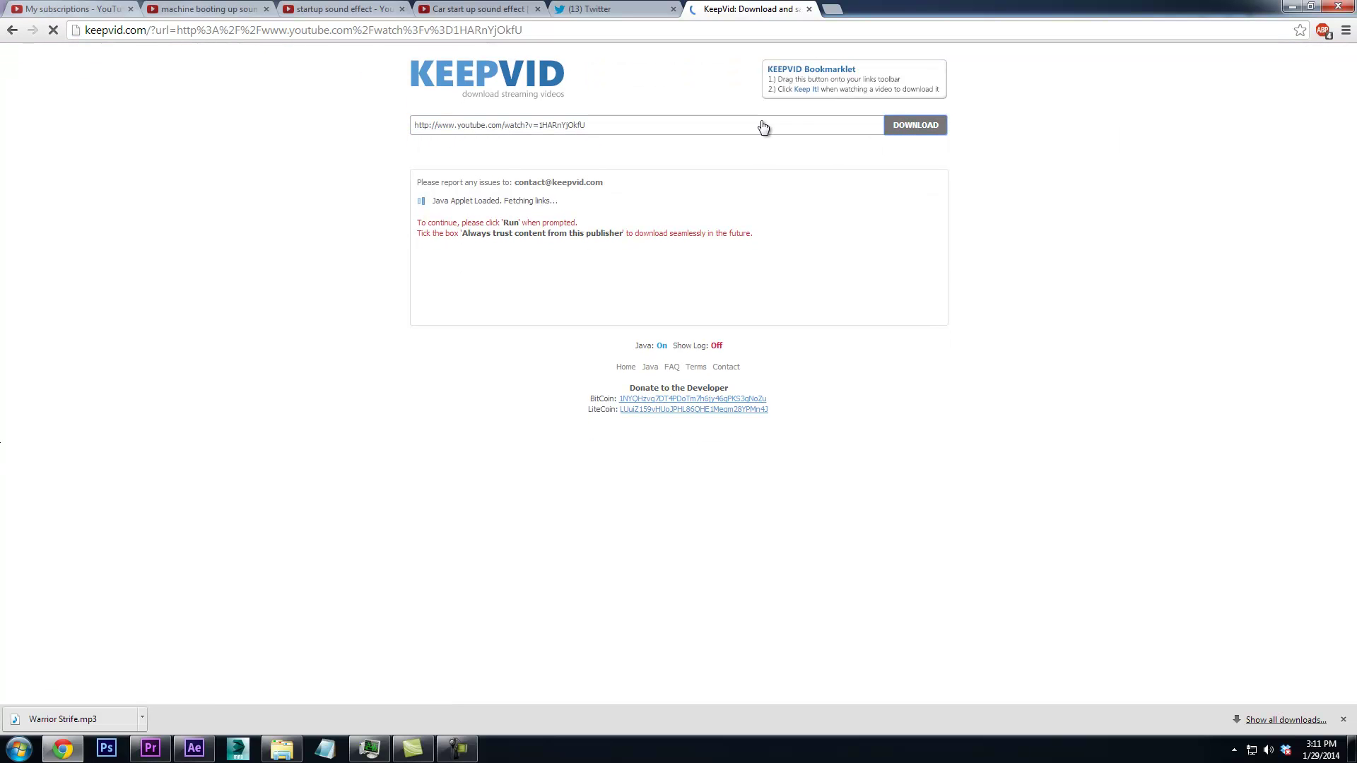
Allow Java once more and run KeepVidDownloader with the do-not-show-again option cleared
left_click(248, 60)
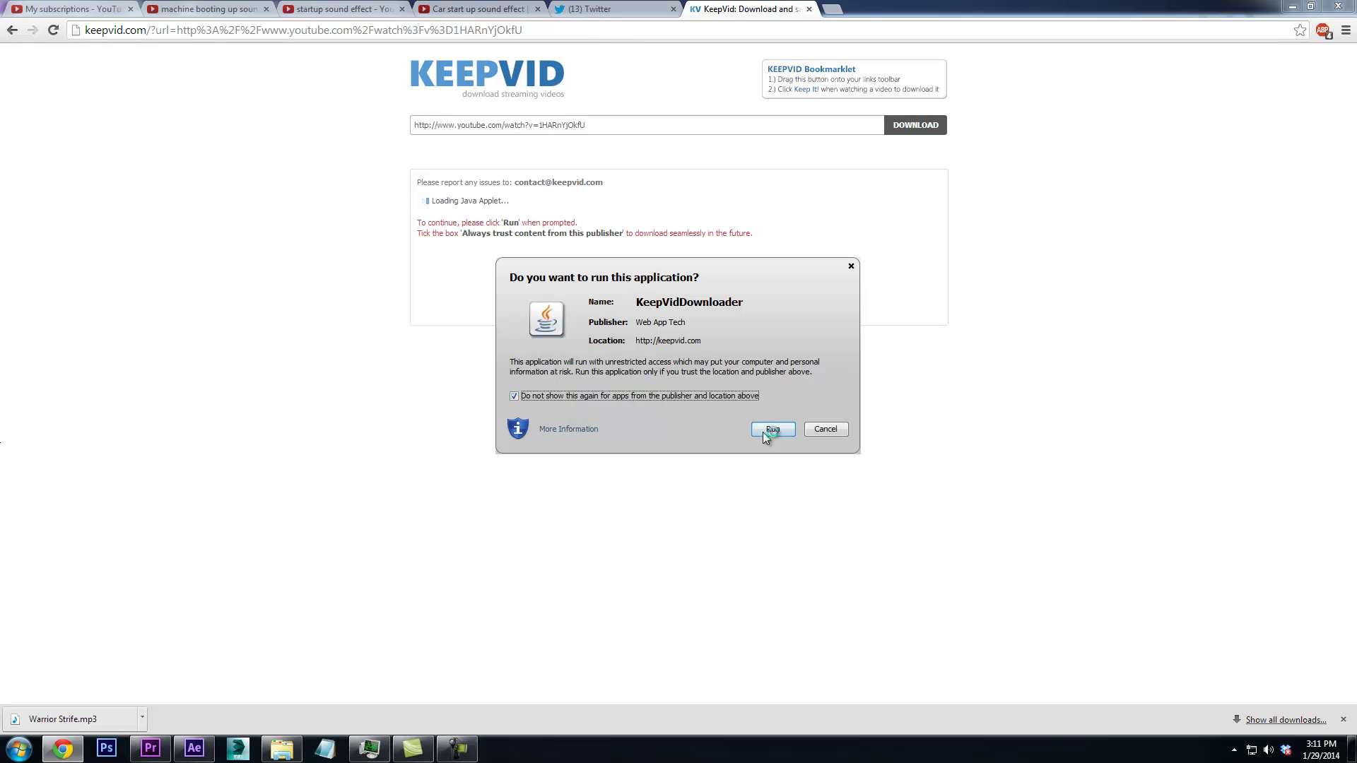
left_click(688, 396)
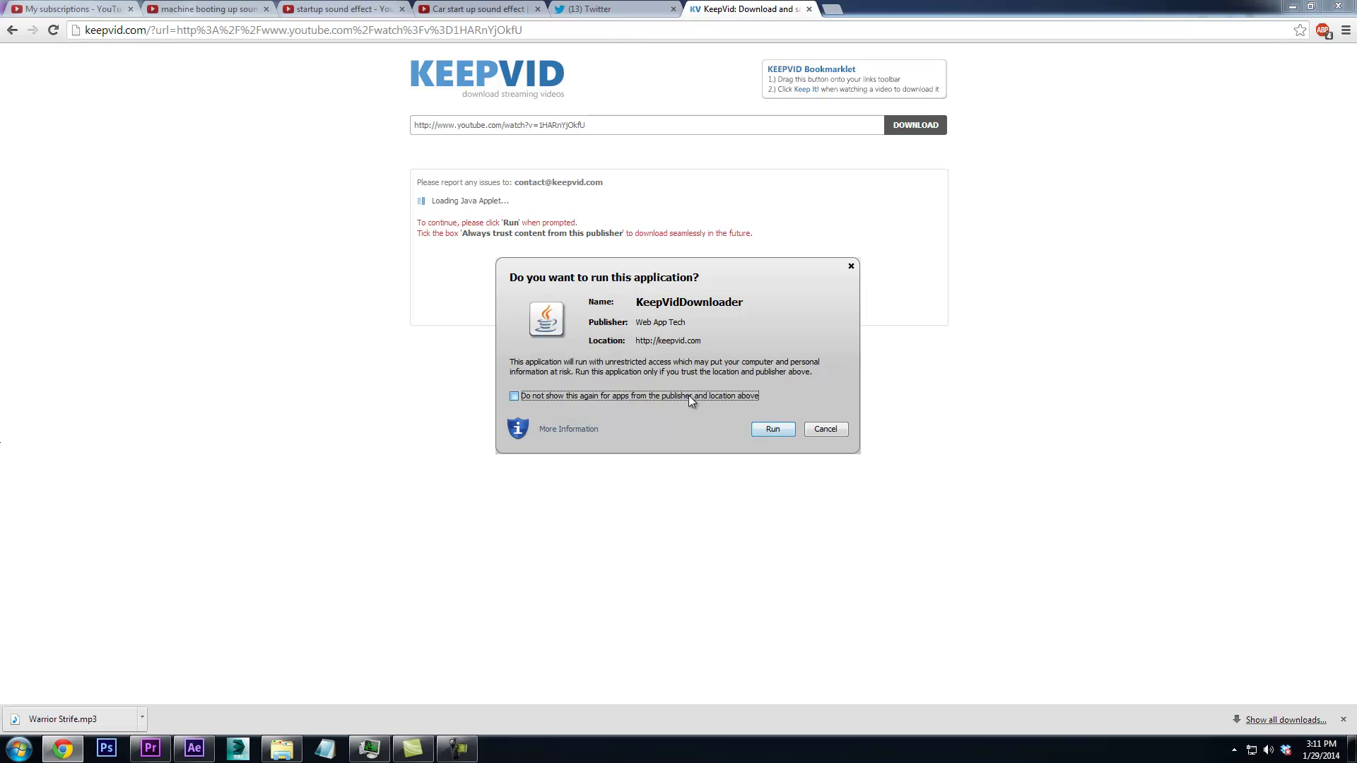
left_click(775, 433)
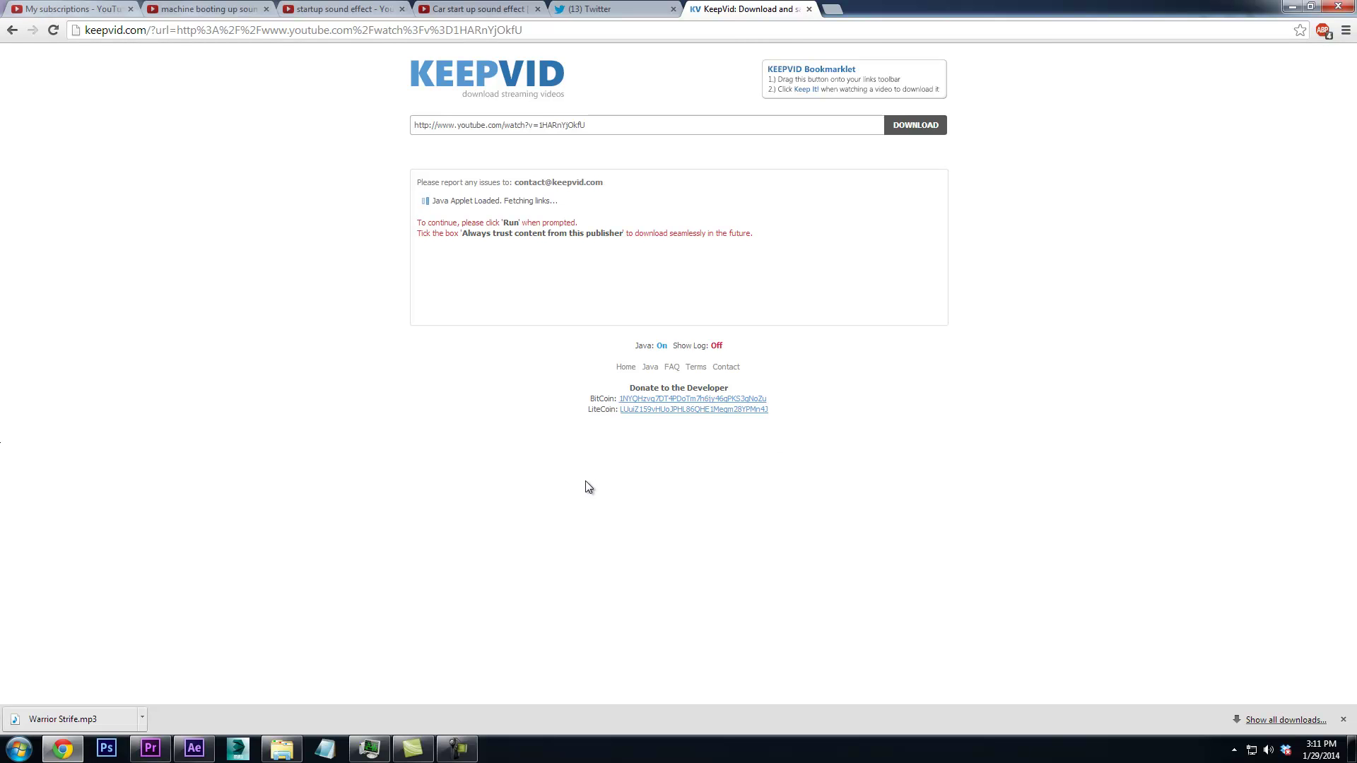
Check the My Videos folder again for the old video and return to the KeepVid page
left_click(281, 750)
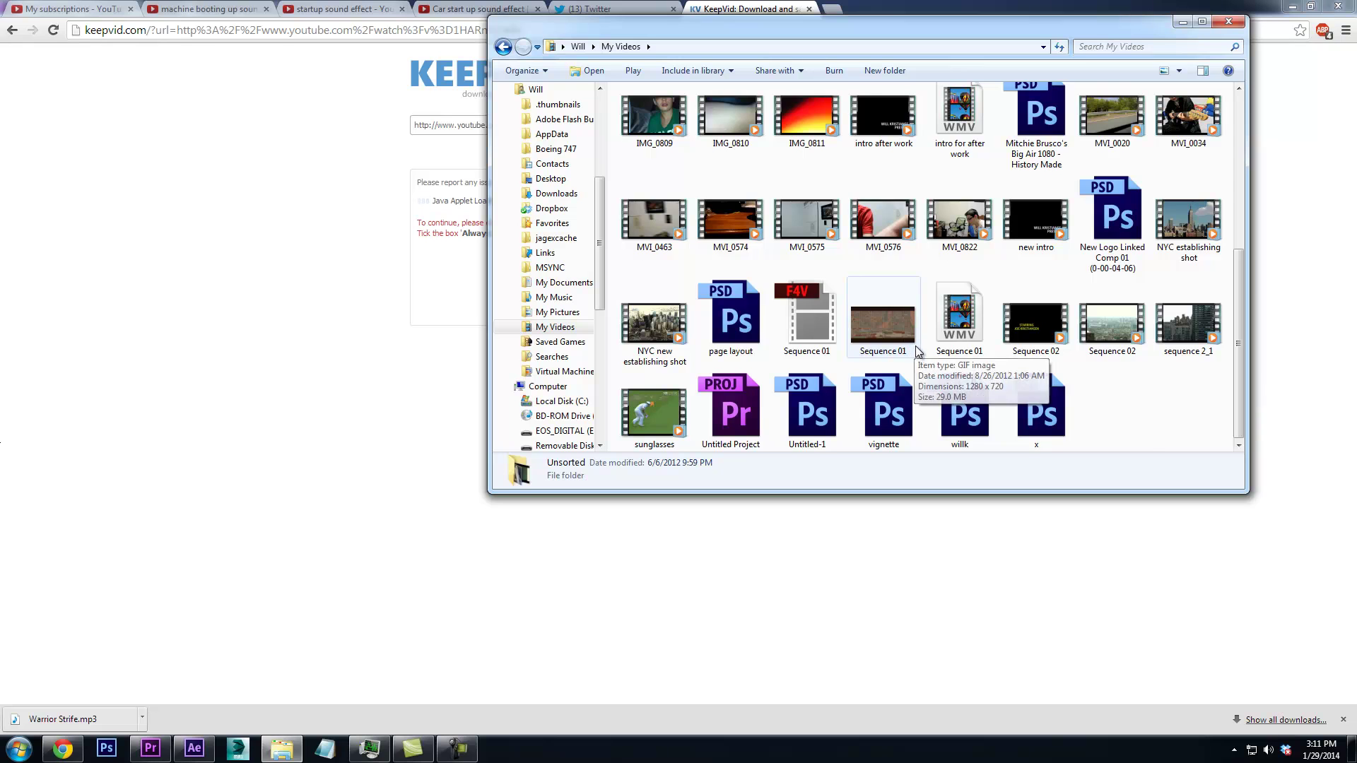
scroll(910, 353, "up", 3)
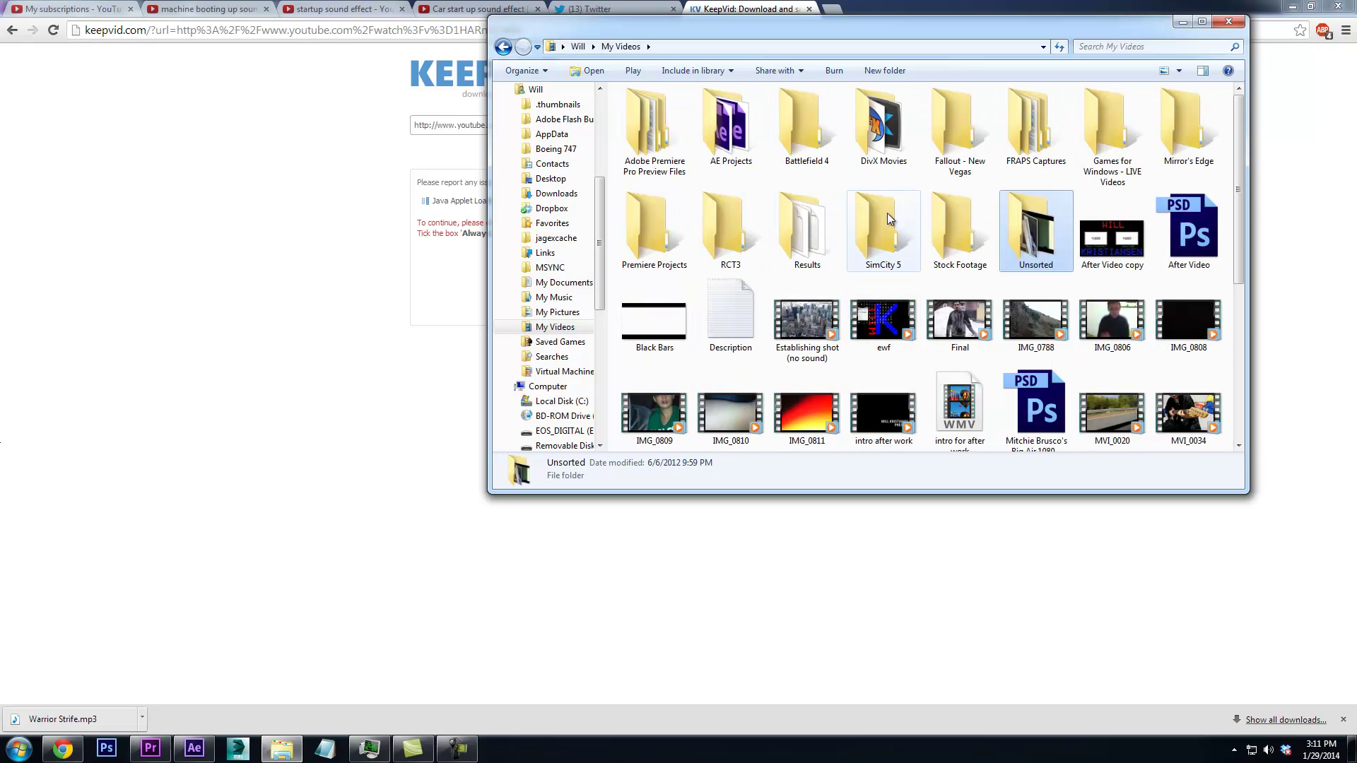
left_click(215, 443)
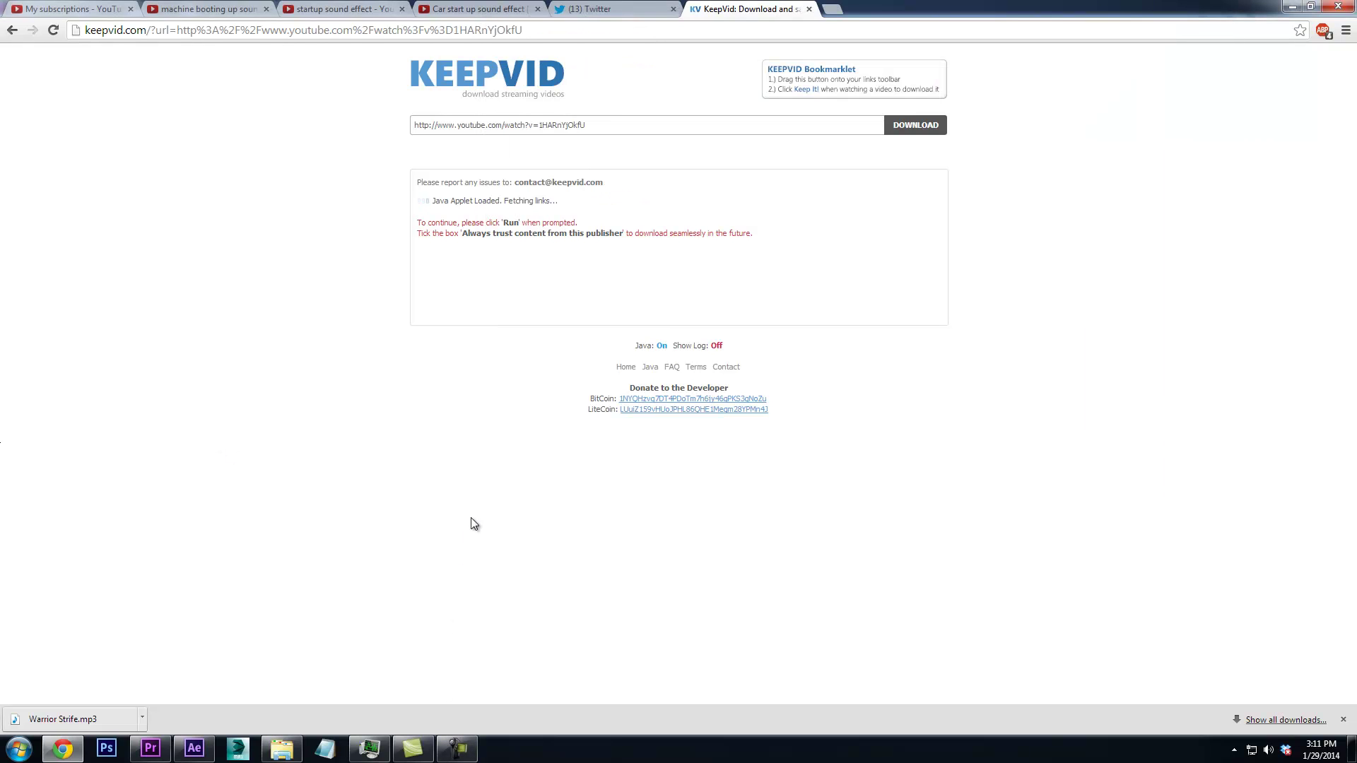
Switch to Premiere Pro, split the MVI_3253.MOV clip at 00:01:53:07 and ripple-delete the piece before the cut
left_click(151, 751)
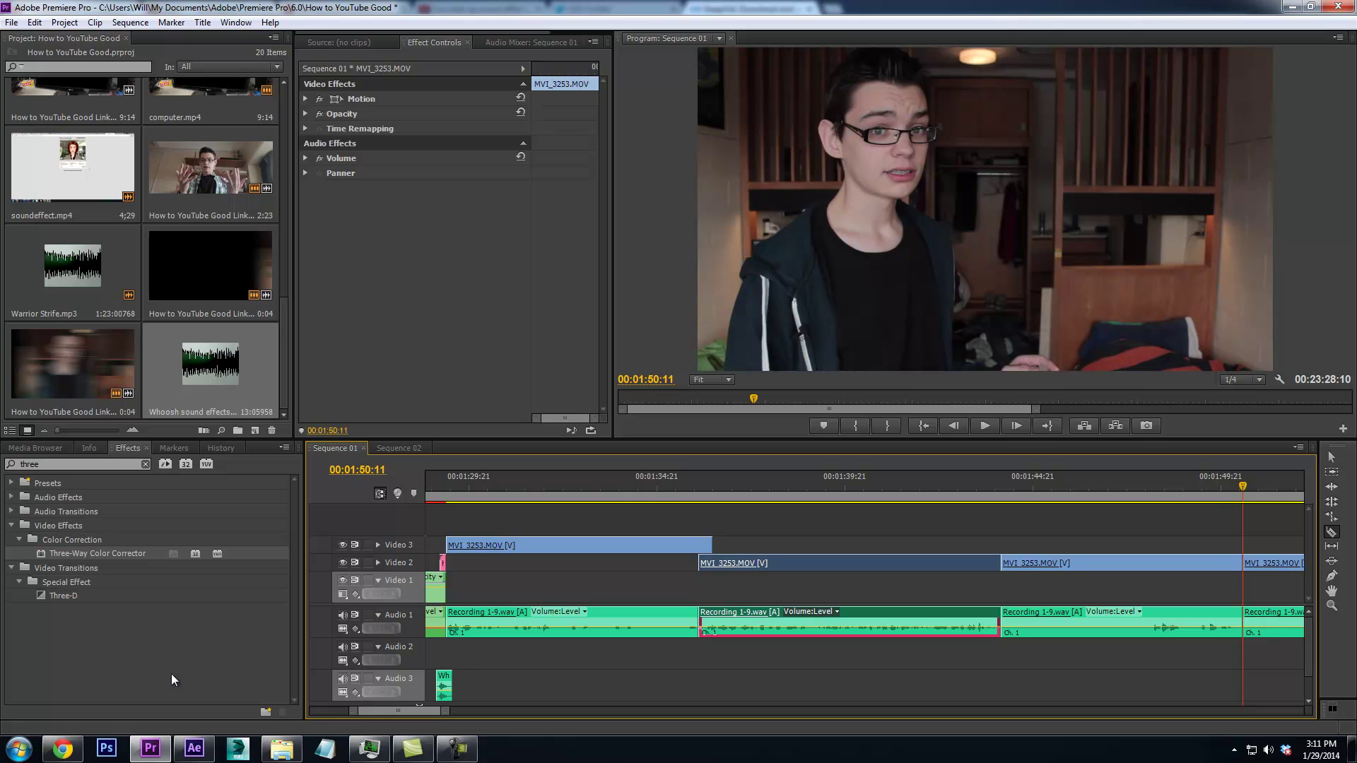
left_click_drag(1118, 484, 1277, 483)
key("space")
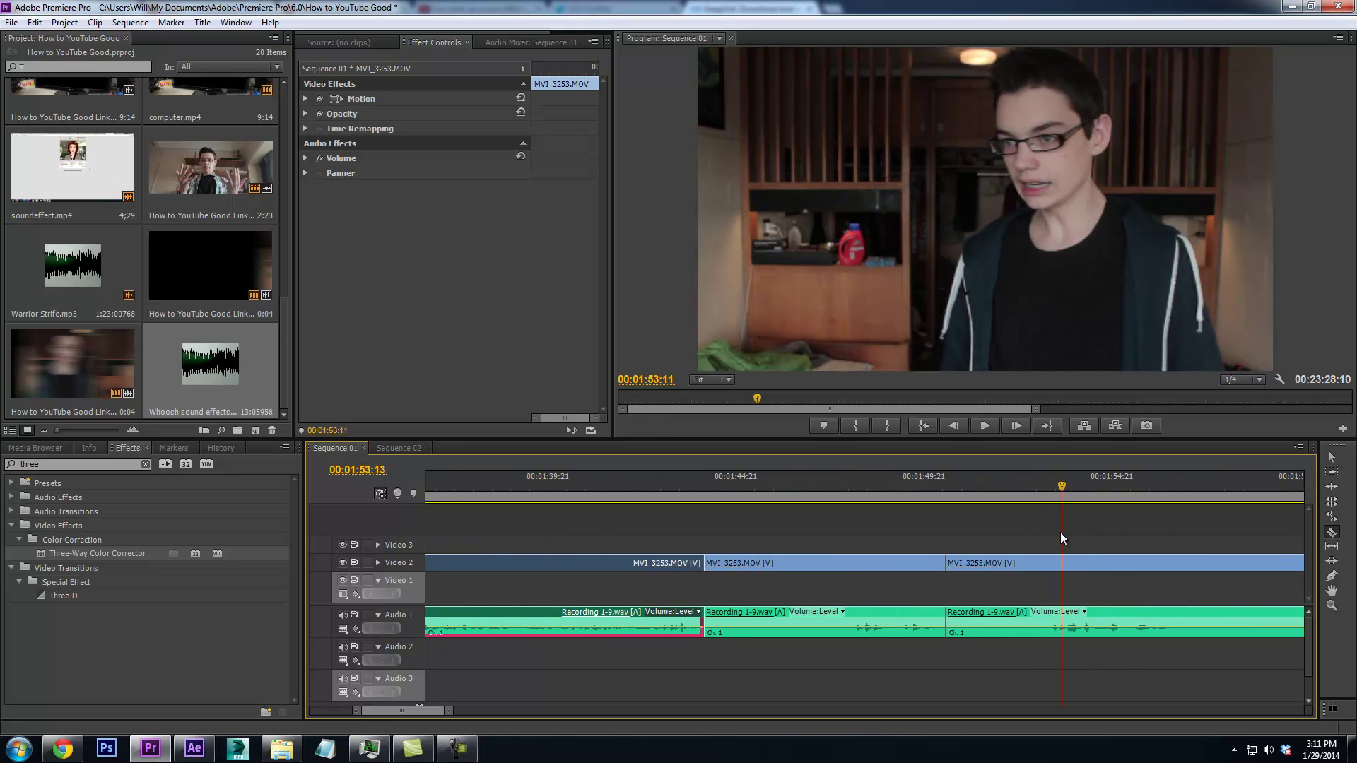
left_click_drag(1169, 531, 1053, 551)
key("space")
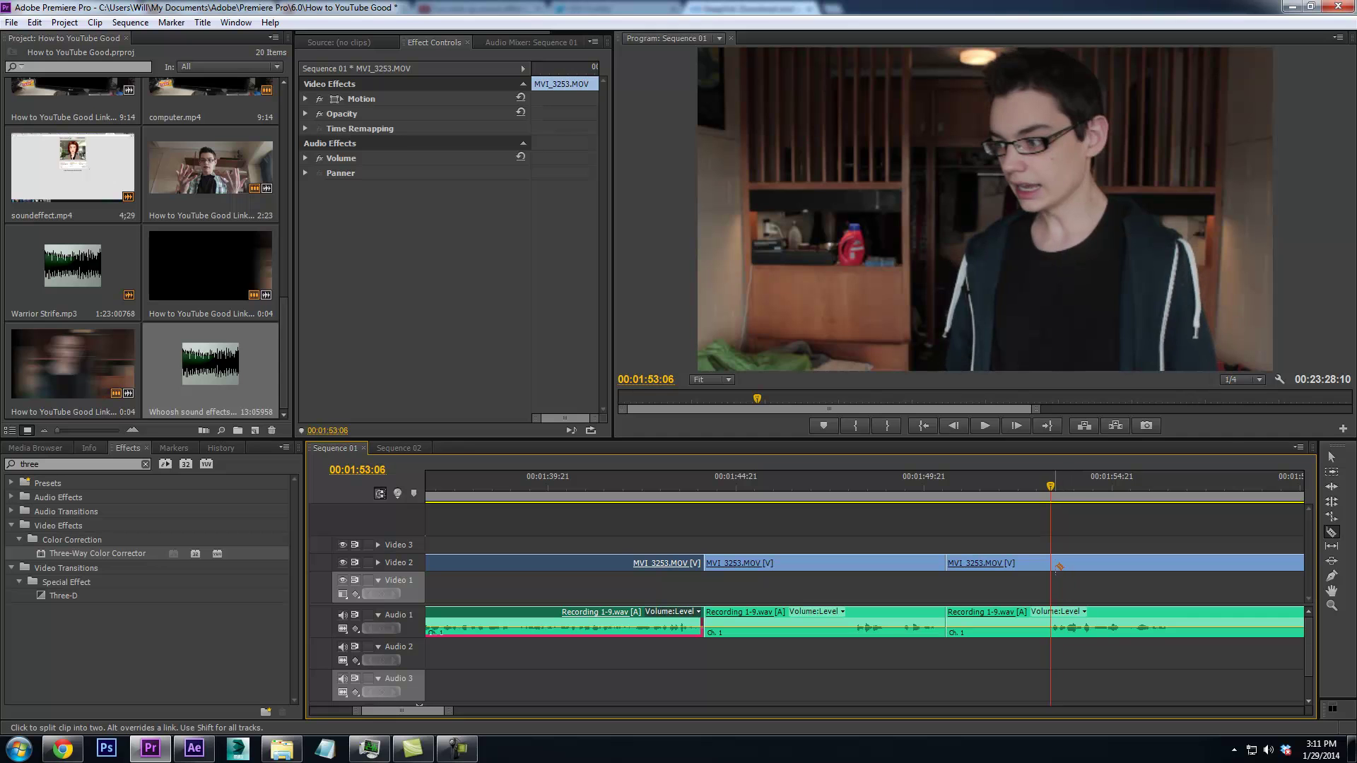
left_click(1052, 563)
right_click(1020, 563)
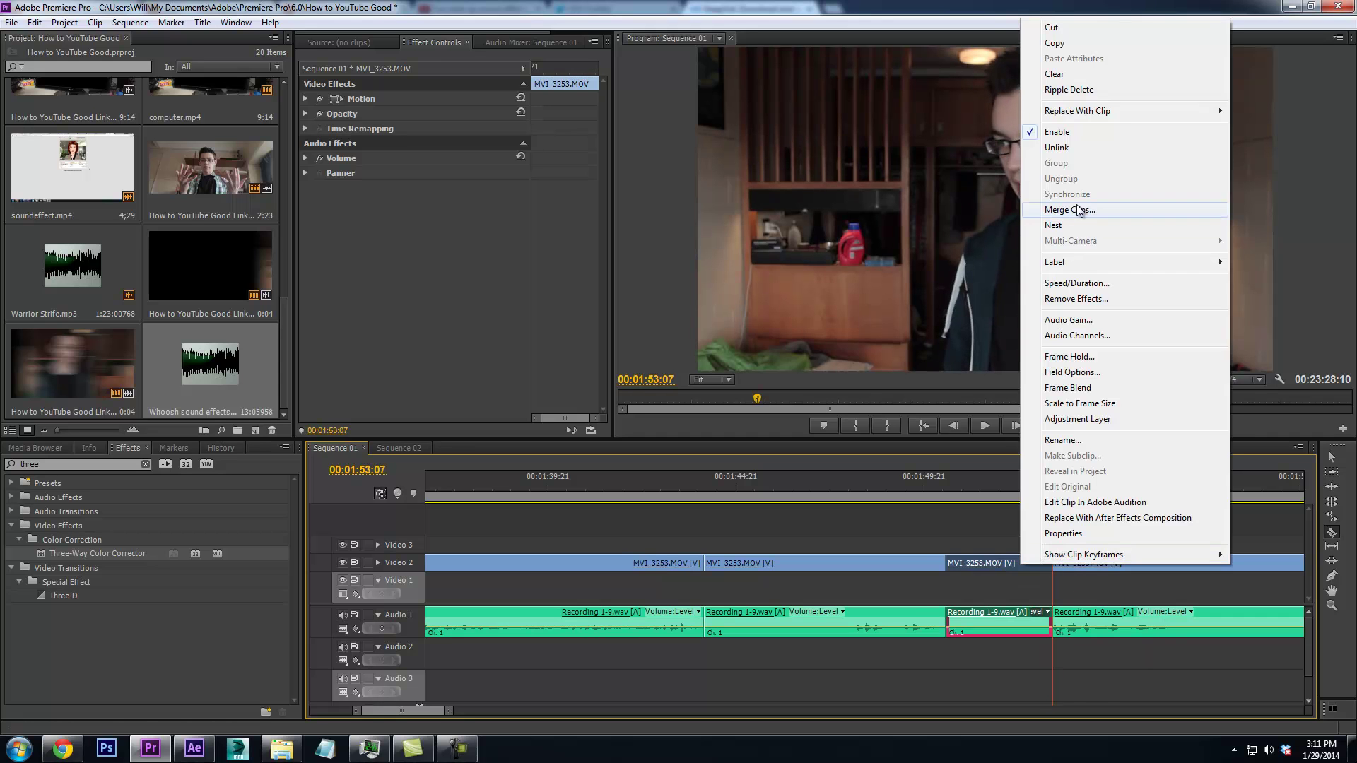
left_click(1071, 90)
Split the last MVI_3253.MOV clip at about 00:01:53 and at 00:01:58:12, and ripple-delete the section between the cuts
left_click(940, 486)
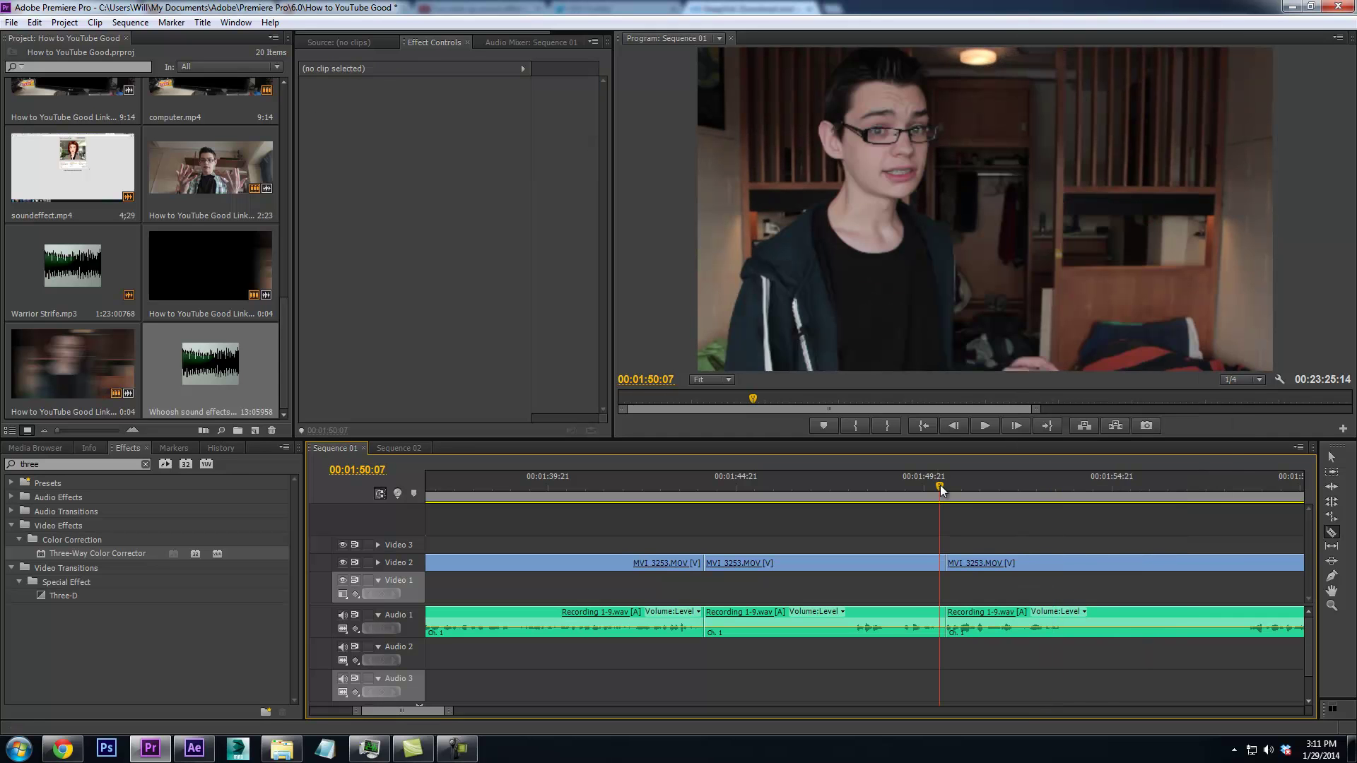
left_click_drag(448, 710, 1118, 704)
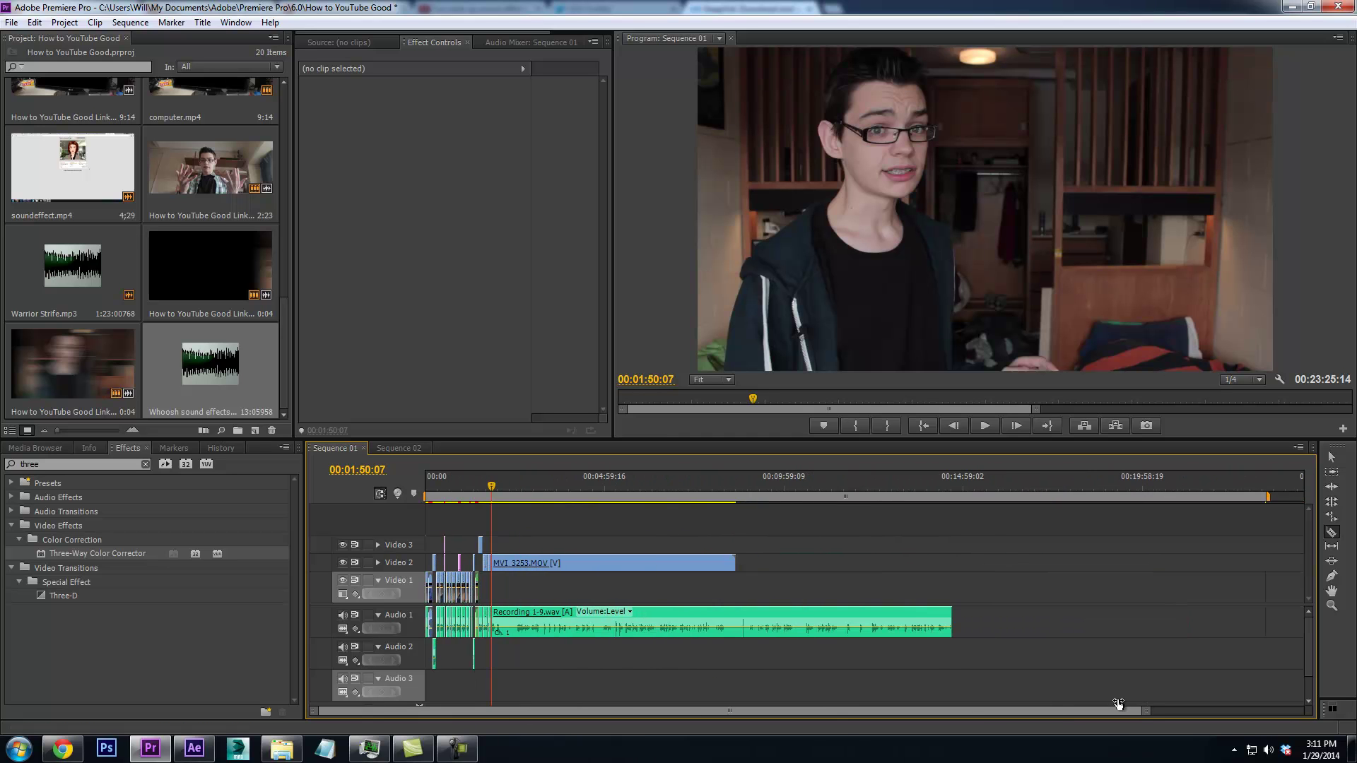
key("=")
key("=")
key("=")
key("=")
key("space")
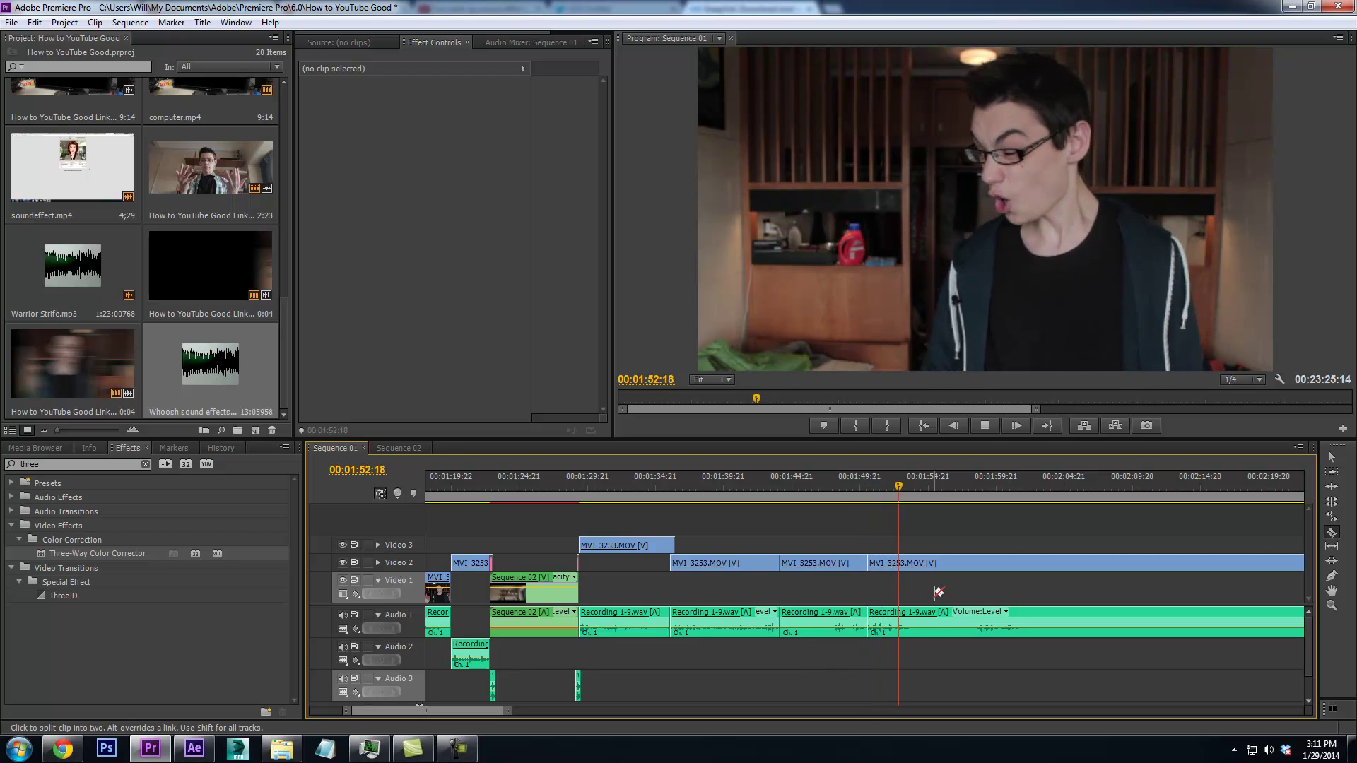
key("space")
key("Left")
left_click(913, 564)
left_click_drag(919, 488, 978, 495)
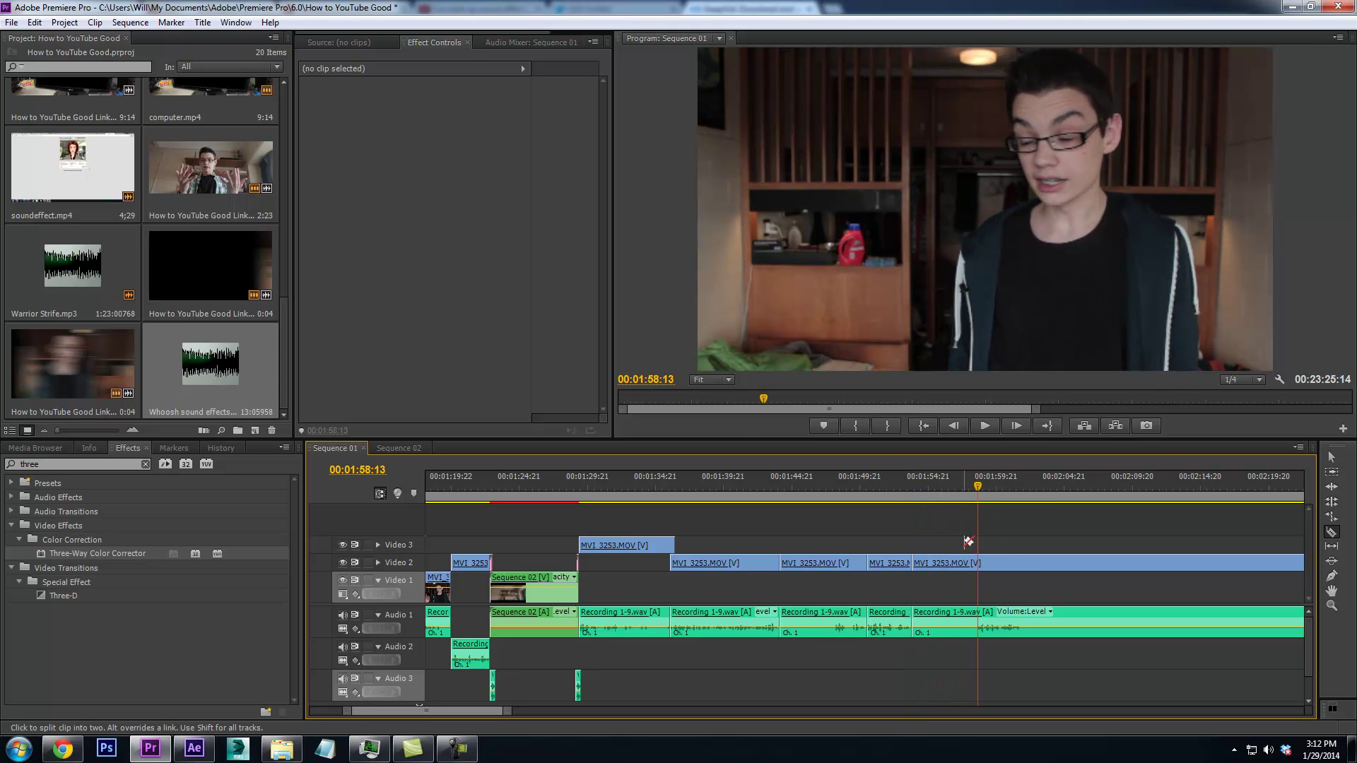
right_click(952, 563)
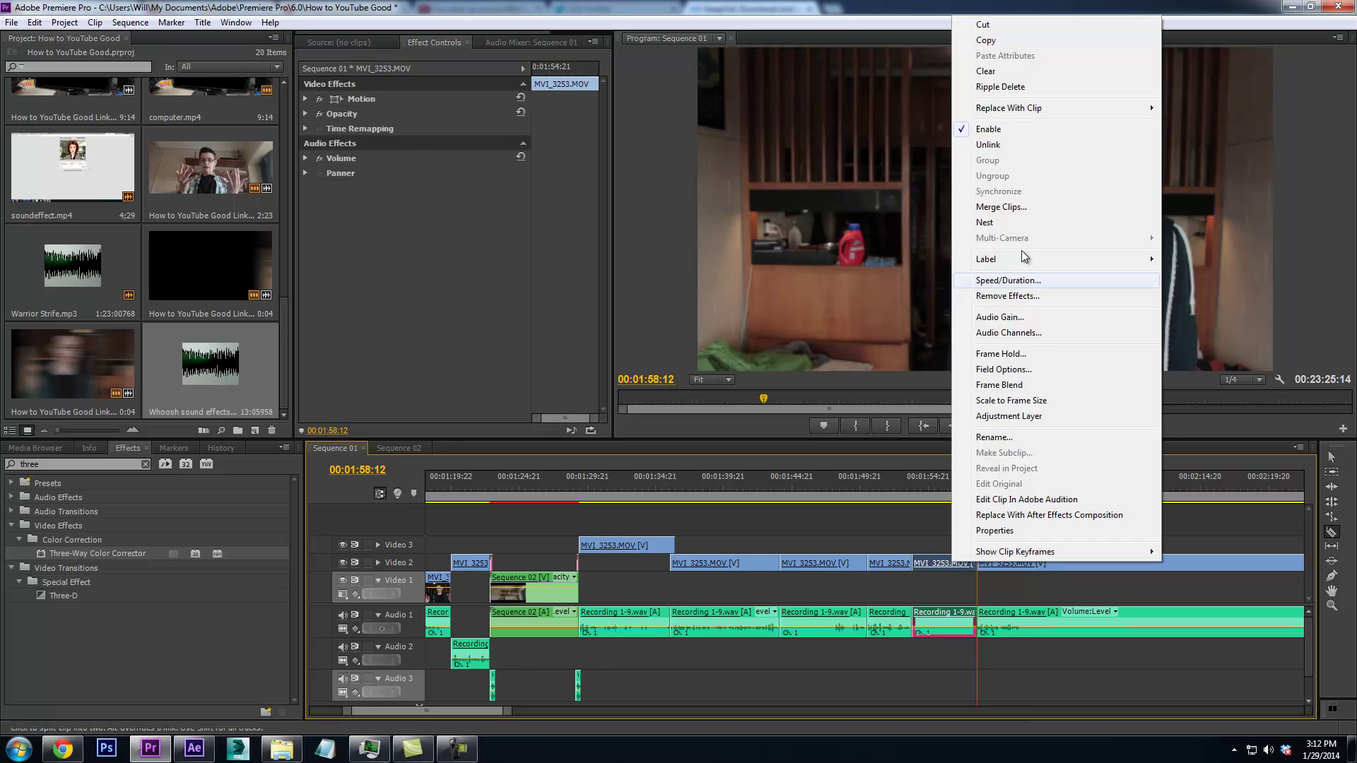
left_click(1000, 87)
Split the last MVI_3253.MOV clip at 00:02:28:01 and ripple-delete the unwanted footage before that cut
left_click(903, 482)
key("space")
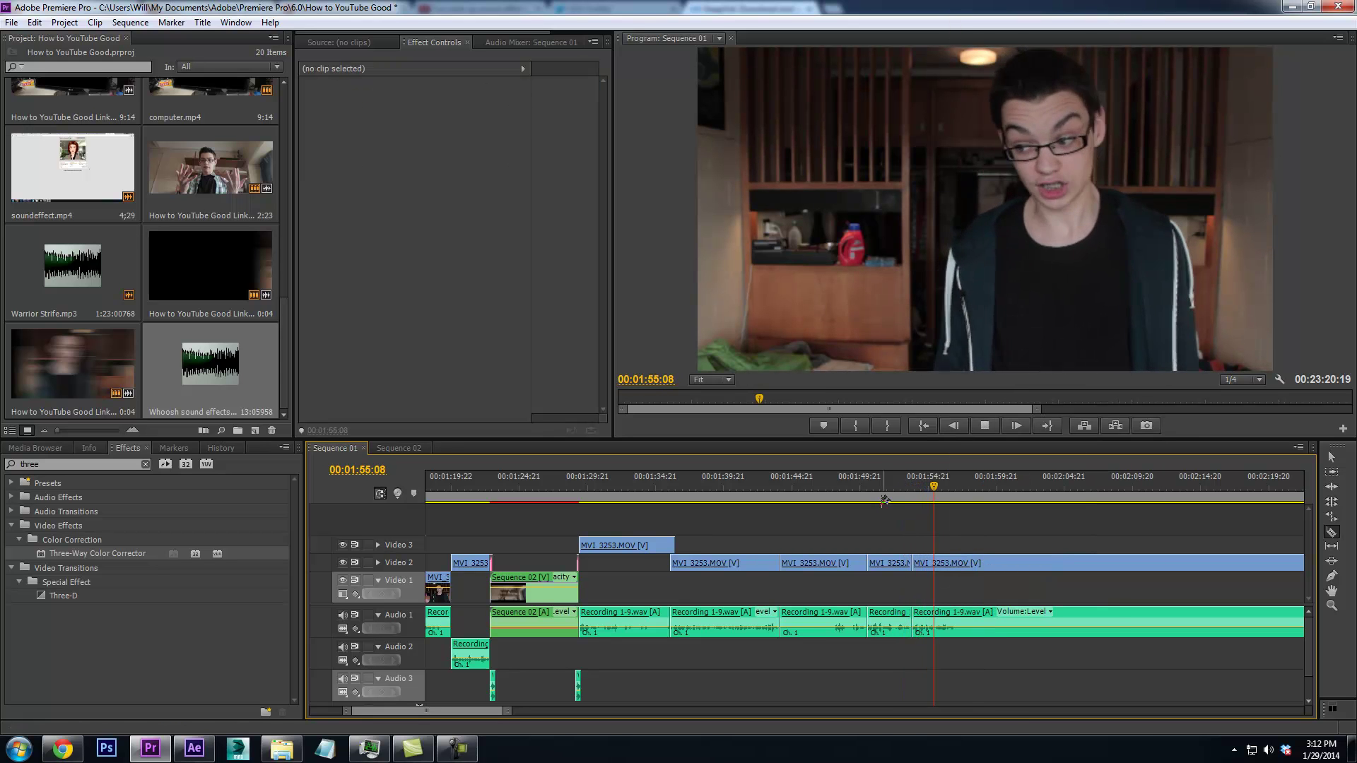
left_click_drag(509, 711, 599, 710)
left_click_drag(879, 481, 1015, 495)
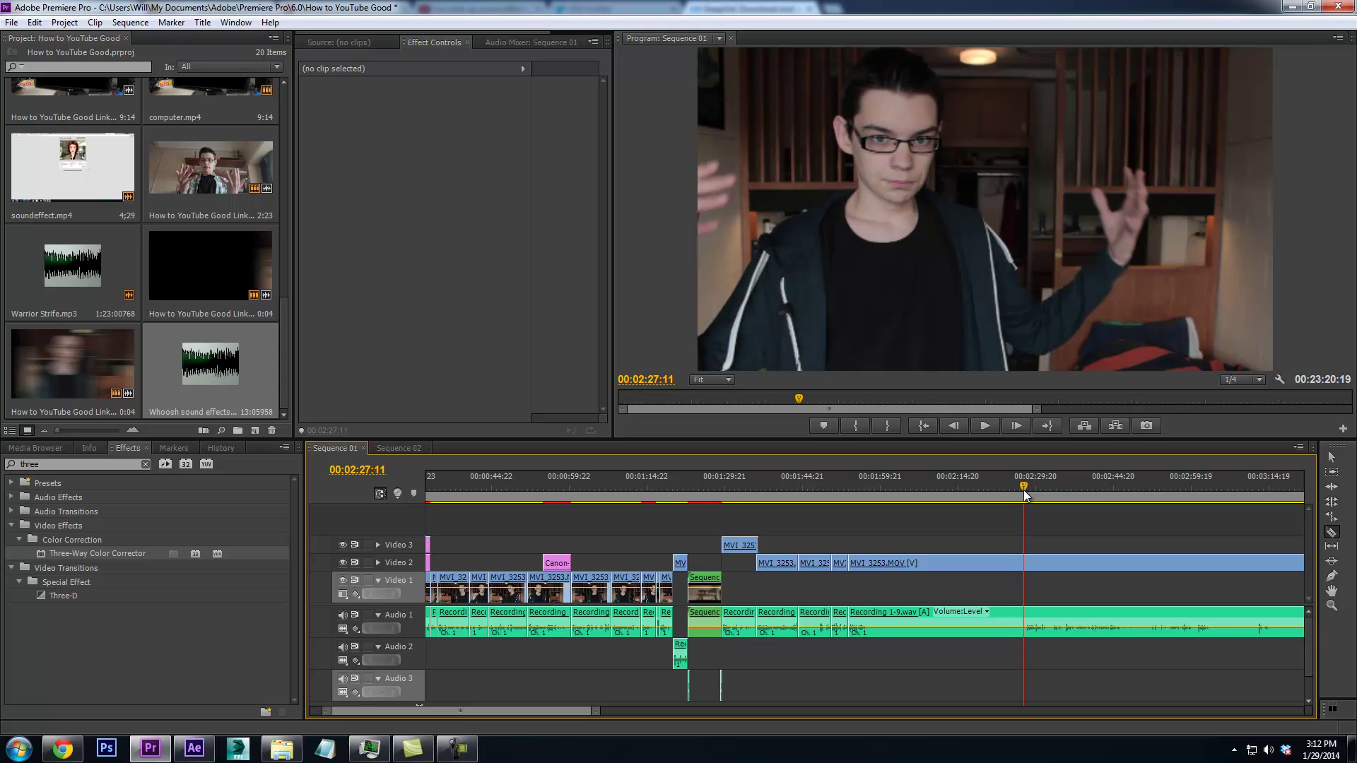
key("Right")
key("Right")
key("Right")
key("Right")
key("Right")
key("Right")
key("Right")
key("Right")
key("Right")
left_click(1028, 564)
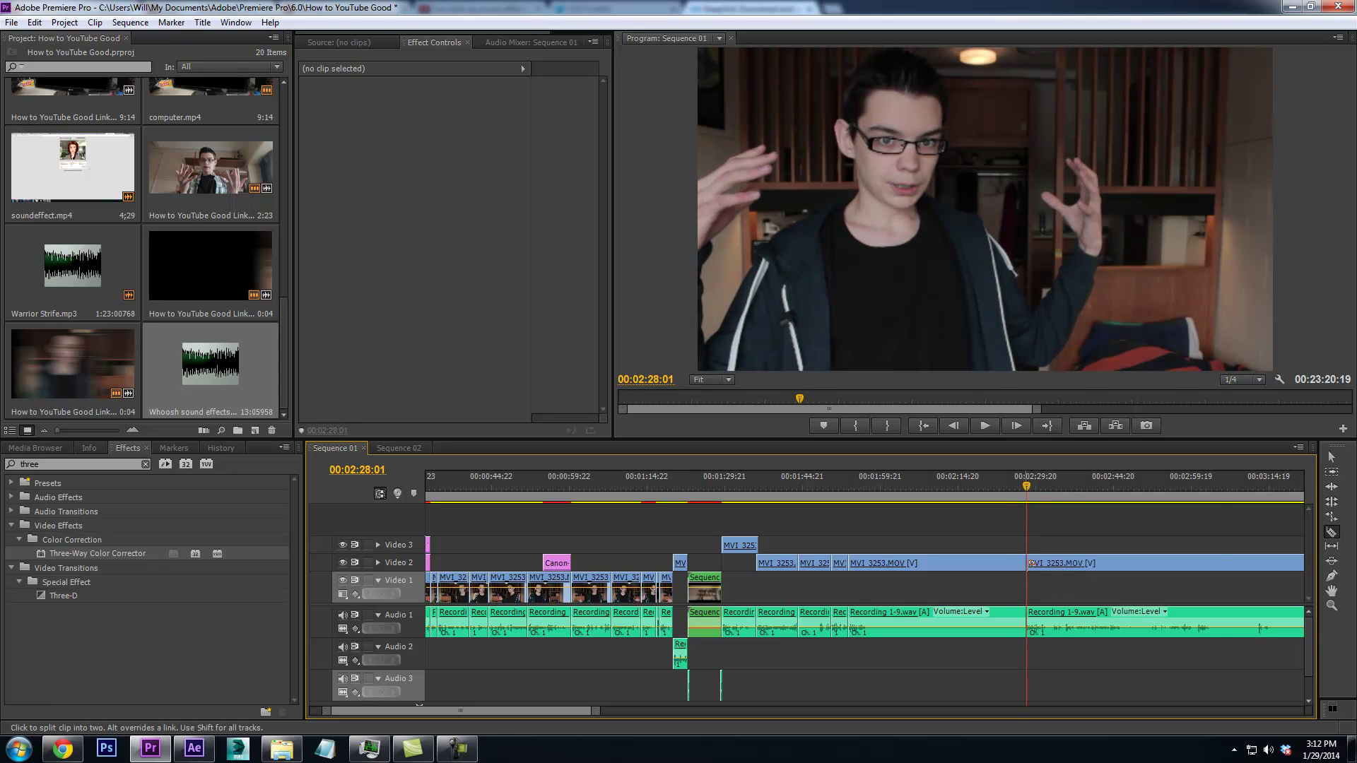
right_click(1029, 563)
left_click(1046, 89)
Play the newly joined take and split the last MVI_3253.MOV clip at about 00:01:57
key("Up")
key("space")
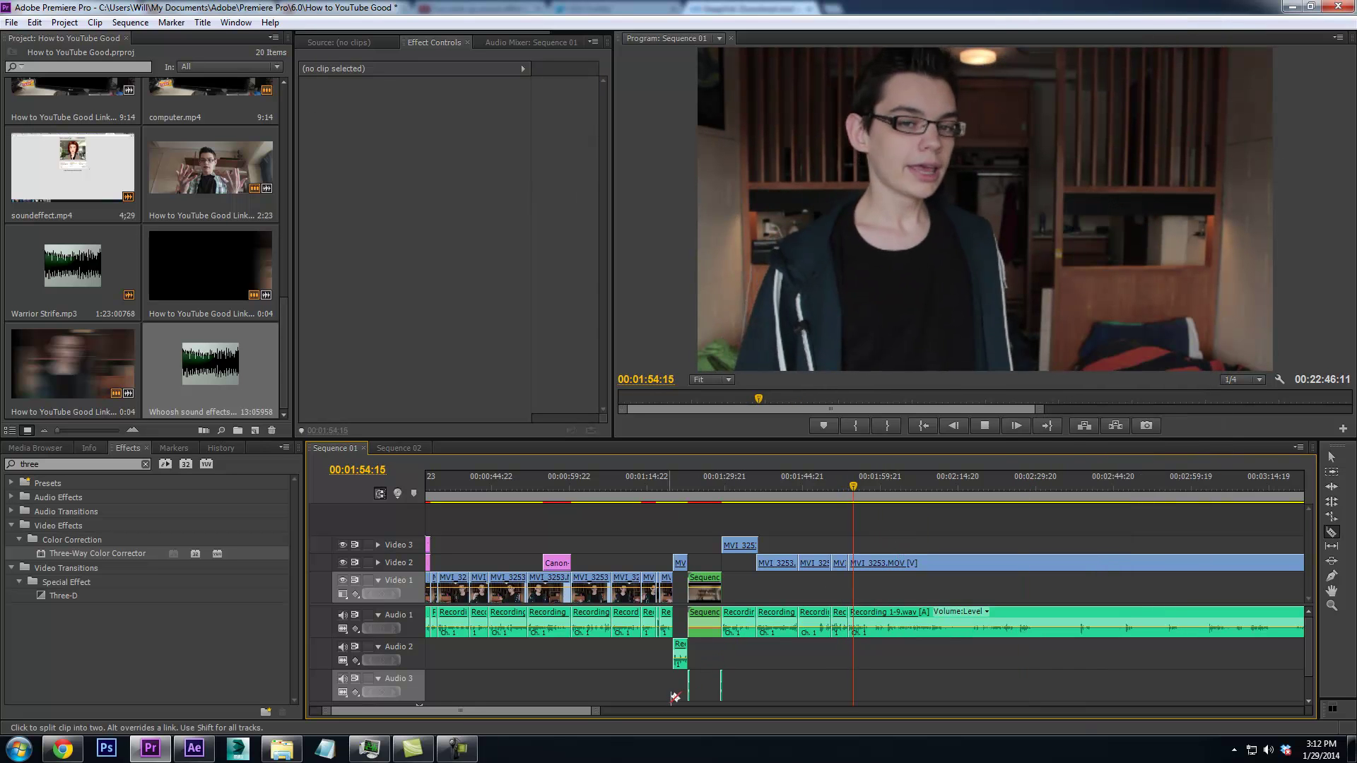
key("equal")
key("equal")
key("equal")
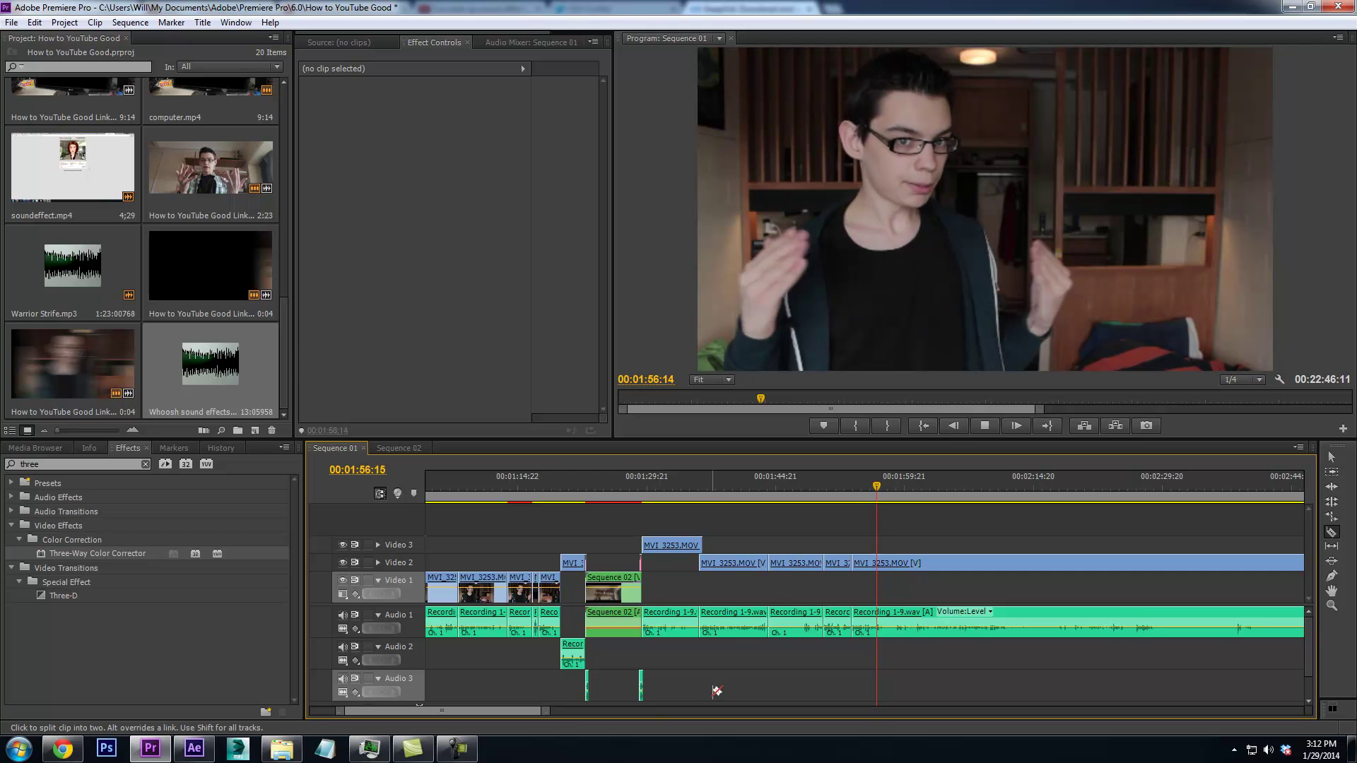
key("space")
key("Left")
left_click(880, 565)
Find where the next good take starts, split the clip at 00:02:17:18 and ripple-delete the footage before it
left_click_drag(885, 489, 893, 493)
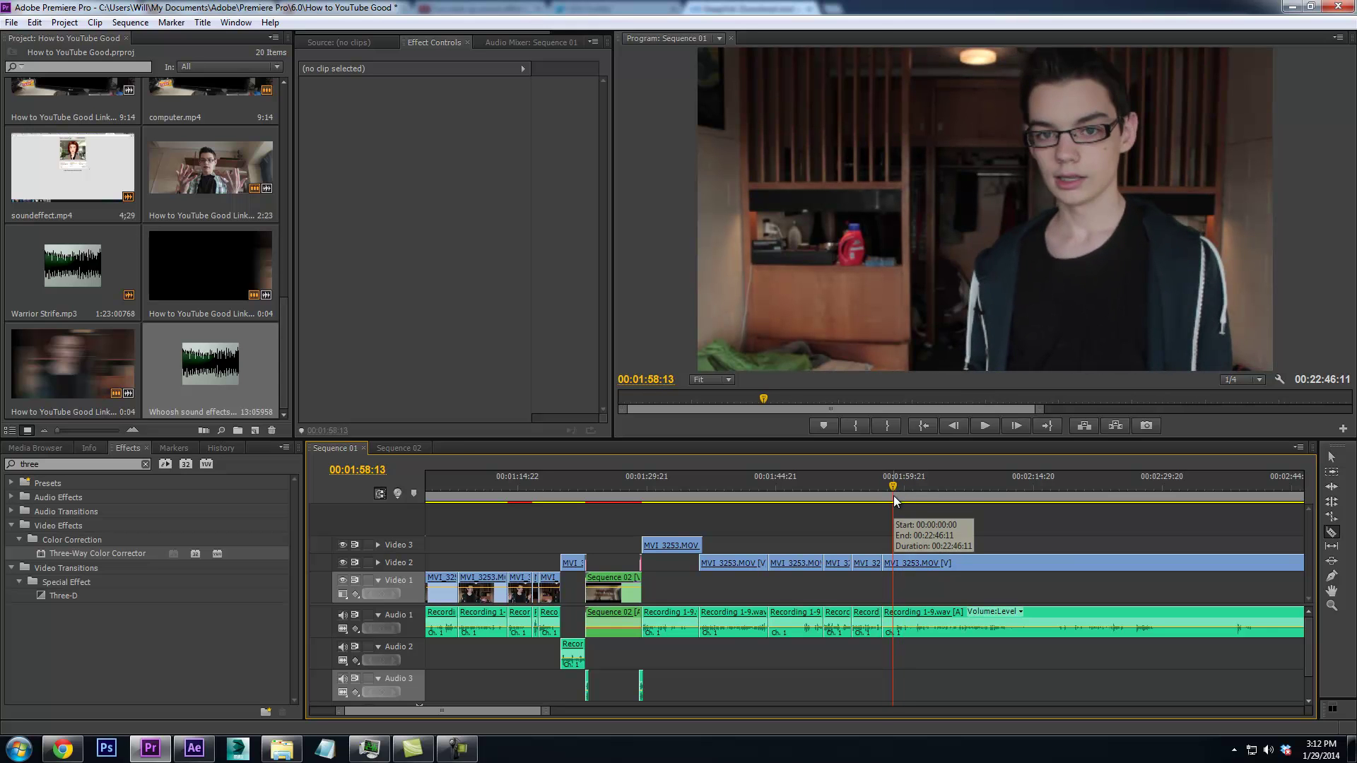
key("space")
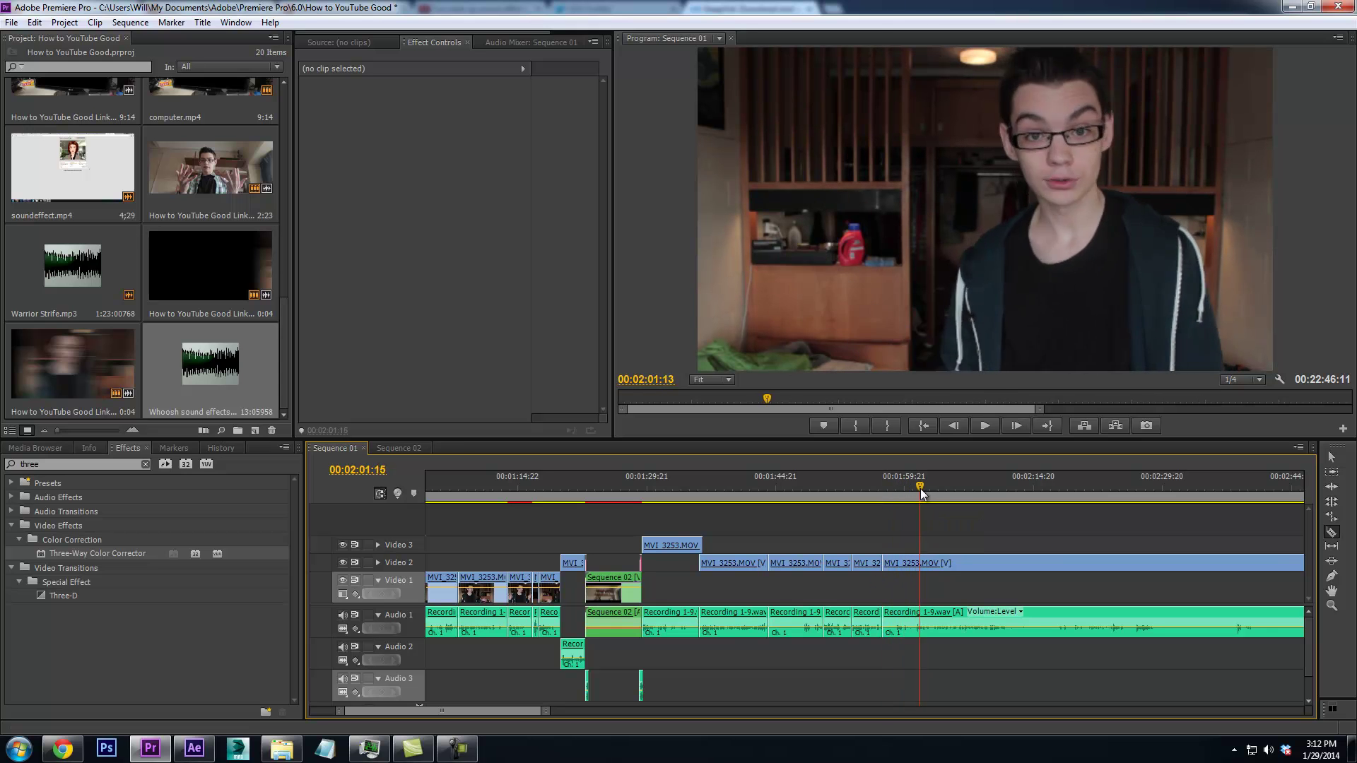
left_click_drag(916, 491, 1044, 497)
key("space")
key("Left")
key("Left")
key("Left")
key("Left")
key("Left")
key("Left")
key("Left")
key("Left")
key("Left")
key("Left")
key("Left")
key("Left")
key("Left")
key("Left")
key("Left")
key("Right")
left_click(1062, 563)
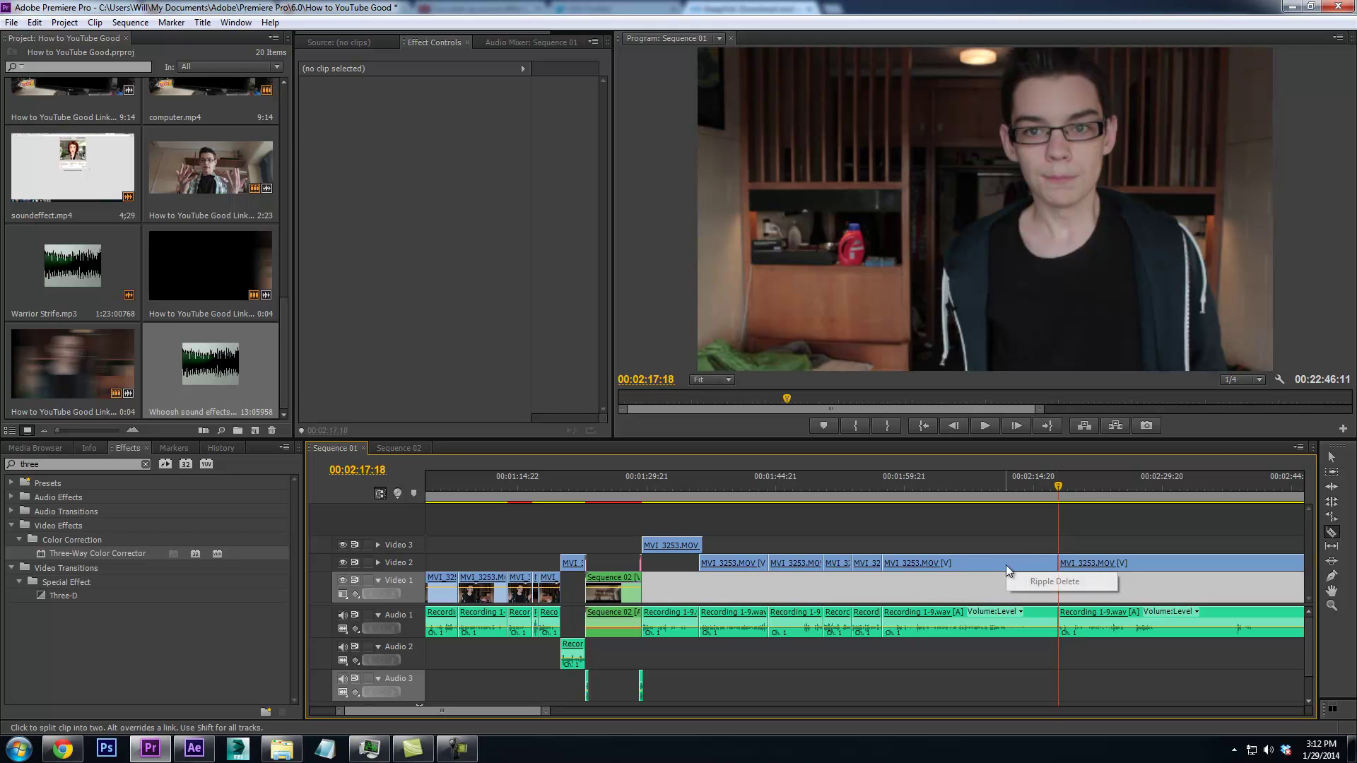
right_click(1012, 559)
left_click(1062, 82)
Move the run of MVI_3253.MOV clips from Video 2 down to Video 1 and the overlapping Video 3 clip to Video 2
left_click(887, 488)
left_click(1331, 458)
left_click_drag(756, 546, 737, 607)
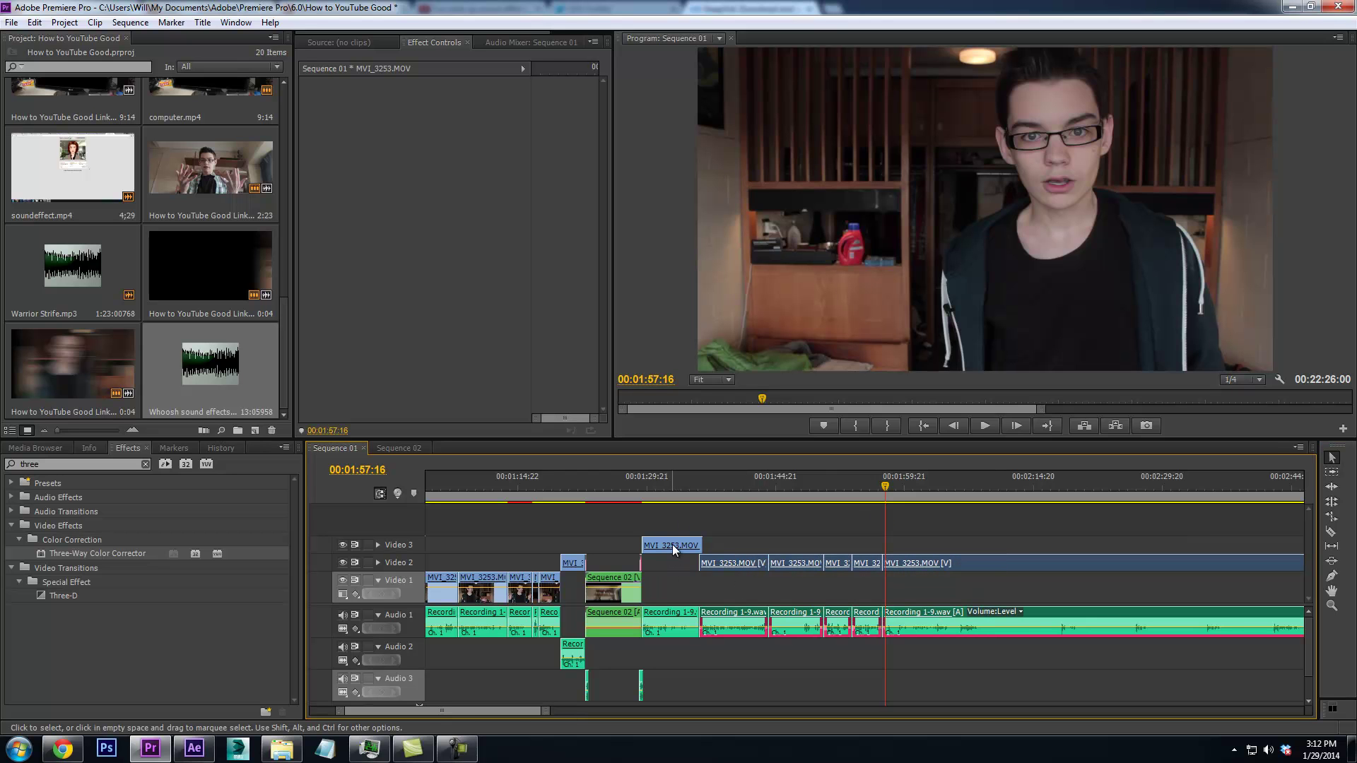
left_click_drag(672, 544, 675, 563)
key("space")
left_click(777, 558)
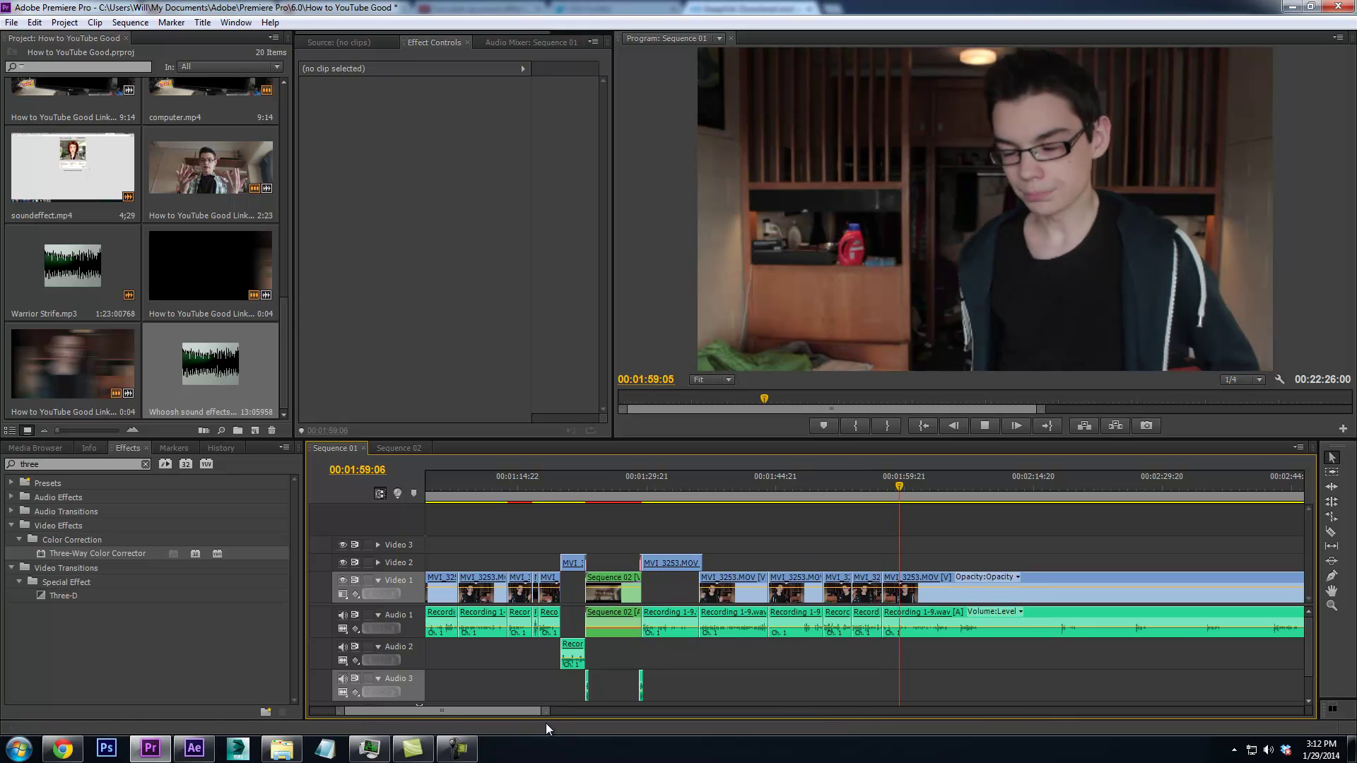
Split the last Video 1 clip at 00:02:04:18 and 00:02:17:23, and ripple-delete the section between the cuts
key("equal")
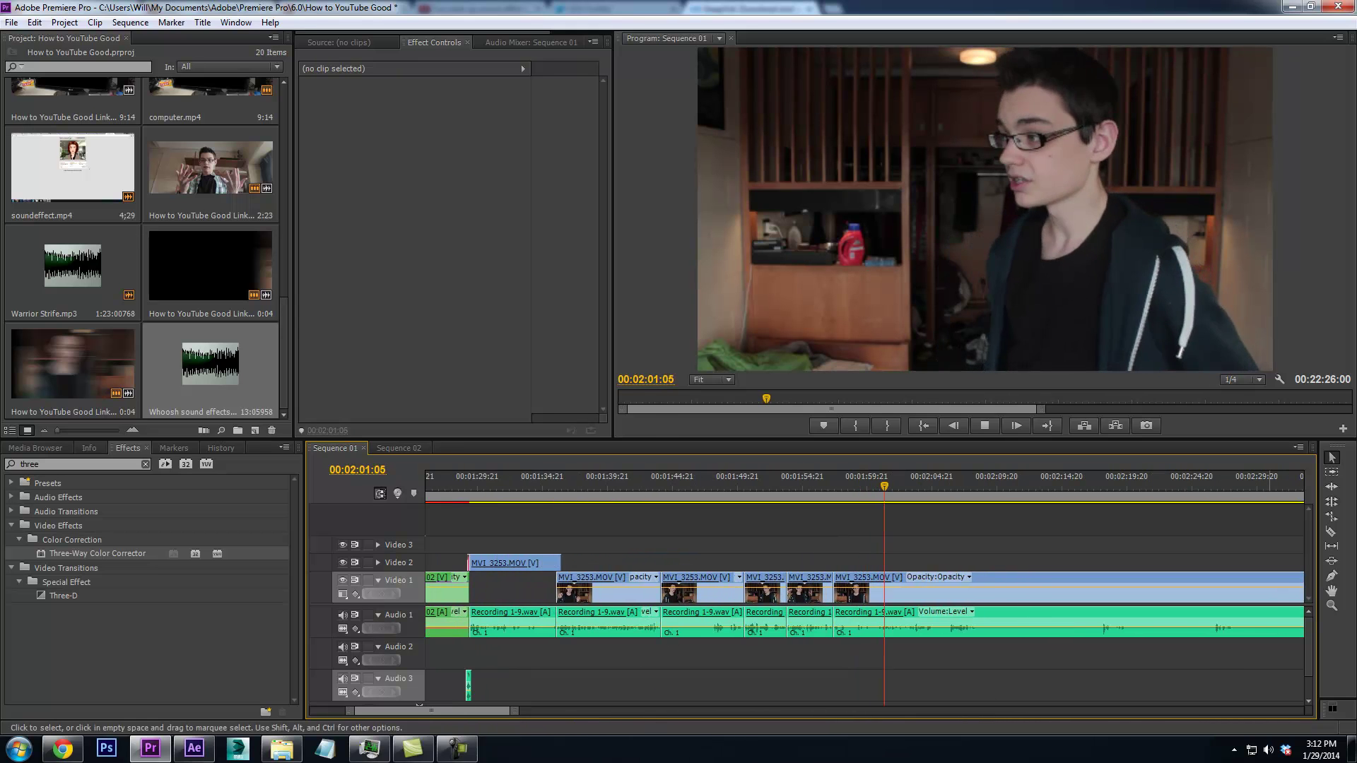
key("c")
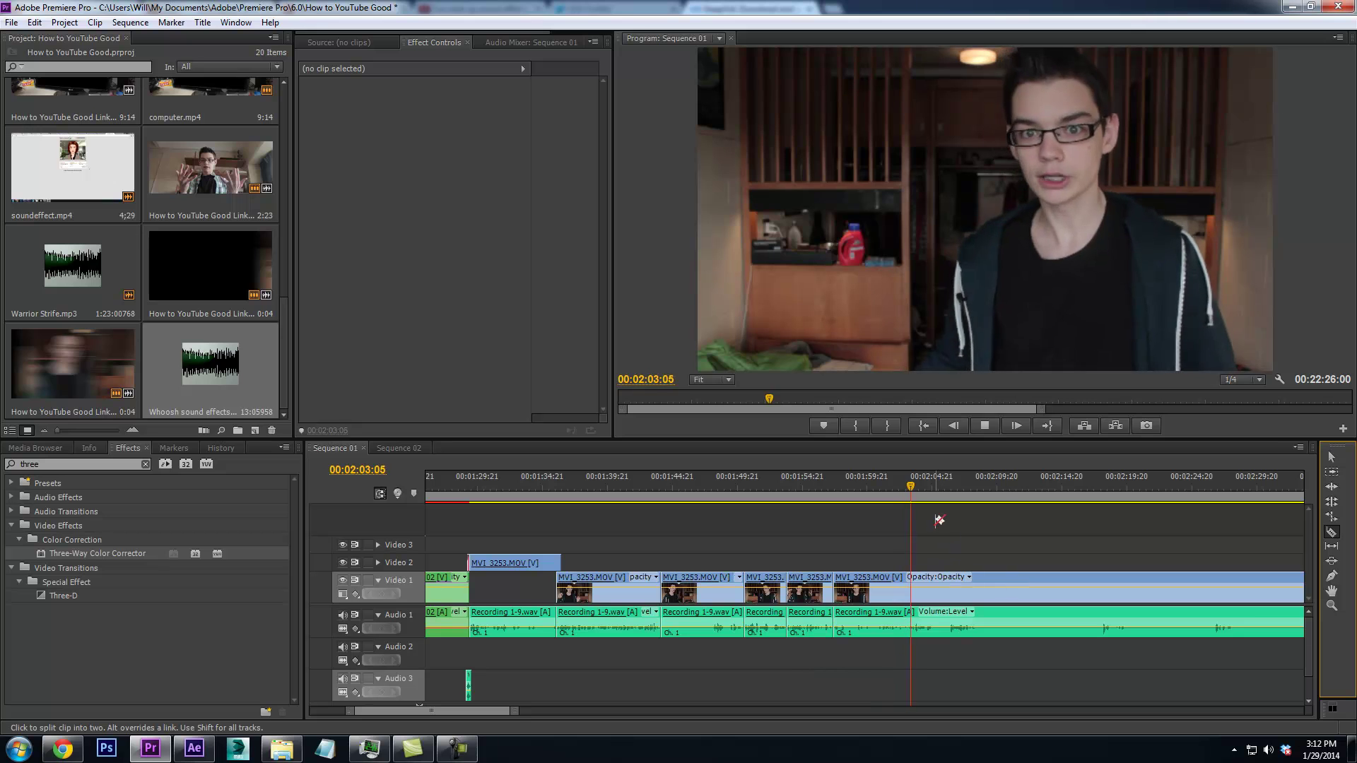
key("space")
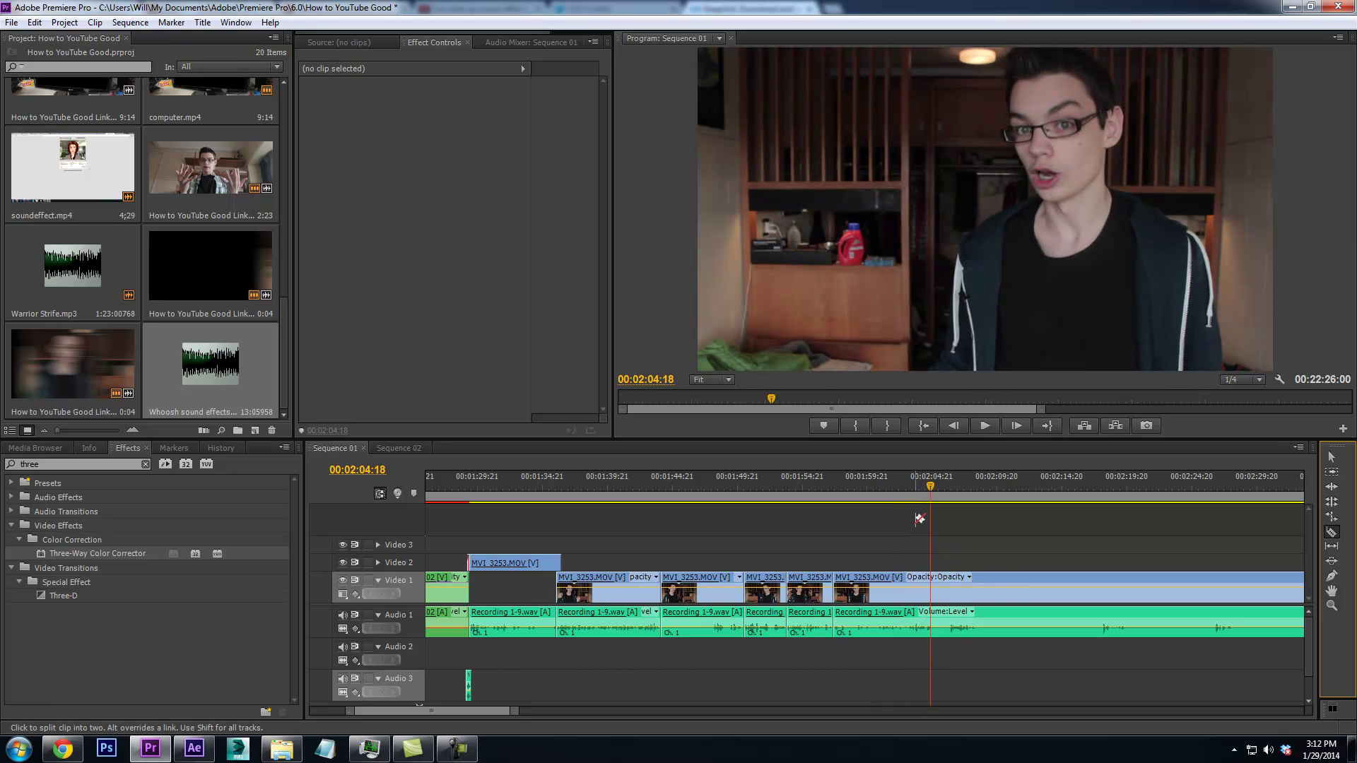
left_click(933, 493)
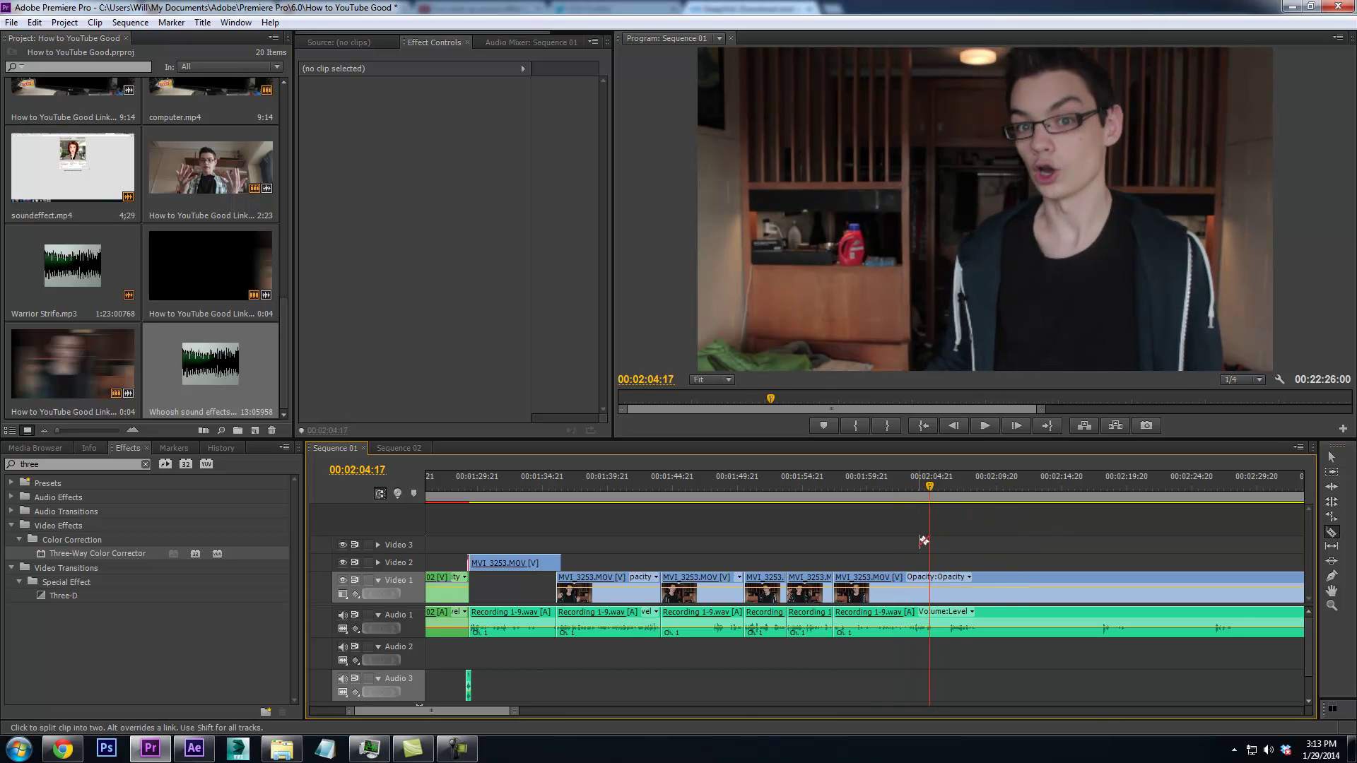
left_click(930, 587)
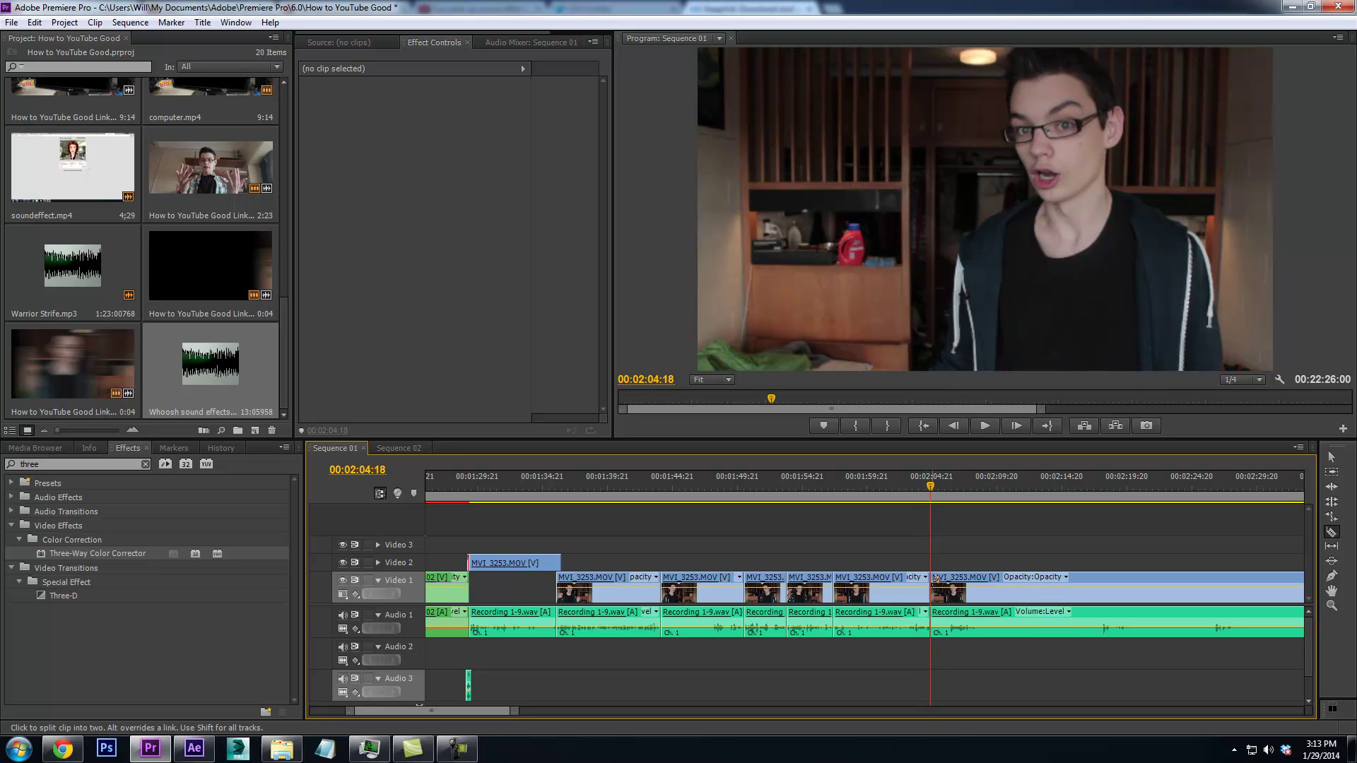
left_click_drag(931, 484, 1105, 538)
key("Left")
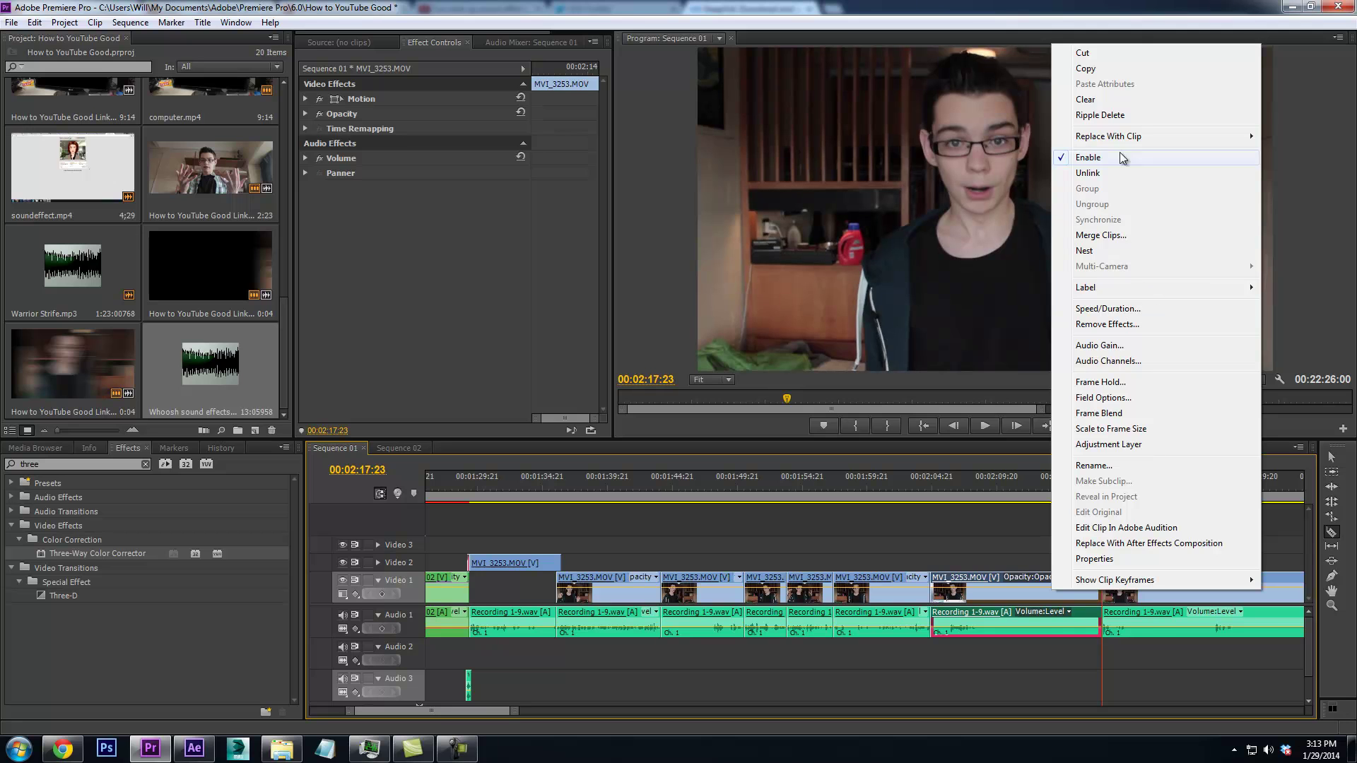
left_click(1110, 116)
Play across the new join and split the last Video 1 clip at 00:02:06:12
left_click(929, 498)
key("space")
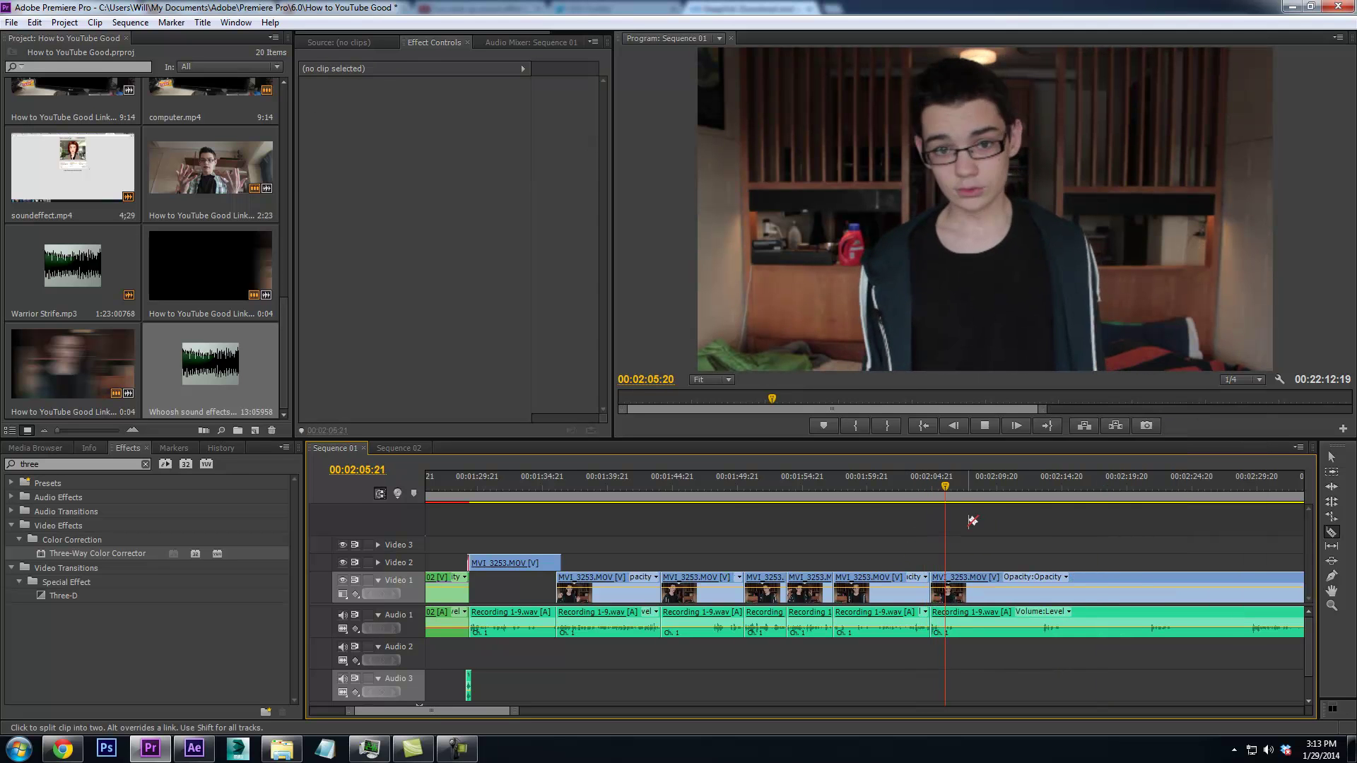
key("space")
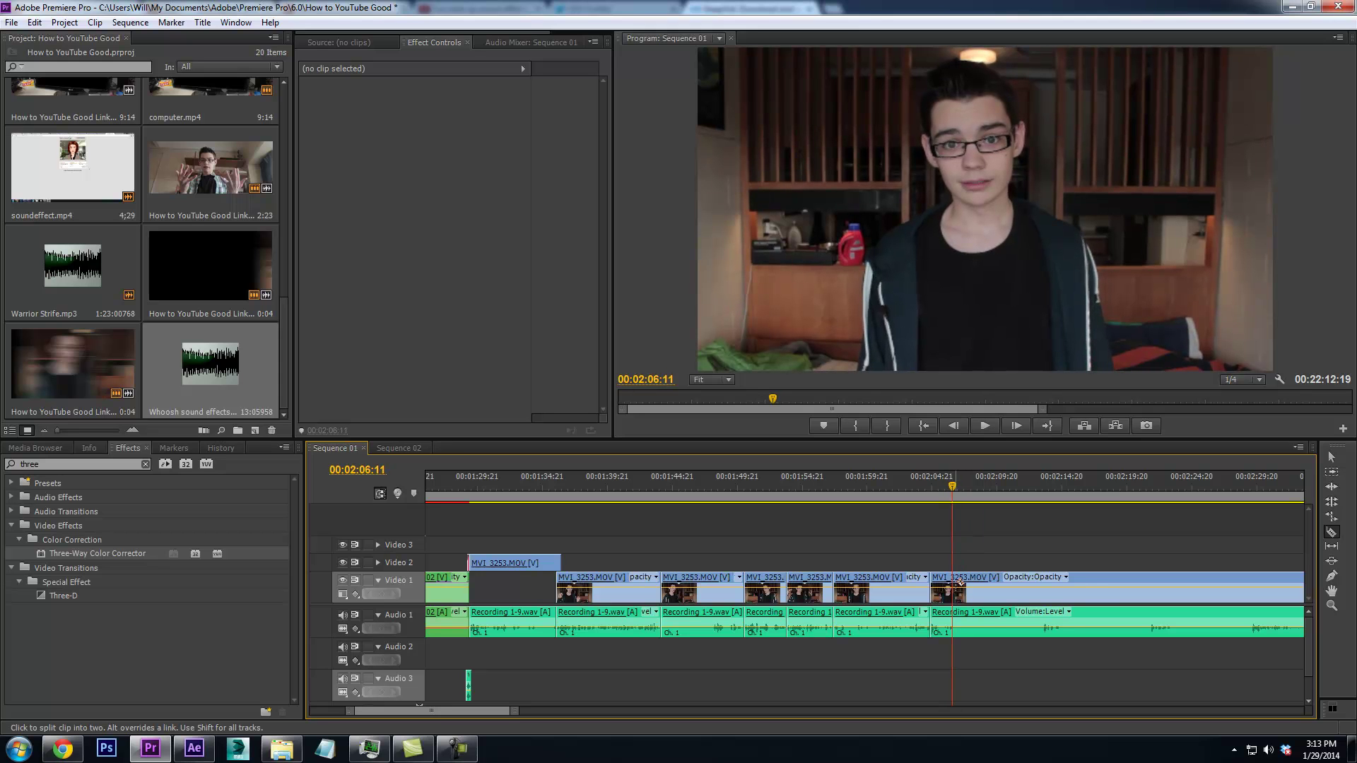
left_click(950, 573)
key("v")
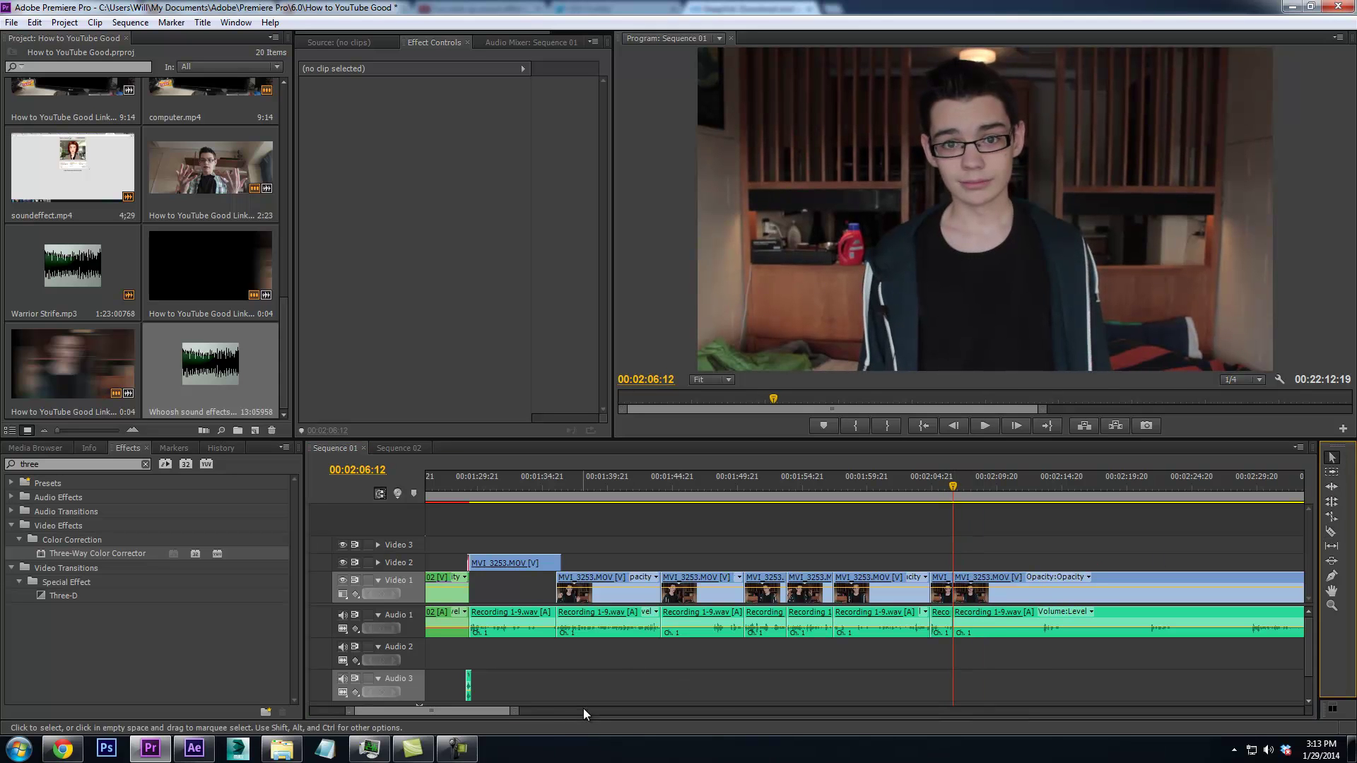
Locate the existing title and Black Video clips stacked on Video 3 and Video 2 near 00:00:30
left_click_drag(511, 709, 687, 709)
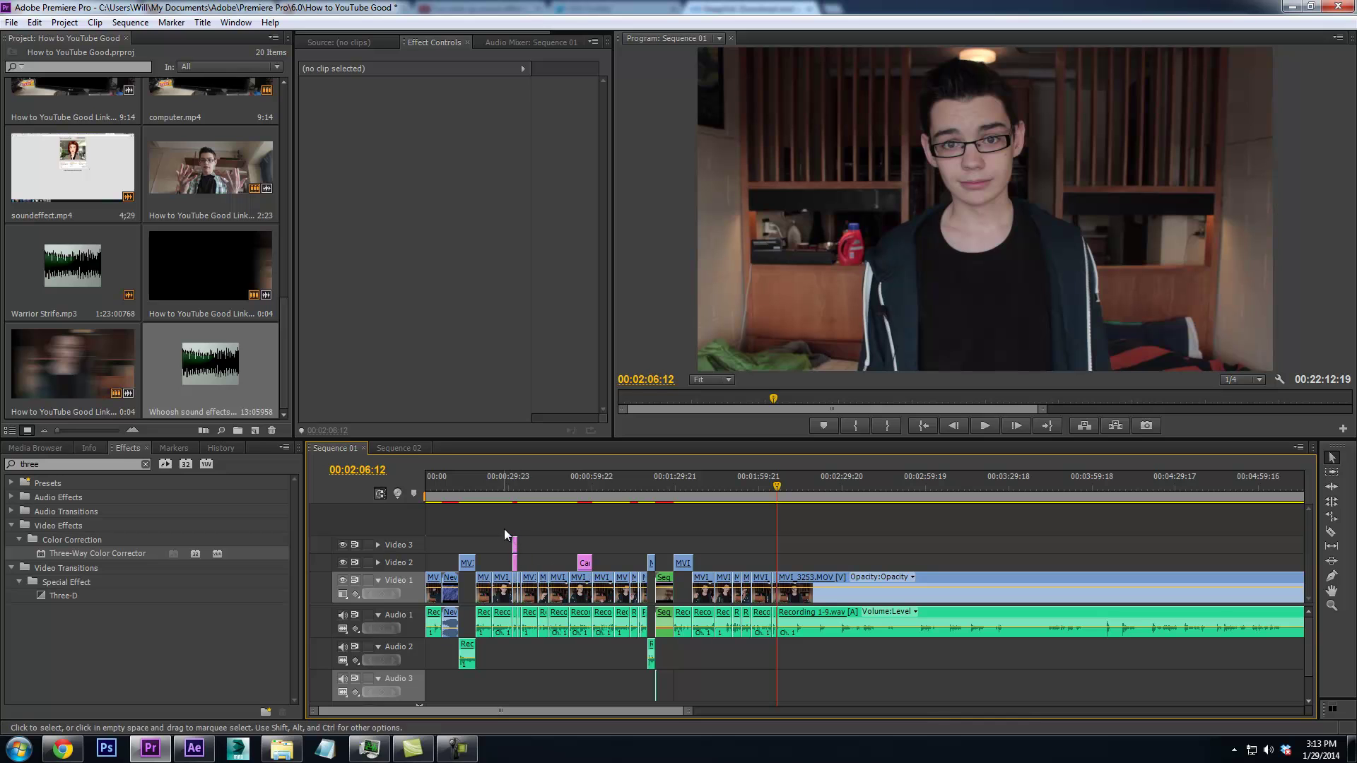
left_click_drag(530, 551, 531, 563)
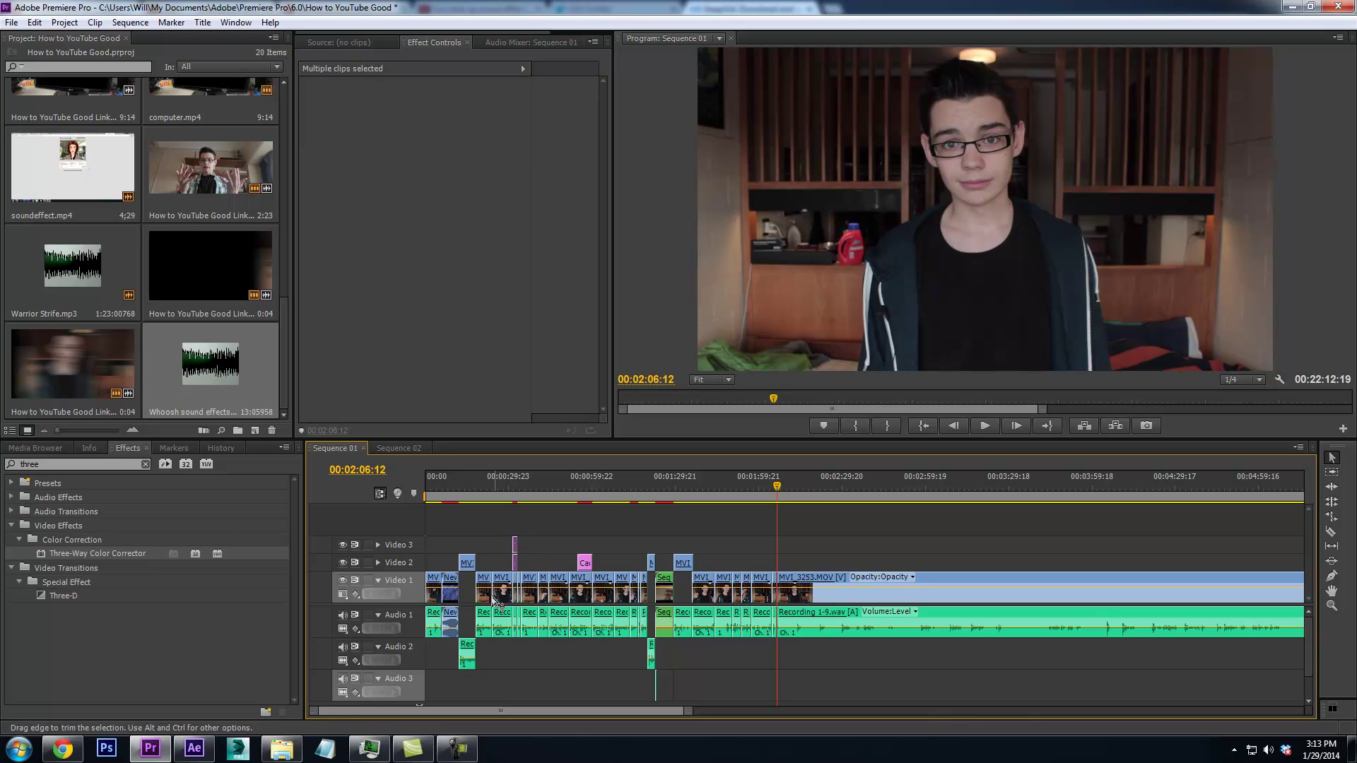
left_click(521, 562)
left_click(515, 564)
key("space")
key("ctrl+z")
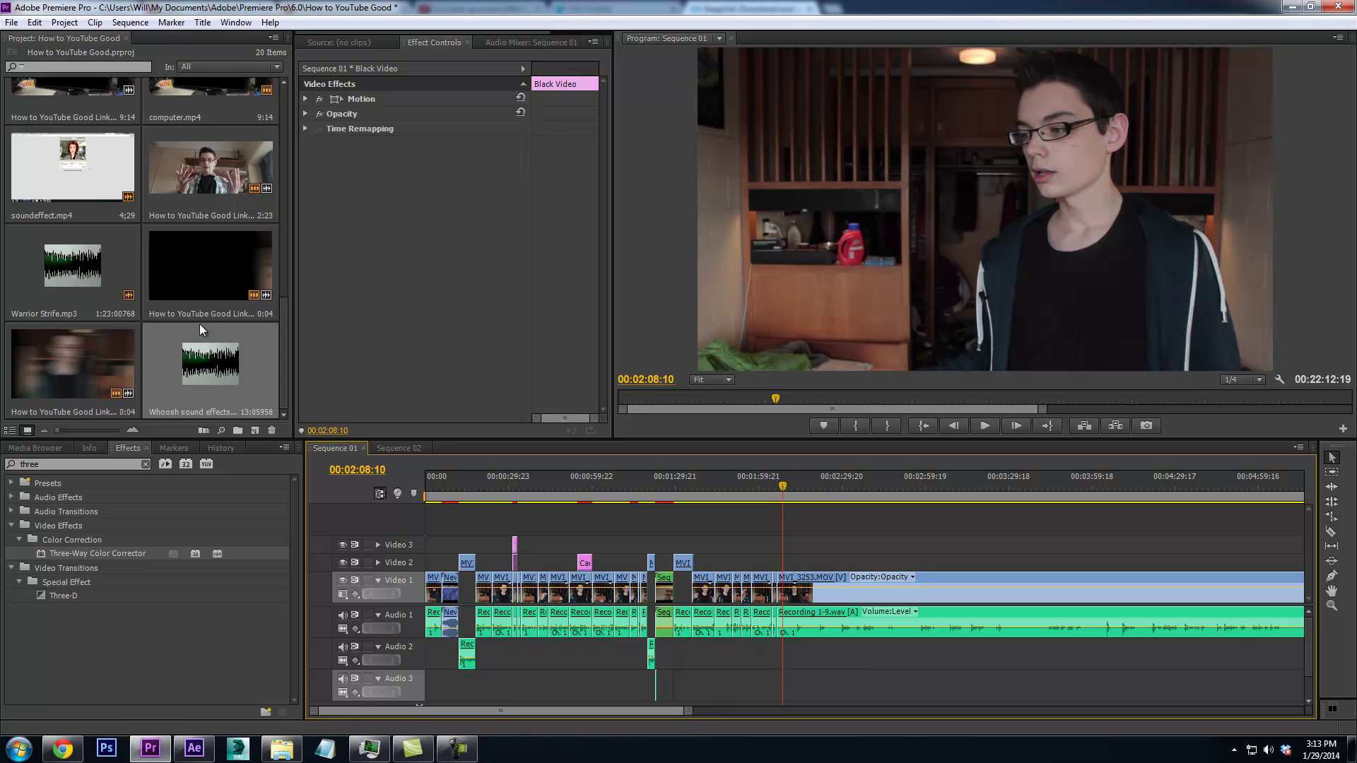
Duplicate the Title 01 item with the PART ONE EQUIPMENT text in the project
scroll(201, 324, "up", 3)
left_click_drag(42, 130, 190, 180)
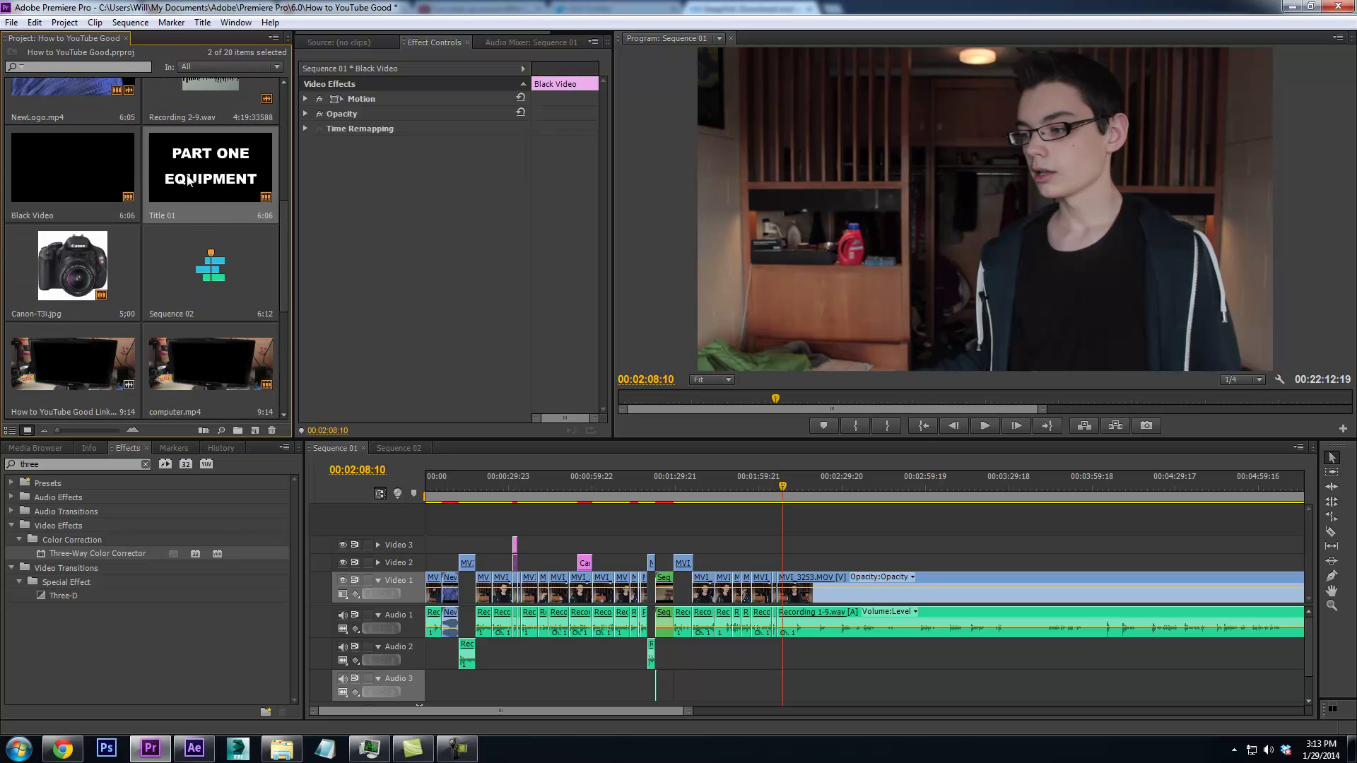
key("ctrl+c")
key("ctrl+v")
Open the duplicated title for editing and replace EQUIPMENT with YOUTUBE HATE on two lines
double_click(79, 397)
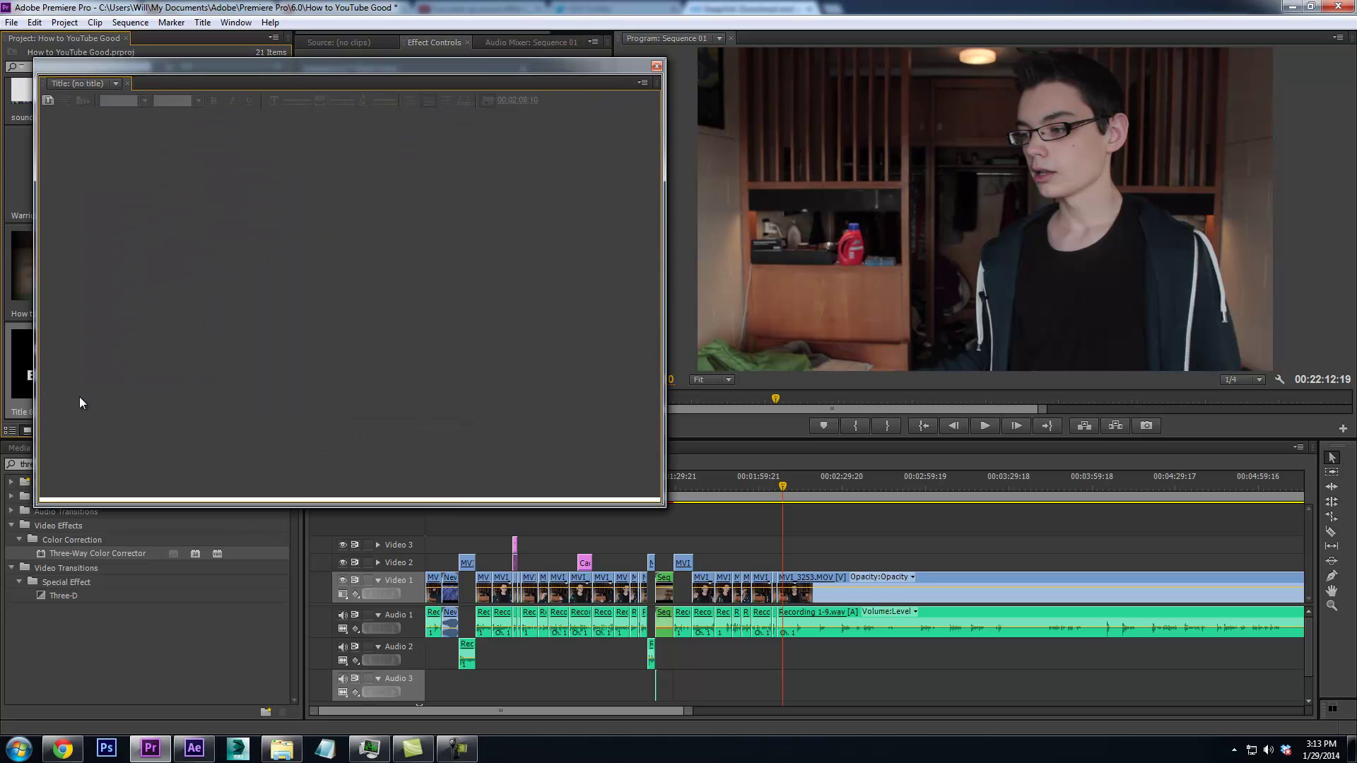
left_click(50, 141)
left_click(360, 297)
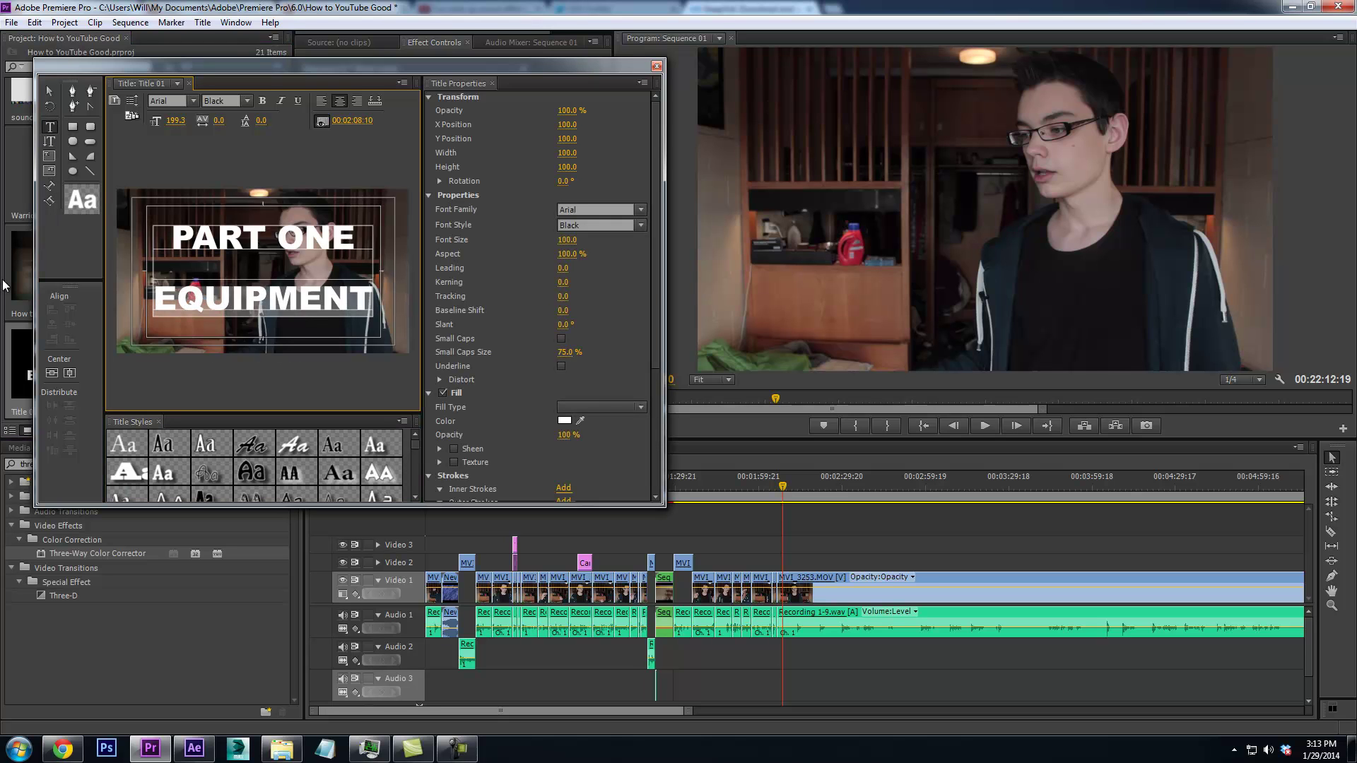
type("Youtu")
key("BackSpace")
key("BackSpace")
key("BackSpace")
key("Return")
type("YOUTUBE")
key("Return")
type("HATE")
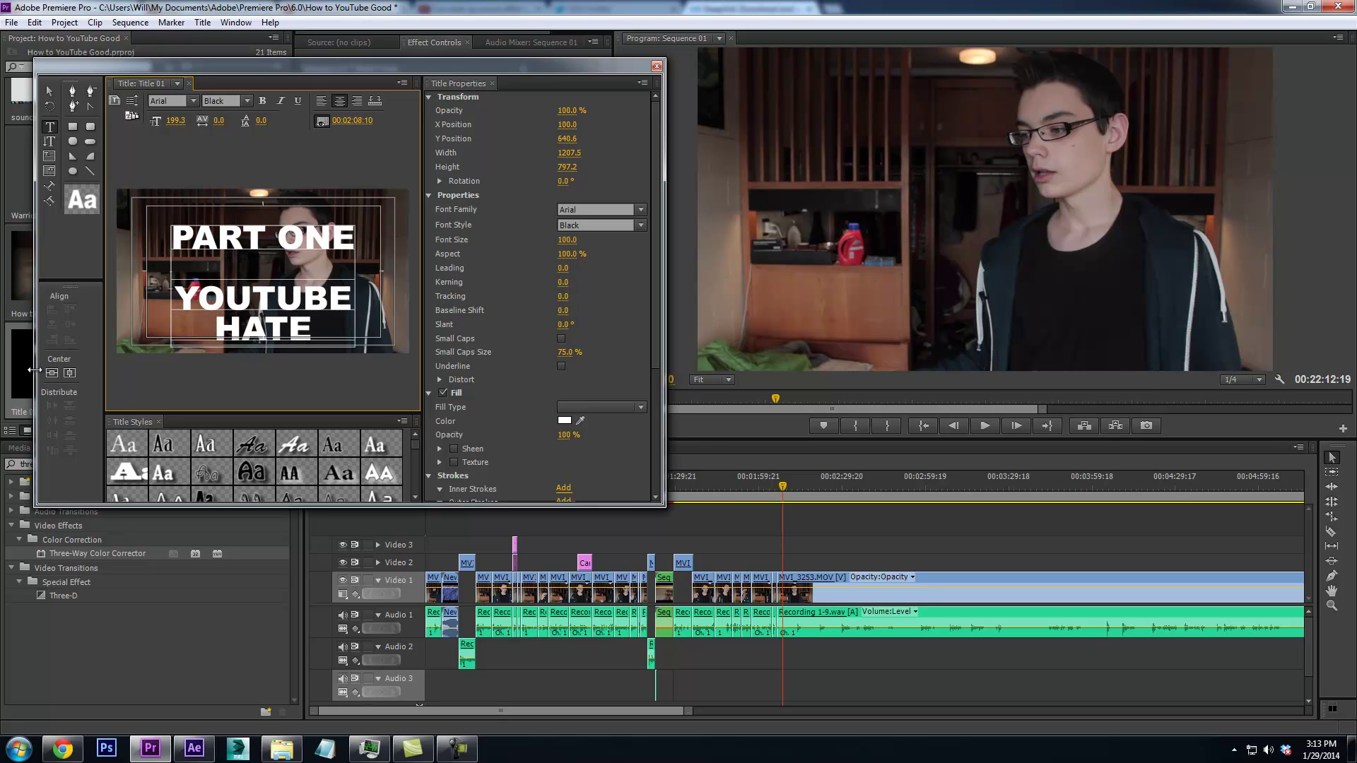
Change the duplicated title's top line to PART THREE and centre the text vertically in the frame
left_click(66, 374)
left_click(655, 65)
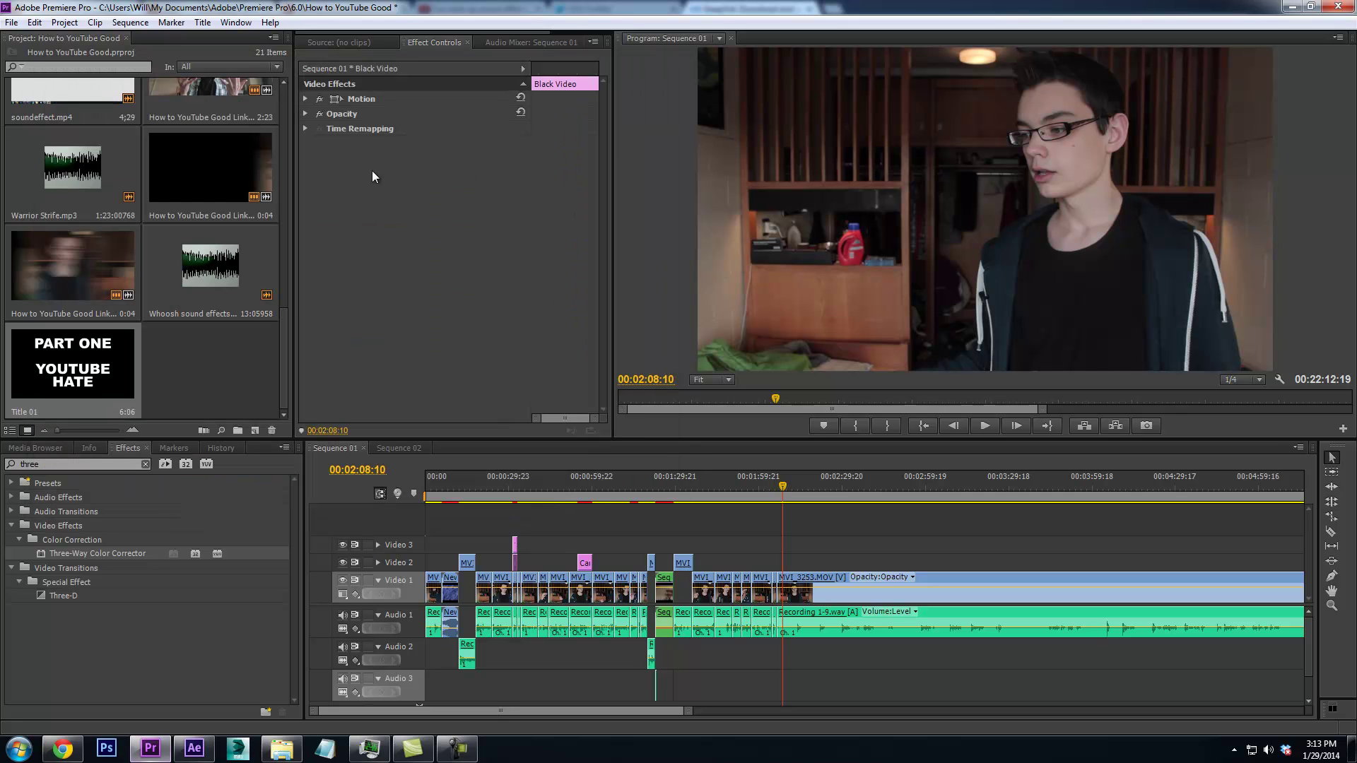
double_click(101, 341)
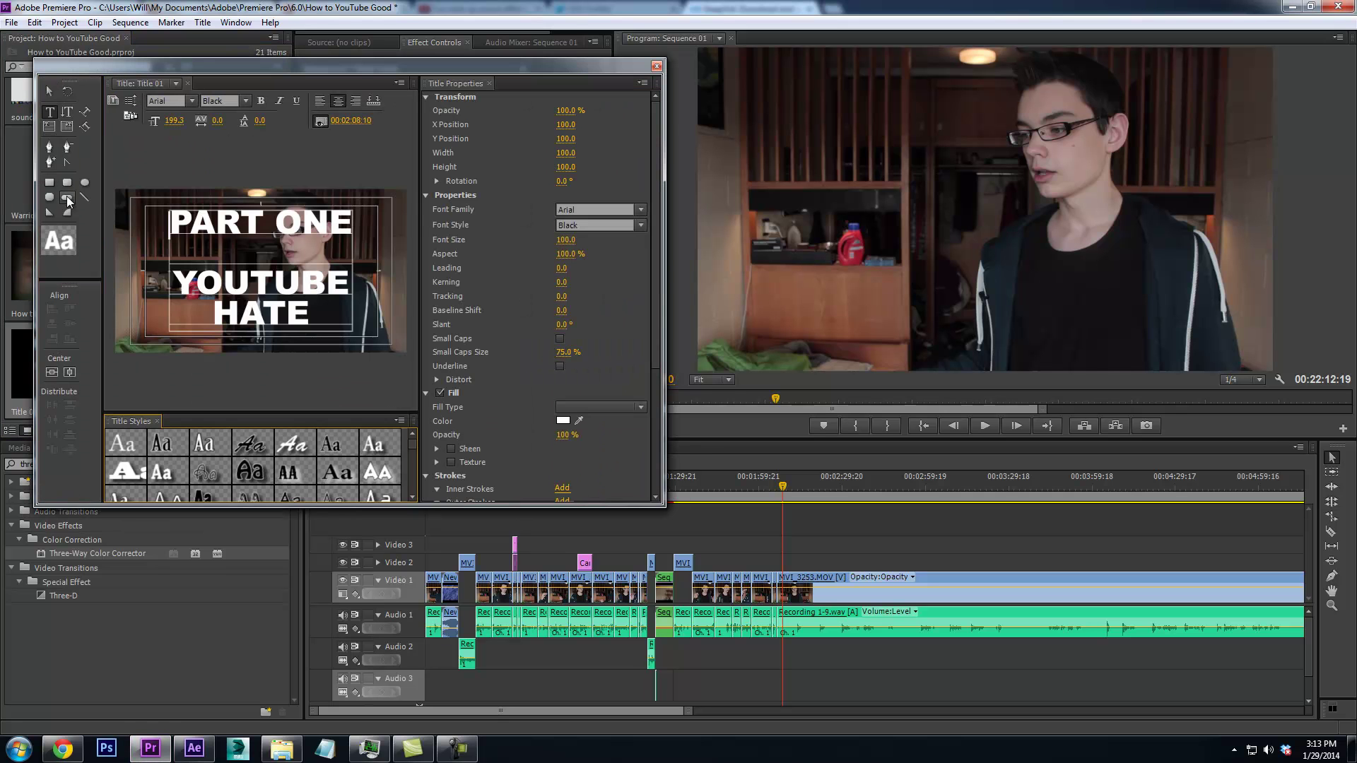
left_click(356, 221)
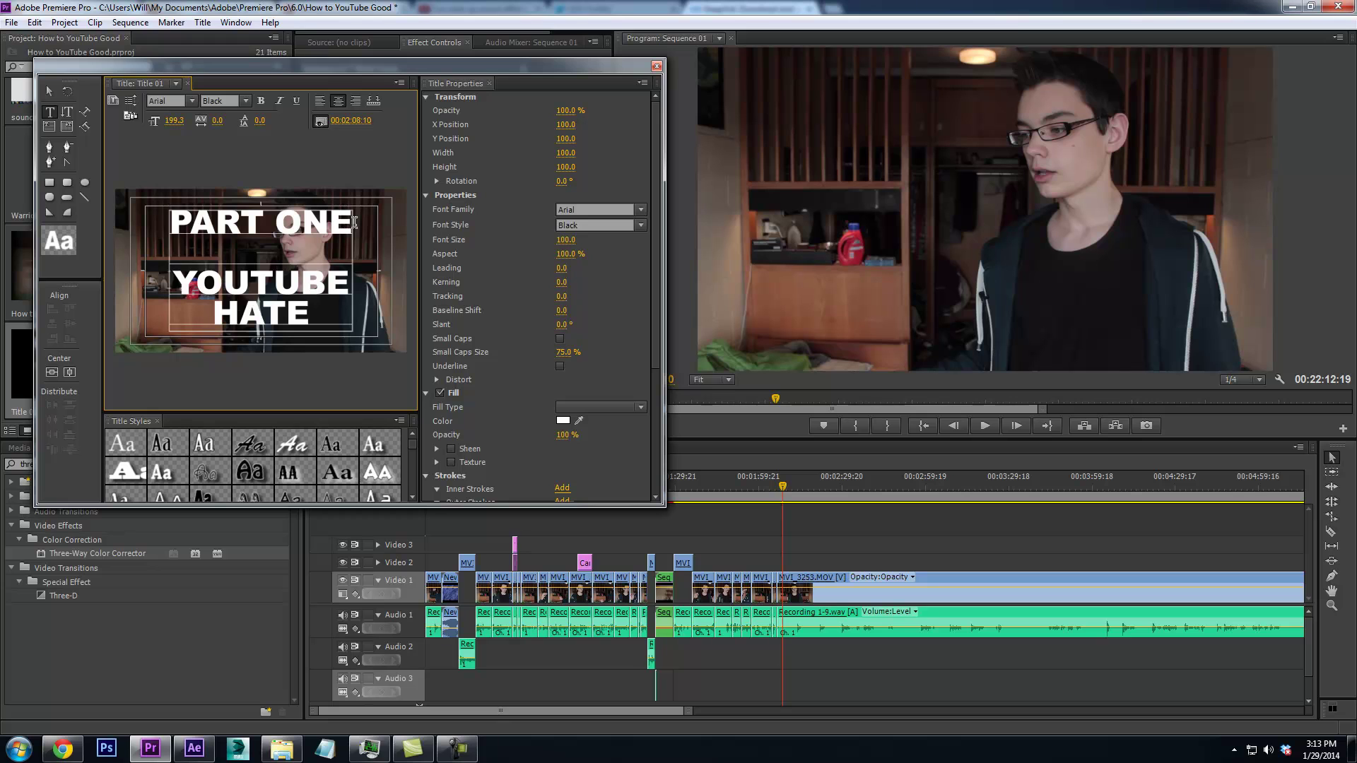
key("BackSpace")
key("BackSpace")
key("BackSpace")
type("three")
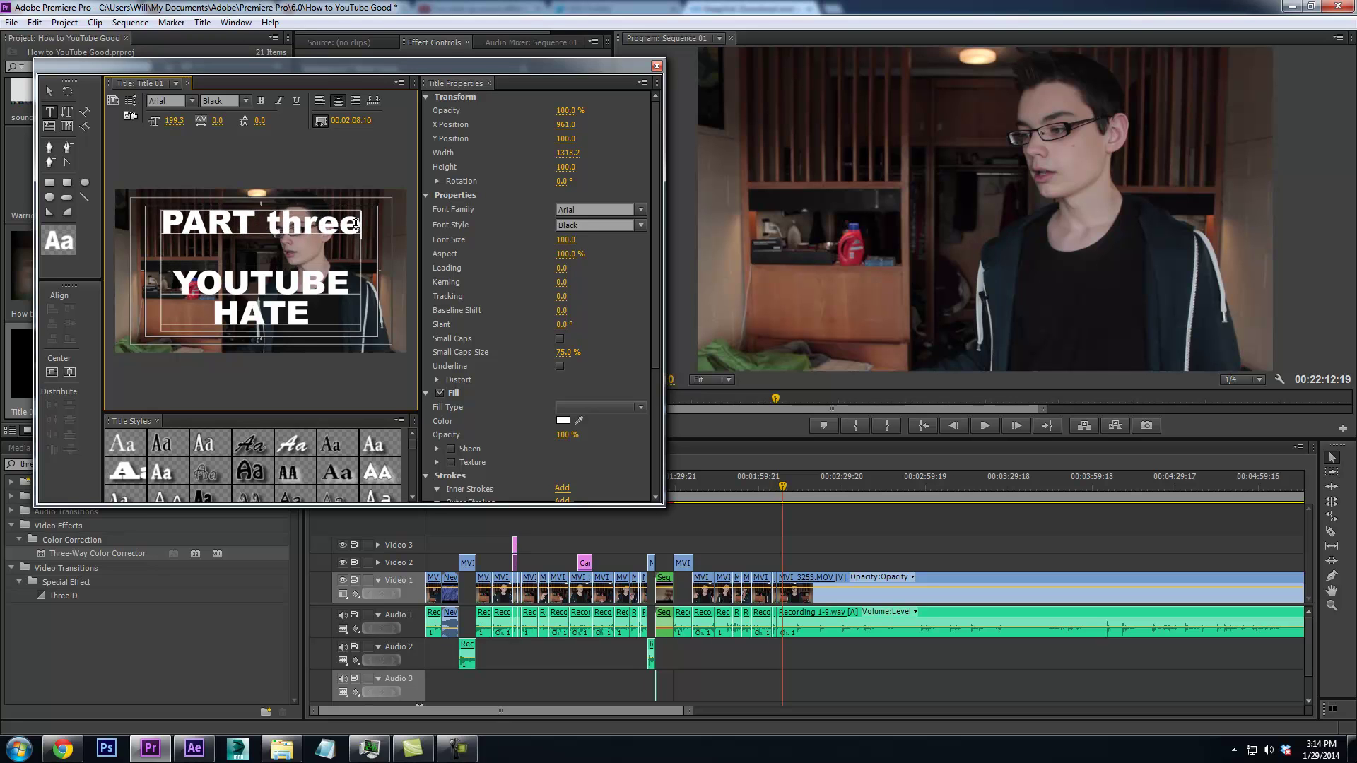
key("BackSpace")
key("BackSpace")
key("BackSpace")
key("BackSpace")
key("BackSpace")
type("THR")
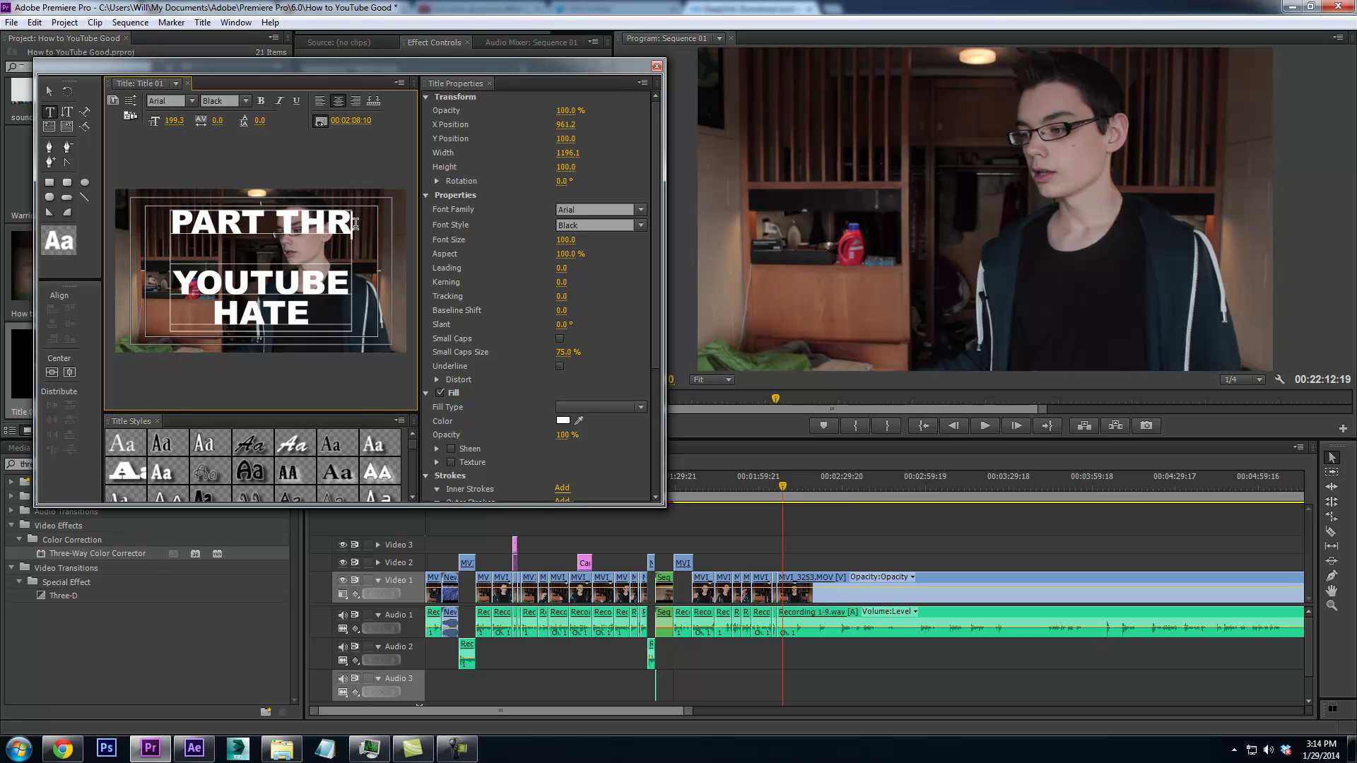
type("EE")
left_click(57, 371)
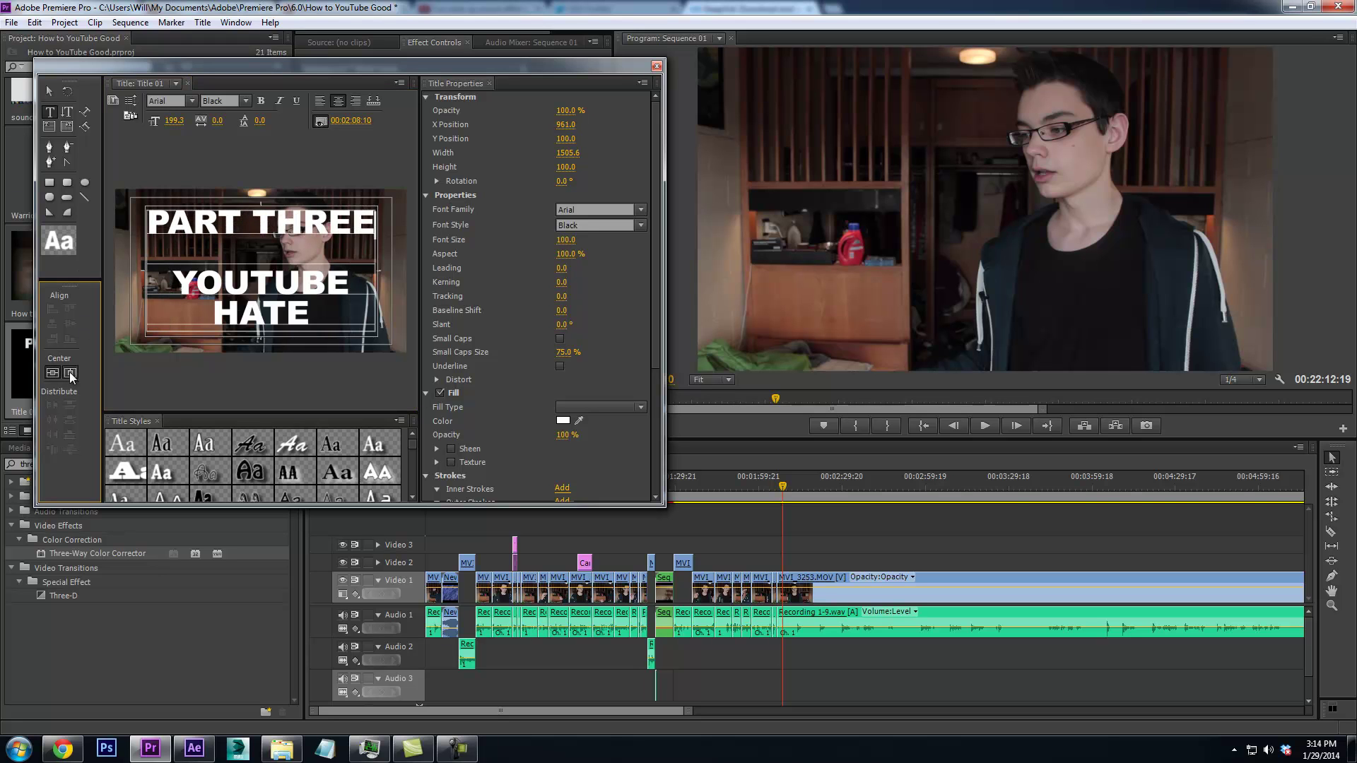
left_click(654, 66)
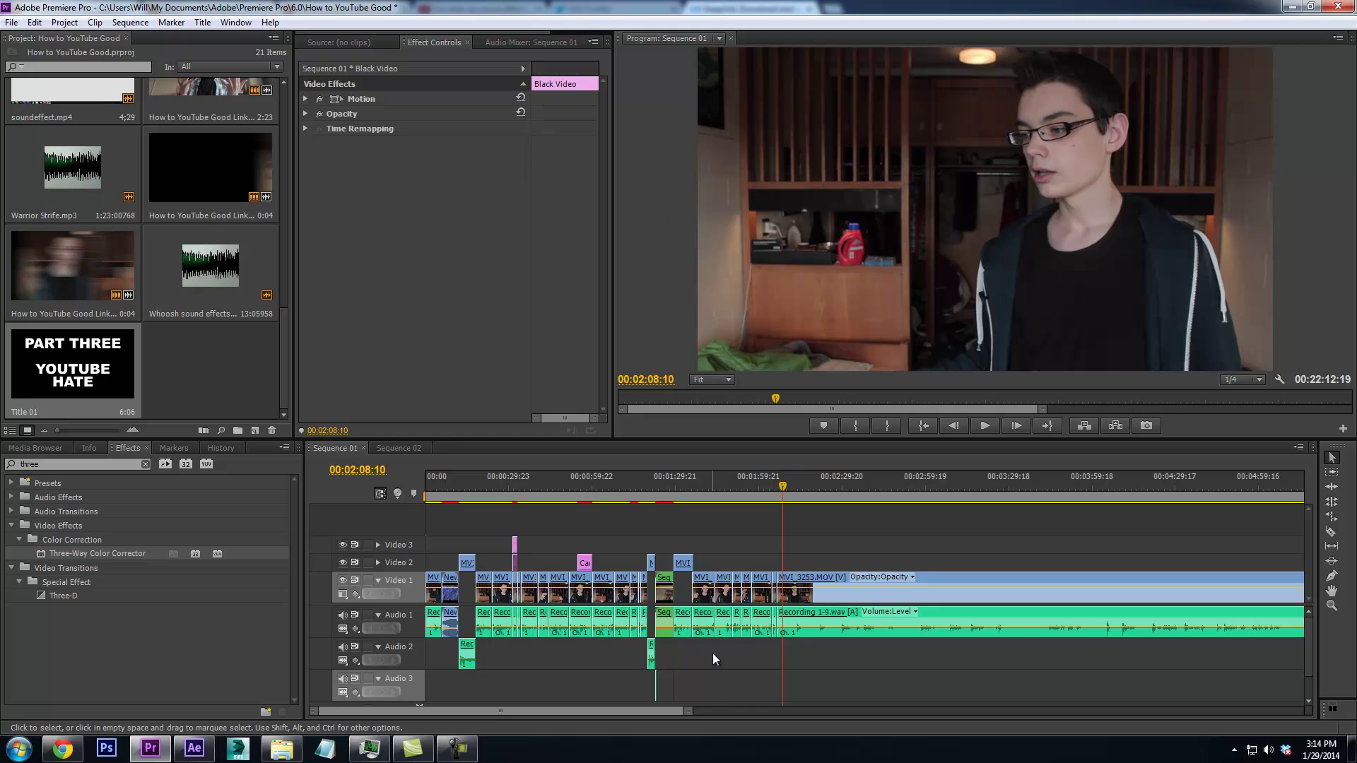
Place the PART THREE title on Video 3 at 00:02:04:18 and trim it to the length of the short clip below
left_click_drag(685, 711, 552, 706)
left_click_drag(74, 362, 779, 550)
left_click_drag(937, 544, 938, 544)
left_click_drag(825, 544, 816, 544)
left_click(765, 486)
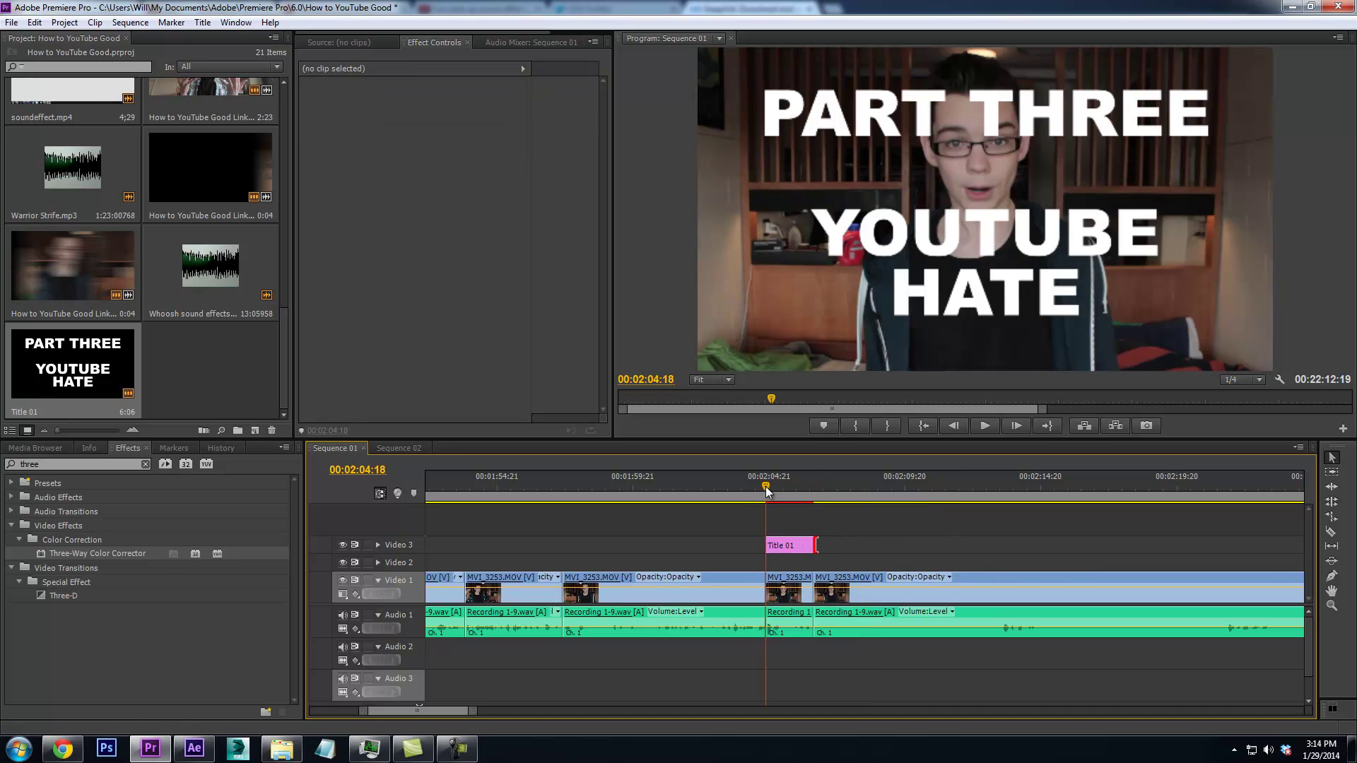
Play the title section and place Black Video beneath the title on Video 2, matching the title's length
left_click(744, 486)
key("space")
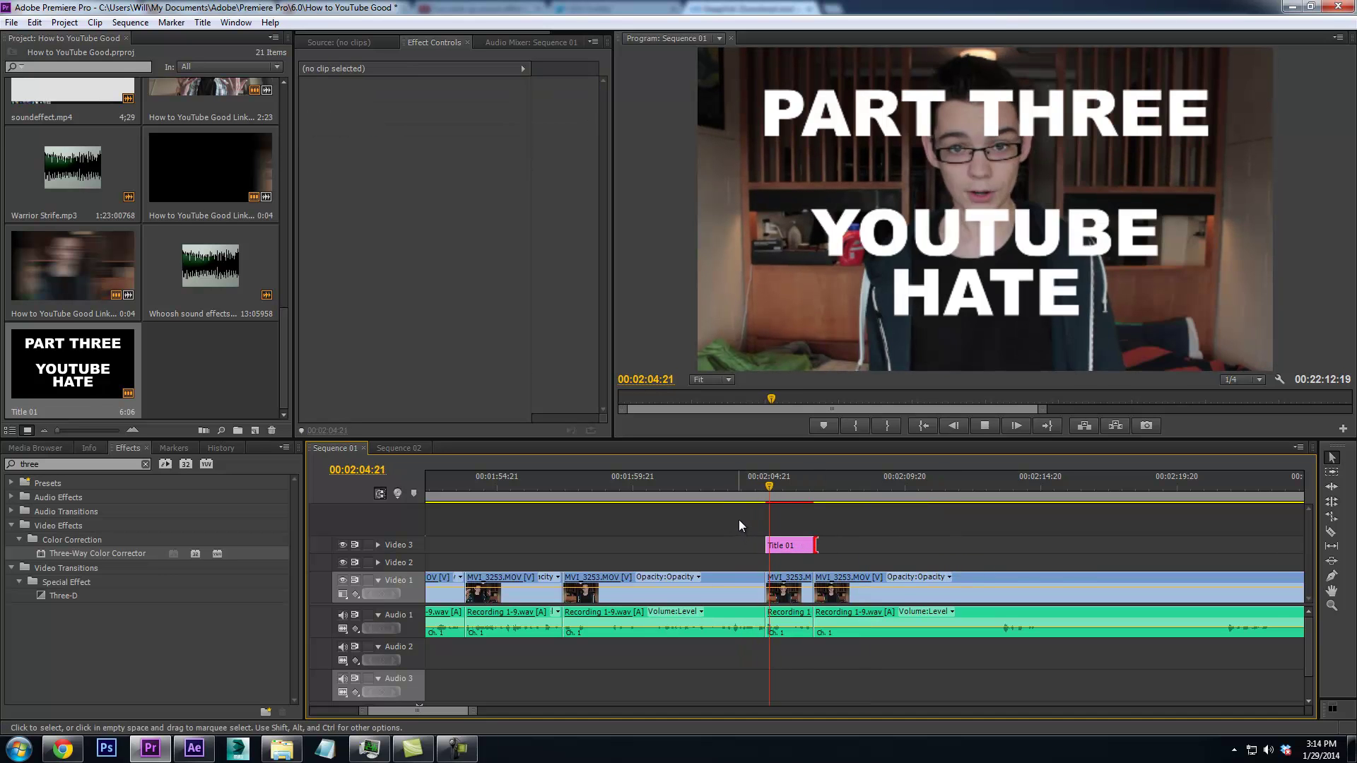
key("space")
scroll(224, 315, "up", 5)
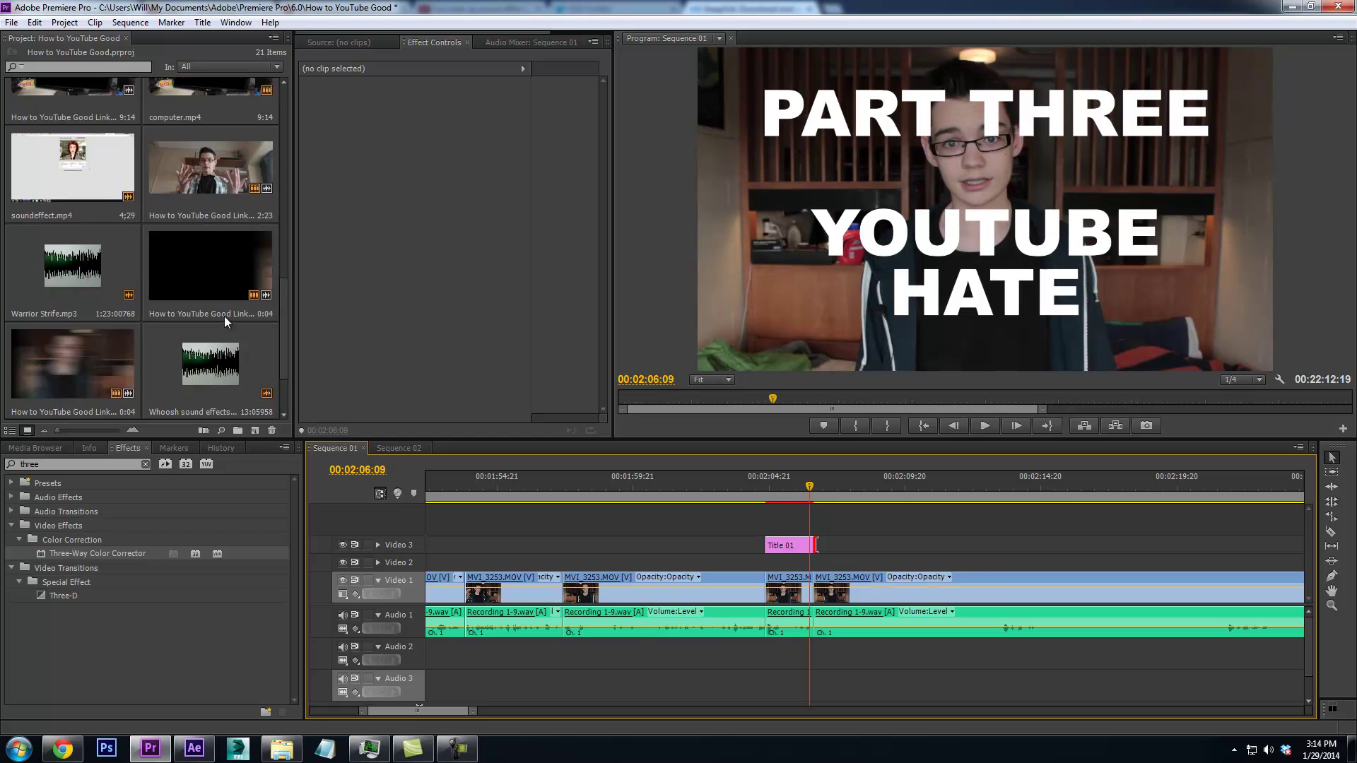
left_click_drag(100, 184, 812, 561)
Find the Four-Point Garbage Matte effect and apply it to the PART THREE title on Video 3
left_click(785, 545)
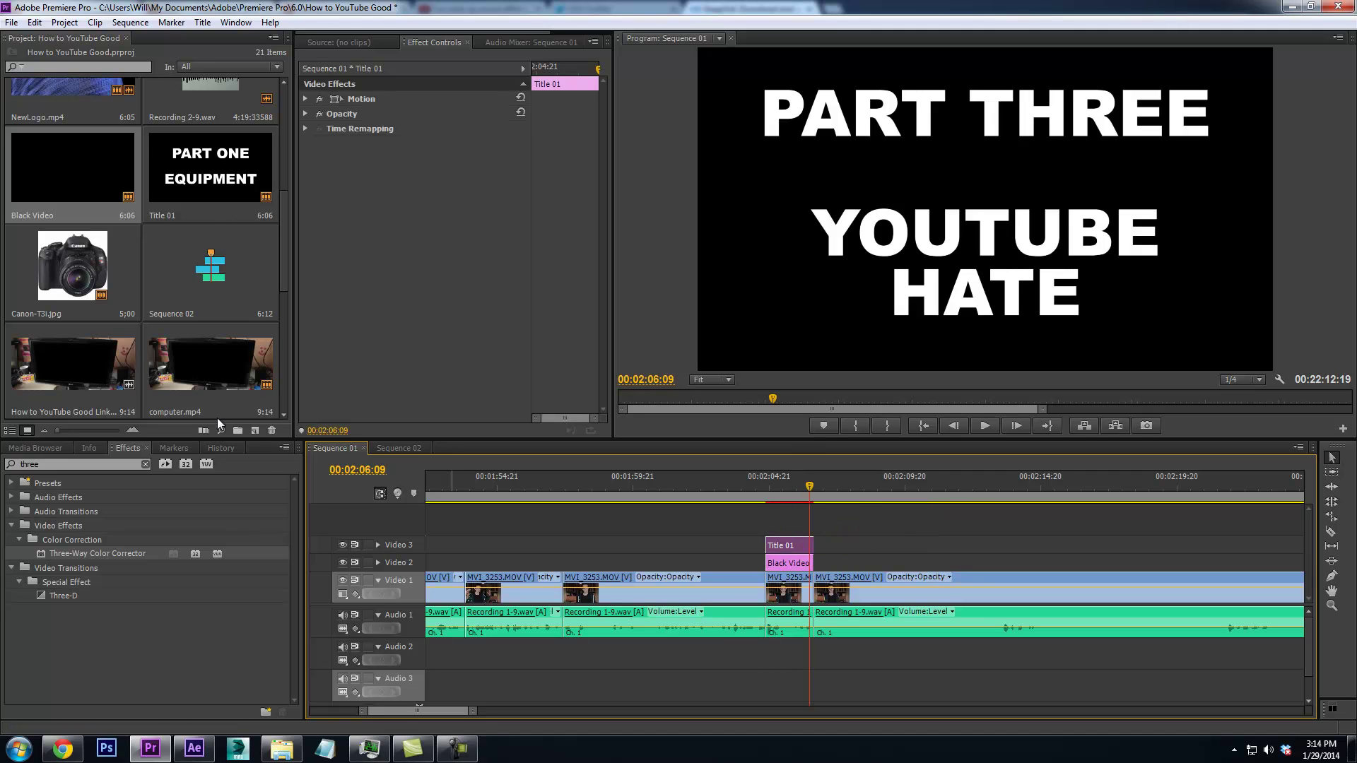
left_click(55, 465)
type("four")
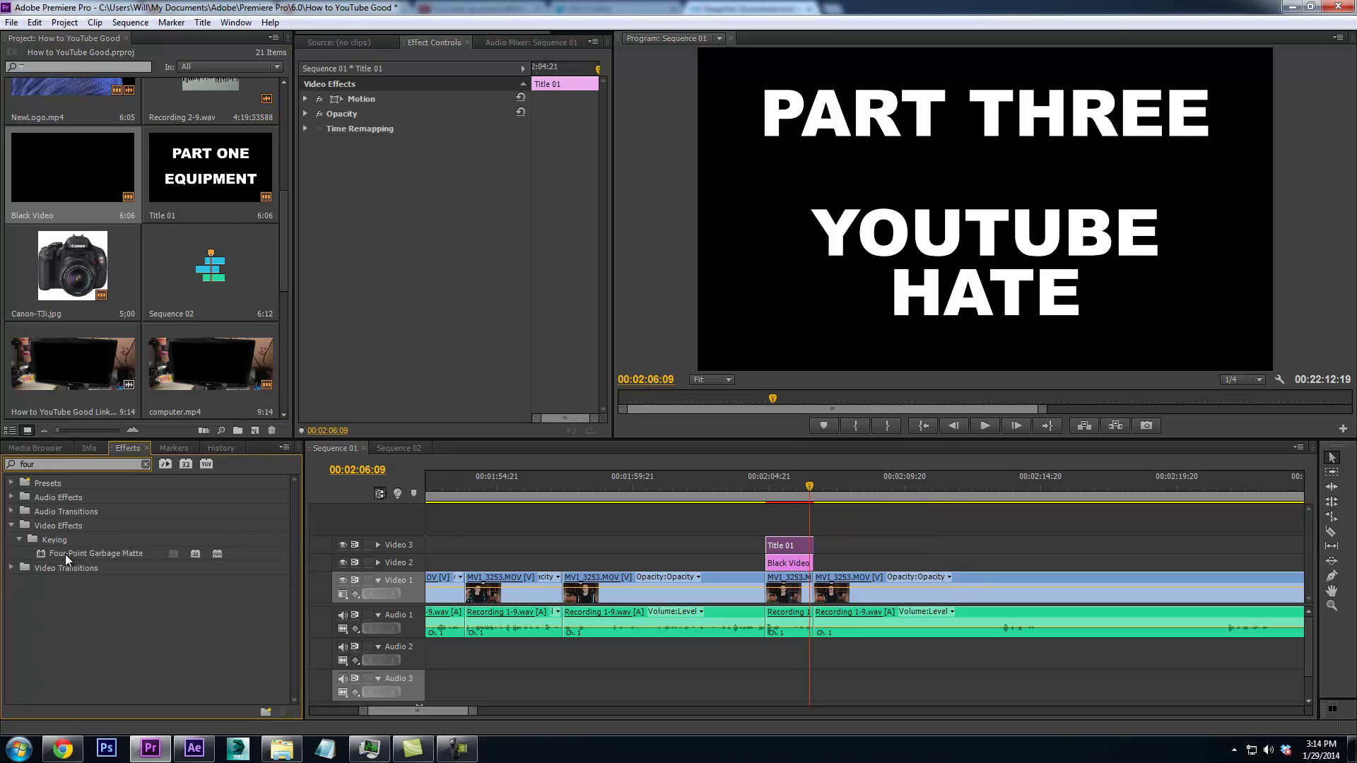
left_click_drag(67, 559, 486, 596)
left_click_drag(791, 544, 791, 545)
left_click(390, 147)
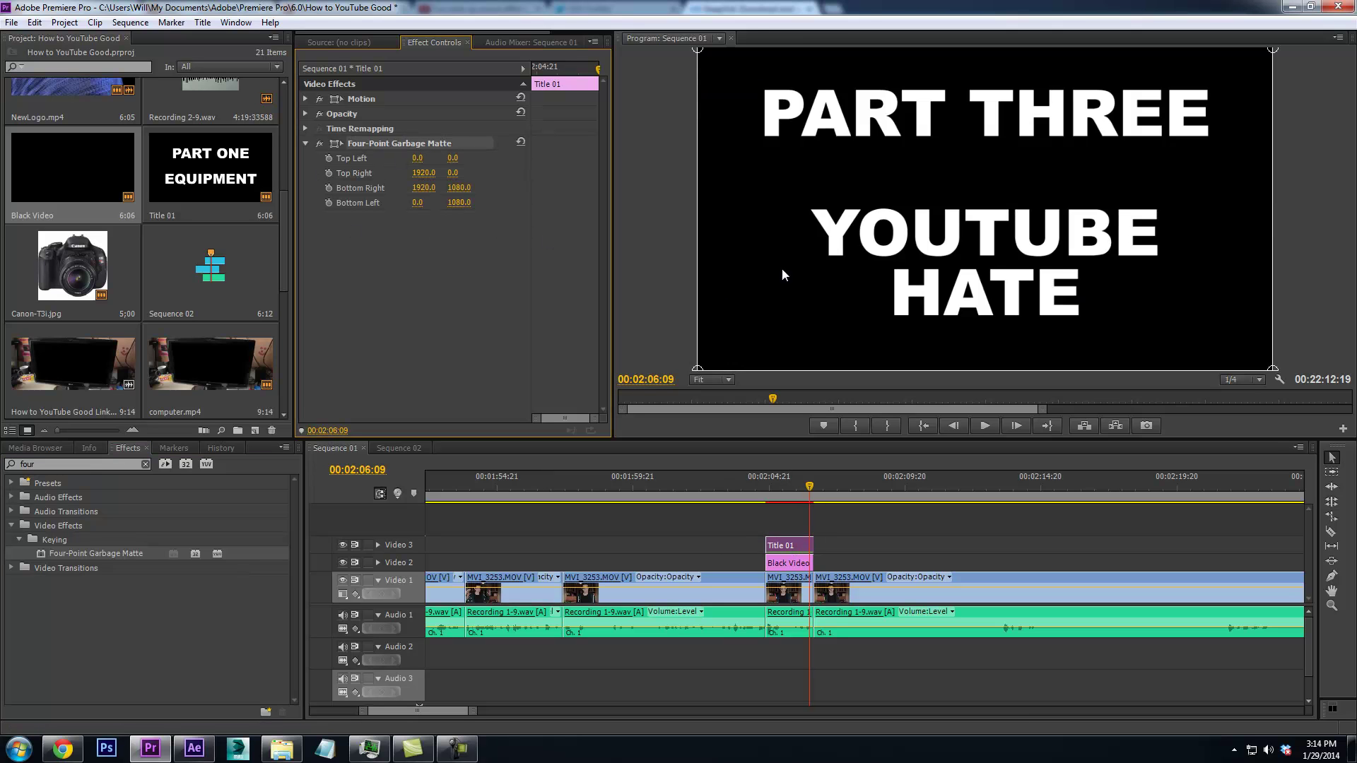
Keyframe the garbage matte's Bottom Right and Bottom Left corners at the title's end and at its start
left_click_drag(771, 490, 766, 493)
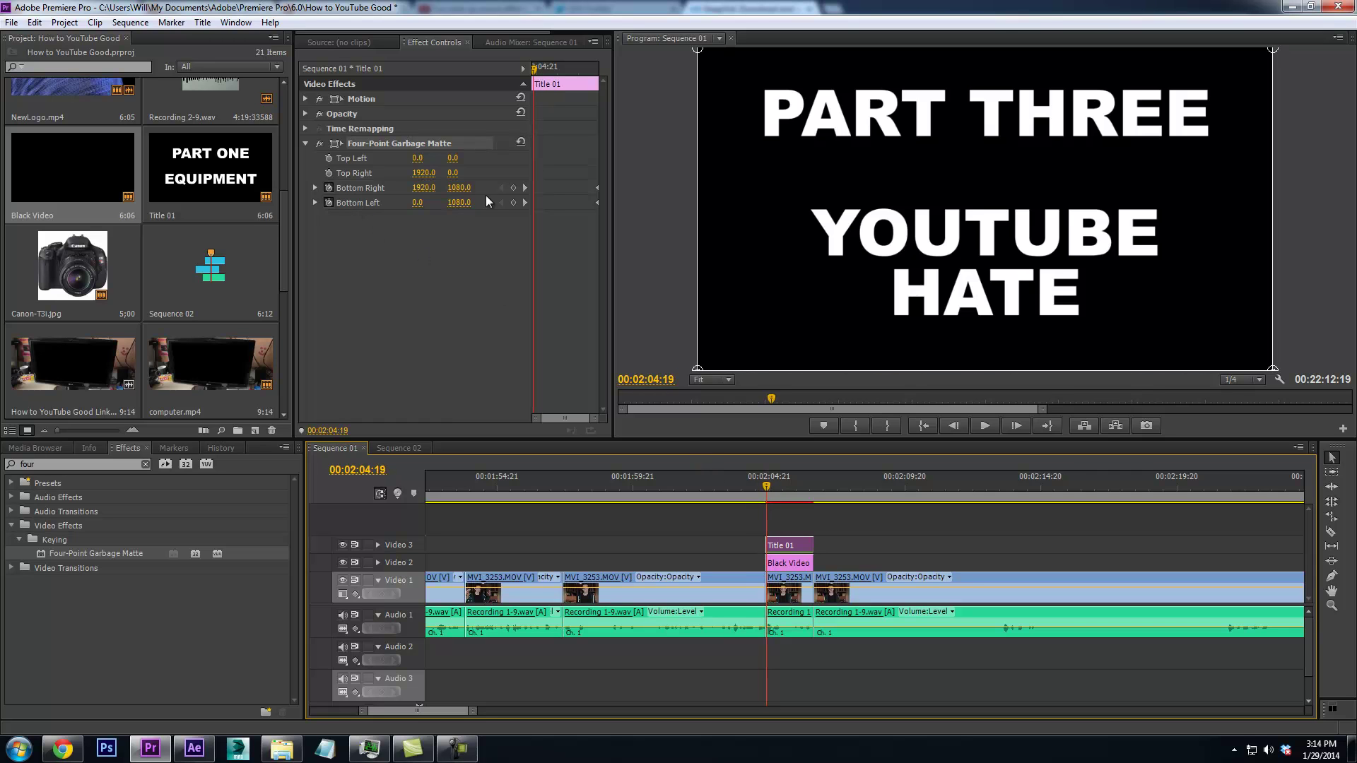
left_click(512, 188)
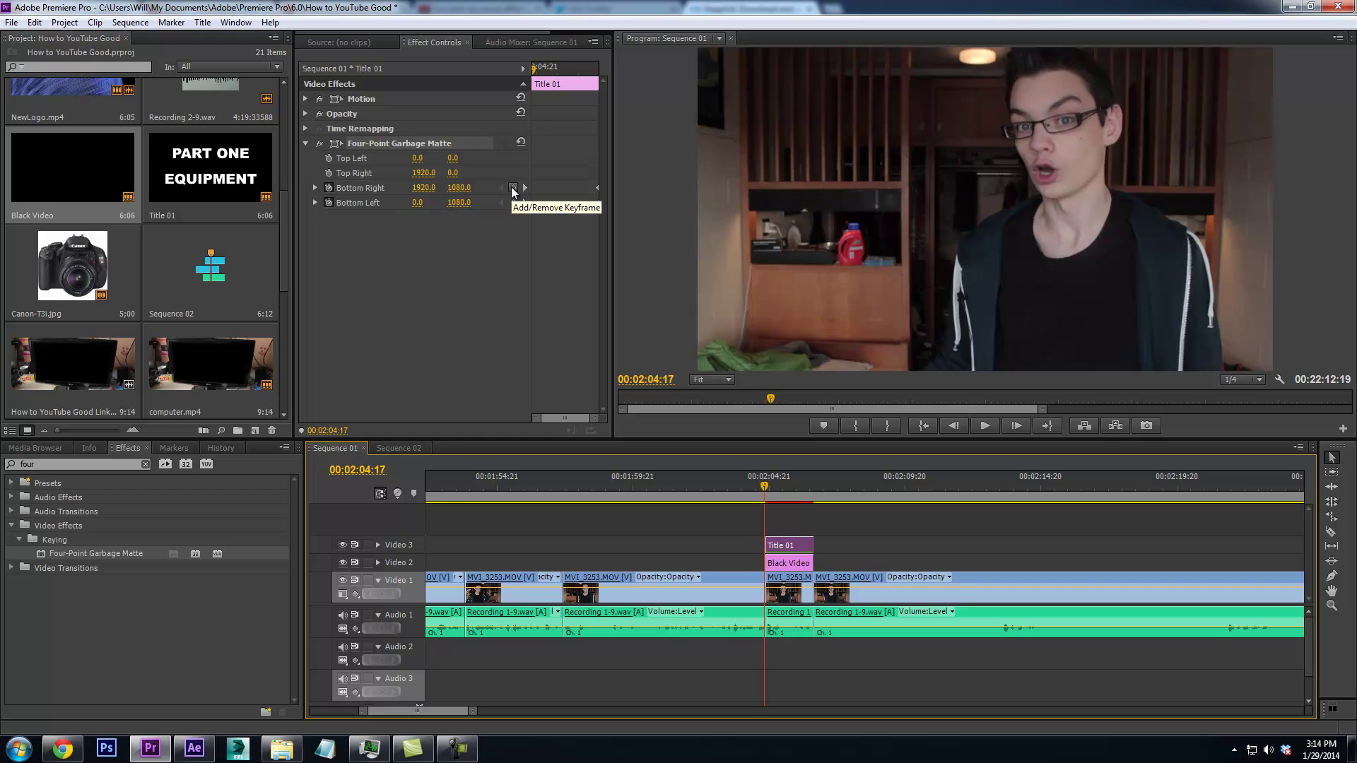
key("space")
key("Left")
key("Left")
key("Left")
key("Left")
key("Left")
key("Left")
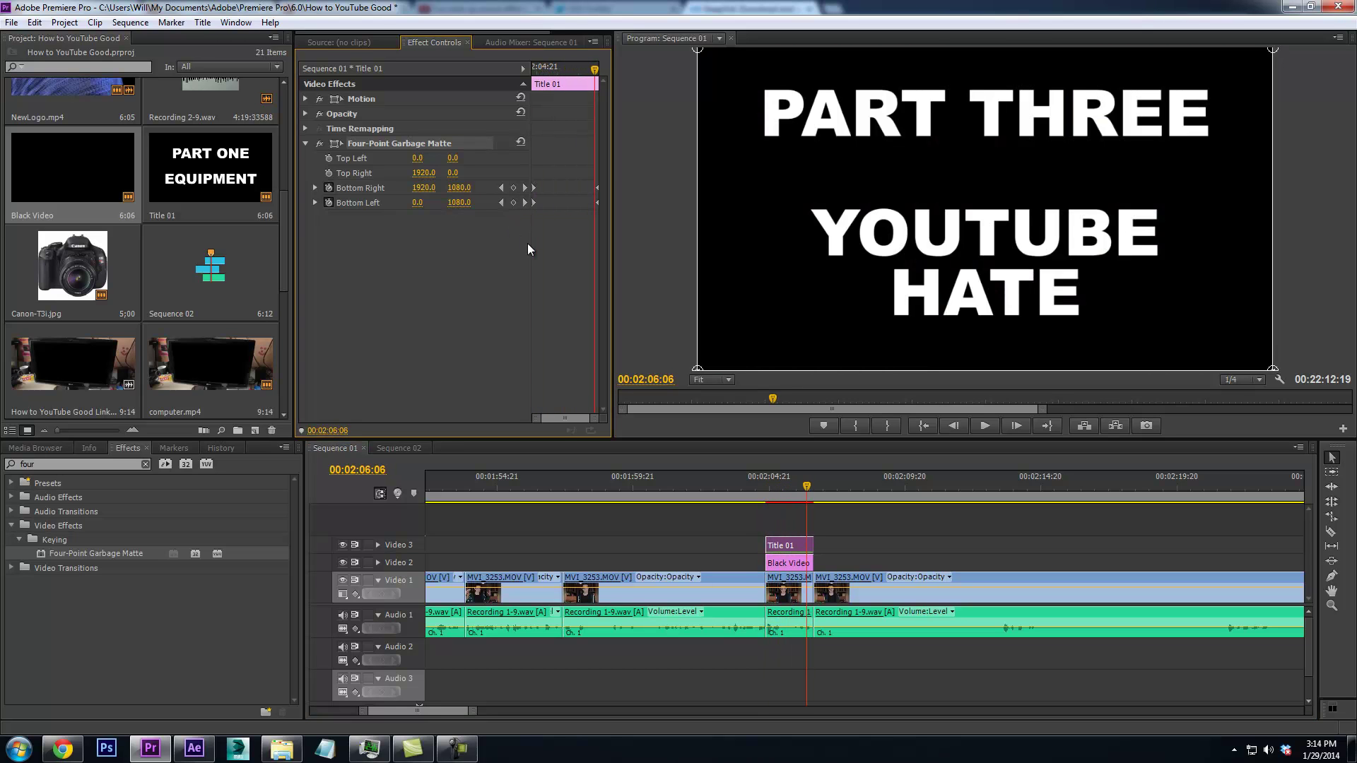
key("Right")
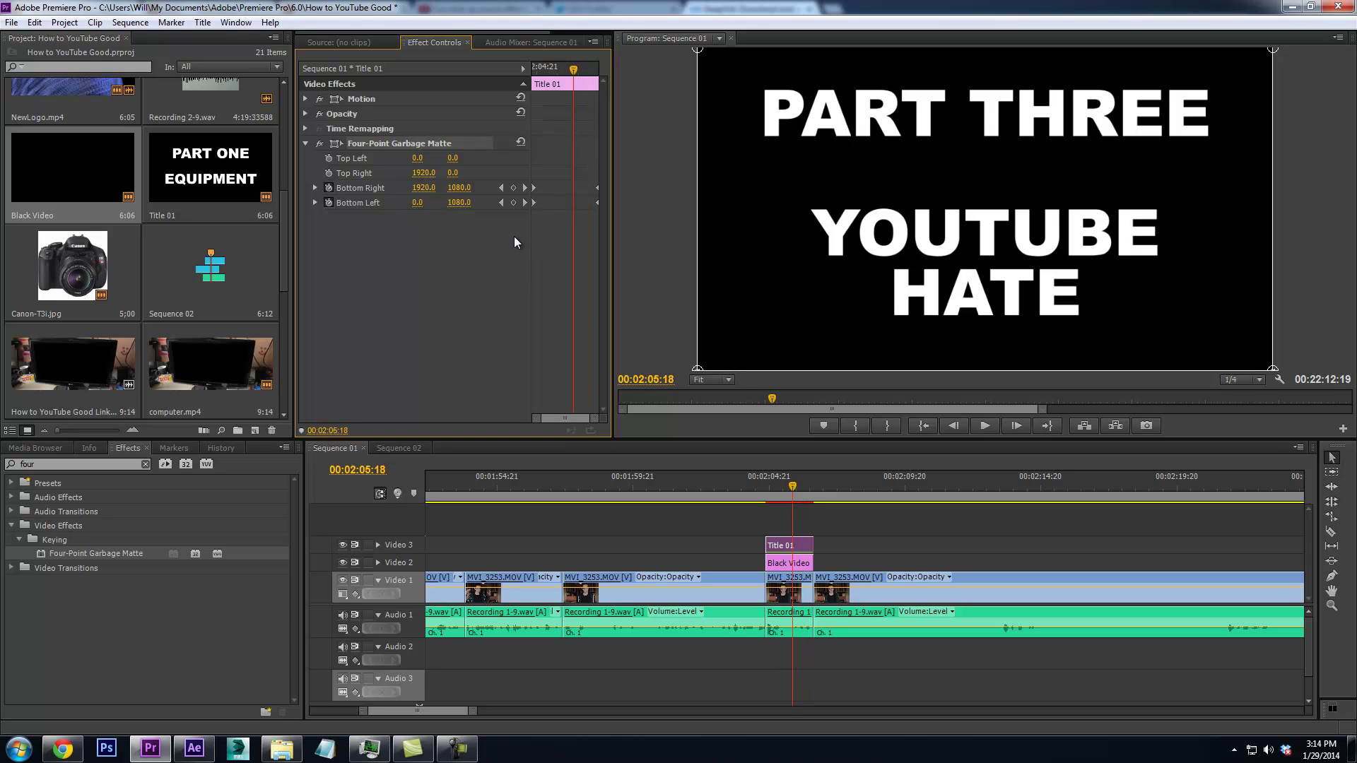
At the first matte keyframe, raise both bottom corners to just below PART THREE, hiding YOUTUBE HATE, and play the result
left_click(501, 188)
left_click_drag(691, 369, 700, 164)
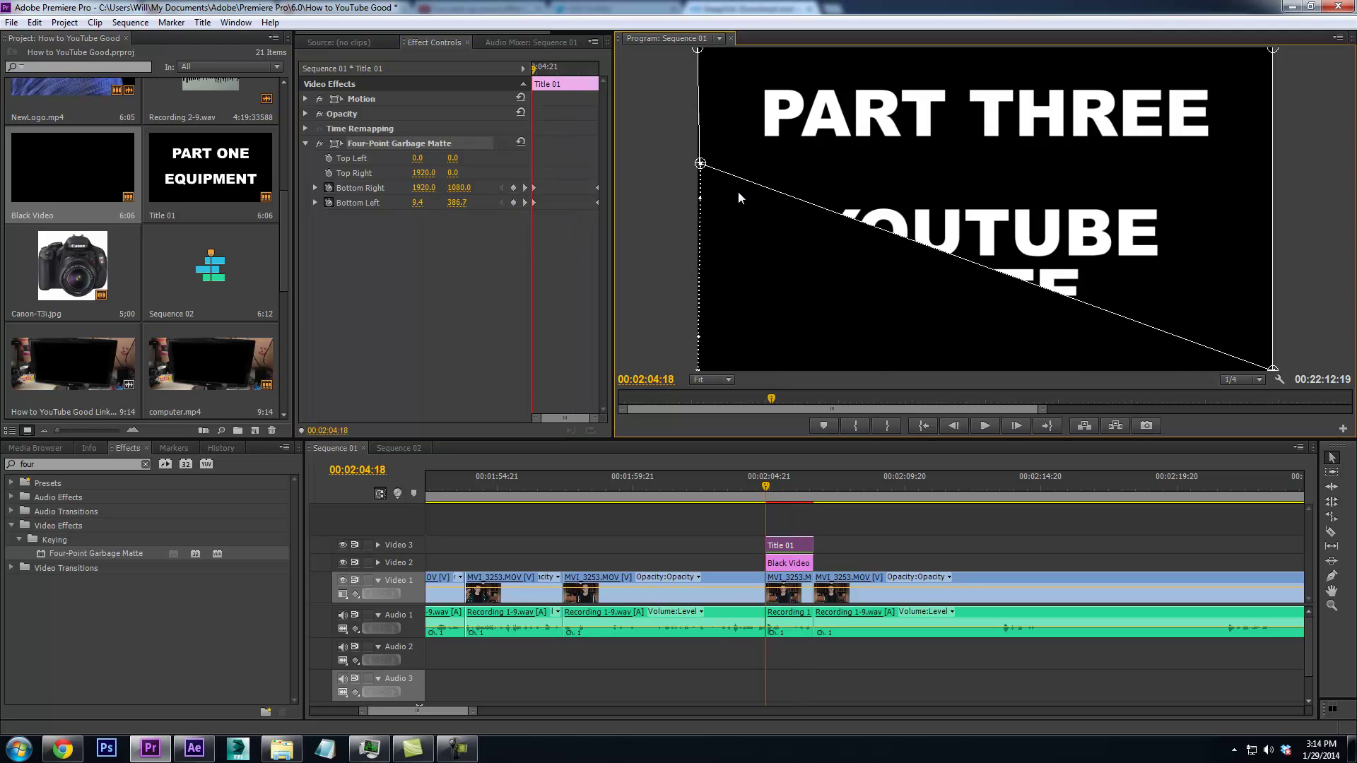
left_click_drag(1273, 369, 1272, 168)
key("space")
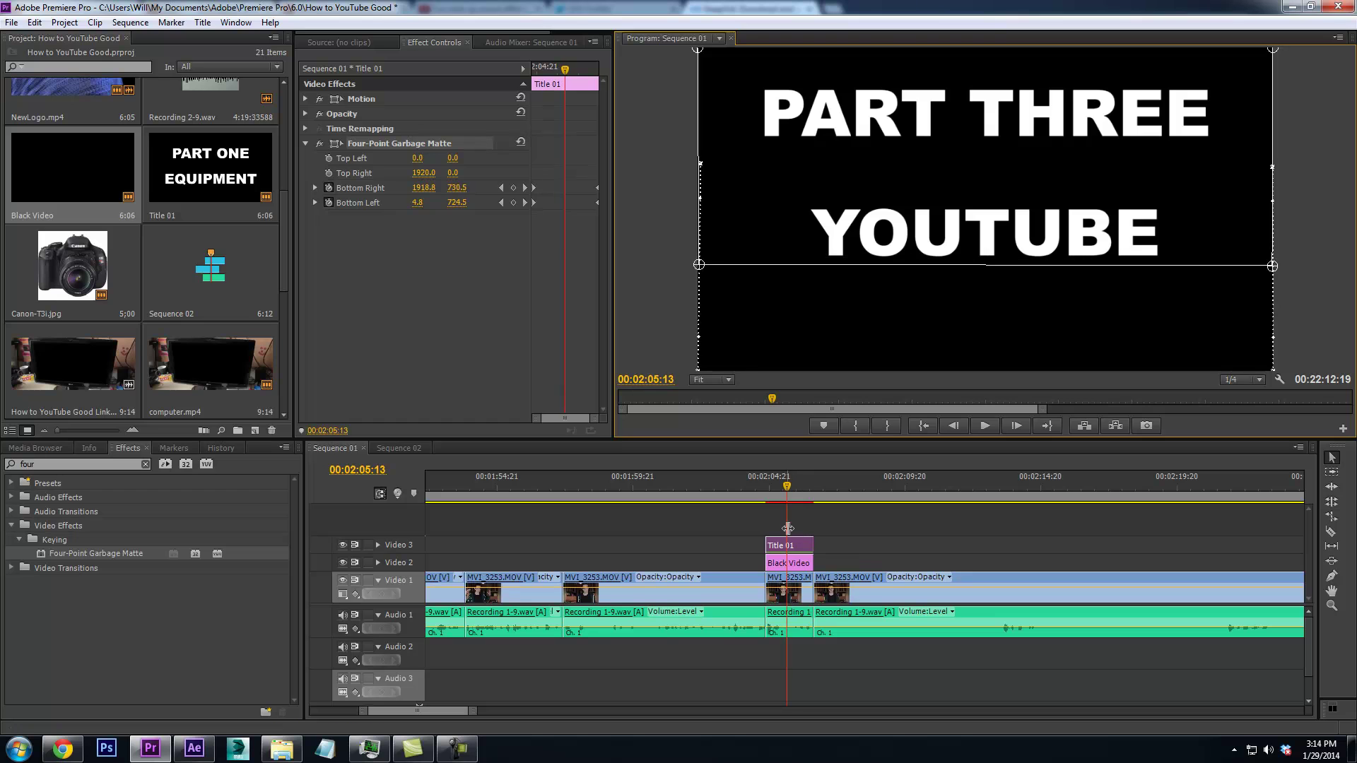
Step through the title and add Bottom Right and Bottom Left matte keyframes at 00:02:05:17
key("Left")
key("Left")
key("Left")
key("Left")
key("Left")
key("Left")
key("Left")
key("Left")
key("Left")
key("Left")
key("Left")
key("Right")
key("Right")
key("Right")
key("Right")
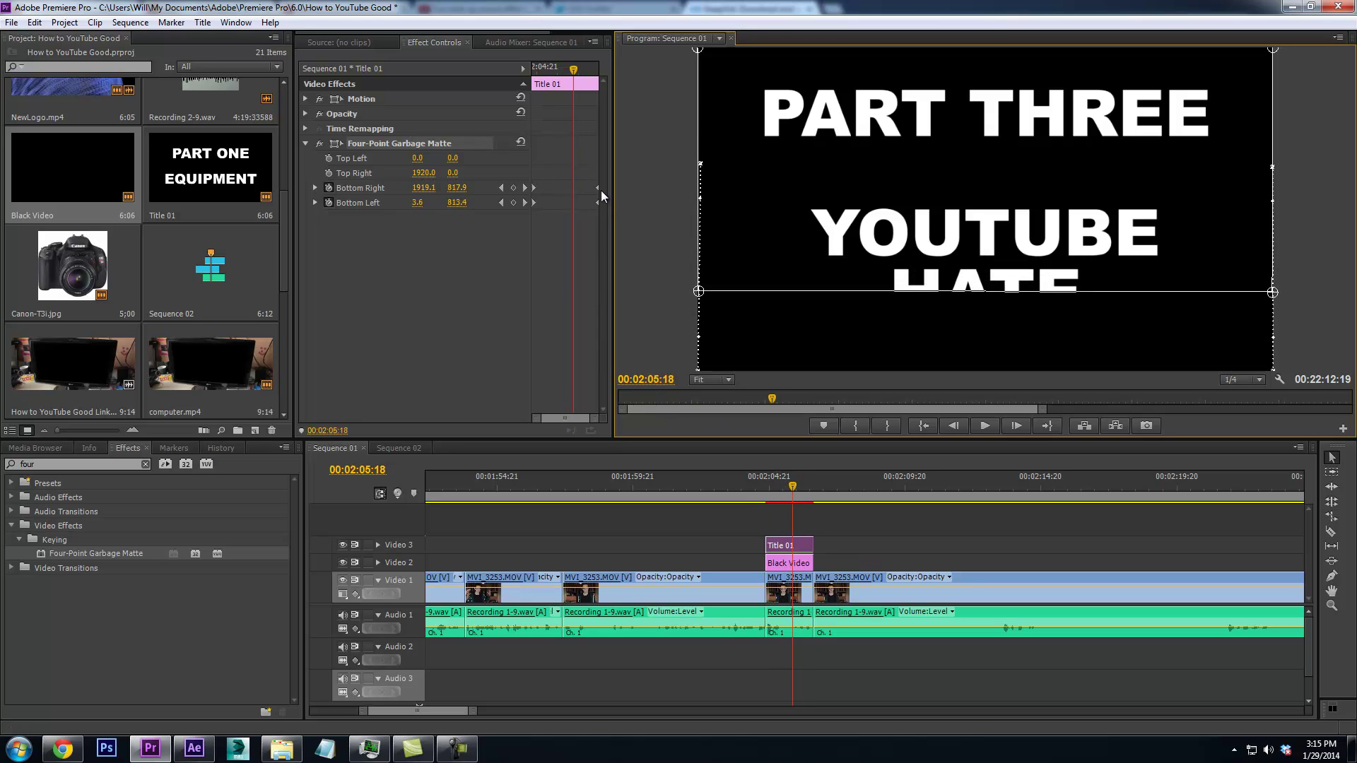
left_click(514, 187)
key("Right")
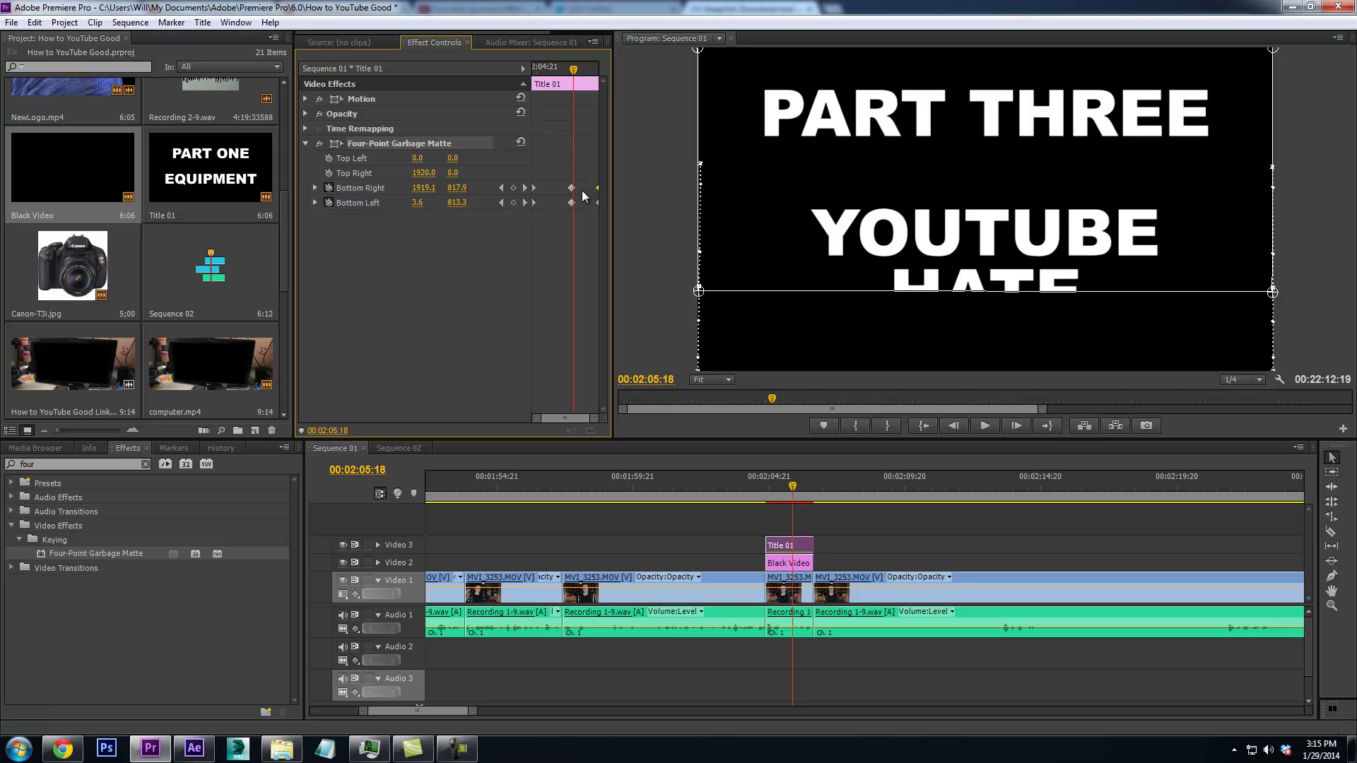
Move the final Bottom Right and Bottom Left matte keyframes to directly after the 00:02:05:17 keyframes
left_click_drag(597, 188, 573, 204)
mouse_move(575, 75)
left_mouse_down()
mouse_move(545, 76)
mouse_move(567, 82)
left_mouse_up()
key("Right")
key("Right")
key("Right")
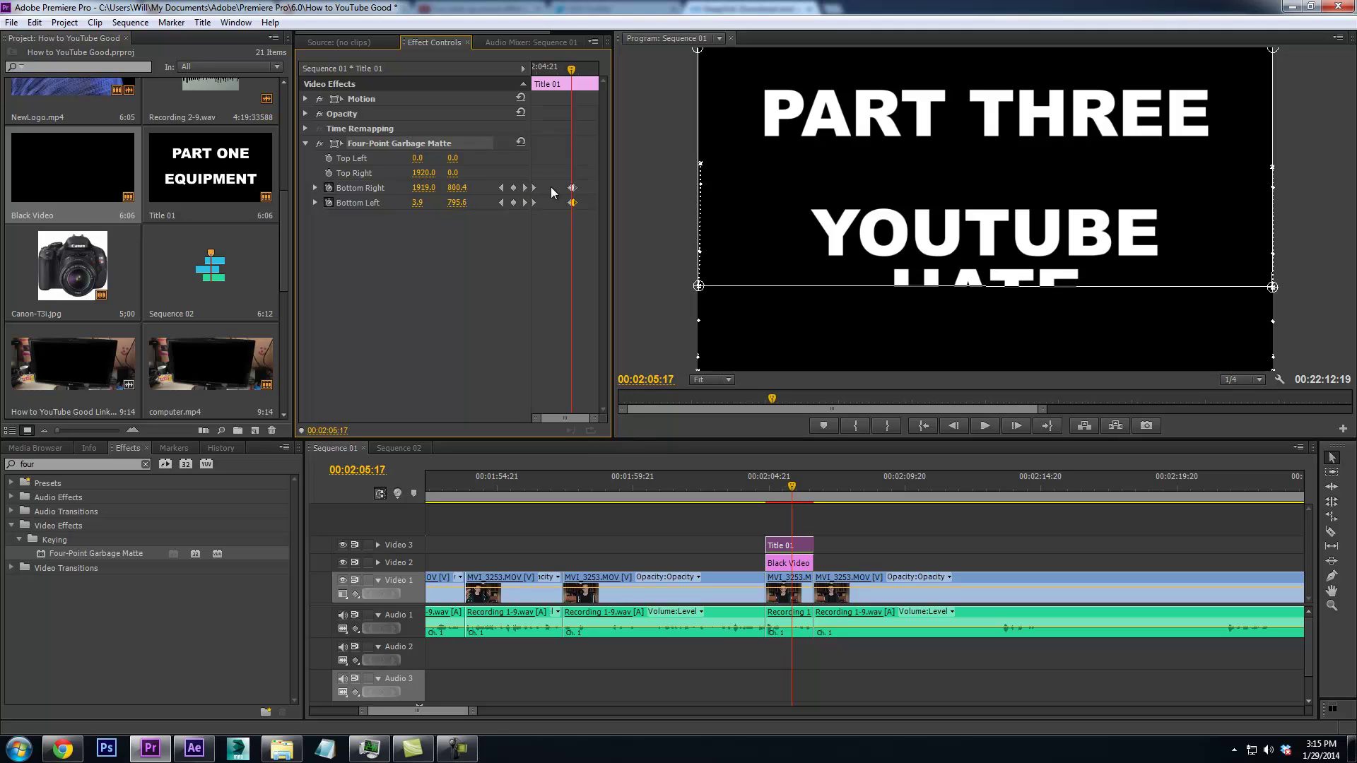
key("alt+Tab")
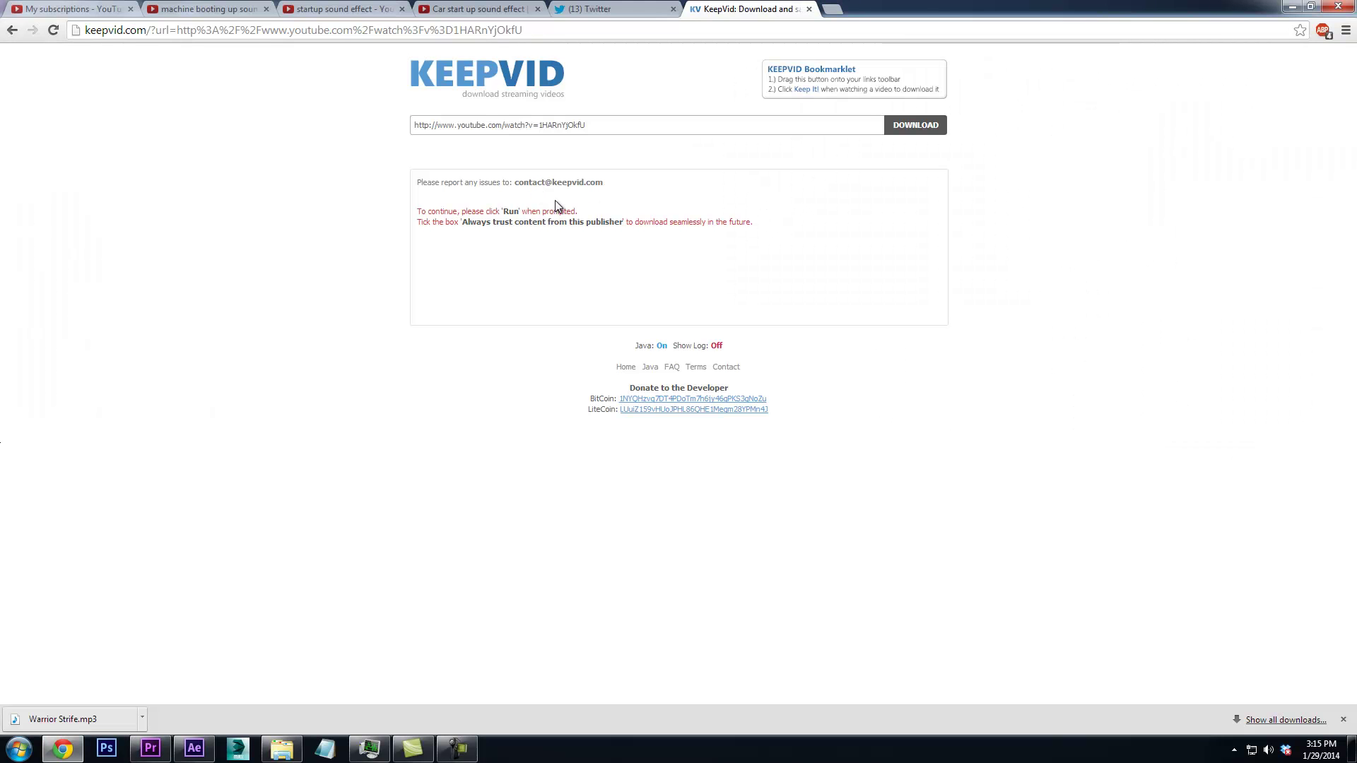
left_click(164, 751)
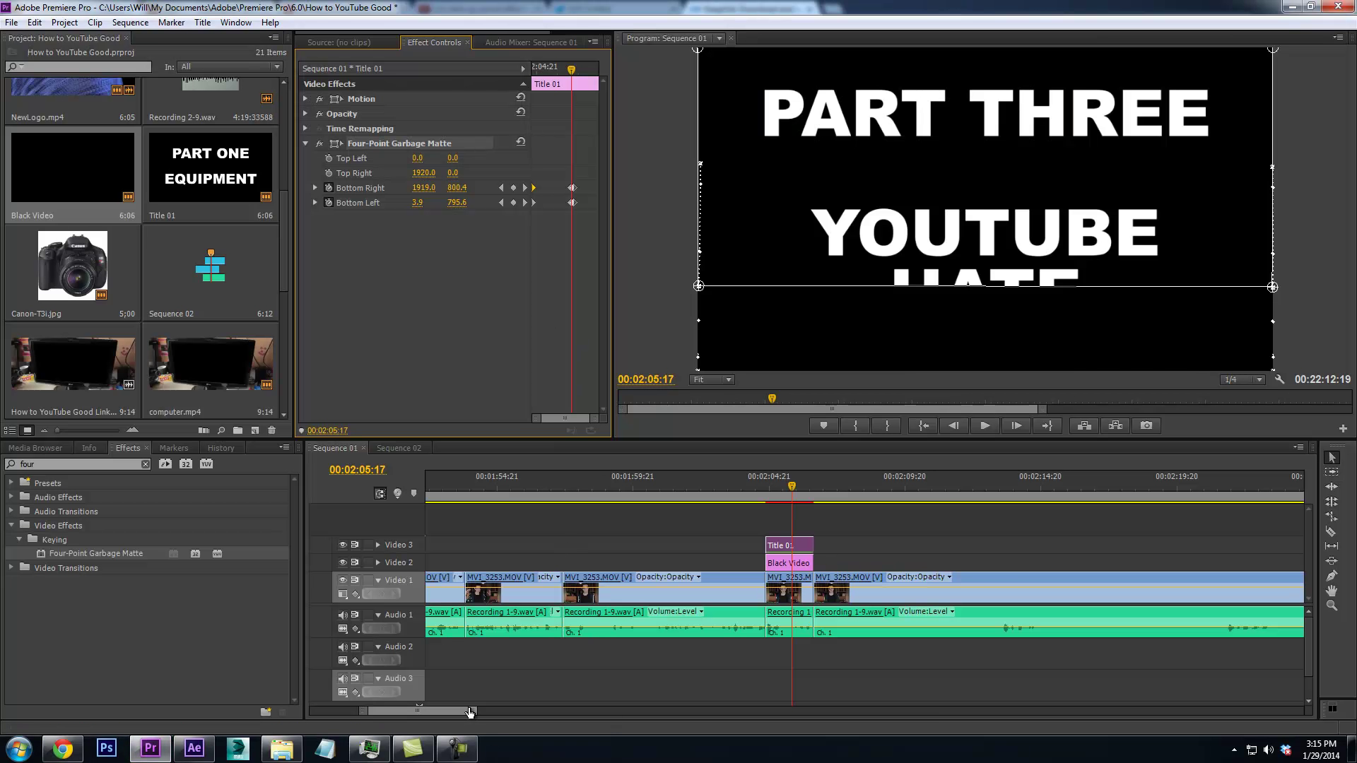
At 00:02:05:17, raise the matte's Bottom Left to about -28.3, 386.7 and Bottom Right to about 1936.5, 393.8, and play the title
left_click_drag(559, 421, 594, 422)
left_click_drag(703, 285, 693, 164)
left_click_drag(1280, 282, 1279, 170)
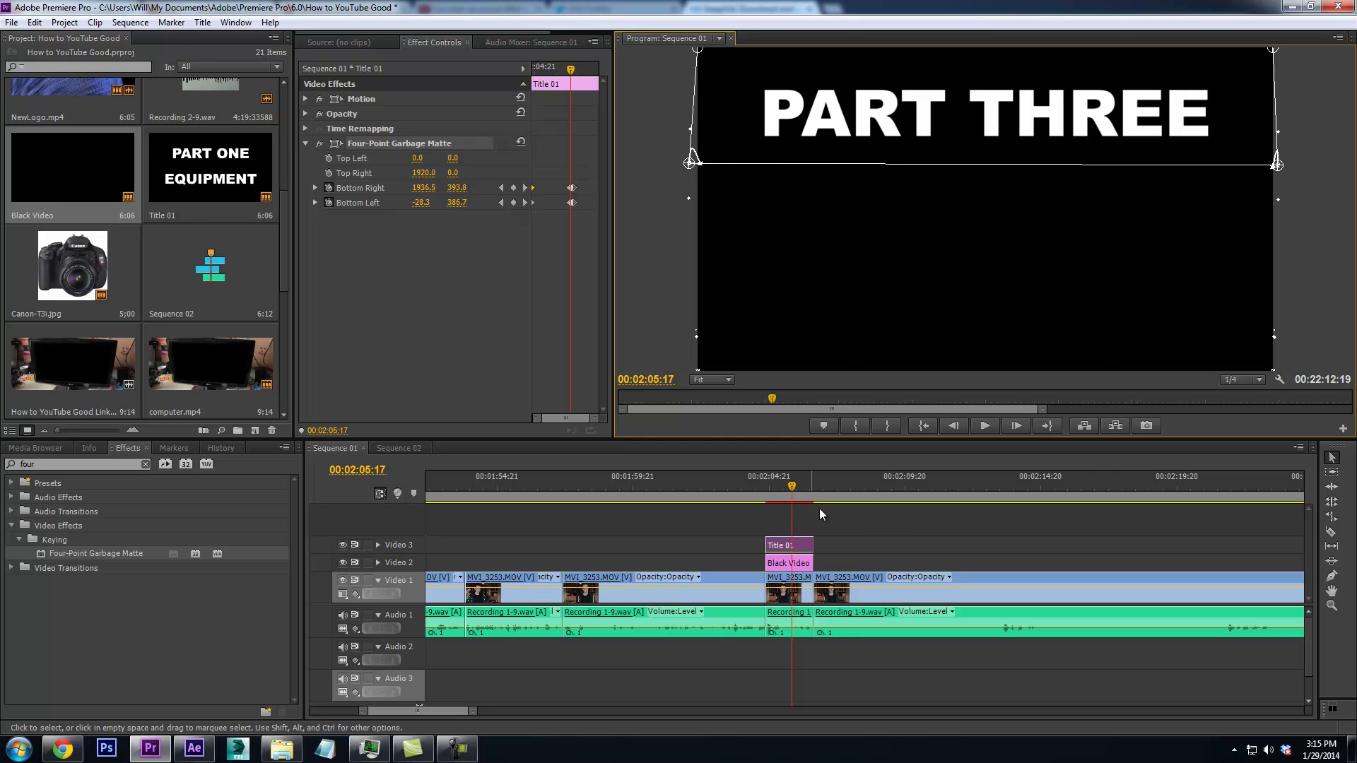
left_click_drag(771, 488, 760, 491)
key("space")
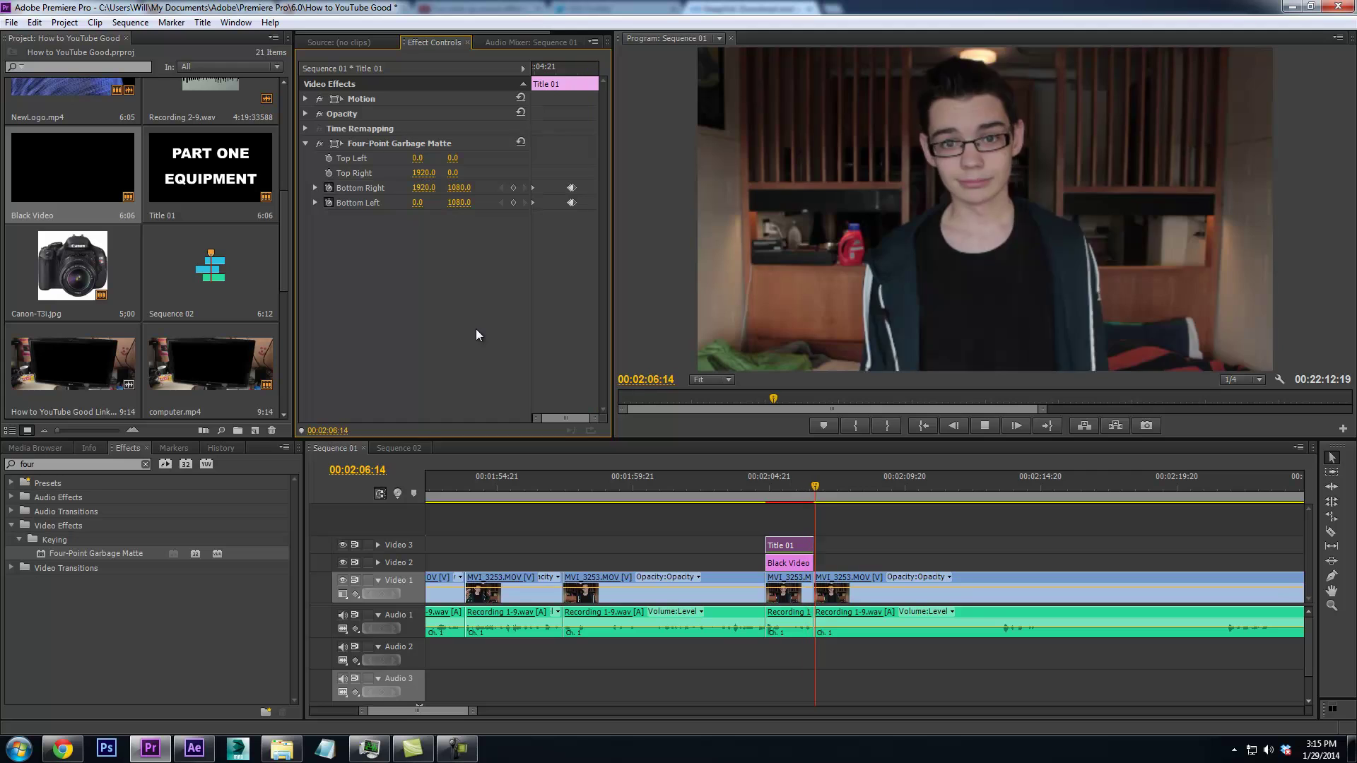
left_click(61, 751)
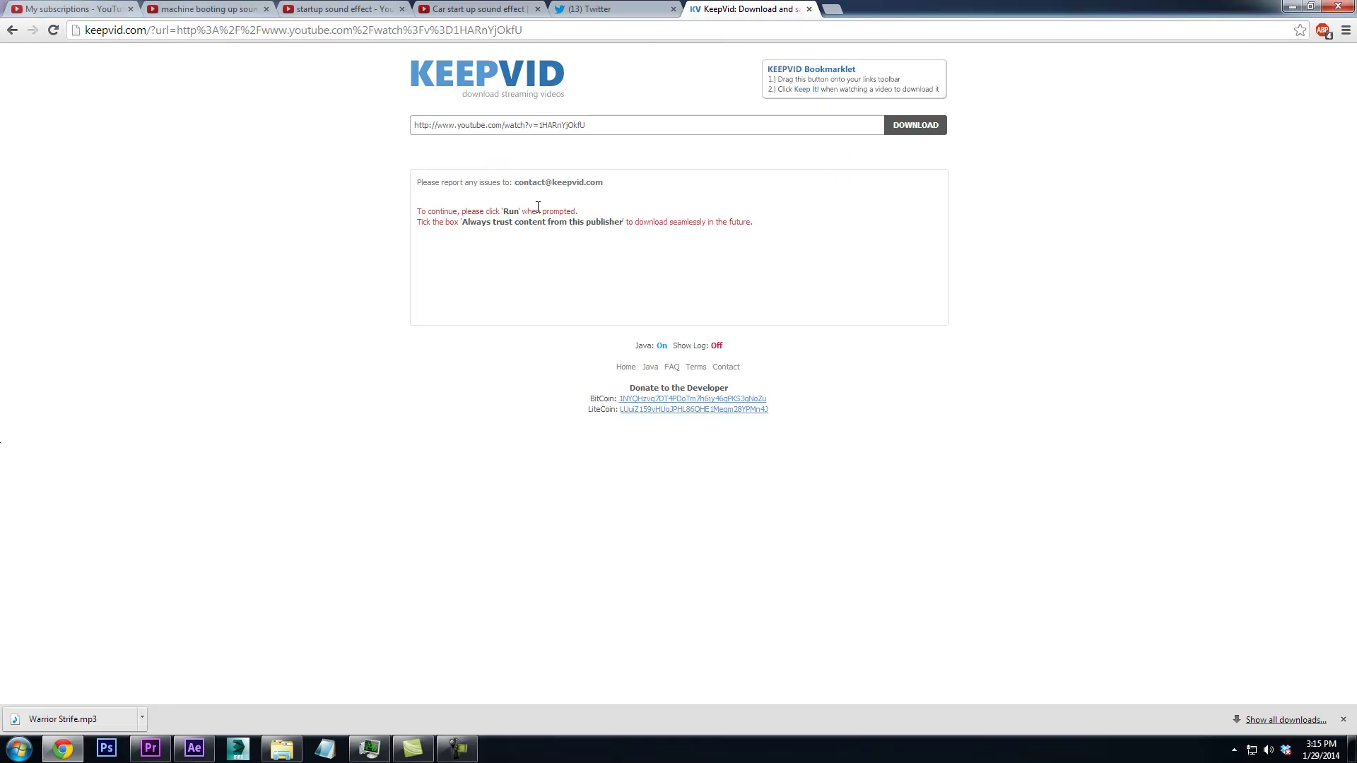
left_click_drag(538, 207, 483, 202)
left_click(486, 210)
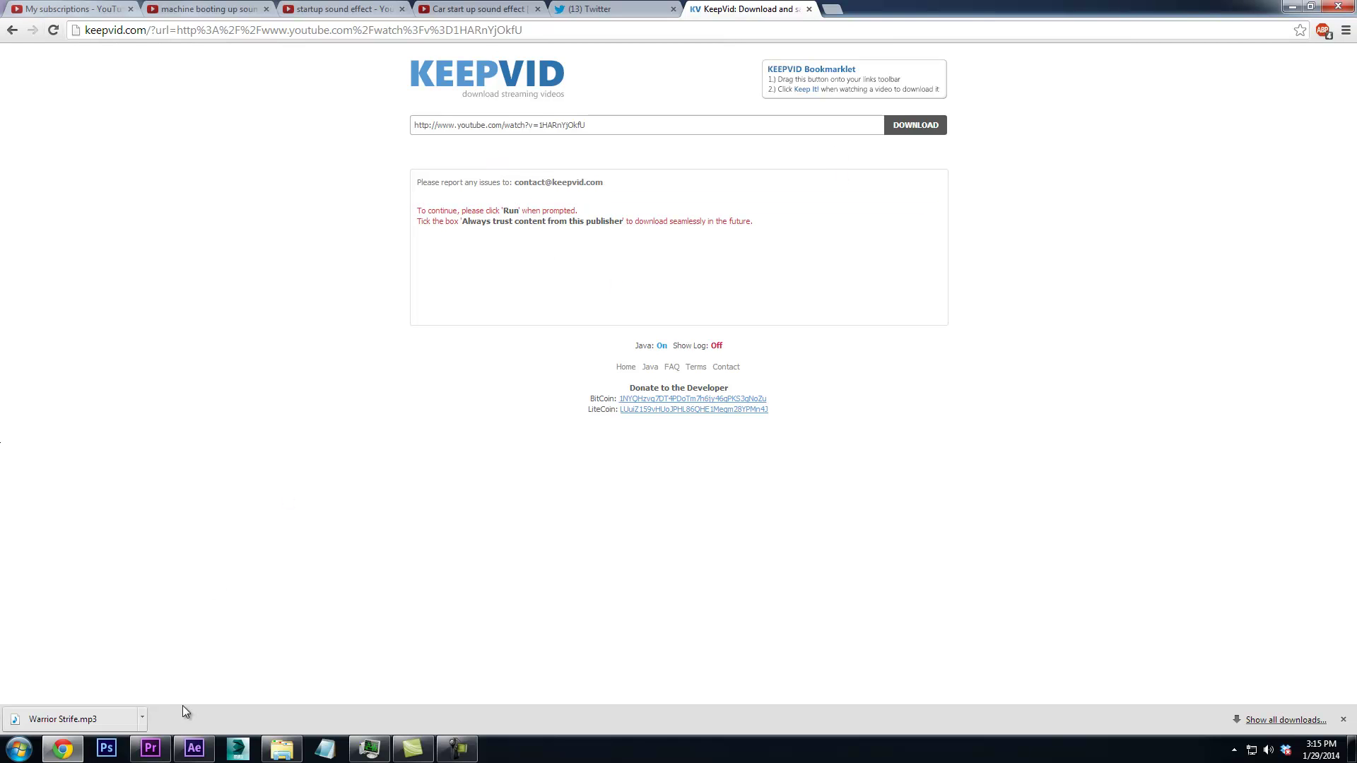
left_click(150, 748)
Split the last Video 1 clip at 00:02:29:11 and ripple delete the piece between the title and the cut
key("space")
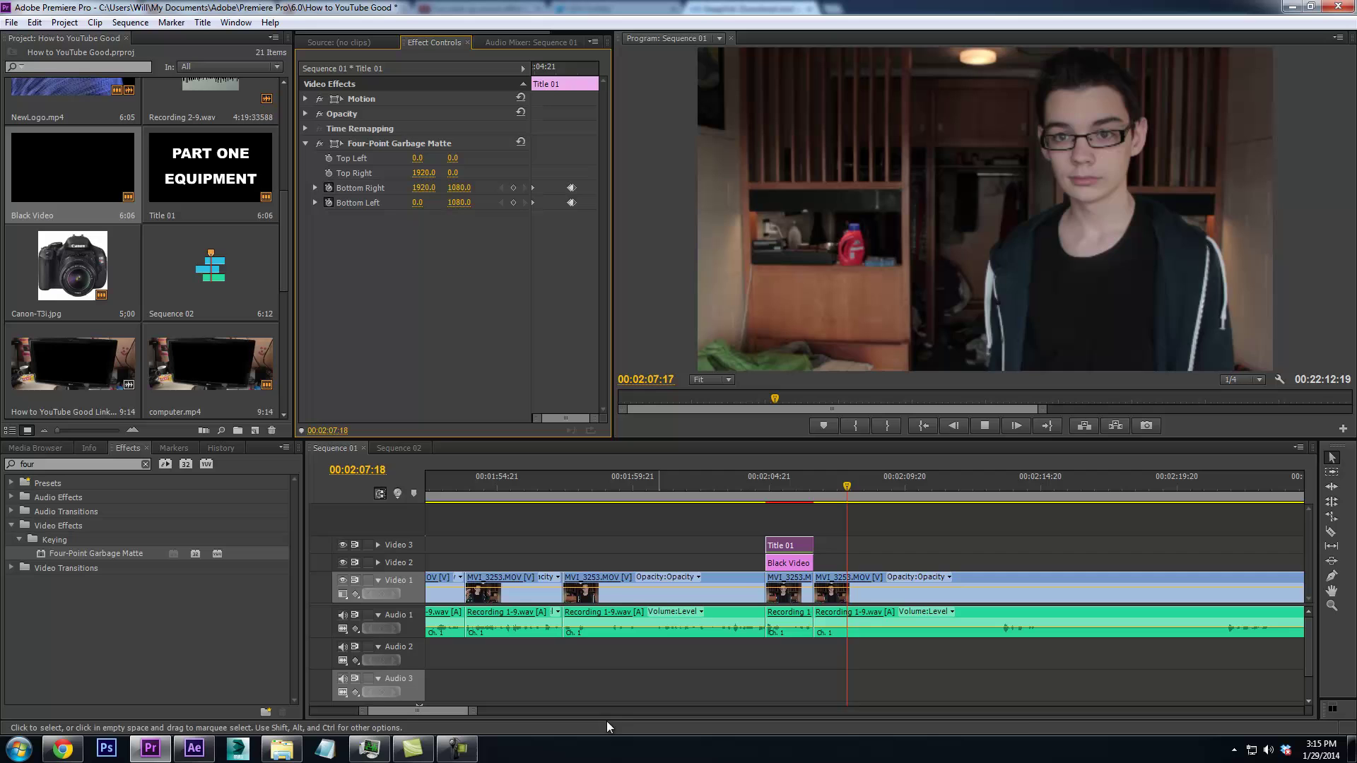
left_click(472, 712)
left_click_drag(472, 712, 667, 711)
left_click_drag(862, 494, 885, 497)
key("space")
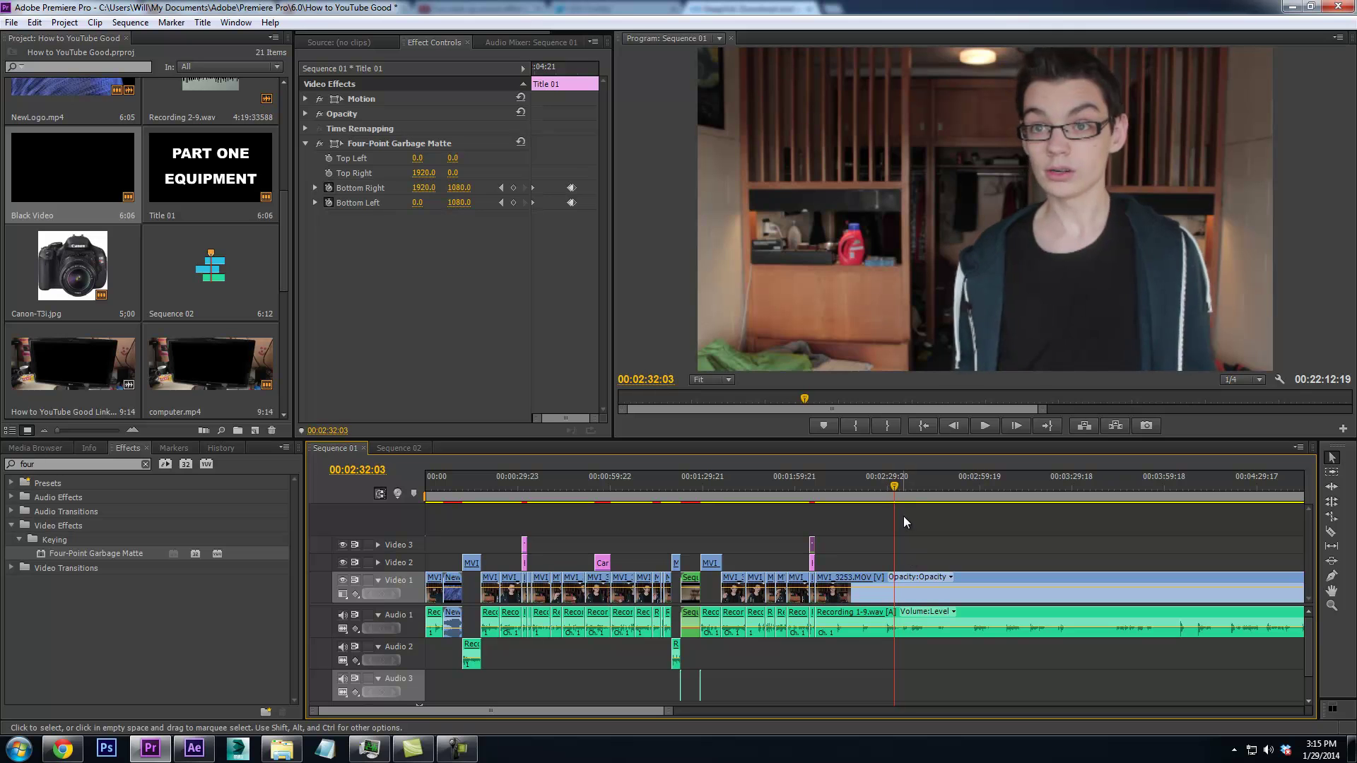
left_click(876, 492)
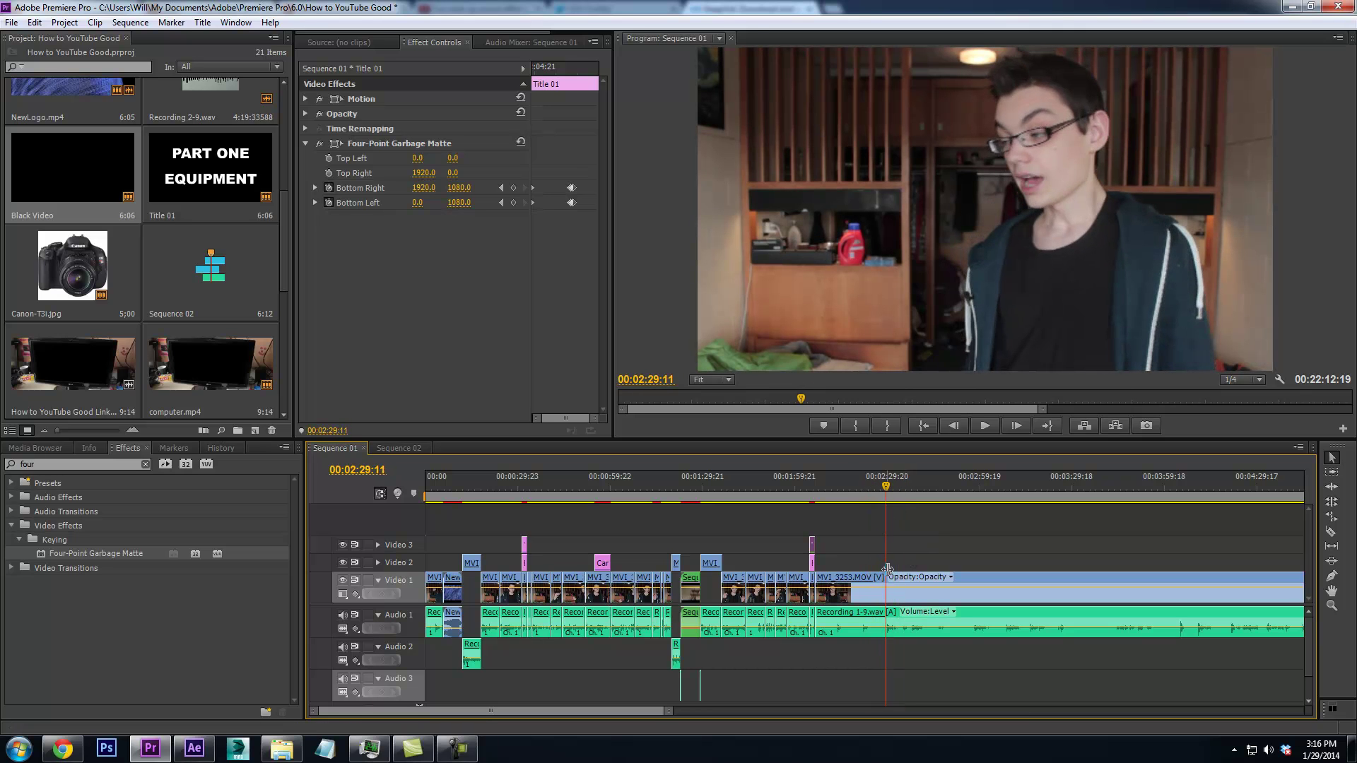
left_click(1331, 532)
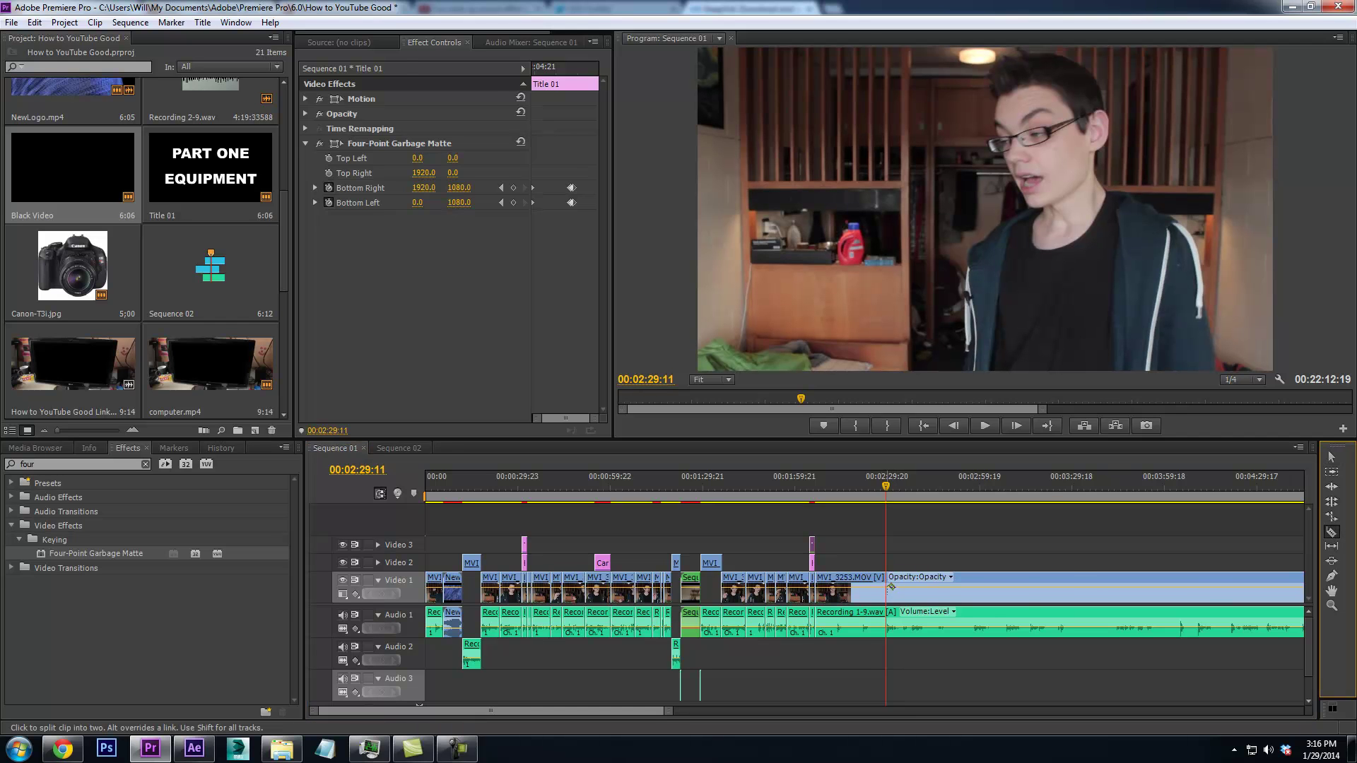
left_click(886, 622)
right_click(877, 623)
left_click(937, 114)
Play on from the title and split the last Video 1 clip at 00:02:10:04
left_click(808, 486)
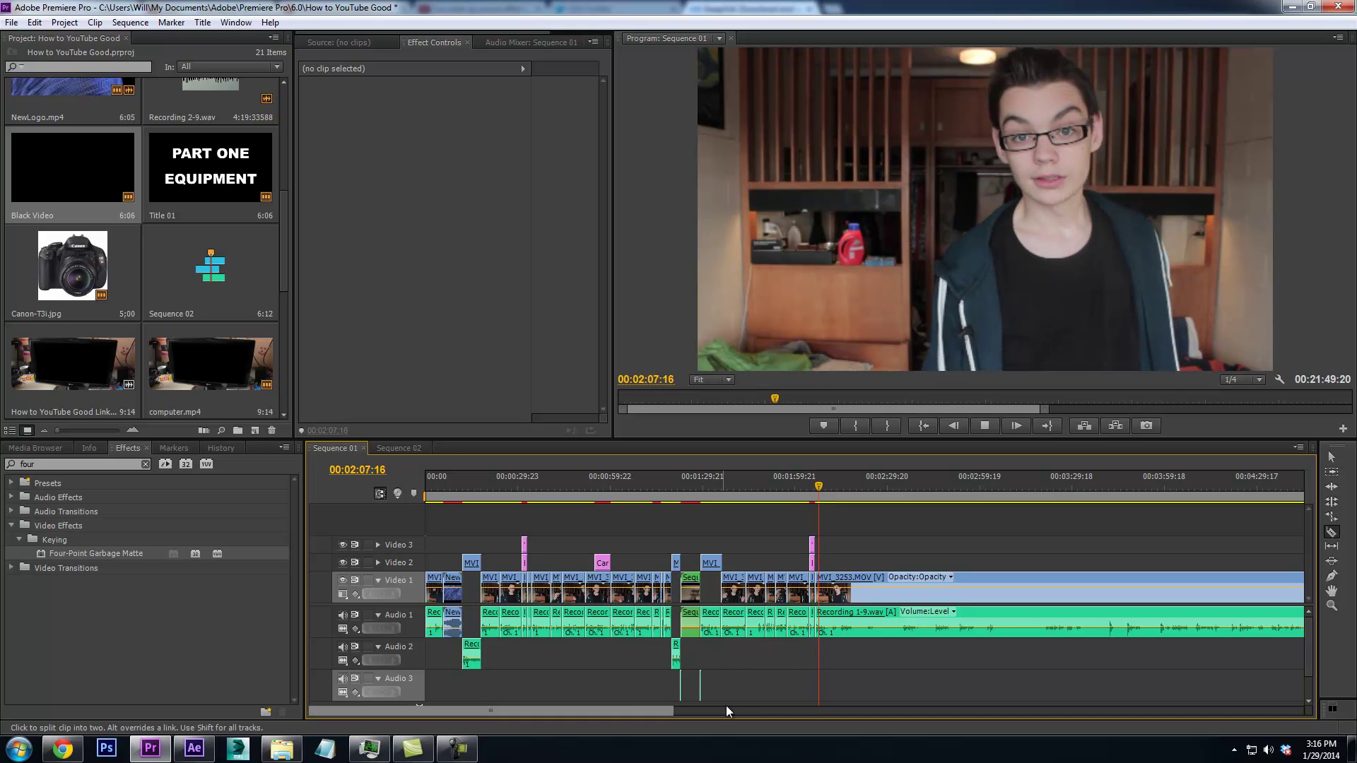
left_click_drag(672, 710, 591, 711)
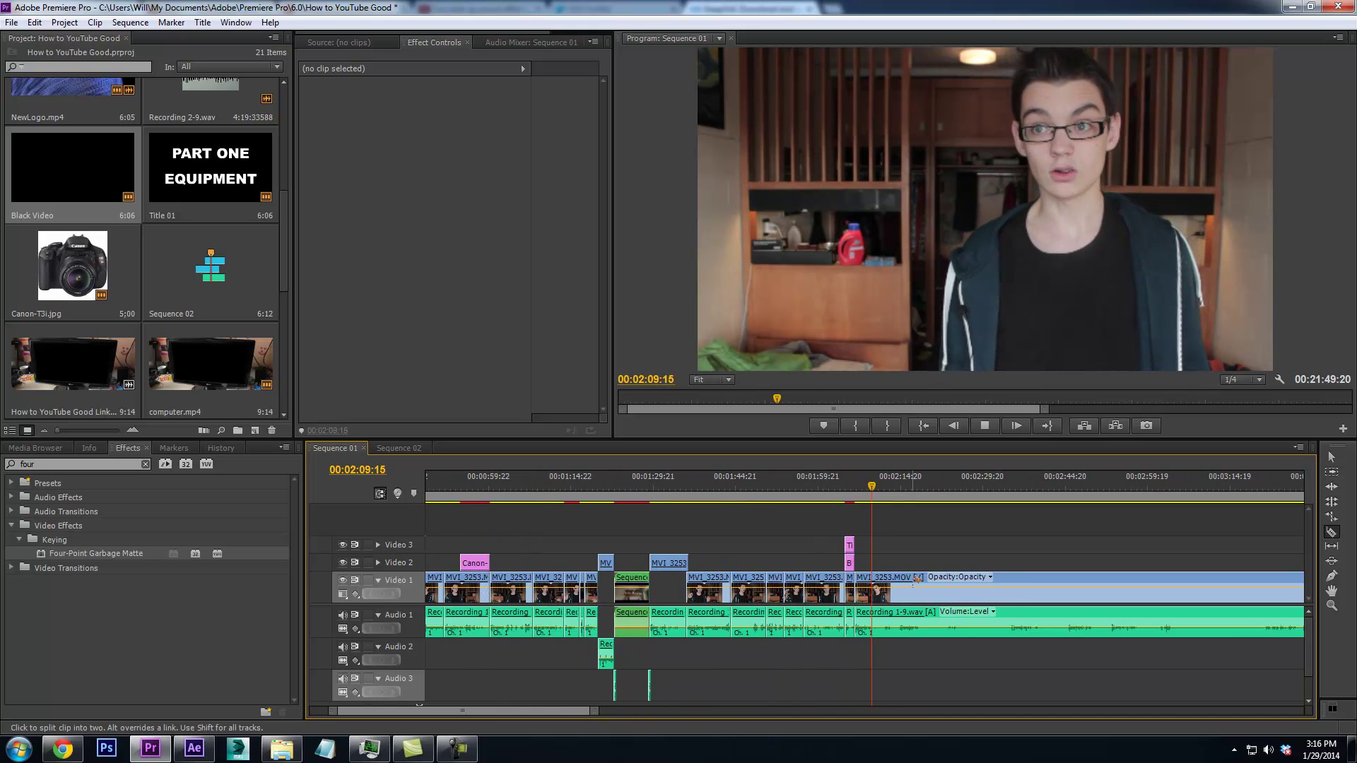
key("space")
key("Left")
key("Left")
key("Left")
key("Right")
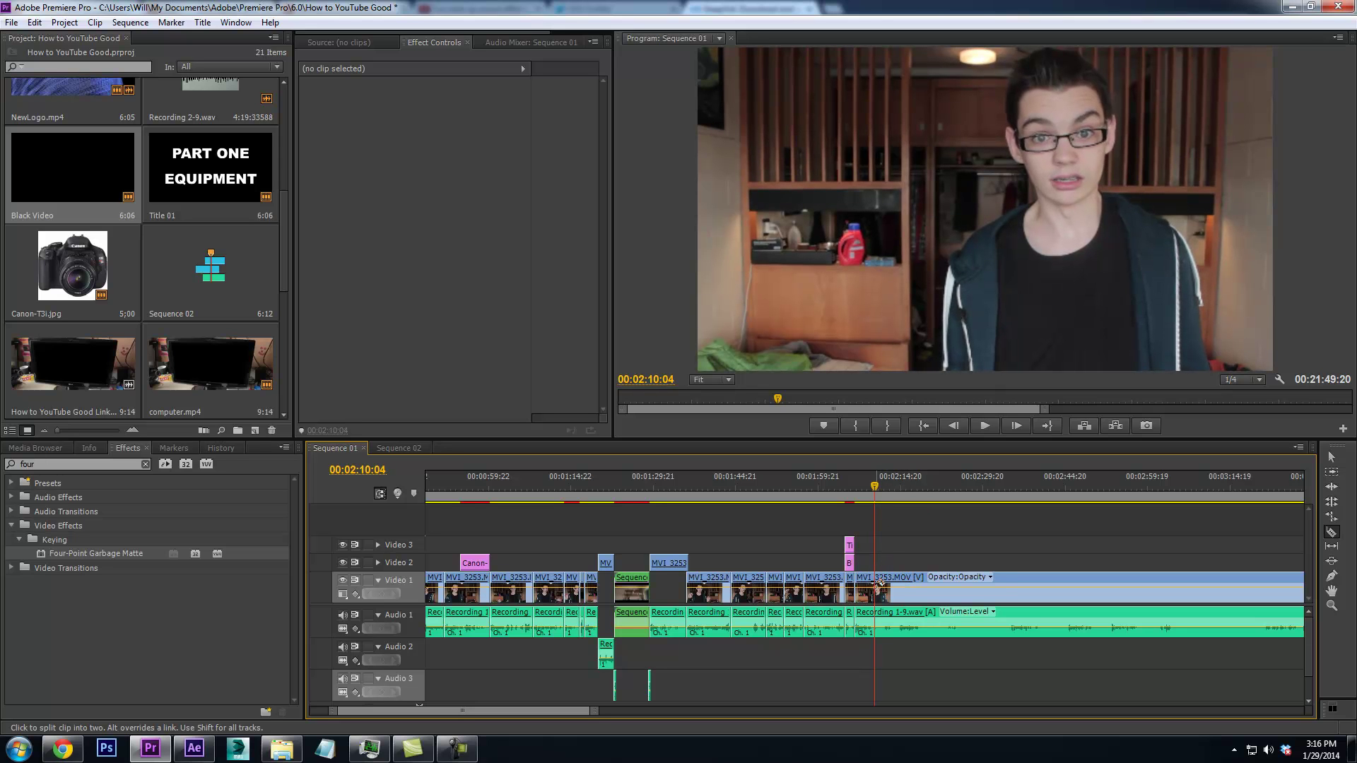
left_click(878, 584)
Split the last Video 1 clip at 00:02:14:13 and ripple delete the piece between 00:02:10:04 and the cut
left_click_drag(874, 489, 884, 495)
key("space")
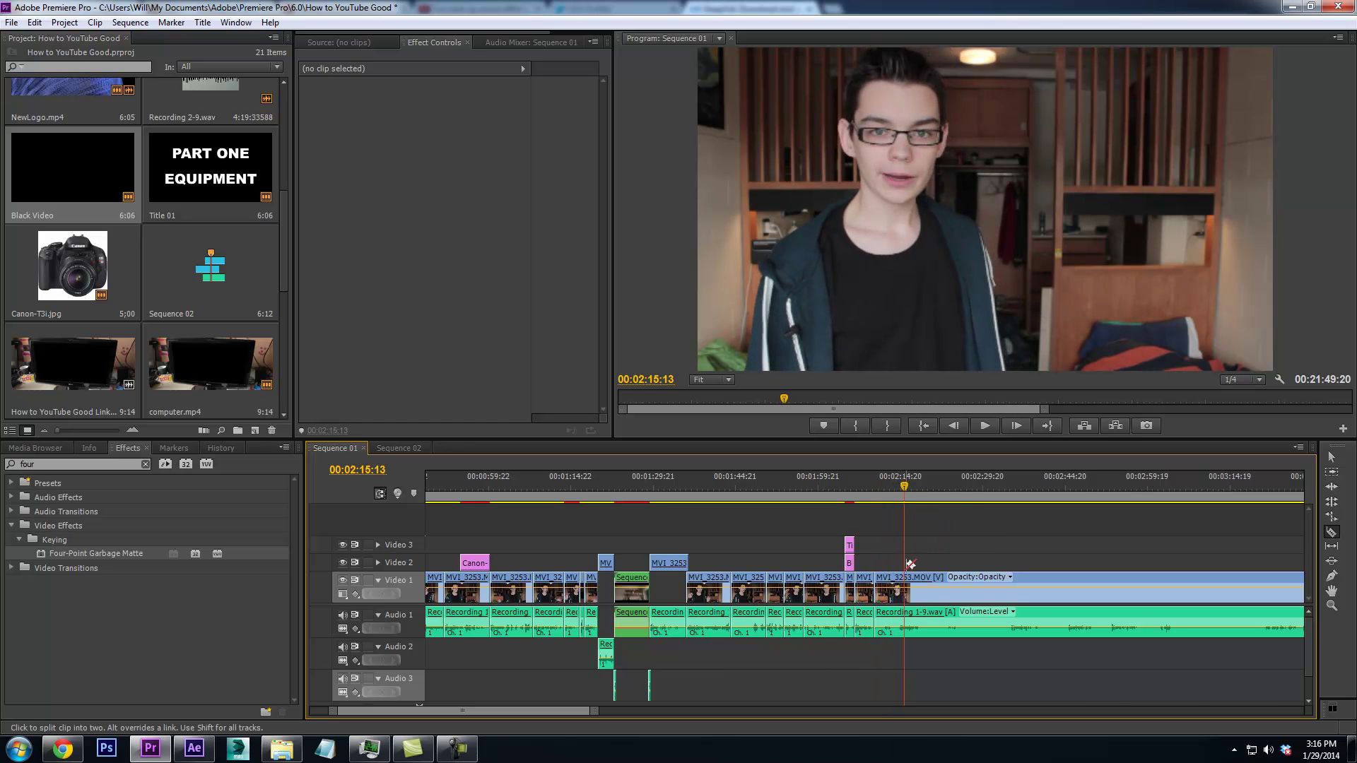
left_click_drag(592, 710, 574, 711)
key("Left")
key("Left")
key("Left")
key("Left")
key("Left")
key("Left")
key("Left")
key("Left")
key("Left")
key("Left")
key("Right")
right_click(866, 583)
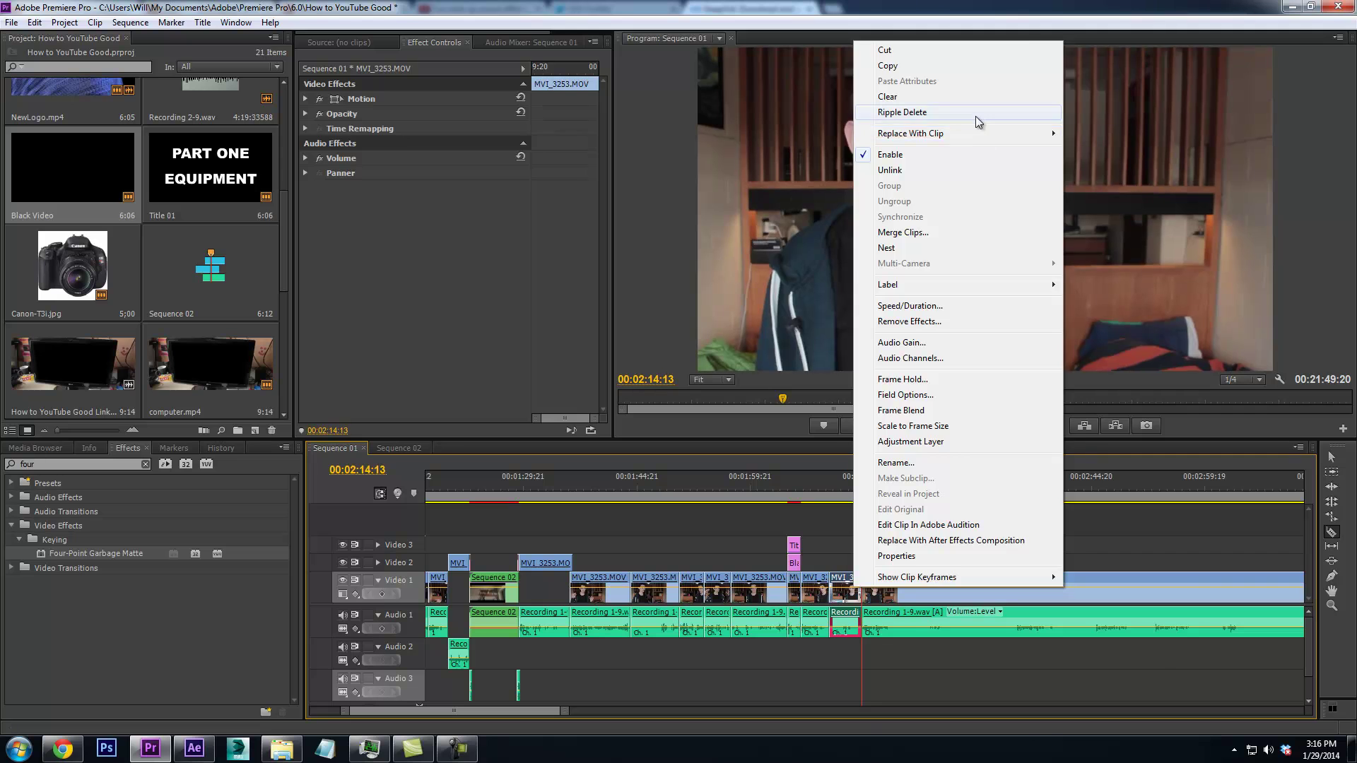
key("Escape")
left_click_drag(847, 472, 827, 493)
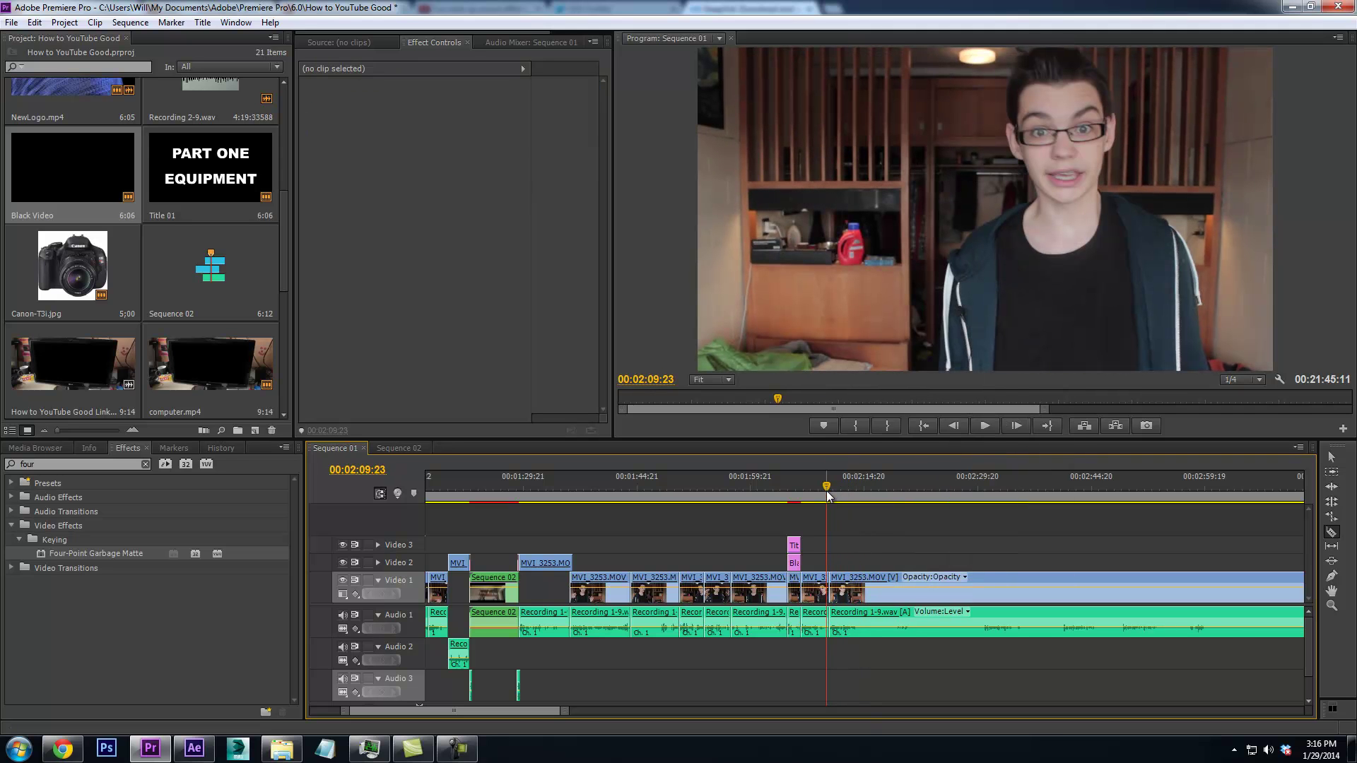
left_click(457, 751)
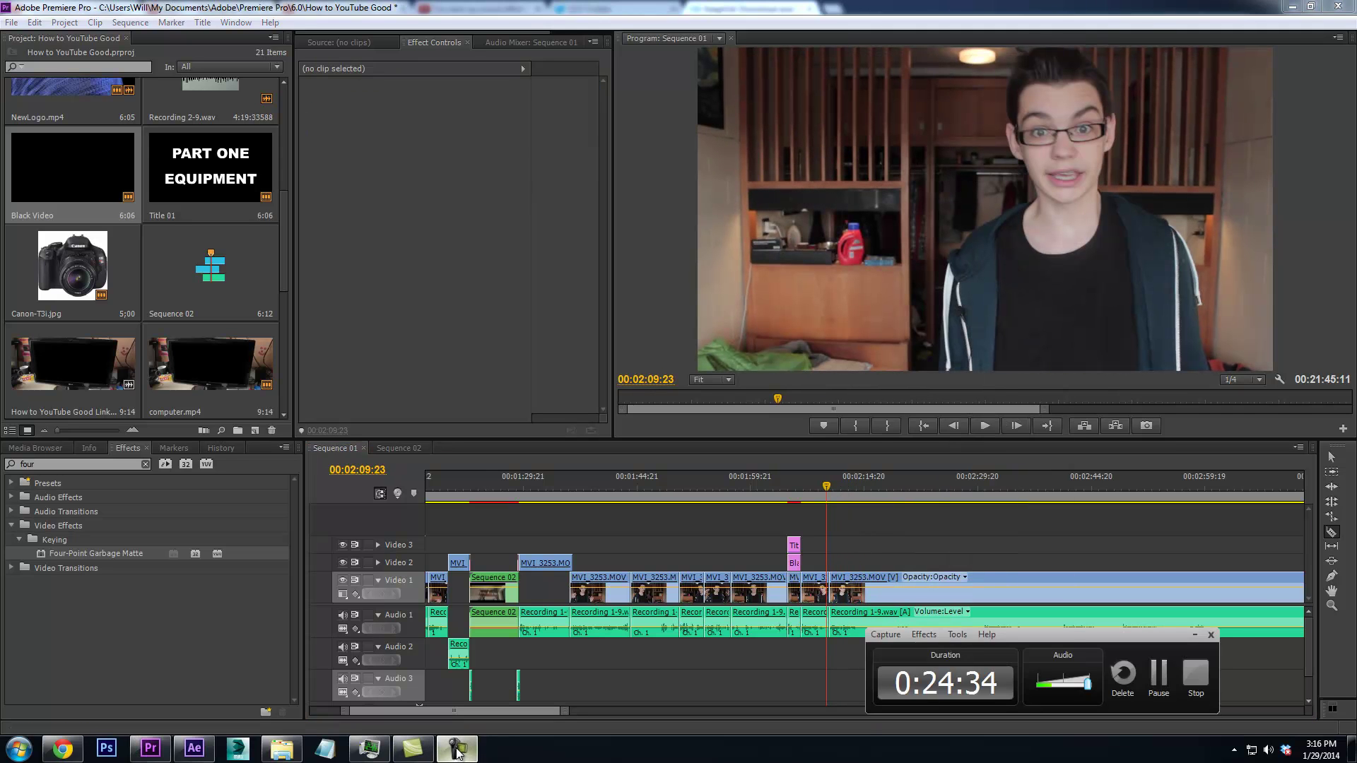
left_click(1194, 635)
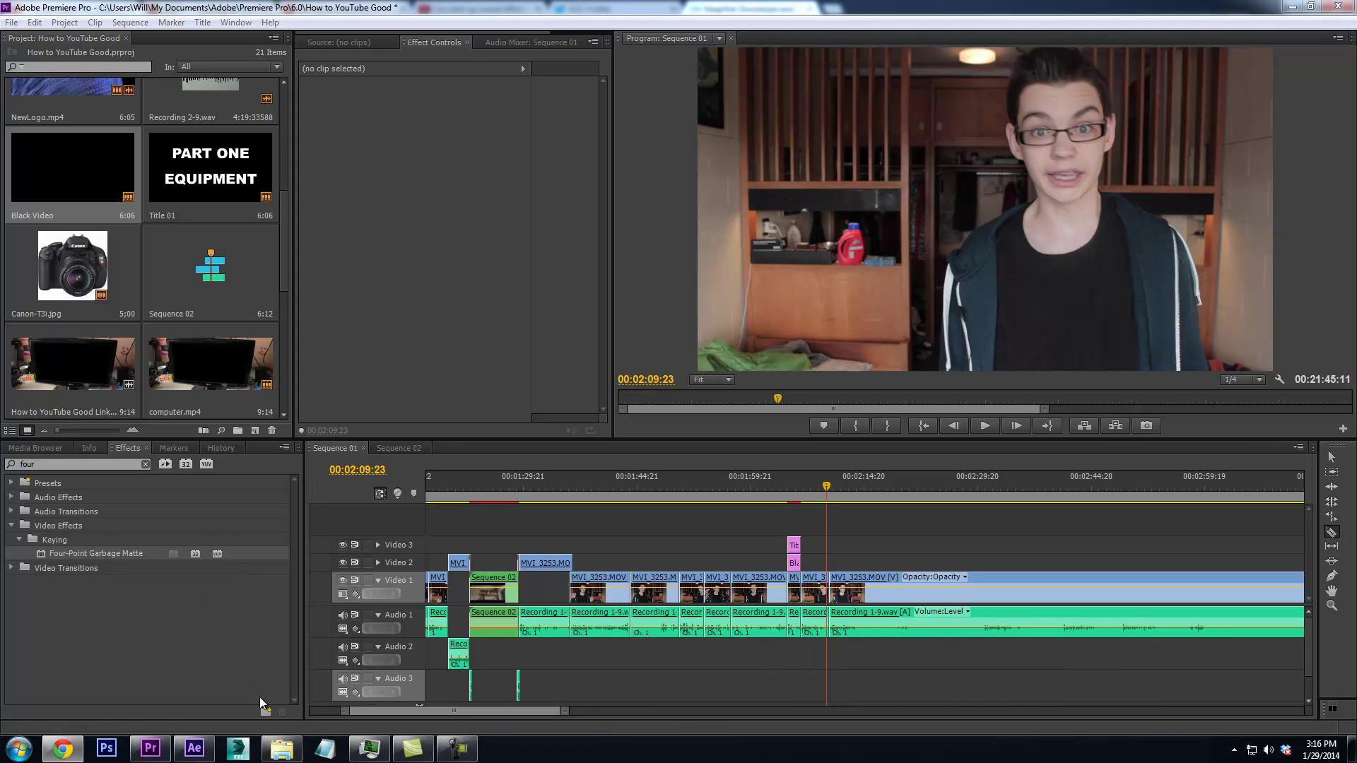
left_click(283, 751)
left_click(272, 750)
Split the last Video 1 clip at 00:02:13:17 and ripple delete the unwanted footage from there to about 00:02:18:22
key("space")
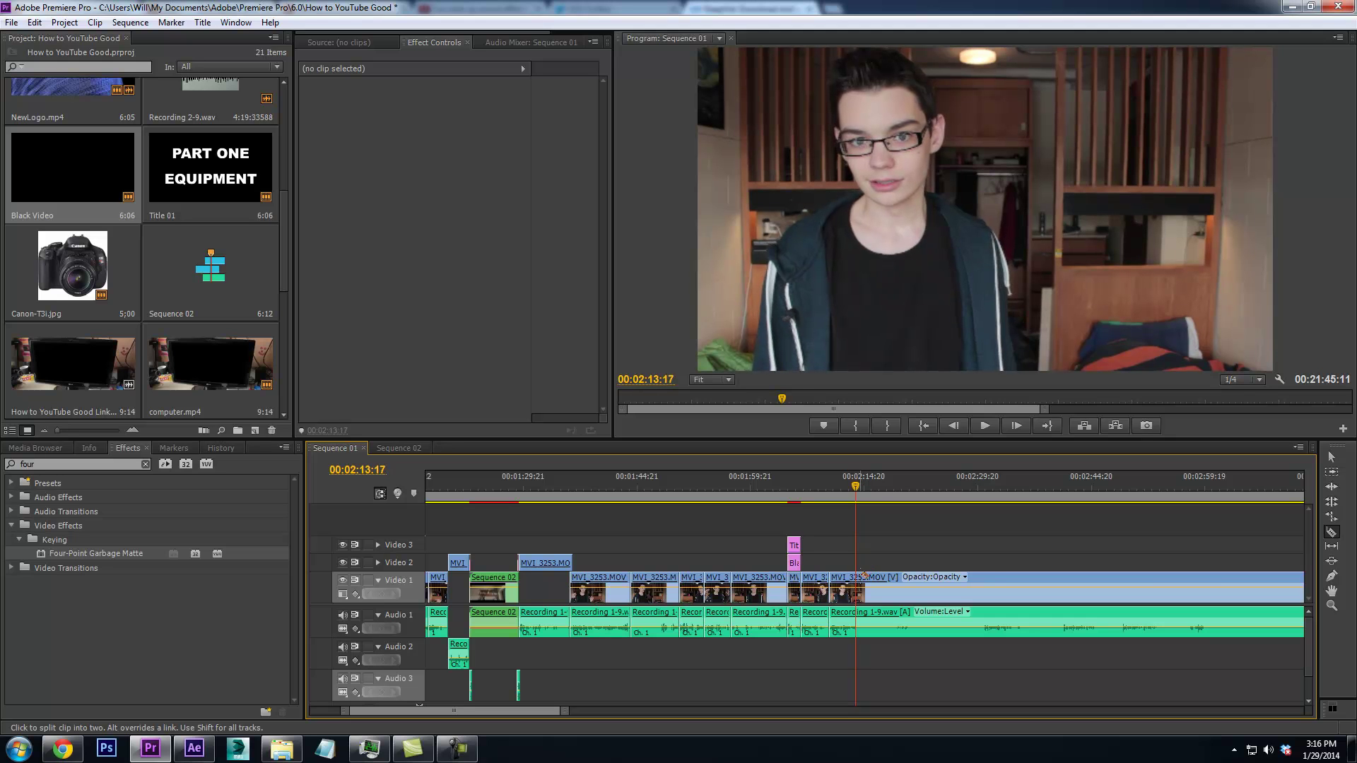
left_click_drag(862, 482, 894, 524)
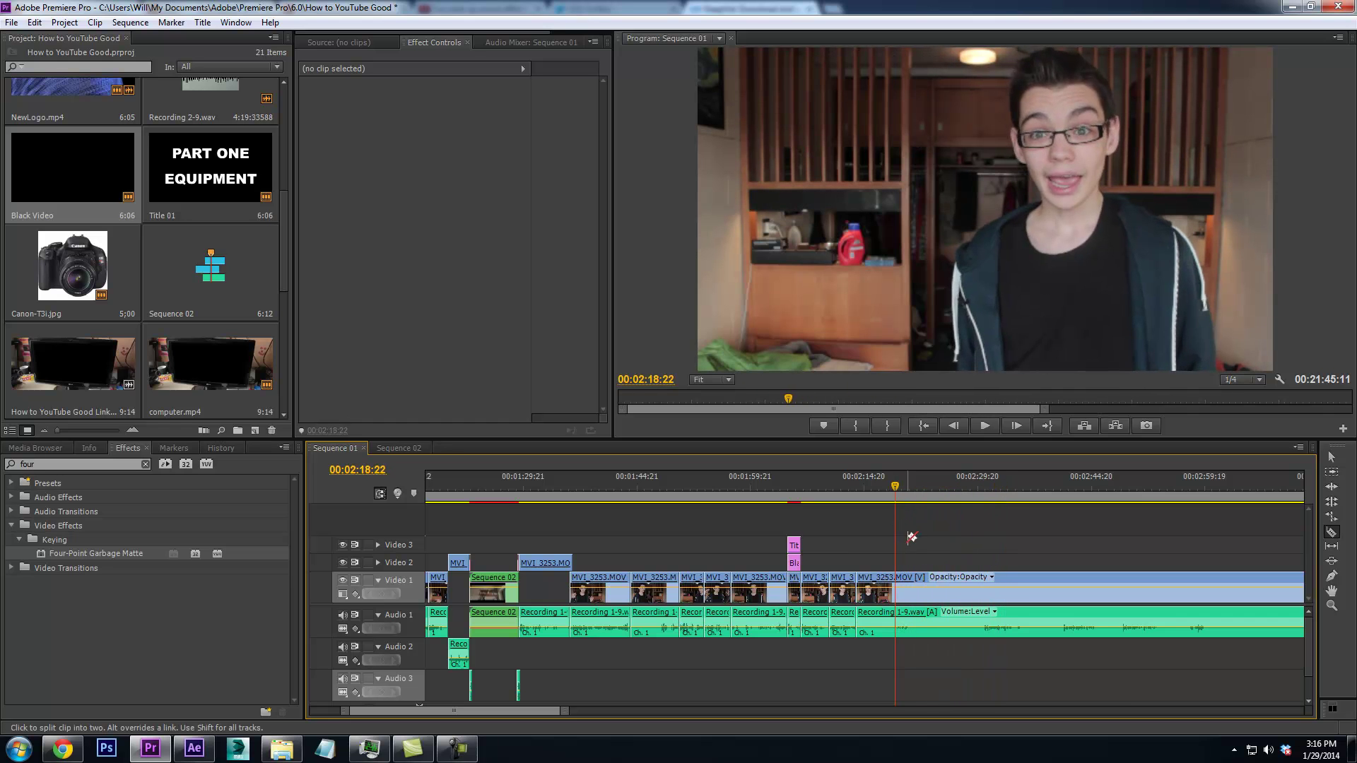
right_click(880, 590)
left_click(919, 112)
Split the last Video 1 clip at 00:02:15:23 and move the video piece before the cut up to Video 2
key("space")
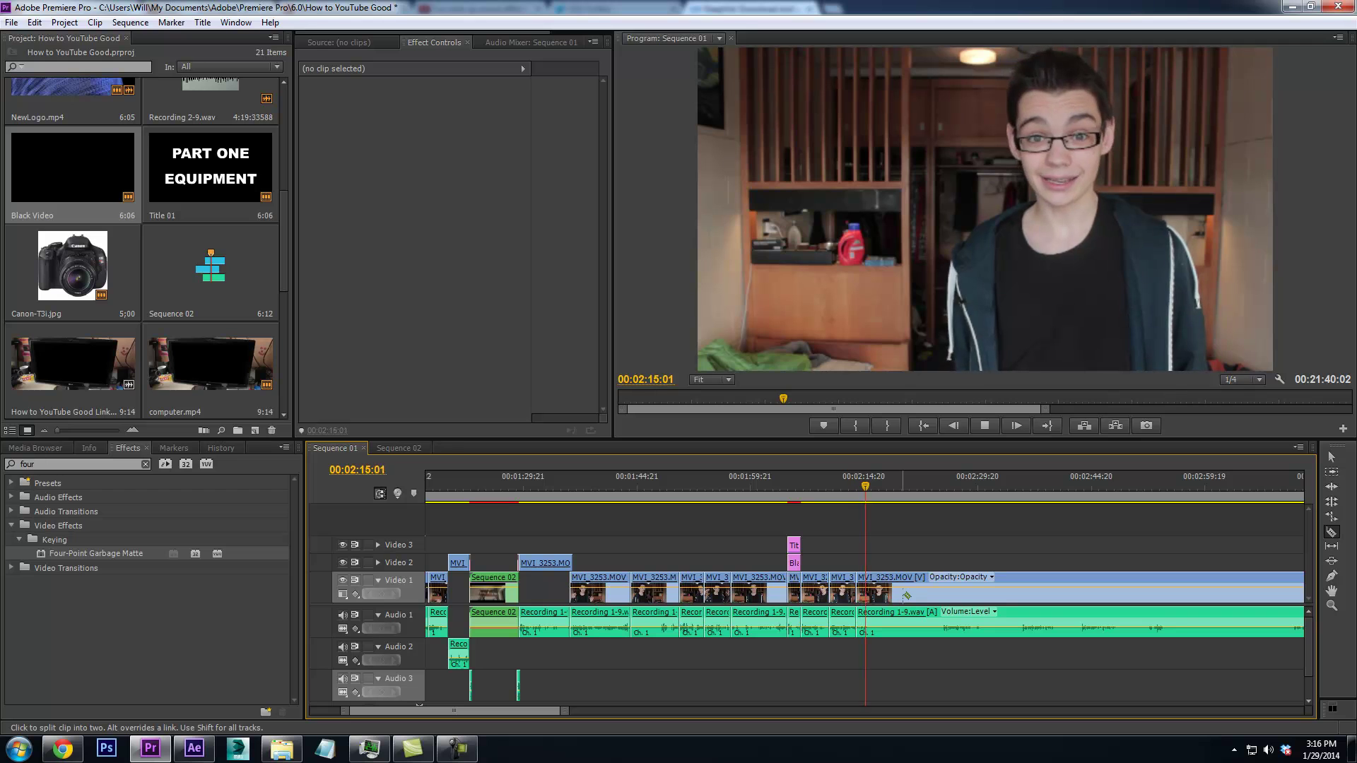
key("space")
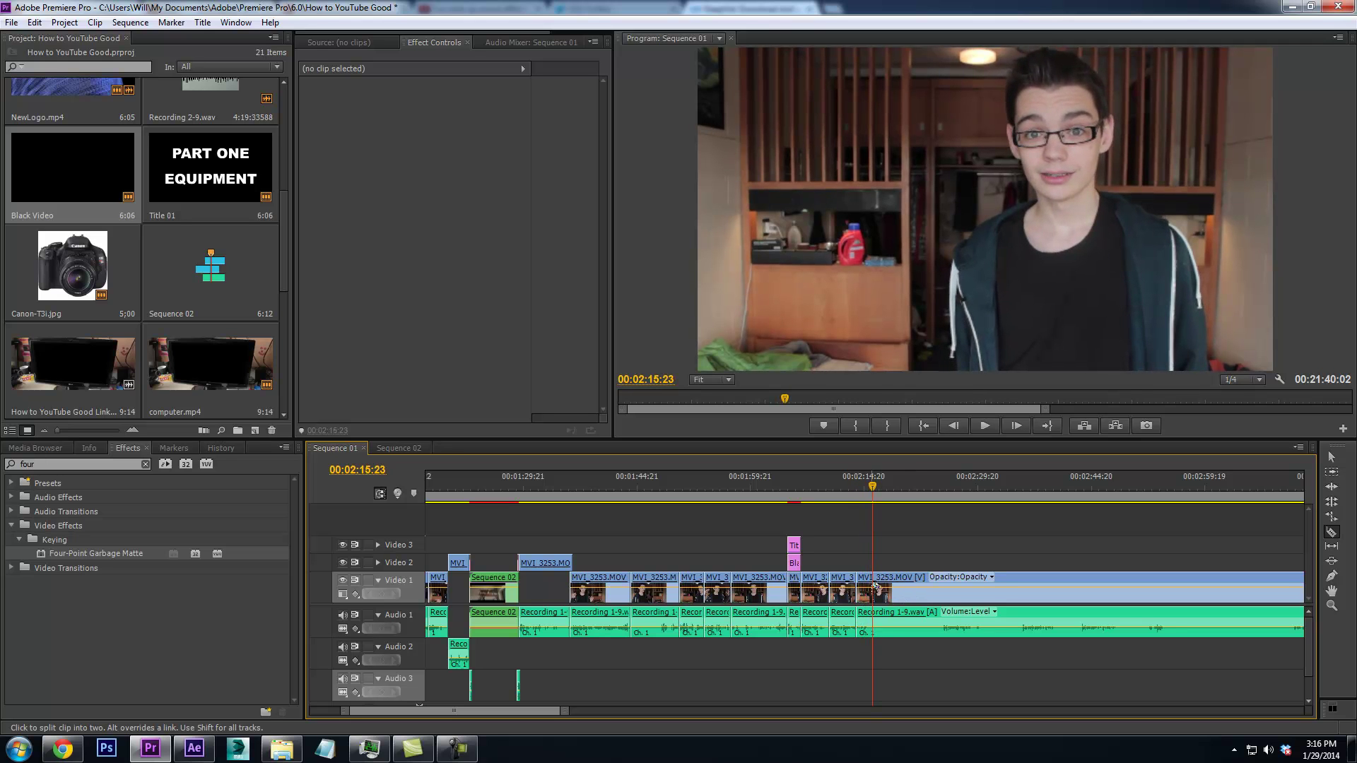
left_click(876, 591)
key("v")
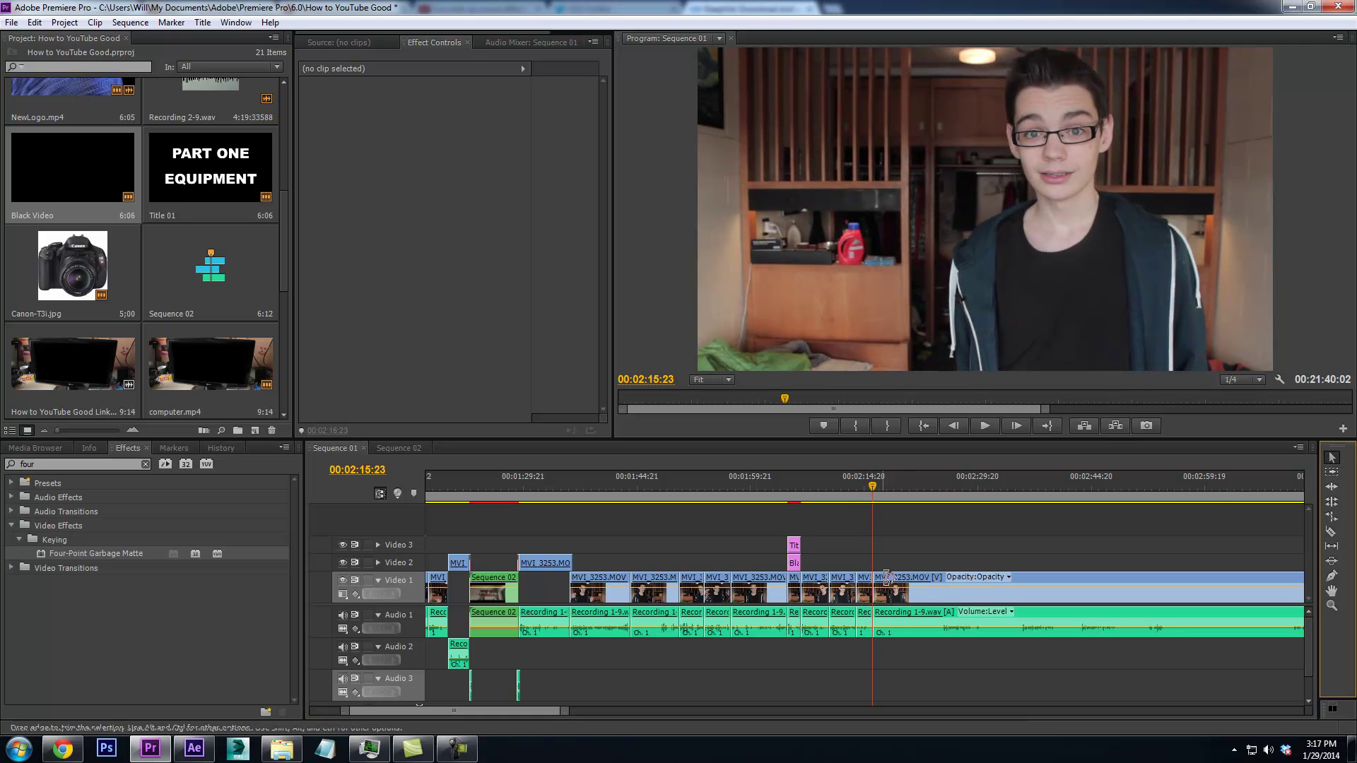
left_click(864, 579)
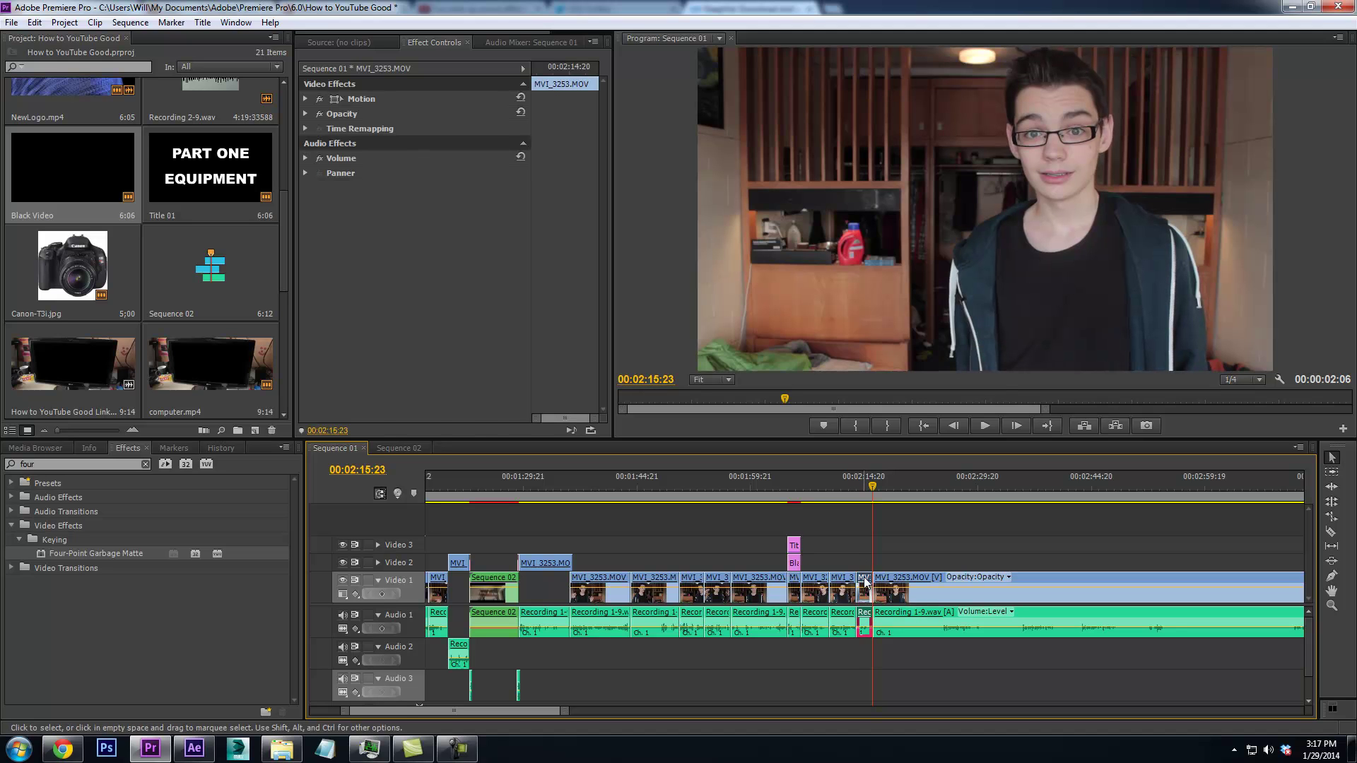
double_click(863, 580)
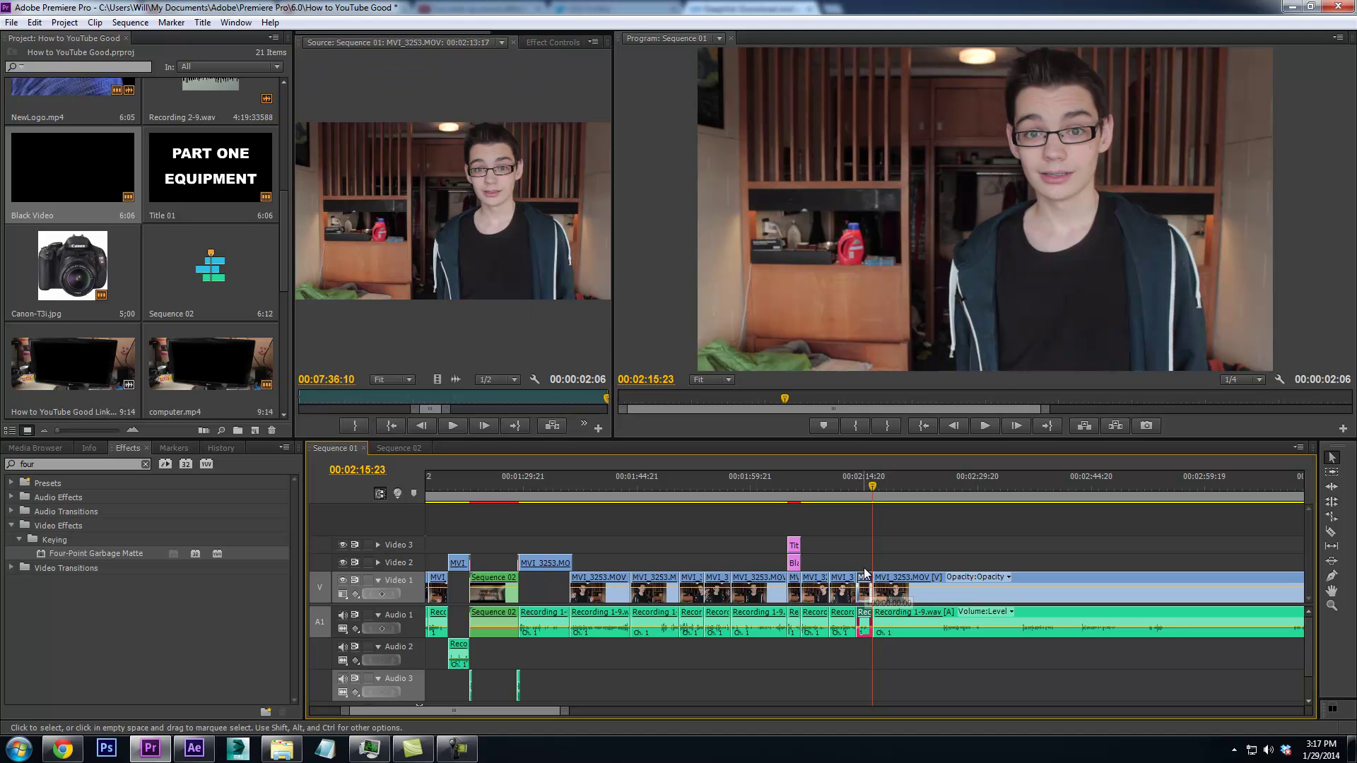
left_click_drag(865, 573, 862, 562)
Split the last Video 1 clip at the next usable take past 00:02:39:03 and ripple delete the footage between the Video 2 piece and the cut
left_click_drag(863, 494, 1025, 501)
key("space")
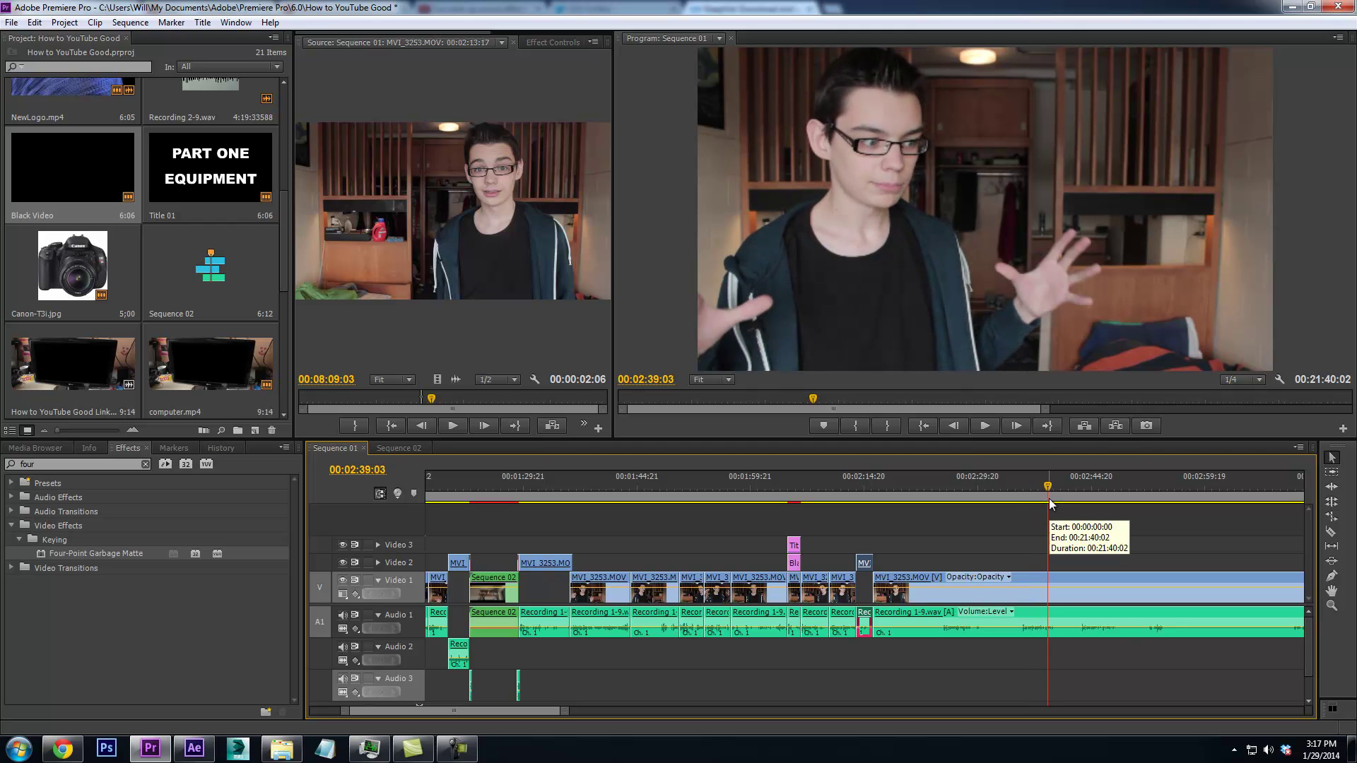
mouse_move(1053, 496)
left_mouse_down()
mouse_move(1120, 494)
mouse_move(1079, 499)
left_mouse_up()
key("space")
left_click(1331, 531)
right_click(1080, 587)
left_click(1078, 115)
Extend the start of the last Video 1 clip back to 00:02:15:00, beneath the Video 2 piece, and play the overlap
left_click(862, 486)
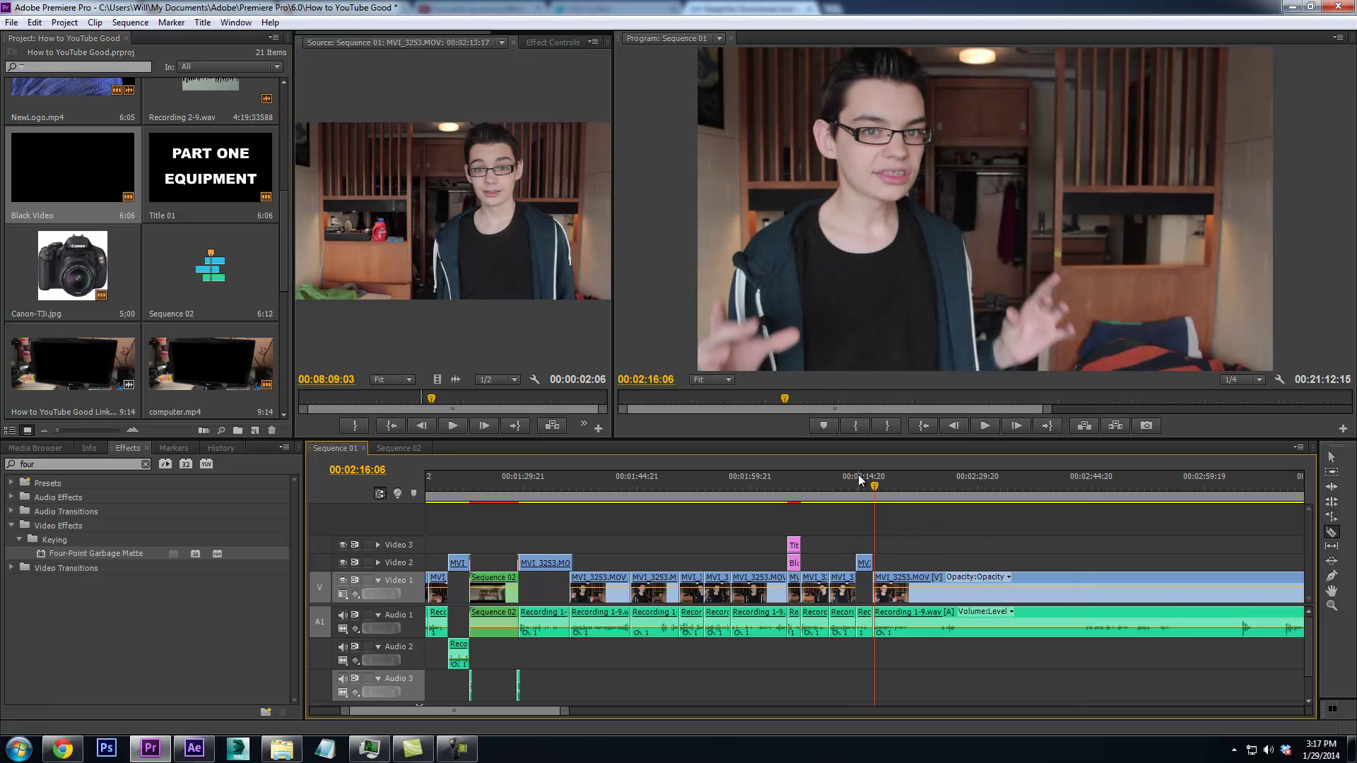
left_click(866, 483)
left_click_drag(565, 715, 512, 719)
key("Left")
key("Left")
key("Left")
key("Left")
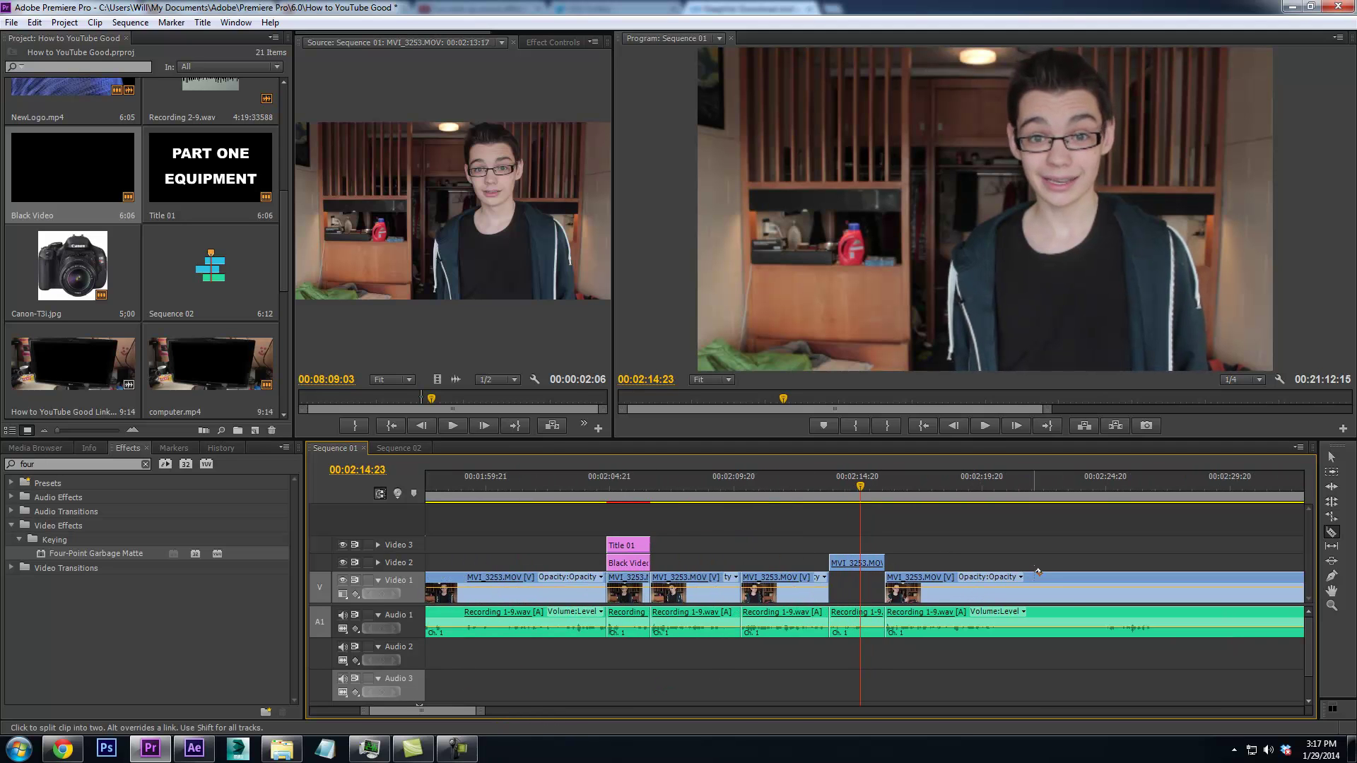
key("Right")
left_click(1333, 459)
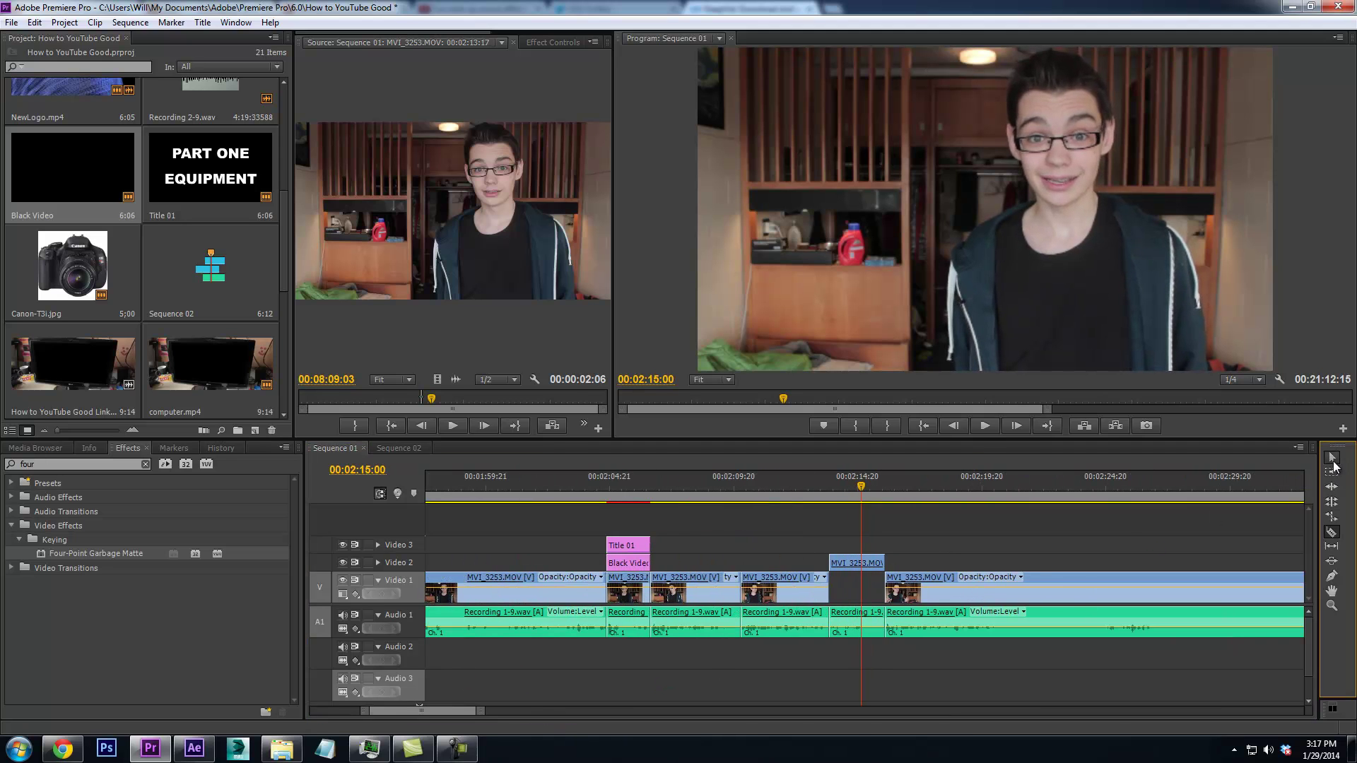
left_click_drag(889, 576, 862, 577)
key("space")
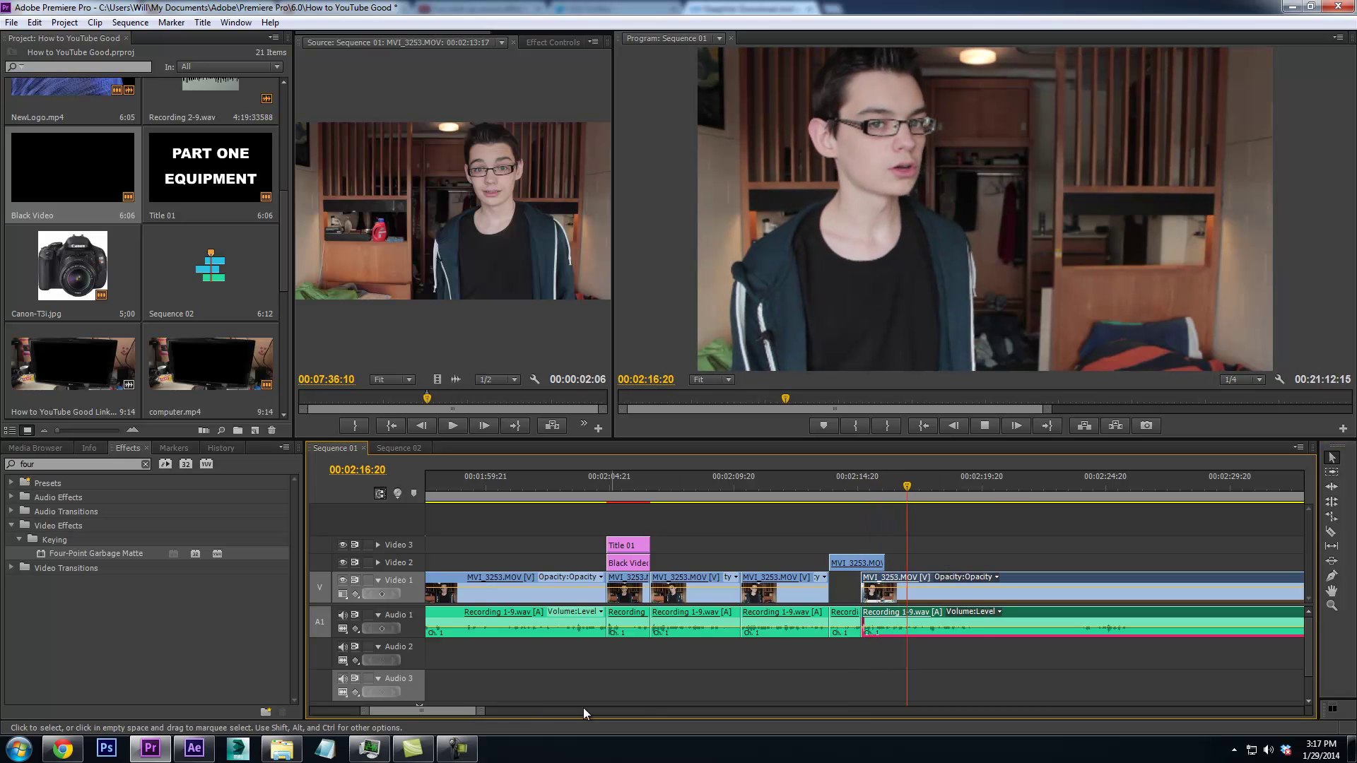
Unlink the overlapping Video 2 clip from its audio and trim the clip's end to 00:02:15:14
mouse_move(479, 710)
left_mouse_down()
mouse_move(530, 711)
mouse_move(473, 712)
left_mouse_up()
left_click_drag(833, 491, 821, 504)
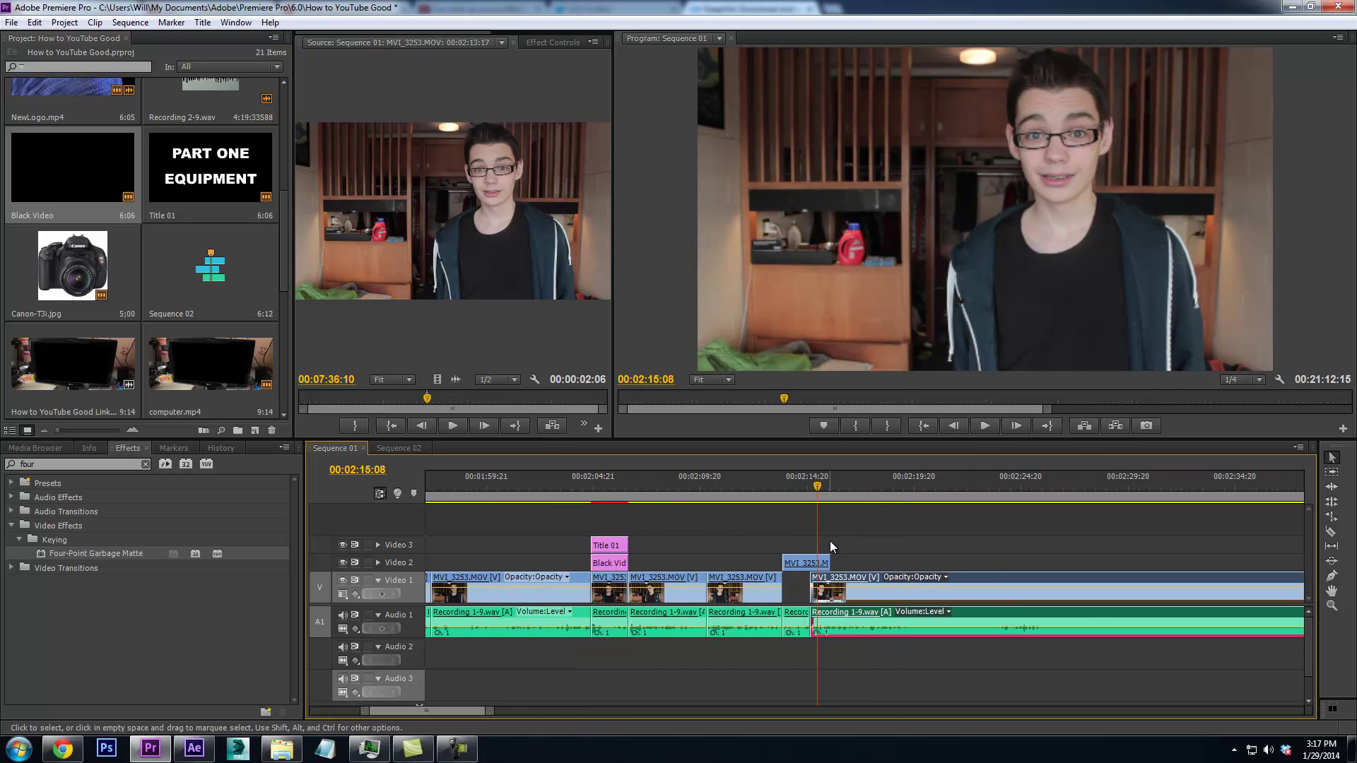
left_click(826, 556)
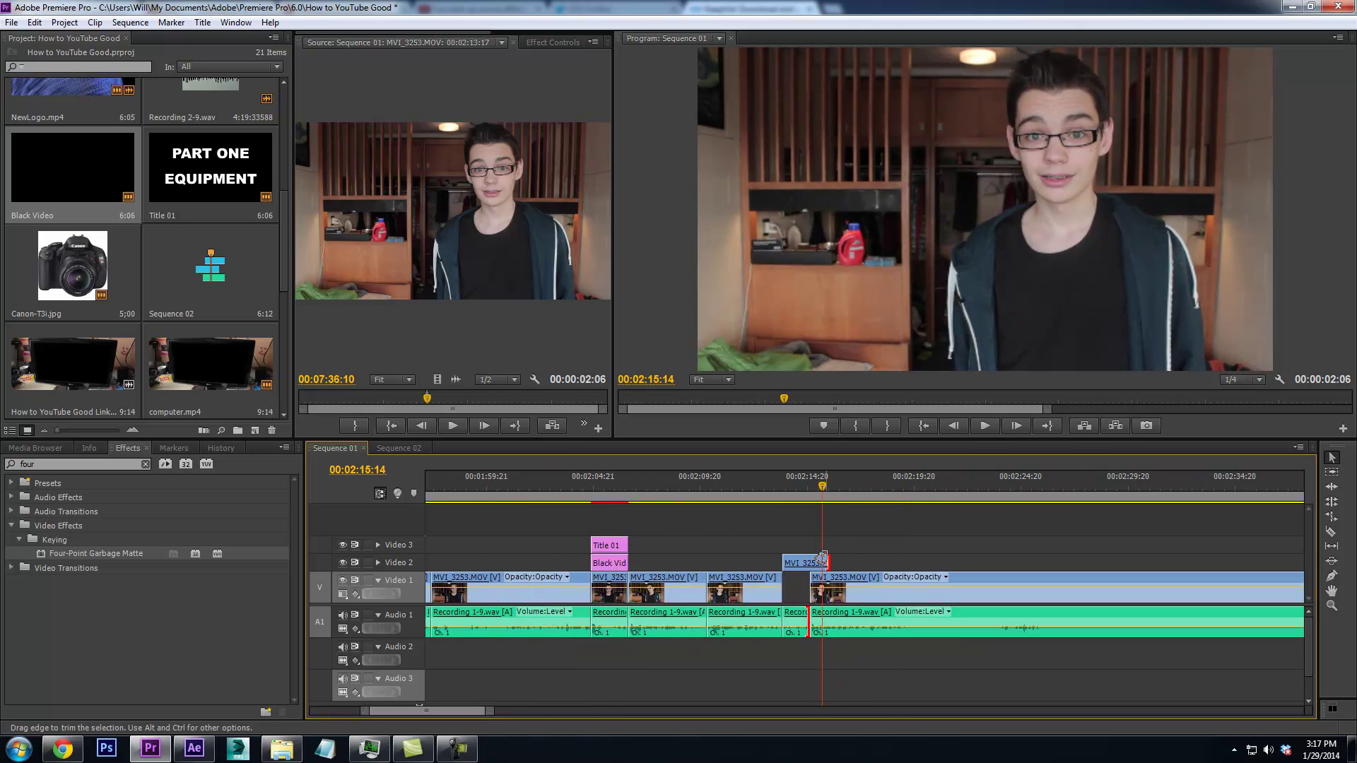
right_click(809, 565)
left_click(883, 144)
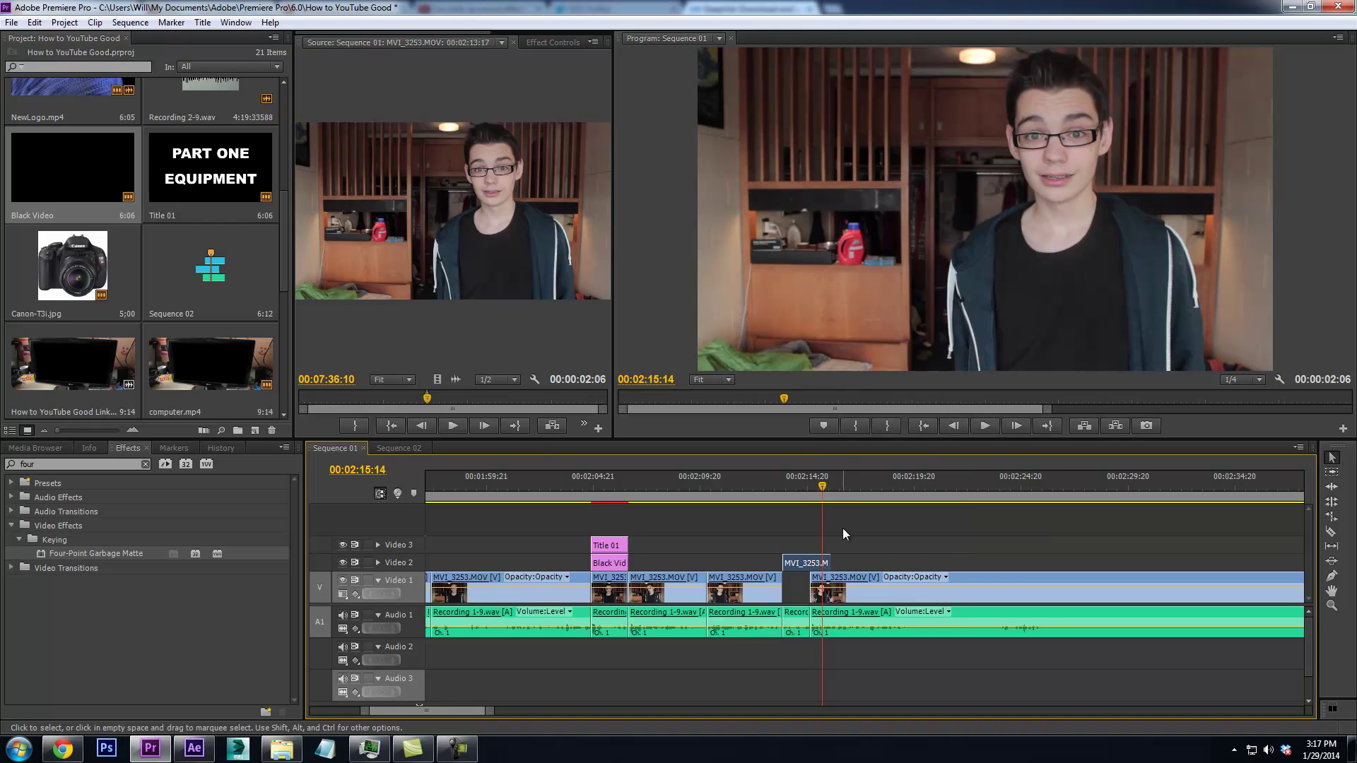
left_click_drag(819, 555, 821, 558)
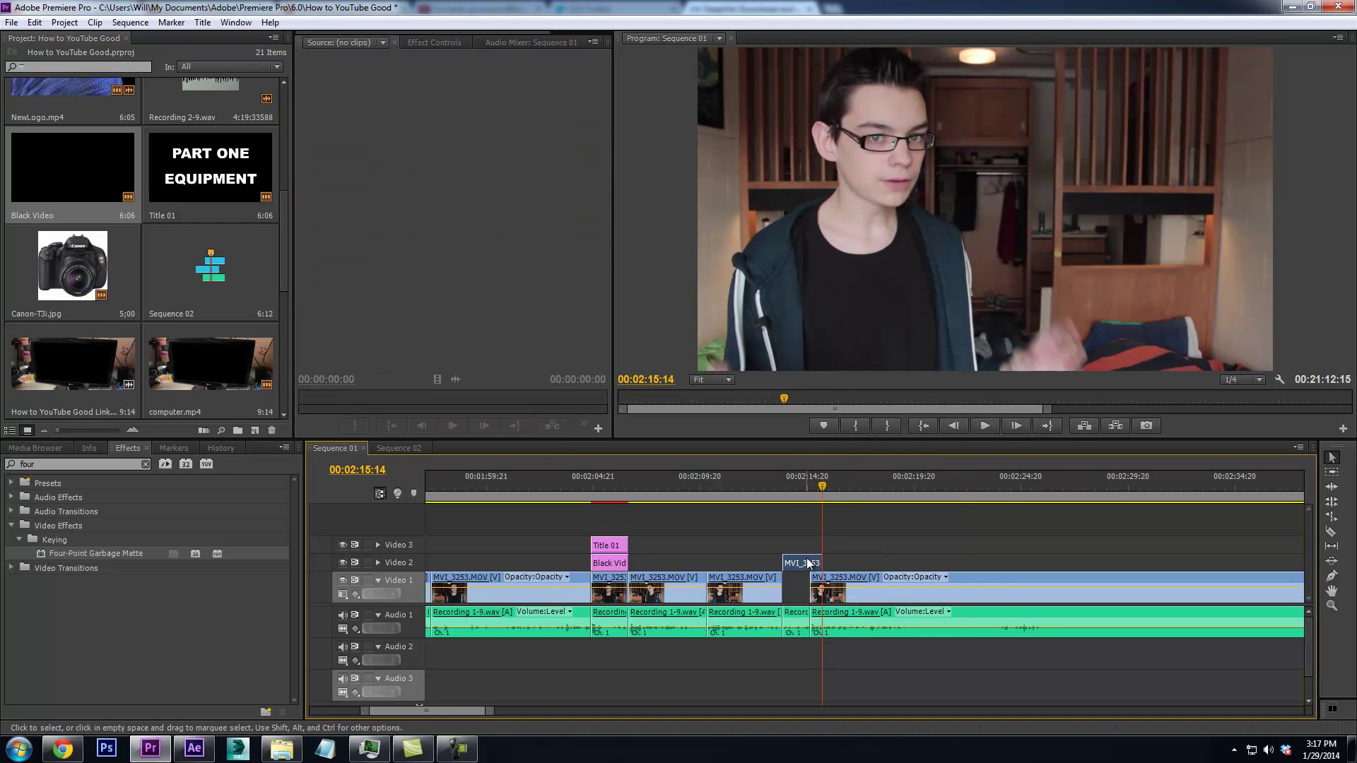
Link the trimmed Video 2 clip back to its Audio 1 piece and play the transition
right_click(799, 619)
left_click(858, 221)
left_click(797, 490)
key("space")
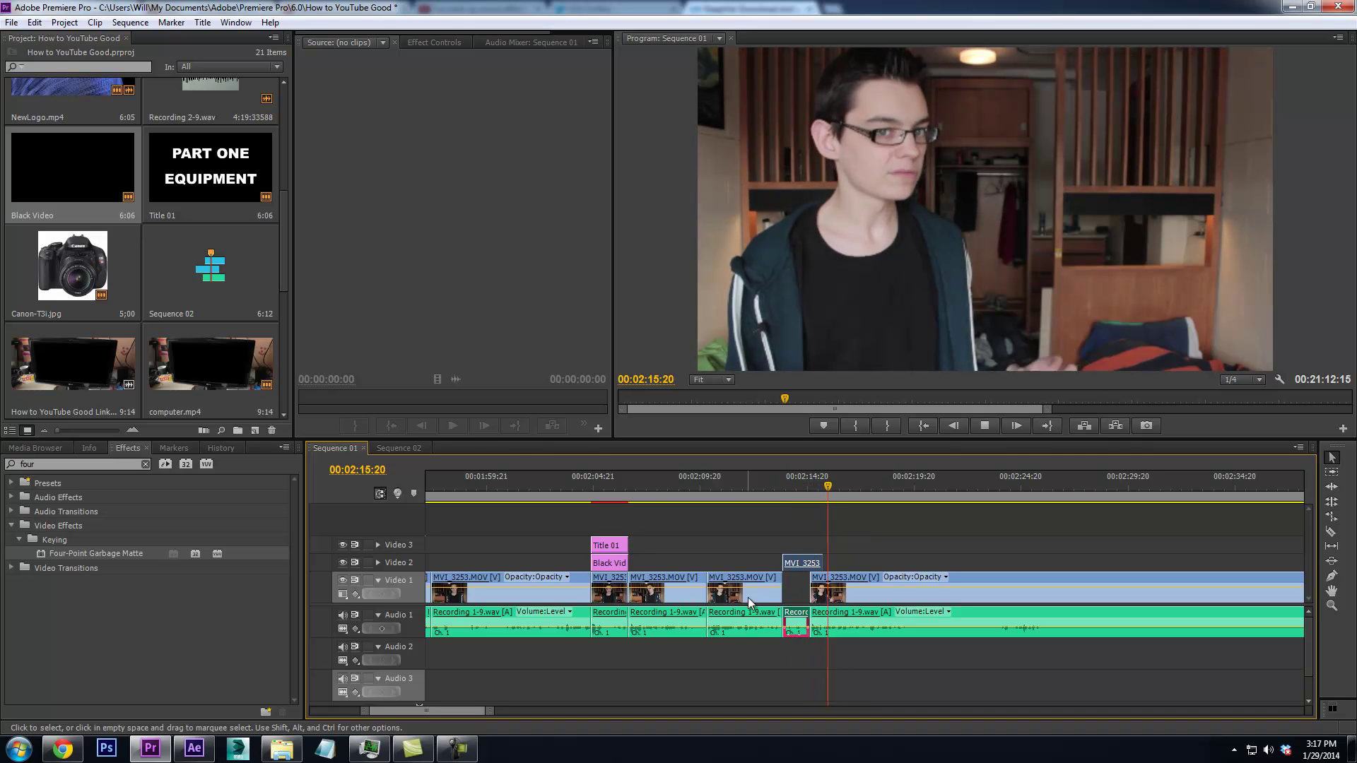
Split the last Video 1 clip at 00:02:19:18, where the take ends
left_click_drag(491, 711, 463, 711)
left_click(1336, 537)
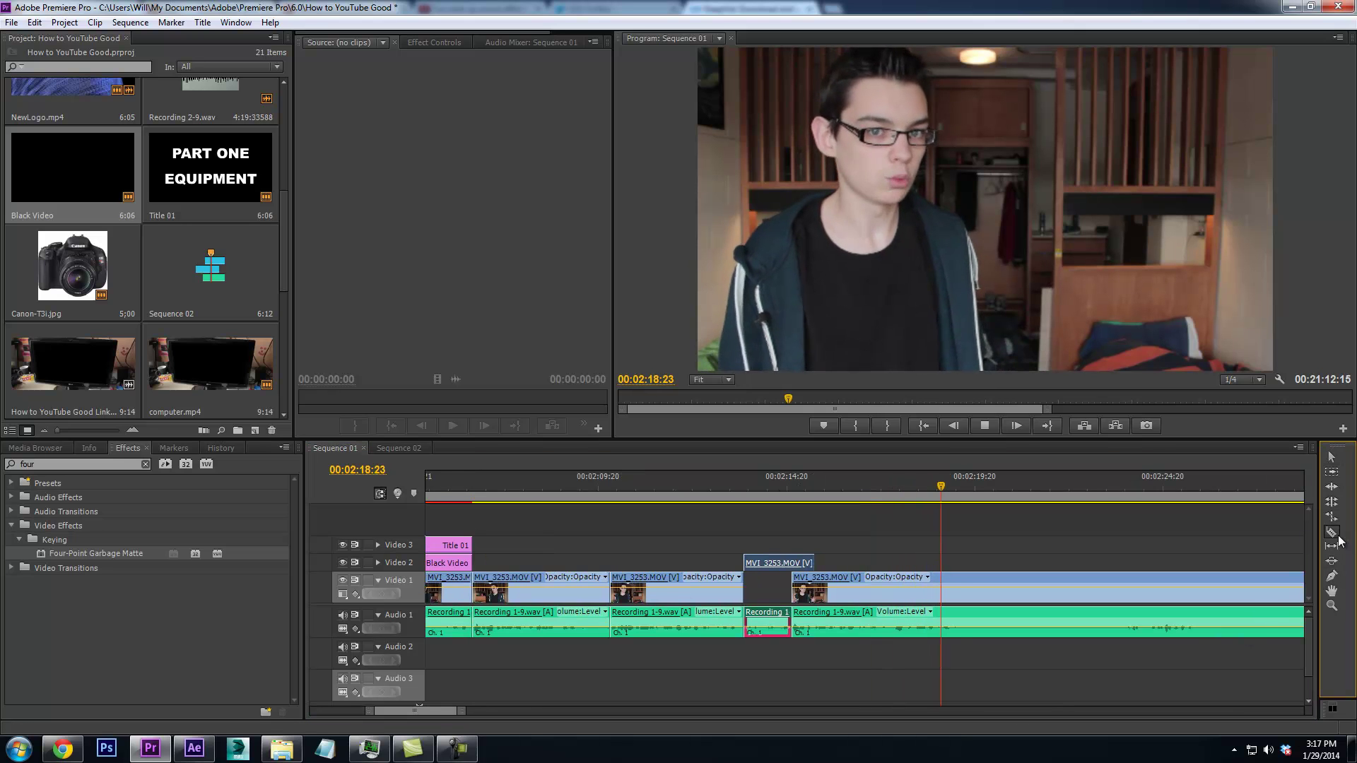
key("space")
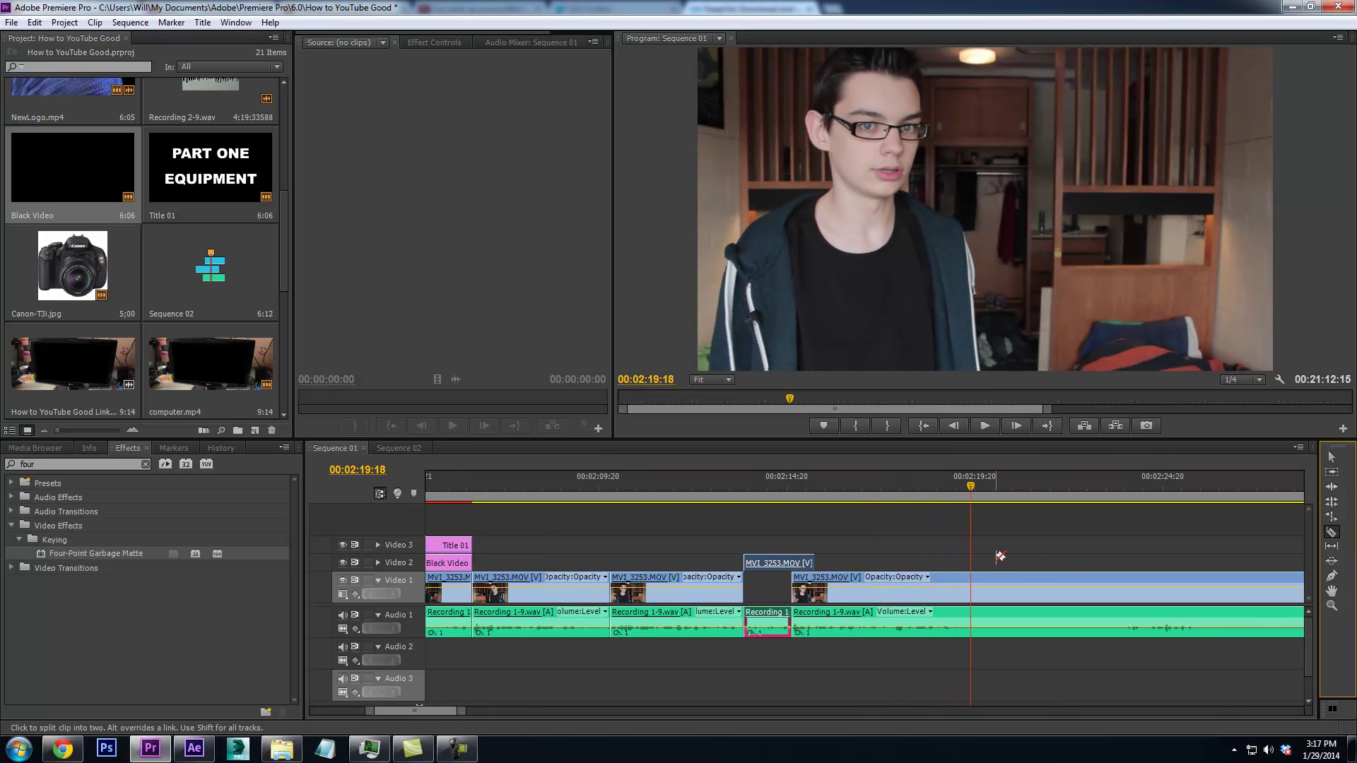
left_click(970, 493)
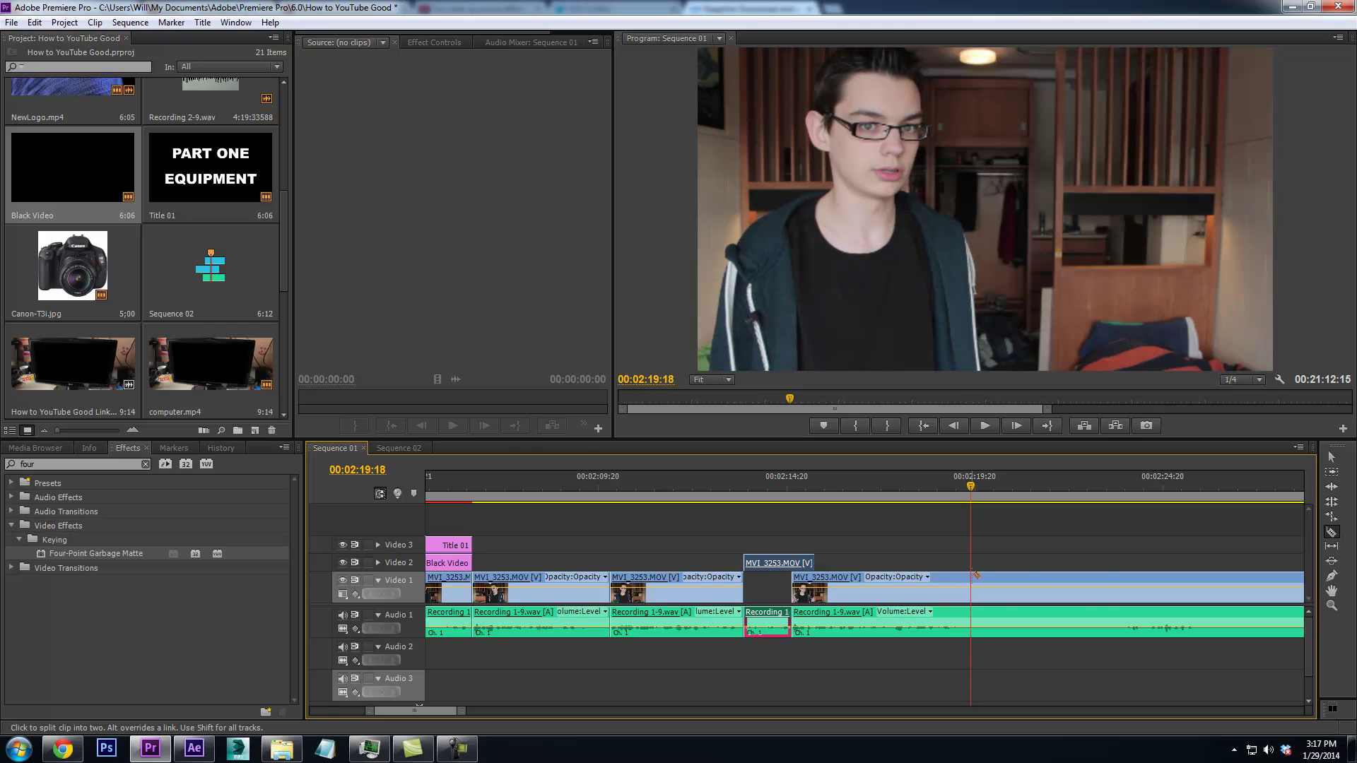
Split the last Video 1 clip at about 00:02:43:00, ripple delete the footage back to 00:02:19:18, and play the join
left_click_drag(1011, 475, 1233, 498)
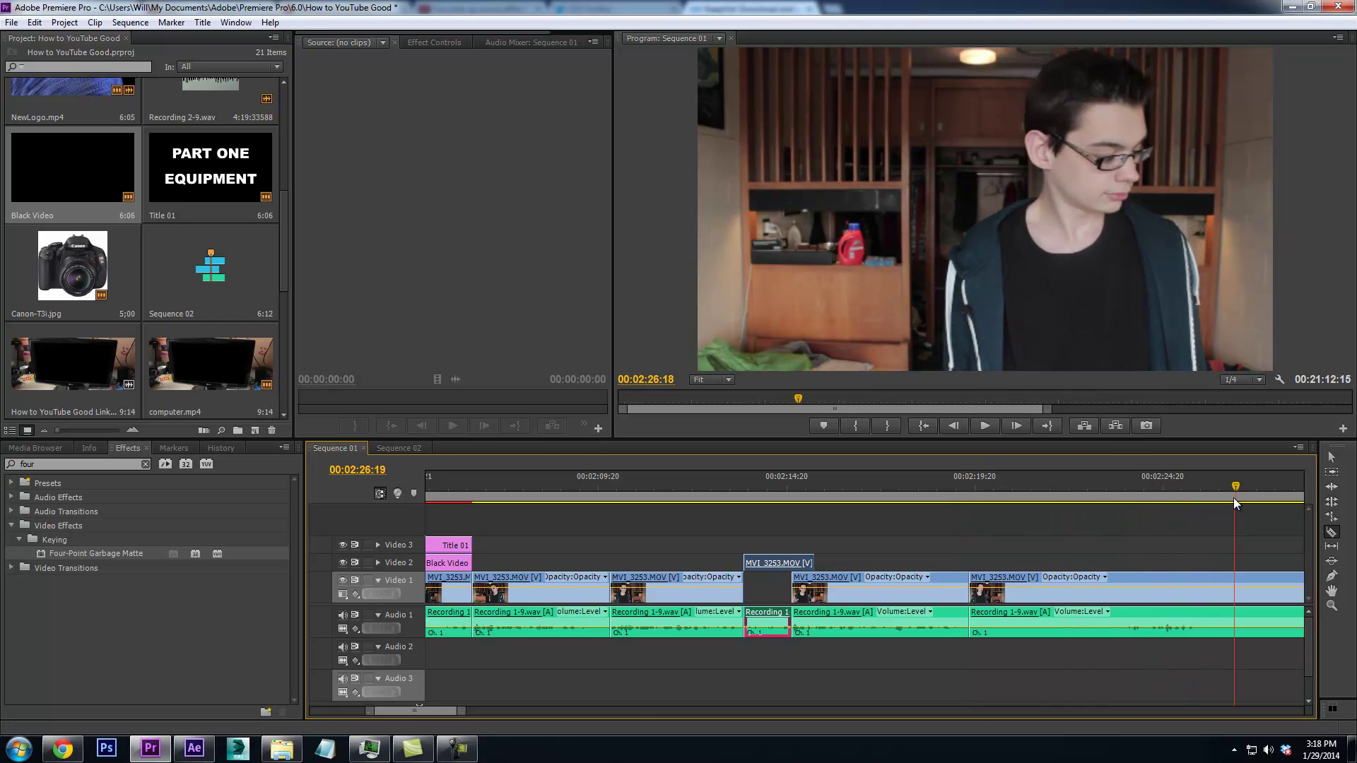
left_click_drag(461, 711, 731, 711)
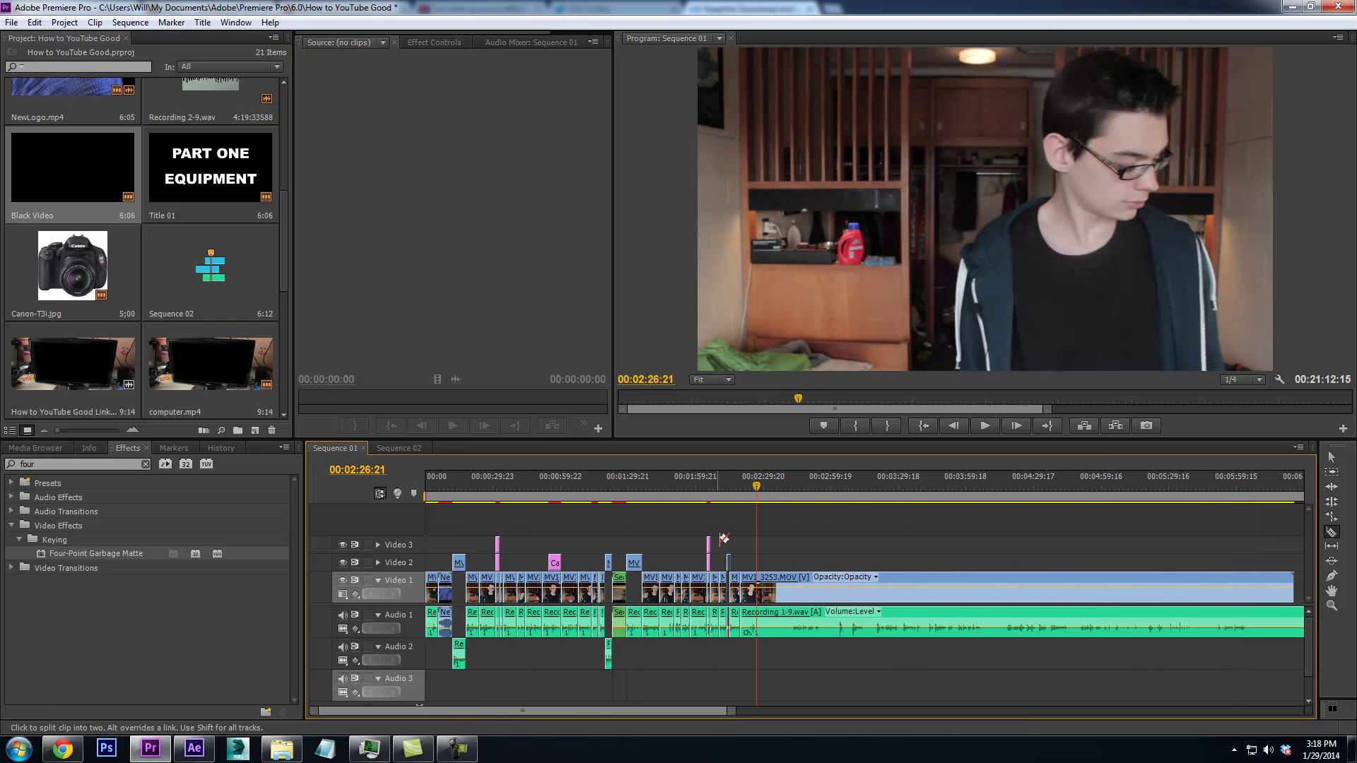
left_click_drag(752, 480, 795, 484)
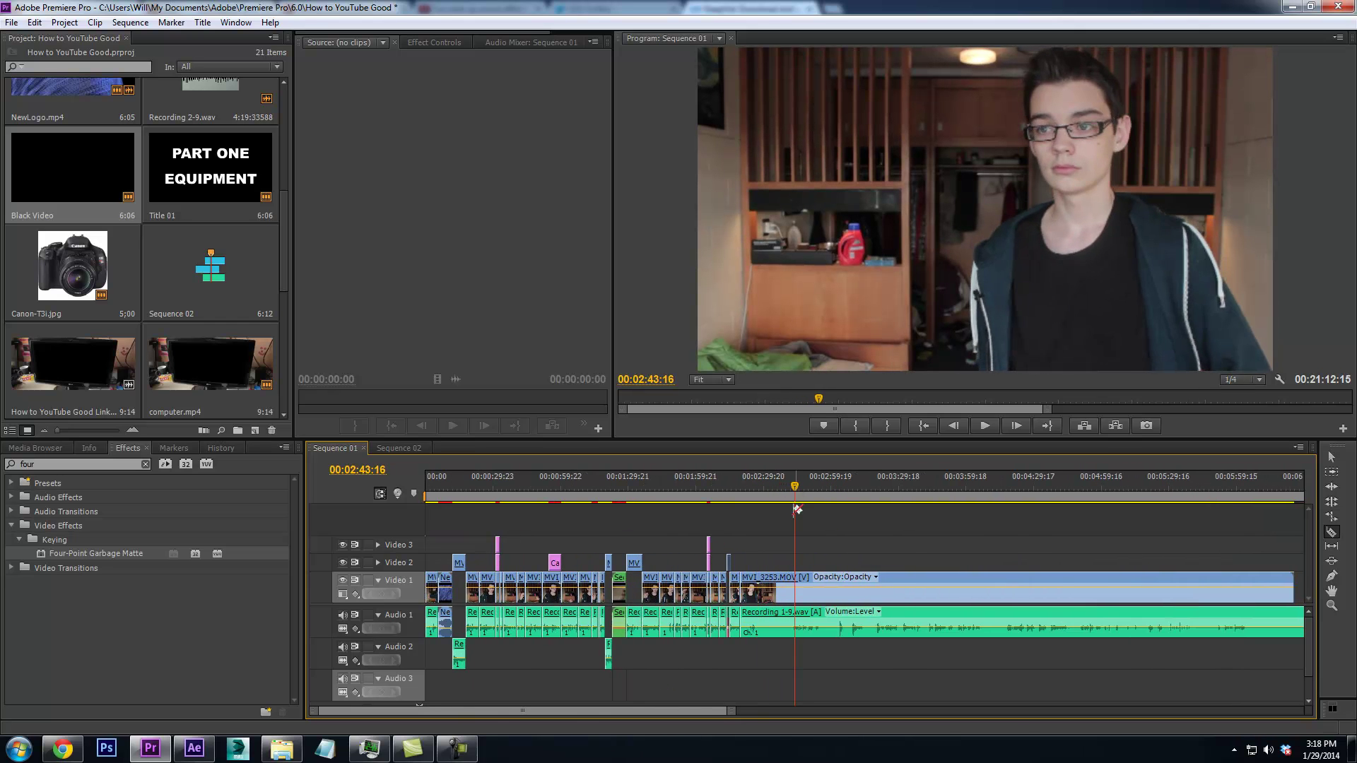
key("space")
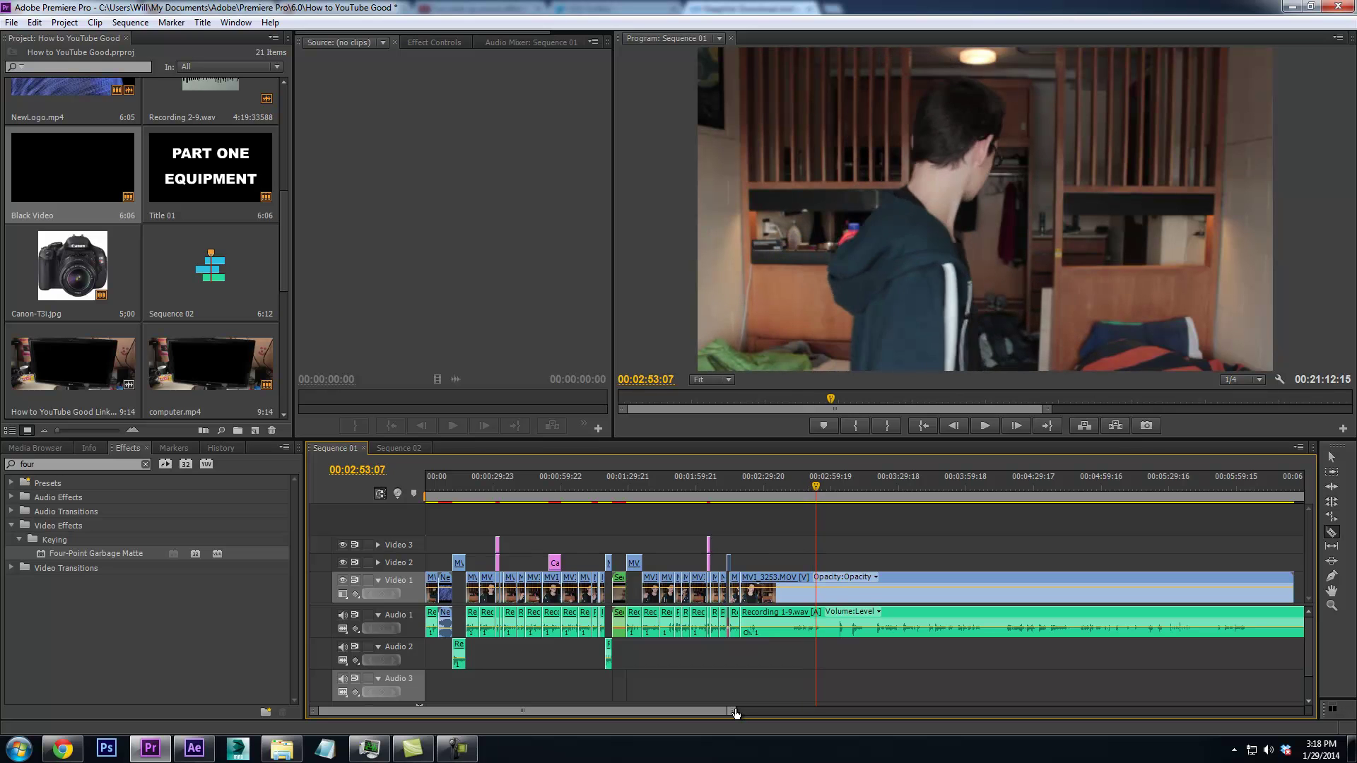
left_click_drag(735, 711, 573, 711)
left_click_drag(880, 496, 769, 506)
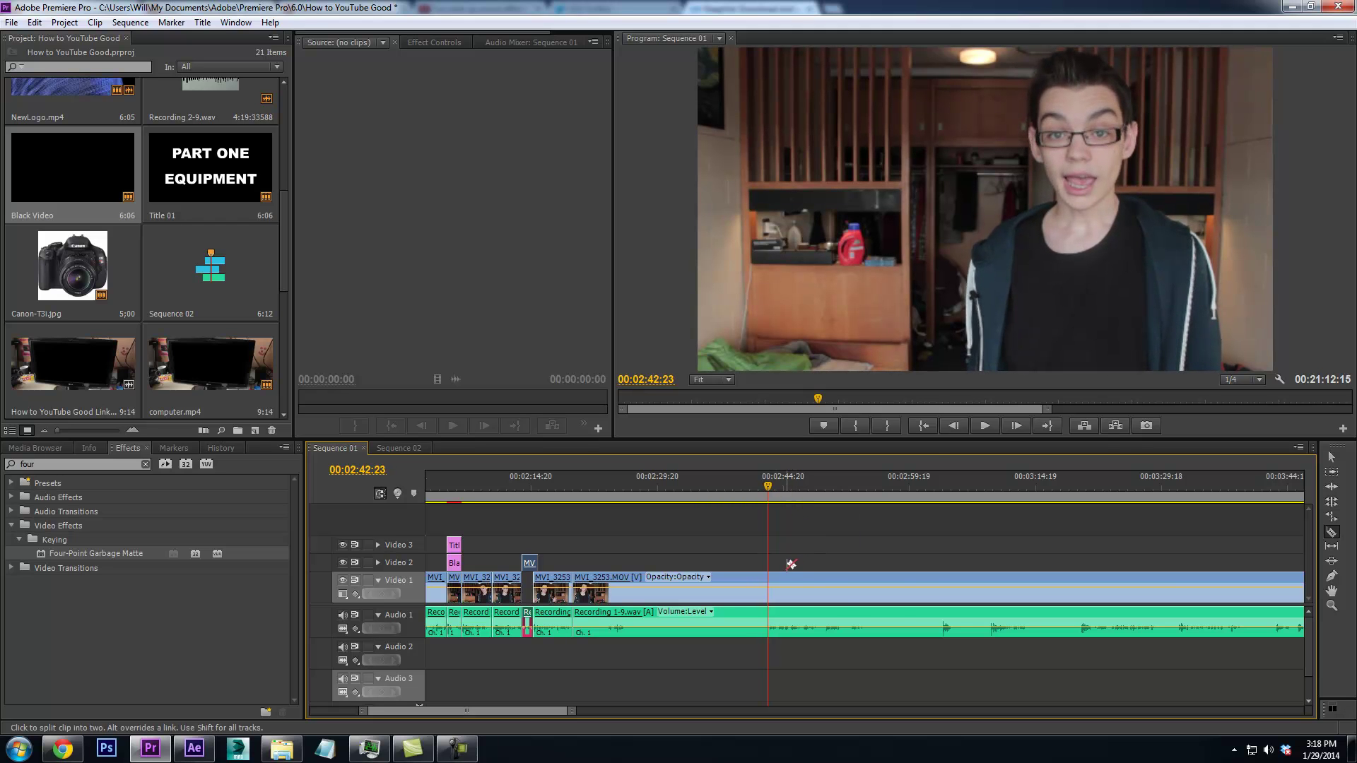
right_click(730, 590)
left_click(776, 111)
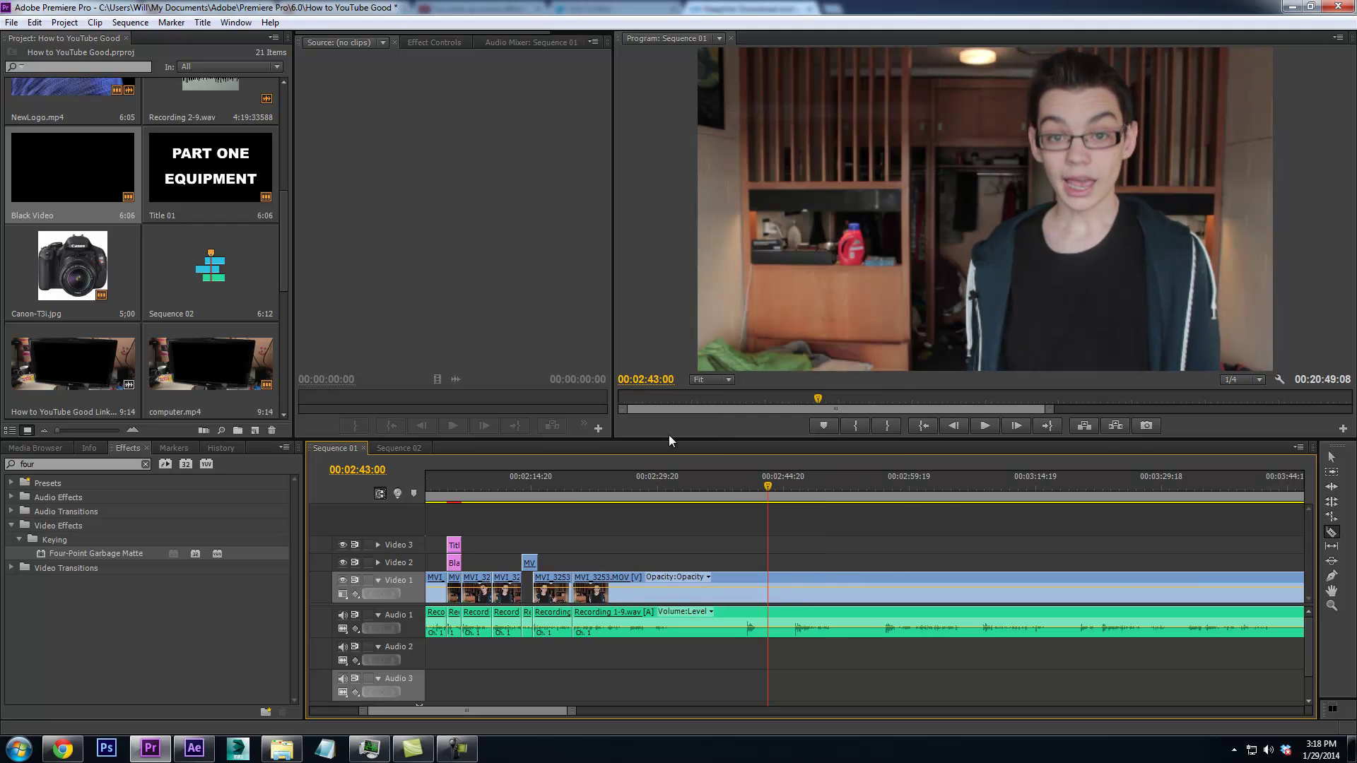
left_click(569, 501)
key("space")
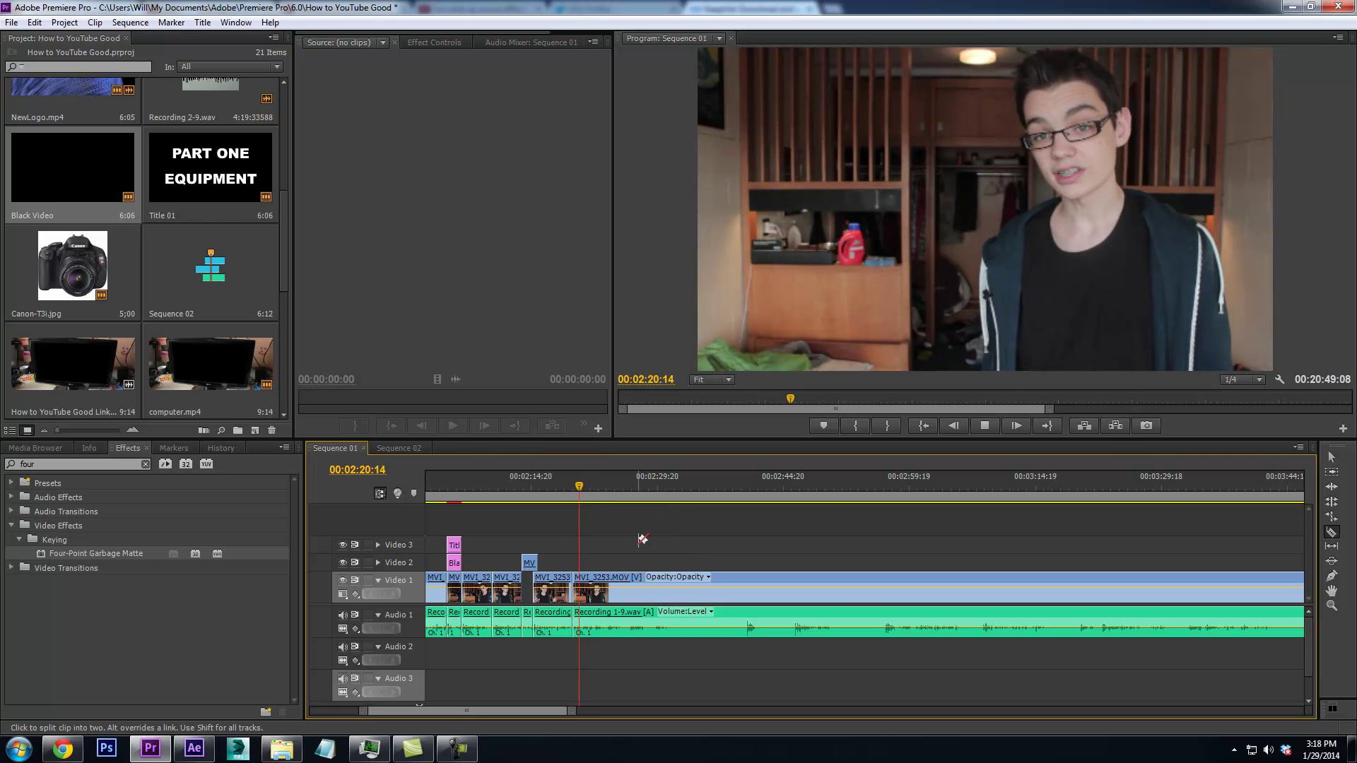
Split the last Video 1 clip at 00:02:20:20, ripple delete the short piece before the cut, and play the join
key("space")
left_click_drag(566, 711, 455, 711)
left_click_drag(857, 495, 820, 503)
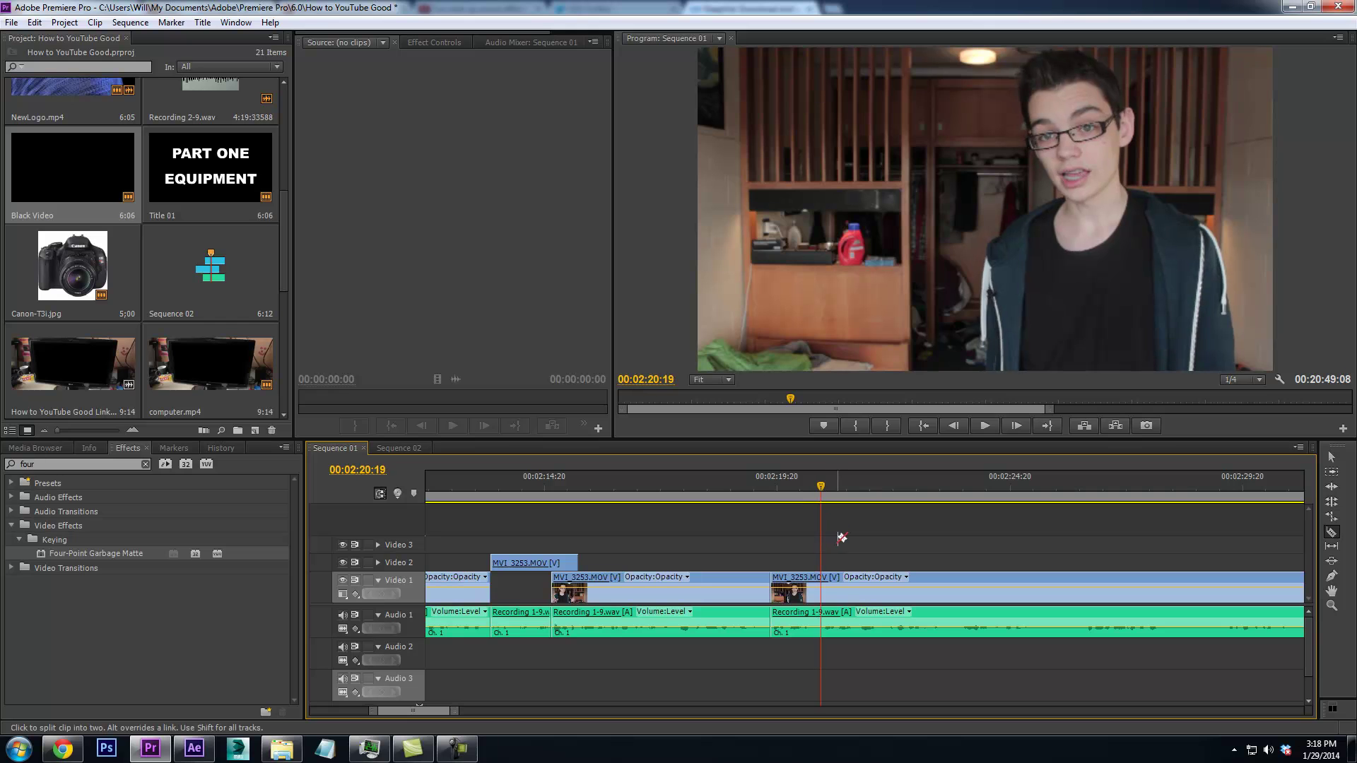
right_click(803, 593)
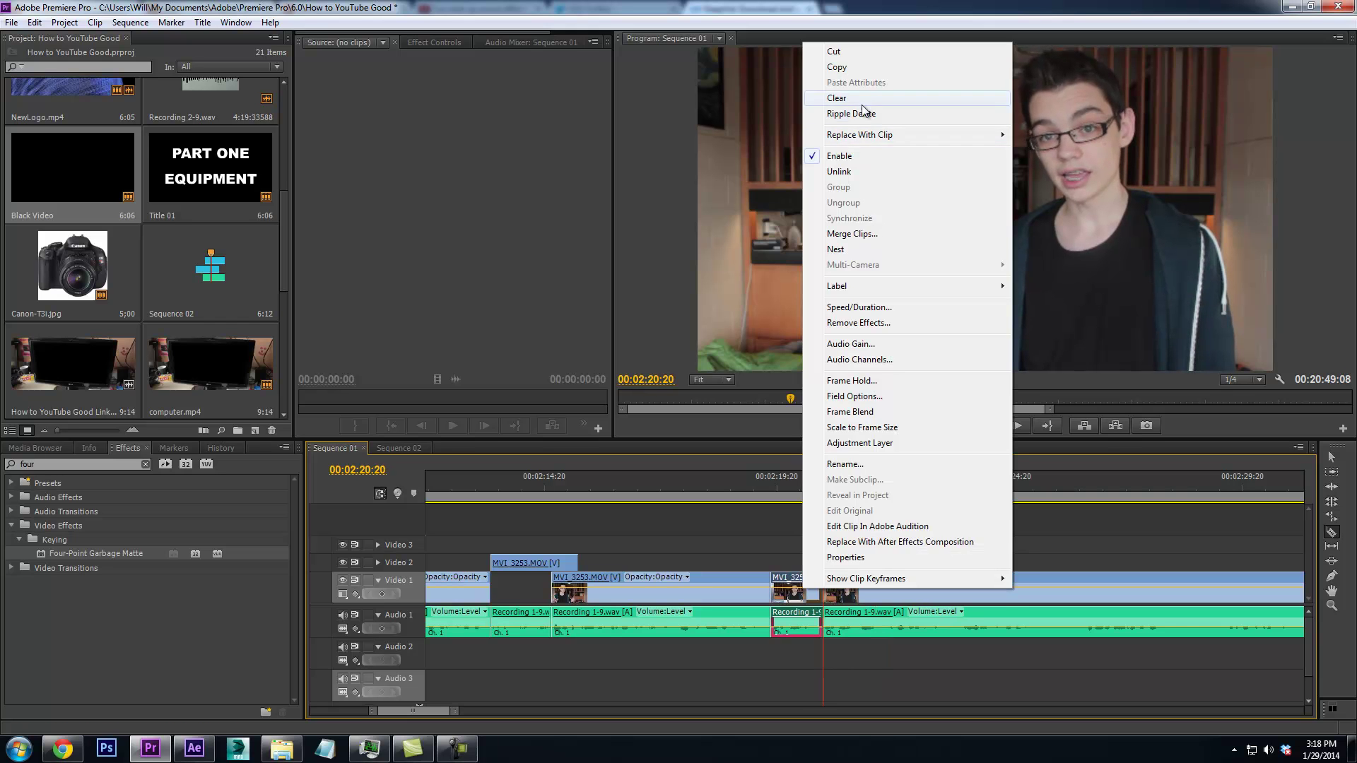
left_click(834, 111)
left_click(762, 499)
key("space")
key("space")
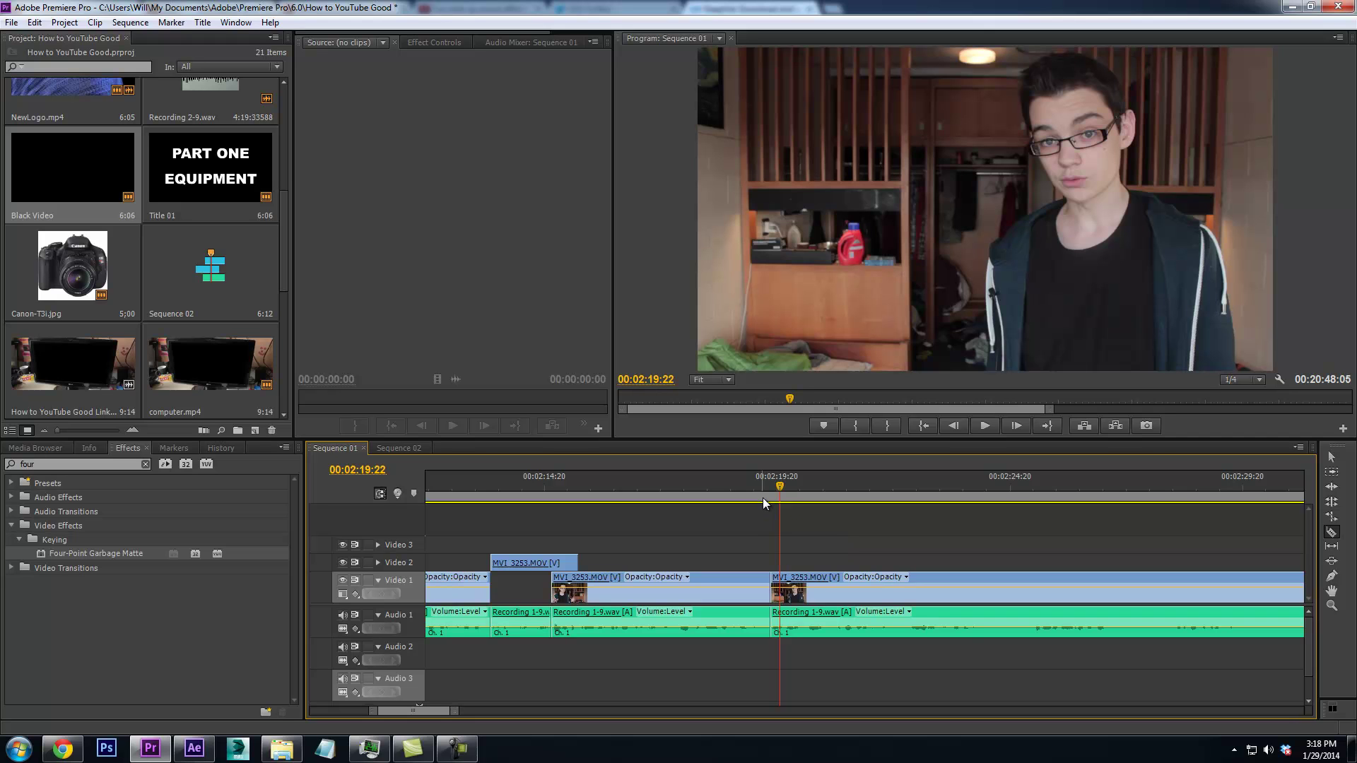
left_click(472, 759)
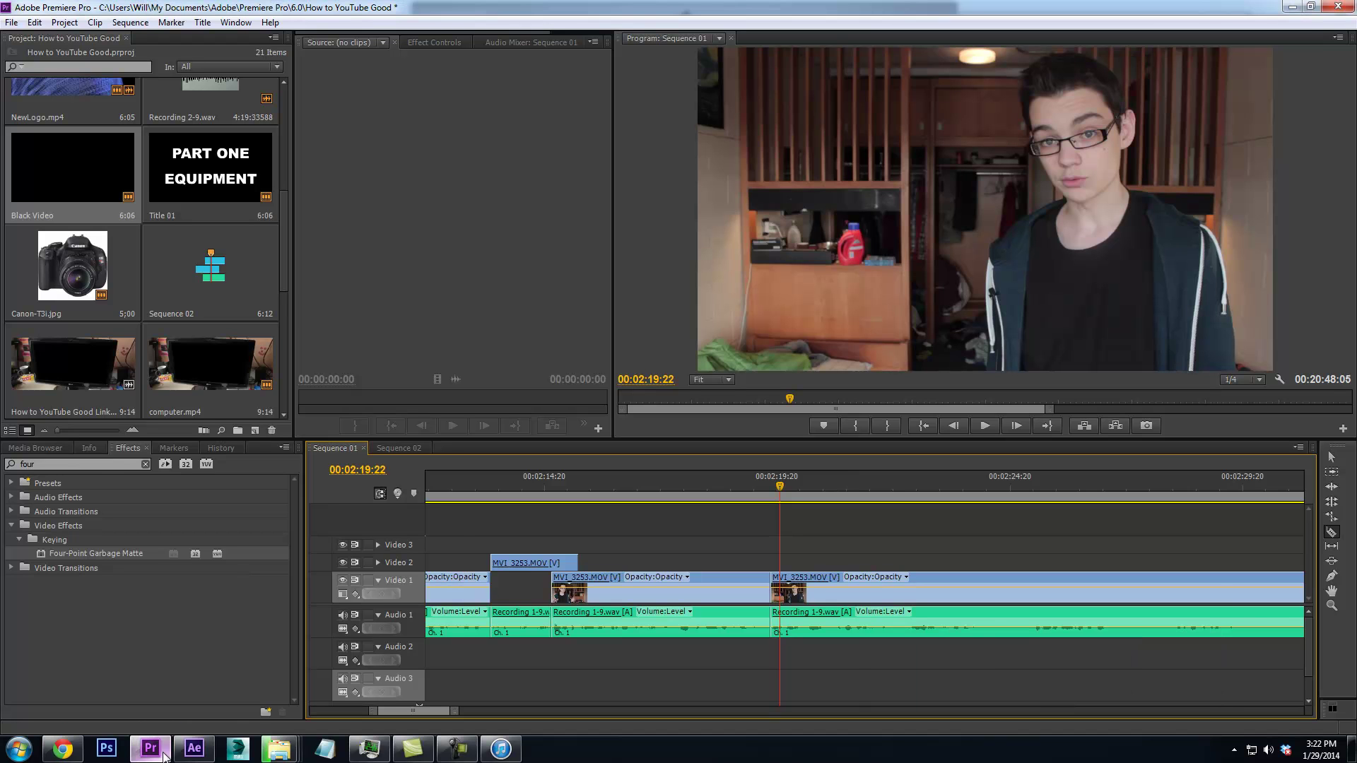
Split the last Video 1 clip at 00:02:24:05 and 00:02:25:09, ripple delete the piece between, and play the join
key("space")
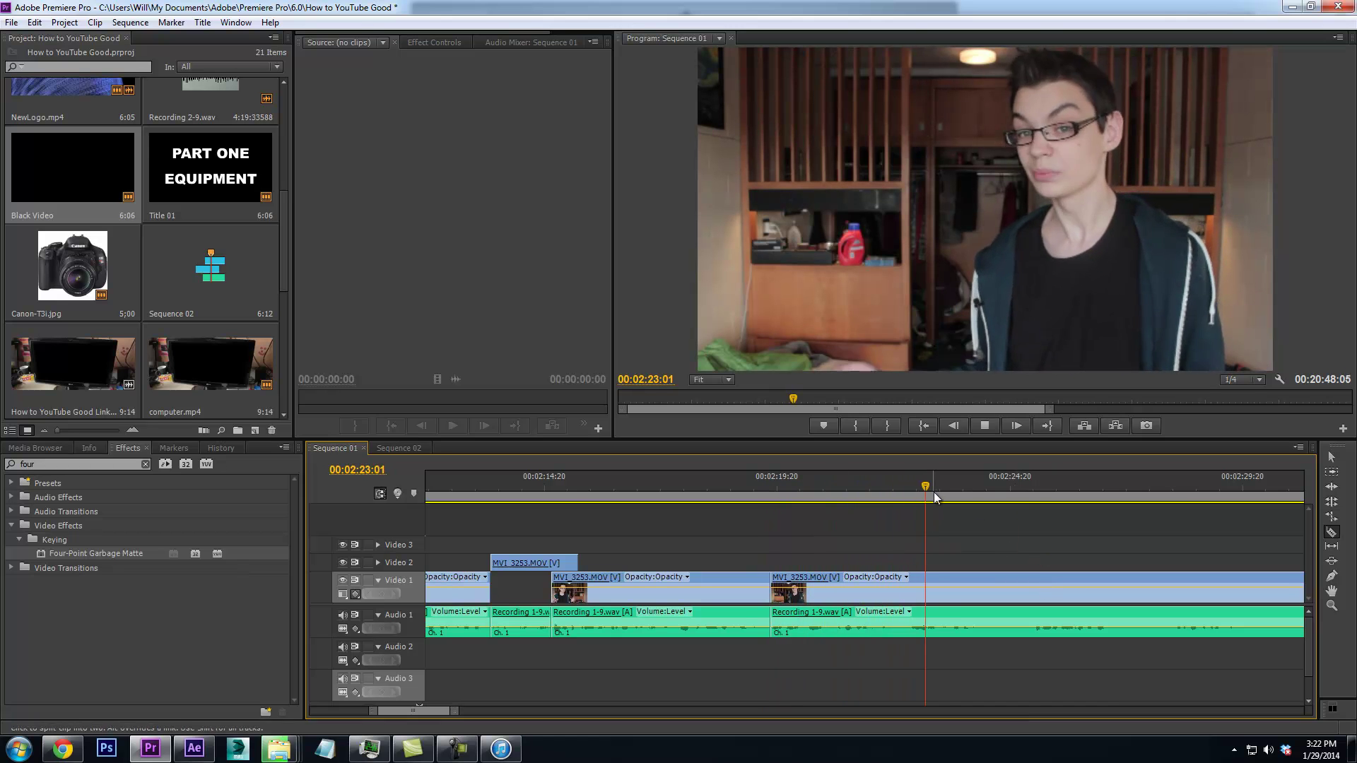
left_click(955, 493)
left_click_drag(958, 495, 974, 492)
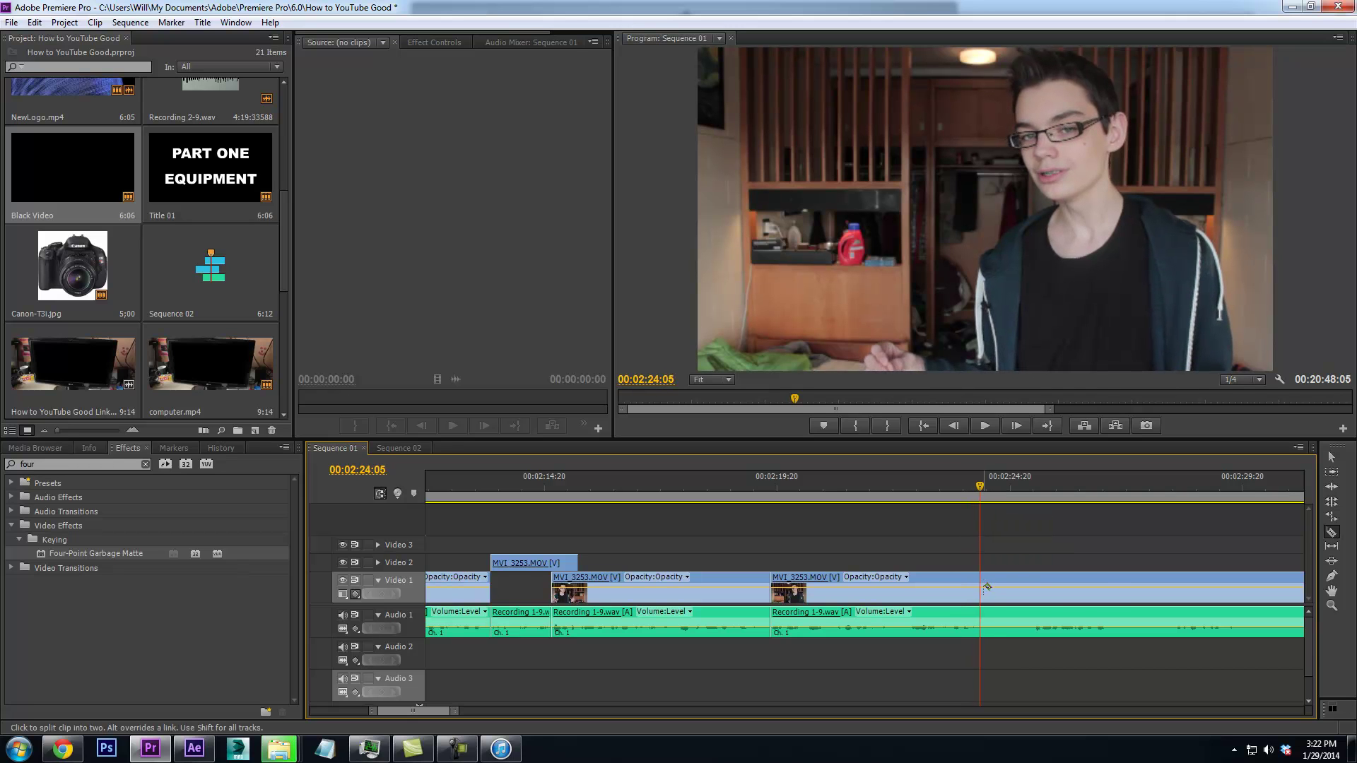
left_click_drag(978, 492, 1031, 496)
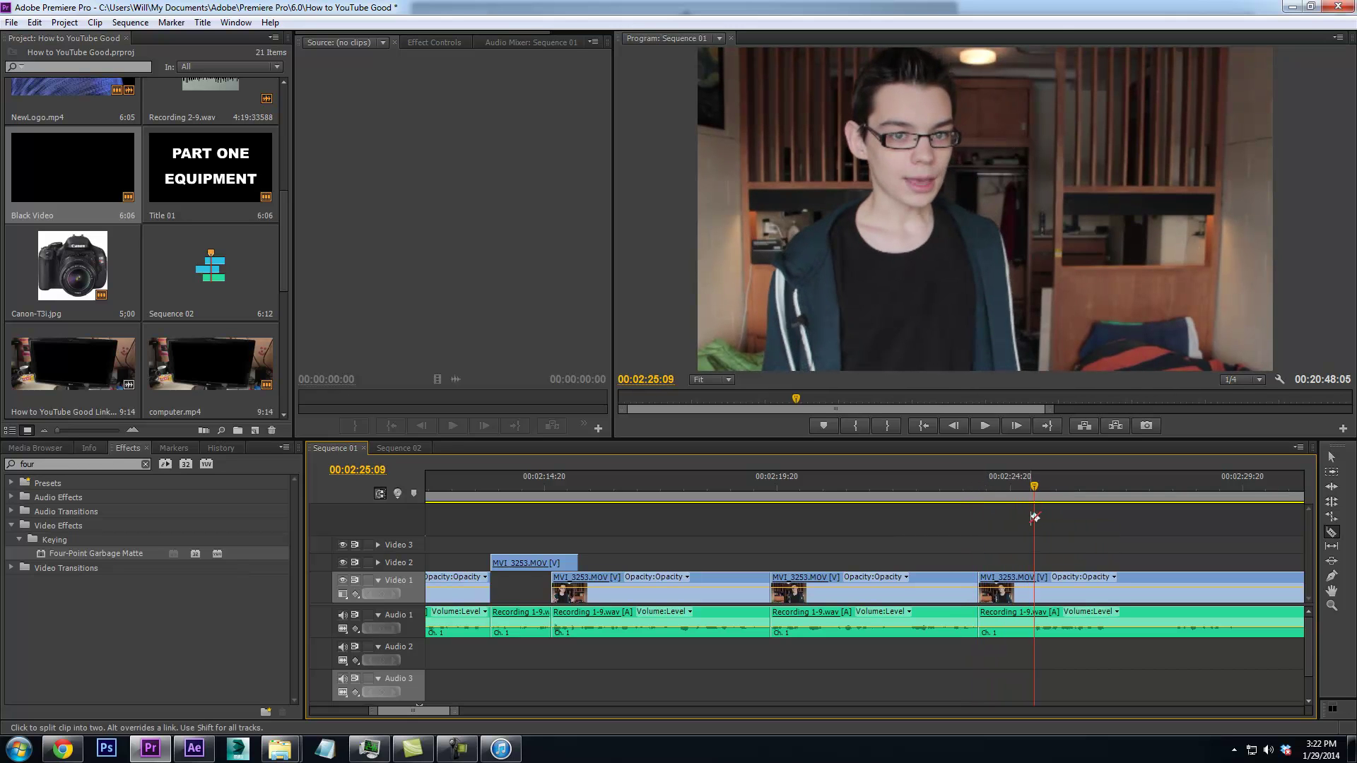
left_click(1034, 585)
right_click(1021, 611)
left_click(1066, 109)
left_click(969, 498)
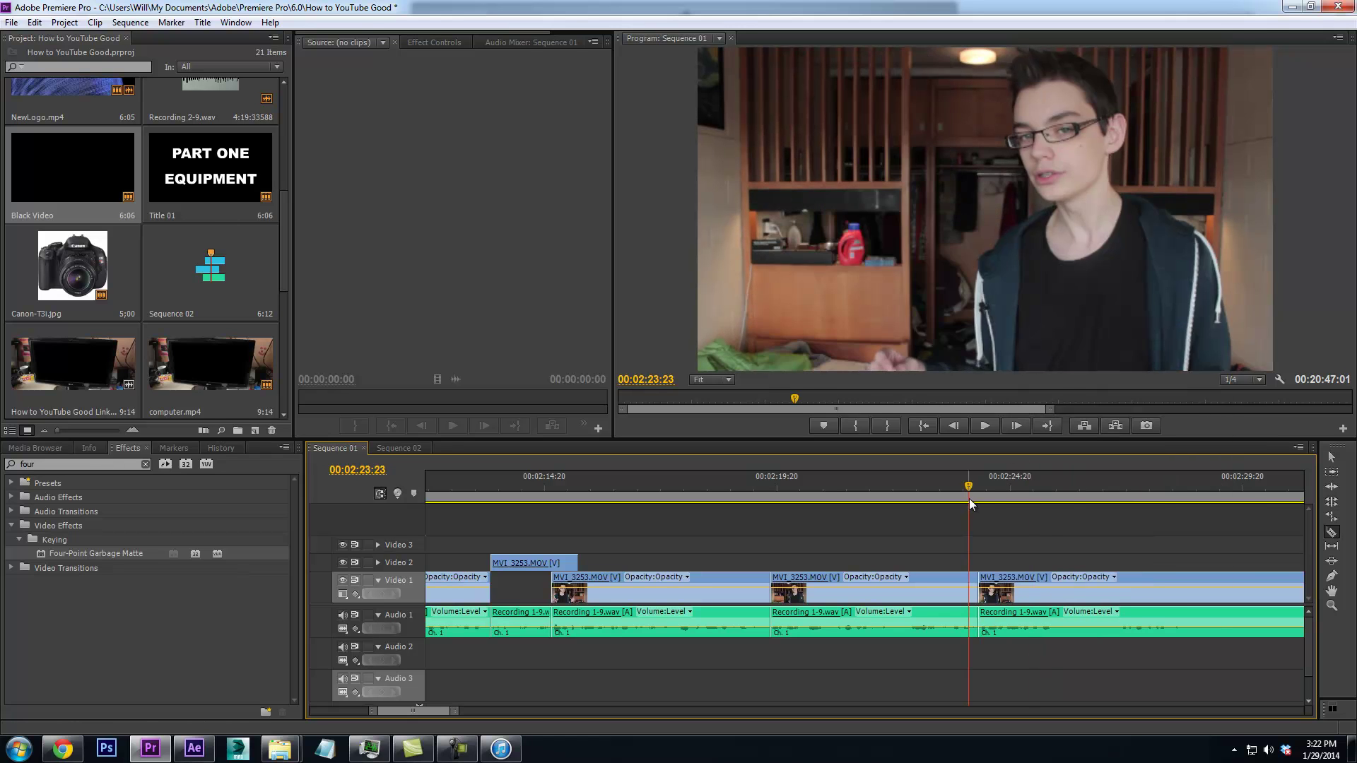
key("space")
key("space")
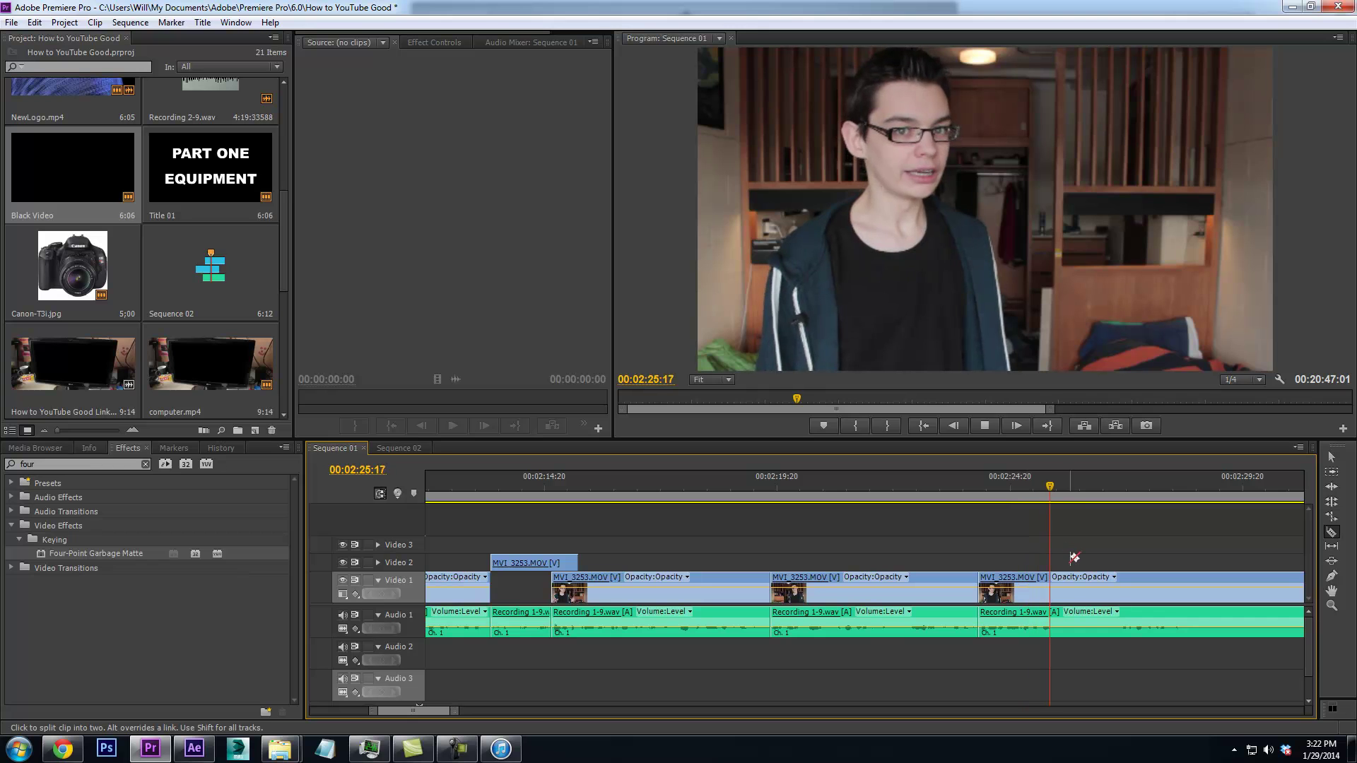
Play on through the take and split the last Video 1 clip at 00:02:28:17, where the speaker turns away
left_click(1057, 569)
key("space")
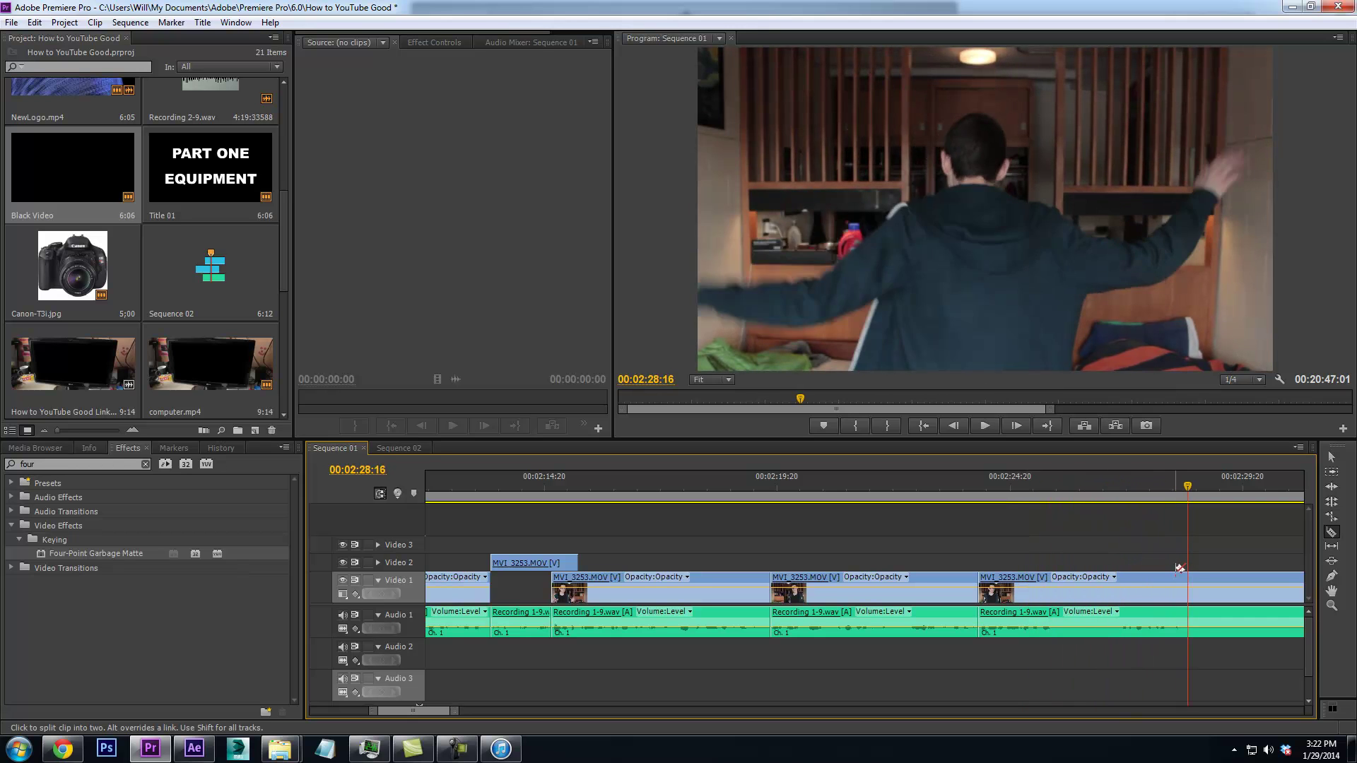
key("space")
left_click(1197, 585)
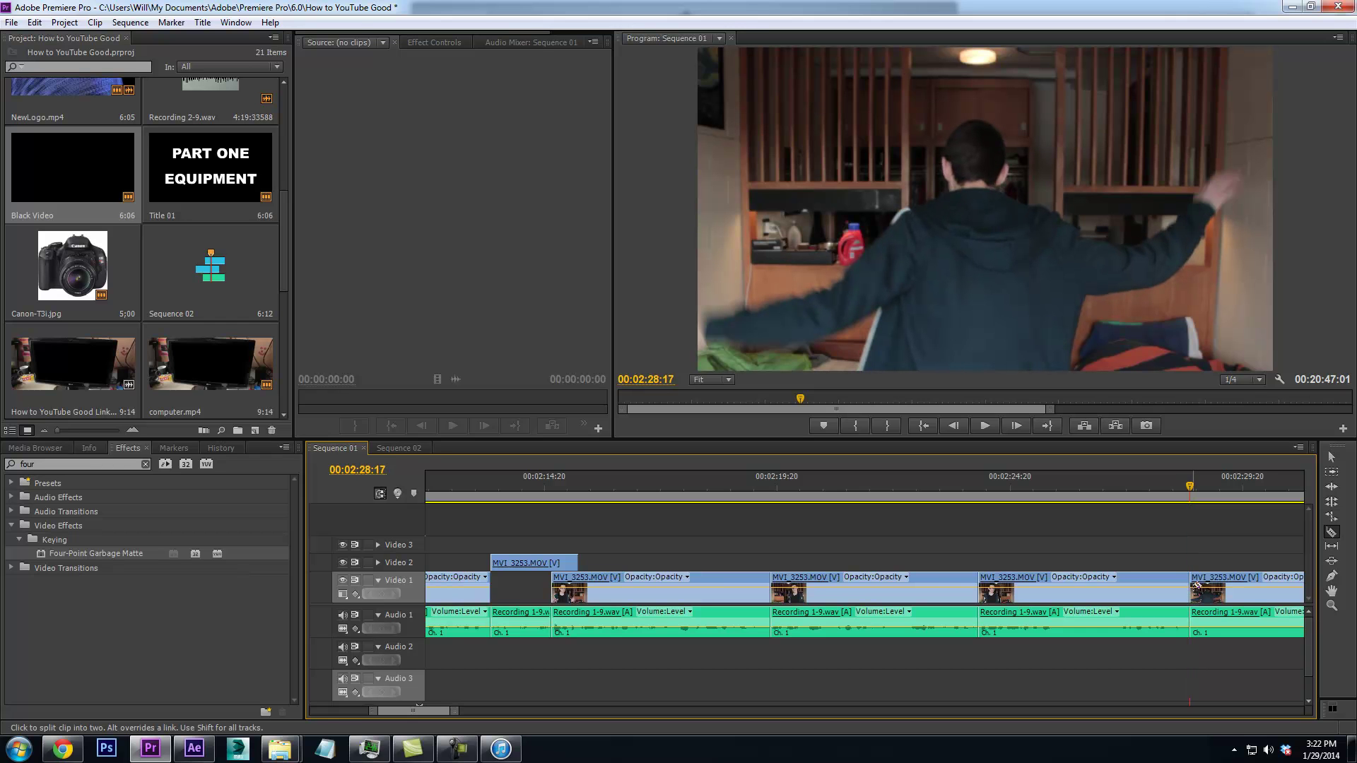
Review the raw footage from 00:02:28:17 to about 00:03:11:23 to find where the next usable take starts
left_click_drag(456, 711, 732, 711)
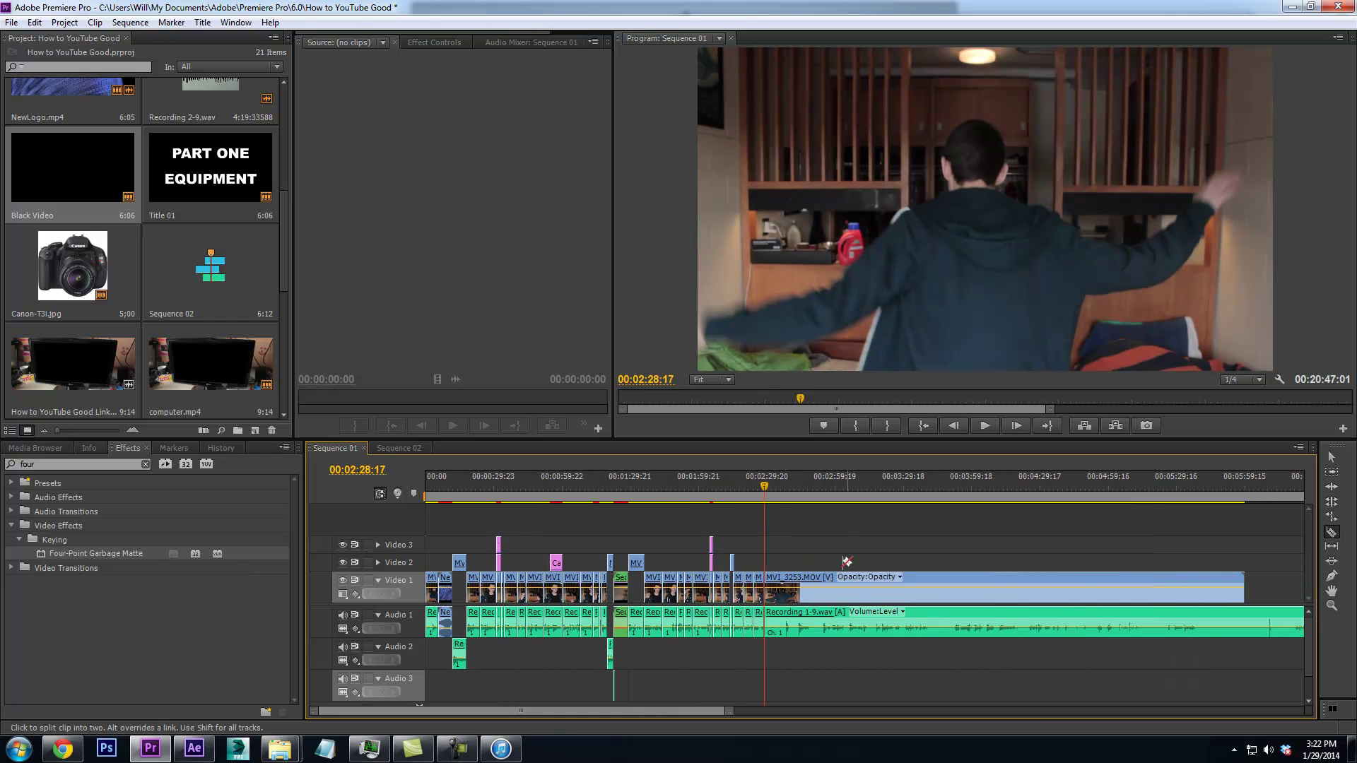
left_click_drag(765, 499, 781, 499)
key("space")
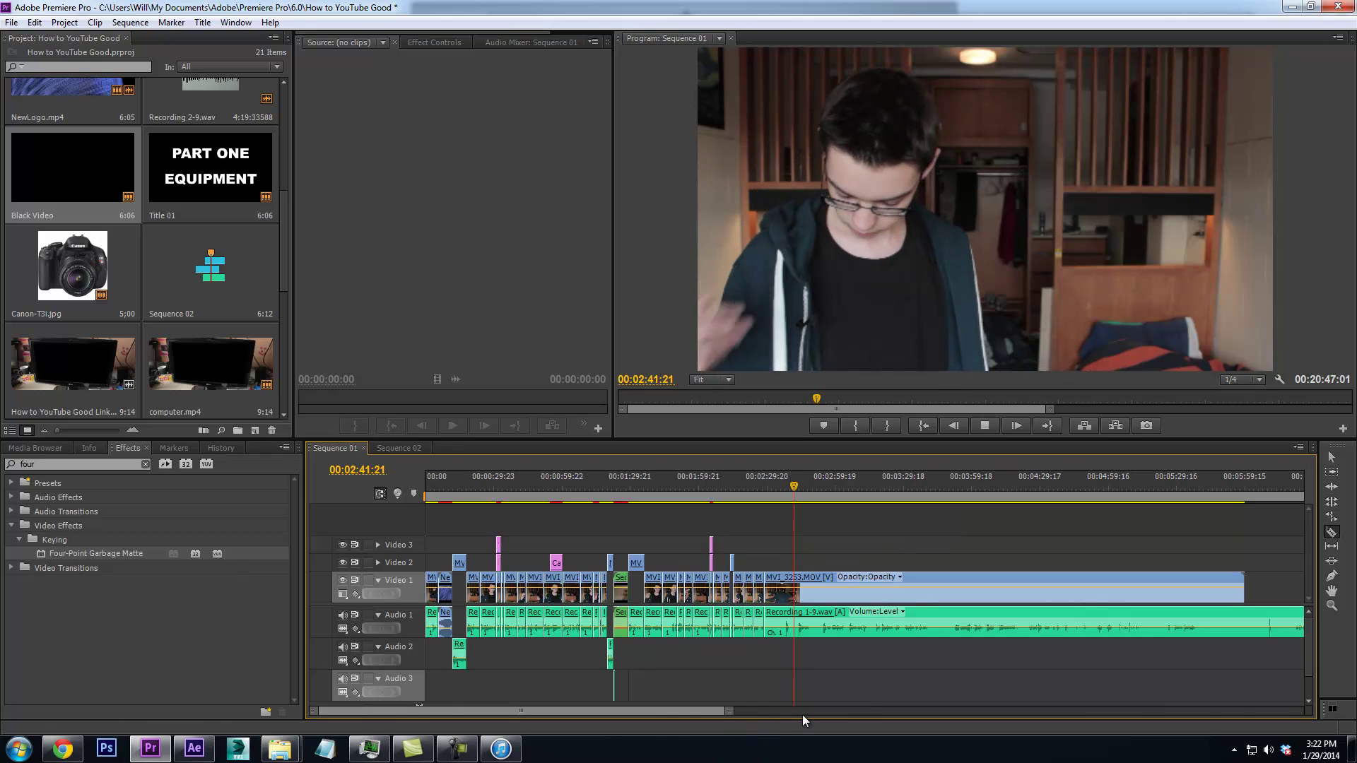
left_click_drag(728, 712, 706, 710)
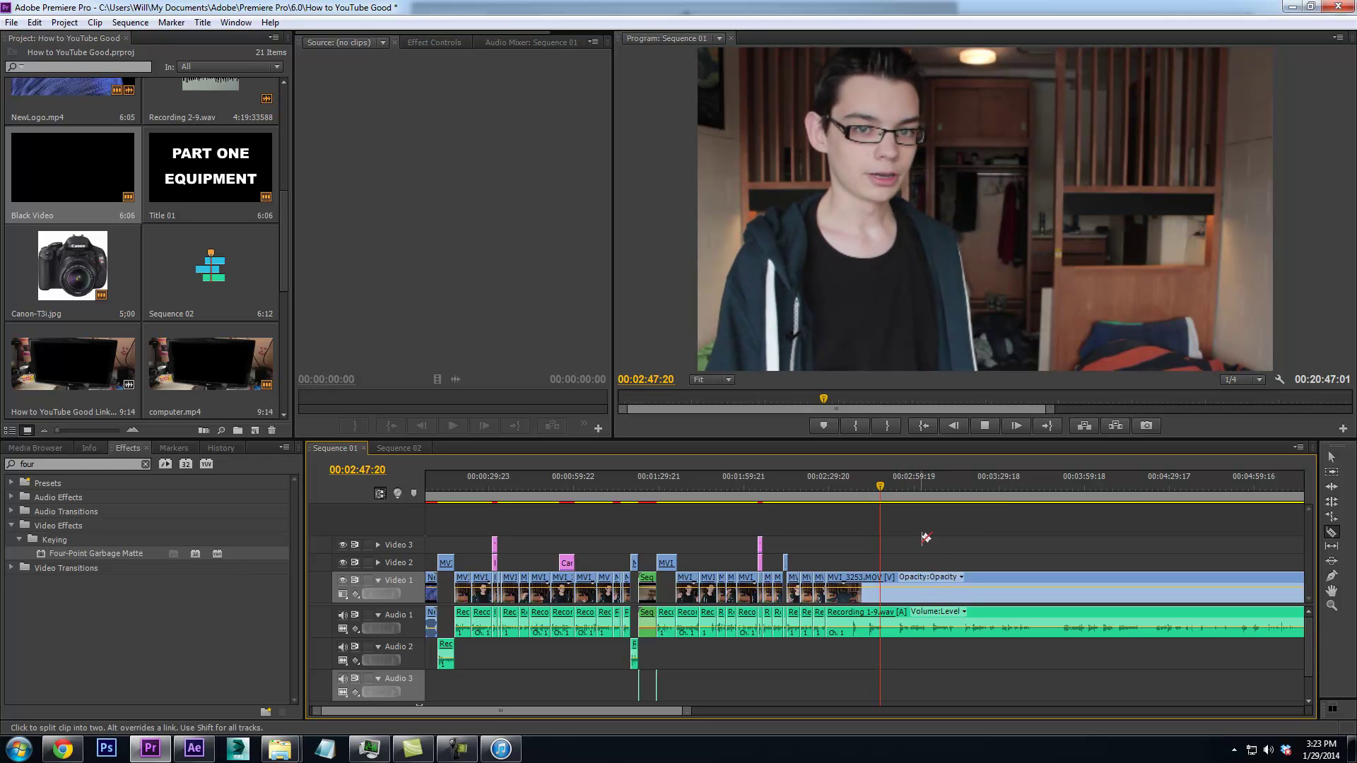
left_click(888, 495)
left_click_drag(889, 494, 902, 490)
key("space")
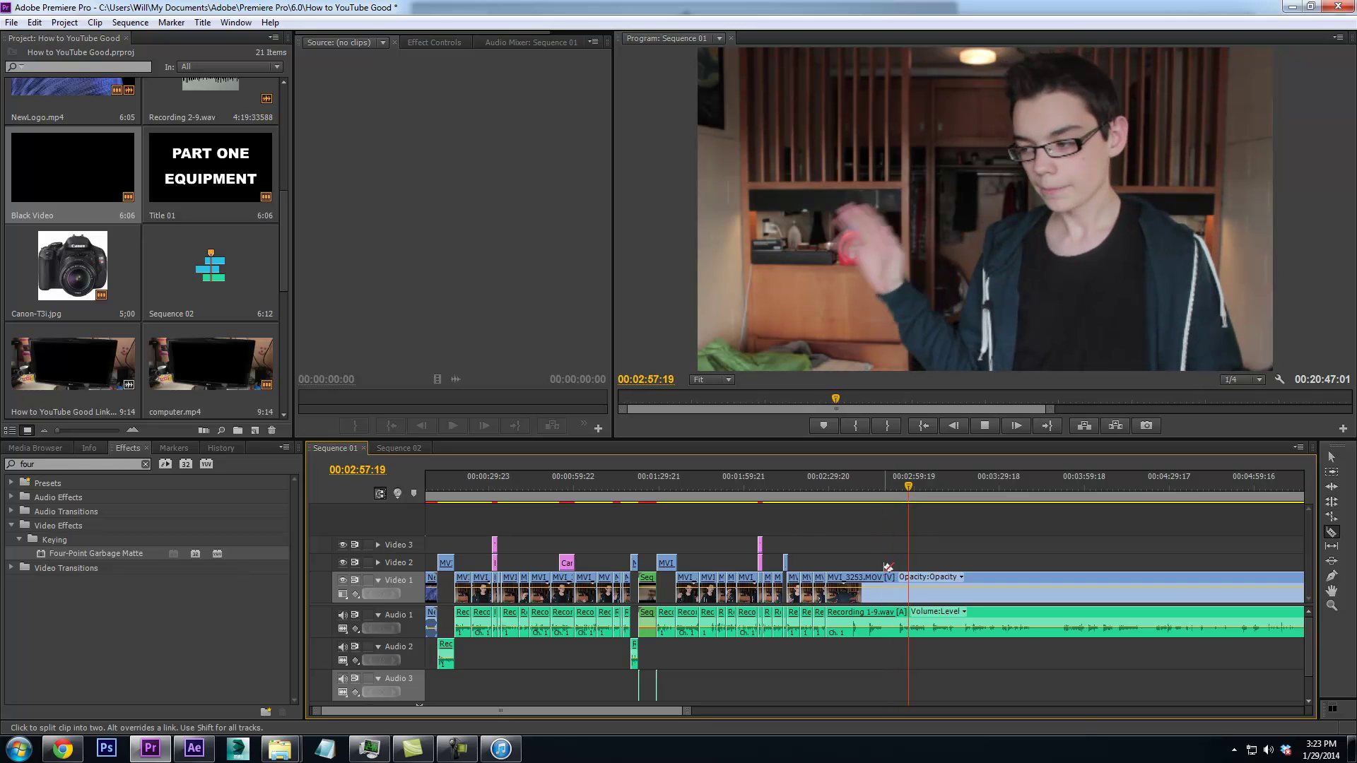
left_click(922, 492)
left_click_drag(922, 493, 937, 486)
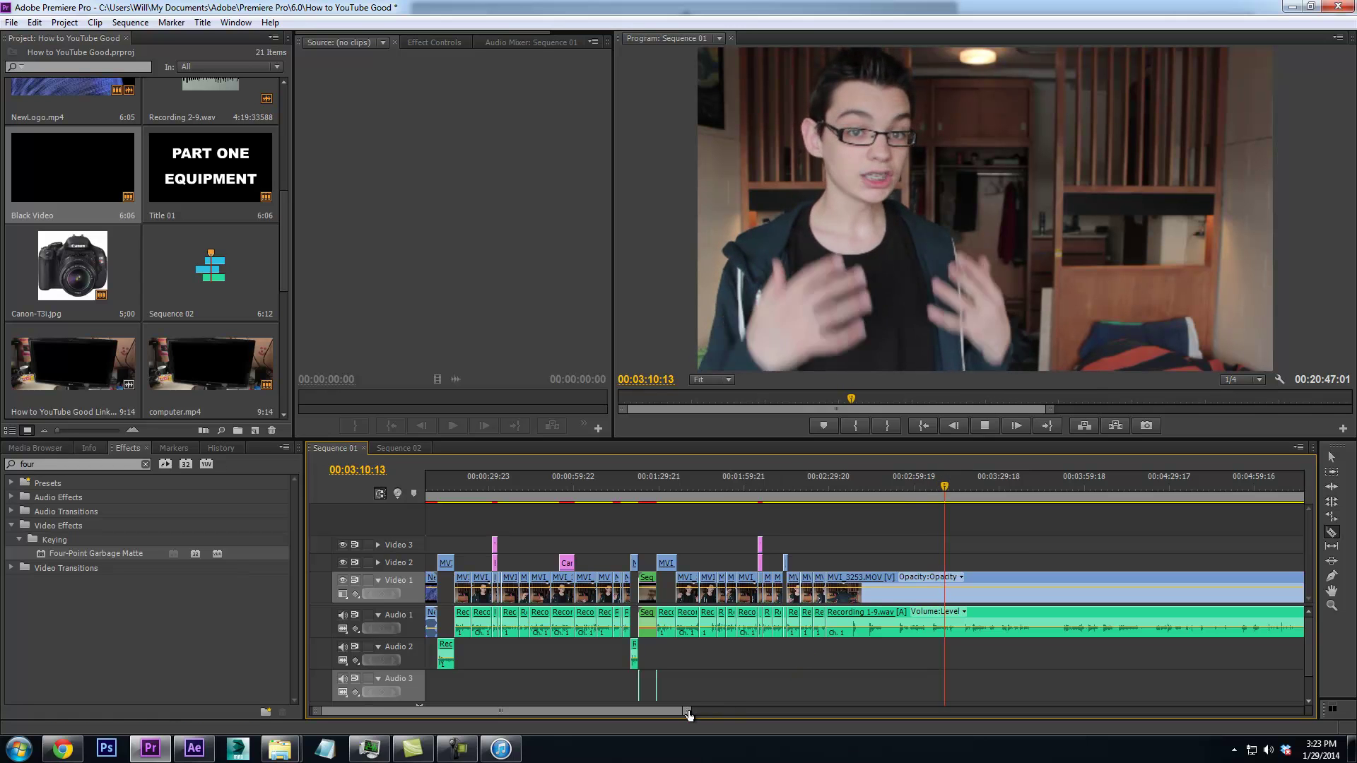
key("equal")
key("equal")
key("space")
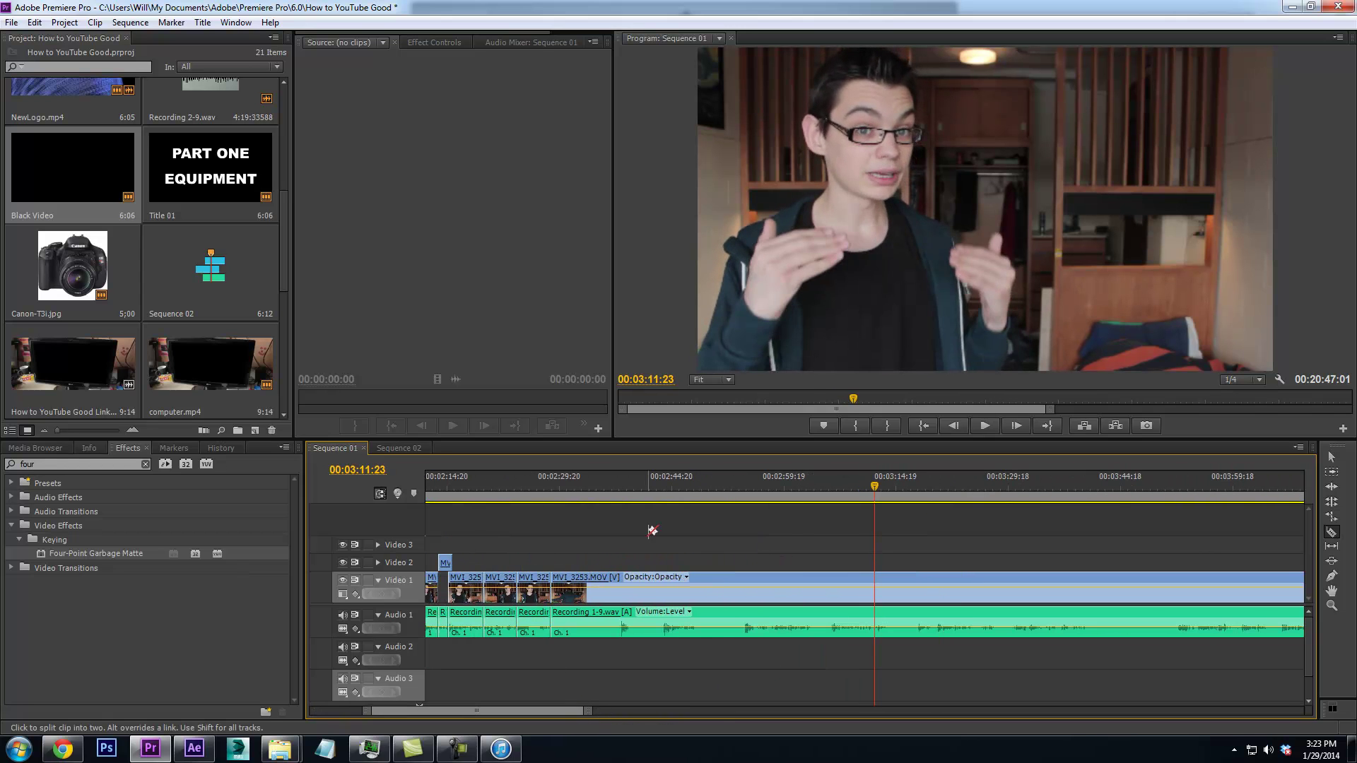
Split the last Video 1 clip at 00:02:38:01, ripple delete the footage back to 00:02:28:17, and play the join
left_click(619, 495)
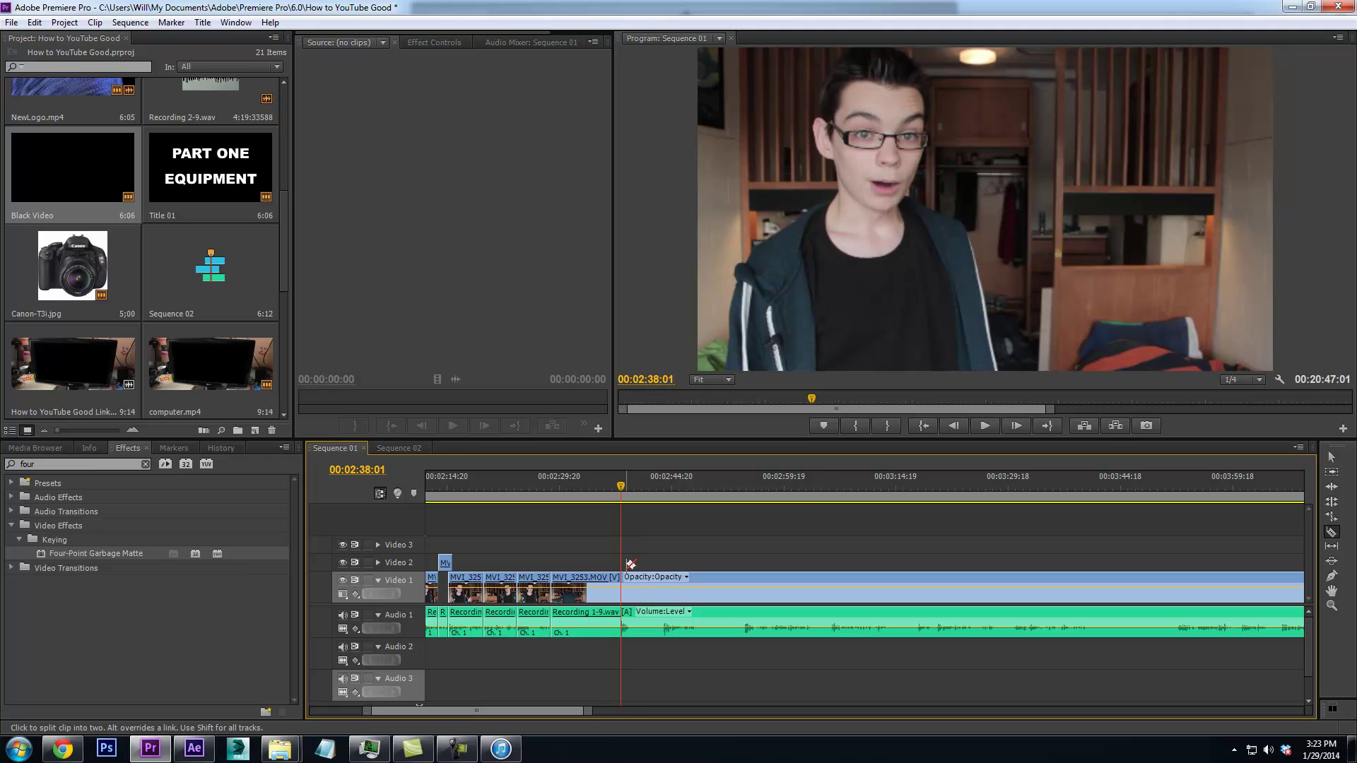
right_click(623, 583)
left_click(694, 113)
left_click(545, 494)
key("space")
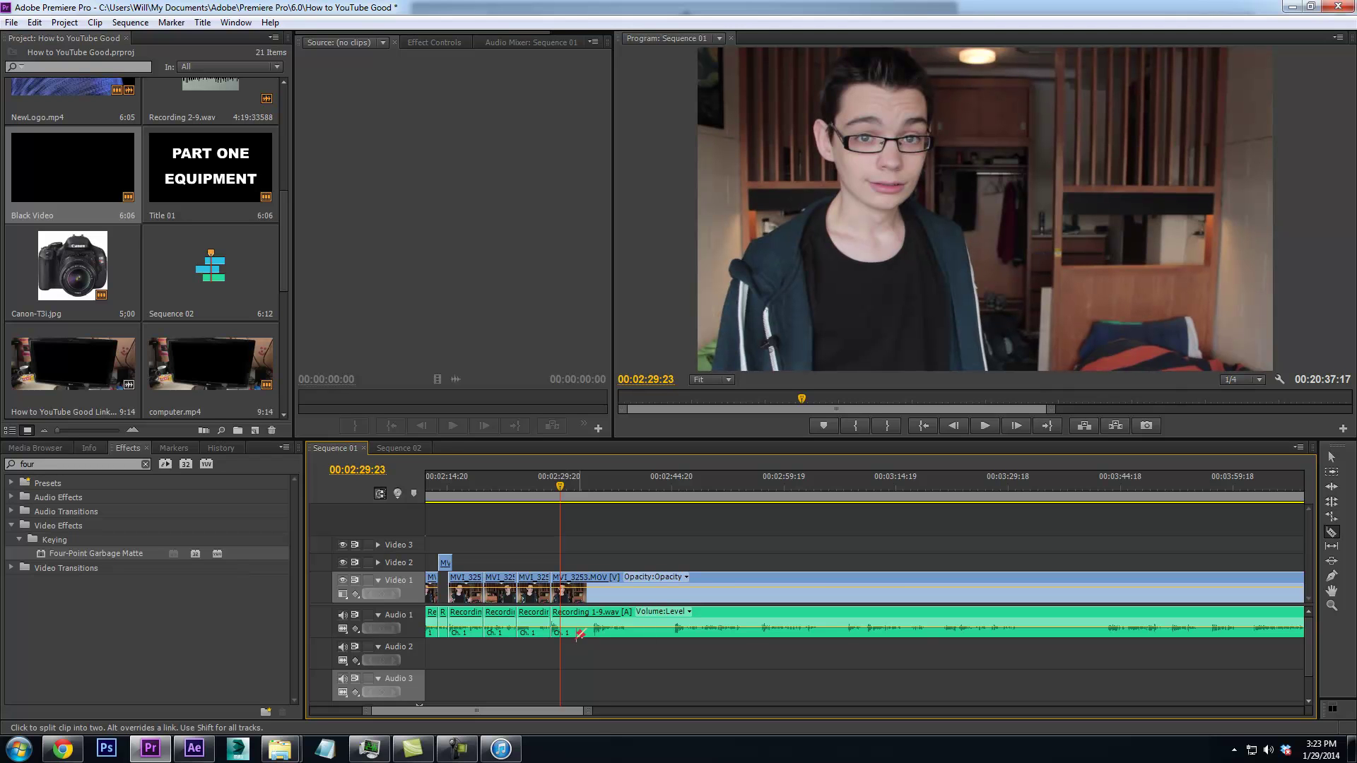
Split the last Video 1 clip at about 00:02:29:21 and 00:02:34:10, ripple delete the piece between, and play on
left_click_drag(591, 715, 522, 711)
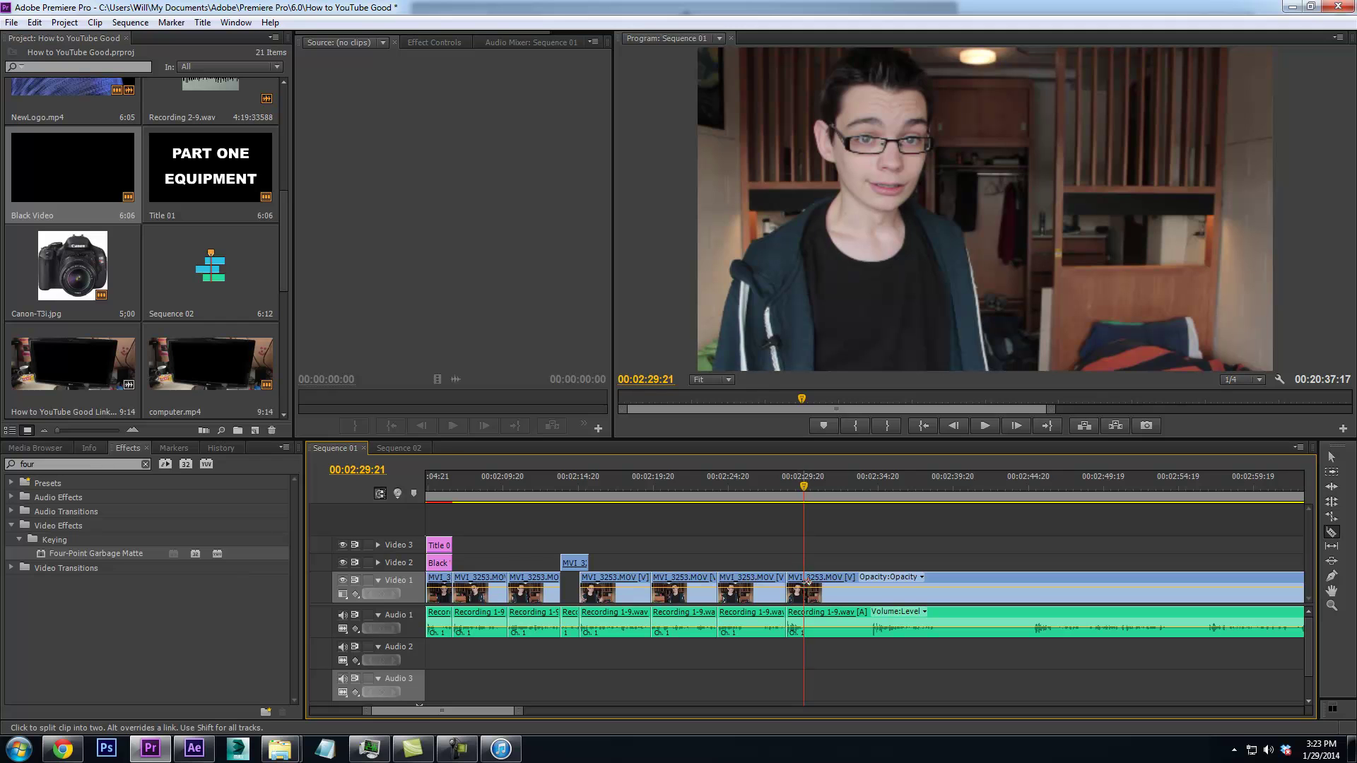
left_click_drag(807, 501, 871, 508)
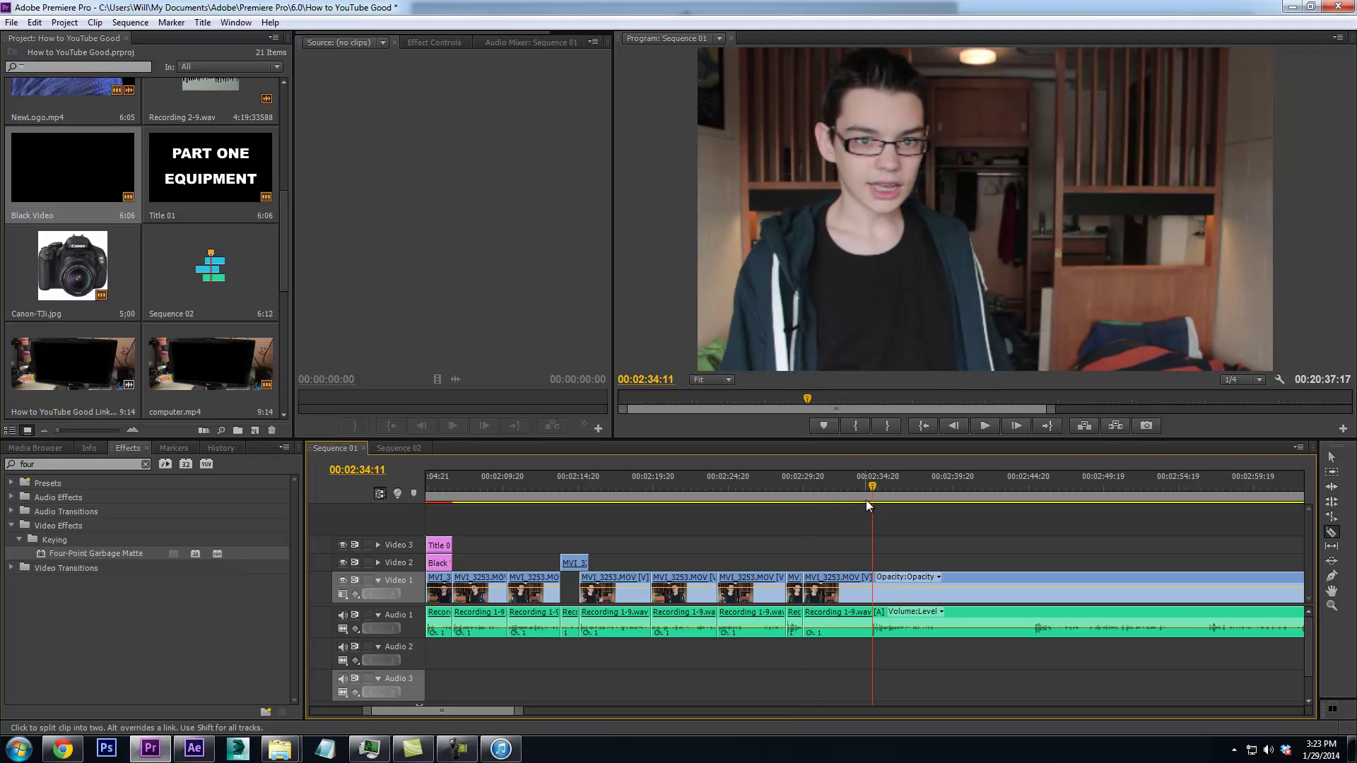
left_click(873, 585)
right_click(838, 596)
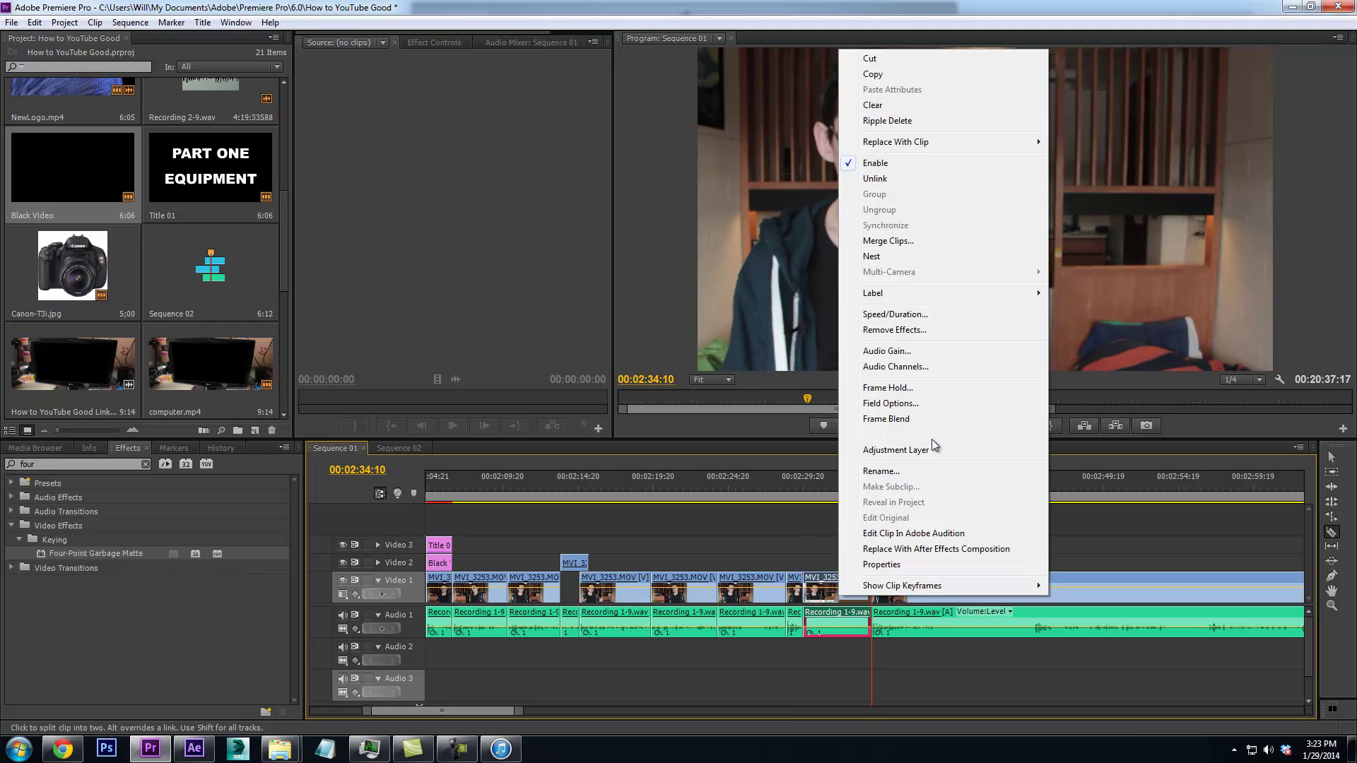
left_click(892, 122)
key("space")
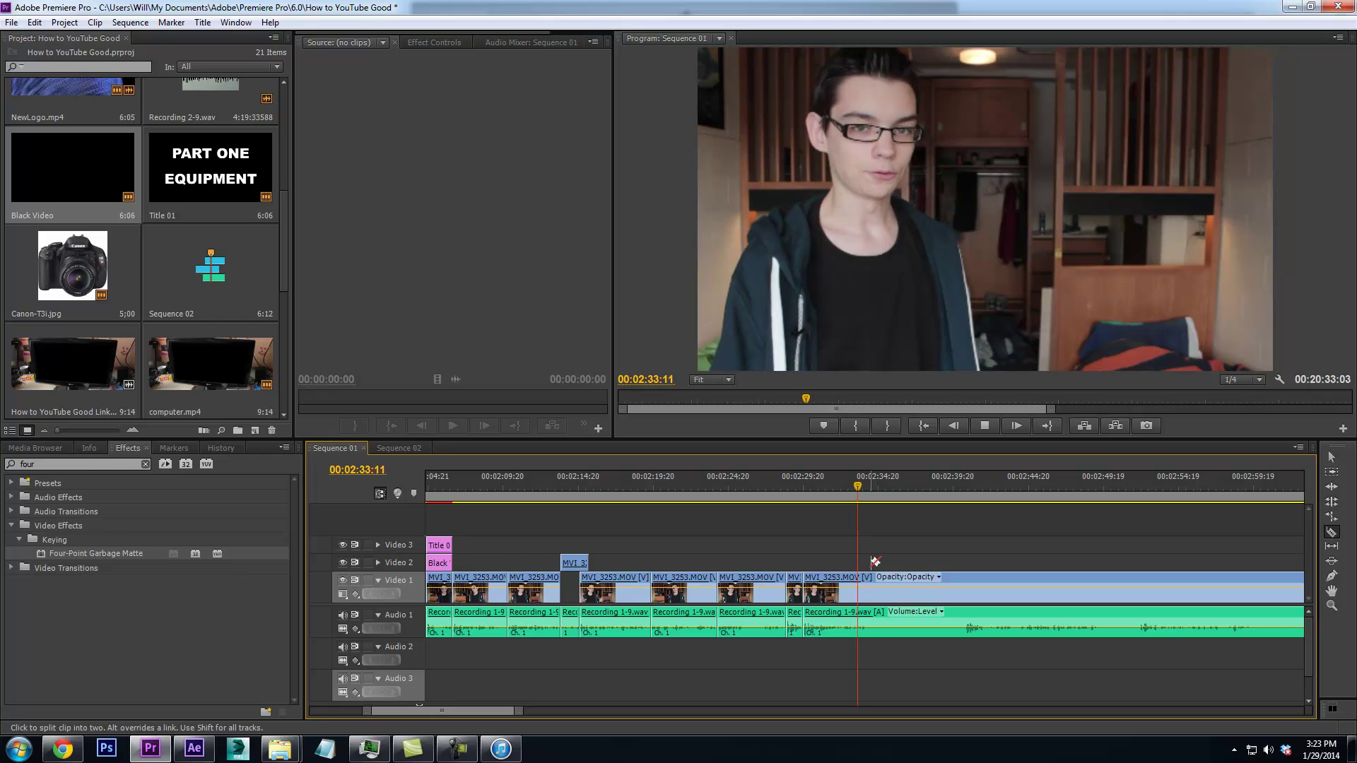
Split the last Video 1 clip at 00:02:40:15 and ripple delete the footage between the previous cut and that point
left_click(879, 481)
left_click_drag(879, 481, 965, 481)
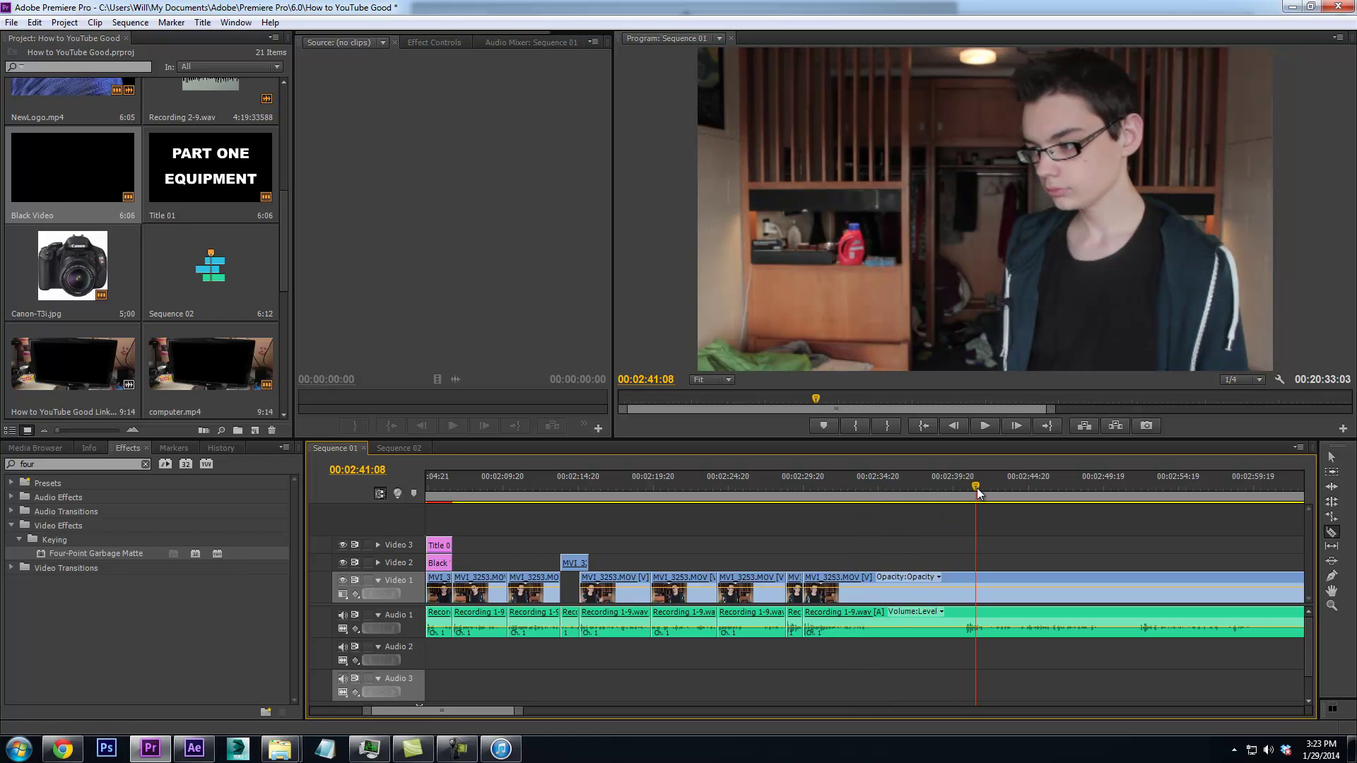
key("Right")
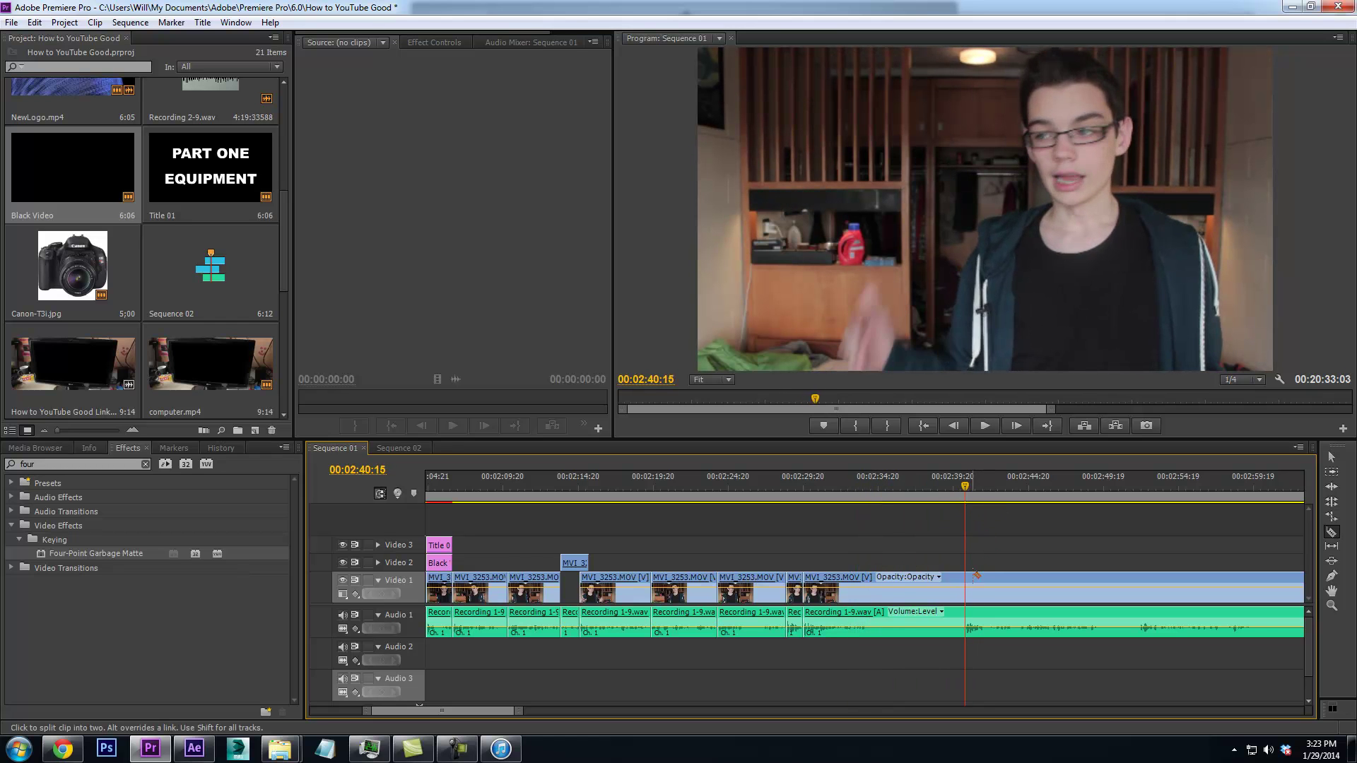
right_click(972, 573)
left_click(1017, 120)
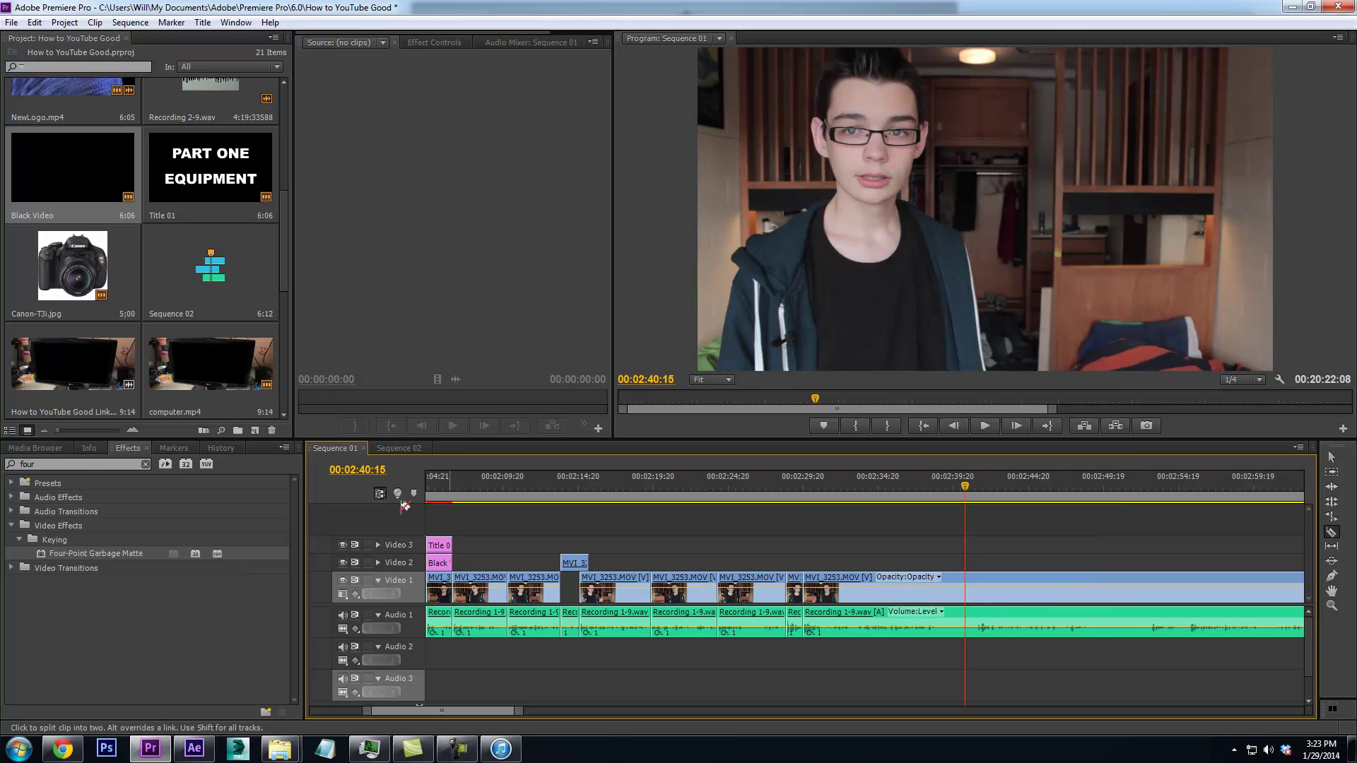
Place Black Video on Video 2 above the short clip starting at 00:02:28:17 and trim it to that clip's length
left_click(1331, 459)
left_click(448, 562)
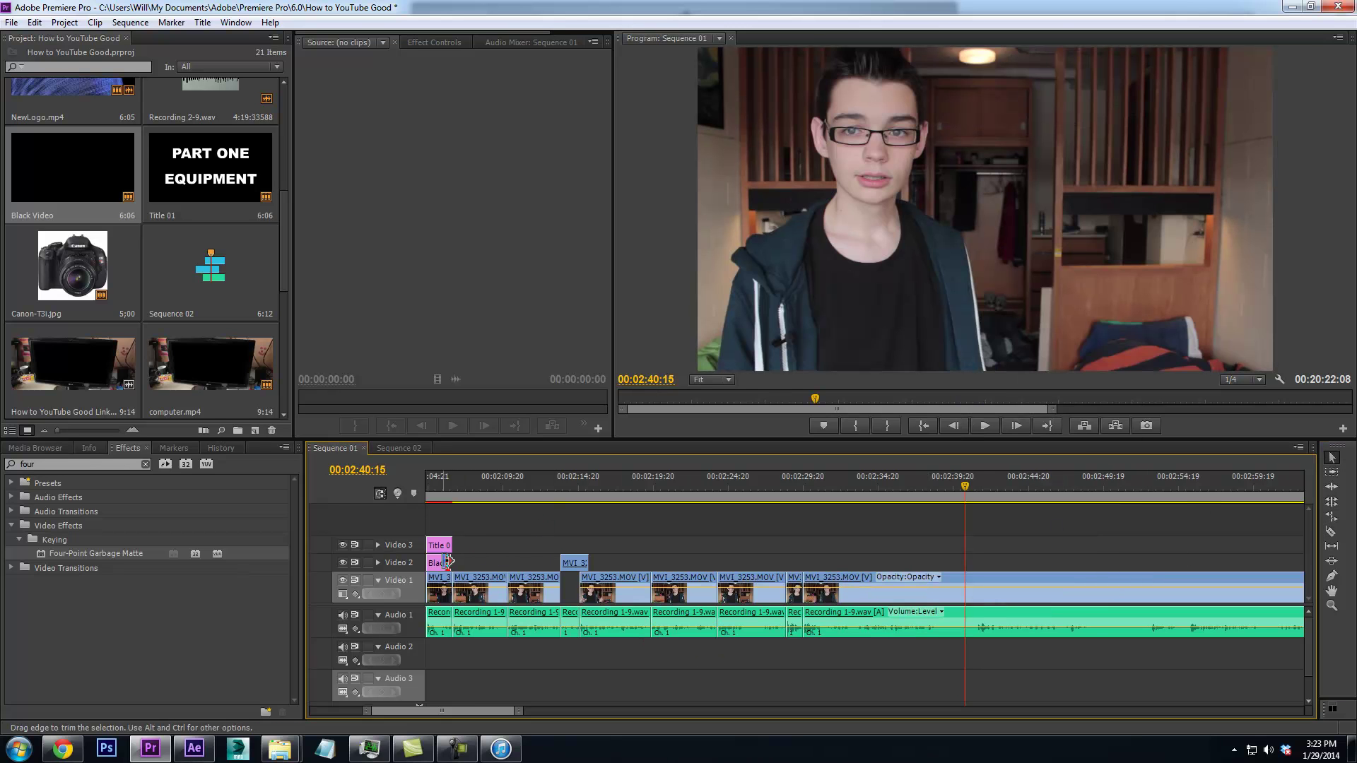
left_click_drag(70, 203, 788, 562)
left_click_drag(879, 563, 810, 559)
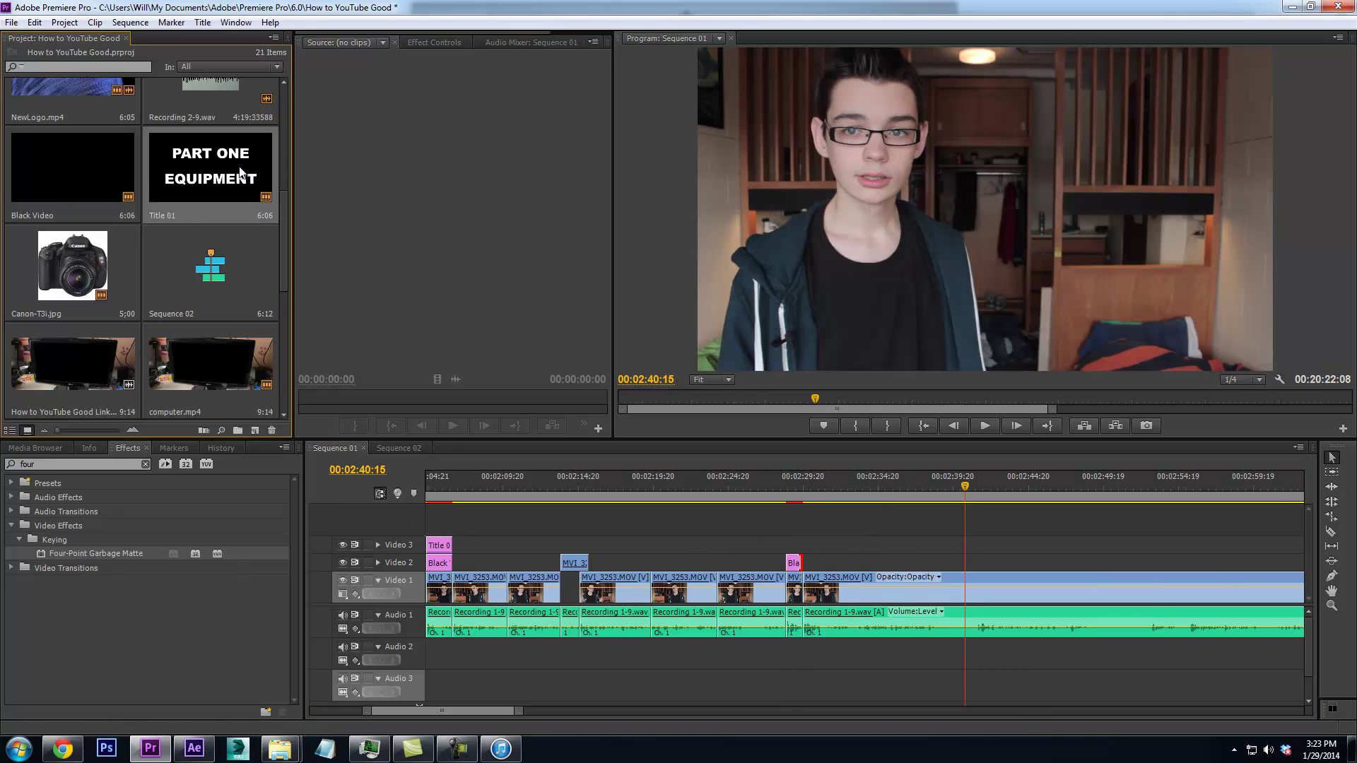
Edit the duplicated Title 01 so its text reads PART FOUR and VIDEO-MAKING, with a blank line between, and close the title
double_click(210, 361)
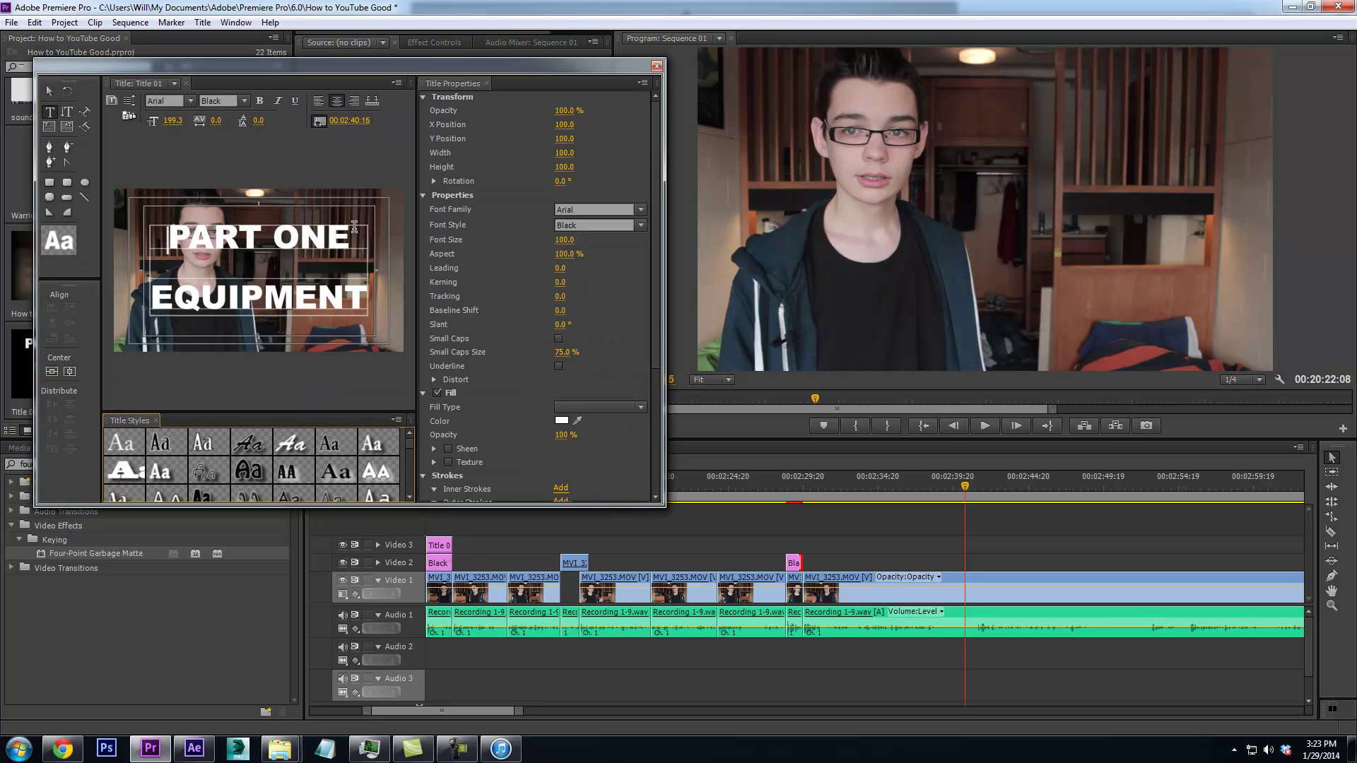
left_click(291, 241)
double_click(280, 244)
type("f")
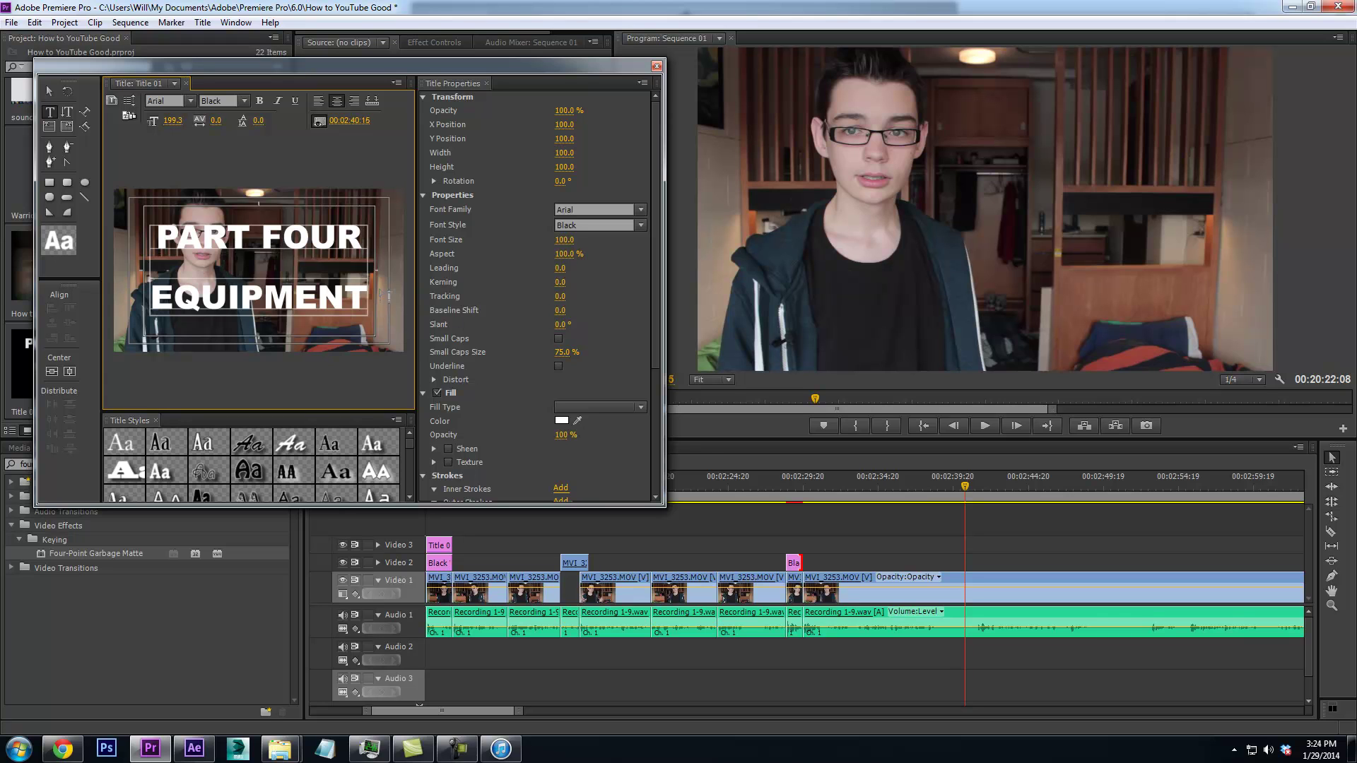
double_click(358, 292)
type("VIDE")
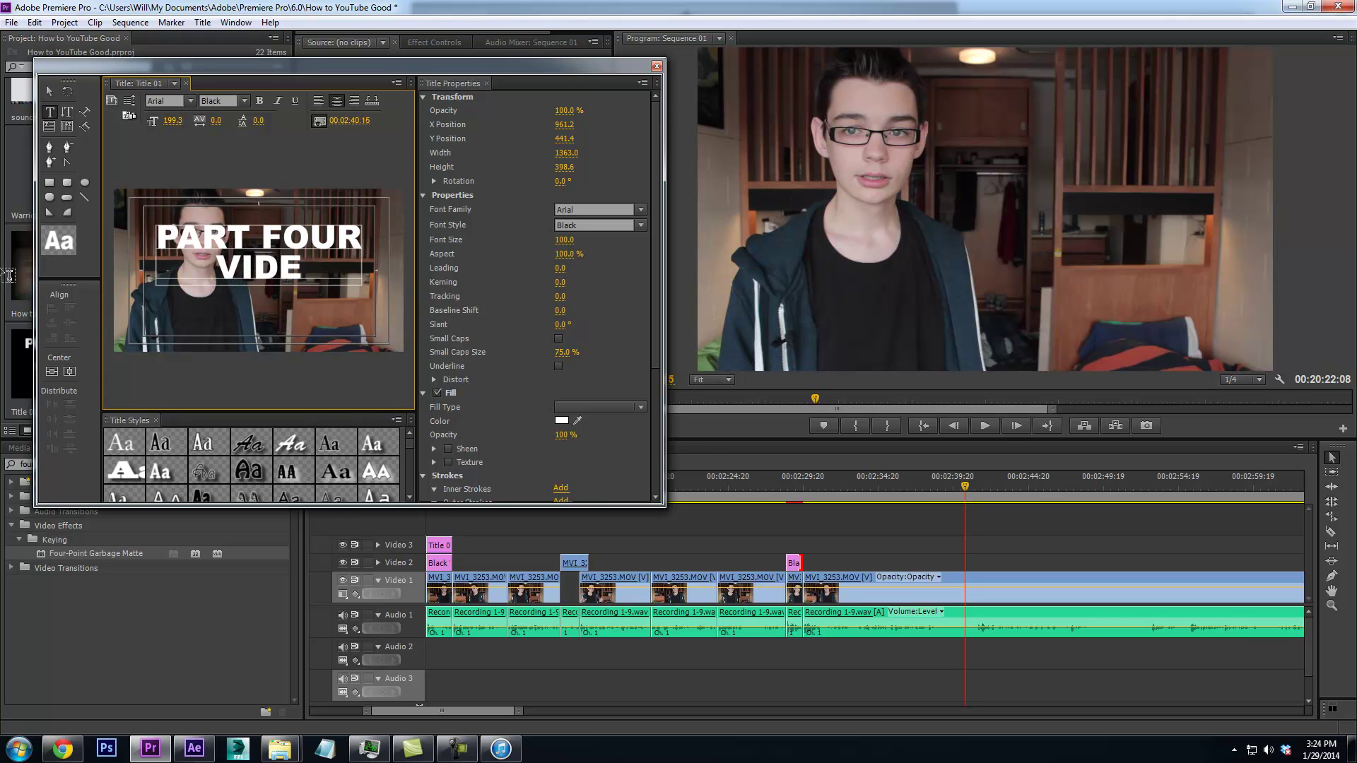
type("O-MAKING")
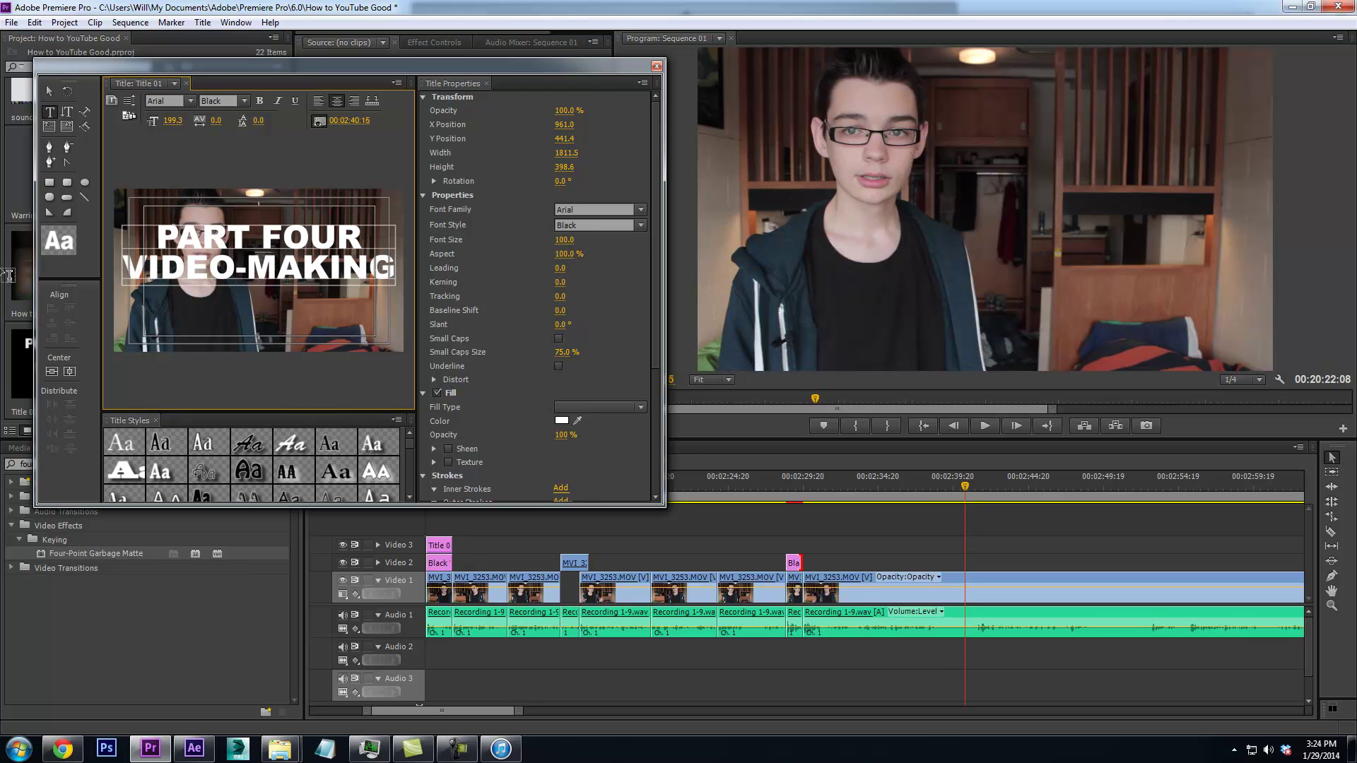
key("Return")
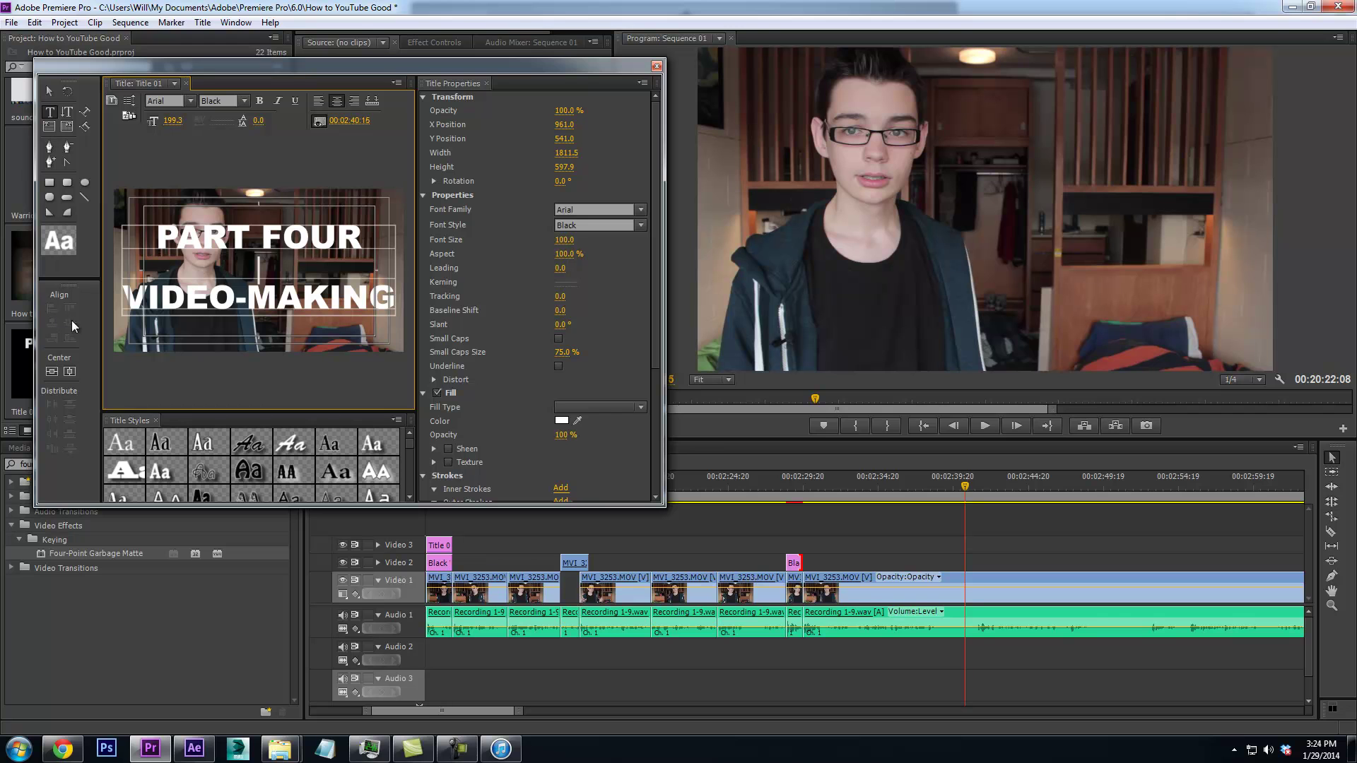
left_click(657, 65)
Place the Part Four title on Video 3 above the new Black Video, trim it to the same length, and play the section
left_click_drag(218, 383, 788, 545)
left_click_drag(879, 545, 805, 544)
left_click(782, 495)
key("space")
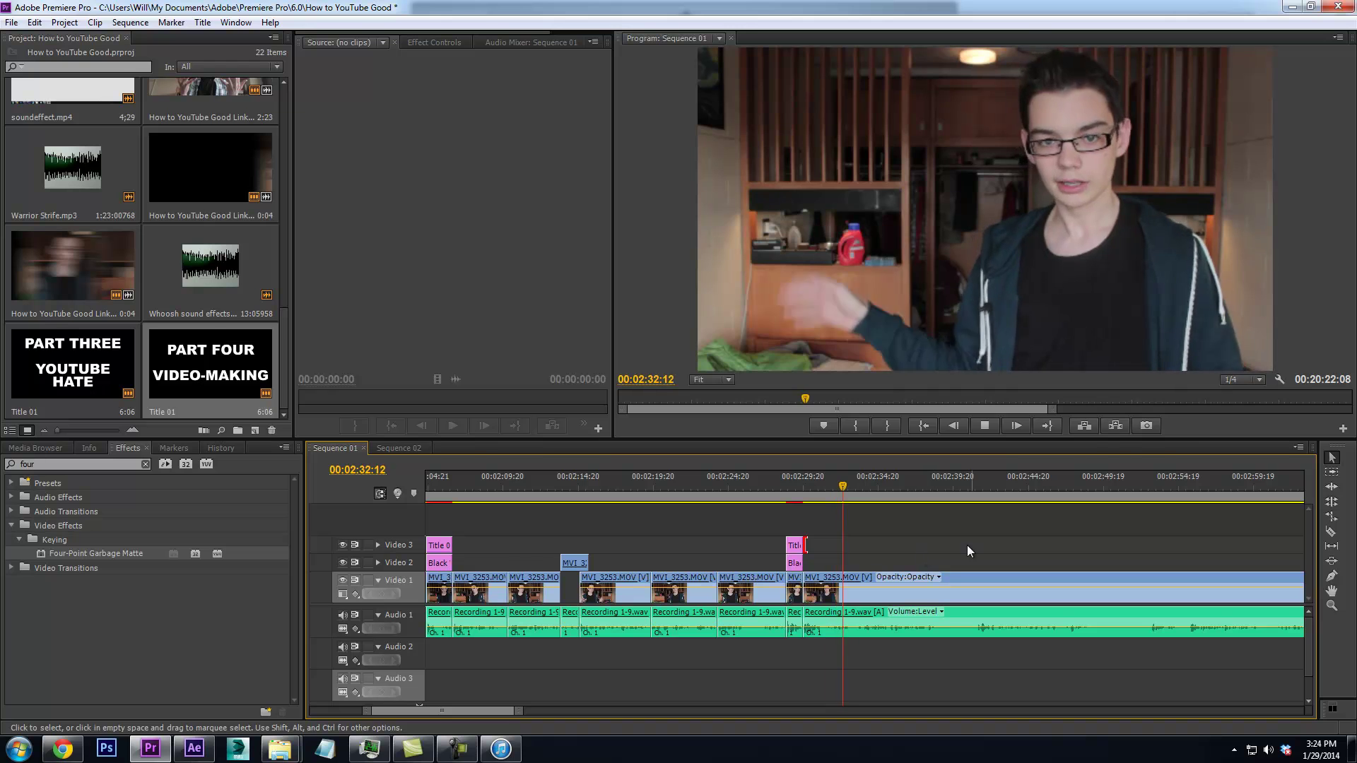
left_click(1332, 534)
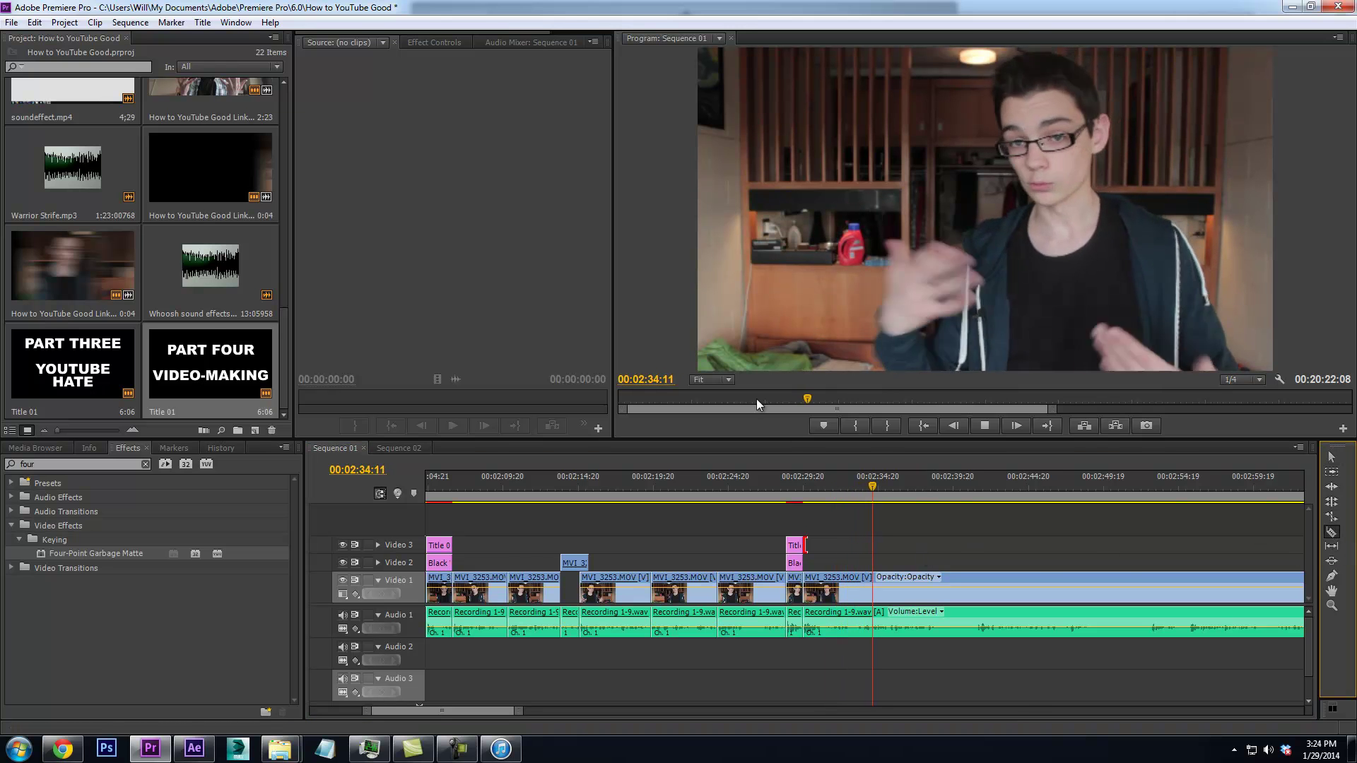
Locate the end of the take after the Part Four title and split the last Video 1 clip at 00:02:38:13
left_click(944, 486)
key("Left")
key("Left")
key("Left")
key("Left")
key("Left")
key("Left")
key("Left")
key("Left")
key("Left")
key("Left")
key("Left")
key("Left")
key("Left")
key("Left")
key("Left")
key("Left")
key("Left")
key("Left")
key("Left")
key("Left")
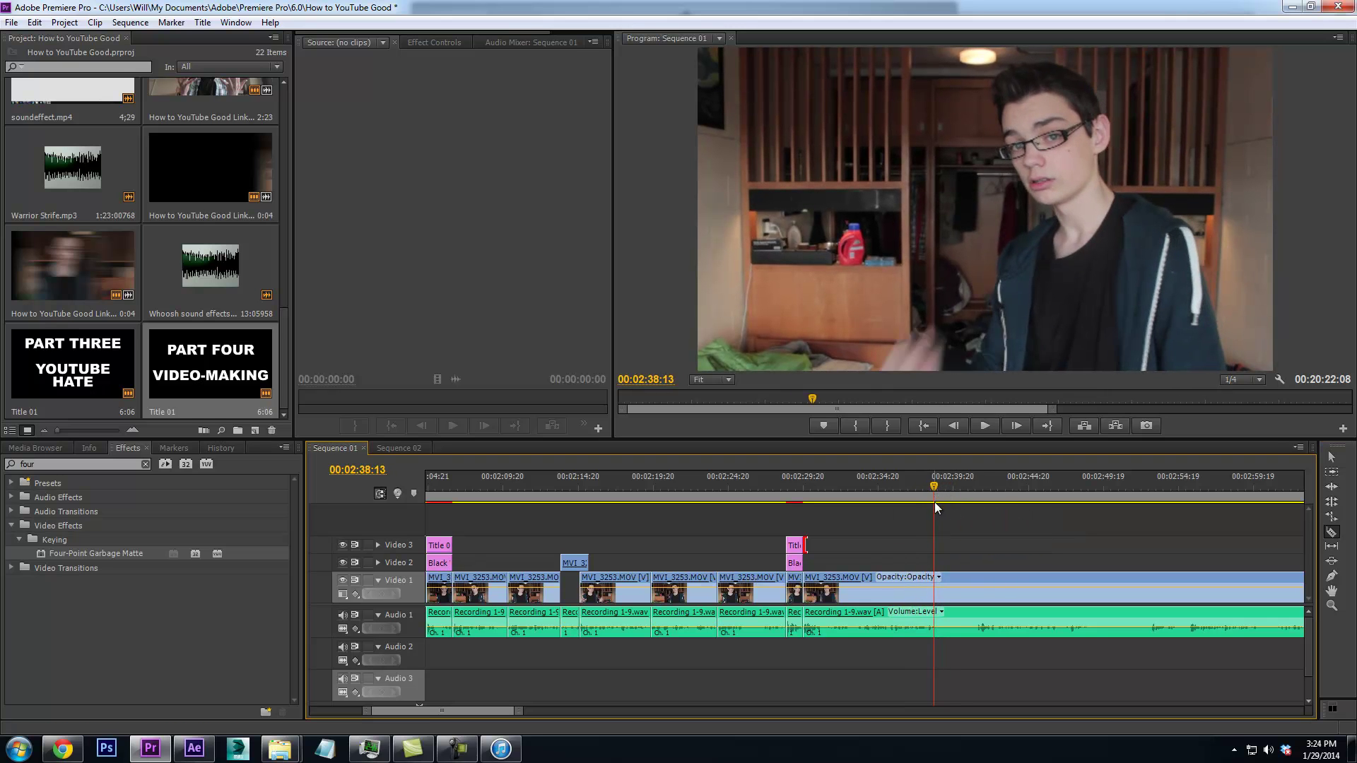
left_click(933, 585)
Split the last Video 1 clip at 00:02:41:07 and ripple delete the piece between 00:02:38:13 and that point
left_click_drag(936, 491, 978, 524)
key("Left")
key("Left")
key("Left")
key("Left")
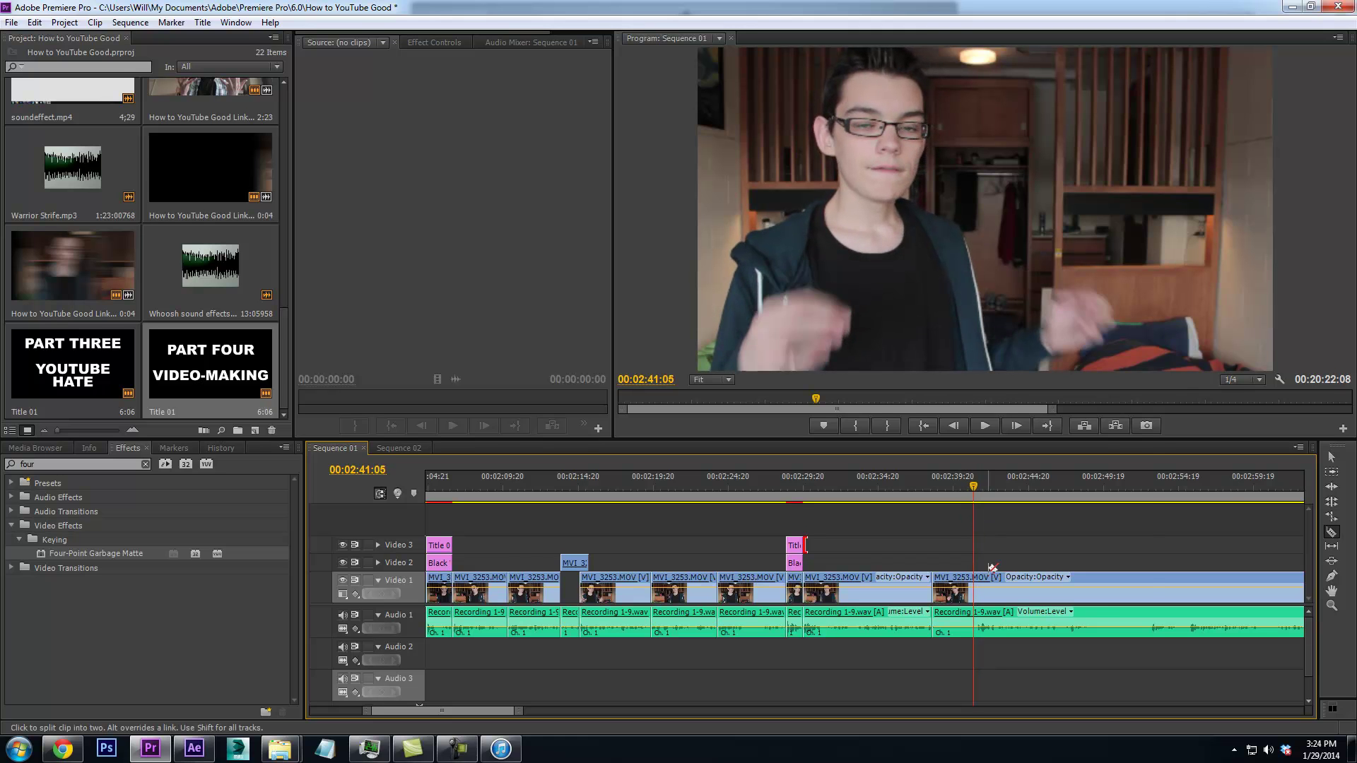
right_click(945, 596)
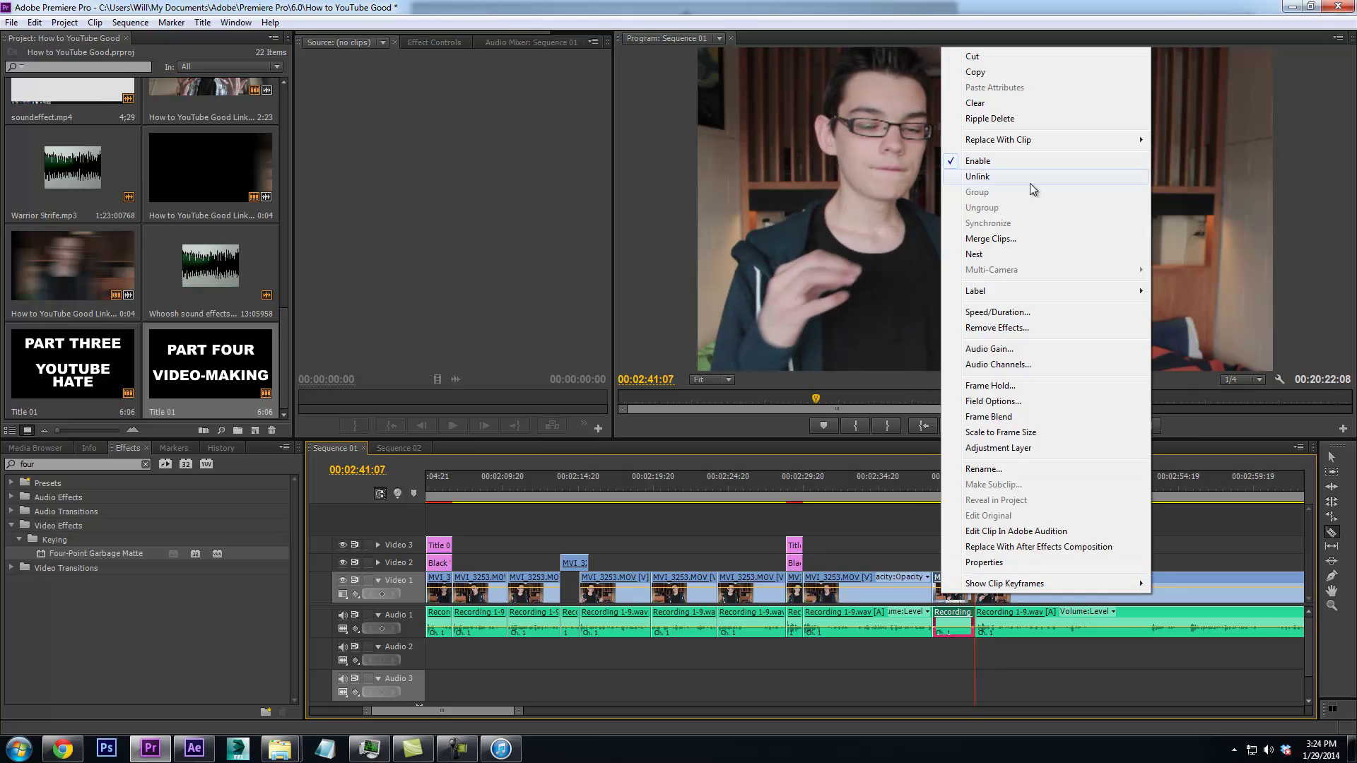
left_click(993, 120)
Play across the new cut and split the last Video 1 clip at 00:02:46:09
left_click(926, 477)
key("space")
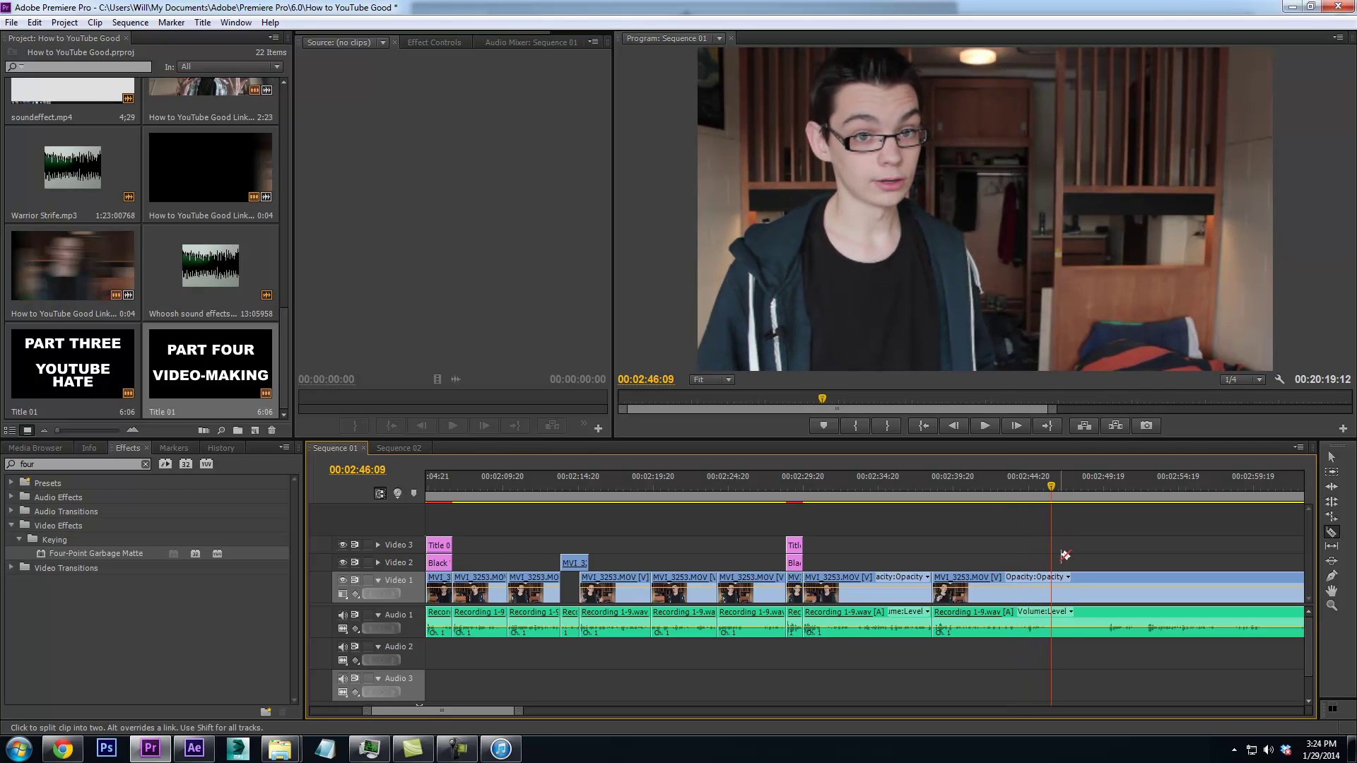
left_click(1051, 586)
Find the next usable take, split the clip at about 00:03:27:11, and ripple delete everything between 00:02:46:09 and there
left_click_drag(1089, 495, 1233, 493)
key("space")
left_click_drag(519, 709, 627, 705)
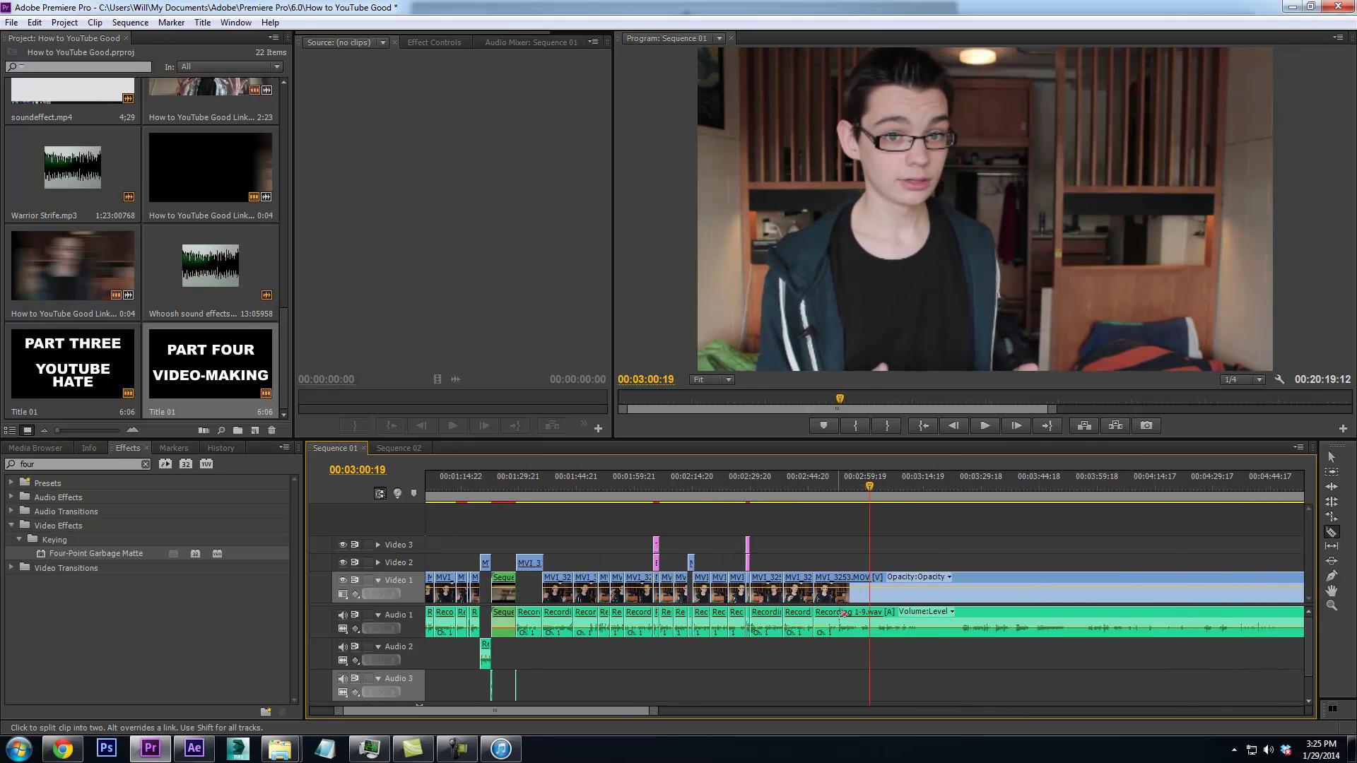
left_click(876, 492)
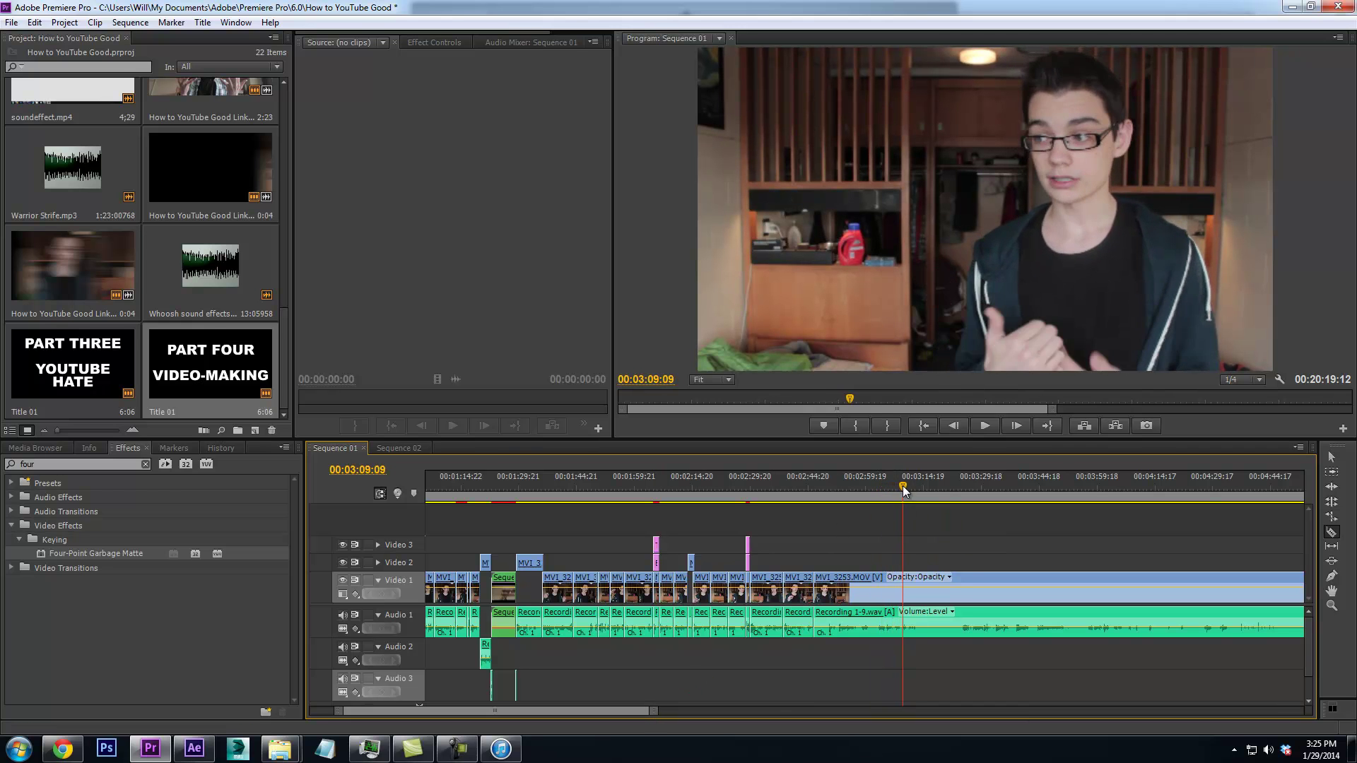
mouse_move(904, 488)
left_mouse_down()
mouse_move(880, 496)
mouse_move(936, 496)
mouse_move(884, 503)
left_mouse_up()
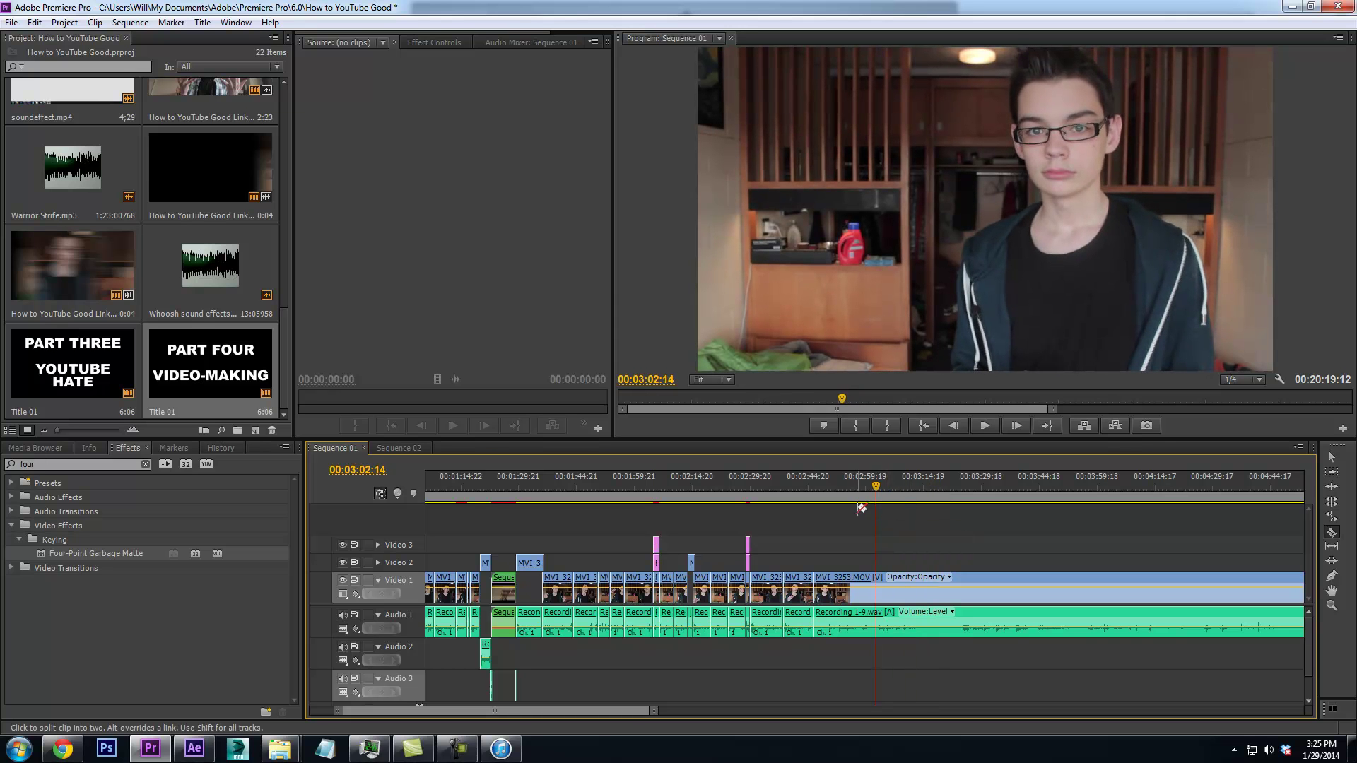
left_click(892, 495)
left_click(963, 494)
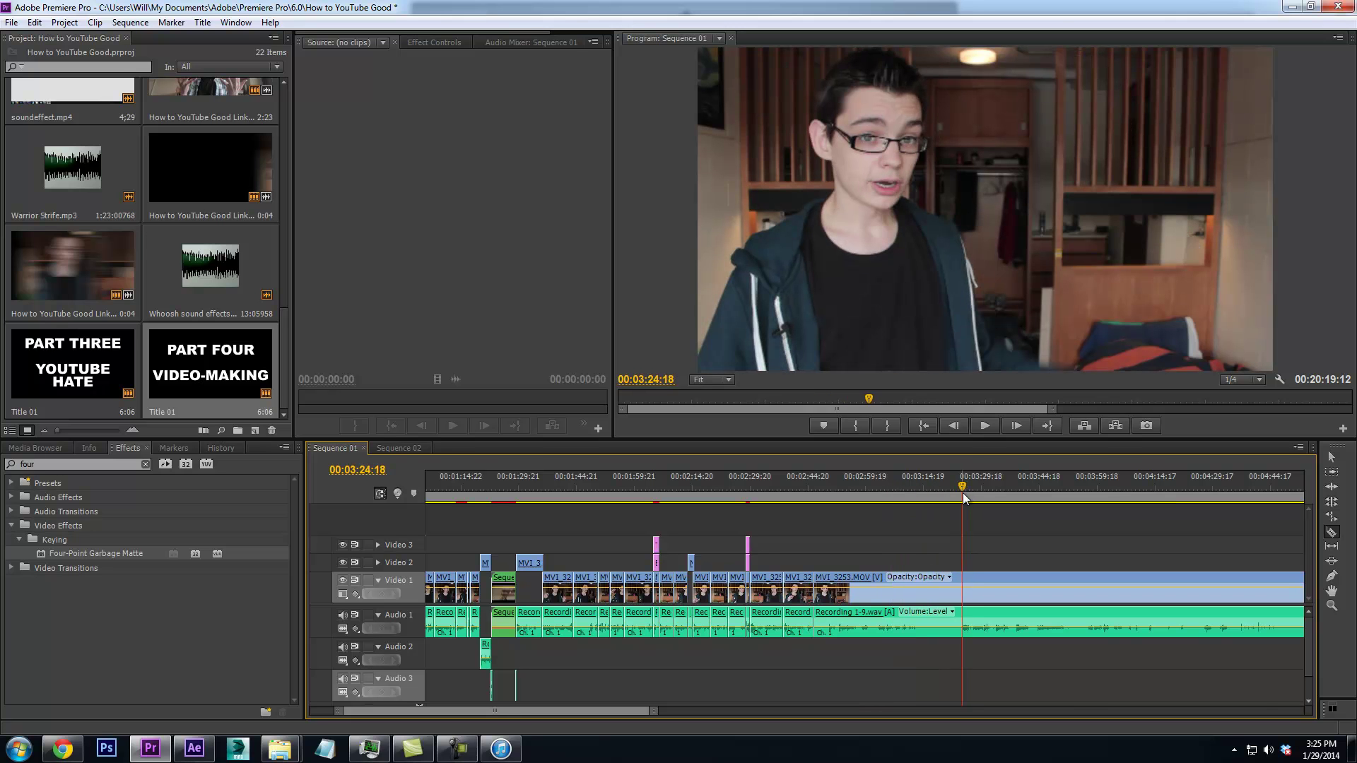
key("Right")
key("Right")
key("Right")
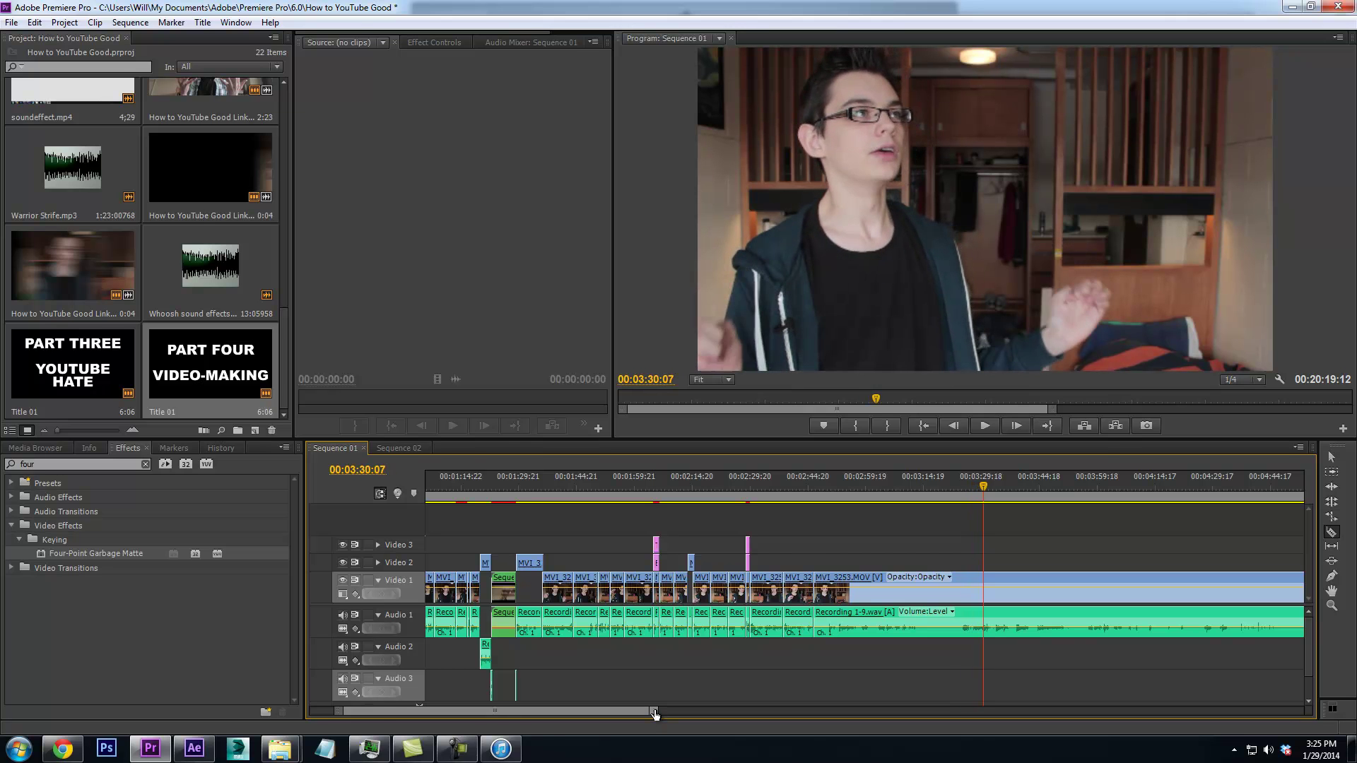
key("equal")
left_click_drag(824, 479, 841, 482)
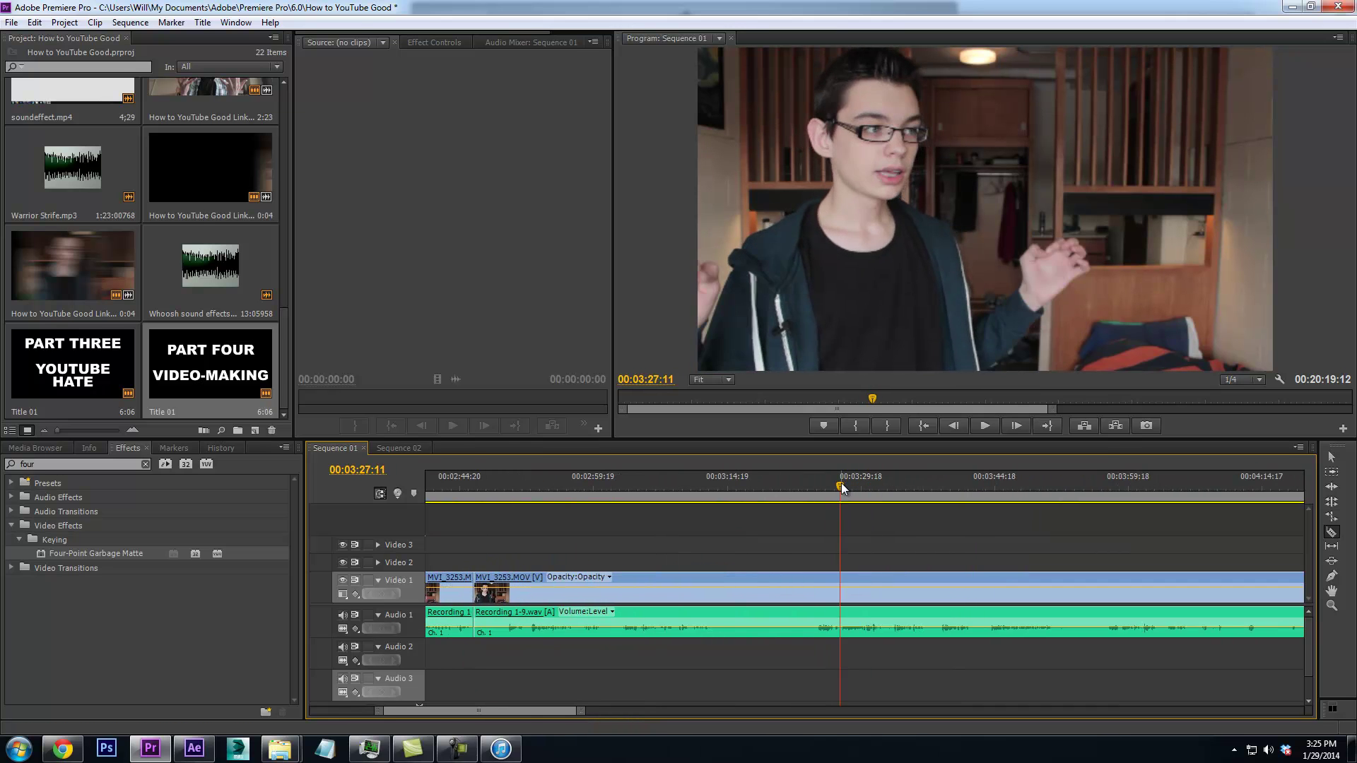
right_click(807, 596)
left_click(841, 101)
Play from the cut at 00:02:46:09 and split the last Video 1 clip at 00:02:50:22
key("space")
left_click(469, 485)
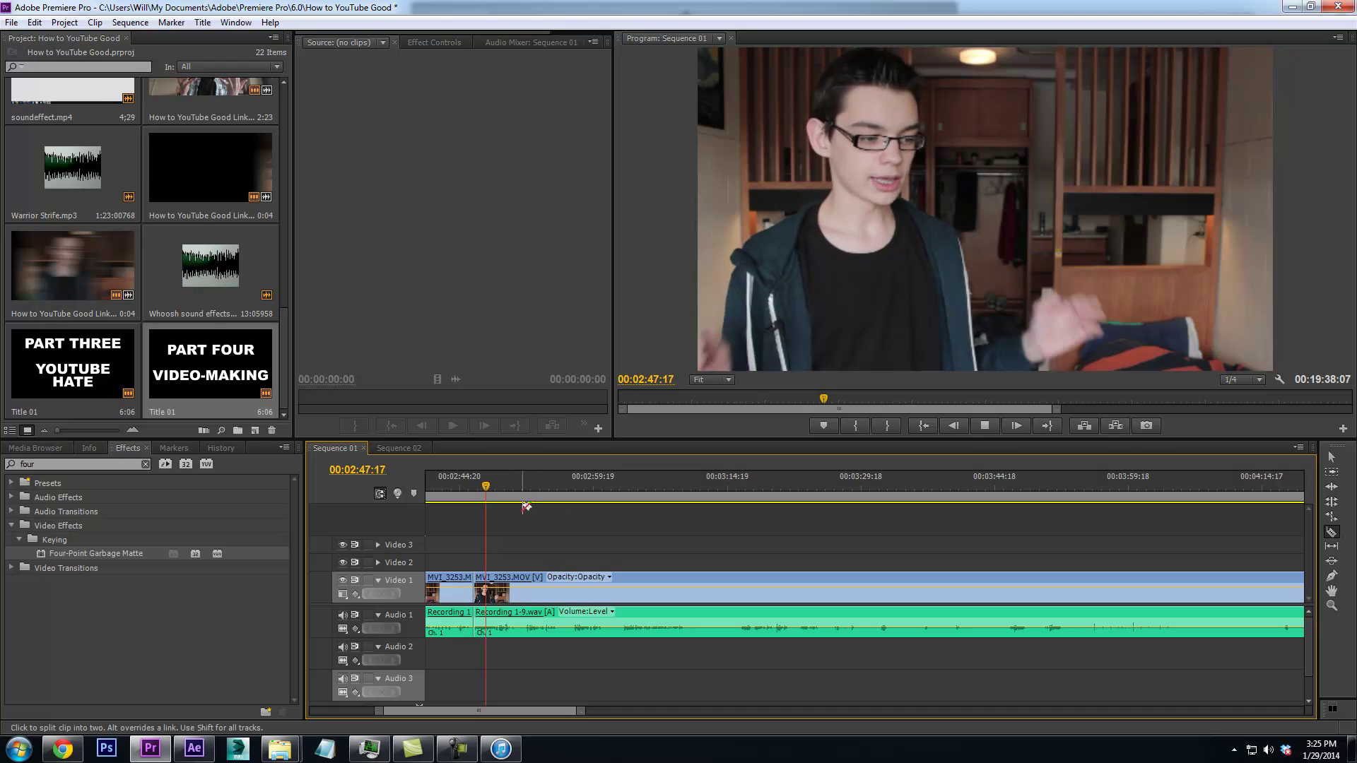
left_click_drag(581, 712, 484, 711)
key("space")
key("Left")
key("Left")
key("Left")
key("Left")
key("Left")
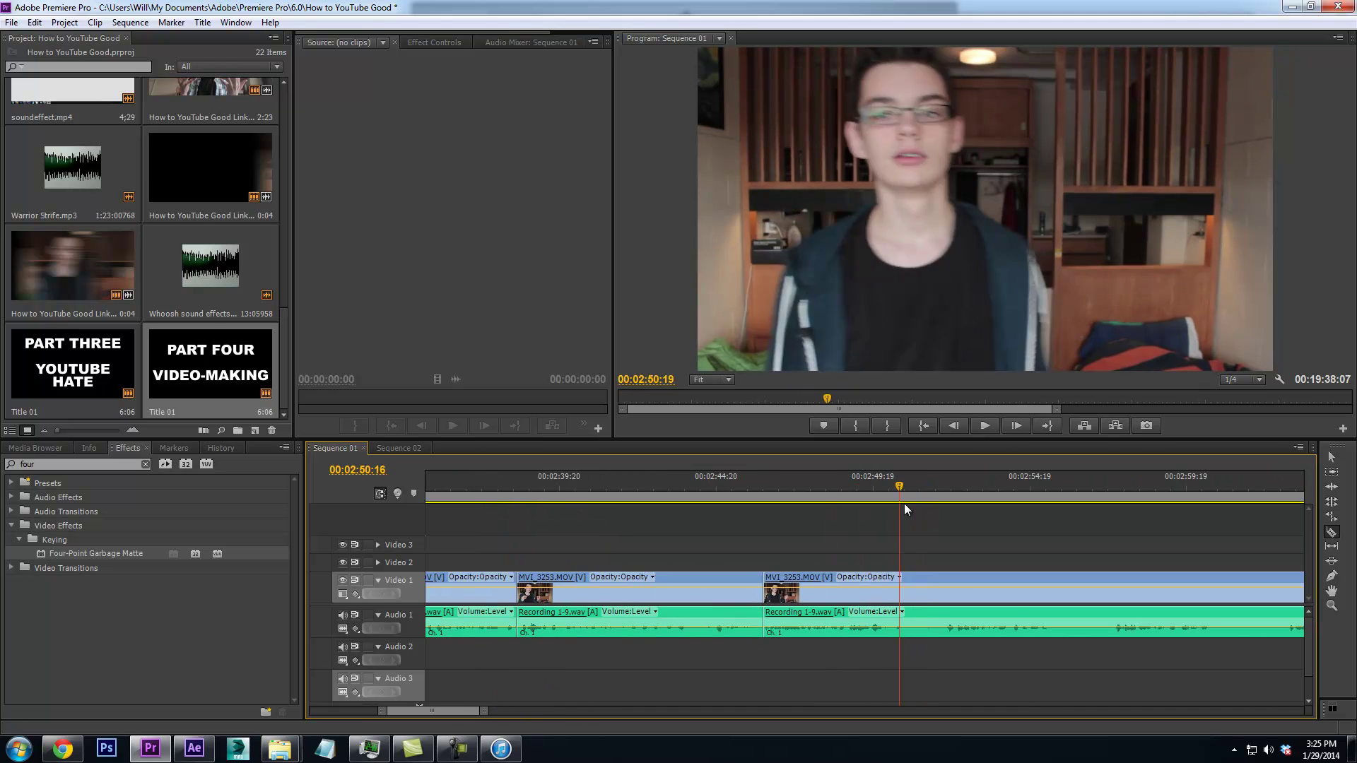
key("Left")
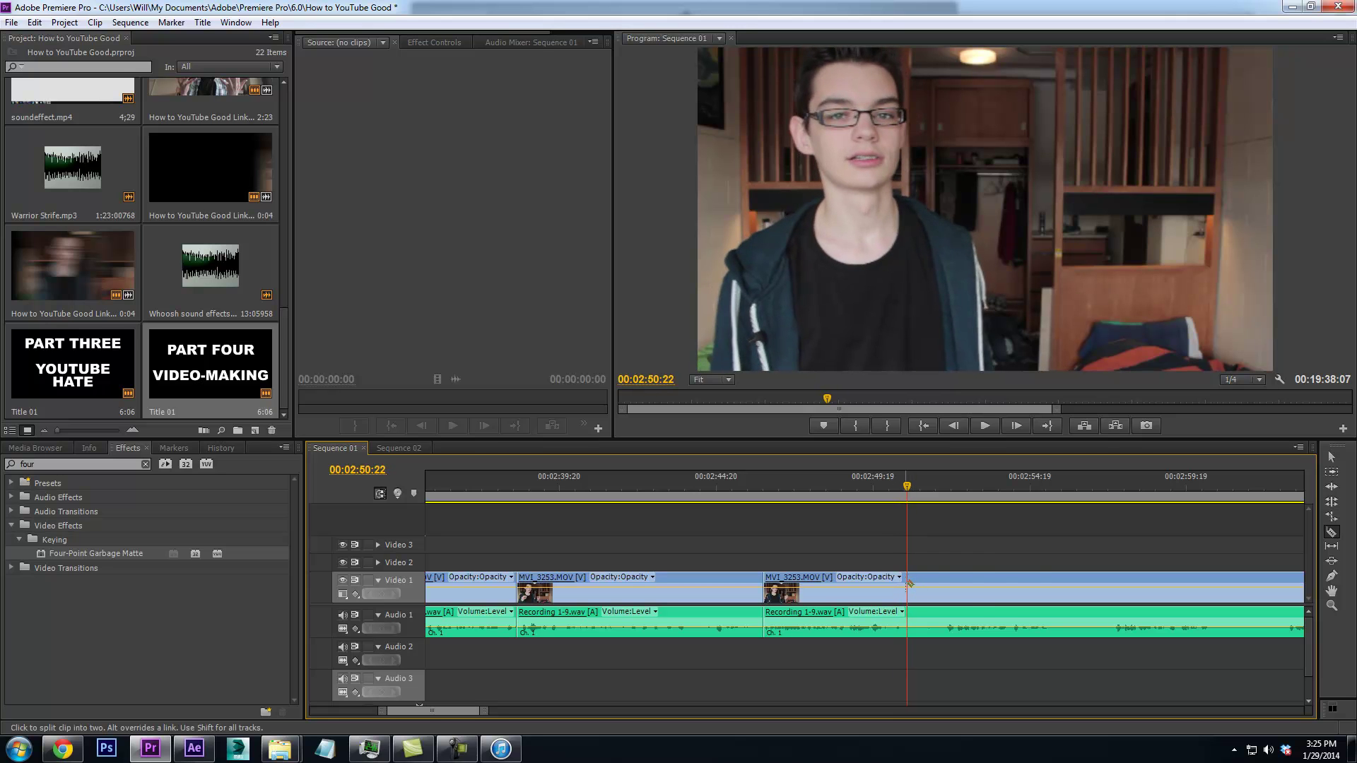
Split the last clip at 00:02:57:11 and ripple delete the footage between 00:02:50:22 and that point
left_click_drag(910, 491, 1113, 495)
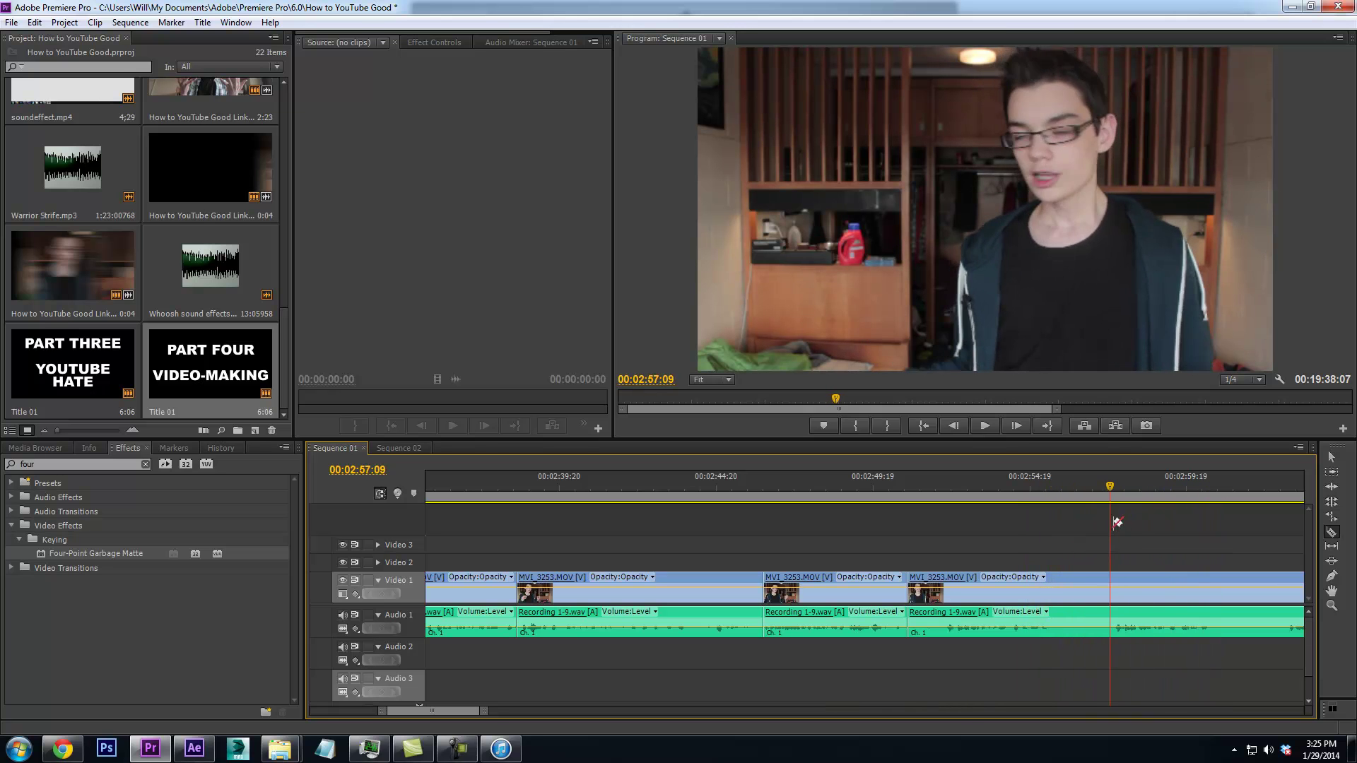
key("Left")
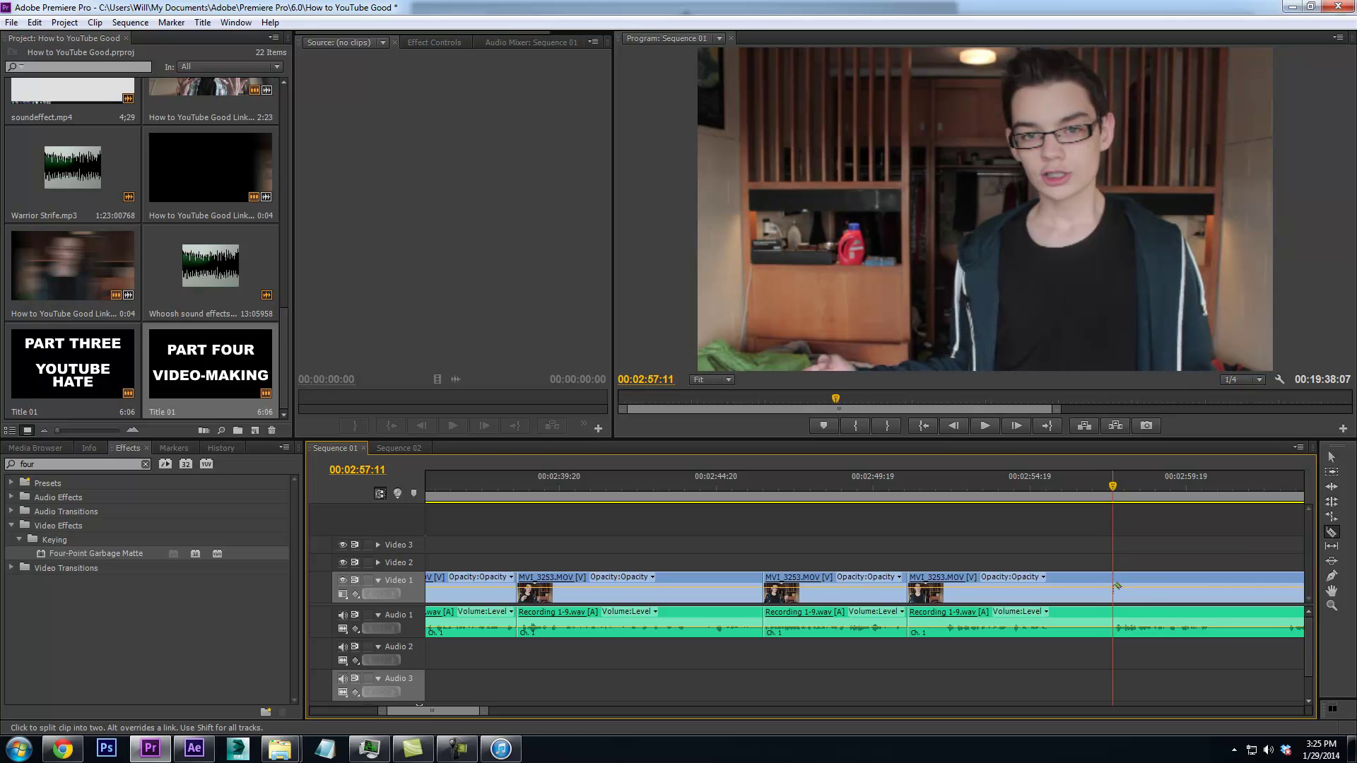
left_click(1113, 586)
right_click(1094, 594)
left_click(1156, 121)
Play from the cut at 00:02:50:22 and split the last Video 1 clip at 00:02:54:01
left_click(928, 482)
key("space")
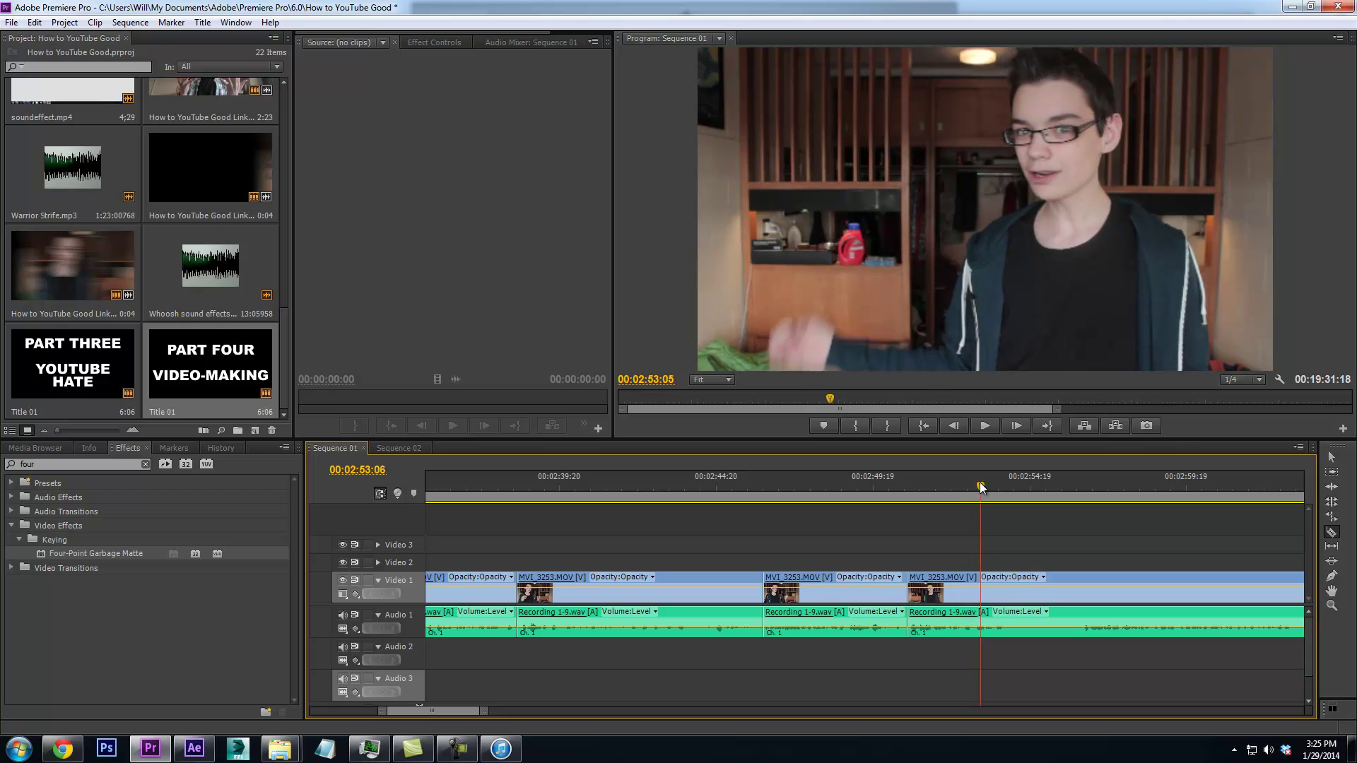
key("space")
key("Right")
key("Right")
key("Right")
key("Right")
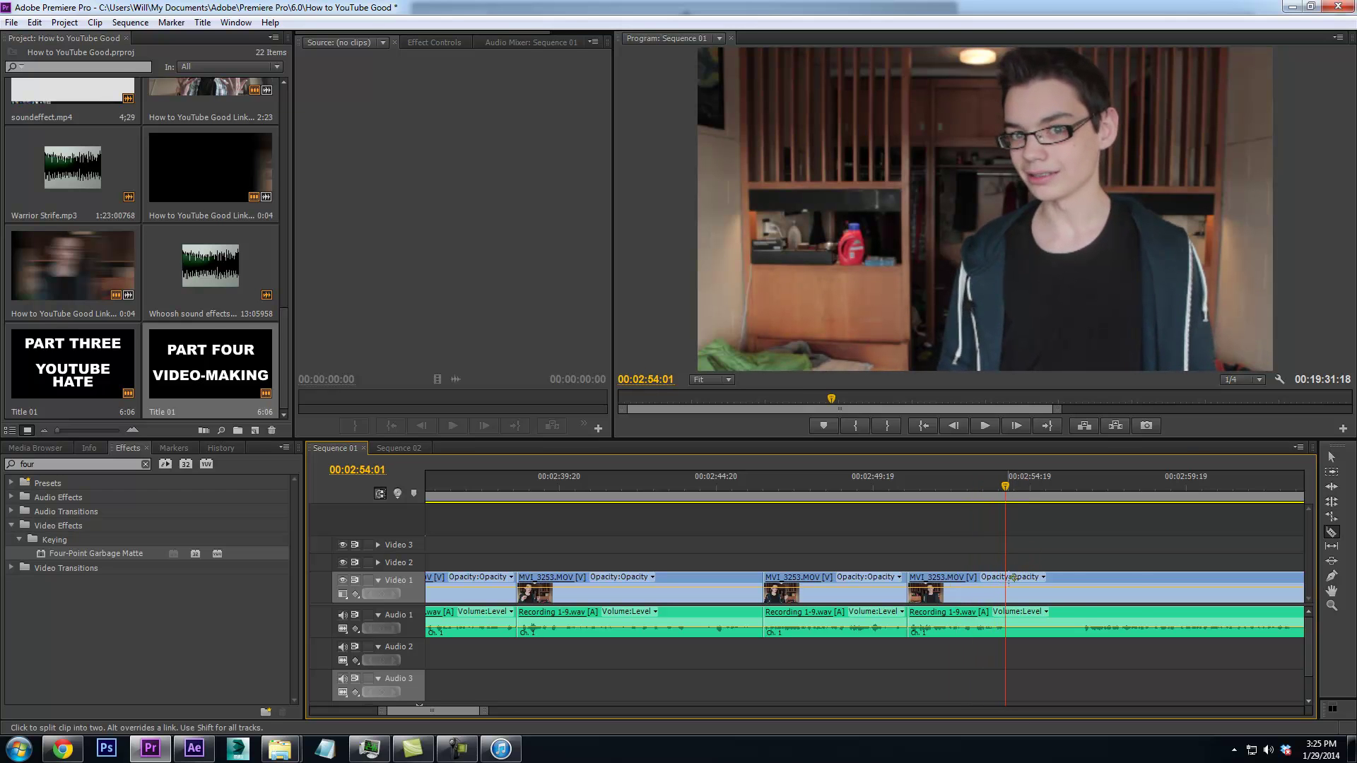
left_click(1009, 584)
Split the last clip at about 00:02:56:11, ripple delete the footage back to 00:02:54:01, and play the result
left_click_drag(1159, 500, 1080, 509)
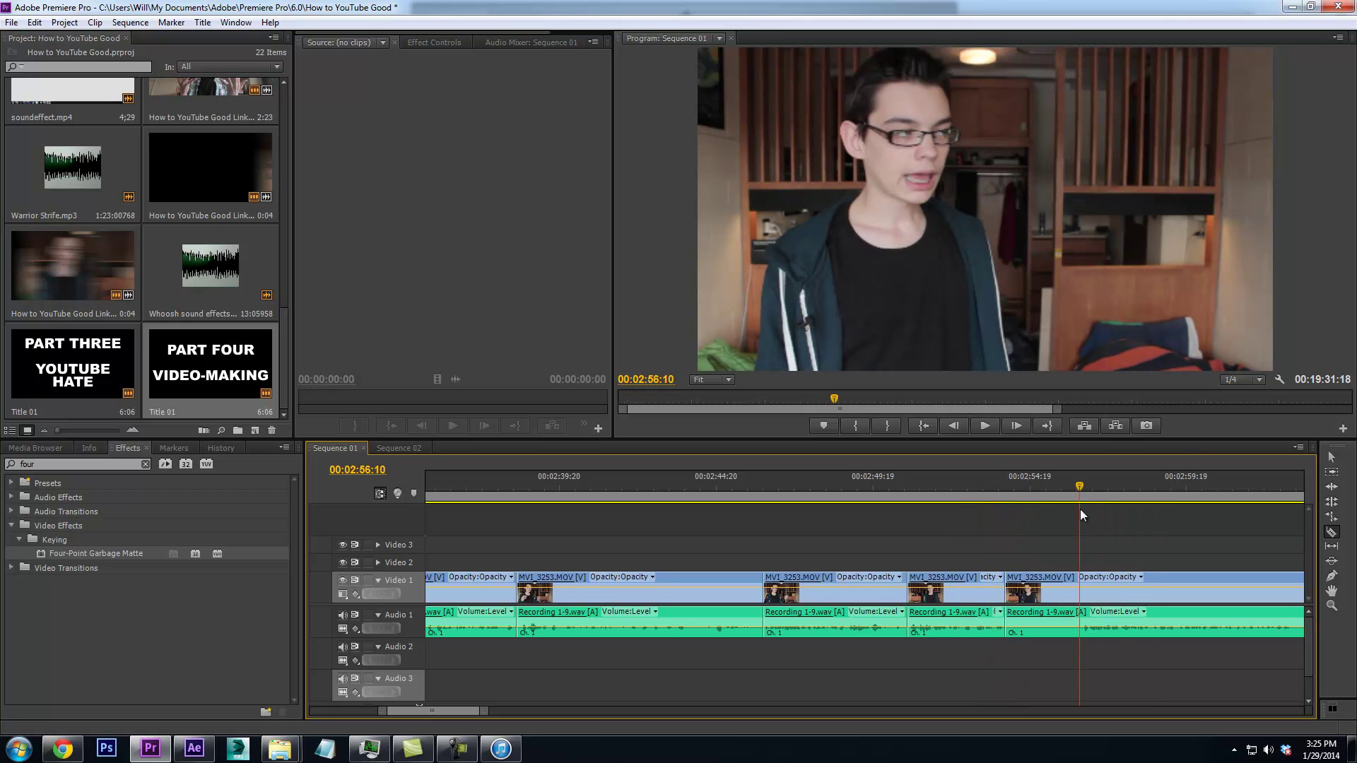
key("space")
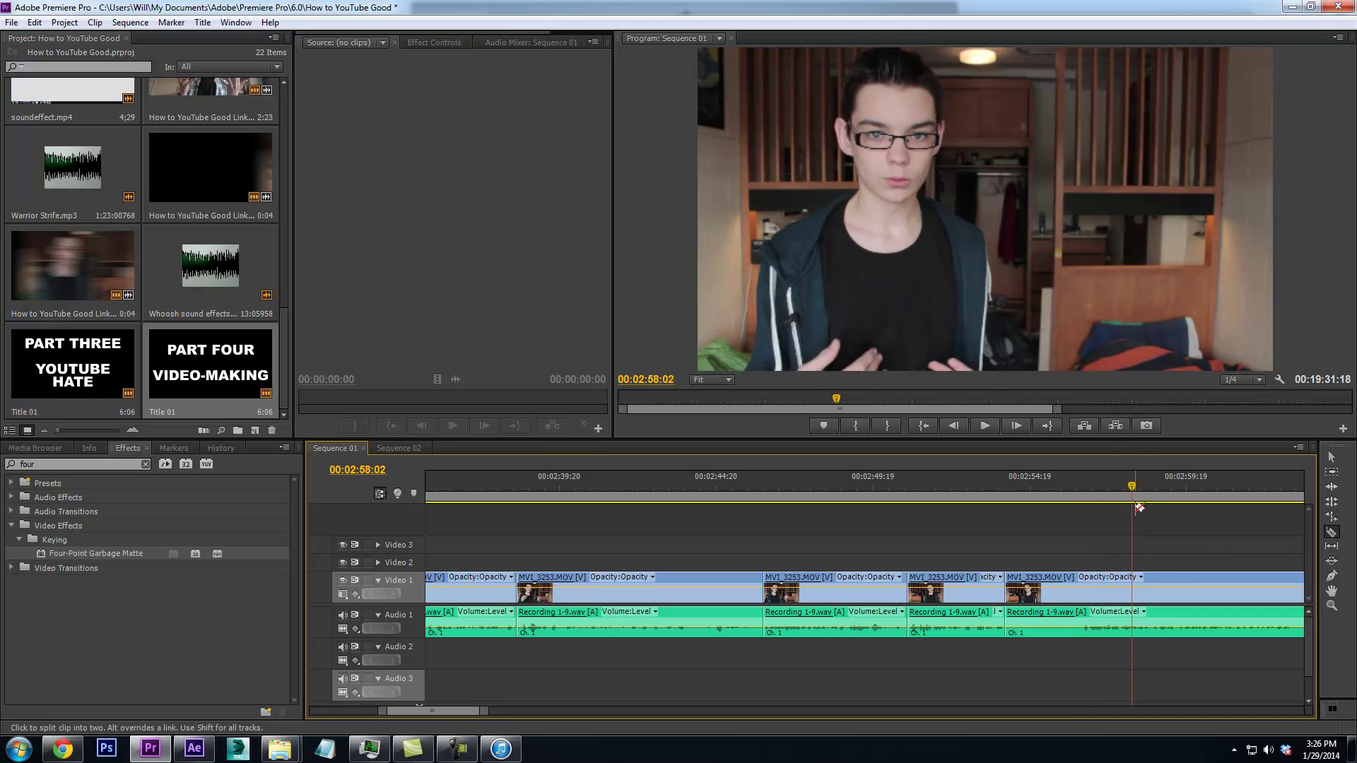
key("space")
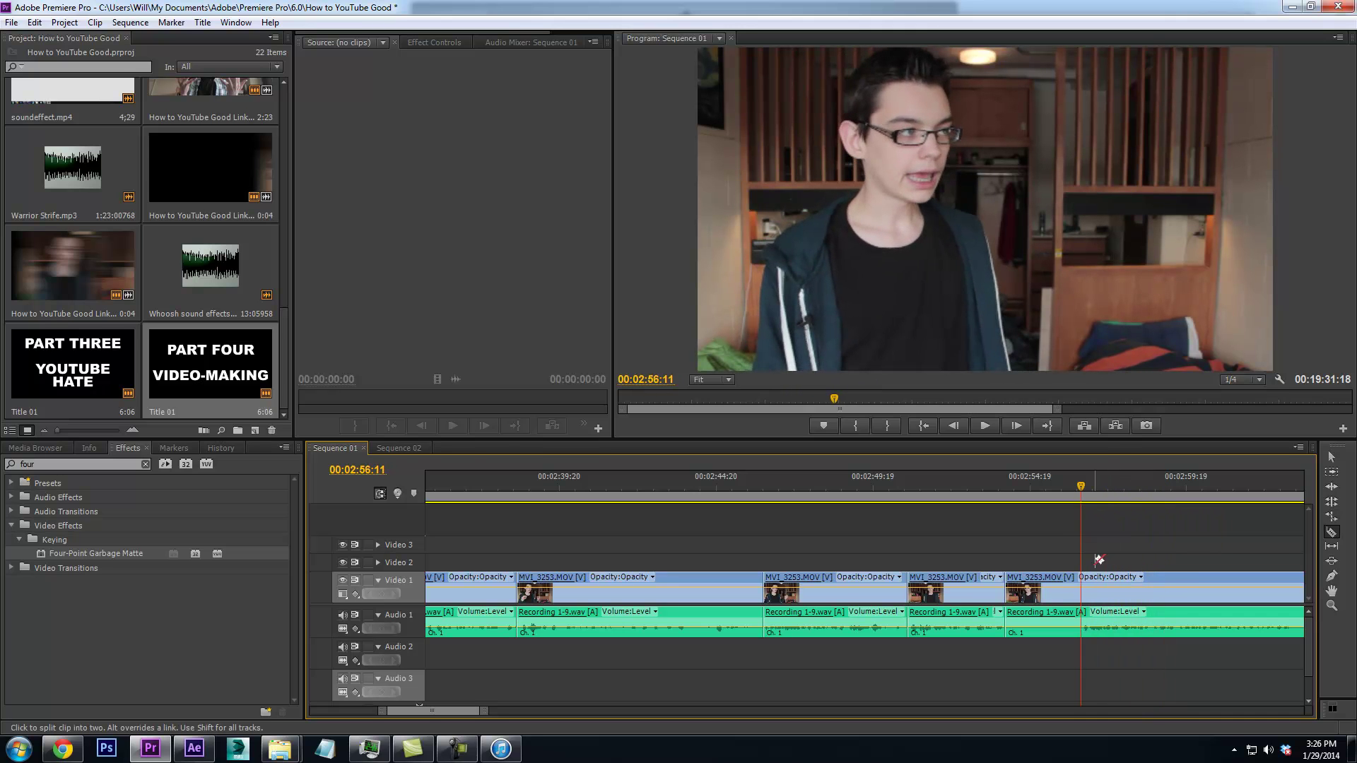
right_click(1073, 592)
left_click(1116, 113)
key("Up")
key("space")
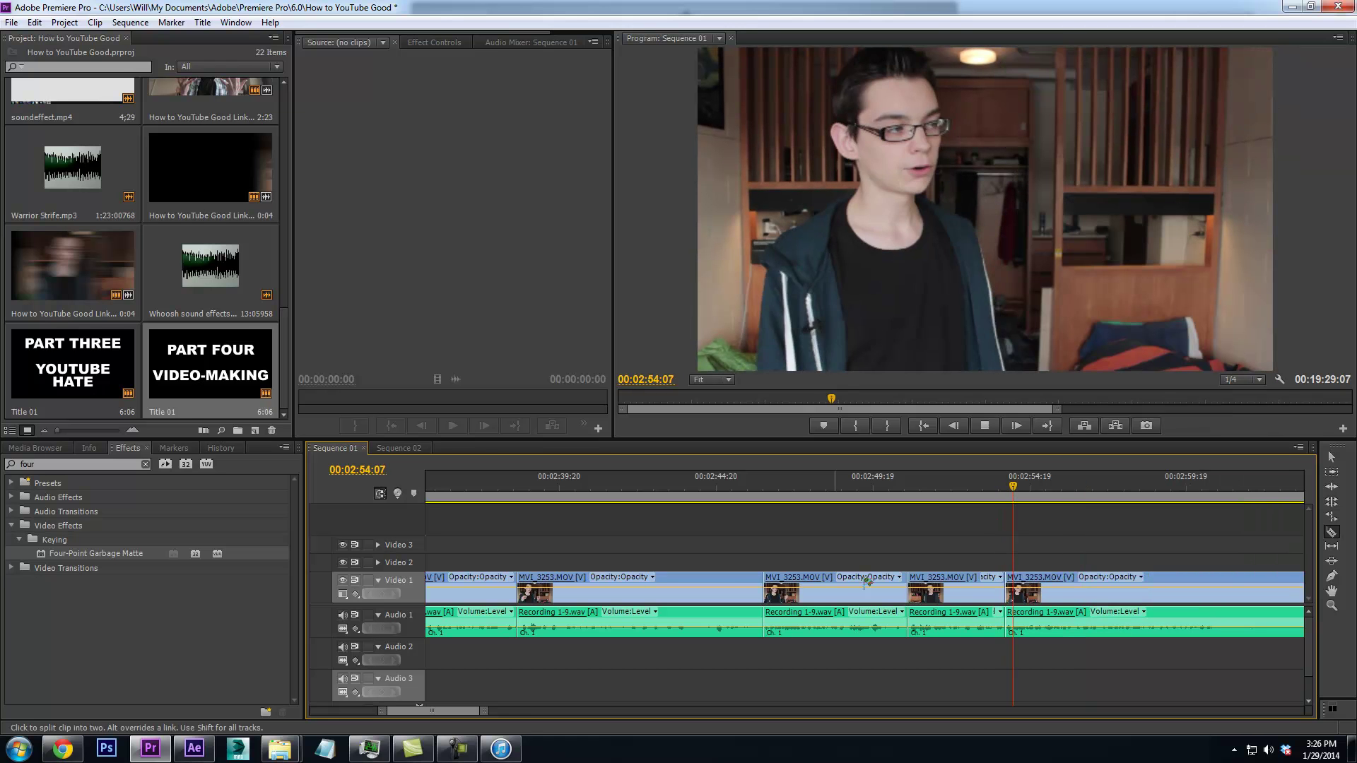
left_click_drag(498, 713, 523, 713)
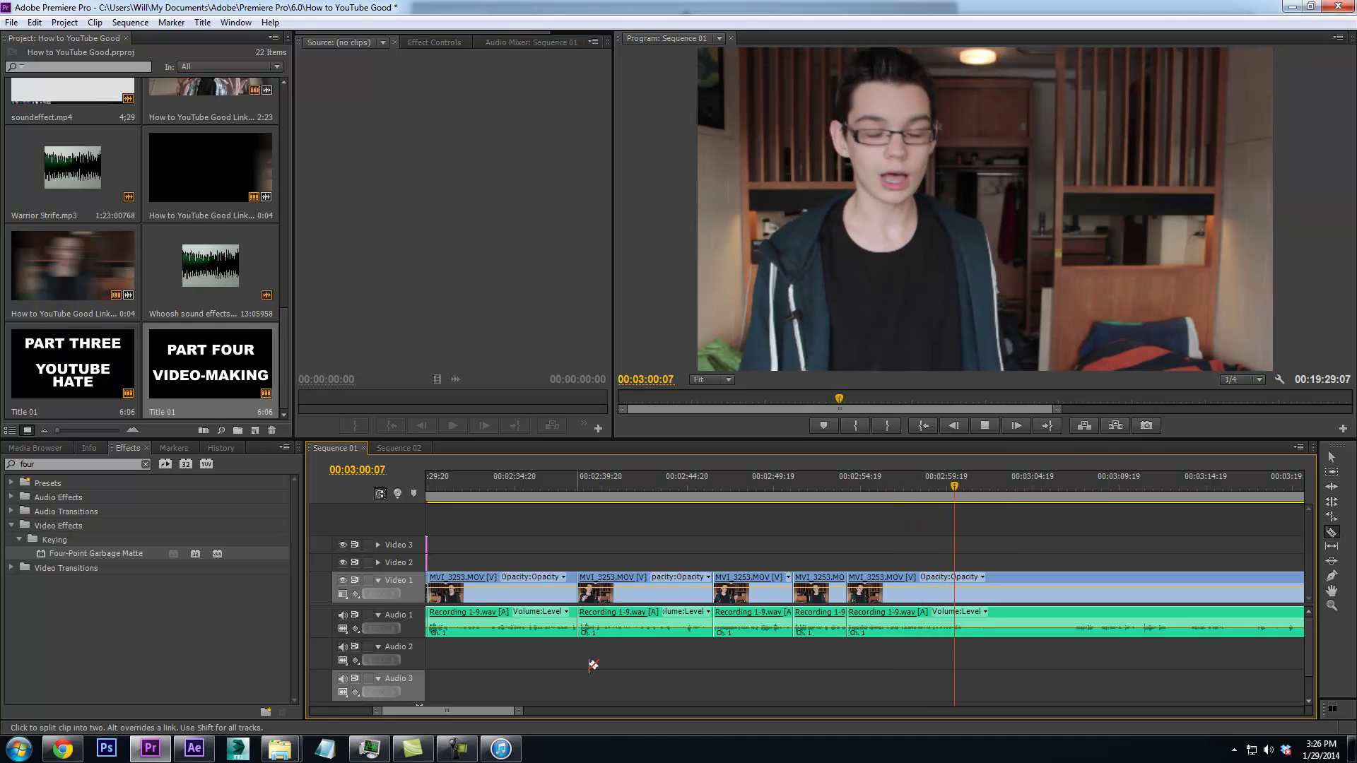
left_click(460, 758)
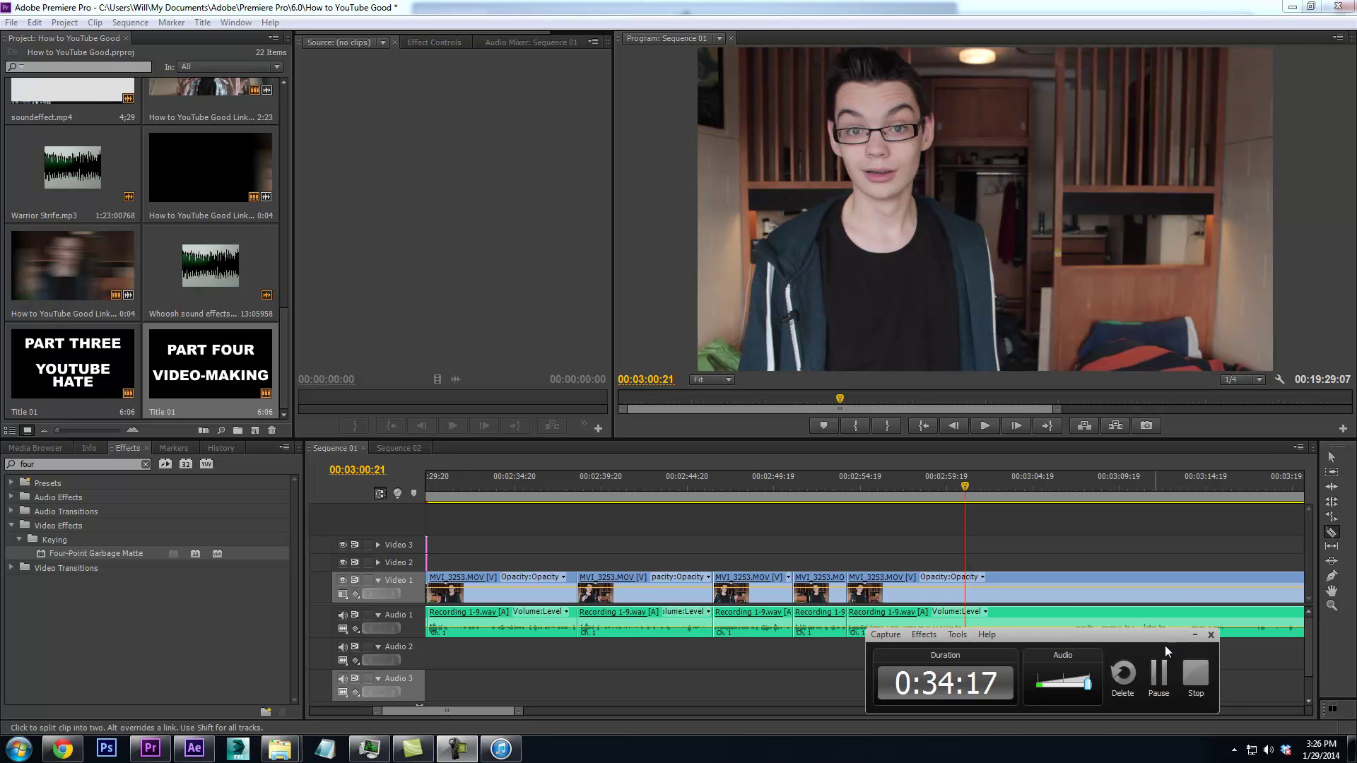
left_click(1193, 634)
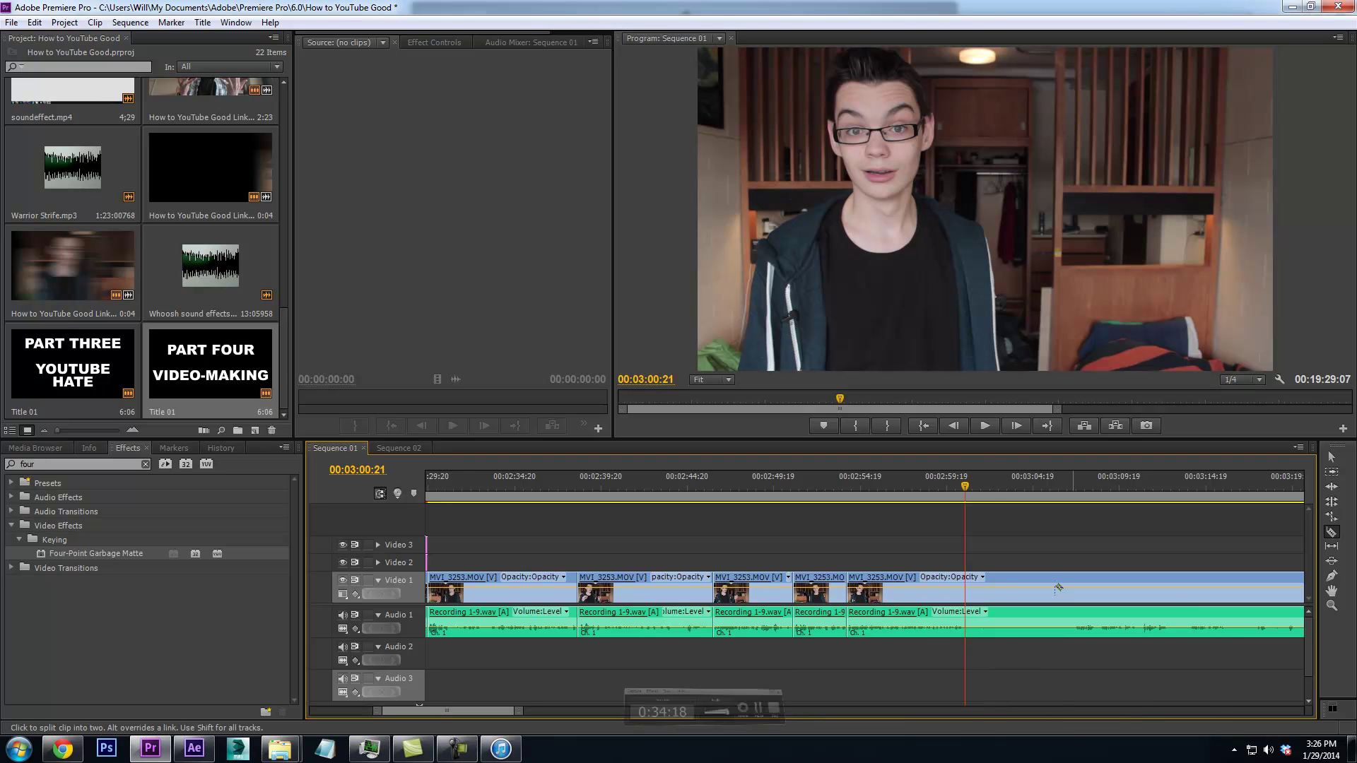
Step back to the end of the spoken line and split the last Video 1 clip at about 00:03:00:17
left_click(967, 486)
key("Left")
key("Left")
key("Left")
key("Left")
key("Left")
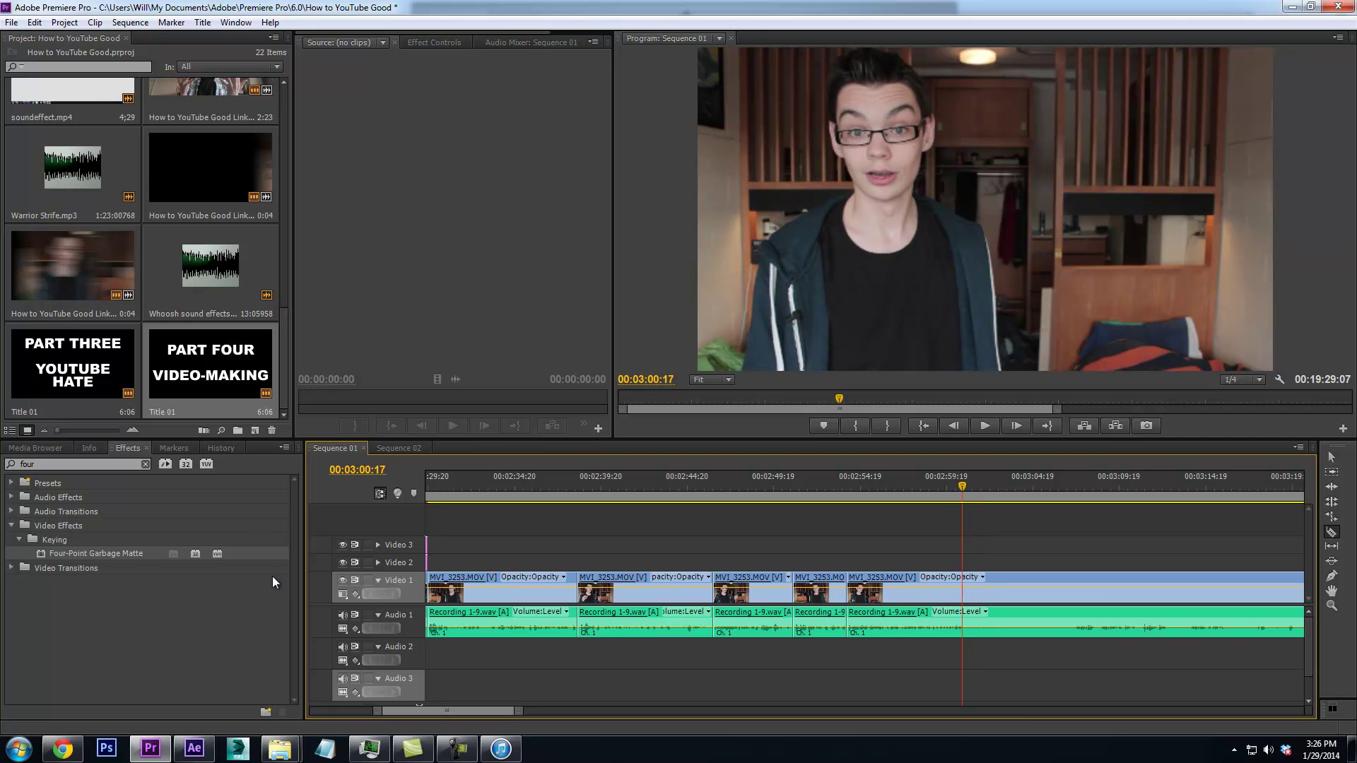
key("Left")
left_click(966, 581)
Split the last clip at 00:03:13:21 and ripple delete the unused footage between the previous cut and that point
left_click_drag(975, 485, 1190, 537)
right_click(1190, 586)
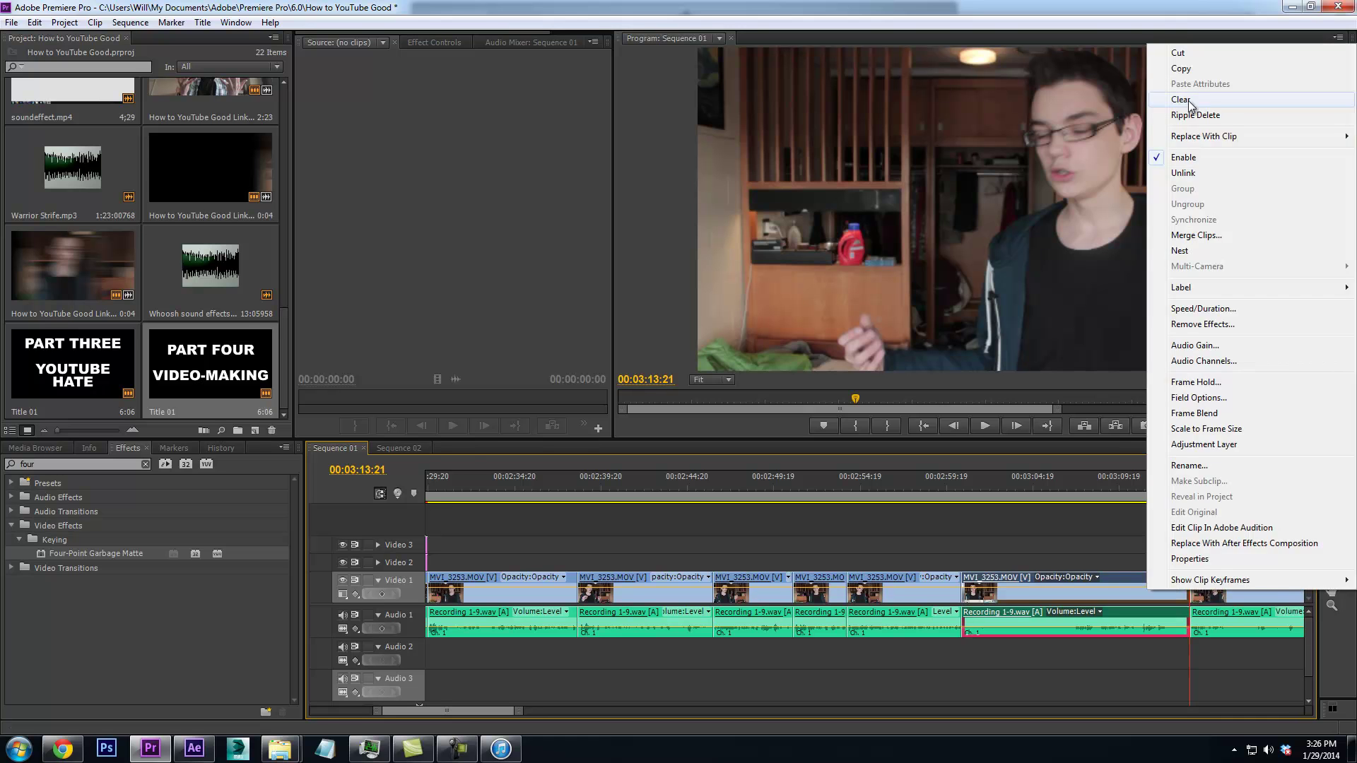
left_click(1194, 115)
Play across the latest cut and split the last Video 1 clip at 00:03:02:21
key("Up")
key("space")
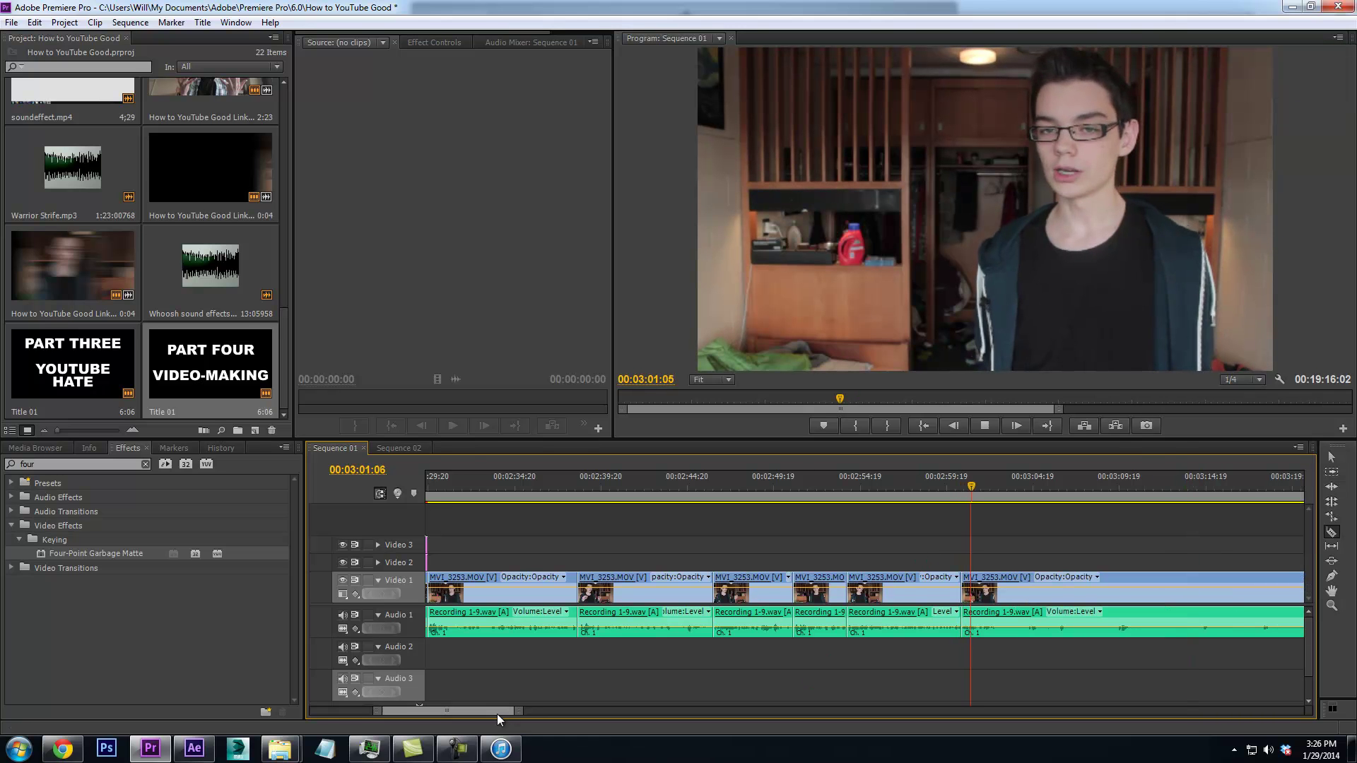
key("=")
key("=")
key("space")
key("Right")
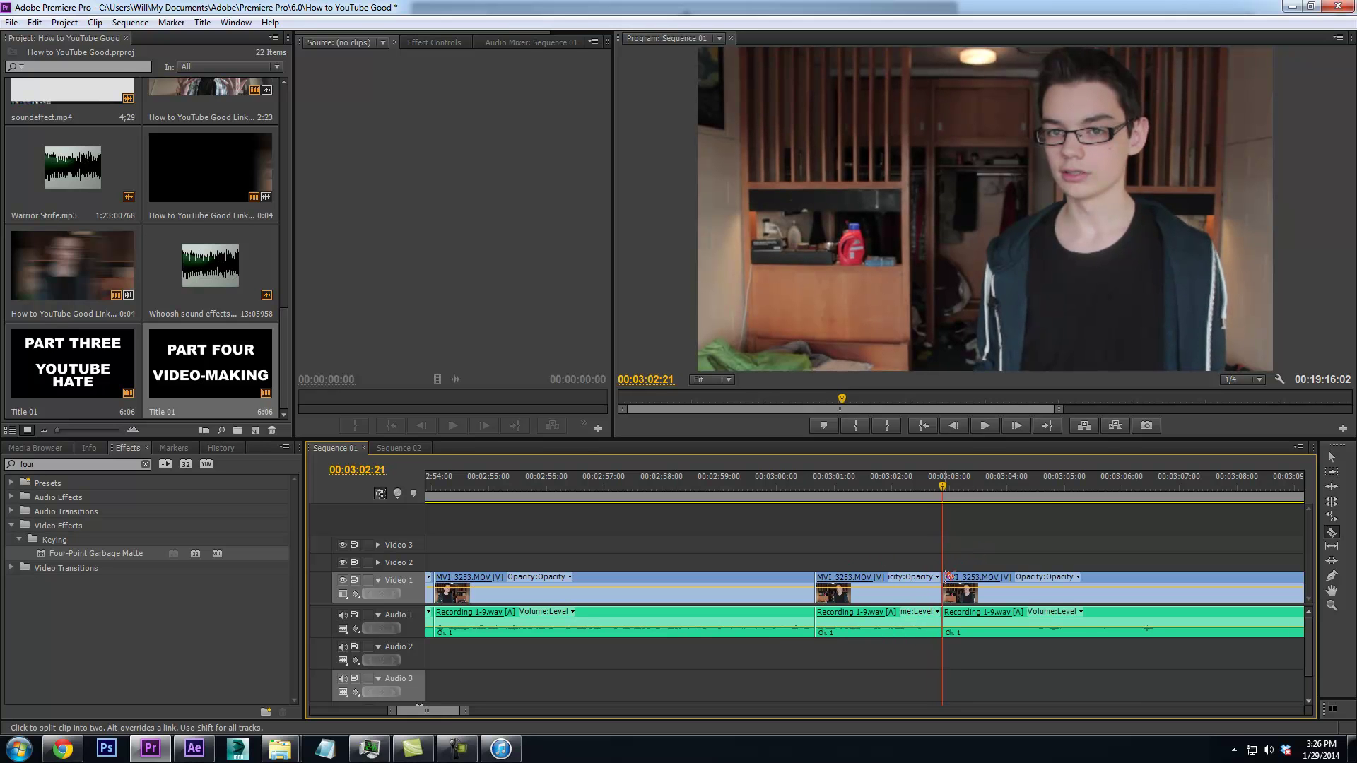
Split the last clip at 00:03:04:10 and ripple delete the piece between 00:03:02:21 and that point
left_click(1055, 499)
left_click_drag(1041, 504, 1019, 537)
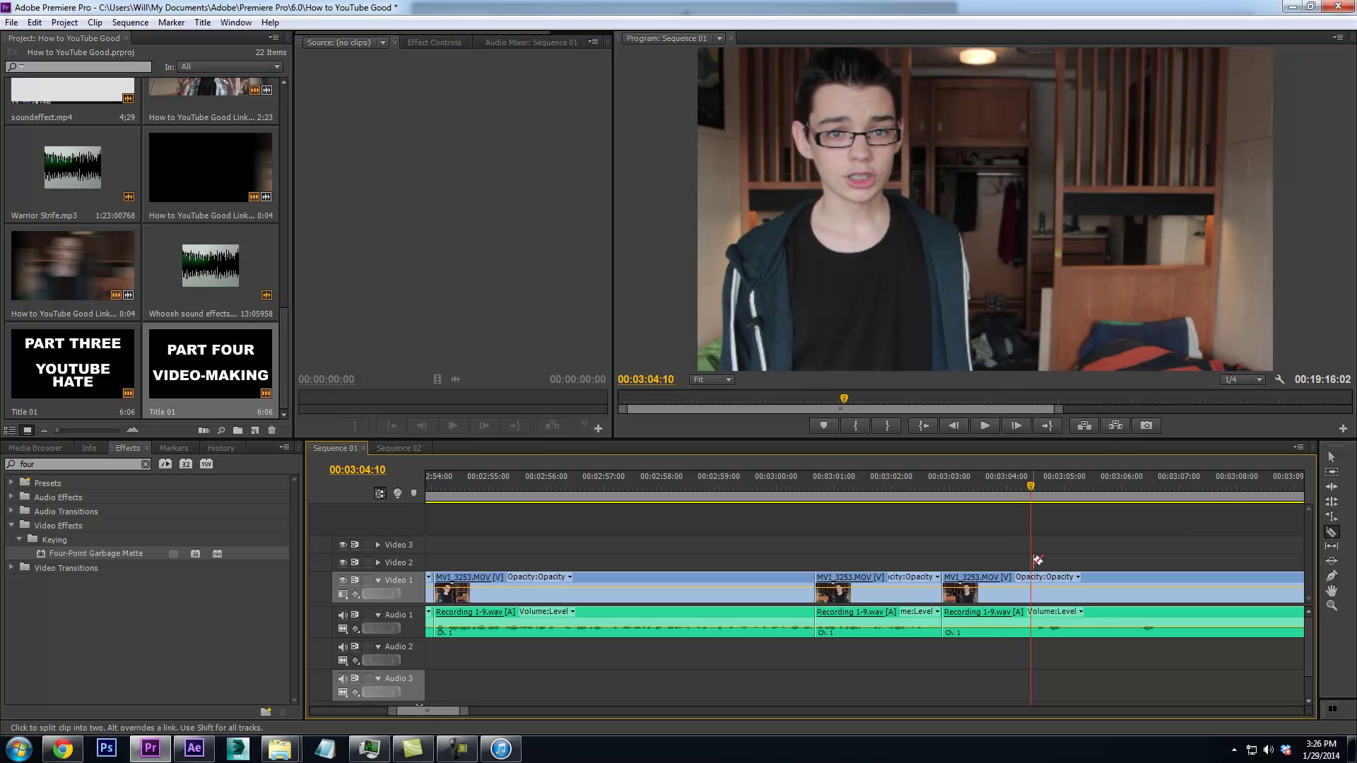
left_click(1034, 577)
right_click(1024, 587)
left_click(1080, 110)
Play from the latest cut, split the last clip at 00:03:03:08 and 00:03:04:16, and ripple delete the piece between them
left_click(942, 494)
key("space")
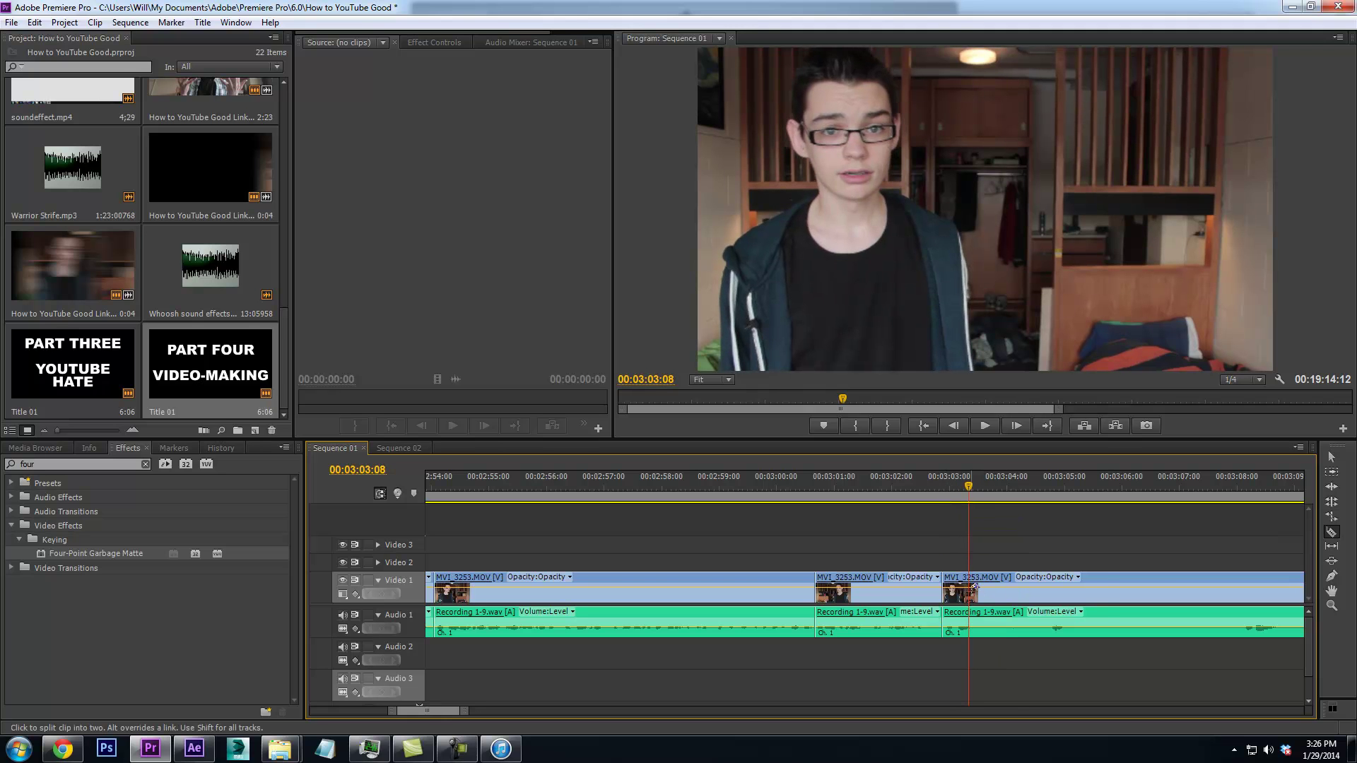
right_click(1049, 585)
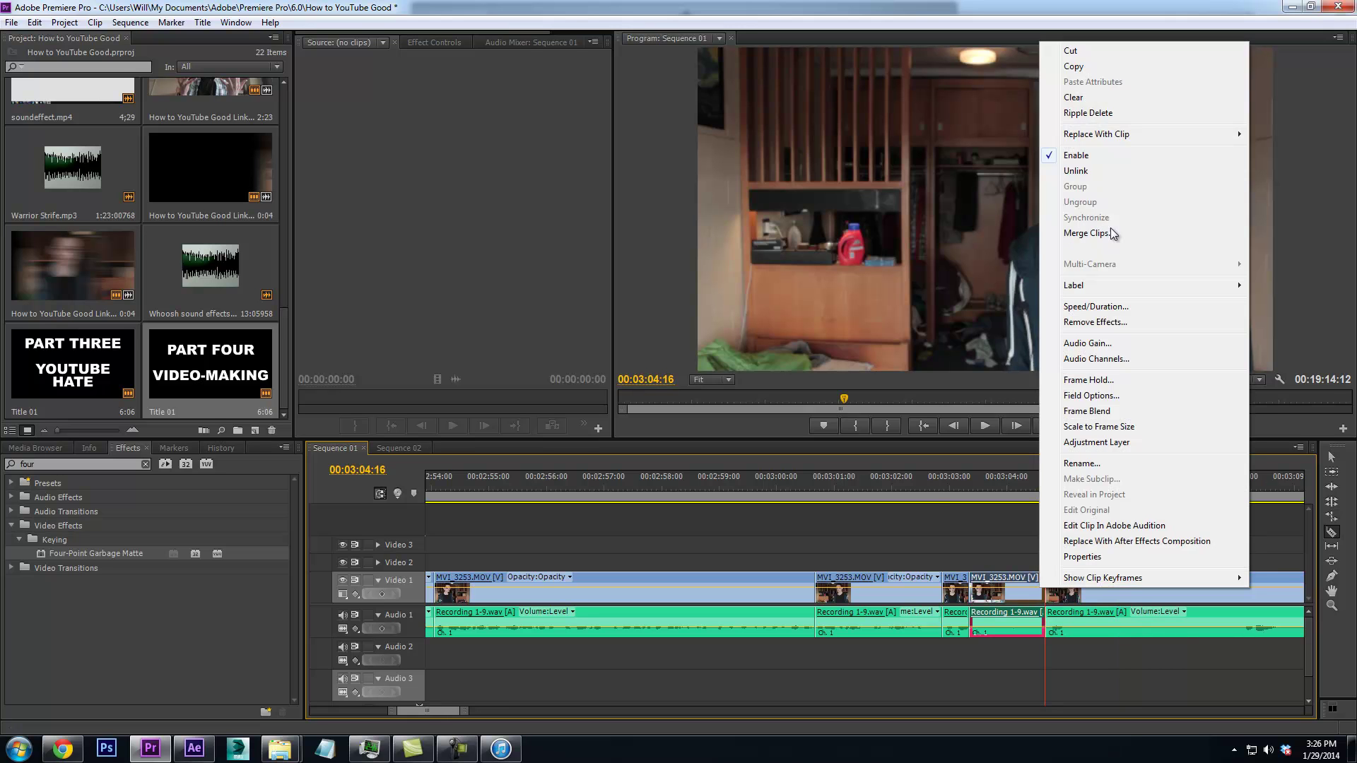
left_click(1082, 116)
Play the short takes around the latest cut and split the last Video 1 clip at 00:03:03:15
left_click(925, 481)
key("space")
key("space")
key("Left")
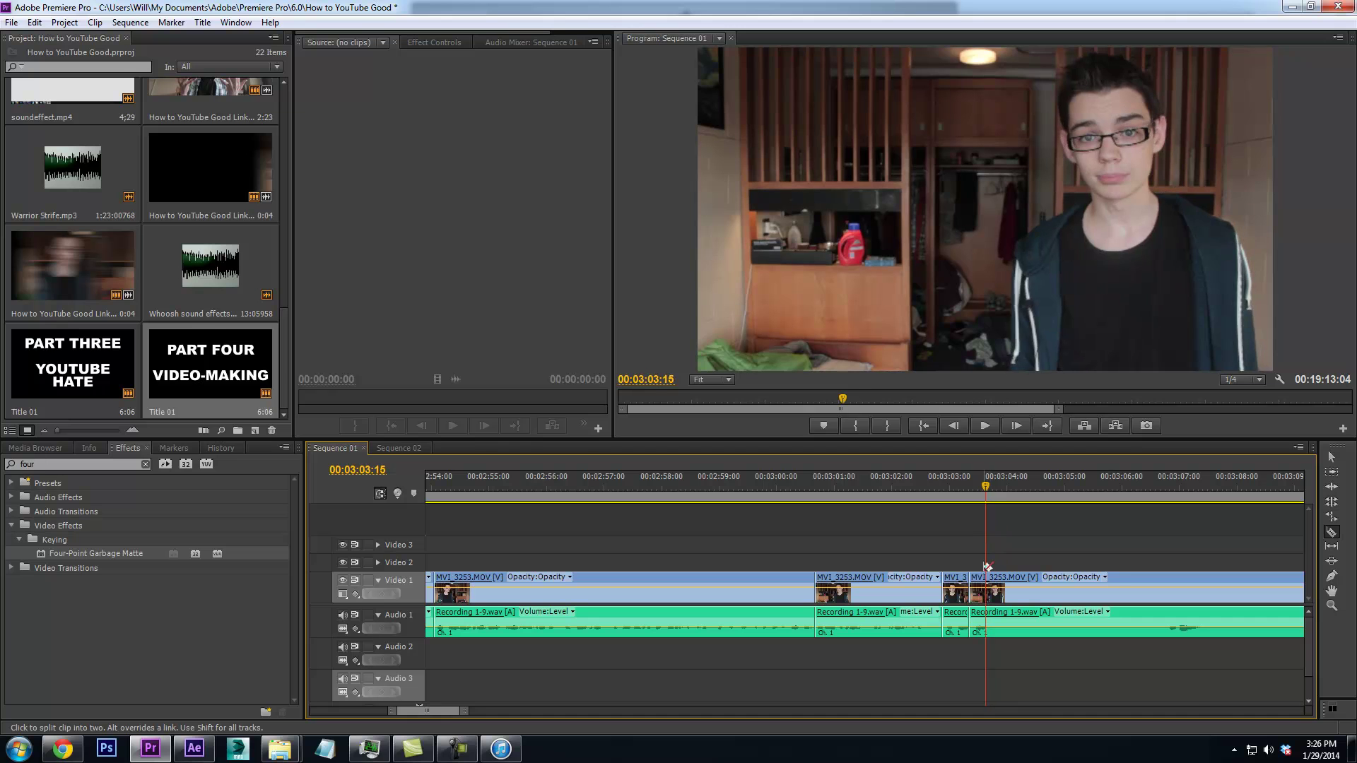
Split the last clip at about 00:03:06:19 and ripple delete the footage between 00:03:03:15 and that point
left_click_drag(979, 511, 1161, 511)
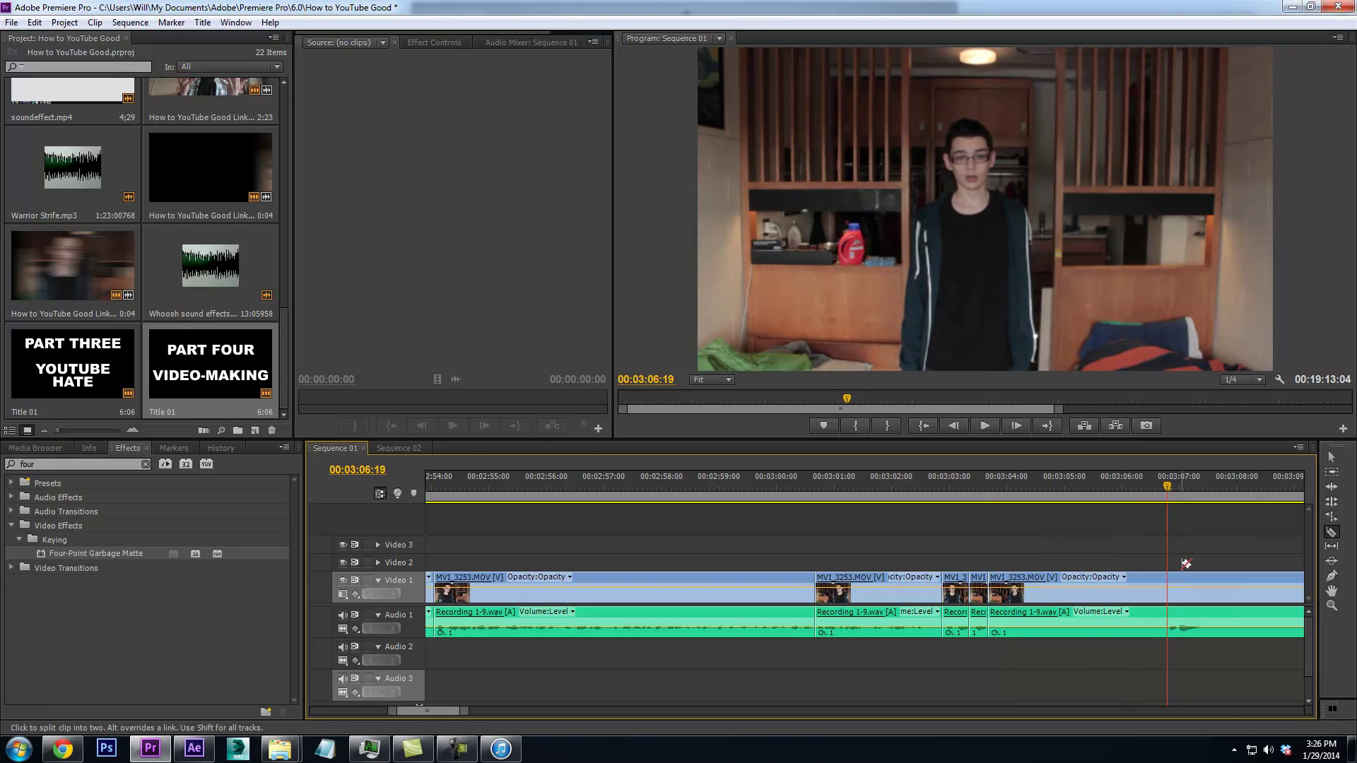
right_click(1173, 580)
left_click(1204, 110)
Play from the latest cut, split the last clip at 00:03:04:05 and 00:03:08:14, and ripple delete the piece between them
left_click(981, 483)
key("space")
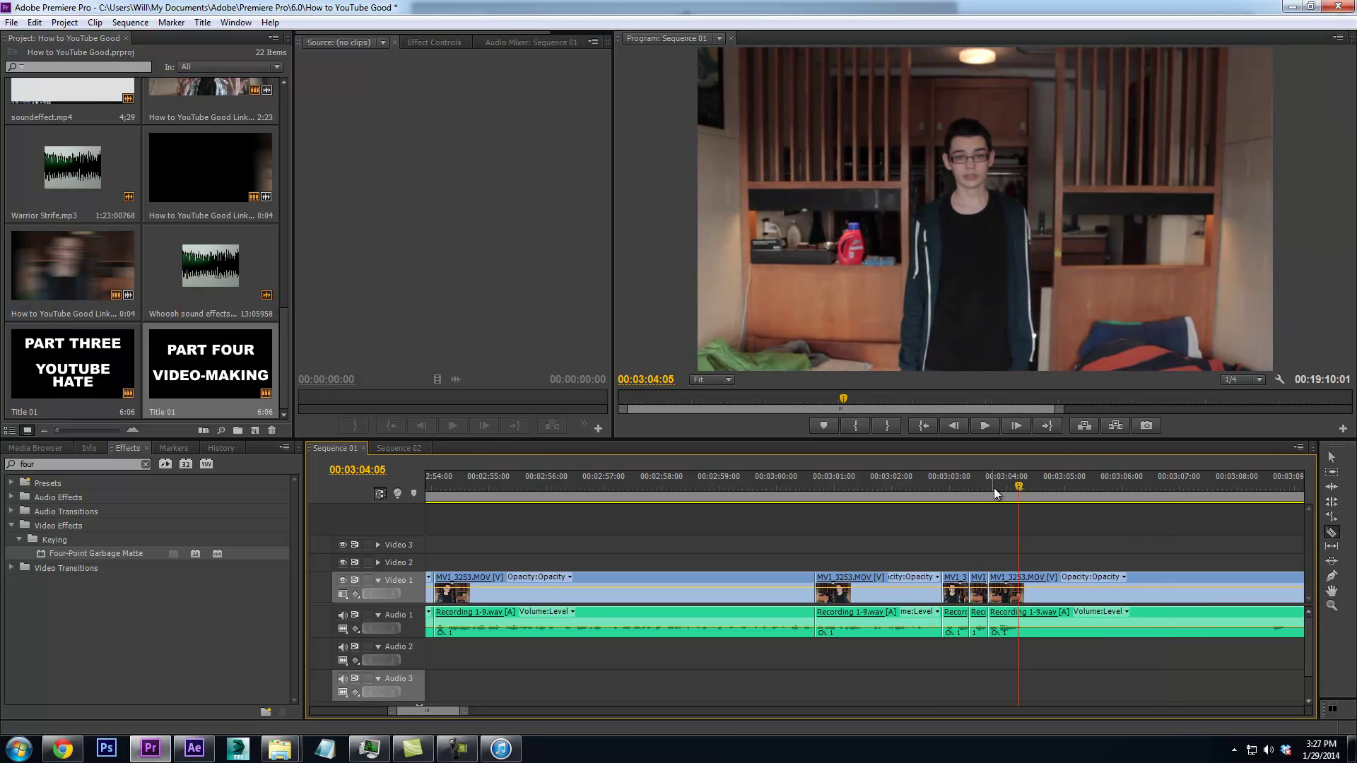
key("Right")
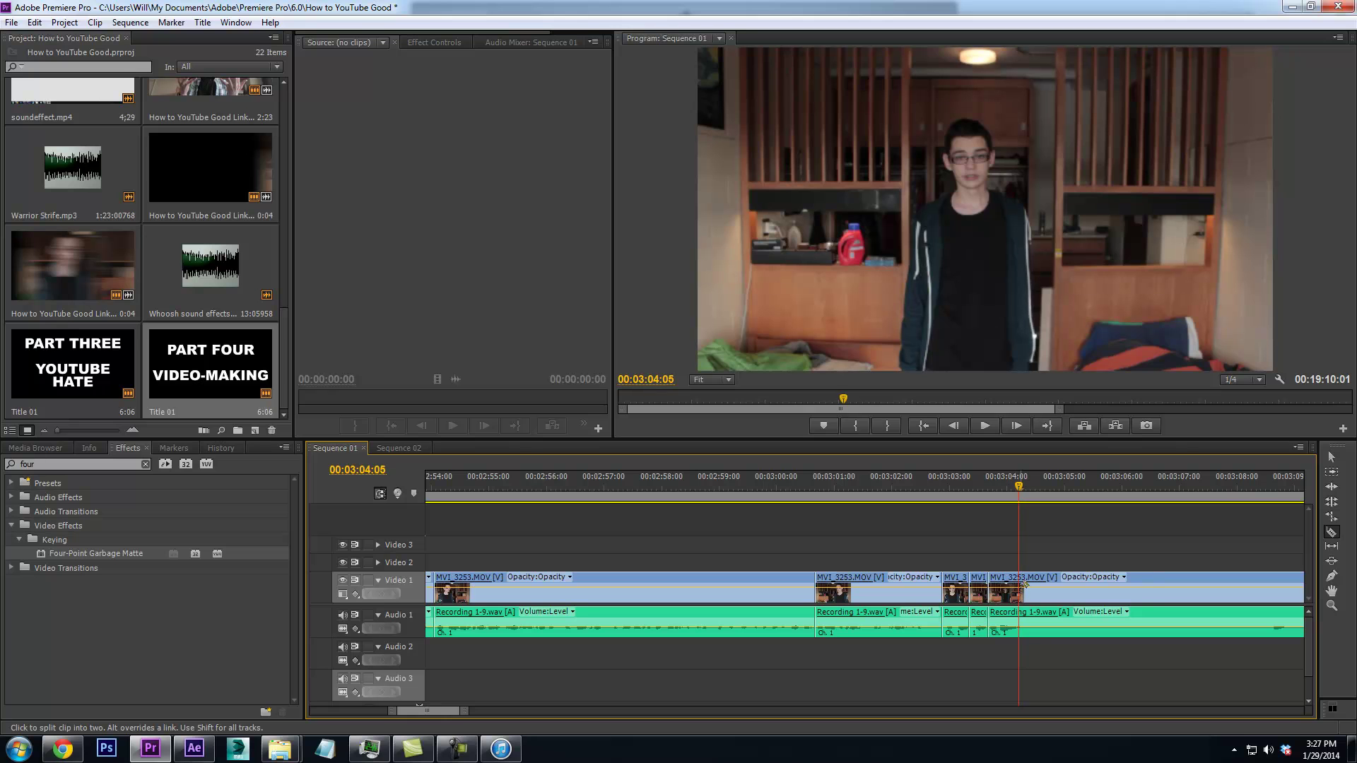
left_click(1022, 585)
left_click_drag(1114, 488, 1274, 471)
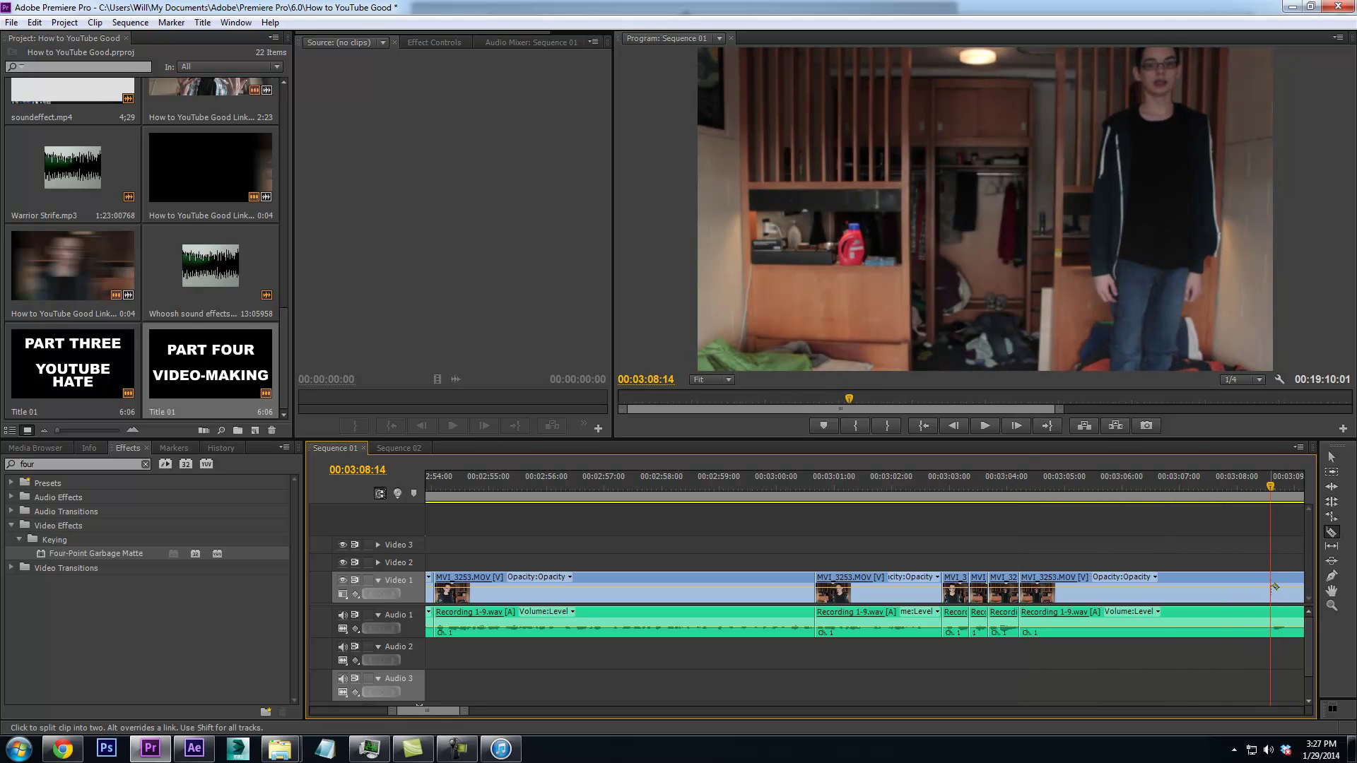
left_click(1275, 585)
right_click(1274, 586)
left_click(1193, 120)
Split the last clip shortly after the newest cut, keeping a brief take, and ripple delete the next unused piece
left_click_drag(1020, 477, 1216, 508)
left_click(1038, 584)
right_click(1177, 592)
left_click(1195, 120)
Play back the latest short takes and split the last Video 1 clip at 00:03:04:22
left_click_drag(1039, 484, 933, 499)
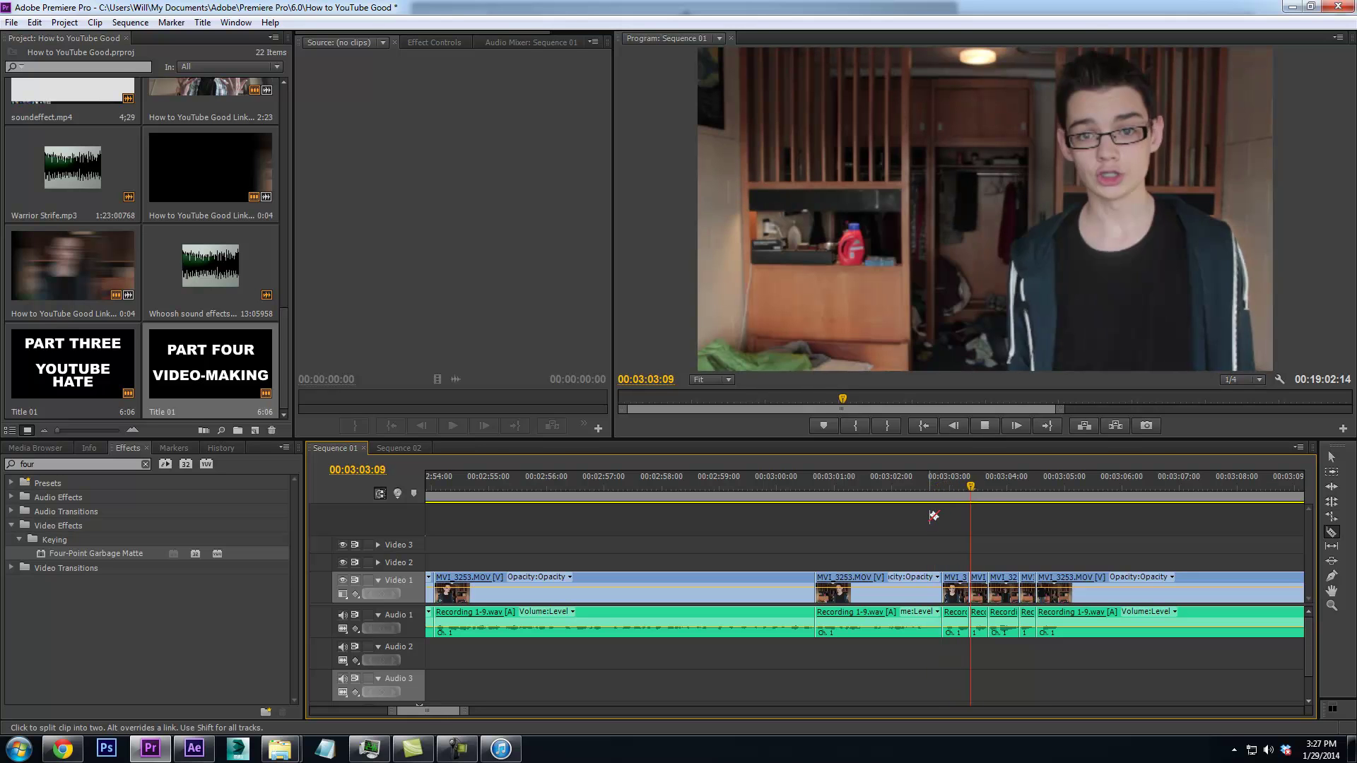
key("space")
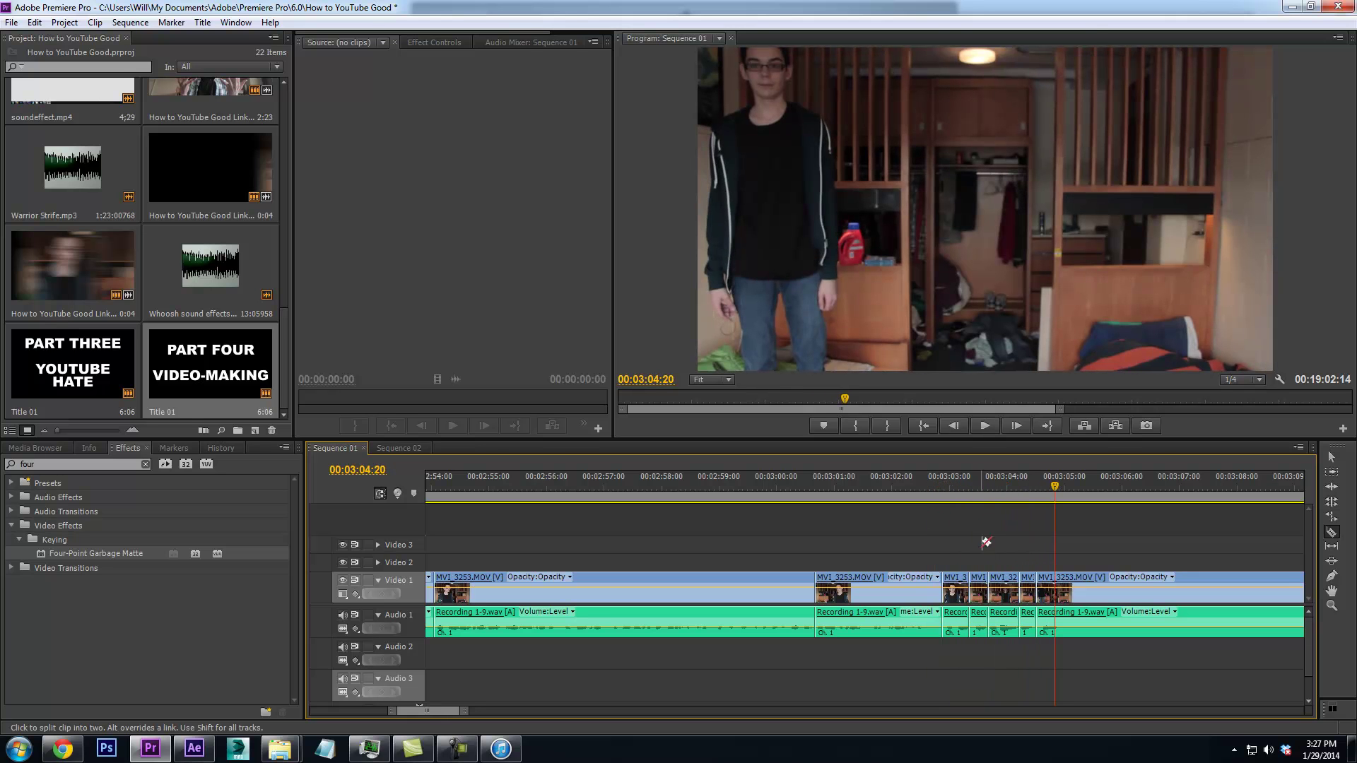
left_click(1062, 581)
key("minus")
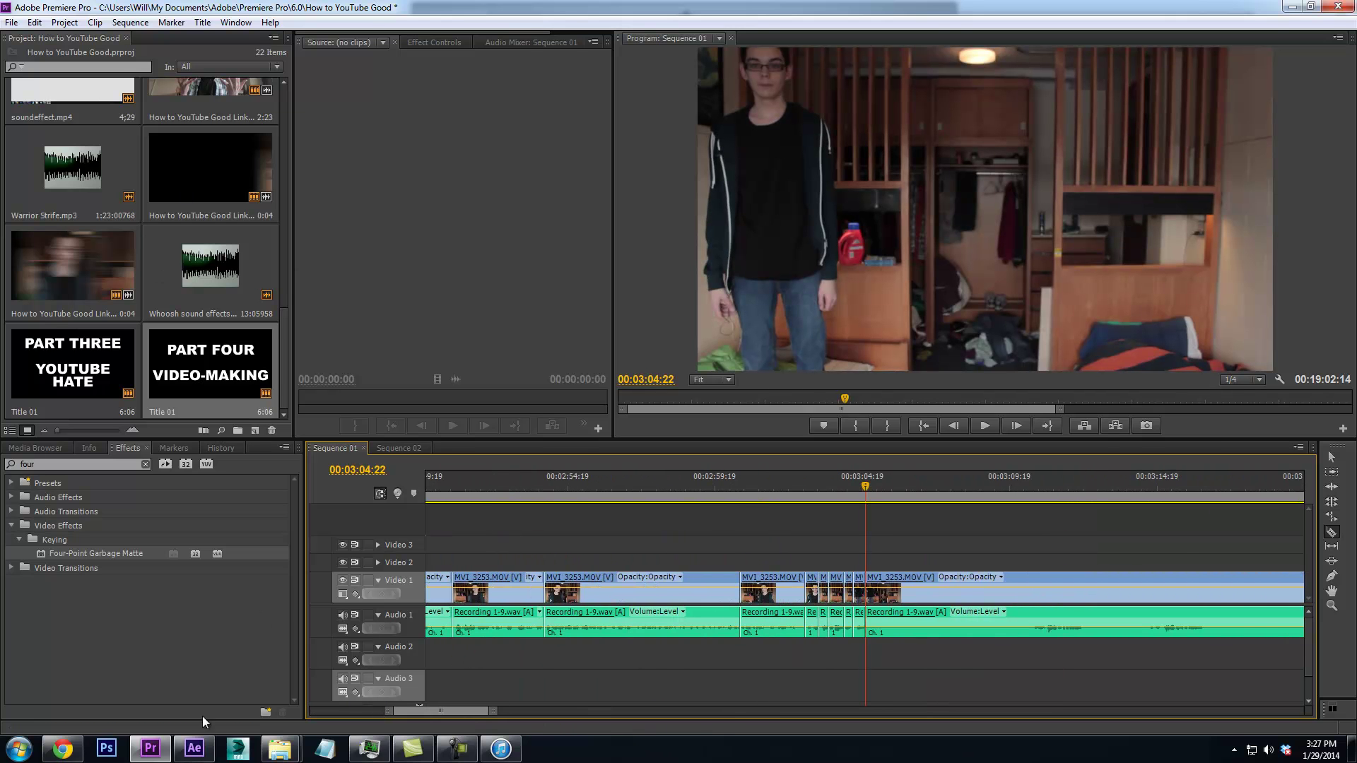
Create a new sequence named Sequence 03 from the custom settings, with the 1080 vertical frame size replaced by a shorter height
left_click(15, 23)
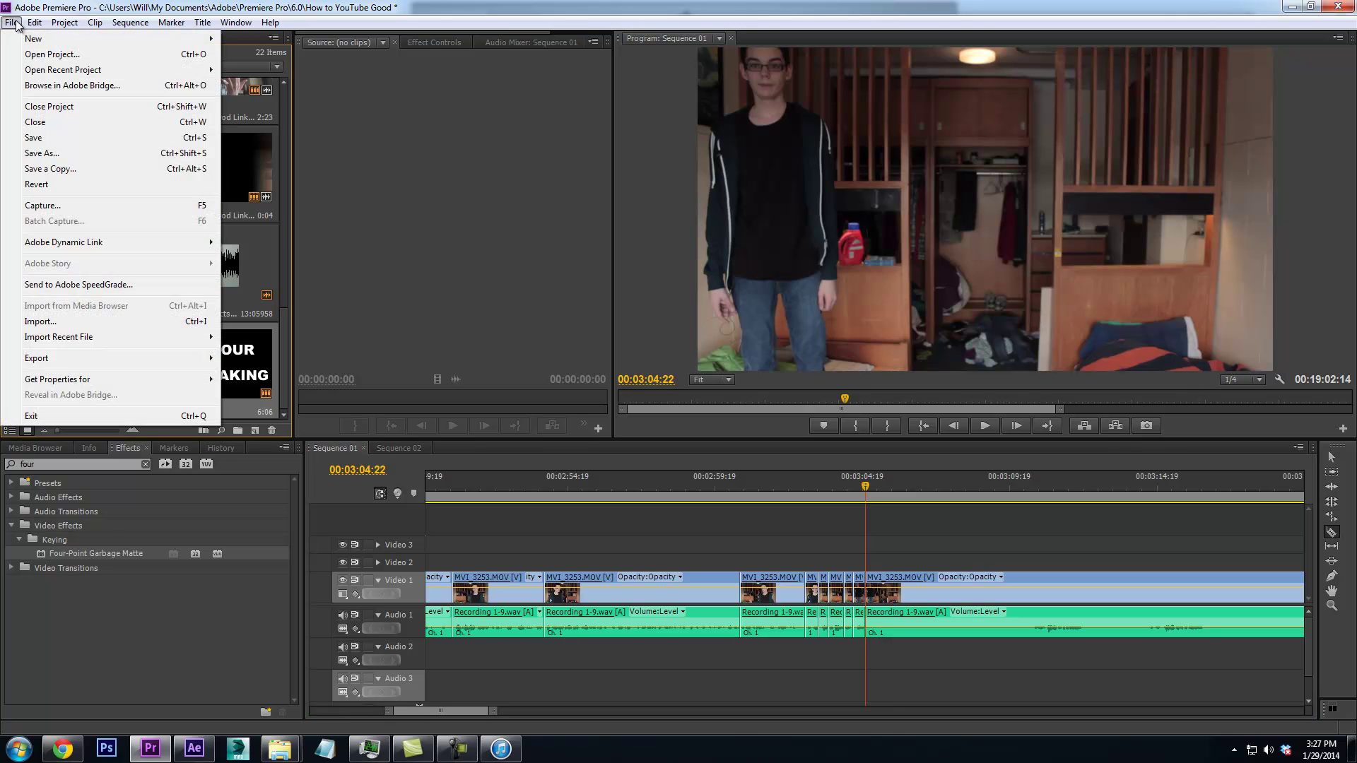
mouse_move(44, 39)
left_click(241, 54)
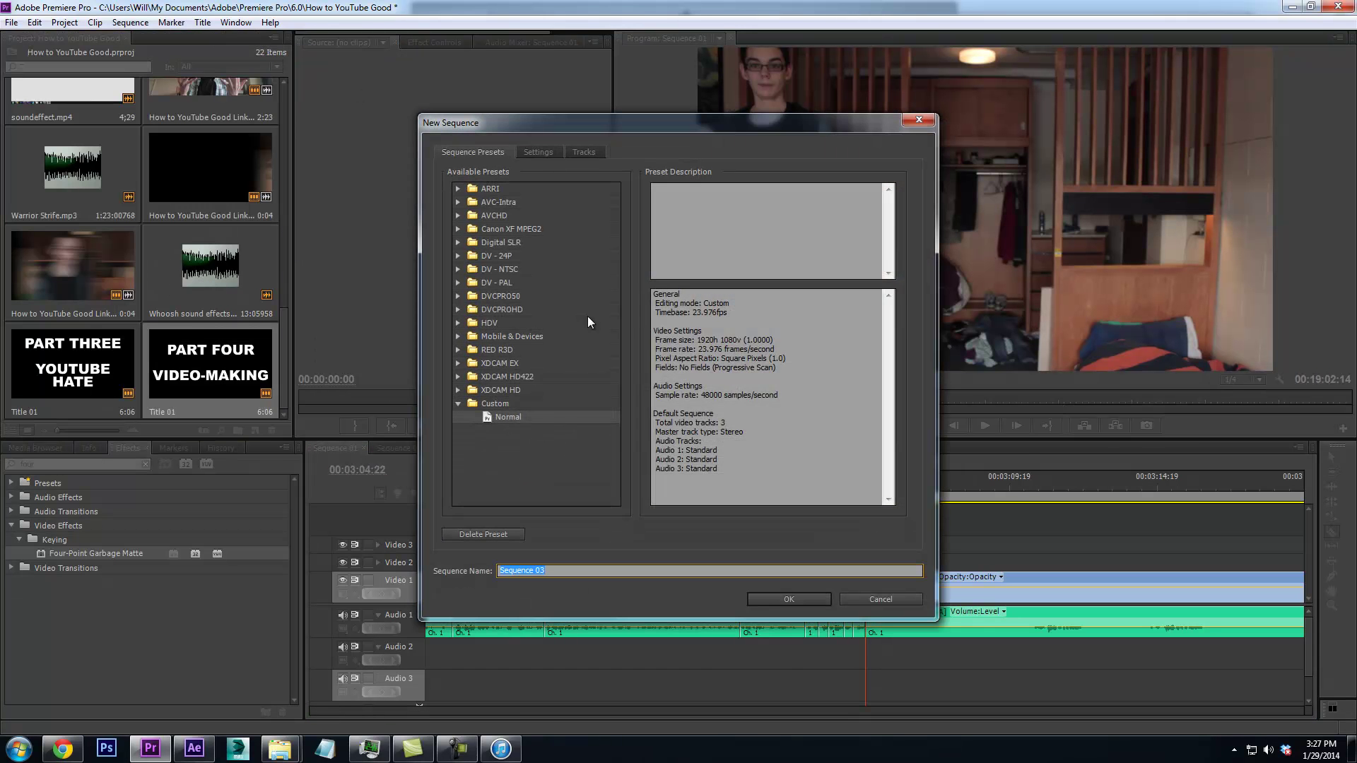
left_click(537, 149)
left_click(638, 231)
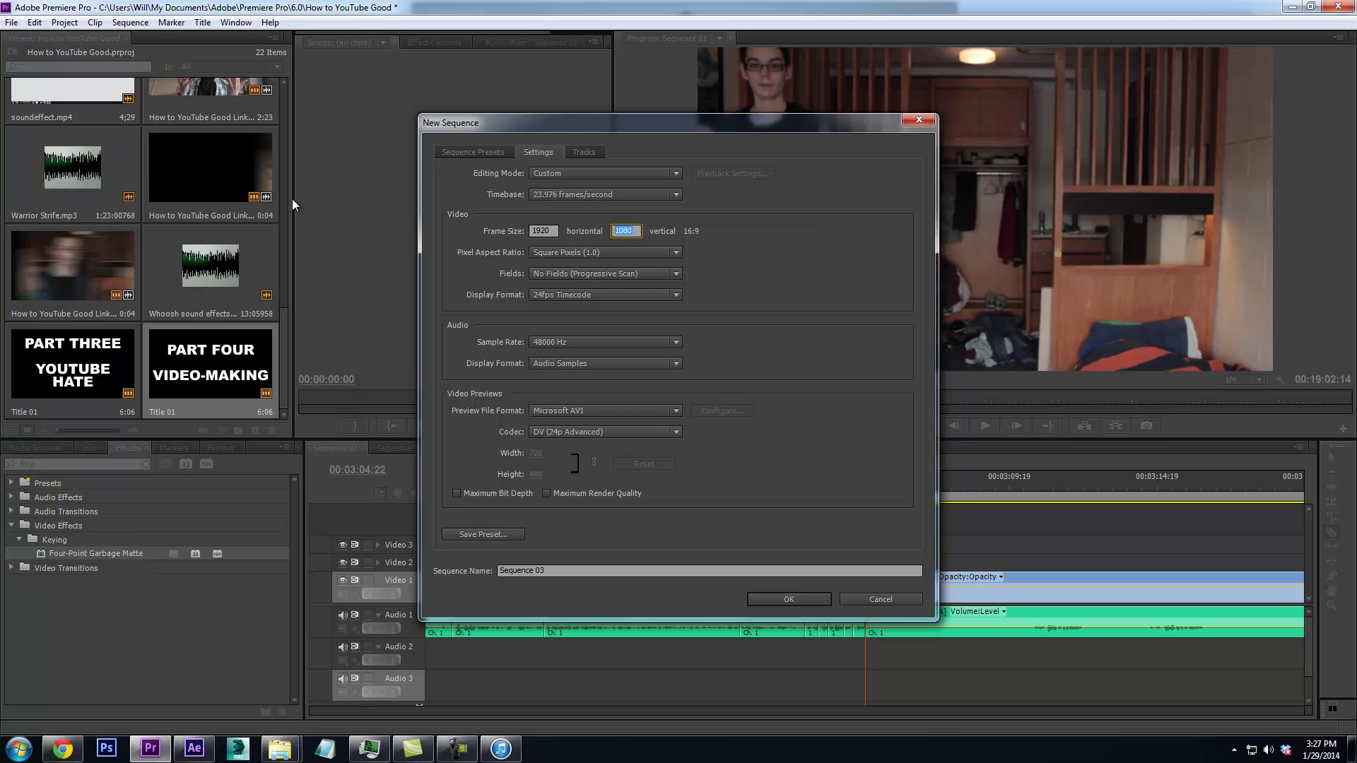
type("81")
key("Return")
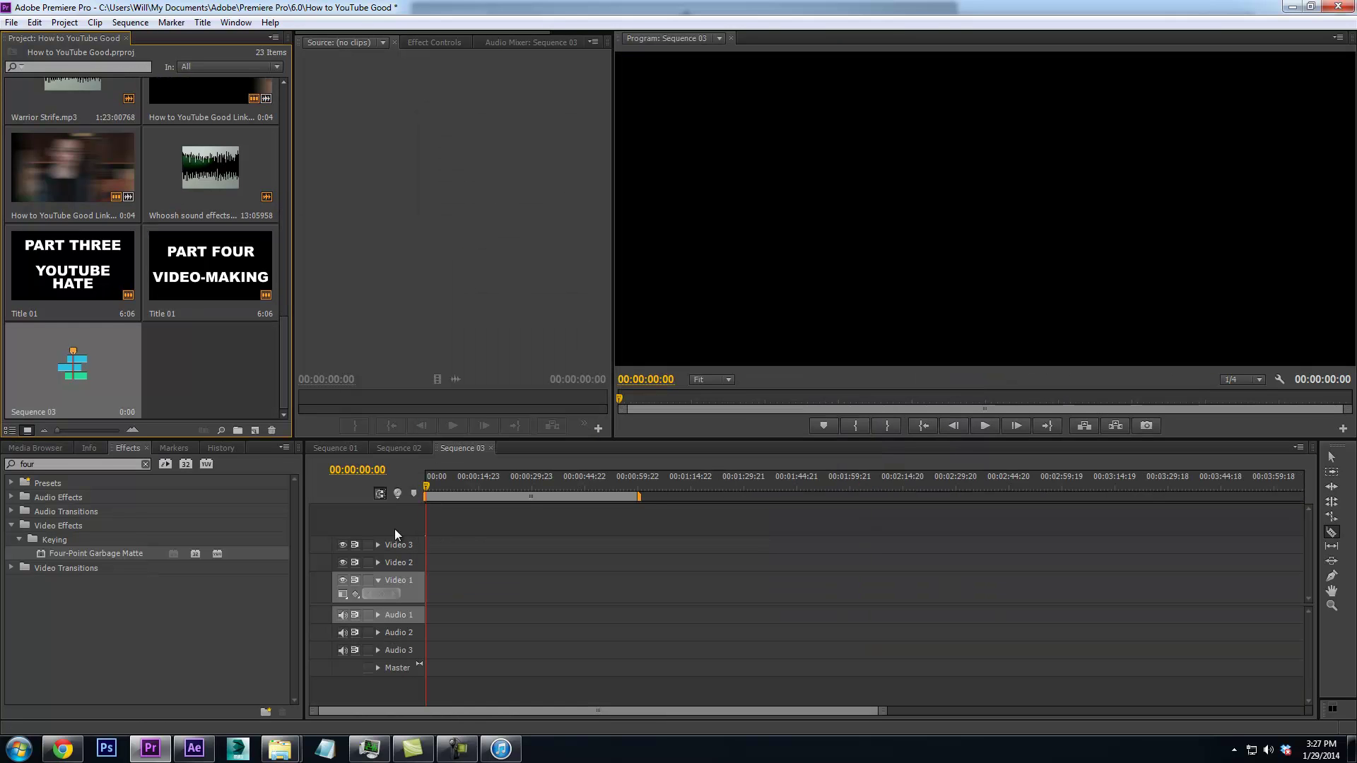
Import MVI_3256 and Recording 3-8 from the How to YouTube good folder and place both at the start of Sequence 03
mouse_move(279, 748)
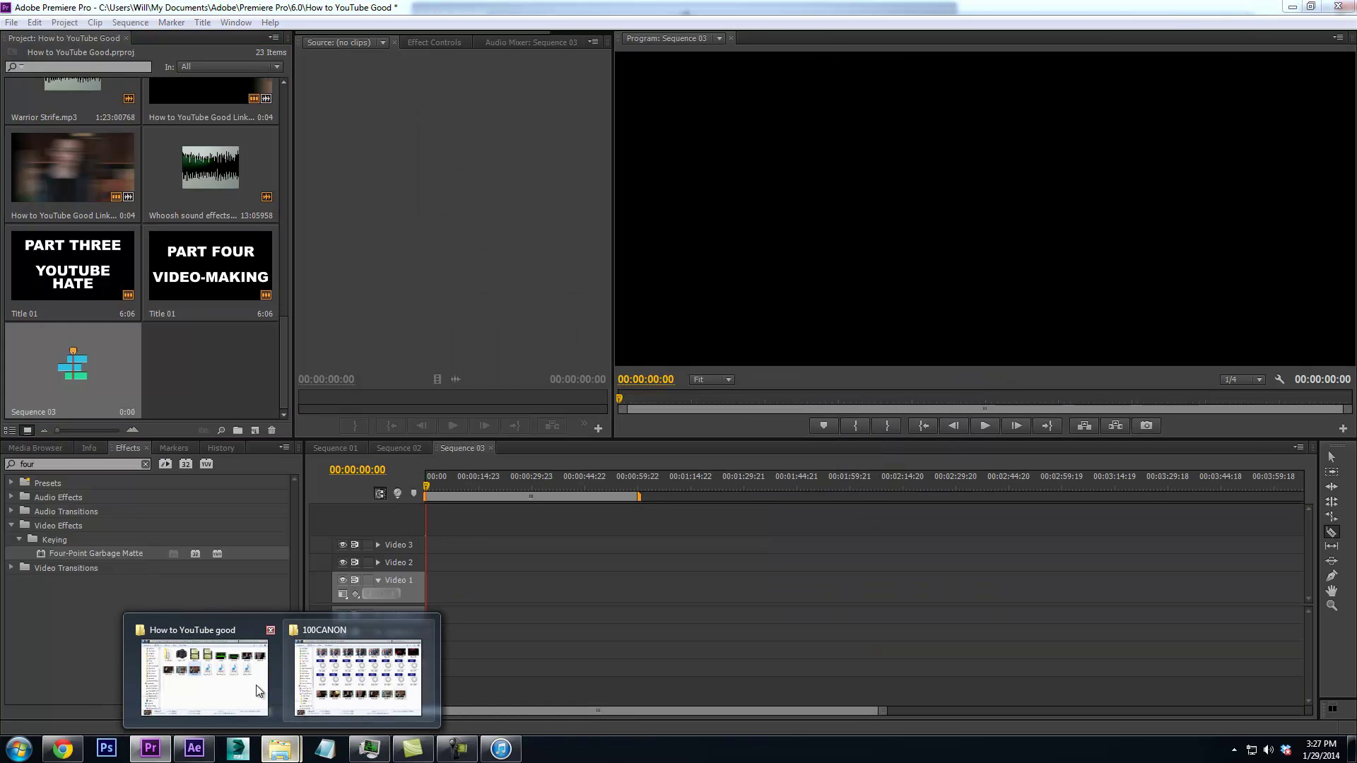
left_click(256, 685)
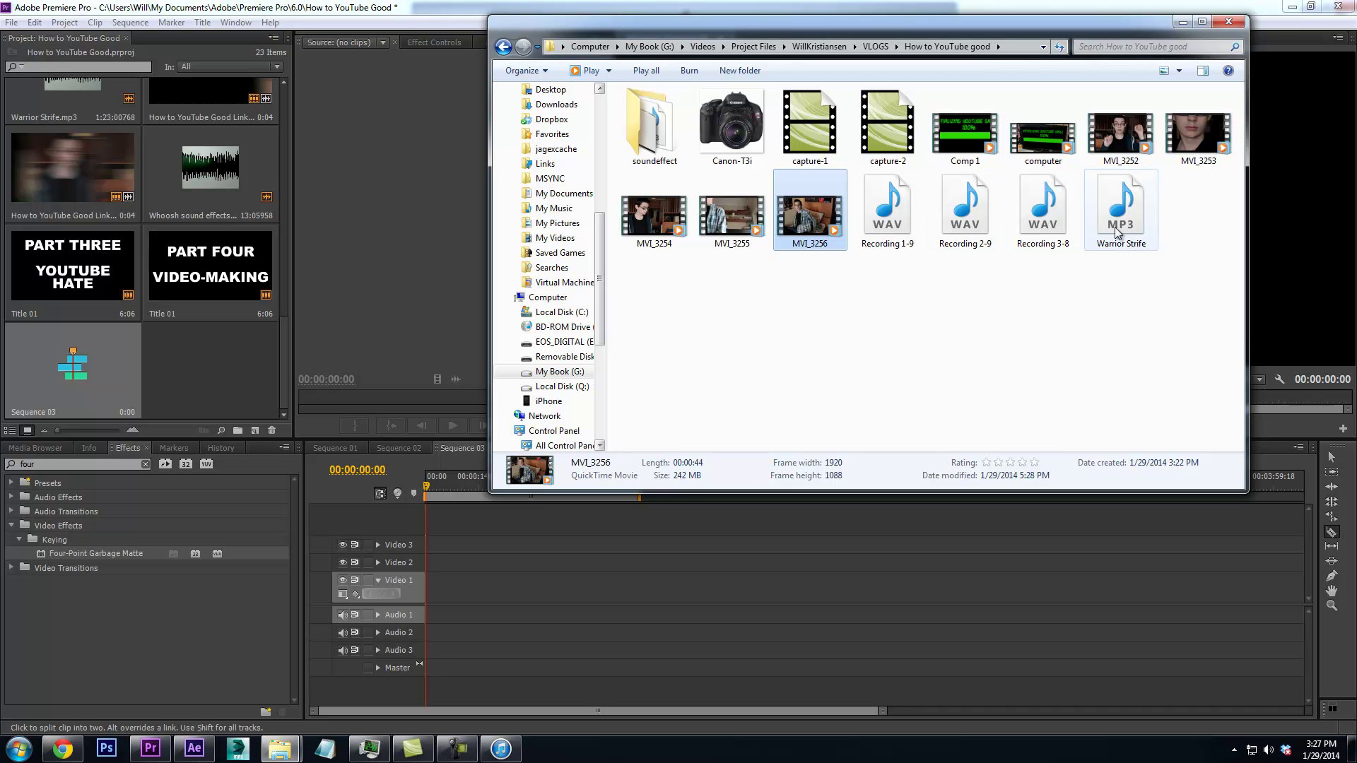
left_click(1043, 212, "ctrl")
left_click_drag(1043, 212, 164, 366)
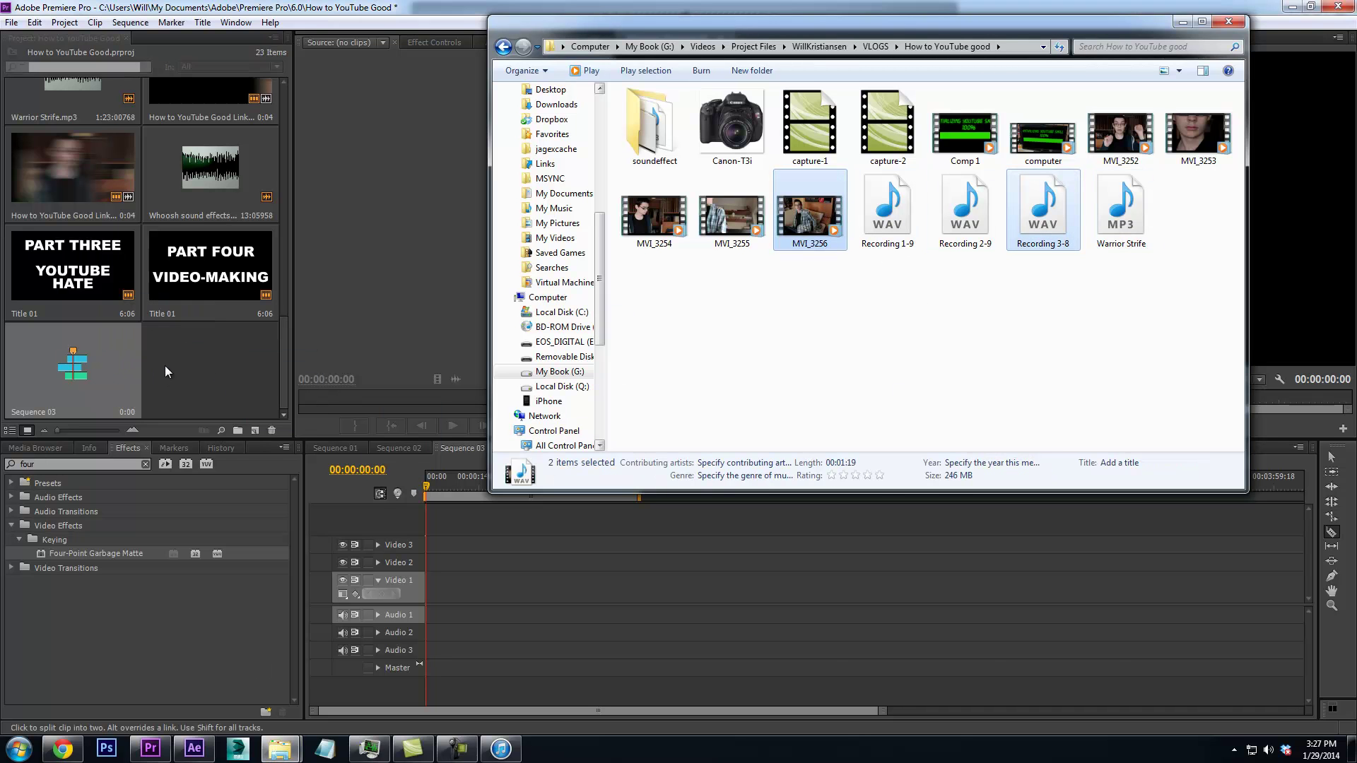
left_click(383, 281)
left_click_drag(198, 299, 387, 599)
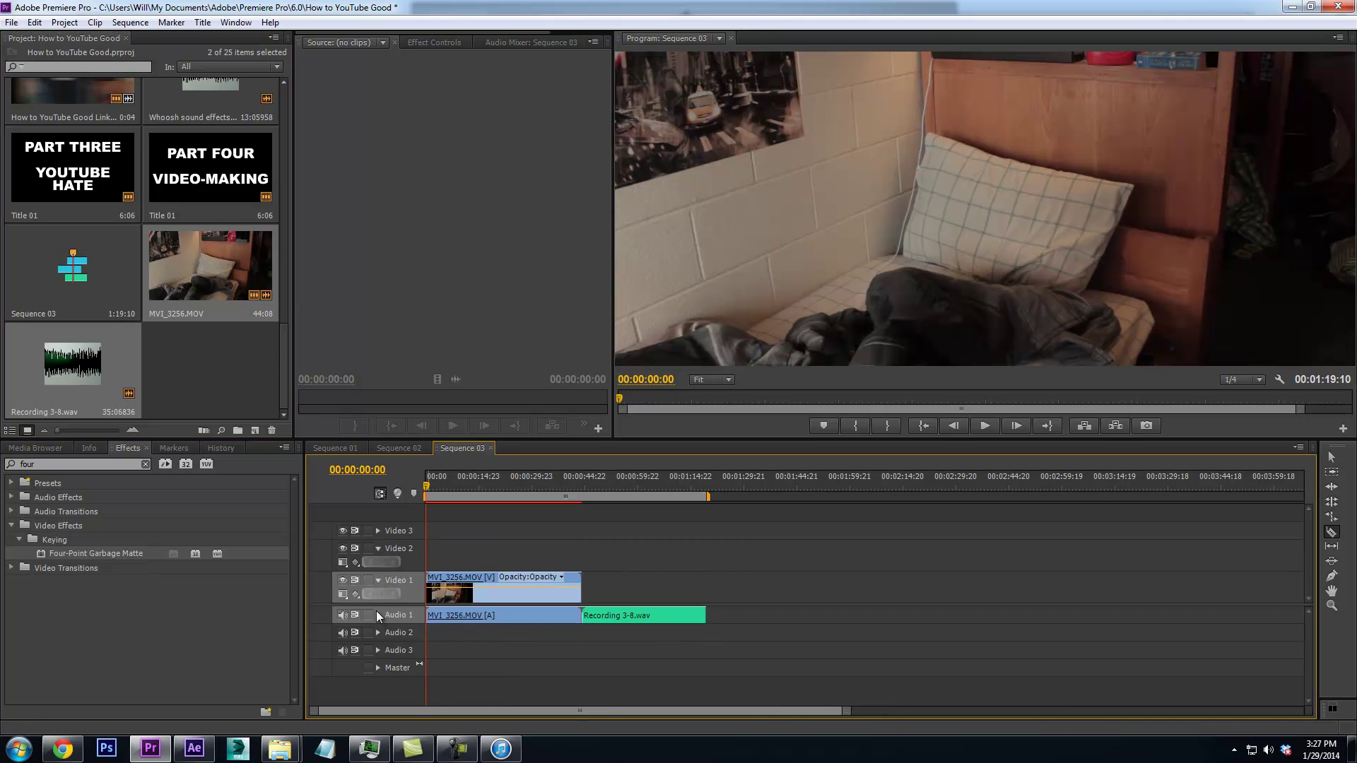
Expand Audio 1, scan through the footage, and move Recording 3-8.wav to Audio 3 beneath the MVI_3256.MOV clip
left_click(378, 615)
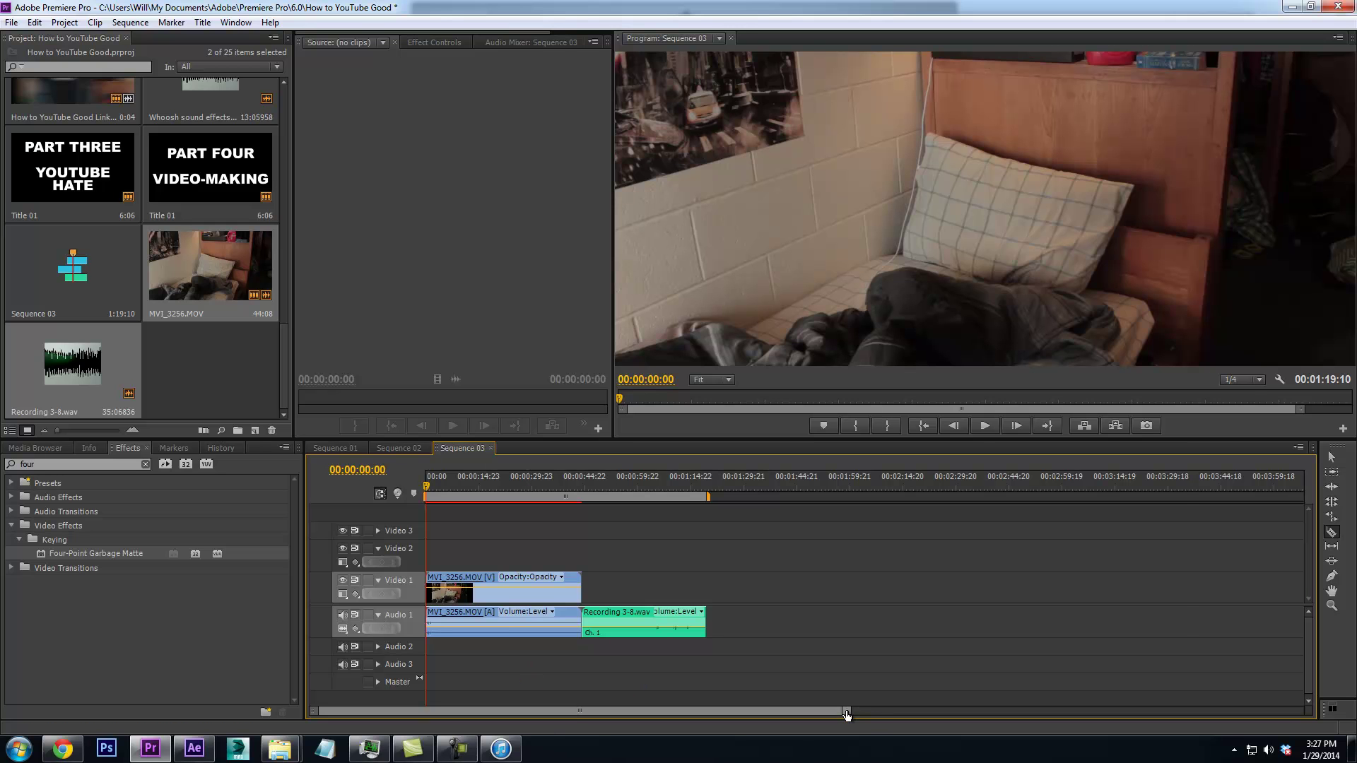
left_click_drag(847, 712, 600, 712)
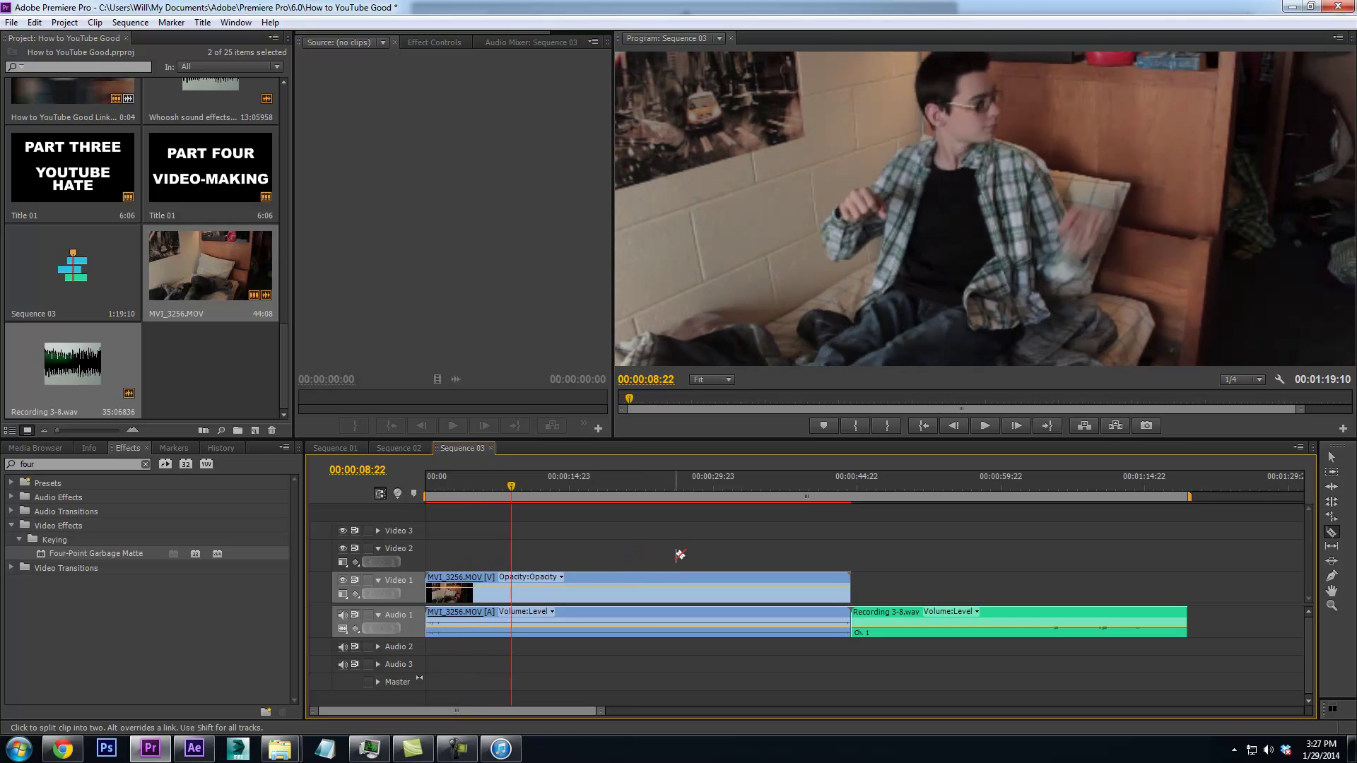
left_click(781, 494)
left_click_drag(782, 495, 941, 503)
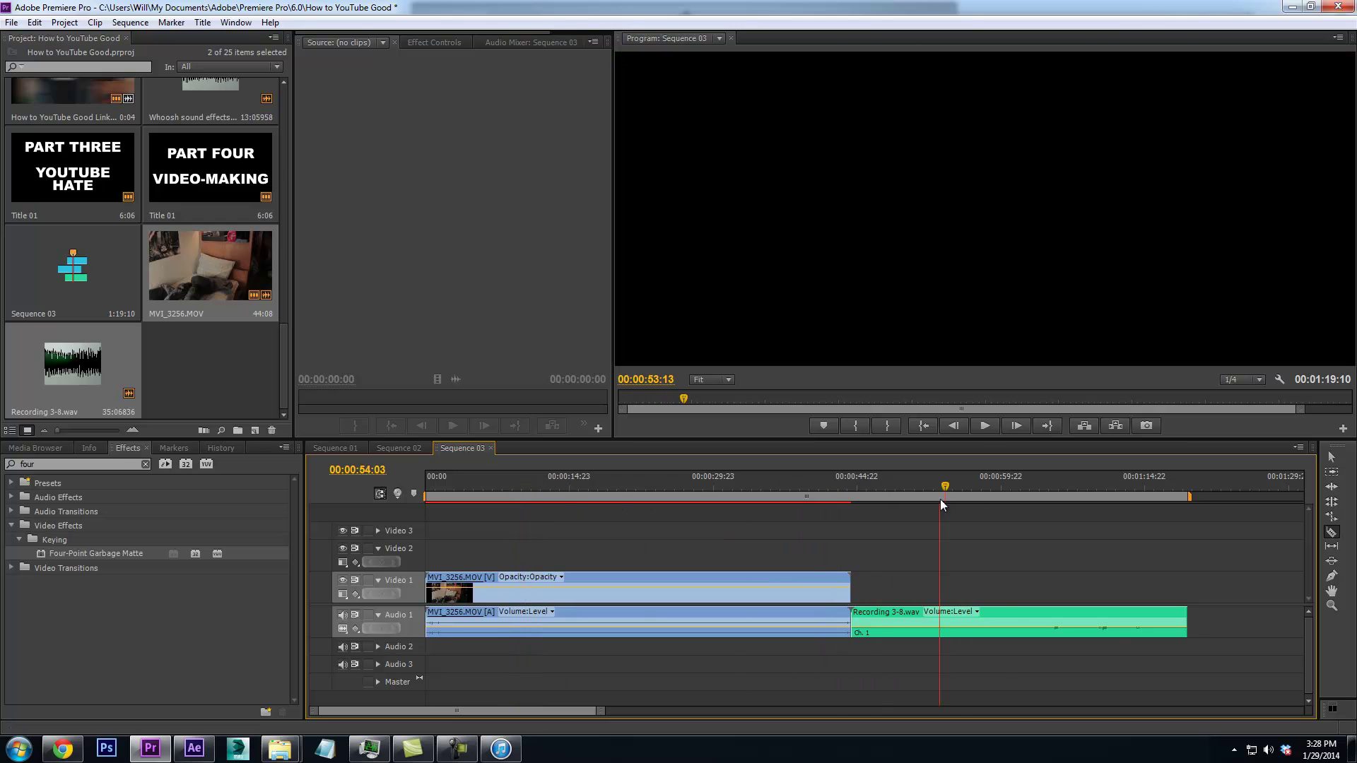
left_click(1330, 459)
left_click_drag(943, 617, 776, 670)
Play MVI_3256.MOV to the start of the usable take and add a sequence marker at 00:00:18:02
left_click_drag(529, 494, 592, 498)
key("space")
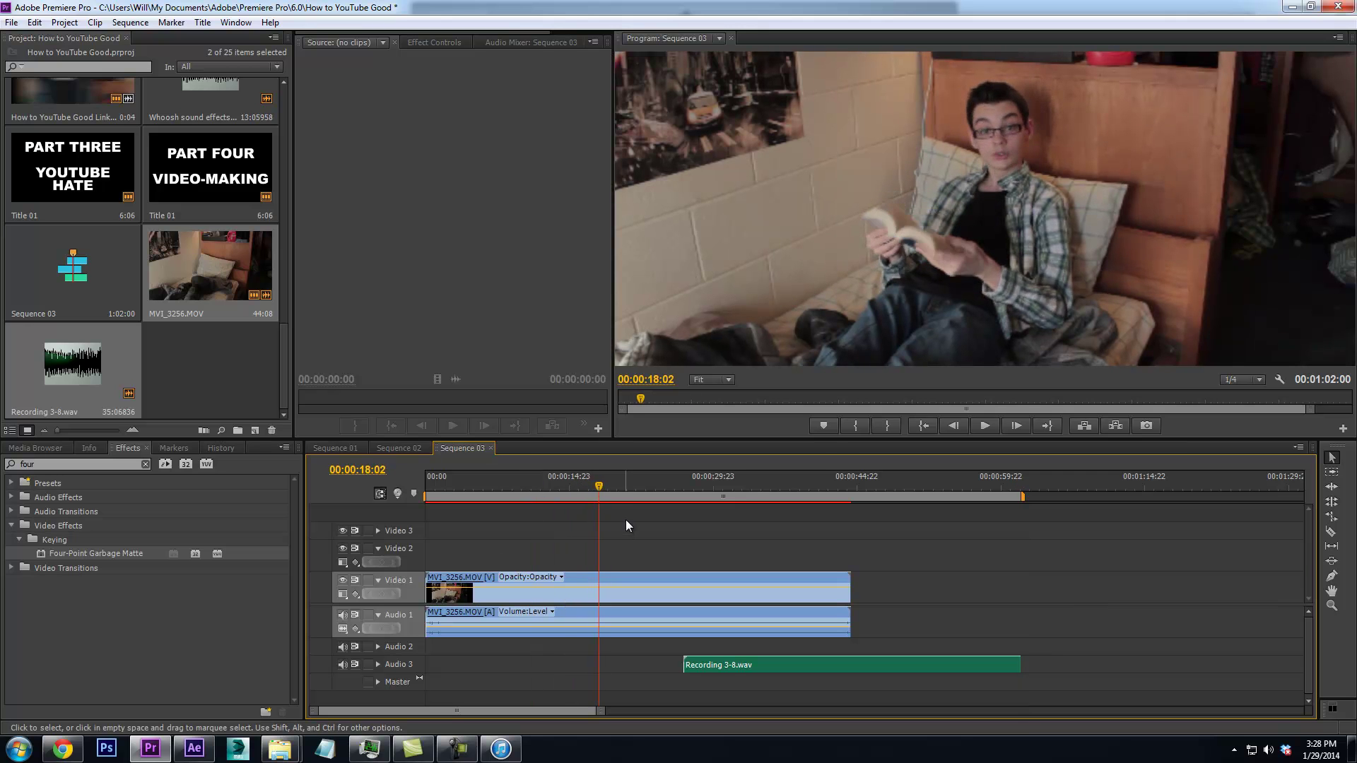
key("m")
Expand Audio 3, cut Recording 3-8.wav at its speech start near 00:00:47:14, and place it on Audio 1 at the marker
left_click(702, 494)
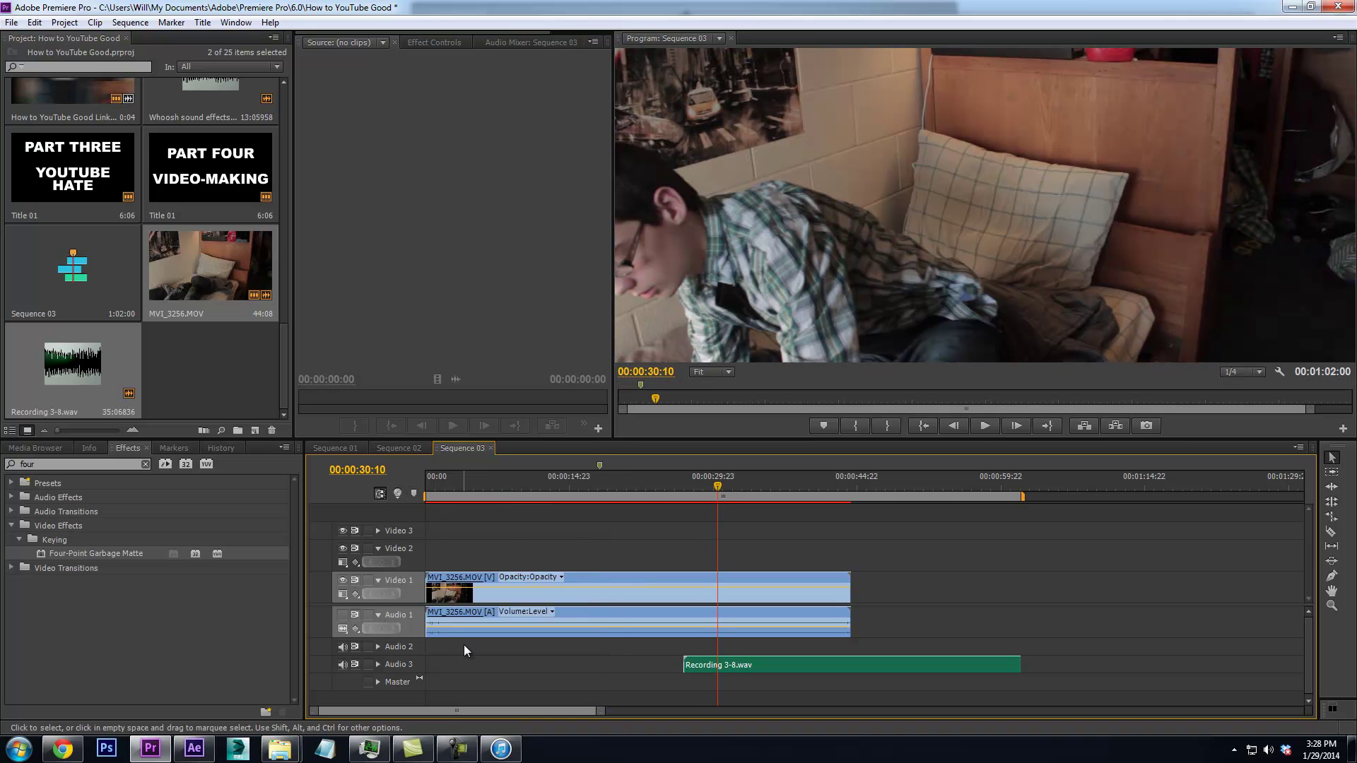
left_click(377, 647)
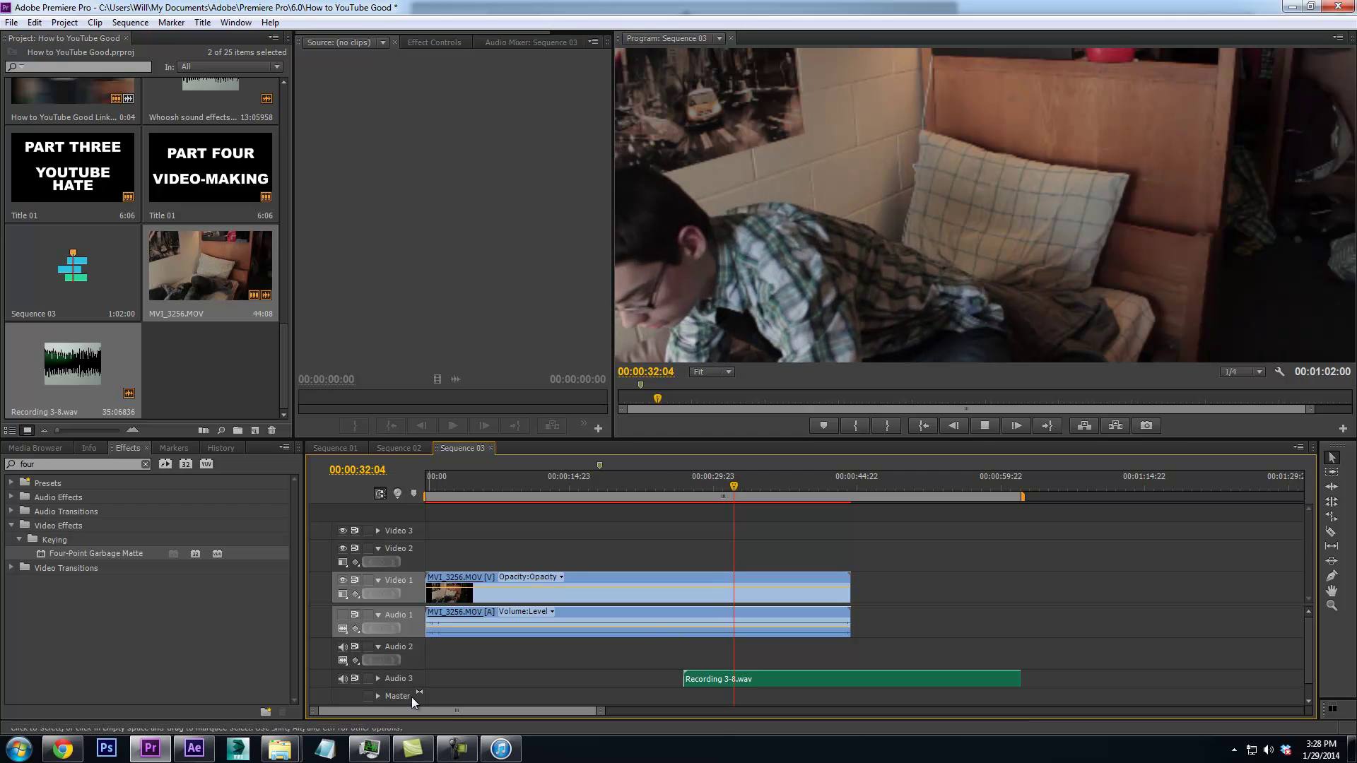
left_click(377, 647)
left_click(378, 664)
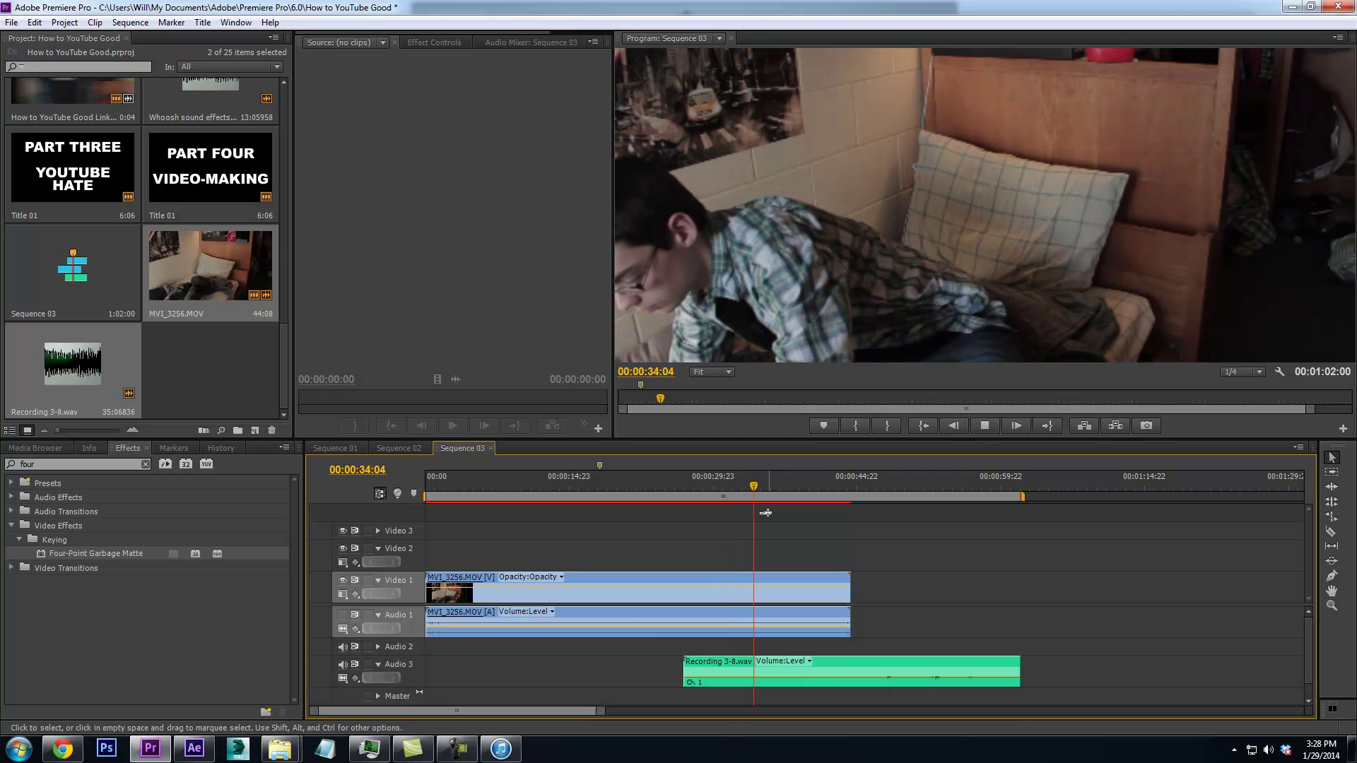
left_click_drag(747, 477, 878, 516)
key("Left")
key("Left")
key("Left")
key("Left")
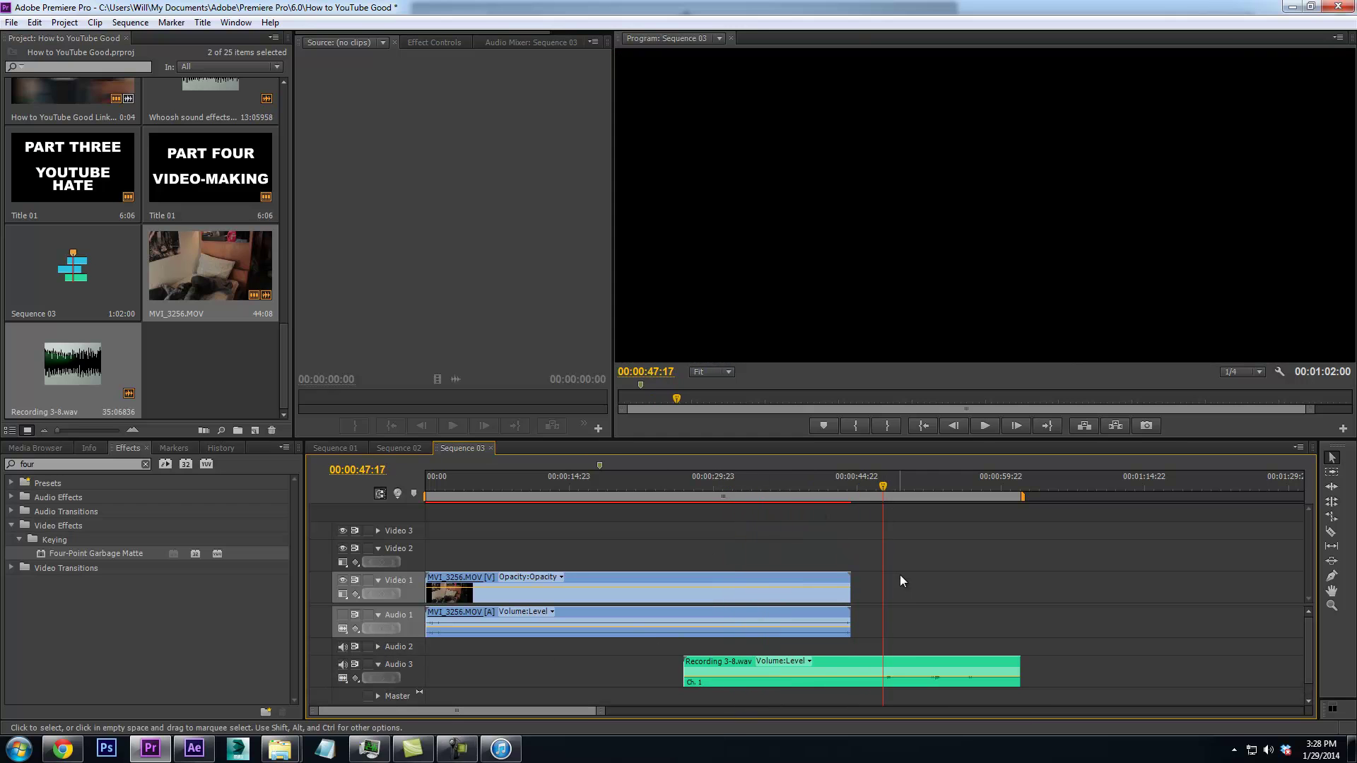
left_click_drag(692, 665, 626, 621)
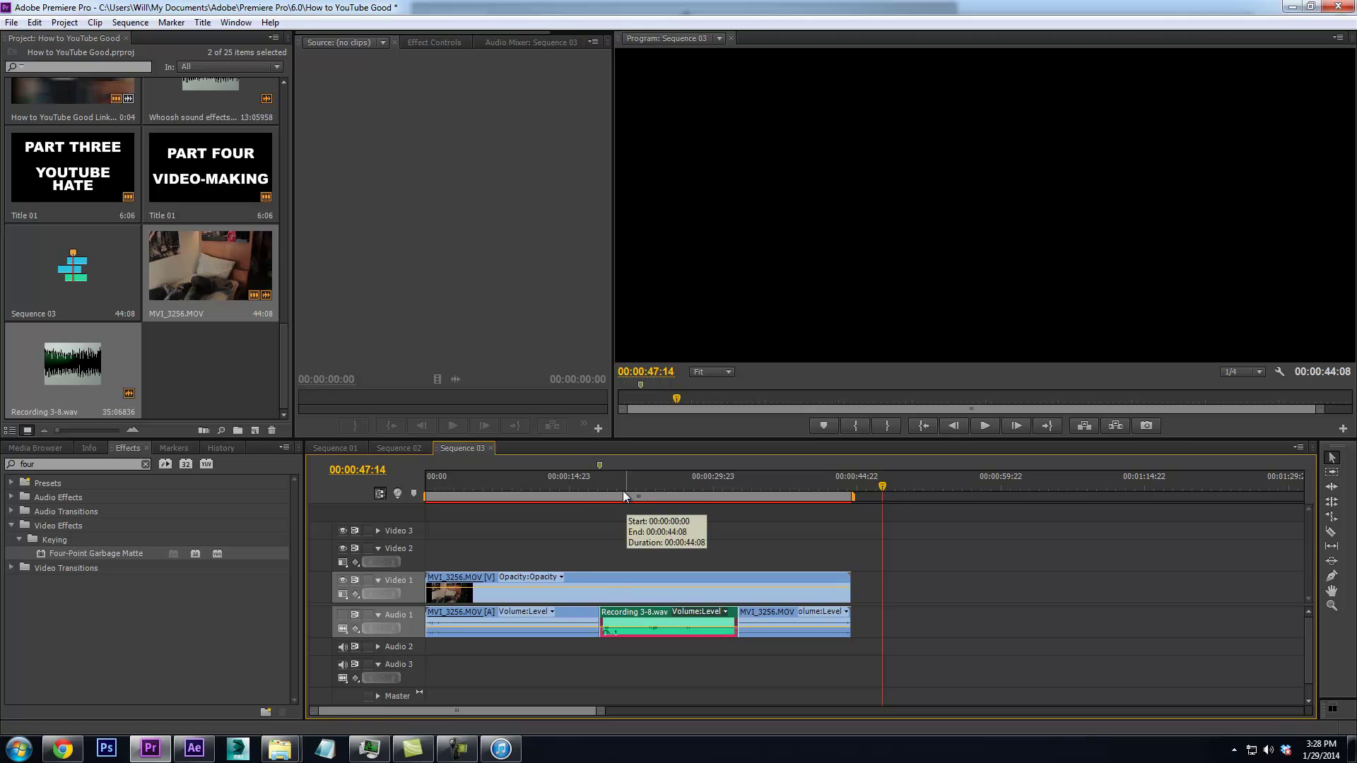
Play from the marker and toggle Audio 1's output to check the recording's sync with the video
left_click(604, 497)
key("space")
left_click(342, 615)
left_click(342, 615)
left_click_drag(607, 488, 595, 494)
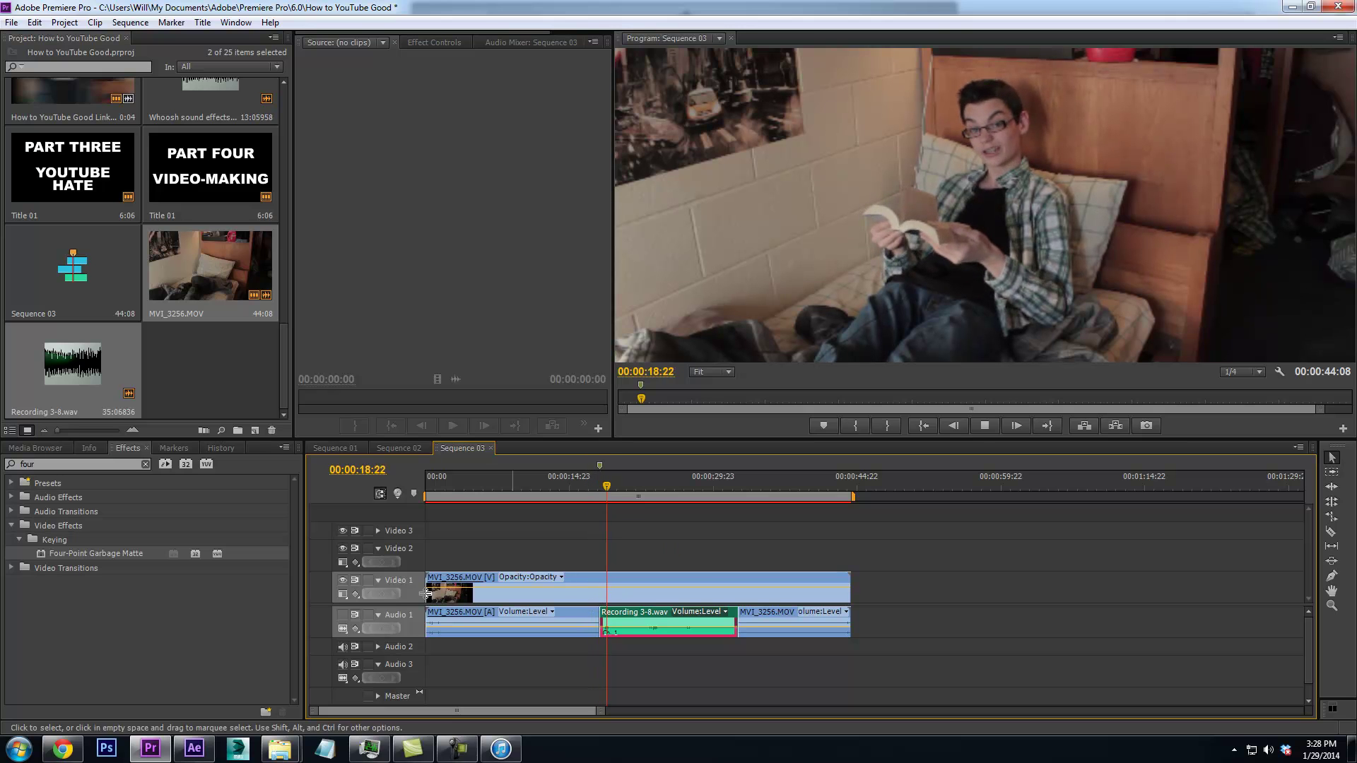
left_click(342, 615)
Trim the start of MVI_3256.MOV to the marker and try to shorten its end to match the recording
left_click_drag(427, 588, 606, 601)
left_click_drag(841, 575, 747, 588)
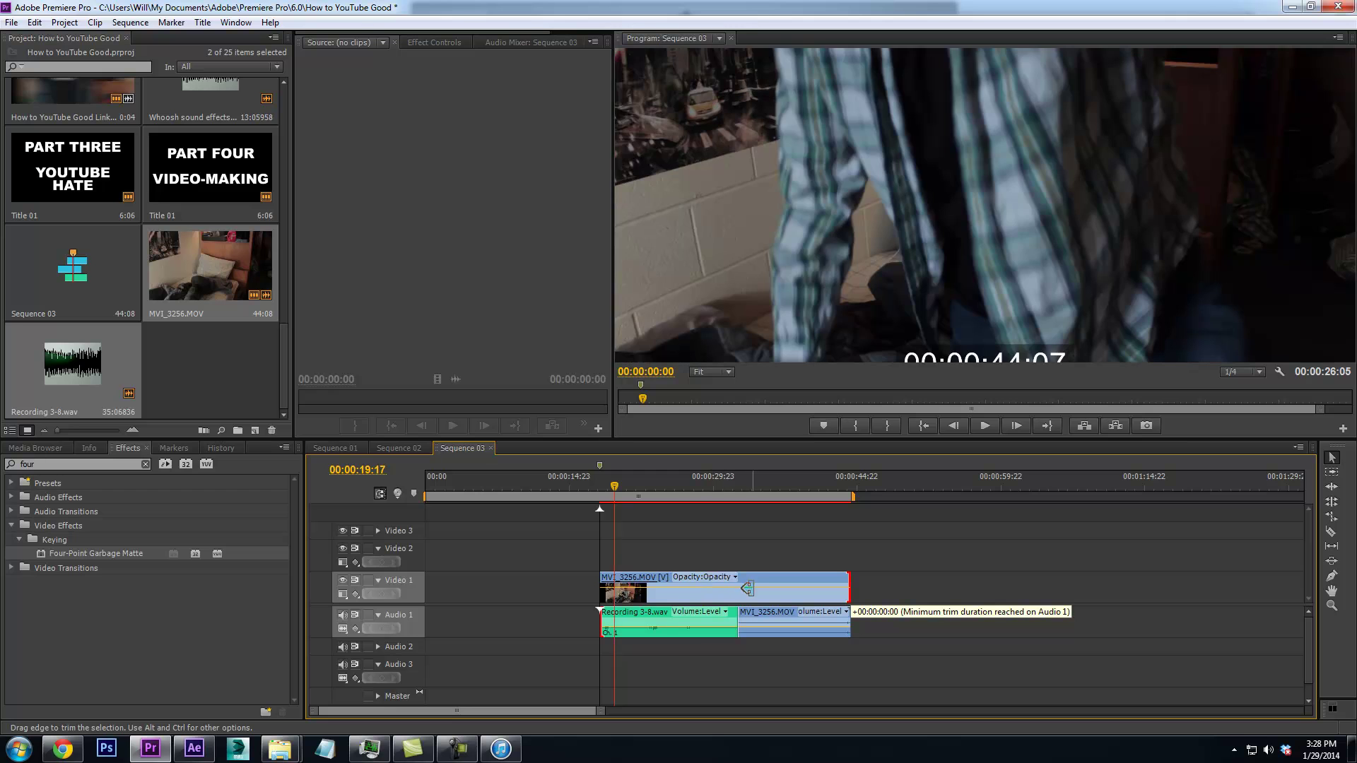
left_click_drag(884, 590, 890, 595)
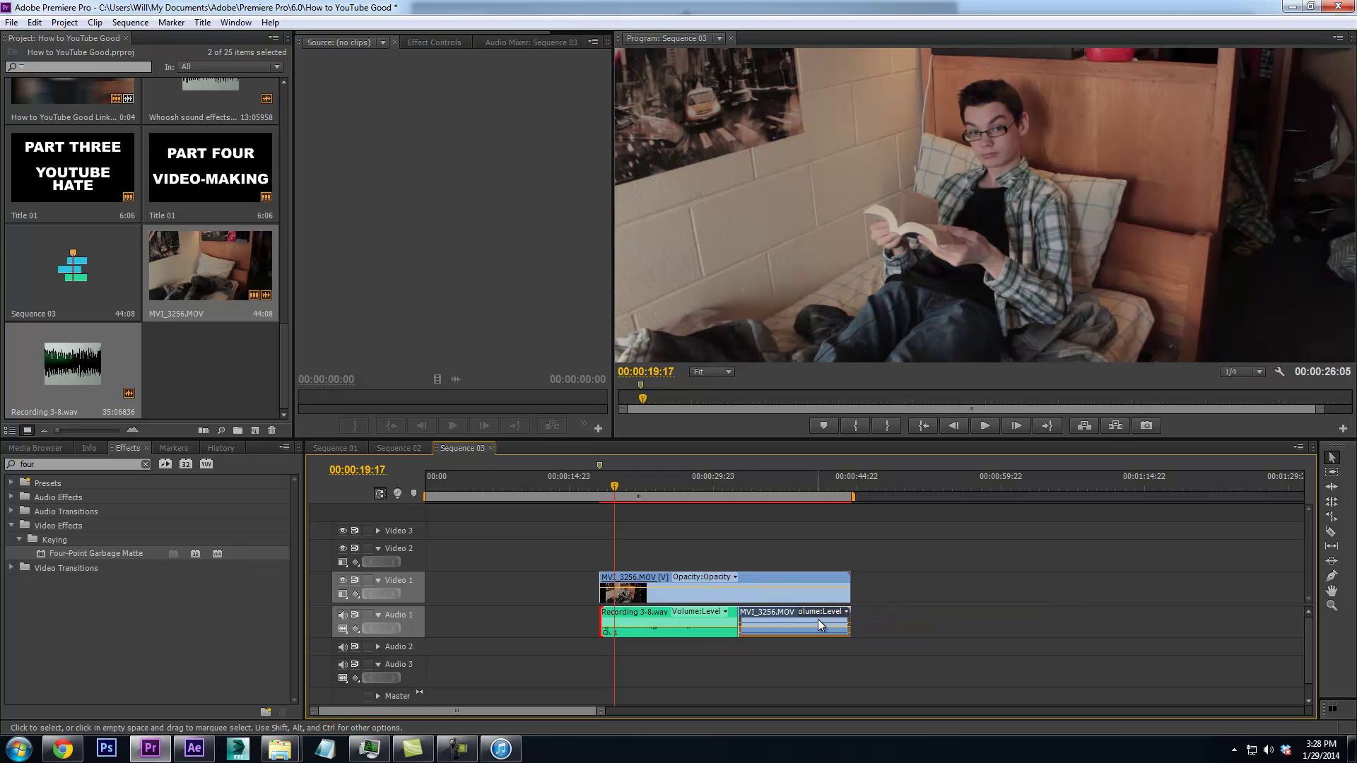
Delete the leftover MVI_3256.MOV camera audio after the recording and unlink the video clip
left_click(774, 618)
key("Delete")
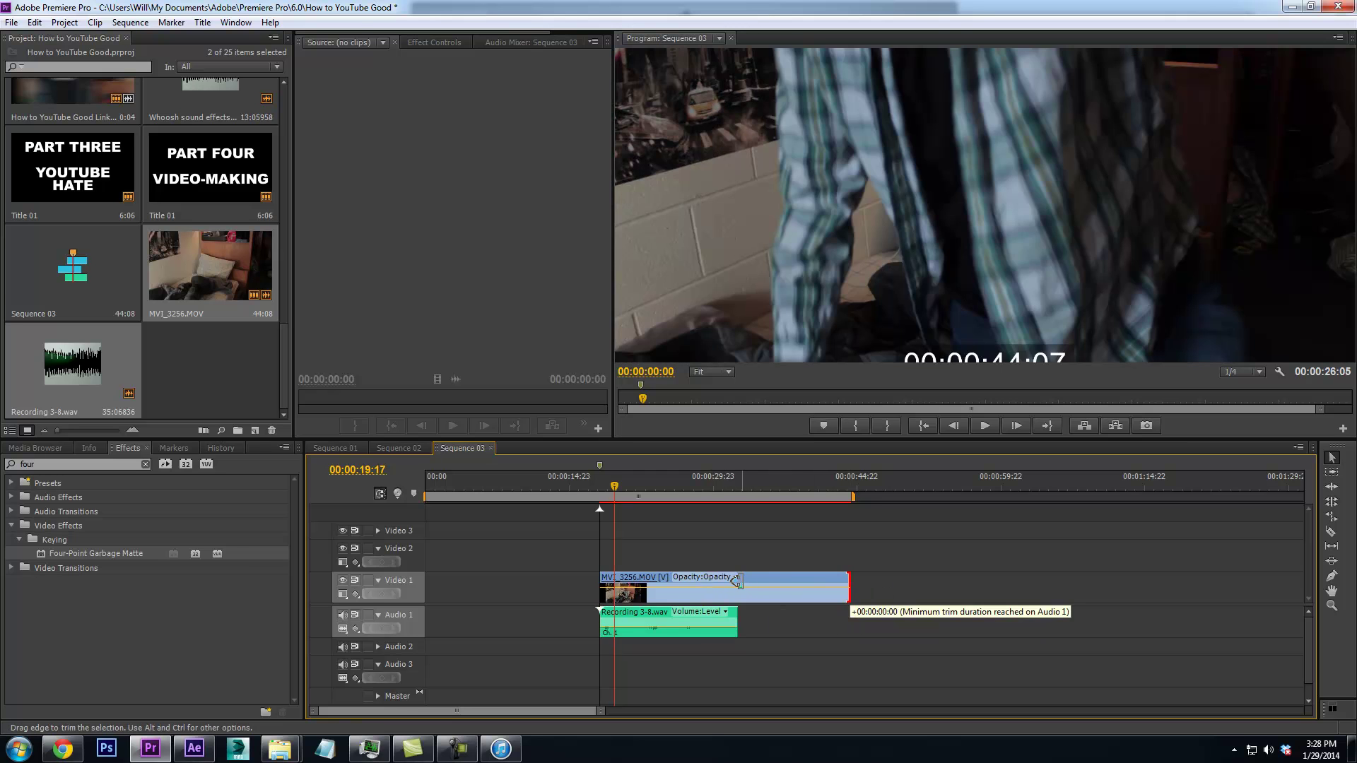
right_click(681, 625)
left_click(758, 231)
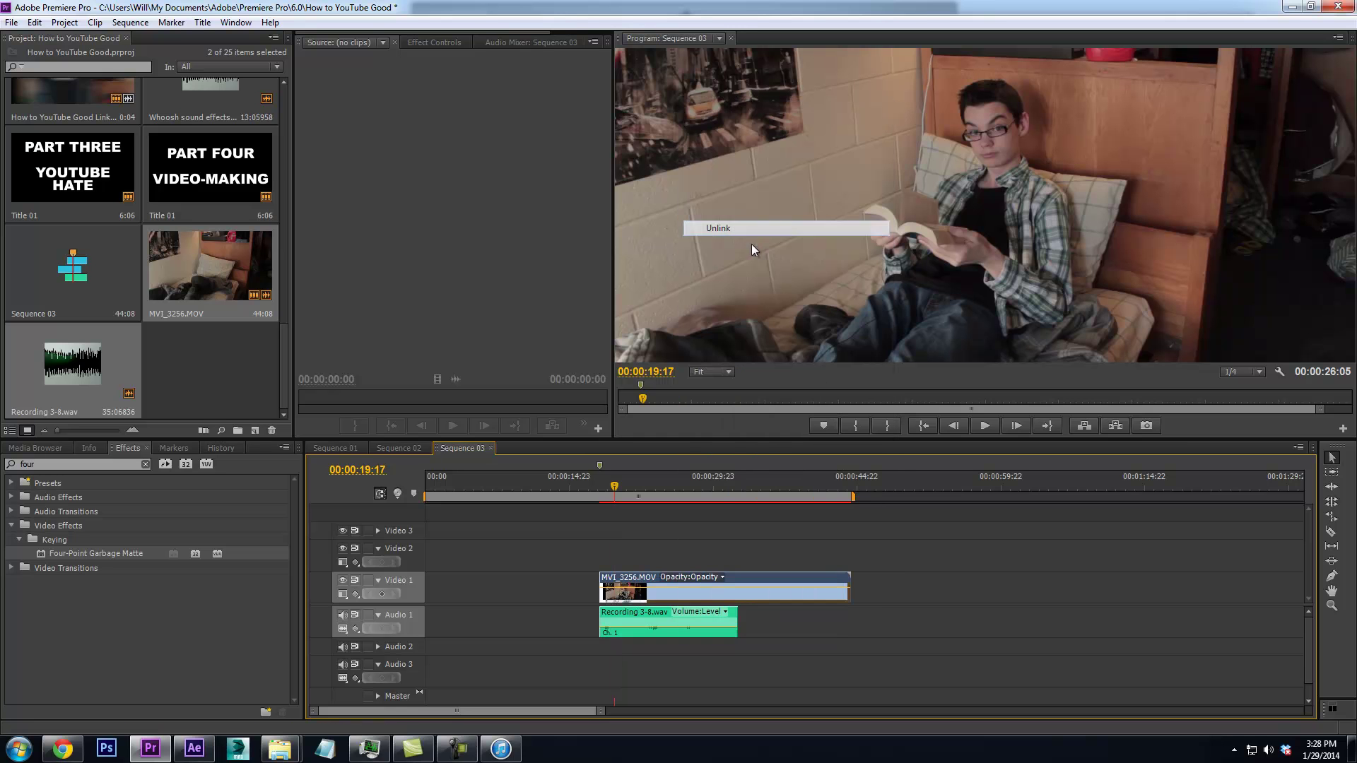
right_click(677, 609)
key("Escape")
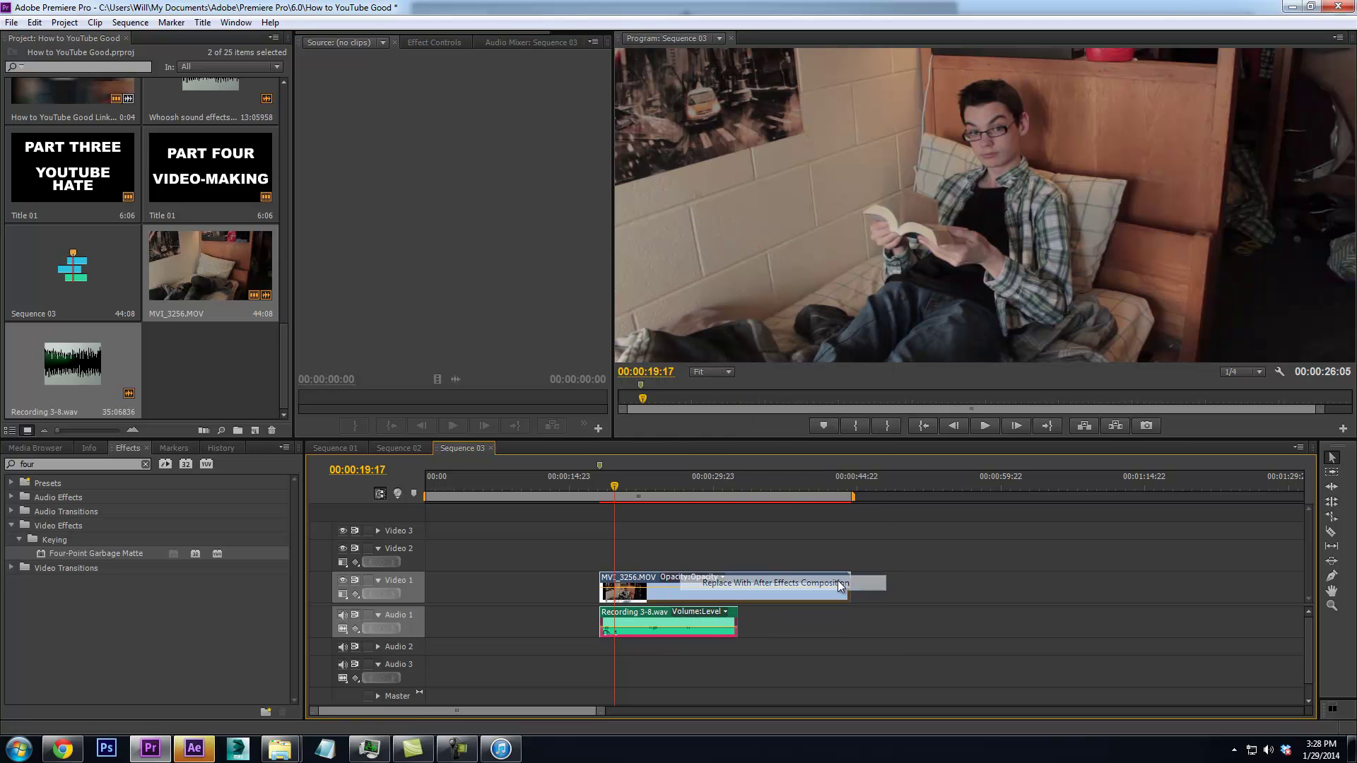
left_click_drag(853, 587, 750, 590)
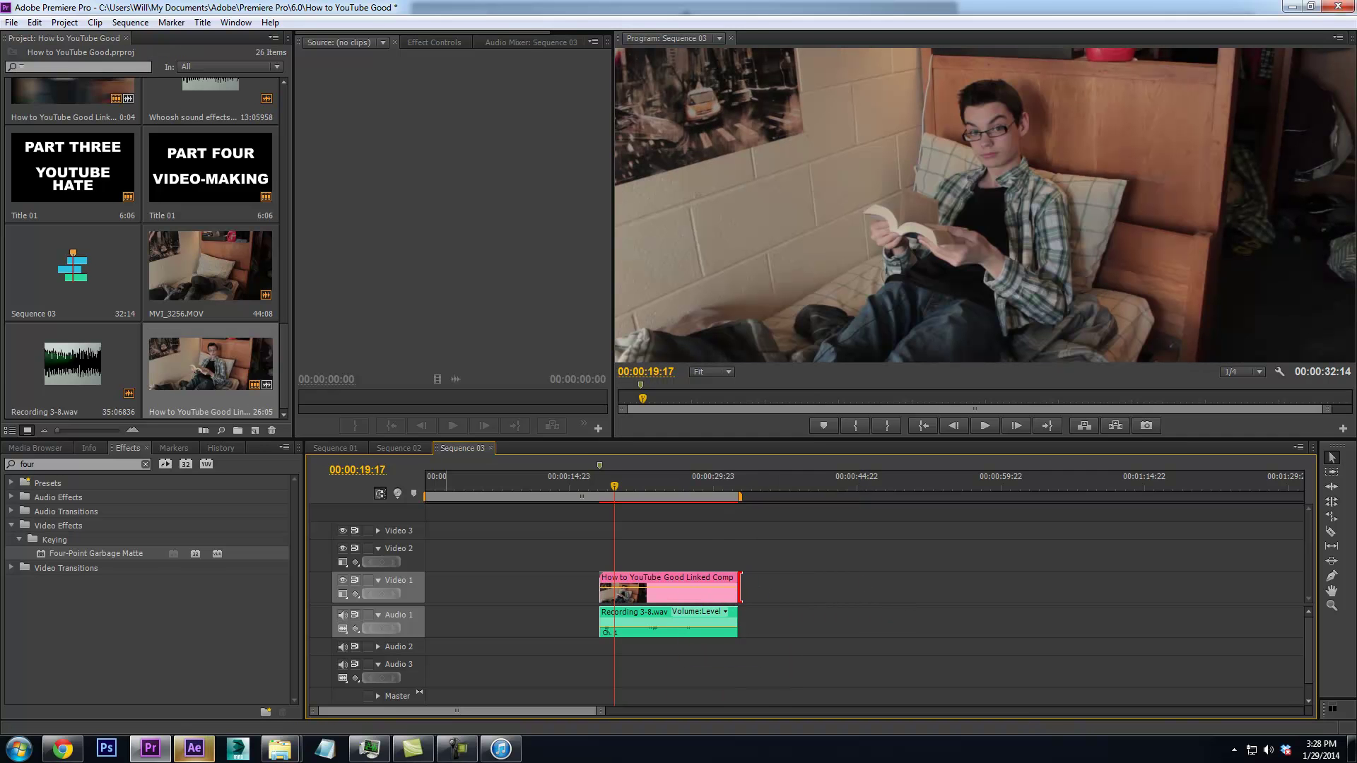
left_click(192, 749)
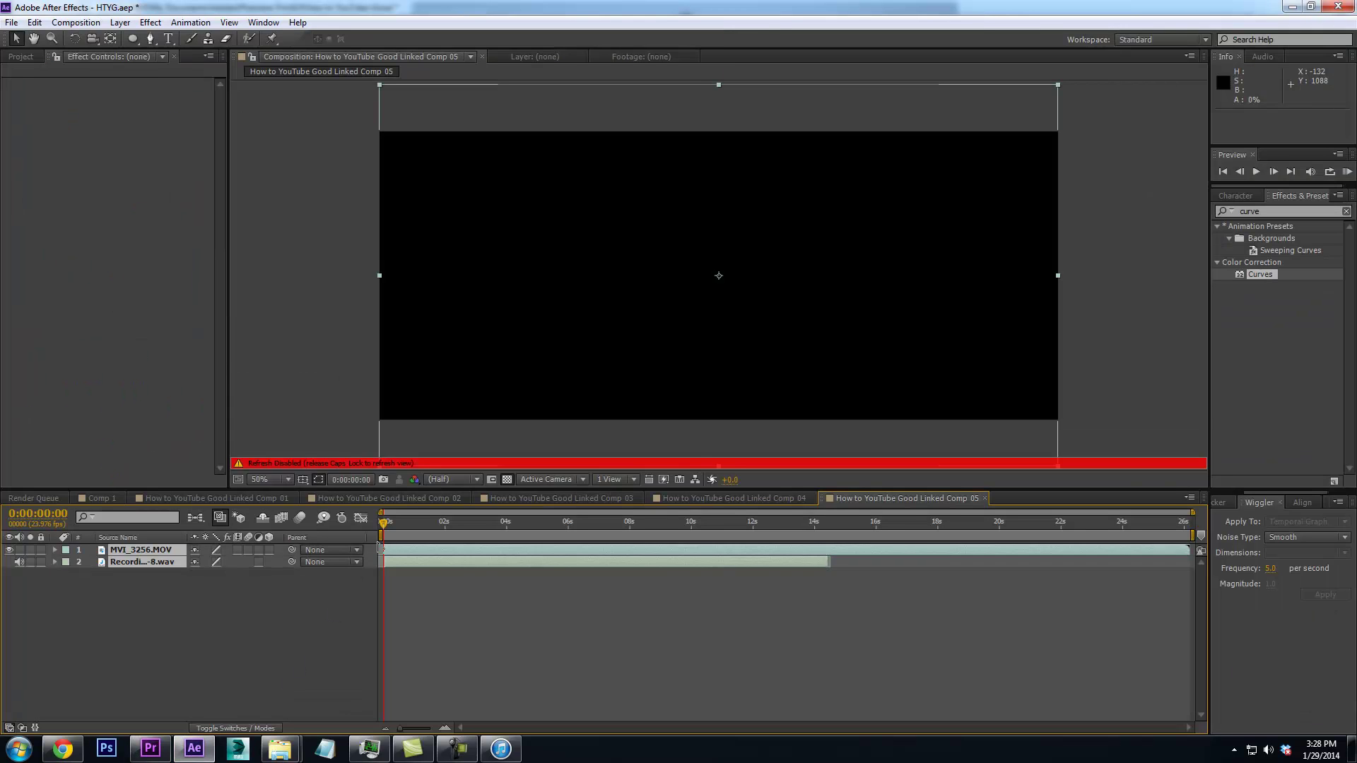
key("Caps_Lock")
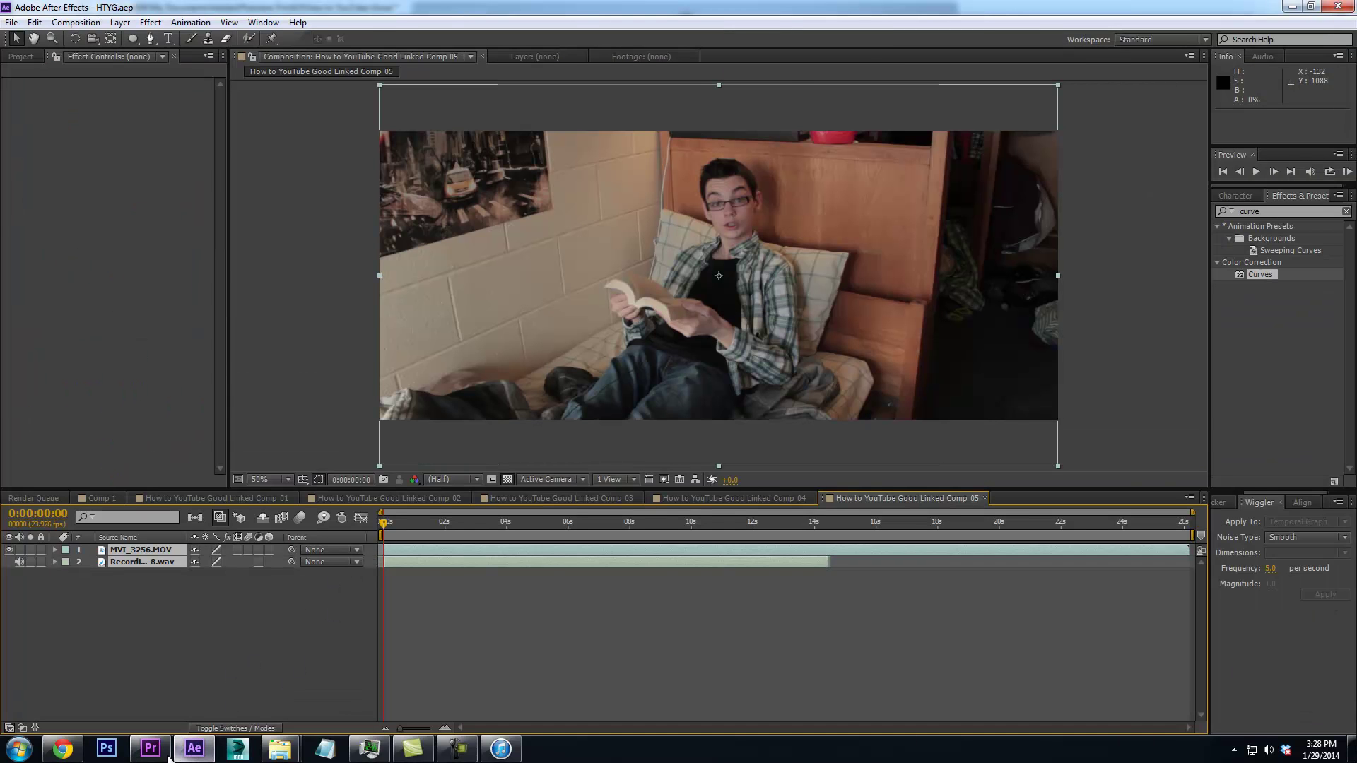
left_click(181, 758)
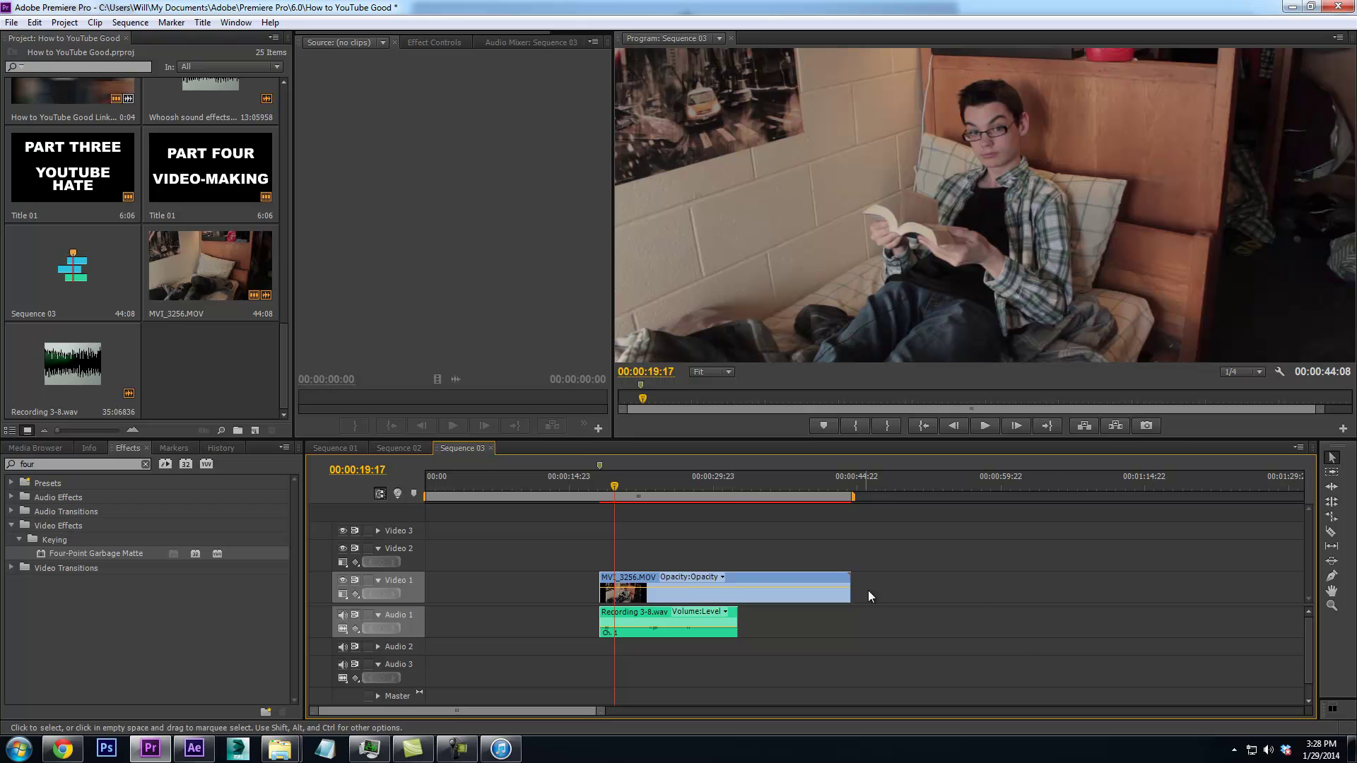
Trim the end of MVI_3256.MOV to the recording's length, then link both clips at the start of Sequence 03 and play them
left_click_drag(857, 587, 523, 622)
left_click(697, 626, "shift")
right_click(696, 626)
left_click(737, 230)
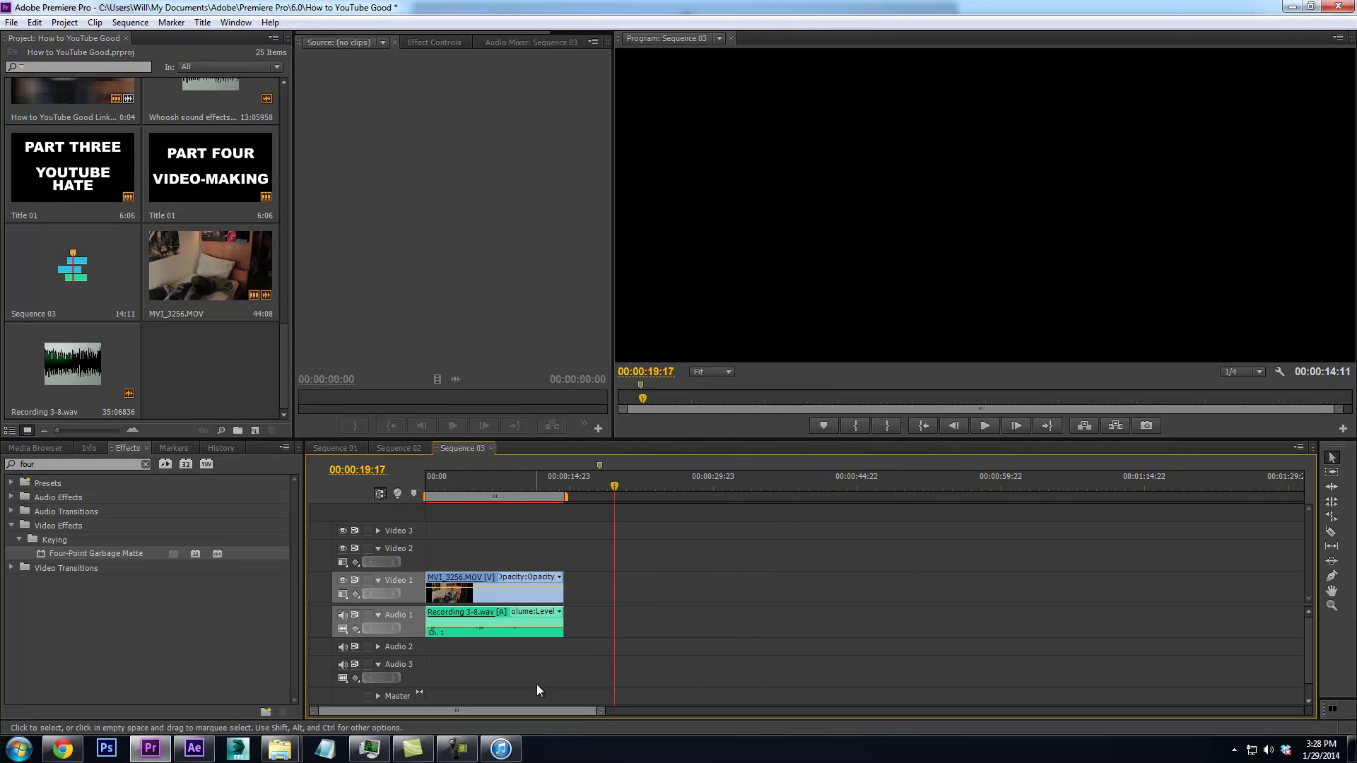
key("space")
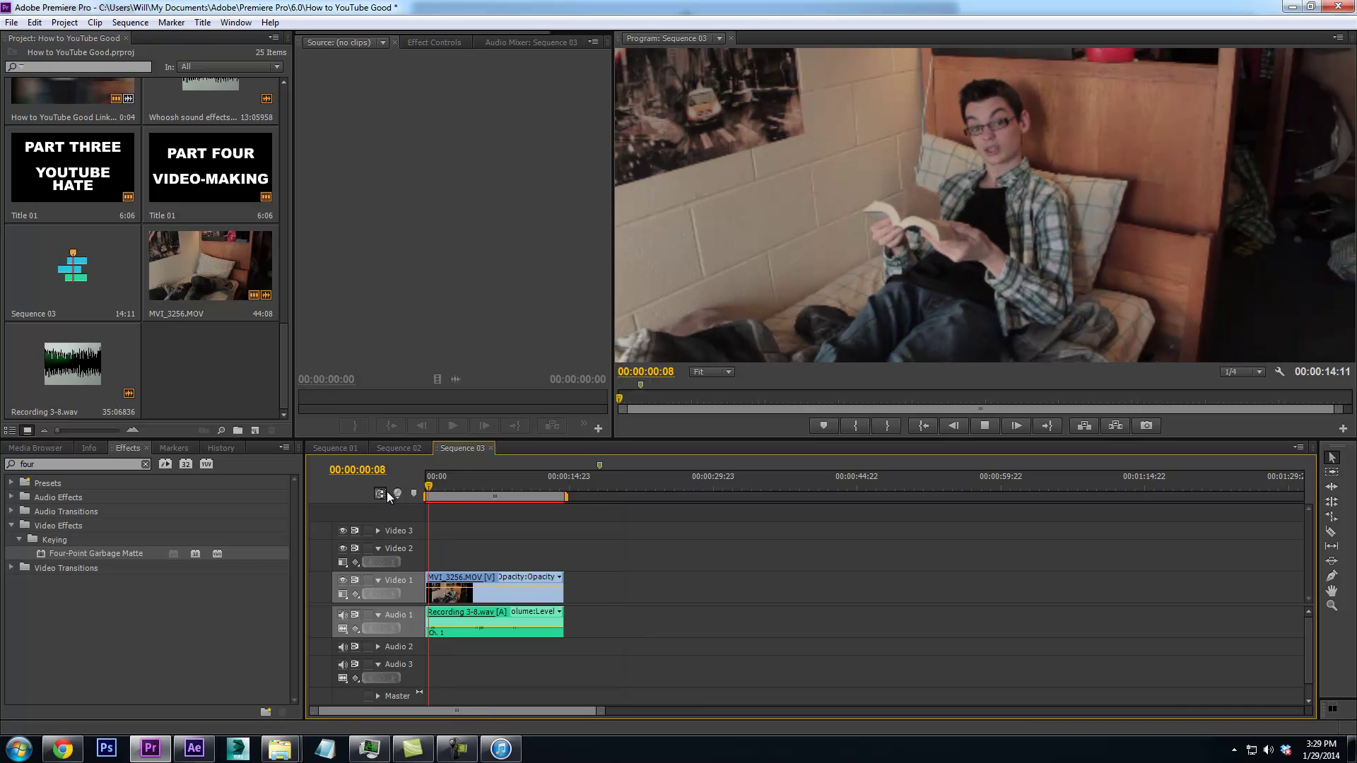
Trim the end of the linked MVI_3256.MOV and recording so they last 2:05, and play them
left_click_drag(558, 590, 443, 590)
left_click_drag(602, 712, 460, 712)
mouse_move(439, 583)
left_mouse_down()
mouse_move(455, 579)
mouse_move(417, 579)
left_mouse_up()
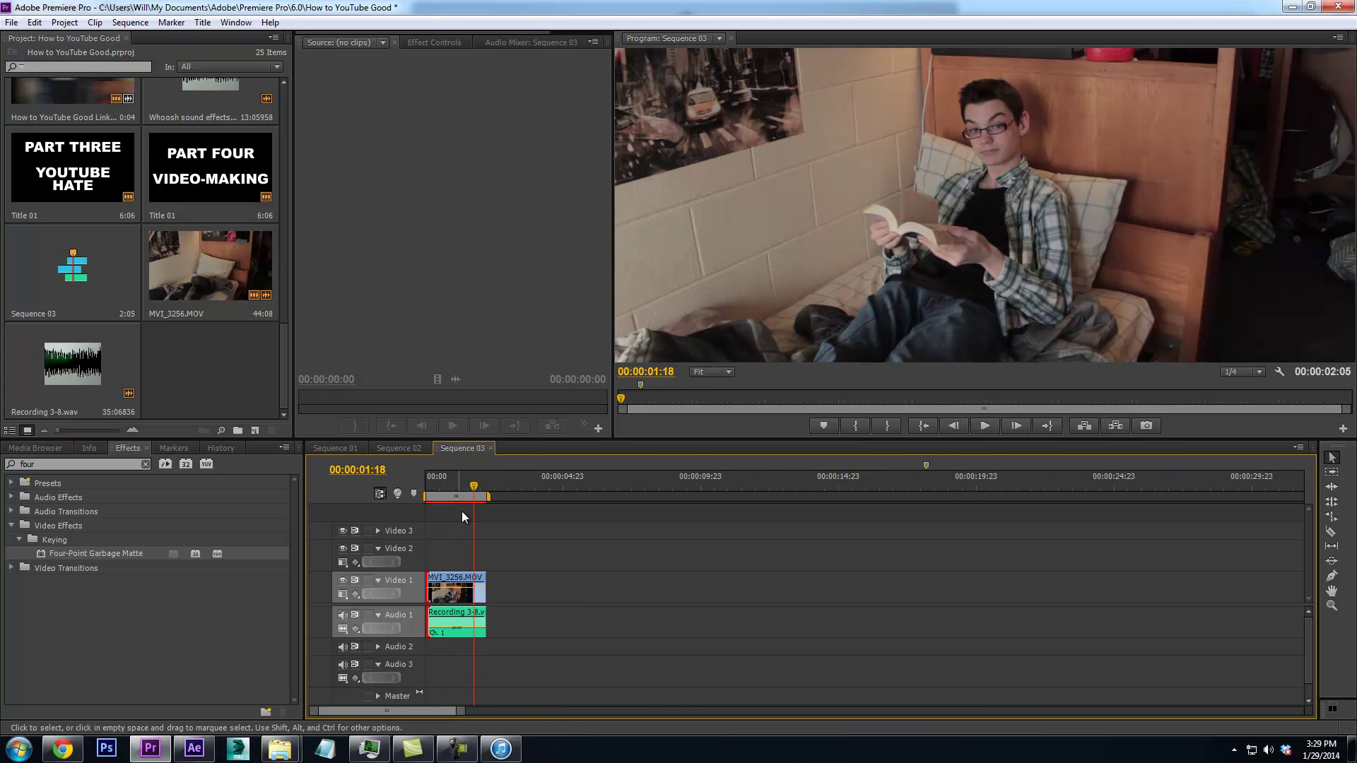
key("space")
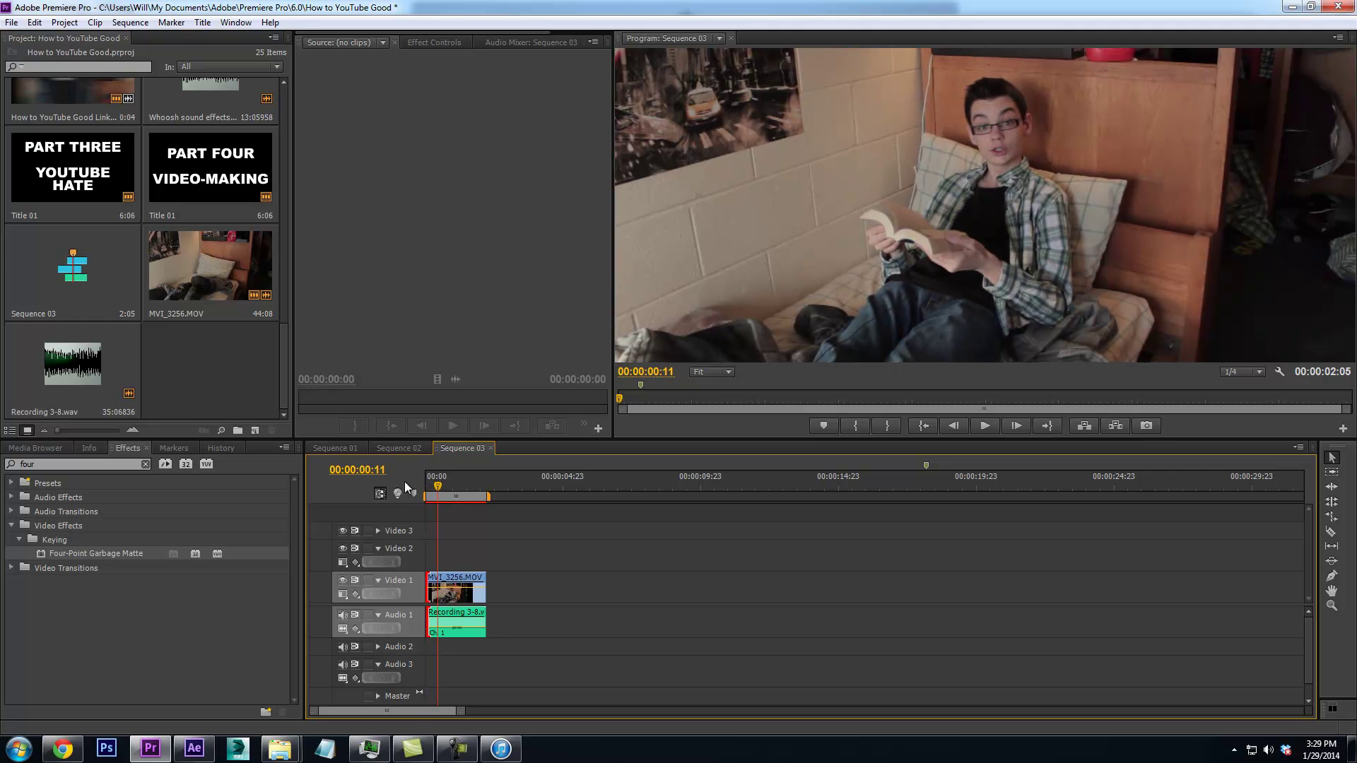
Trim 5 frames off the start of the linked clips in Sequence 03, ripple delete the gap before them and play
key("space")
key("Left")
left_click_drag(430, 574, 436, 576)
right_click(430, 586)
left_click(453, 591)
key("space")
key("space")
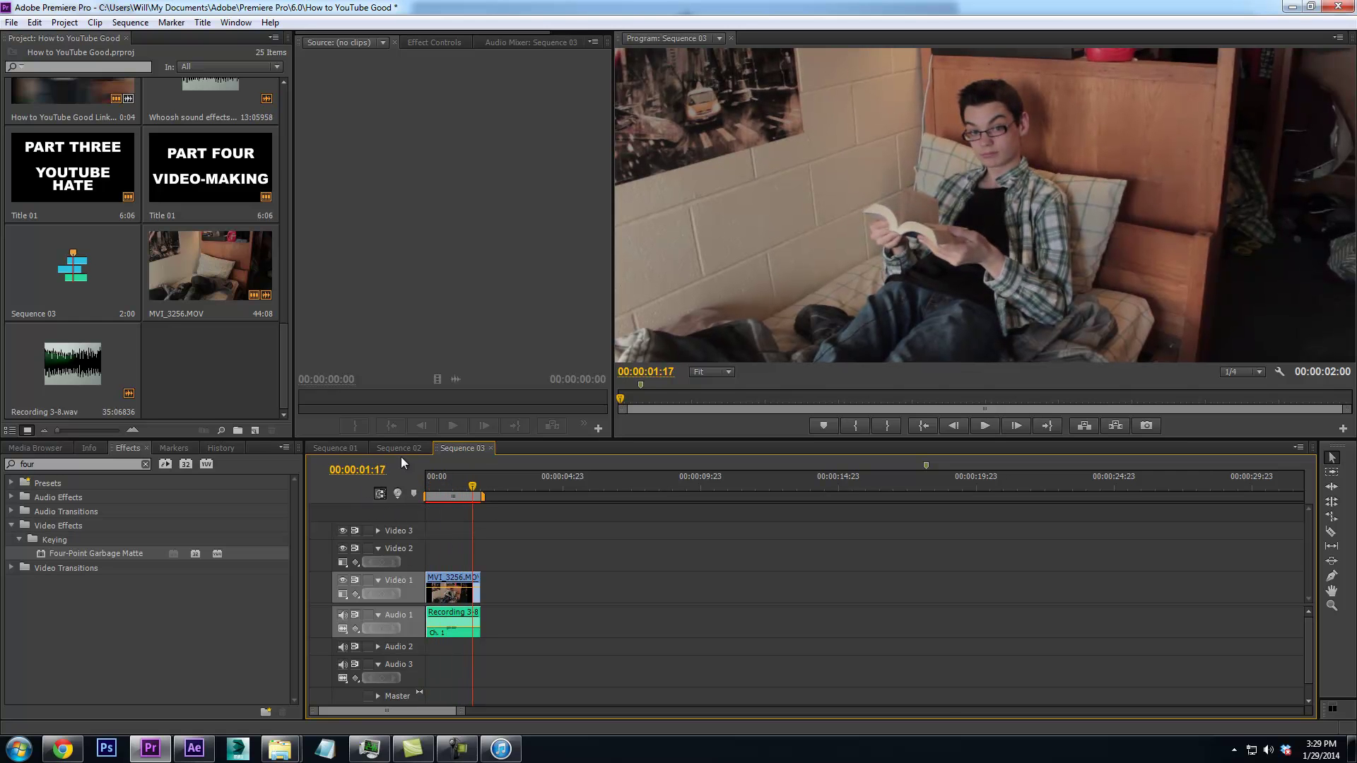
In Sequence 01, move the remaining MVI_3253.MOV and Recording 1-9.wav clips later to open a gap after 00:03:04:22
left_click(340, 448)
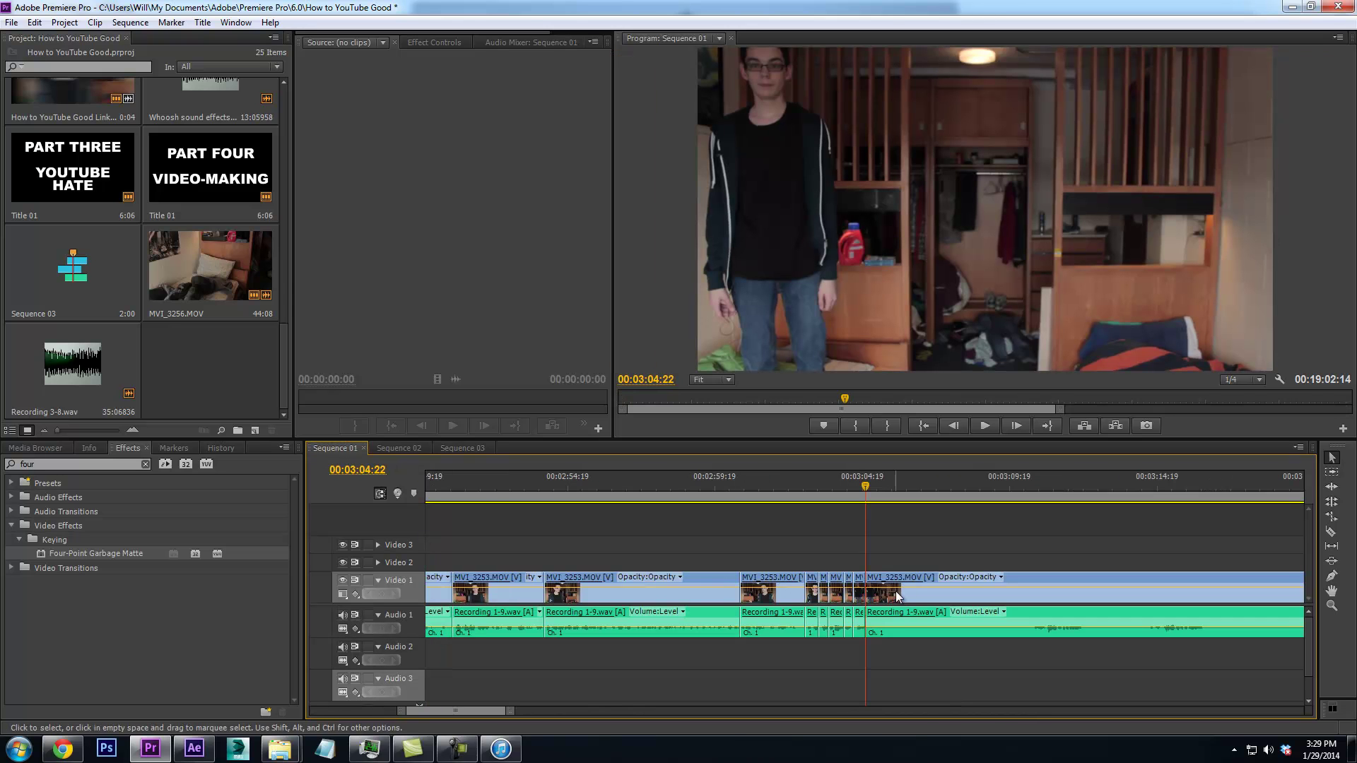
left_click(905, 579)
left_click_drag(508, 710, 1004, 657)
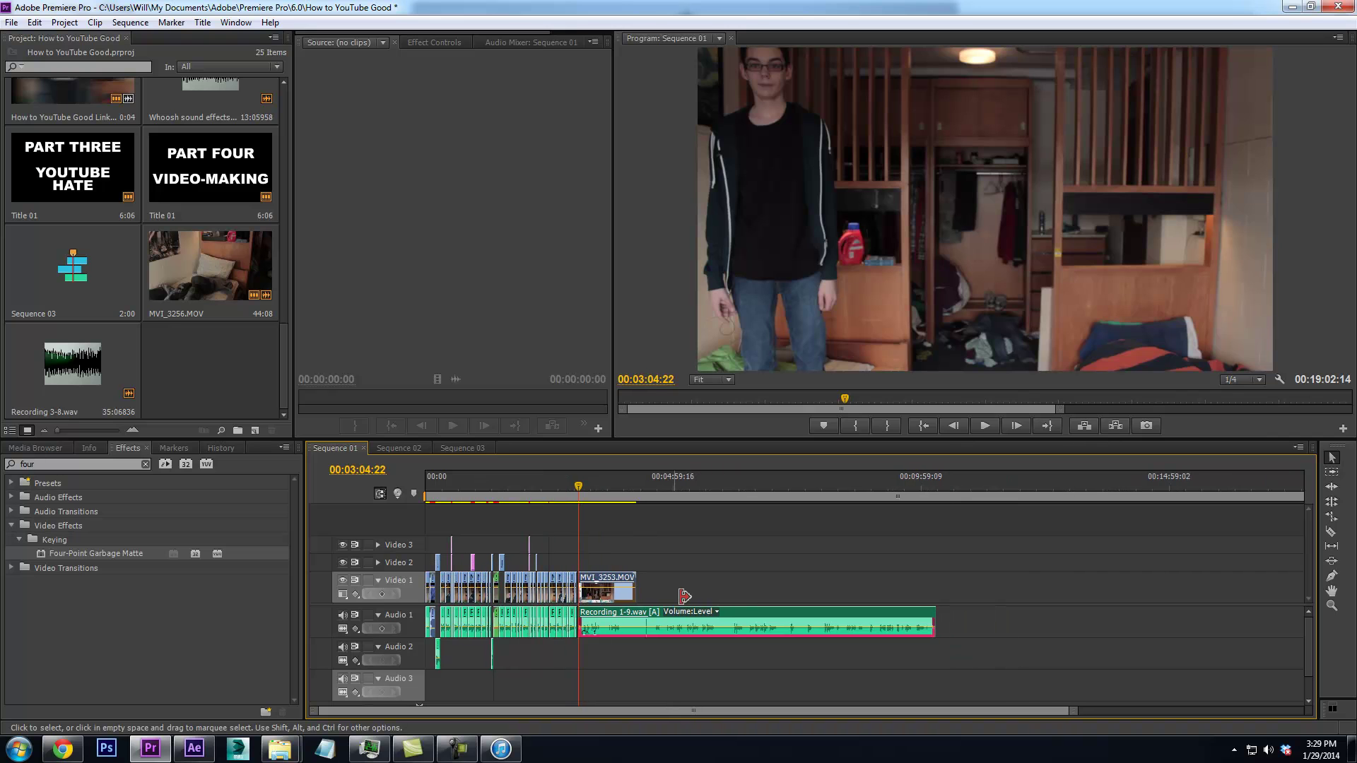
left_click_drag(621, 587, 646, 590)
left_click_drag(998, 711, 696, 703)
Move the last MVI_3253.MOV clip before 00:03:04:22 to Video 2, unlink it and extend its end about 4 frames past its recording
left_click_drag(819, 584, 817, 563)
right_click(814, 559)
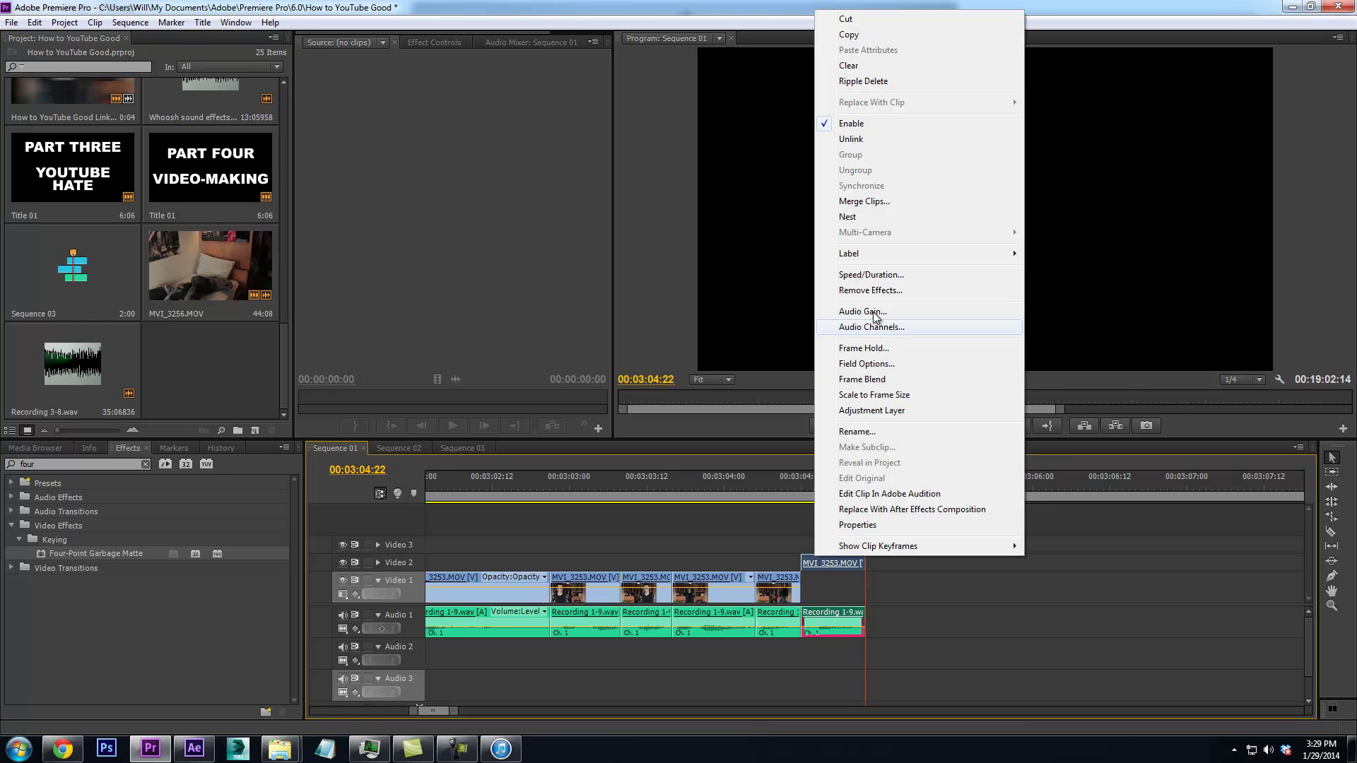
left_click(851, 138)
key("Right")
key("Right")
key("Right")
left_click_drag(877, 555, 894, 562)
key("Right")
key("Left")
key("Left")
key("Left")
key("Left")
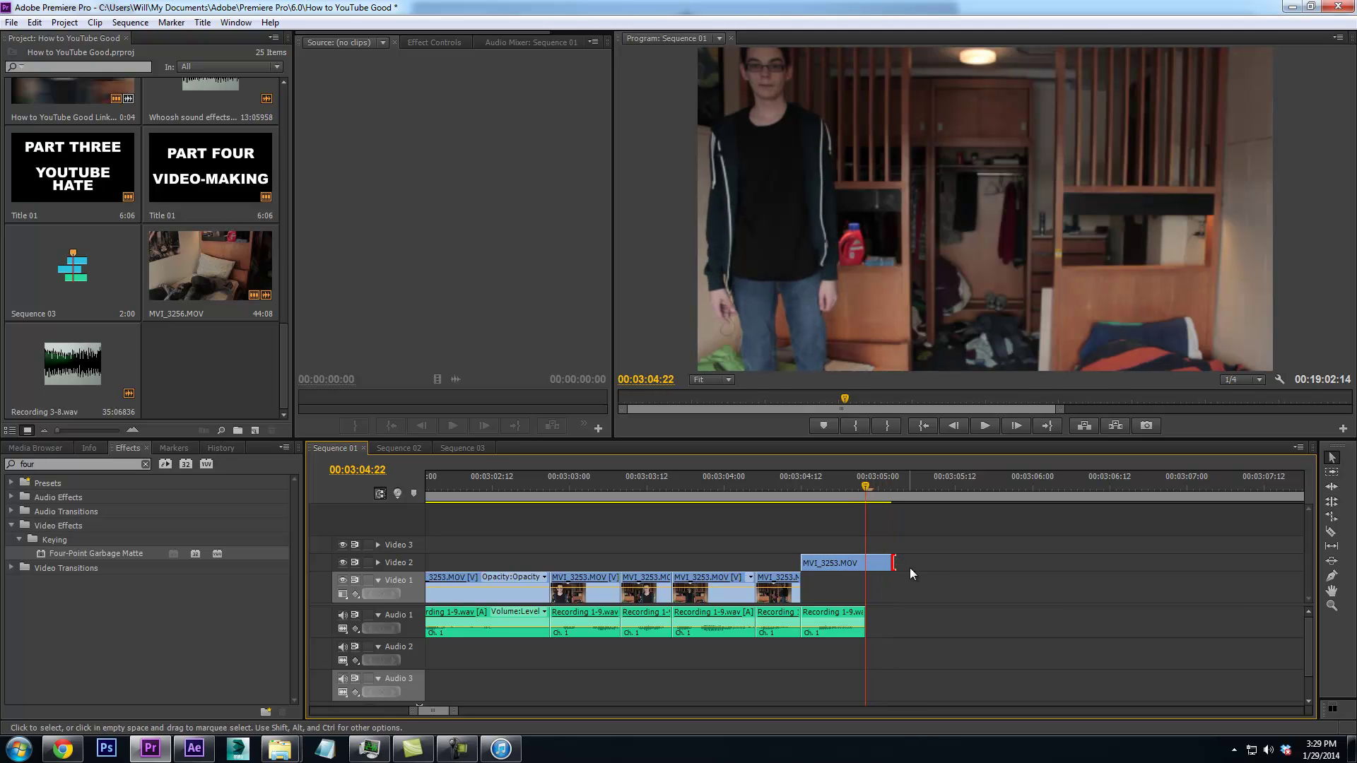
Split the Video 2 clip at 00:03:04:22, link its first part to the recording below and return it to Video 1
left_click(1332, 532)
left_click(868, 562)
left_click(839, 621)
right_click(839, 620)
left_click(875, 226)
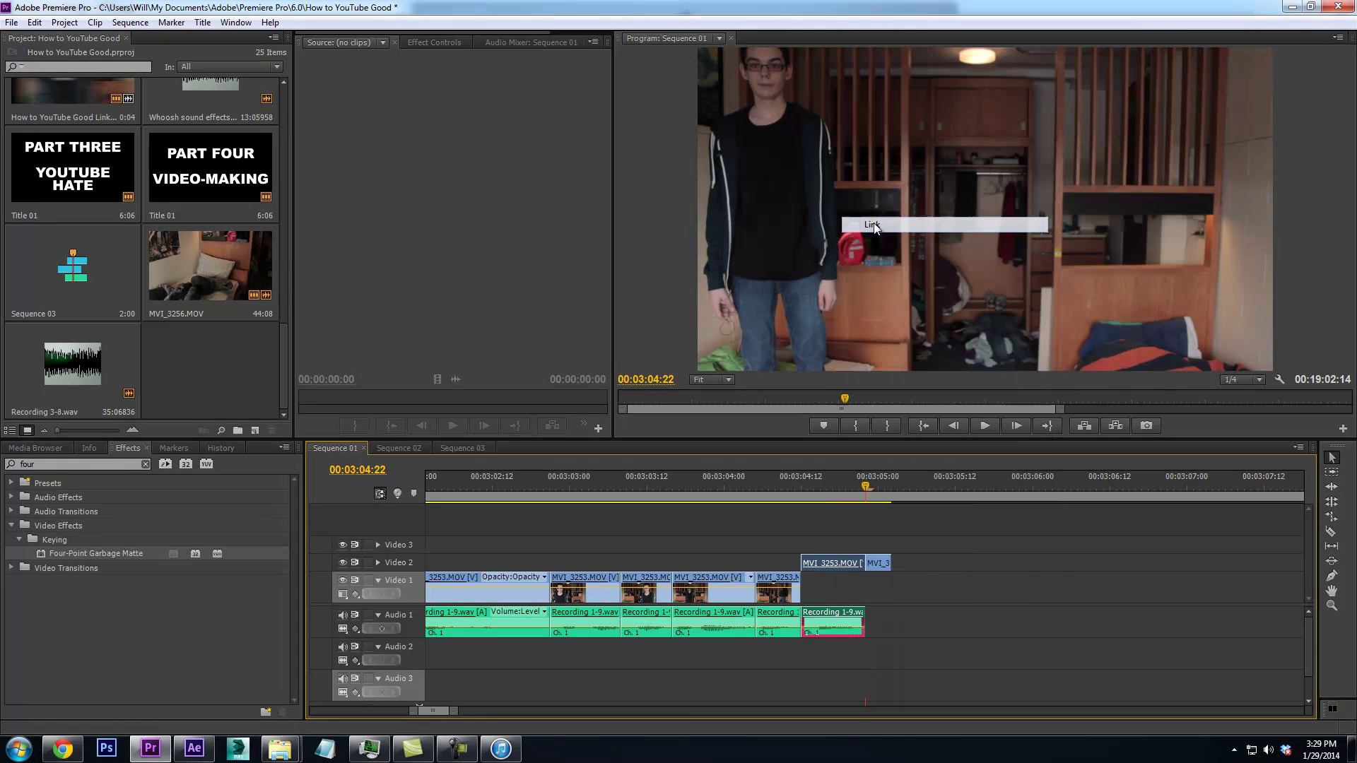
left_click(875, 570)
left_click_drag(825, 570, 827, 579)
Place Sequence 03 at 00:03:04:22 on Video 1 and Audio 1, play it, and ripple delete the gap after it
left_click_drag(102, 286, 947, 643)
key("space")
key("space")
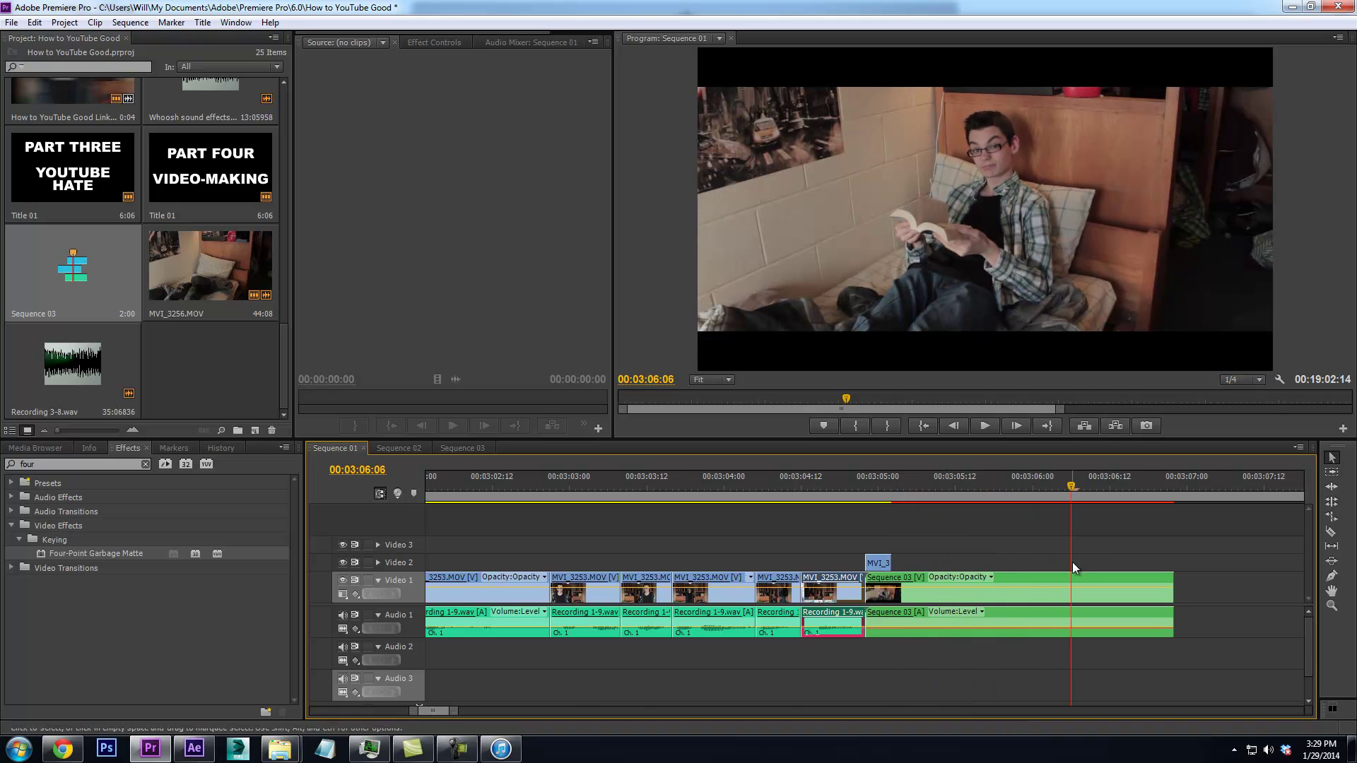
left_click_drag(458, 709, 565, 709)
right_click(1019, 582)
left_click(1026, 591)
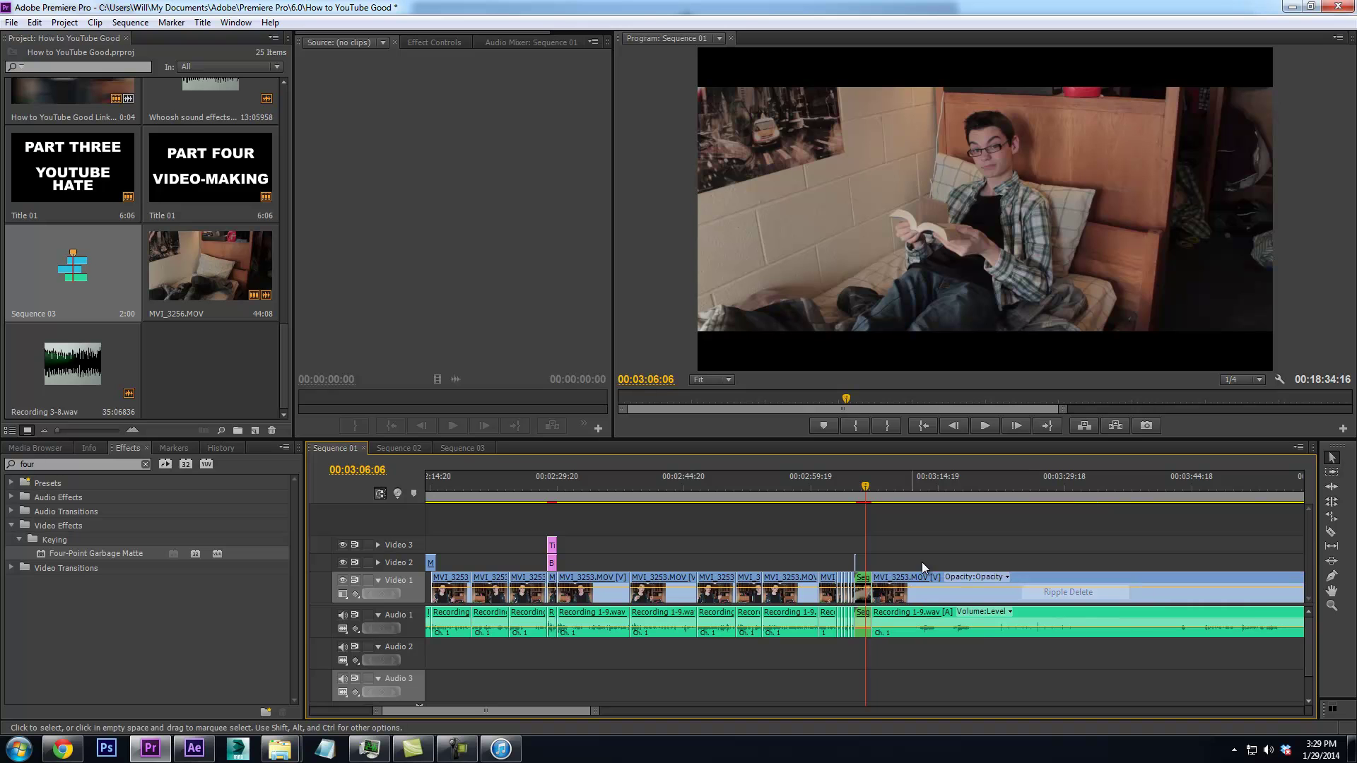
Find the next usable take, split the clips at 00:03:50:14 and ripple delete the part between Sequence 03 and the cut
left_click_drag(862, 486, 1185, 499)
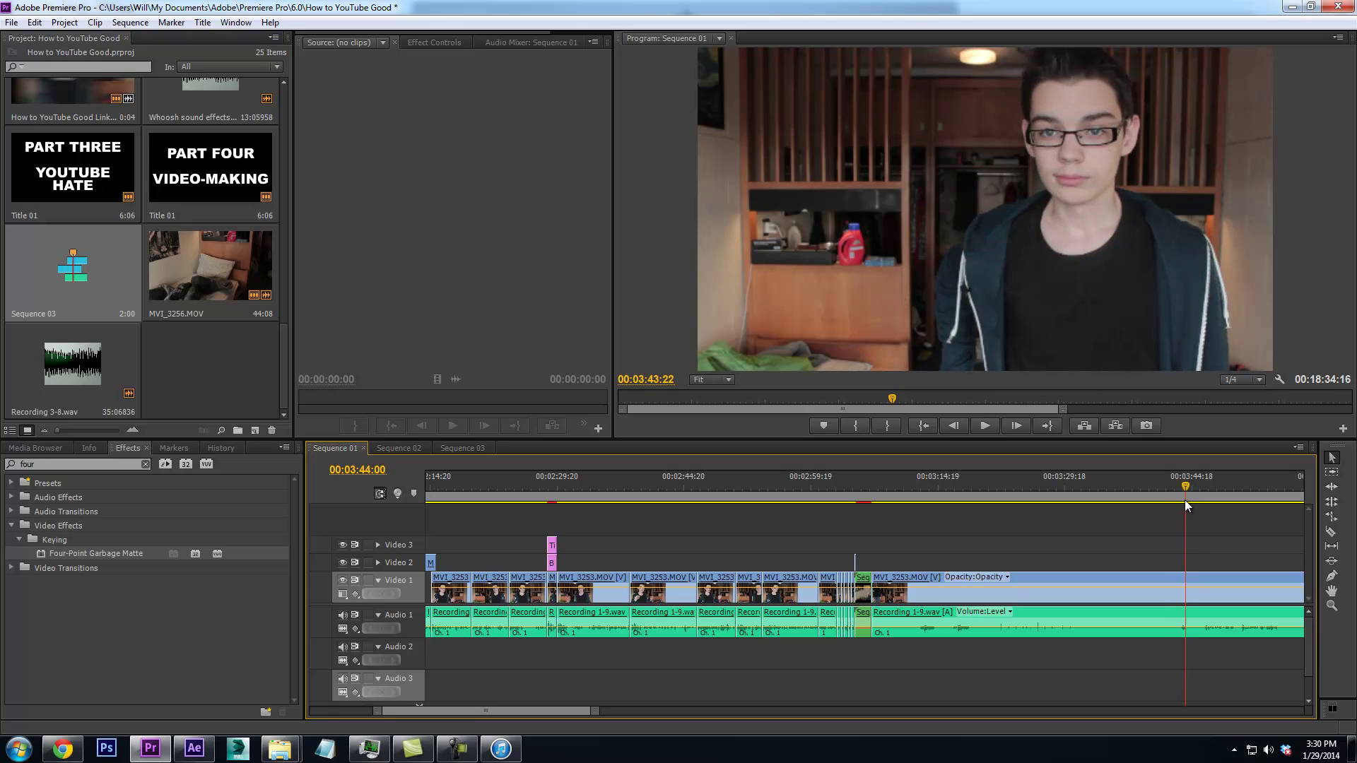
key("space")
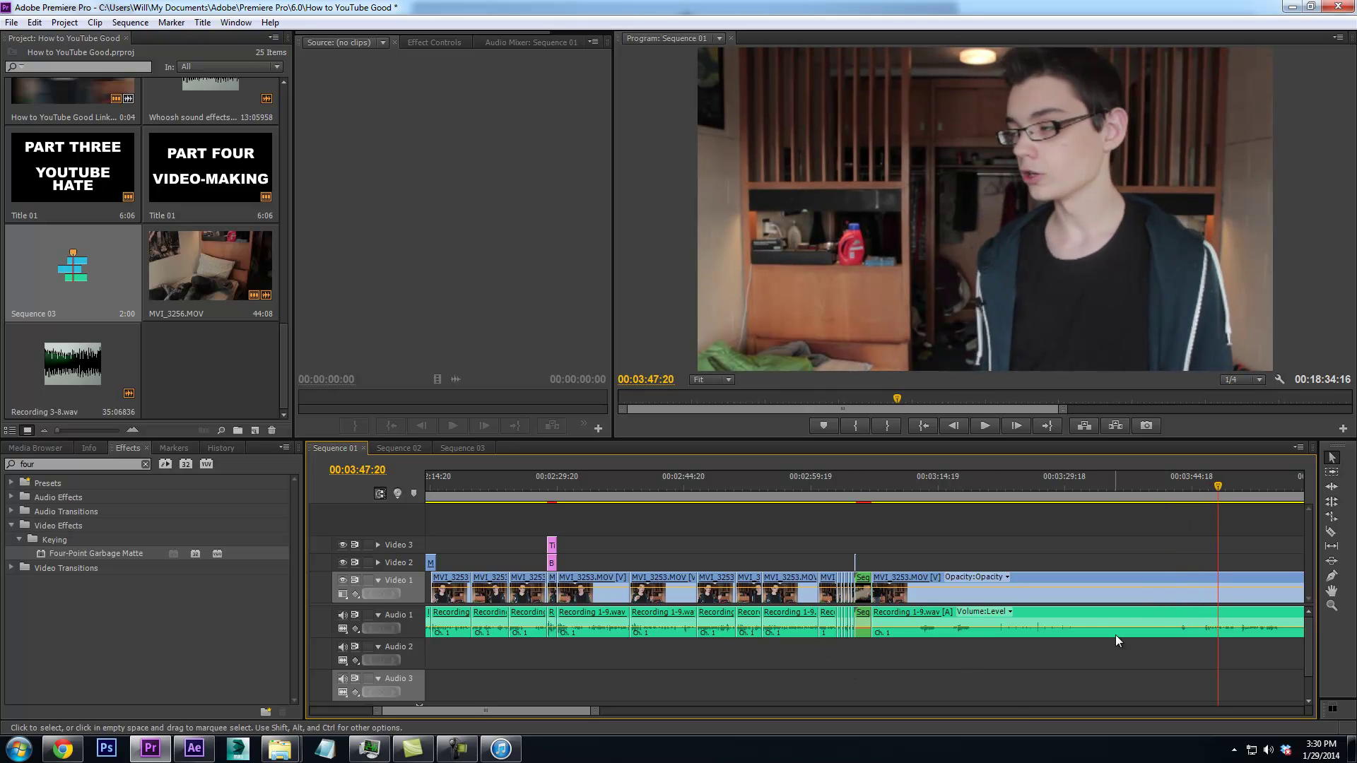
left_click(1331, 534)
left_click_drag(595, 712, 569, 713)
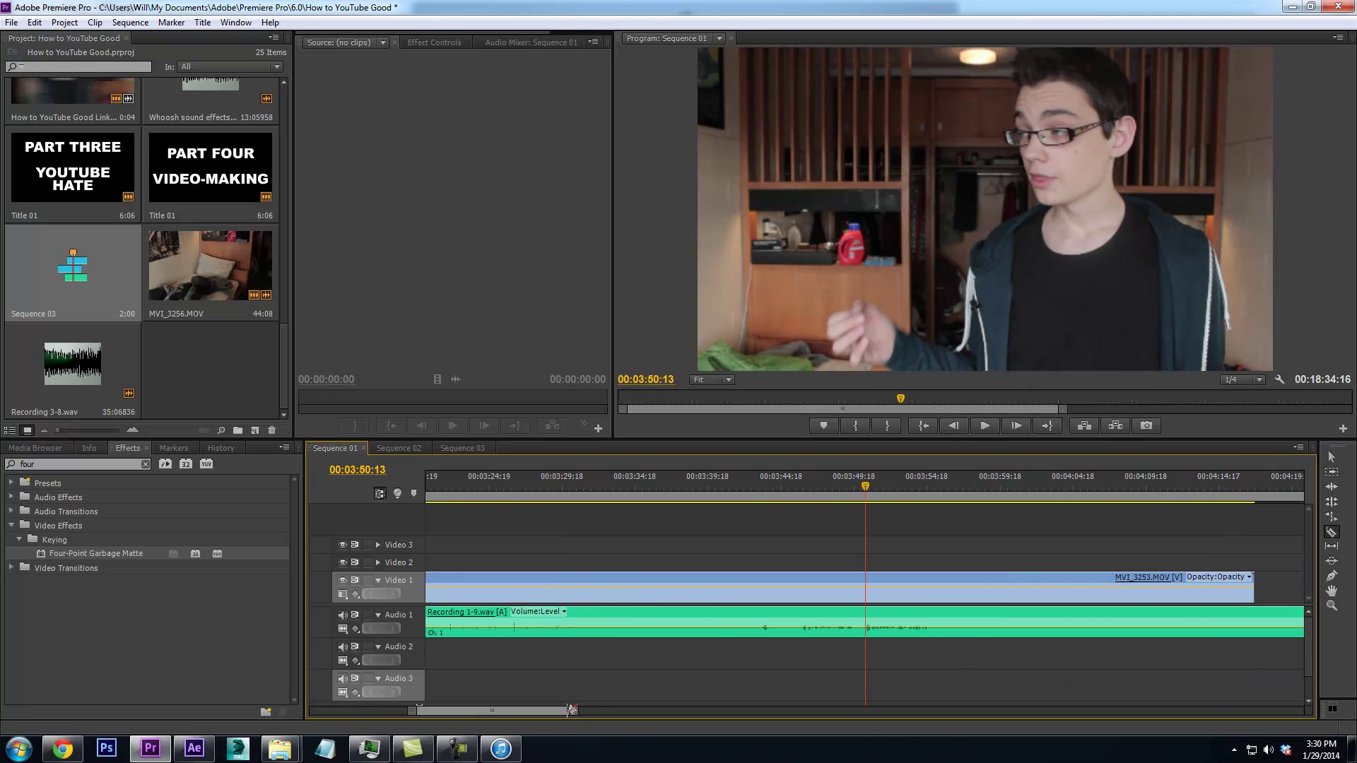
left_click(868, 596)
right_click(868, 595)
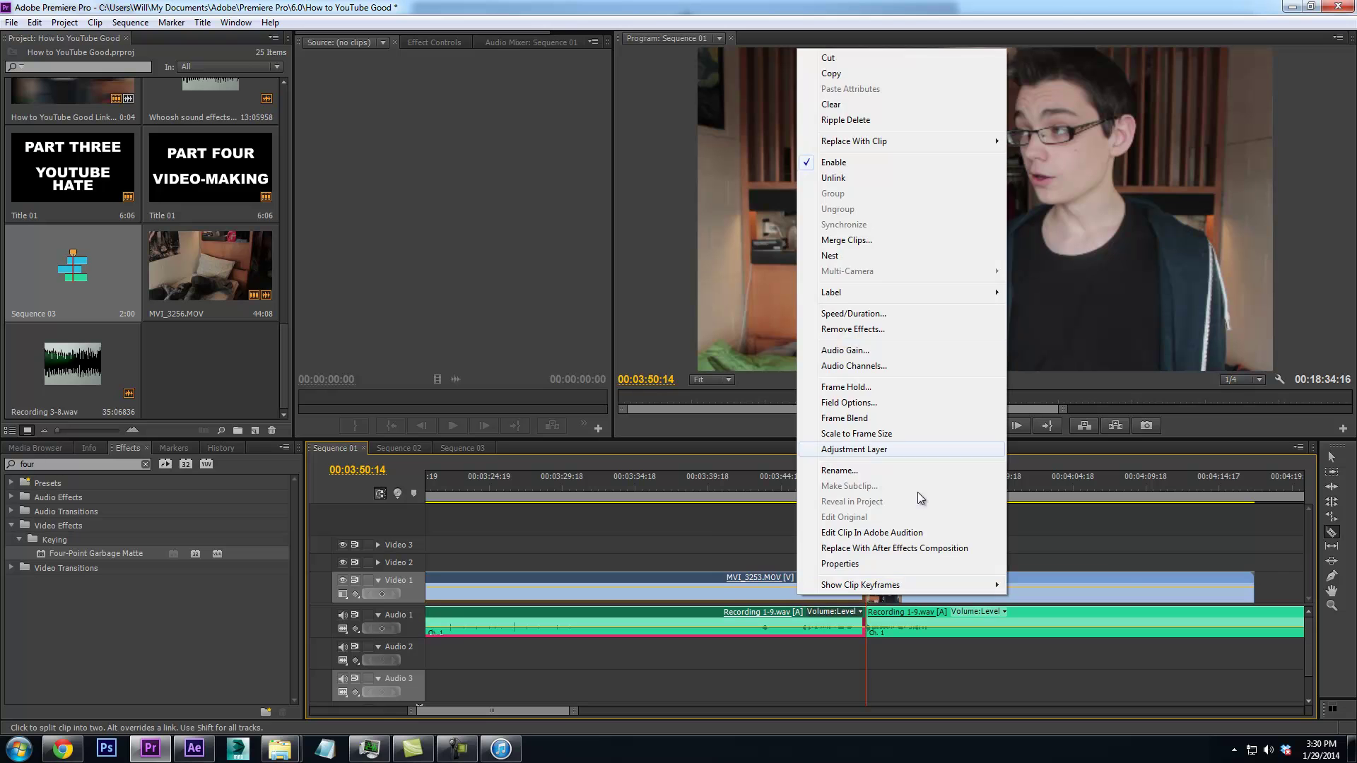
left_click(854, 126)
Split the take after Sequence 03 at 00:03:11:08, unlink the second part and delete its video
left_click_drag(465, 710, 436, 711)
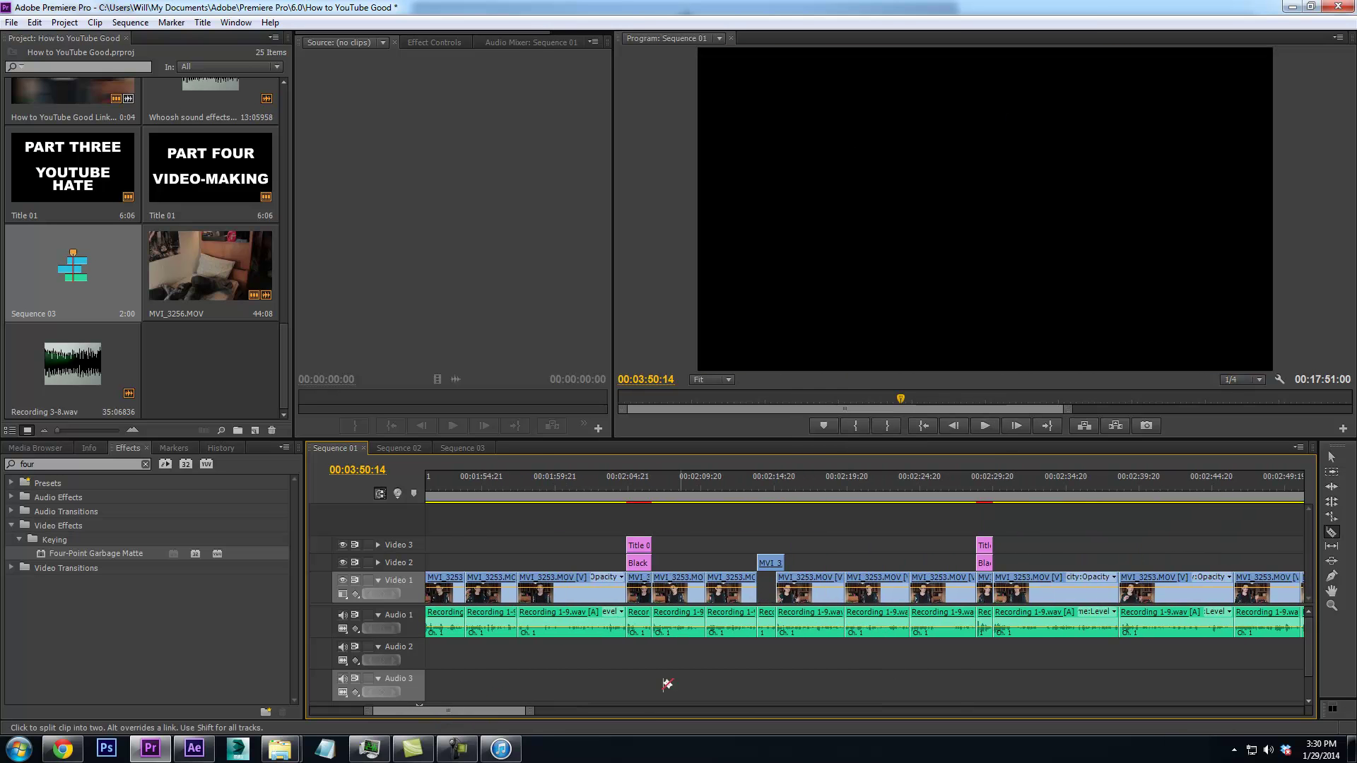
left_click_drag(529, 711, 724, 711)
left_click_drag(779, 481, 726, 494)
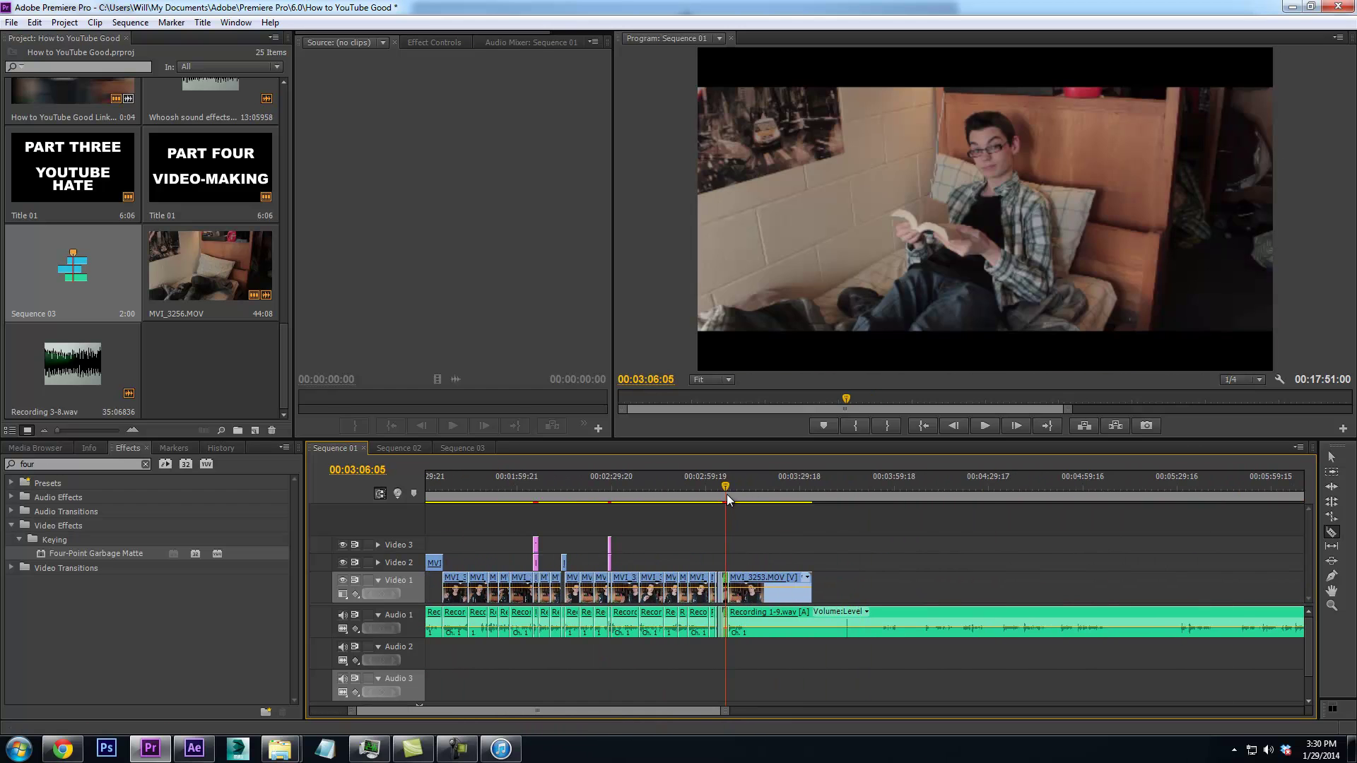
left_click_drag(724, 710, 584, 715)
left_click_drag(863, 484, 1015, 498)
left_click(1018, 583)
right_click(1054, 581)
key("Escape")
right_click(1058, 582)
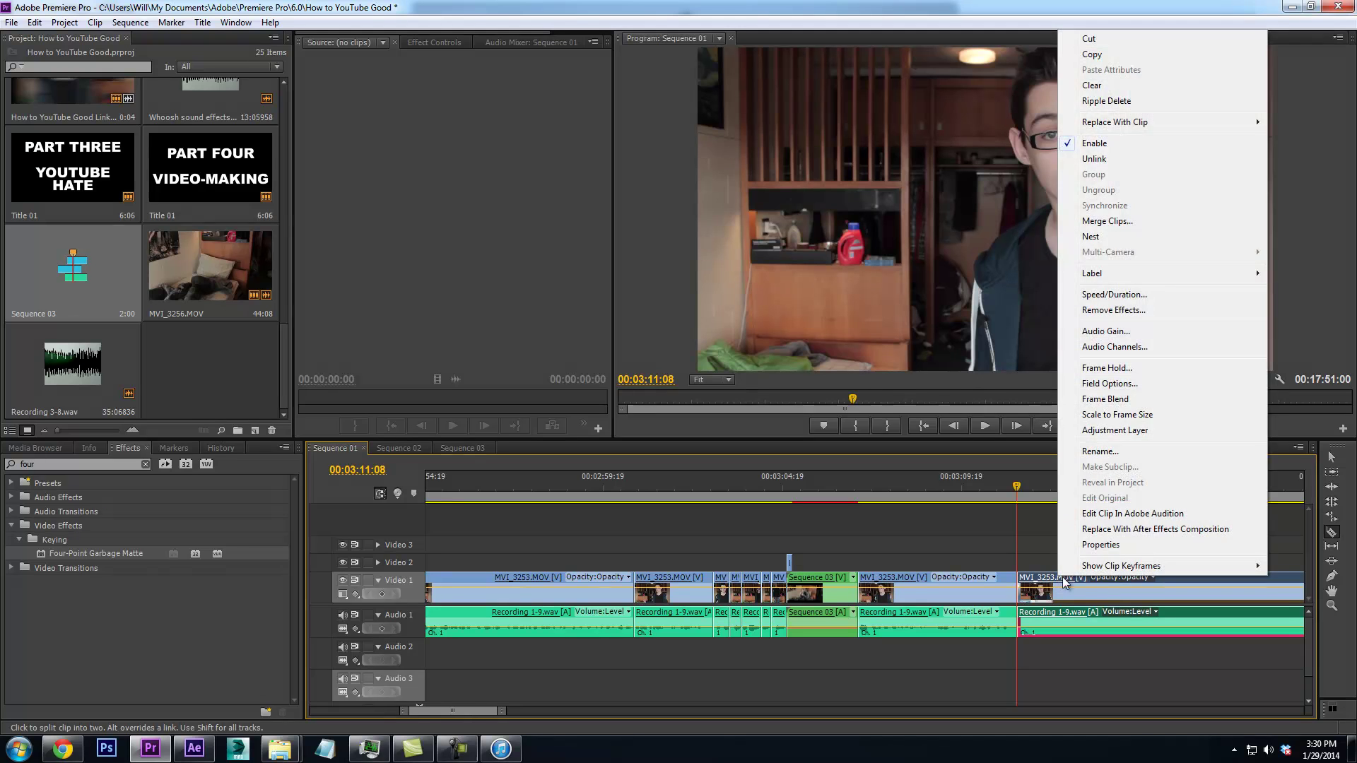
left_click(1095, 158)
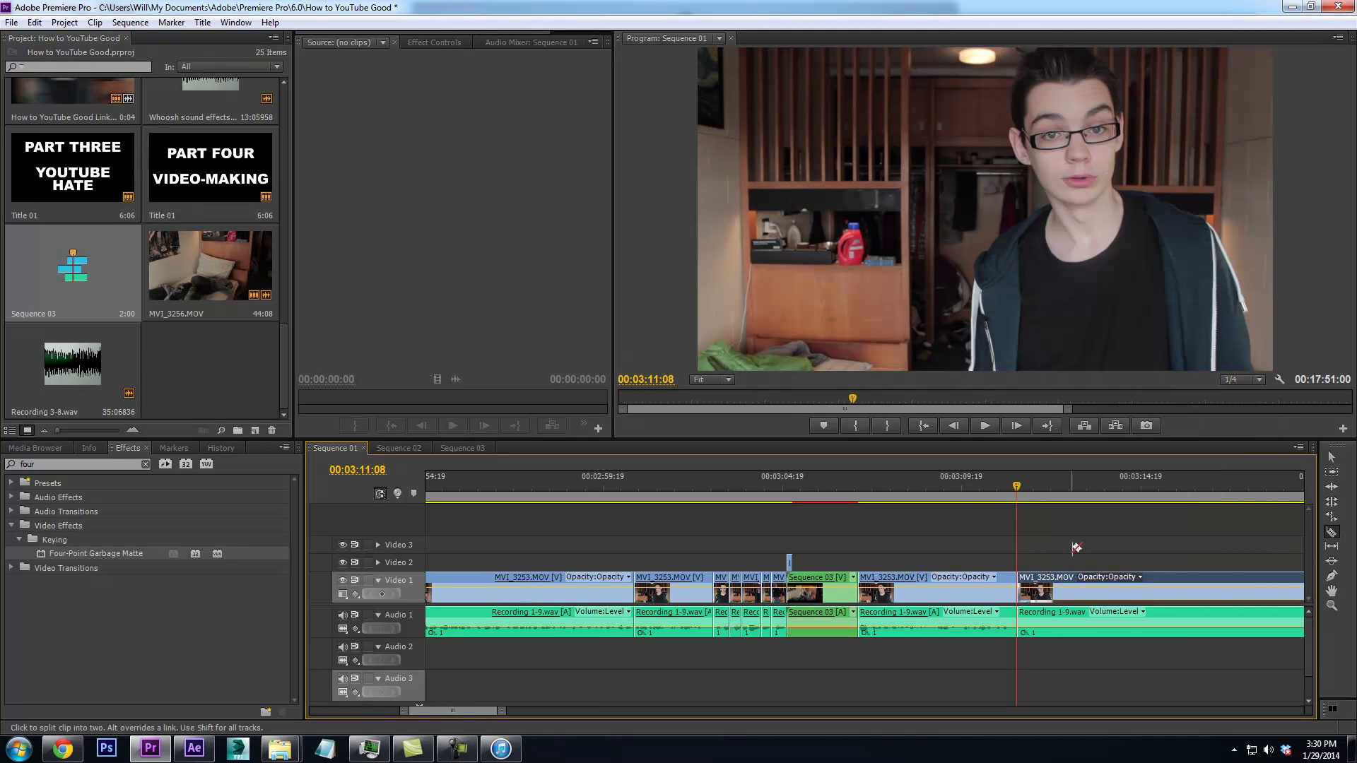
right_click(1071, 588)
left_click(1095, 116)
Move the MVI_3253.MOV clip following Sequence 03 up to Video 2 and unlink it from its recording
left_click_drag(844, 502, 853, 502)
left_click_drag(502, 712, 450, 711)
left_click(1331, 457)
left_click_drag(919, 586, 912, 564)
mouse_move(910, 619)
left_mouse_down()
mouse_move(911, 646)
mouse_move(935, 624)
left_mouse_up()
right_click(935, 625)
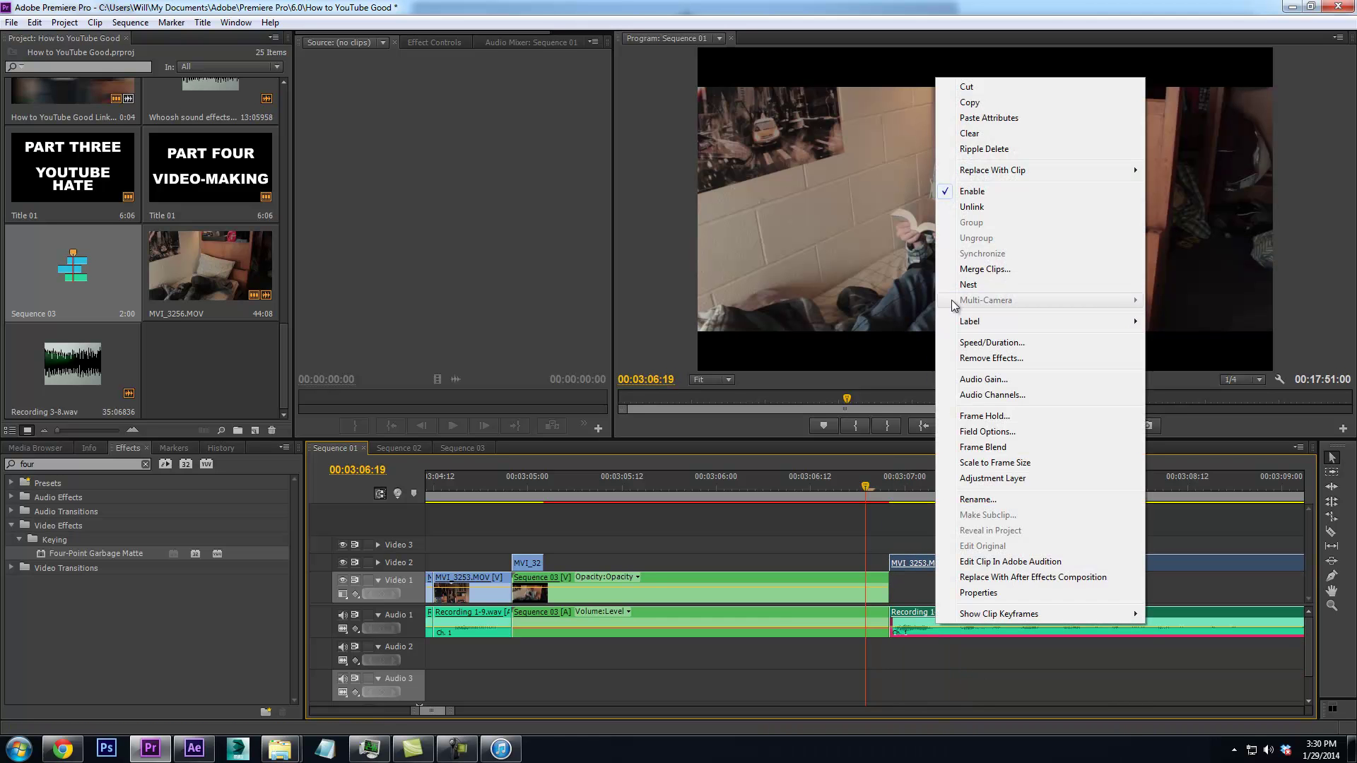
left_click(985, 212)
Extend the start of the unlinked Video 2 clip about 4 frames back over Sequence 03 and split it at 00:03:06:22
left_click(885, 480)
key("Left")
key("Left")
key("Left")
key("Left")
left_click_drag(895, 563, 860, 563)
key("Right")
key("Right")
key("Right")
key("Right")
left_click(1332, 531)
left_click(889, 563)
Replace the short MVI_3253.MOV clip over Sequence 03's start with an After Effects composition, save HTYG.aep in After Effects and return to Premiere Pro
right_click(512, 565)
left_click(673, 513)
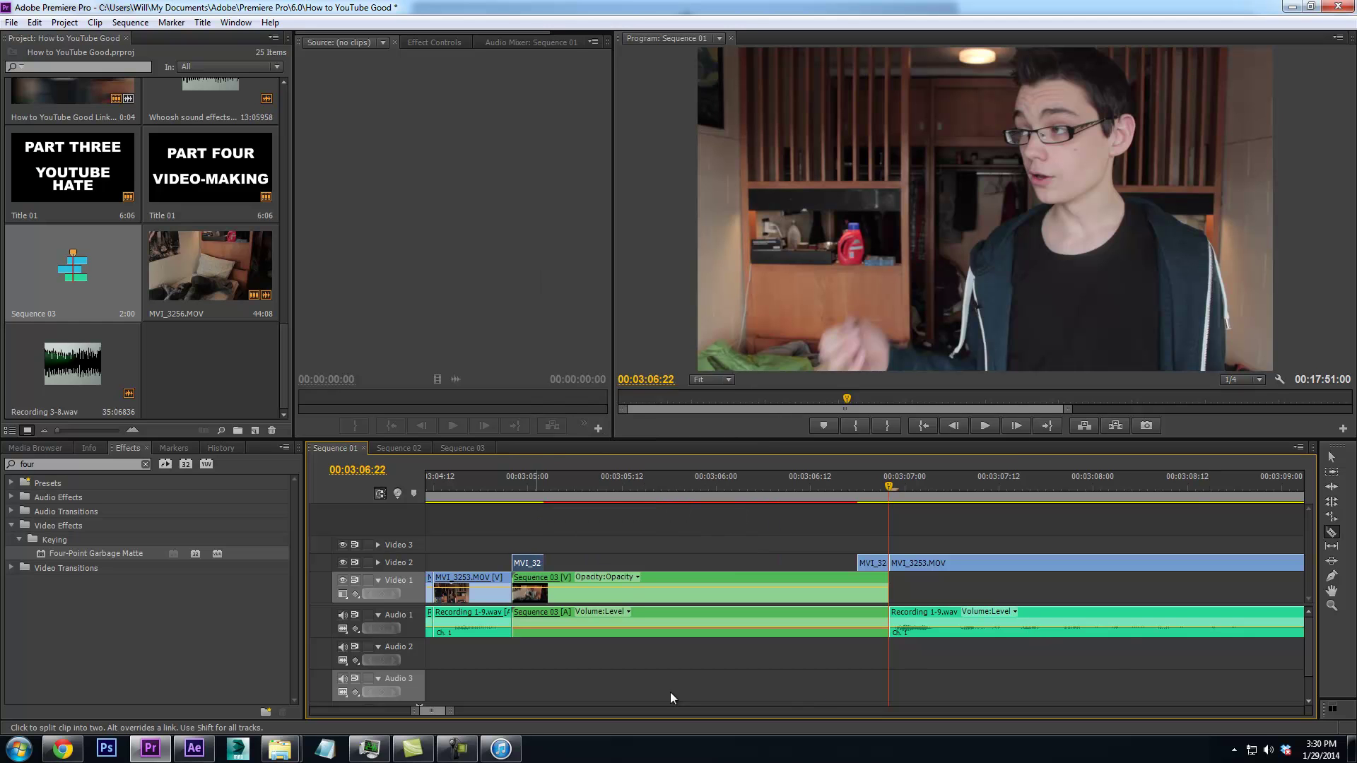
left_click(464, 755)
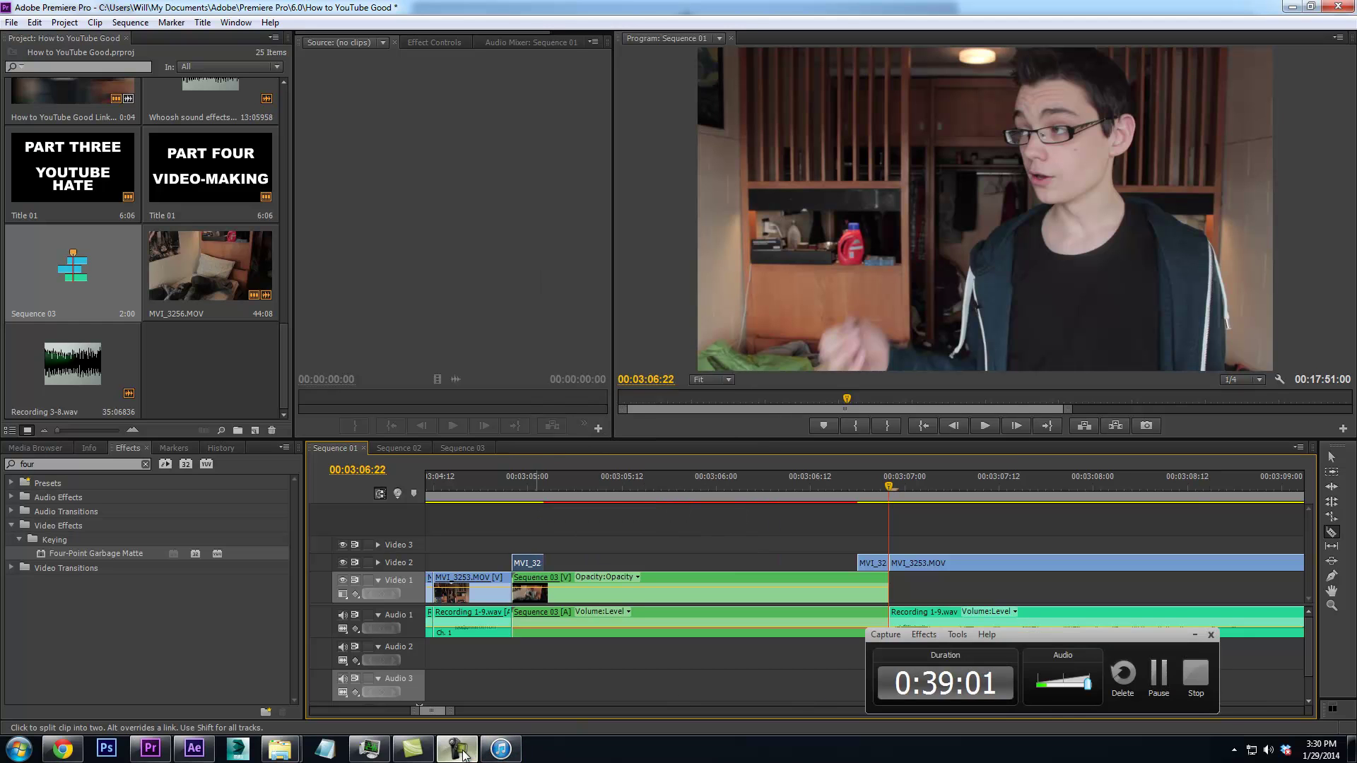
left_click(1192, 635)
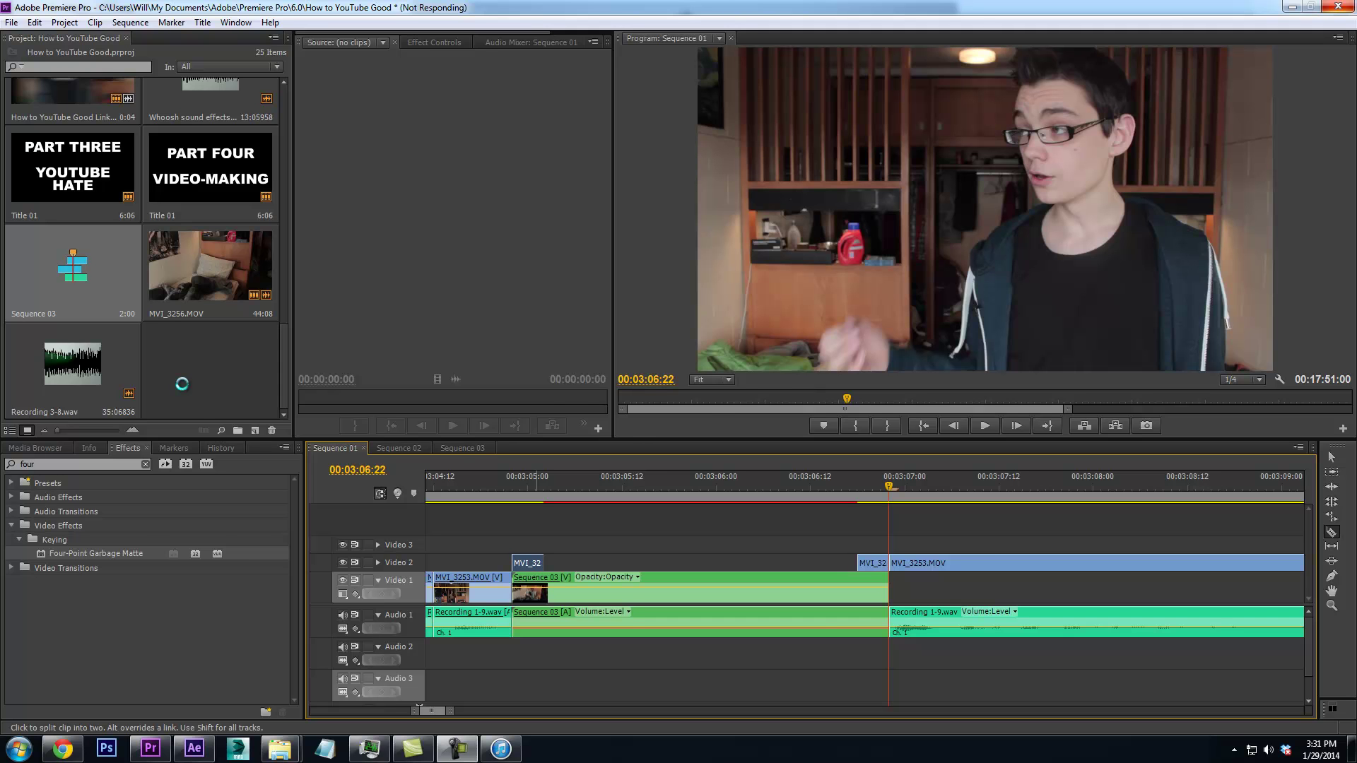
key("alt+Tab")
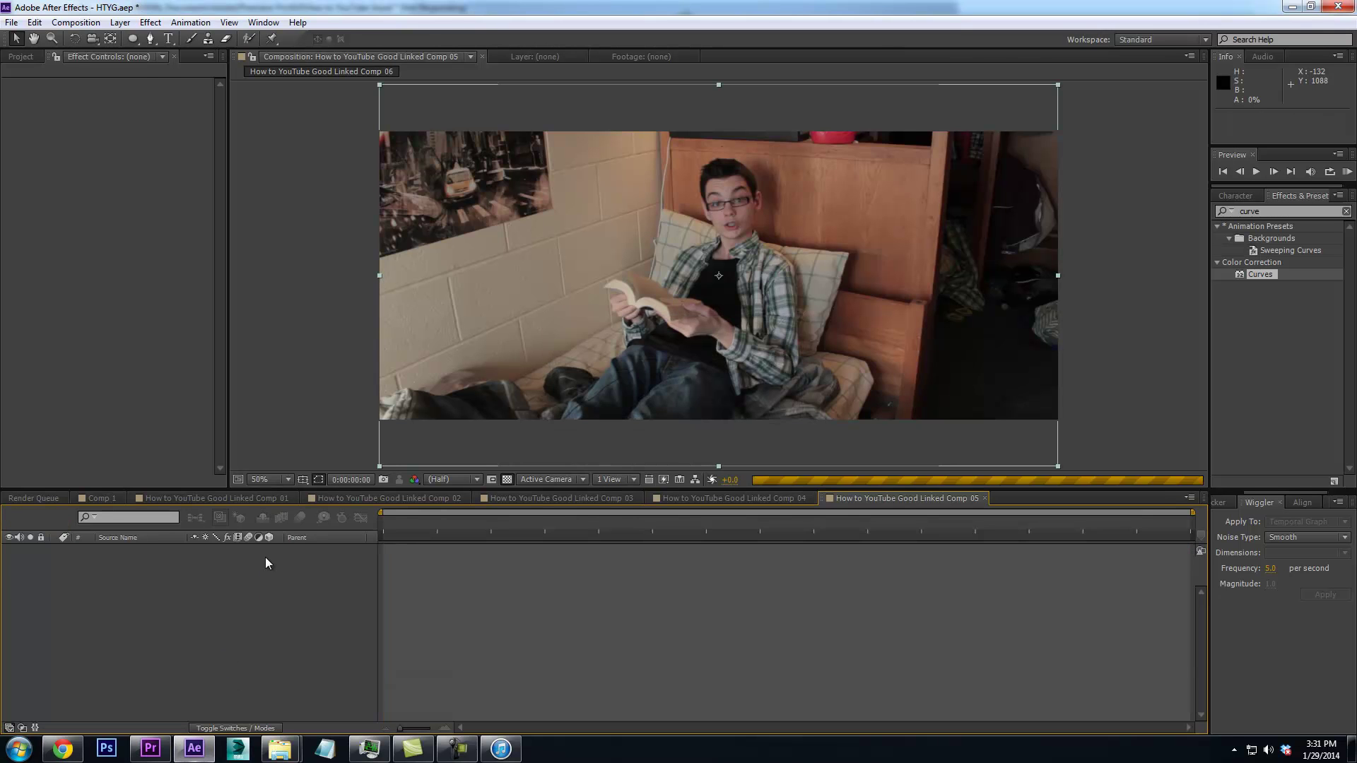
key("ctrl+s")
key("alt+Tab")
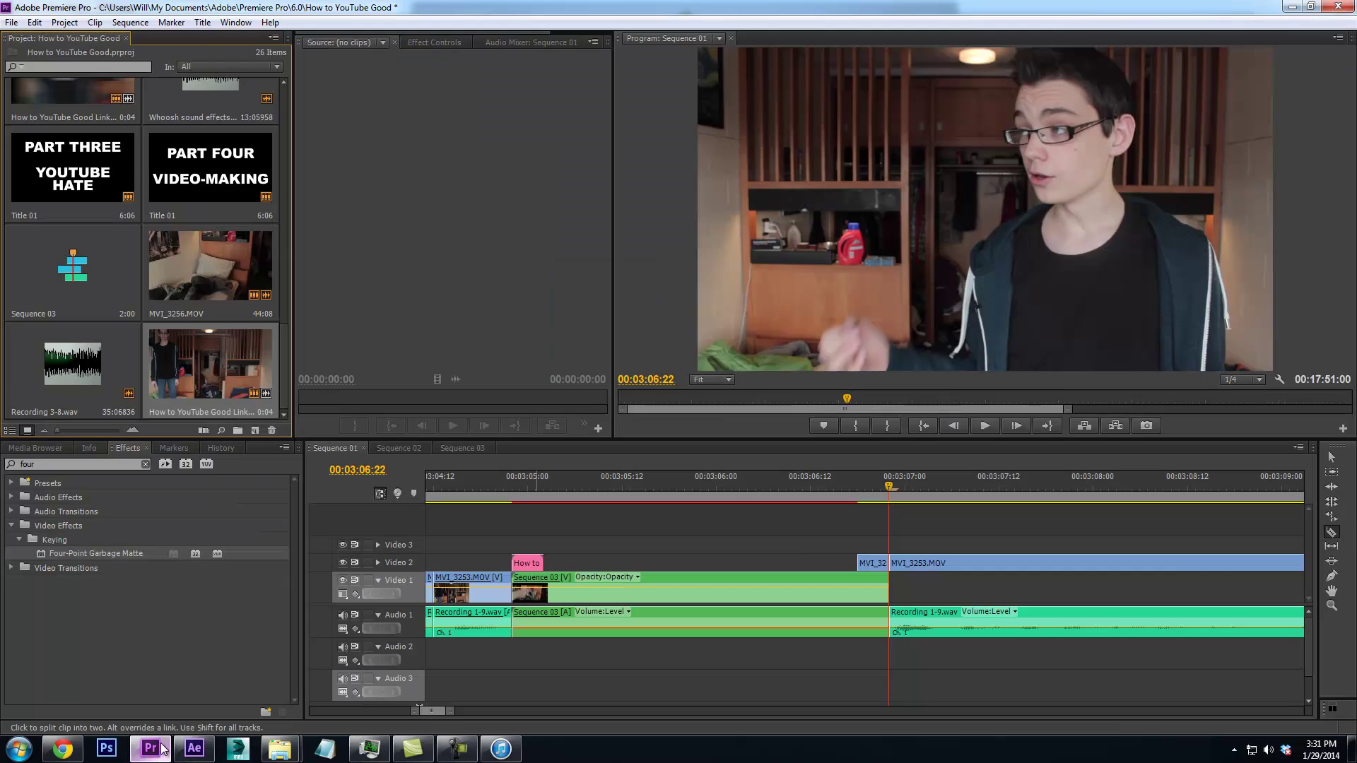
key("alt+Tab")
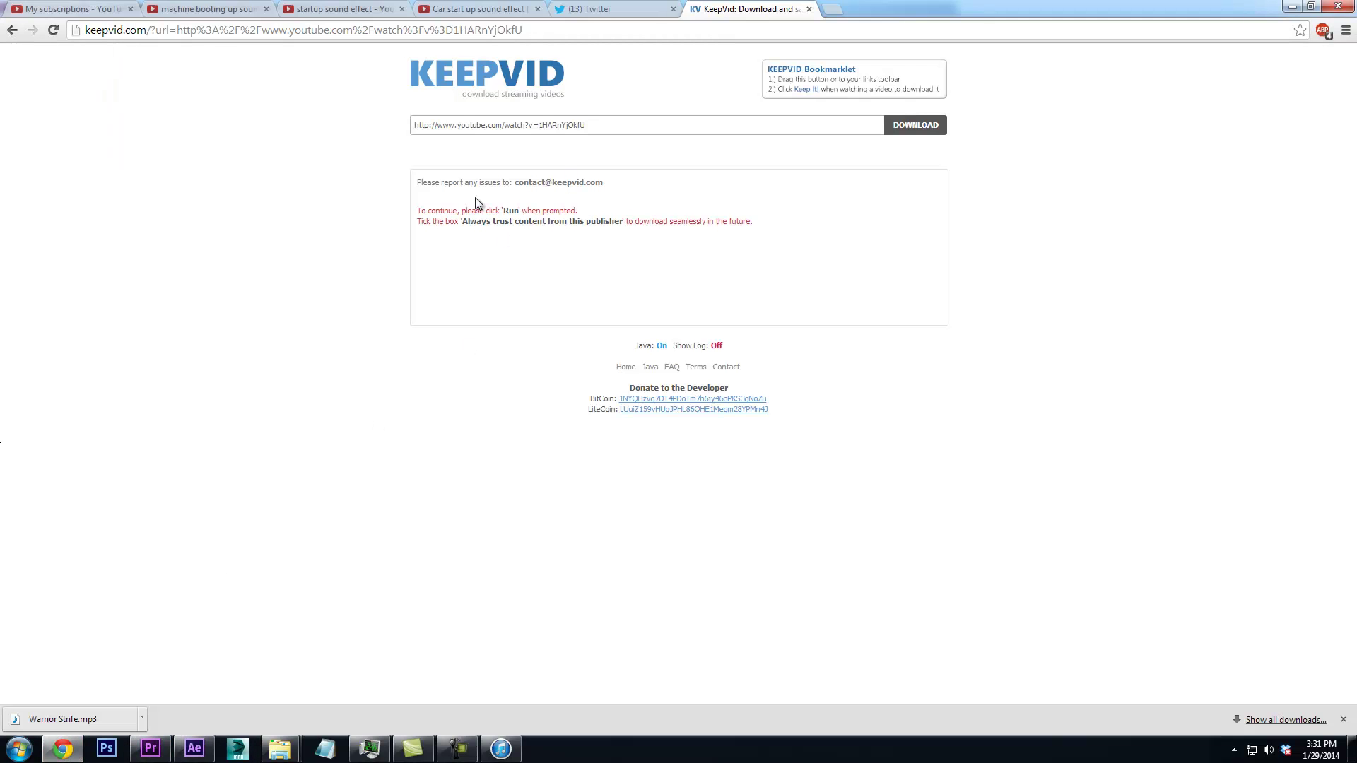
left_click(195, 748)
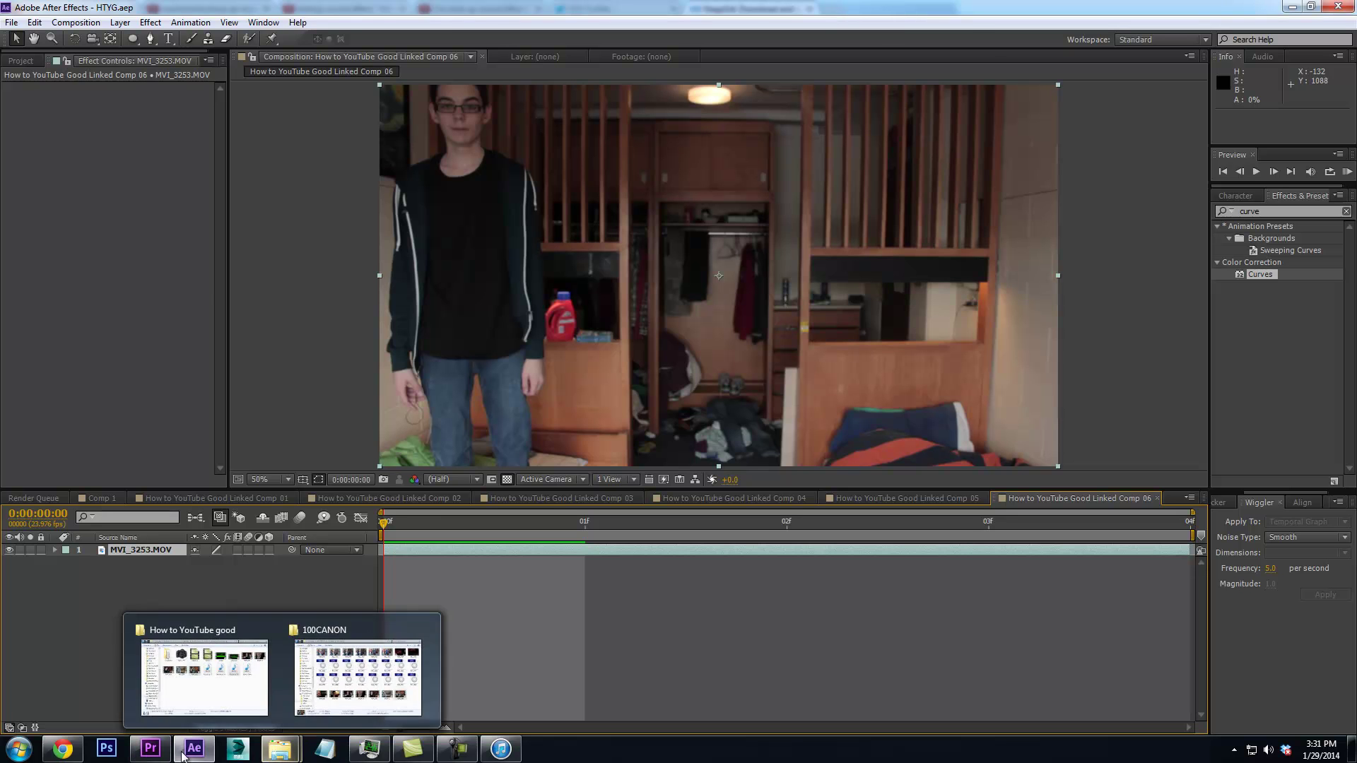
left_click(150, 748)
Play from about 00:01:35 and ripple delete the two MVI_3253.MOV takes that follow the Video 2 clip after Sequence 02
left_click_drag(449, 710, 592, 714)
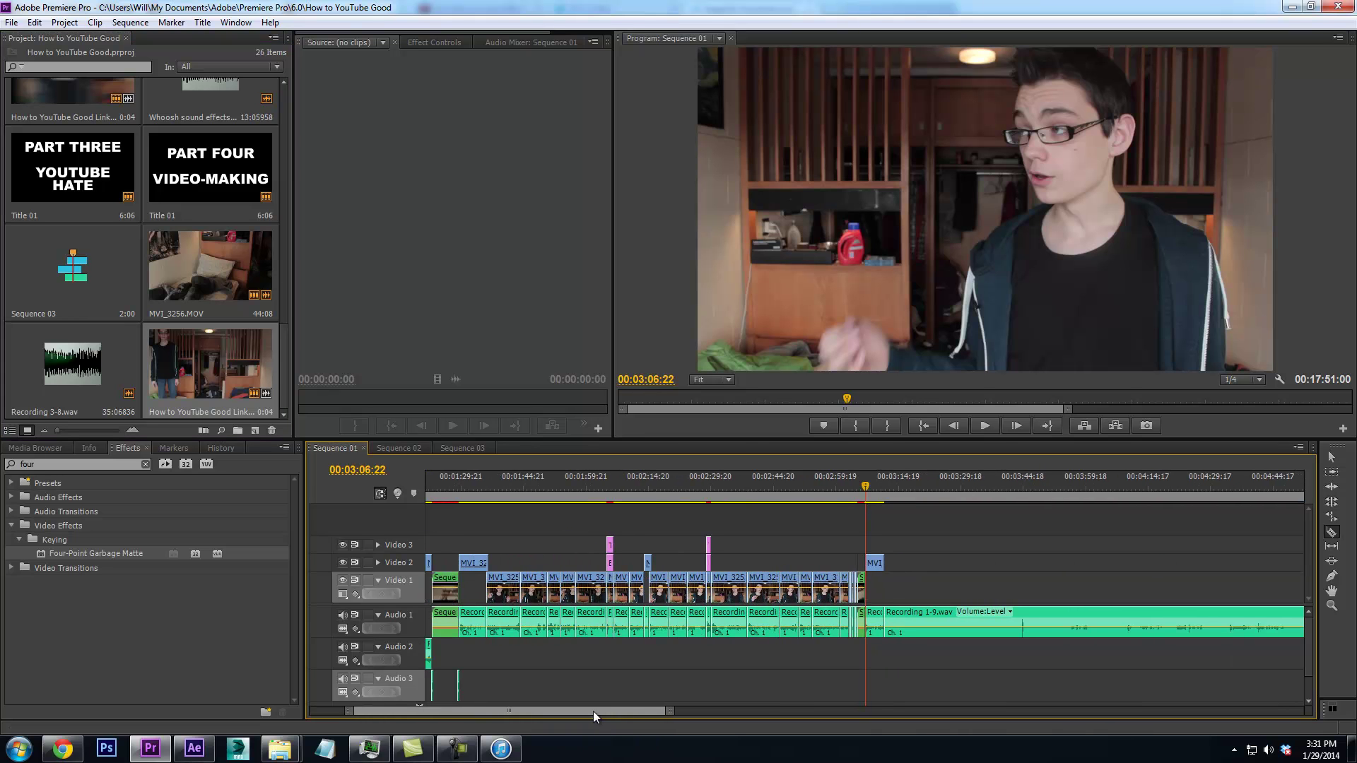
left_click_drag(515, 473, 776, 479)
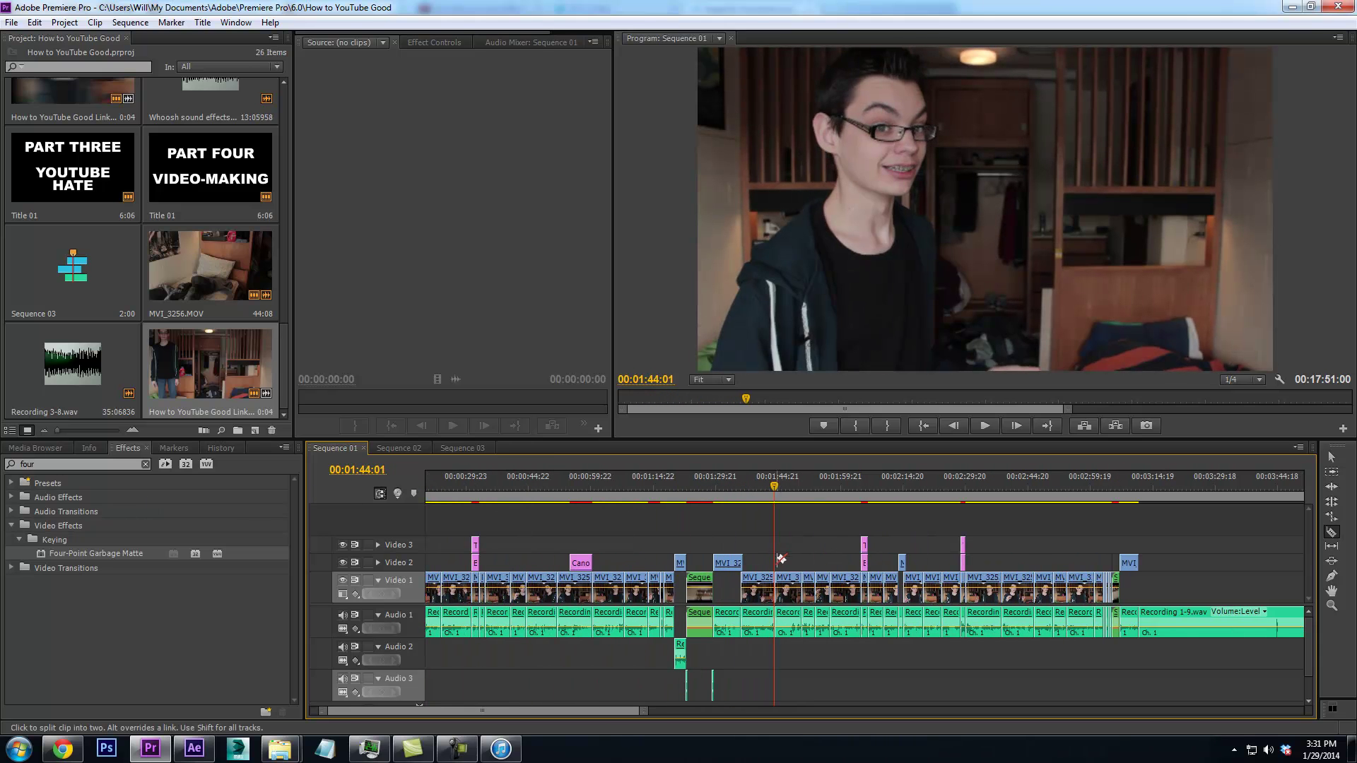
key("equal")
key("equal")
left_click_drag(806, 495, 750, 494)
key("space")
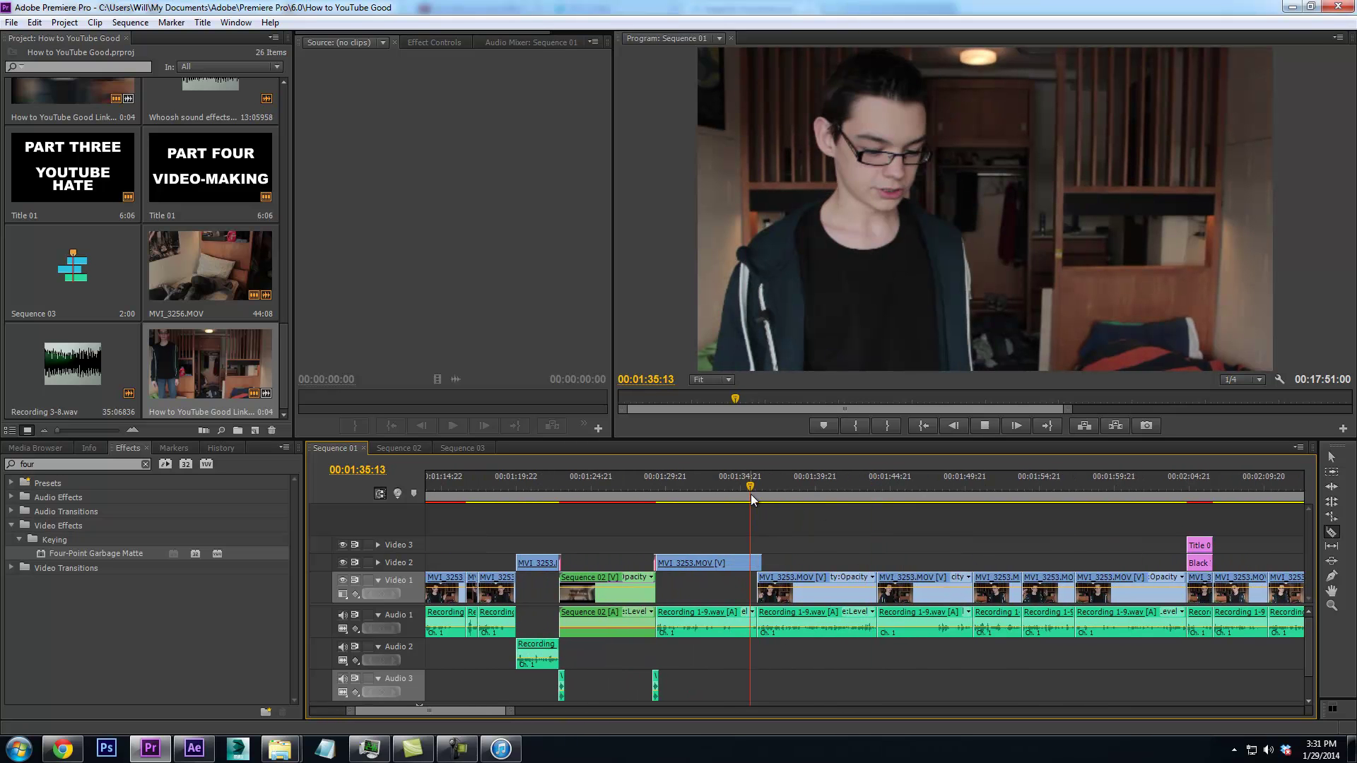
right_click(829, 621)
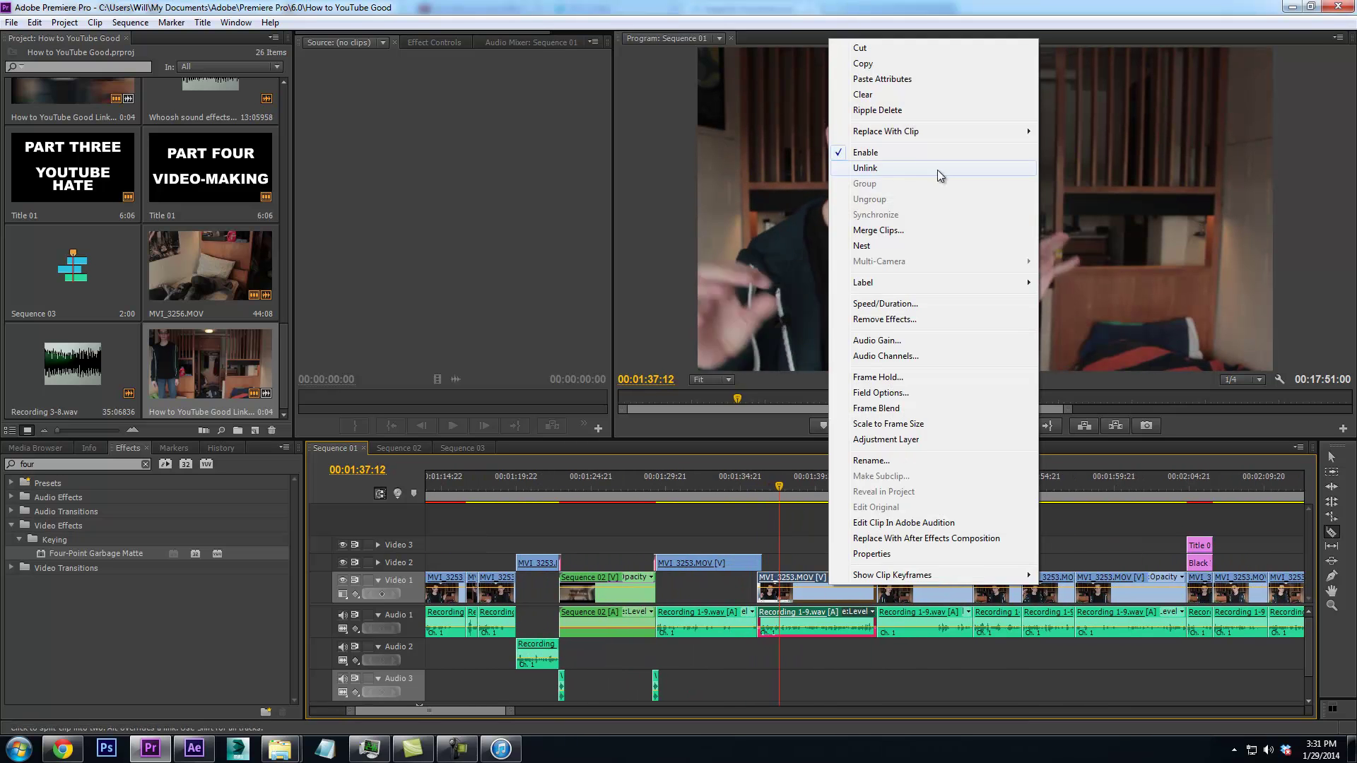
left_click(877, 110)
right_click(832, 580)
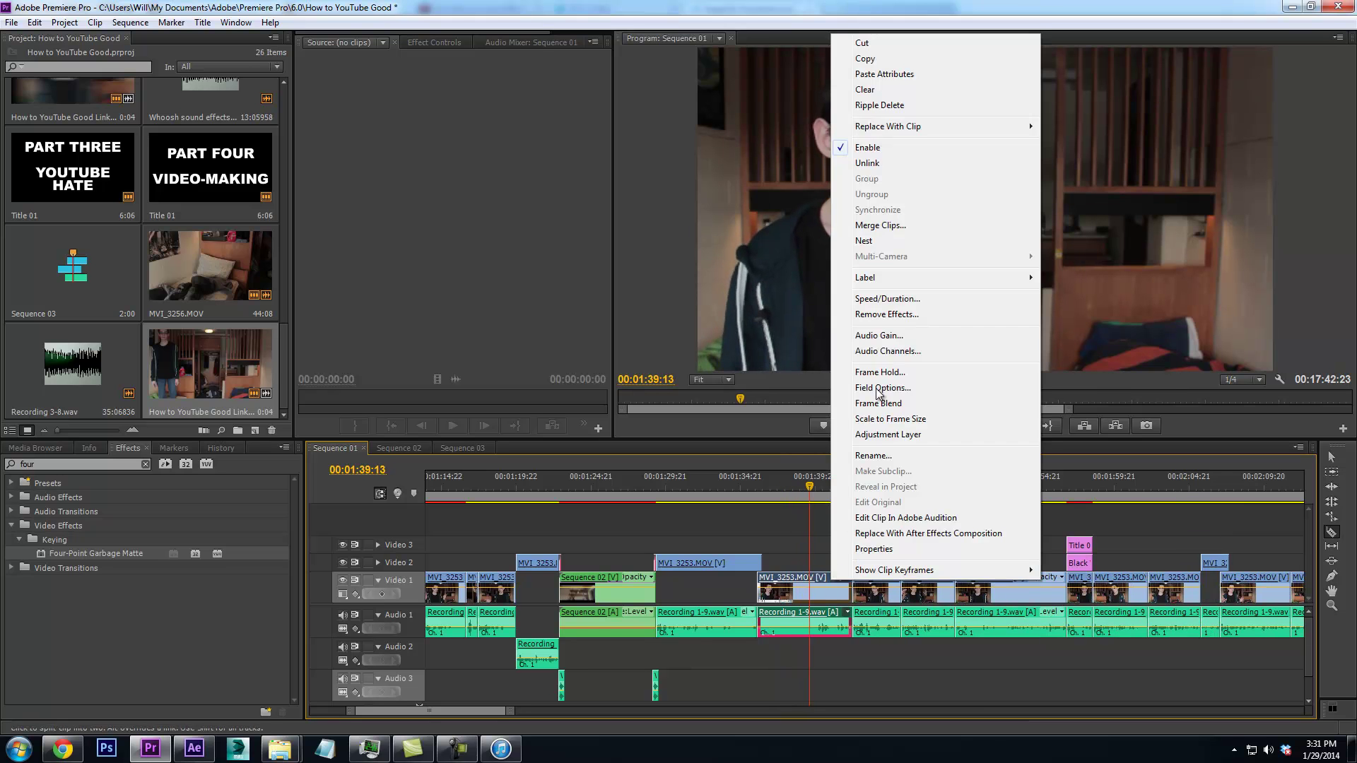
left_click(879, 105)
Review the new cut, ripple delete the short take starting at about 00:01:36 and play across the join
left_click_drag(744, 493, 752, 491)
key("space")
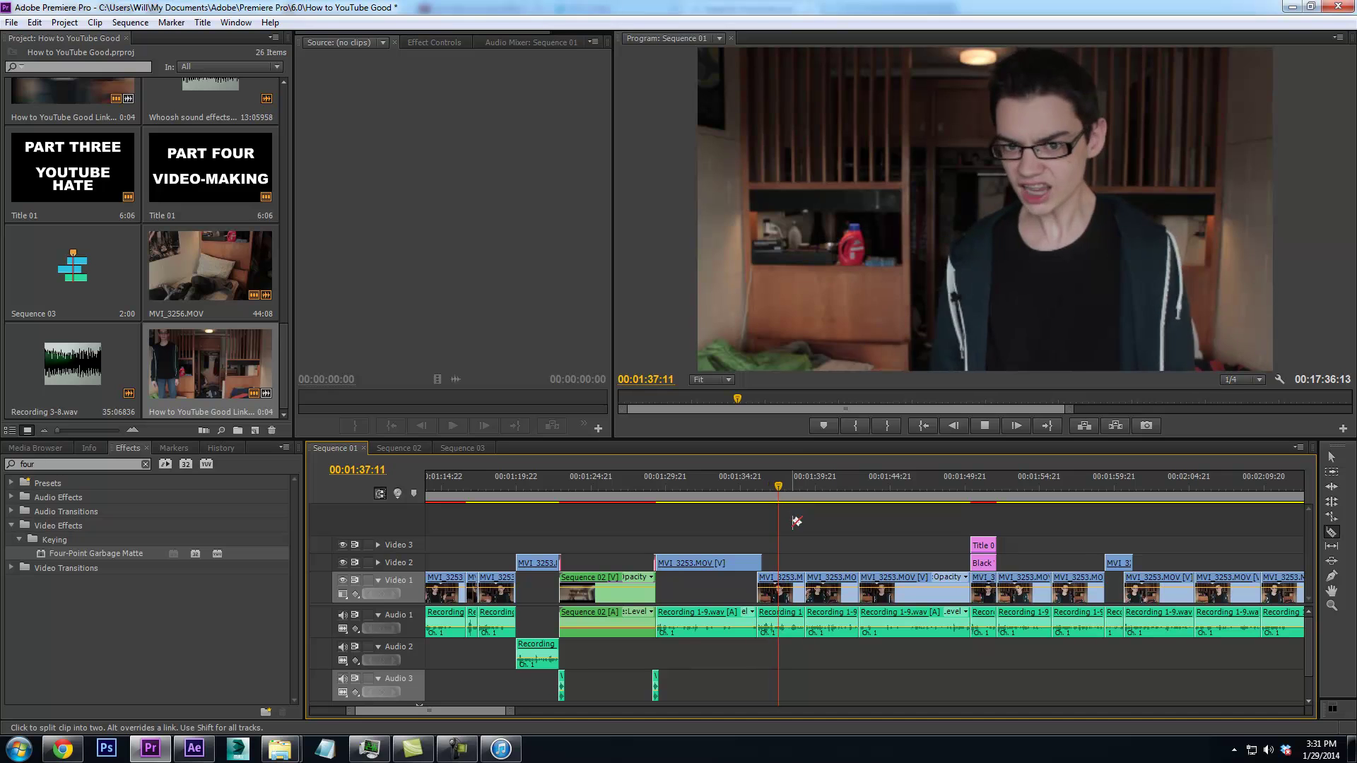
left_click(813, 496)
left_click_drag(813, 500, 796, 495)
right_click(772, 622)
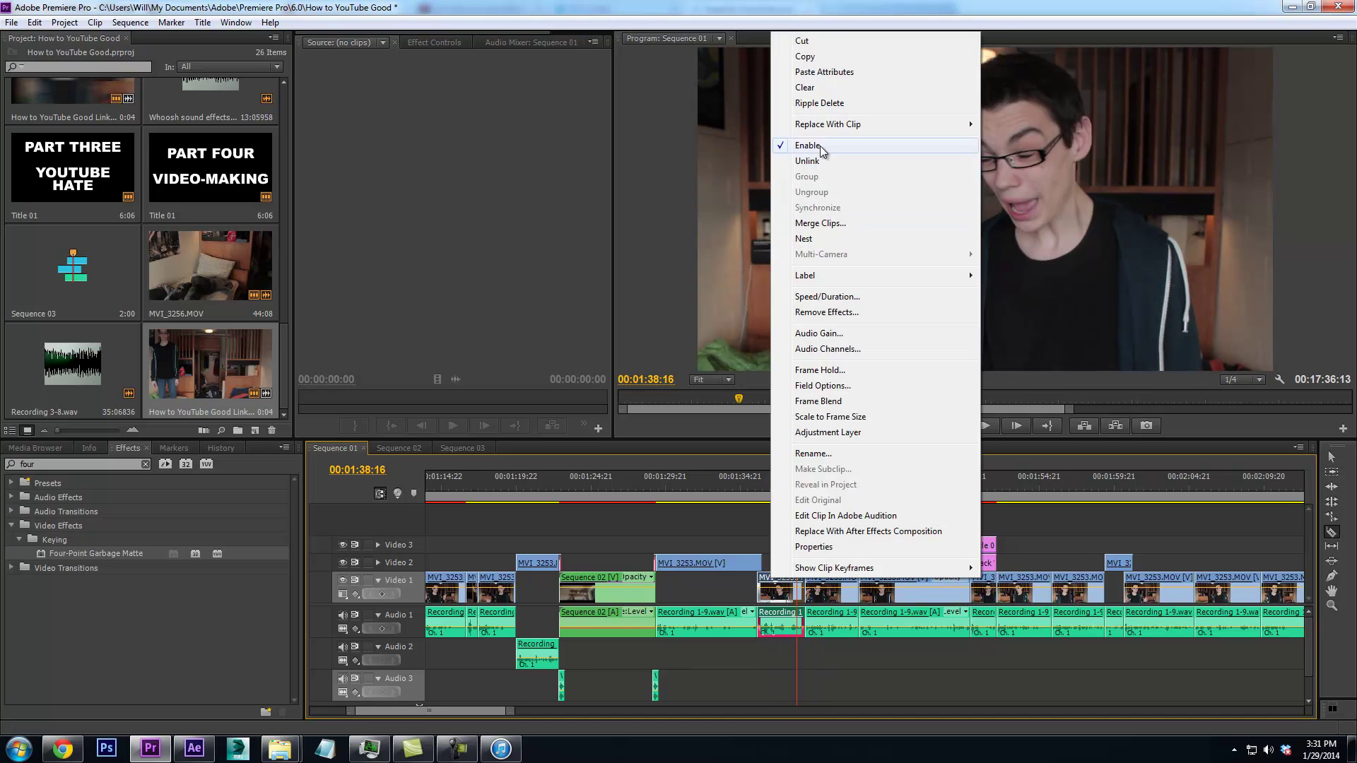
left_click(820, 103)
left_click(749, 494)
key("space")
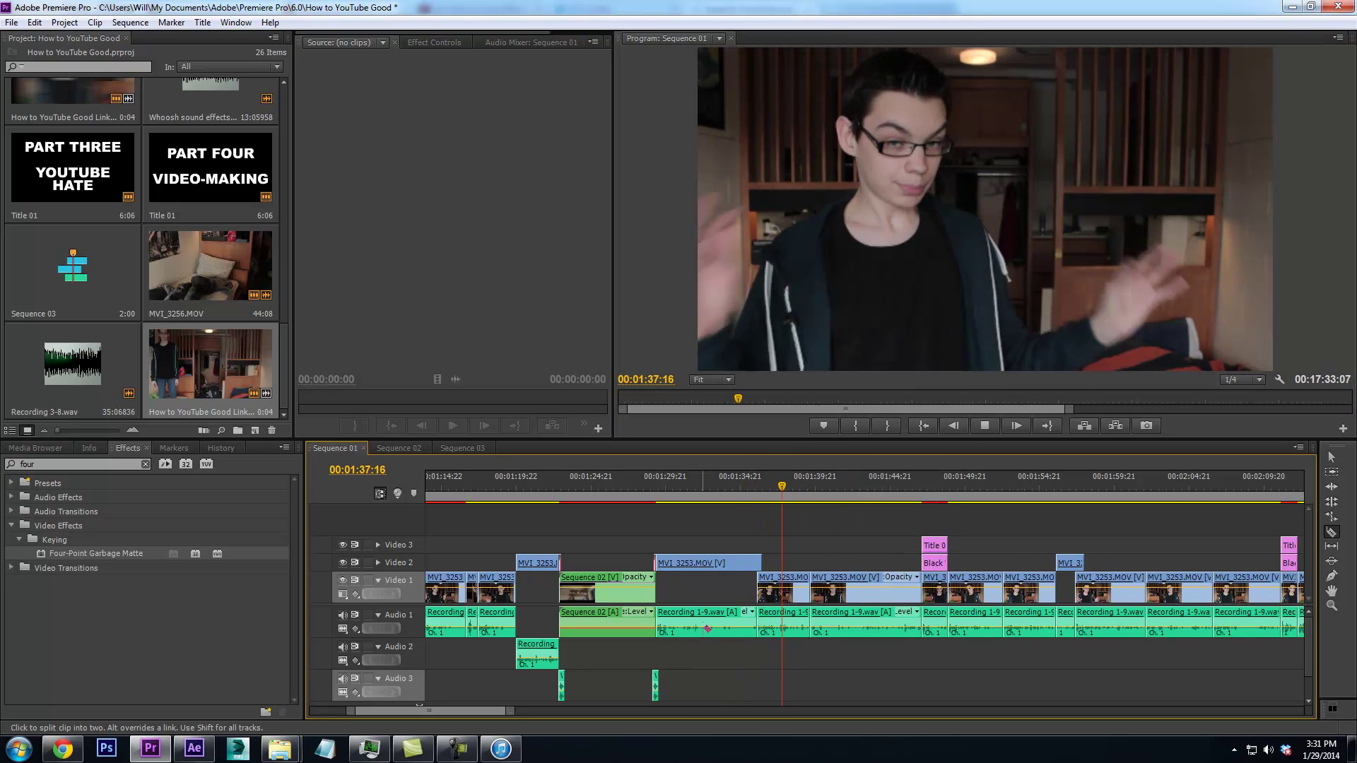
key("space")
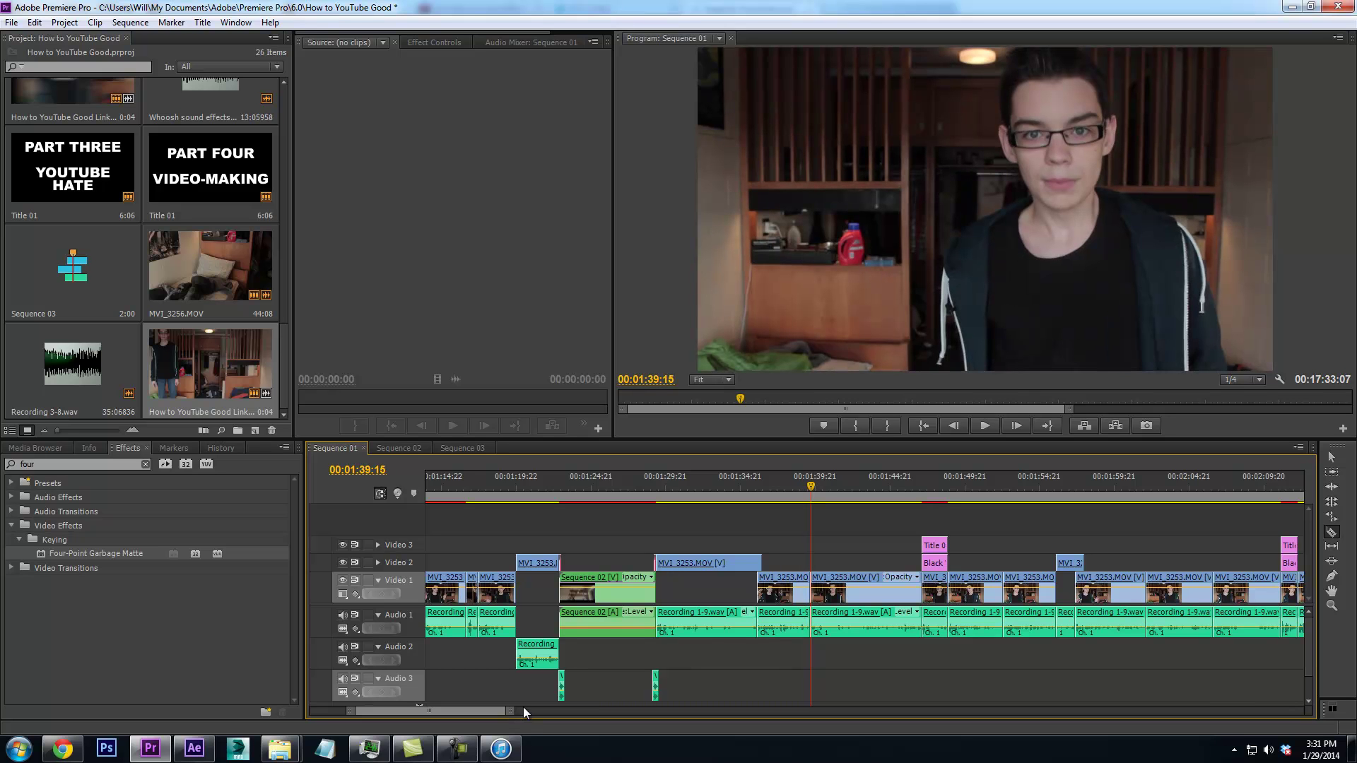
Play from about 00:02:45 and replace the short Video 2 MVI_3253.MOV clip at Sequence 03's end with an After Effects composition
left_click_drag(512, 711, 635, 711)
left_click(1075, 485)
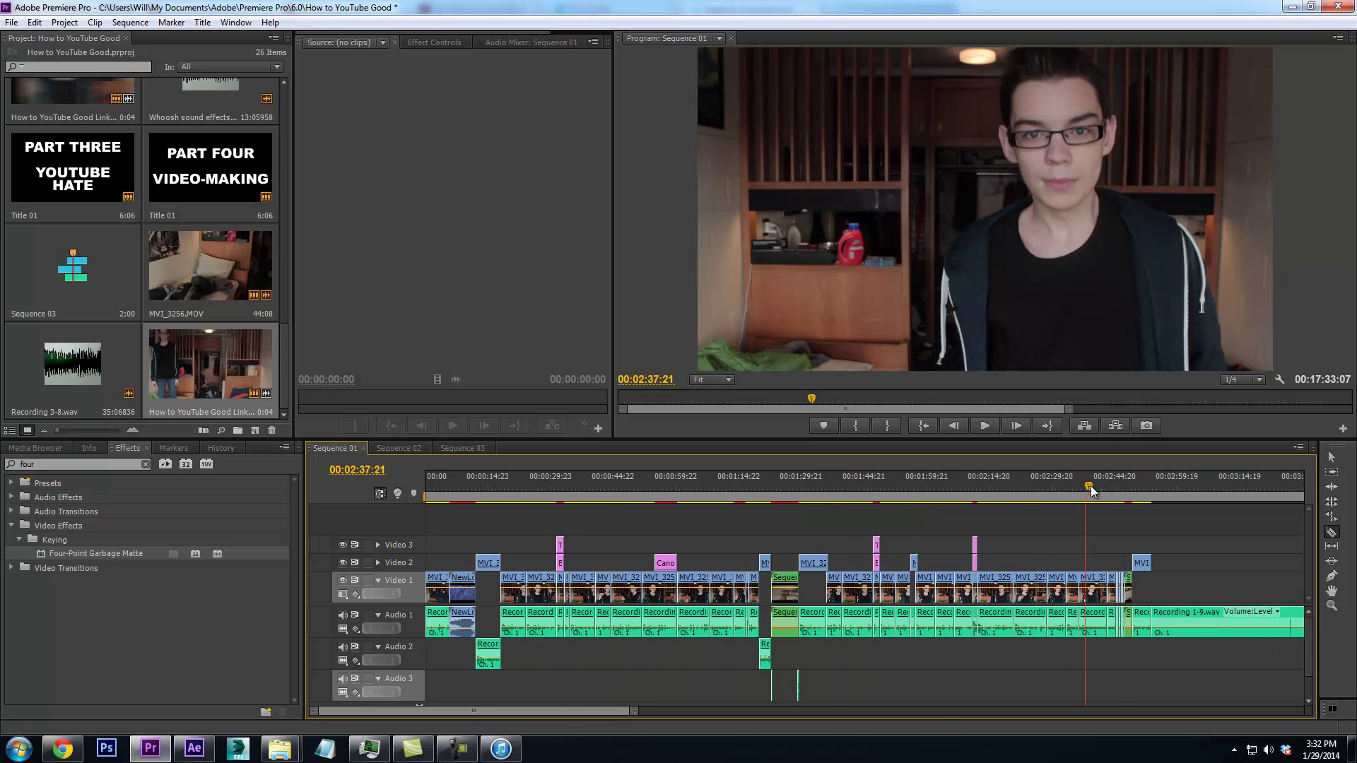
left_click_drag(1075, 485, 1118, 484)
key("space")
left_click_drag(631, 711, 516, 711)
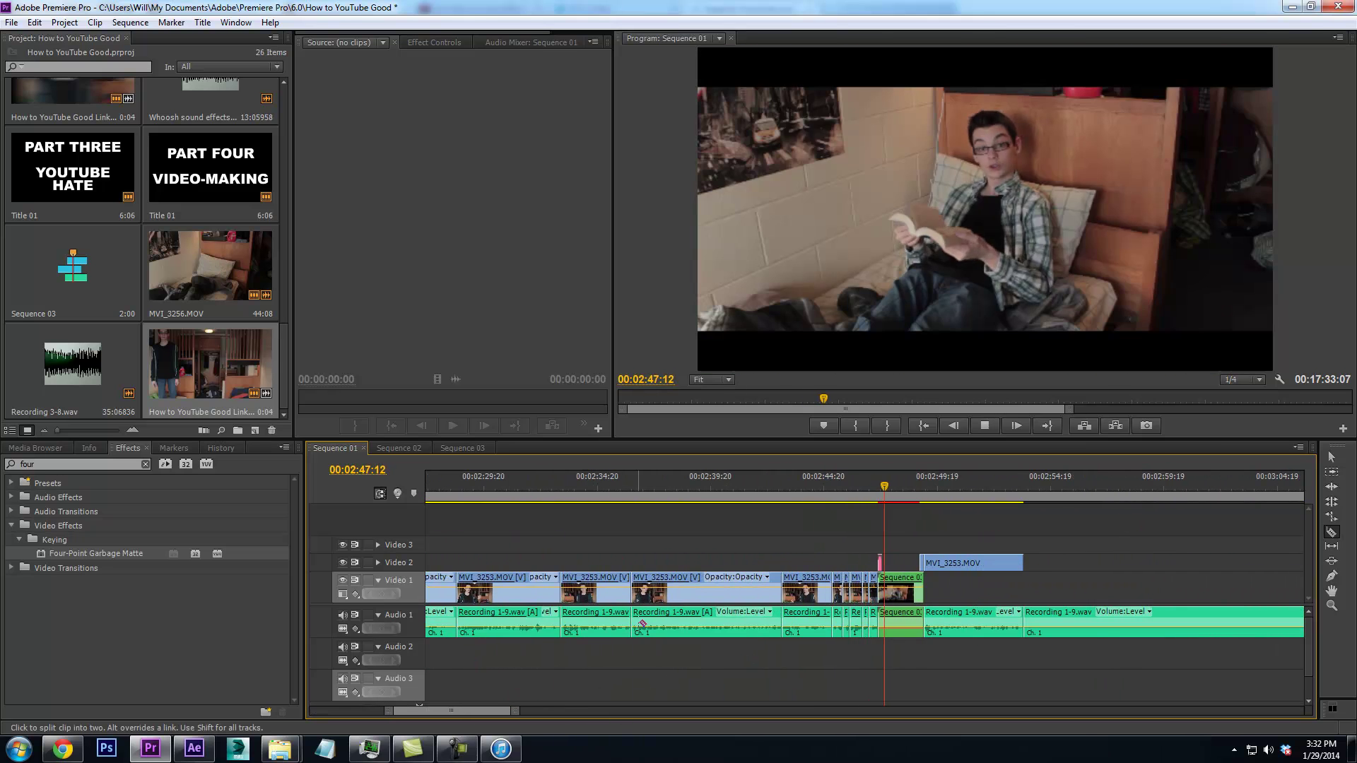
right_click(923, 563)
left_click(971, 514)
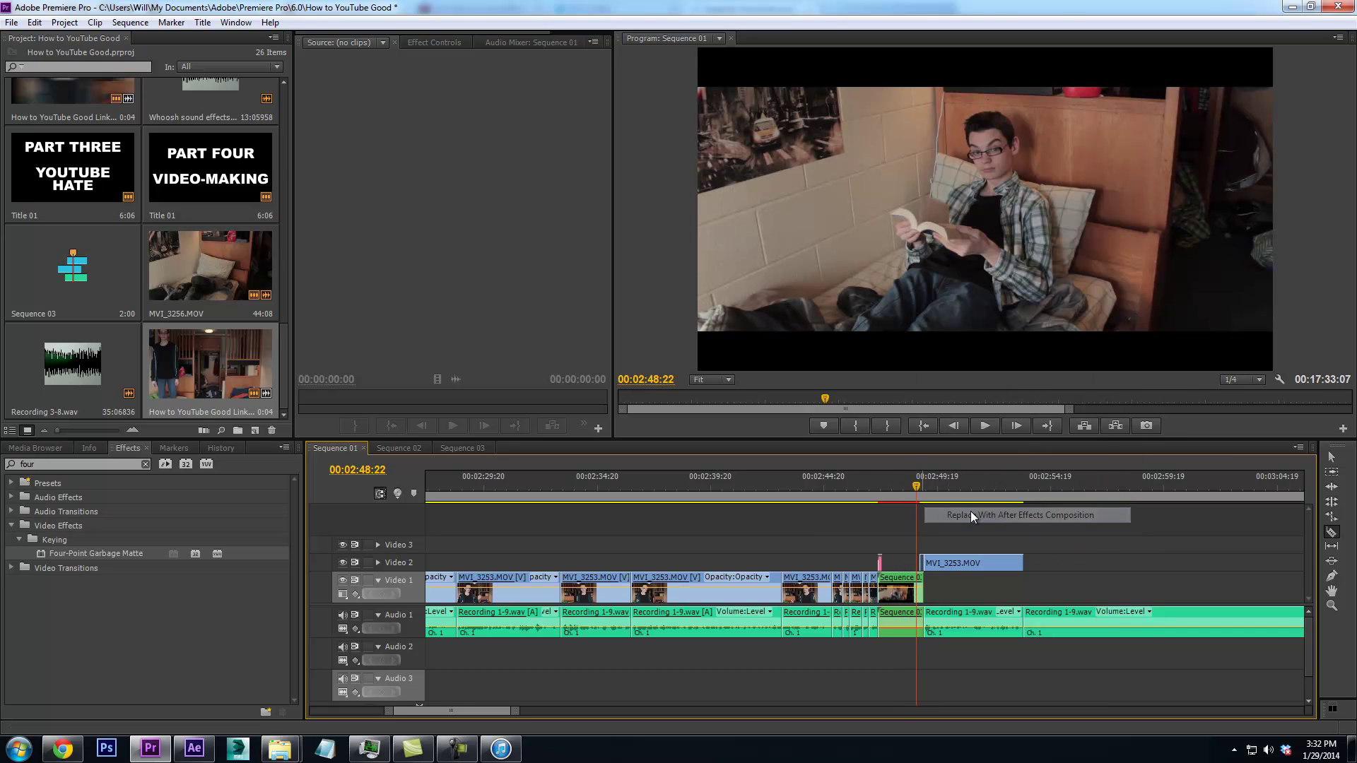
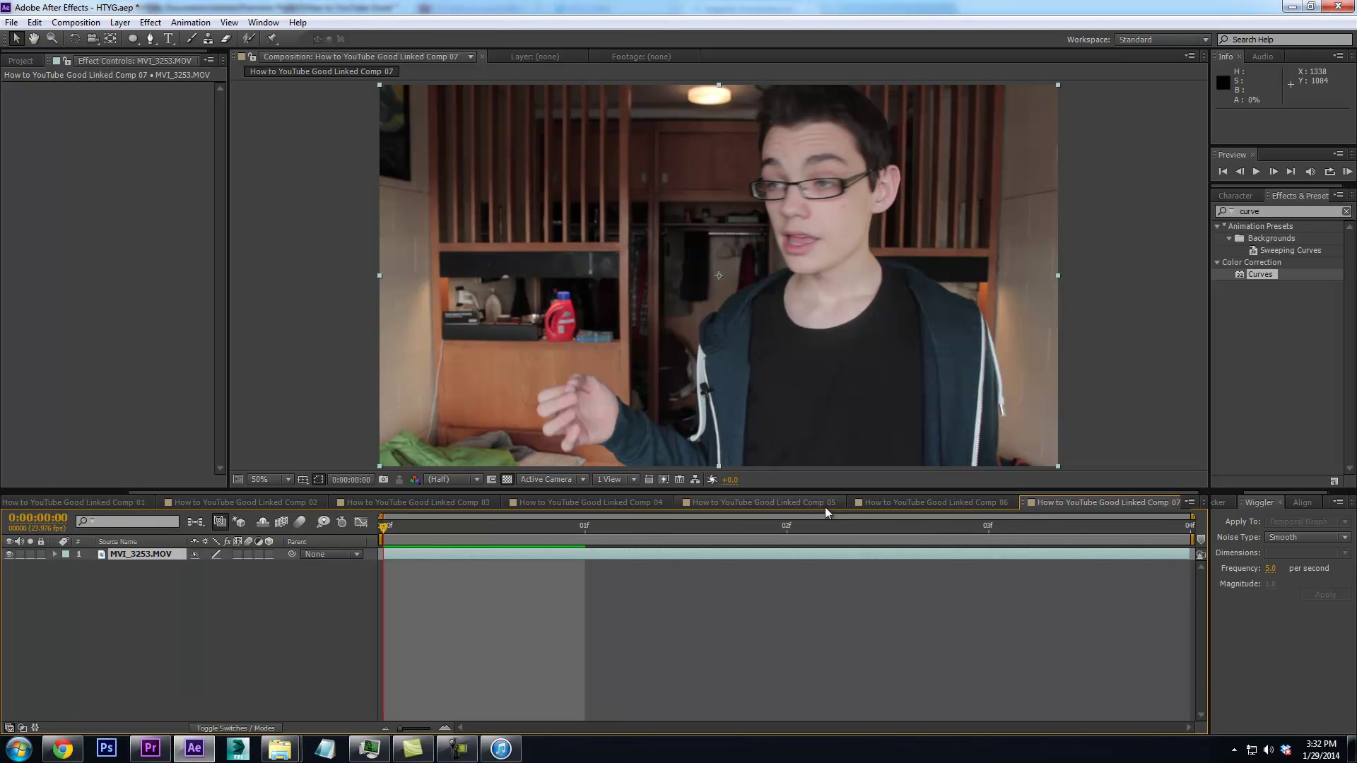
In How to YouTube Good Linked Comp 06, keyframe the MVI_3253.MOV layer's Position at frame 0 and move the current time to frame 3
left_click(916, 503)
left_click(141, 559)
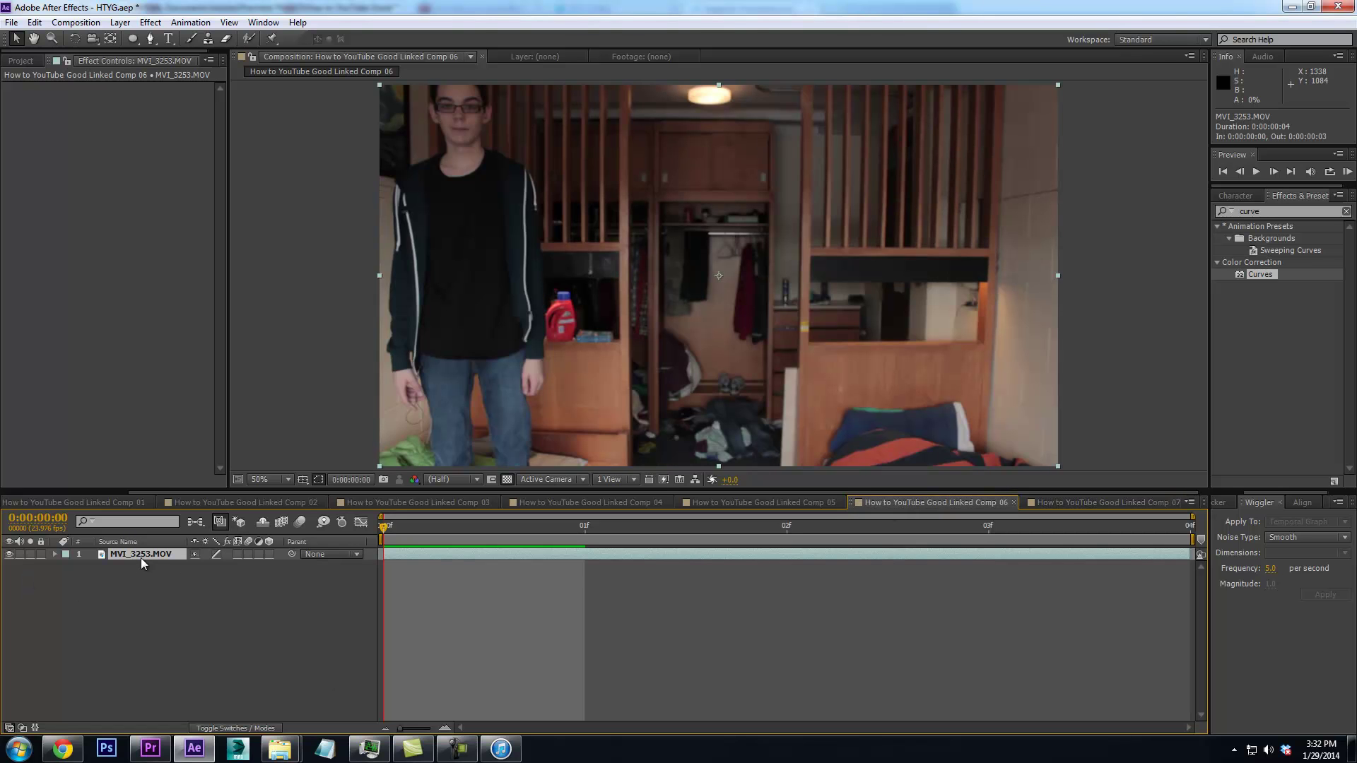
key("p")
key("space")
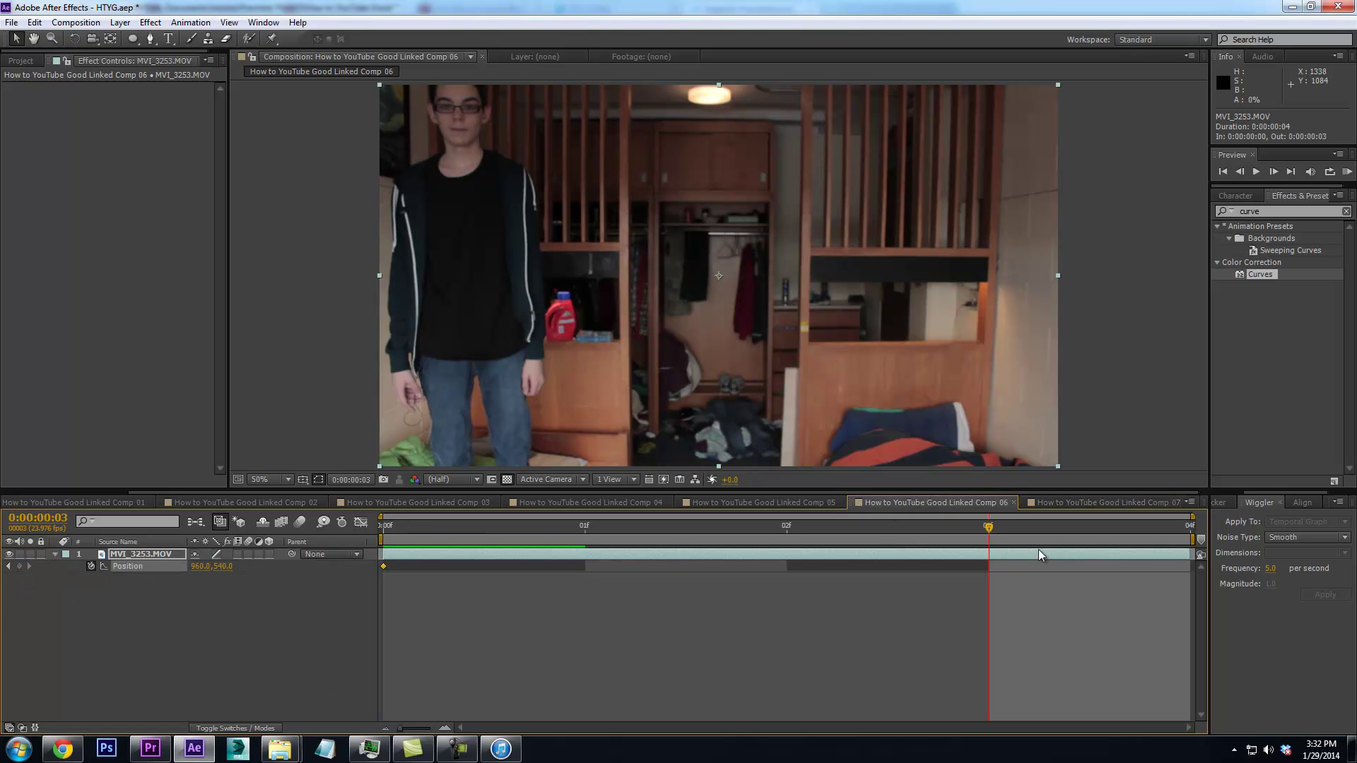
Slide the MVI_3253.MOV layer horizontally out of frame to X about 2910 at frame 3 in Linked Comp 06 and enable motion blur
left_click_drag(196, 568, 215, 601)
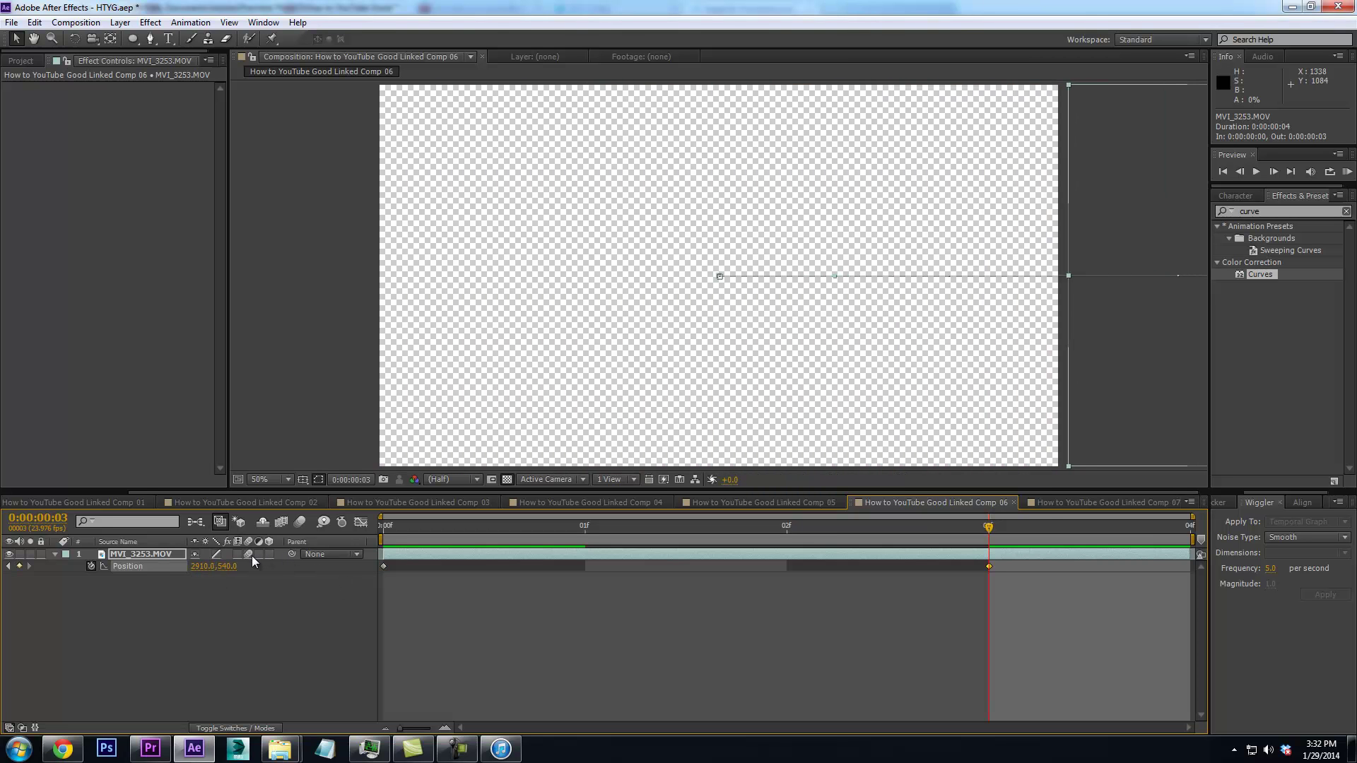
left_click(301, 523)
Open Linked Comp 07 and add Position keyframes to MVI_3253.MOV at the first frame and frame 3
left_click(1050, 503)
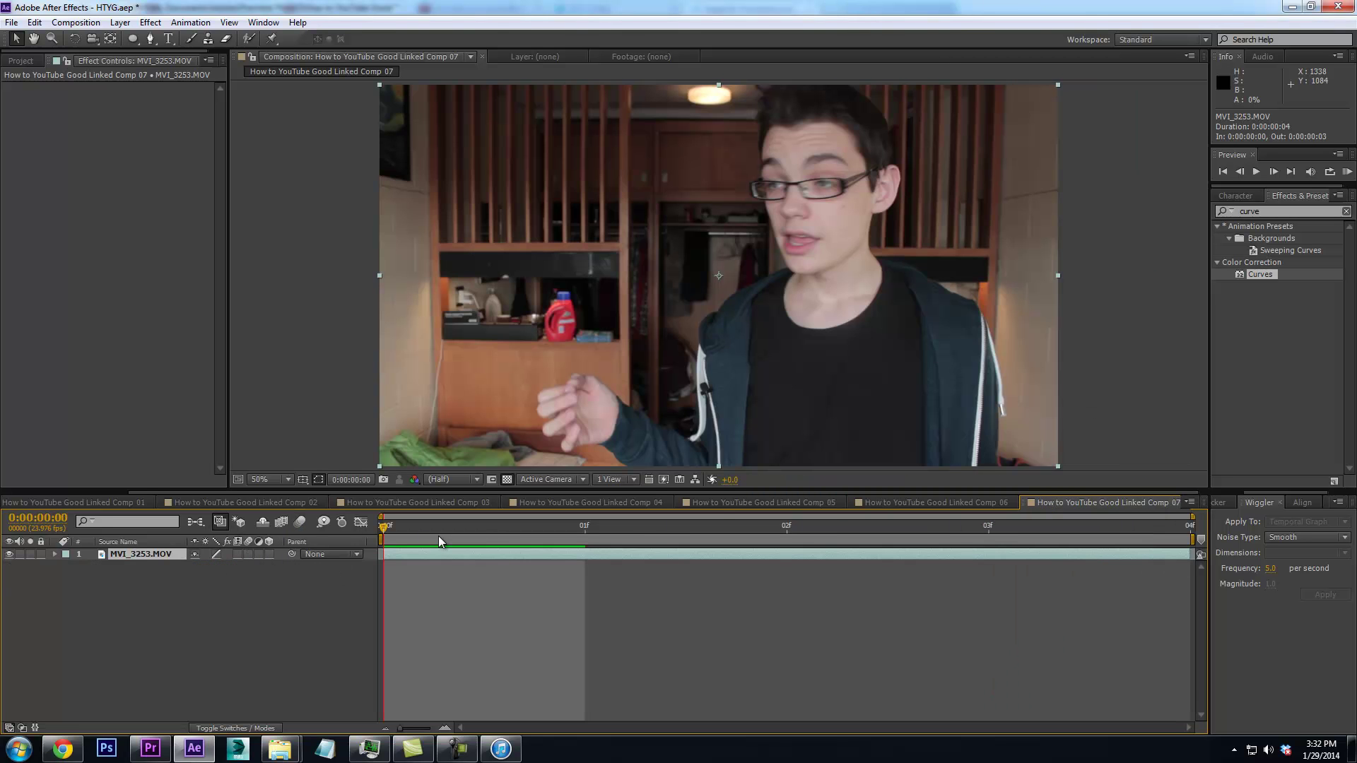
left_click(134, 556)
key("p")
key("Page_Down")
key("Page_Down")
key("Page_Down")
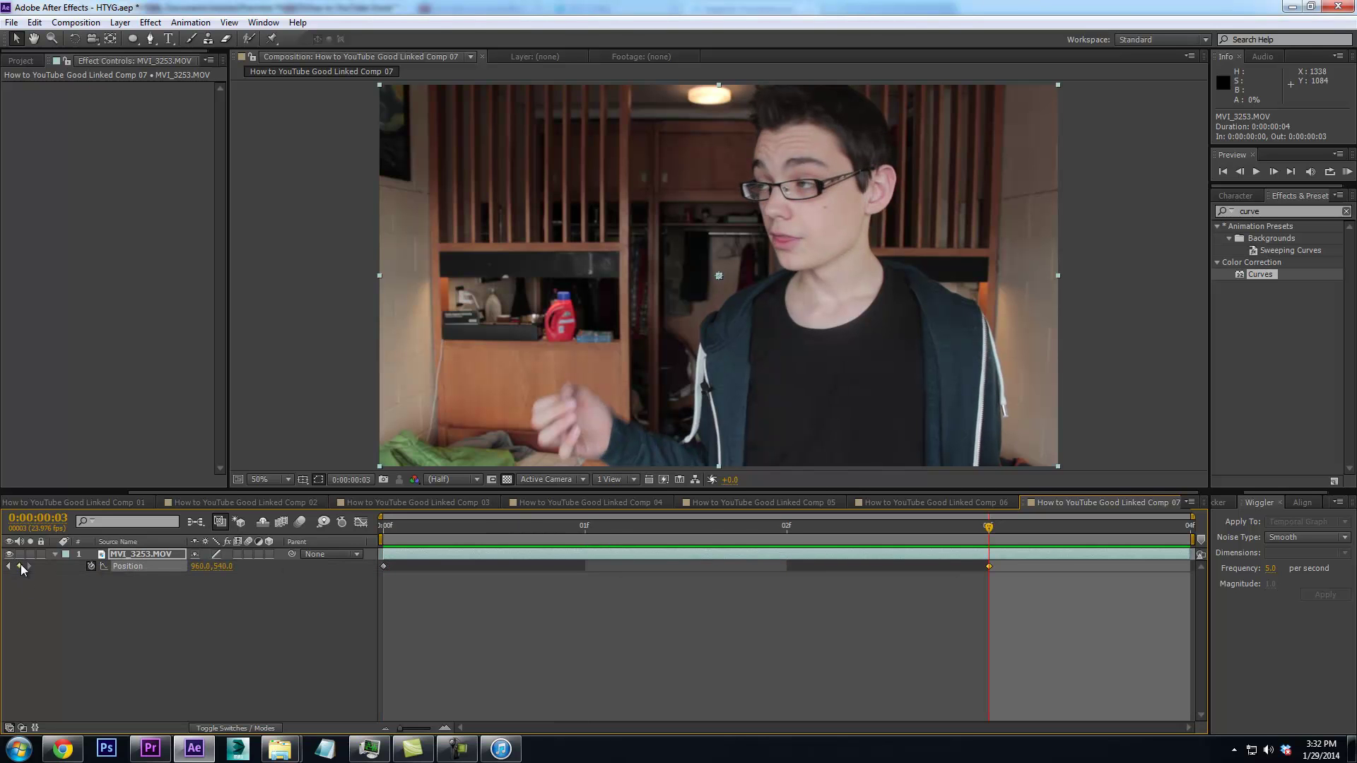
Move the clip horizontally out of frame to X about 2918 at the first Position keyframe
left_click(7, 566)
left_click_drag(420, 352, 1017, 352)
left_click_drag(1159, 361, 1158, 360)
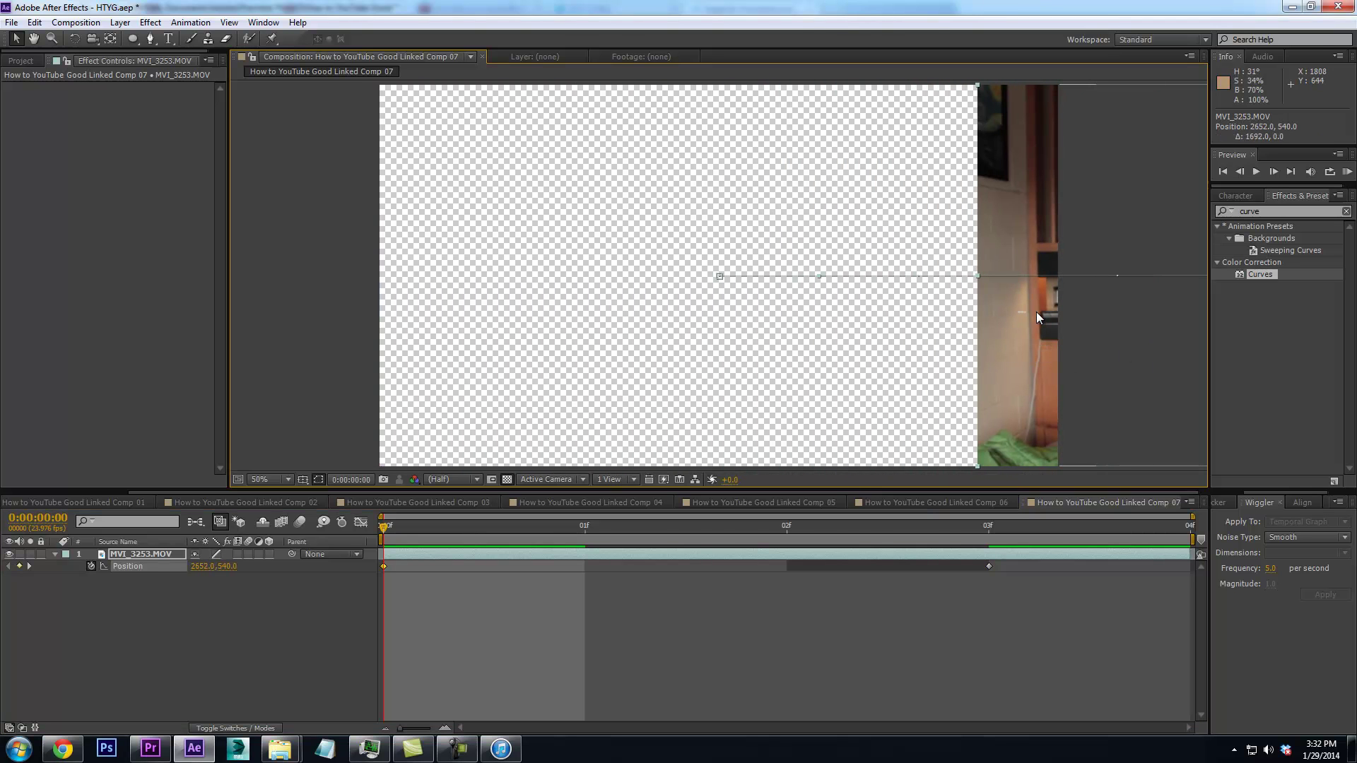
left_click_drag(1047, 340, 1141, 342)
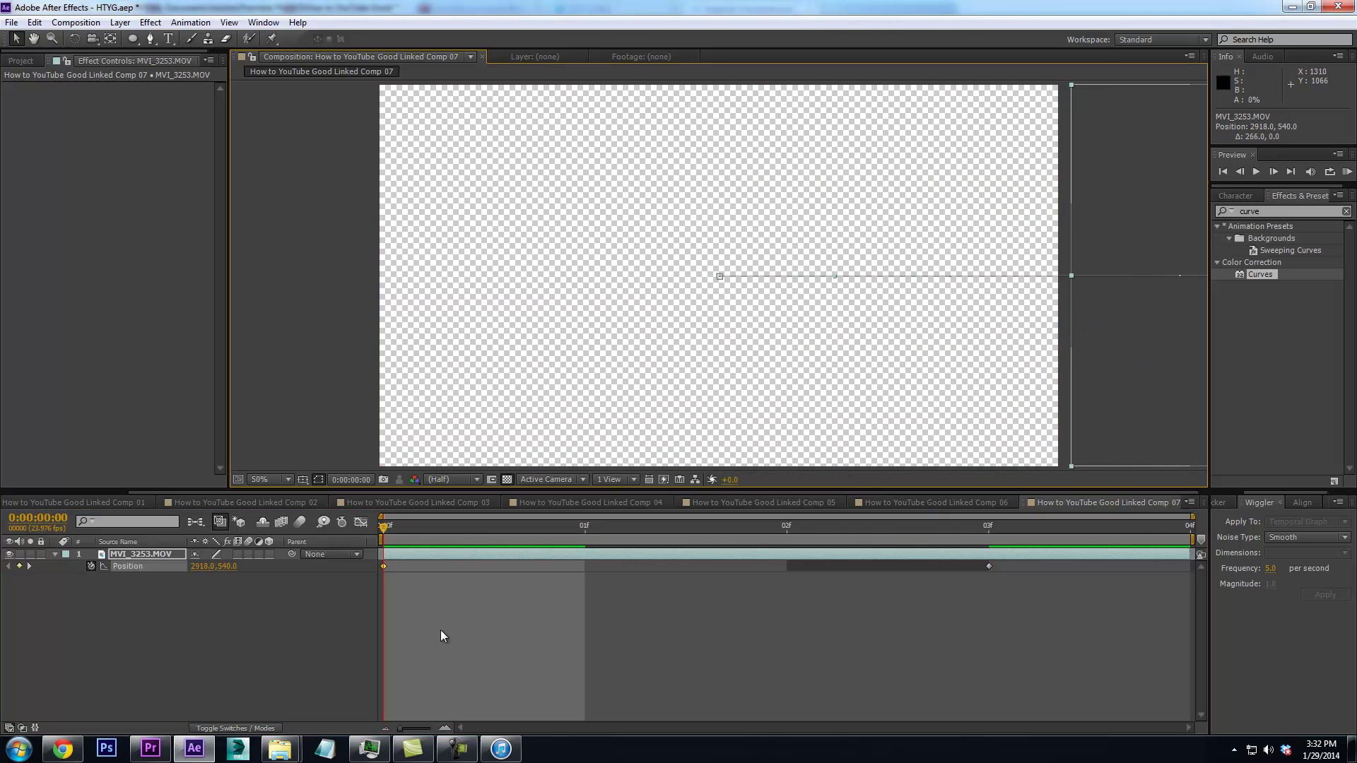
Enable motion blur for the layer and the composition, and preview the slide-in animation
left_click(248, 554)
left_click(299, 521)
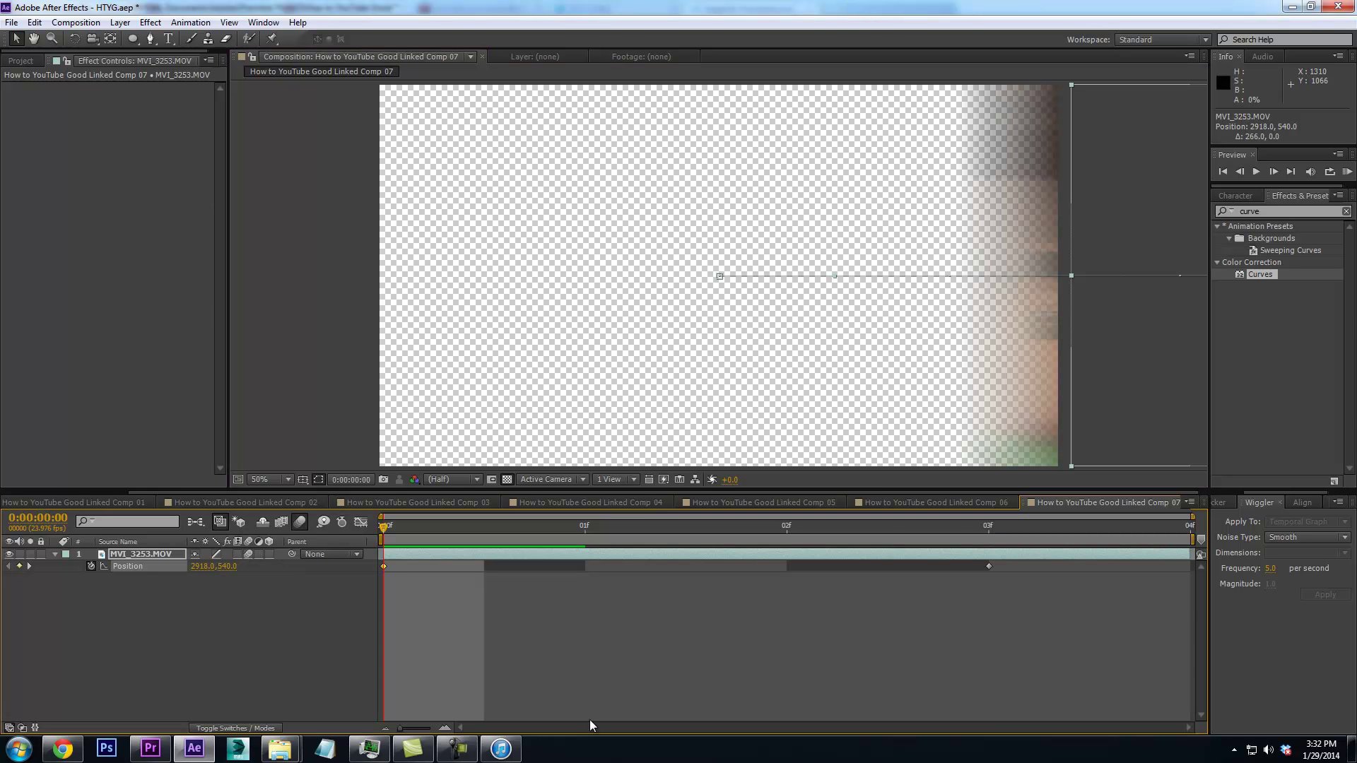
key("space")
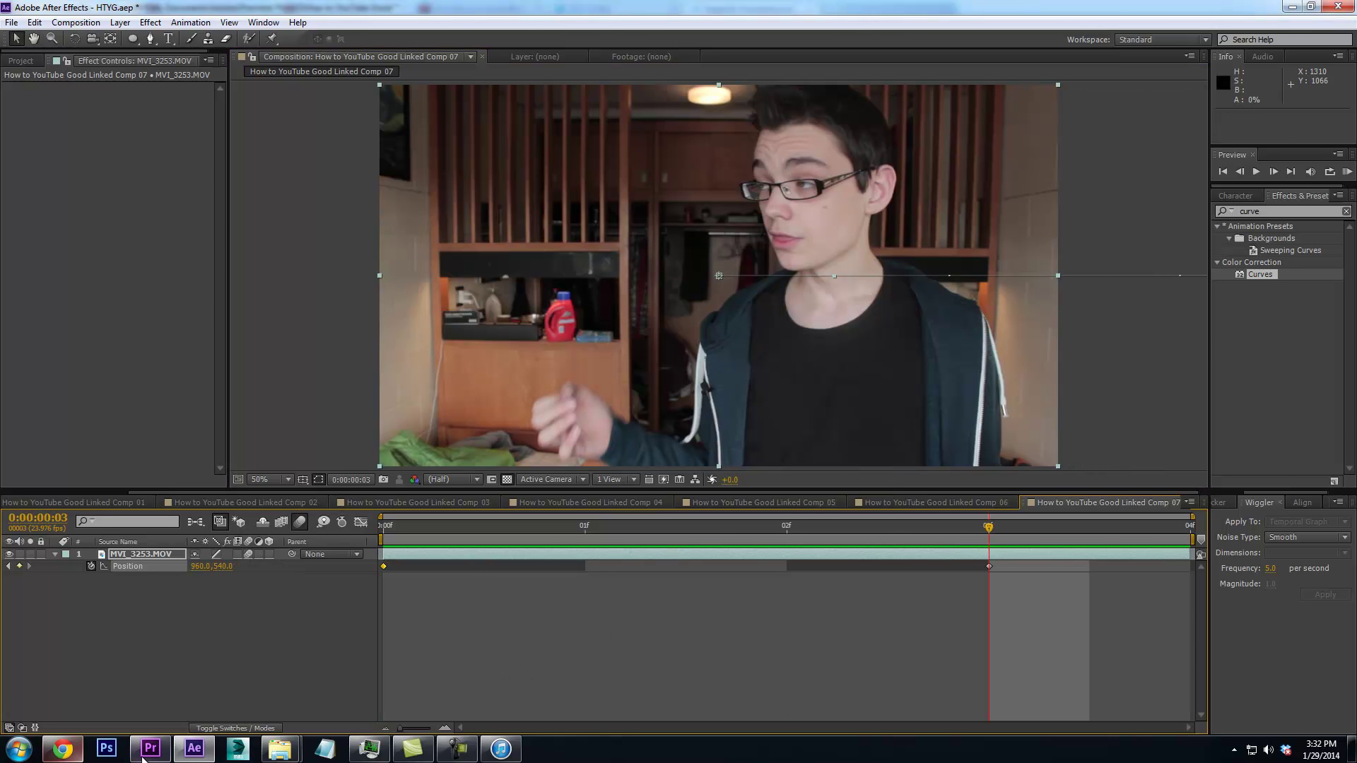
Switch to Premiere Pro, place a copy of the whoosh sound effect on Audio 3 at the start of Sequence 03, and play it
left_click(150, 749)
left_click_drag(515, 715, 716, 712)
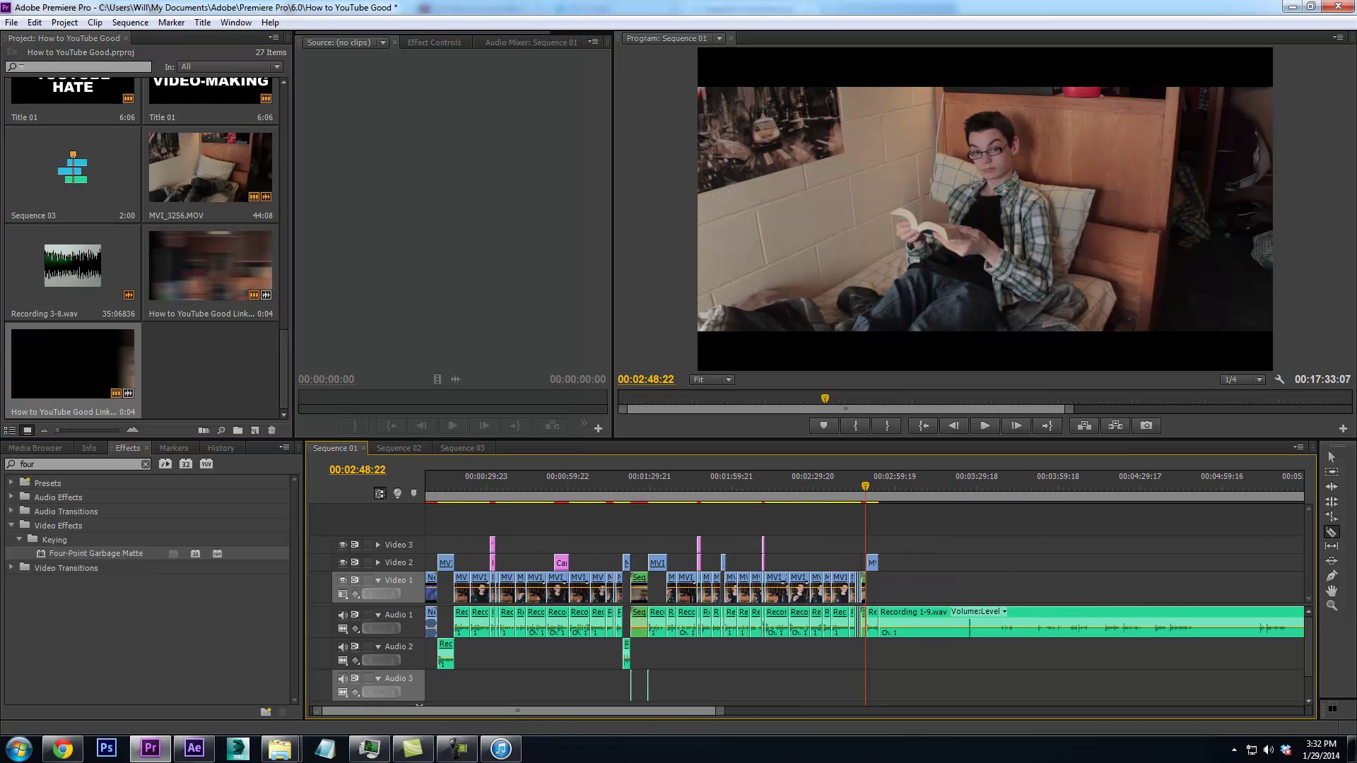
left_click(1331, 457)
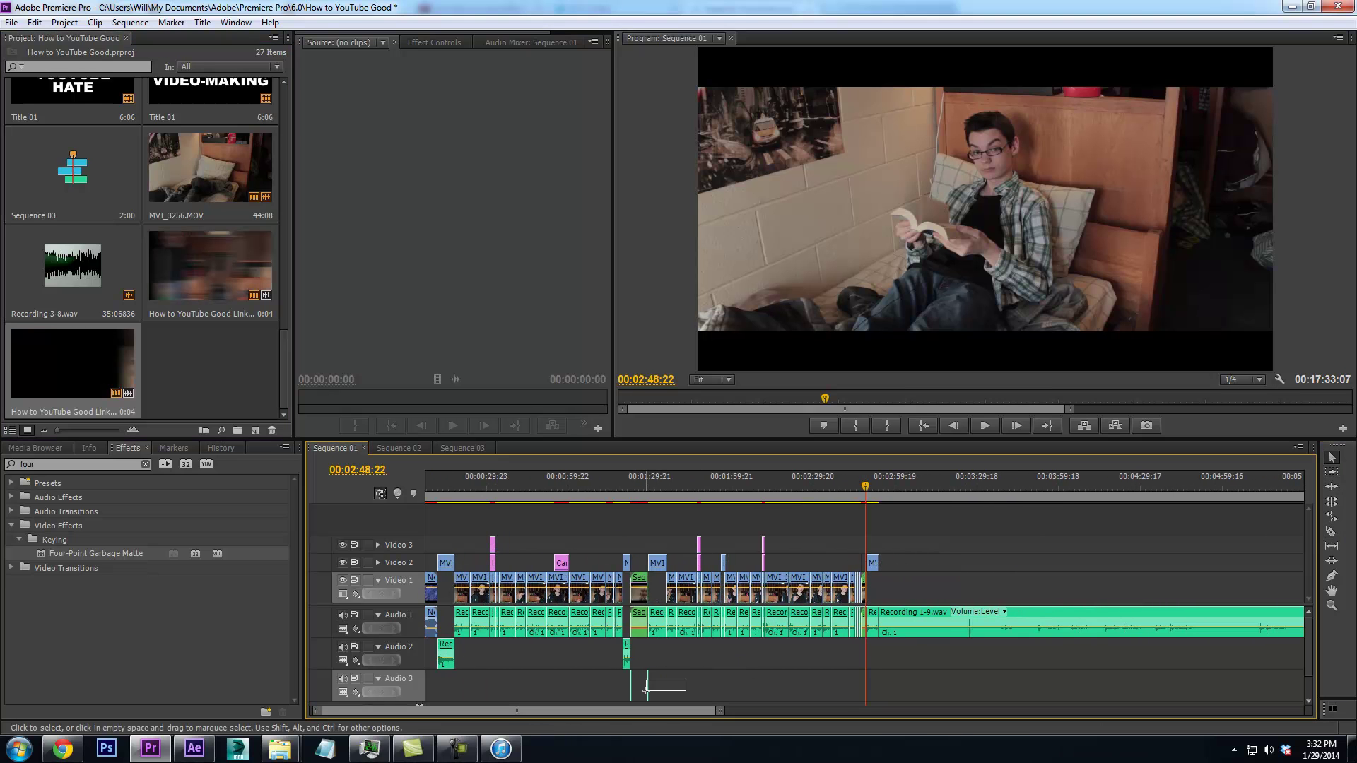
key("equal")
key("equal")
key("equal")
key("equal")
key("equal")
key("equal")
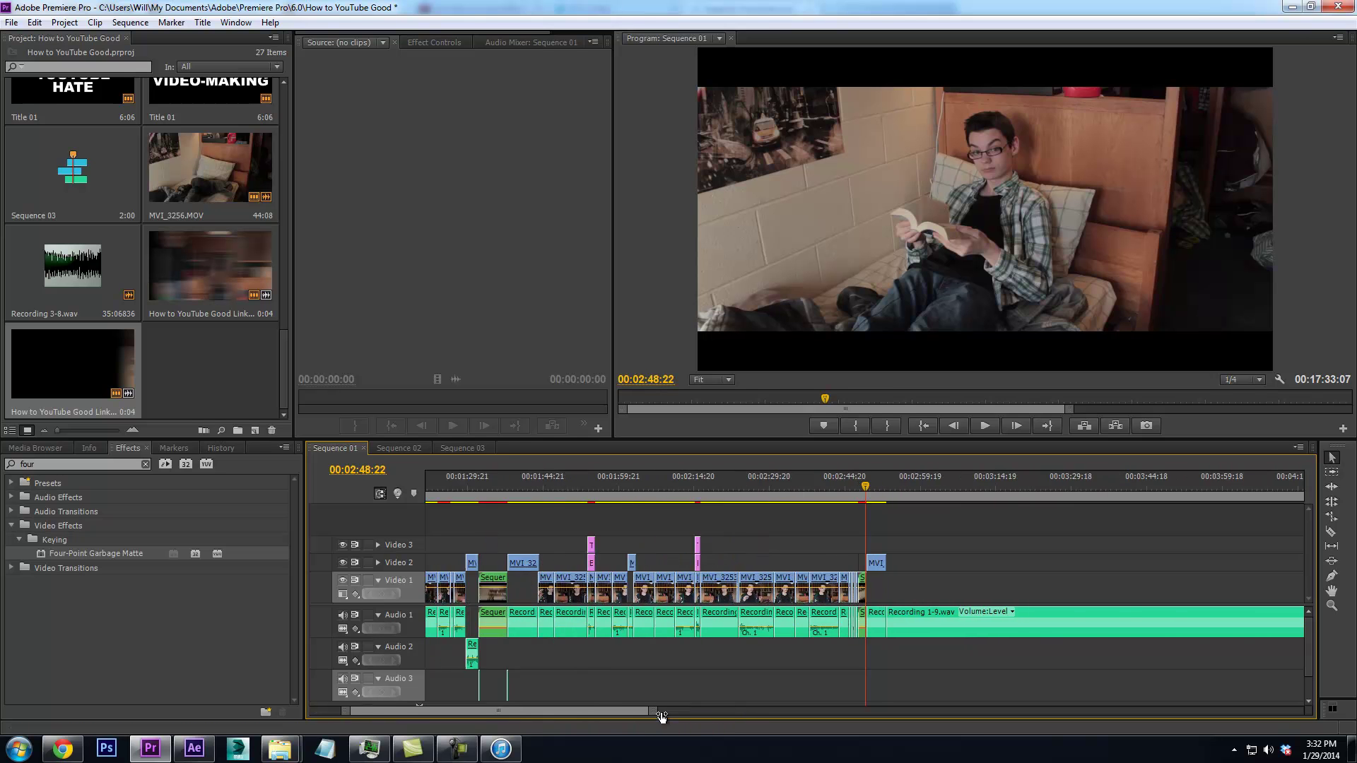
left_click(438, 498)
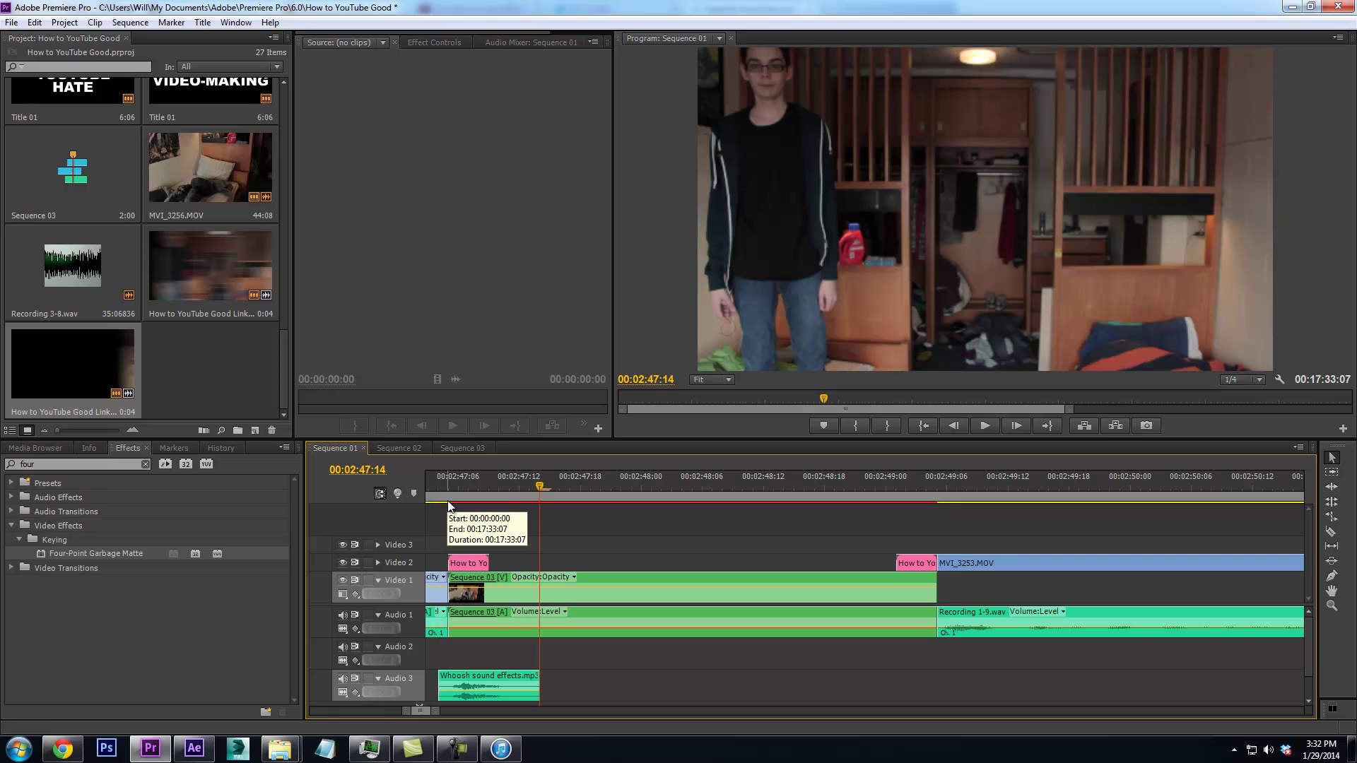
key("space")
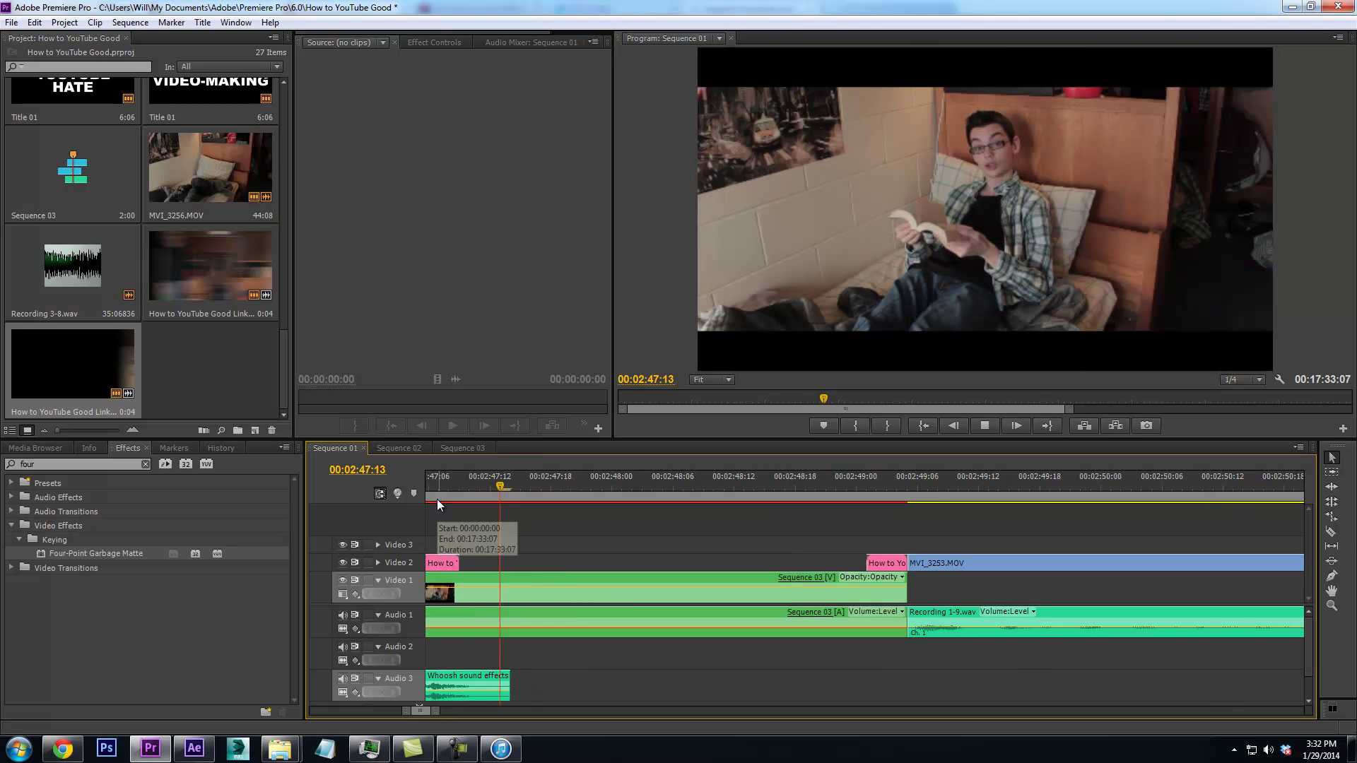
Paste another whoosh sound effect on Audio 3 at 00:02:48:23 for the second transition and play it back
key("space")
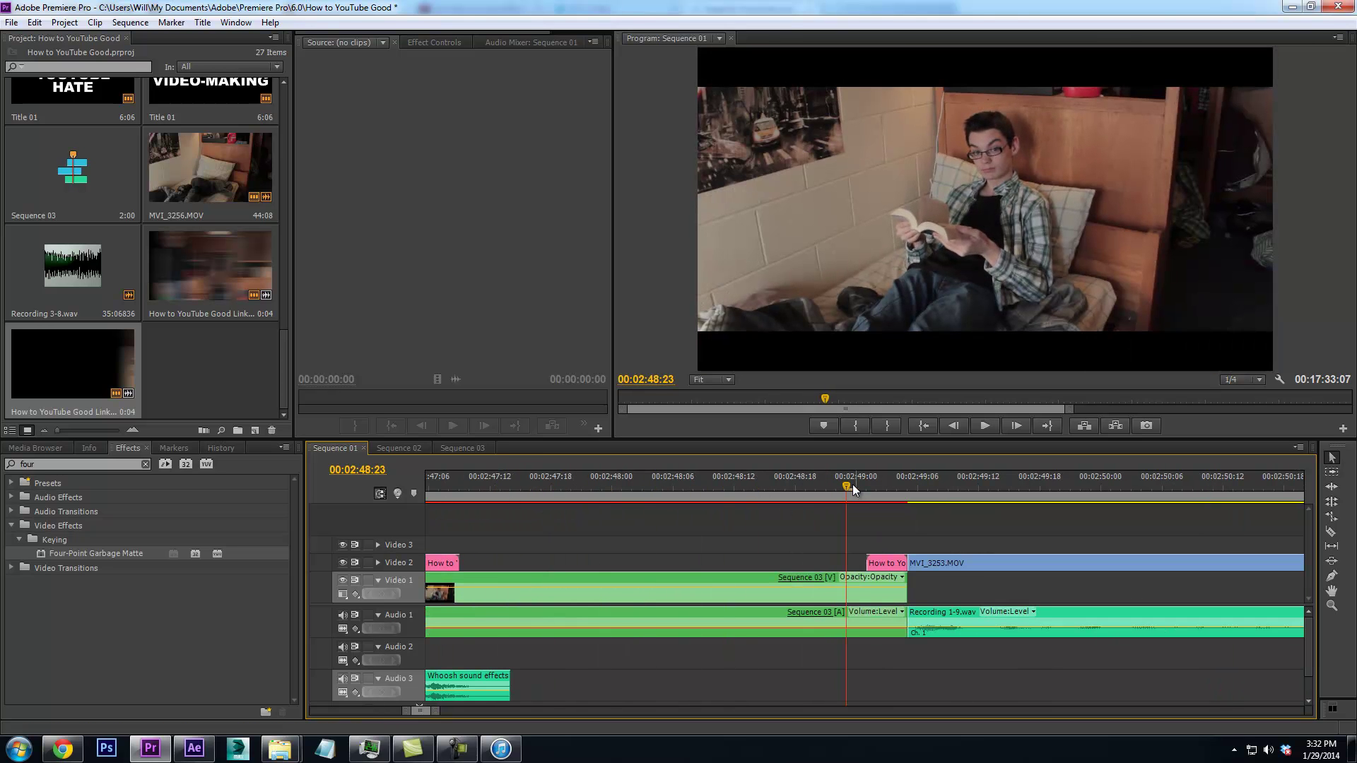
key("ctrl+v")
left_click(797, 487)
key("space")
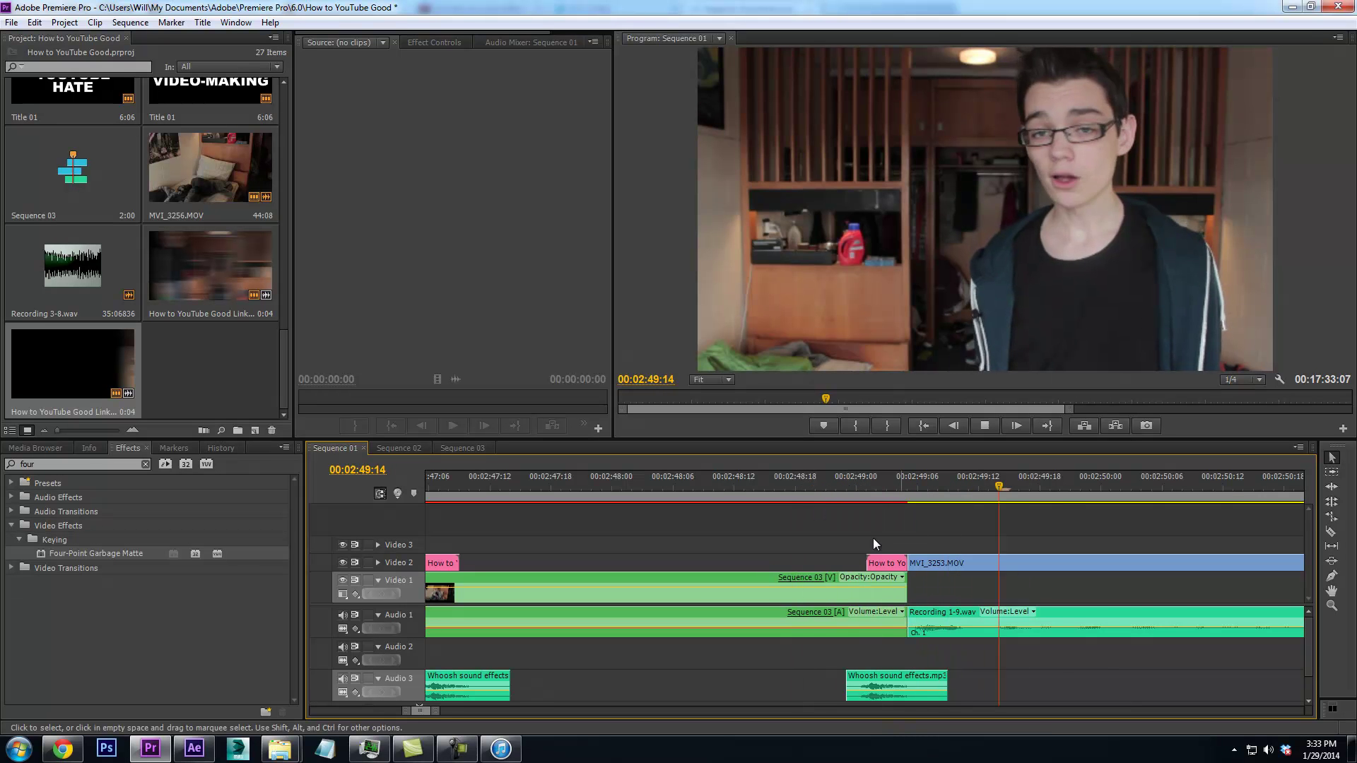
Move the MVI_3253.MOV clip that follows Sequence 03 from Video 2 down to Video 1
left_click_drag(974, 563, 977, 583)
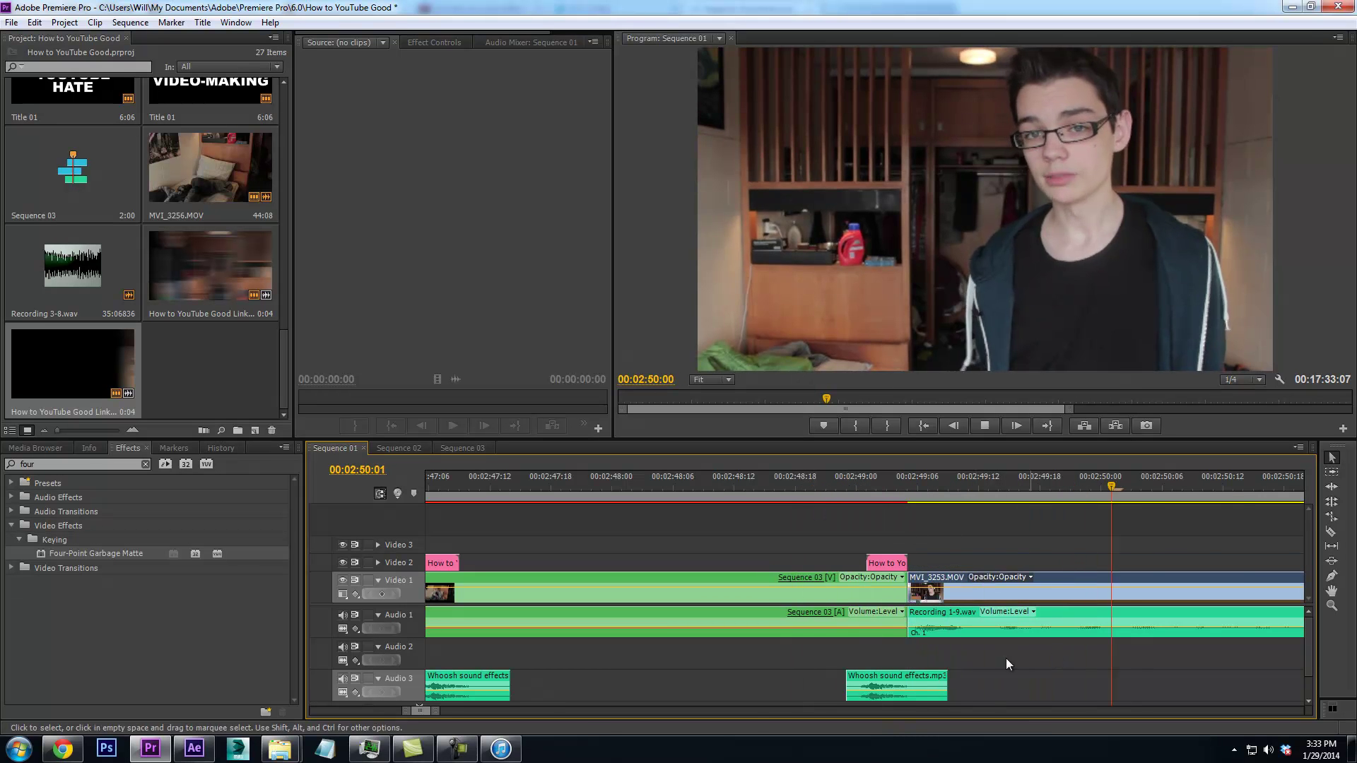
left_click_drag(436, 710, 538, 708)
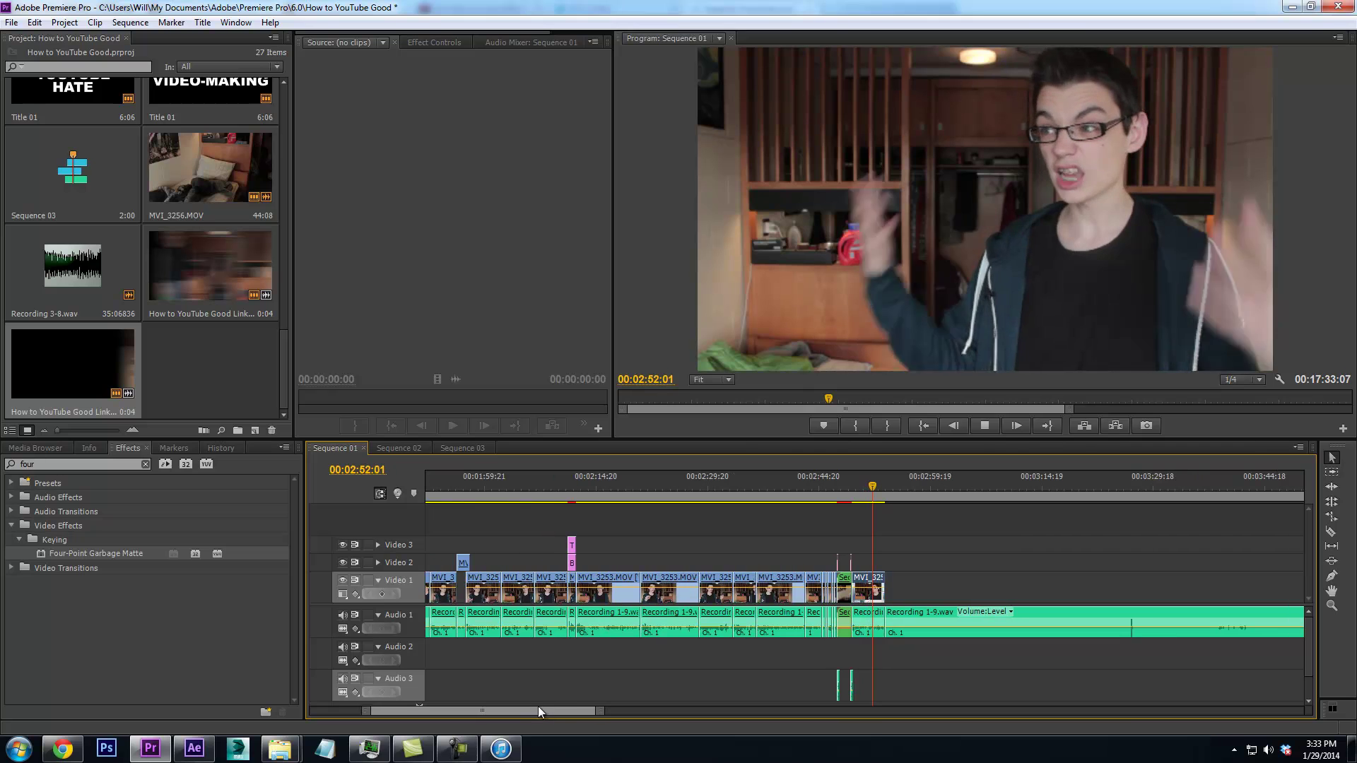
key("space")
Add MVI_3254.MOV from the project to Video 2, starting at about 00:03:22:10
scroll(180, 318, "up", 3)
scroll(156, 301, "up", 6)
left_click_drag(197, 239, 1100, 563)
left_click(1098, 475)
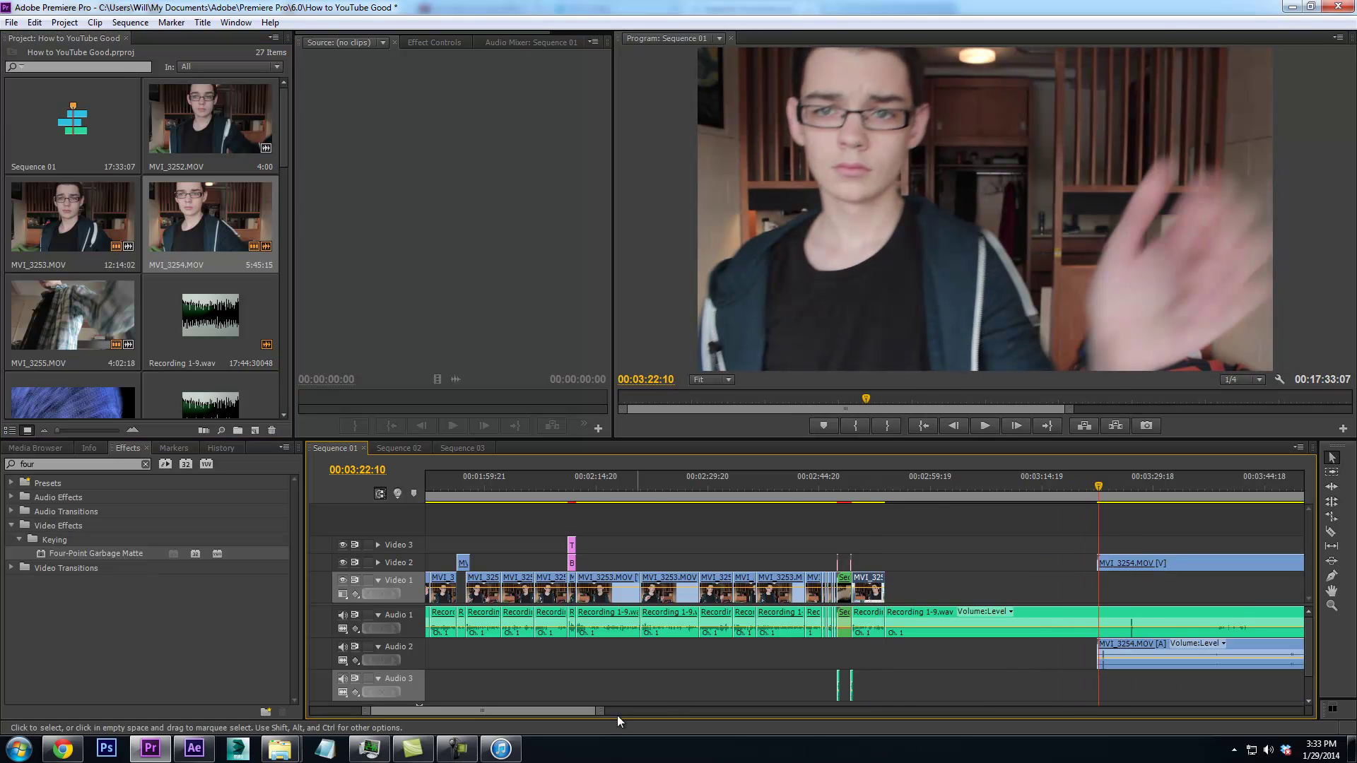
Trim the start of MVI_3254.MOV to the hand clap at 00:03:22:22 and shift the clip to sync with Recording 1-9.wav
key("minus")
key("minus")
key("minus")
key("minus")
key("minus")
key("equal")
key("equal")
key("equal")
key("equal")
key("equal")
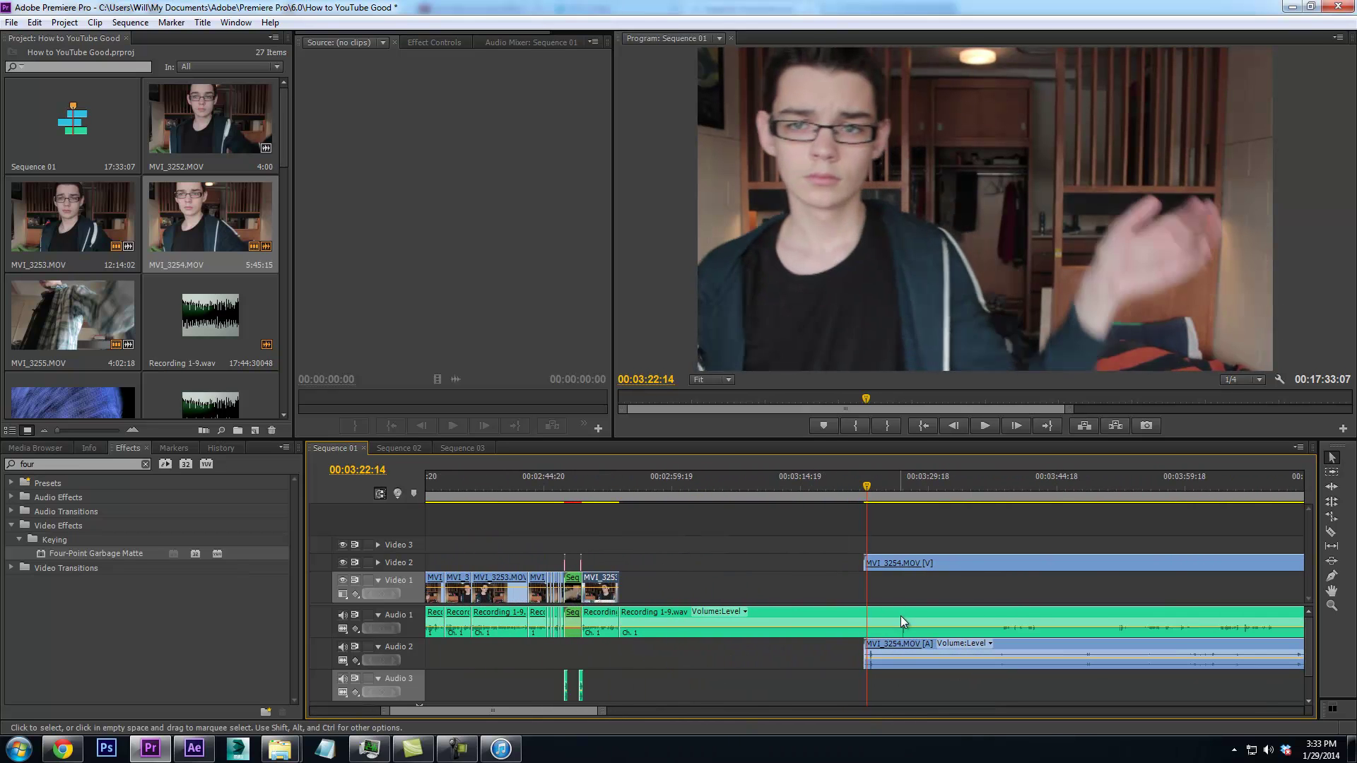
left_click_drag(869, 562, 874, 562)
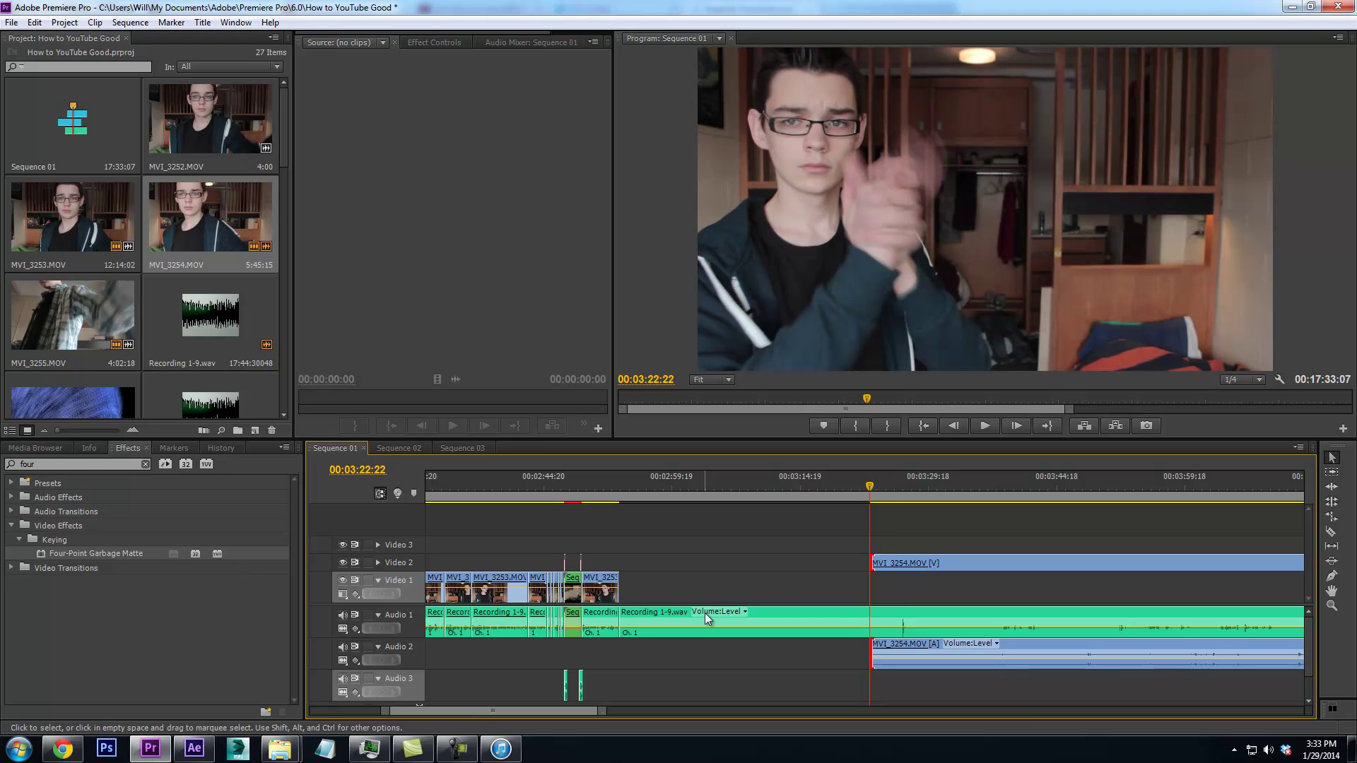
left_click_drag(917, 567, 973, 576)
left_click(881, 485)
key("shift+Right")
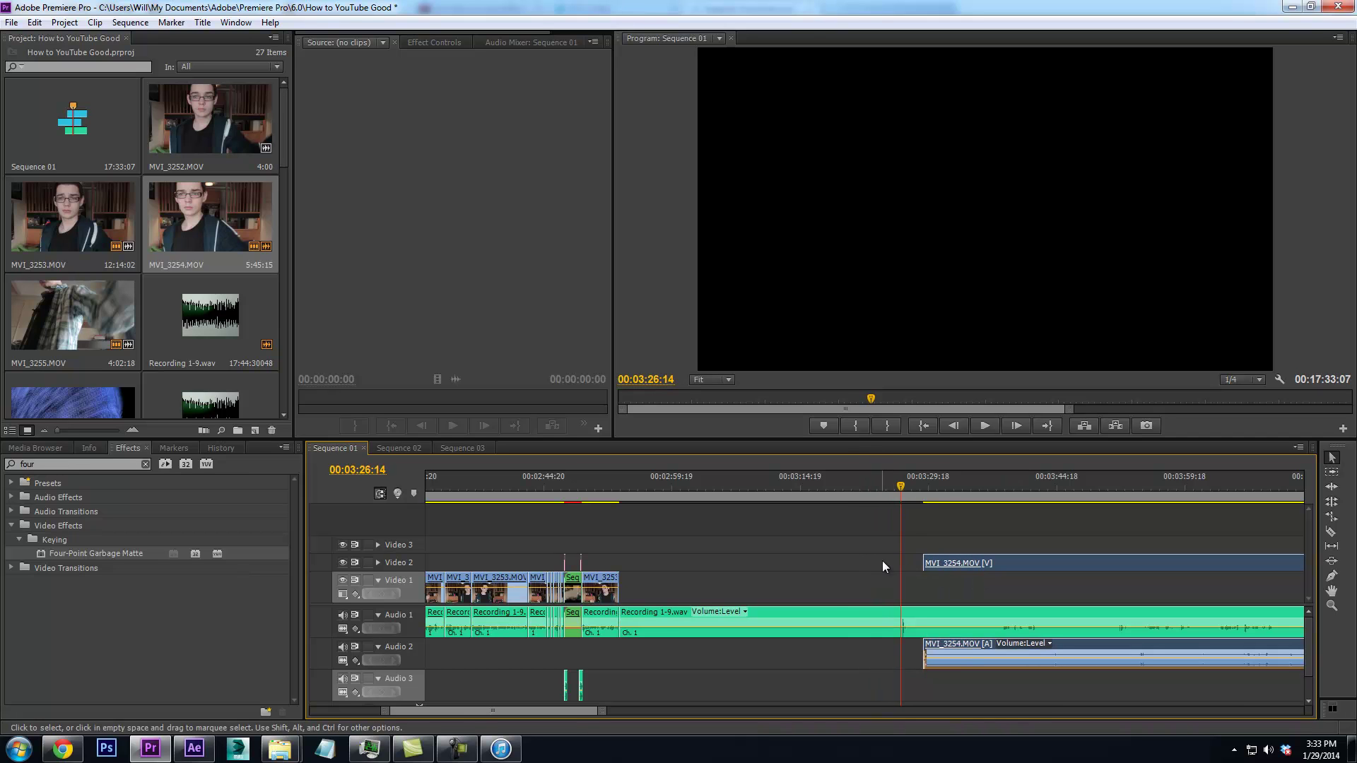
Place MVI_3254.MOV on Video 1 directly after the previous clip and link it with Recording 1-9.wav on Audio 1
mouse_move(619, 616)
left_mouse_down()
mouse_move(954, 621)
mouse_move(620, 620)
left_mouse_up()
left_click_drag(981, 562, 655, 600)
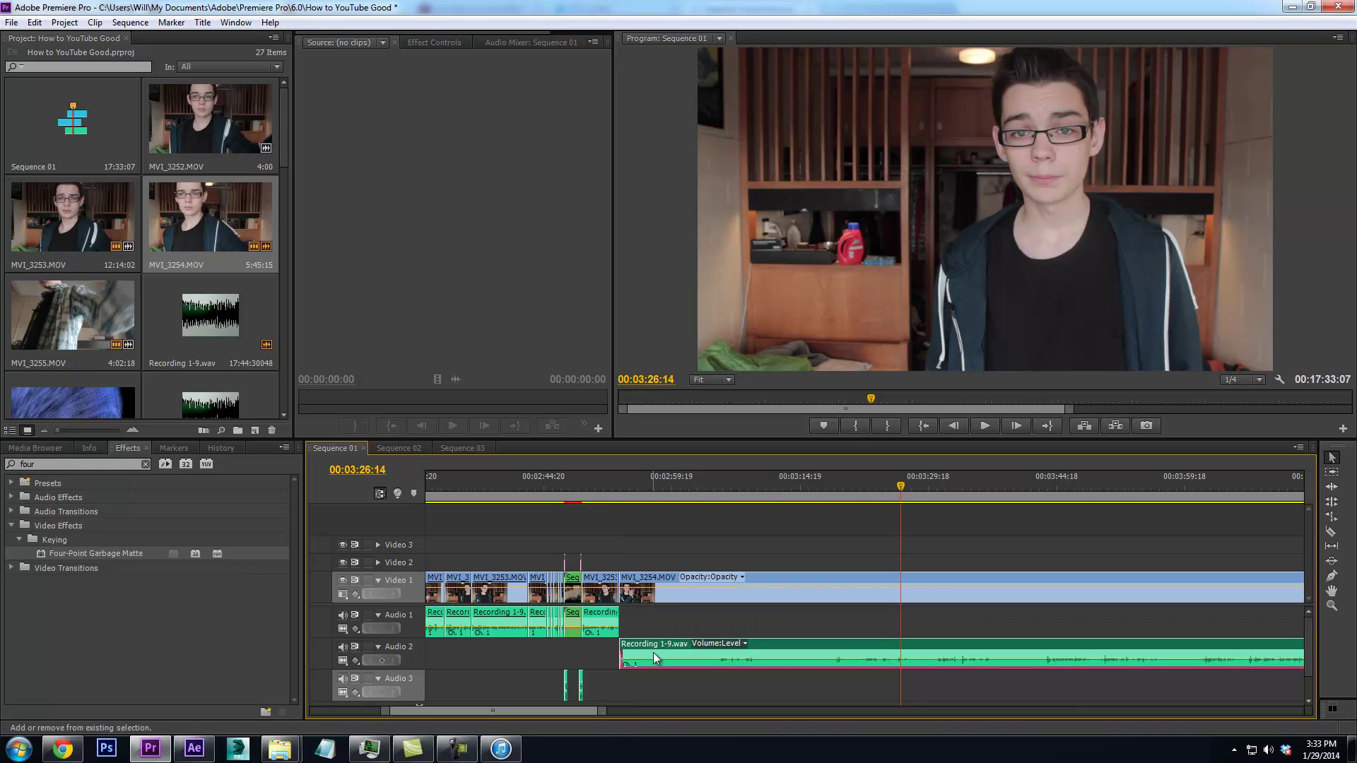
right_click(646, 598)
left_click(702, 203)
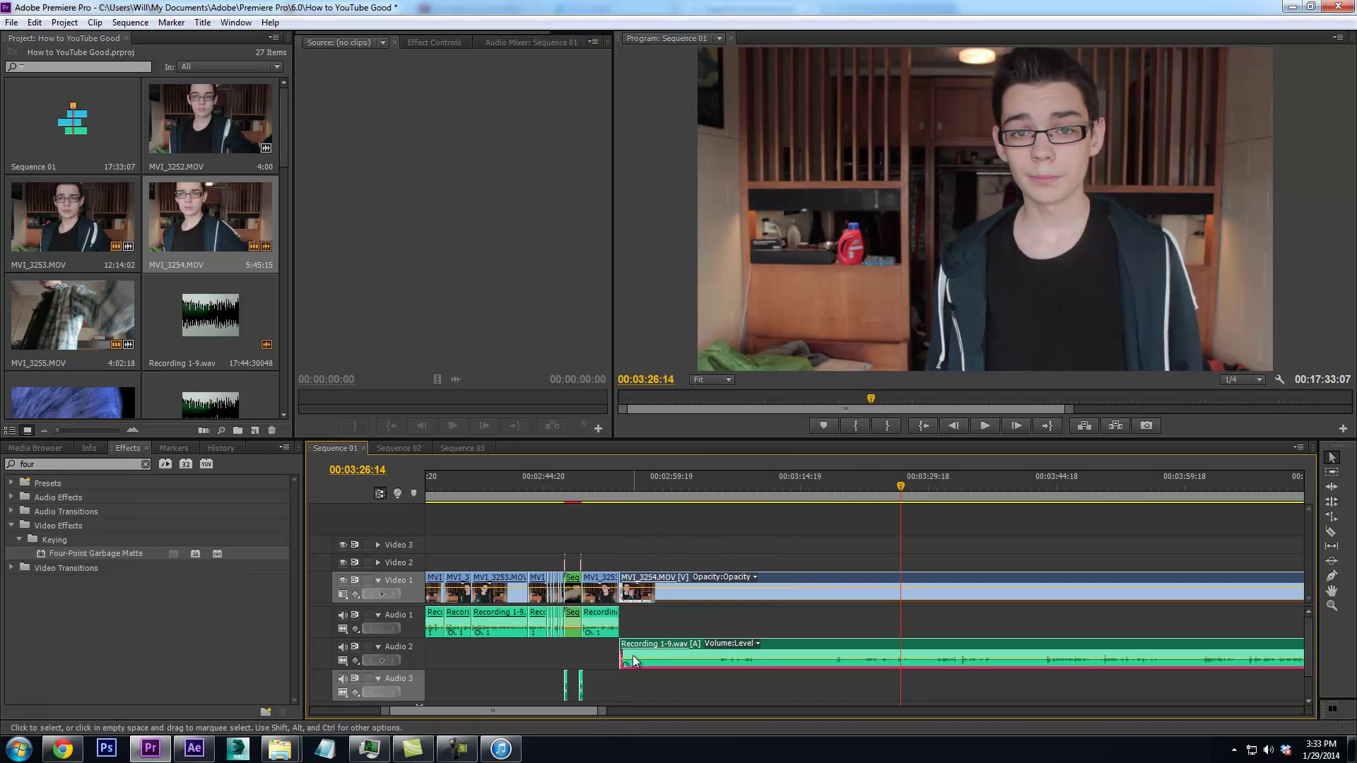
left_click_drag(677, 626, 676, 609)
Split the linked MVI_3254.MOV clip at 00:03:18:20 and ripple delete the section before the cut
left_click_drag(712, 488, 762, 513)
left_click_drag(797, 507, 835, 506)
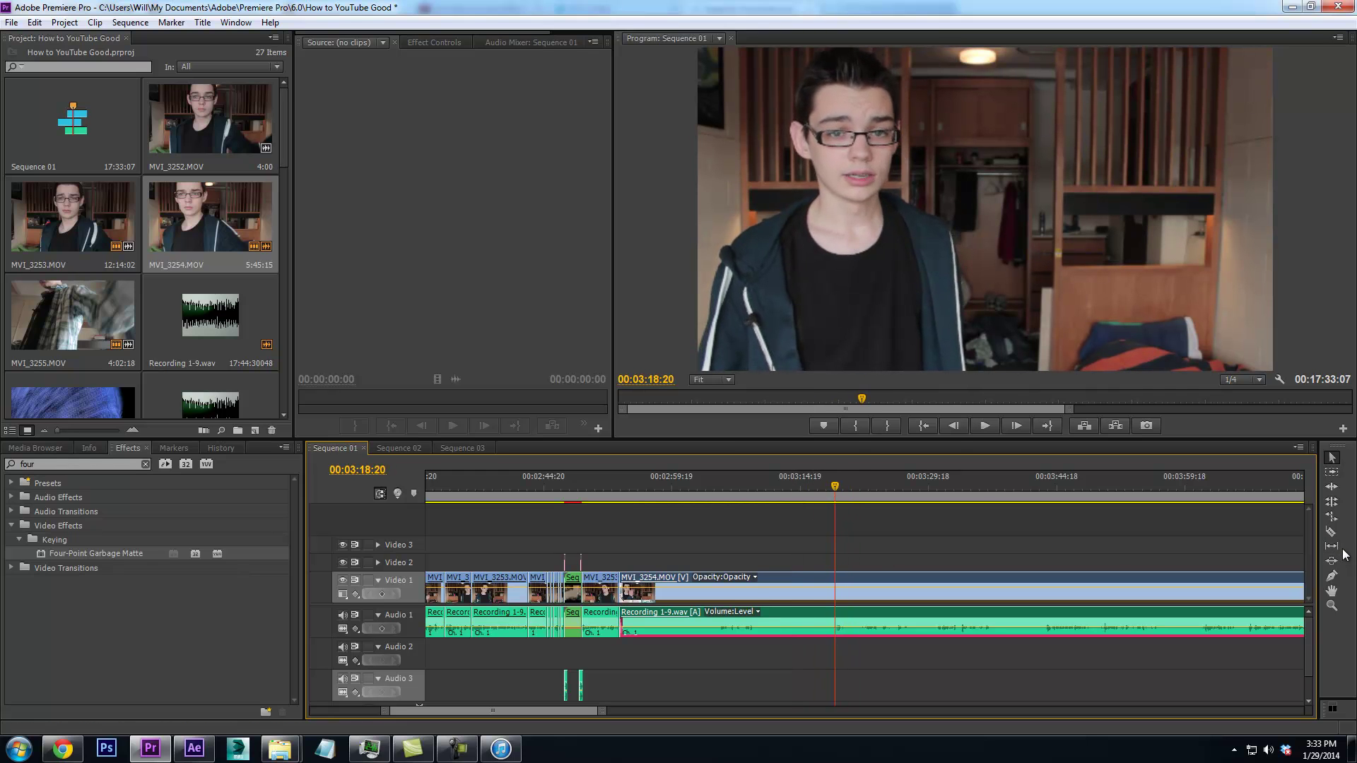
left_click(842, 583)
right_click(798, 593)
left_click(920, 107)
Play through the start of MVI_3254.MOV and split the clip at 00:02:54:17
left_click(612, 502)
key("space")
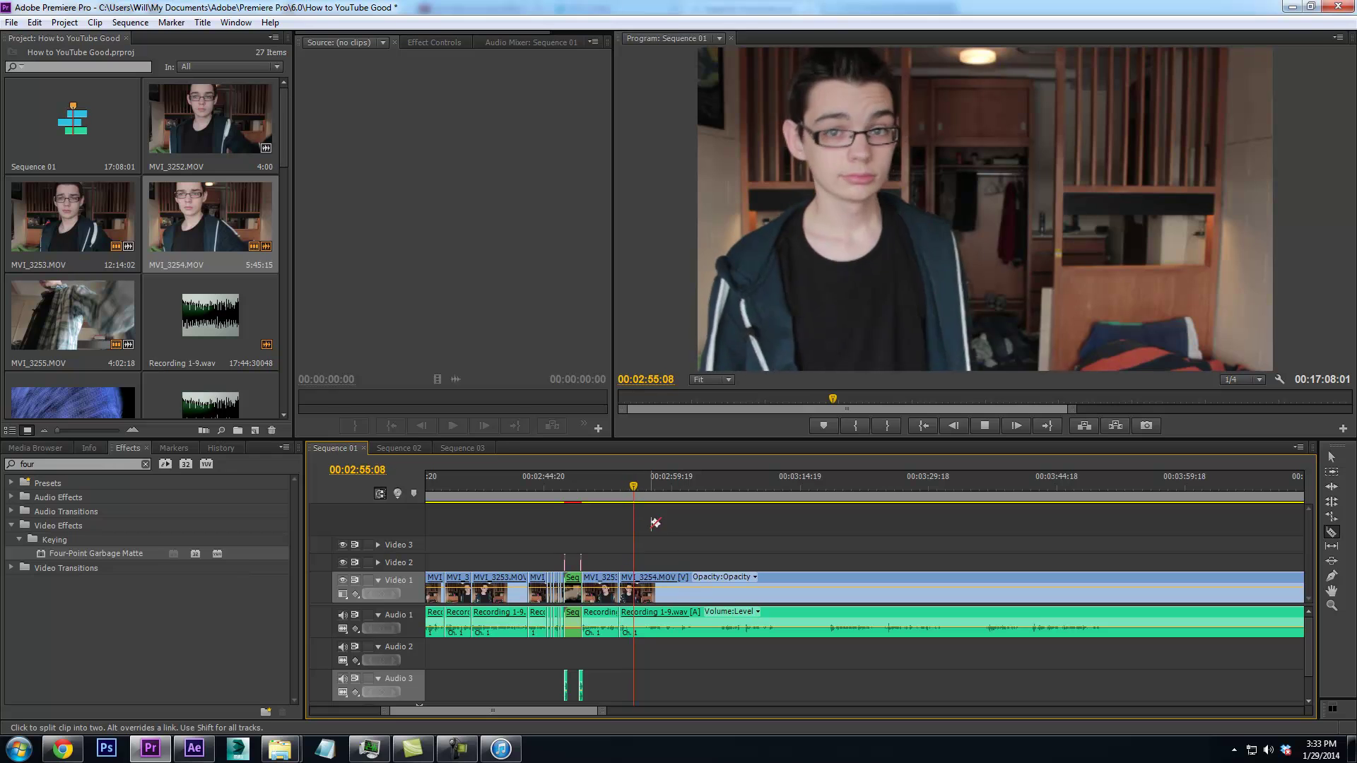
left_click(646, 486)
mouse_move(645, 486)
left_mouse_down()
mouse_move(702, 467)
mouse_move(628, 478)
left_mouse_up()
left_click_drag(602, 711, 544, 711)
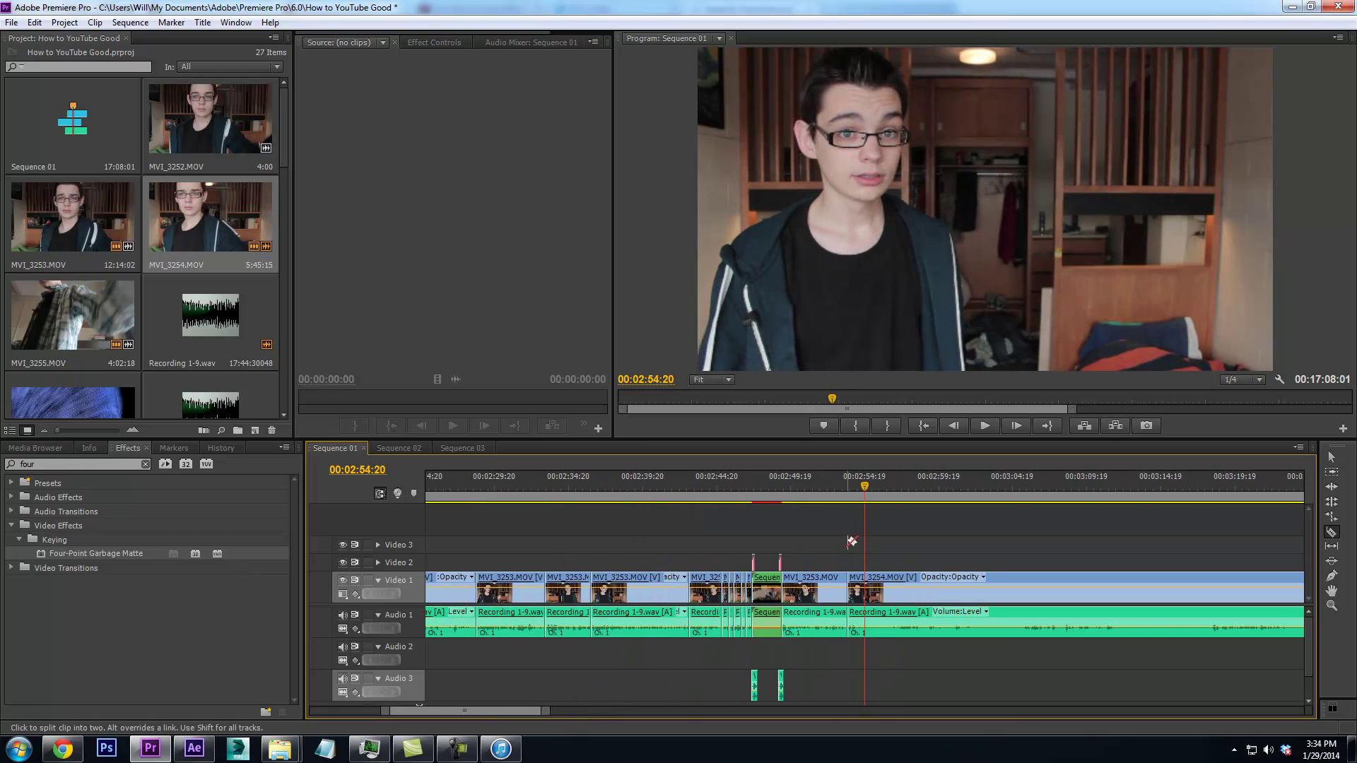
key("Right")
key("Right")
key("Right")
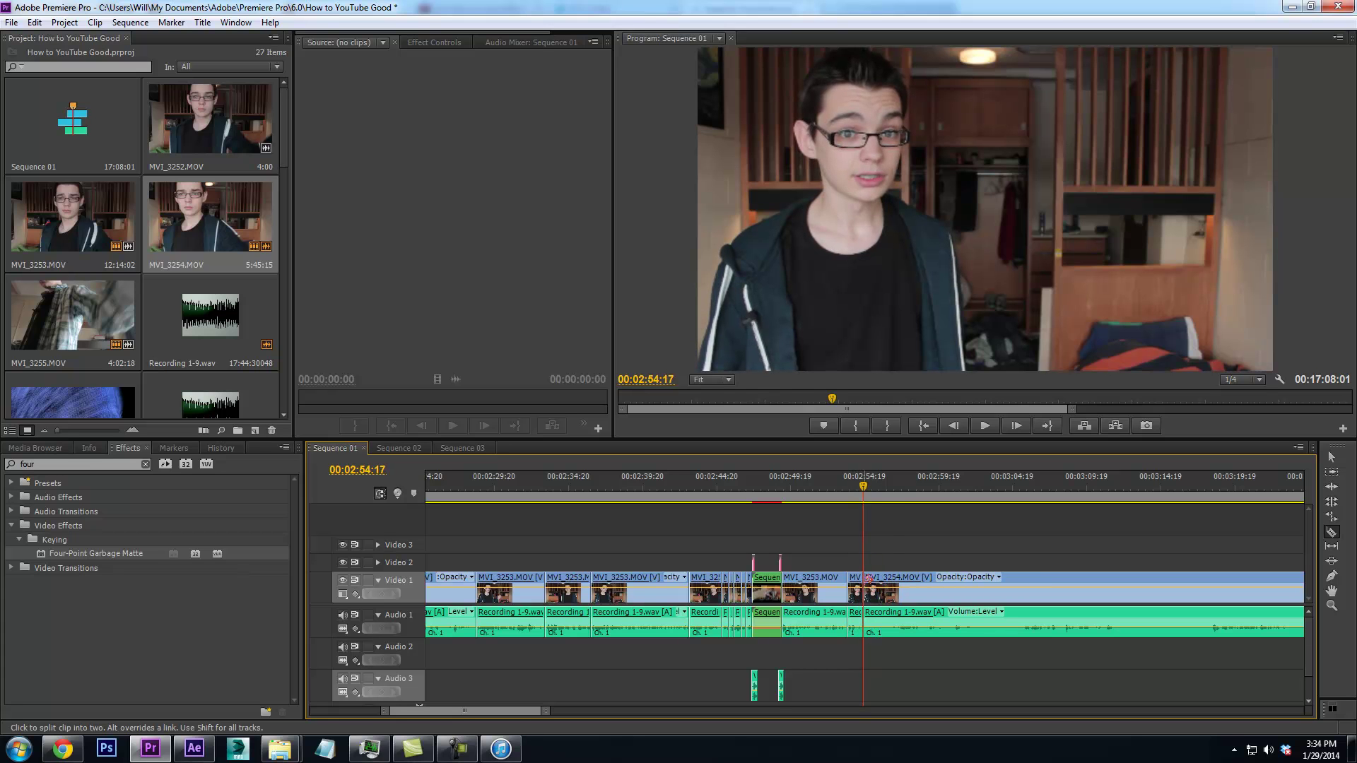
Split MVI_3254.MOV again at 00:02:56:16 and ripple delete the section between the two cuts
key("space")
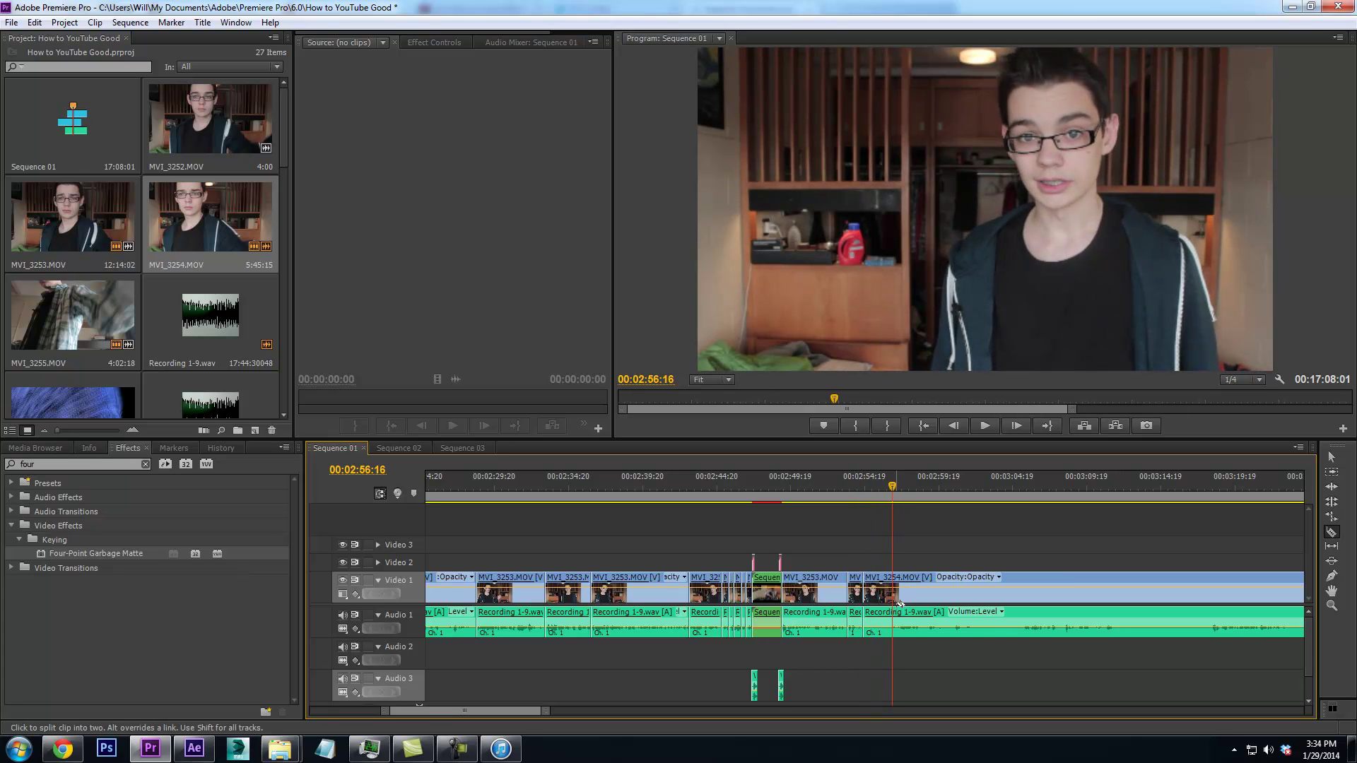
right_click(880, 592)
left_click(913, 115)
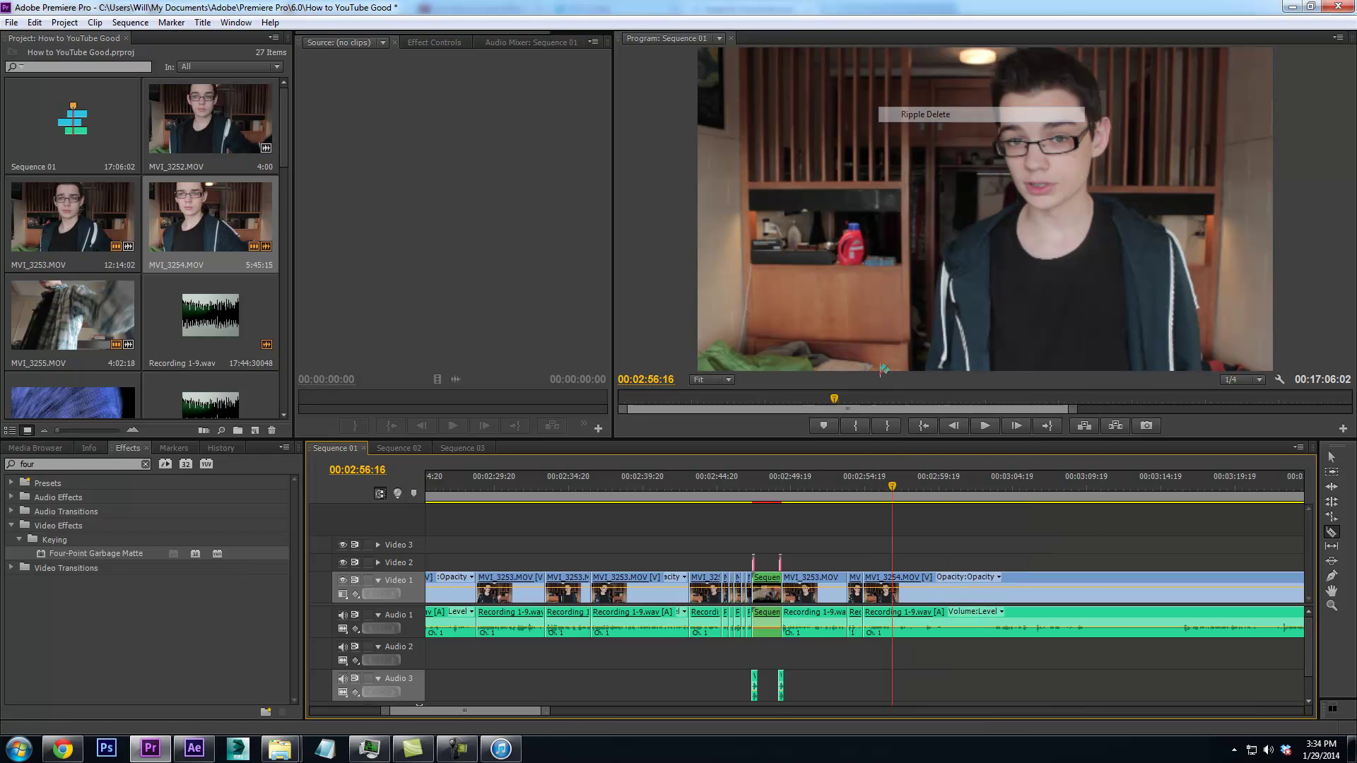
Copy the RGB Curves and Three-Way Color Corrector effects from the Sequence 02 clip to the Sequence 03 clip
left_click(572, 712)
left_click_drag(574, 710, 761, 682)
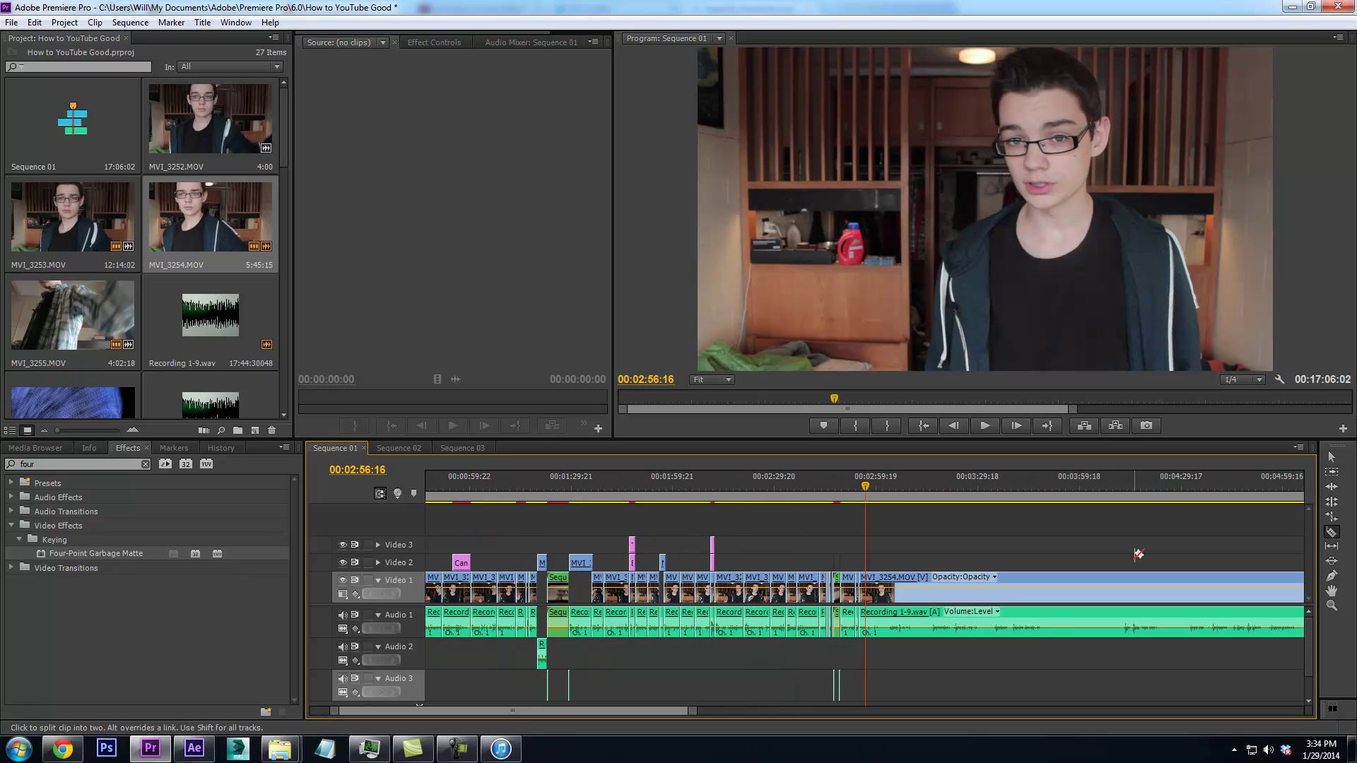
left_click(1333, 458)
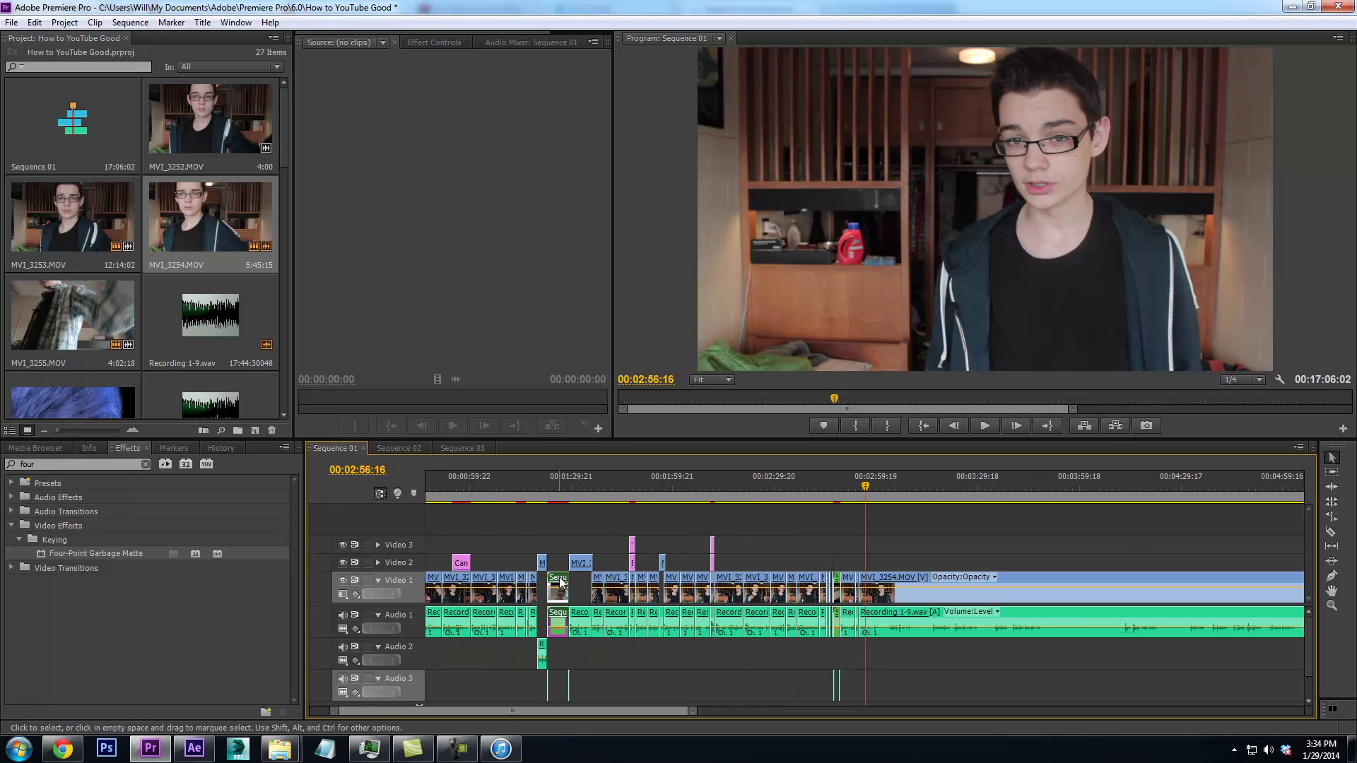
left_click(409, 47)
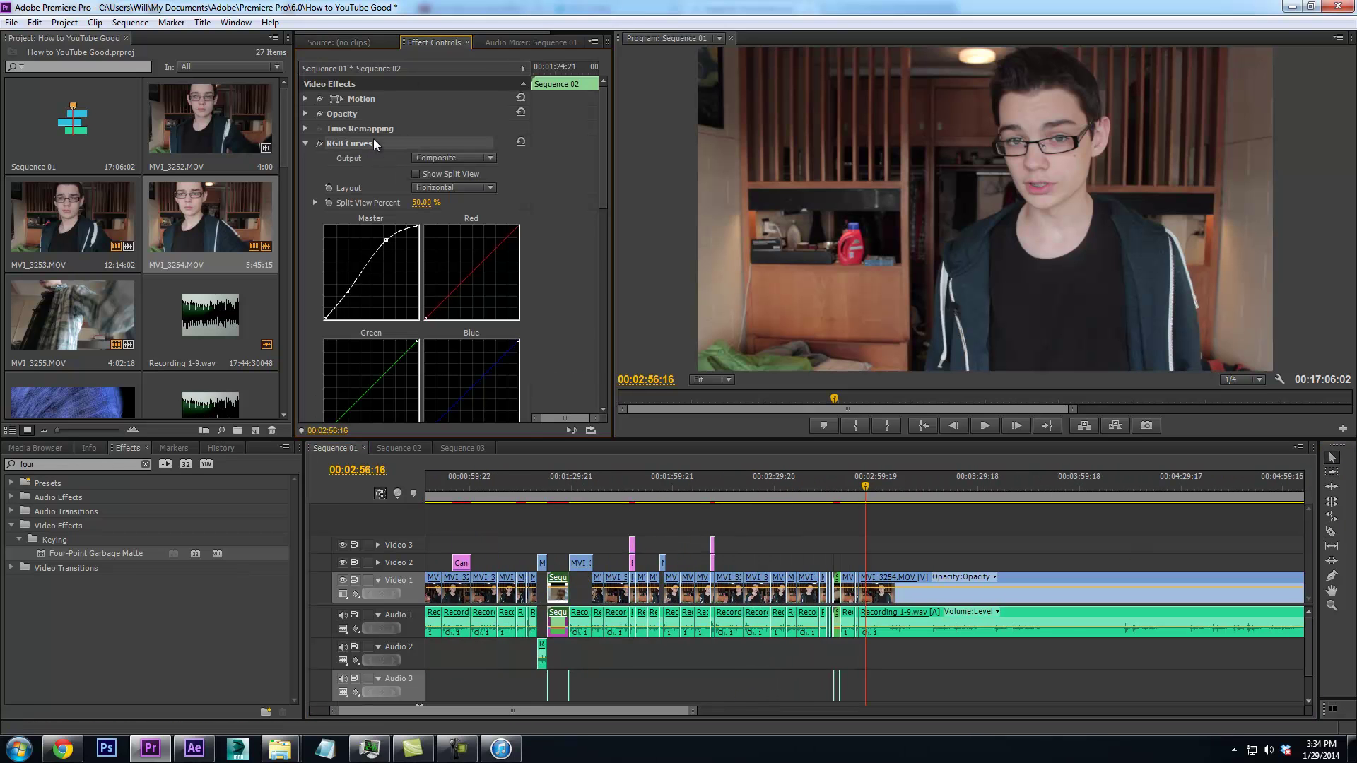
left_click(838, 581)
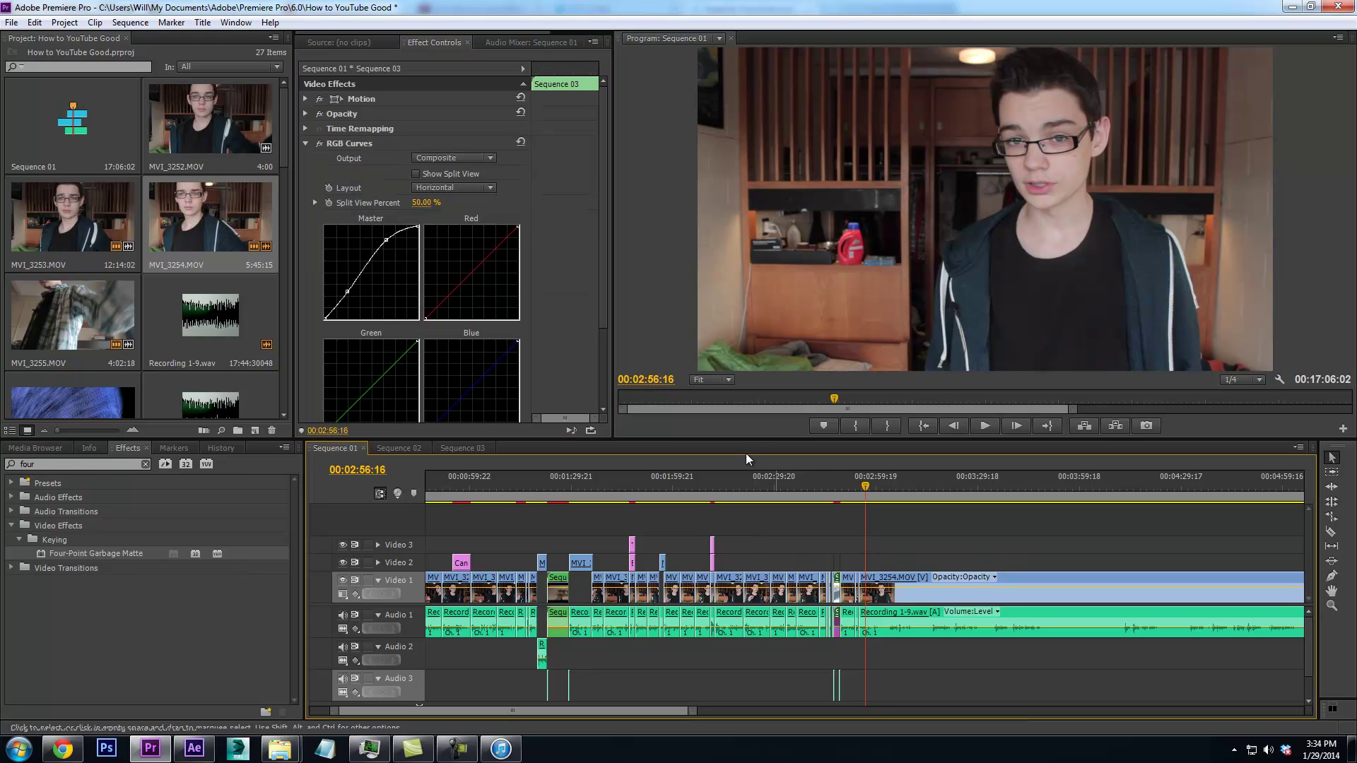
scroll(552, 196, "down", 5)
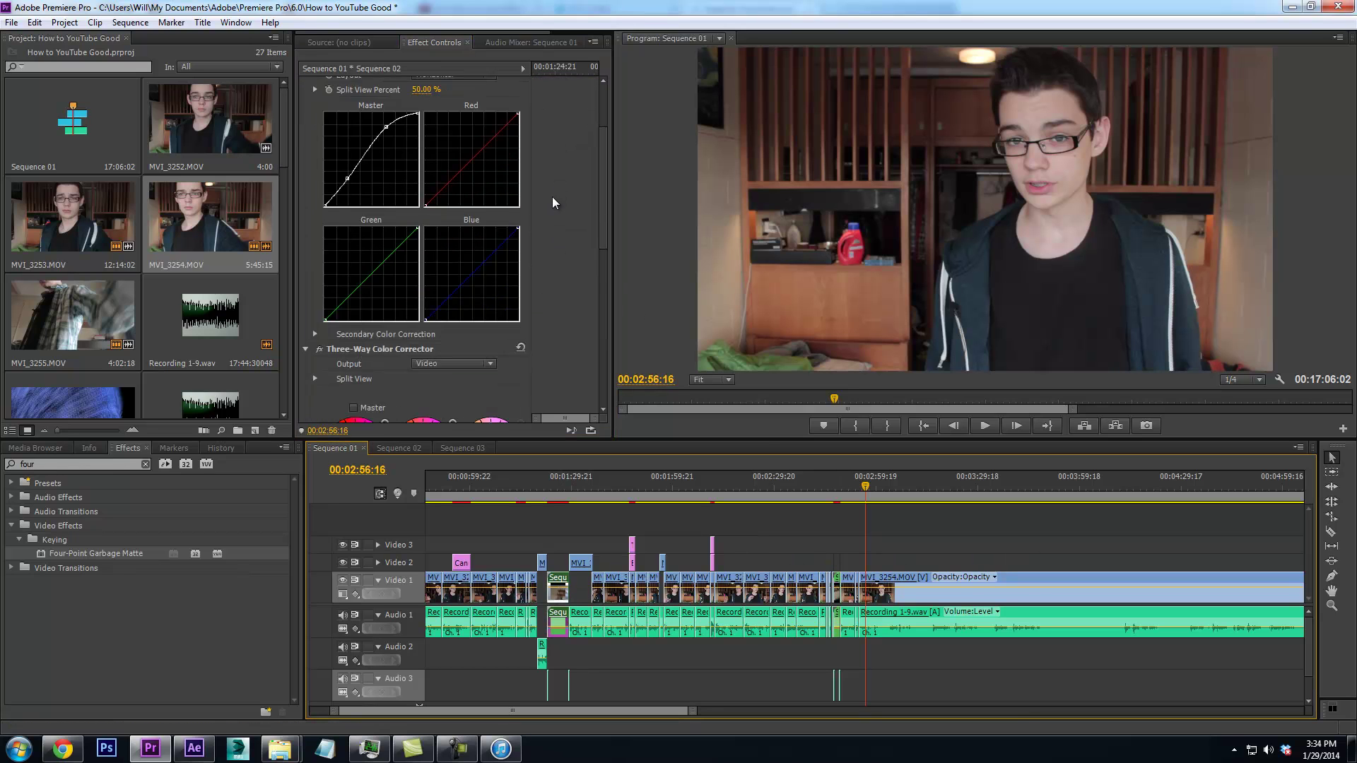
left_click(833, 581)
Play through the MVI_3254.MOV section from 00:02:54:01 and split the clip at 00:03:00:21
left_click(853, 486)
key("space")
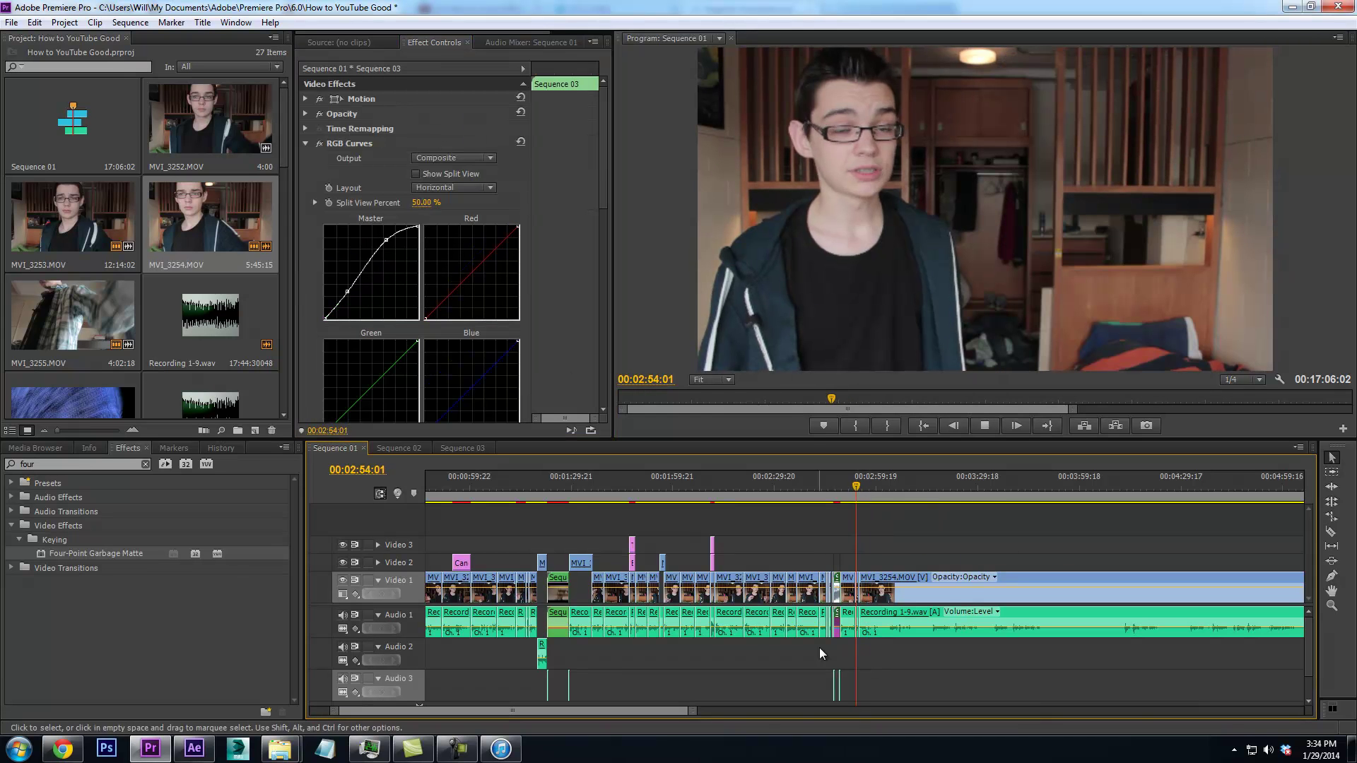
left_click_drag(681, 710, 646, 708)
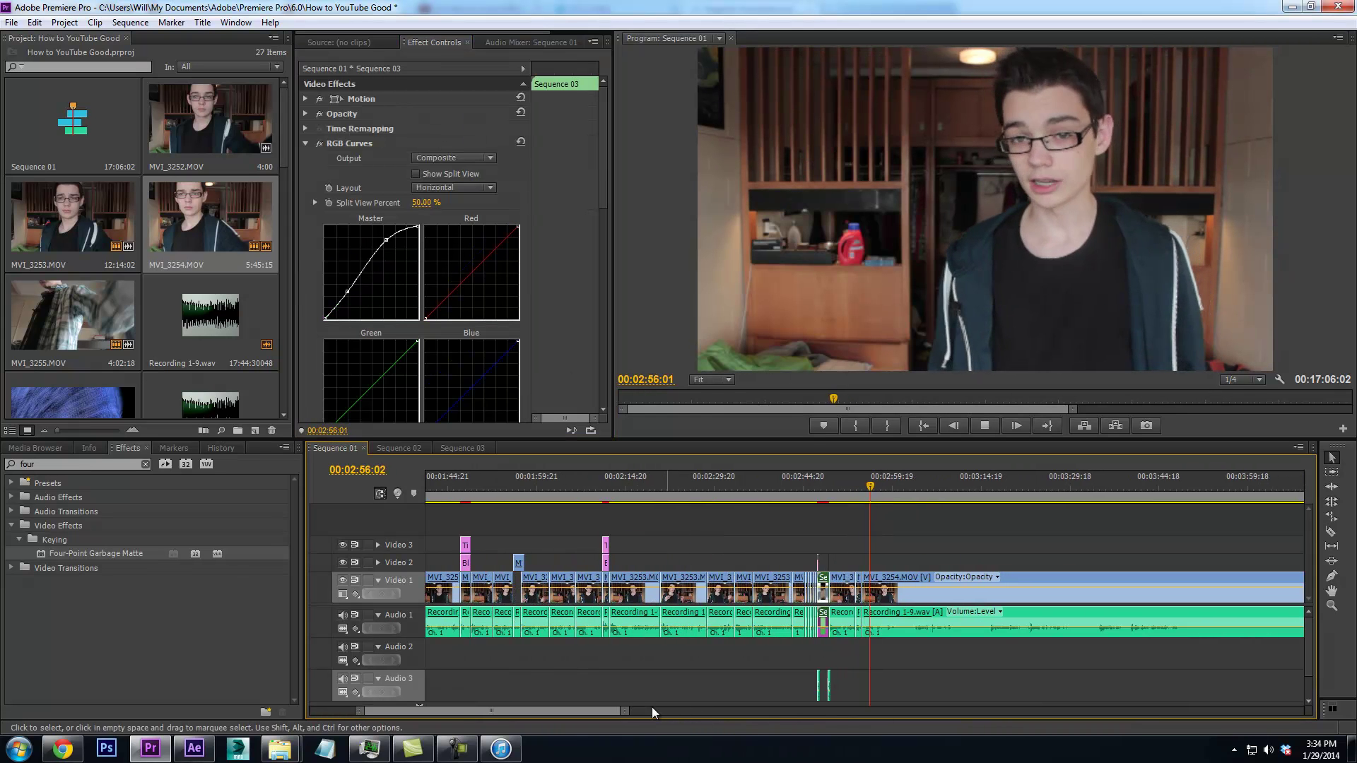
key("c")
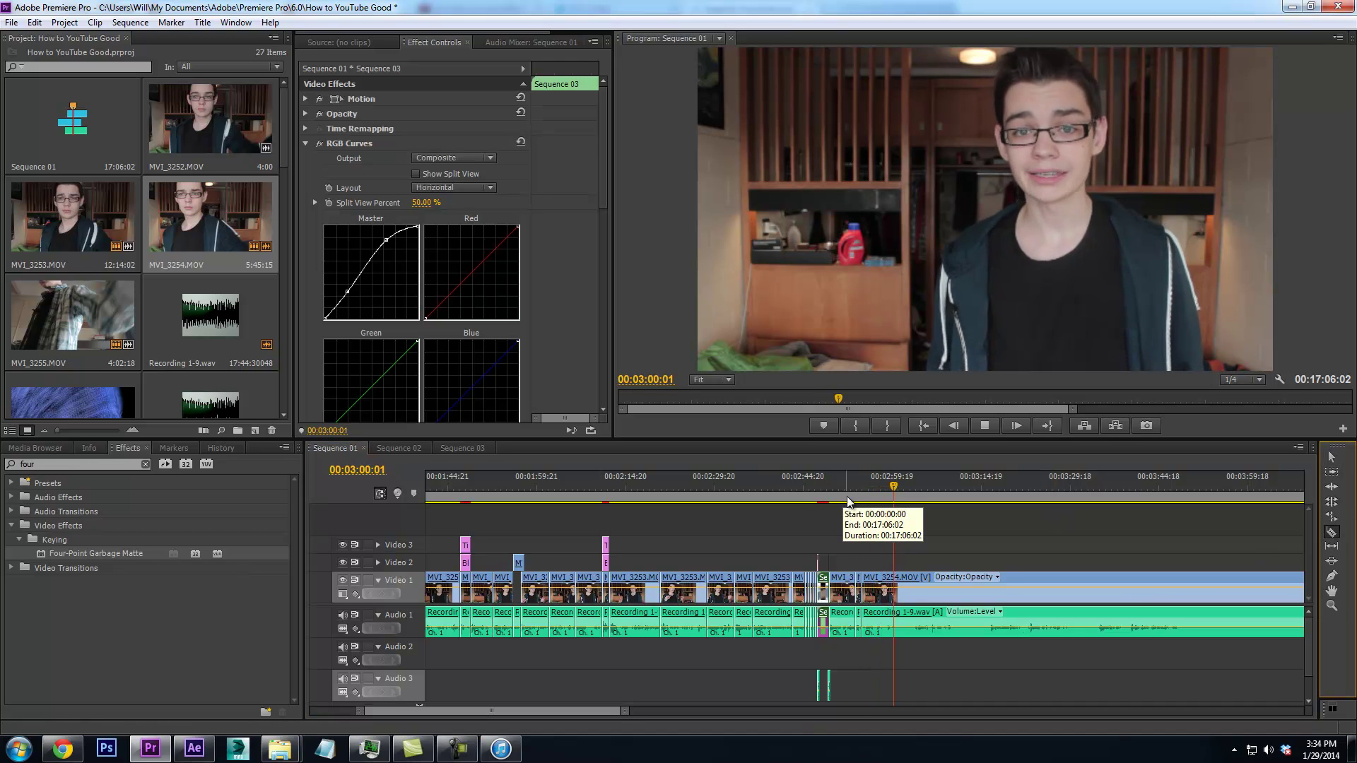
key("space")
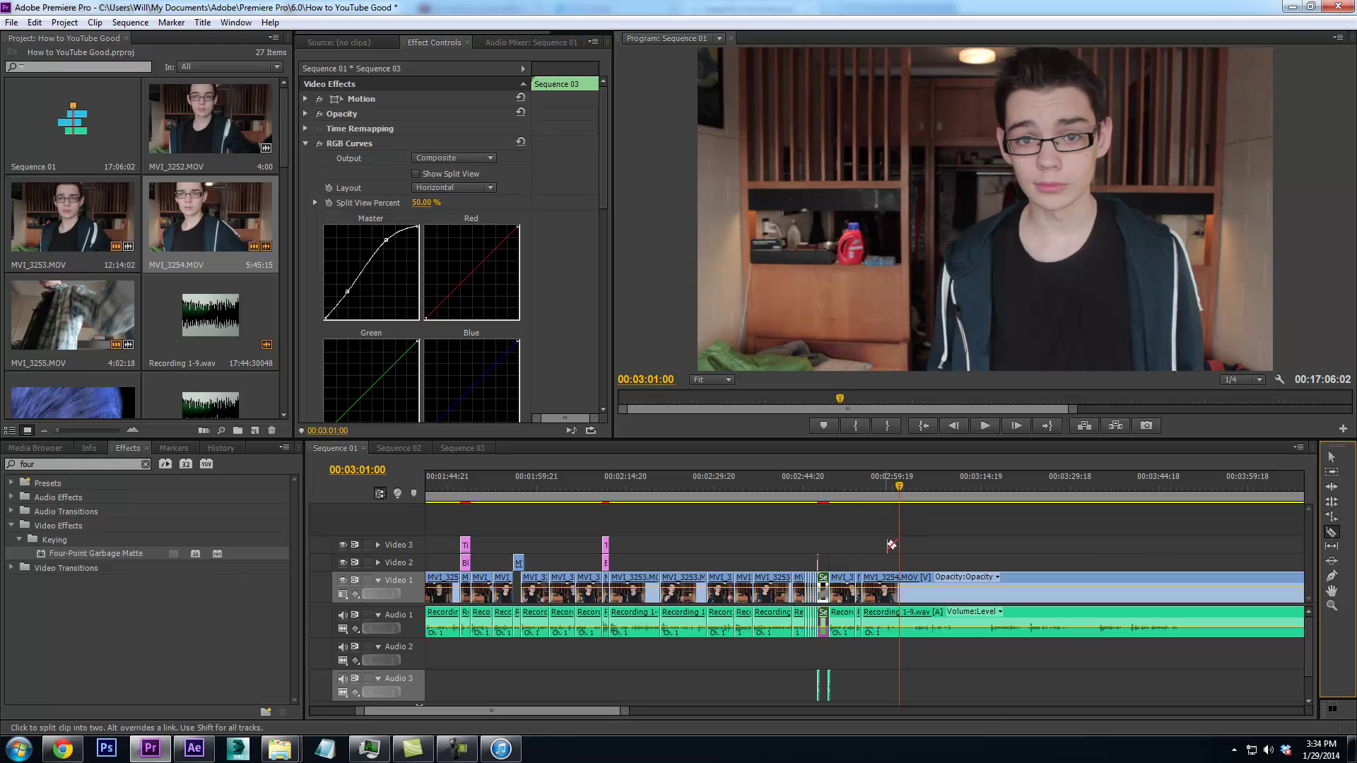
left_click(893, 488)
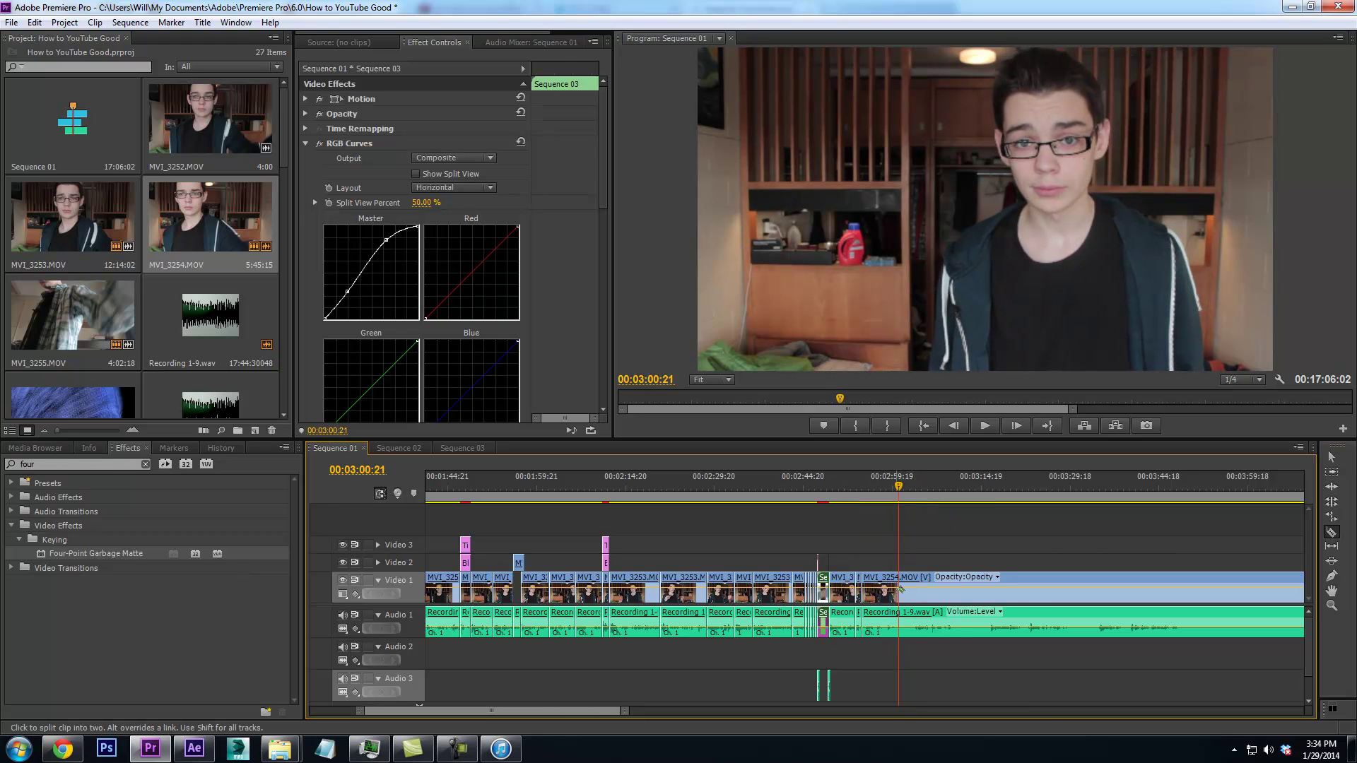
Split MVI_3254.MOV again near 00:03:16:02 and ripple delete the section between the two cuts
left_click_drag(901, 494, 987, 494)
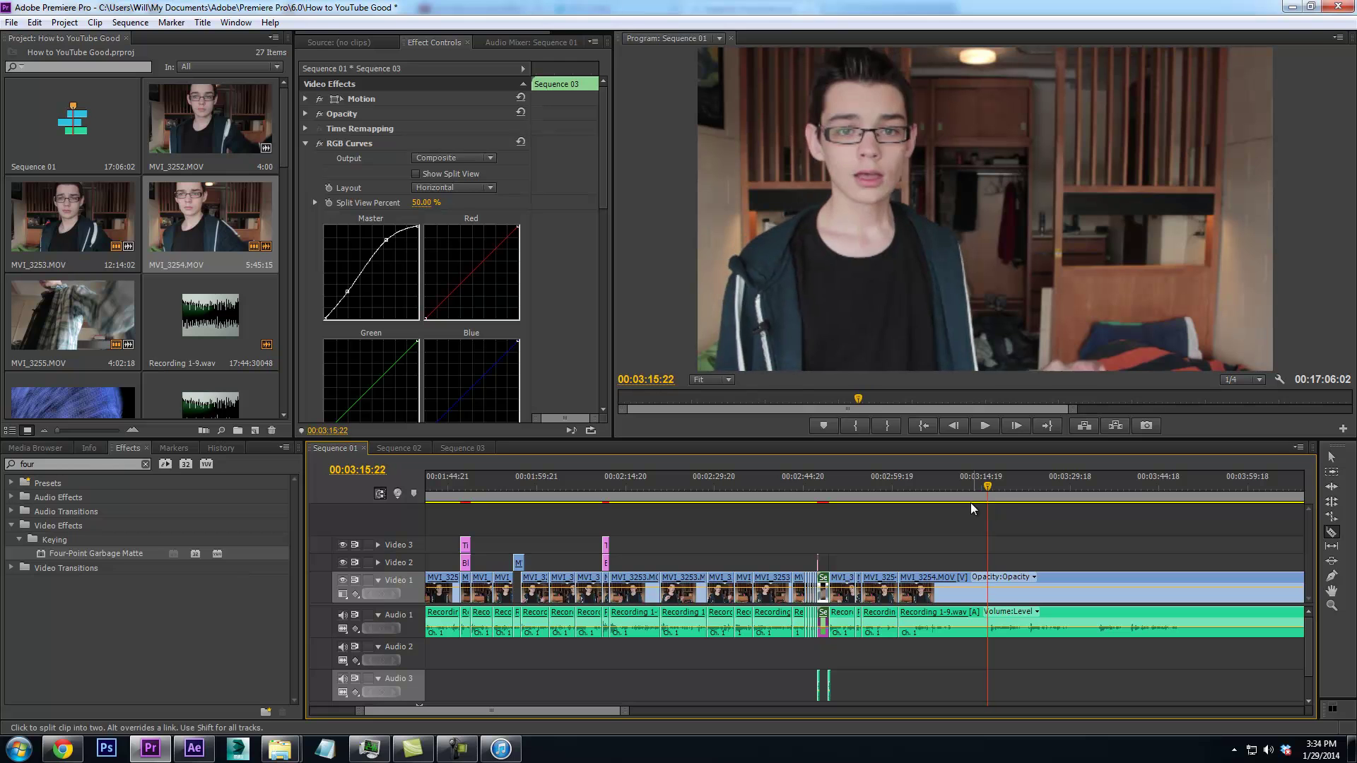
key("space")
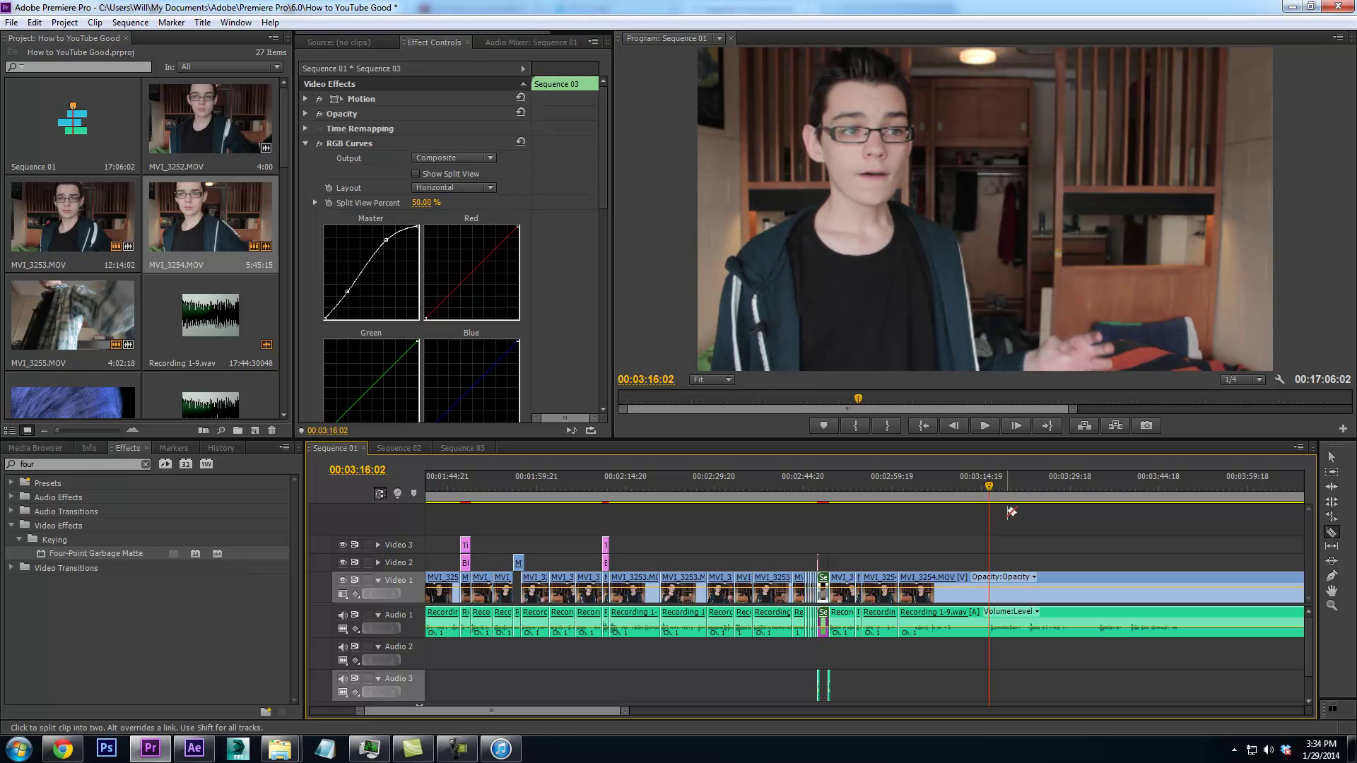
right_click(992, 579)
left_click(1002, 114)
Play back across the shortened MVI_3254.MOV edit, then undo the ripple delete and the split near 00:03:16:02
left_click(889, 494)
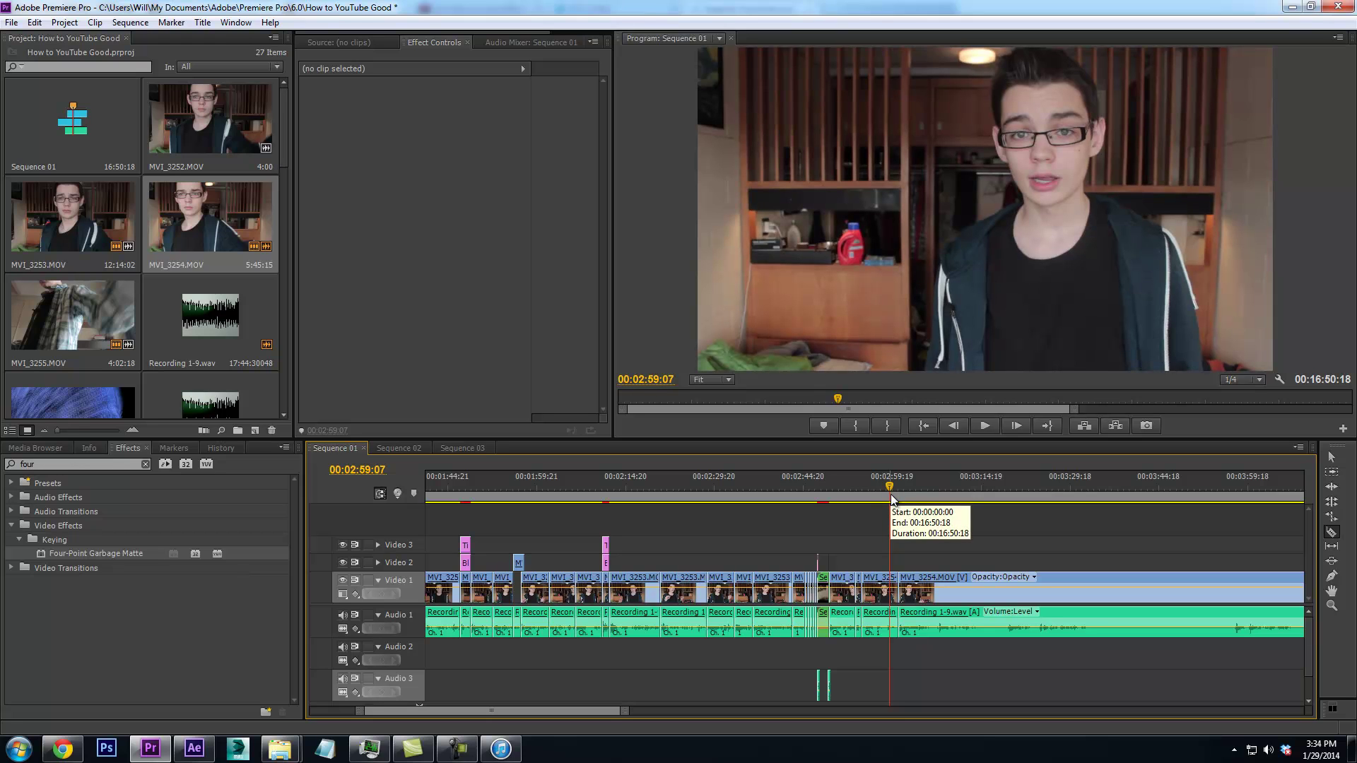
key("space")
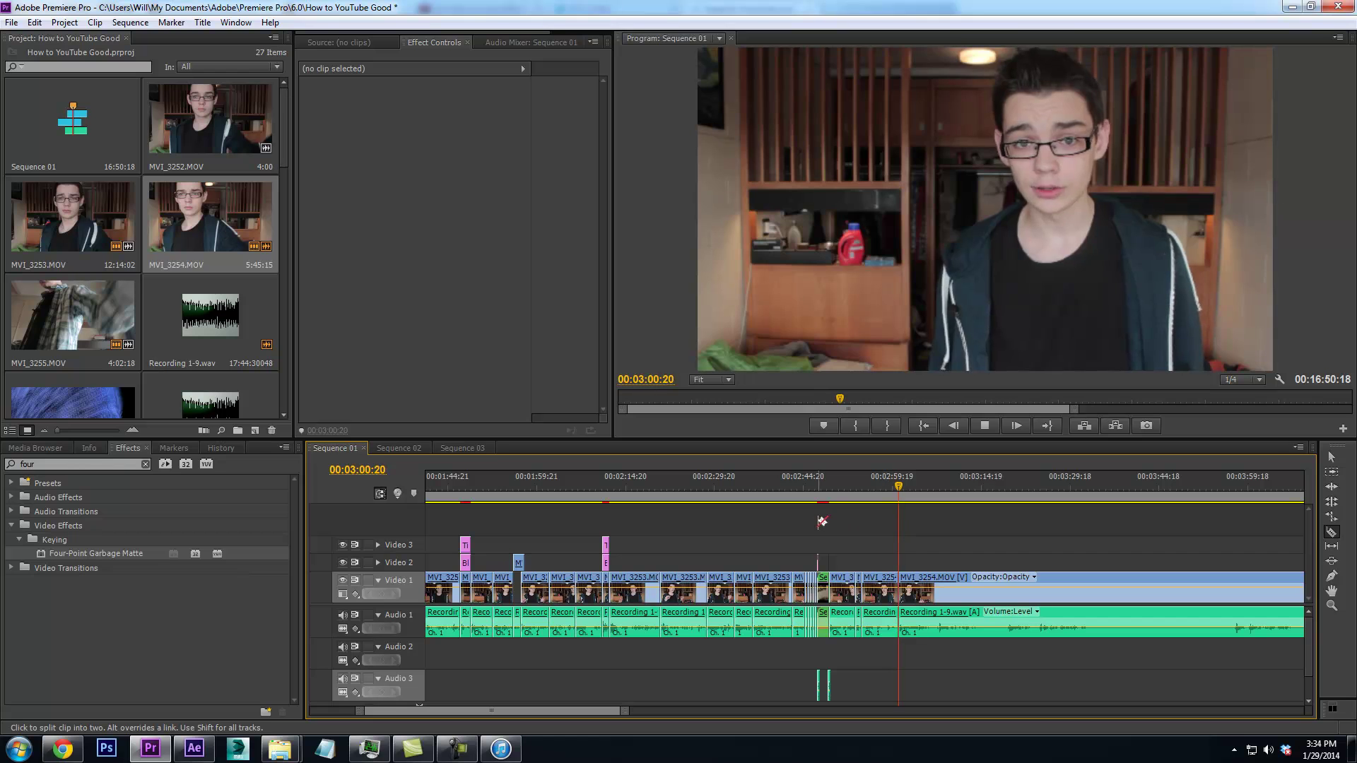
left_click_drag(622, 711, 565, 718)
left_click(826, 478)
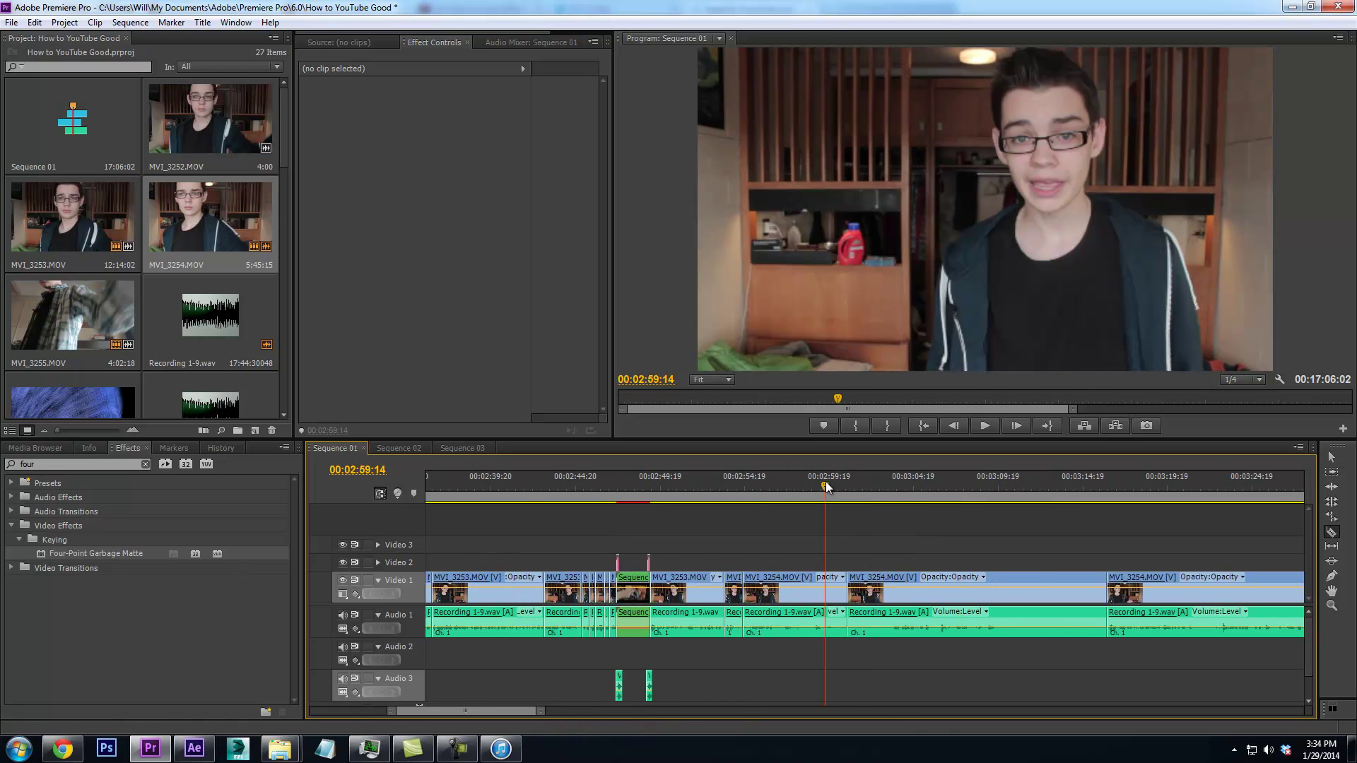
key("space")
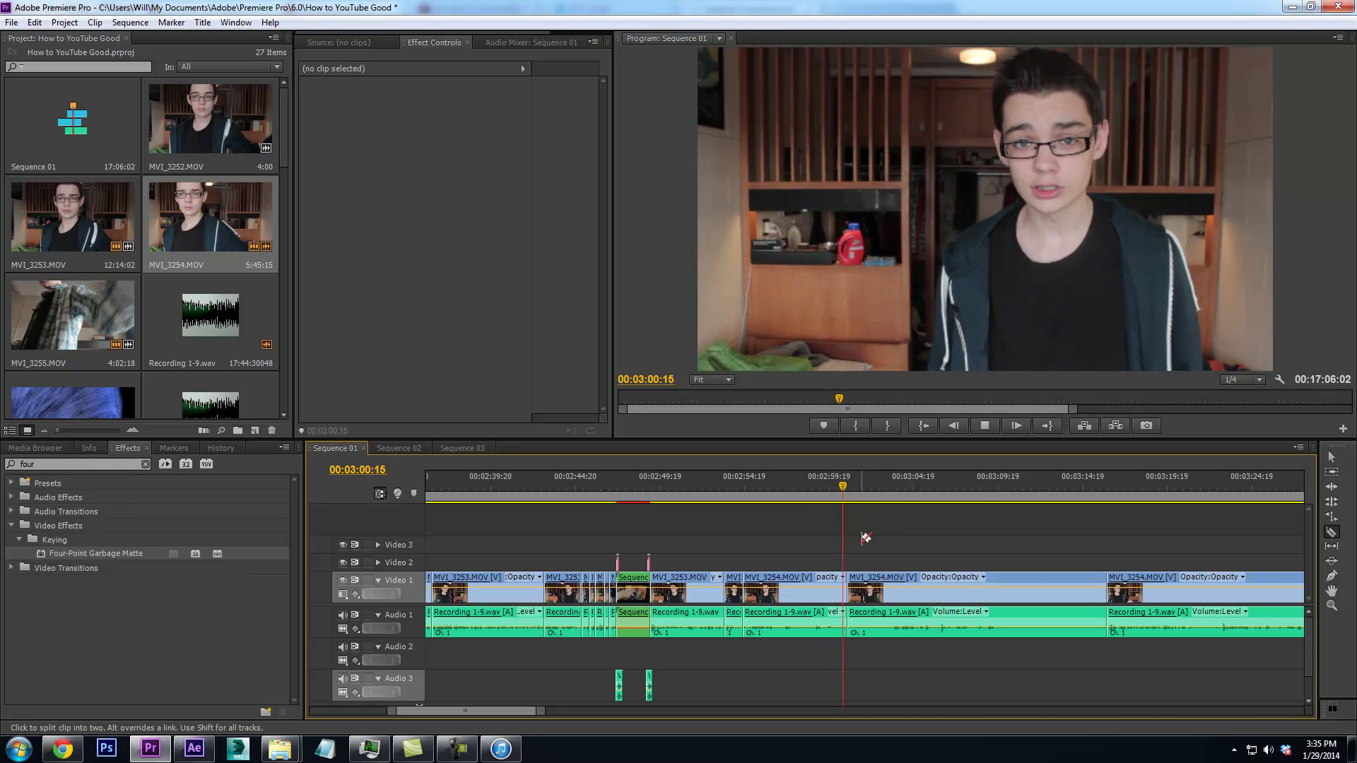
key("space")
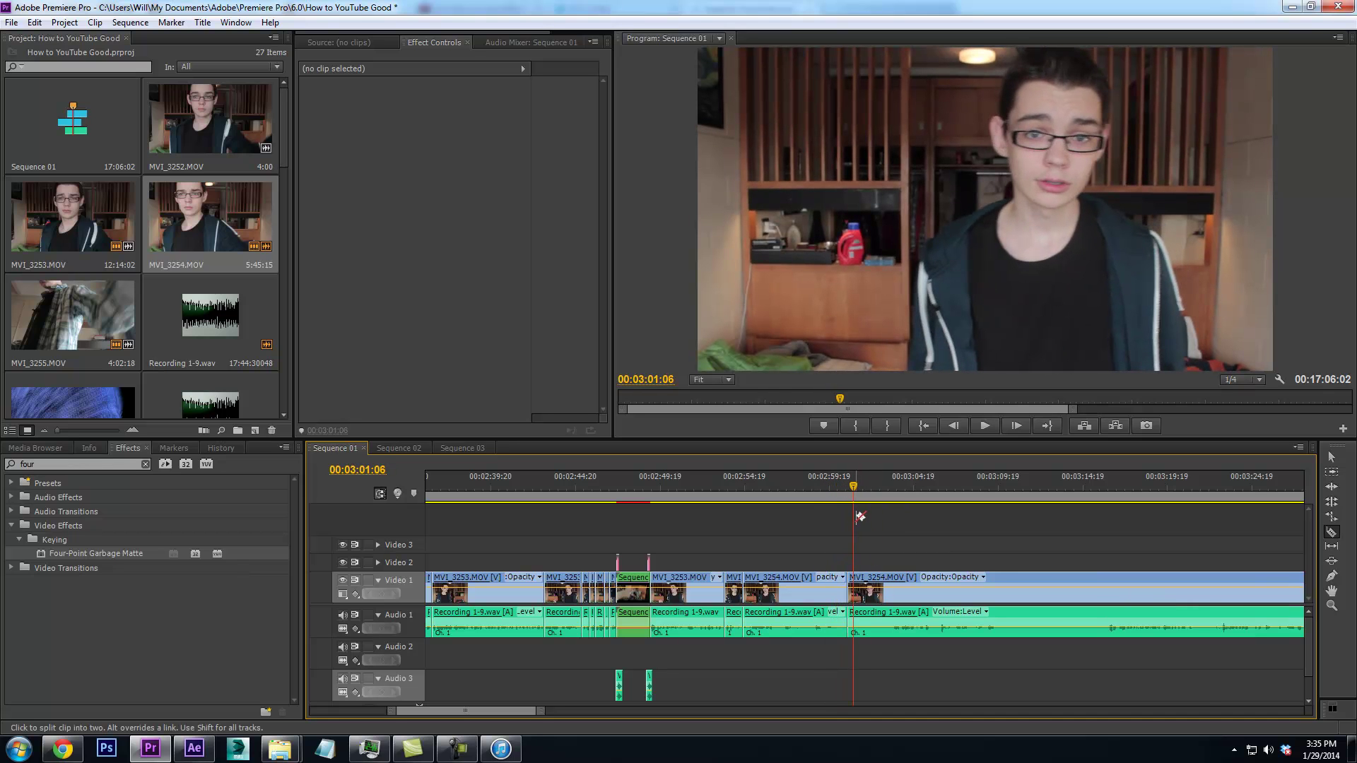
Undo the remaining split in MVI_3254.MOV and split the clip one frame later, at 00:03:00:22
key("Left")
key("Left")
key("Left")
key("Left")
key("Left")
key("Left")
key("Left")
key("Left")
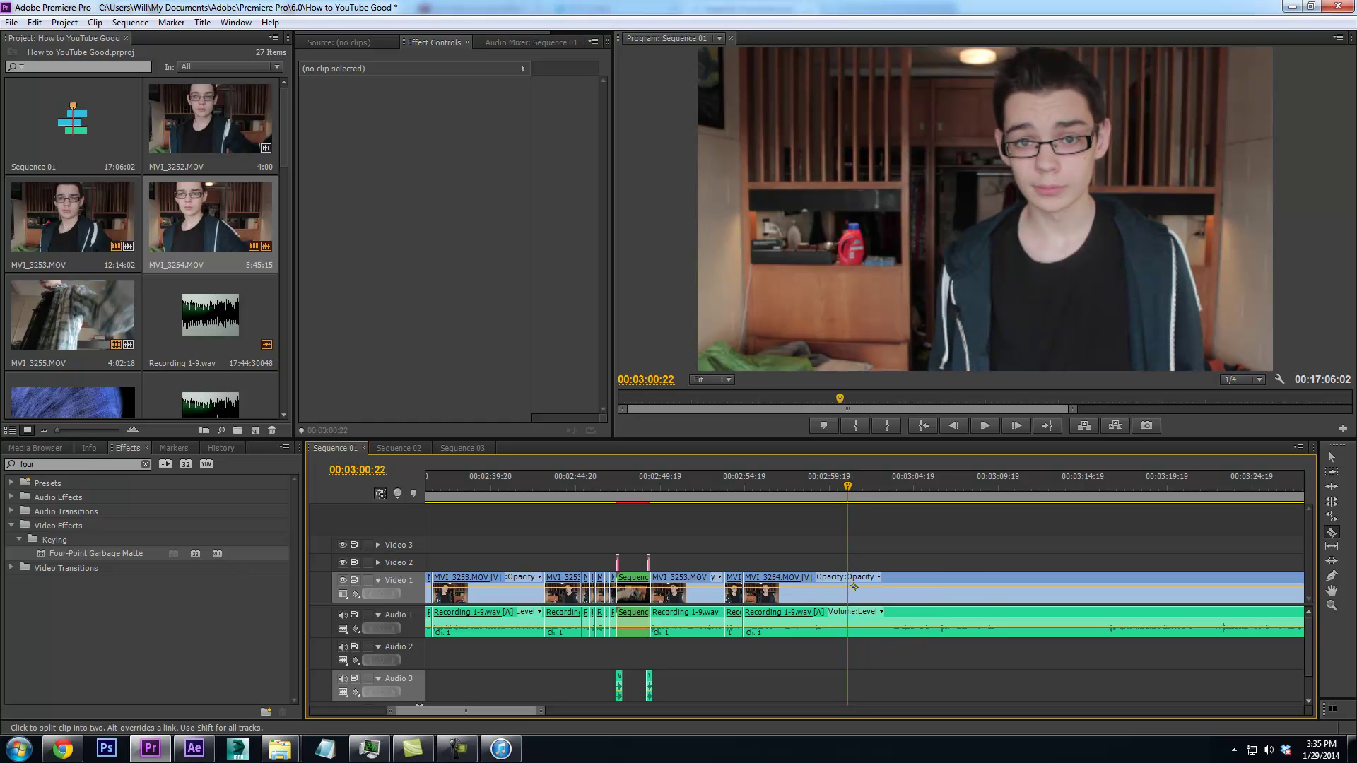
Split MVI_3254.MOV at 00:03:16:05 and ripple delete the section between the two cuts
left_click_drag(851, 497, 1107, 509)
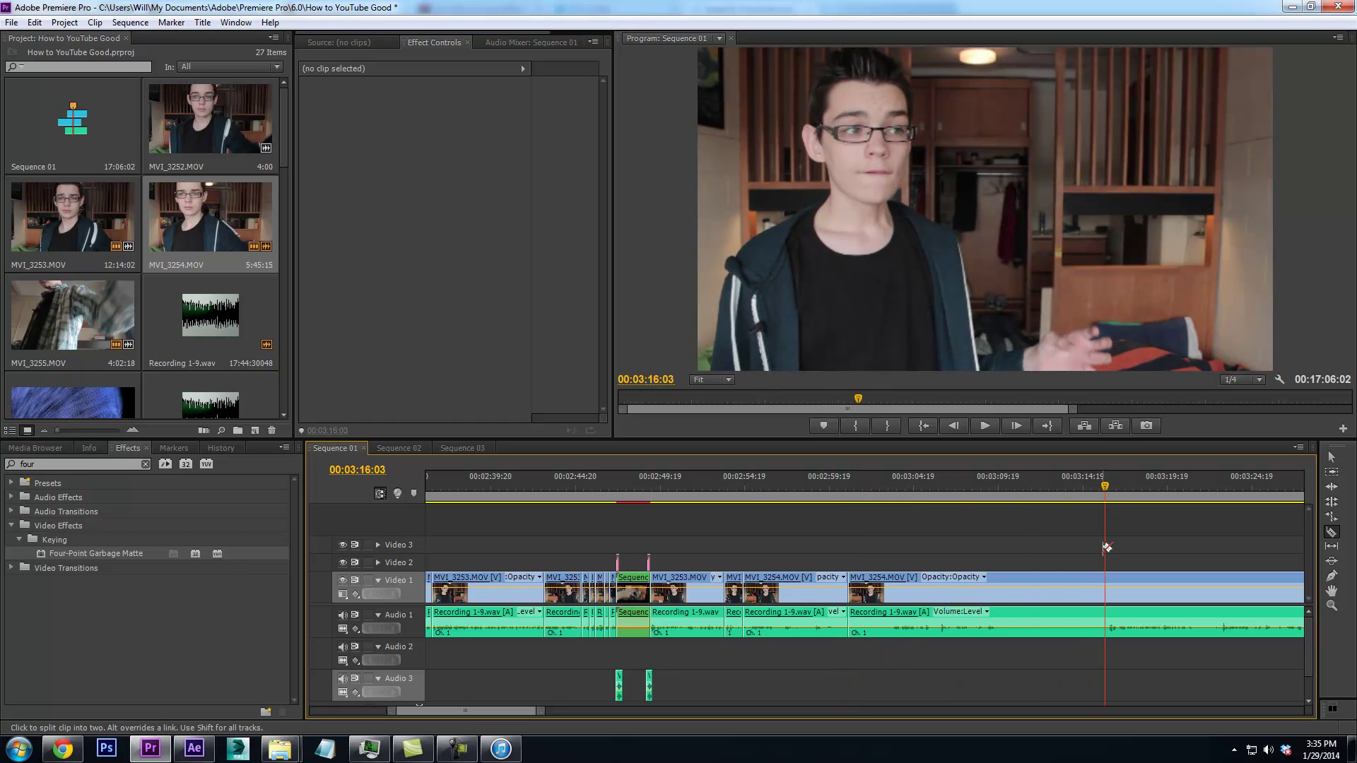
key("Left")
key("Left")
right_click(1111, 585)
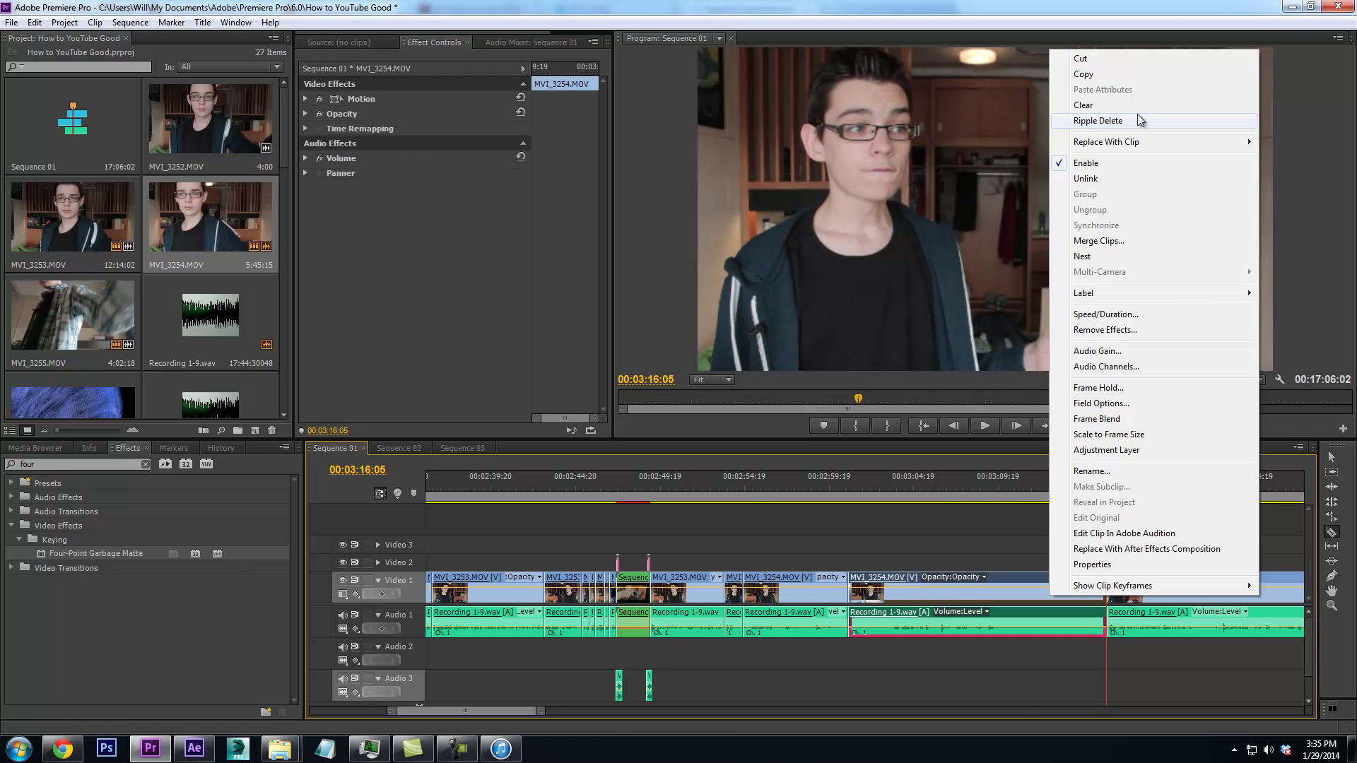
key("Escape")
Play across the new cut, move only the video of the preceding MVI_3254.MOV clip to Video 2, and extend its end past the cut
left_click(807, 495)
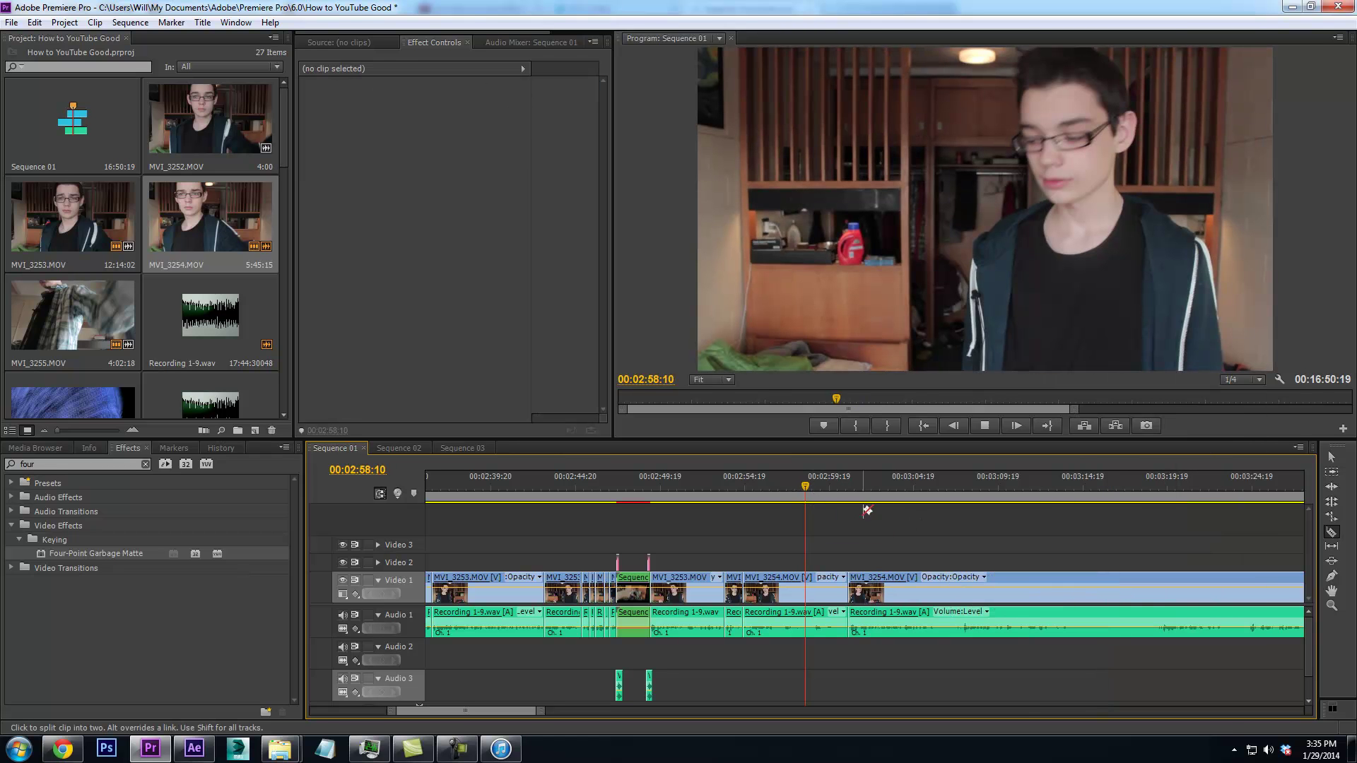
key("space")
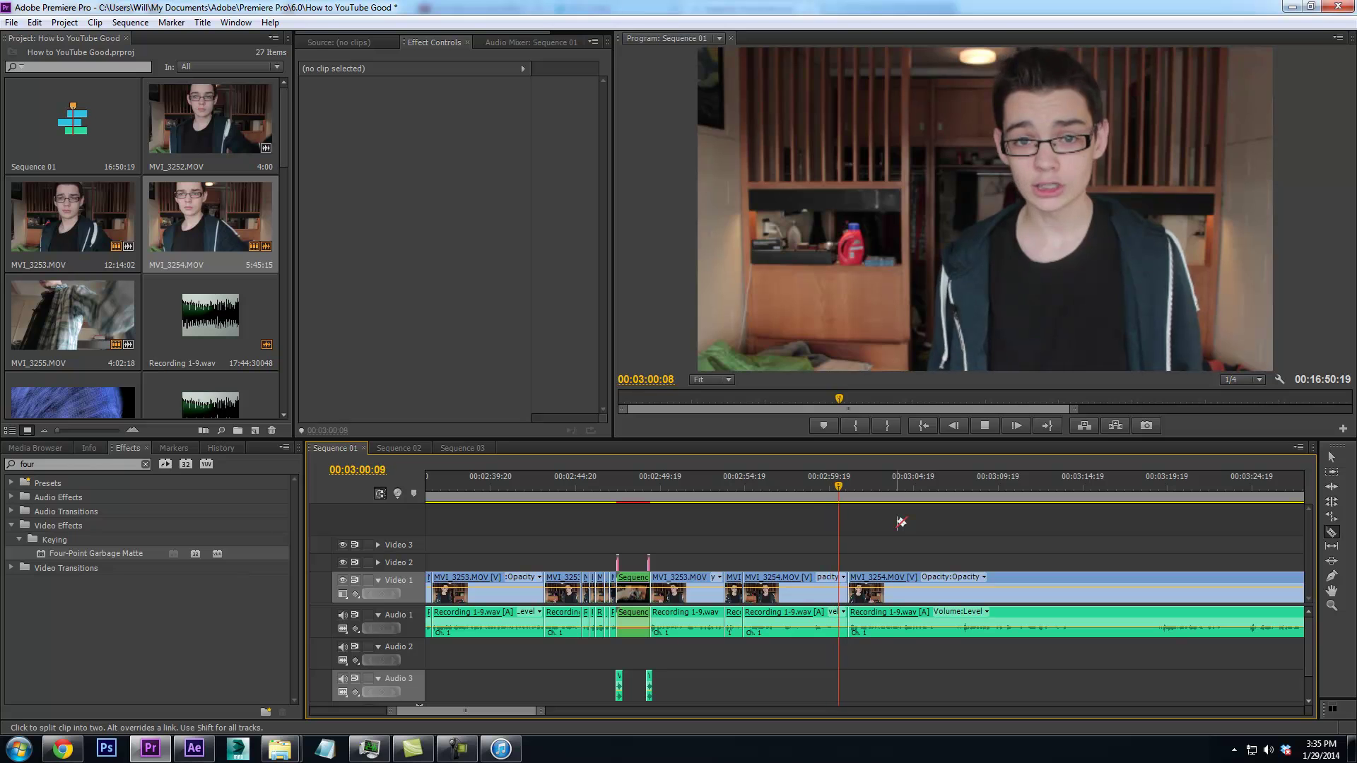
key("space")
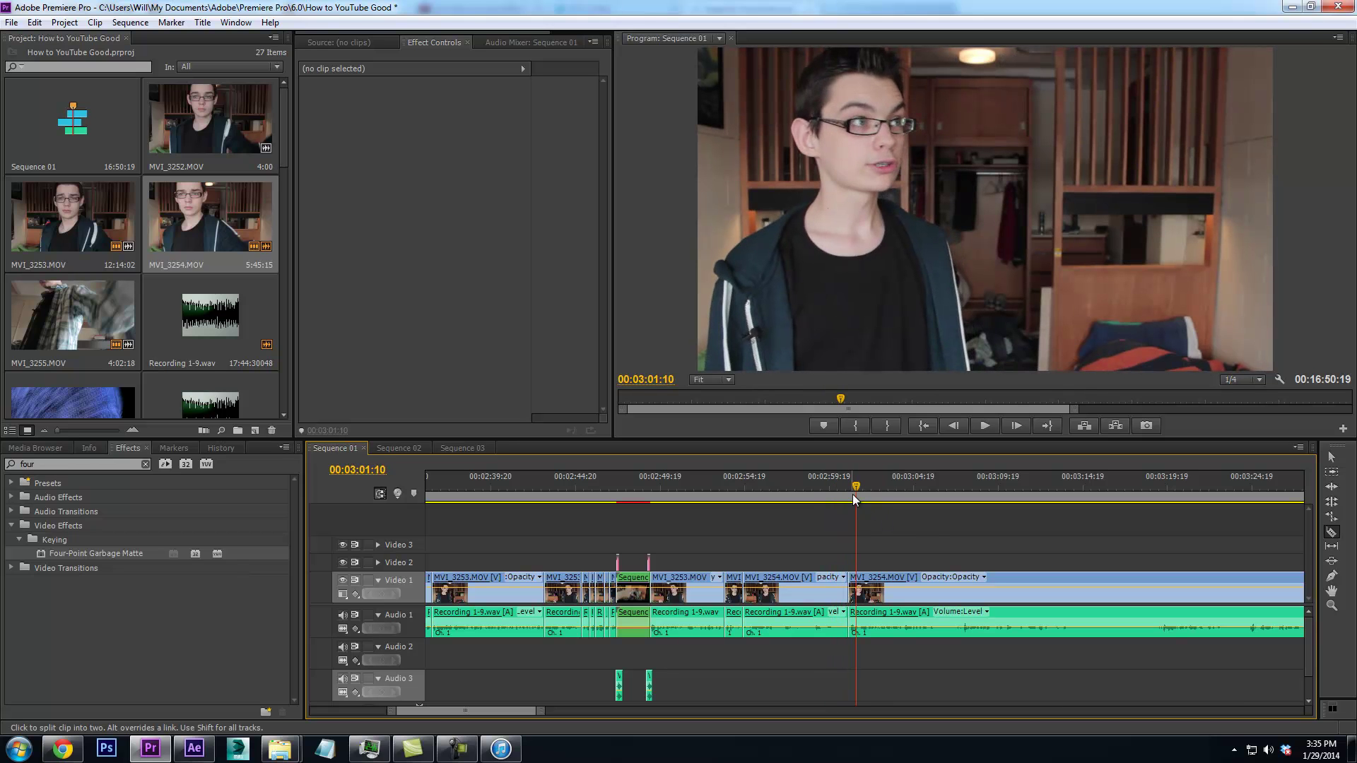
left_click(827, 499)
key("v")
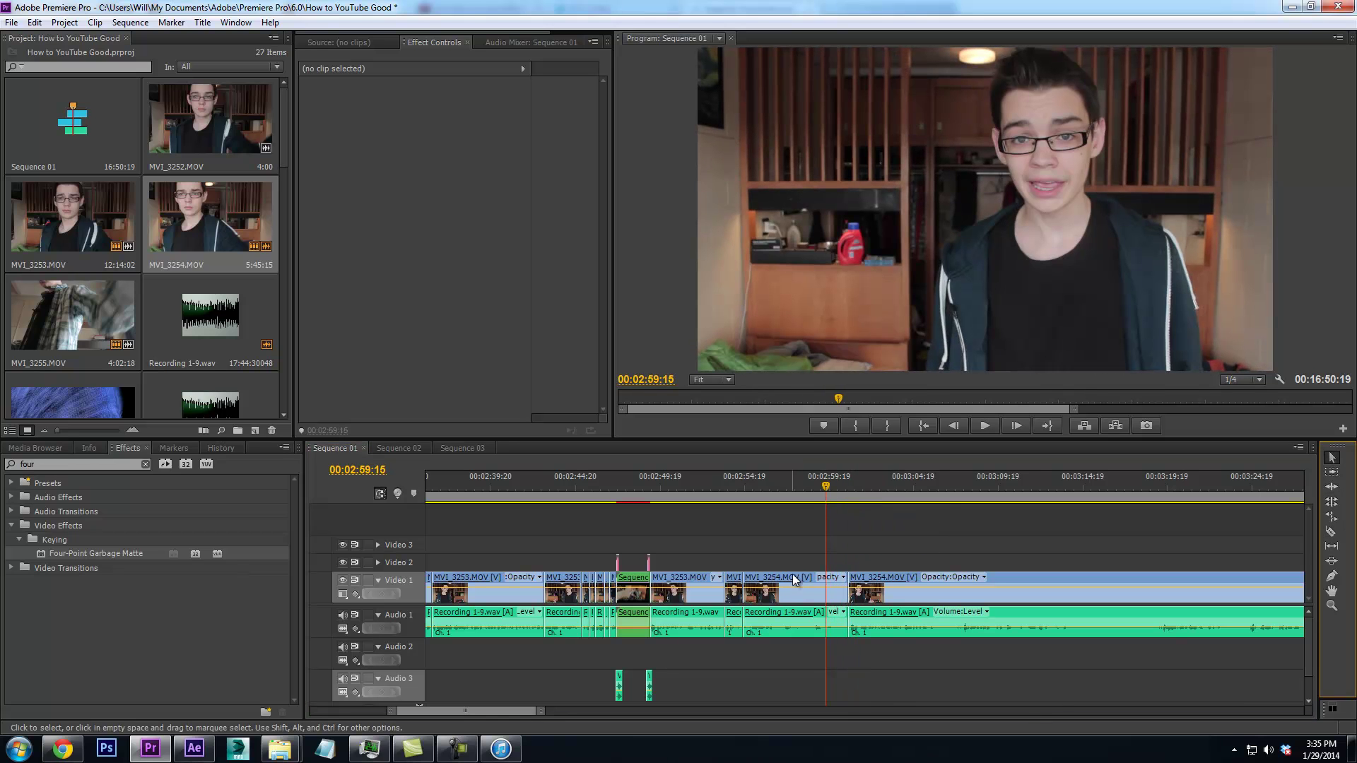
left_click_drag(796, 576, 796, 561)
left_click_drag(884, 575, 928, 577)
mouse_move(848, 558)
left_mouse_down()
mouse_move(930, 580)
mouse_move(894, 583)
mouse_move(863, 558)
left_mouse_up()
Trim the end of the MVI_3254.MOV clip on Video 2 back to 00:03:01:07
key("space")
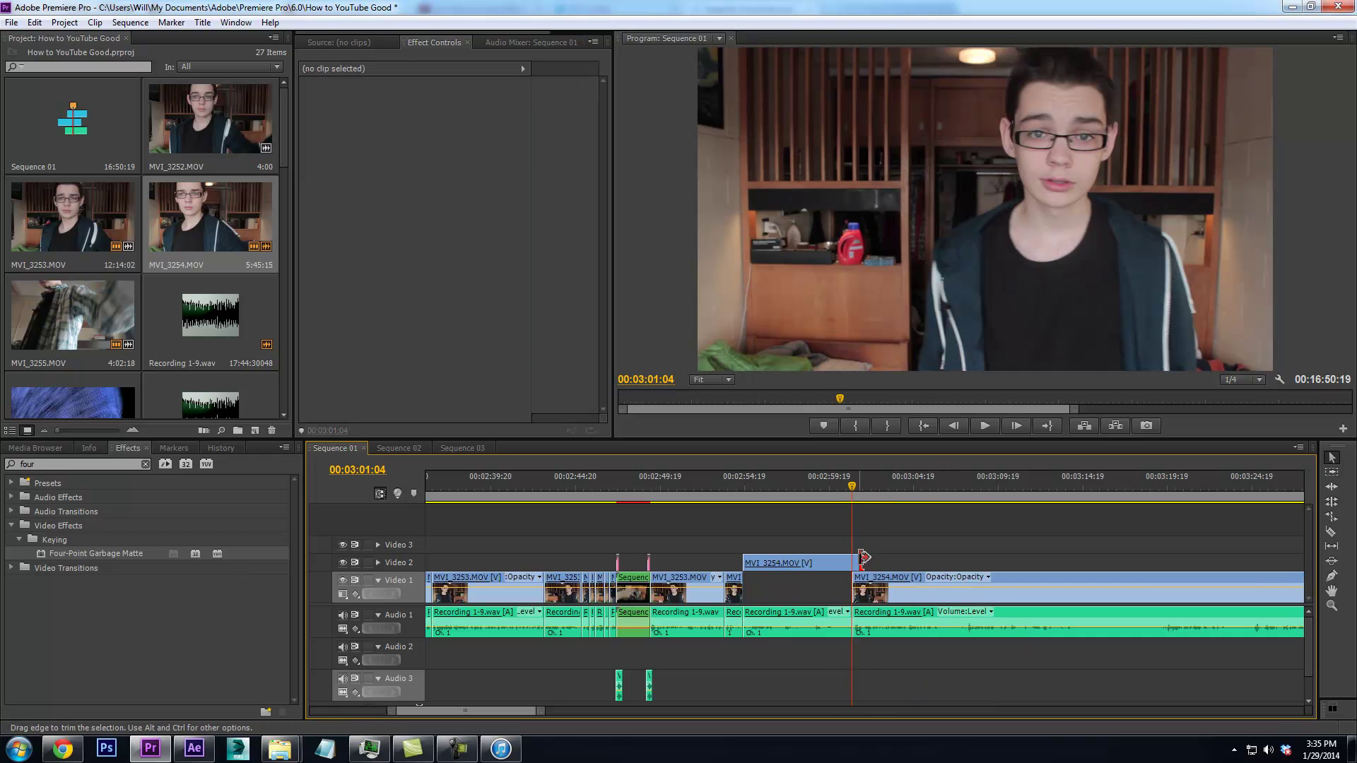
key("Right")
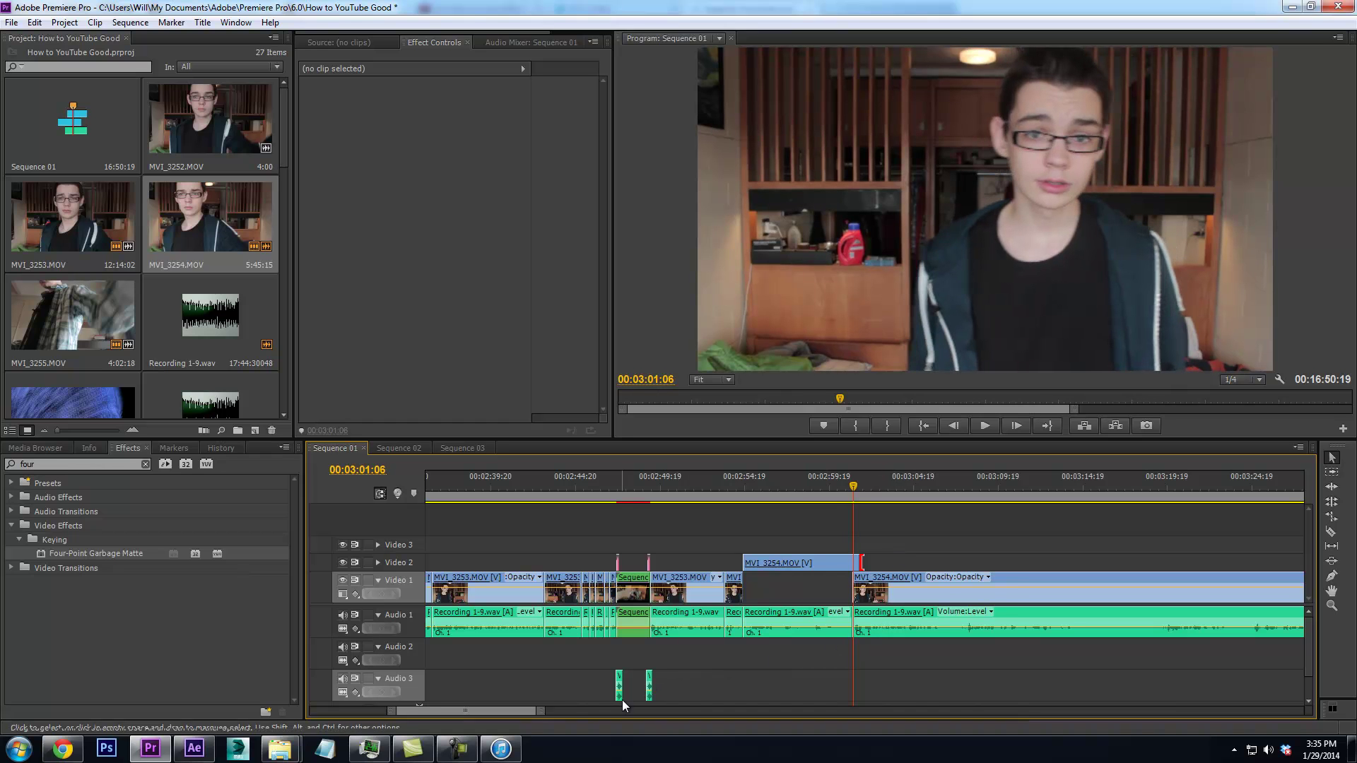
left_click_drag(539, 711, 521, 712)
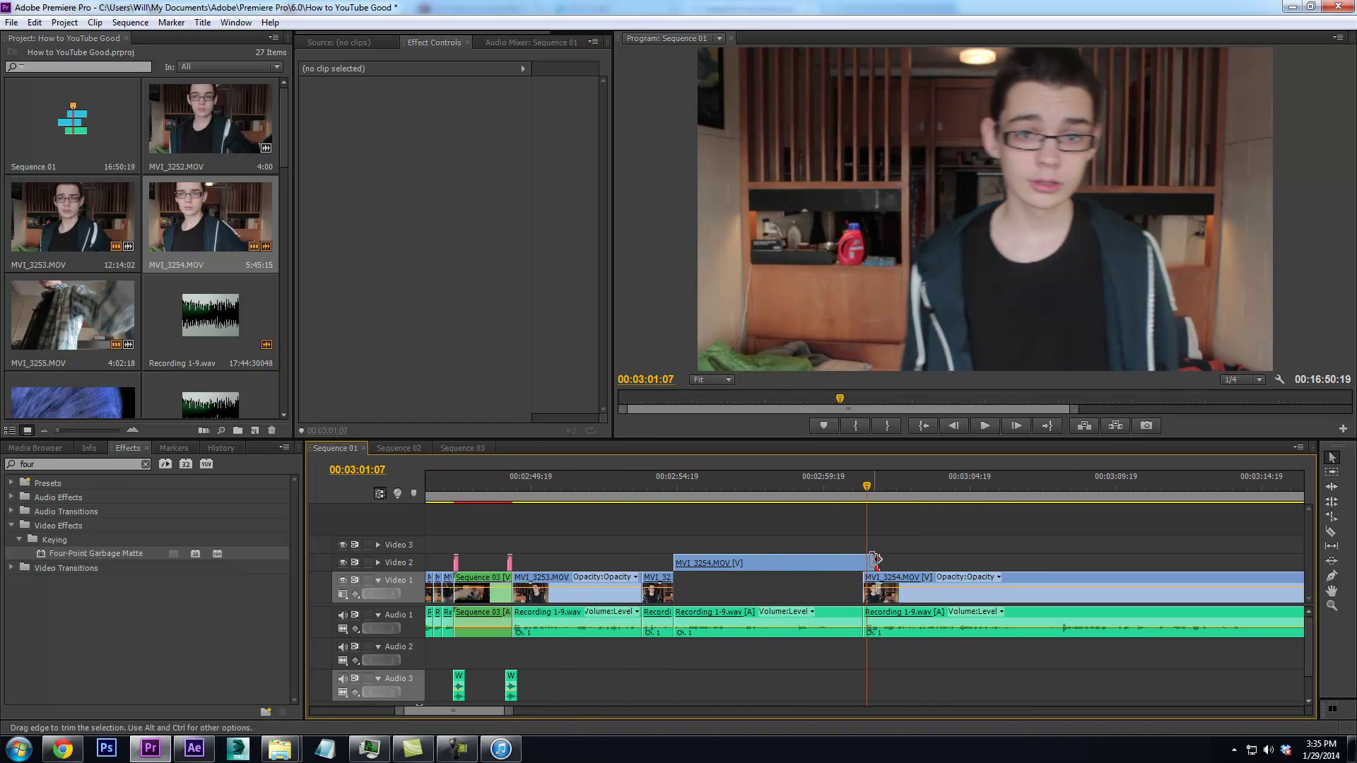
left_click_drag(878, 560, 868, 558)
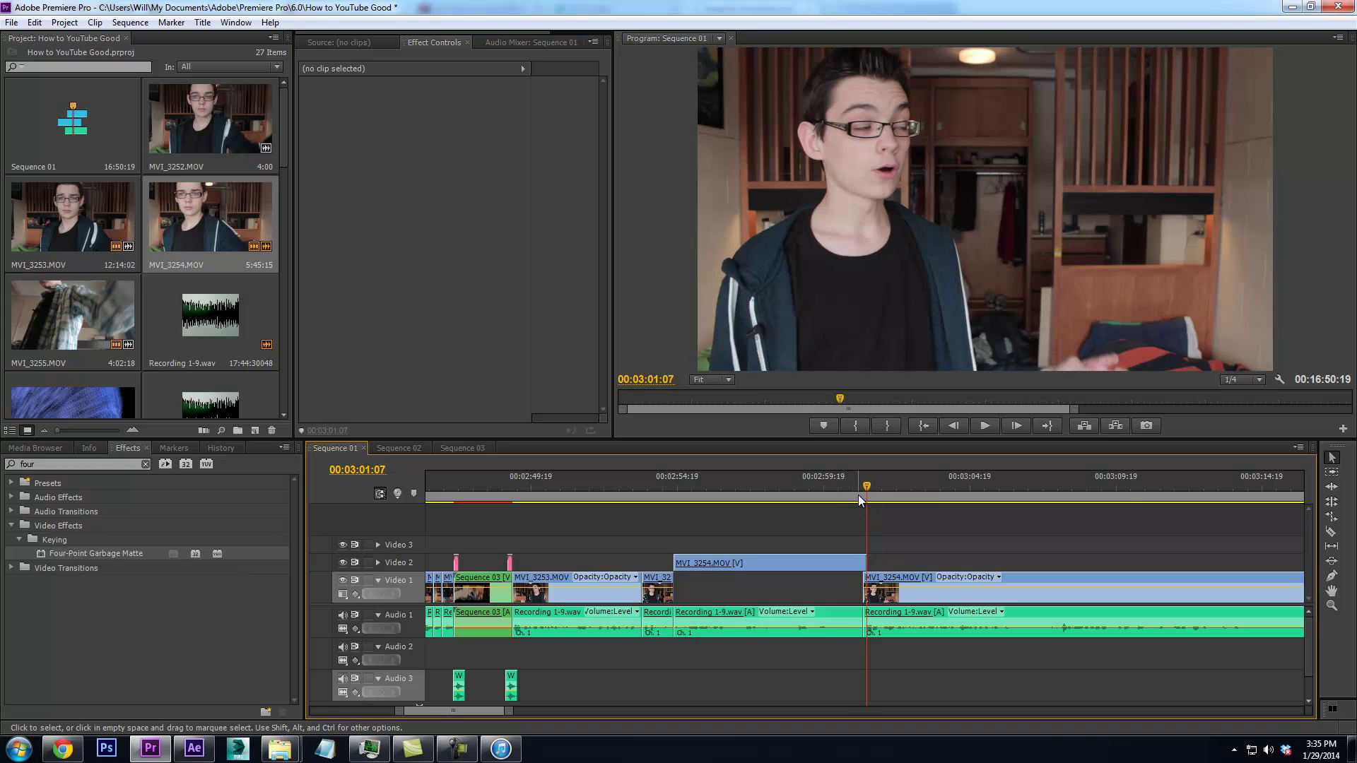
Shift the following MVI_3254.MOV clip on Video 1 earlier to start at 00:03:01:00, and play back the overlap
left_click_drag(842, 493, 857, 488)
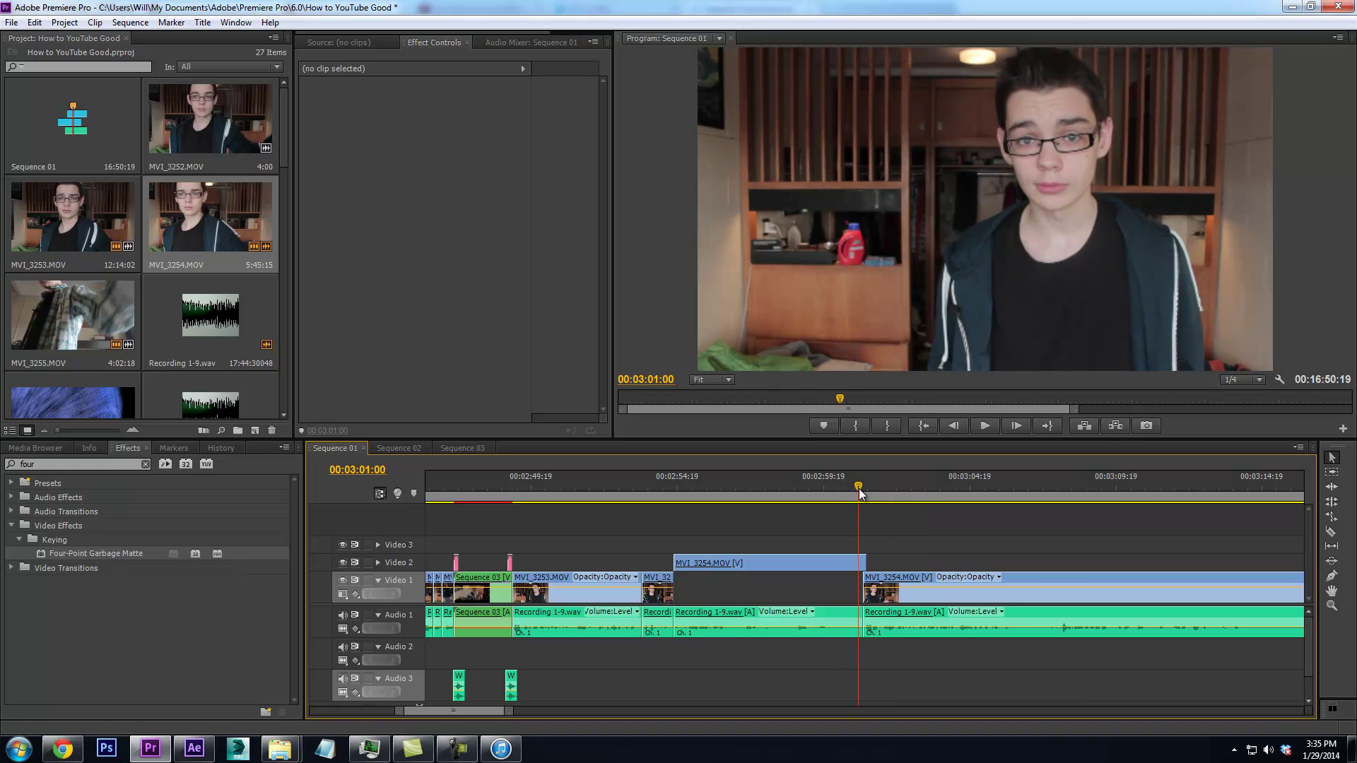
left_click_drag(898, 585, 893, 585)
mouse_move(858, 495)
left_mouse_down()
mouse_move(875, 499)
mouse_move(860, 503)
left_mouse_up()
key("space")
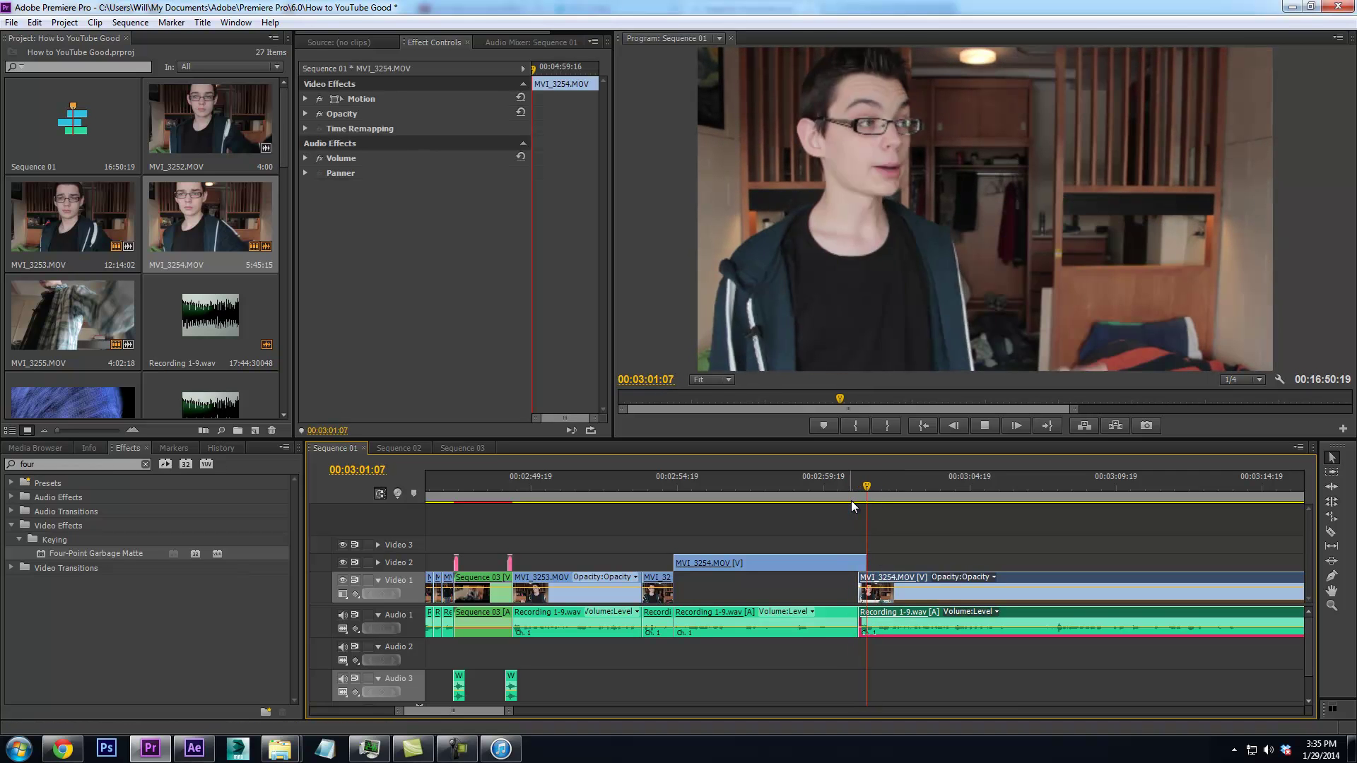
Trim the end of the Video 2 MVI_3254.MOV clip a few frames earlier and play back across the cut
left_click(865, 494)
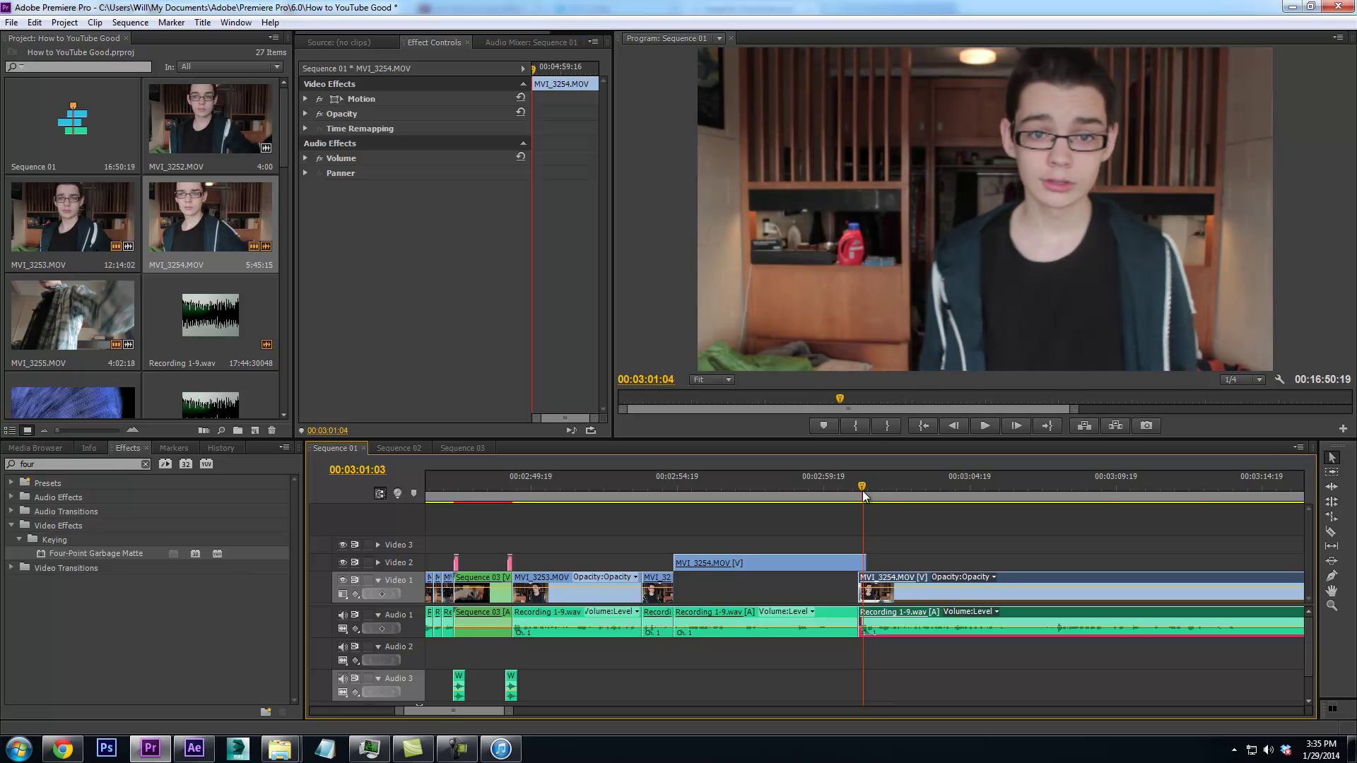
left_click(870, 563)
left_click_drag(868, 558, 865, 558)
left_click(846, 493)
key("space")
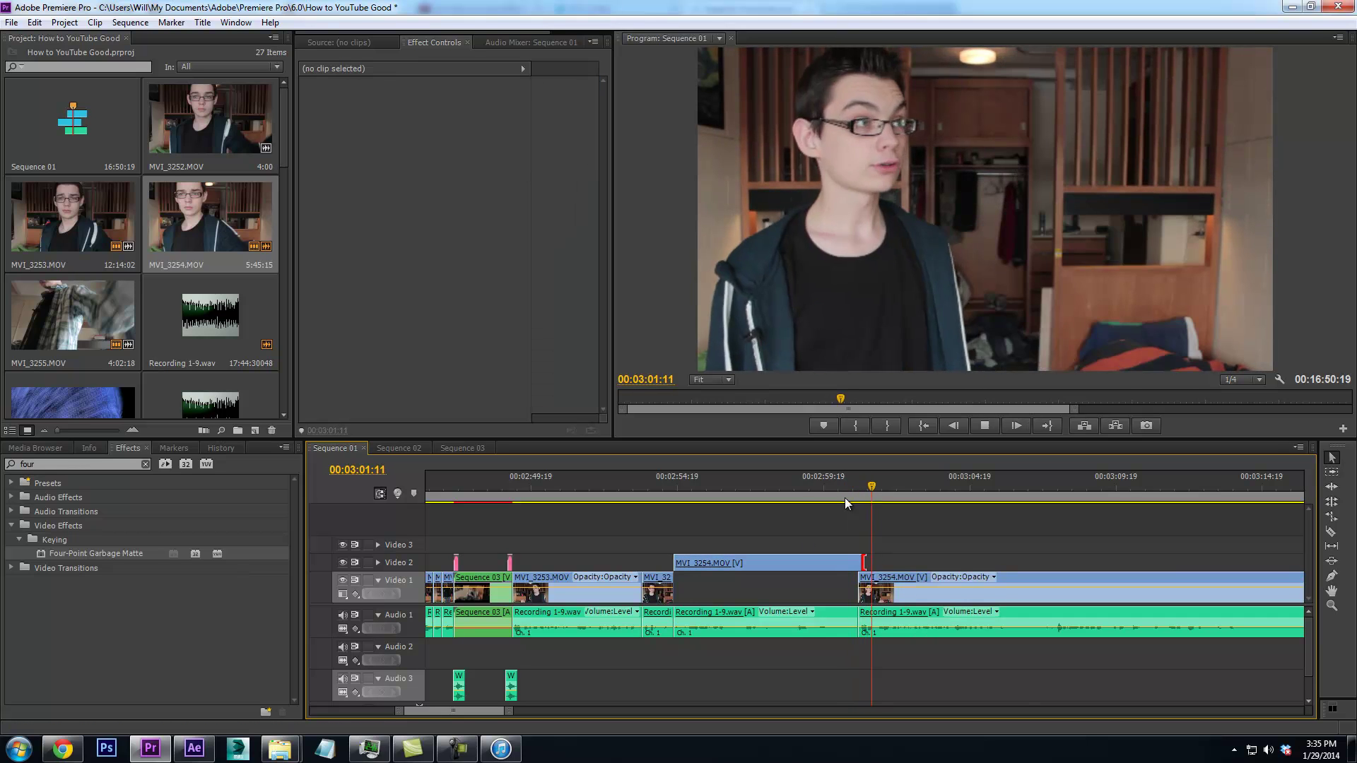
Play on through MVI_3254.MOV, split it at 00:03:19:07 and ripple delete the section before the cut
left_click_drag(509, 711, 604, 711)
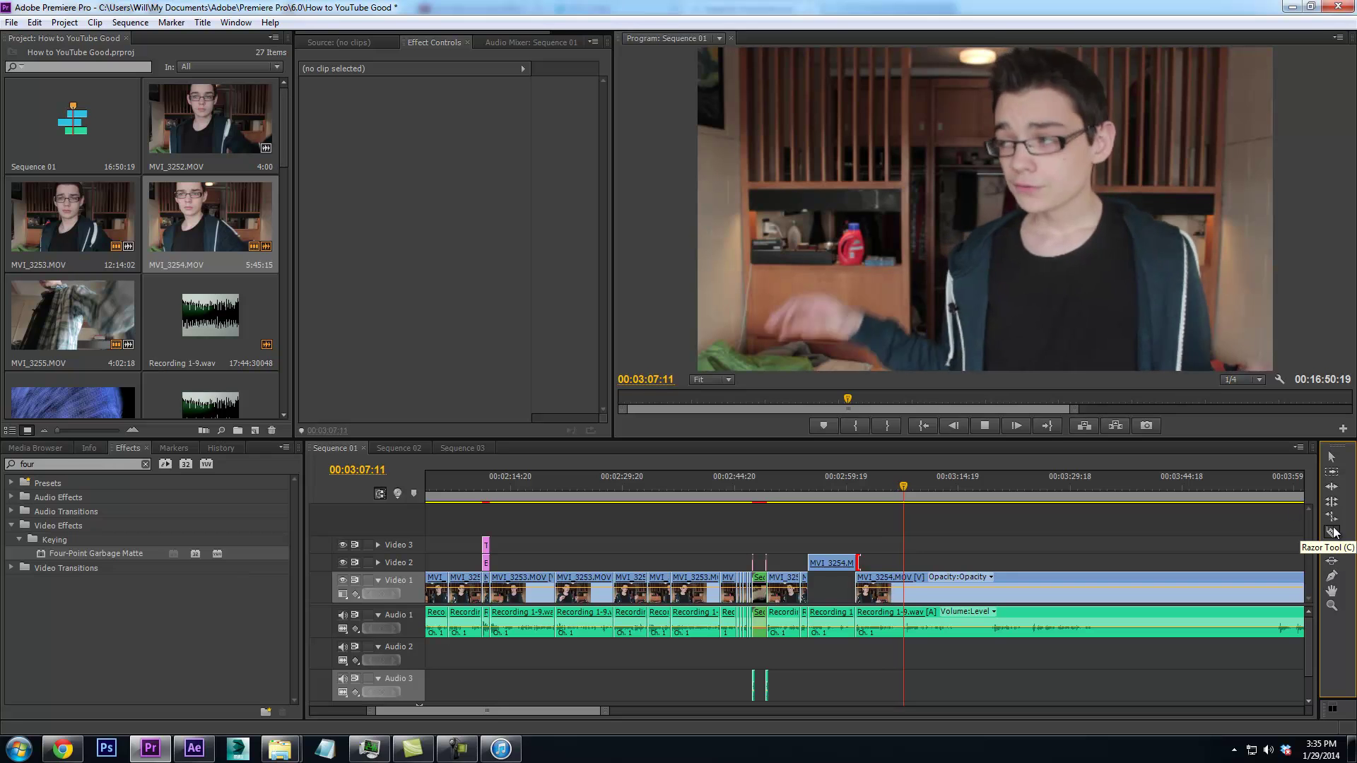
left_click_drag(605, 711, 537, 711)
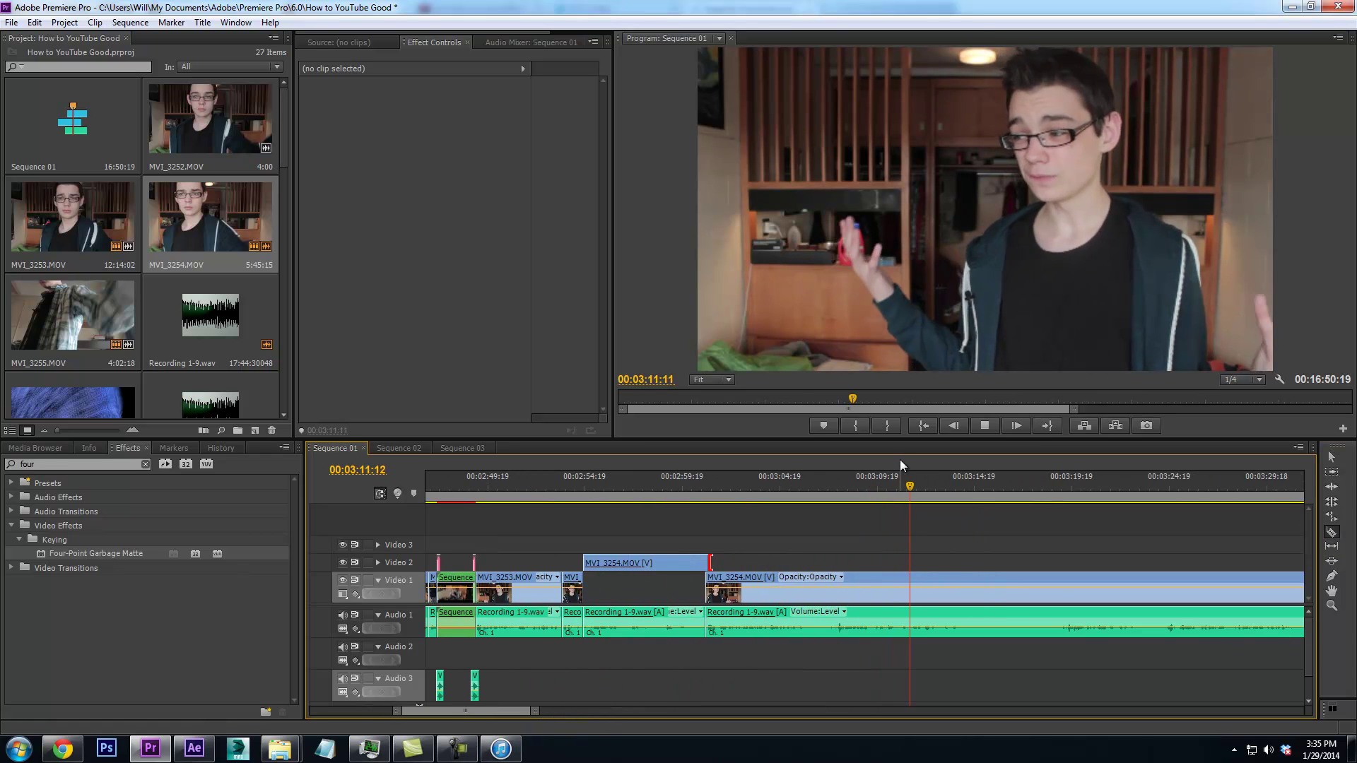
left_click_drag(947, 491, 1069, 517)
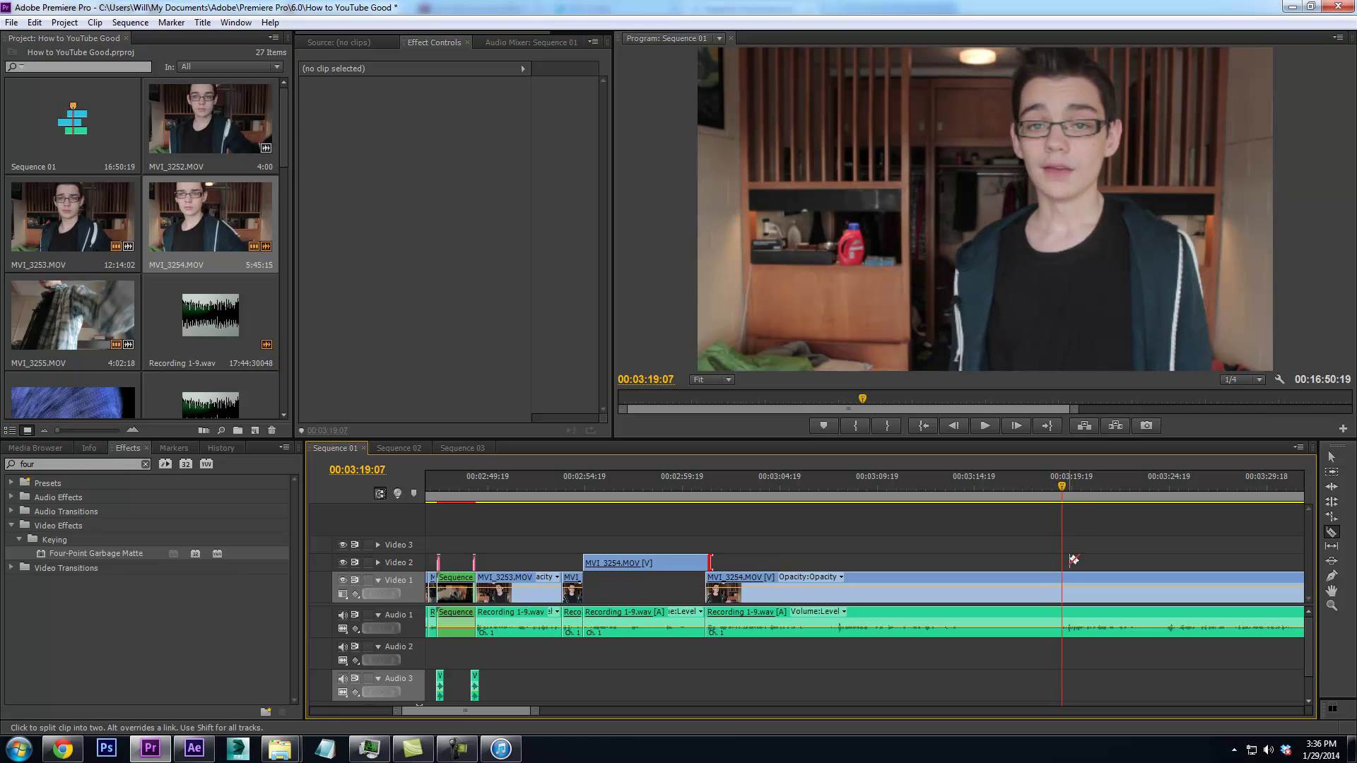
left_click(1062, 587)
right_click(1053, 590)
left_click(1100, 113)
Split MVI_3254.MOV at 00:03:04:16 and again near 00:03:06:10, then ripple delete the section between the cuts
left_click(709, 498)
key("space")
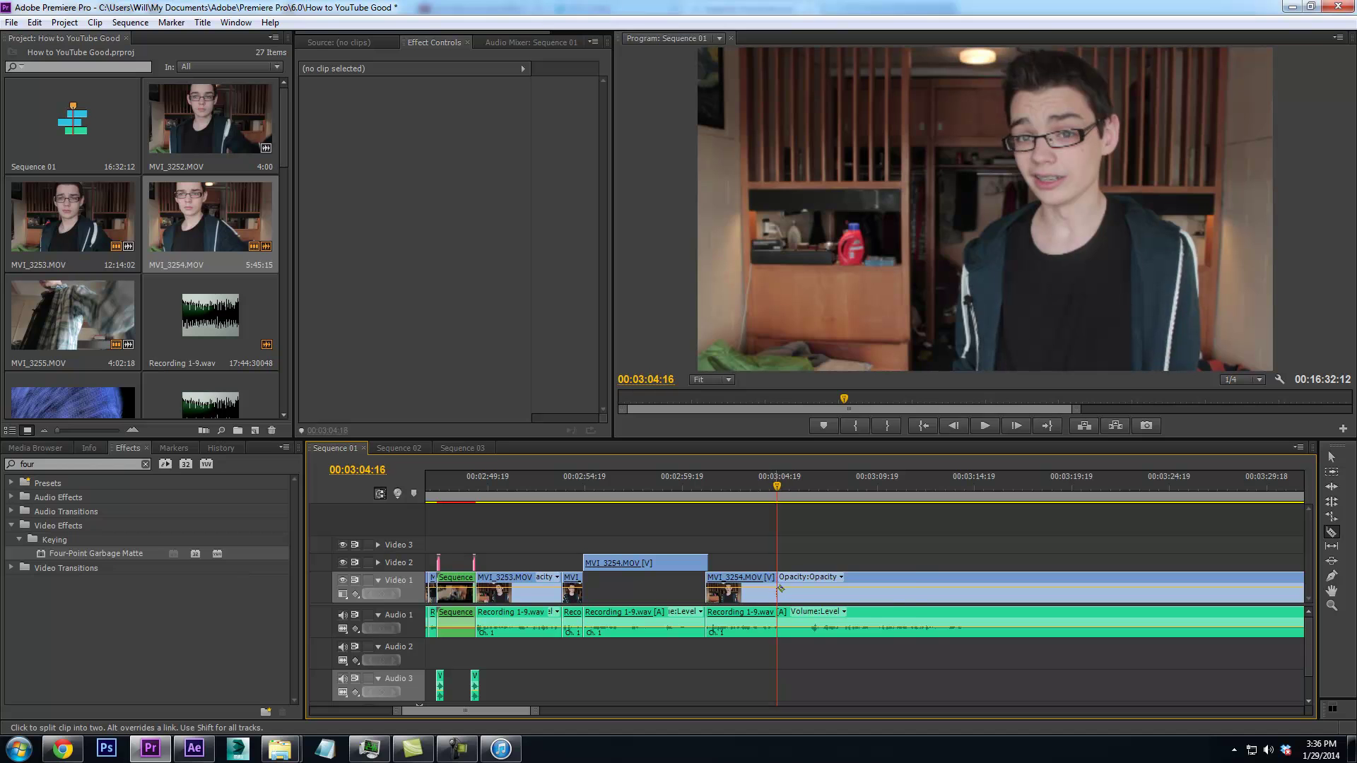
key("space")
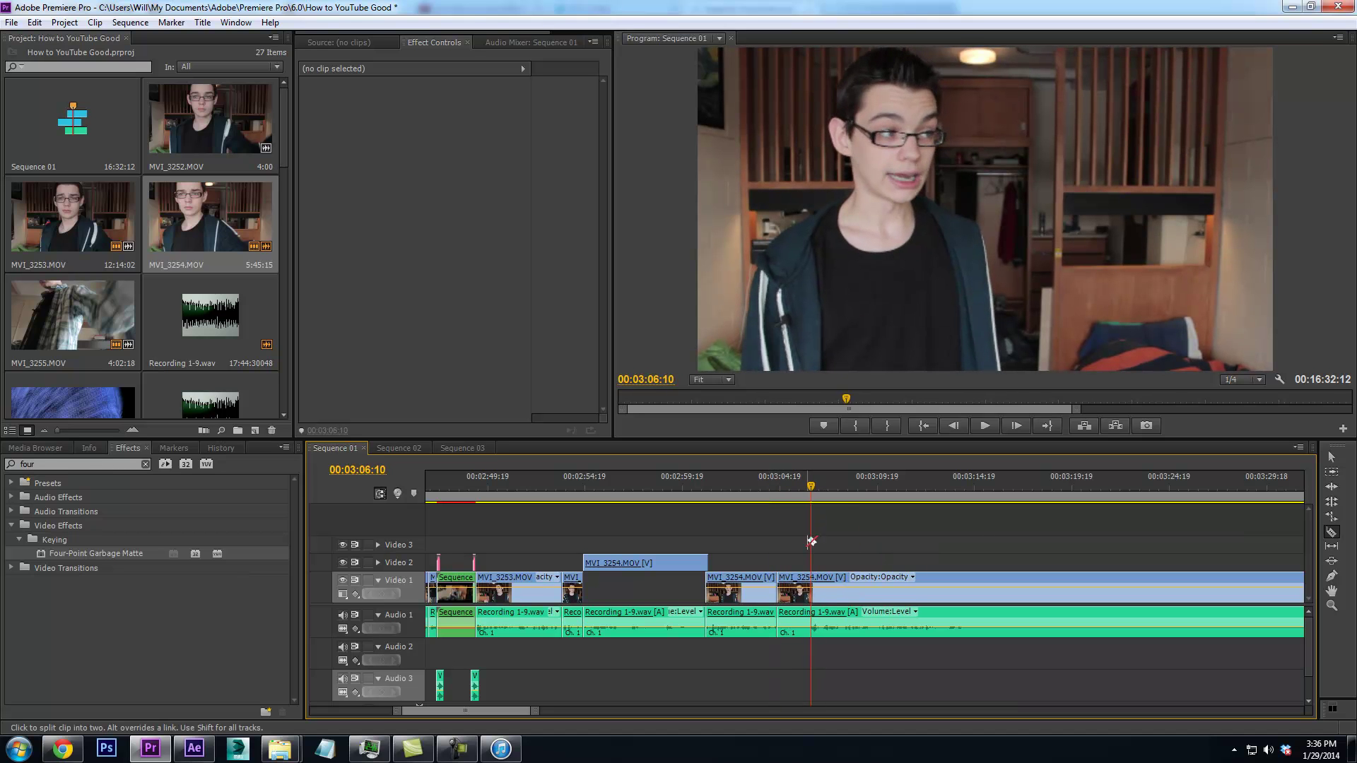
right_click(802, 590)
left_click(846, 113)
Play back the edit around 00:03:04:16 to check the timing of the new cut
left_click(767, 490)
key("space")
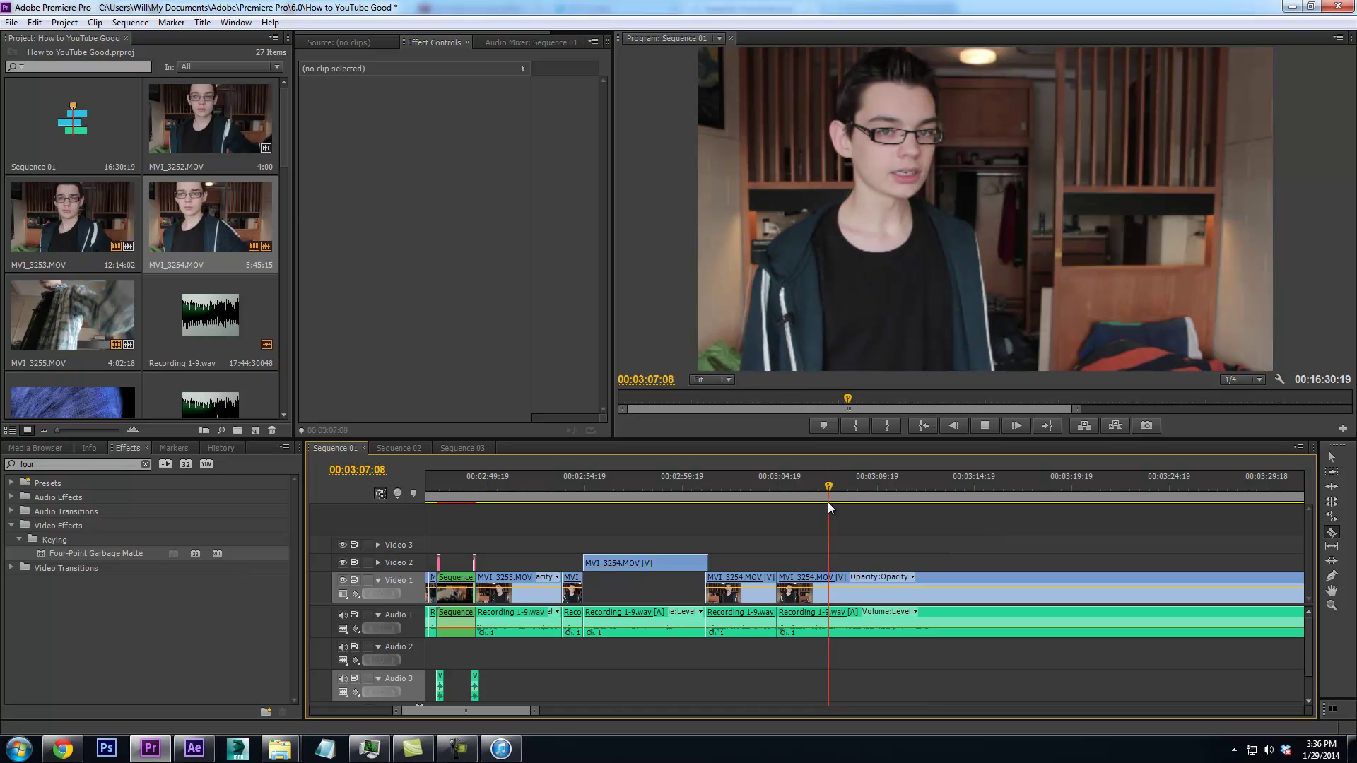
key("space")
key("Down")
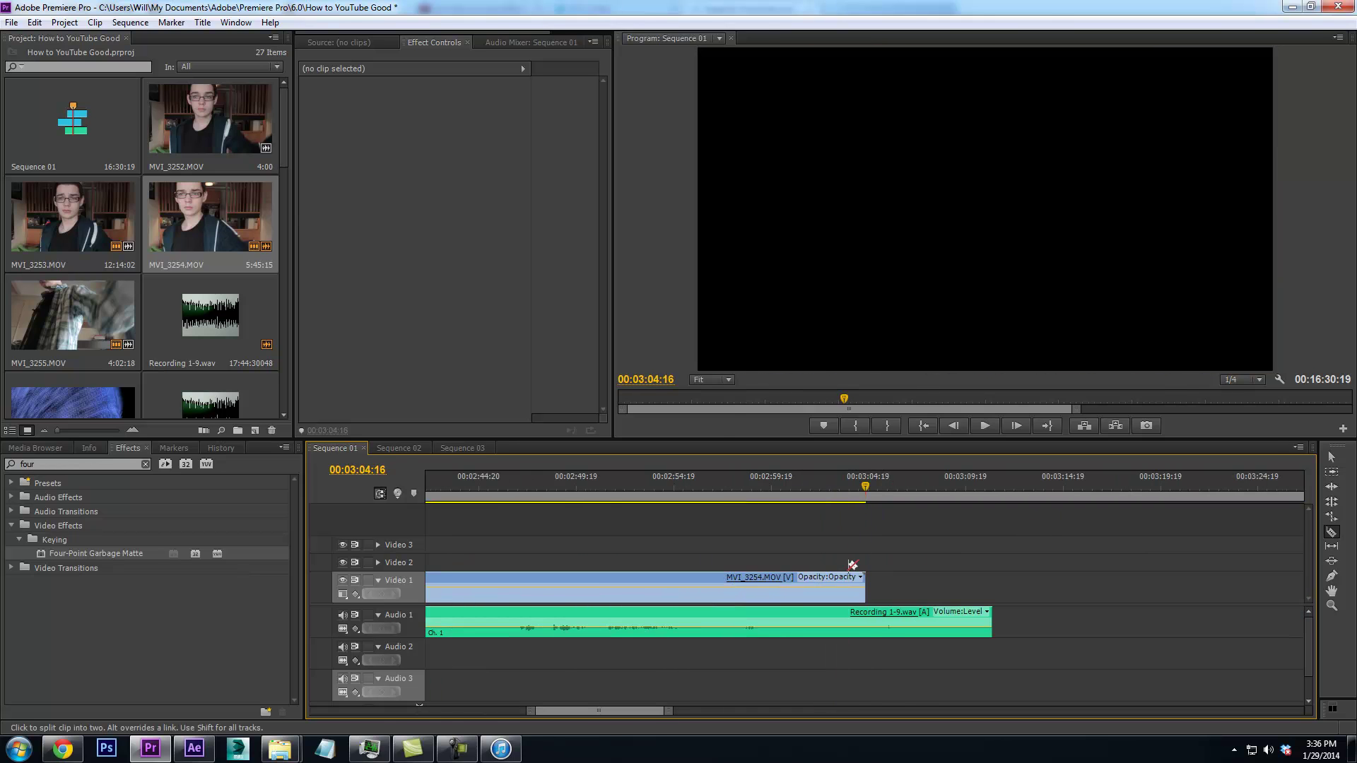
key("Up")
key("space")
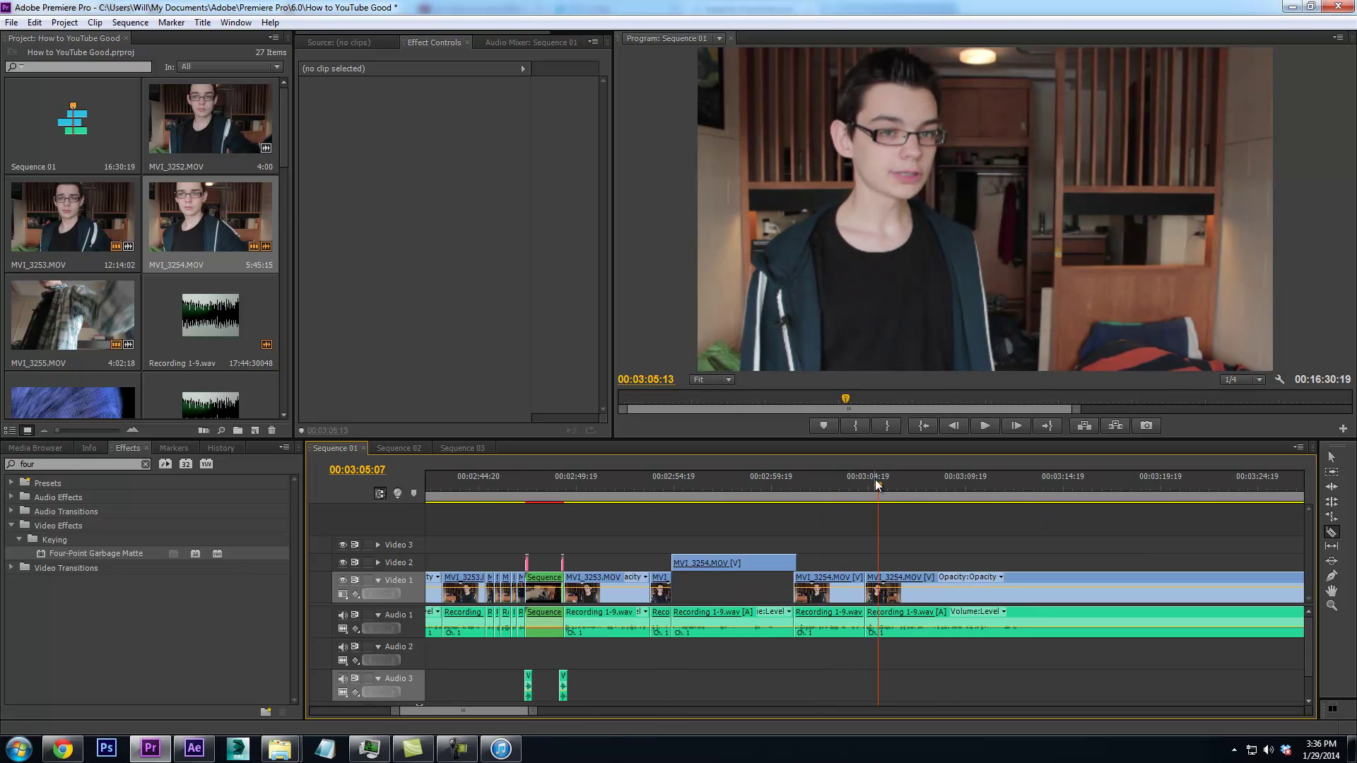
Split MVI_3254.MOV at about 00:03:08:03, ripple delete the section before the cut and play back across the edit
left_click_drag(894, 493, 929, 492)
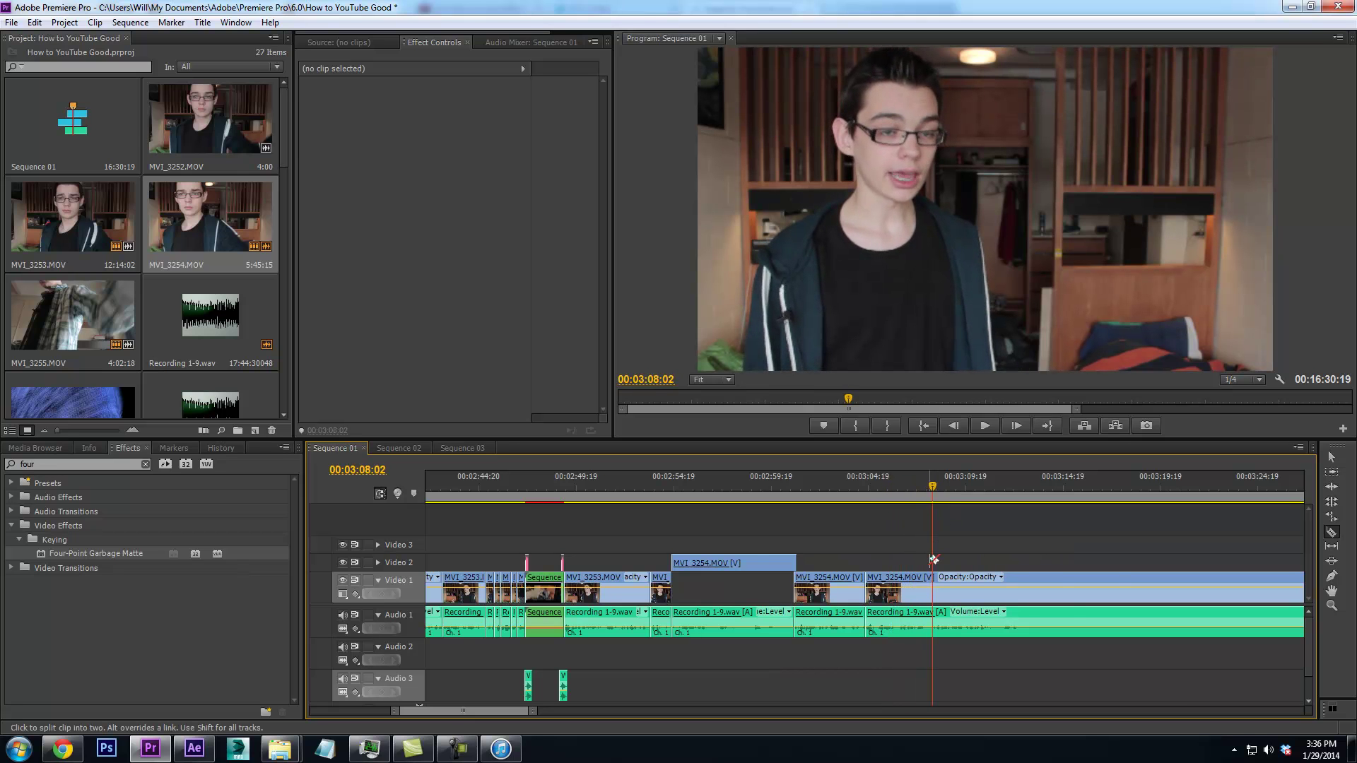
right_click(912, 594)
left_click(949, 115)
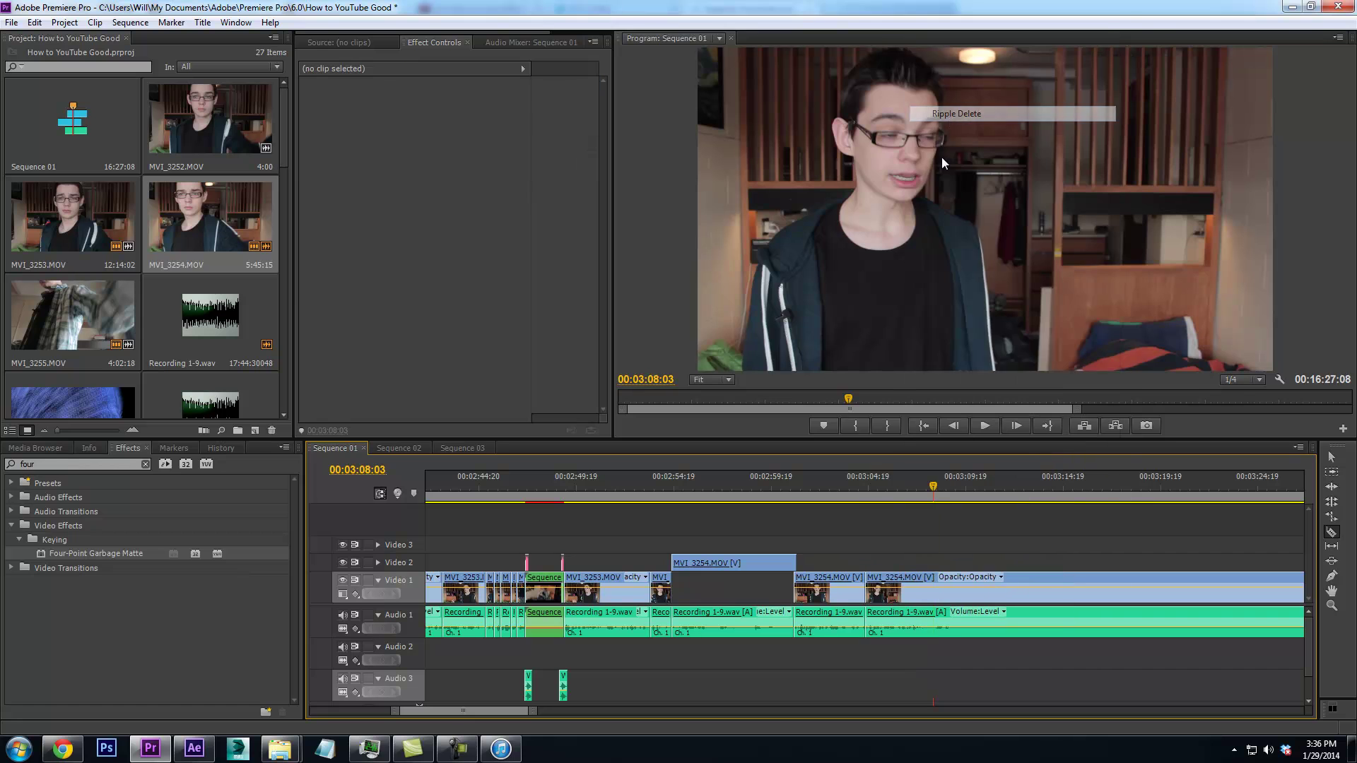
left_click(861, 495)
key("space")
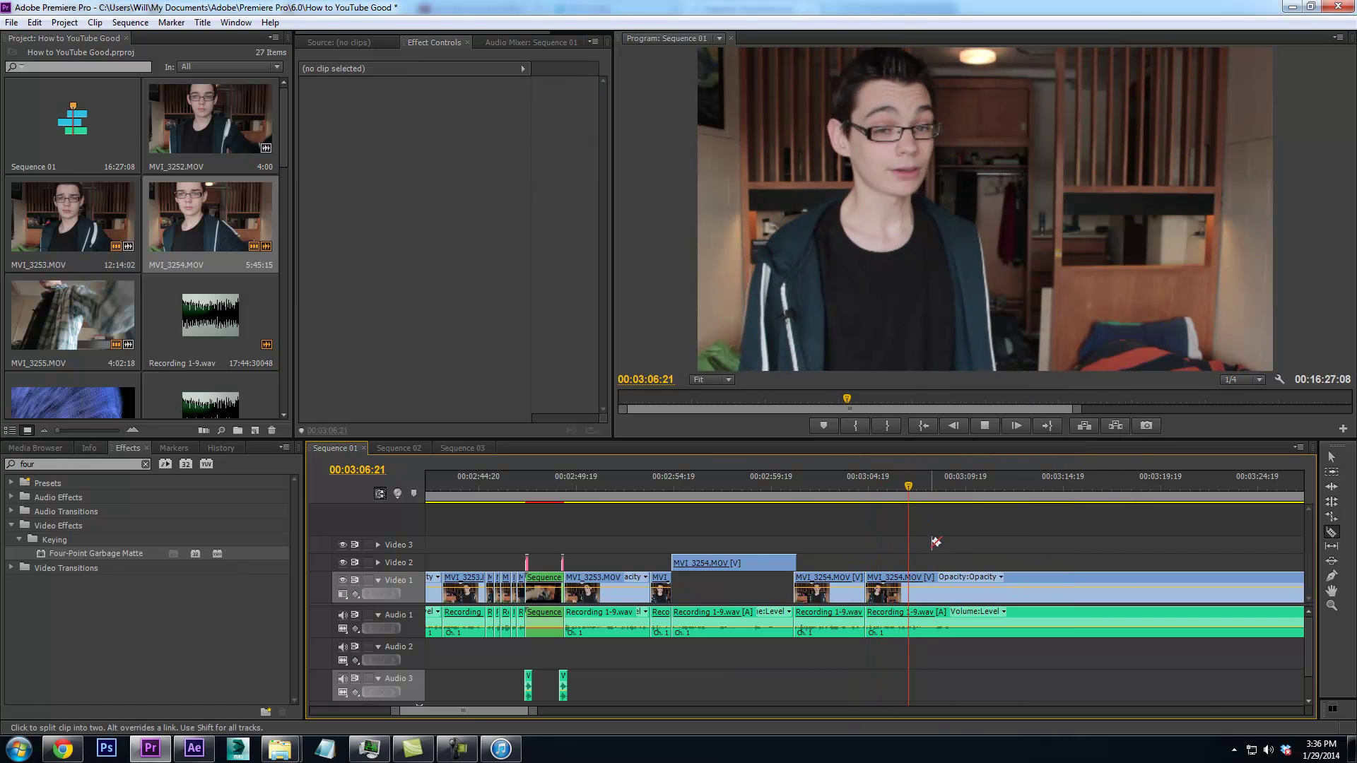
Split MVI_3254.MOV at 00:03:09:01 and 00:03:34:03, ripple delete the section between the cuts and play back across the join
key("space")
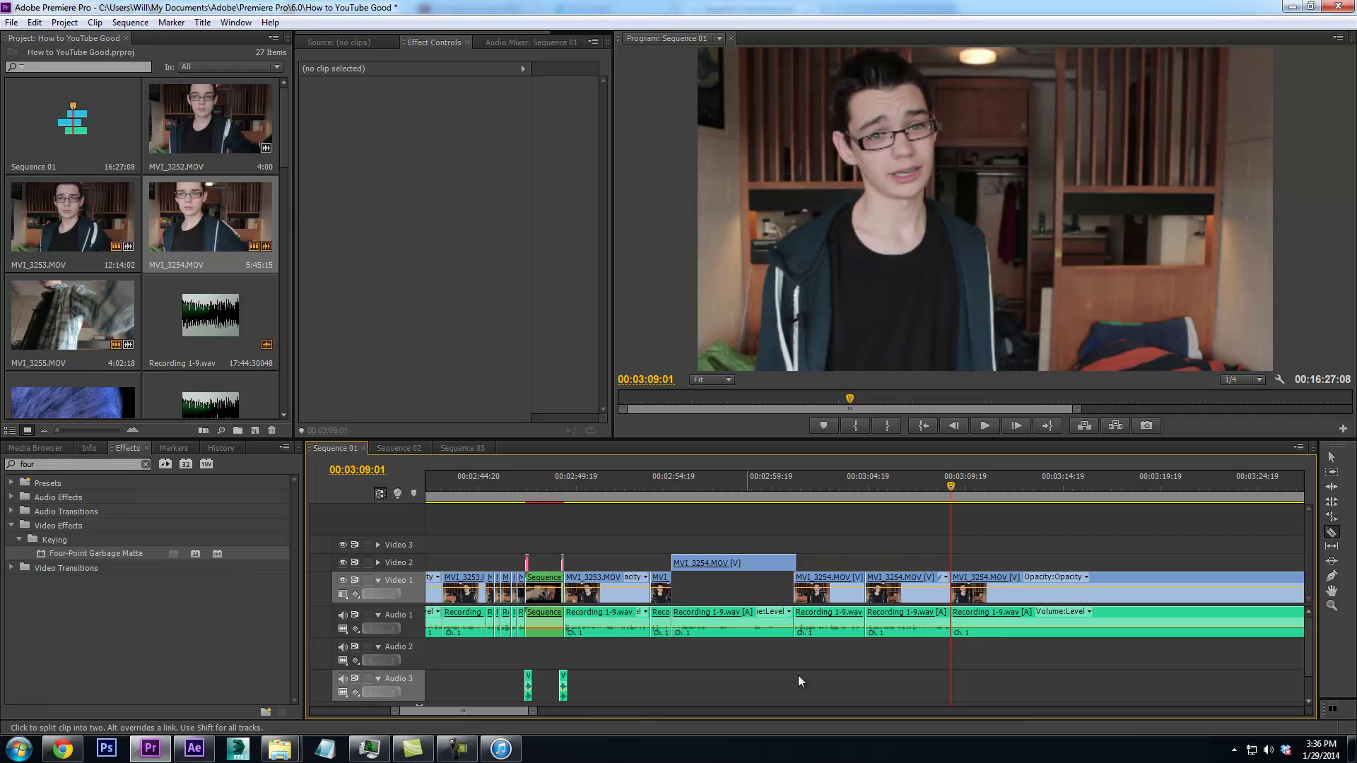
left_click_drag(534, 710, 916, 703)
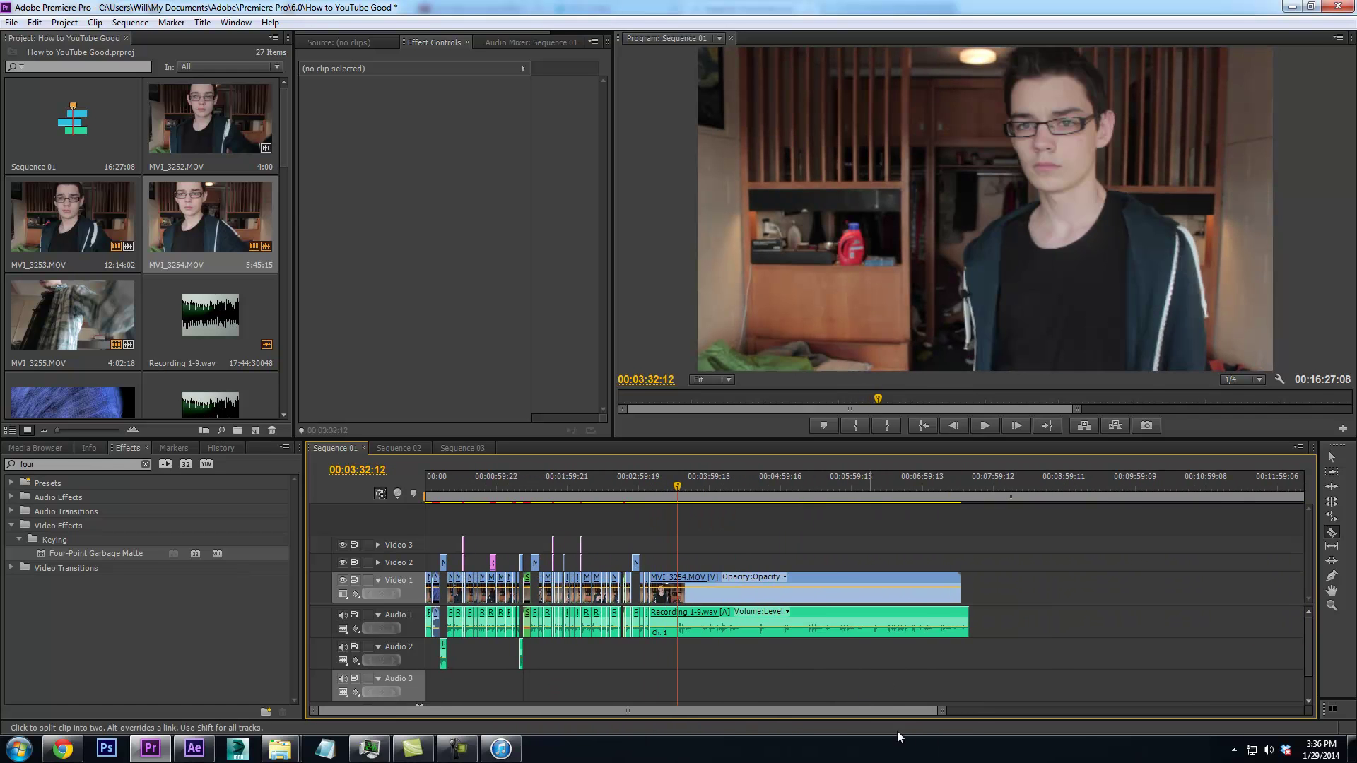
left_click_drag(944, 712, 652, 711)
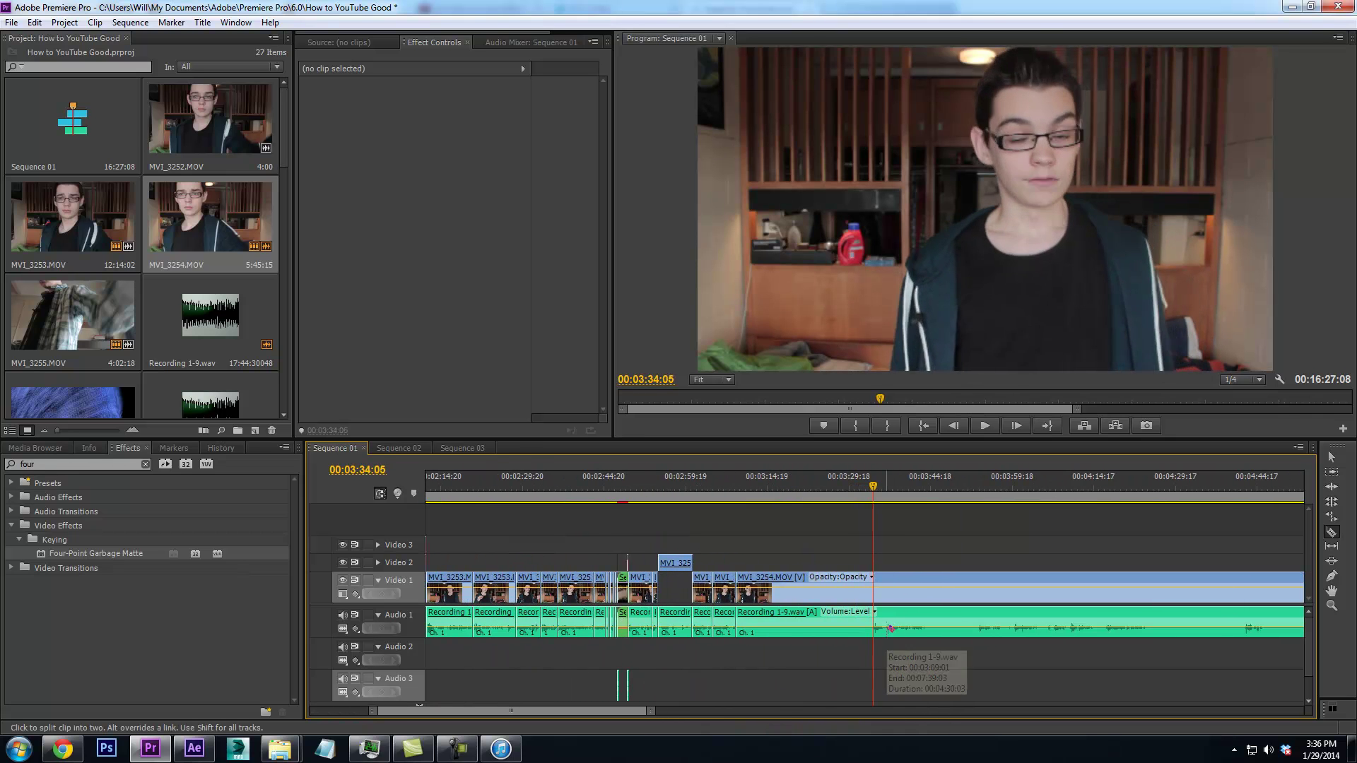
key("space")
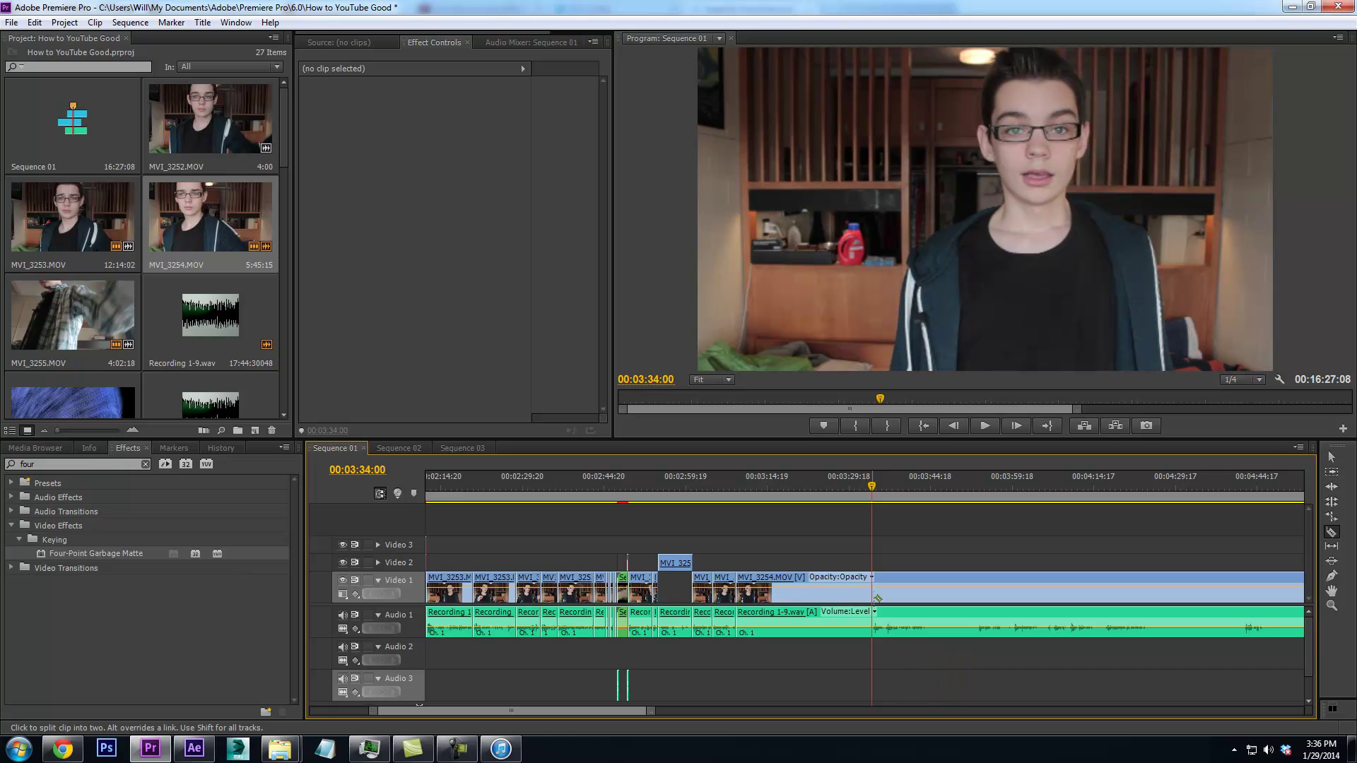
key("Right")
key("Right")
left_click(874, 586)
right_click(848, 586)
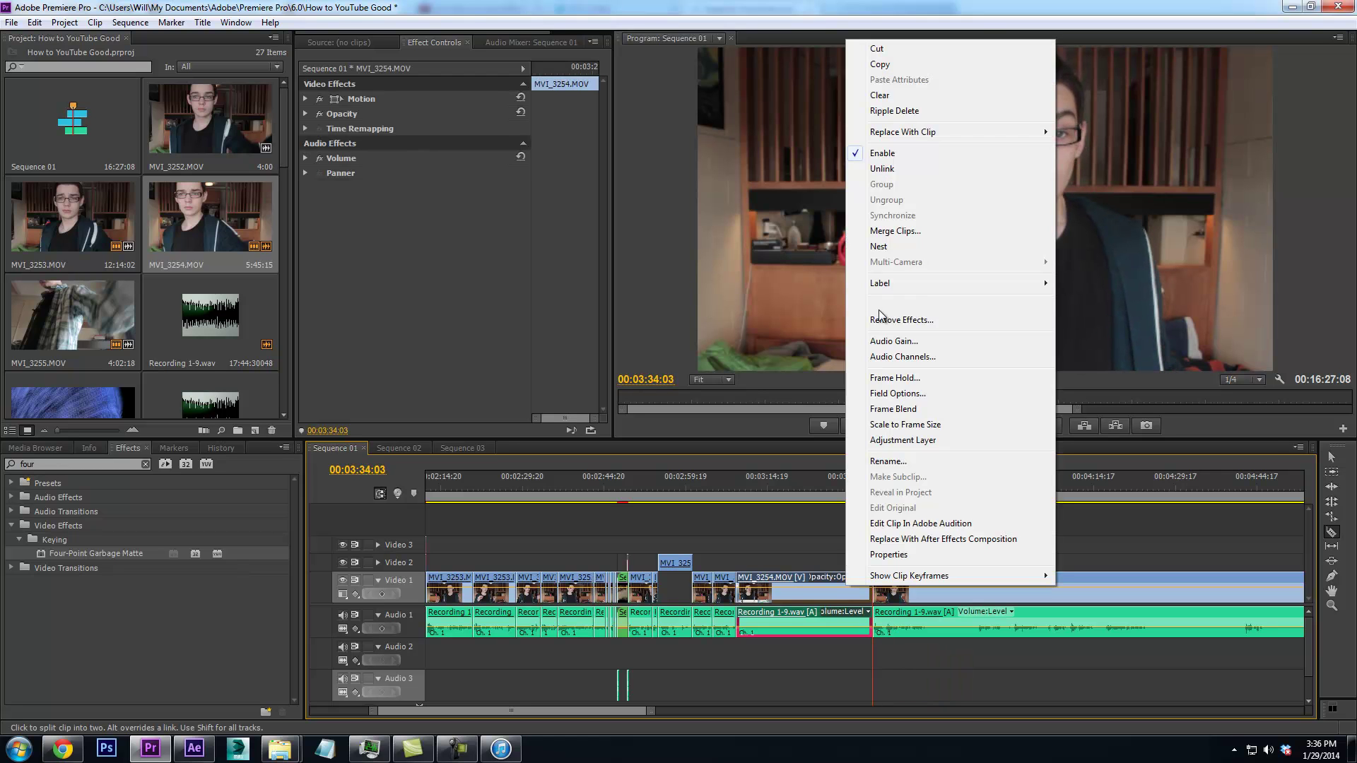
left_click(894, 111)
left_click(734, 485)
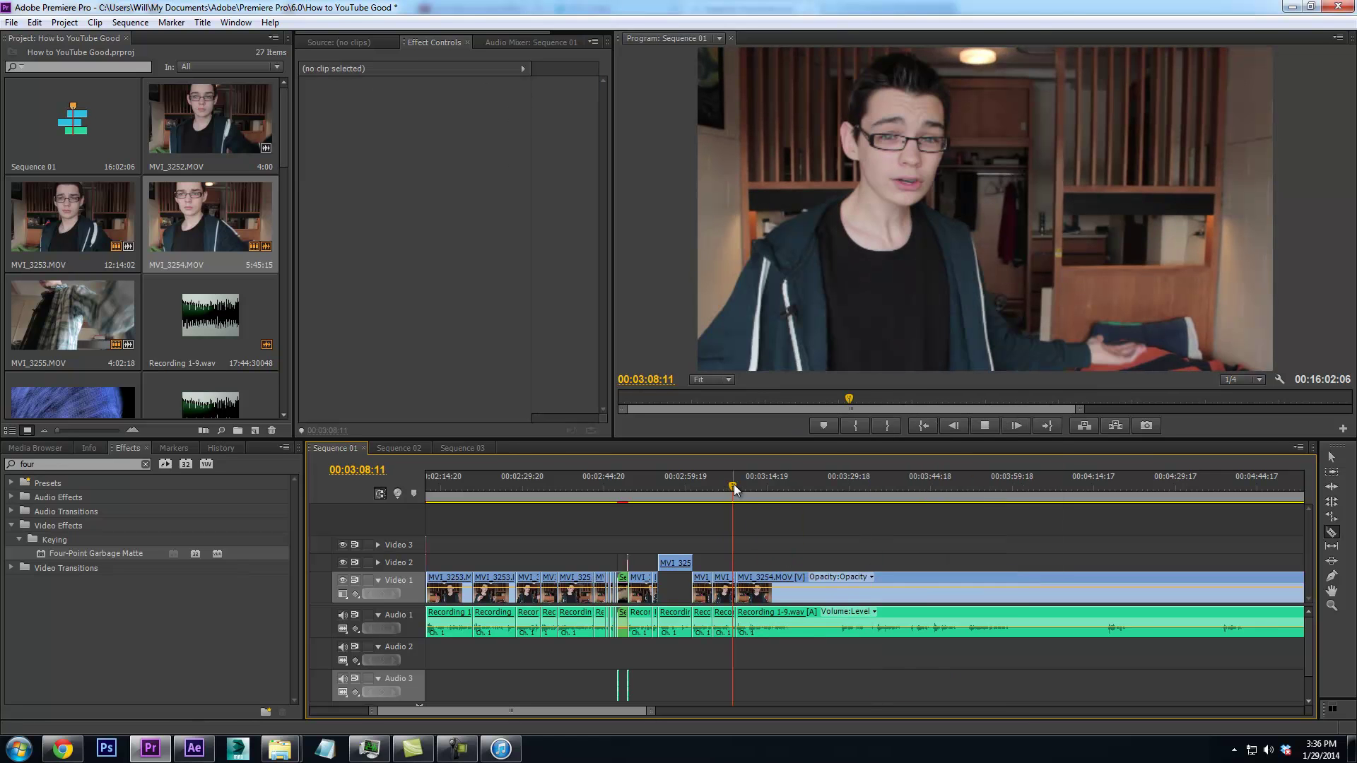
key("space")
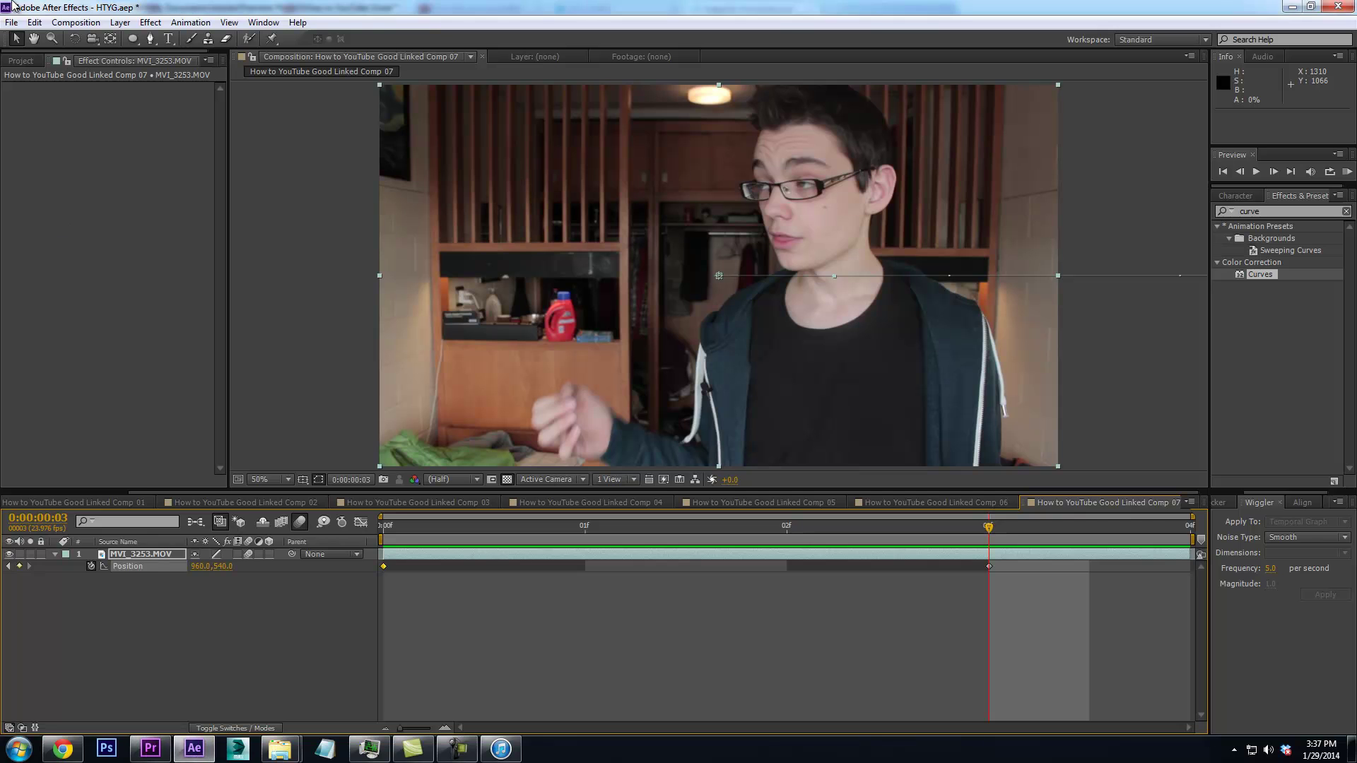
Switch to After Effects, save HTYG.aep and open the recent project G:\Videos\Endscreen\Project.aep
left_click(12, 23)
left_click(302, 433)
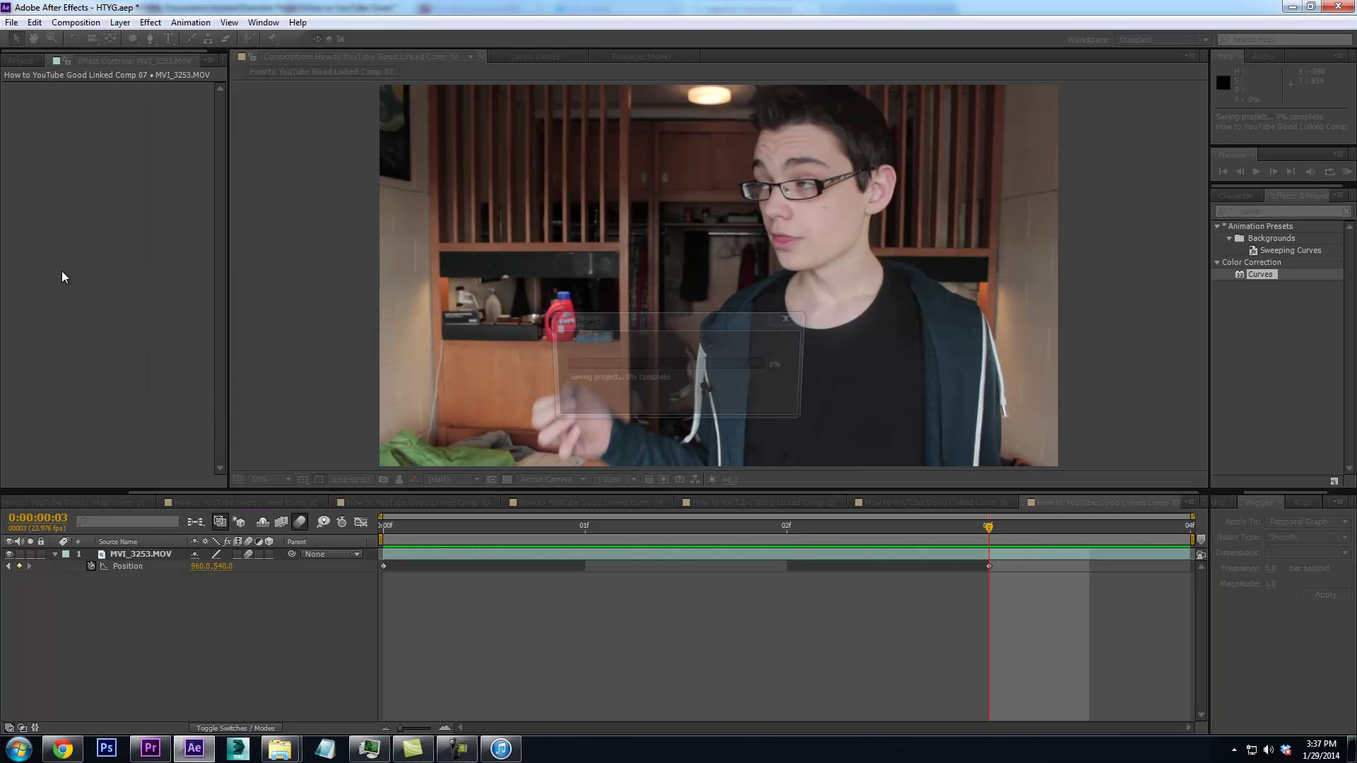
left_click(12, 23)
mouse_move(96, 70)
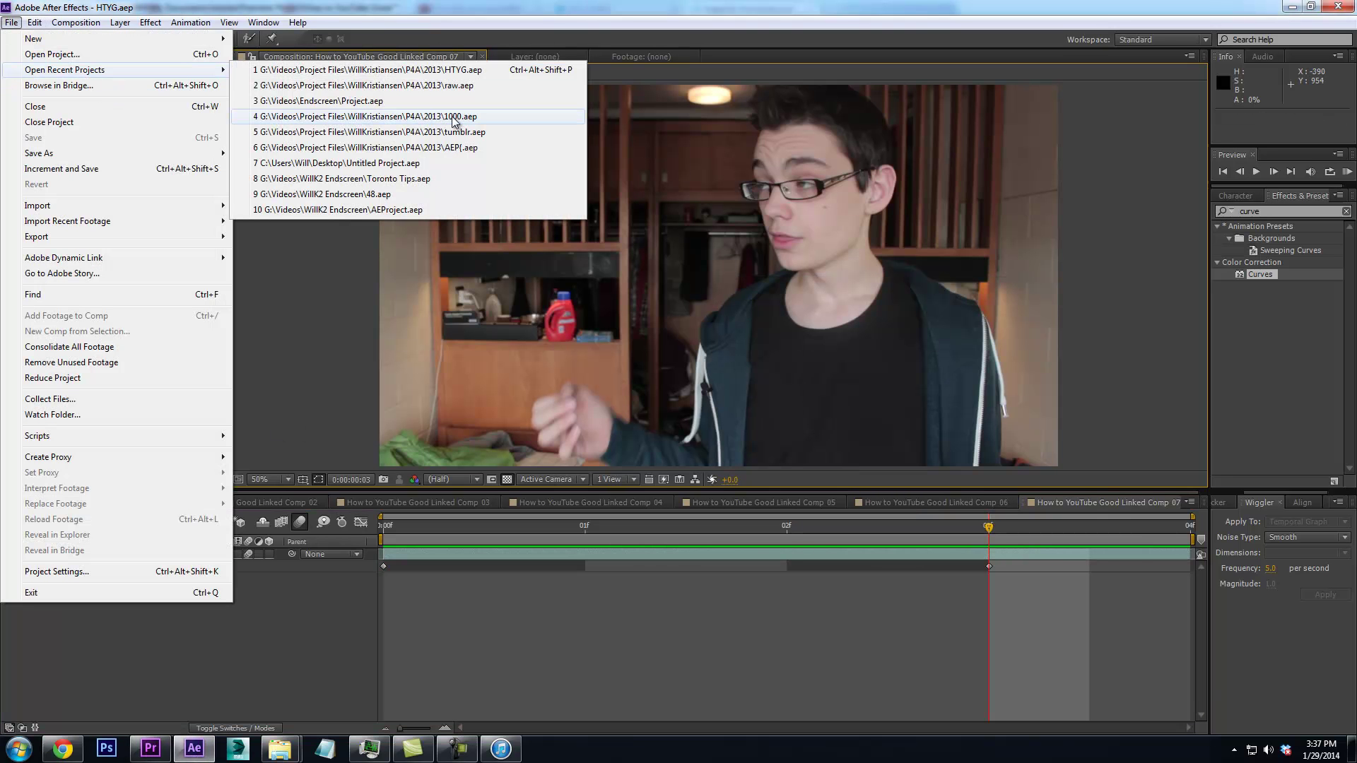
left_click(377, 101)
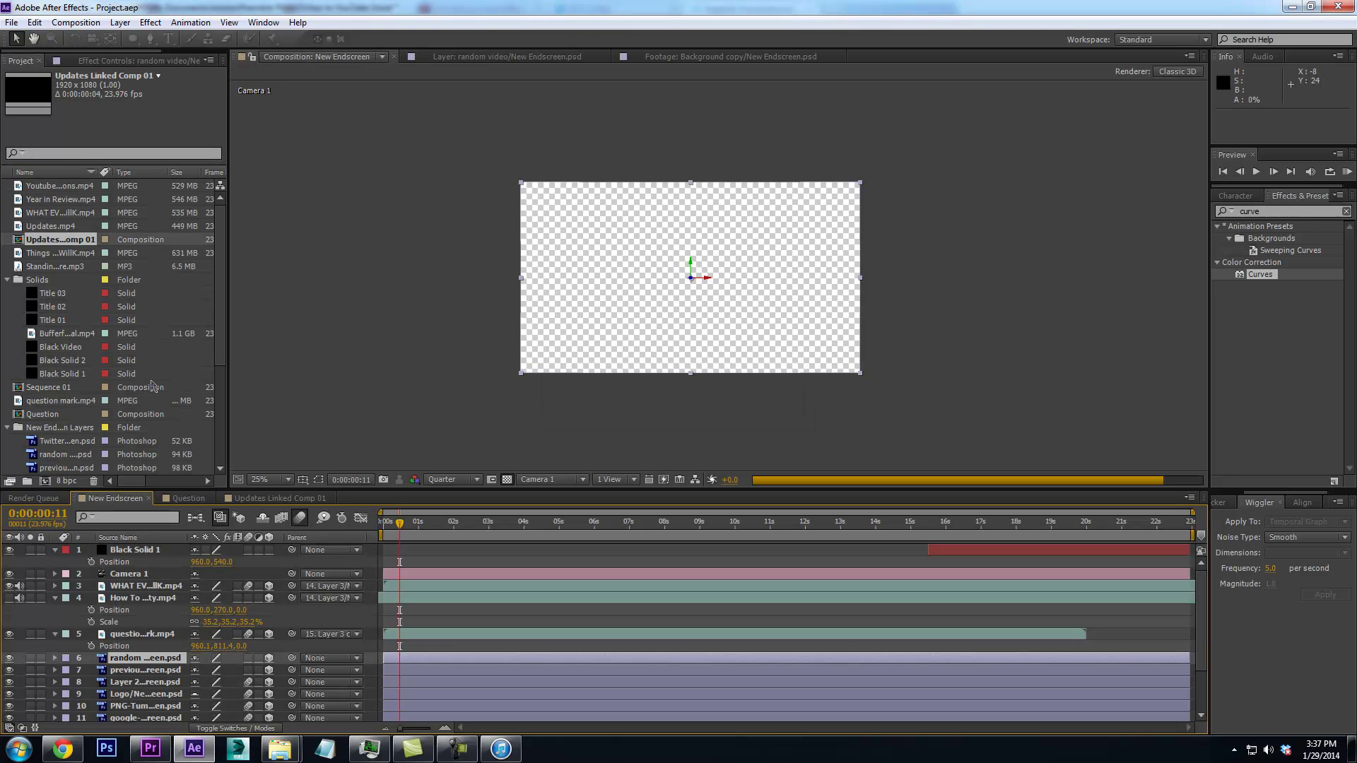
Find the 1000 SUBSCRIBER EXTRAVAGANZA video in the VLOGS folder under Finished Videos and import it into the endscreen project
mouse_move(280, 748)
left_click(366, 636)
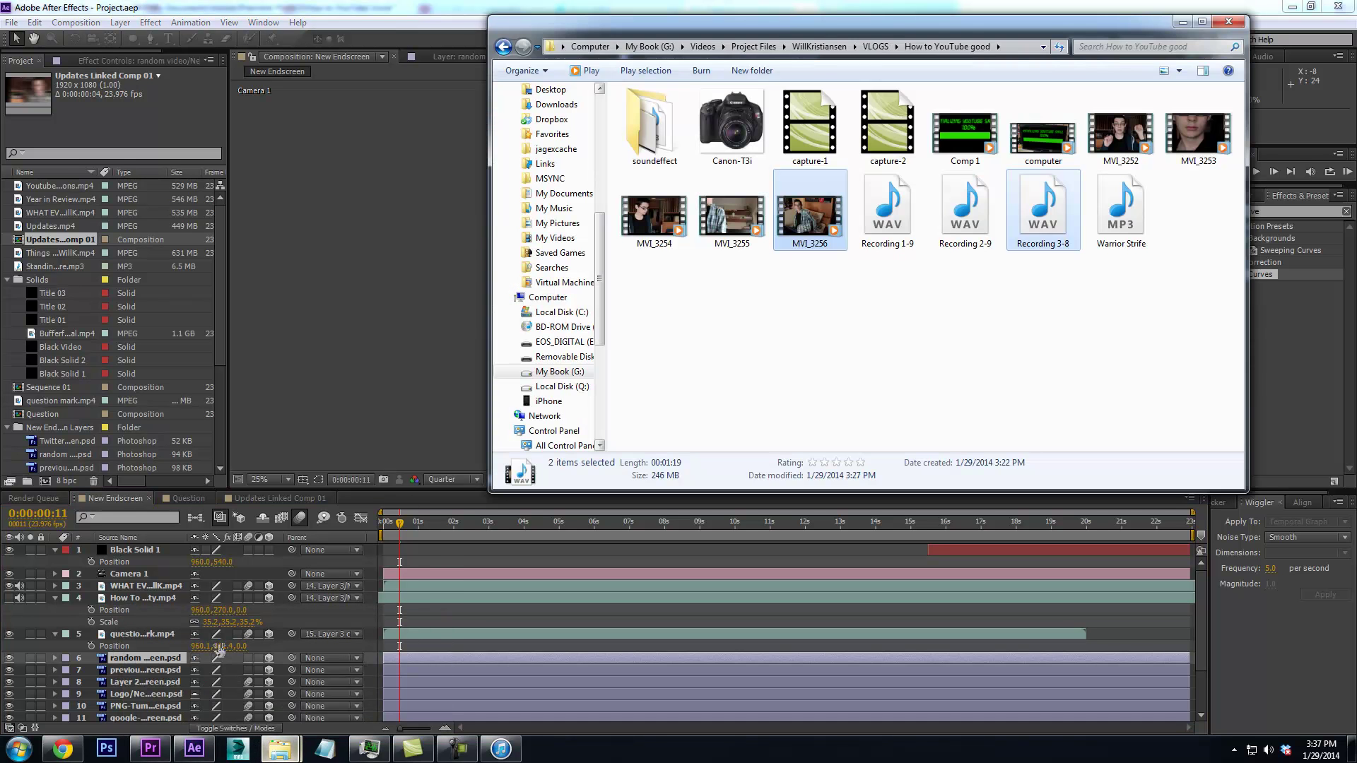
left_click(703, 46)
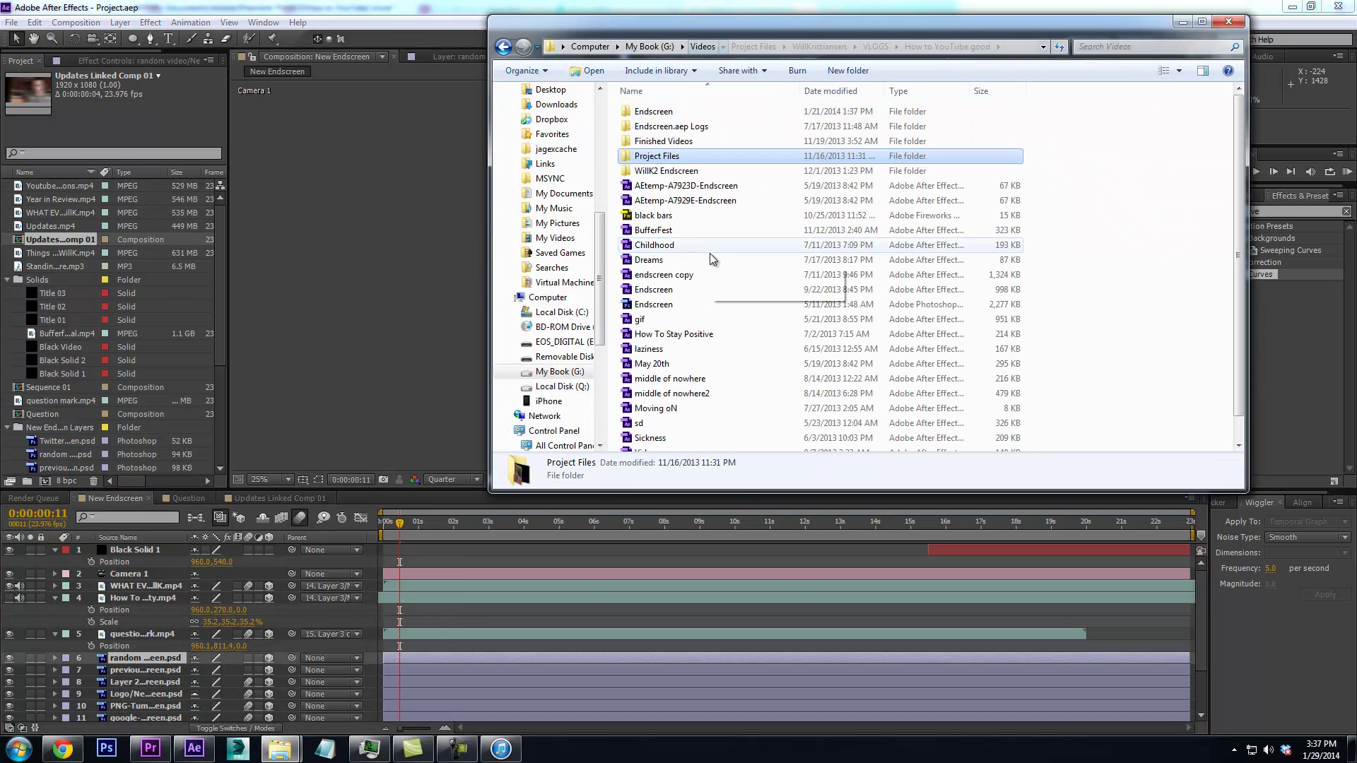
double_click(657, 141)
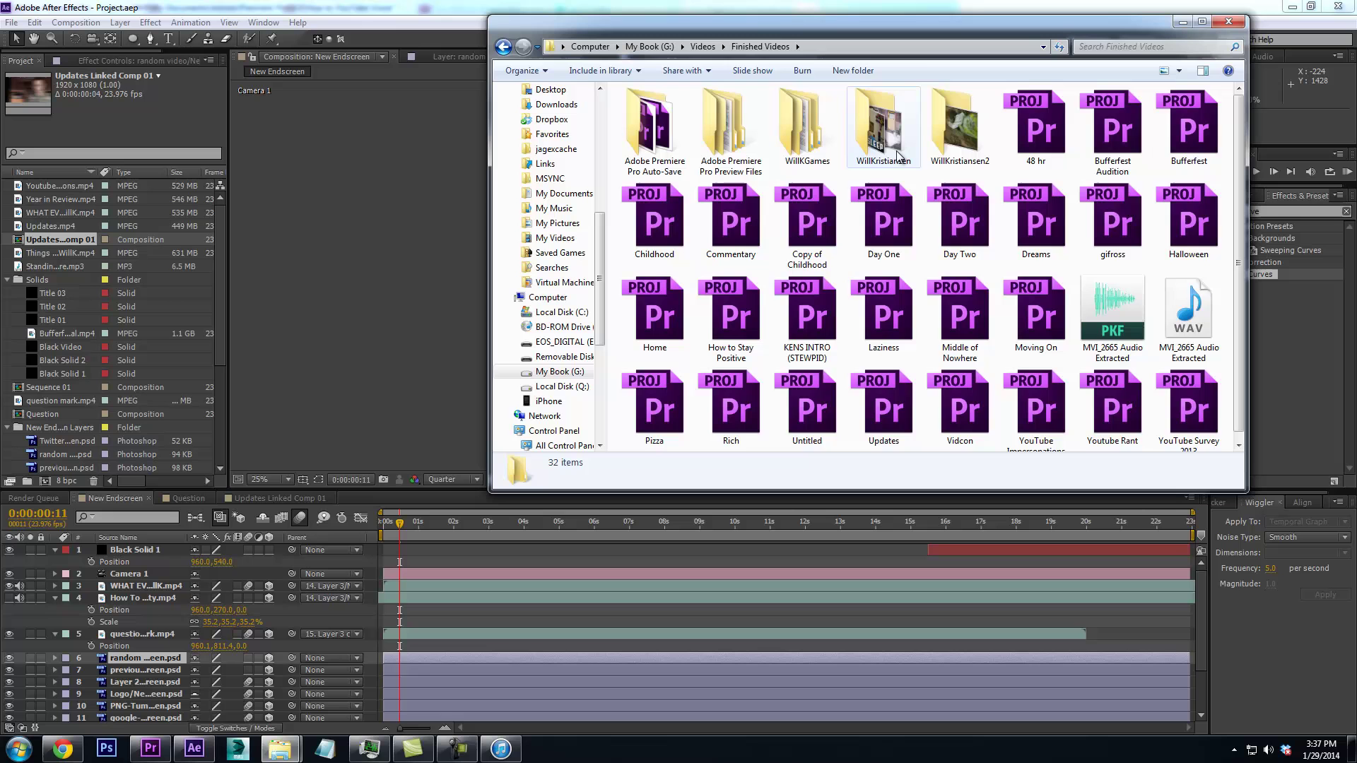
double_click(862, 136)
double_click(872, 190)
scroll(1053, 188, "down", 3)
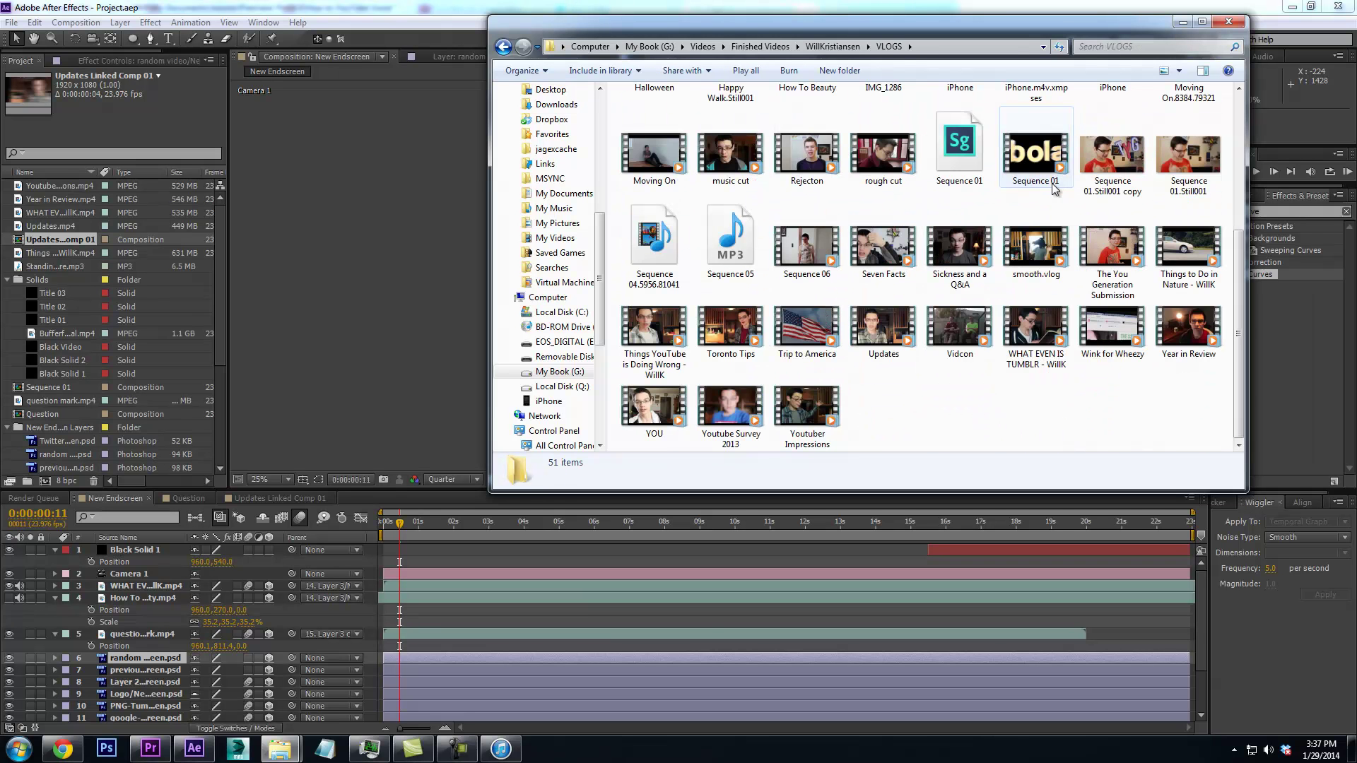
scroll(950, 304, "up", 3)
left_click_drag(730, 135, 32, 167)
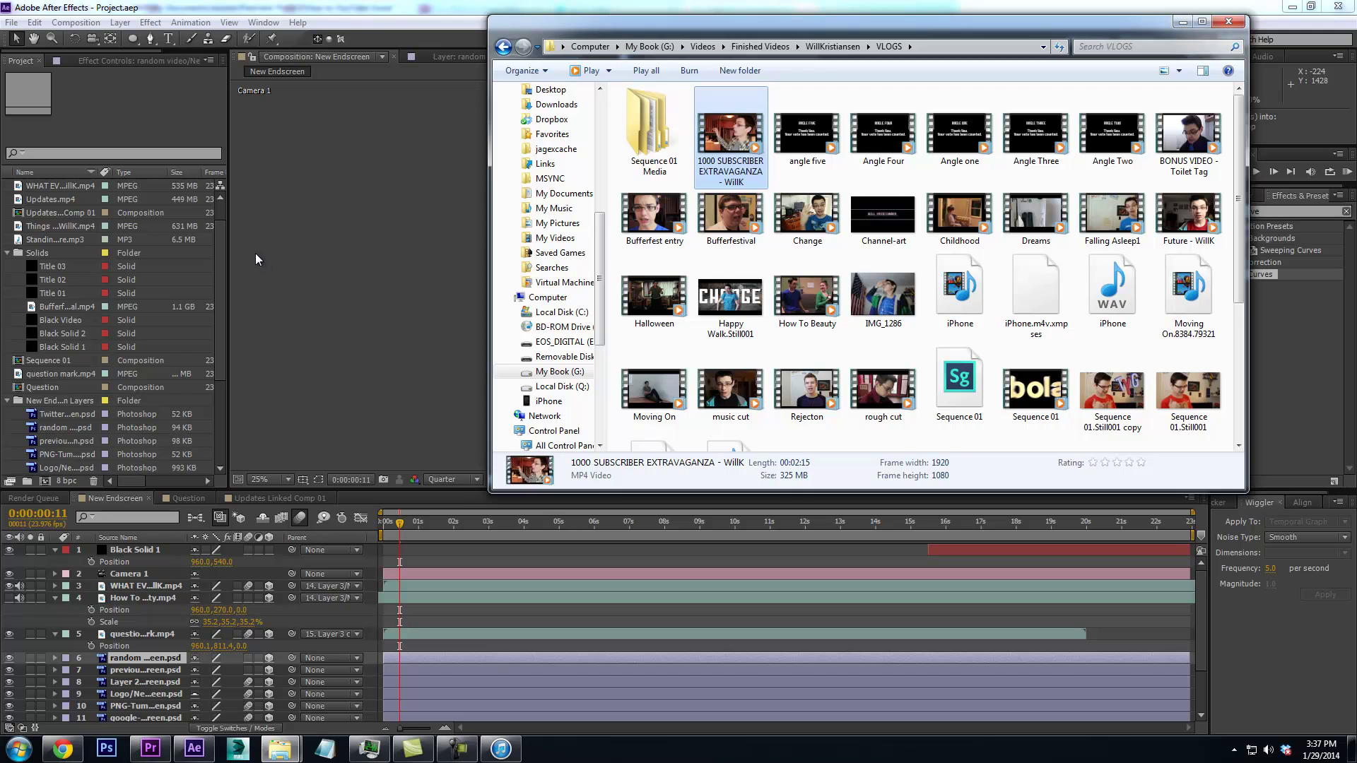
left_click(222, 228)
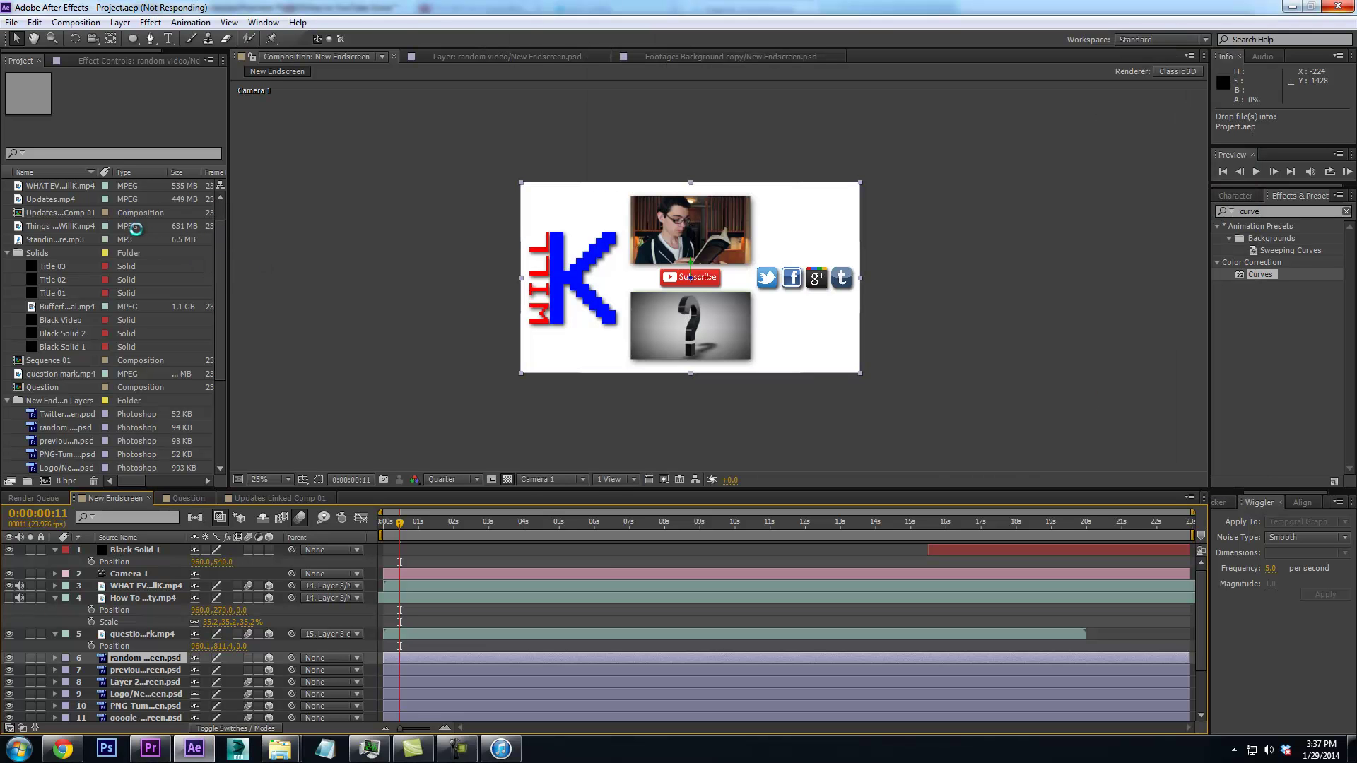
Switch back to Premiere Pro, split MVI_3254.MOV at 00:03:11:10 and ripple delete the section before the cut
left_click(150, 749)
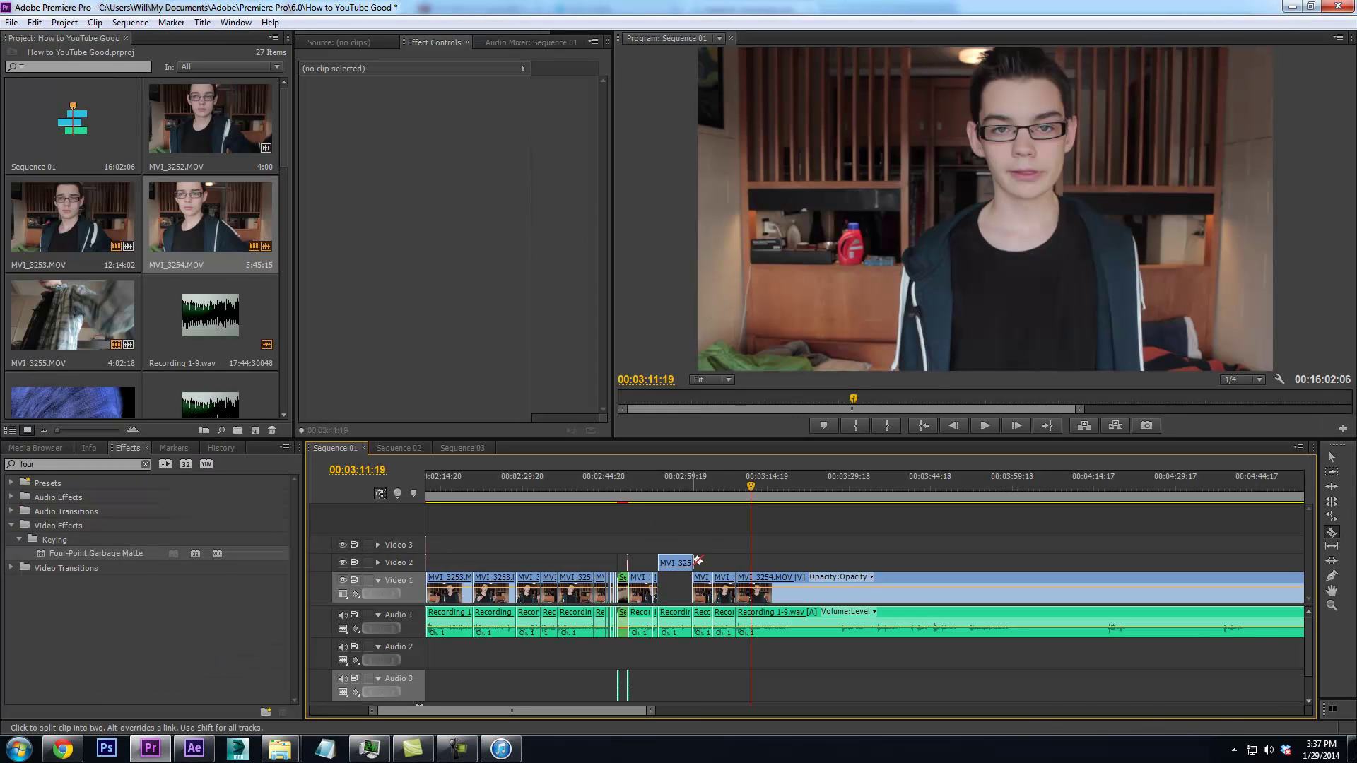
left_click(194, 749)
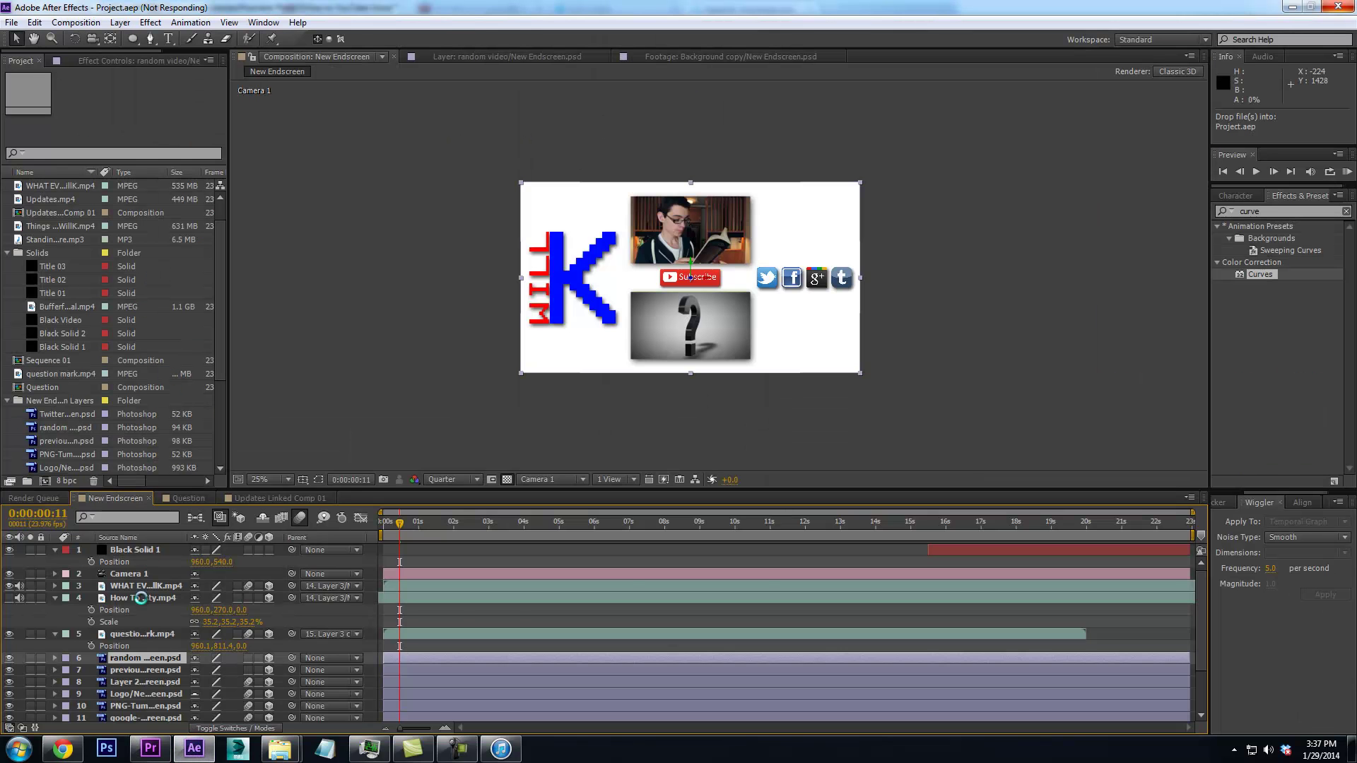
left_click(150, 749)
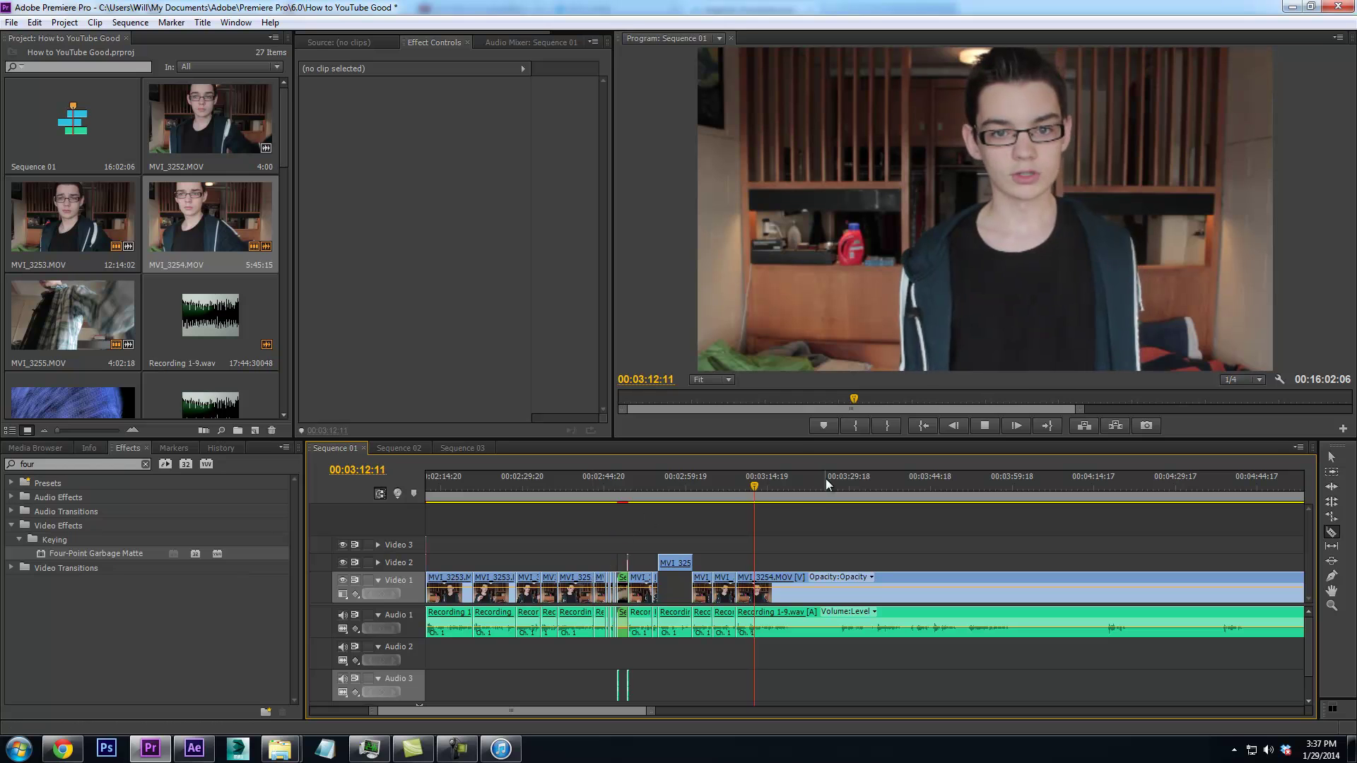
left_click(749, 485)
left_click(749, 587)
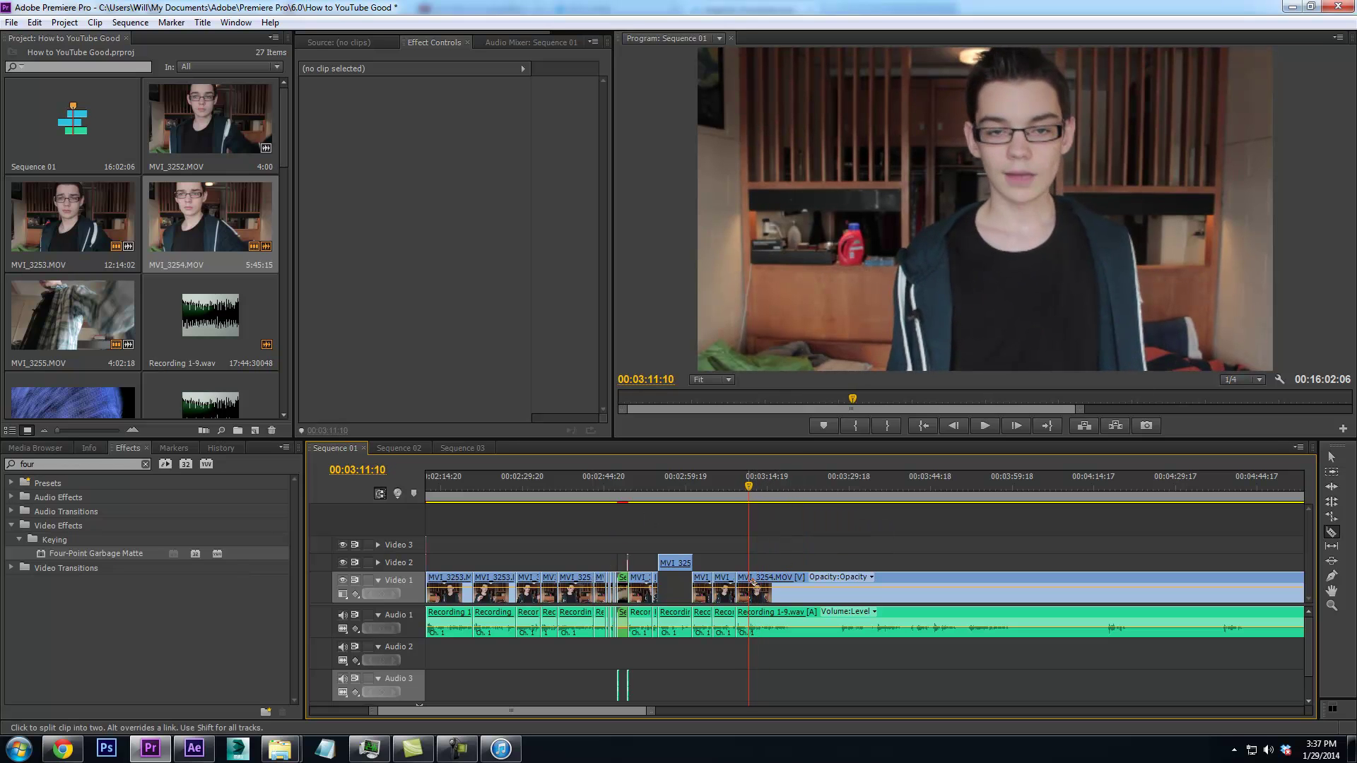
right_click(750, 587)
key("Escape")
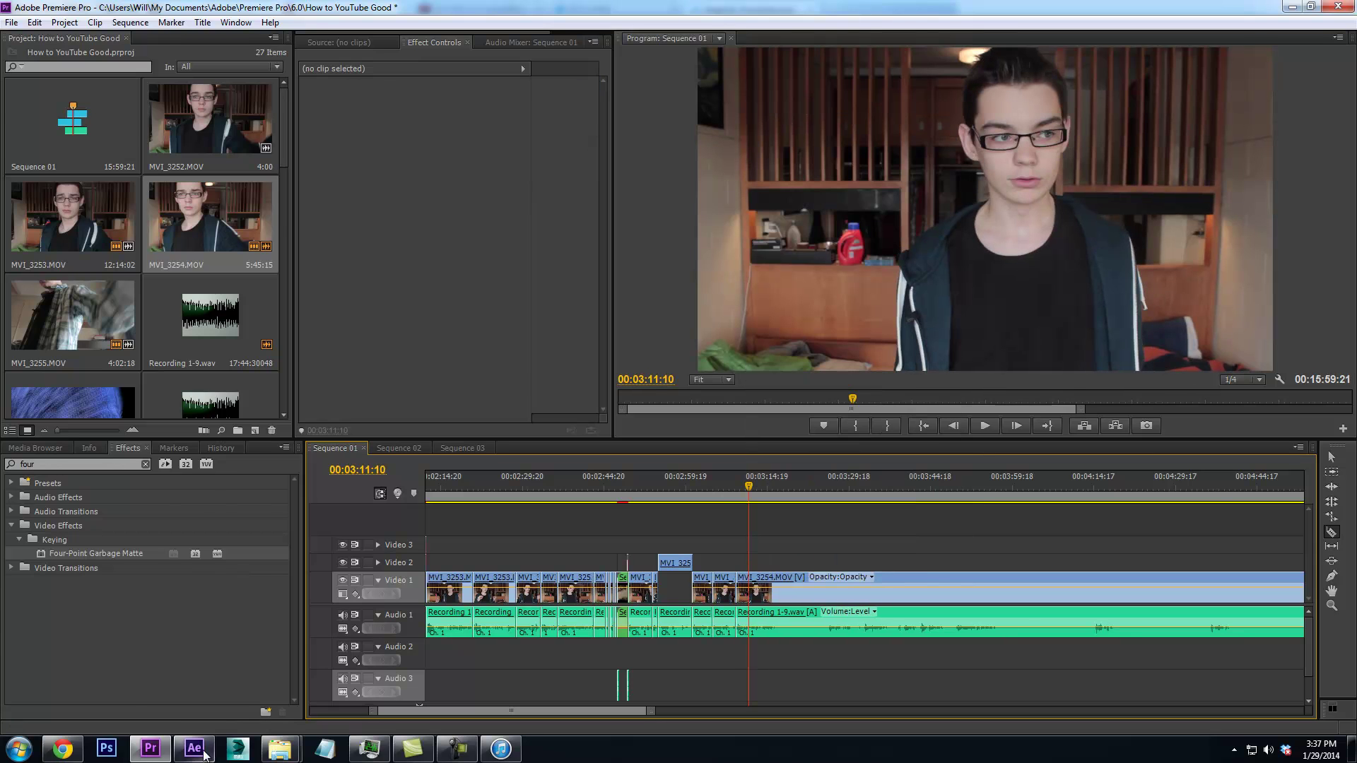
In After Effects, place the 1000 SUBSCRIBER EXTRAVAGANZA video directly below Camera 1 in New Endscreen and shift it 14:22 earlier
left_click(194, 749)
scroll(84, 191, "up", 2)
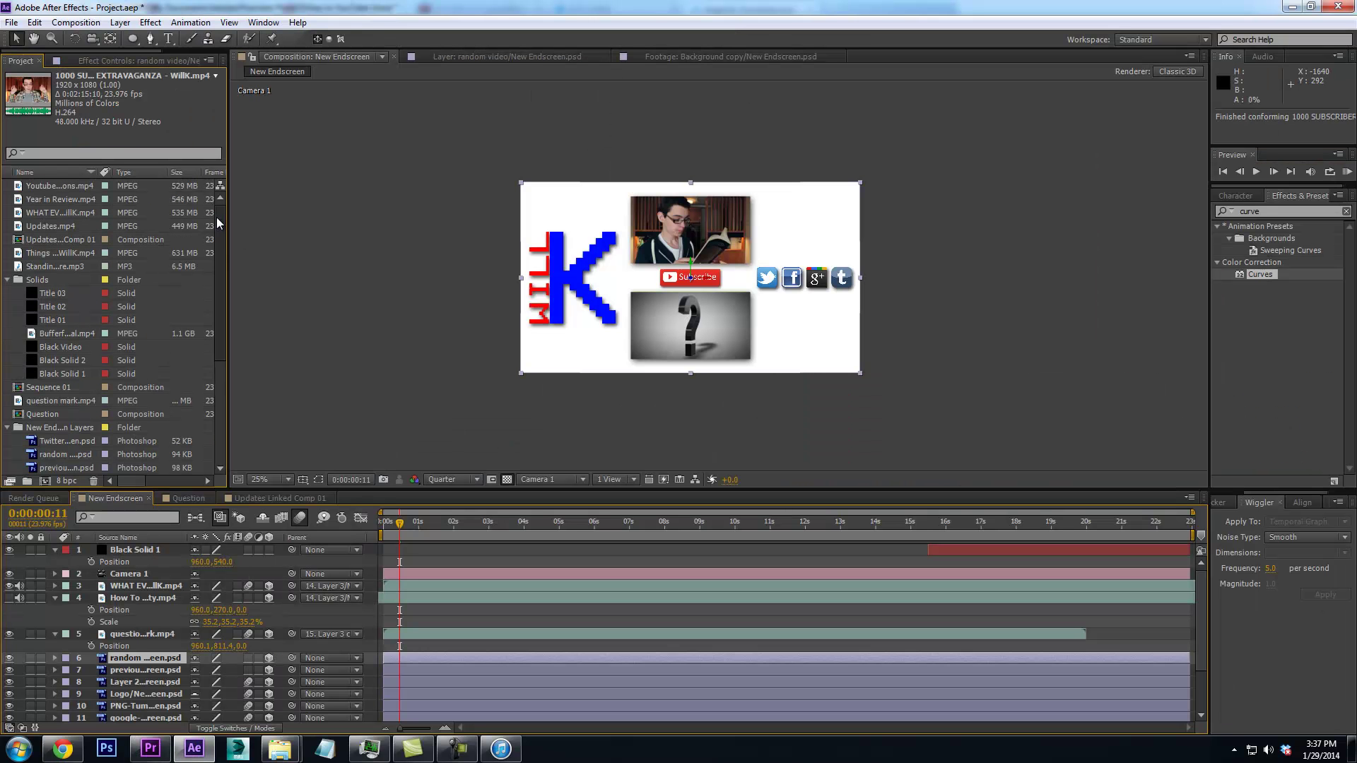
left_click(119, 253)
scroll(118, 254, "down", 5)
left_click_drag(78, 467, 129, 646)
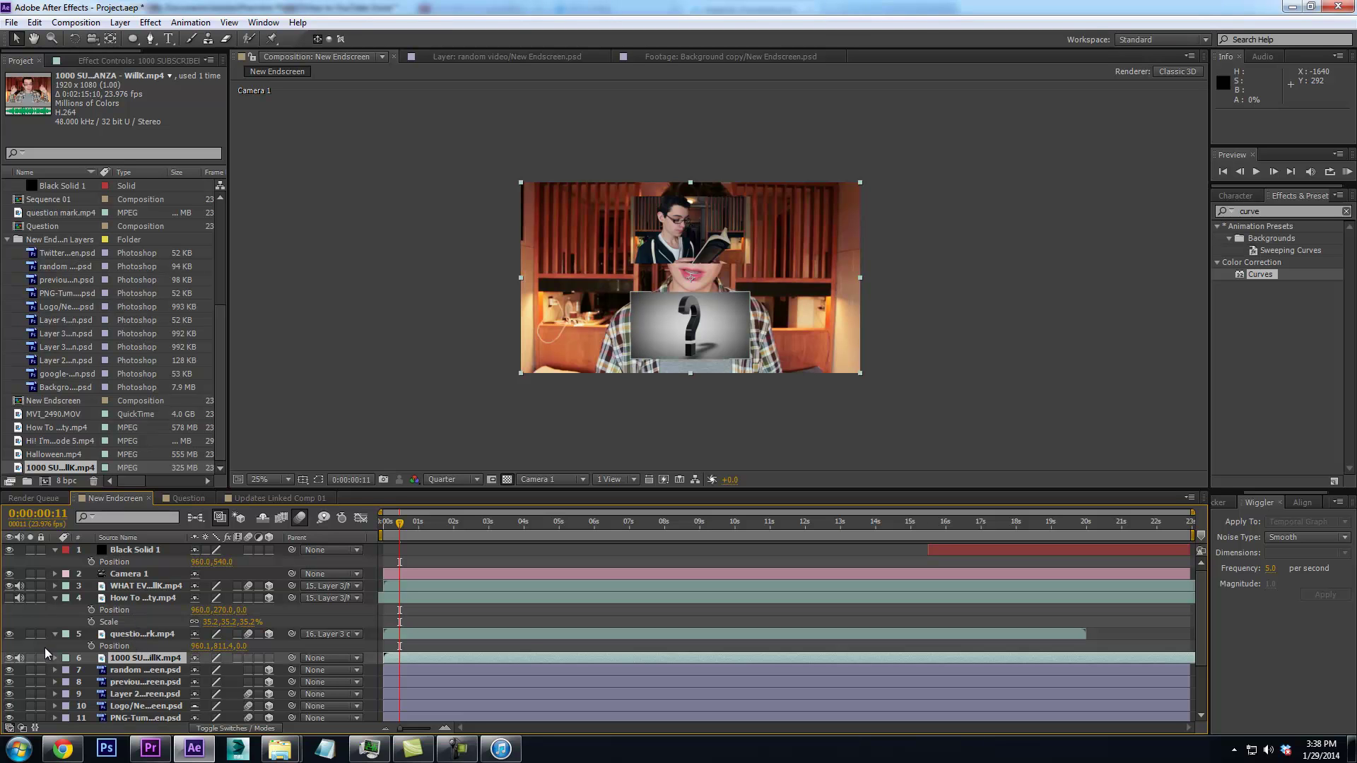
left_click_drag(137, 665, 12, 599)
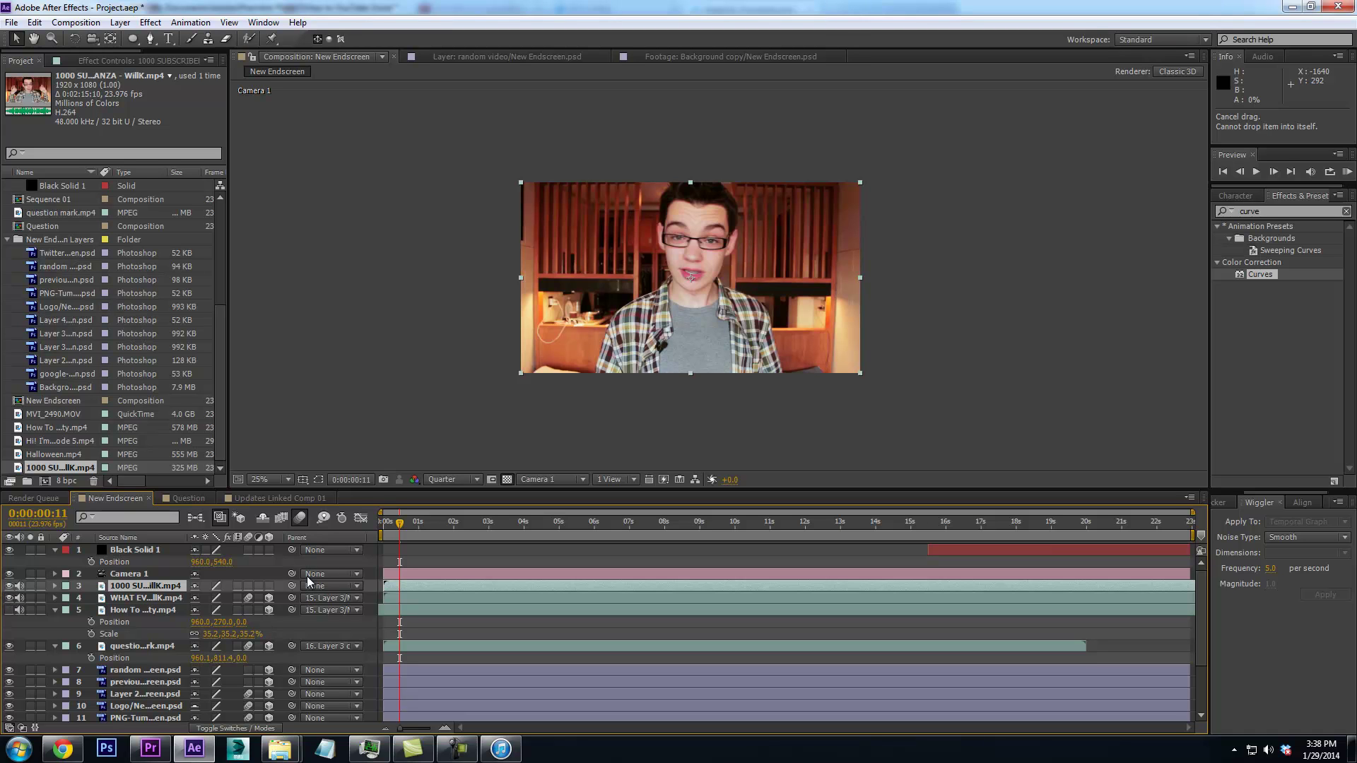
left_click_drag(968, 589, 427, 595)
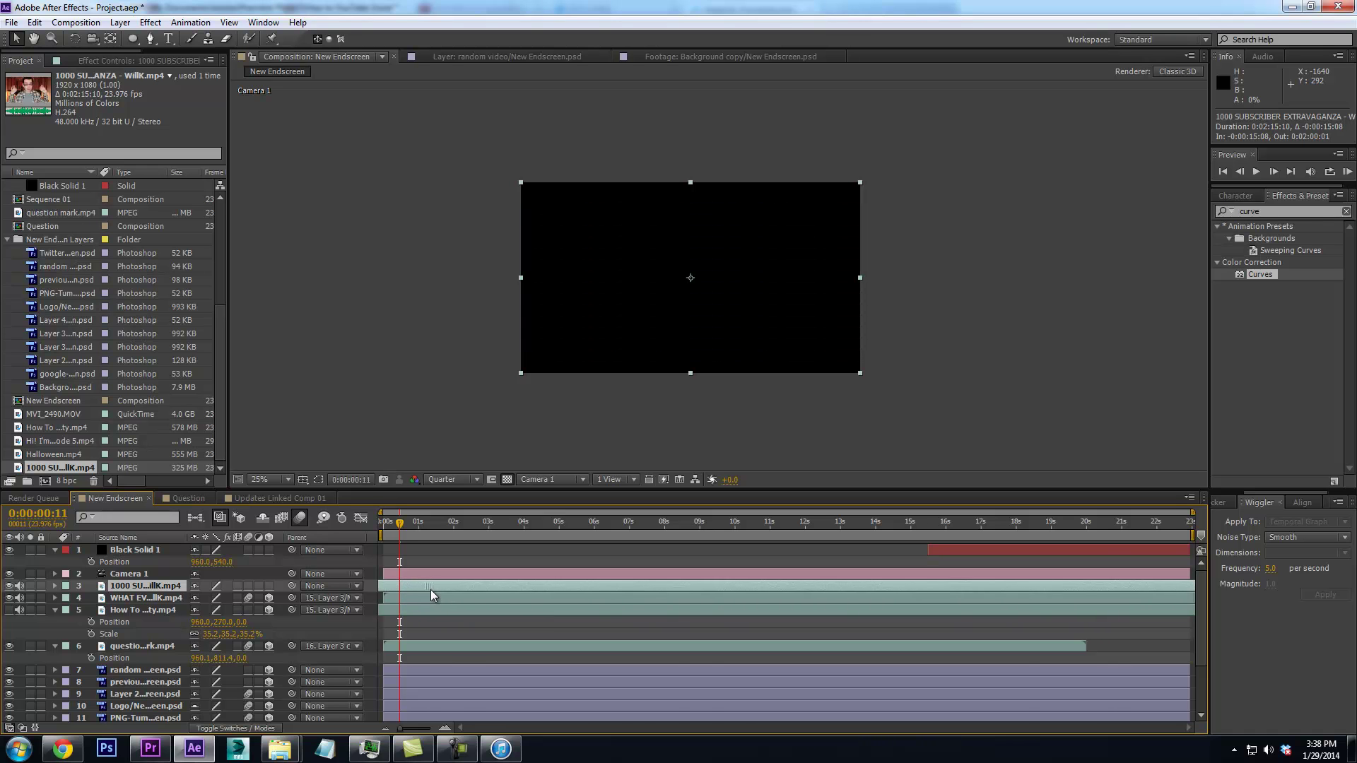
left_click_drag(444, 592, 445, 592)
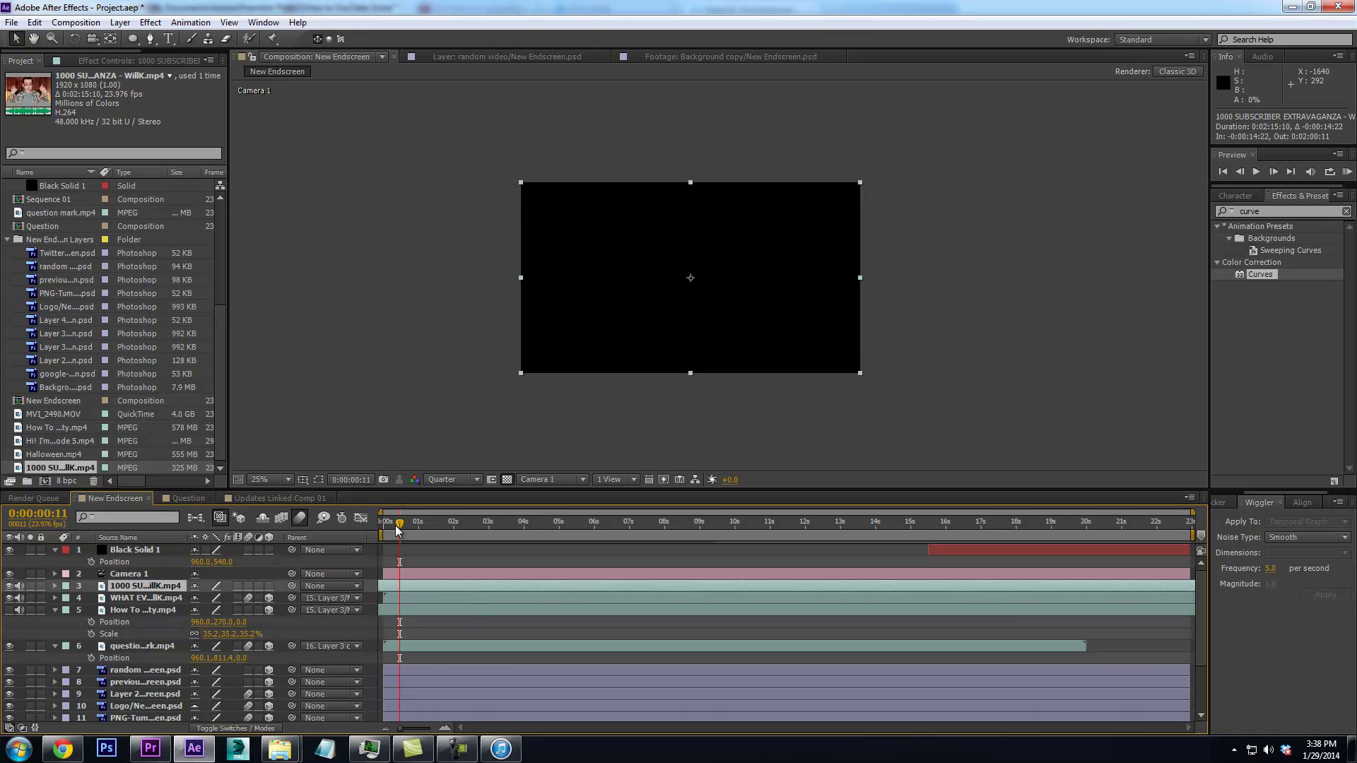
Copy the position and 35.2% scale of the WHAT EVEN IS TUMBLR layer to the 1000 SUBSCRIBER EXTRAVAGANZA layer
left_click(156, 598)
key("p")
key("ctrl+Up")
left_click(150, 599)
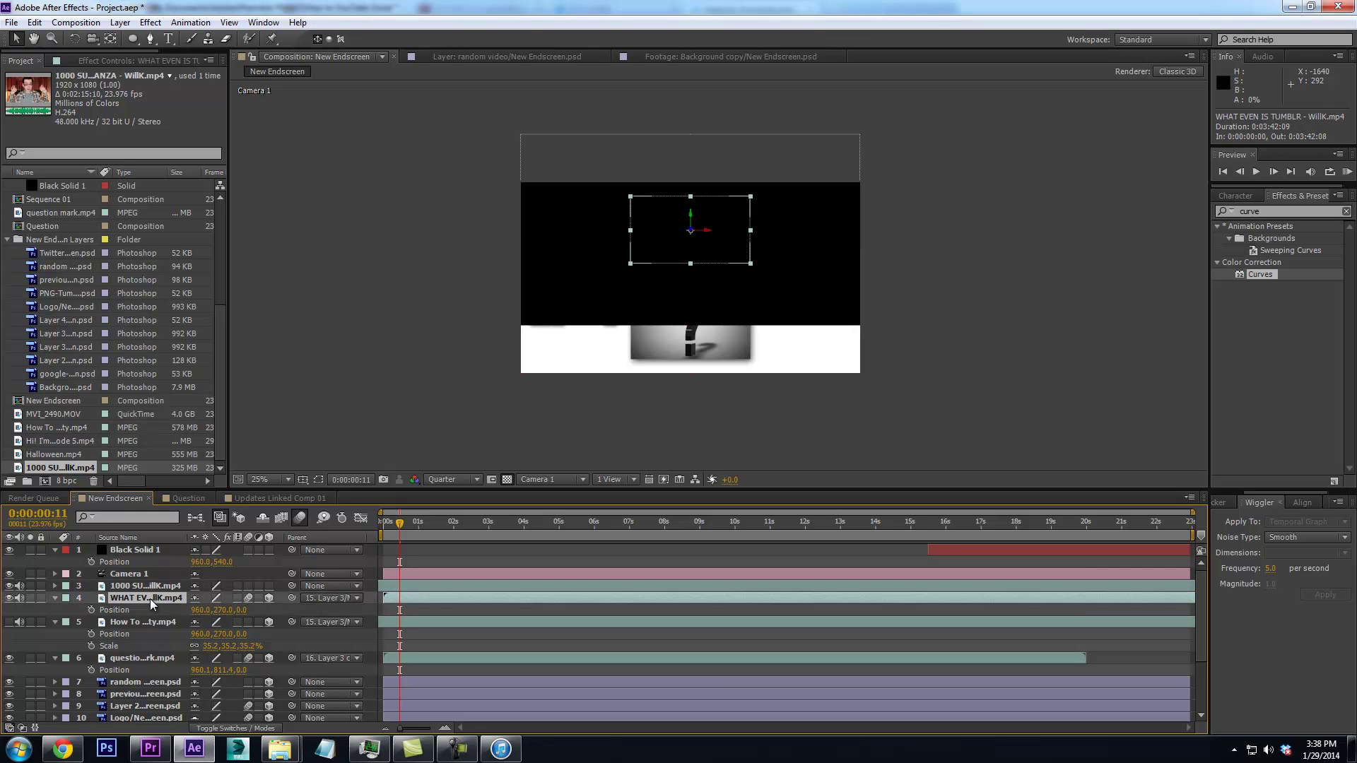
key("p")
key("s")
key("ctrl+Up")
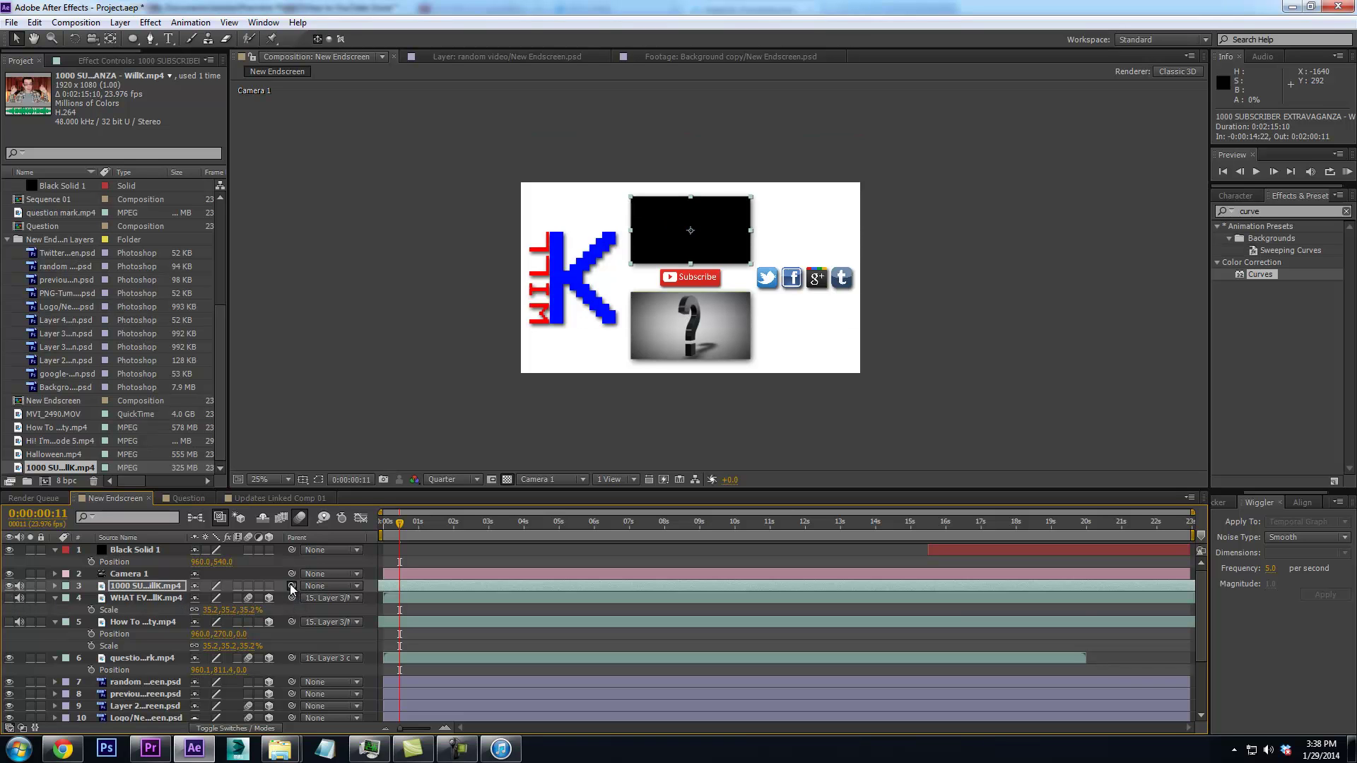
scroll(268, 610, "down", 3)
scroll(268, 610, "up", 3)
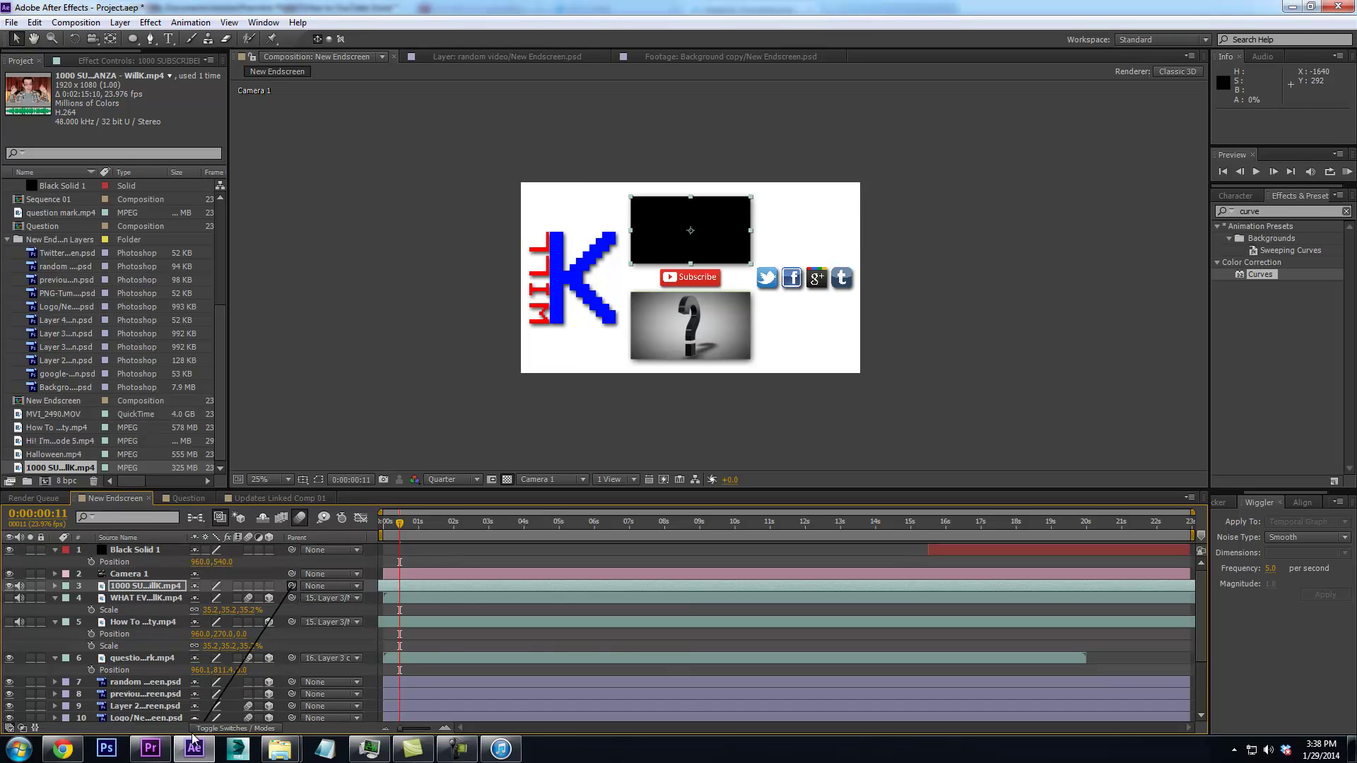
scroll(149, 706, "down", 4)
left_click_drag(149, 707, 119, 710)
scroll(318, 521, "up", 3)
scroll(311, 544, "up", 3)
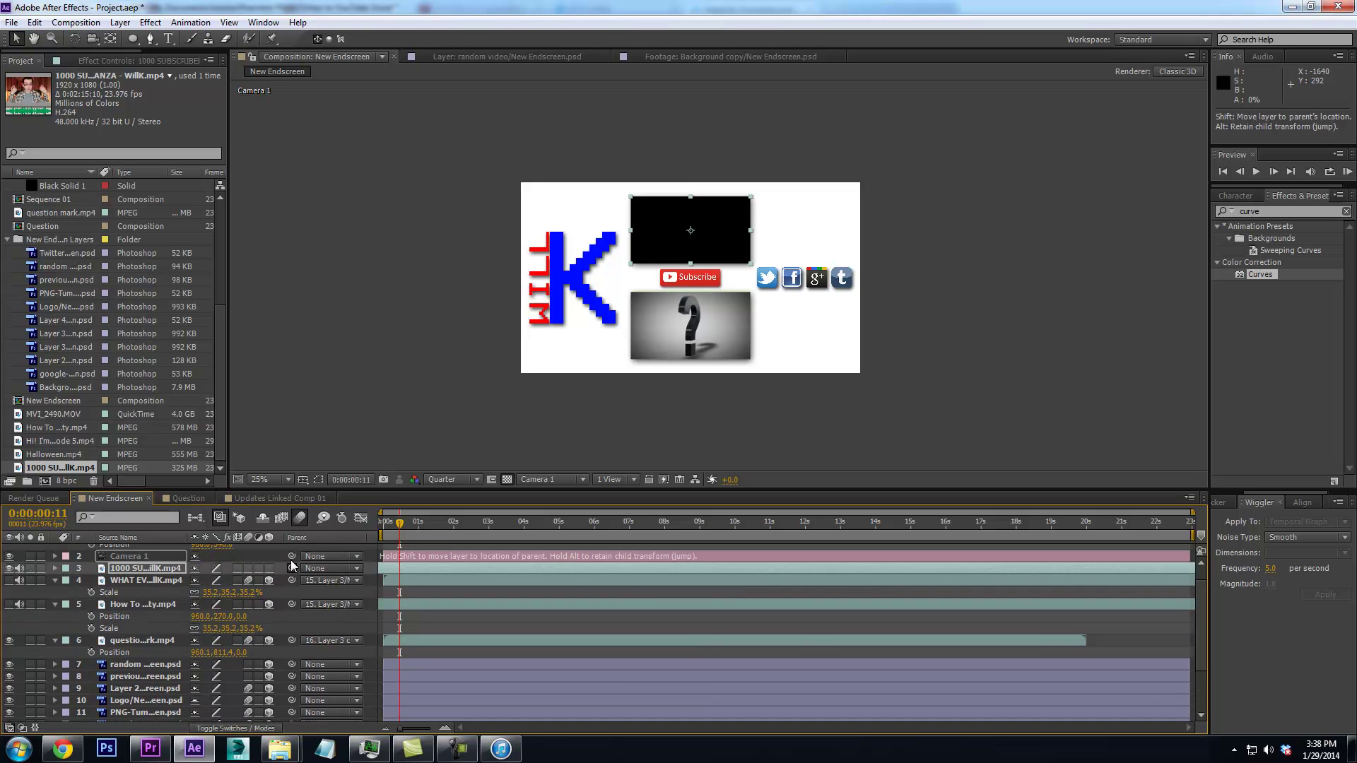
Parent the 1000 SUBSCRIBER EXTRAVAGANZA layer to 15. Layer 3/New Endscreen and make it a 3D layer
left_click(152, 581)
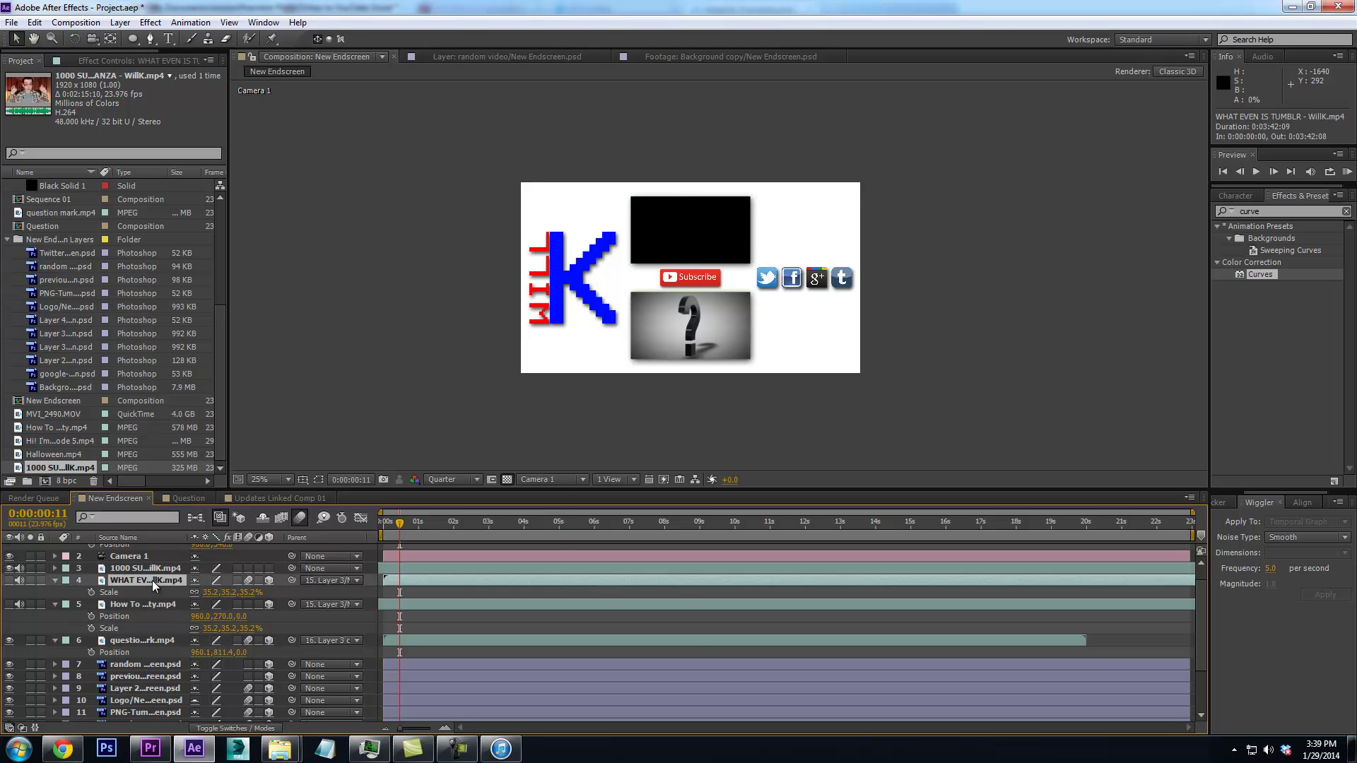
left_click(324, 569)
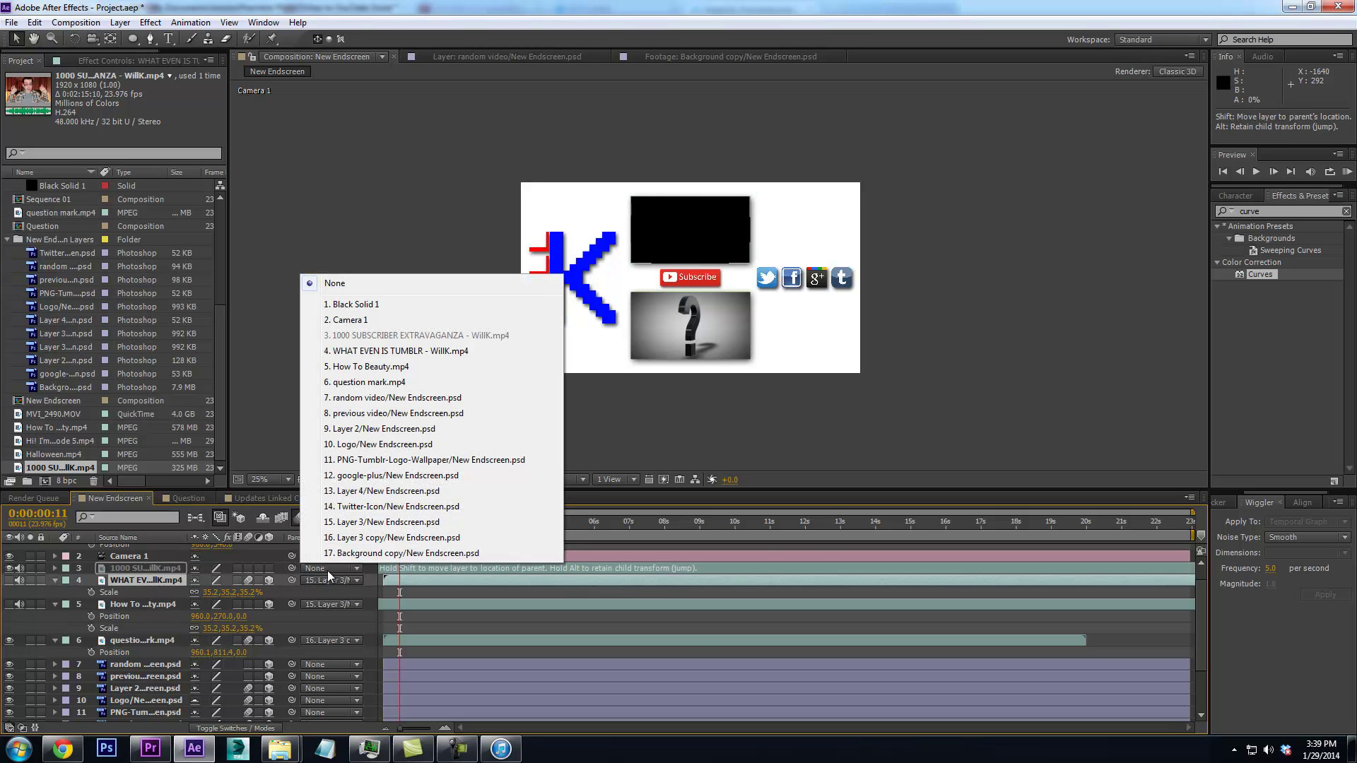
left_click(360, 523)
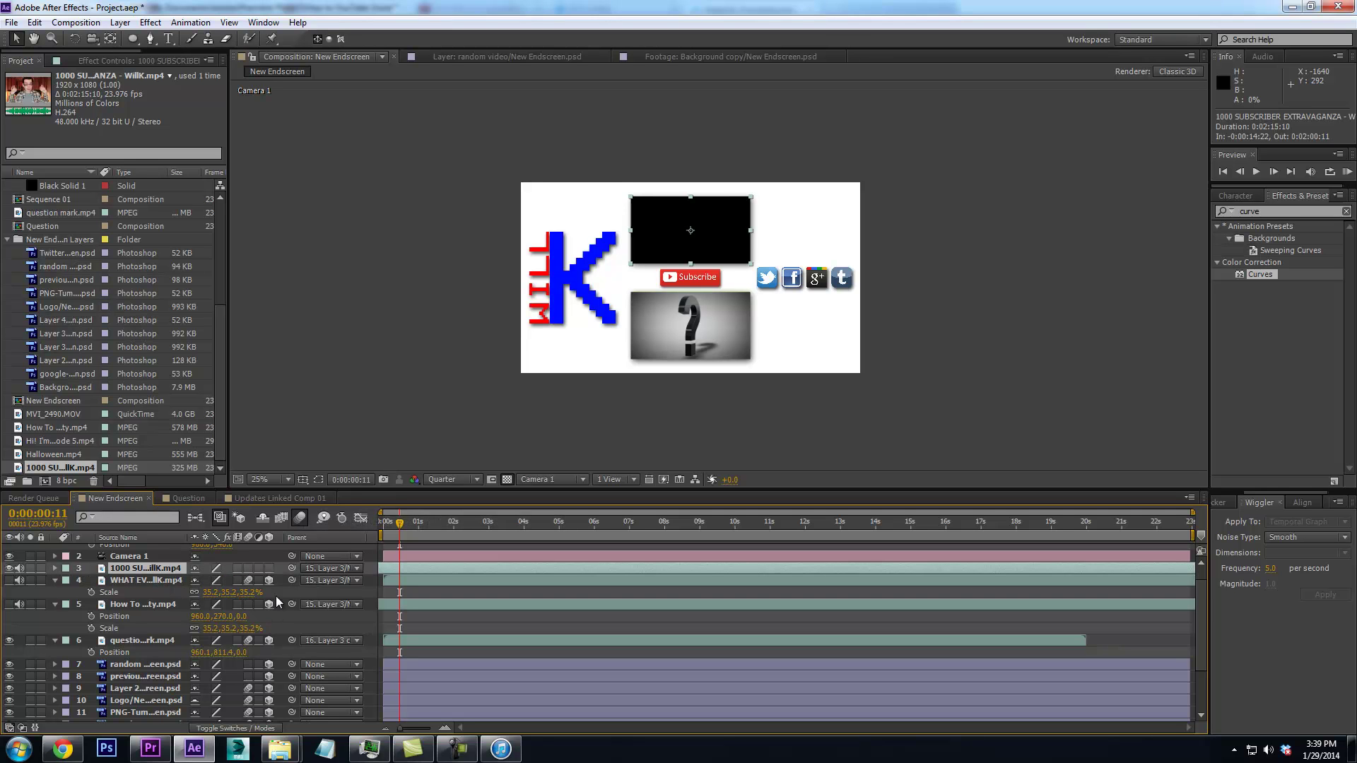
left_click(269, 569)
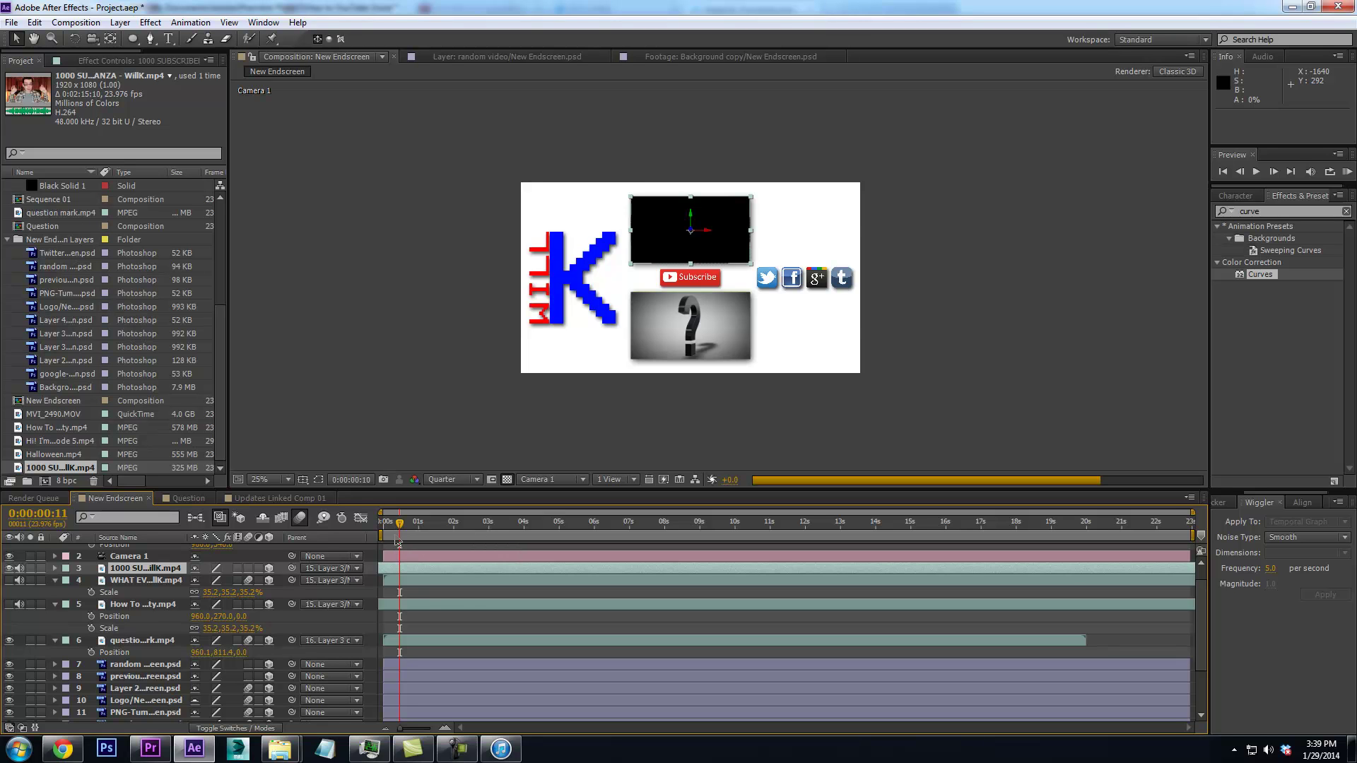
Enable motion blur on the 1000 SUBSCRIBER EXTRAVAGANZA layer and shift it 4:15 earlier in the timeline
key("Page_Up")
key("Page_Up")
key("Page_Up")
key("Page_Down")
key("Page_Down")
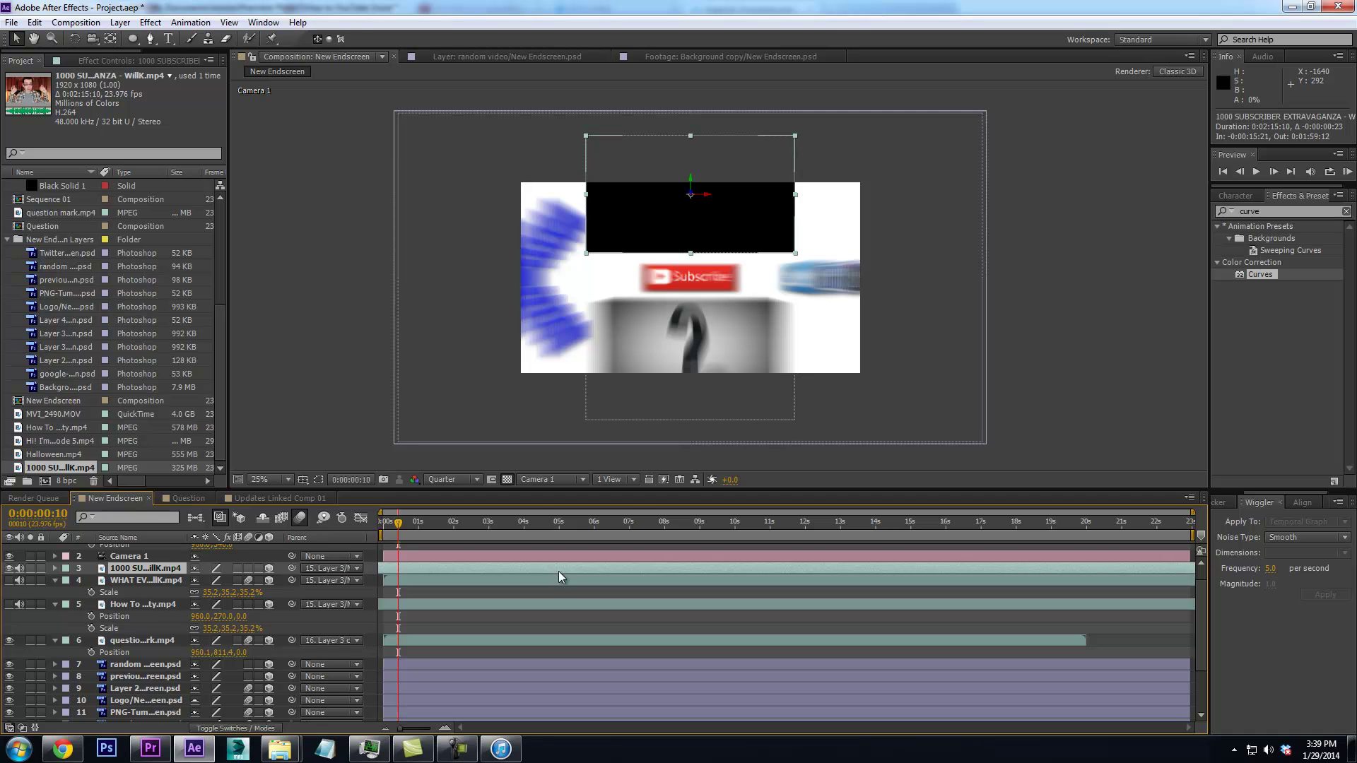
left_click(248, 580)
left_click_drag(555, 577, 394, 574)
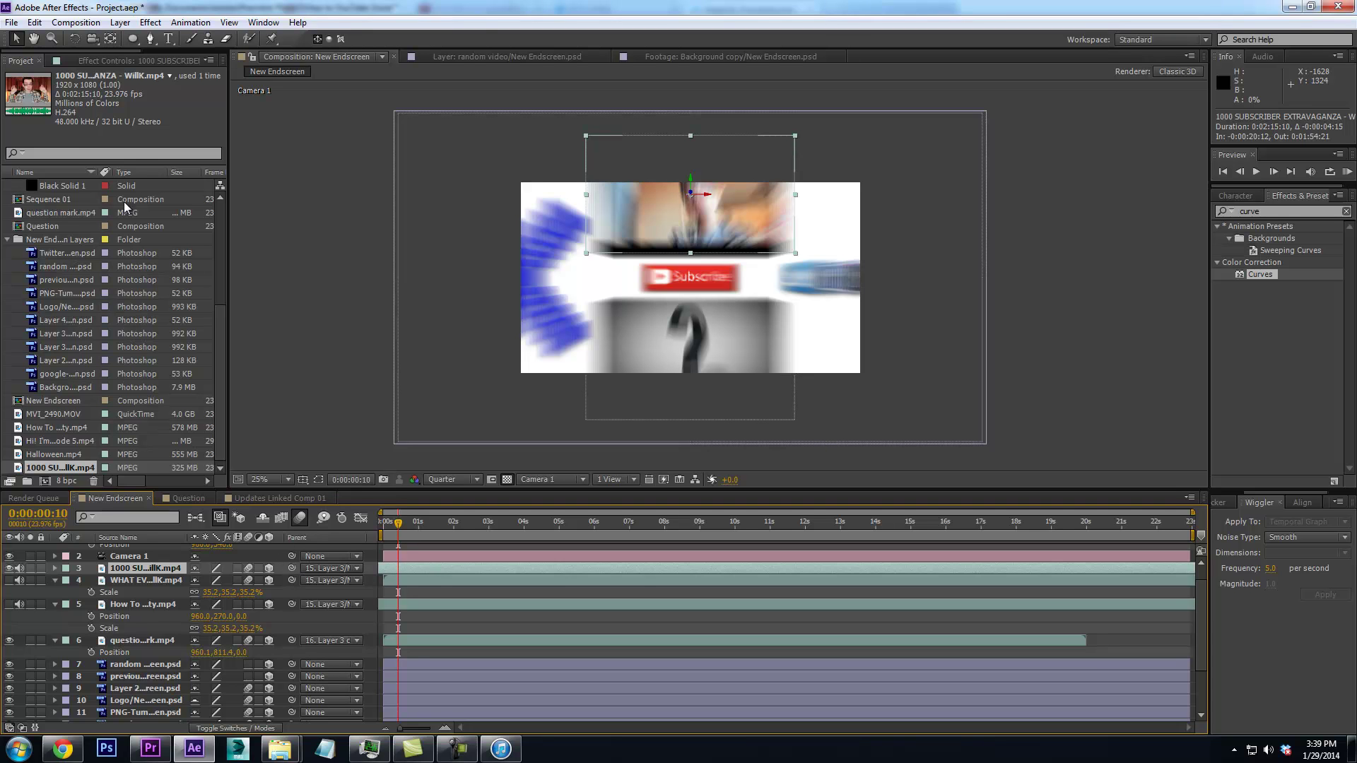
Add the New Endscreen composition to the render queue and set its output location to the How to YouTube good folder, named New Endscreen
left_click(11, 23)
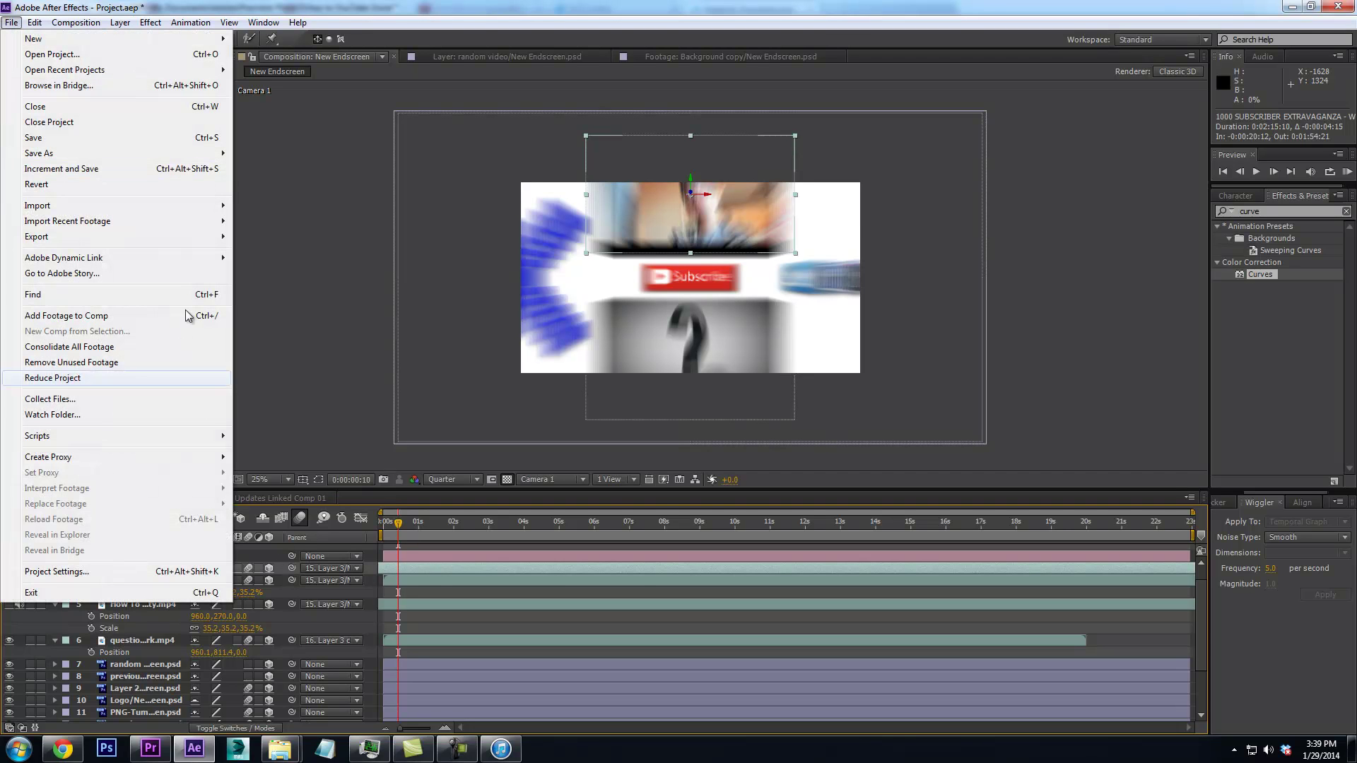
mouse_move(56, 238)
left_click(306, 240)
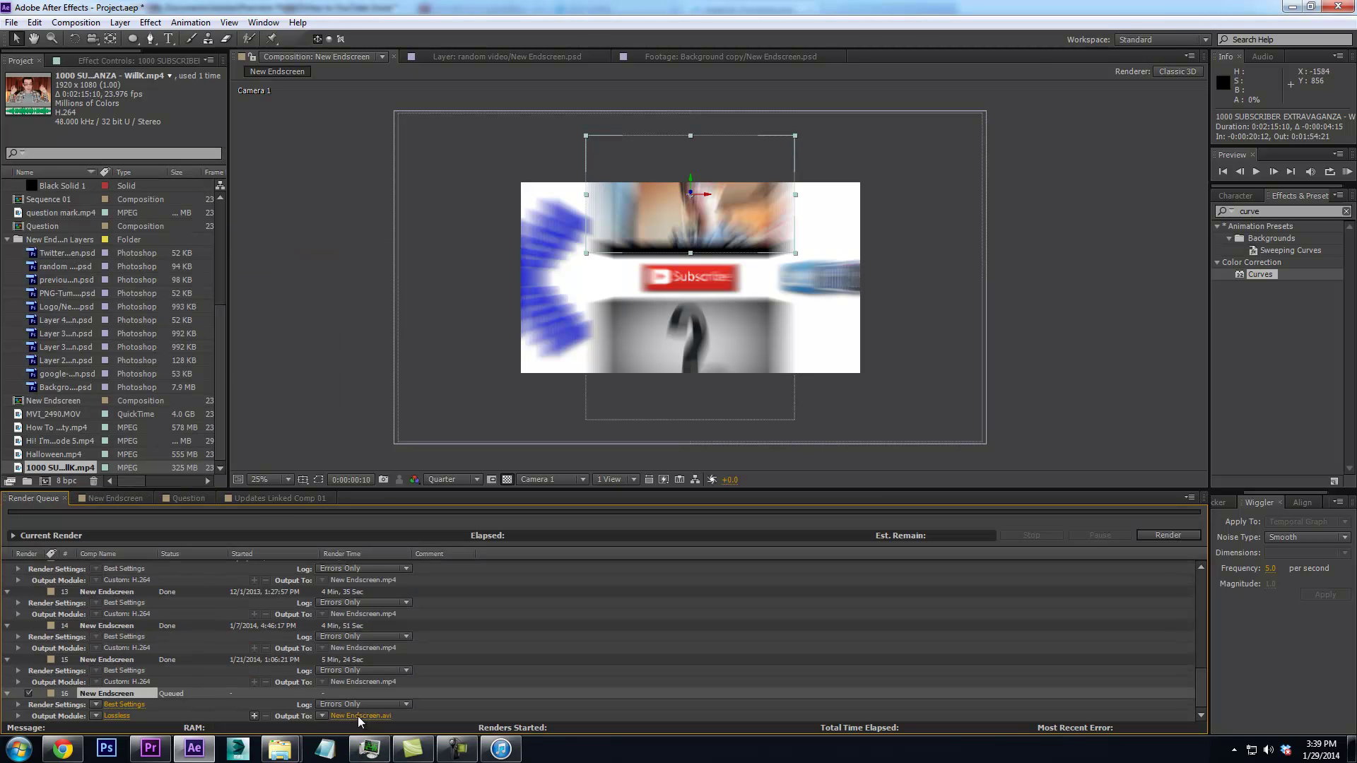
left_click(362, 716)
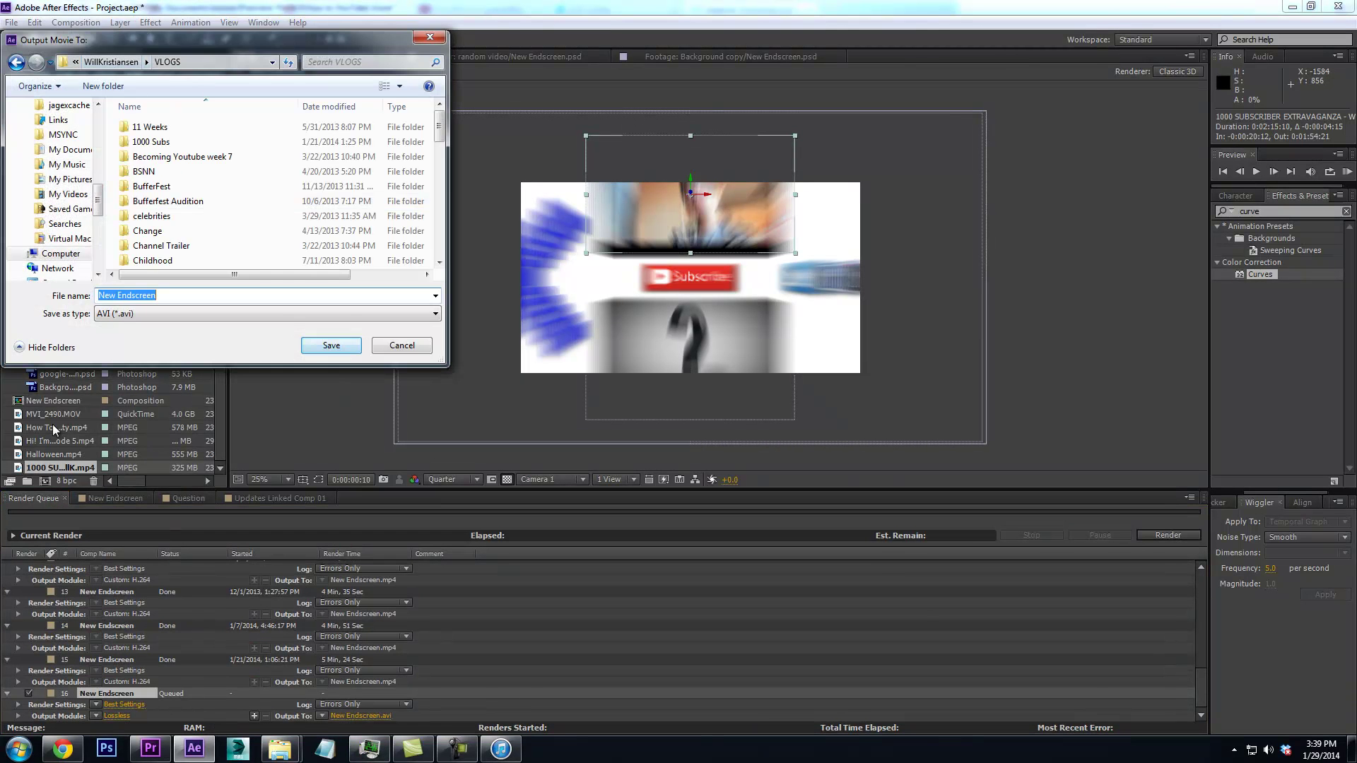
scroll(157, 255, "down", 13)
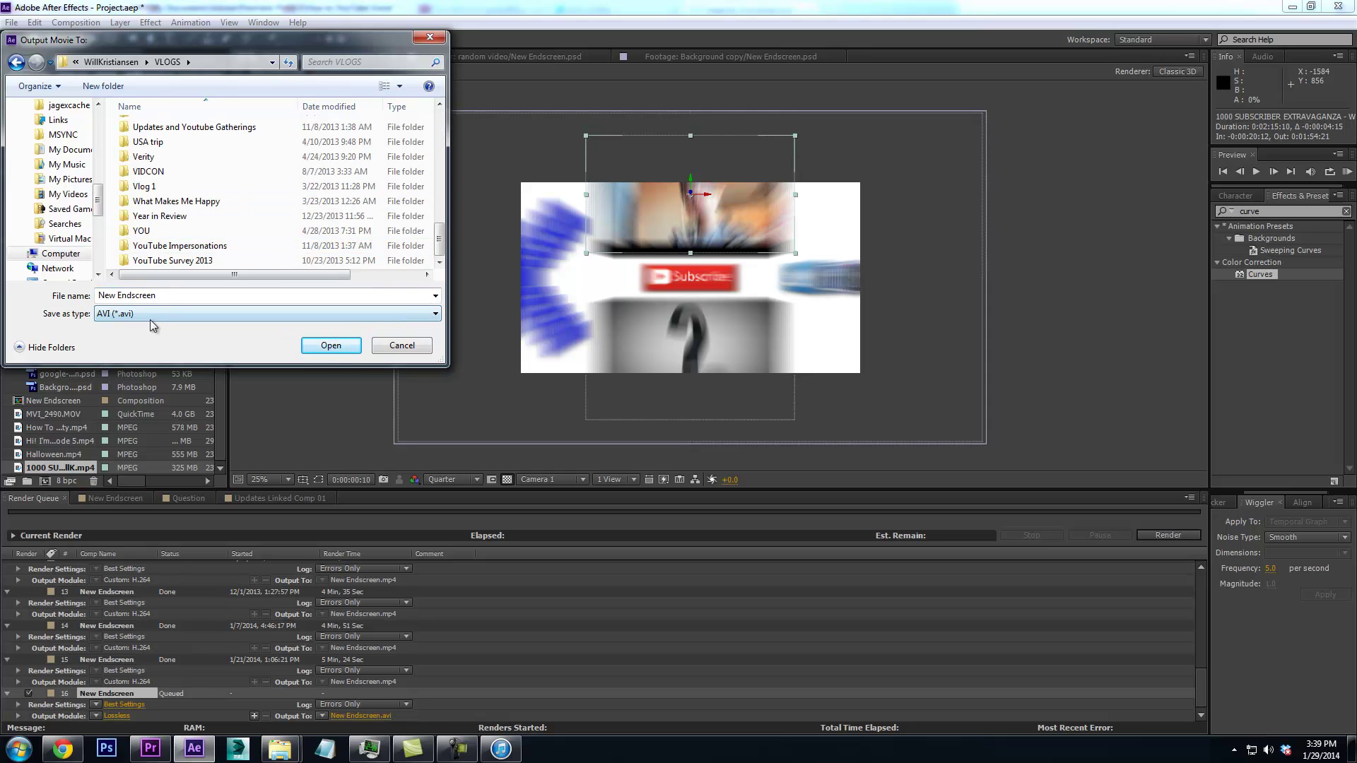
scroll(178, 200, "up", 5)
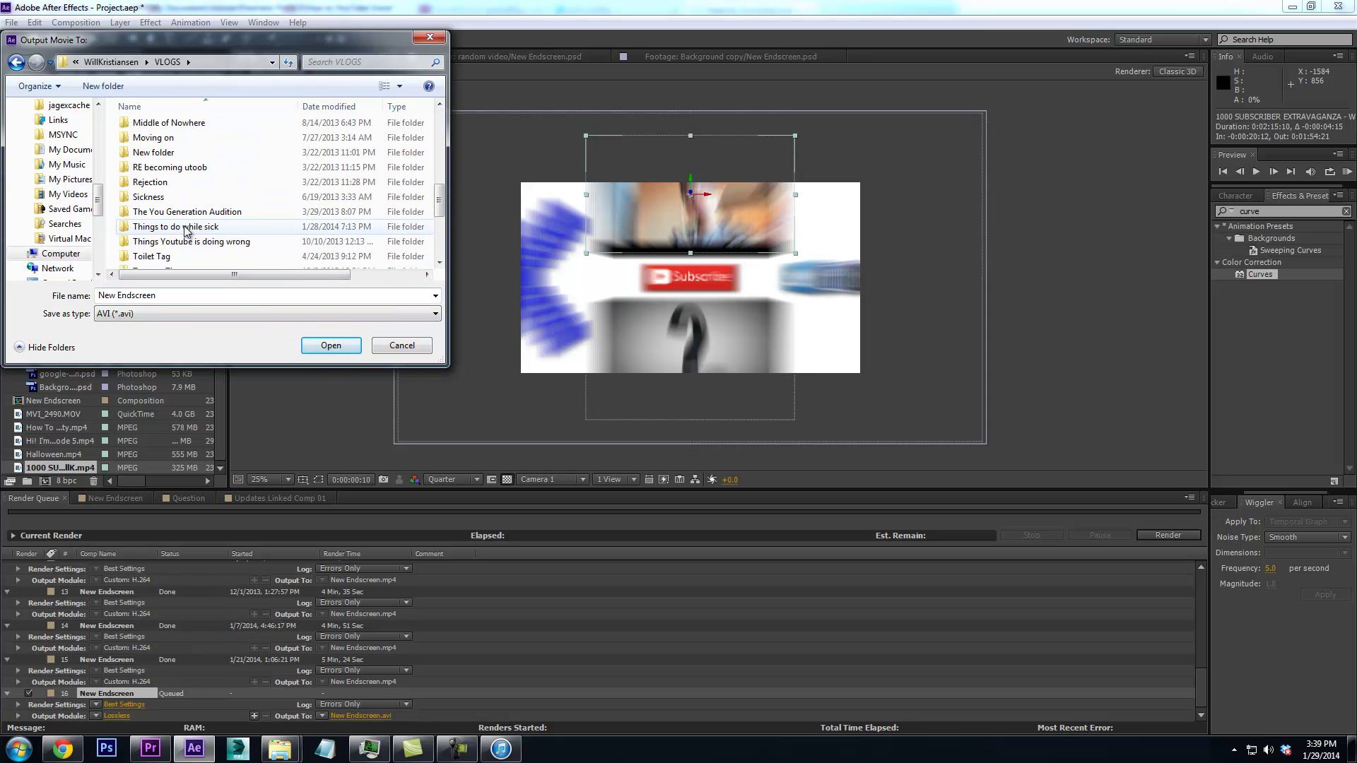
scroll(178, 200, "up", 1)
double_click(185, 169)
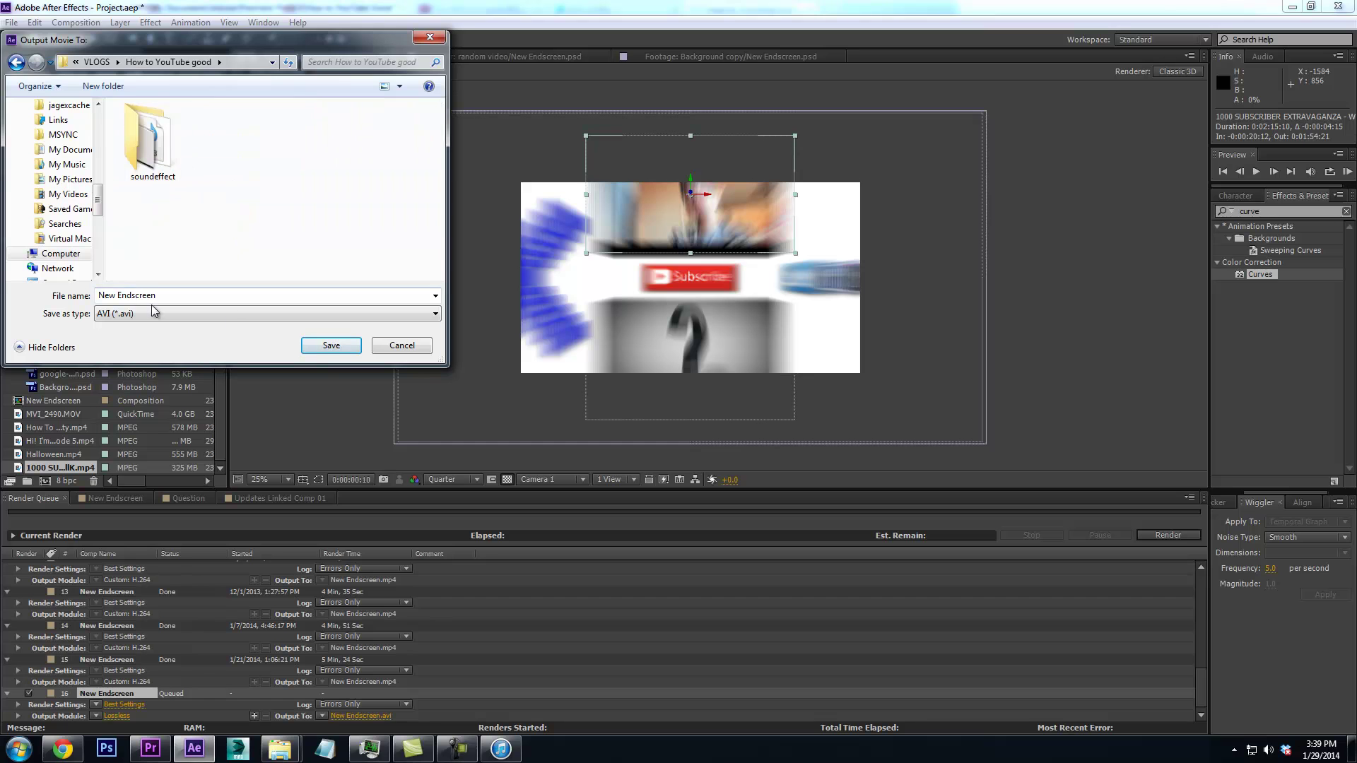
left_click(331, 345)
Set the output format of the queued New Endscreen render to H.264
left_click(117, 716)
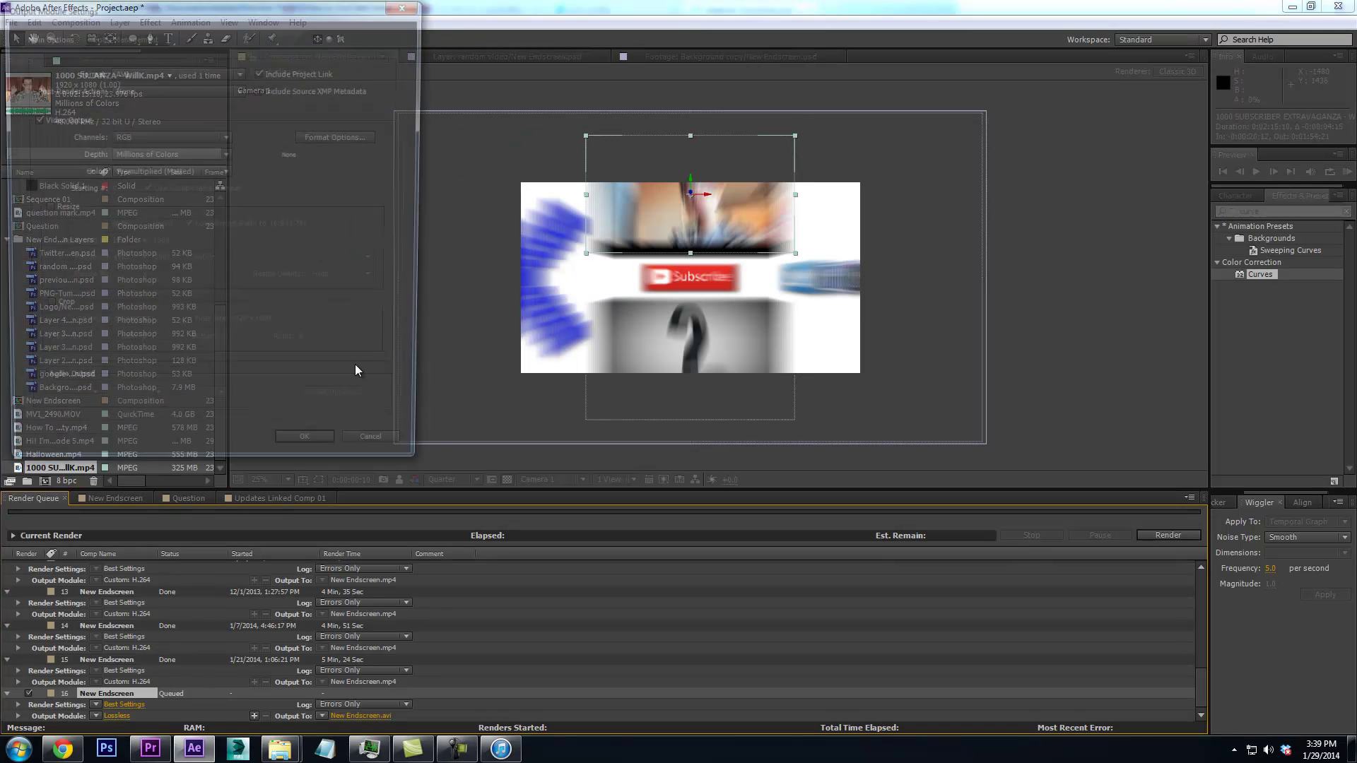
left_click(175, 72)
left_click(177, 172)
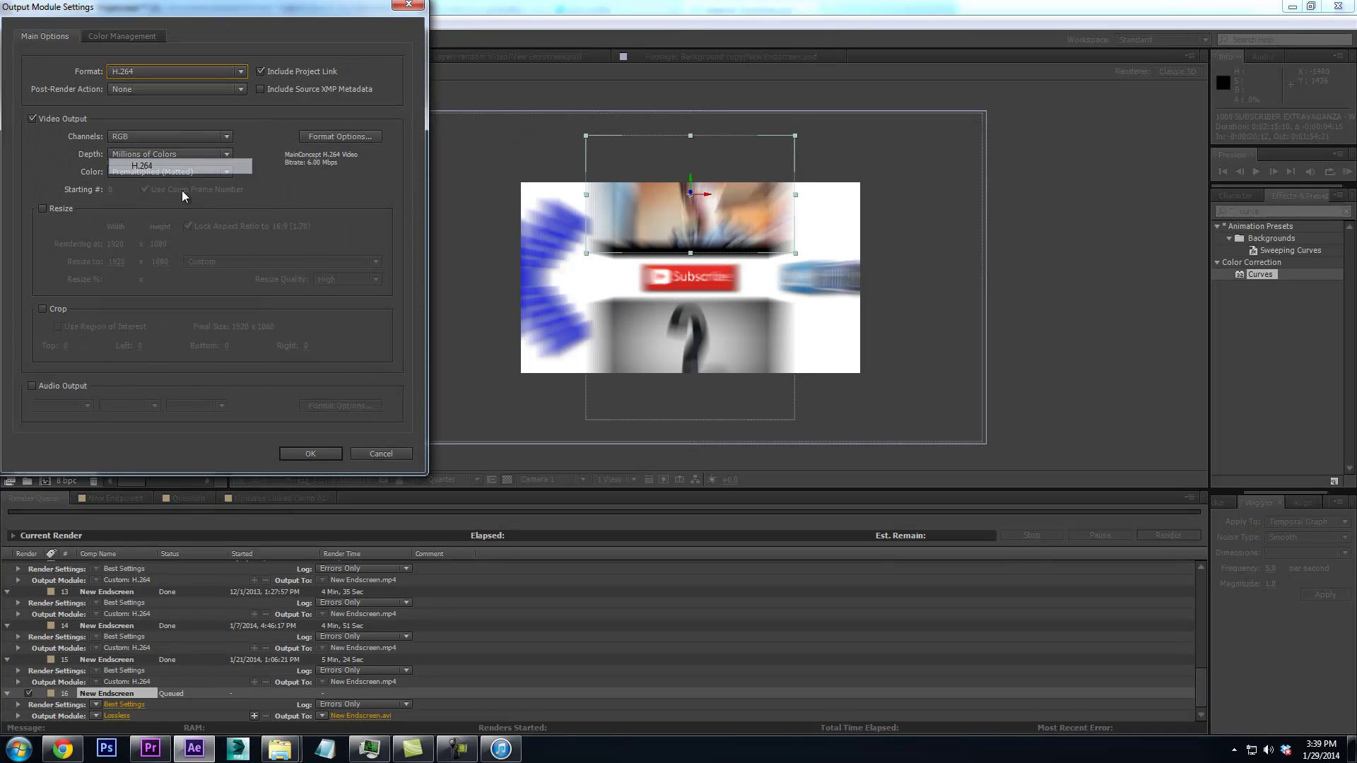
left_click(310, 453)
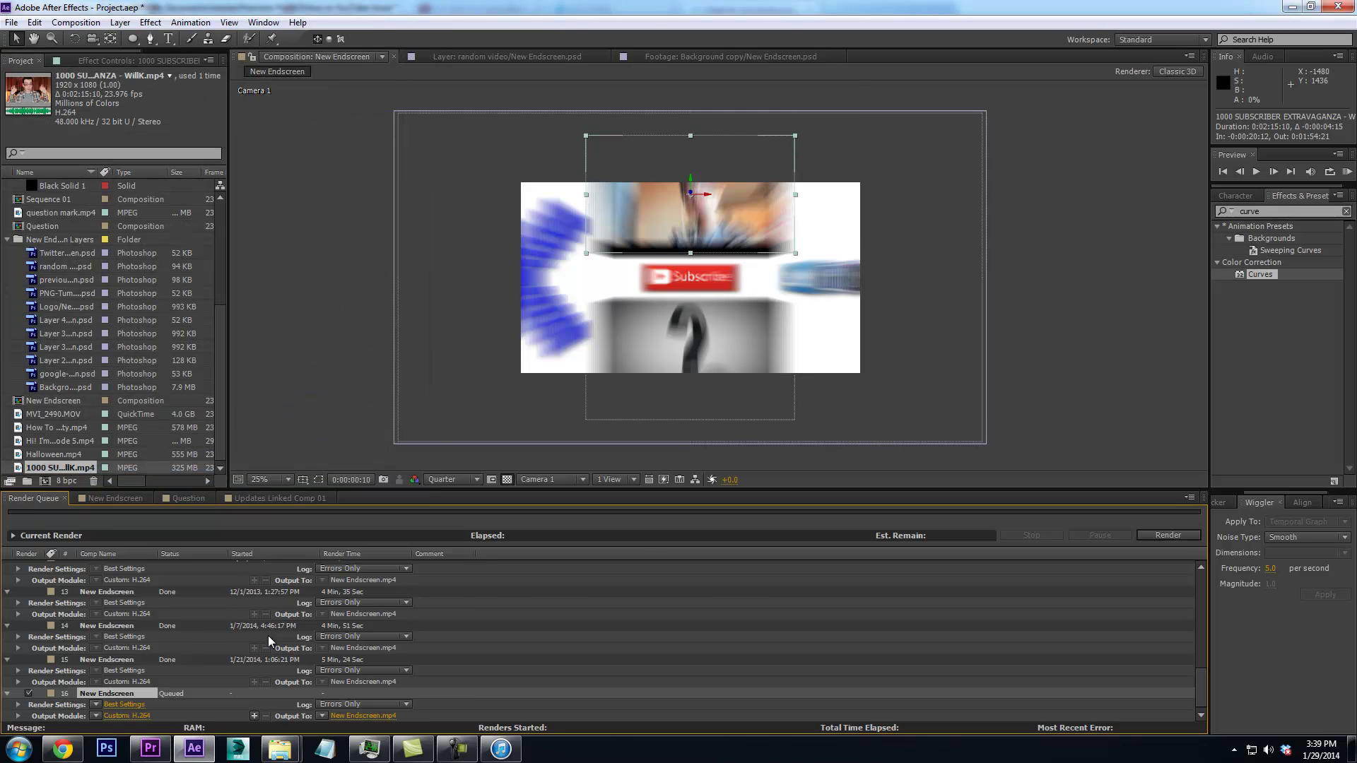
Switch back to Premiere Pro, play the talking section from about 00:03:10 and split MVI_3254.MOV at 00:03:16:06
left_click(151, 748)
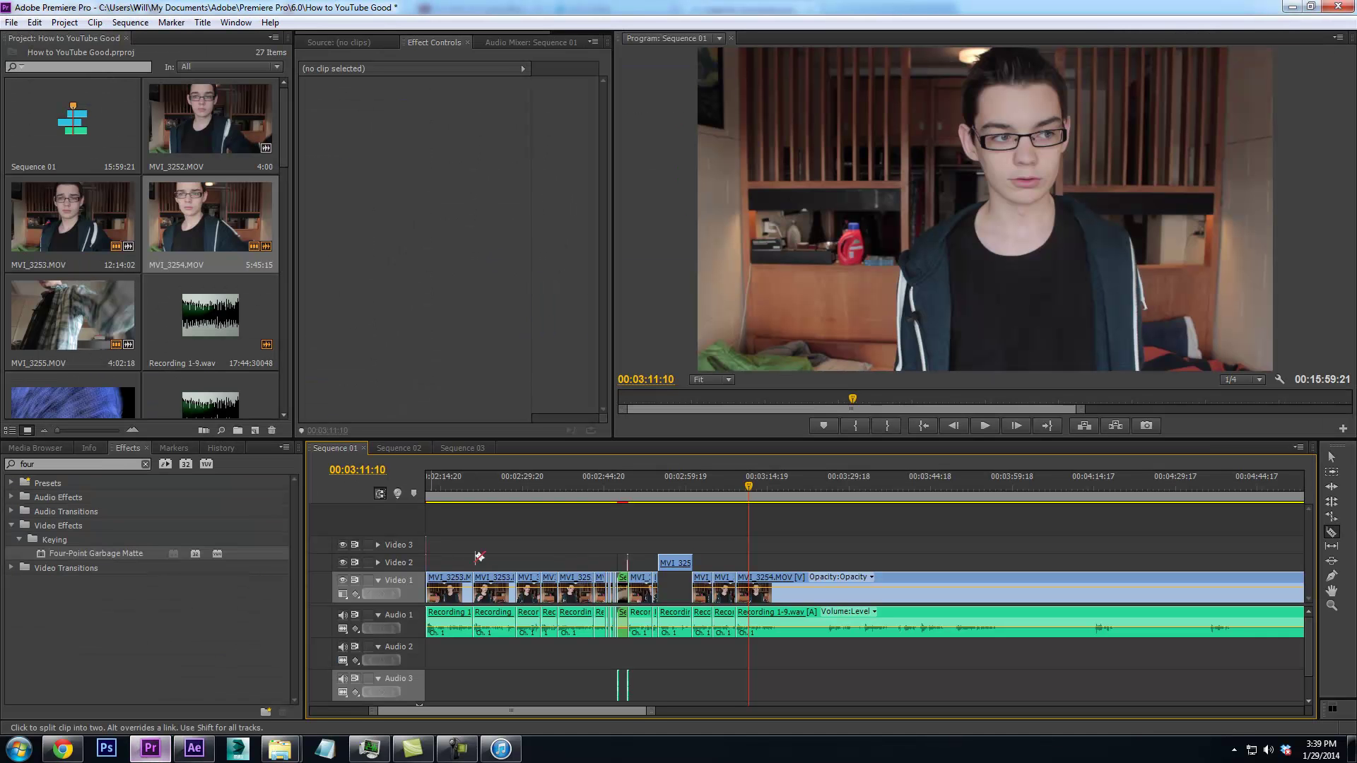
left_click(734, 487)
key("space")
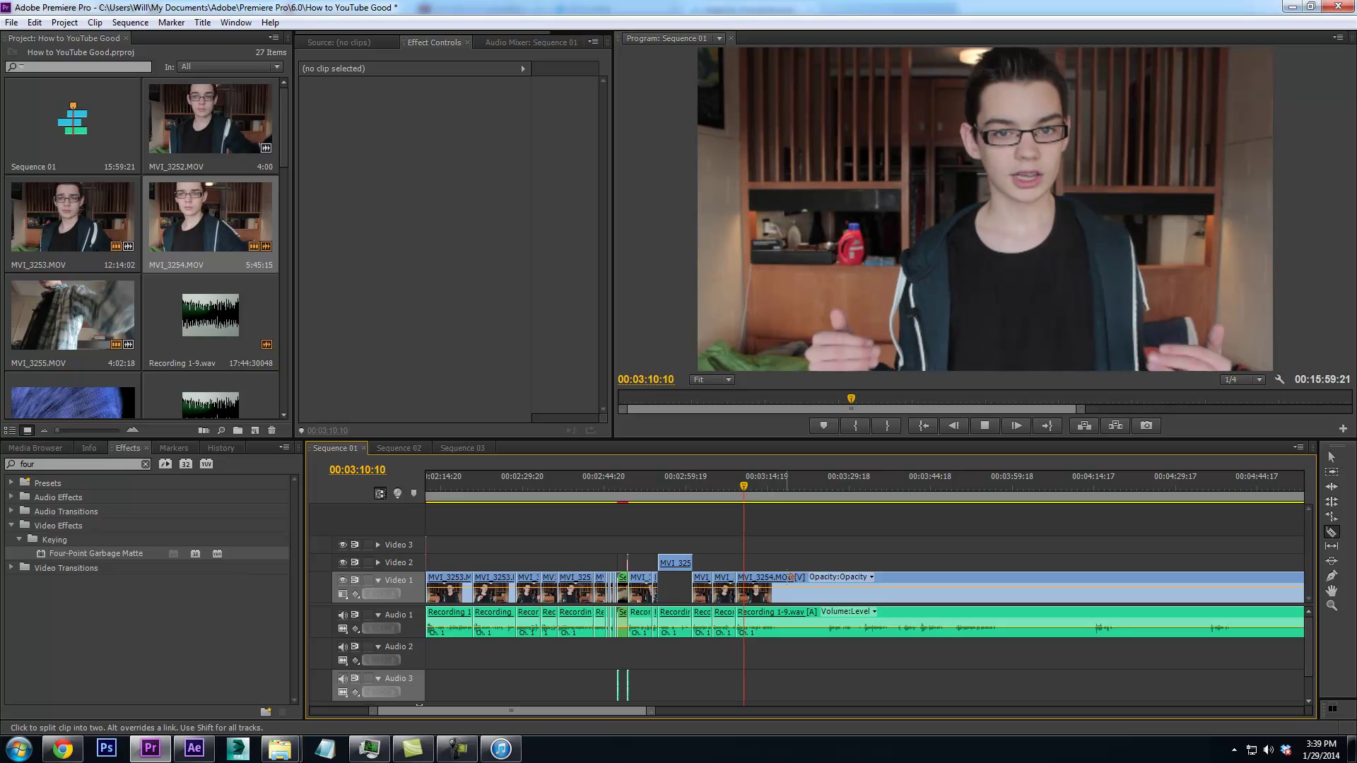
left_click_drag(650, 711, 623, 714)
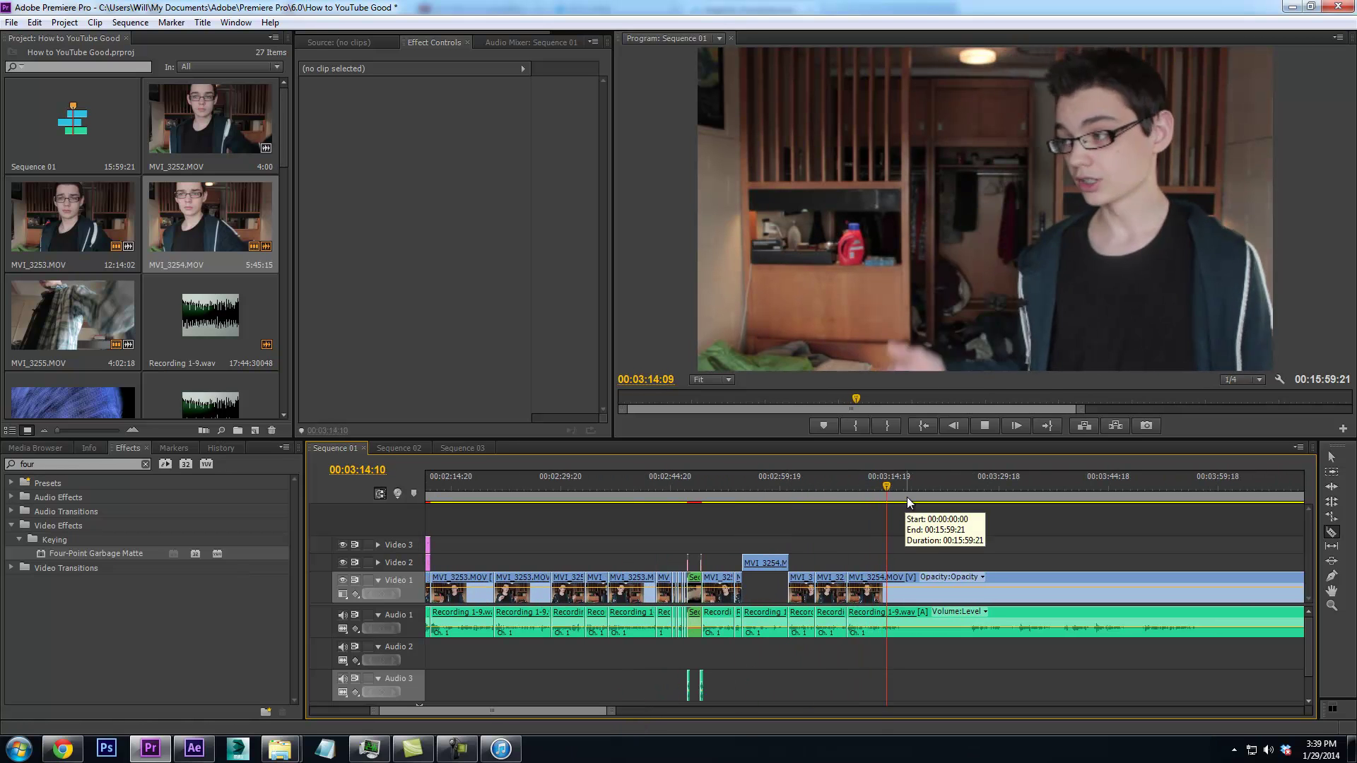
key("space")
key("Left")
key("Left")
key("Left")
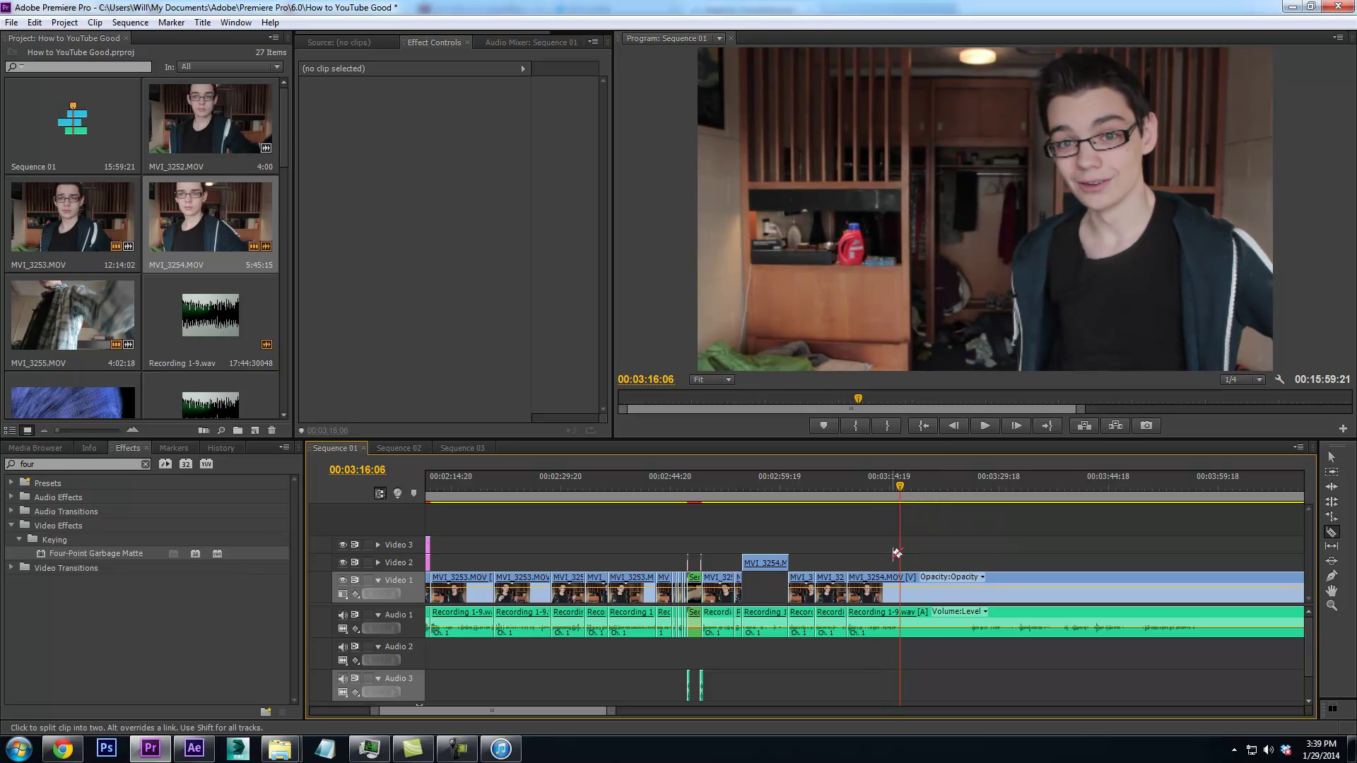
left_click(898, 594)
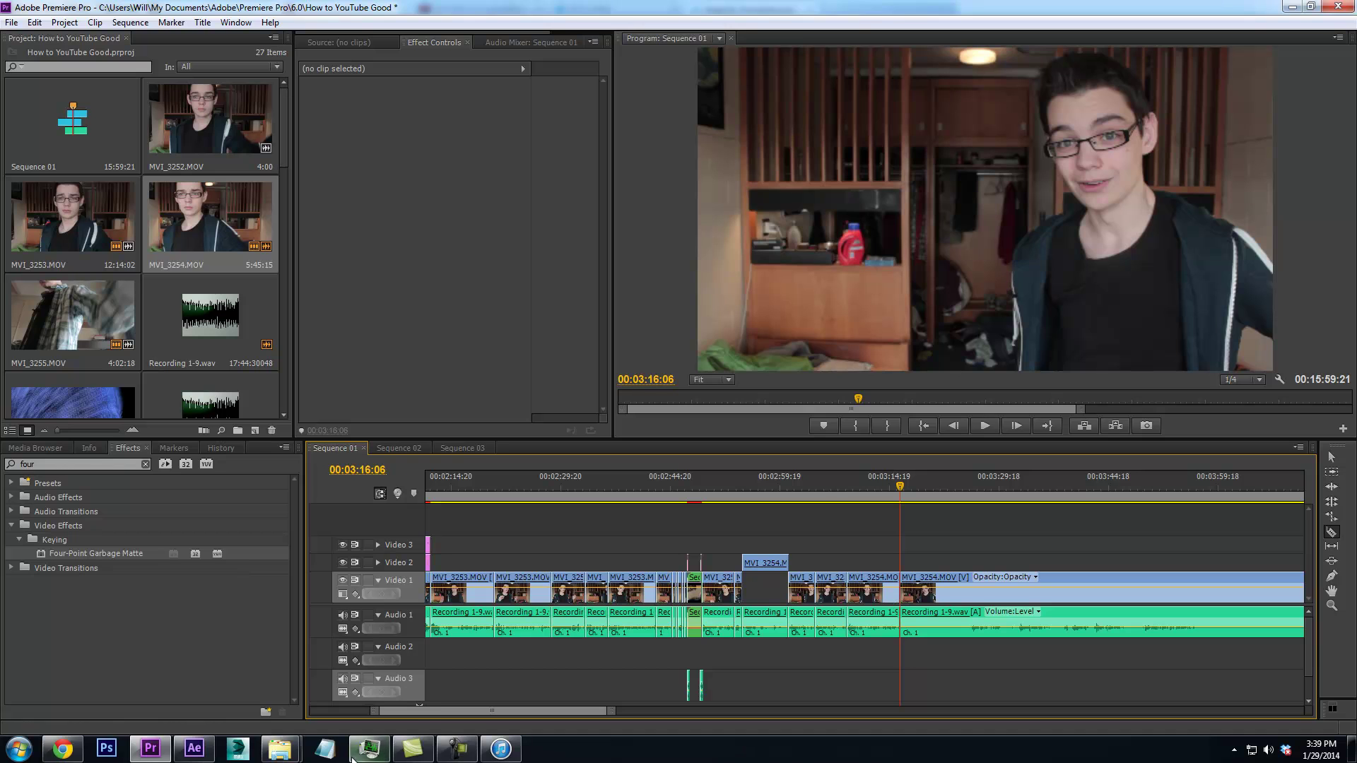
Try to import the capture-1 screen recording from the How to YouTube good folder under Project Files into the Premiere project
mouse_move(280, 748)
left_click(222, 702)
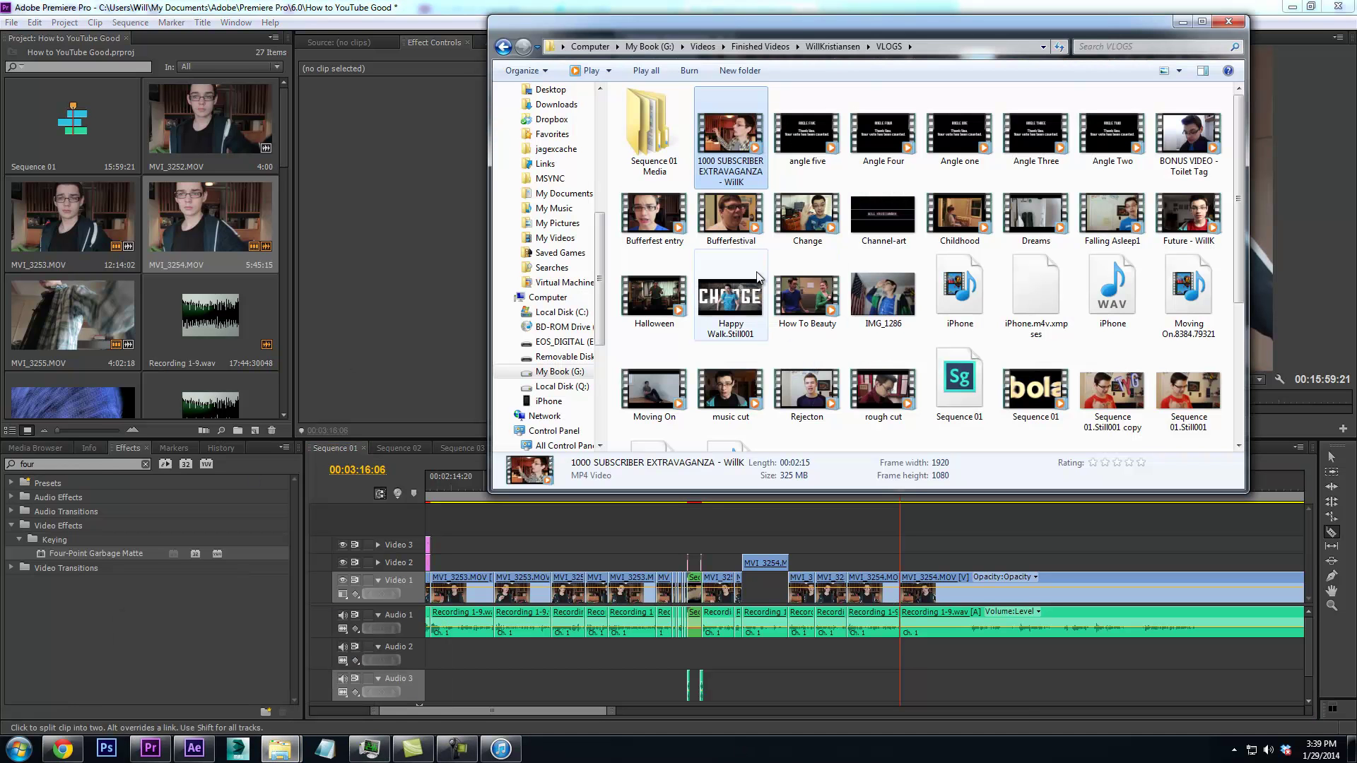
left_click(723, 47)
left_click(711, 47)
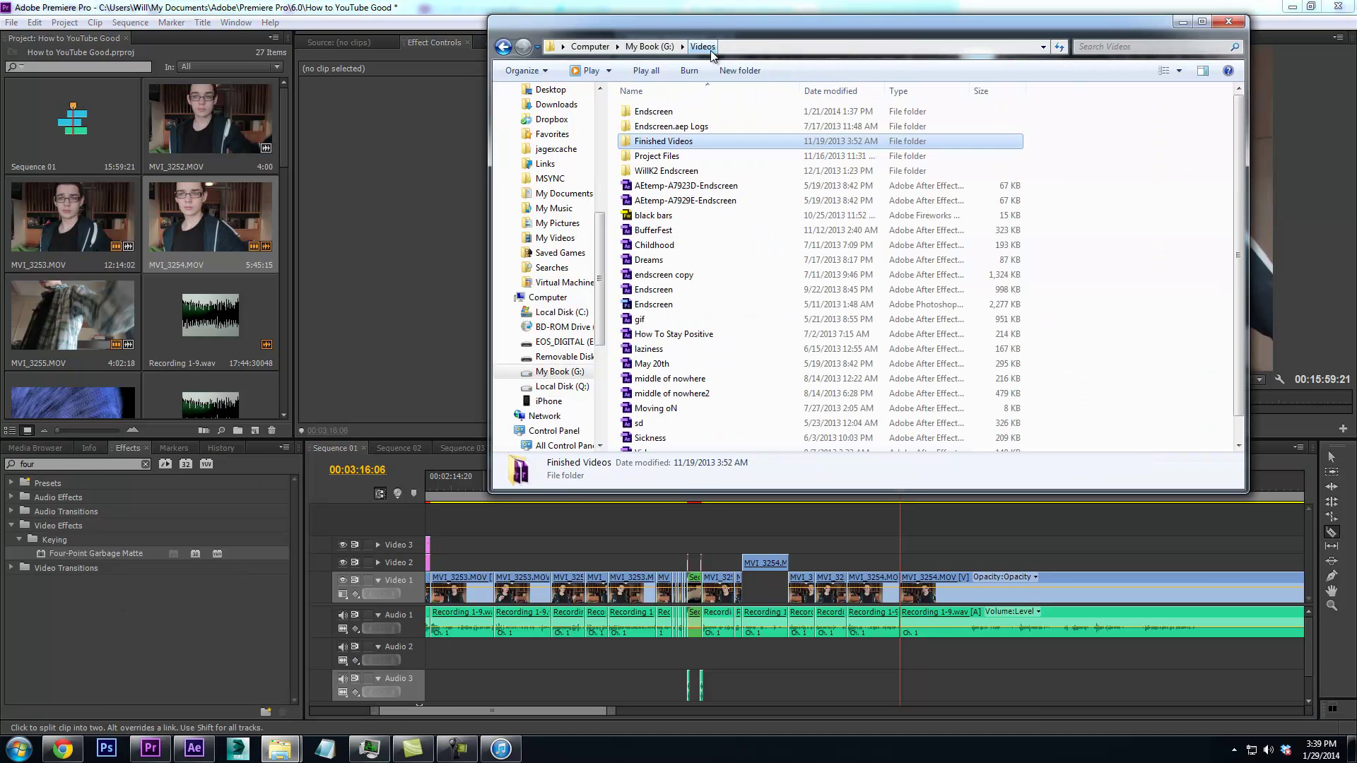
double_click(749, 155)
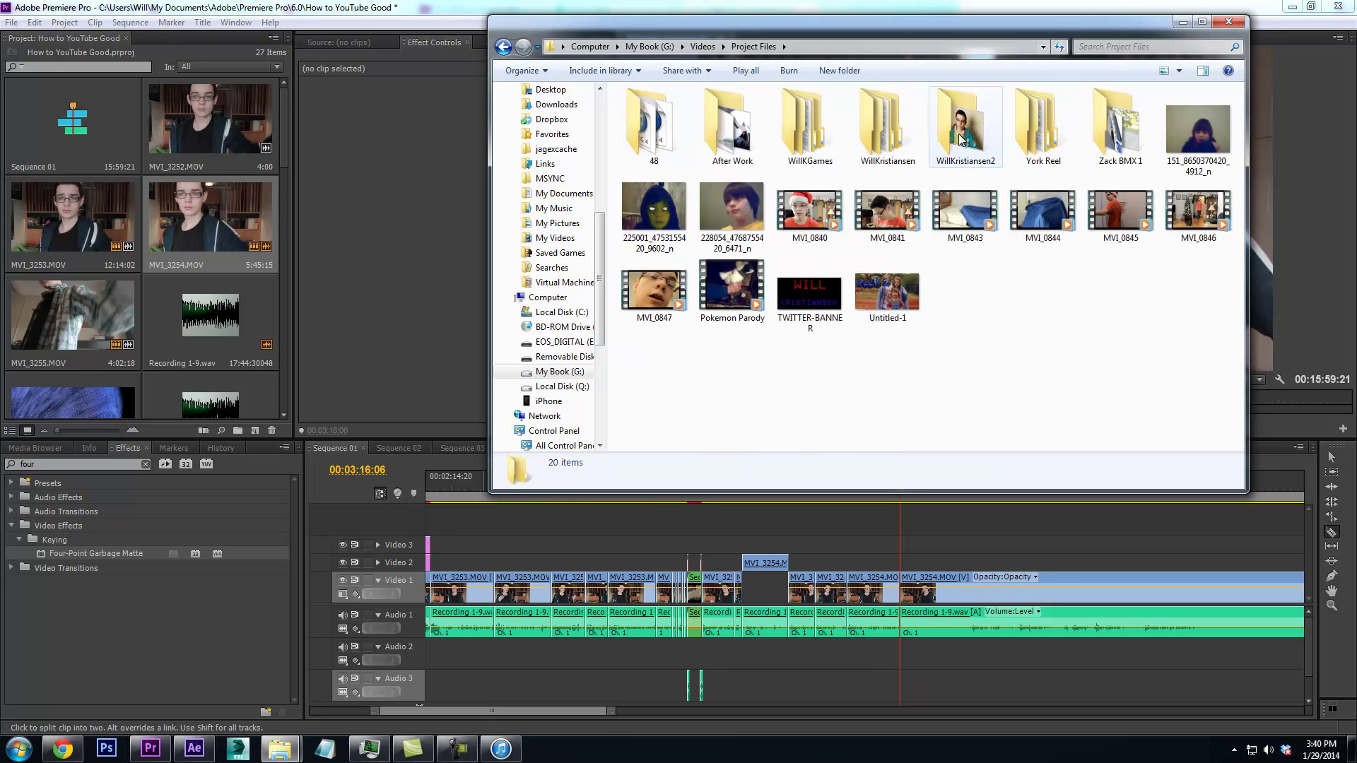
double_click(888, 128)
double_click(645, 185)
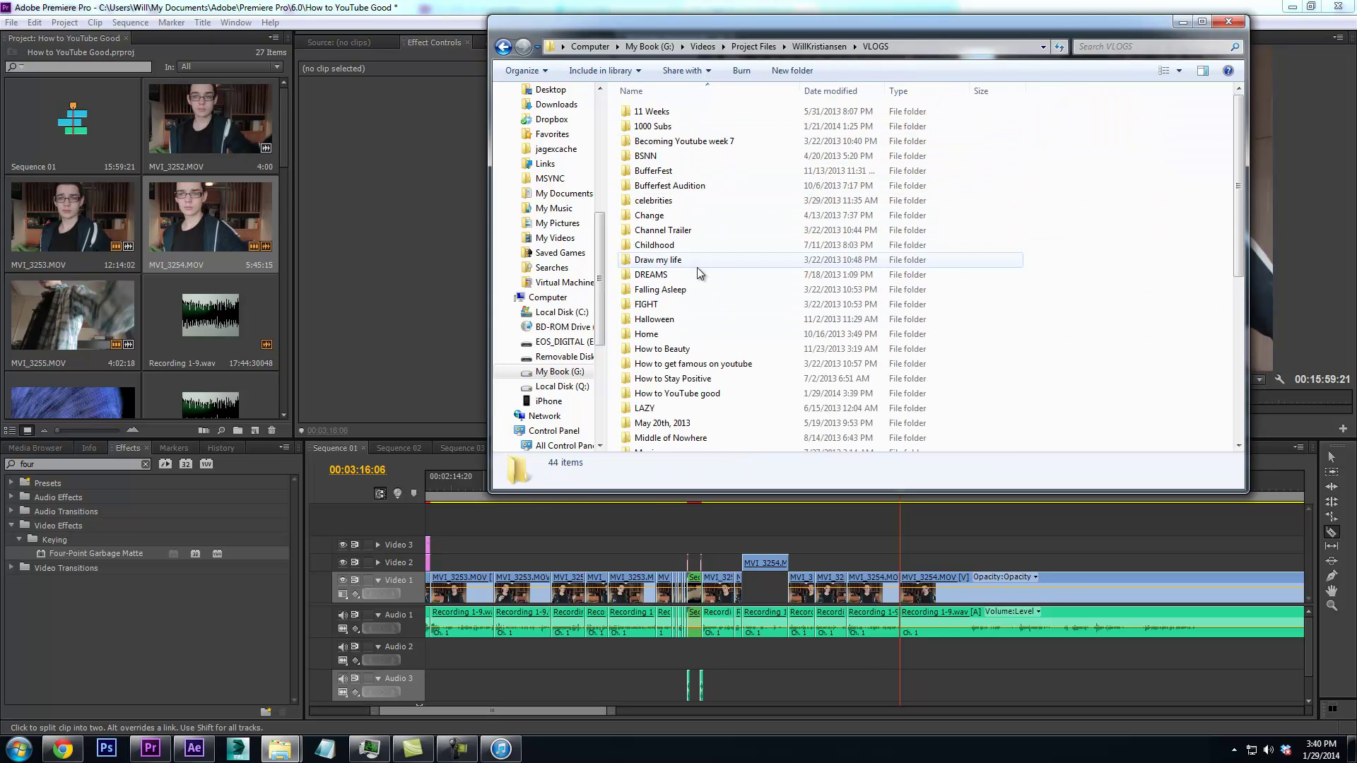
scroll(657, 226, "down", 5)
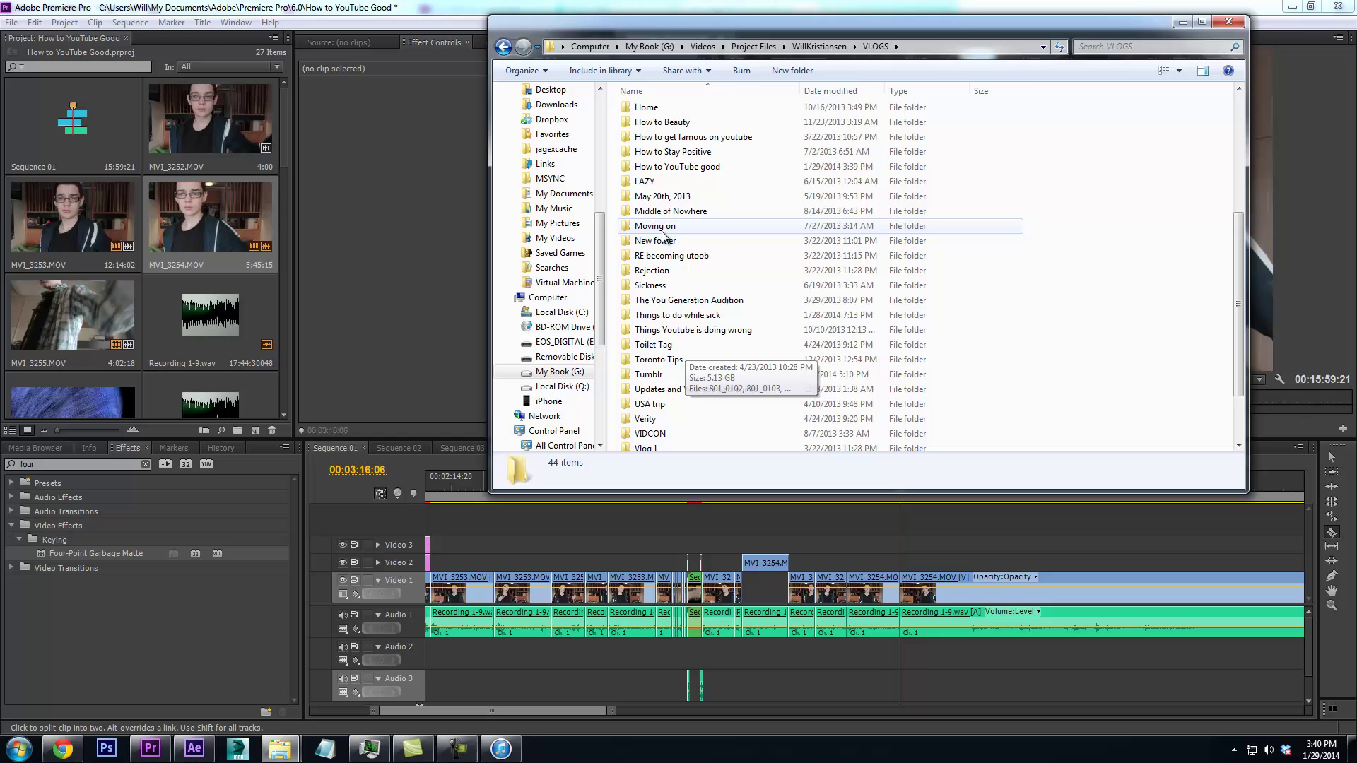
double_click(675, 167)
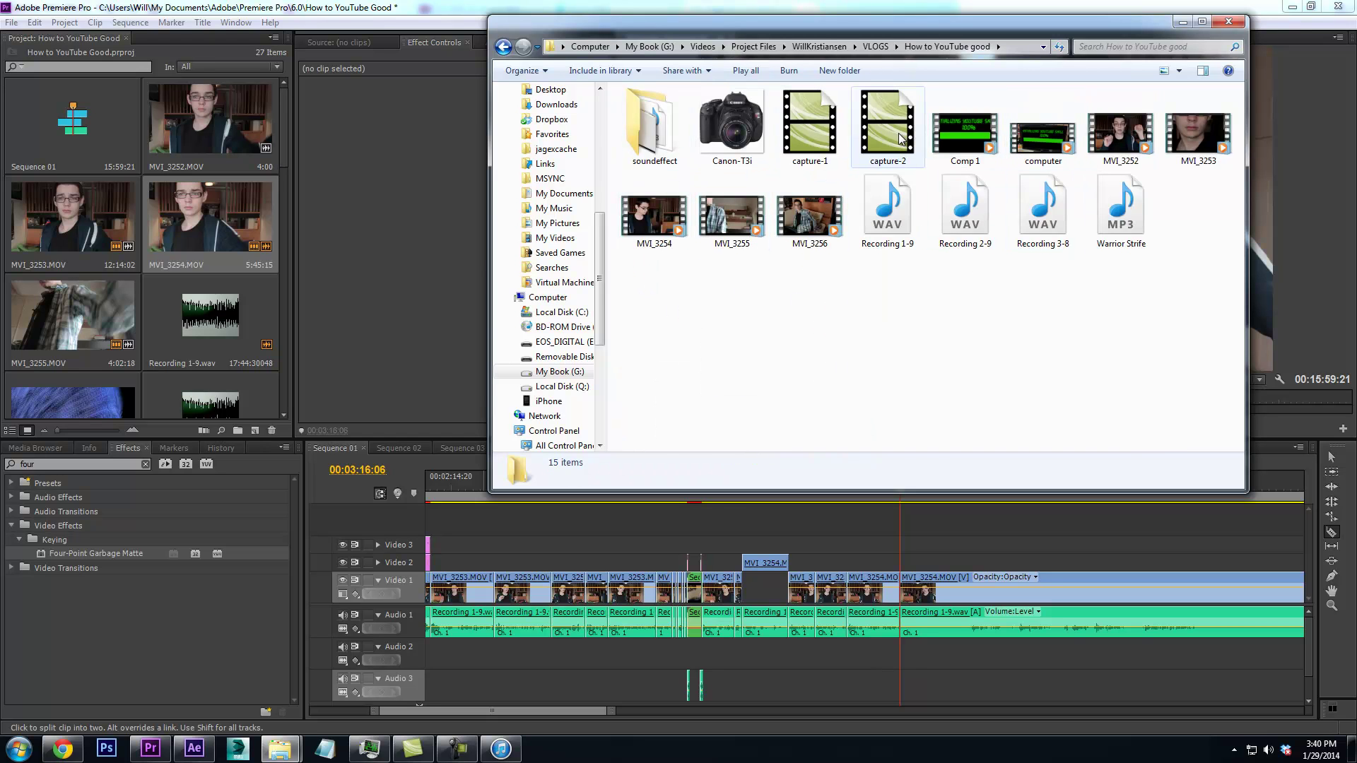
left_click(834, 134)
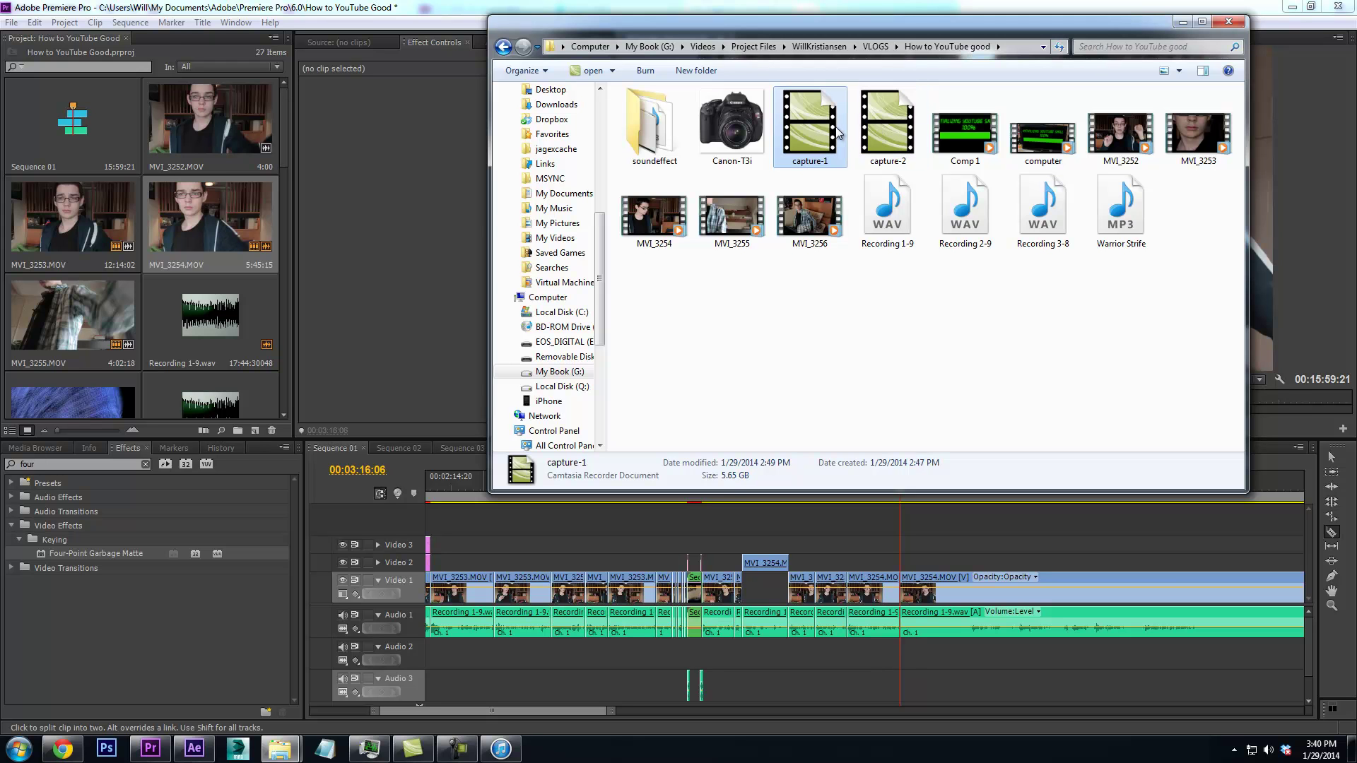
left_click_drag(822, 121, 250, 391)
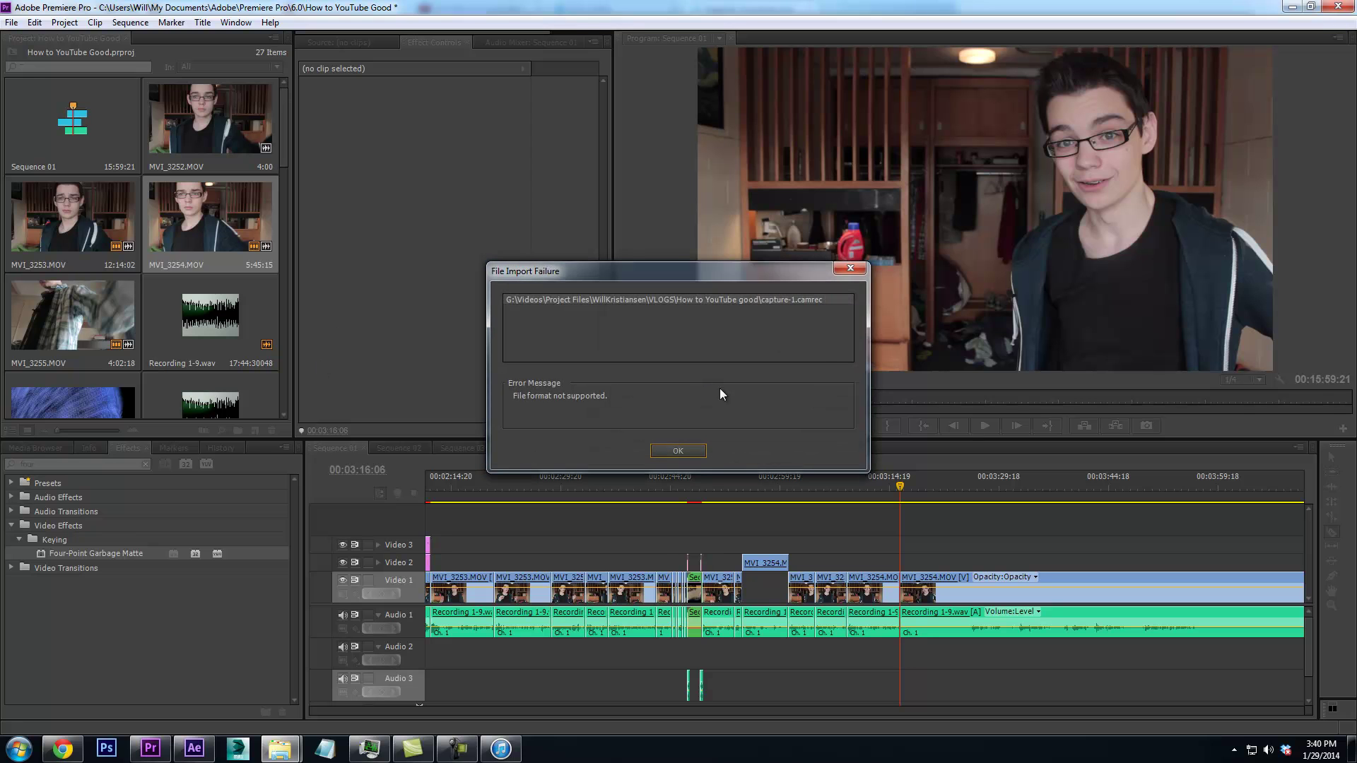
left_click(660, 451)
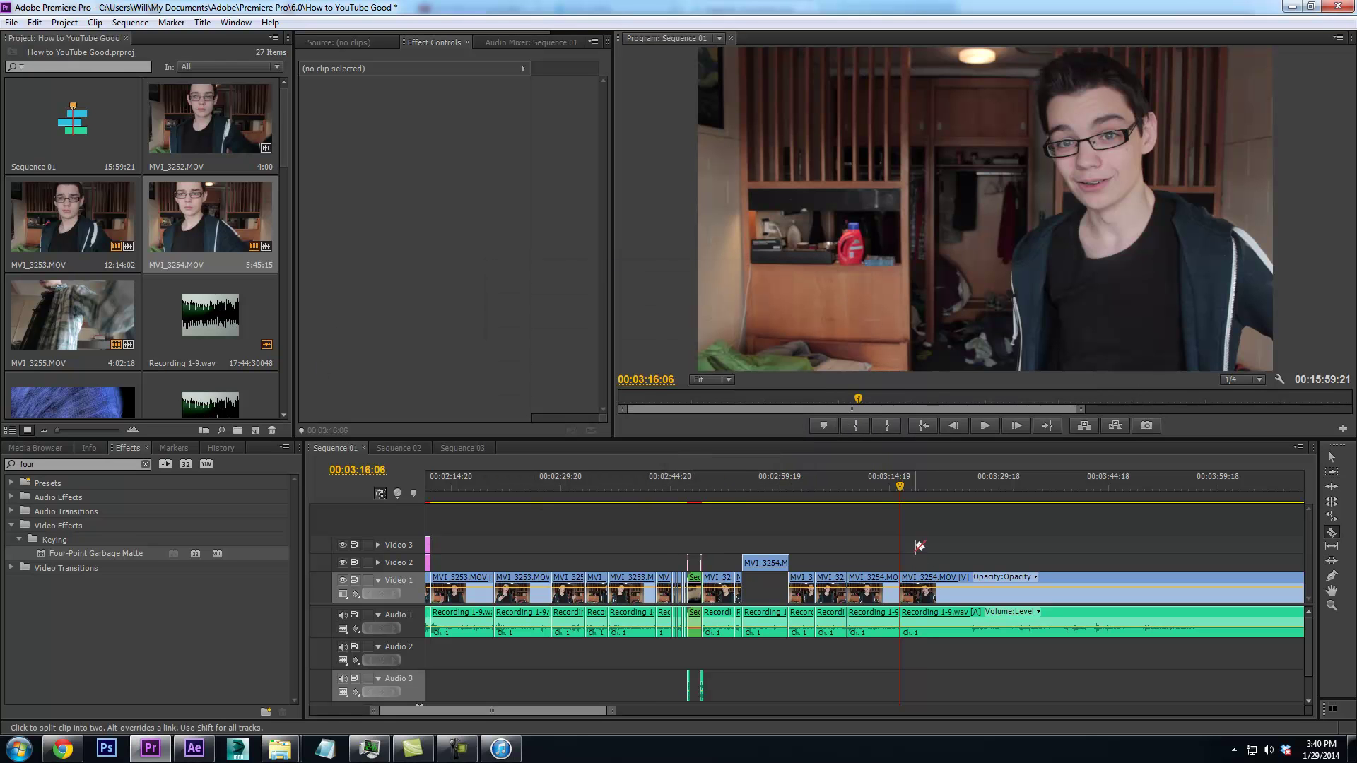
Replay the section around the latest MVI_3254.MOV cut, stop just after it and create a new title with the default settings
left_click(876, 486)
key("space")
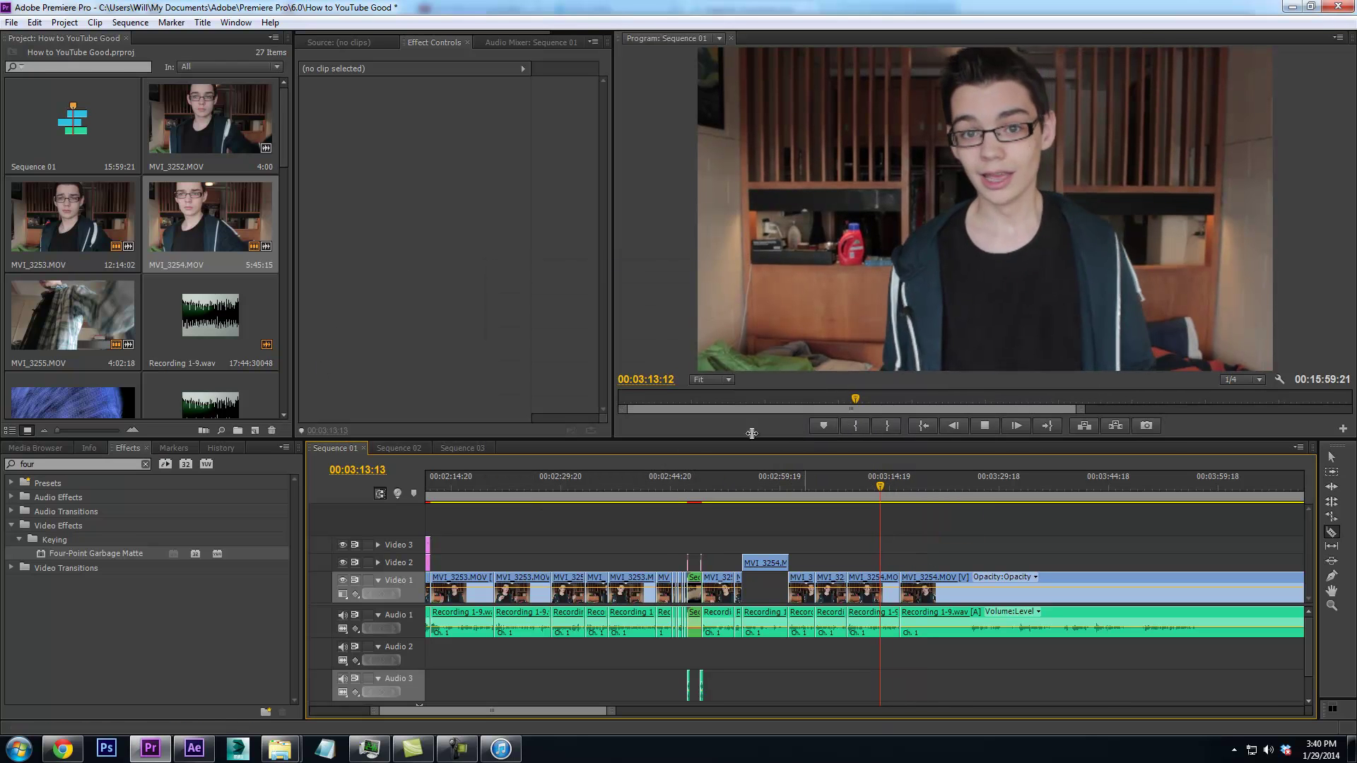
left_click(202, 22)
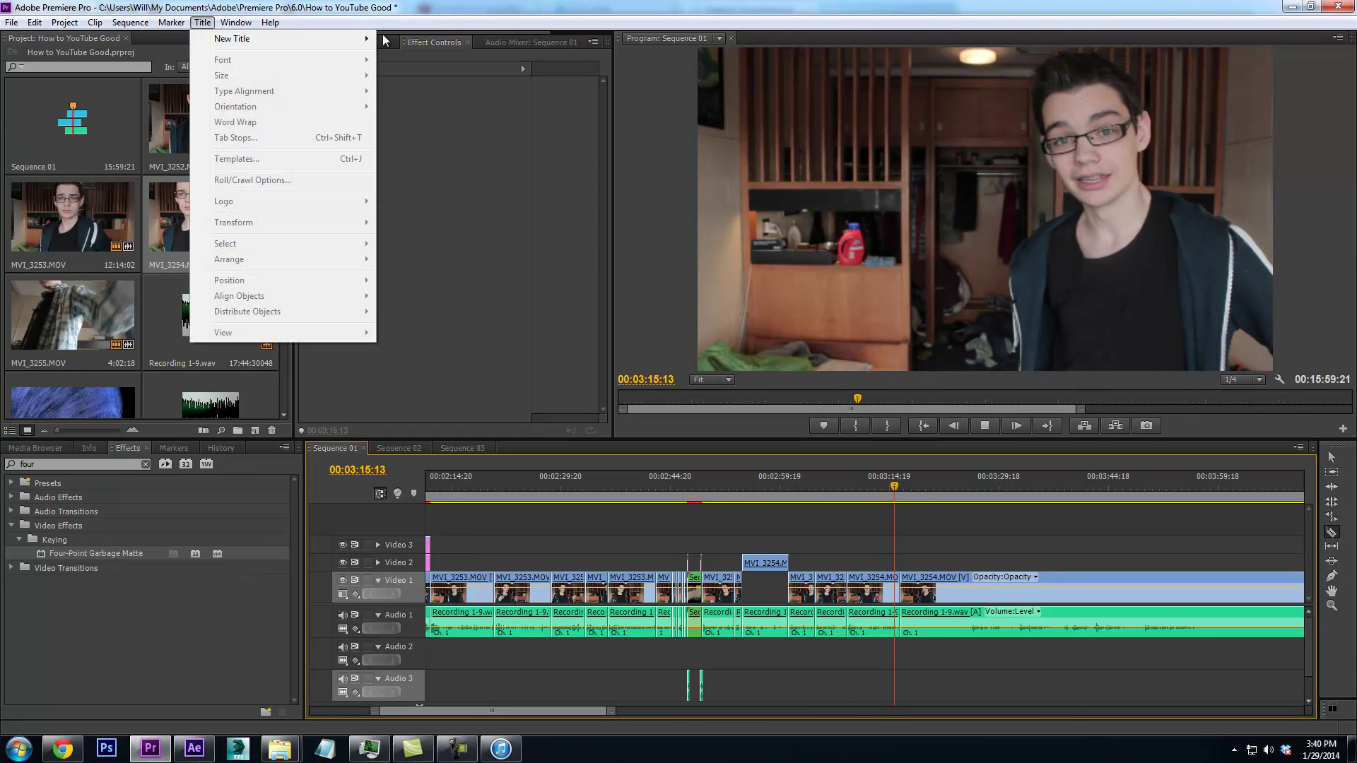
left_click(907, 494)
left_click(202, 22)
mouse_move(226, 39)
left_click(436, 38)
left_click(680, 434)
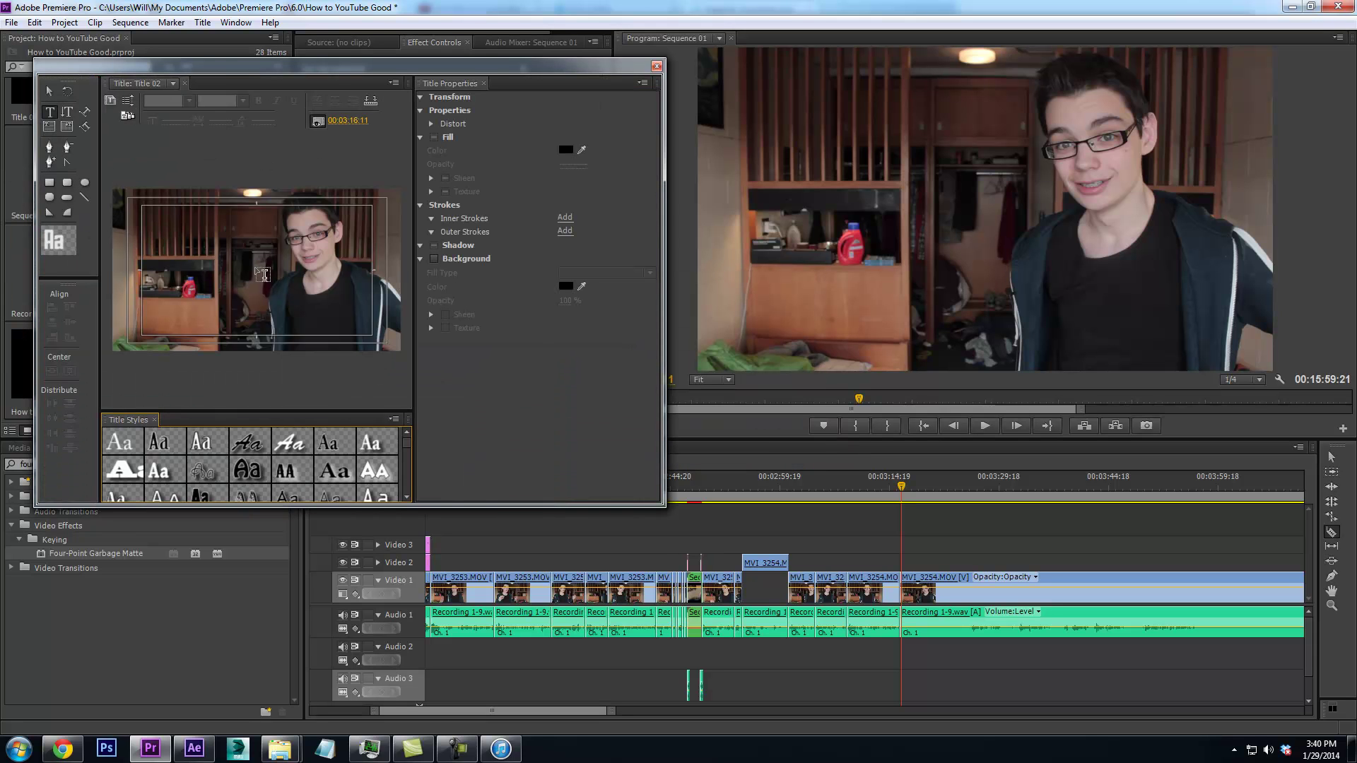
Start a text object in the new title with the Arial font family and a white FFFFFF fill
left_click(265, 275)
left_click(580, 209)
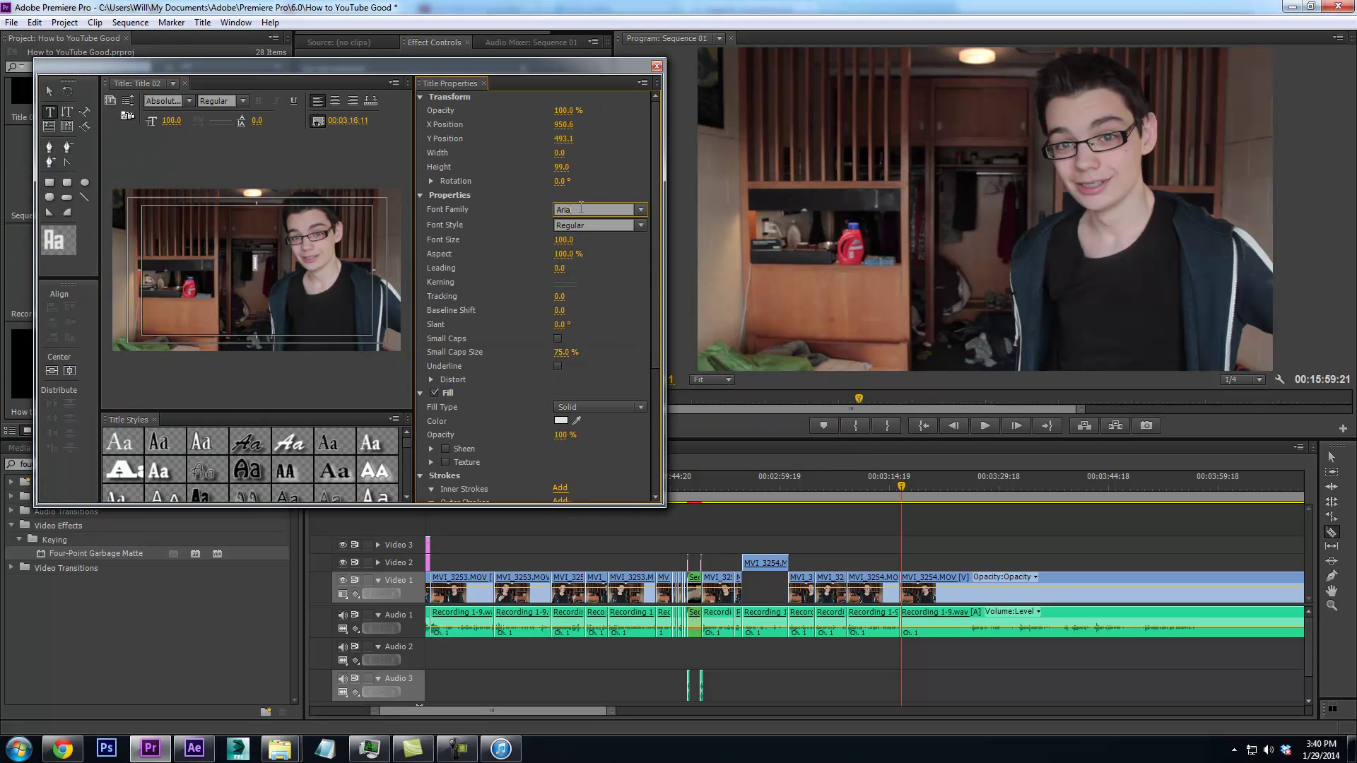
key("Return")
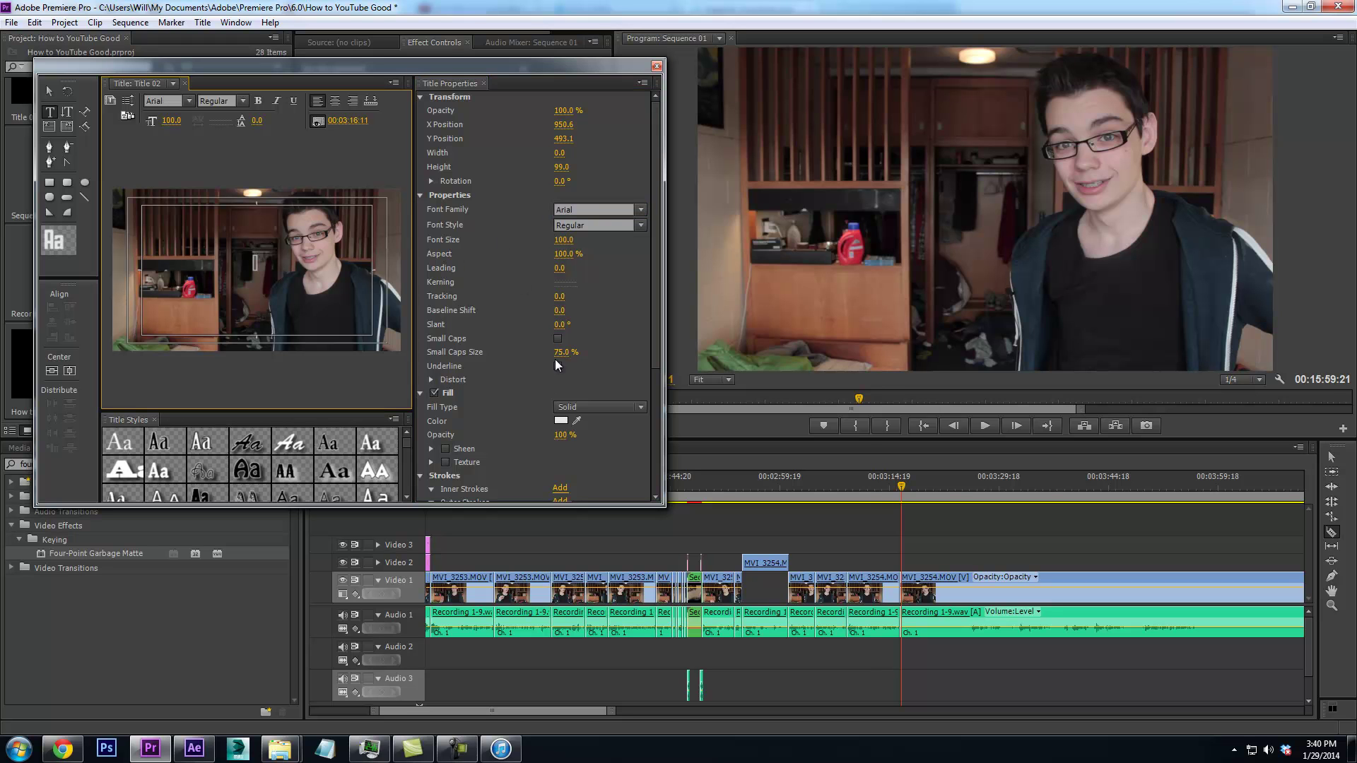
left_click(560, 421)
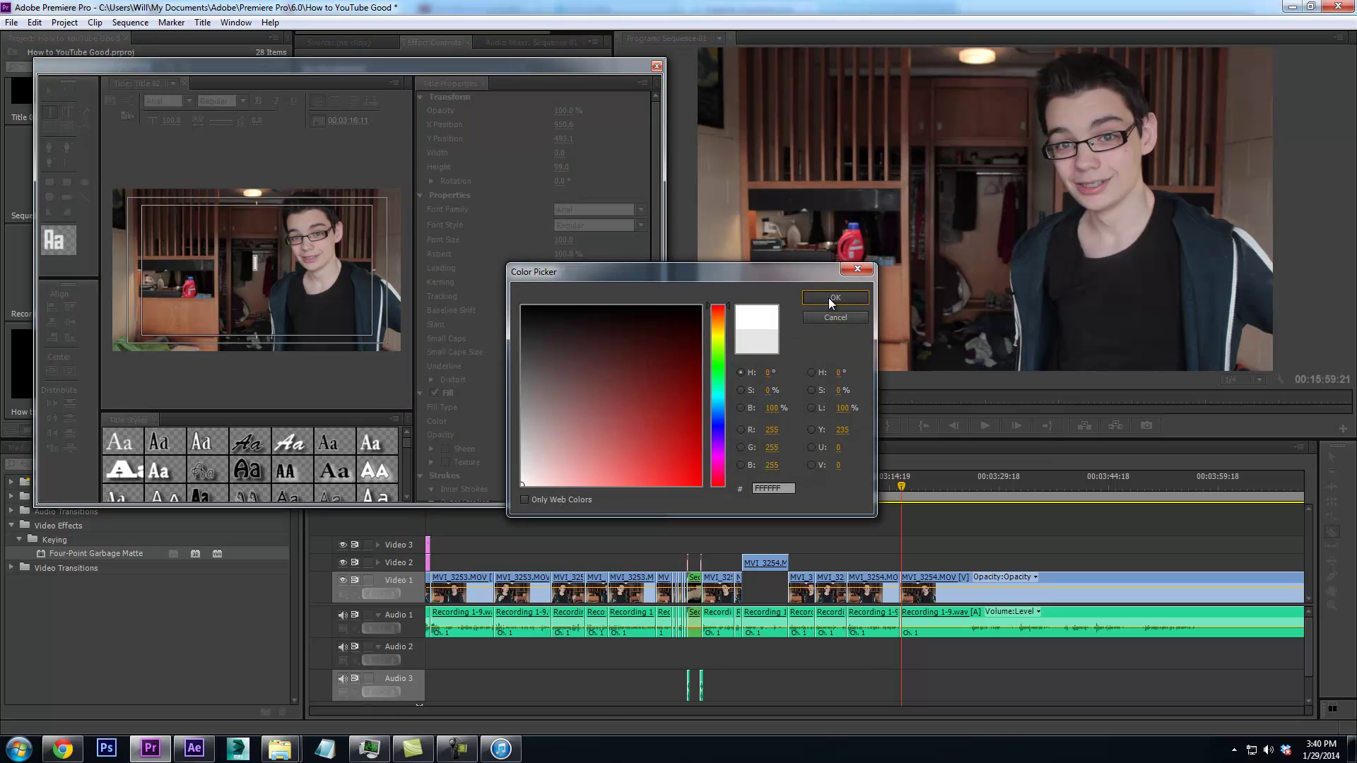
left_click(832, 298)
Enter "Click Here to Watch" on two lines, centre the text and set its font style to Black
left_click(254, 263)
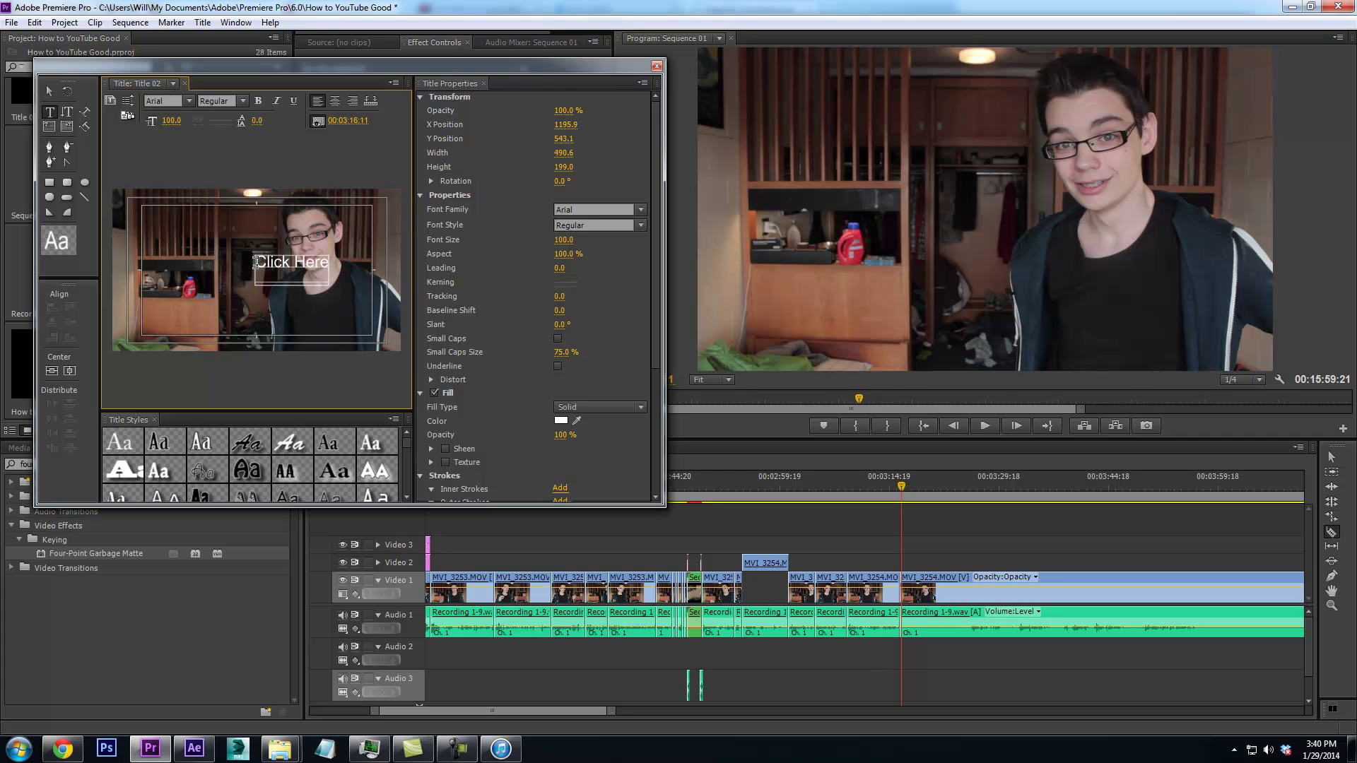
left_click(336, 101)
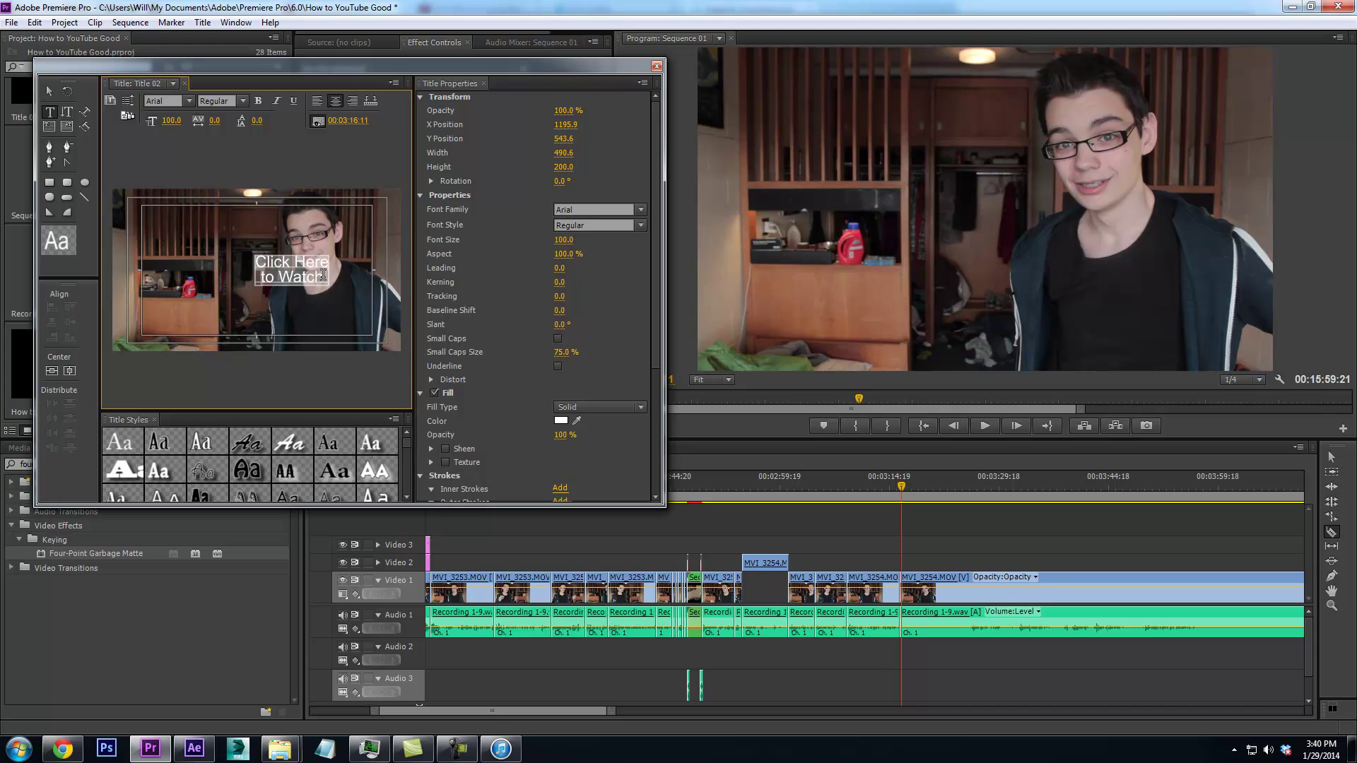
left_click(640, 226)
left_click(604, 260)
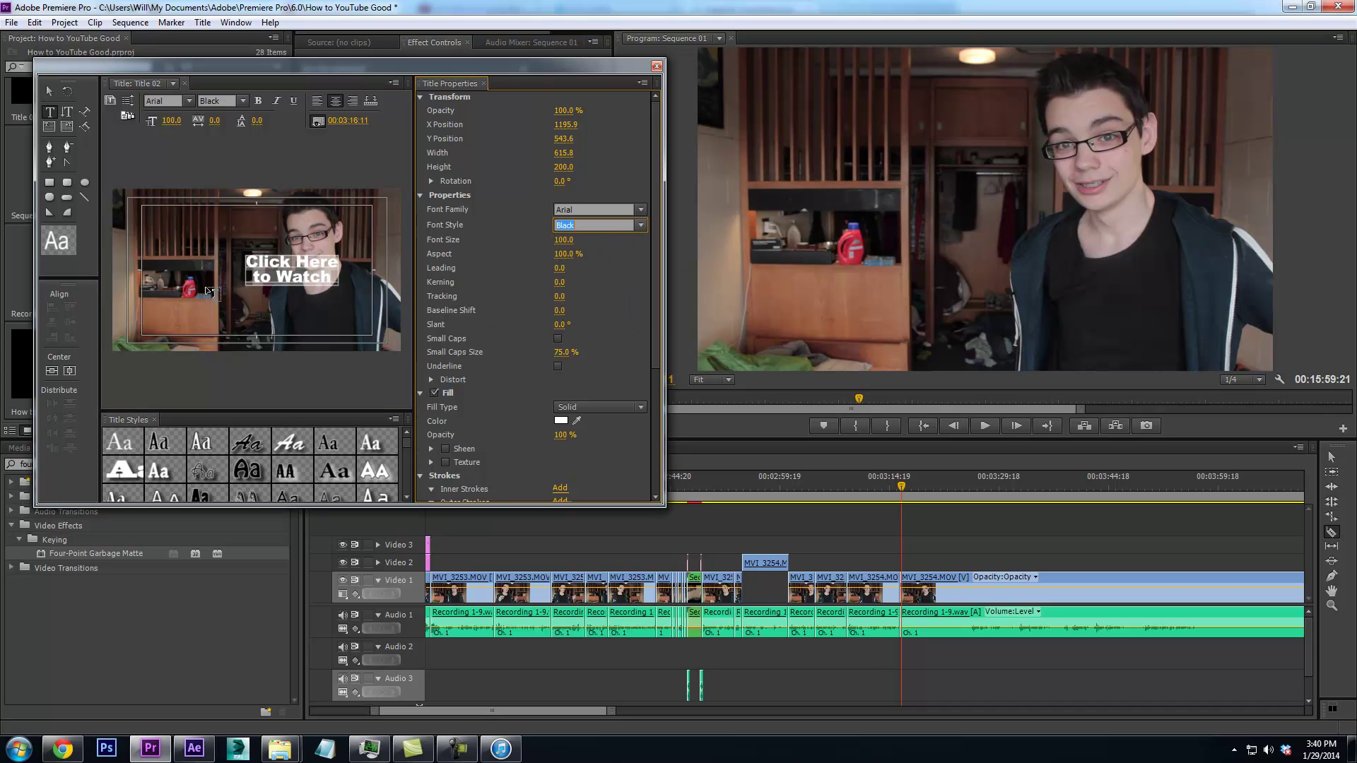
Move the title text to the upper left of the frame beside the speaker, enlarge it to font size about 121, and close the title editor
left_click(47, 88)
left_click_drag(318, 287, 196, 232)
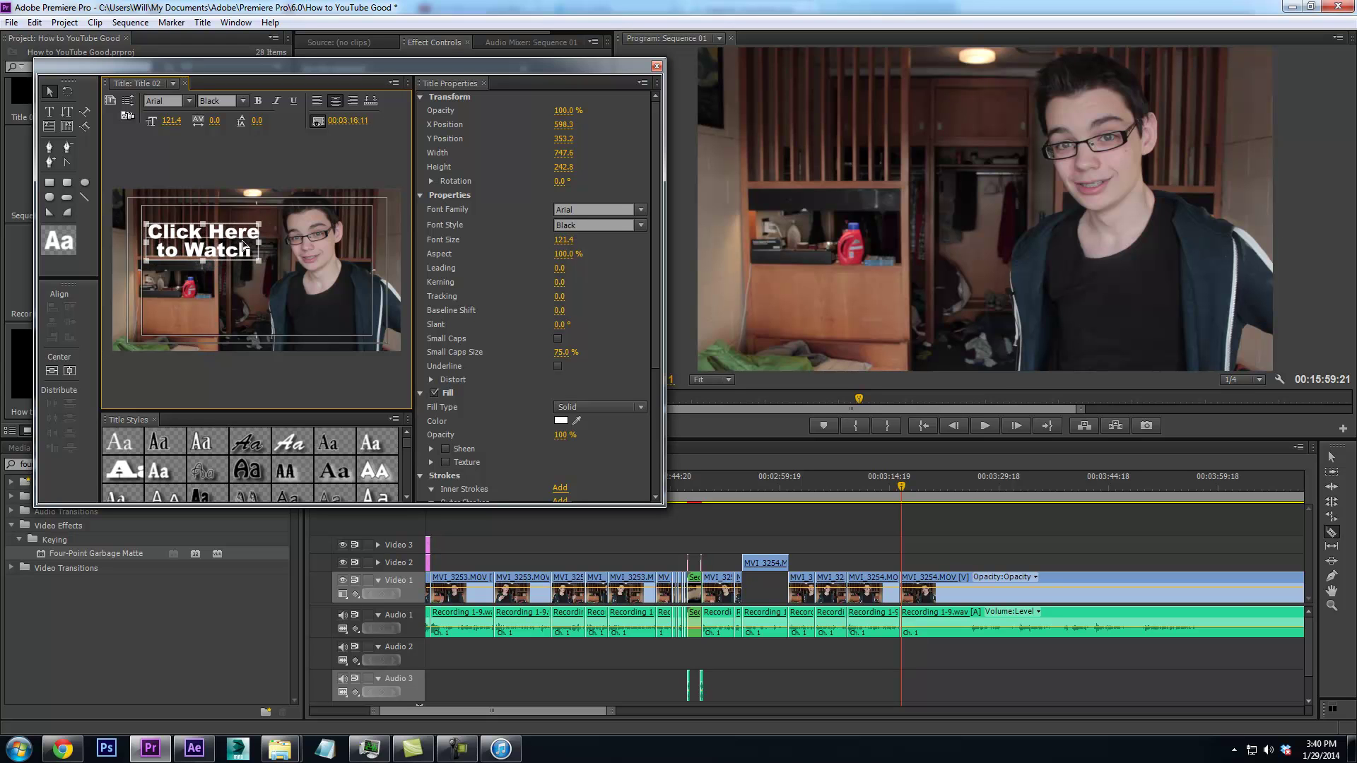
left_click(656, 65)
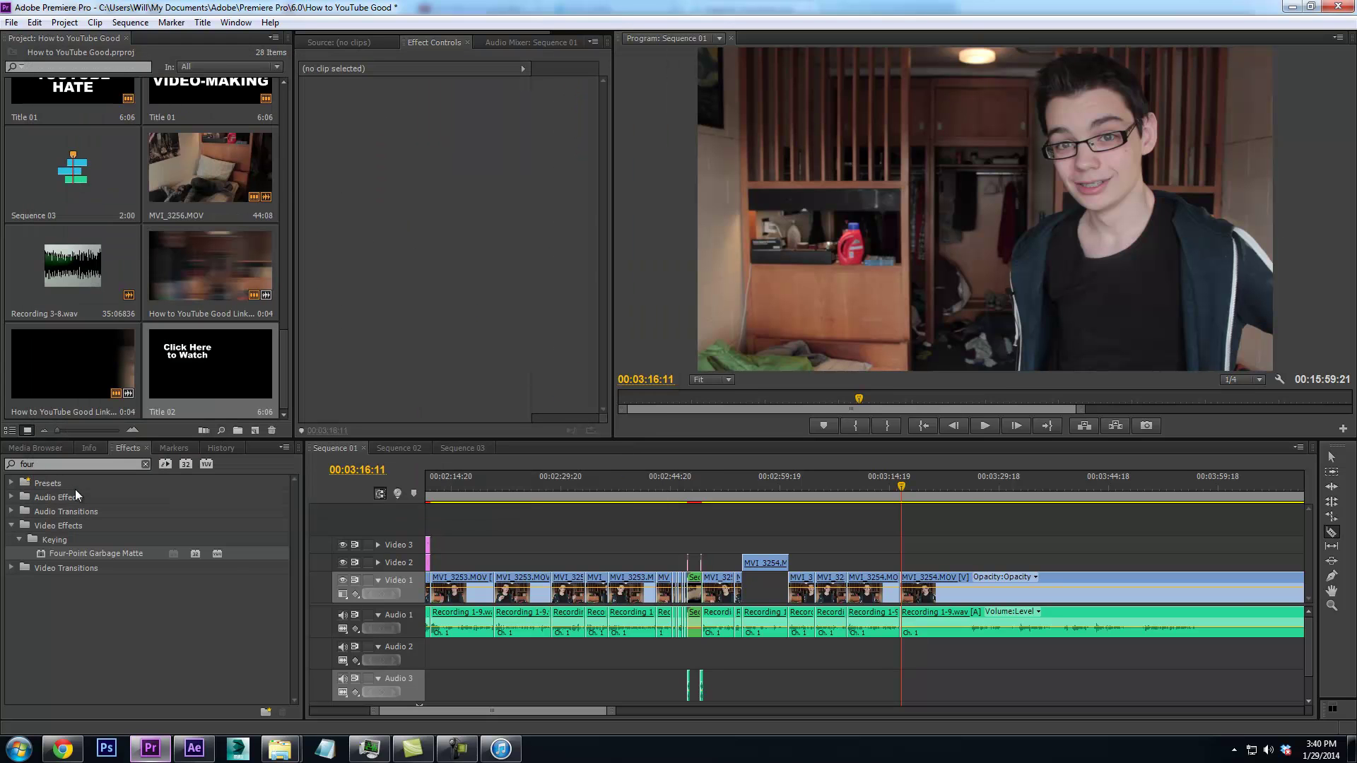
Place Title 02 on Video 2 starting at 00:03:14:00 and trim its end to the MVI_3254.MOV cut at 00:03:16:06
left_click(35, 448)
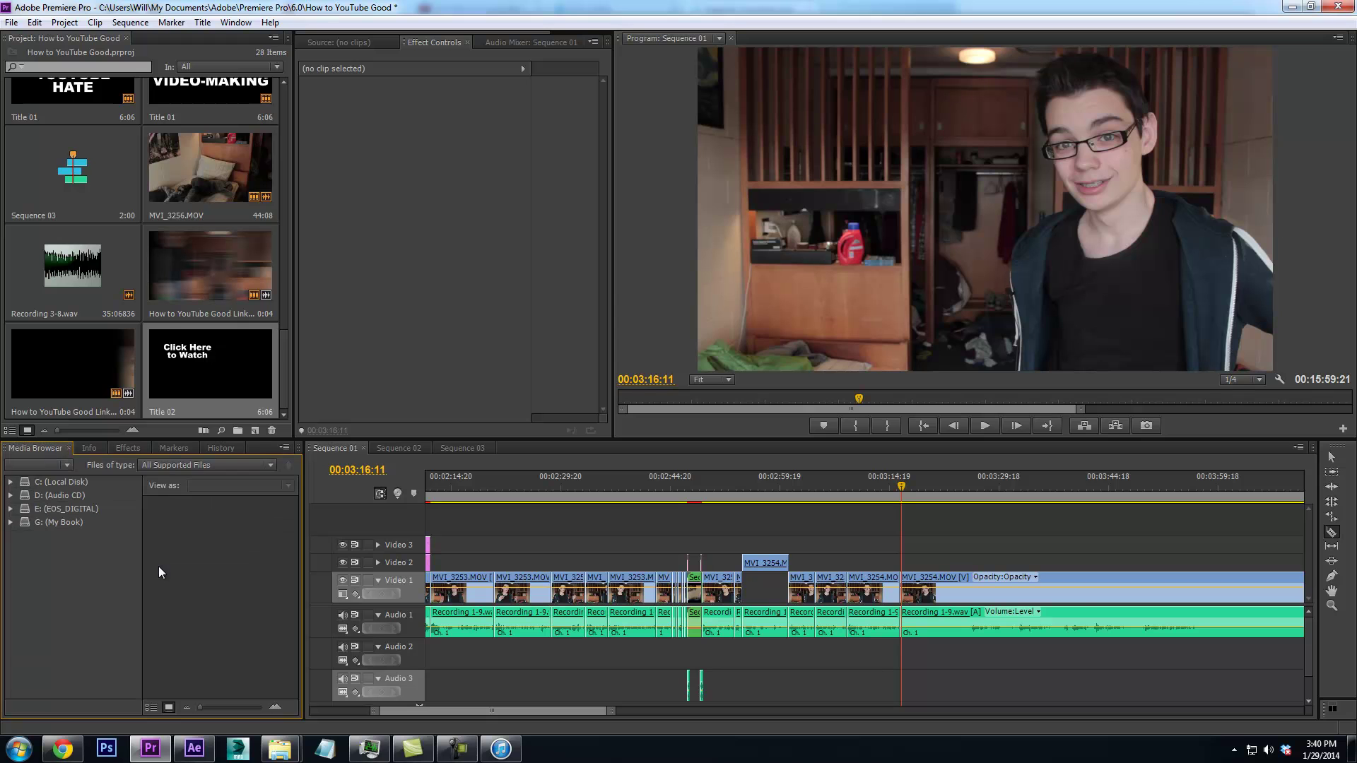
left_click_drag(160, 359, 881, 570)
left_click(861, 493)
key("space")
left_click(1332, 458)
key("space")
left_click_drag(871, 562, 902, 562)
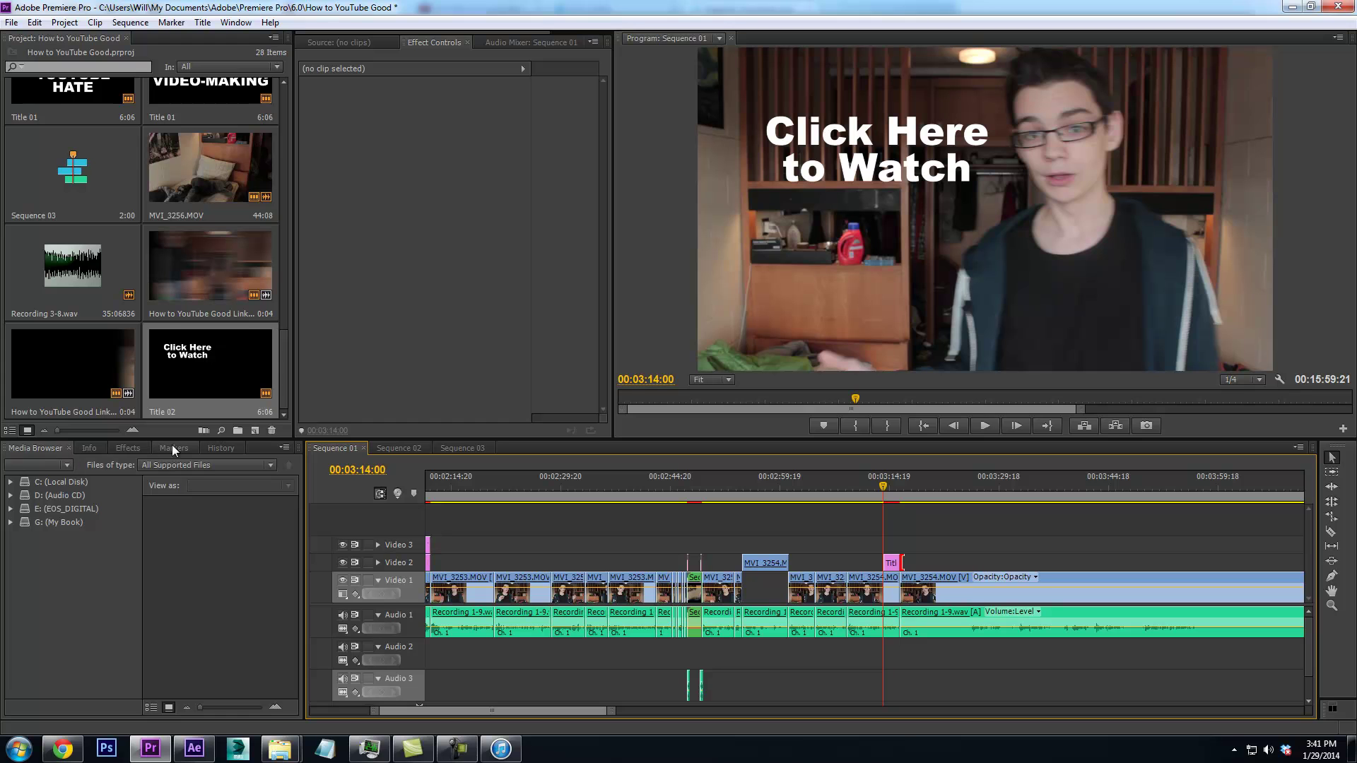
Apply a Drop Shadow to the Title 02 clip with opacity 100%, distance 24 and softness 35
left_click(128, 448)
double_click(74, 464)
type("drop")
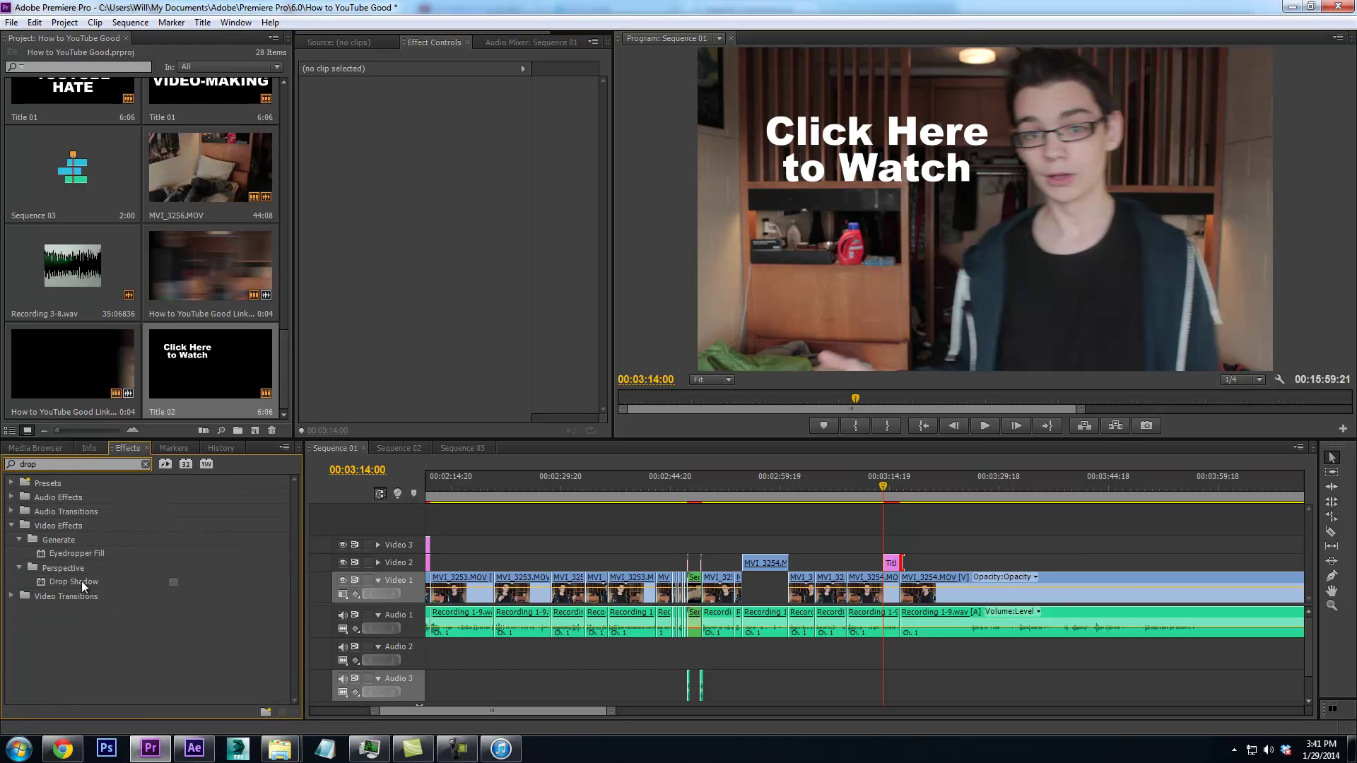
left_click_drag(905, 568, 904, 566)
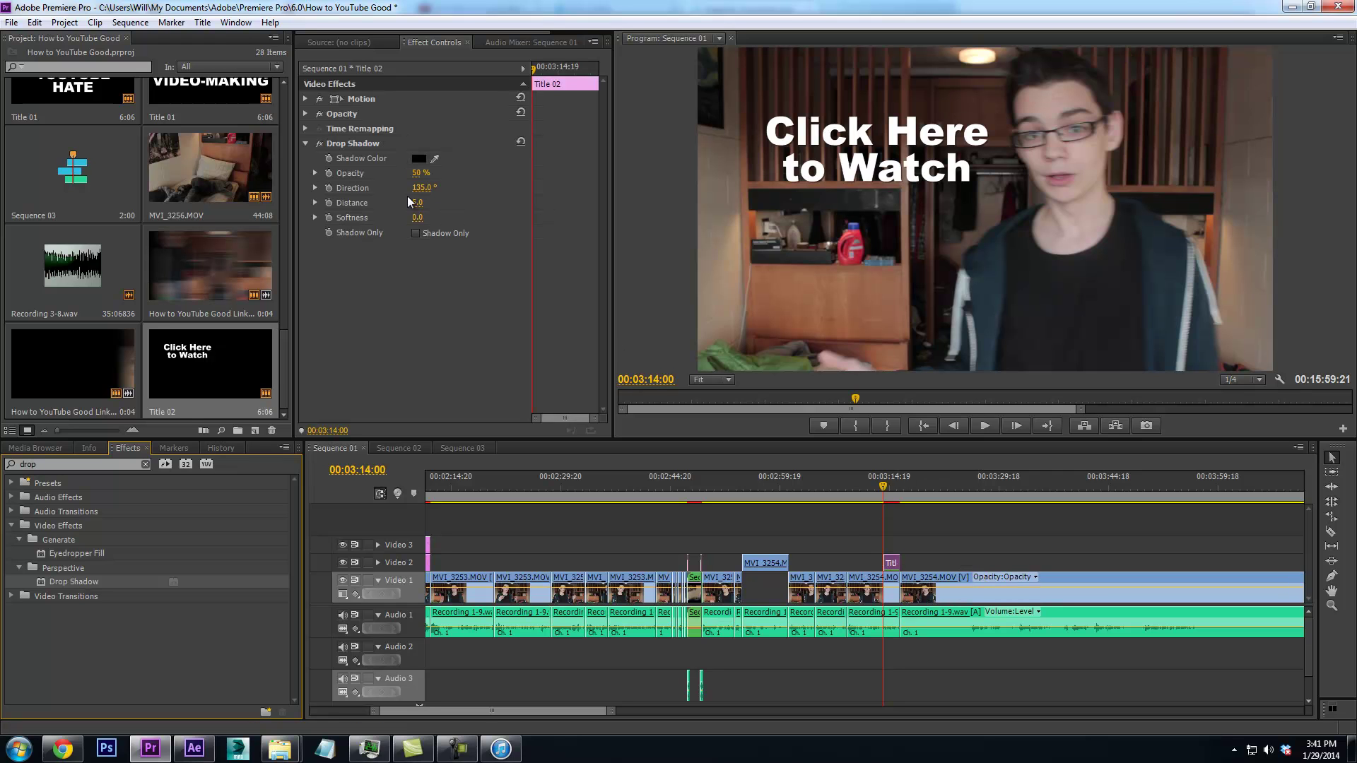
left_click(876, 226)
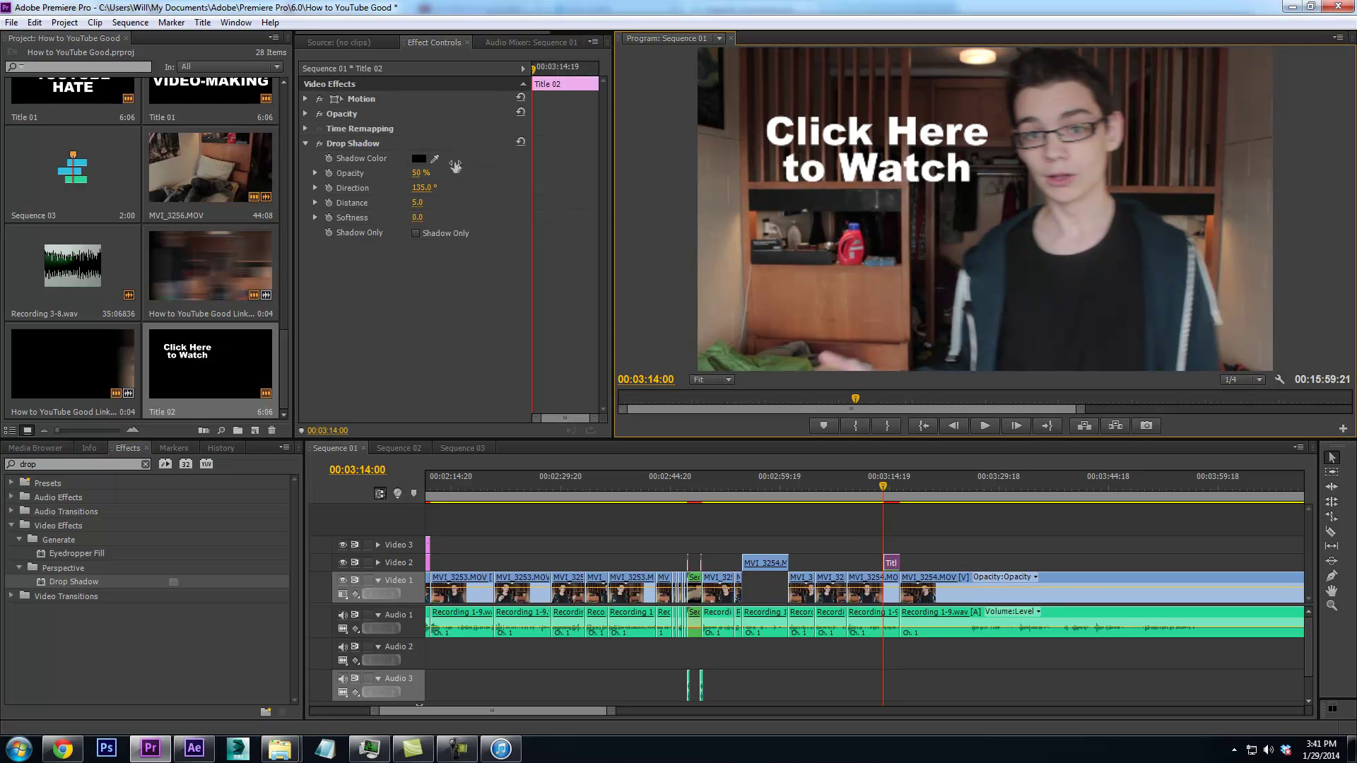
left_click_drag(416, 203, 426, 215)
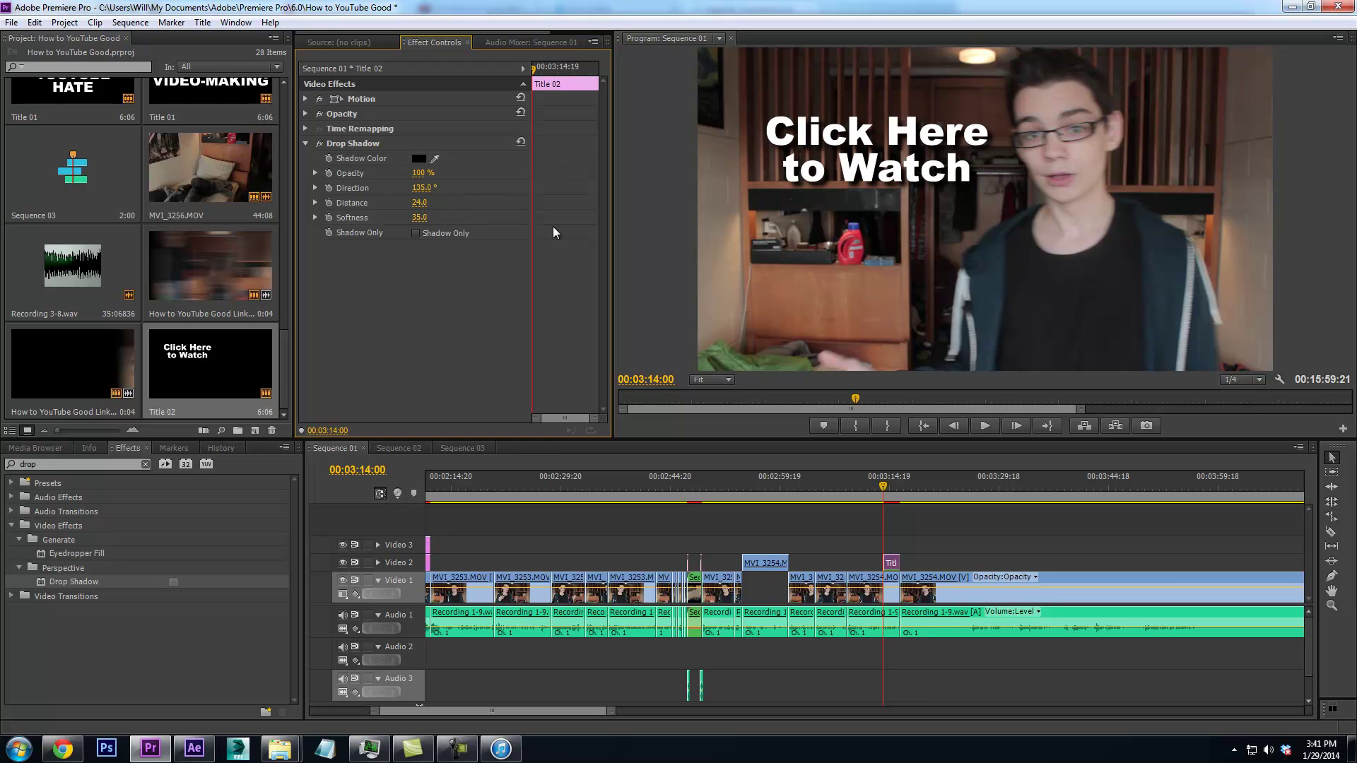
Play back the title, then split MVI_3254.MOV at 00:03:49:09 and ripple delete the segment between the title's end and that cut
key("b")
key("space")
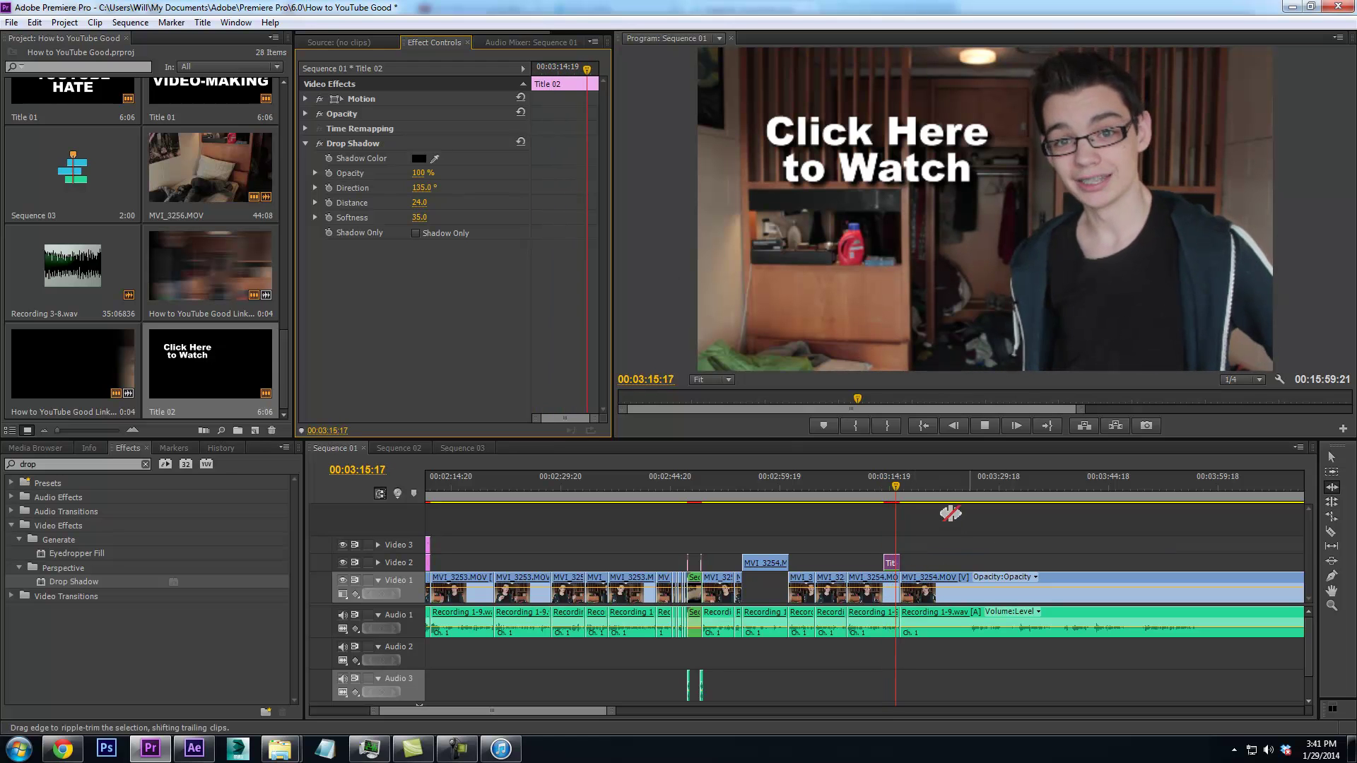
key("v")
left_click(929, 487)
left_click_drag(929, 487, 982, 495)
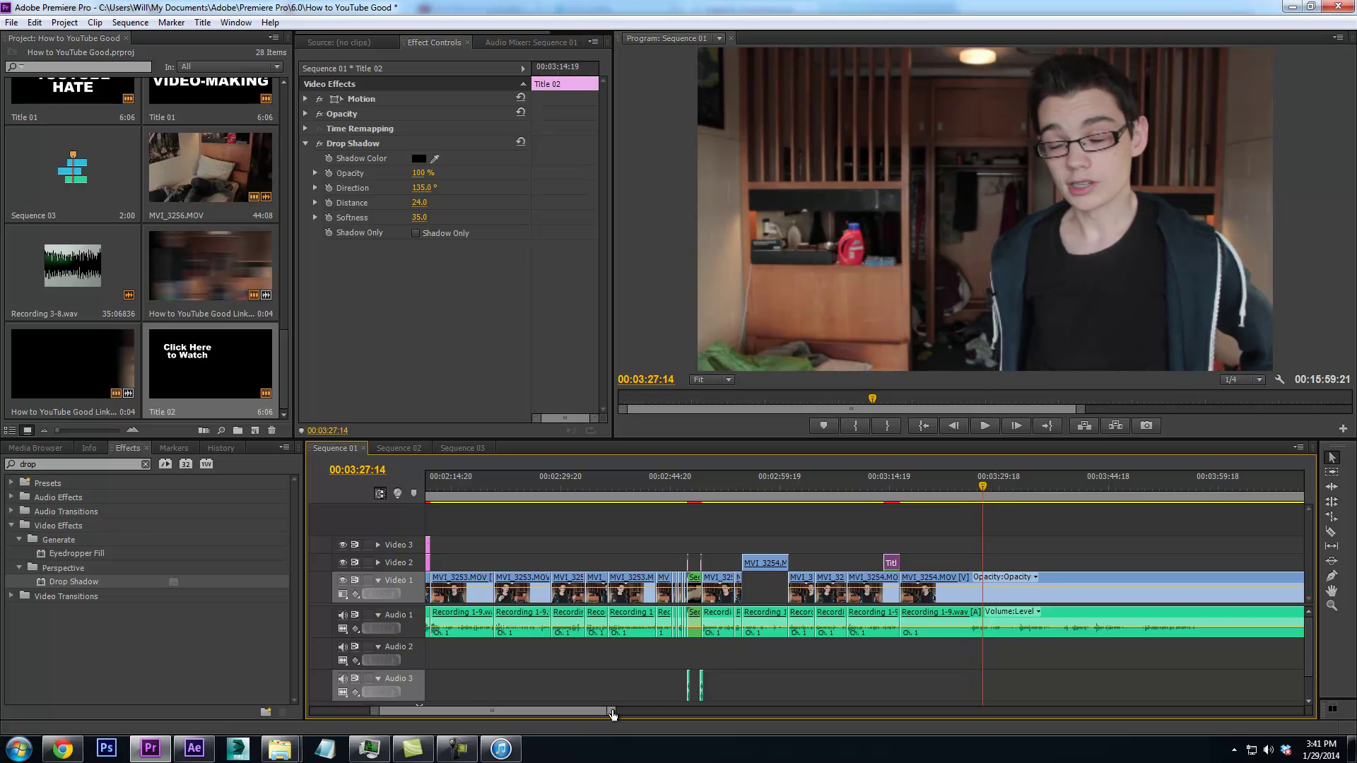
left_click_drag(612, 712, 581, 712)
left_click_drag(868, 494, 1110, 547)
key("c")
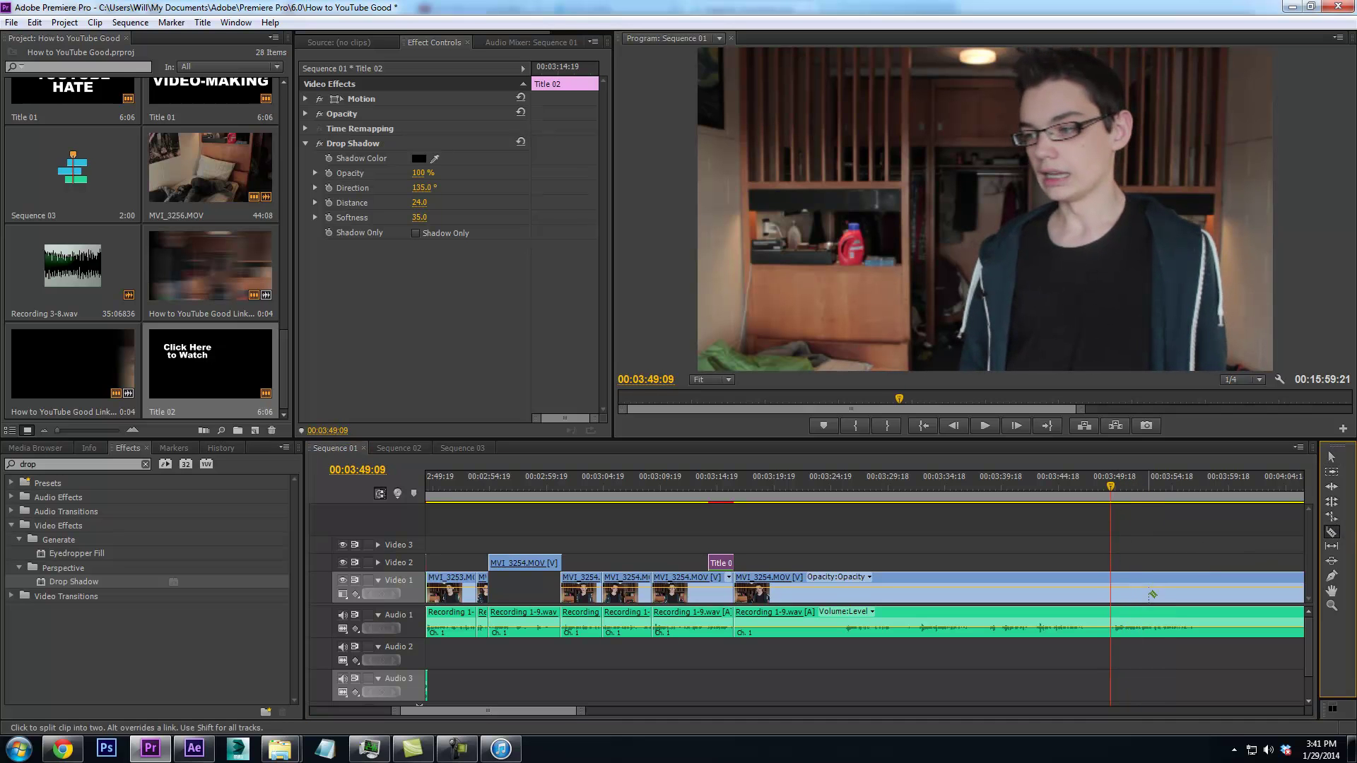
right_click(1112, 589)
Replay from about 00:03:14 across the closed gap and split MVI_3254.MOV at 00:03:23:11
left_click(722, 480)
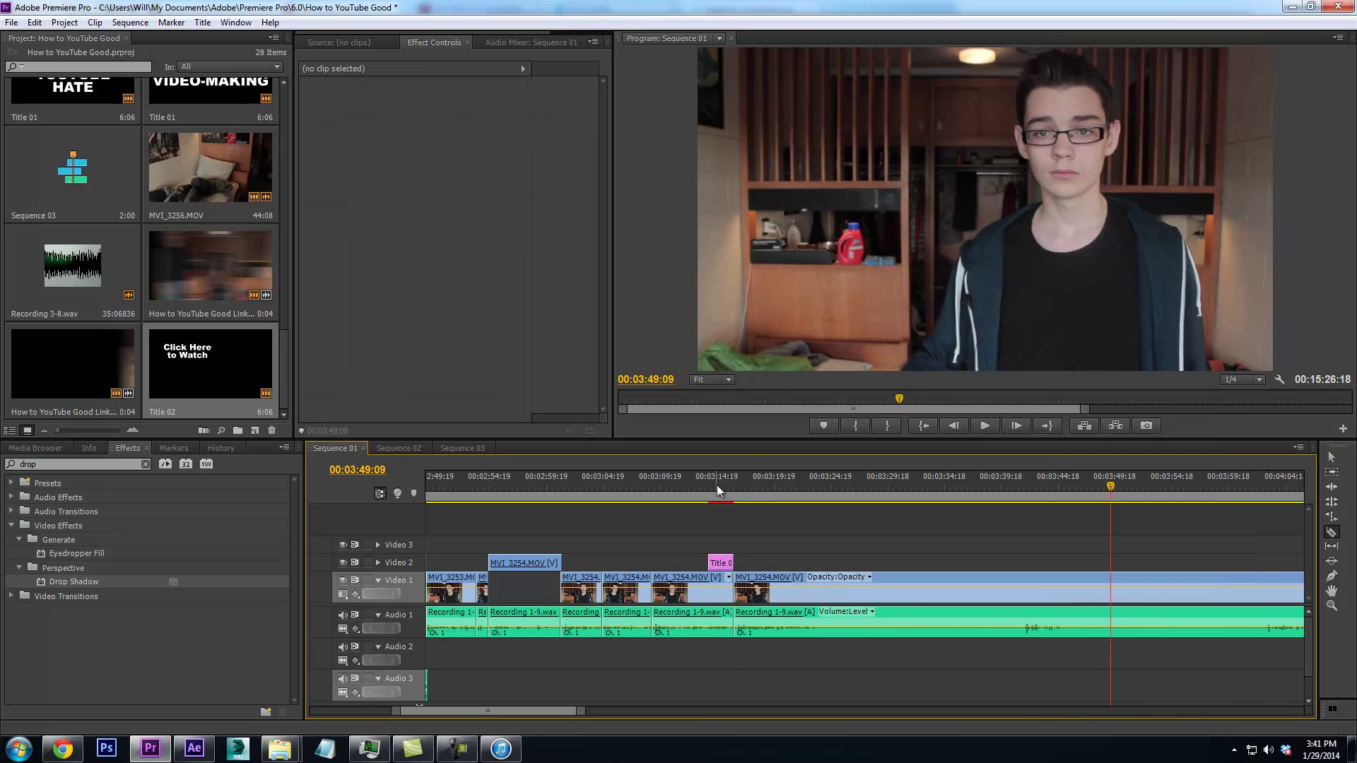
key("space")
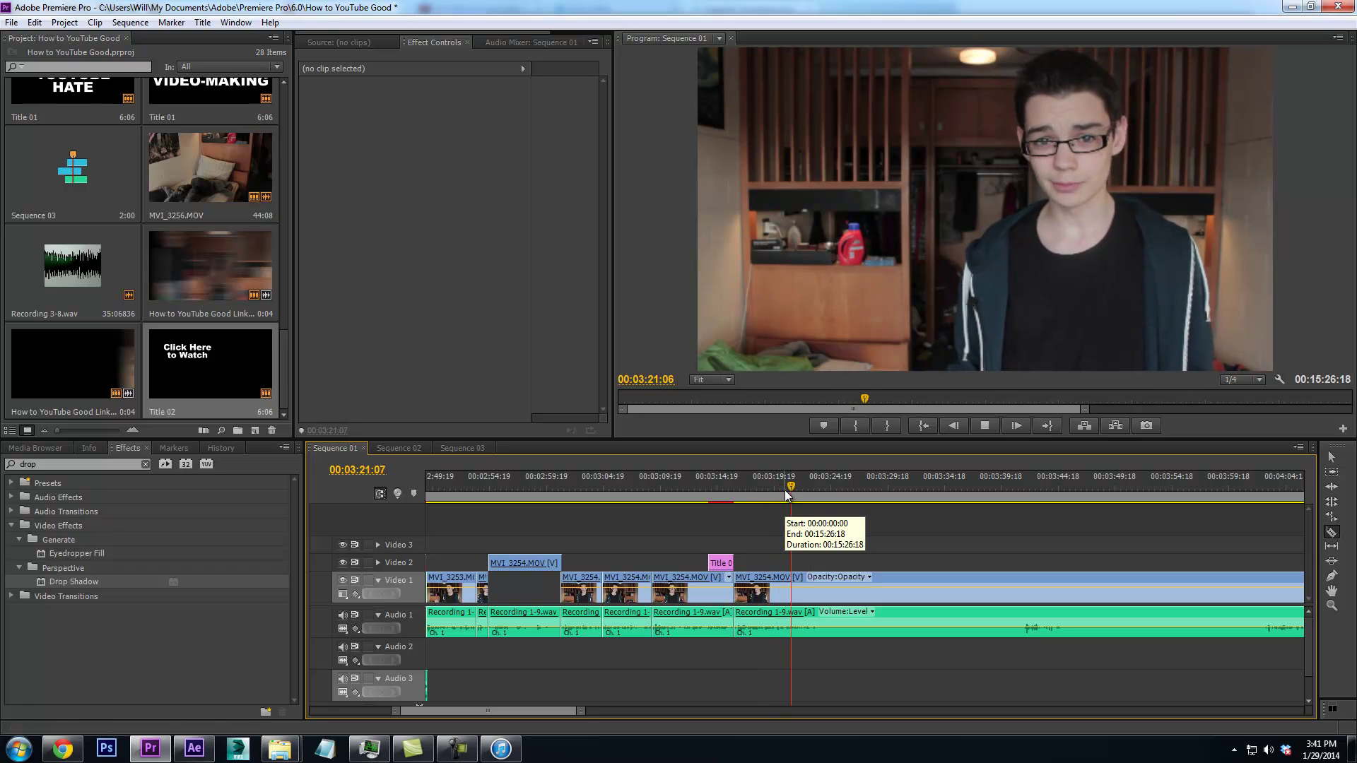
key("space")
key("Left")
key("Left")
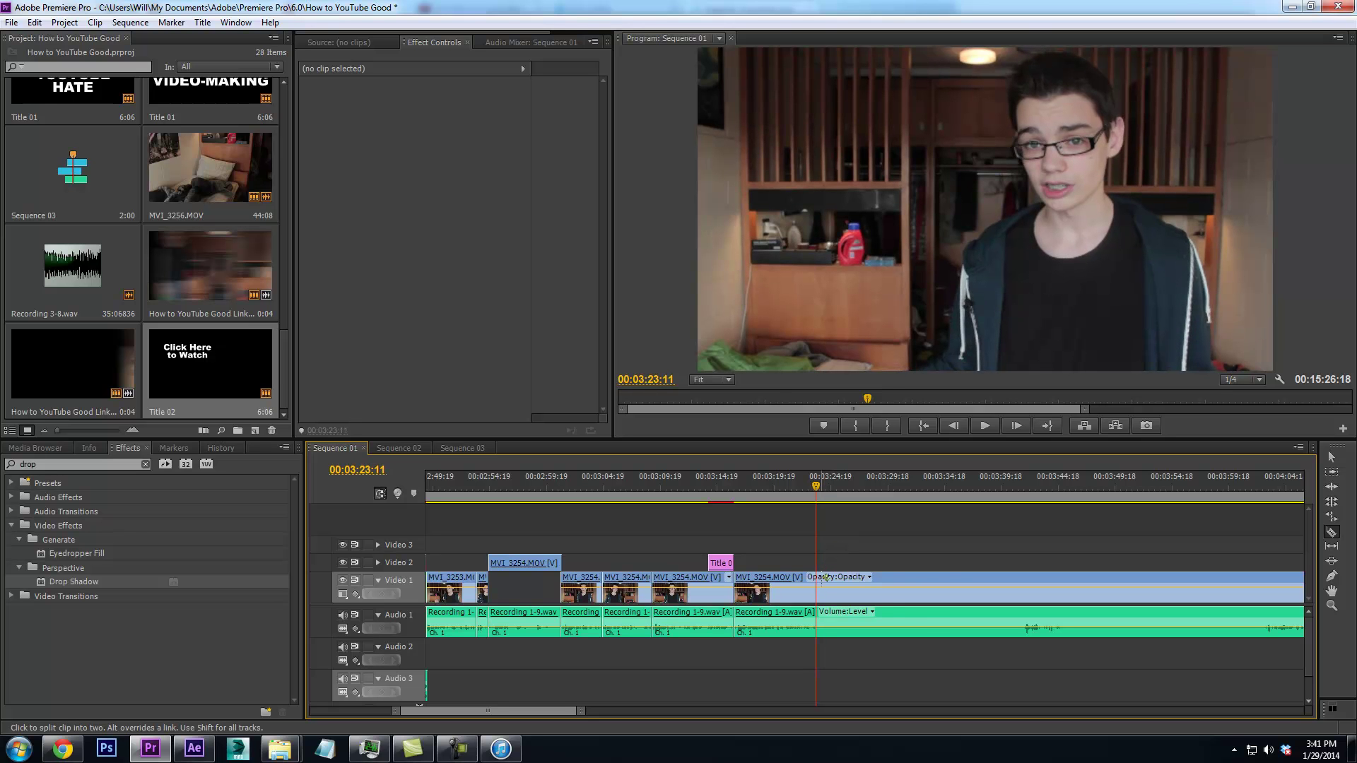
left_click_drag(816, 539, 1026, 571)
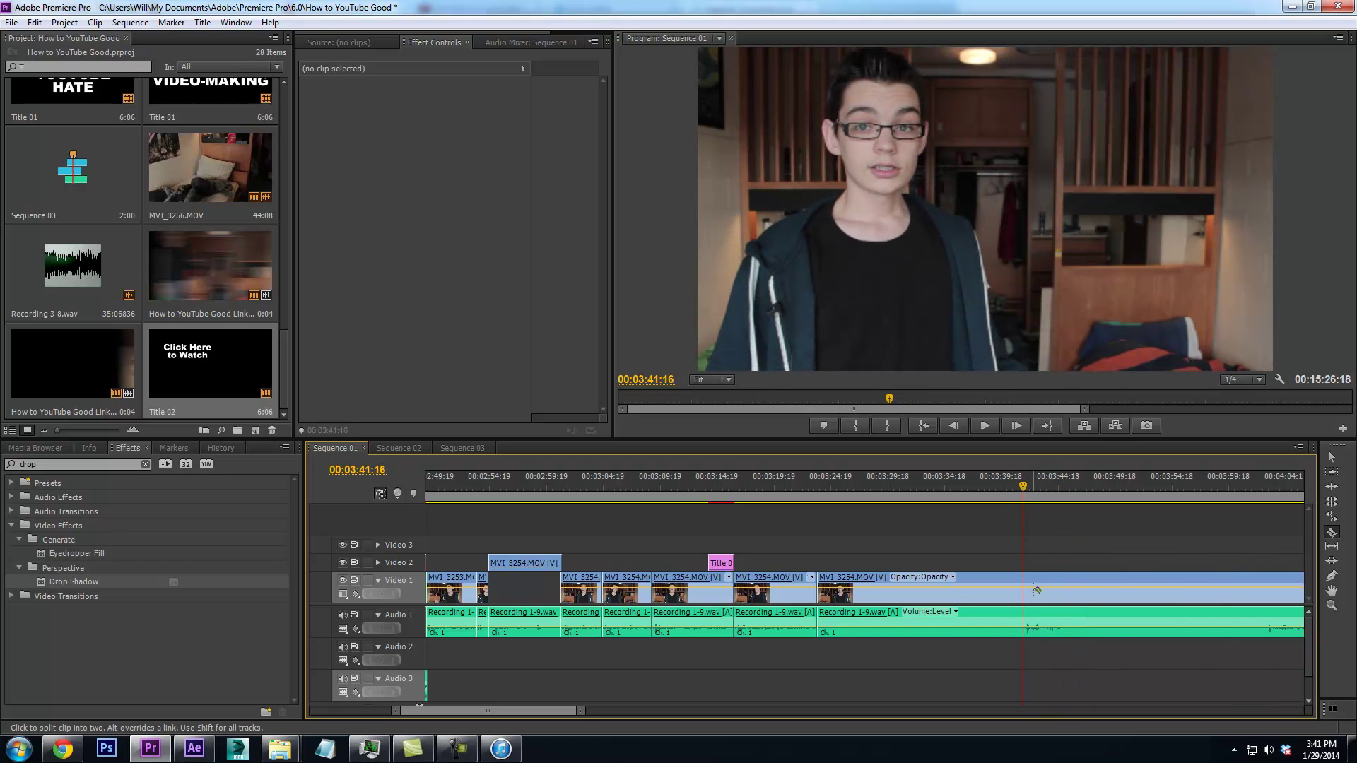
Split MVI_3254.MOV at 00:03:41:17 and ripple delete the segment before that point
left_click(1030, 589)
right_click(976, 588)
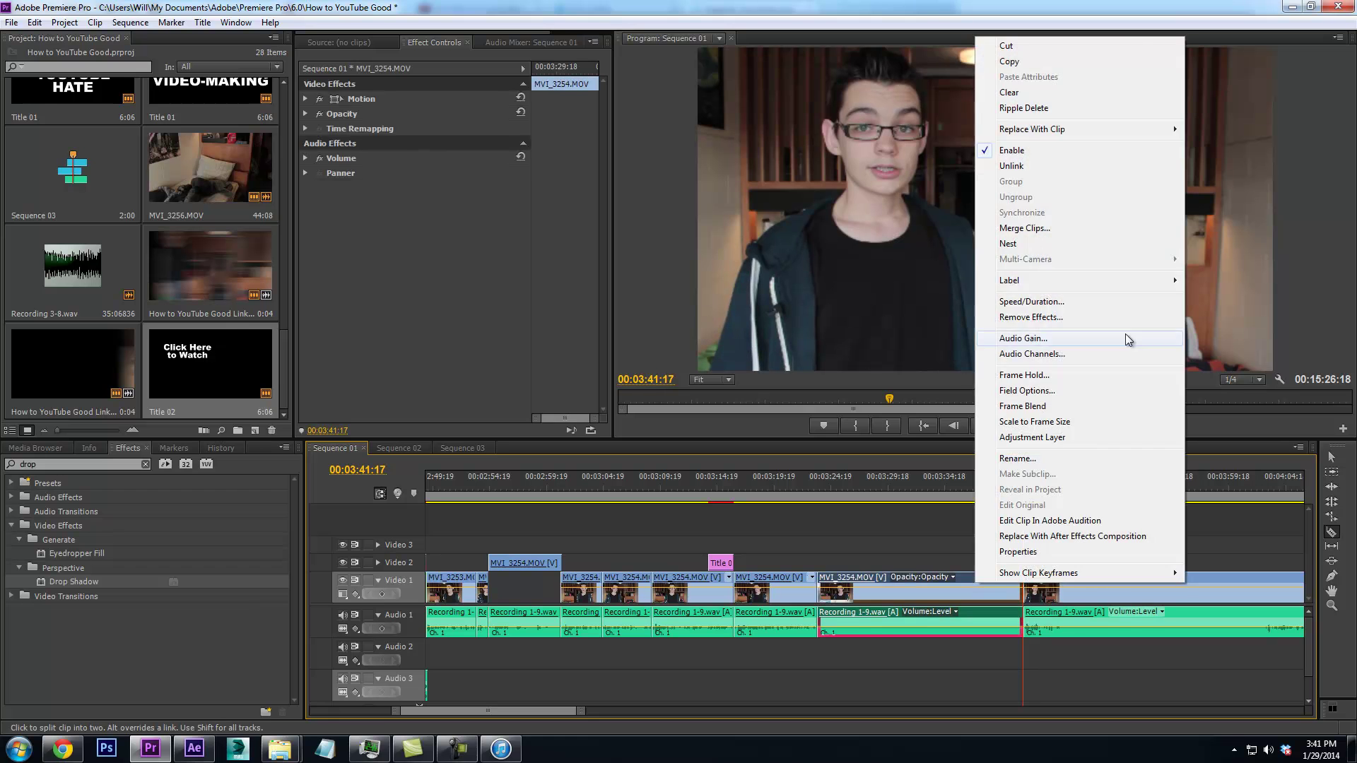
left_click(1024, 108)
Play on from the cut near 00:03:23 and split MVI_3254.MOV at the end of the spoken phrase, at 00:03:26:21
left_click(817, 479)
key("space")
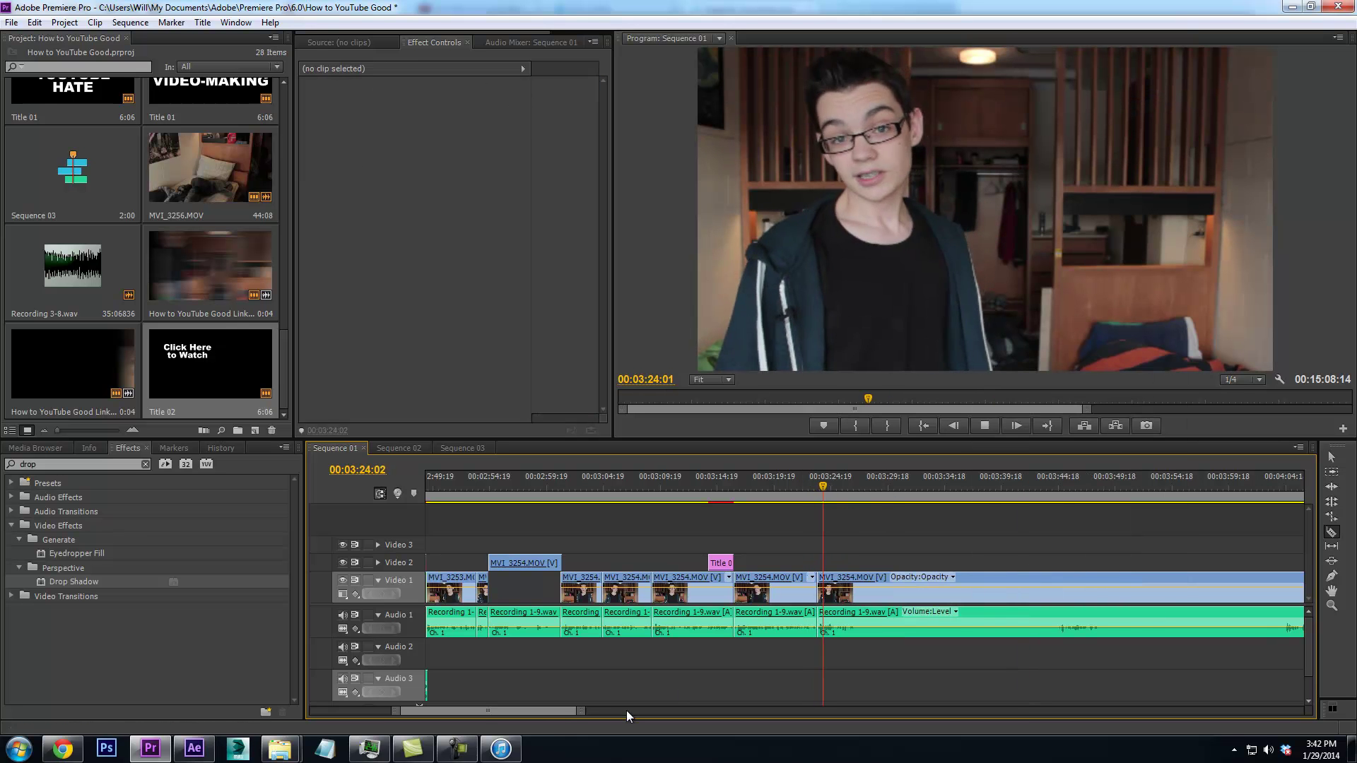
key("equal")
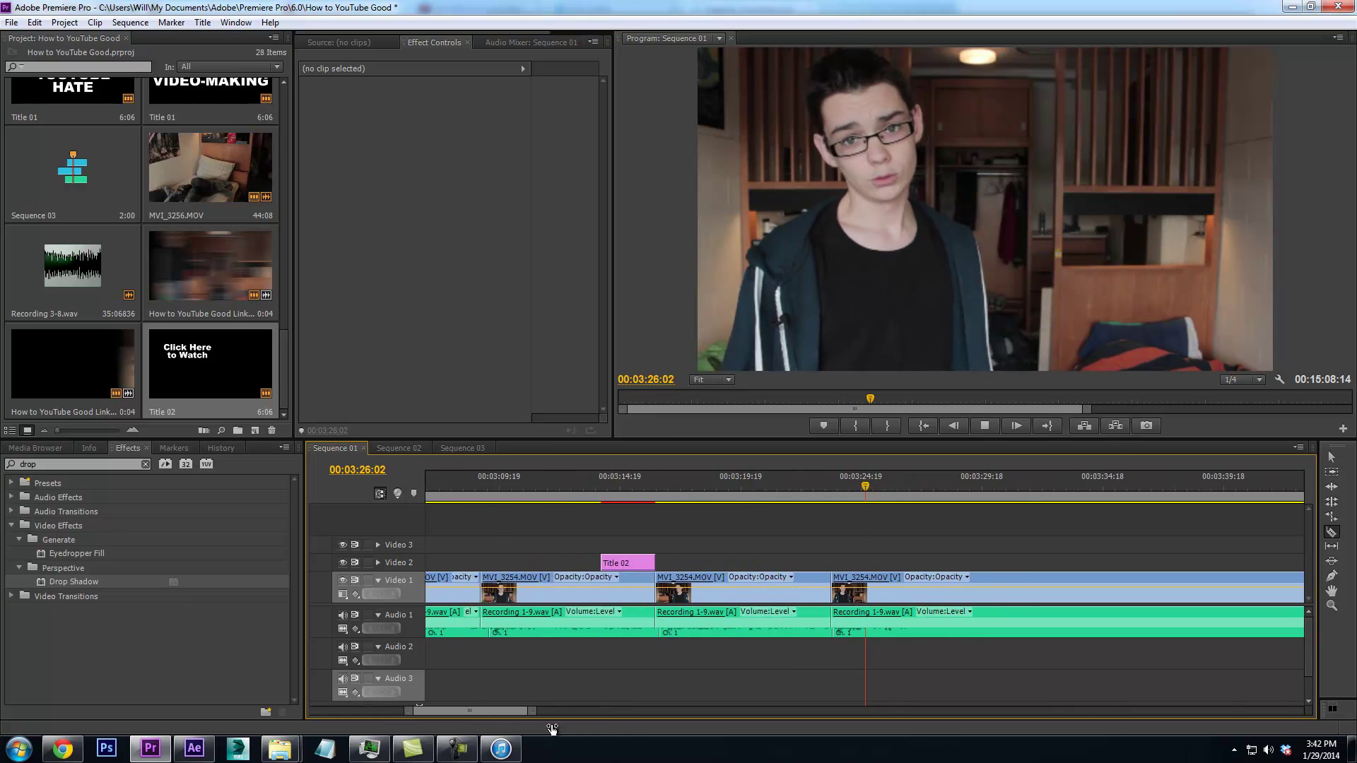
key("equal")
key("space")
key("Left")
key("Left")
key("Left")
key("Left")
key("Left")
key("Left")
key("Left")
key("Left")
key("Left")
key("Left")
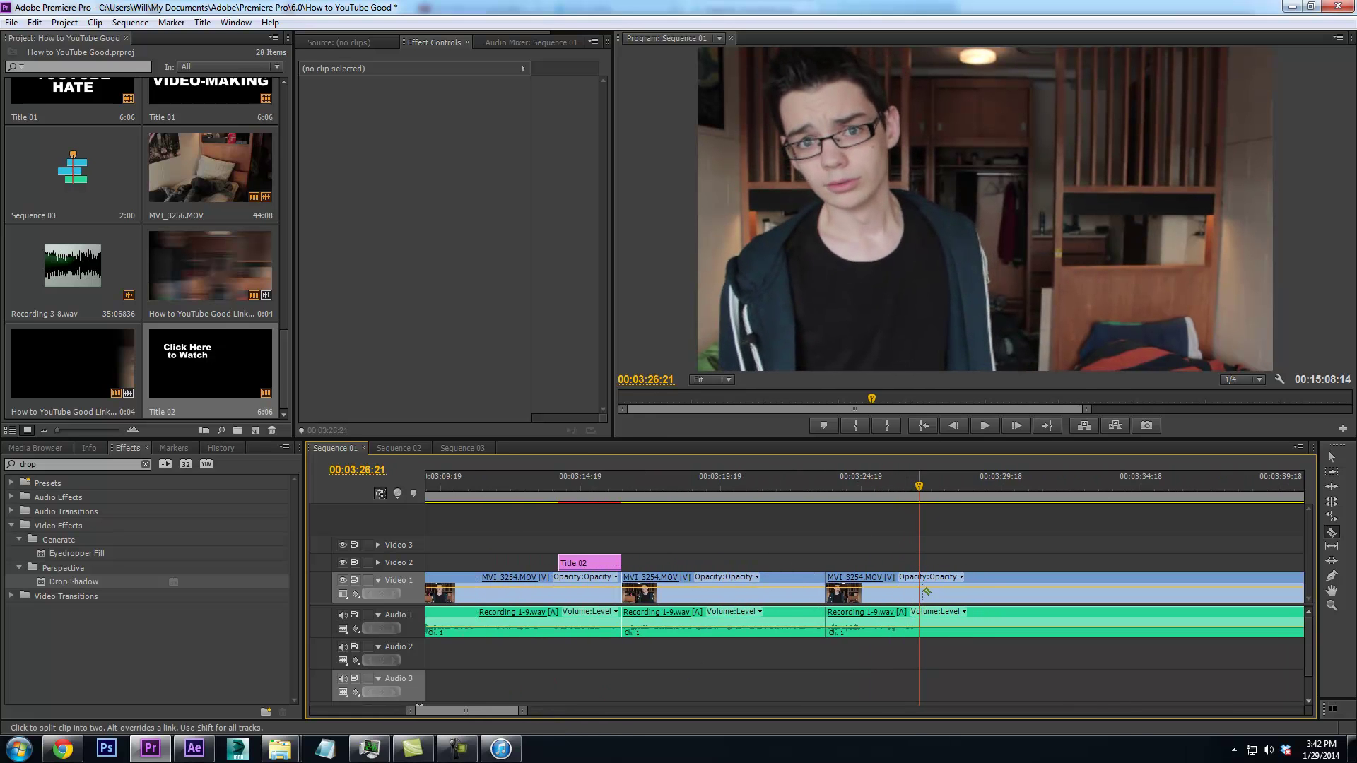
Locate and play the next usable take around 00:03:46 and split MVI_3254.MOV at its end, at 00:03:48:03
left_click_drag(524, 711, 714, 712)
left_click(911, 492)
key("space")
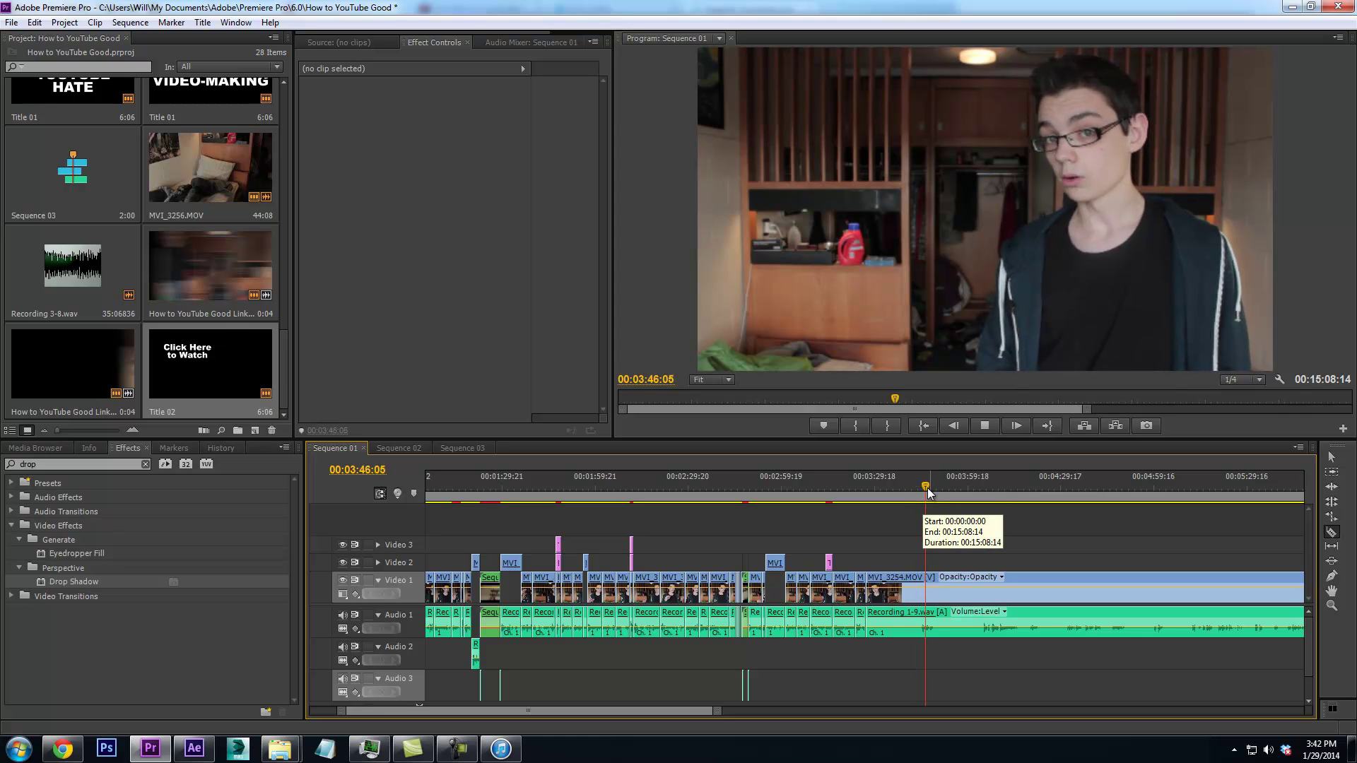
key("space")
key("=")
key("=")
key("=")
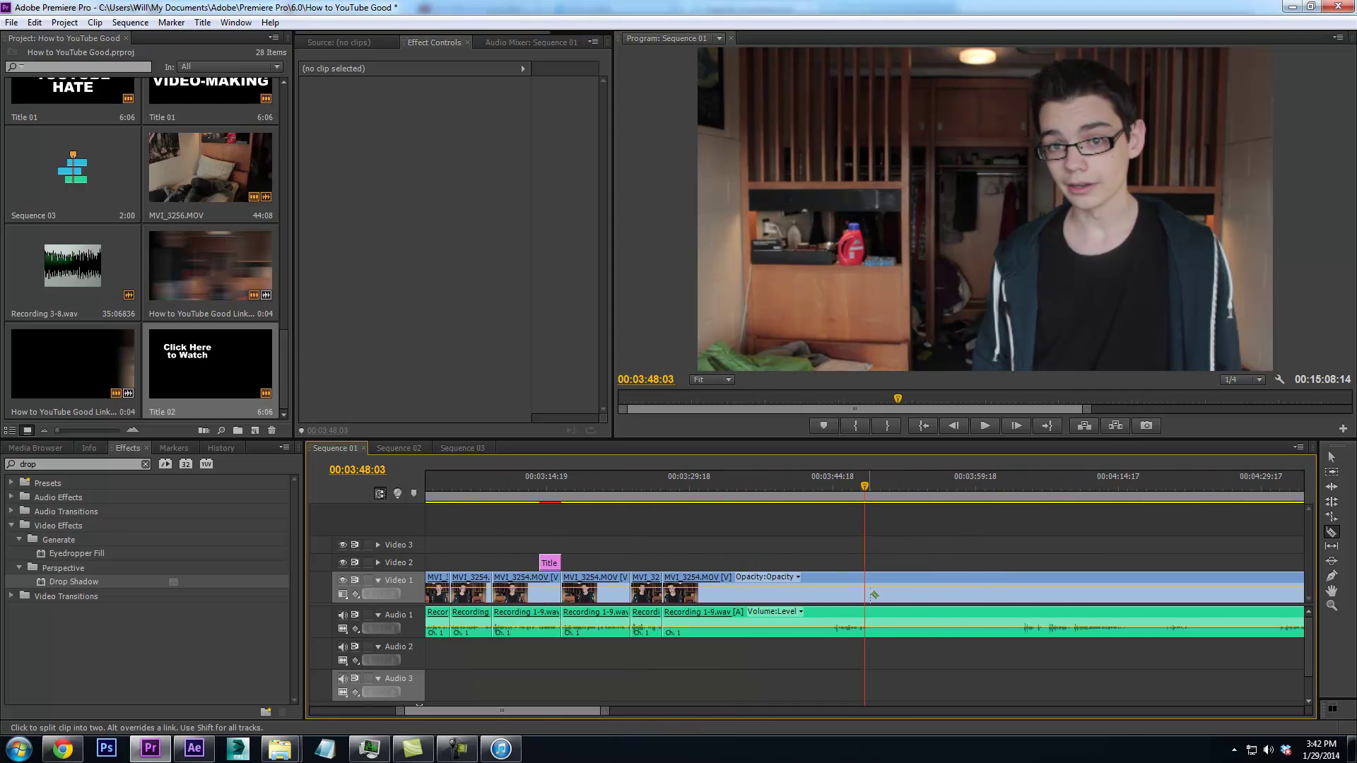
Split MVI_3254.MOV at the take's start, at 00:03:44:17, and ripple delete the unused segment before it
left_click(833, 495)
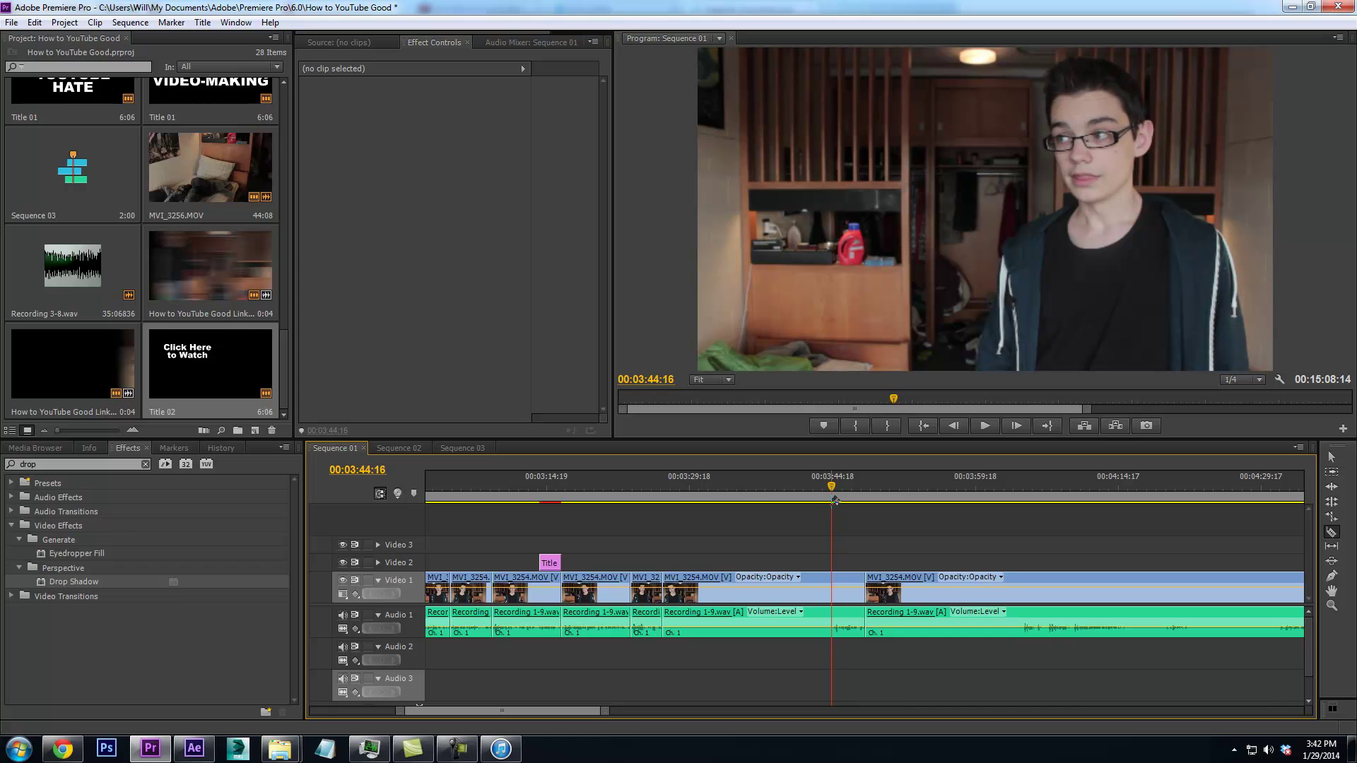
left_click(834, 584)
right_click(795, 596)
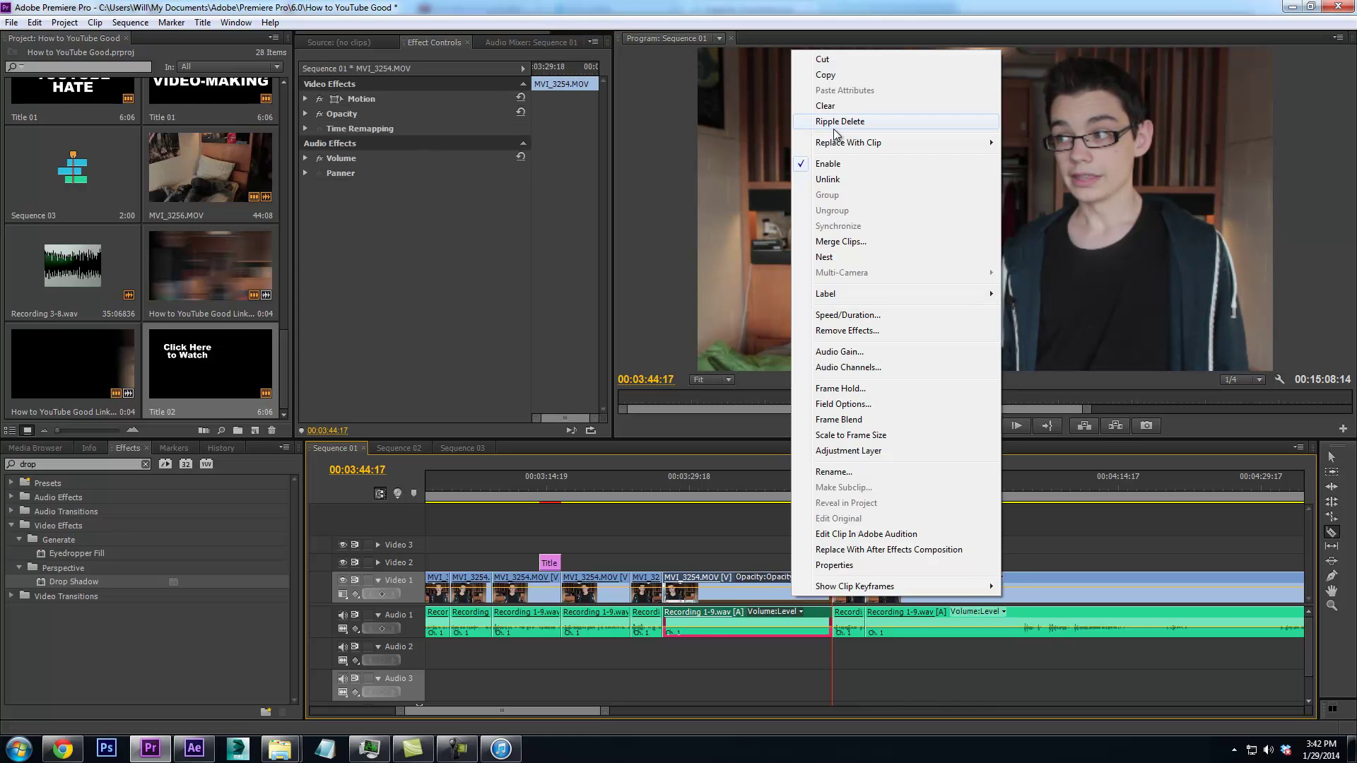
left_click(838, 121)
Find the start of the following take, split MVI_3254.MOV at 00:03:53:00 and ripple delete the segment before it
left_click_drag(666, 495, 850, 484)
key("space")
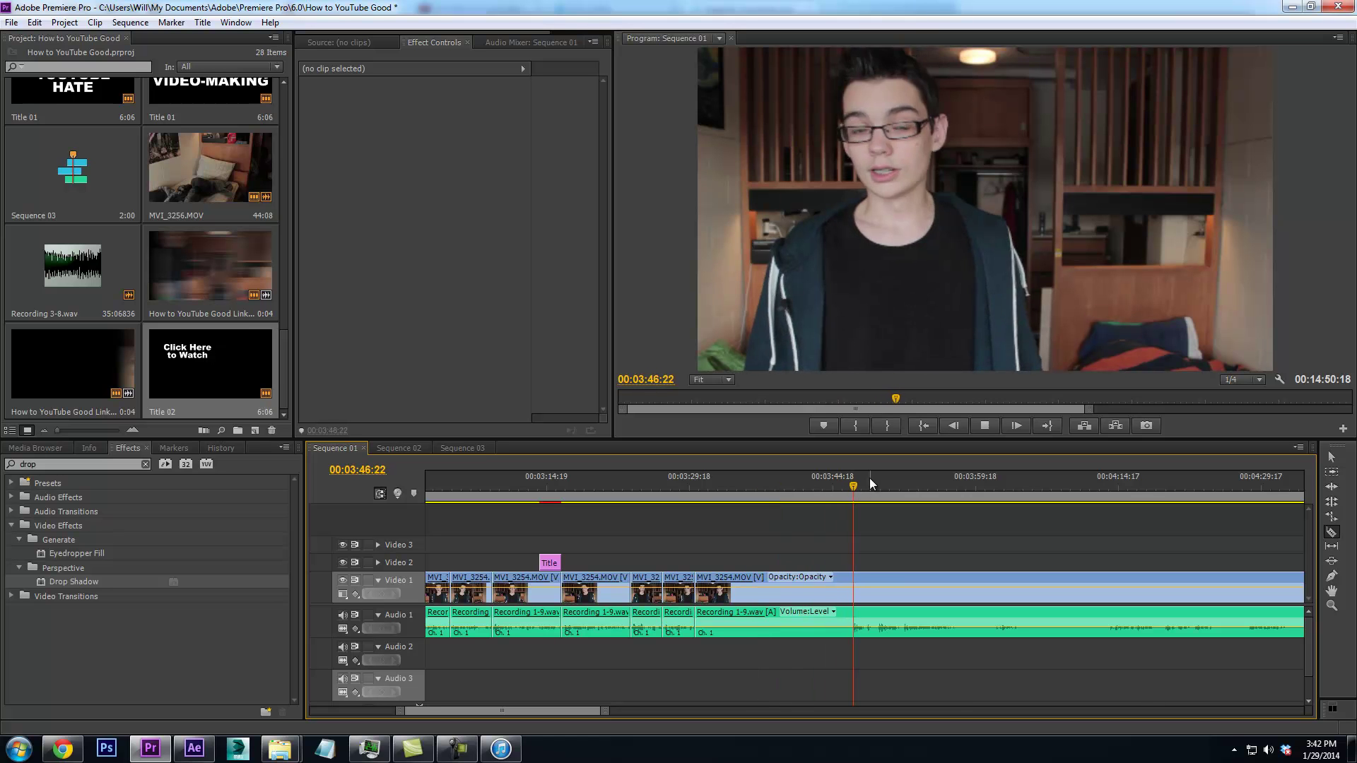
left_click(906, 499)
key("space")
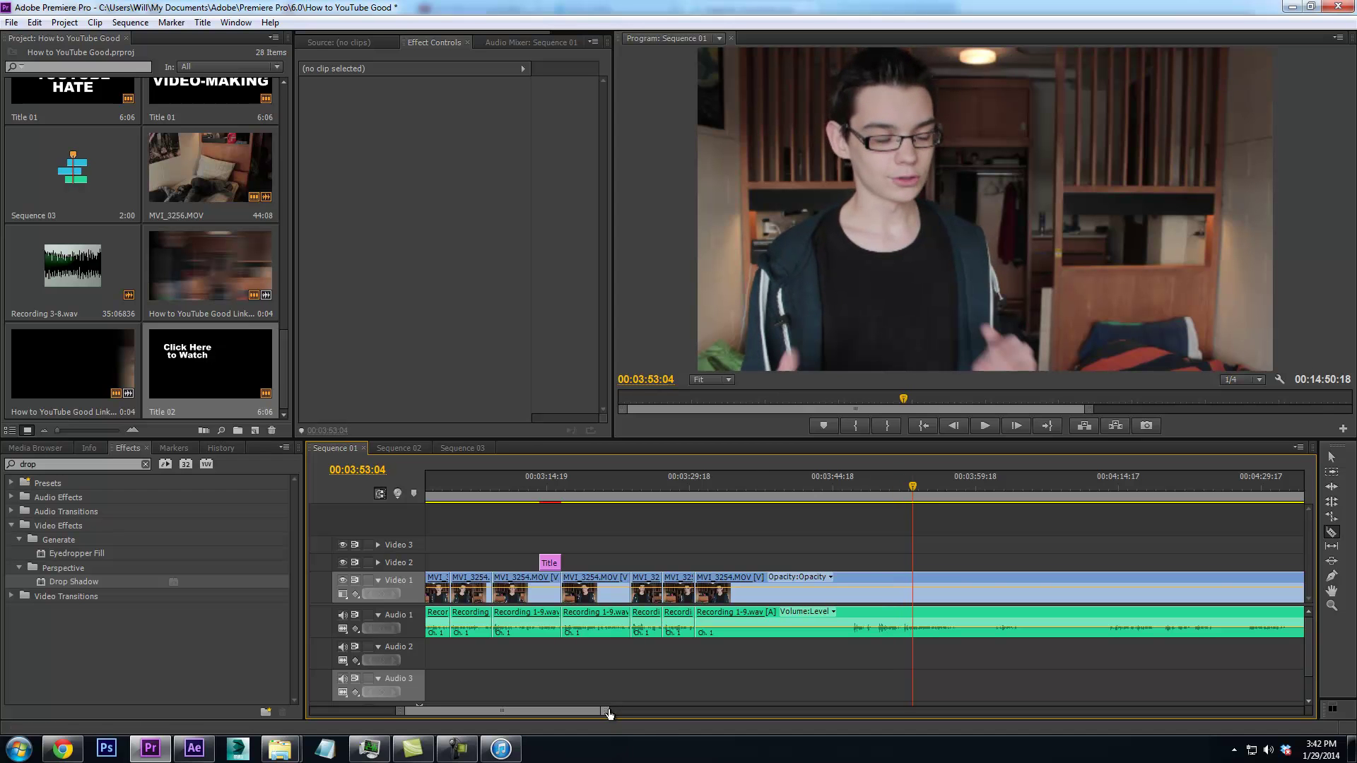
left_click_drag(608, 712, 539, 712)
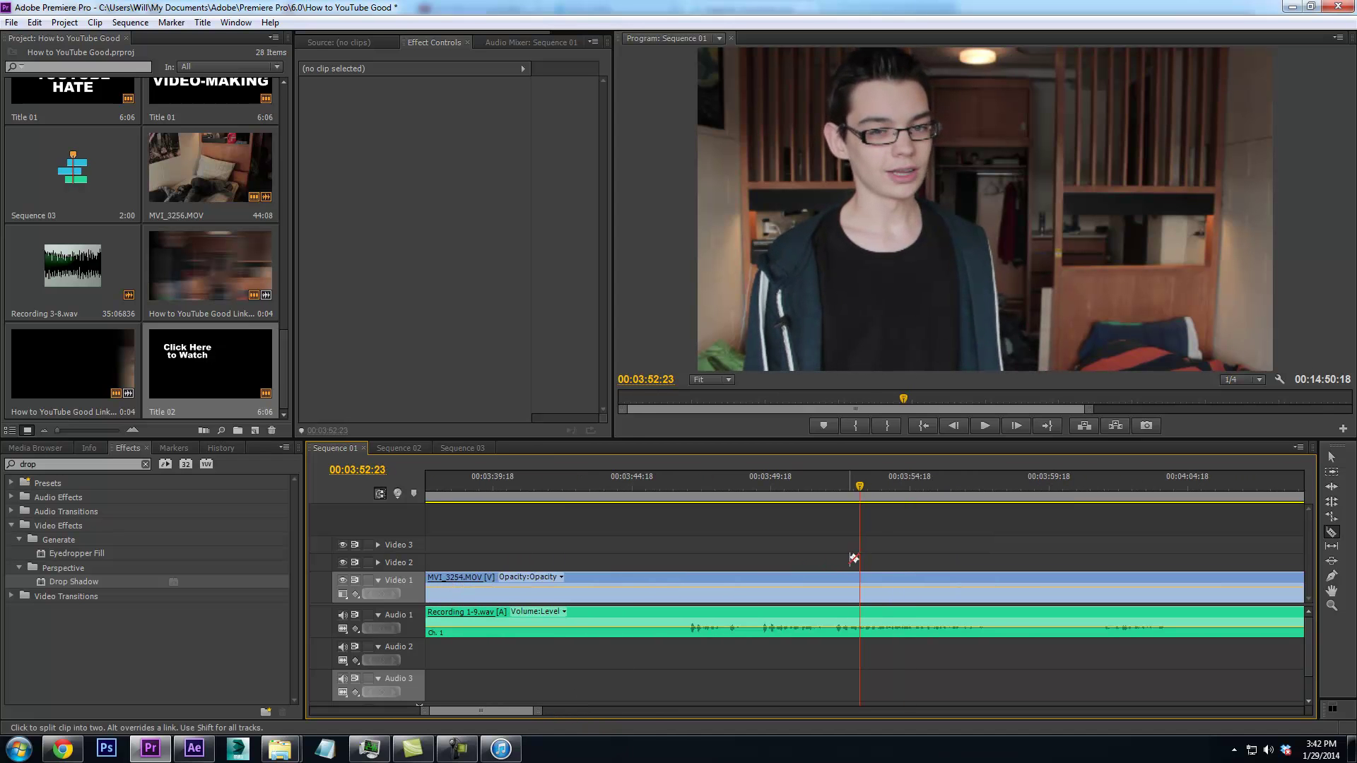
left_click(862, 580)
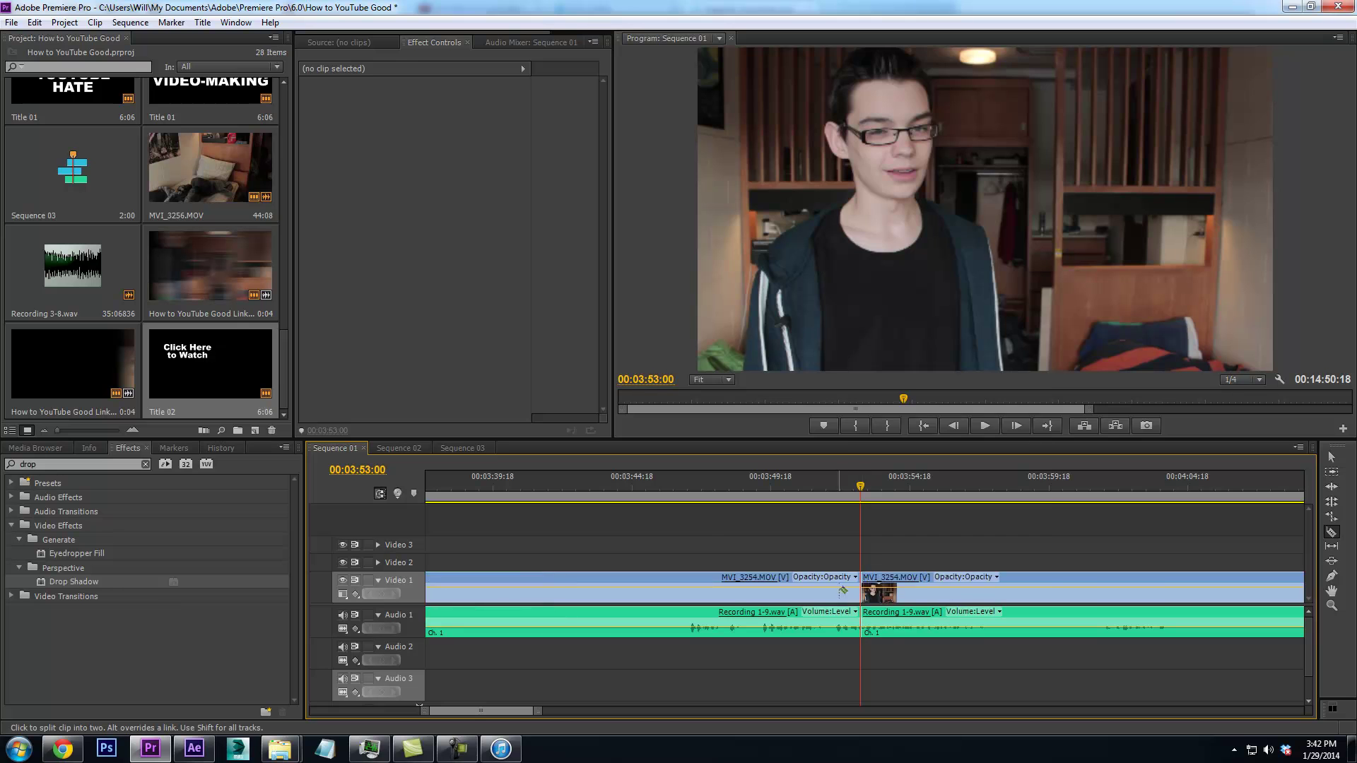
right_click(838, 591)
left_click(882, 116)
Play on from about 00:03:29 and split MVI_3254.MOV at the end of the spoken phrase, at 00:03:34:18
left_click_drag(524, 708, 519, 710)
left_click(560, 492)
key("space")
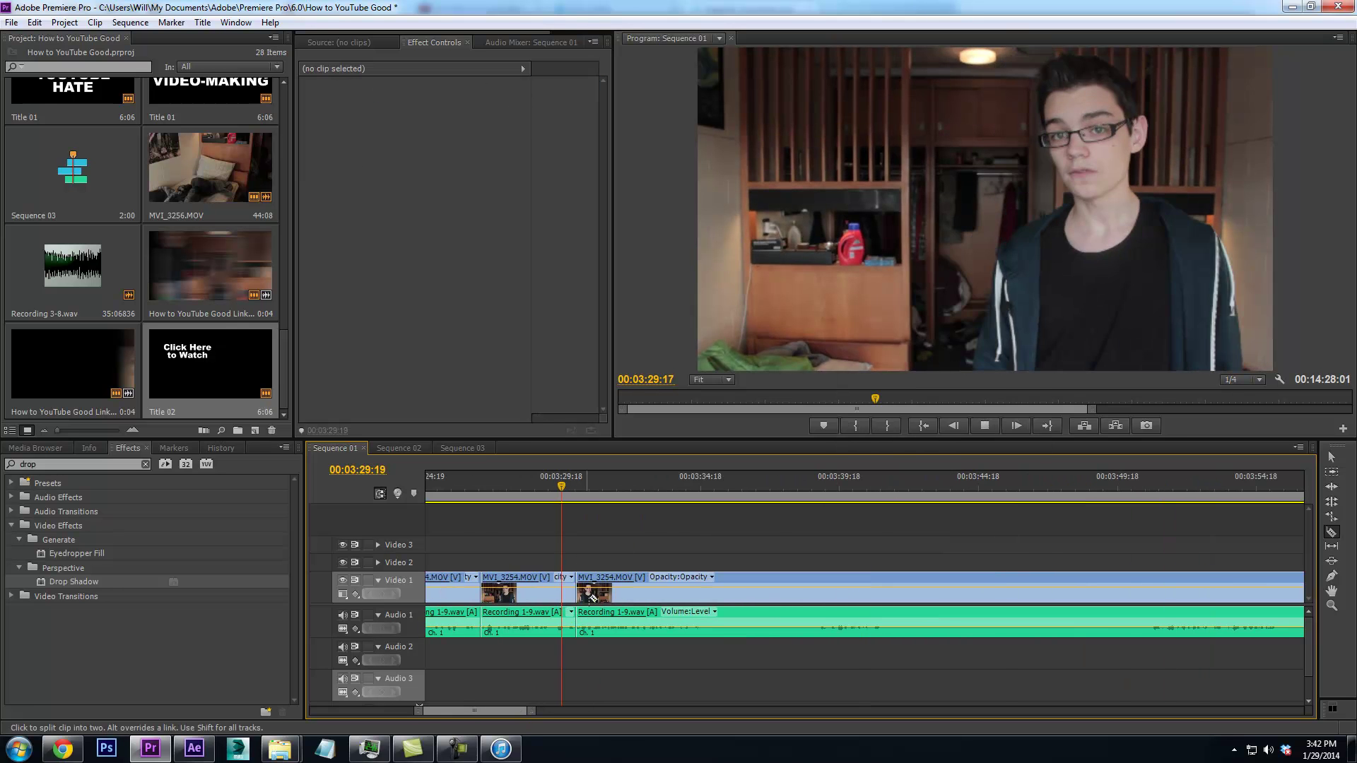
left_click_drag(531, 711, 561, 712)
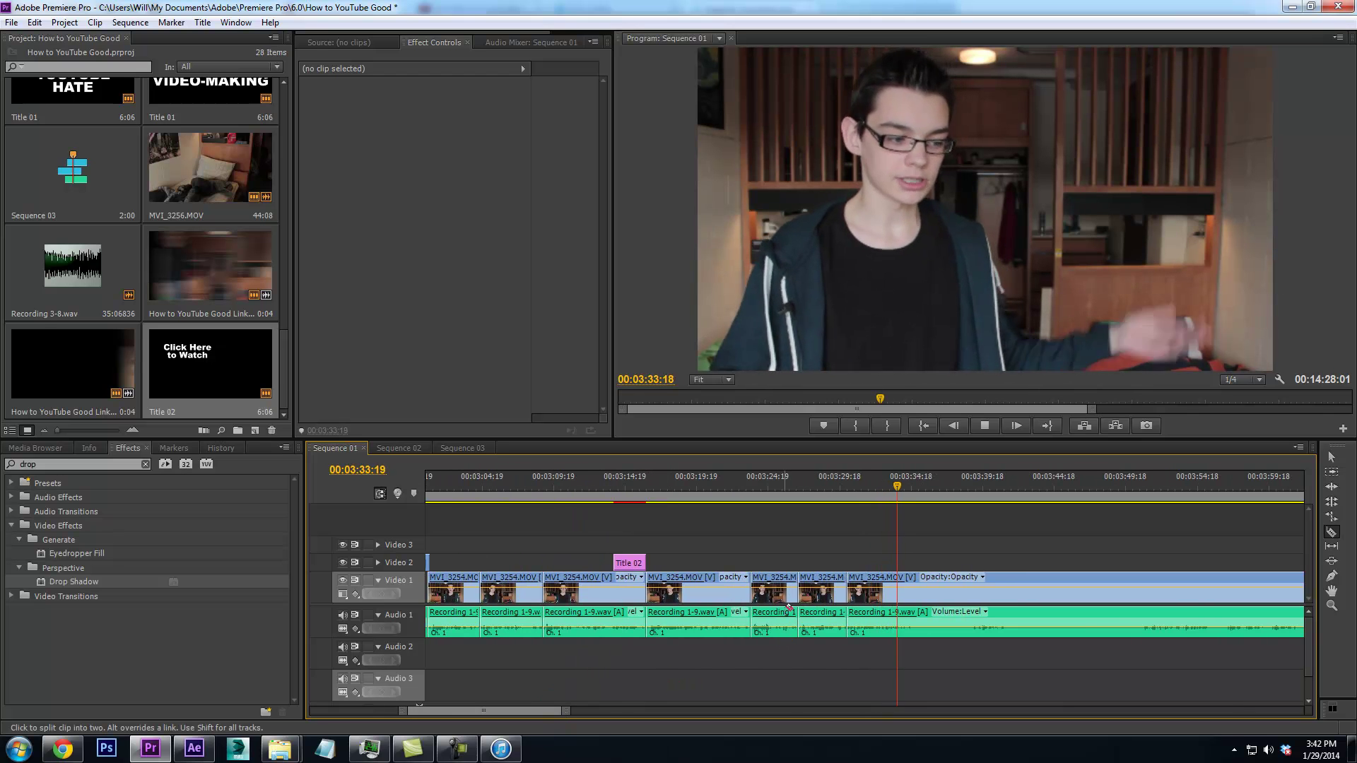
key("space")
key("Left")
key("Left")
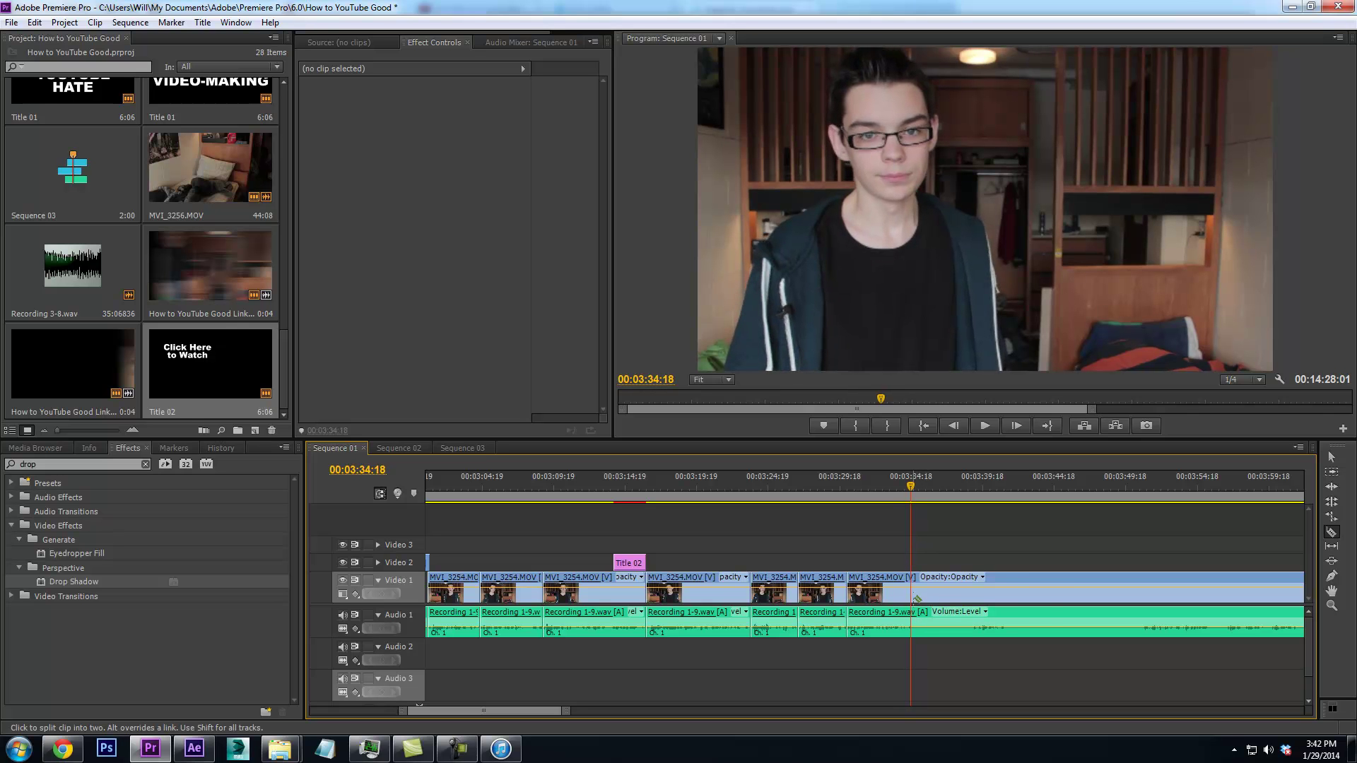
left_click(912, 608)
Locate the next usable take, split MVI_3254.MOV at its start at 00:05:20:00 and ripple delete the segment before it
left_click_drag(915, 483, 786, 641)
key("space")
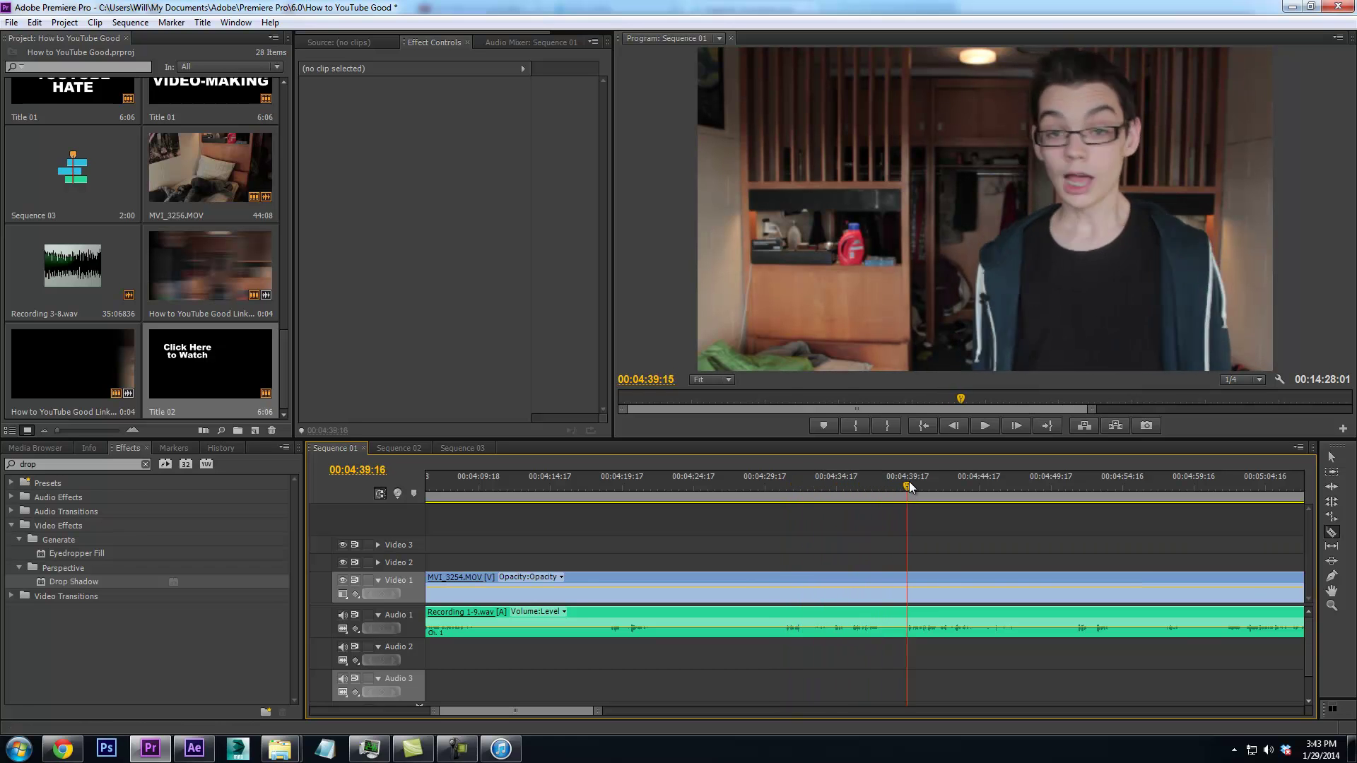
left_click_drag(947, 481, 1145, 486)
key("space")
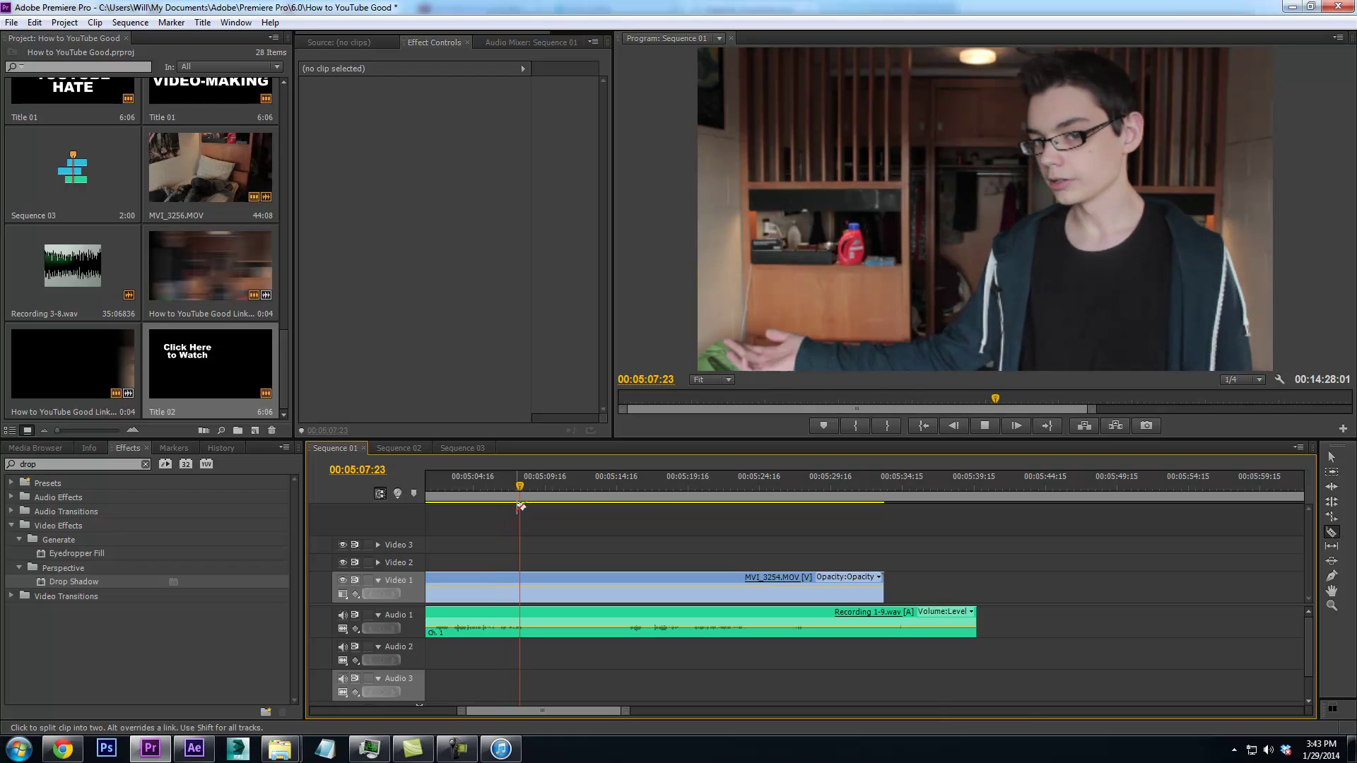
left_click_drag(558, 484, 621, 499)
key("space")
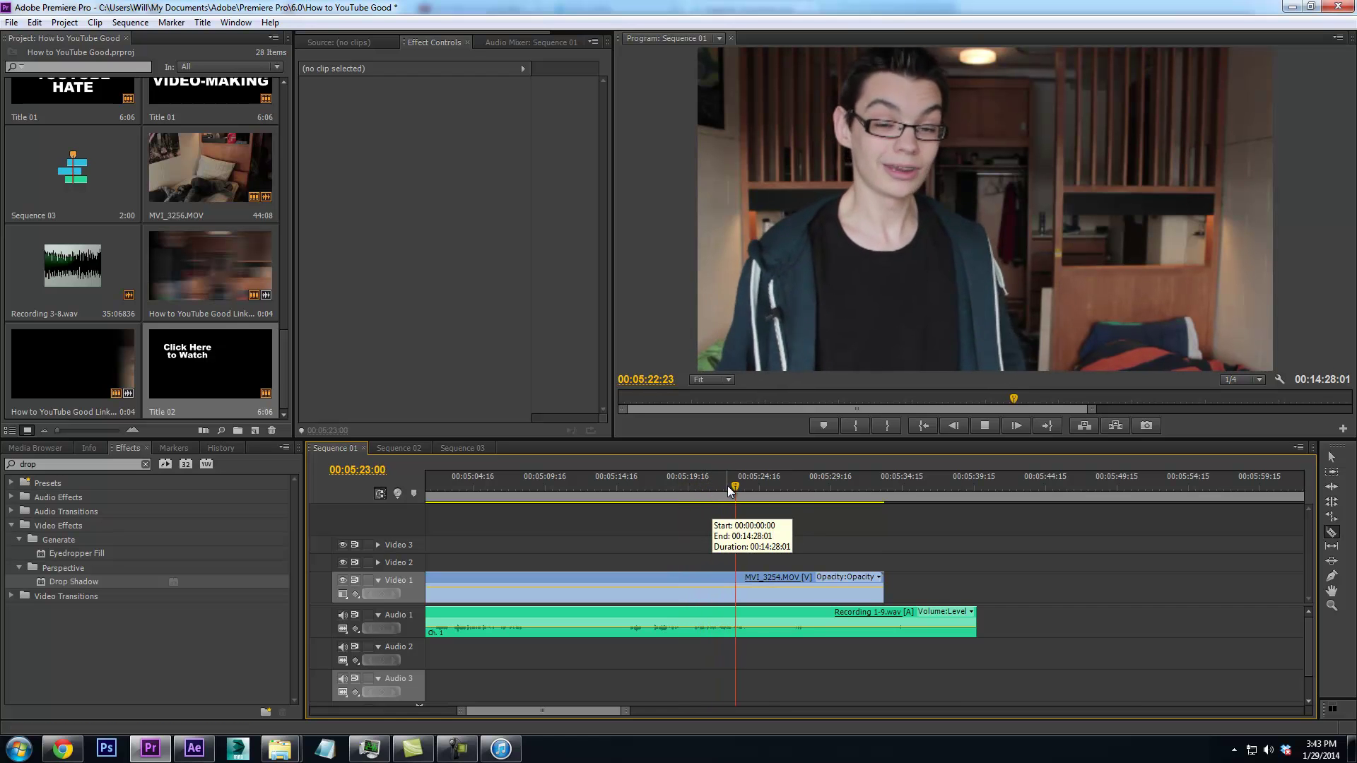
key("space")
left_click_drag(699, 502, 692, 501)
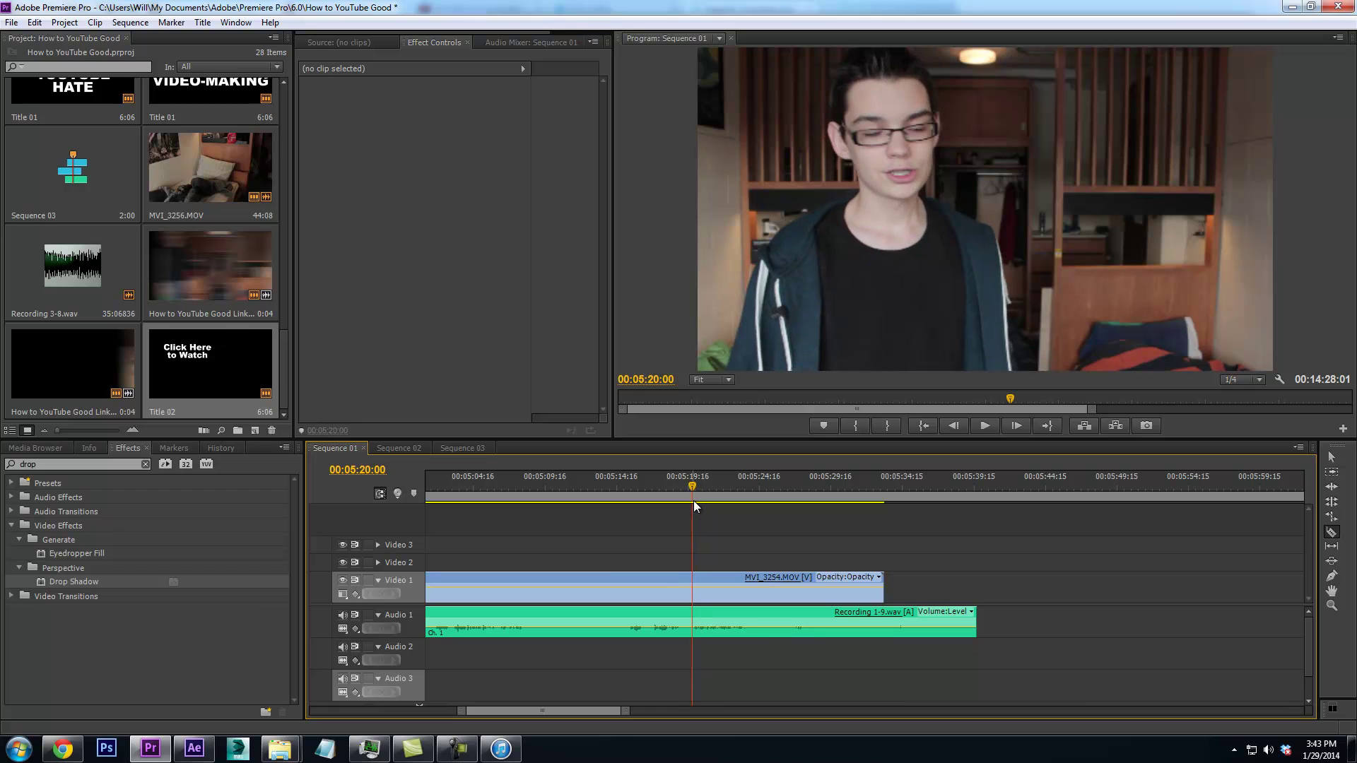
left_click(693, 580)
right_click(622, 591)
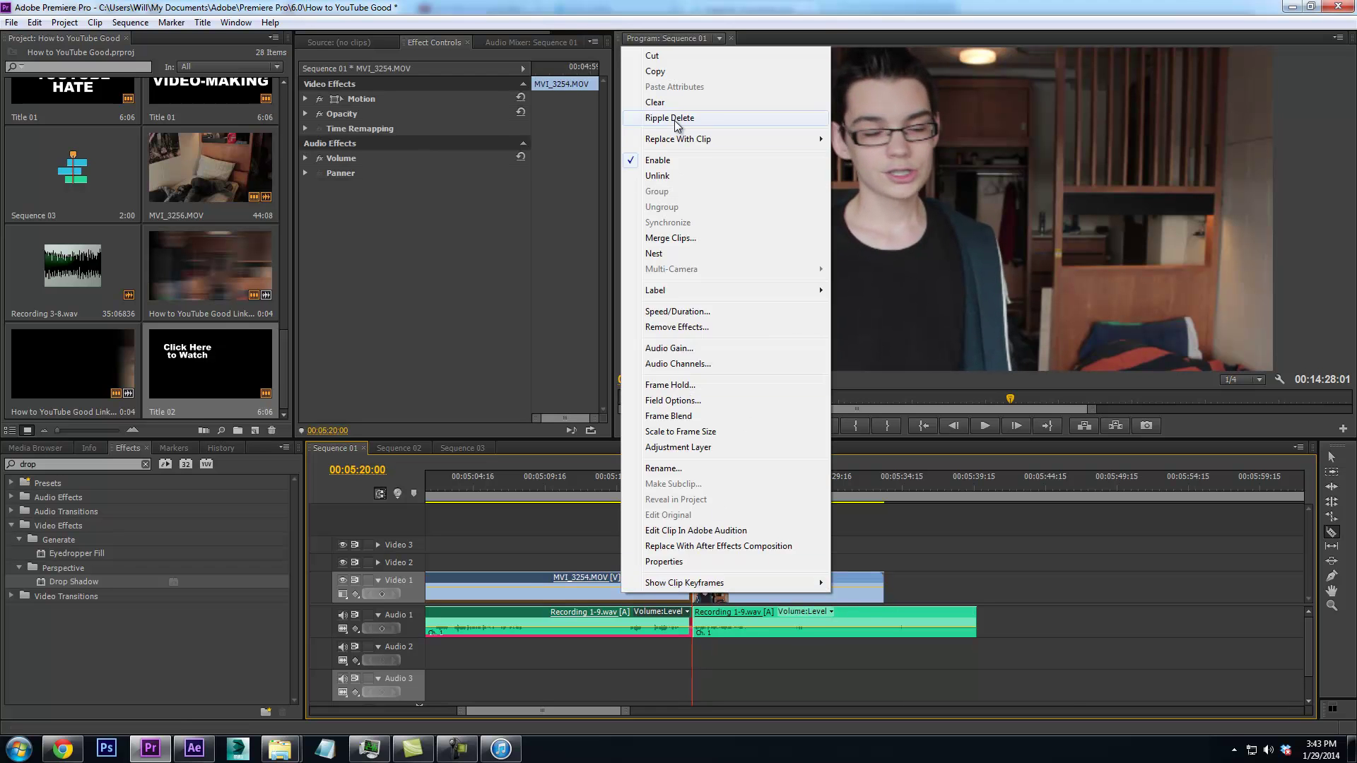
left_click(677, 124)
Play the newly joined take from about 00:03:34 and split MVI_3254.MOV at the phrase's end, at 00:03:38:17
left_click_drag(554, 705, 504, 719)
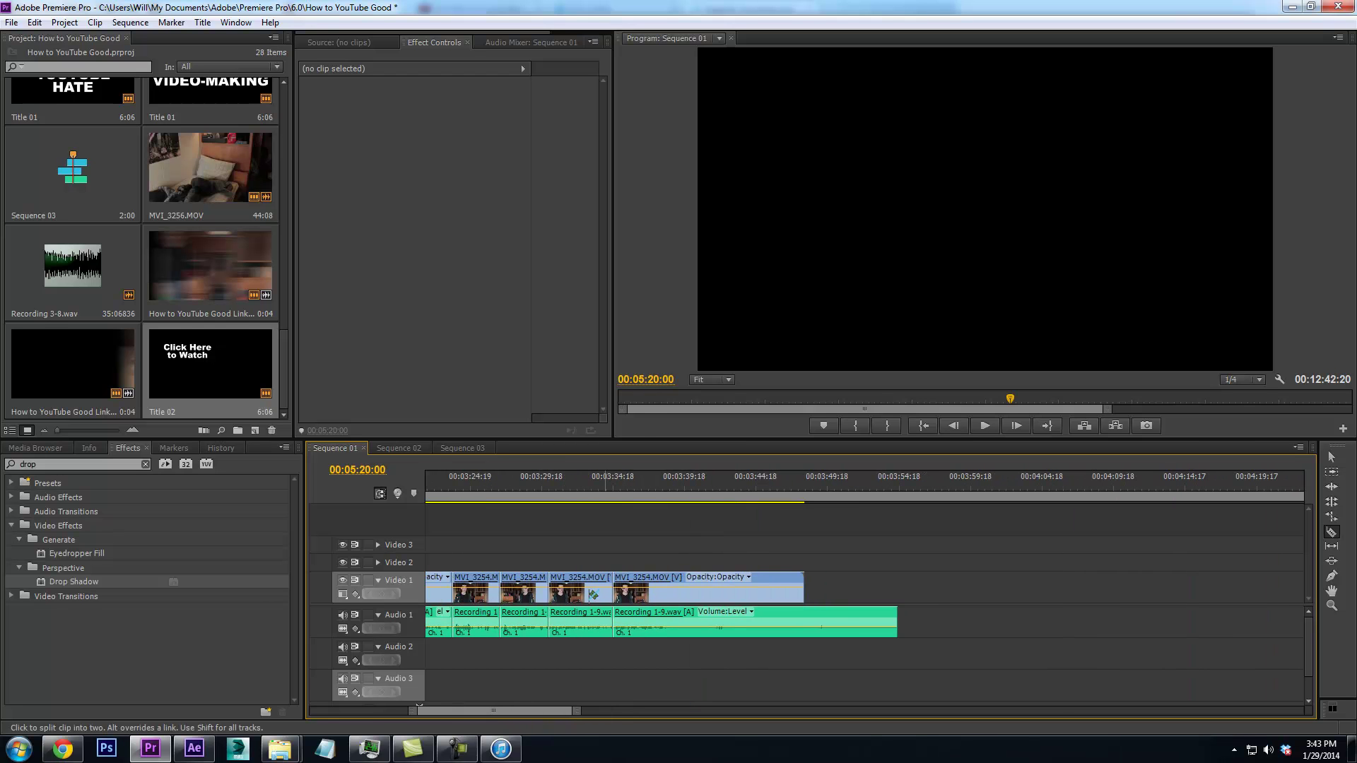
left_click(607, 488)
key("space")
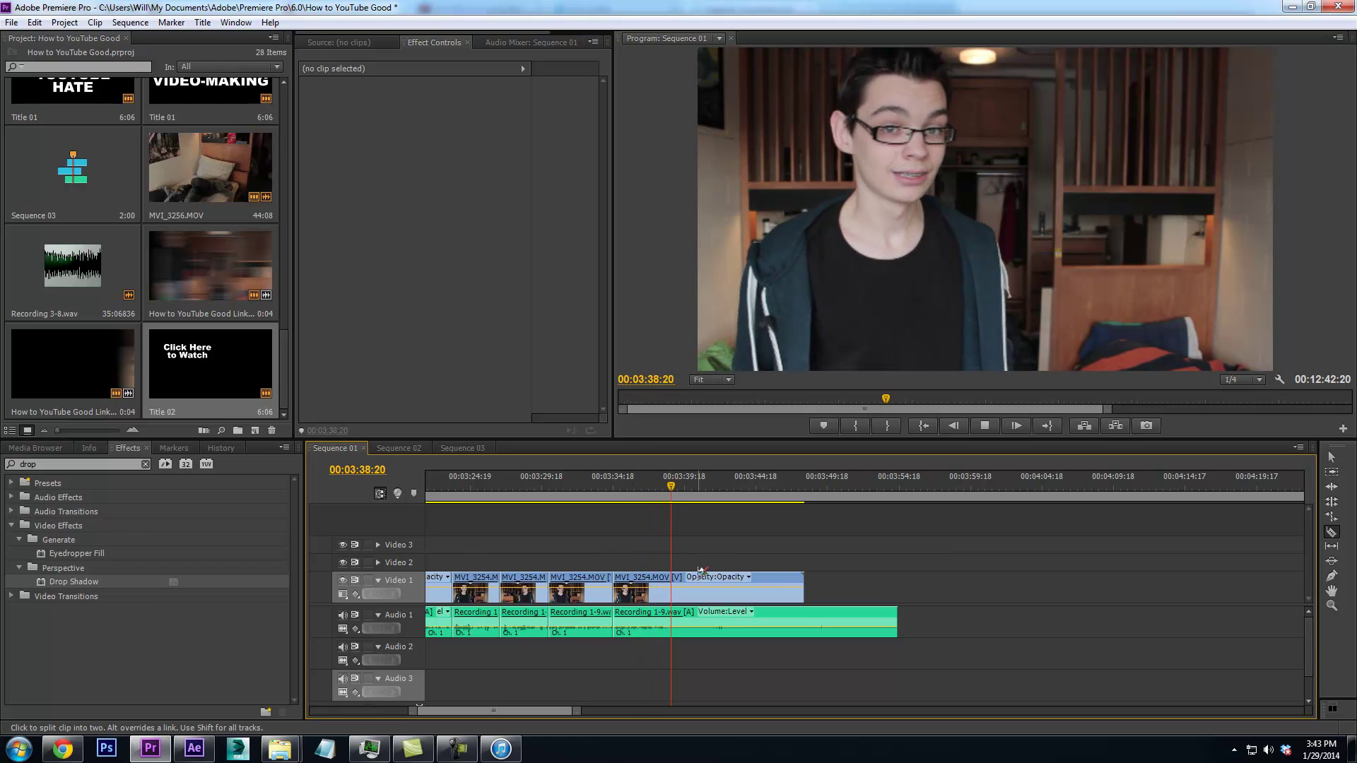
key("space")
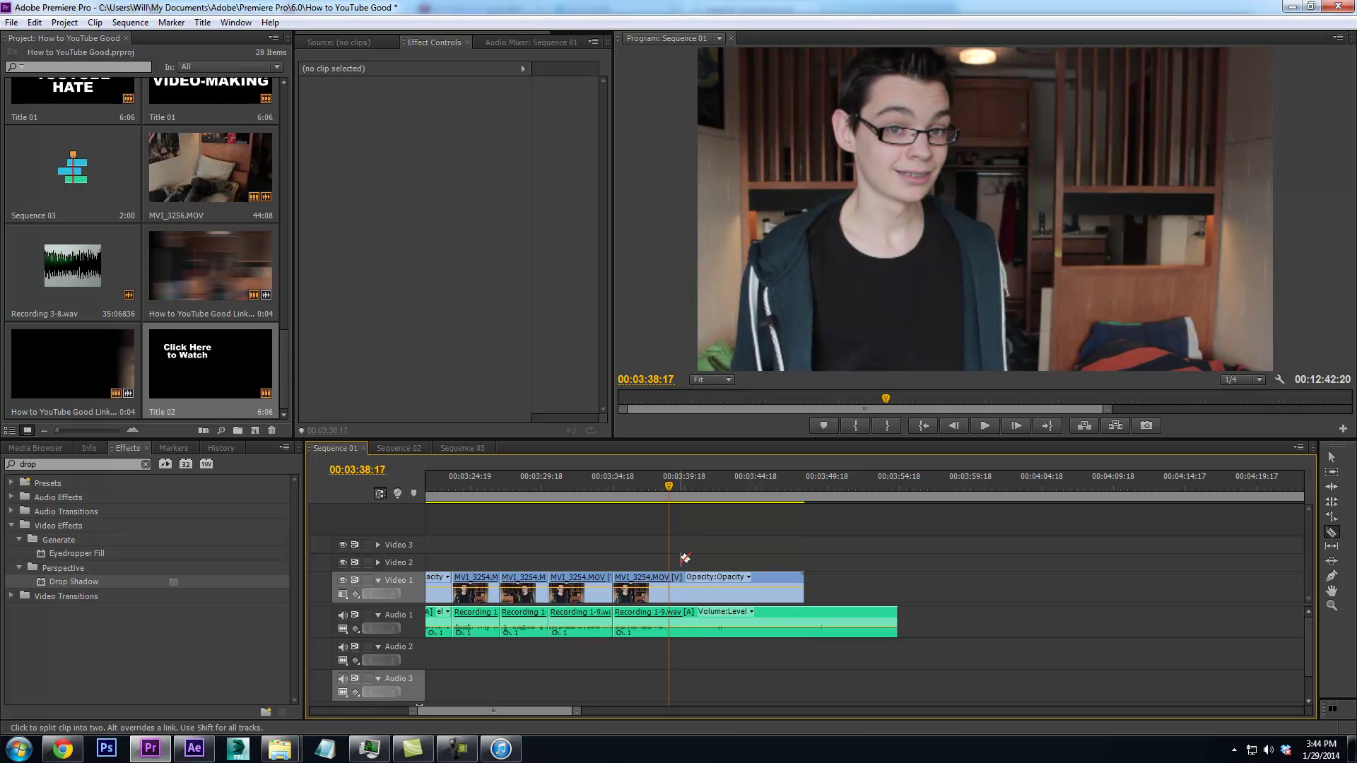
left_click(671, 493)
key("ctrl+k")
Find the start of the closing phrase, split MVI_3254.MOV at 00:03:42:00 and ripple delete the short segment before it
left_click(713, 485)
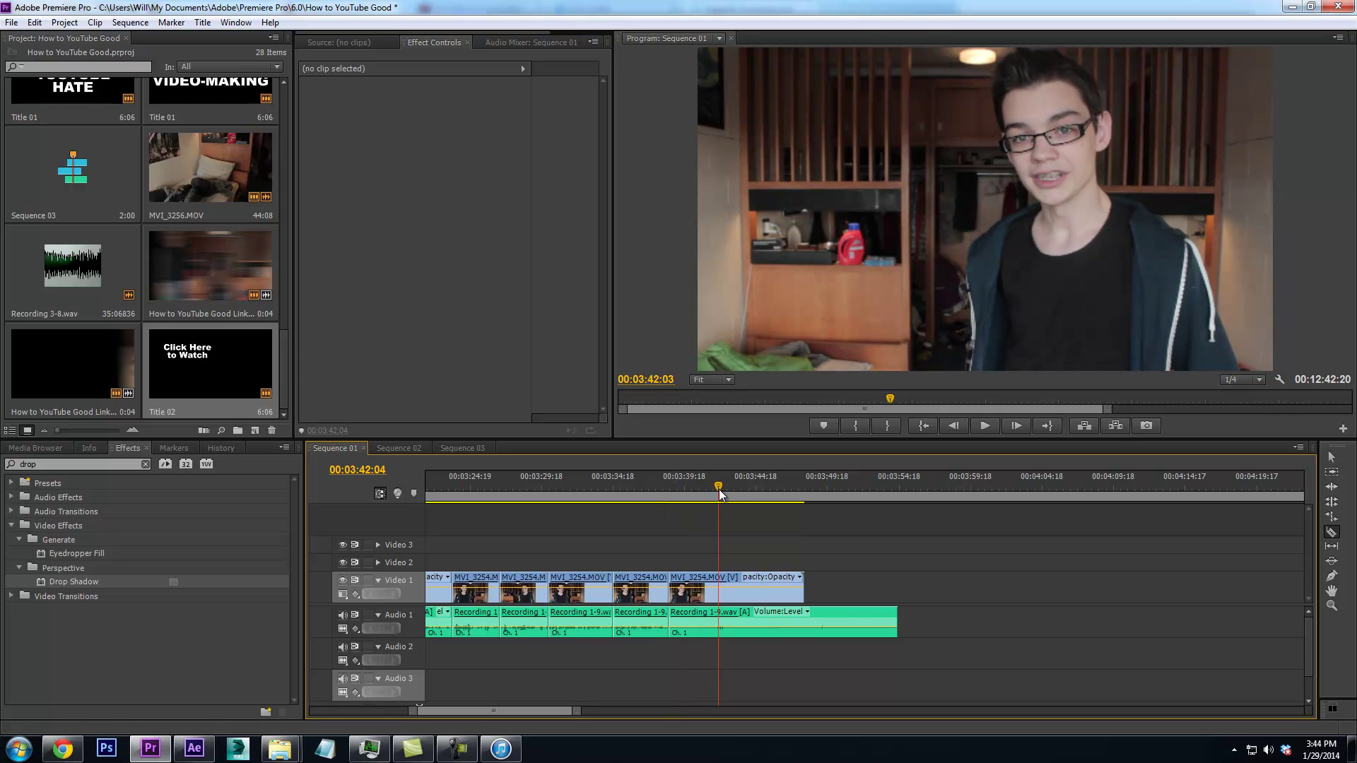
key("Right")
key("Right")
key("Right")
key("Right")
key("Right")
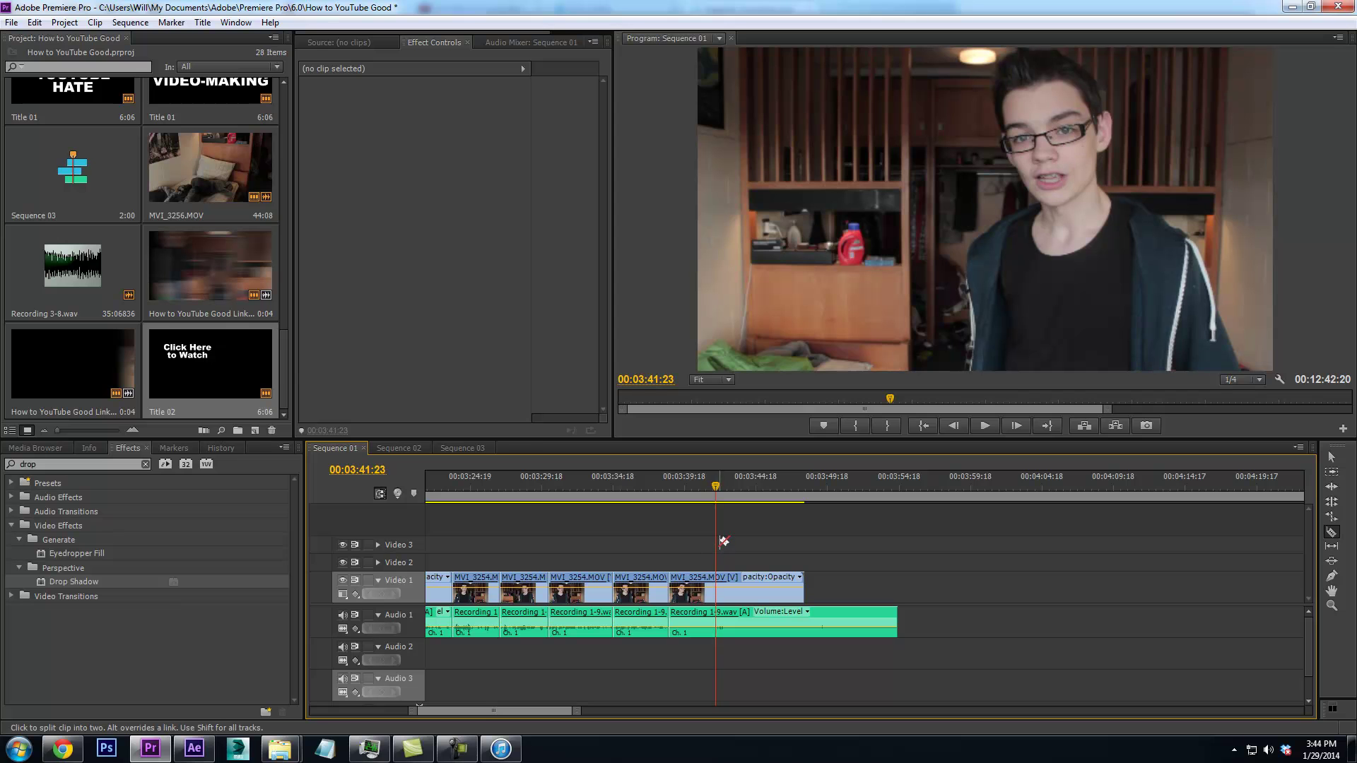
key("Left")
key("Right")
left_click(716, 590)
right_click(707, 594)
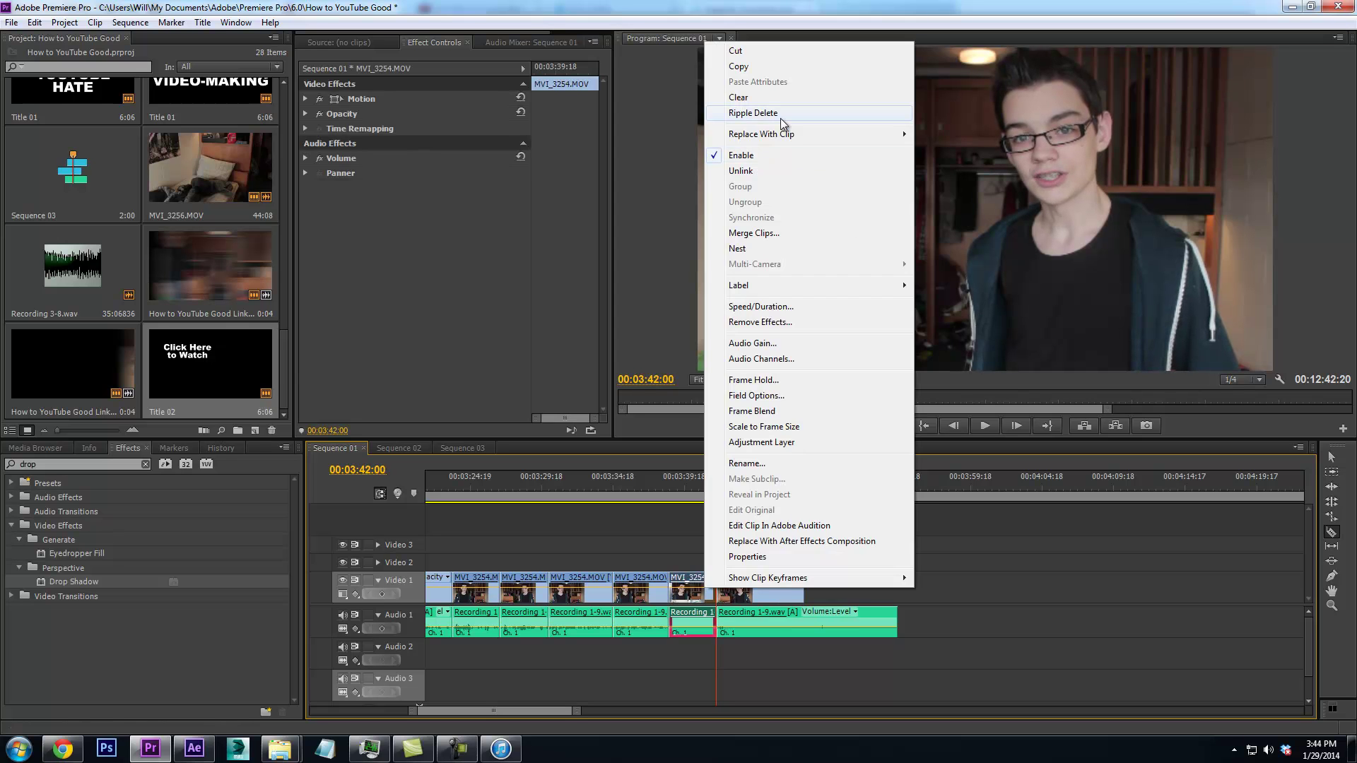
left_click(763, 112)
Split MVI_3254.MOV at the end of the closing phrase, at 00:03:39:13, and cut out the leftover segment after it
left_click(680, 481)
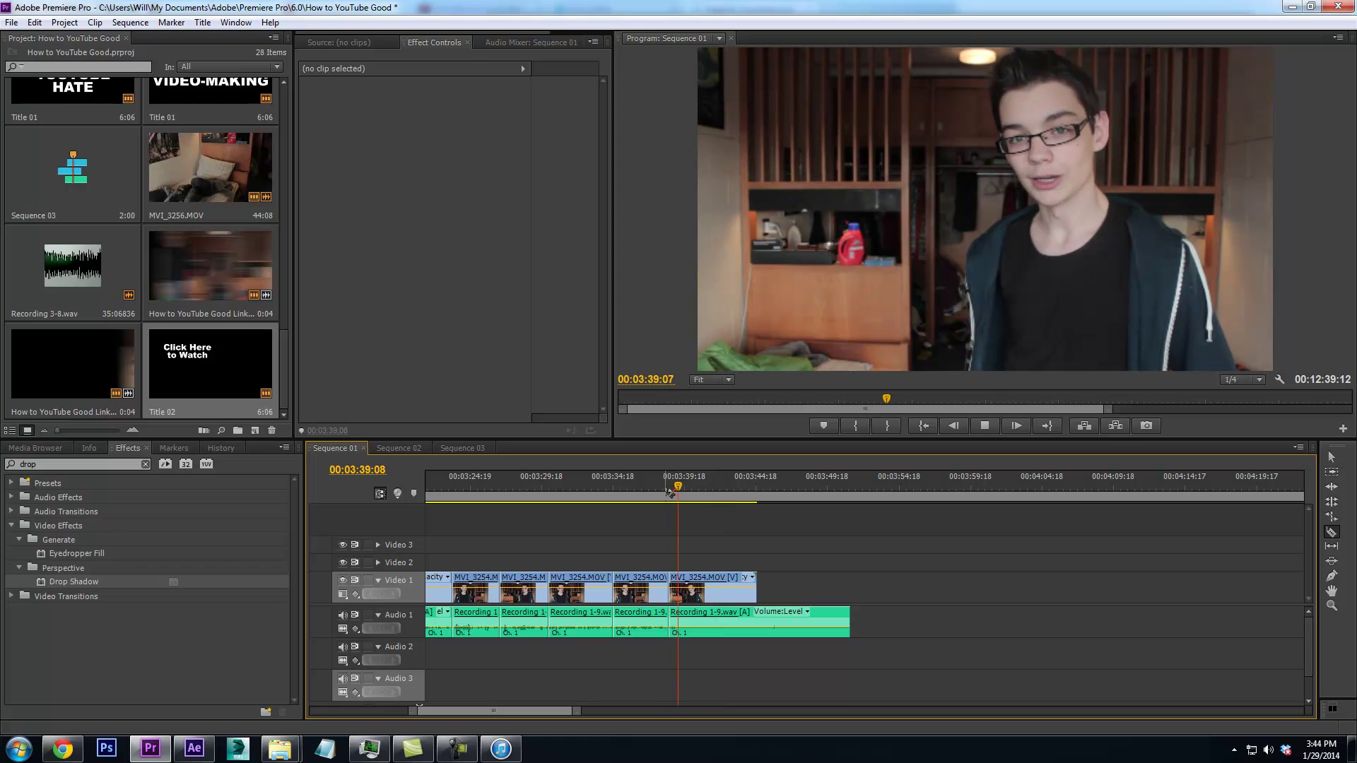
key("Left")
key("Left")
key("Left")
key("Left")
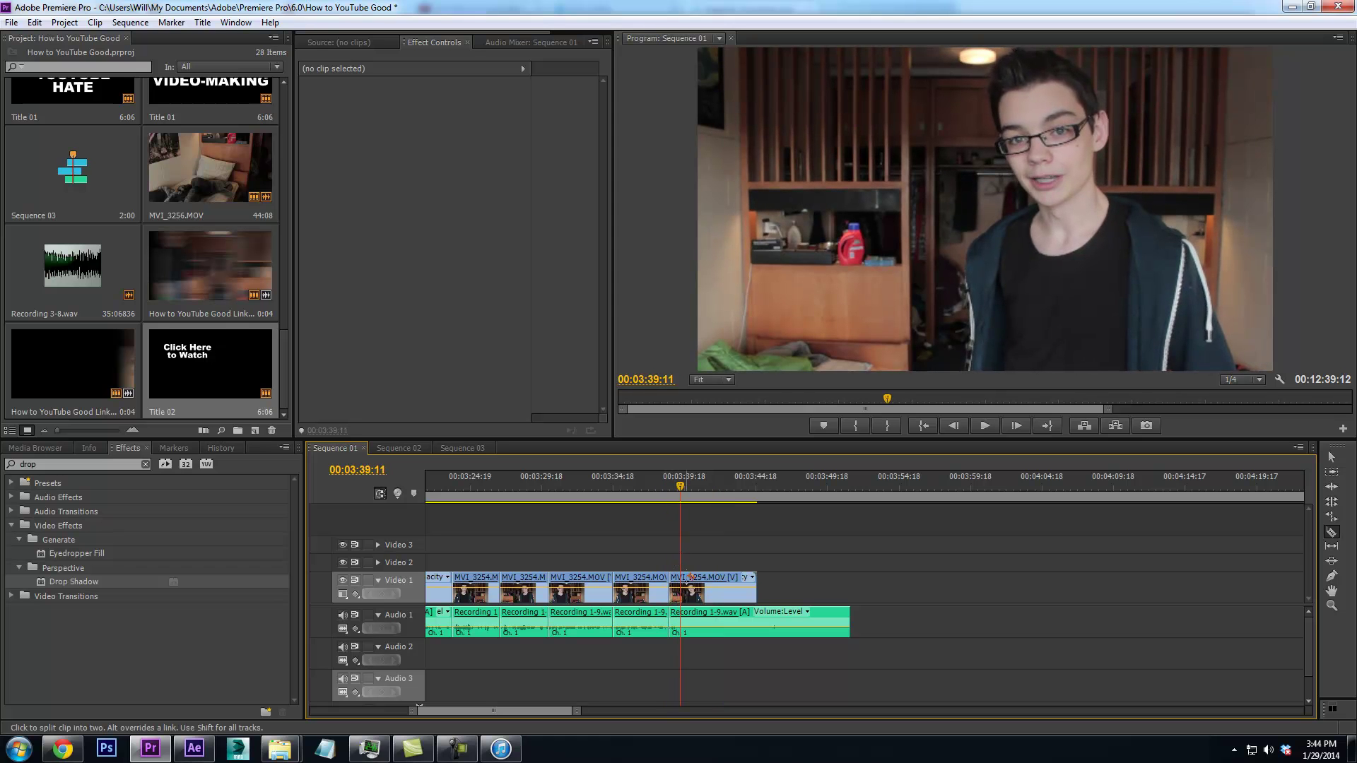
key("Right")
key("Right")
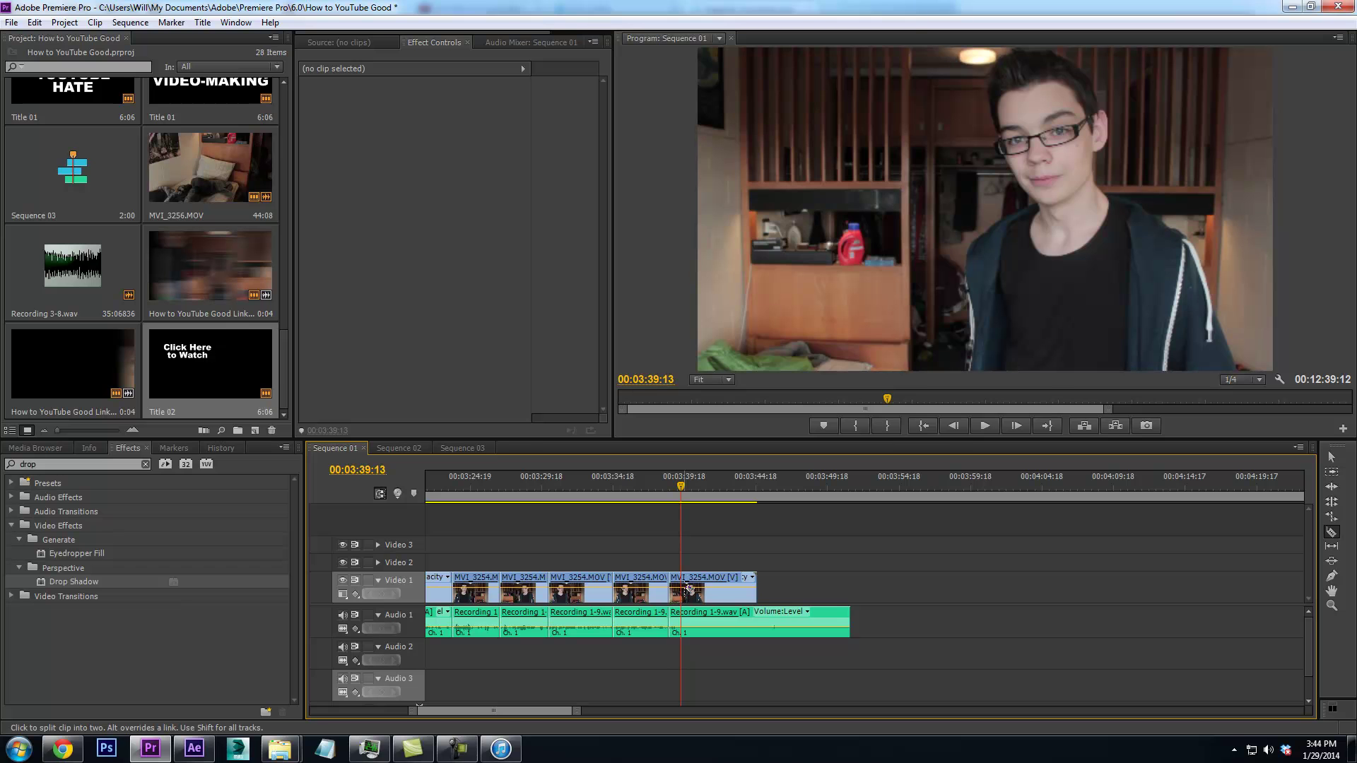
left_click(689, 589)
right_click(682, 593)
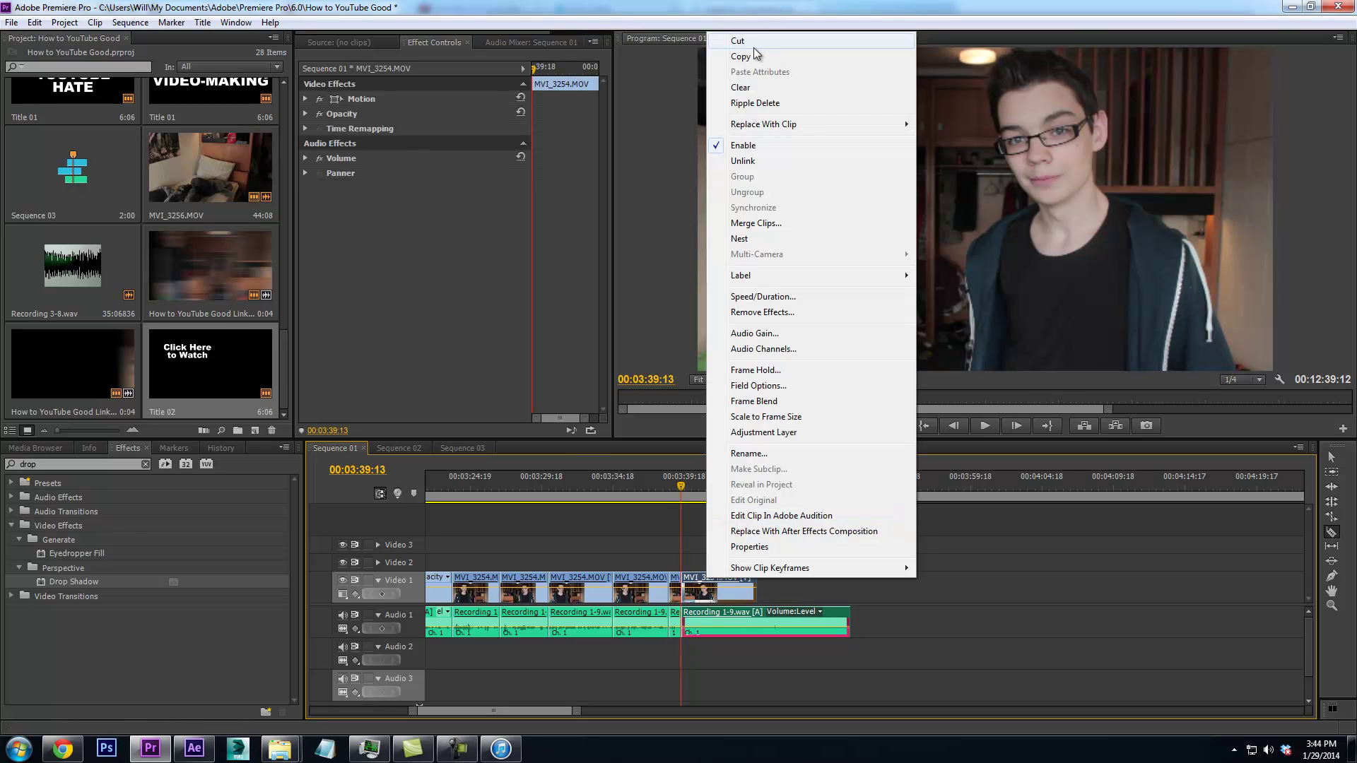
left_click(762, 38)
Create a default still title over the frame at 00:03:37:01 and start an Arial Regular text object beside the speaker's head
left_click_drag(676, 475, 647, 492)
left_click(202, 22)
mouse_move(224, 34)
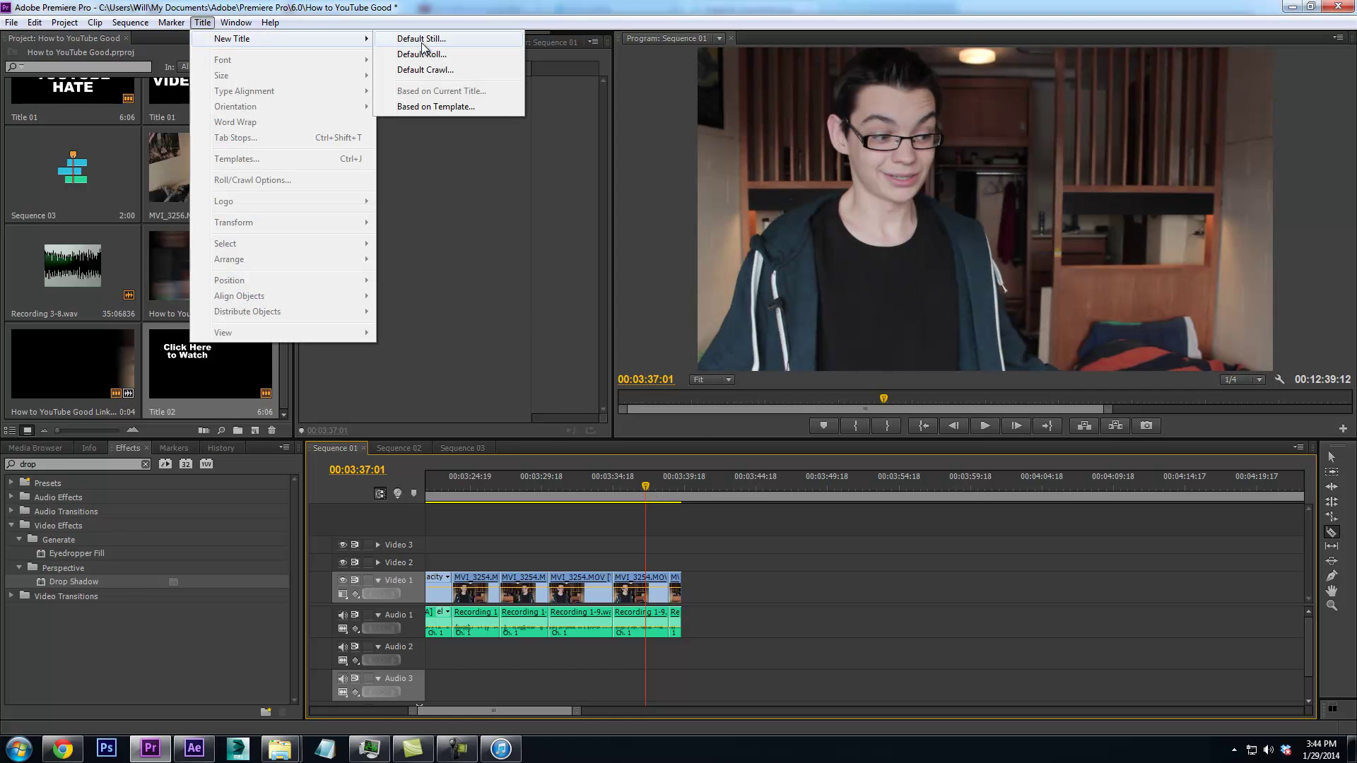
left_click(422, 38)
left_click(711, 435)
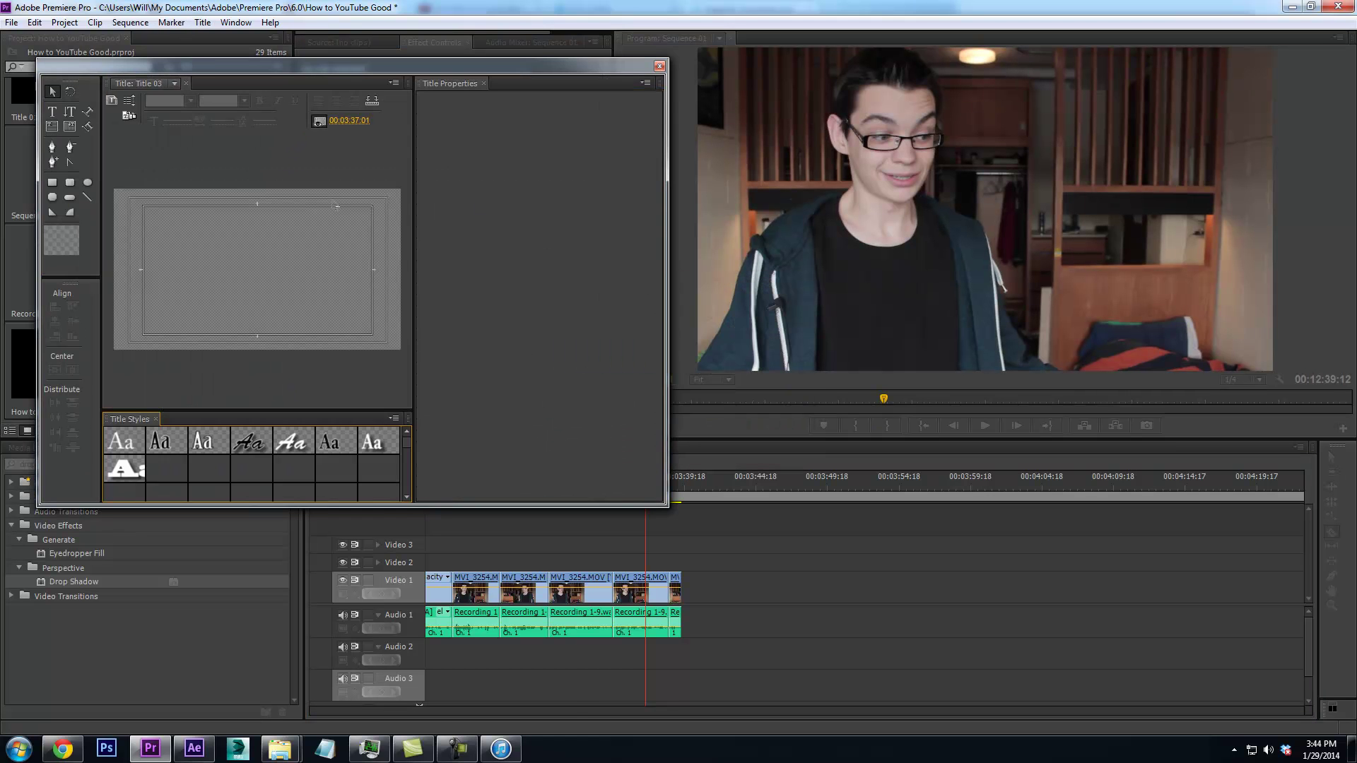
left_click(52, 112)
left_click(300, 226)
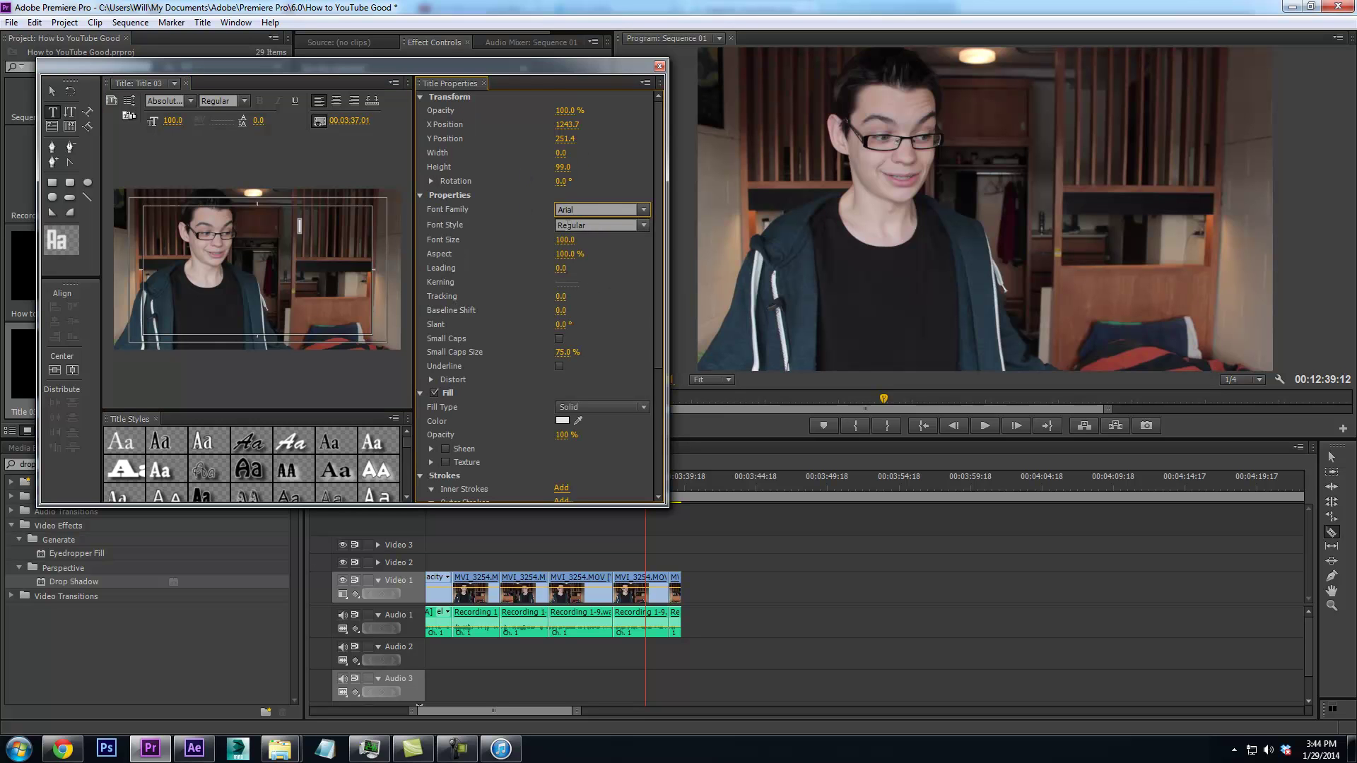
left_click(650, 227)
left_click(613, 280)
left_click(301, 224)
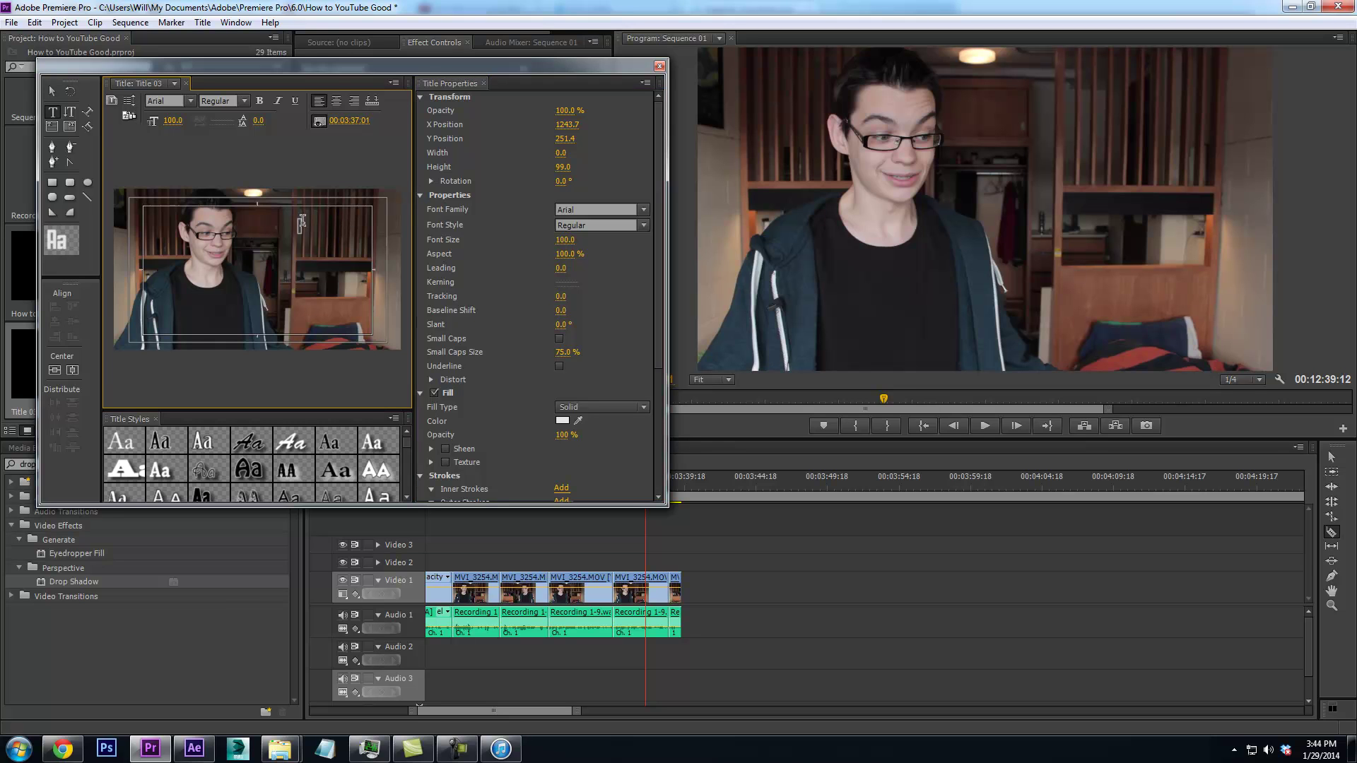
Enter the title's first line as 'by "amazing community,"' with centred alignment and start a second line
type("By")
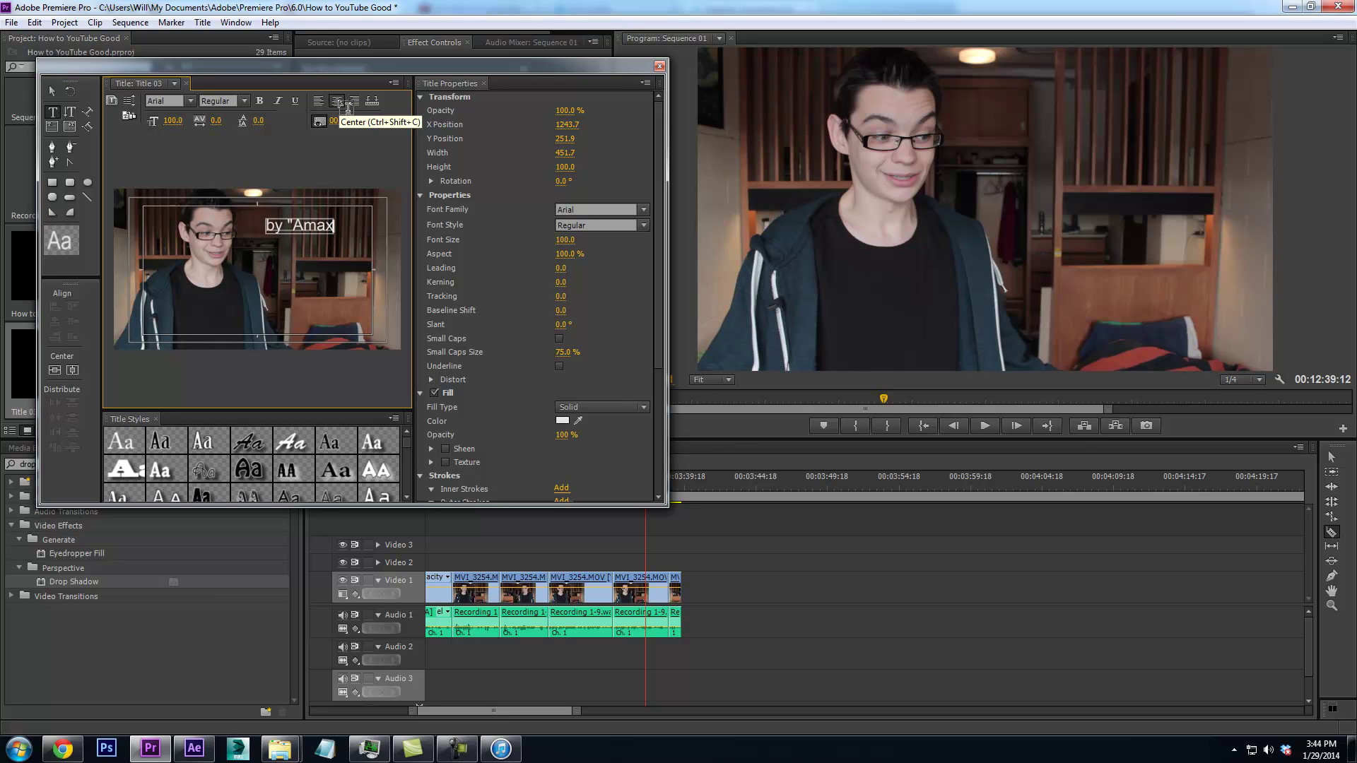
key("BackSpace")
type("\"amazing com")
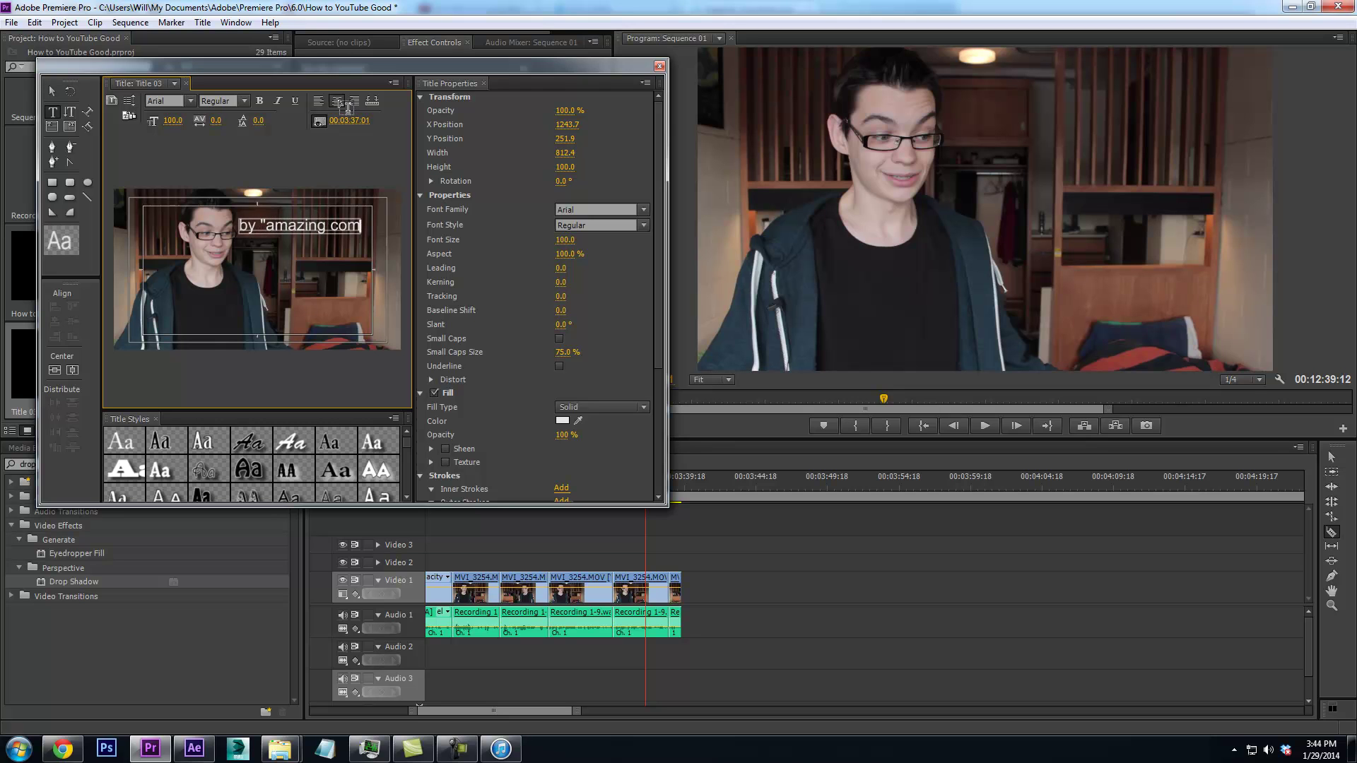
type("munity")
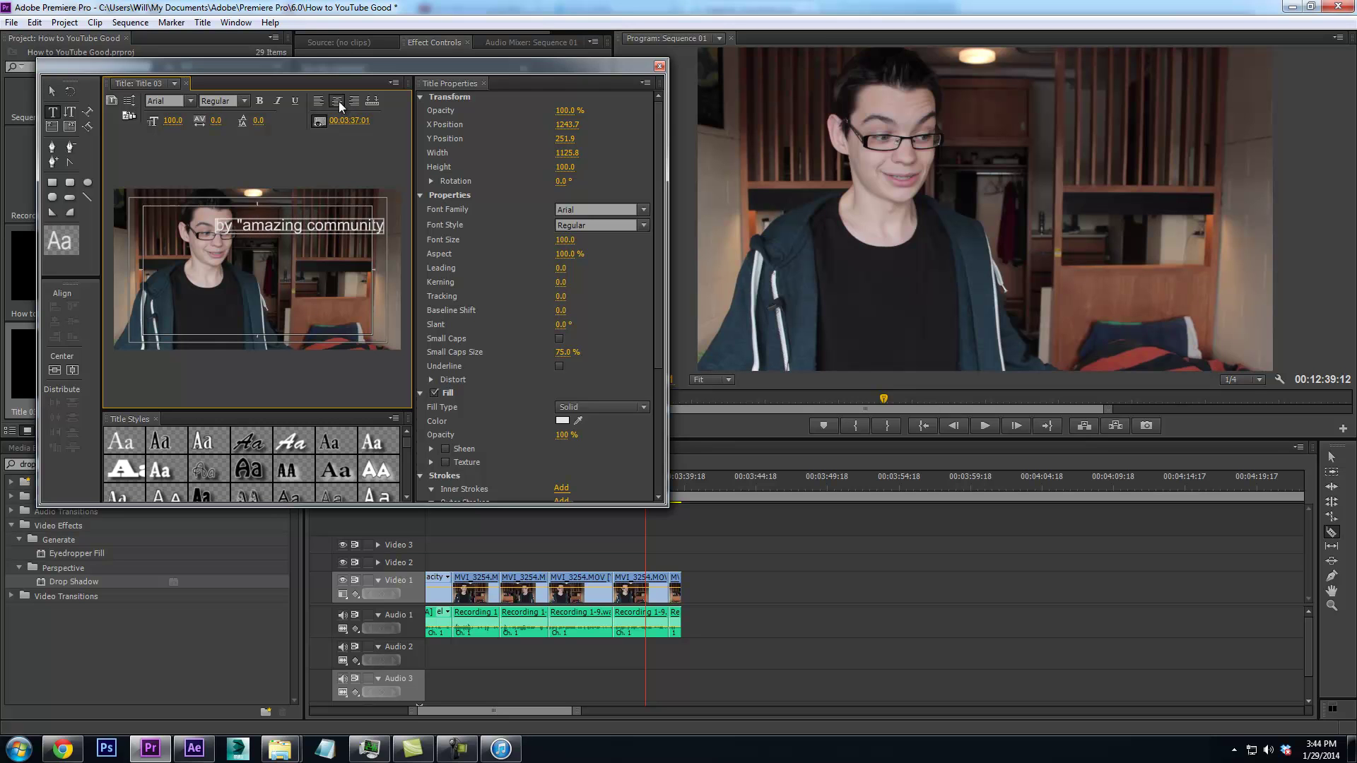
type(",\"")
key("Return")
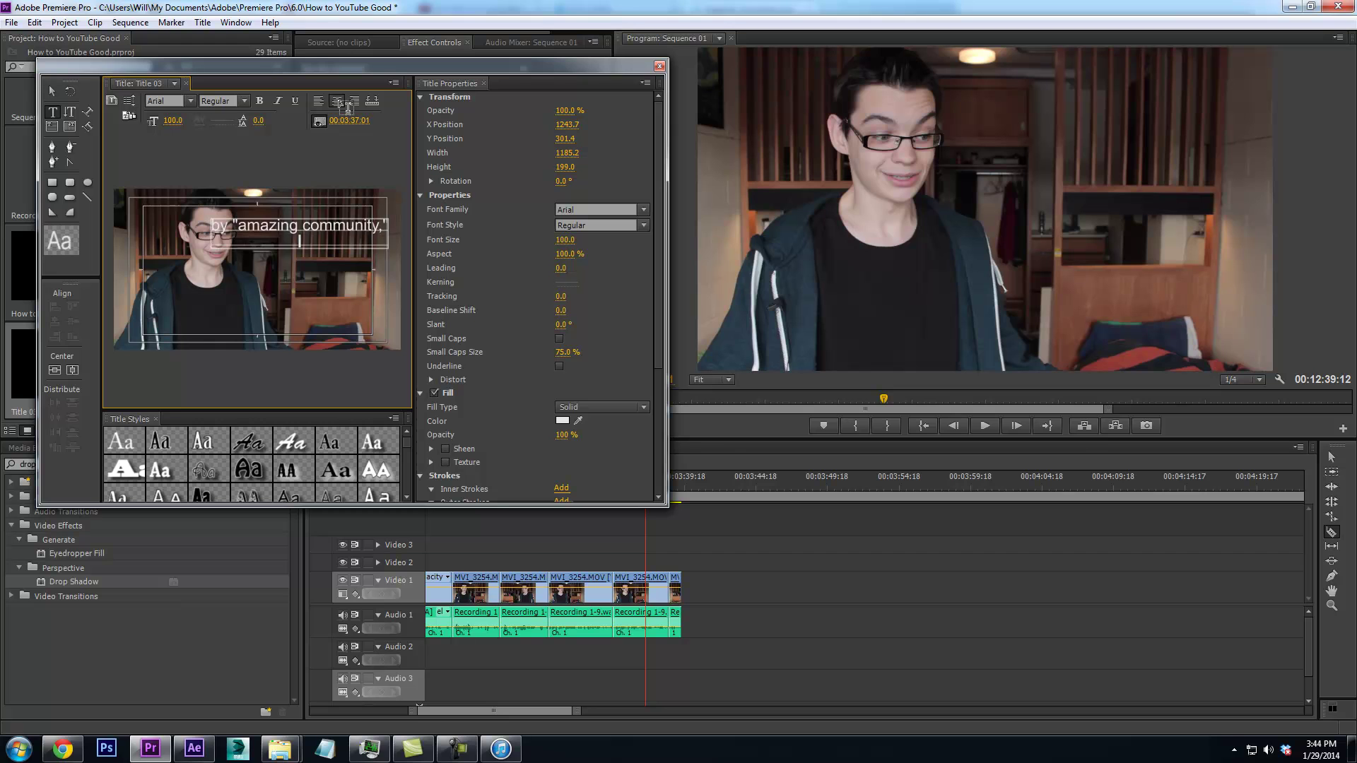
Add the lines "I mean YouTube. Although", "You guys/gals are pretty" and "cool too.", and capitalize the opening word to "By"
type("I mean YouTub")
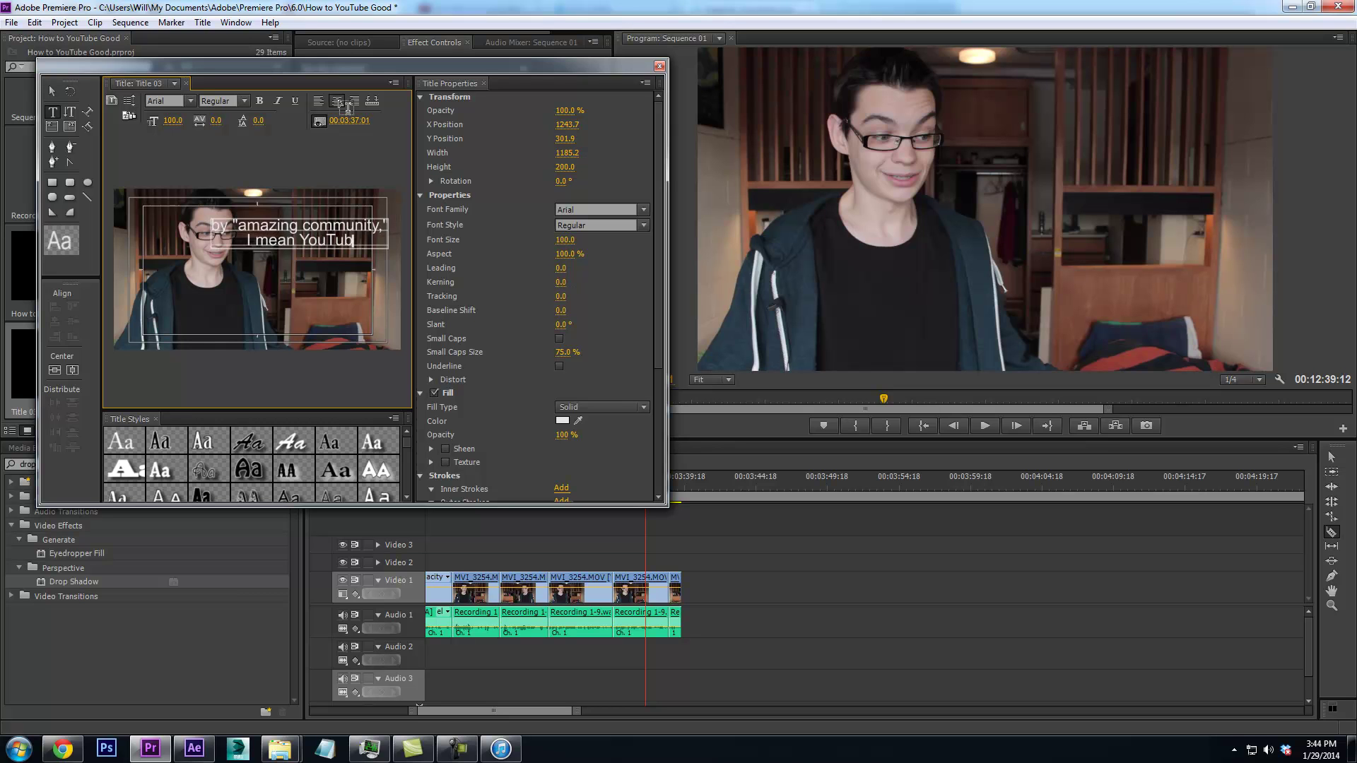
type("e. Although")
key("Return")
type("You guys //gals are pr")
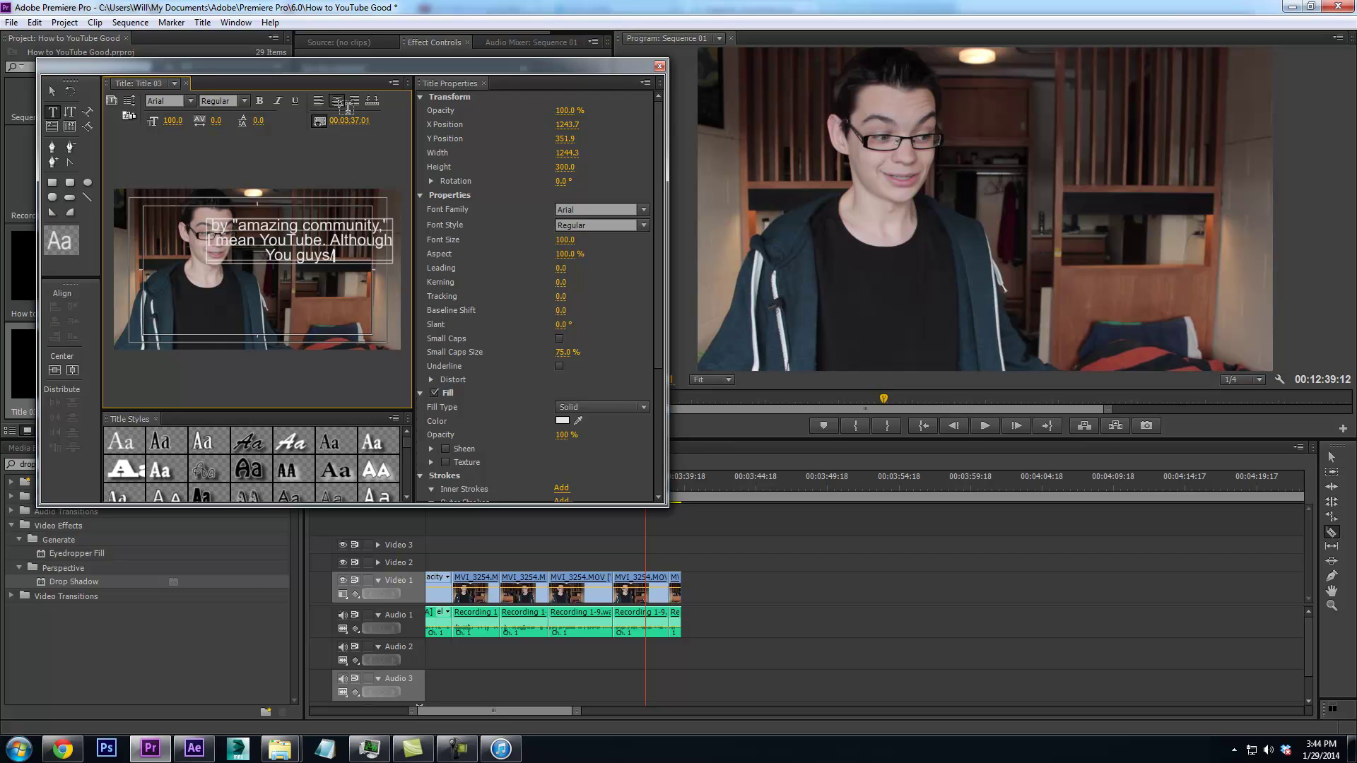
type("etty")
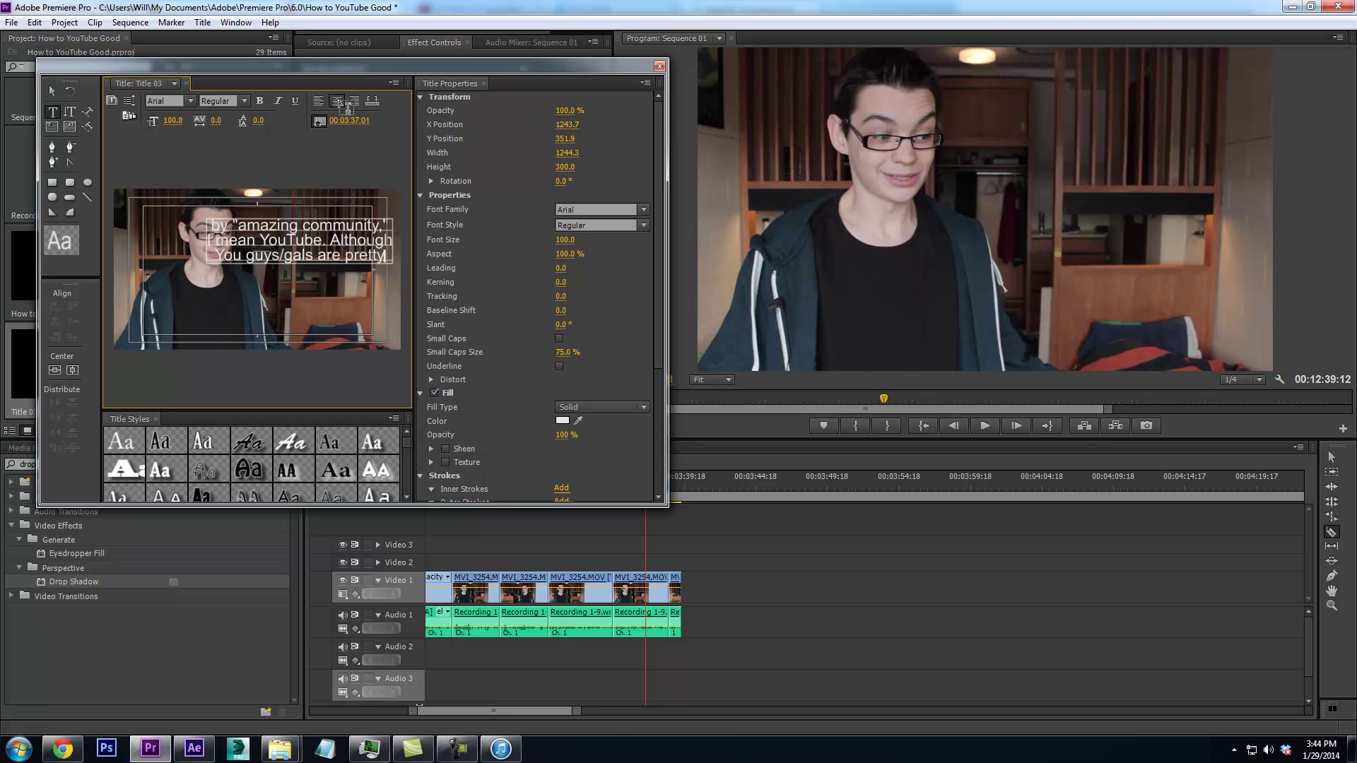
key("Return")
type("cool too.")
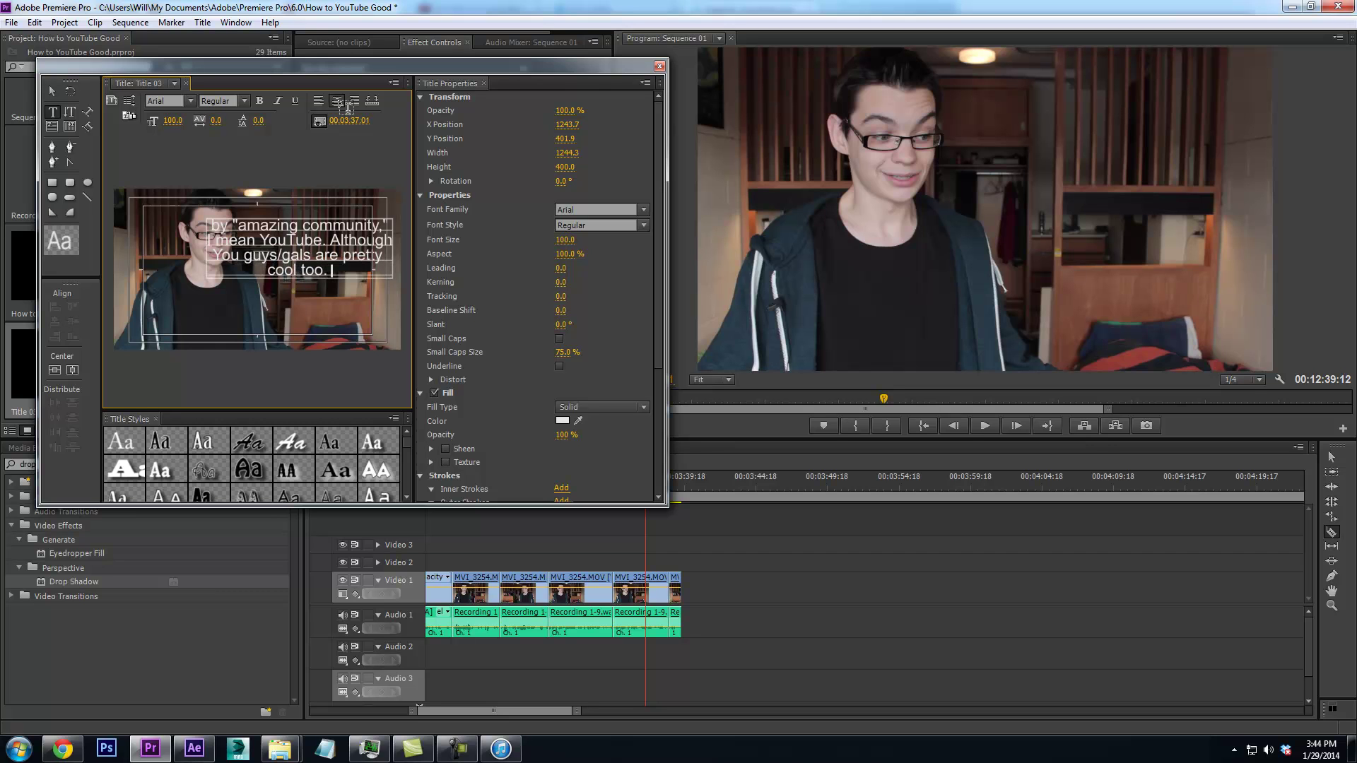
key("BackSpace")
key("BackSpace")
type("B")
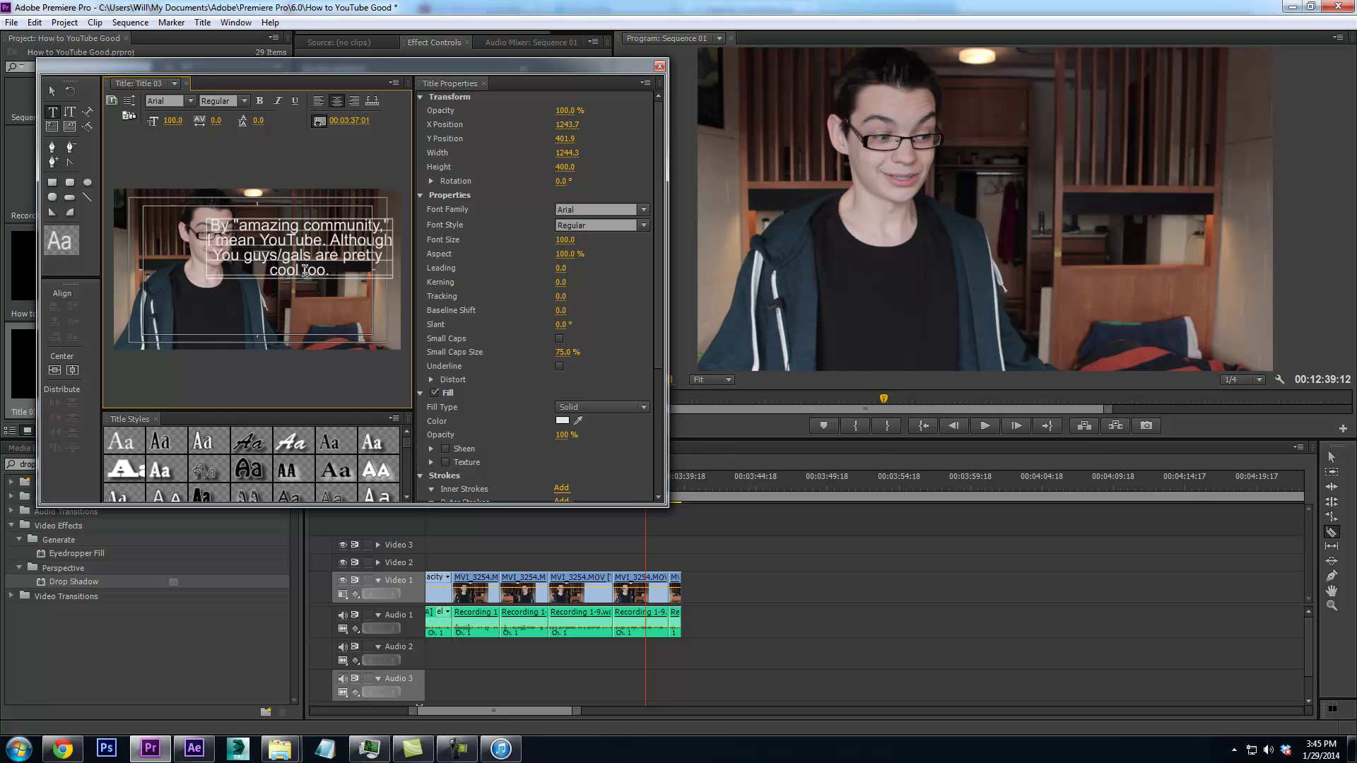
Set the title text's fill color to white and add an Edge outer stroke with size 56
left_click(560, 422)
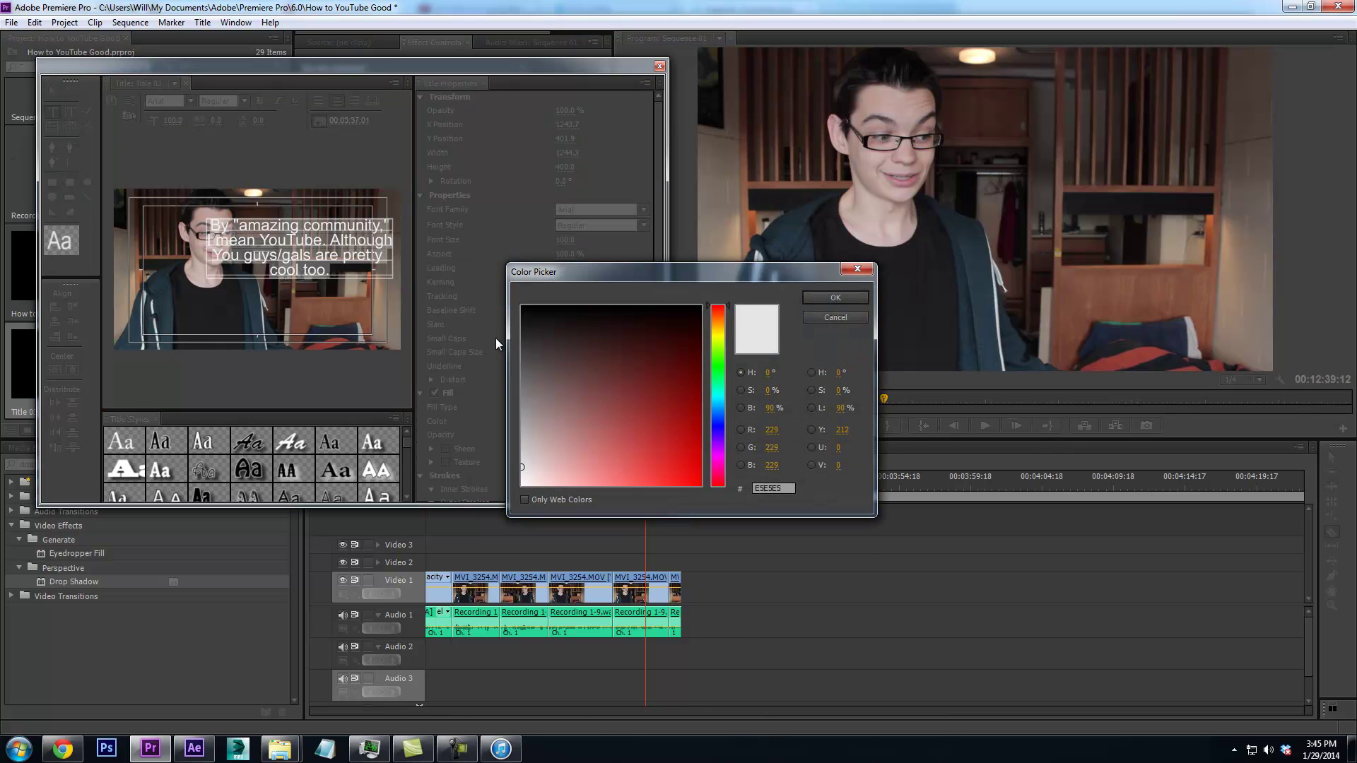
left_click(835, 298)
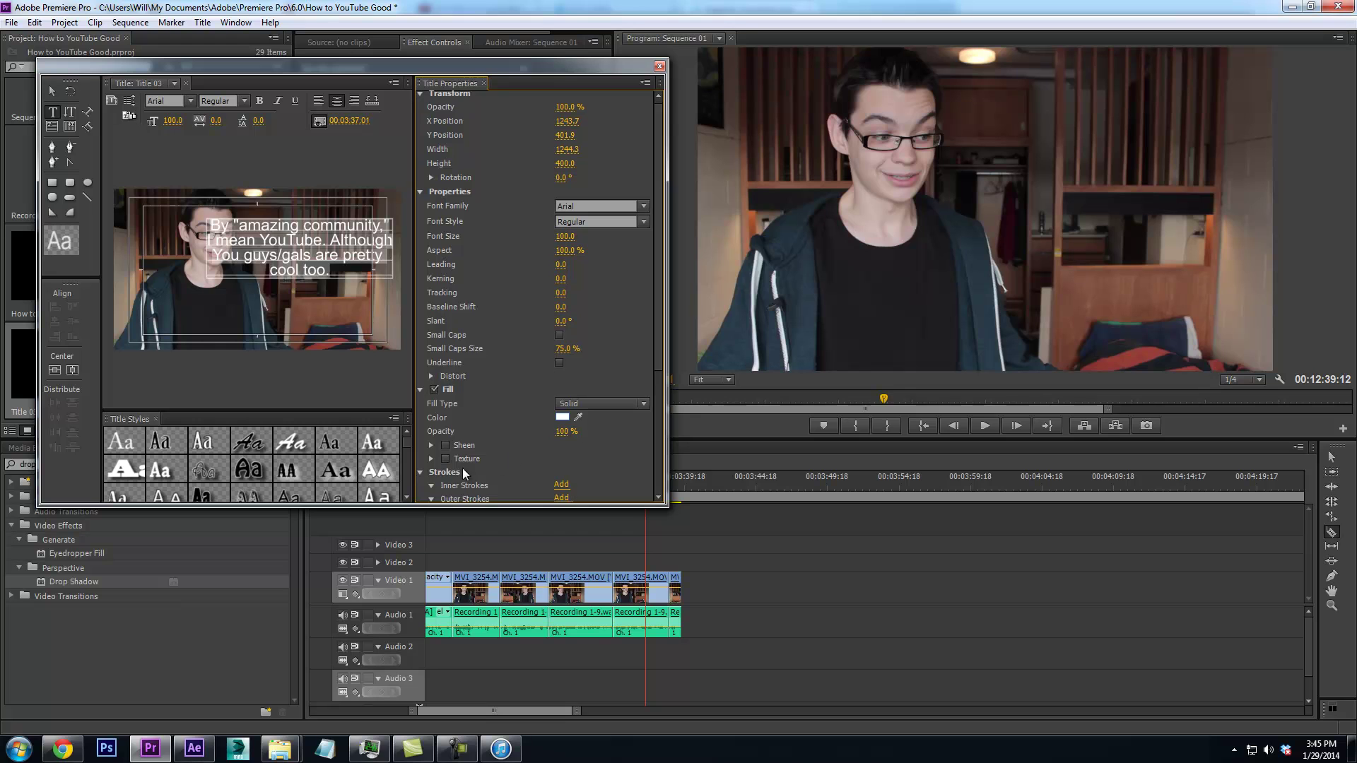
scroll(459, 467, "down", 1)
left_click(560, 477)
scroll(516, 435, "down", 1)
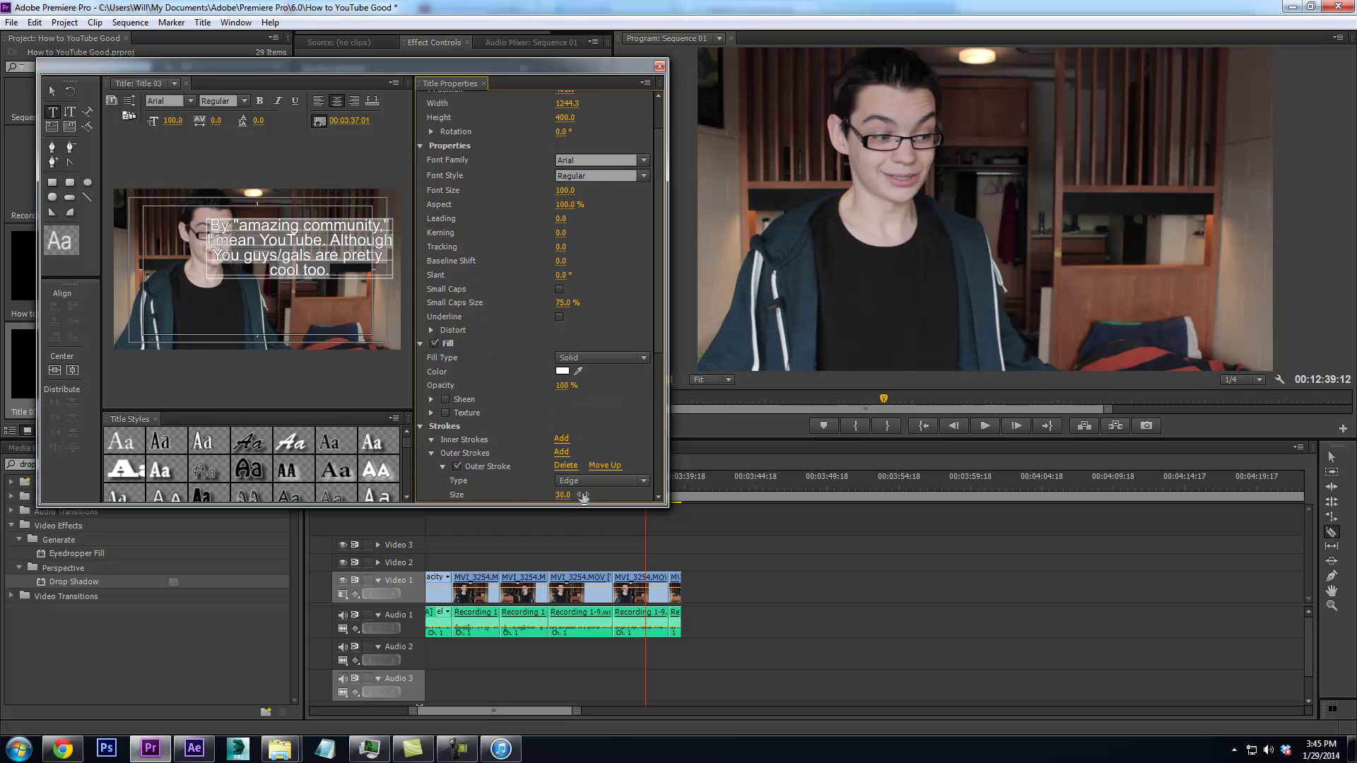
left_click_drag(580, 496, 600, 497)
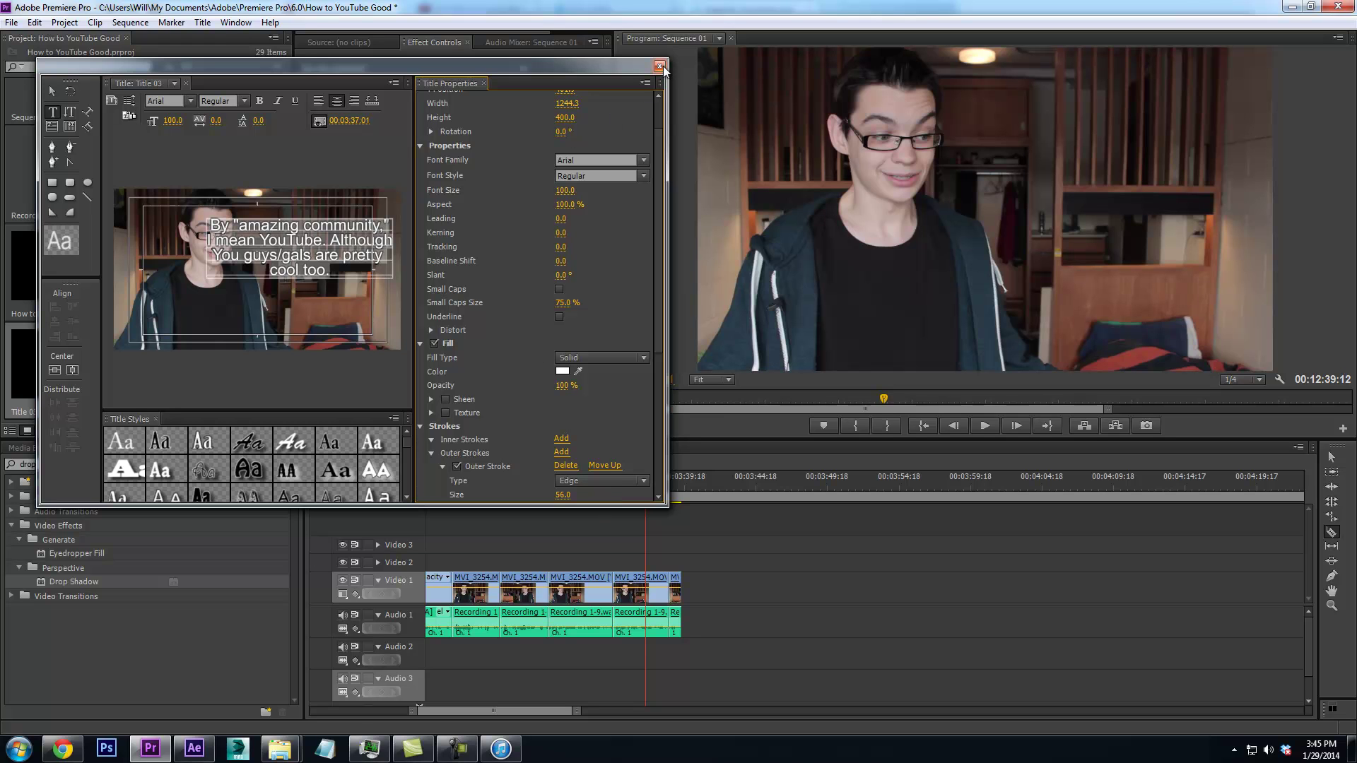
Move the four-line title text lower in the frame, over the speaker's chest, and finish editing the title
left_click(53, 92)
left_click_drag(327, 264, 339, 317)
left_click(660, 66)
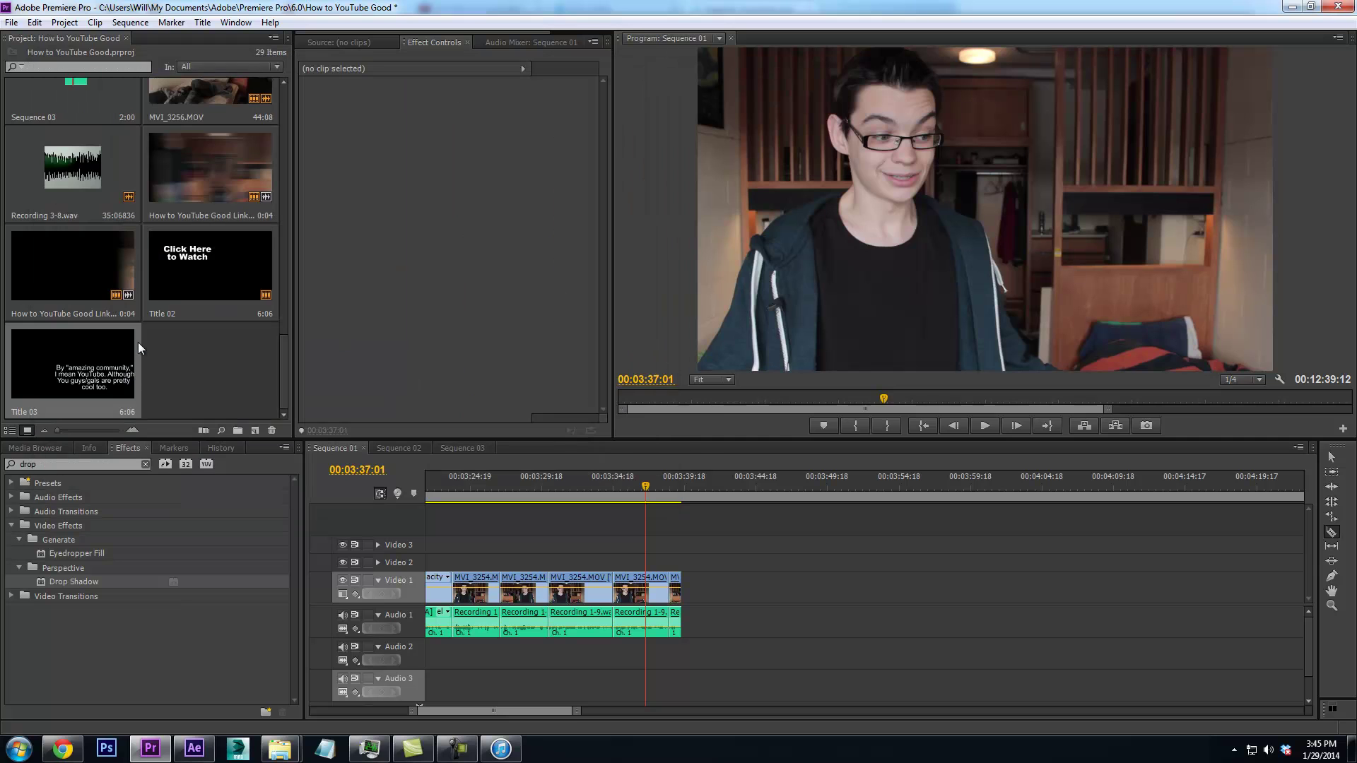
Place Title 03 on Video 2 above the clip at 00:03:37:01, remove the excess past that clip's end, and play it back
left_click_drag(78, 367, 651, 563)
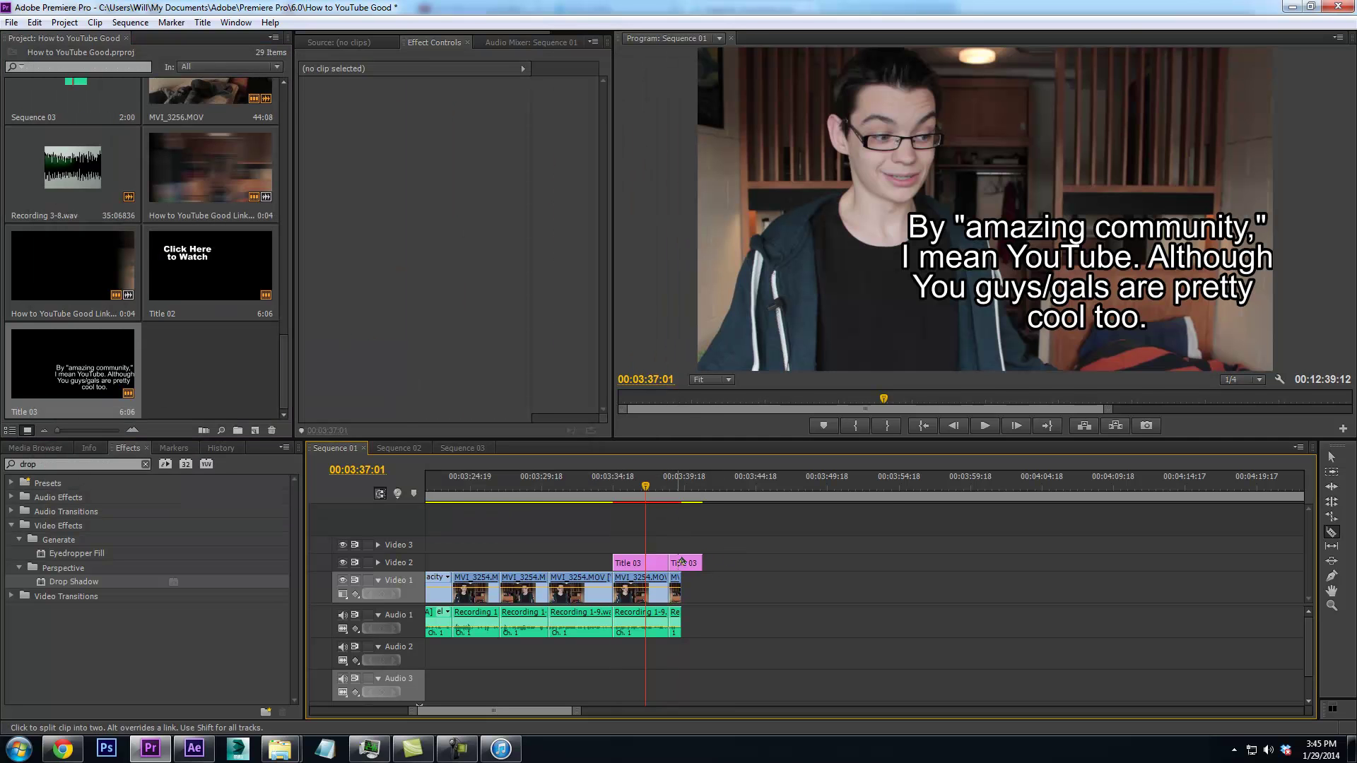
right_click(673, 563)
left_click(731, 87)
key("space")
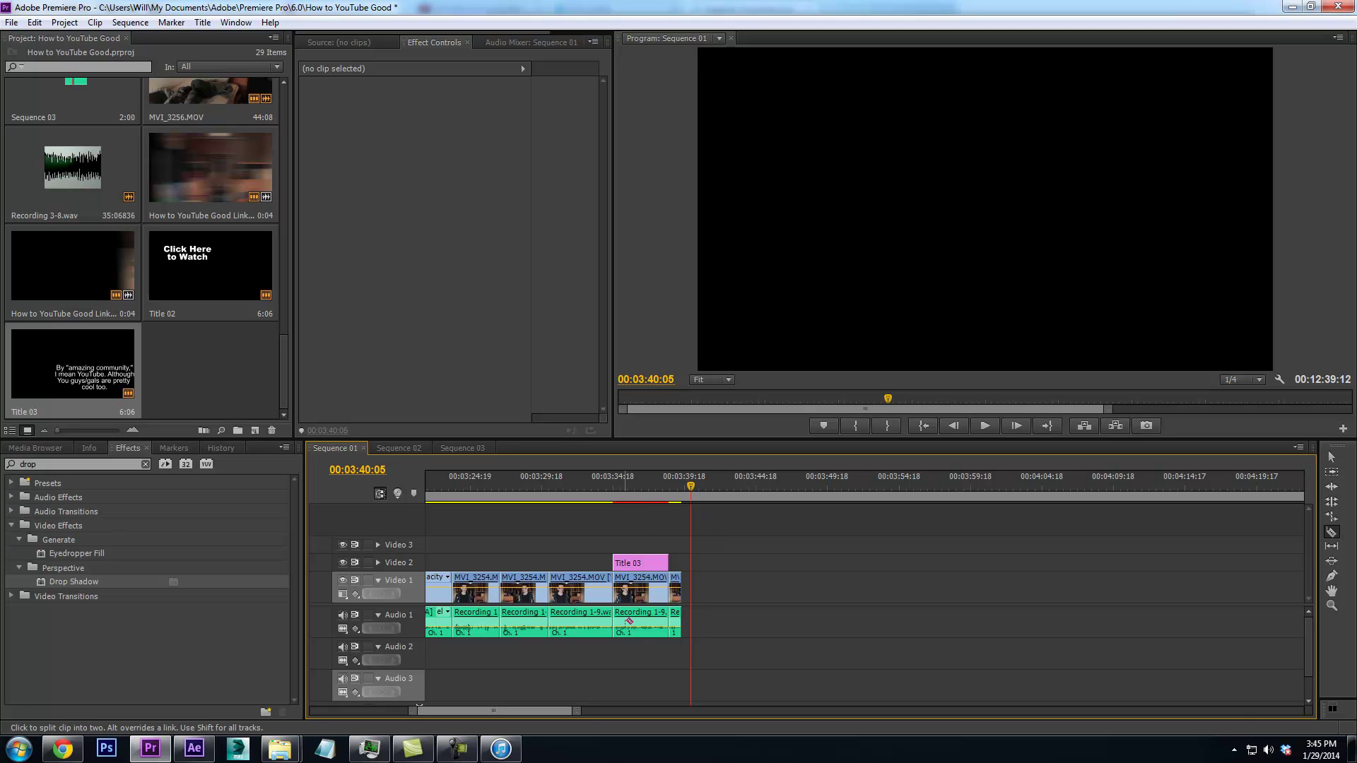
Copy IMG_2231 from the removable H: drive into the "How to YouTube good" project folder
mouse_move(294, 753)
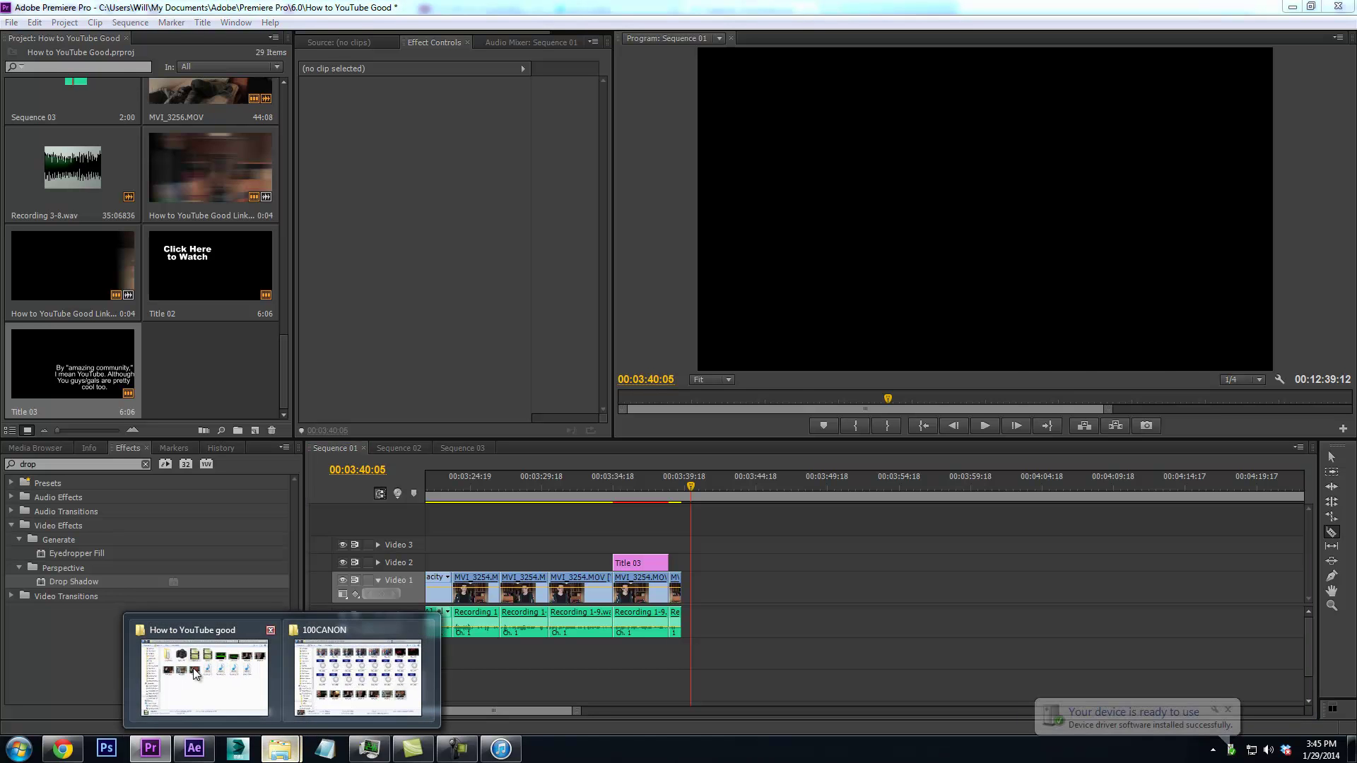
mouse_move(206, 666)
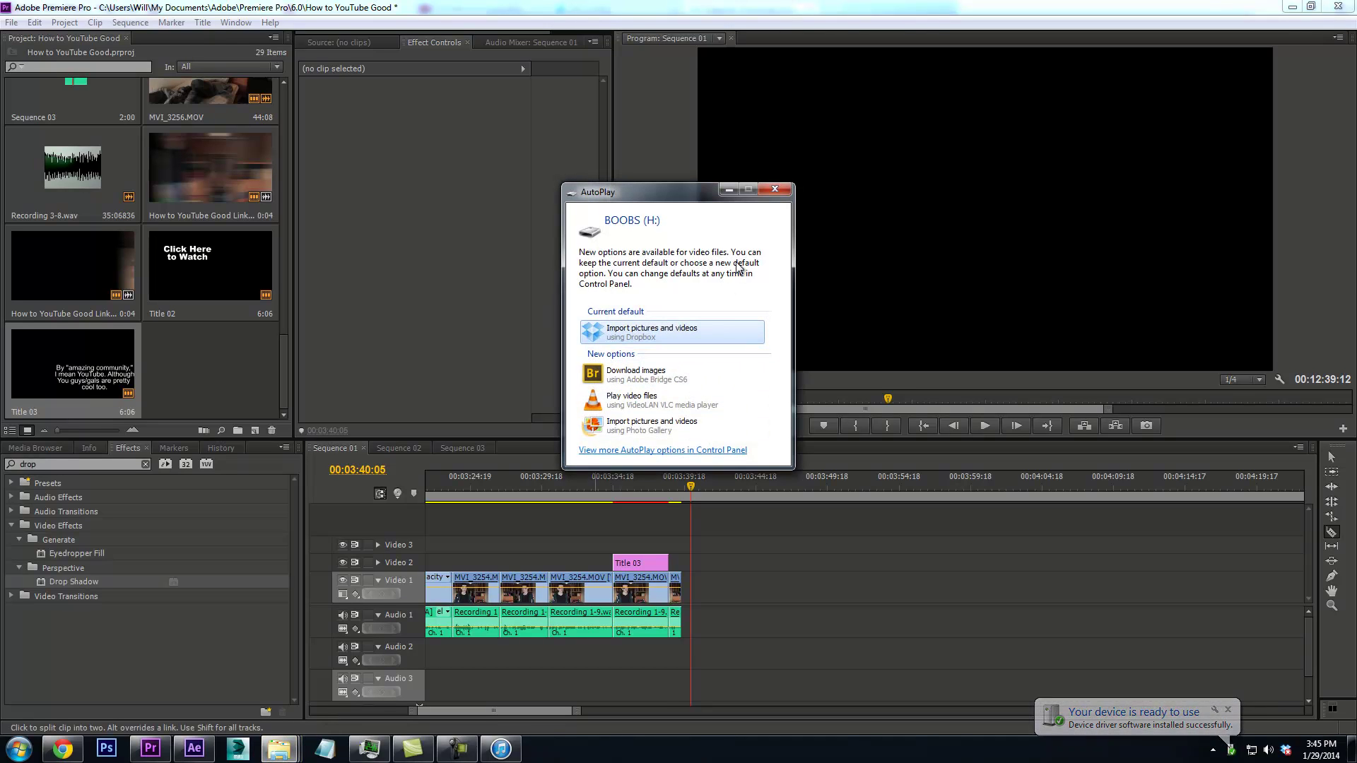
left_click(778, 191)
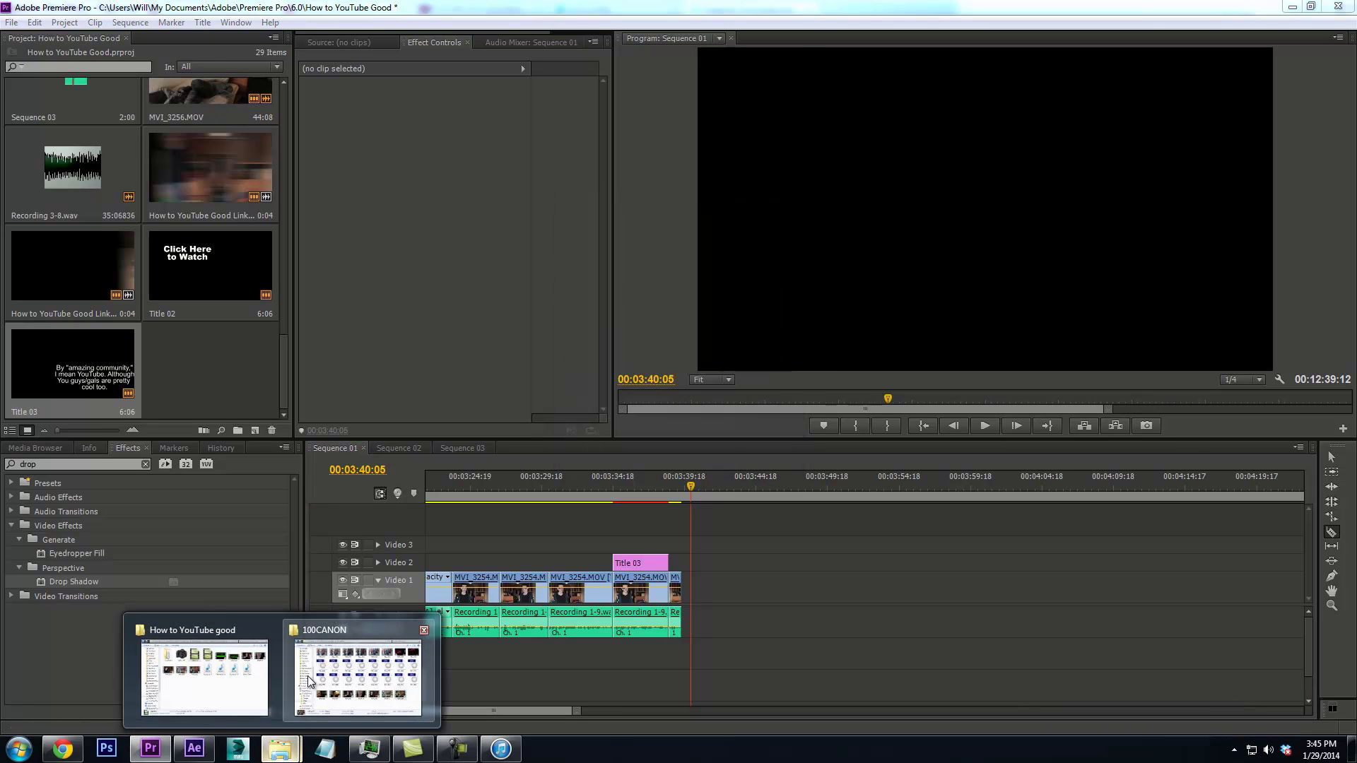
left_click(240, 675)
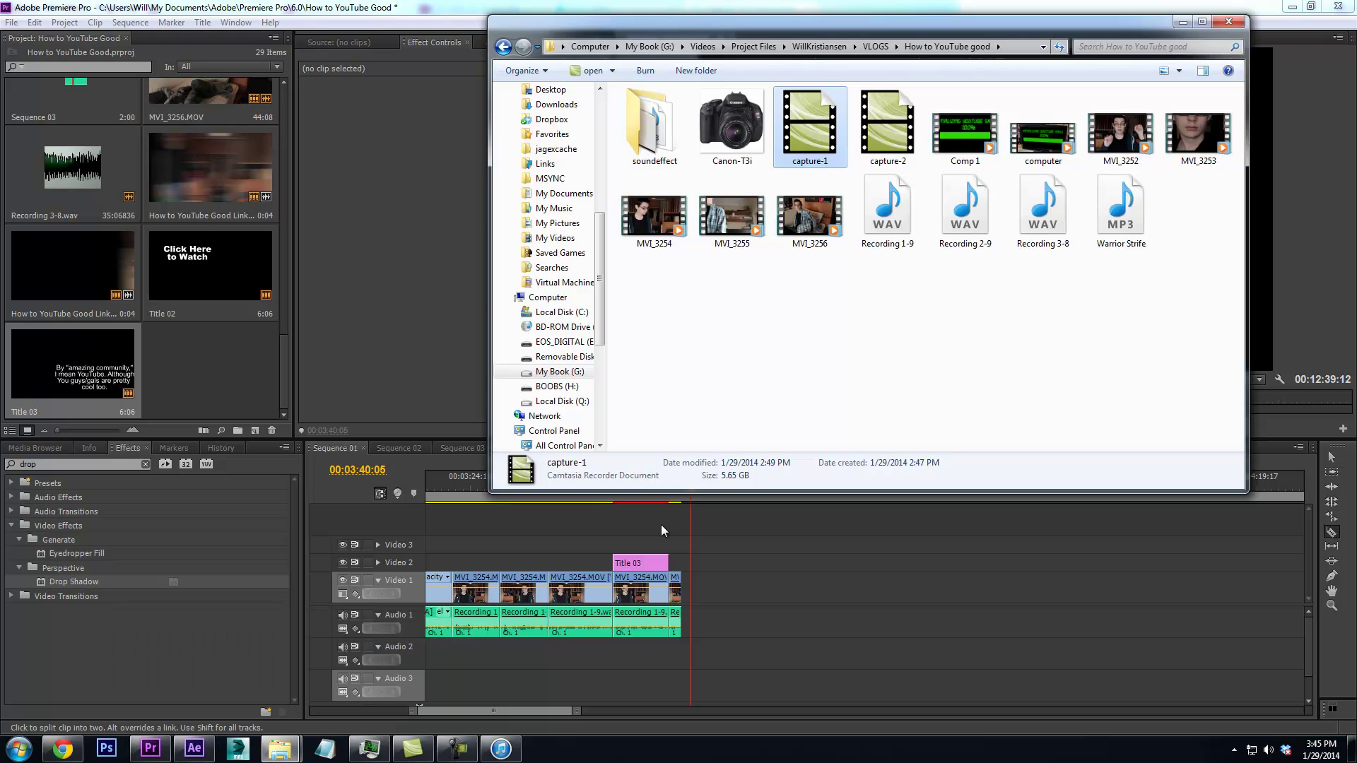
right_click(563, 386)
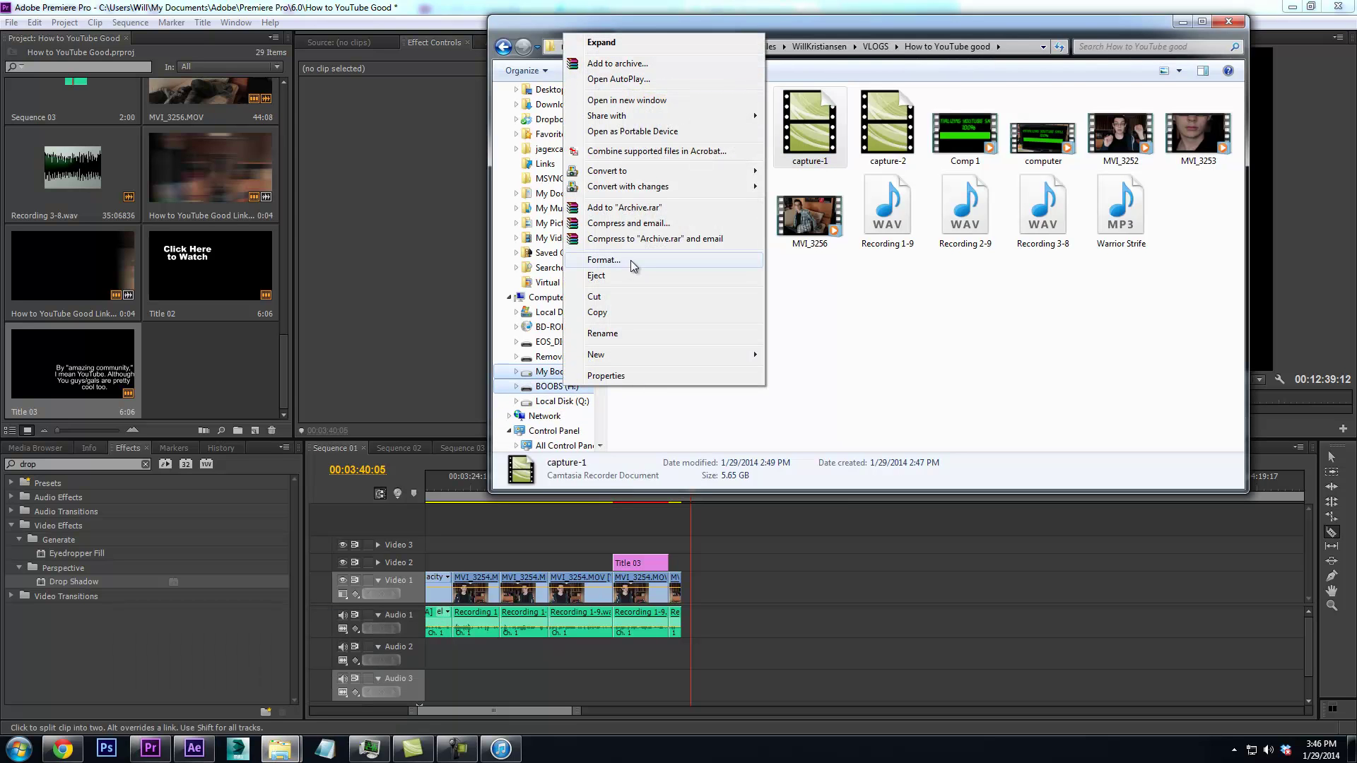
left_click(622, 100)
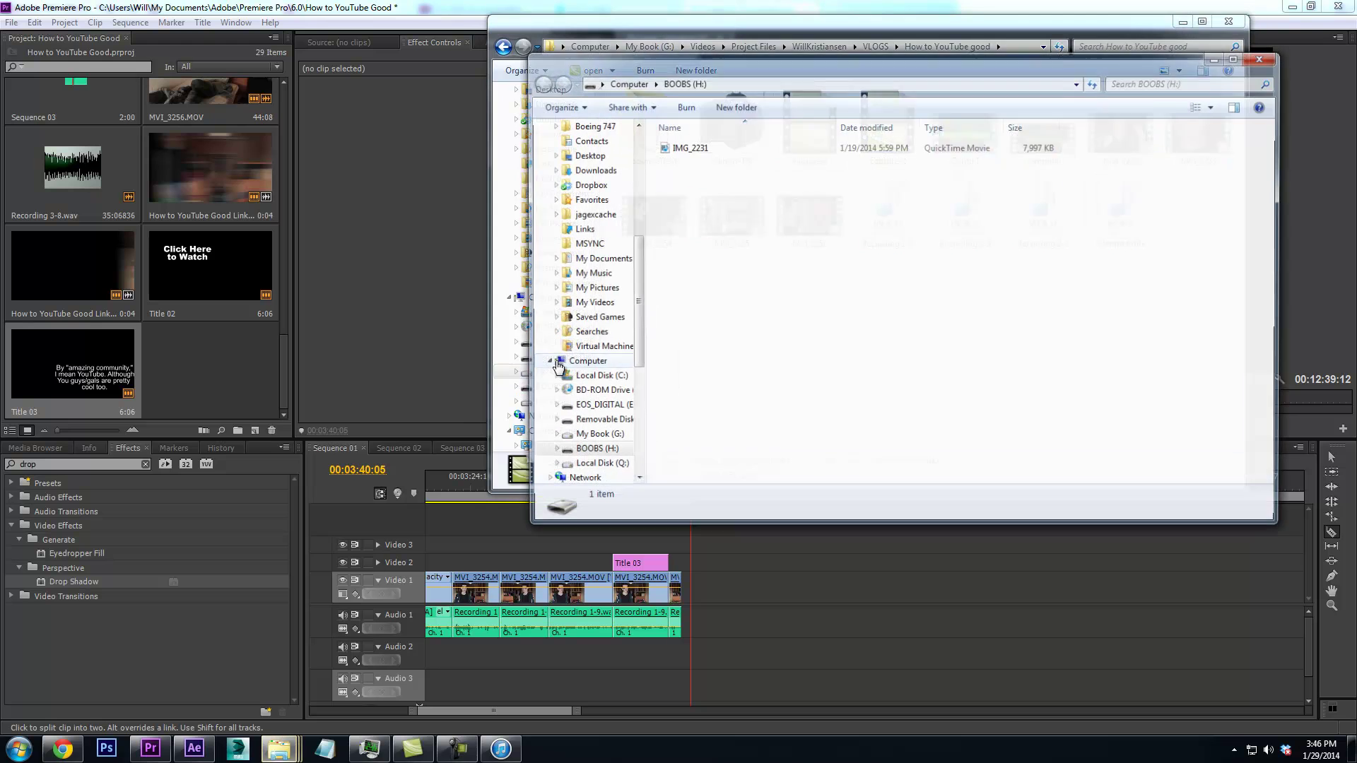
left_click(703, 147)
left_click_drag(803, 75, 1173, 234)
left_click_drag(1046, 307, 820, 401)
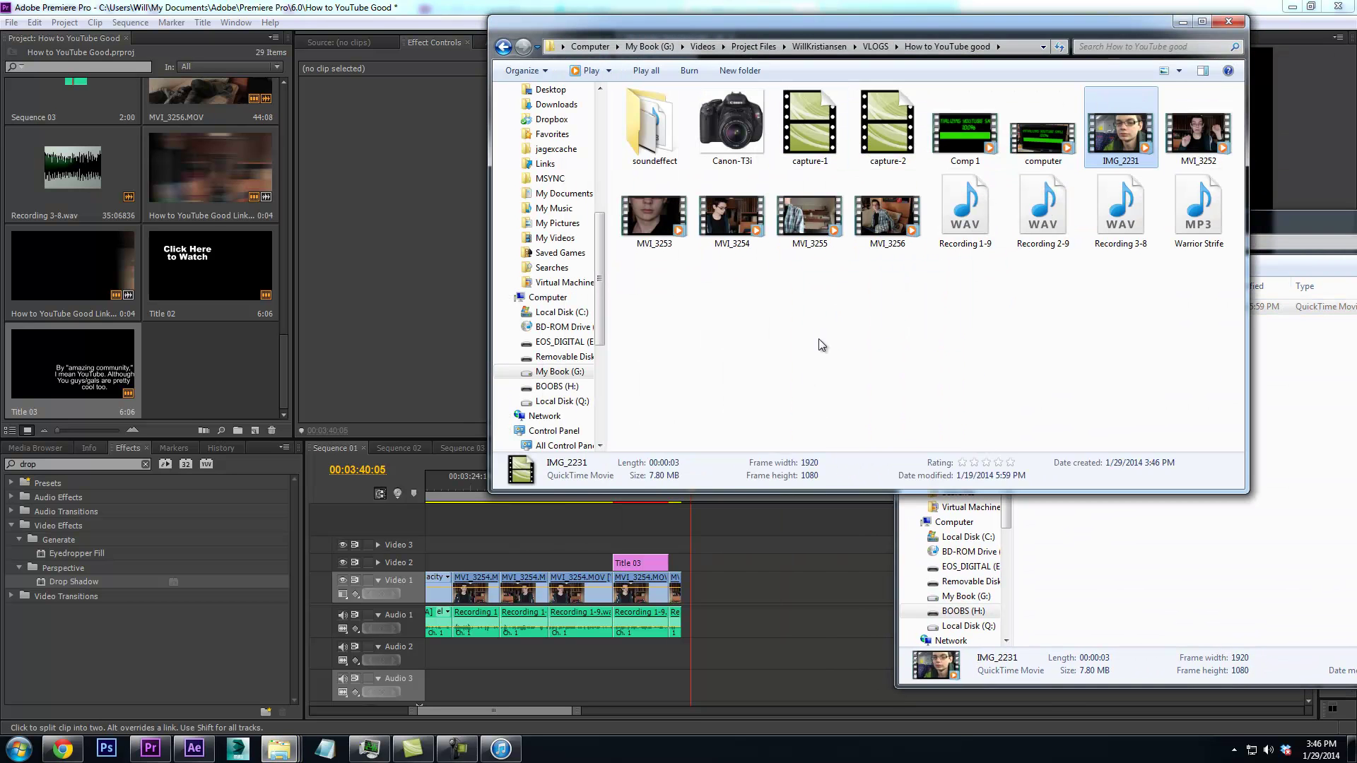
Try to import IMG_2231 from the "How to YouTube good" folder into the Premiere project
left_click_drag(1120, 131, 212, 353)
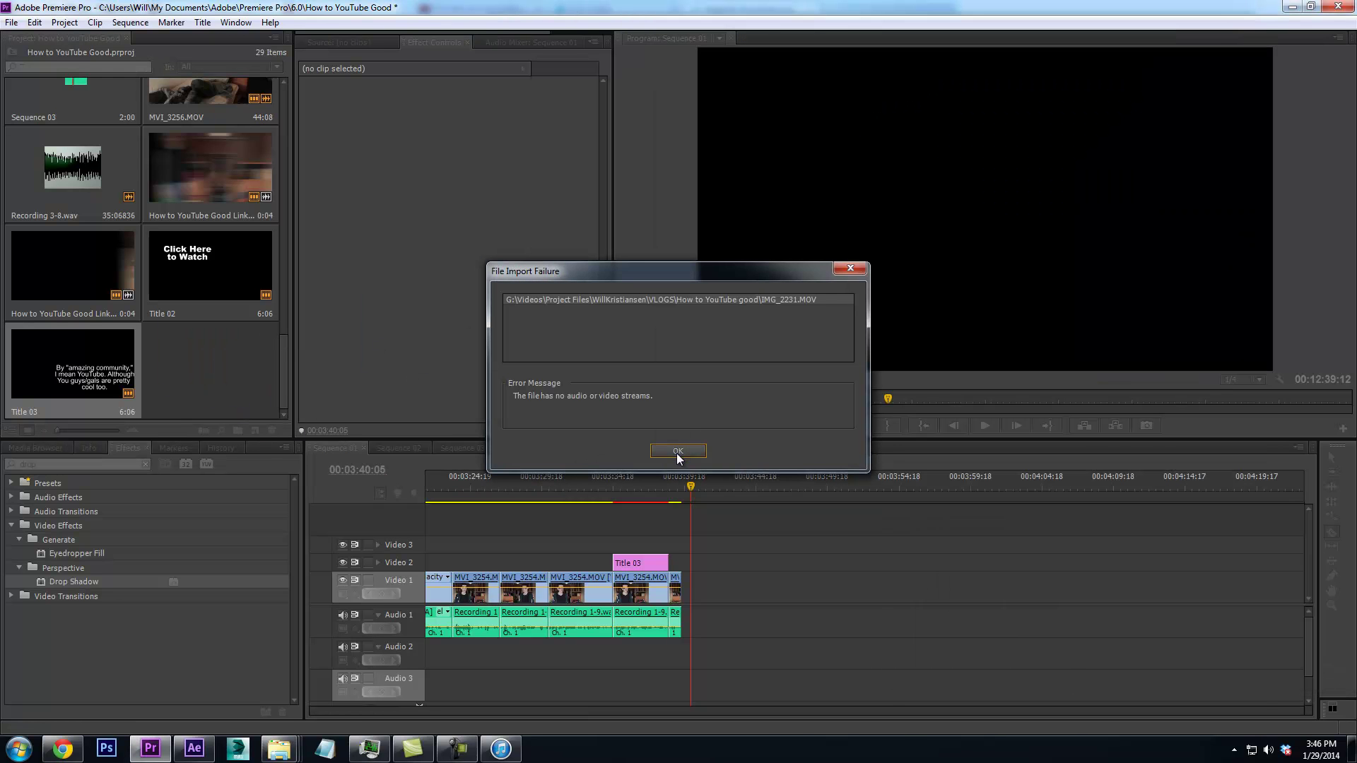
left_click(677, 451)
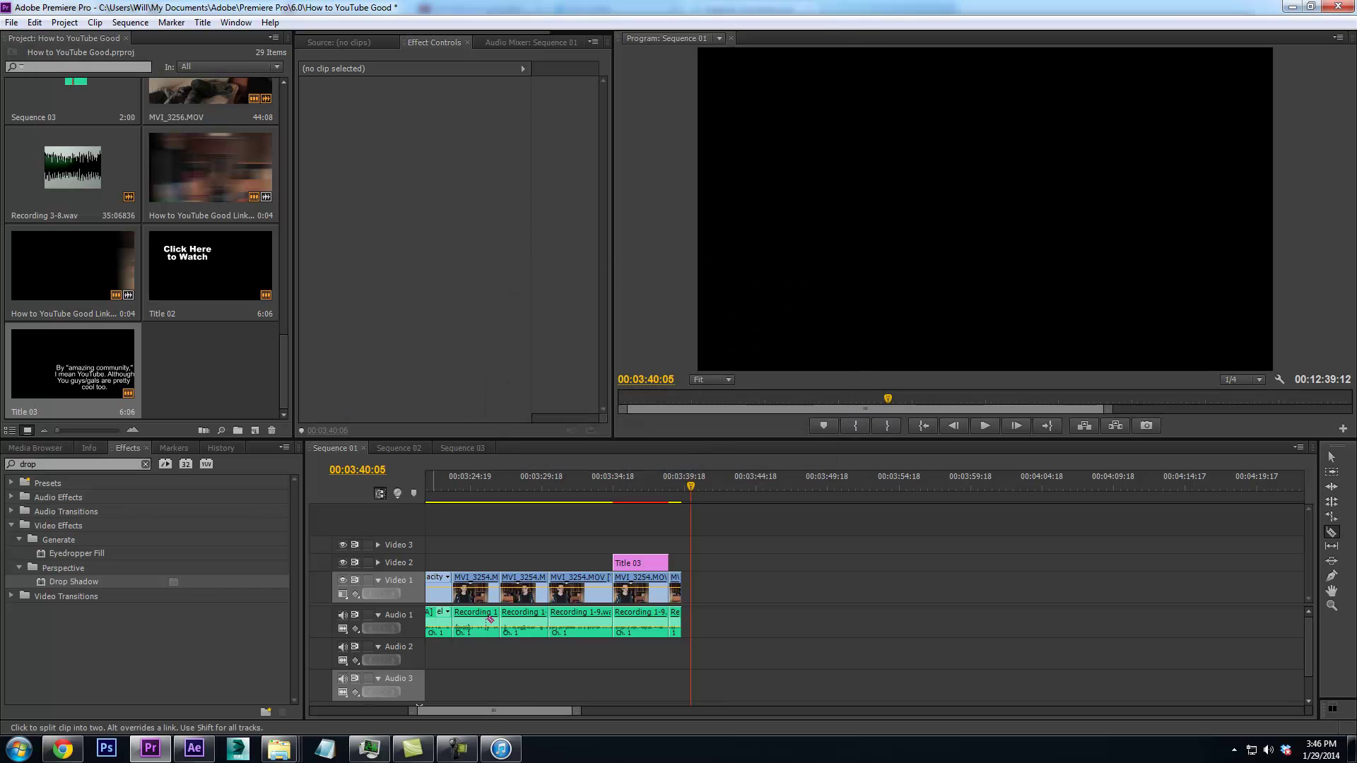
Play IMG_2231 from the H: drive and try to import that original into the Premiere project
mouse_move(290, 758)
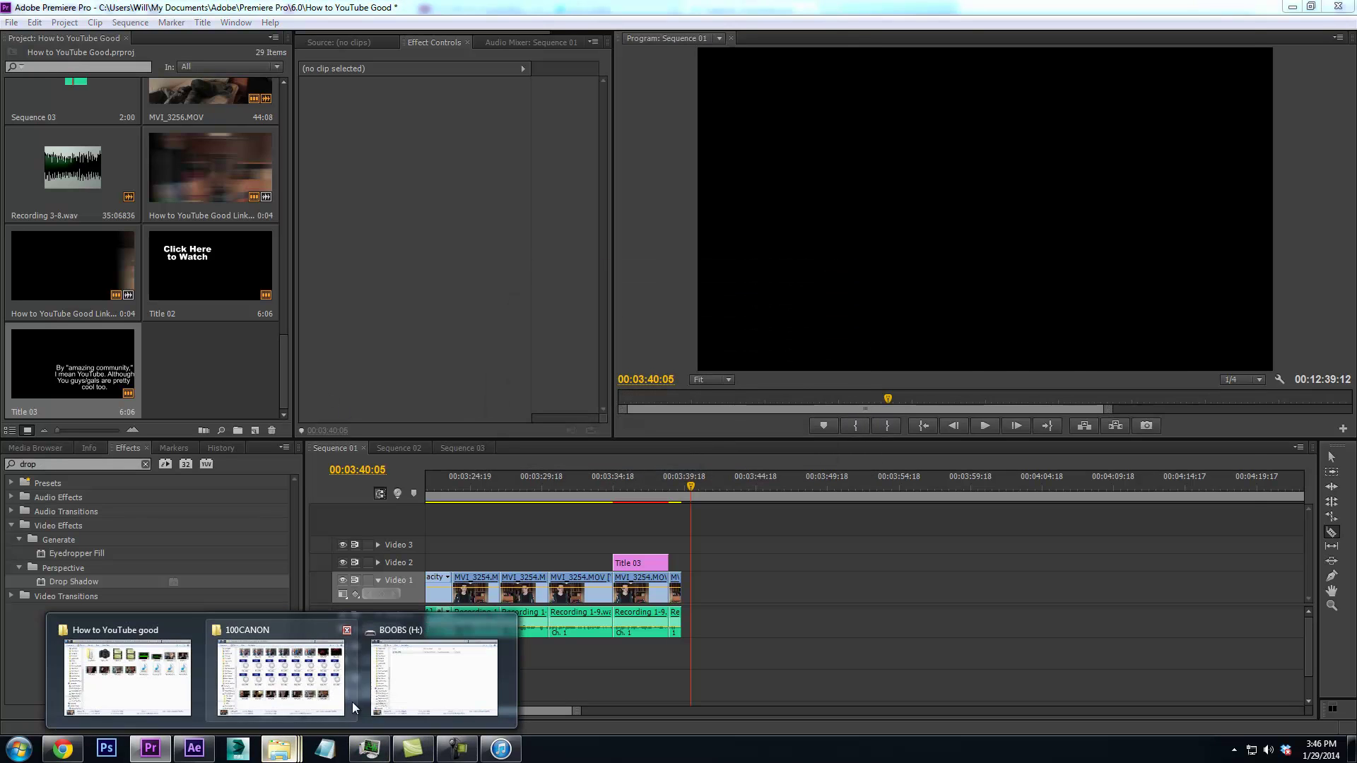
left_click(151, 689)
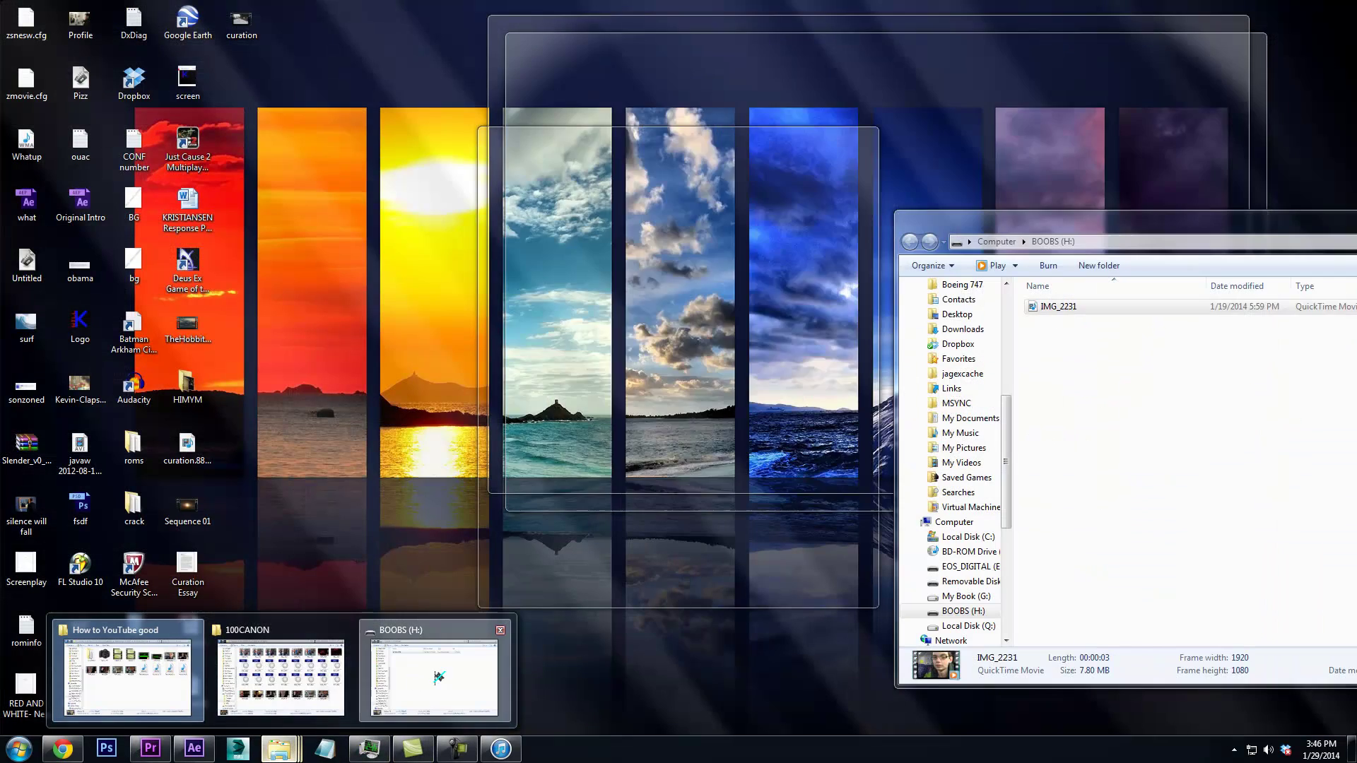
left_click(431, 672)
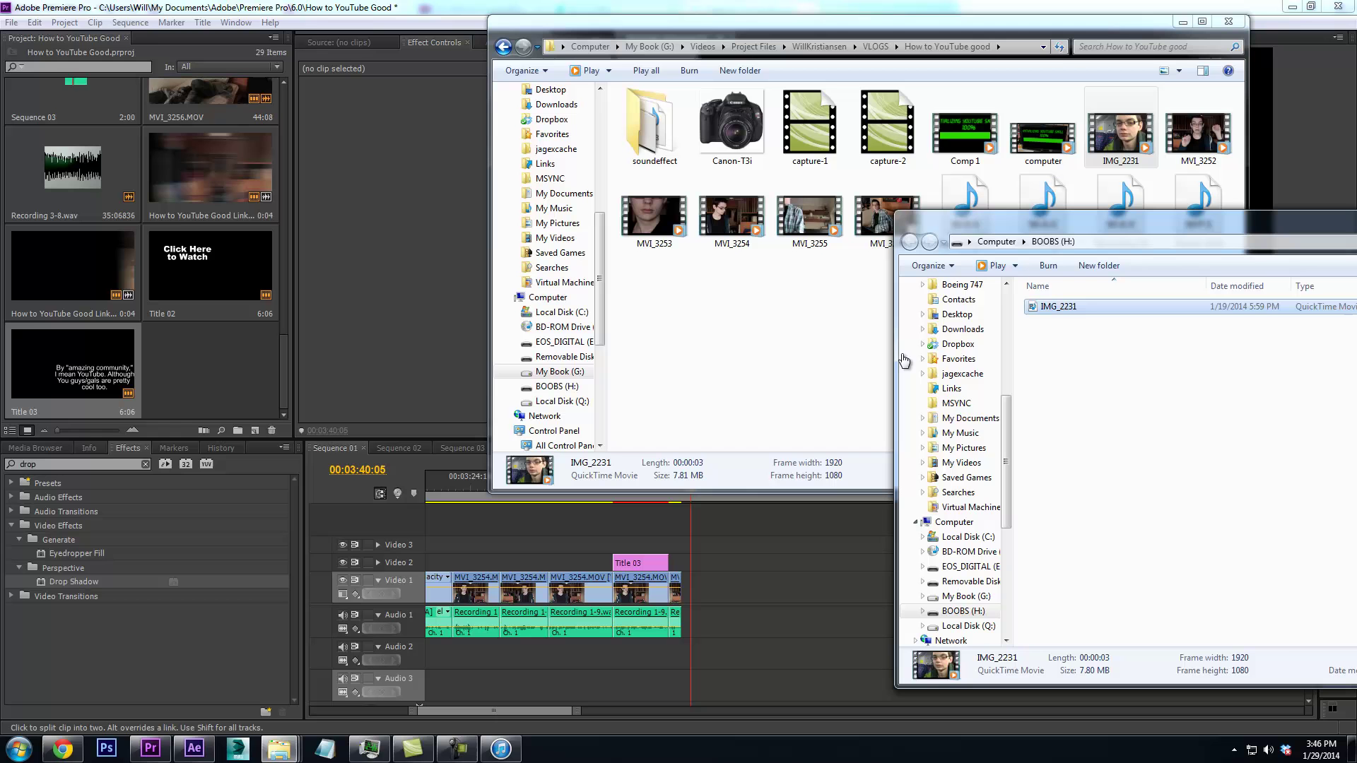
double_click(1071, 315)
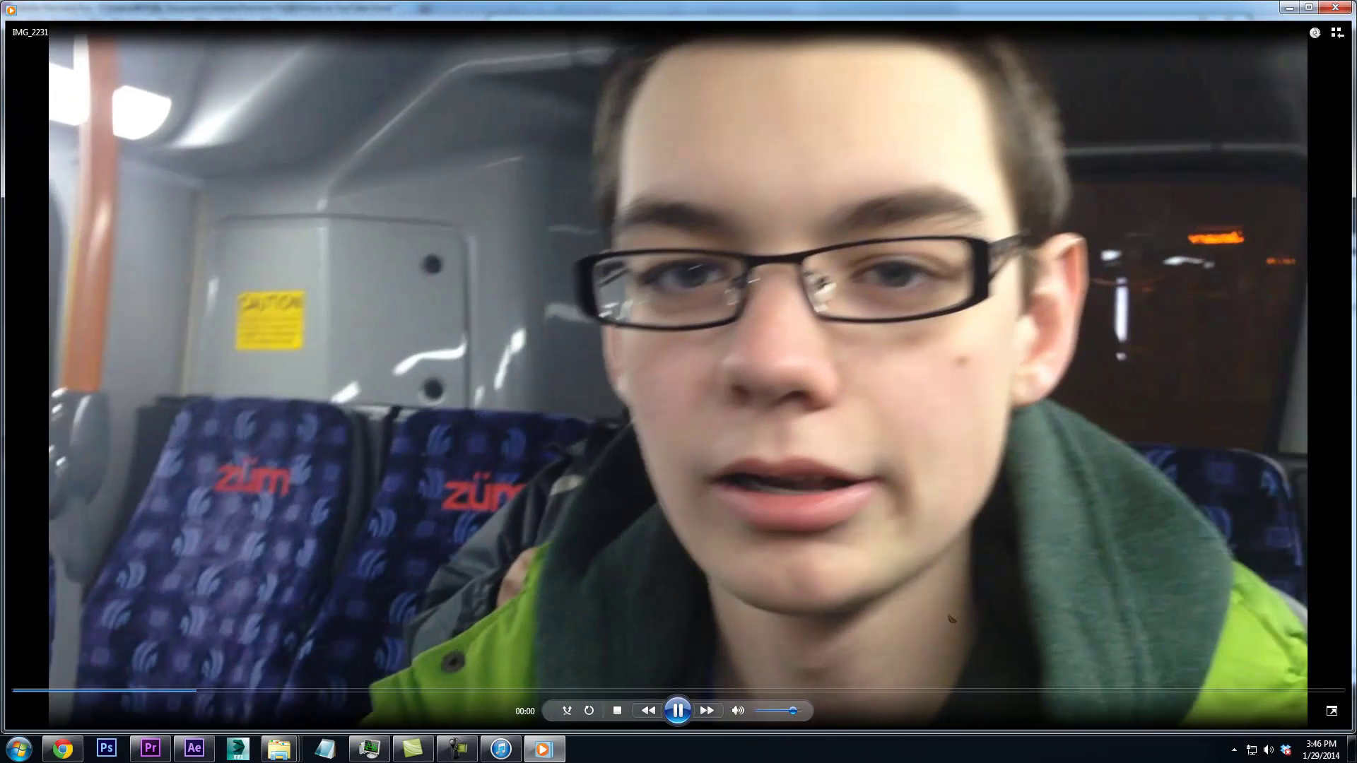
left_click(1335, 7)
left_click_drag(1060, 306, 150, 349)
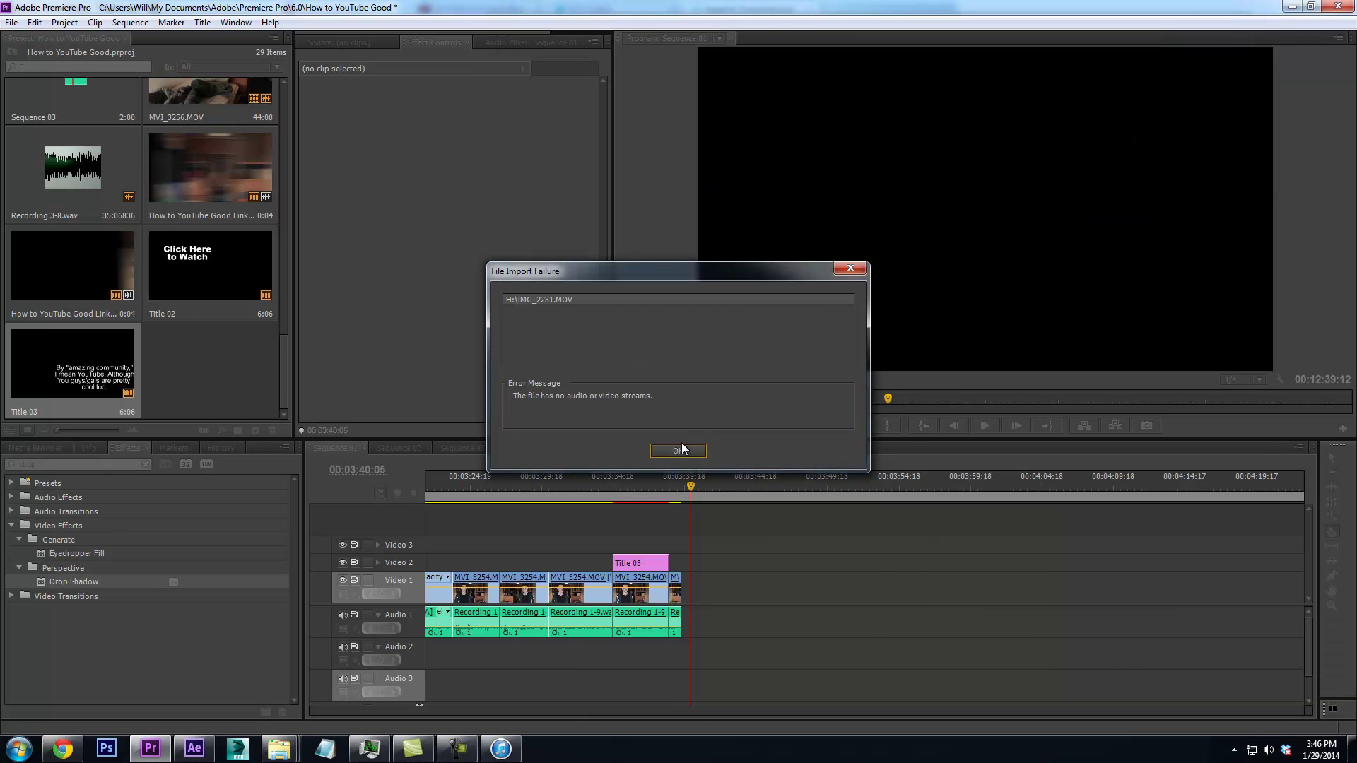
left_click(680, 451)
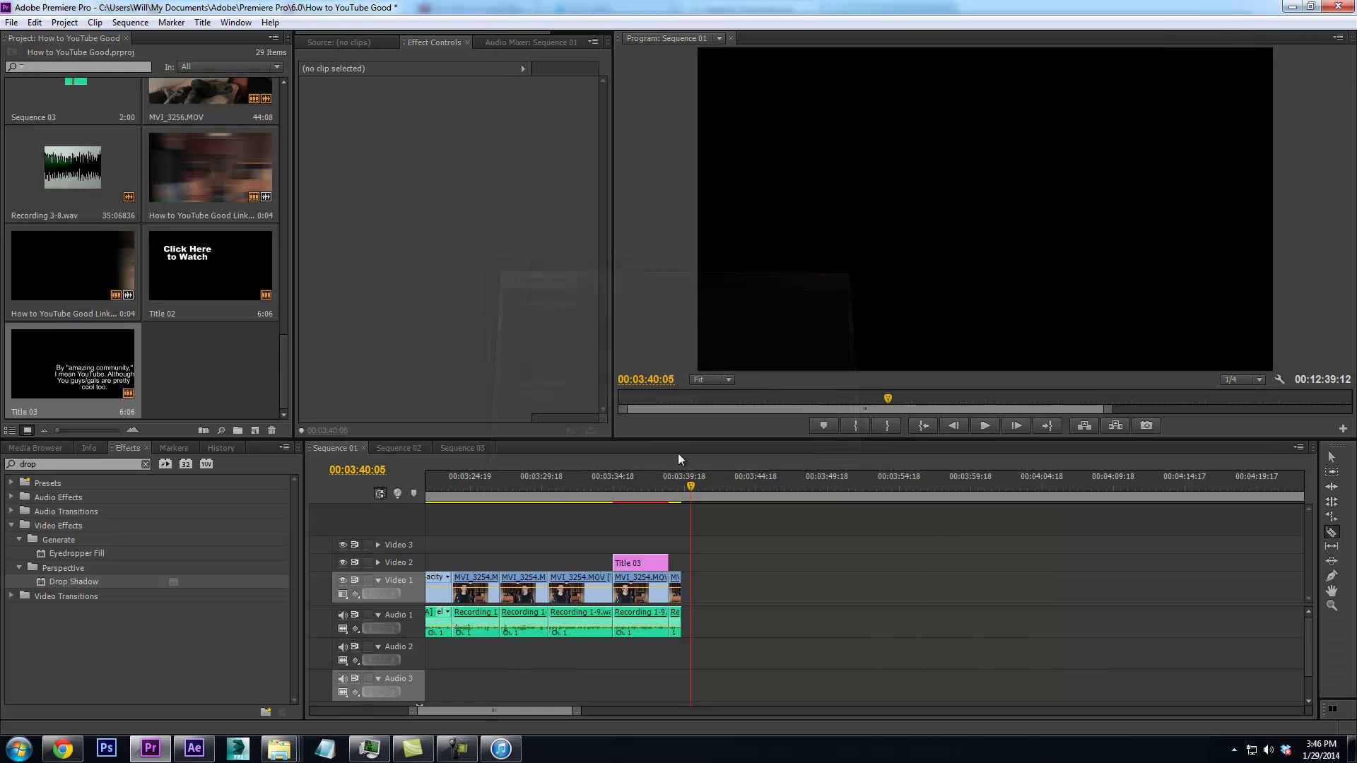
Open IMG_2231.MOV from the H: drive in the Chrome browser
mouse_move(279, 748)
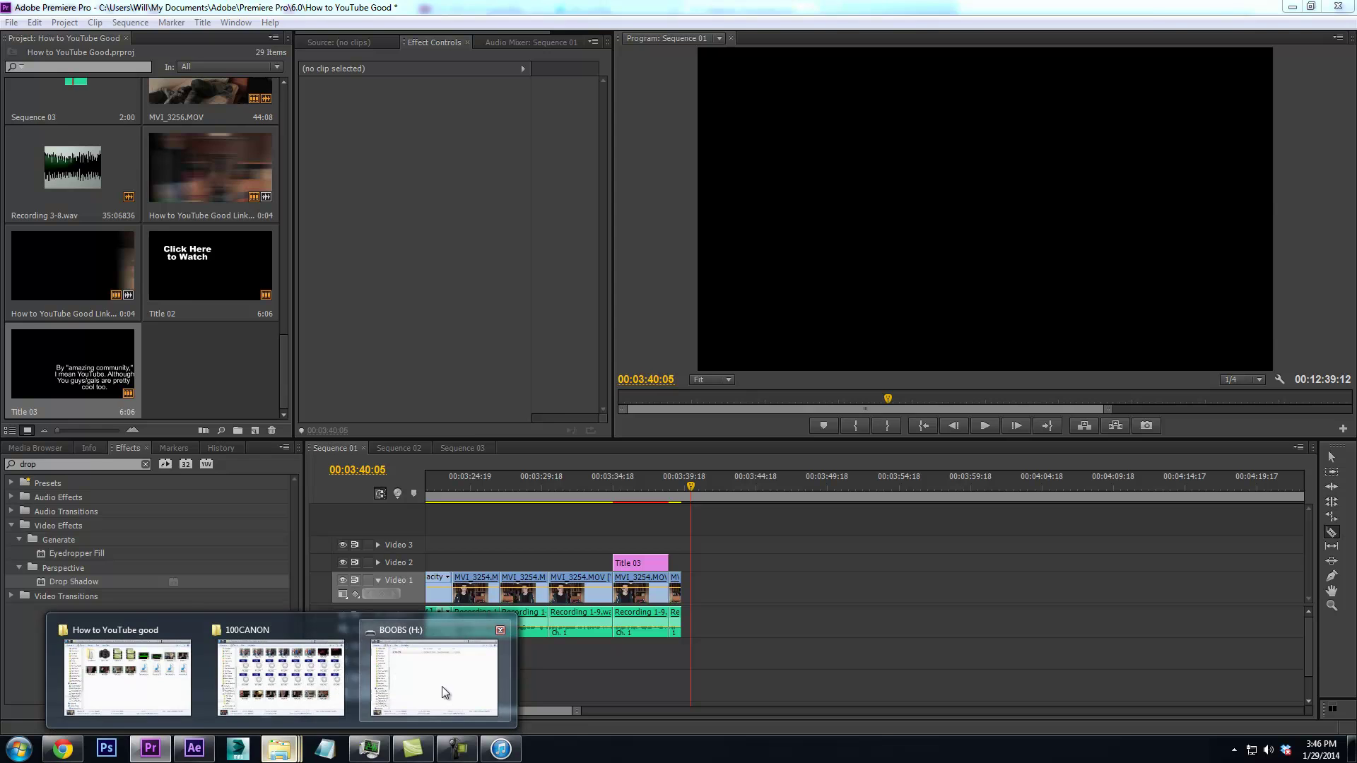
left_click(448, 684)
left_click_drag(1060, 306, 553, 139)
Search Google for "convert mov to mp4"
left_click_drag(554, 28, 556, 33)
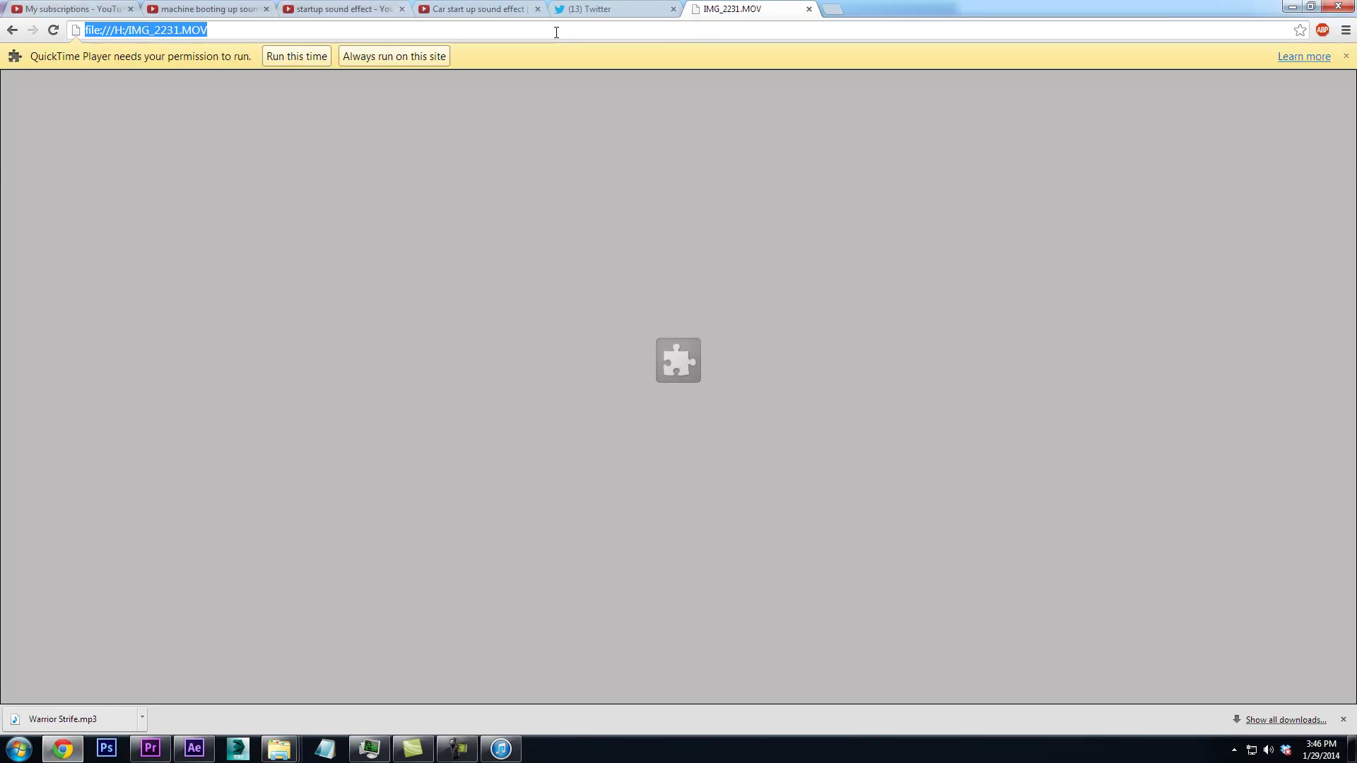
type("convert ")
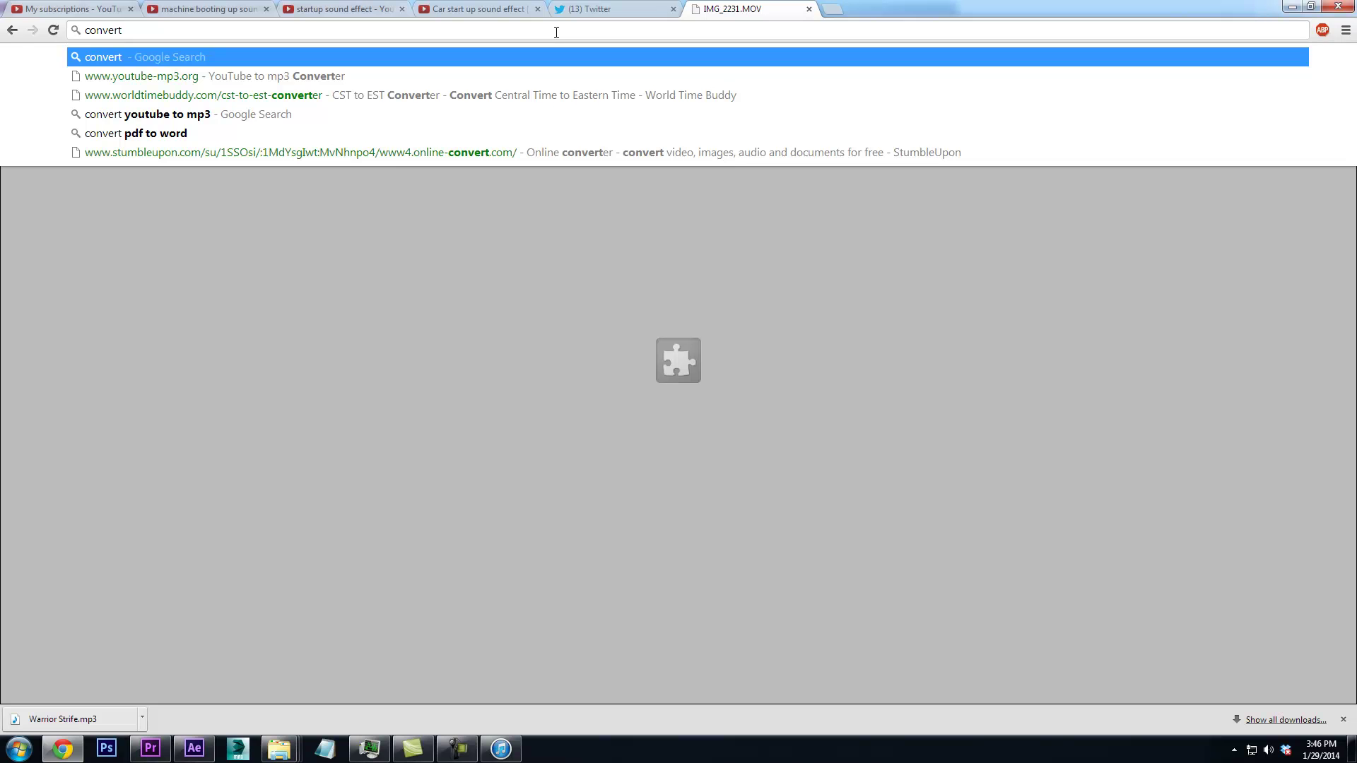
type("pv")
key("BackSpace")
key("BackSpace")
type("m")
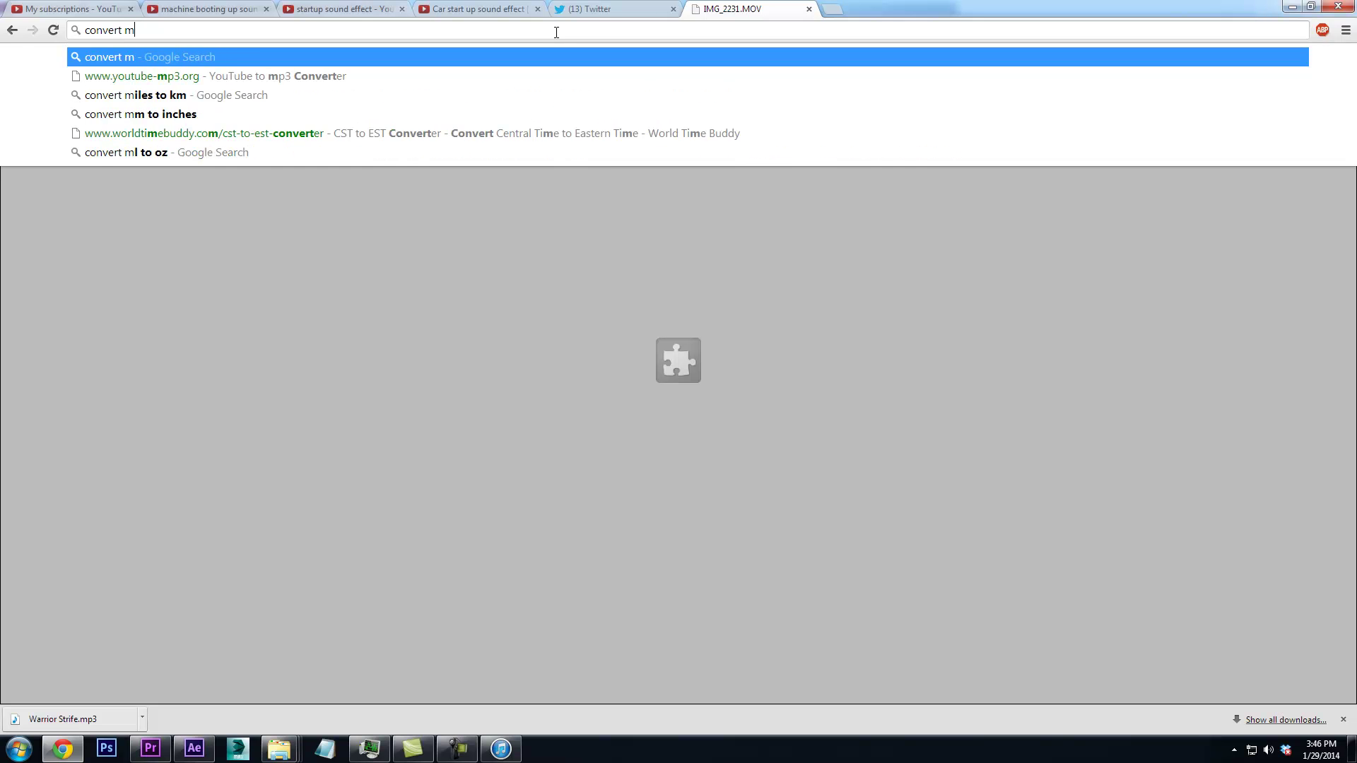
type("ov to")
key("Down")
key("Return")
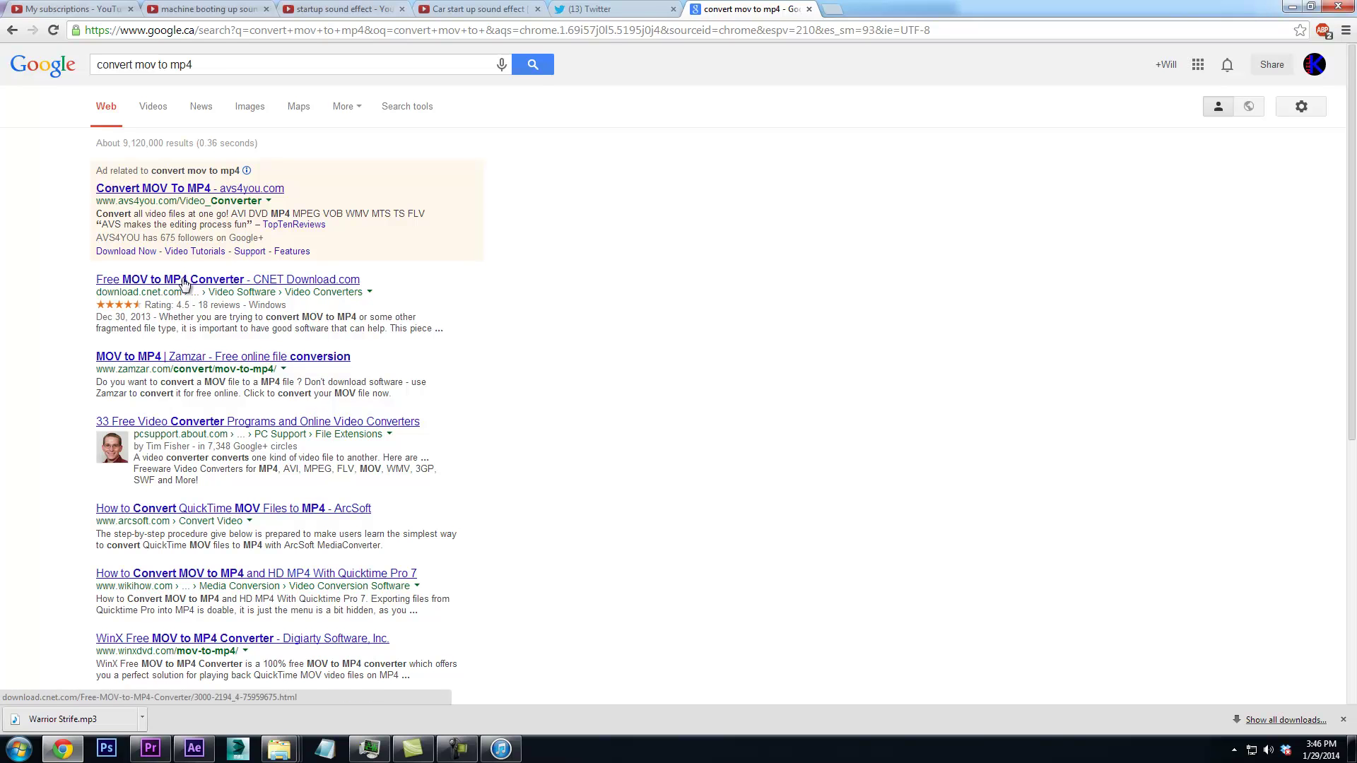
Open the ArcSoft guide on converting QuickTime MOV files to MP4 and bring the H: drive window alongside it
left_click(230, 510)
mouse_move(280, 748)
left_click(401, 676)
left_click_drag(1205, 217, 1076, 205)
left_click(452, 336)
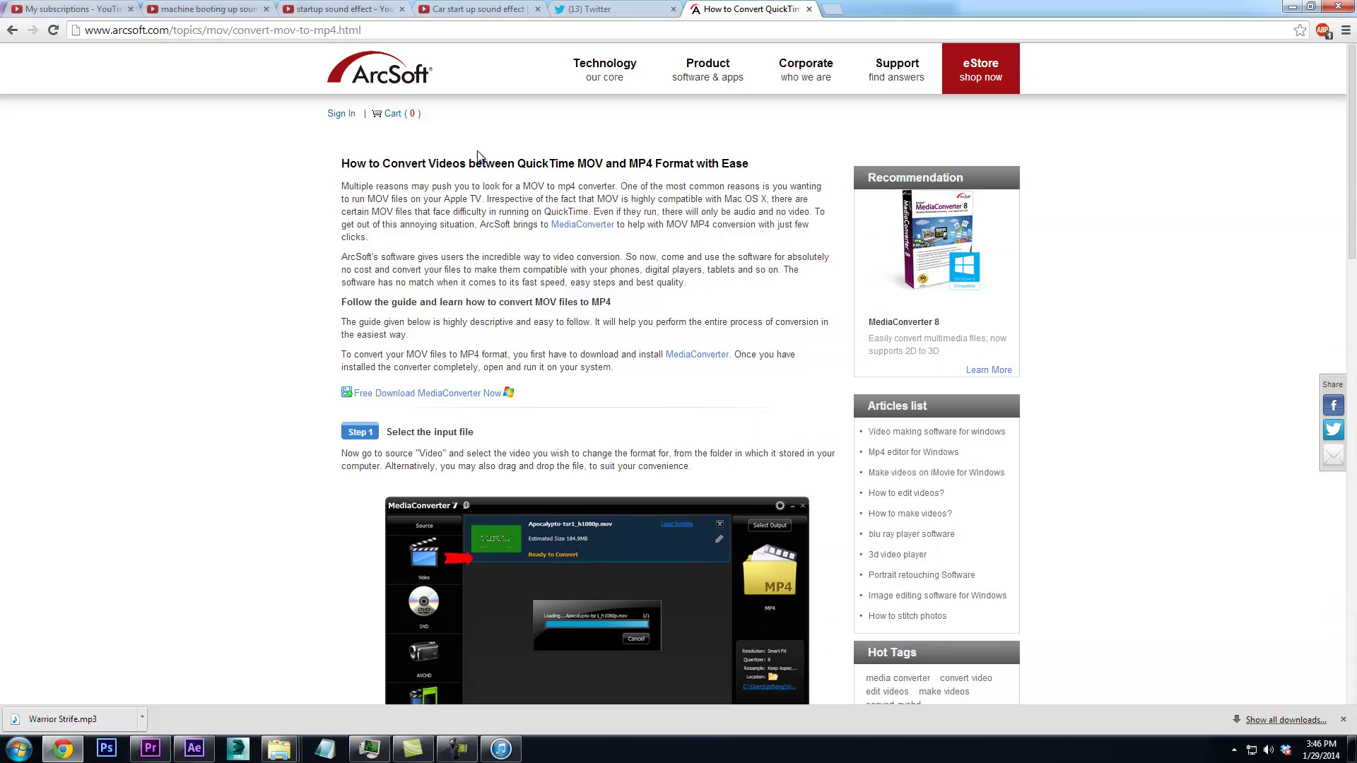
Search Google for "reddit internetisbeautiful conver" and switch to the corrected query "reddit internetisbeautiful converter"
left_click(400, 29)
type("reddit intern")
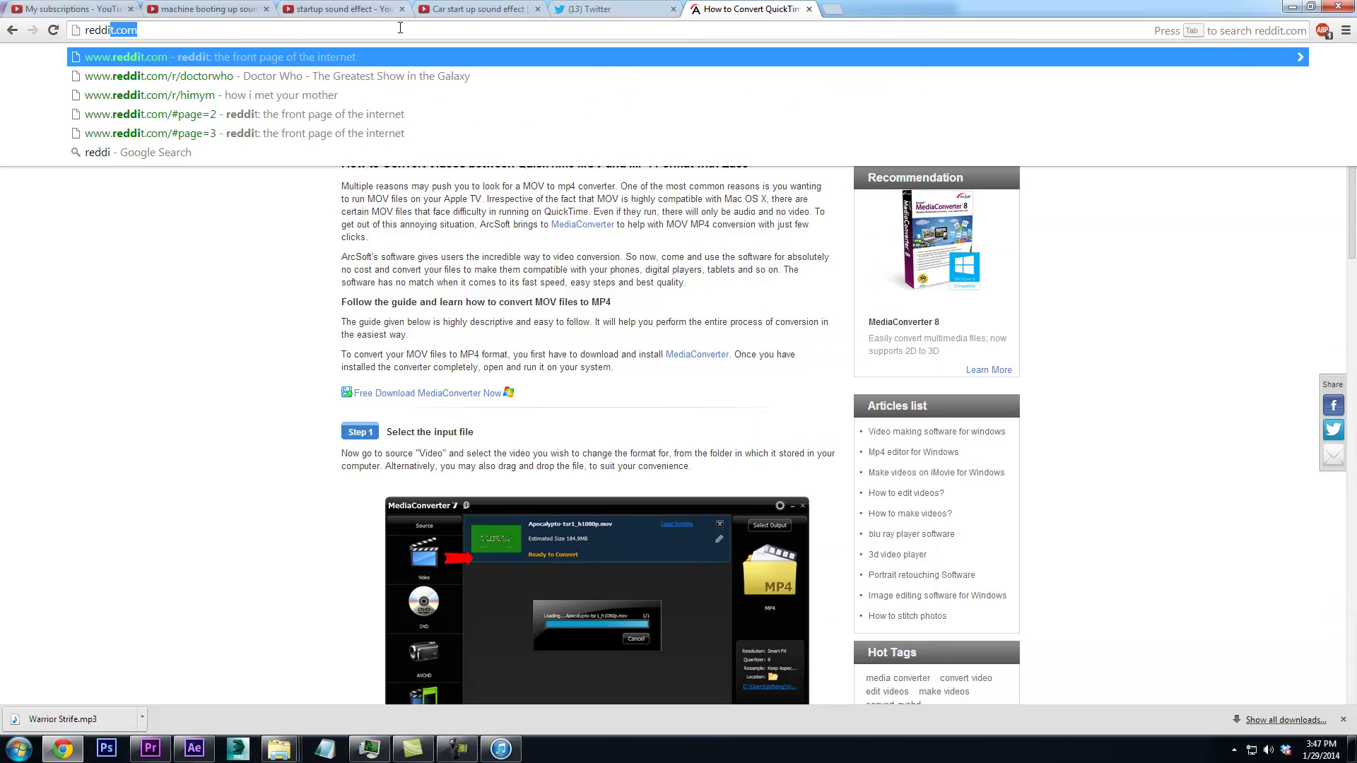
type("isbeai")
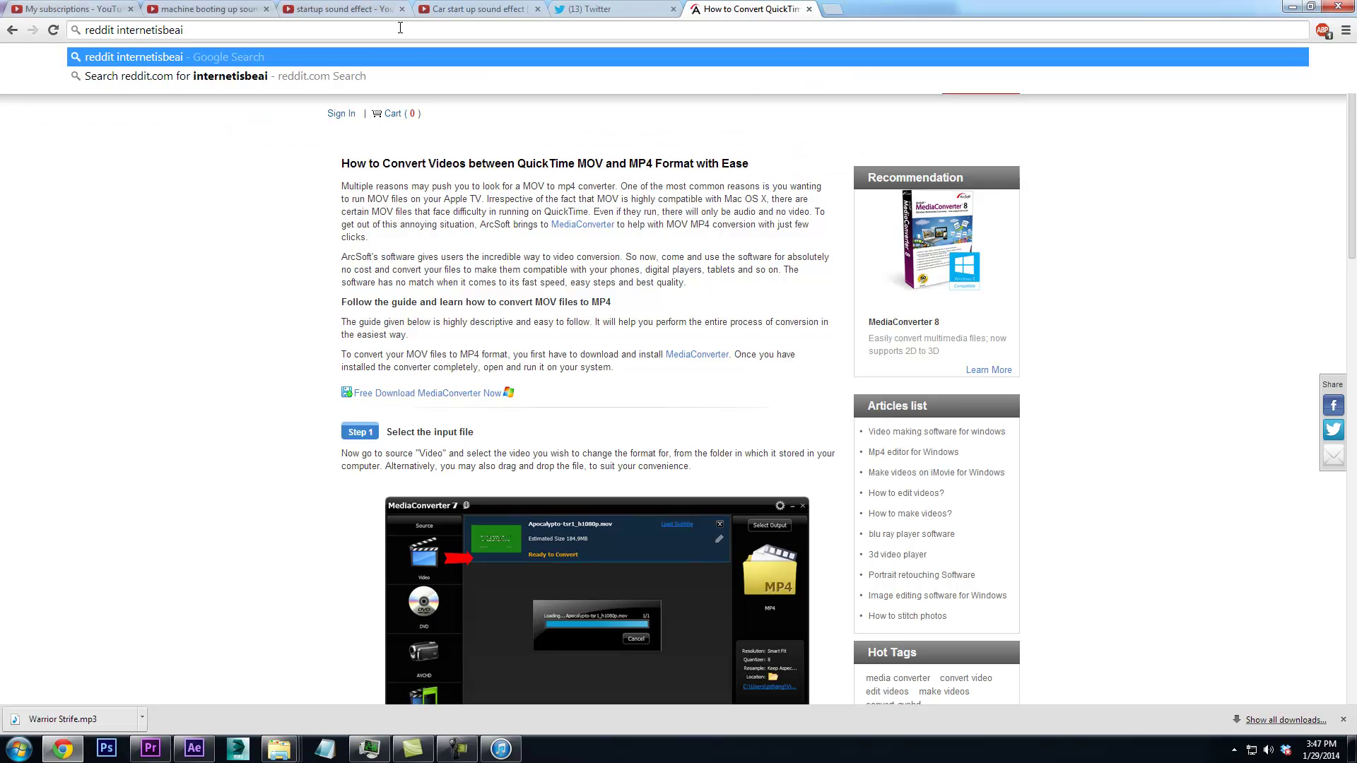
key("BackSpace")
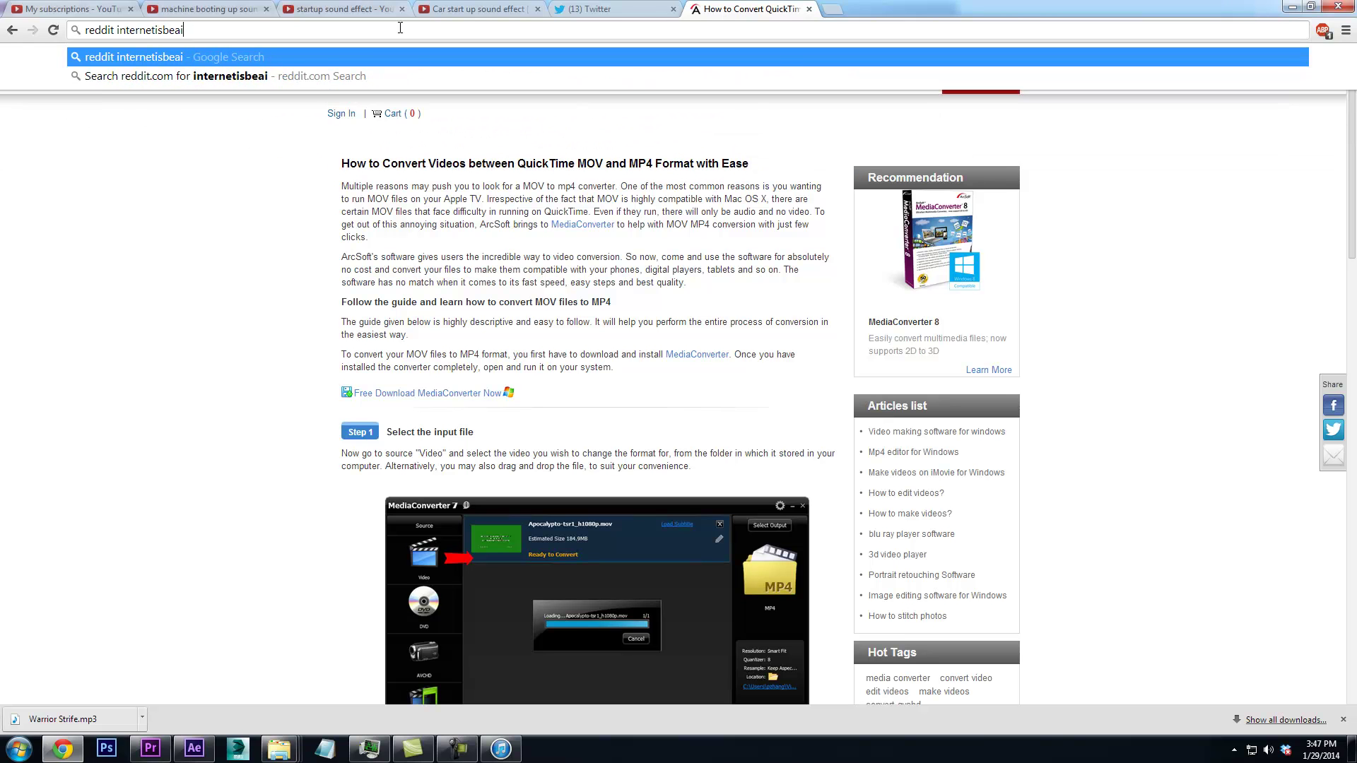
type("utiful")
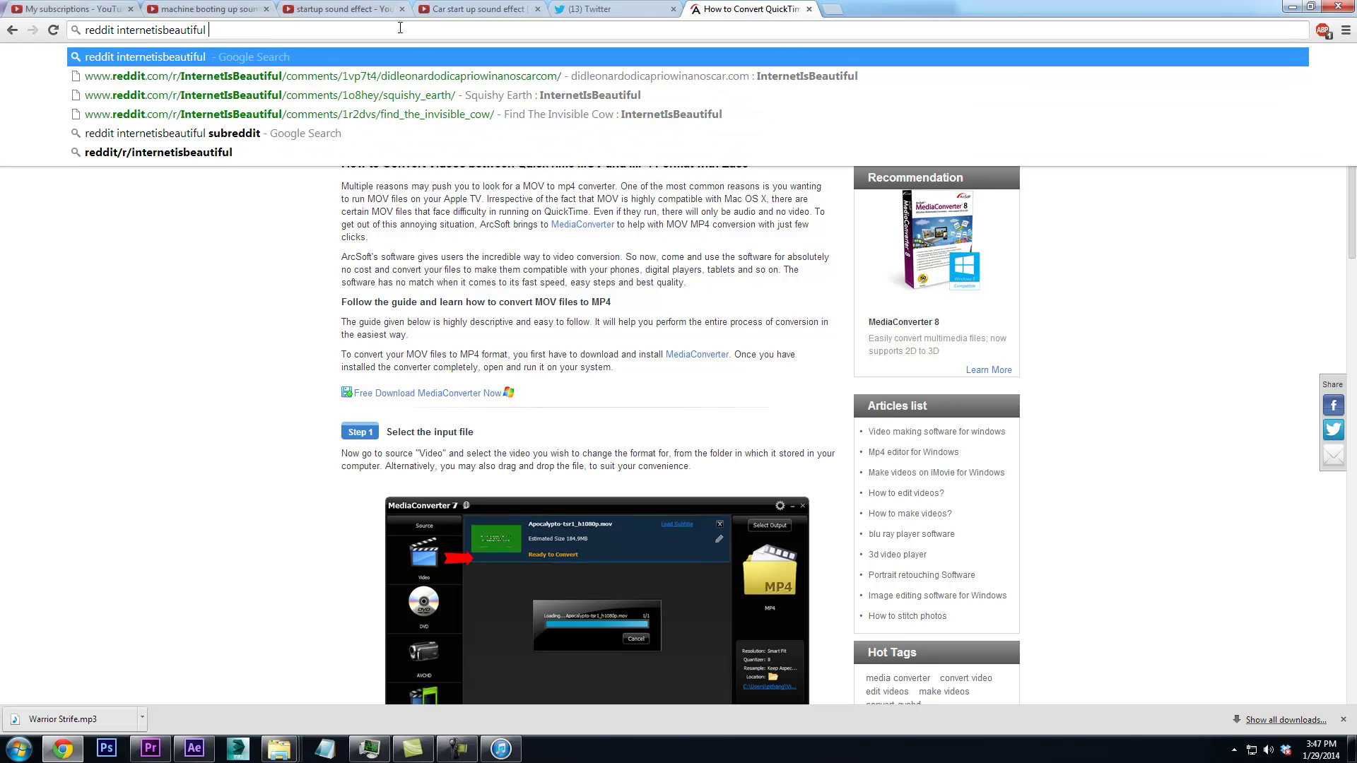
type(" conver")
key("Return")
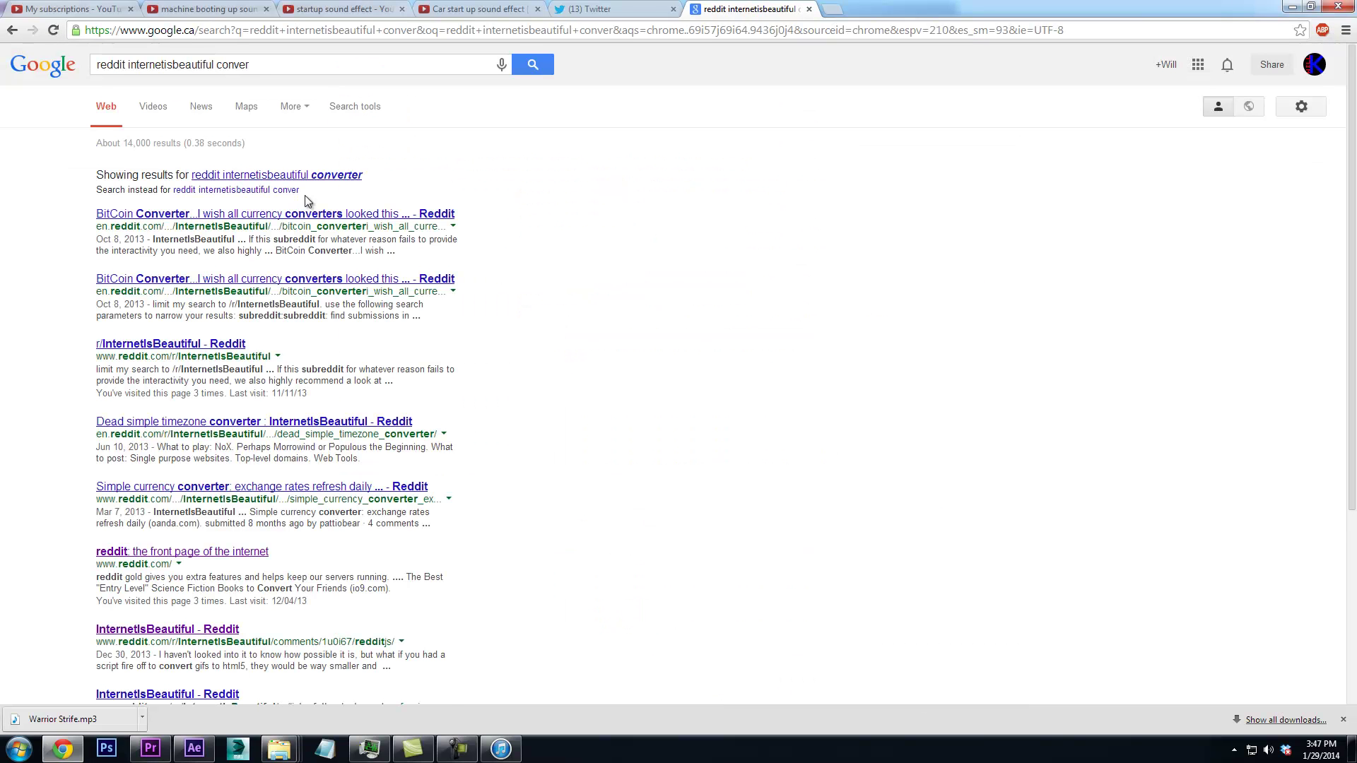
left_click(289, 179)
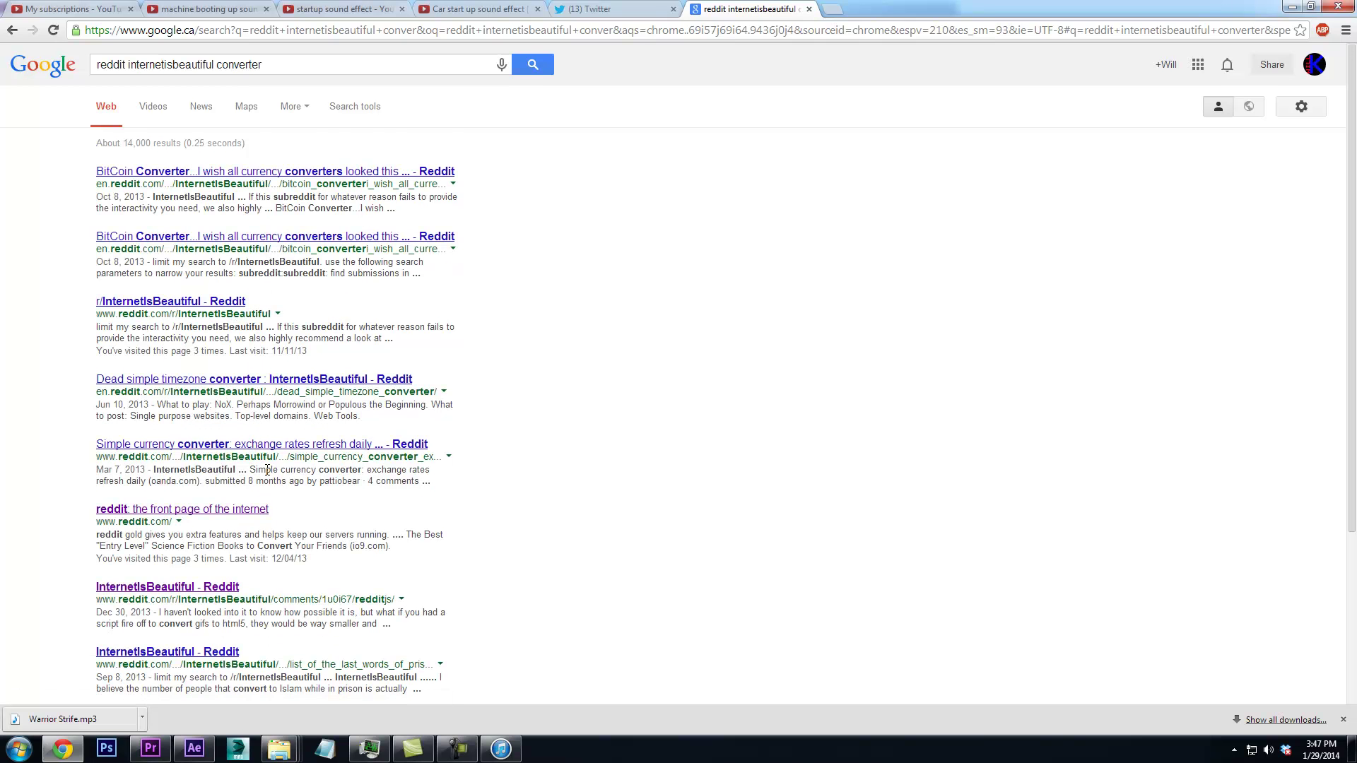
Look through the search results, go to the InternetIsBeautiful subreddit and list its top-scoring posts
scroll(264, 463, "down", 1)
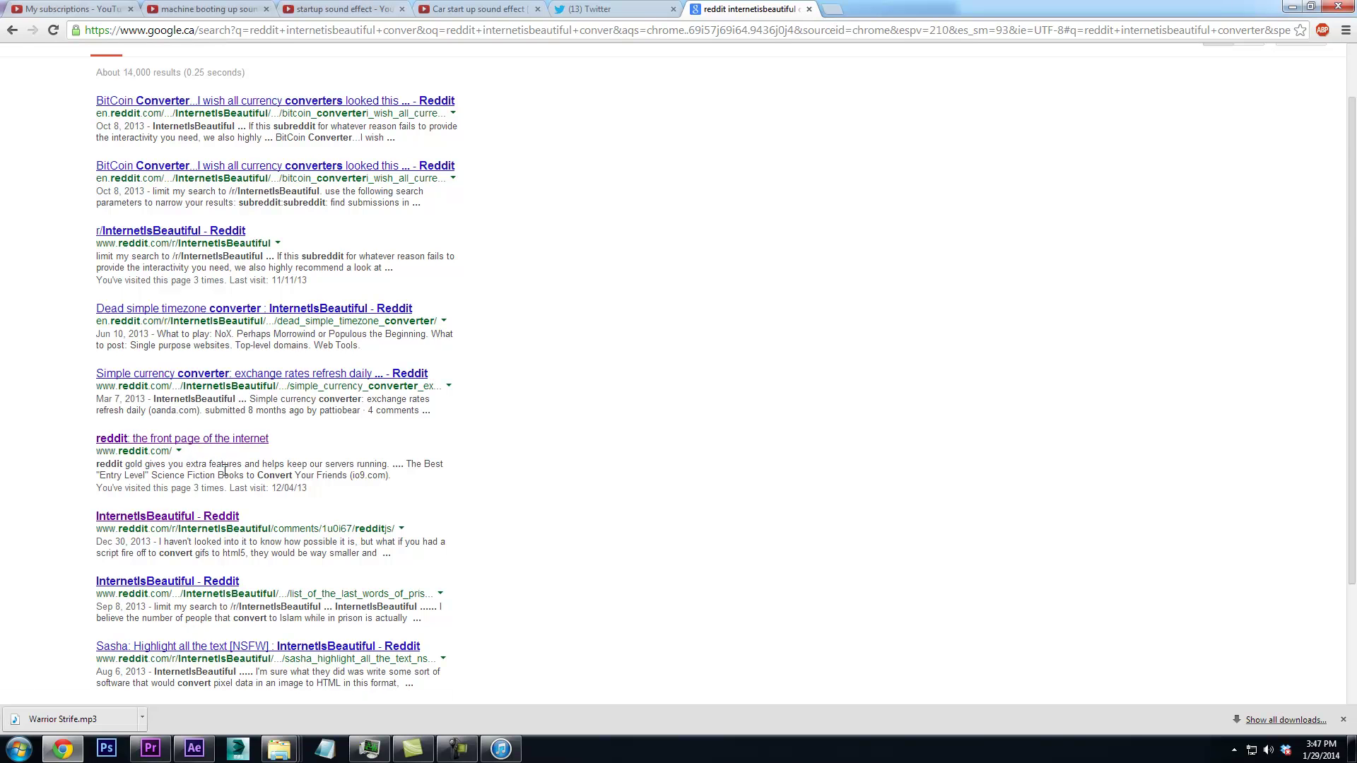
scroll(225, 480, "down", 3)
scroll(187, 558, "up", 4)
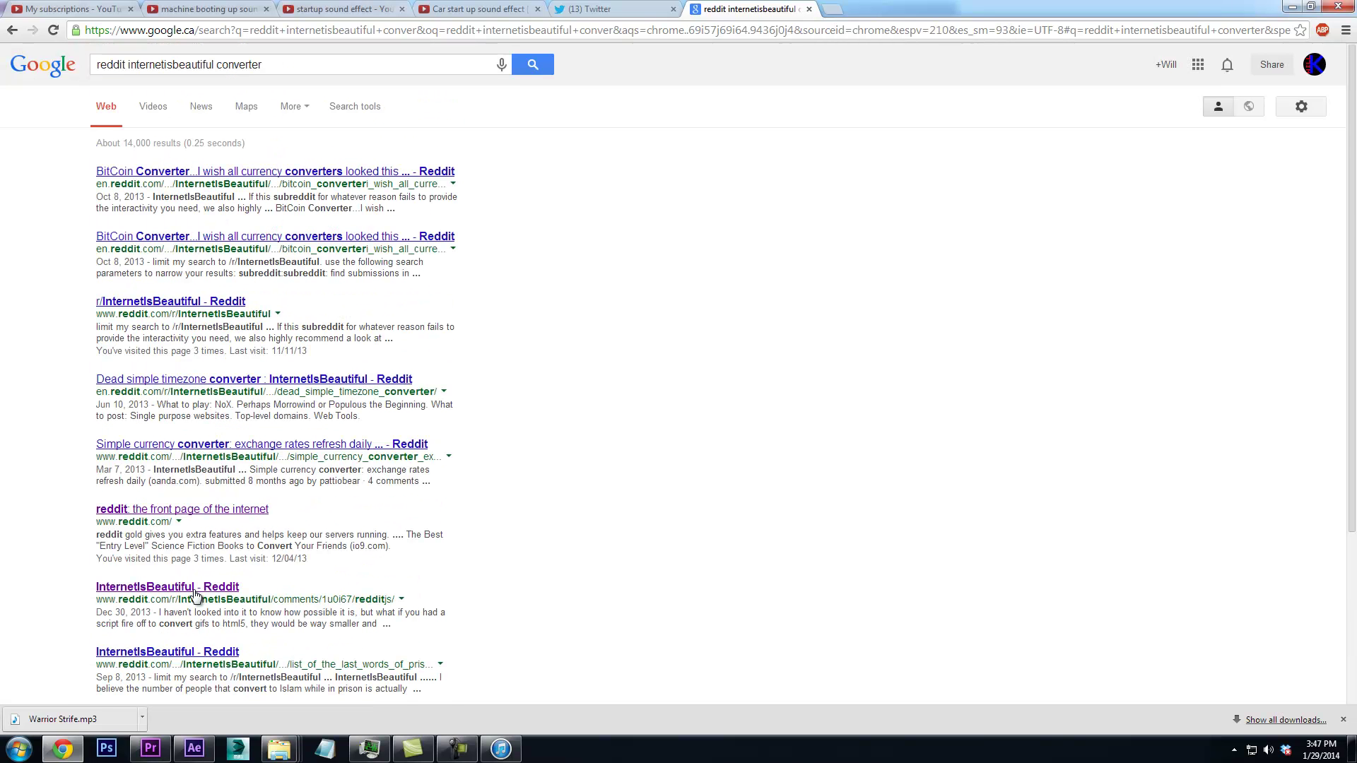
left_click(196, 588)
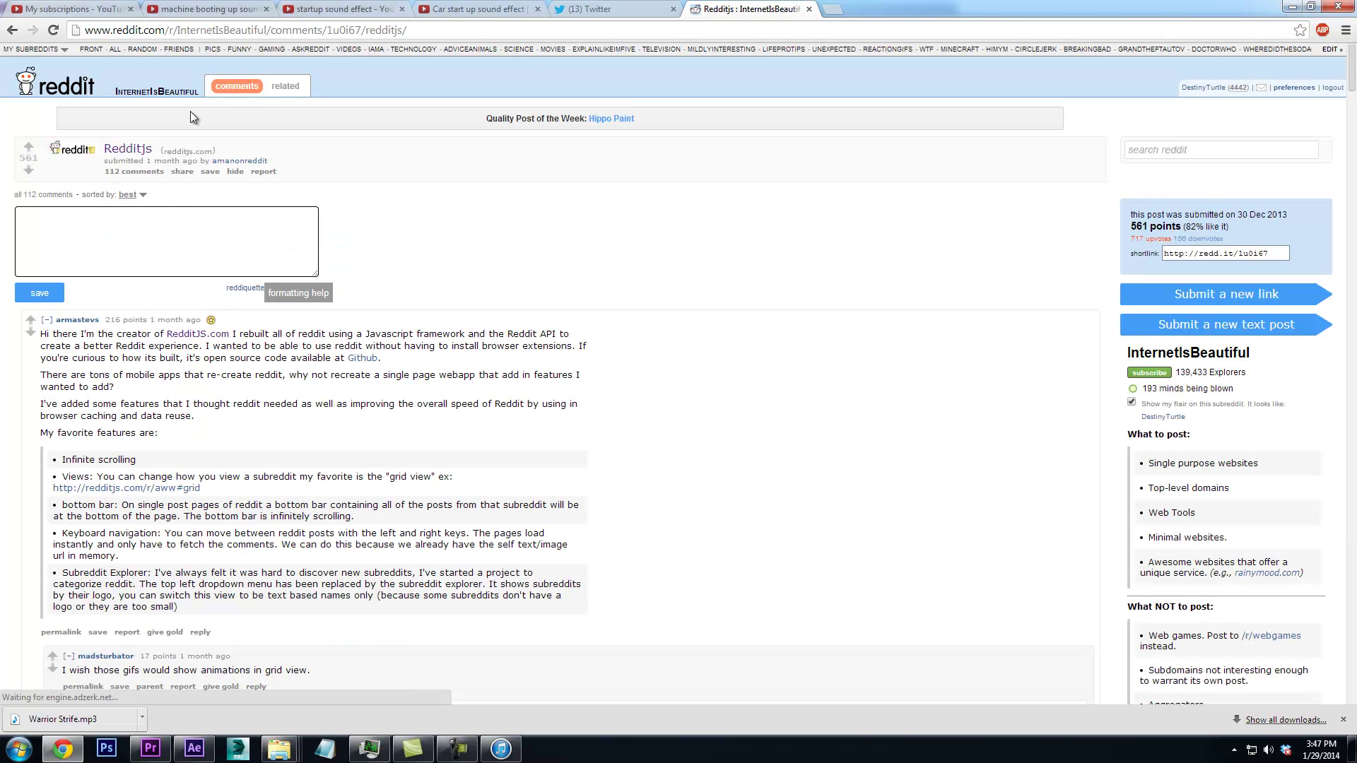
left_click(12, 31)
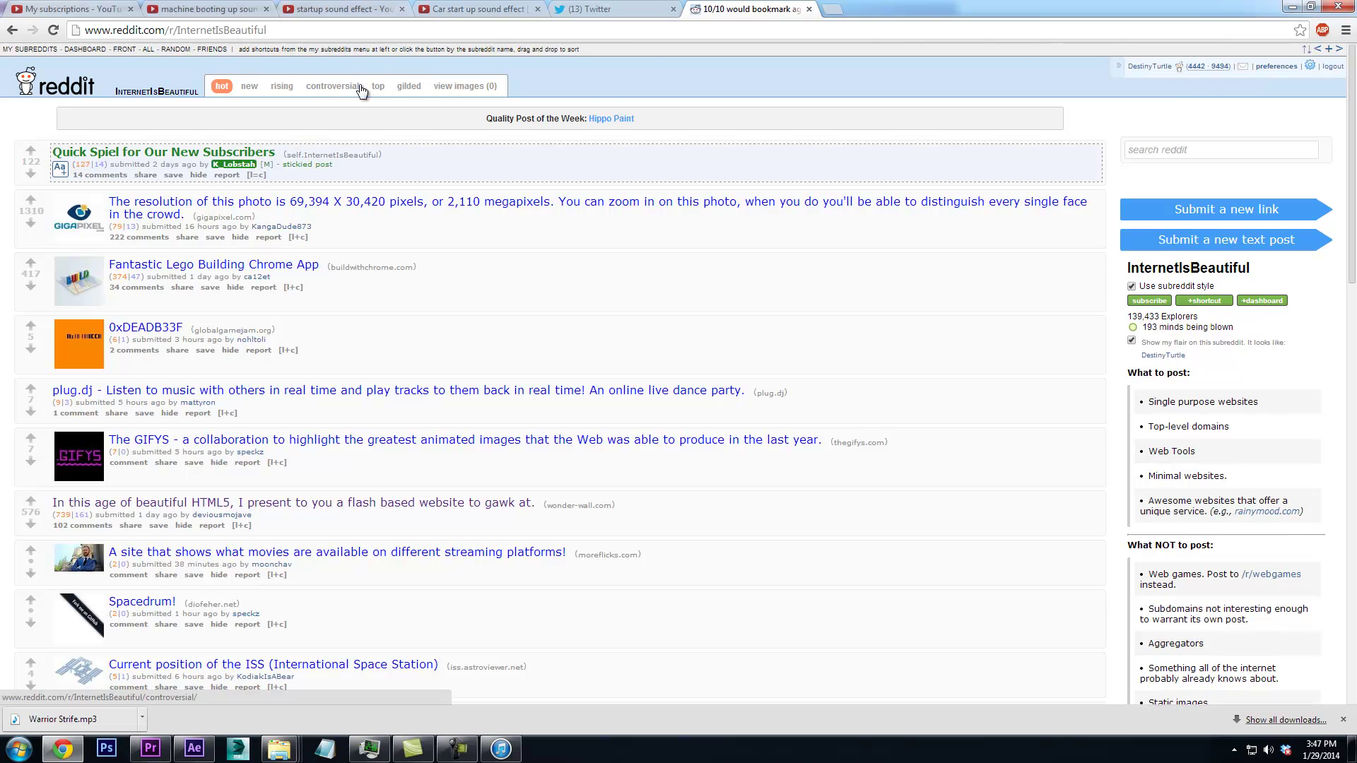
left_click(378, 86)
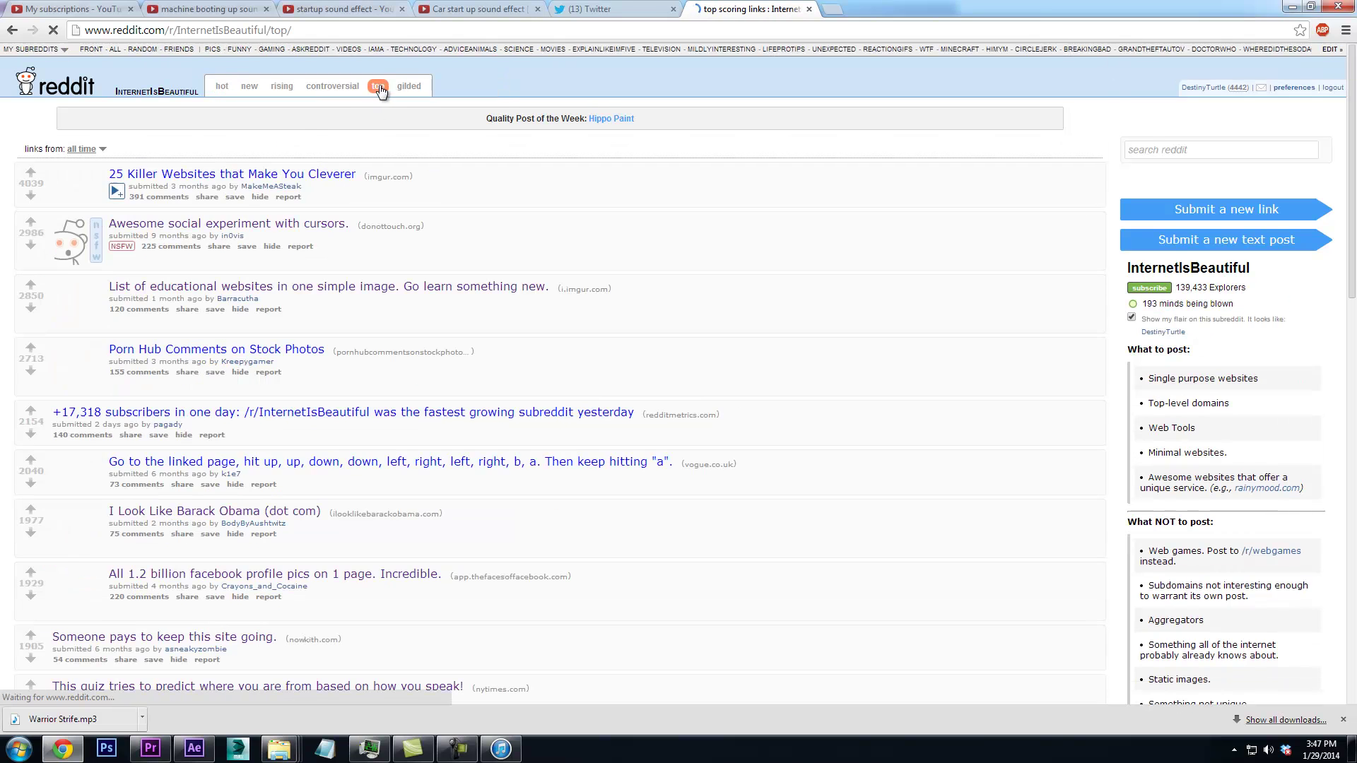
Look through the subreddit's top-scoring posts for a converter site, searching the page for "cover" and "covert"
scroll(484, 220, "down", 11)
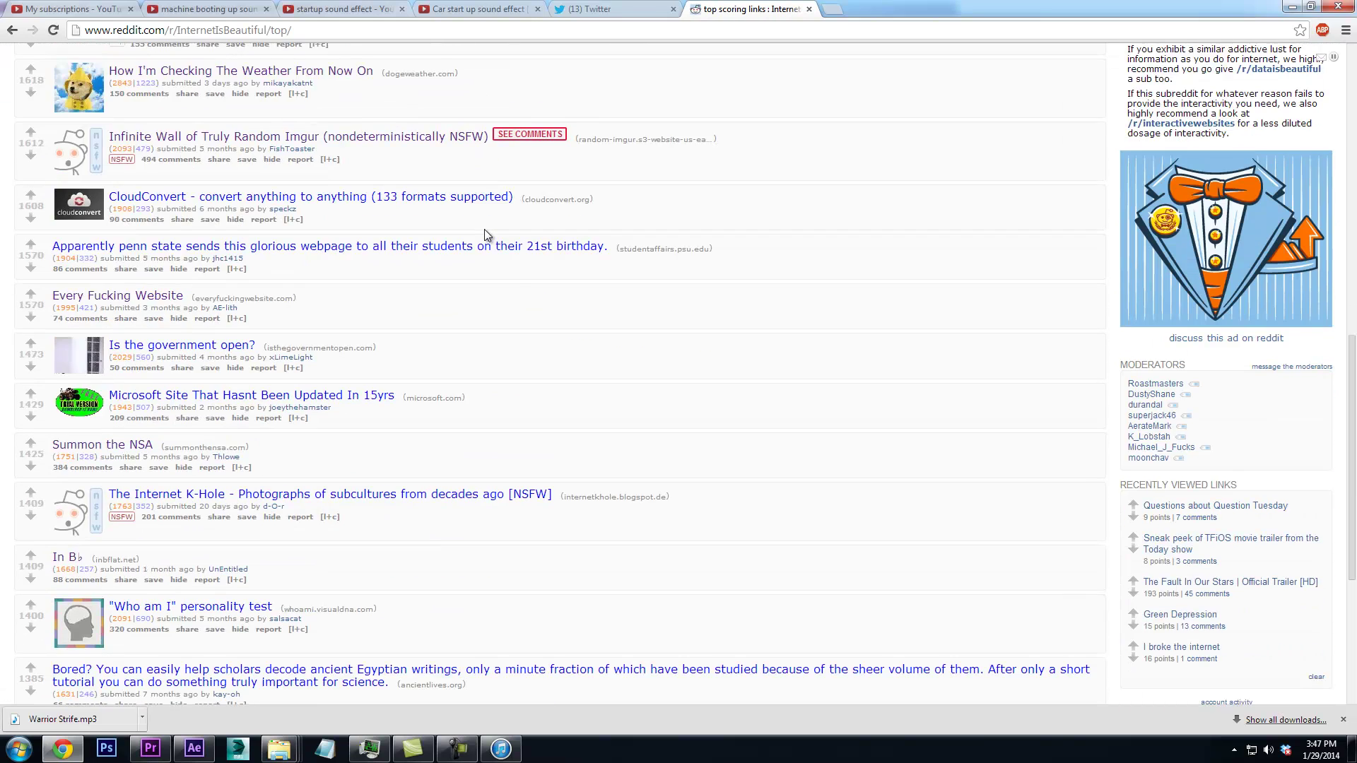
key("ctrl+f")
type("cover")
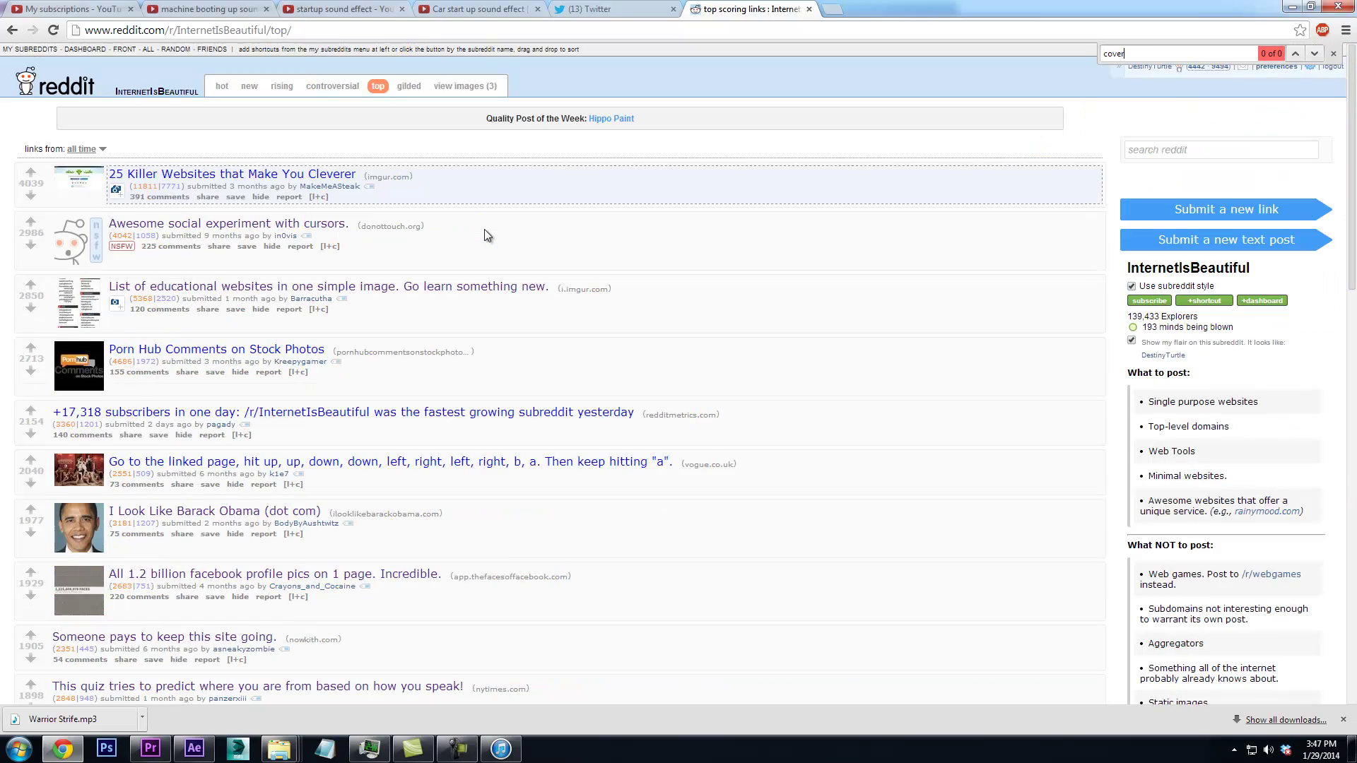
scroll(825, 270, "down", 8)
scroll(592, 380, "down", 7)
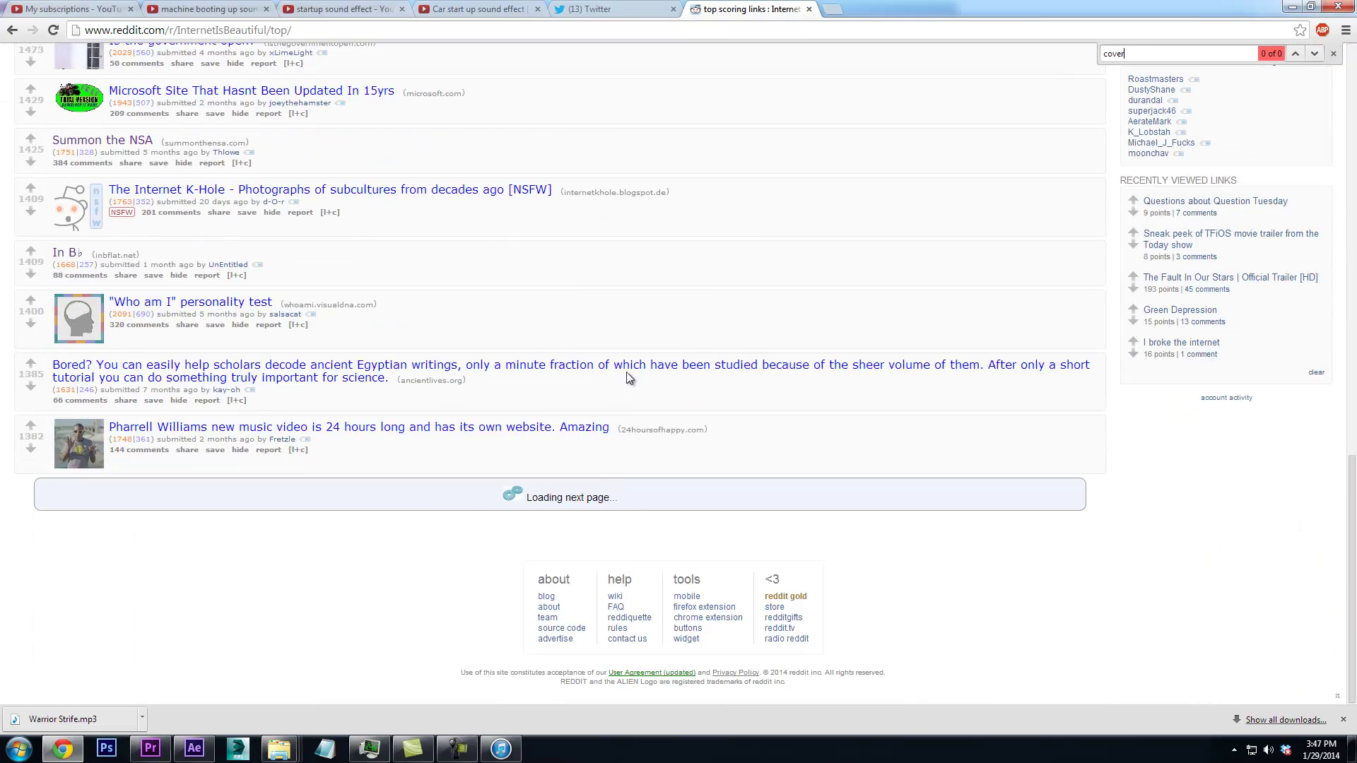
scroll(774, 329, "down", 18)
scroll(773, 329, "down", 2)
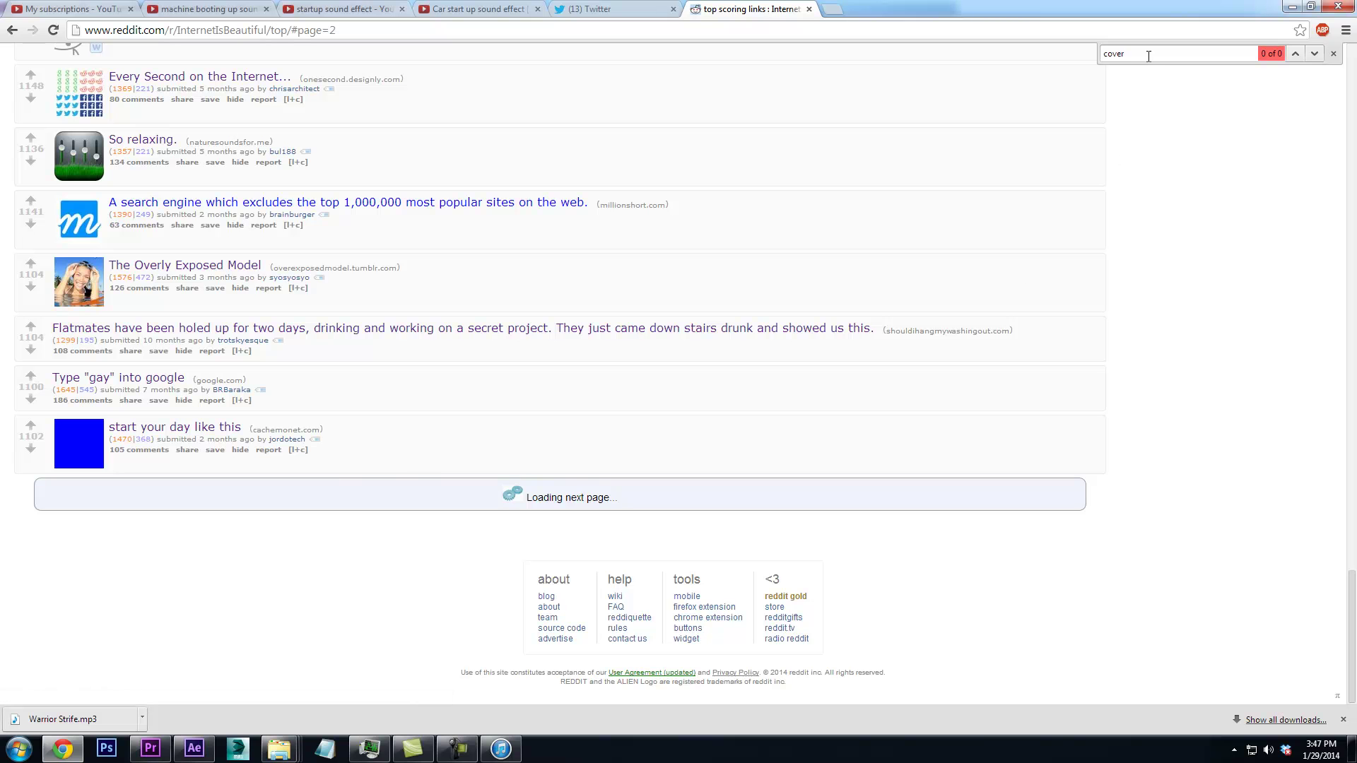
type("t")
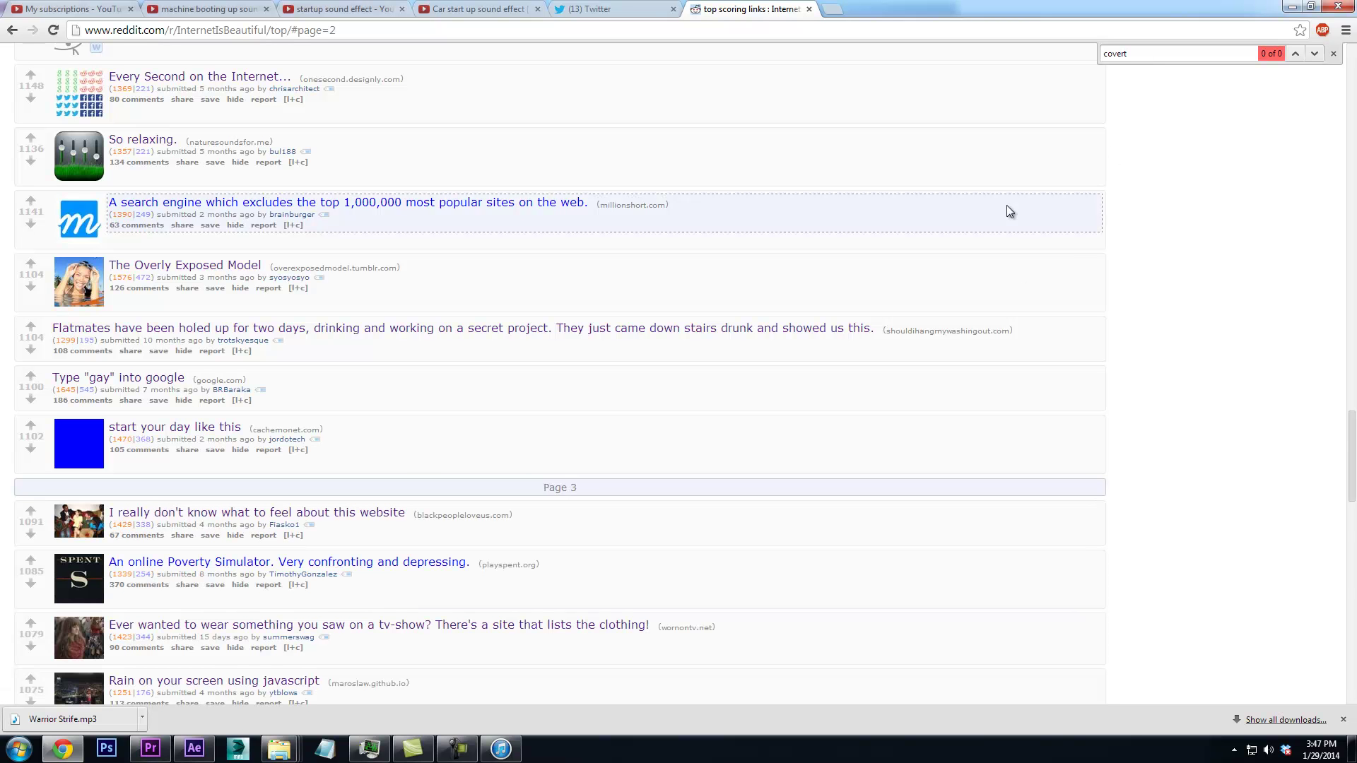
scroll(1009, 210, "down", 20)
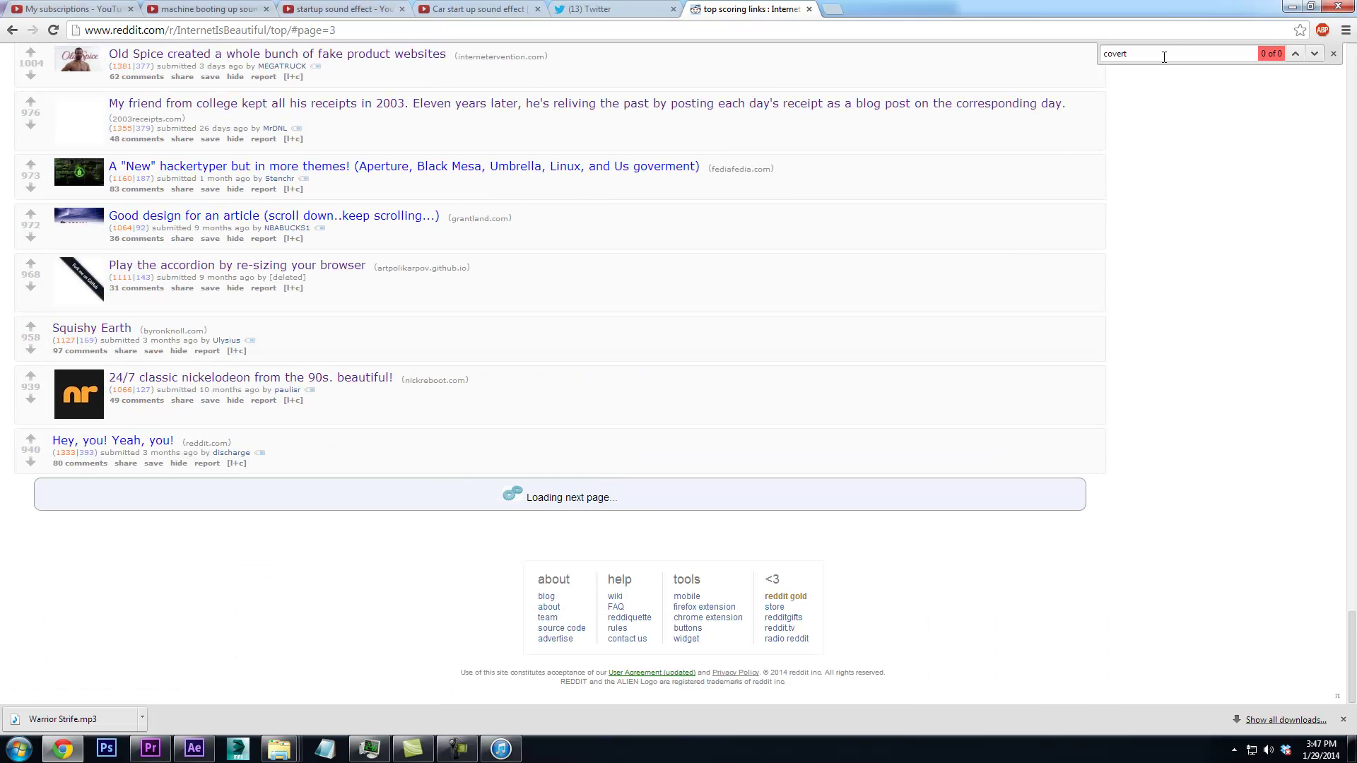
Search the page for "conver" and open the CloudConvert post's link
key("BackSpace")
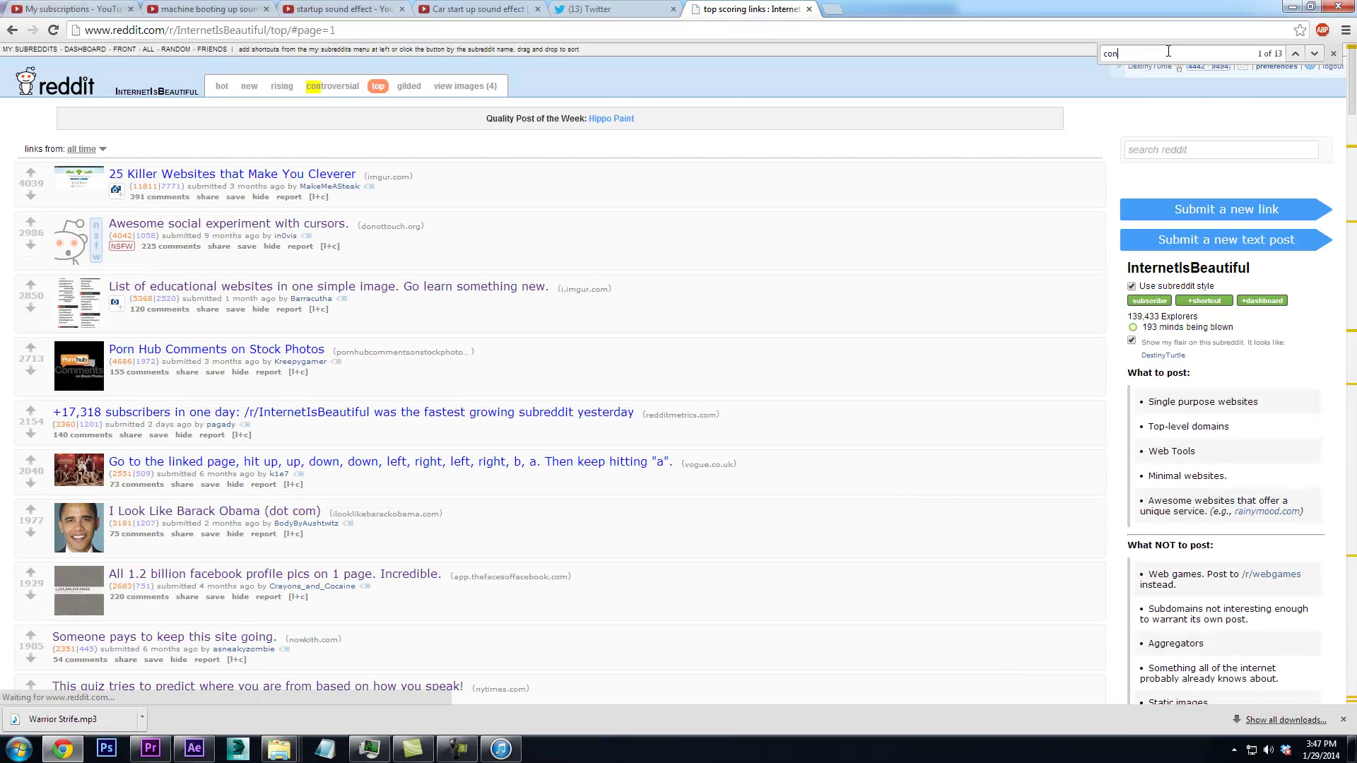
type("nver")
left_click(475, 374)
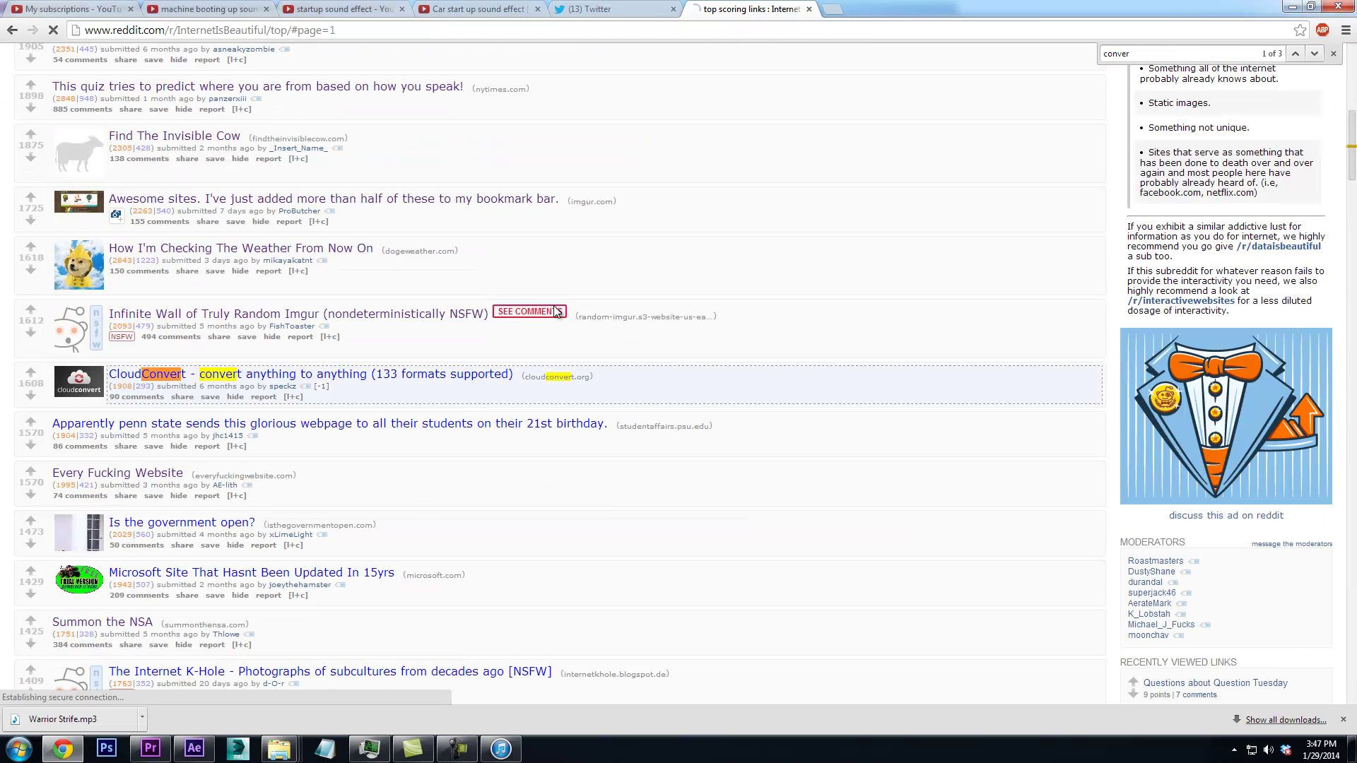
Check the Twitter interactions, expand the newest mention's conversation, and return to the CloudConvert page
key("ctrl+shift+Tab")
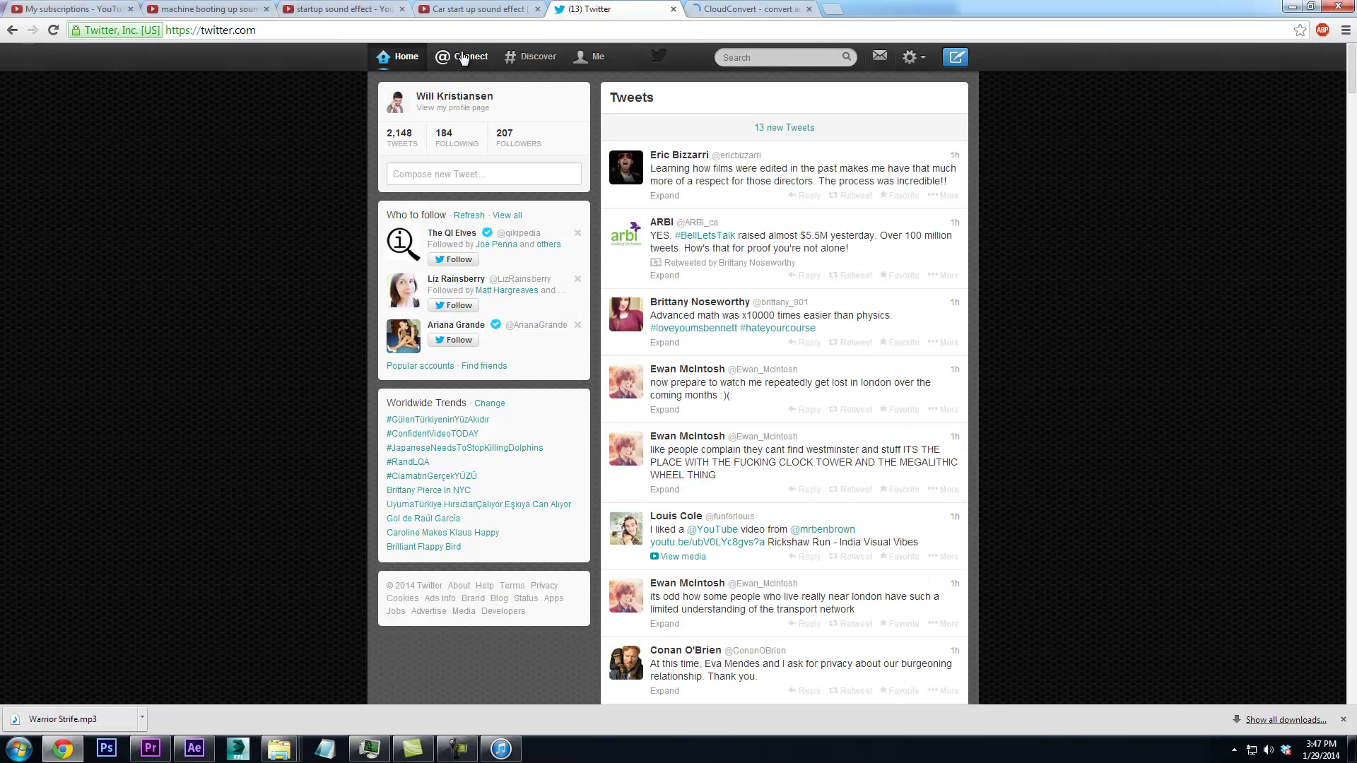
left_click(463, 58)
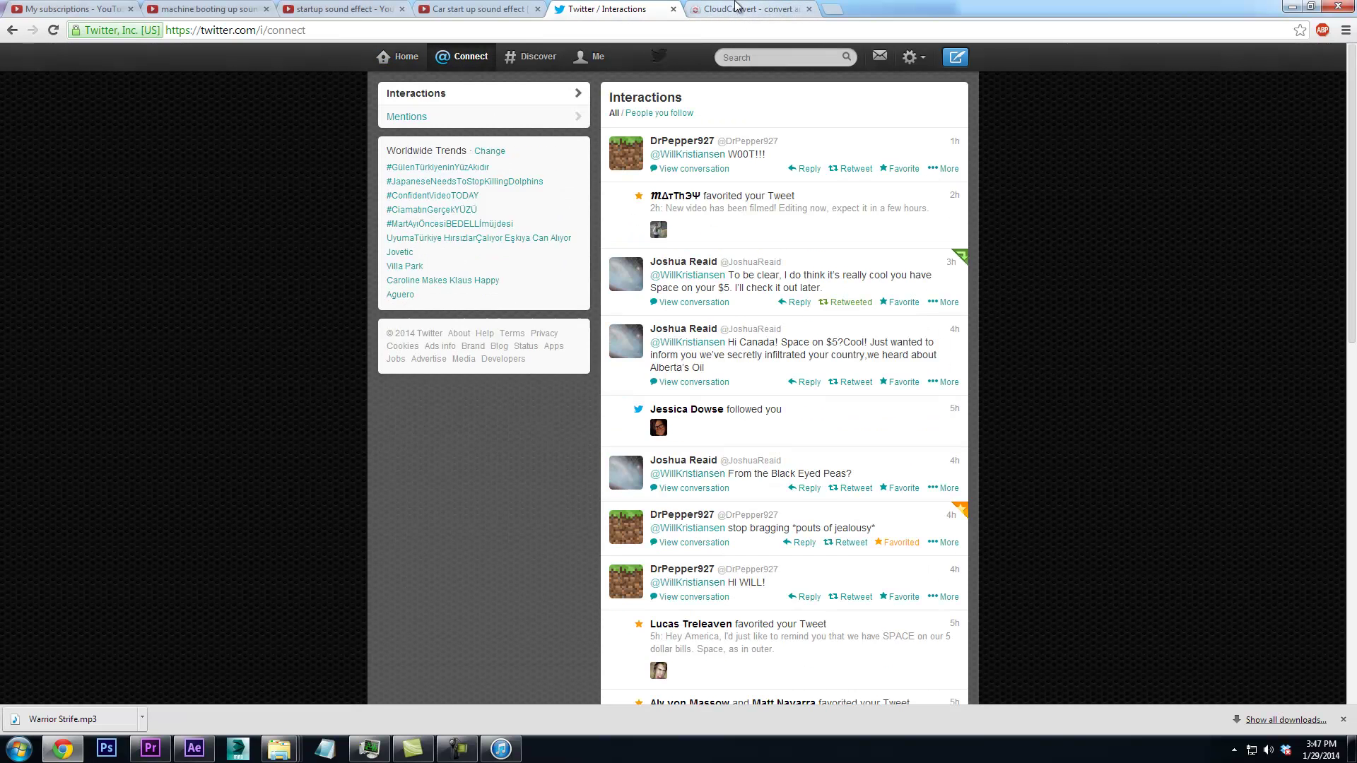
left_click(806, 145)
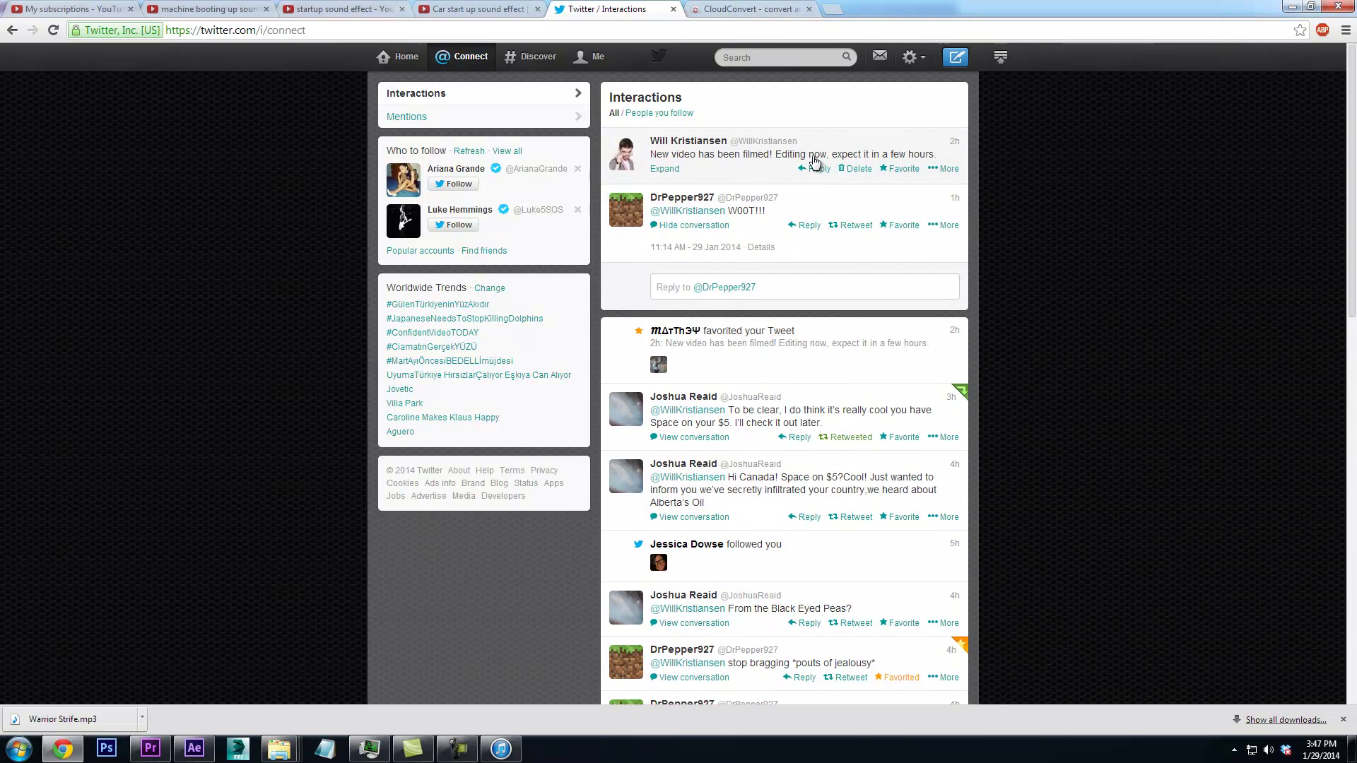
key("ctrl+Tab")
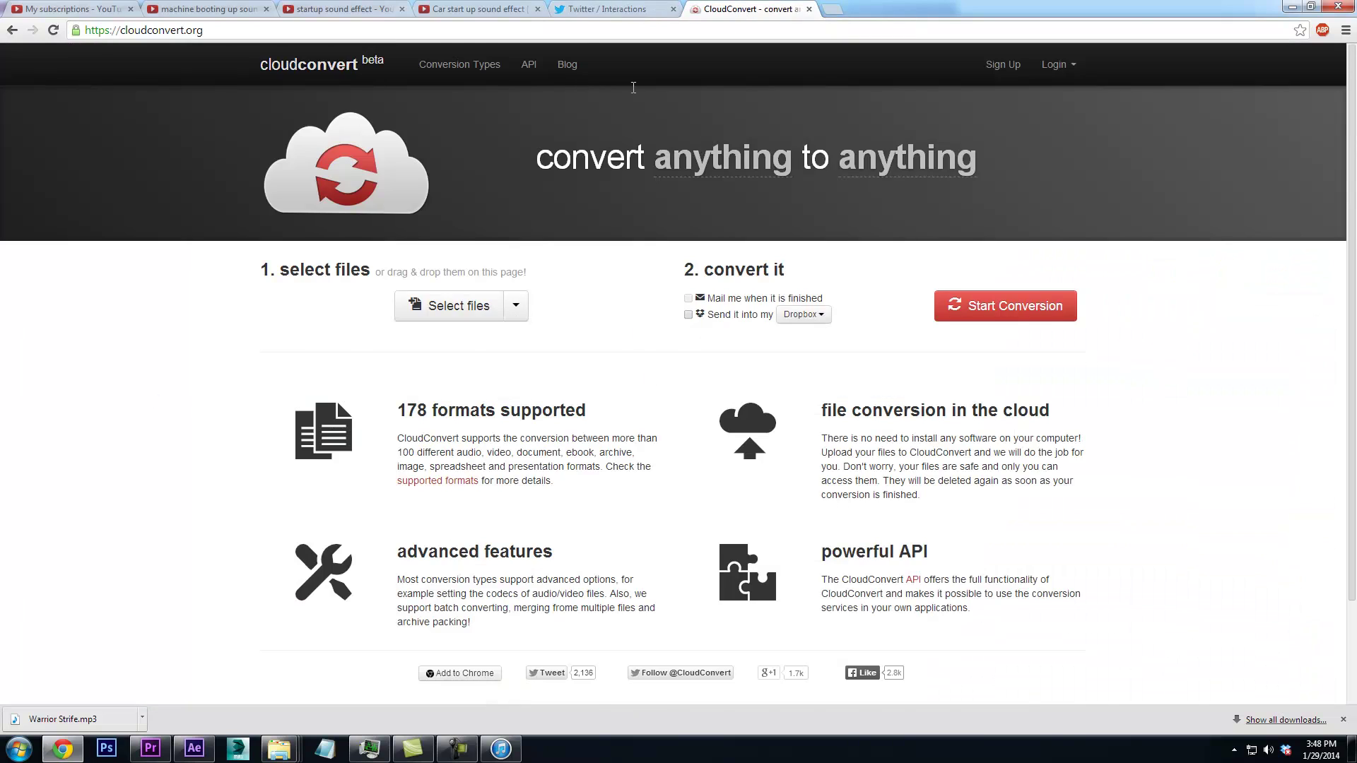
key("ctrl+shift+Tab")
key("ctrl+Tab")
Add IMG_2231.MOV from the H: drive window to the CloudConvert page
left_click(459, 307)
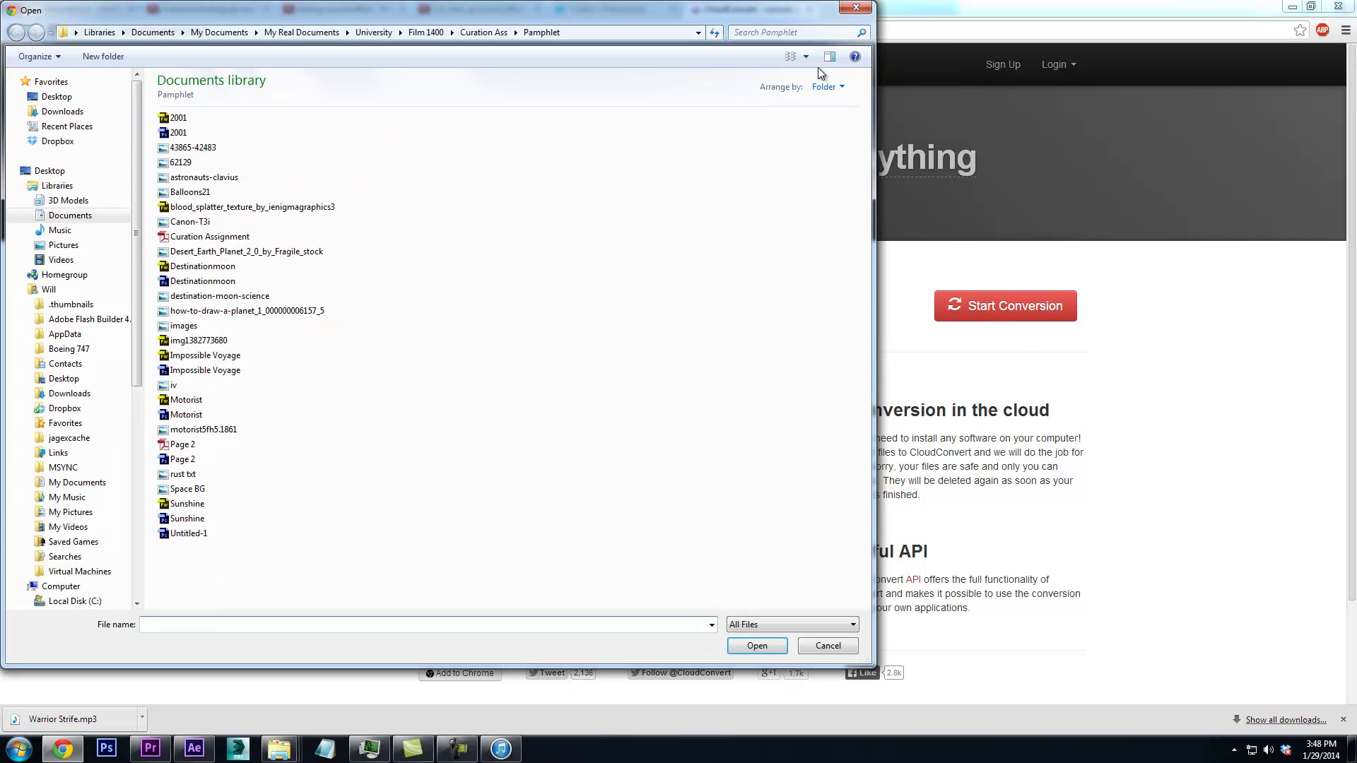
left_click(856, 10)
mouse_move(279, 749)
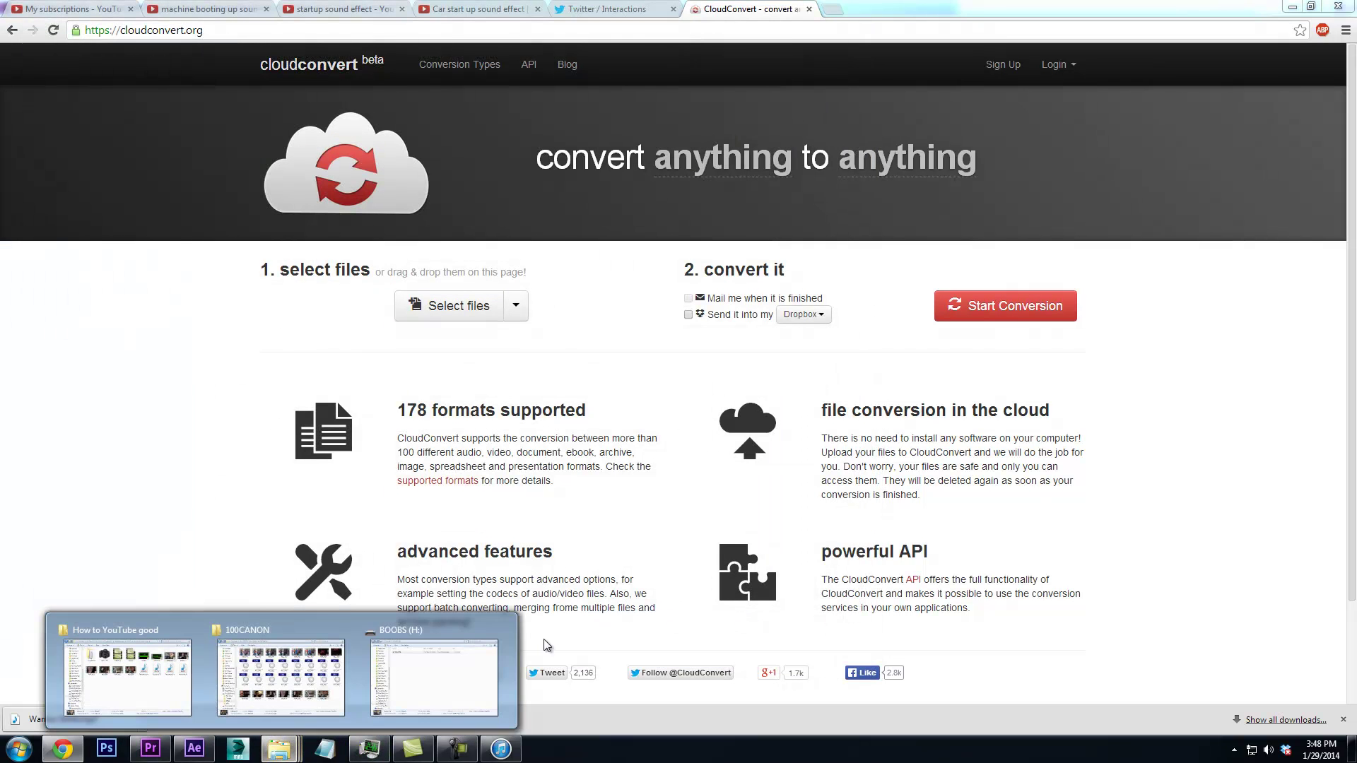
left_click(430, 672)
left_click_drag(912, 298, 471, 311)
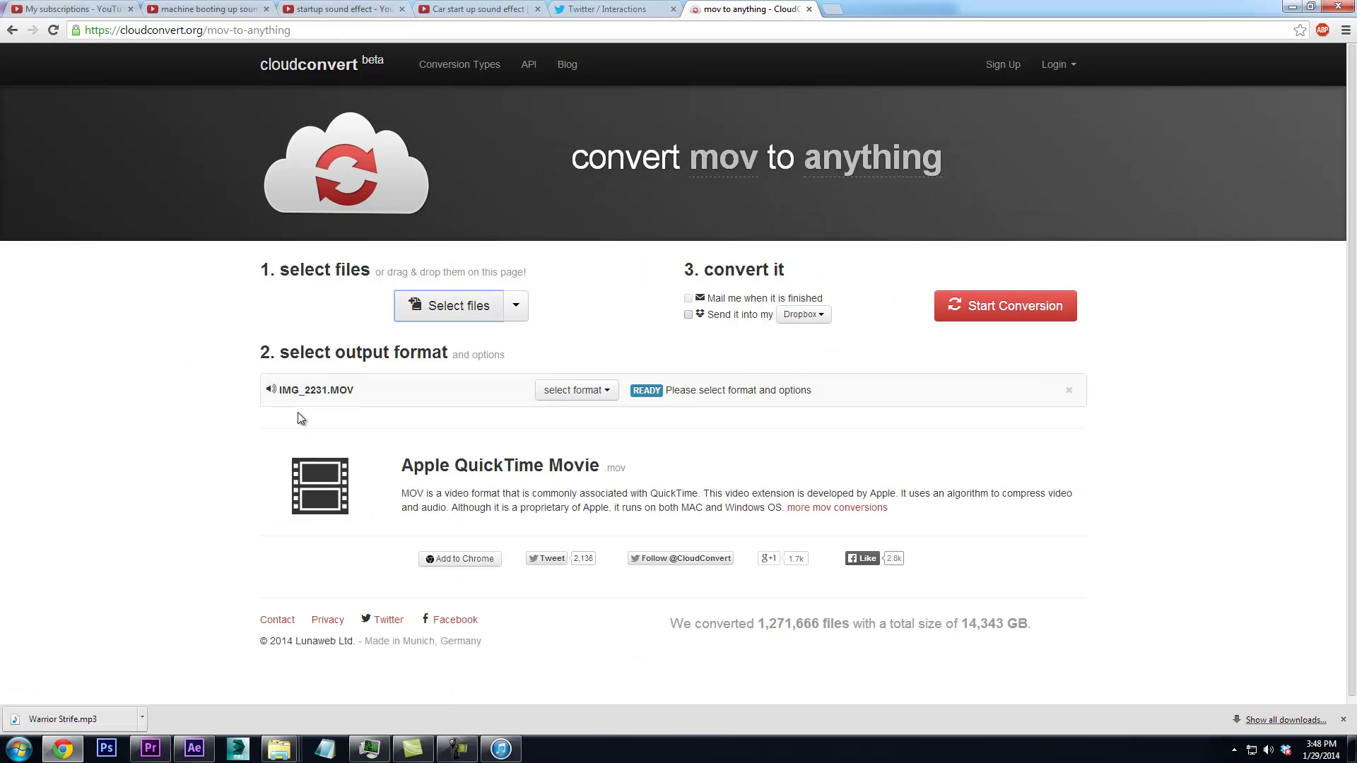
Set the output format of IMG_2231.MOV to the video format mp4 and start the conversion
left_click(610, 394)
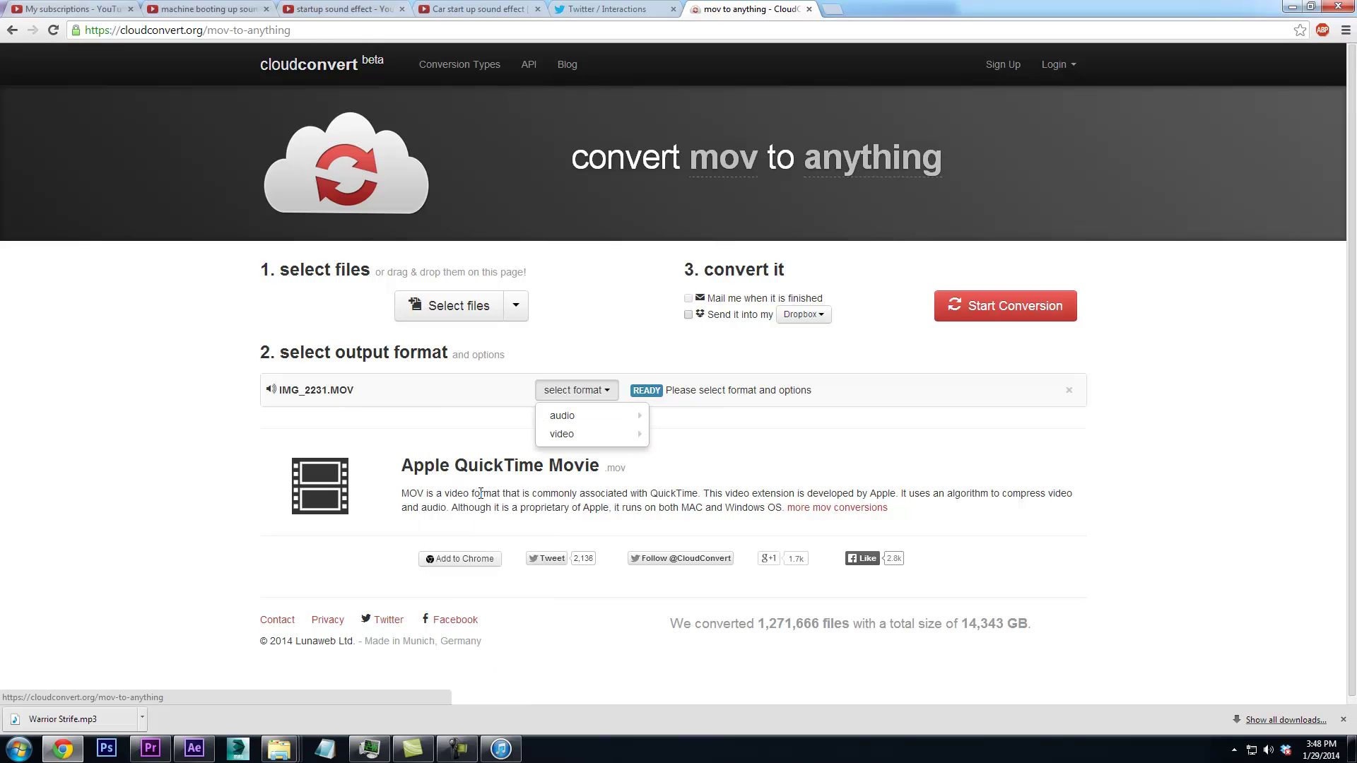
mouse_move(592, 441)
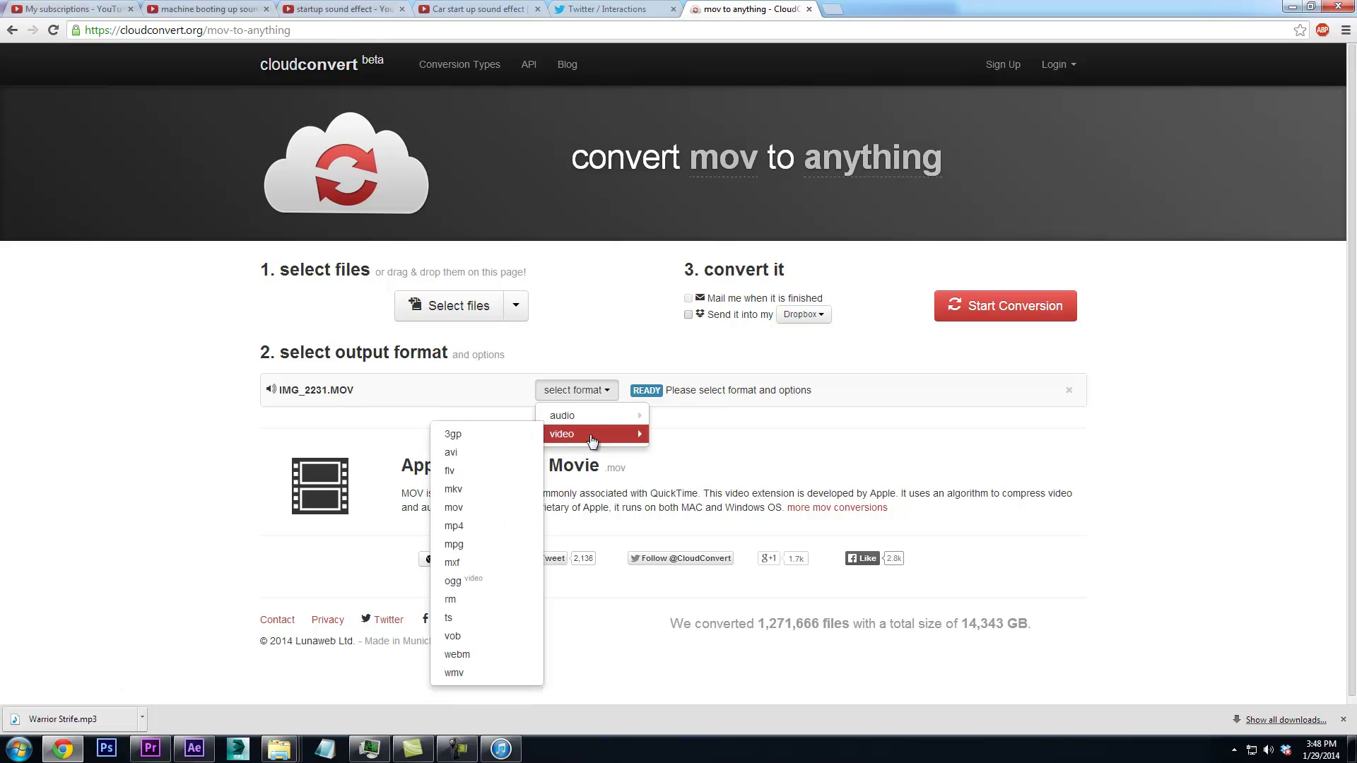
left_click(488, 526)
left_click(1002, 311)
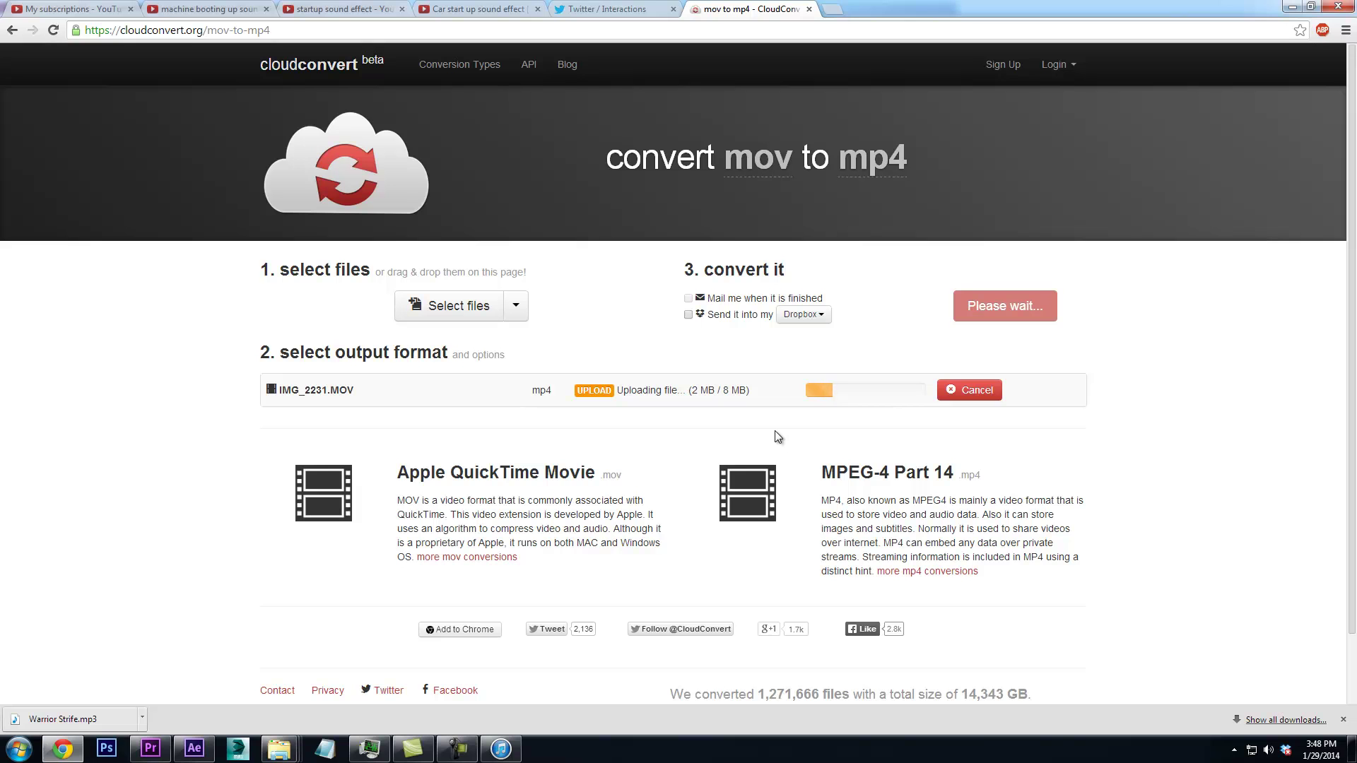
Switch to After Effects and start rendering the queued New Endscreen composition
left_click(163, 749)
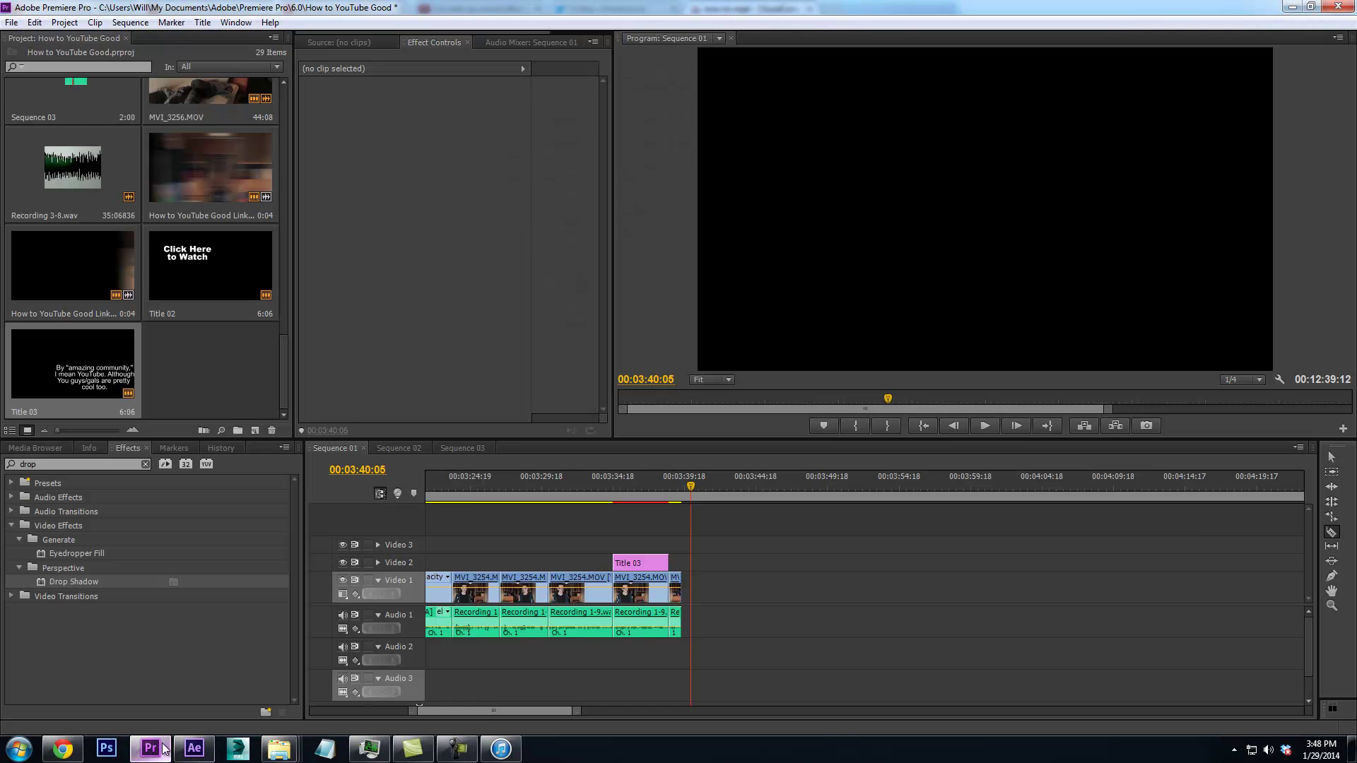
left_click(204, 758)
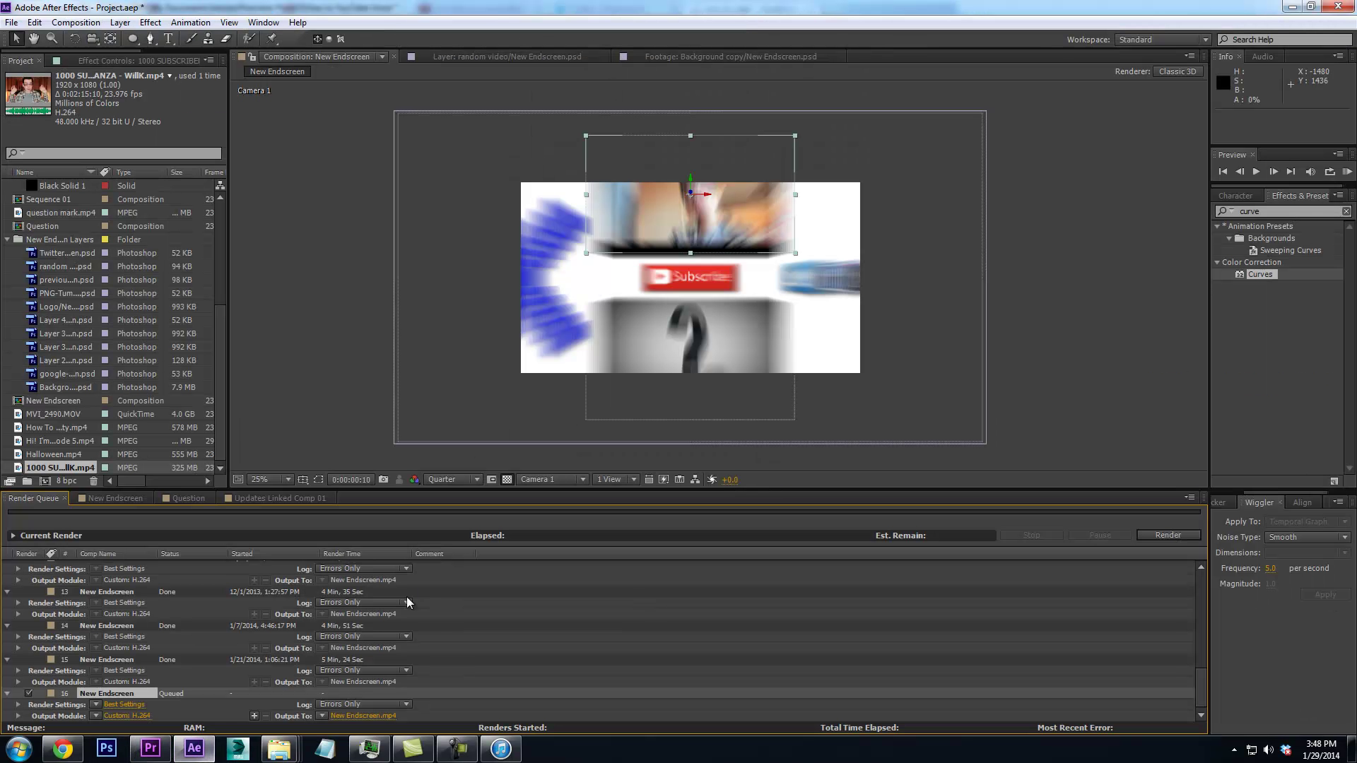
left_click(1168, 535)
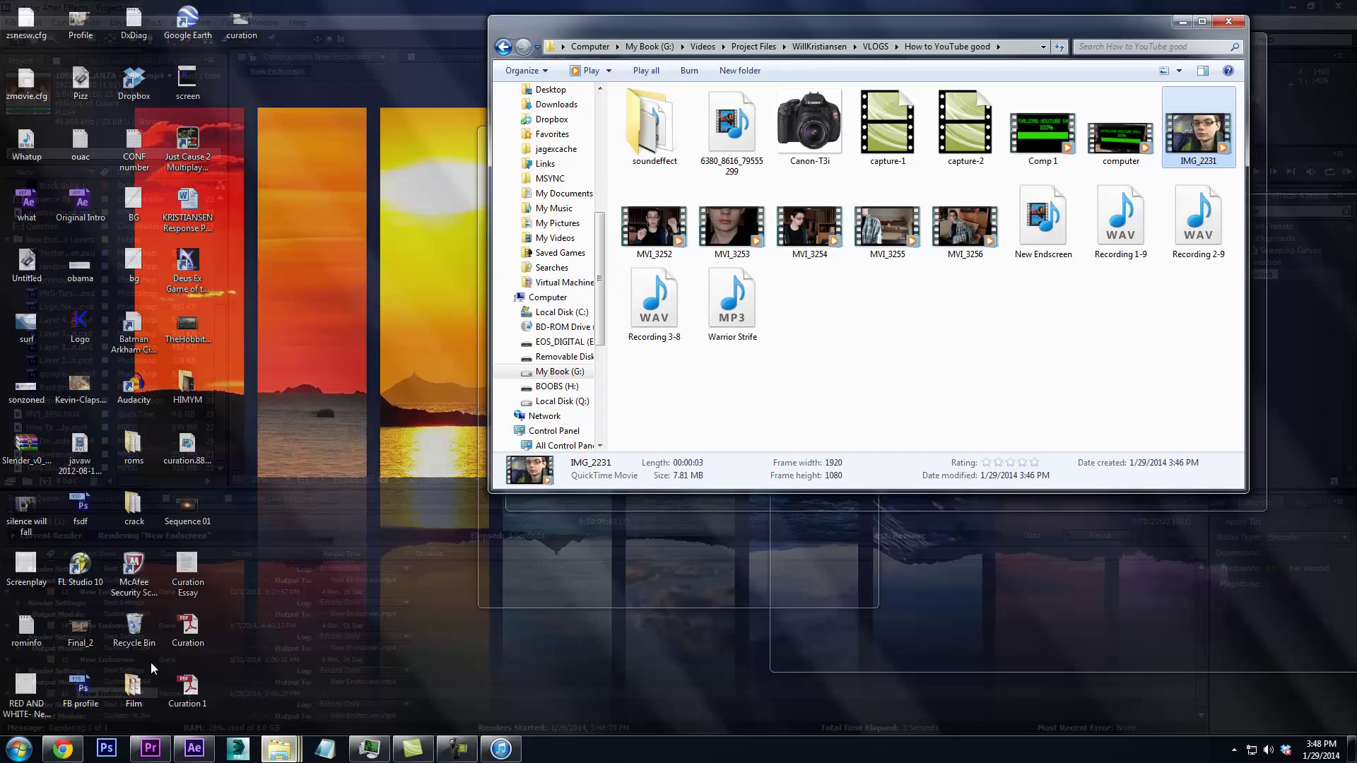
Bring up the How to YouTube good folder window, go to Videos > Endscreen on G:, and select the Music file
left_click(176, 664)
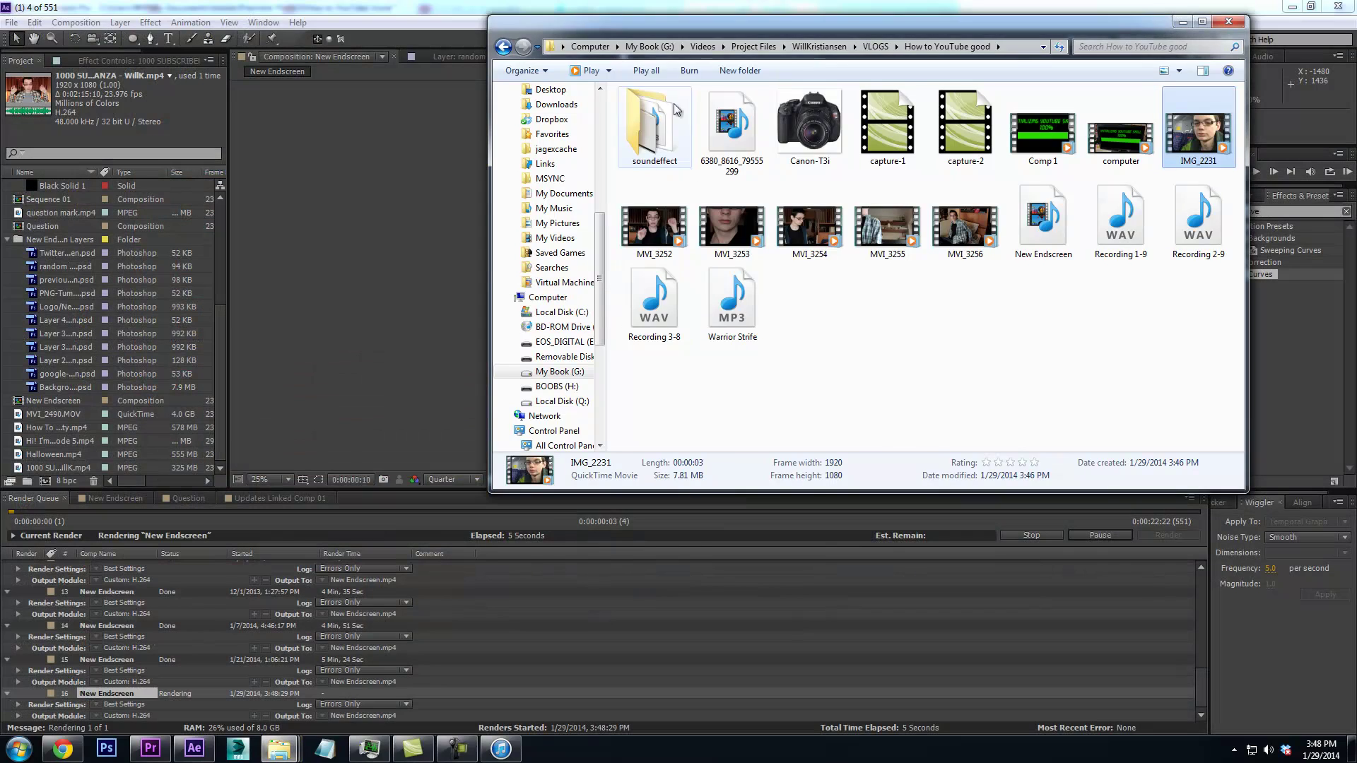
left_click(702, 47)
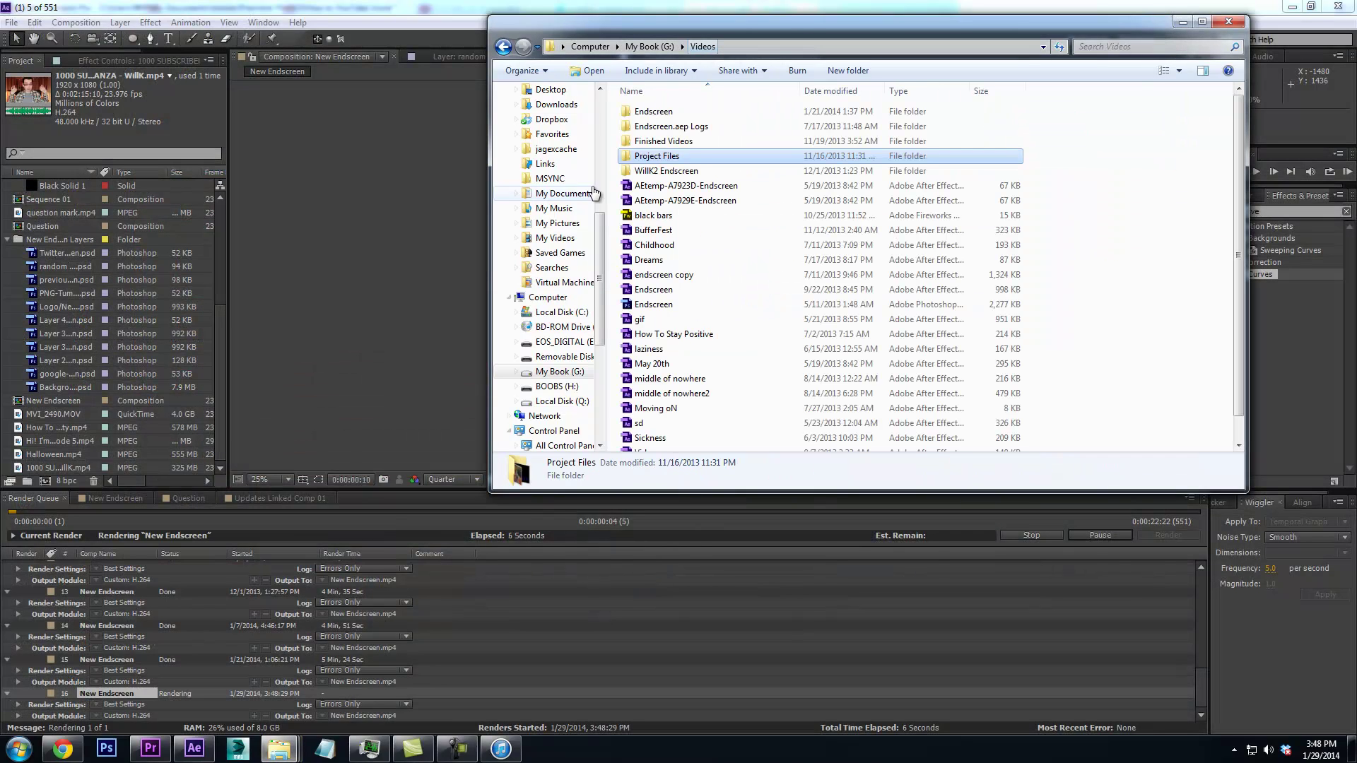
double_click(662, 112)
left_click(644, 174)
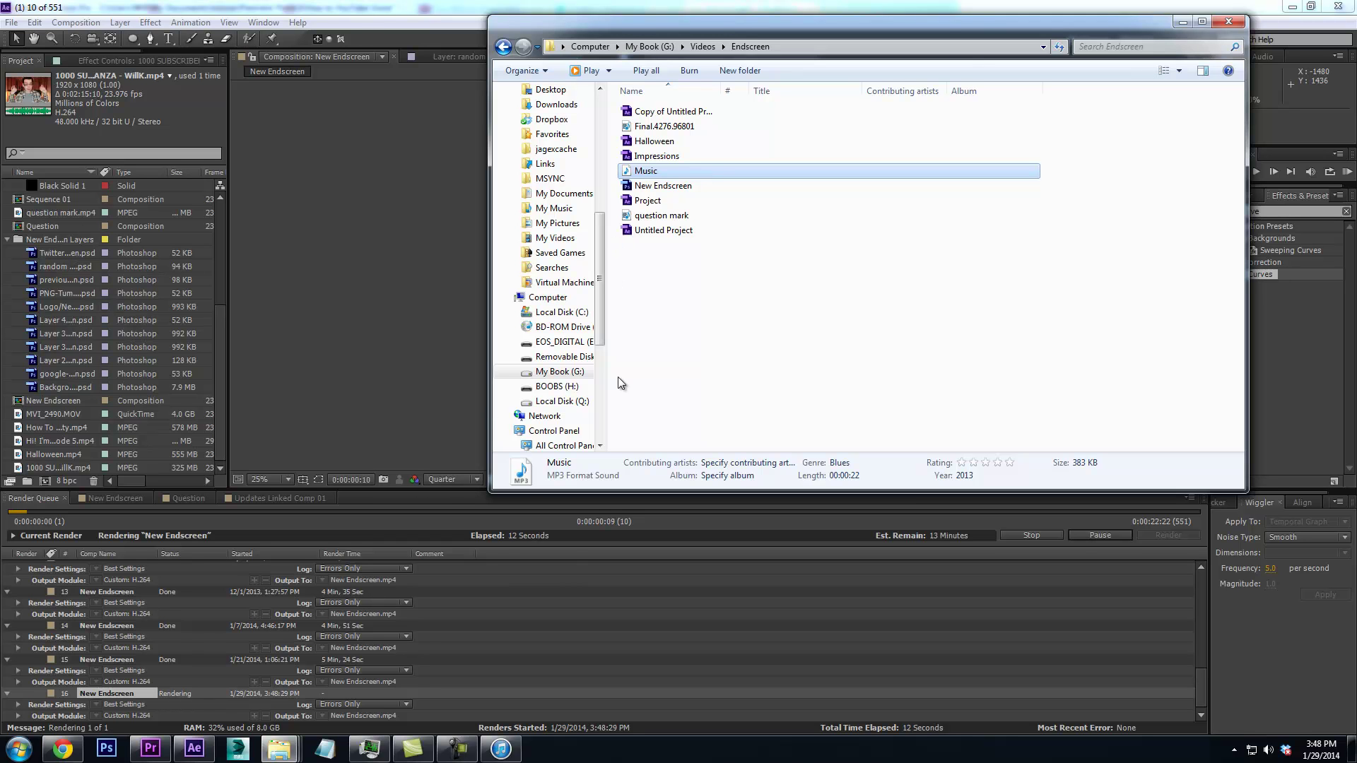
Switch to Premiere Pro and save the How to YouTube Good project, glancing at the Endscreen folder before returning
left_click(170, 749)
key("ctrl+s")
mouse_move(278, 749)
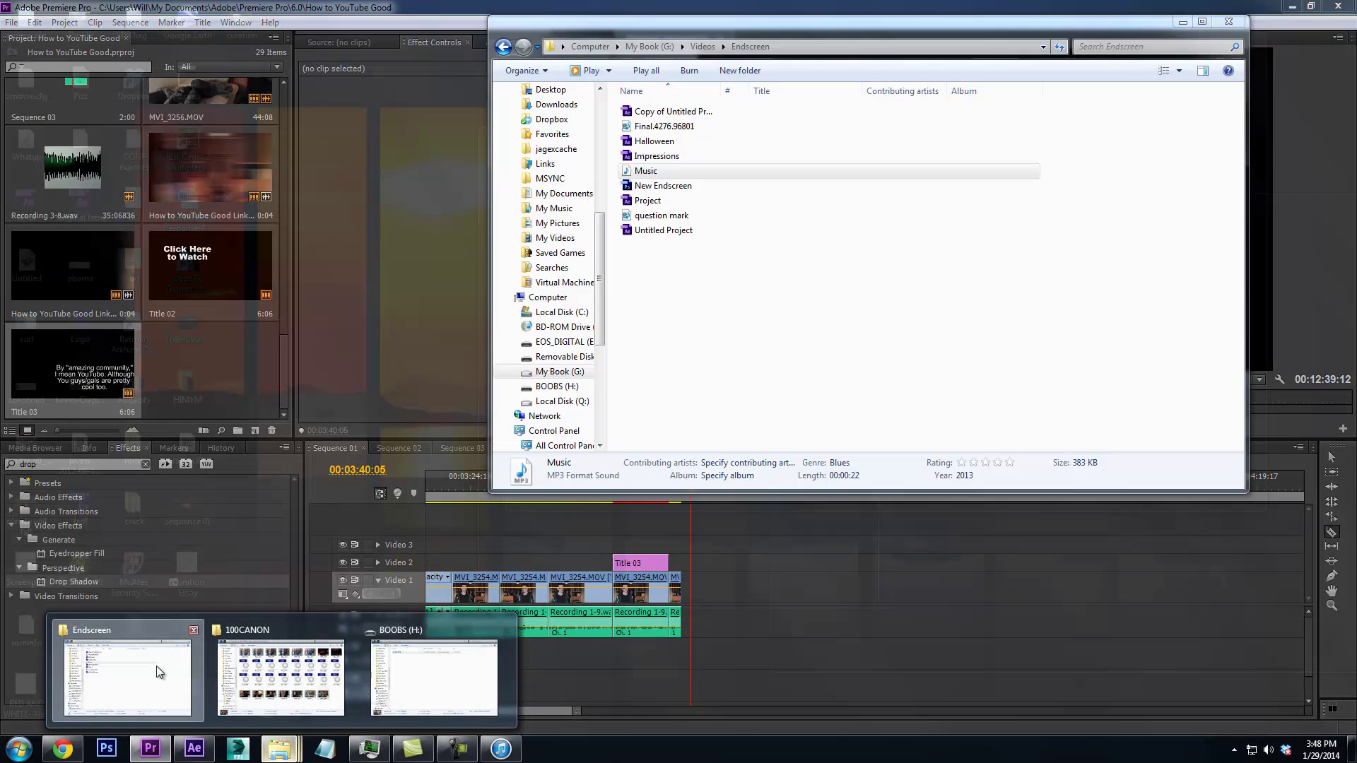
left_click(157, 668)
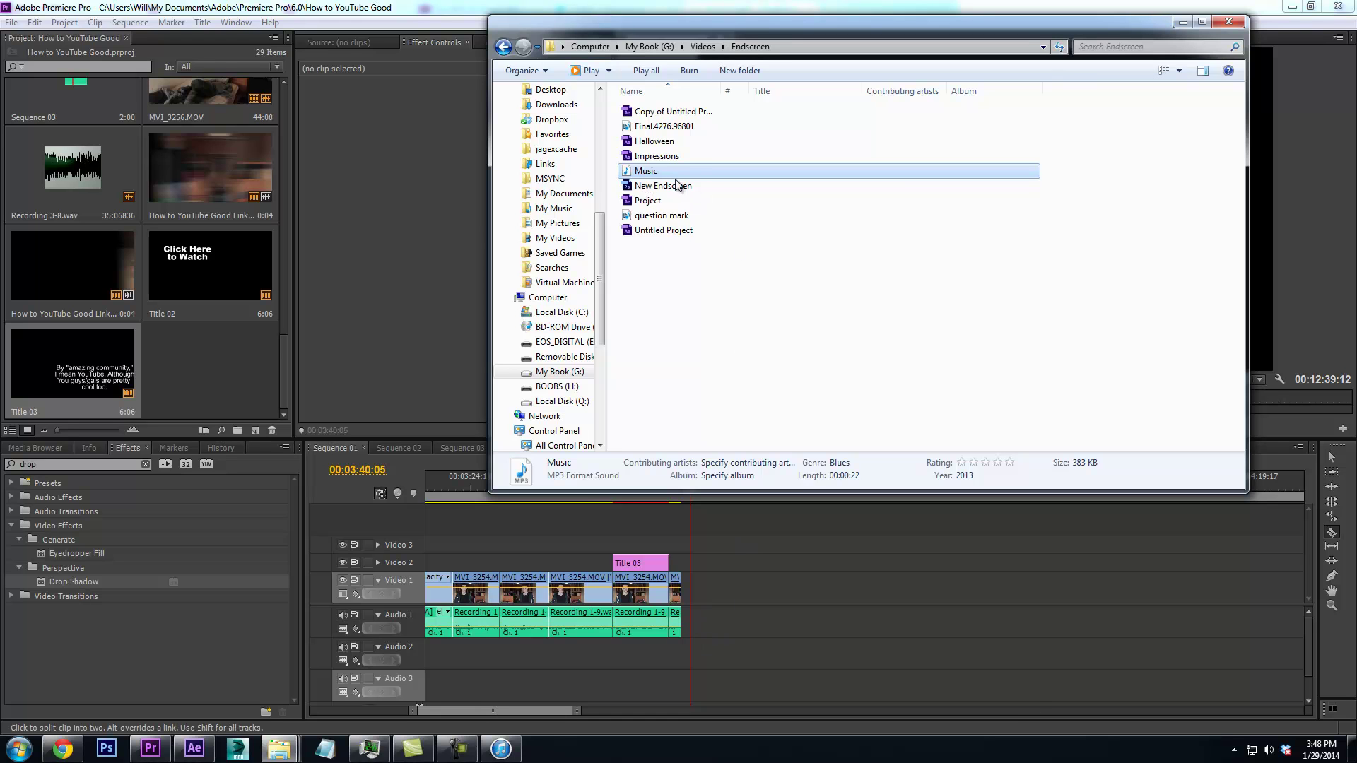
key("alt+Tab")
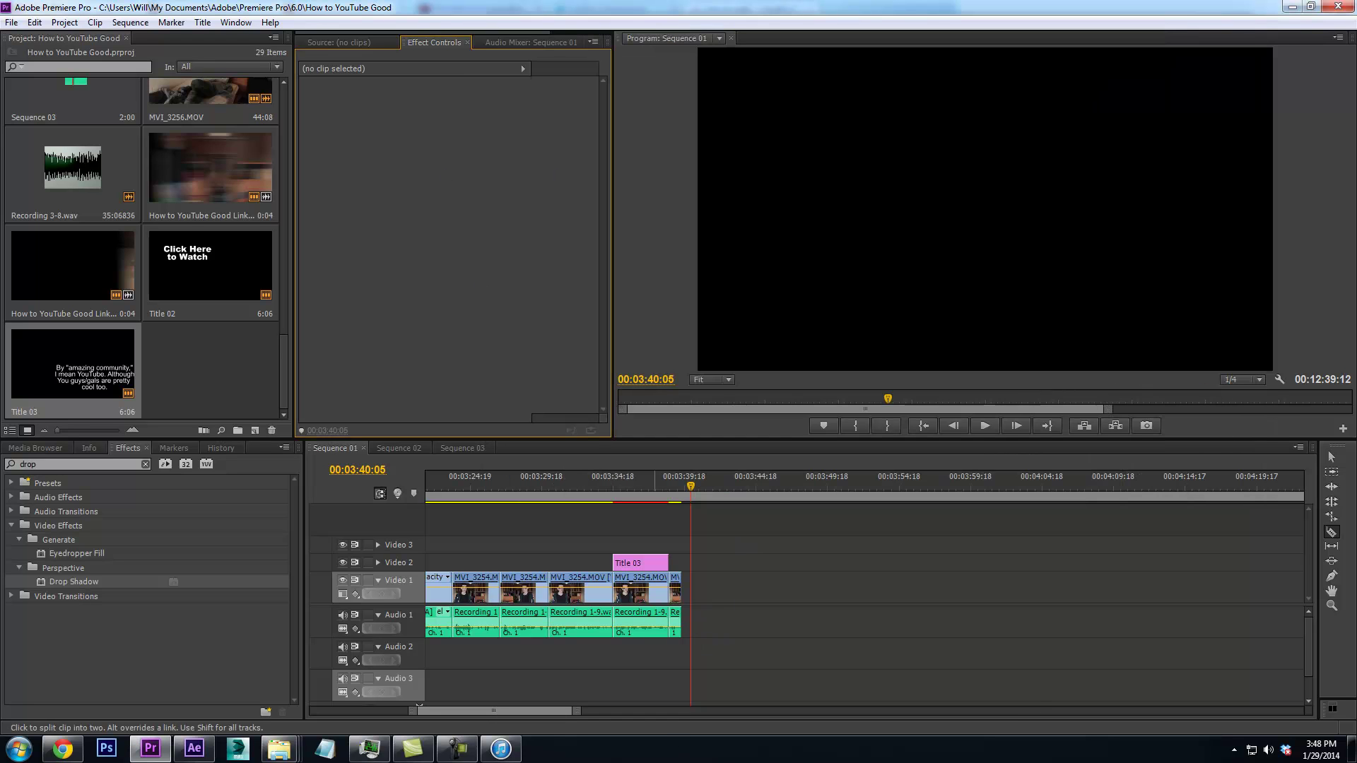
Import the Music file from Videos > Endscreen on My Book (G:) and place it on Audio 1 after the last clip of Sequence 01
left_click(11, 22)
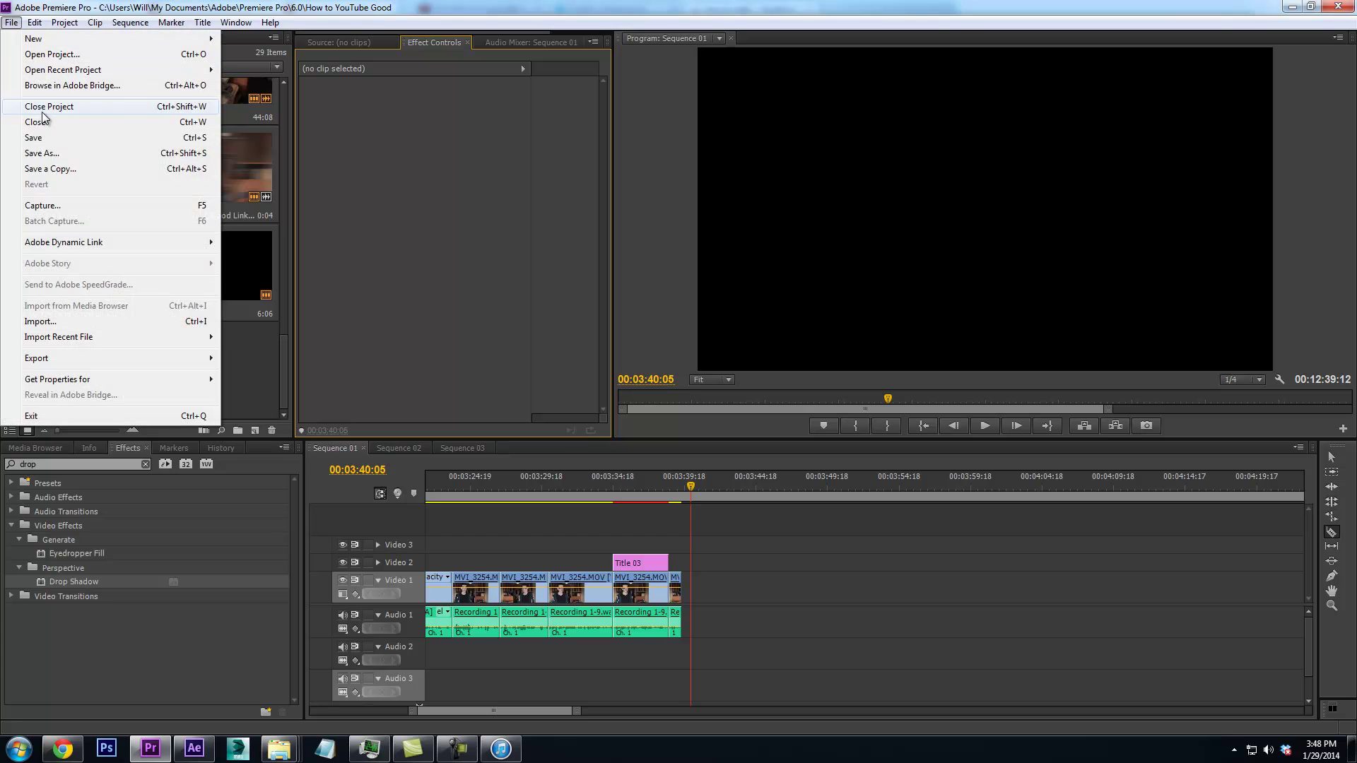
left_click(49, 322)
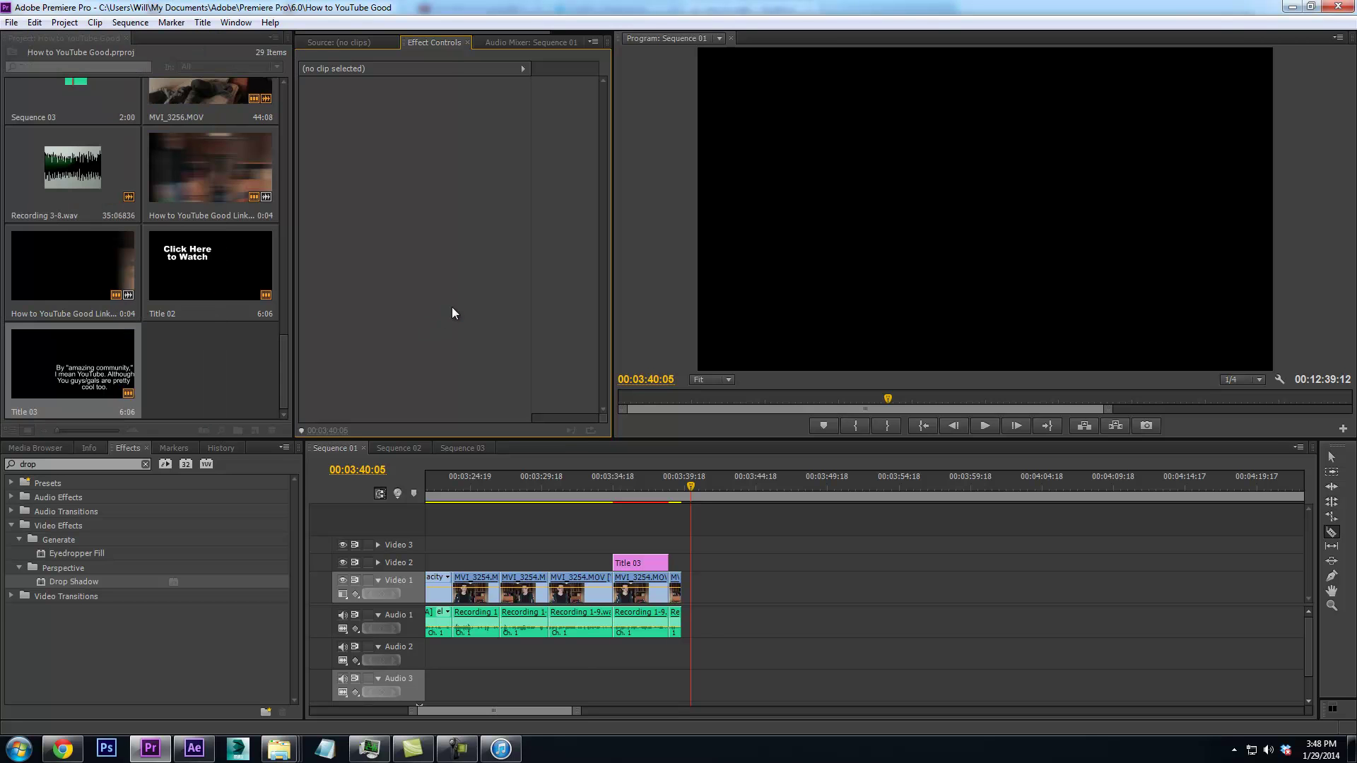
scroll(134, 131, "down", 5)
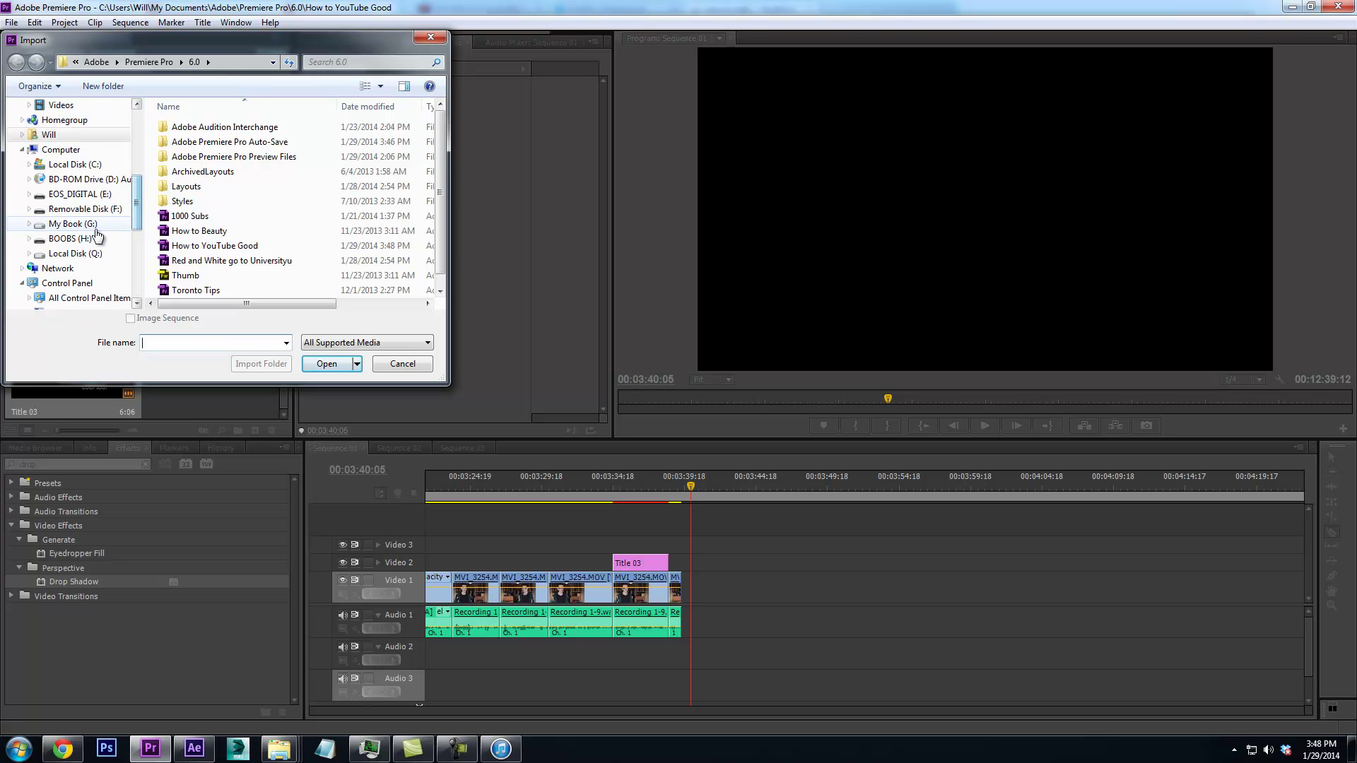
left_click(74, 224)
scroll(253, 270, "down", 3)
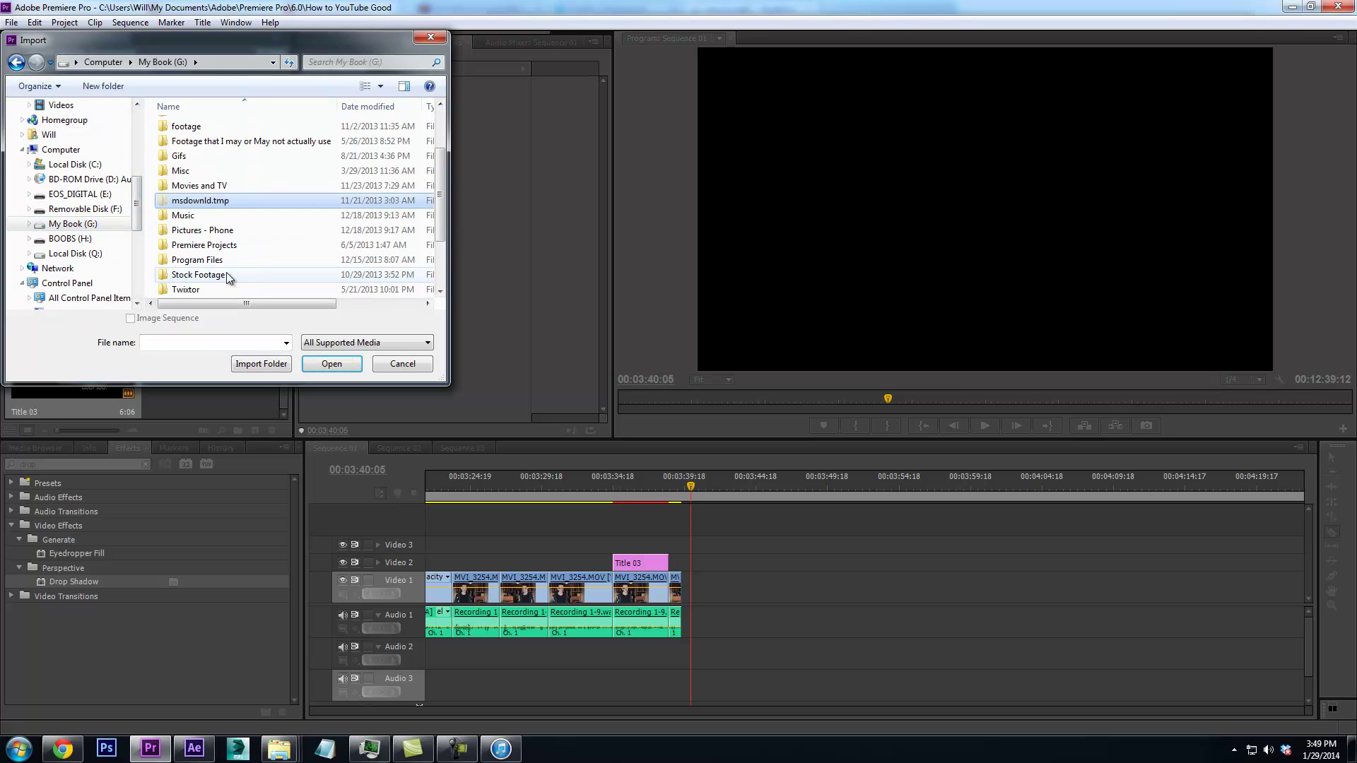
scroll(241, 274, "down", 1)
double_click(211, 260)
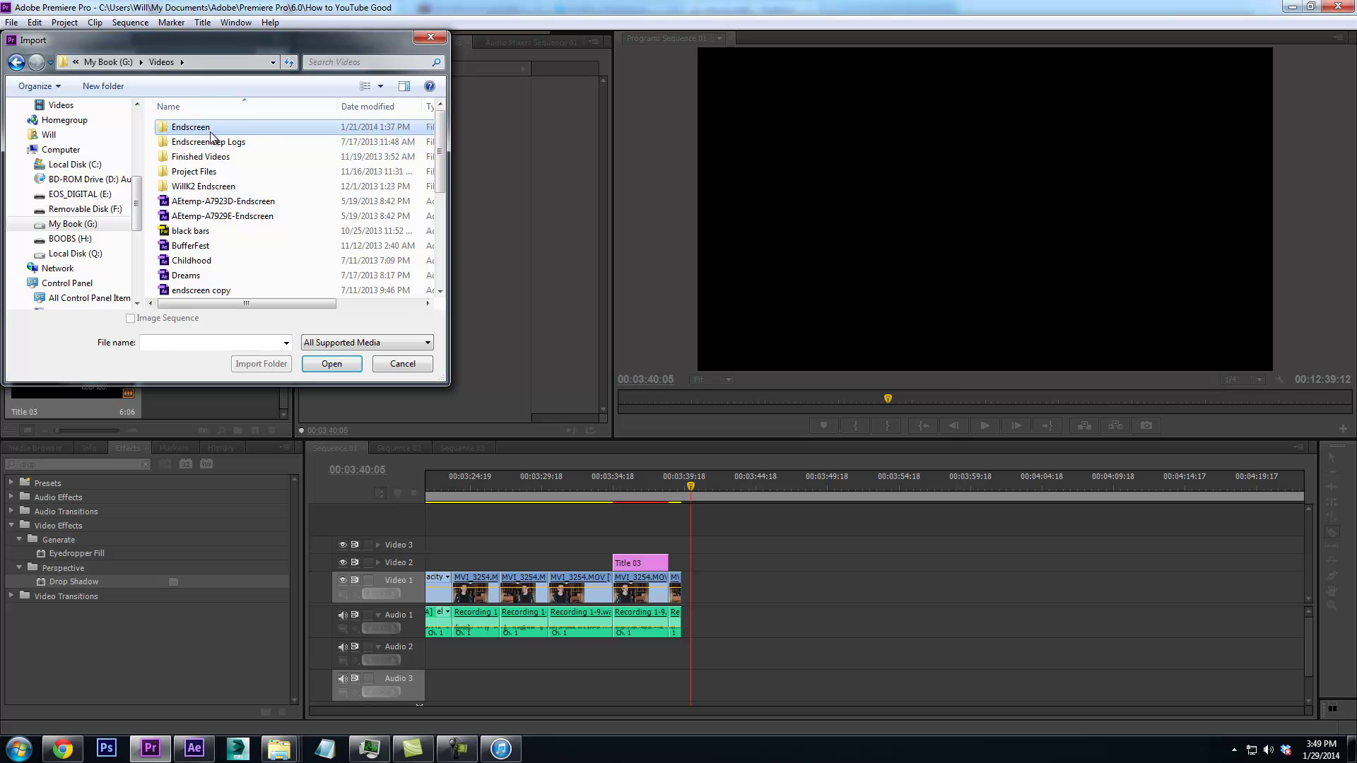
double_click(211, 136)
left_click_drag(182, 187, 651, 492)
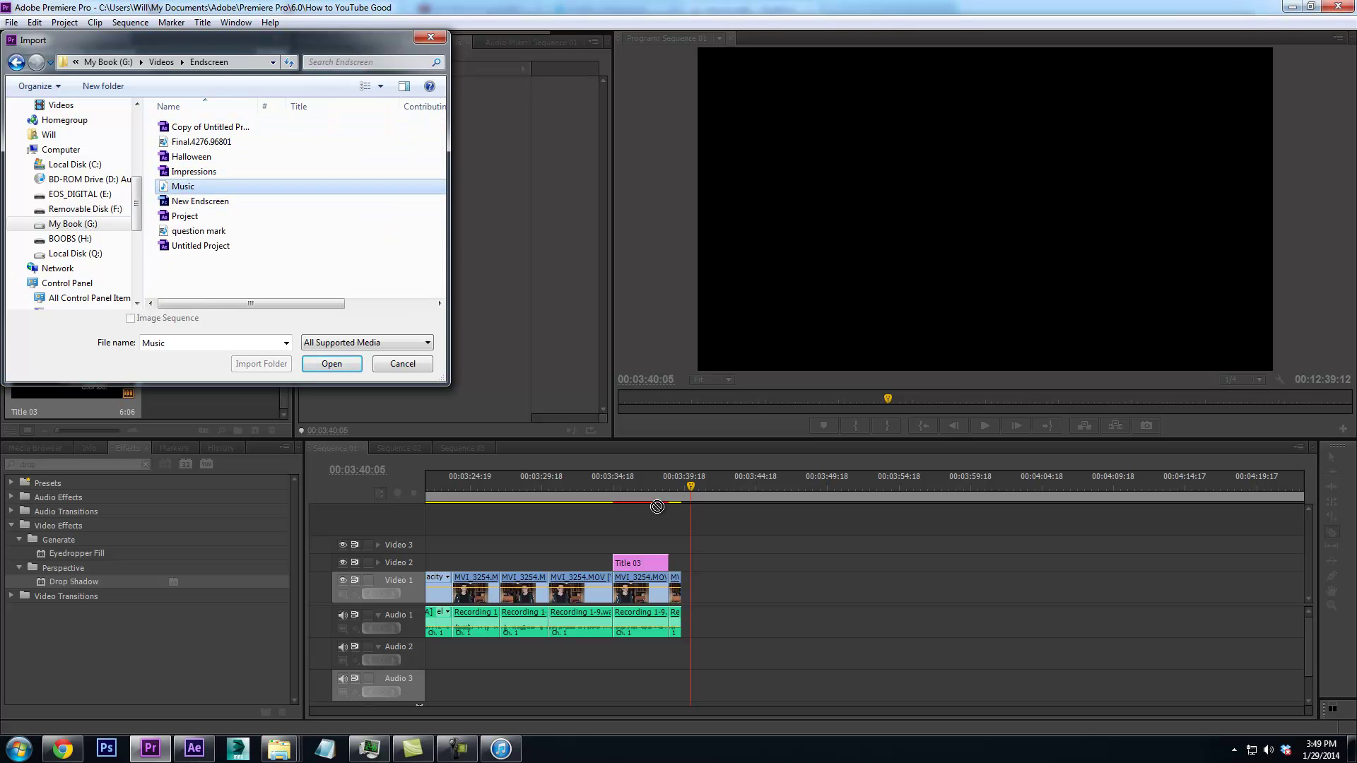
left_click(332, 361)
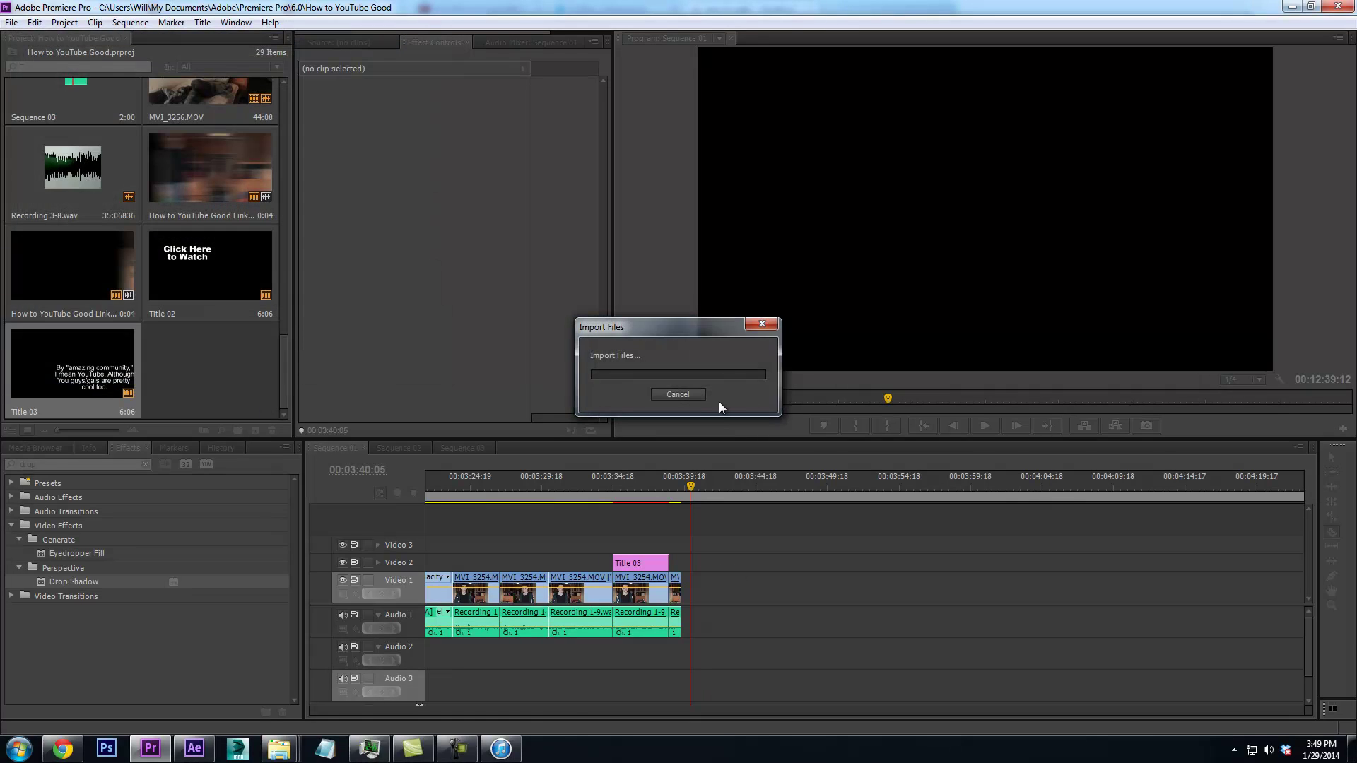
left_click_drag(249, 371, 684, 622)
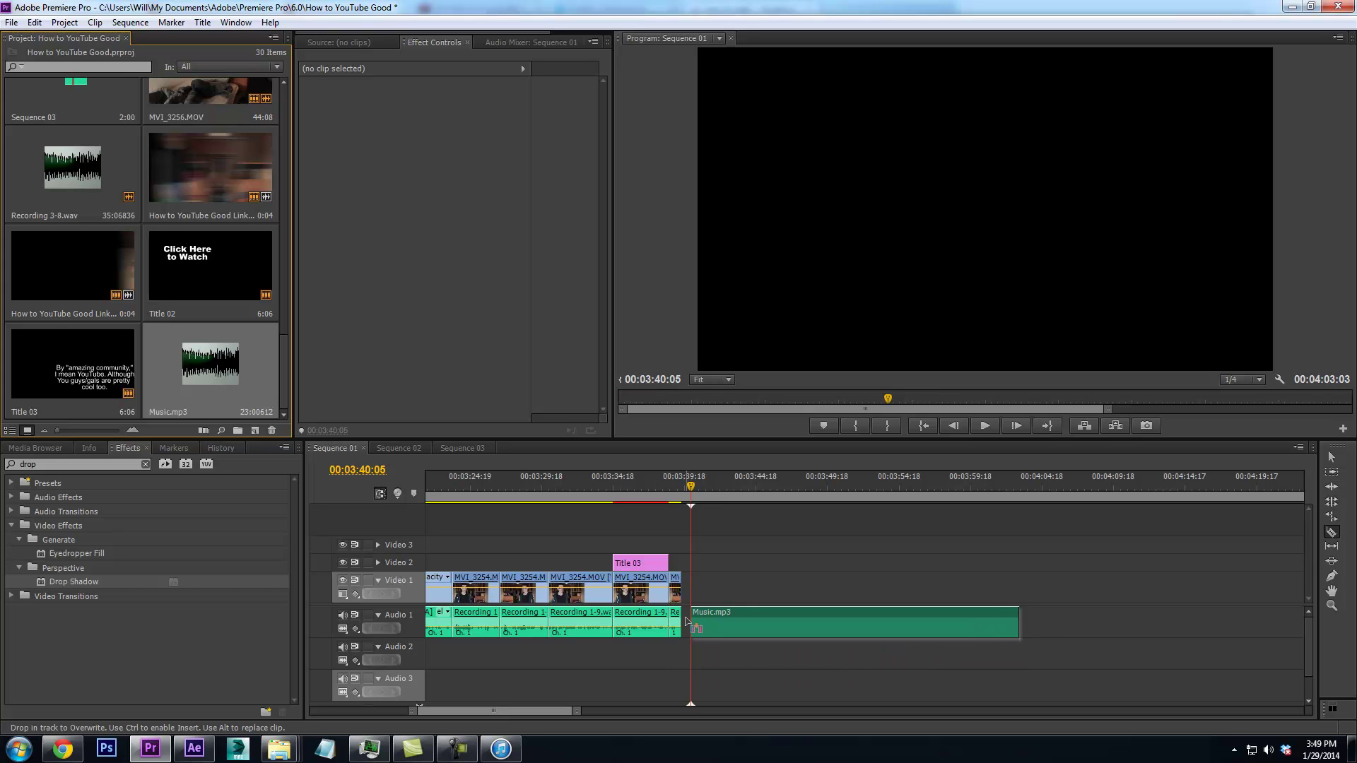
Play the start of the Music clip on Audio 1, then change to the Selection tool
left_click(681, 486)
key("space")
key("space")
left_click(1337, 461)
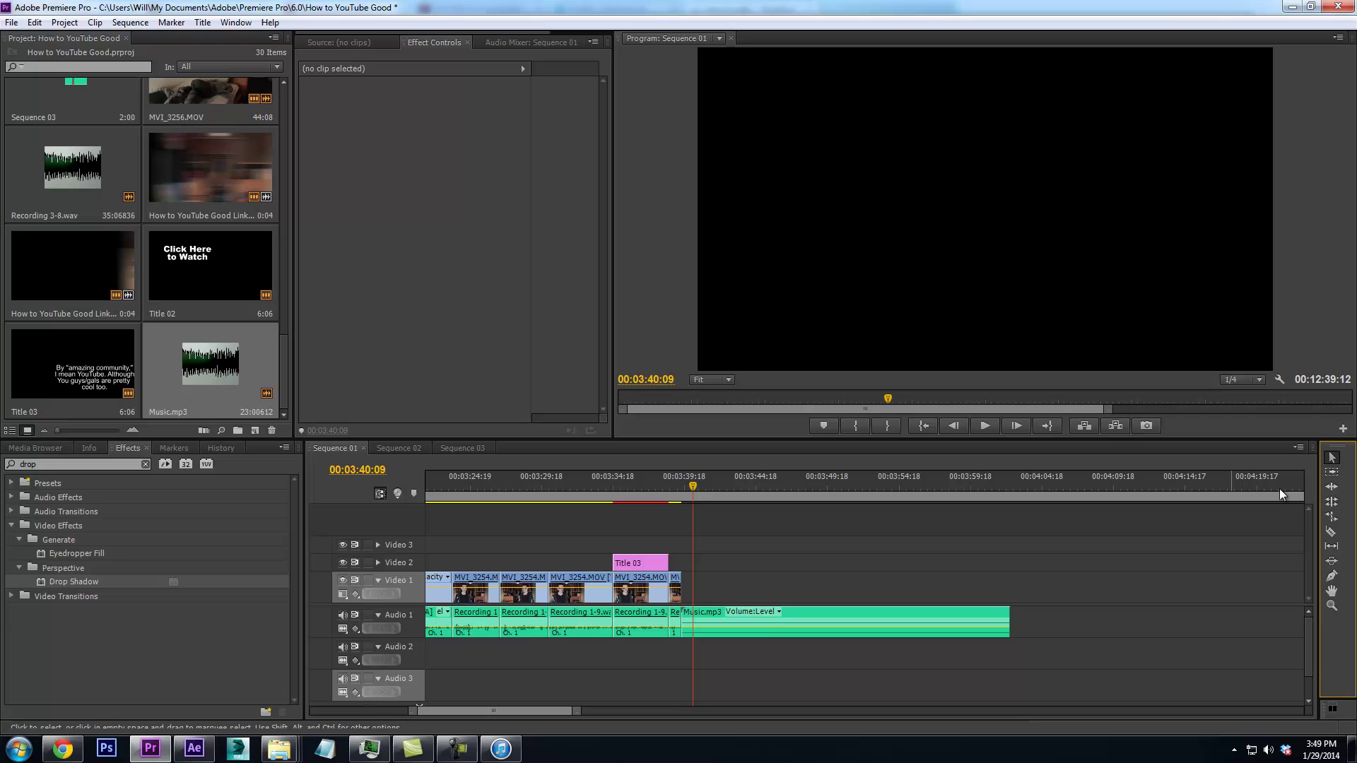
Apply the Volume audio effect to the Music.mp3 clip at the end of Audio 1 and set its Level to 6.0 dB
left_click(775, 632)
key("space")
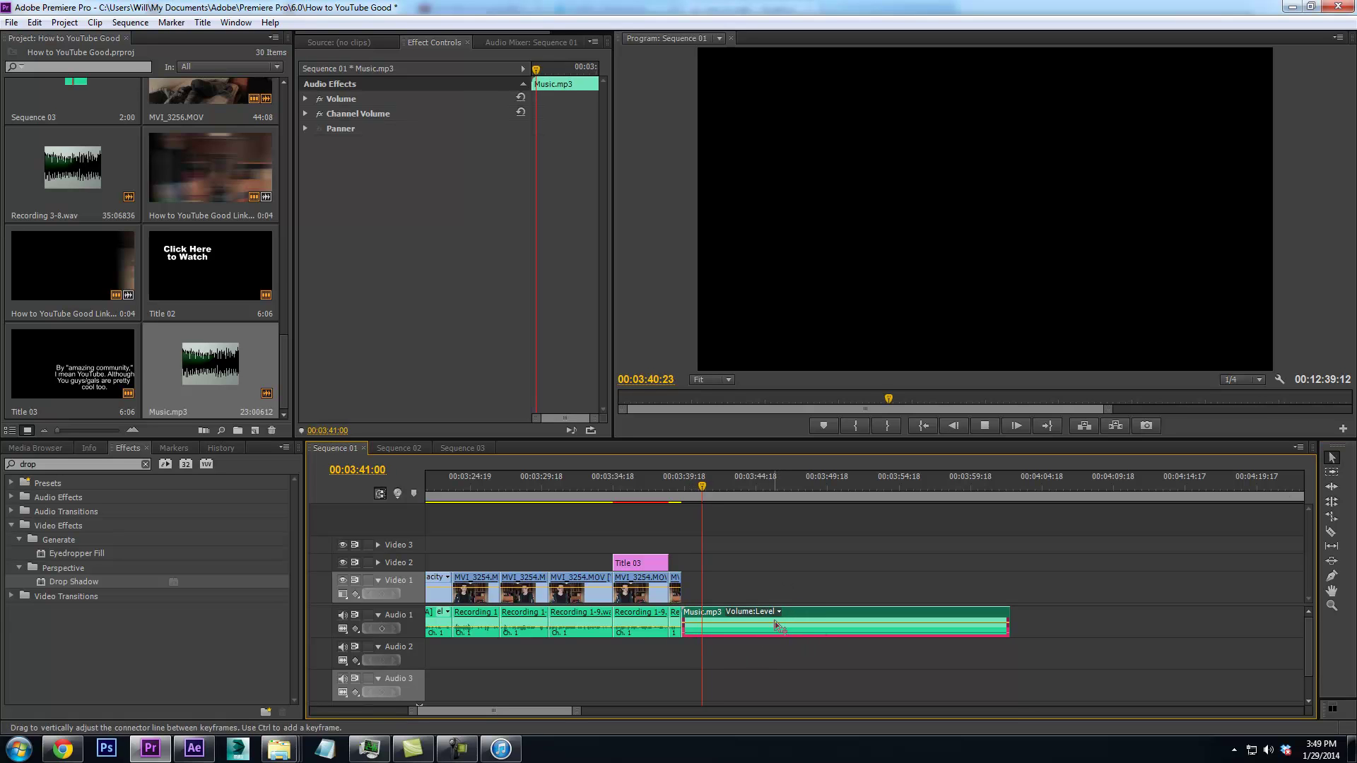
left_click(49, 463)
type("vol")
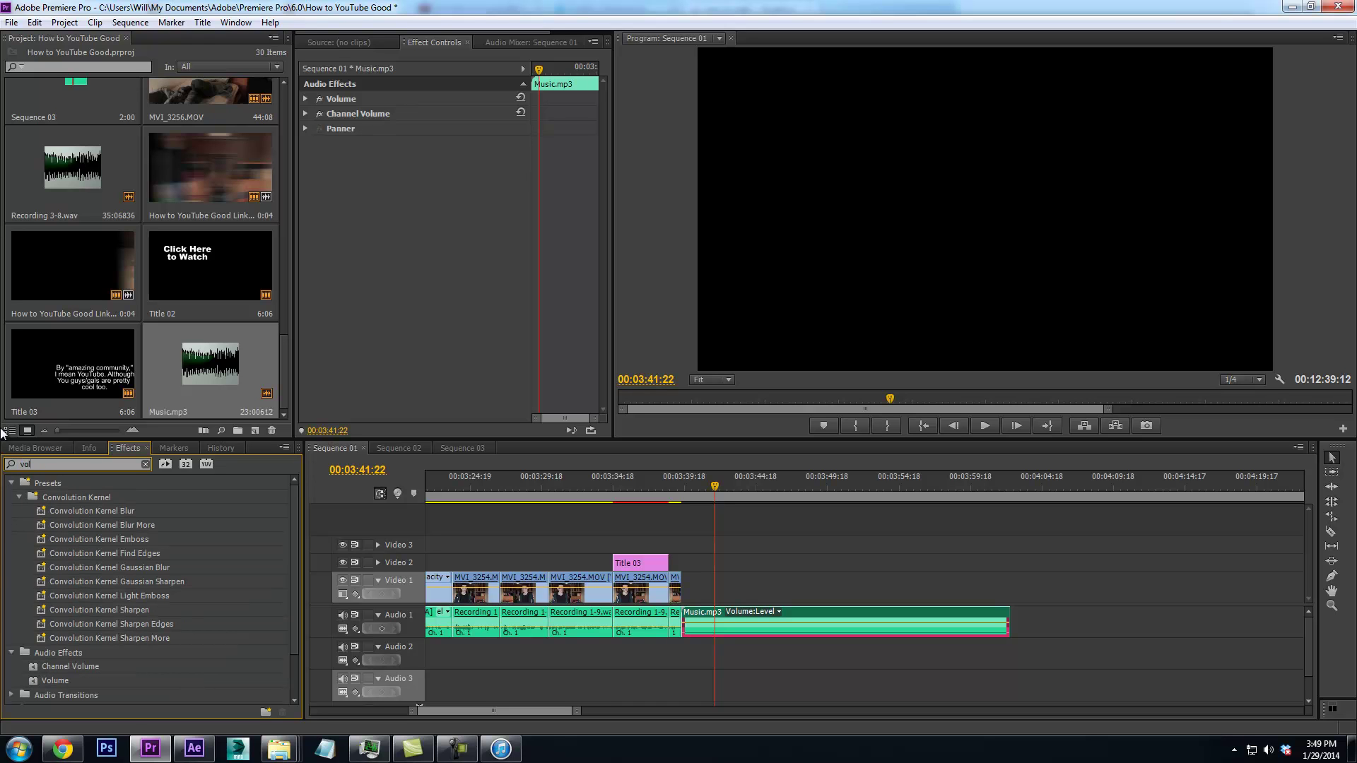
left_click_drag(55, 680, 707, 621)
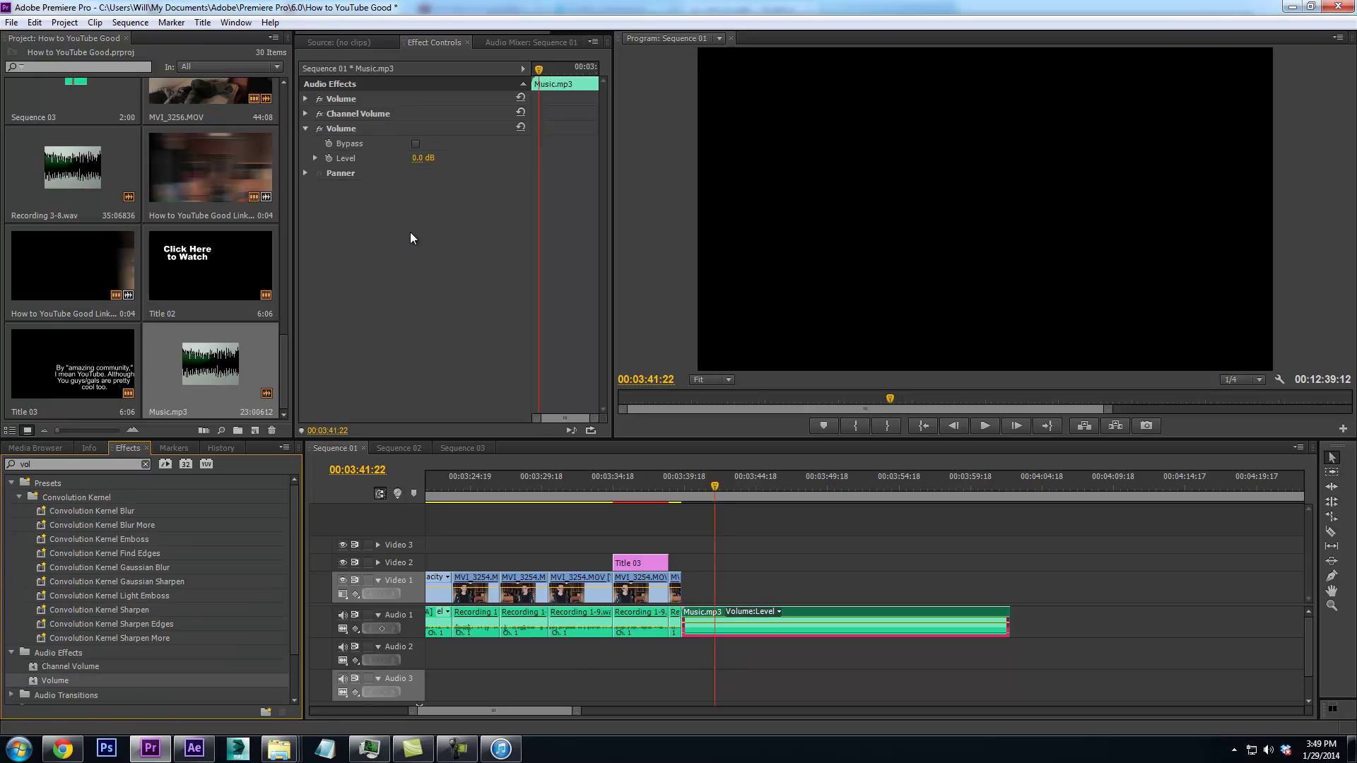
left_click_drag(419, 165, 440, 163)
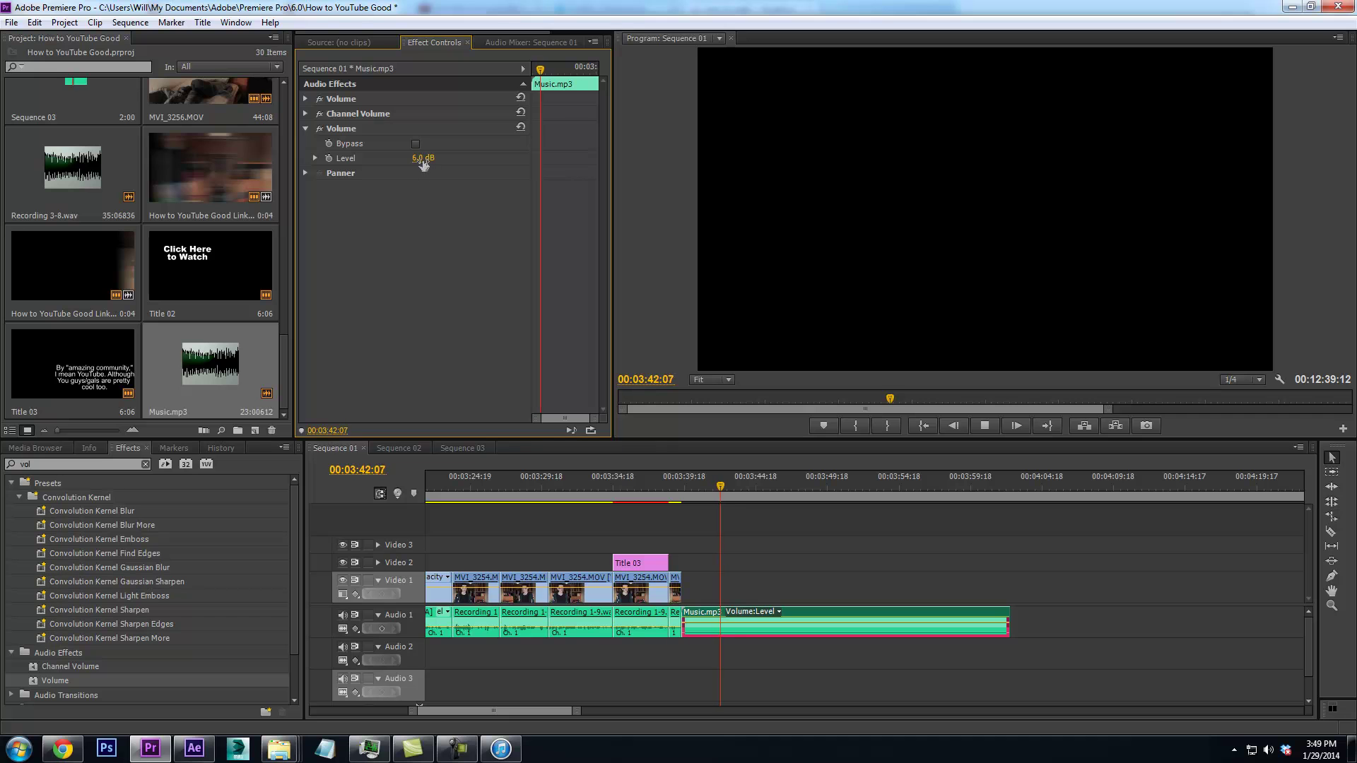
left_click(680, 494)
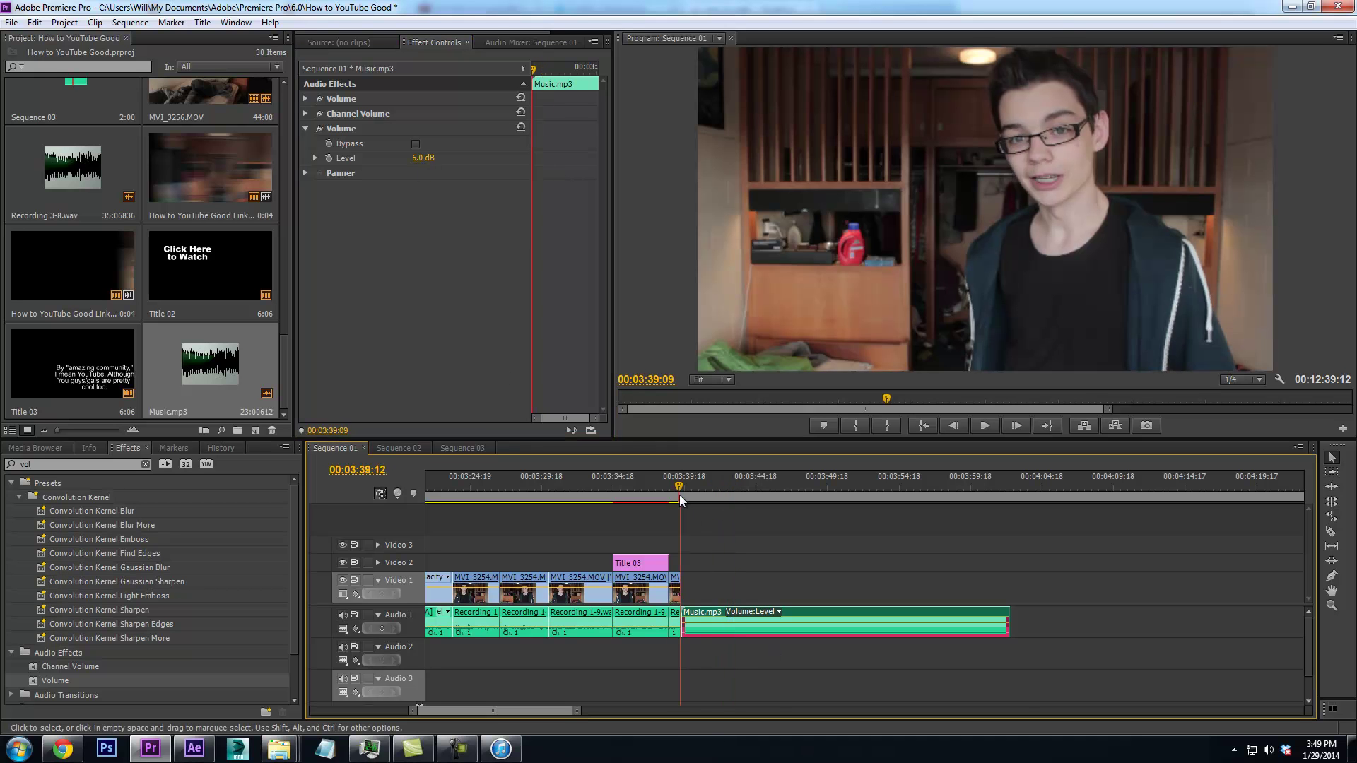
key("=")
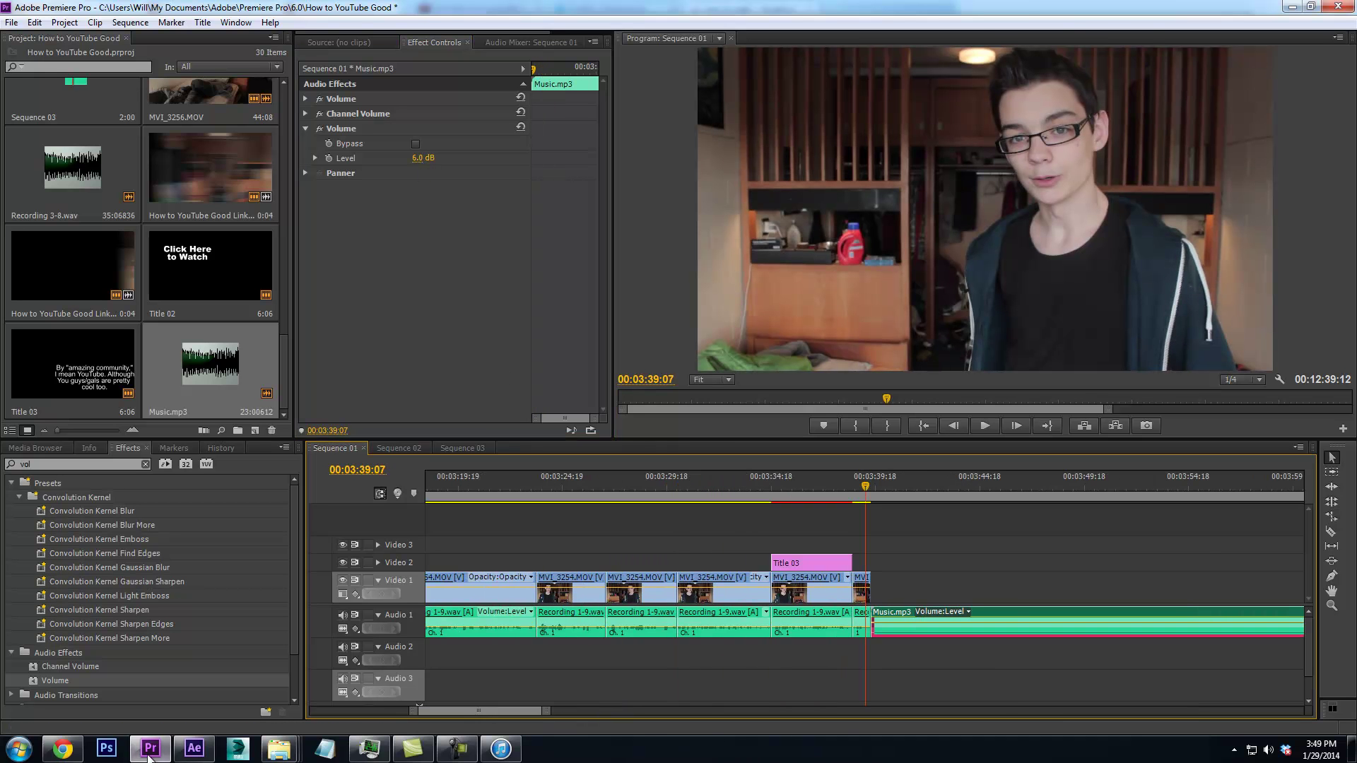
Switch to Chrome, download the converted IMG_2231.mp4 from CloudConvert, and bring the file into the Premiere Pro project
key("alt+Tab")
left_click(977, 391)
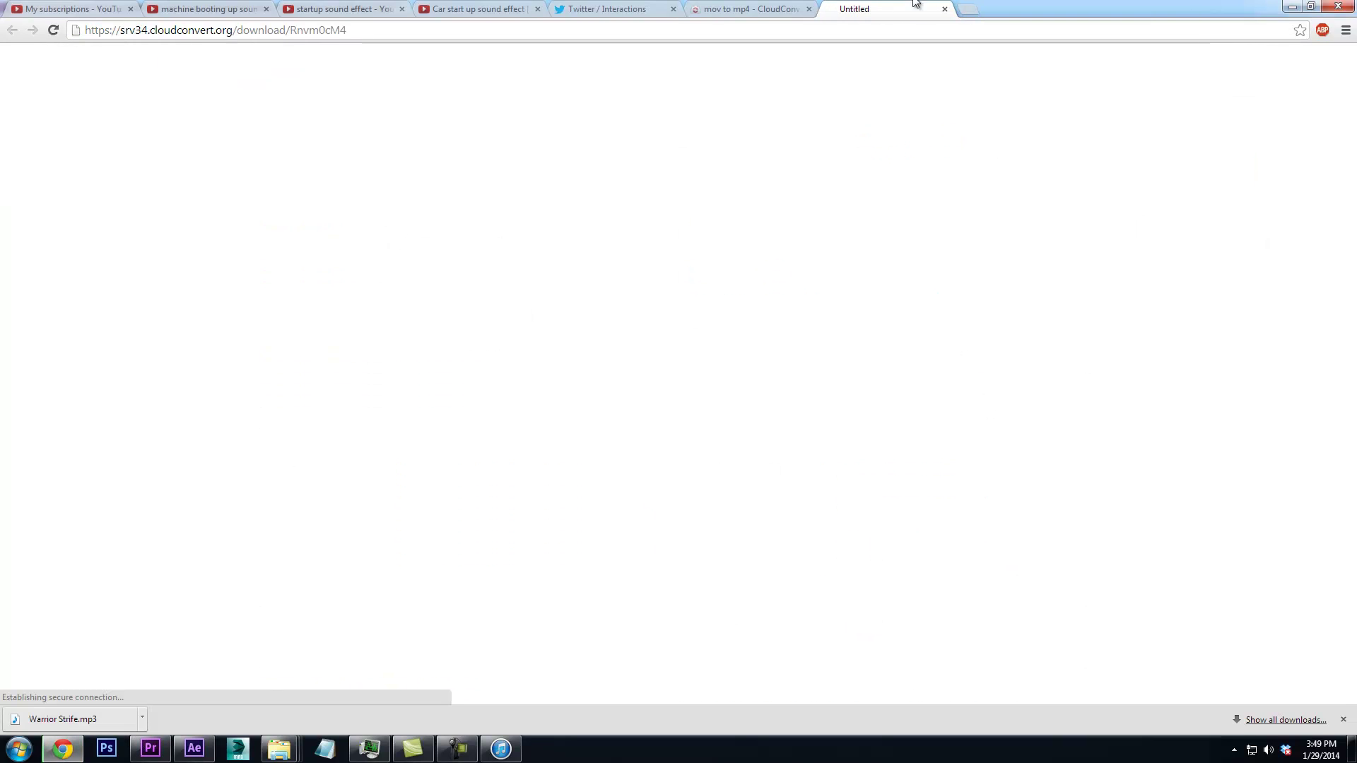
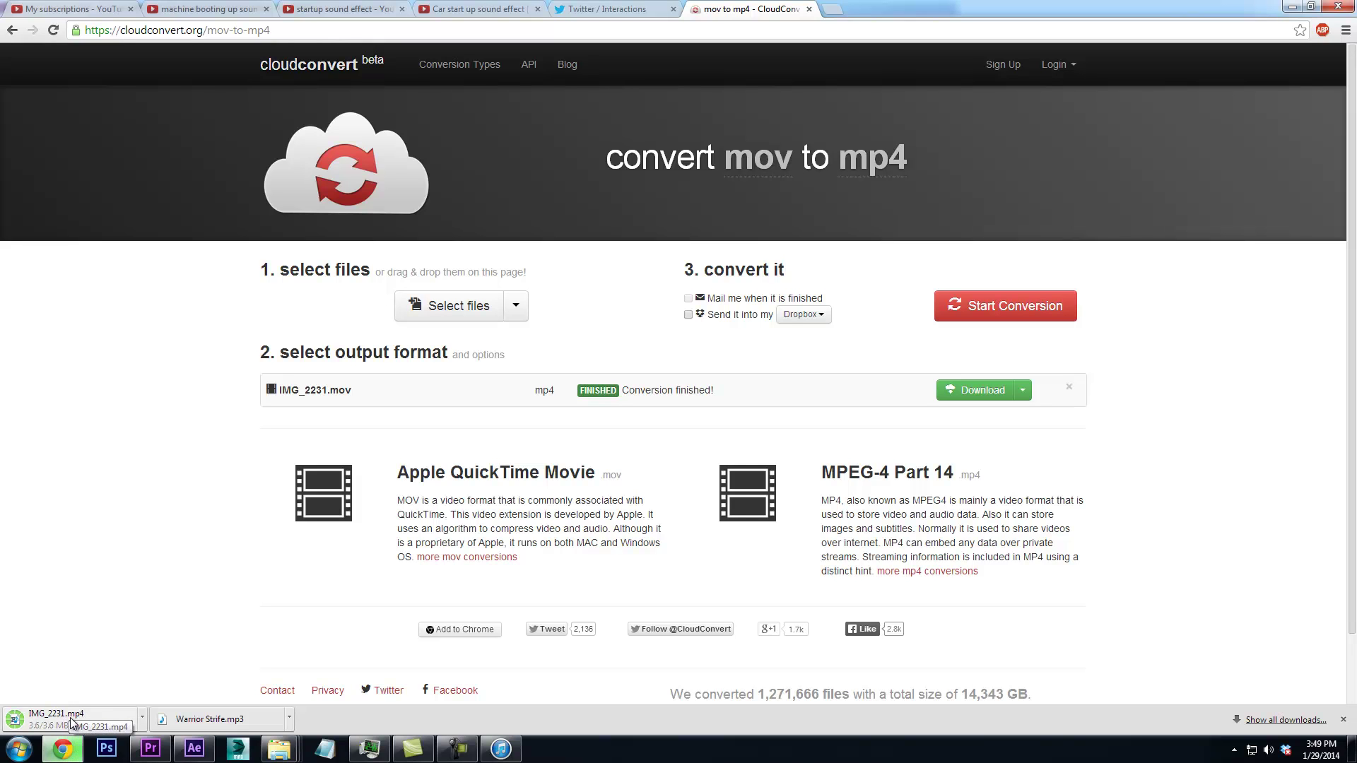
left_click_drag(77, 718, 693, 404)
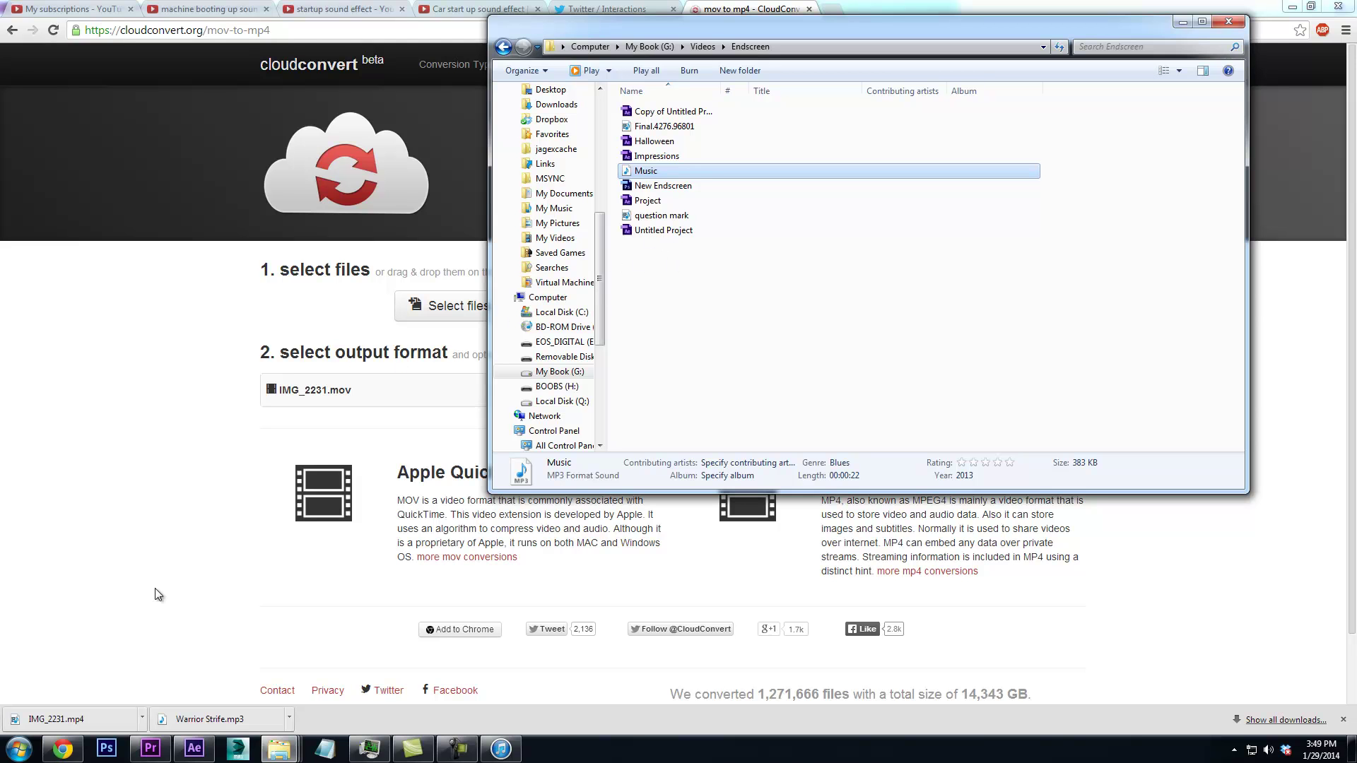
left_click_drag(84, 719, 899, 545)
Place IMG_2231.mp4 after the last MVI_3254.MOV clip on Video 1 and close the gap before Music.mp3
left_click_drag(900, 619, 1011, 616)
left_click_drag(871, 499, 917, 486)
left_click_drag(907, 538, 933, 581)
left_click_drag(944, 647, 943, 597)
right_click(894, 596)
left_click(900, 603)
Trim the end of the IMG_2231.mp4 clip to 00:03:41:16 and close the gap before Music.mp3, checking the transition by playback
left_click(867, 494)
key("space")
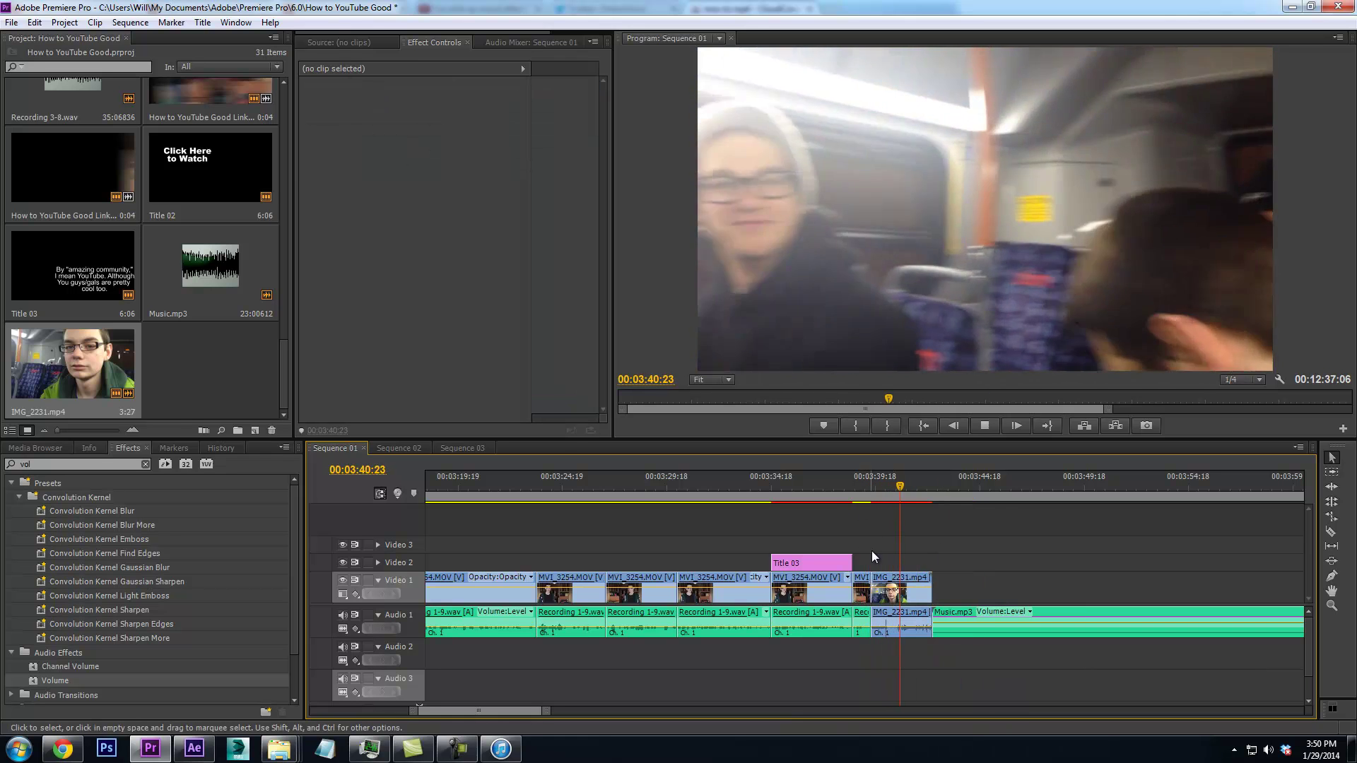
key("space")
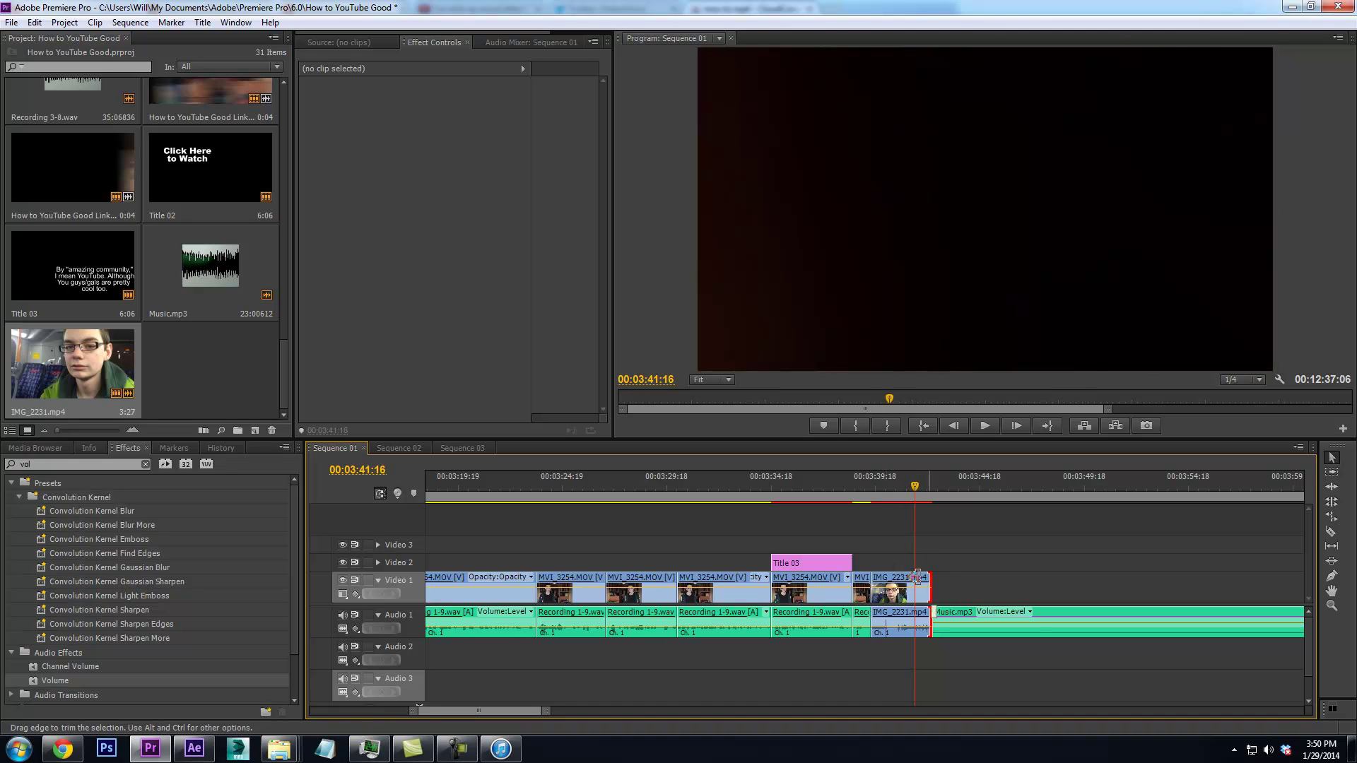
left_click_drag(931, 588, 916, 588)
right_click(925, 617)
left_click(933, 624)
key("space")
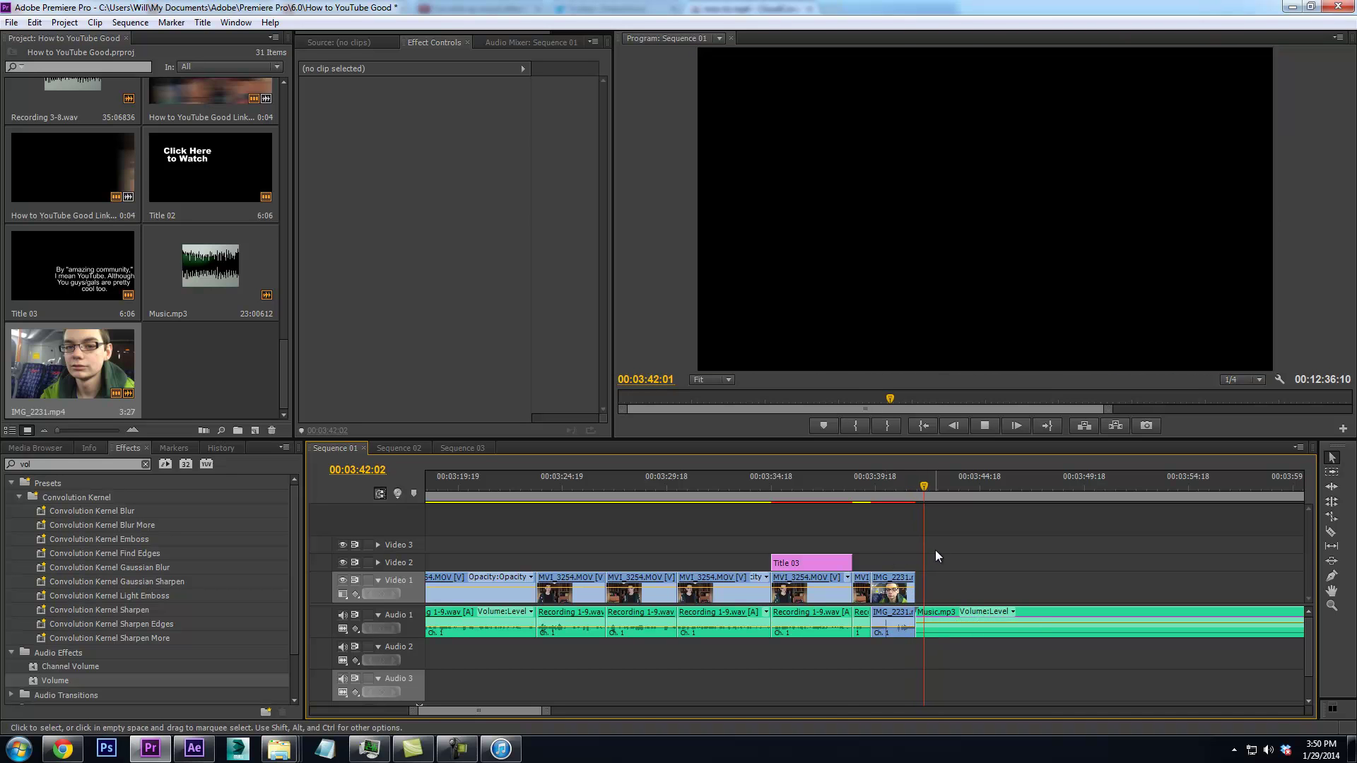
left_click(856, 509)
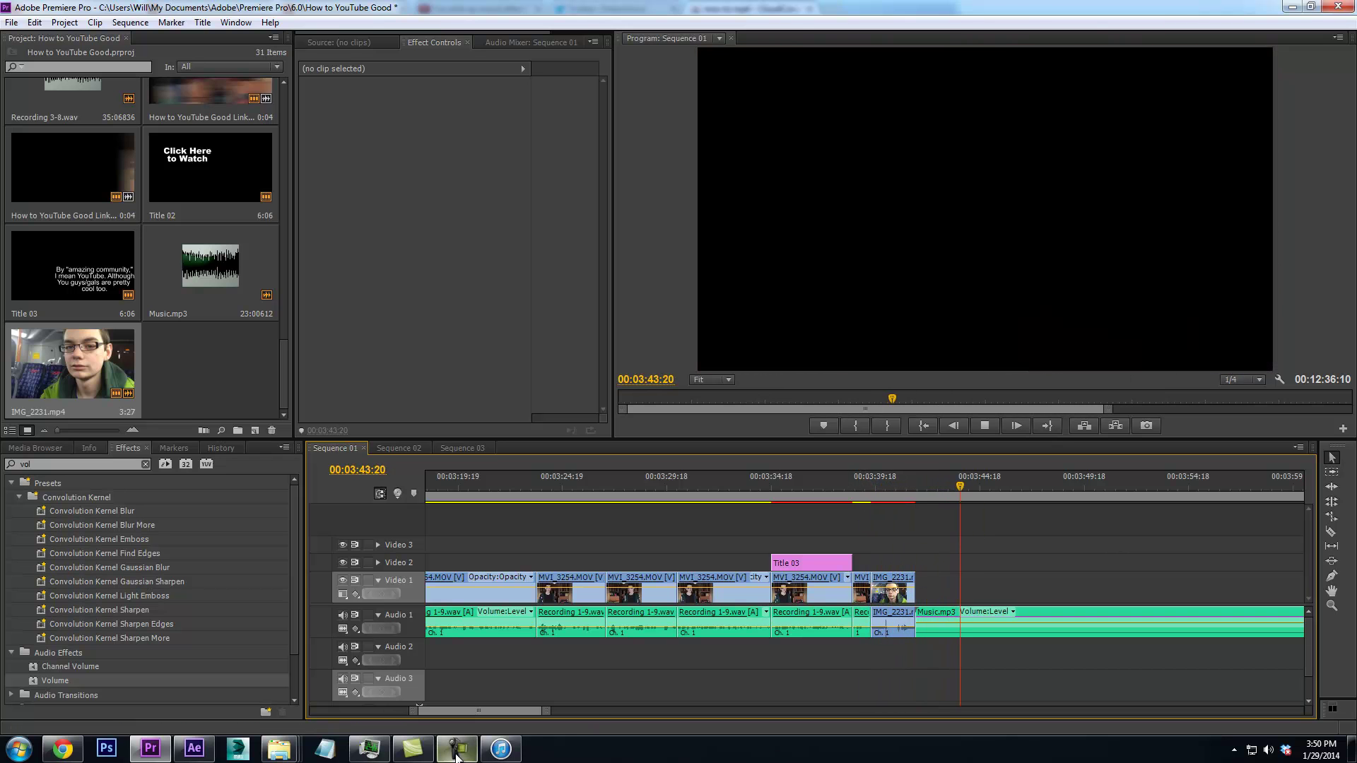
key("space")
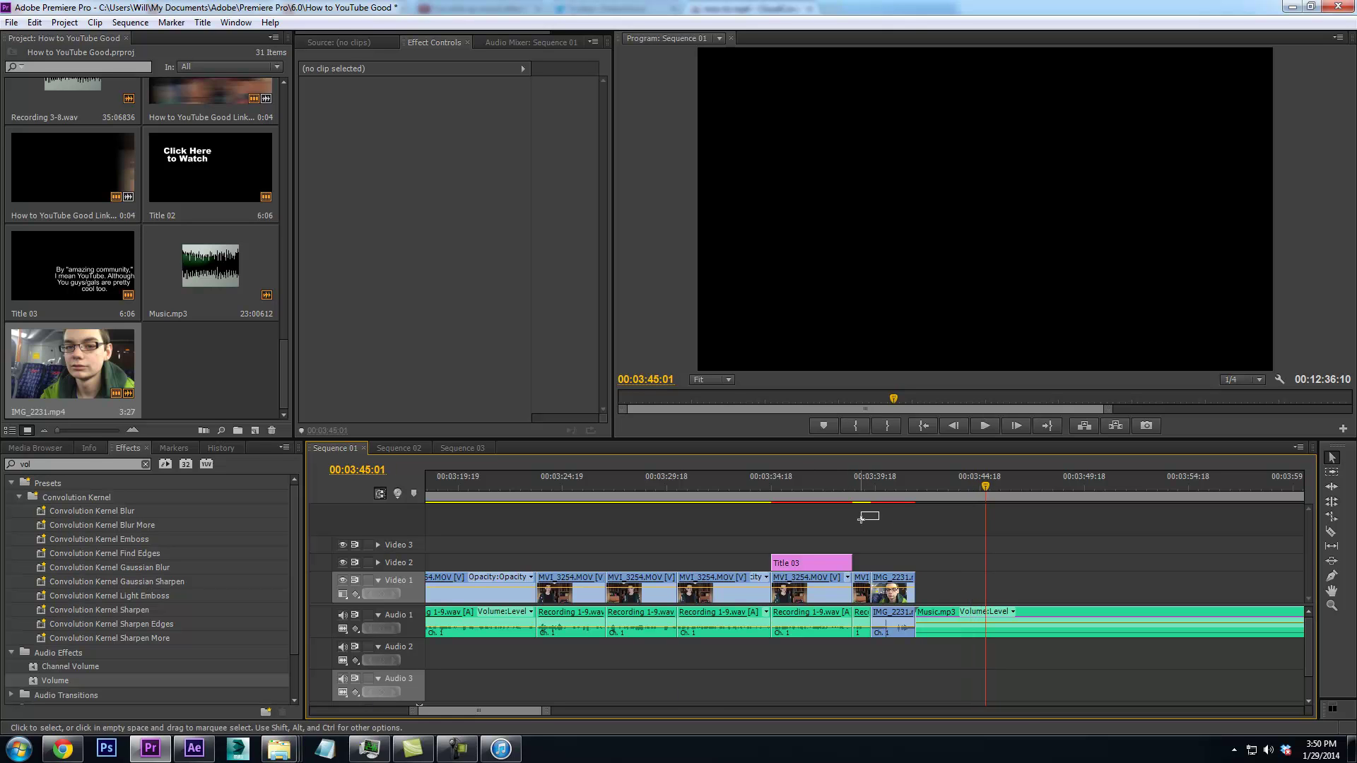
Find the RGB Curves effect and apply it to the first MVI_3253.MOV clip of Sequence 01
left_click_drag(644, 512, 321, 555)
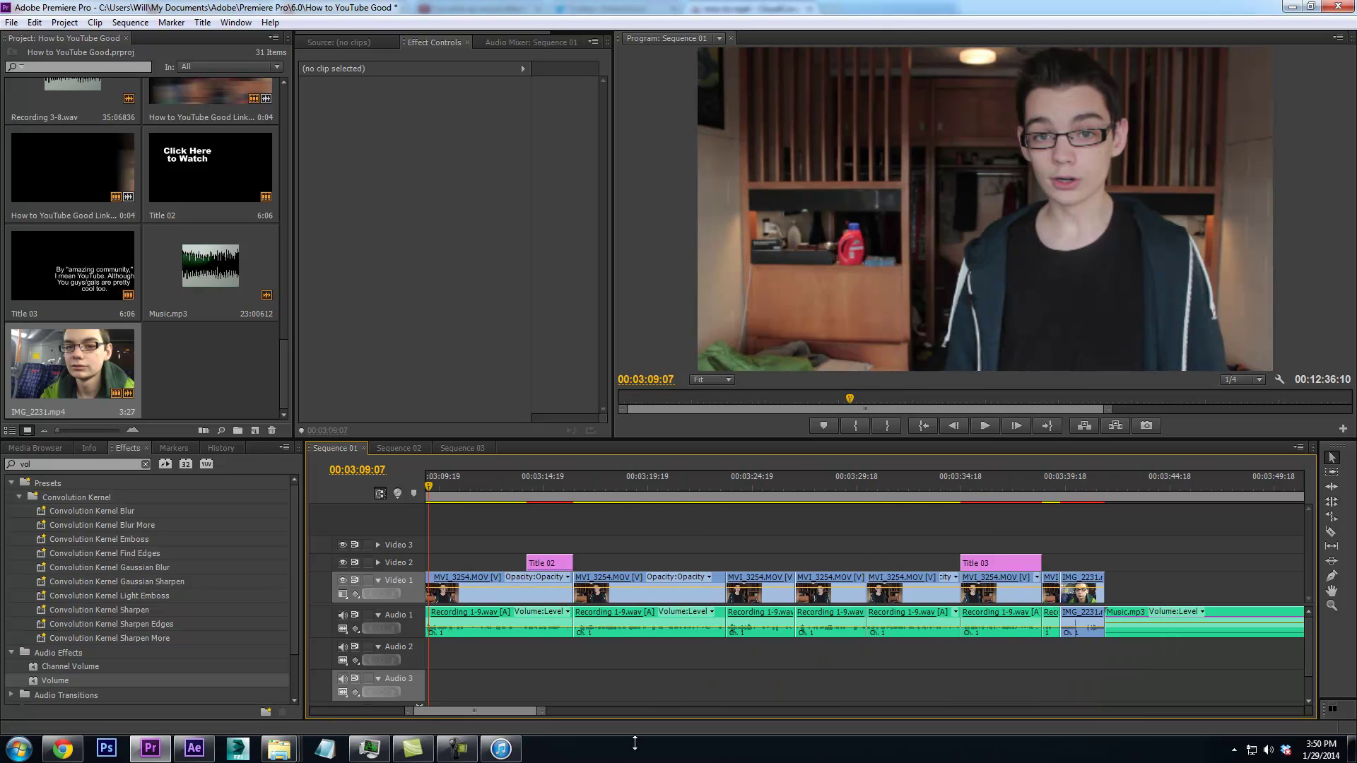
left_click_drag(537, 711, 660, 705)
left_click_drag(824, 710, 773, 706)
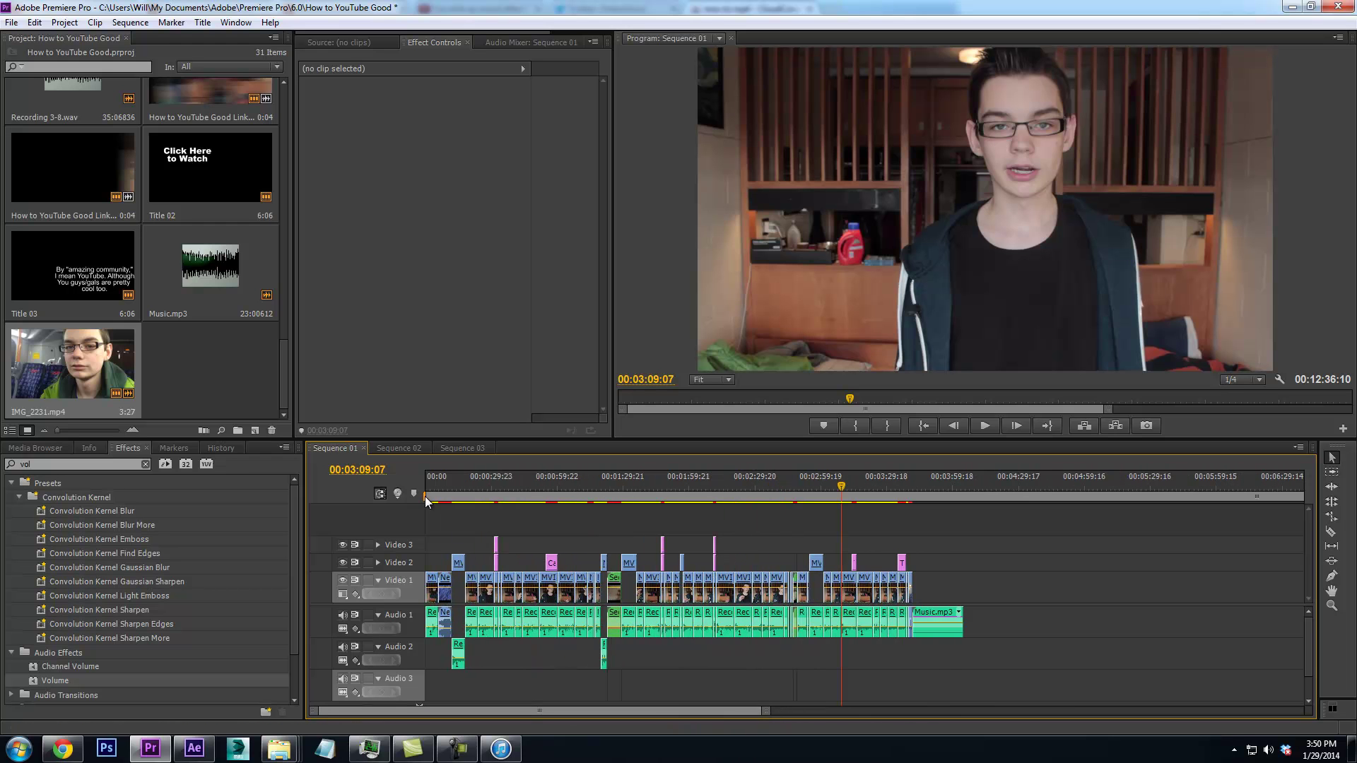
left_click_drag(753, 709, 526, 707)
double_click(25, 465)
type("rgb")
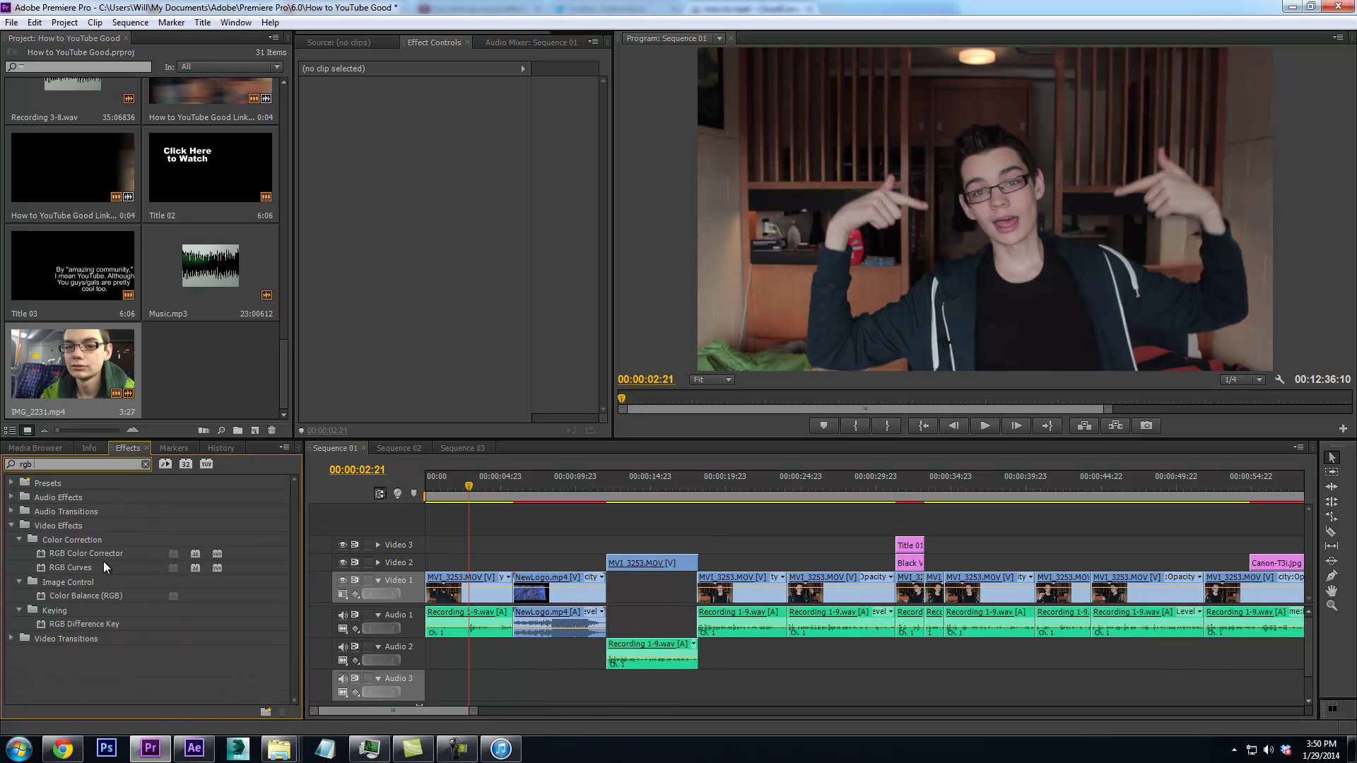
left_click_drag(74, 566, 441, 584)
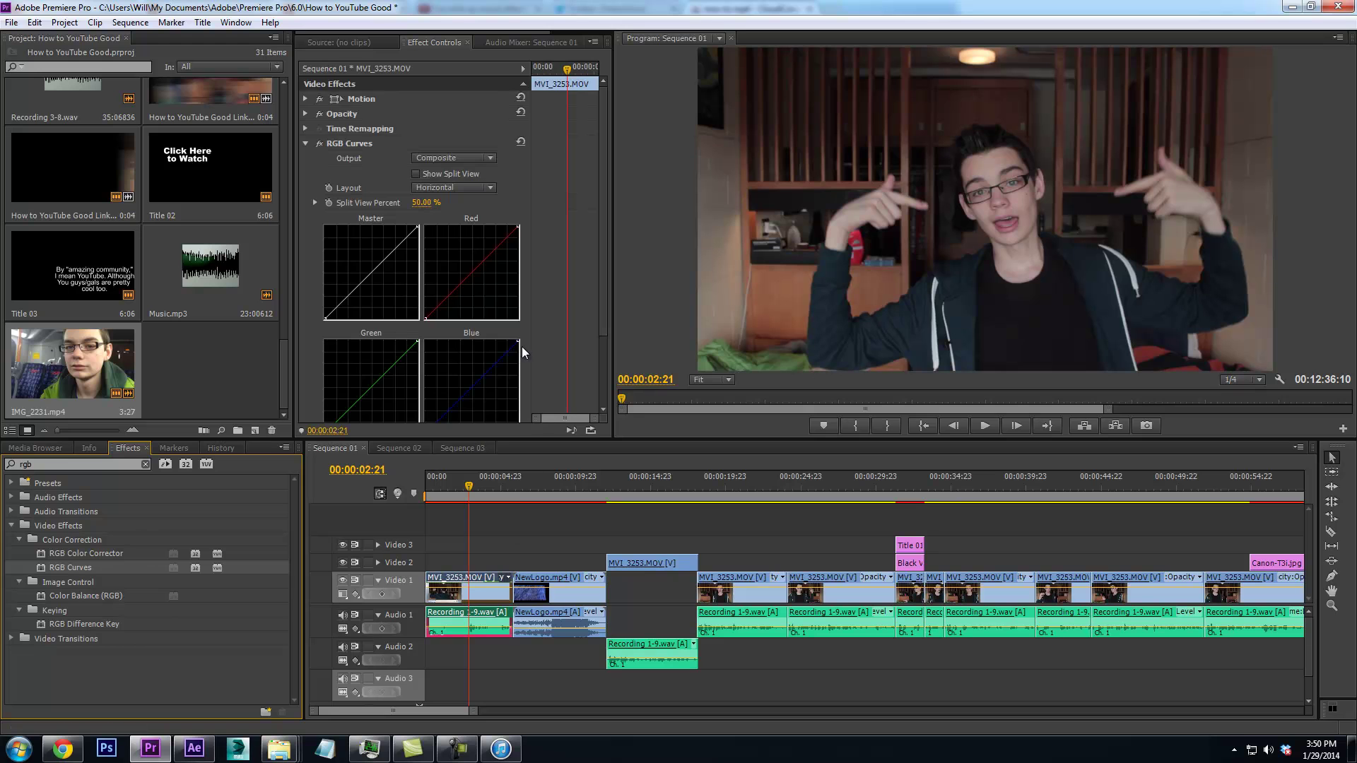
Bend the Master curve of RGB Curves into a gentle S, raising the highlights and lowering the shadows, and select the effect
left_click_drag(388, 244, 384, 241)
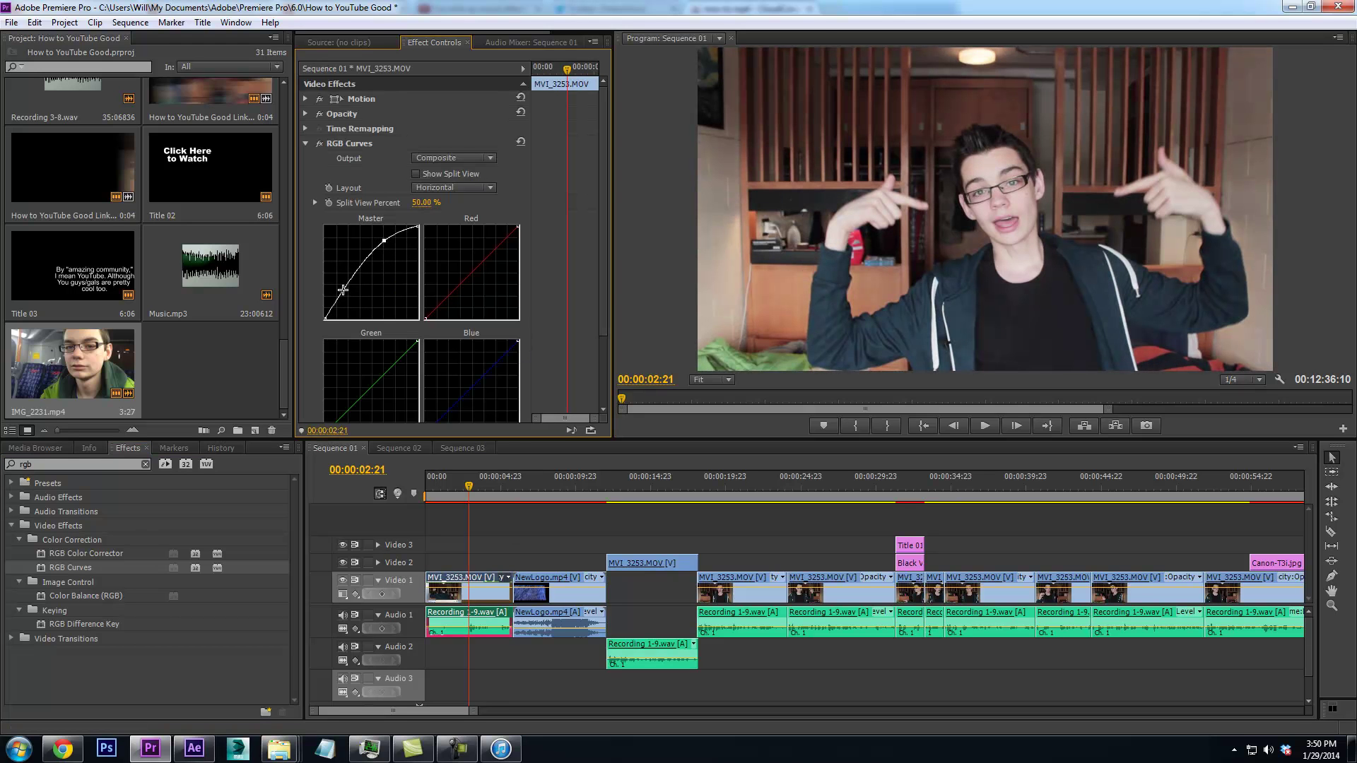
left_click_drag(348, 297, 348, 297)
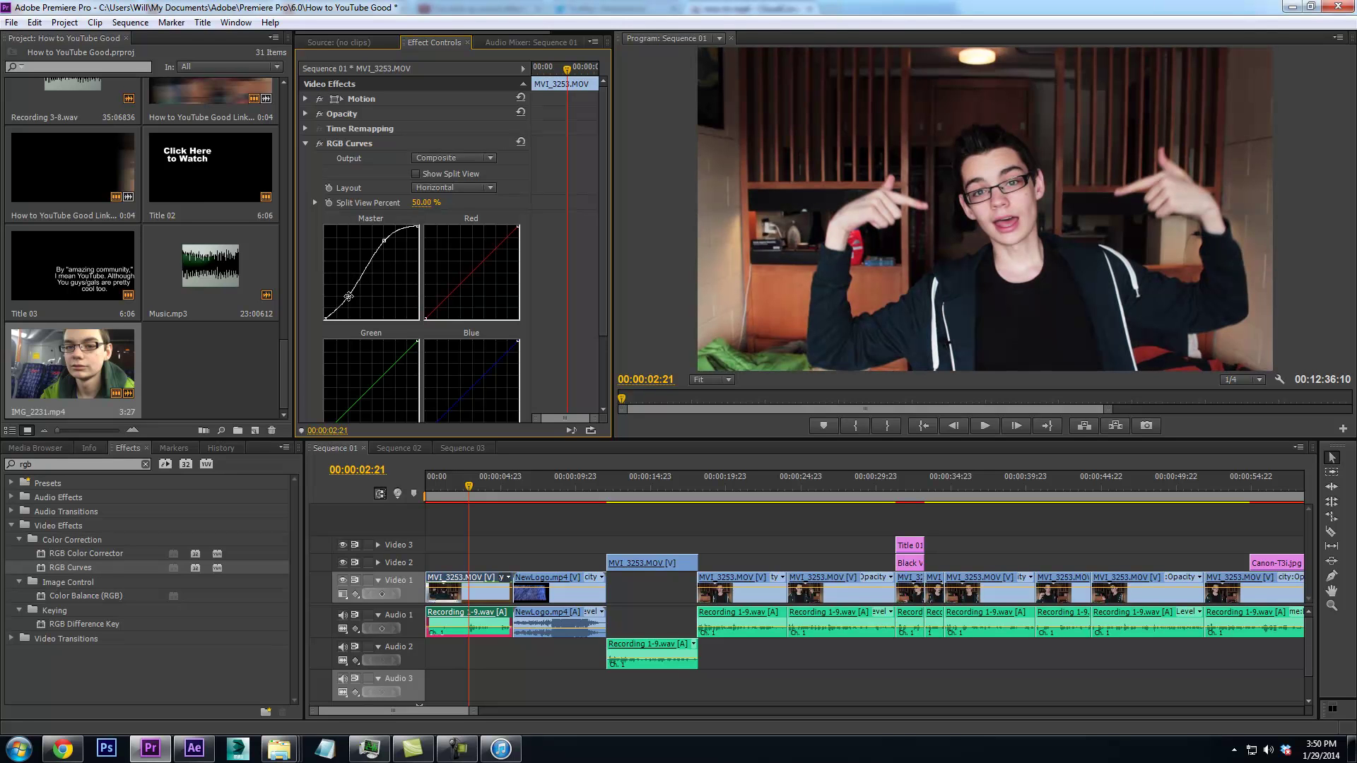
left_click_drag(385, 238, 387, 245)
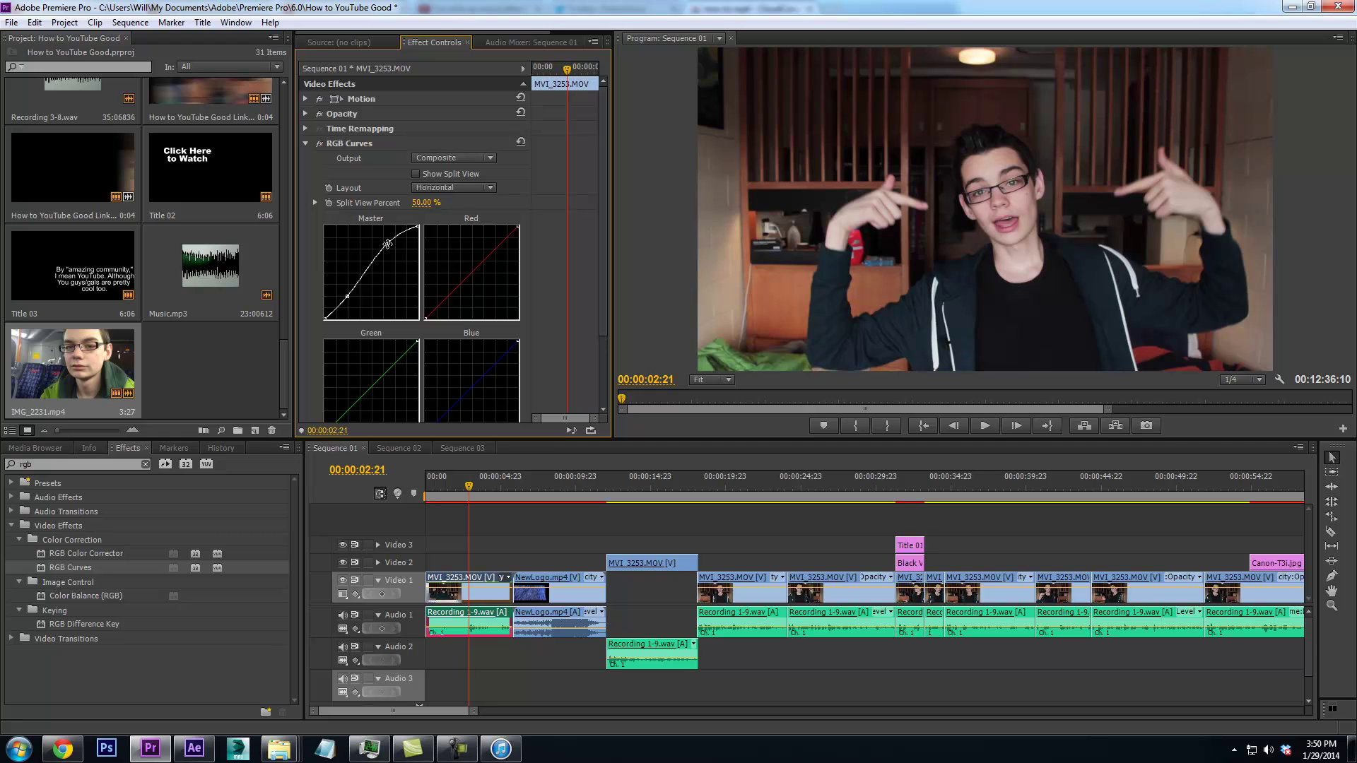
key("ctrl+z")
left_click(312, 139)
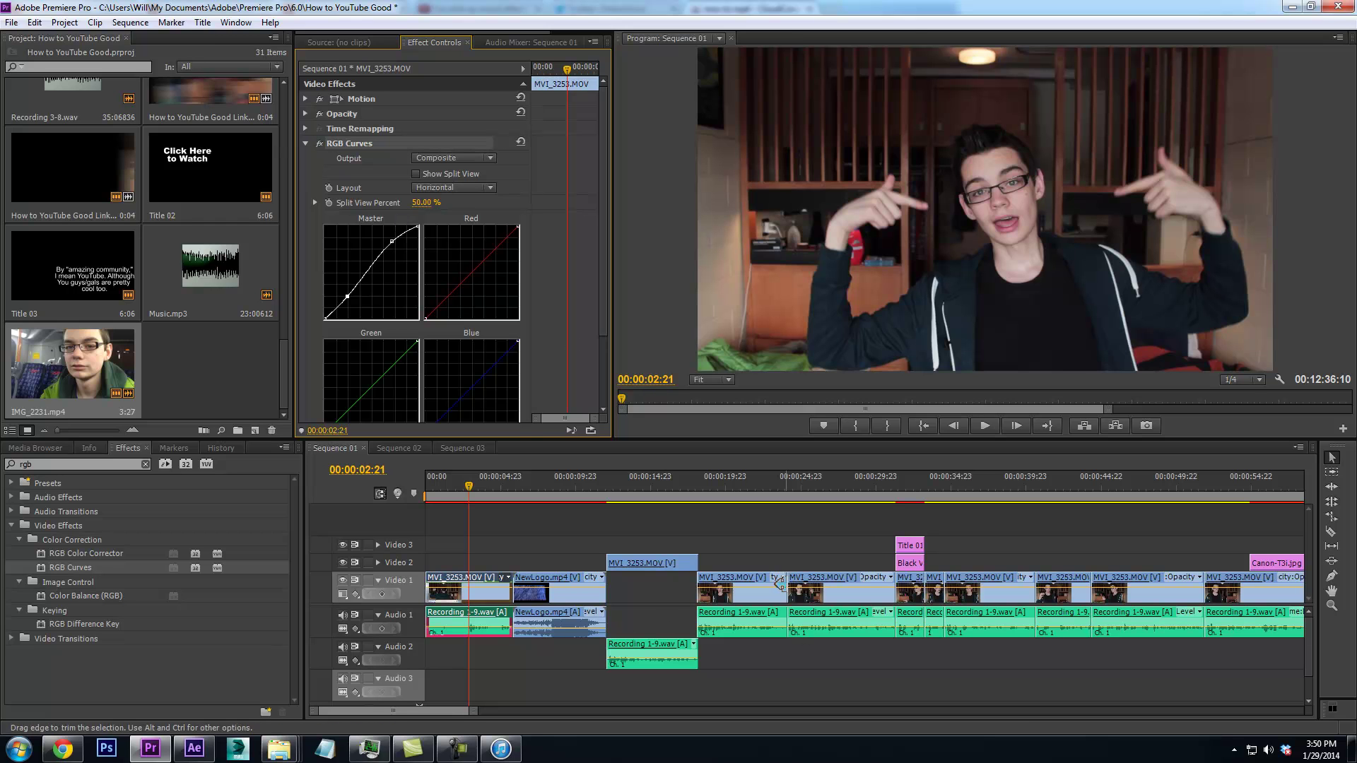
Add Three-Way Color Corrector to the first clip, with Master Saturation 171 and the shadow and midtone wheels offset in opposite directions
left_click(109, 464)
type("three")
left_click_drag(78, 553, 502, 585)
left_click_drag(603, 173, 588, 321)
left_click(316, 375)
scroll(459, 385, "down", 1)
left_click_drag(426, 363, 466, 366)
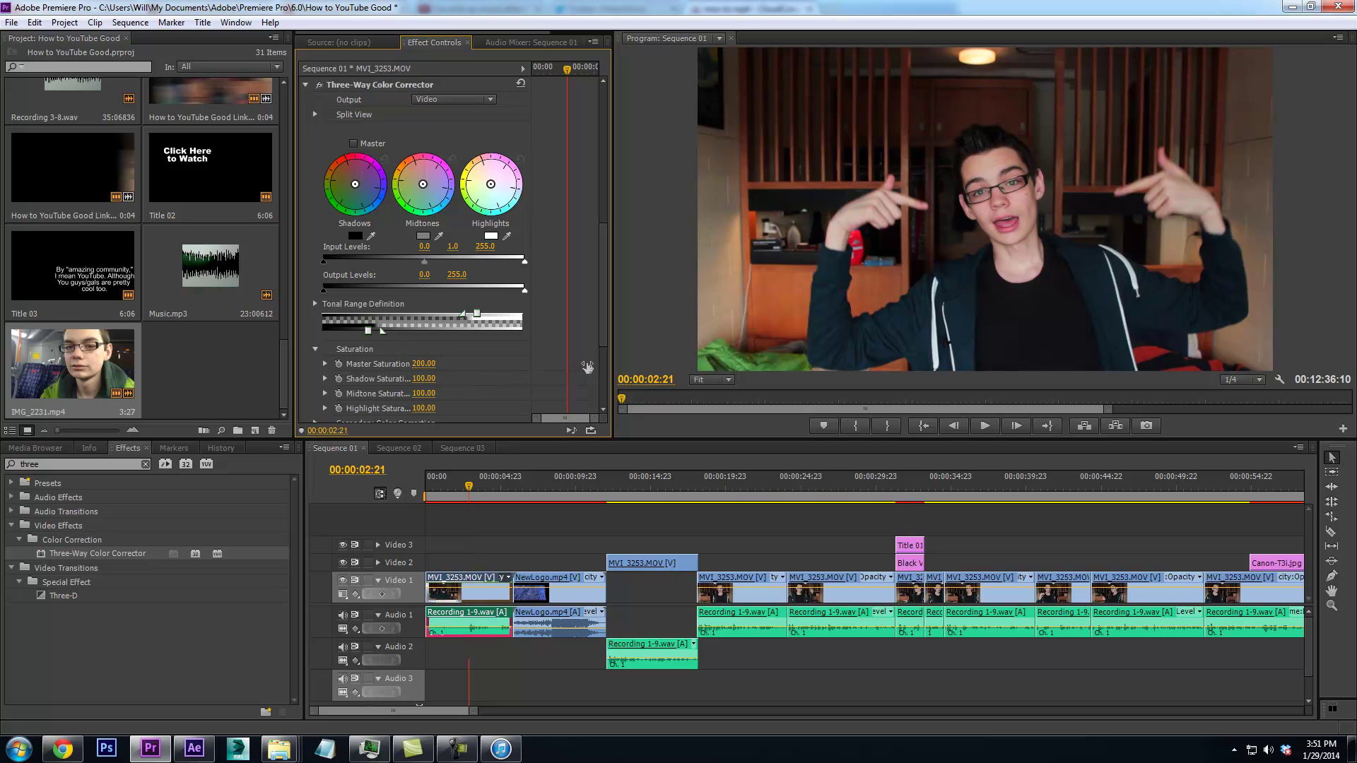
left_click_drag(419, 364, 390, 374)
scroll(527, 206, "up", 4)
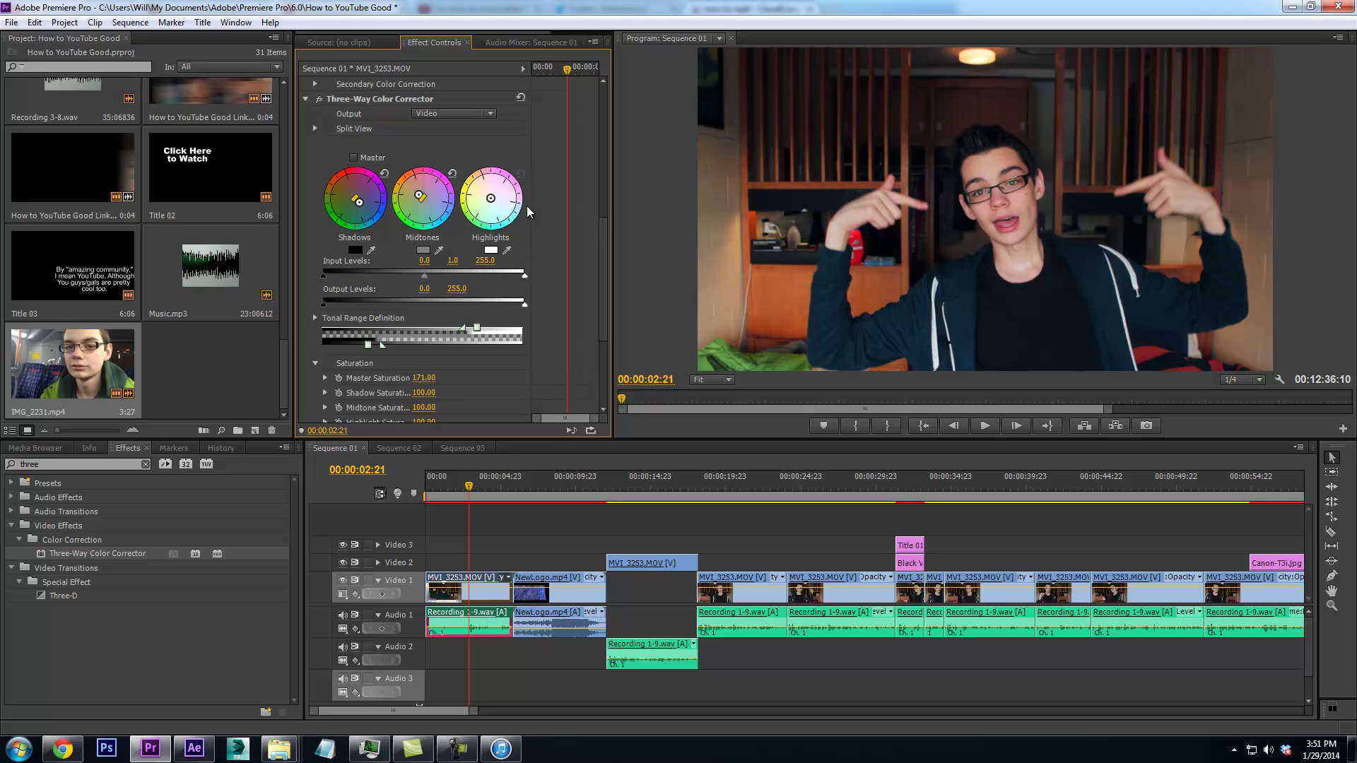
Paste the copied RGB Curves effect onto the MVI_3253.MOV clips on Video 1 between about 00:00:18 and 00:00:52
left_click(747, 591)
left_click_drag(734, 495, 795, 498)
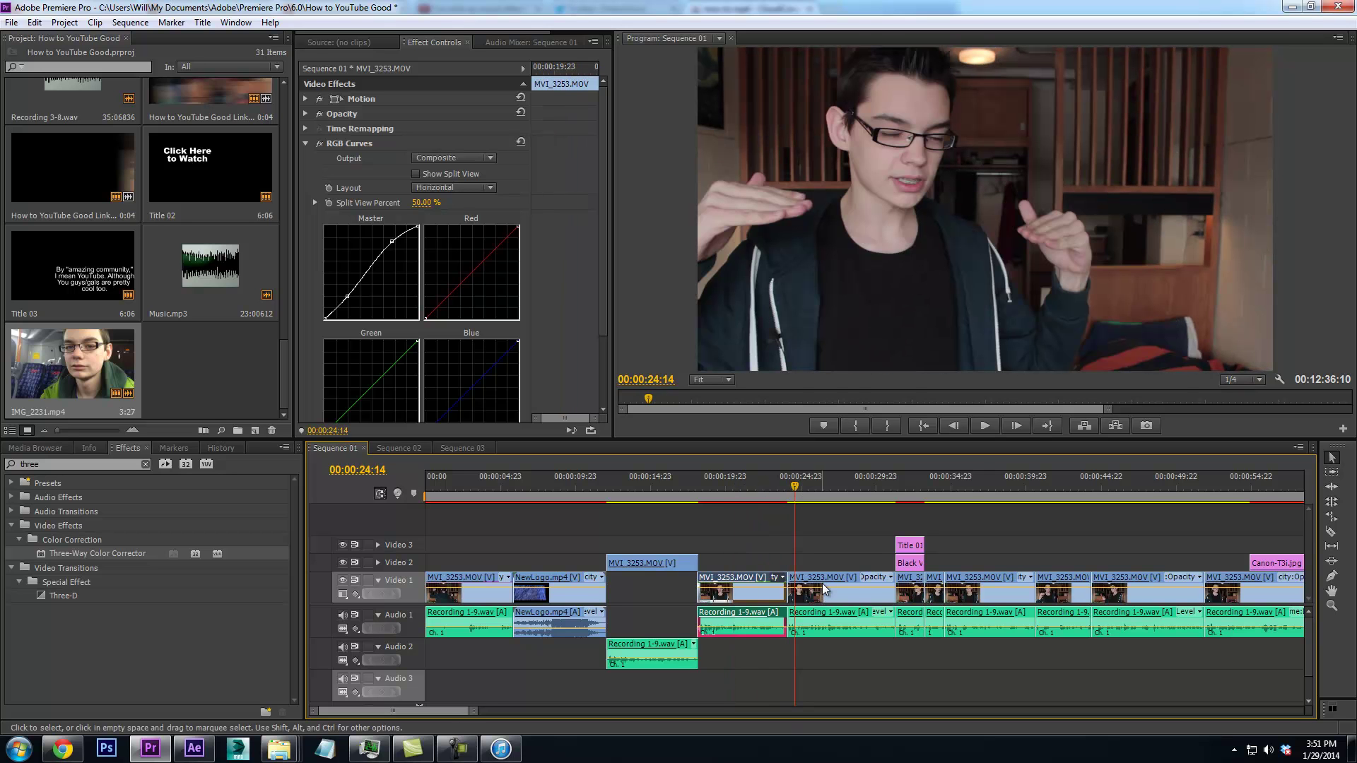
left_click(821, 584)
key("ctrl+alt+v")
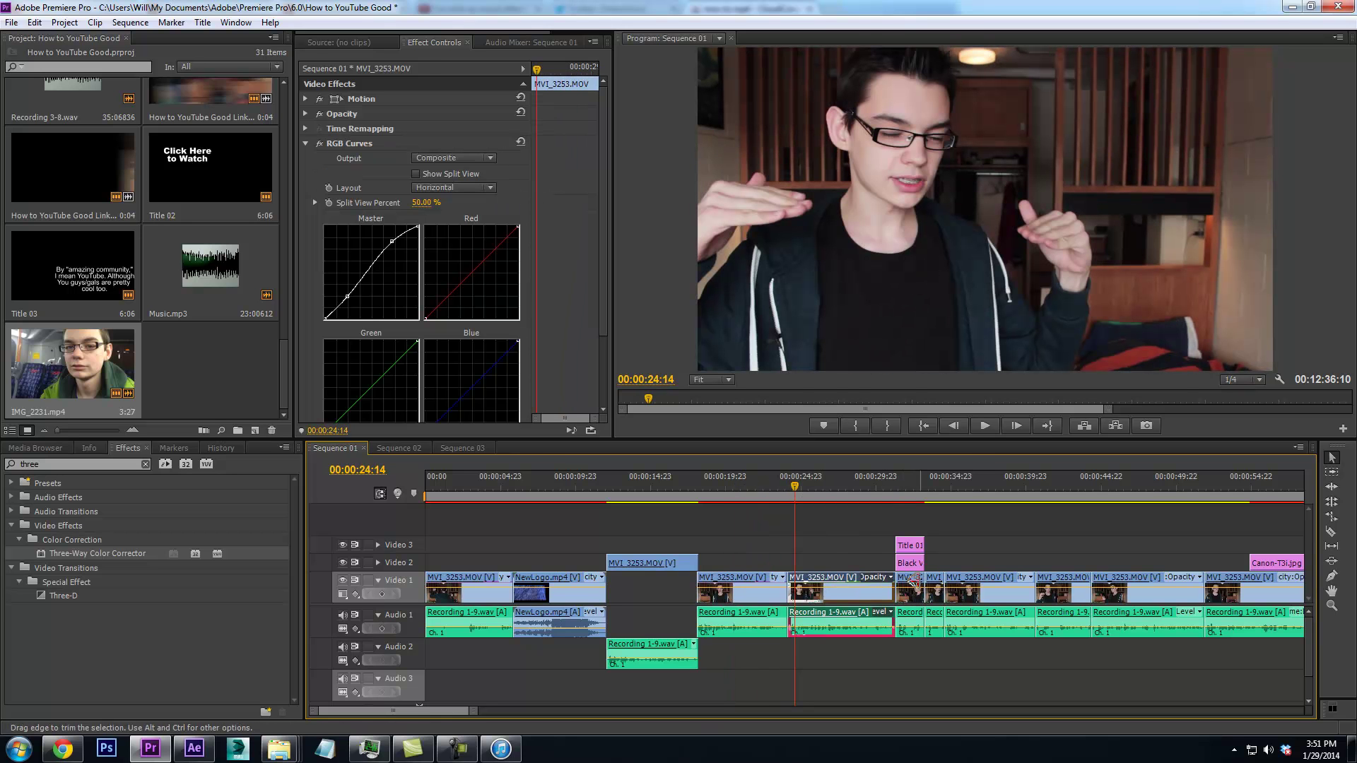
left_click(939, 598)
key("ctrl+alt+v")
left_click(989, 593)
key("ctrl+alt+v")
left_click(1135, 592)
key("ctrl+alt+v")
Paste the copied RGB Curves effect onto the MVI_3253.MOV clips on Video 1 and Video 2 between about 00:00:52 and 00:01:35
left_click_drag(452, 711, 469, 711)
left_click(866, 578)
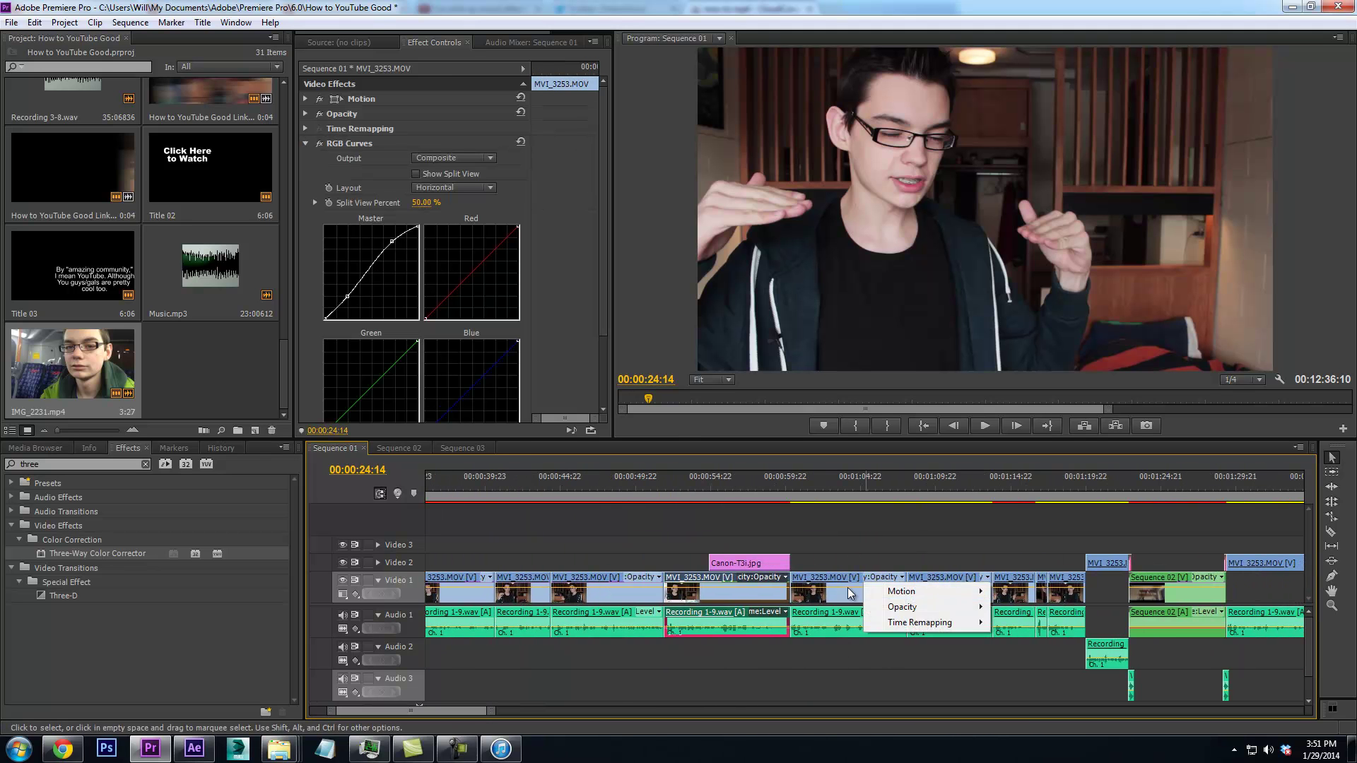
left_click(947, 594)
left_click(1104, 566)
key("ctrl+alt+v")
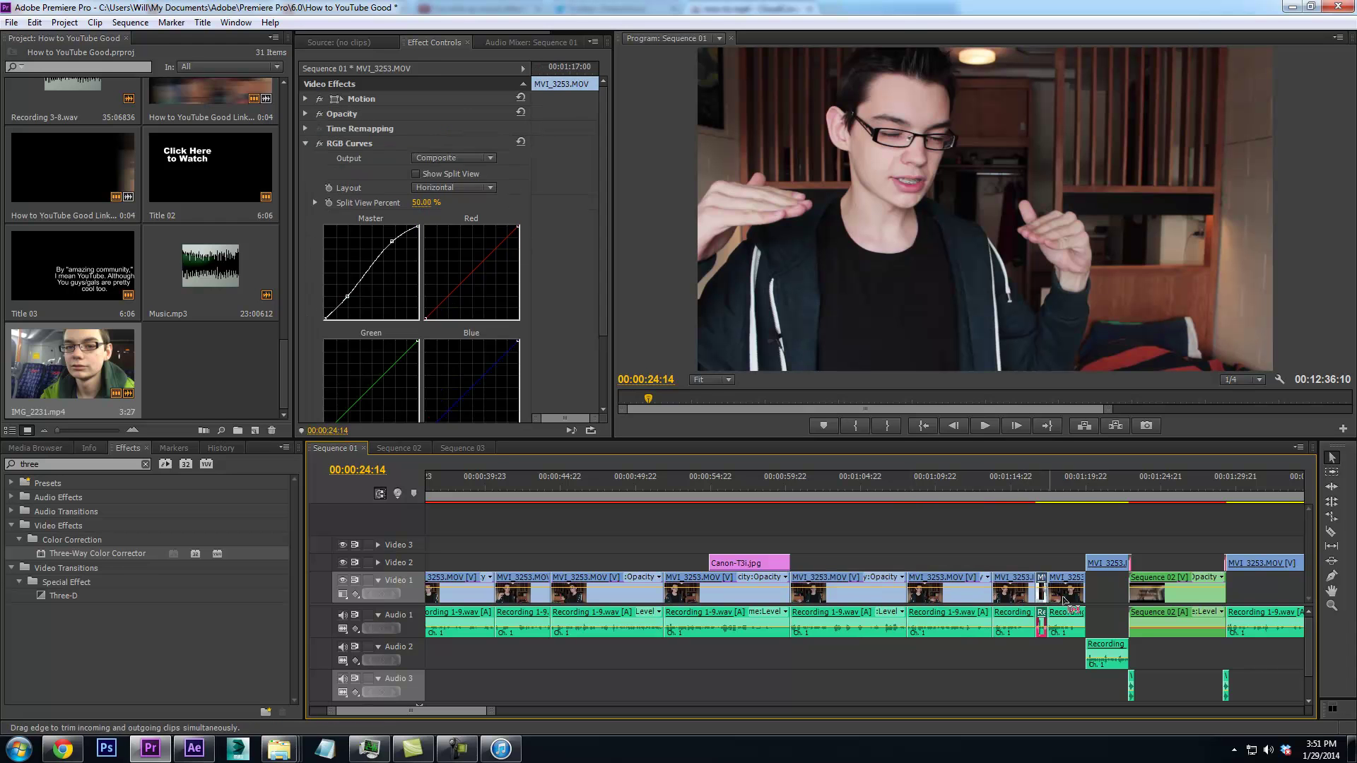
left_click(1235, 563)
left_click(1227, 564)
key("ctrl+alt+v")
Paste the copied RGB Curves effect onto the following MVI_3253.MOV clips, up to about 00:02:20
left_click_drag(457, 714, 477, 713)
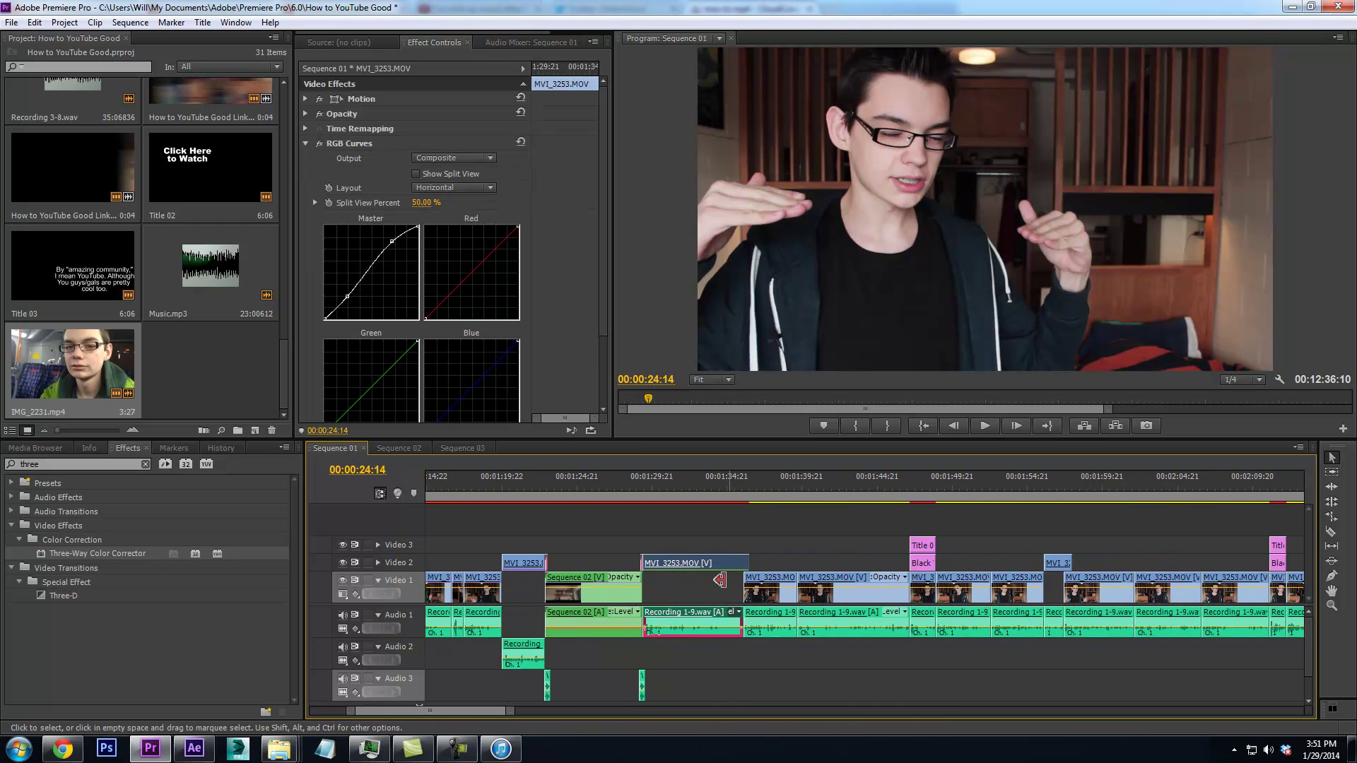
left_click(881, 587)
left_click(928, 592)
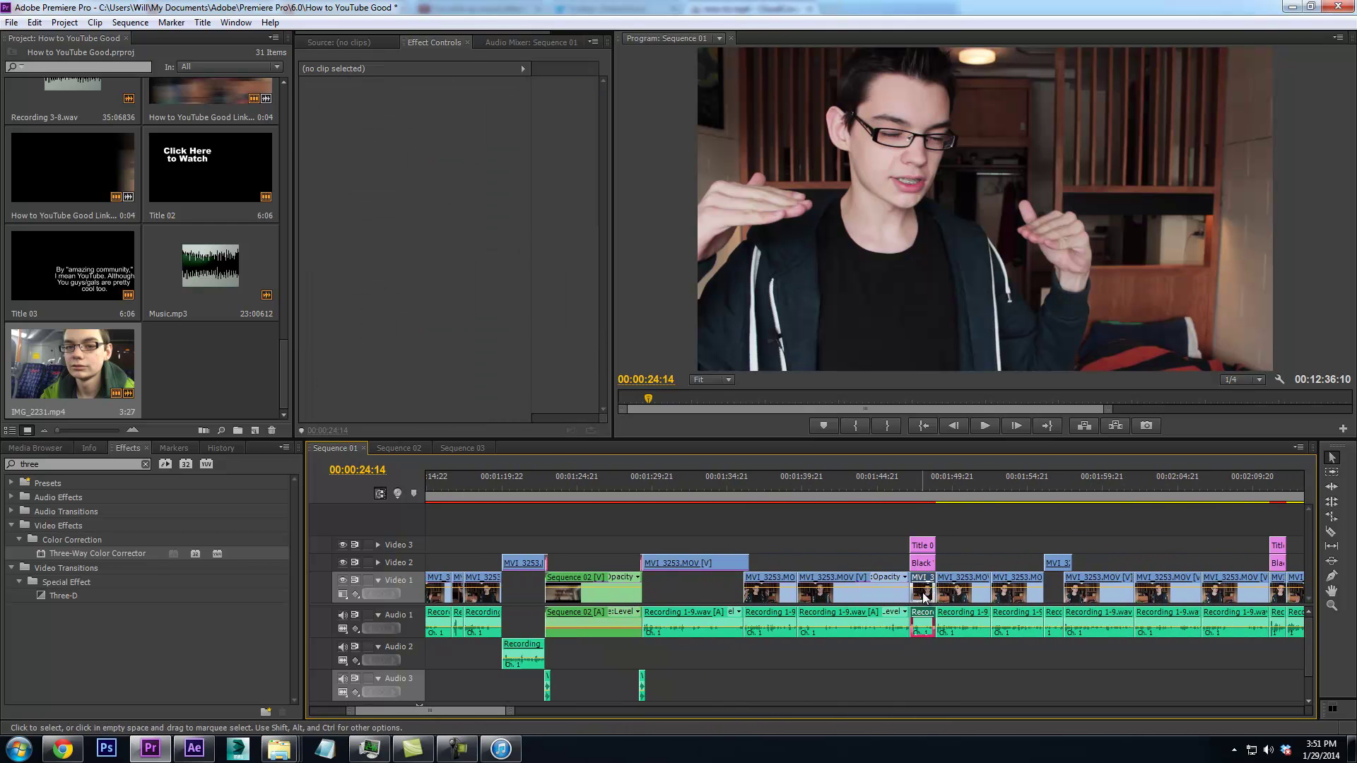
left_click(1092, 591)
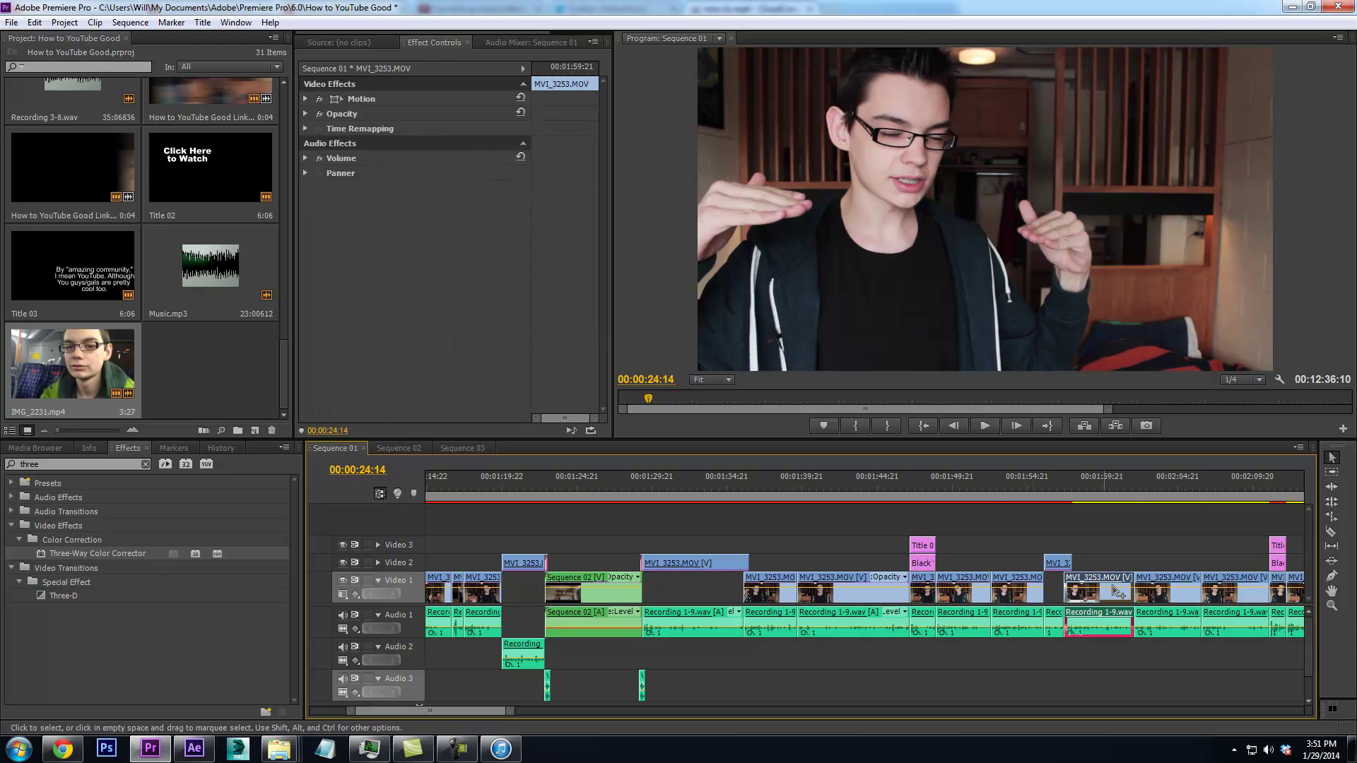
left_click(1275, 595)
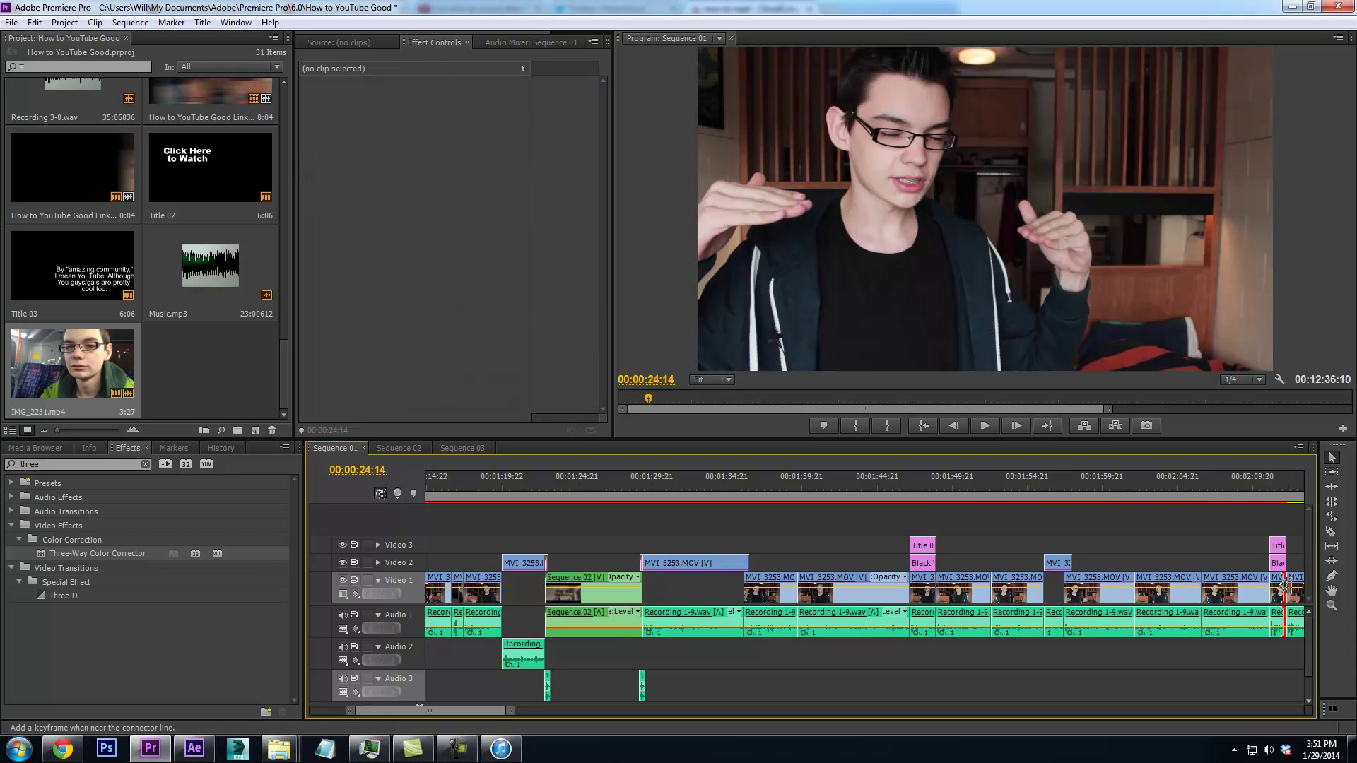
left_click(1282, 589)
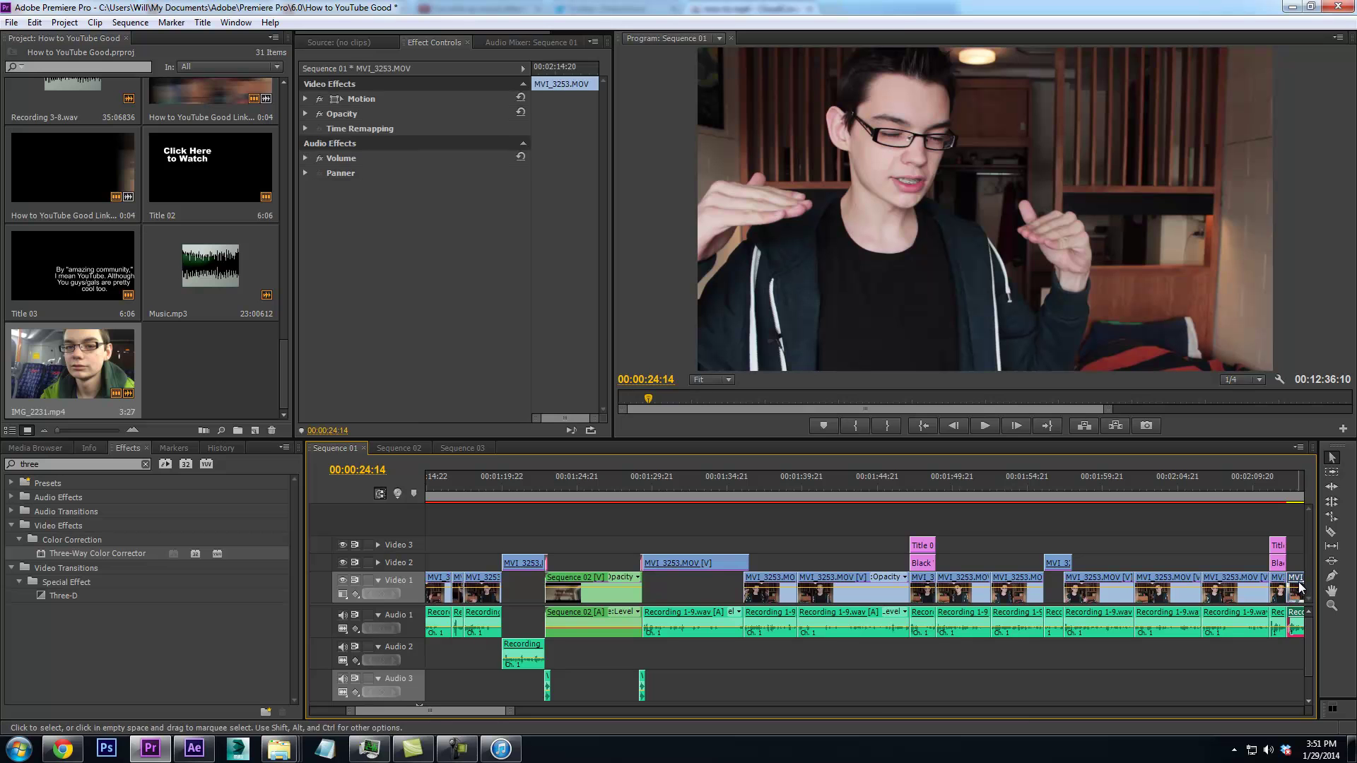
left_click_drag(445, 705, 503, 719)
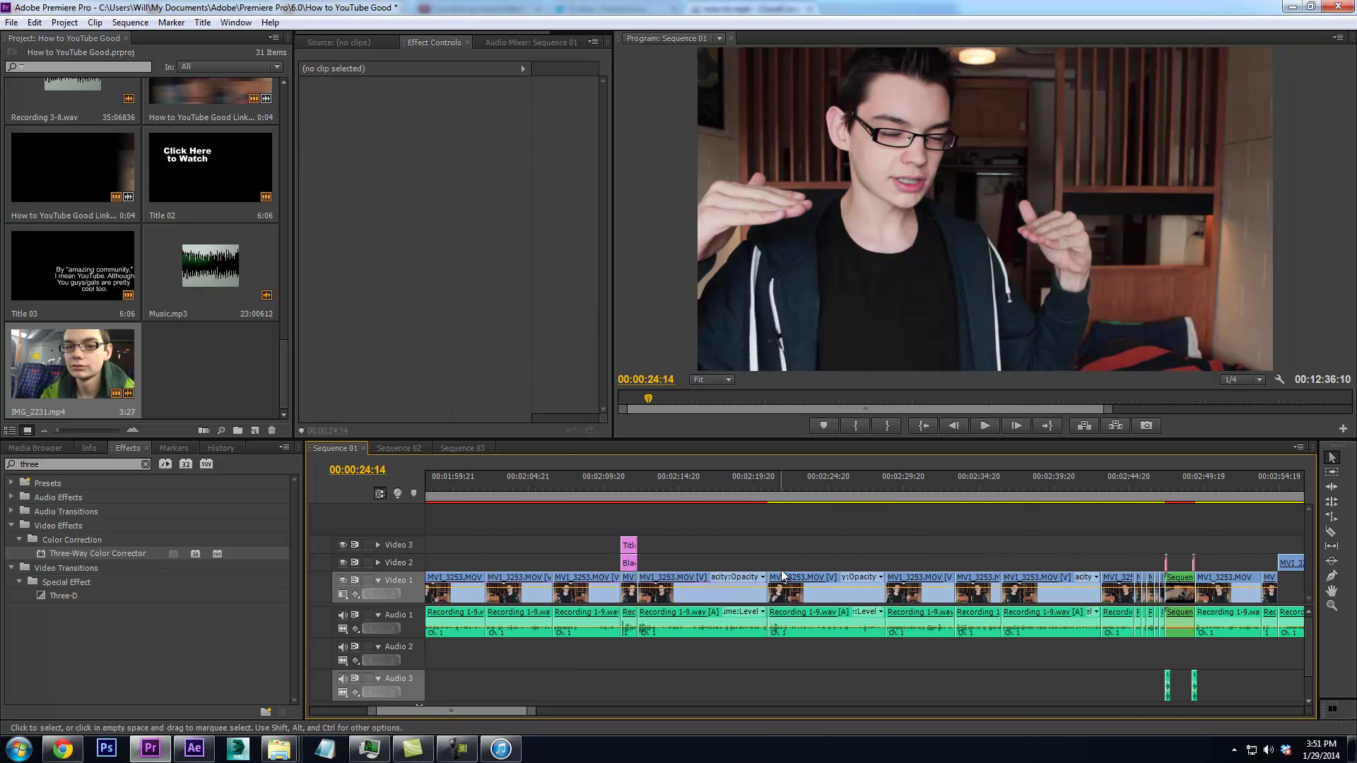
Paste the copied RGB Curves effect onto the remaining MVI_3253.MOV clips on Video 1 between about 00:02:21 and 00:02:54
left_click(876, 606)
left_click(933, 600)
left_click(979, 597)
left_click(1050, 596)
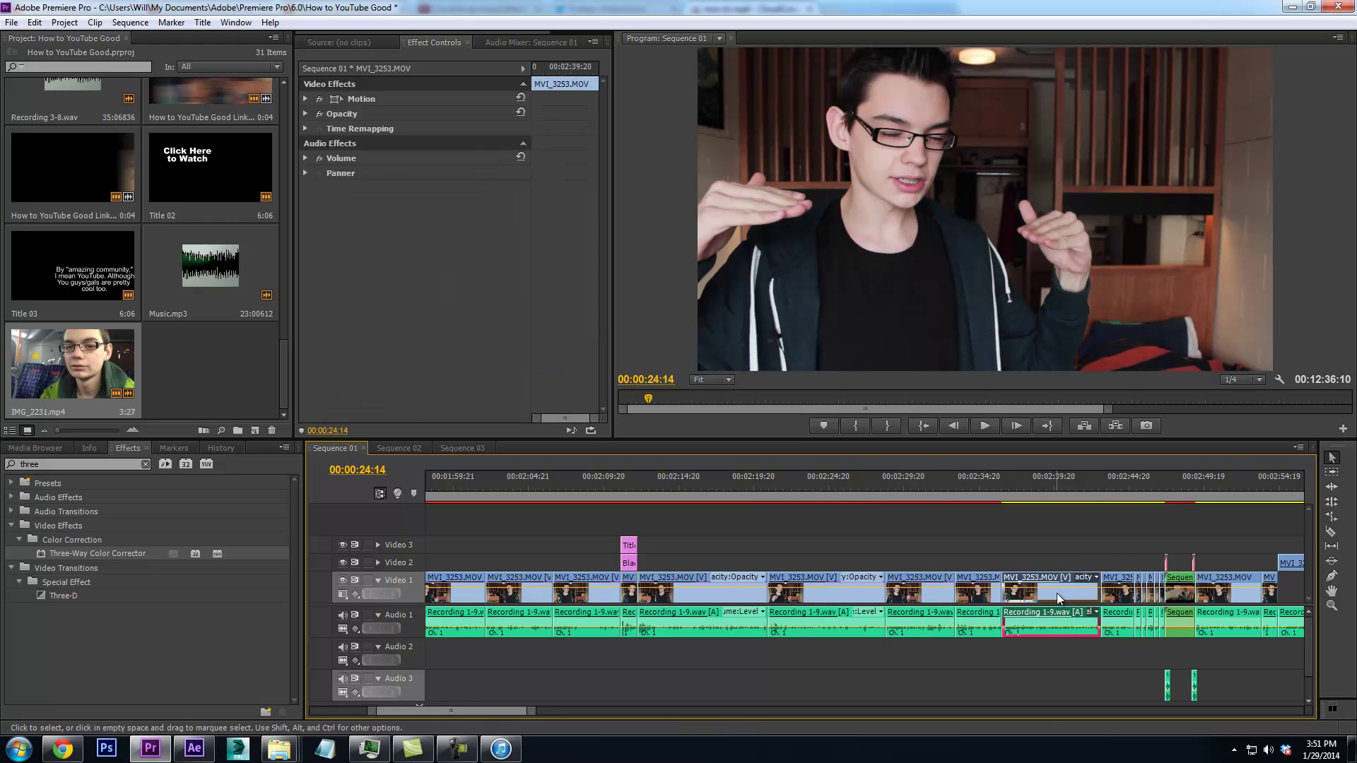
left_click(1144, 593)
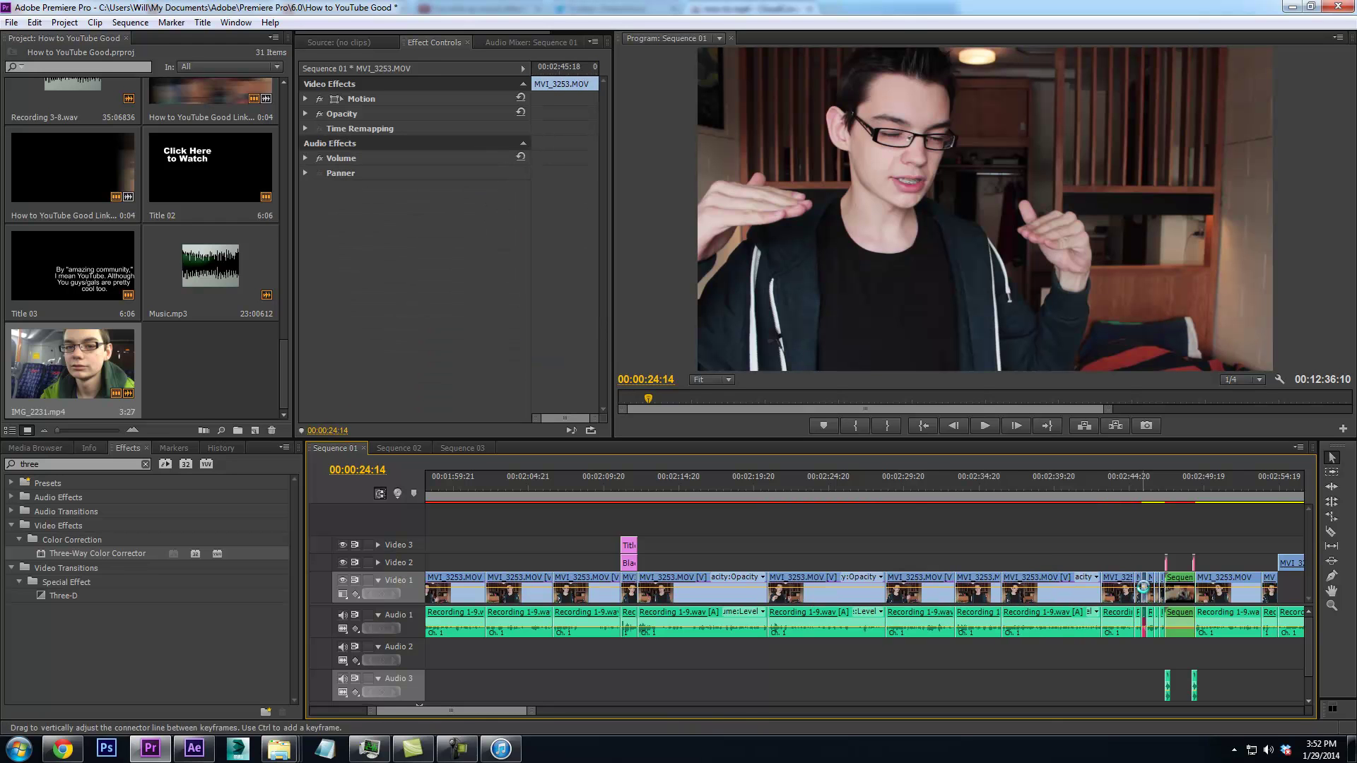
left_click(1151, 592)
left_click(1151, 594)
left_click(1161, 594)
left_click(1251, 584)
left_click(1259, 582)
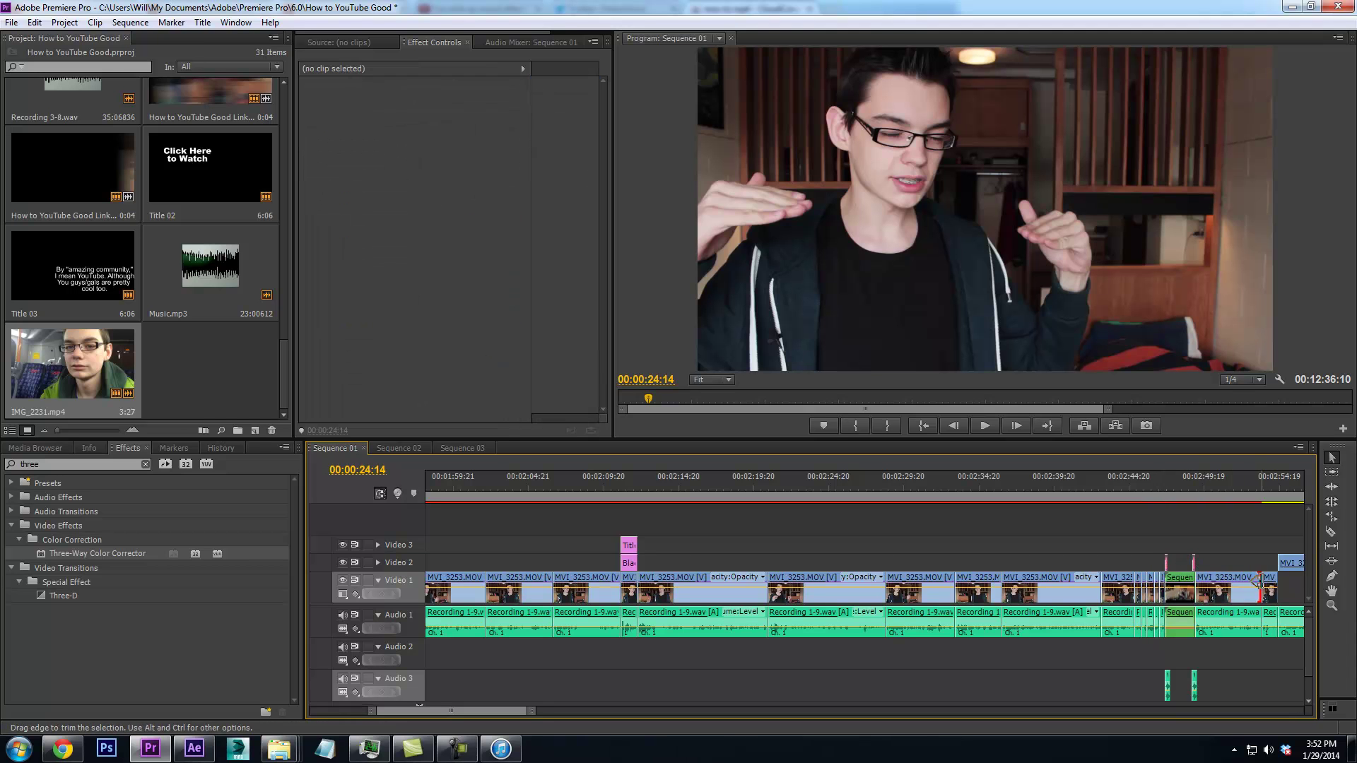
Paste the copied RGB Curves effect onto the MVI_3254.MOV clips on Video 2 and Video 1, up to the last one before IMG_2231.mp4
left_click(1286, 565)
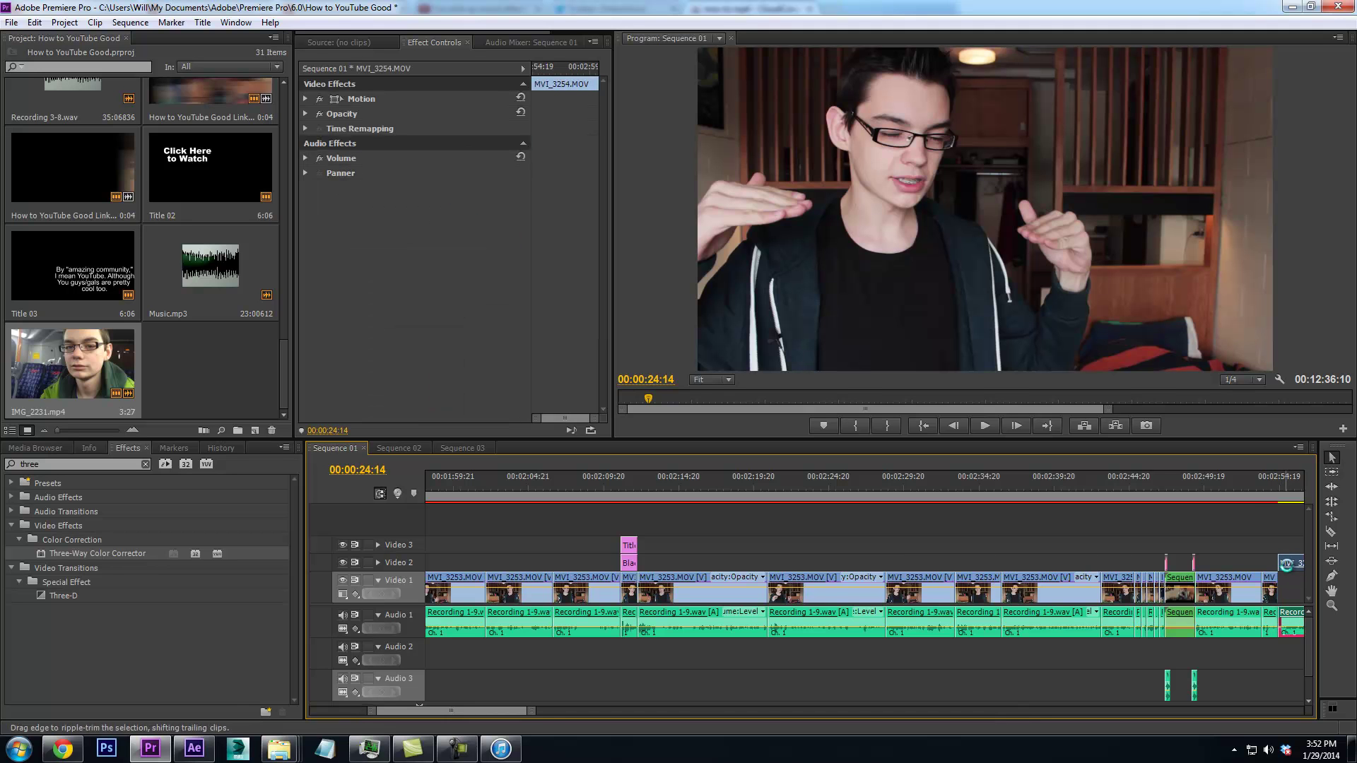
left_click_drag(508, 710, 527, 710)
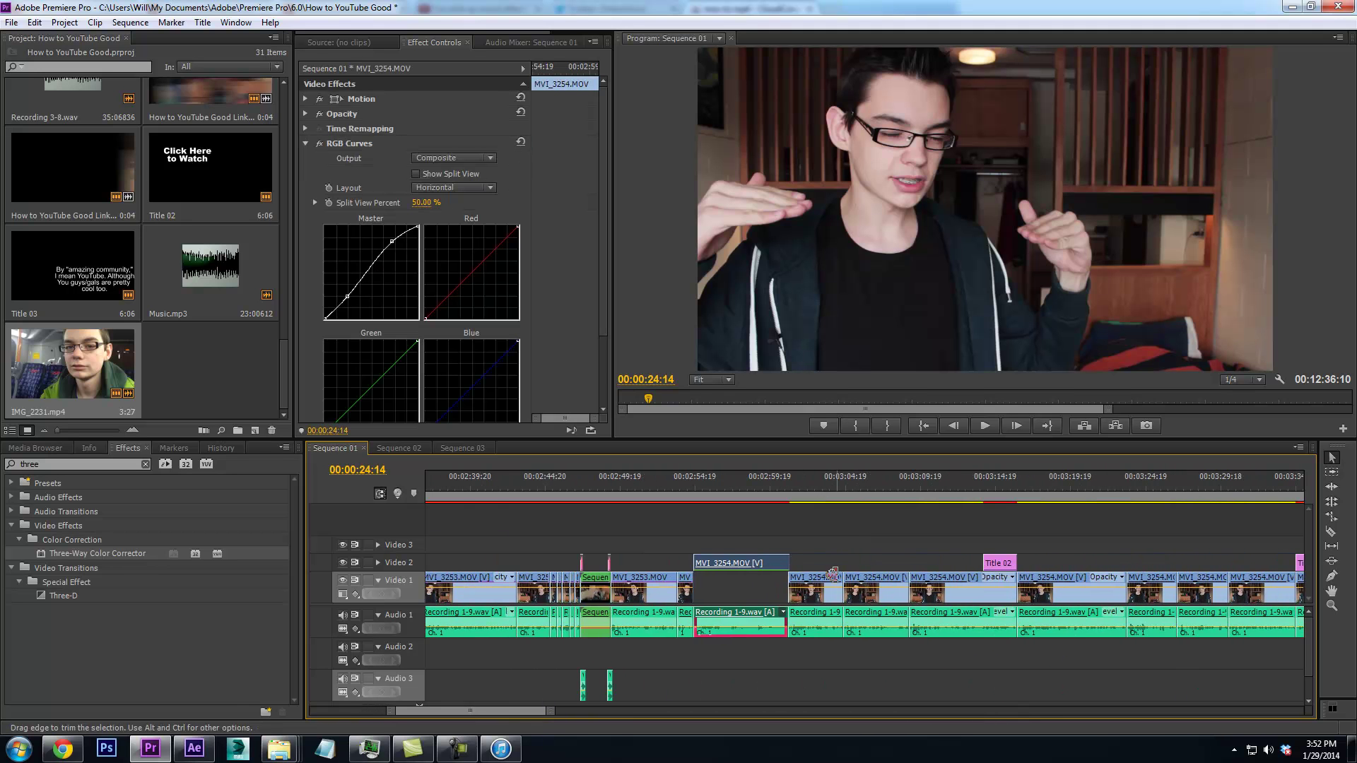
left_click(864, 585)
left_click(937, 591)
left_click(1202, 594)
left_click(1262, 590)
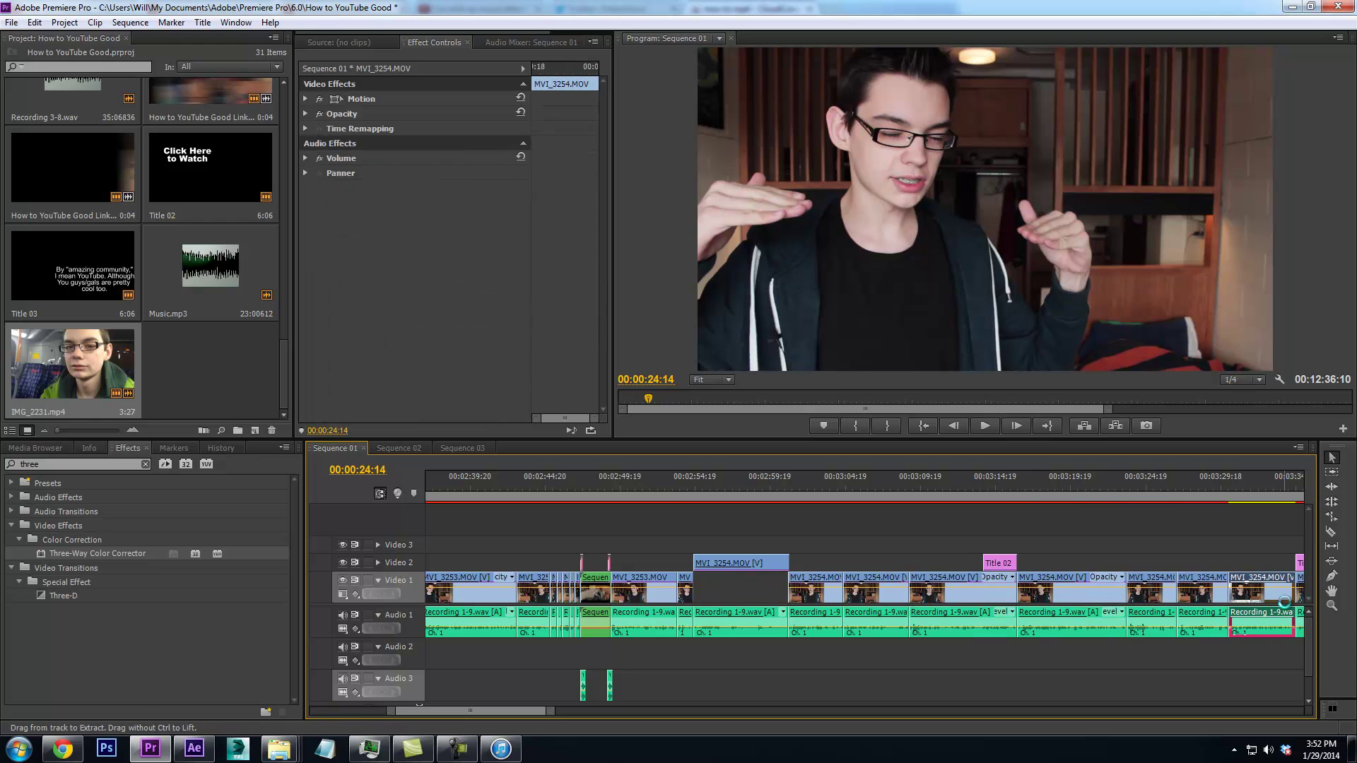
left_click_drag(507, 710, 523, 709)
left_click(848, 592)
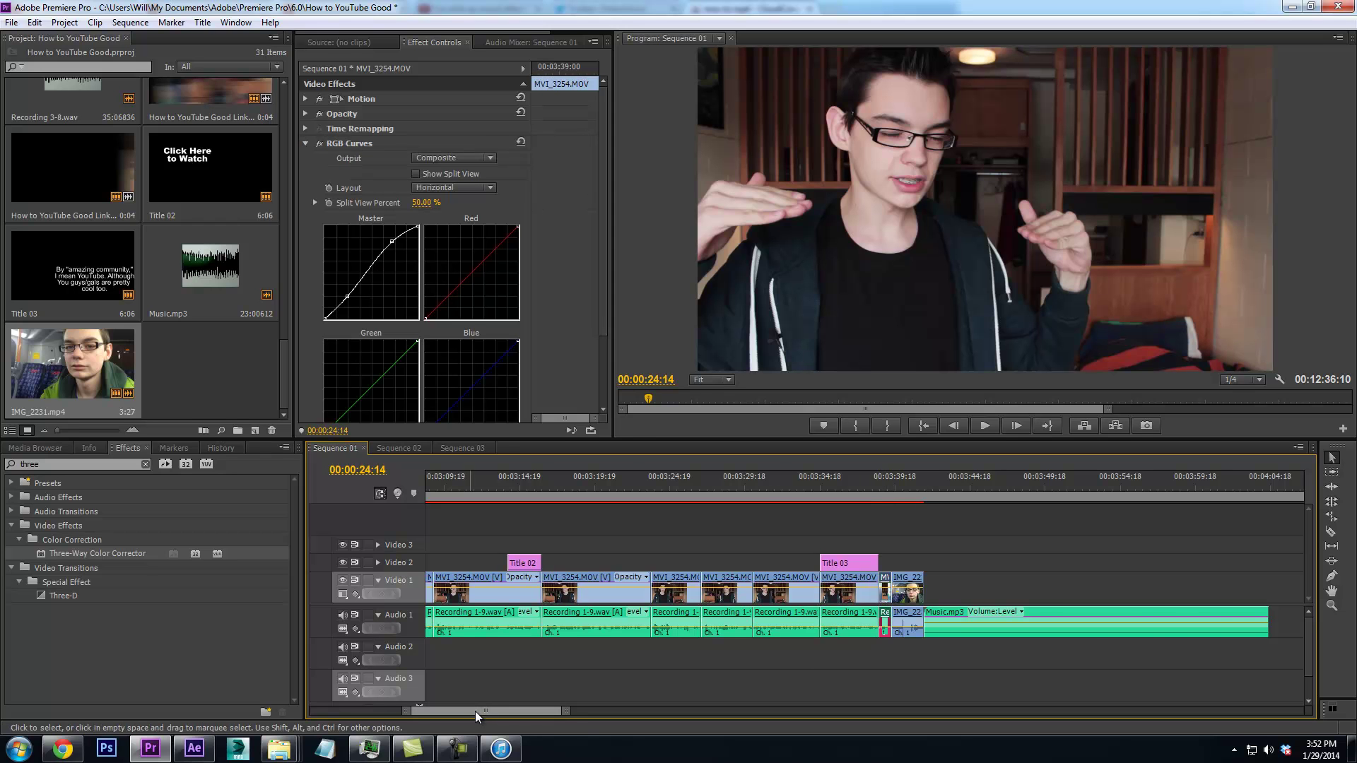
Copy the Three-Way Color Corrector effect from the first MVI_3253.MOV clip in Sequence 01
left_click_drag(472, 707, 262, 706)
left_click(446, 593)
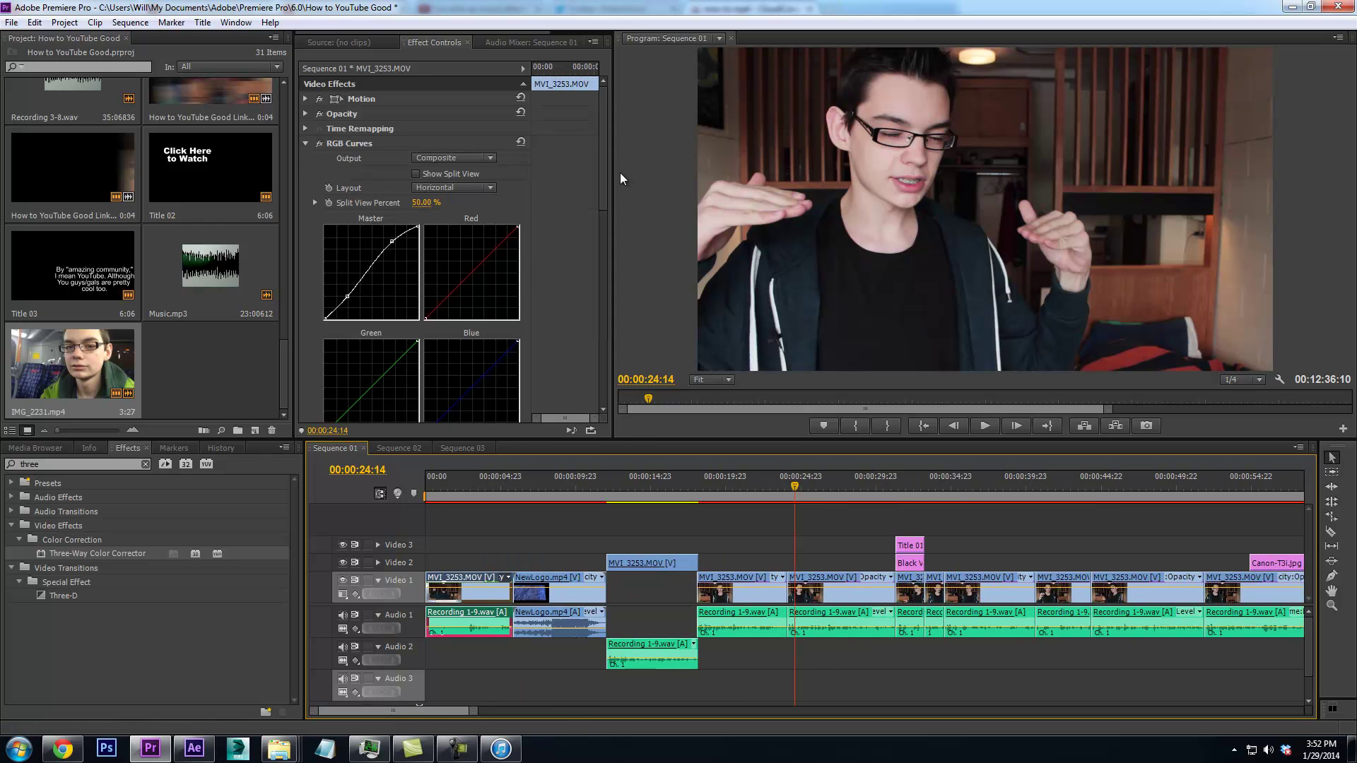
scroll(598, 230, "down", 10)
scroll(587, 384, "up", 5)
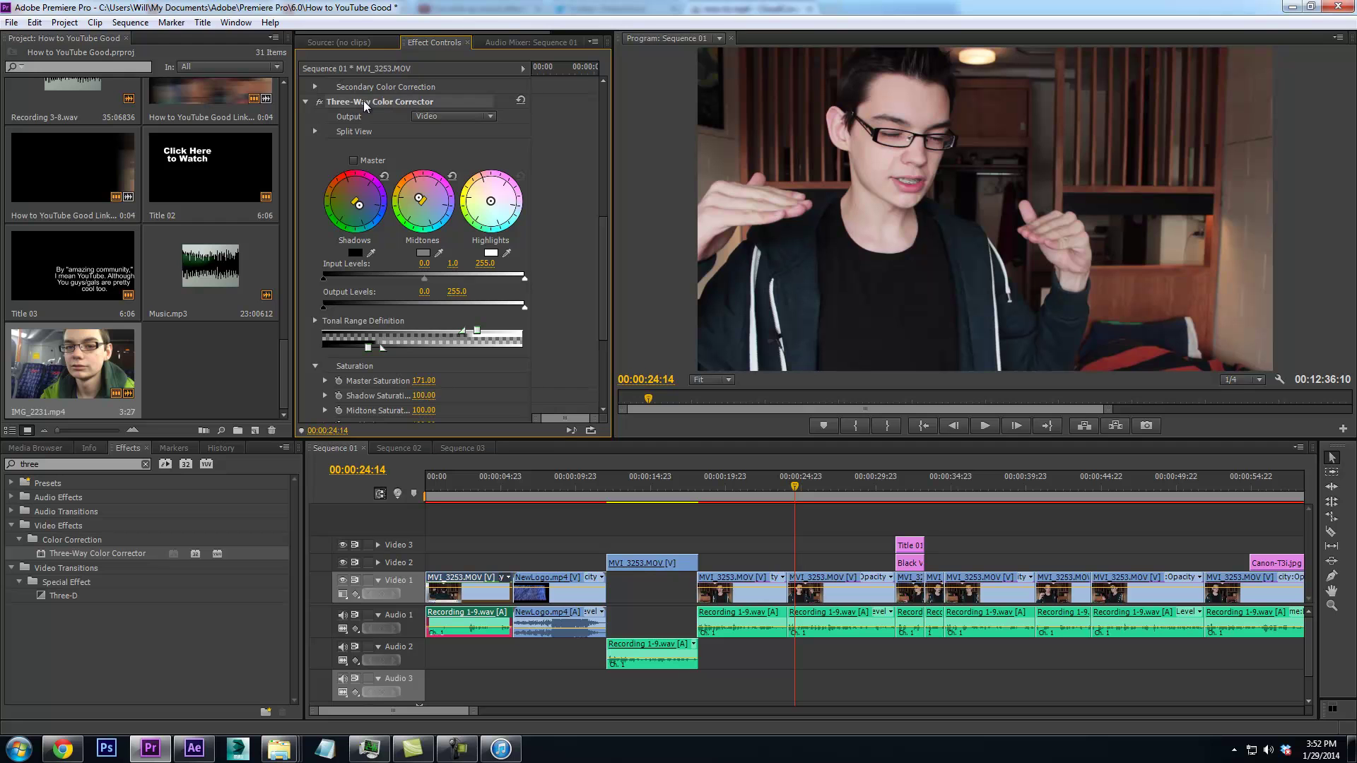
Paste the copied Three-Way Color Corrector onto the MVI_3253.MOV clips on Video 1 between about 00:00:18 and 00:01:00
left_click(749, 590)
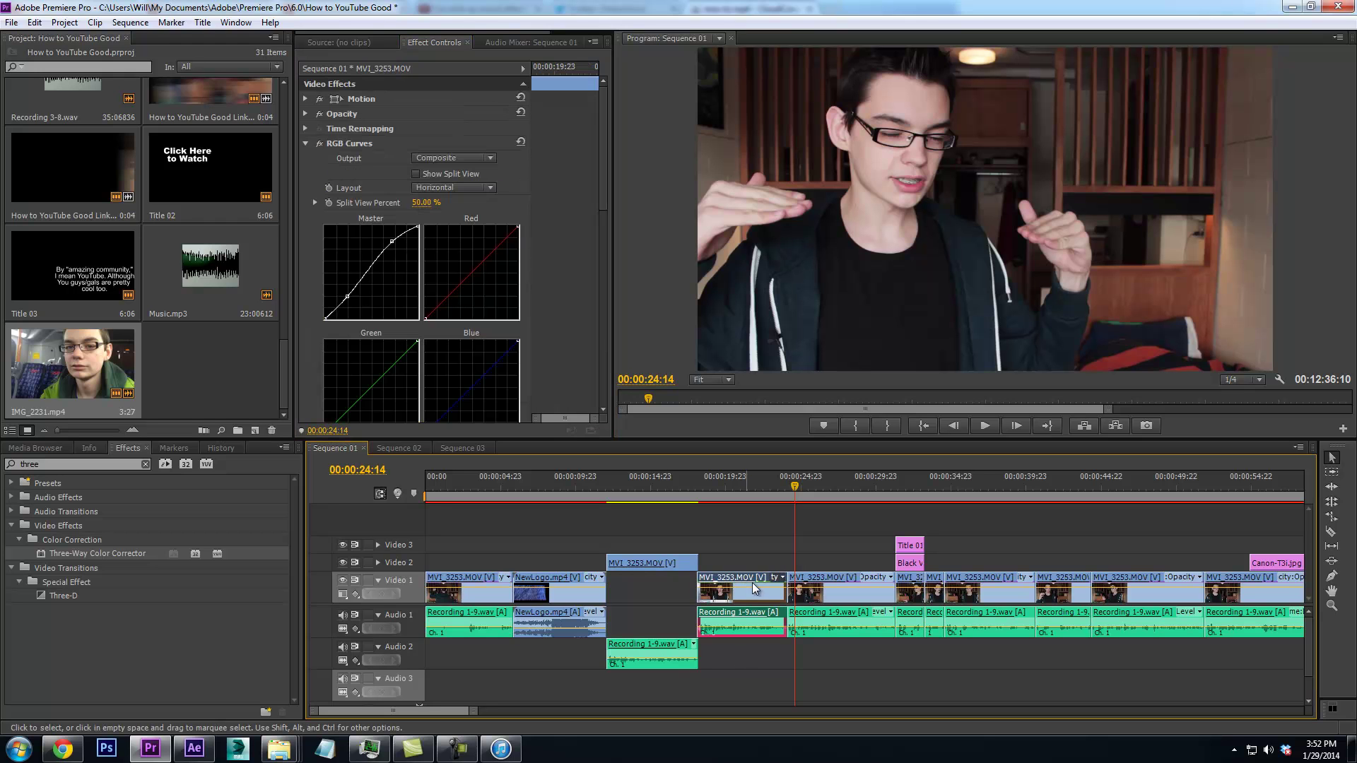
left_click(830, 590)
left_click(910, 590)
left_click(935, 590)
left_click(989, 590)
left_click(1064, 590)
left_click(1148, 590)
left_click(1243, 601)
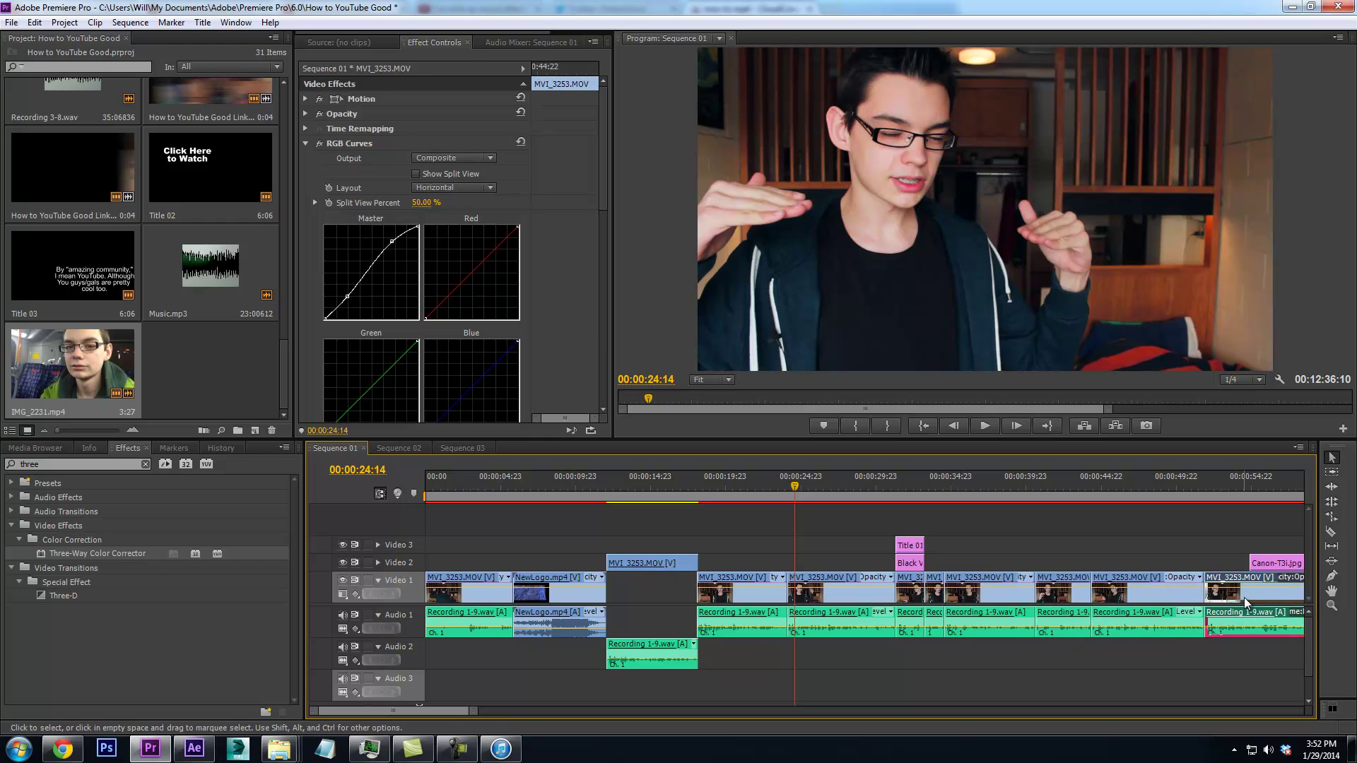
Paste the Three-Way Color Corrector onto the MVI_3253.MOV and linked comp clips on Video 1 and Video 2 between about 00:01:00 and 00:01:45
scroll(443, 712, "down", 10)
left_click(684, 602)
left_click(734, 595)
left_click(820, 595)
left_click(847, 597)
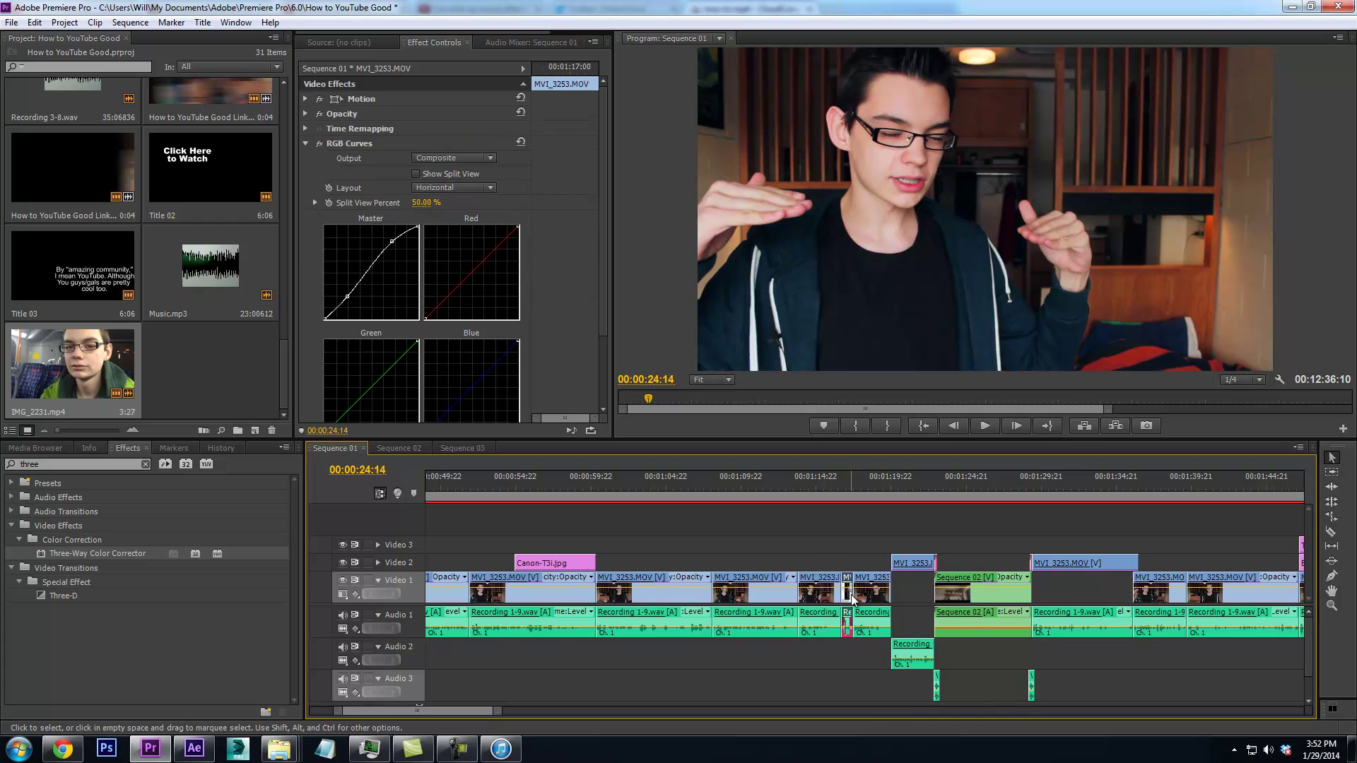
left_click(928, 563)
left_click(944, 574)
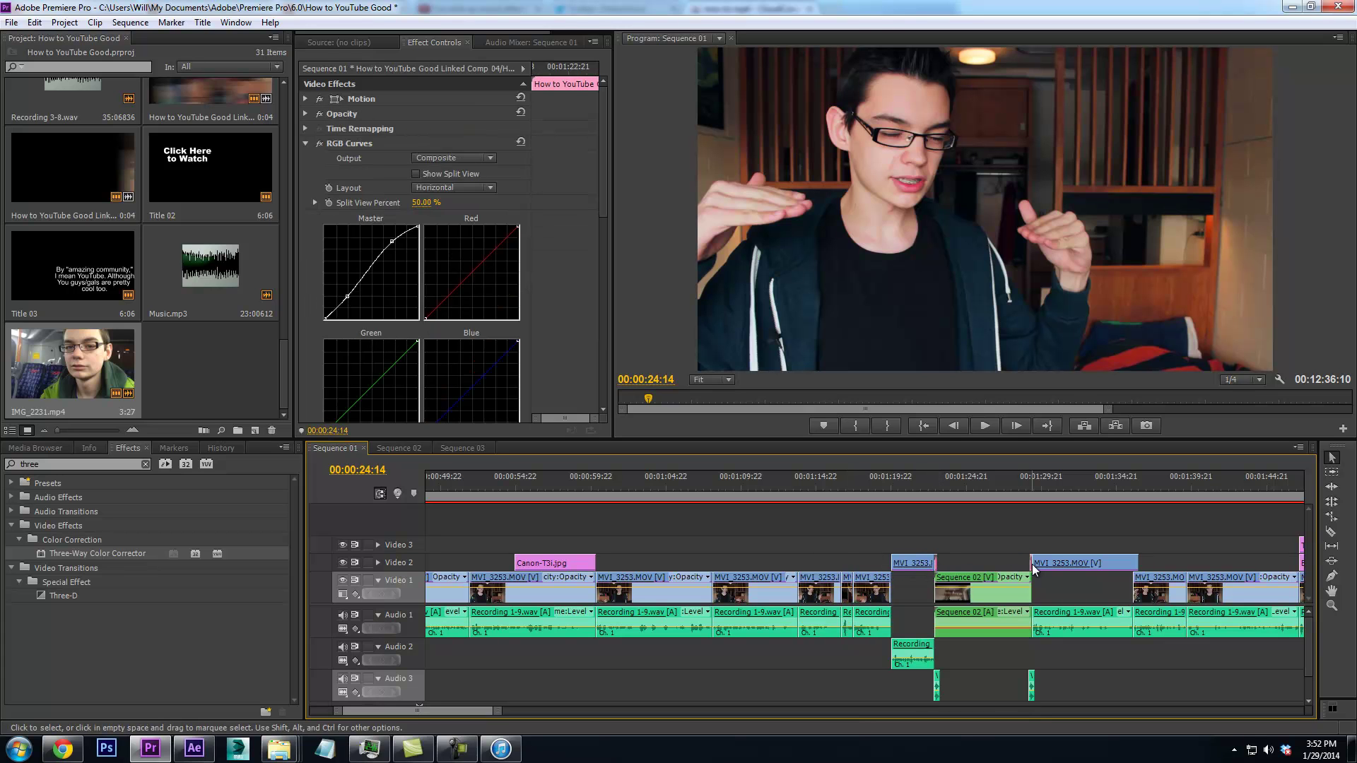
left_click(1175, 599)
left_click(1201, 594)
Paste the Three-Way Color Corrector onto the MVI_3253.MOV clips between about 00:01:45 and 00:02:33
scroll(476, 714, "down", 3)
scroll(477, 713, "down", 5)
left_click(679, 590)
left_click(735, 596)
left_click(772, 594)
left_click(894, 598)
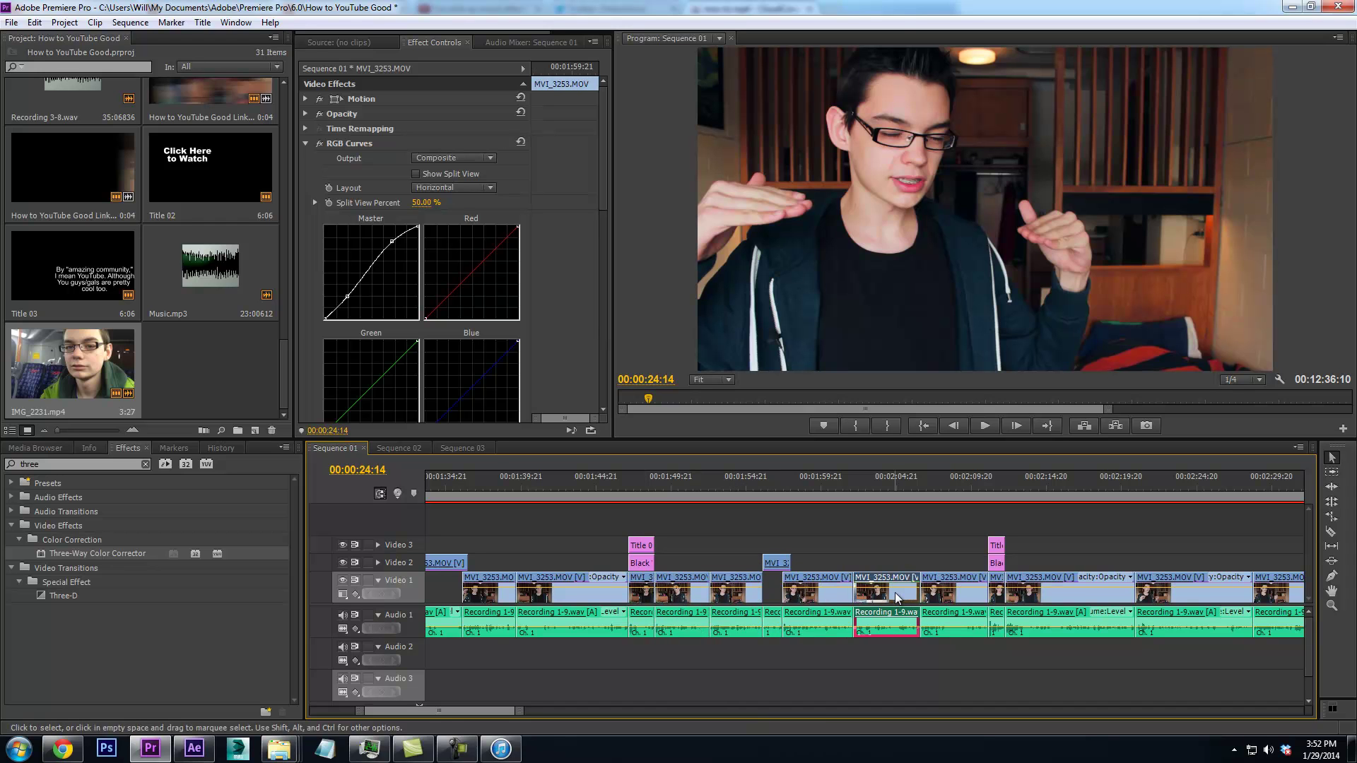
left_click(976, 592)
left_click(990, 592)
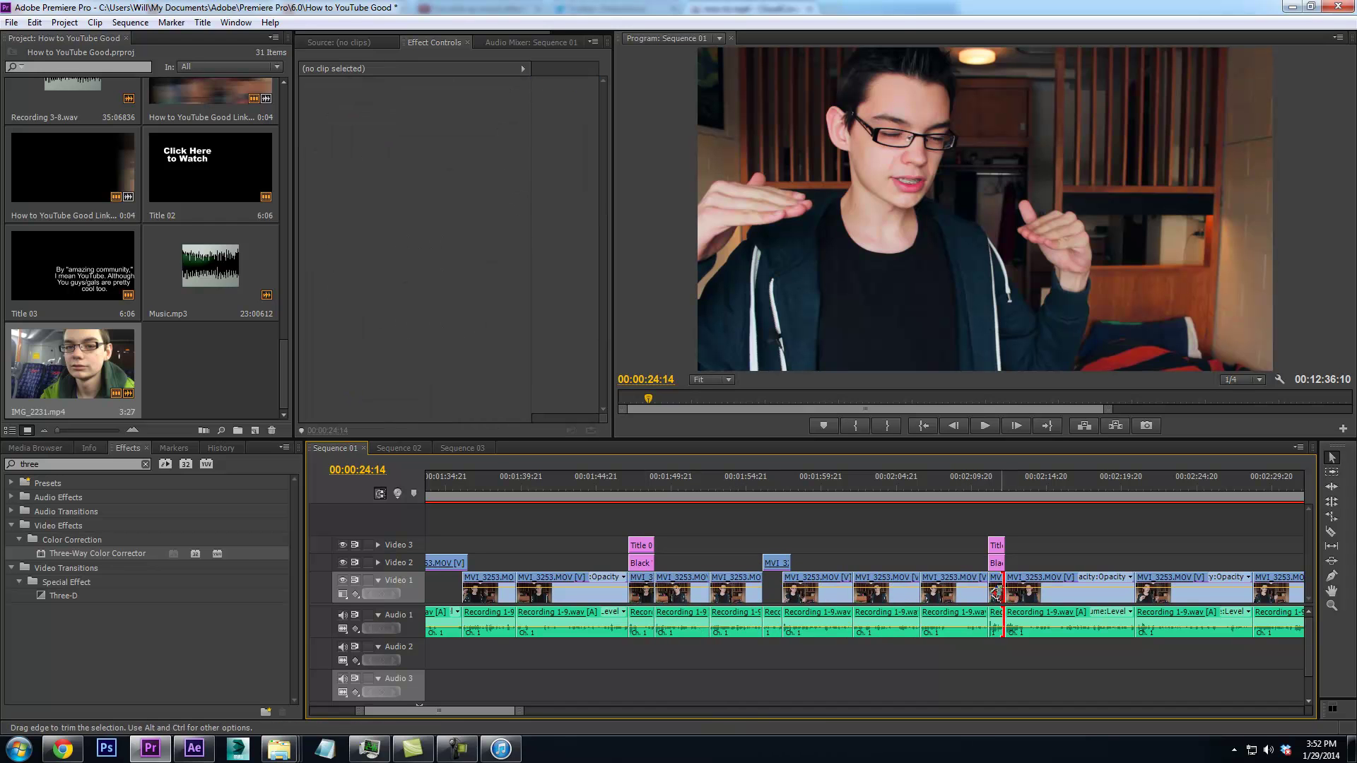
left_click(1025, 594)
left_click(1201, 593)
left_click(1256, 594)
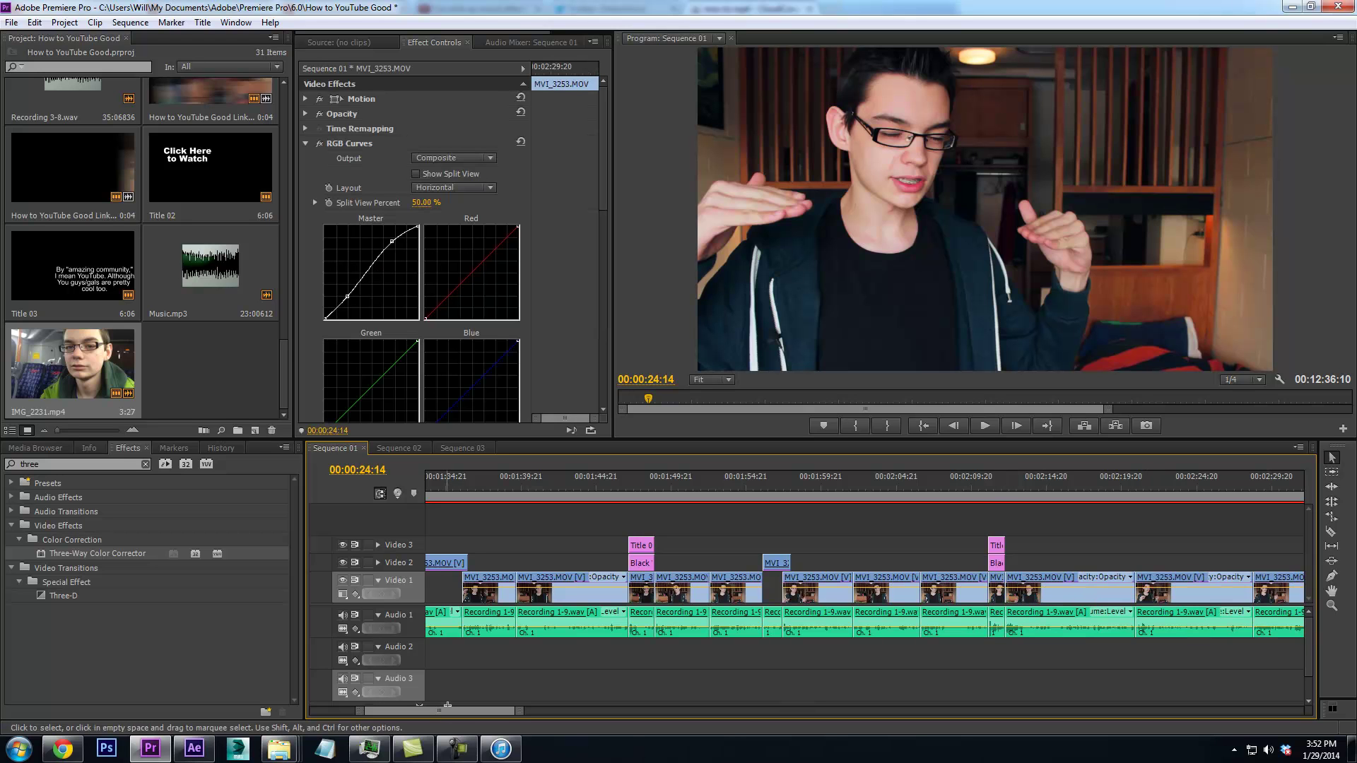
Check the correction at 00:02:30:14 and paste the Three-Way Color Corrector onto the MVI_3253.MOV and linked comp clips between about 00:02:33 and 00:02:53
scroll(456, 708, "down", 6)
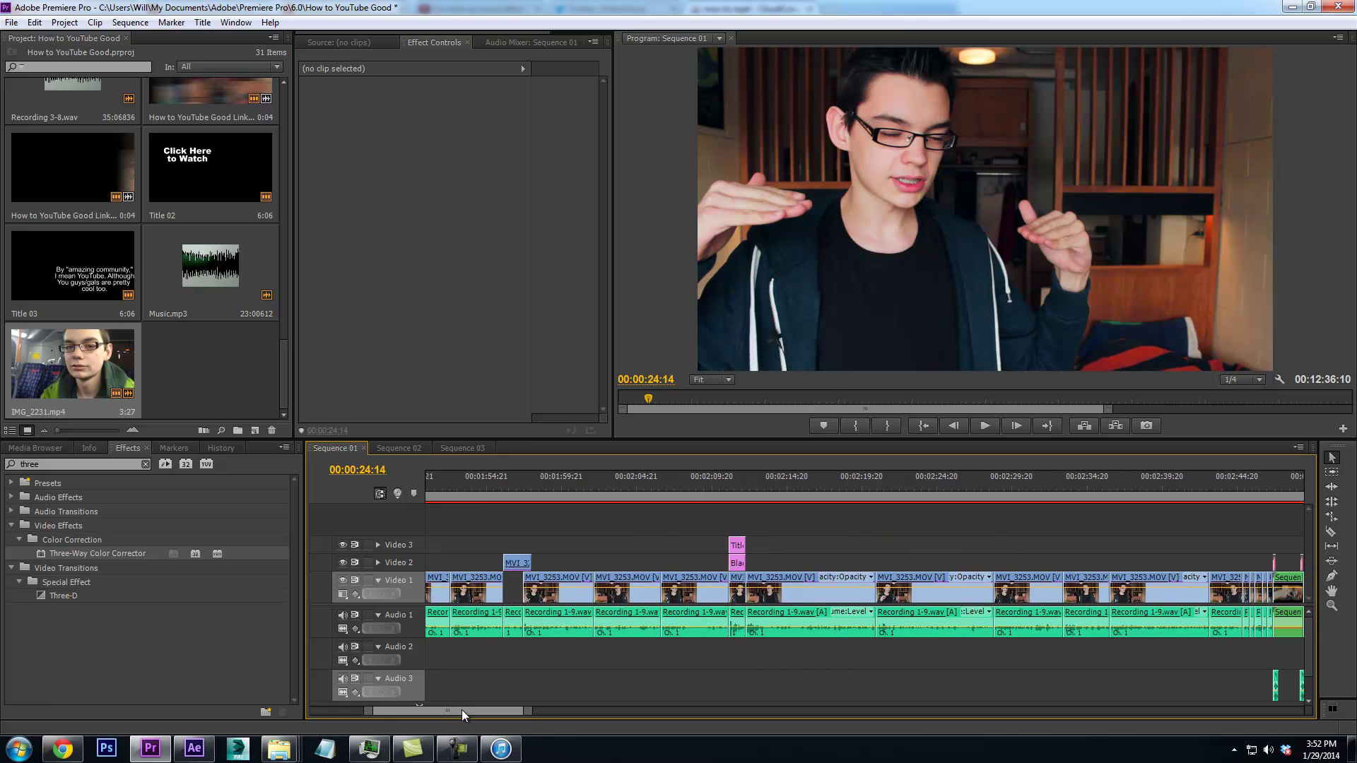
left_click_drag(543, 495, 614, 504)
left_click(566, 503)
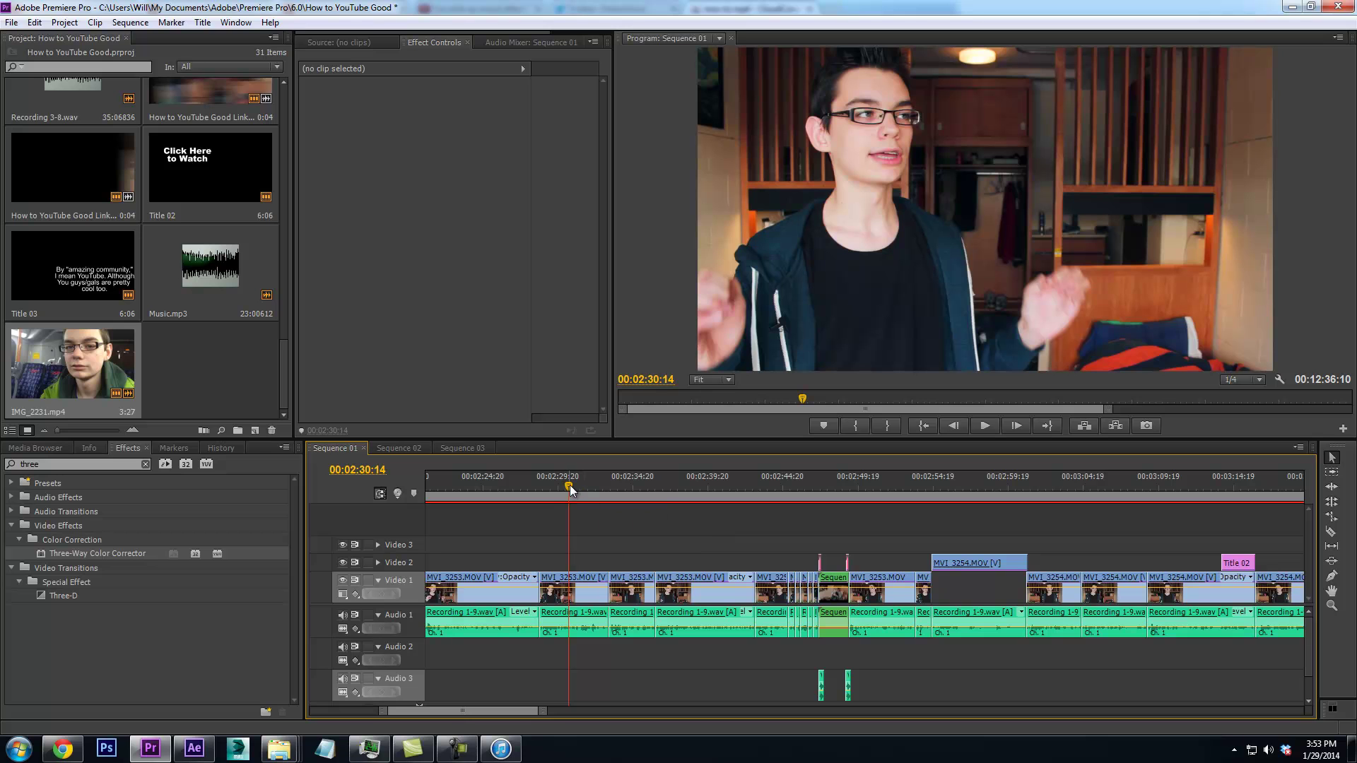
left_click(643, 585)
left_click(720, 589)
left_click(768, 586)
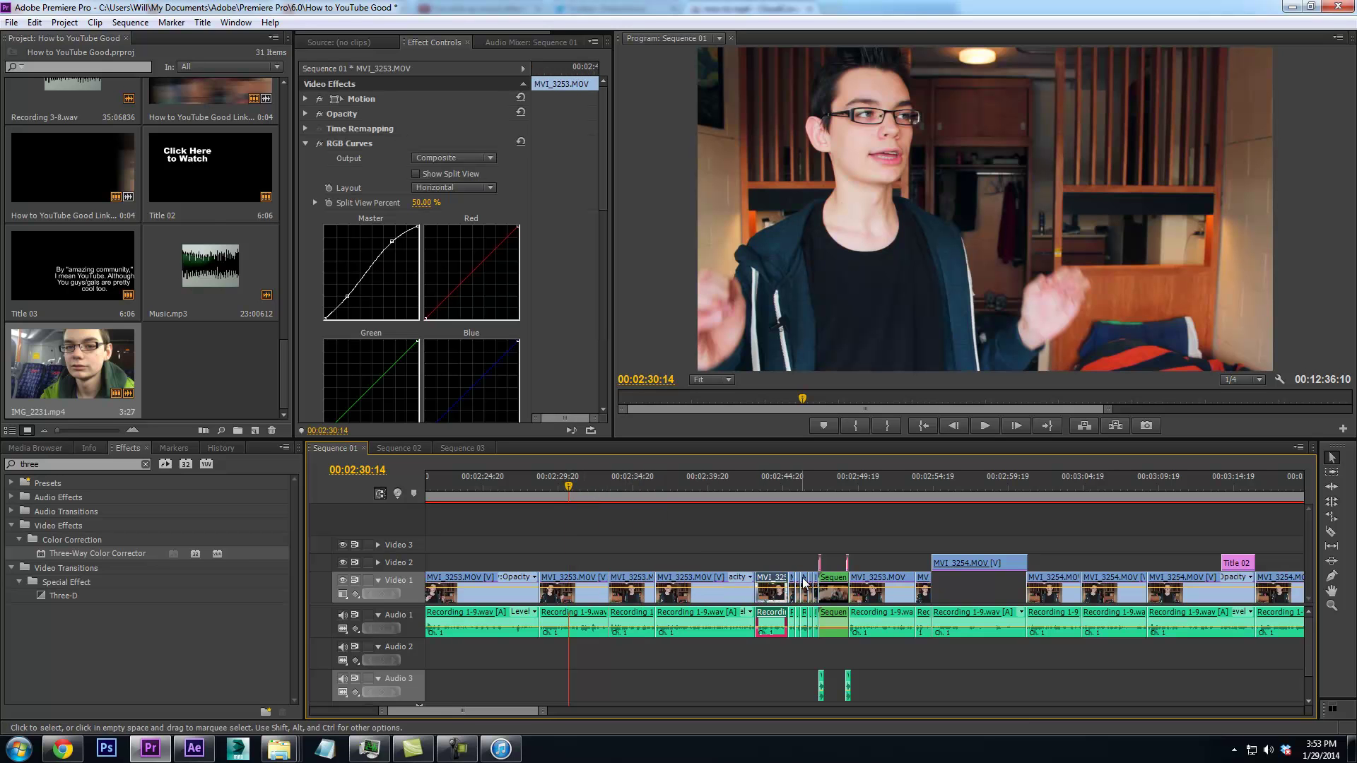
left_click(793, 584)
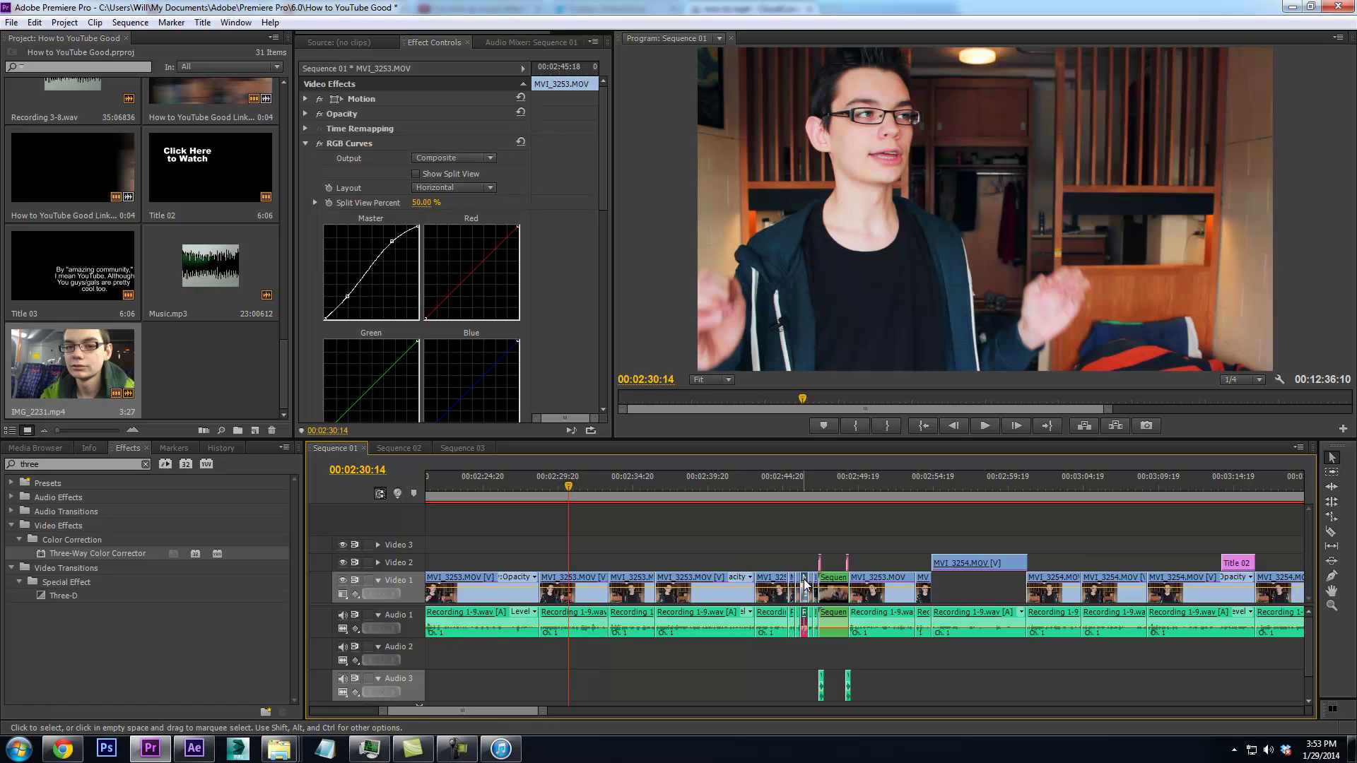
left_click(816, 586)
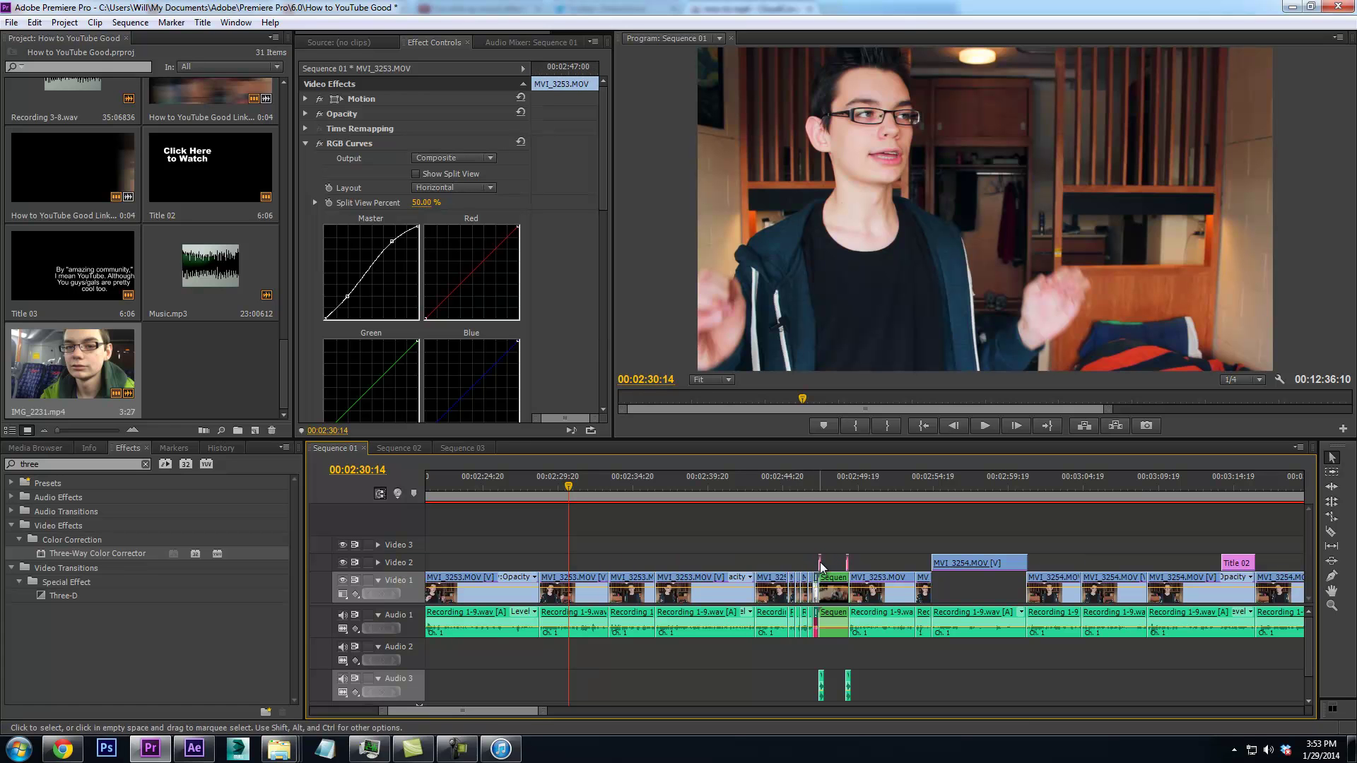
left_click(879, 585)
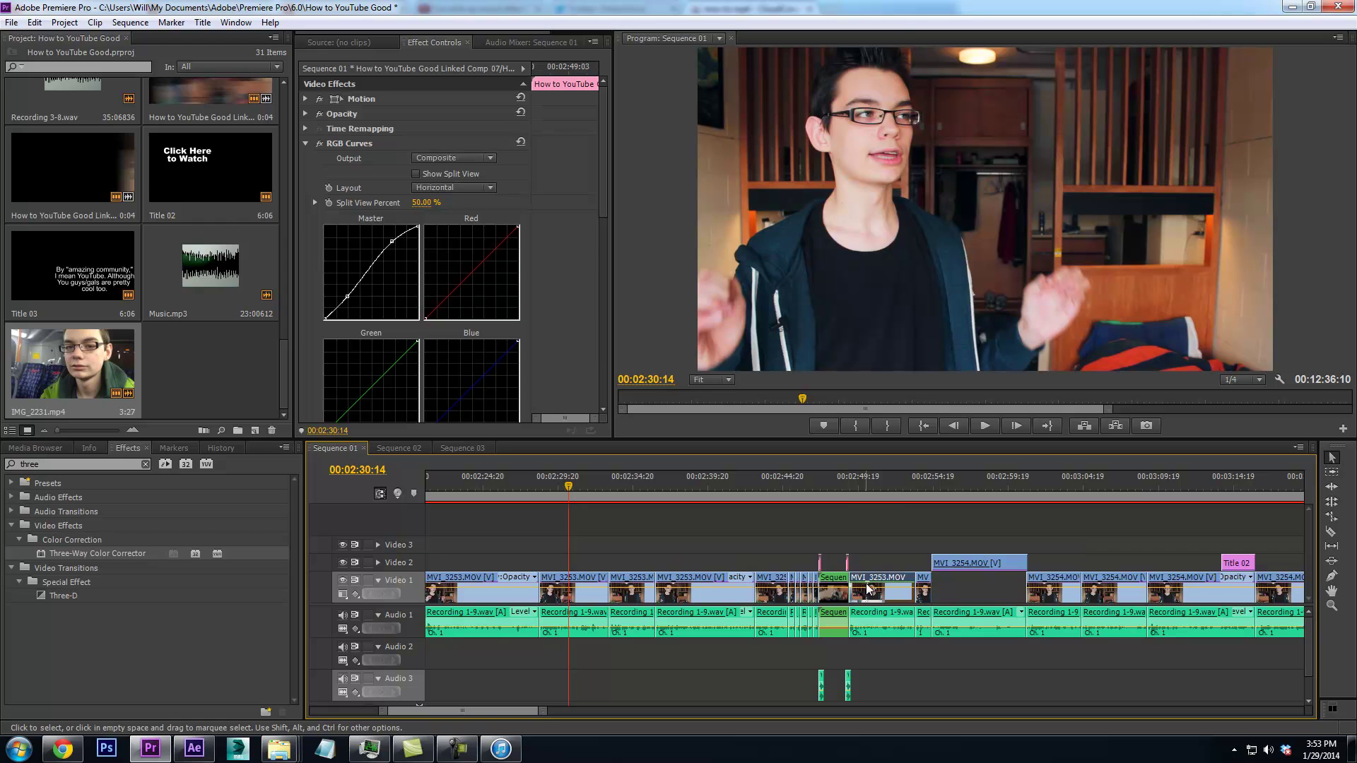
Paste the Three-Way Color Corrector onto the MVI_3254.MOV clips from about 00:02:54 to the last one before IMG_2231.mp4
left_click(953, 565)
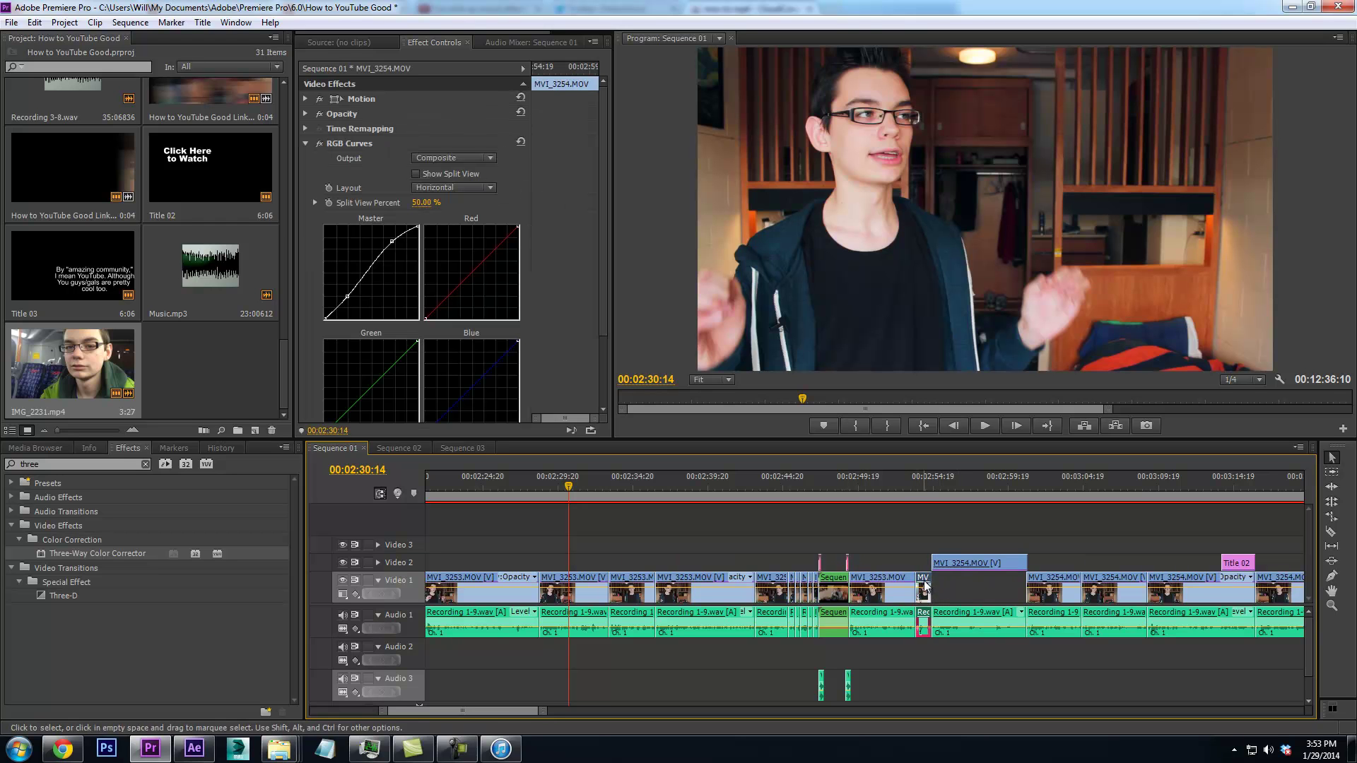
left_click(1057, 587)
left_click(1096, 586)
left_click(1209, 587)
left_click(1282, 591)
left_click_drag(871, 482, 1169, 622)
left_click(1173, 623)
left_click(1230, 623)
left_click(1268, 622)
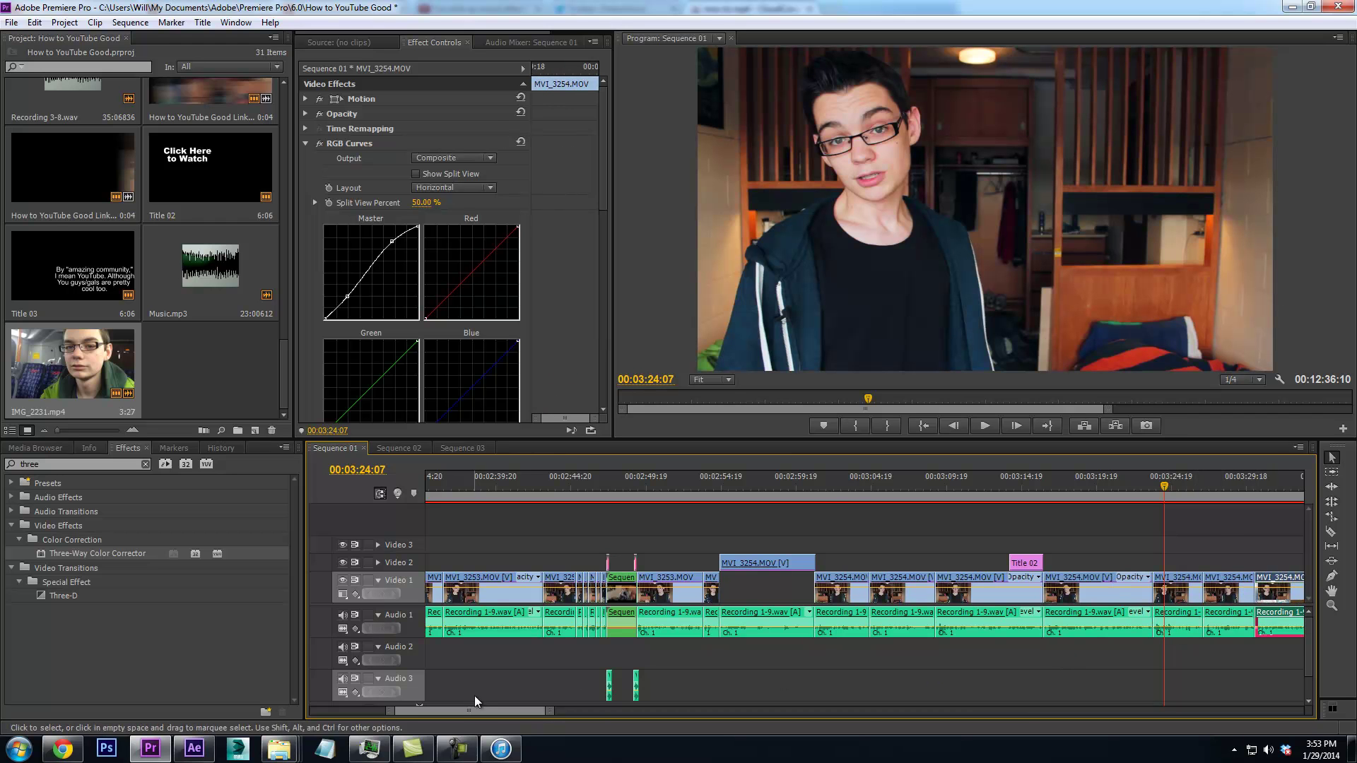
left_click_drag(548, 716, 672, 712)
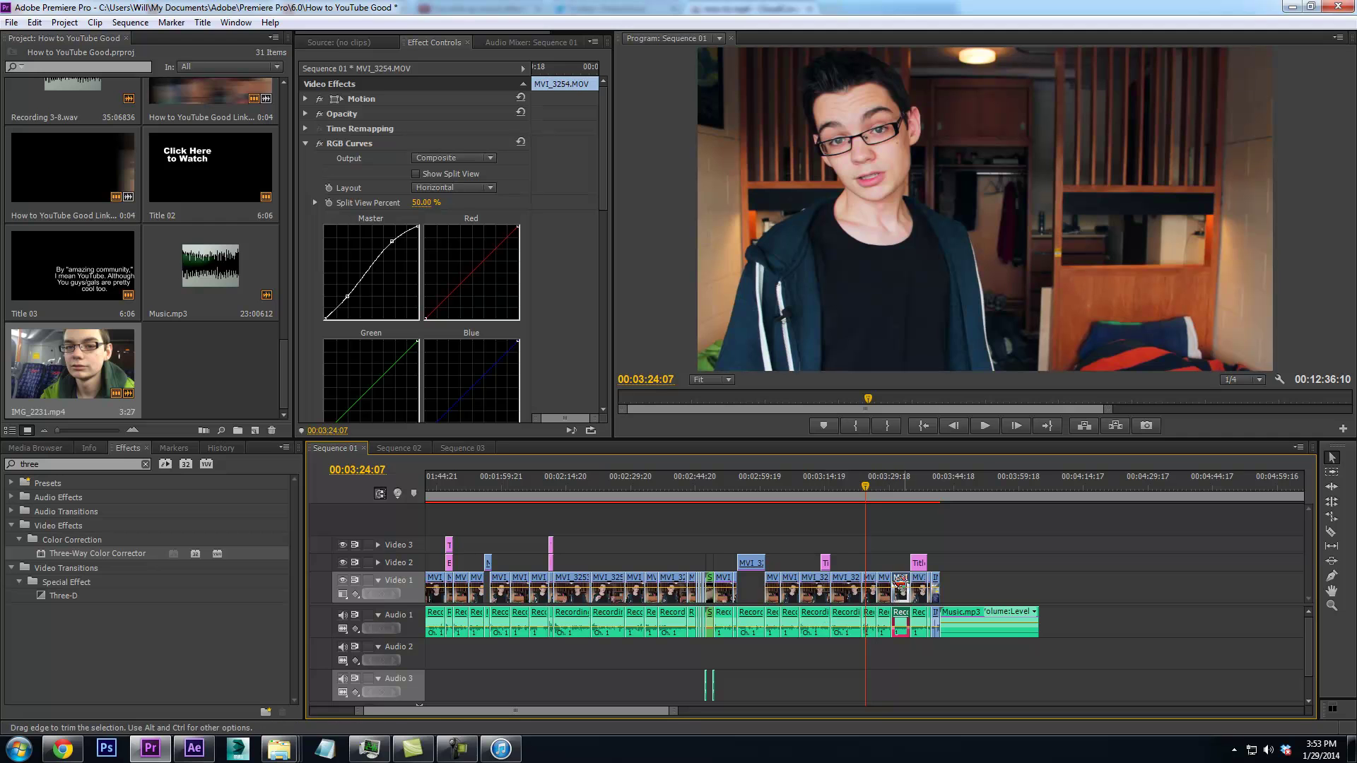
left_click(918, 585)
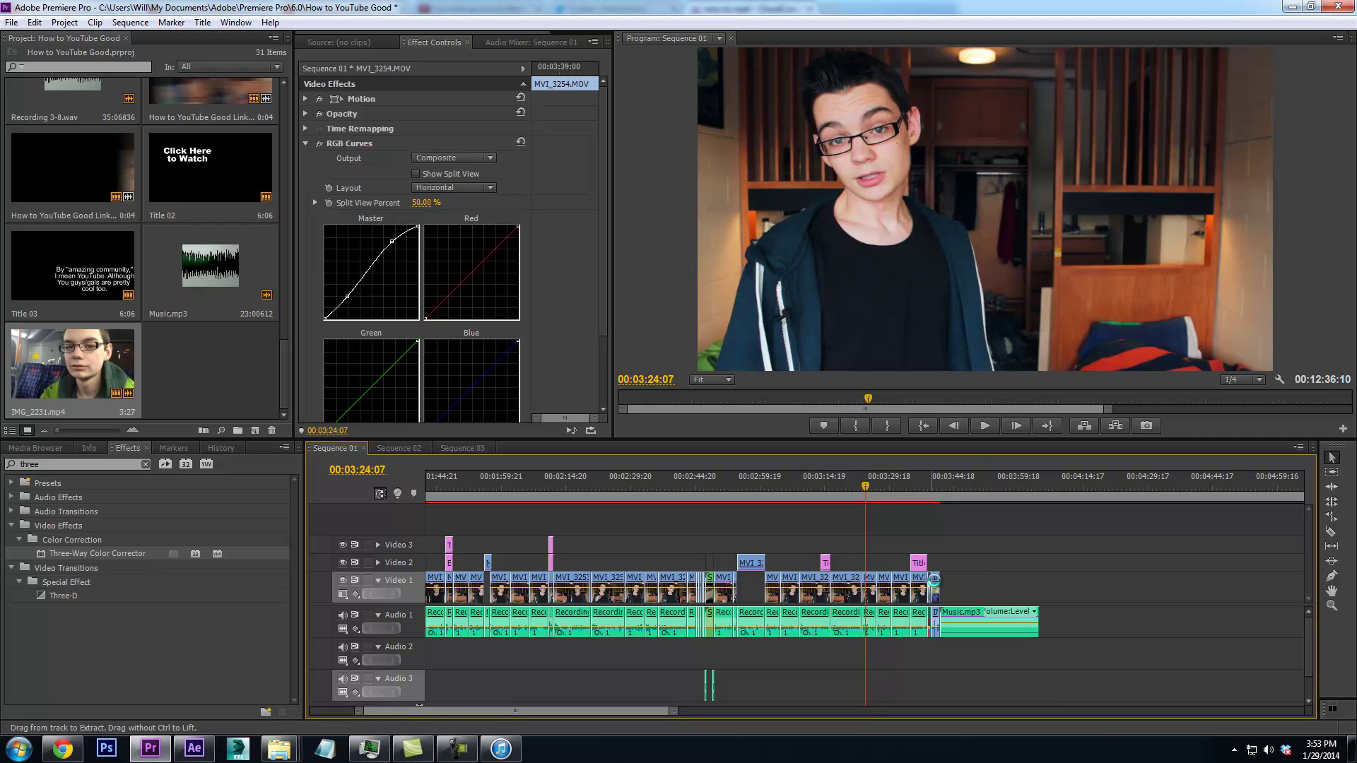
Preview IMG_2231.mp4 at 00:03:40:18, check the New Endscreen render progress in After Effects, and return to Premiere Pro
left_click(970, 559)
left_click(937, 485)
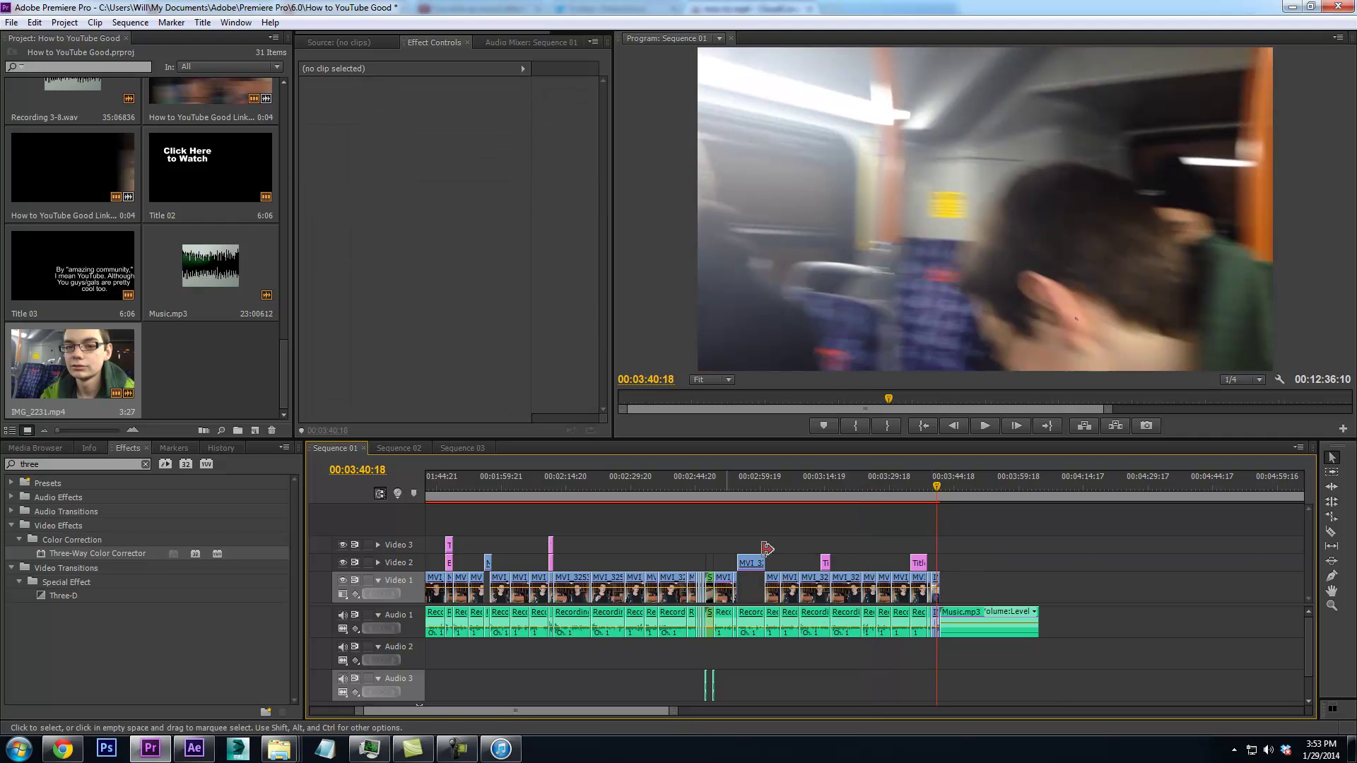
left_click(194, 748)
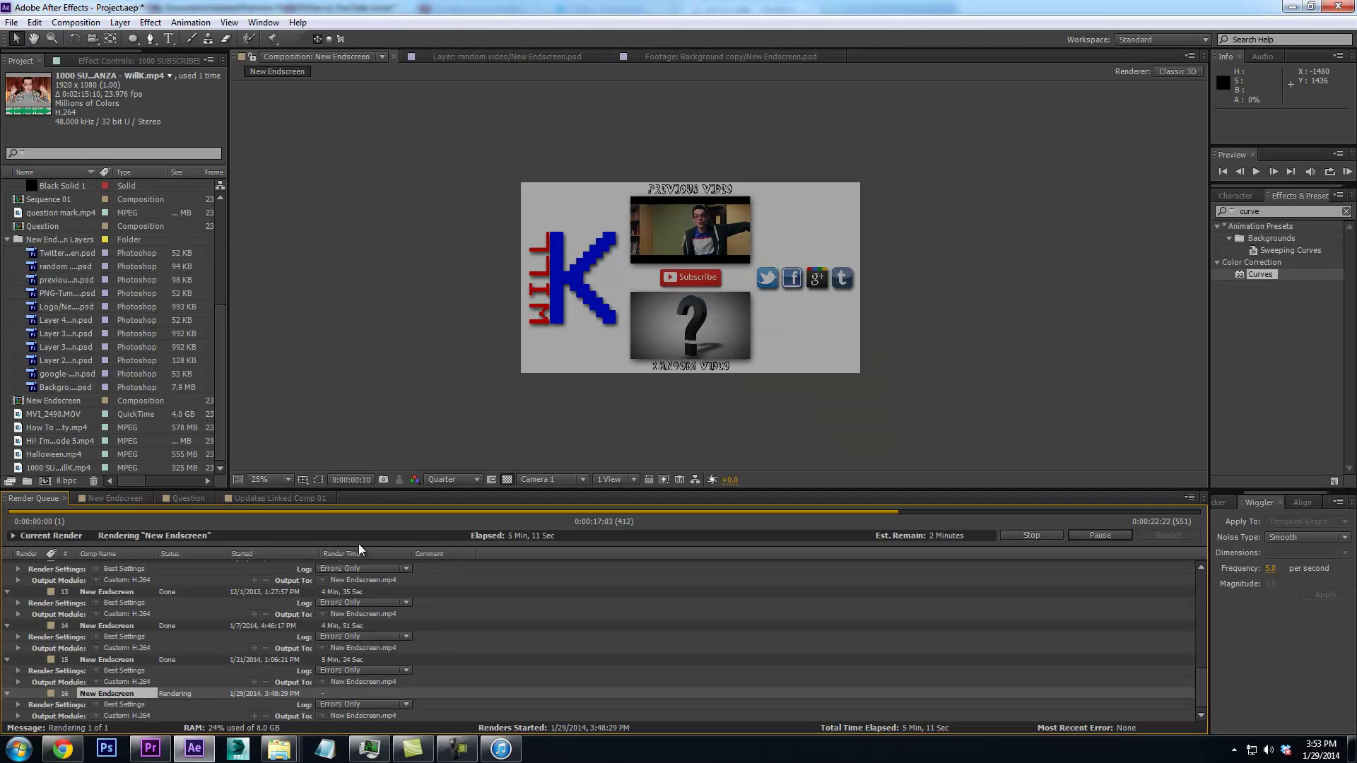
left_click(150, 749)
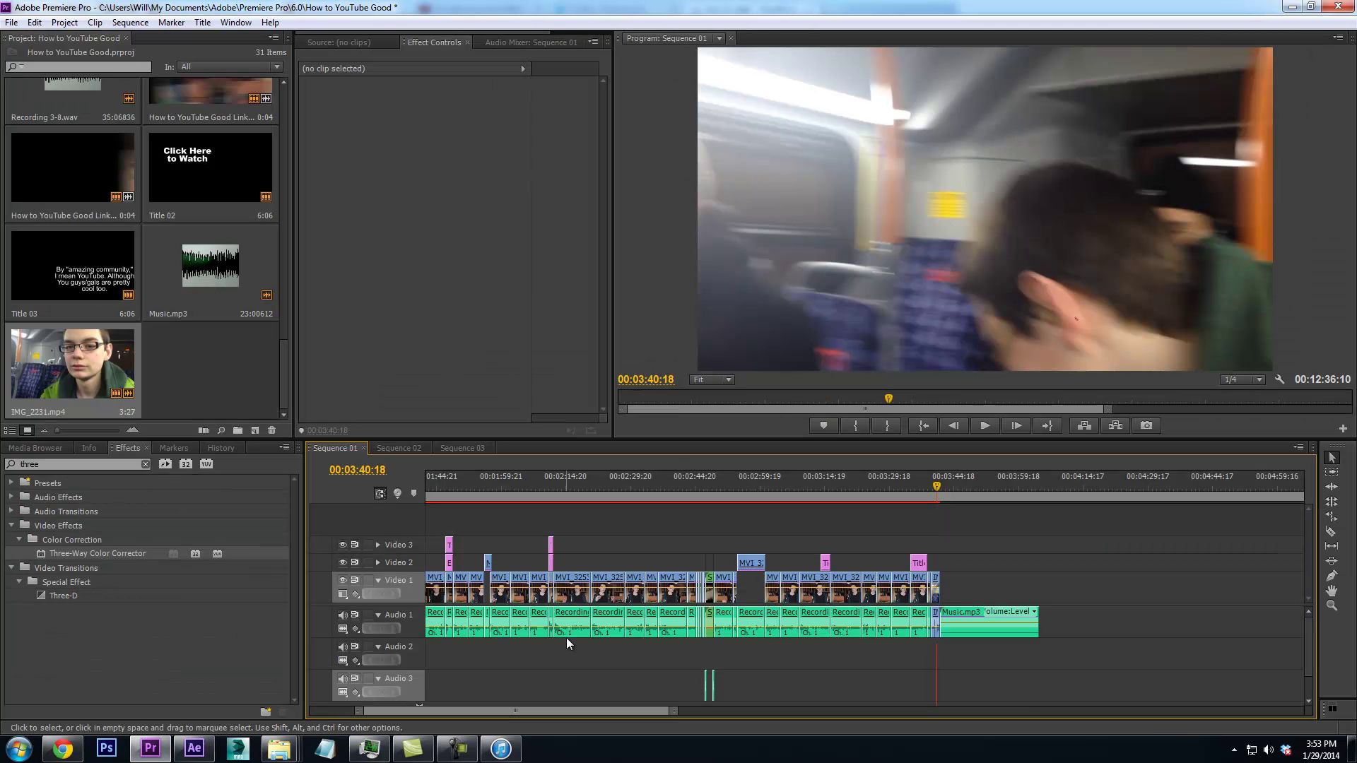
left_click_drag(621, 713, 540, 710)
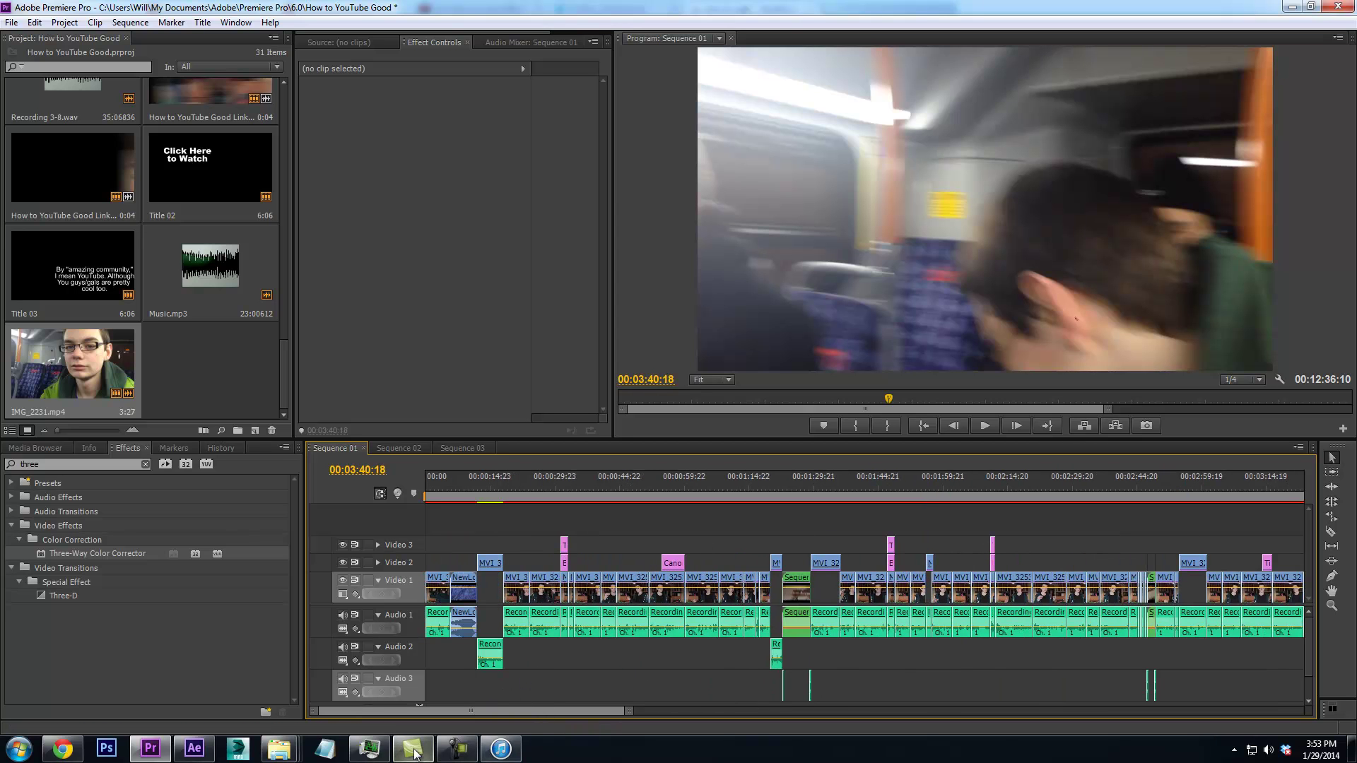
left_click(457, 749)
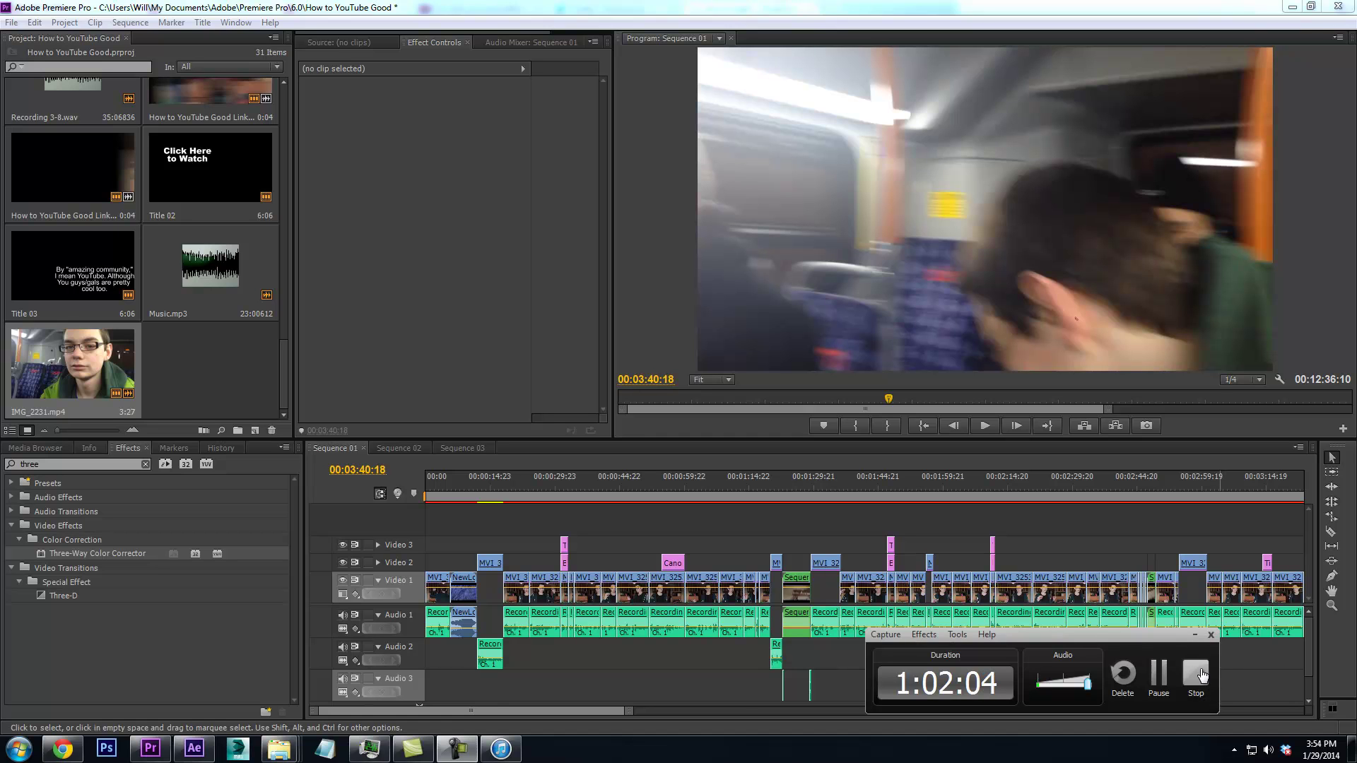
left_click_drag(484, 711, 607, 710)
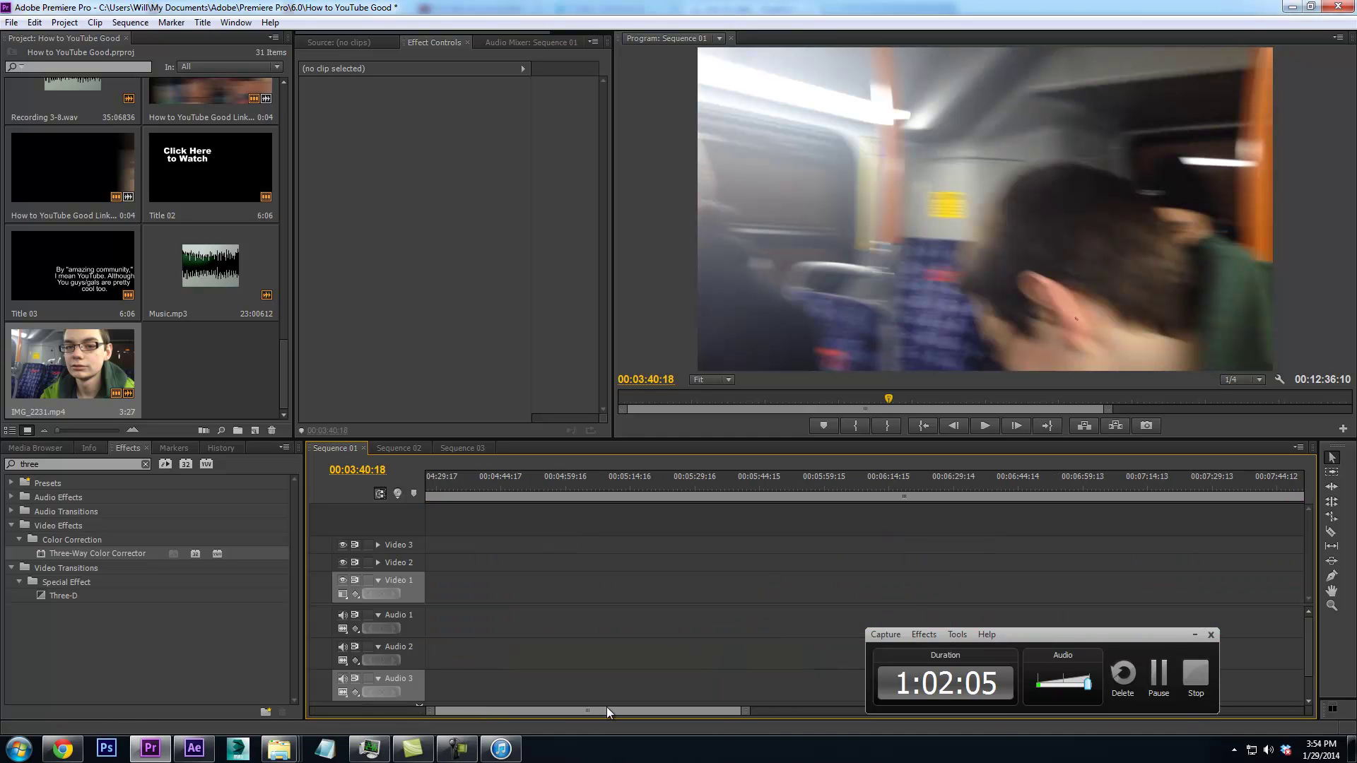
left_click(1194, 635)
Delete the stray MVI_3253.MOV clip at 00:12:36:00, far beyond the end of the edit in Sequence 01
left_click_drag(746, 711, 1049, 710)
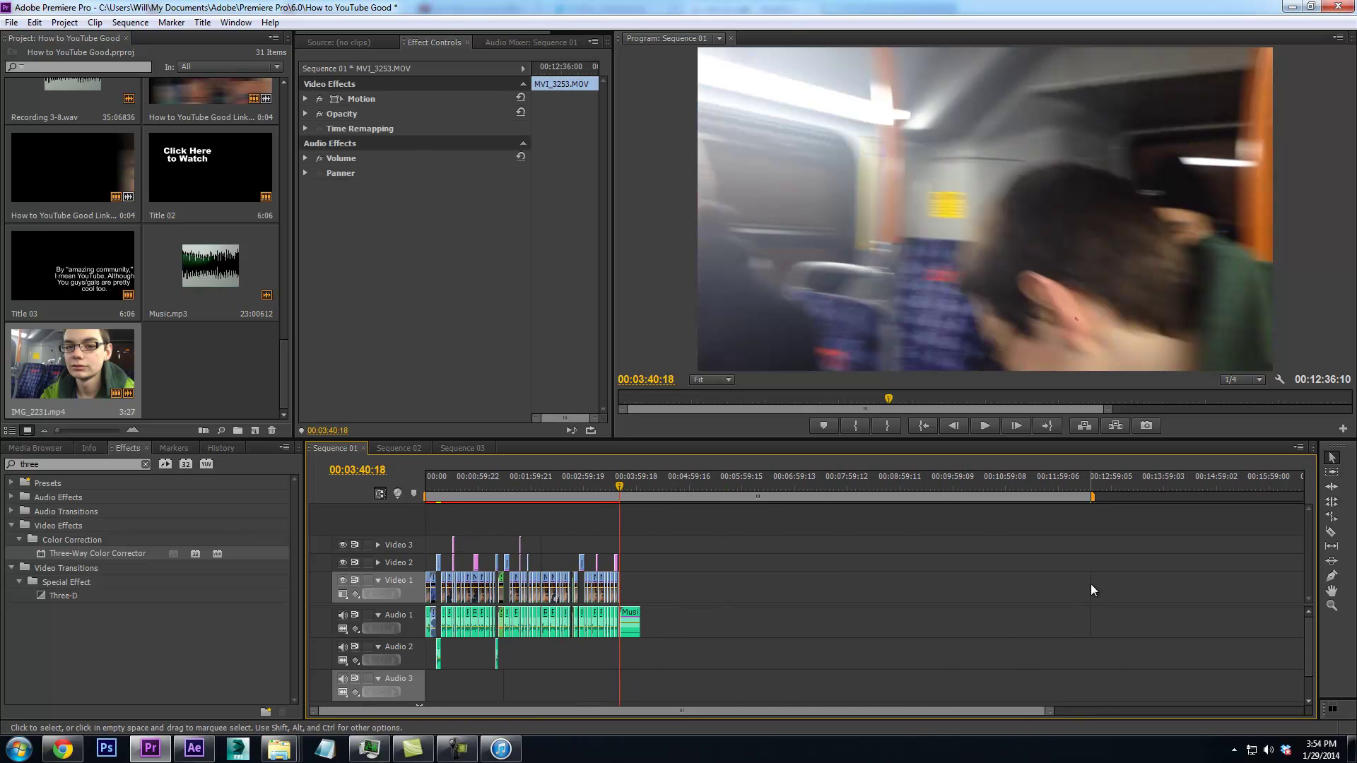
right_click(1091, 583)
left_click(1121, 45)
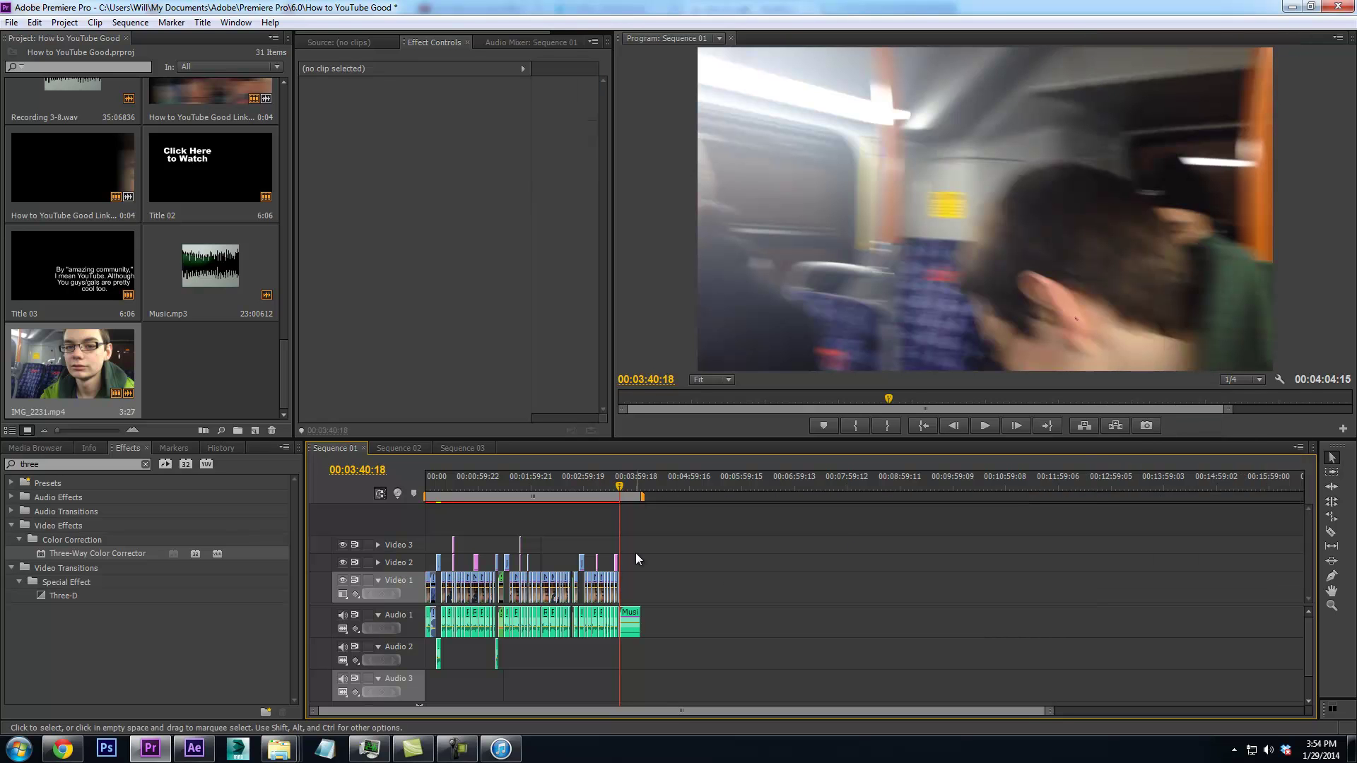
Move the playhead to the end of the Music.mp3 clip at 00:04:04:14
left_click(640, 486)
left_click_drag(1046, 710, 807, 720)
key("Right")
key("Right")
key("Right")
key("Right")
key("Right")
key("Right")
key("Right")
key("Right")
key("Right")
key("Right")
key("Right")
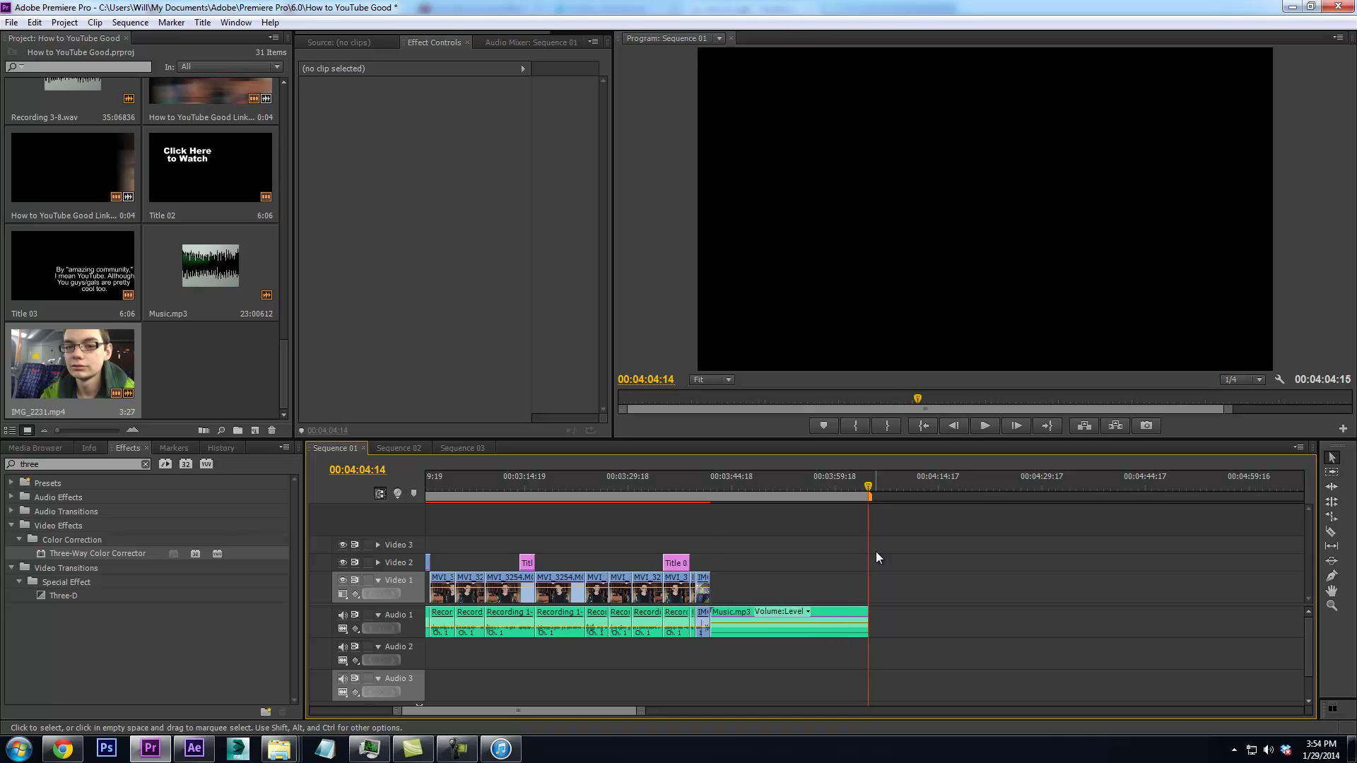
Paste the cut MVI_3253.MOV clip with its audio directly after the Music.mp3 clip, at 00:04:04:14
key("Up")
key("Up")
key("Down")
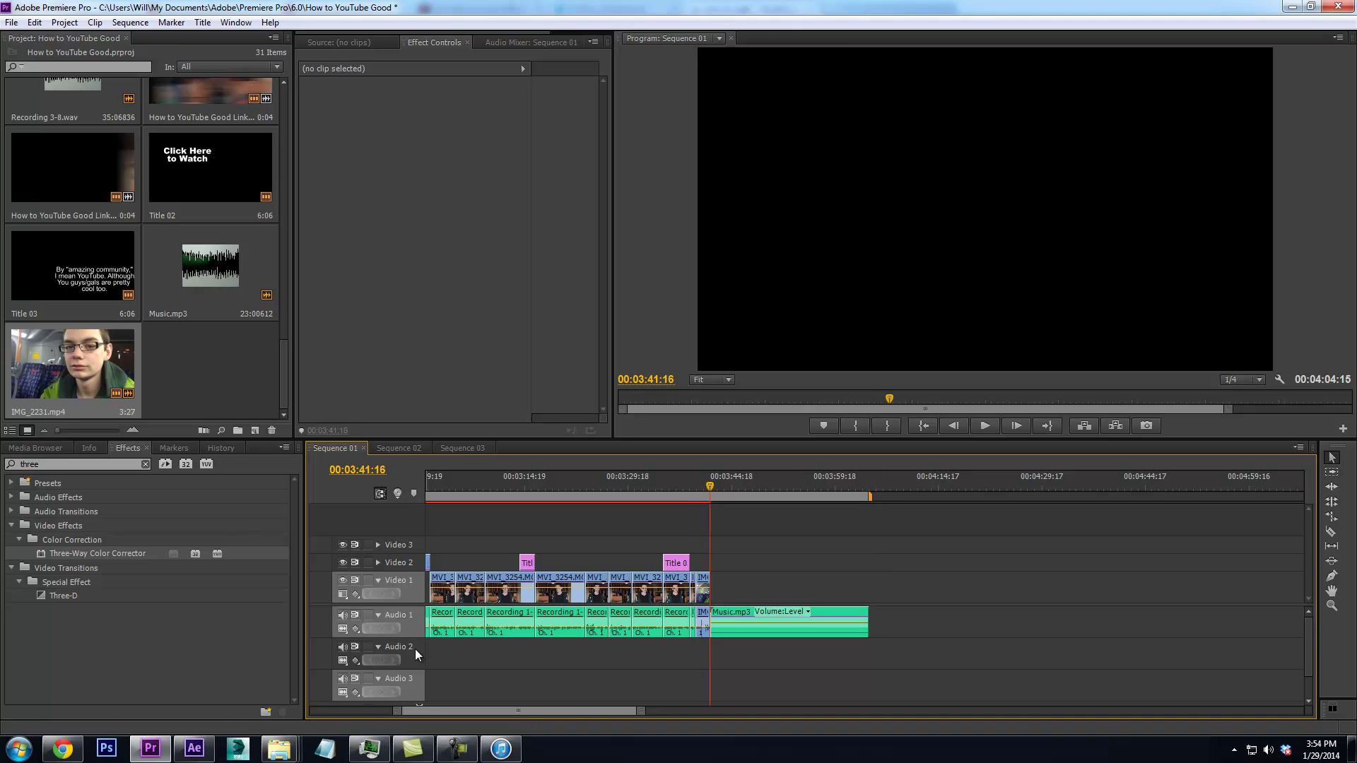
key("Down")
key("ctrl+v")
left_click(872, 481)
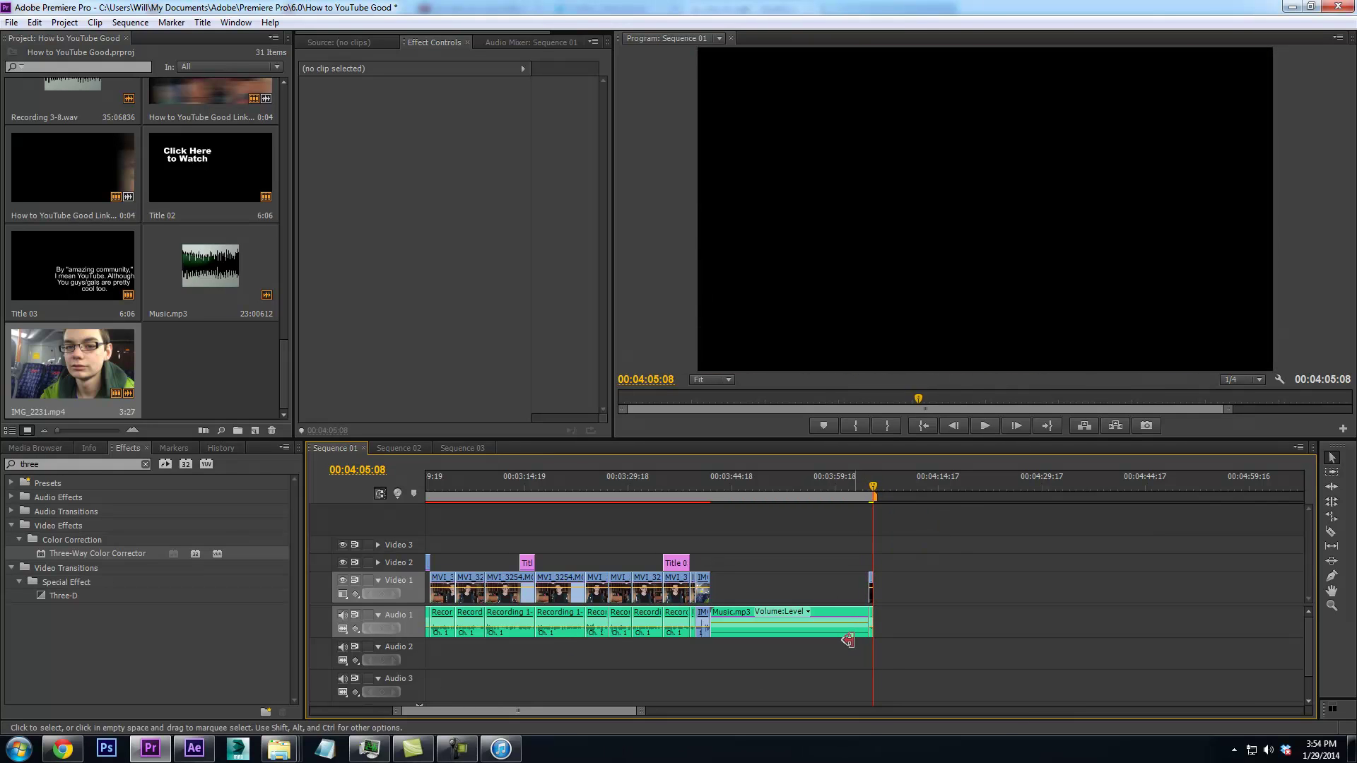
Play the pasted clip after Music.mp3 and trim its end, with its audio, back to 00:04:05:02
left_click_drag(641, 709, 574, 700)
left_click(833, 487)
key("space")
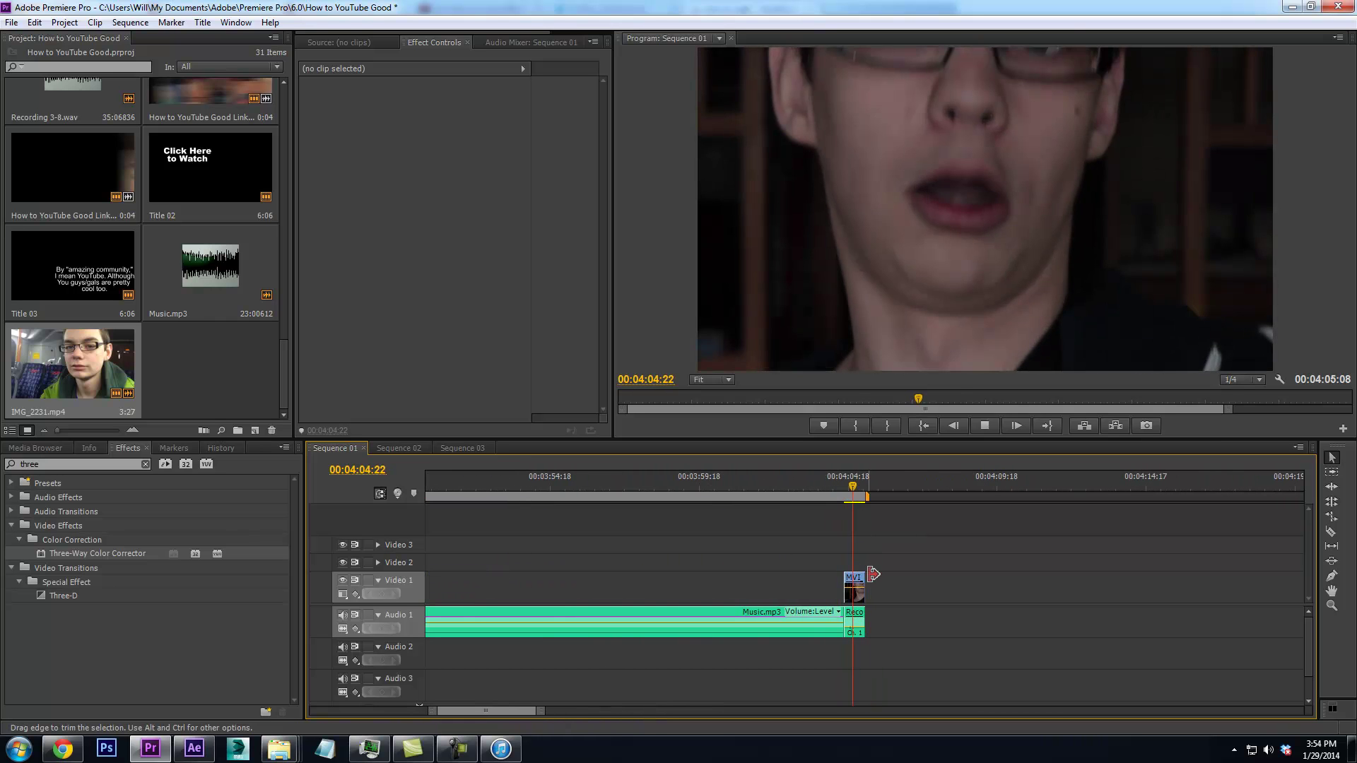
left_click_drag(873, 581, 854, 582)
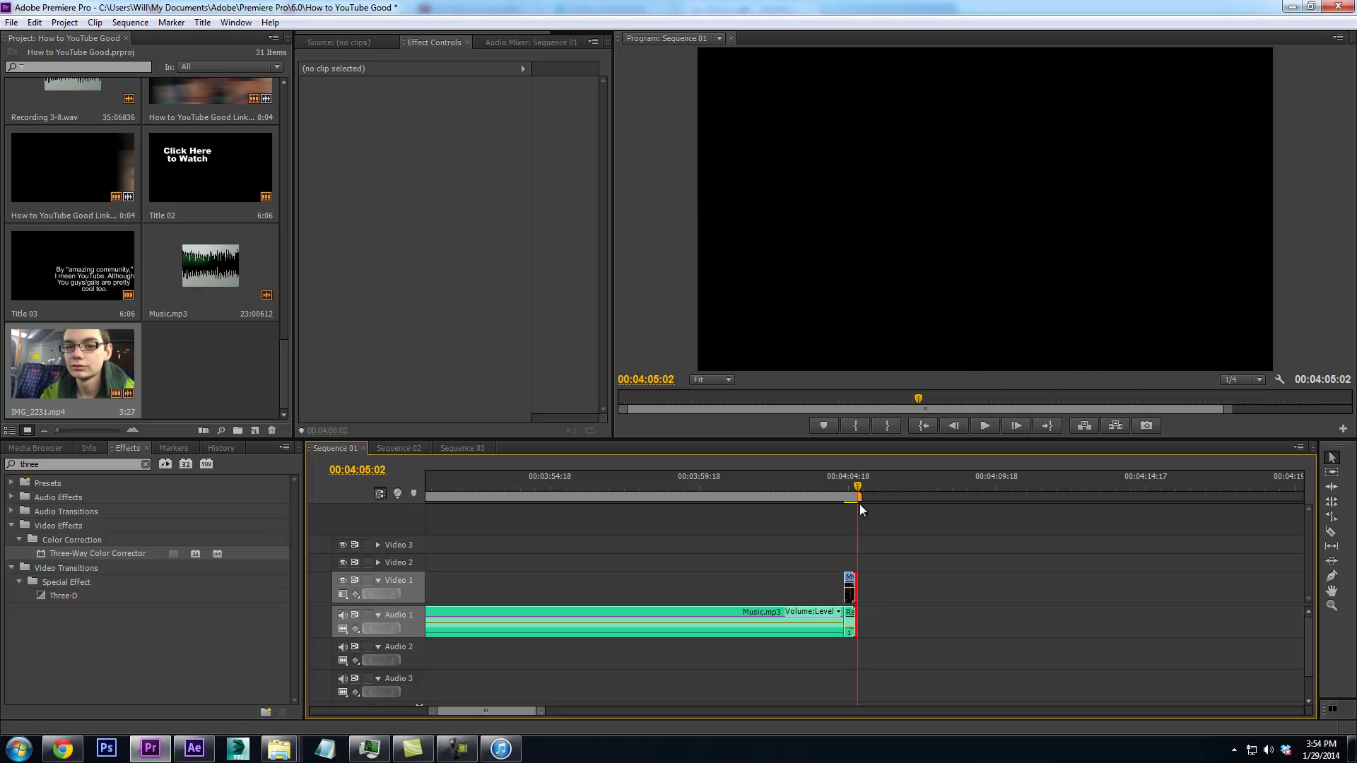
Preview the MVI_3253.MOV clip on Video 2 from 00:00:13:11 and view the whole sequence in the timeline
key("Home")
left_click(825, 498)
key("space")
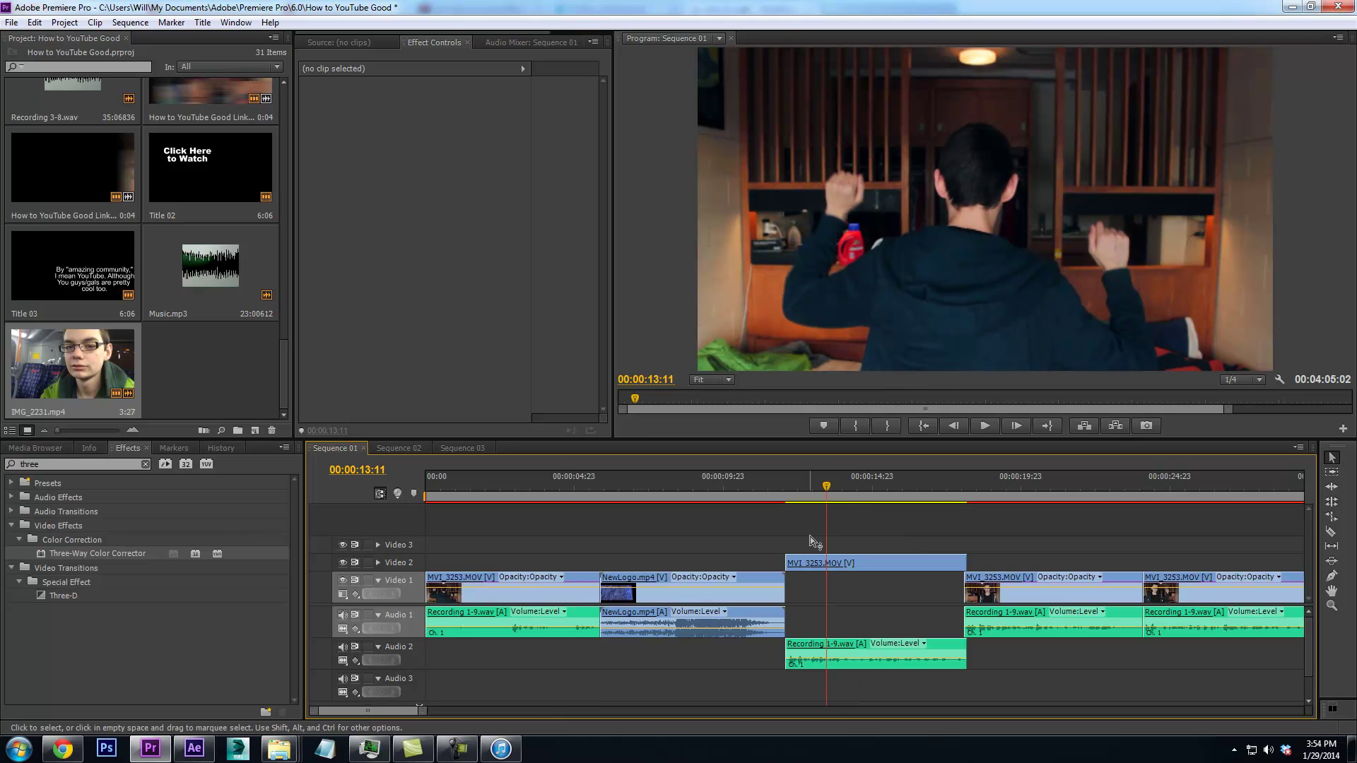
left_click_drag(415, 711, 844, 706)
key("space")
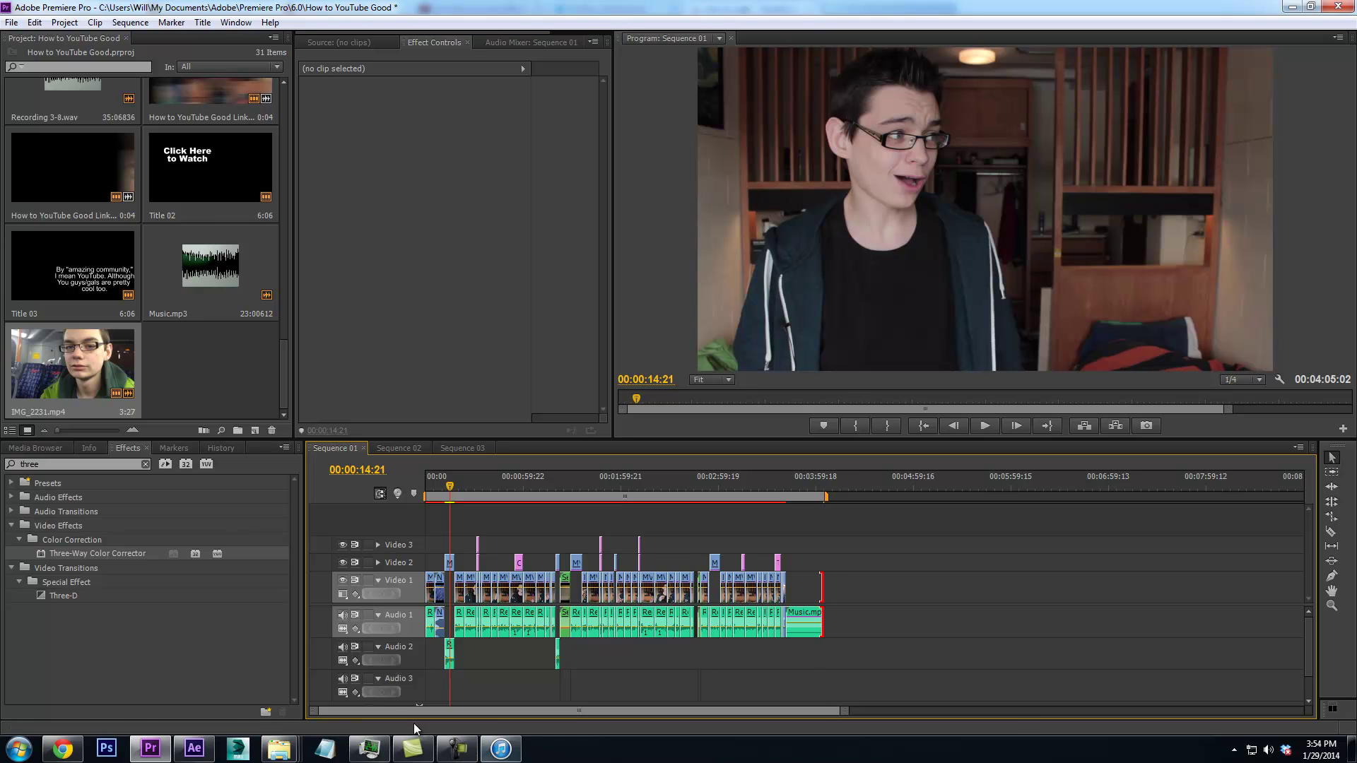
Check the New Endscreen render in After Effects, return to Premiere Pro, and look through the Endscreen folder in Windows Explorer
left_click(188, 746)
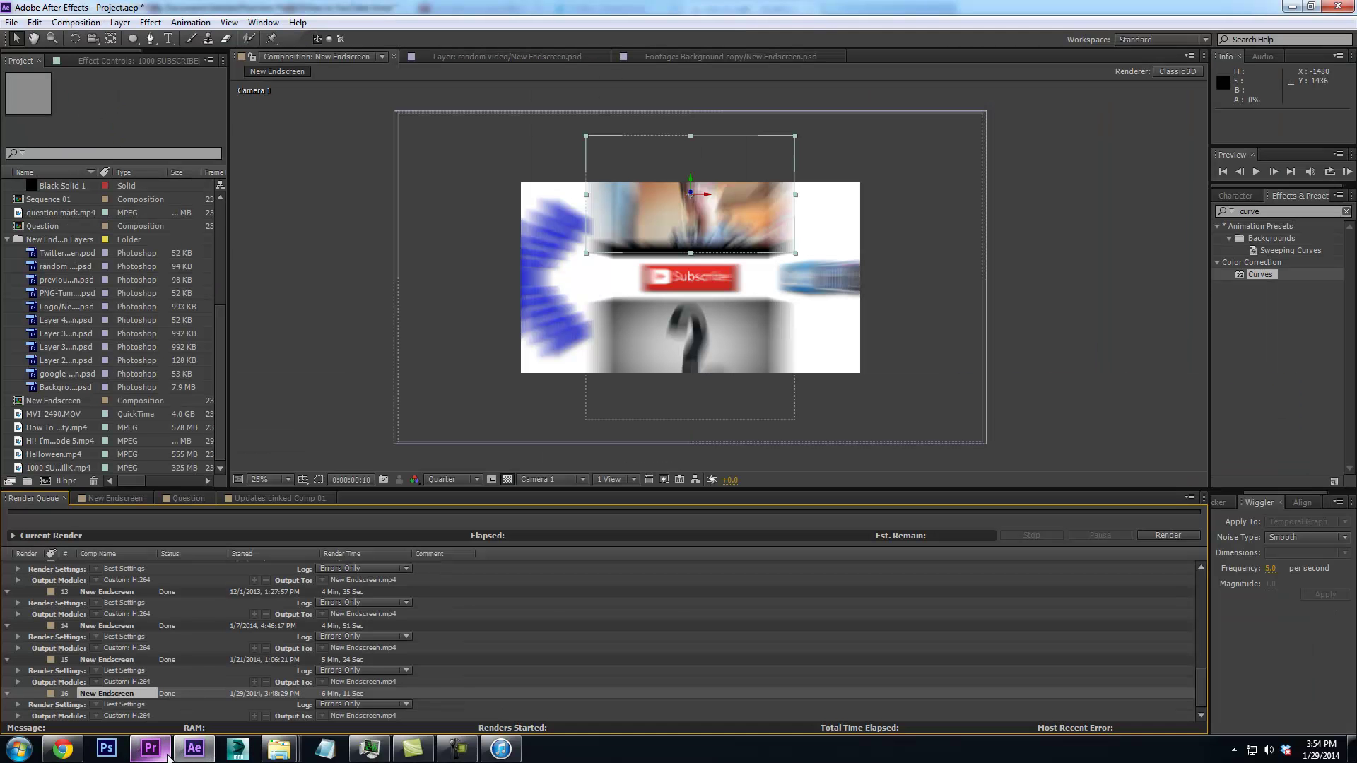
left_click(150, 748)
mouse_move(281, 750)
left_click(130, 671)
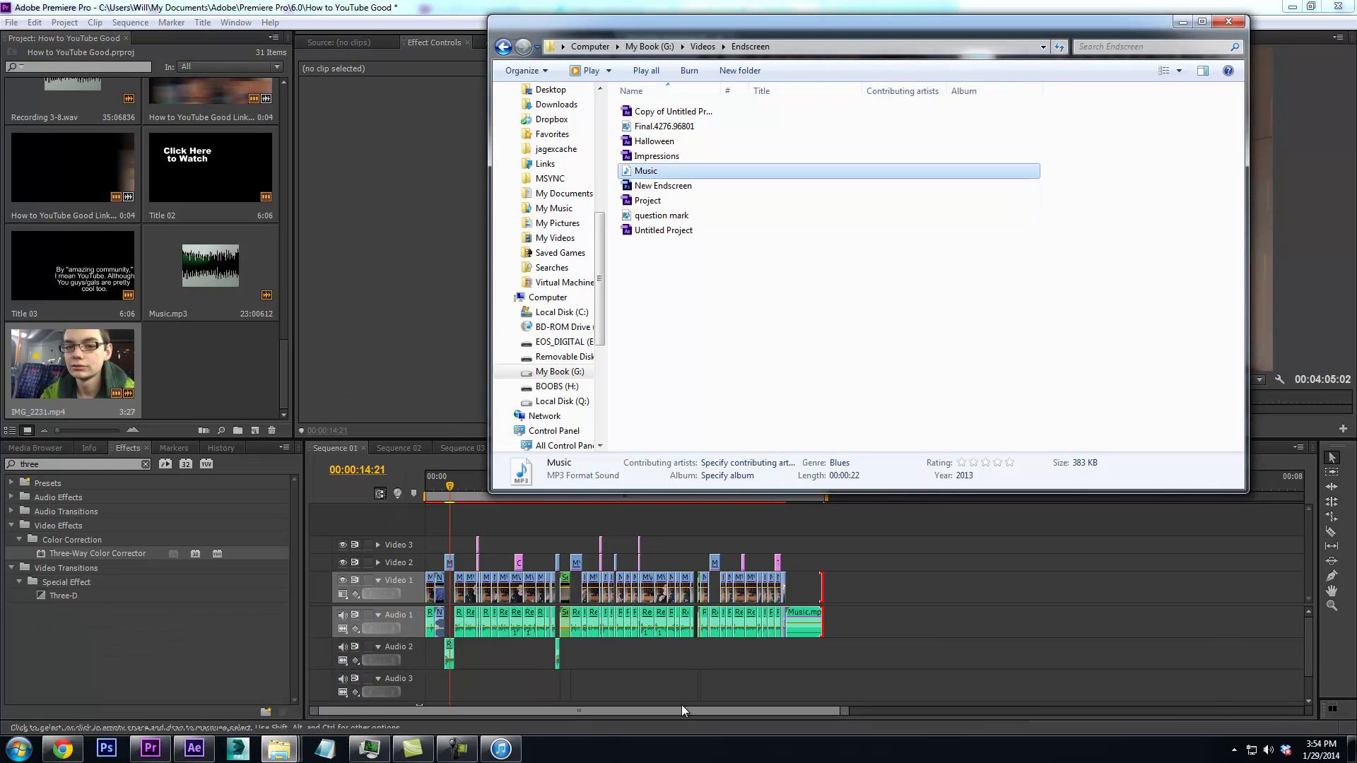
left_click(458, 748)
left_click(1202, 672)
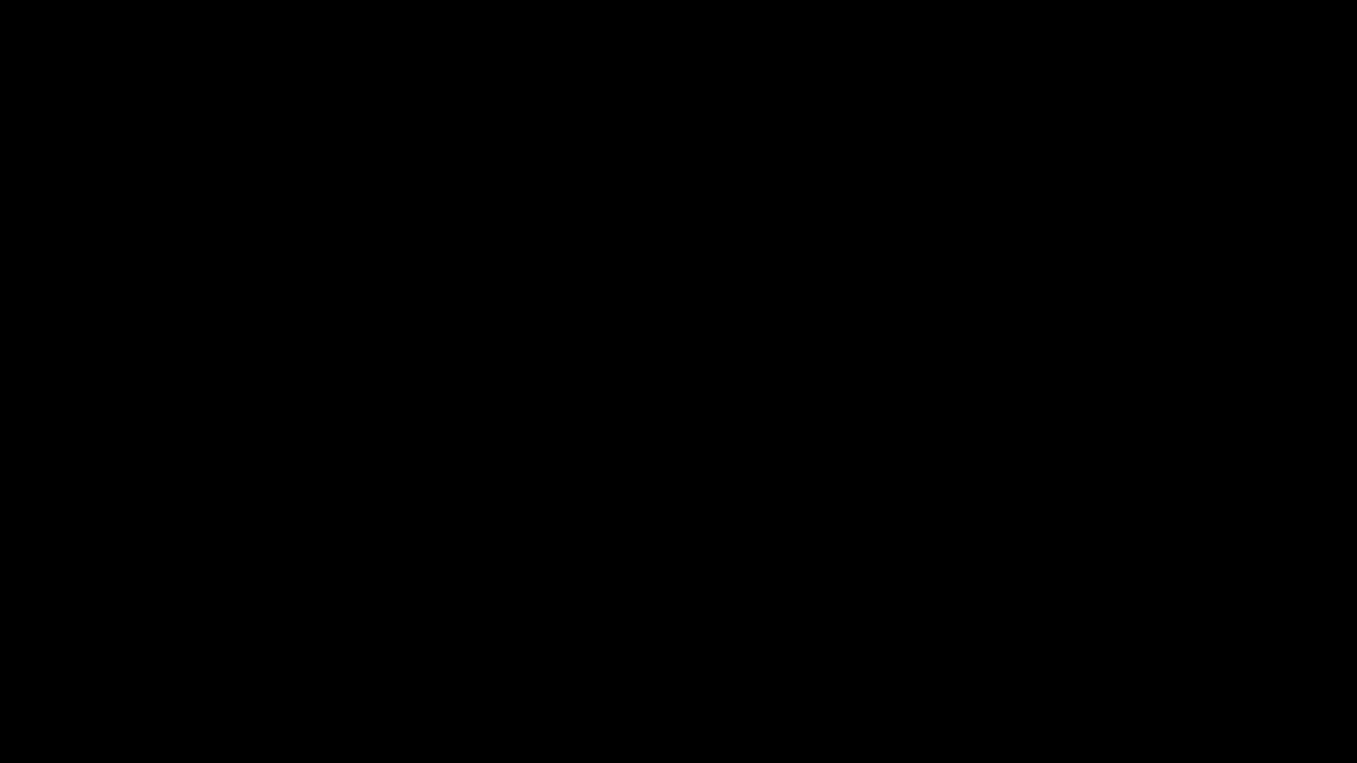